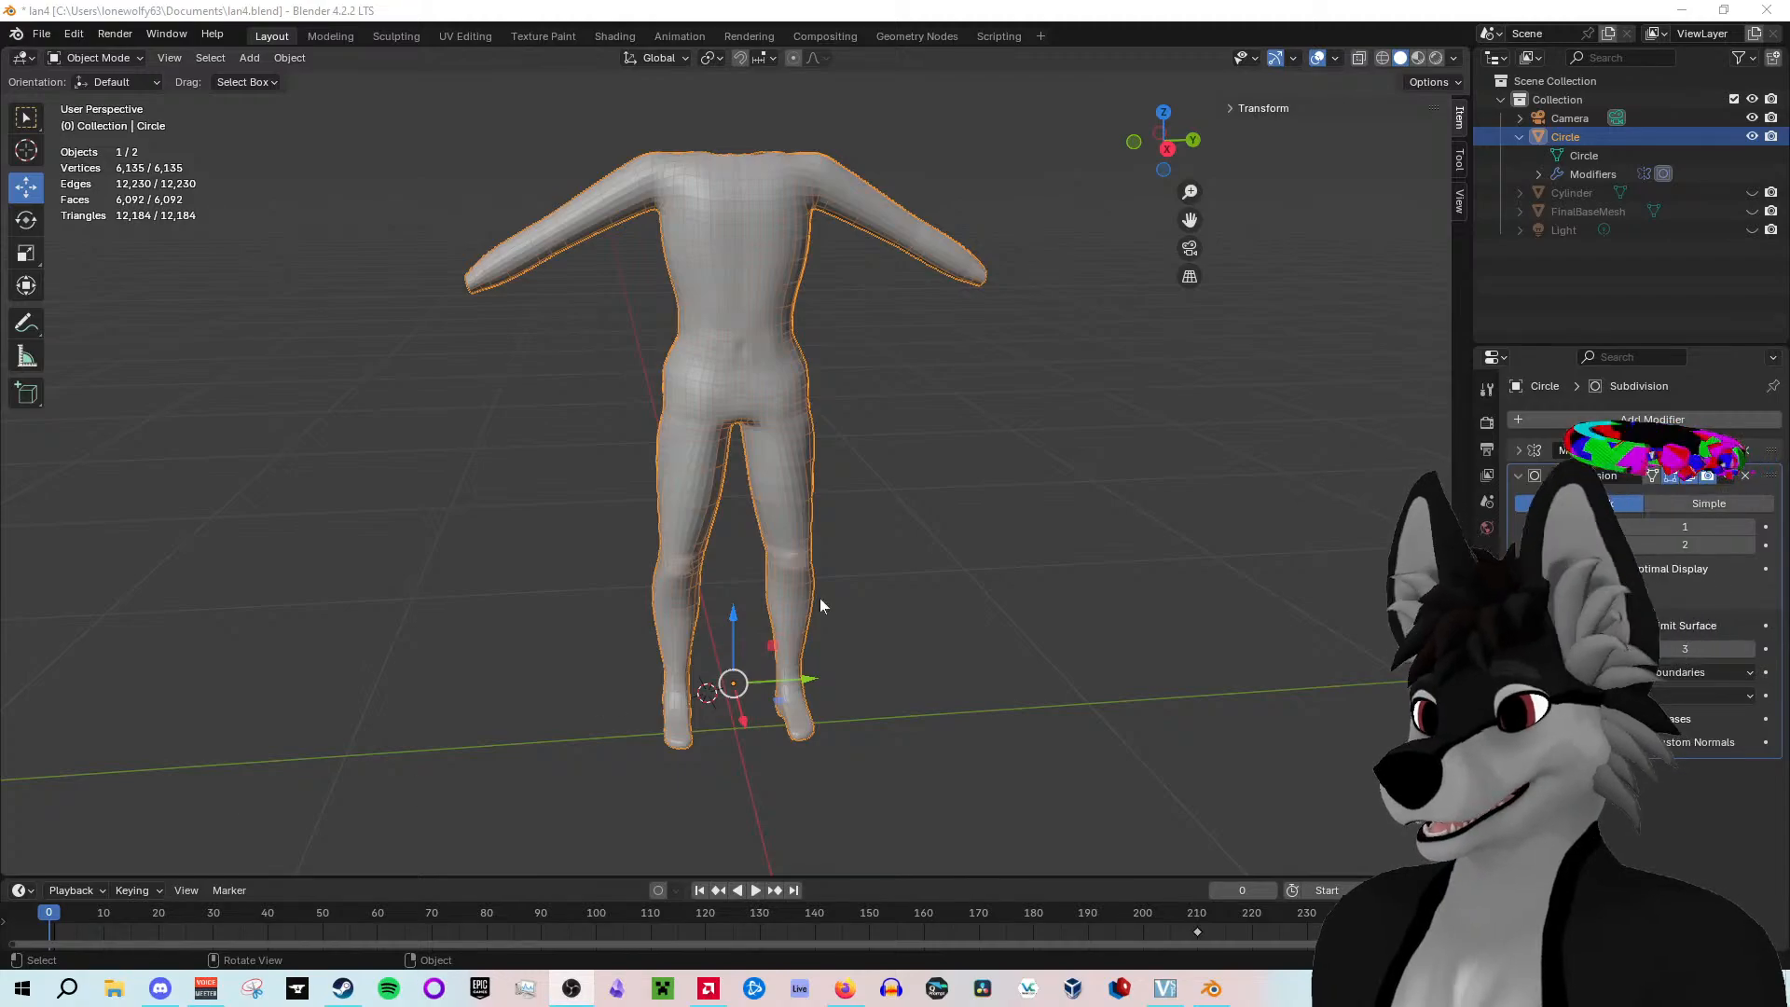
middle_click_drag(946, 548, 934, 550)
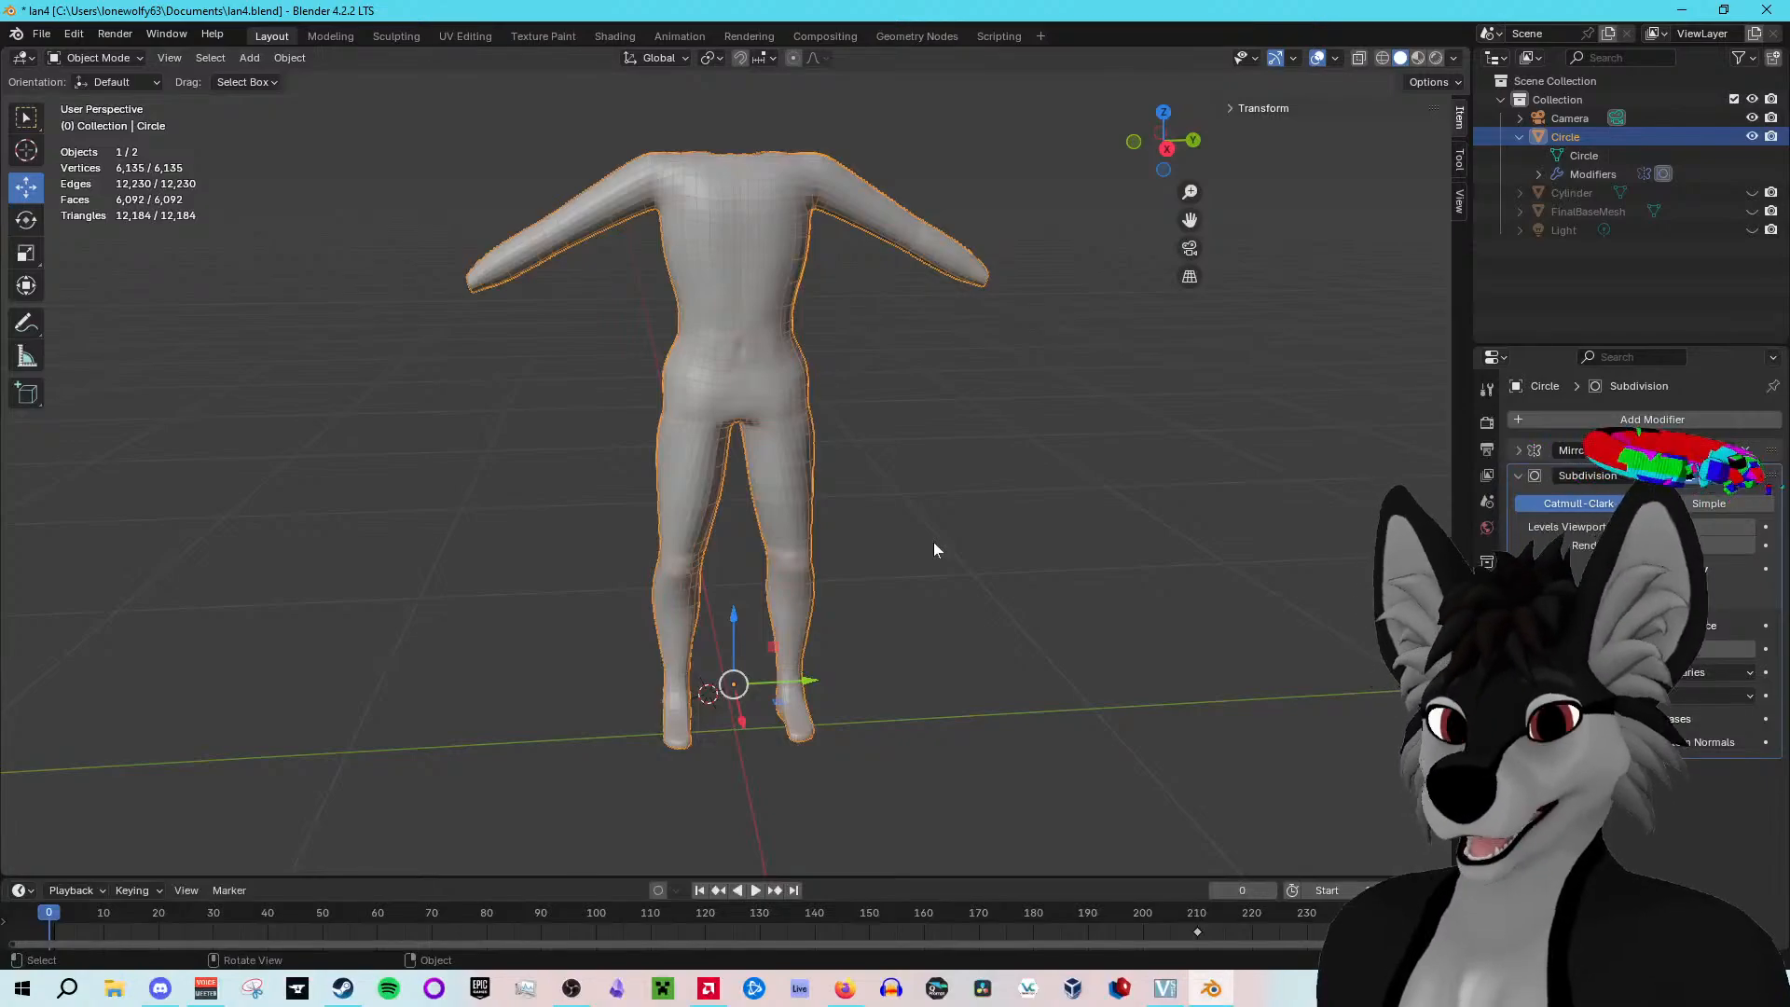
middle_click_drag(919, 520, 940, 537)
mouse_move(1038, 608)
middle_mouse_down()
mouse_move(1199, 619)
mouse_move(1062, 623)
middle_mouse_up()
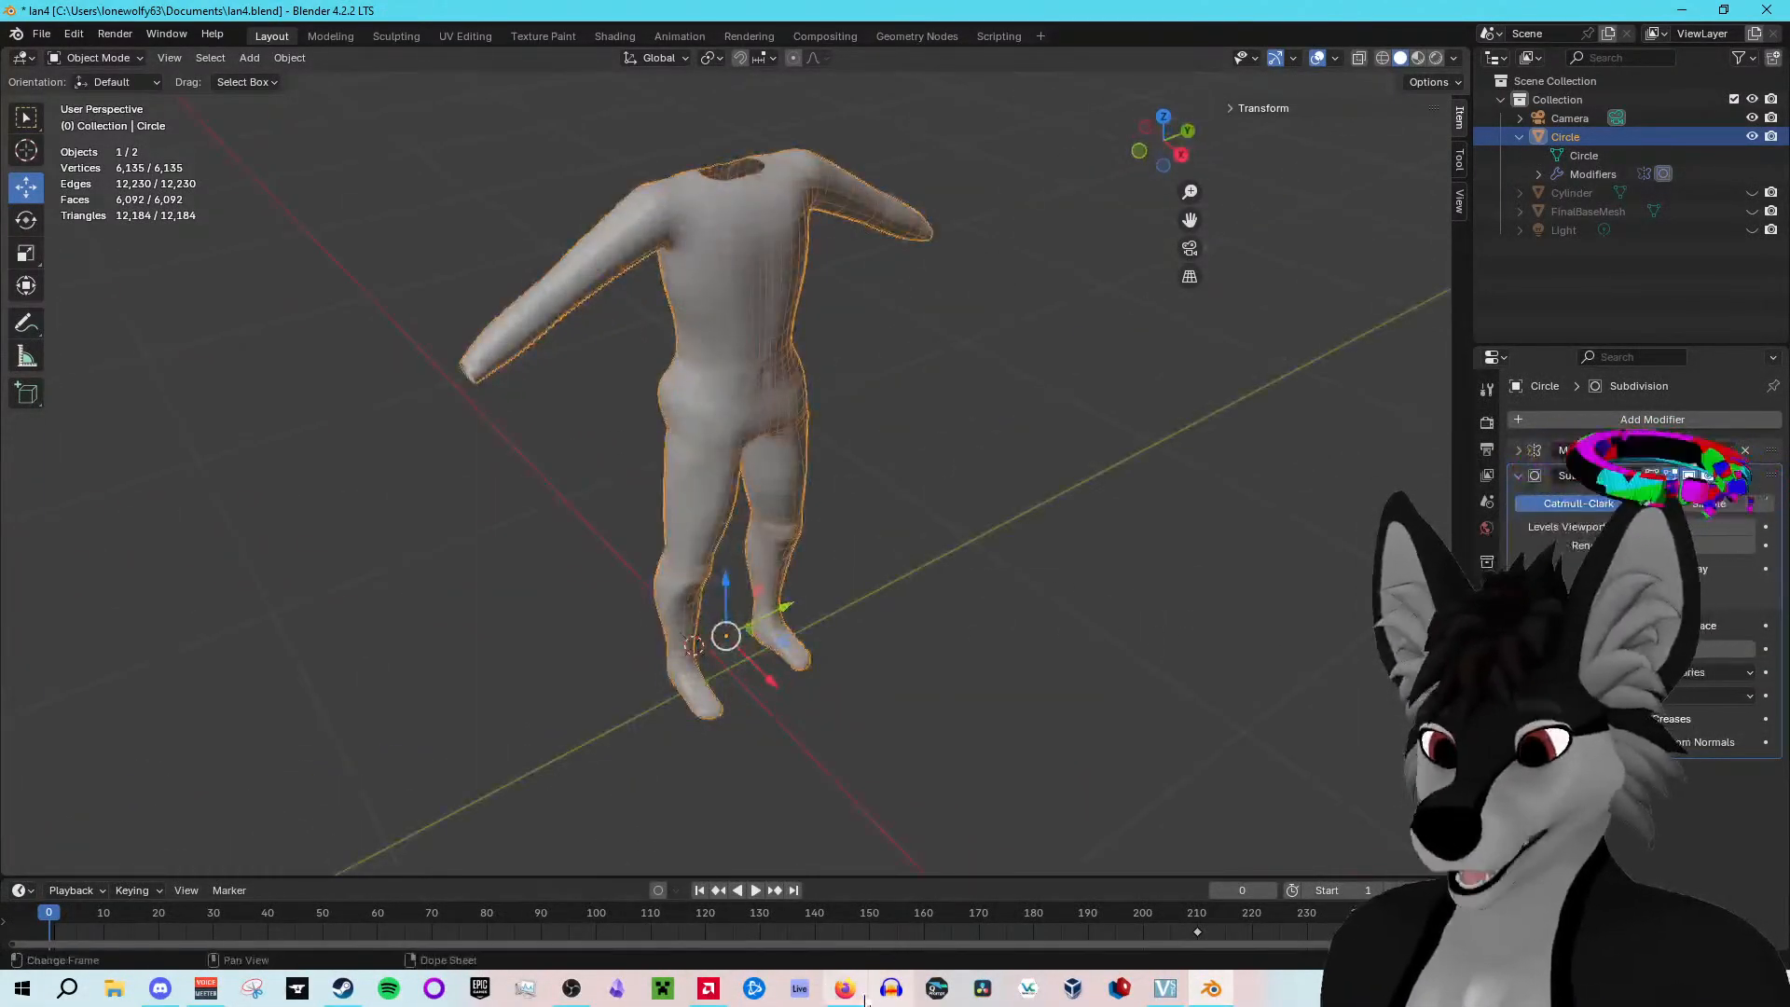
left_click(857, 994)
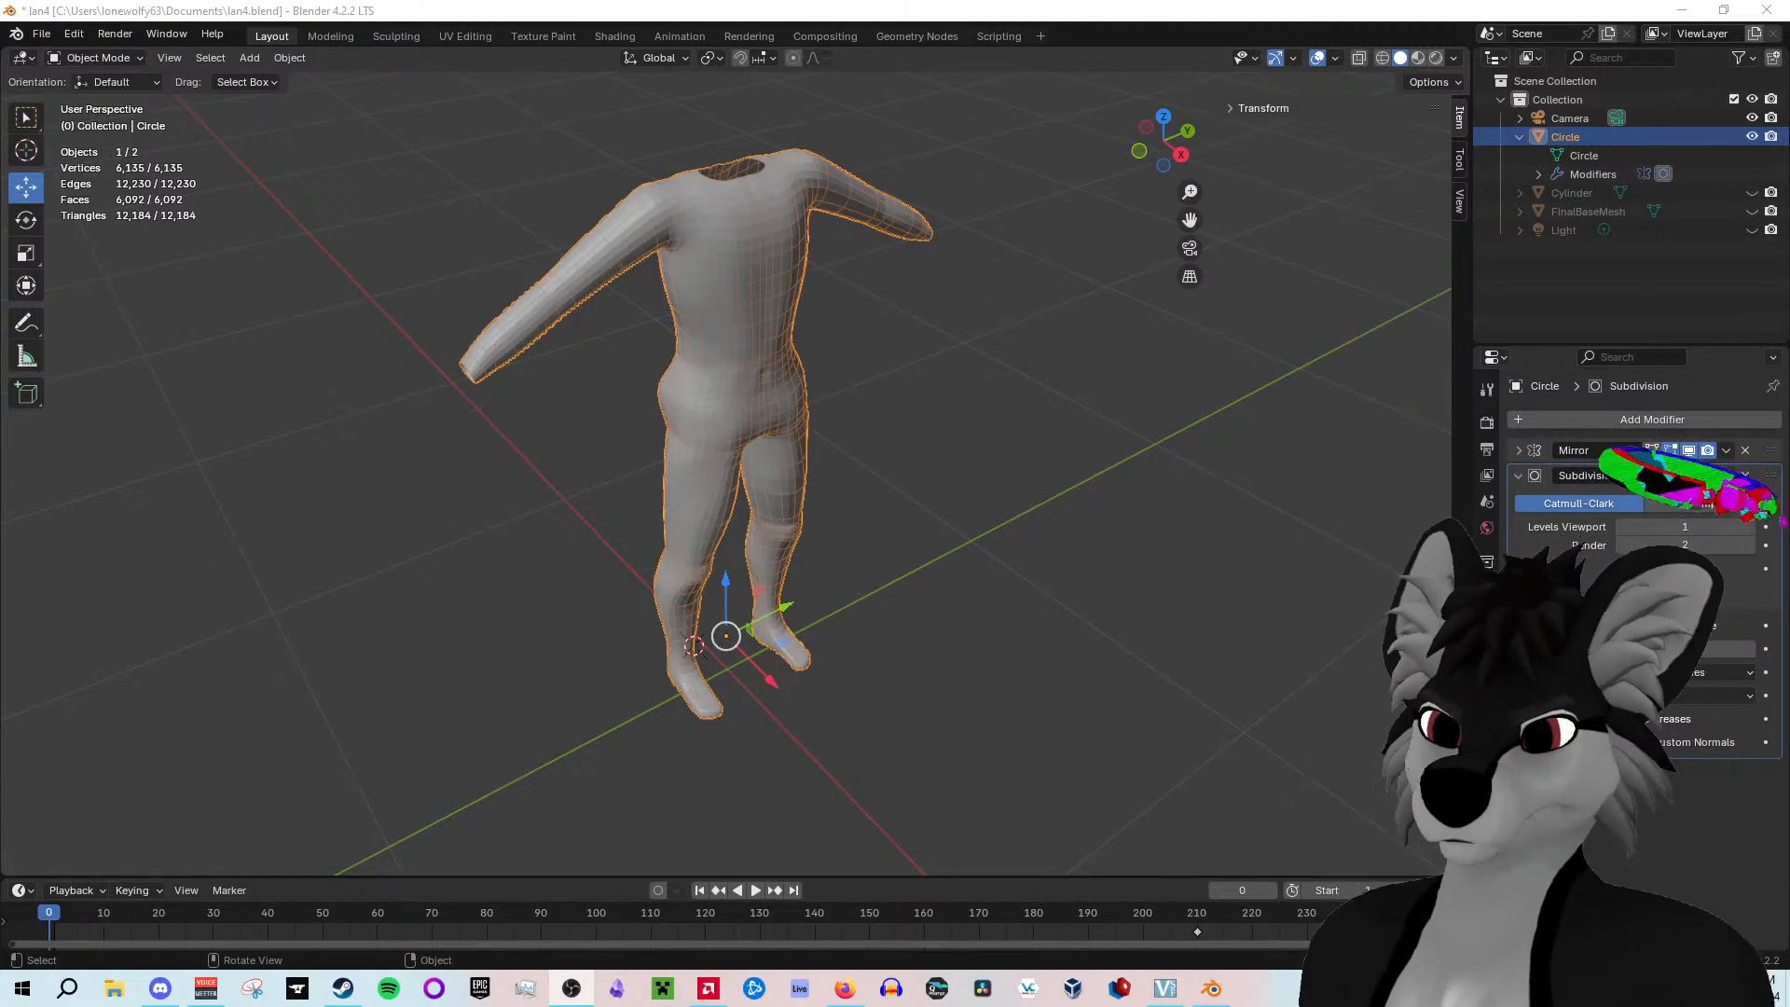
Step: Switch the body mesh to Edit Mode
middle_click_drag(1037, 356, 993, 332)
scroll(690, 201, "up", 6)
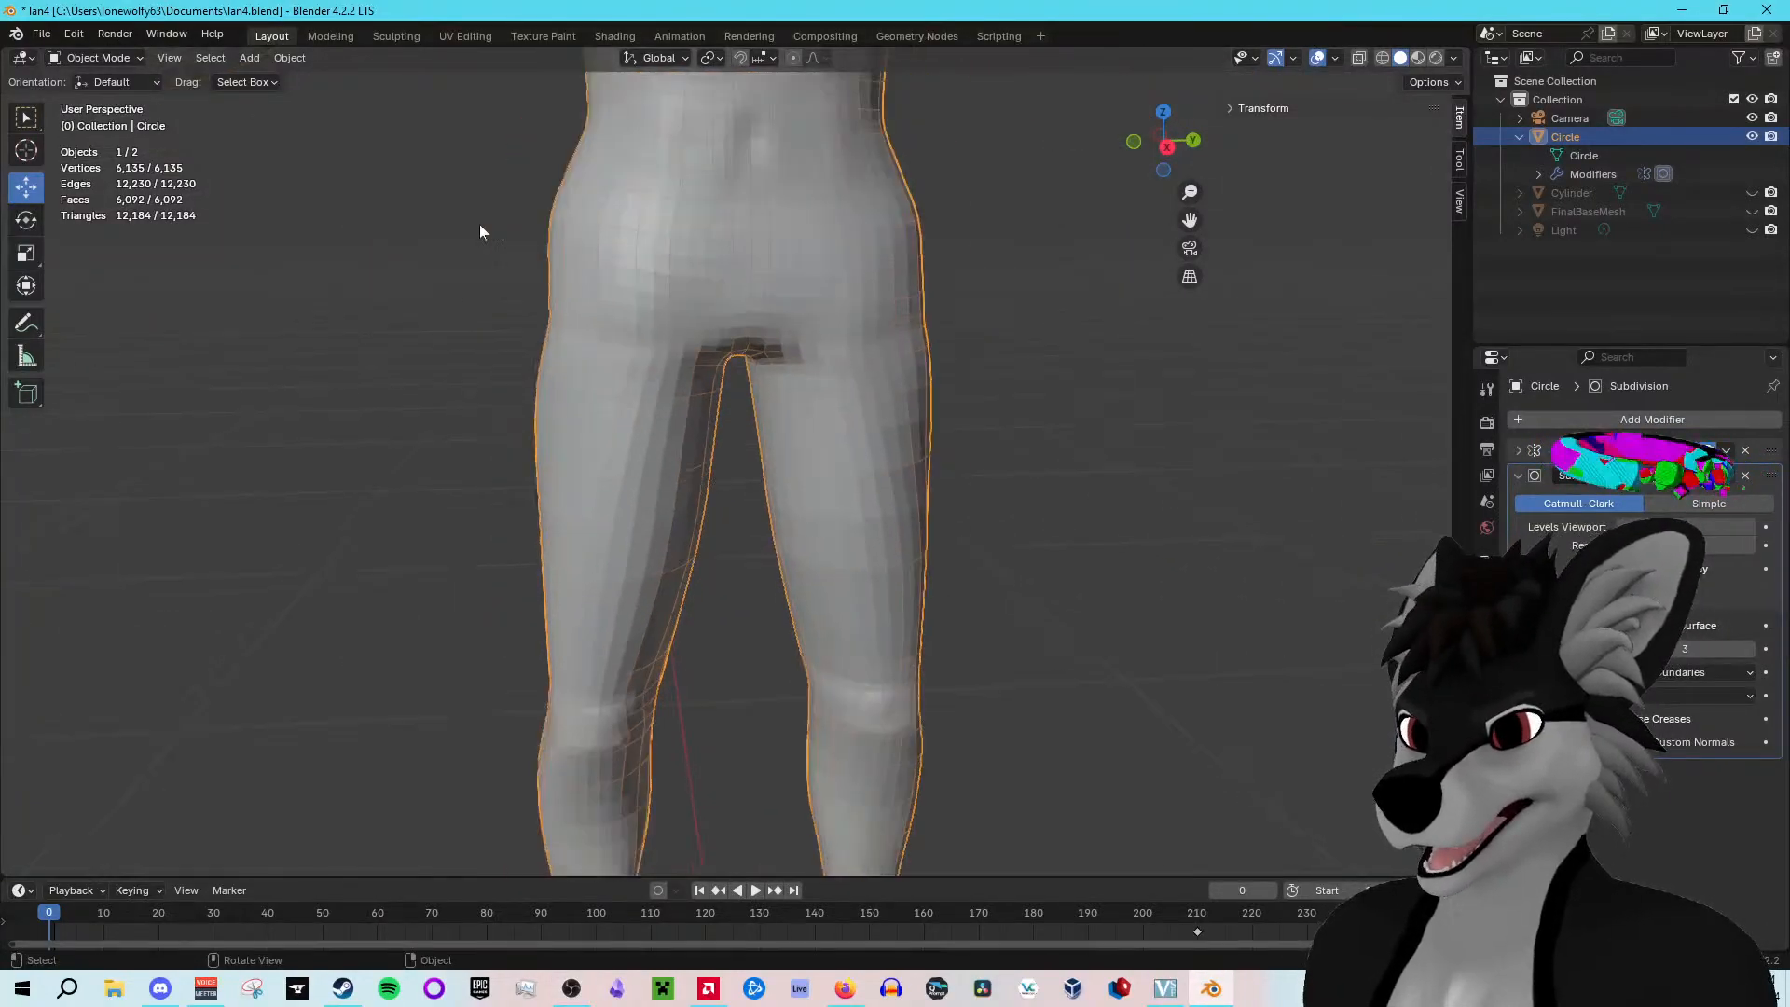
scroll(473, 233, "down", 7)
key("Tab")
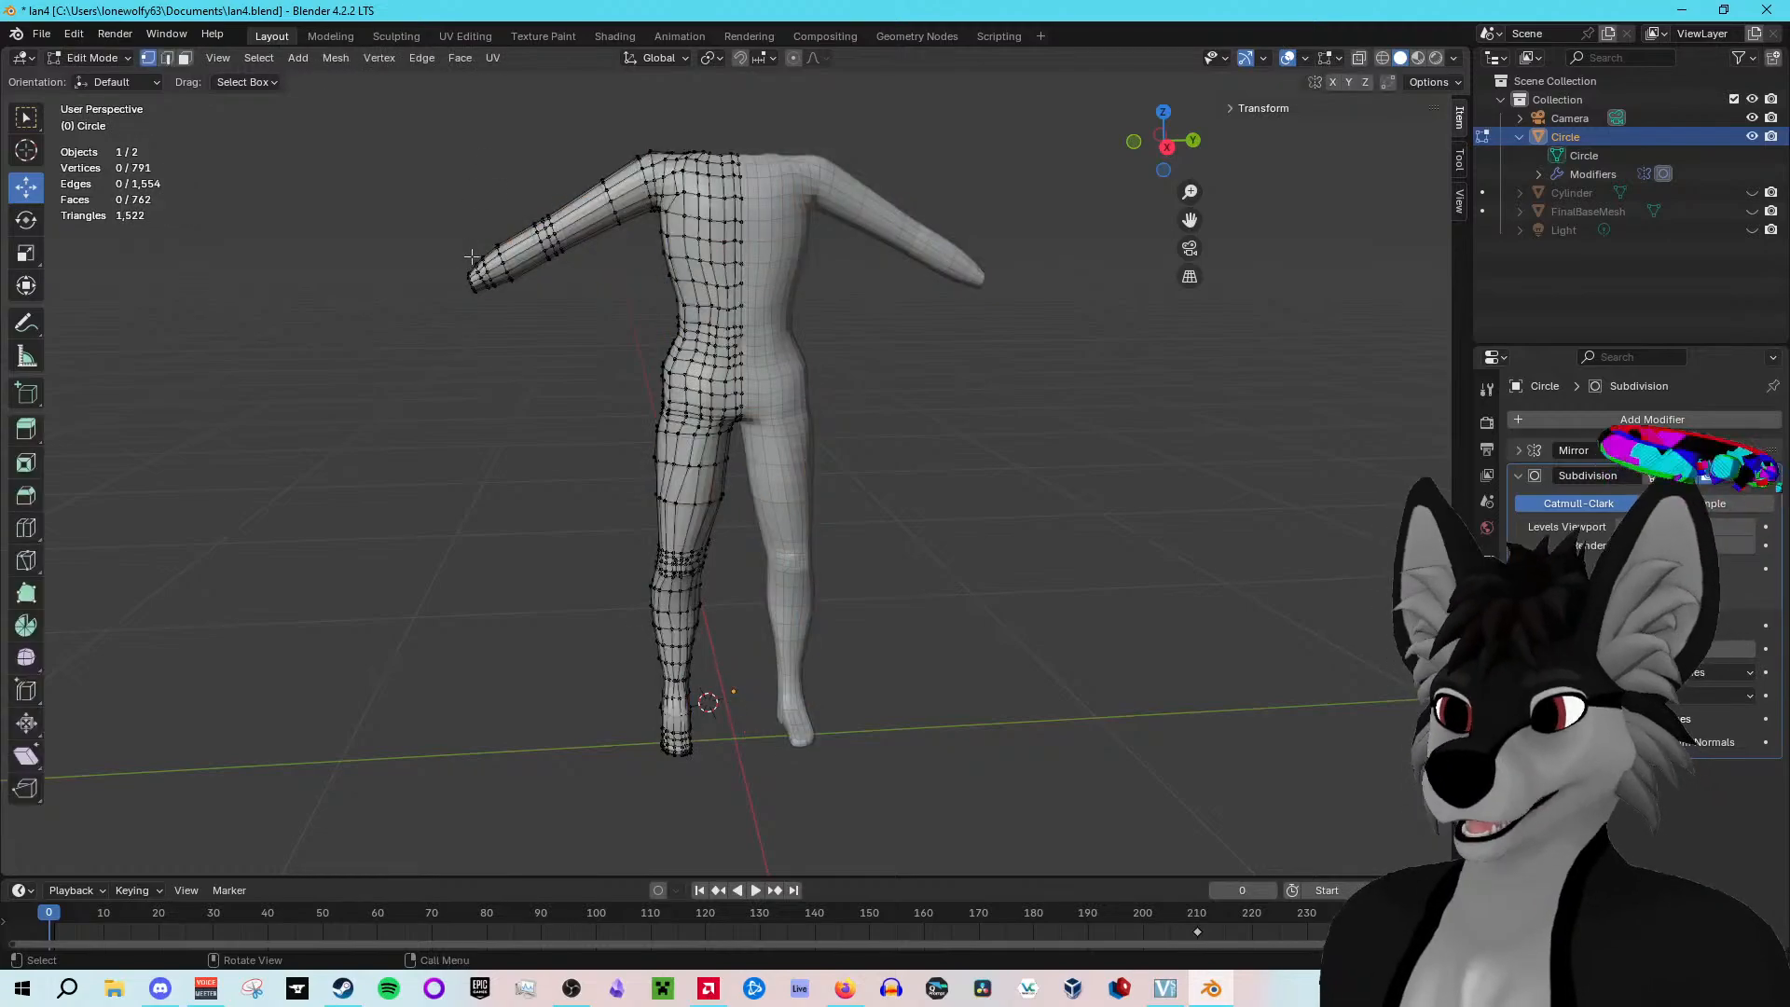
middle_click_drag(472, 257, 519, 319)
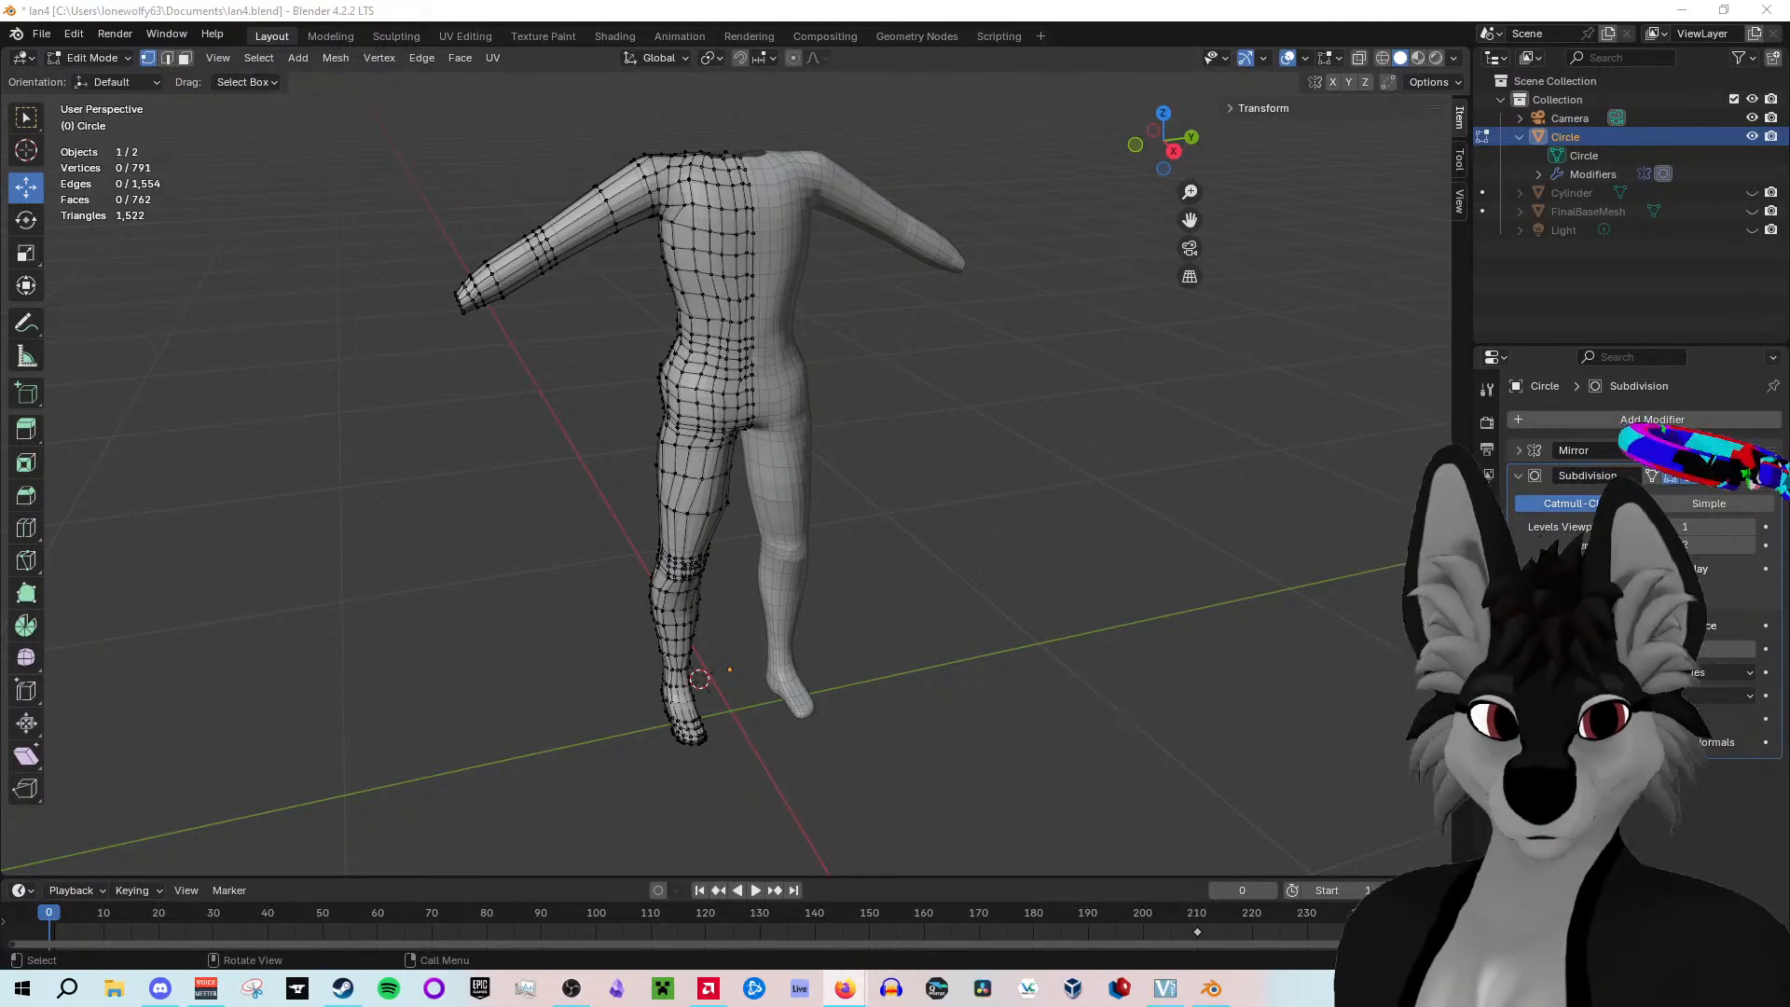
Step: Select the five upper vertices of the open wrist rim and lower them slightly along Z
middle_click_drag(1007, 340, 828, 424)
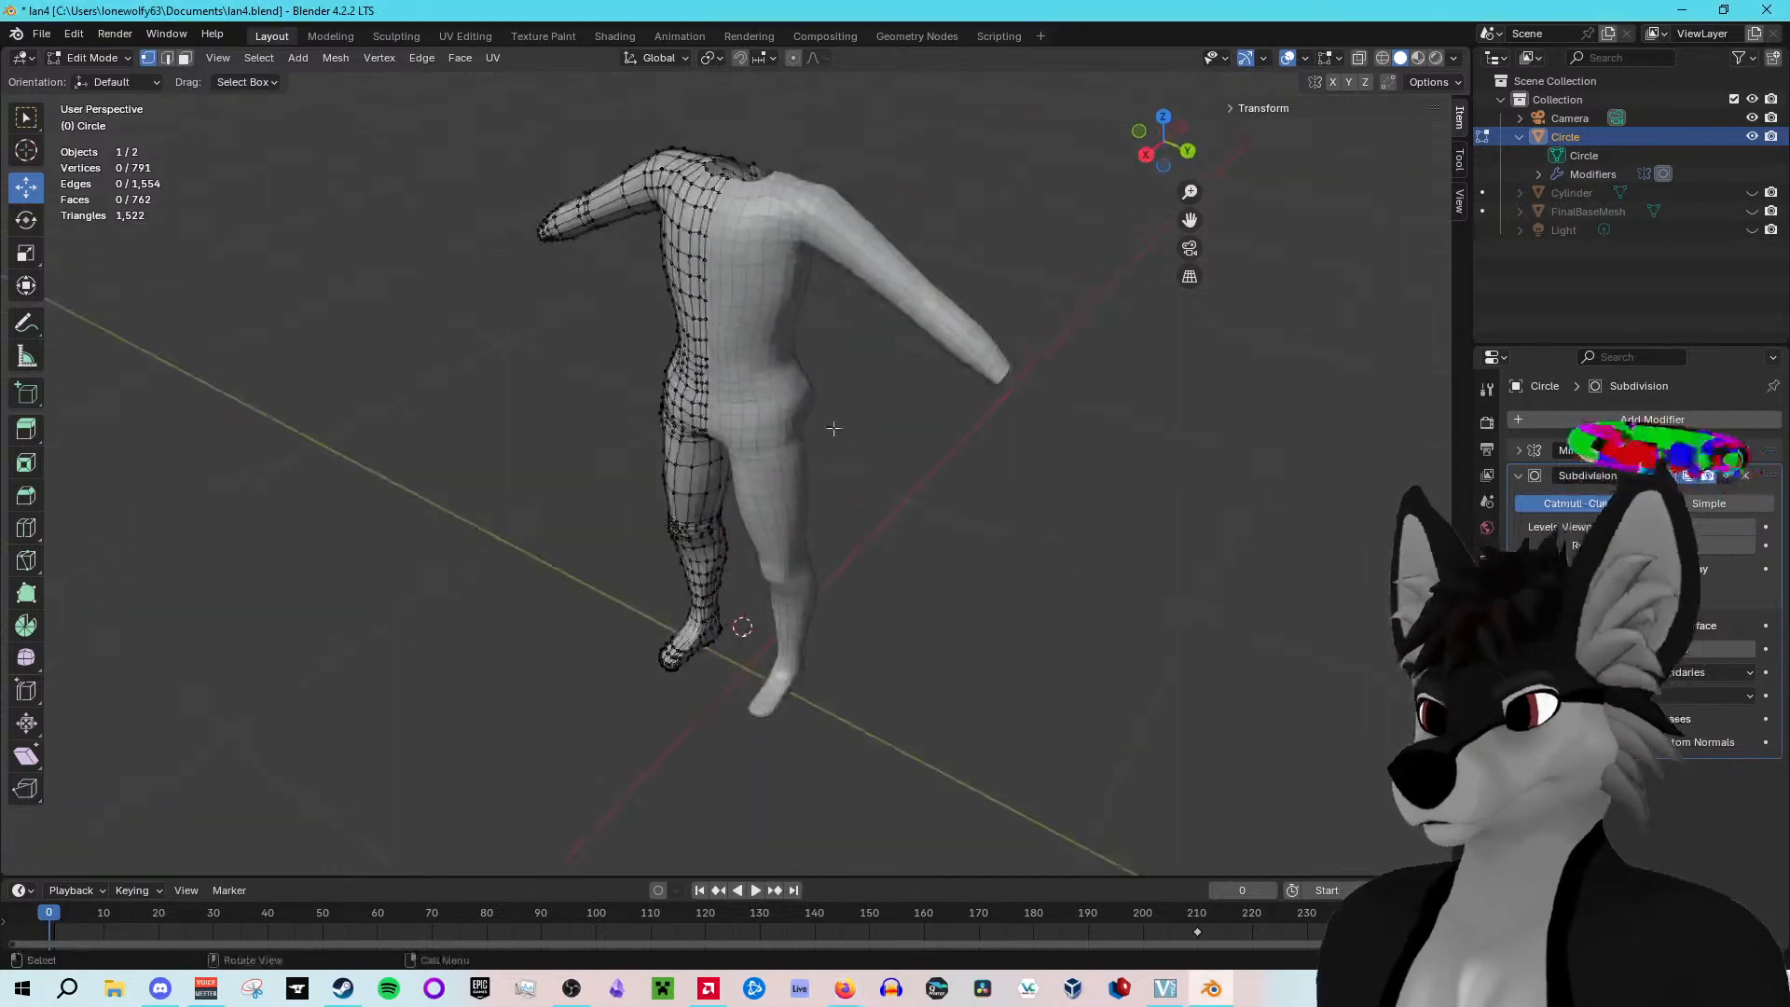
left_click_drag(498, 165, 608, 246)
key("KP_Decimal")
middle_click_drag(448, 611, 708, 519)
middle_click_drag(730, 525, 883, 663)
left_click(1075, 403)
middle_click_drag(763, 308, 784, 346)
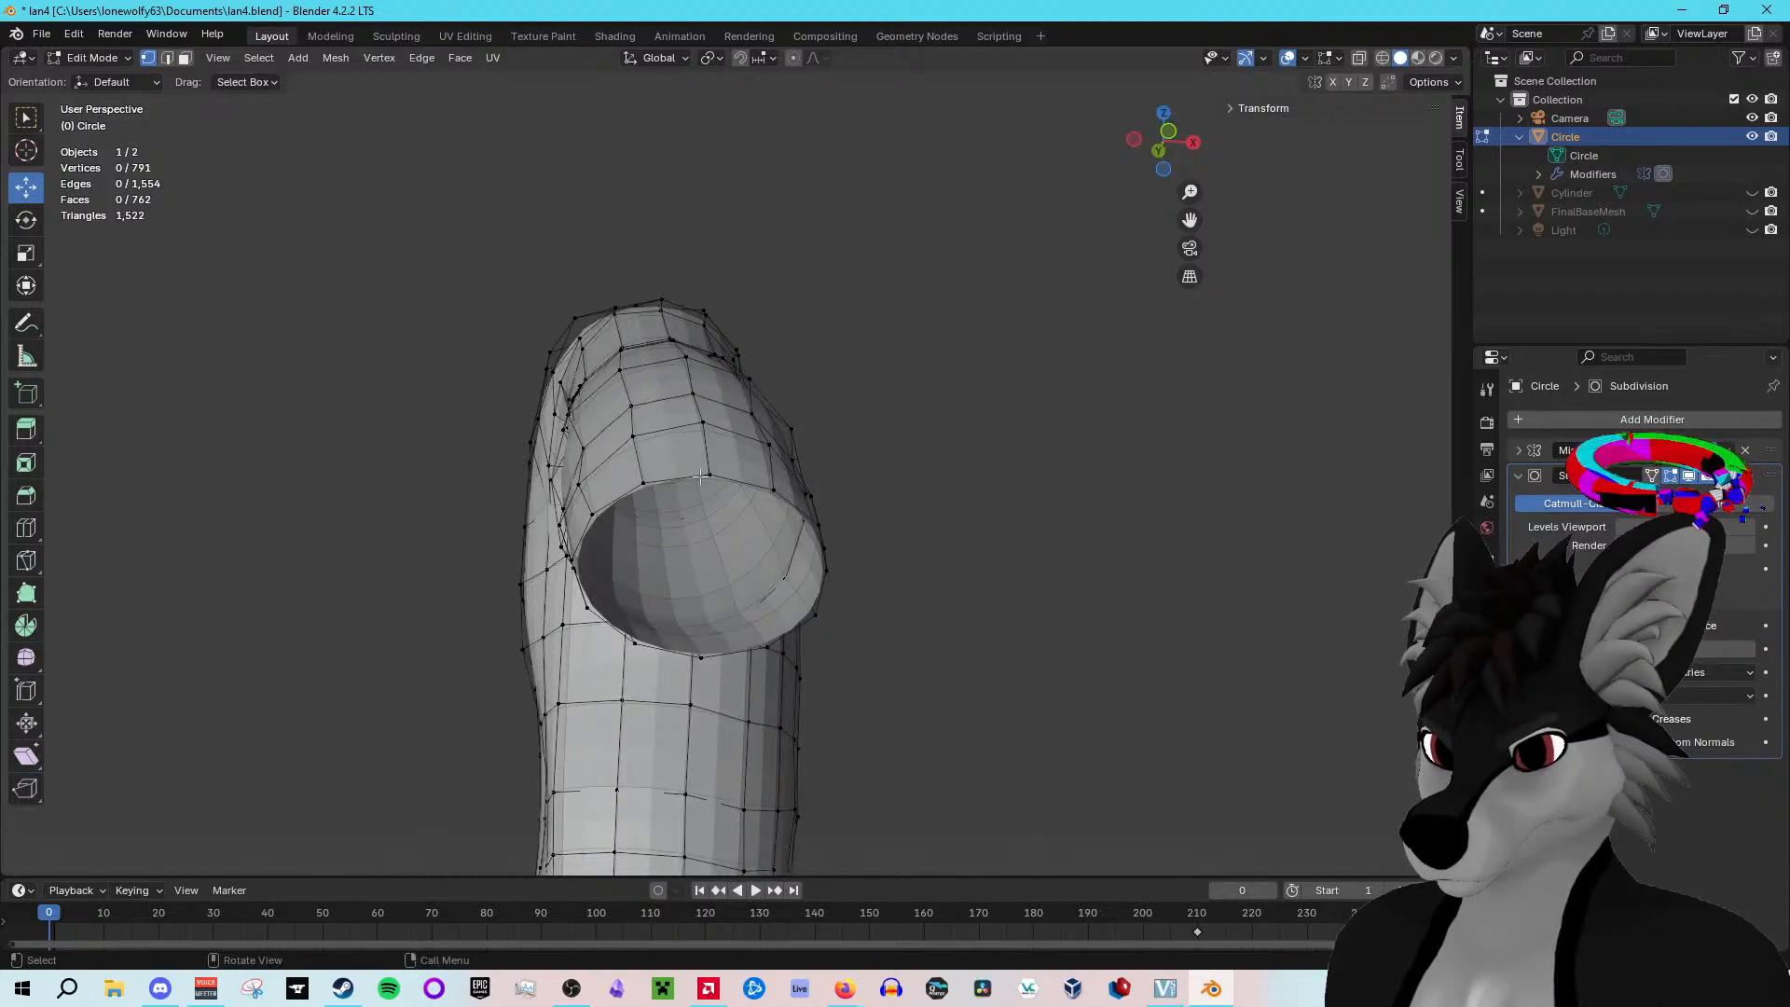
left_click_drag(643, 468, 778, 504)
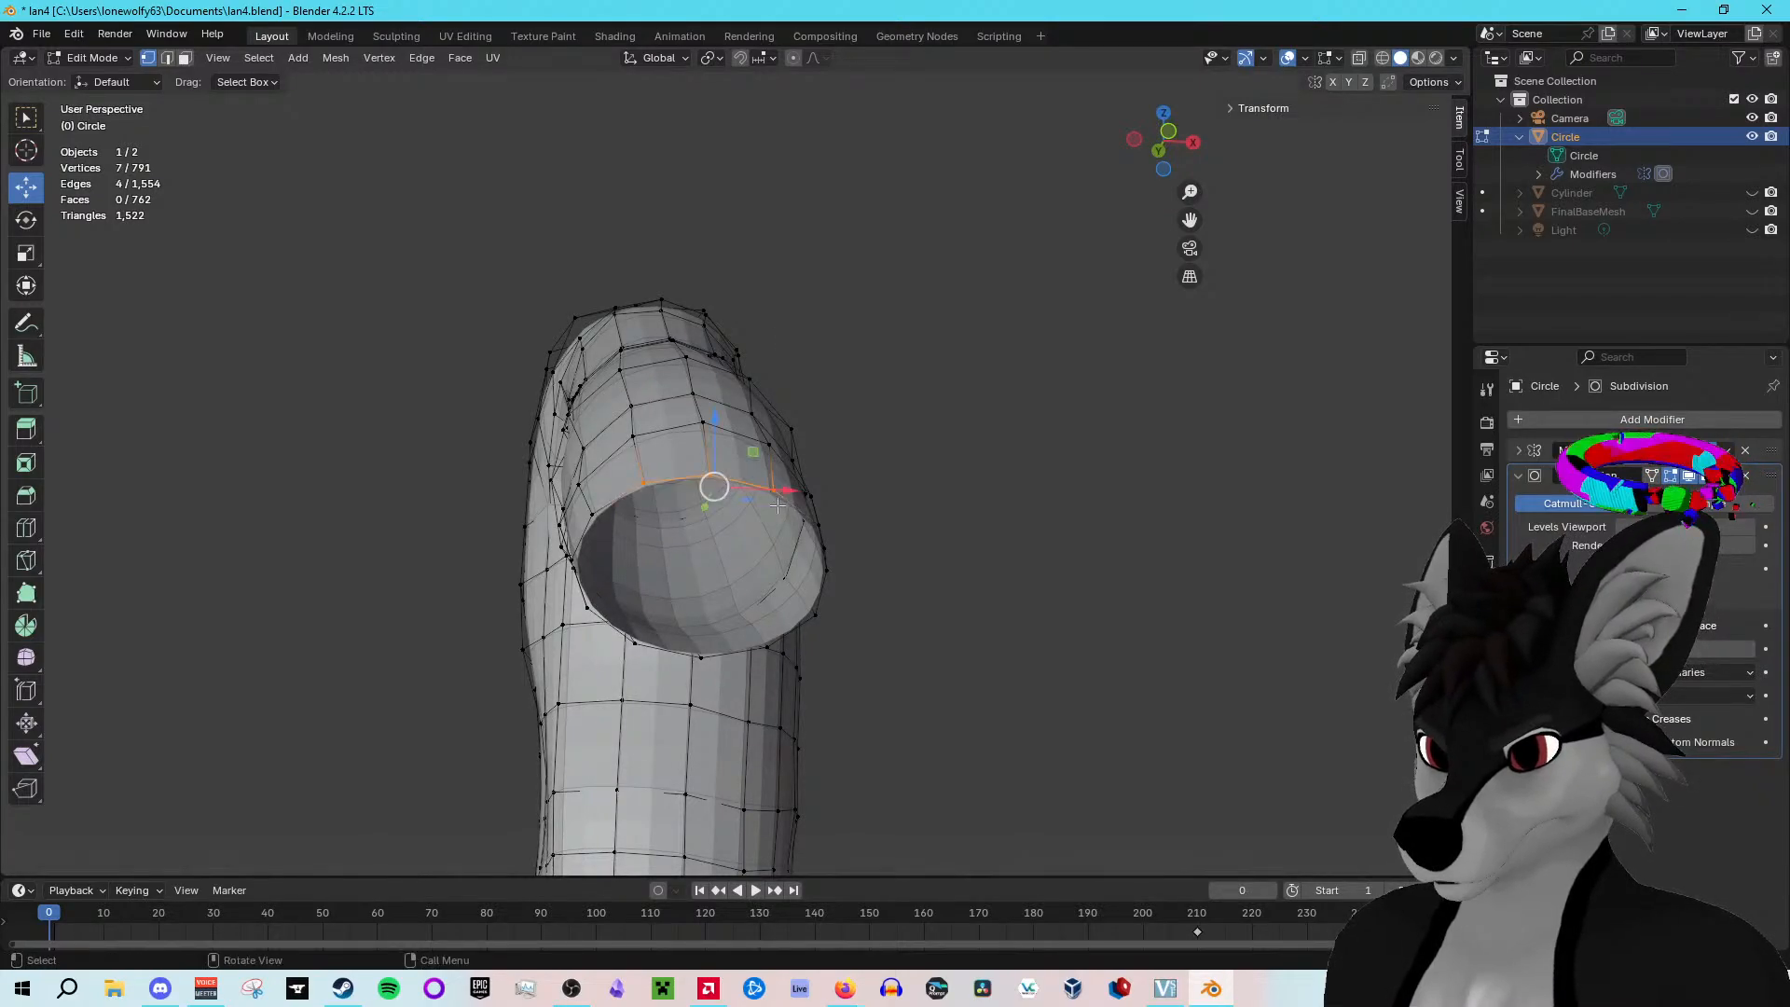
middle_click_drag(720, 470, 786, 464)
middle_click_drag(637, 571, 686, 547)
left_click(582, 529)
mouse_move(583, 529)
middle_mouse_down()
mouse_move(569, 625)
mouse_move(580, 503)
middle_mouse_up()
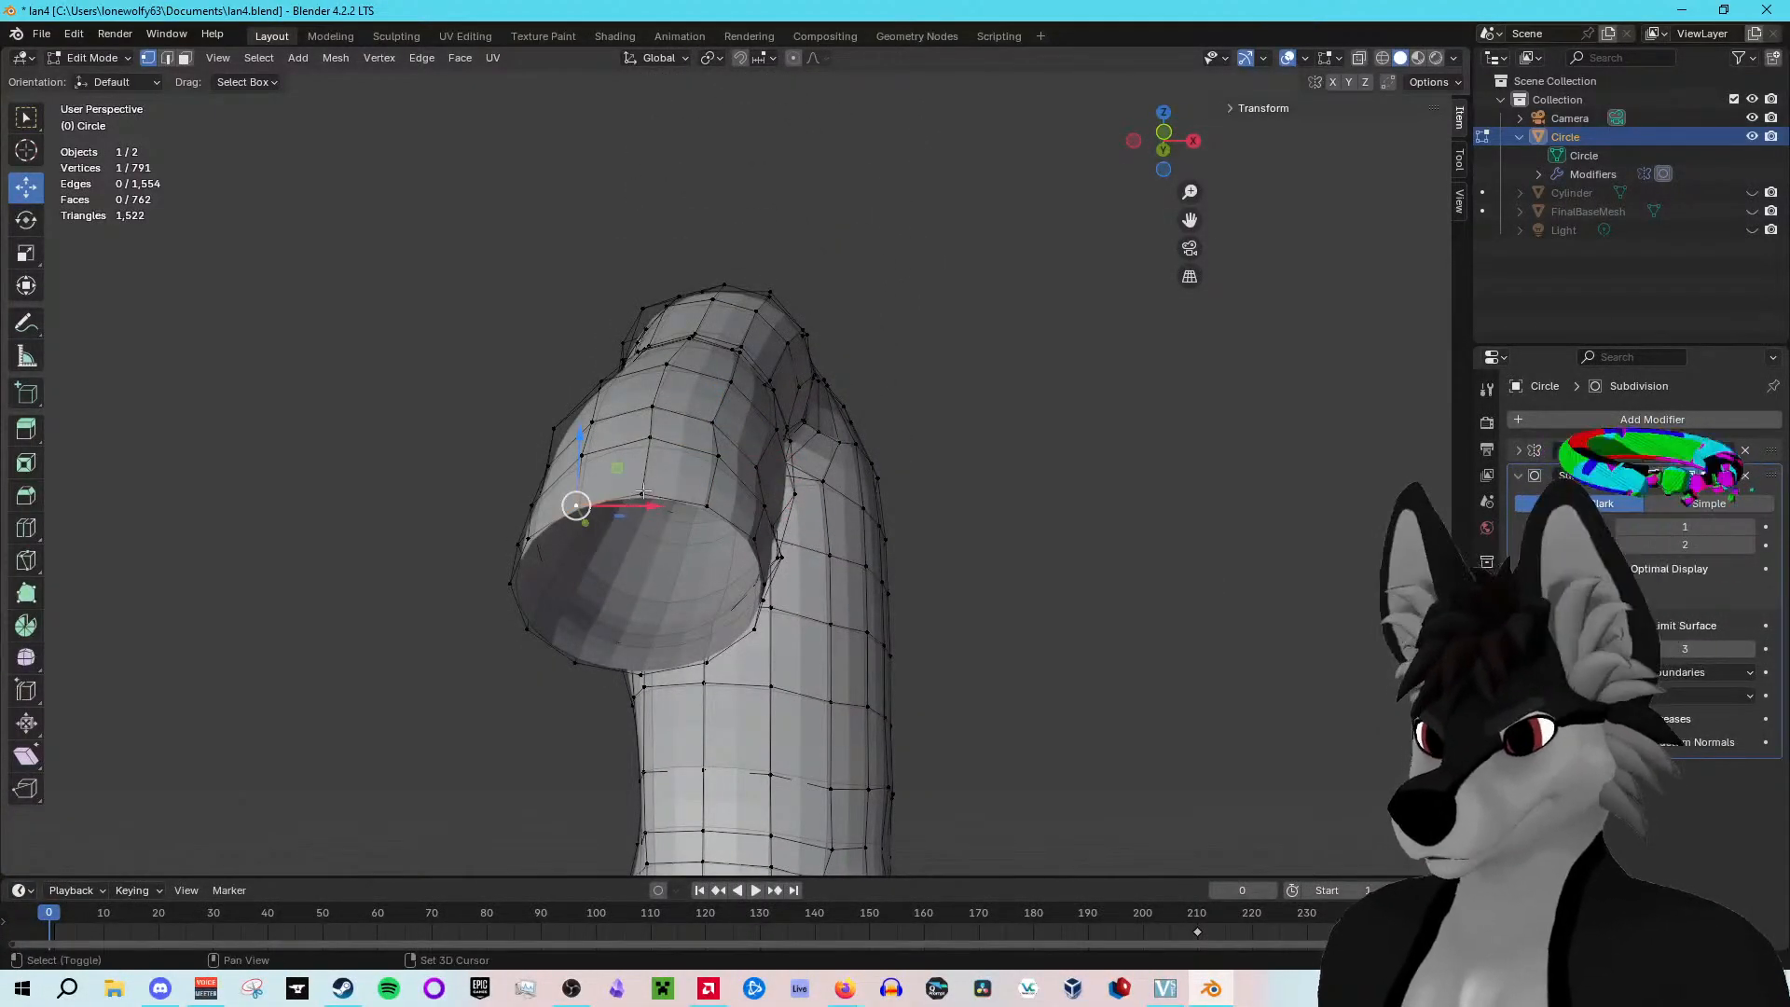
left_click(713, 508, "shift")
middle_click_drag(713, 508, 749, 476)
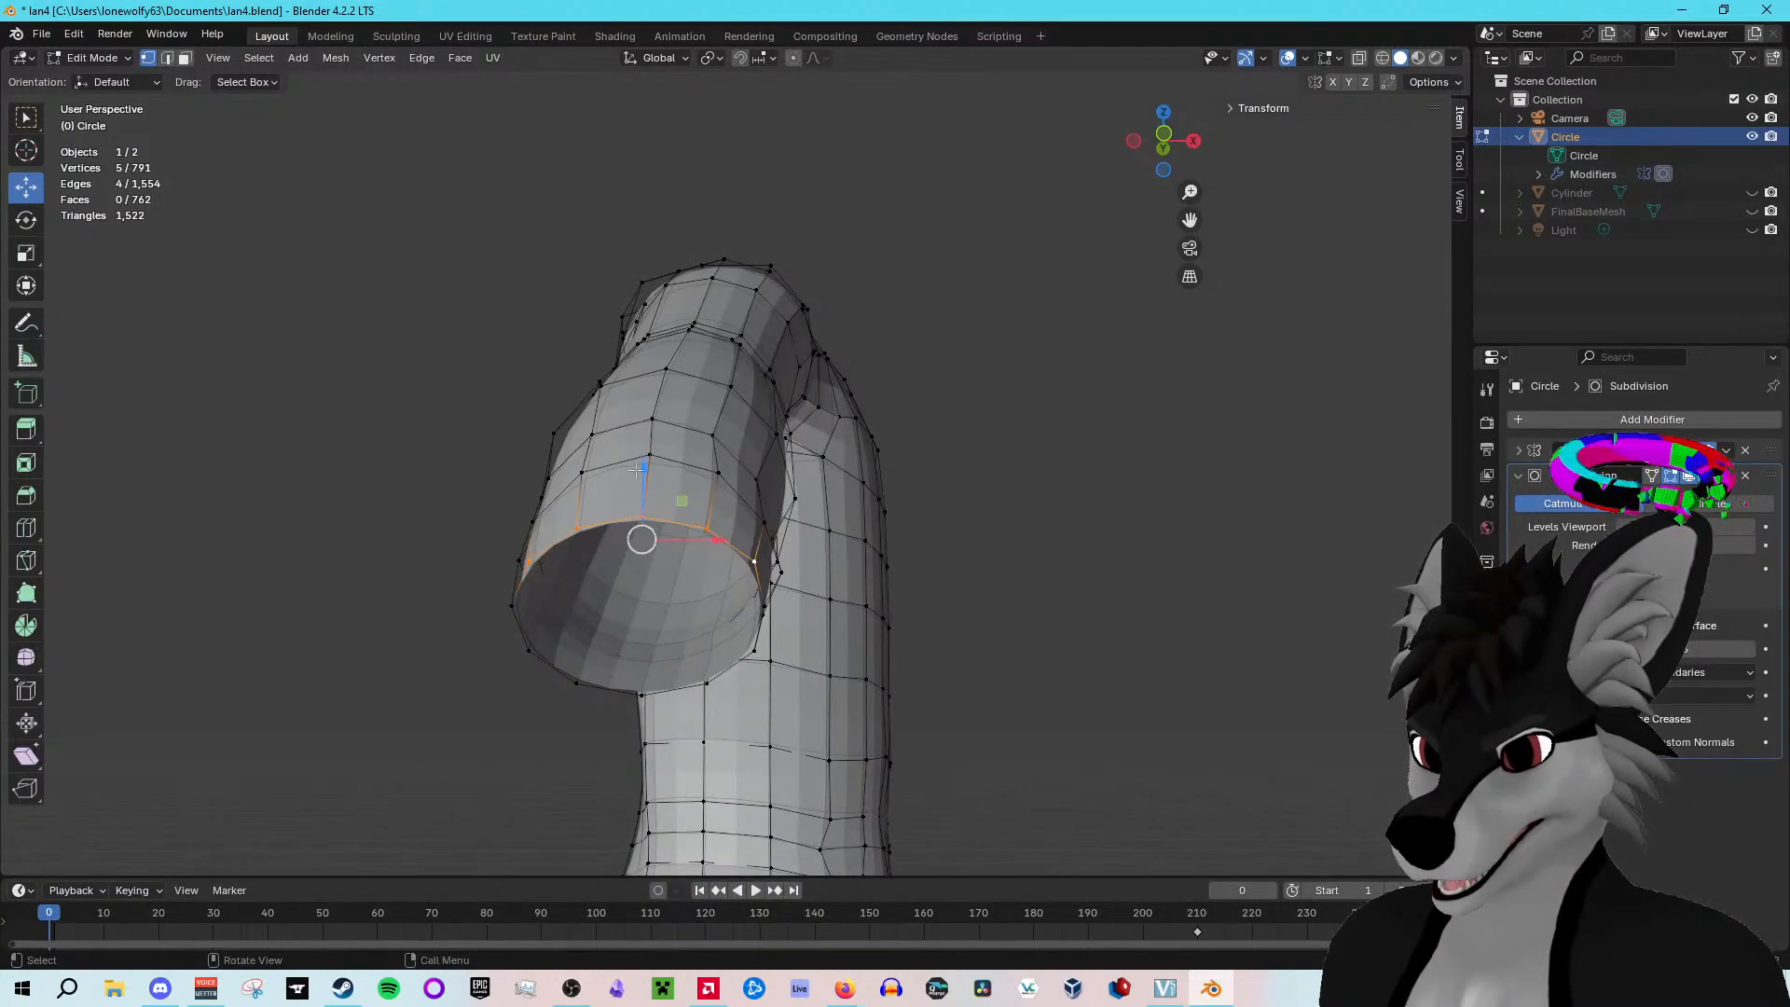
left_click_drag(641, 476, 644, 496)
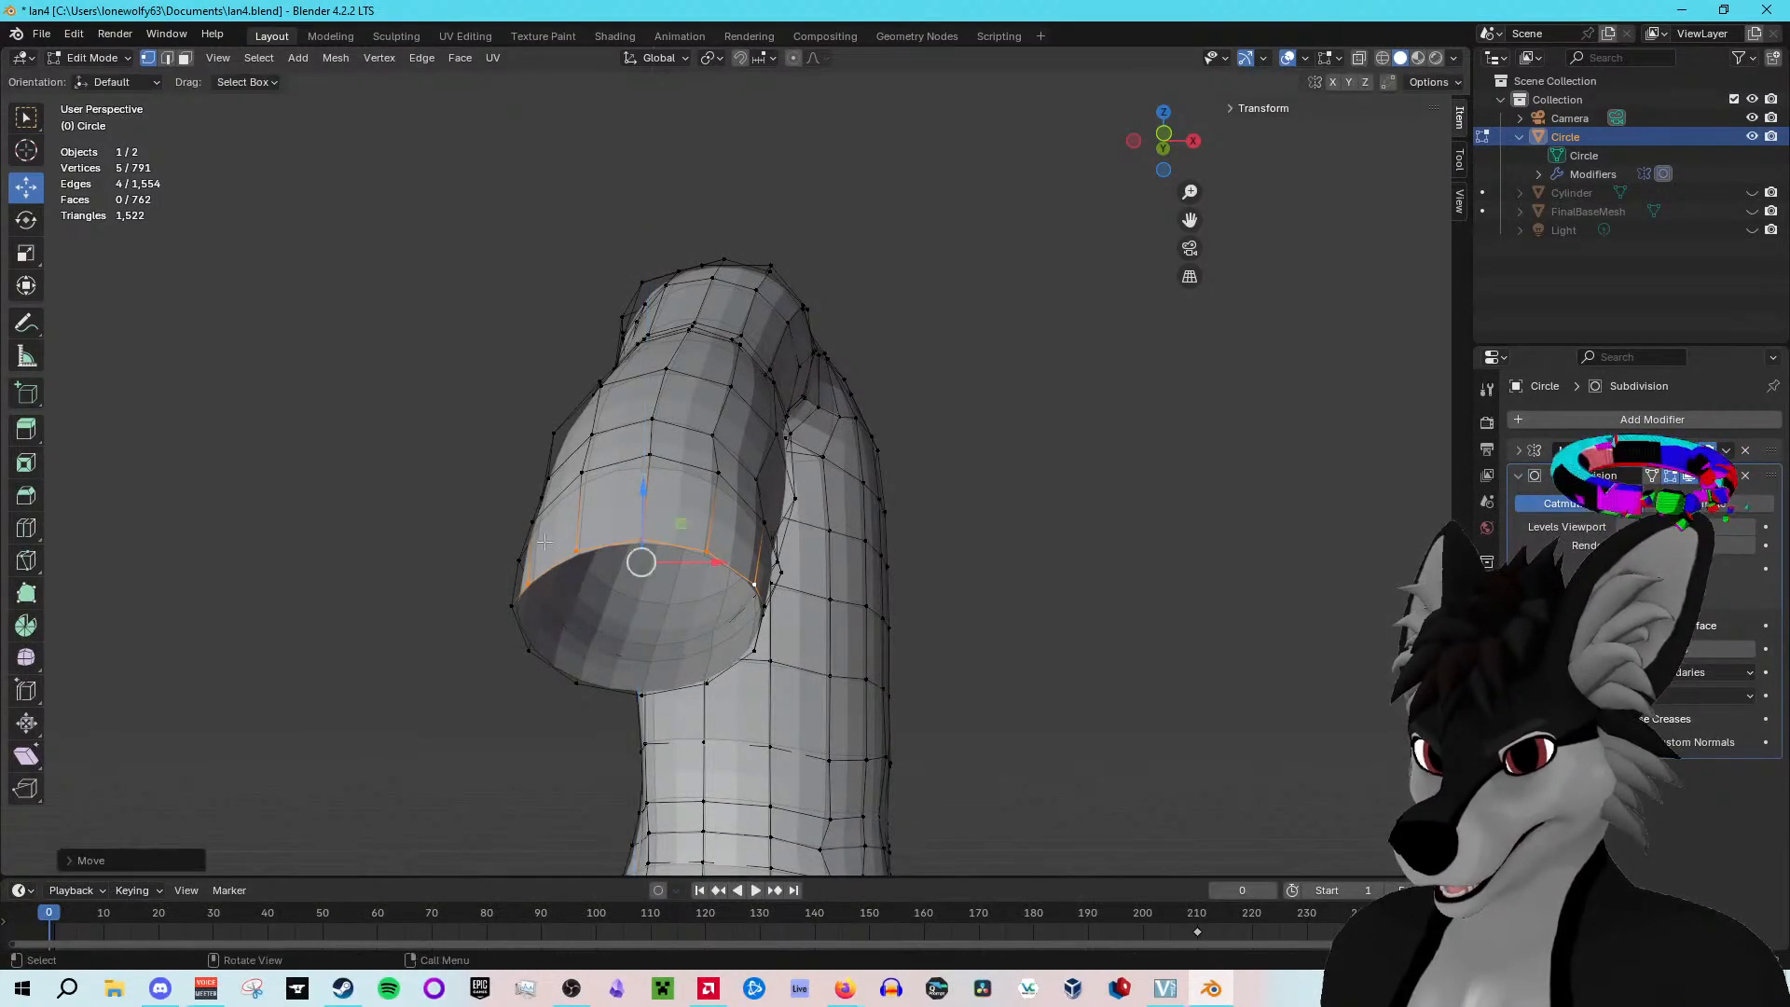
Step: Lower the middle vertices of the wrist rim's upper edge a little more along Z to flatten the curve
left_click(628, 546, "shift")
left_click(574, 548)
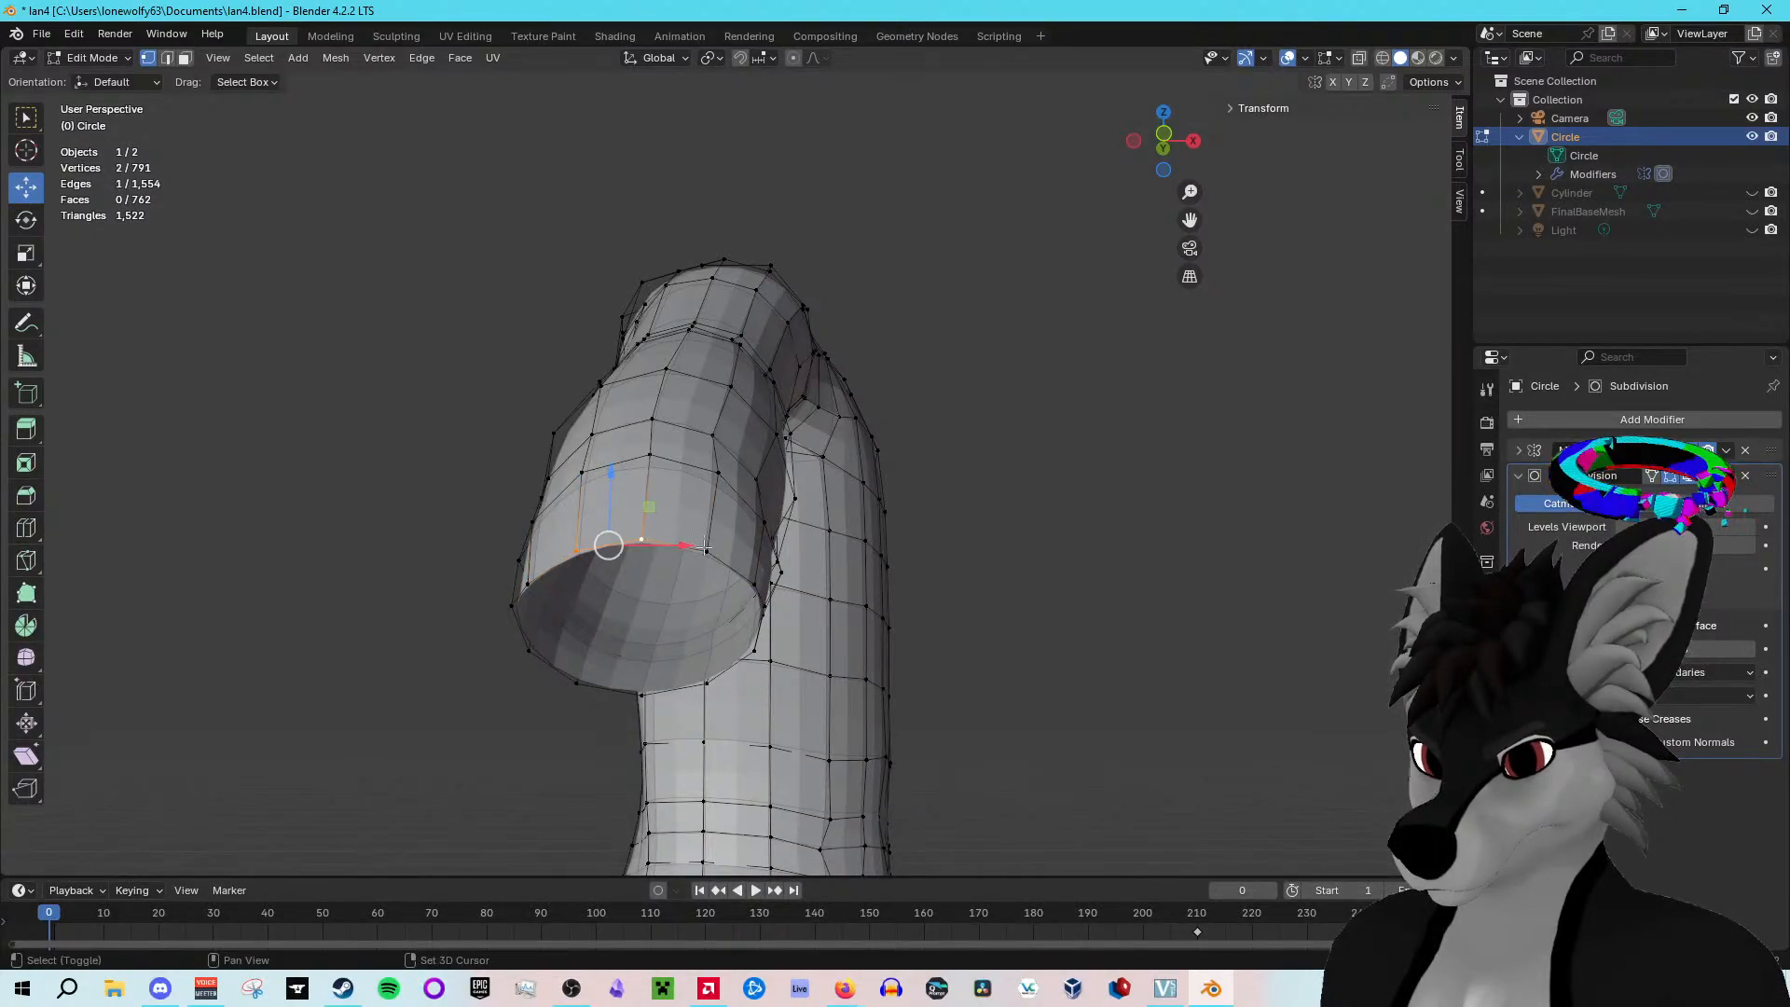
left_click_drag(639, 475, 635, 501)
left_click(641, 546)
middle_click_drag(635, 504, 625, 638)
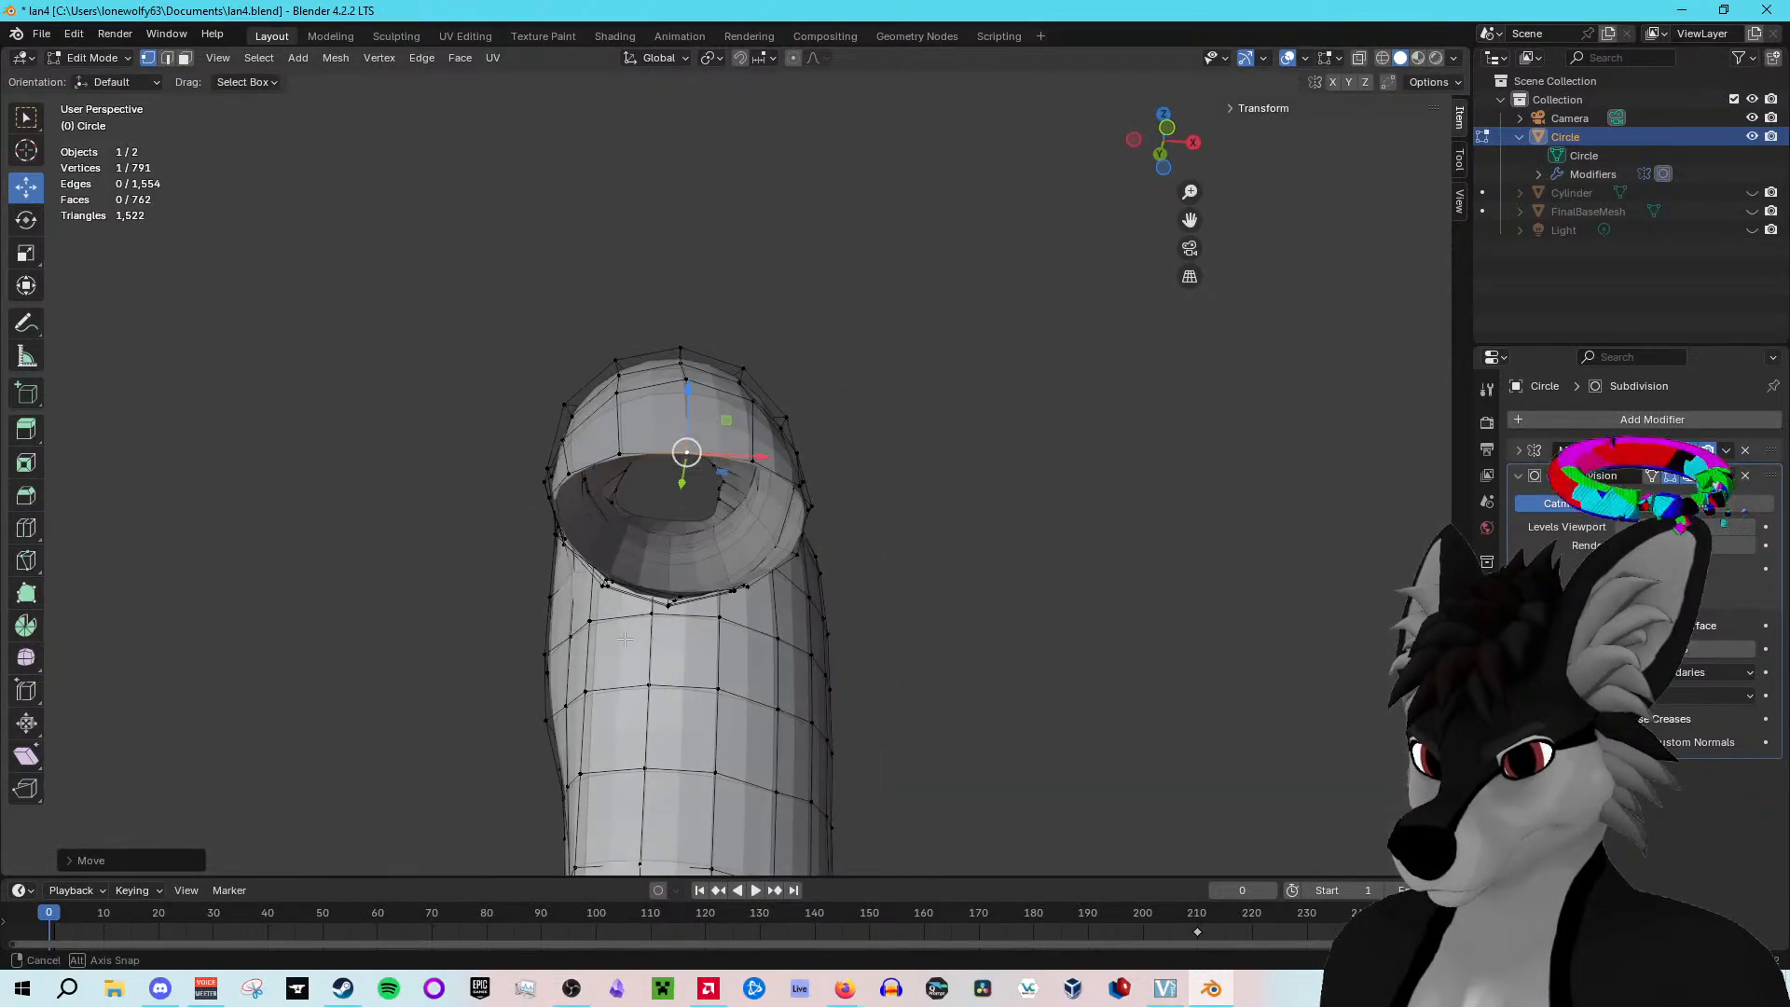
Step: Select the five vertices on the underside of the wrist rim and raise them slightly along Z
left_click(564, 541, "shift")
middle_click_drag(697, 591, 500, 566)
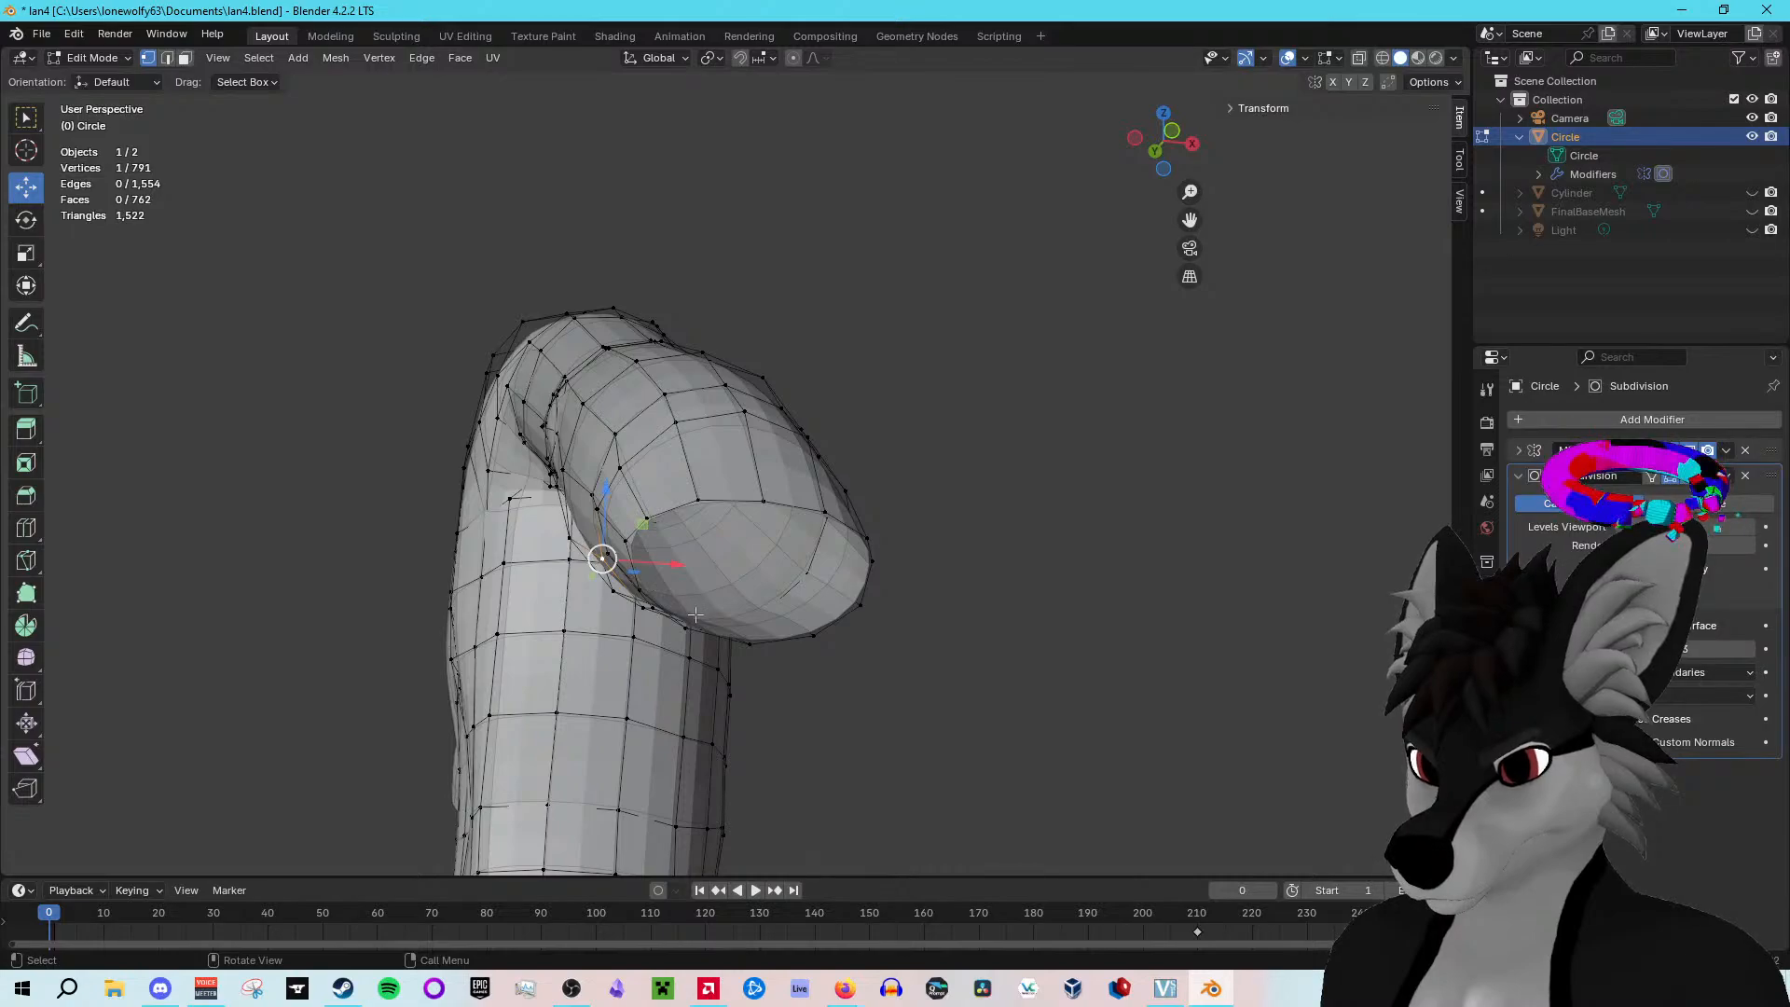
middle_click_drag(682, 630, 605, 724)
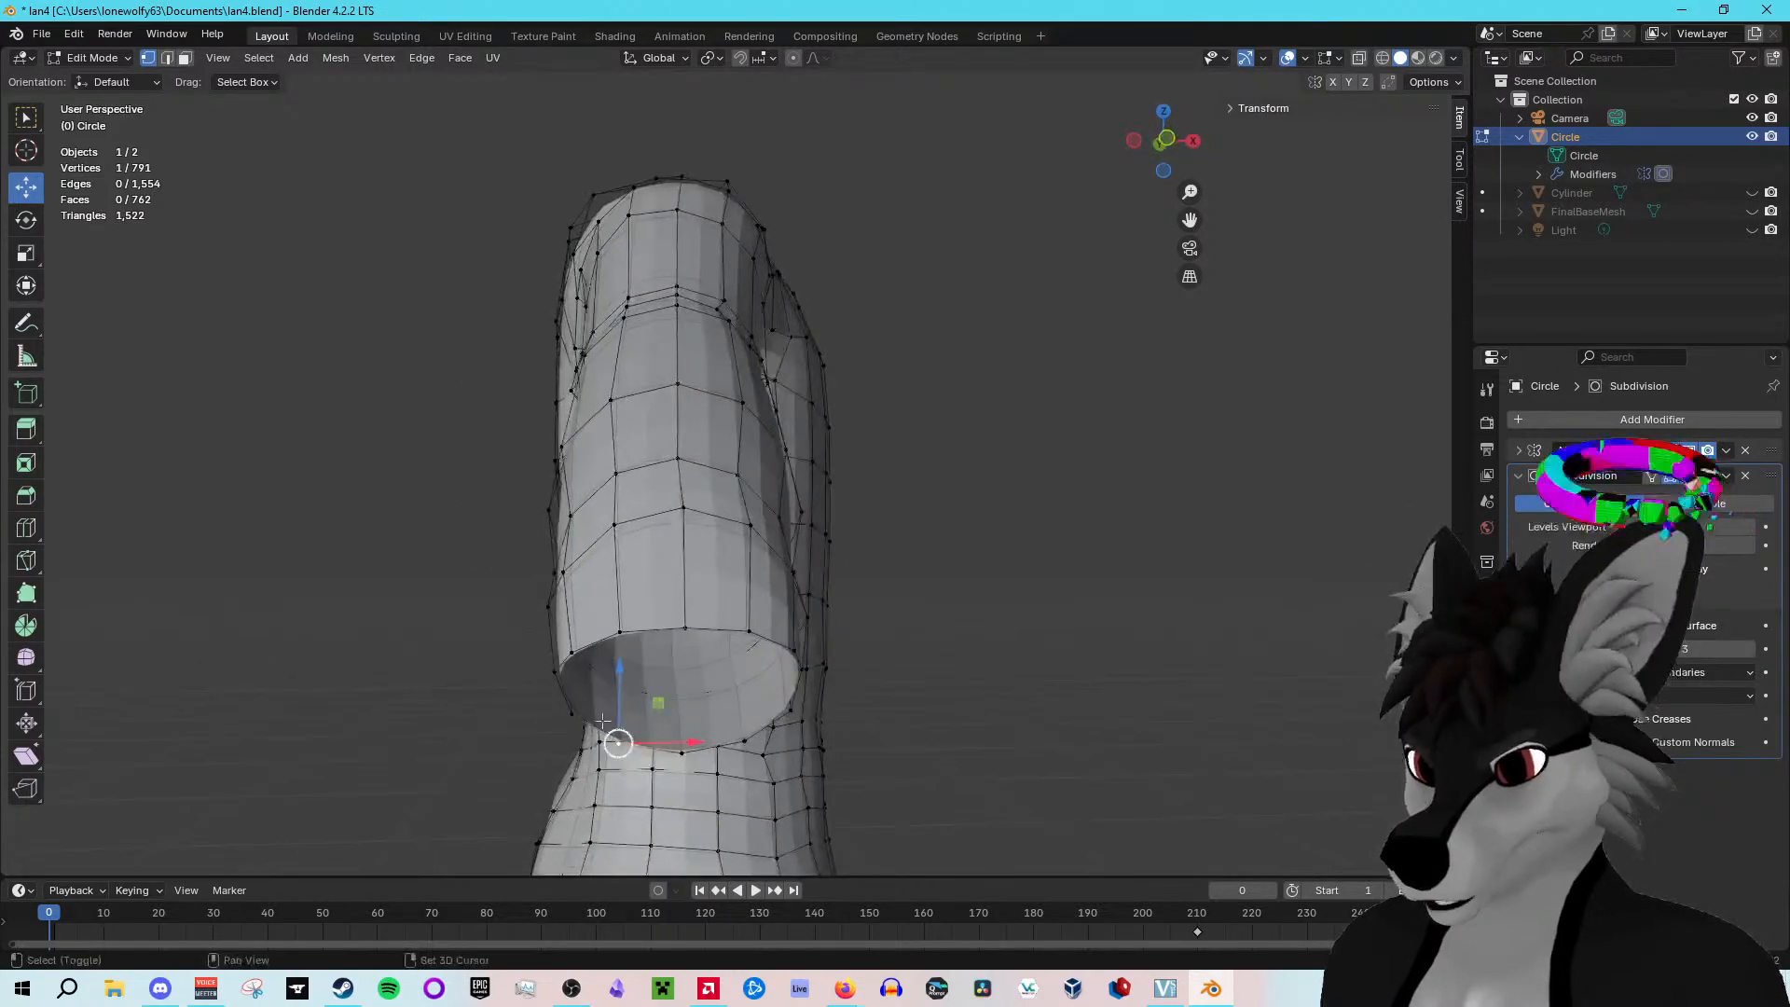
left_click(678, 750, "shift")
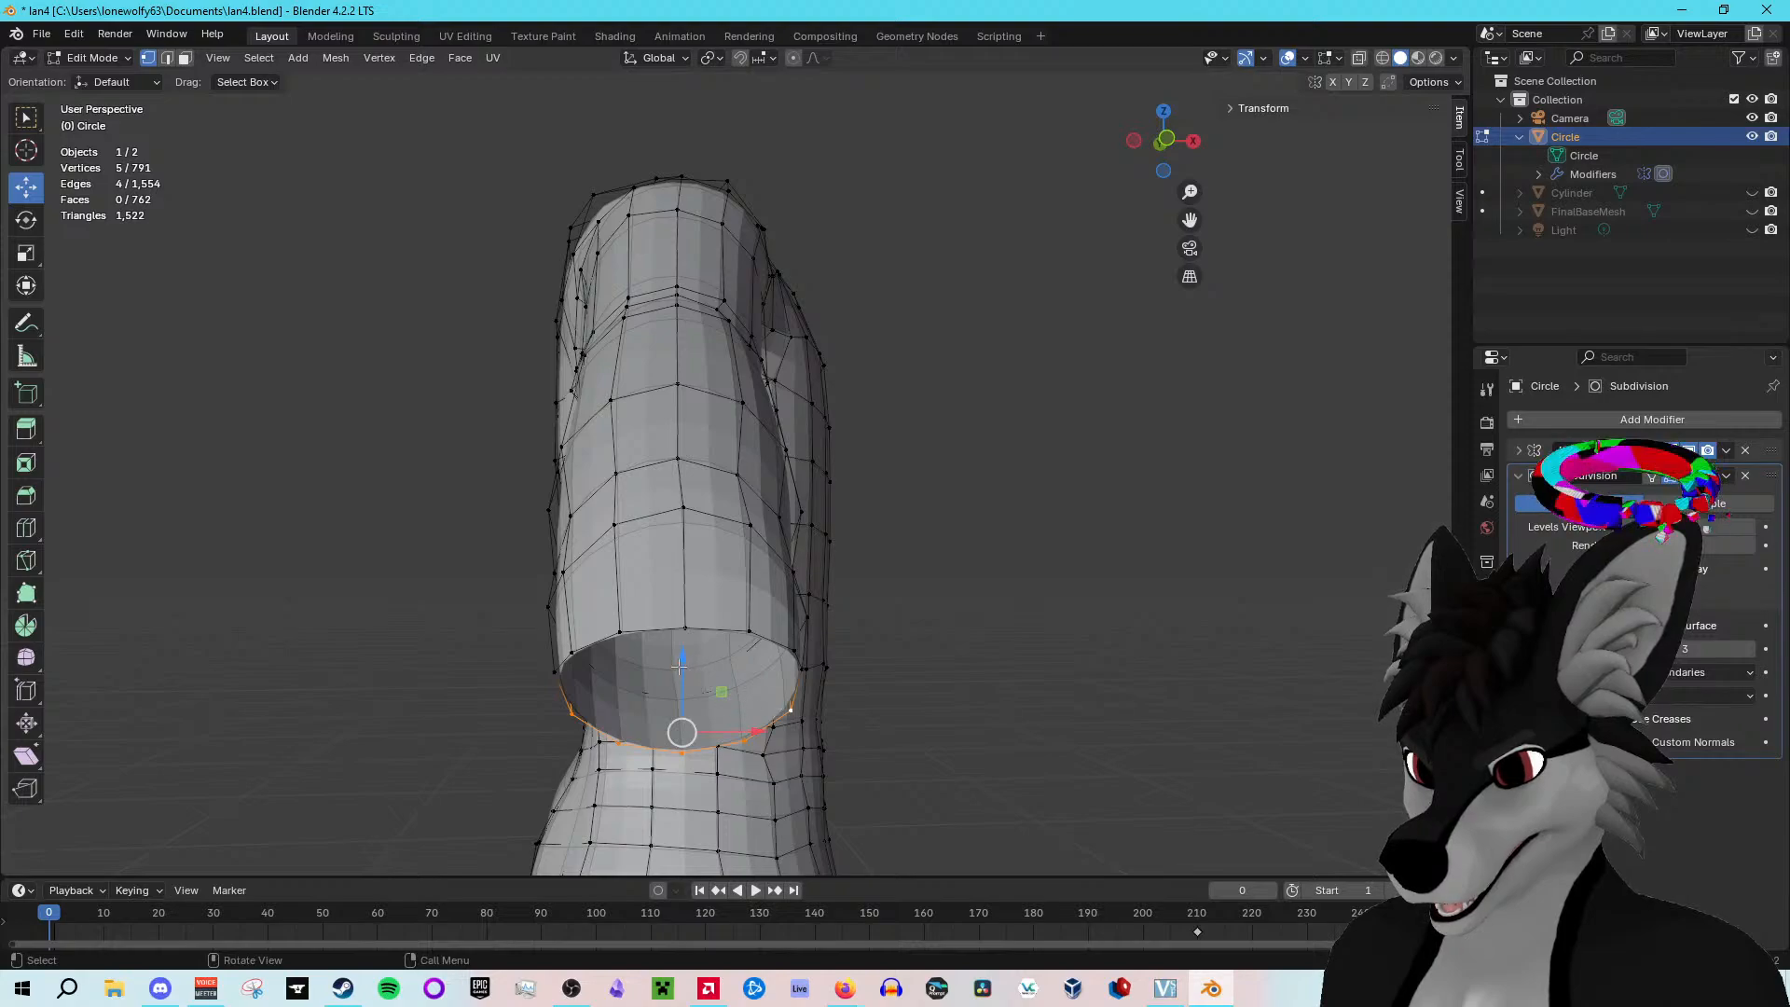
left_click_drag(679, 667, 677, 653)
Step: Raise the middle vertices on the underside of the wrist rim slightly along Z
left_click(618, 729)
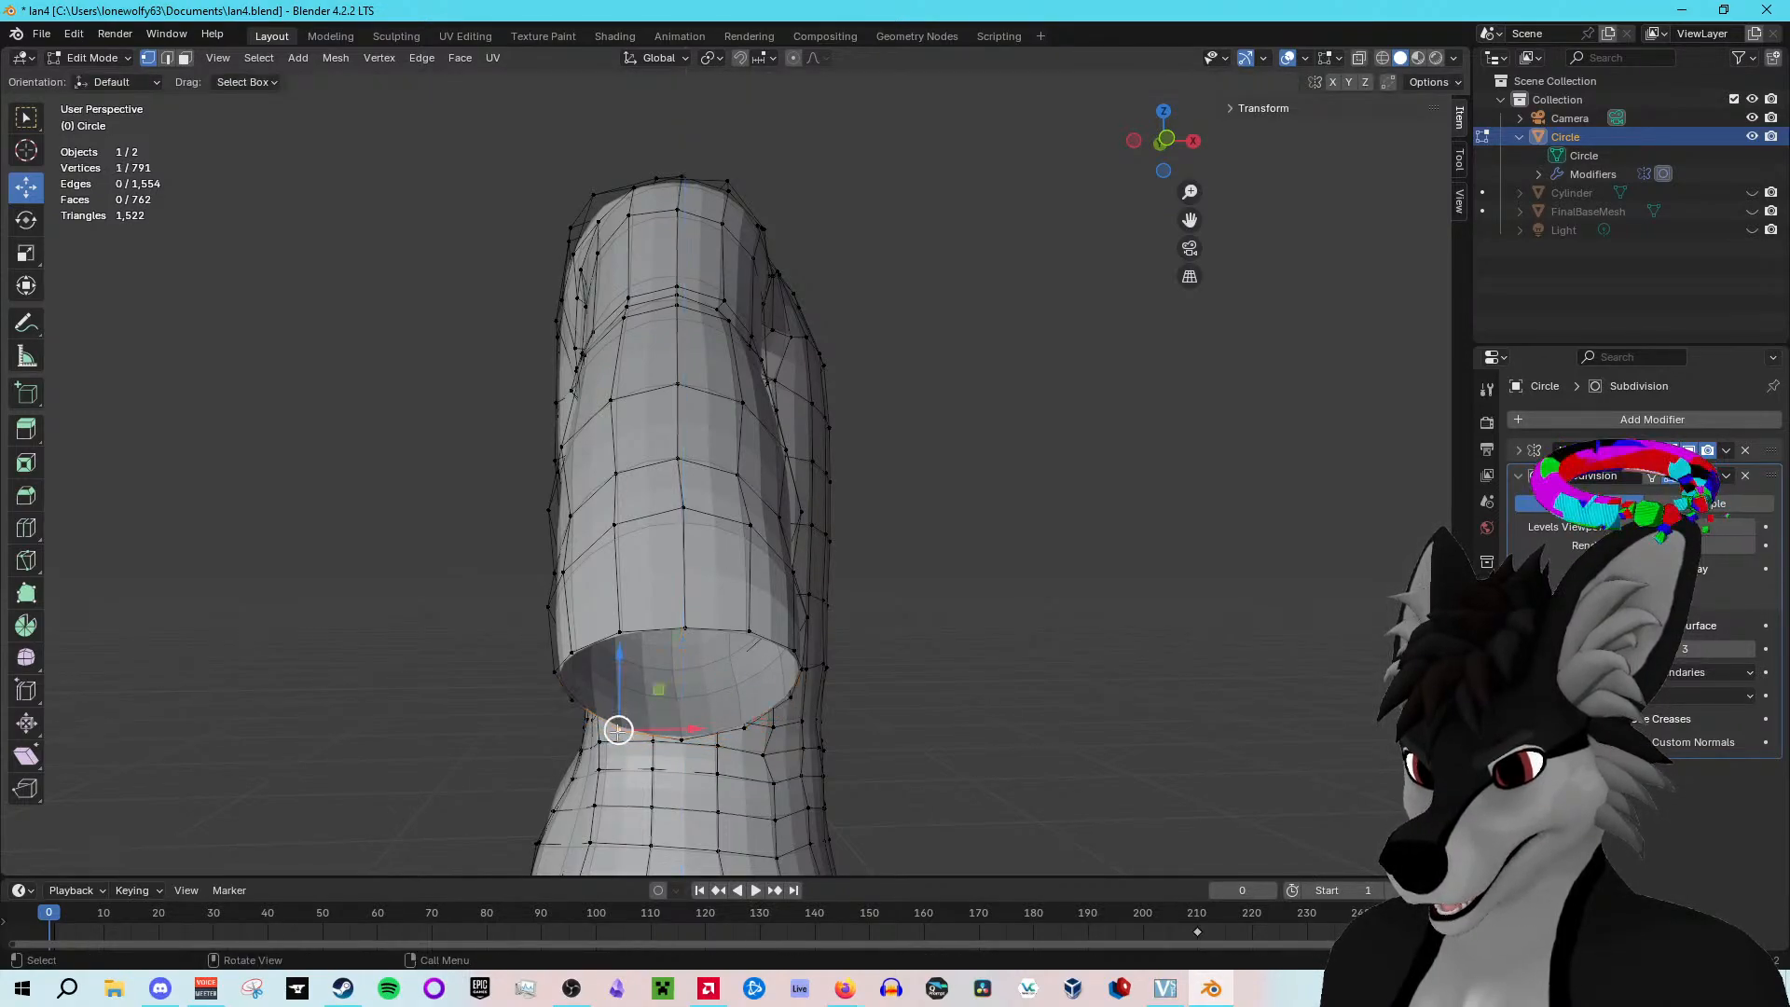
left_click(725, 742, "shift")
left_click(747, 728, "shift")
left_click_drag(681, 660, 683, 655)
left_click(681, 728)
Step: Turn on X-ray and select the complete ring of 12 vertices around the wrist opening
middle_click_drag(913, 531, 803, 579)
scroll(802, 579, "down", 5)
middle_click_drag(1150, 495, 1056, 503)
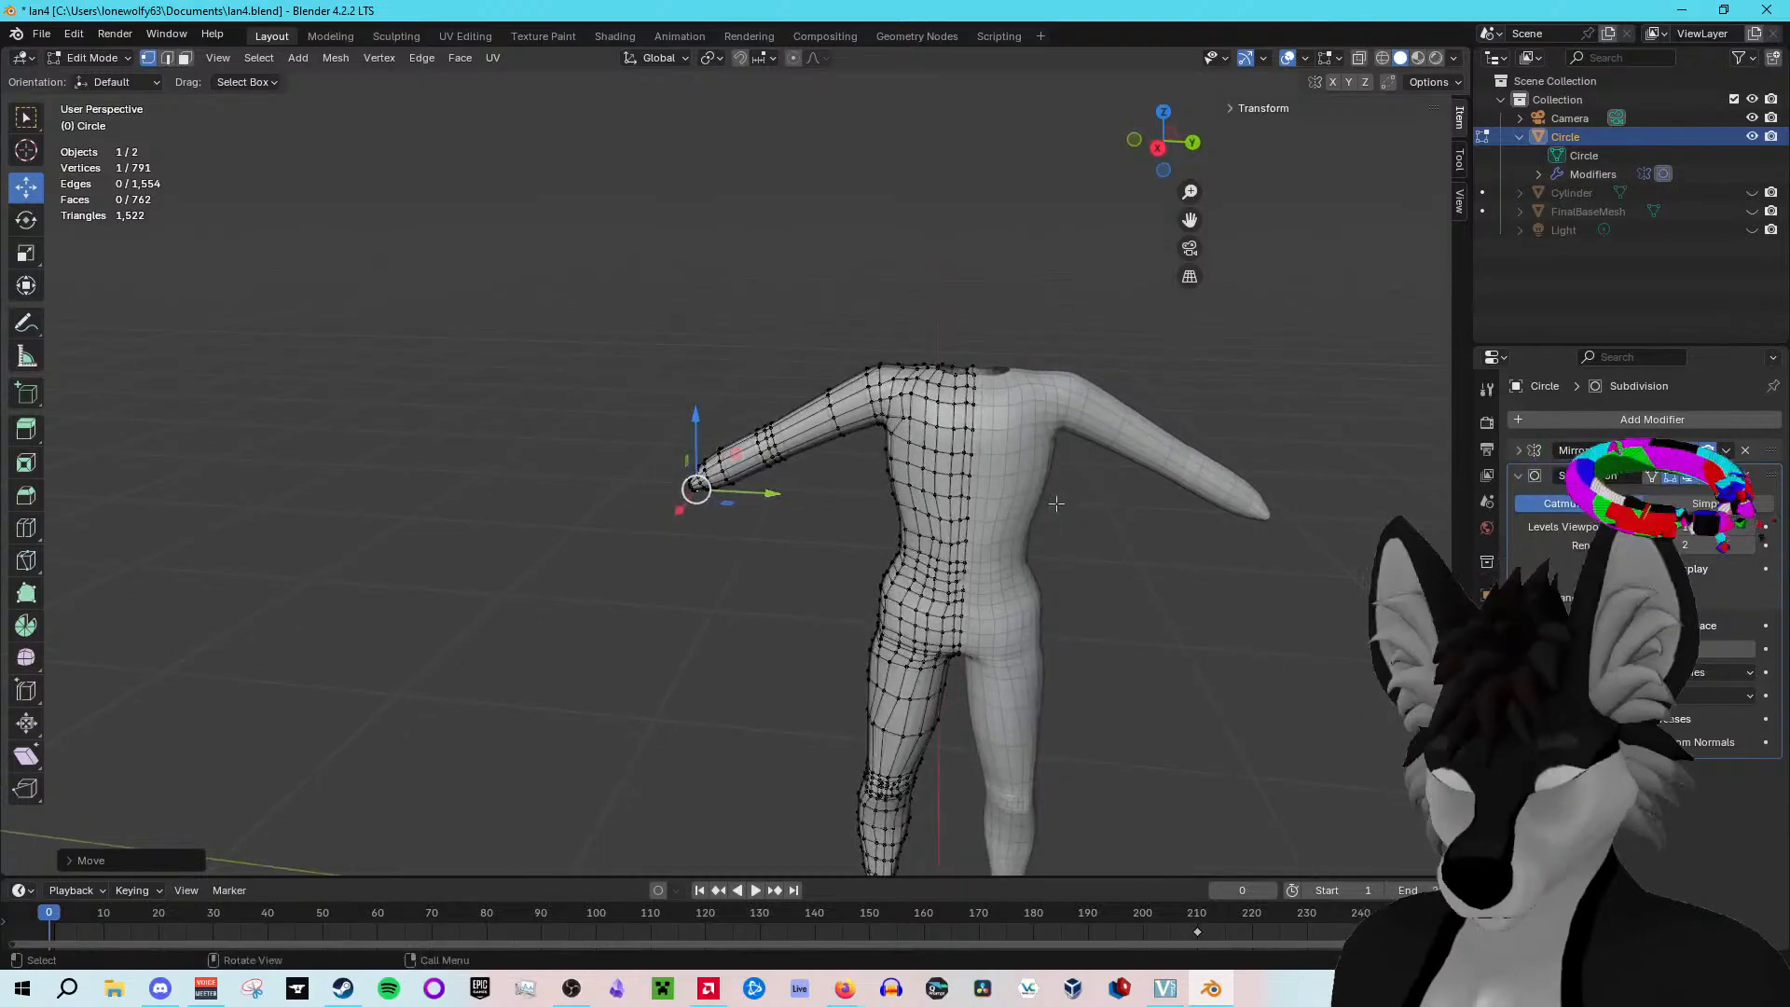
middle_click_drag(839, 307, 923, 331)
scroll(732, 448, "up", 8)
middle_click_drag(422, 623, 444, 577)
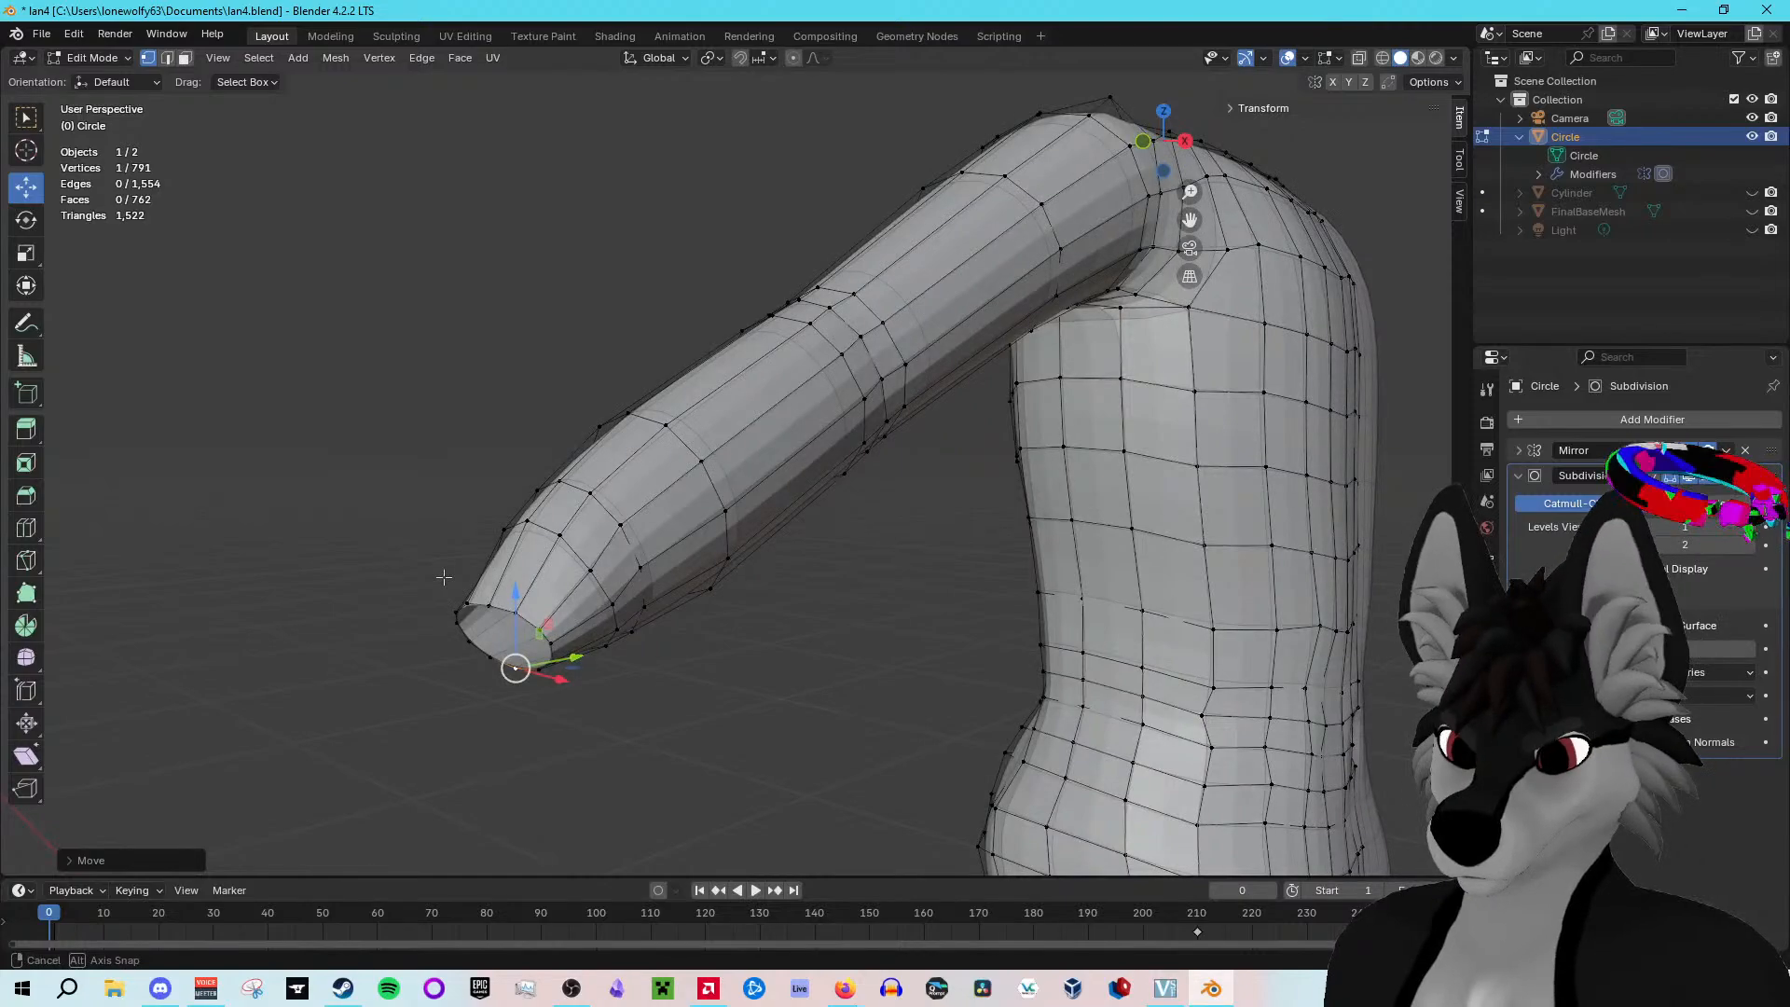
middle_click_drag(444, 577, 554, 709)
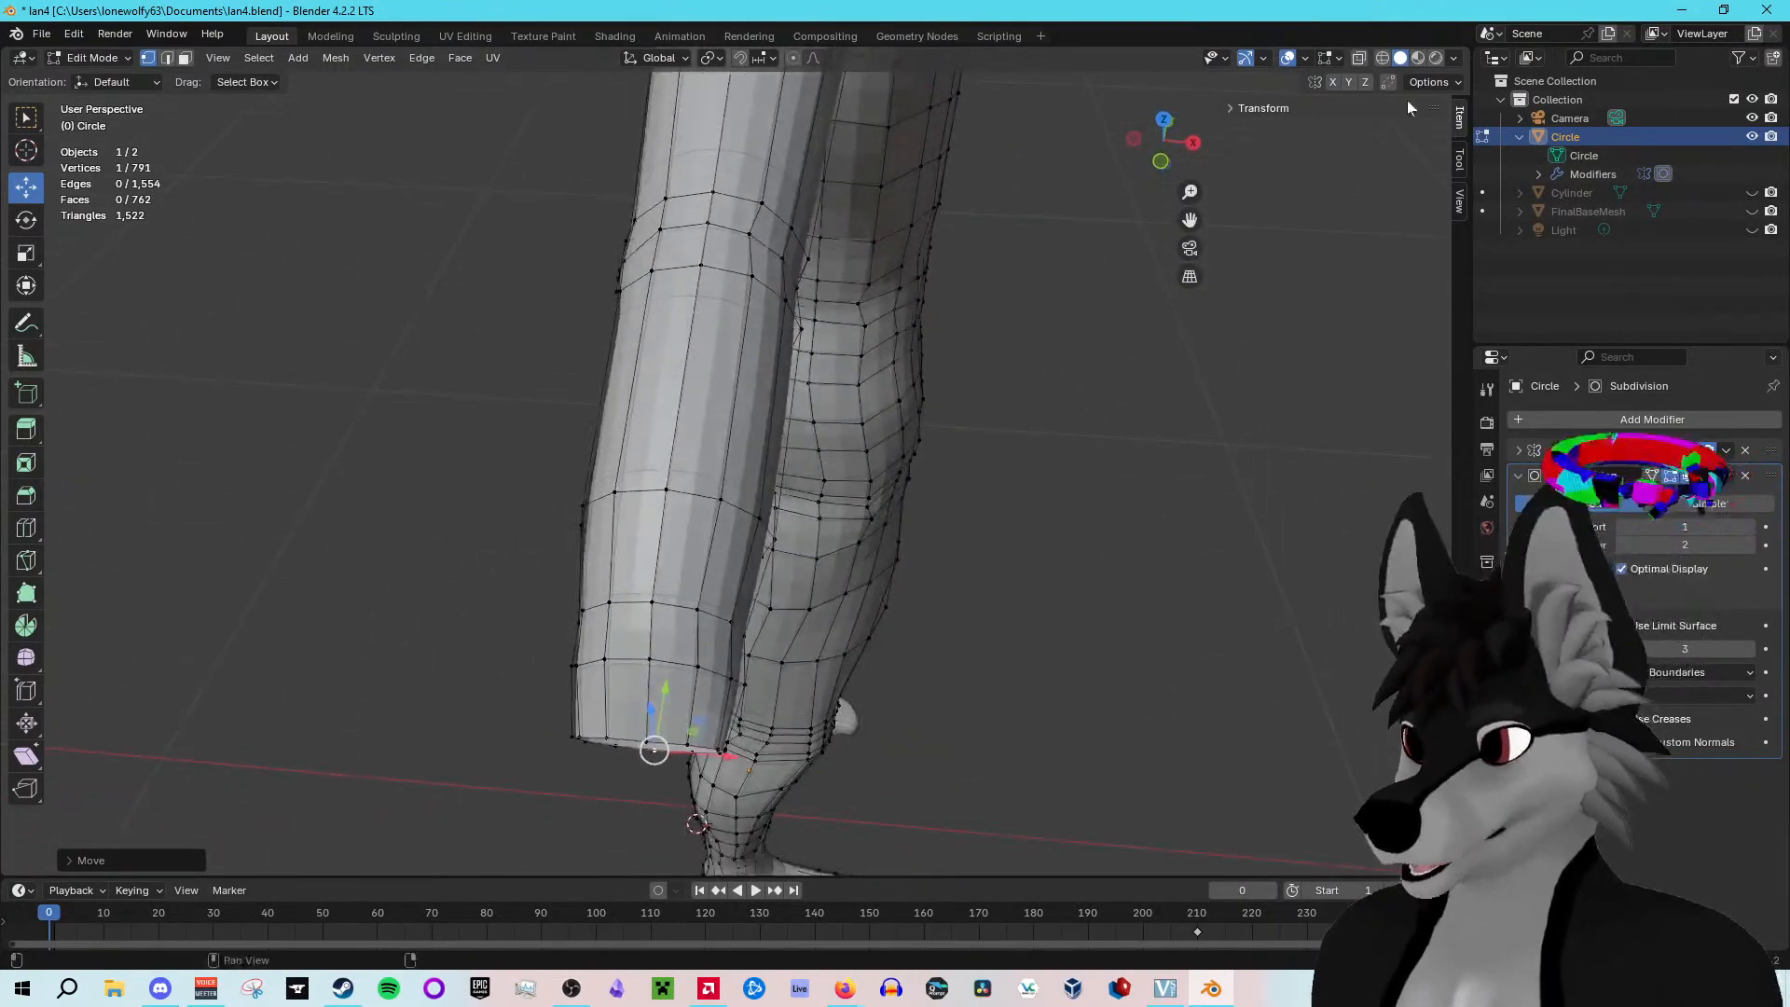
left_click(1359, 59)
middle_click_drag(811, 699, 815, 744)
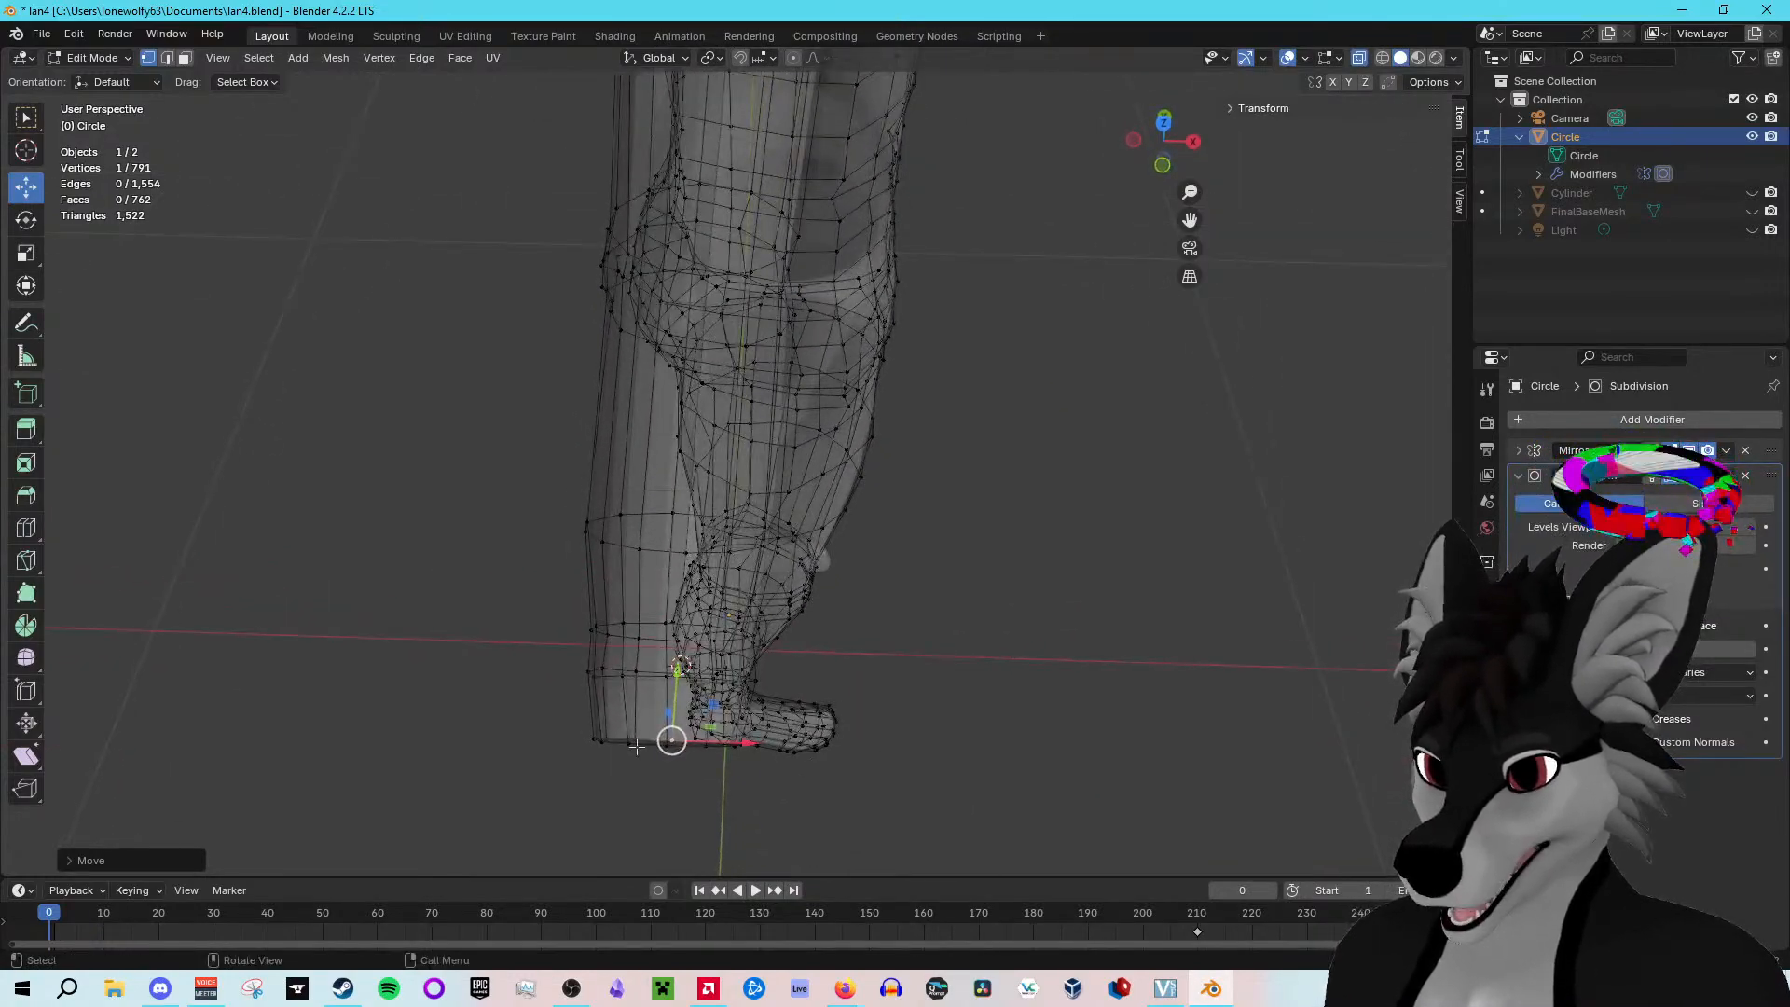
left_click_drag(585, 718, 588, 725)
middle_click_drag(587, 724, 583, 734)
left_click_drag(578, 720, 760, 753)
Step: Scale the selected wrist ring along the Z axis by about 1.24
middle_click_drag(804, 767, 781, 605)
key("shift+space")
key("s")
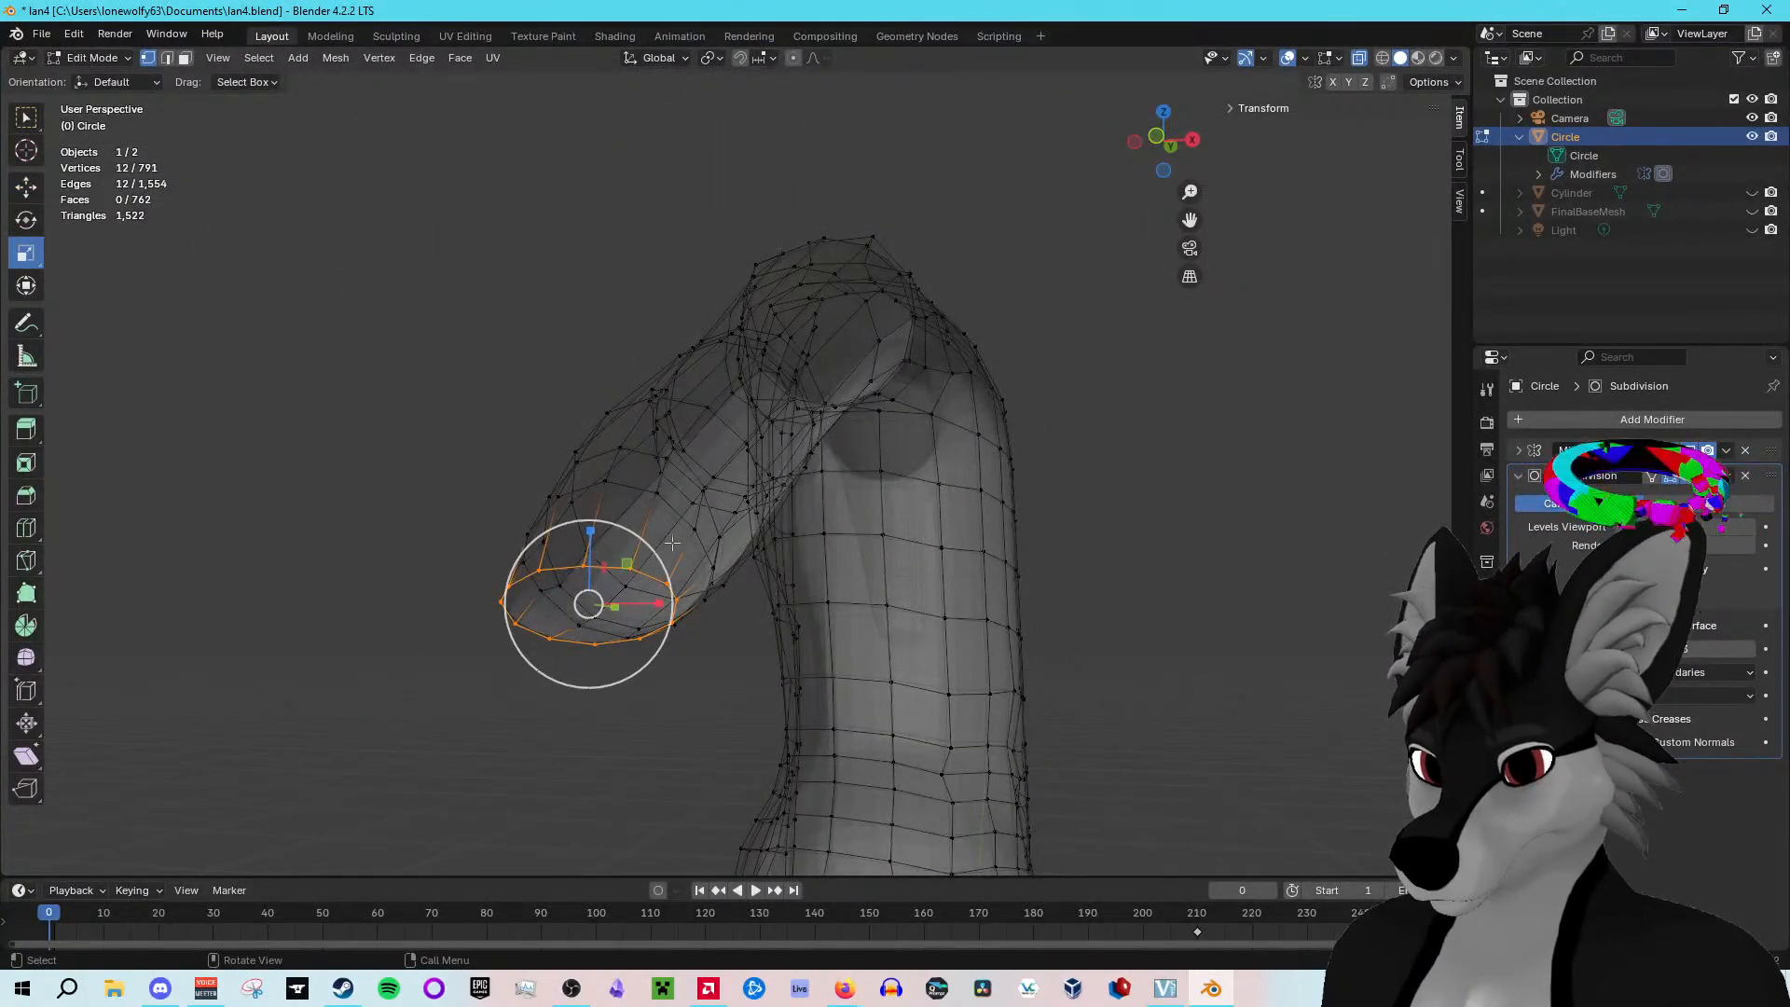
left_click_drag(588, 533, 583, 538)
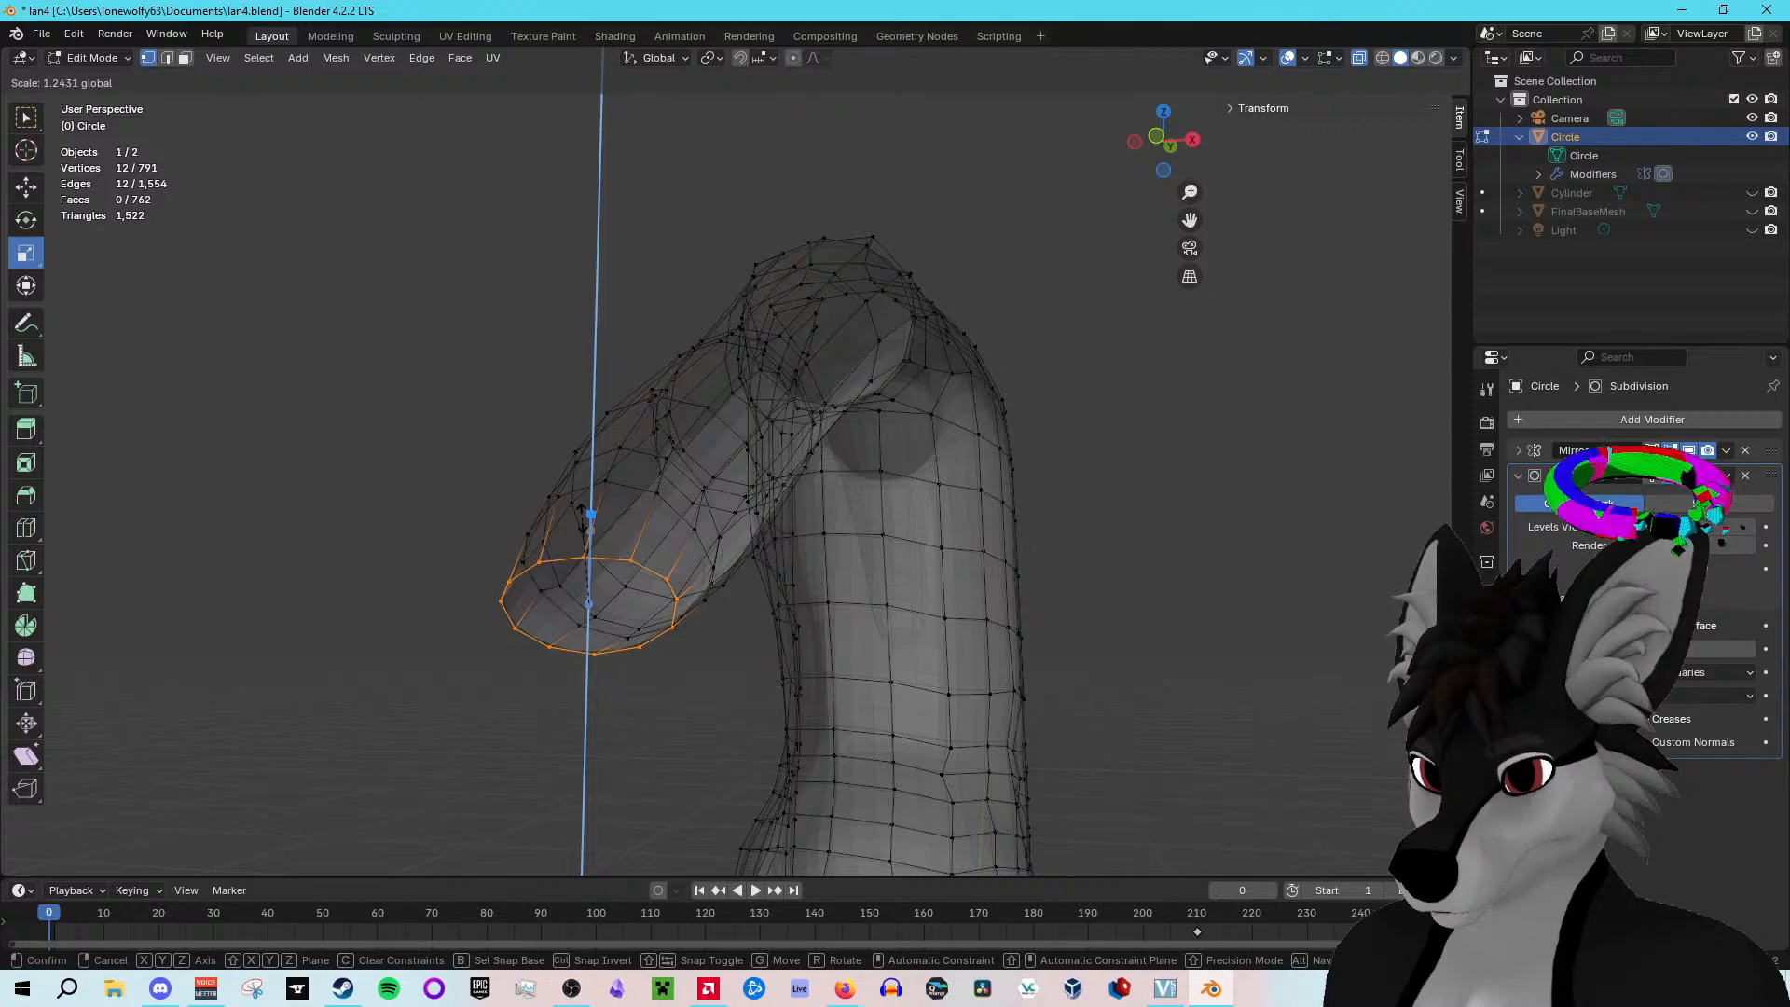
left_click_drag(583, 517, 590, 518)
Step: Turn X-ray off and activate the Extrude Region tool for the selected wrist ring
key("shift+space")
key("g")
middle_click_drag(590, 518, 743, 532)
scroll(742, 531, "down", 3)
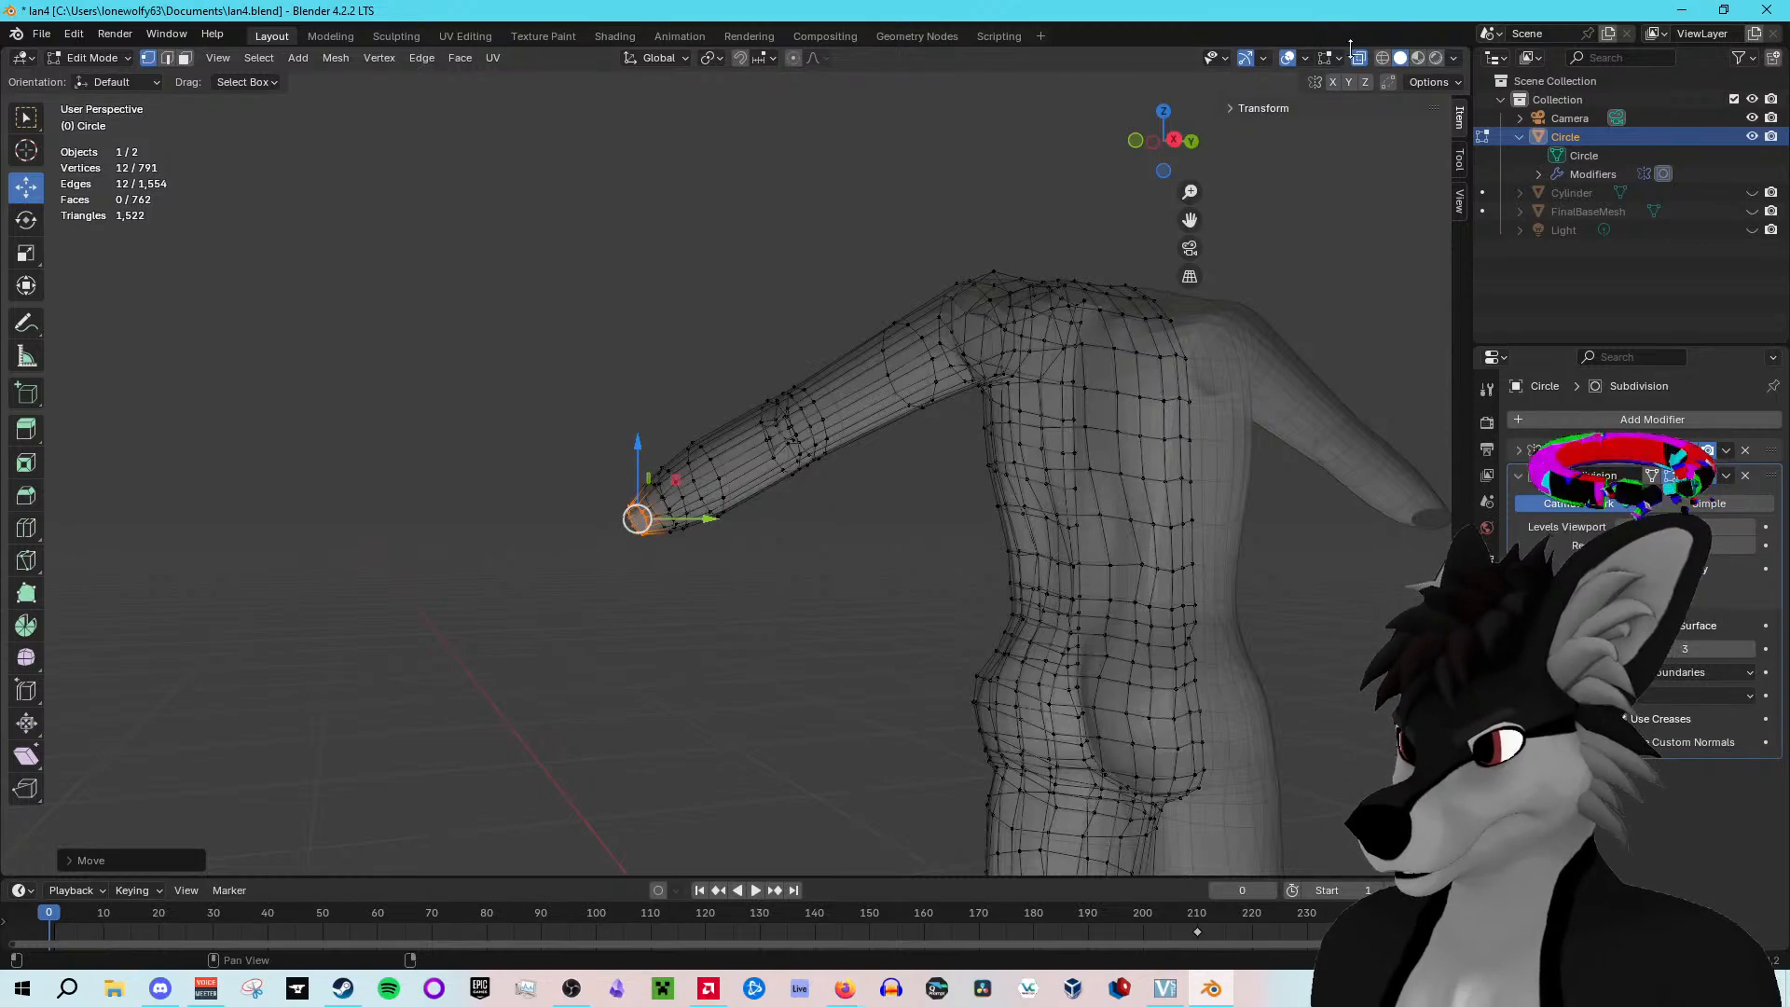
left_click(1359, 58)
middle_click_drag(1297, 245, 735, 285)
scroll(1199, 276, "down", 5)
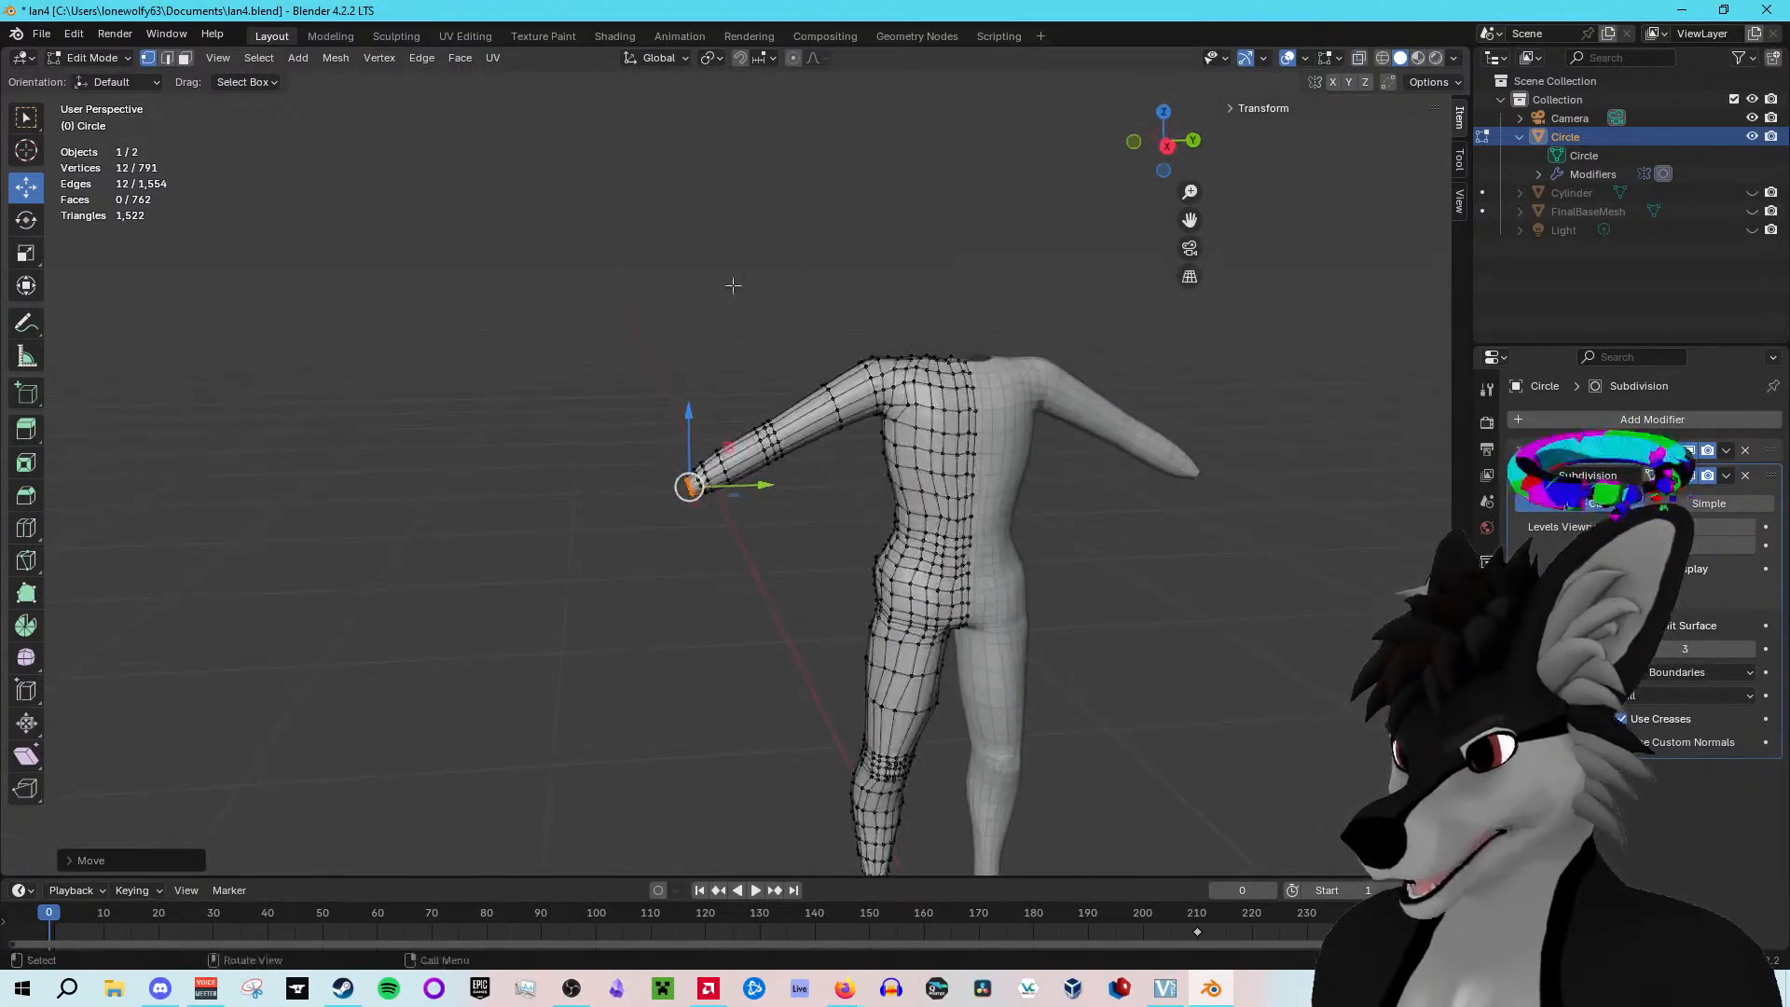
scroll(734, 285, "up", 8)
middle_click_drag(520, 439, 579, 428)
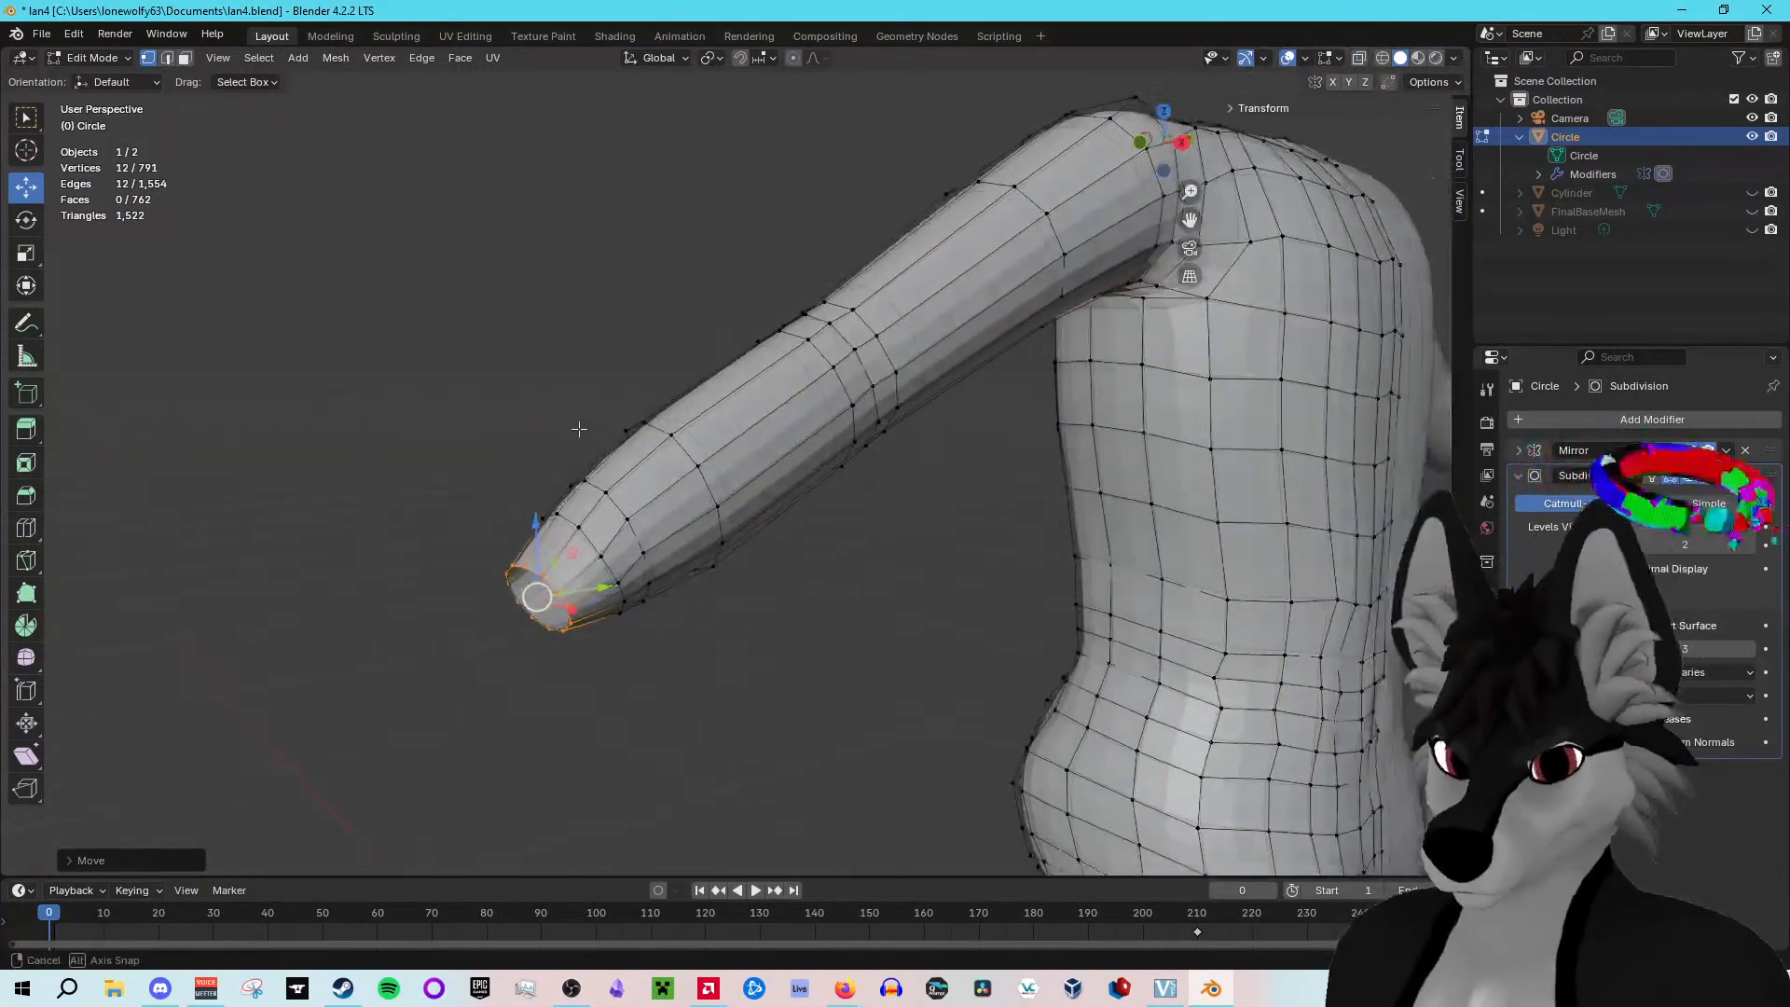
left_click(27, 428)
middle_click_drag(587, 559, 606, 510)
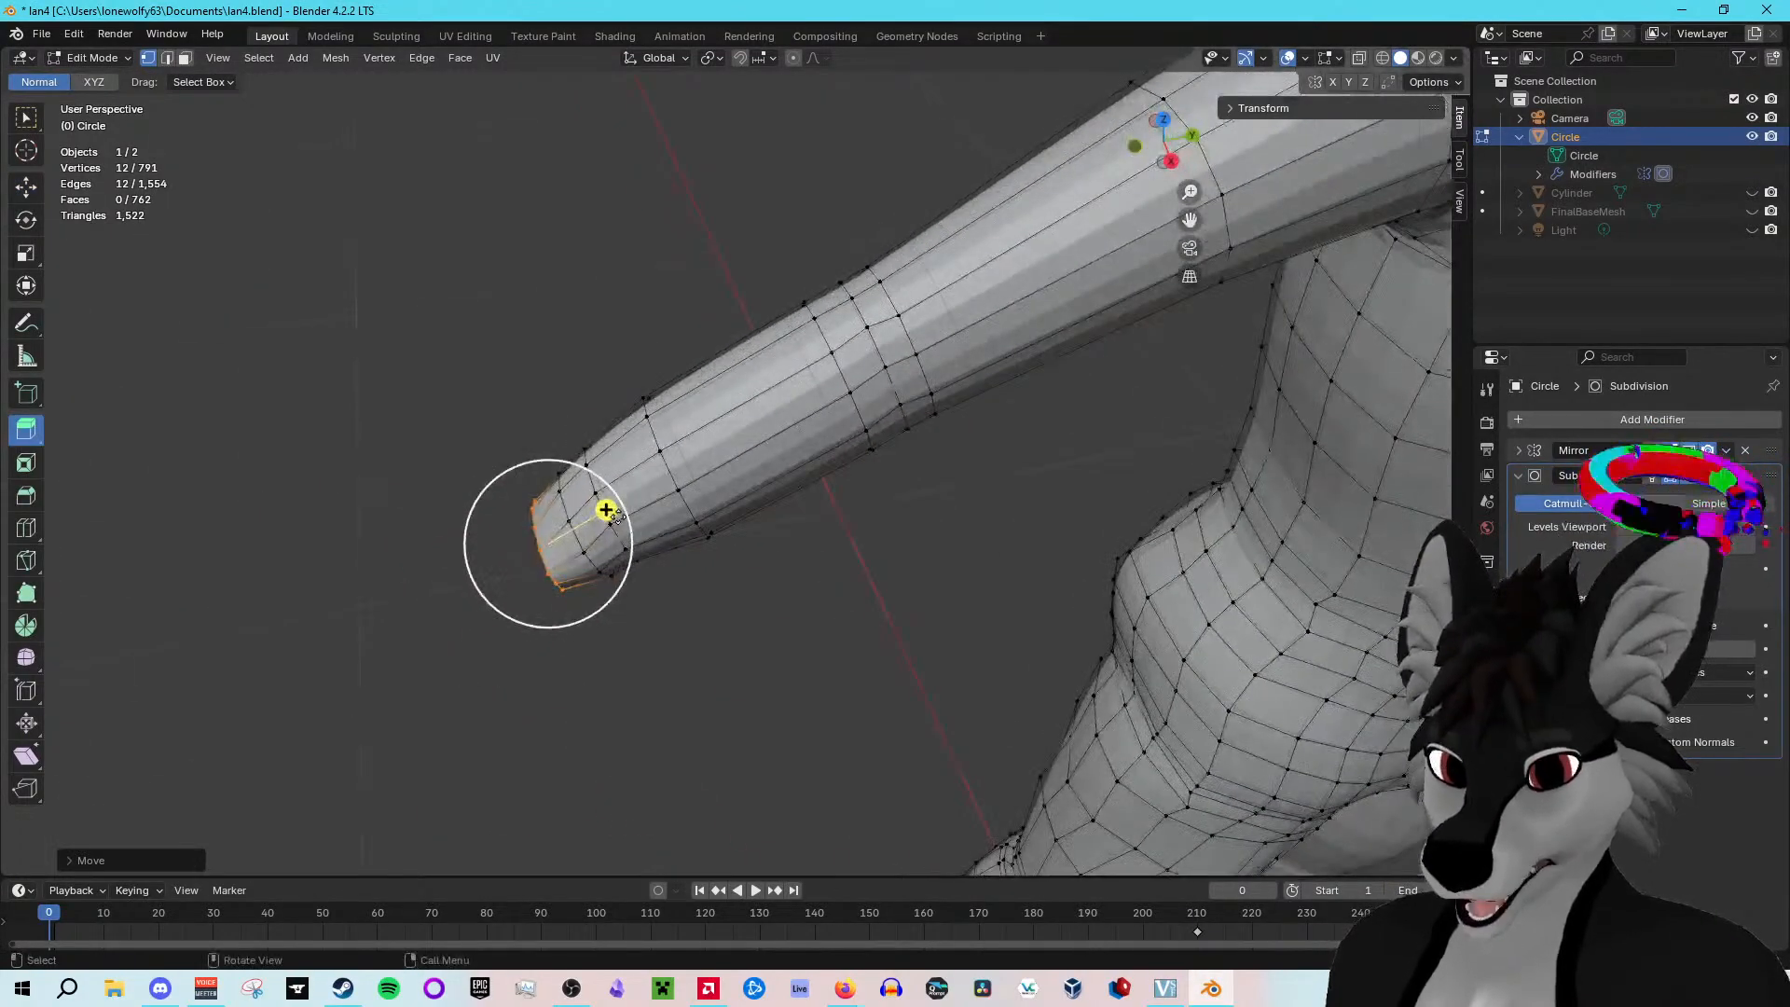
left_click_drag(604, 507, 538, 520)
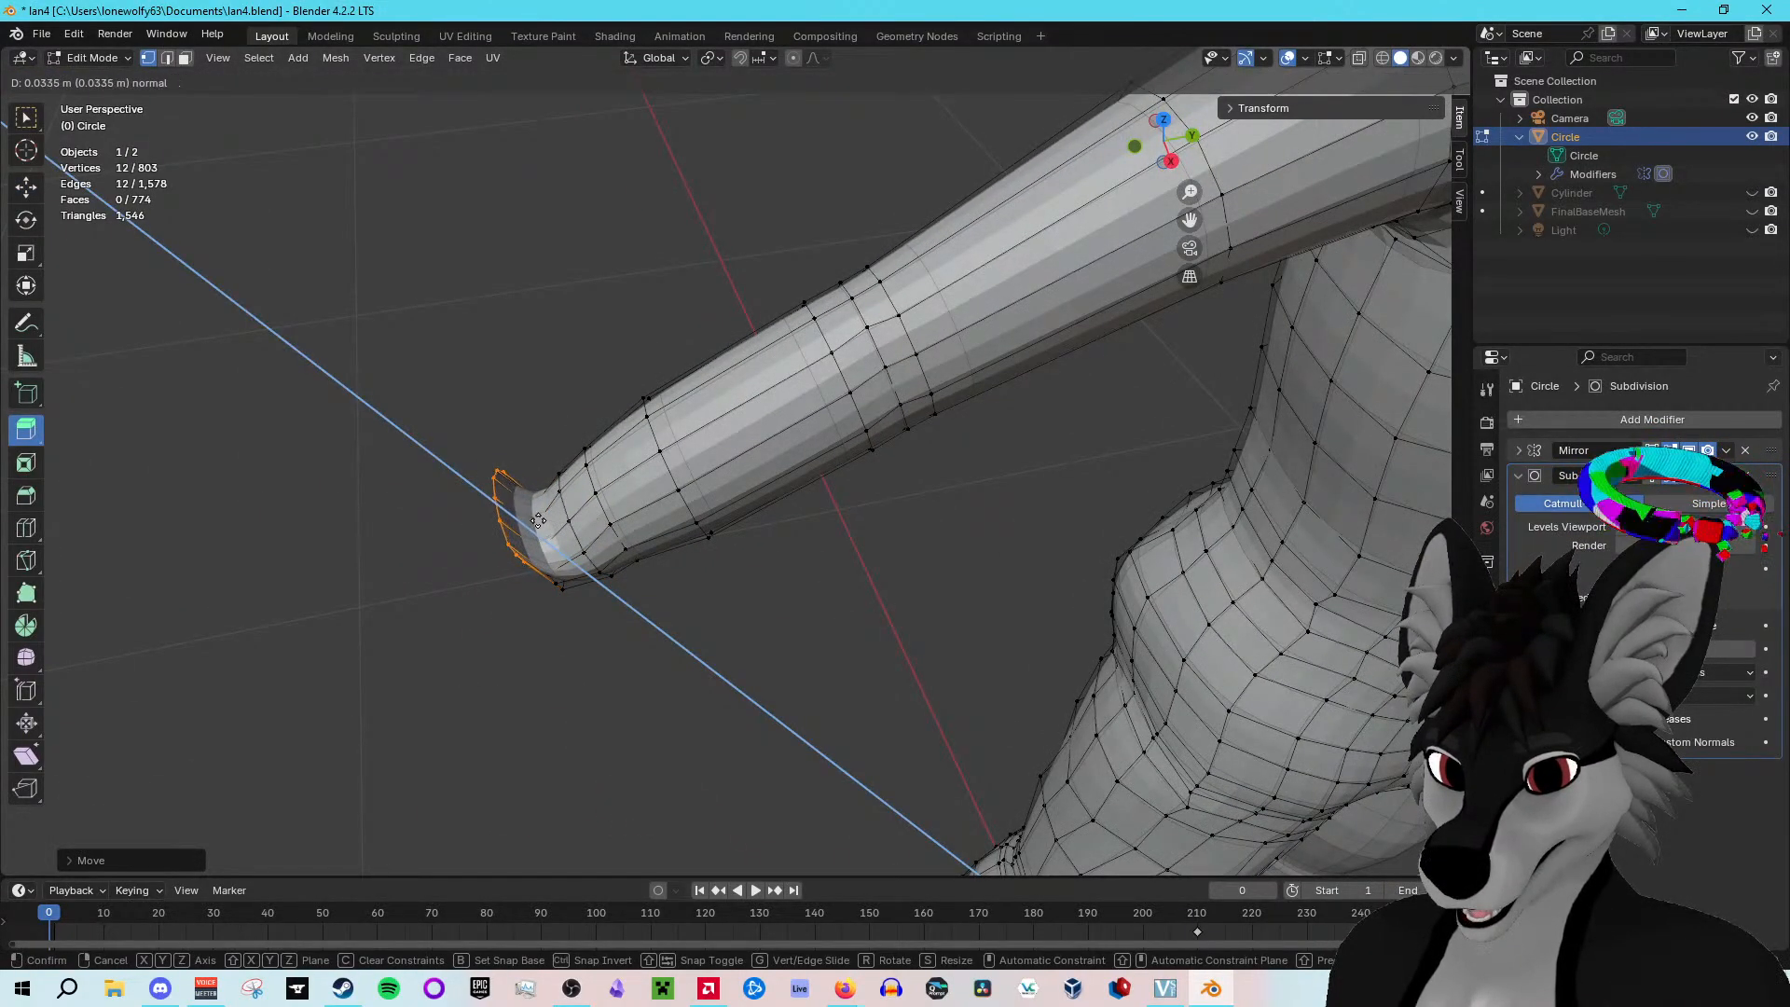
right_click(550, 517)
middle_click_drag(600, 507, 643, 423)
left_click_drag(637, 420, 634, 423)
right_click(633, 423)
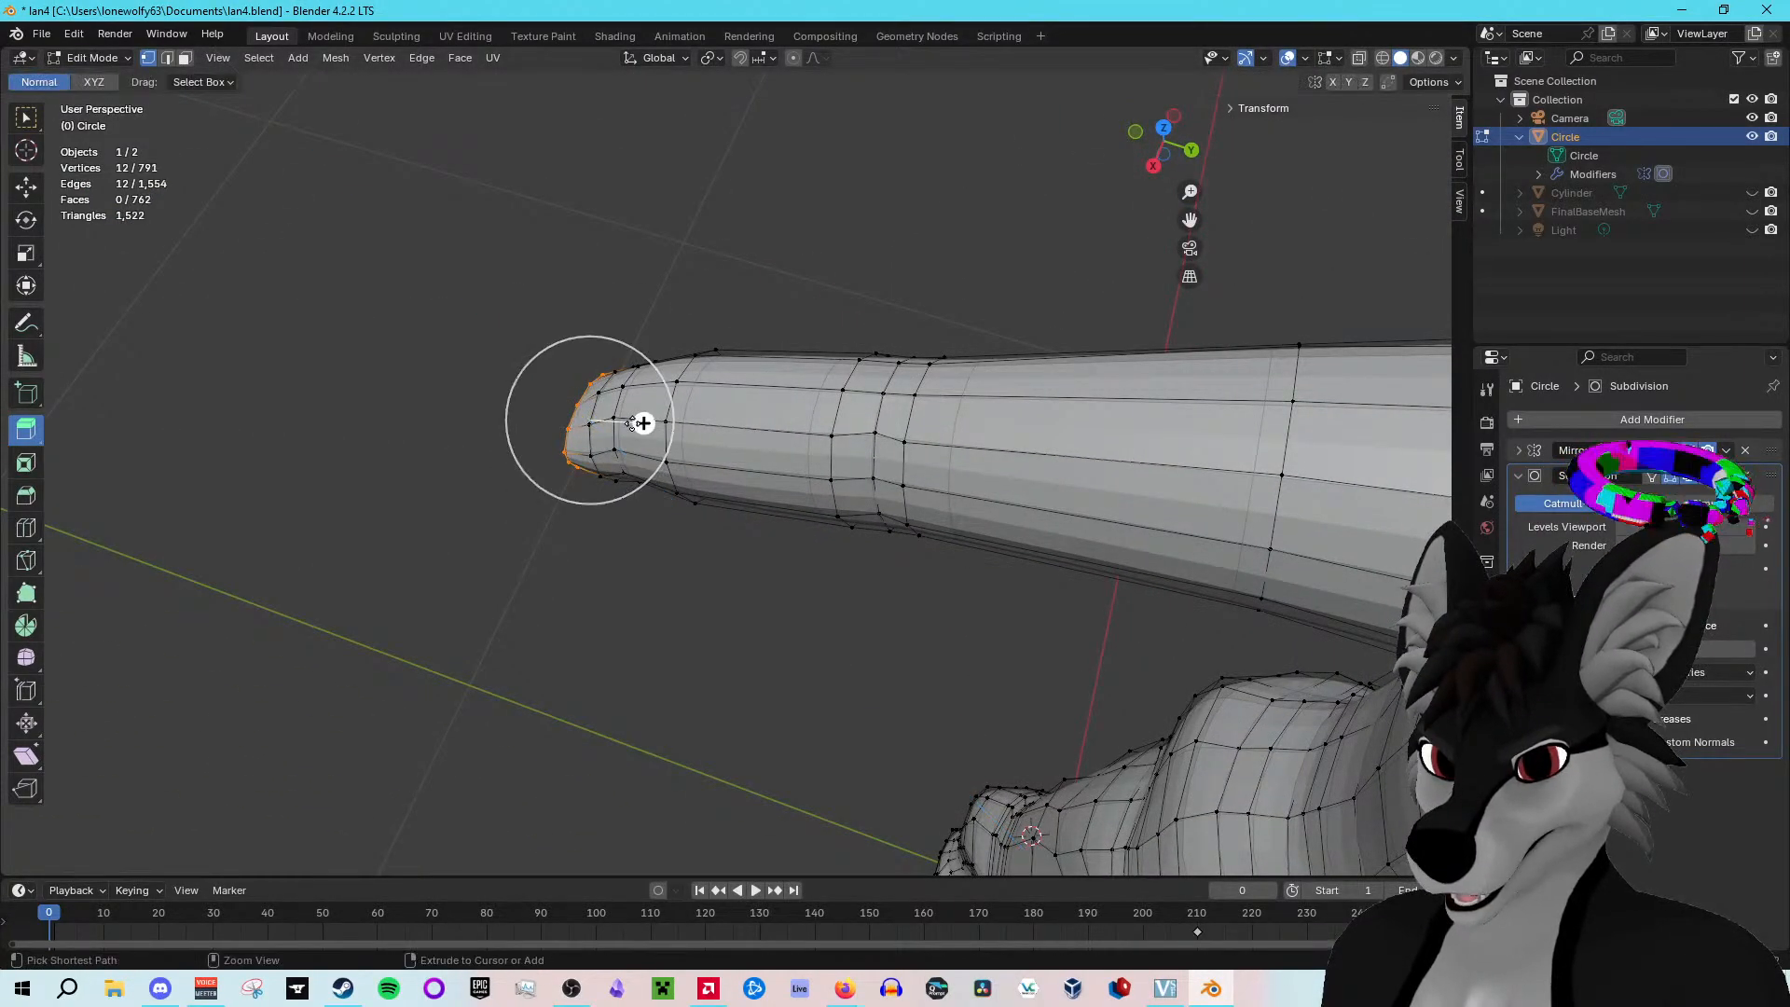
right_click(634, 423)
Step: Extrude the wrist ring freely outward by about 0.017 m and lower the new ring about 0.0075 m along Z
left_click_drag(642, 419, 542, 385)
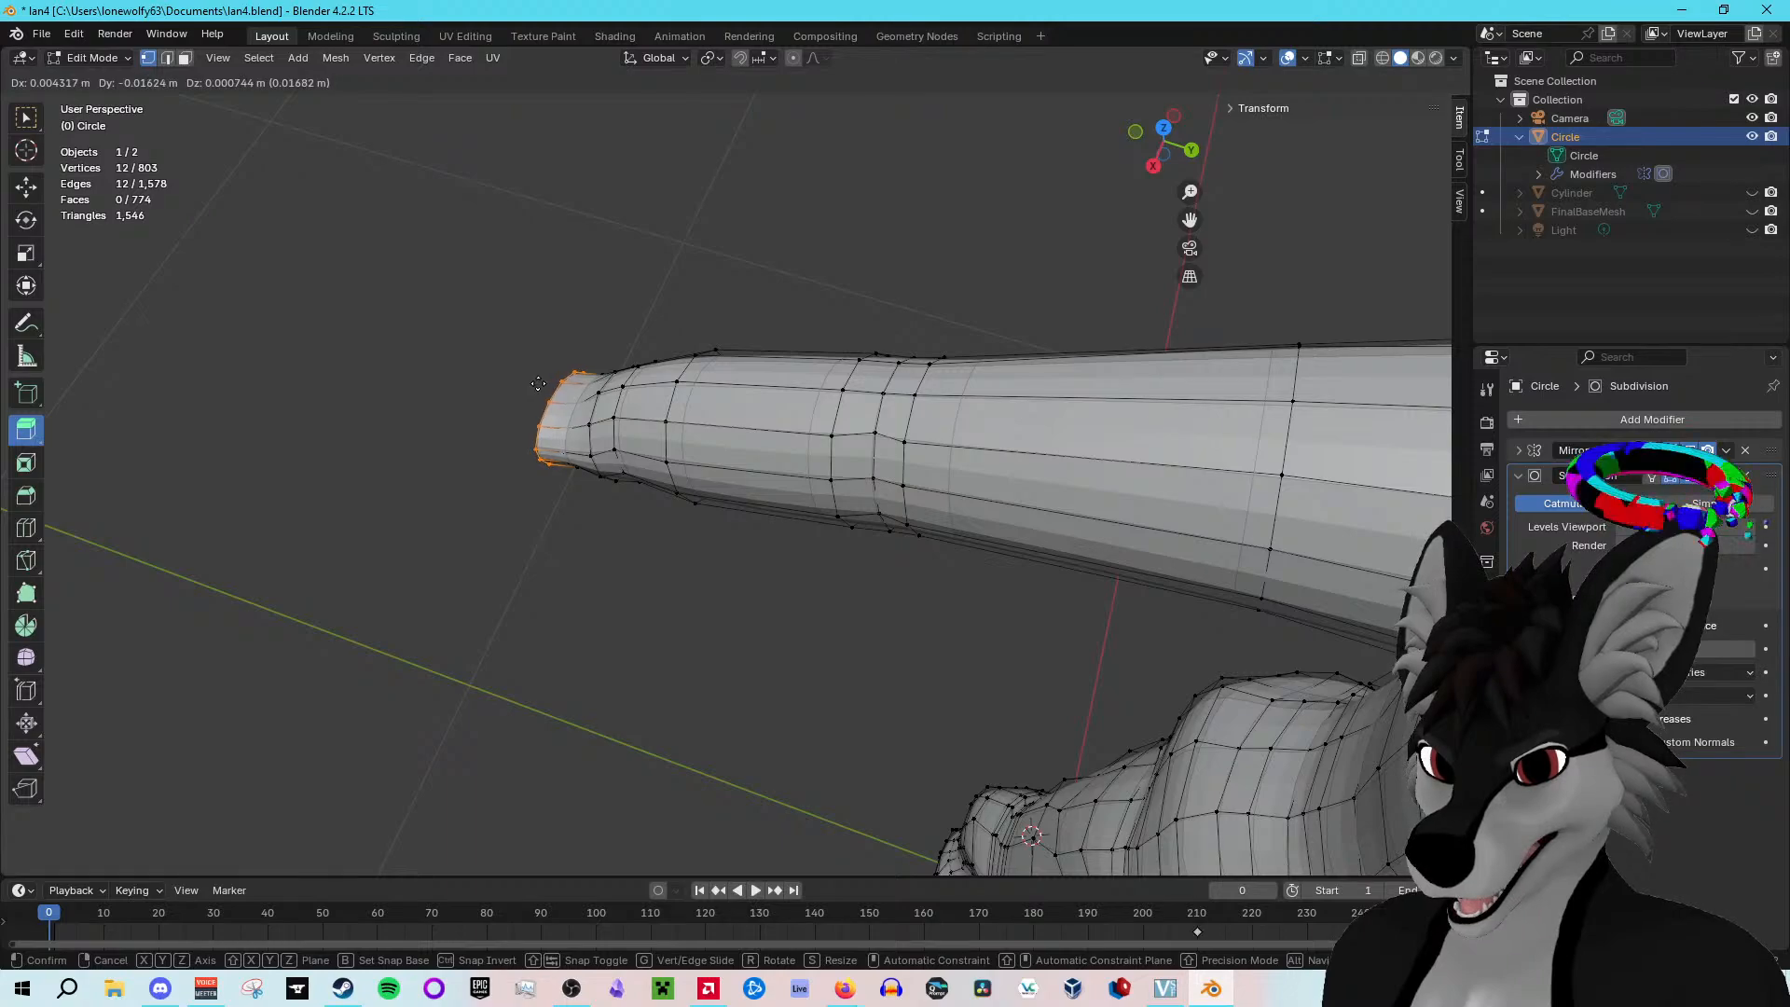
left_click(541, 386)
middle_click_drag(542, 387, 600, 292)
key("shift+space")
key("g")
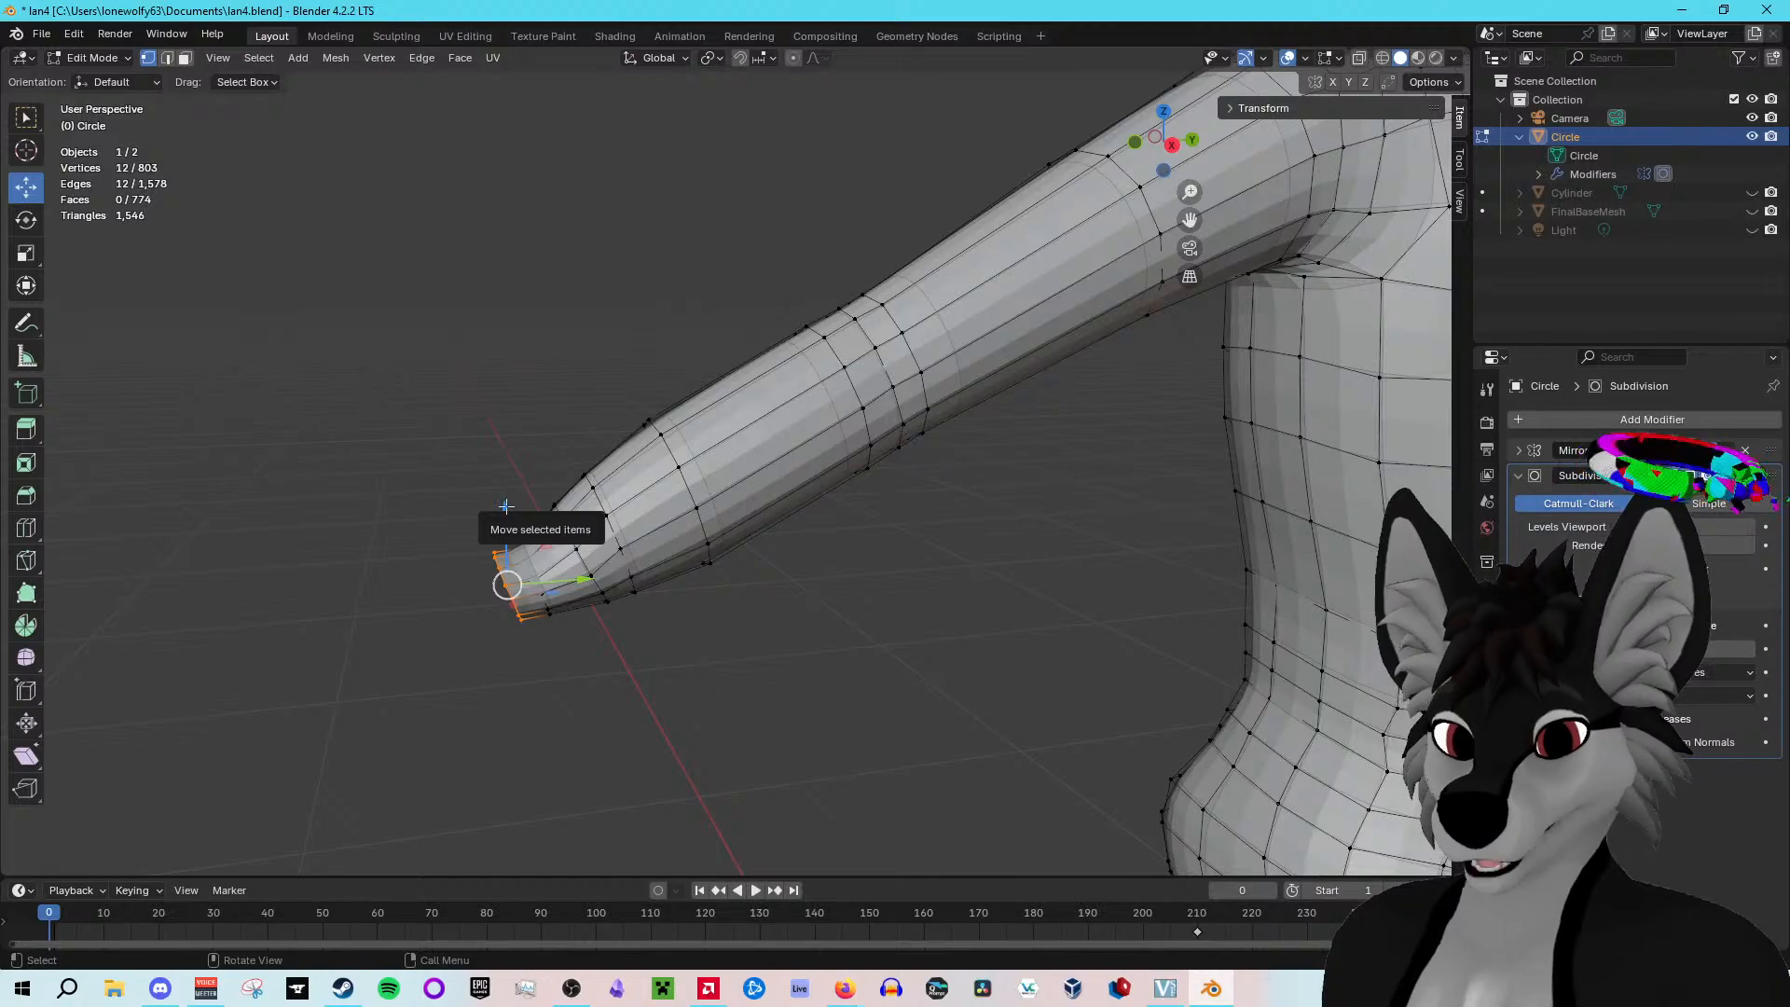
left_click_drag(506, 507, 522, 527)
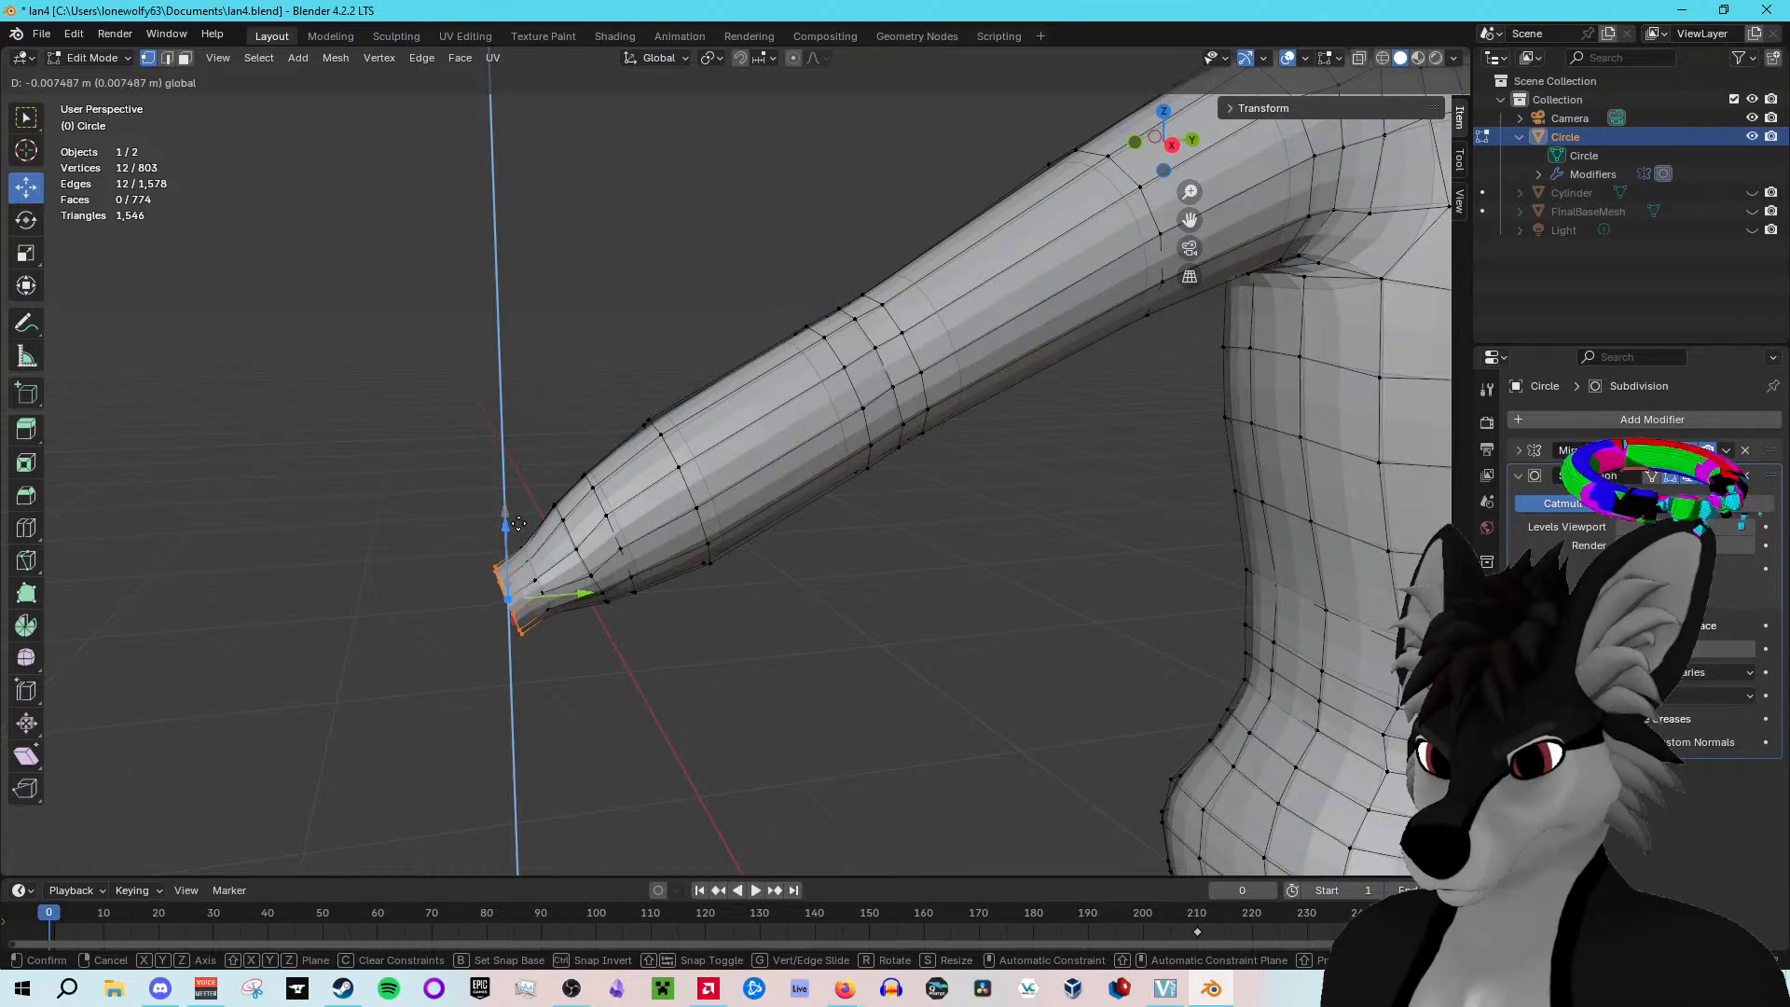
left_click_drag(517, 525, 517, 524)
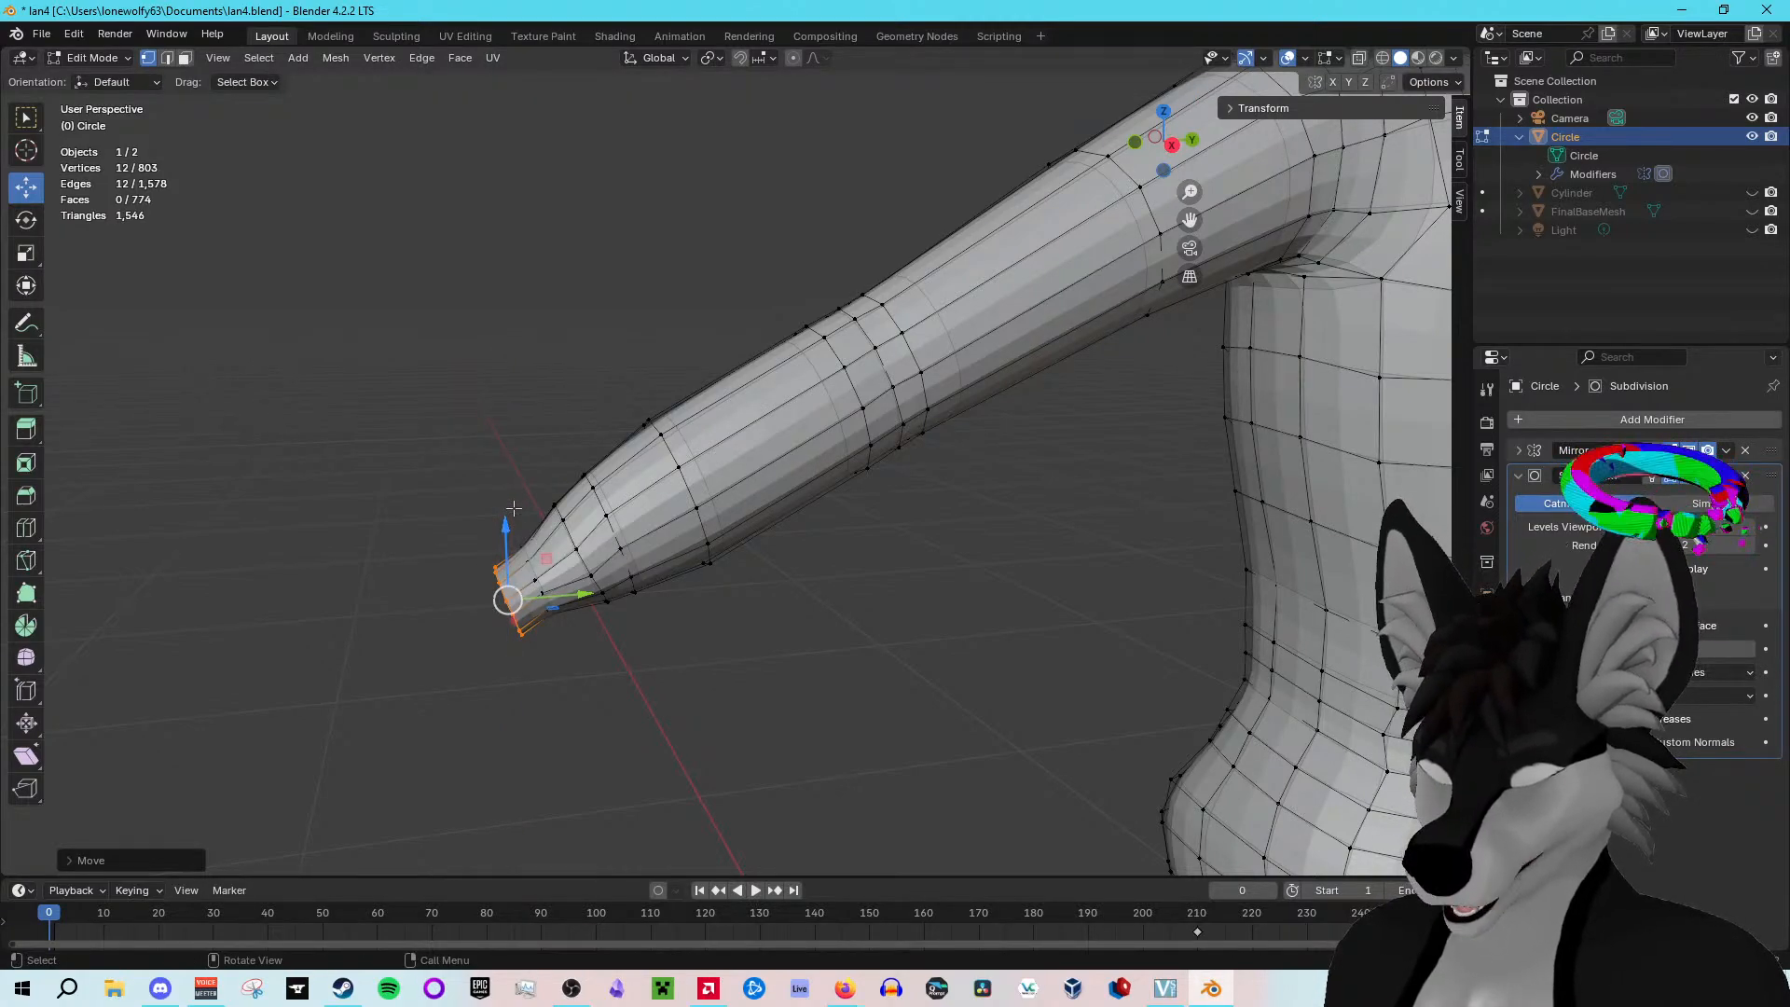
Step: Scale the newly extruded wrist ring to reshape the opening, and return to the Move tool
key("shift+space")
key("s")
left_click_drag(534, 524, 496, 510)
middle_click_drag(597, 514, 791, 622)
key("shift+space")
key("g")
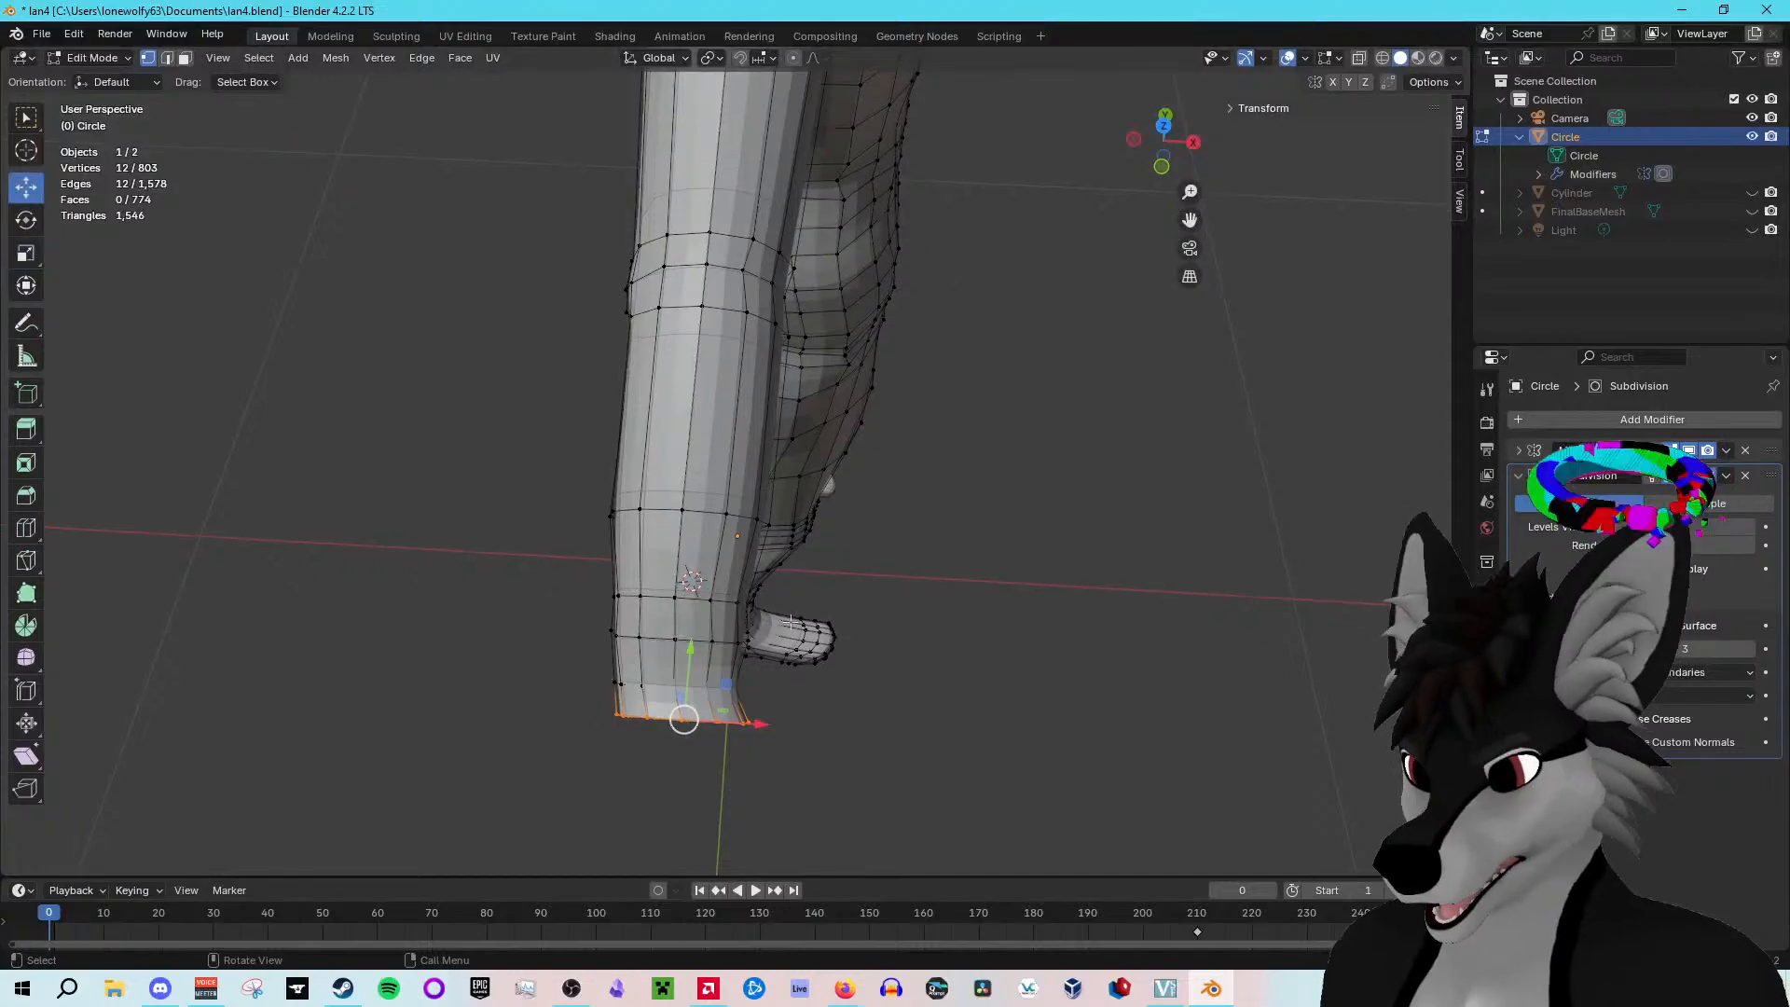
Step: Nudge the selected wrist opening ring slightly along the X axis toward the outer side of the arm
left_click_drag(762, 724, 752, 724)
middle_click_drag(839, 712, 736, 471)
scroll(699, 469, "up", 5)
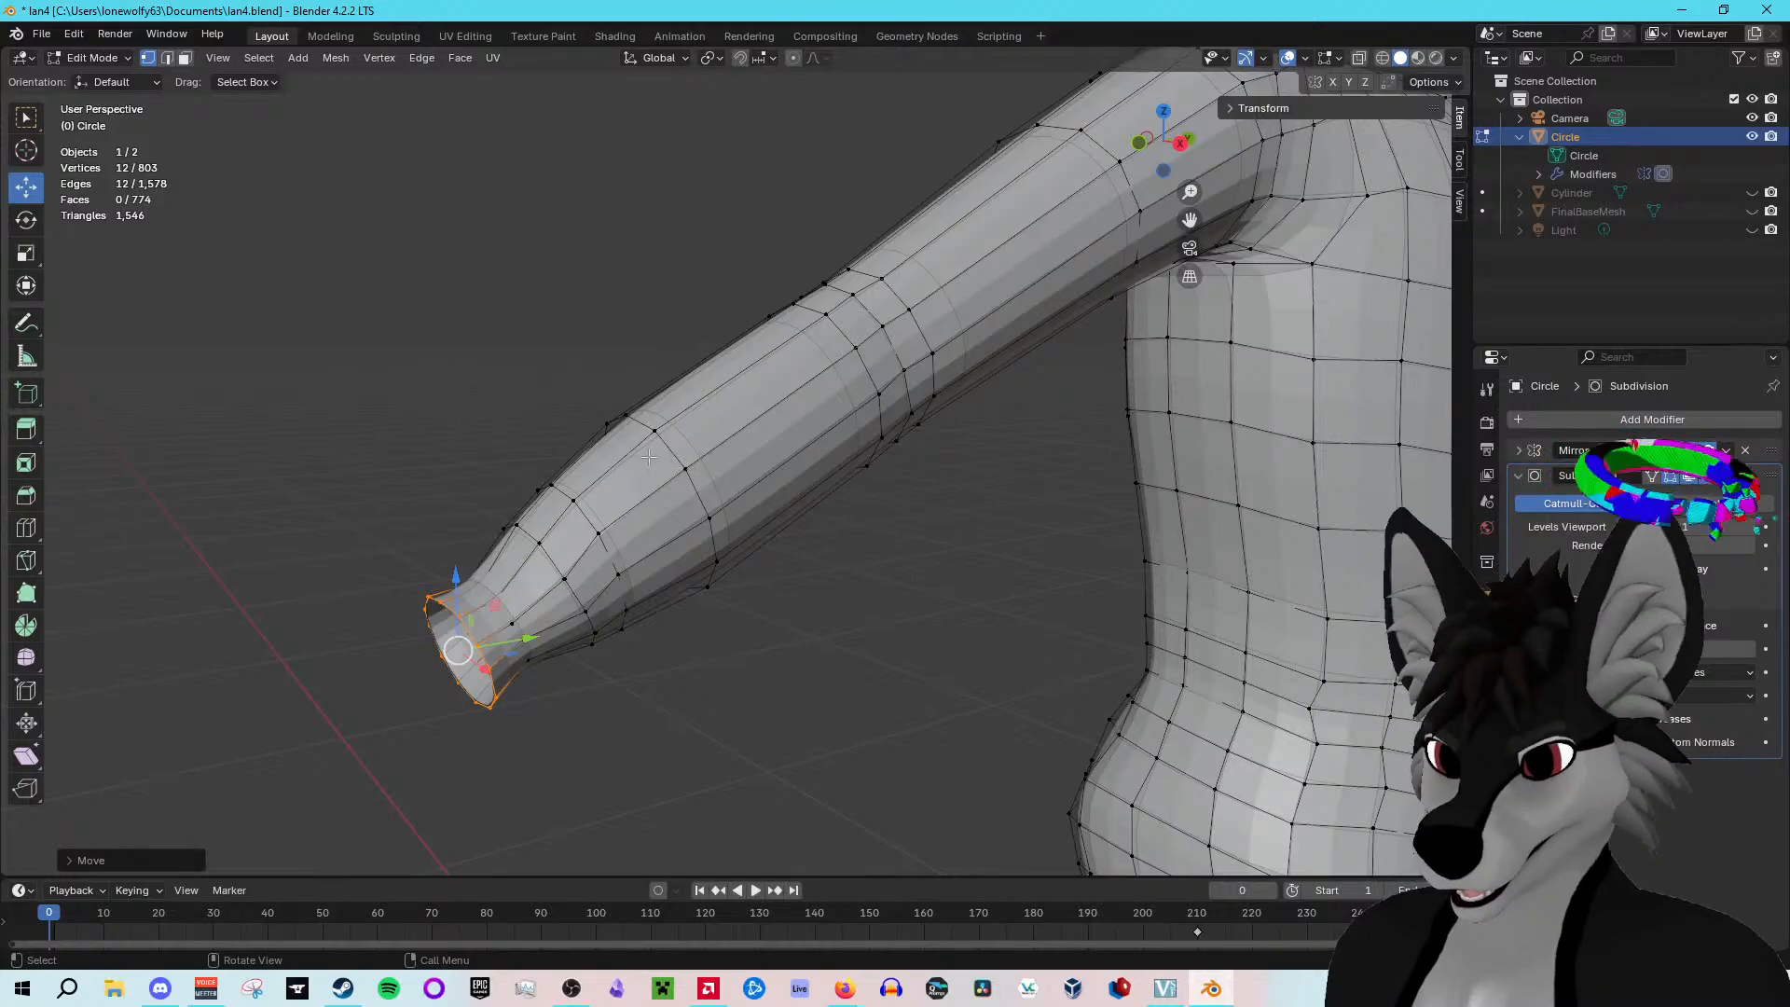
Step: Turn X-ray on, select the full 12-vertex ring on the forearm, and scale it uniformly to about 0.90
middle_click_drag(632, 424, 1268, 113)
left_click(1358, 58)
middle_click_drag(499, 481, 534, 512)
left_click_drag(563, 468, 809, 557)
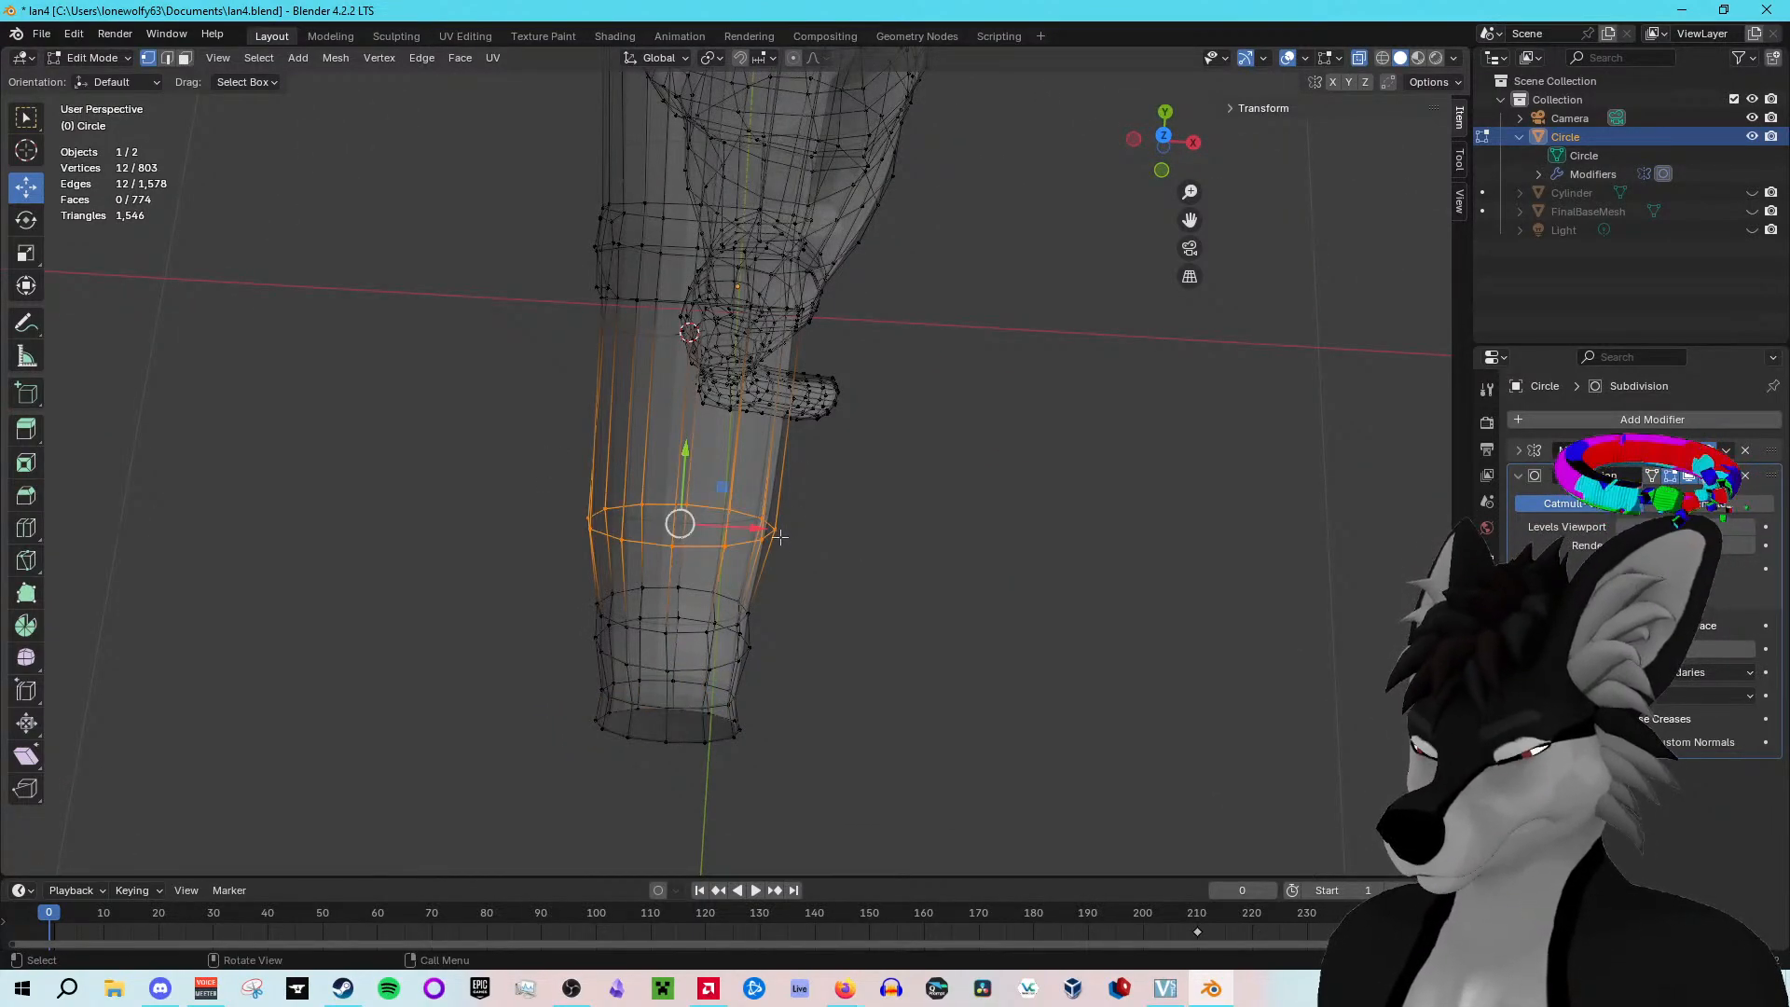
key("shift+space")
key("s")
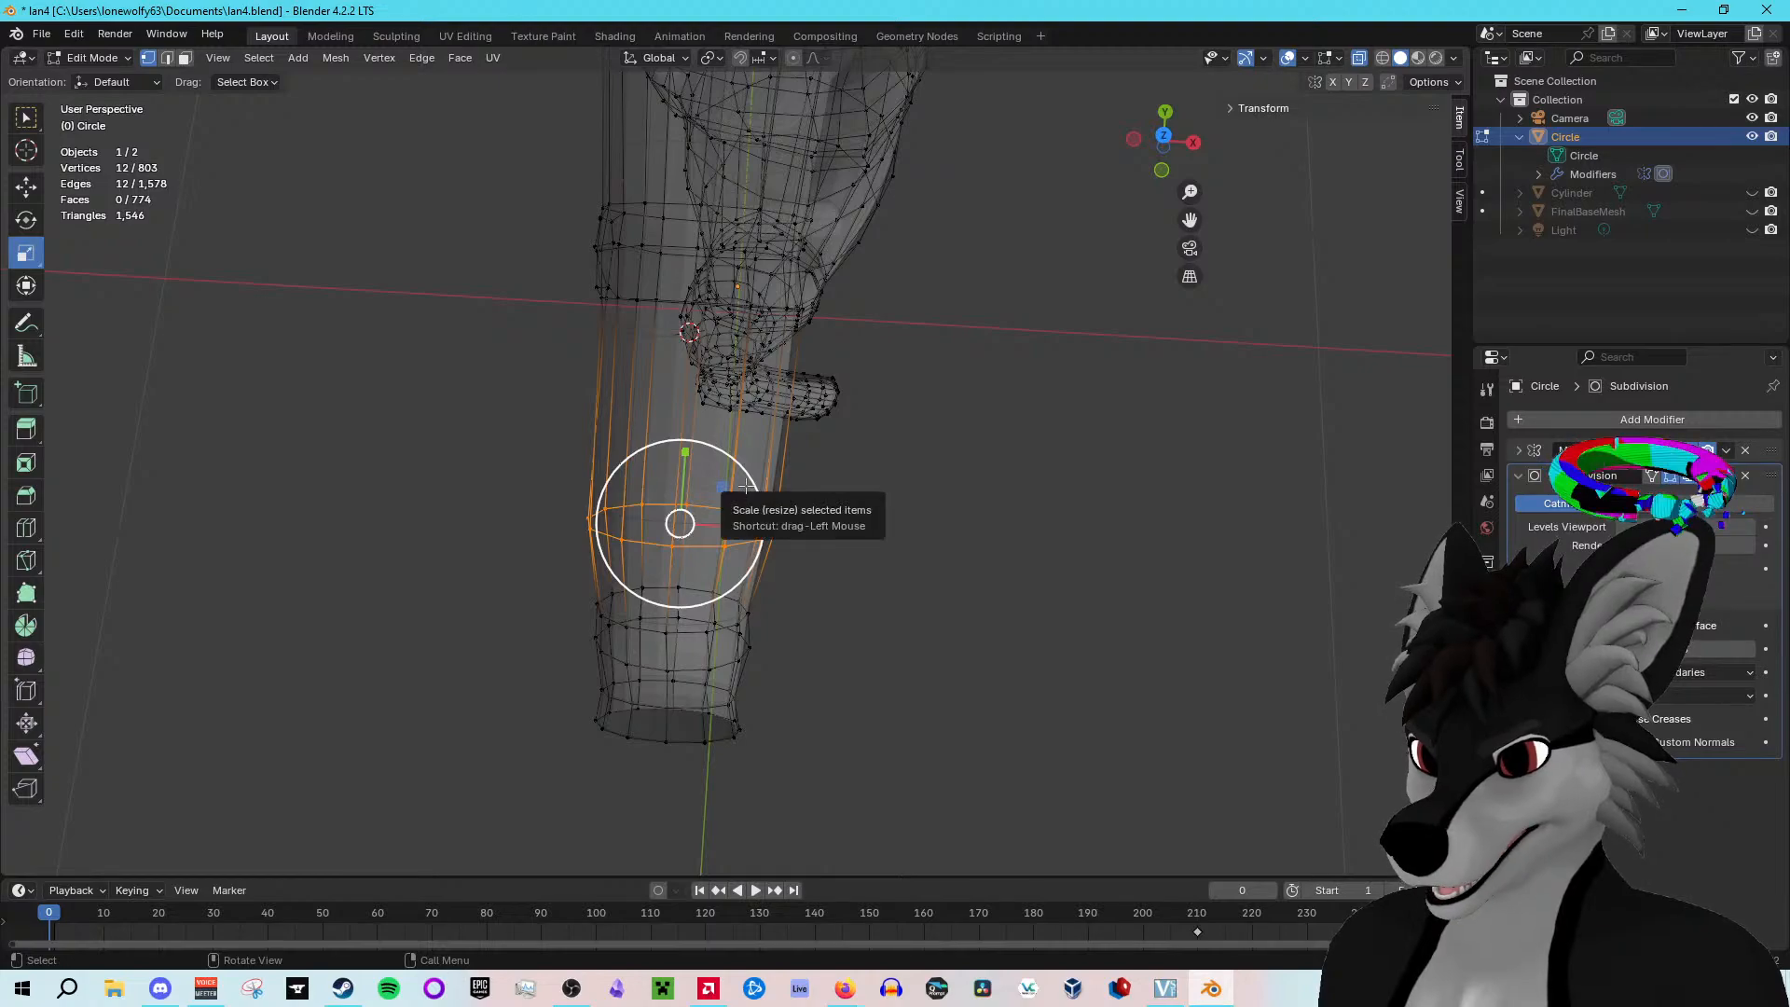
key("s")
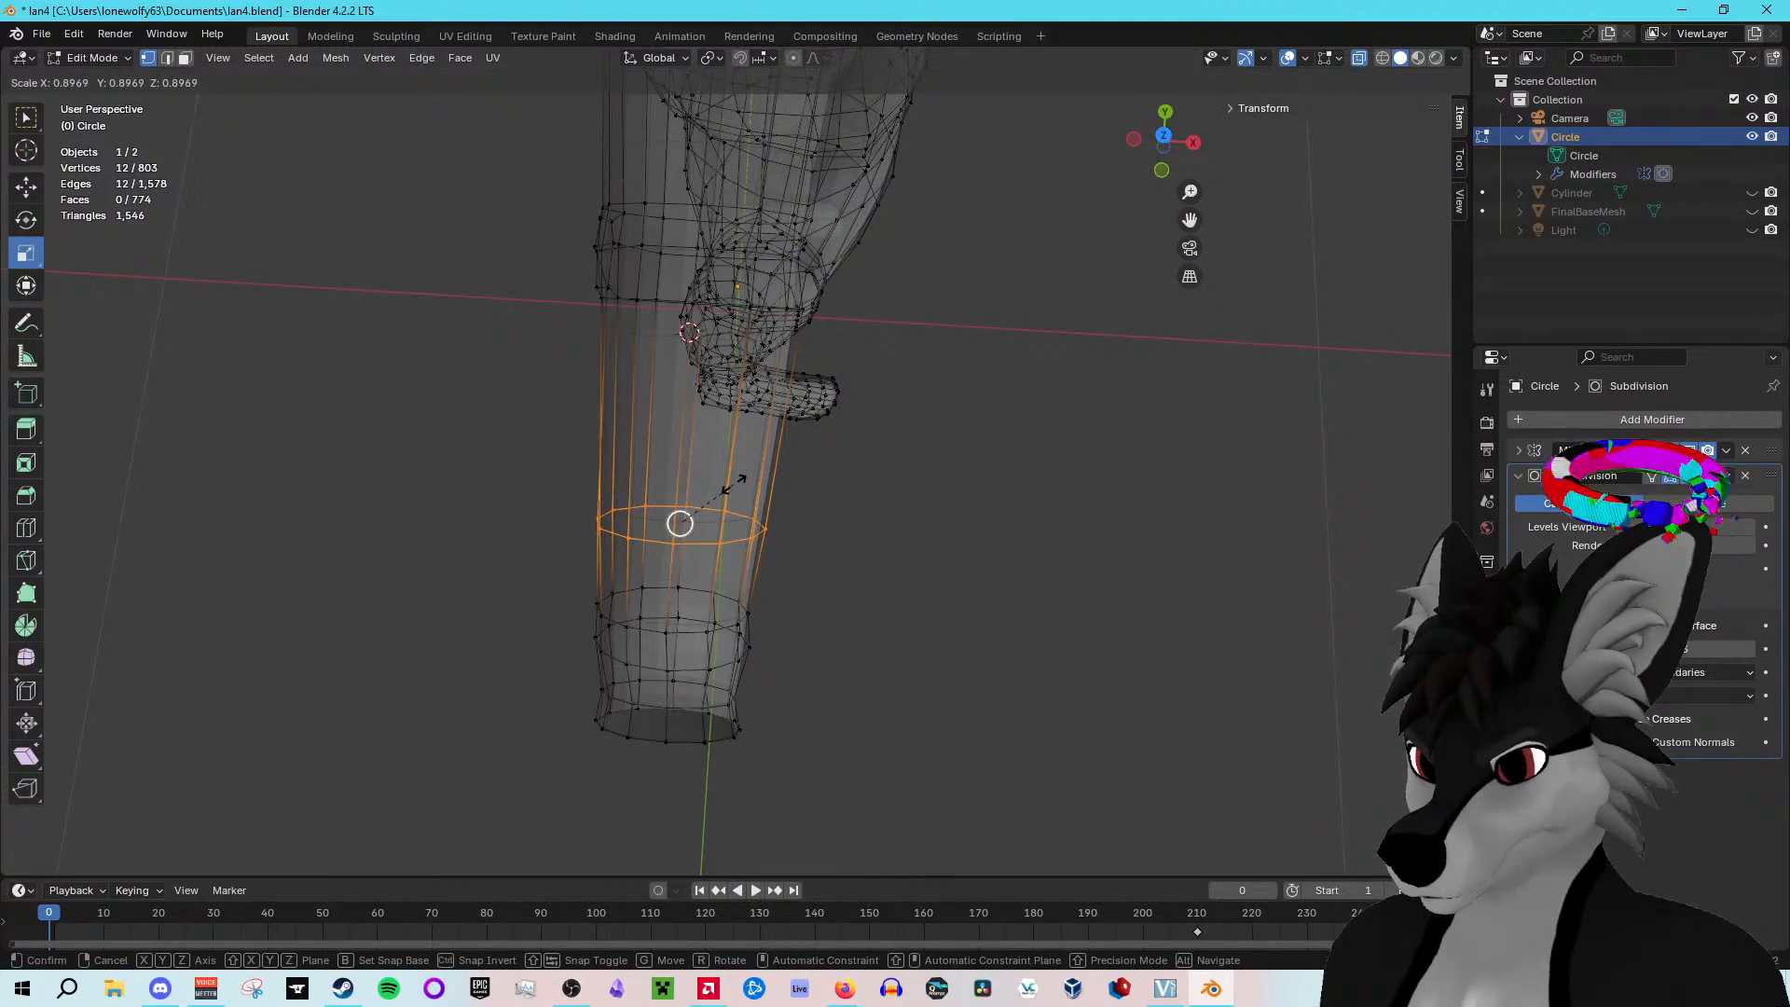
left_click(735, 483)
Step: Turn X-ray off, return to Object Mode, and deselect the body to check the arm's shape
middle_click_drag(1079, 492, 785, 529)
key("Tab")
scroll(784, 528, "down", 9)
scroll(785, 529, "up", 3)
key("Tab")
middle_click_drag(920, 565, 952, 490)
left_click(1361, 59)
middle_click_drag(1212, 559, 1233, 624)
scroll(1026, 615, "up", 3)
key("Tab")
middle_click_drag(848, 608, 656, 556)
left_click(807, 543)
scroll(712, 667, "up", 3)
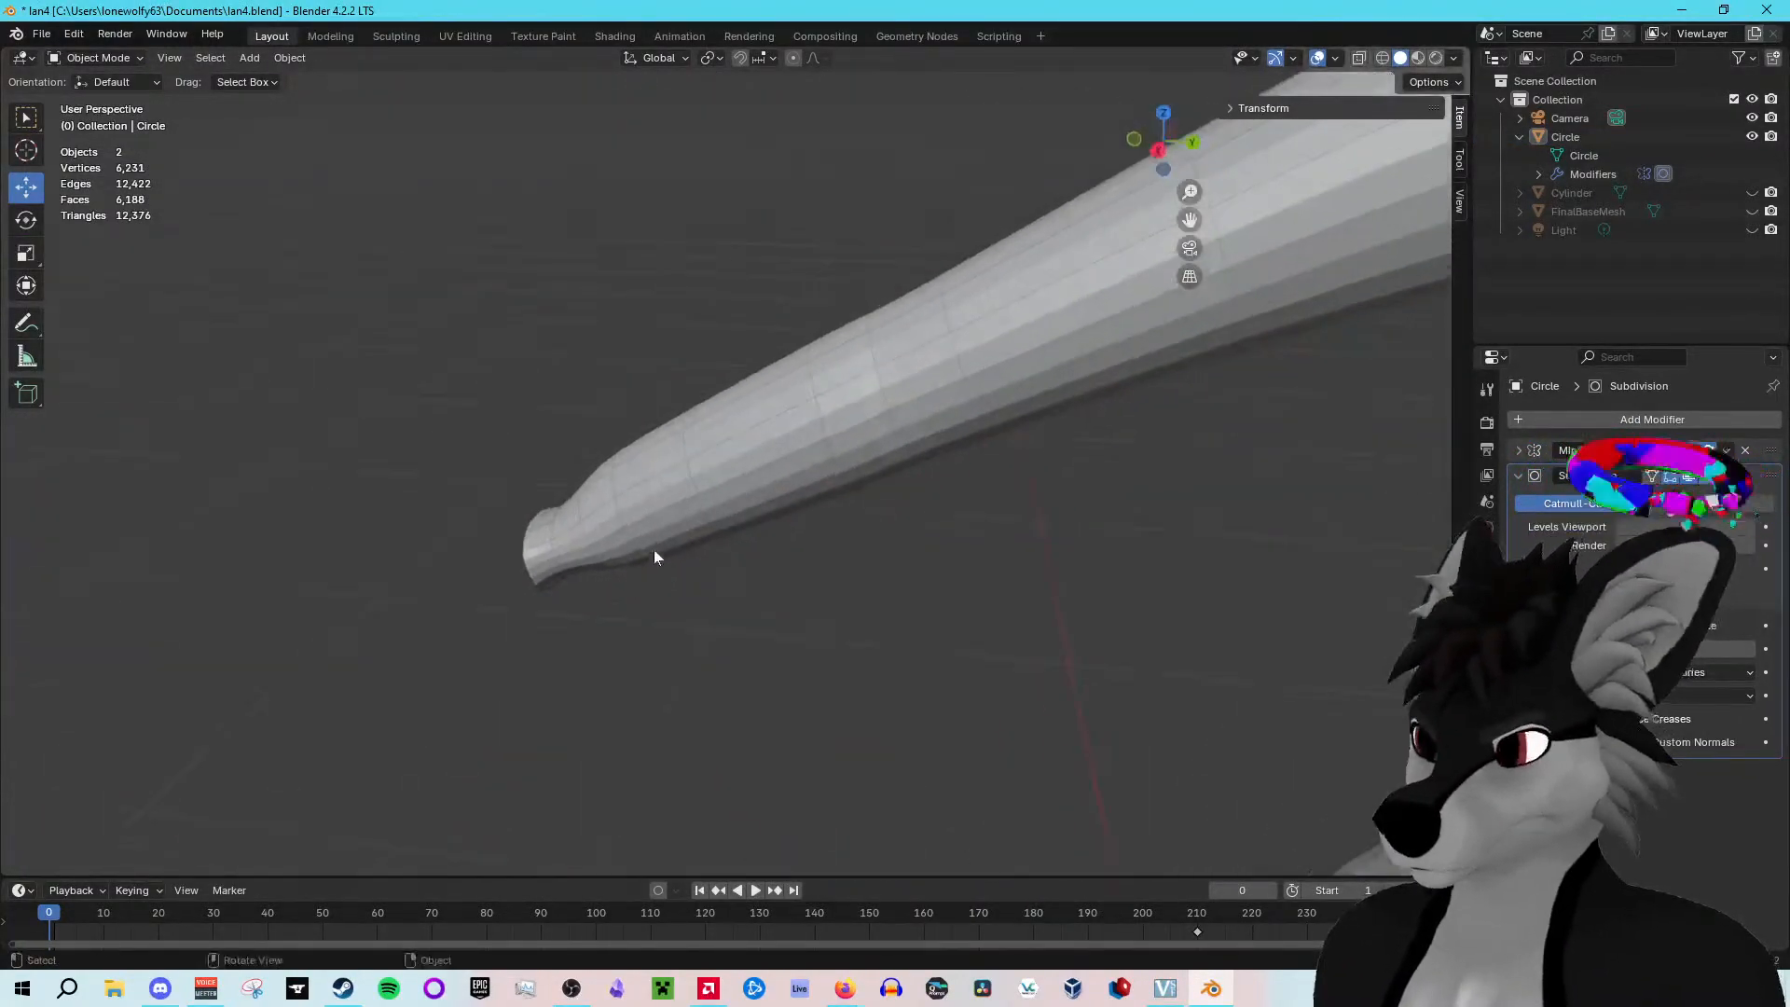
Step: Hide the wireframe overlay and inspect the smoothed arm and open wrist from several angles
left_click(1338, 59)
left_click(1220, 374)
middle_click_drag(663, 194, 976, 152)
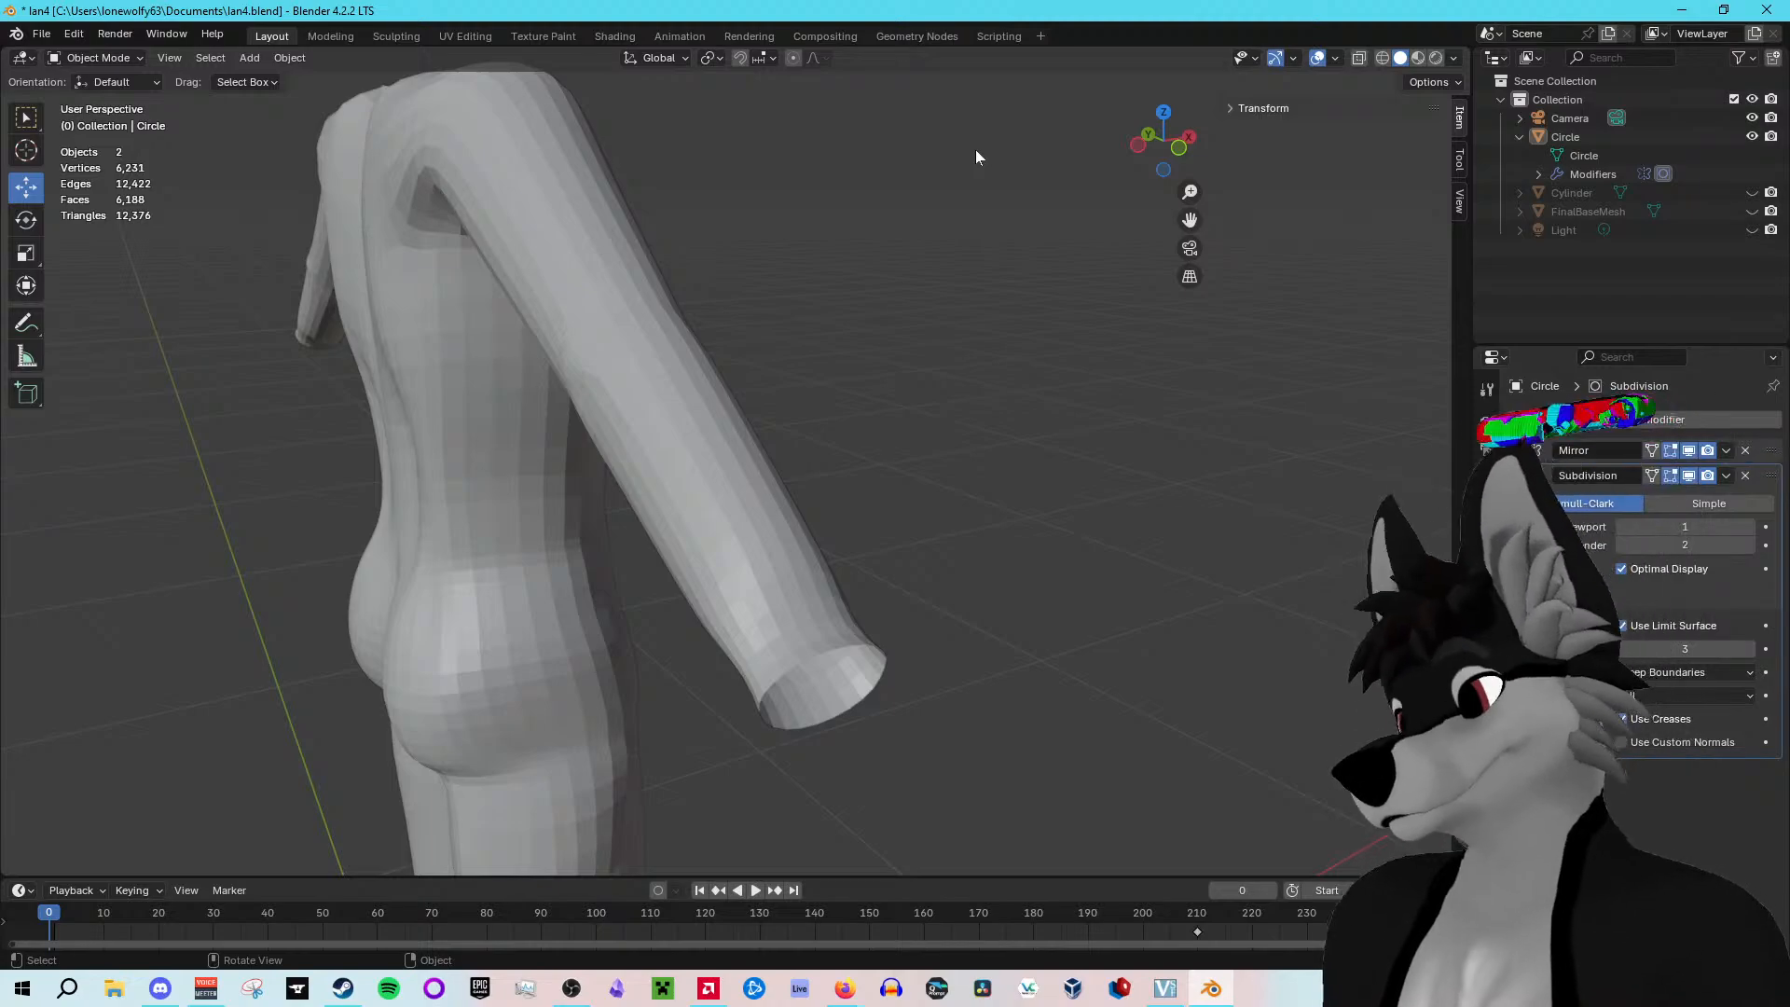
middle_click_drag(998, 506, 908, 248)
Step: Enter Edit Mode on the body, select three adjacent vertices on one side of the wrist opening, and move them outward along X
left_click(1014, 333)
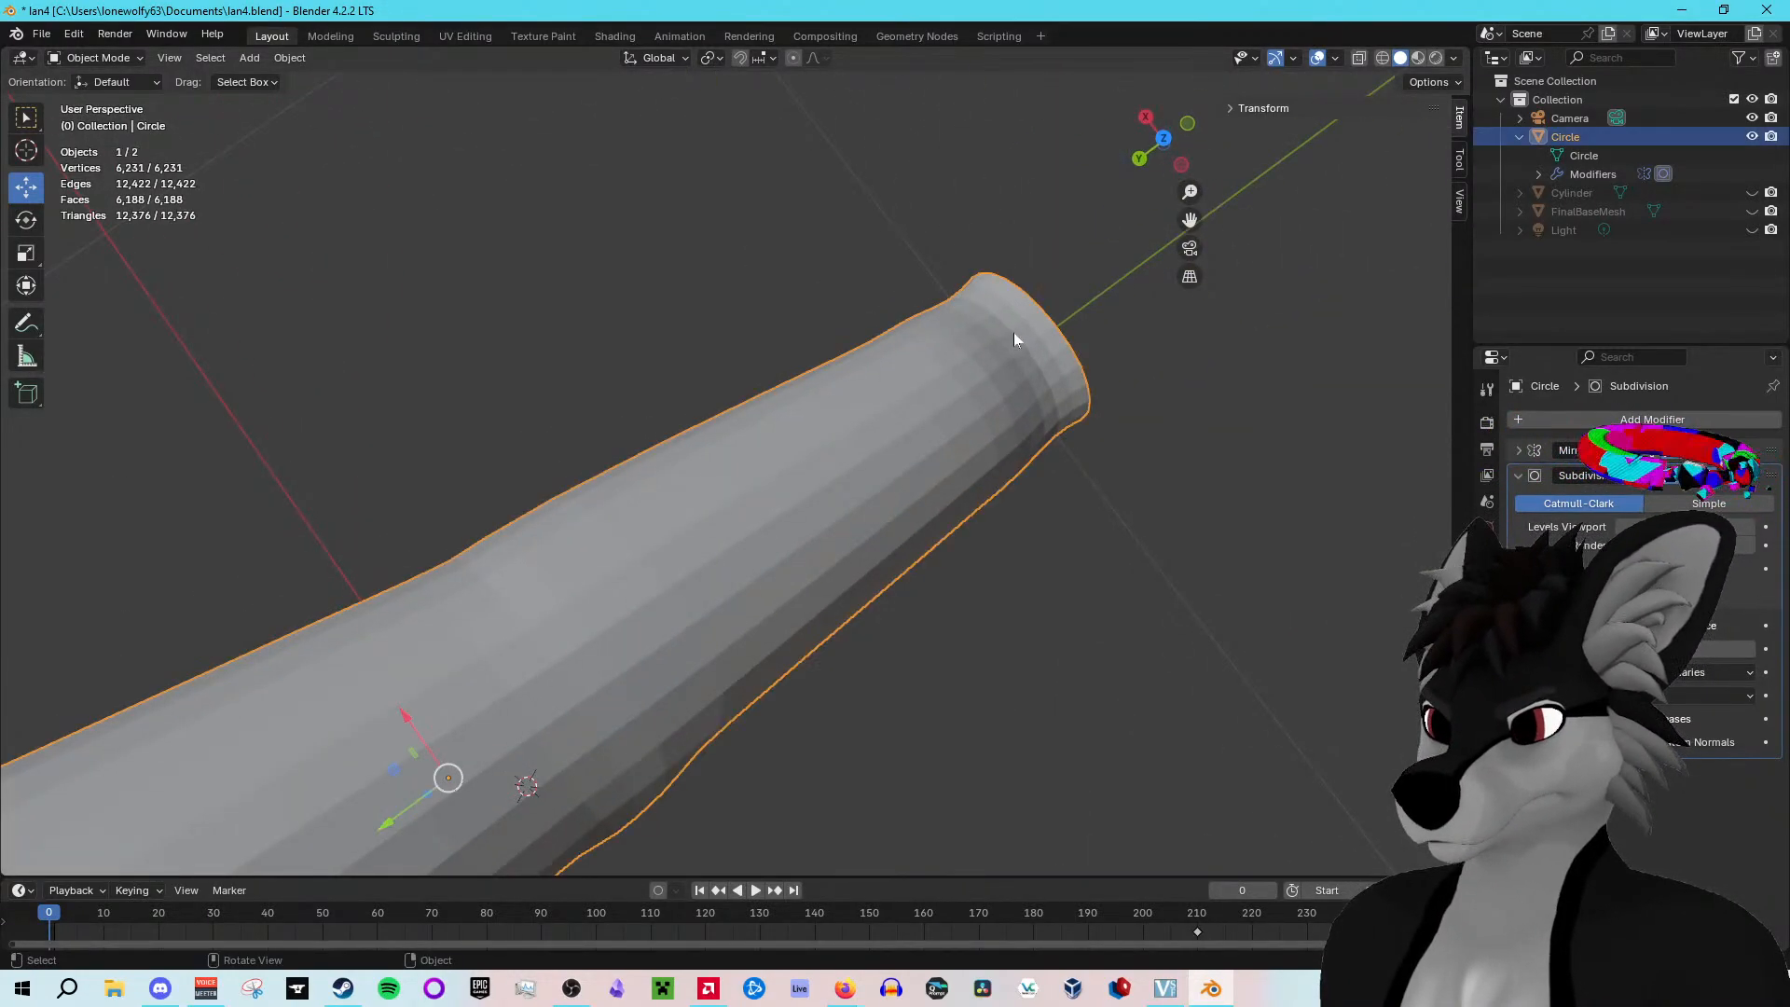
key("Tab")
middle_click_drag(1014, 333, 830, 79)
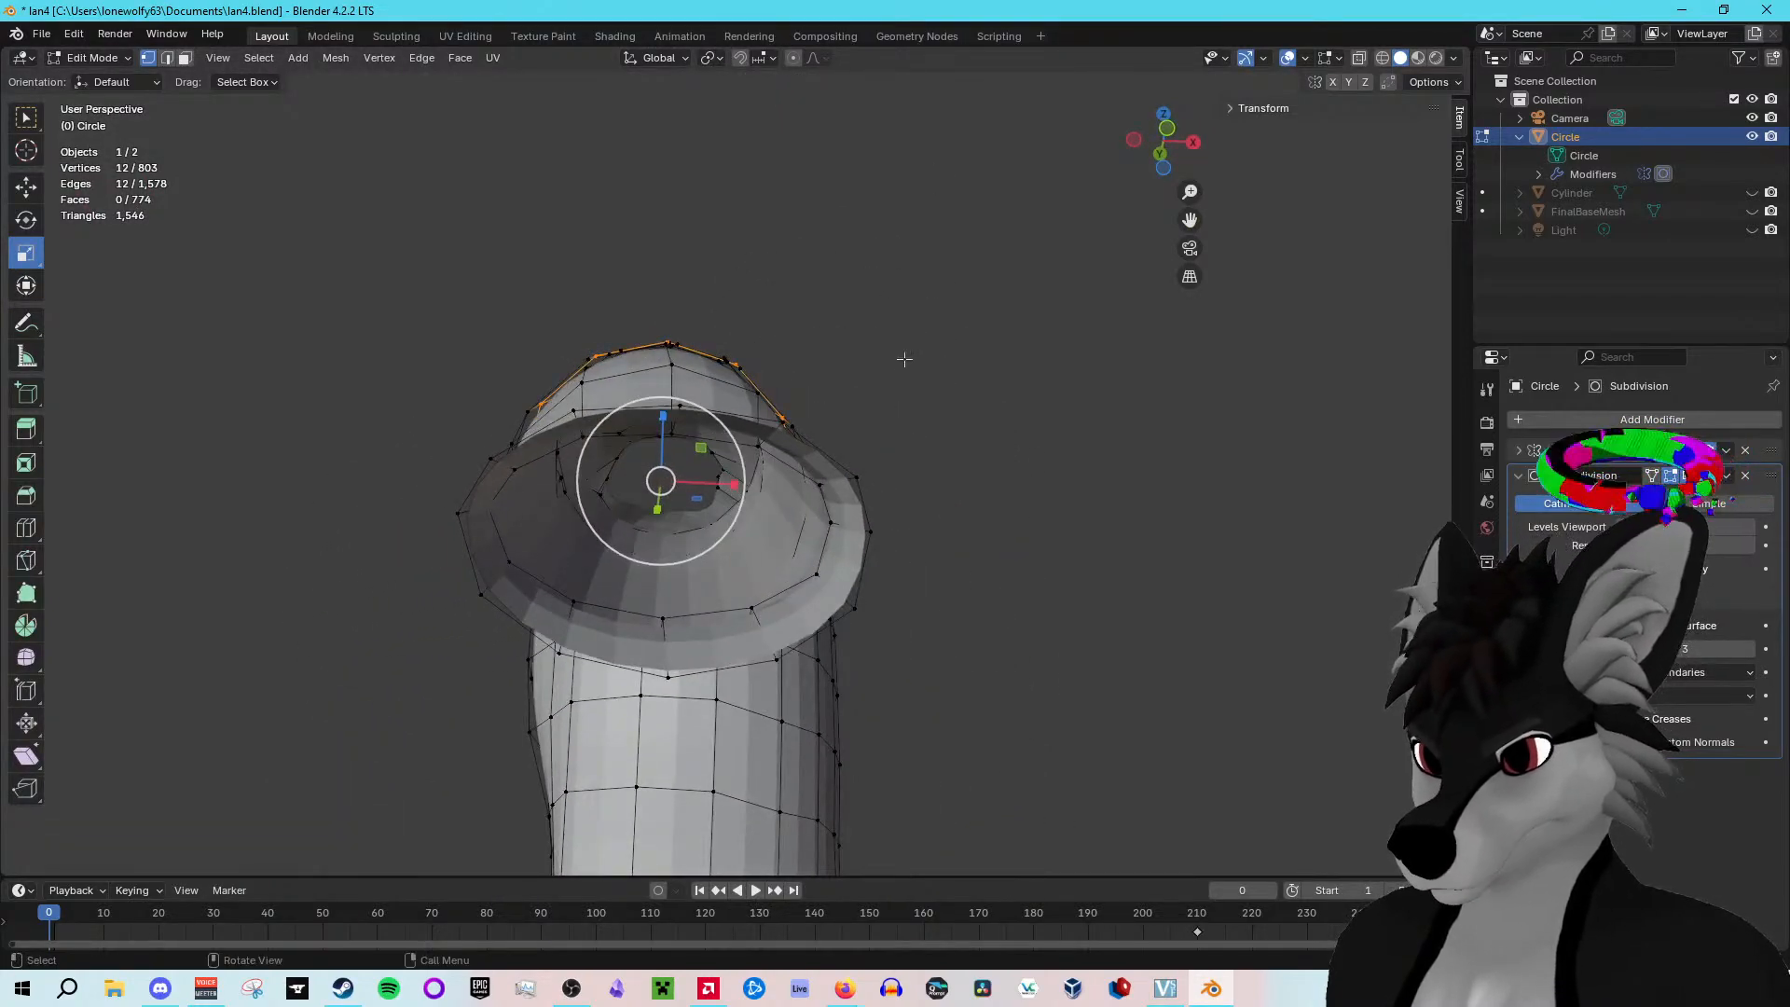
left_click(853, 478)
left_click(870, 535, "shift")
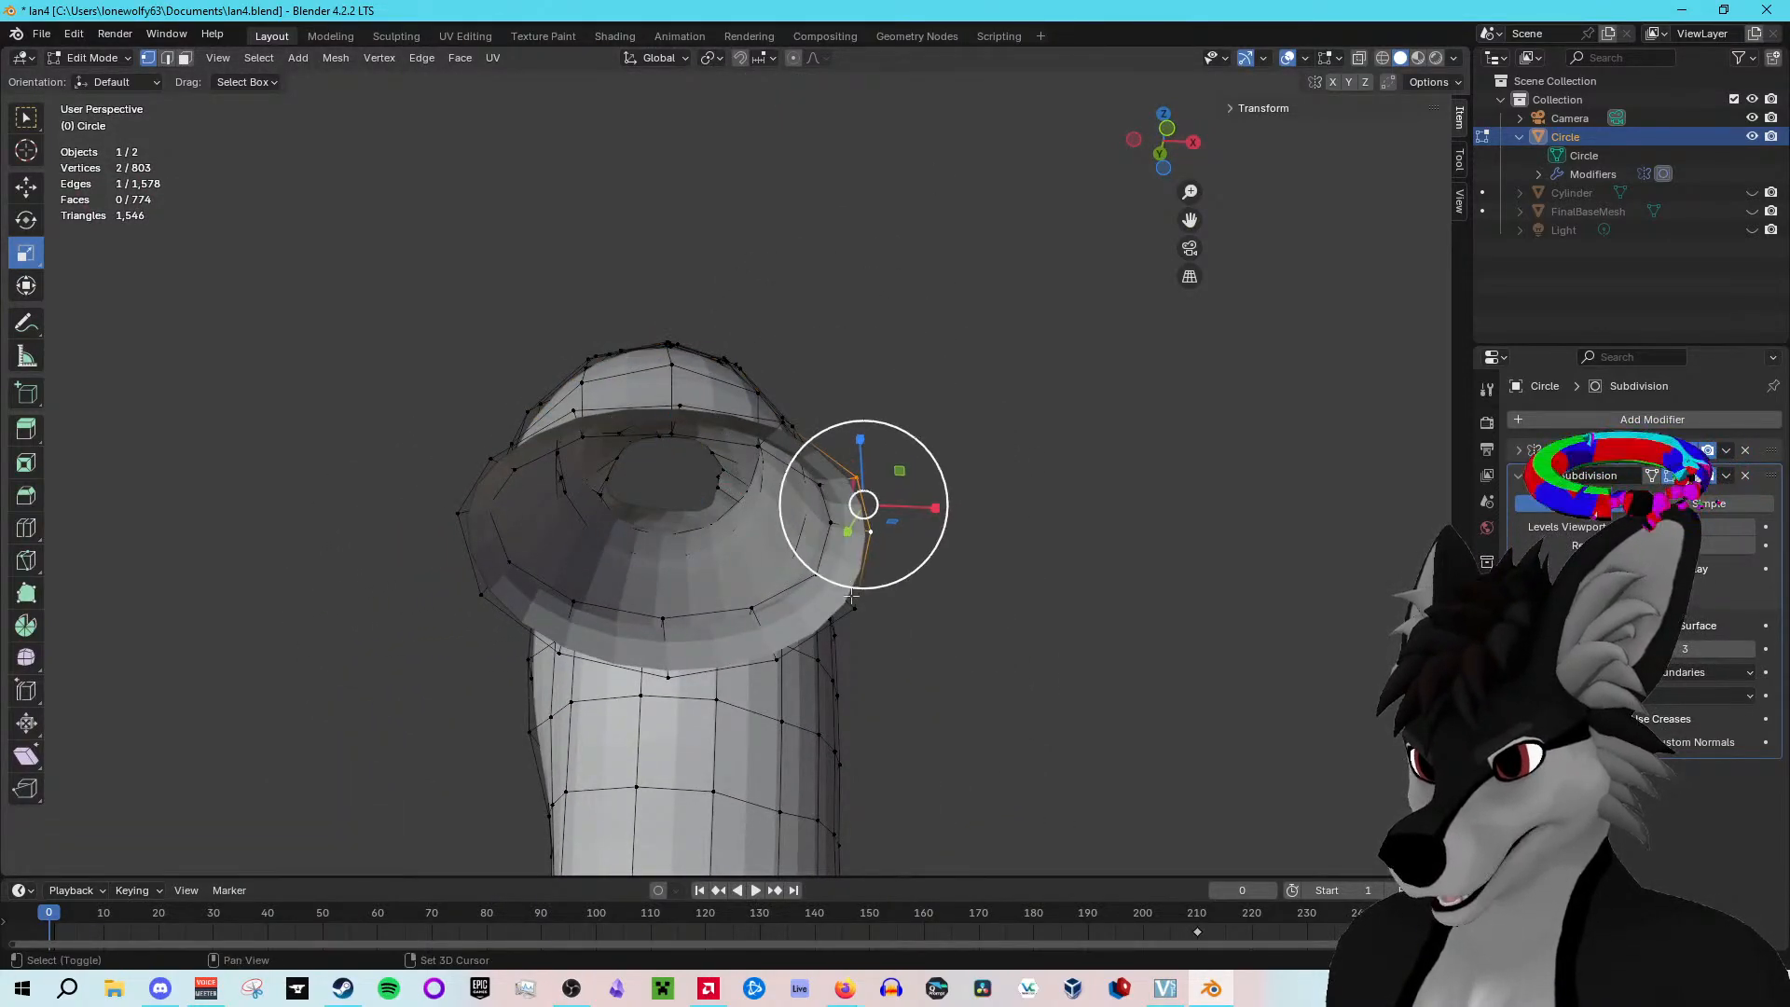
left_click(855, 606, "shift")
key("g")
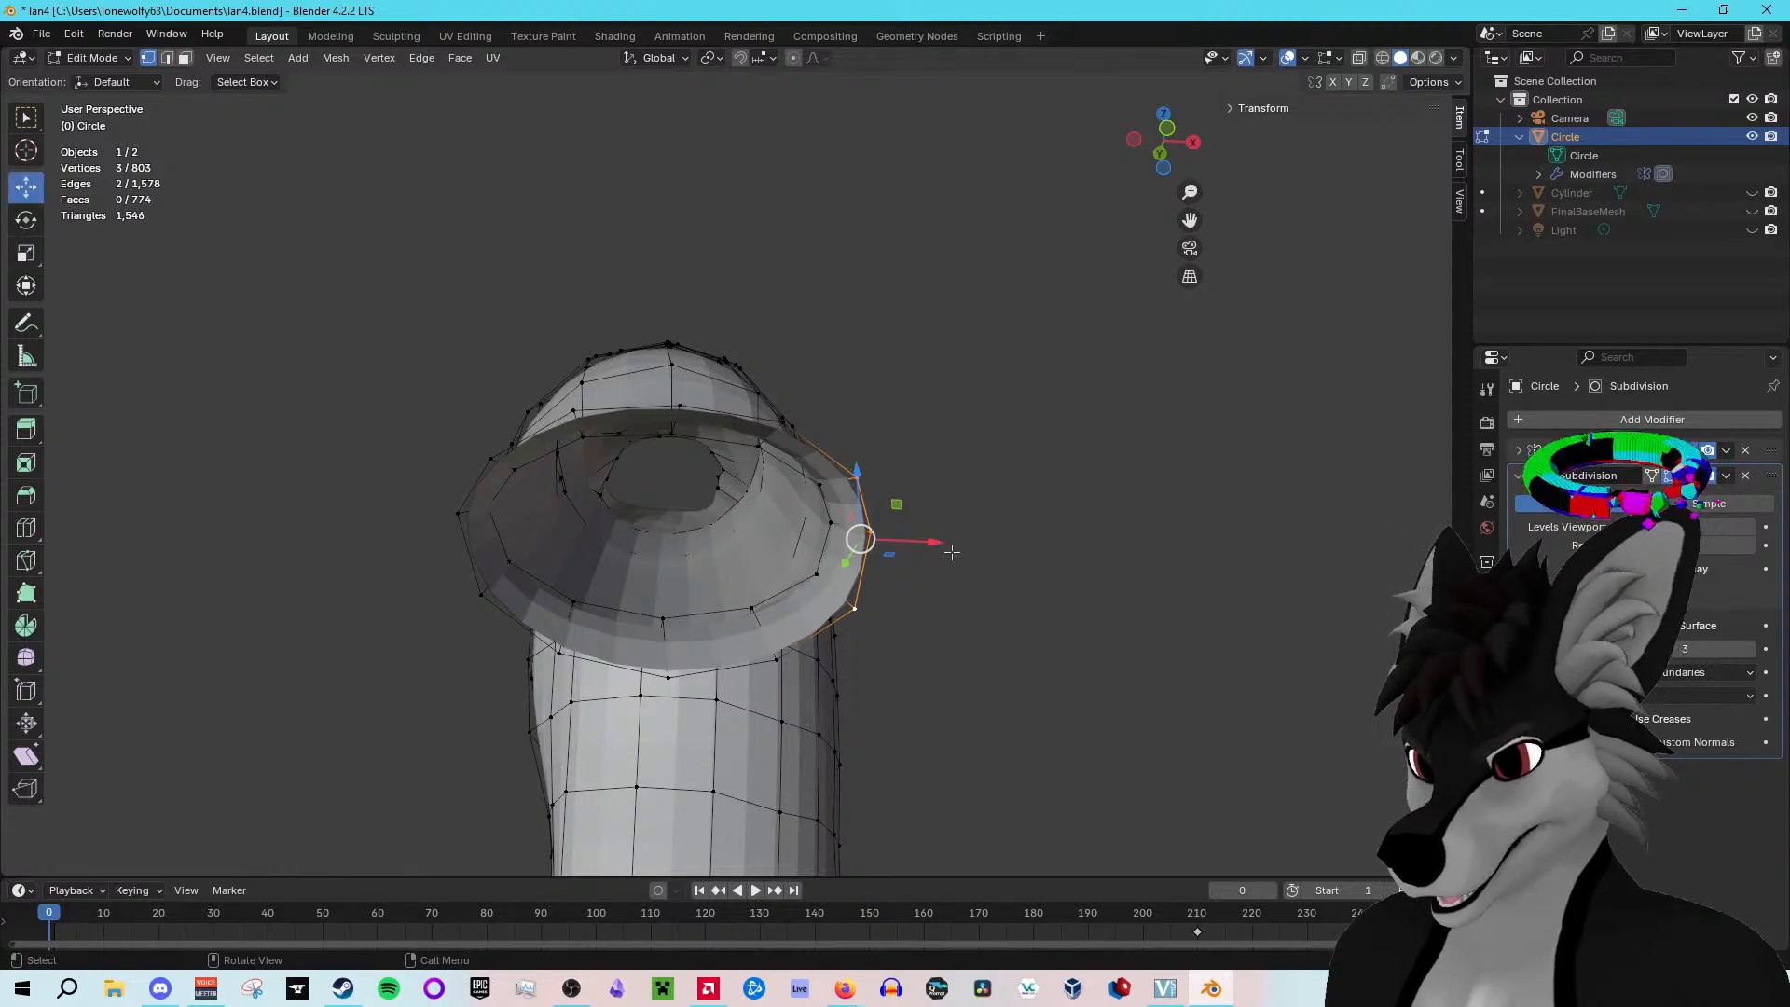
left_click_drag(934, 541, 974, 539)
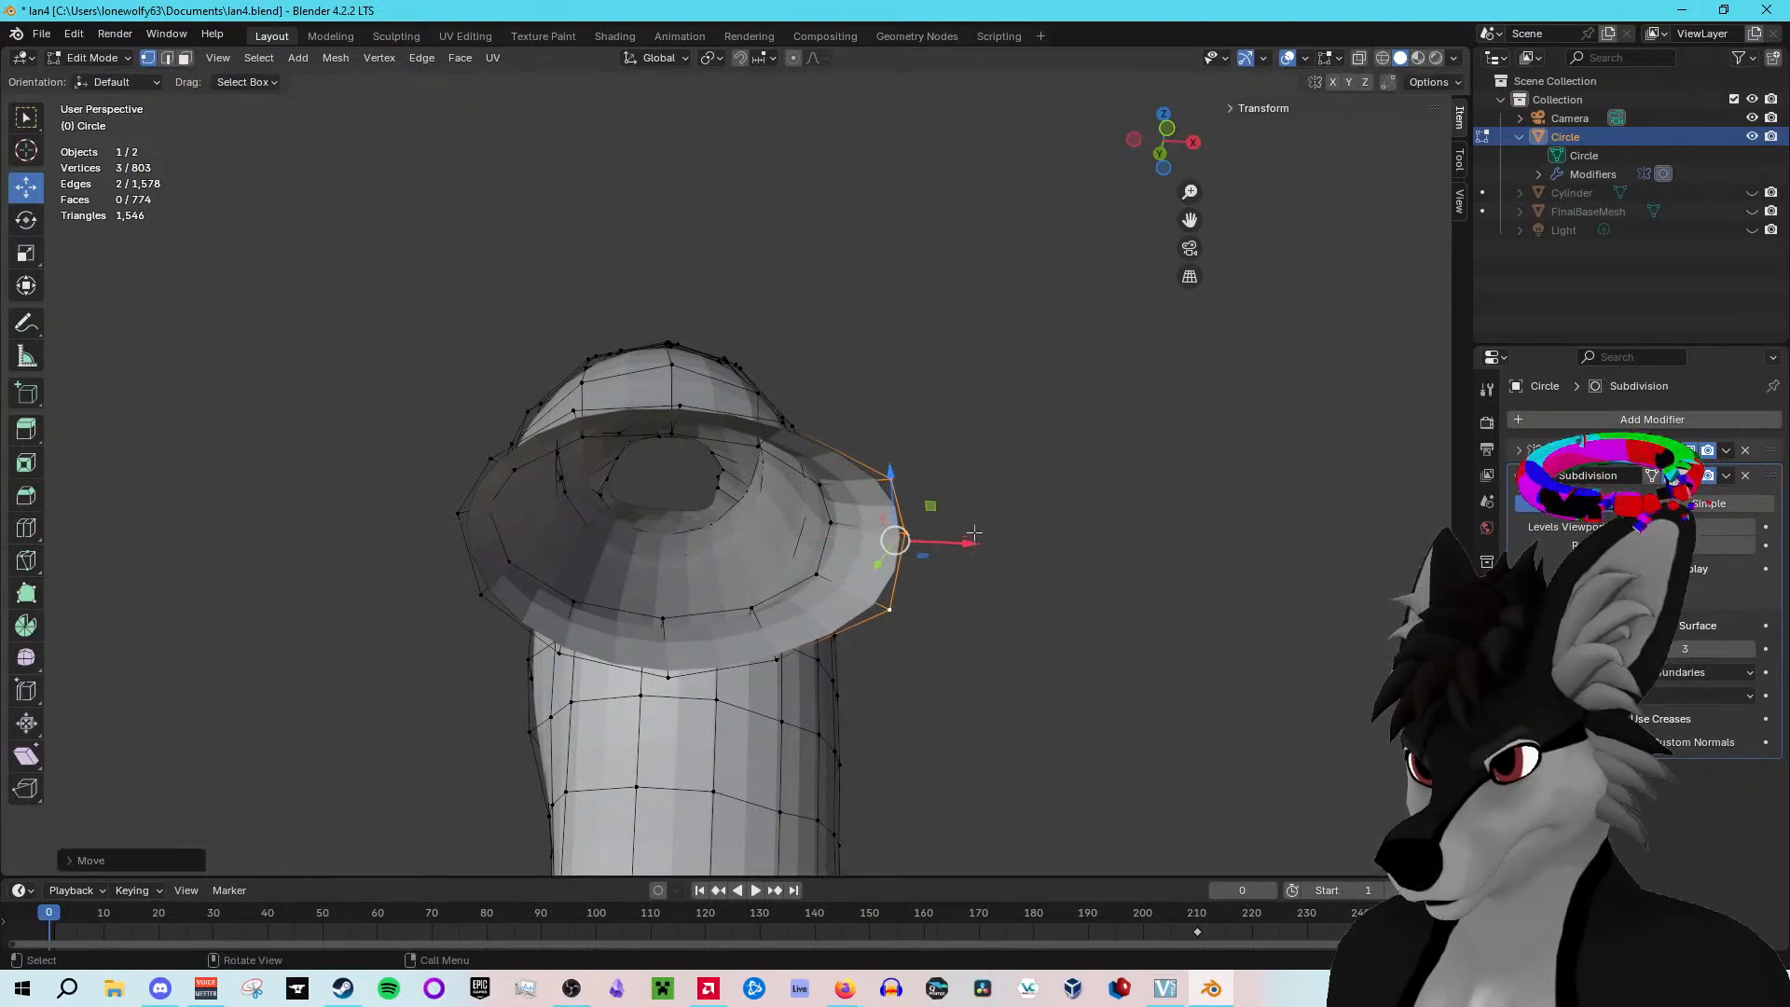
Step: Scale the three selected side vertices of the wrist opening closer together along the Z axis
key("s")
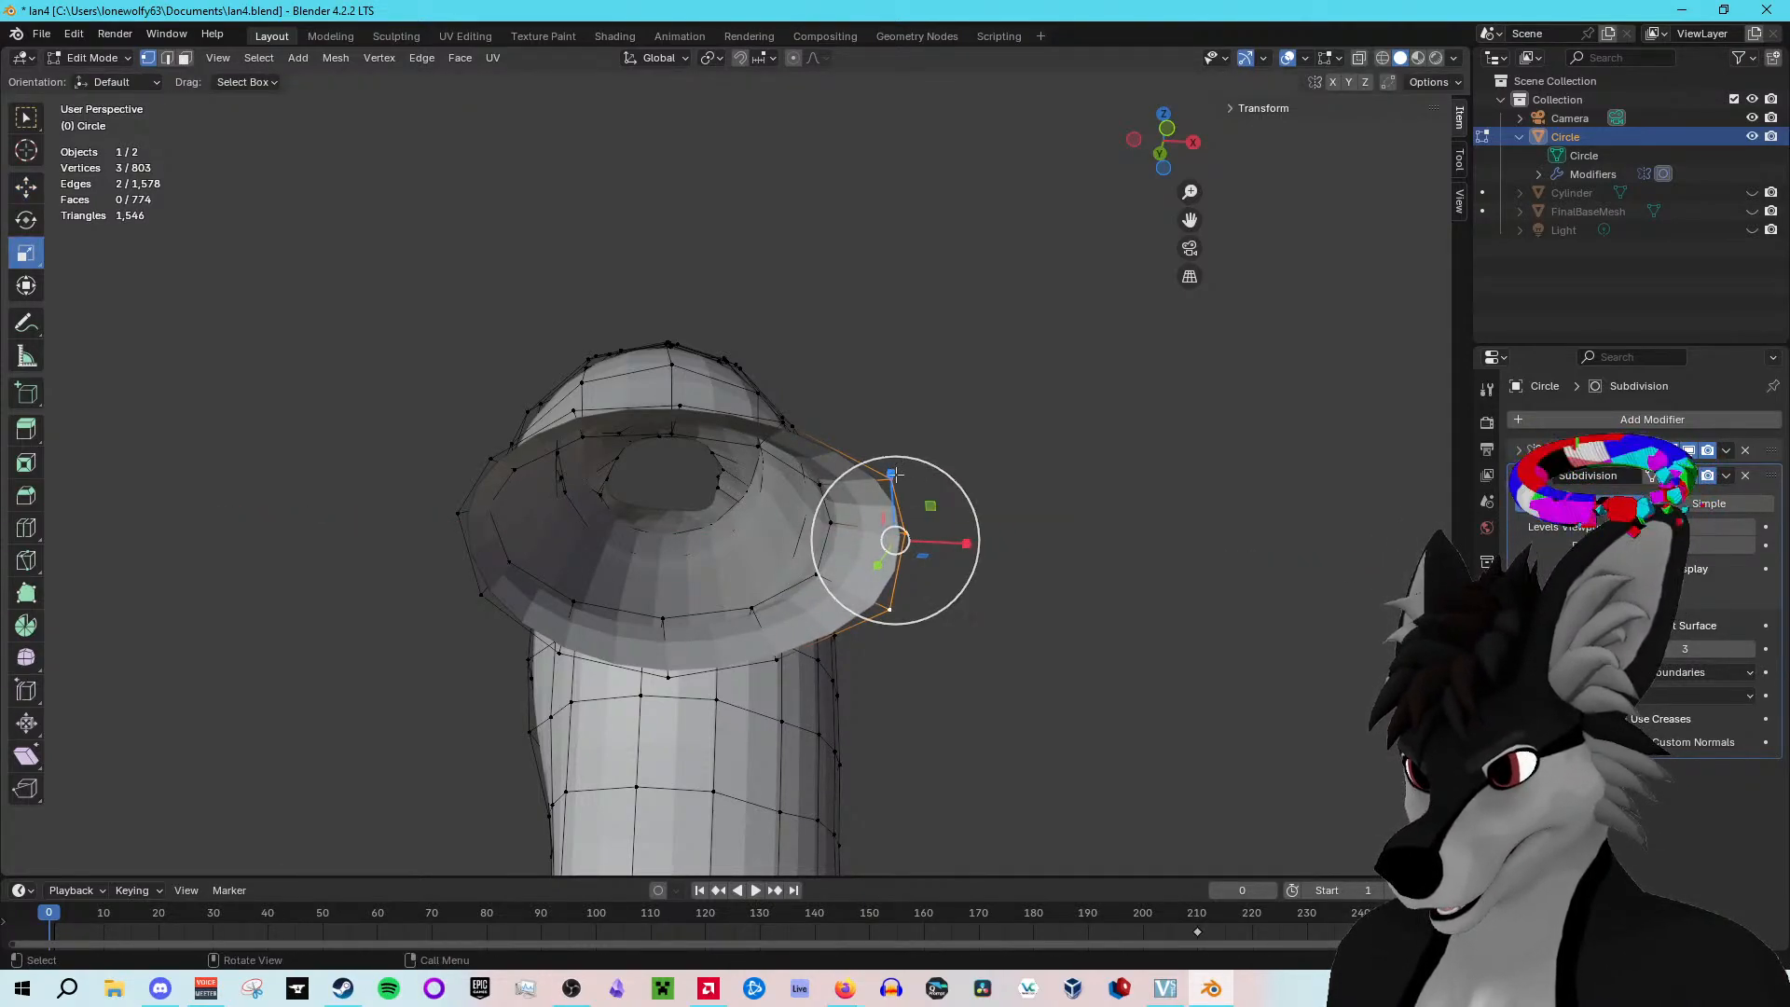
left_click_drag(894, 473, 899, 494)
middle_click_drag(899, 504, 850, 492)
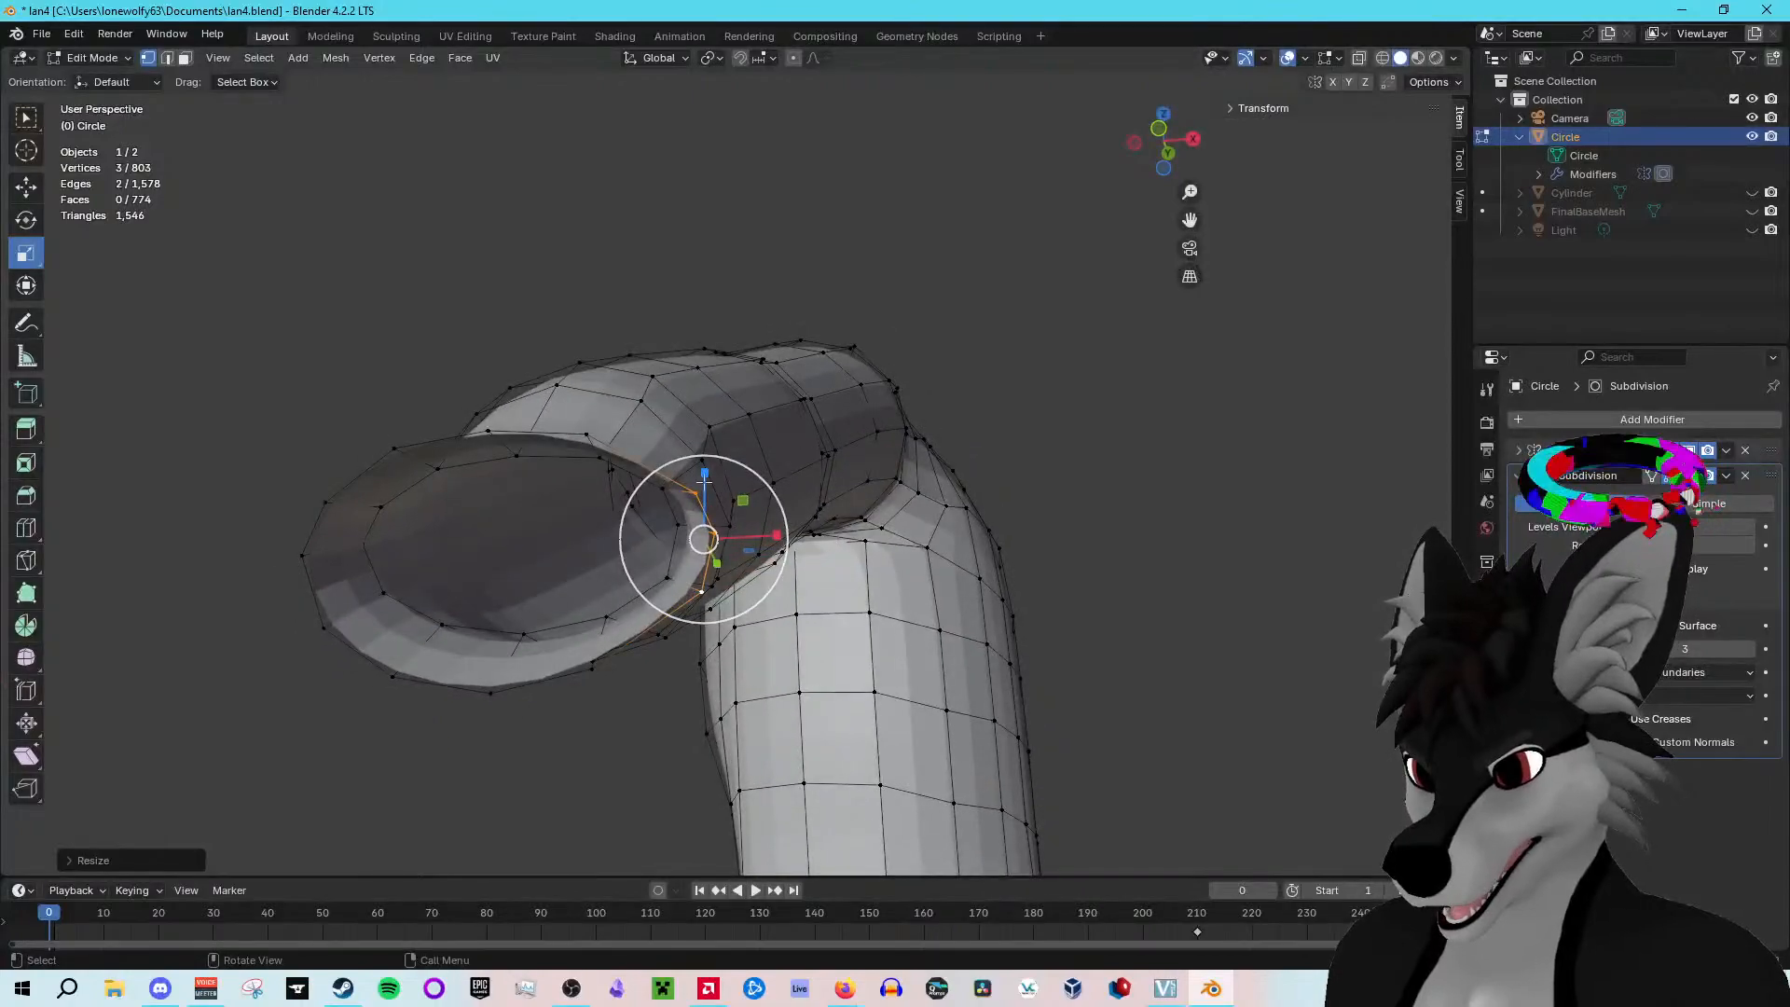
key("s")
key("z")
left_click_drag(703, 465, 703, 463)
mouse_move(1035, 466)
middle_mouse_down()
mouse_move(910, 540)
mouse_move(1062, 465)
middle_mouse_up()
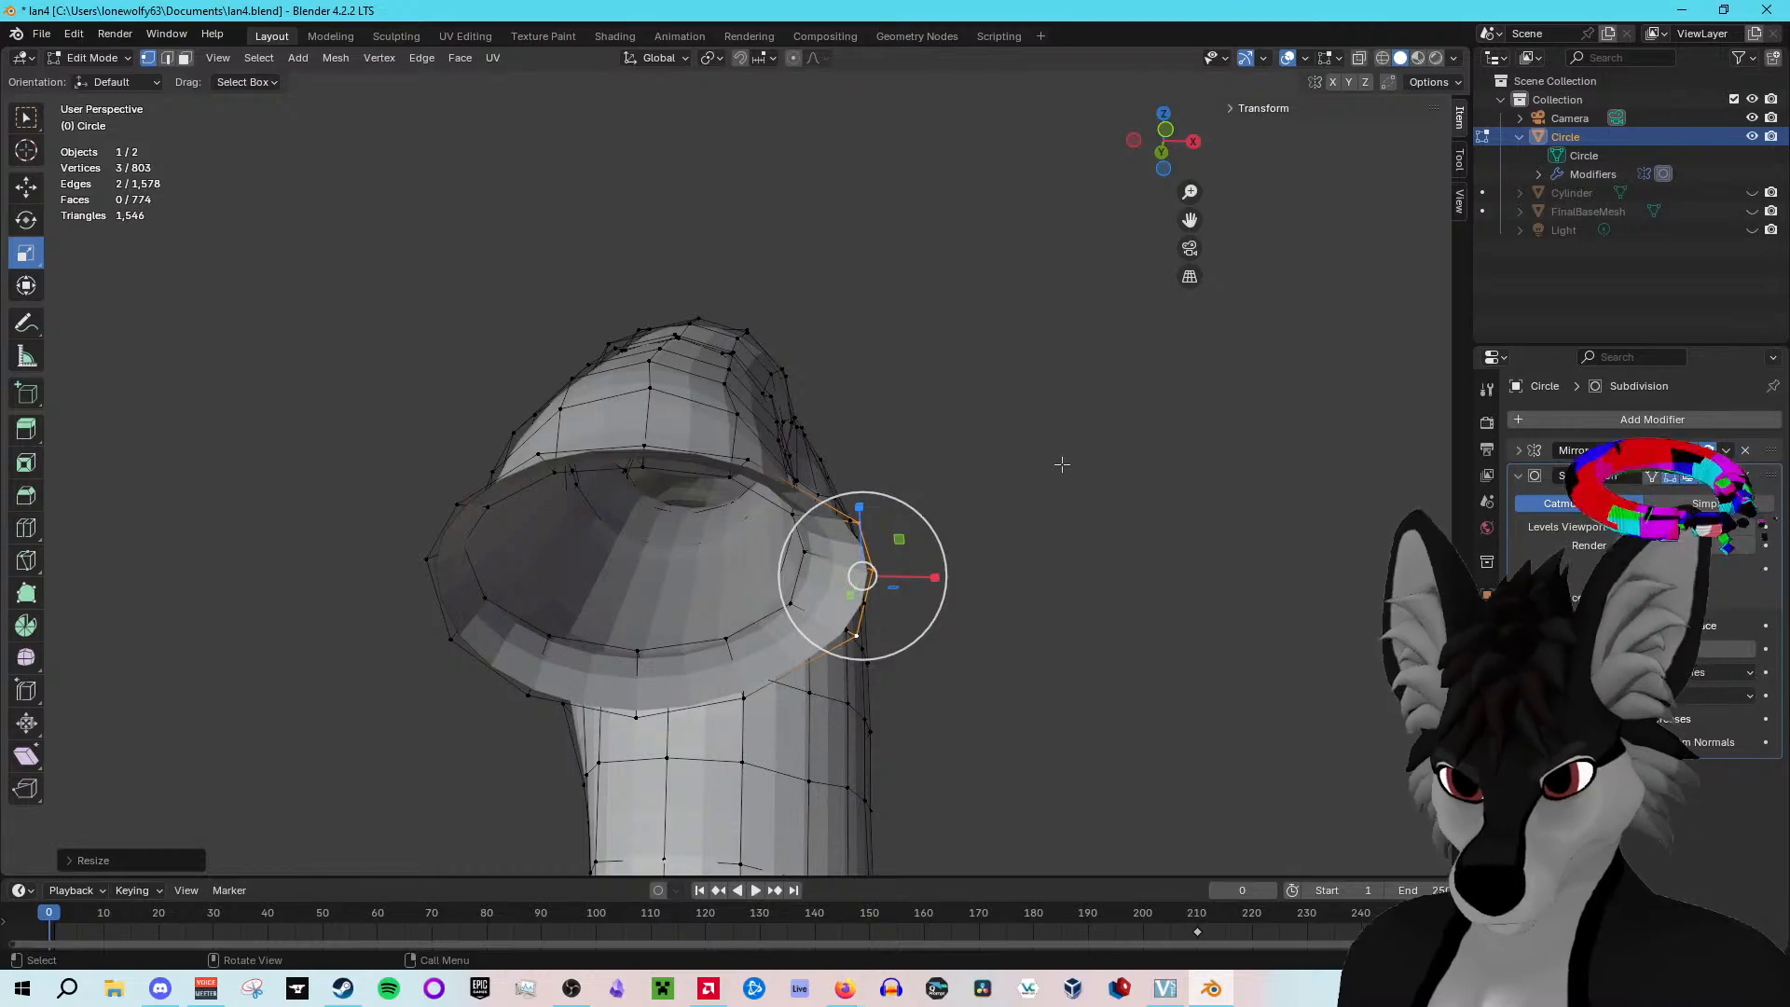
Step: Select three upper and three lower vertices of the wrist opening and scale them along Z to about 0.64
mouse_move(818, 475)
middle_mouse_down()
mouse_move(815, 506)
mouse_move(829, 463)
middle_mouse_up()
left_click(611, 377)
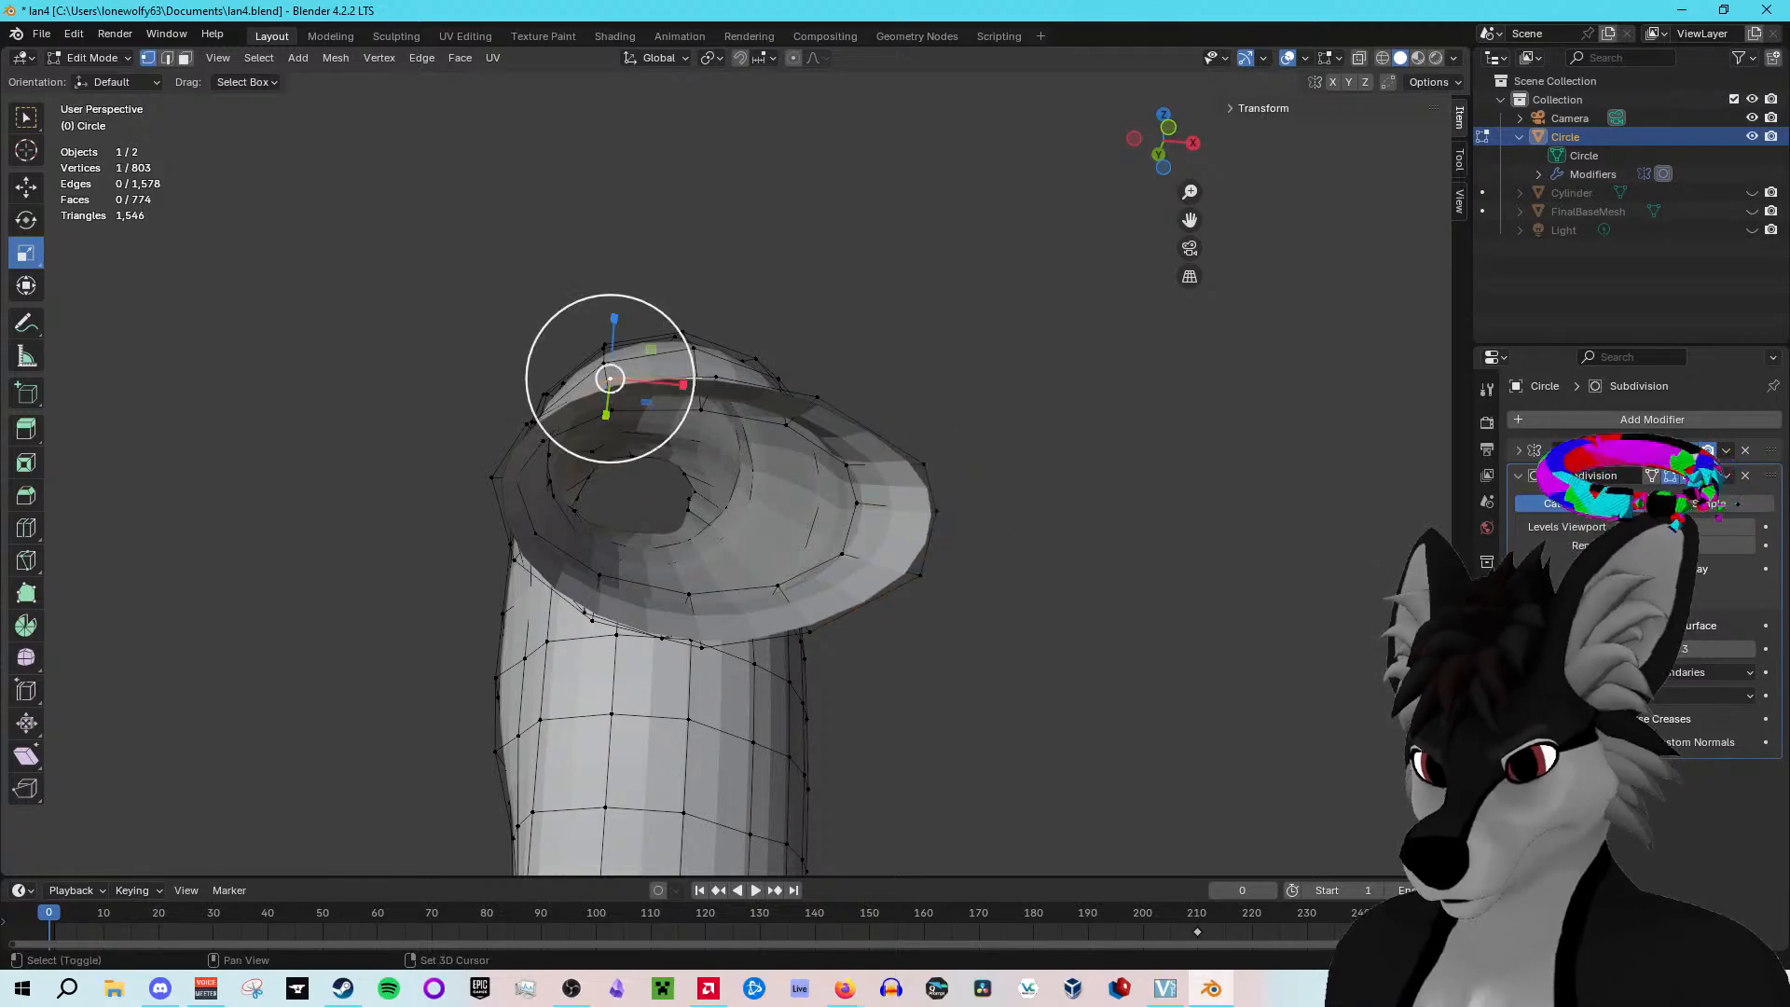
left_click(716, 378, "shift")
left_click(818, 394, "shift")
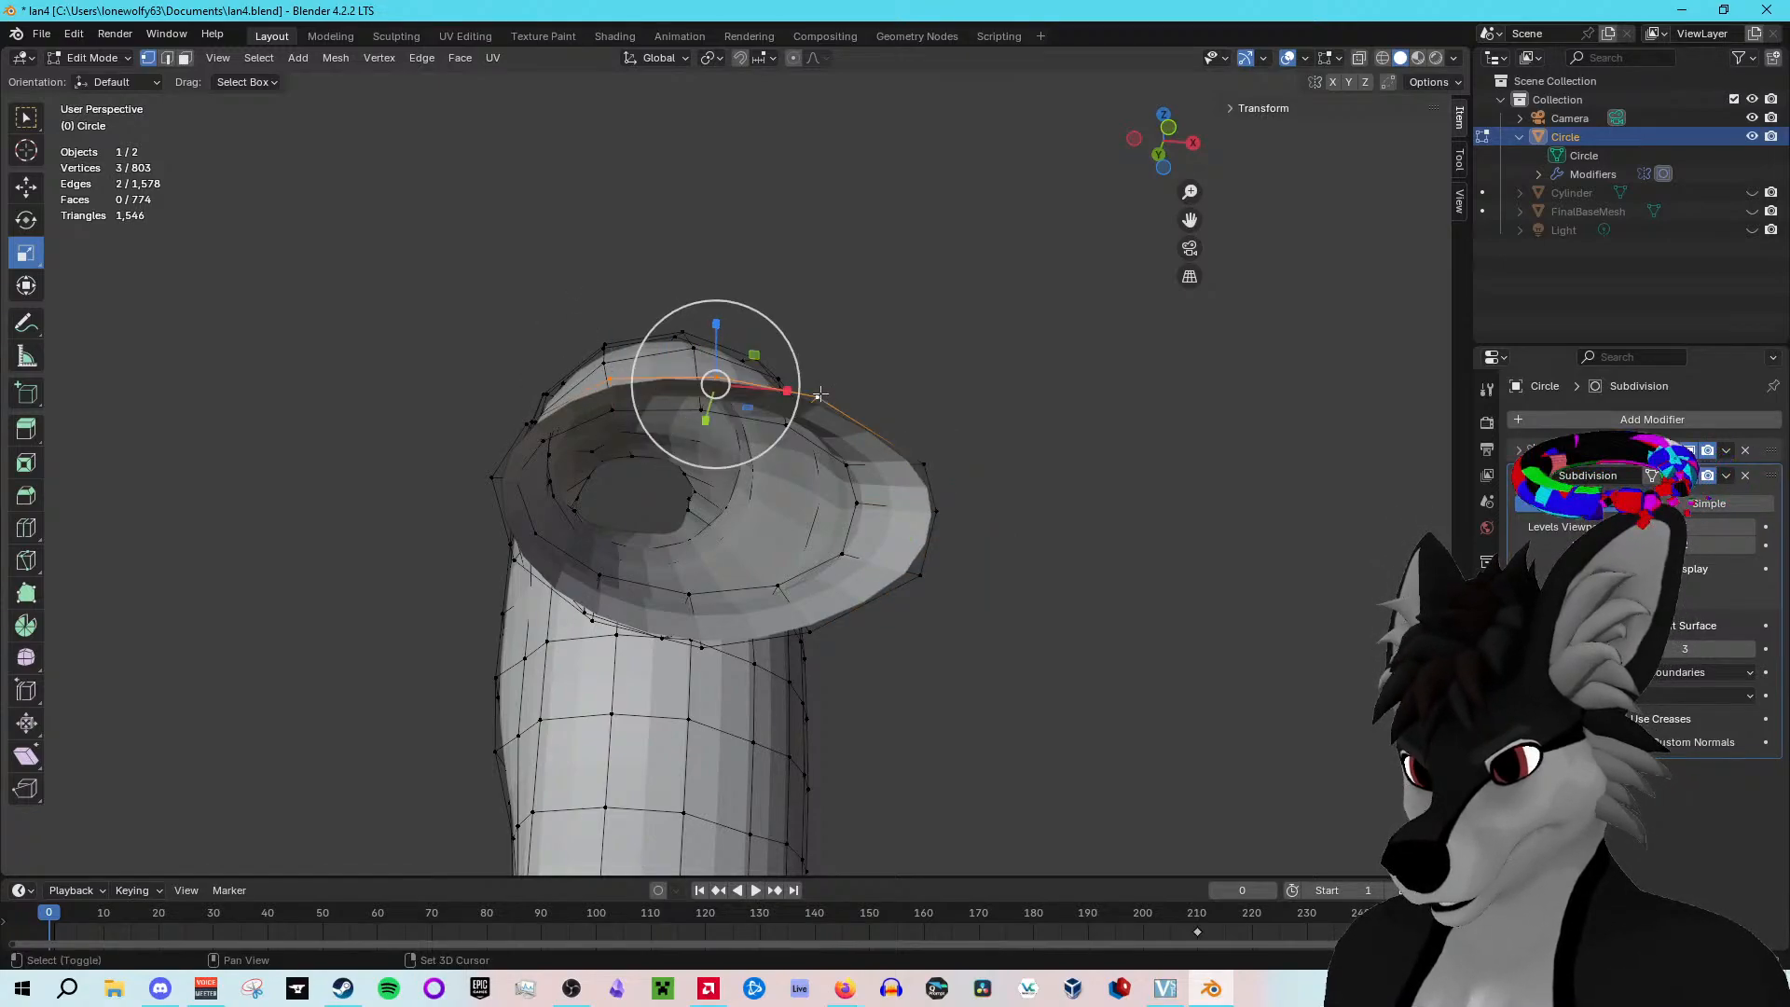
left_click(809, 633, "shift")
left_click(702, 647, "shift")
left_click(591, 618, "shift")
key("s")
key("z")
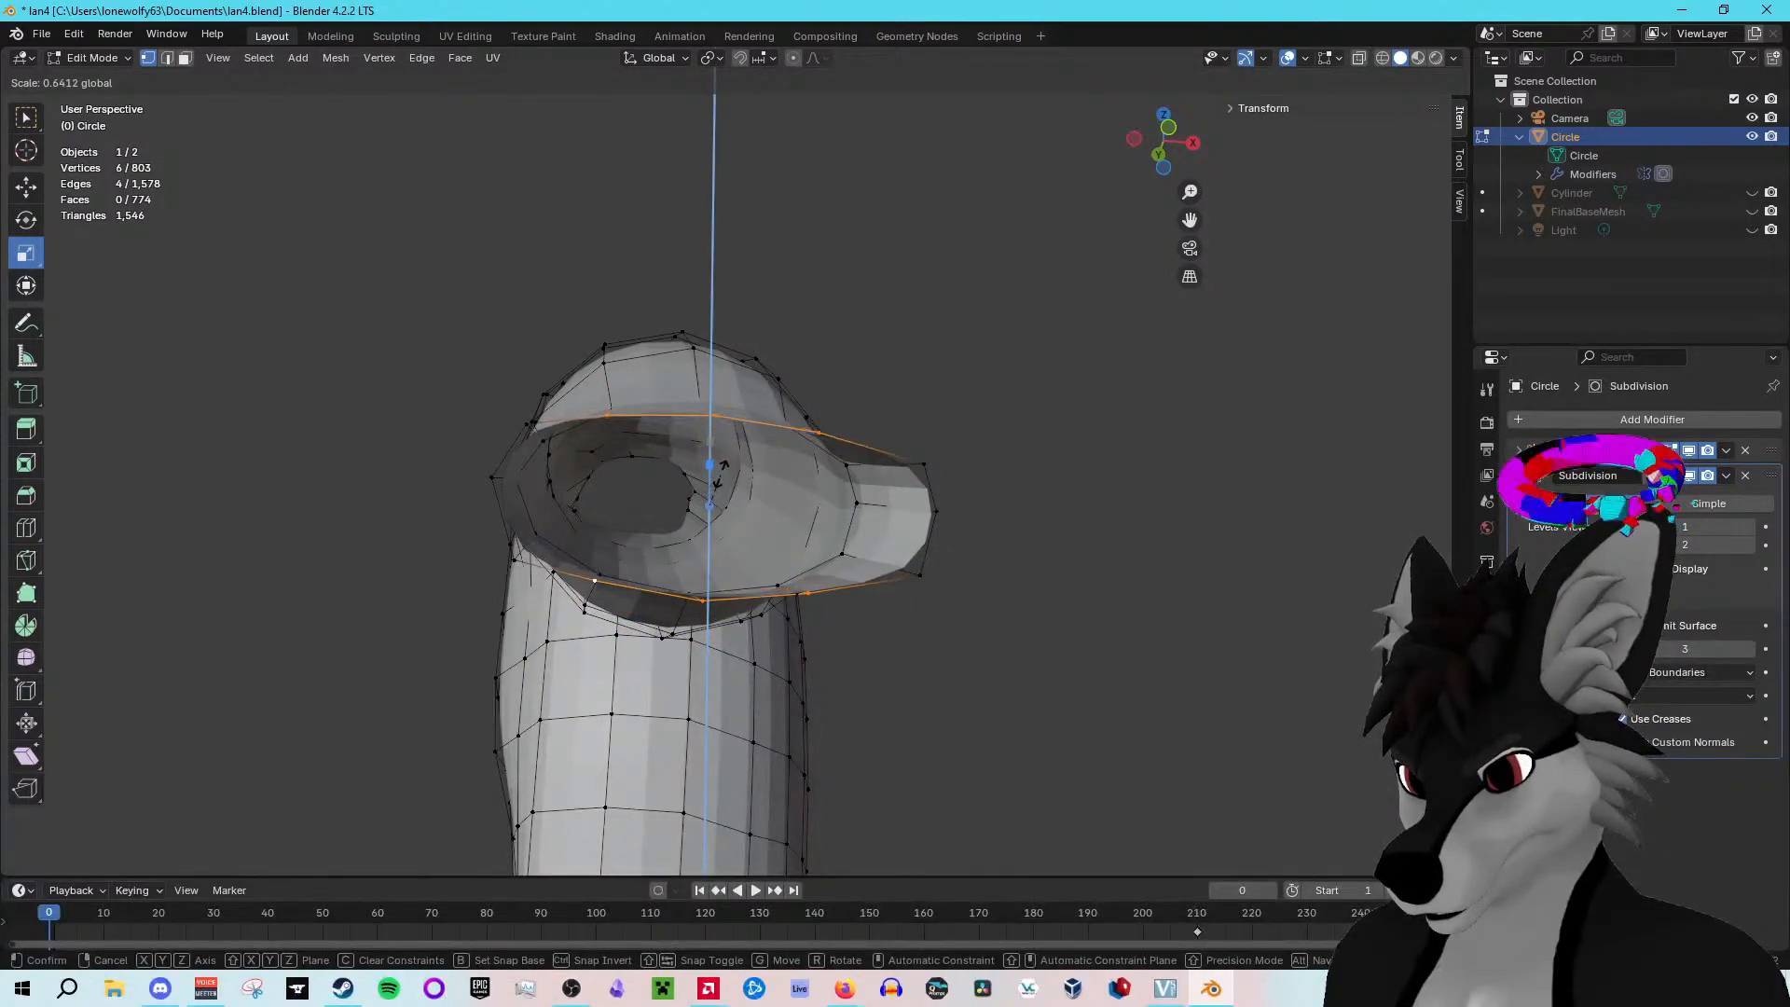
left_click(718, 470)
Step: With the Move tool, select three adjacent vertices on the upper side of a forearm ring and lower them slightly along Z
middle_click_drag(717, 470, 649, 316)
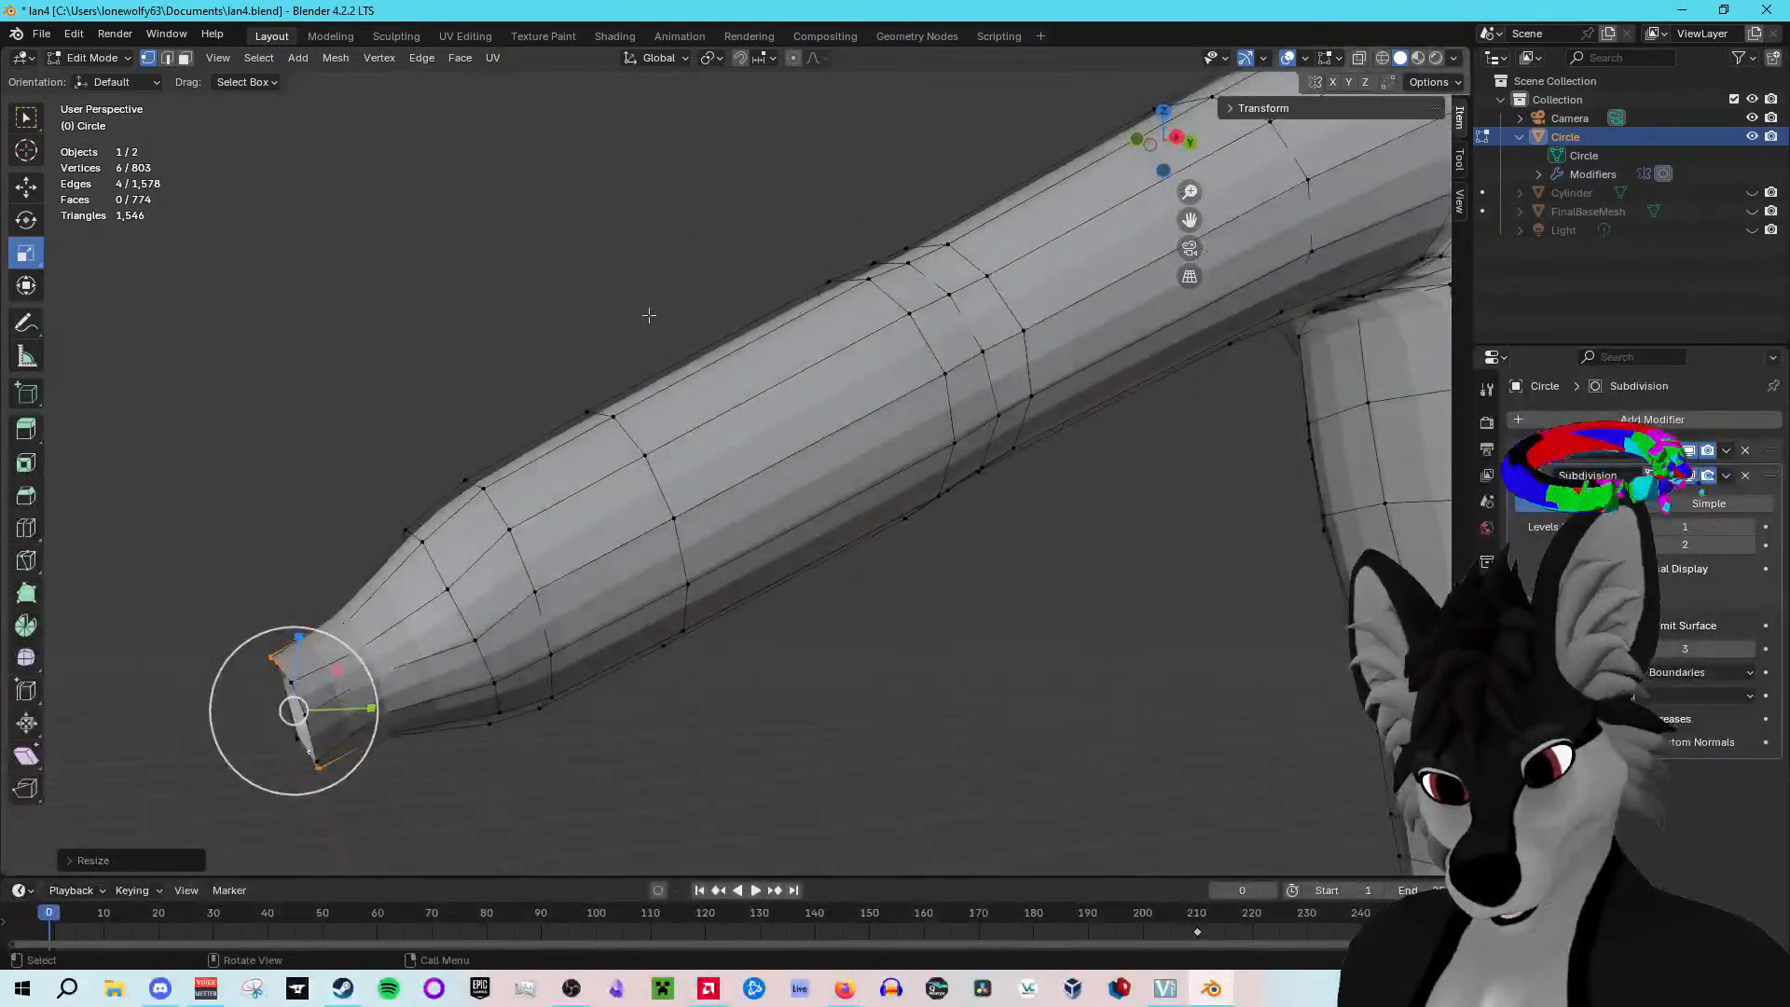
left_click(463, 480)
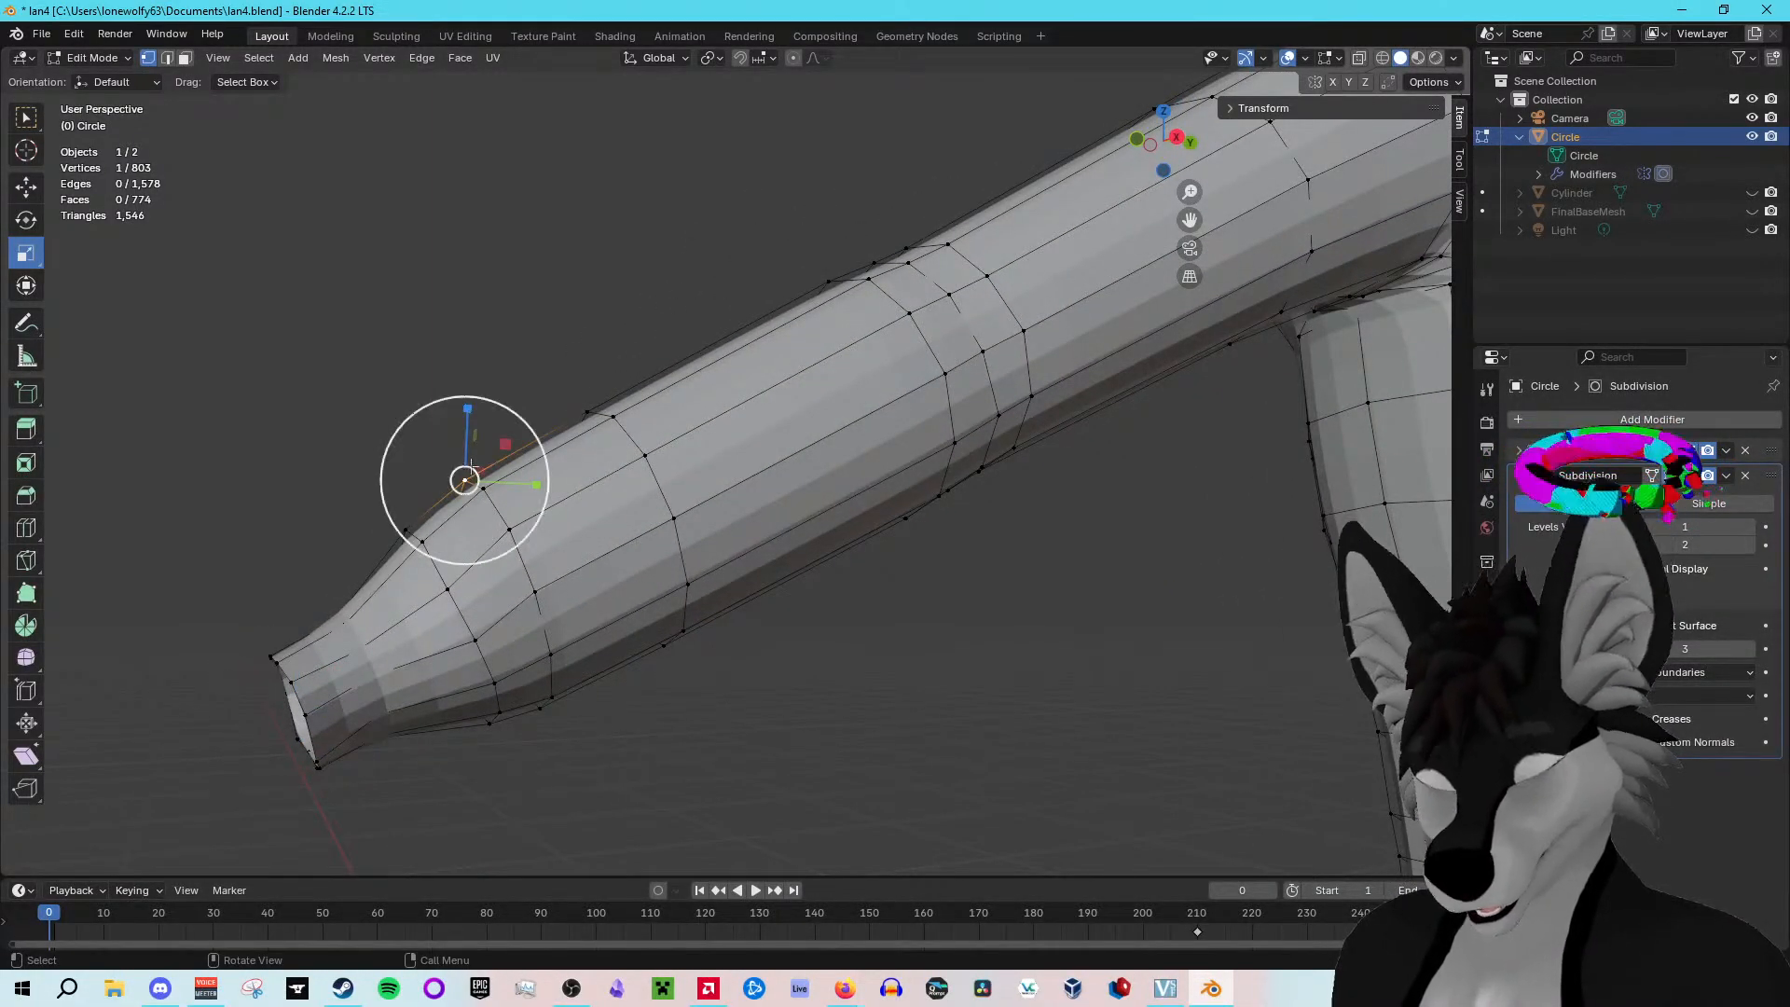
key("shift+space")
key("g")
middle_click_drag(463, 480, 459, 612)
left_click(460, 612)
left_click(638, 623)
left_click(689, 457)
left_click(600, 434)
left_click(527, 448)
left_click_drag(516, 380, 526, 391)
key("ctrl+z")
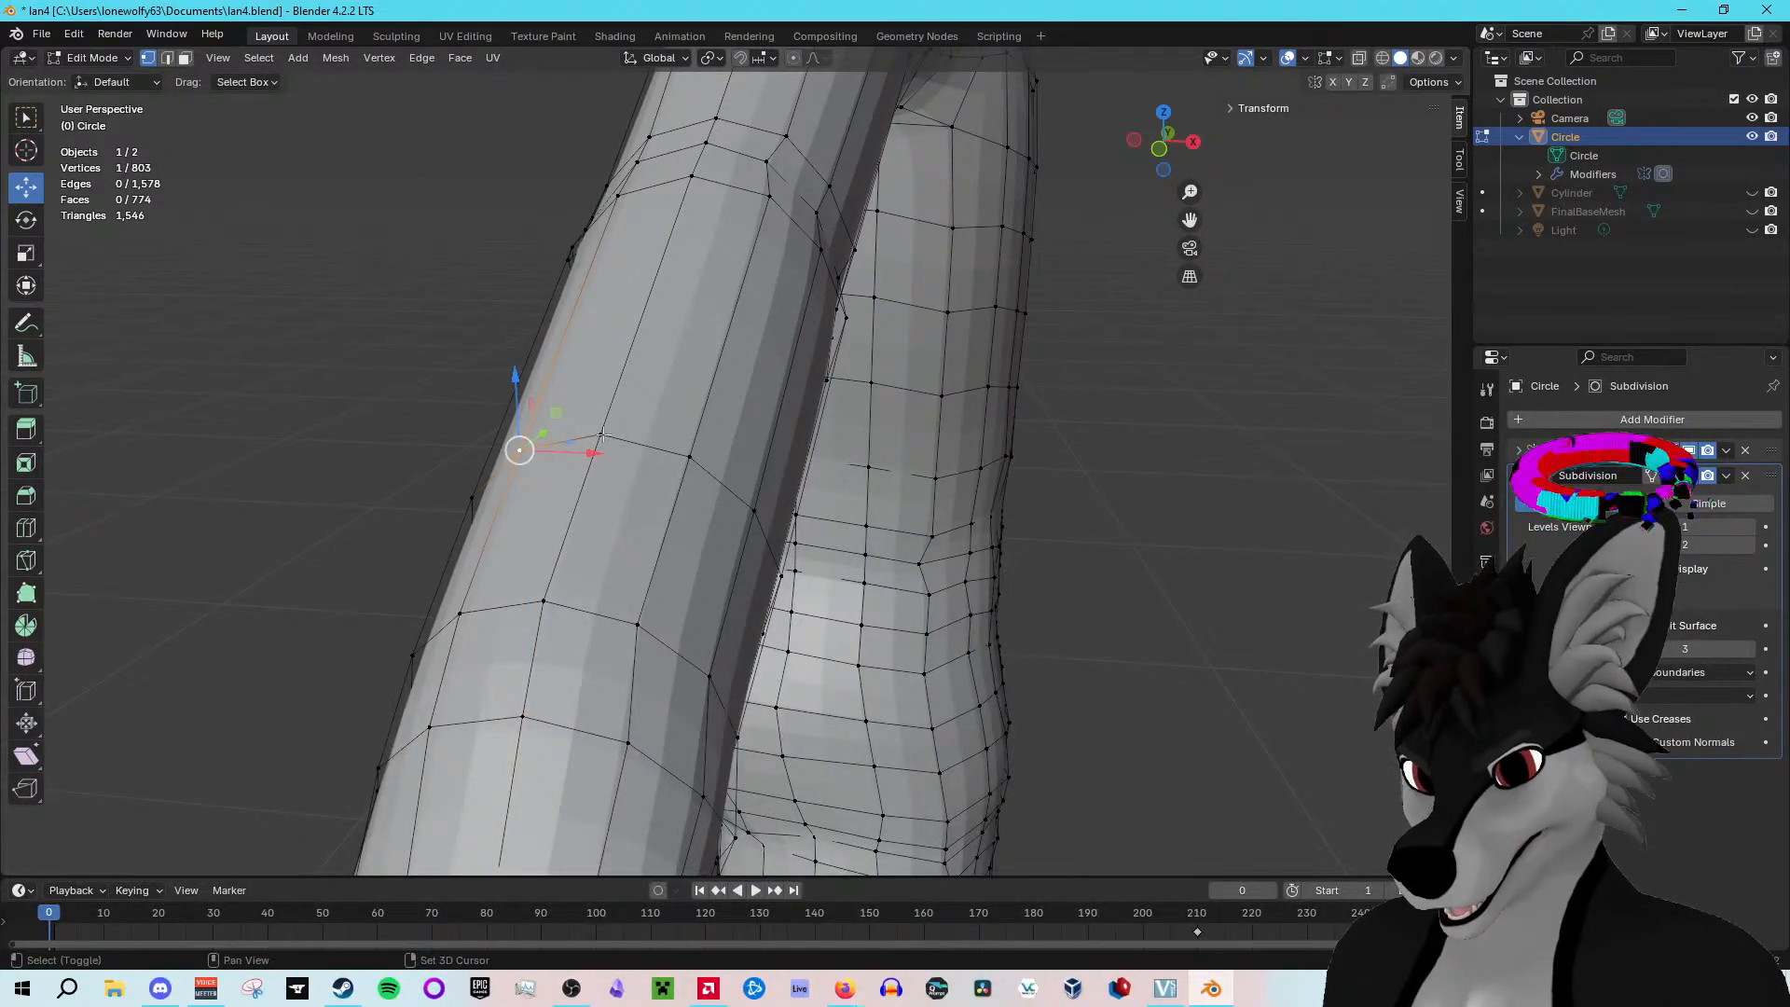
left_click(689, 457, "ctrl")
left_click_drag(603, 392, 603, 398)
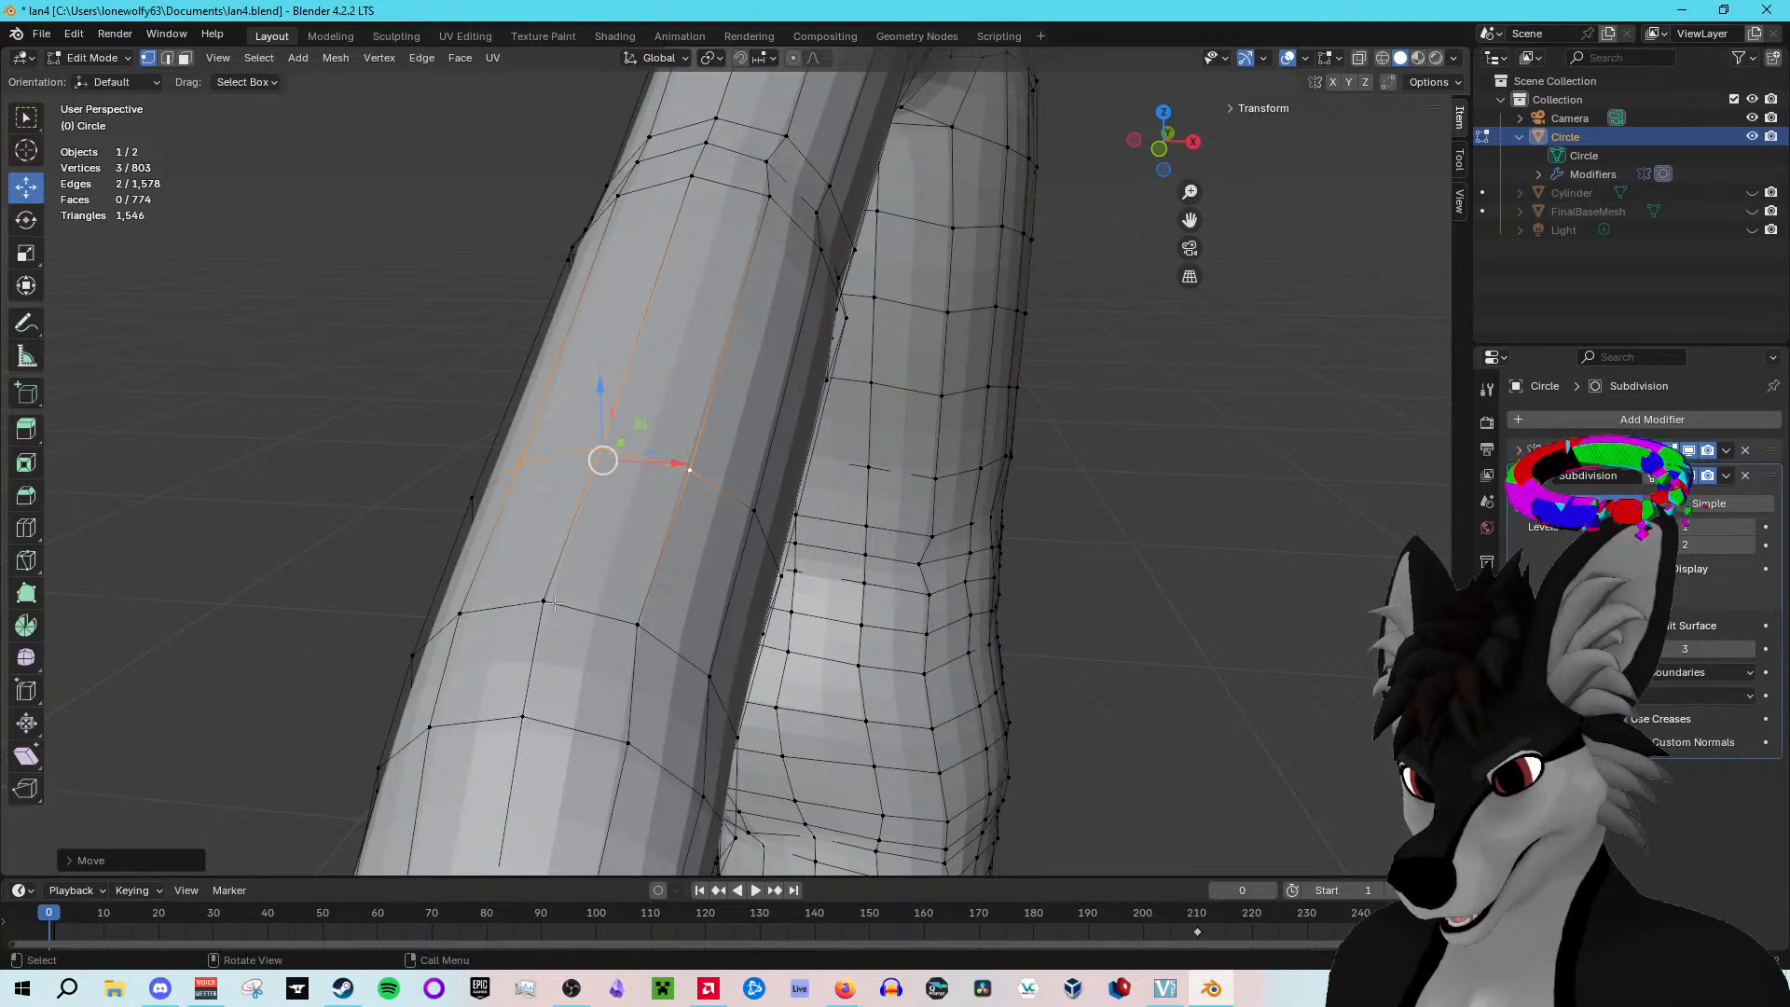
Step: Select the three matching vertices on the next forearm ring toward the wrist and lower them slightly along Z
left_click(456, 612)
left_click(540, 600, "shift")
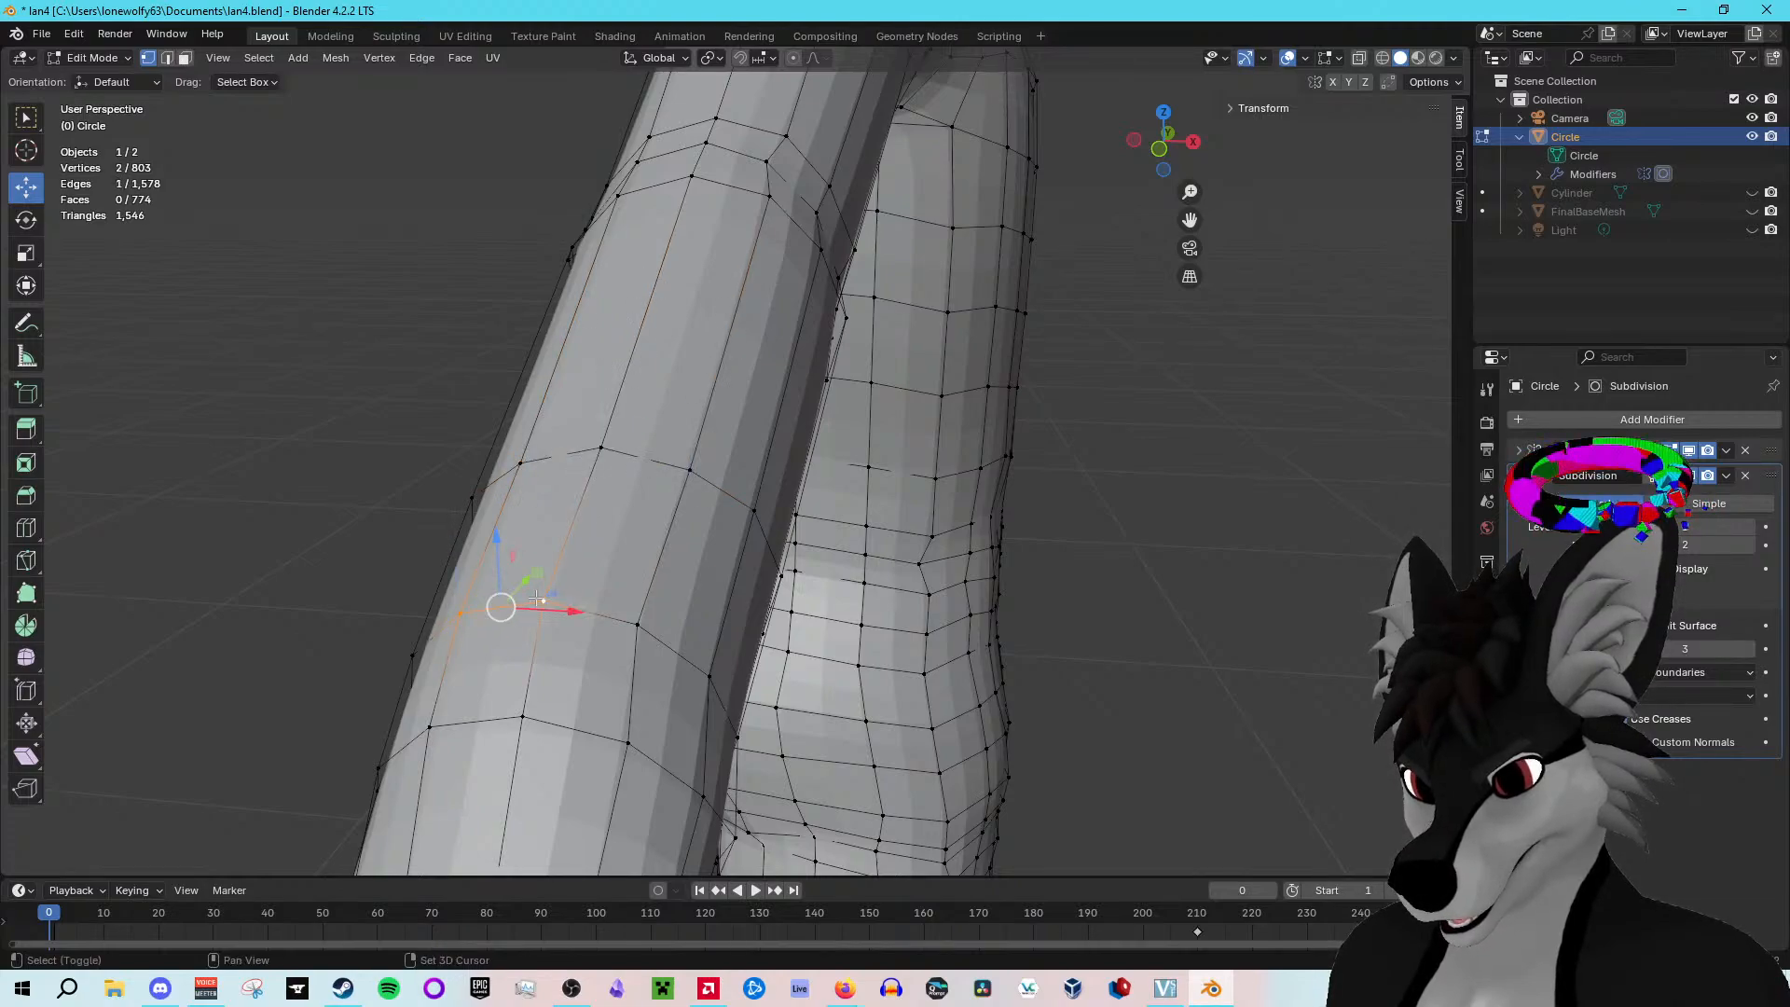
left_click(635, 623, "shift")
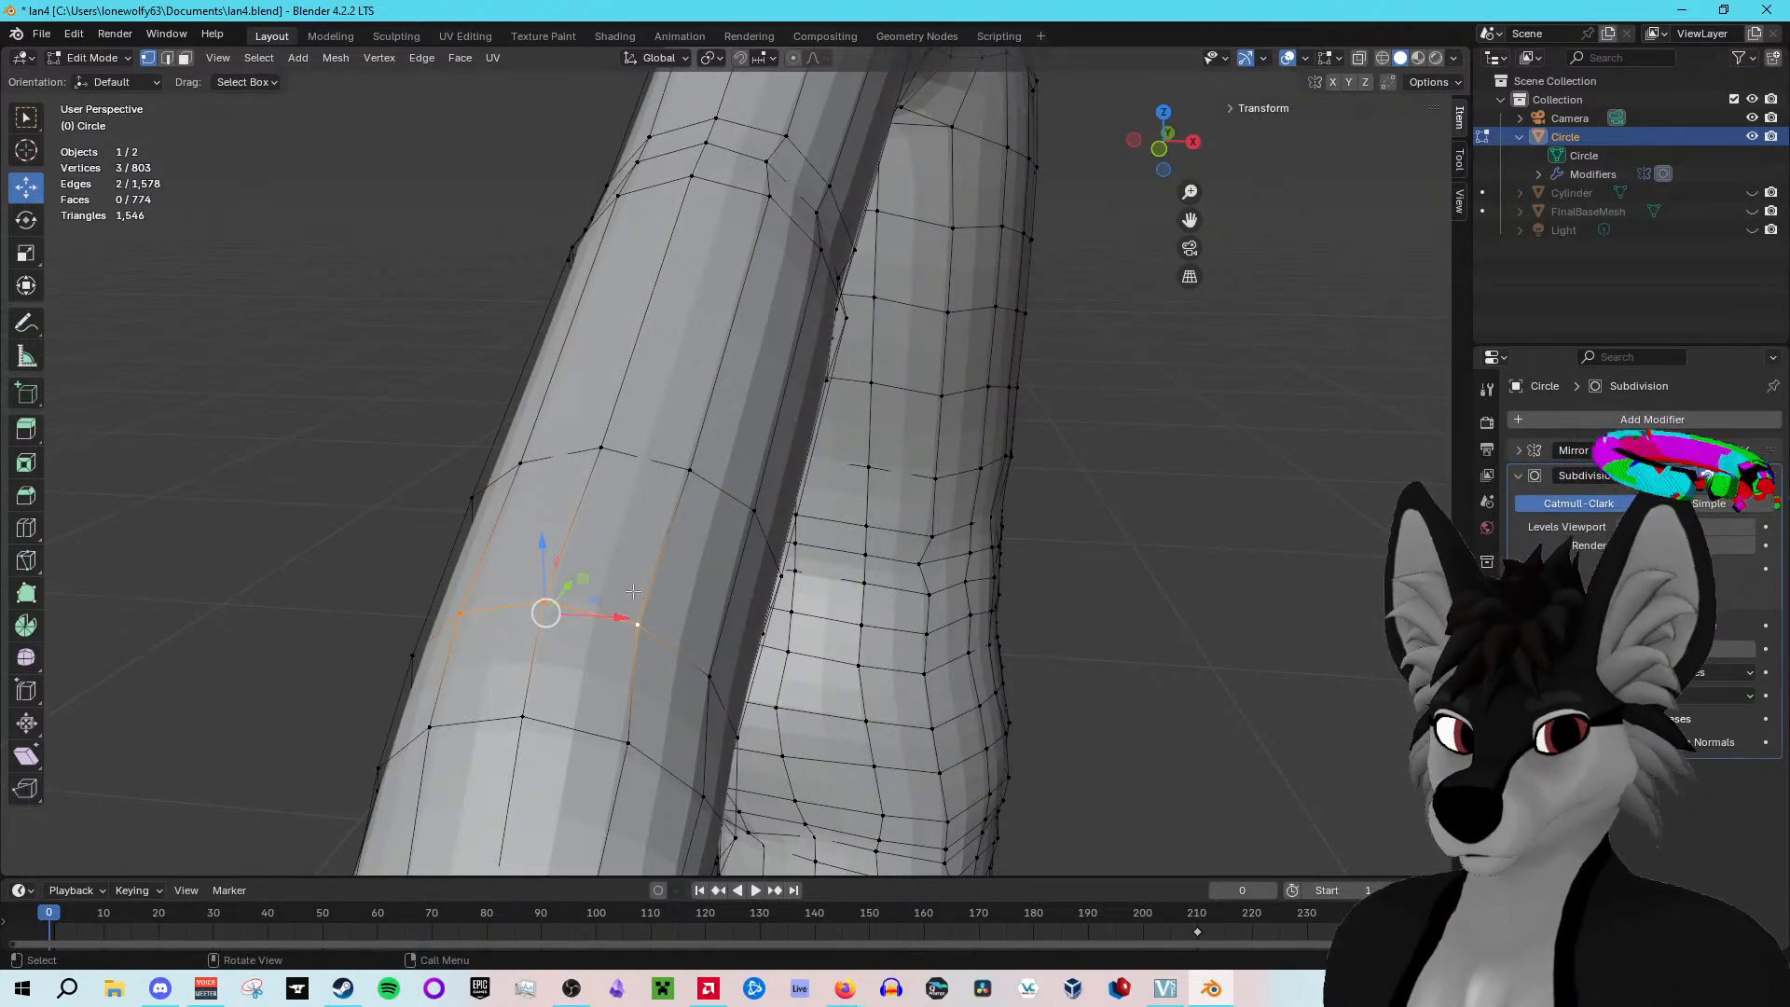
left_click_drag(539, 546, 552, 554)
middle_click_drag(552, 554, 603, 788)
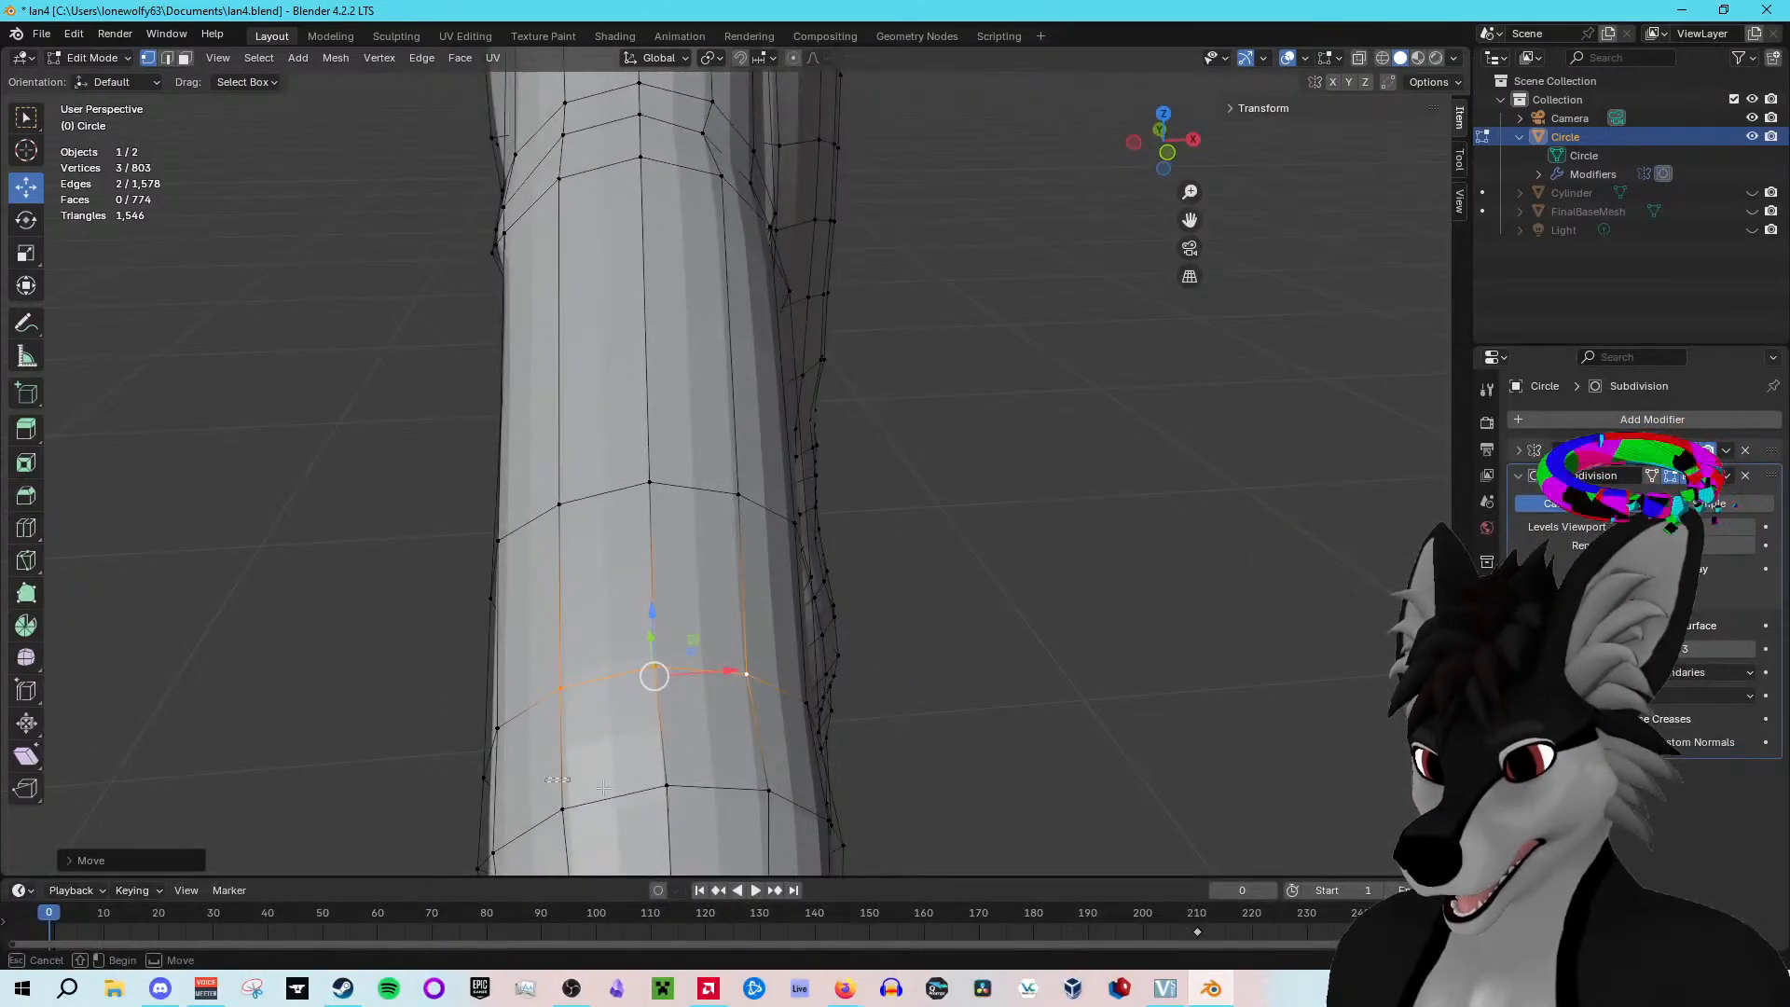
Step: Lower the three upper vertices of the following ring near the wrist along Z to smooth the forearm's slope
left_click_drag(779, 804, 781, 804)
left_click(559, 808, "shift")
left_click_drag(723, 788, 727, 790)
left_click_drag(664, 738, 669, 751)
middle_click_drag(1108, 674, 923, 595)
left_click_drag(354, 492, 363, 504)
Step: Turn X-ray on with the underside of the arm and the wrist in view
middle_click_drag(663, 621, 611, 522)
left_click(1358, 58)
middle_click_drag(718, 448, 652, 400)
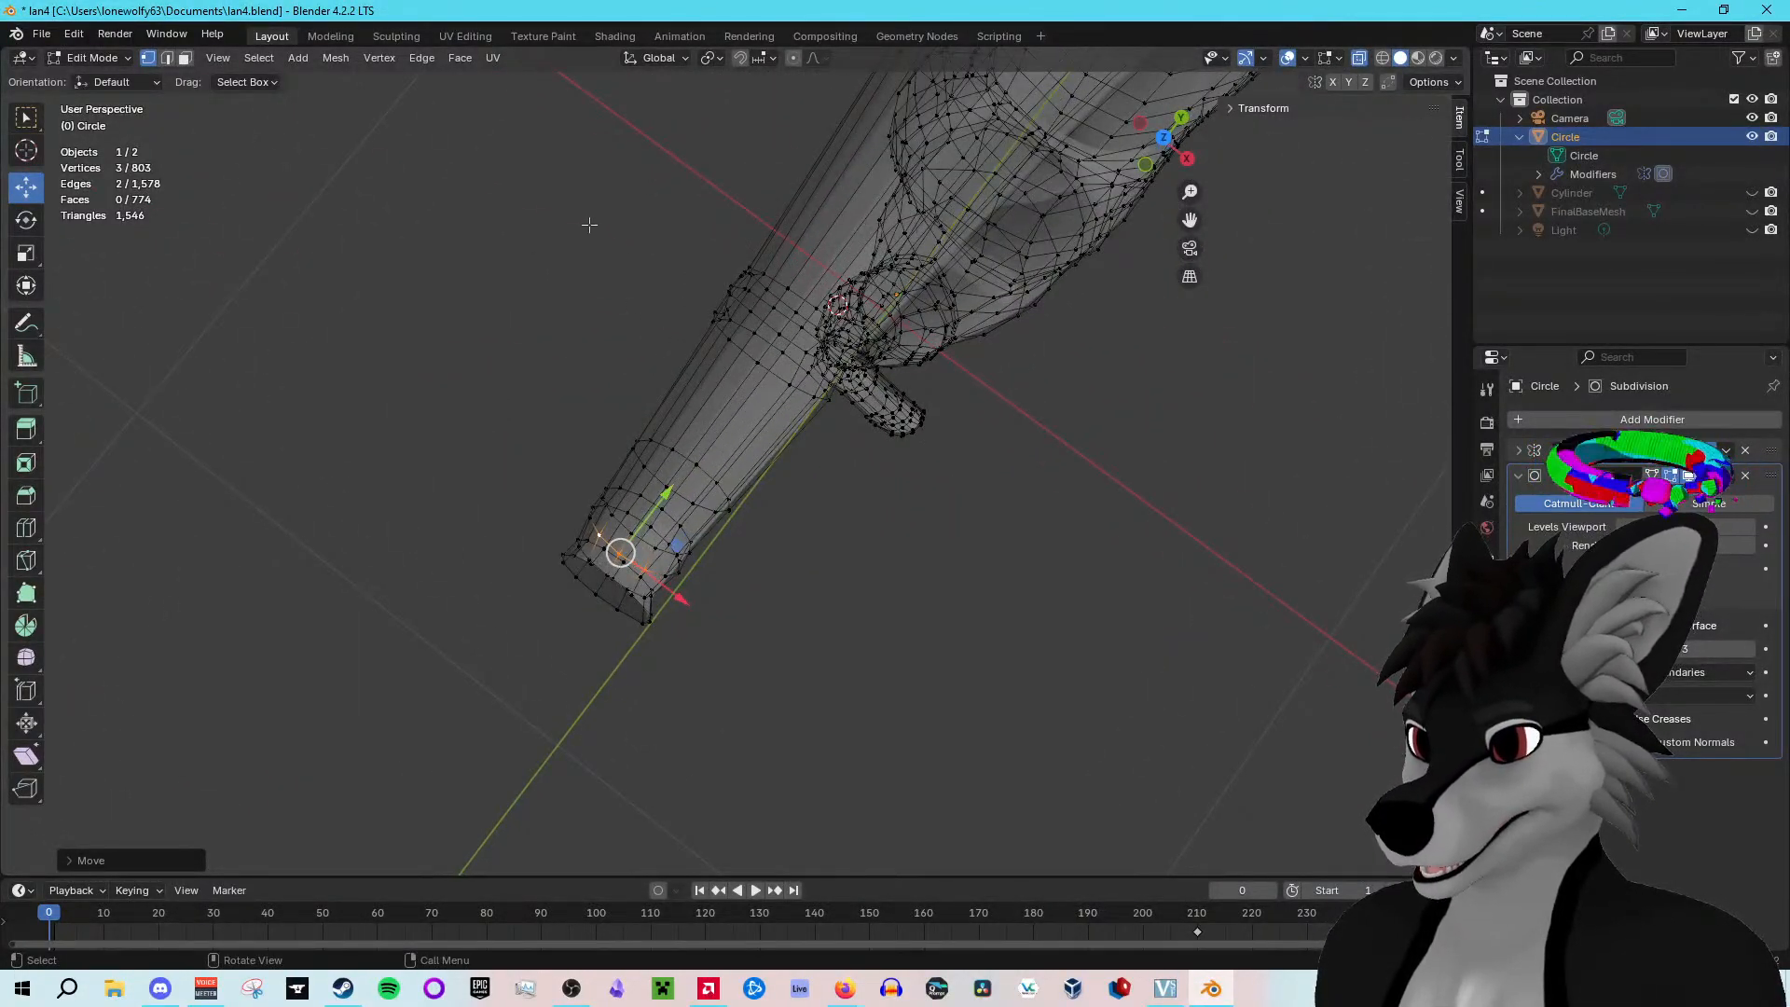
Step: Try to scale all the rings between the lower forearm and the upper arm along the Z axis
left_click_drag(579, 205, 729, 366)
middle_click_drag(620, 287, 508, 106)
left_click_drag(604, 394, 674, 521)
left_click_drag(732, 615, 635, 531, "shift")
left_click_drag(659, 388, 820, 552, "shift")
left_click_drag(758, 250, 942, 497, "shift")
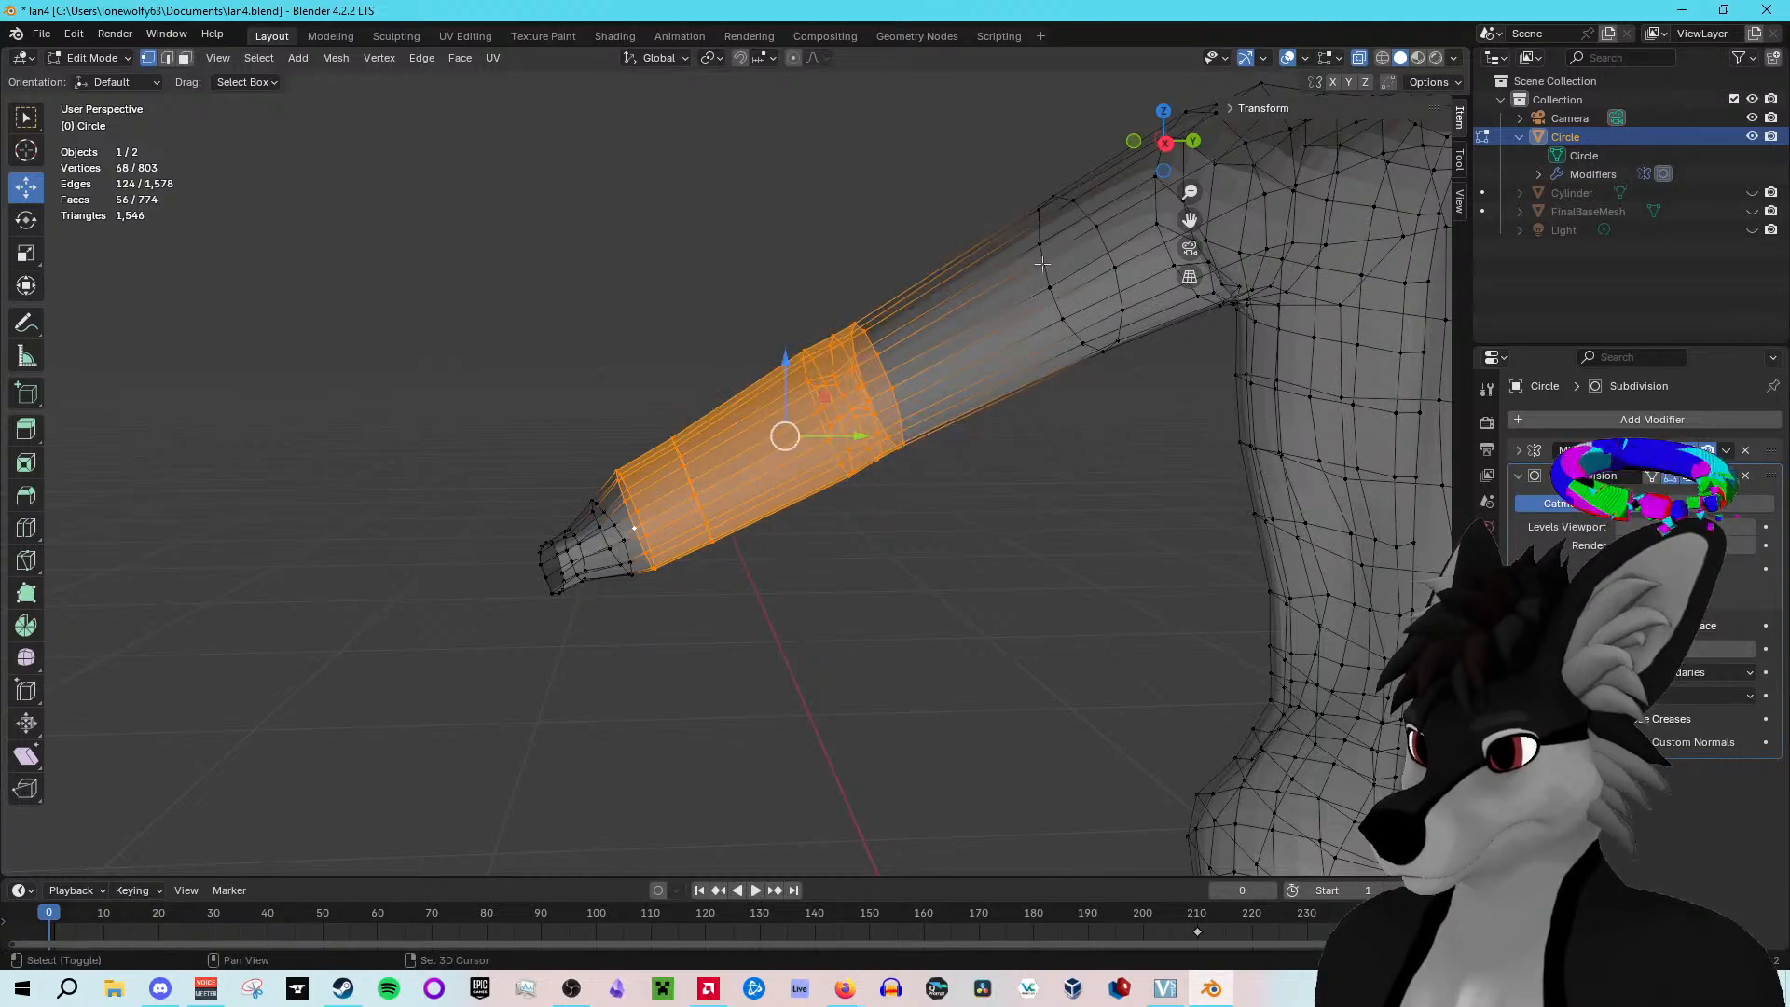
left_click_drag(975, 170, 1137, 401, "shift")
middle_click_drag(1137, 401, 1002, 301)
scroll(1001, 302, "down", 1)
key("shift+space")
key("s")
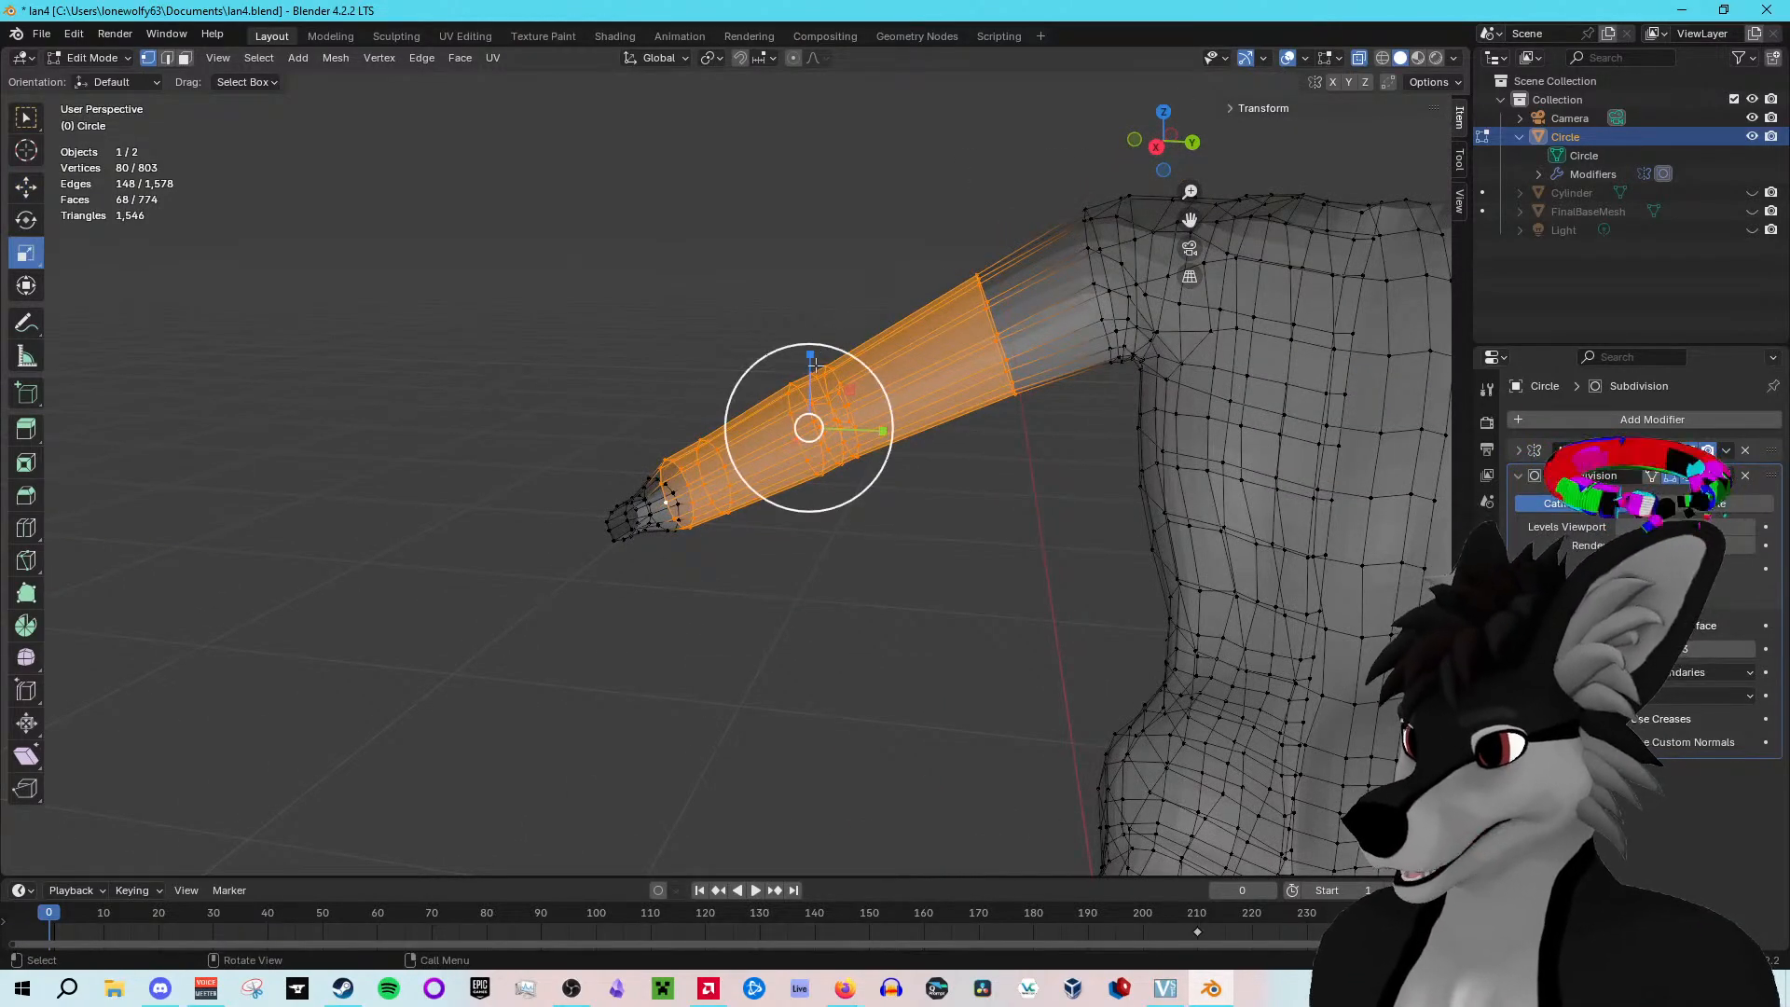
left_click_drag(811, 354, 818, 355)
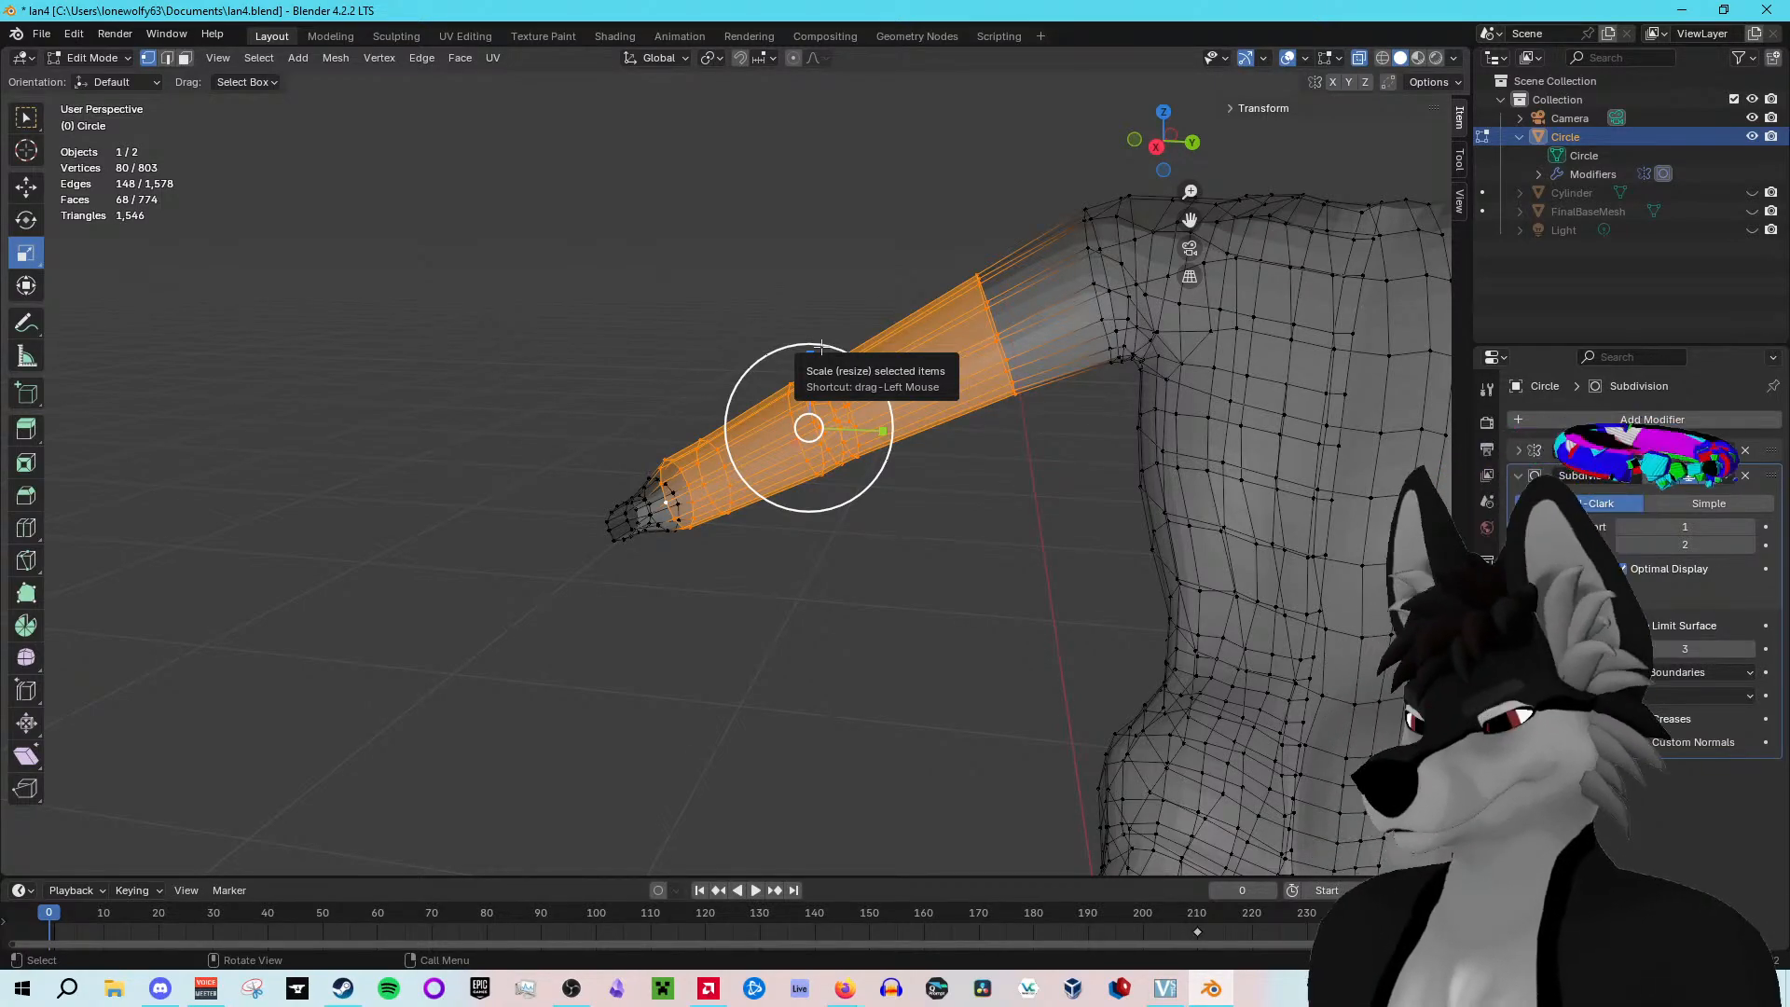
left_click(733, 228)
Step: Select both full rings on the lower forearm, scale them along the Z axis, and return to the Move tool with nothing selected
scroll(732, 228, "up", 2)
middle_click_drag(650, 549, 693, 510)
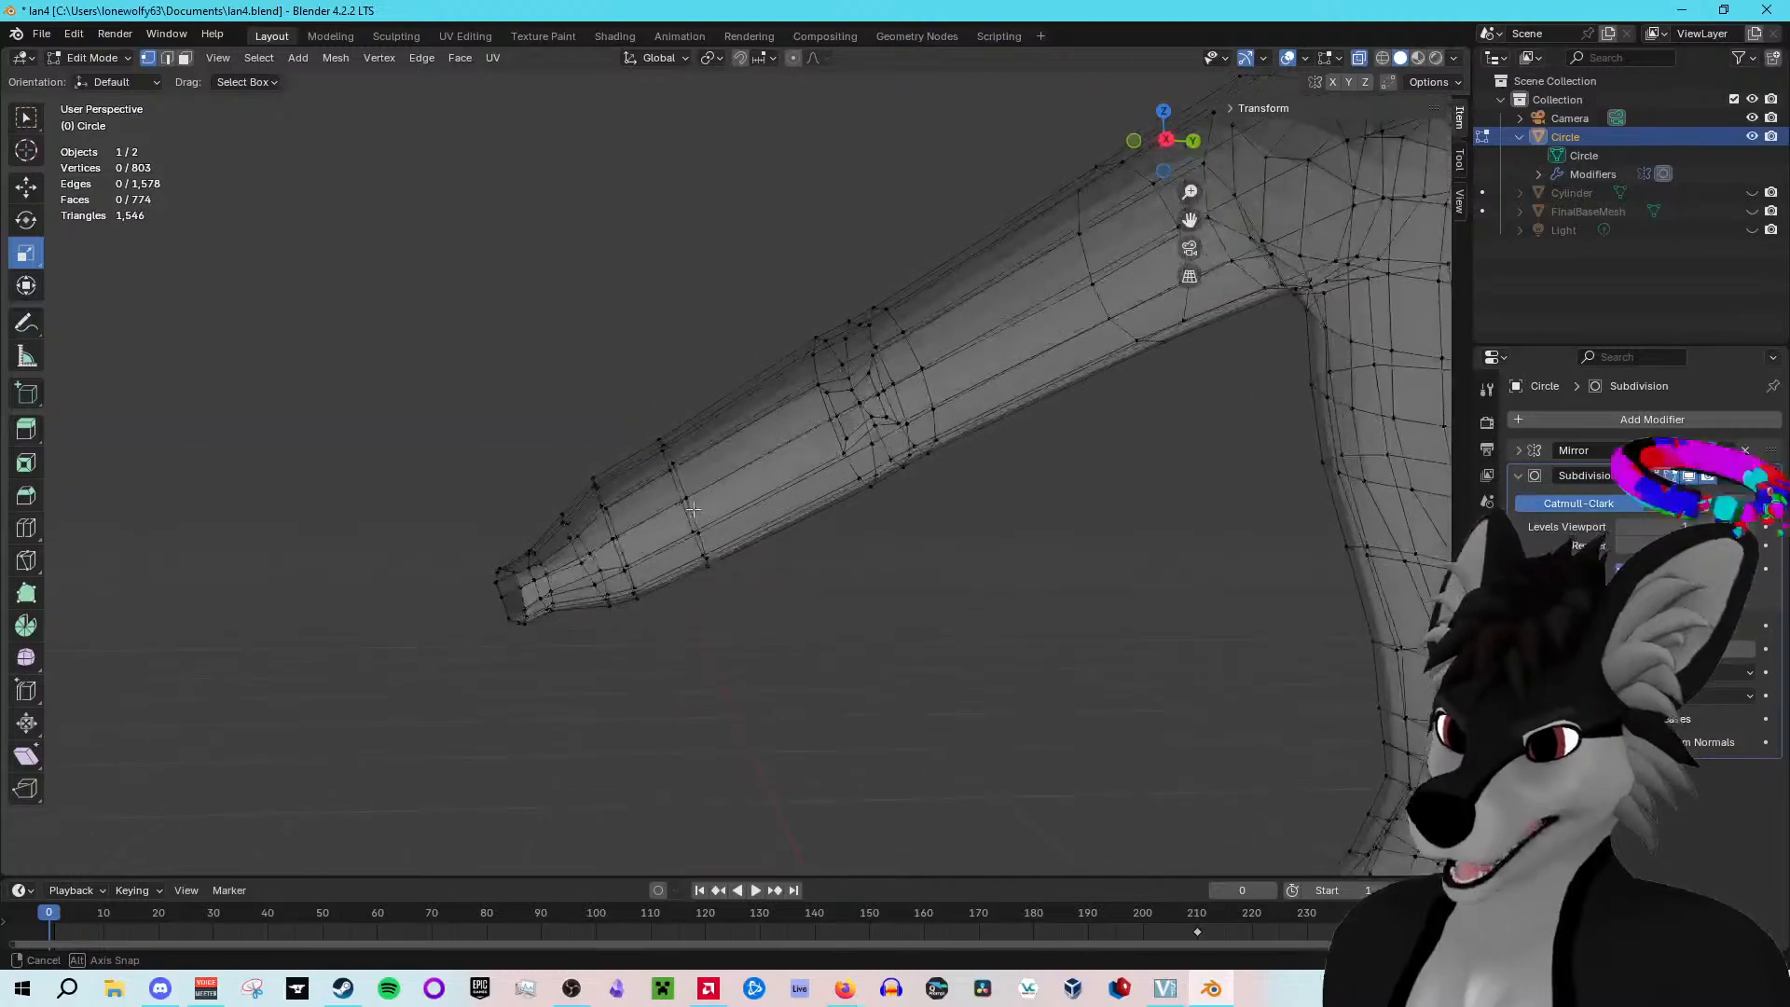
left_click_drag(560, 438, 725, 510)
left_click_drag(779, 619, 607, 531)
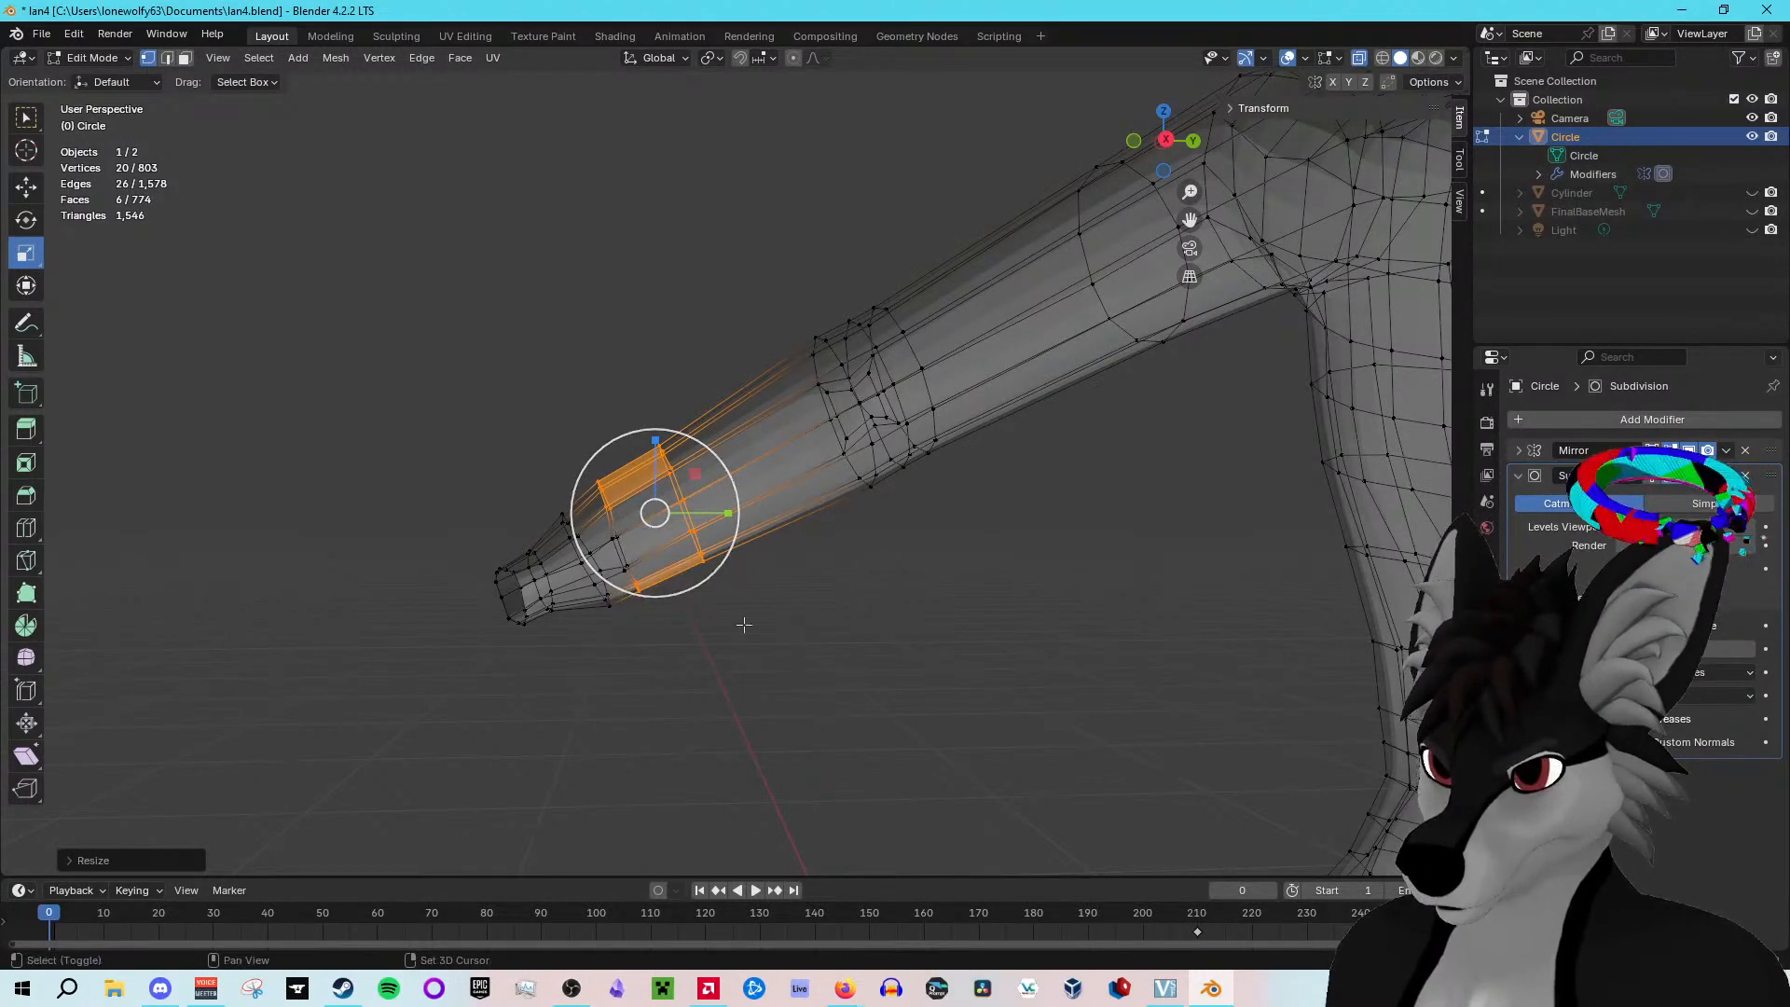
left_click_drag(744, 612, 623, 527)
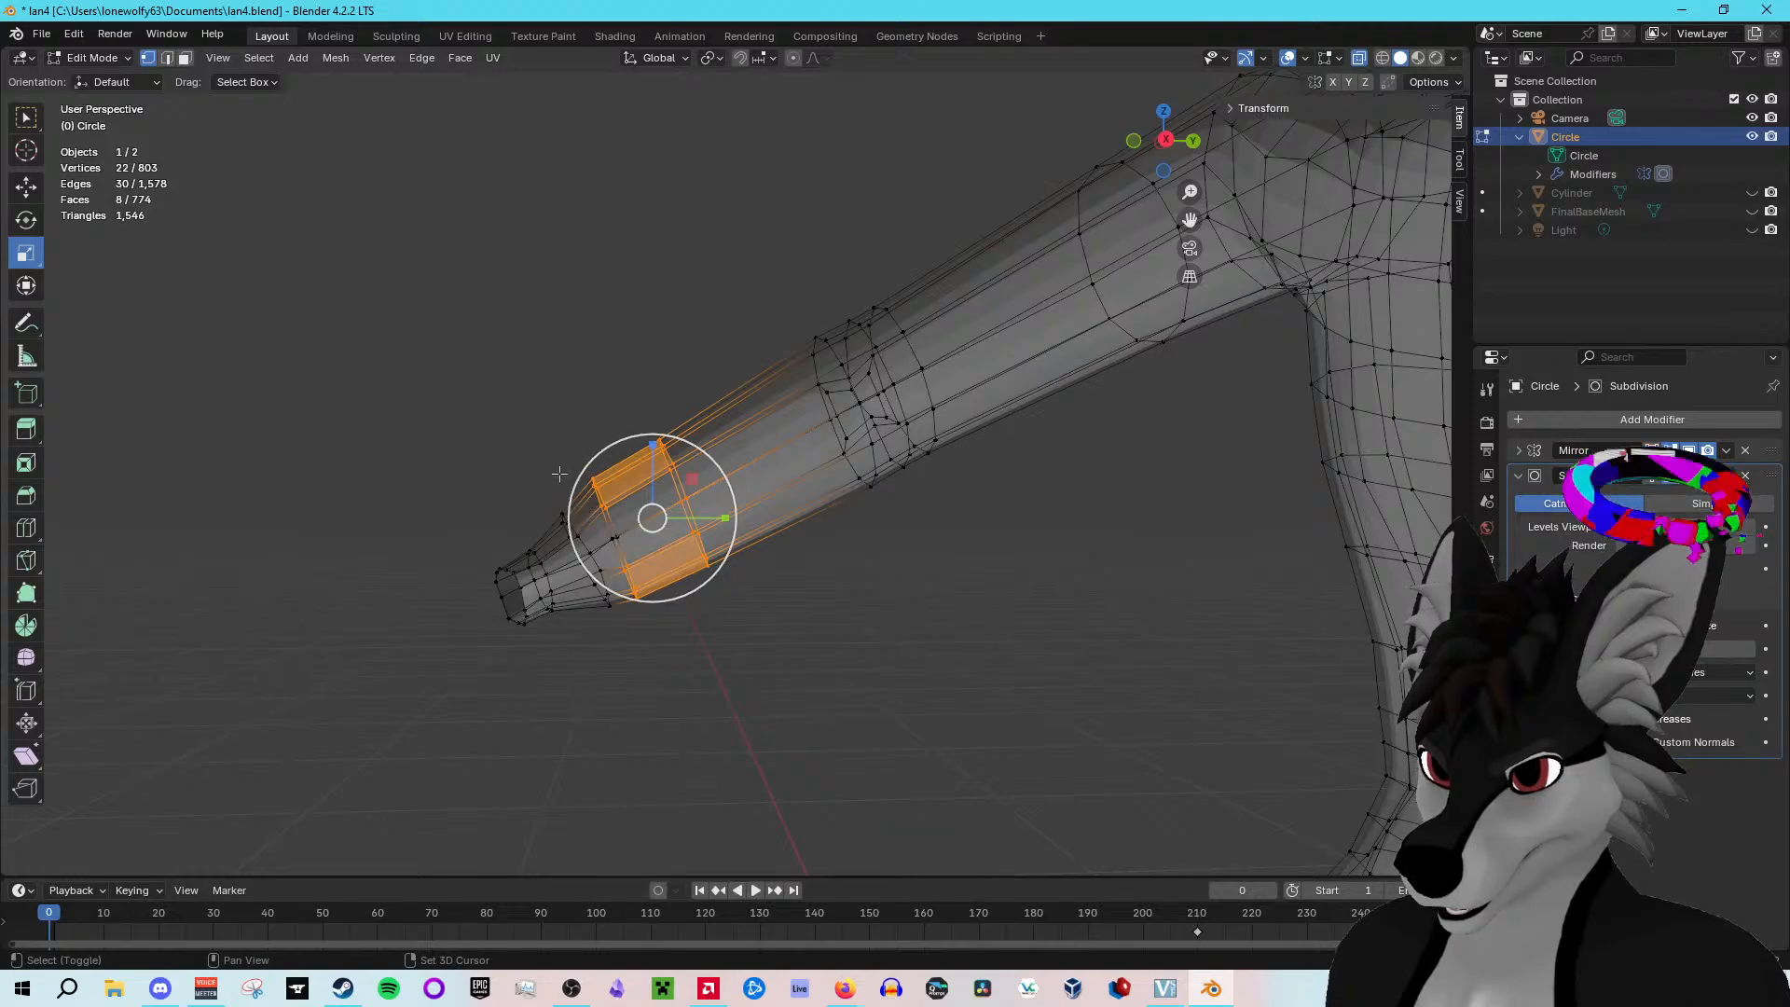
left_click_drag(714, 361, 611, 541)
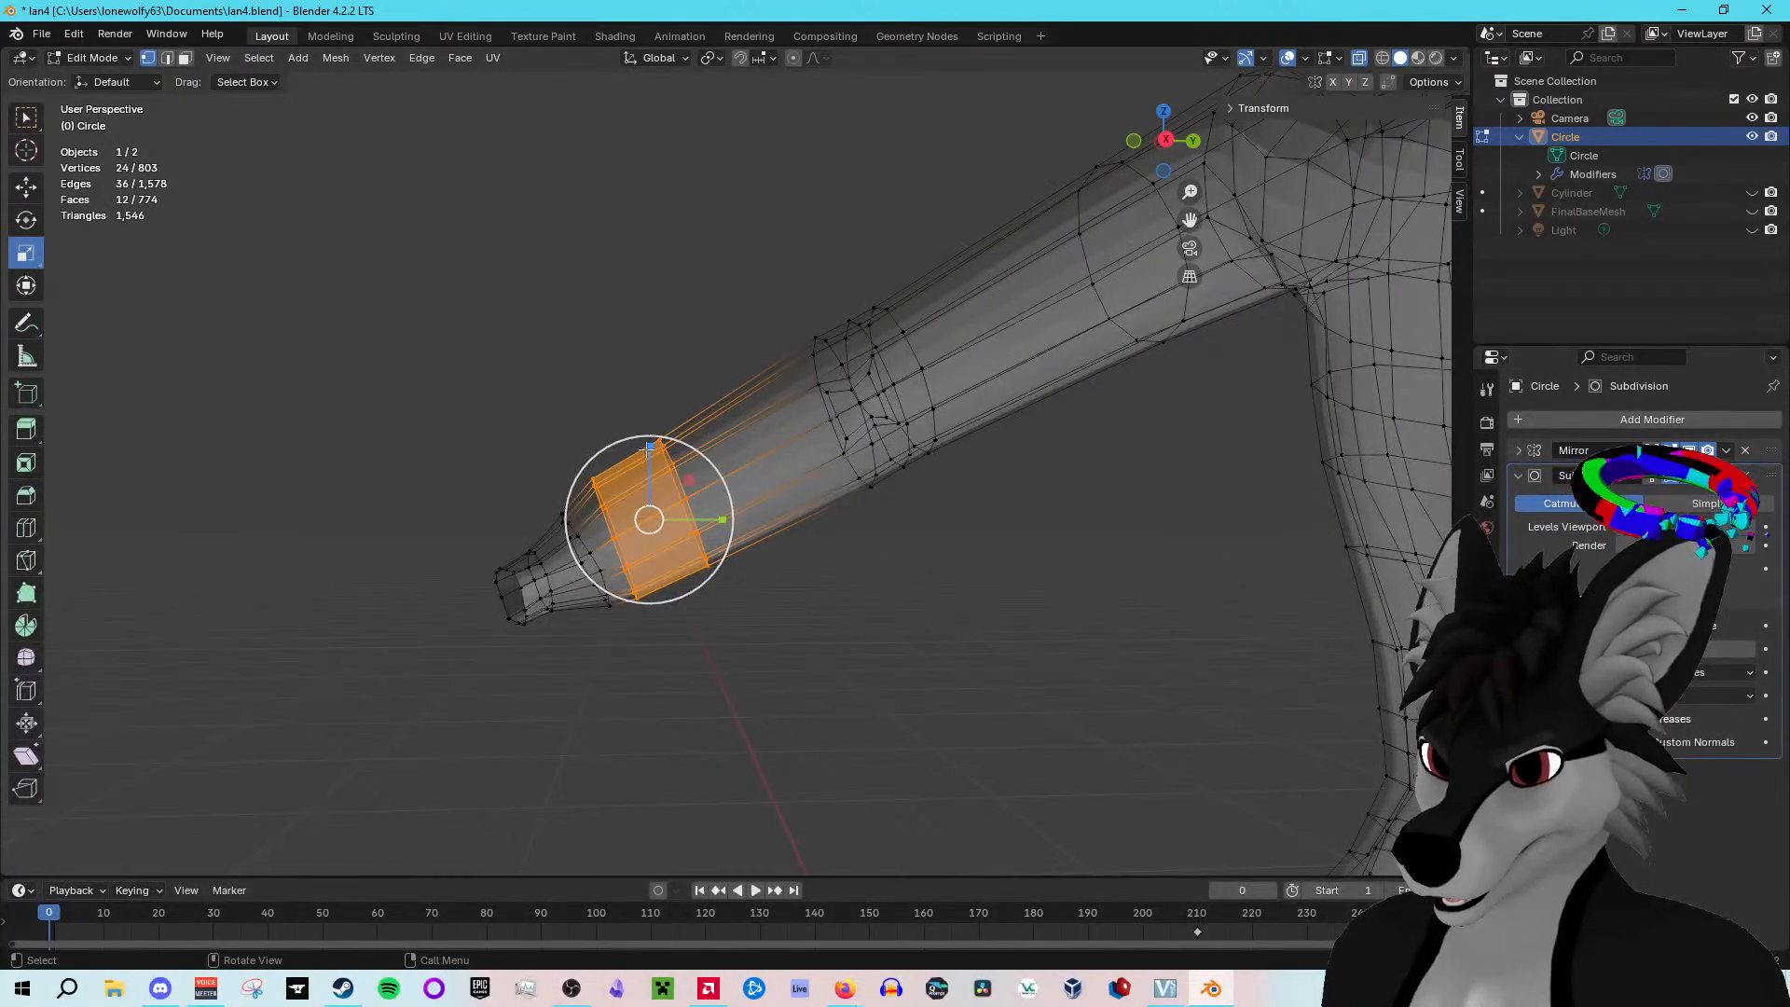
left_click_drag(649, 450, 700, 472)
key("r")
key("shift+space")
key("g")
left_click(747, 341)
Step: Switch to Object Mode, turn X-ray off, and inspect the smoothed arm from several angles
middle_click_drag(747, 320, 874, 375)
scroll(770, 348, "down", 2)
key("Tab")
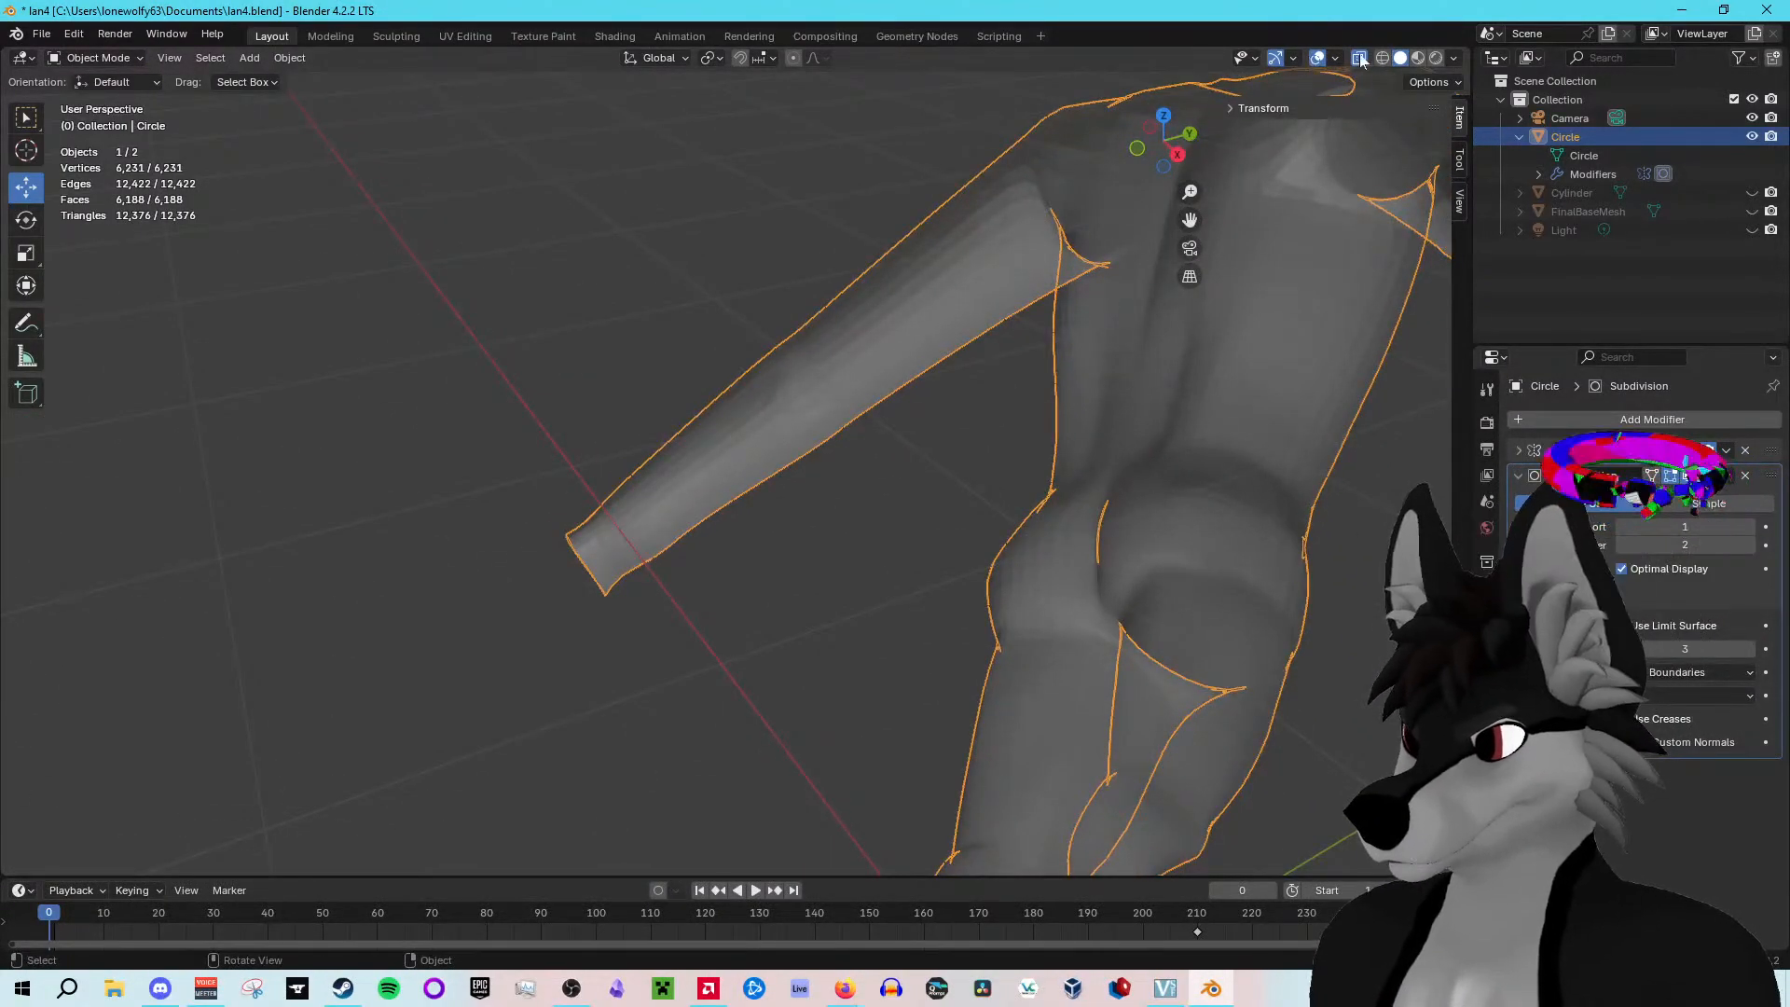
scroll(999, 389, "down", 3)
middle_click_drag(1000, 389, 1078, 429)
scroll(832, 455, "up", 7)
middle_click_drag(975, 401, 1053, 508)
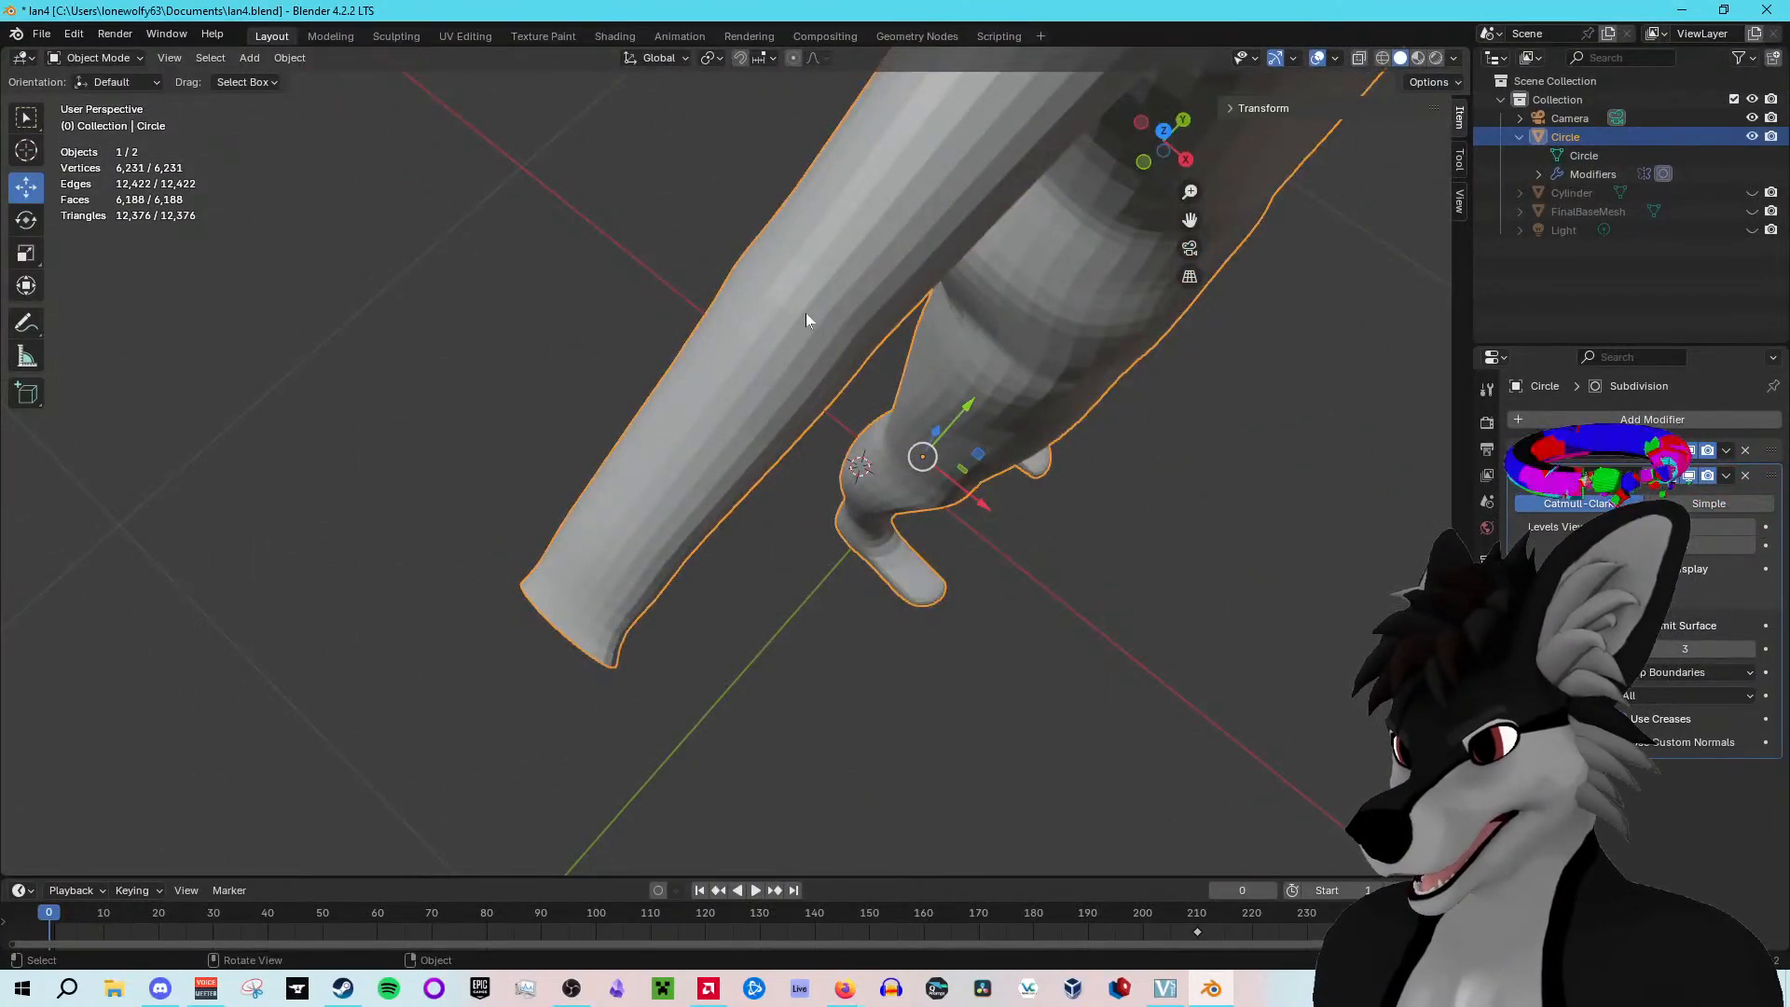
Step: Return to Edit Mode on the body, stop the timeline playback, and set the current frame back to 0
key("Tab")
key("space")
middle_click_drag(805, 315, 903, 304)
key("space")
left_click_drag(366, 911, 48, 911)
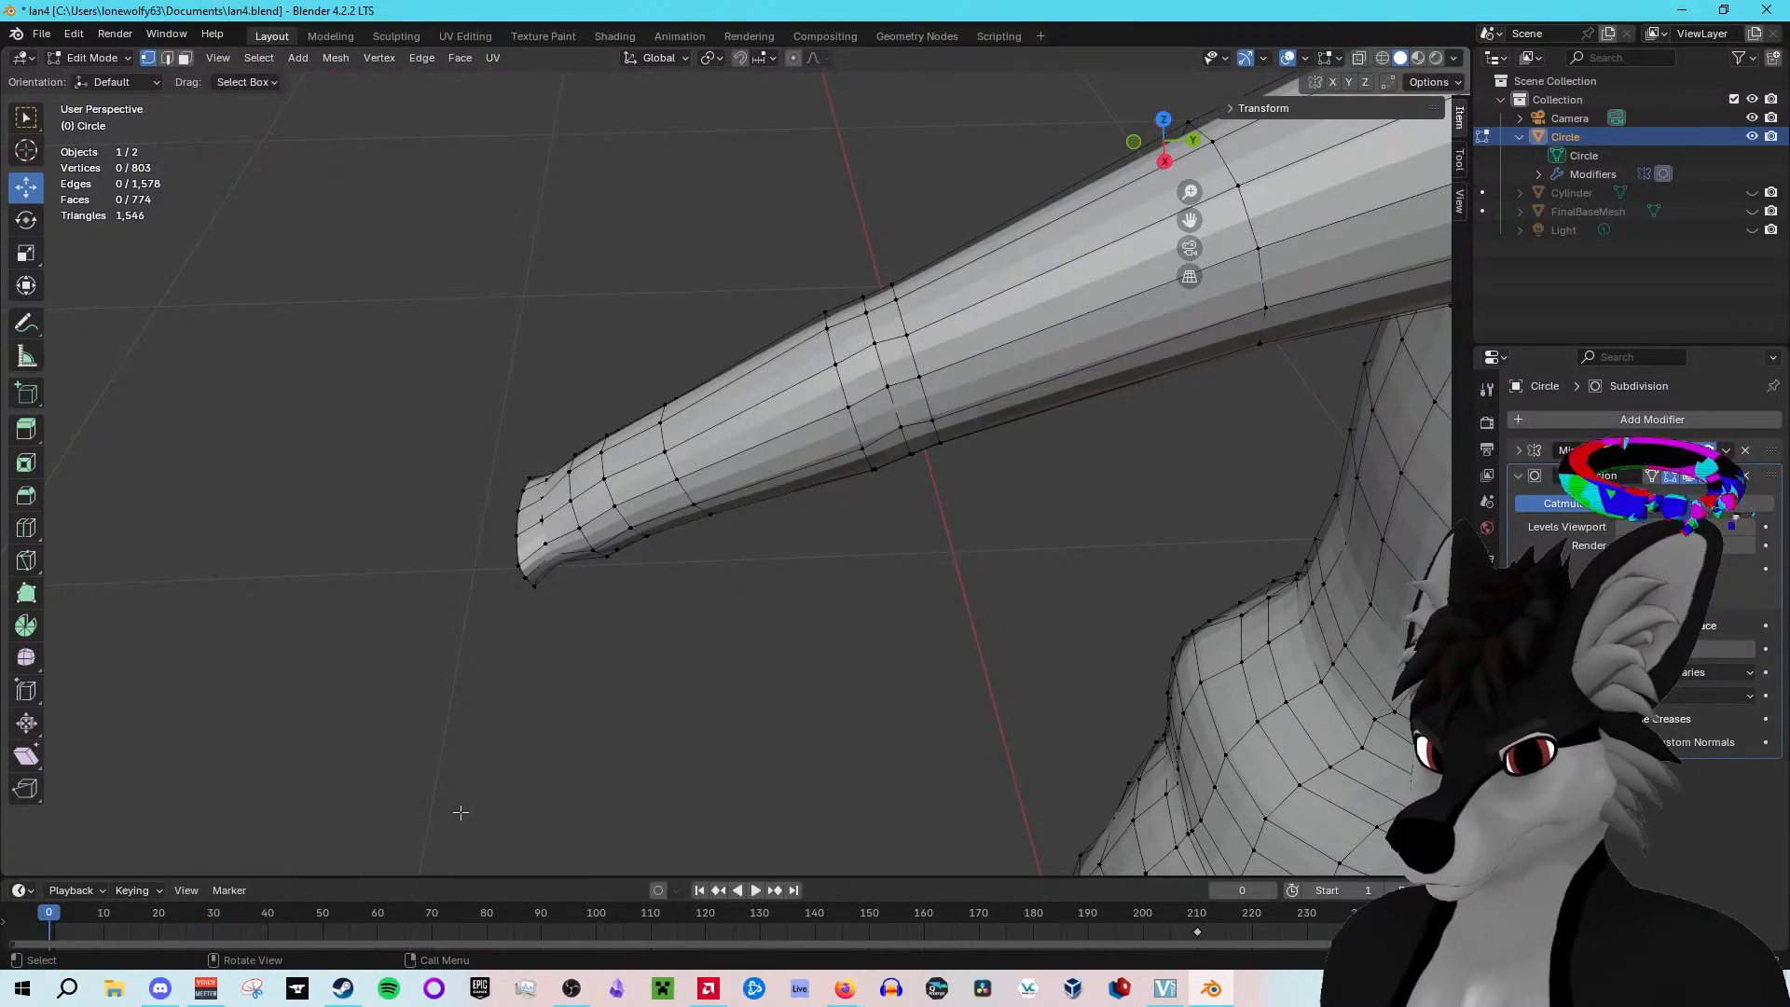
middle_click_drag(652, 731, 664, 664)
key("b")
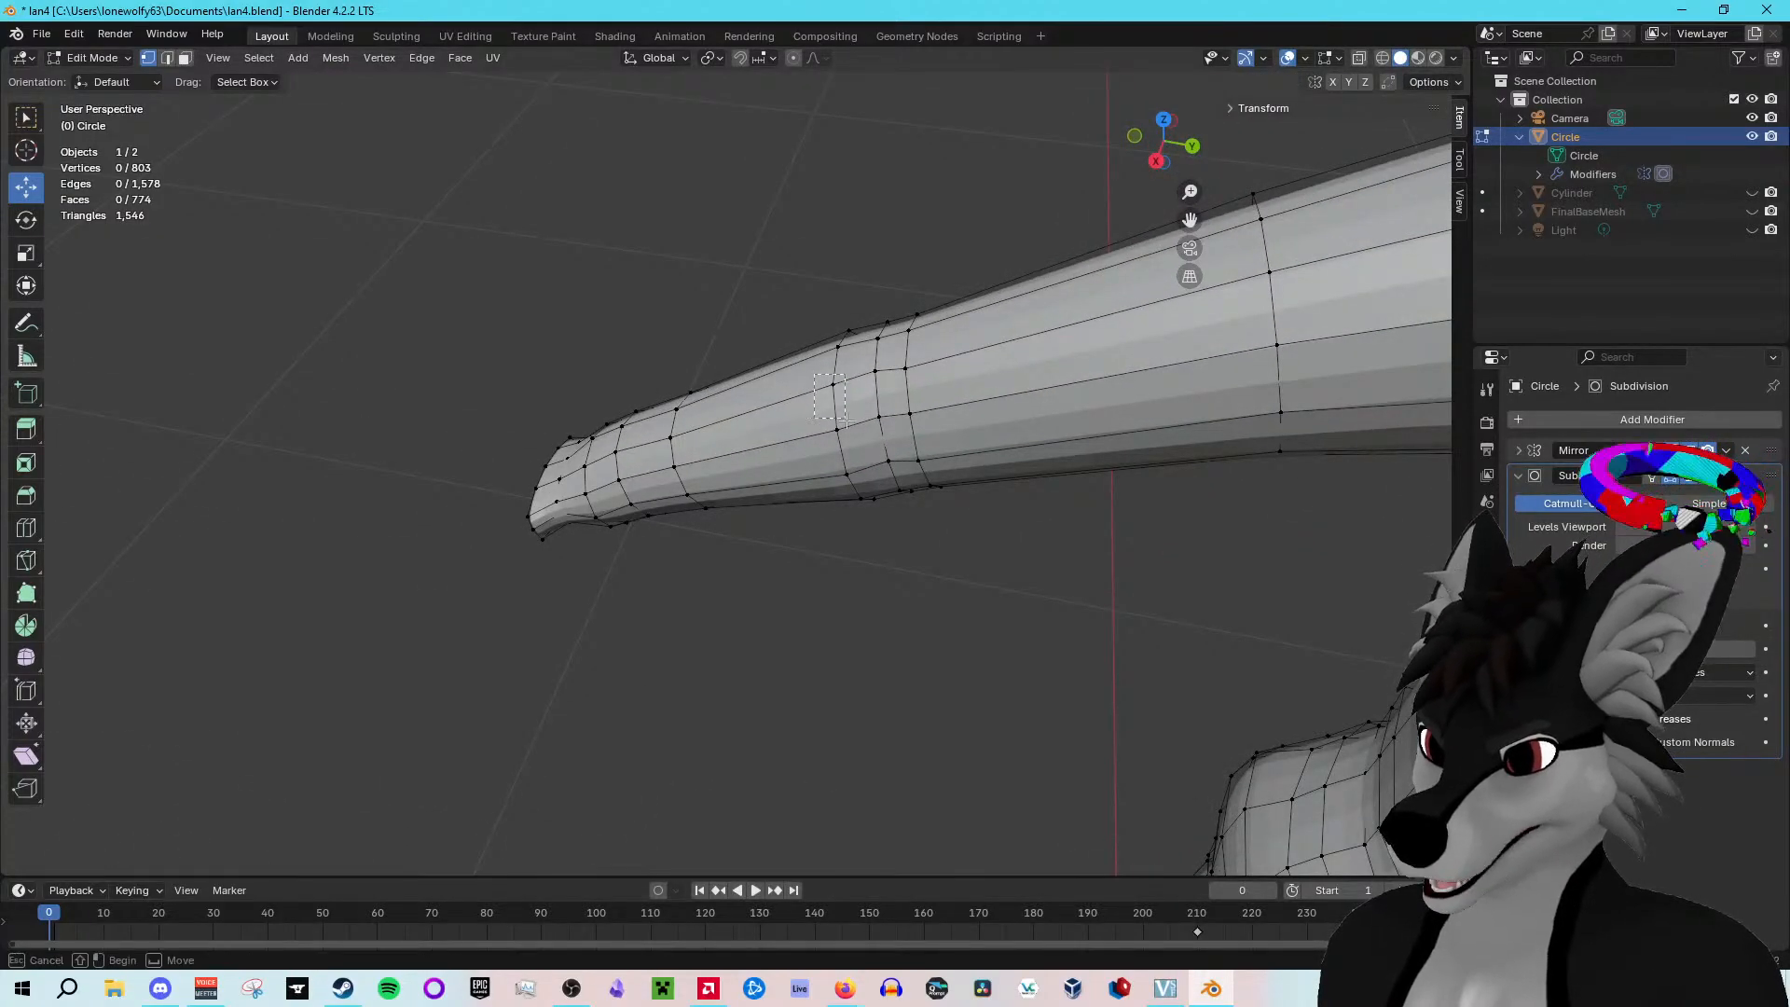
left_click_drag(813, 371, 931, 425)
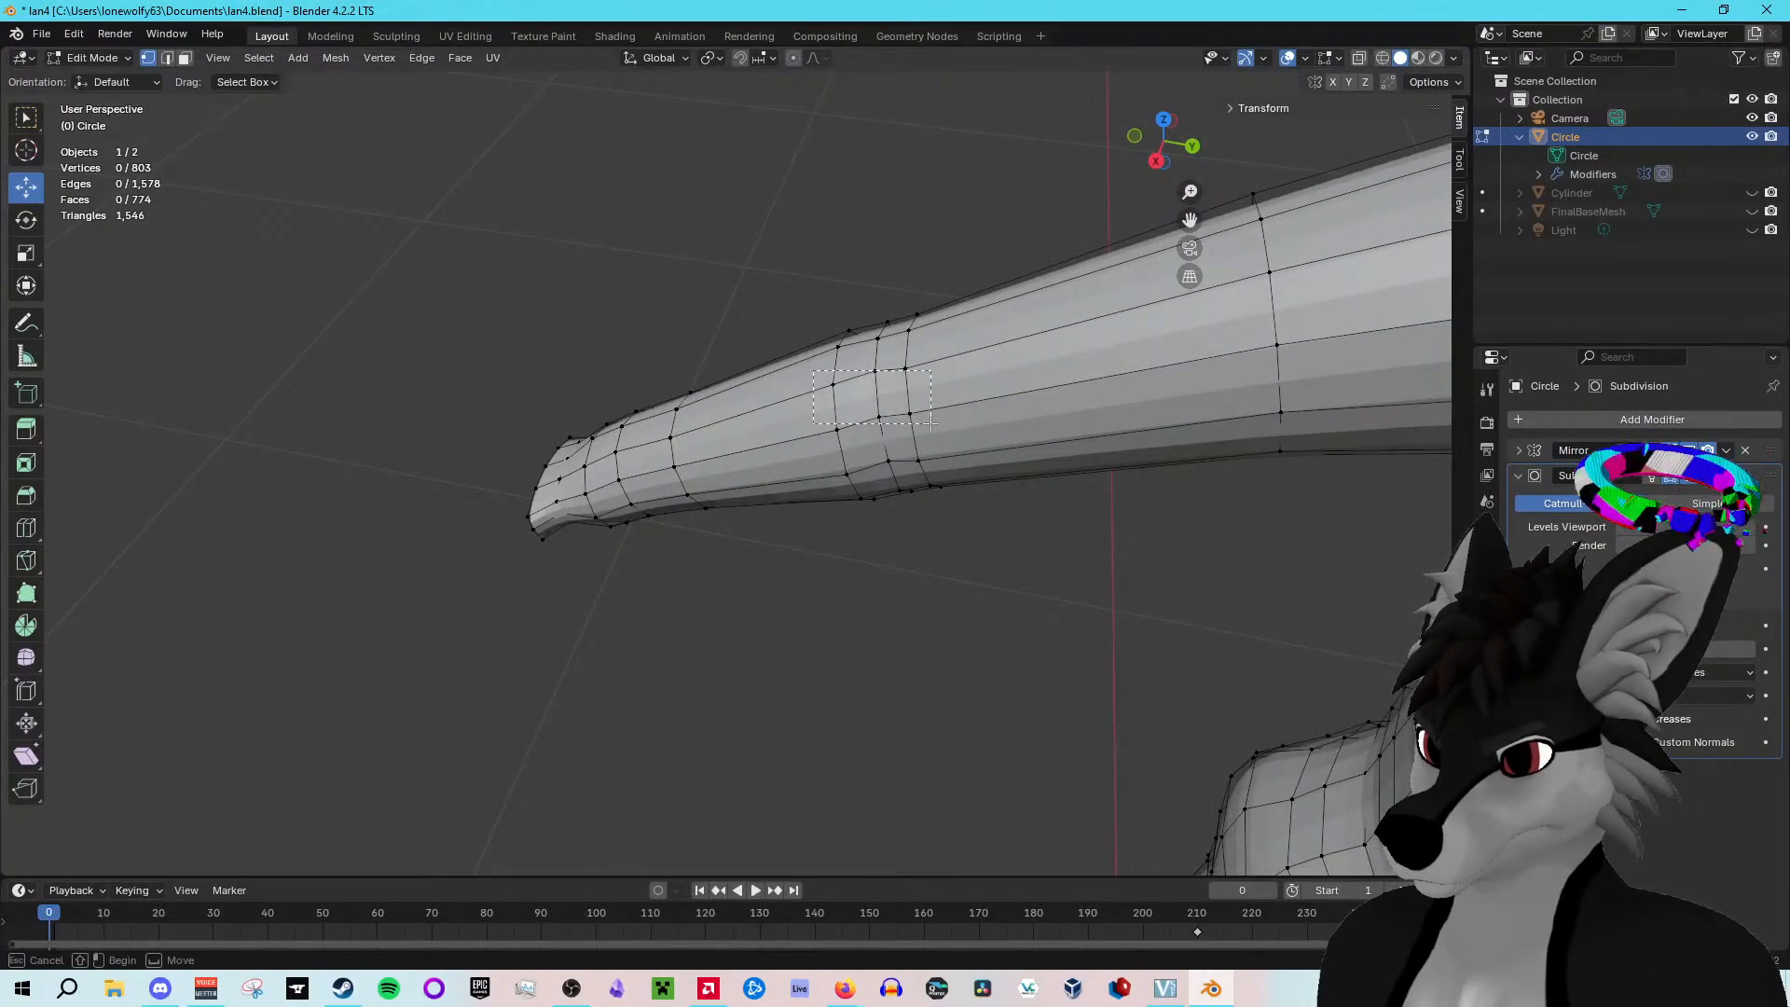
left_click_drag(821, 387, 807, 392)
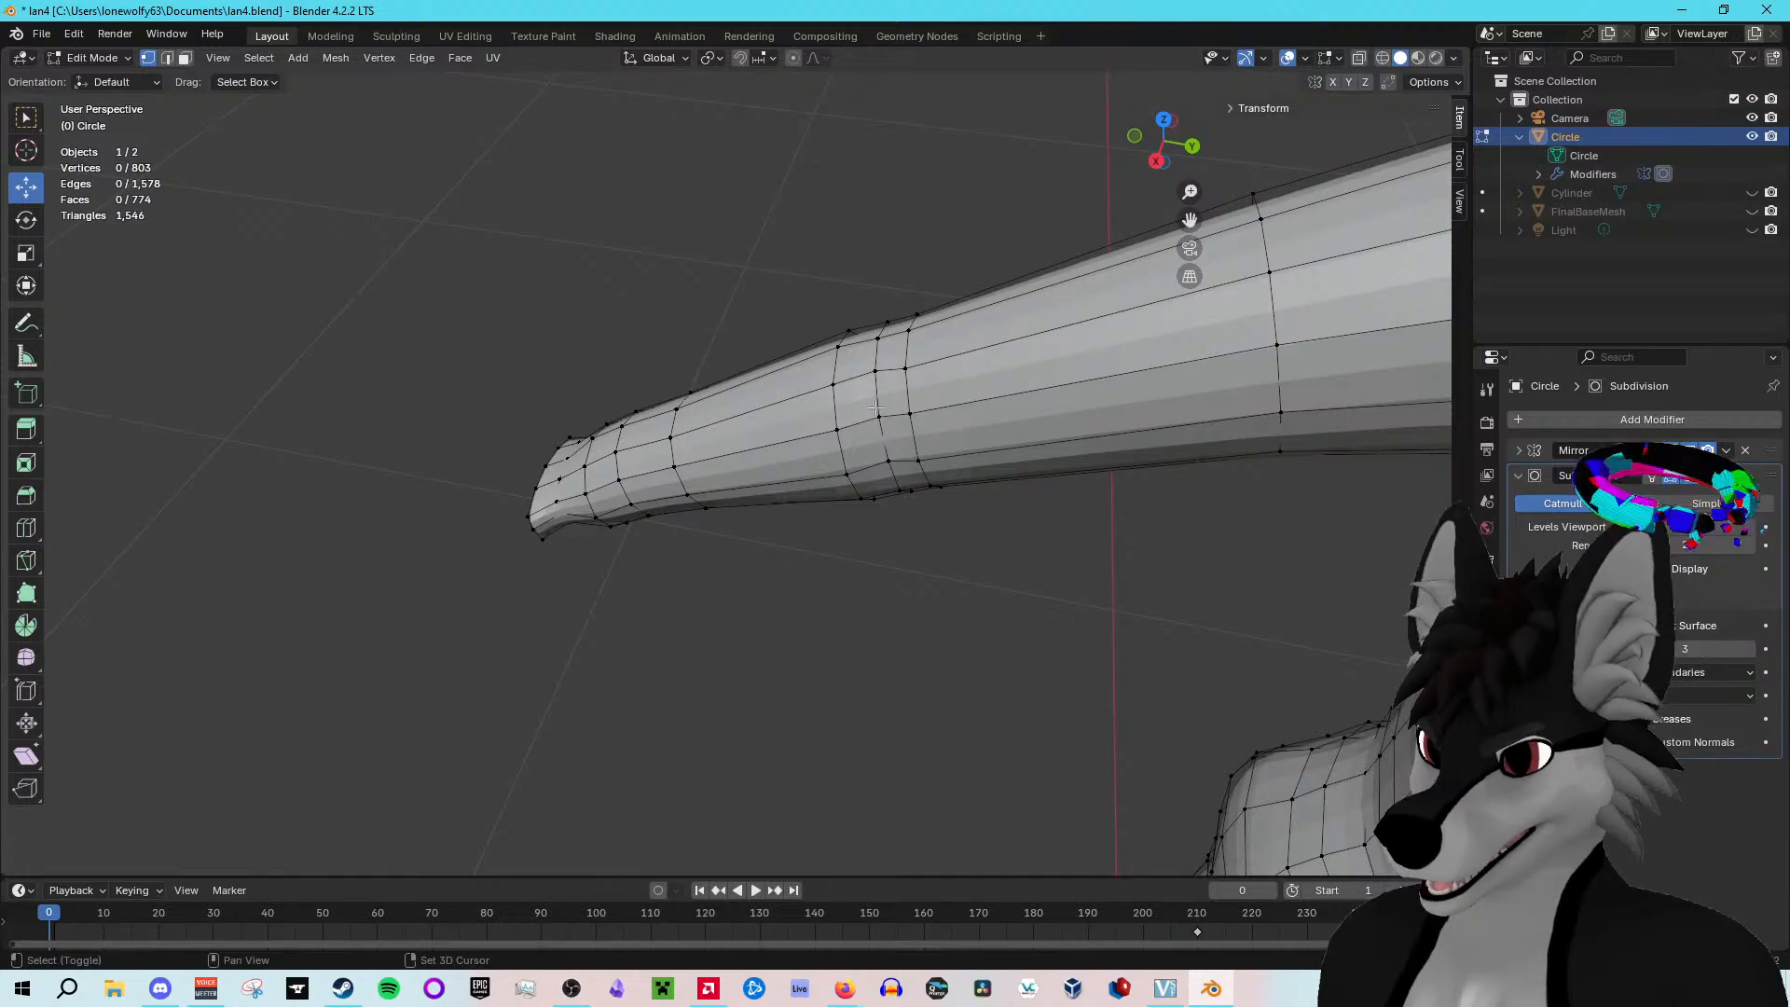
middle_click_drag(875, 408, 873, 322, "shift")
left_click_drag(904, 432, 905, 431)
middle_click_drag(904, 432, 1053, 326)
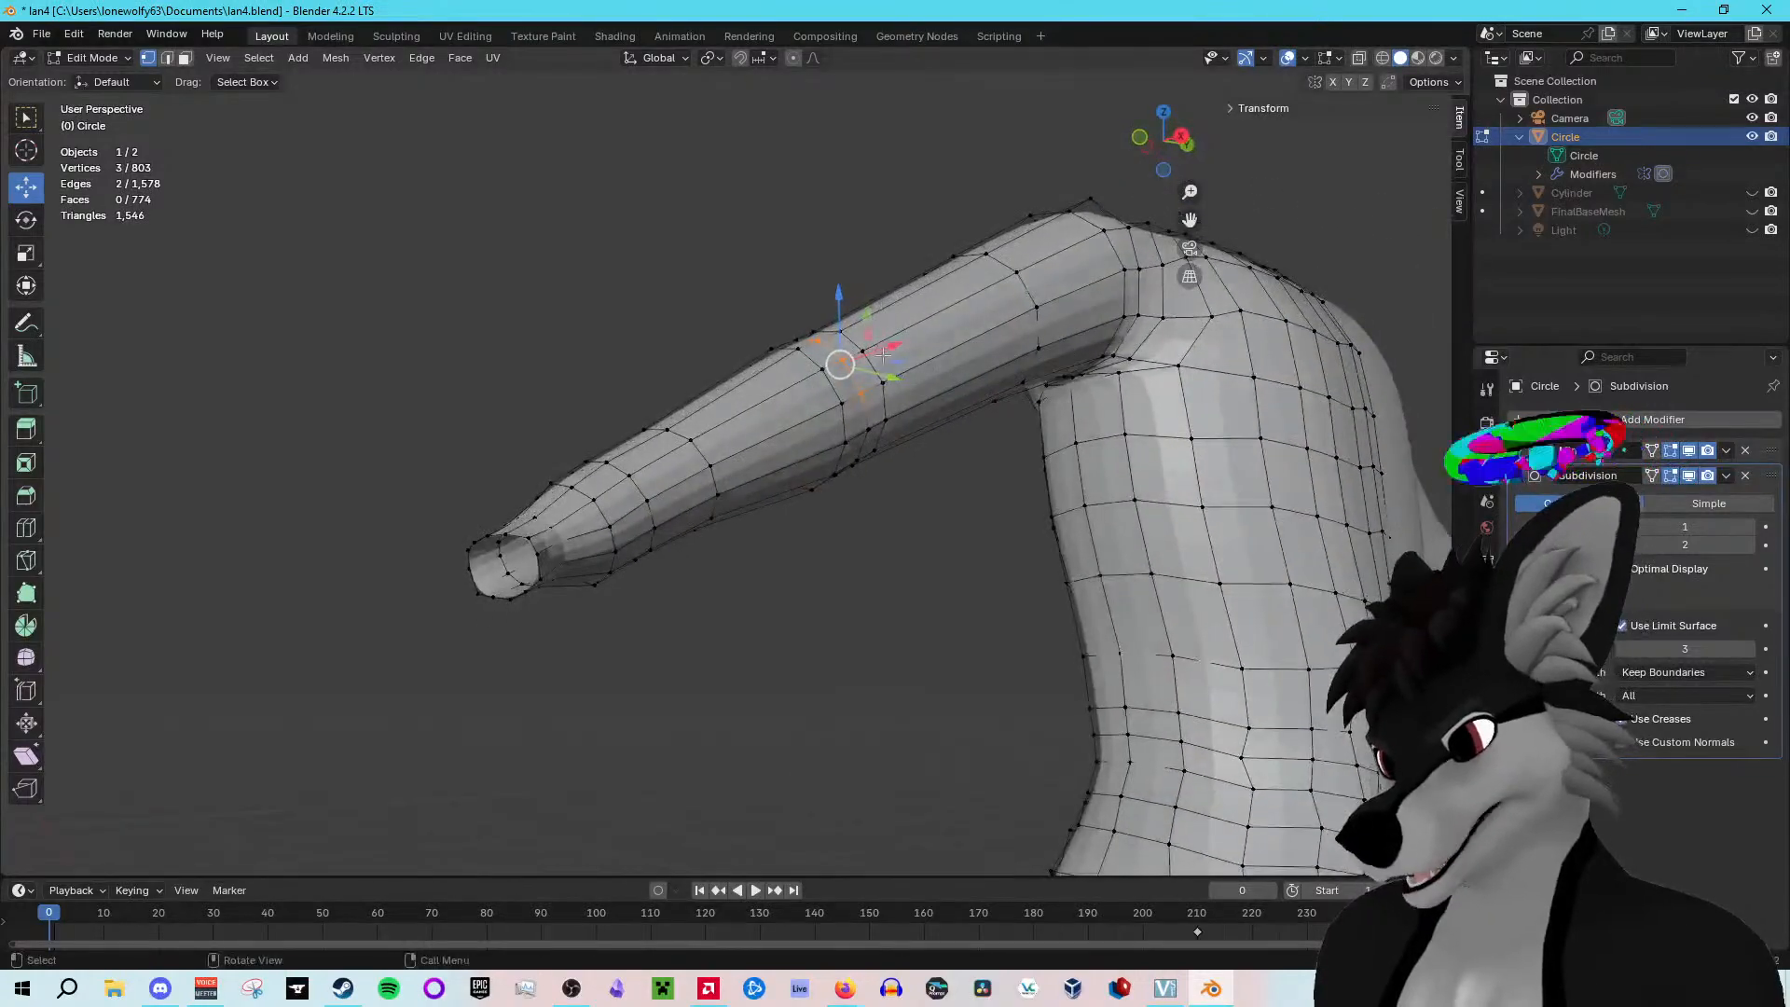
Step: Reposition the upper side vertices of the middle elbow ring along the Y and X axes
left_click(856, 392)
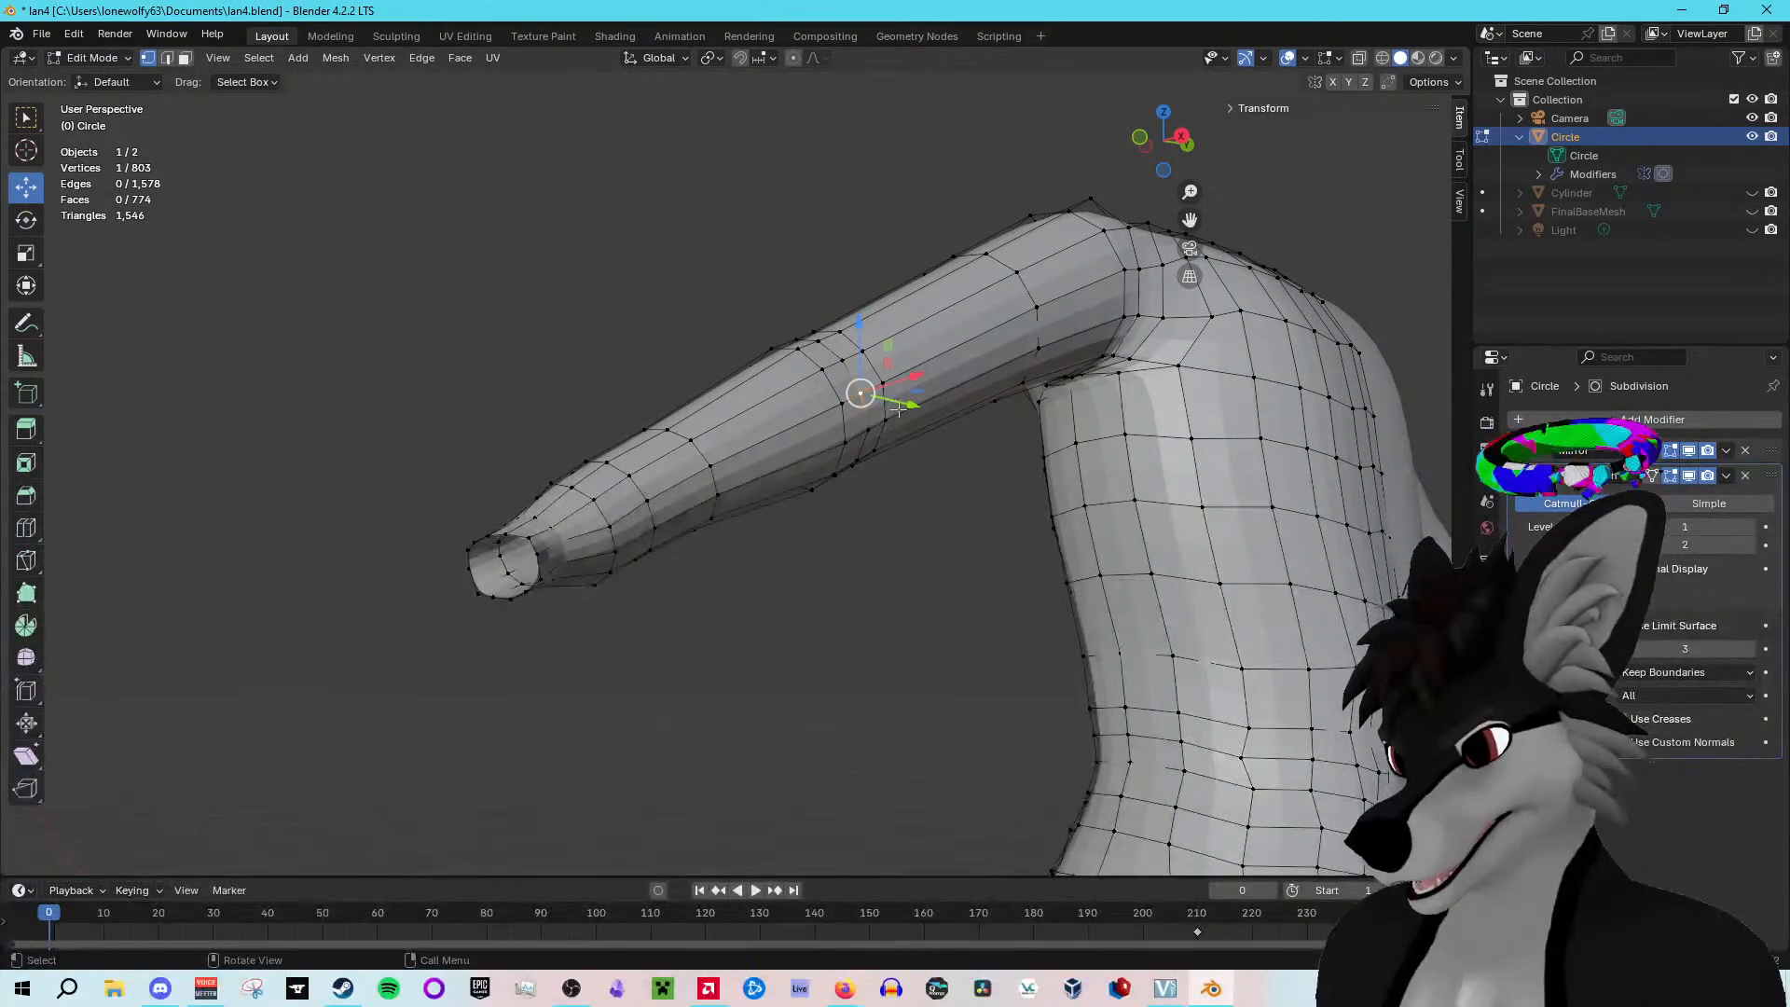
key("g")
key("y")
left_click(887, 406)
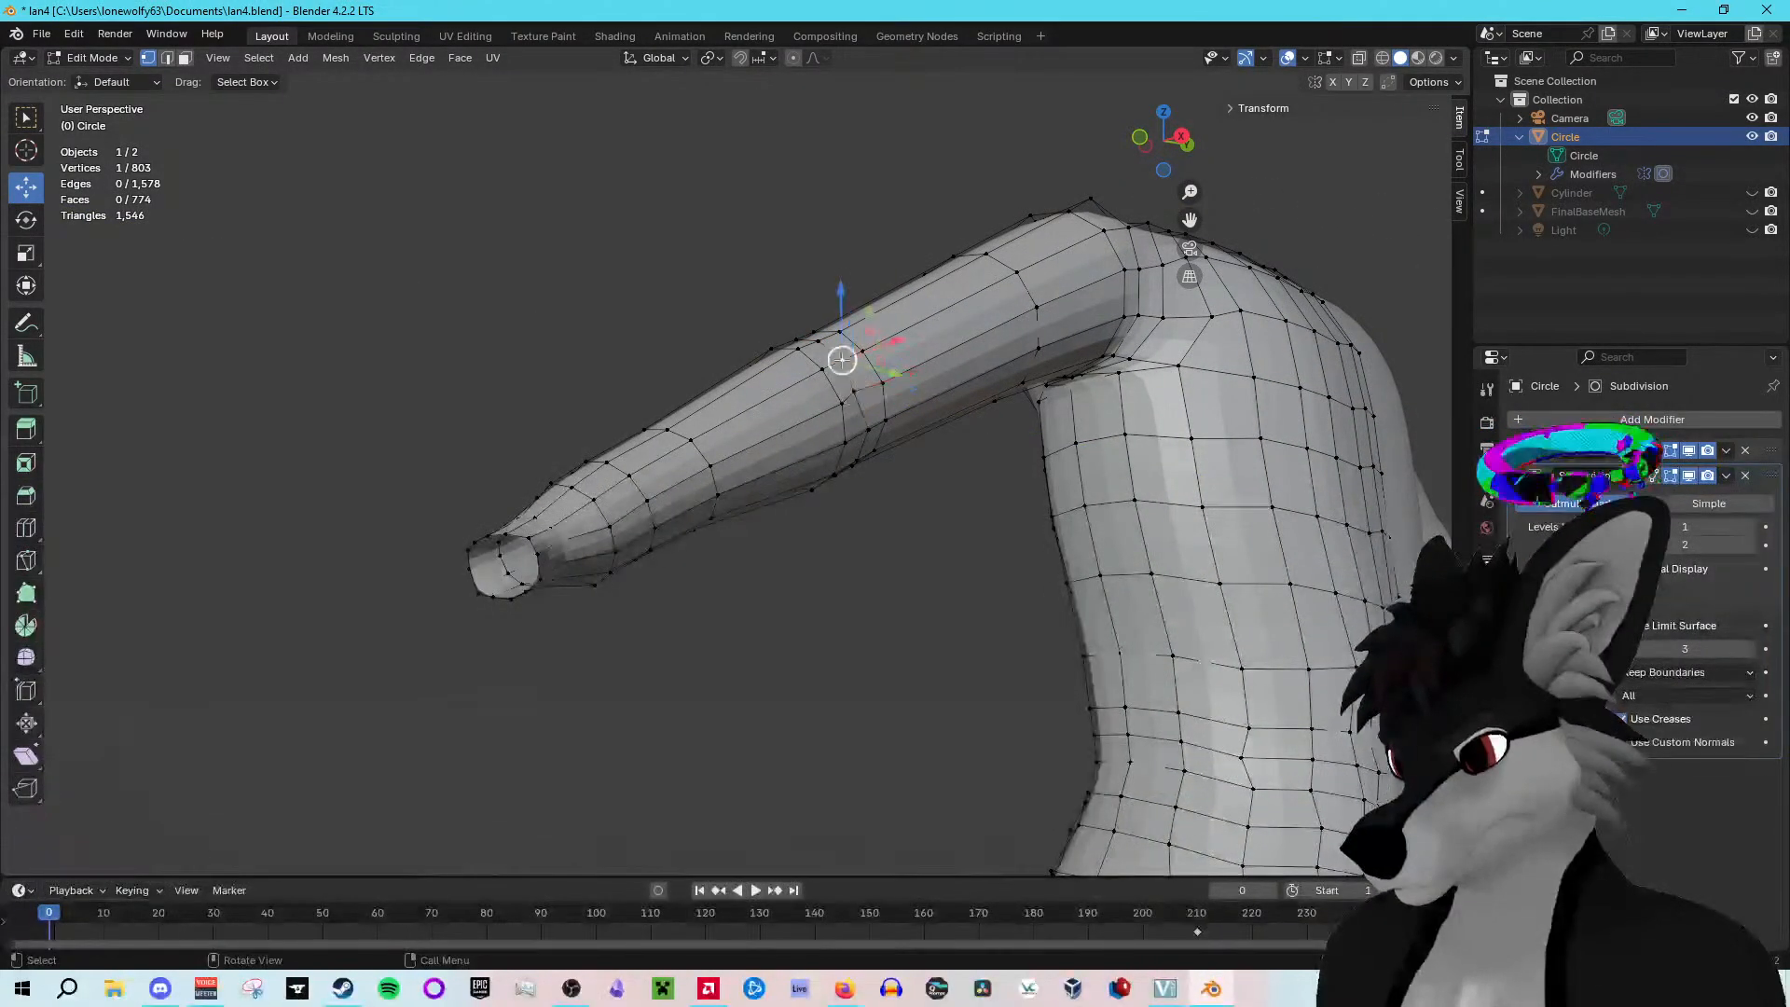
scroll(867, 410, "up", 10)
scroll(1142, 728, "down", 6)
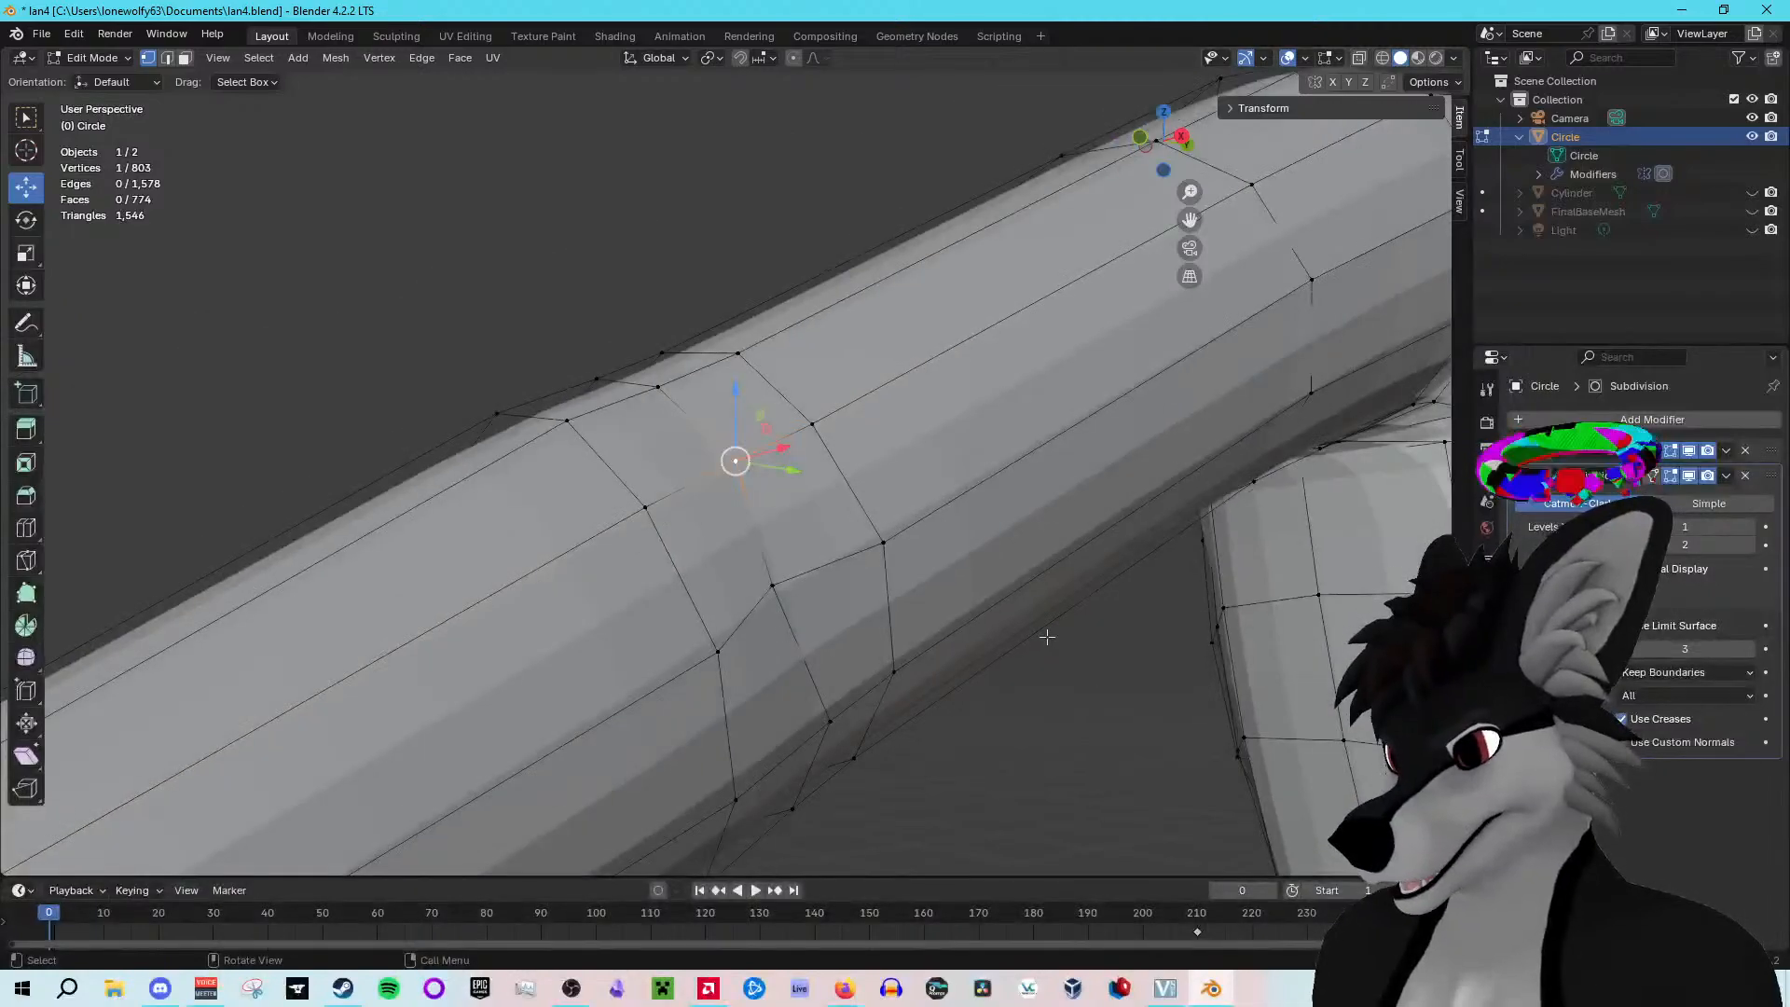
middle_click_drag(789, 542, 799, 552)
key("g")
key("x")
left_click(802, 553)
Step: Move the next two vertices down the side of the middle elbow ring along the X axis
left_click(779, 580)
key("g")
key("x")
left_click(833, 594)
middle_click_drag(832, 593, 893, 719)
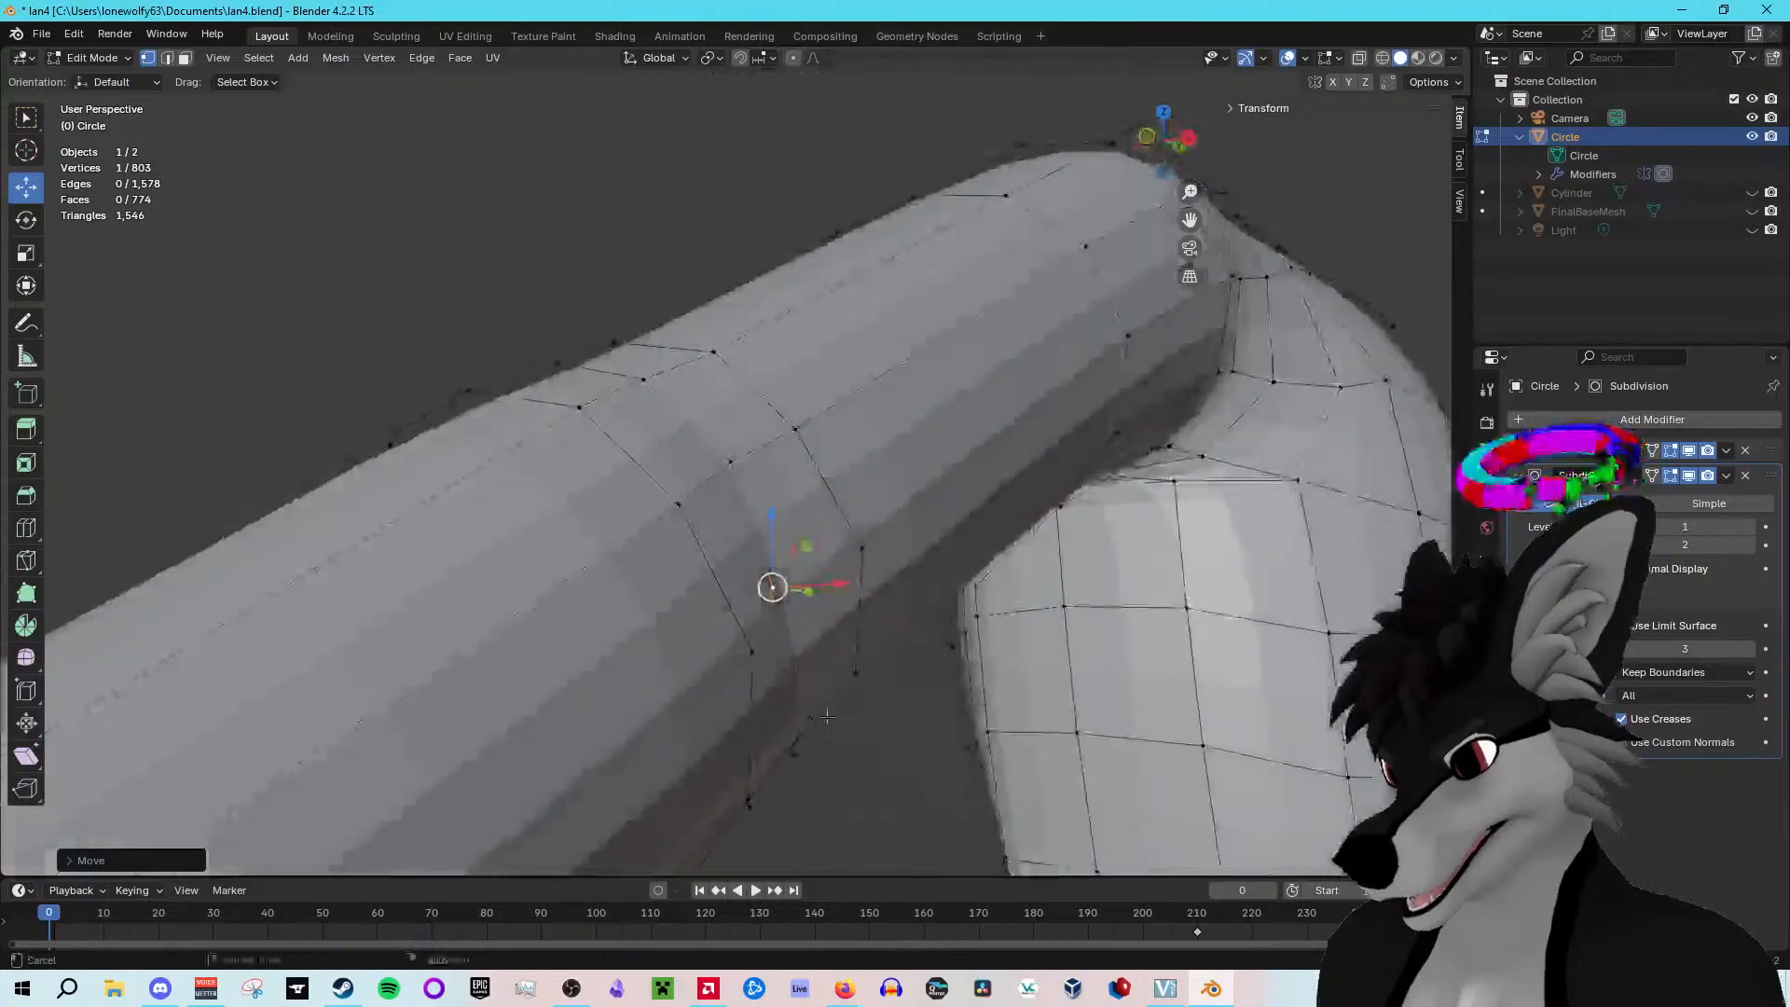
key("g")
key("x")
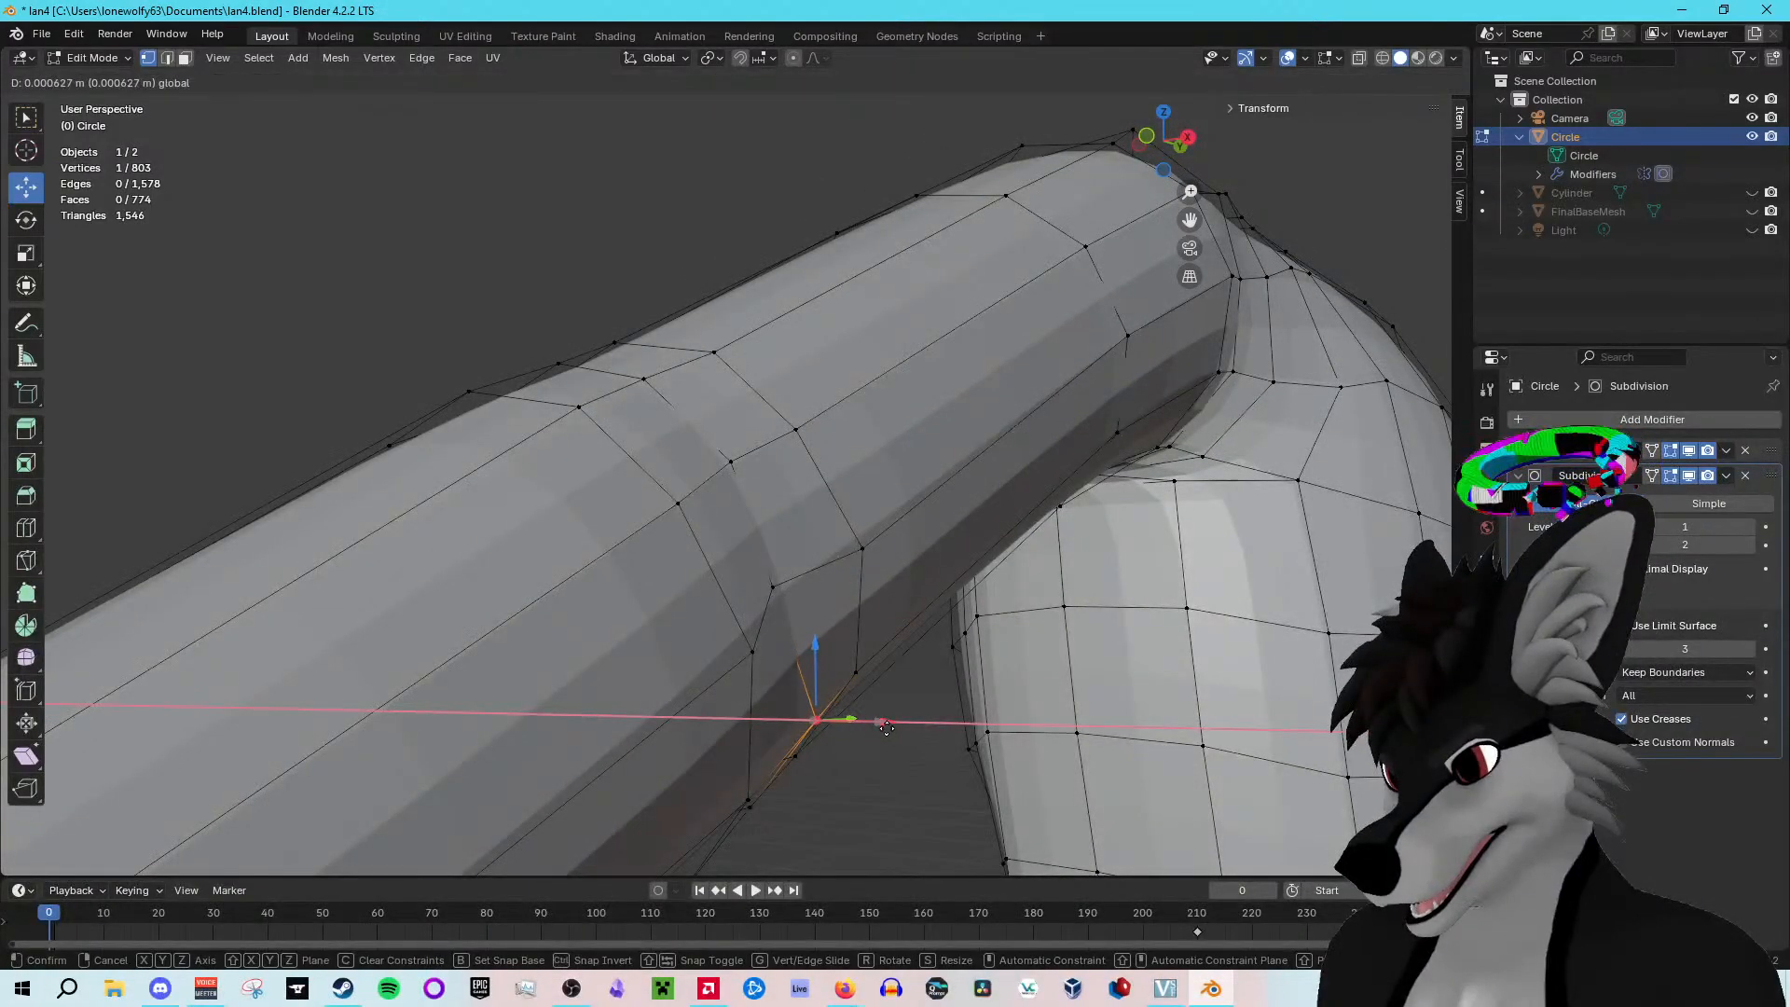
left_click(886, 720)
middle_click_drag(885, 720, 775, 492)
key("Tab")
key("Tab")
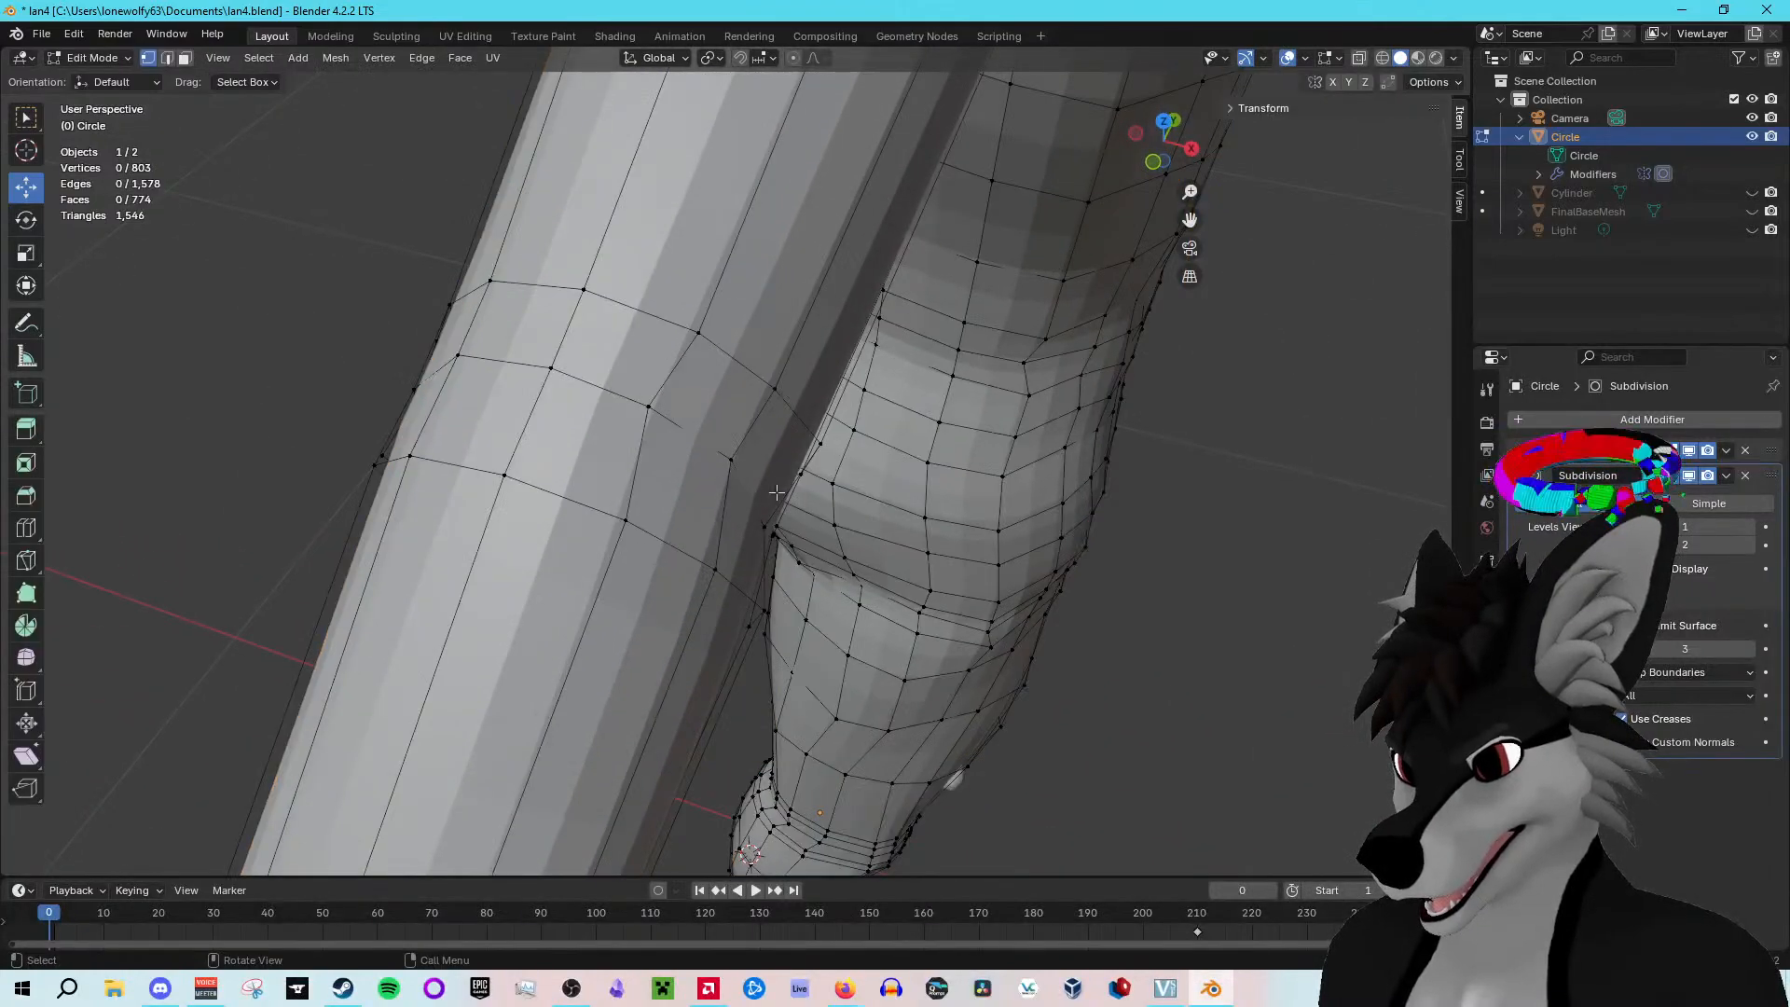
Step: Select and adjust the misaligned middle-ring vertices on the underside of the elbow
left_click(732, 465)
left_click(653, 408)
left_click_drag(735, 434, 777, 484)
left_click(731, 460)
left_click(771, 534)
middle_click_drag(876, 625, 773, 530)
Step: Shift the lower side vertices of the middle elbow ring along the X axis to even out the ring
left_click(756, 568)
left_click_drag(805, 568, 807, 568)
middle_click_drag(807, 567, 806, 597)
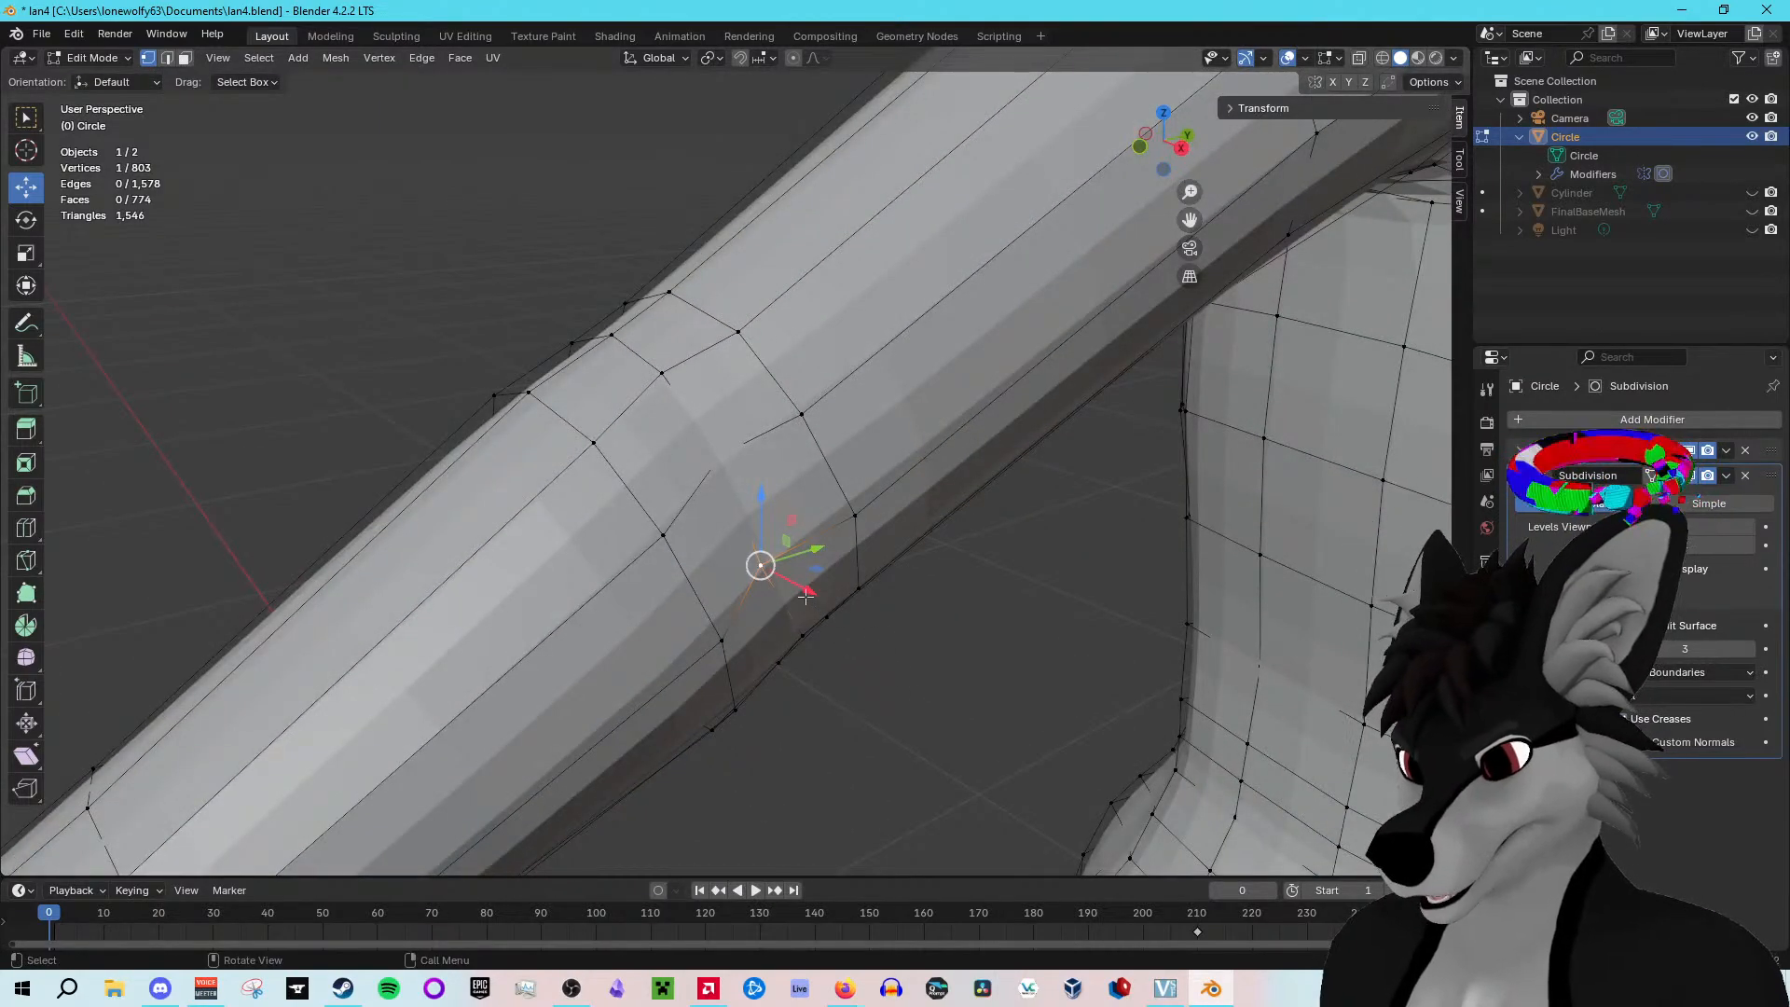
left_click_drag(806, 596, 801, 630)
middle_click_drag(801, 630, 973, 581)
left_click_drag(864, 674, 843, 668)
Step: Nudge three neighbouring side vertices of the middle elbow ring slightly along the X axis, working upward
left_click(746, 566)
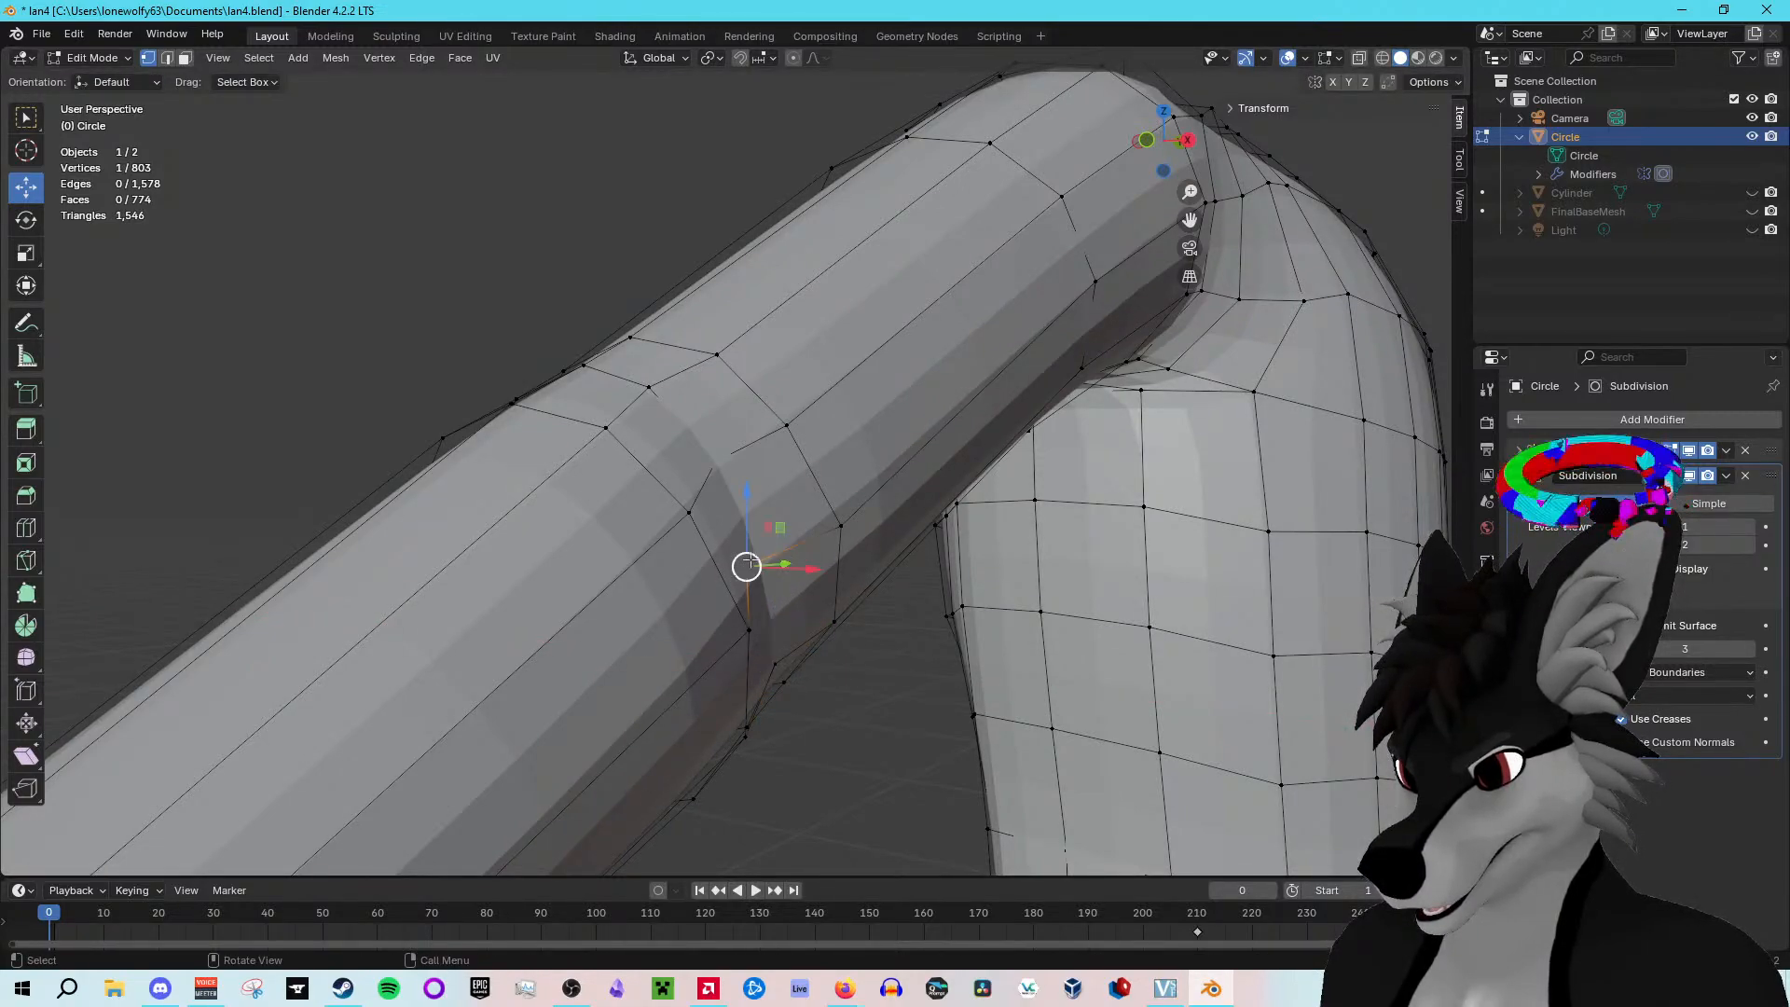
left_click_drag(807, 568, 801, 567)
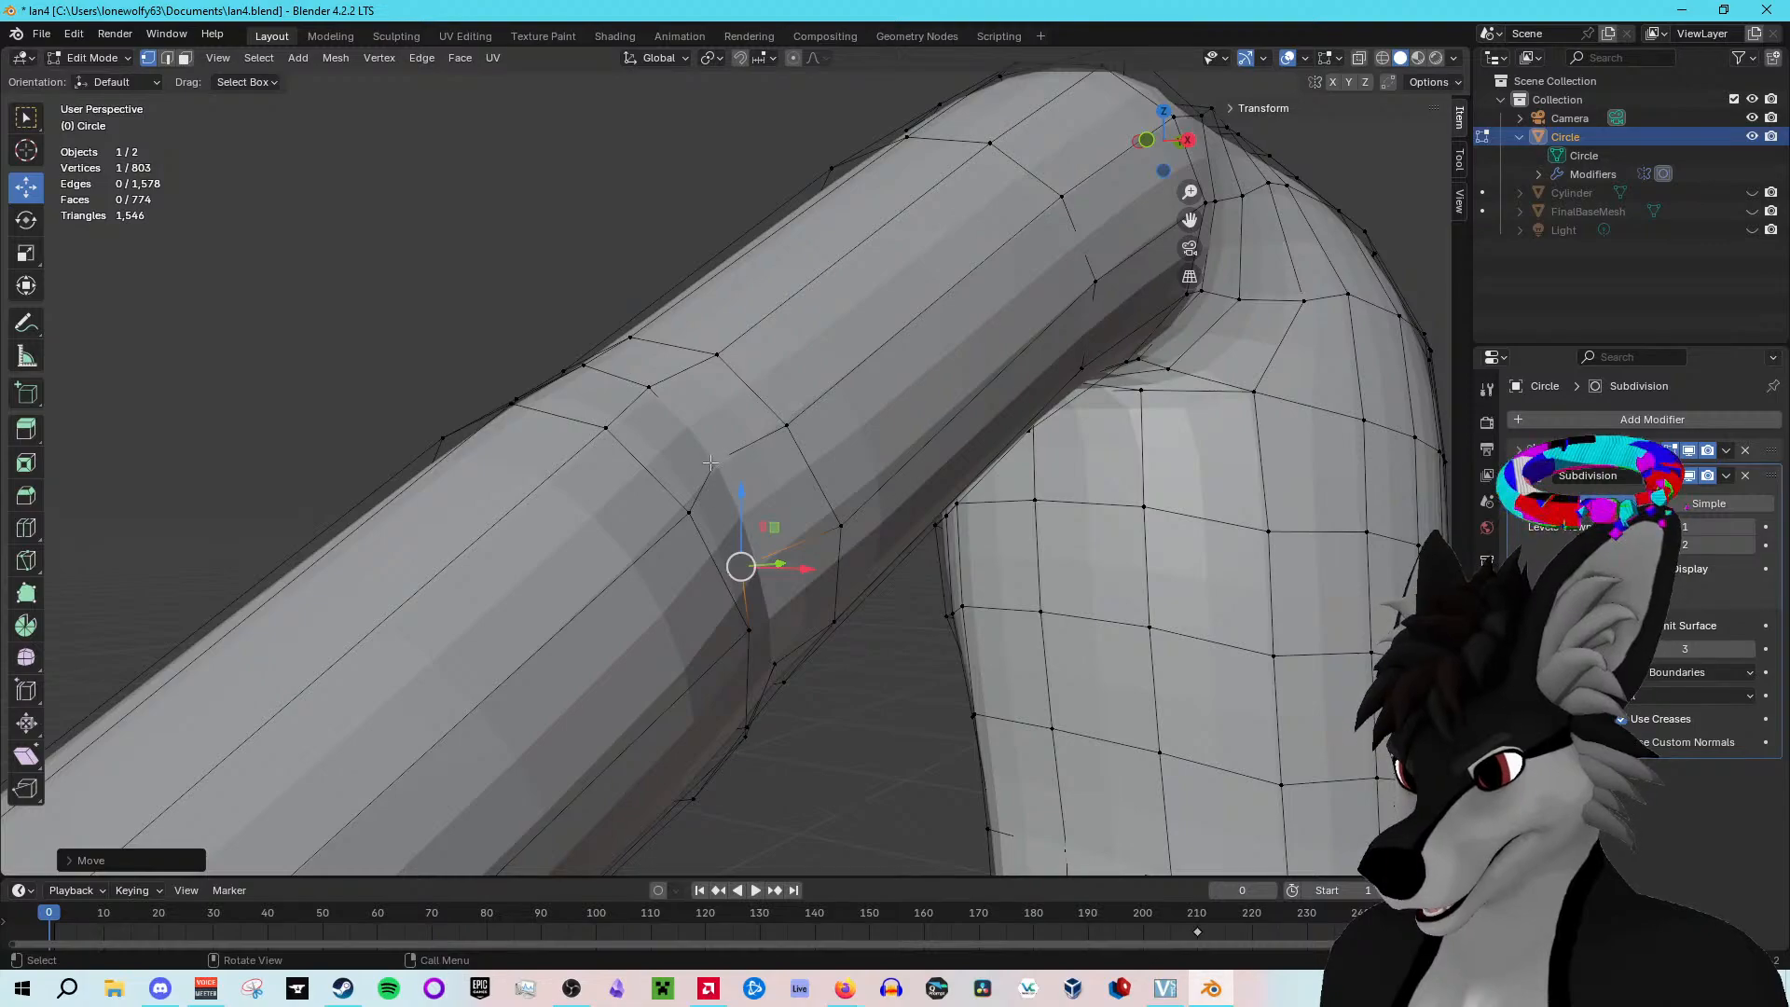
left_click(710, 462)
left_click_drag(780, 459, 774, 460)
left_click(649, 386)
left_click_drag(711, 385, 704, 385)
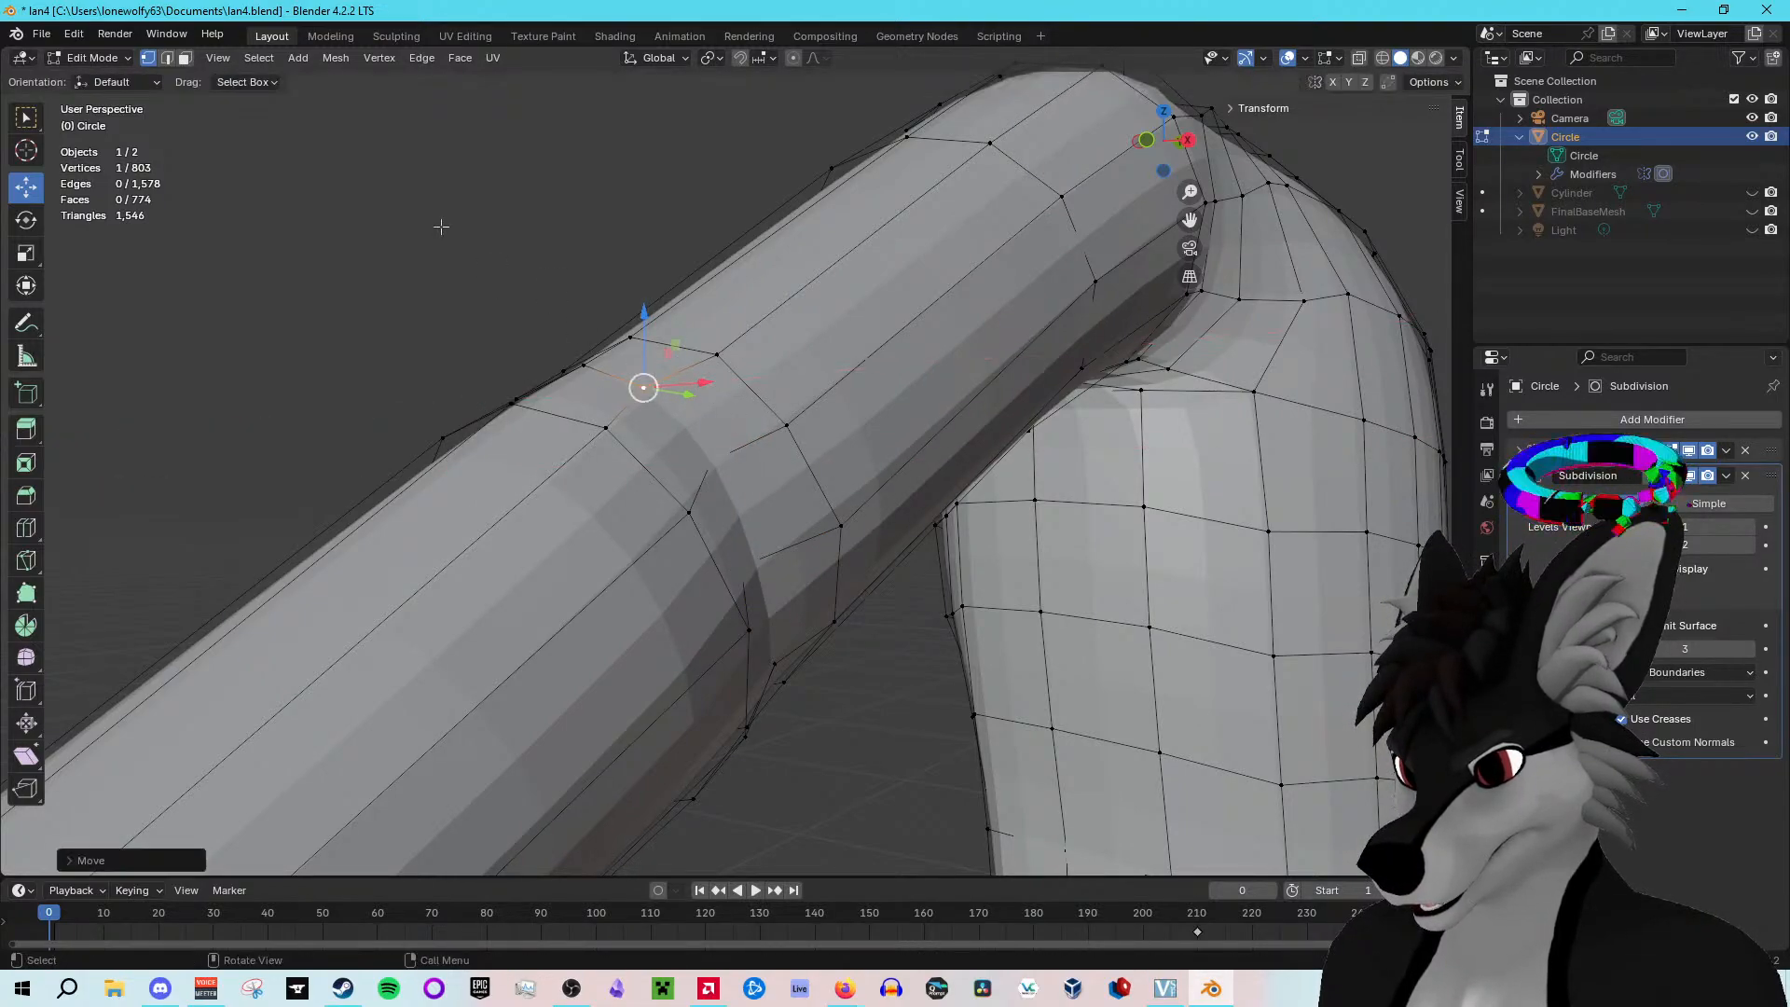
Step: Deselect everything, switch to Object Mode, and inspect the smoothed elbow, forearm and whole body
left_click(439, 223)
key("Tab")
middle_click_drag(487, 240, 910, 354)
scroll(578, 373, "down", 10)
scroll(534, 611, "up", 4)
scroll(534, 611, "up", 5)
middle_click_drag(543, 494, 585, 580)
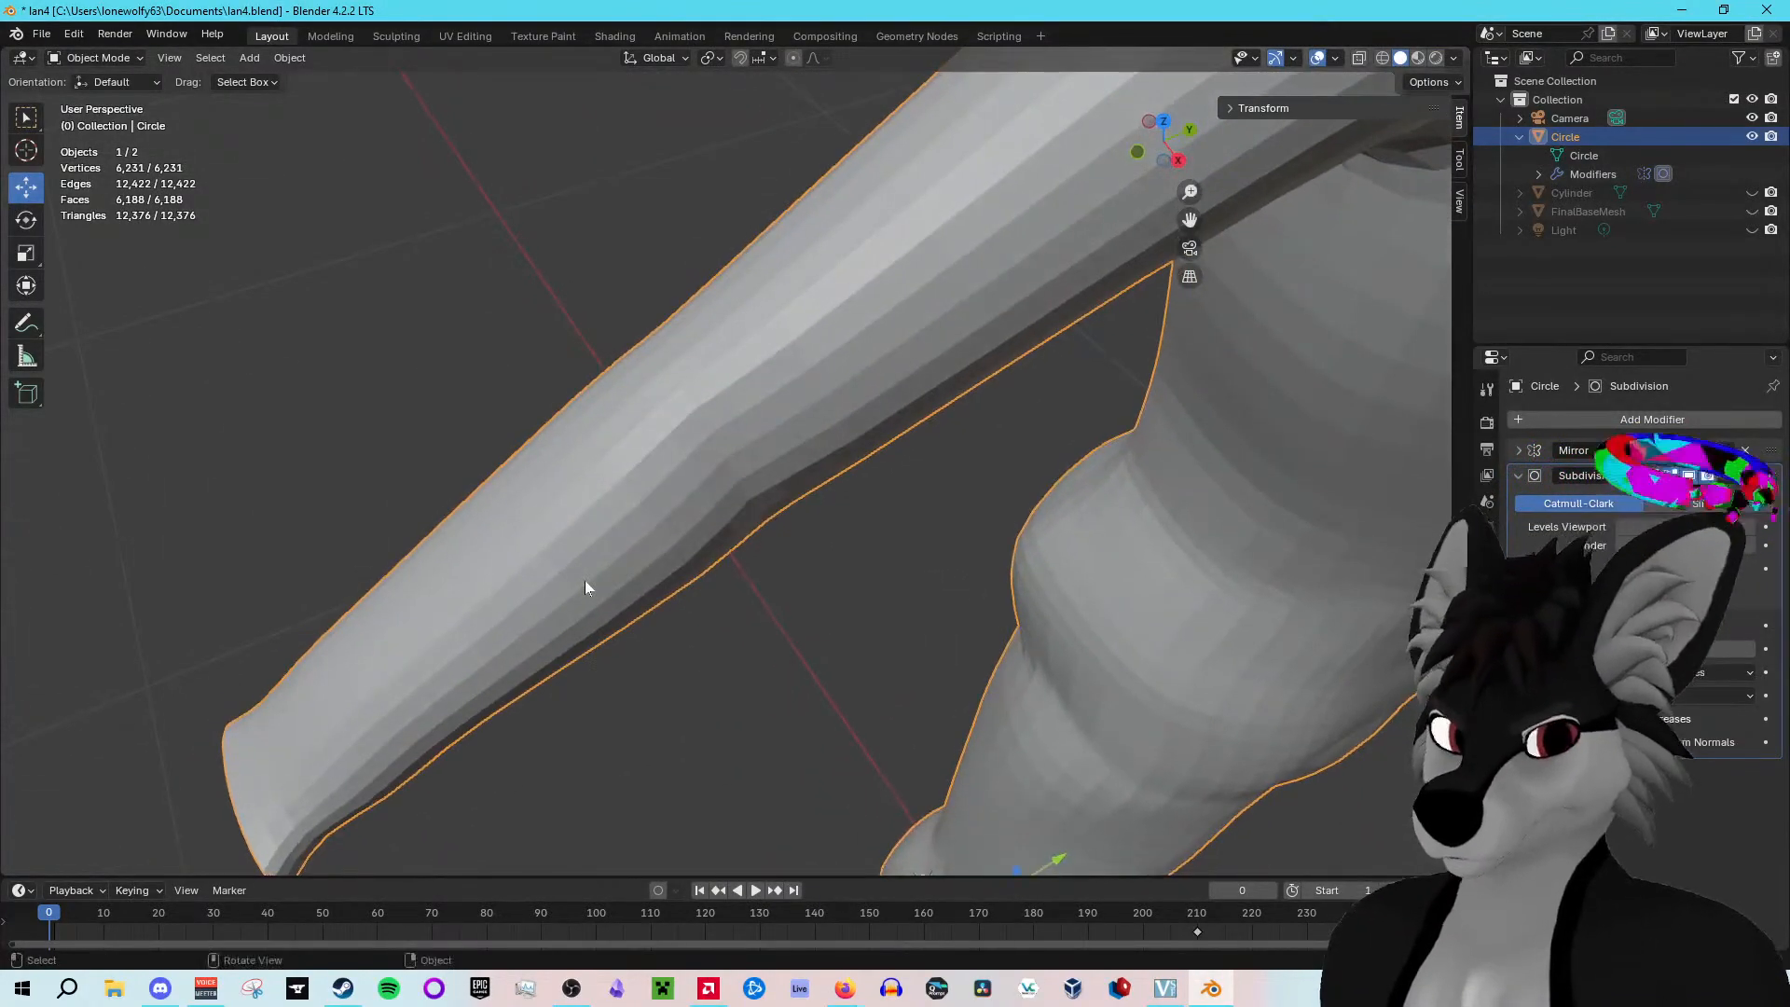
scroll(1016, 608, "down", 10)
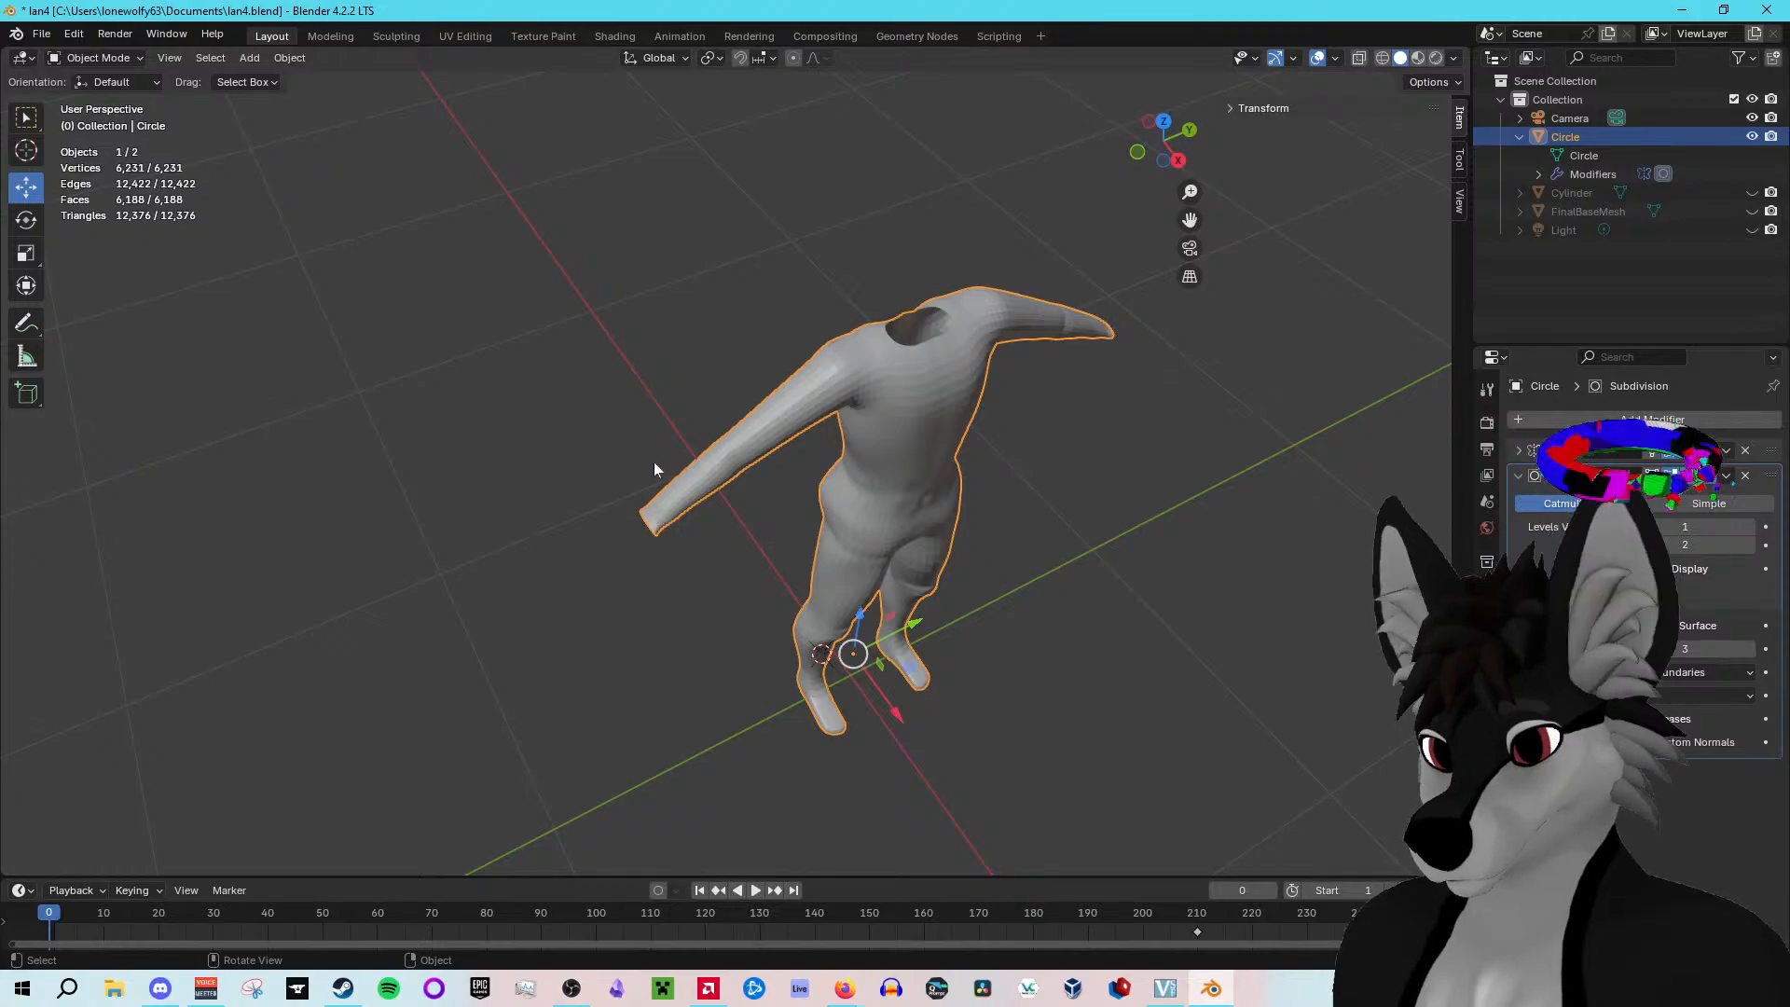
Step: Return to Edit Mode and nudge the middle vertices on the lower and upper rims of the wrist opening along the Z axis
key("Tab")
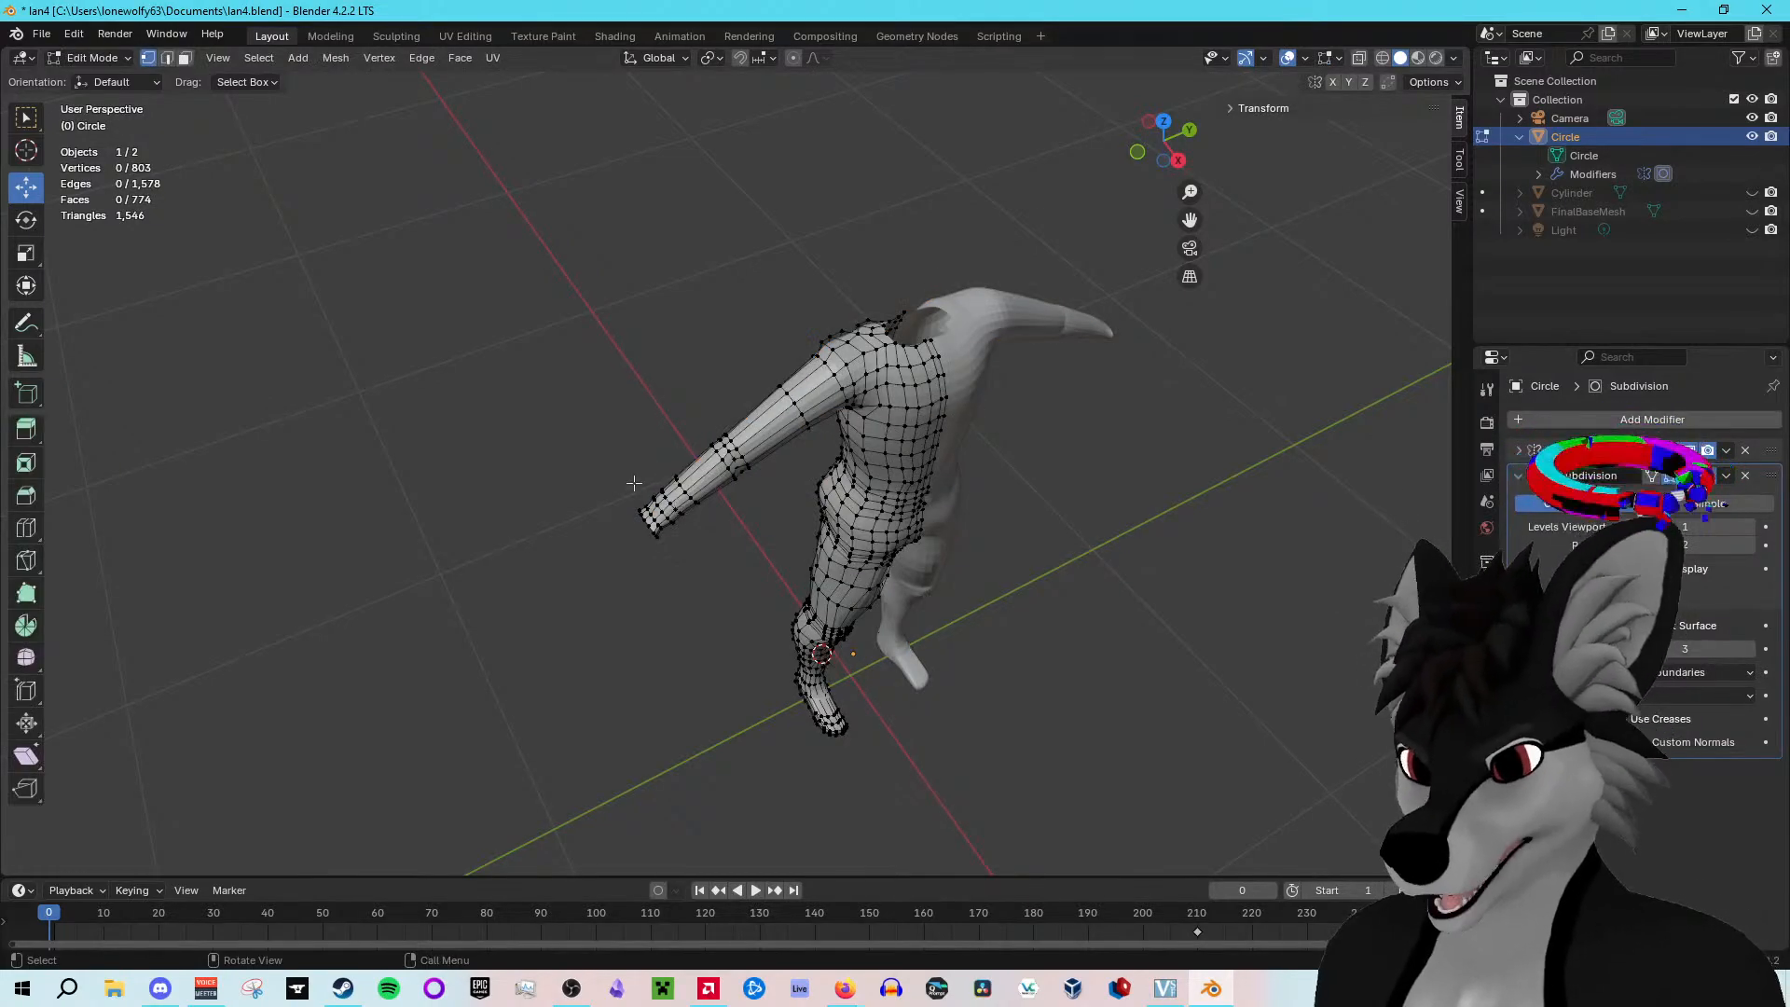
key("KP_Decimal")
scroll(414, 568, "down", 3)
left_click(690, 160)
middle_click_drag(690, 161, 827, 290)
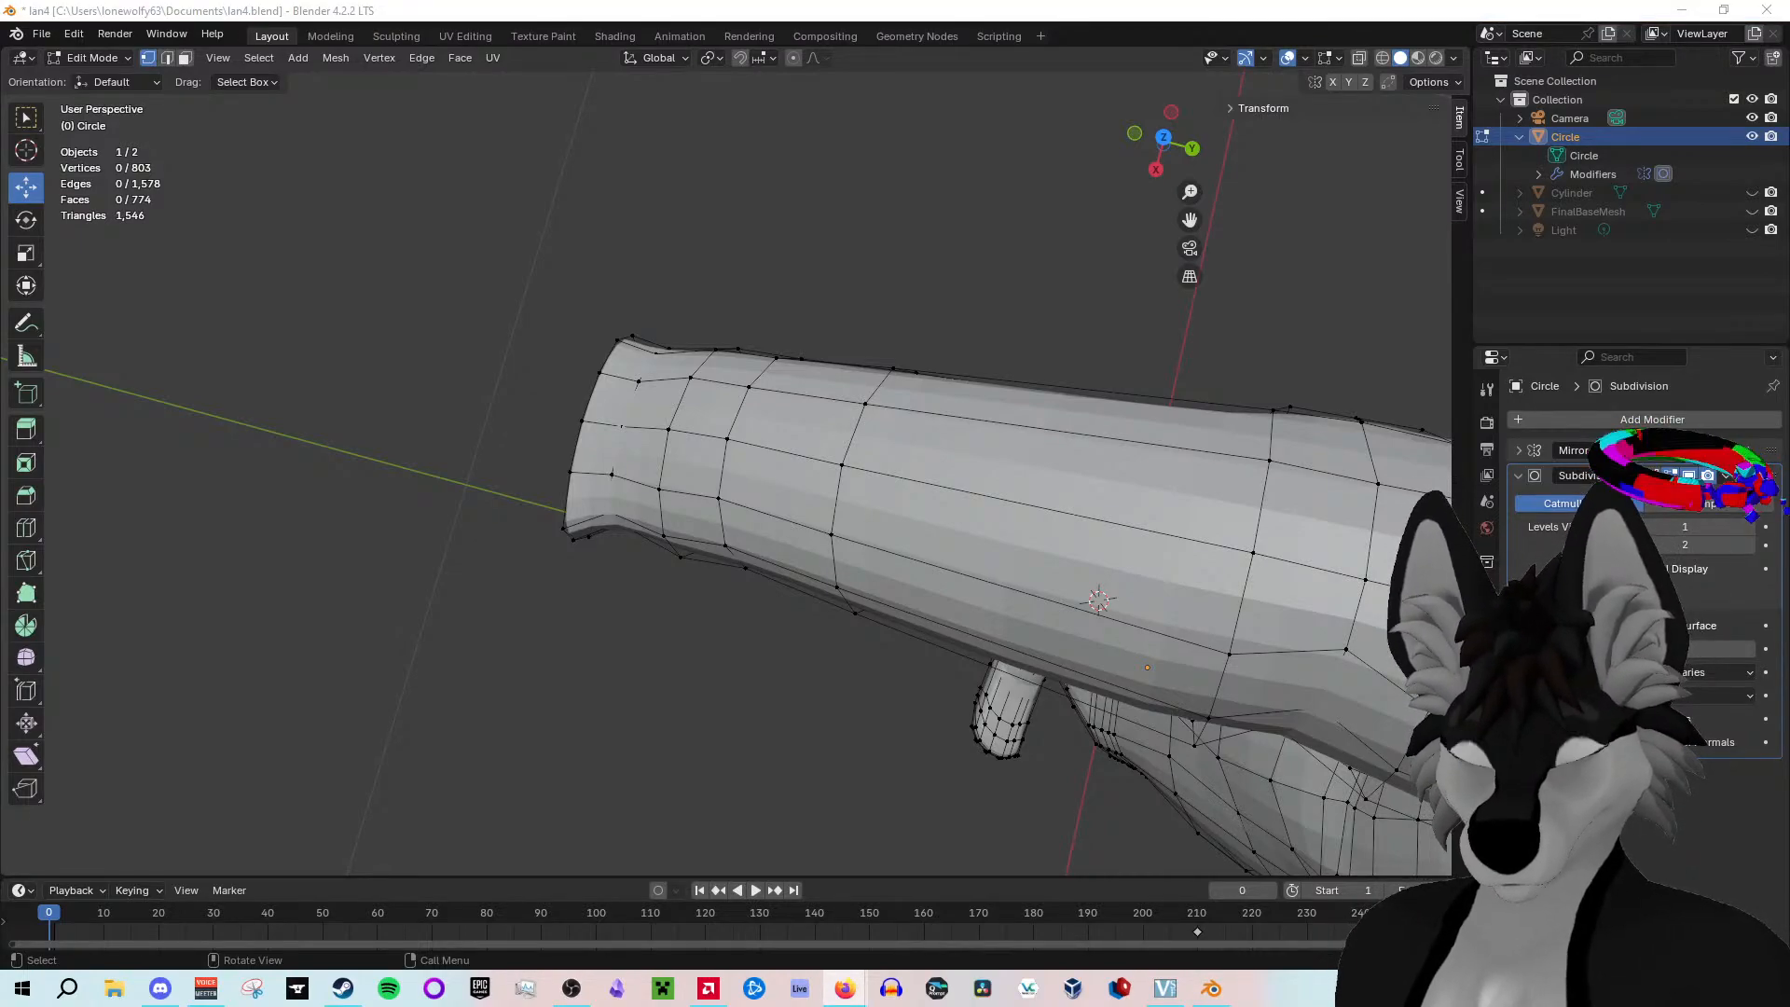
middle_click_drag(519, 631, 717, 630)
left_click(713, 637)
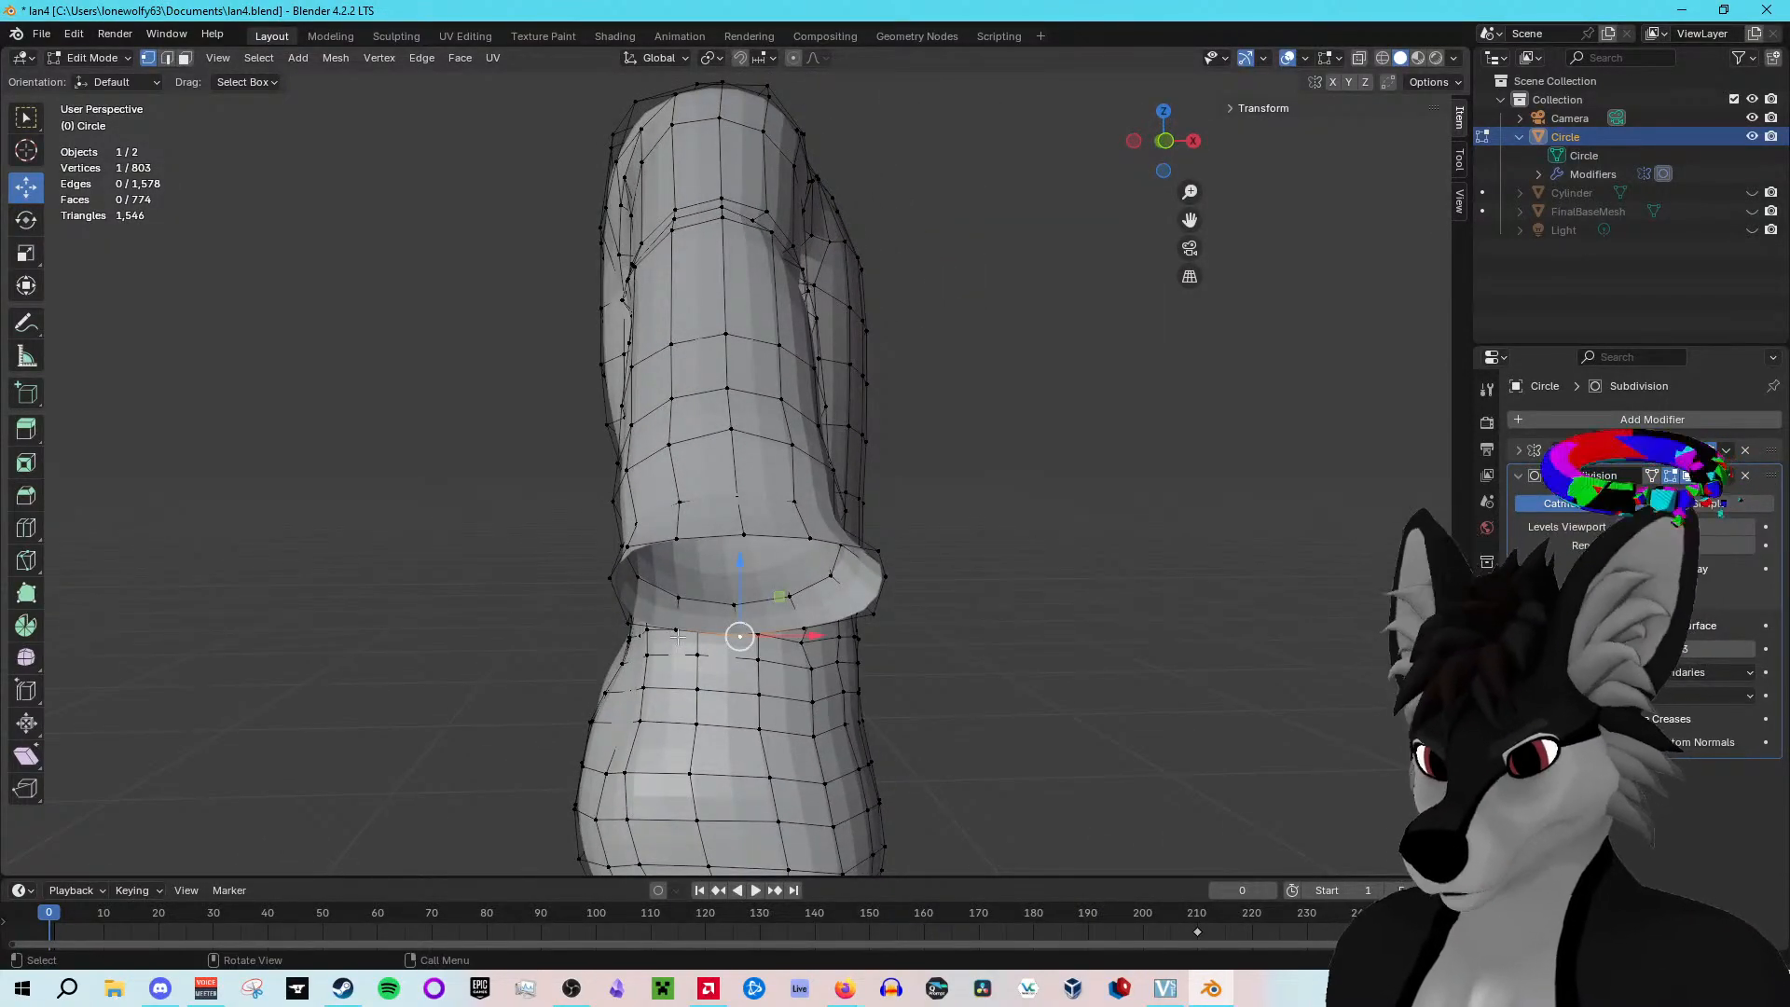
left_click_drag(741, 564, 737, 558)
left_click(745, 531)
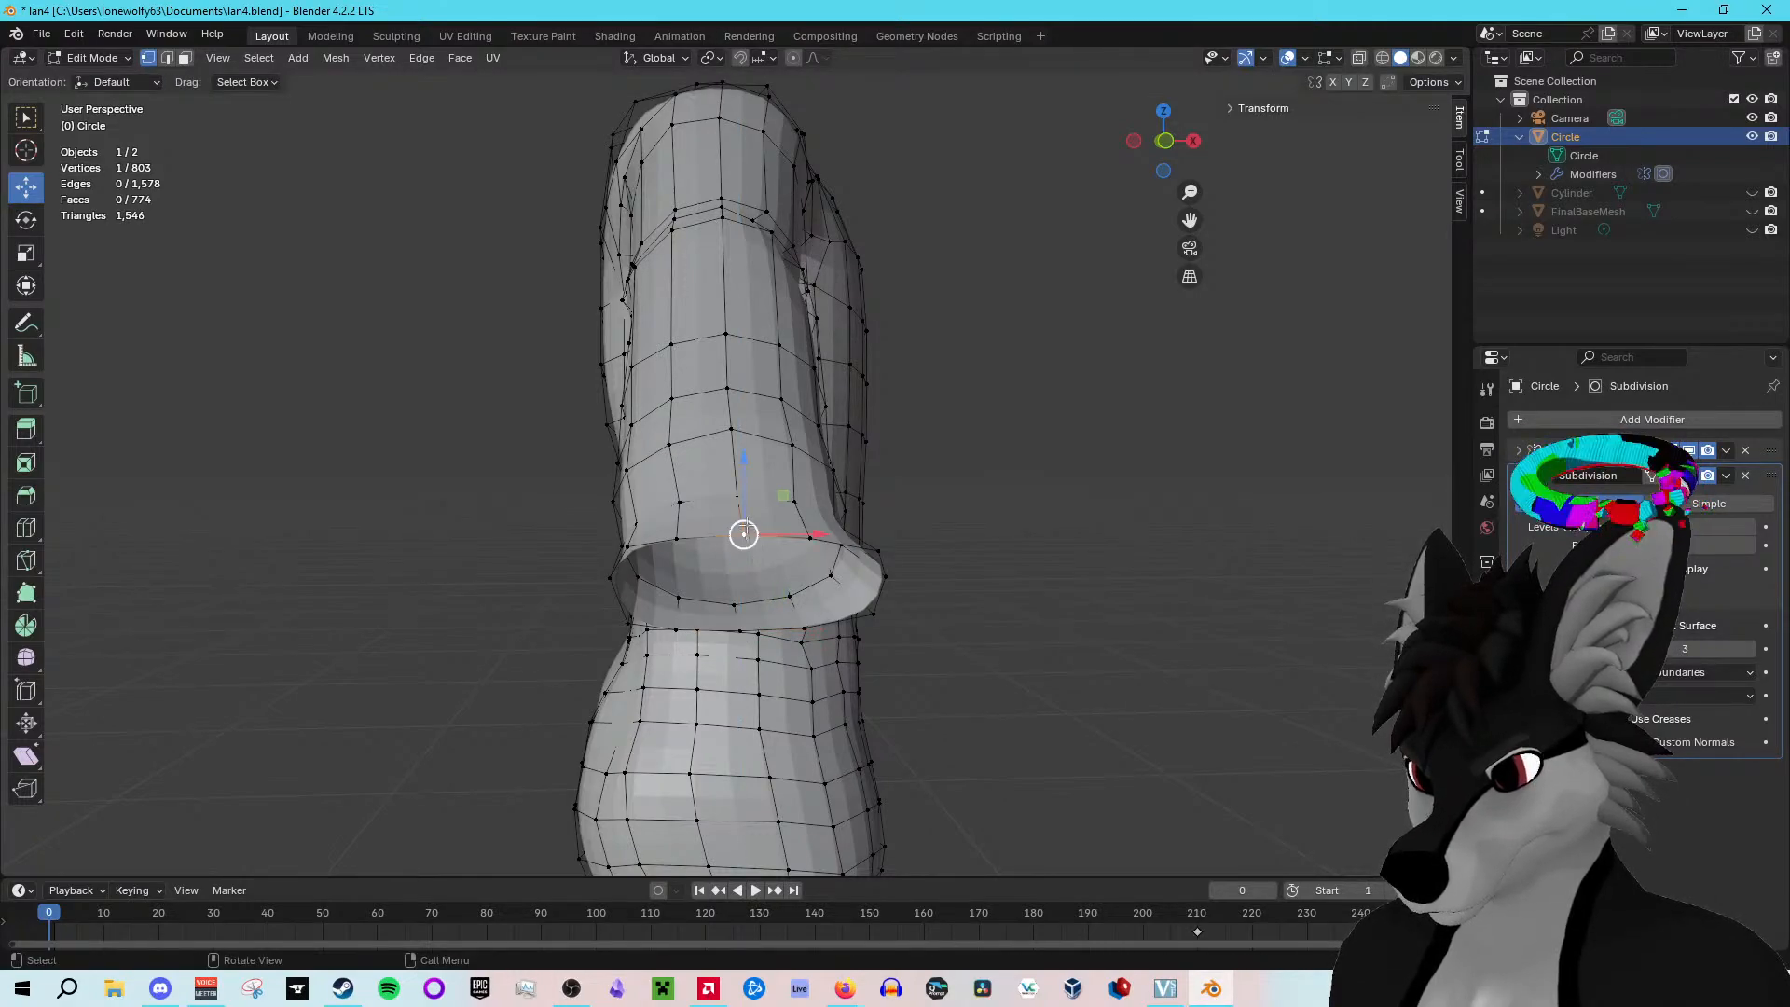
left_click_drag(745, 473, 748, 477)
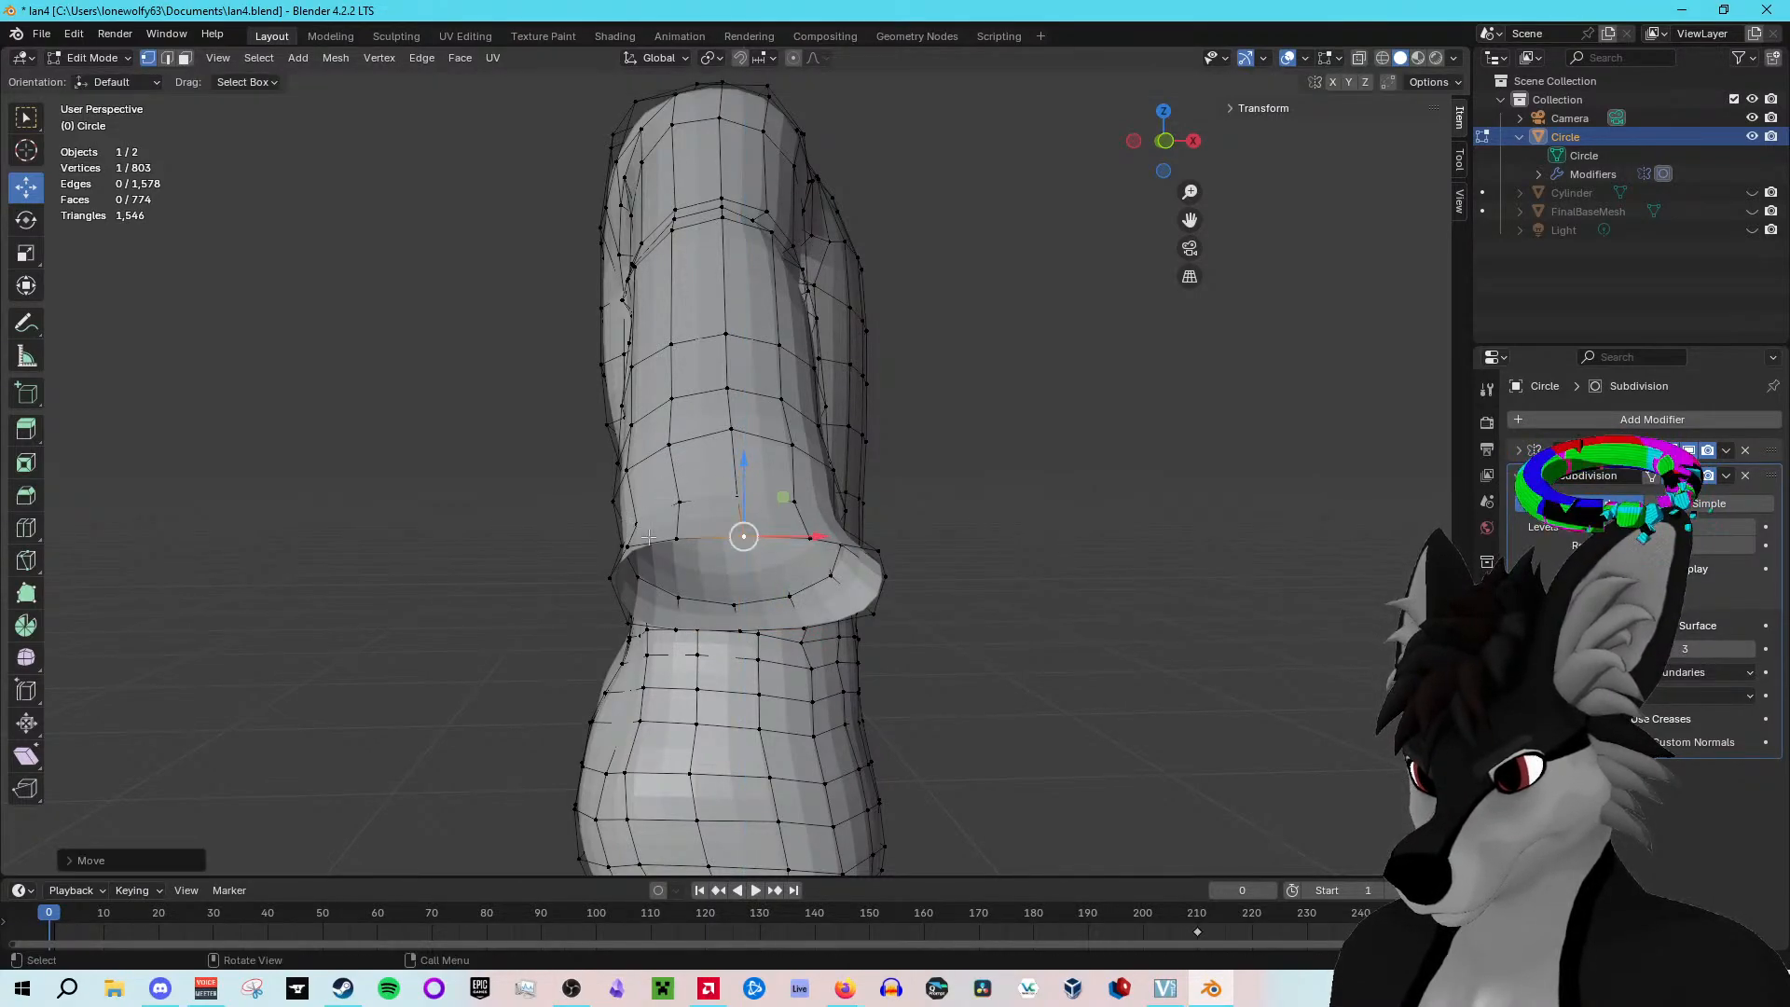
Step: Move the upper and lower corner vertices at one end of the wrist opening vertically to flatten it
left_click(627, 546)
left_click_drag(633, 466, 633, 477)
left_click(626, 623)
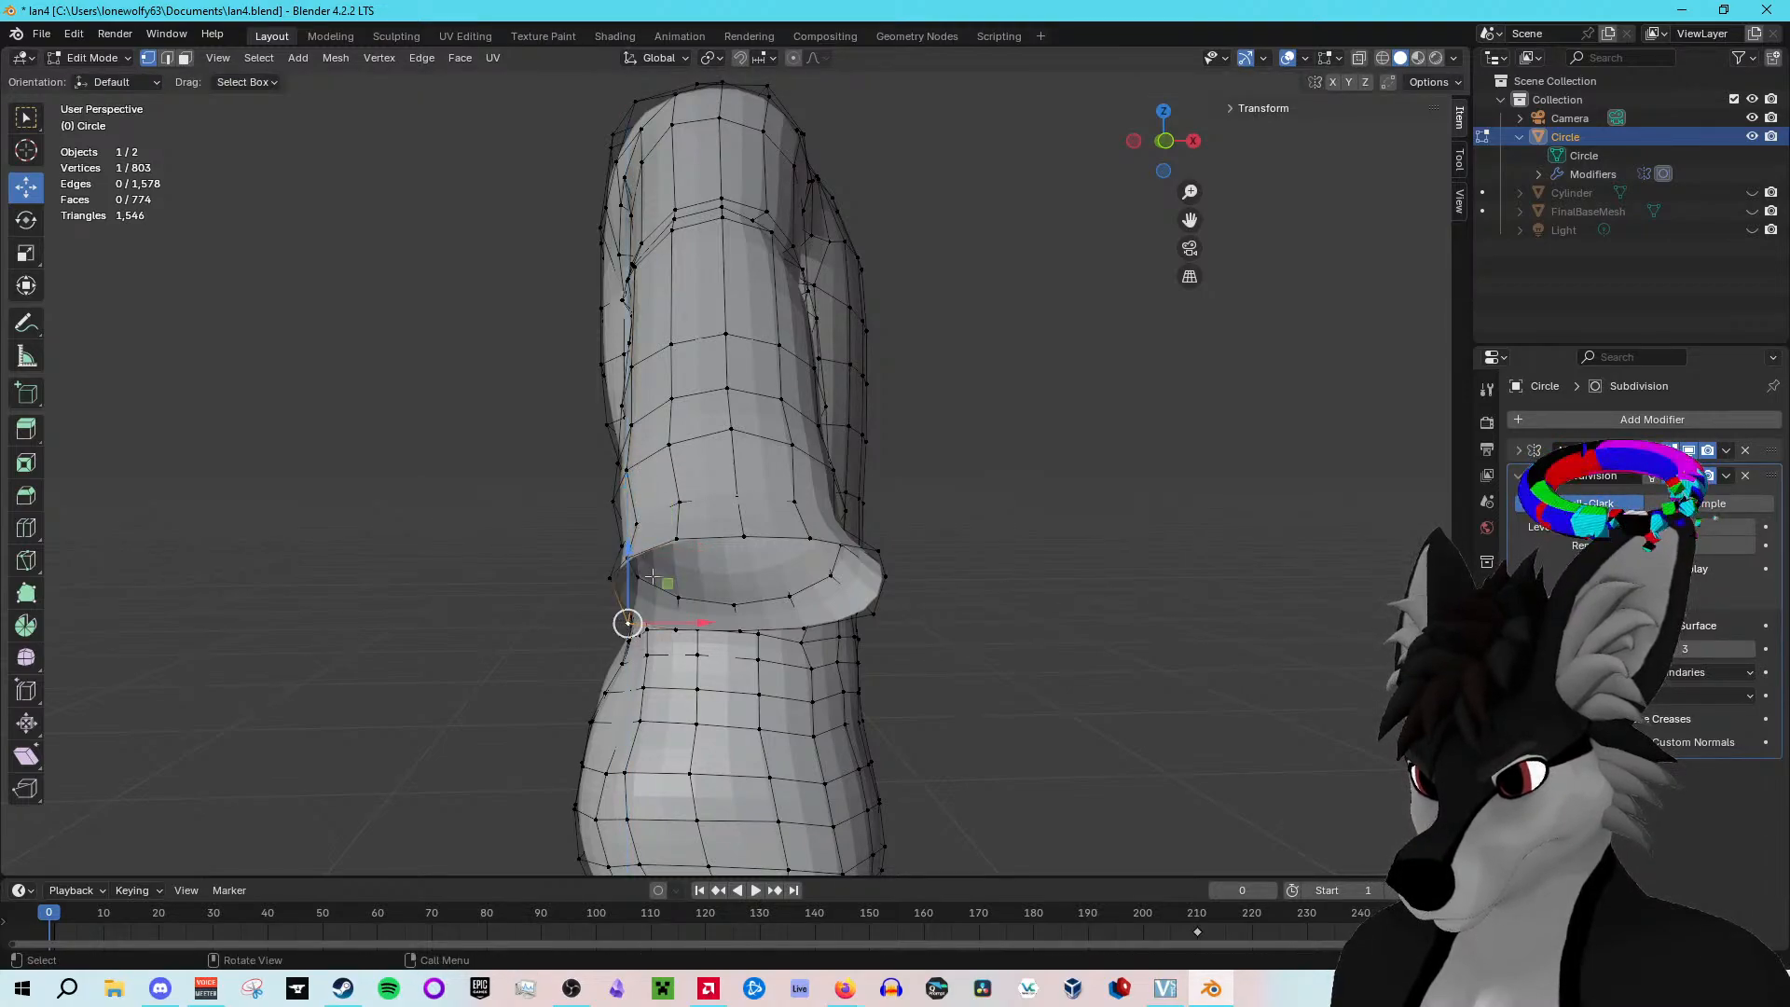
left_click_drag(631, 541, 745, 549)
Step: Adjust the vertices along the lower rim of the wrist opening vertically to level the edge
left_click(676, 628)
left_click(738, 624)
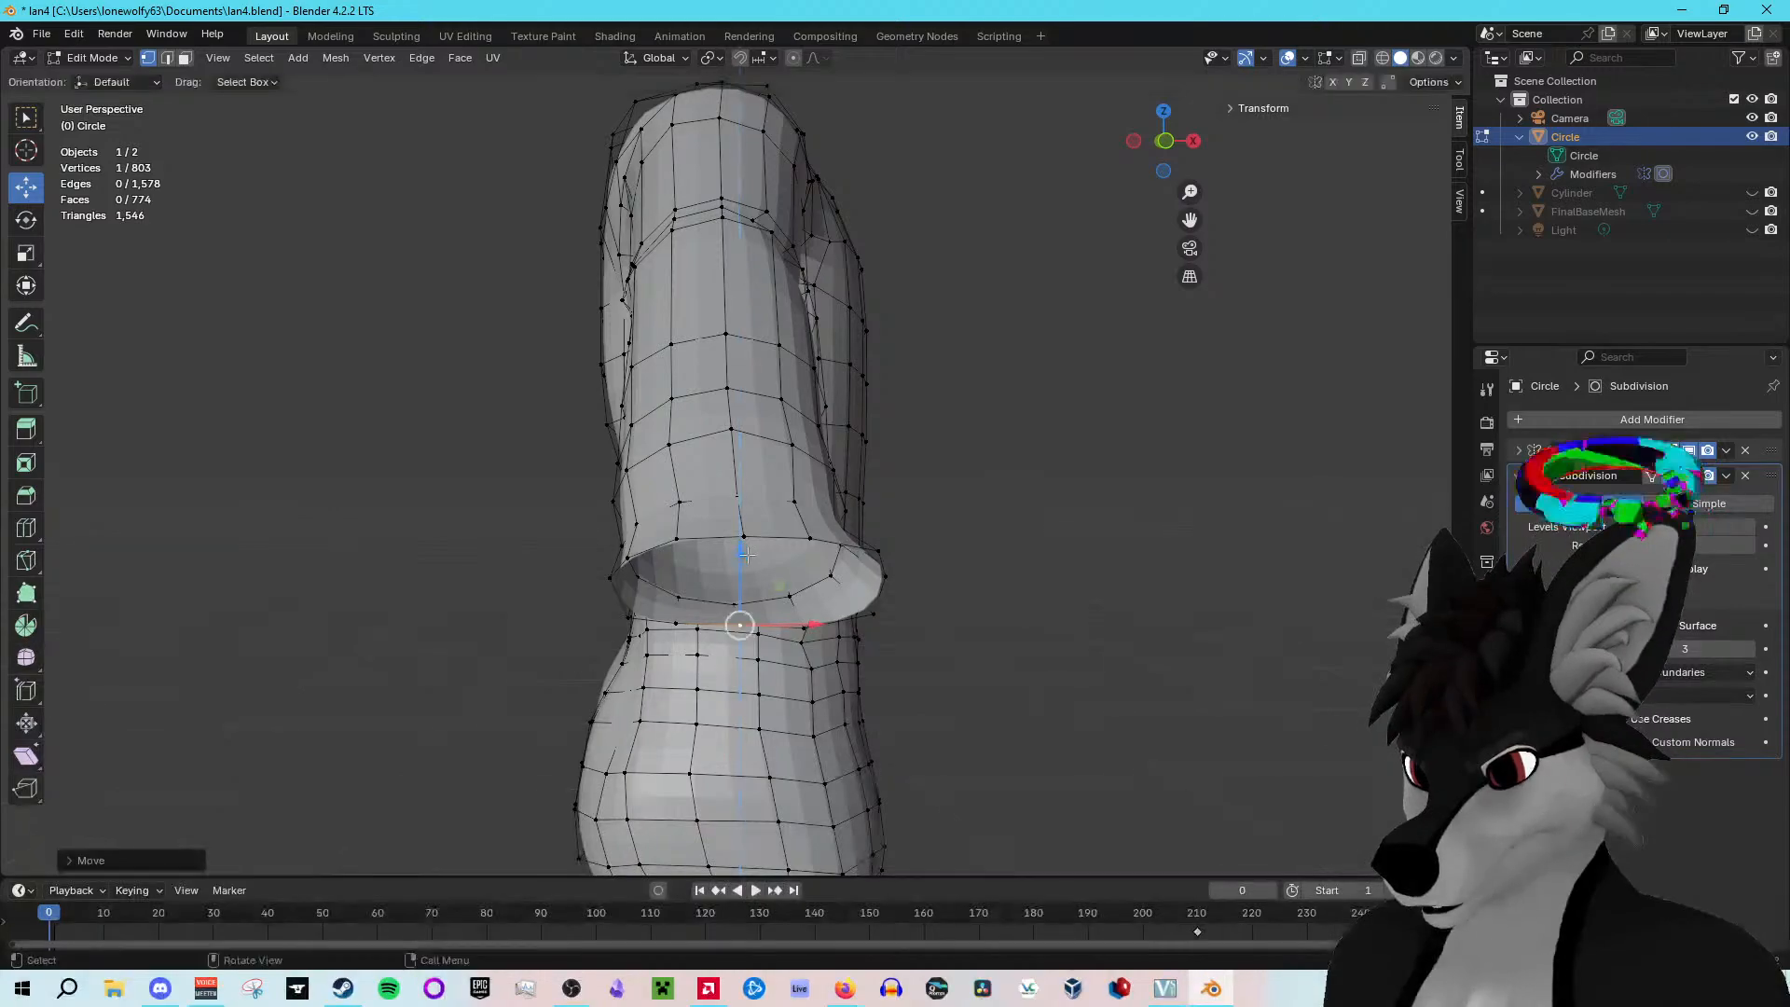
left_click(803, 627)
middle_click_drag(807, 628, 961, 625)
scroll(962, 626, "up", 2)
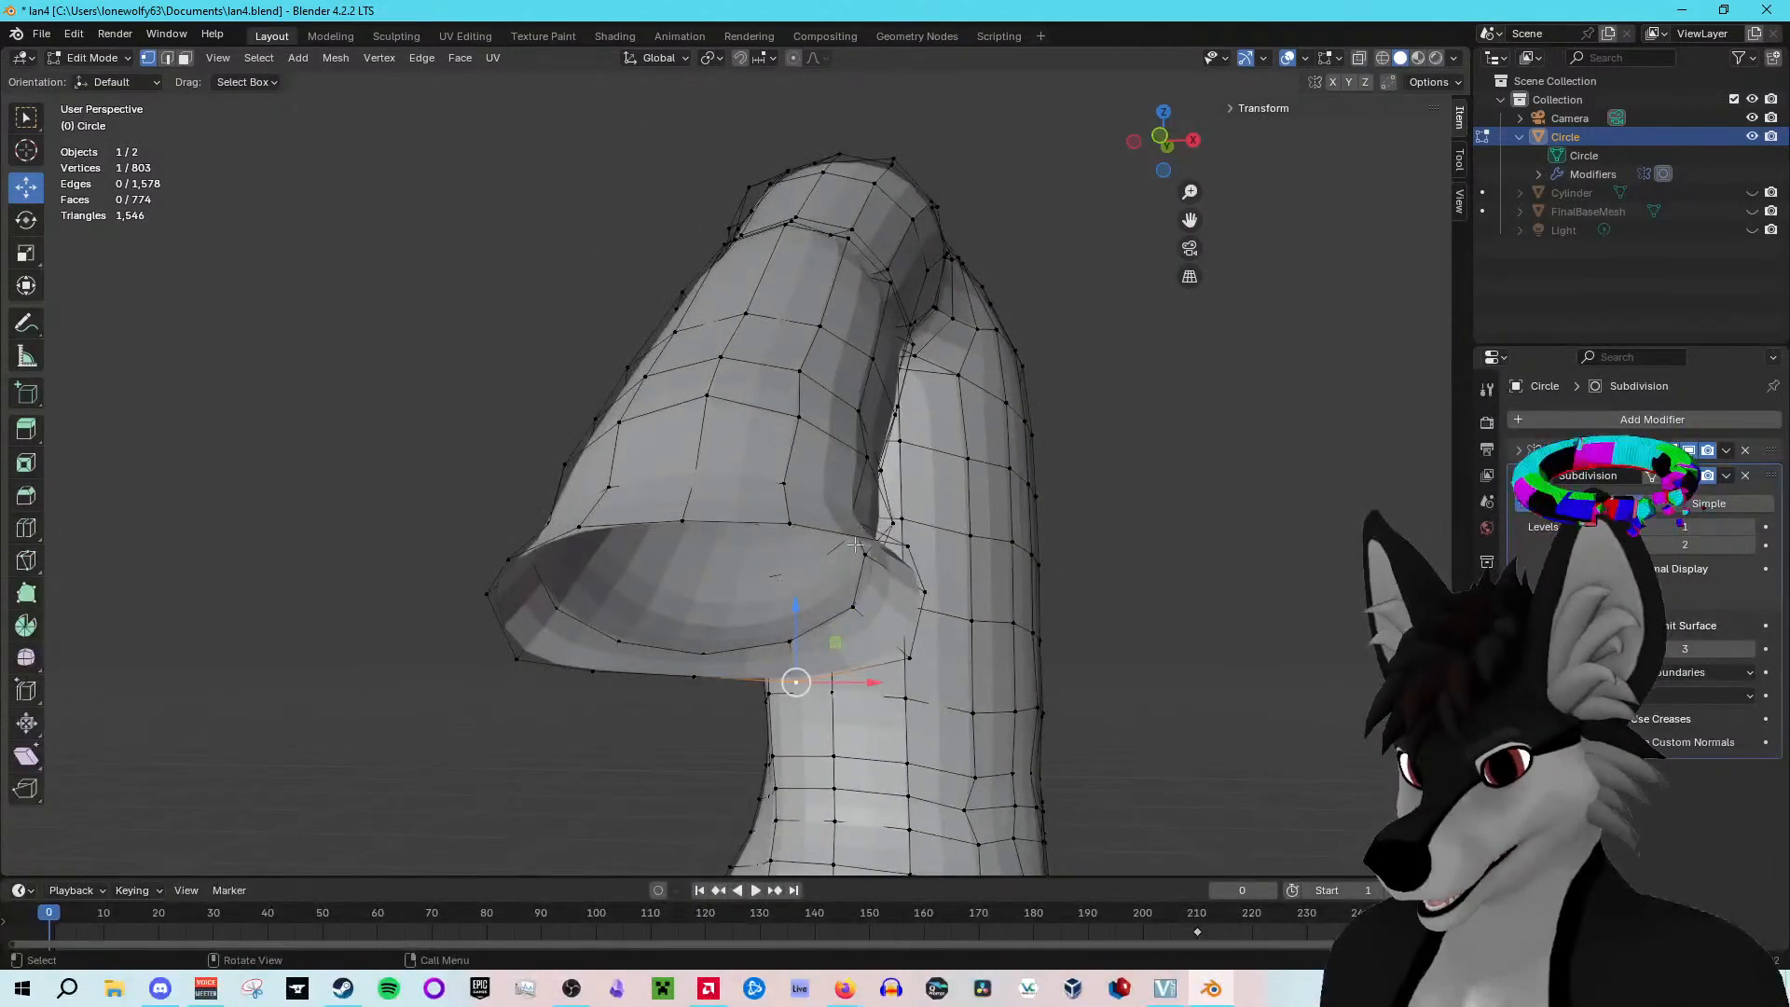
left_click_drag(793, 598, 791, 593)
Step: Move the lower and upper corner vertices at the body-facing end of the wrist opening along the Z axis
left_click(910, 657)
left_click_drag(907, 587, 905, 575)
left_click(907, 546)
left_click_drag(905, 479, 904, 481)
middle_click_drag(1007, 559, 985, 568)
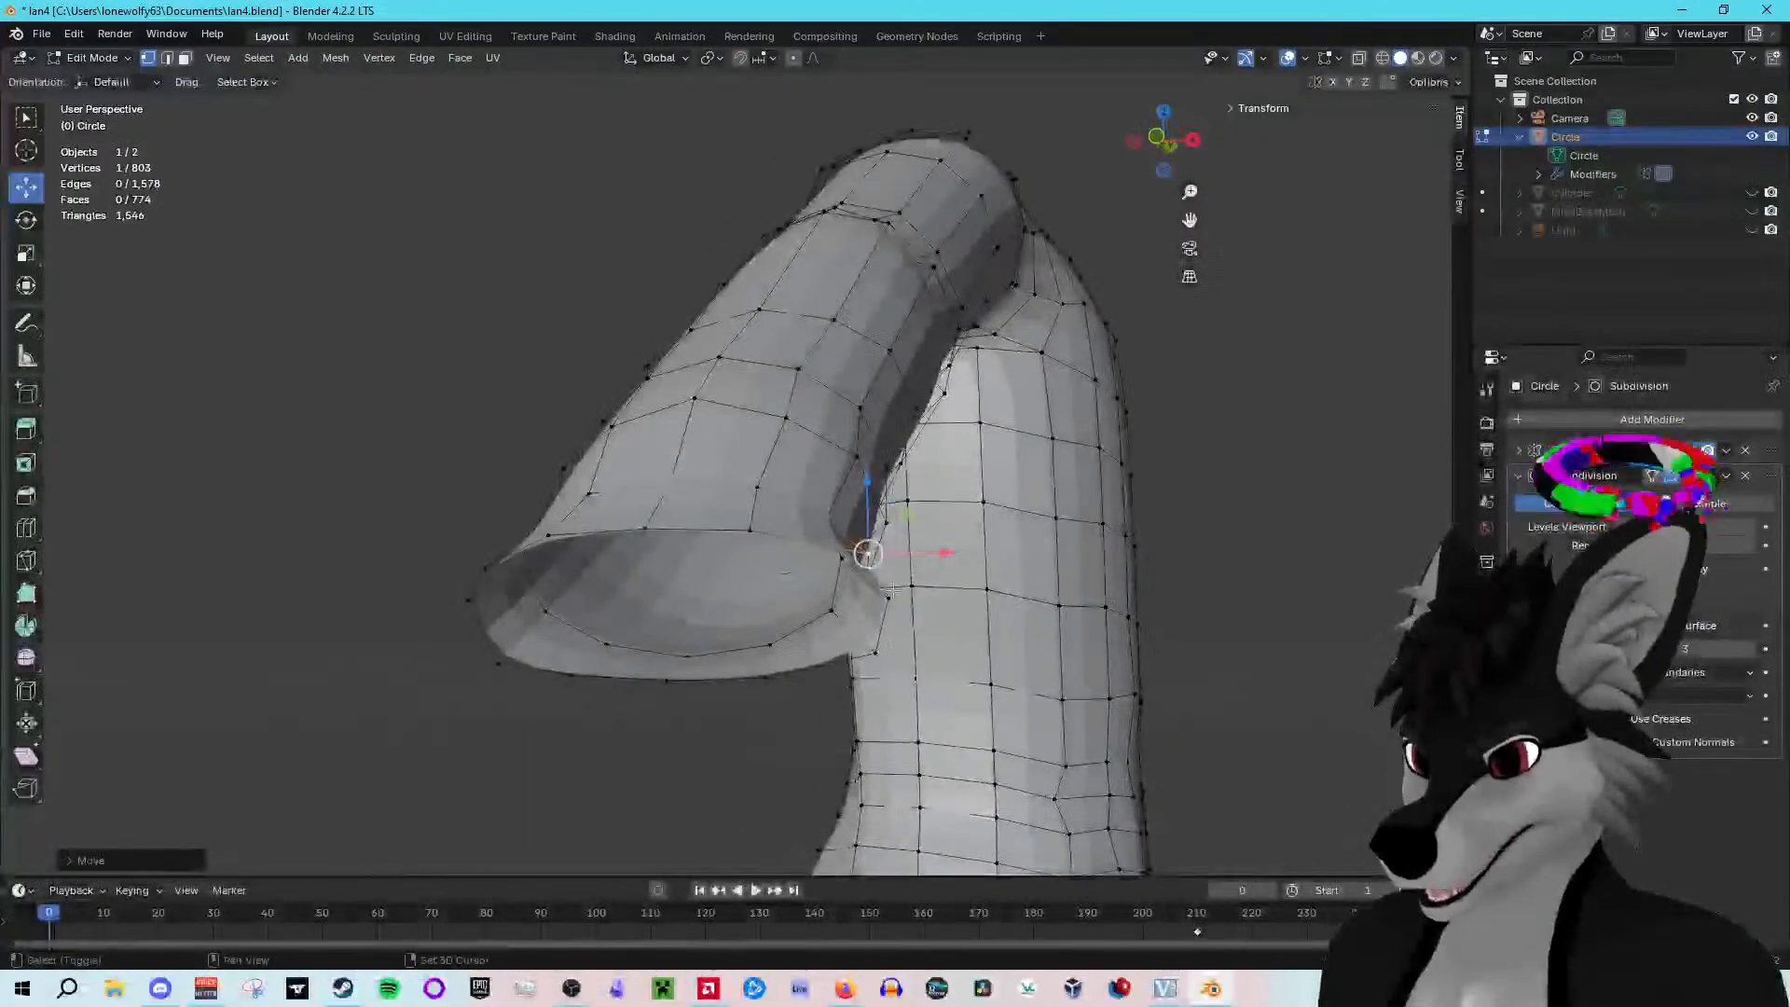
Step: Select three vertices at each end of the wrist opening, try Inset Faces on them, and undo it
left_click(889, 598, "shift")
left_click(877, 652, "shift")
middle_click_drag(877, 652, 813, 613)
left_click(630, 514, "shift")
left_click(592, 552, "shift")
left_click(616, 624, "shift")
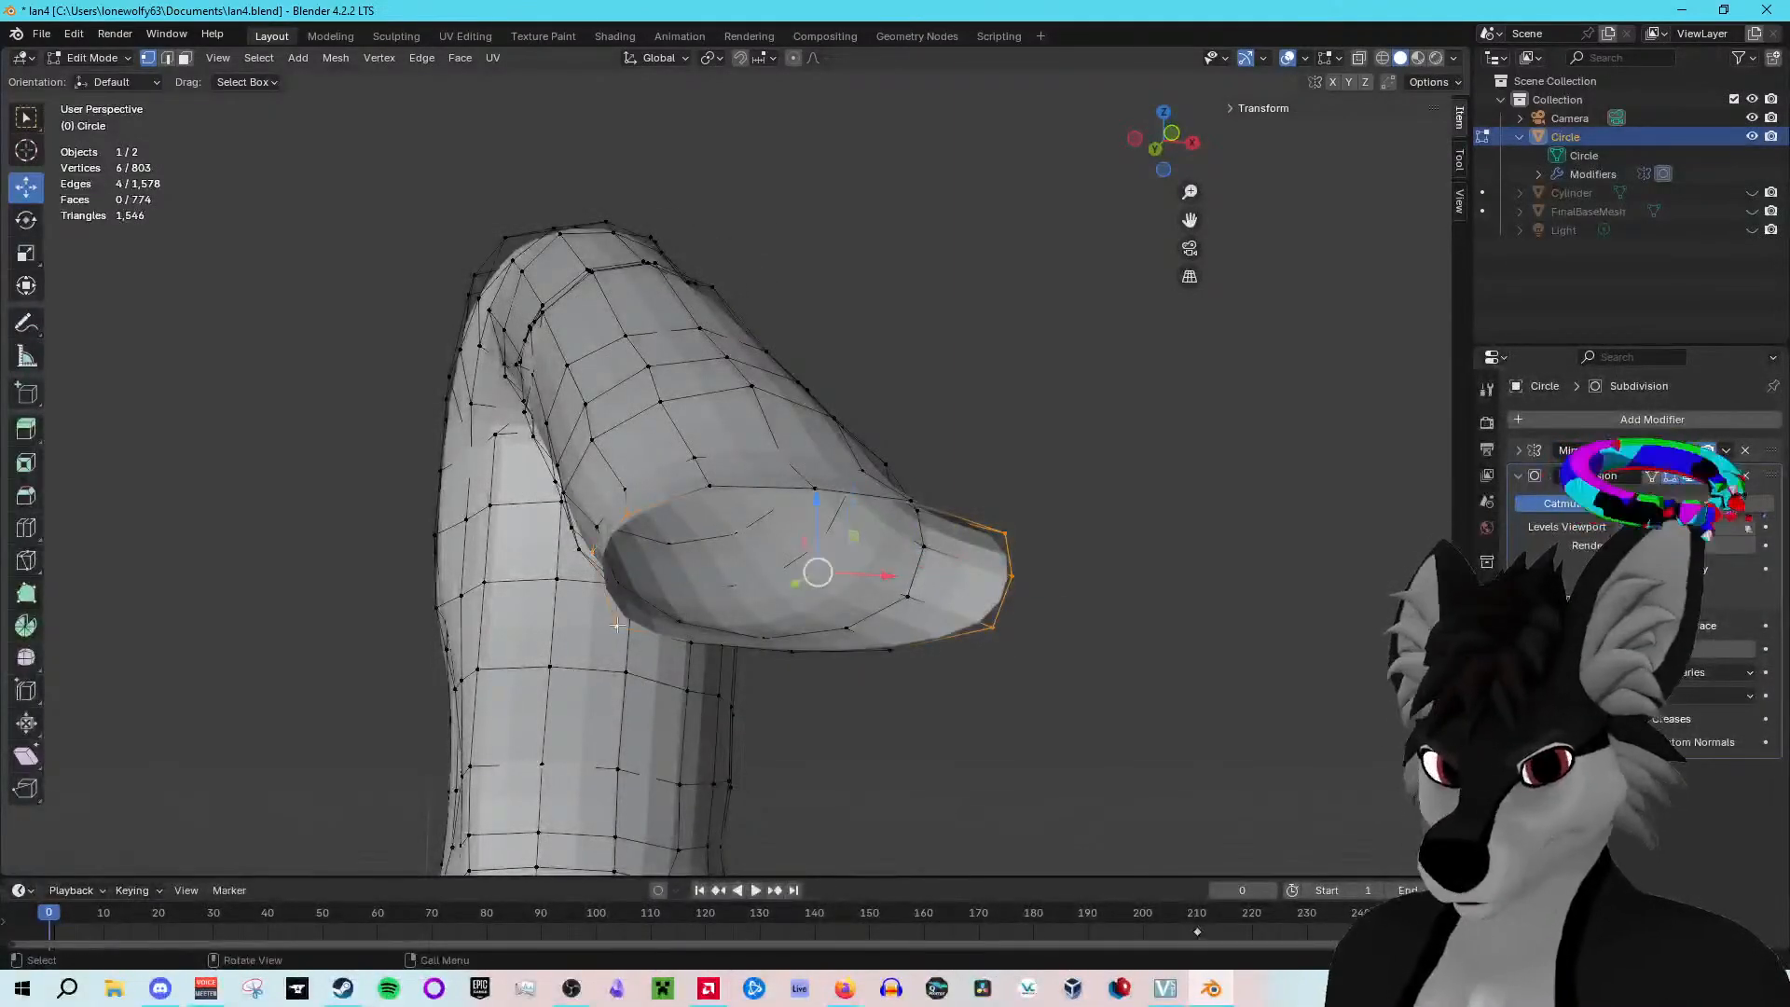
left_click(25, 465)
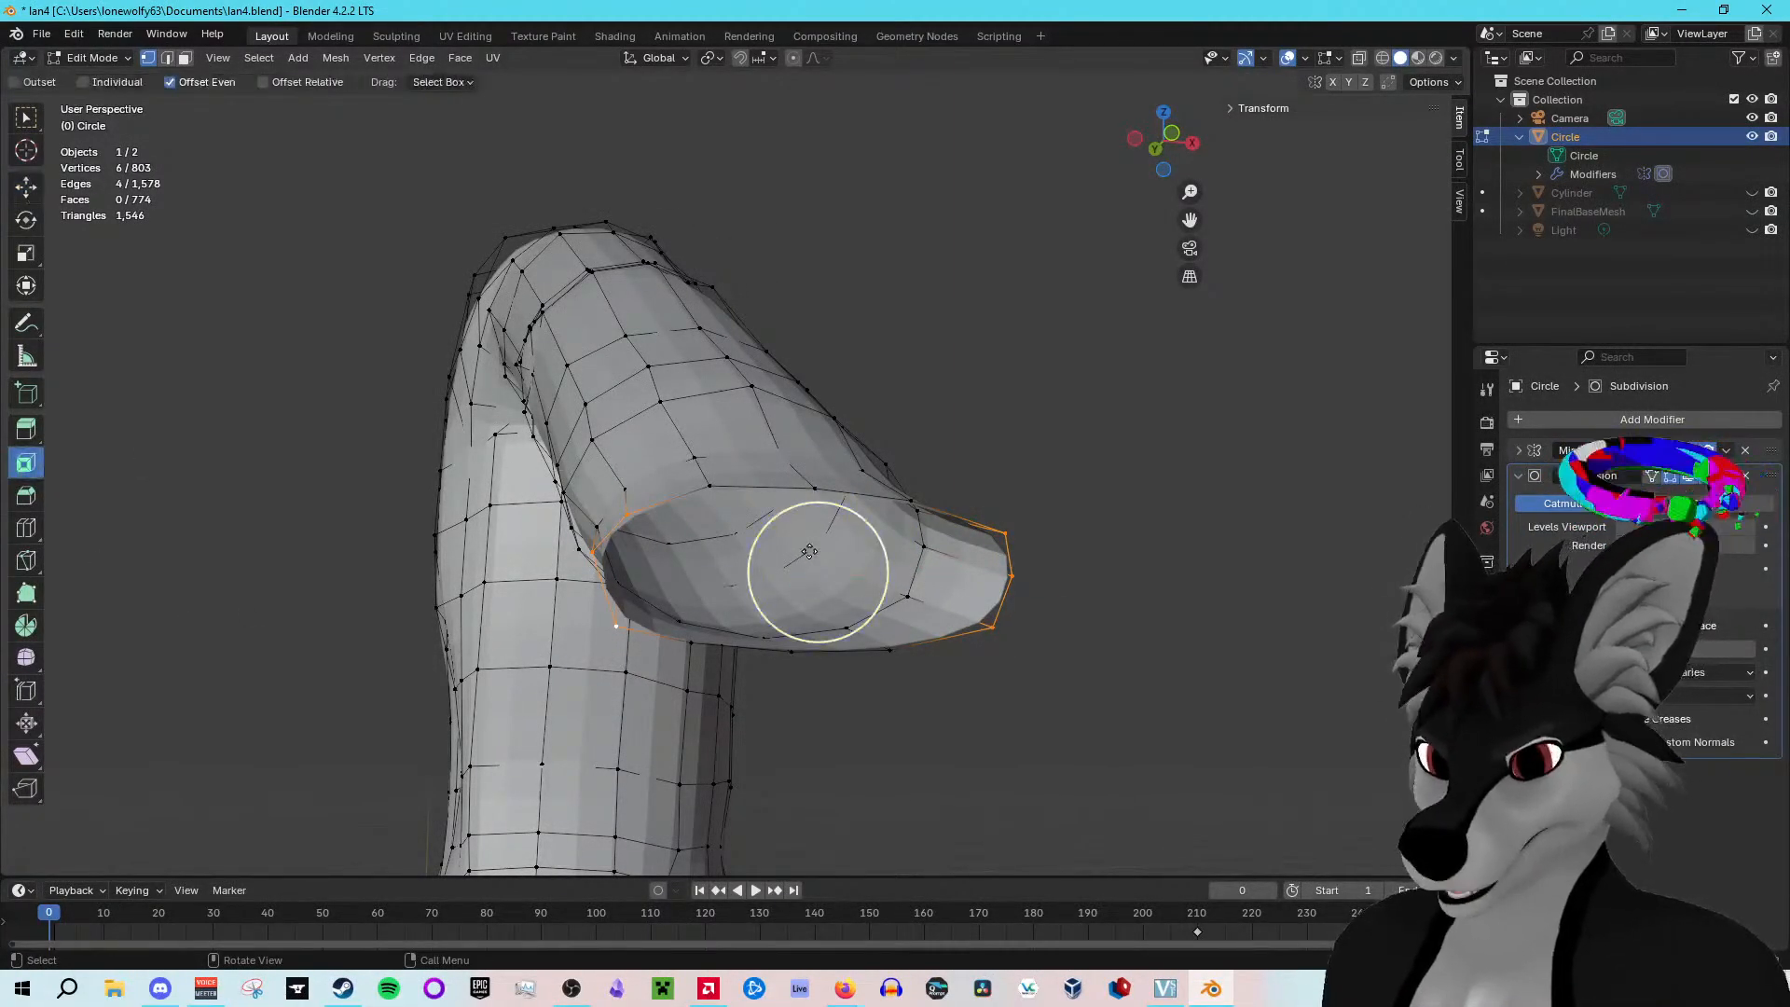
mouse_move(812, 551)
left_mouse_down()
mouse_move(848, 555)
mouse_move(877, 499)
mouse_move(843, 599)
mouse_move(811, 565)
left_mouse_up()
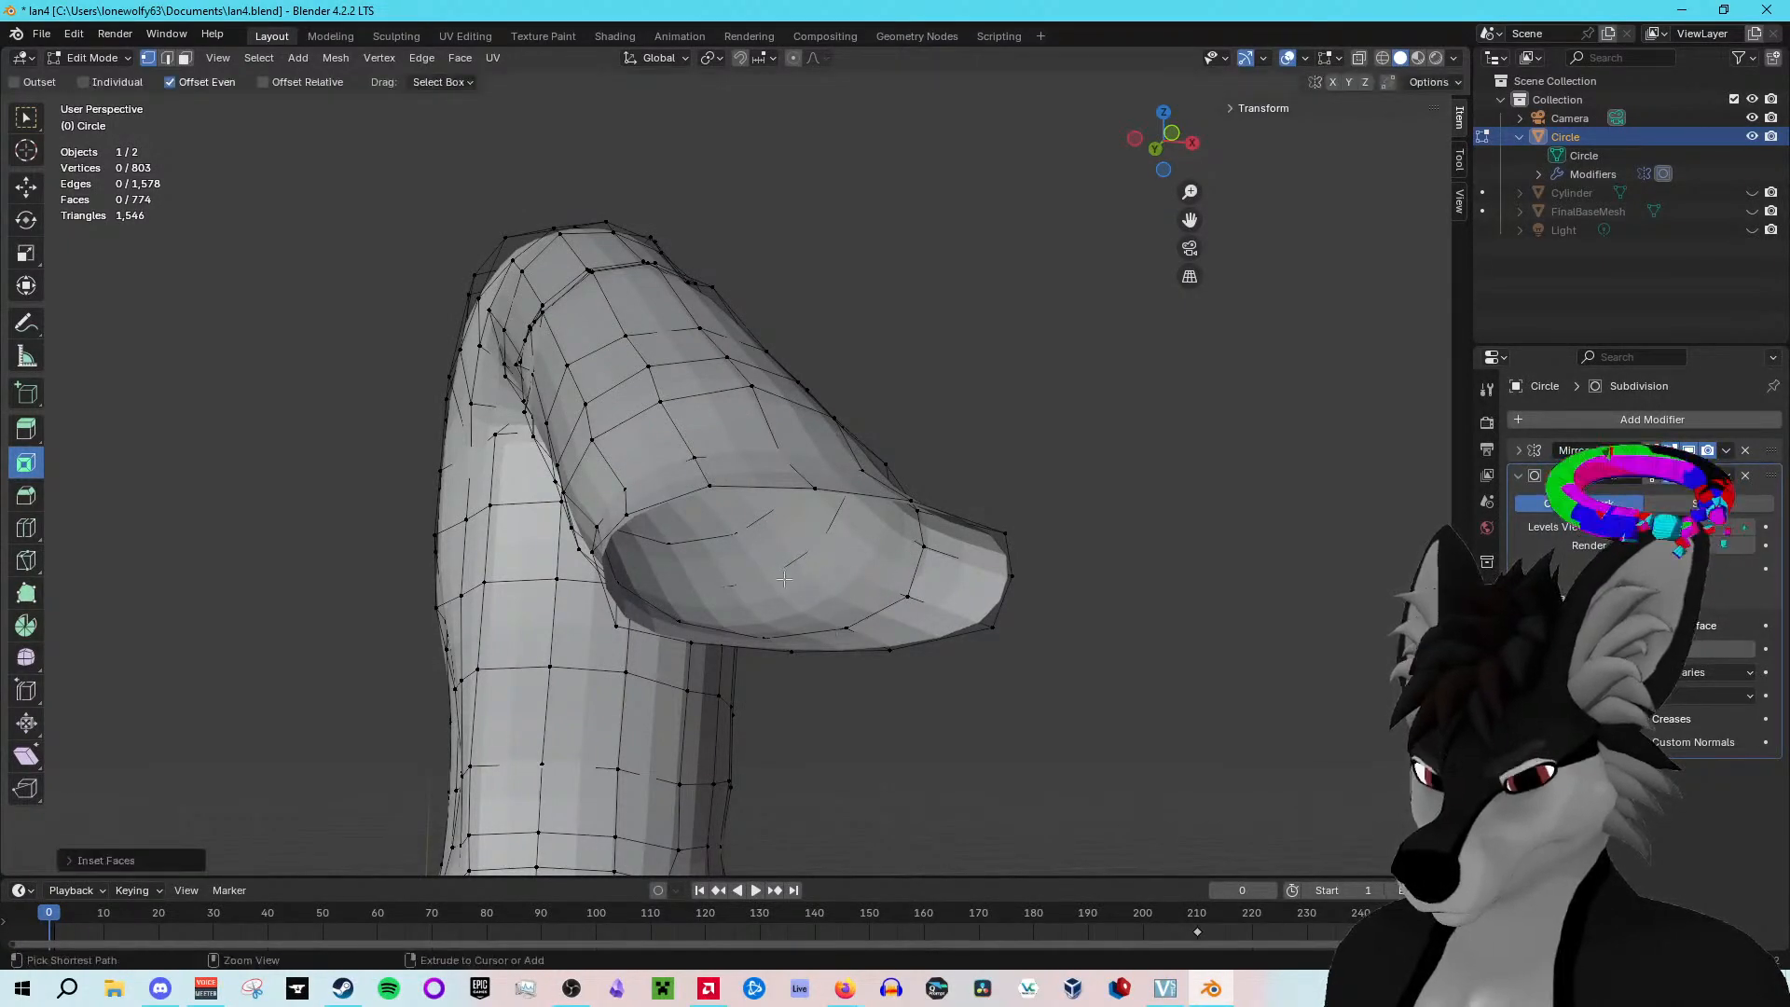
key("ctrl+z")
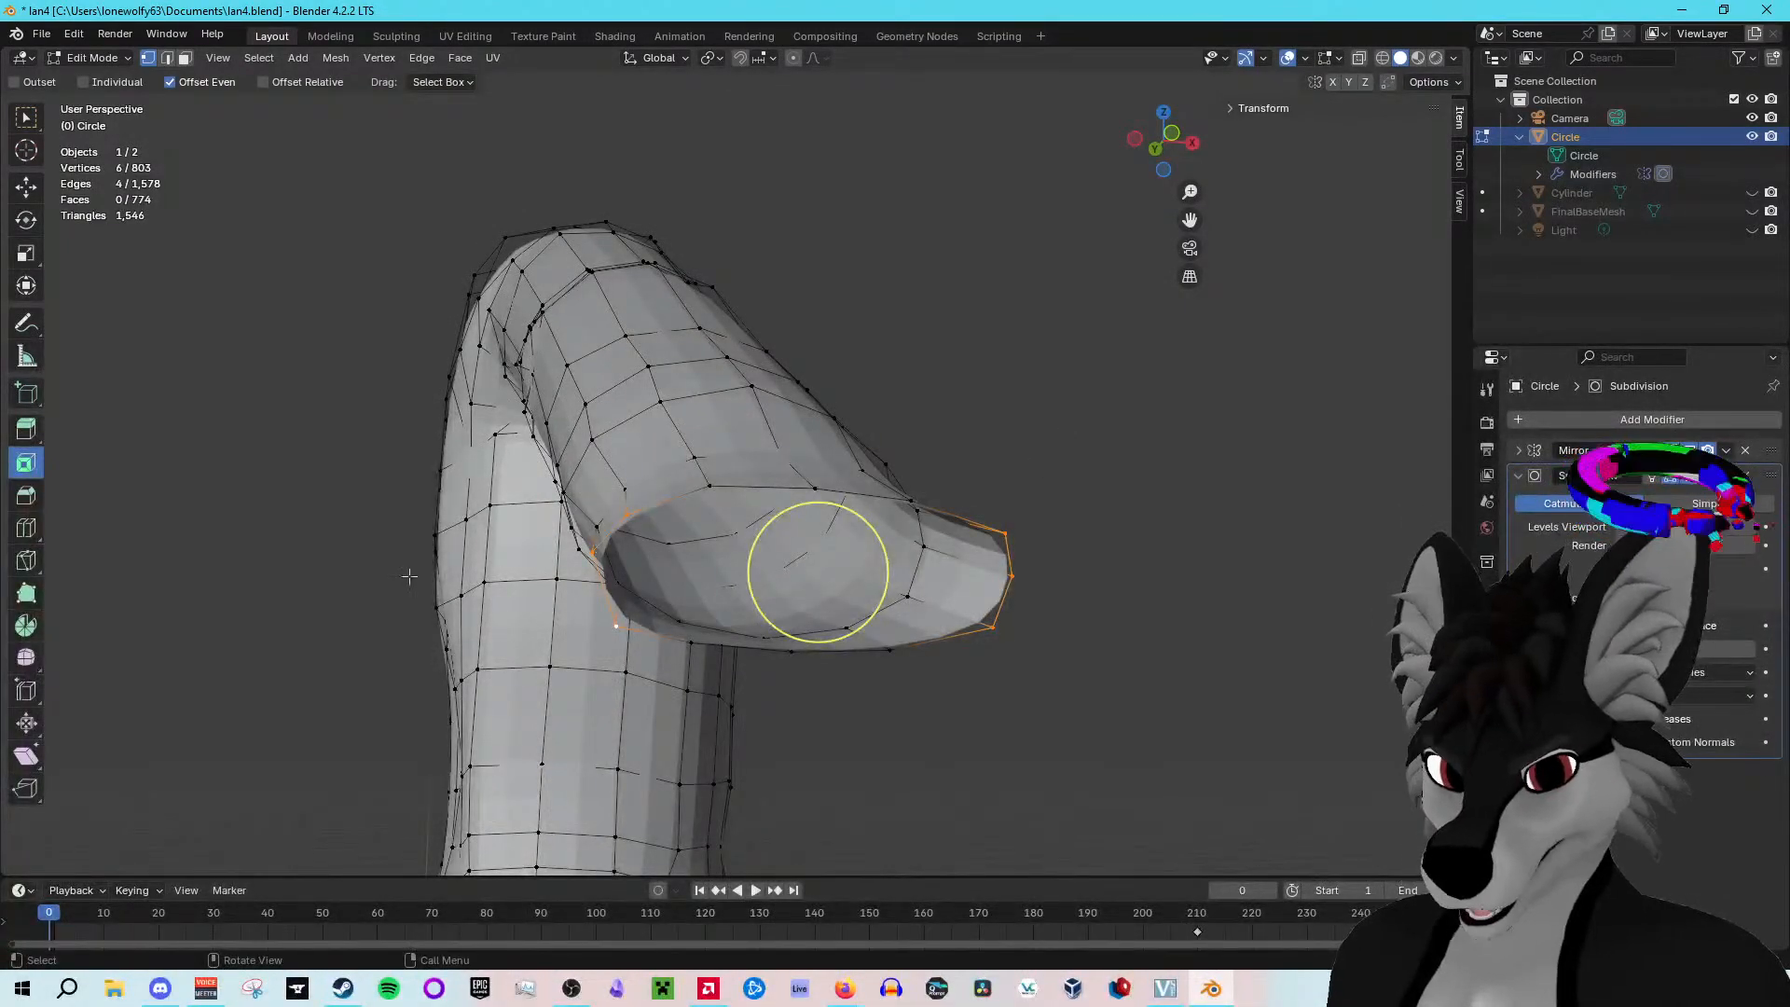
Step: Try to bevel the selected edges at both ends of the wrist opening
left_click(26, 495)
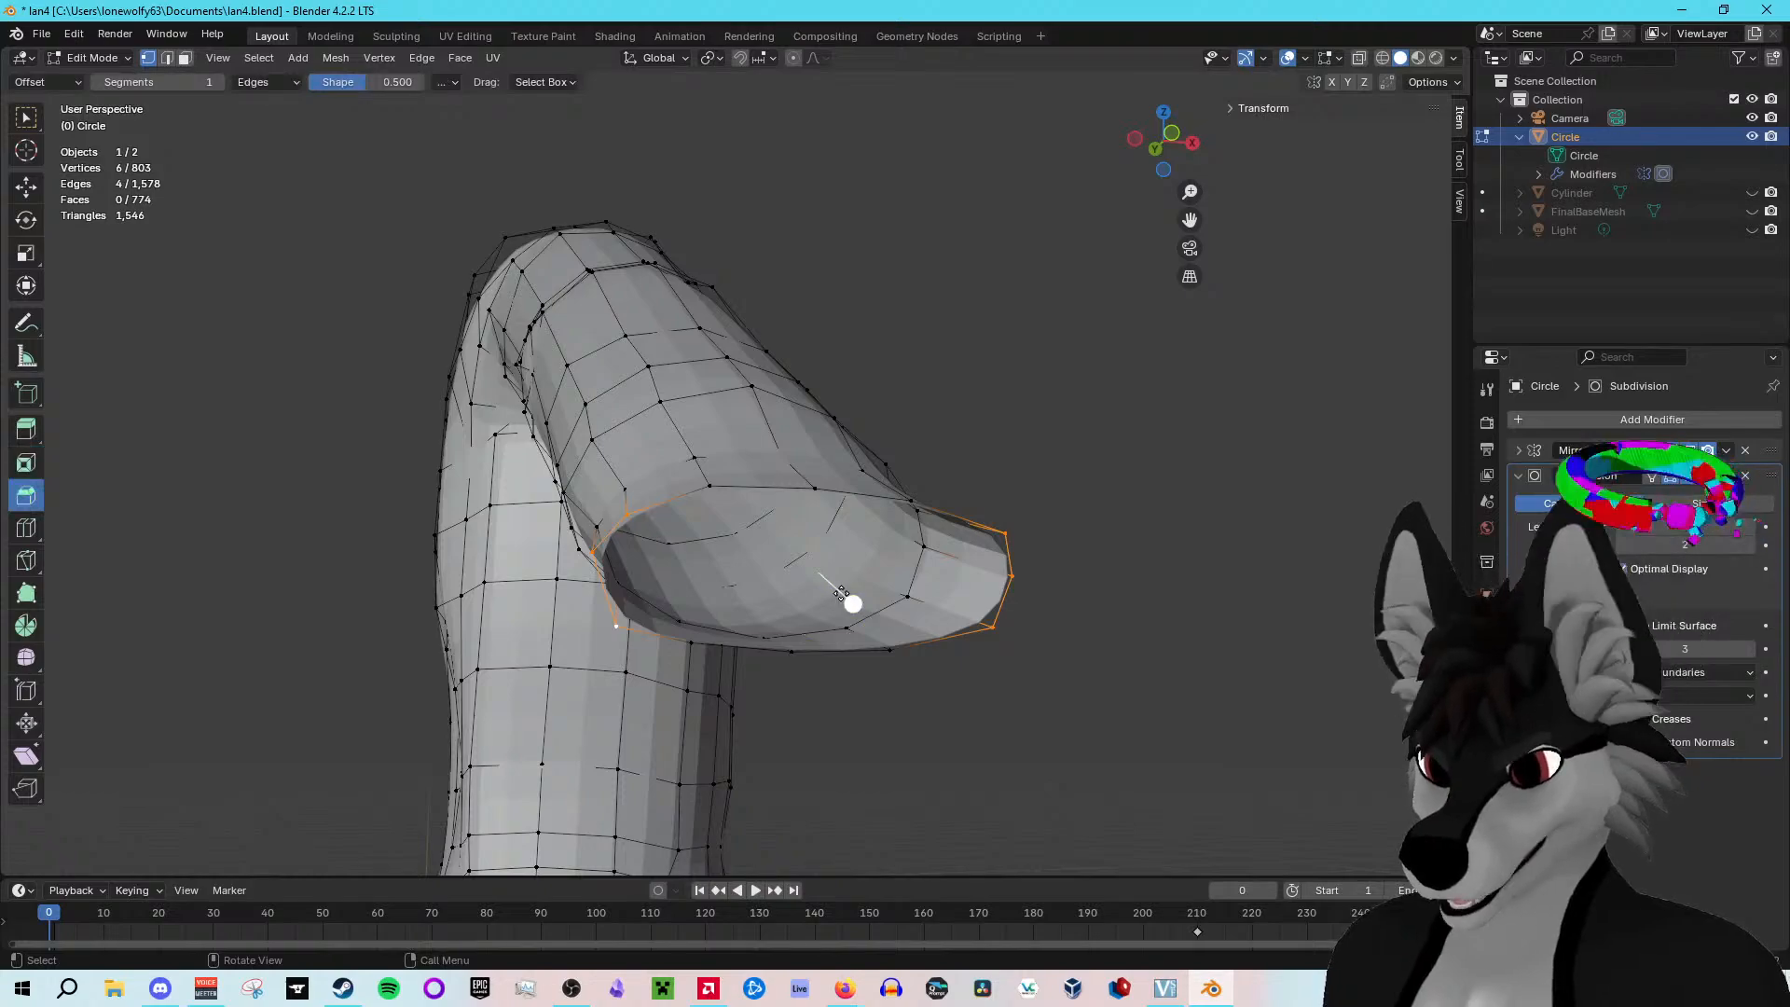
left_click_drag(853, 601, 806, 557)
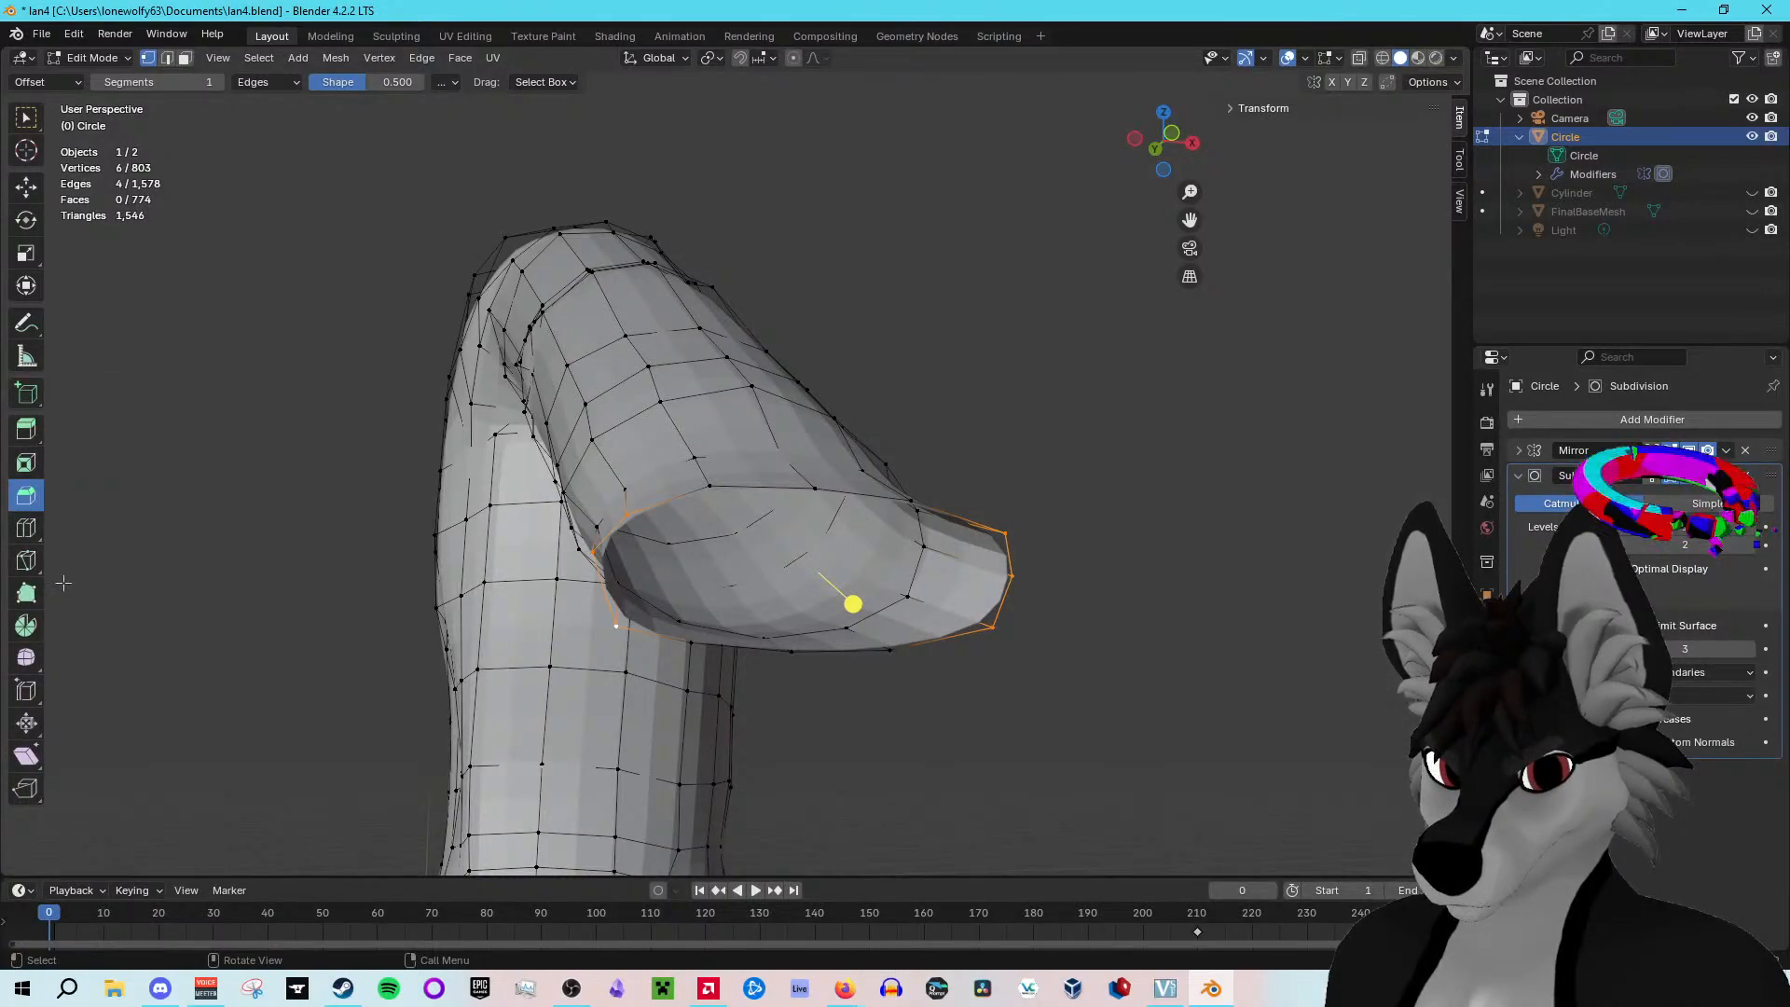
middle_click_drag(522, 727, 623, 847)
left_click_drag(998, 708, 917, 667)
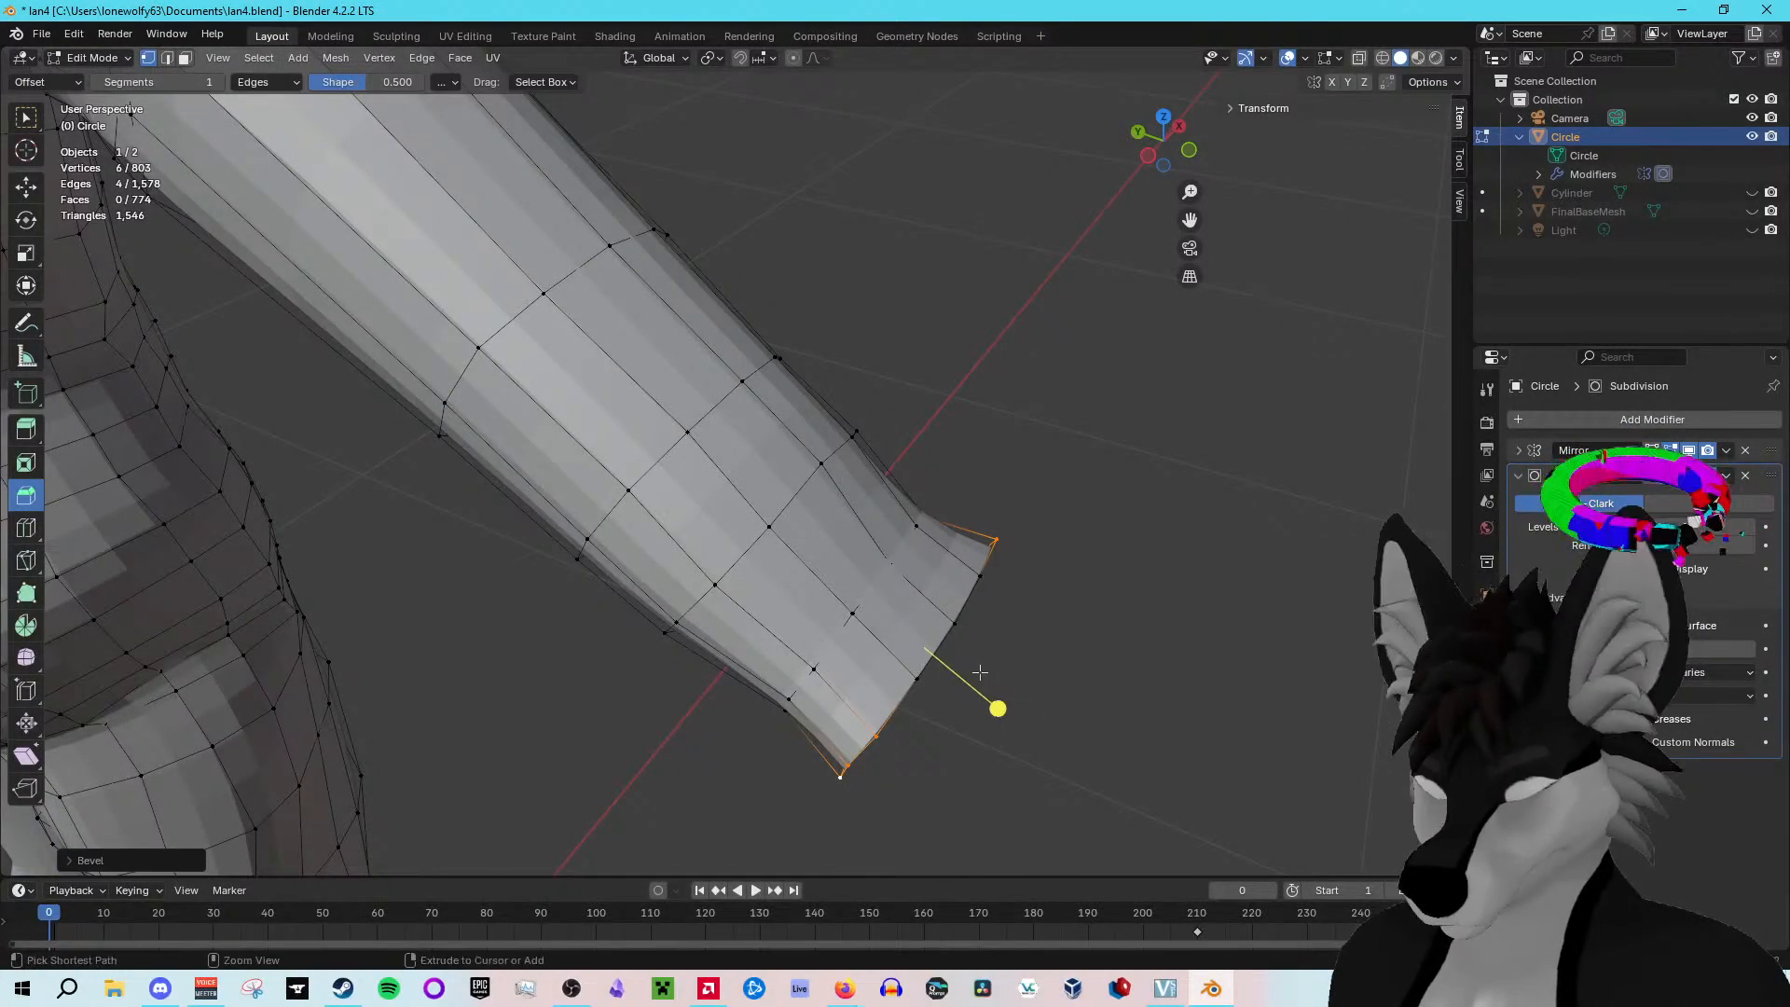
Step: Try Inset Faces once more on the six selected wrist vertices from another angle, and undo it
left_click(26, 463)
middle_click_drag(1072, 615, 1100, 563)
left_click_drag(901, 550, 883, 590)
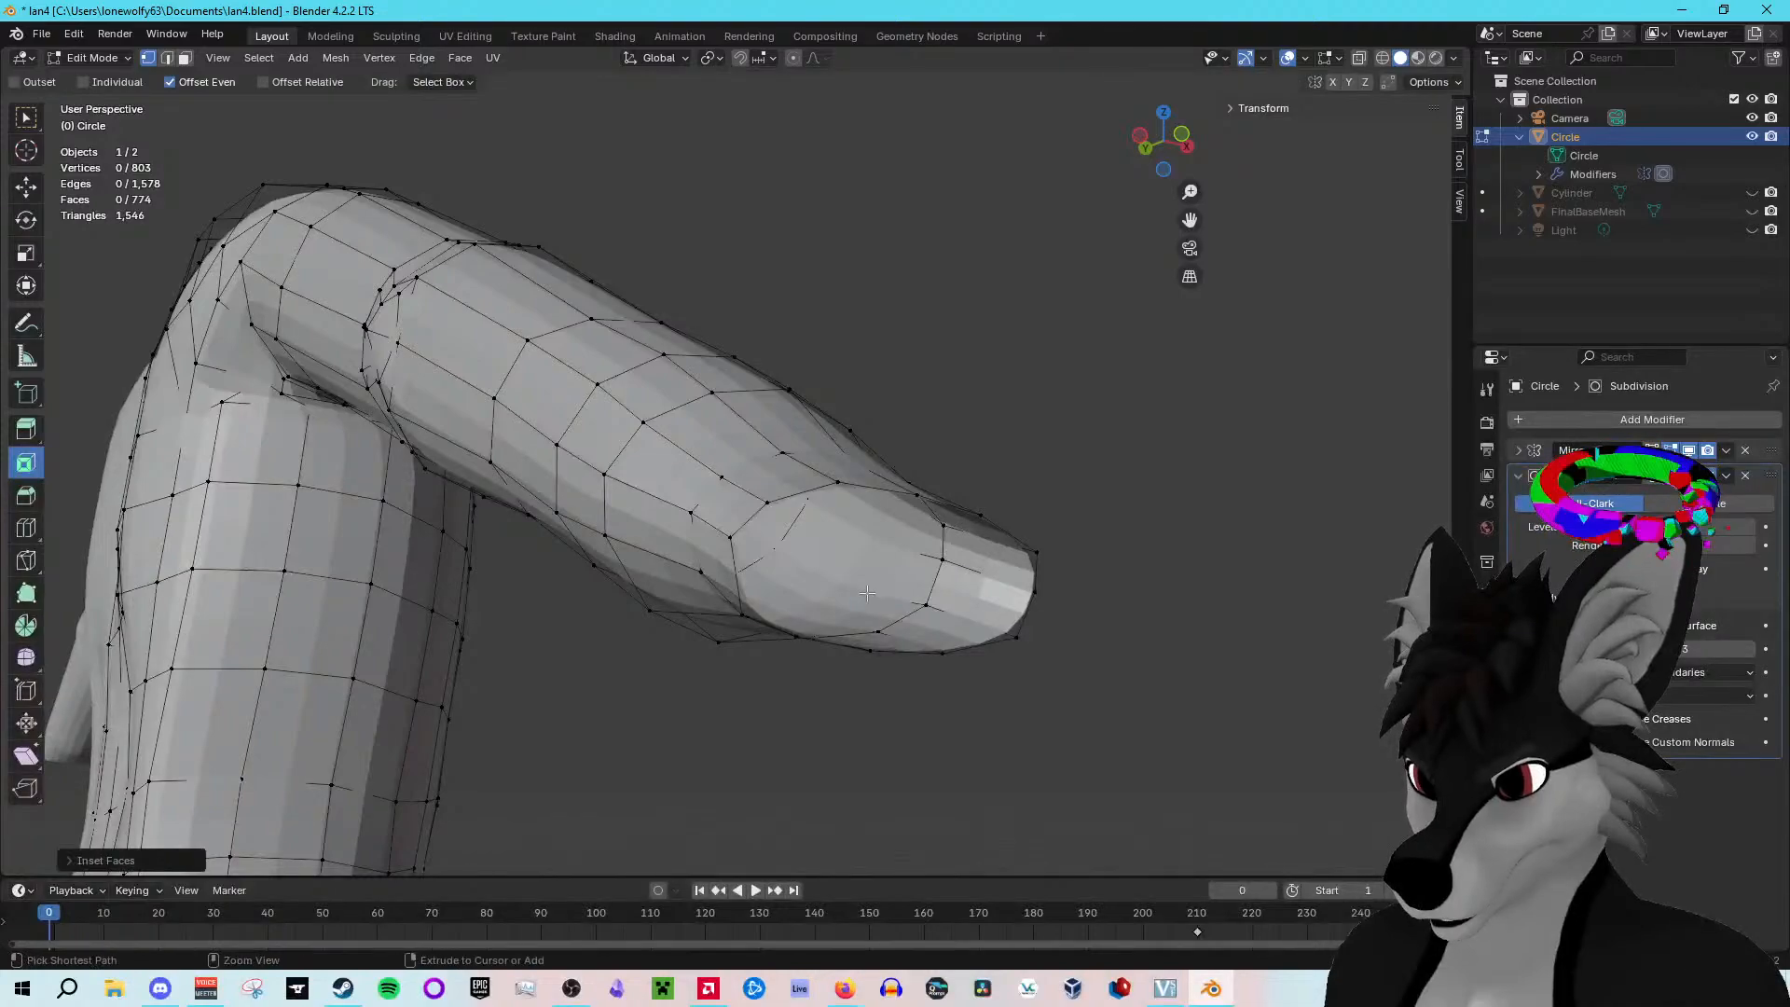
key("ctrl+z")
Step: Raise the middle vertex at the outer end of the wrist opening slightly along the Z axis
left_click(763, 508)
left_click(733, 536, "shift")
left_click(743, 614, "shift")
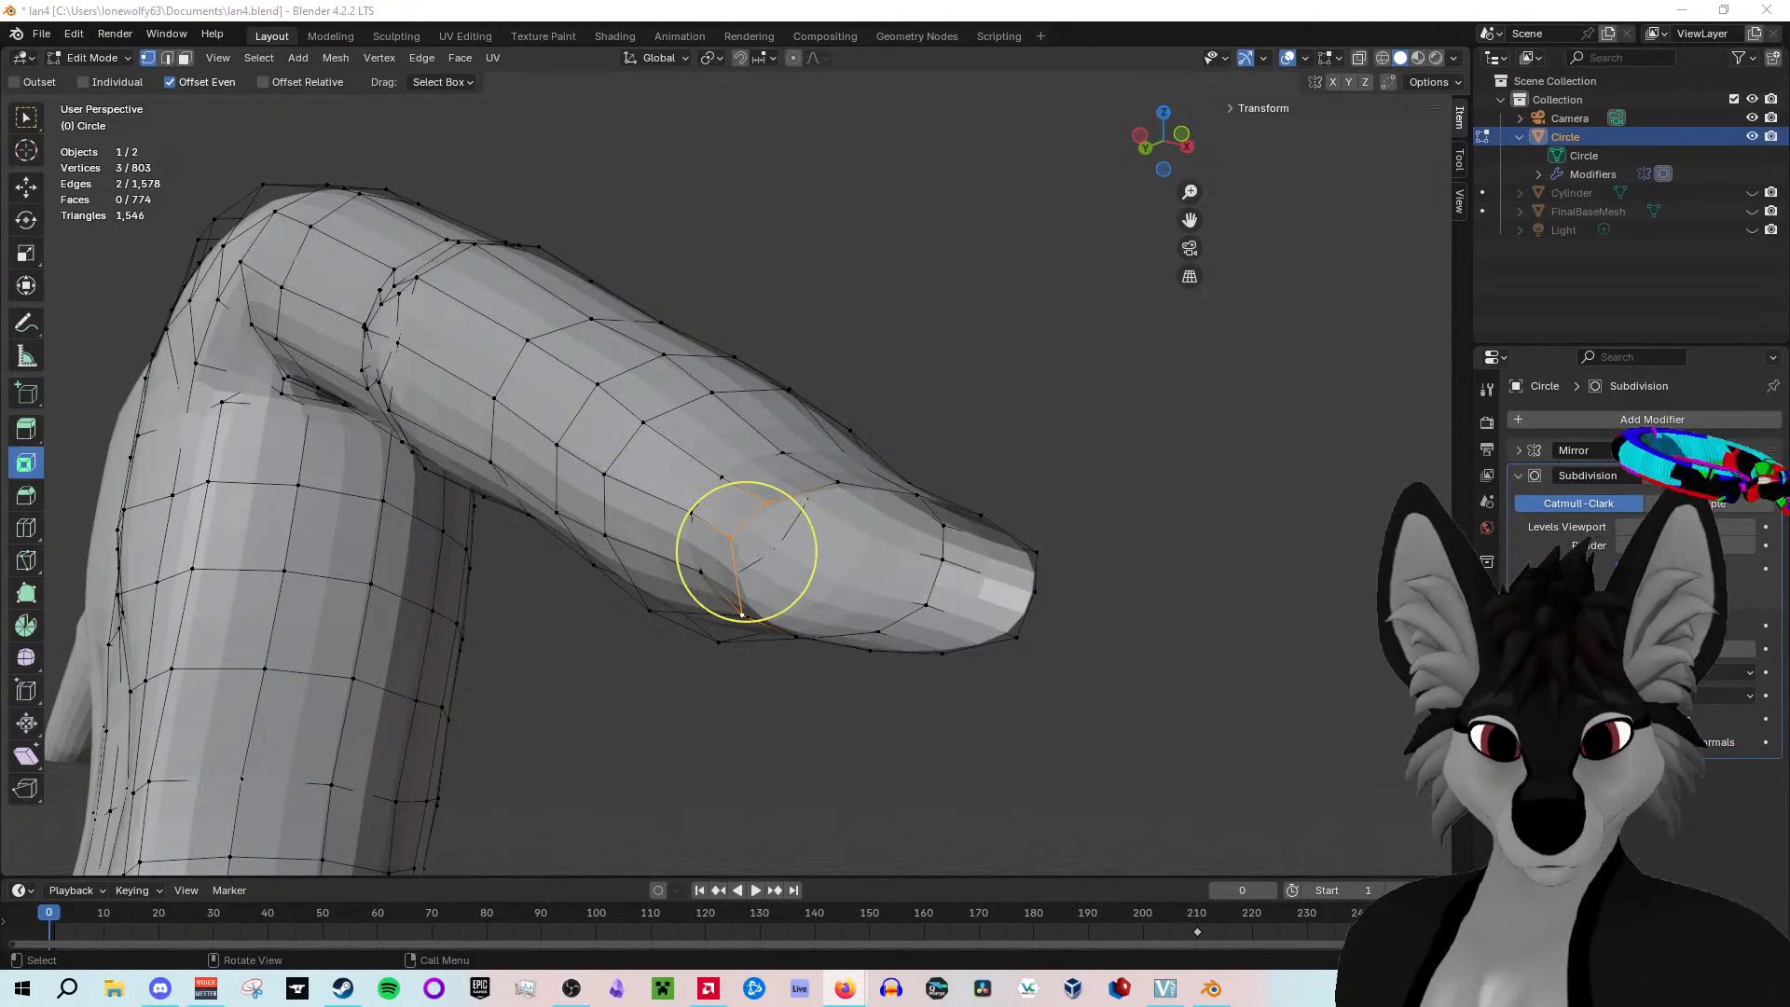
middle_click_drag(746, 552, 750, 493)
left_click(737, 588)
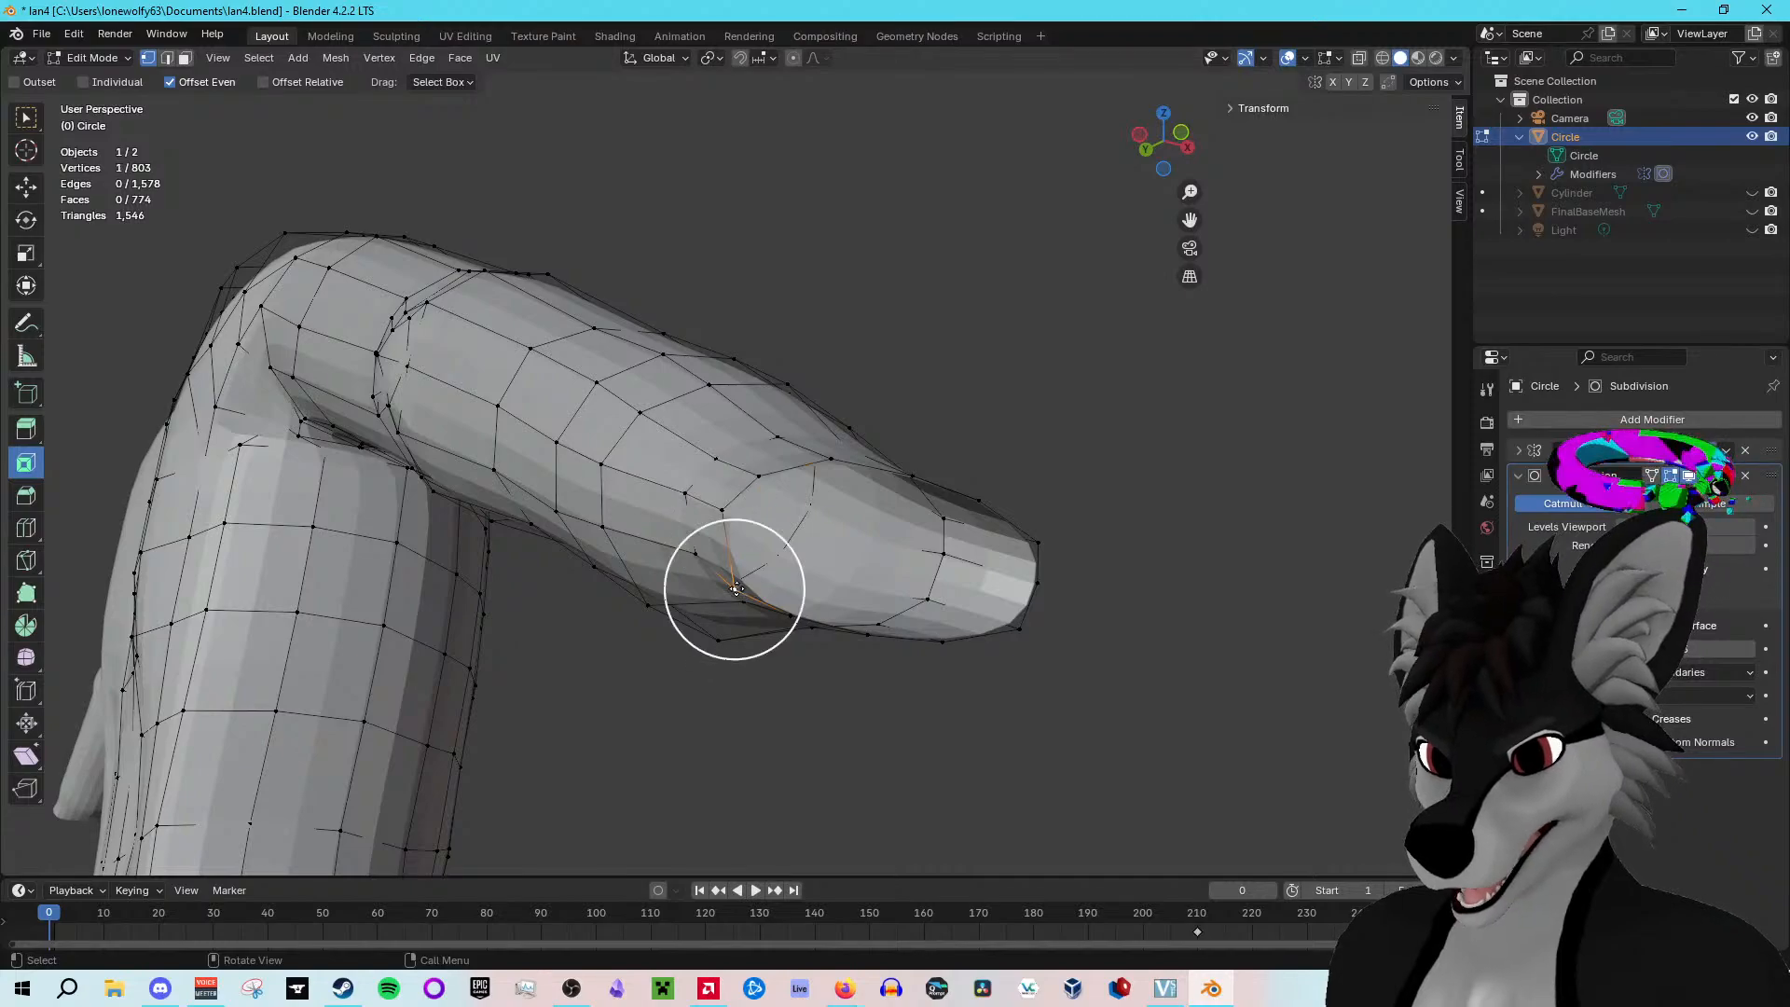
key("shift+space")
key("g")
left_click_drag(730, 522, 731, 505)
Step: Try Inset Faces on the three vertices at the outer end of the wrist opening, and undo it
middle_click_drag(738, 559, 726, 600)
left_click(728, 598, "shift")
left_click(696, 633, "shift")
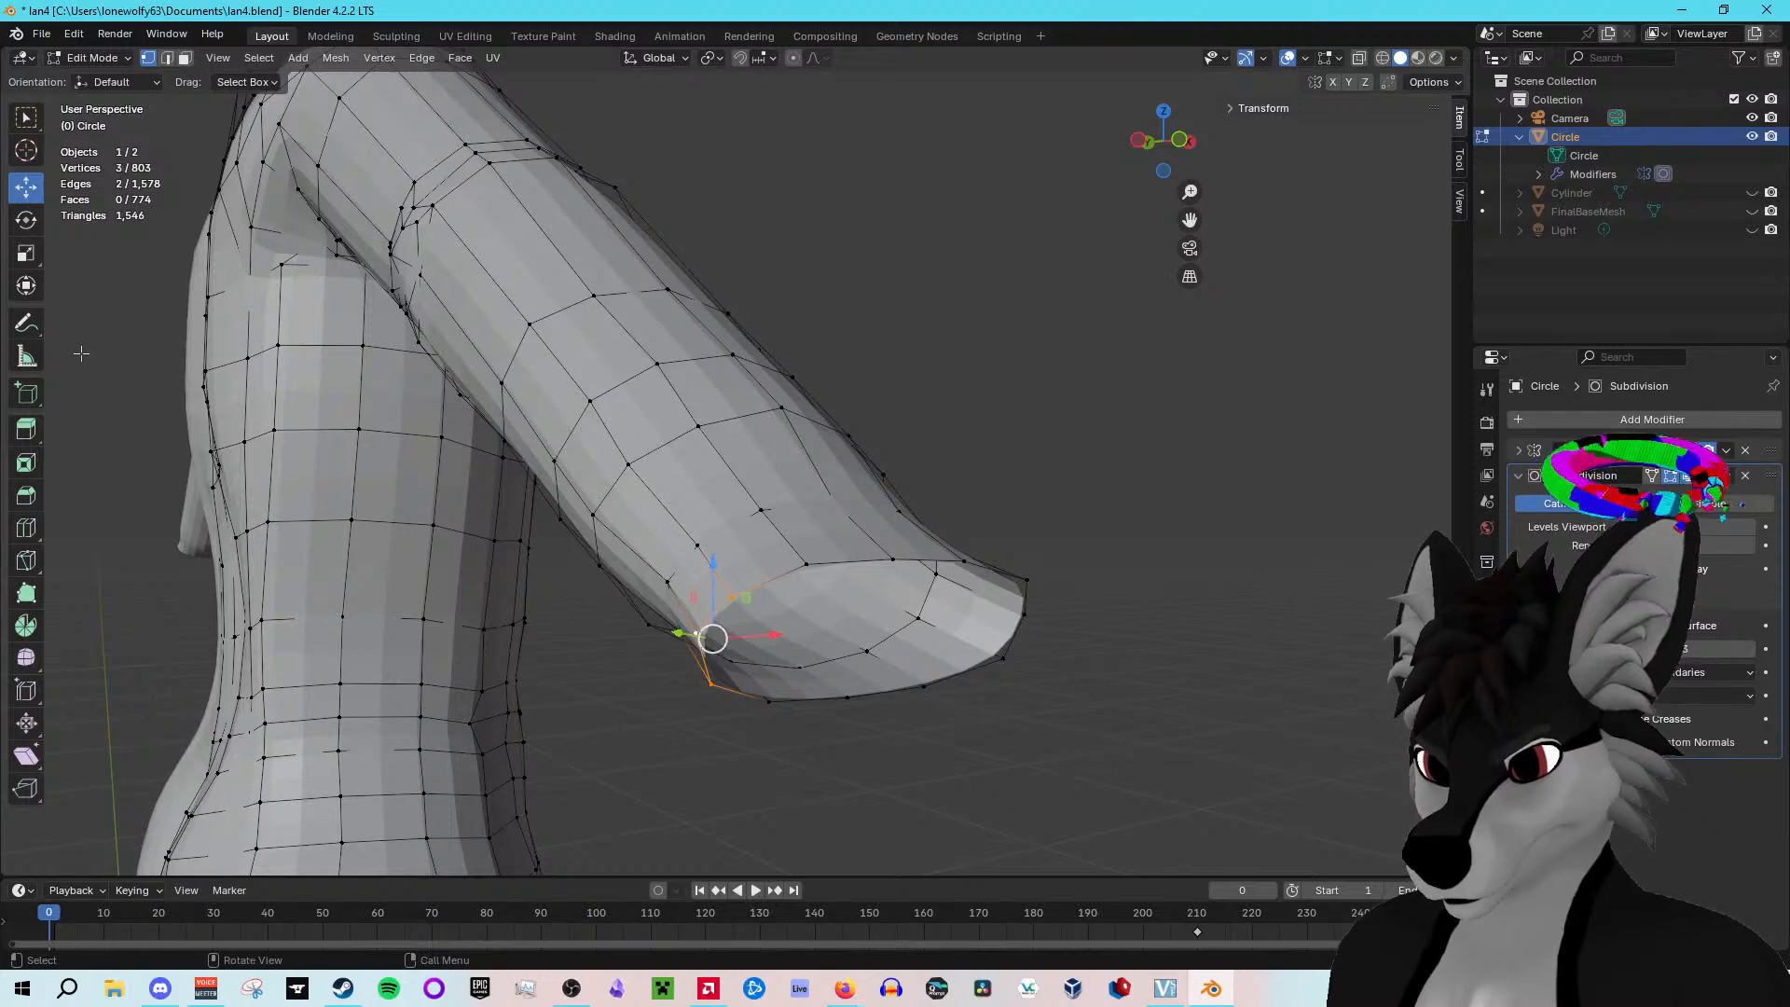
left_click(34, 465)
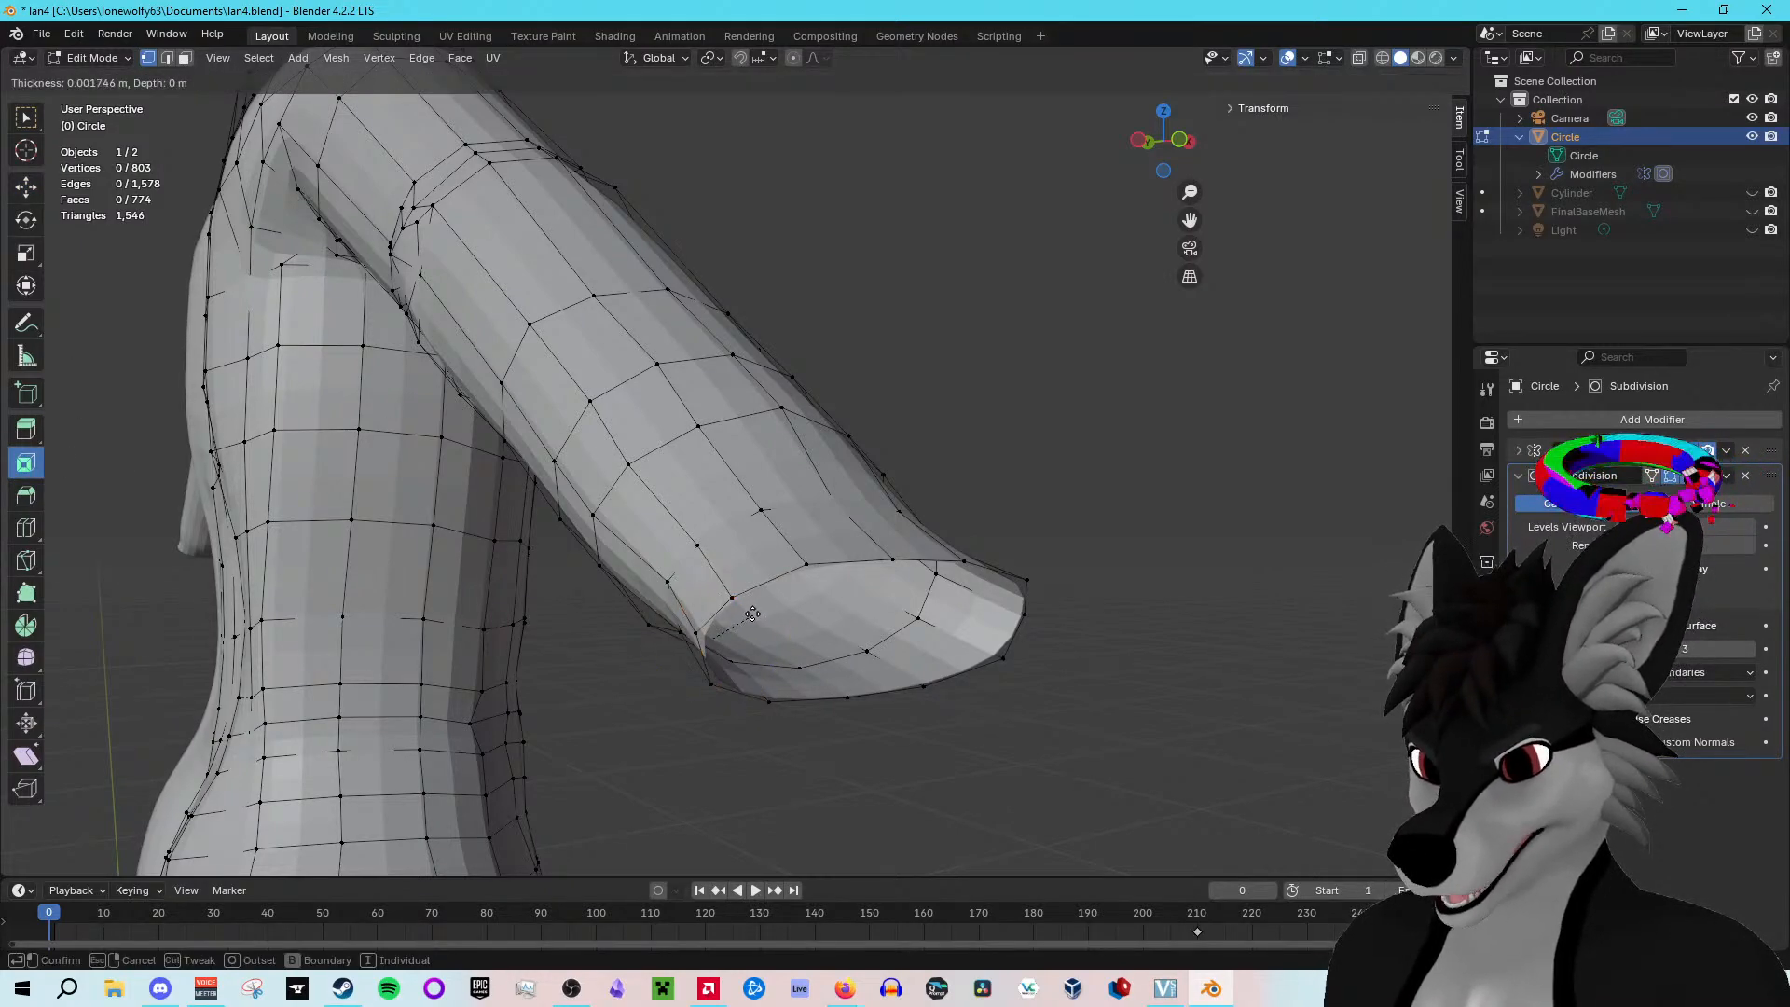
left_click(661, 567)
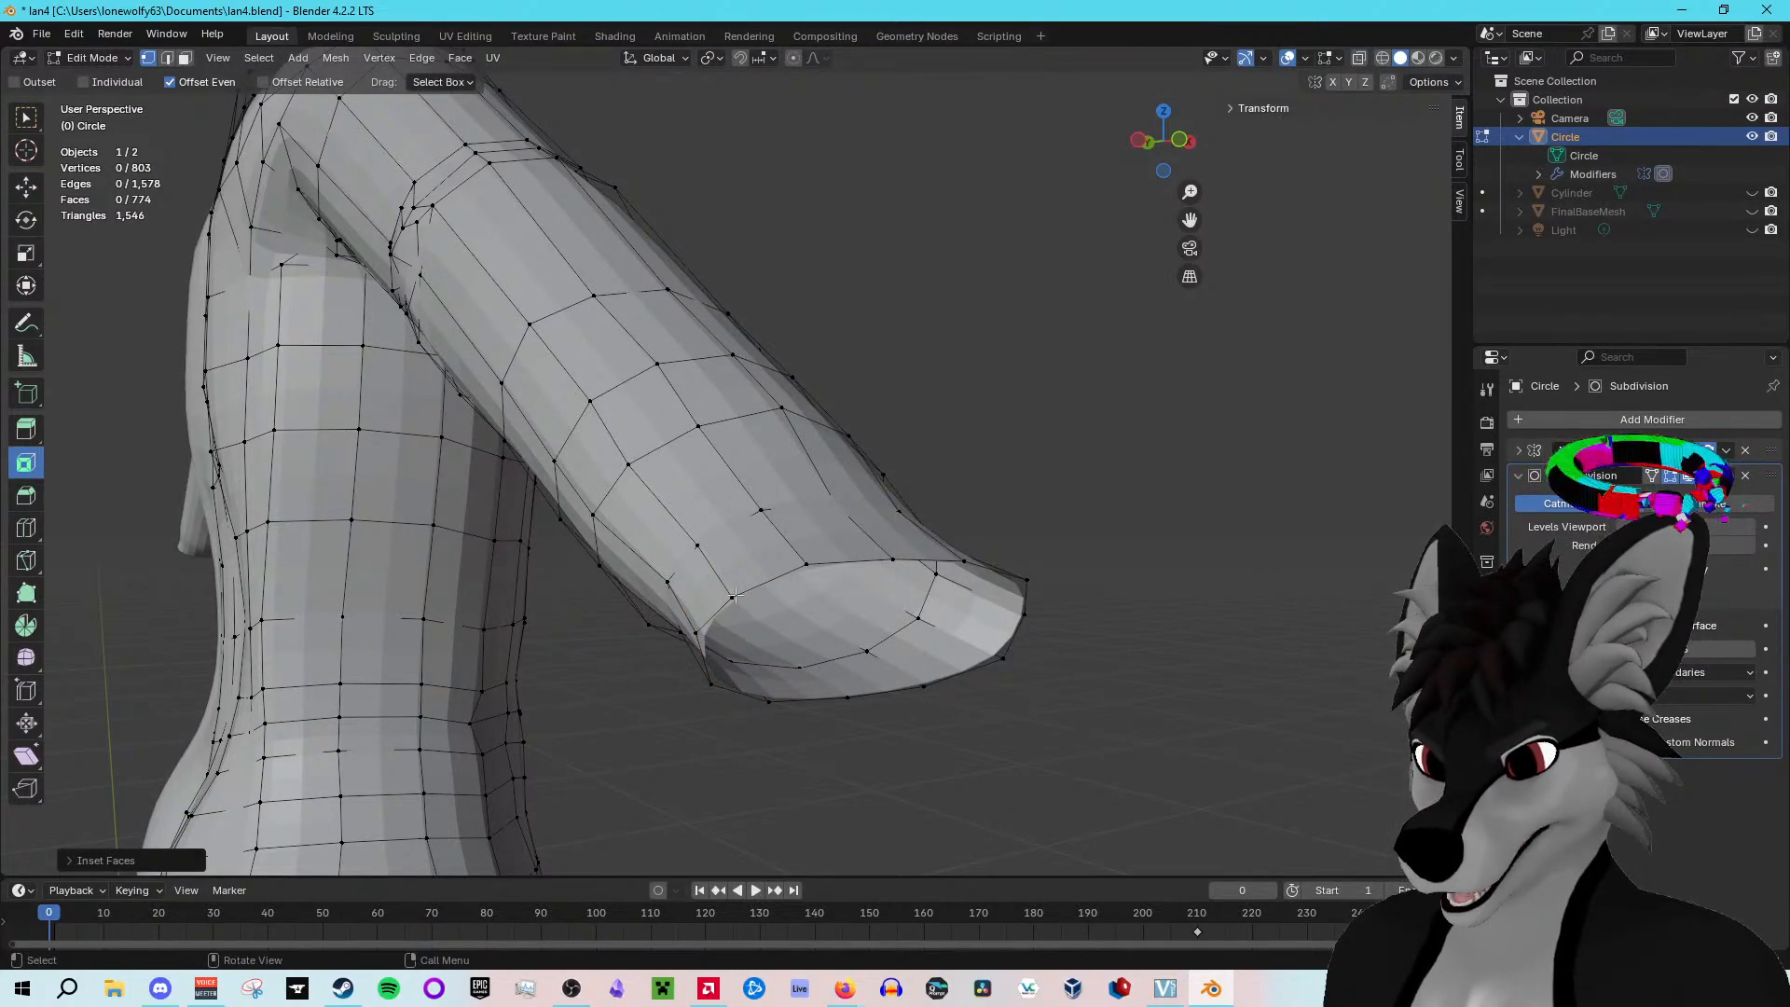
key("ctrl+z")
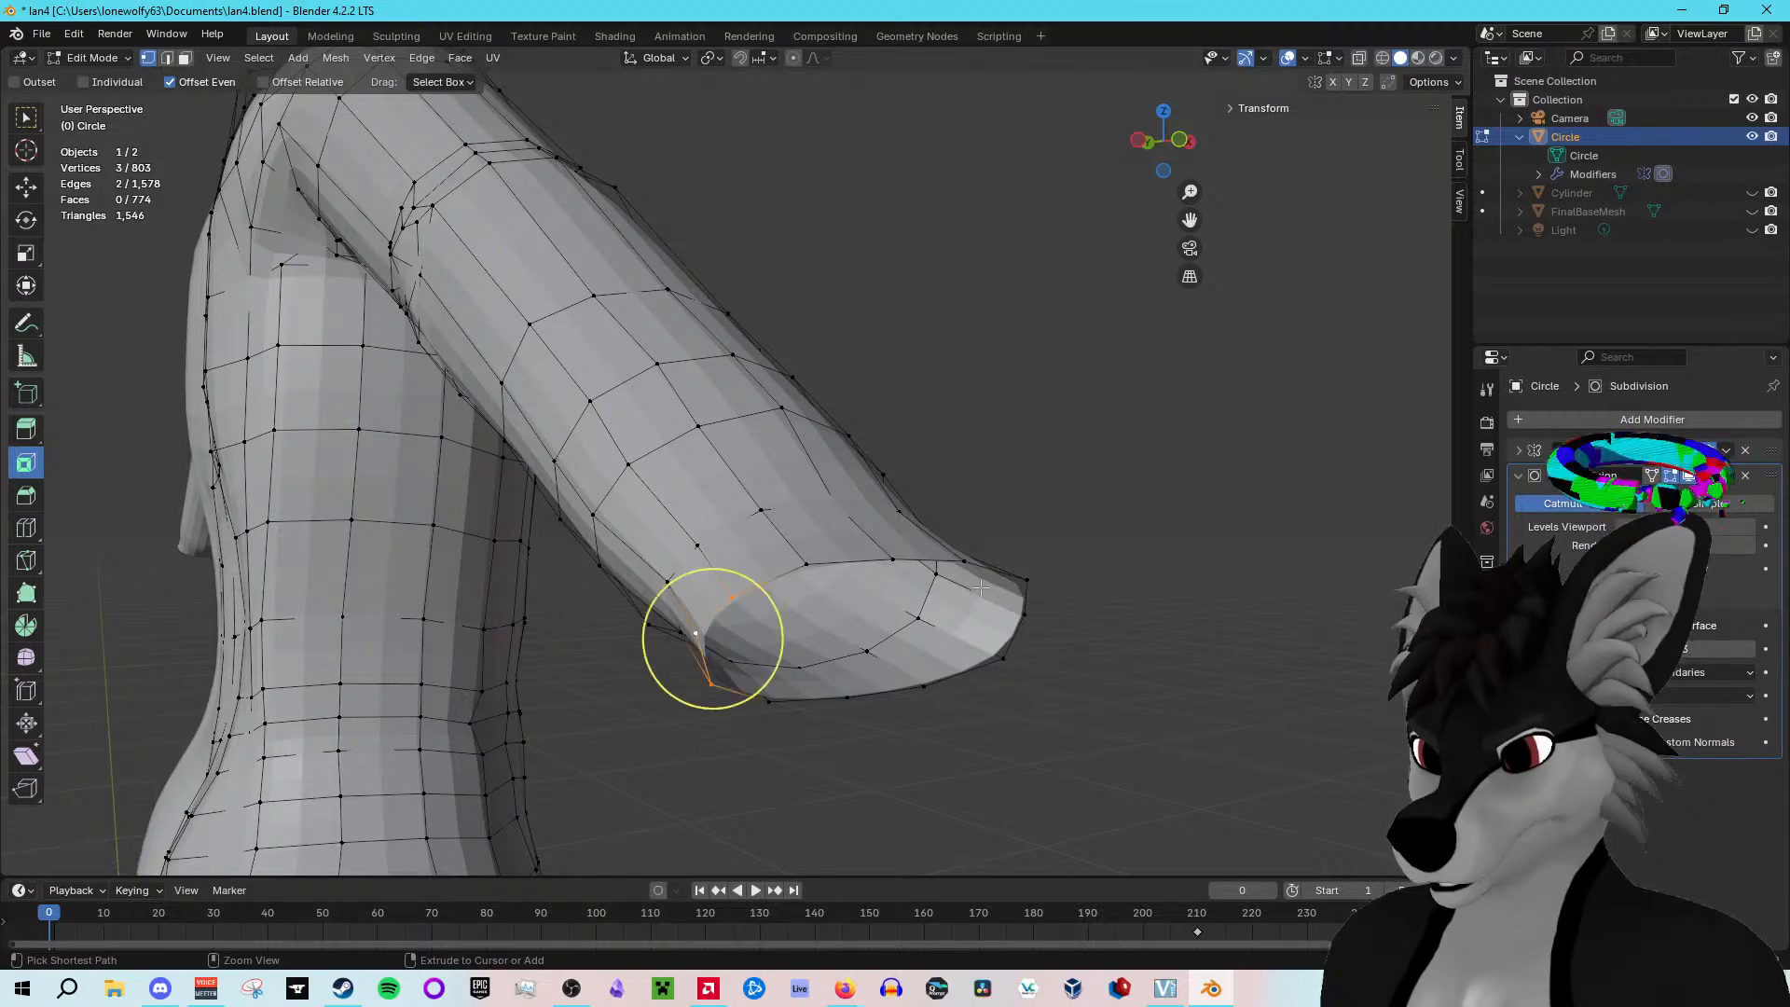
Step: Try moving the middle vertex at the outer wrist end along the X axis, and undo the move
left_click_drag(652, 631, 528, 621)
right_click(528, 621)
left_click(694, 632)
key("shift+space")
key("g")
left_click_drag(756, 641, 635, 649)
key("ctrl+z")
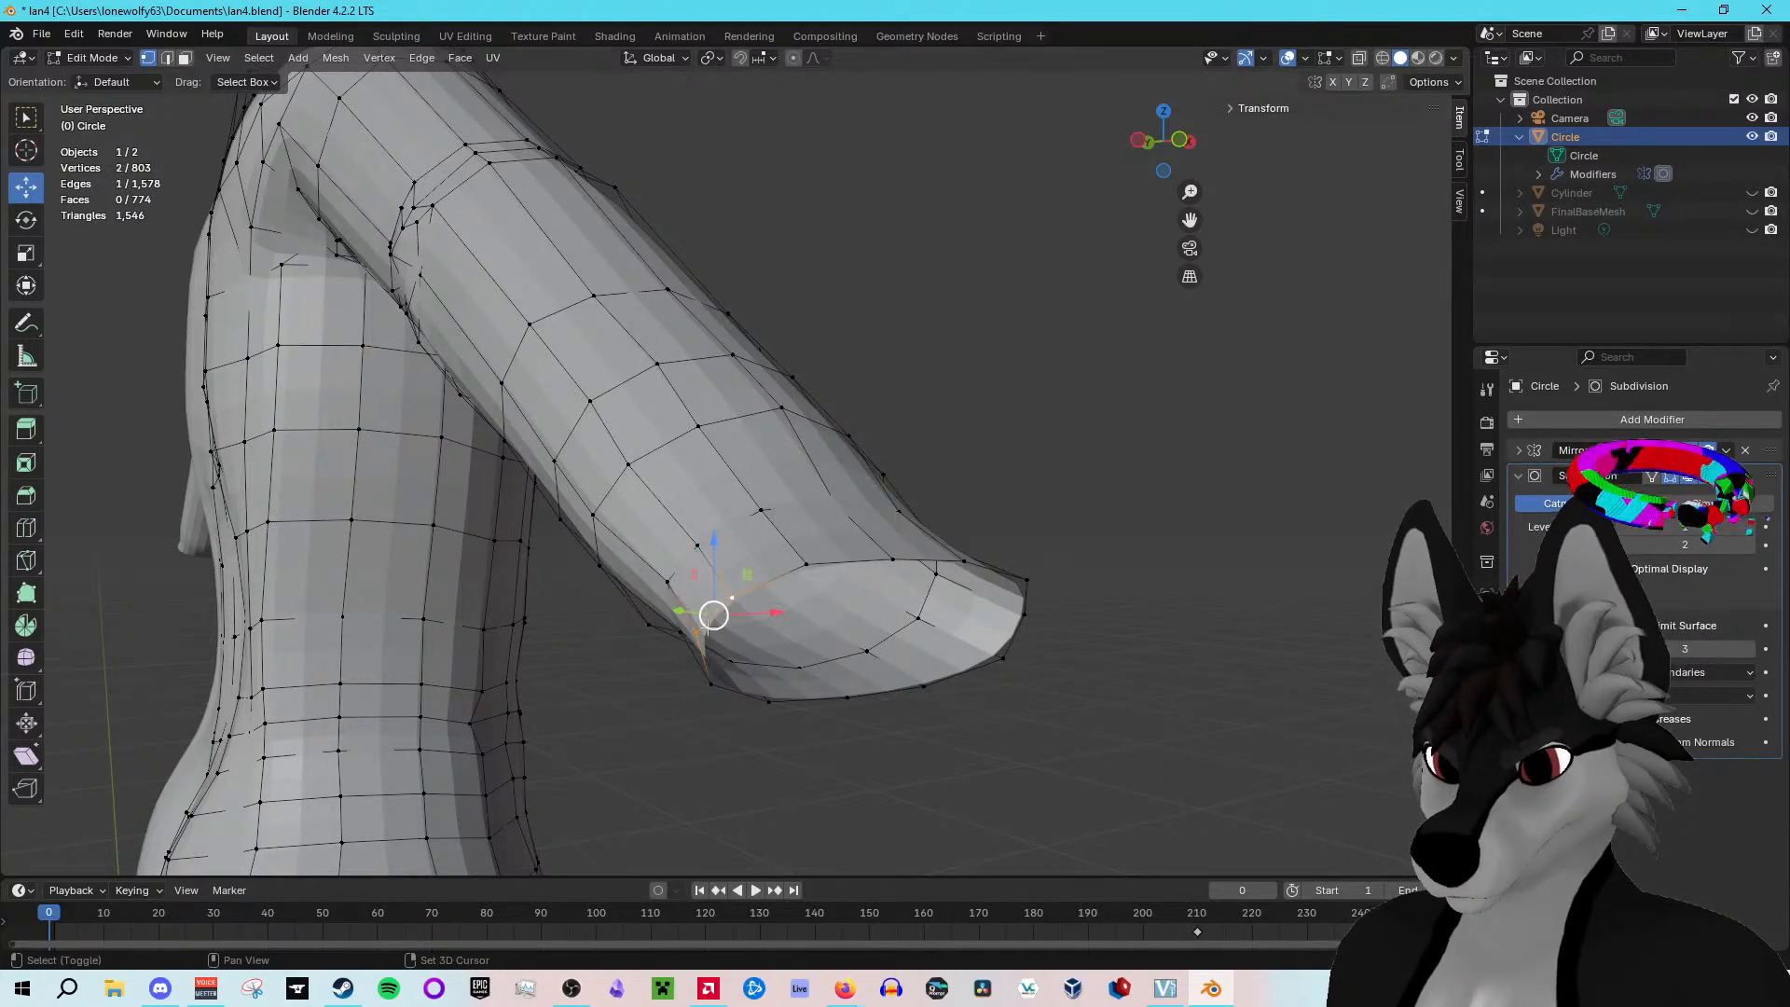
Step: Subdivide the two edges between the three vertices at the outer end of the wrist opening
left_click(711, 677, "ctrl")
right_click(713, 671)
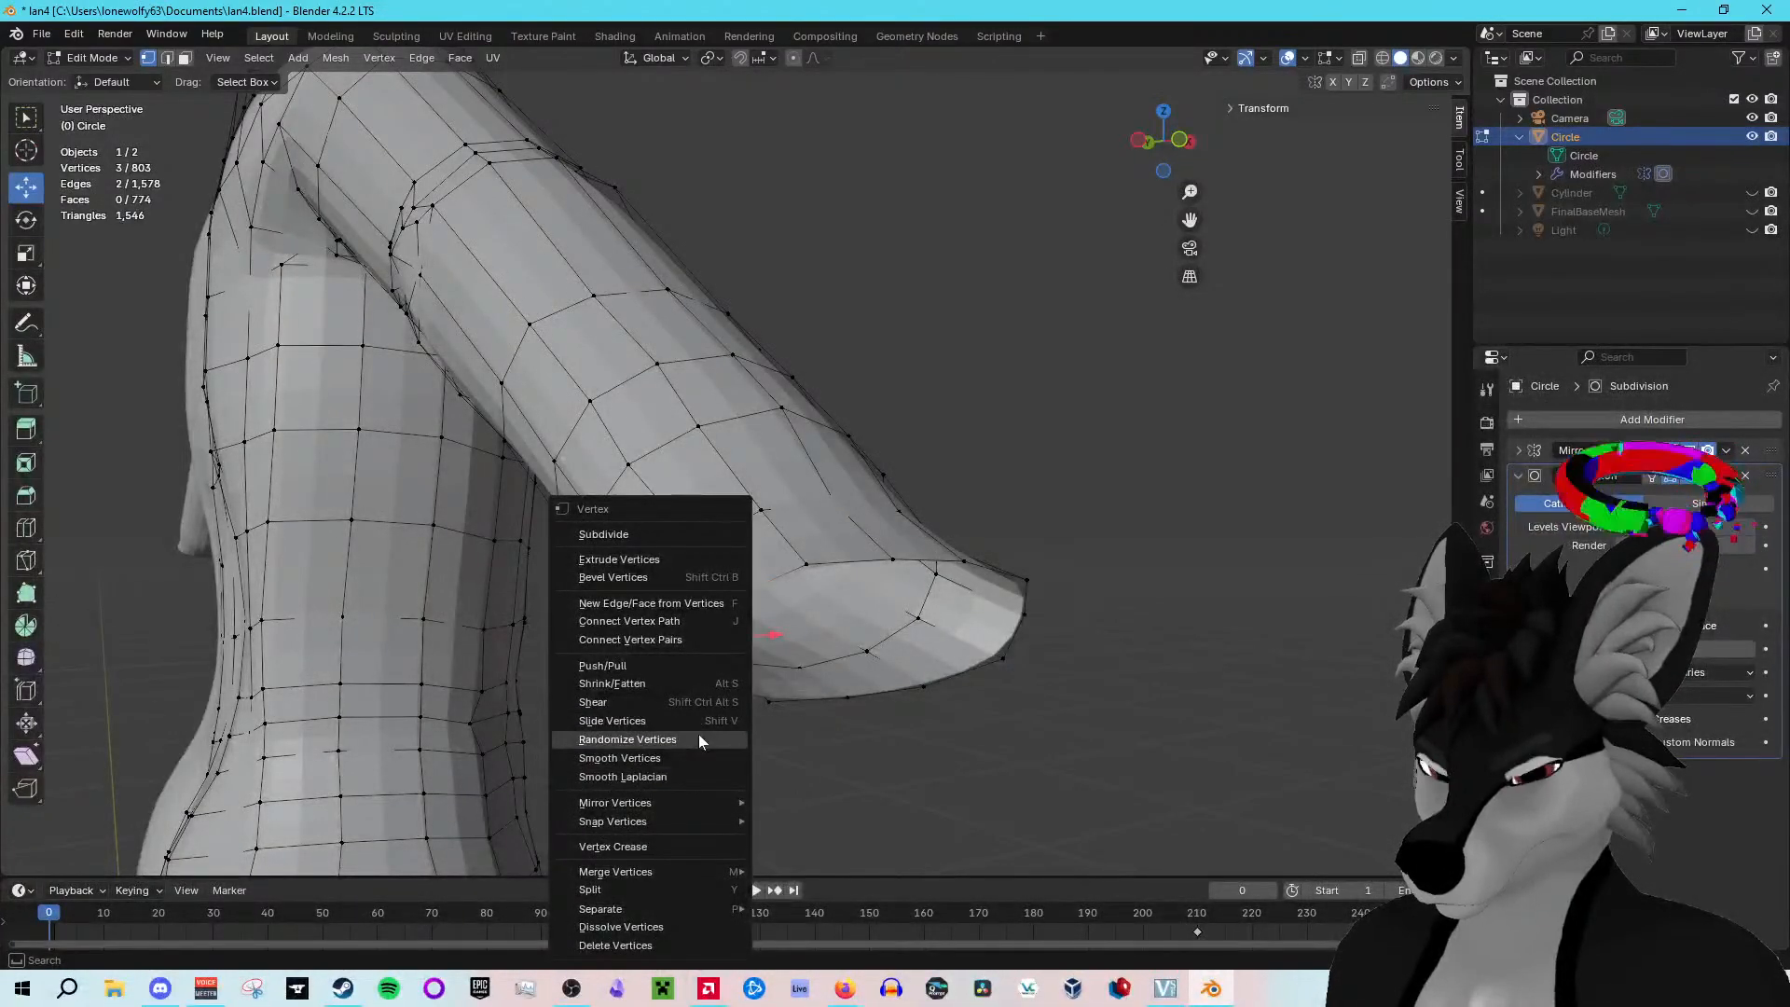
mouse_move(690, 809)
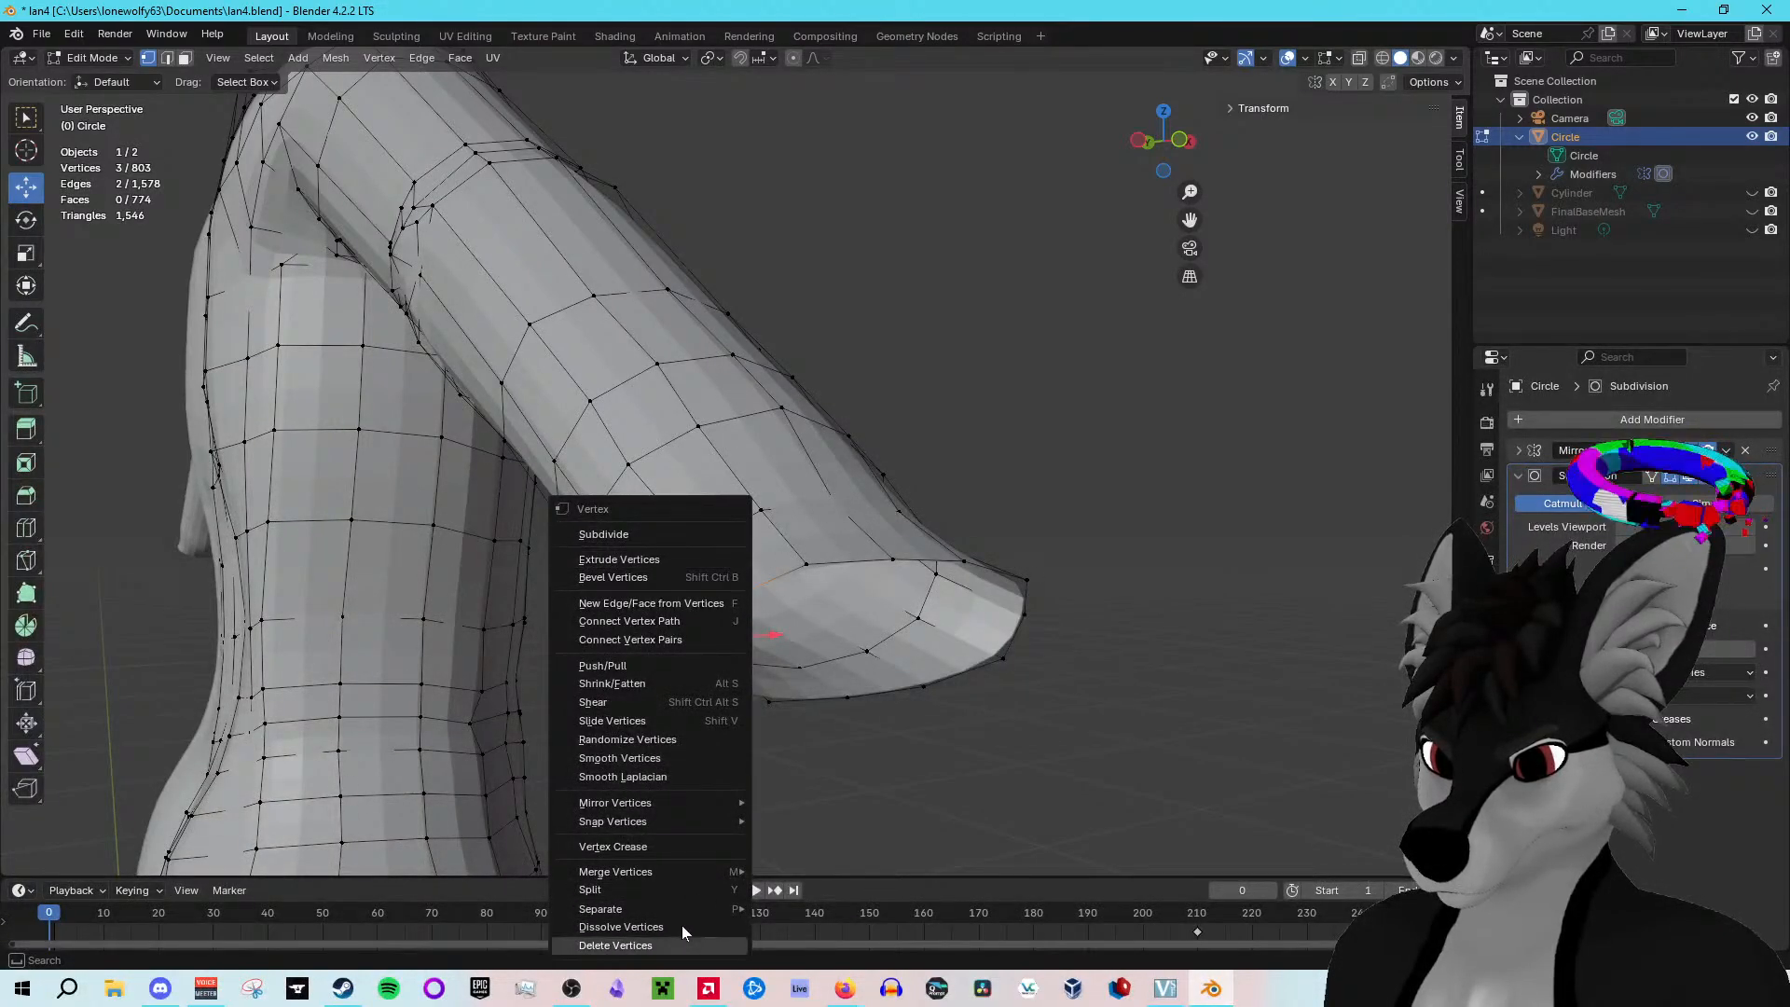
mouse_move(959, 375)
middle_mouse_down()
mouse_move(935, 384)
mouse_move(959, 388)
middle_mouse_up()
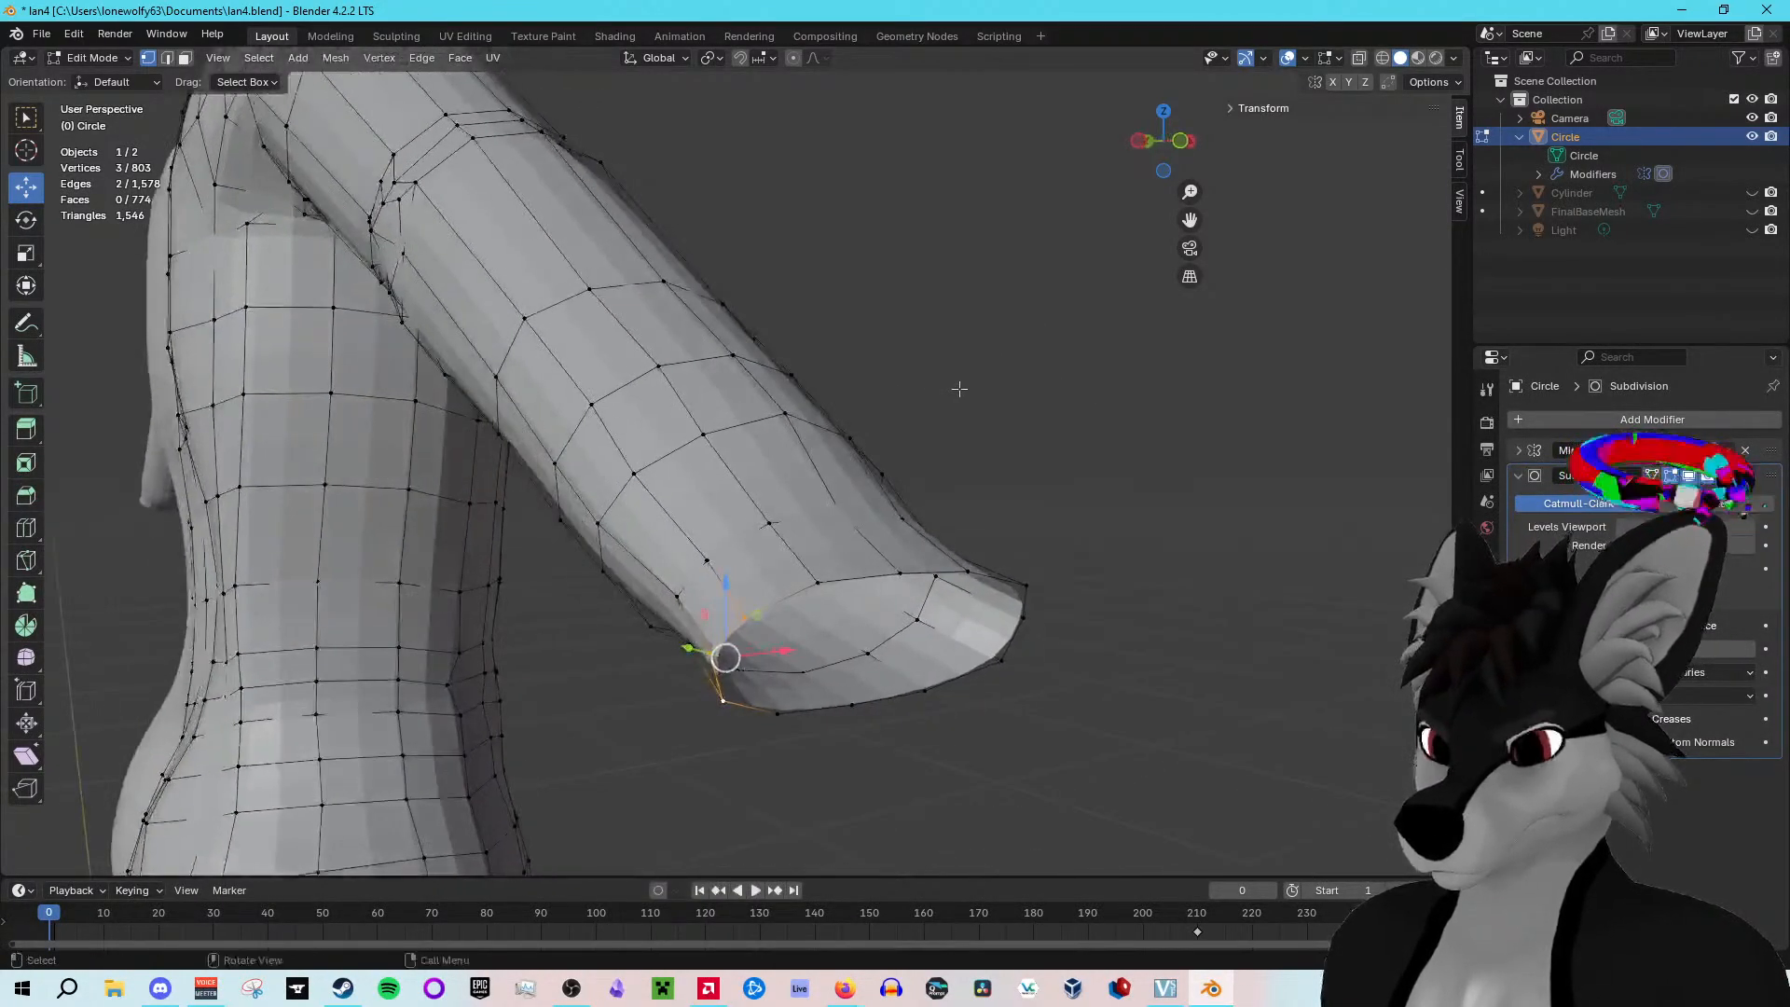
right_click(718, 653)
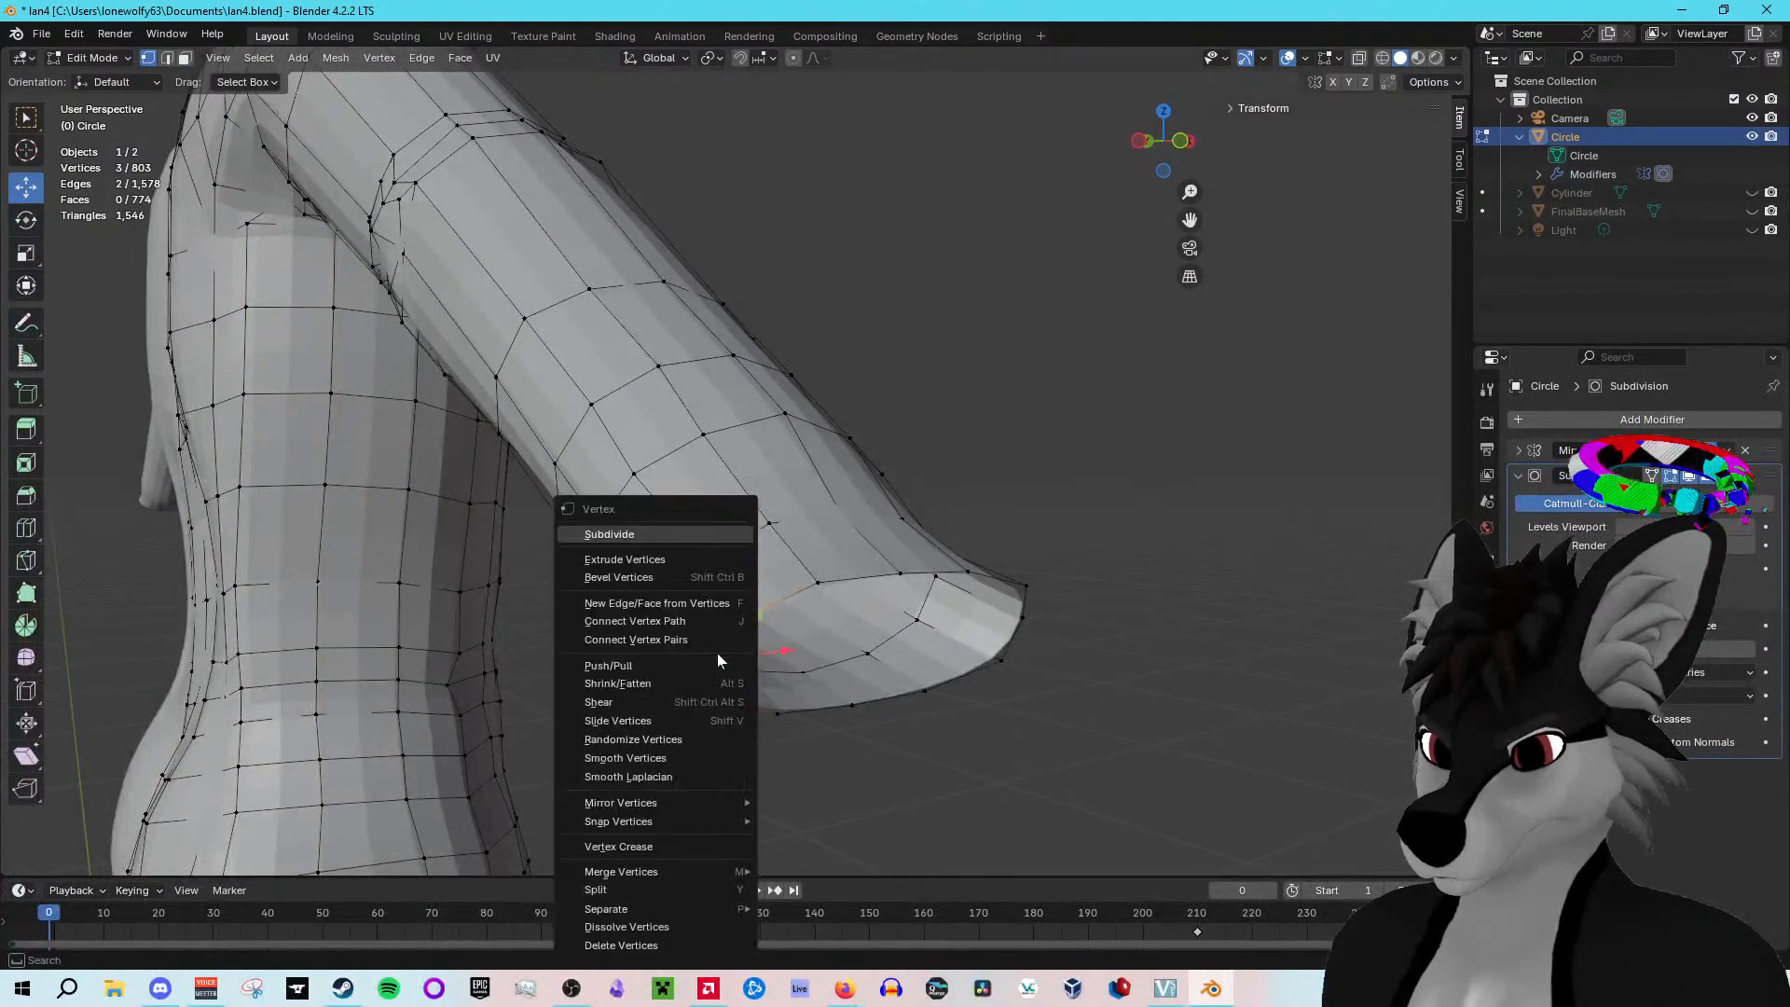
left_click(655, 538)
Step: Subdivide the two edges between the three vertices at the body-facing end of the wrist opening
middle_click_drag(910, 639, 828, 598)
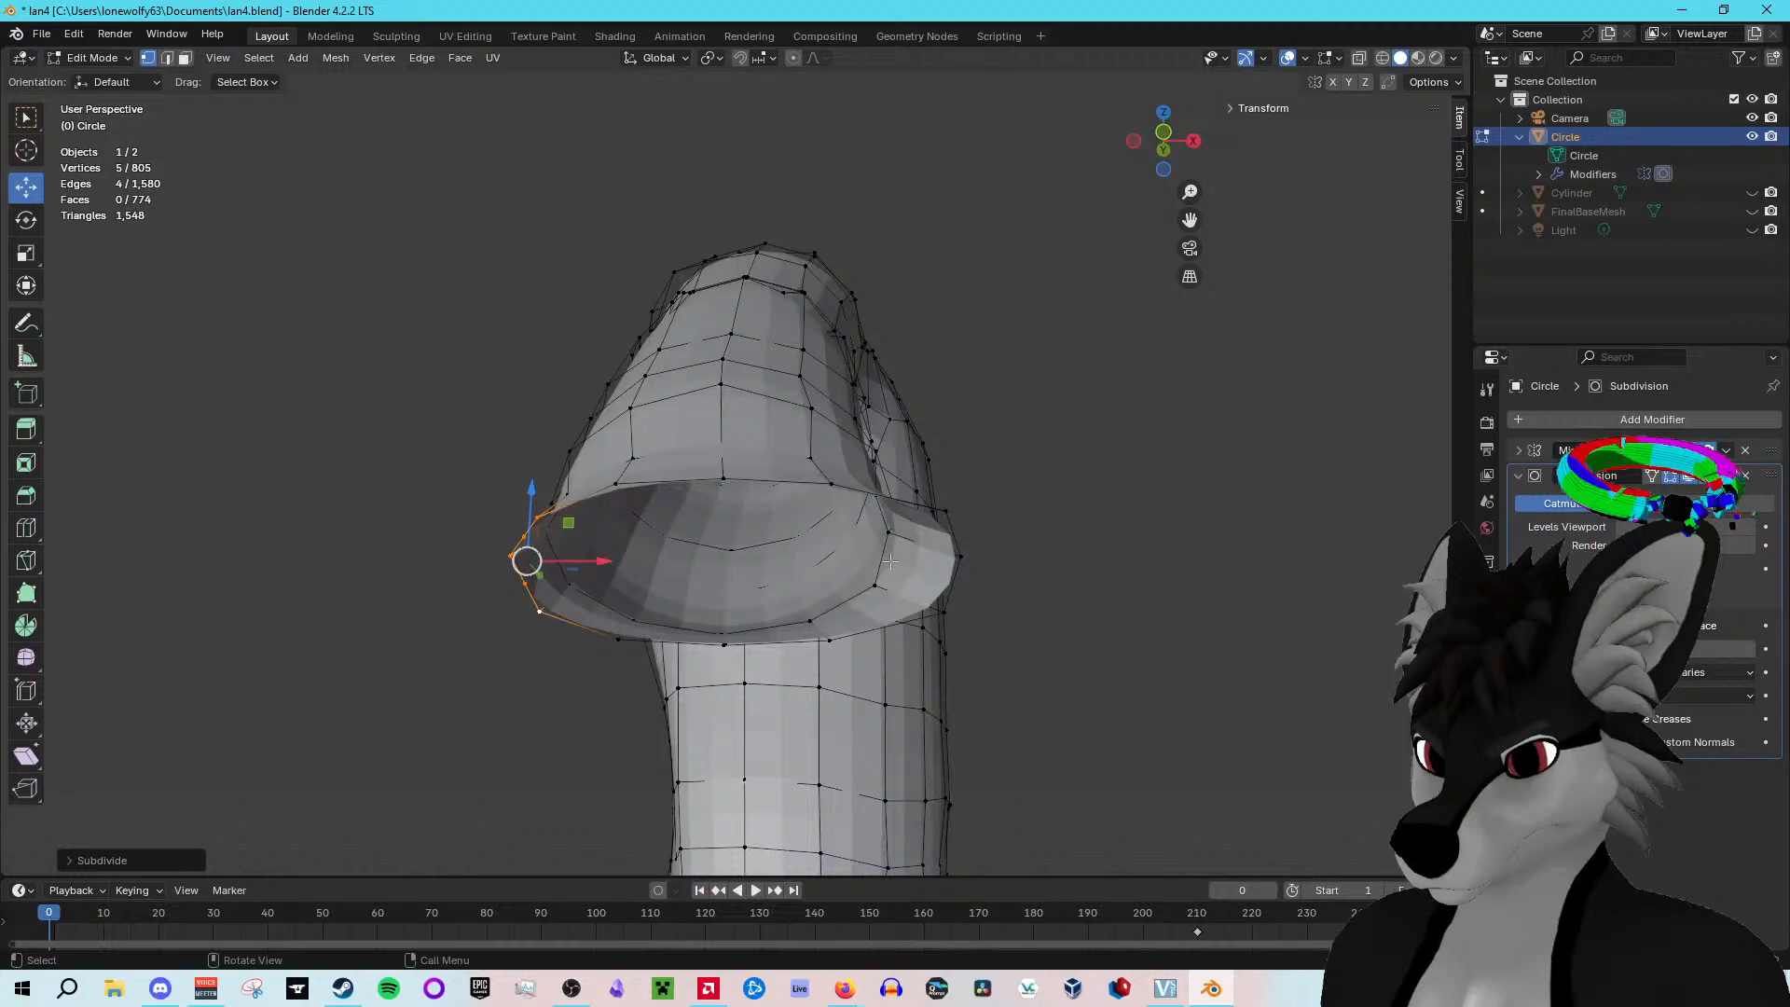
left_click(946, 512, "shift")
left_click(962, 558, "shift")
left_click(962, 557)
left_click(944, 612, "shift")
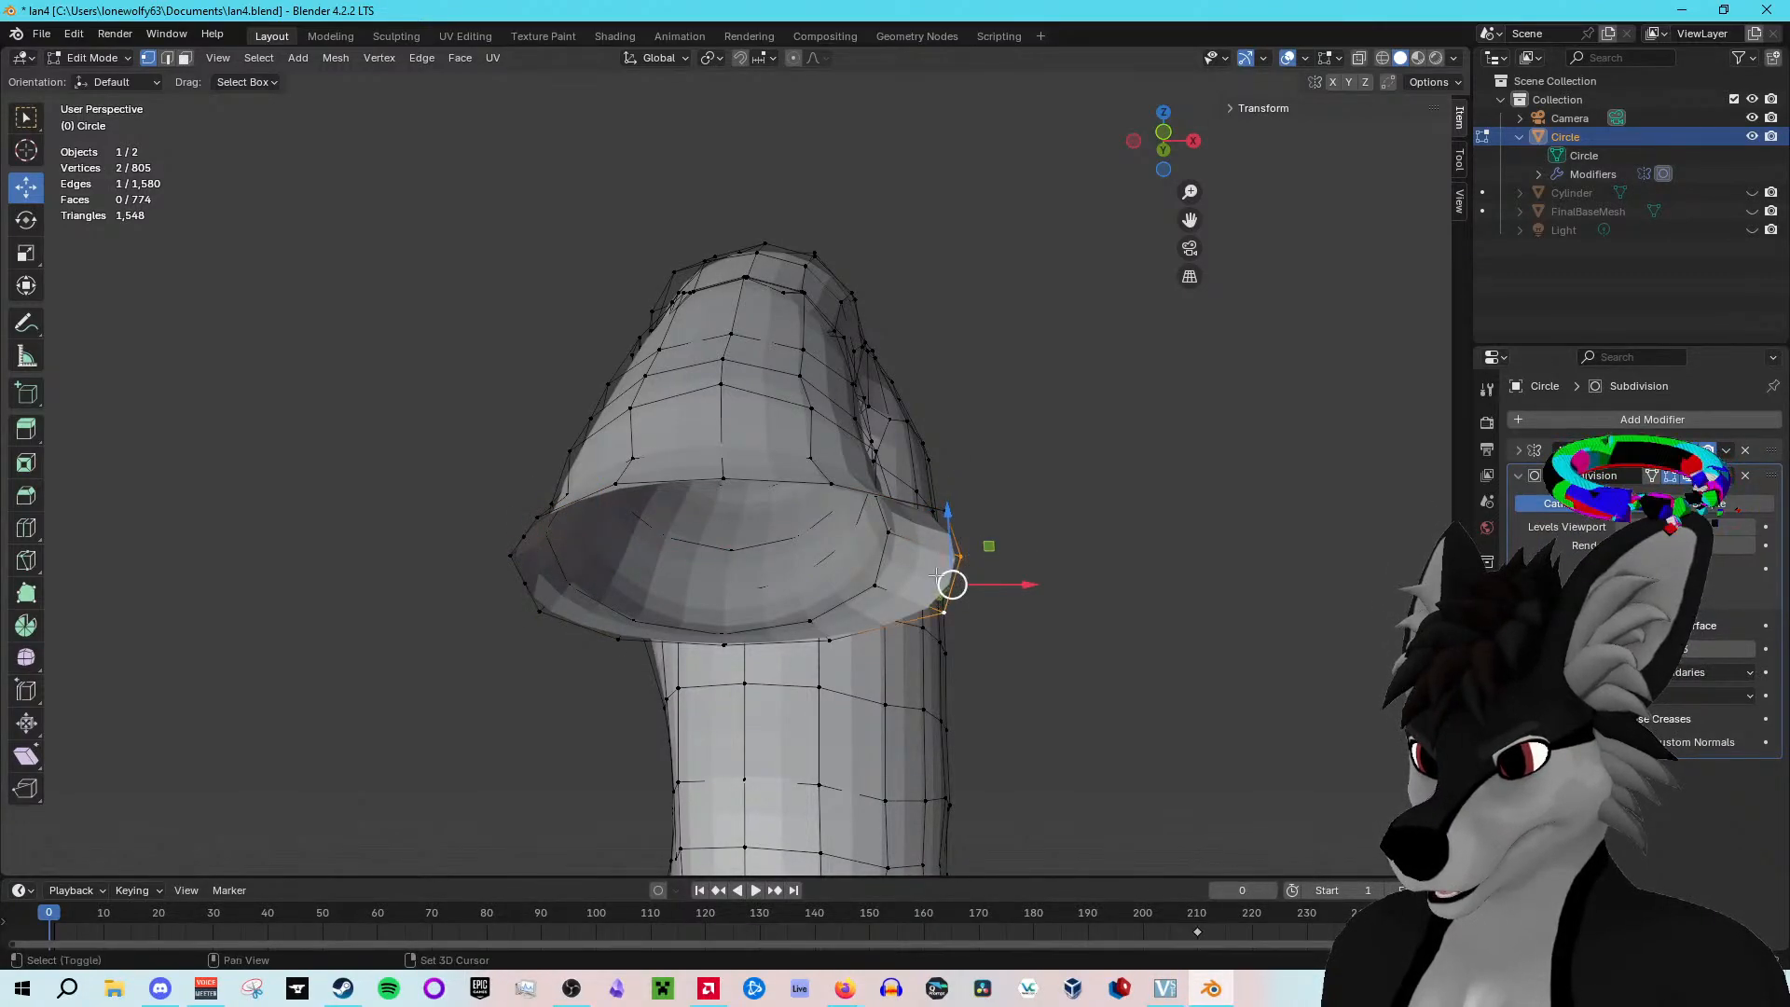
left_click(946, 510, "shift")
right_click(938, 513)
left_click(926, 515)
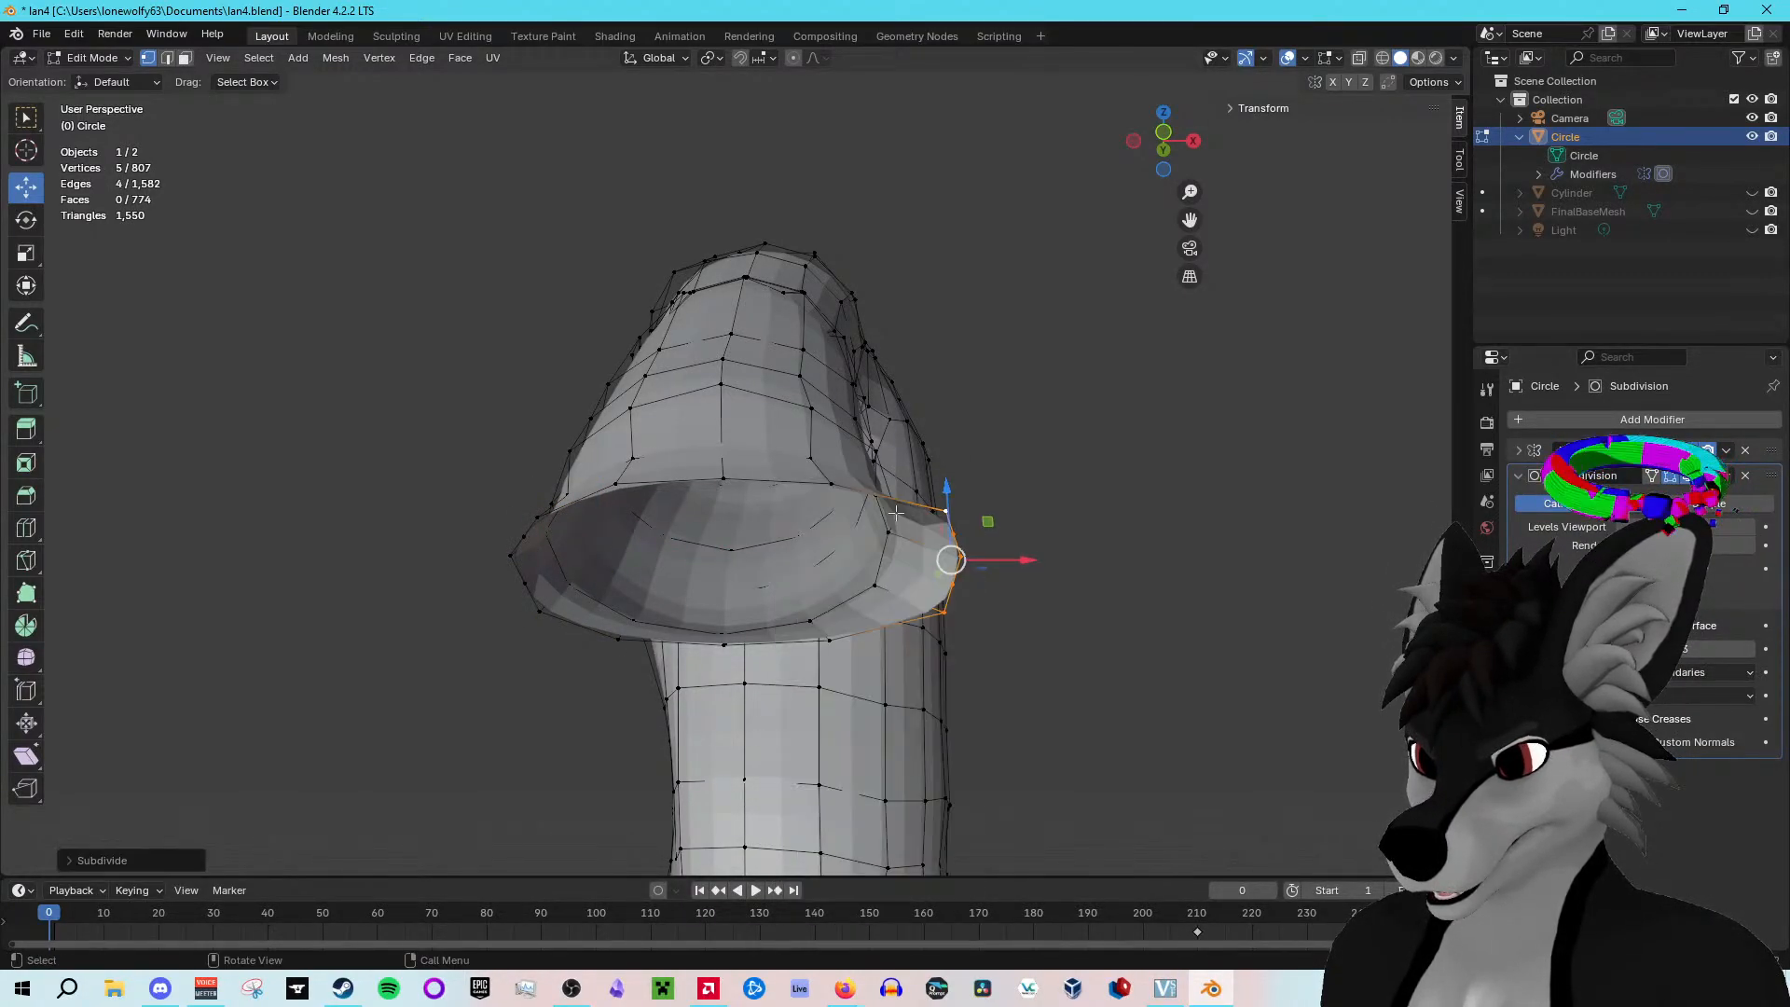
Step: Round the upper corner of the body-facing wrist end by moving its corner vertex and the new vertex beside it along X and Z
left_click(944, 510)
middle_click_drag(1106, 536, 1083, 557)
left_click_drag(962, 545, 929, 544)
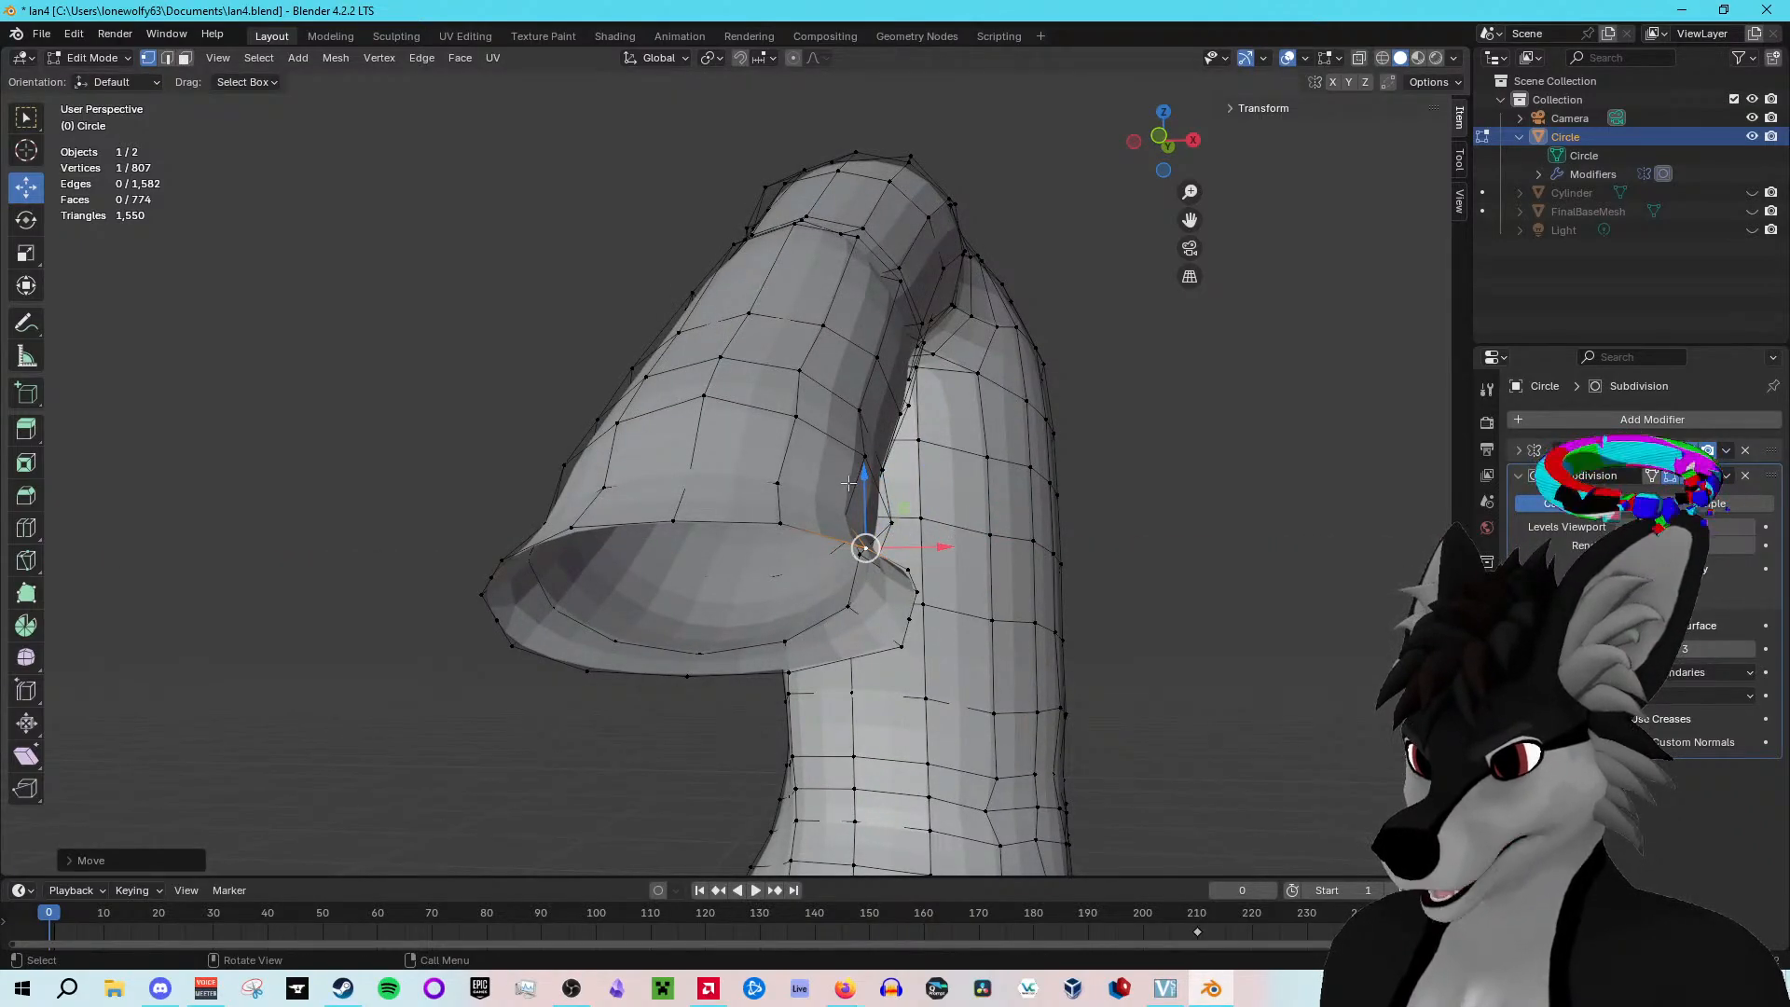
left_click_drag(863, 475, 863, 471)
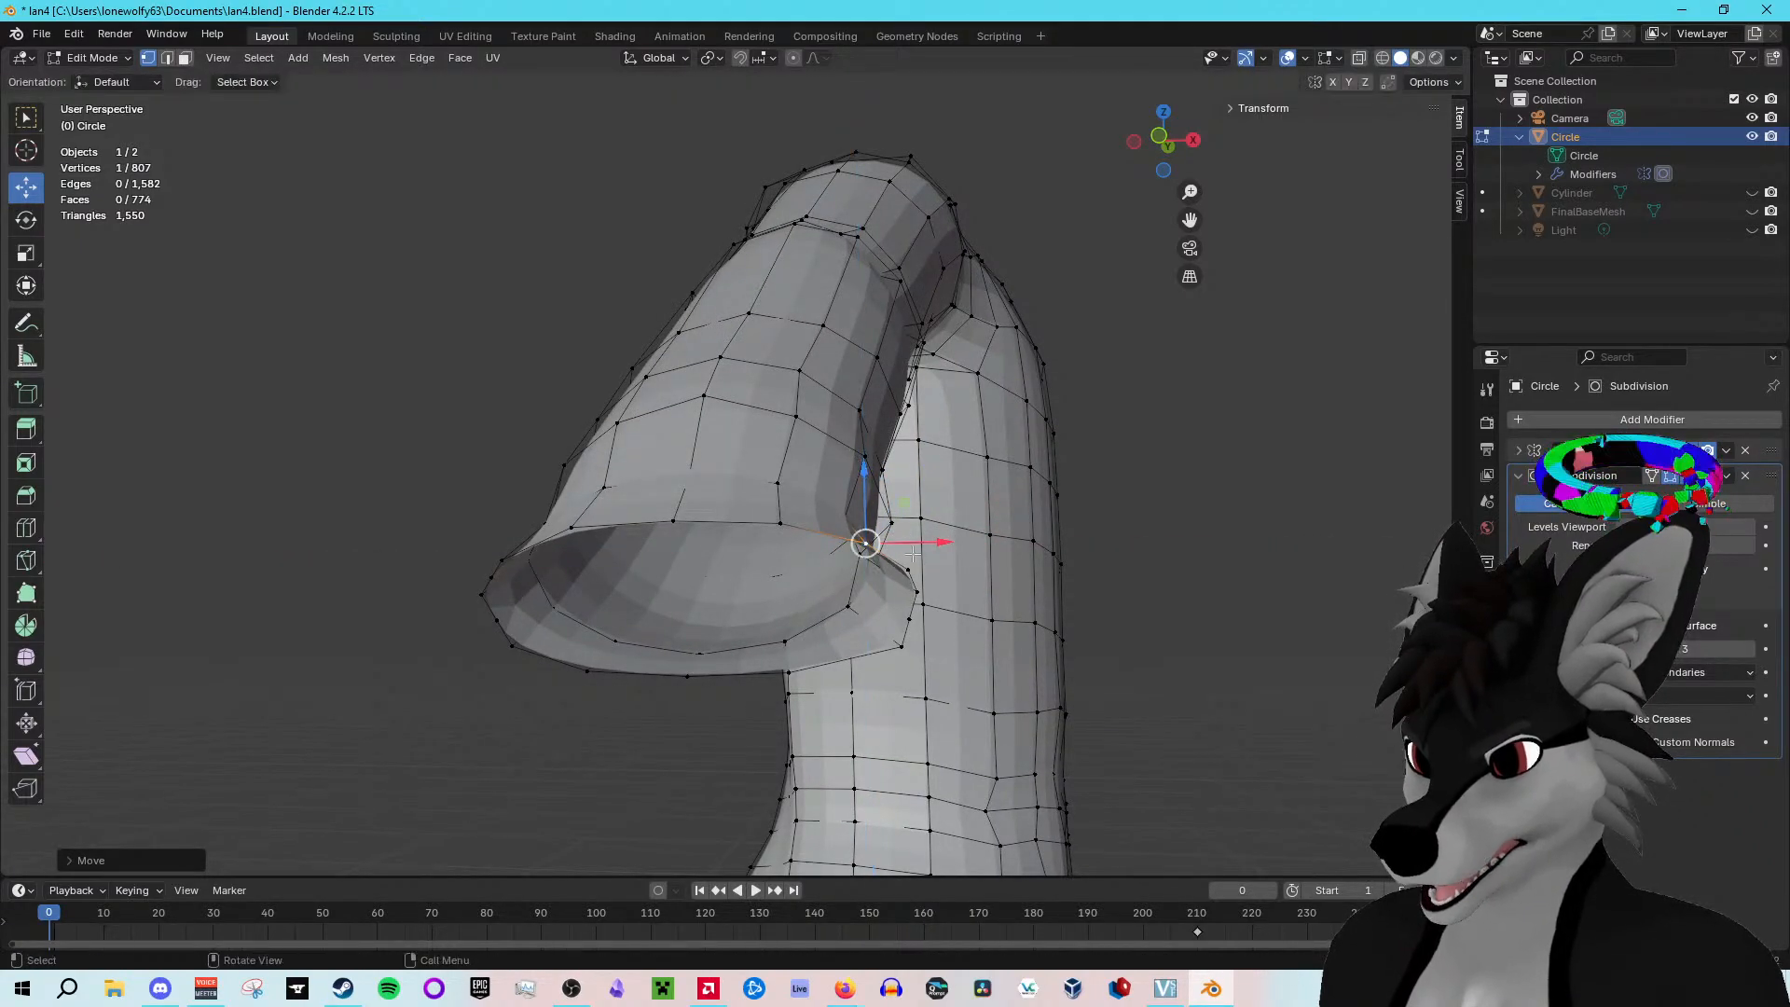
left_click(909, 568)
left_click_drag(973, 569, 955, 575)
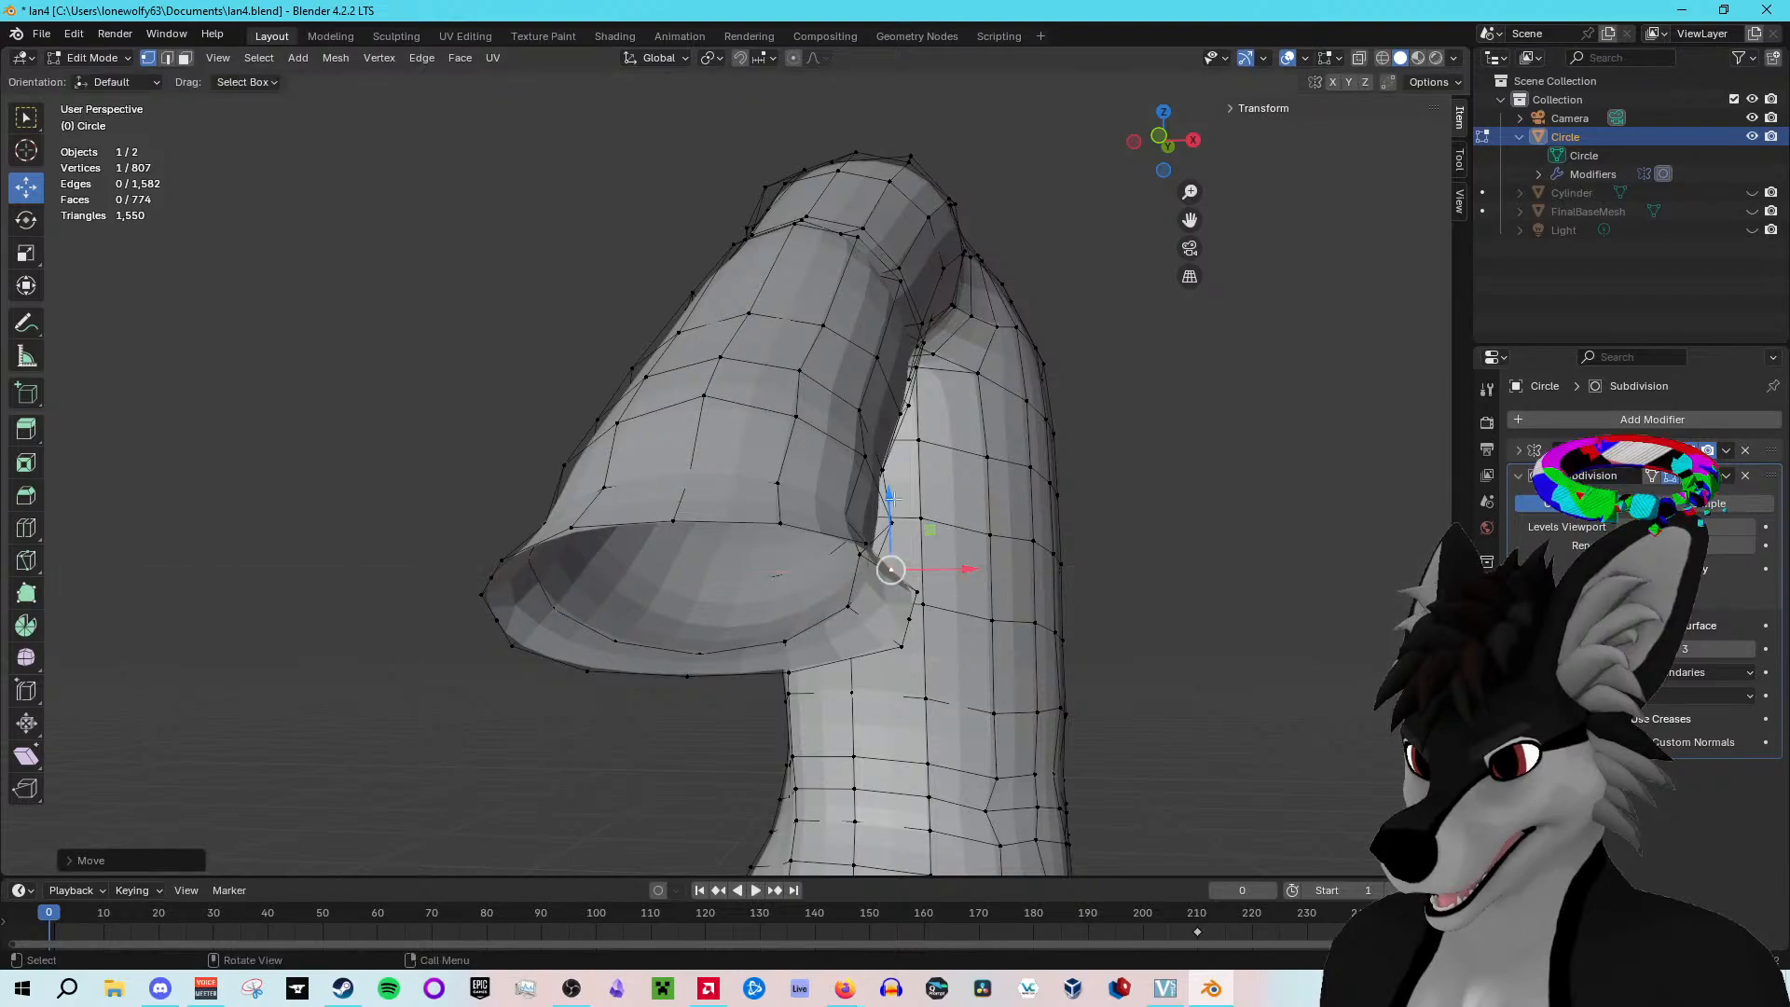
left_click_drag(892, 497, 888, 483)
left_click(866, 543)
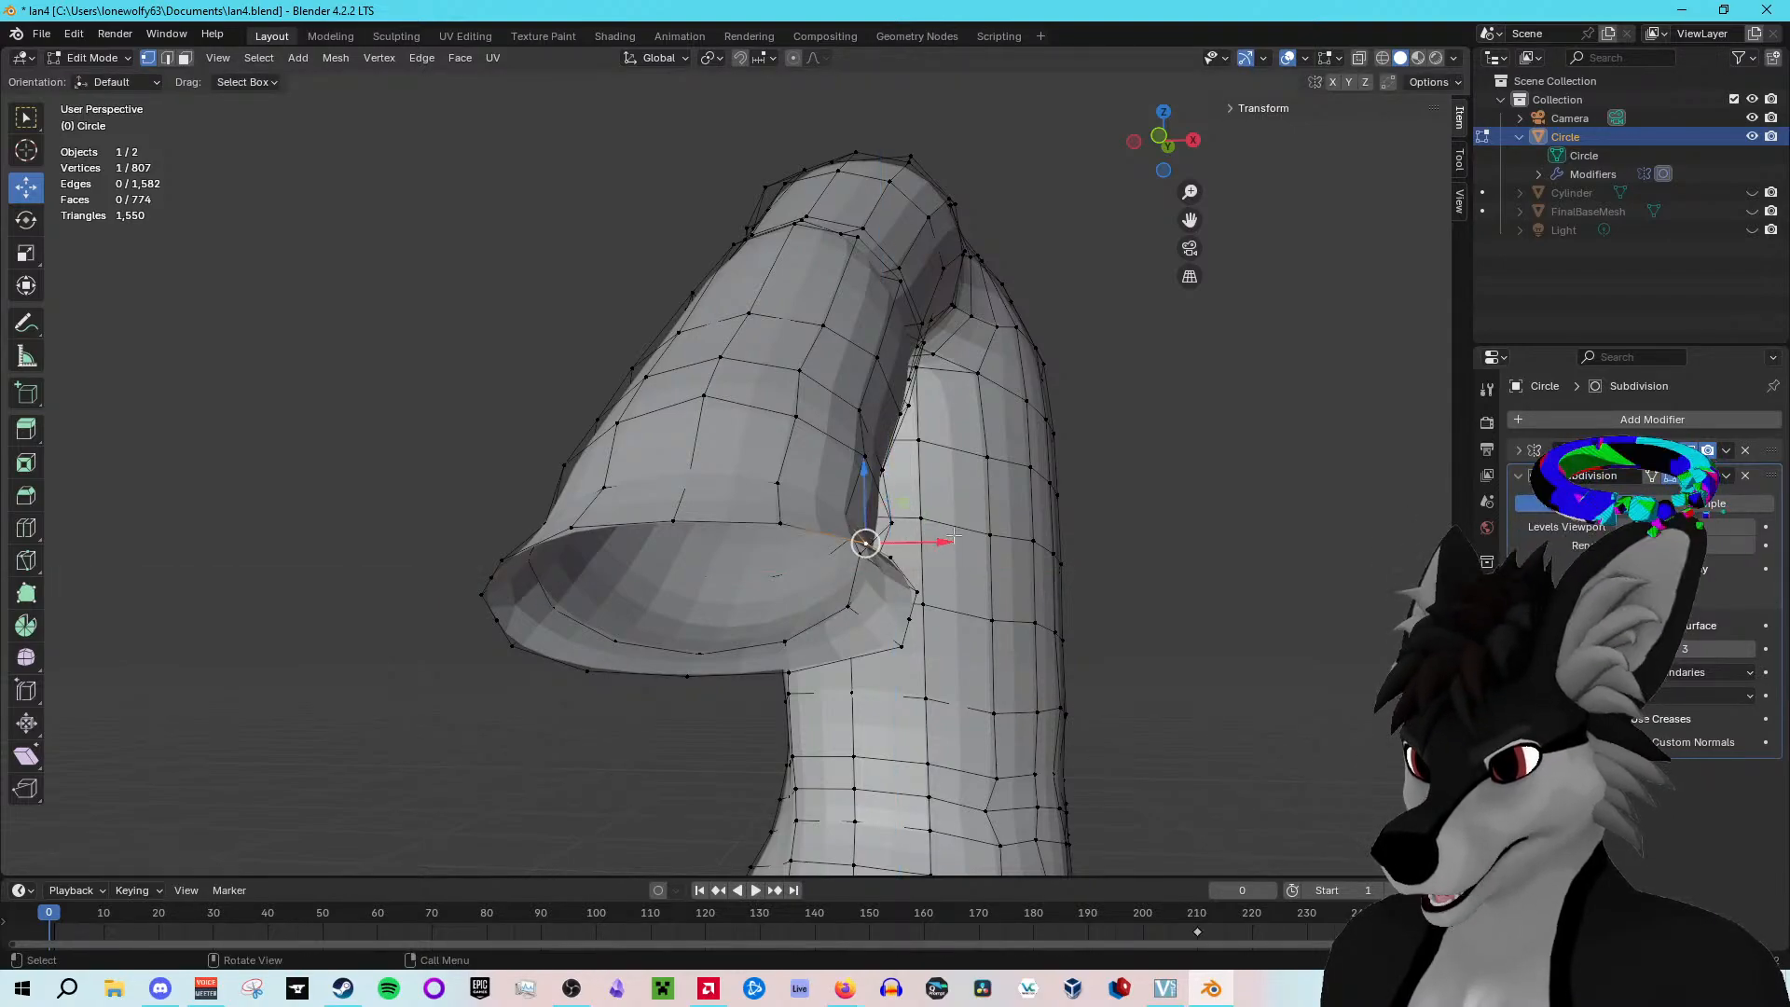
left_click_drag(954, 536, 931, 537)
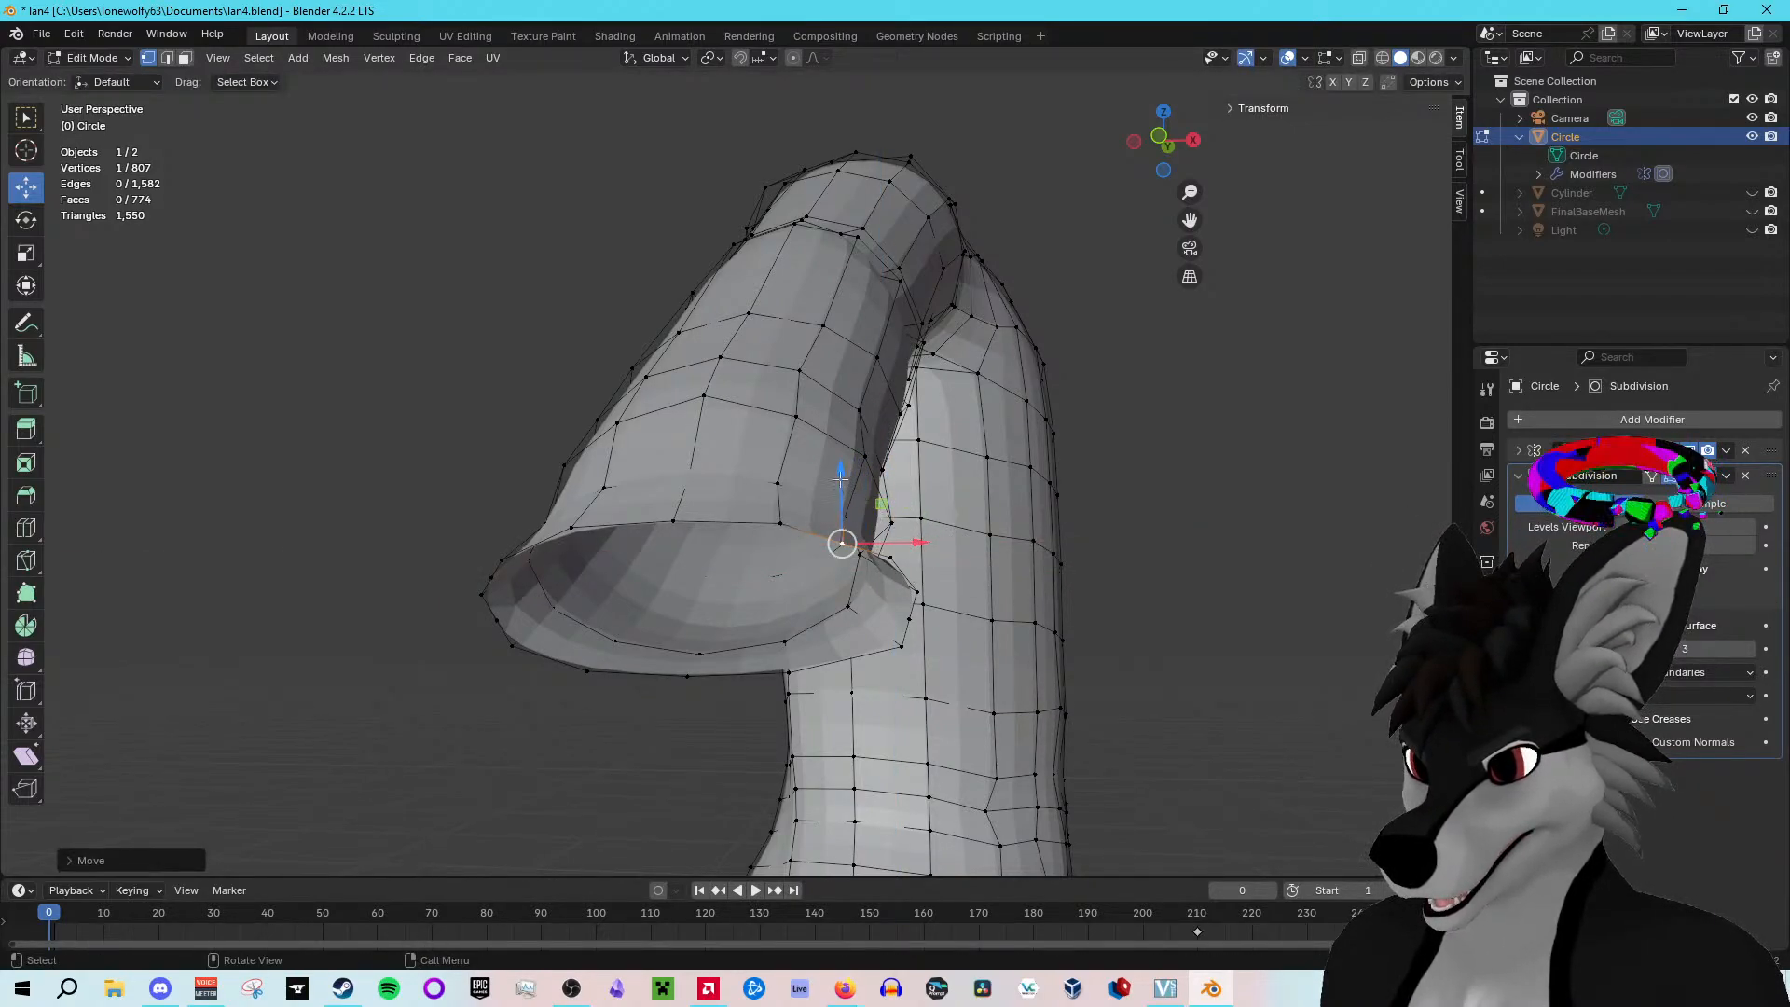
left_click_drag(840, 477, 844, 461)
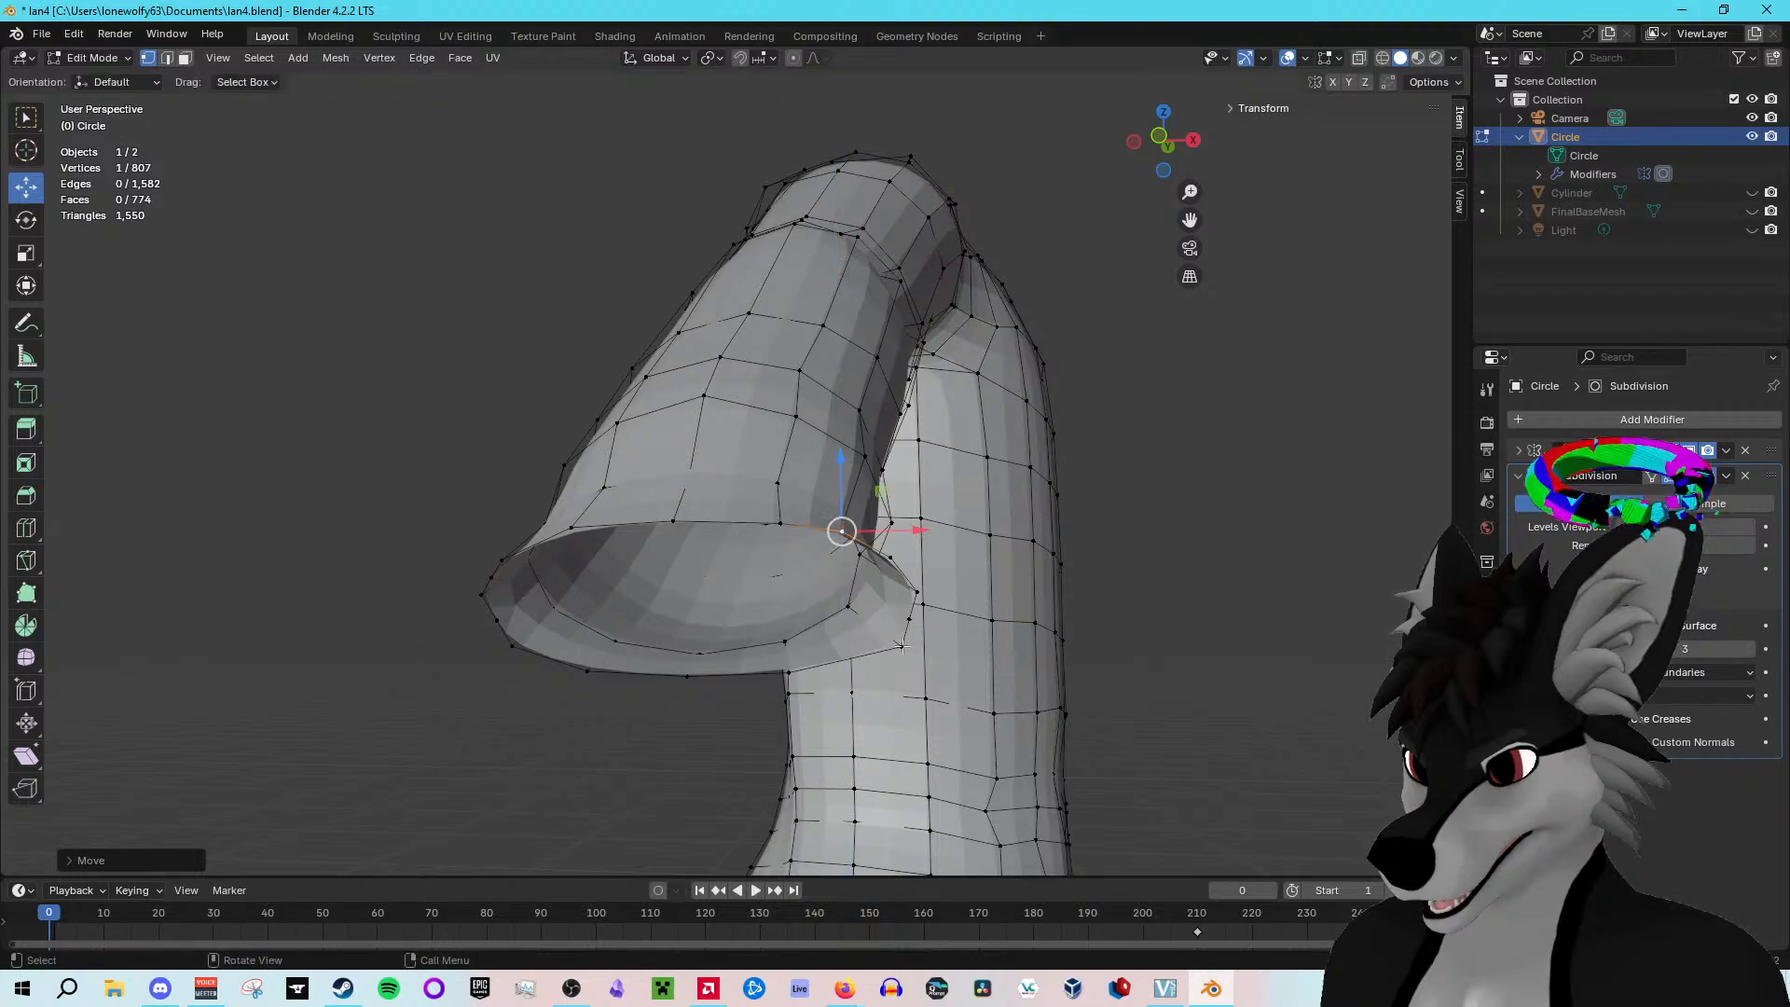
Step: Round the lower corner of the body-facing wrist end by moving its corner vertex and the new vertex beside it inward
left_click(895, 646)
left_click_drag(961, 647, 909, 645)
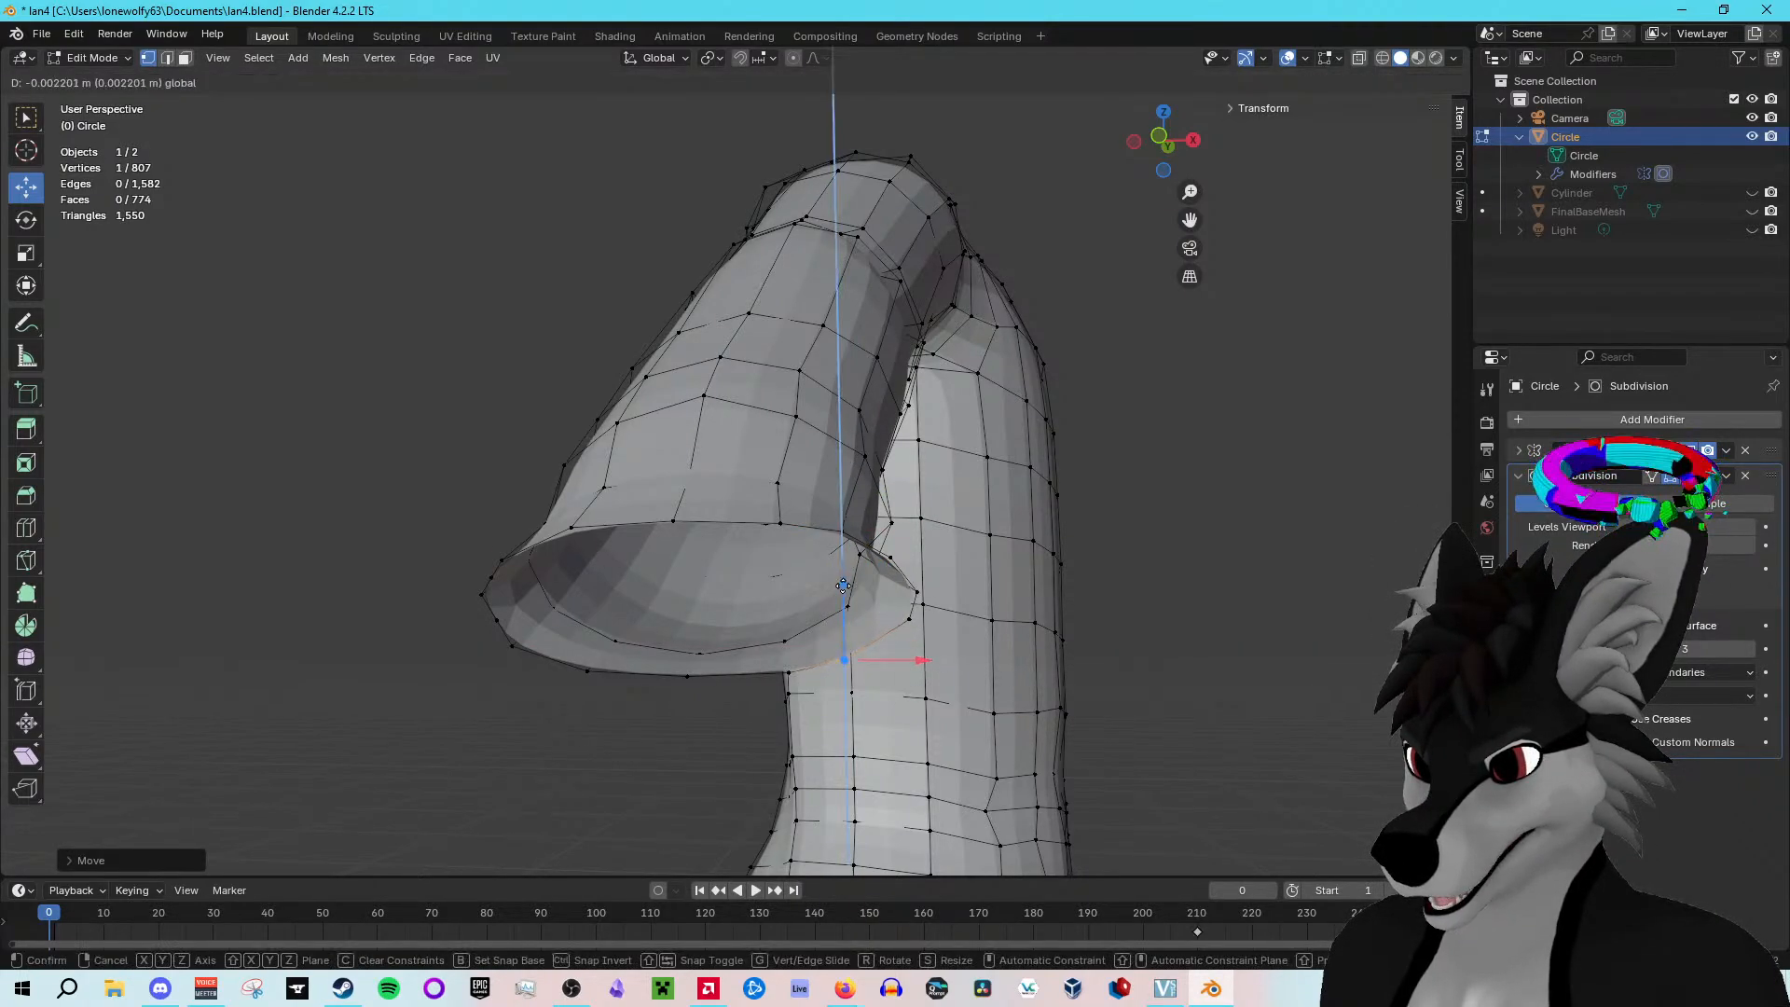
left_click(906, 617)
left_click_drag(943, 584, 920, 603)
Step: Nudge the endmost vertex of the body-facing wrist end slightly along the Y axis
middle_click_drag(921, 602, 908, 547)
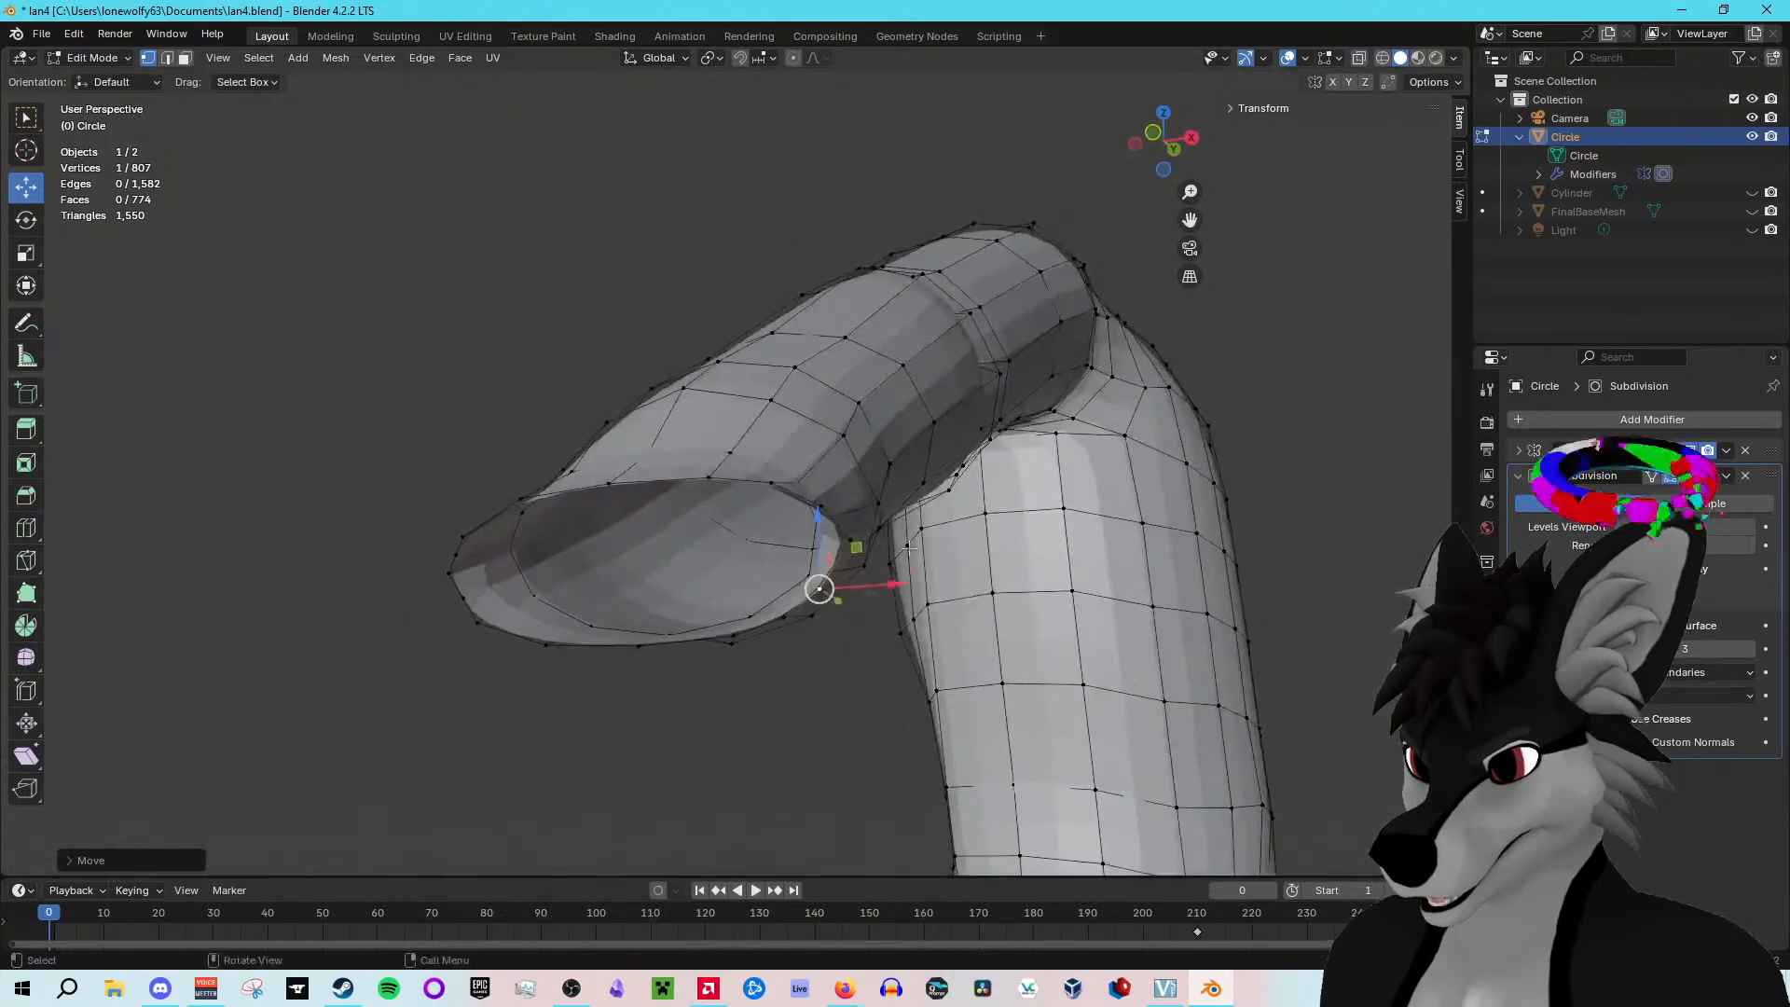
left_click(848, 543)
middle_click_drag(1018, 492, 994, 565)
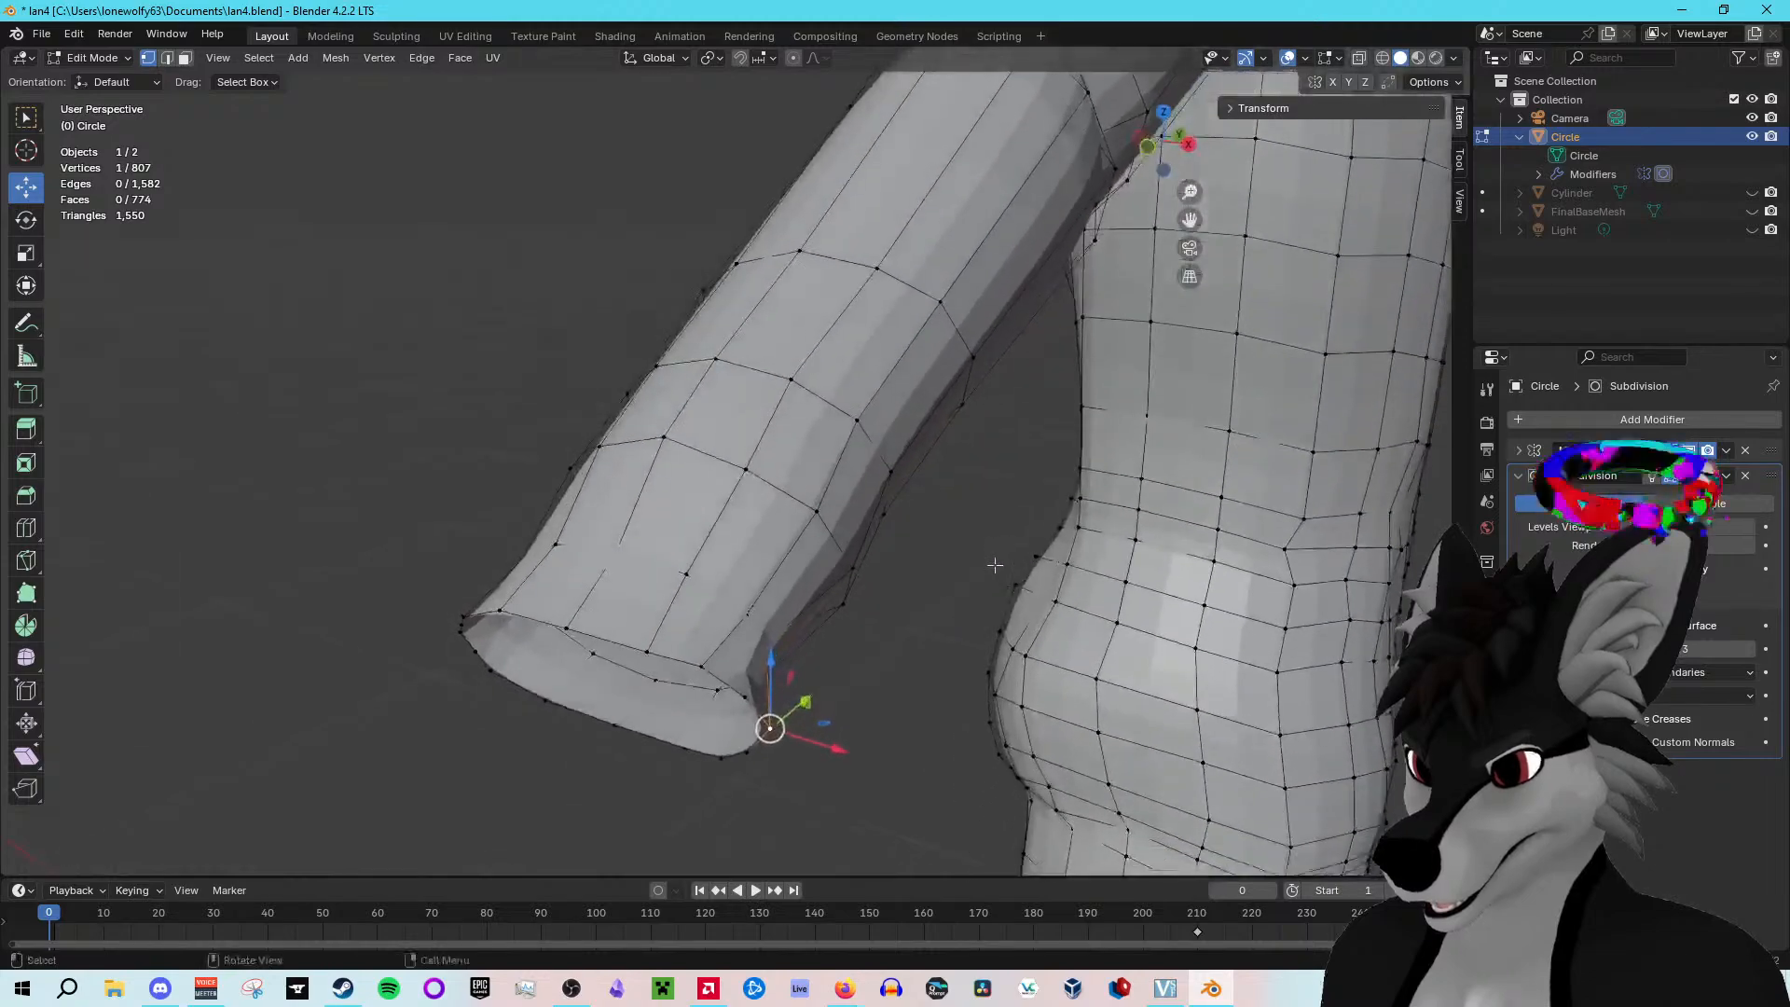
left_click_drag(804, 705, 801, 704)
Step: Select the five vertices around the body-facing wrist end and shift them slightly outward along the X axis
middle_click_drag(802, 704, 855, 461)
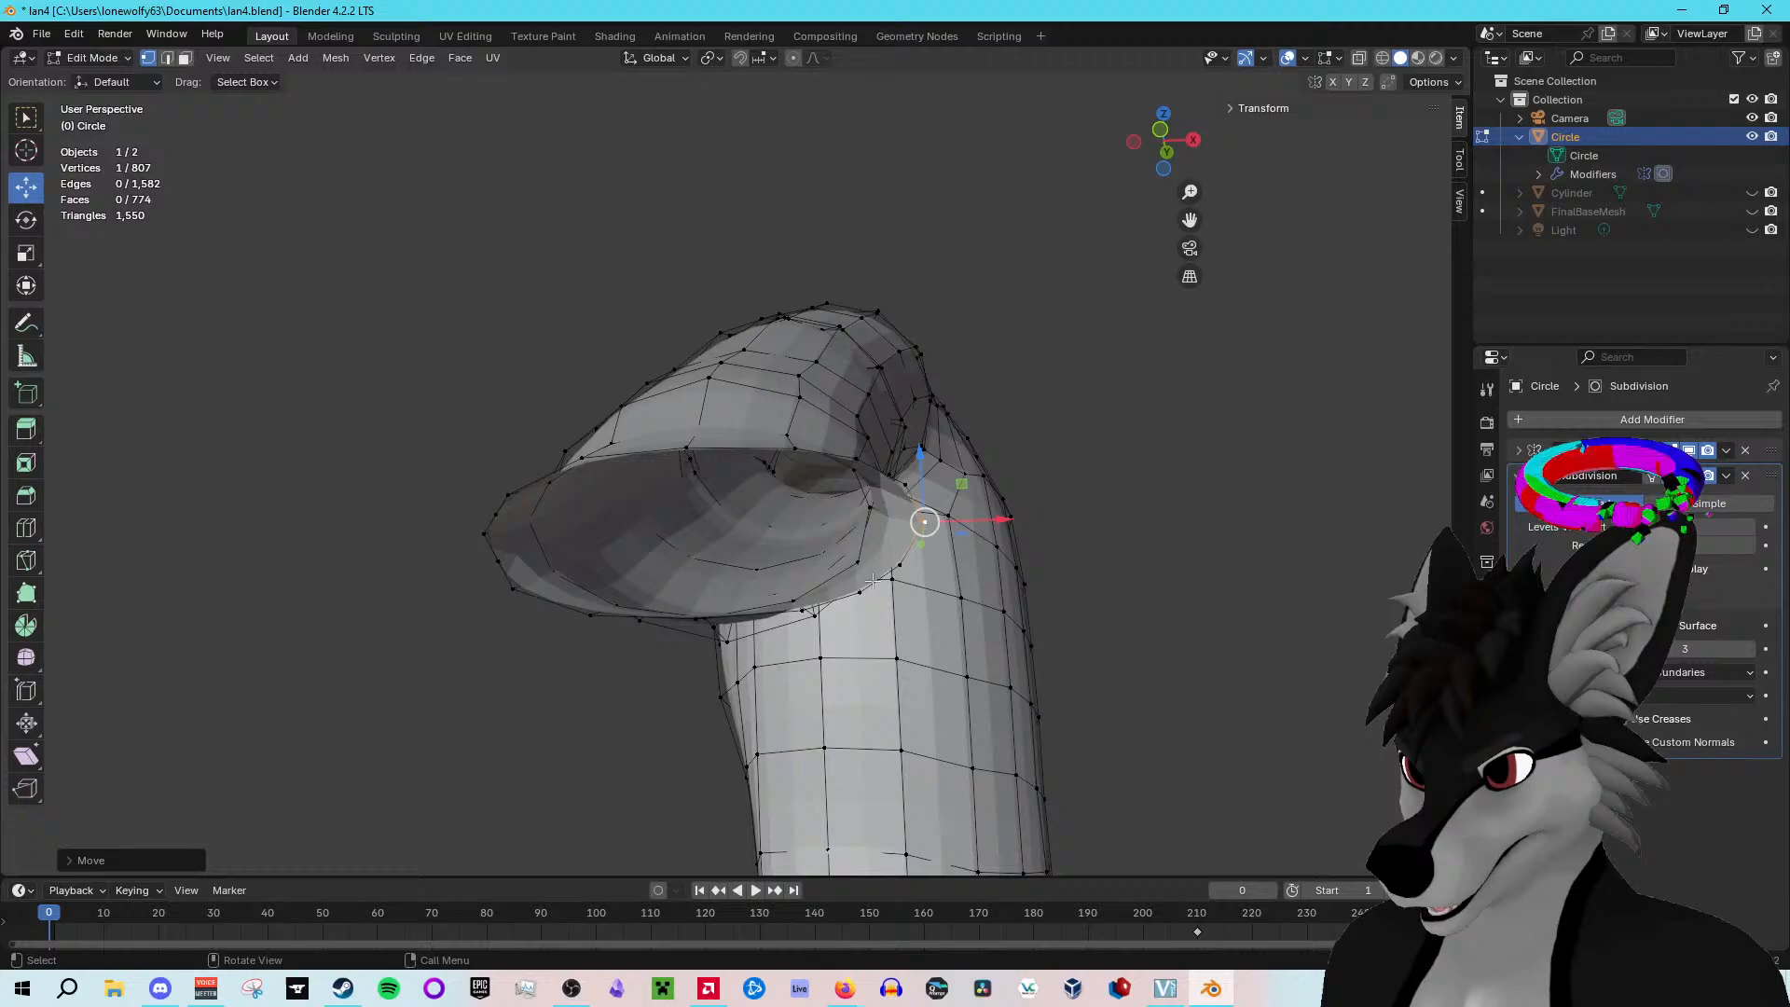
left_click(854, 459, "ctrl")
left_click(900, 564, "ctrl")
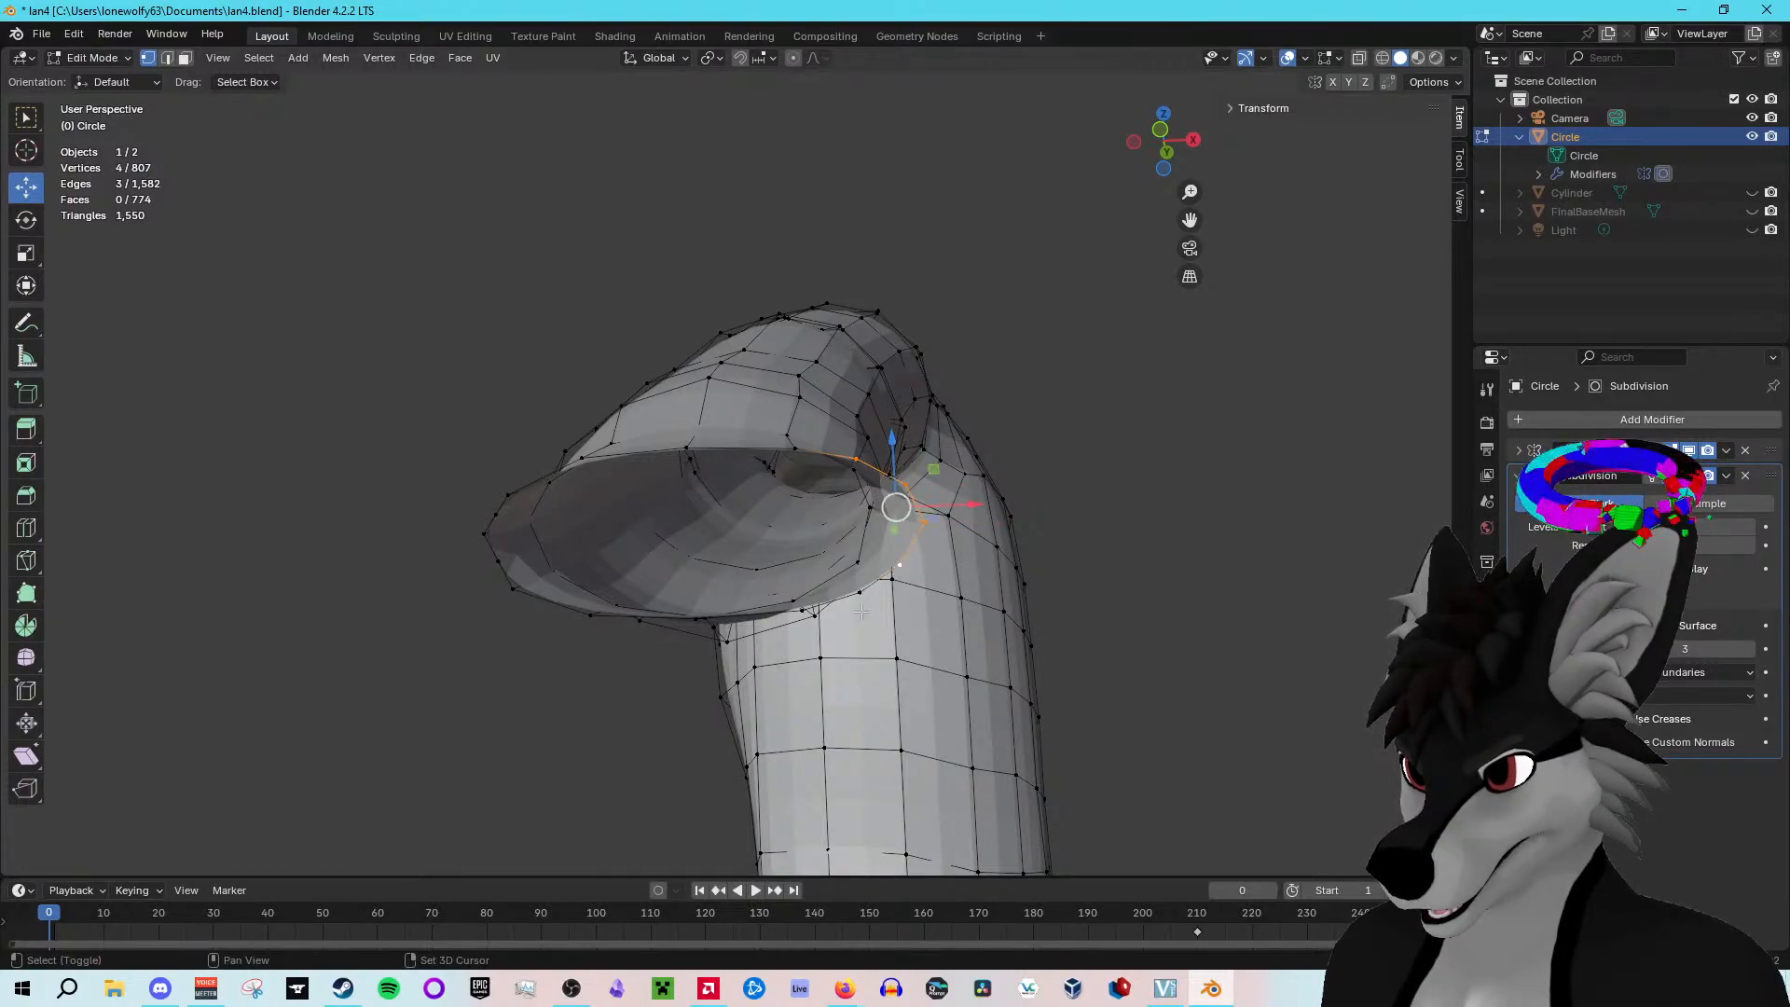
left_click(861, 592, "shift")
middle_click_drag(861, 592, 866, 617)
left_click_drag(953, 575, 958, 573)
Step: Refine the body-facing wrist curve by moving its inner group of vertices, and separately its endmost vertex, along the X axis
left_click(895, 540)
left_click(890, 618, "ctrl")
left_click_drag(971, 579, 966, 579)
left_click(910, 579)
left_click_drag(986, 577, 992, 578)
Step: Reposition the upper-rim vertices near the outer wrist end in the XZ plane to round that corner
middle_click_drag(1178, 492, 1188, 581)
key("Tab")
key("Tab")
left_click(731, 537)
middle_click_drag(732, 538, 792, 529)
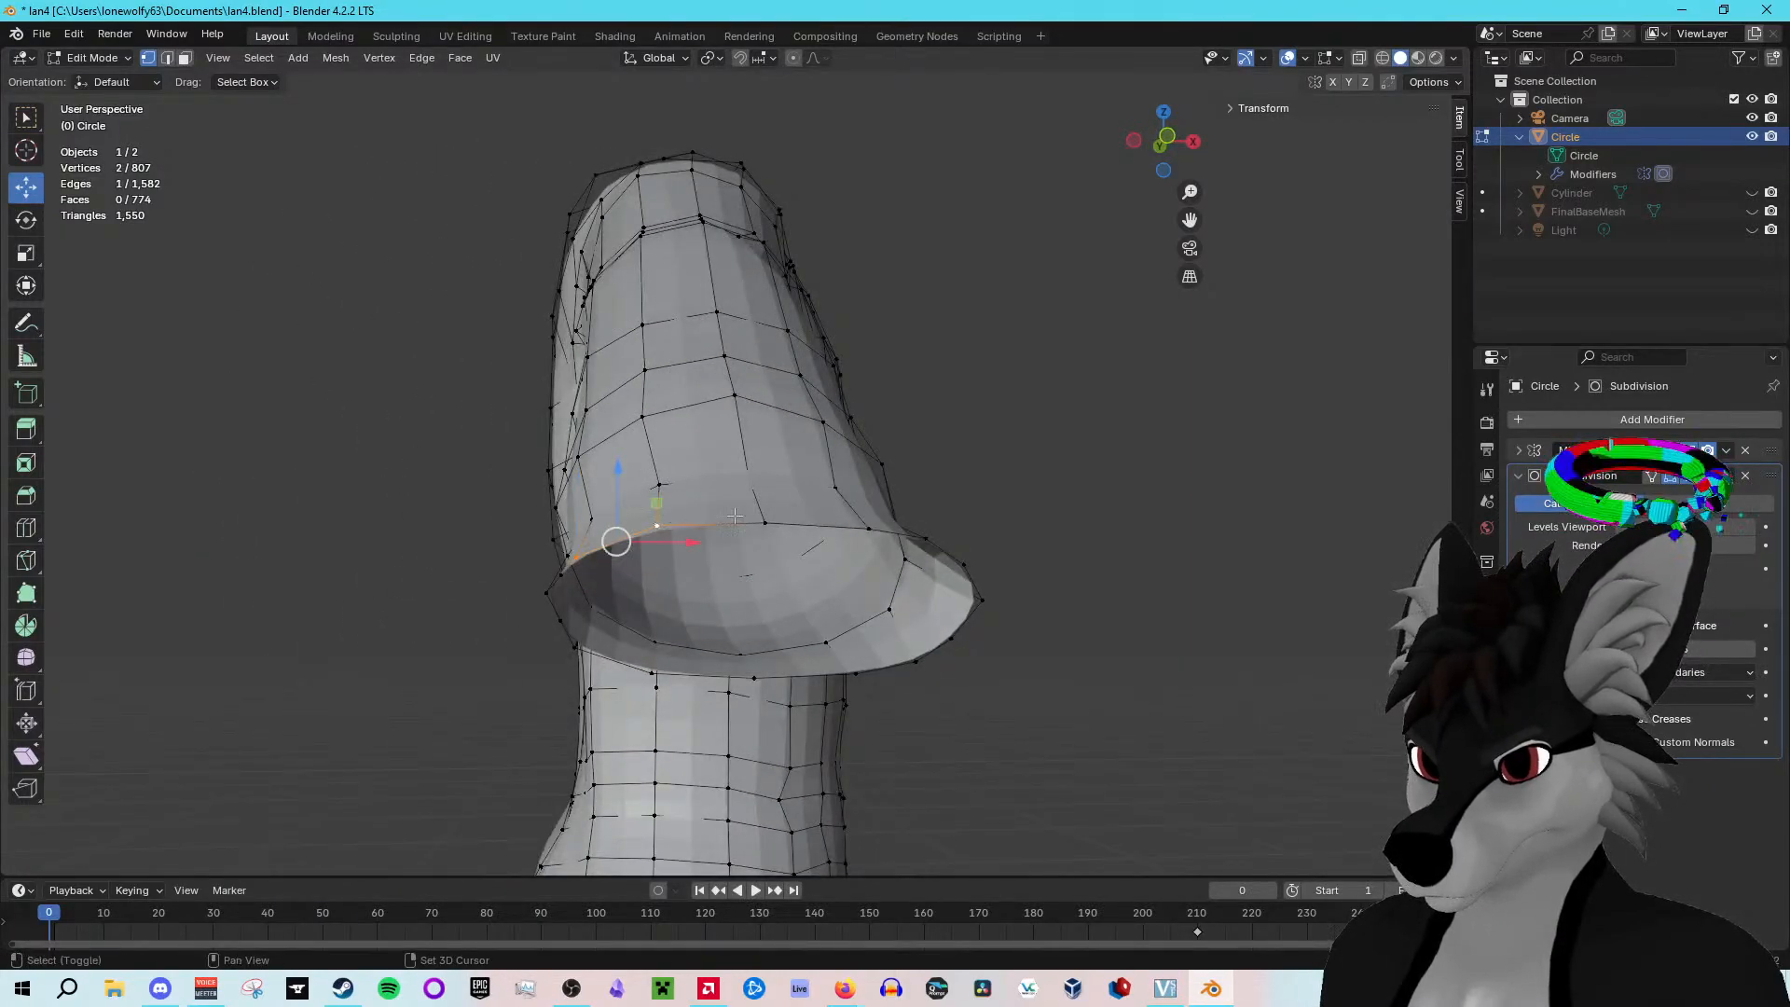
mouse_move(659, 503)
left_mouse_down()
mouse_move(714, 487)
mouse_move(654, 505)
left_mouse_up()
left_click(678, 519)
left_click(603, 546)
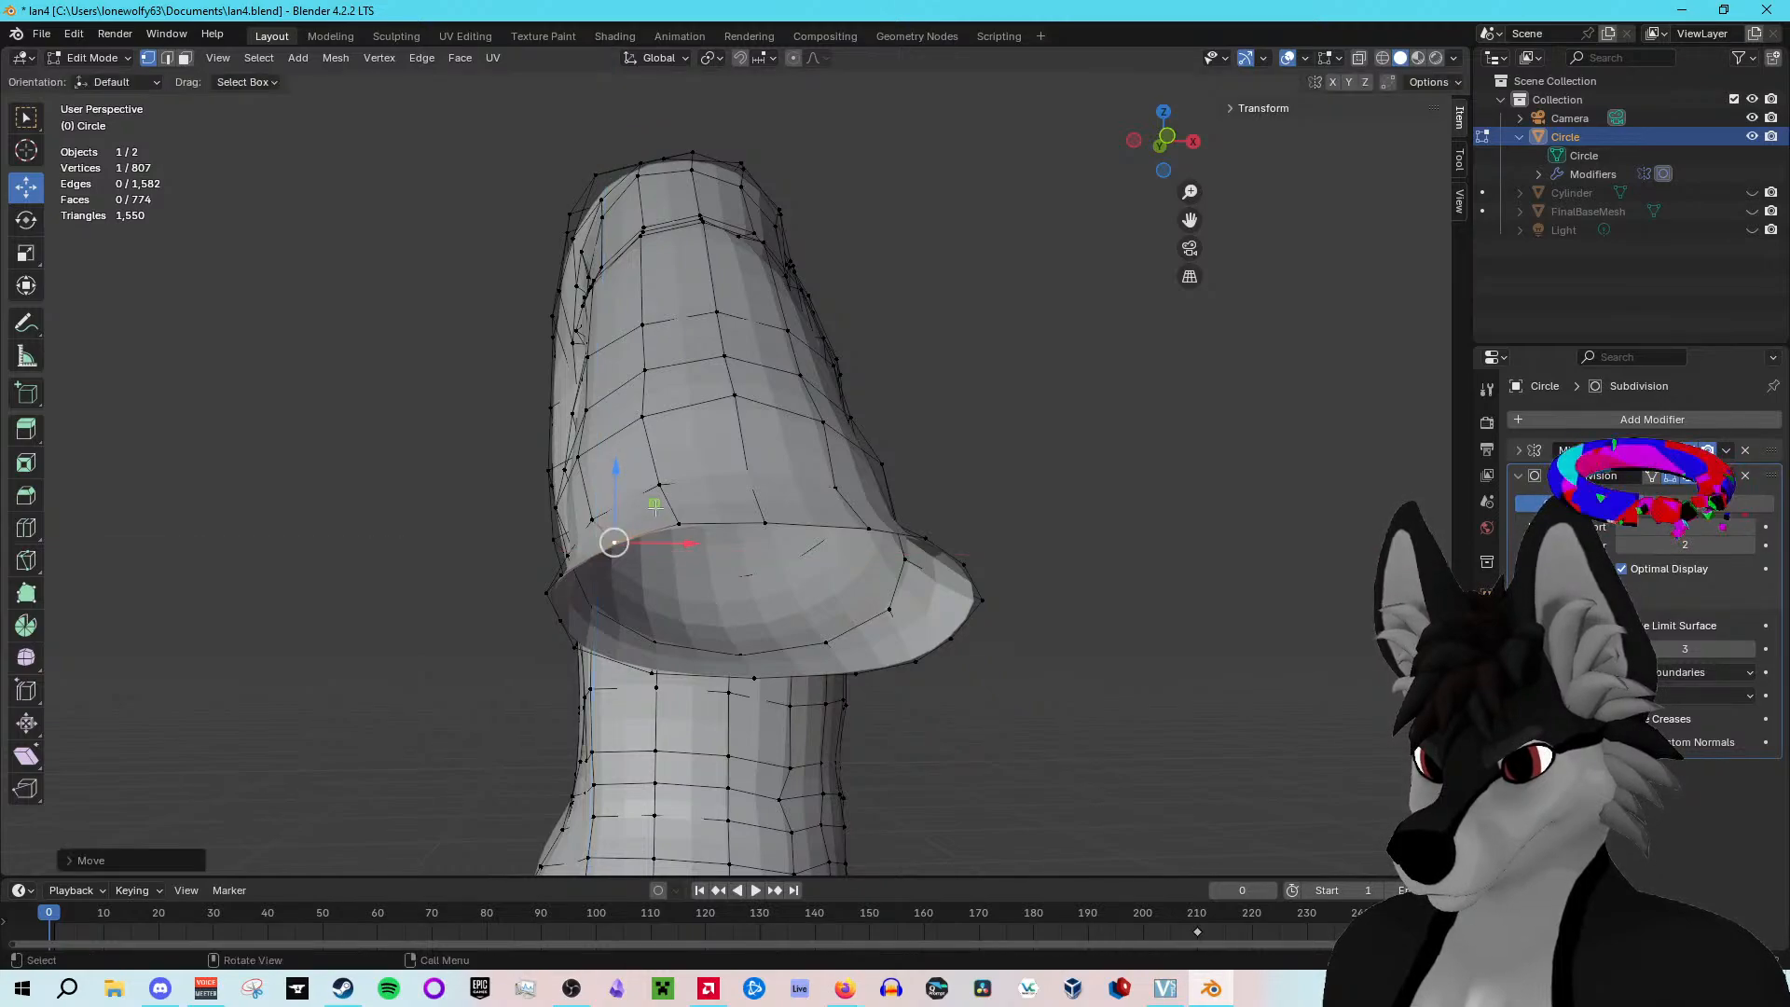
left_click(571, 571)
left_click_drag(602, 539, 615, 520)
Step: Reposition the lower-rim and endmost vertices at the outer wrist end in the XZ plane to round the curve
middle_click_drag(614, 519, 584, 578)
left_click(636, 631)
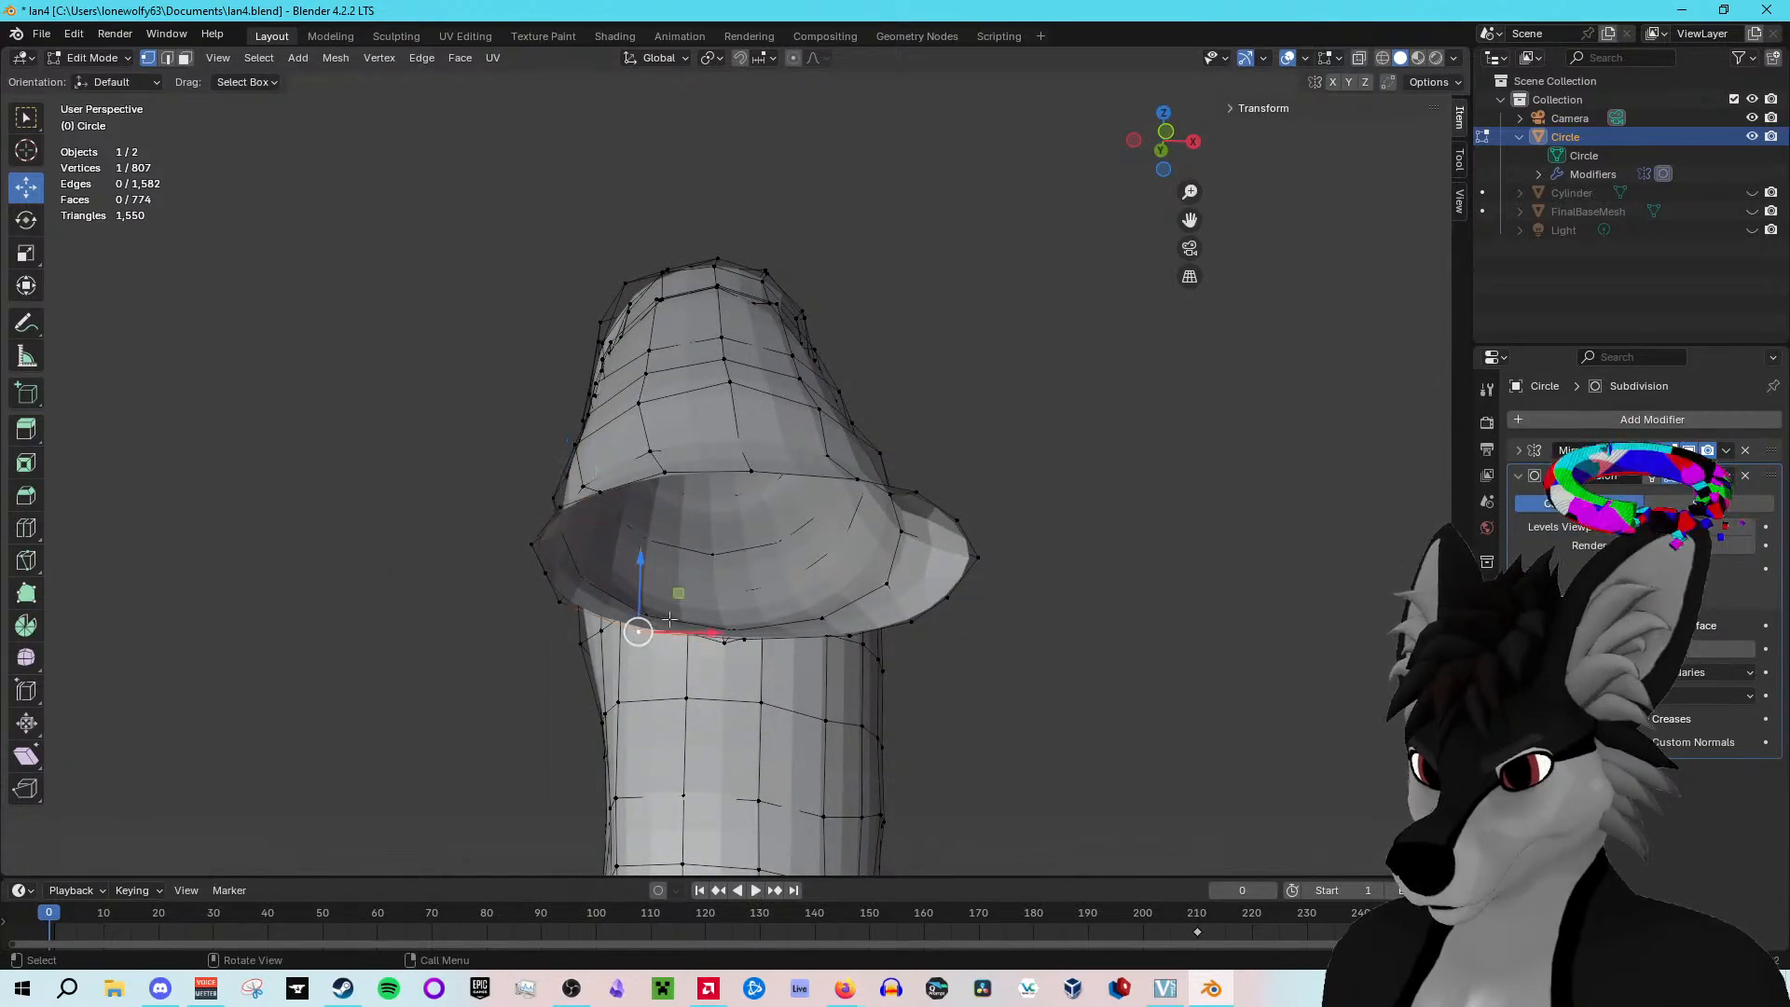
left_click_drag(676, 593, 699, 597)
left_click(564, 601)
mouse_move(599, 570)
left_mouse_down()
mouse_move(624, 591)
mouse_move(585, 559)
left_mouse_up()
left_click(546, 576)
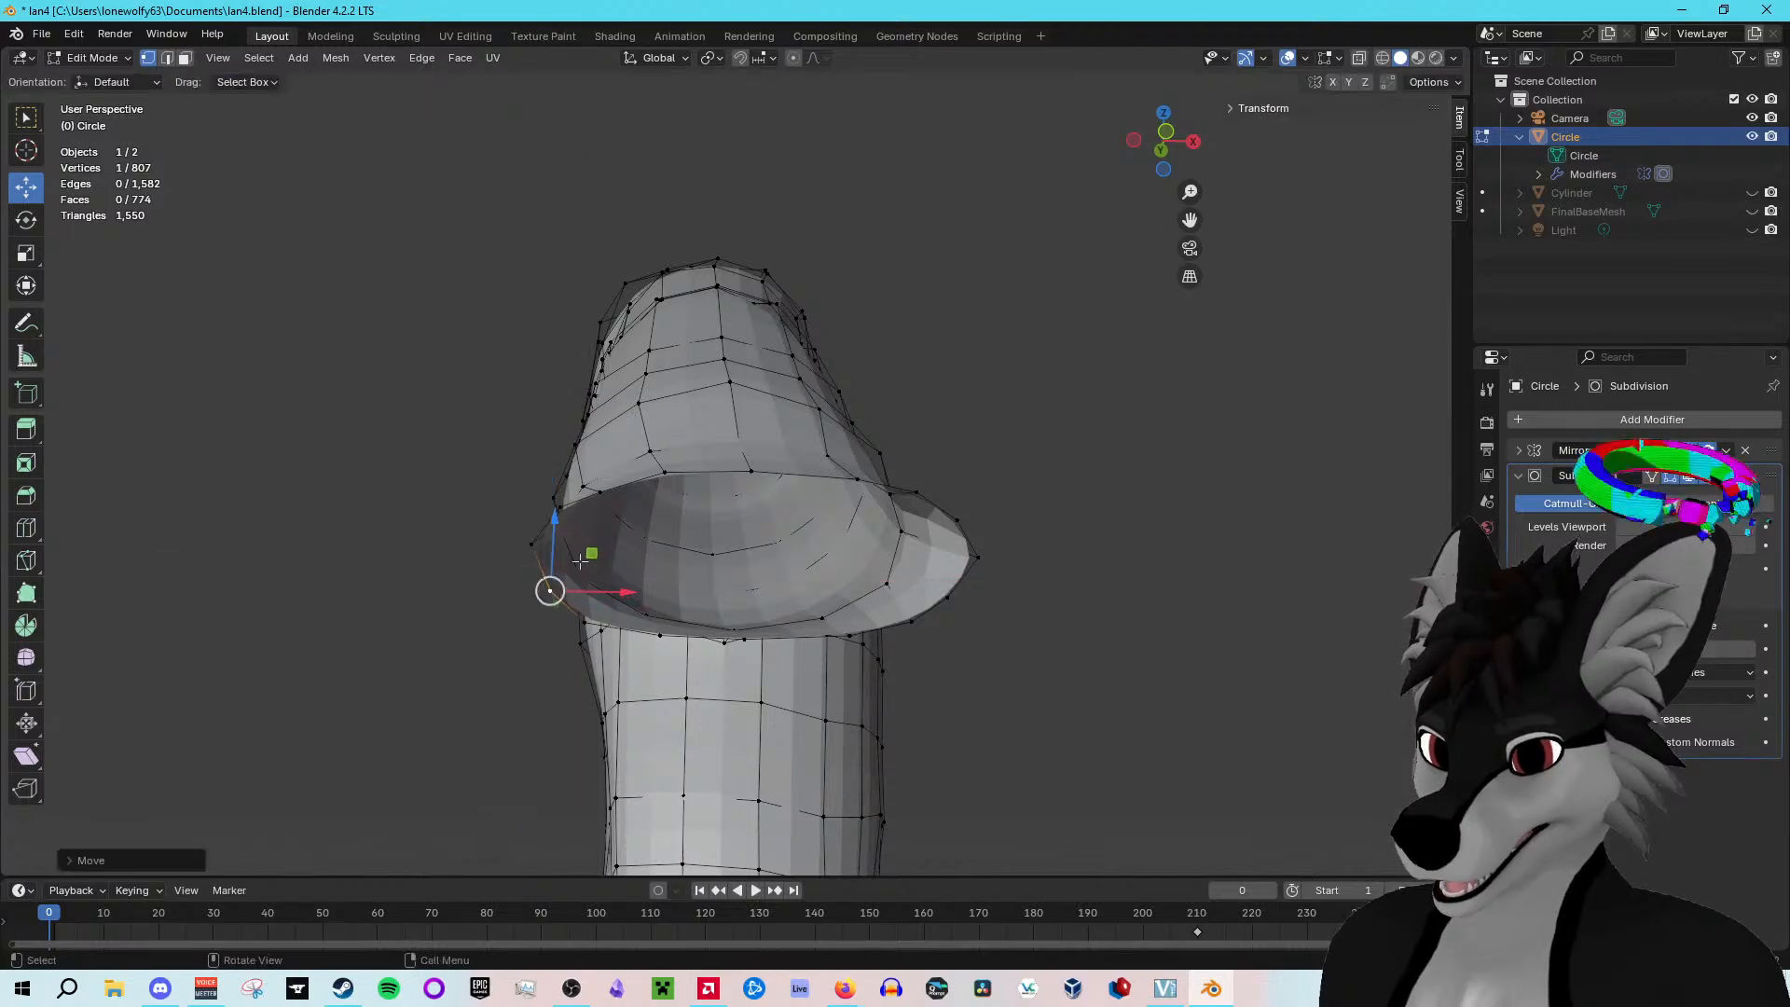
left_click(534, 545)
left_click_drag(572, 507, 584, 506)
Step: Select the three adjacent vertices along the middle of the upper wrist rim and subdivide the two edges between them
left_click(1182, 364)
middle_click_drag(1182, 363, 1150, 672)
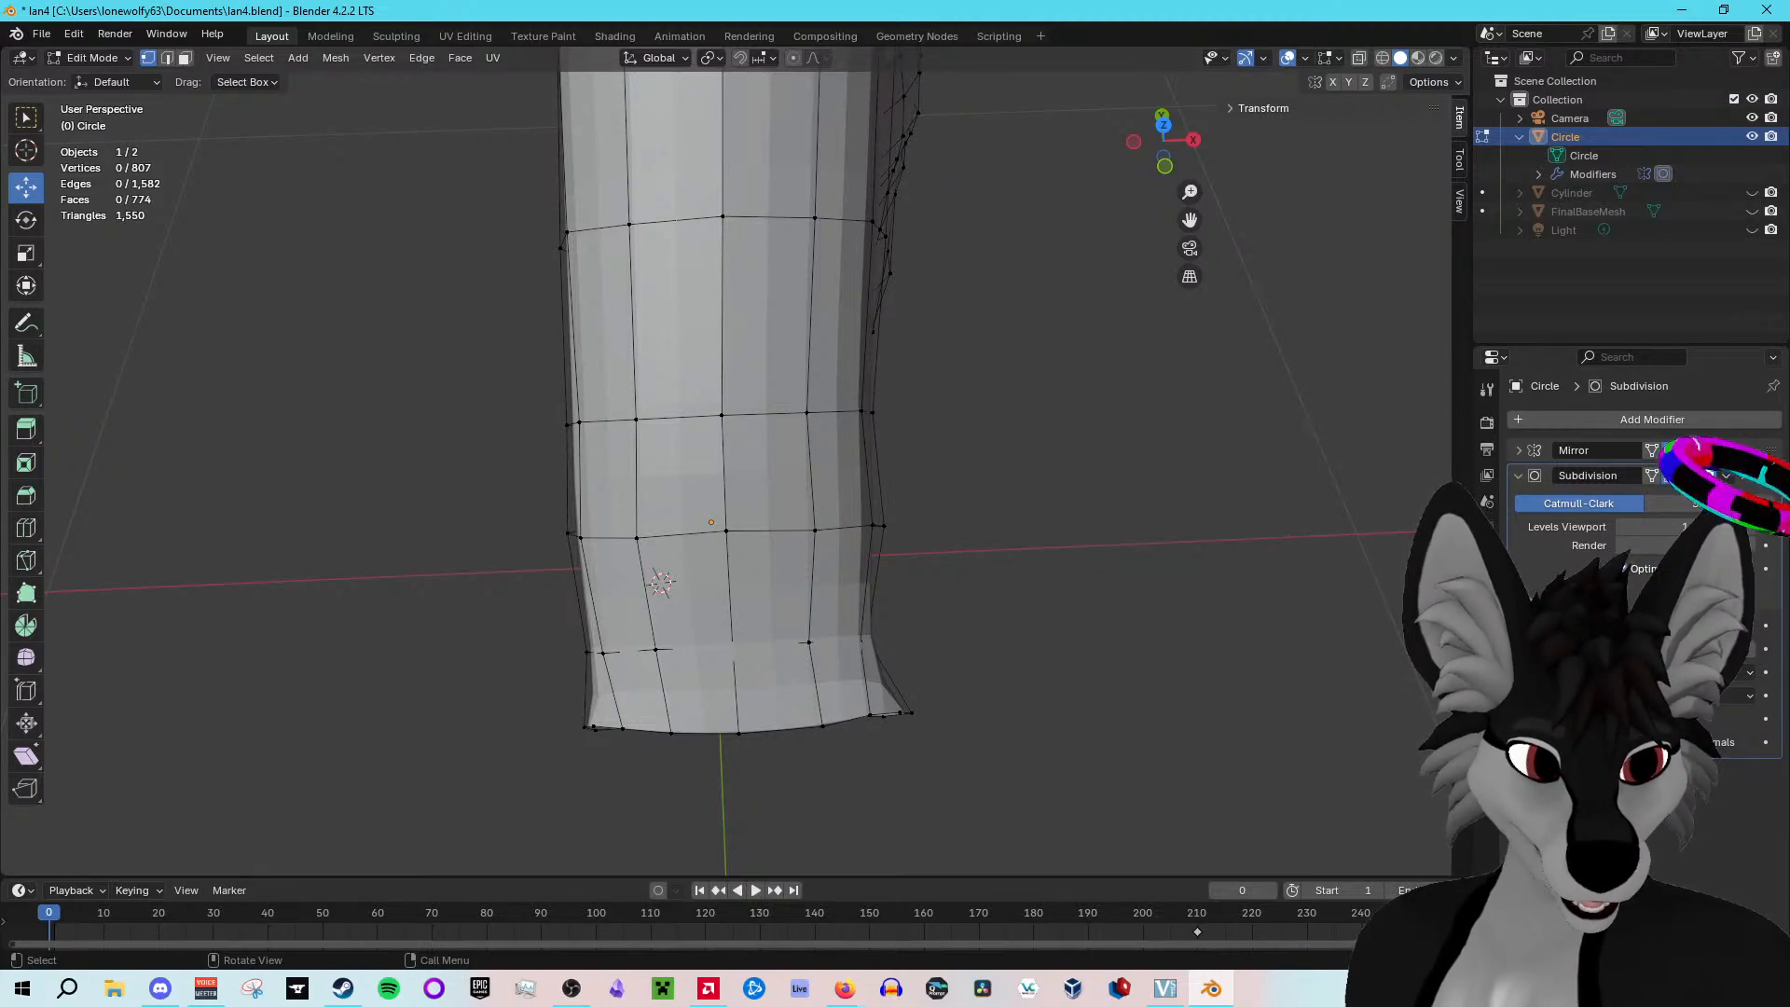
middle_click_drag(736, 644, 793, 629)
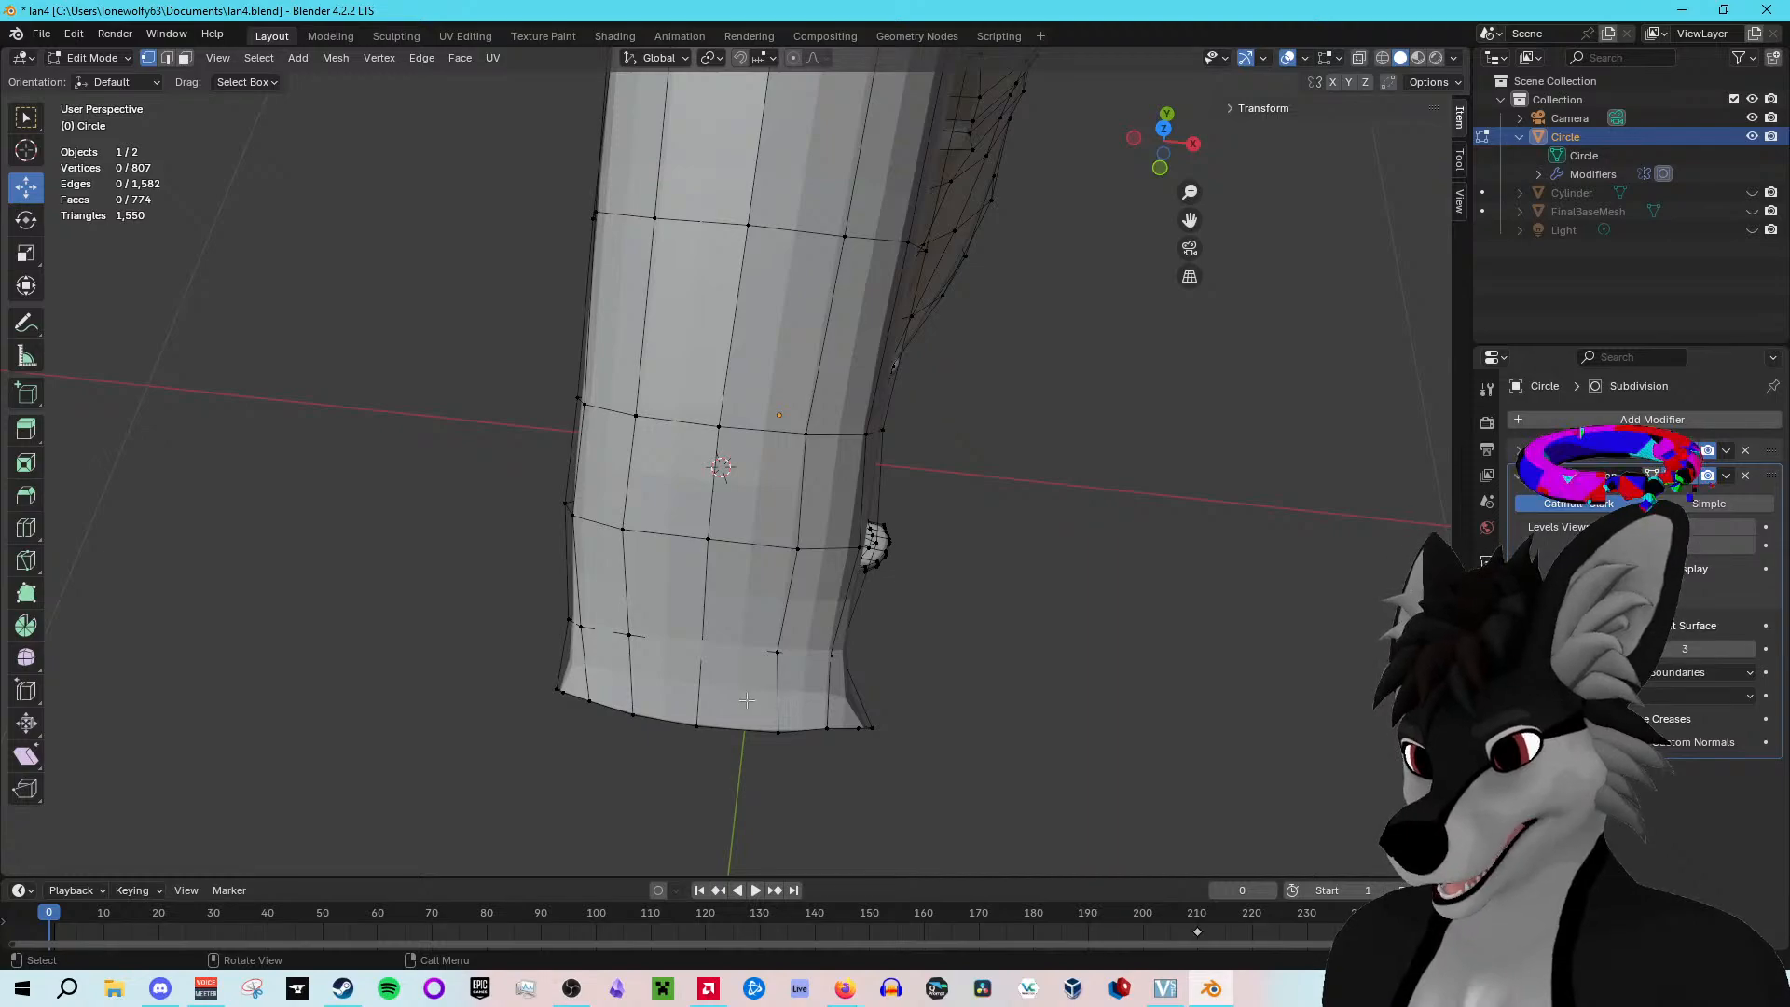
middle_click_drag(926, 721, 998, 535)
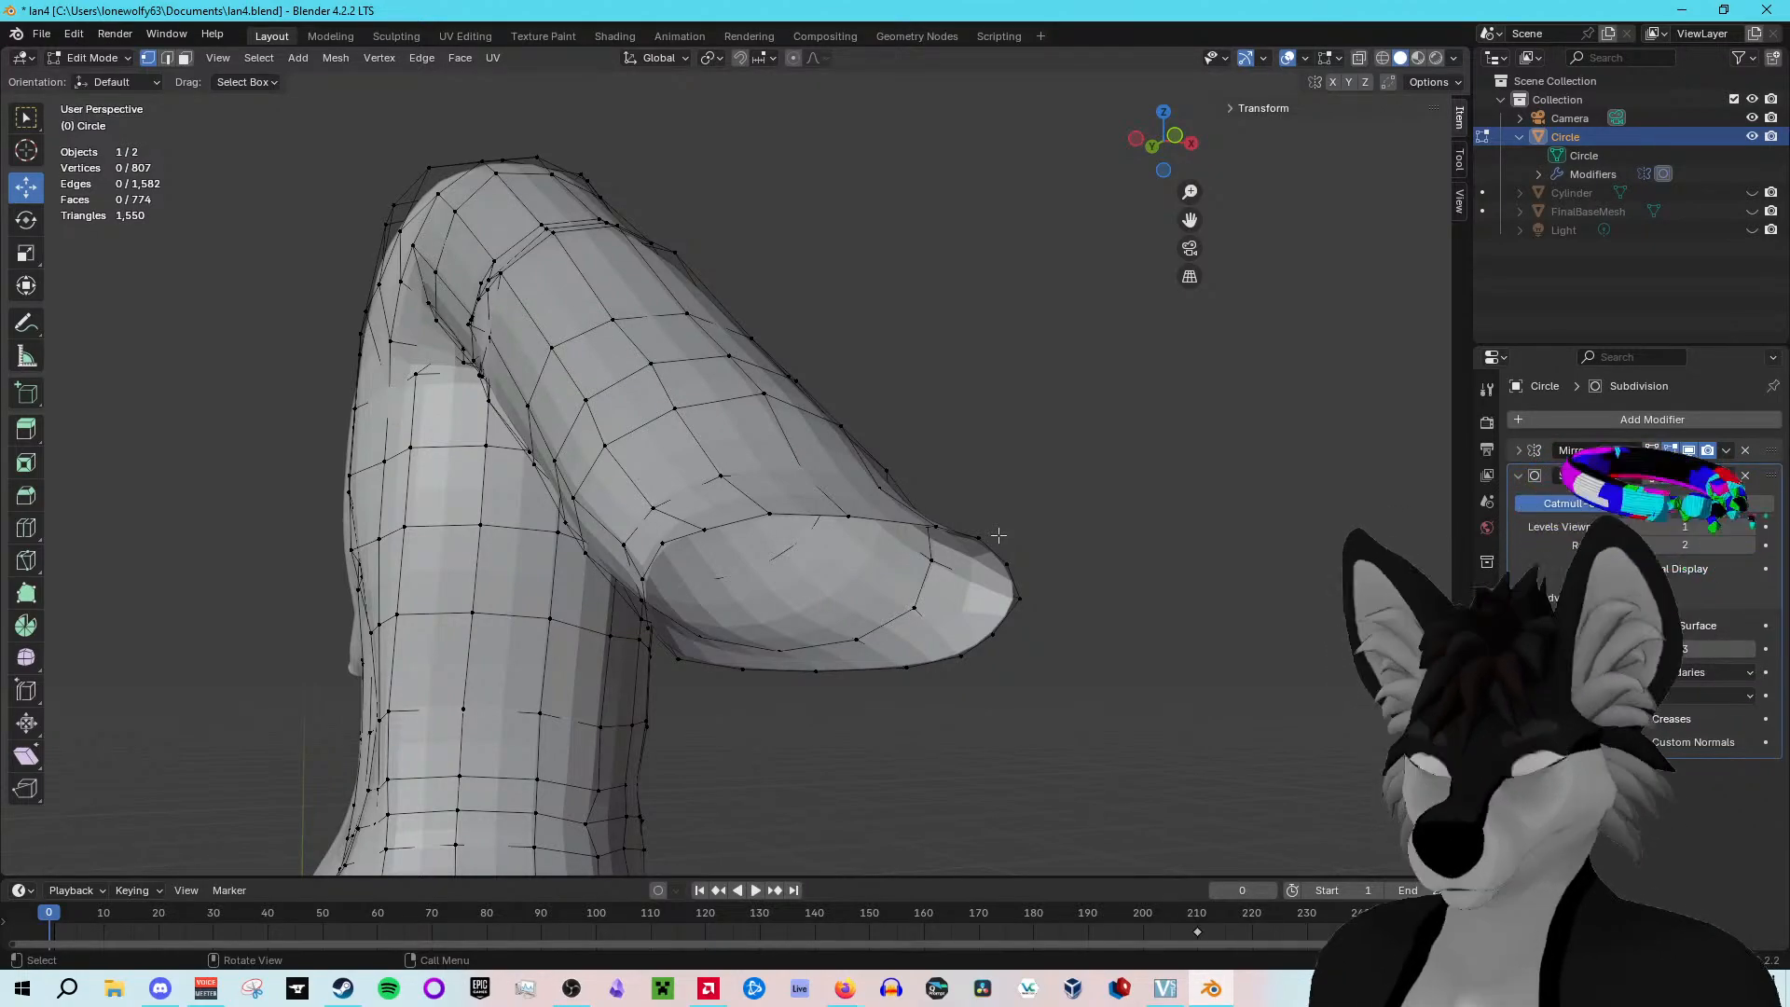
middle_click_drag(914, 481, 653, 429)
left_click(640, 430)
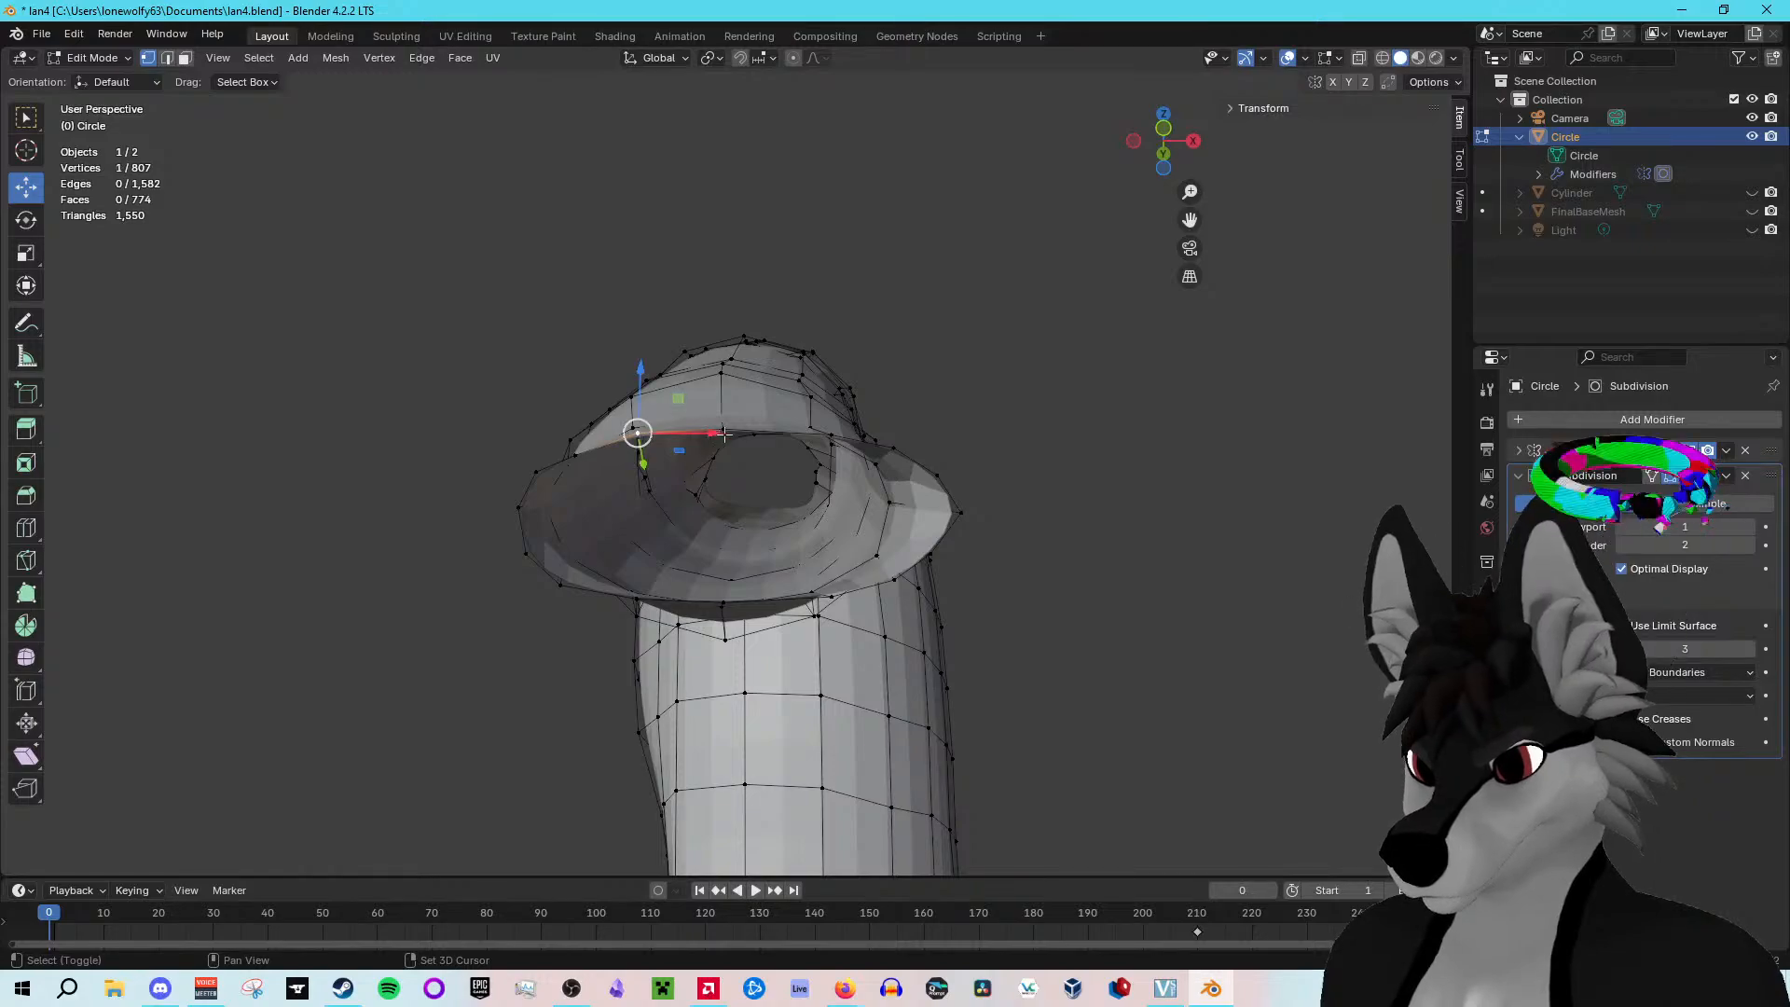
left_click(831, 437, "shift")
middle_click_drag(830, 437, 830, 392)
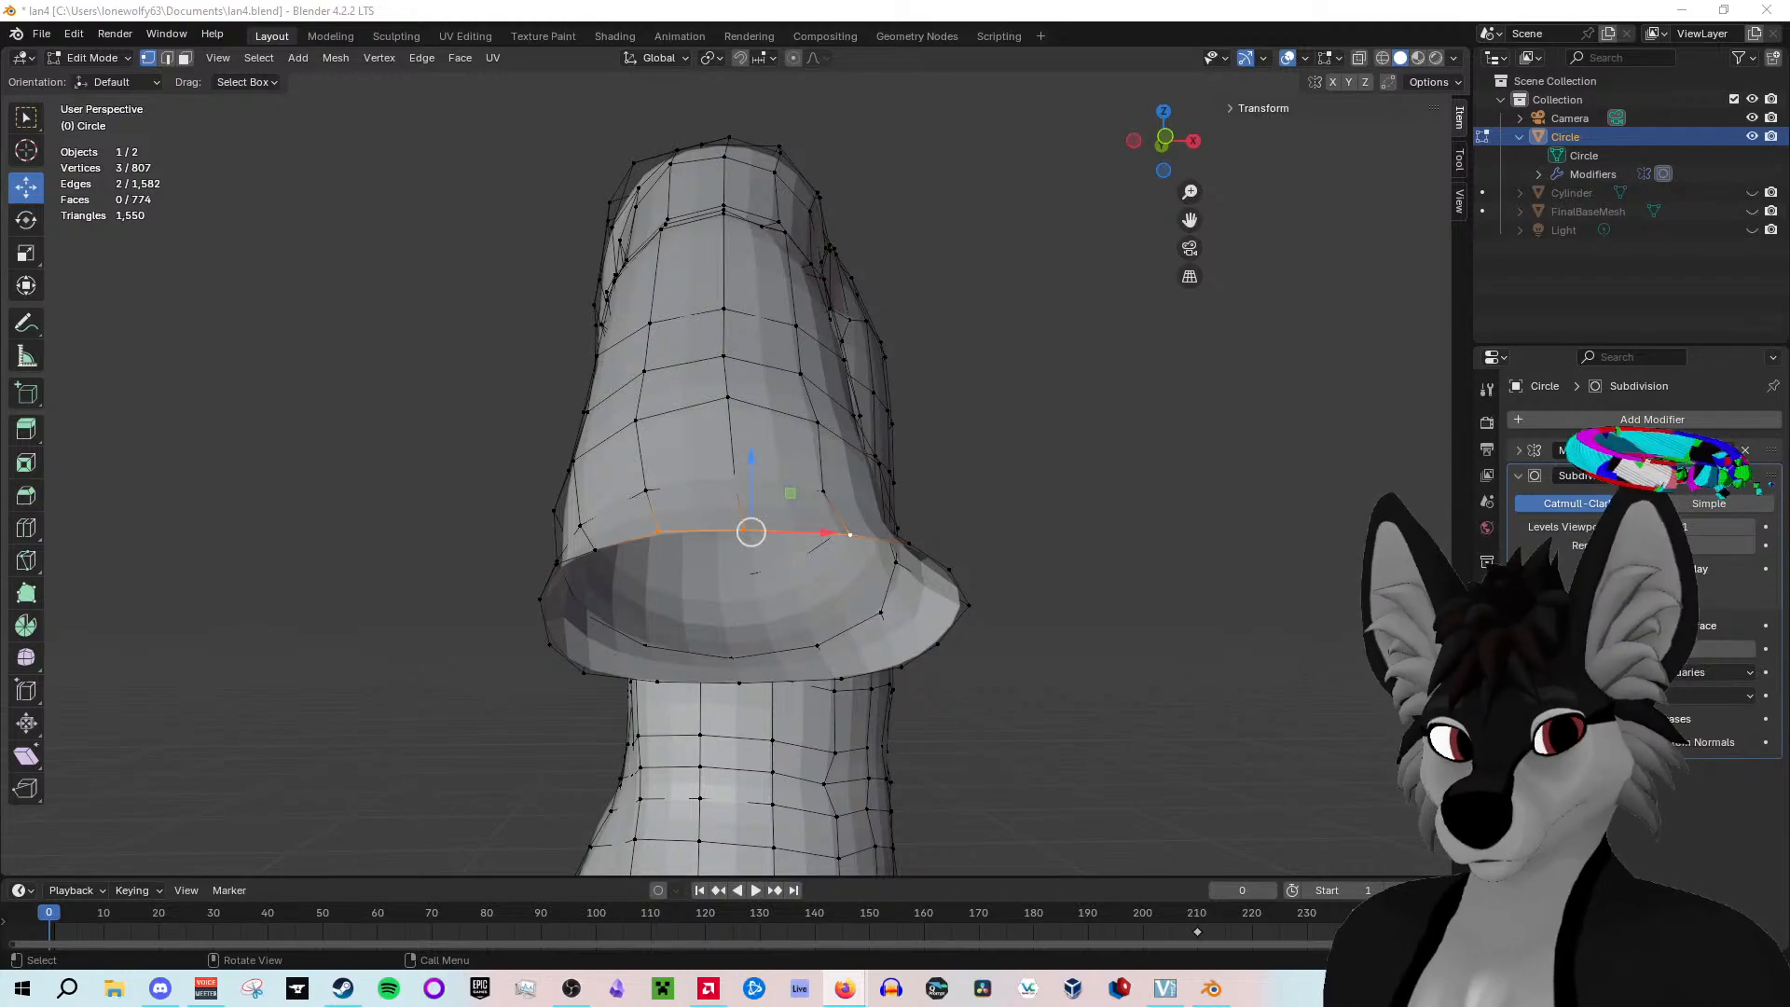
key("alt+Tab")
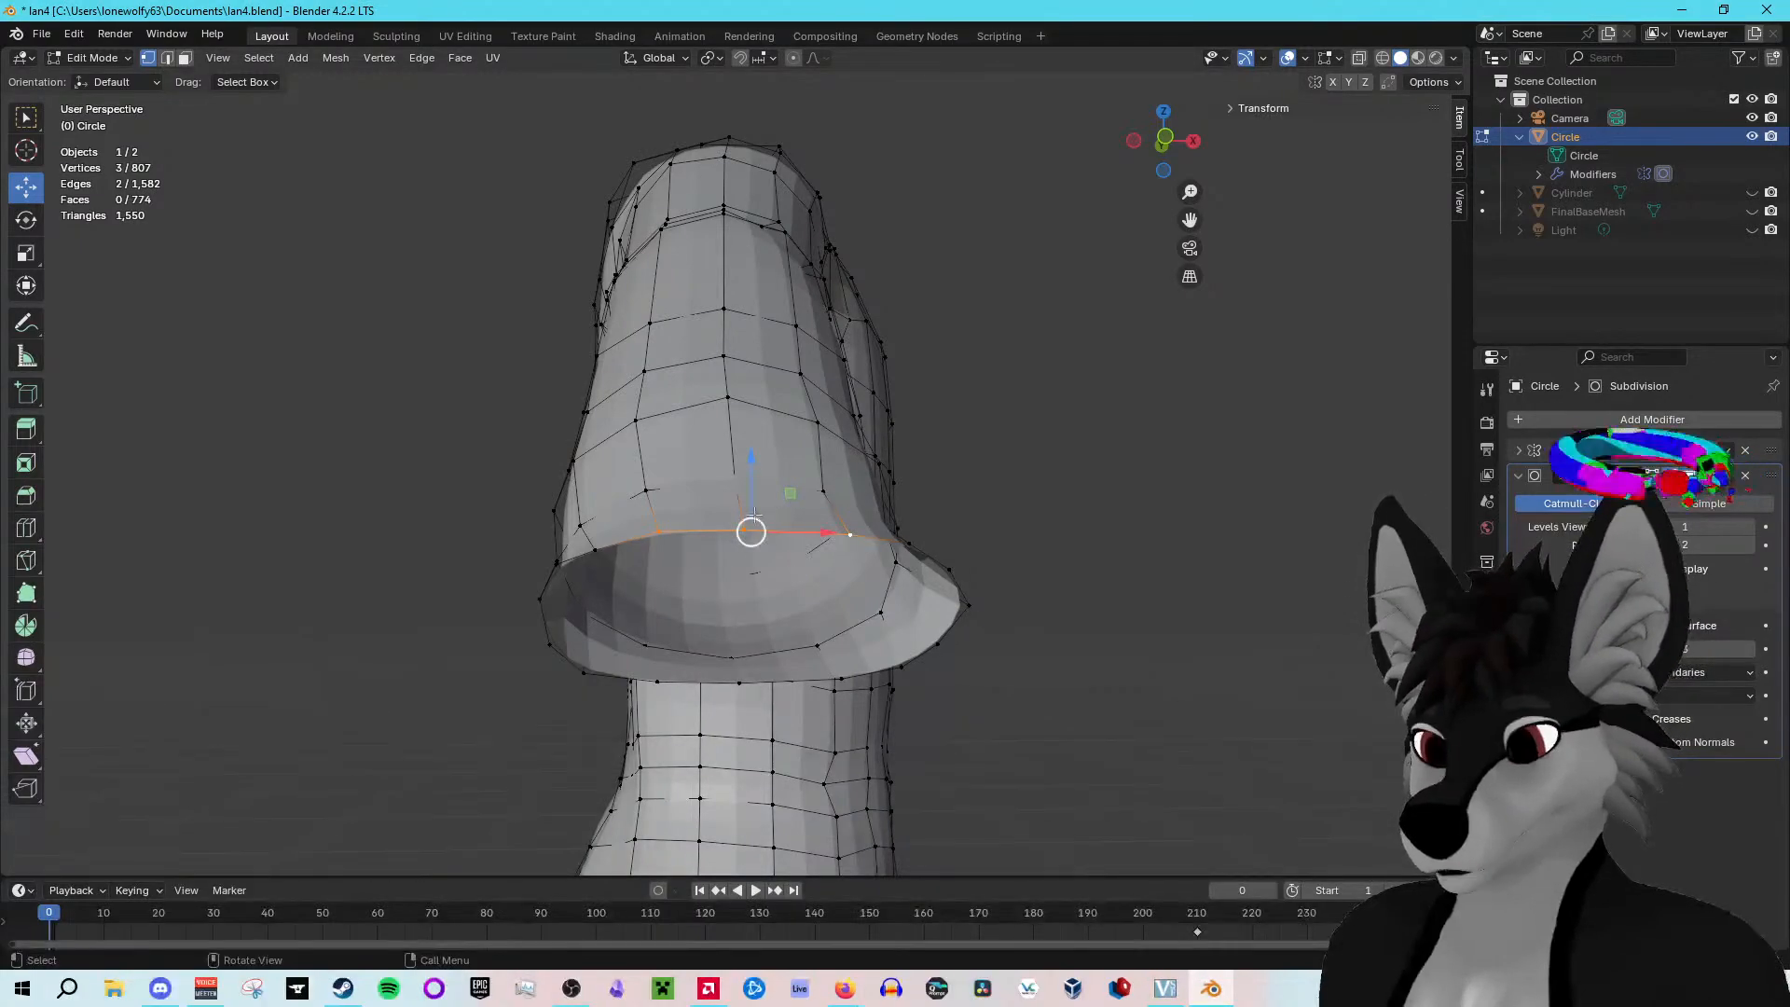
right_click(721, 531)
left_click(722, 532)
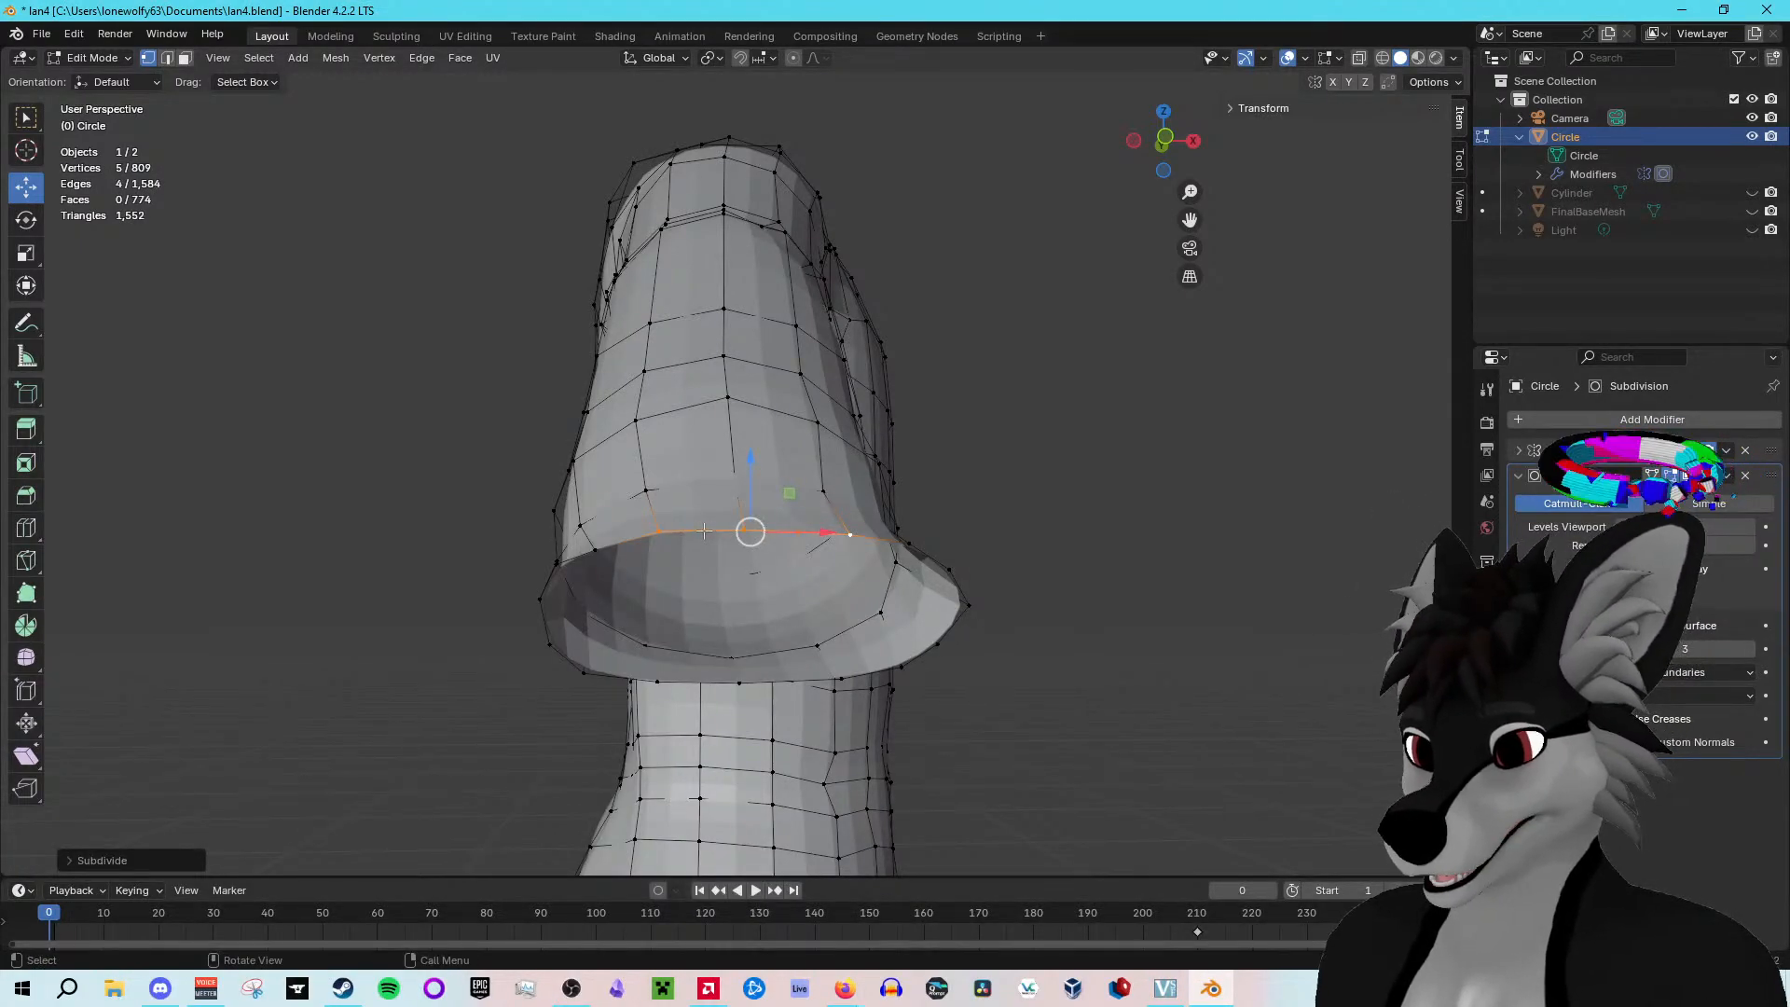
Step: Shift the two end vertices of the subdivided upper rim section inward in the XZ plane to even out the spacing
left_click(658, 531)
left_click_drag(697, 497, 727, 490)
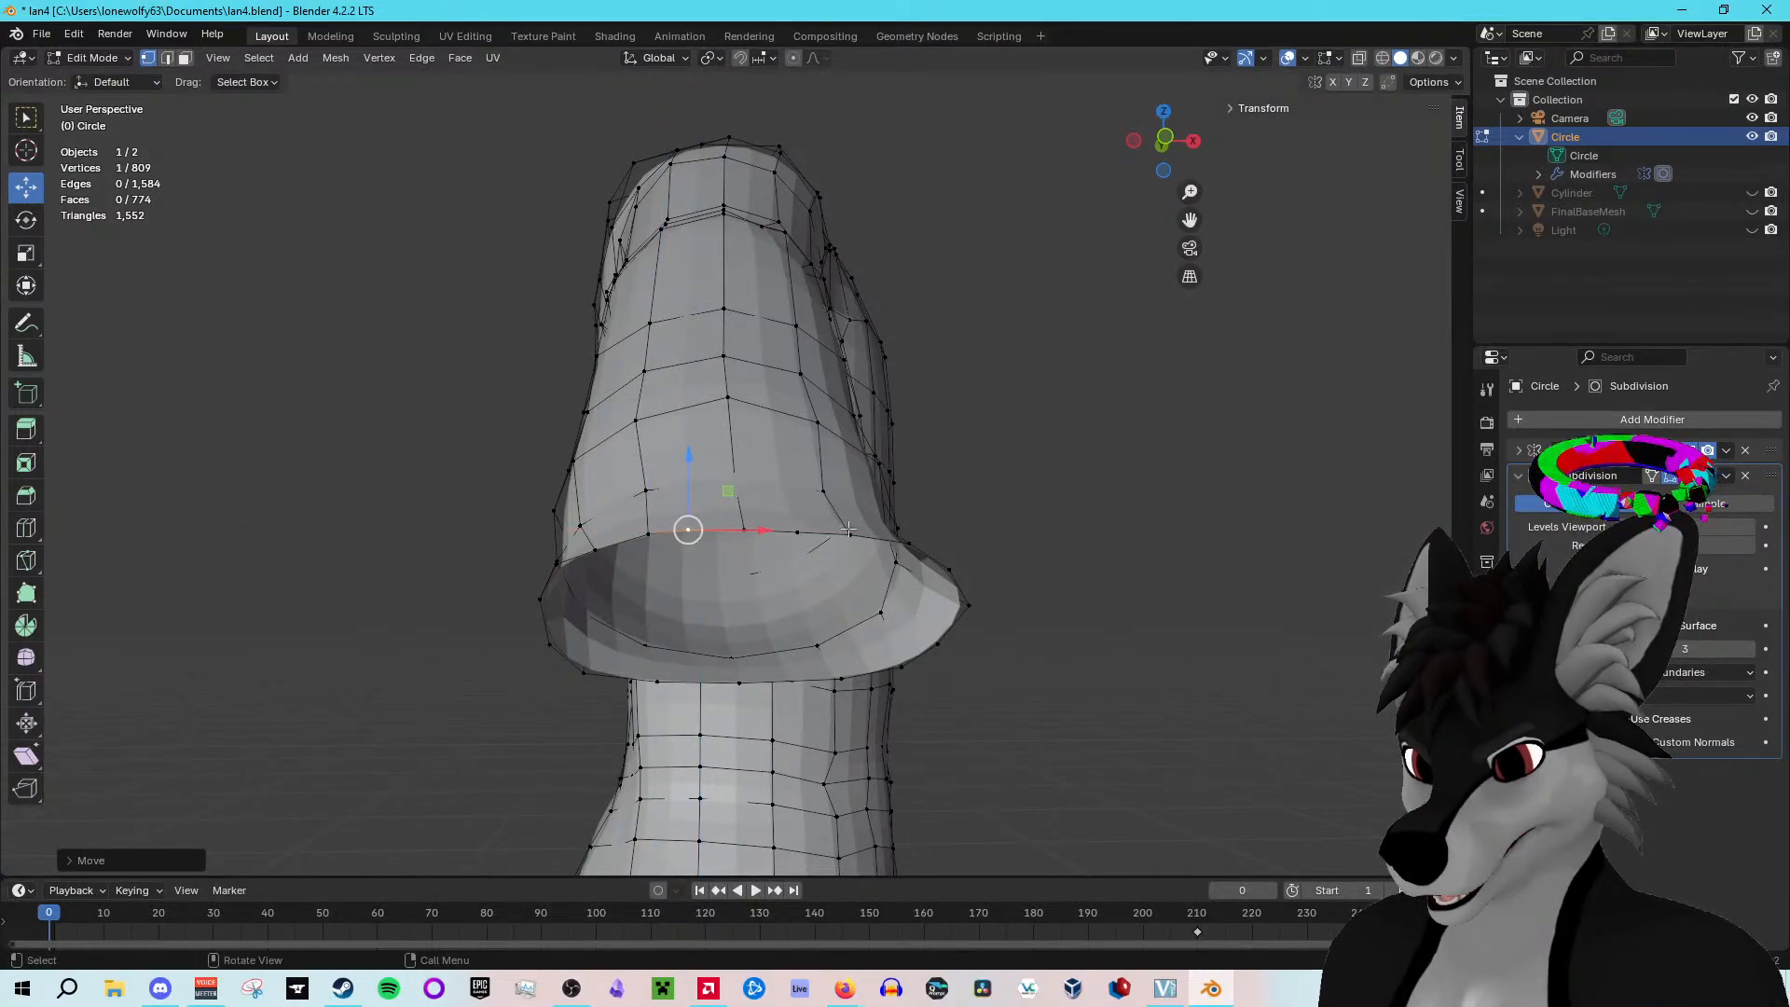
left_click_drag(900, 503, 840, 491)
Step: Move the individual vertices on the underside of the forearm behind the wrist upward along the Z axis
middle_click_drag(987, 604, 986, 554)
middle_click_drag(783, 593, 736, 633)
left_click(723, 633)
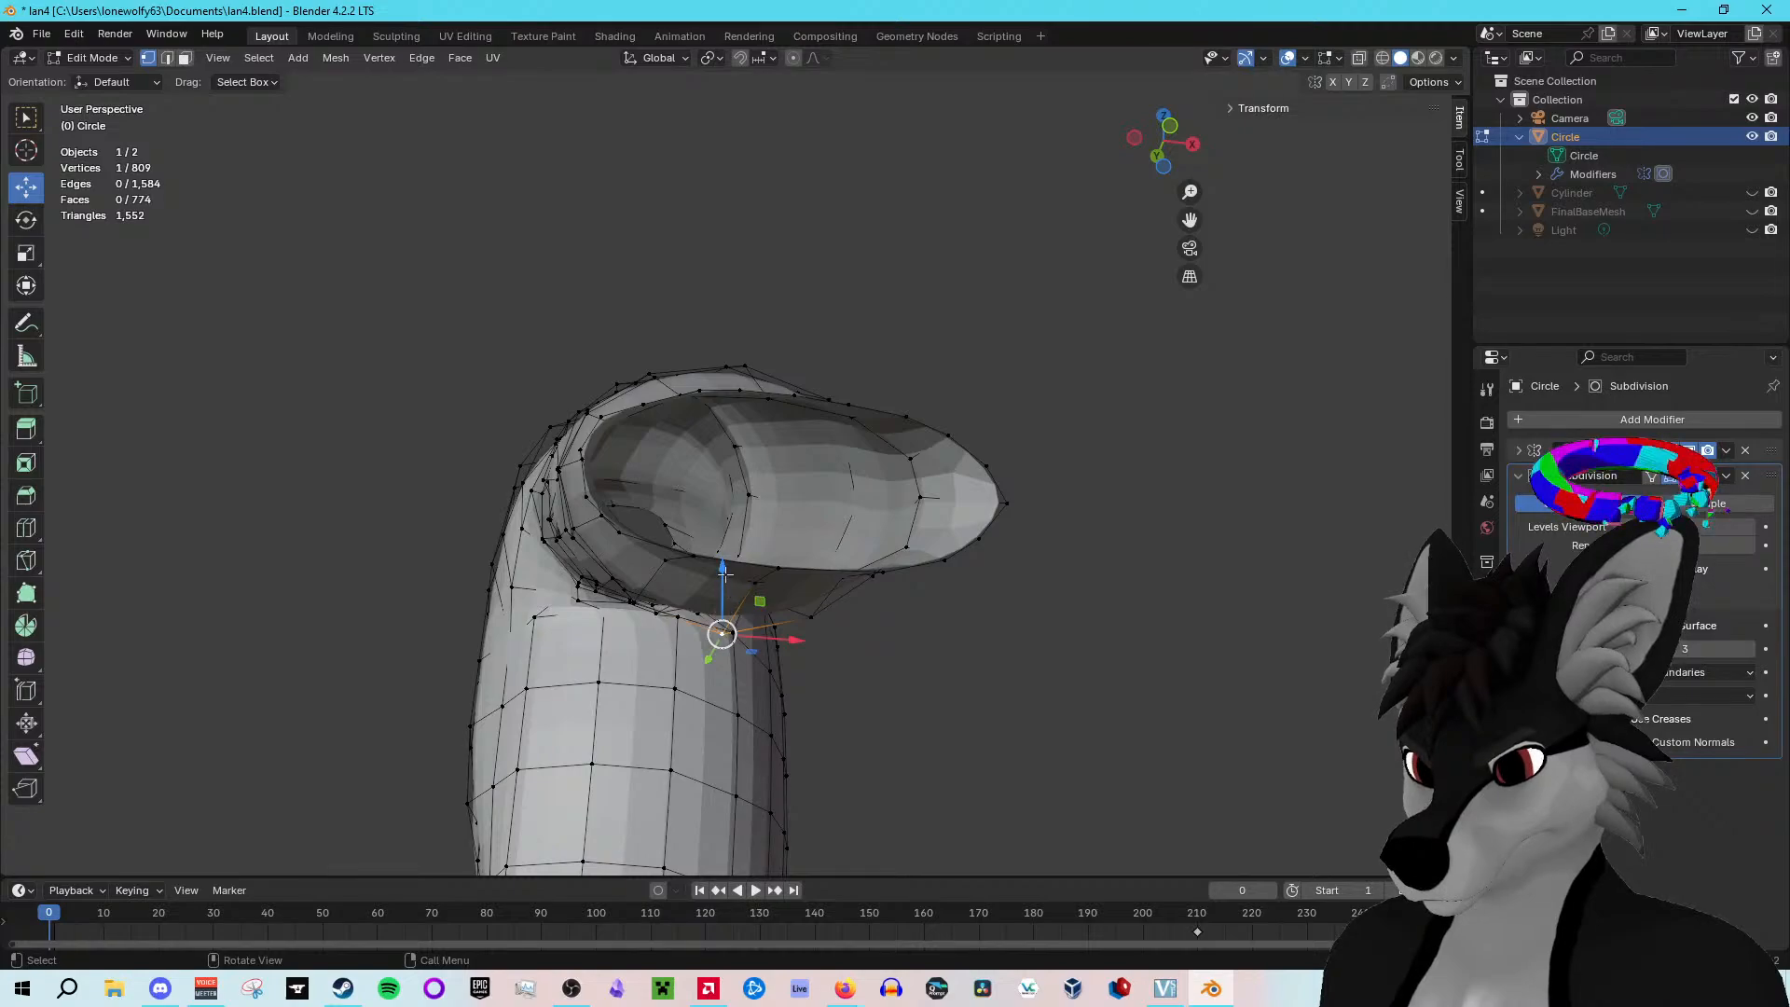
left_click_drag(724, 572, 730, 542)
left_click(634, 603)
middle_click_drag(678, 570, 656, 545)
left_click_drag(639, 539, 641, 520)
middle_click_drag(641, 520, 661, 477)
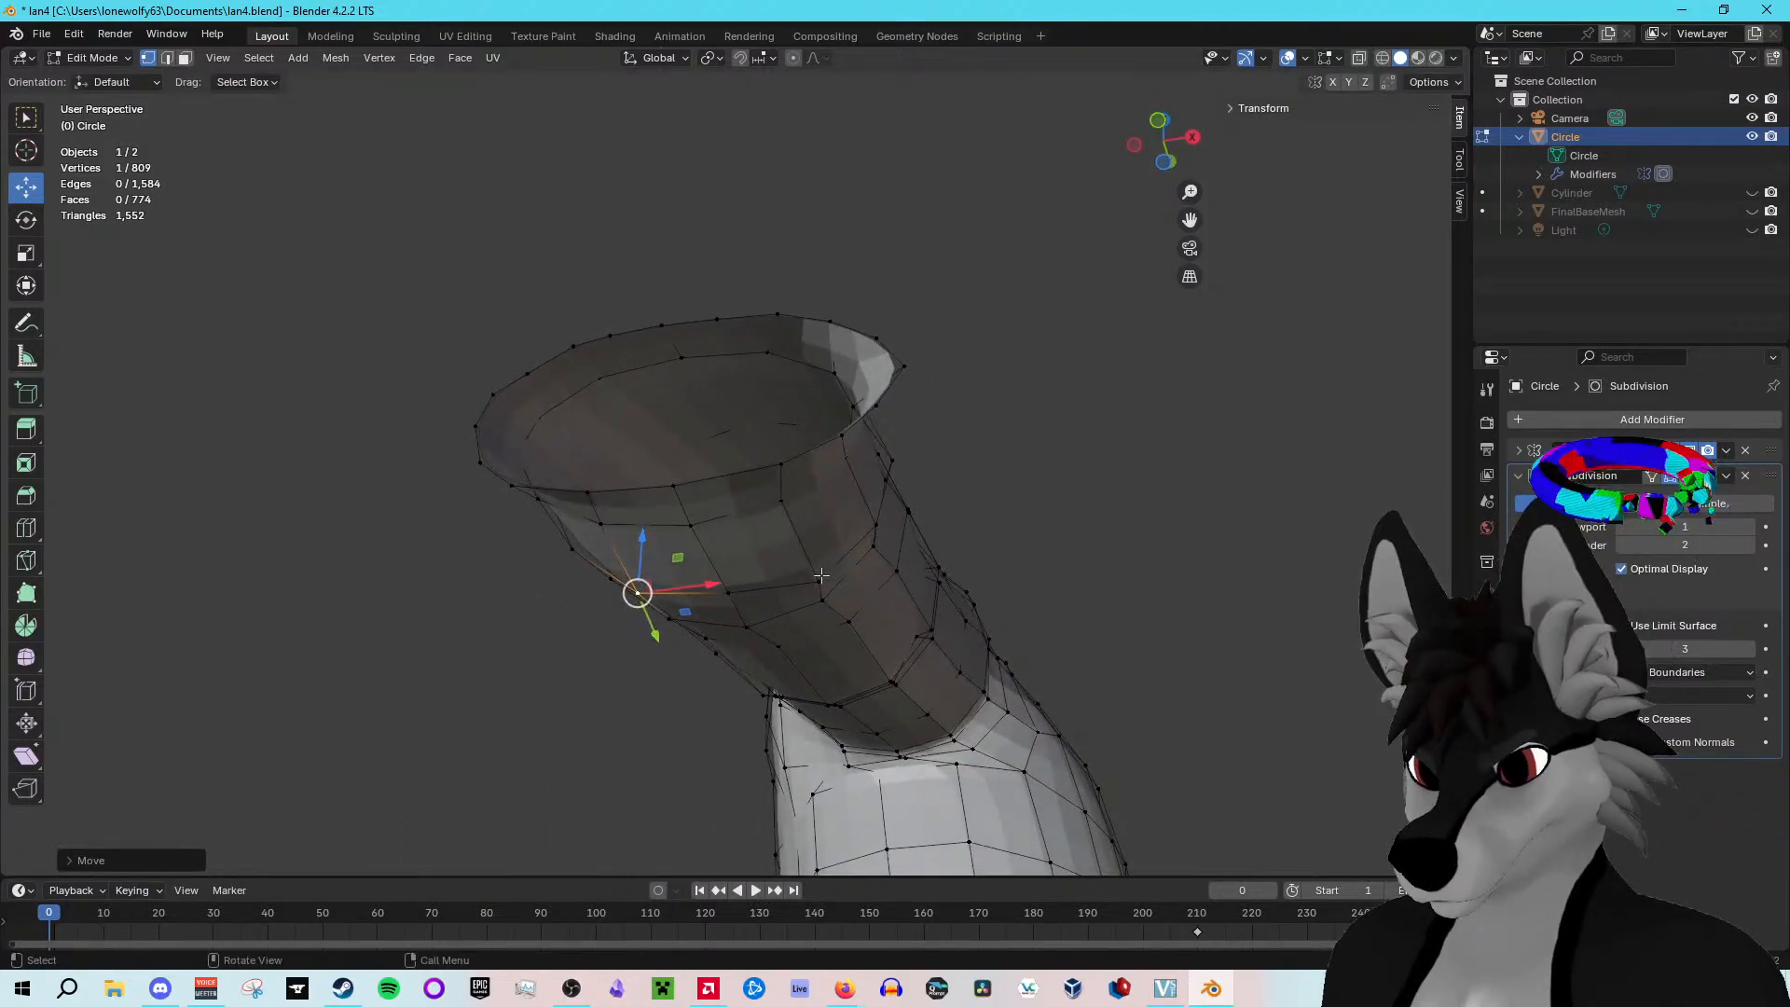
left_click(821, 576)
left_click_drag(811, 525, 810, 524)
Step: Examine the reshaped forearm and open wrist from the side and from the end
middle_click_drag(947, 323, 885, 413)
scroll(859, 419, "up", 5)
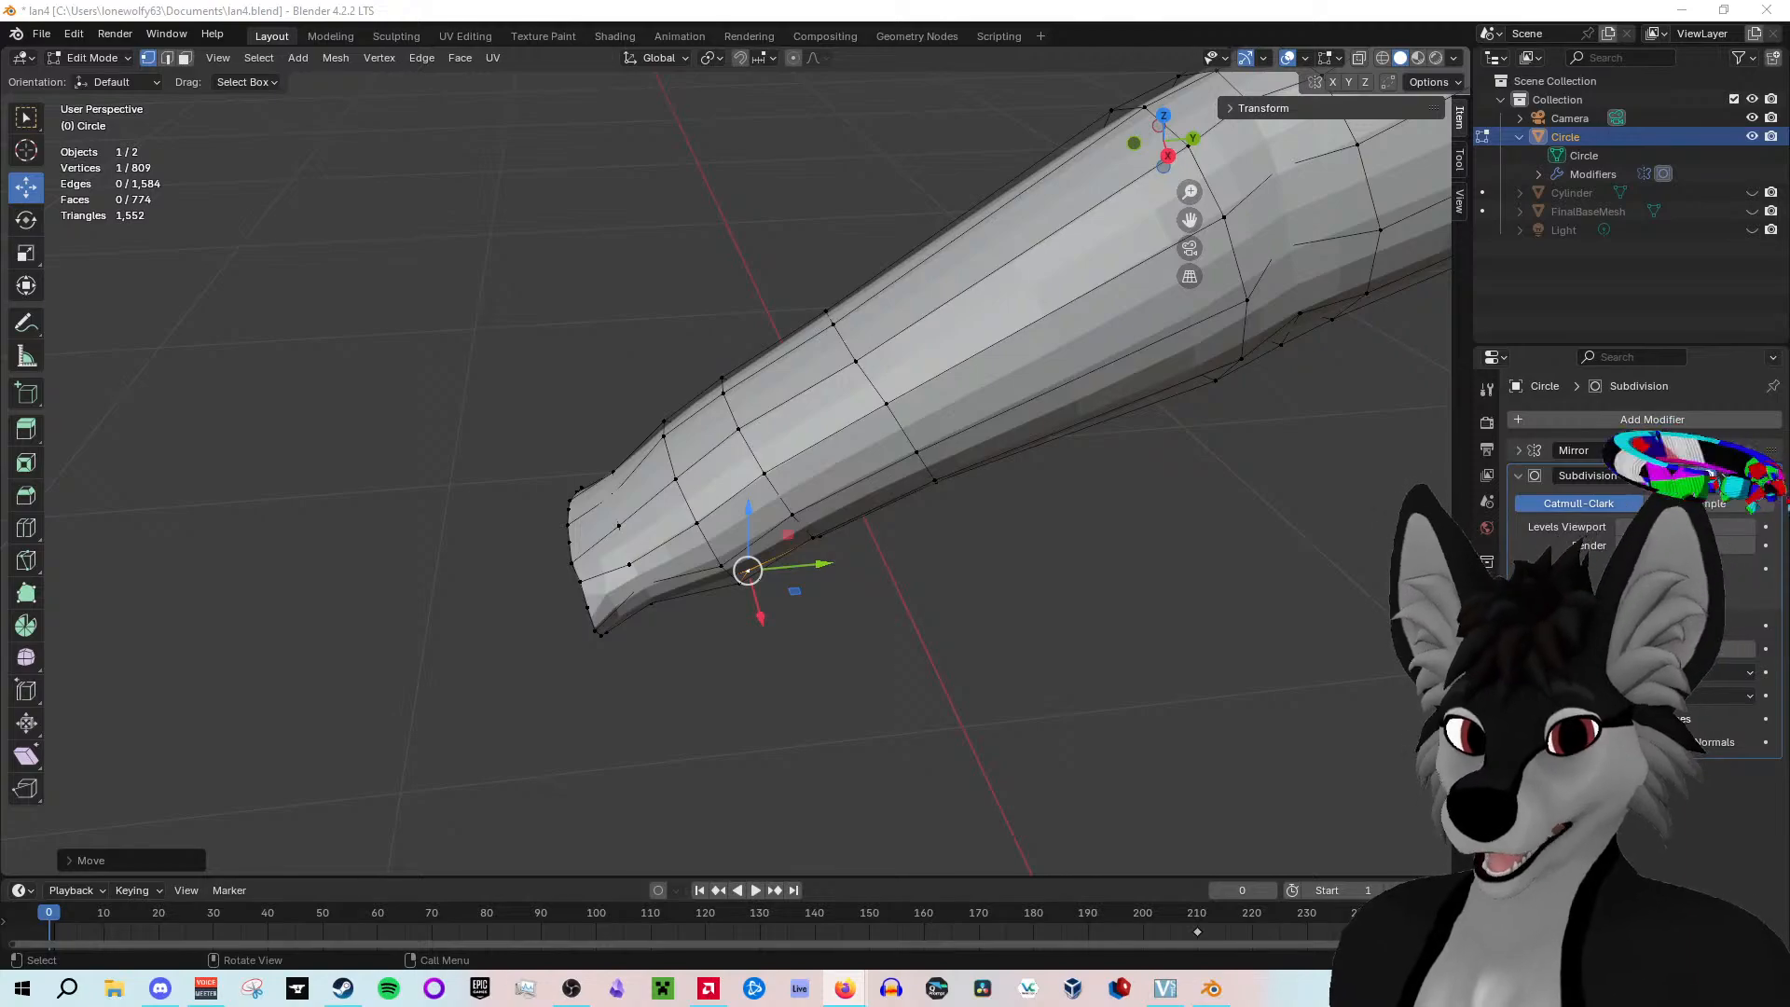
middle_click_drag(450, 377, 567, 394)
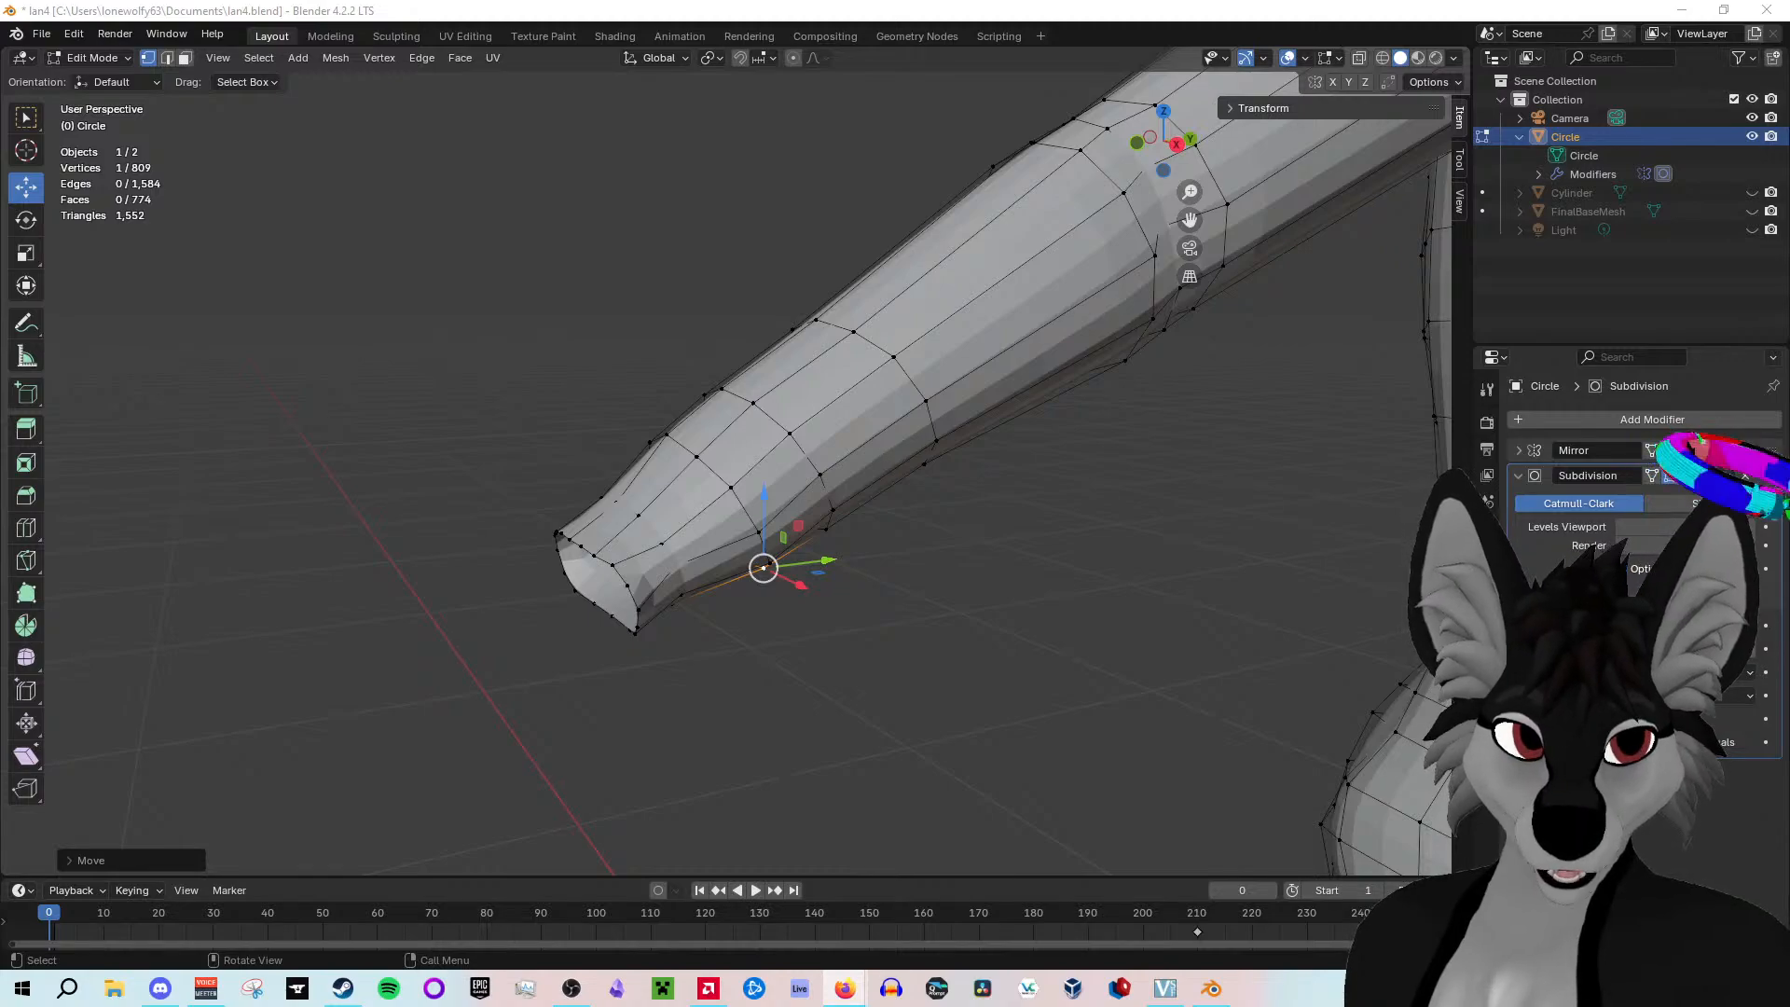
left_click(635, 215)
scroll(635, 215, "up", 1)
middle_click_drag(635, 216, 632, 215)
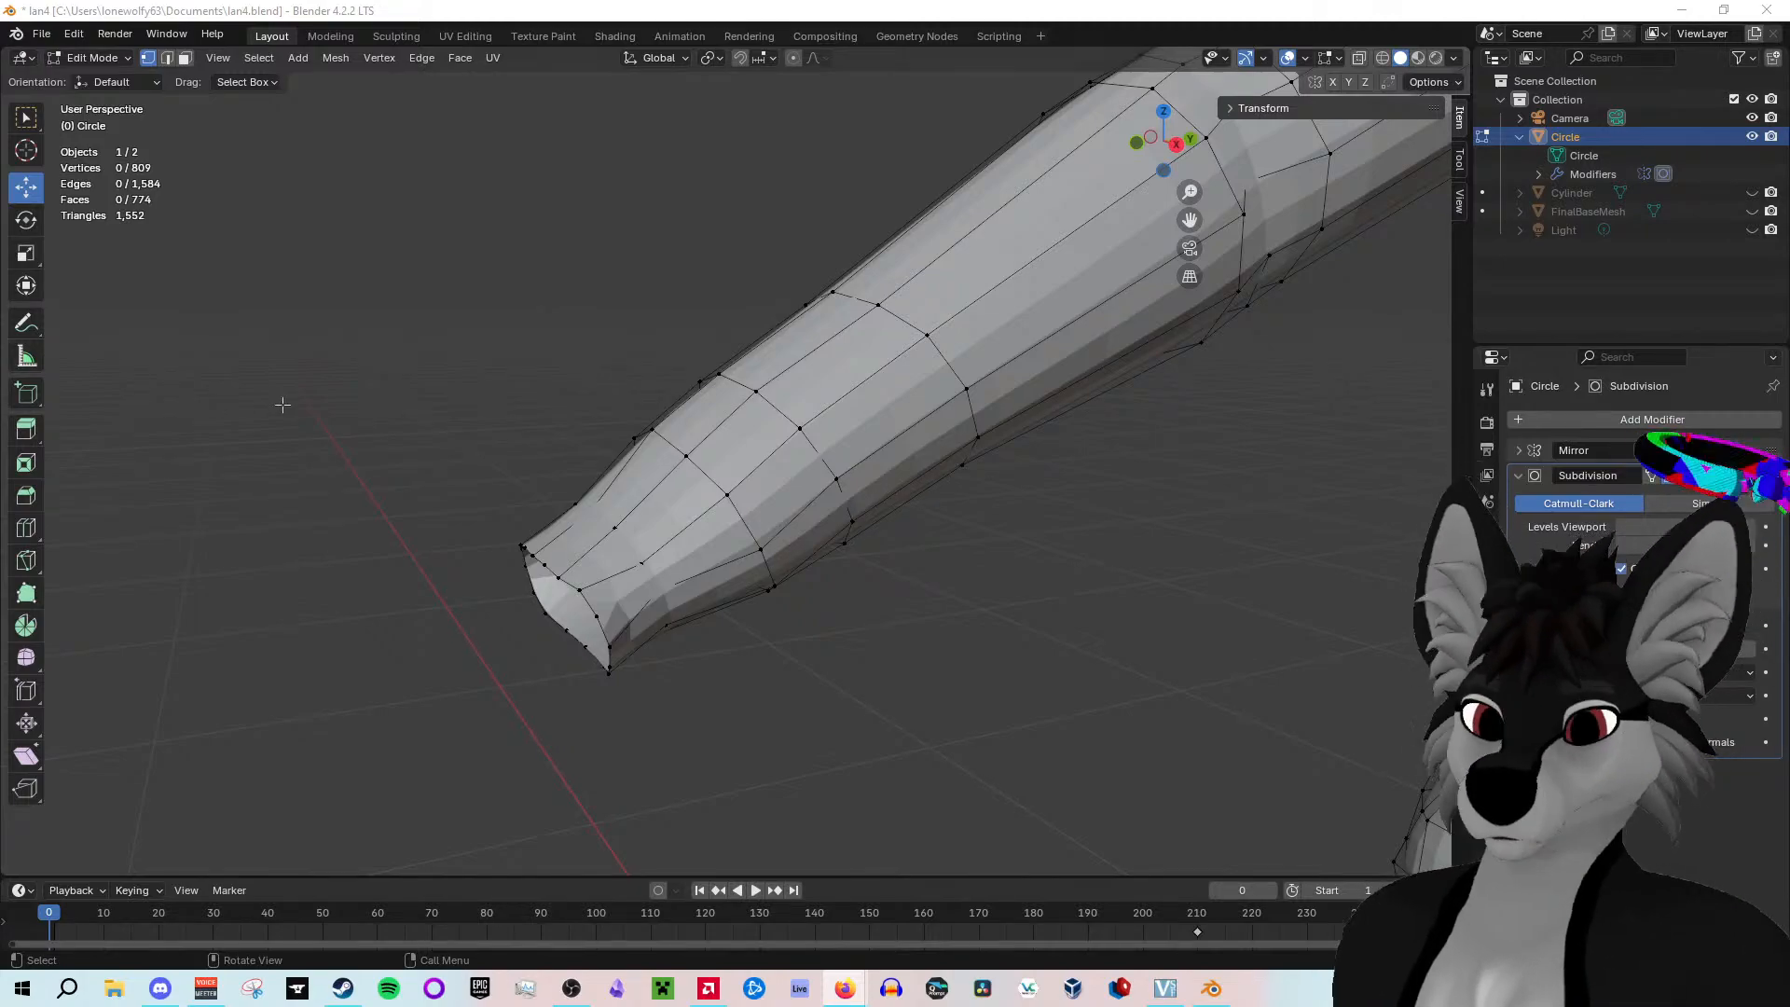
left_click(372, 392)
middle_click_drag(540, 367, 584, 481)
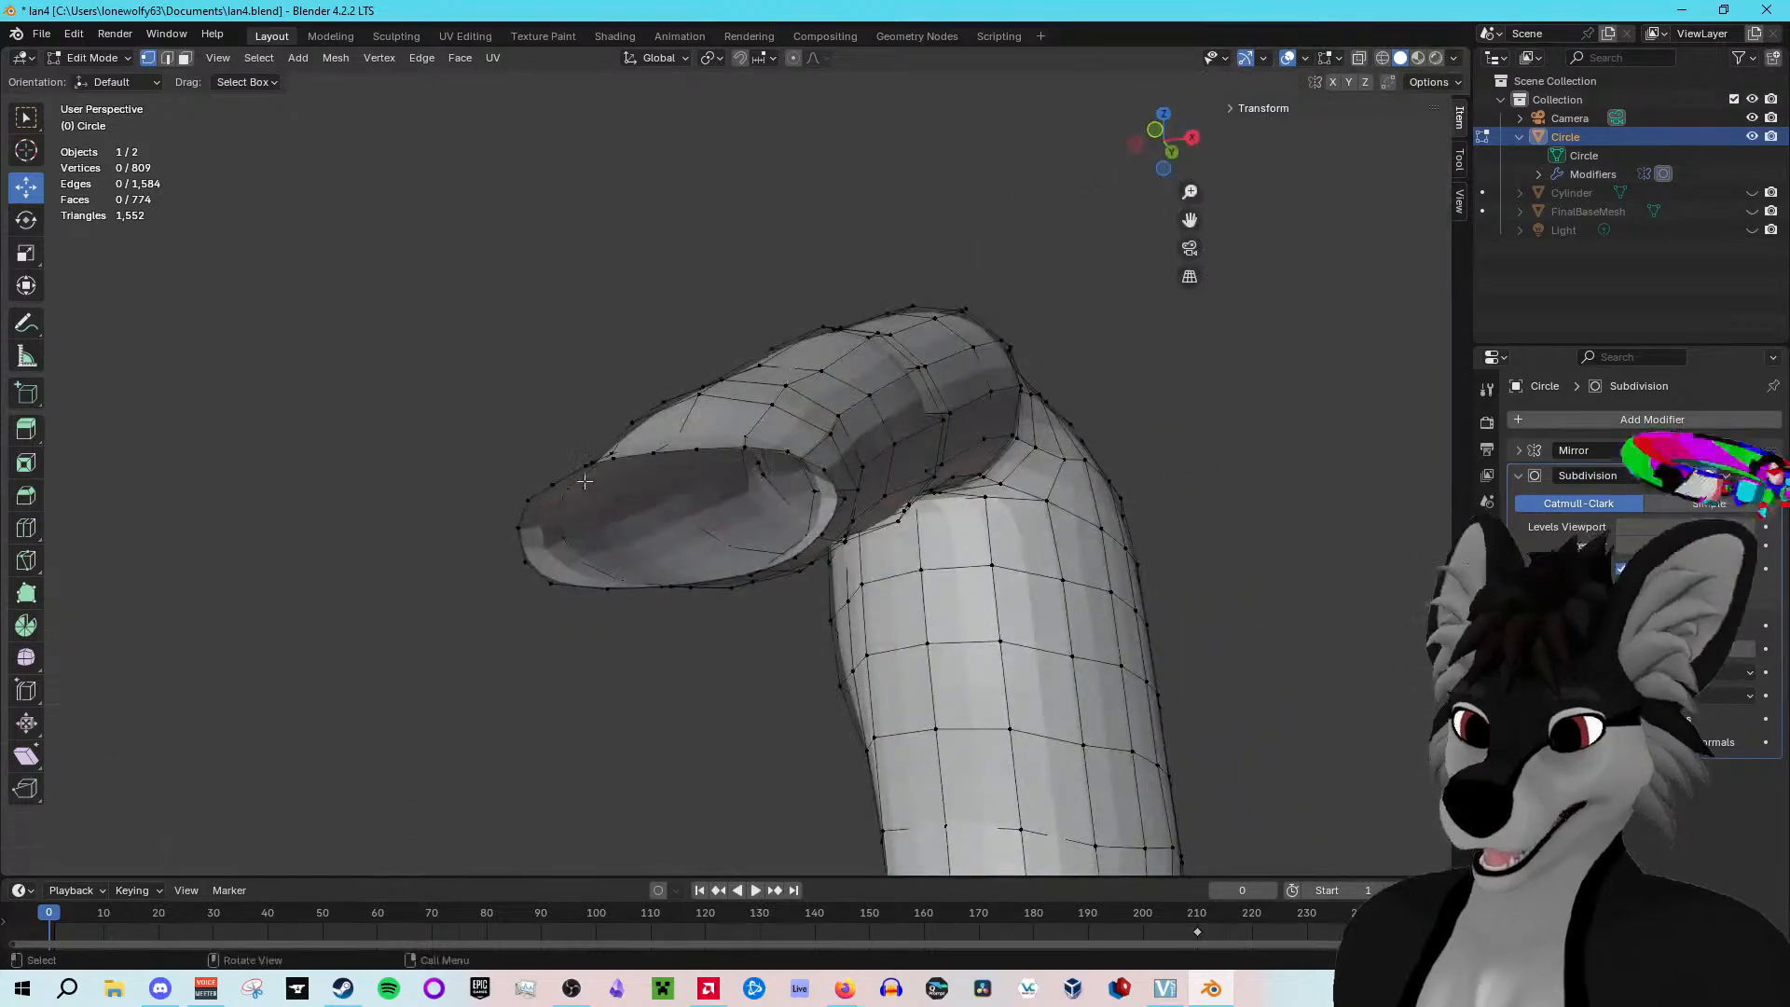
right_click(665, 456)
key("Escape")
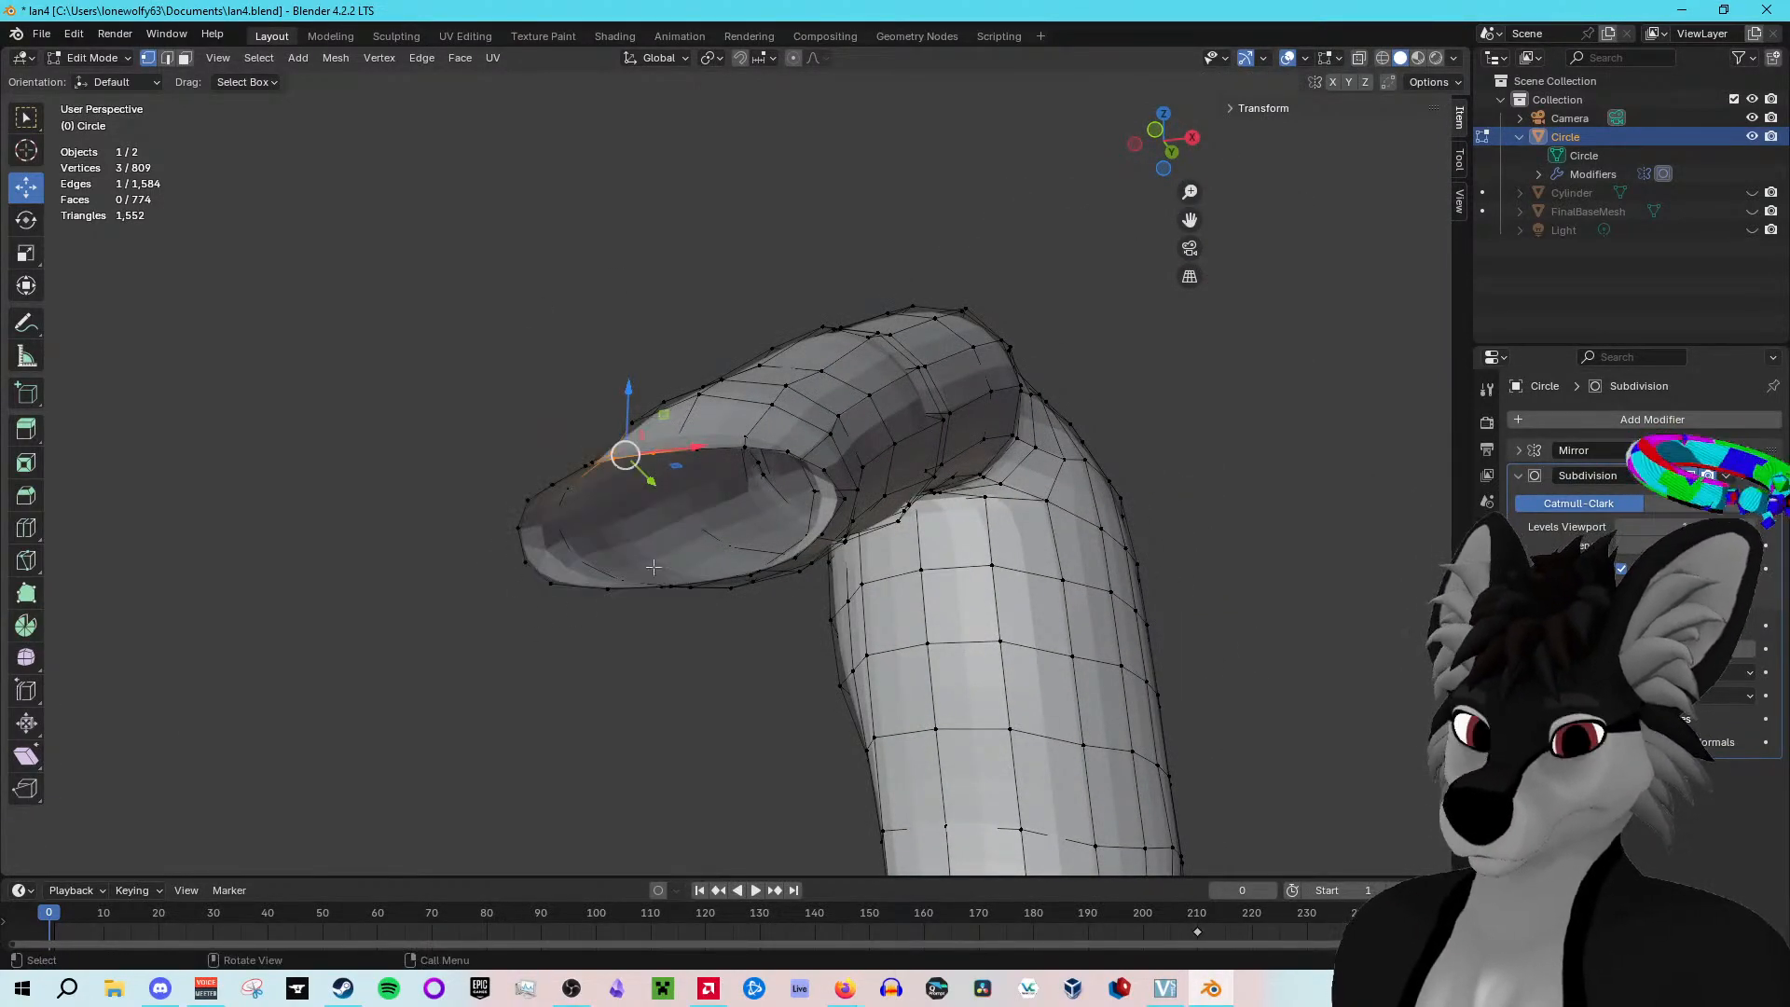
right_click(615, 454)
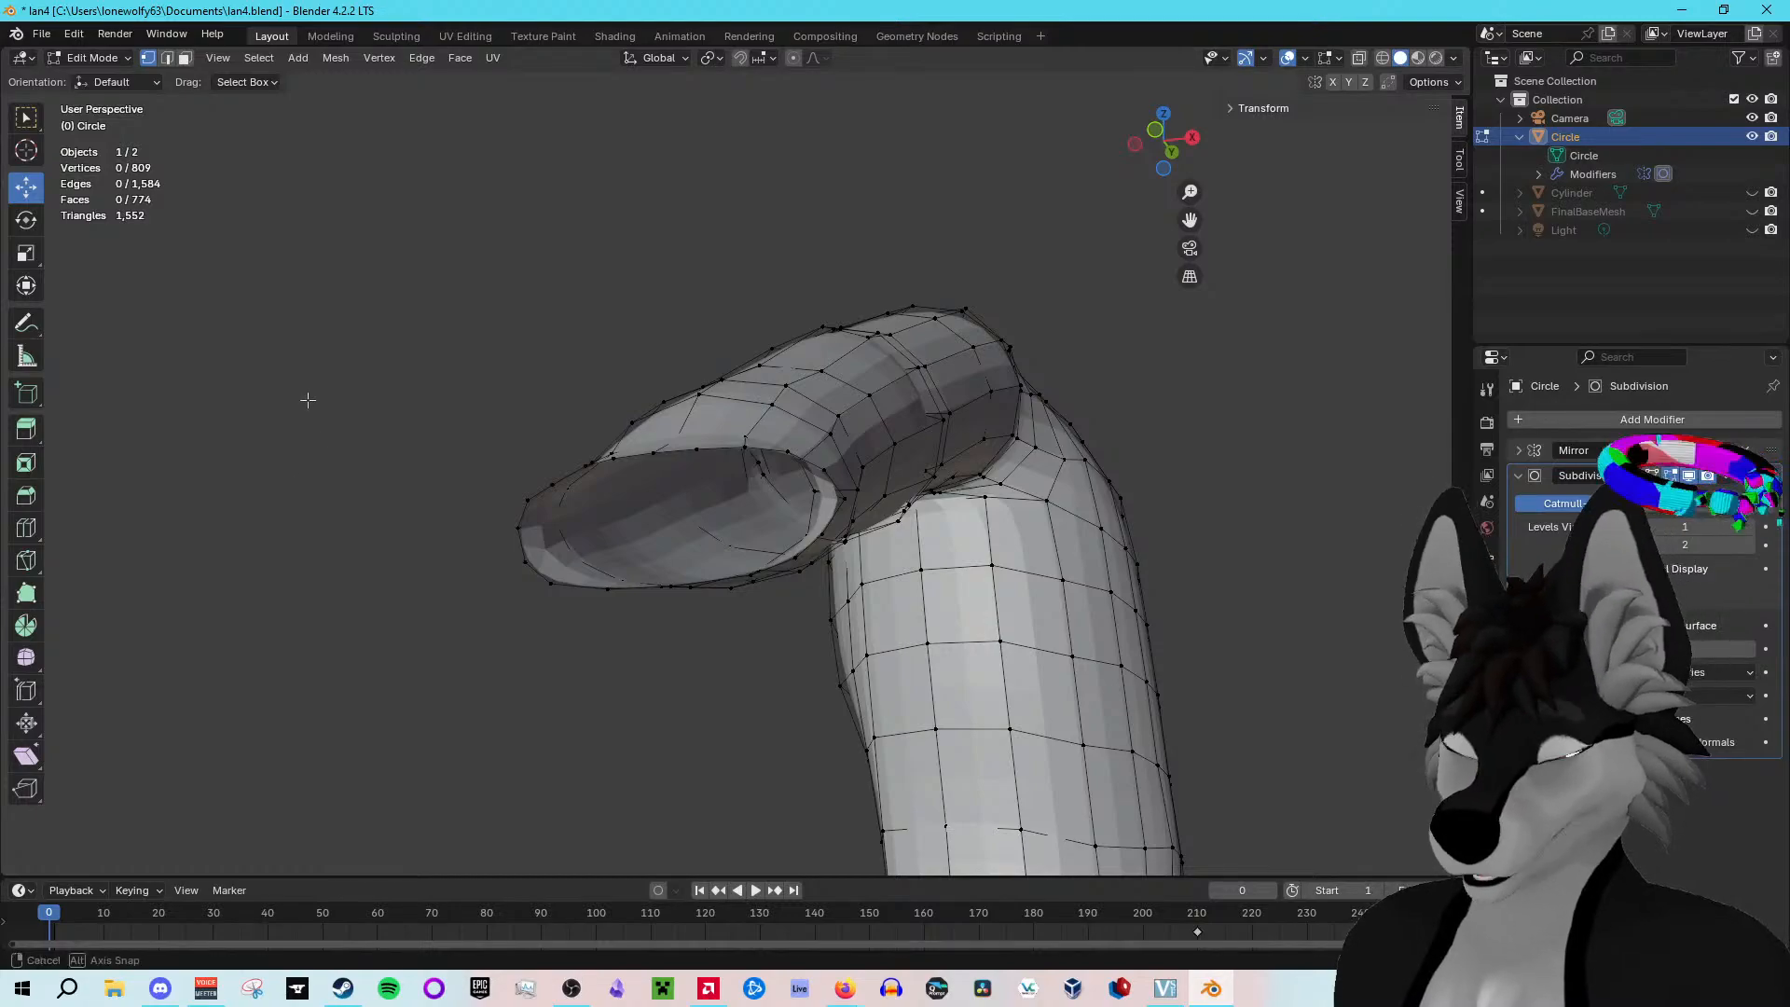
middle_click_drag(307, 400, 321, 453)
key("alt+Tab")
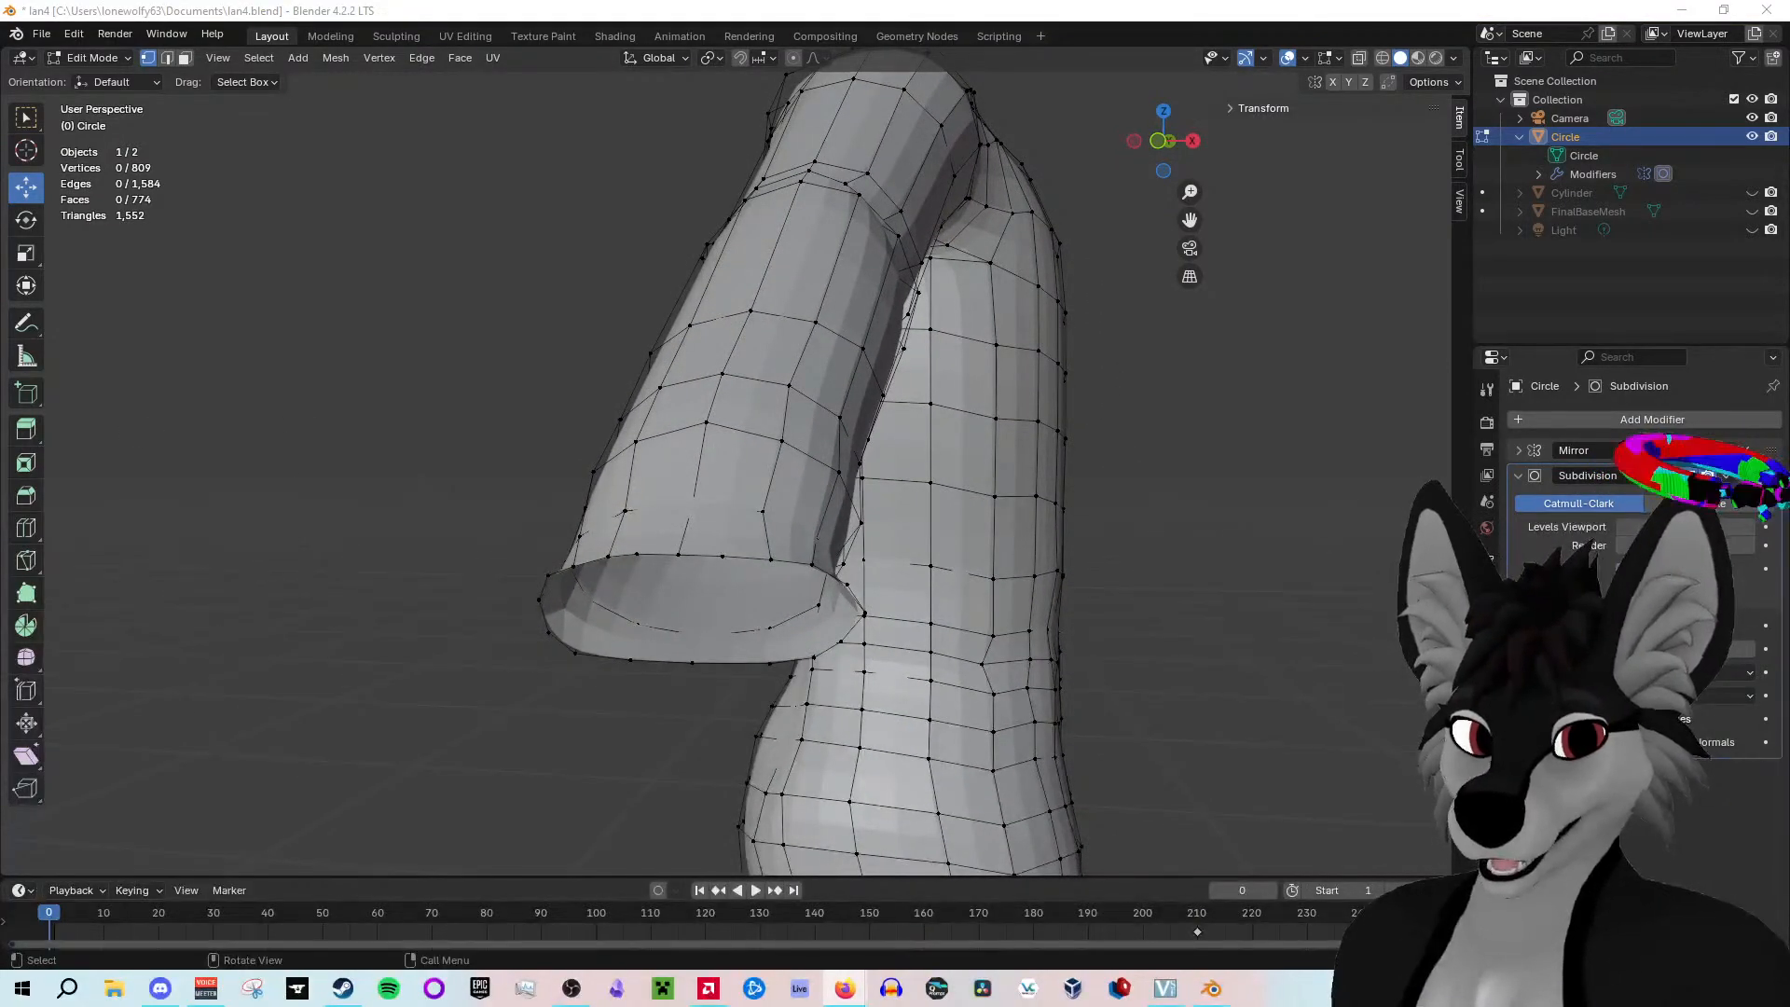
Step: Select the waist section of the torso, try subdividing it, and undo the subdivision
middle_click_drag(1144, 545, 1072, 555)
scroll(1105, 546, "down", 3)
scroll(1104, 546, "down", 3)
left_click_drag(906, 429, 1070, 587)
right_click(1000, 497)
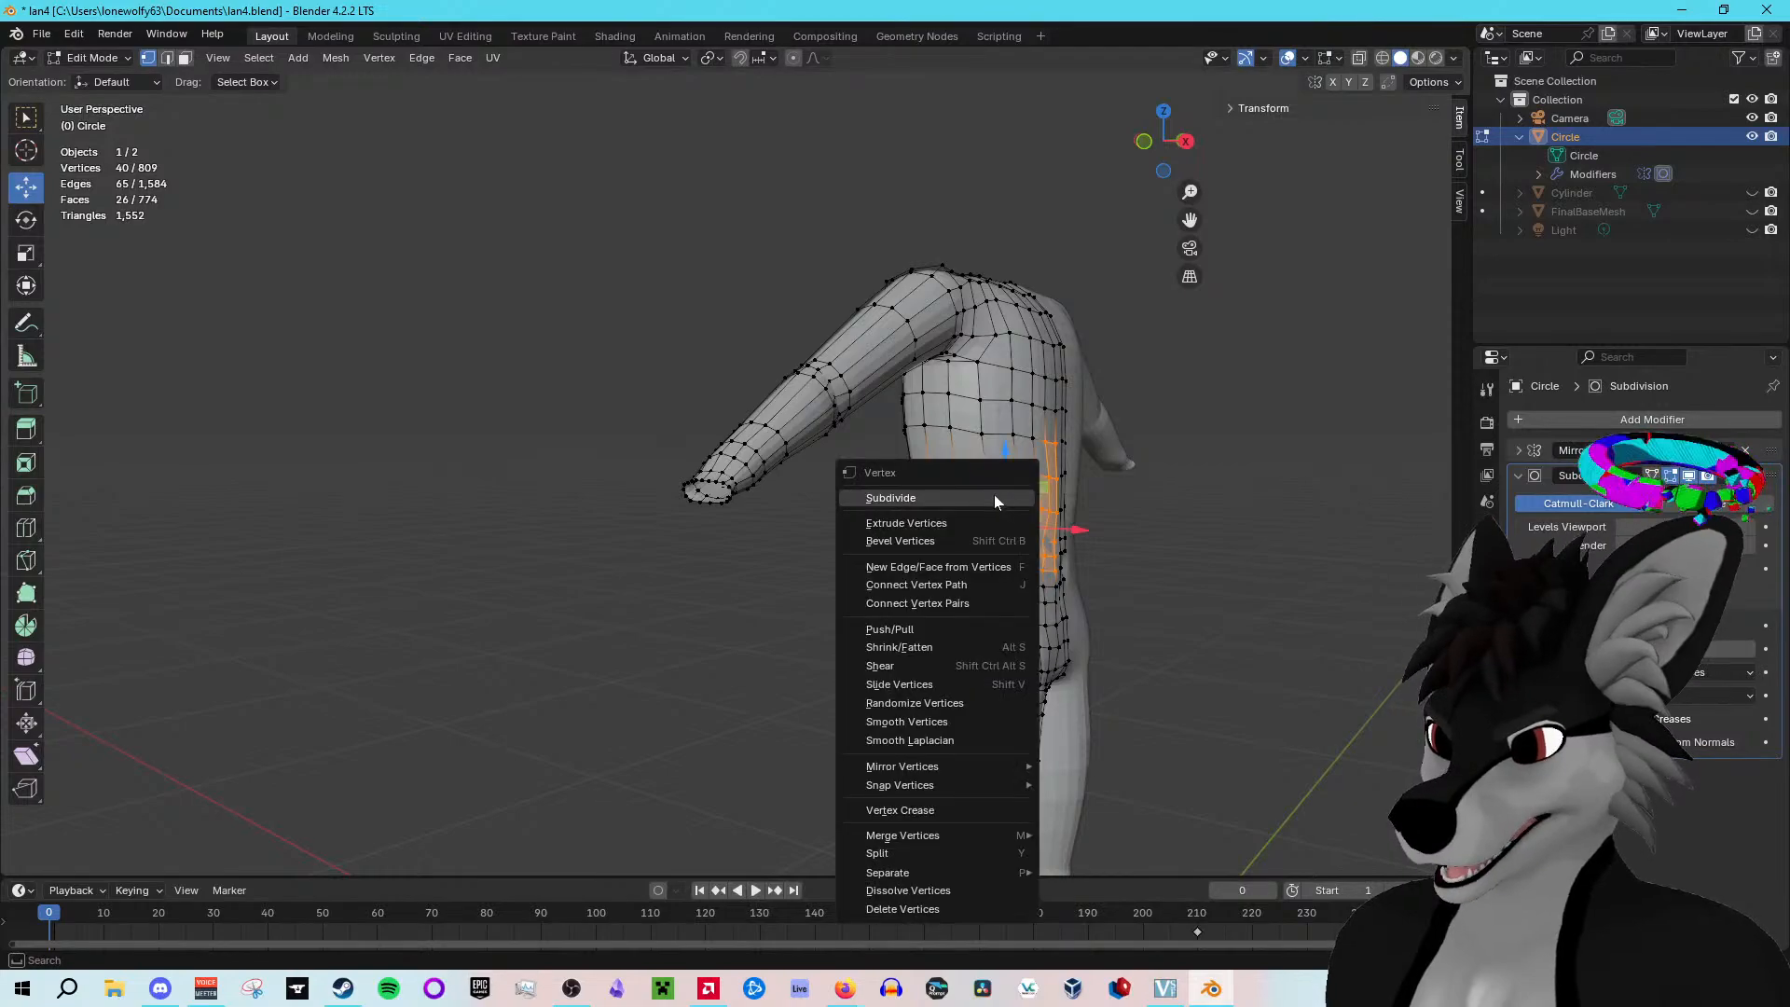
left_click(952, 496)
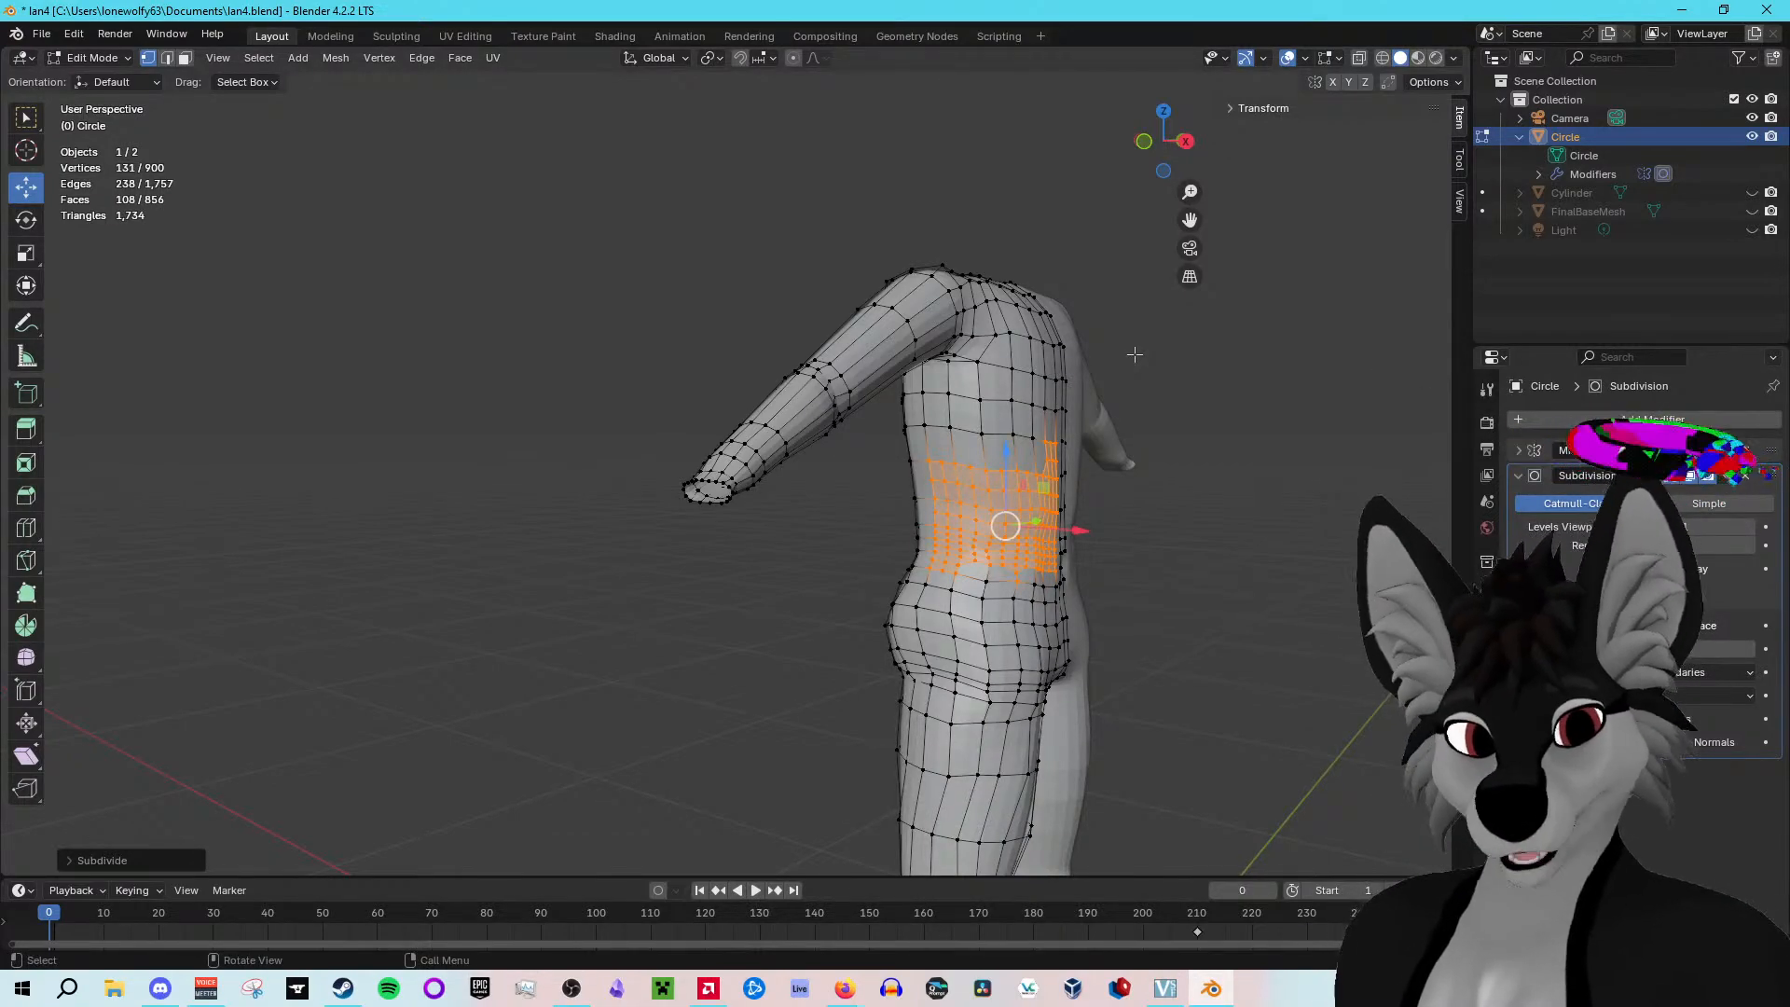
key("ctrl+z")
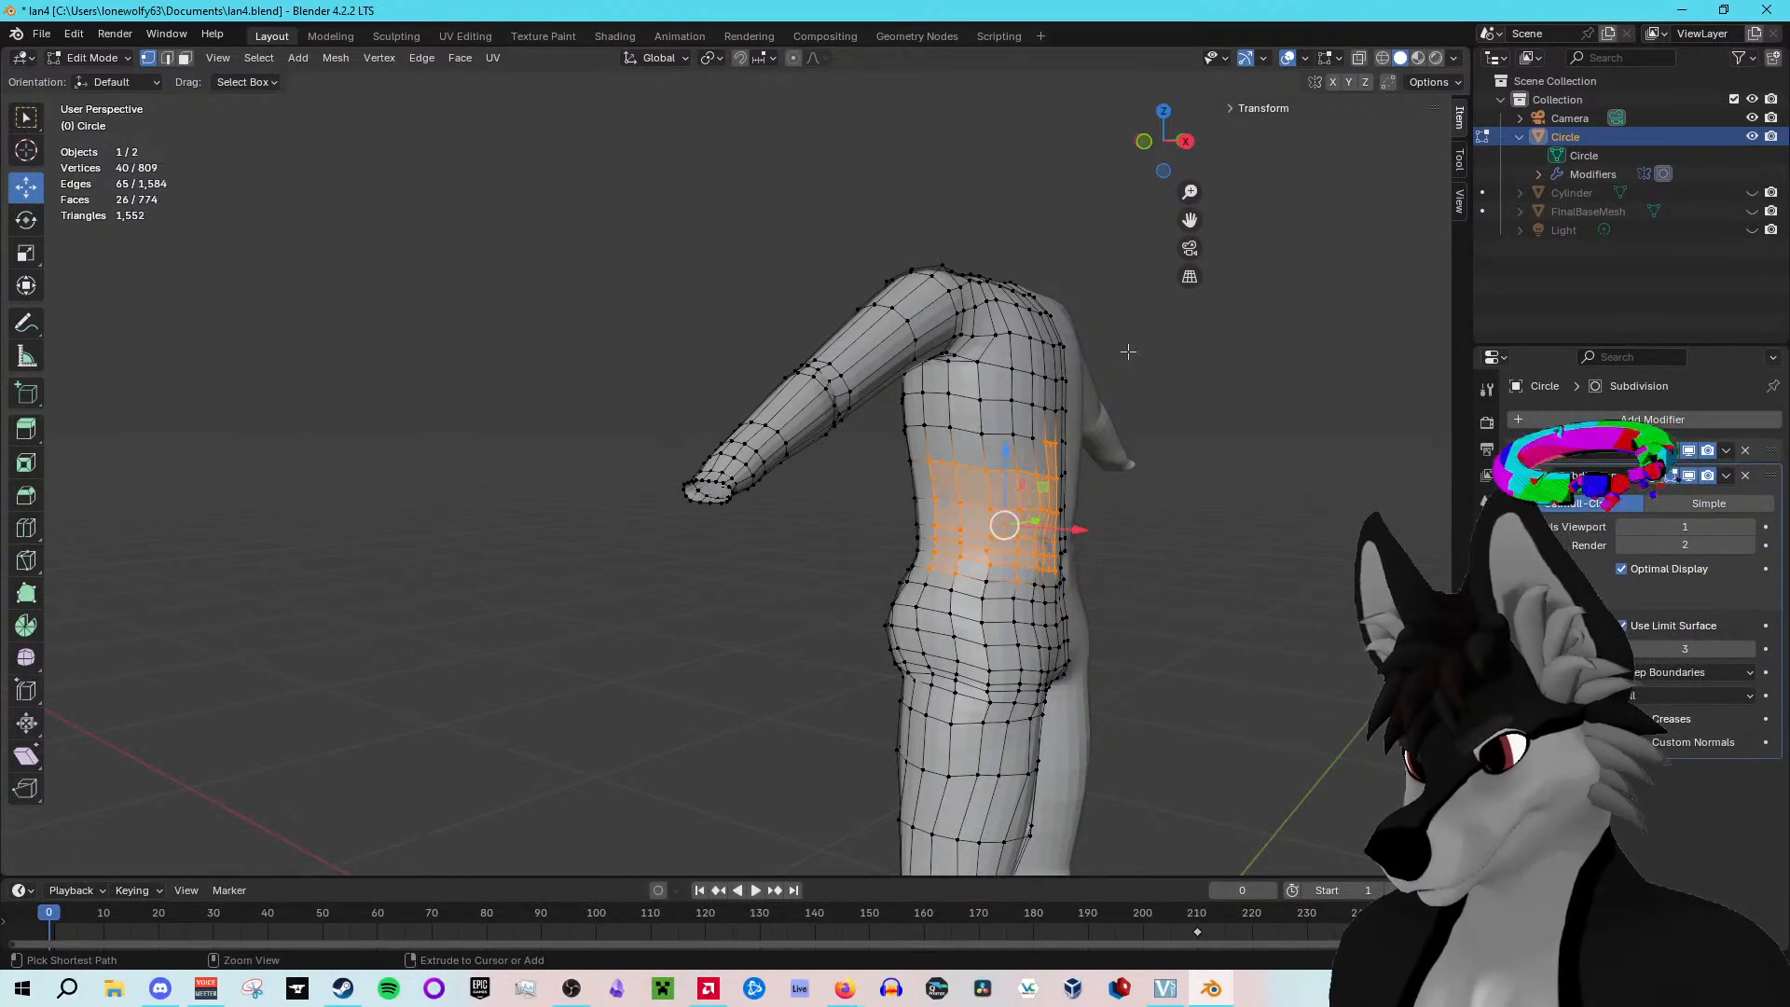
left_click(1227, 420)
Step: Raise the Subdivision modifier's viewport level and switch to Object Mode to view the smoothed body
middle_click_drag(1226, 423, 1208, 453)
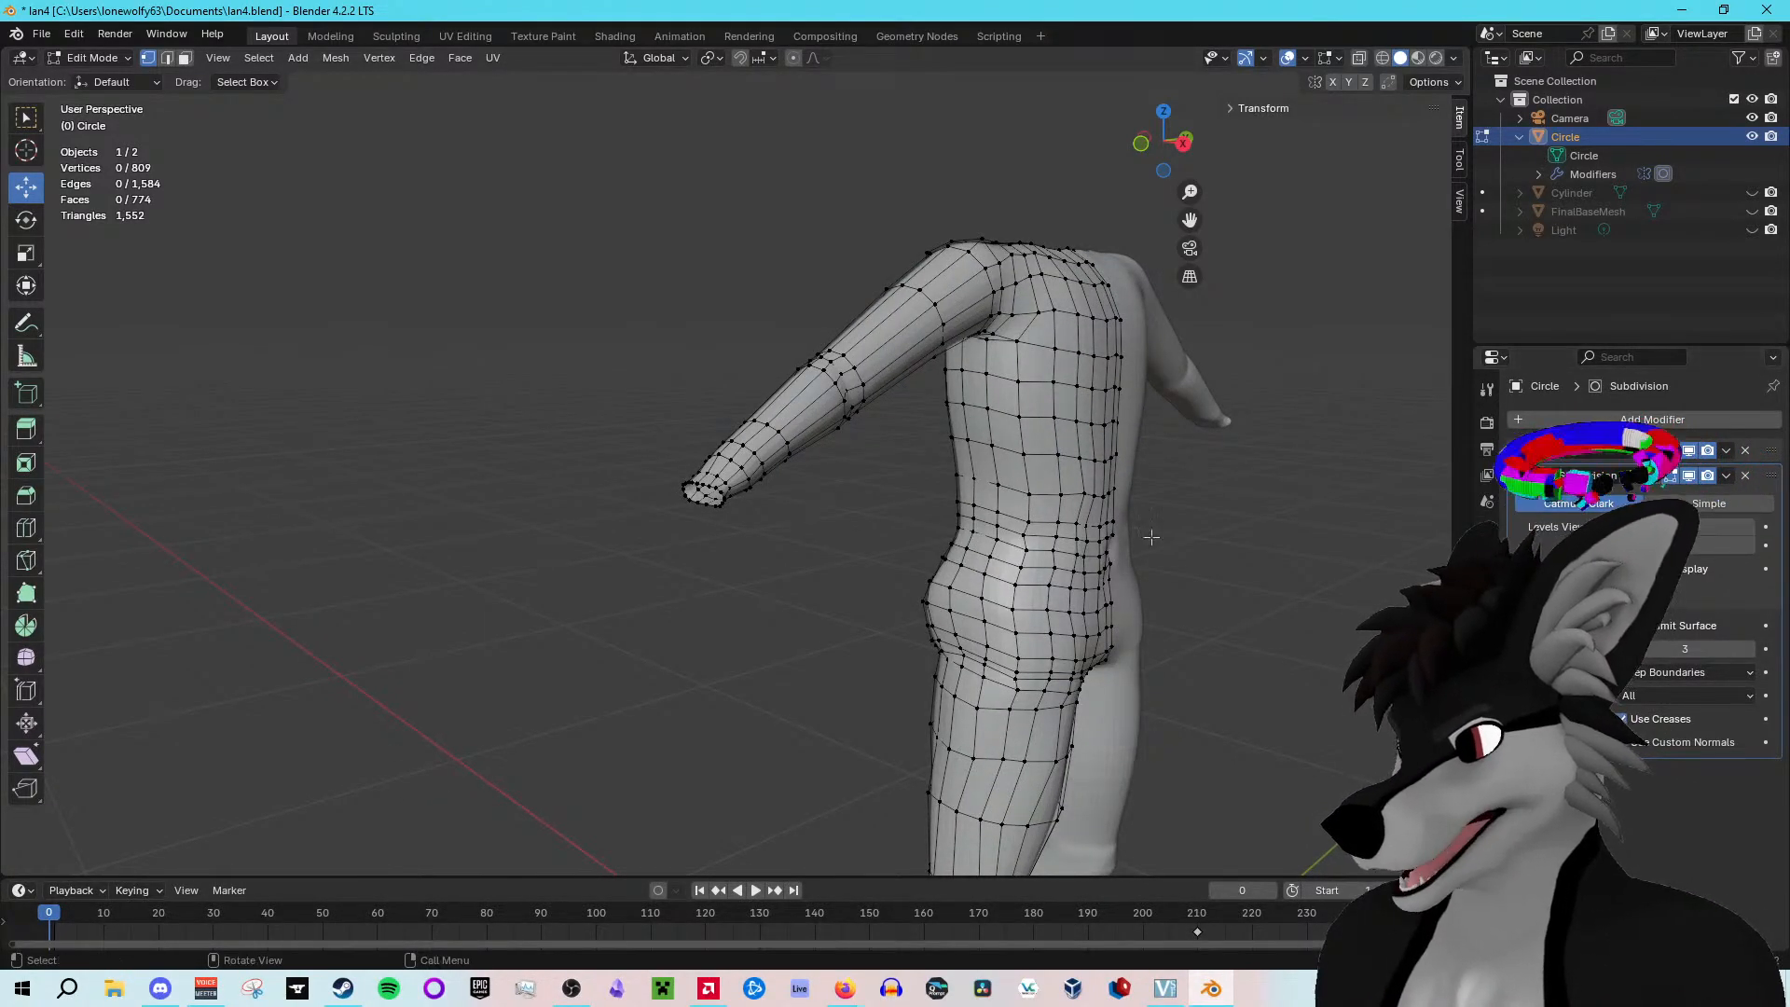
middle_click_drag(1152, 538, 1063, 542)
middle_click_drag(1193, 594, 1151, 594)
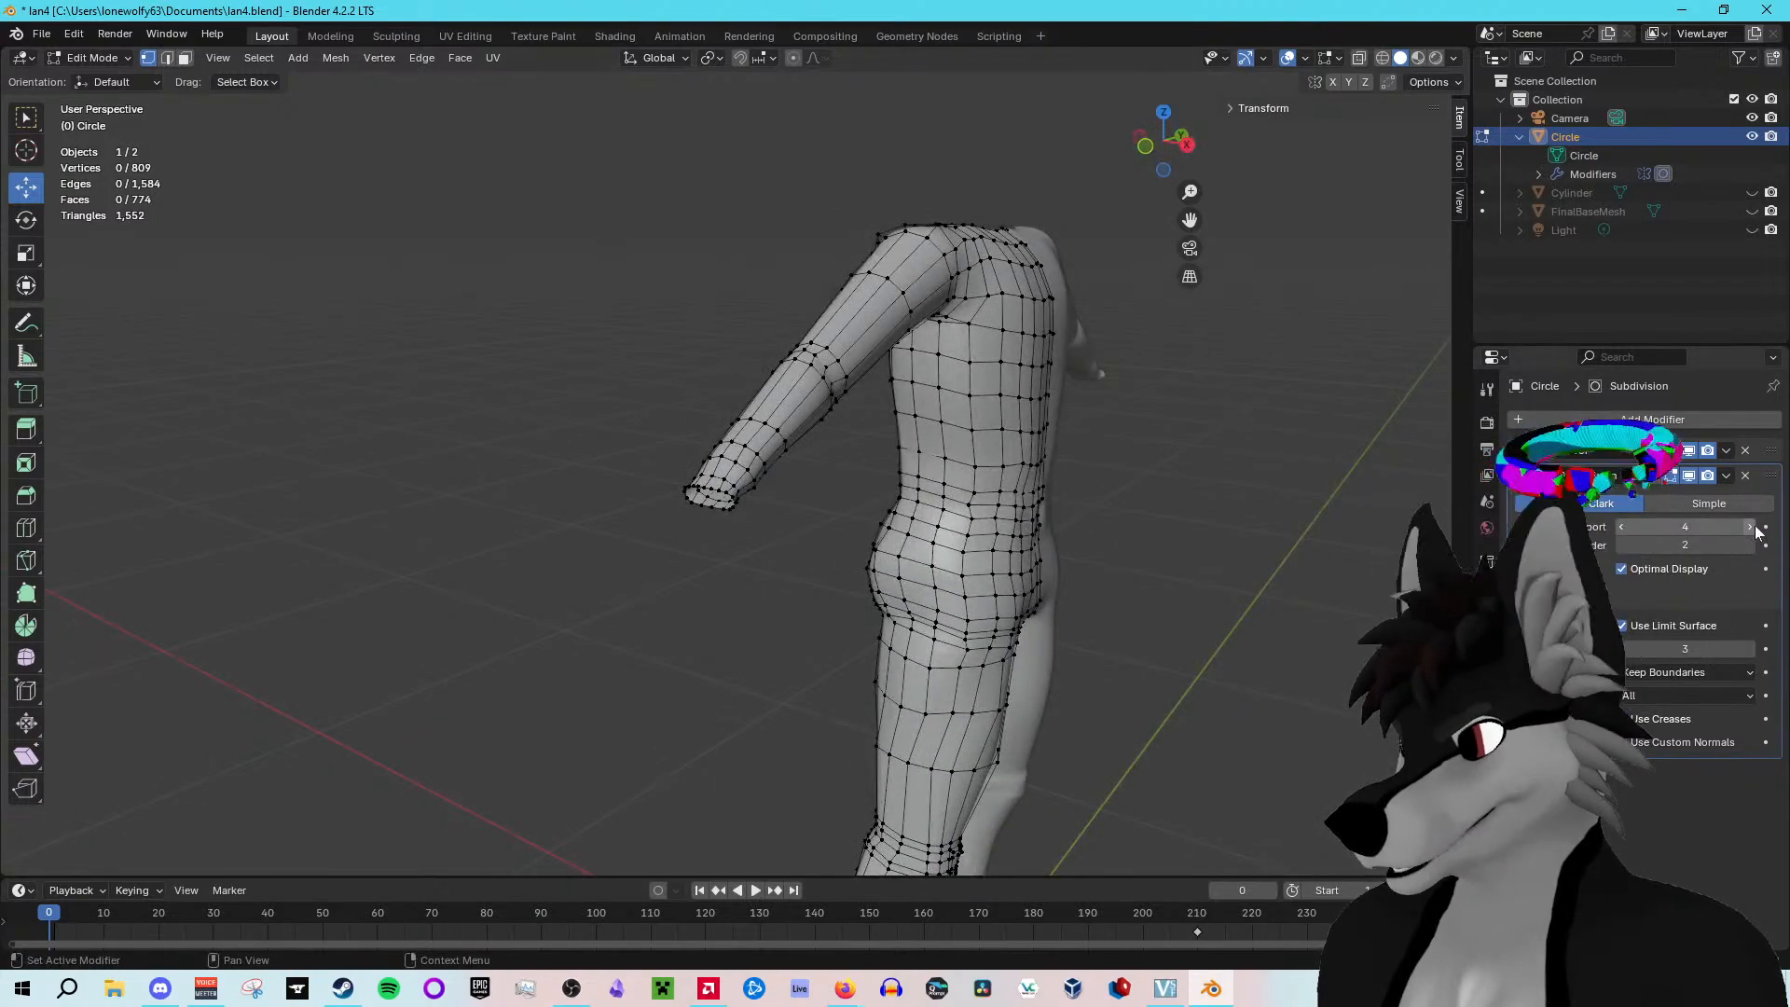
left_click(1750, 527)
middle_click_drag(1334, 650, 1380, 466)
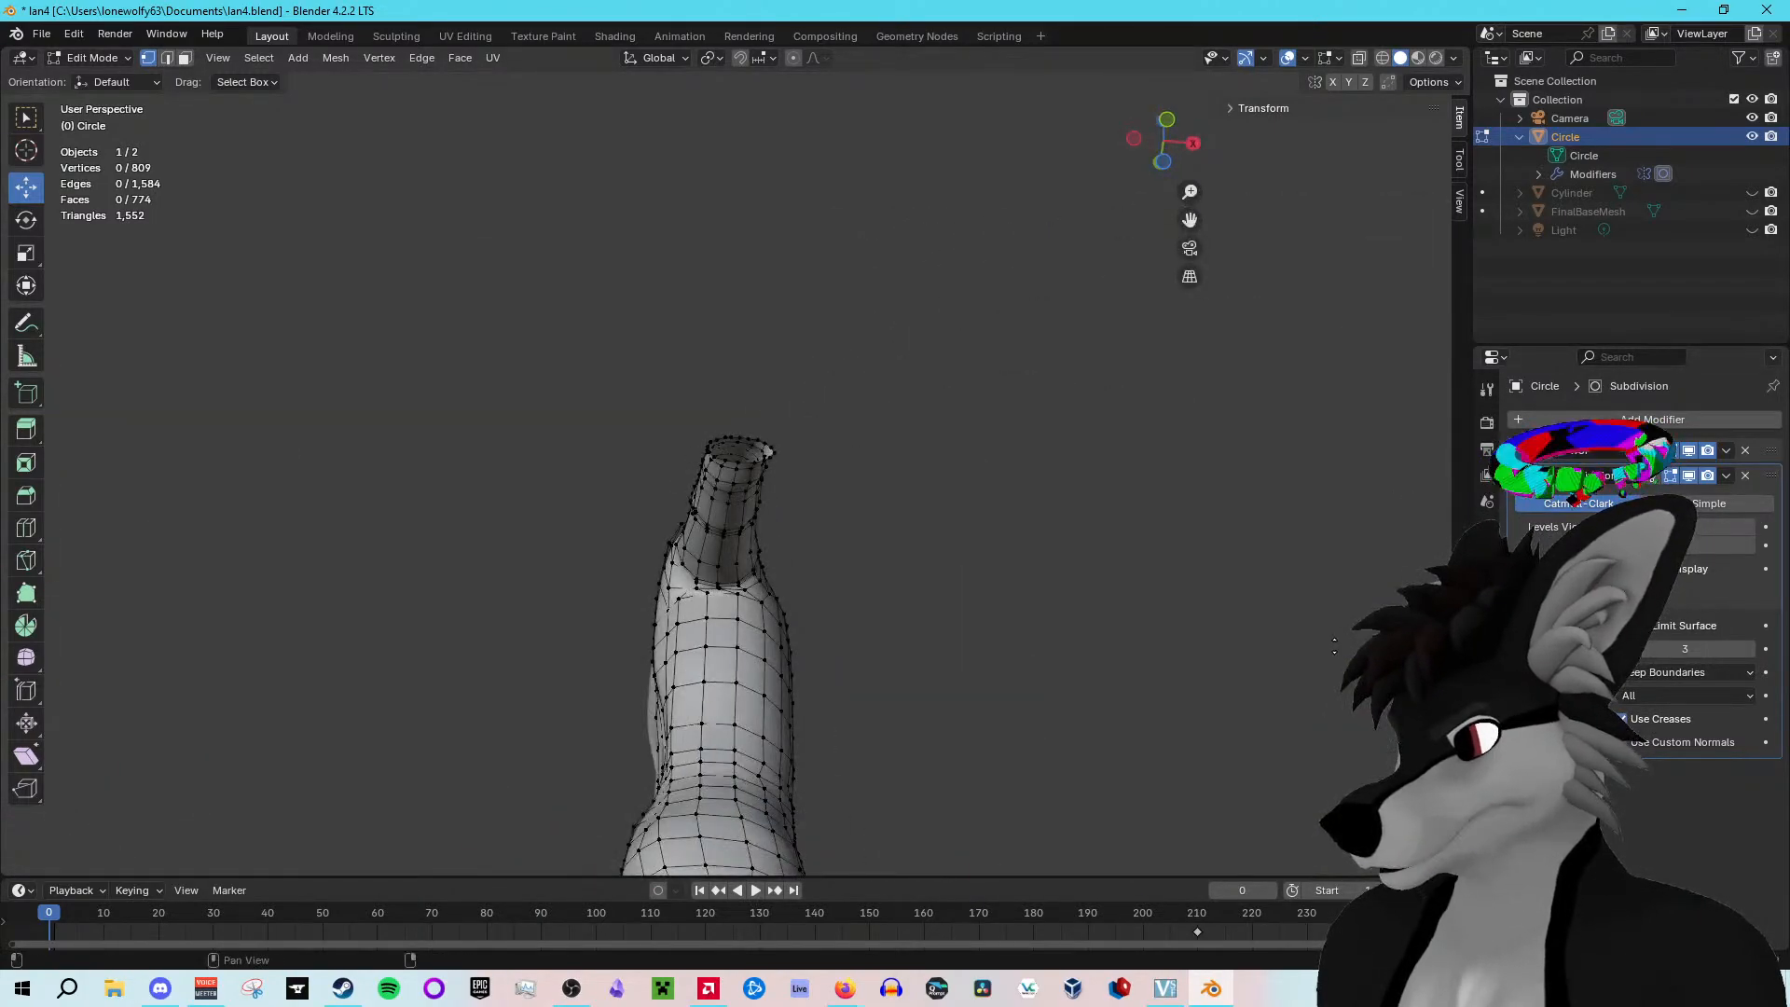
middle_click_drag(1283, 521, 884, 349)
key("Tab")
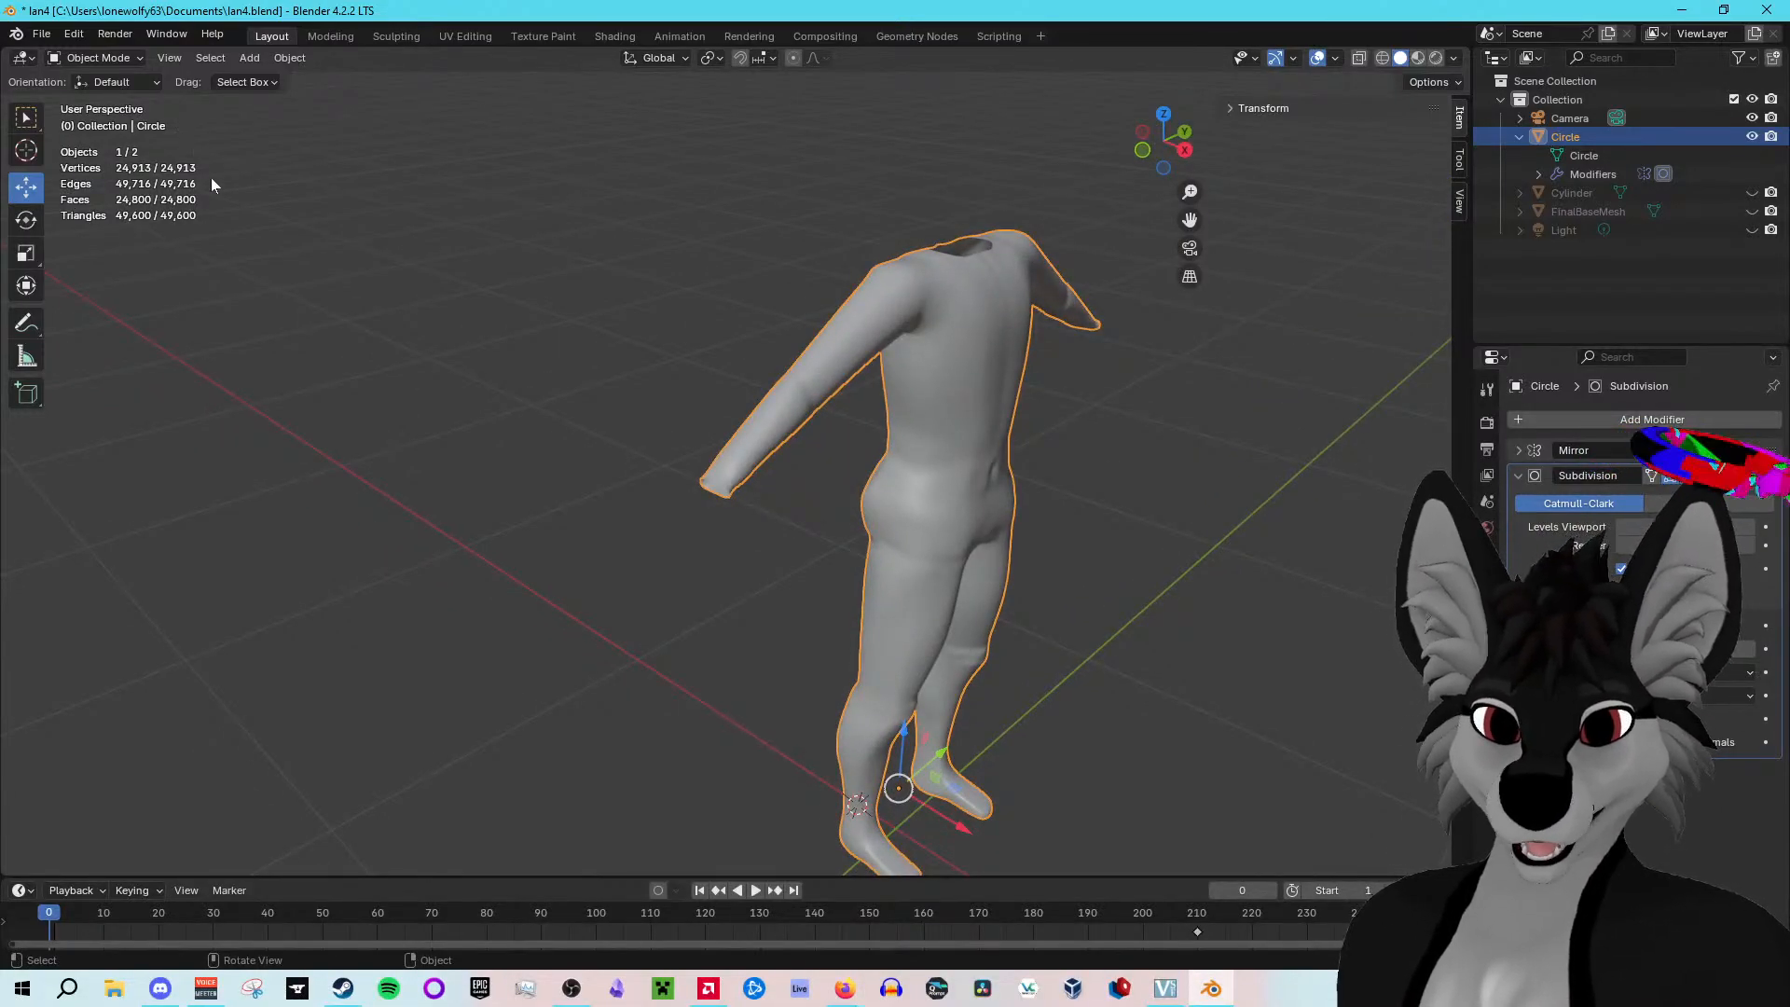
Step: Set the Subdivision modifier's viewport level to 1 and deselect the body to check the scene's geometry statistics
scroll(203, 217, "up", 2)
left_click(1622, 527)
middle_click_drag(1070, 502, 859, 455)
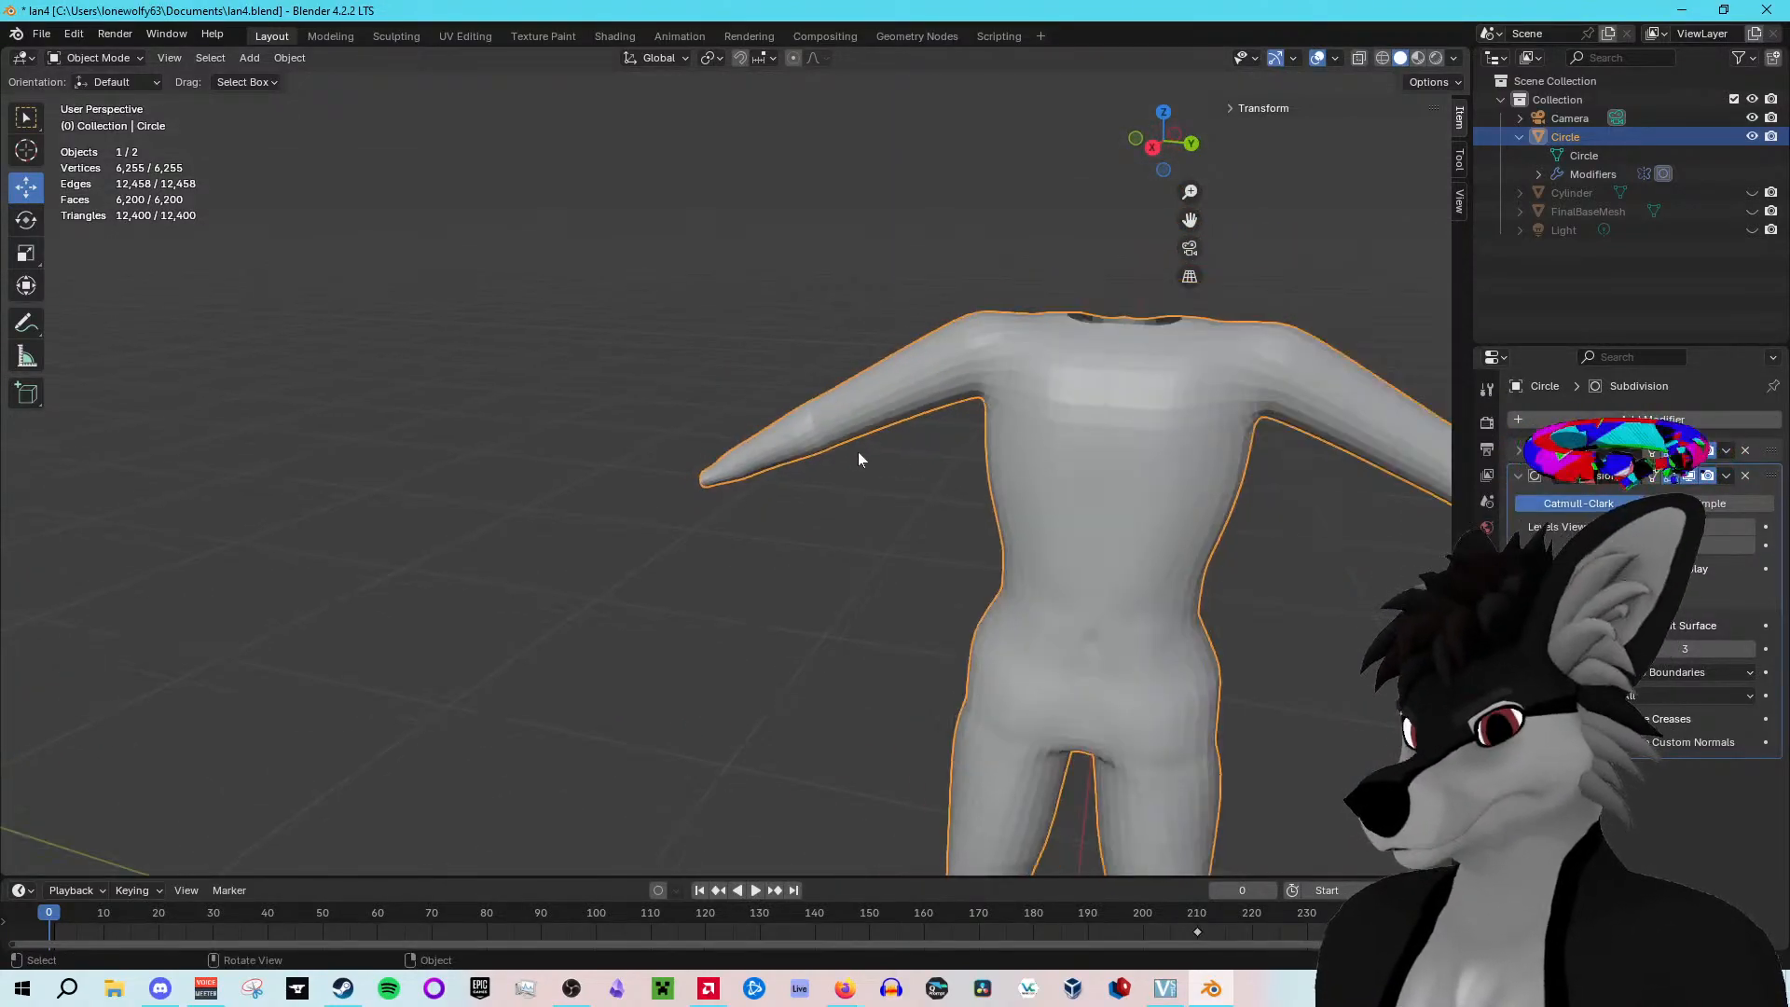
left_click(91, 240)
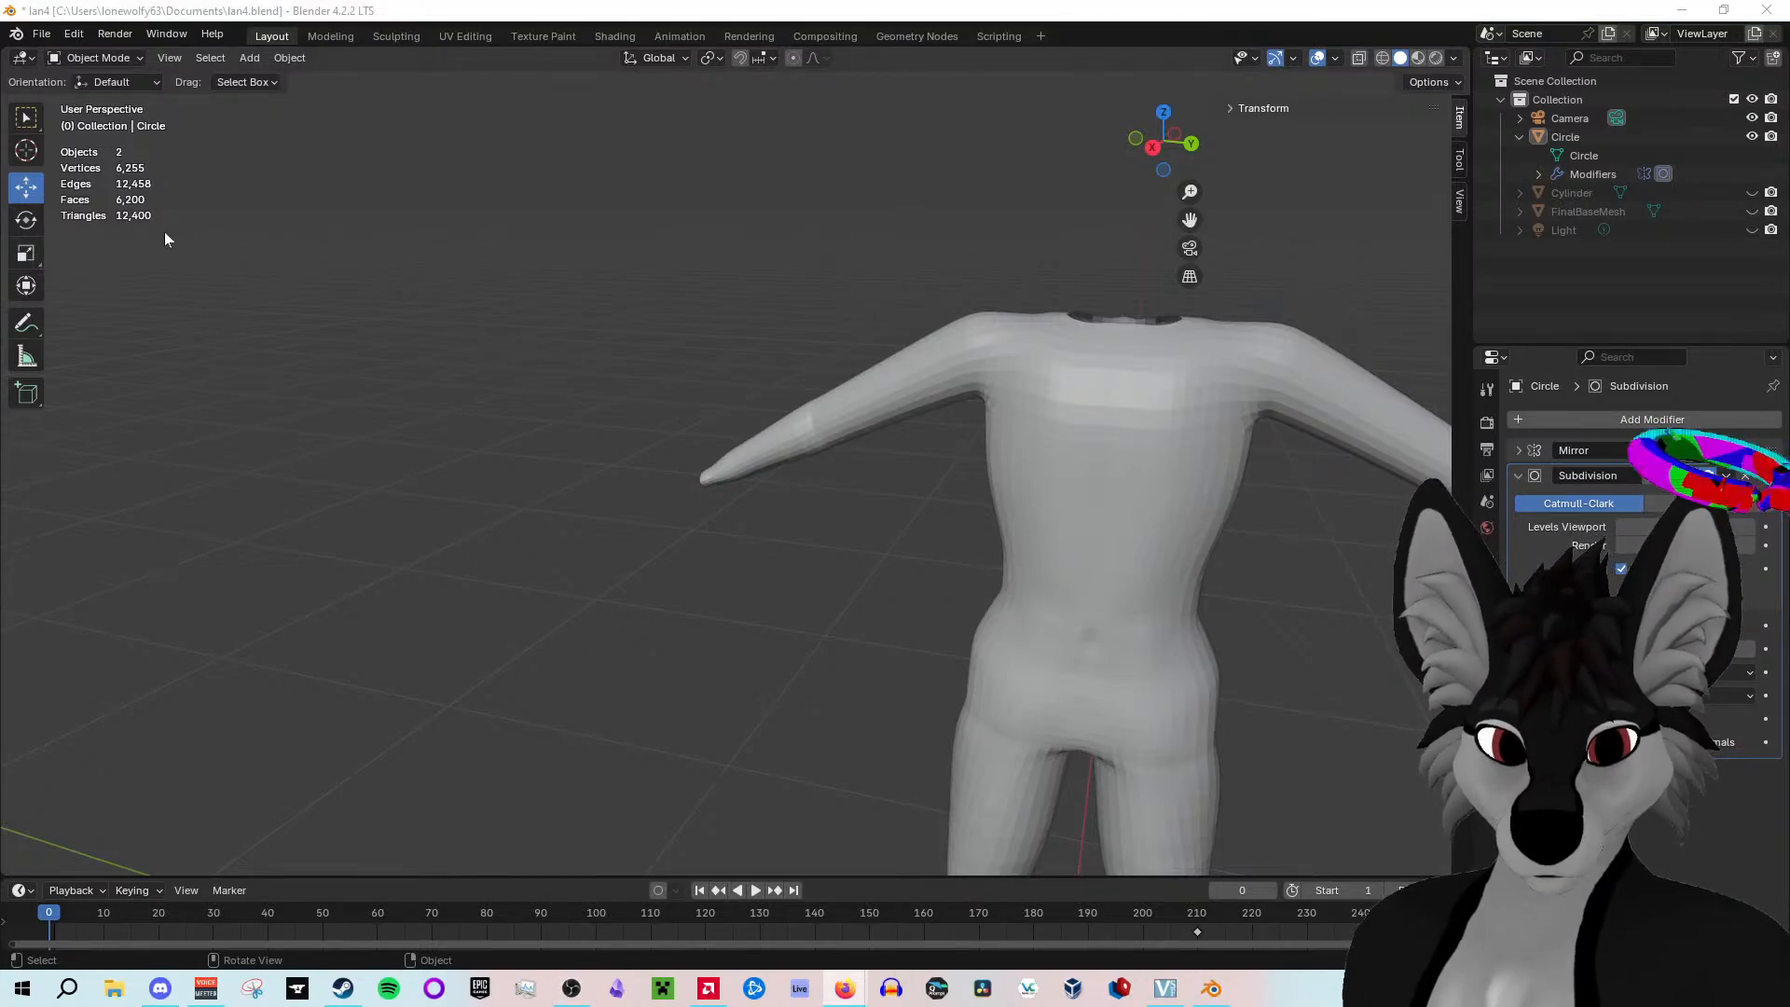
left_click(100, 223)
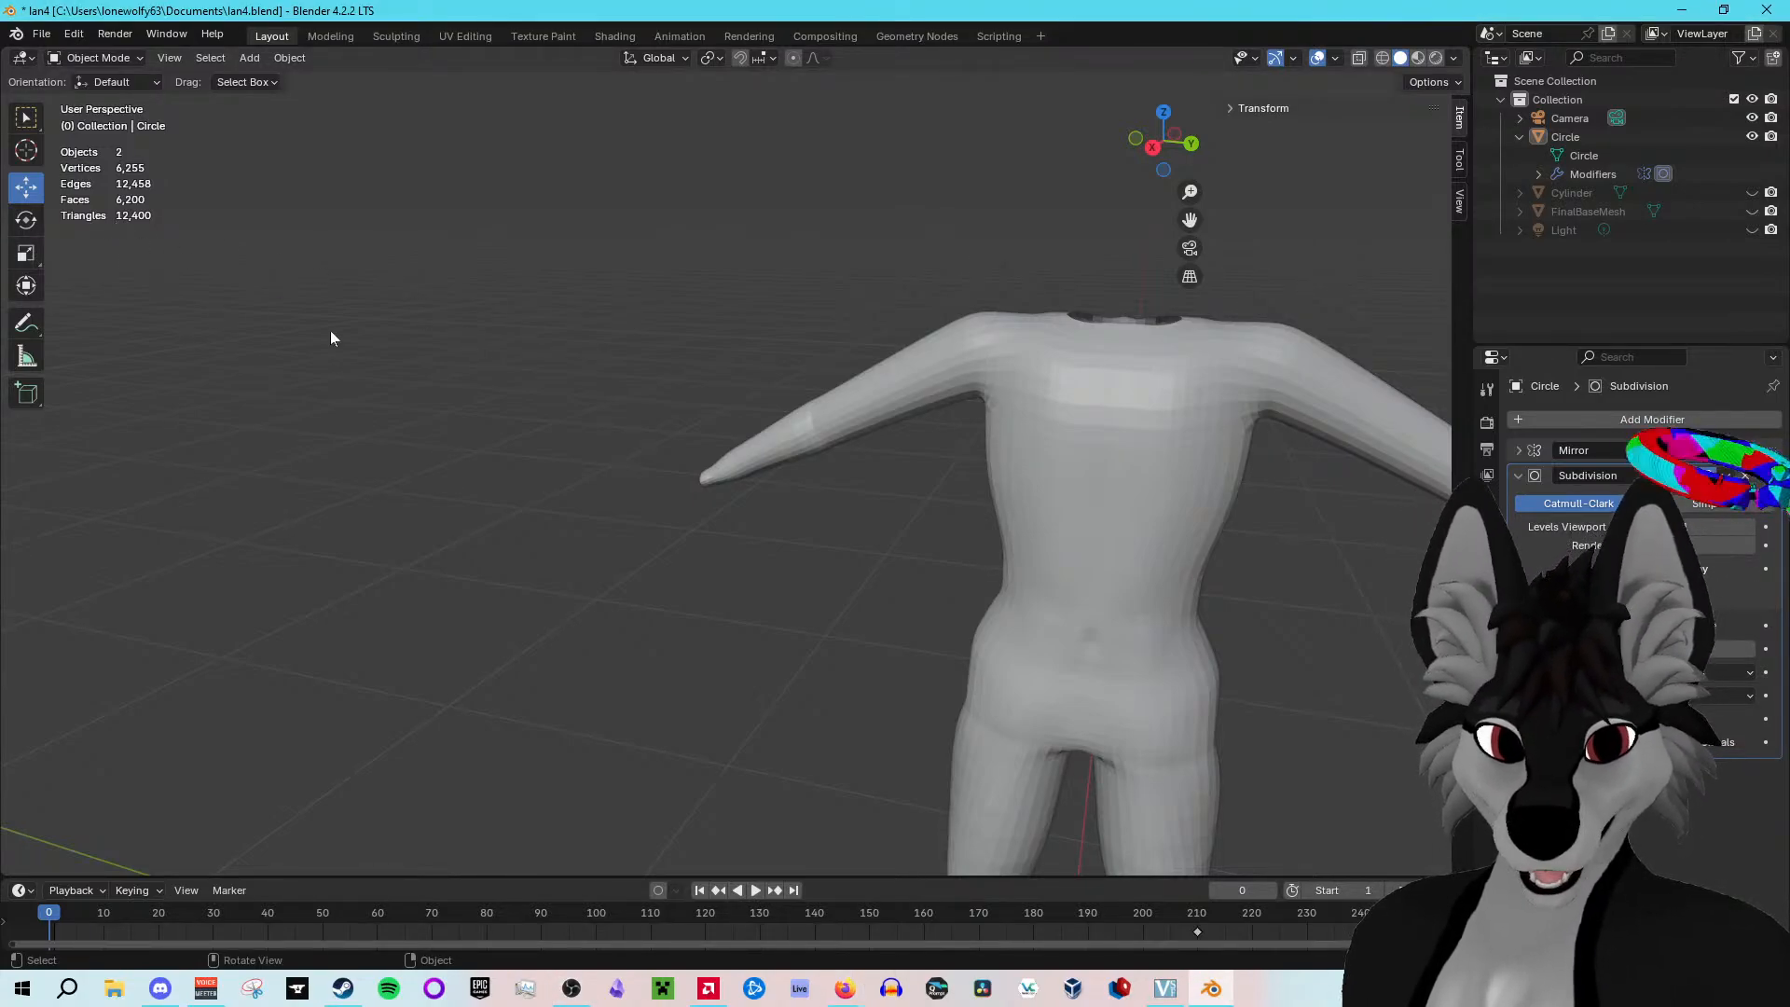
Step: Set the body's Subdivision viewport level to 2 to compare the triangle count, and return it to 1
left_click(931, 408)
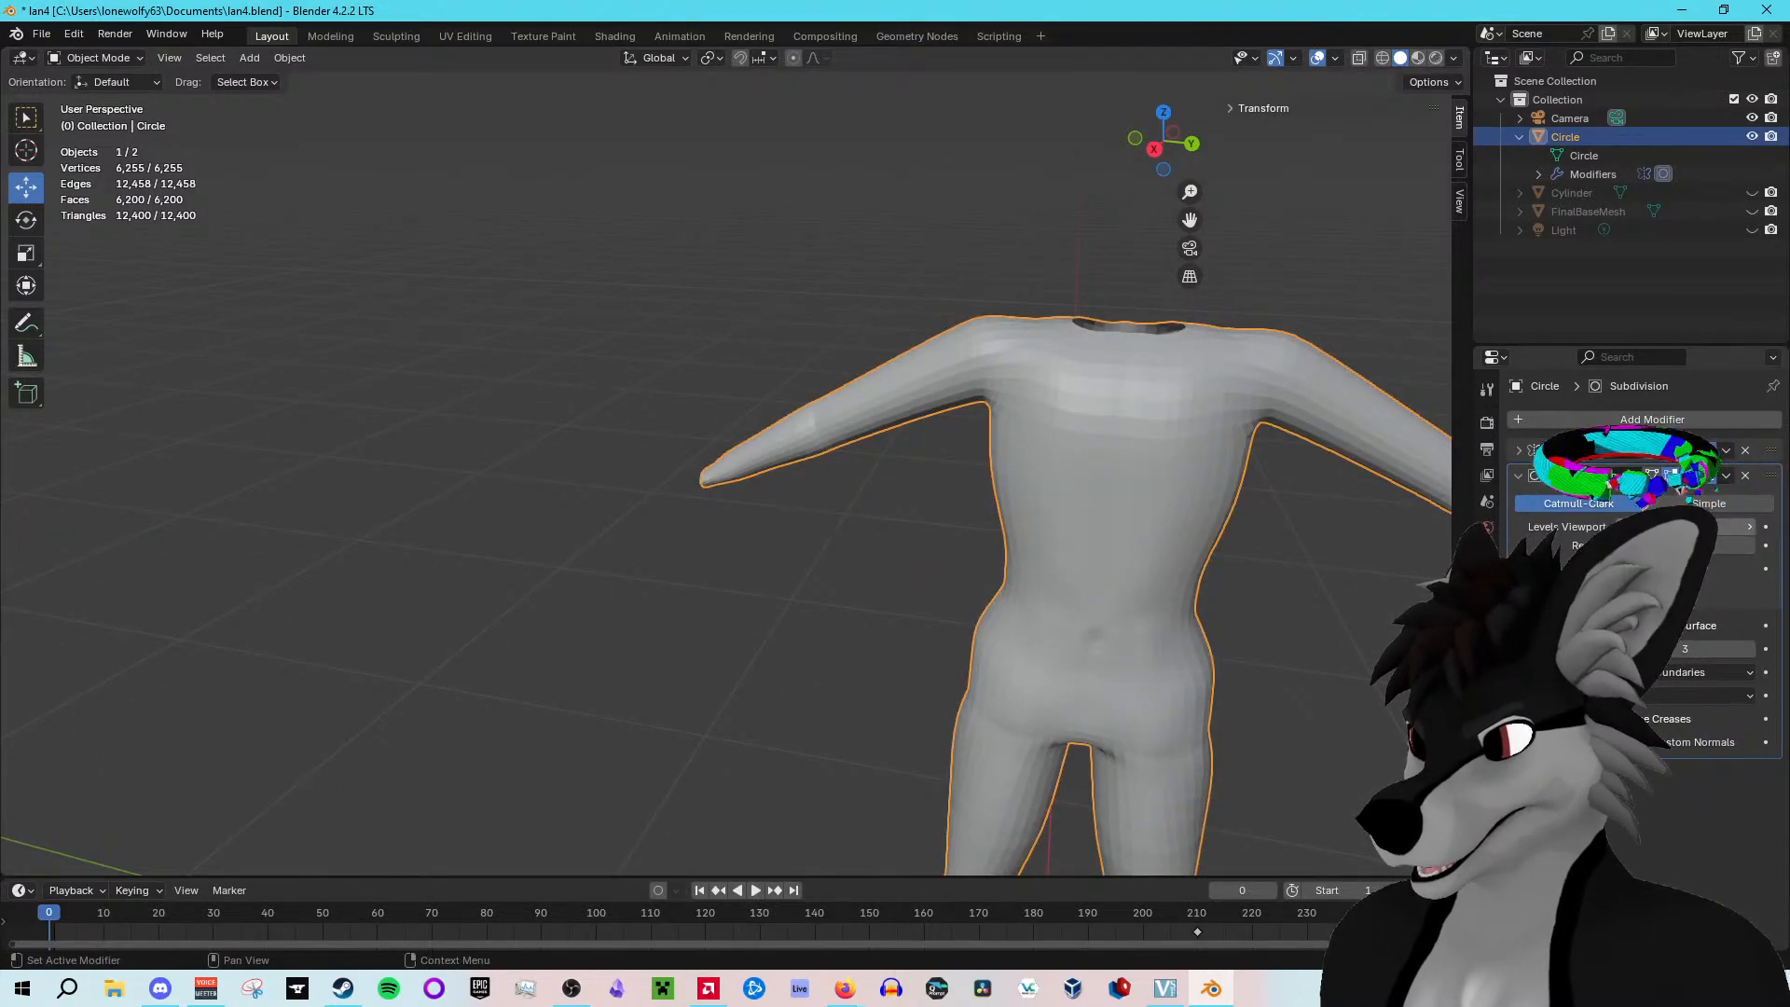
left_click(1748, 527)
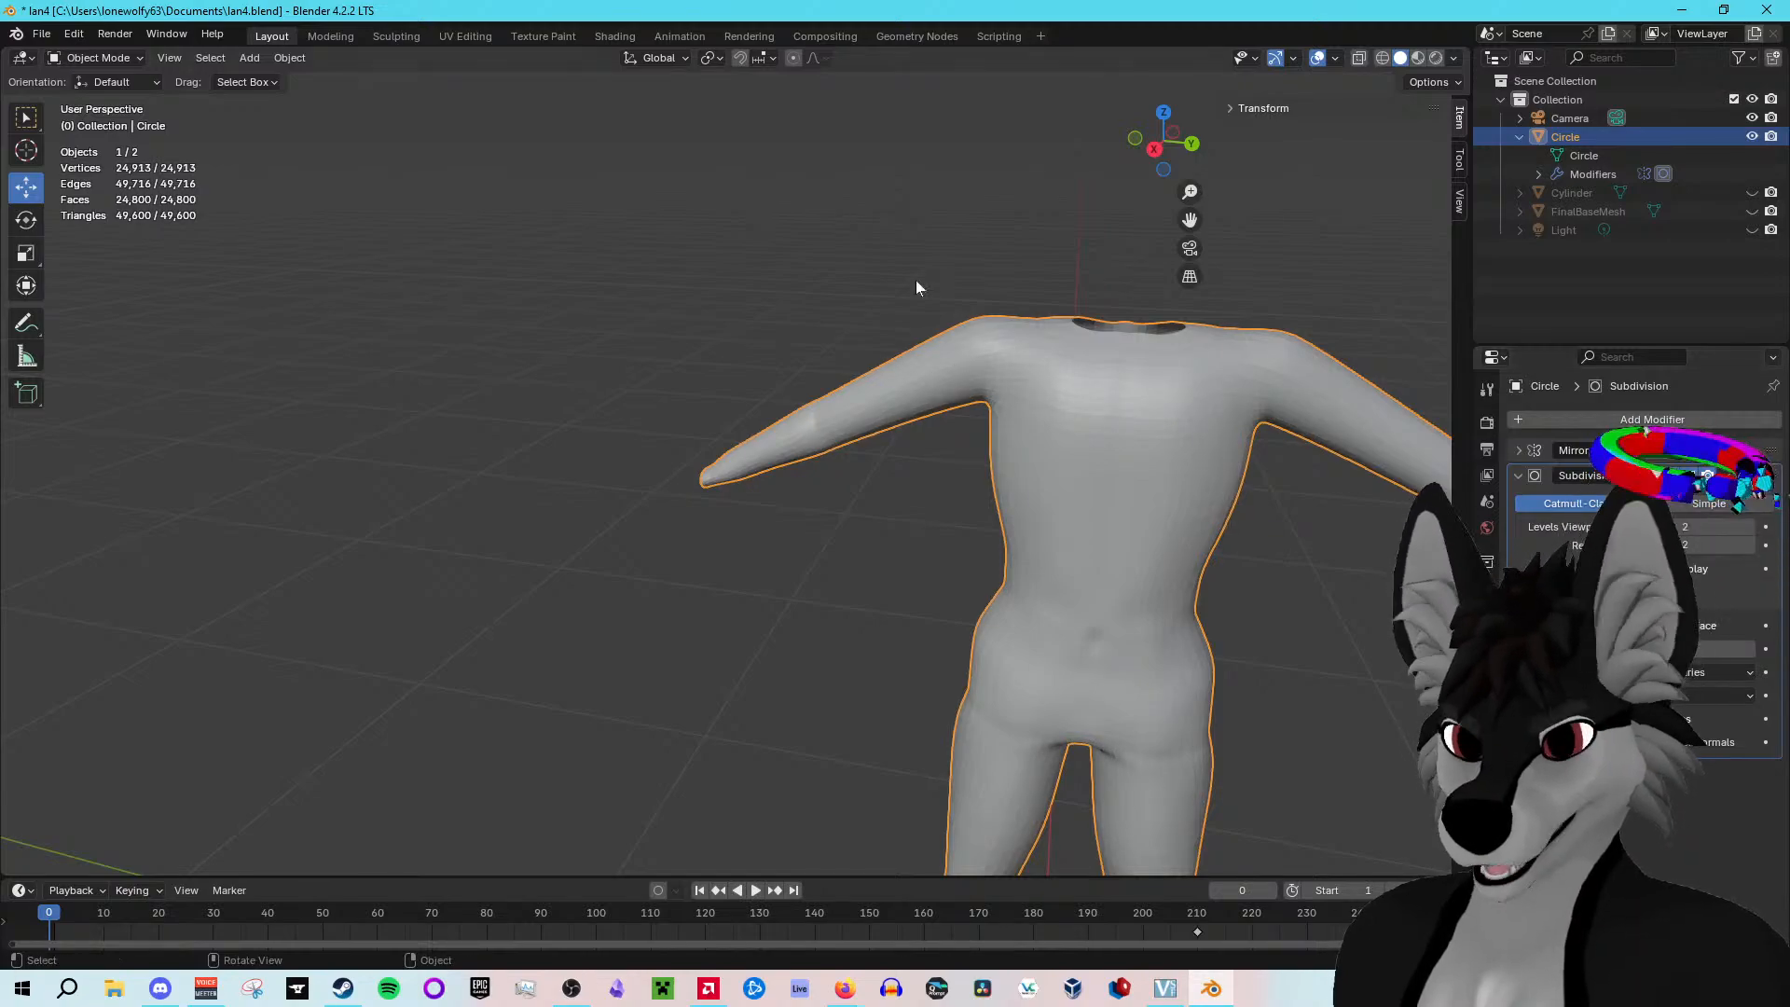
left_click_drag(100, 214, 227, 227)
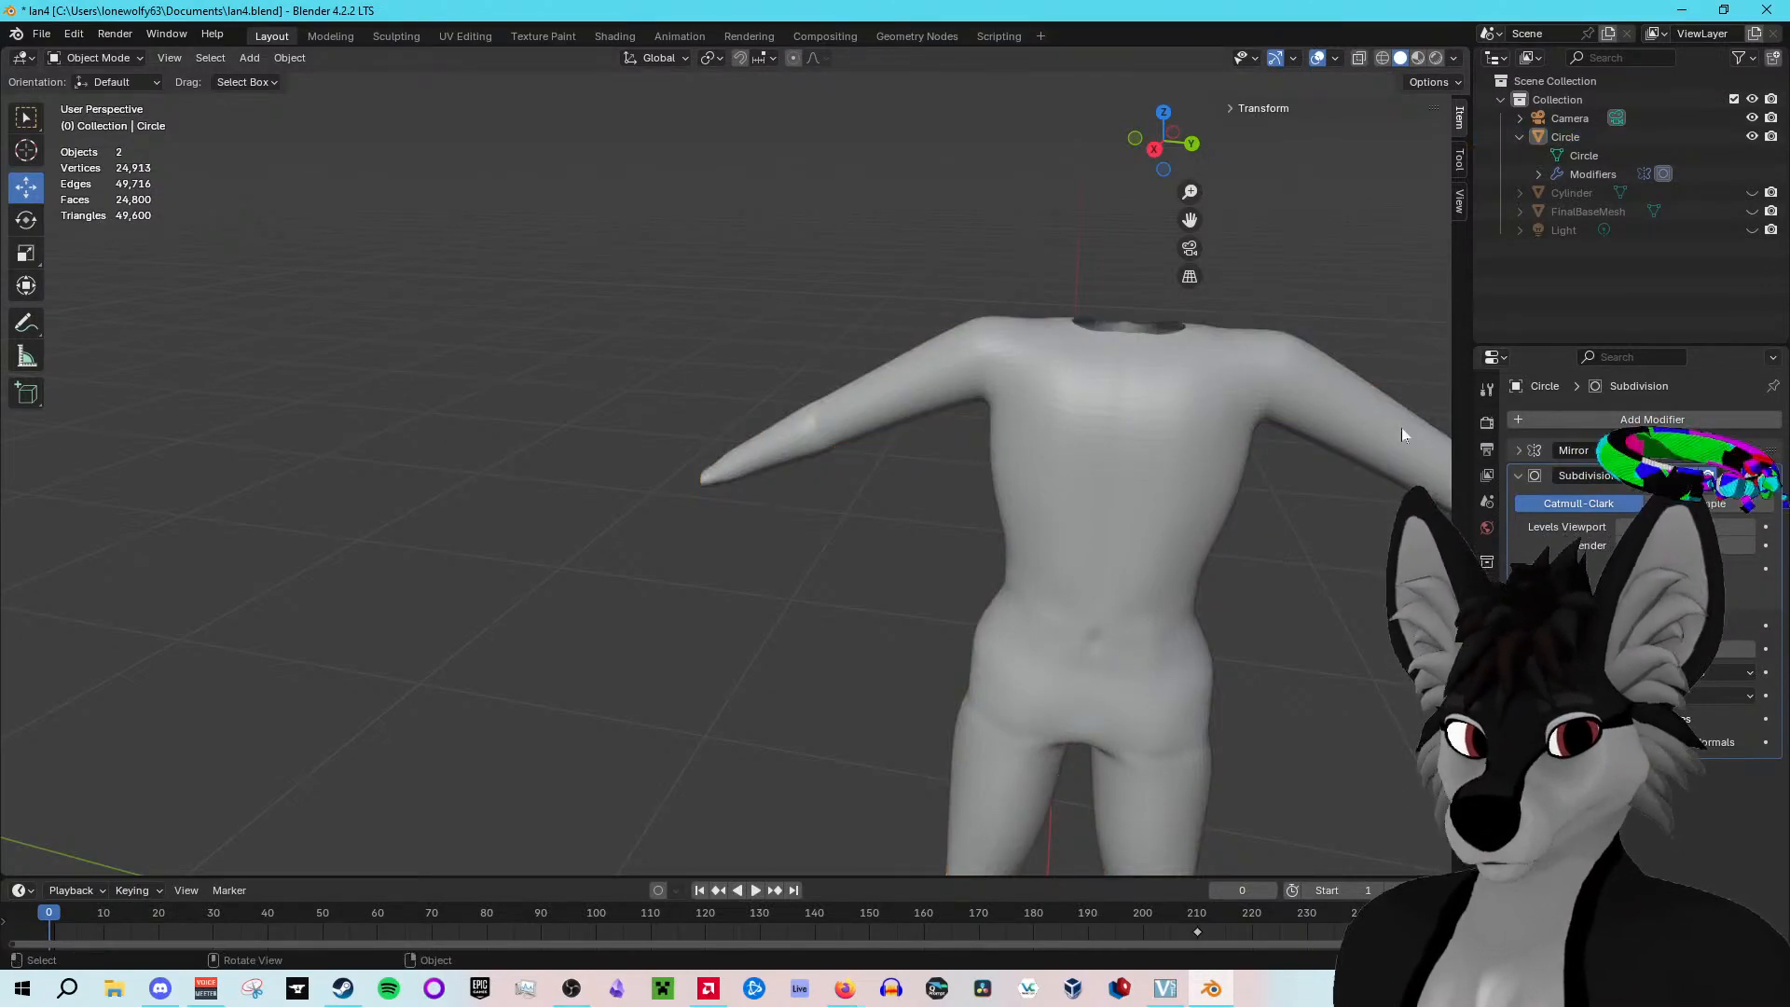
left_click(1620, 529)
Step: Select the body object and apply Shade Smooth to it
middle_click_drag(1324, 559, 1005, 244)
left_click(1052, 341)
right_click(1045, 344)
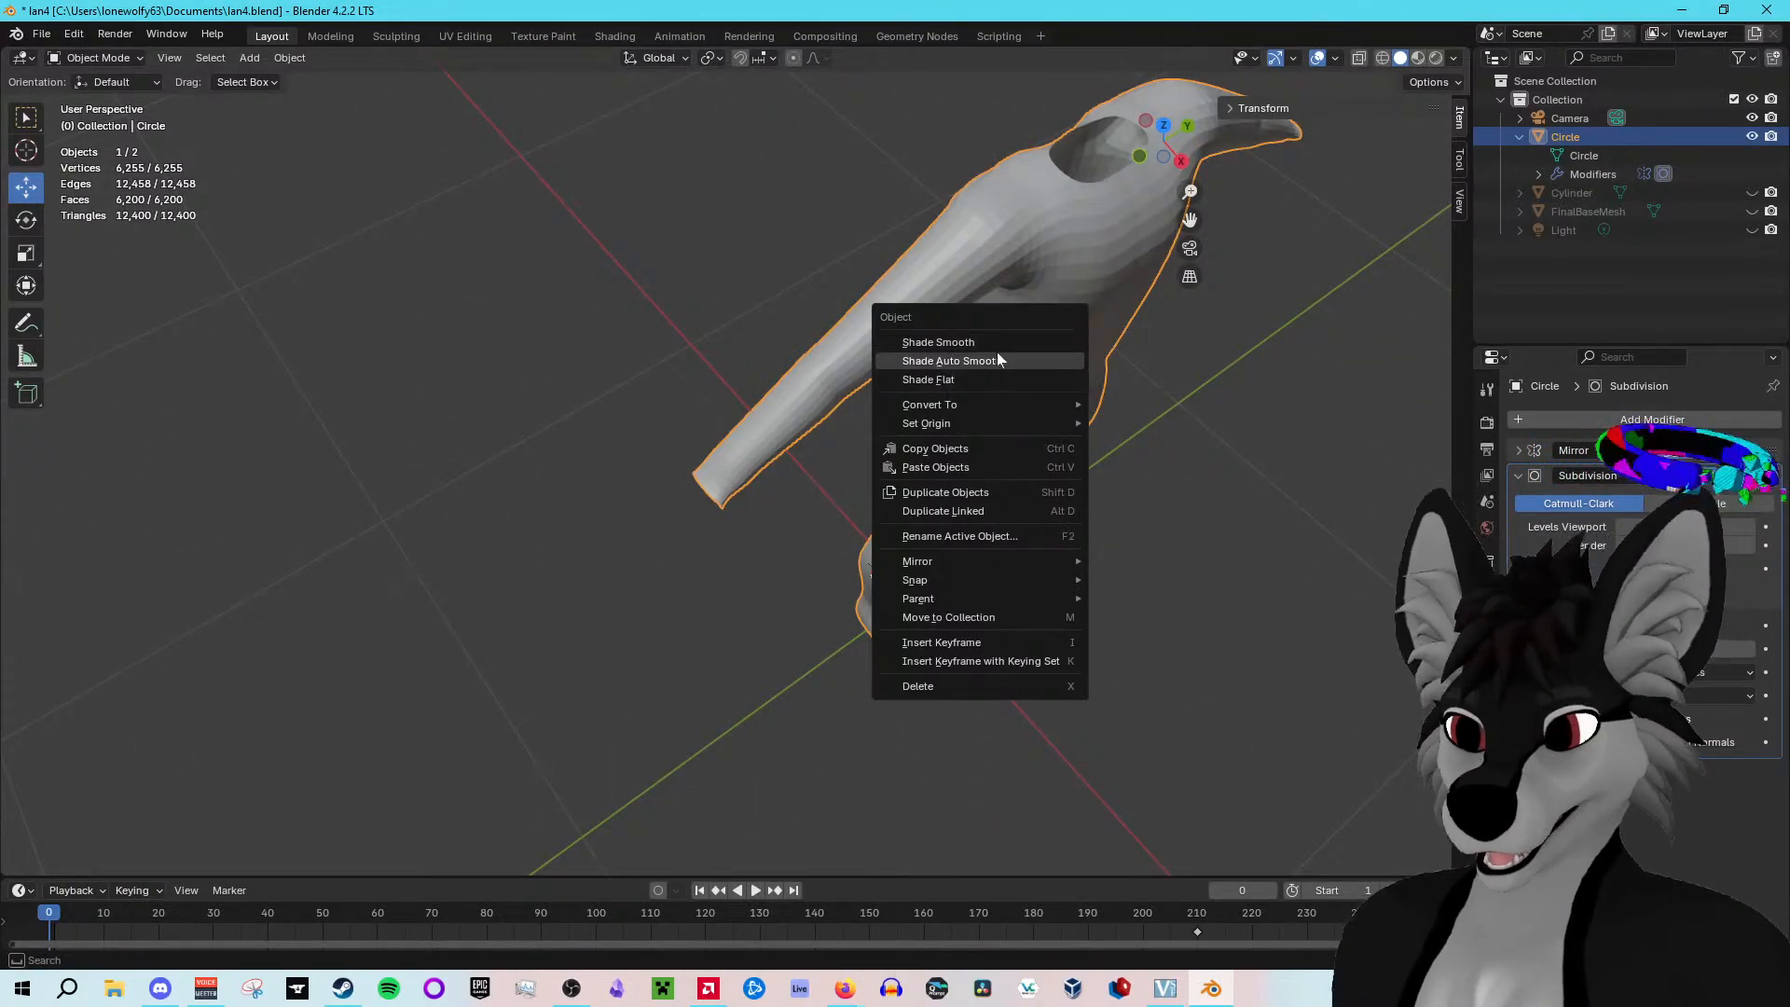
left_click(964, 343)
Step: Examine the smooth-shaded forearm and wrist silhouette up close, comparing it with the mesh vertices in Edit Mode
middle_click_drag(1001, 361, 938, 457)
scroll(886, 409, "down", 4)
scroll(938, 456, "up", 5)
scroll(1066, 503, "up", 6)
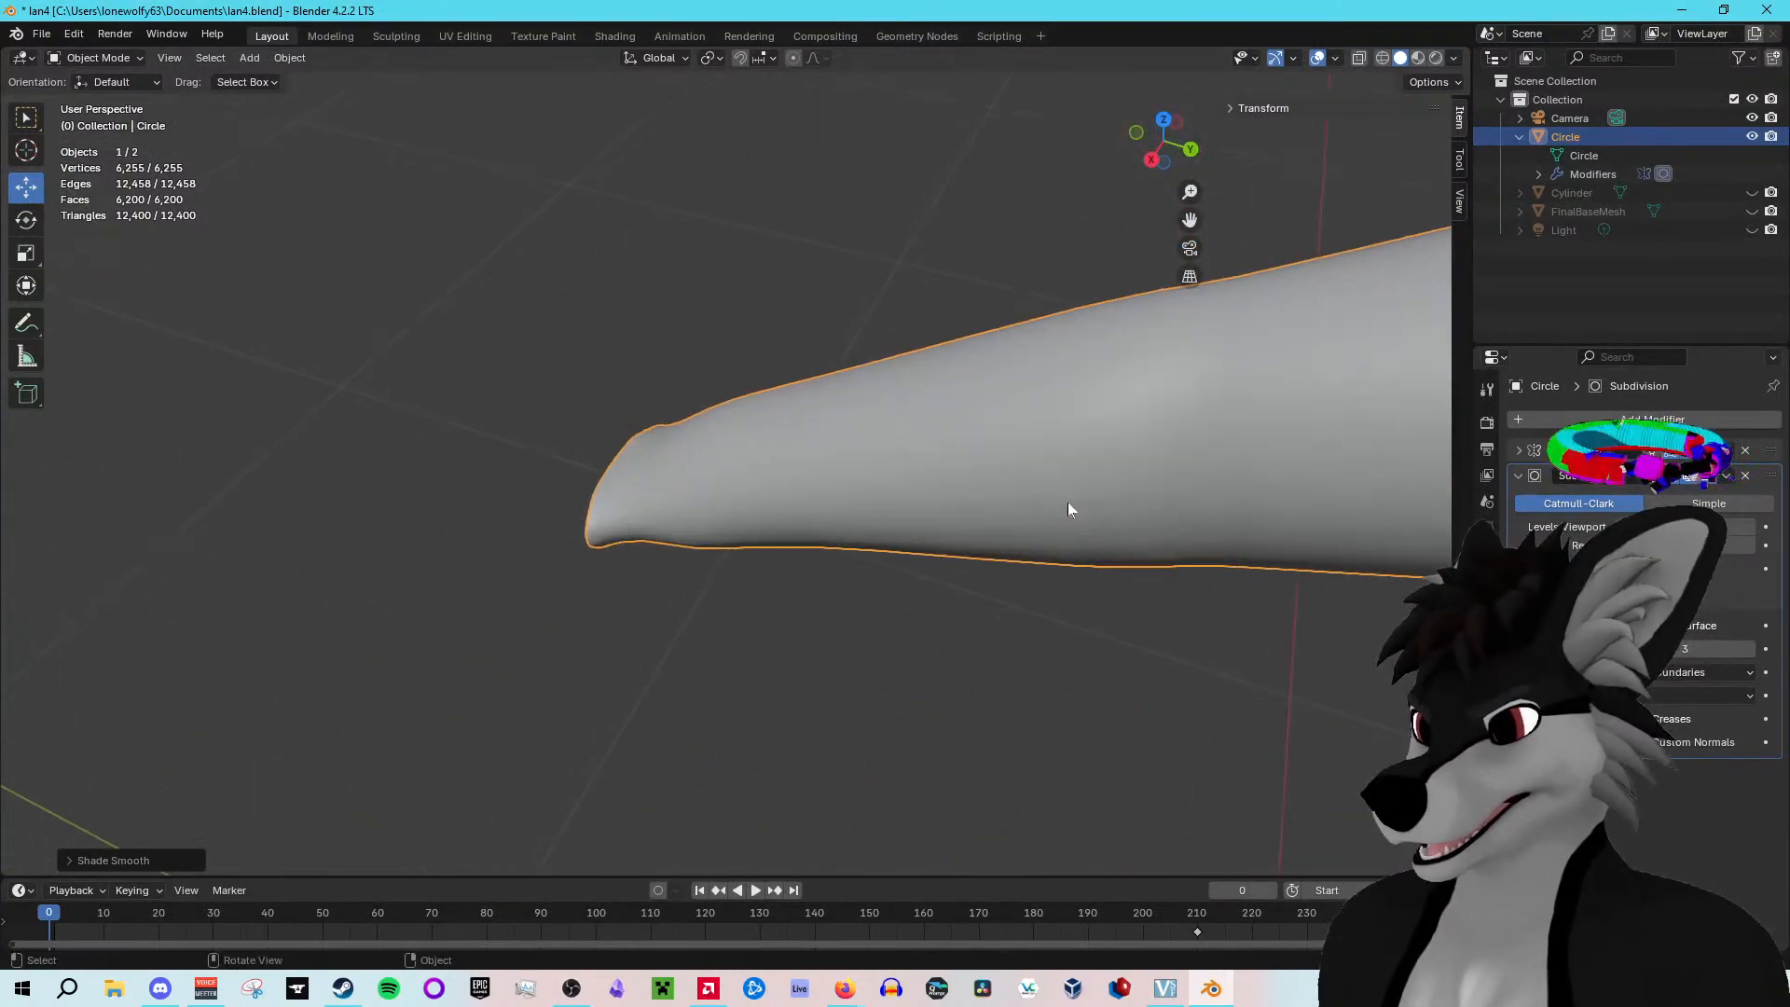
middle_click_drag(1050, 516, 856, 407)
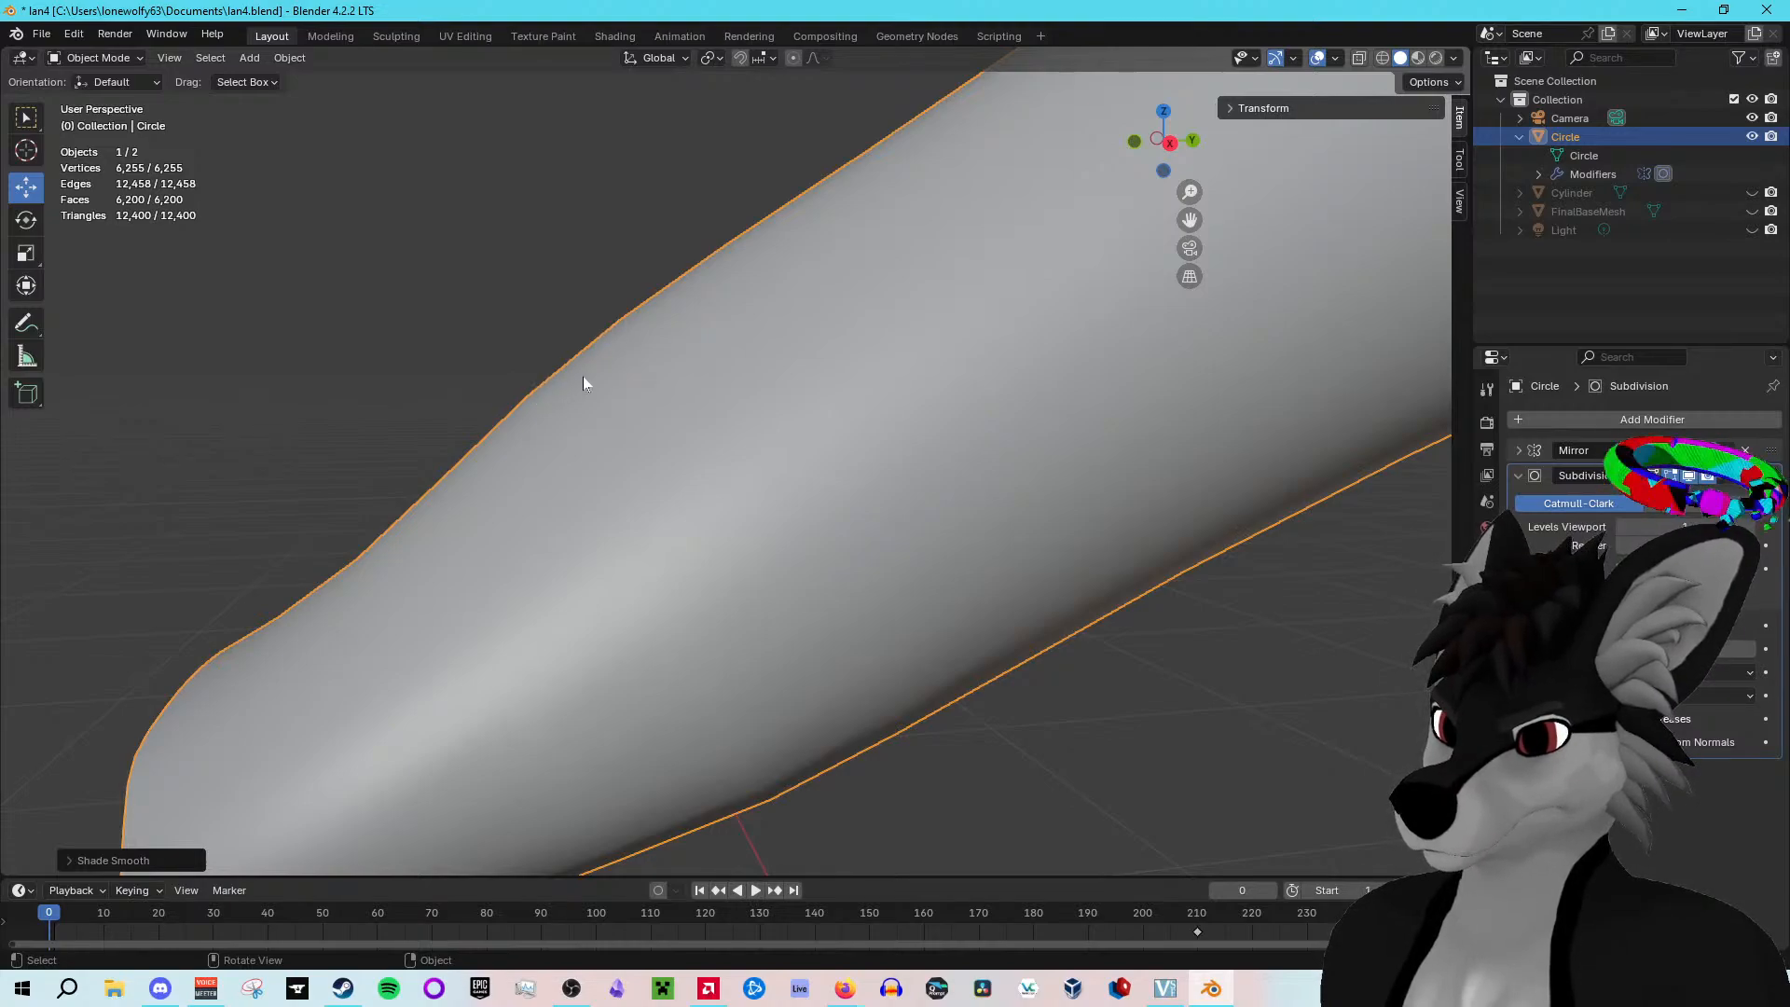
key("Tab")
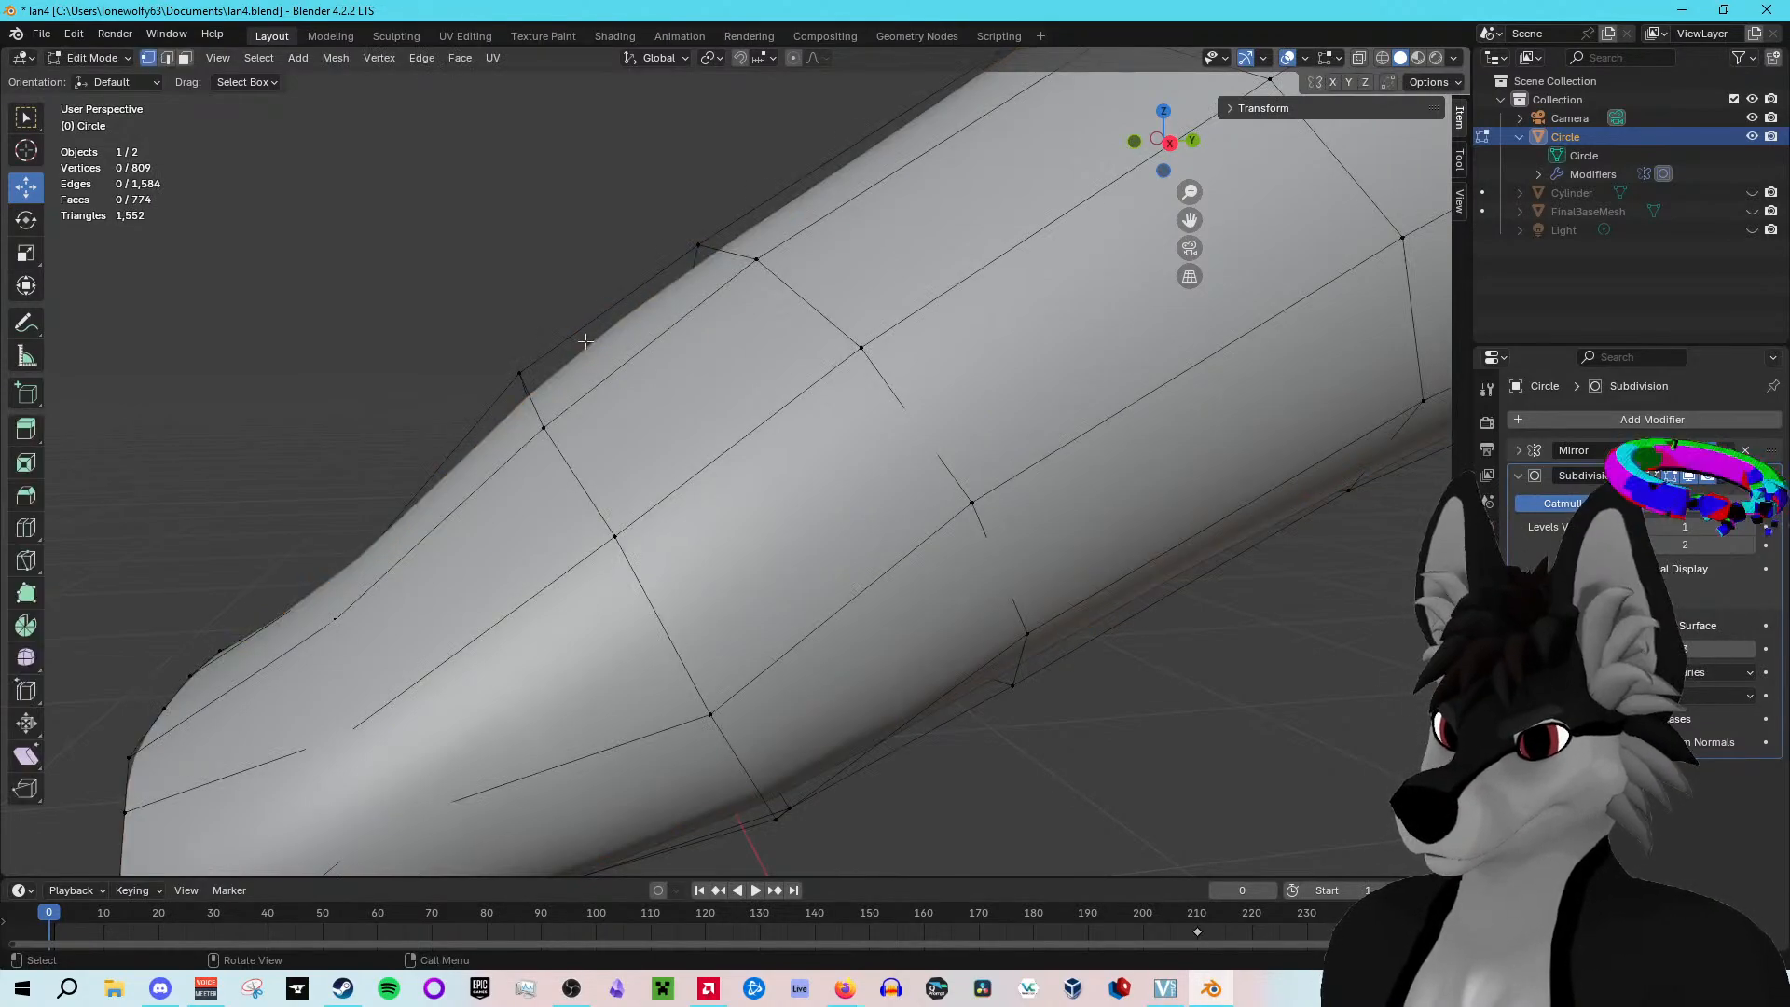
mouse_move(596, 344)
middle_mouse_down()
mouse_move(651, 403)
mouse_move(617, 332)
middle_mouse_up()
key("Tab")
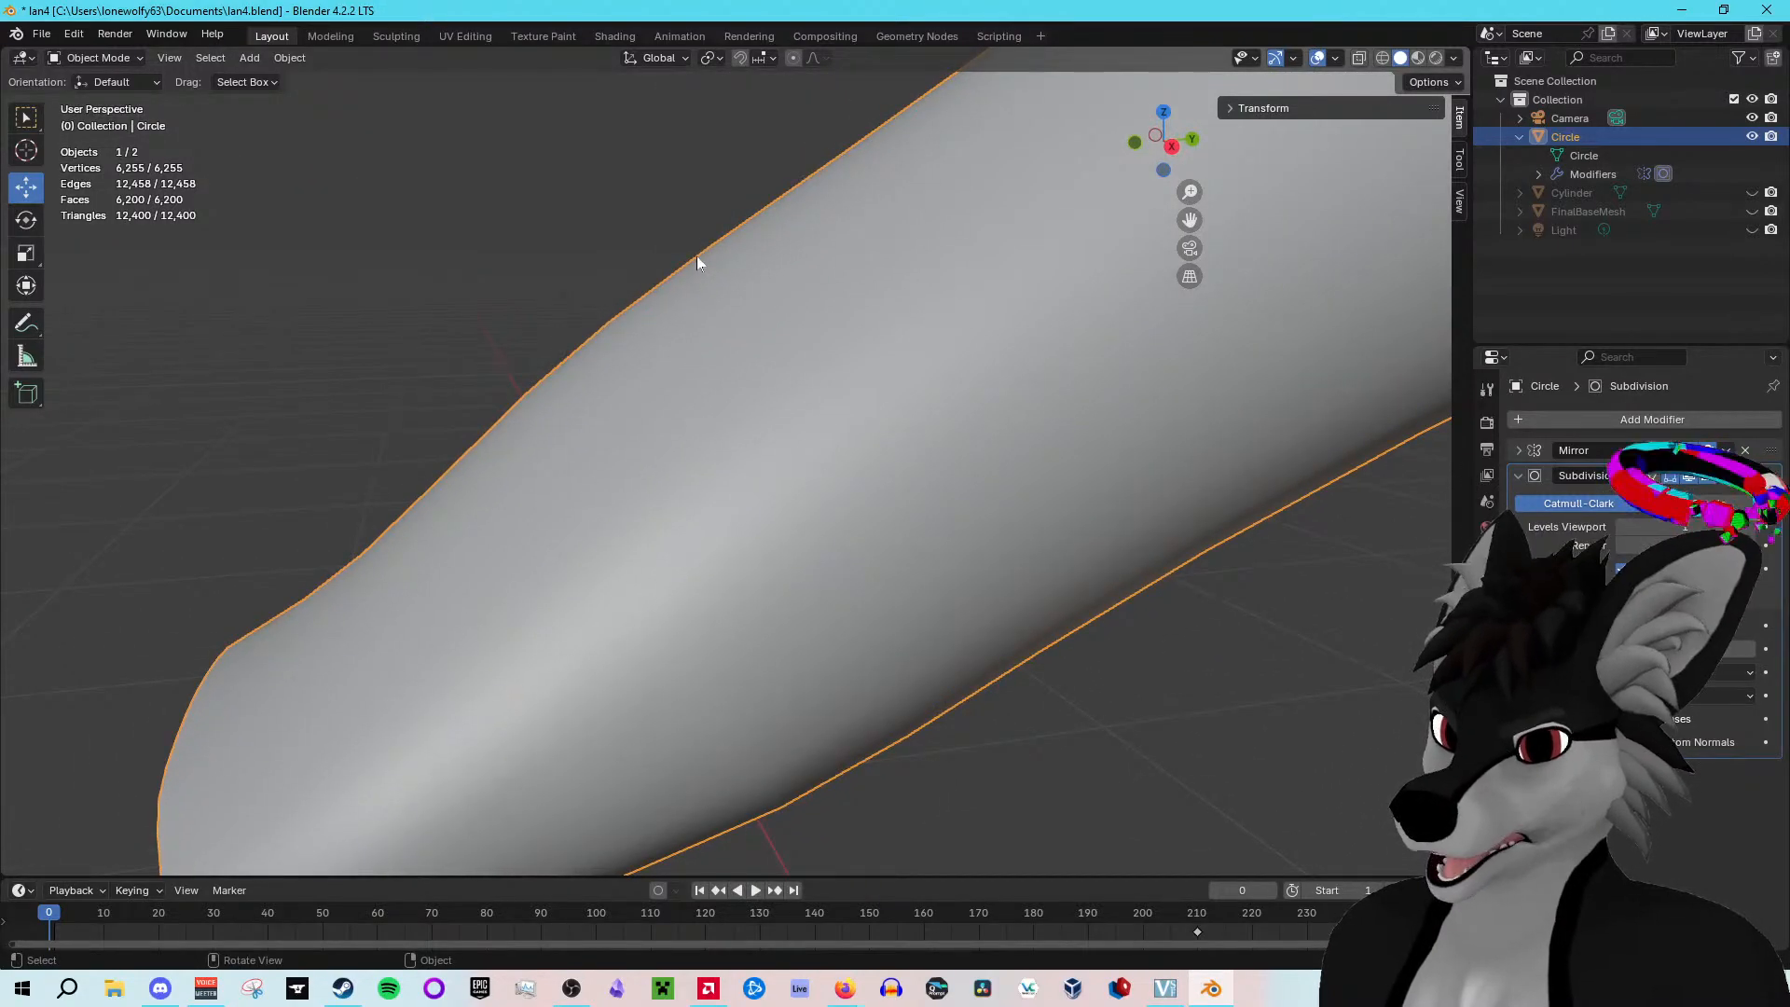
Step: Compare flat and smooth shading on the forearm, and leave the body object set to Shade Flat
right_click(680, 279)
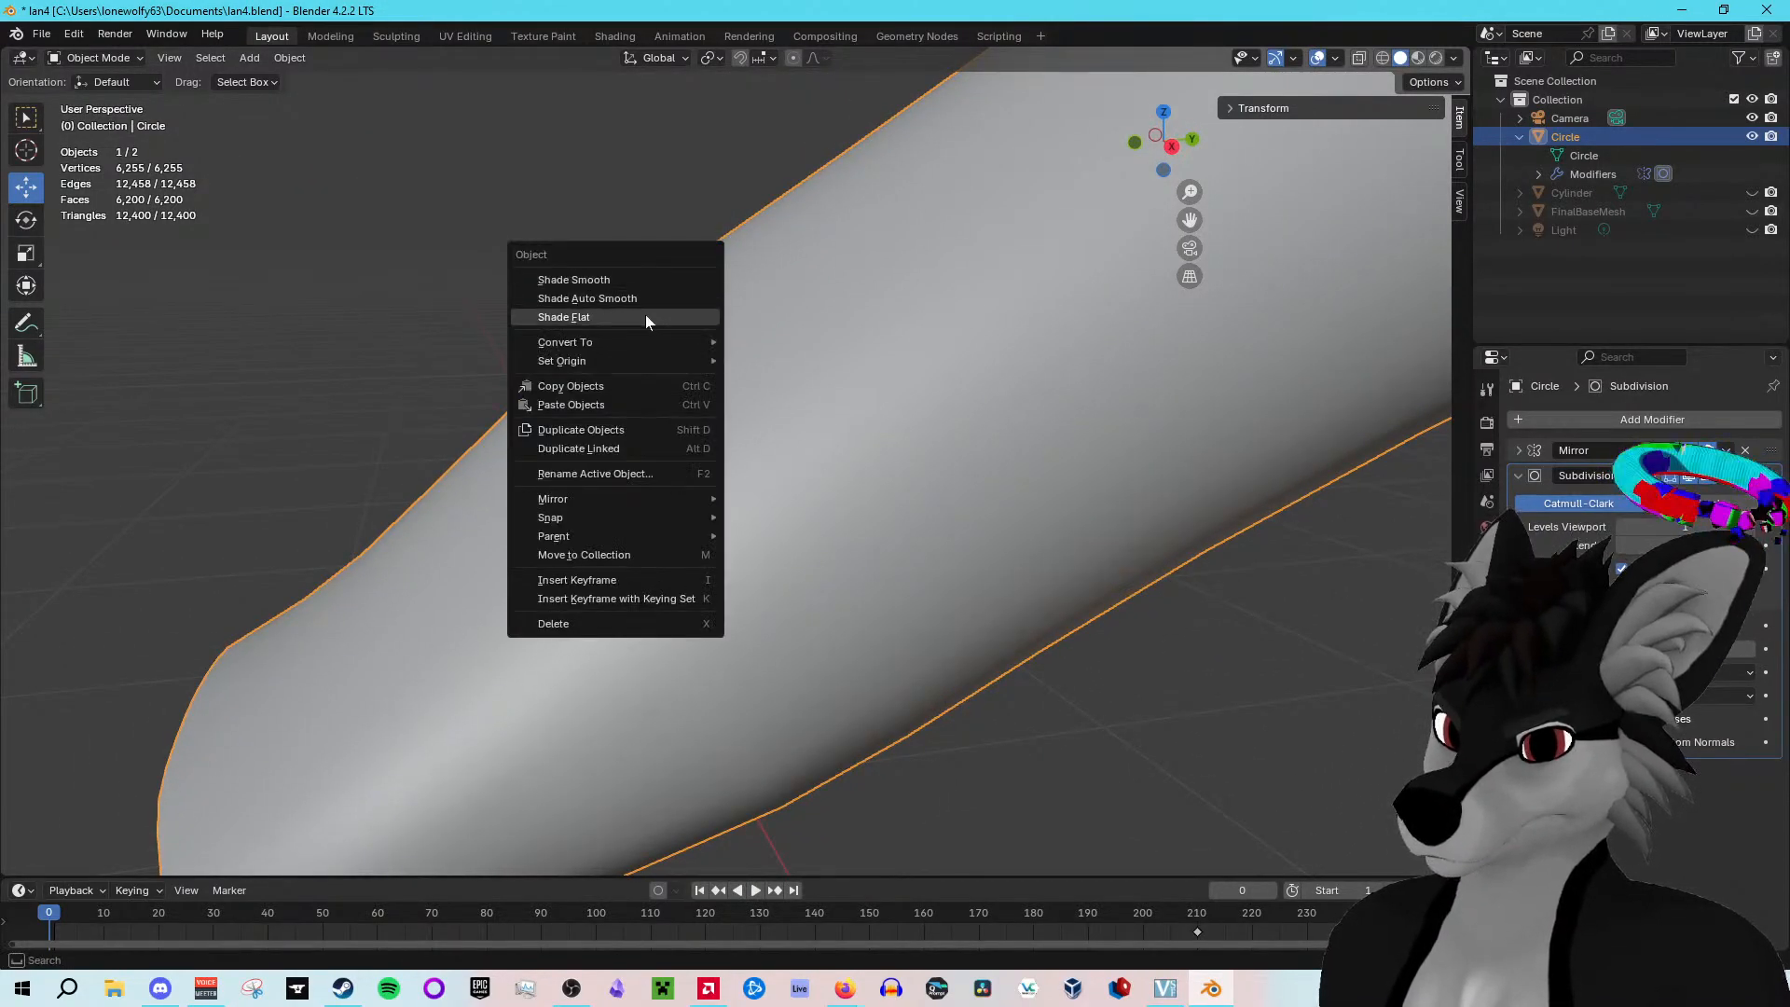
left_click(645, 315)
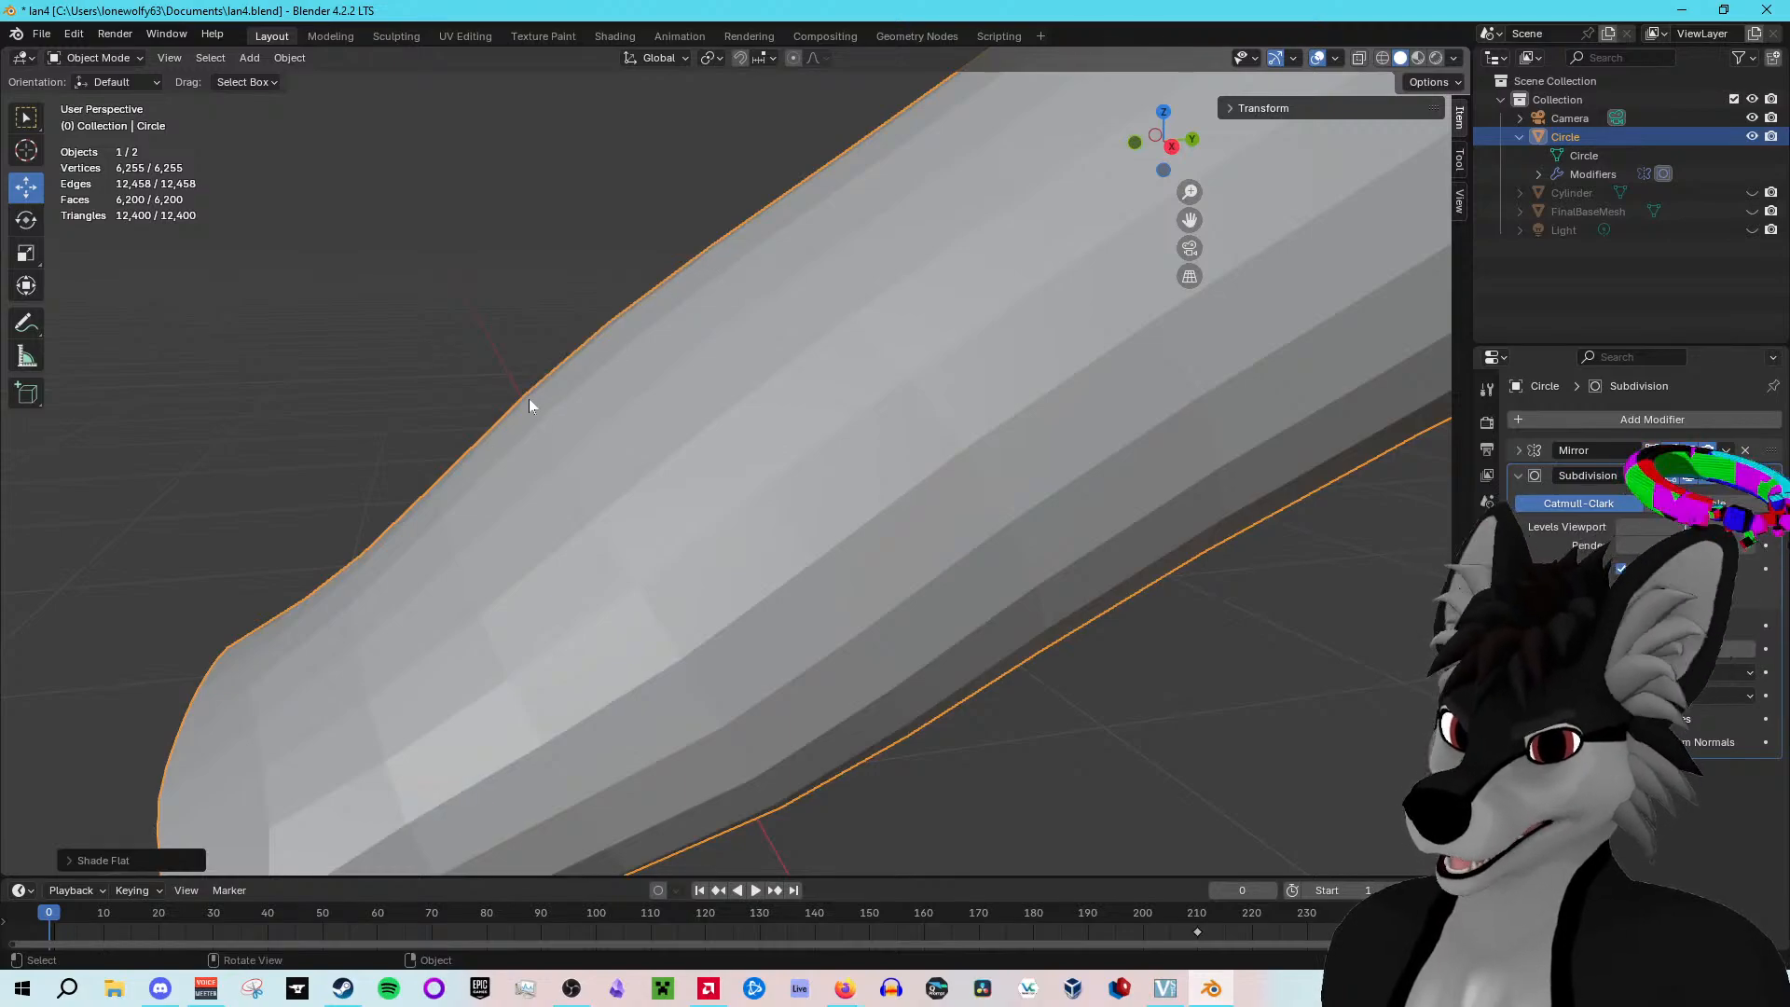
middle_click_drag(461, 474, 456, 476)
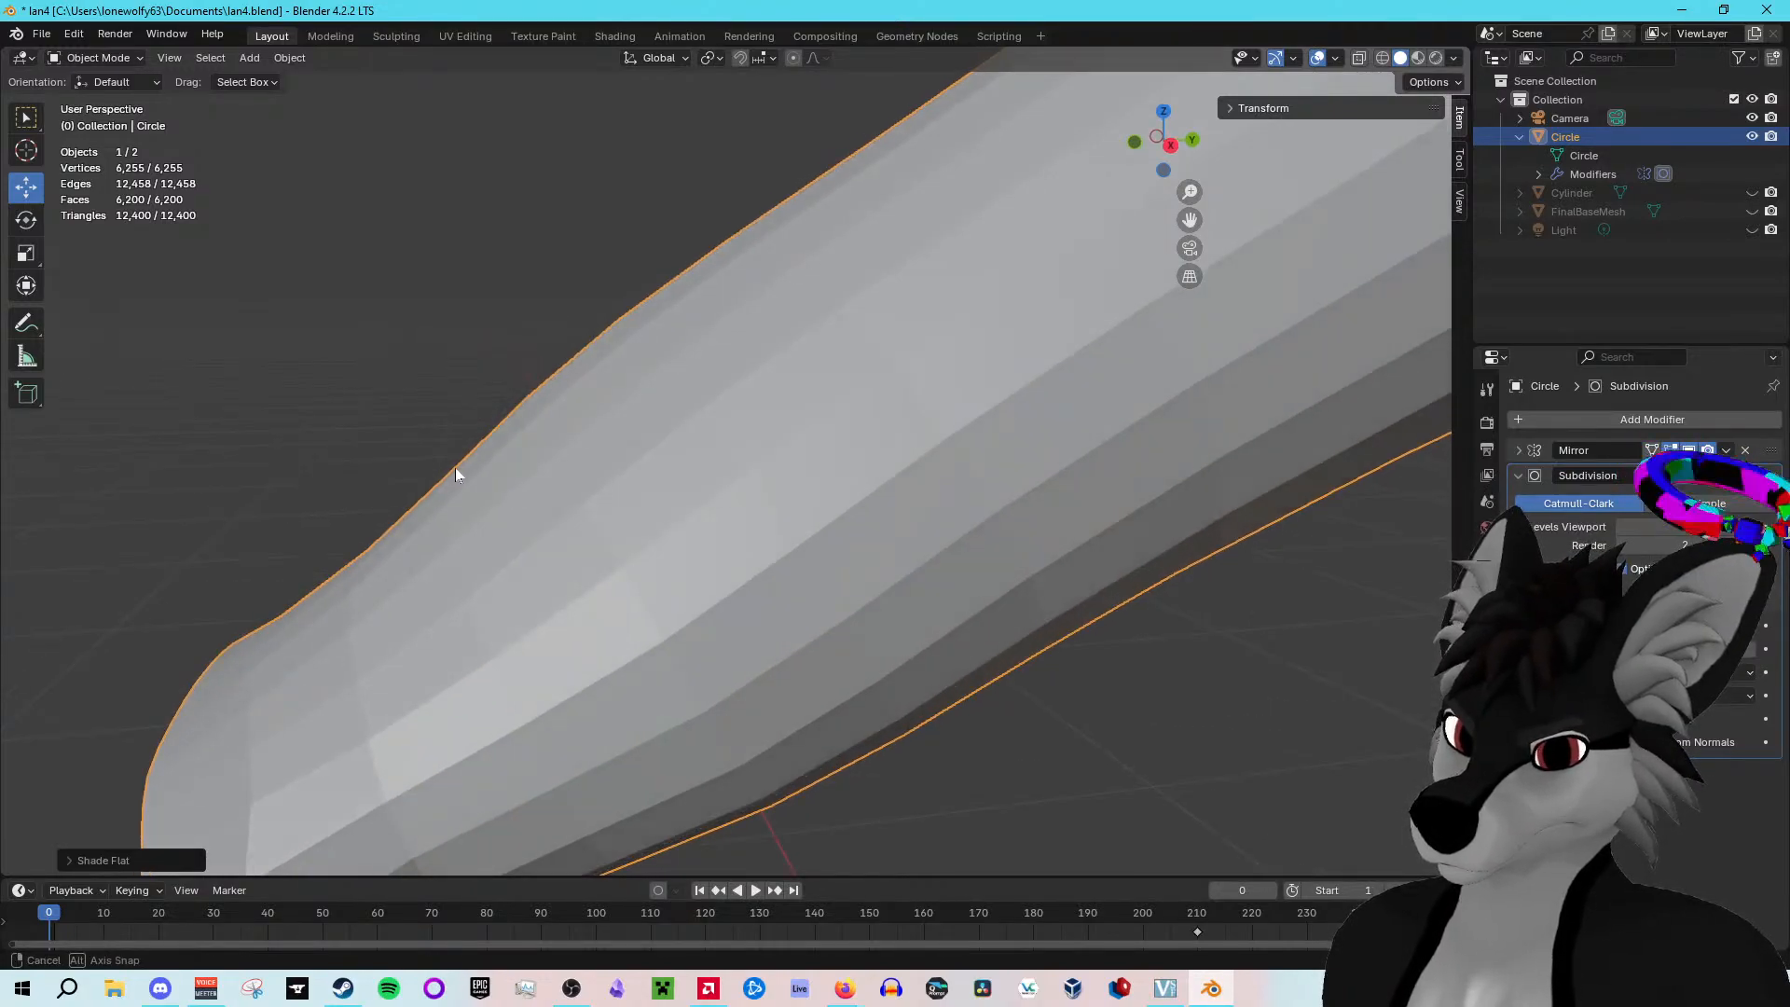
right_click(542, 397)
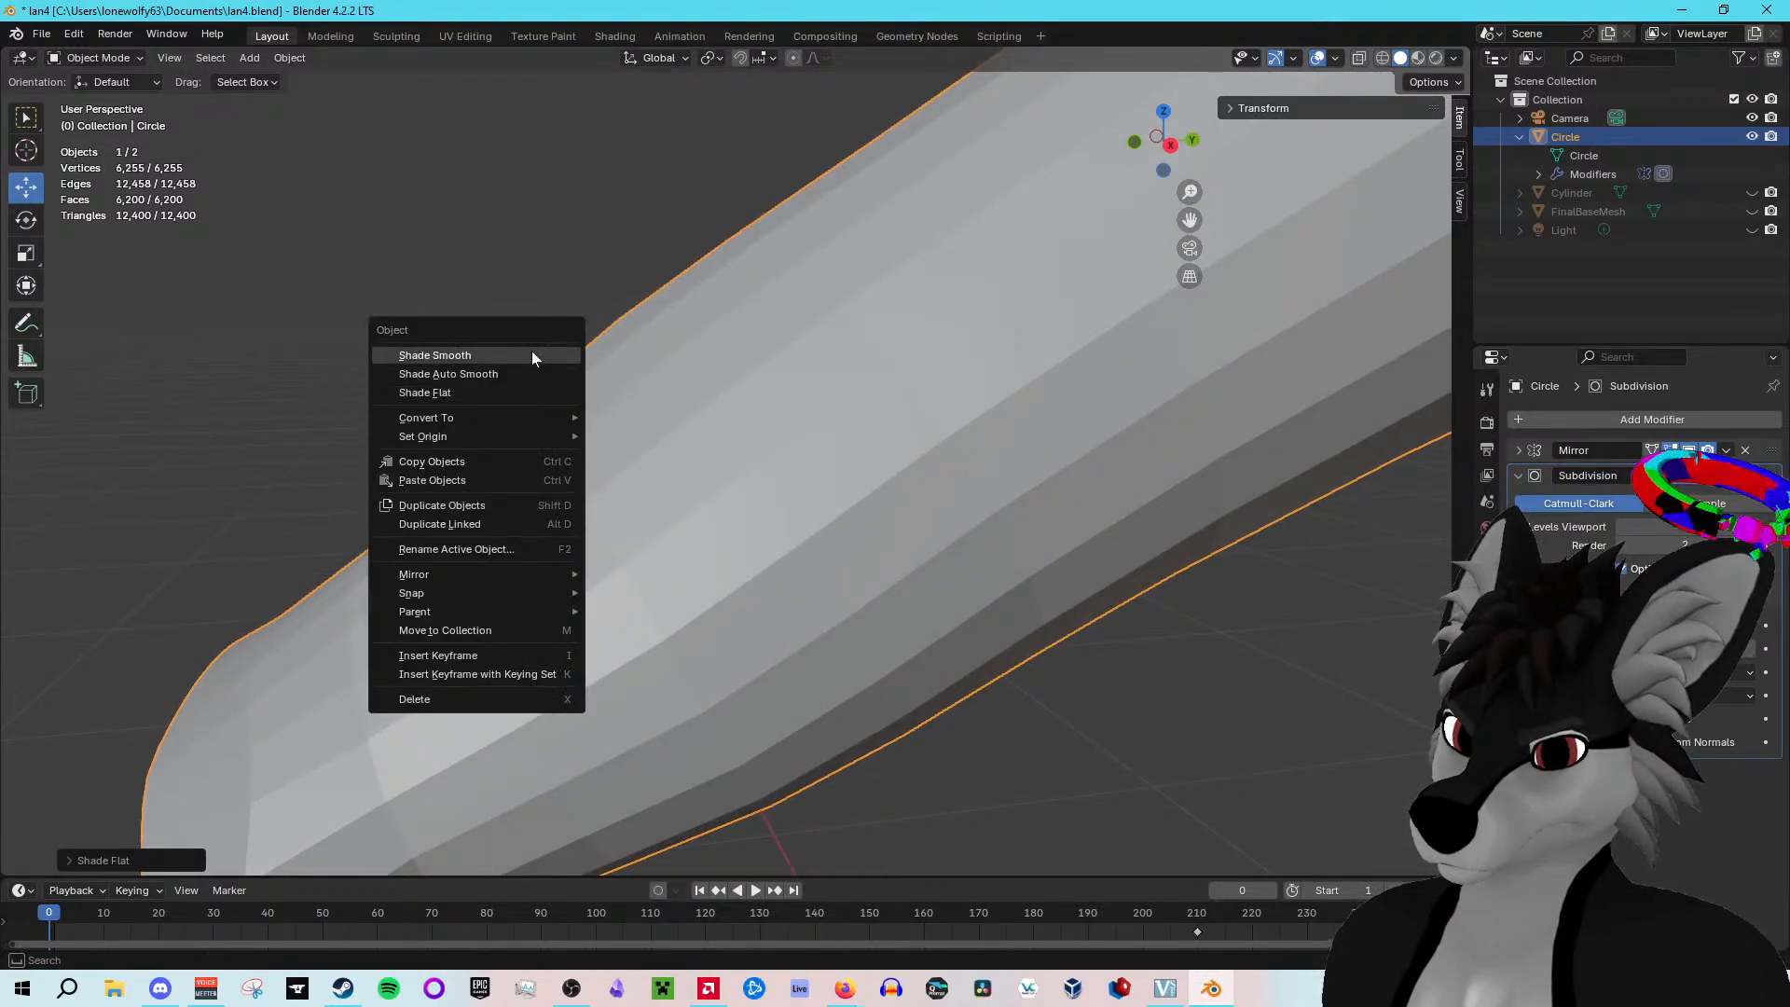
left_click(533, 351)
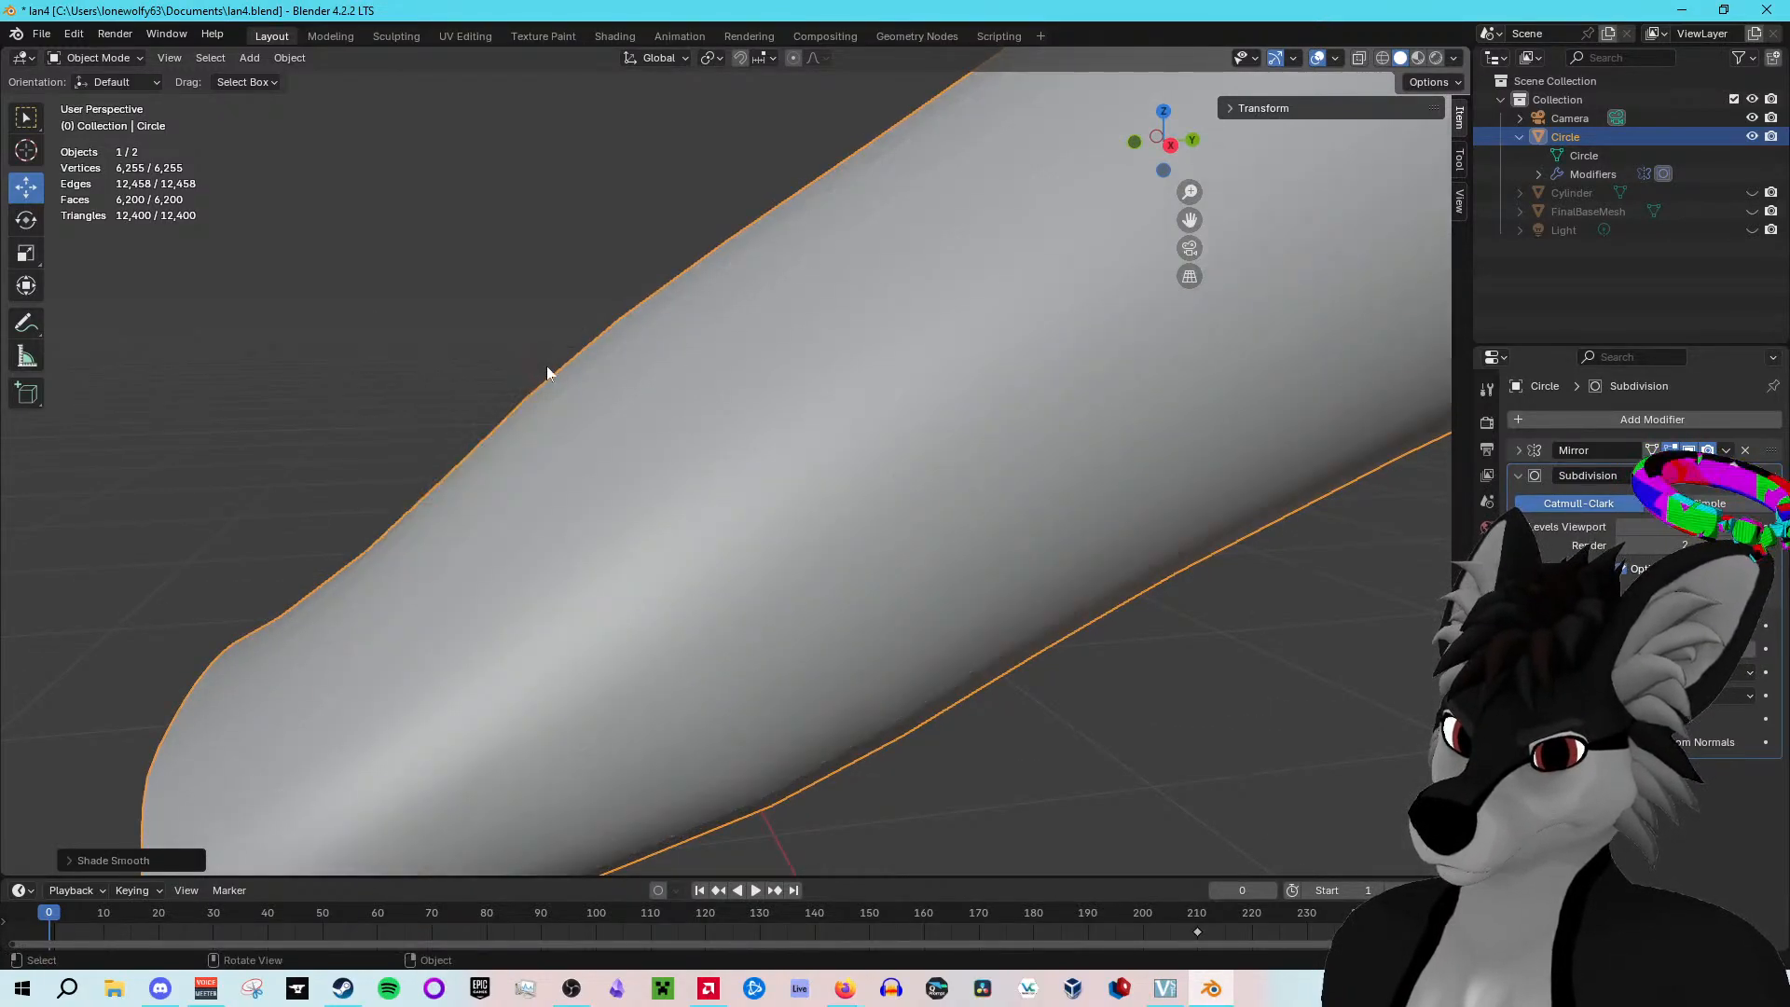
right_click(519, 411)
left_click(495, 459)
middle_click_drag(763, 191, 807, 255)
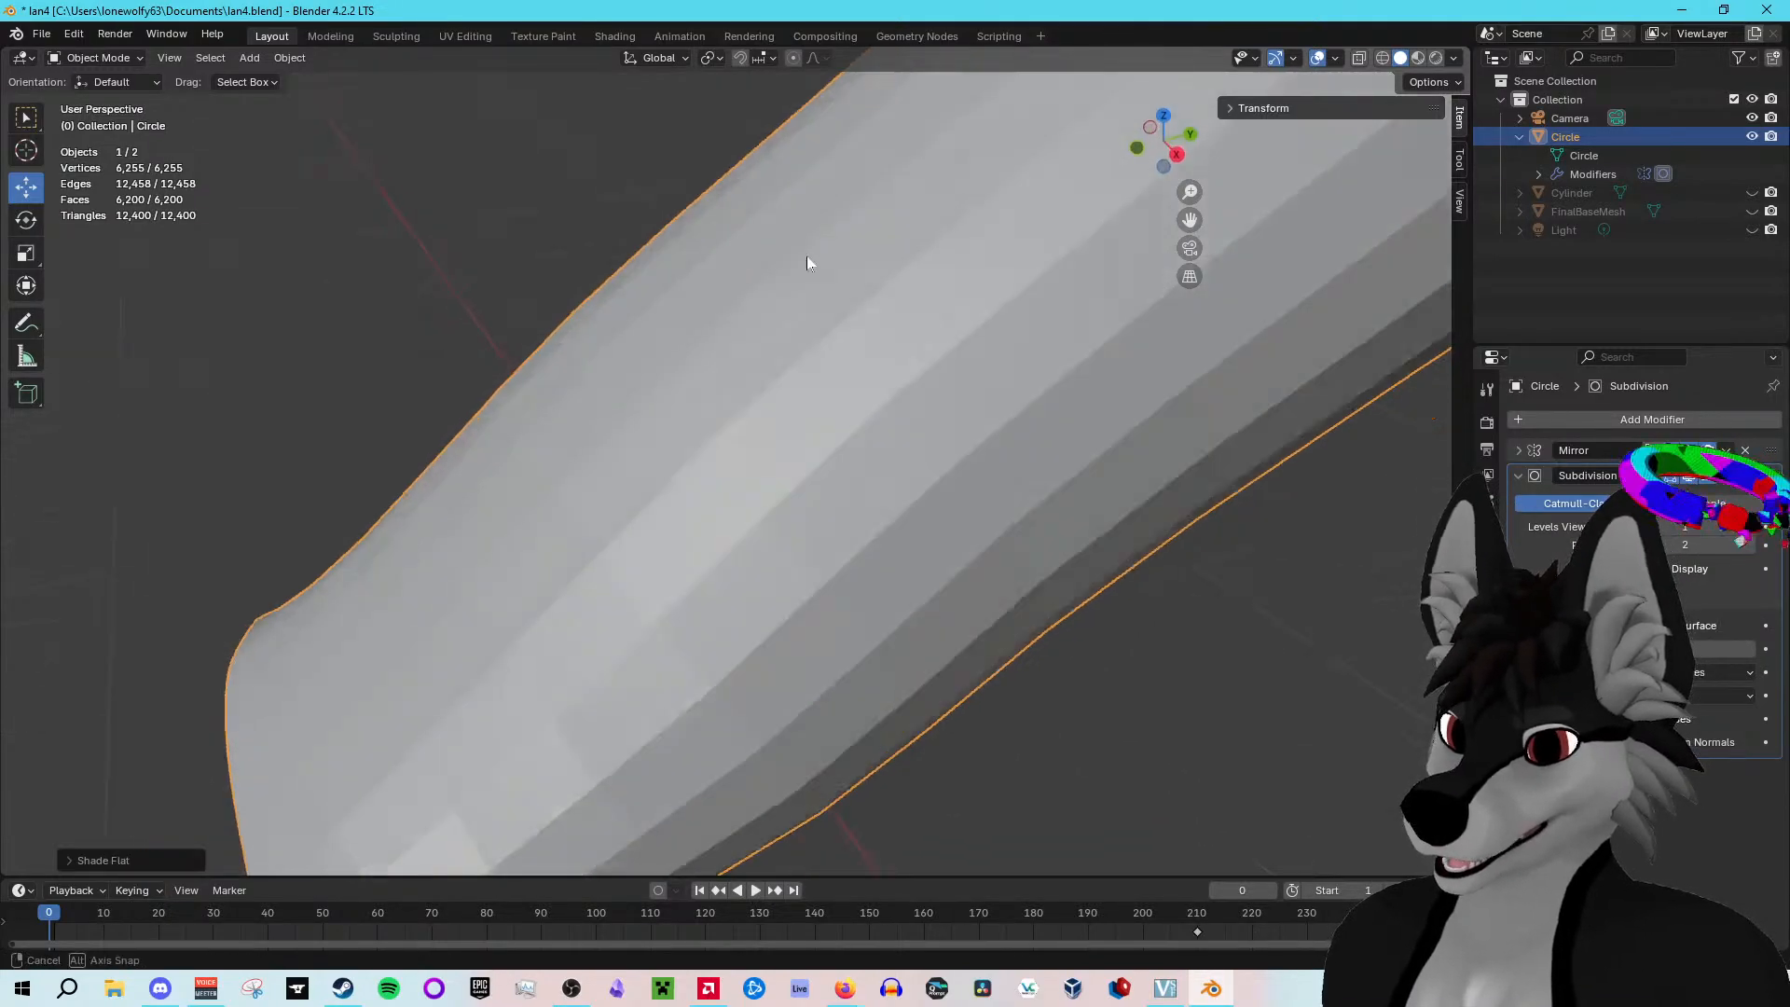
Step: Turn off the viewport display of the Subdivision and Mirror modifiers to check the unmodified half body's geometry statistics
scroll(813, 298, "down", 15)
middle_click_drag(799, 341, 649, 316)
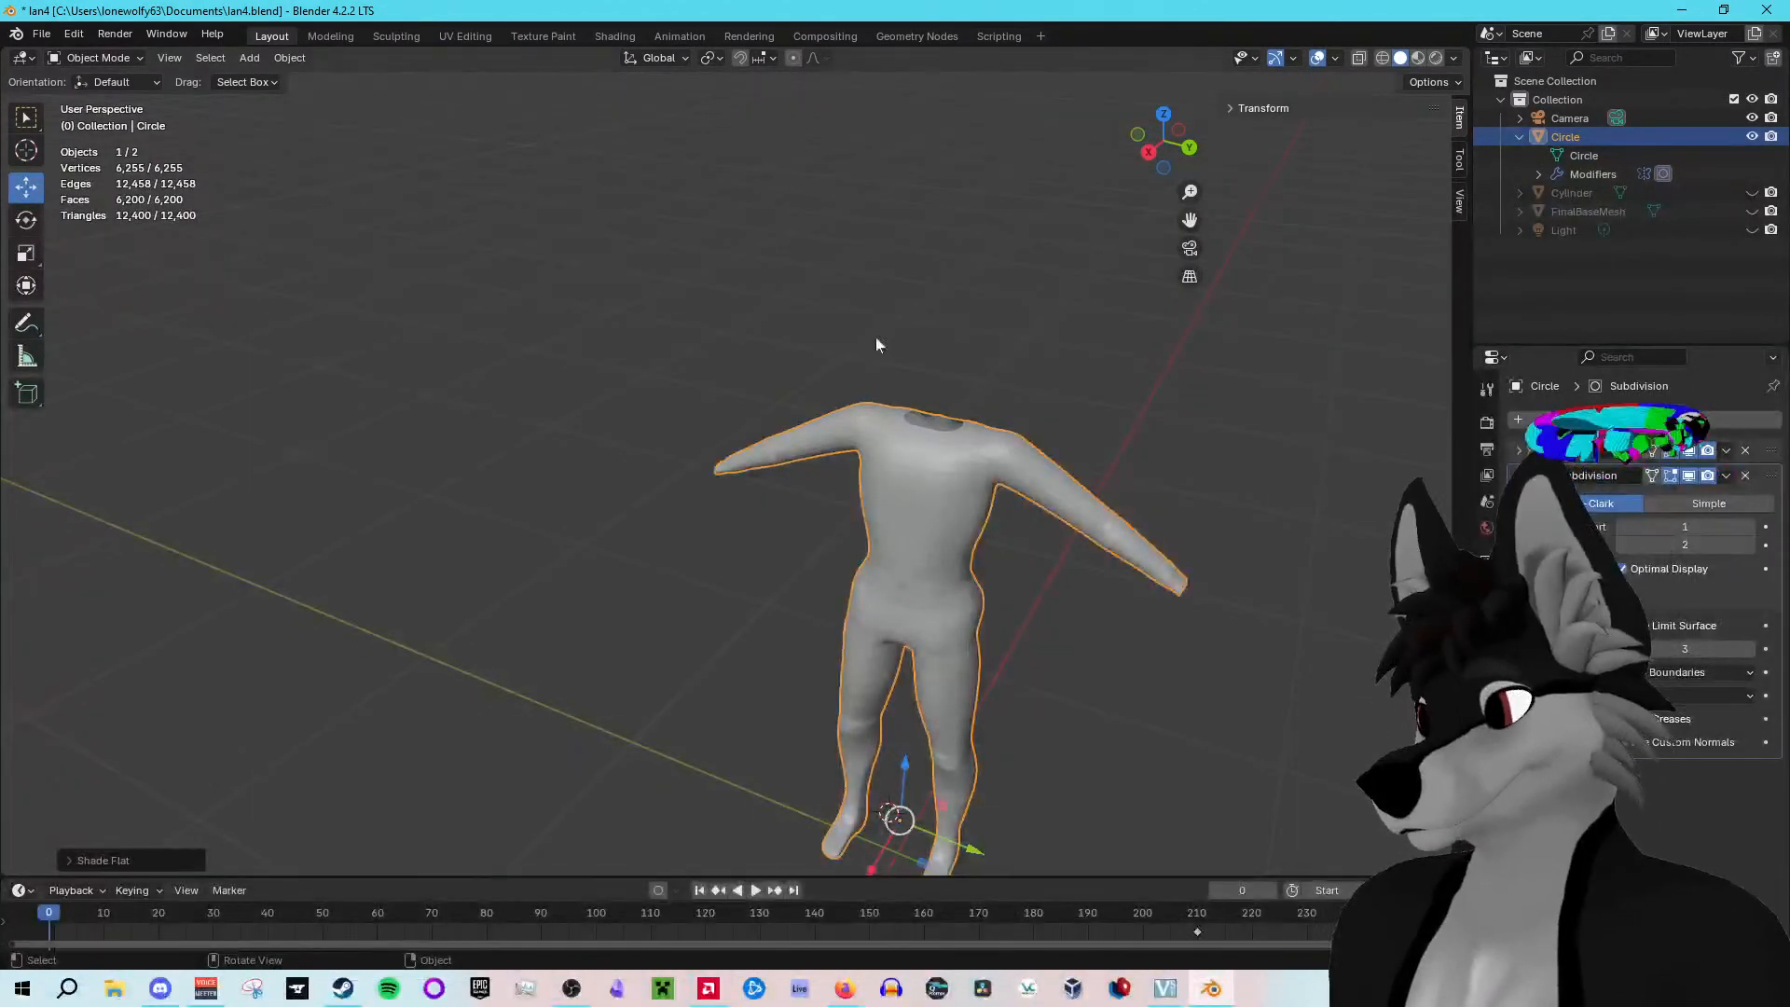
middle_click_drag(971, 402, 956, 402)
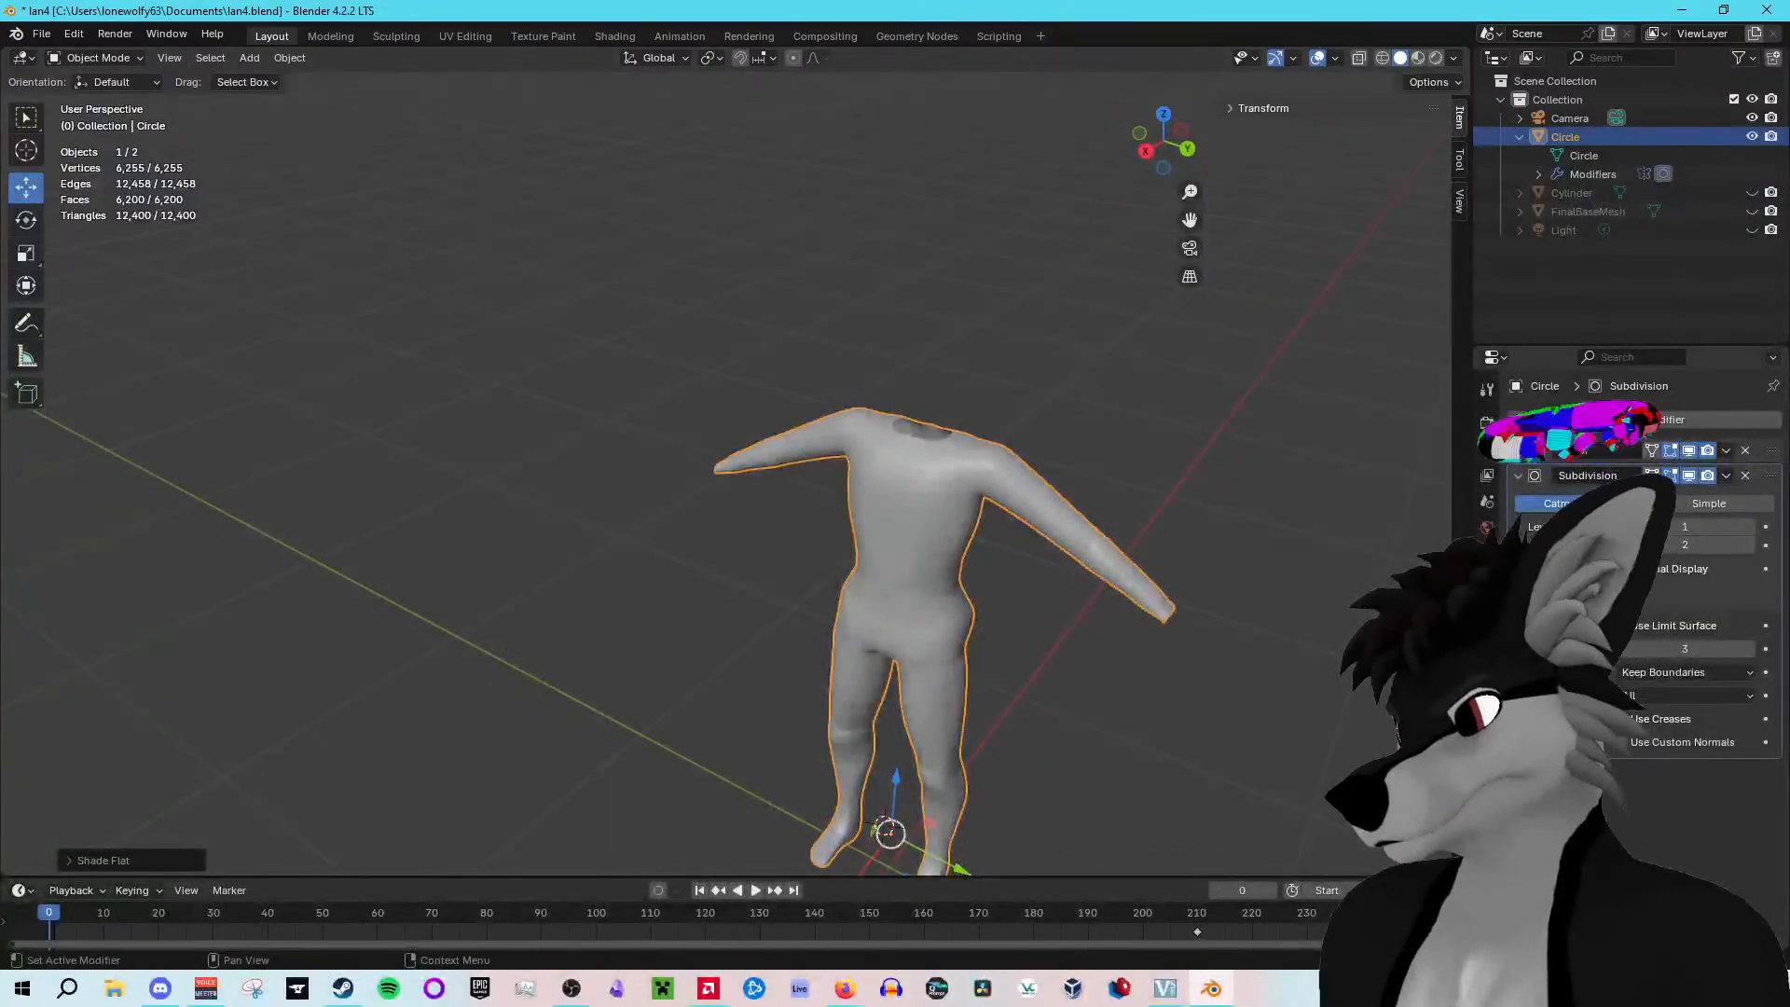
key("Tab")
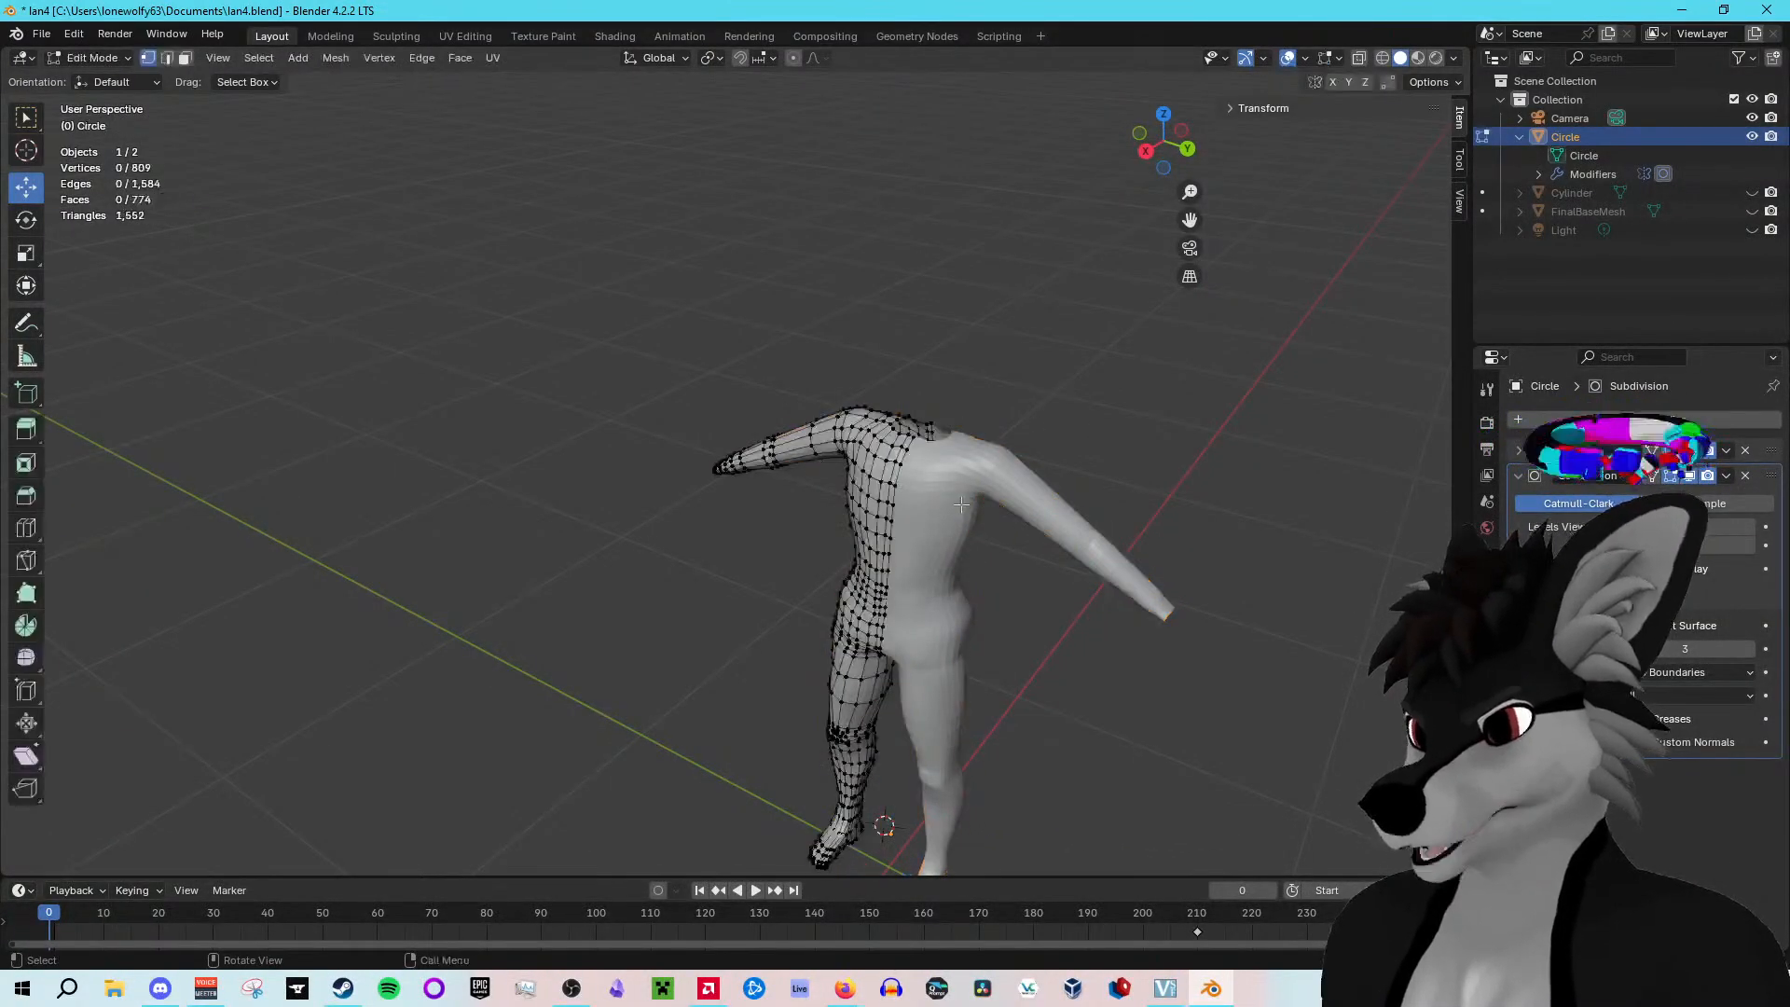
key("Tab")
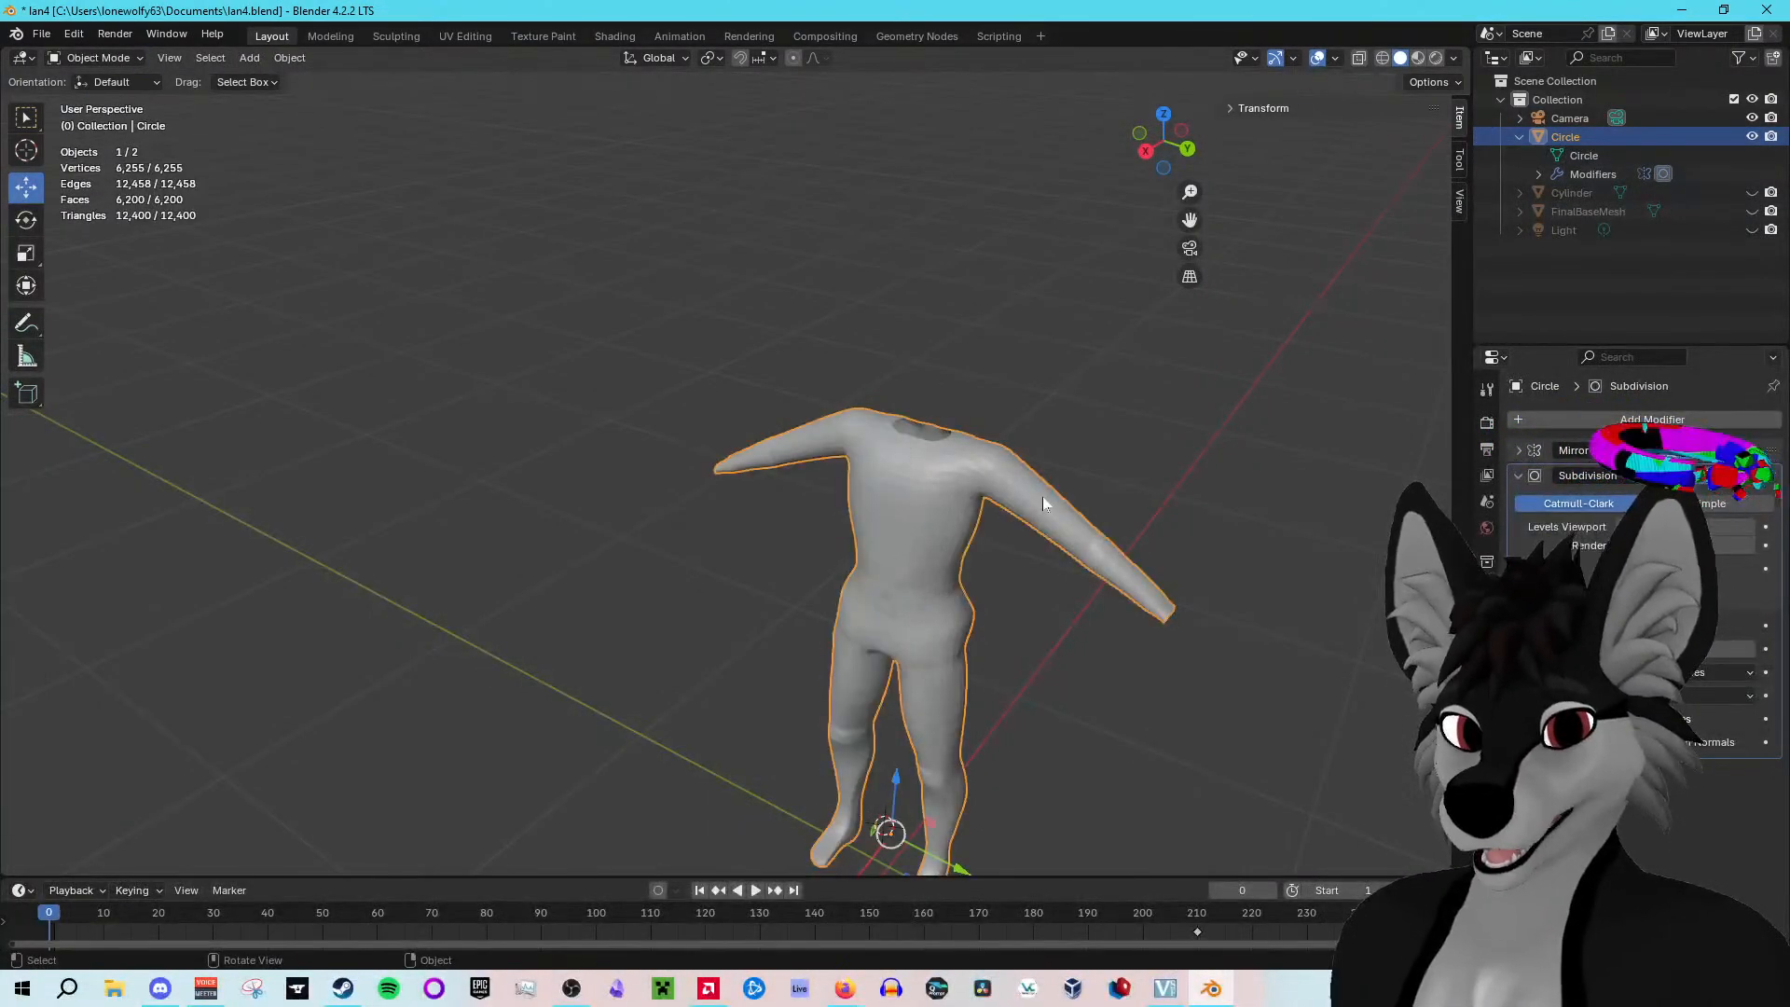
left_click(1689, 475)
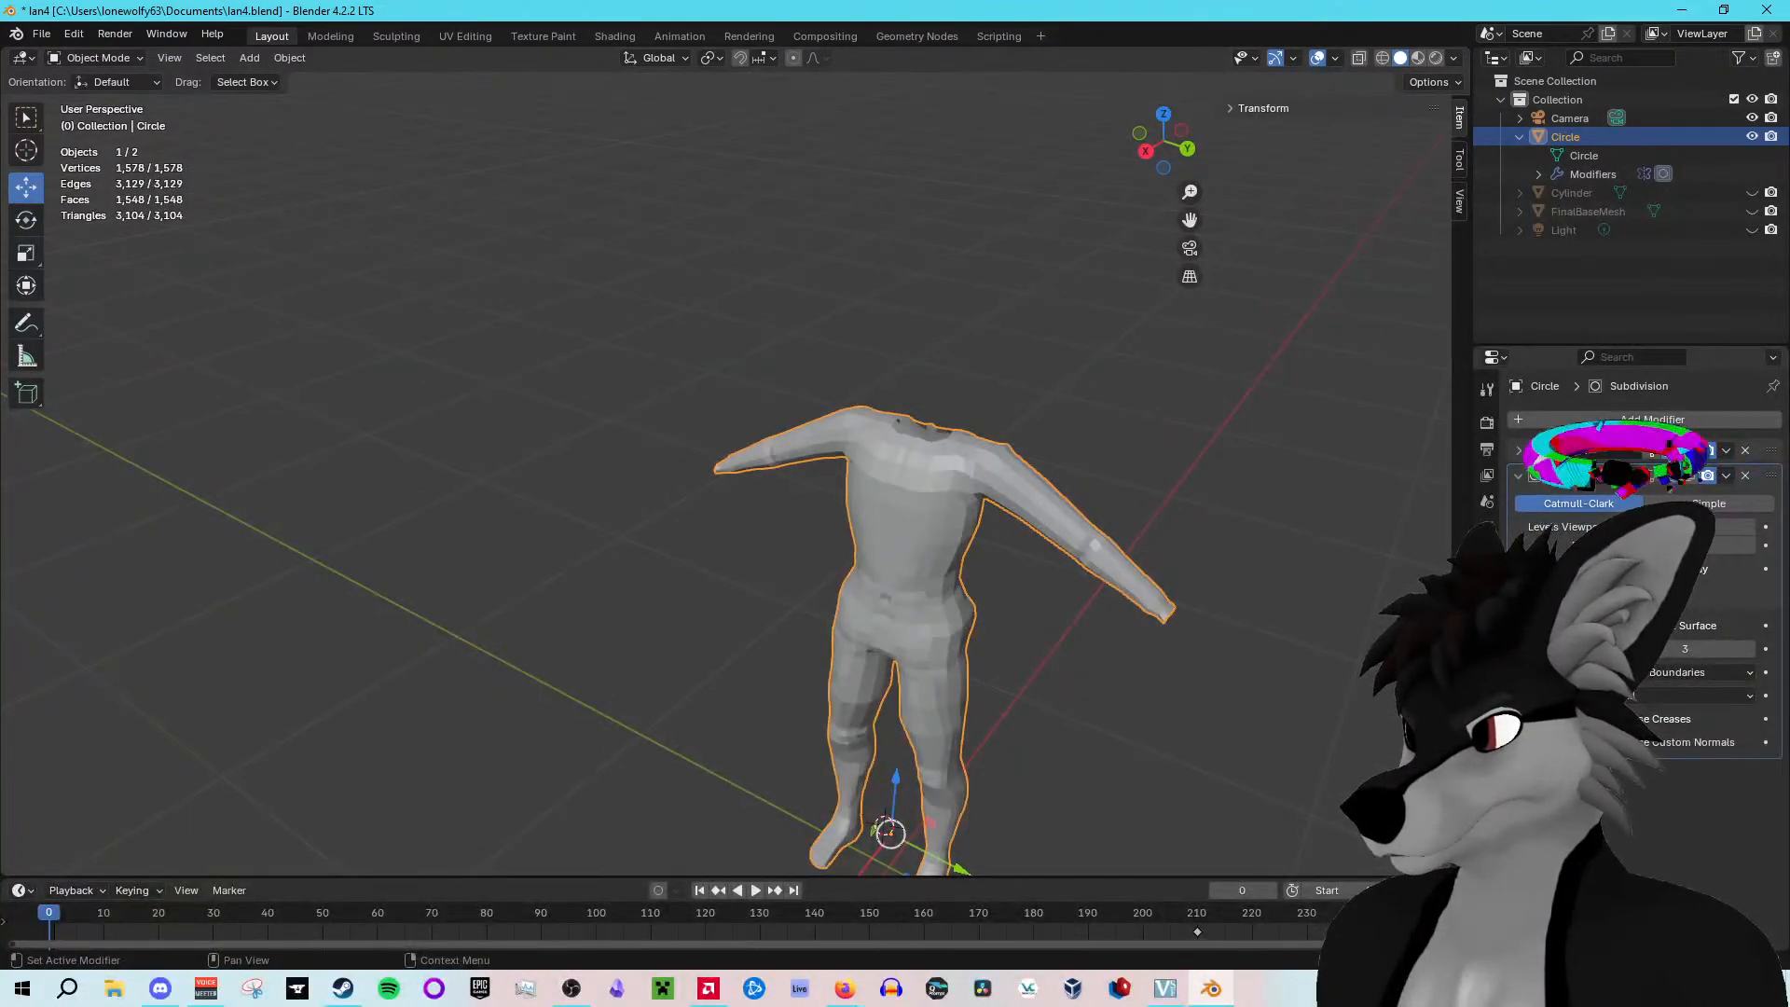
left_click(1690, 451)
middle_click_drag(1026, 723, 1077, 695)
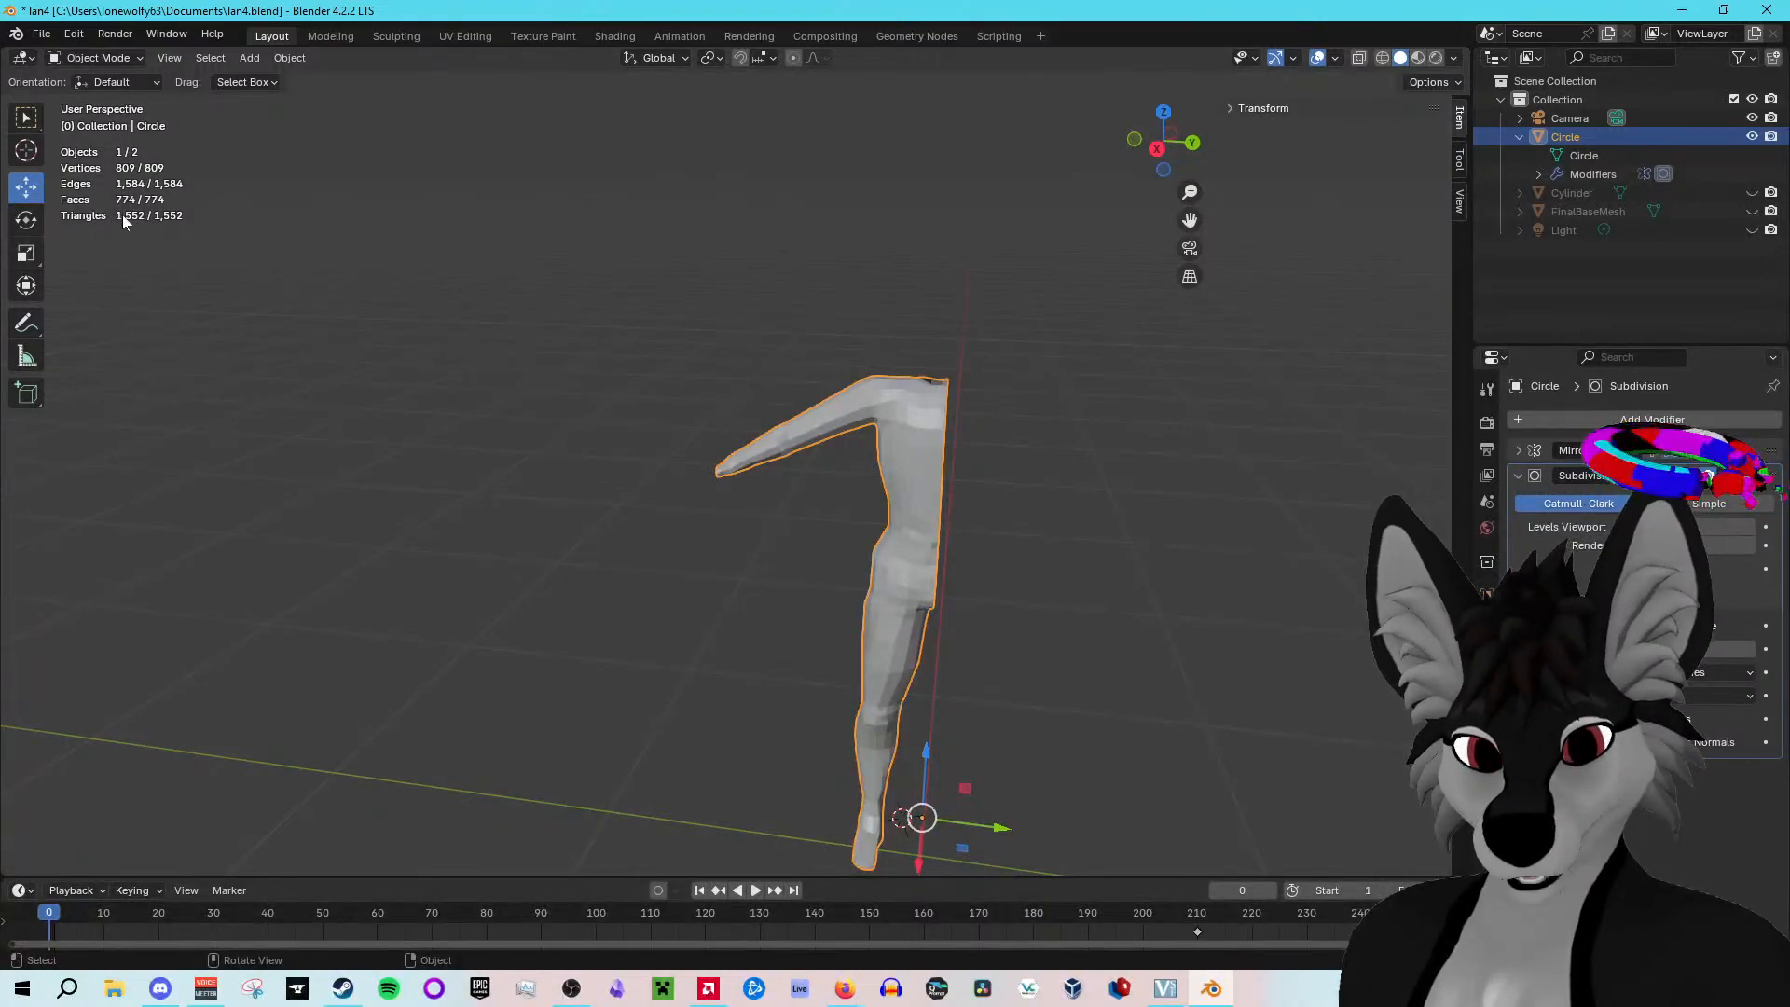
middle_click_drag(1204, 604, 1155, 673)
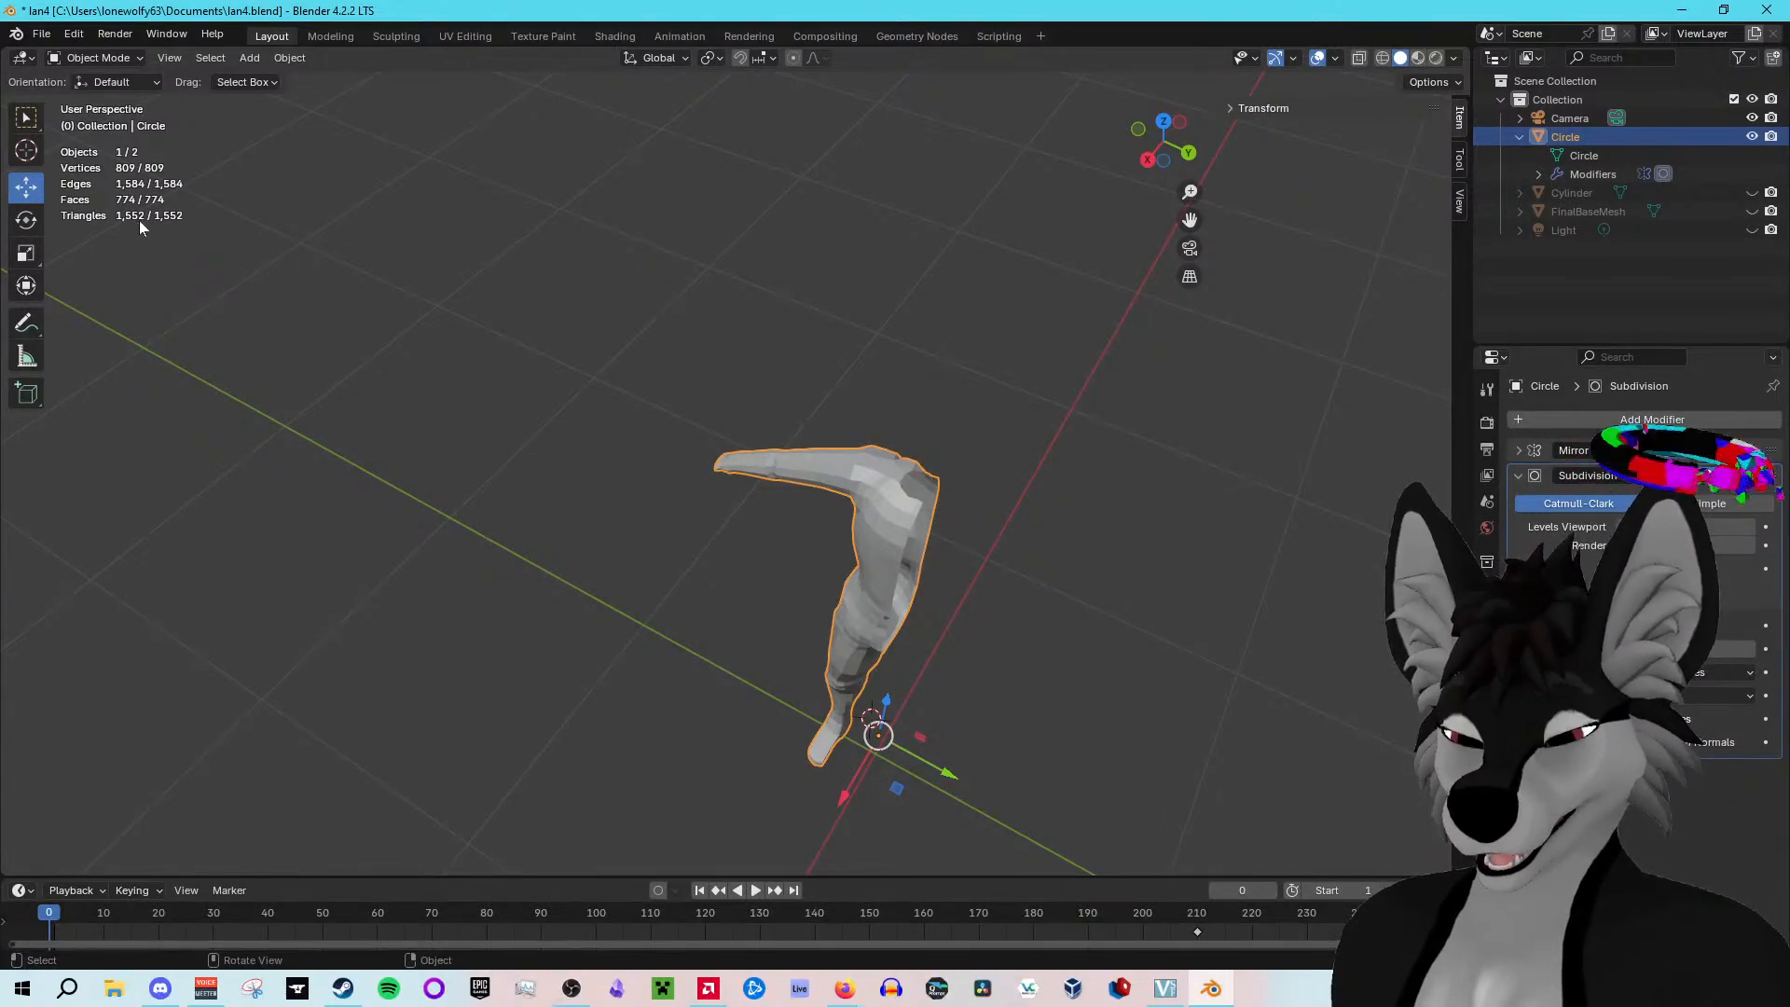
middle_click_drag(178, 251, 392, 271)
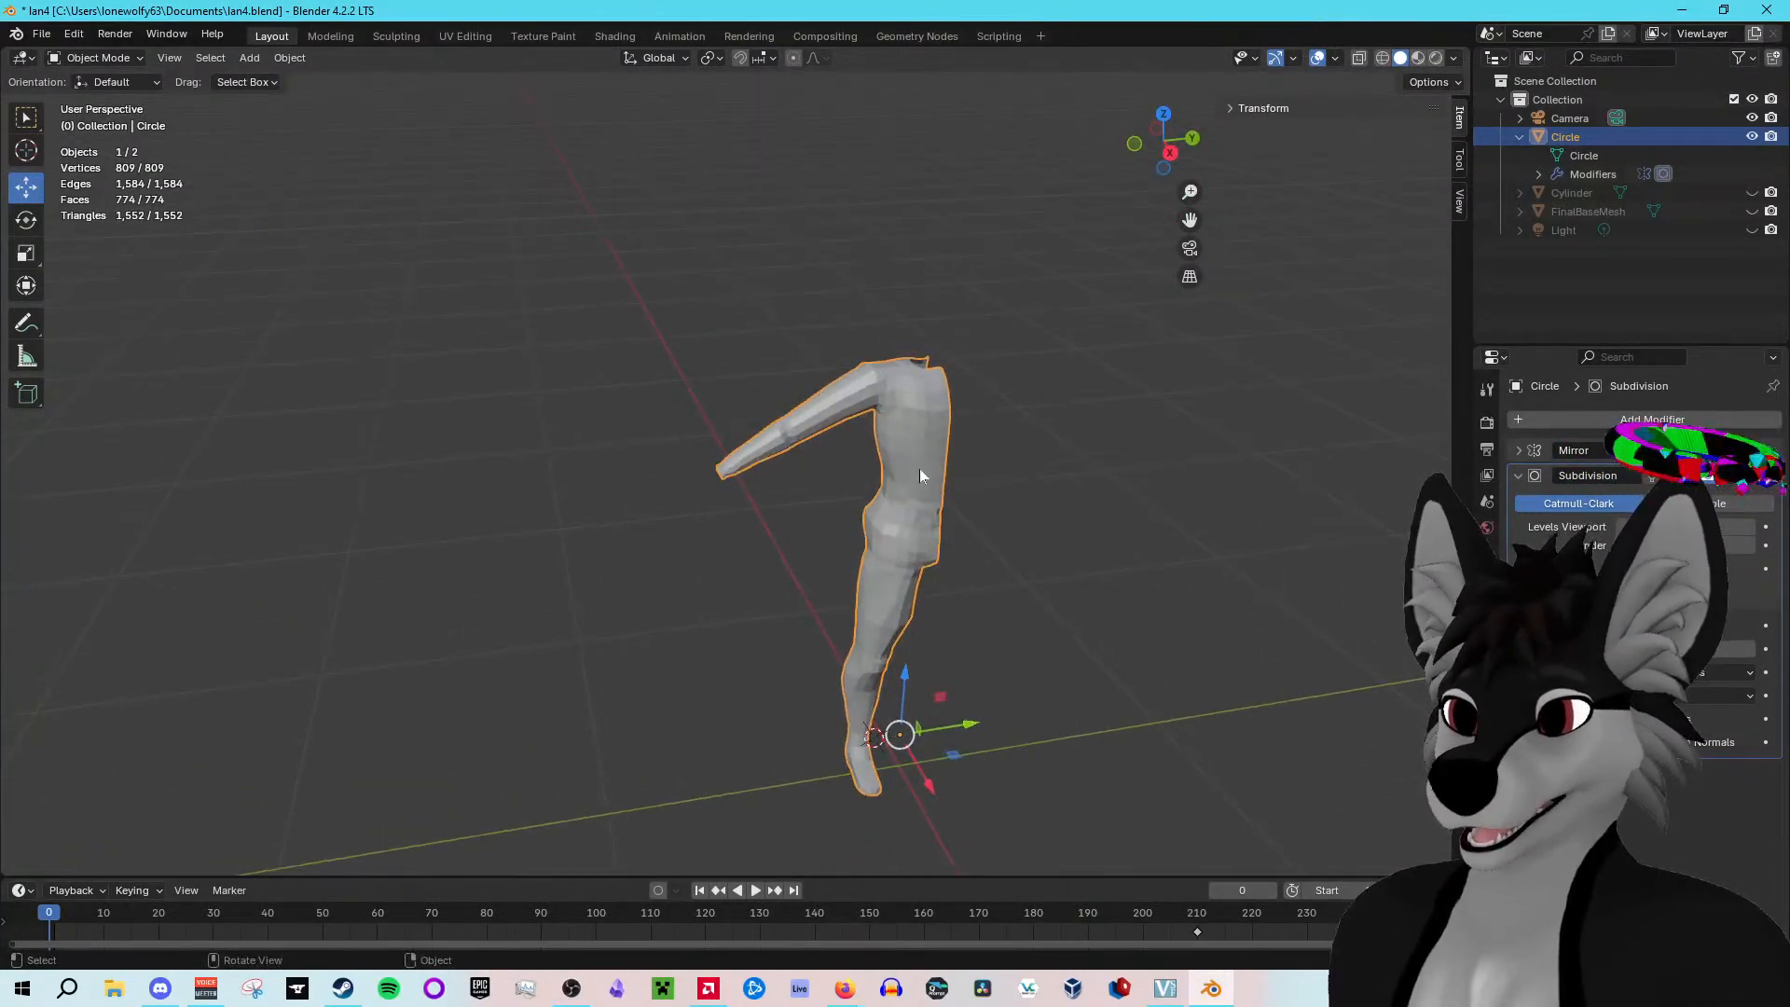
key("Tab")
key("Tab")
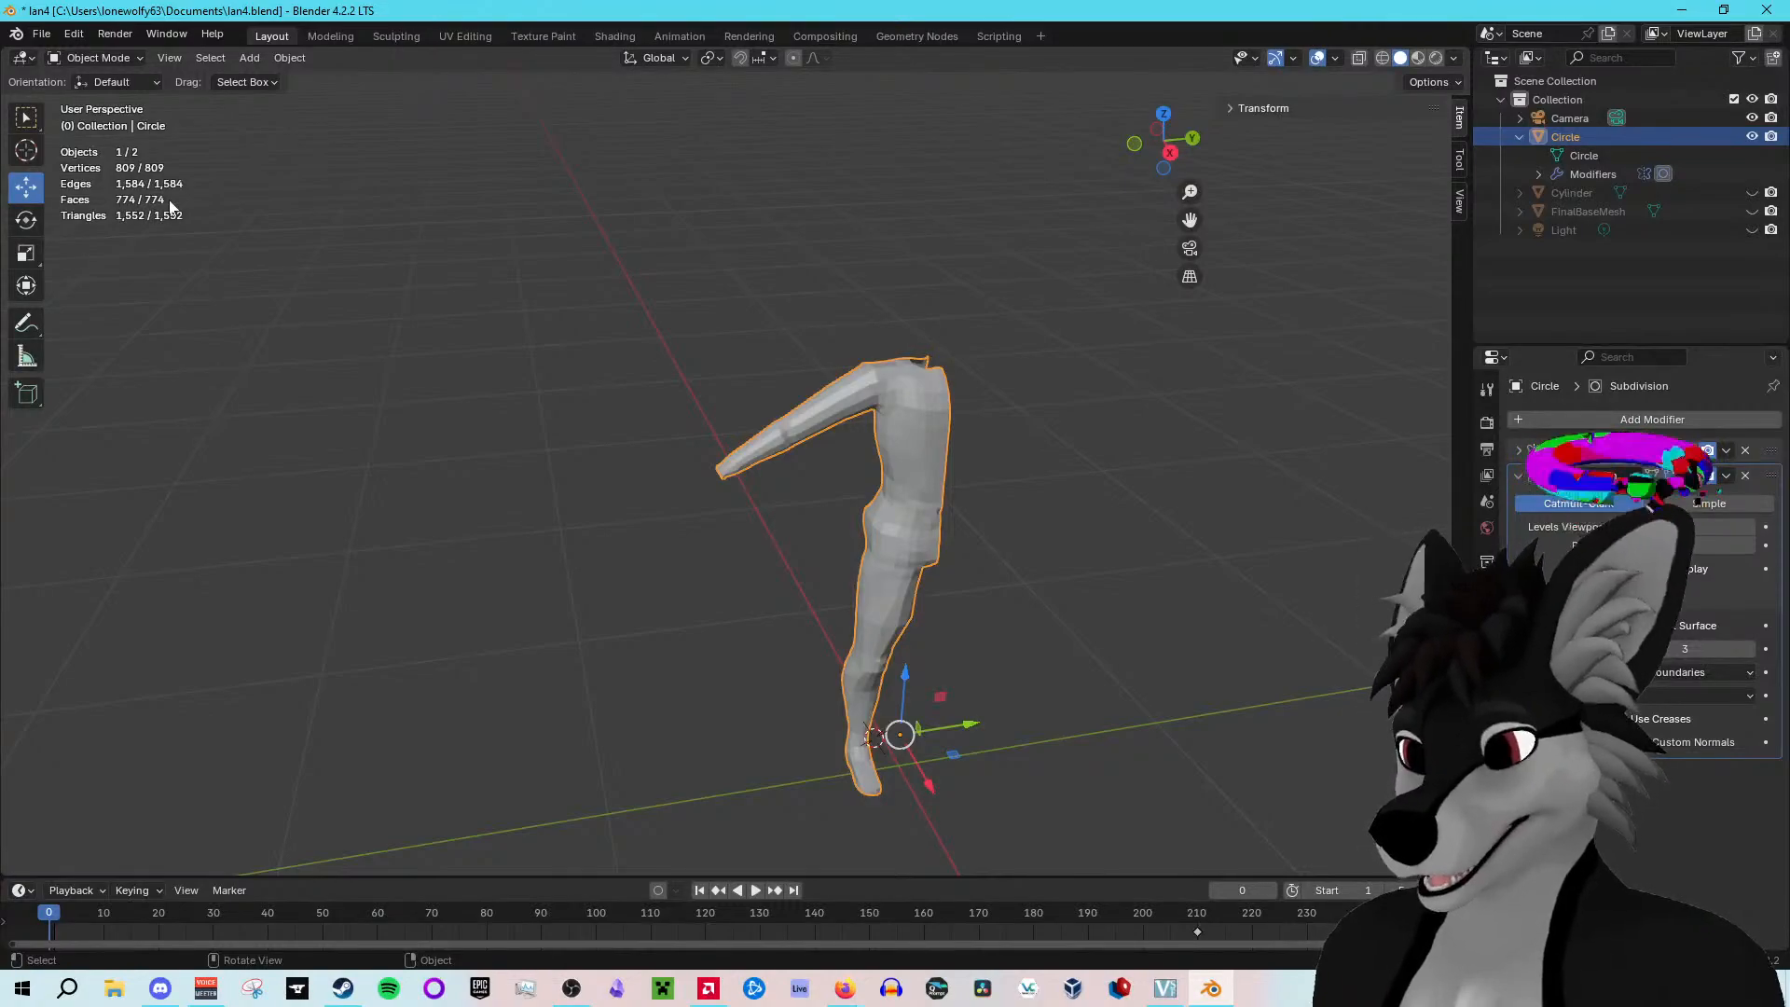
Step: Restore the viewport display of the Subdivision and Mirror modifiers and check the full body's geometry statistics
left_click(1690, 476)
left_click(1689, 451)
middle_click_drag(1059, 658, 1026, 647)
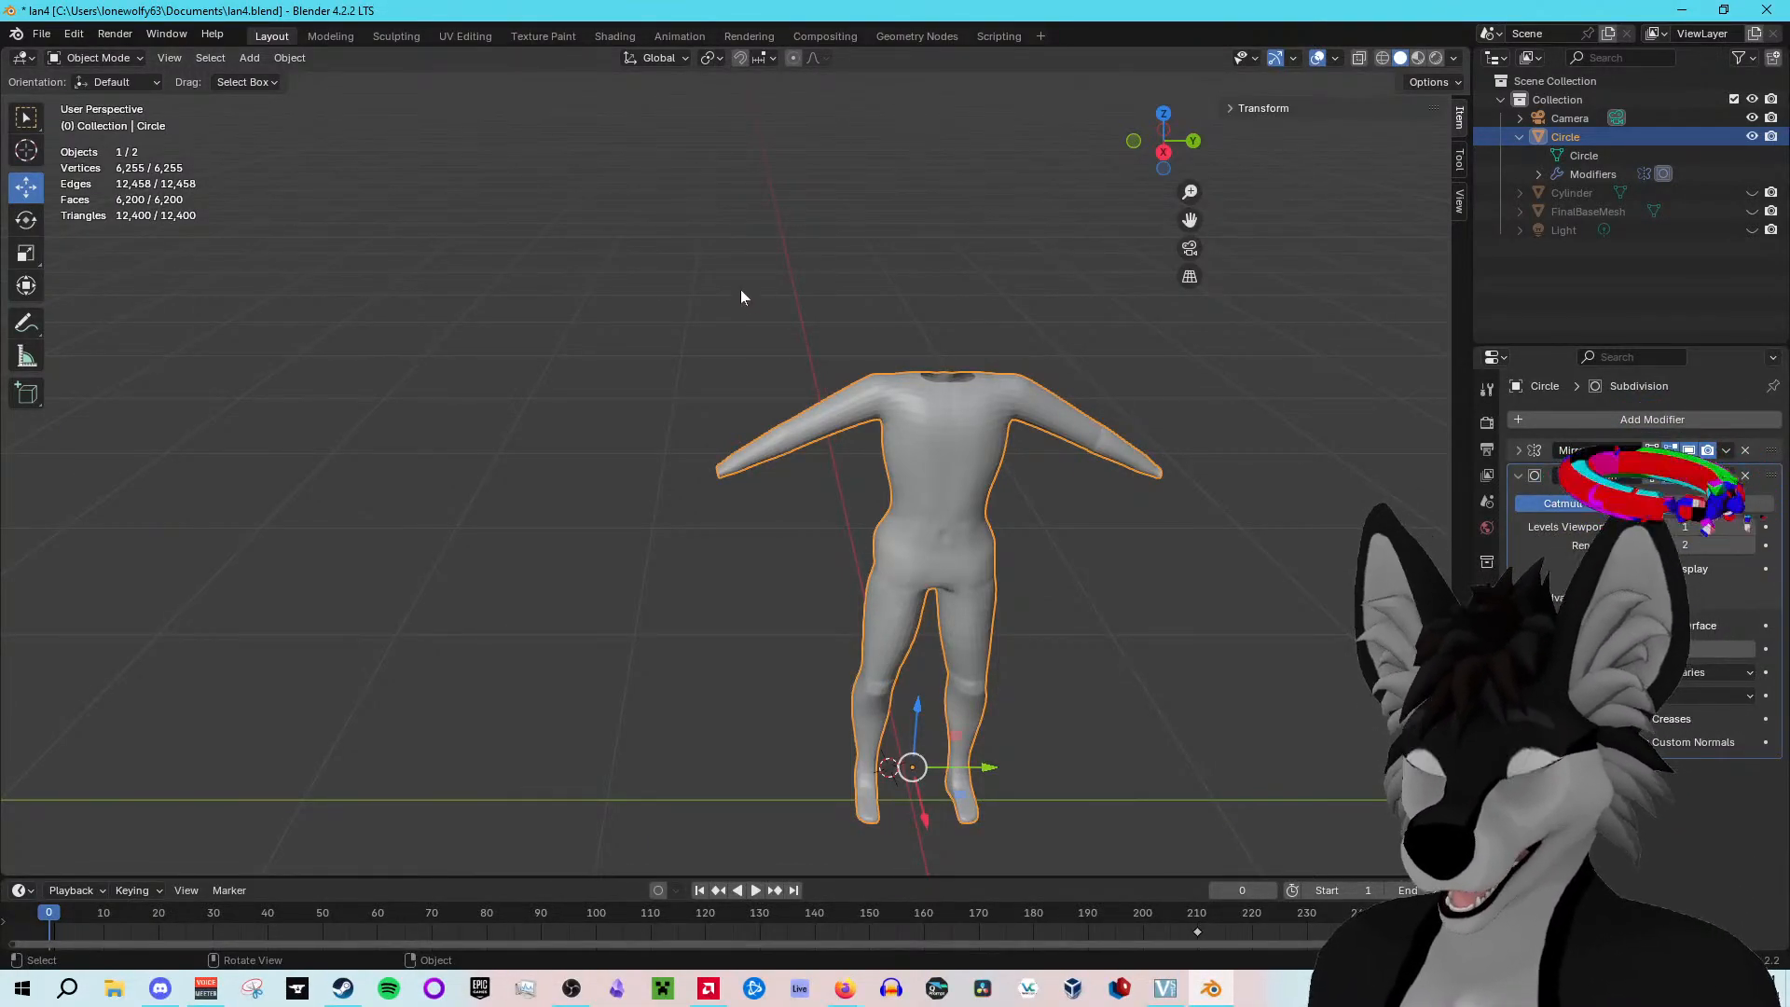
middle_click_drag(640, 384, 336, 337)
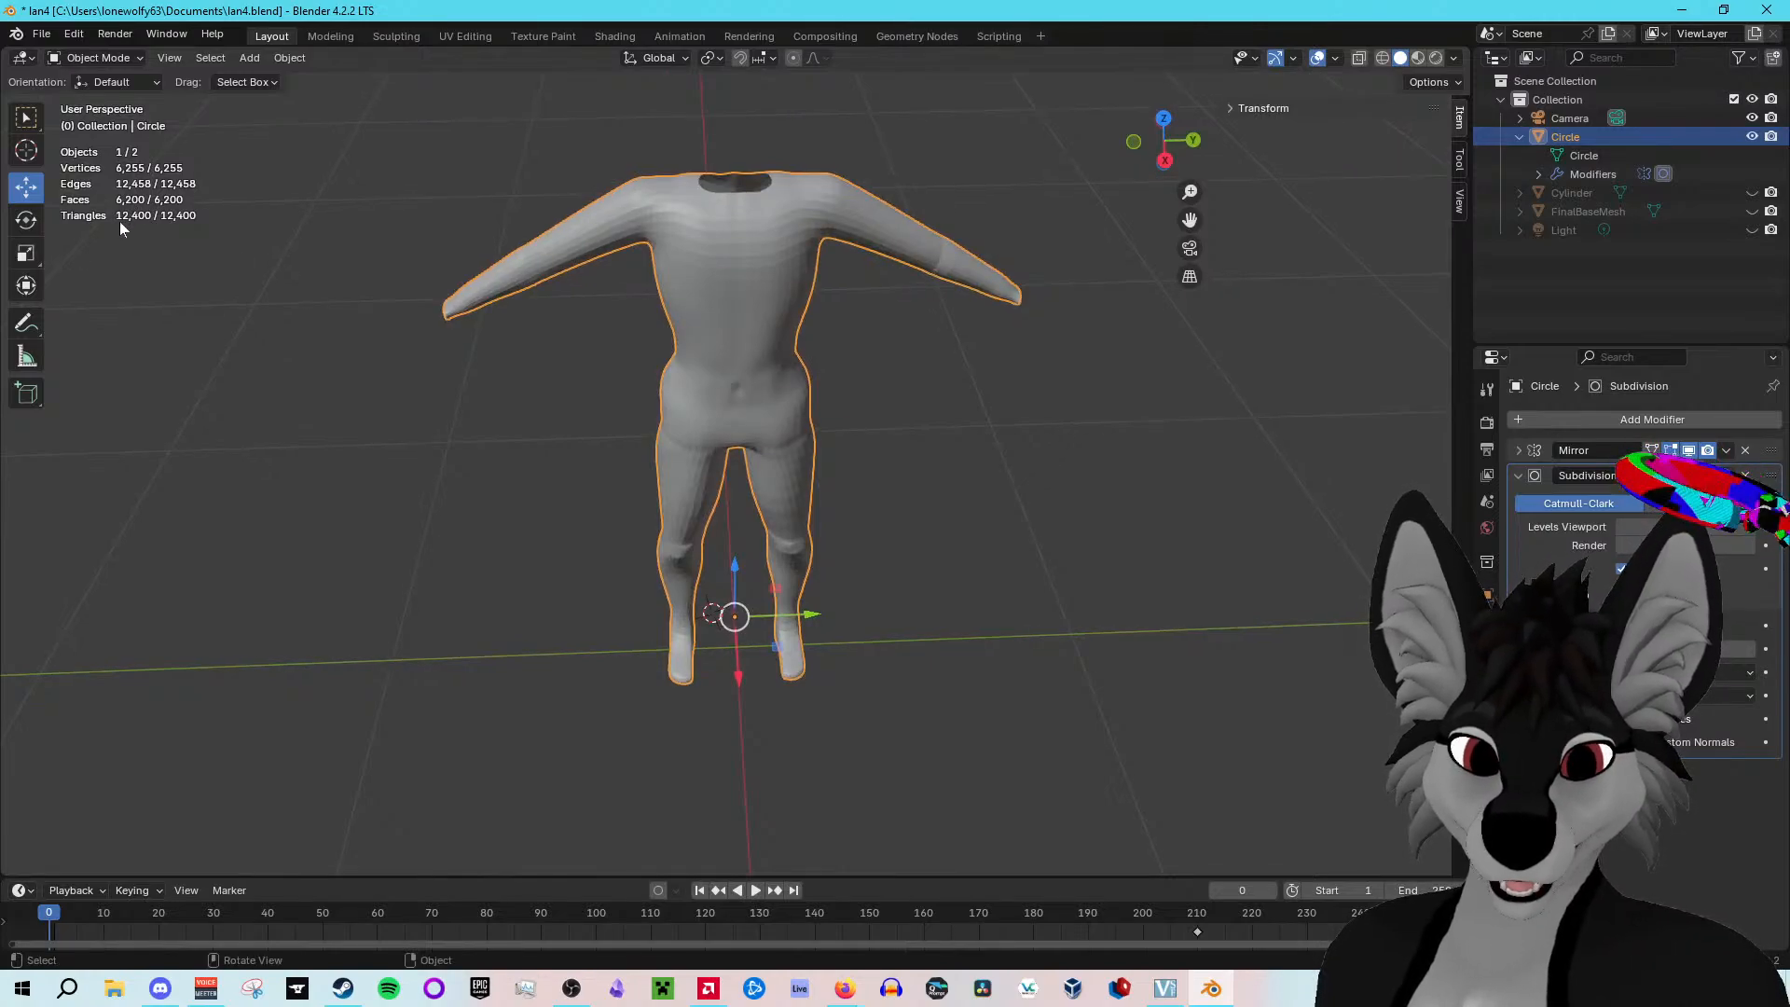
left_click(245, 338)
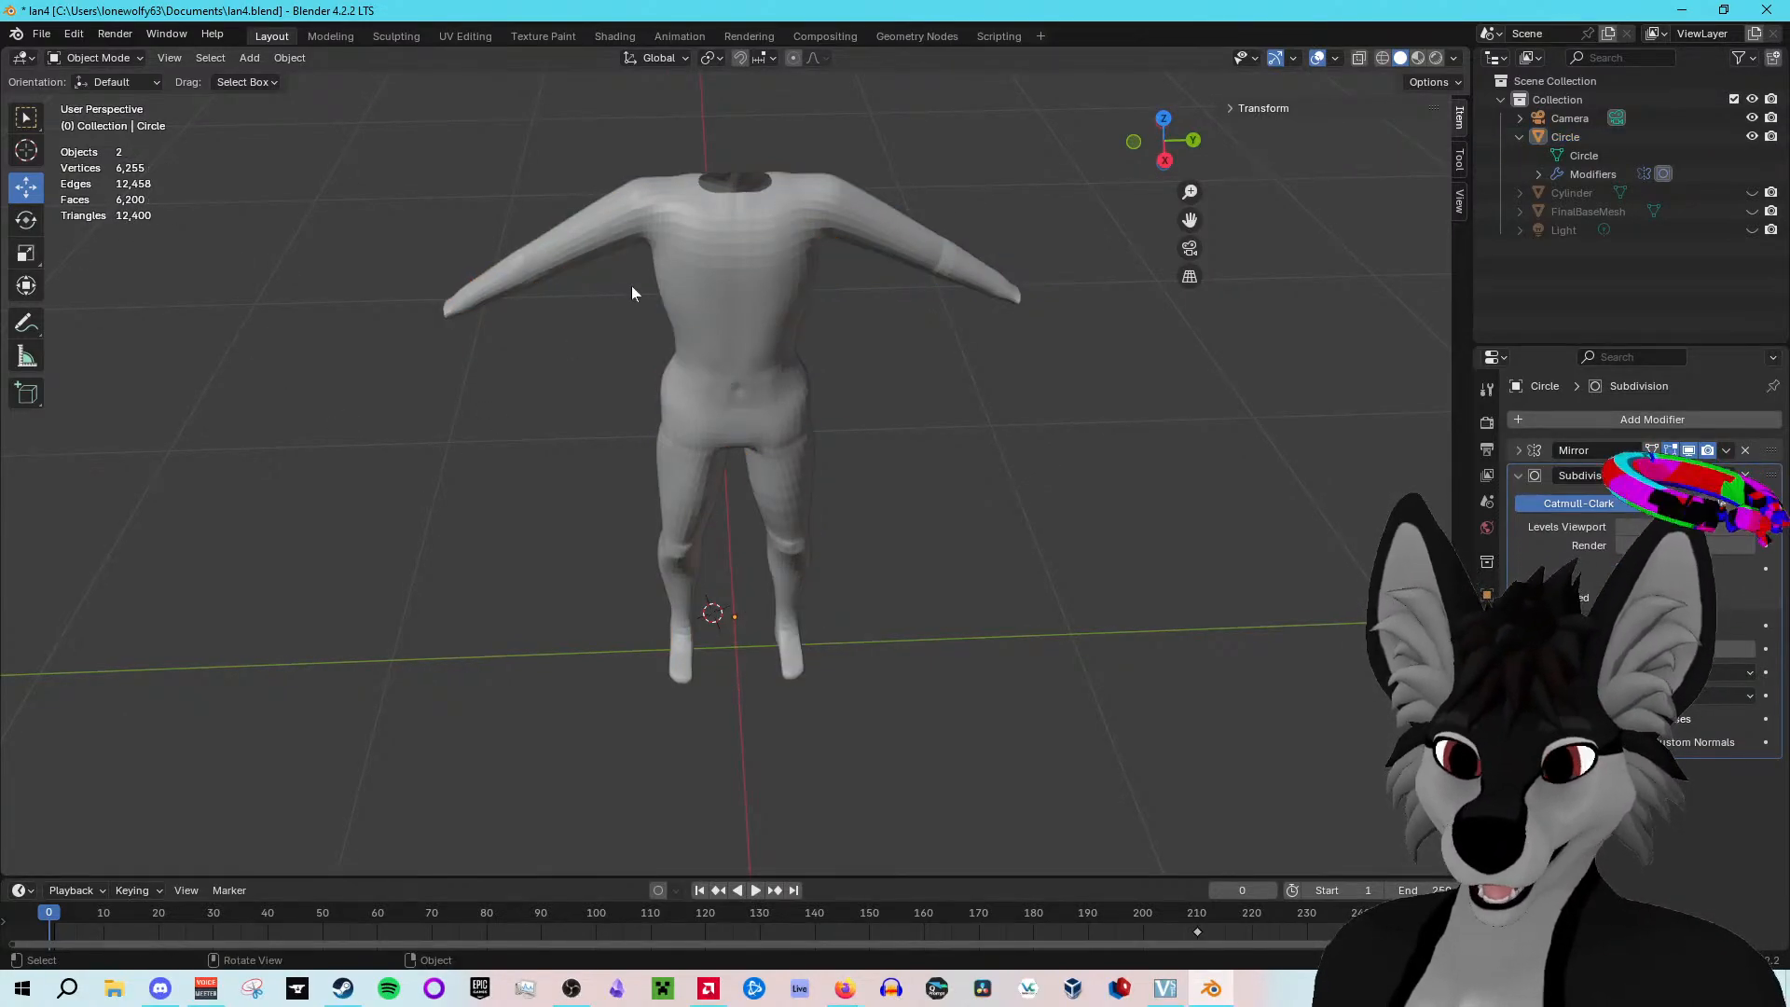
key("ctrl+z")
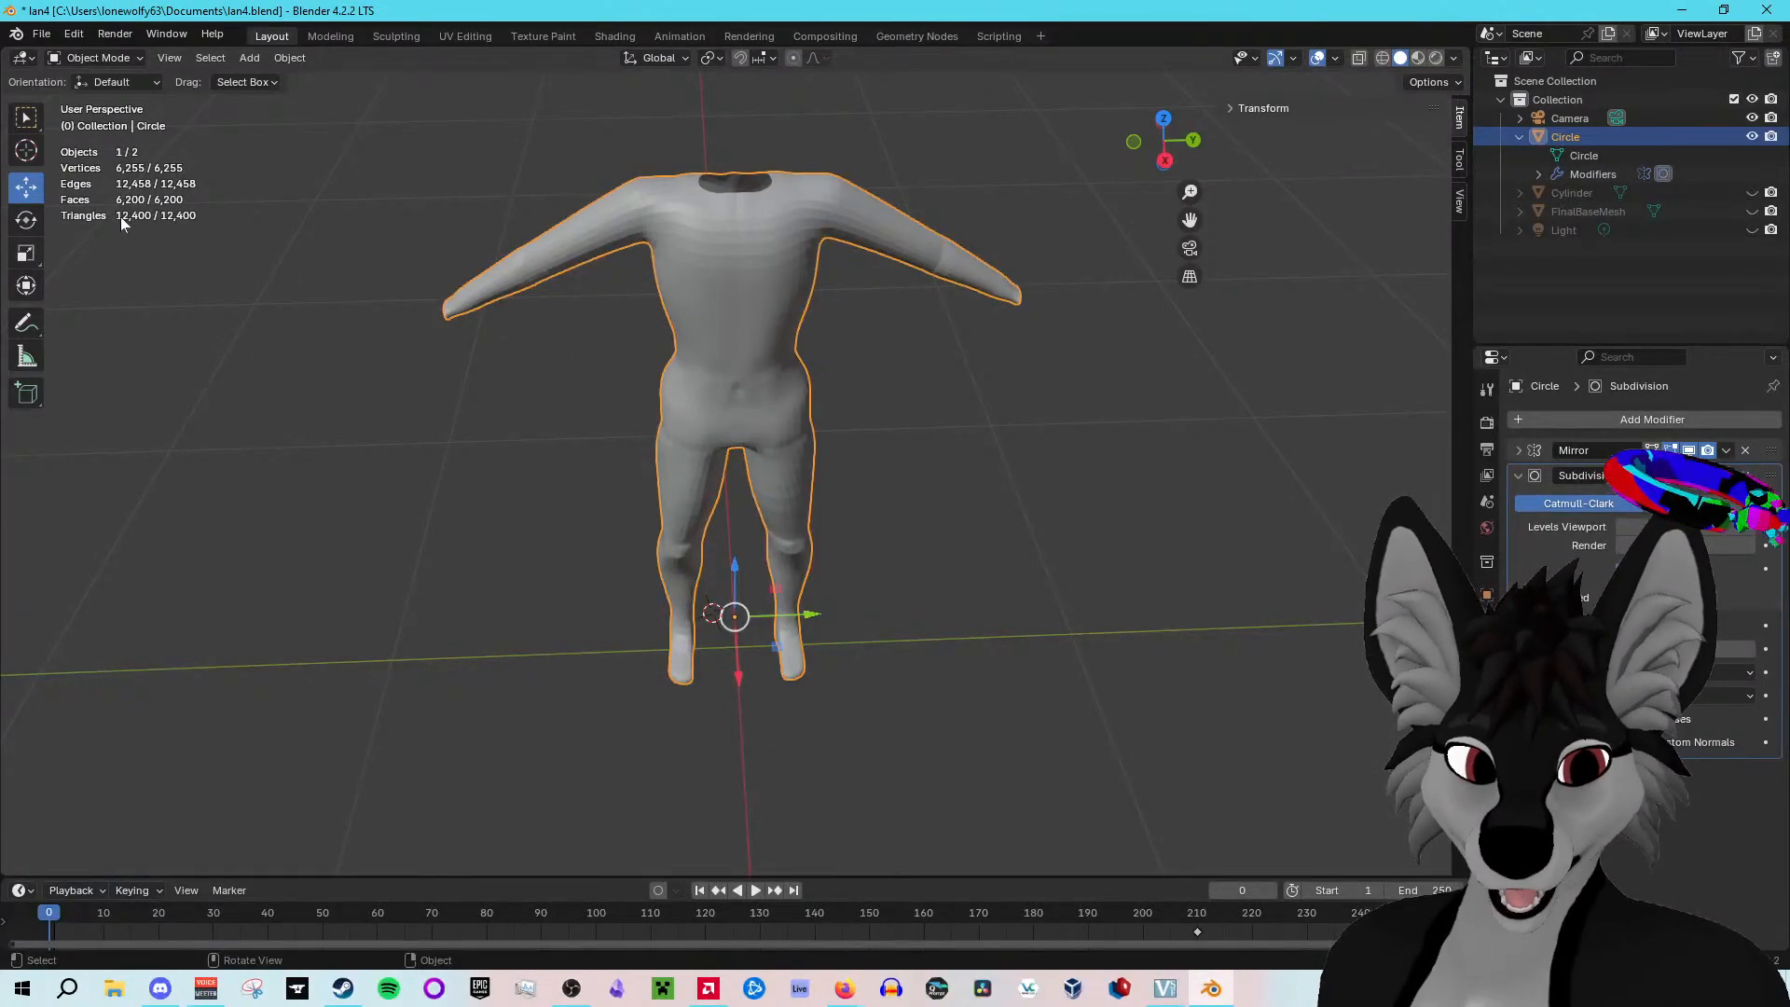
middle_click_drag(586, 513, 652, 476)
middle_click_drag(696, 306, 683, 309)
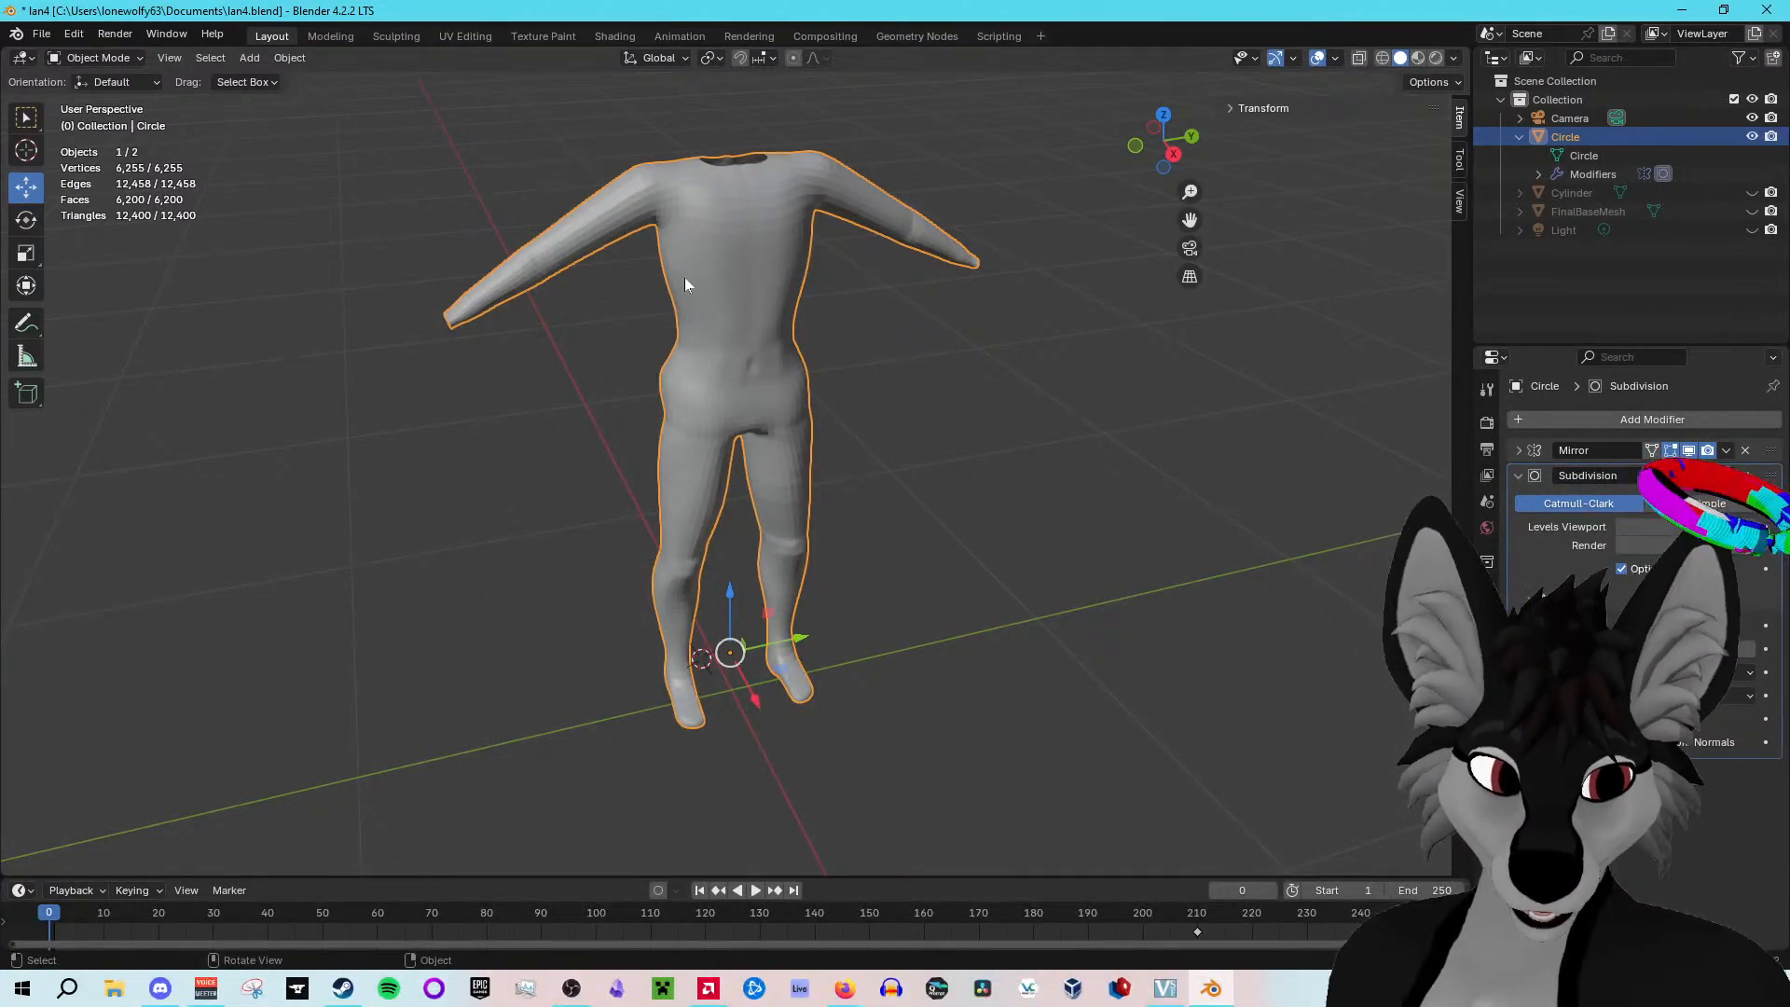
middle_click_drag(634, 324, 595, 361)
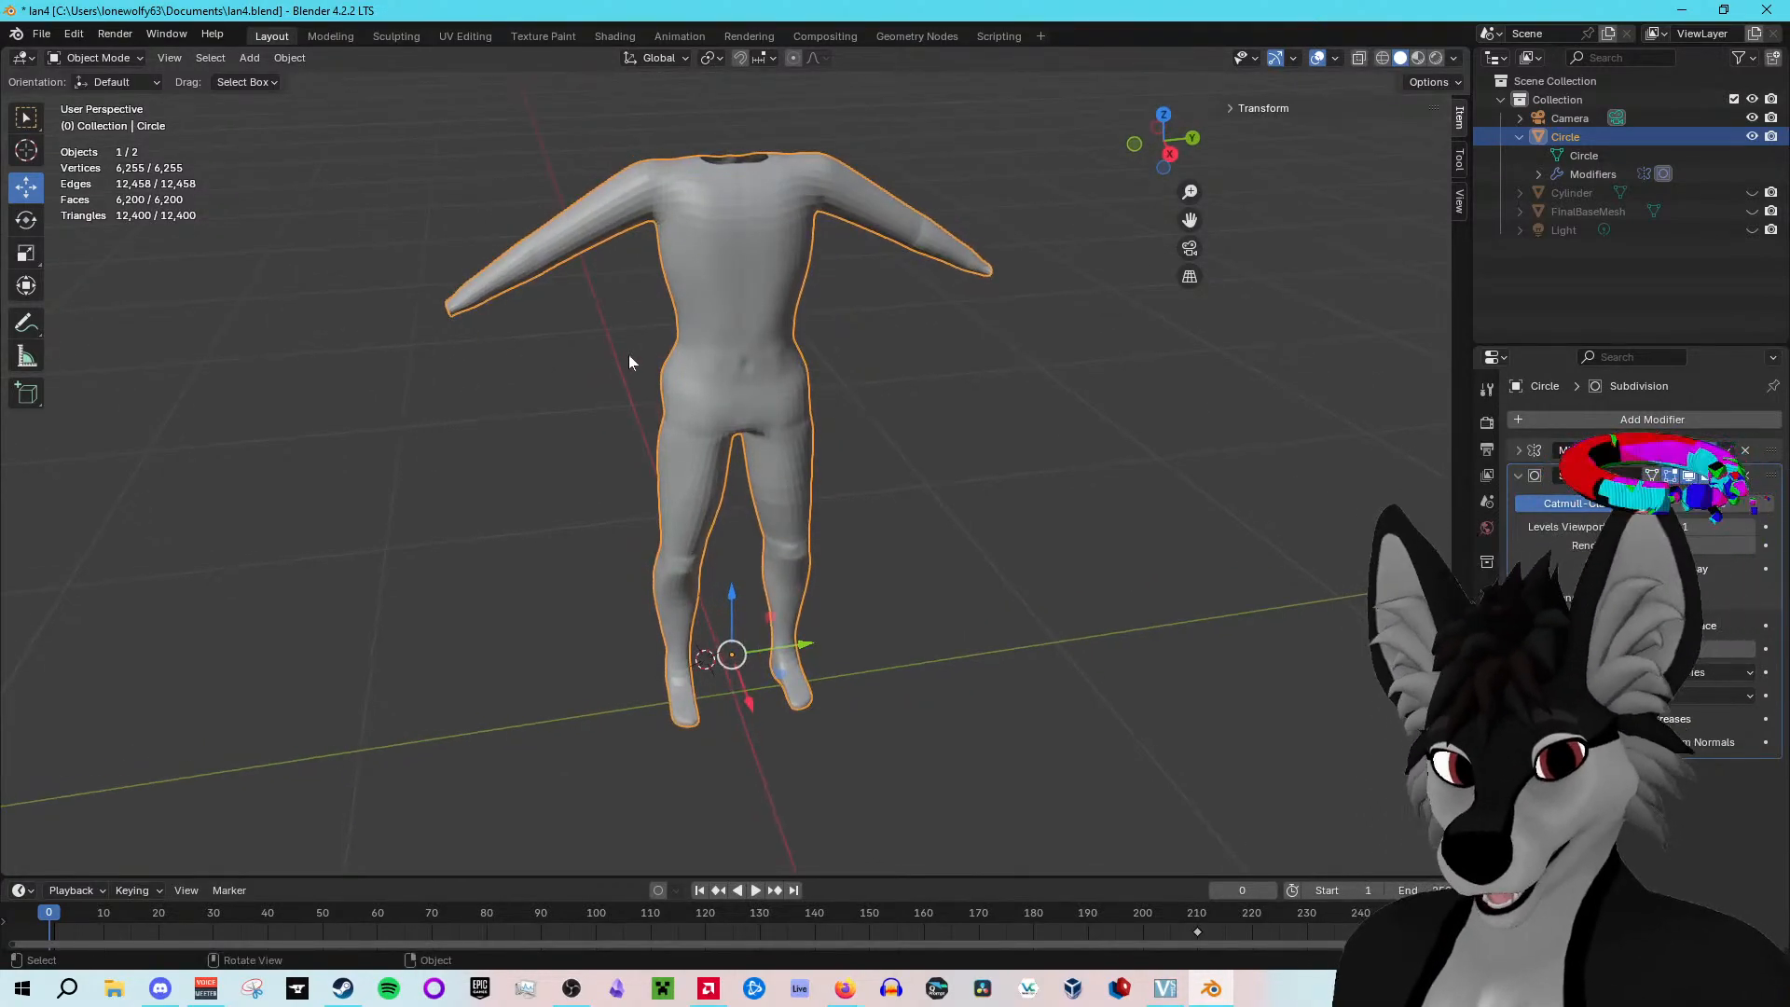
scroll(561, 347, "down", 2)
scroll(538, 327, "up", 2)
Step: Examine the body's edge loops in Edit Mode from several angles, particularly around the hips, knee and foot
key("Tab")
left_click_drag(387, 266, 354, 299)
middle_click_drag(354, 298, 588, 295)
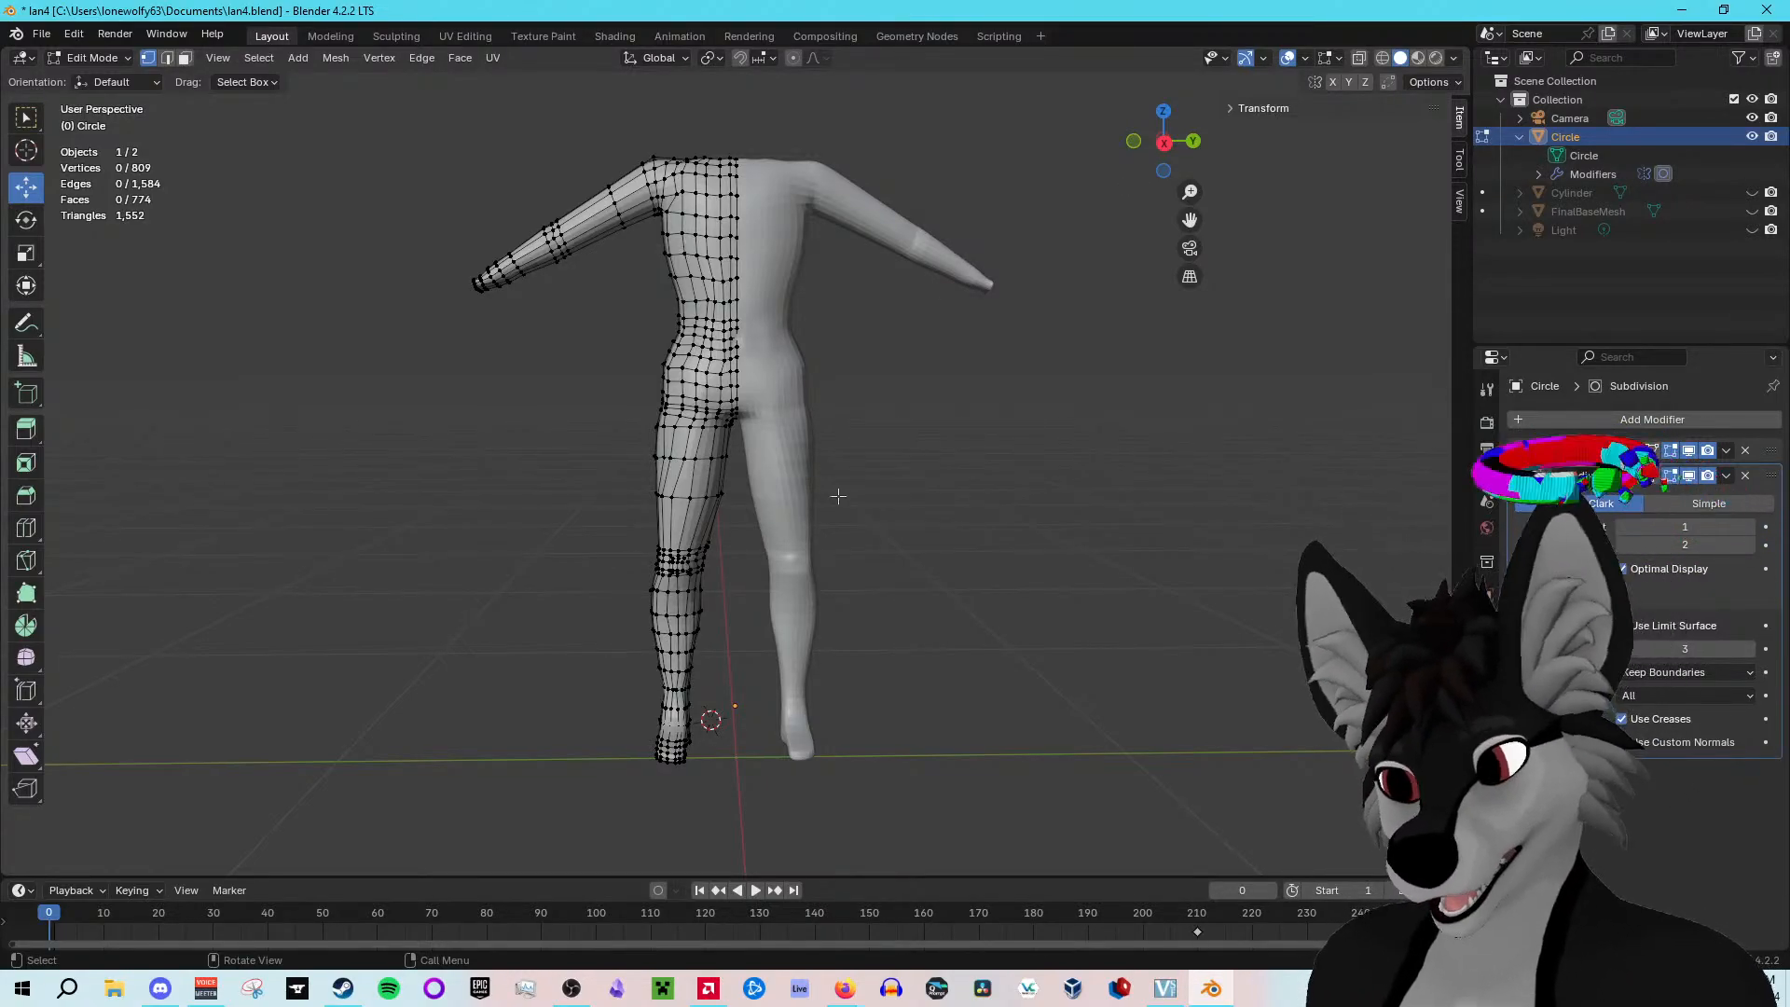
left_click_drag(648, 525, 733, 594)
middle_click_drag(732, 594, 912, 578)
left_click(950, 502)
middle_click_drag(950, 502, 689, 630)
scroll(885, 475, "up", 6)
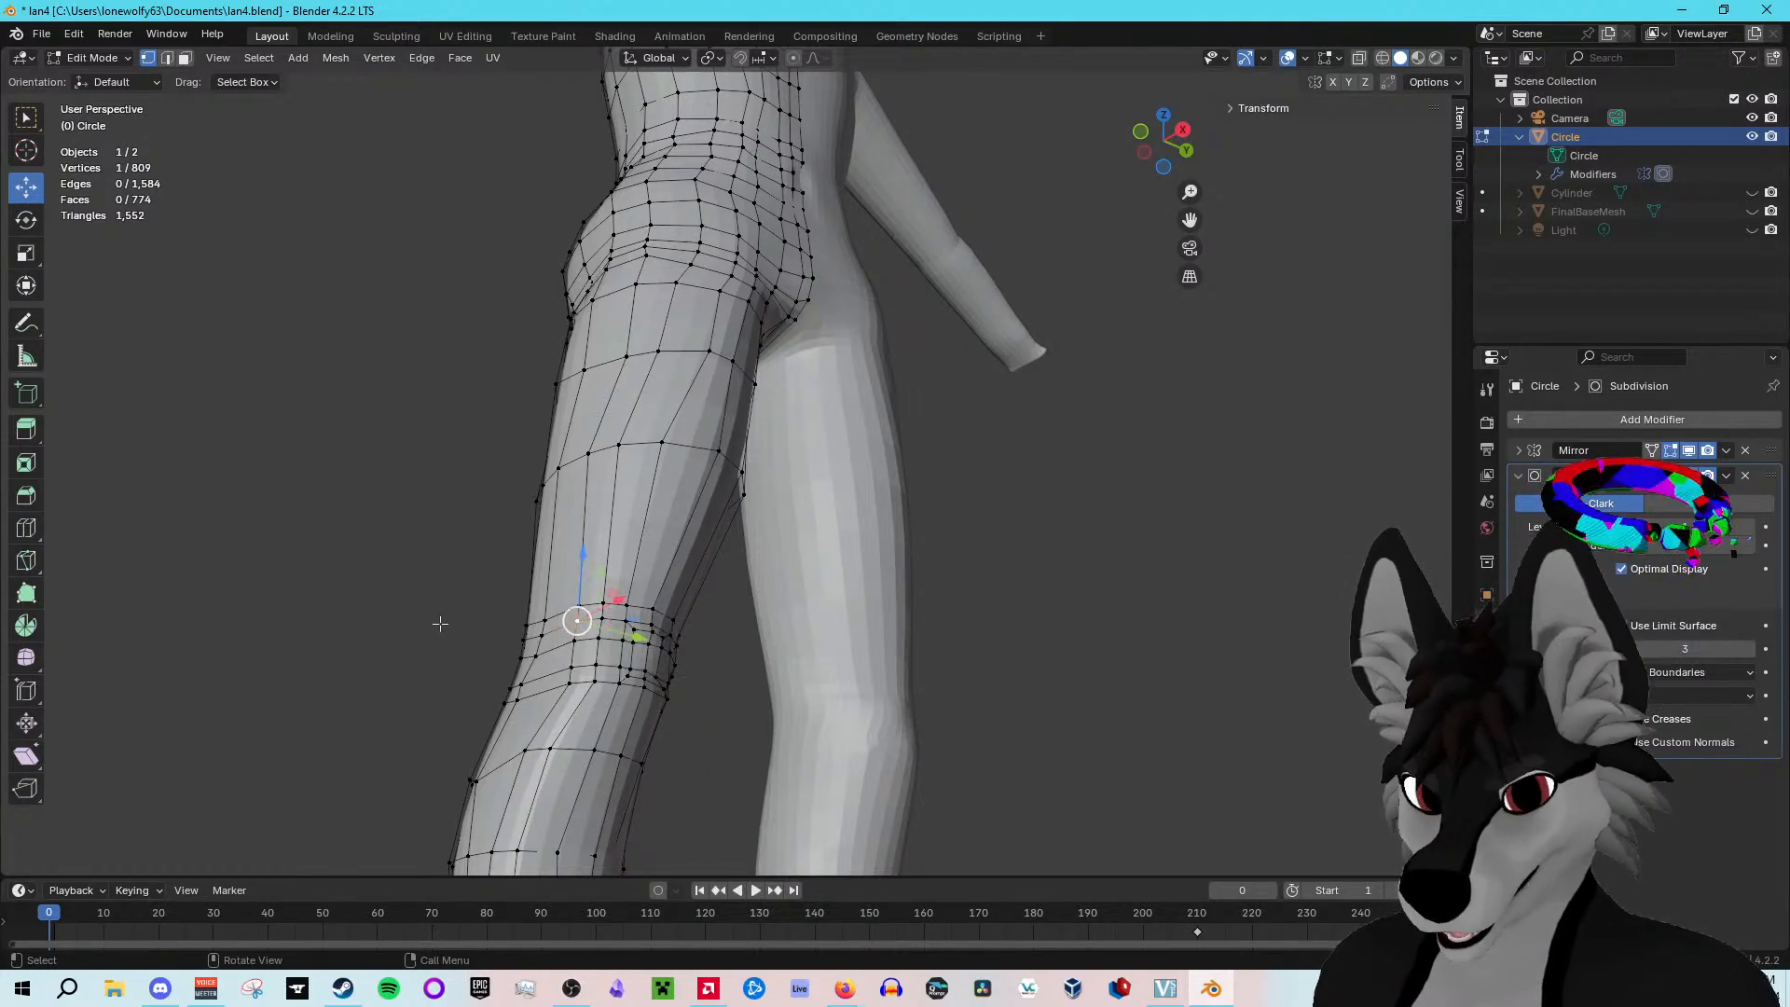
middle_click_drag(439, 599, 374, 614)
scroll(351, 463, "down", 4)
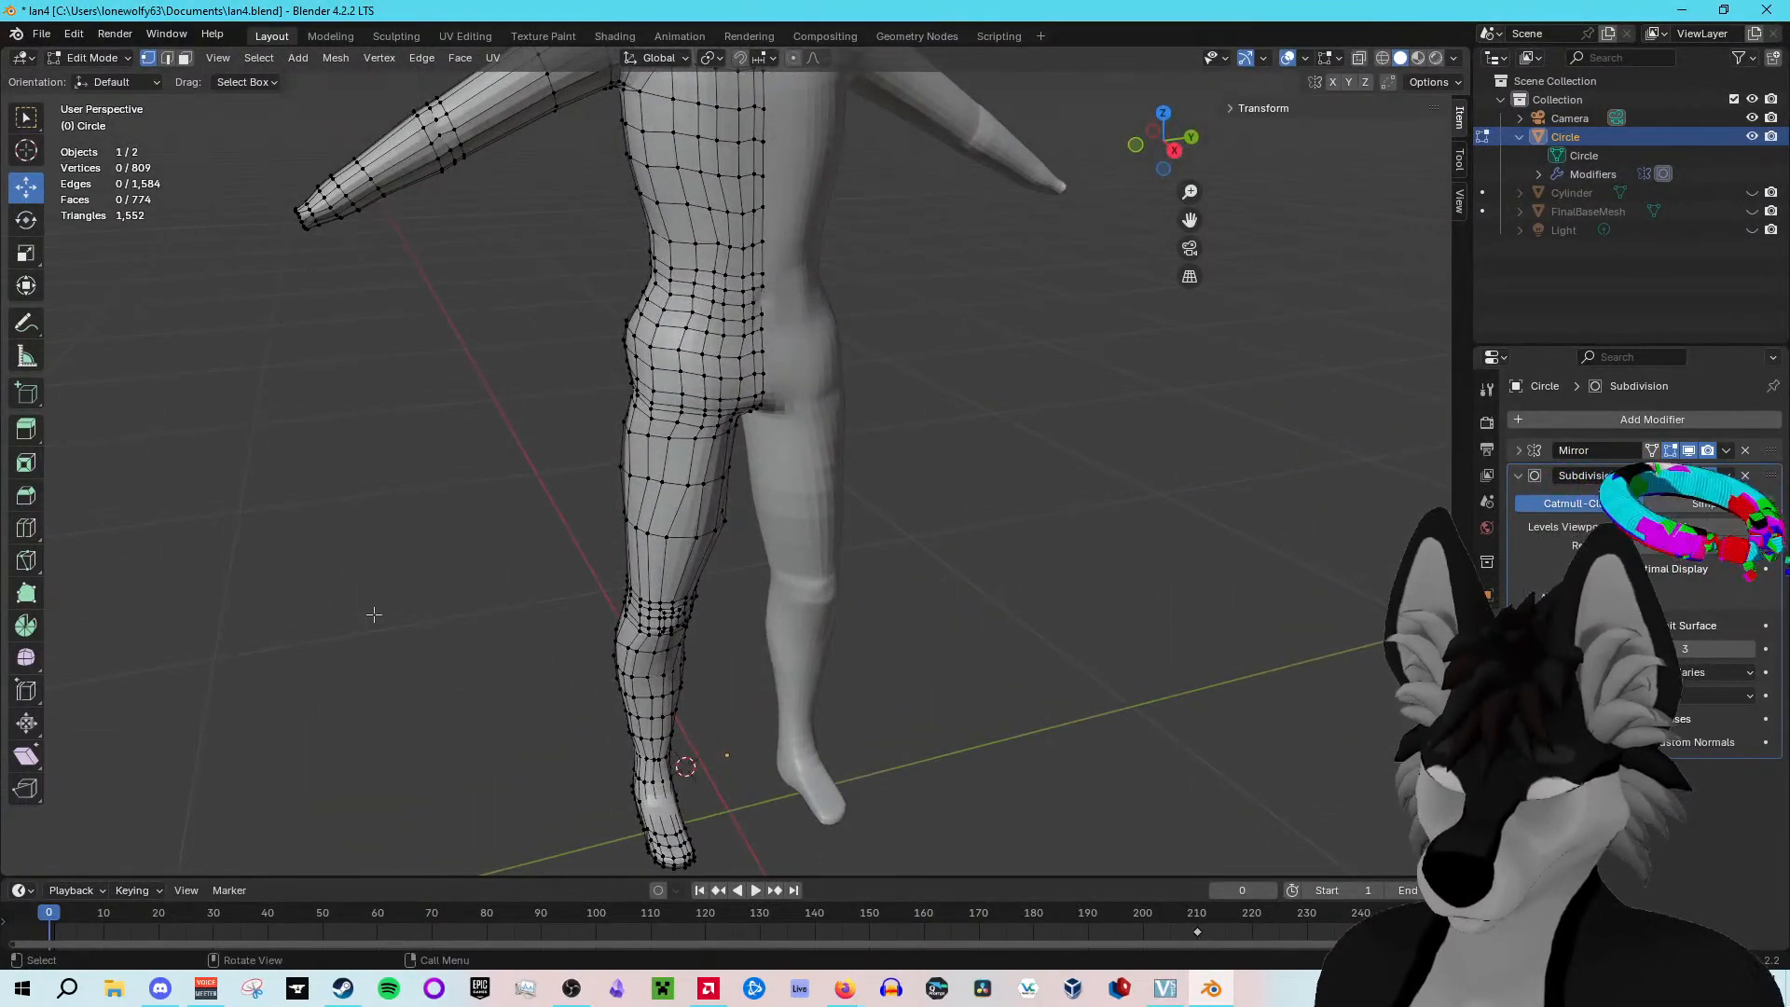
left_click_drag(513, 769, 741, 847)
mouse_move(687, 843)
middle_mouse_down()
mouse_move(673, 804)
mouse_move(540, 759)
mouse_move(639, 783)
mouse_move(691, 832)
middle_mouse_up()
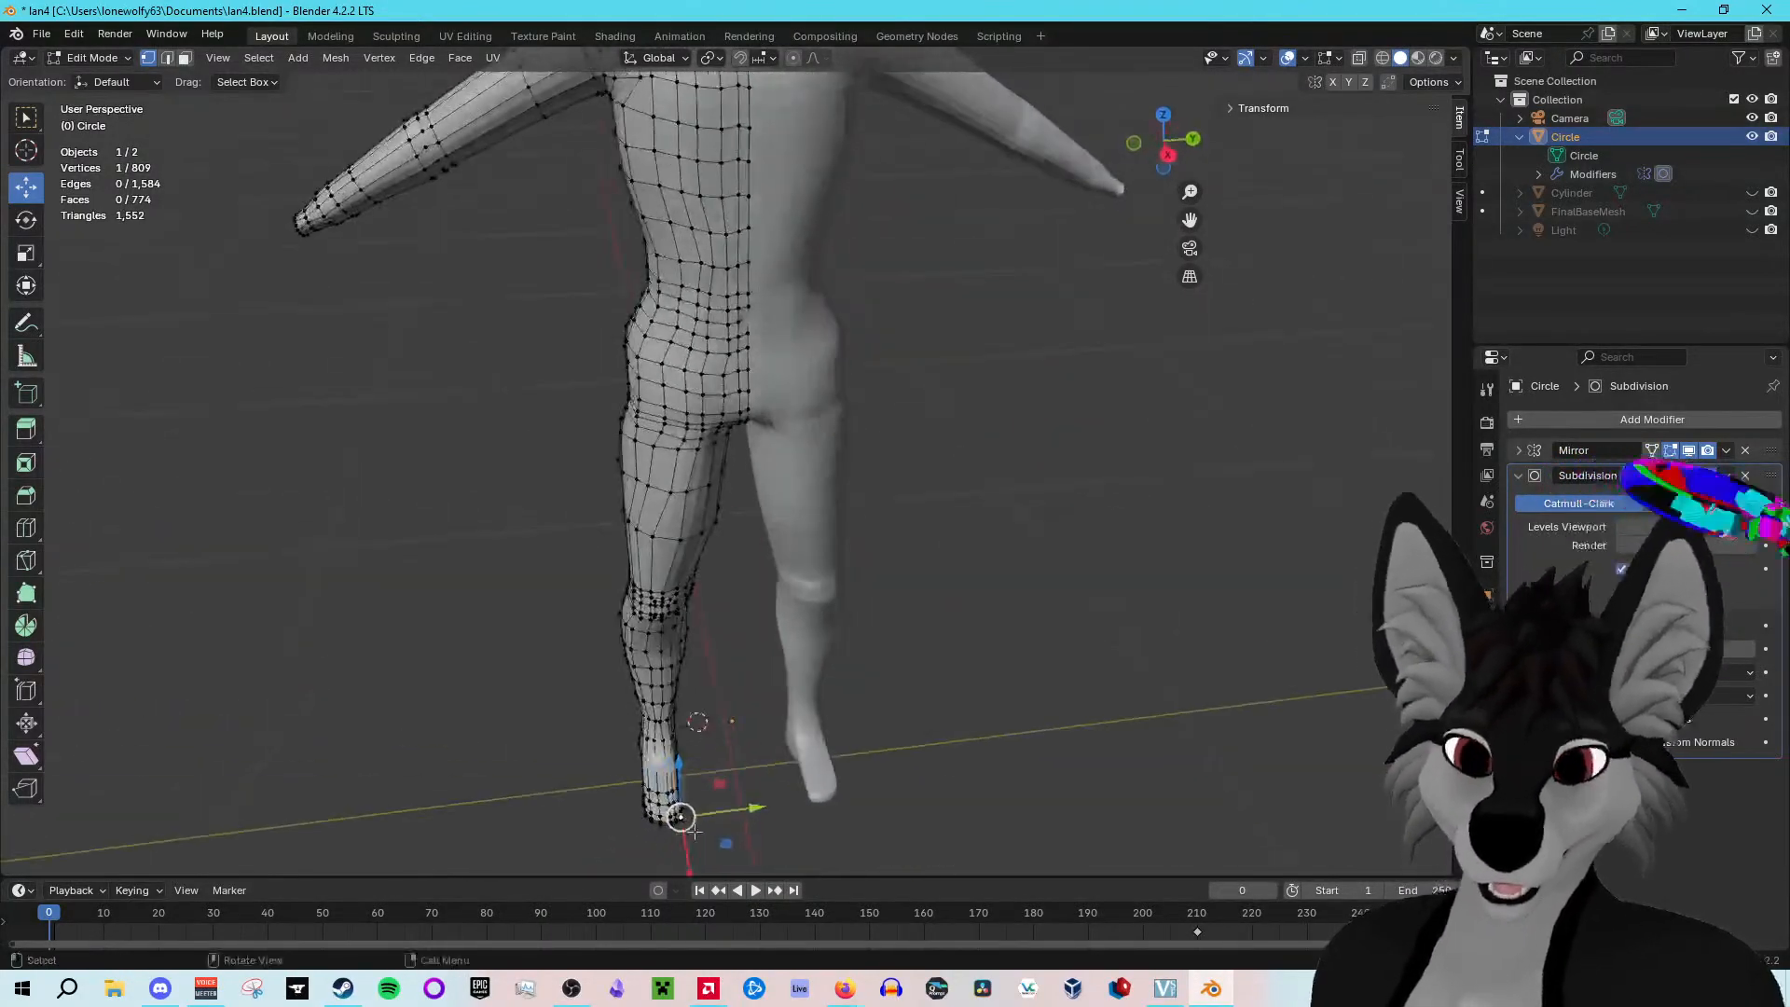
Step: Select only the 11 vertices of the open rim at the wrist end of the modelled arm
left_click_drag(265, 182, 378, 307)
key("KP_Decimal")
left_click(326, 471)
middle_click_drag(312, 423, 321, 415)
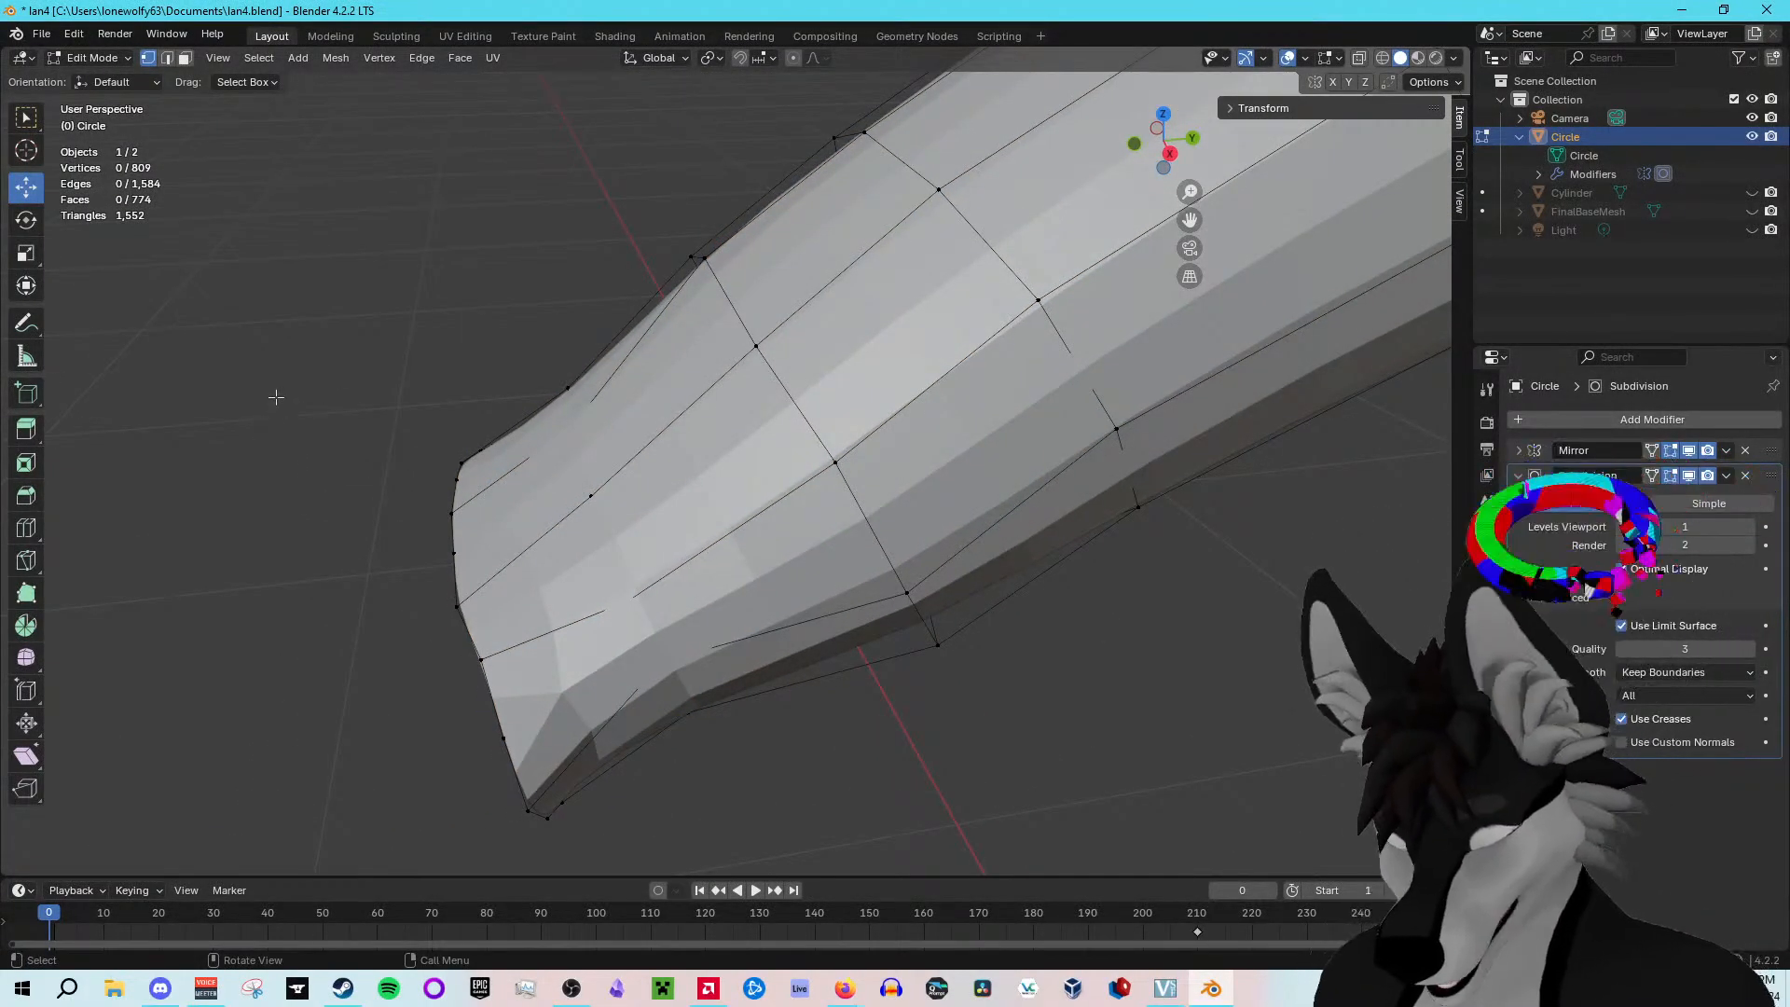
scroll(385, 324, "down", 2)
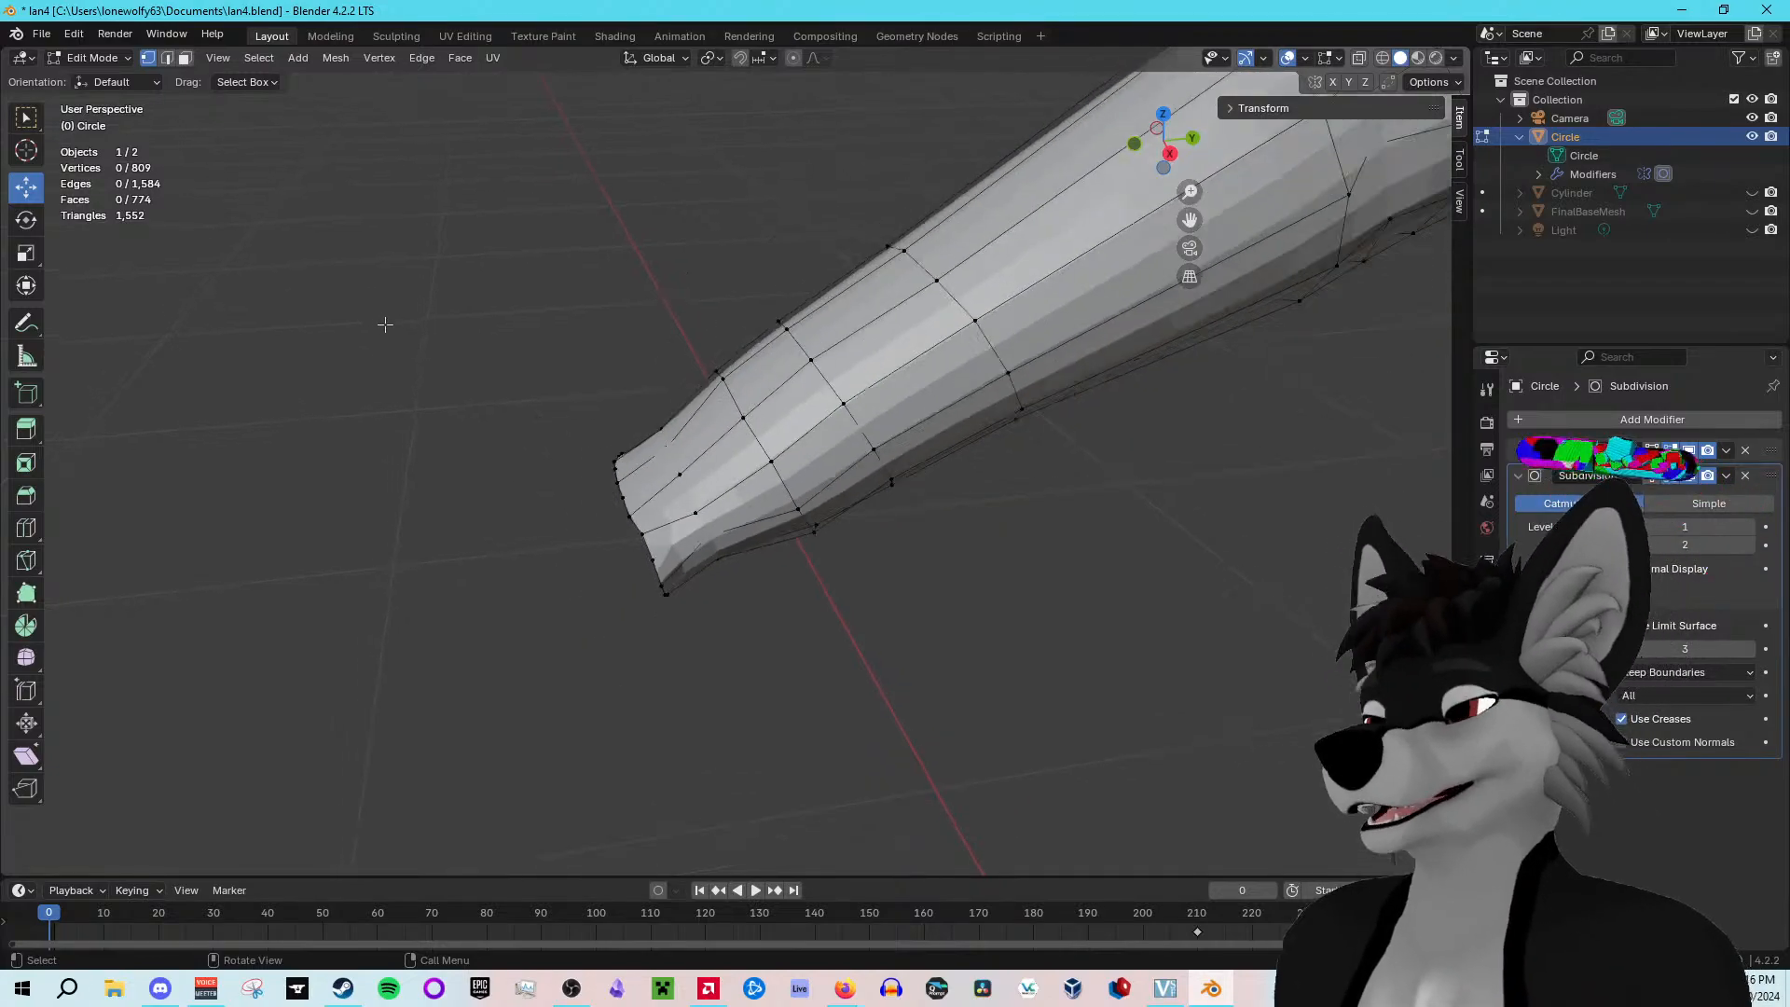
key("a")
key("alt+a")
left_click_drag(520, 355, 732, 596)
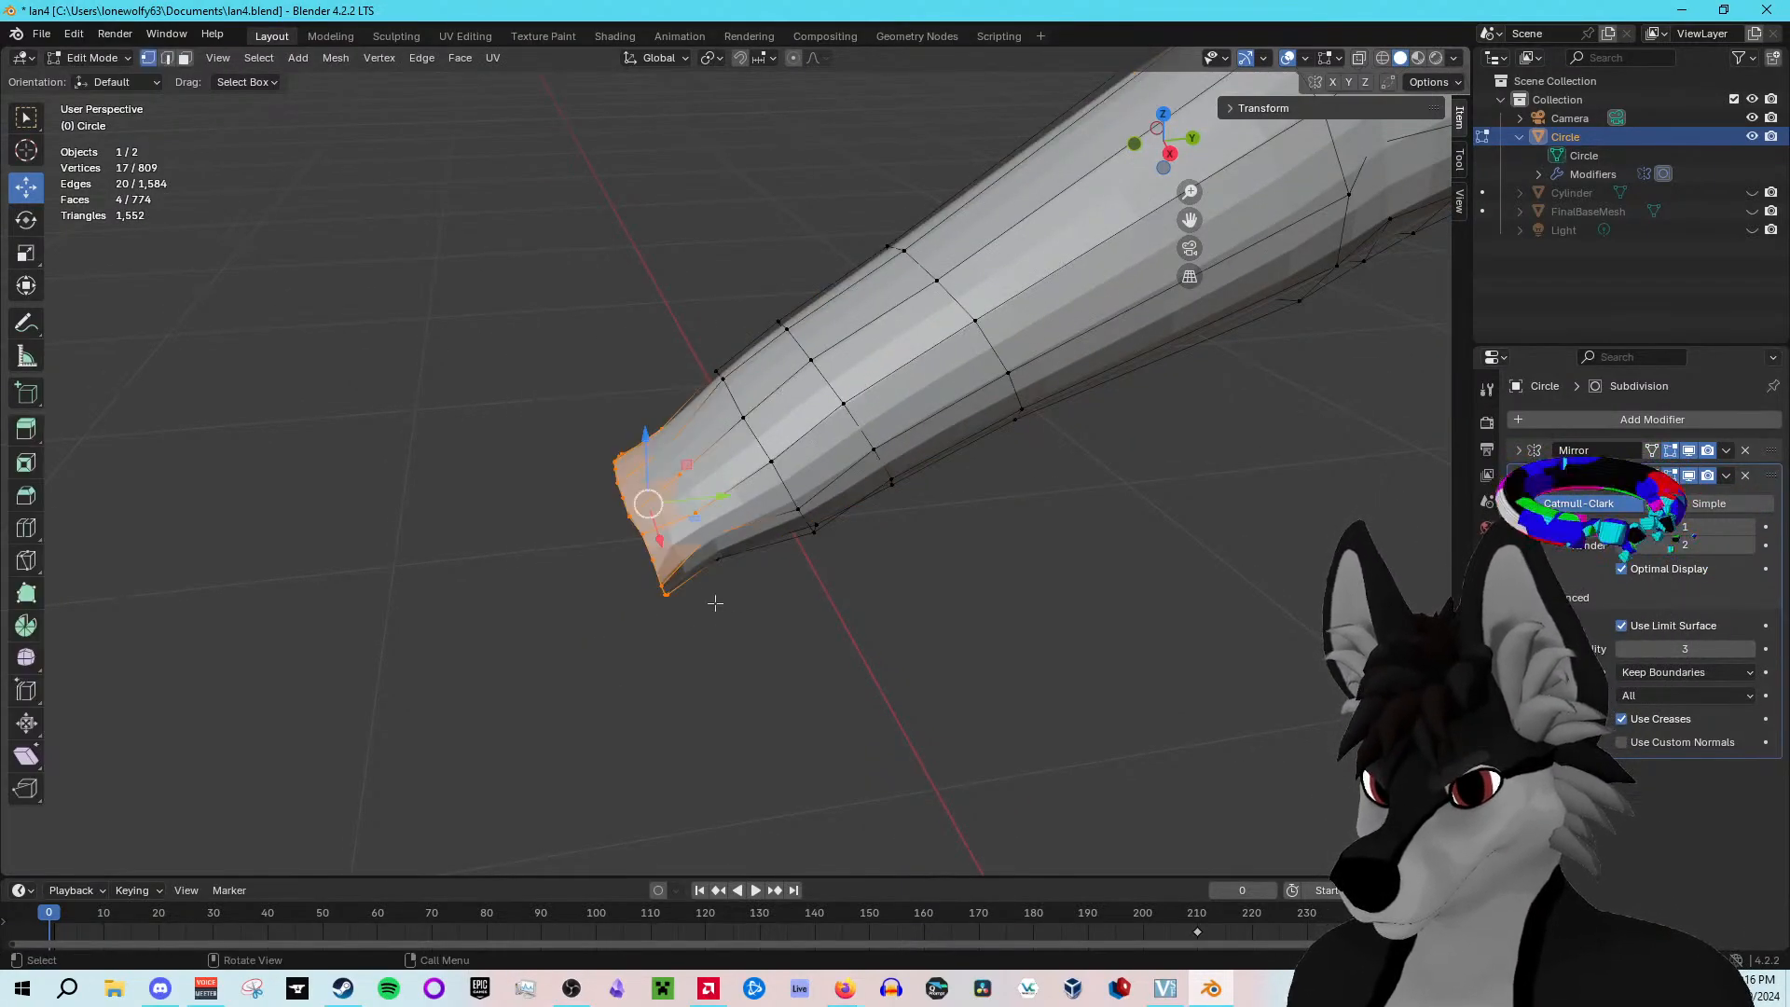
key("KP_Decimal")
key("alt+a")
middle_click_drag(560, 359, 586, 334)
left_click_drag(595, 330, 901, 461)
middle_click_drag(901, 462, 723, 211)
key("alt+Tab")
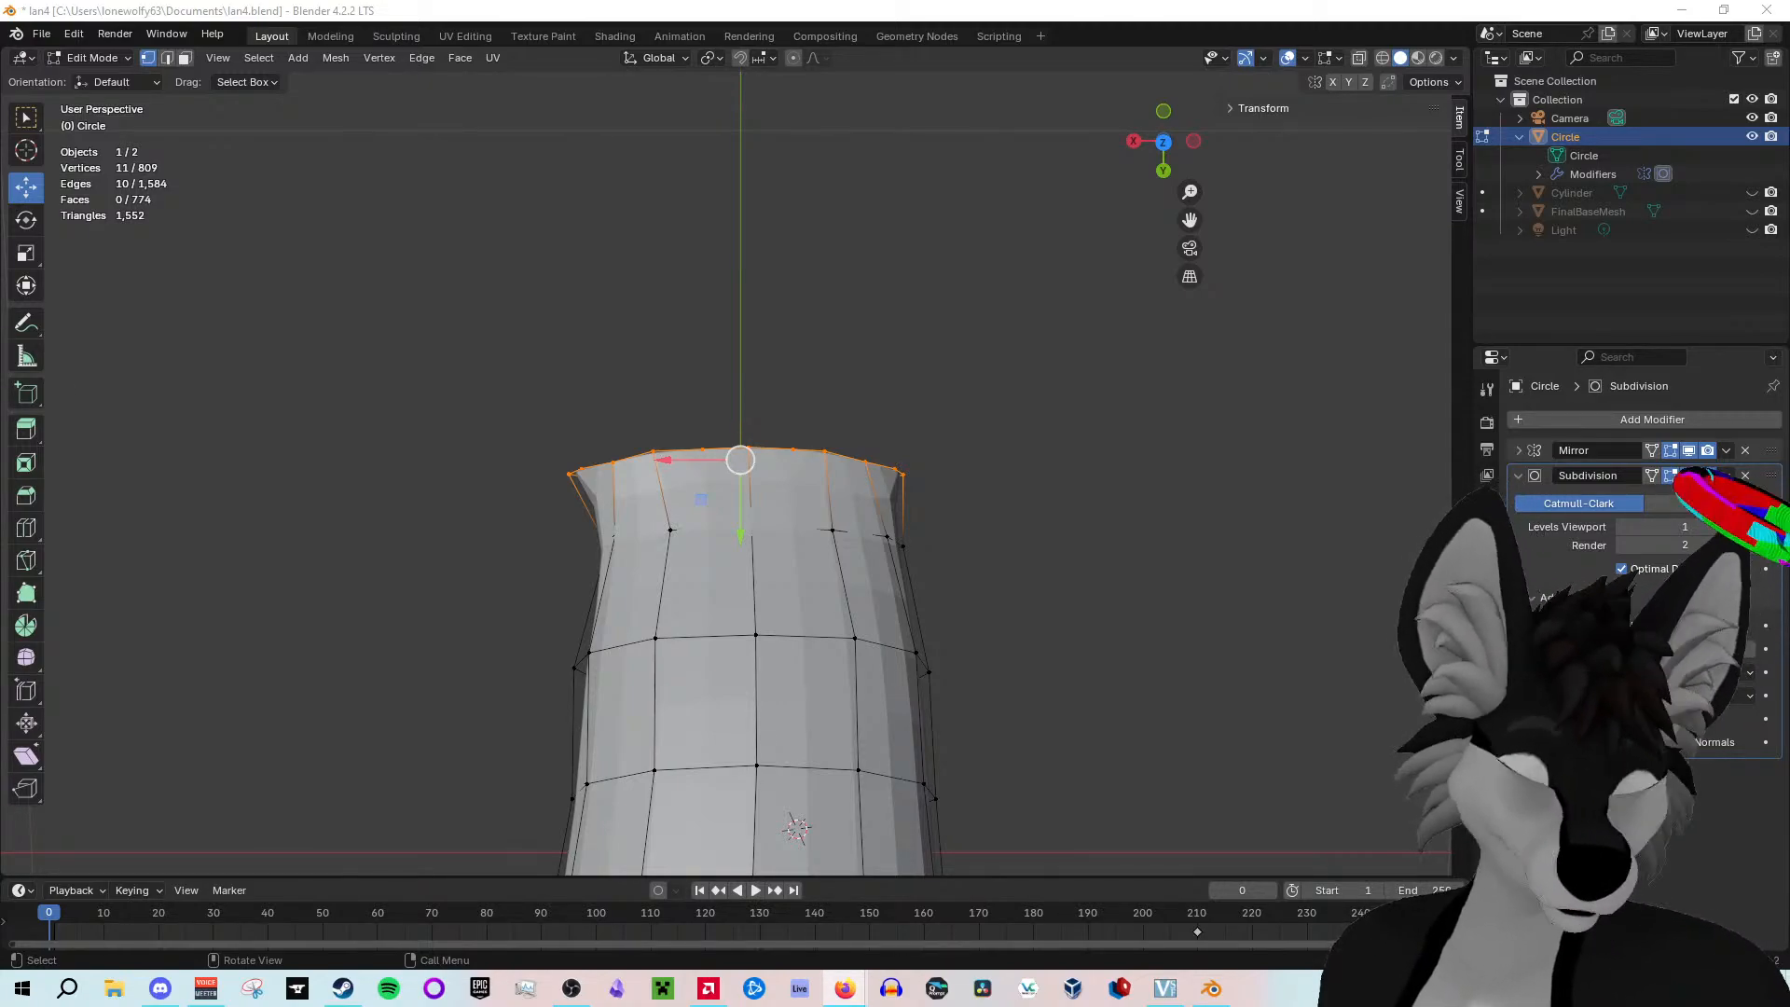
mouse_move(641, 331)
middle_mouse_down()
mouse_move(619, 327)
mouse_move(703, 328)
mouse_move(675, 331)
middle_mouse_up()
scroll(679, 332, "down", 4)
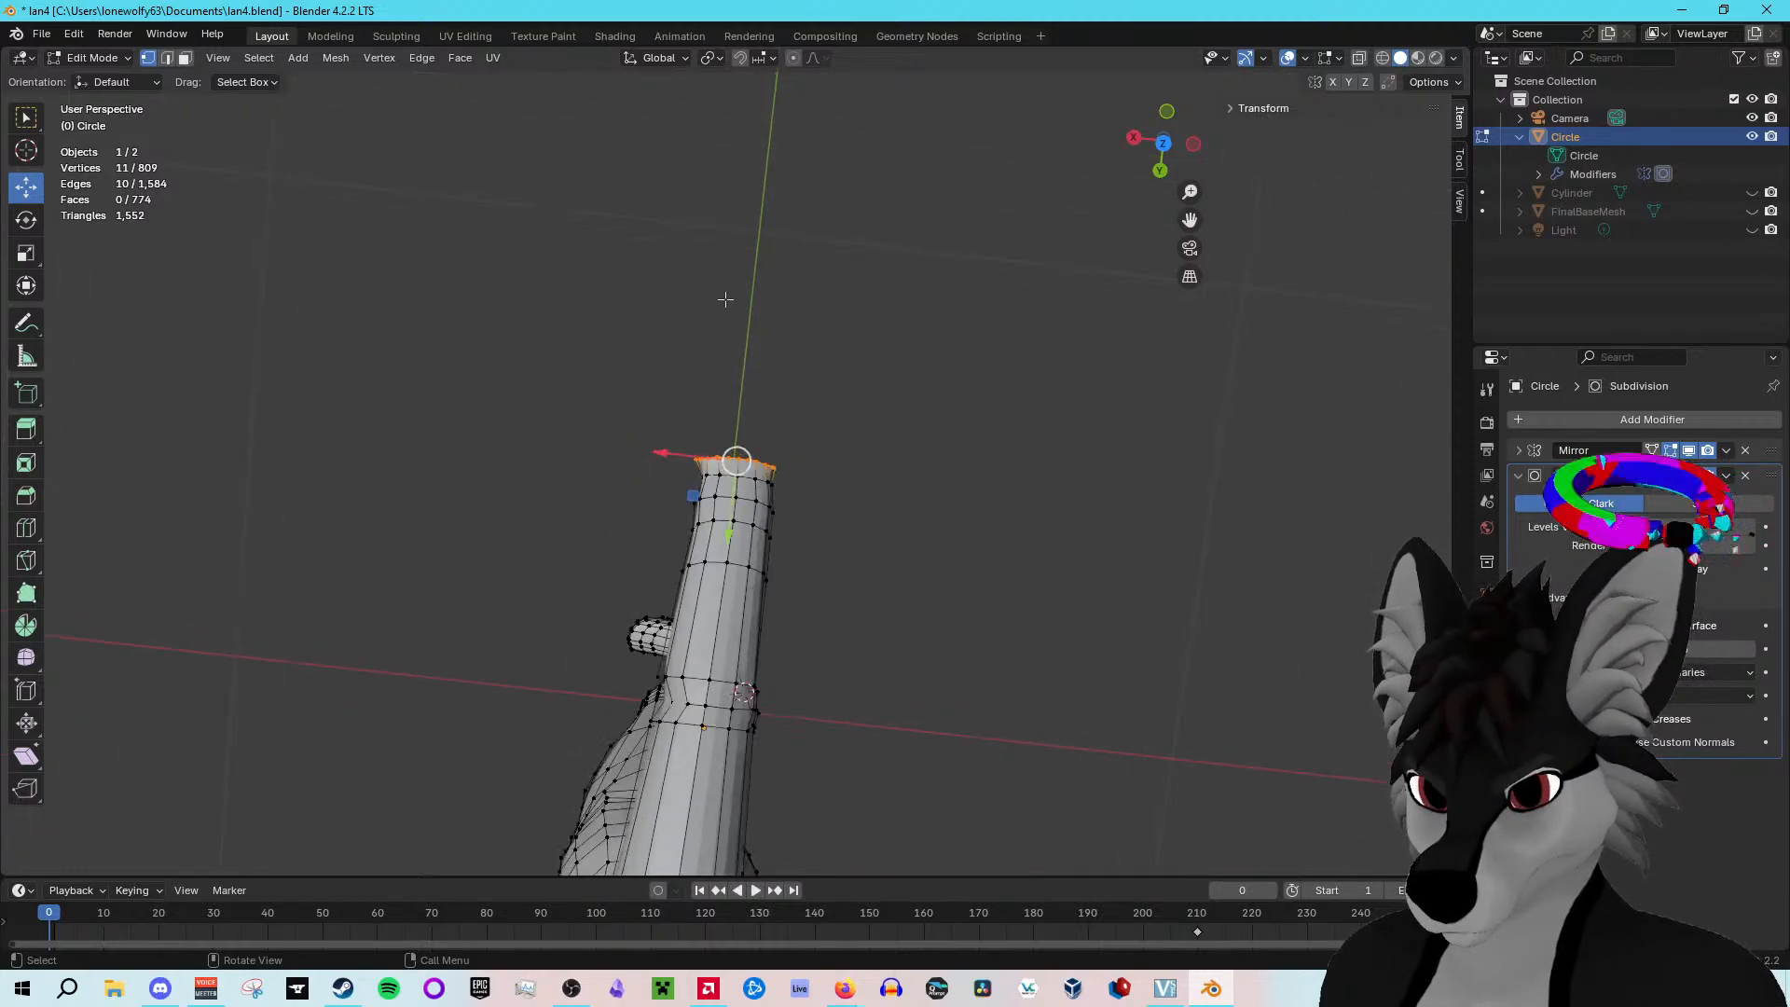
middle_click_drag(777, 283, 999, 246)
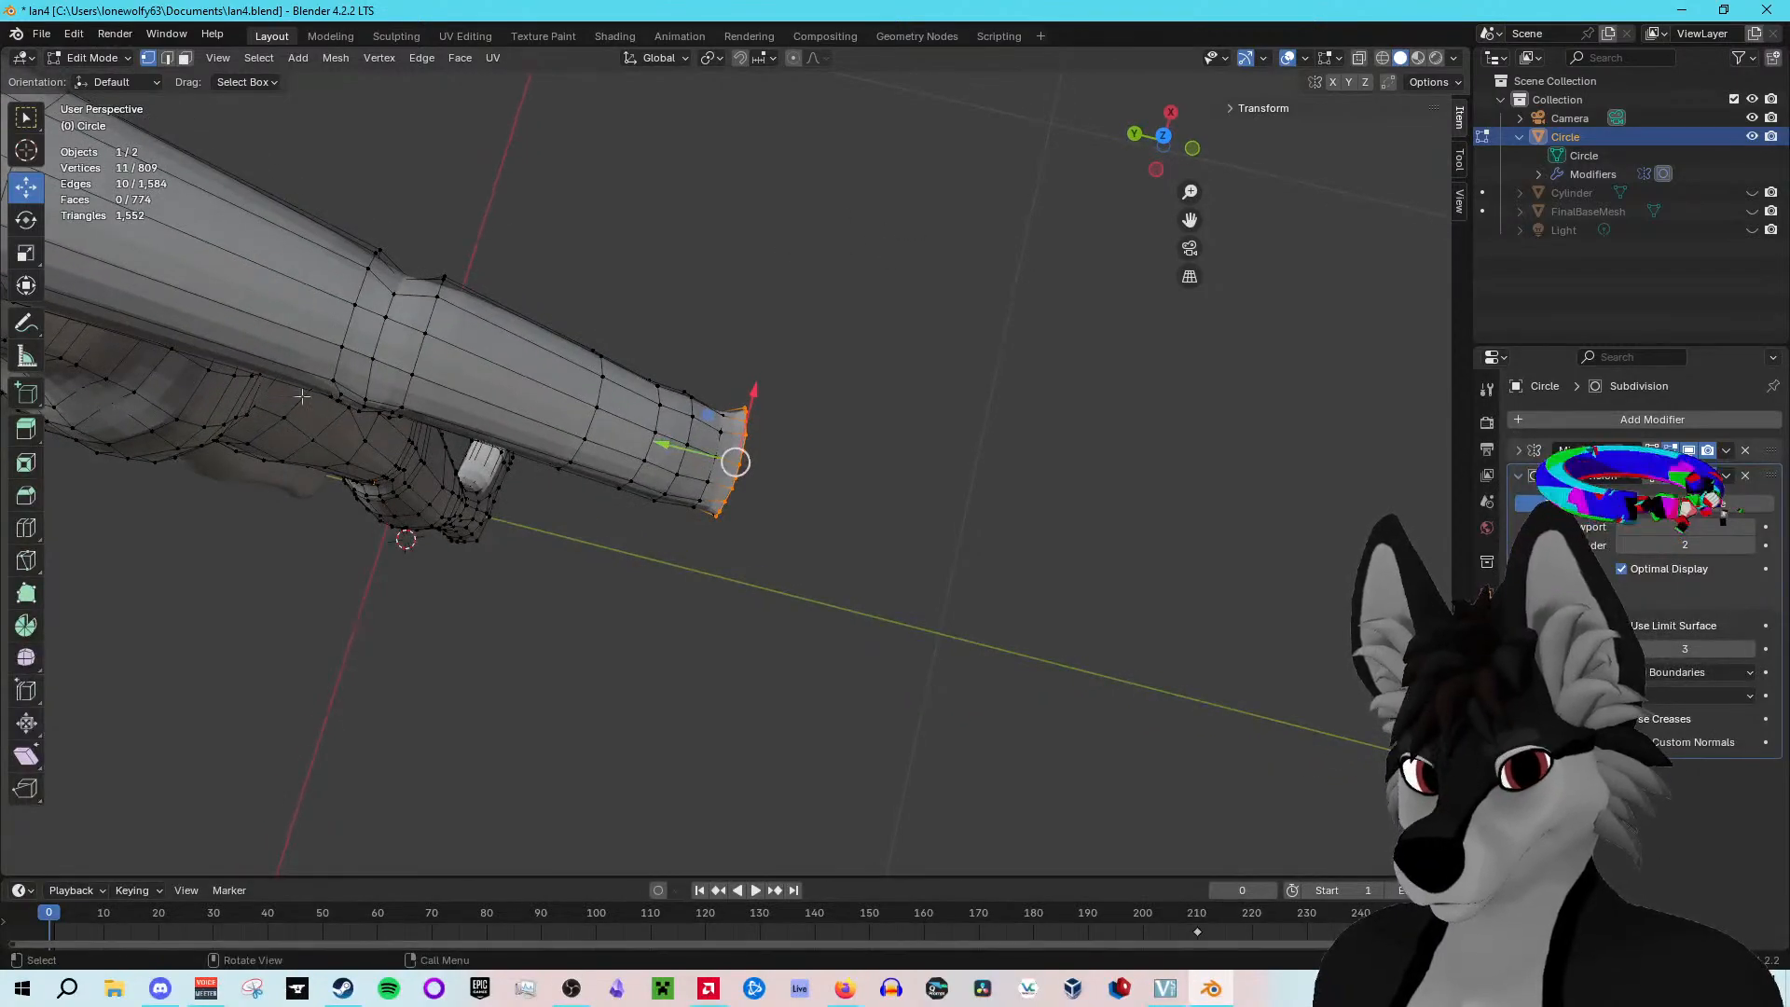
Step: Extrude the open wrist rim outward with Extrude Region in three short consecutive segments, the last about 0.012 m long
left_click(26, 429)
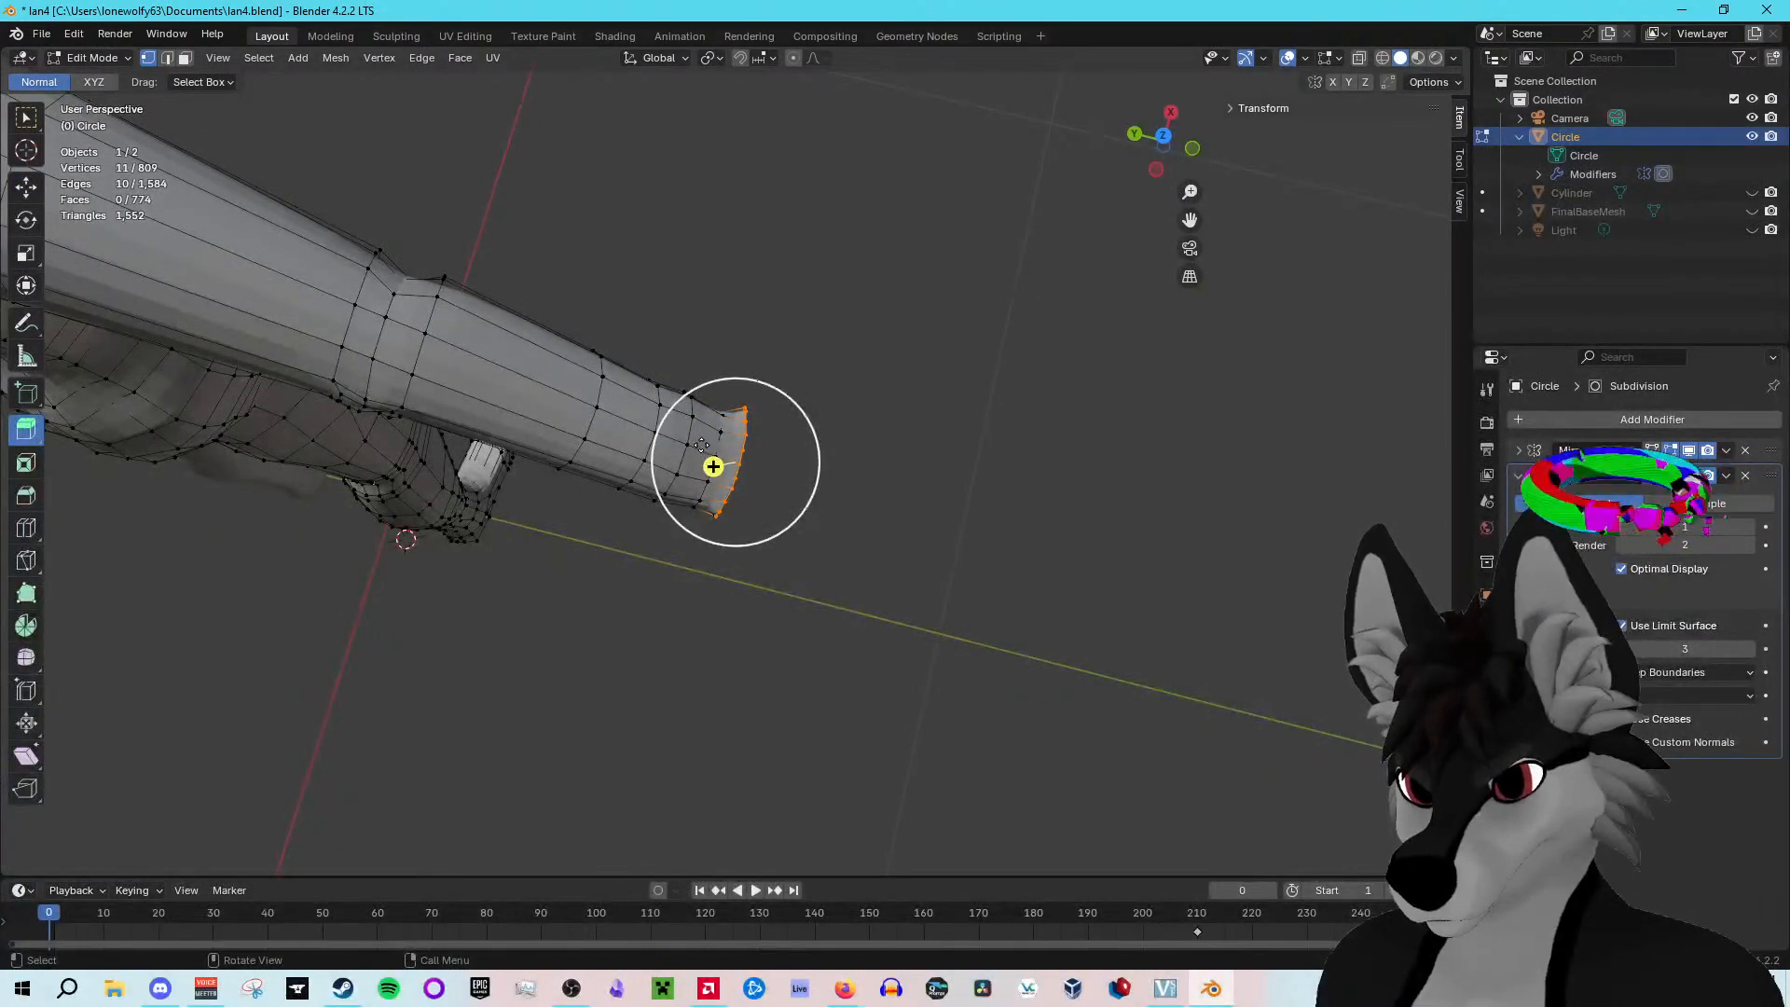
left_click_drag(681, 437, 707, 441)
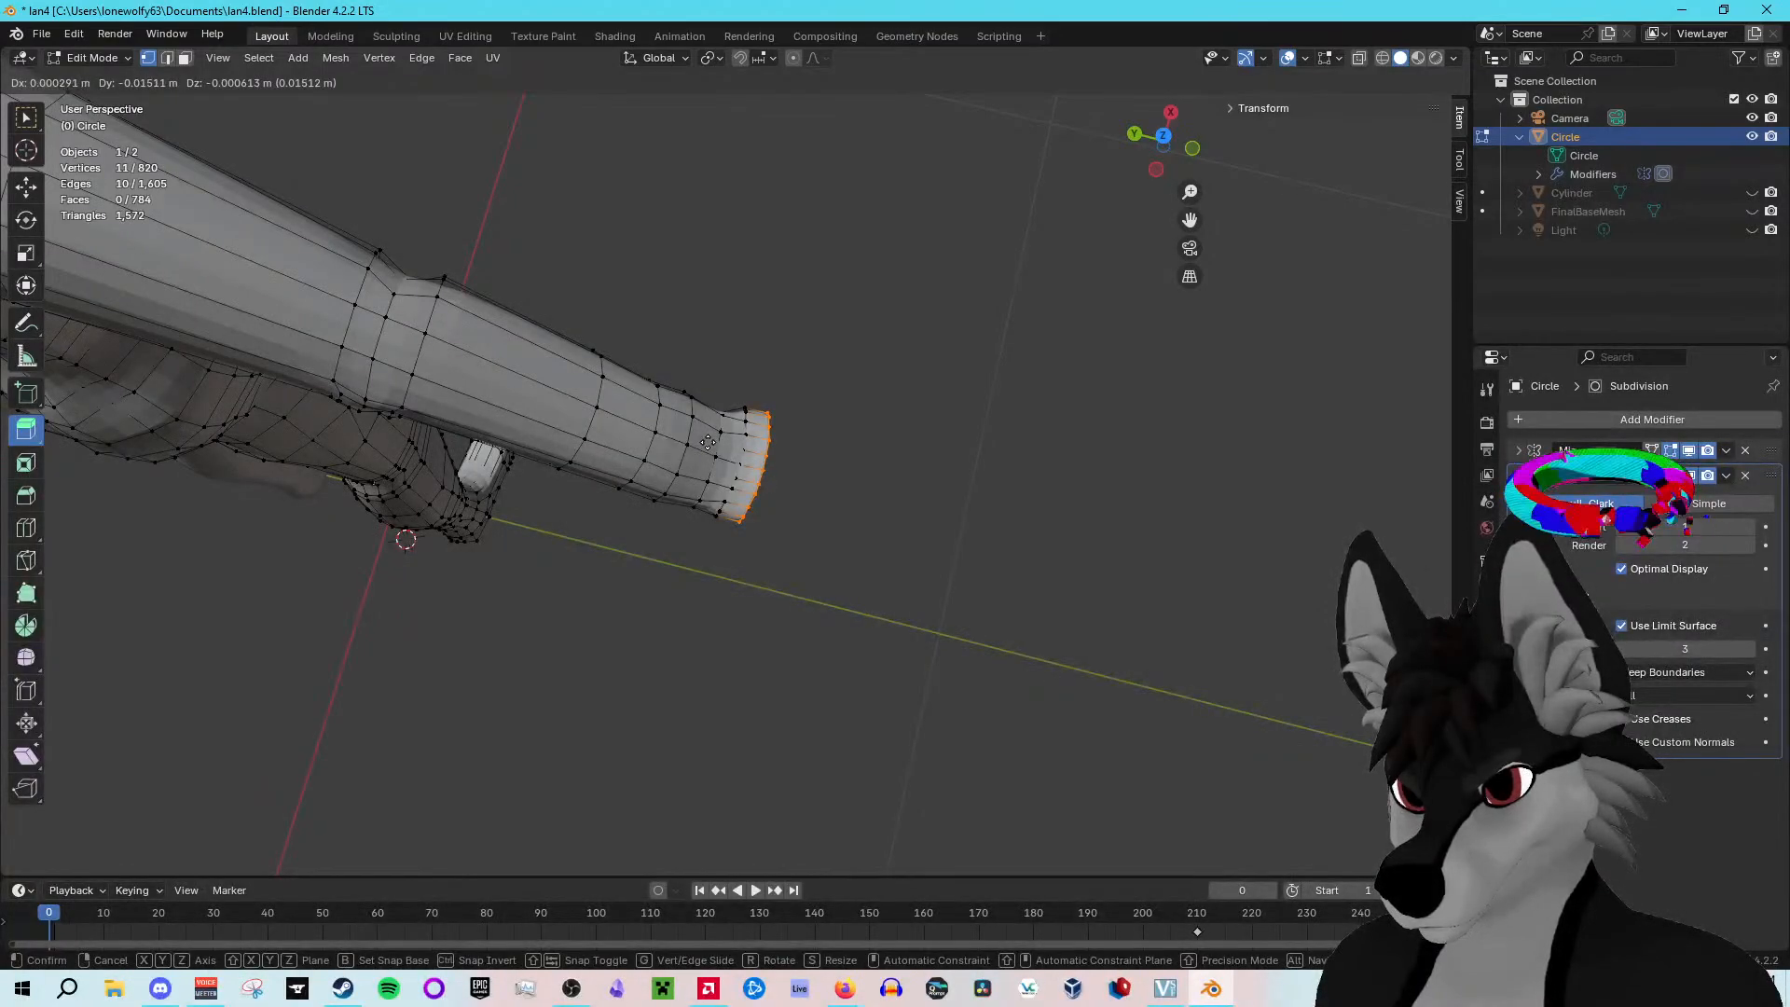
left_click_drag(708, 442, 742, 454)
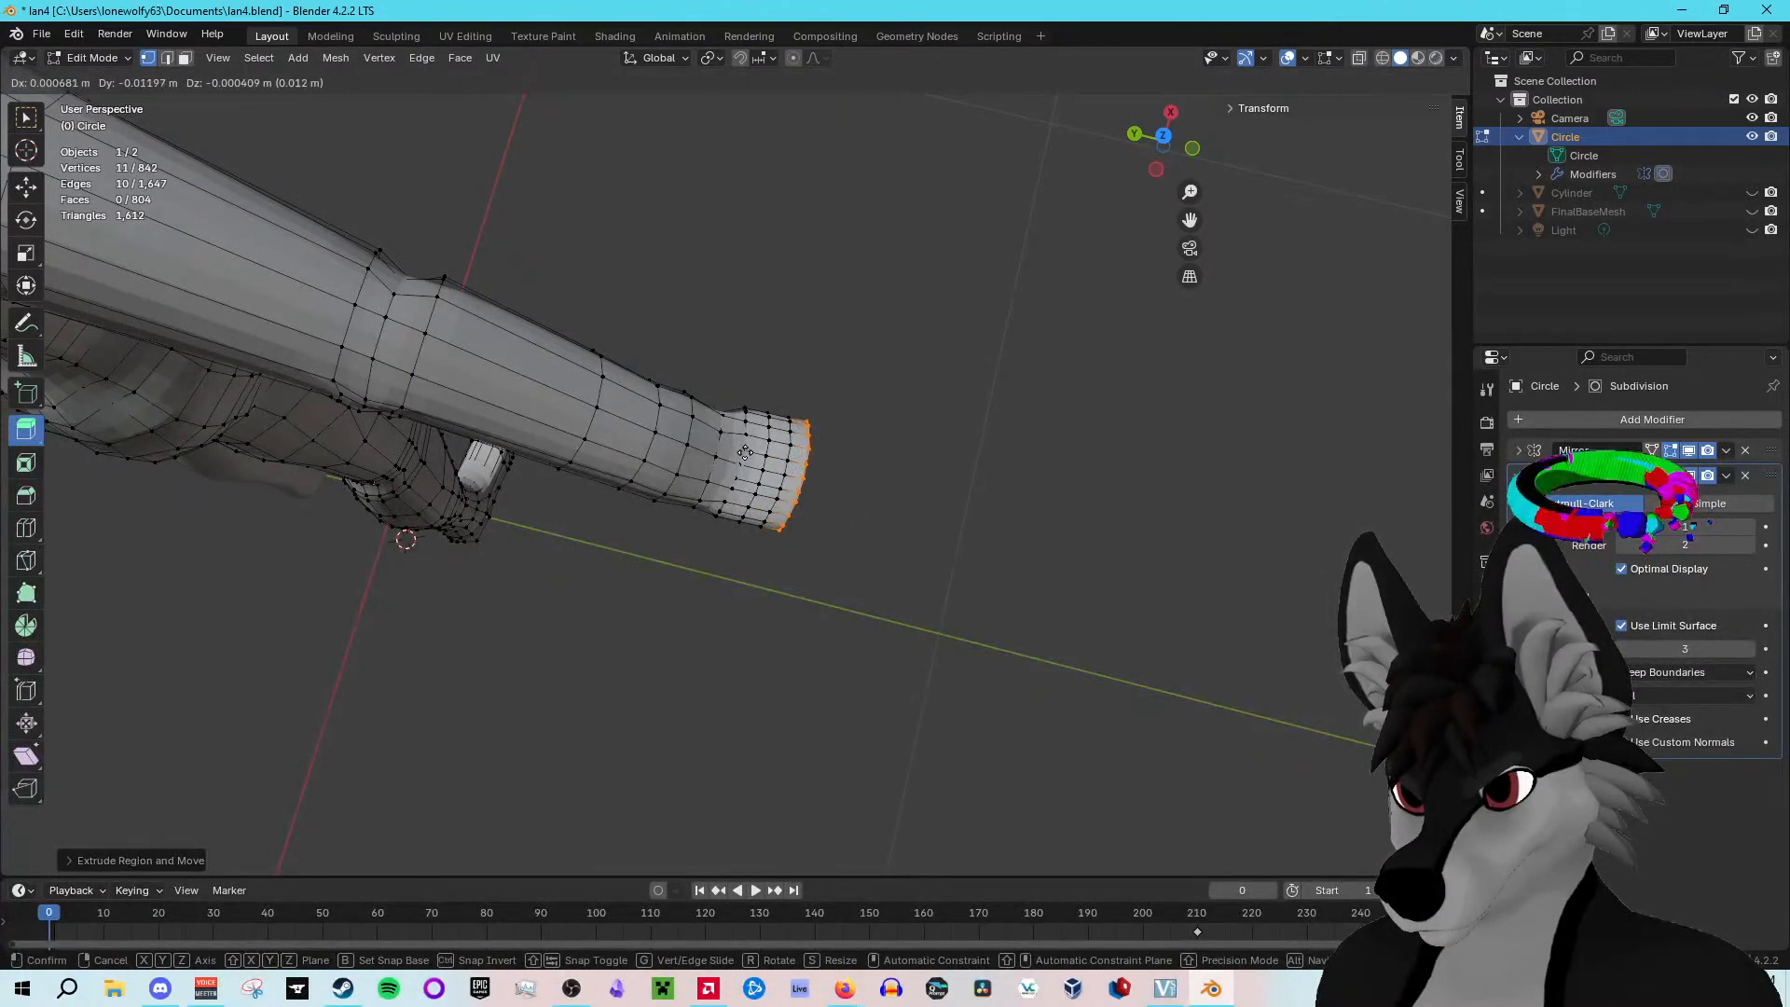
left_click(745, 453)
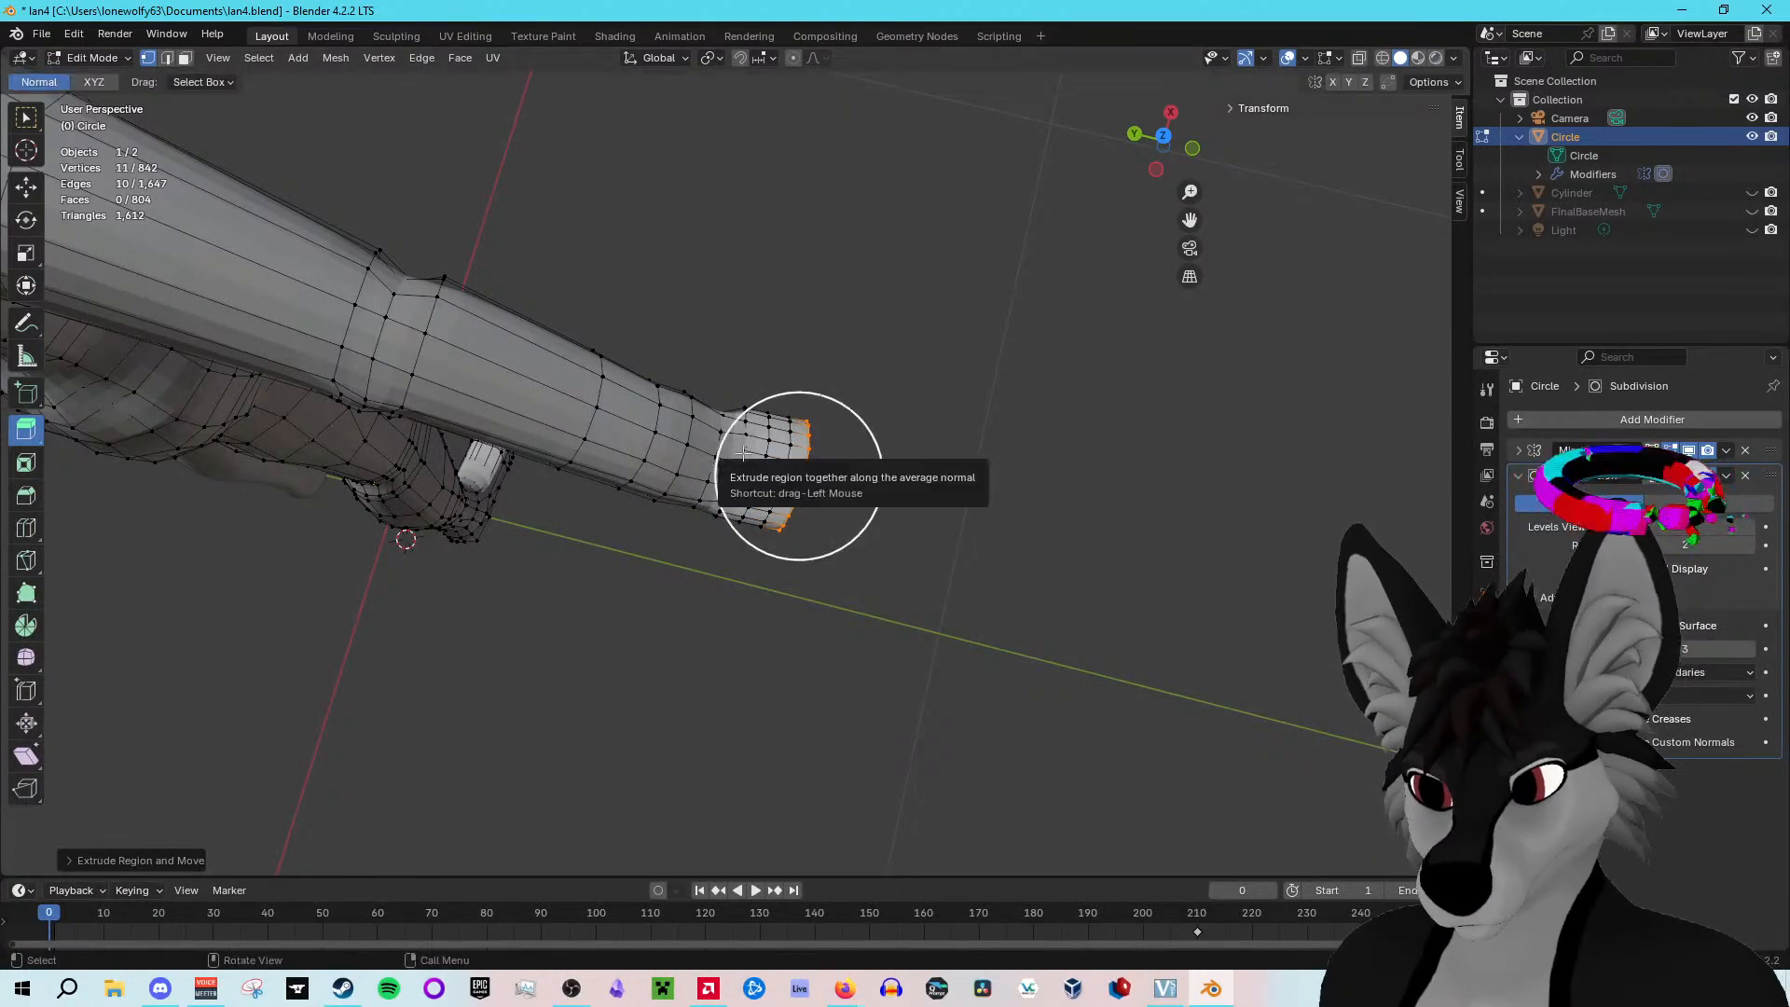
Step: Try another wrist rim extrusion about 0.01 m long, and undo the recent rim extrusions
left_click_drag(742, 454, 761, 455)
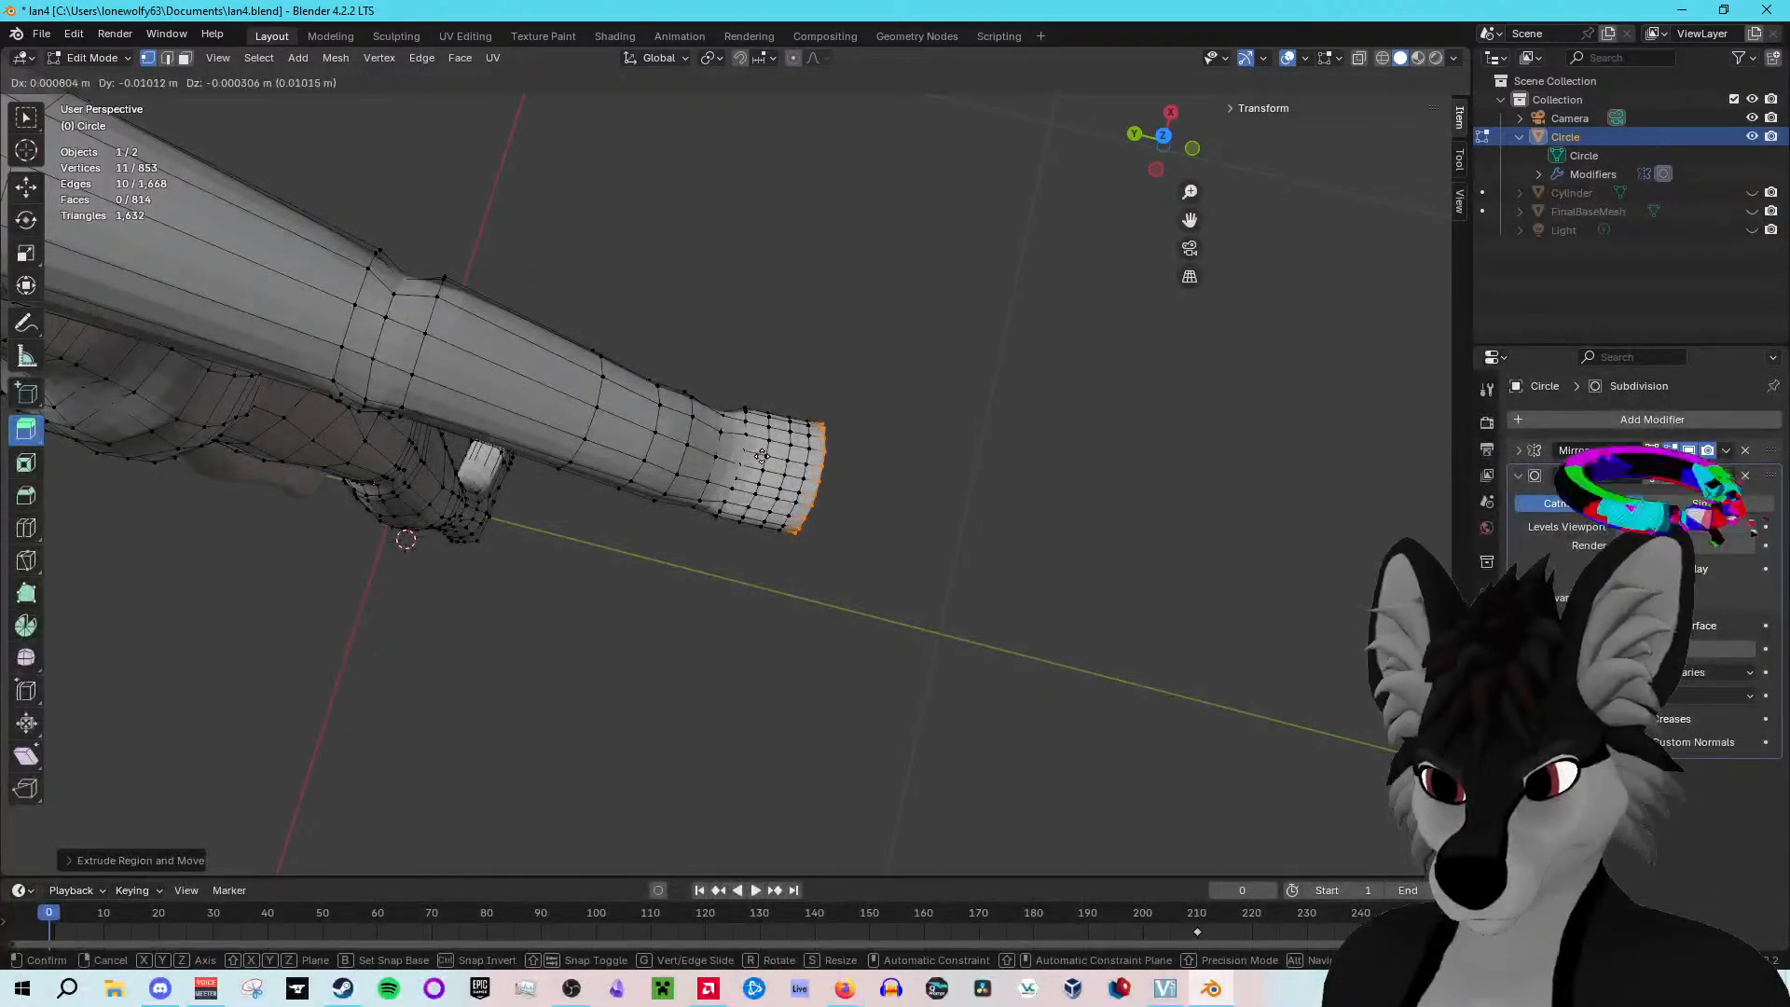
left_click(762, 455)
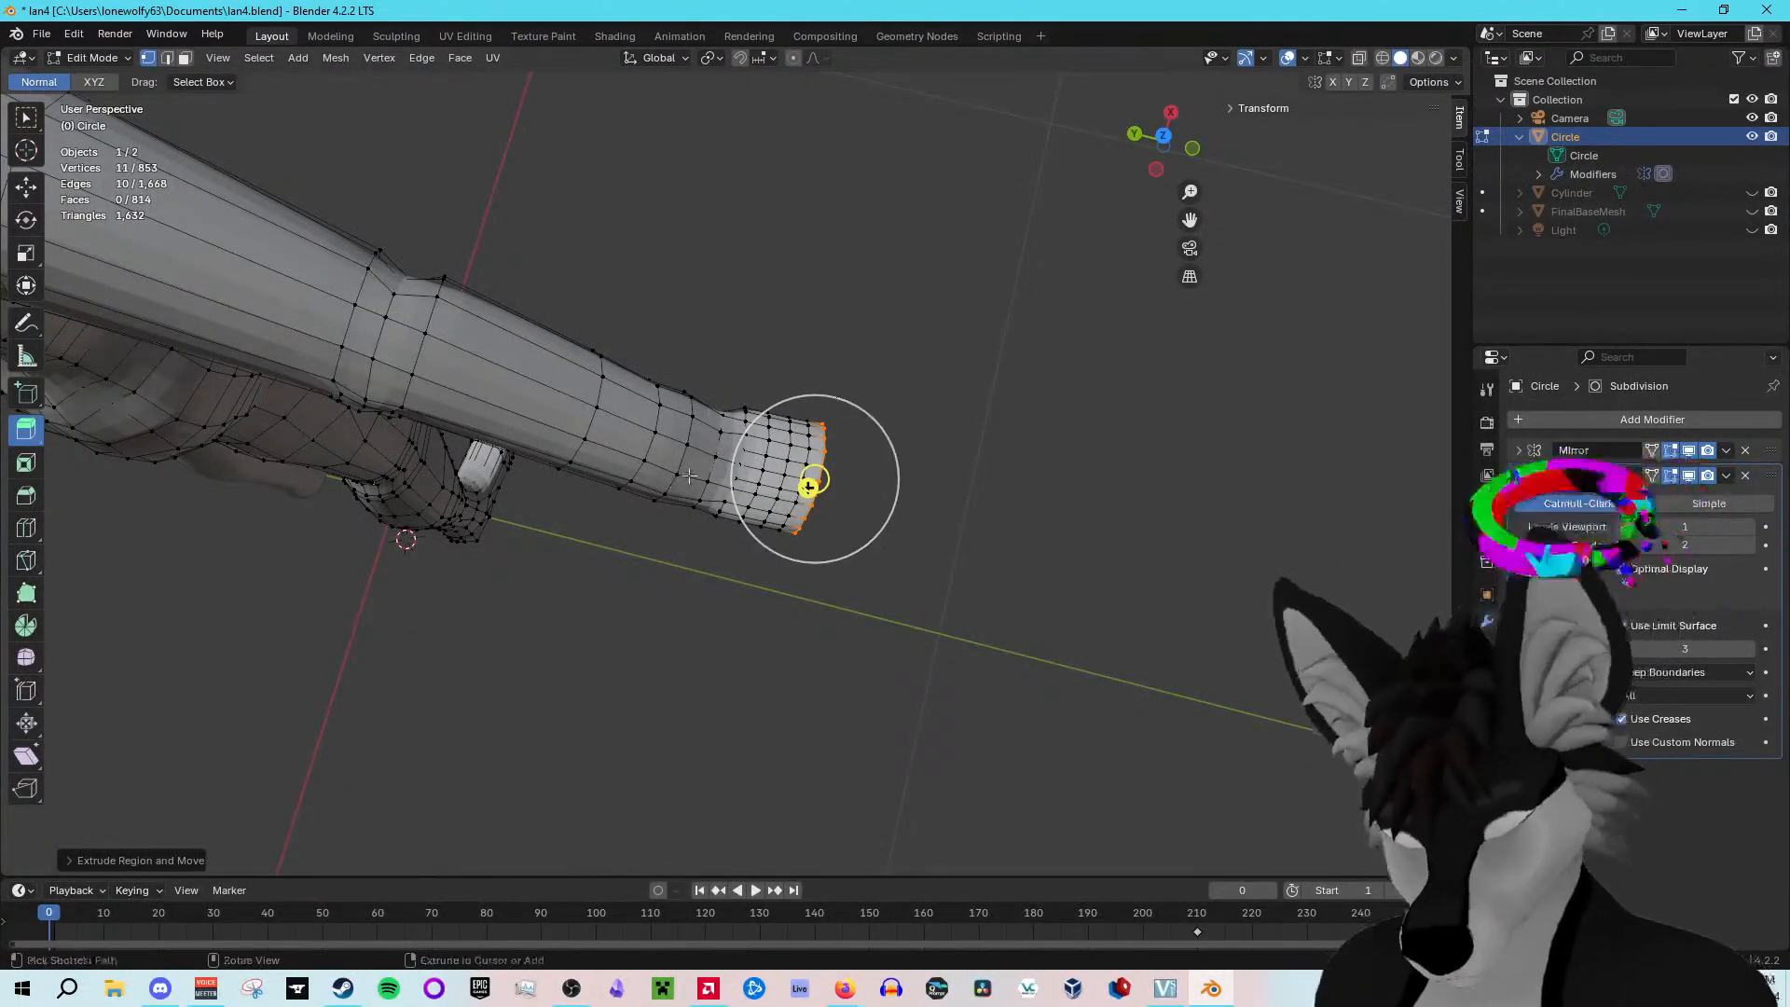
key("ctrl+z")
key("ctrl+z")
key("ctrl+z")
middle_click_drag(875, 519, 452, 408)
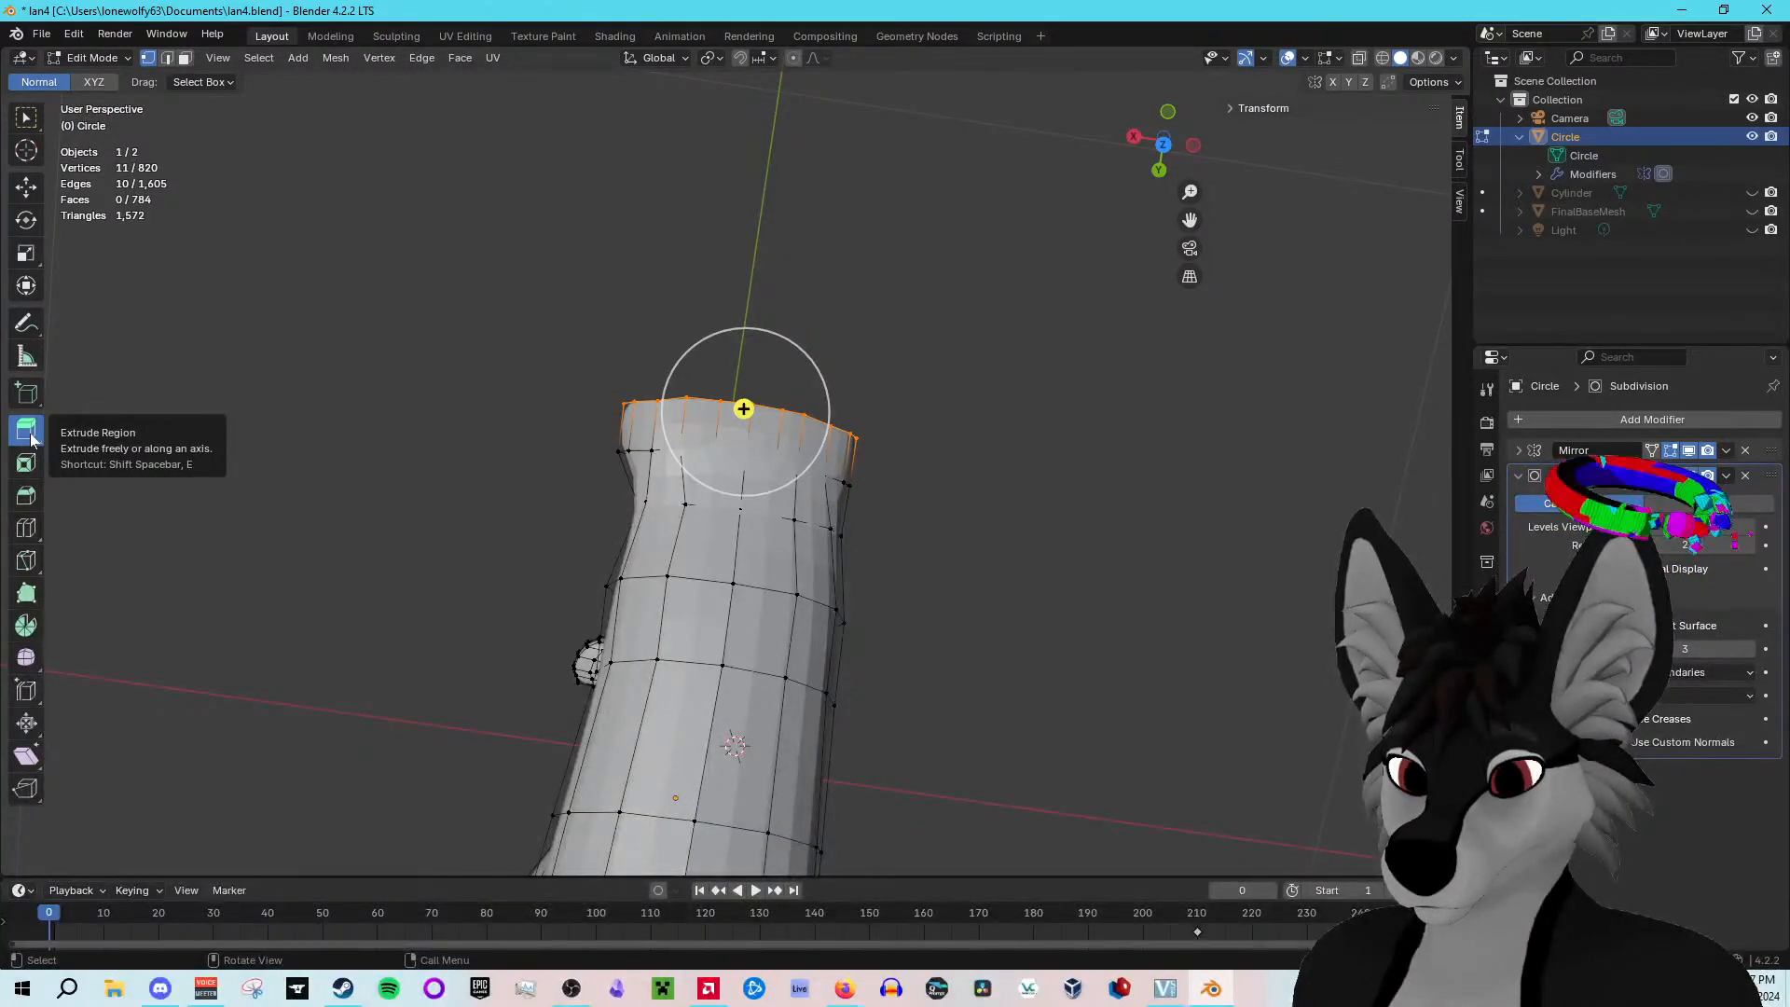
Step: Try to reshape the extruded wrist rim by moving and scaling it along the global Y axis
key("g")
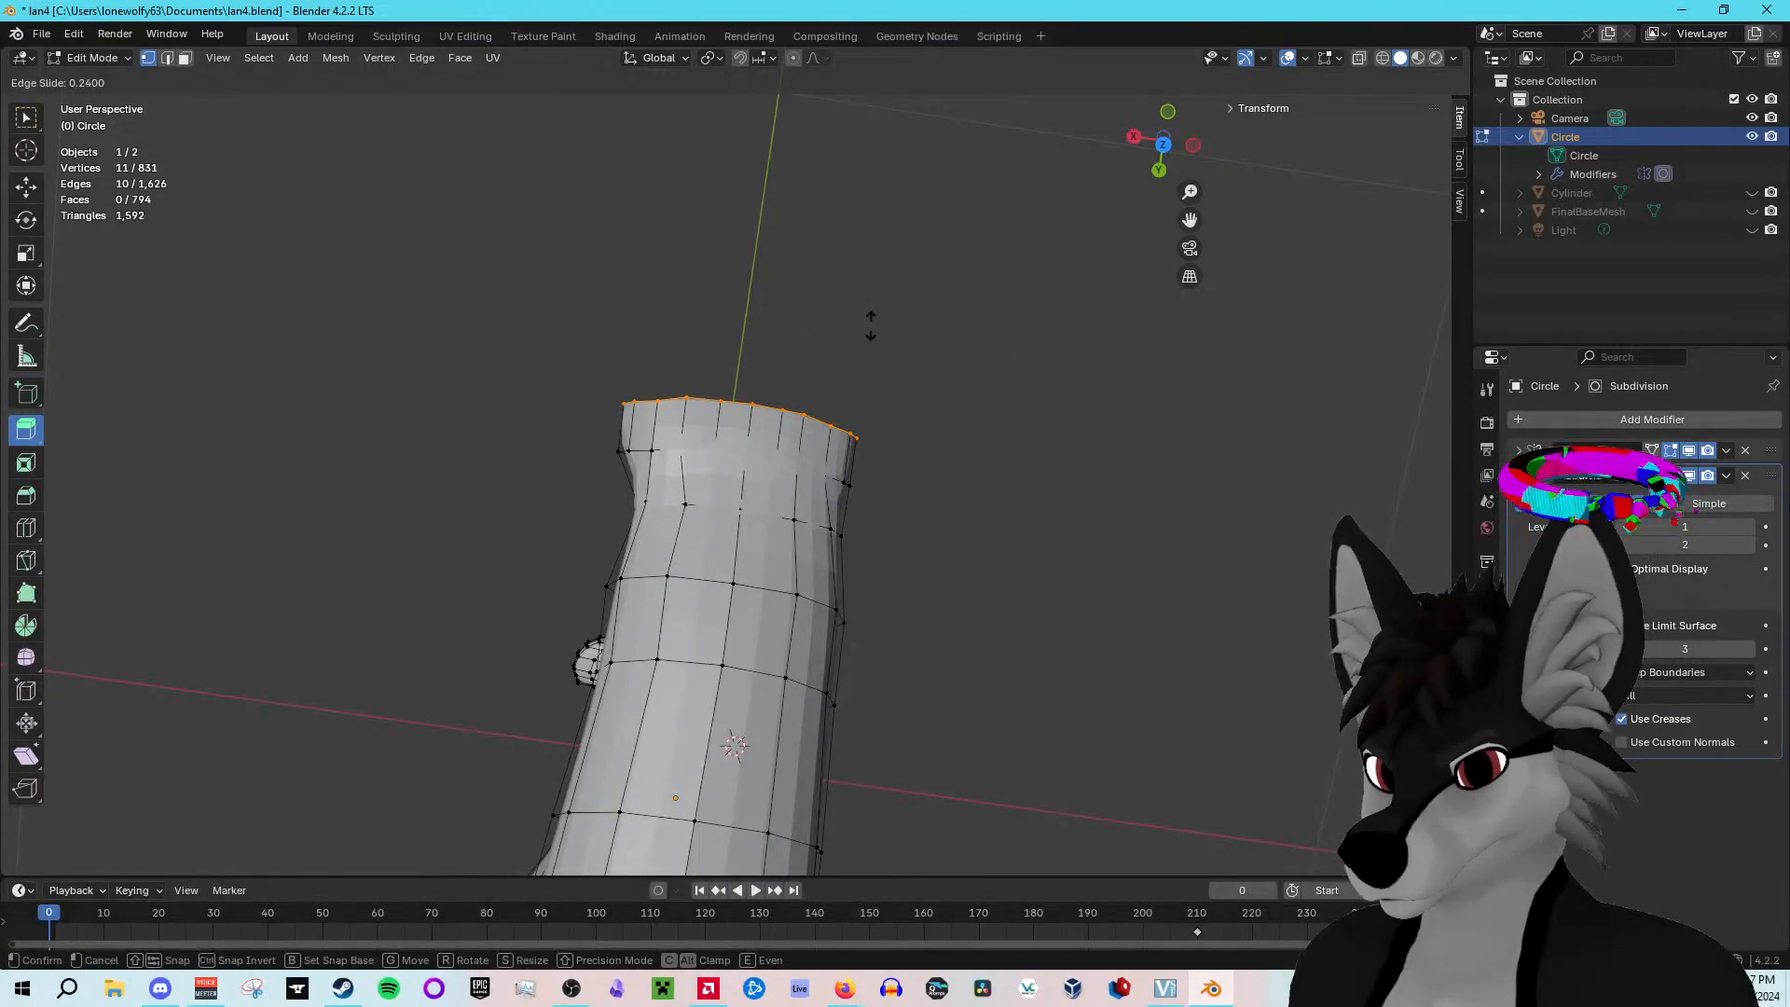
key("g")
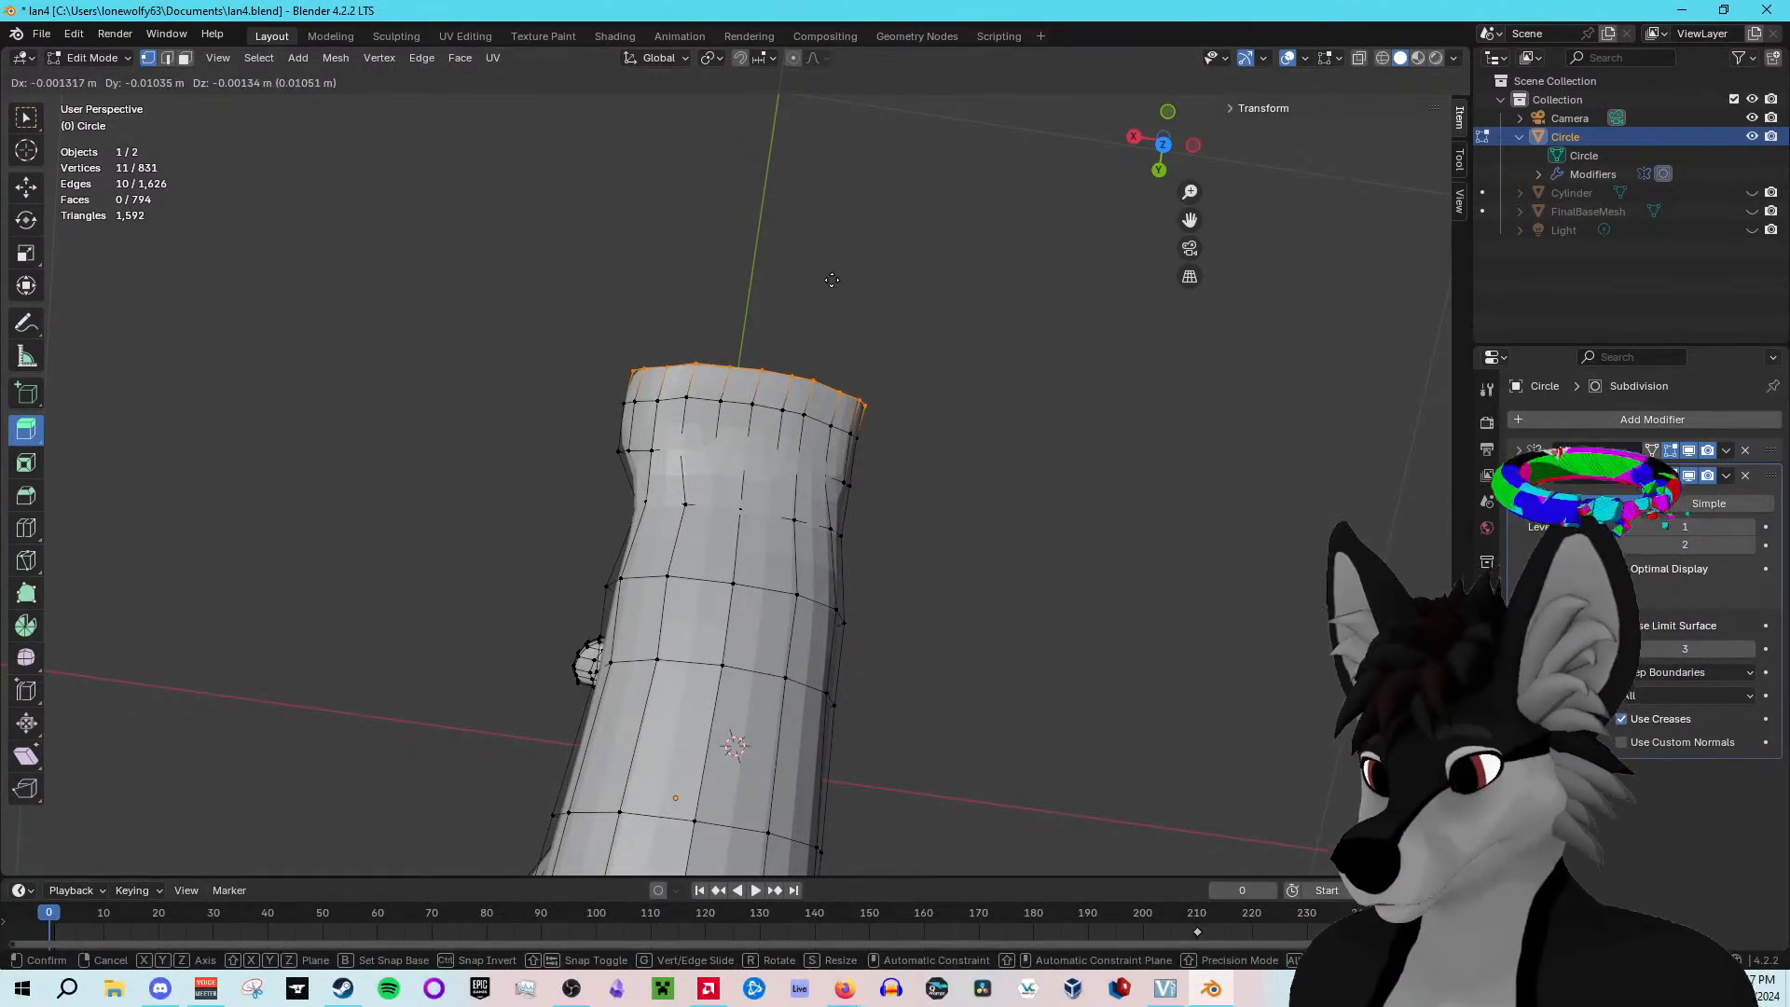
key("y")
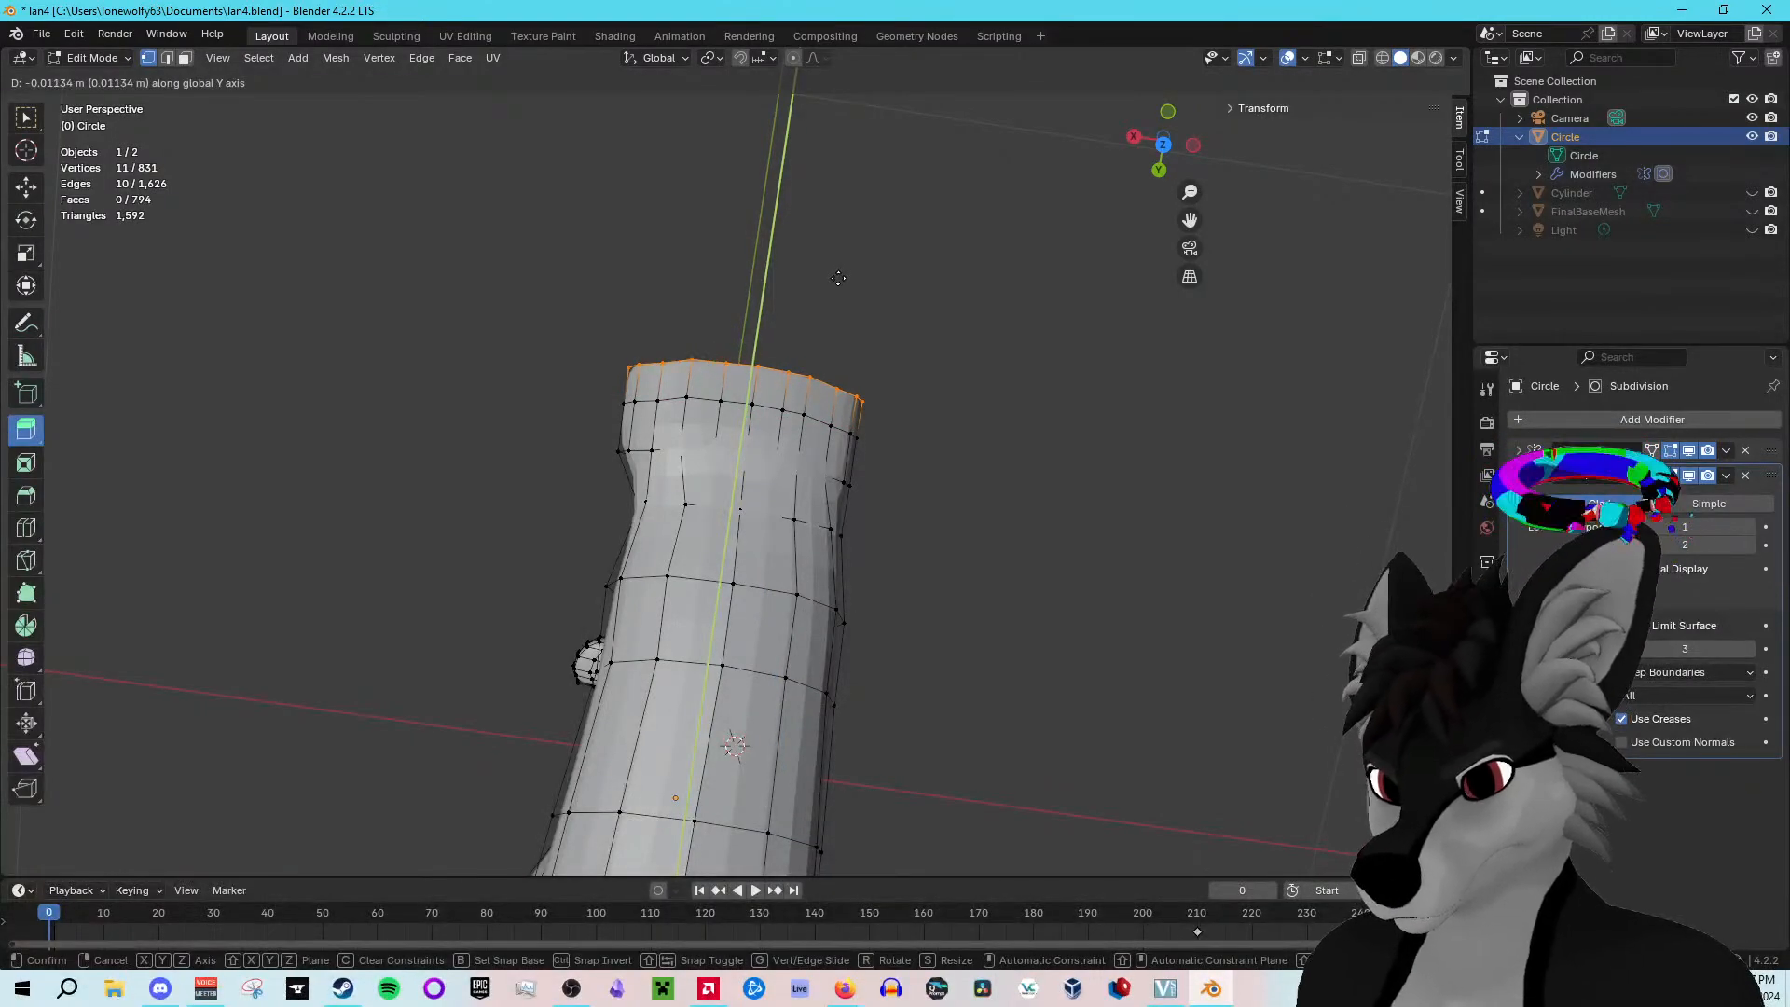
key("s")
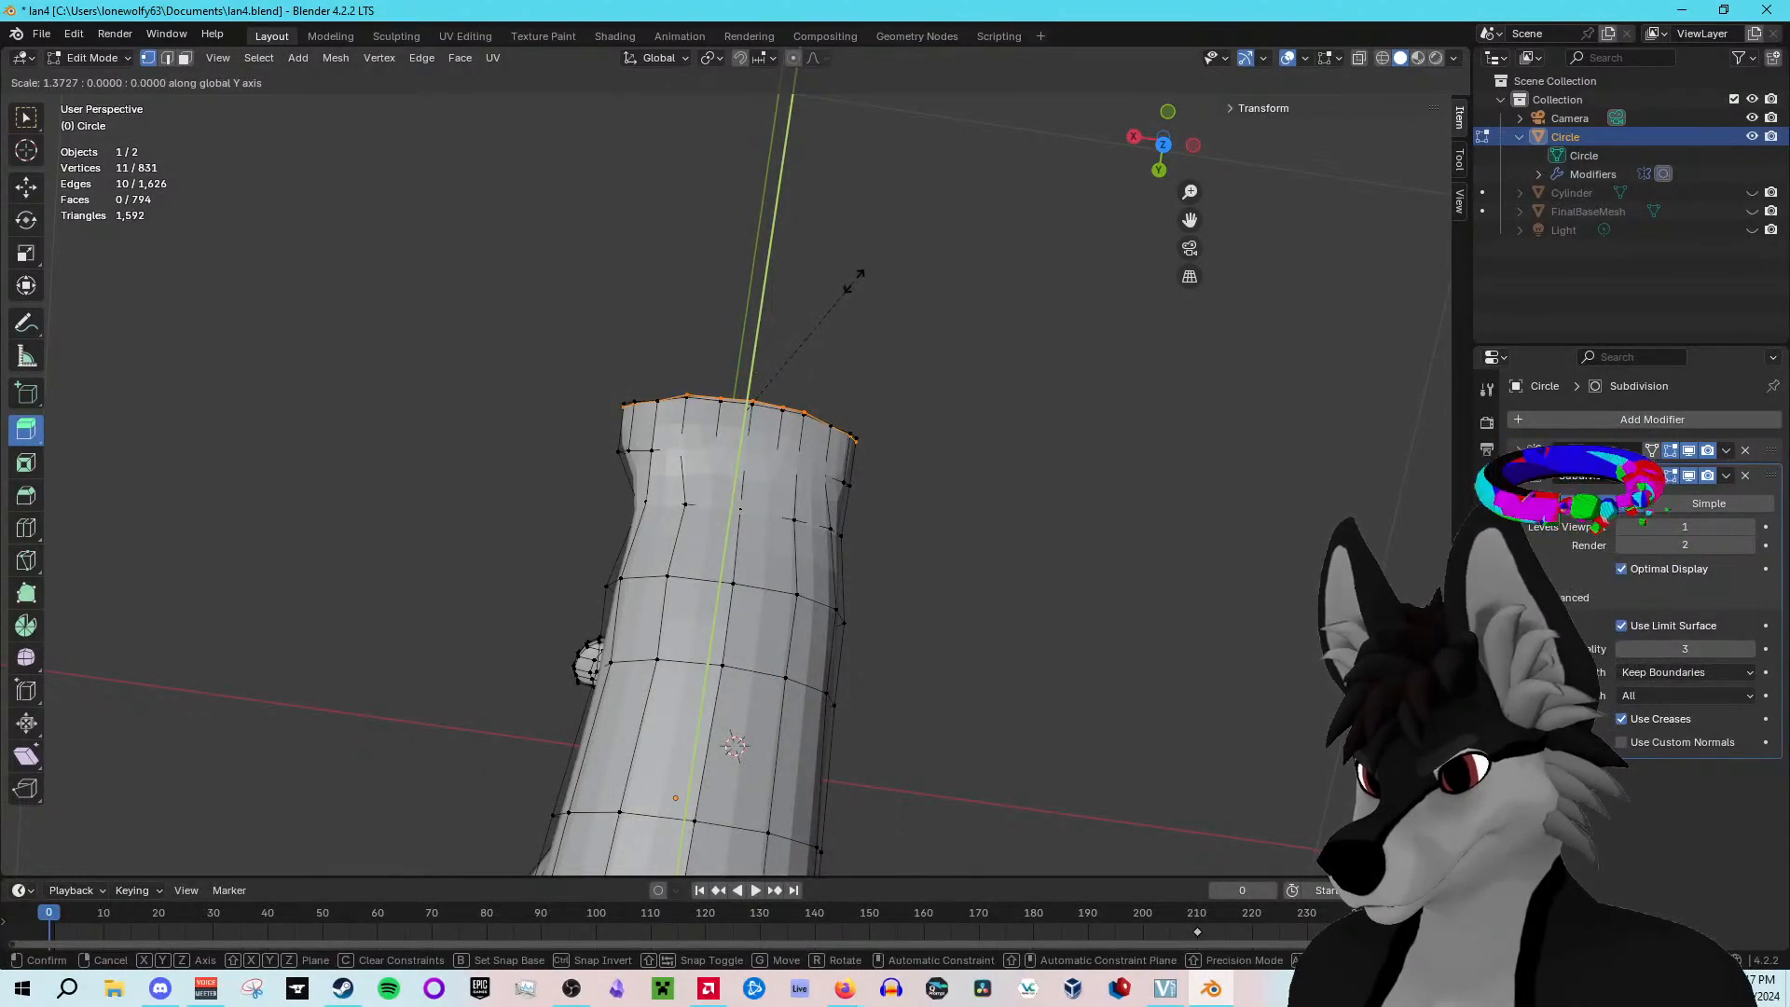
left_click(788, 270)
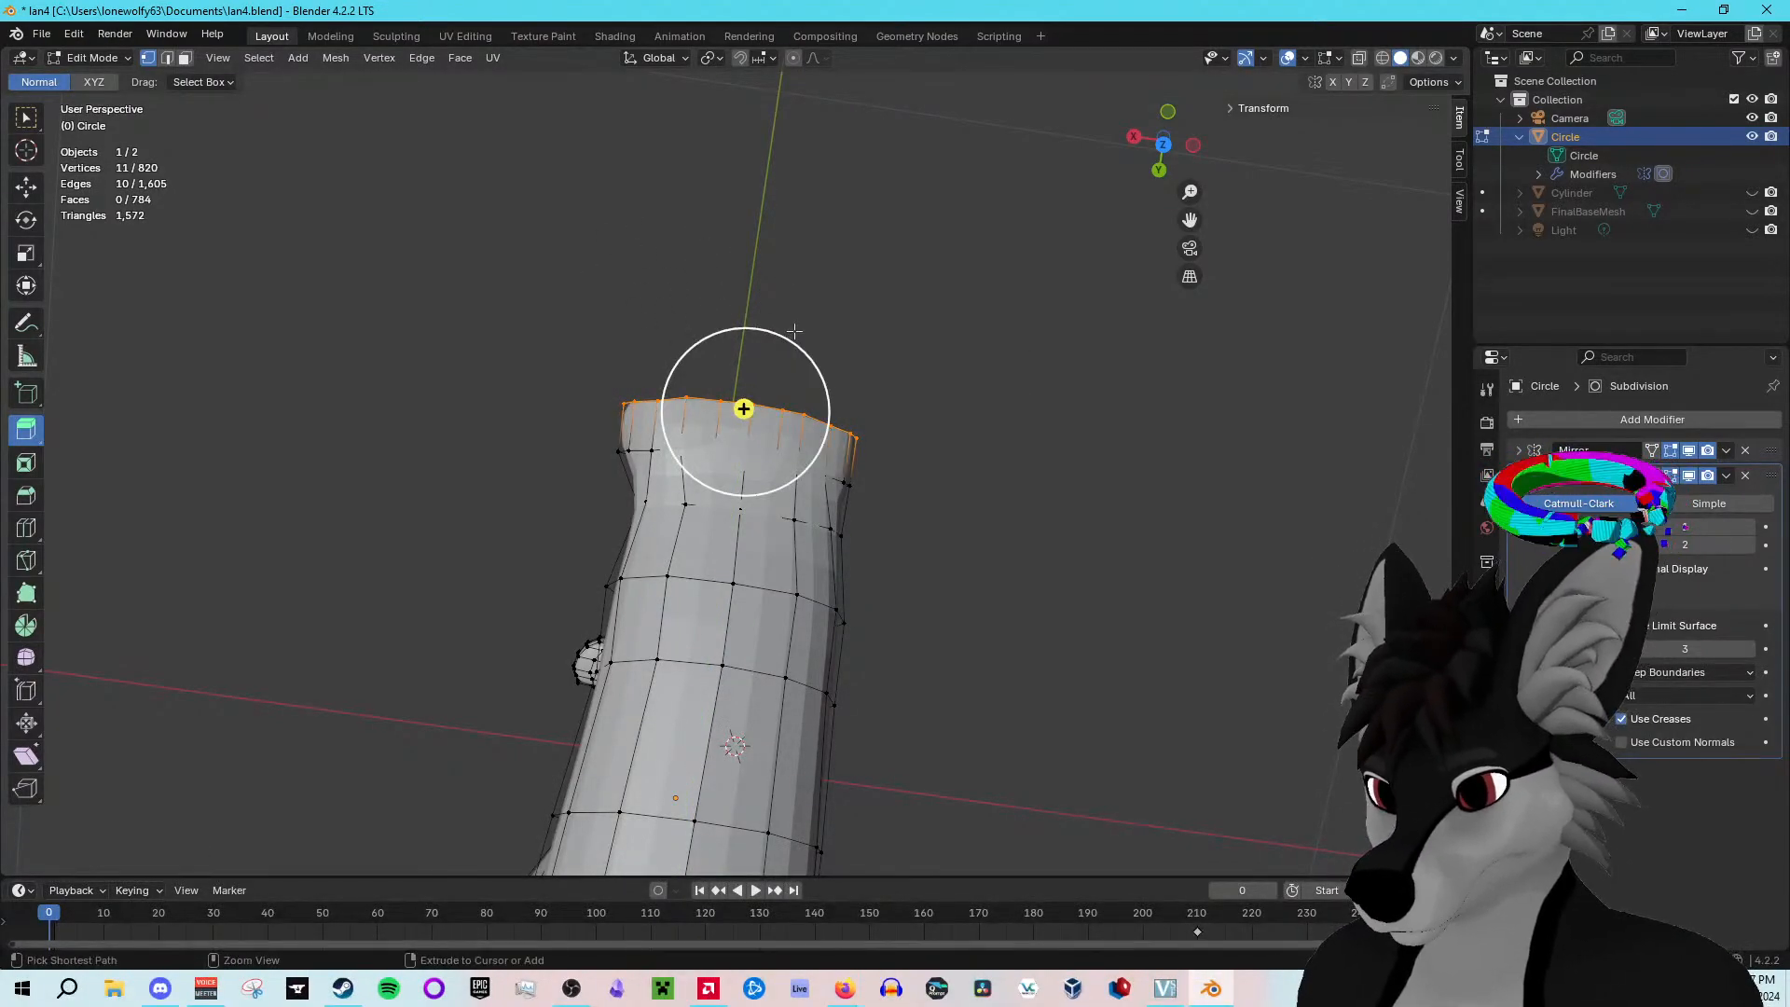
key("ctrl+z")
middle_click_drag(839, 304, 809, 384)
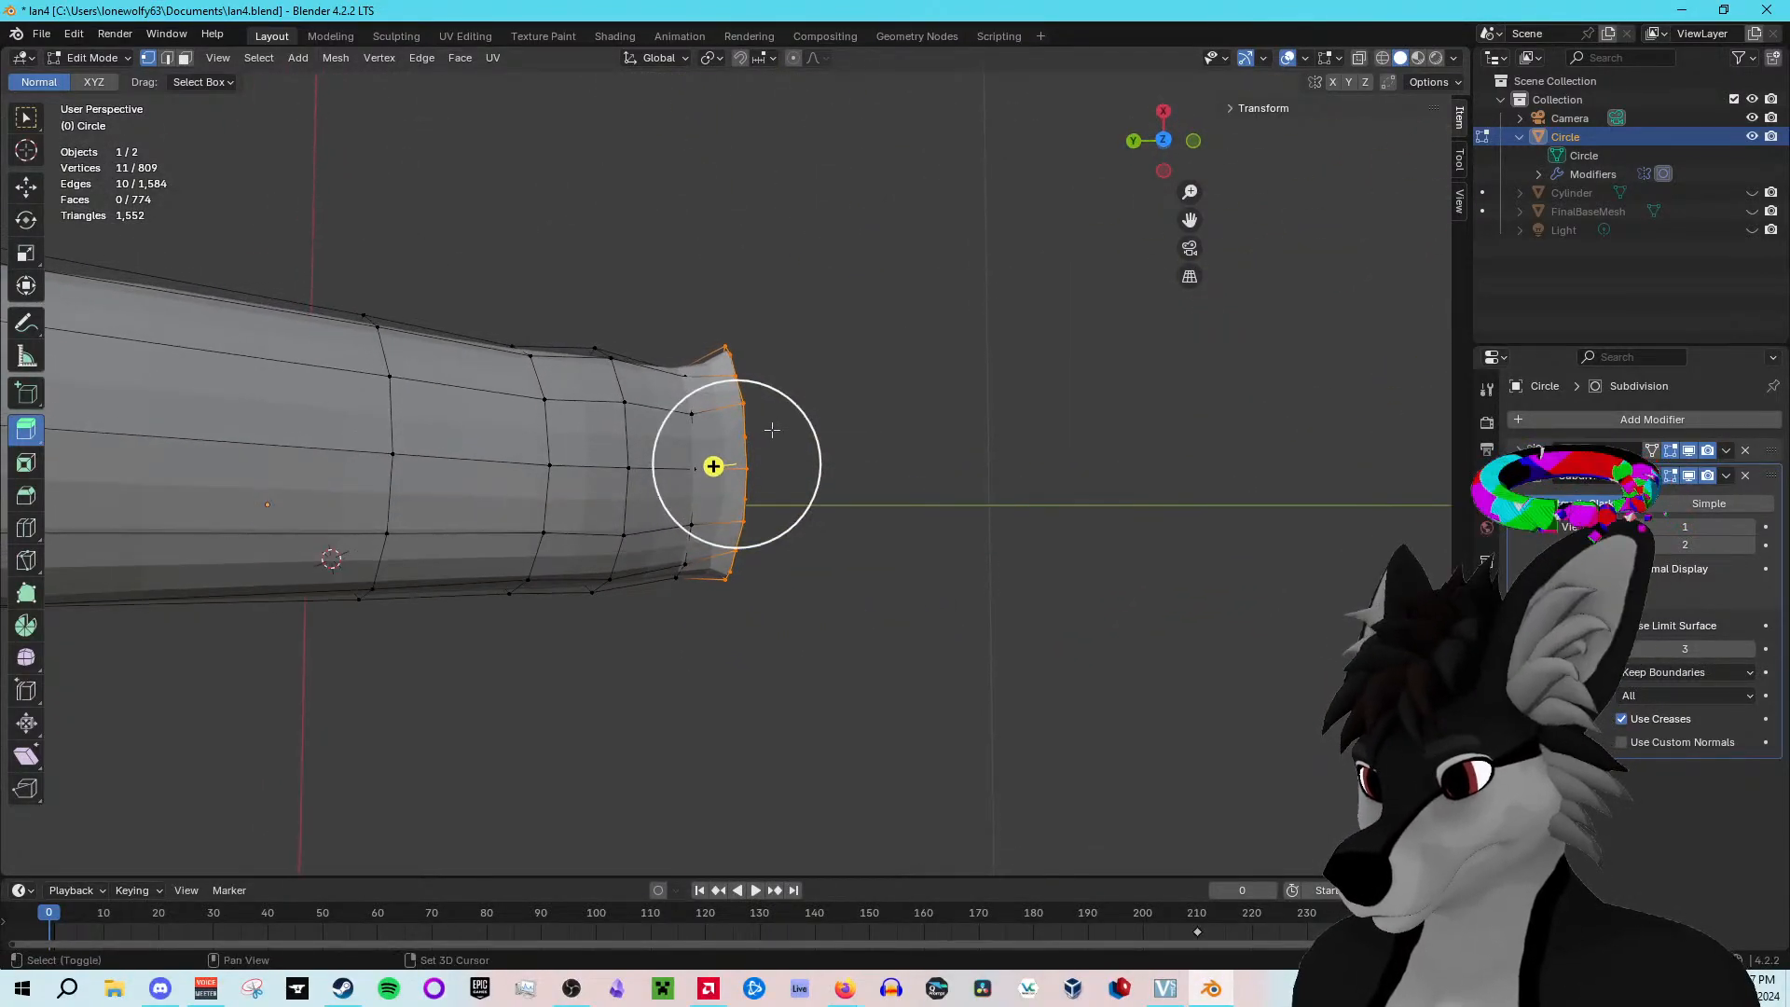
Step: Try to extrude the 11 selected wrist rim vertices outward by about 0.009 m
key("e")
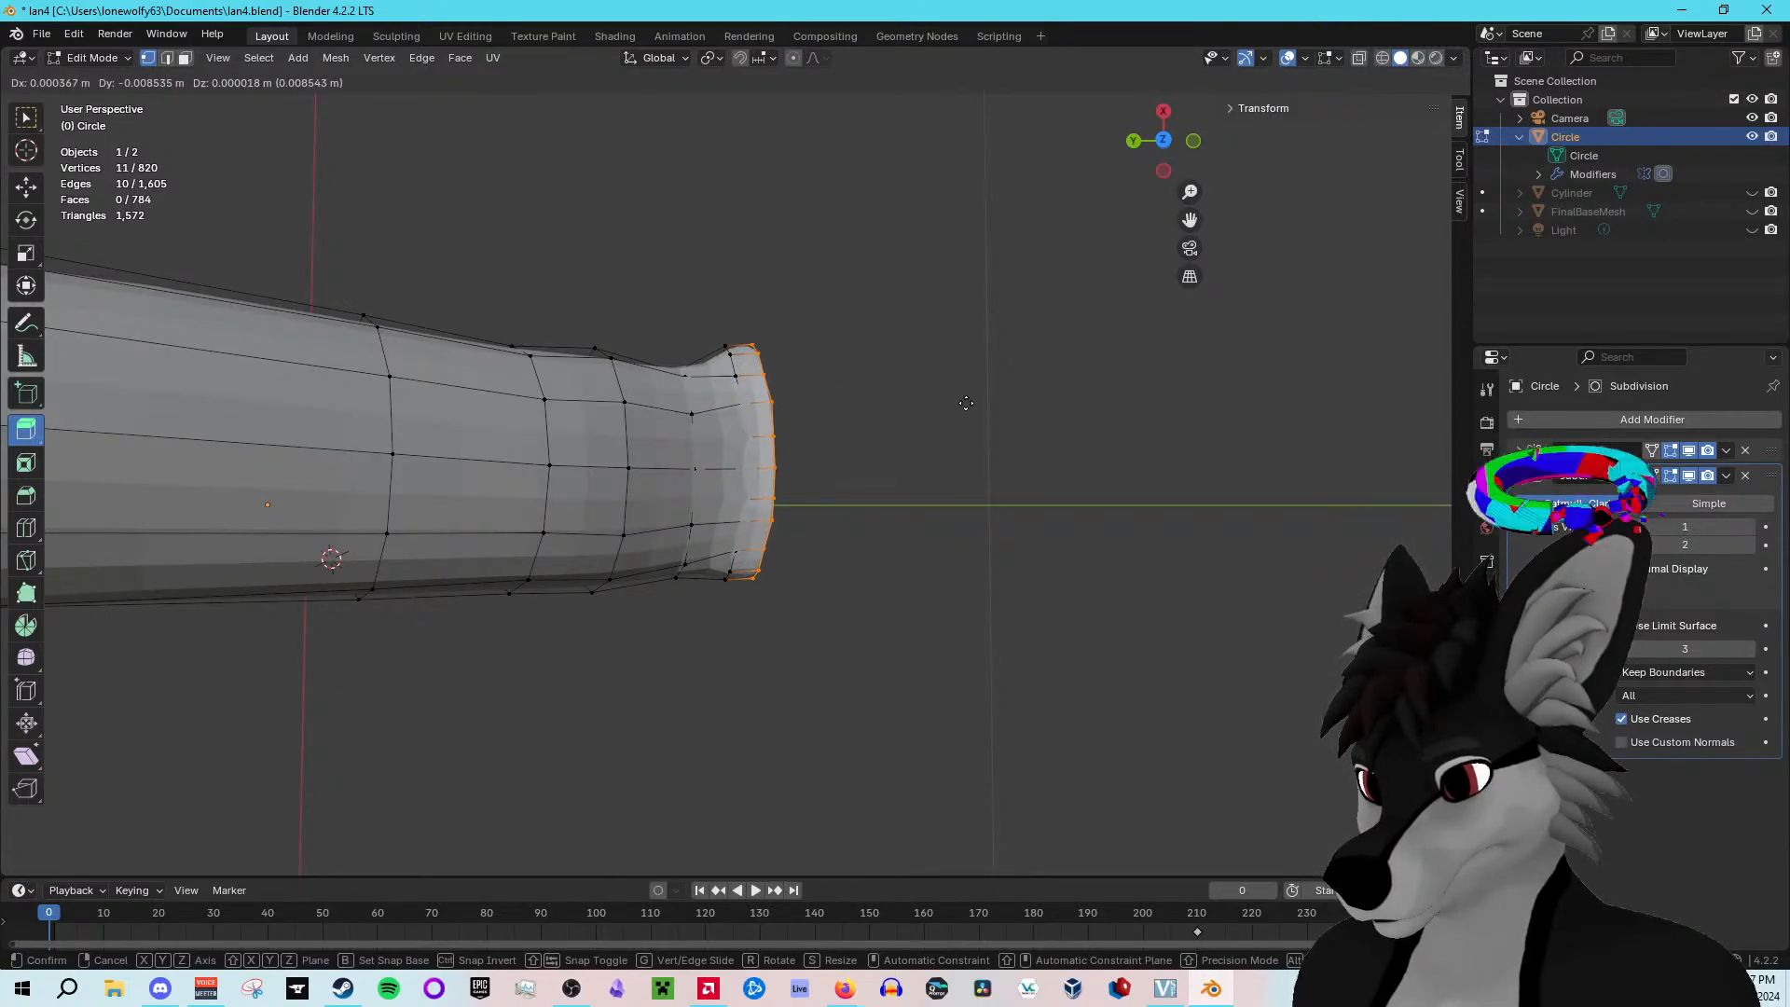
left_click(1007, 401)
middle_click_drag(1007, 401, 982, 174)
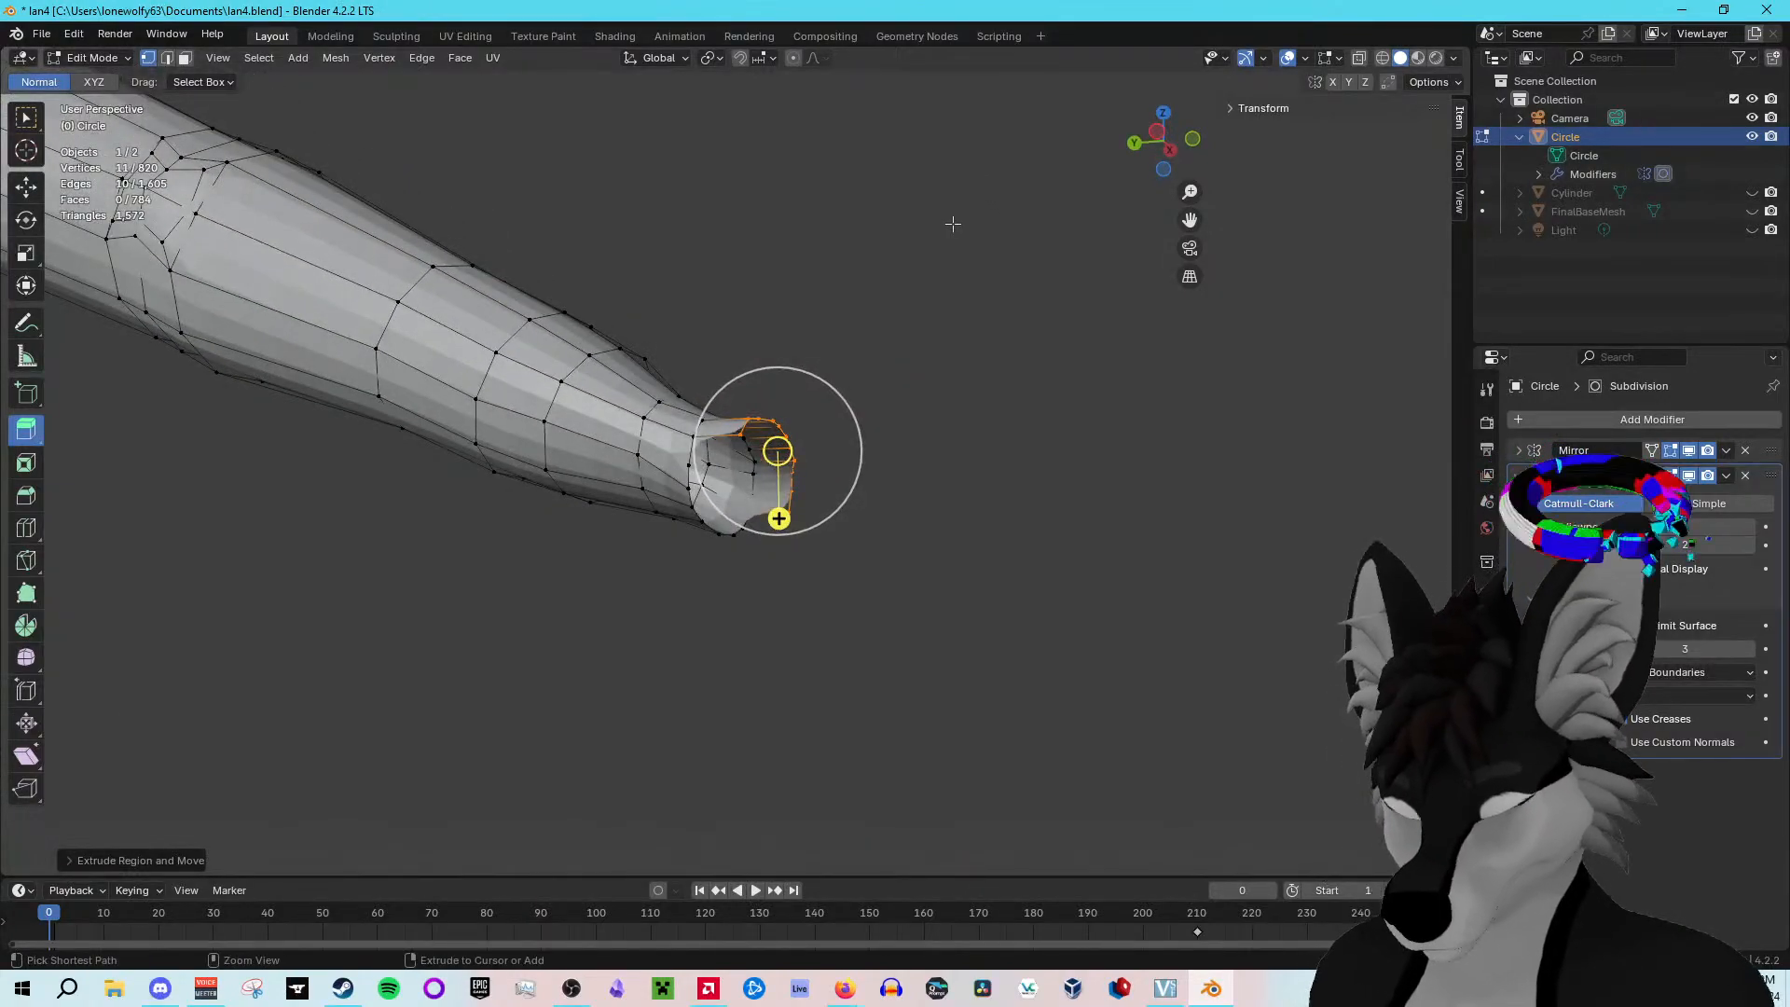
key("ctrl+z")
Step: Turn on X-ray and extend the selection to all 18 vertices around the open wrist rim
middle_click_drag(947, 232, 853, 363)
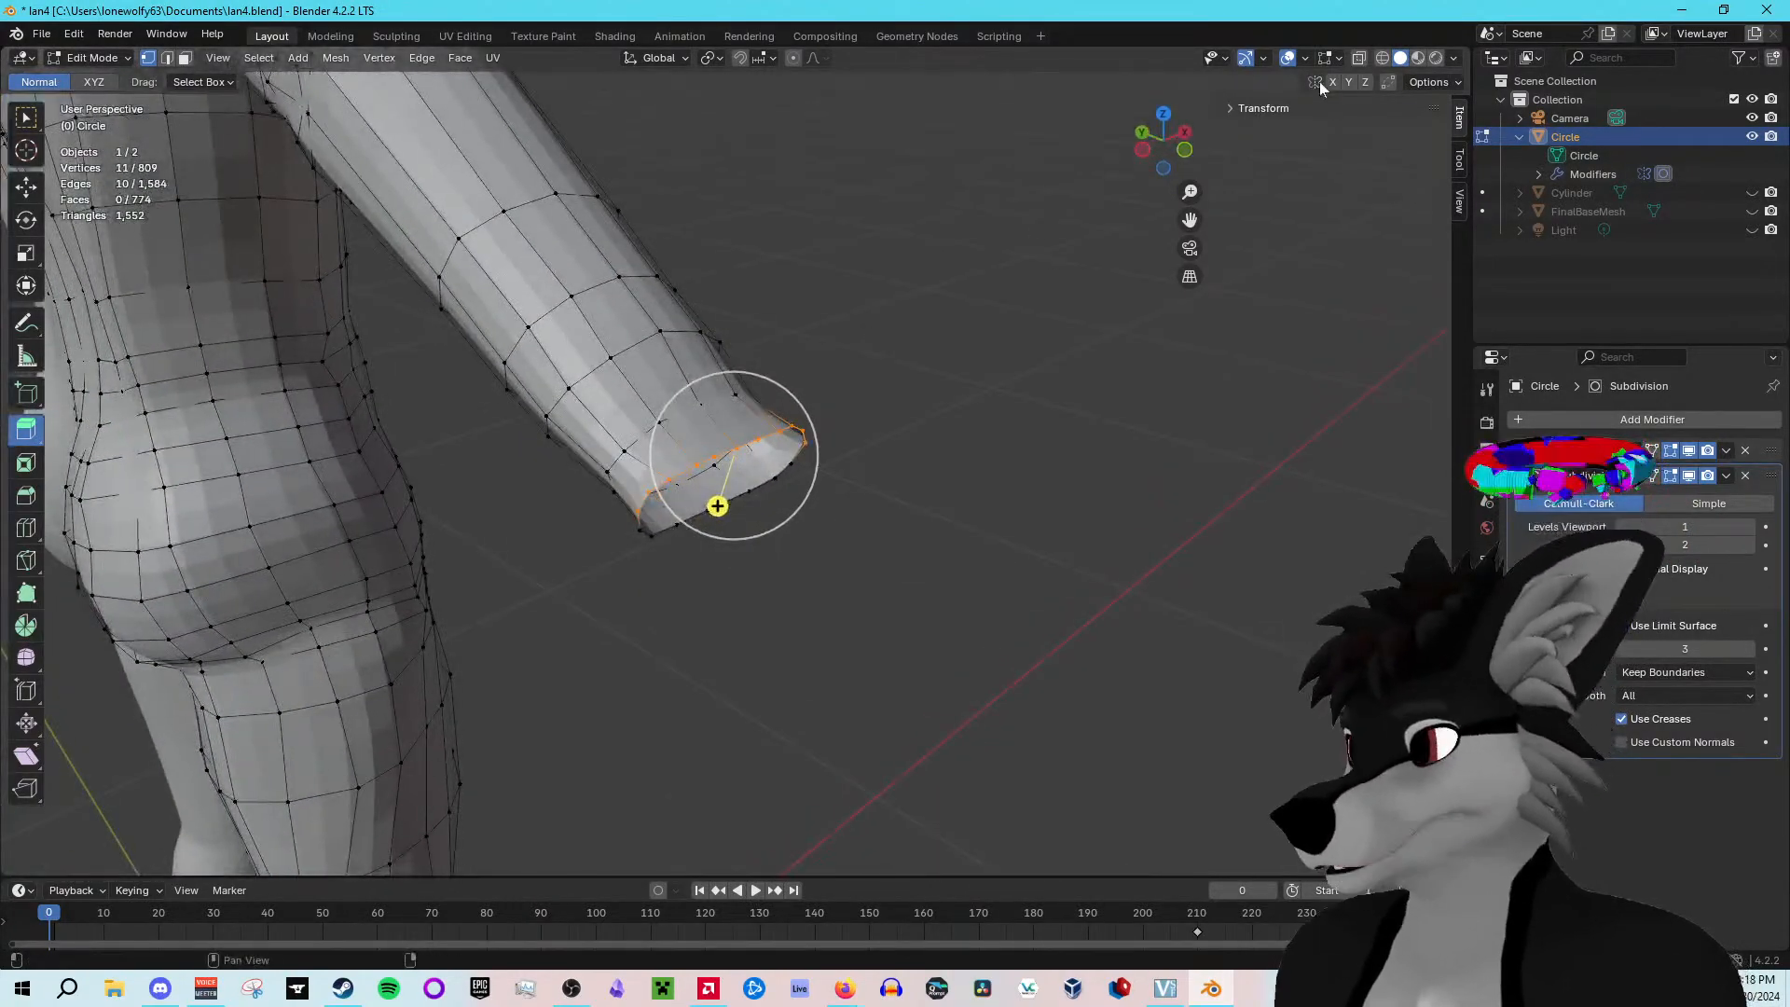
left_click(1361, 58)
middle_click_drag(1071, 479, 987, 549)
left_click_drag(879, 445, 773, 471, "shift")
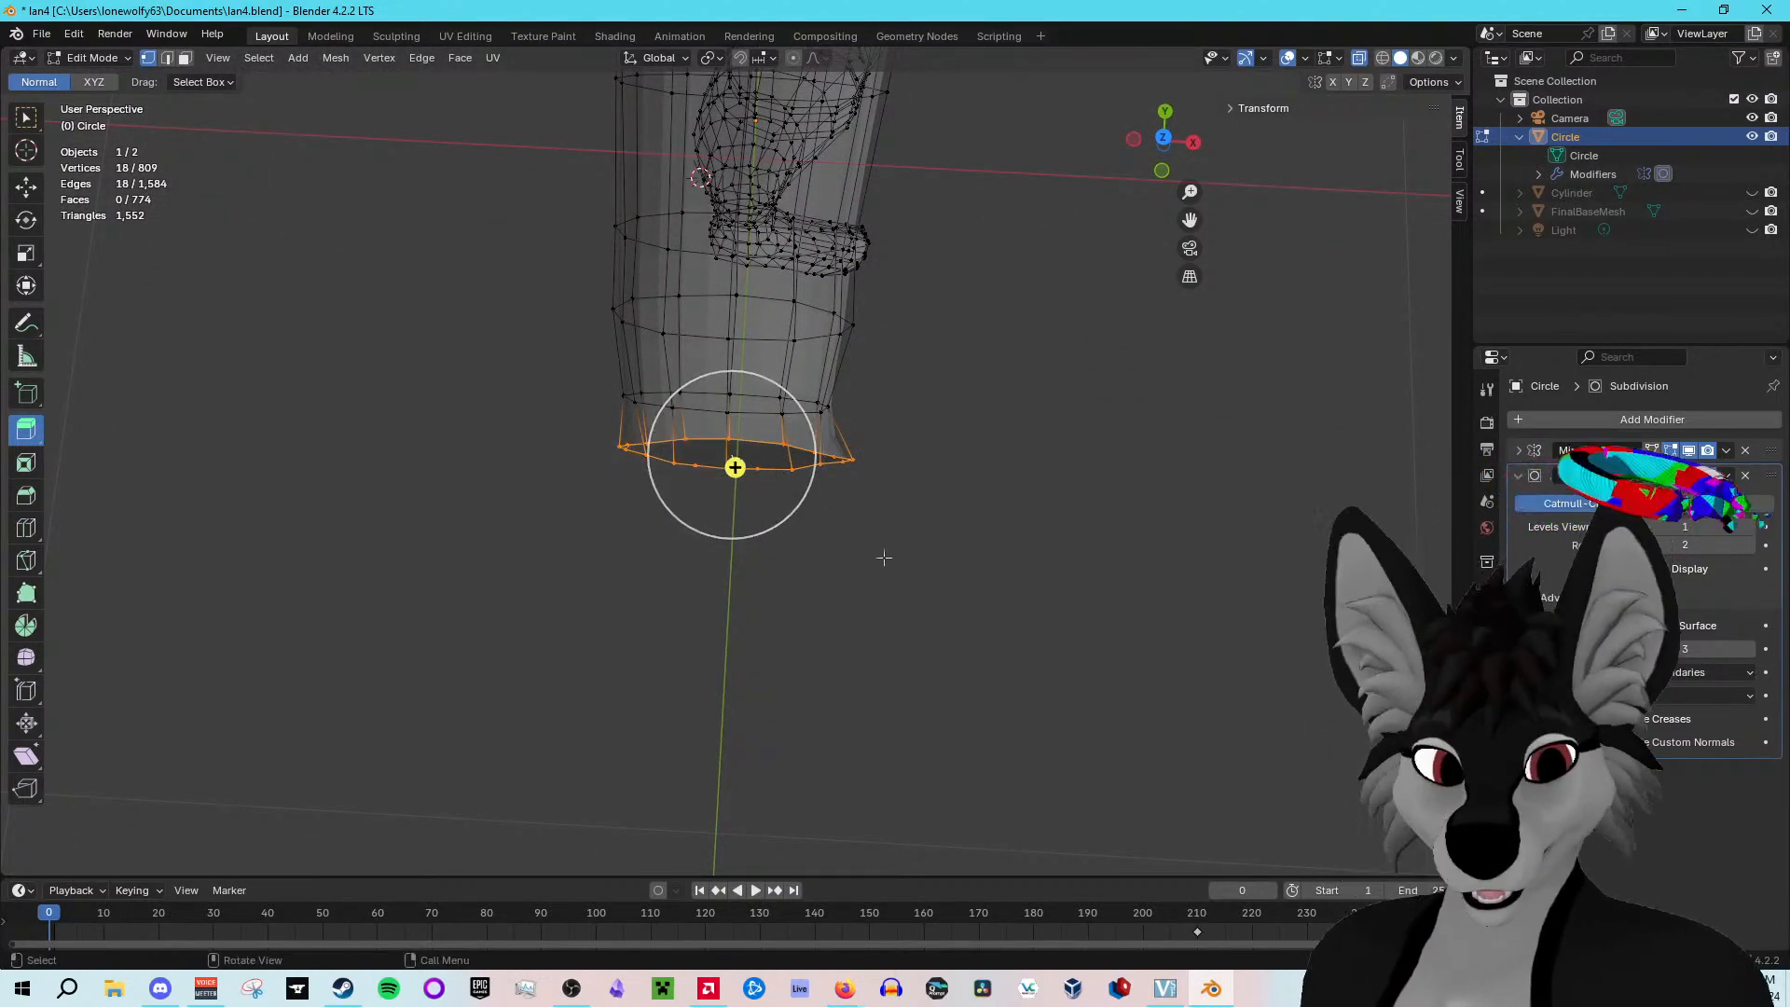
middle_click_drag(1110, 515, 1087, 488)
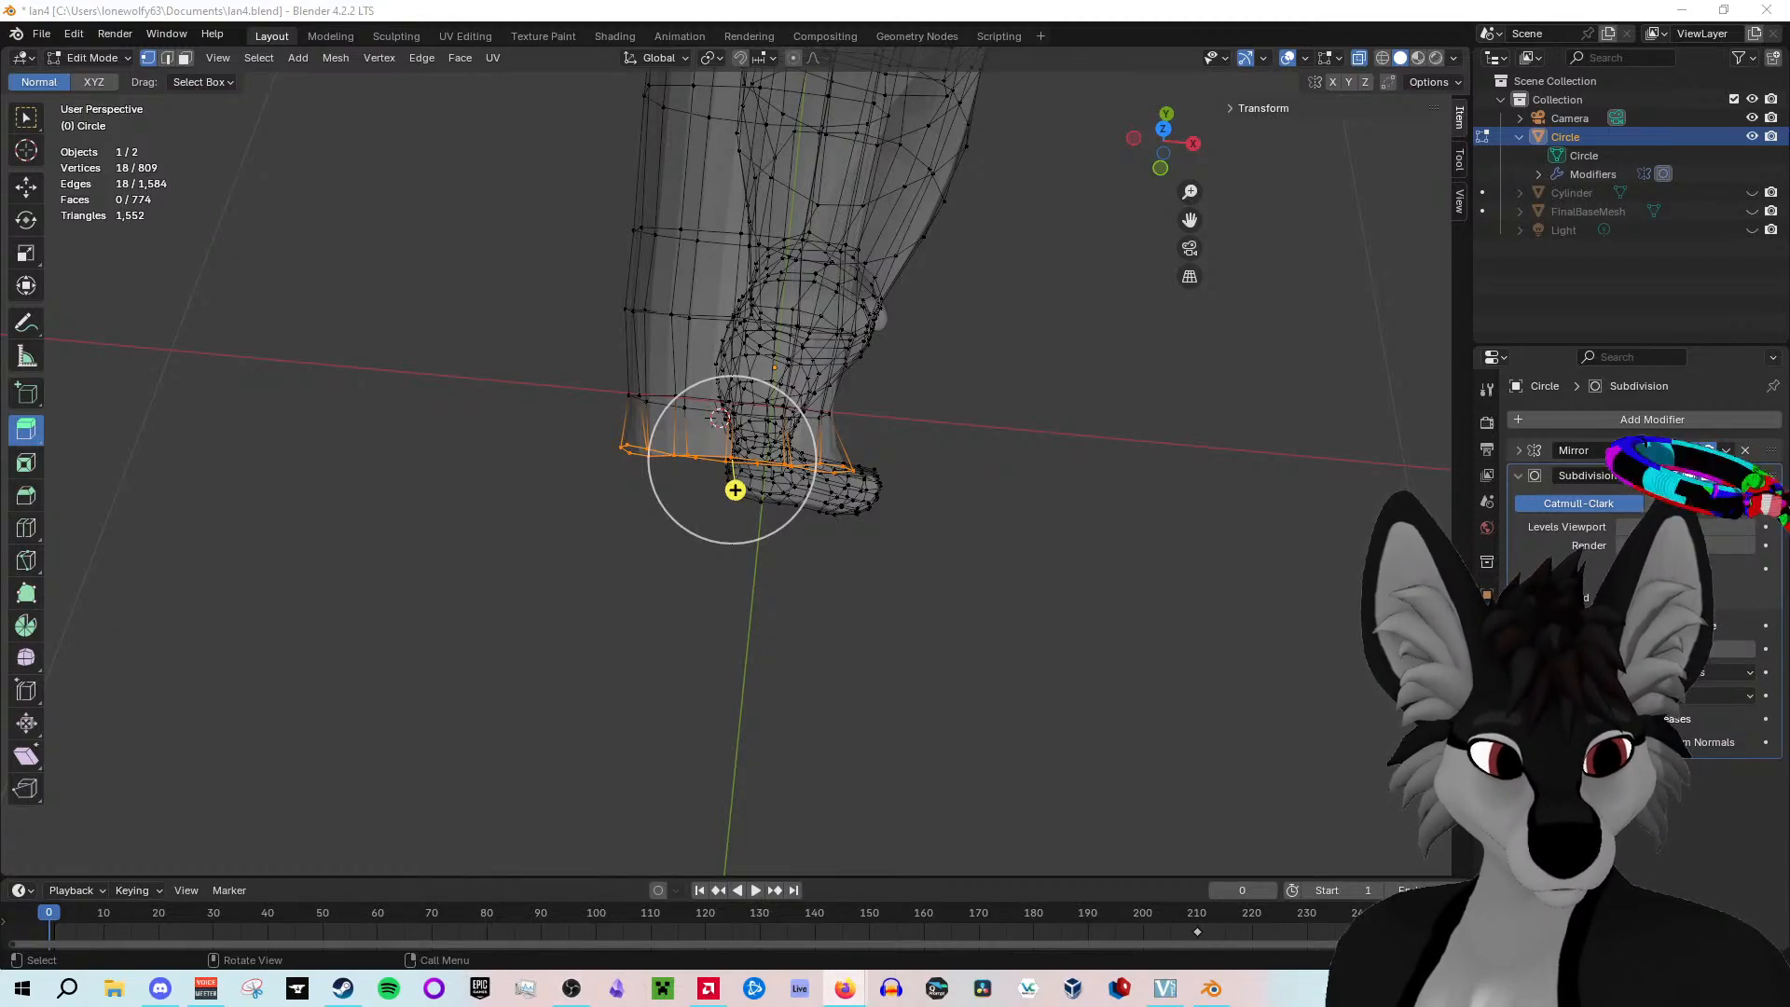
Step: Try to extrude the full 18-vertex wrist rim outward in several widening segments
middle_click_drag(428, 512, 431, 523)
left_click_drag(735, 490, 729, 527)
key("e")
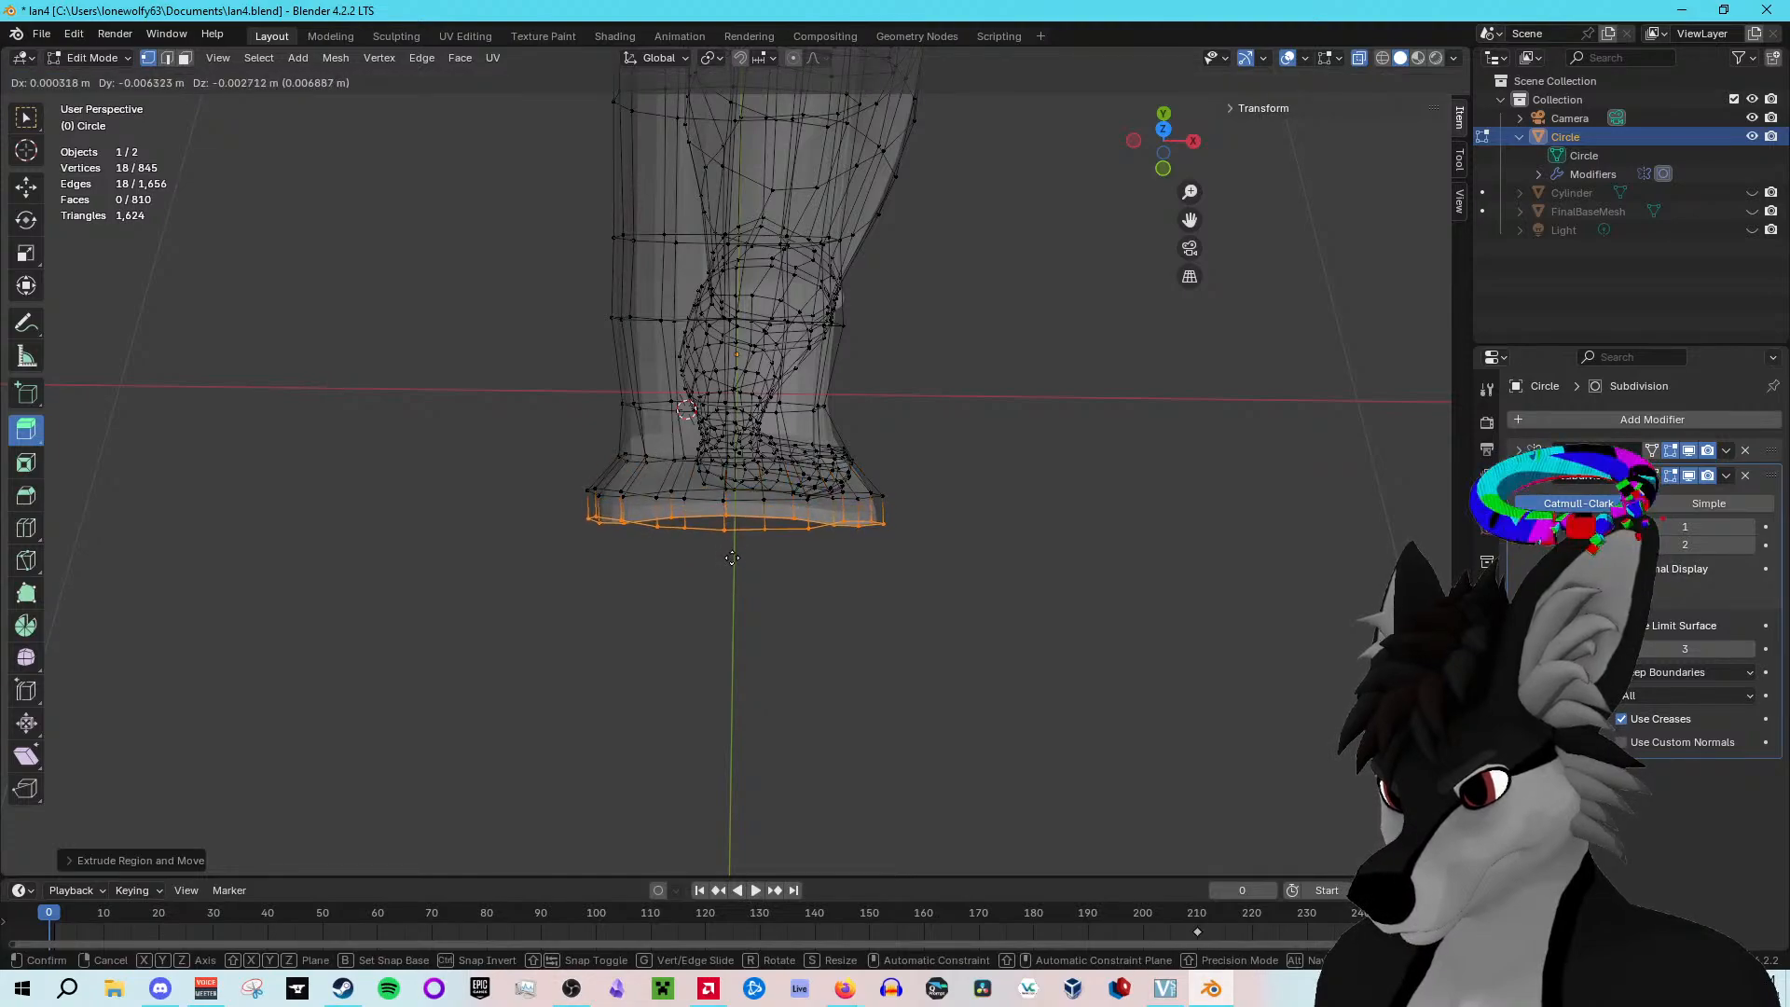
right_click(729, 561)
key("ctrl+z")
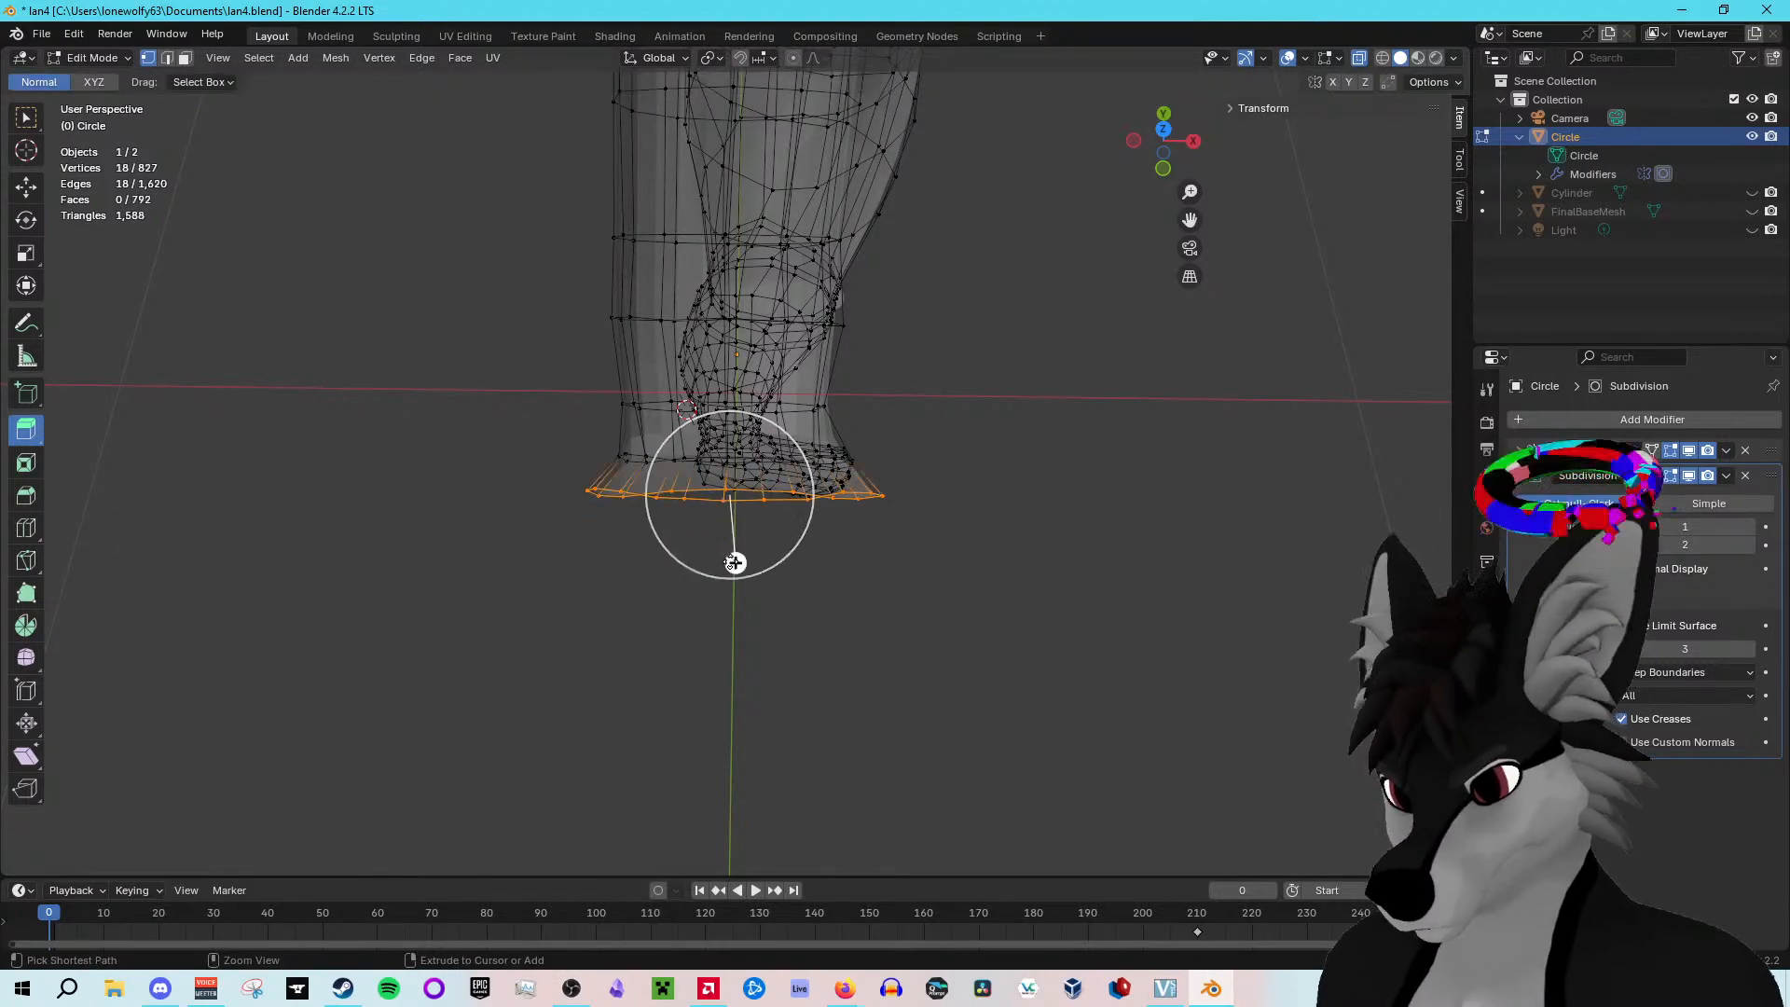
left_click_drag(735, 563, 741, 656)
middle_click_drag(1050, 718, 788, 543)
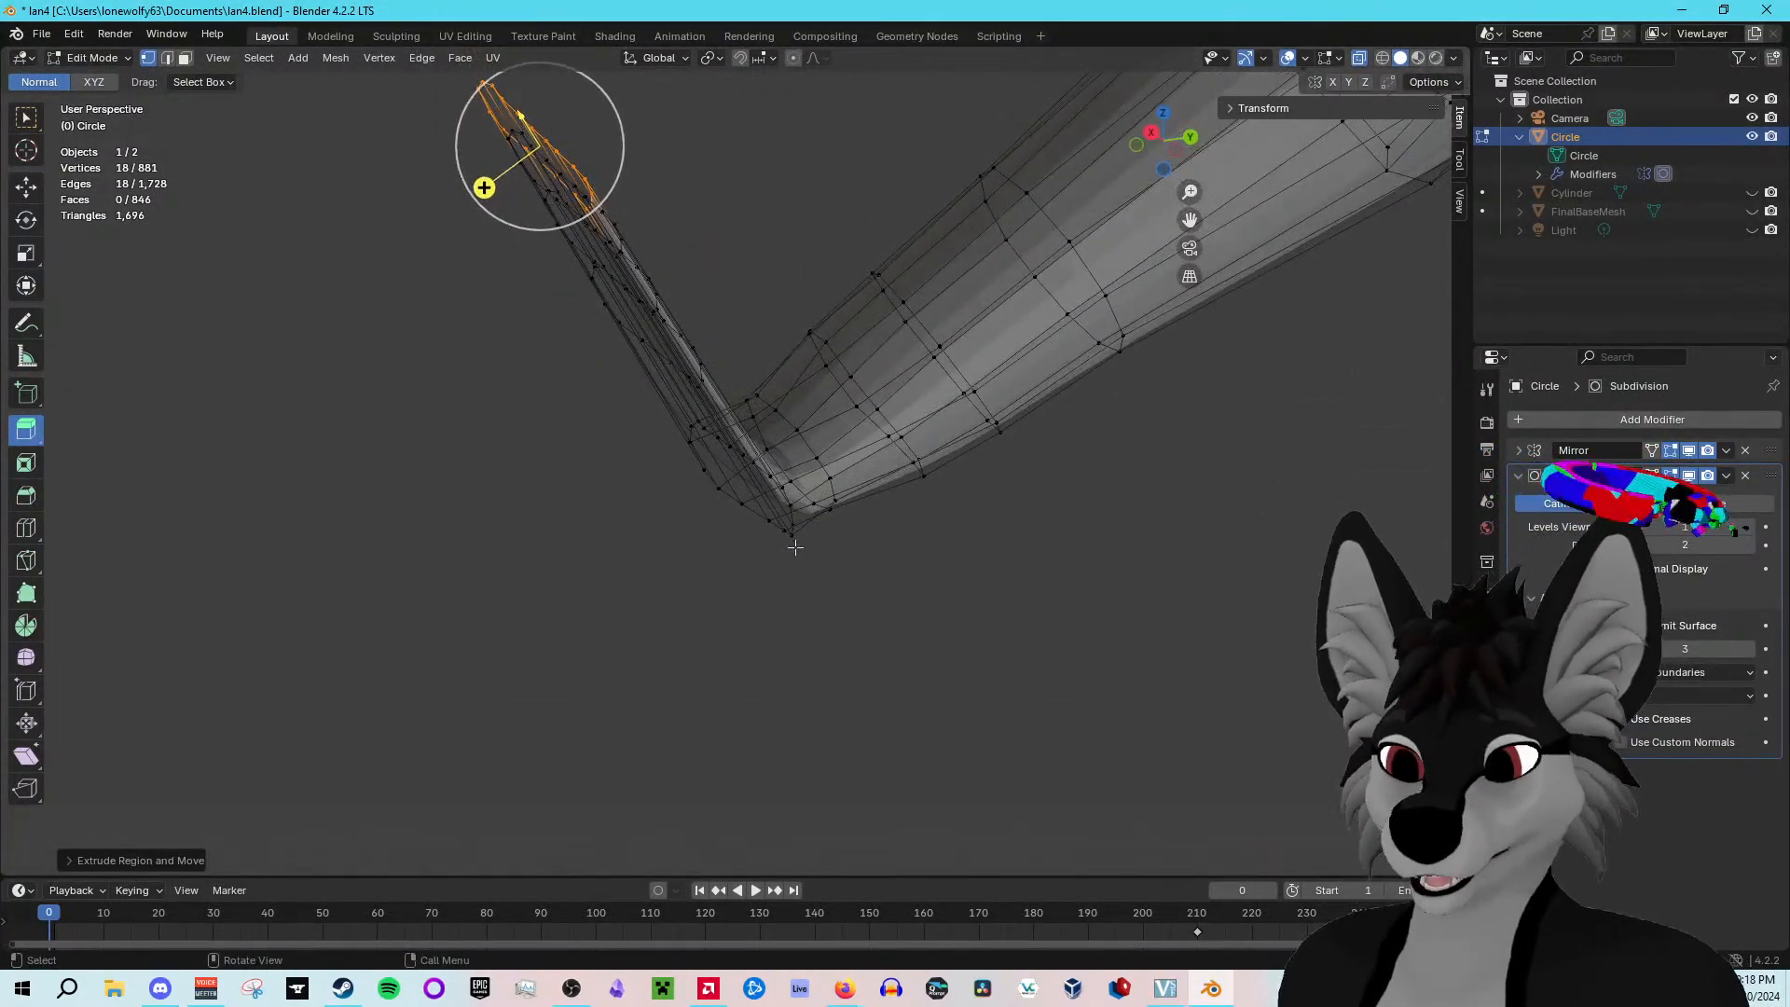
key("ctrl+z")
key("ctrl+z")
key("ctrl+z")
key("ctrl+z")
Step: Extrude the full wrist rim outward by about 0.012 m and widen the new edge loop with the Scale tool
middle_click_drag(527, 500, 630, 573)
middle_click_drag(706, 637, 428, 431)
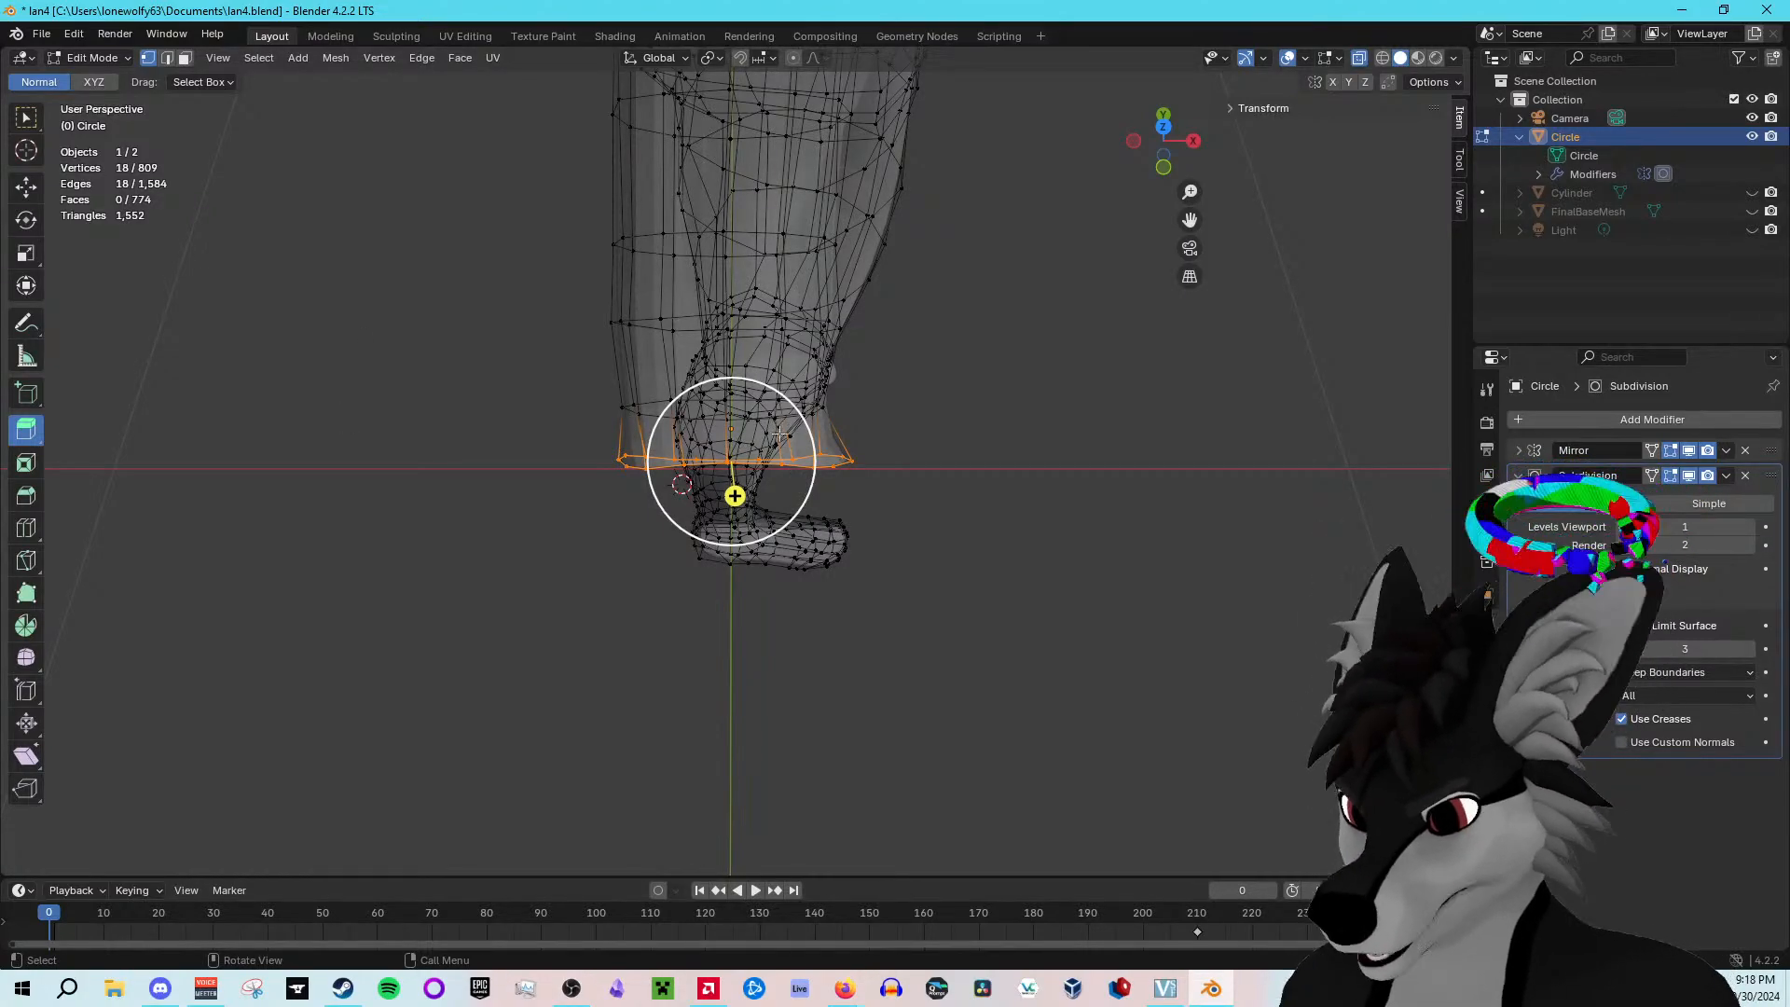
key("e")
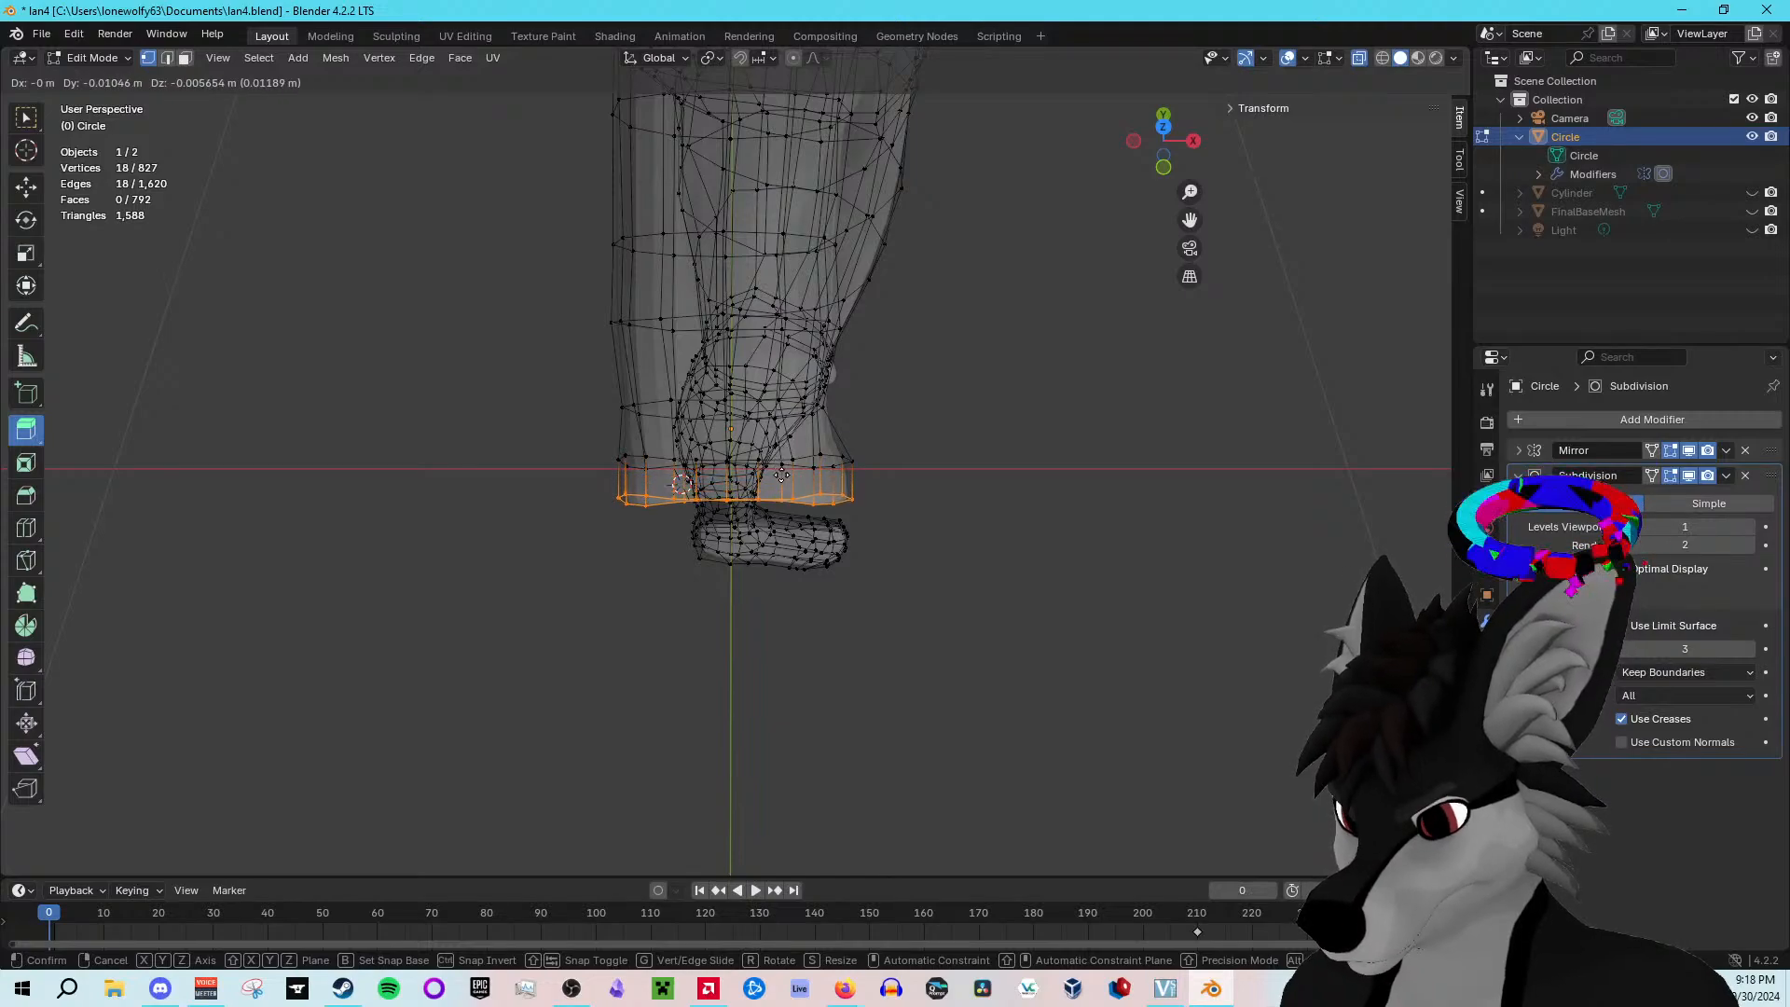
left_click(783, 471)
middle_click_drag(783, 471, 848, 429)
key("z")
key("Escape")
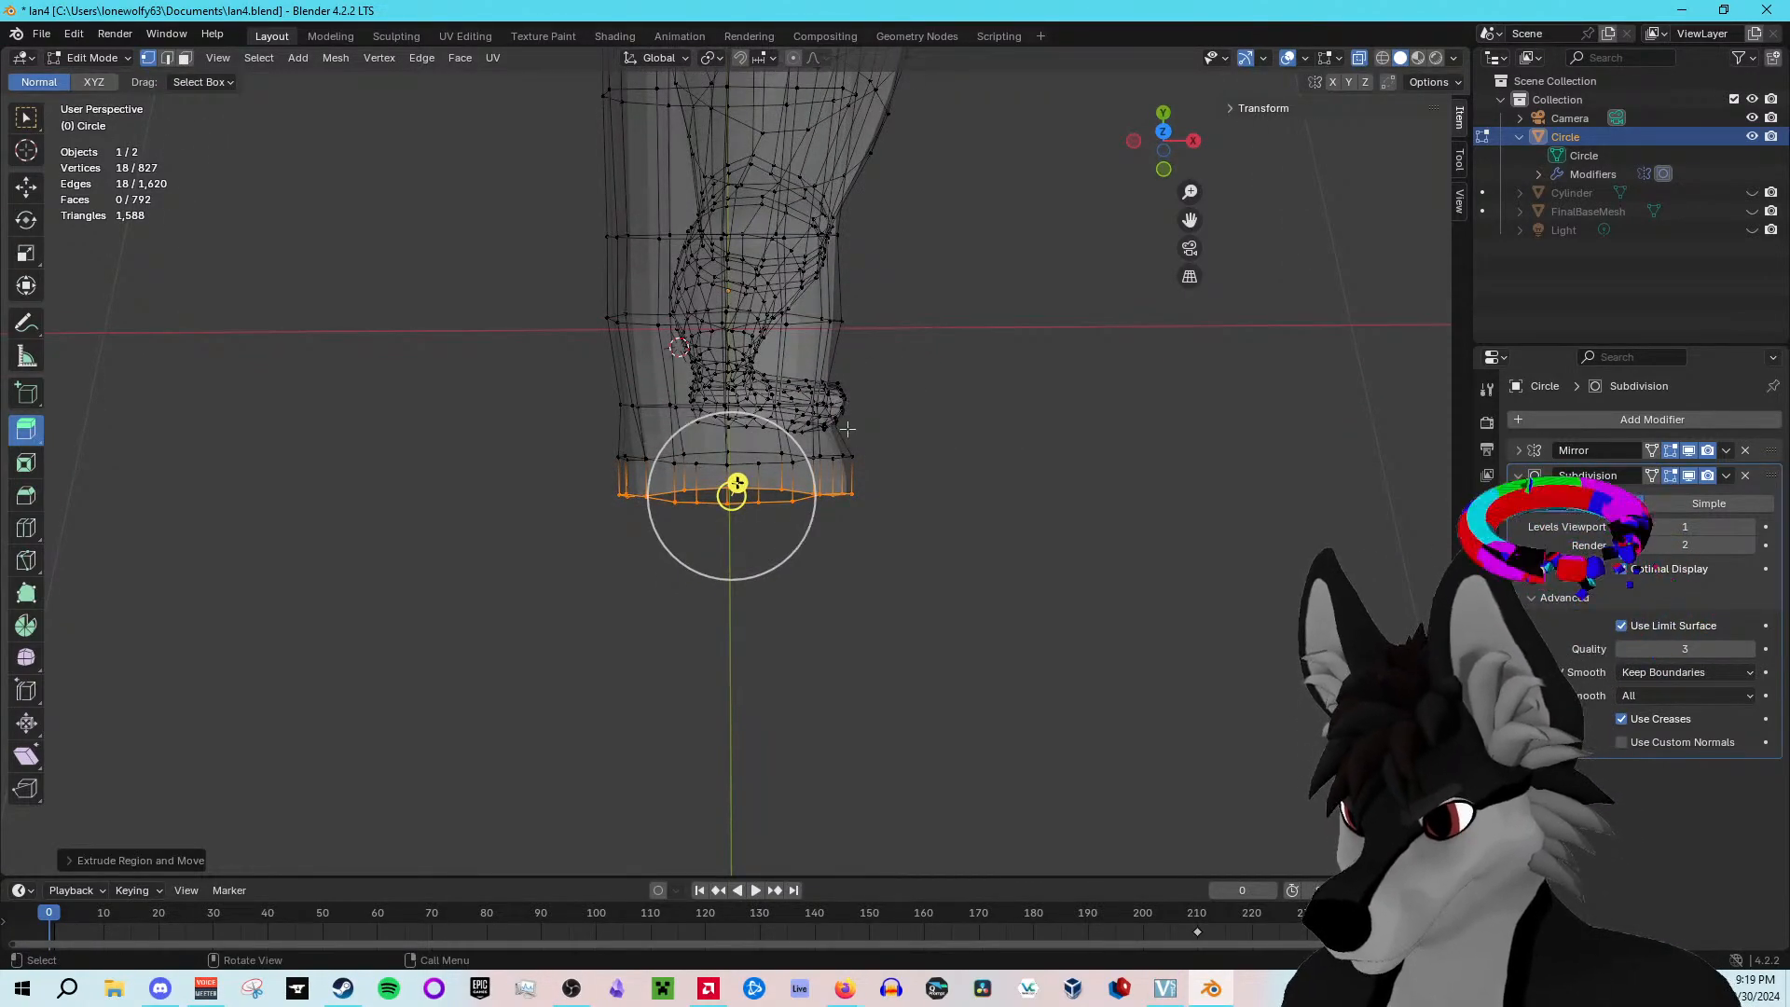
key("shift+space")
key("s")
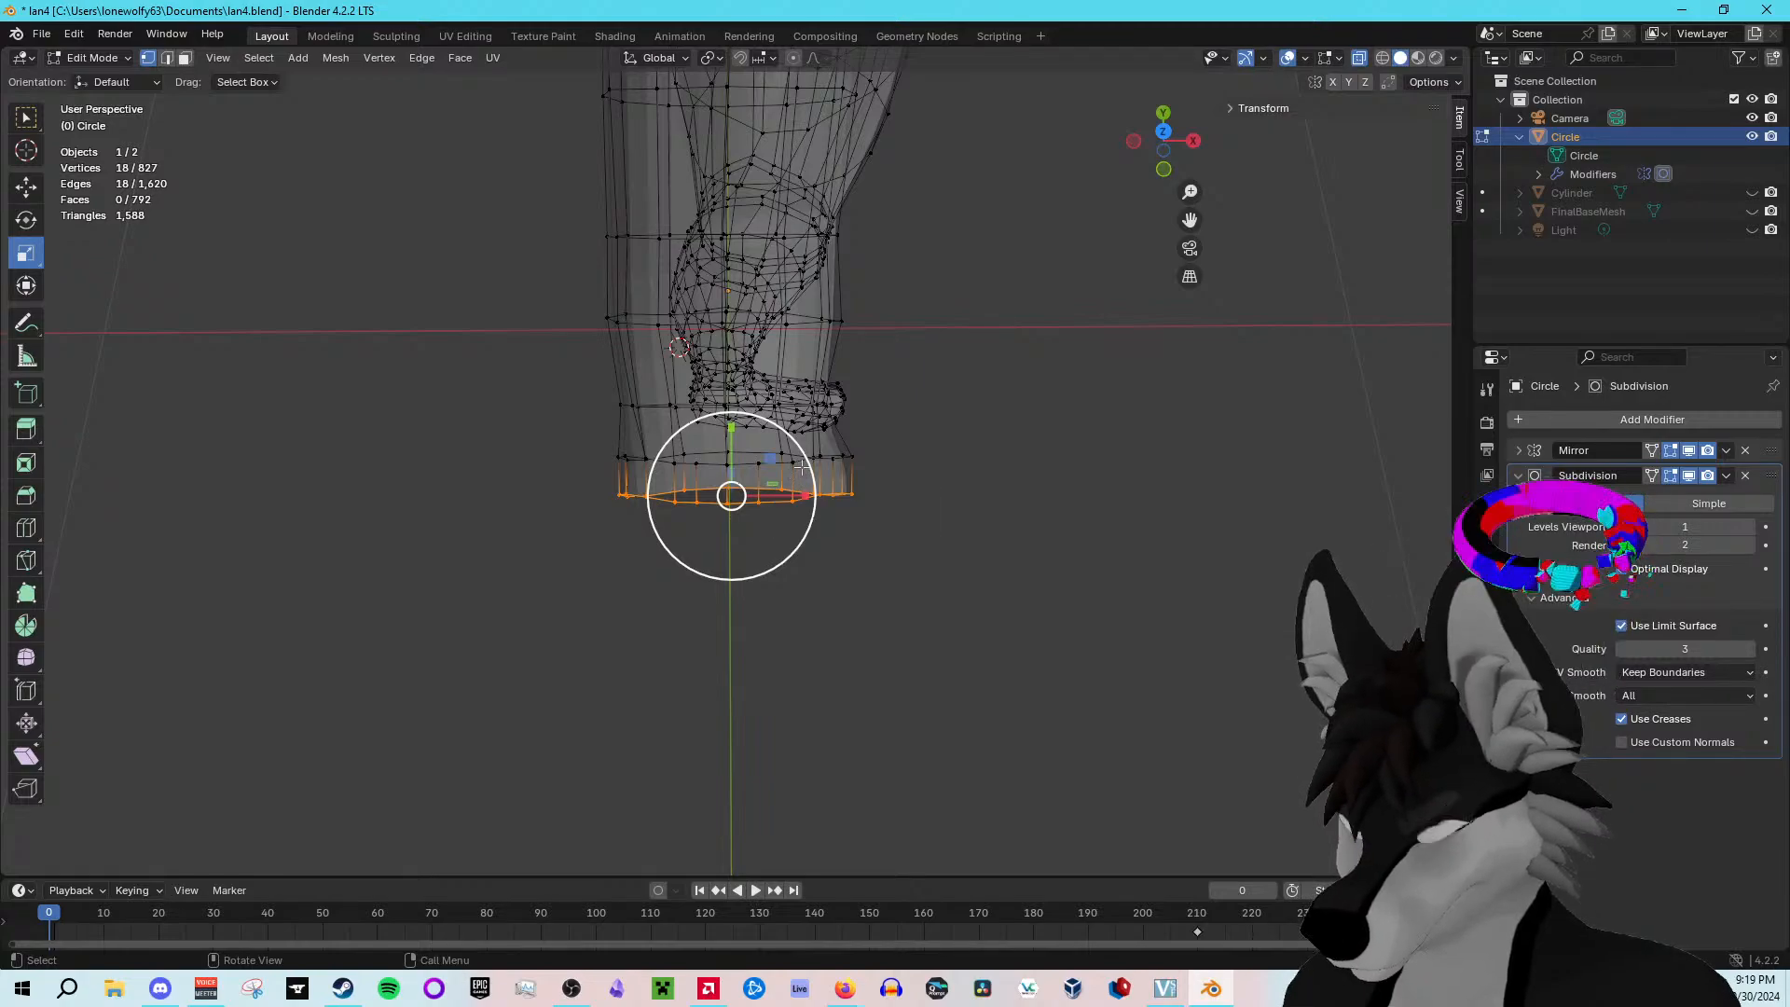
left_click_drag(805, 497, 816, 499)
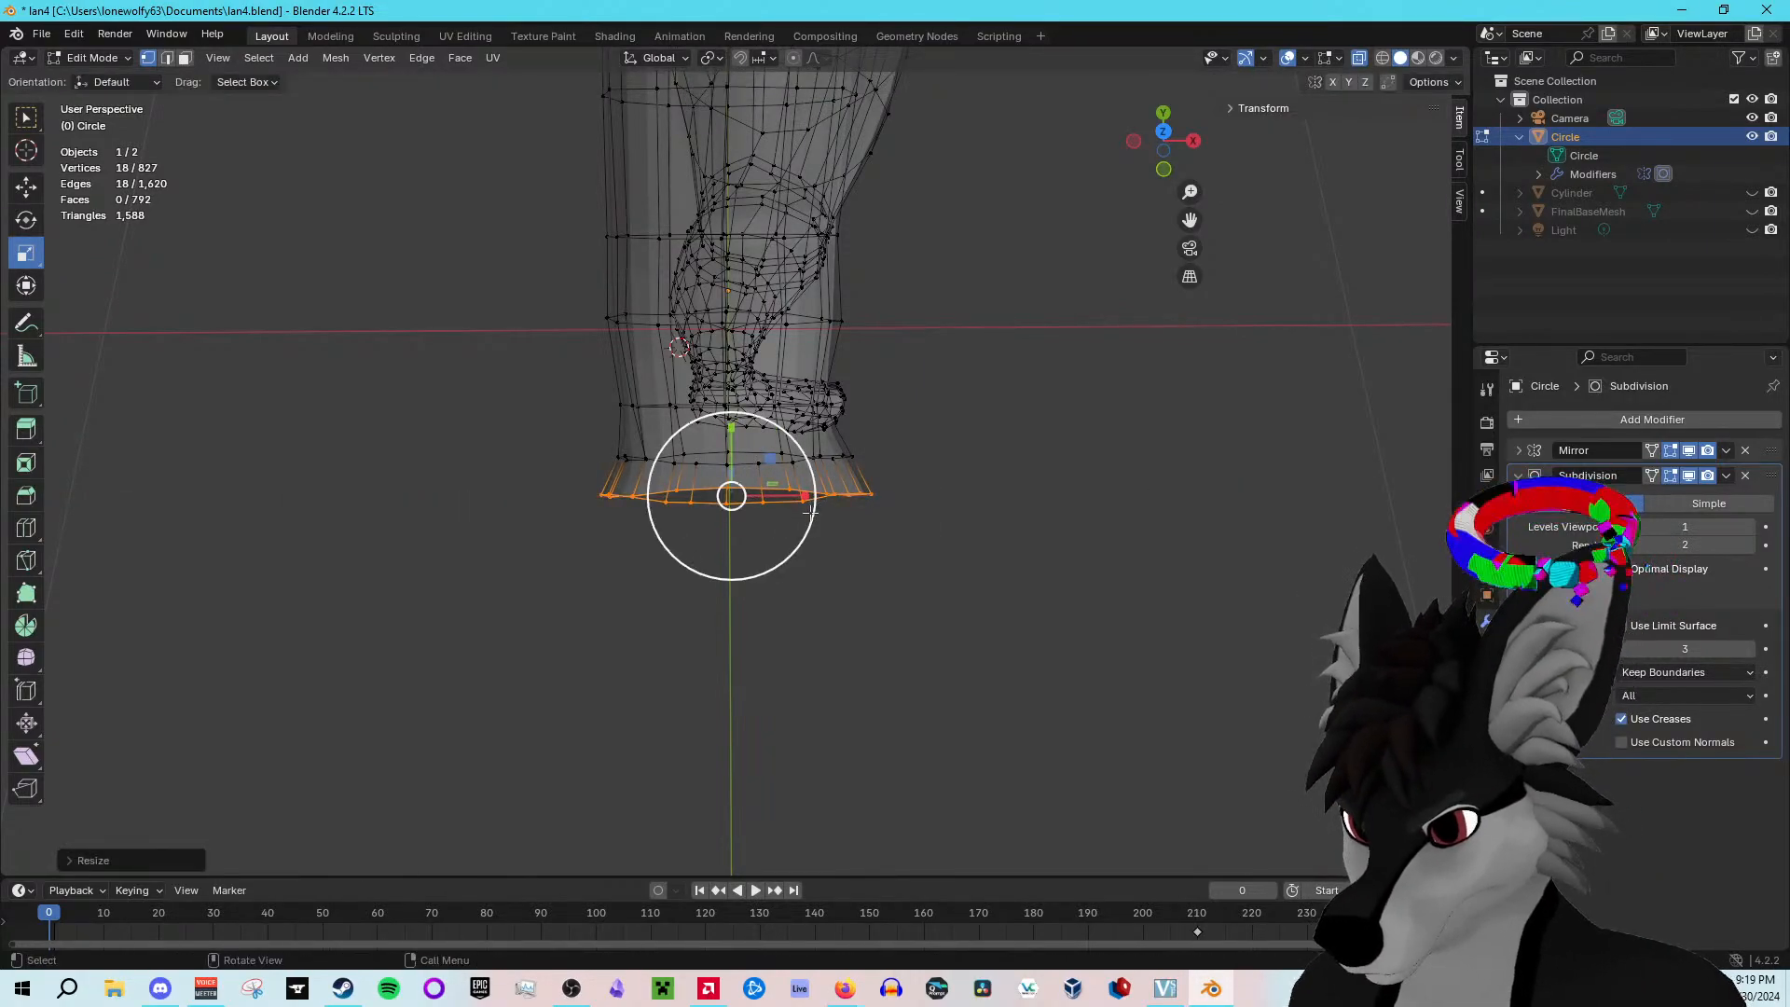
Step: Extrude a second wrist segment about 0.01 m outward and scale its rim wider
key("e")
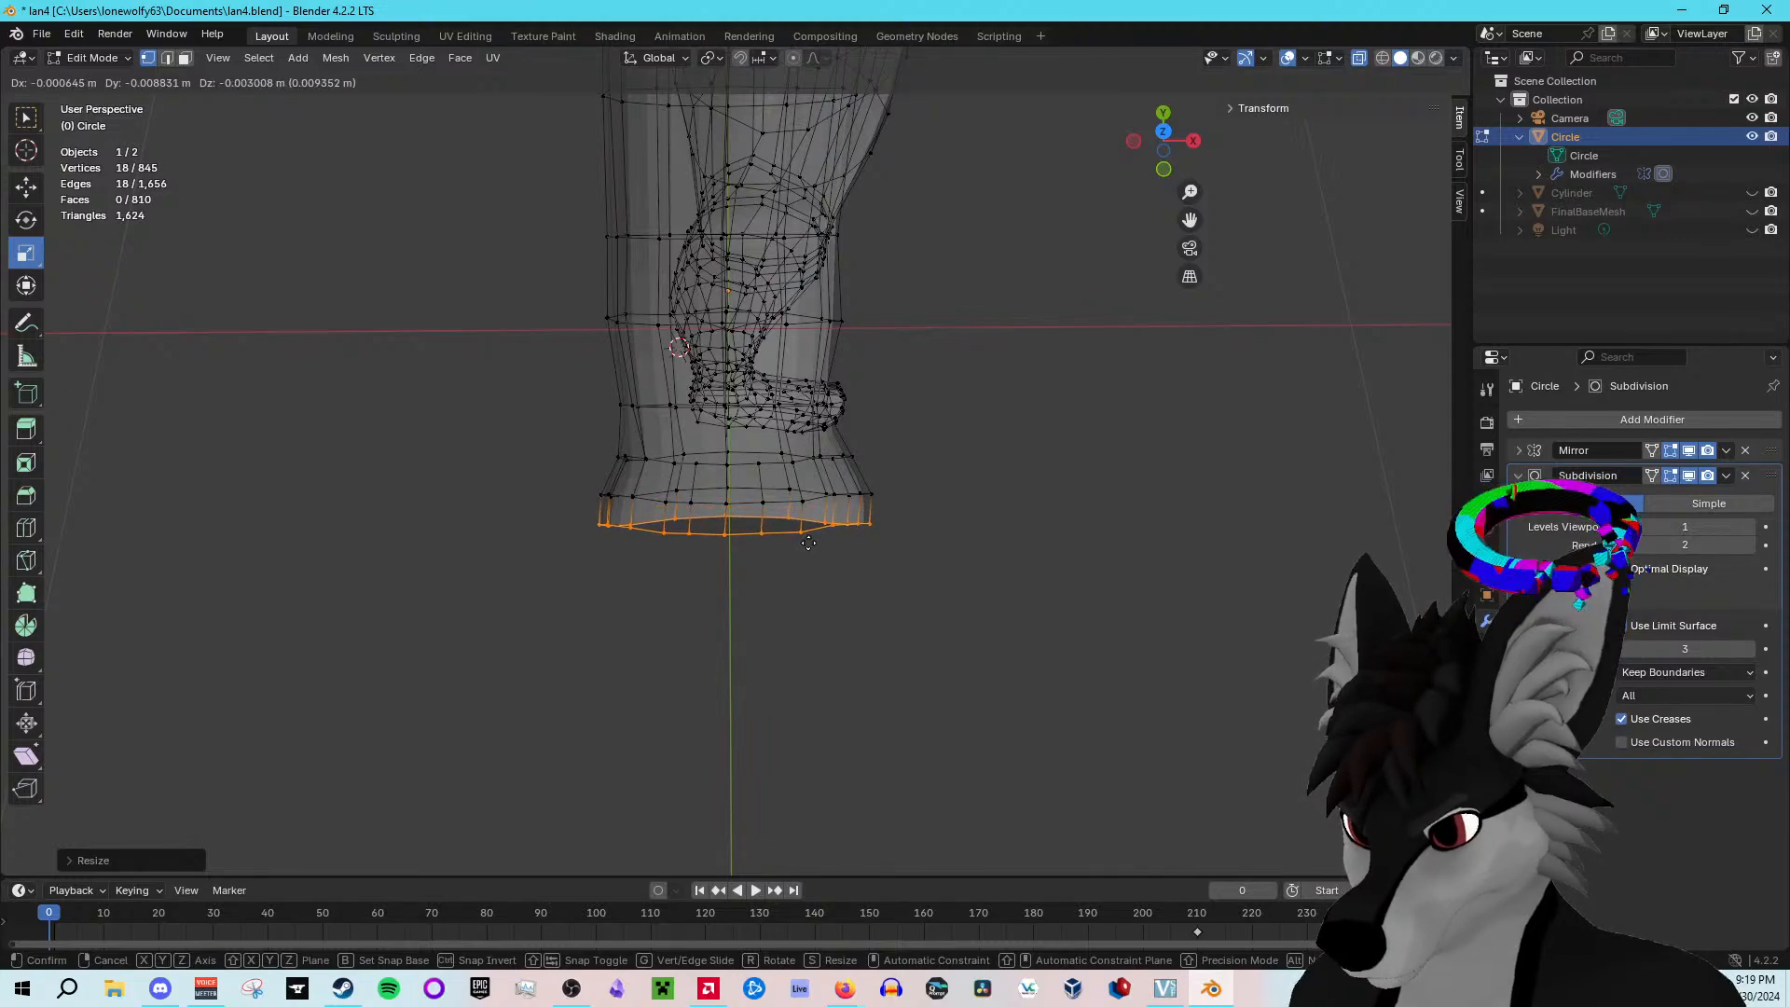
left_click(810, 547)
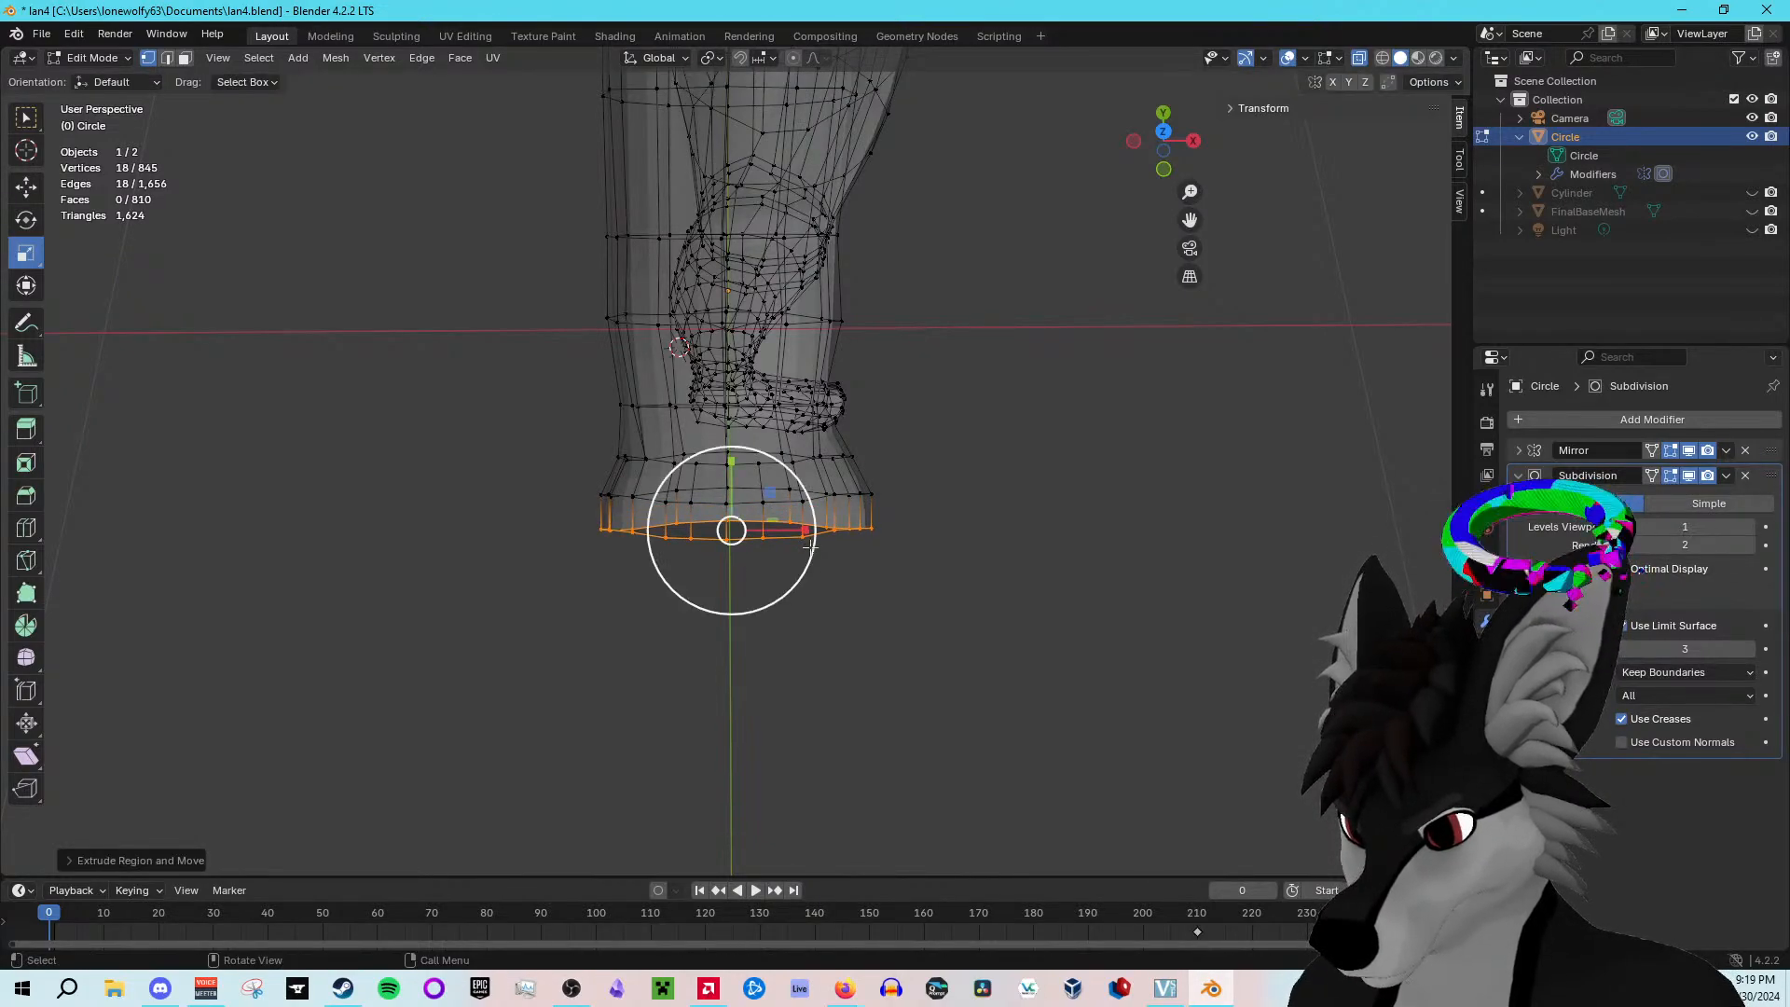
left_click_drag(810, 547, 827, 544)
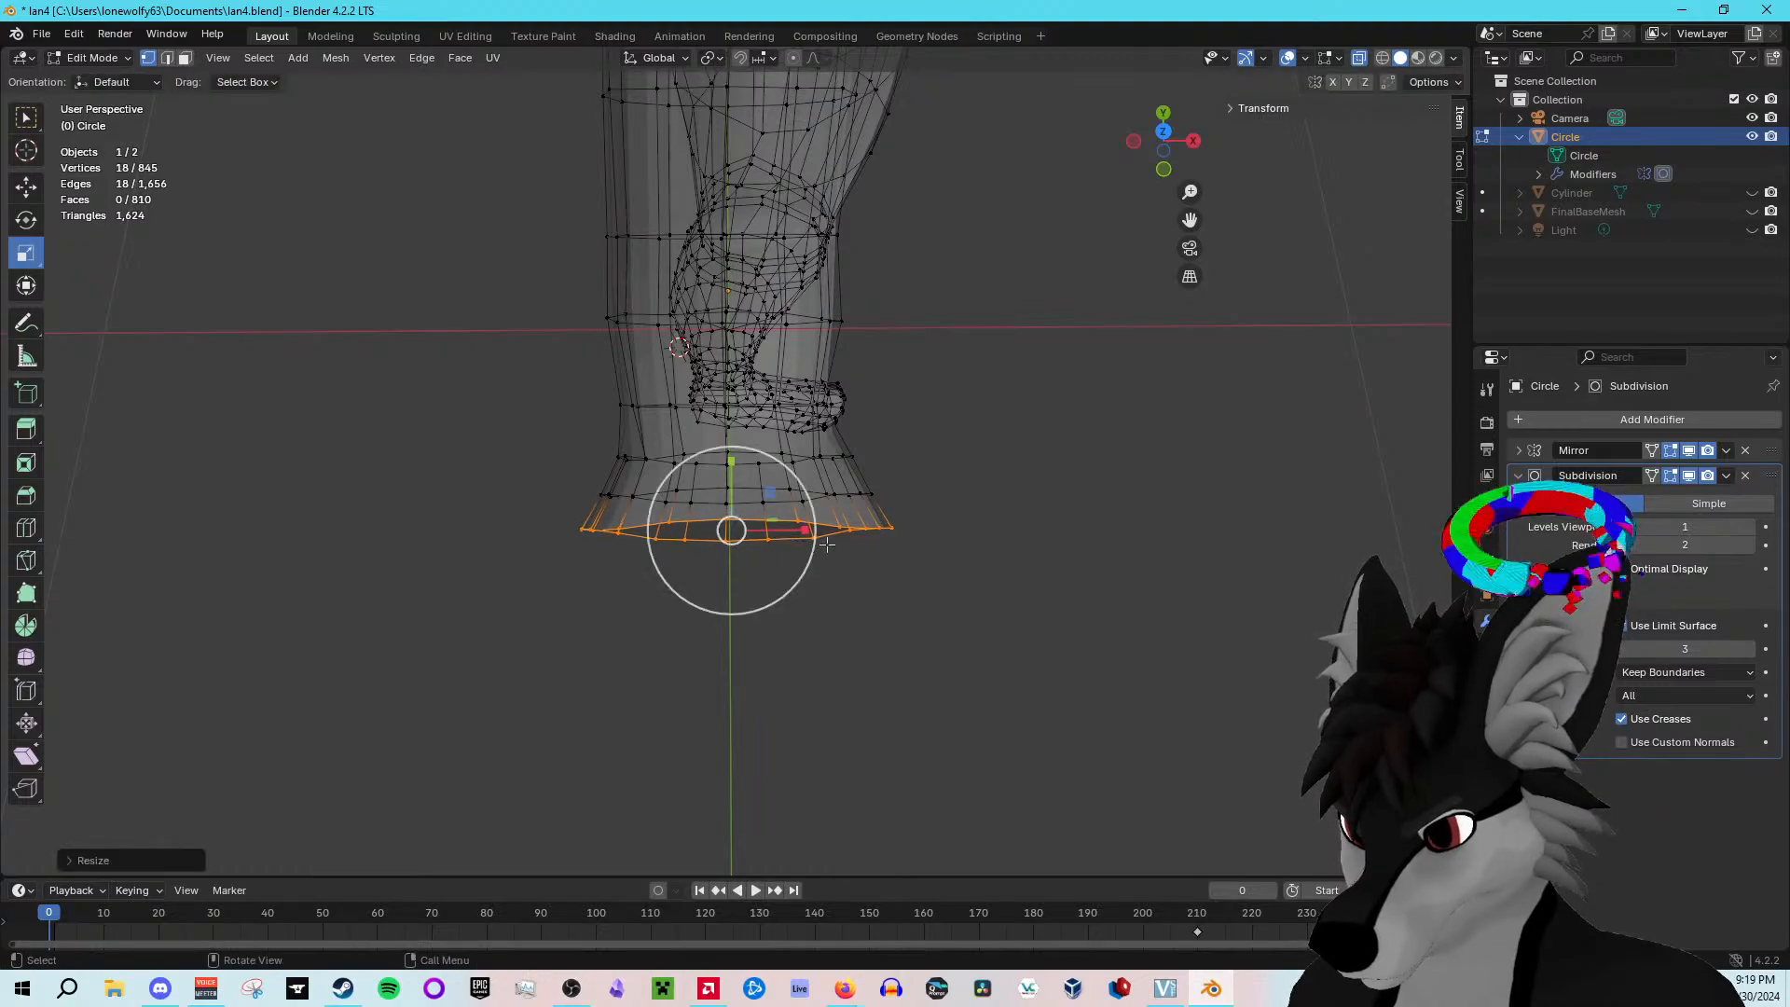
Step: Extrude a third wrist segment about 0.01 m outward and scale its rim uniformly by about 1.11
key("e")
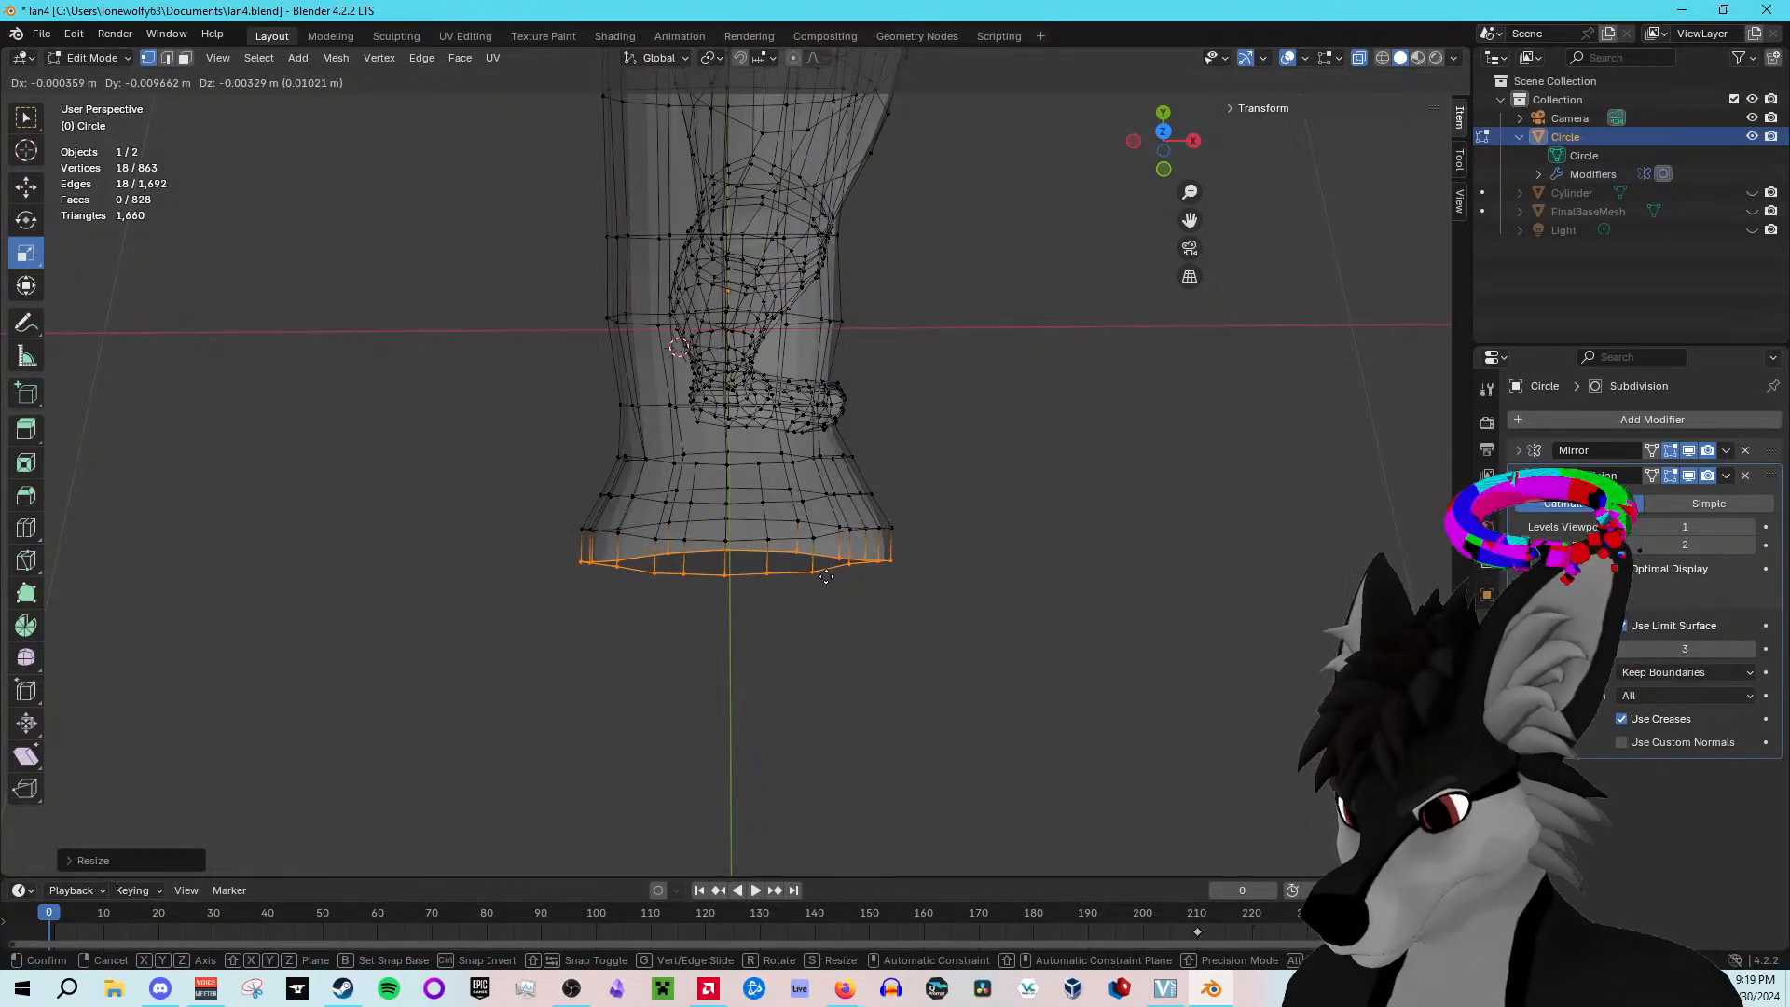
left_click(826, 577)
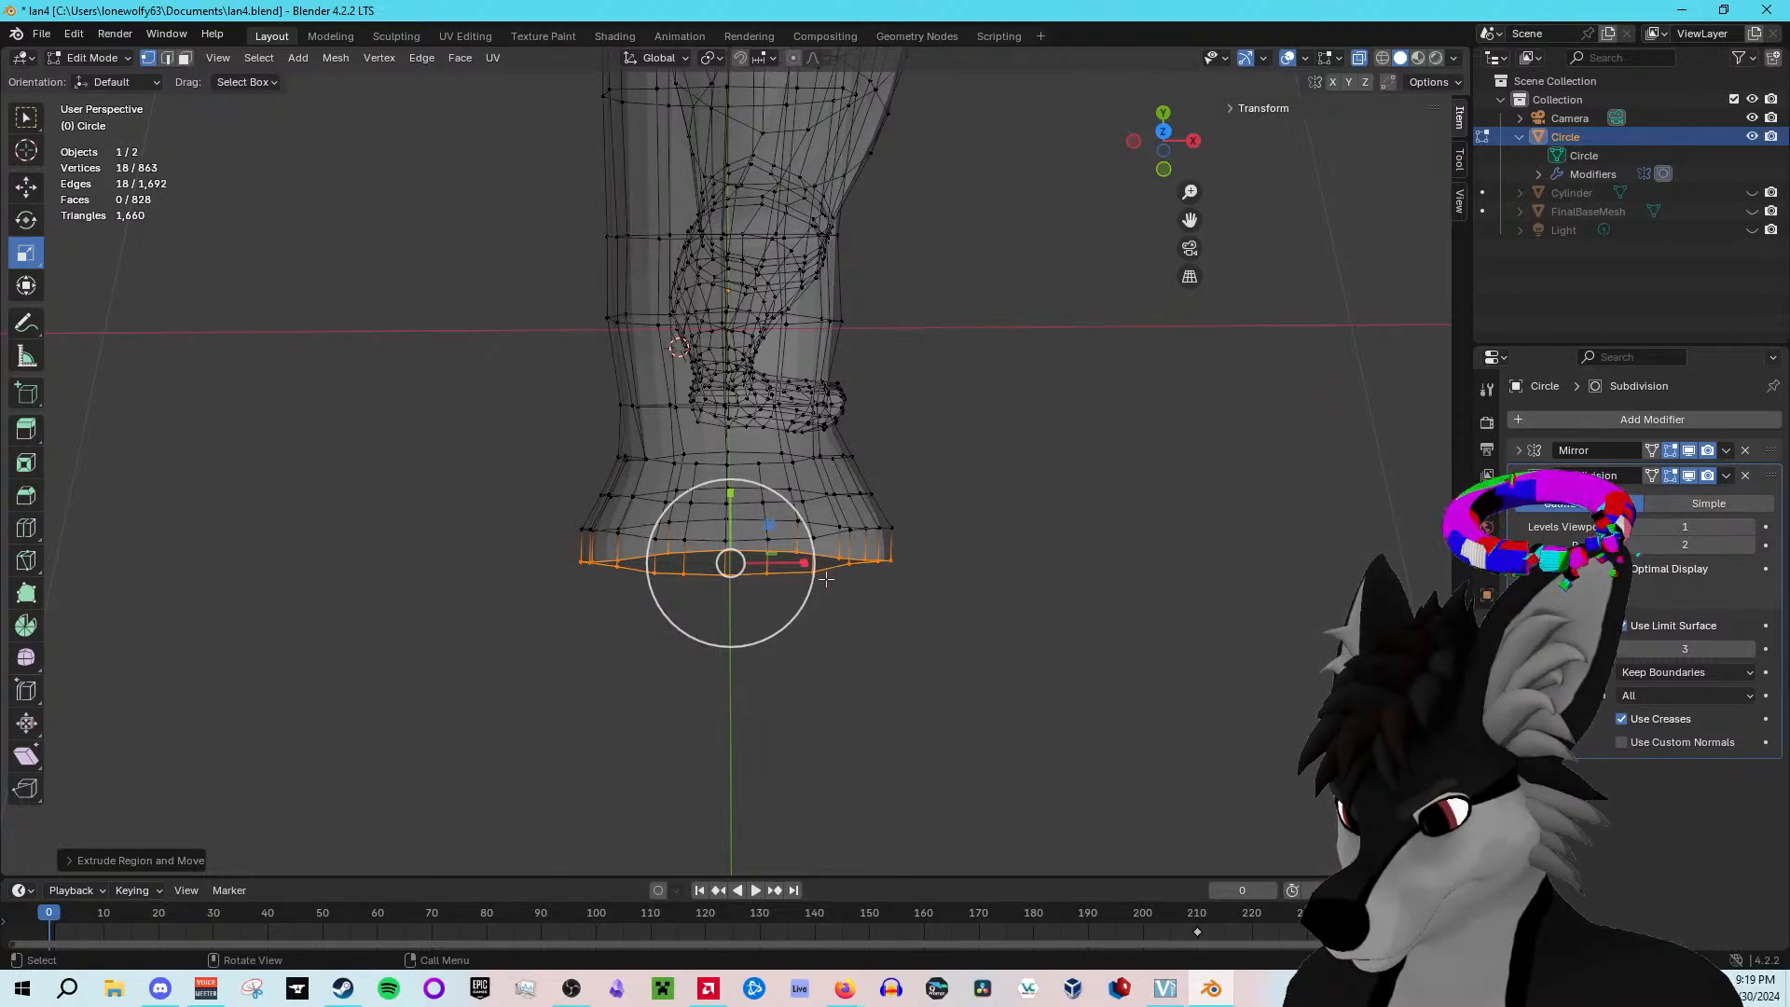
key("s")
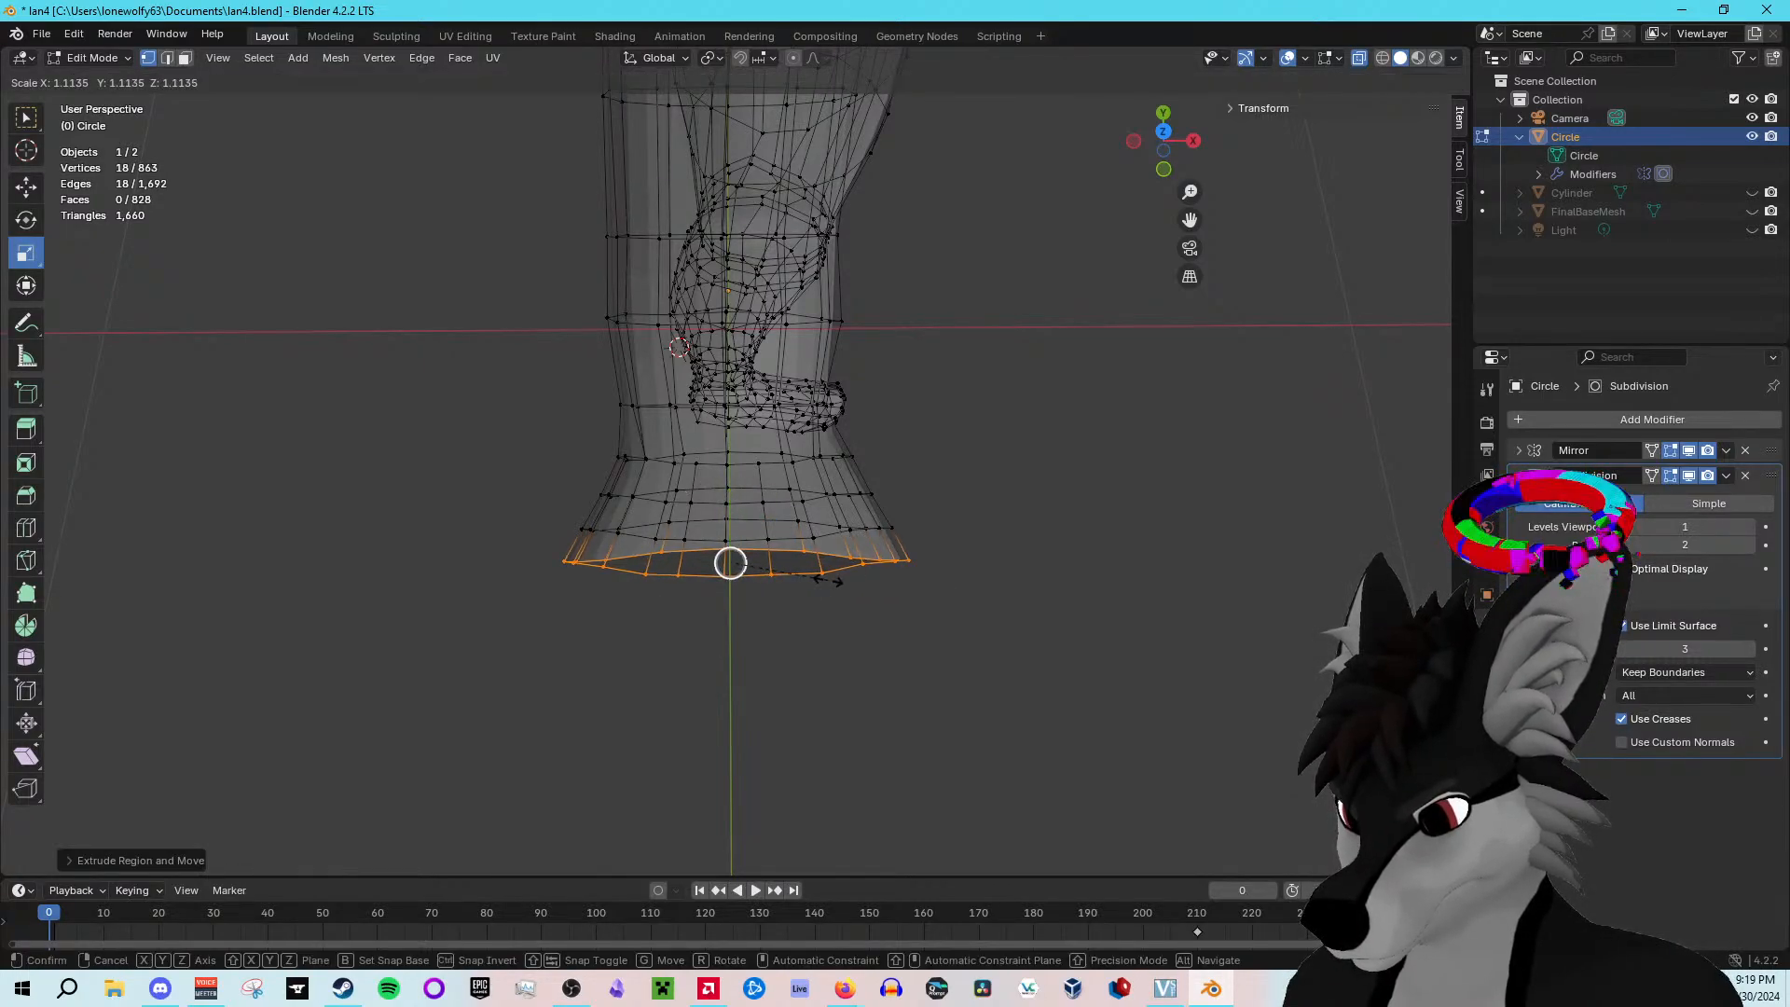
left_click(828, 579)
Step: Move the open rim slightly outward along the Y axis and extrude a fourth segment about 0.011 m long
key("shift+space")
key("g")
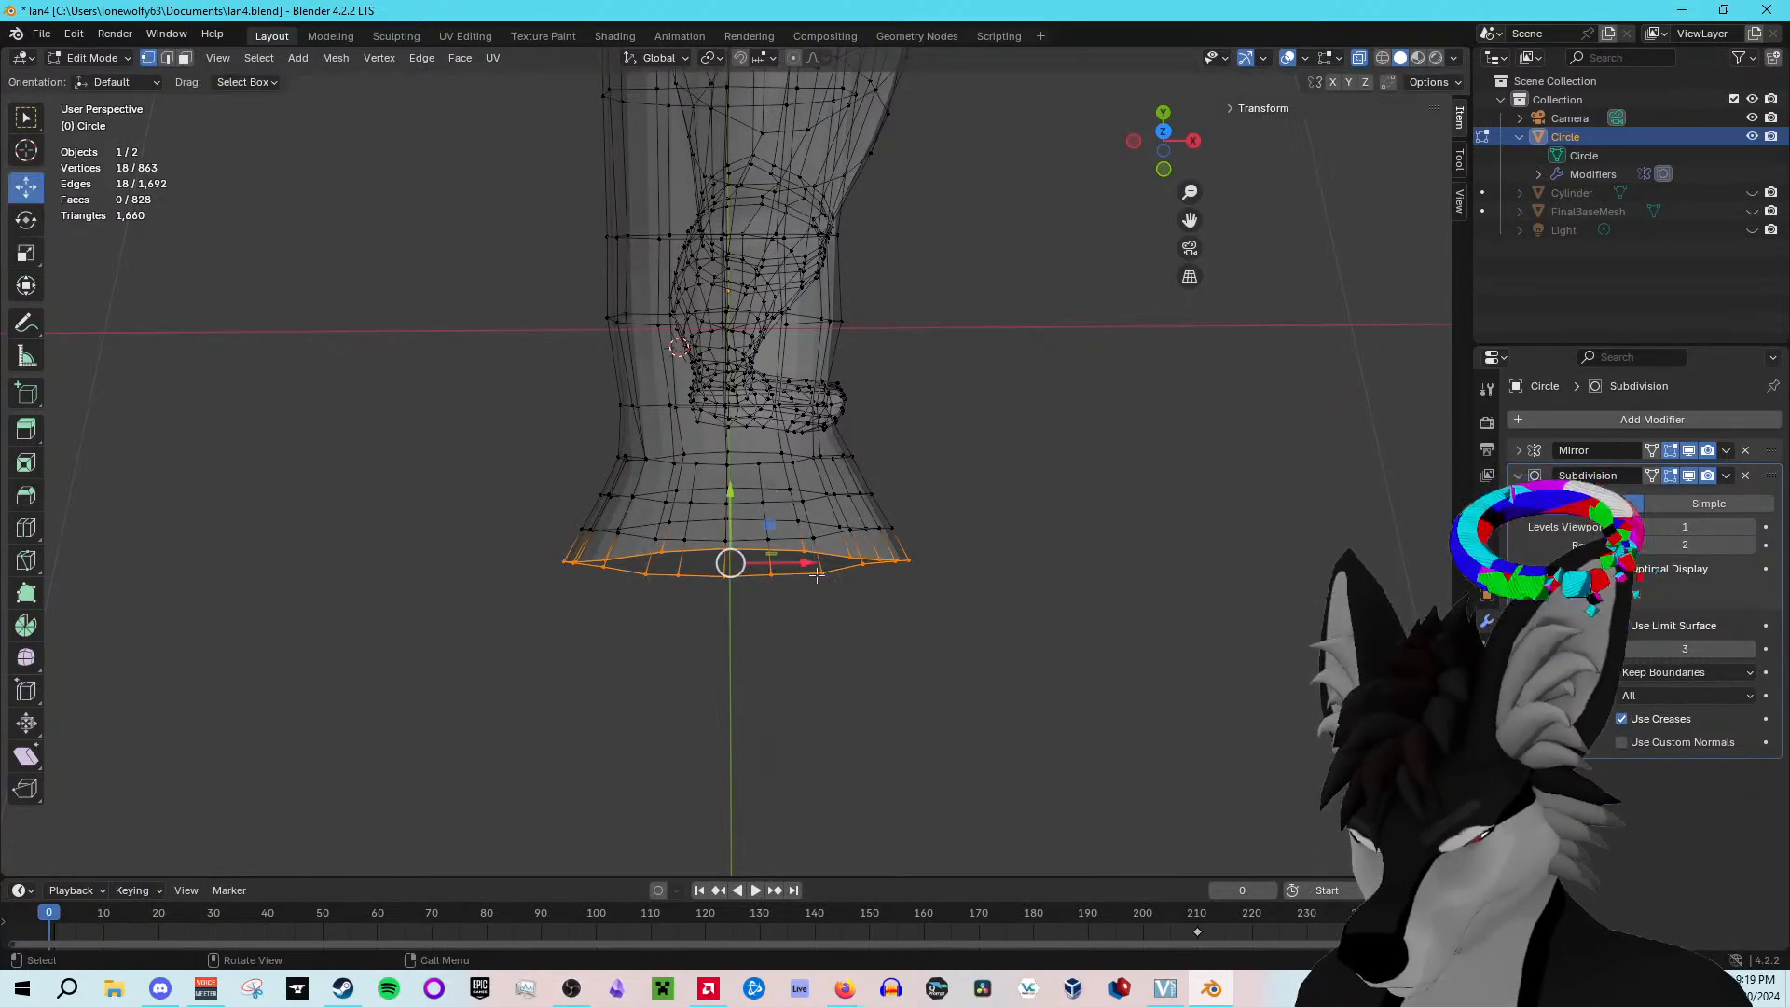
left_click_drag(730, 488, 756, 496)
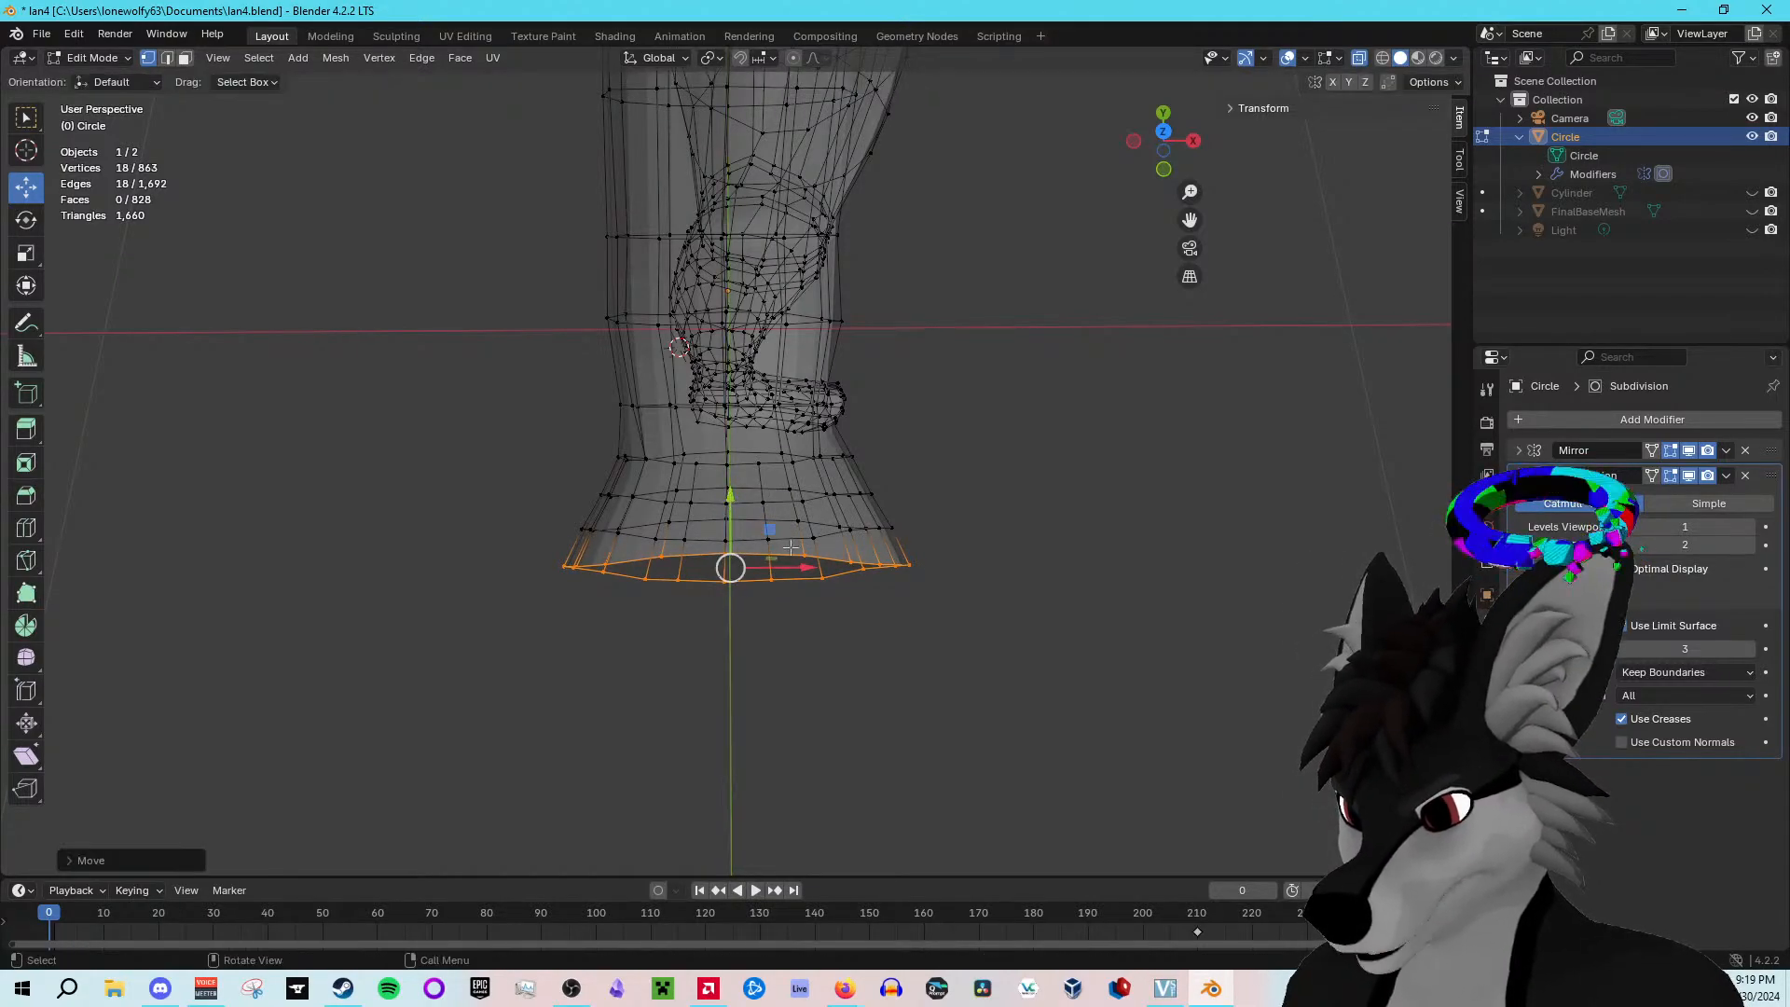
key("e")
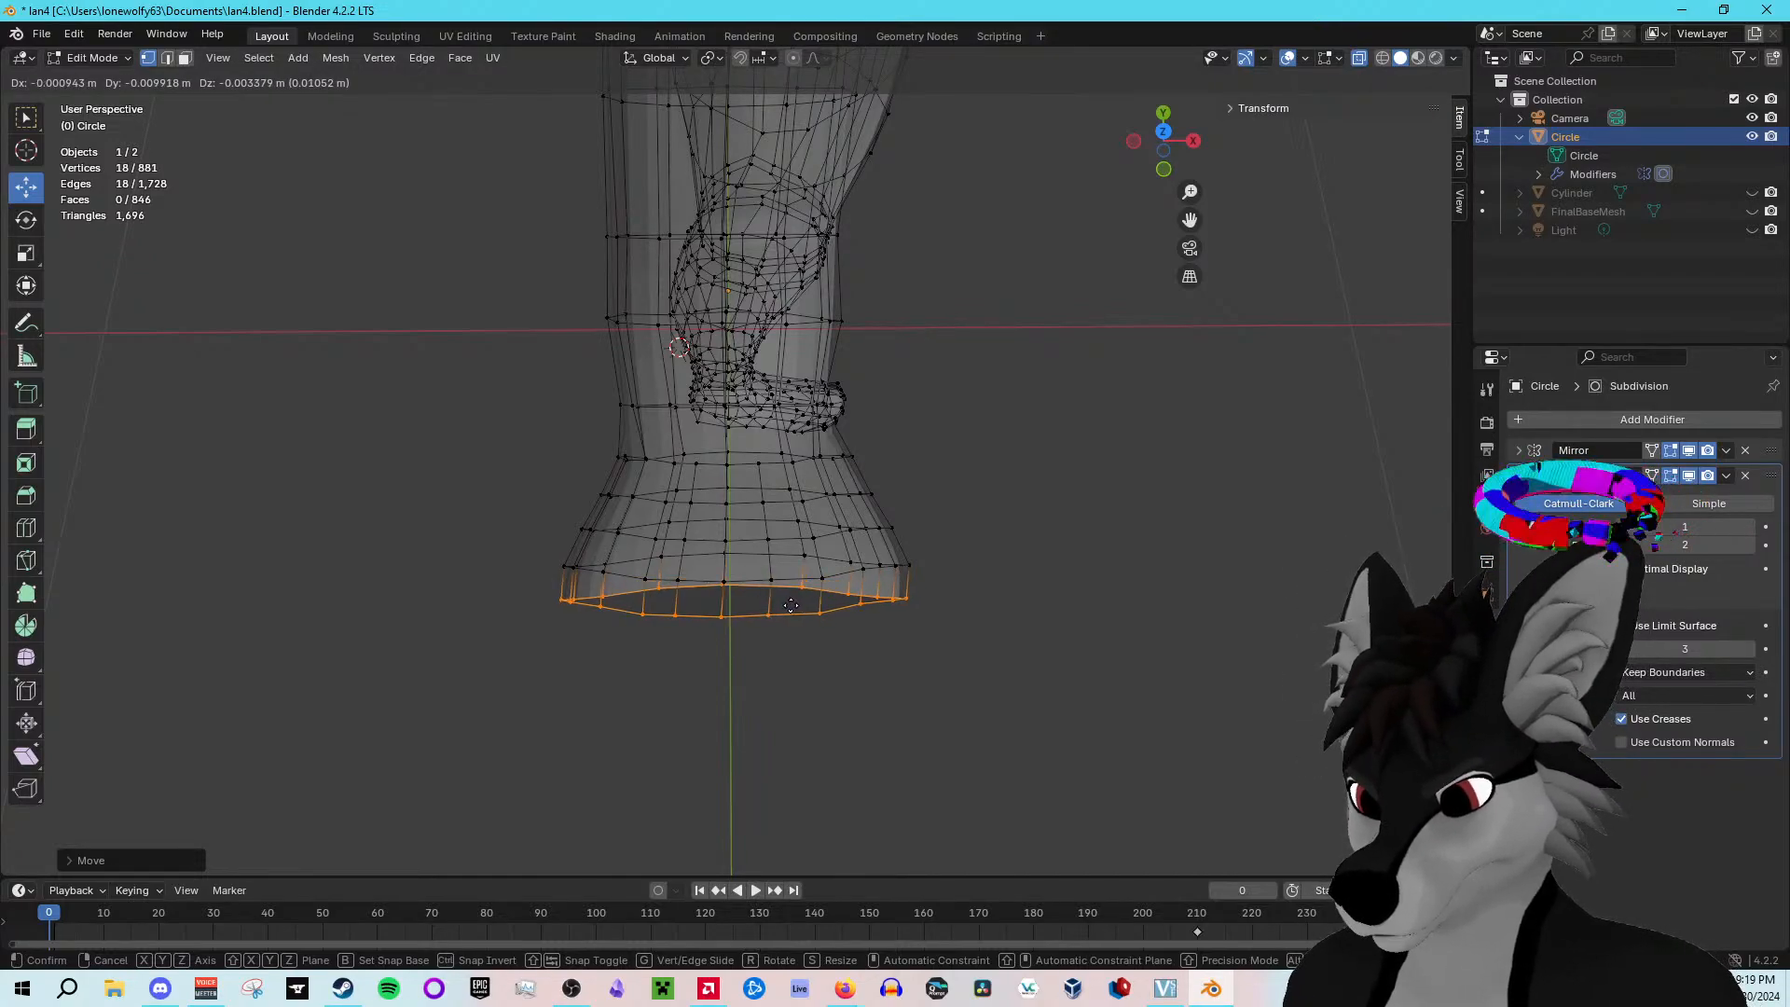
left_click(794, 607)
Step: Switch to Object Mode and turn off X-ray to inspect the flared wrist on the smoothed body
middle_click_drag(1110, 446, 928, 303)
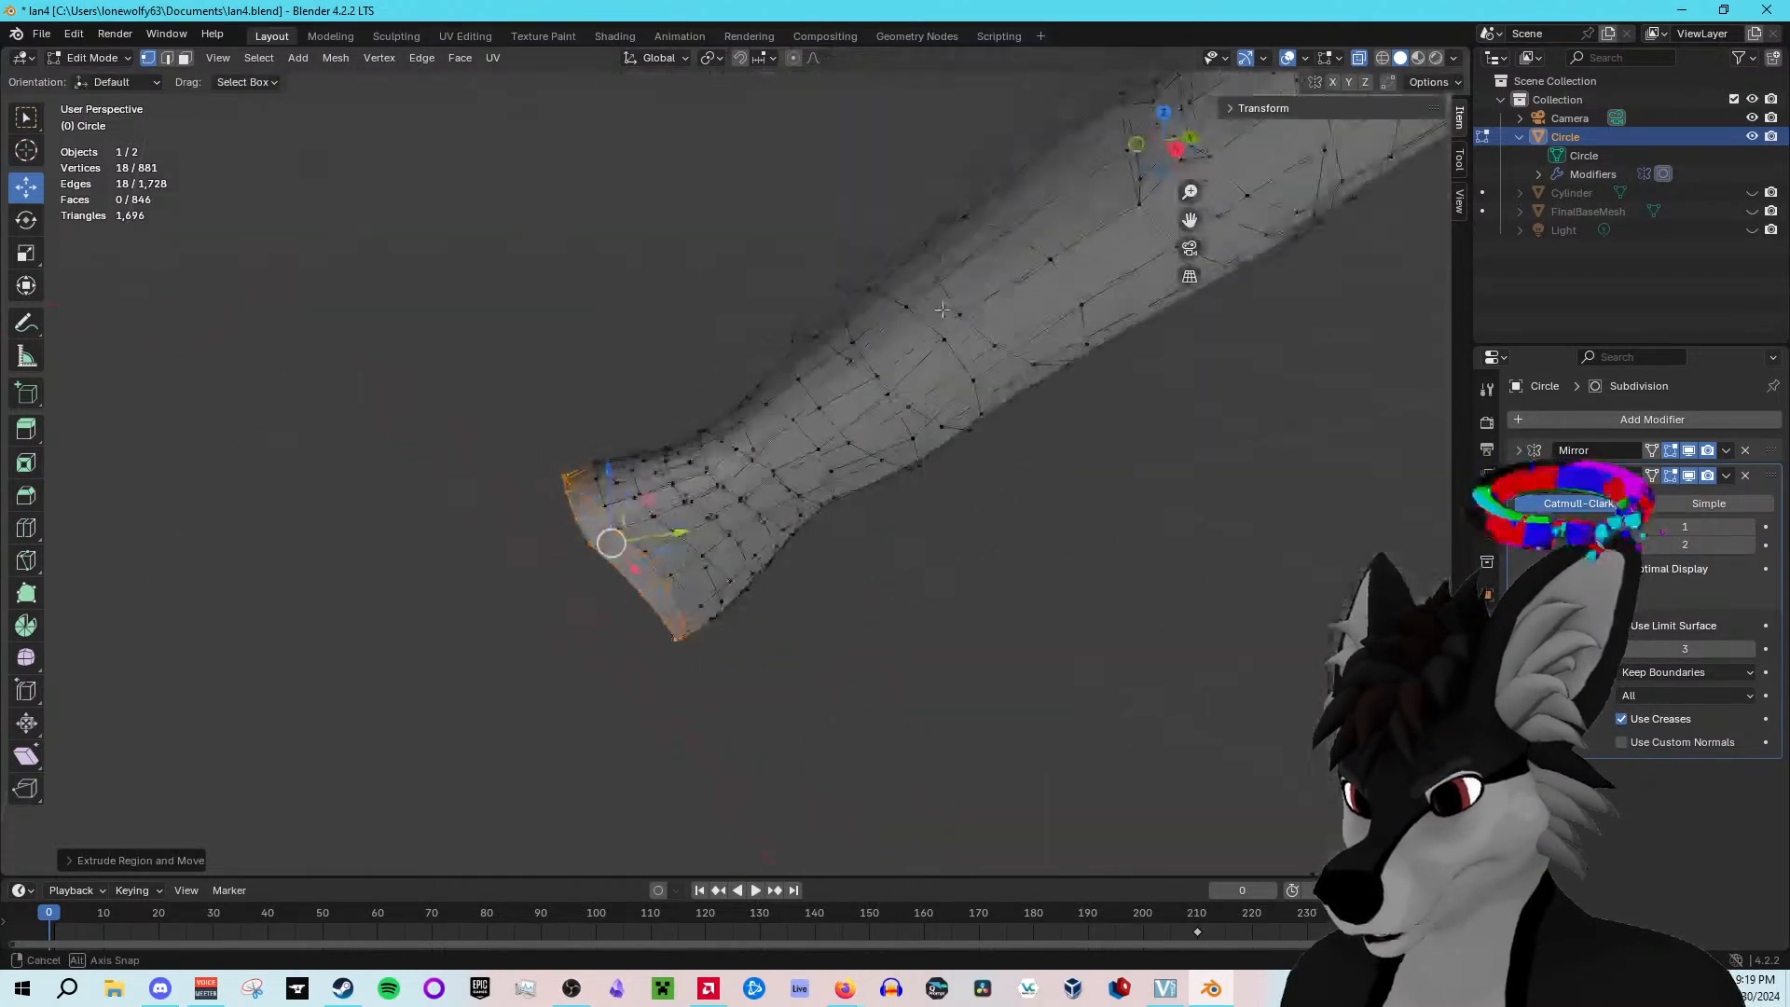
scroll(1156, 335, "down", 14)
key("Tab")
middle_click_drag(1149, 337, 1059, 417)
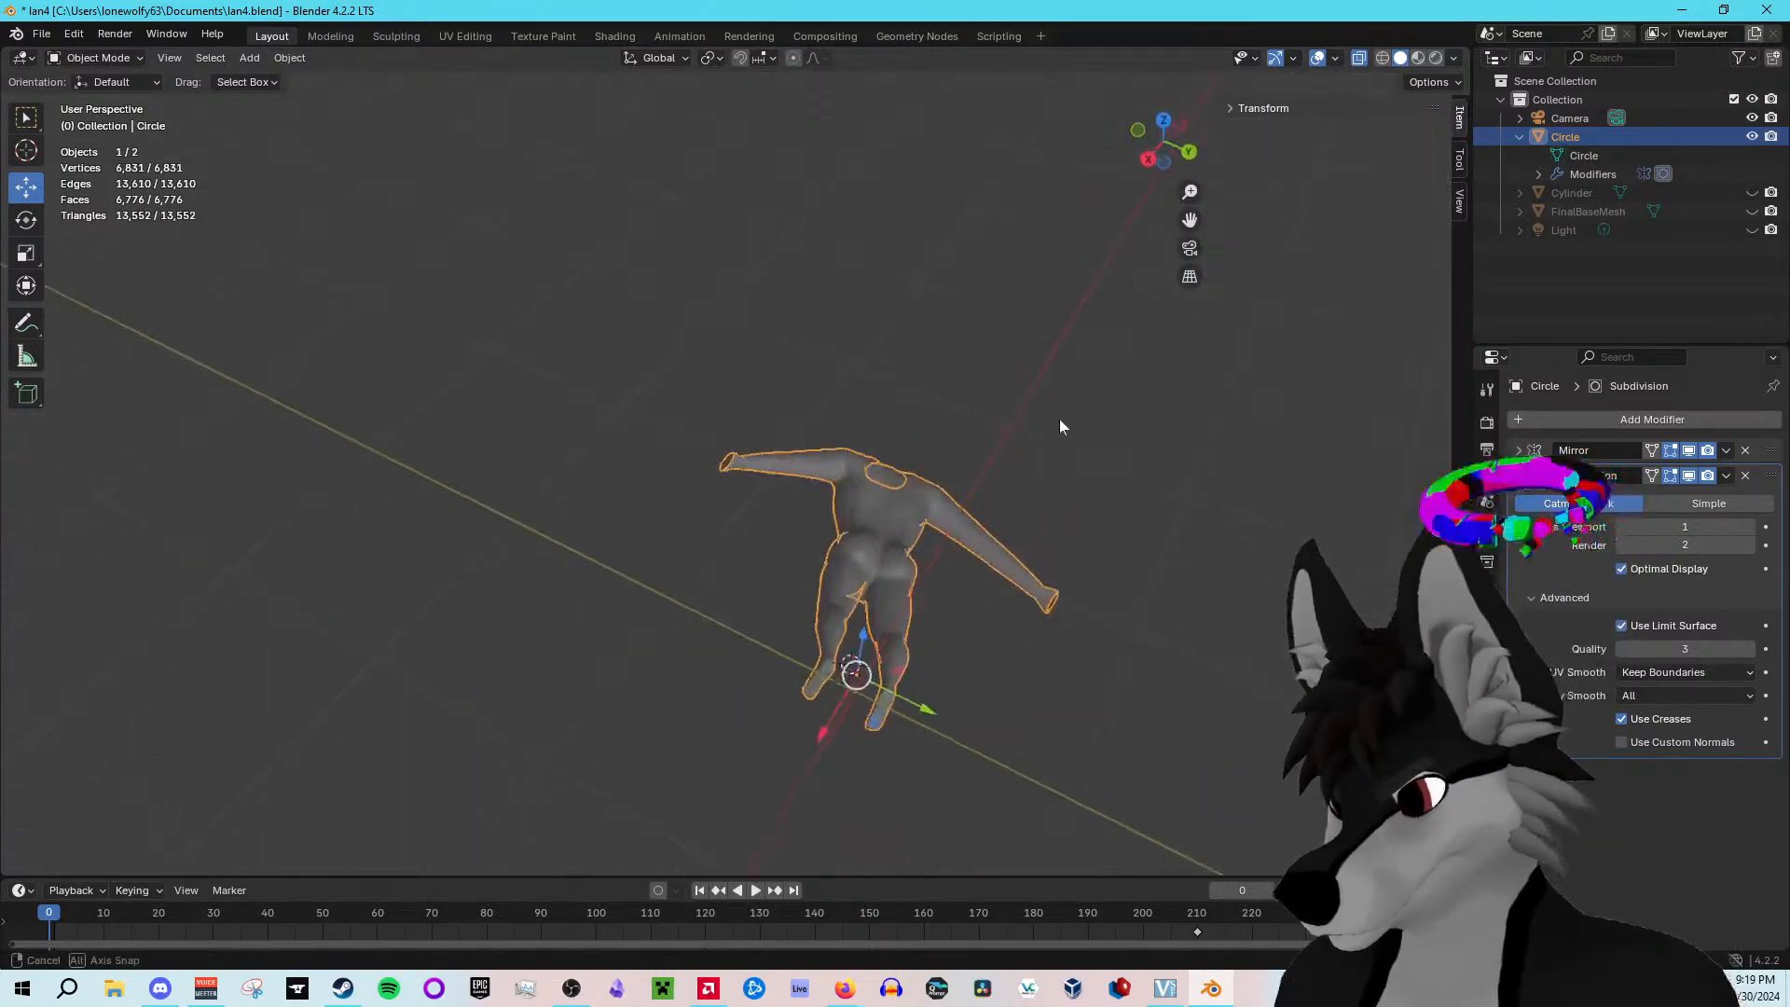
left_click(1357, 57)
middle_click_drag(1072, 317, 772, 457)
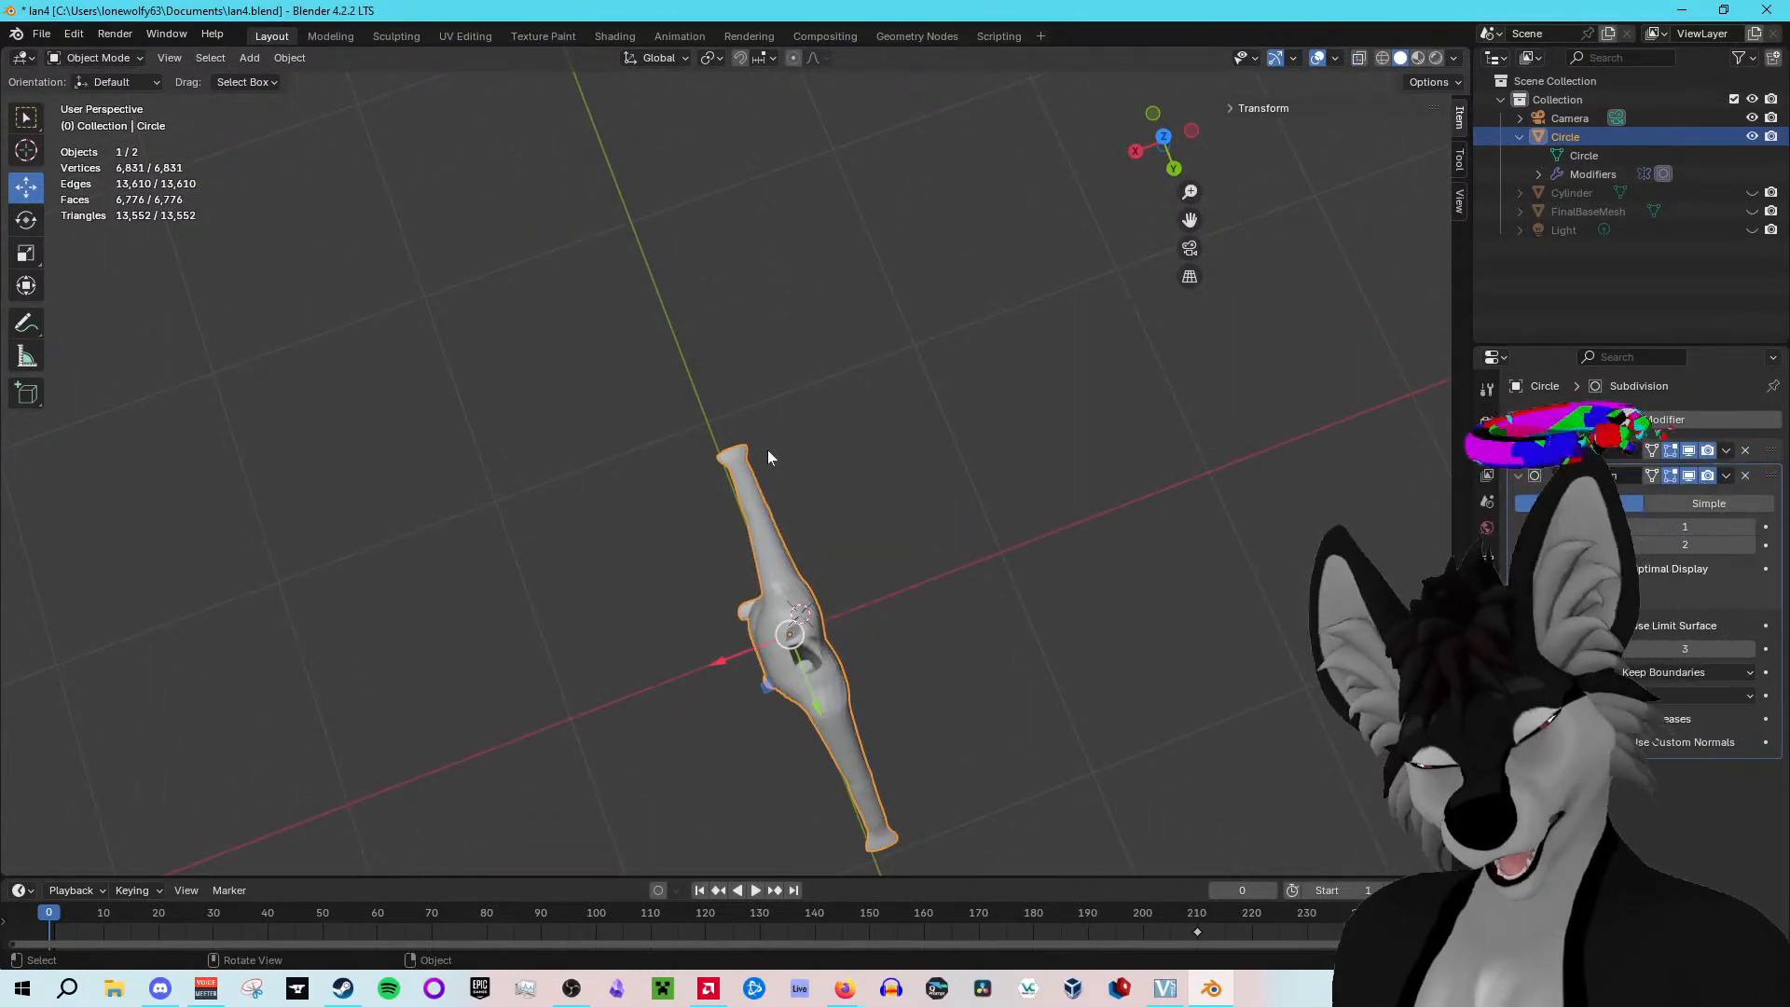
scroll(768, 449, "up", 8)
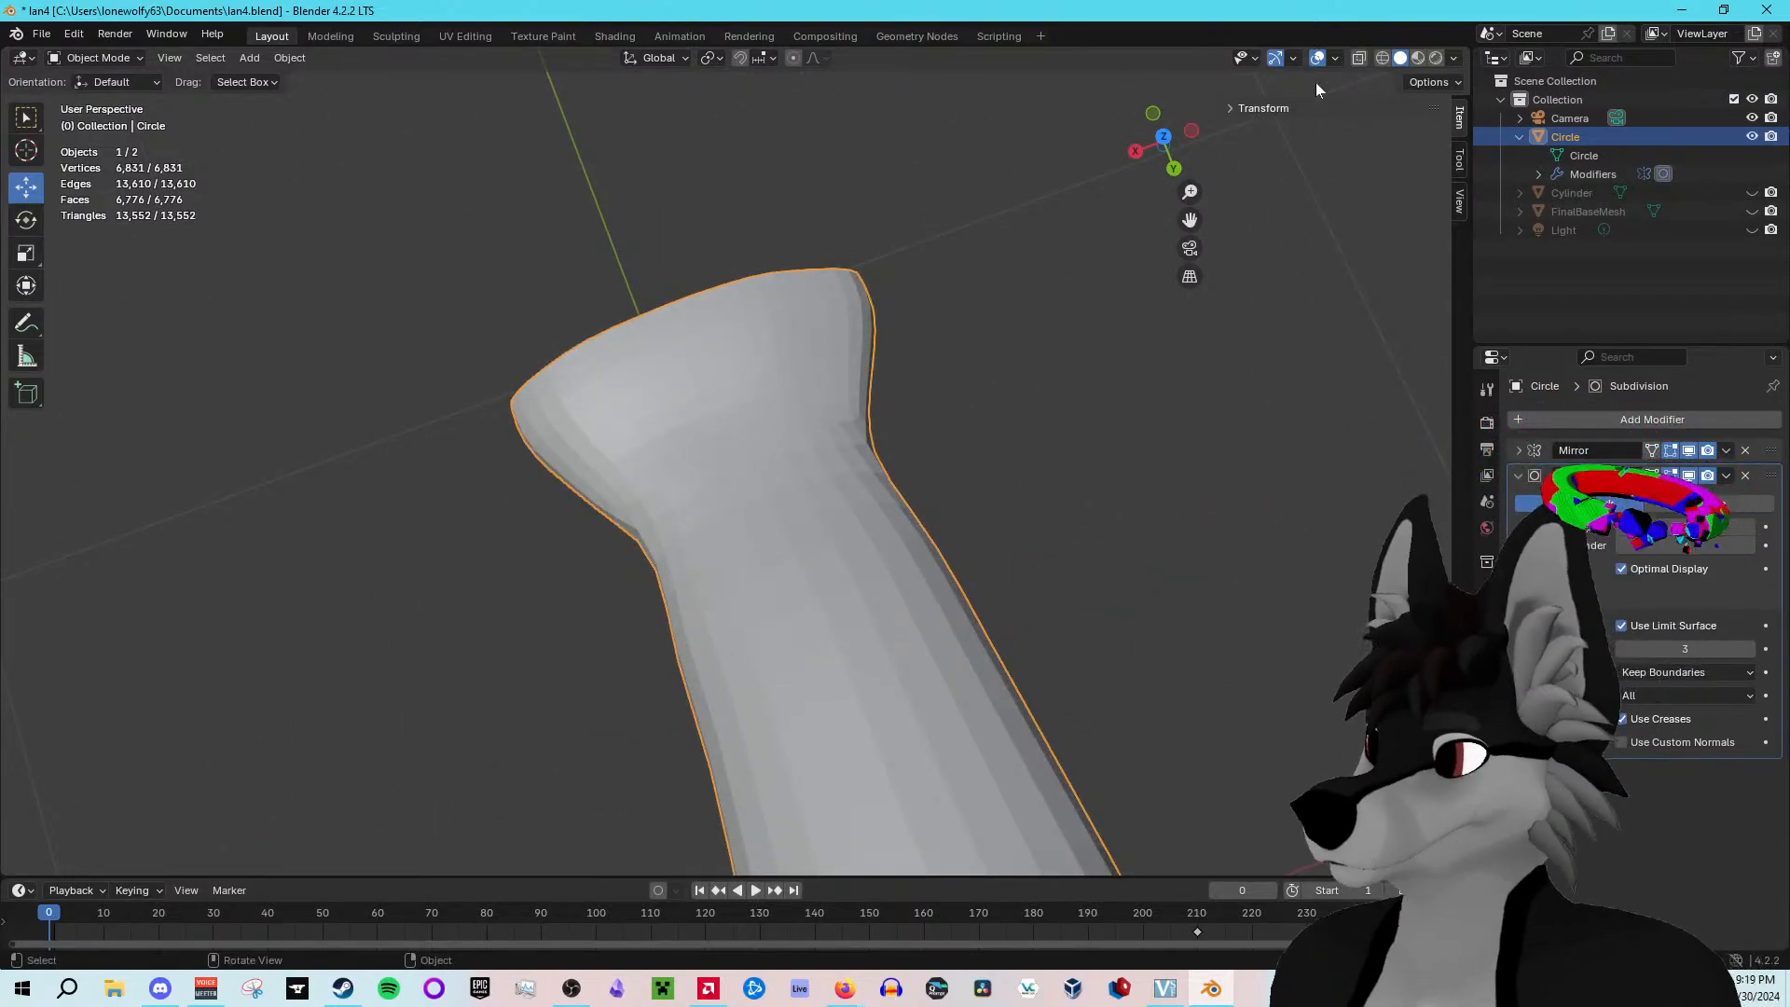
Step: In Edit Mode with X-ray on, select the vertices along one side of the flared wrist and move them slightly inward along X
middle_click_drag(1072, 210, 1266, 128)
key("Tab")
middle_click_drag(1044, 183, 884, 246)
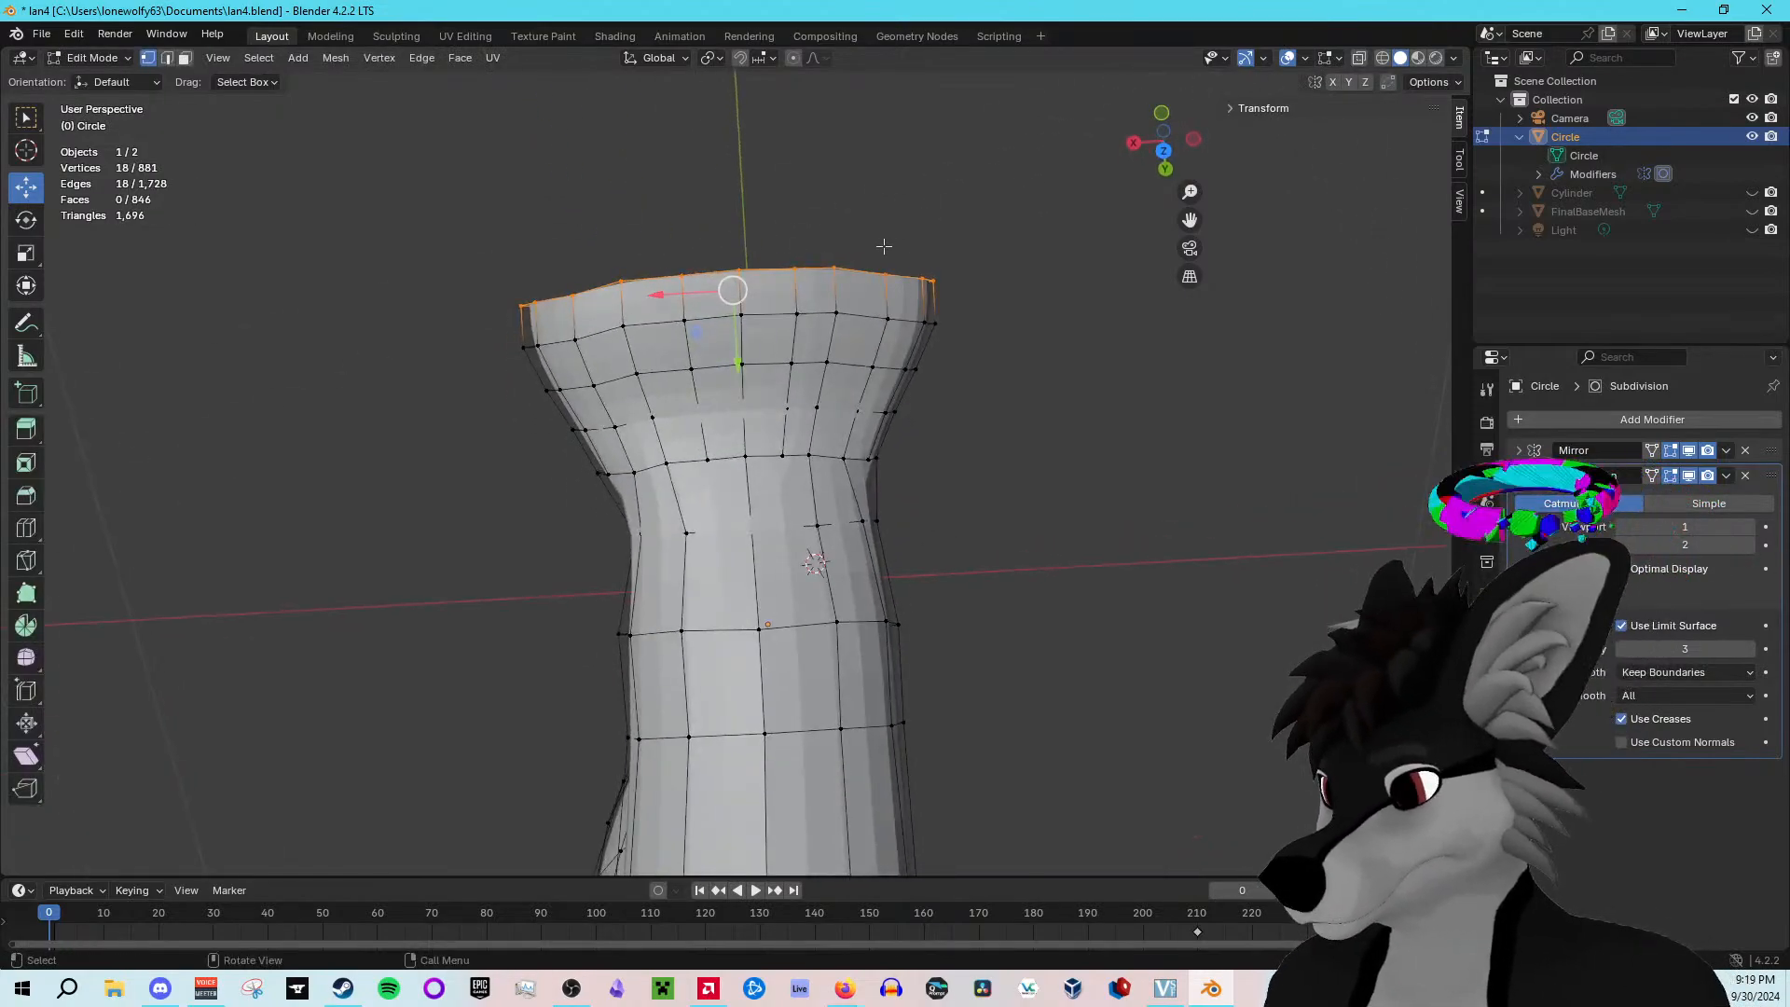
left_click(1358, 62)
middle_click_drag(933, 247, 977, 244)
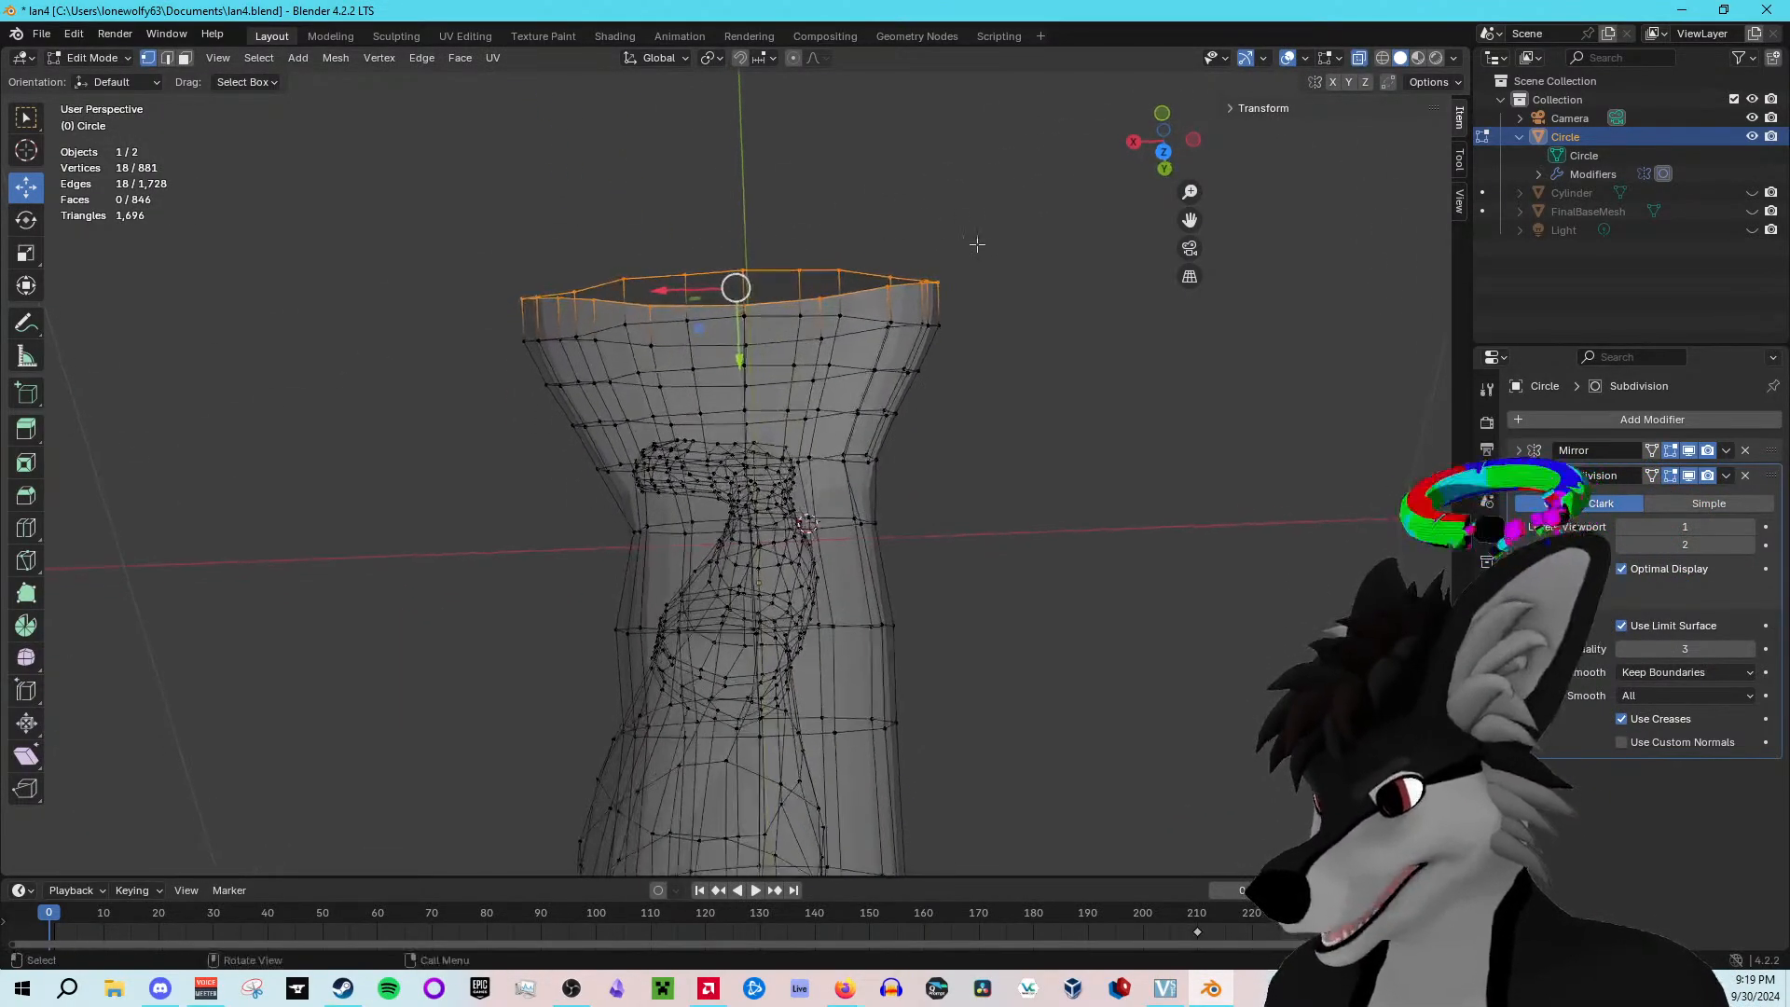
left_click_drag(861, 253, 969, 446)
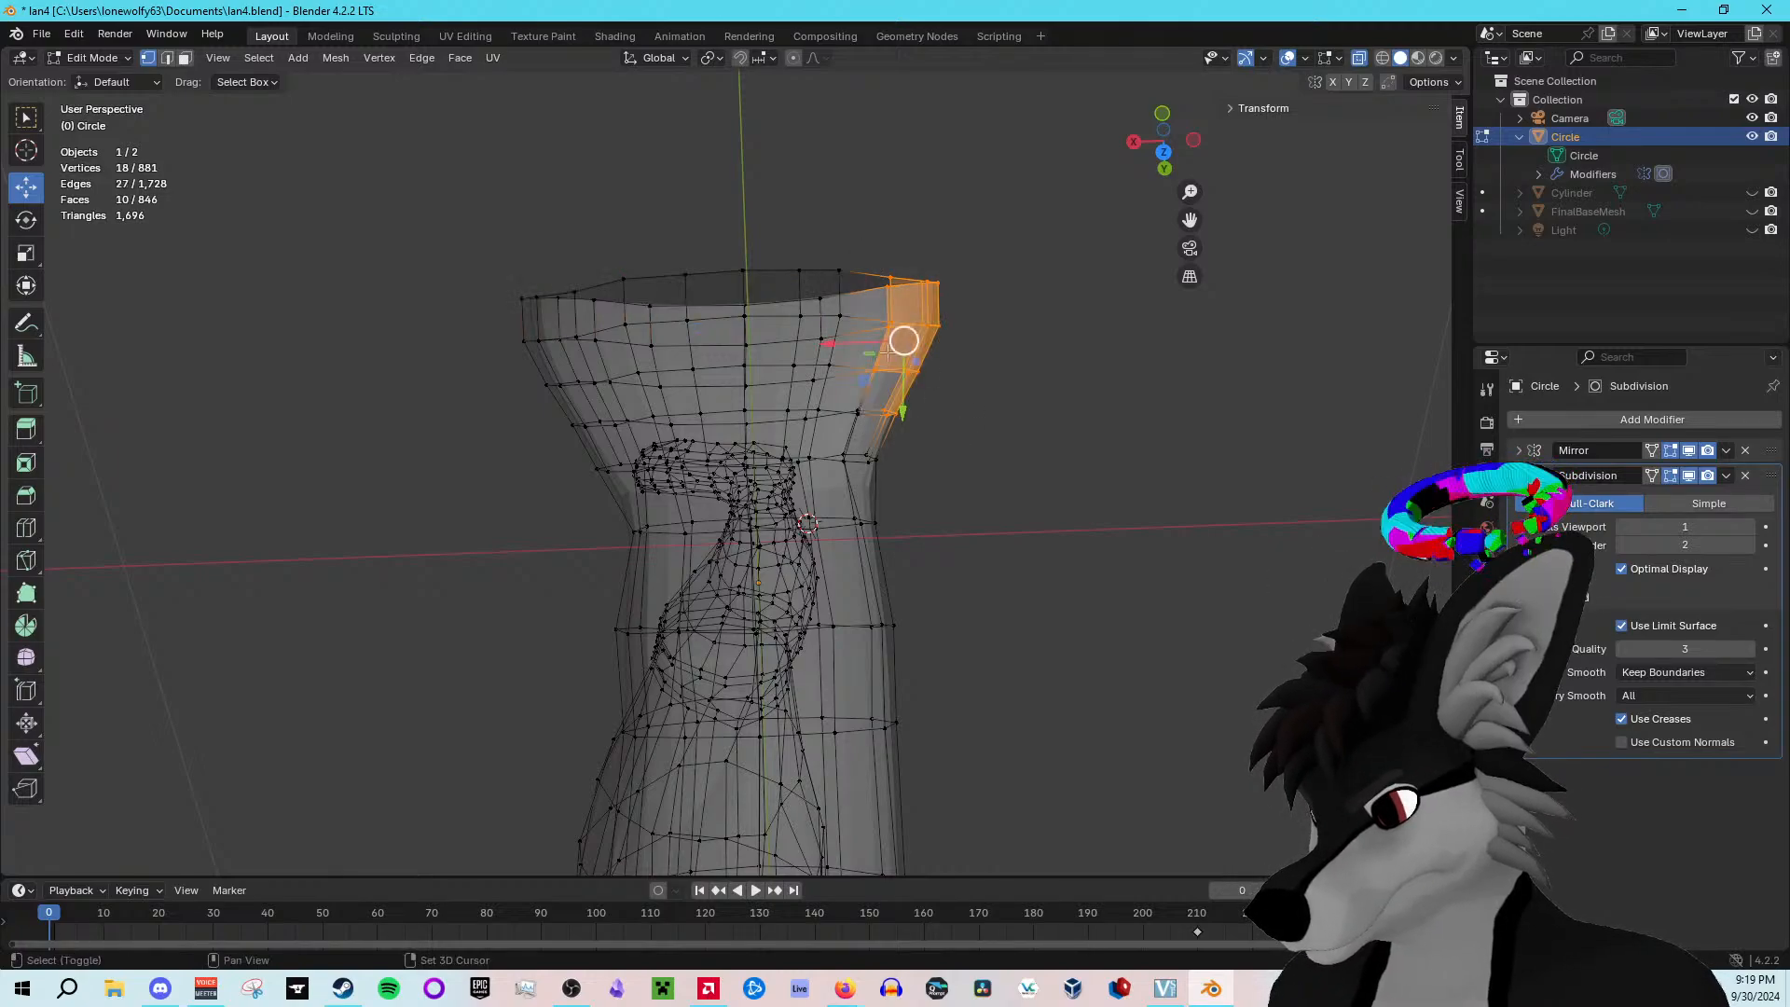
left_click_drag(855, 265, 960, 438)
left_click_drag(961, 433, 829, 352)
left_click_drag(1007, 240, 945, 339)
left_click_drag(841, 306, 825, 310)
left_click(902, 192)
Step: Turn off X-ray and examine the narrowed wrist flare from above and from its opposite end
middle_click_drag(903, 192, 1002, 271)
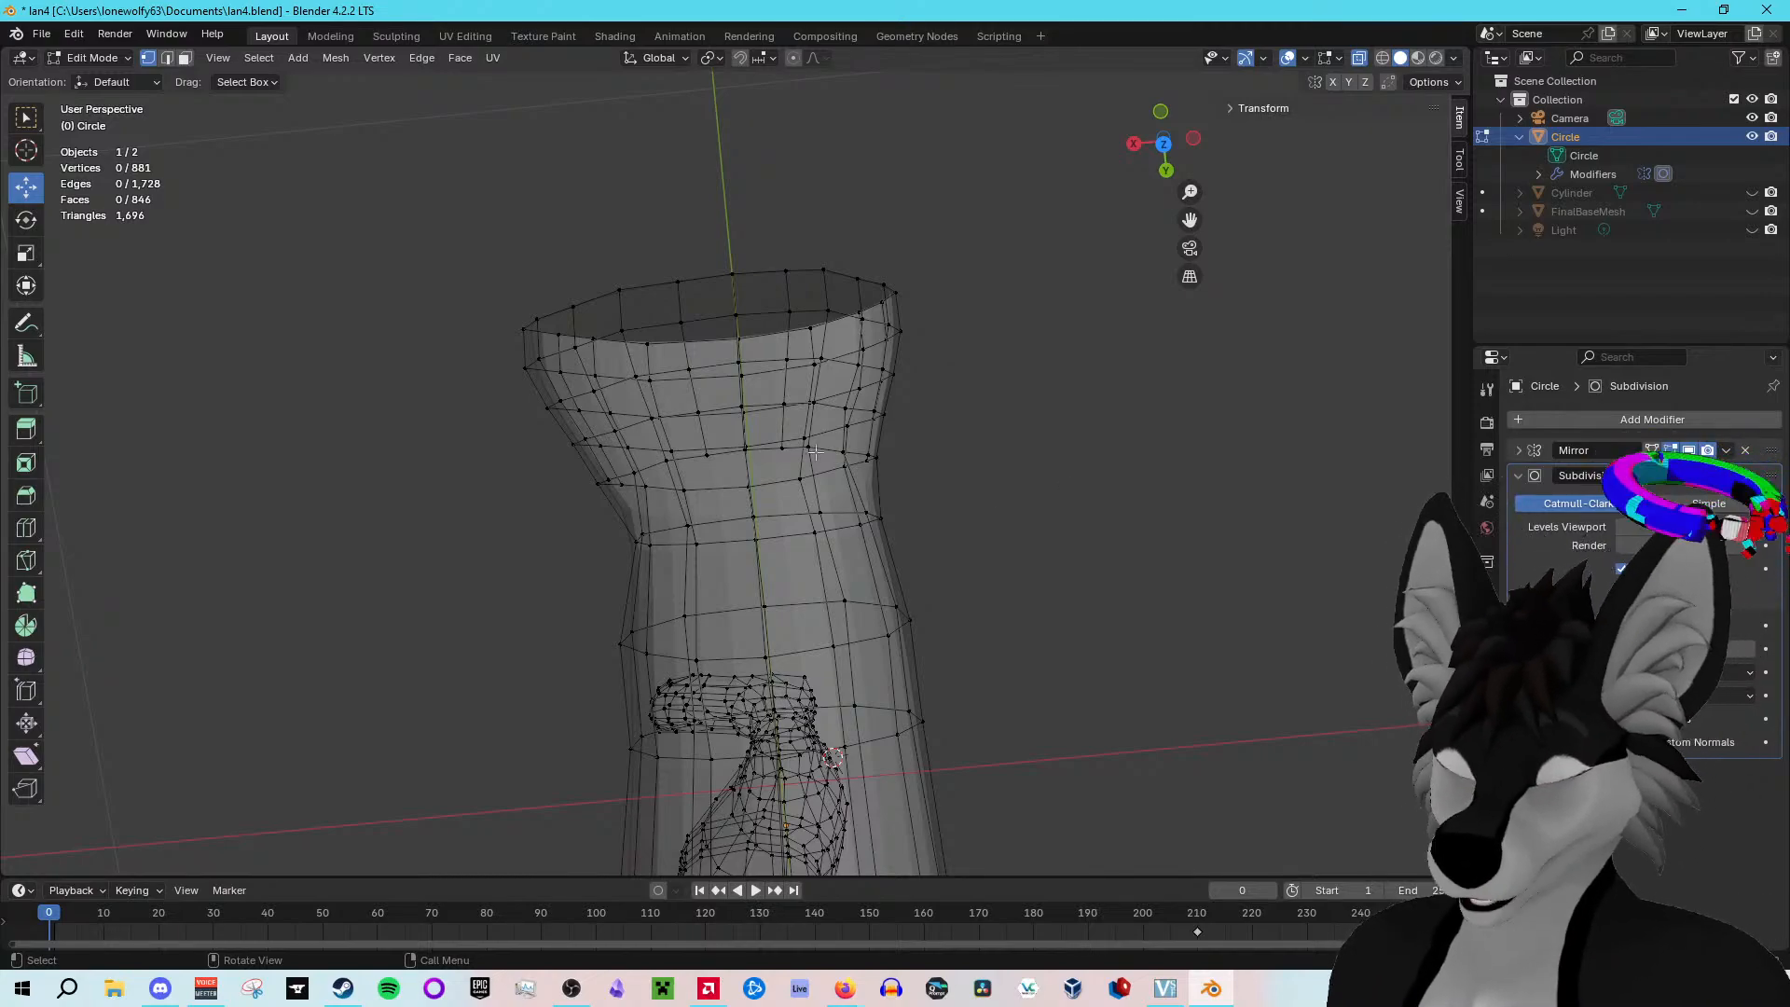
middle_click_drag(379, 607, 430, 639)
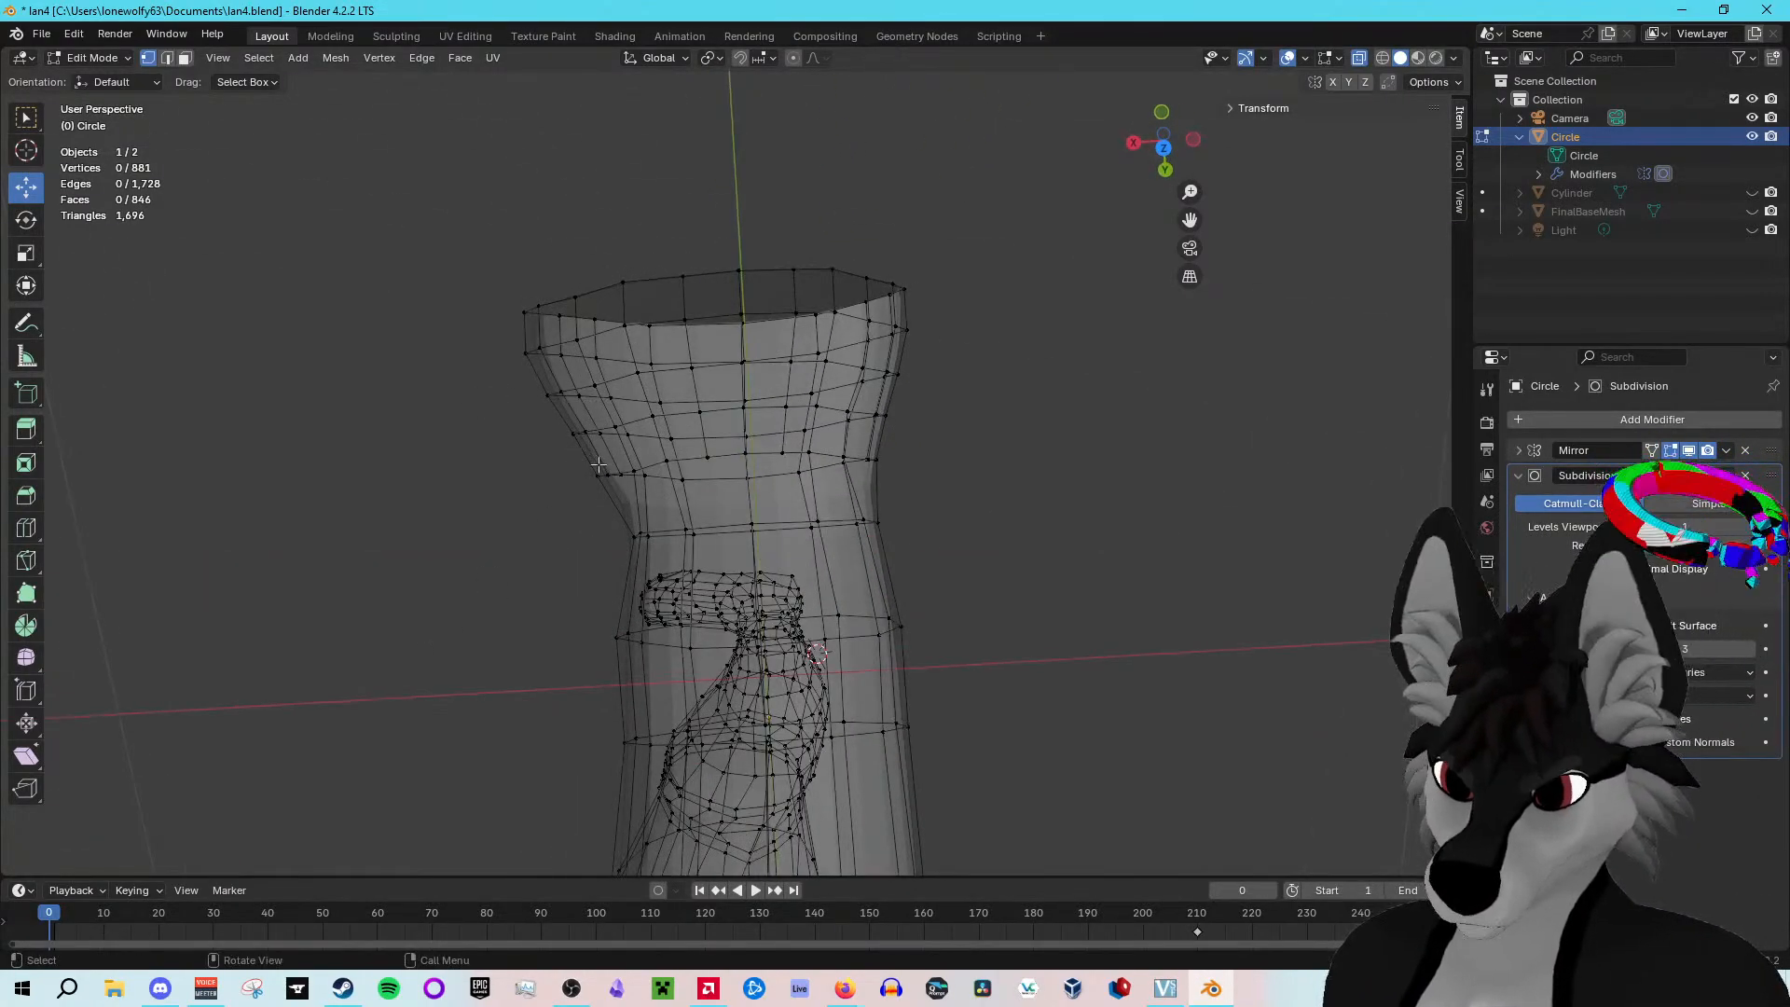
middle_click_drag(390, 496, 383, 491)
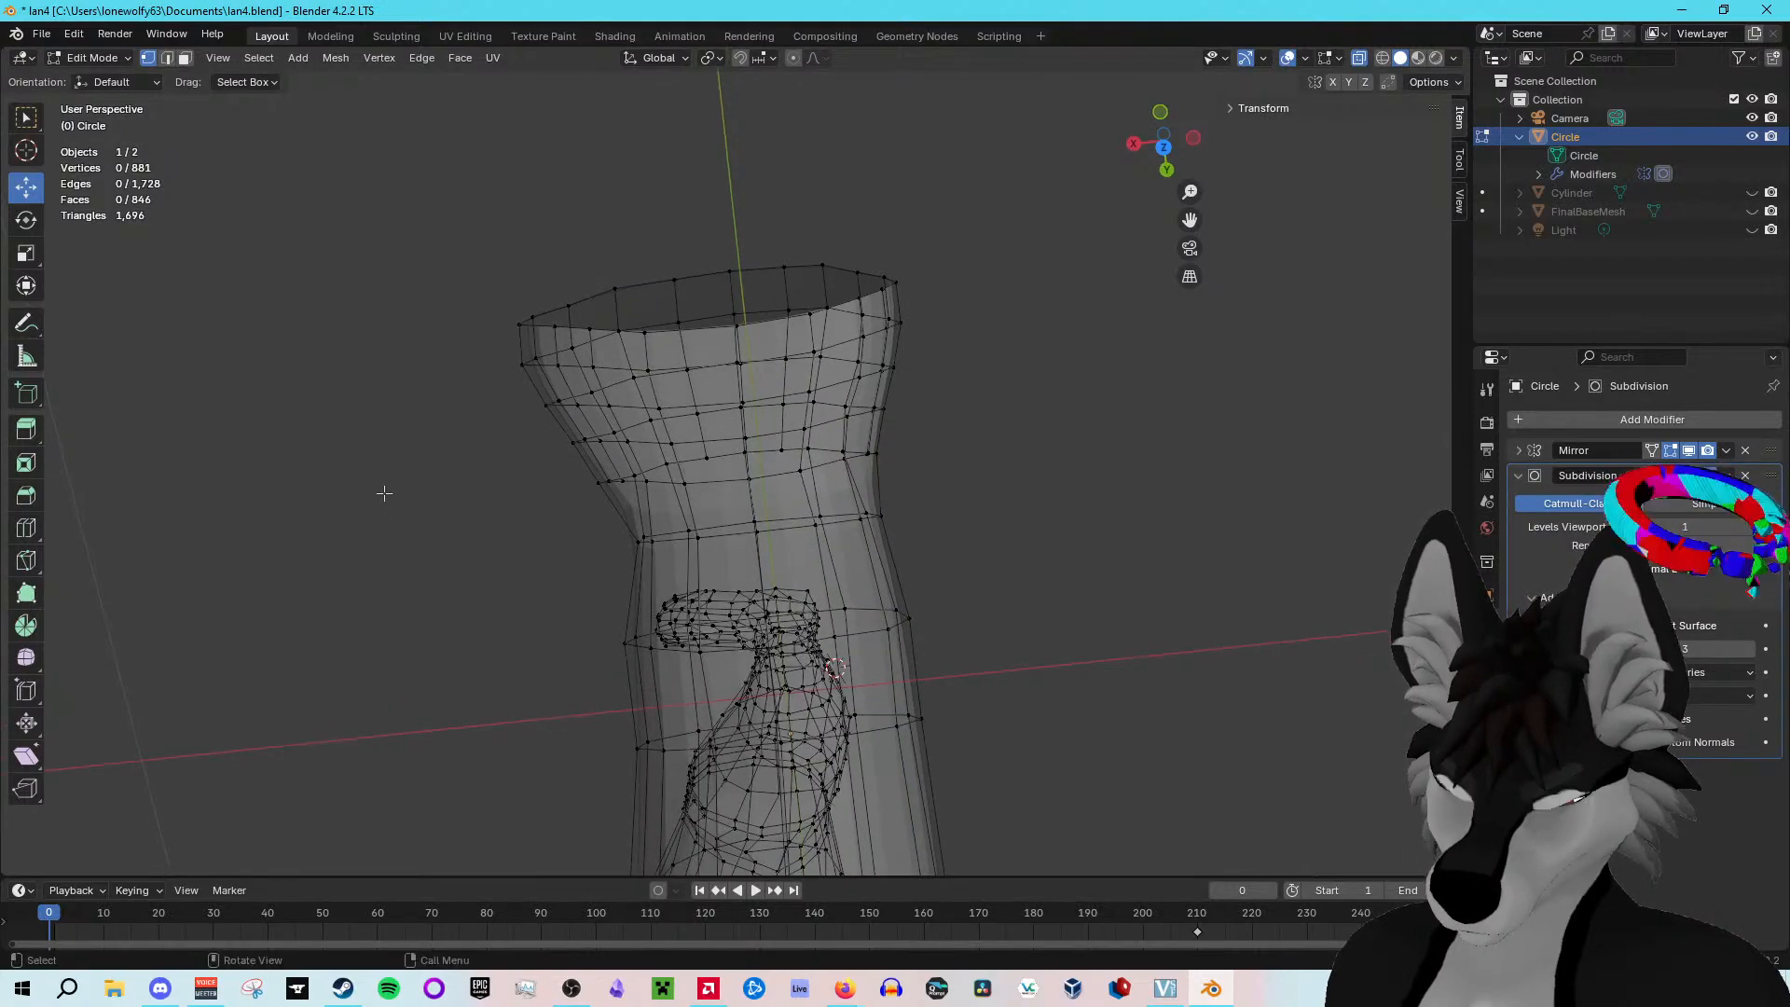
left_click(1358, 57)
scroll(886, 551, "down", 3)
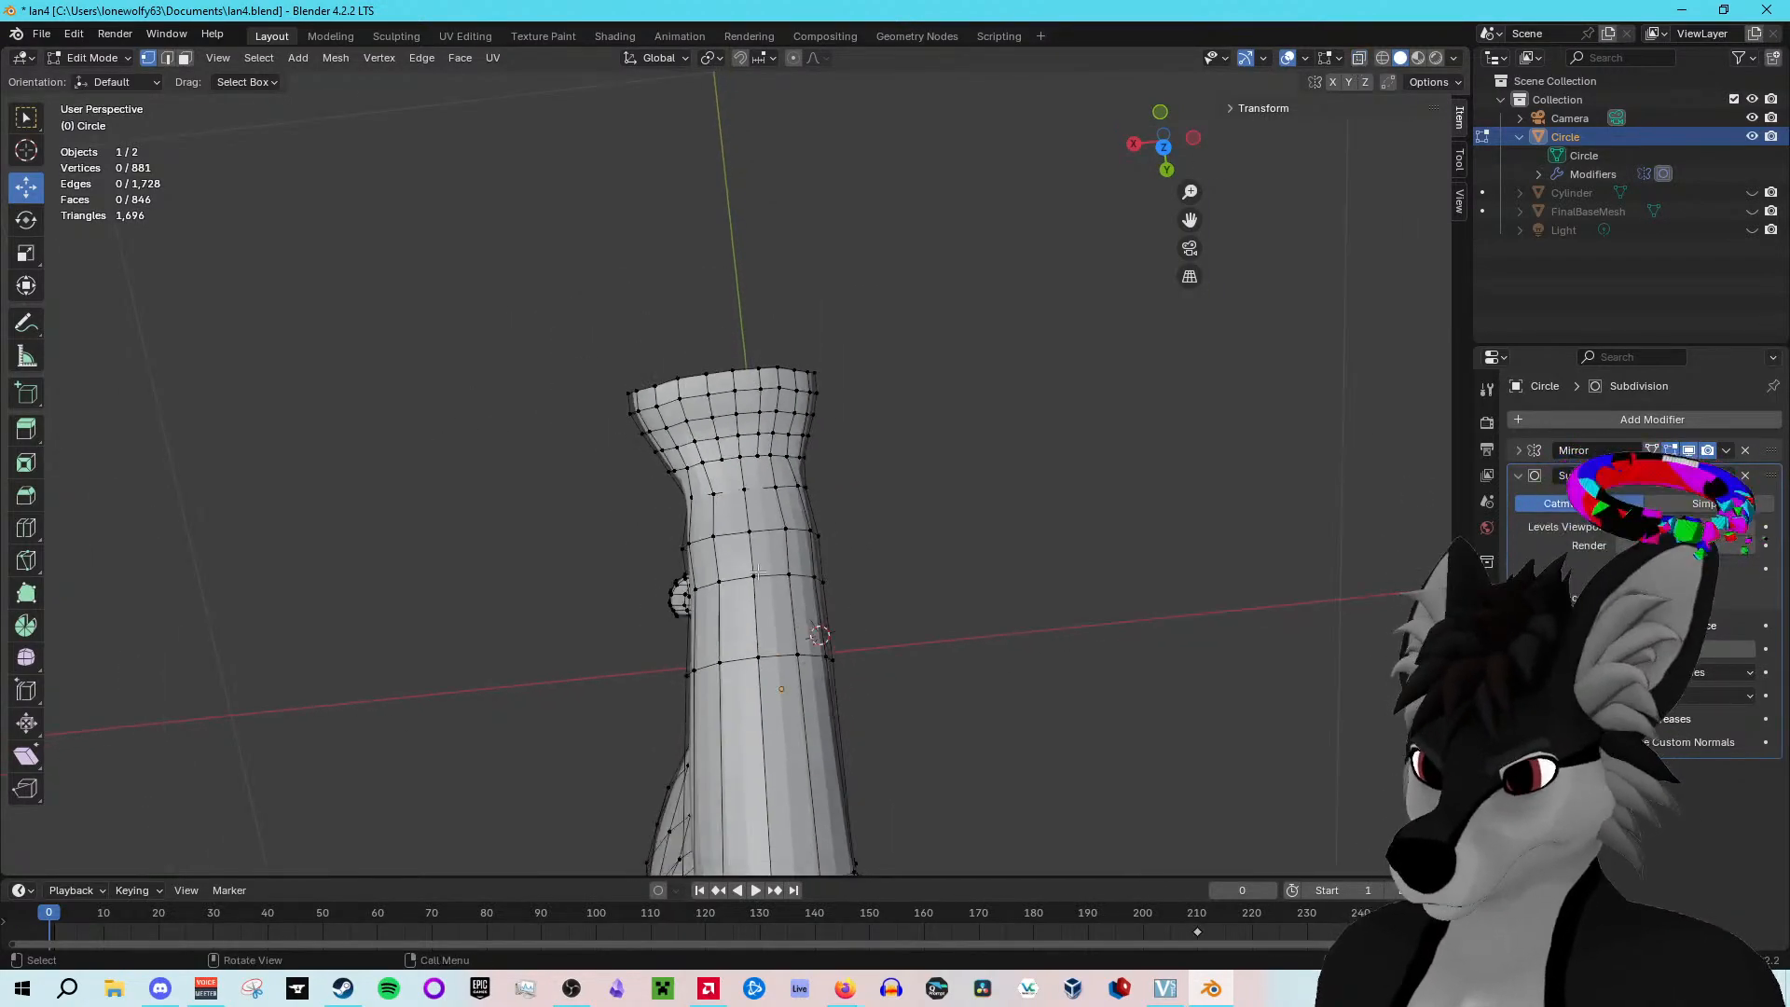
mouse_move(886, 551)
middle_mouse_down()
mouse_move(816, 491)
mouse_move(888, 530)
middle_mouse_up()
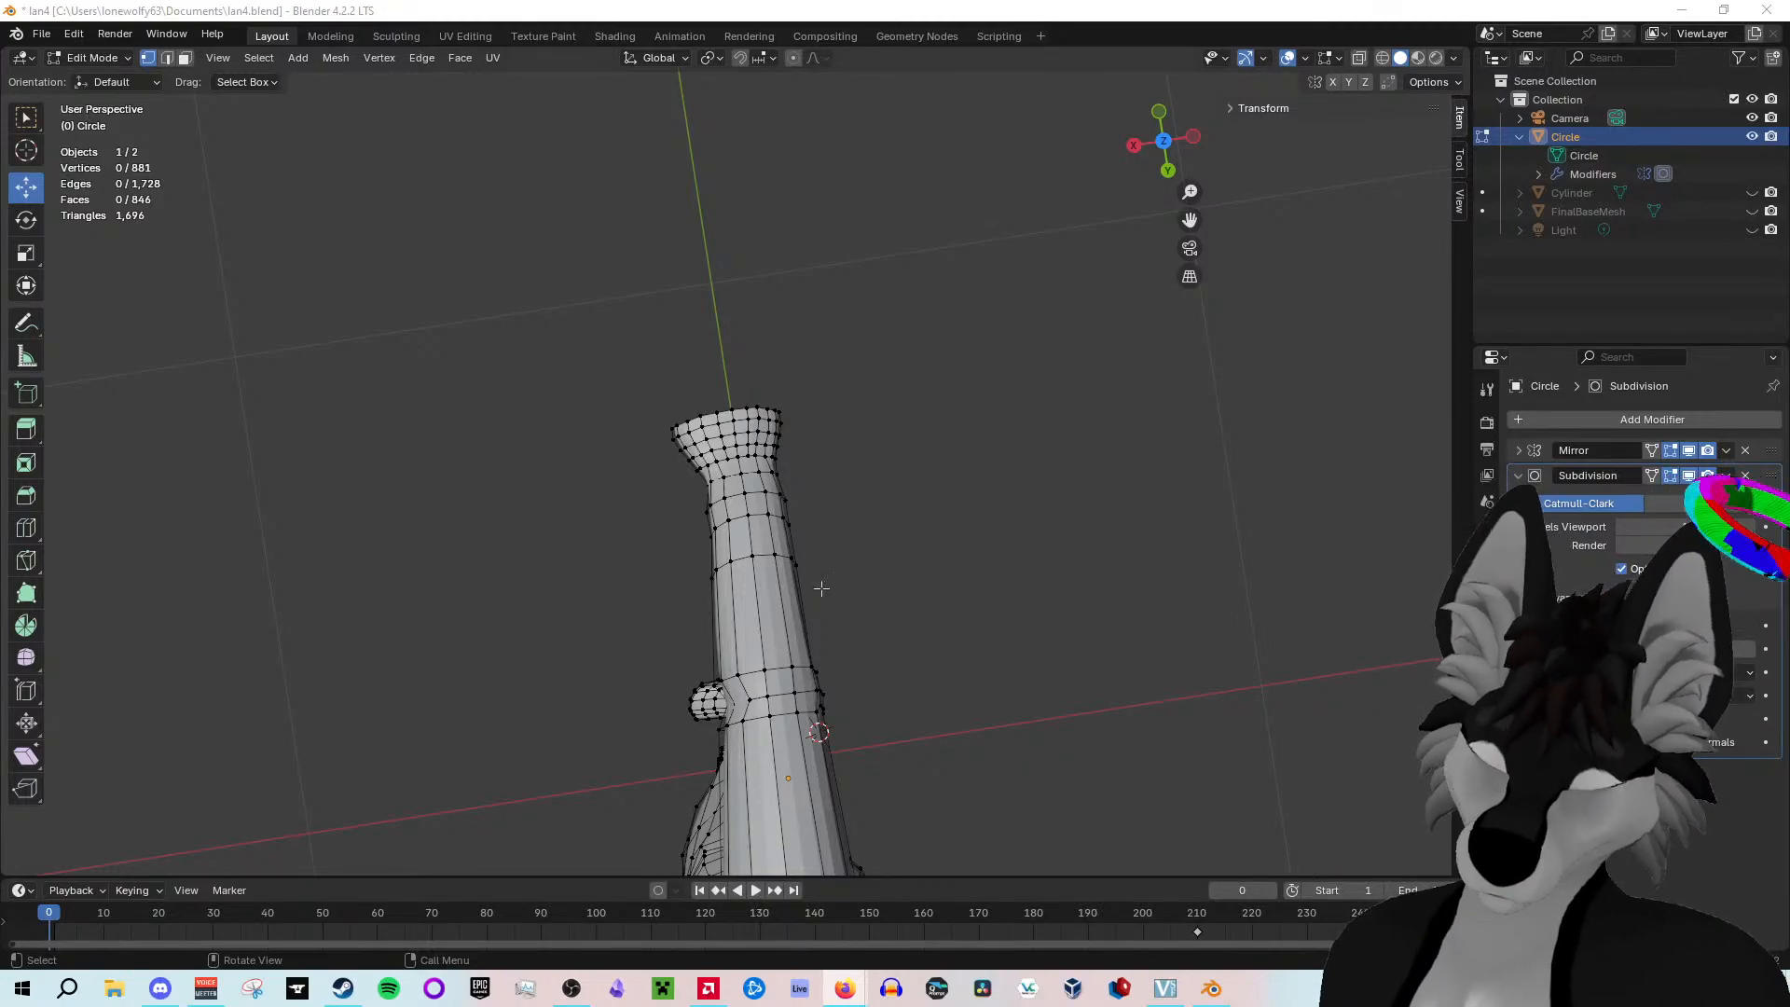
middle_click_drag(1050, 619, 620, 555)
scroll(578, 559, "up", 6)
middle_click_drag(510, 570, 495, 599)
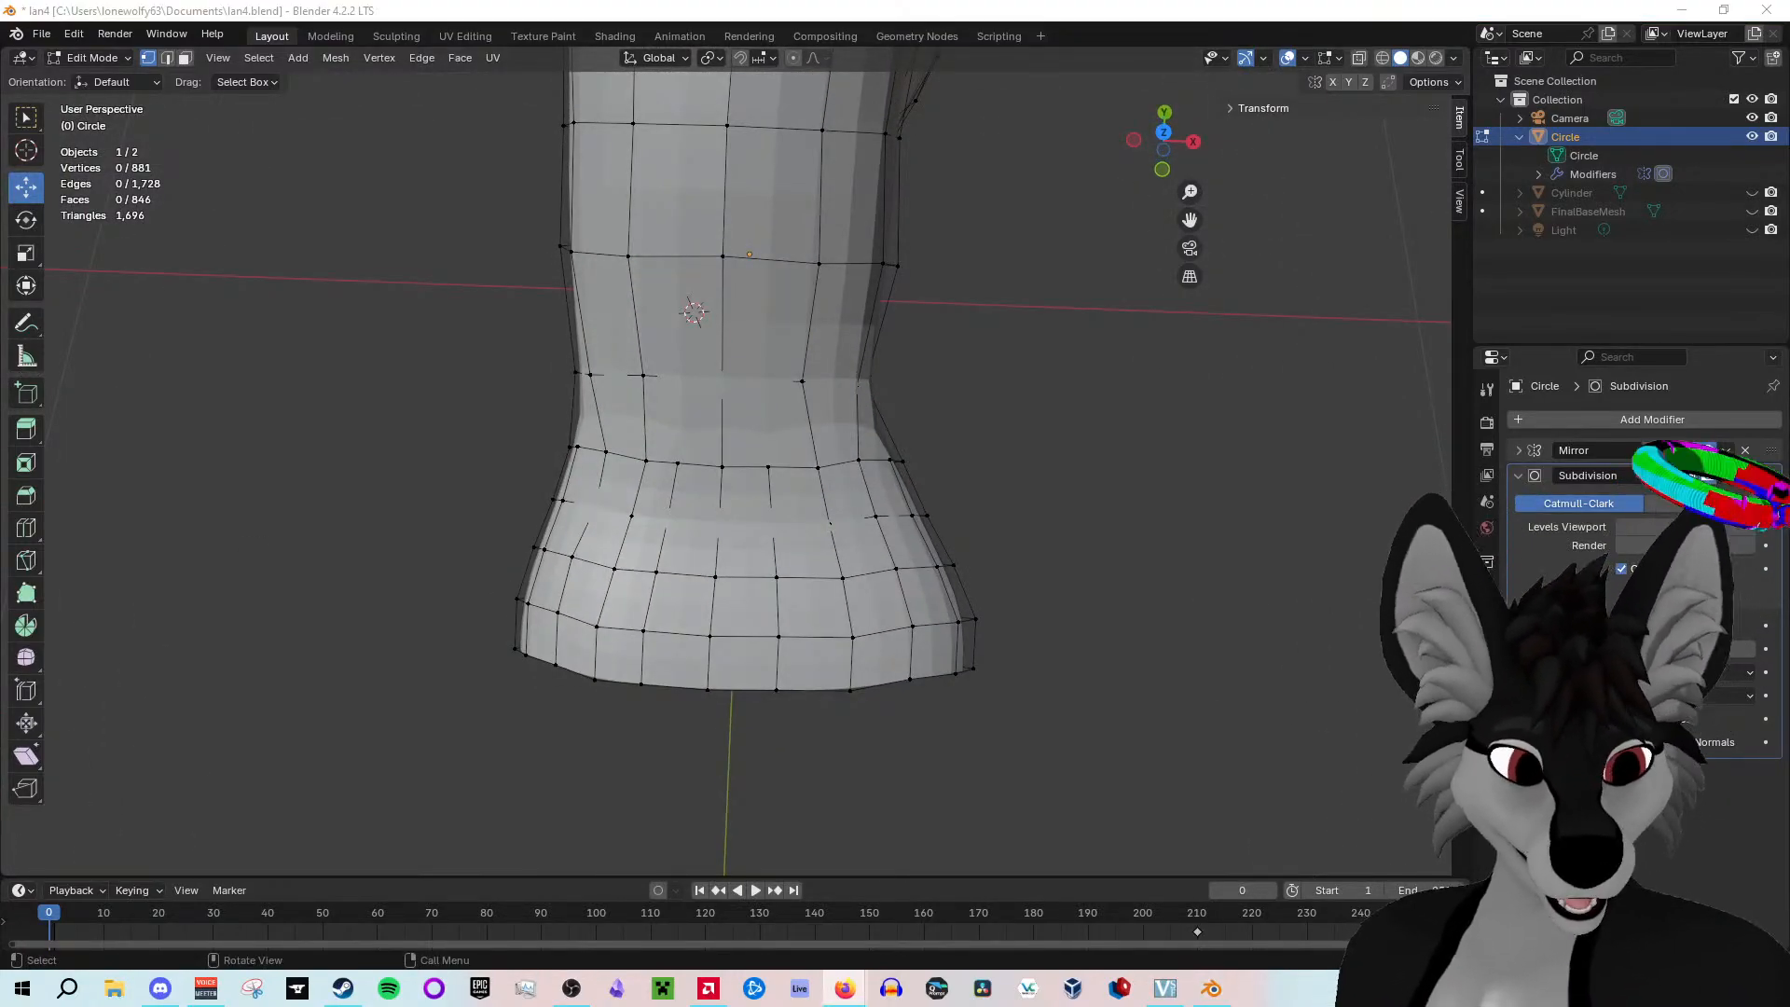
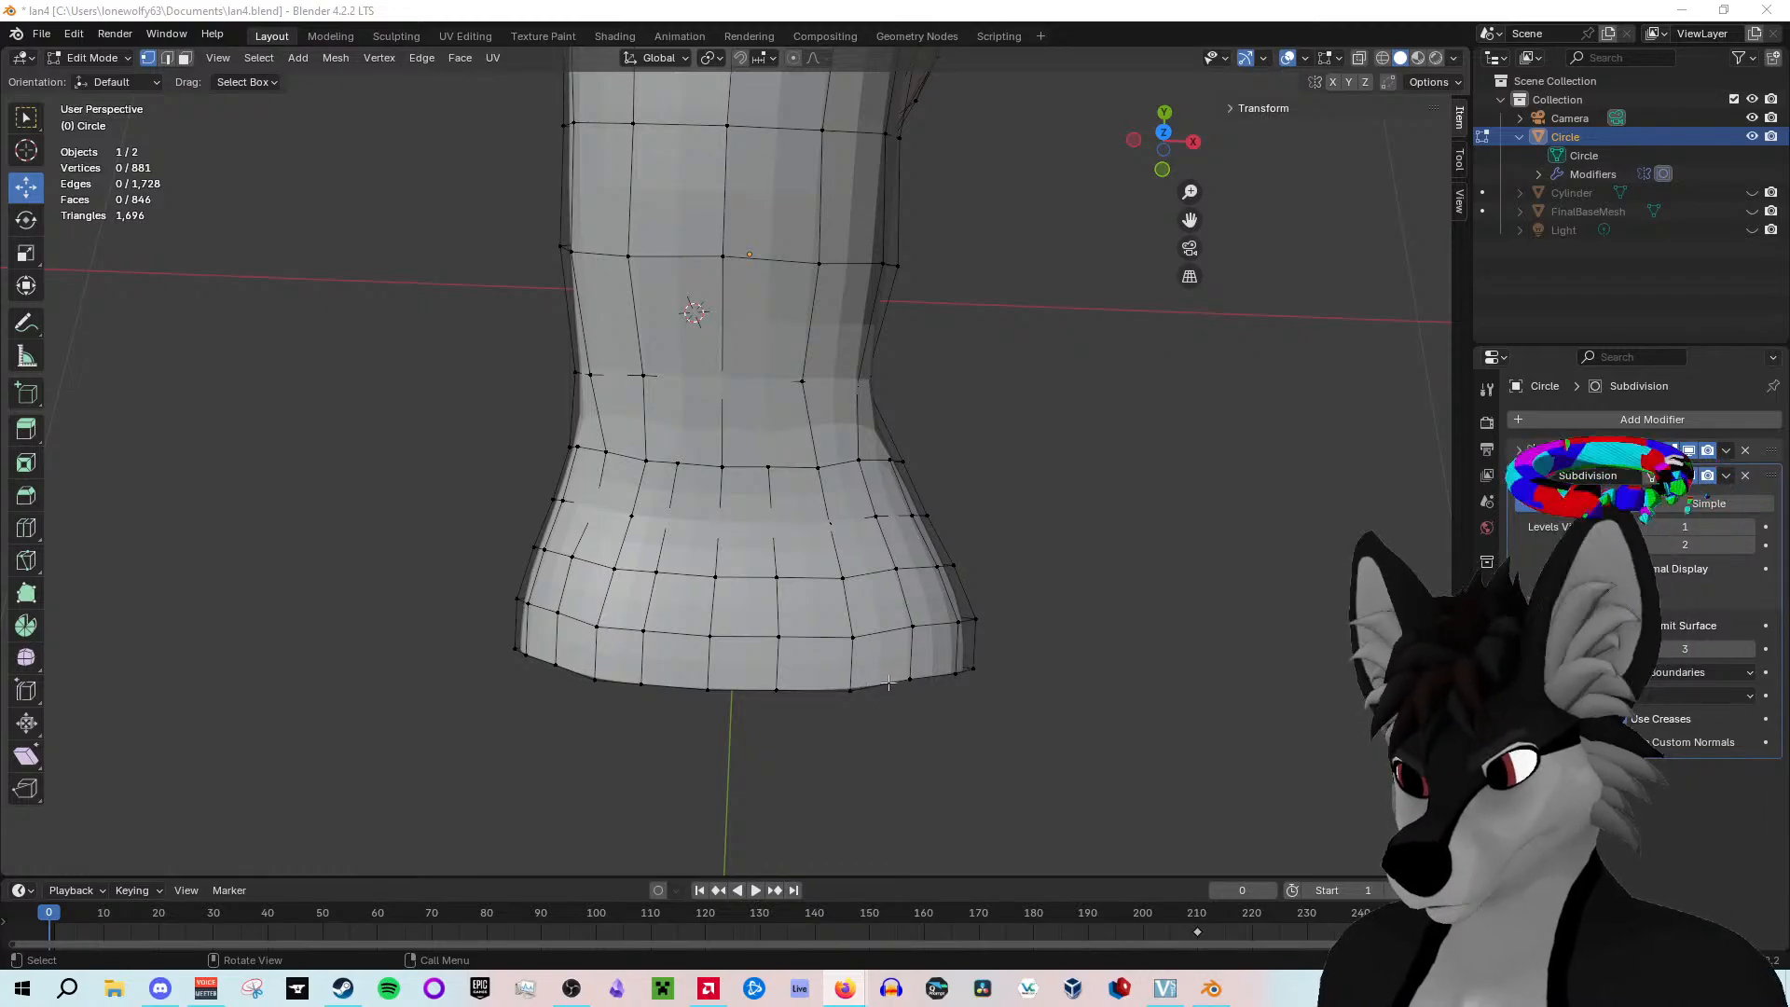
Step: Select the complete open edge loop around the wrist rim, starting from a few of its upper and lower vertices
middle_click_drag(913, 683, 832, 591)
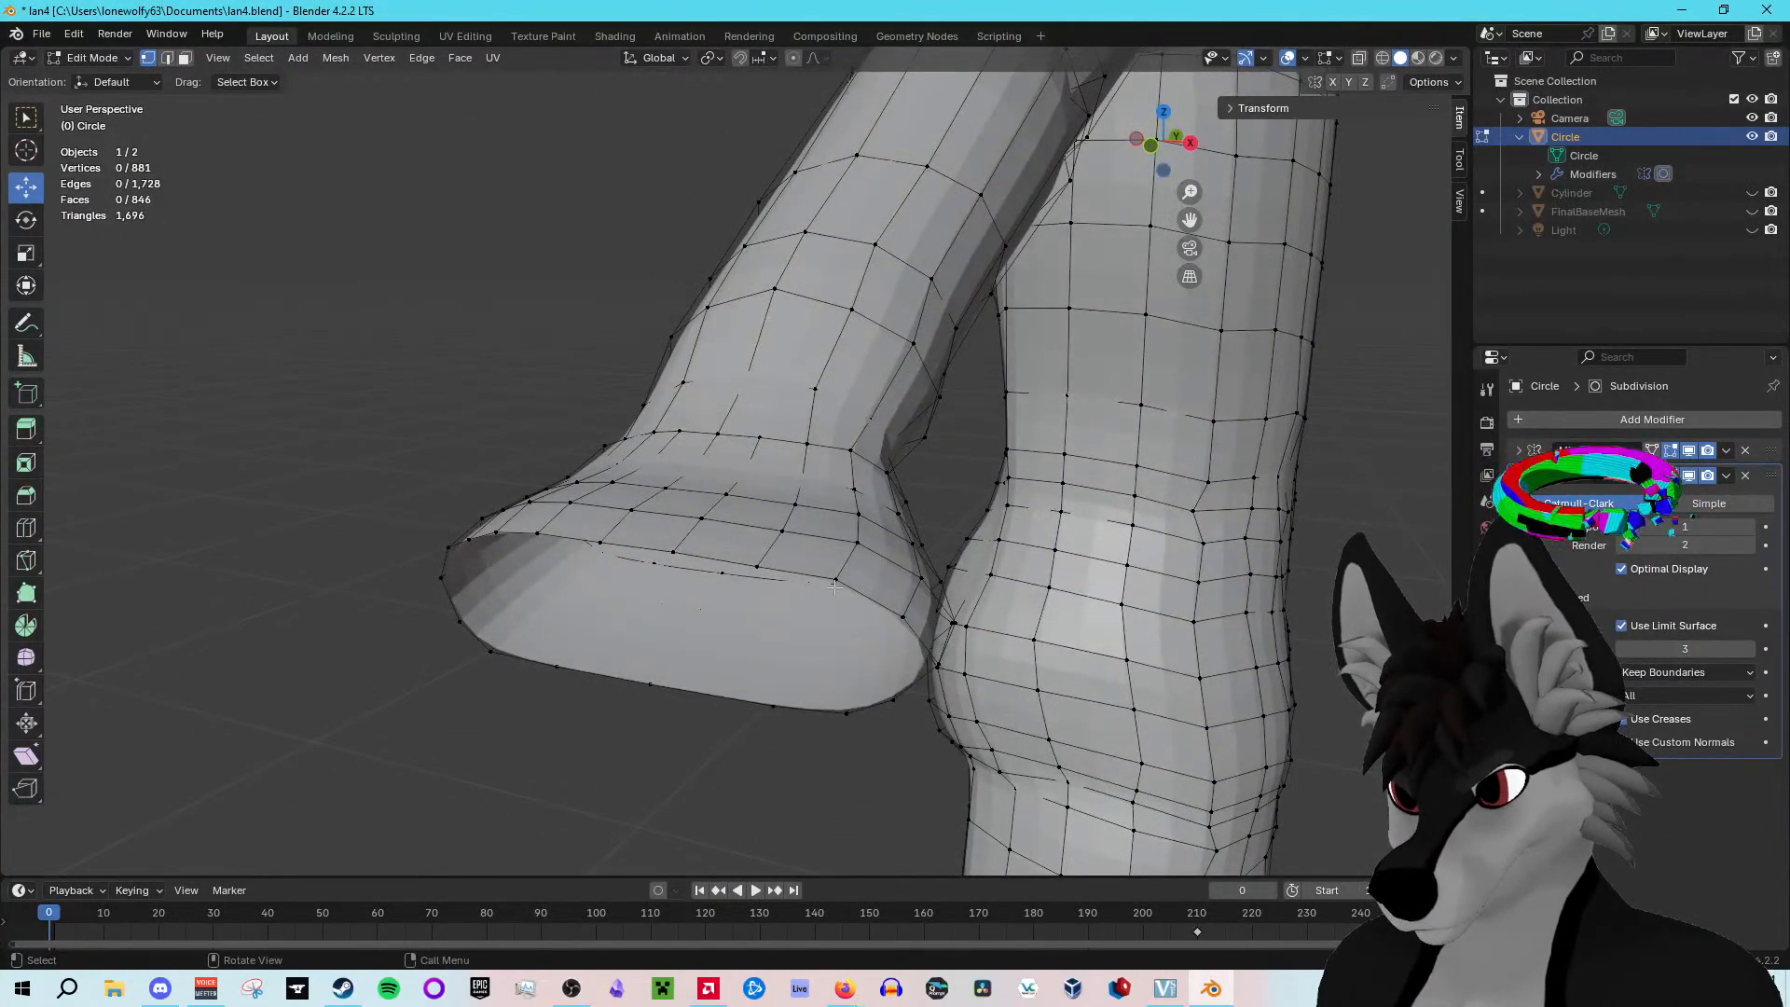
left_click(834, 583)
middle_click_drag(927, 629, 923, 634)
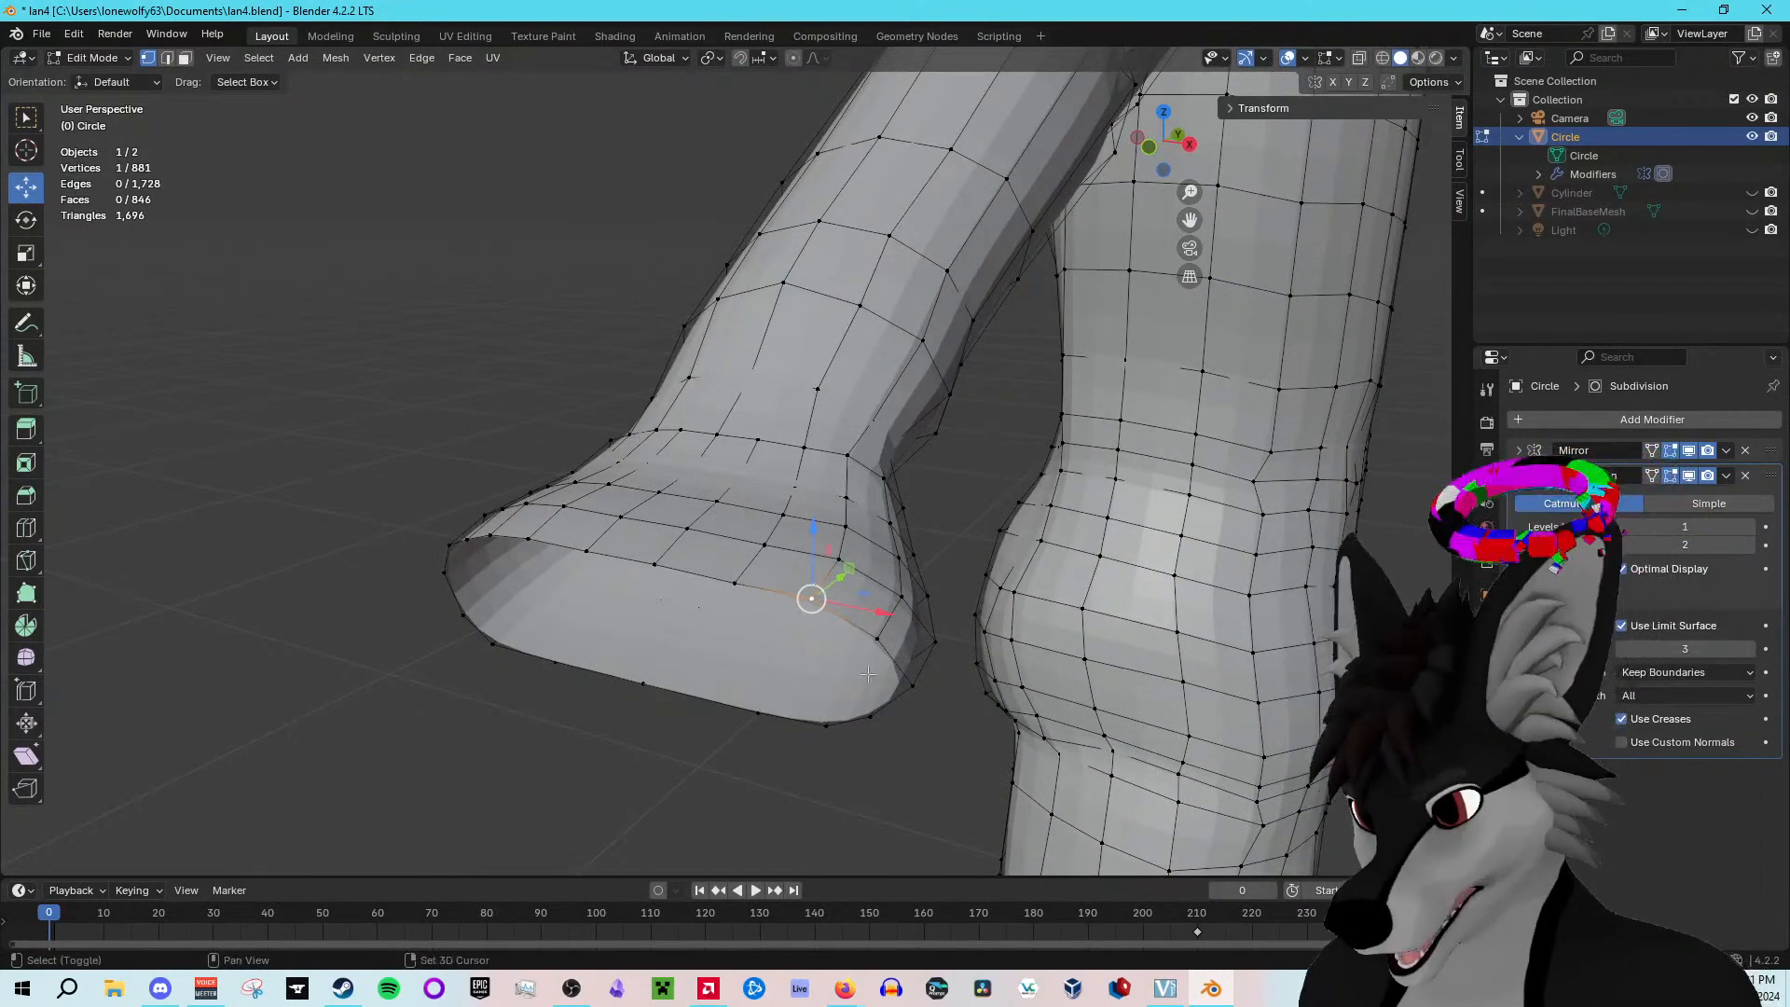
left_click(826, 724, "shift")
left_click(758, 713, "shift")
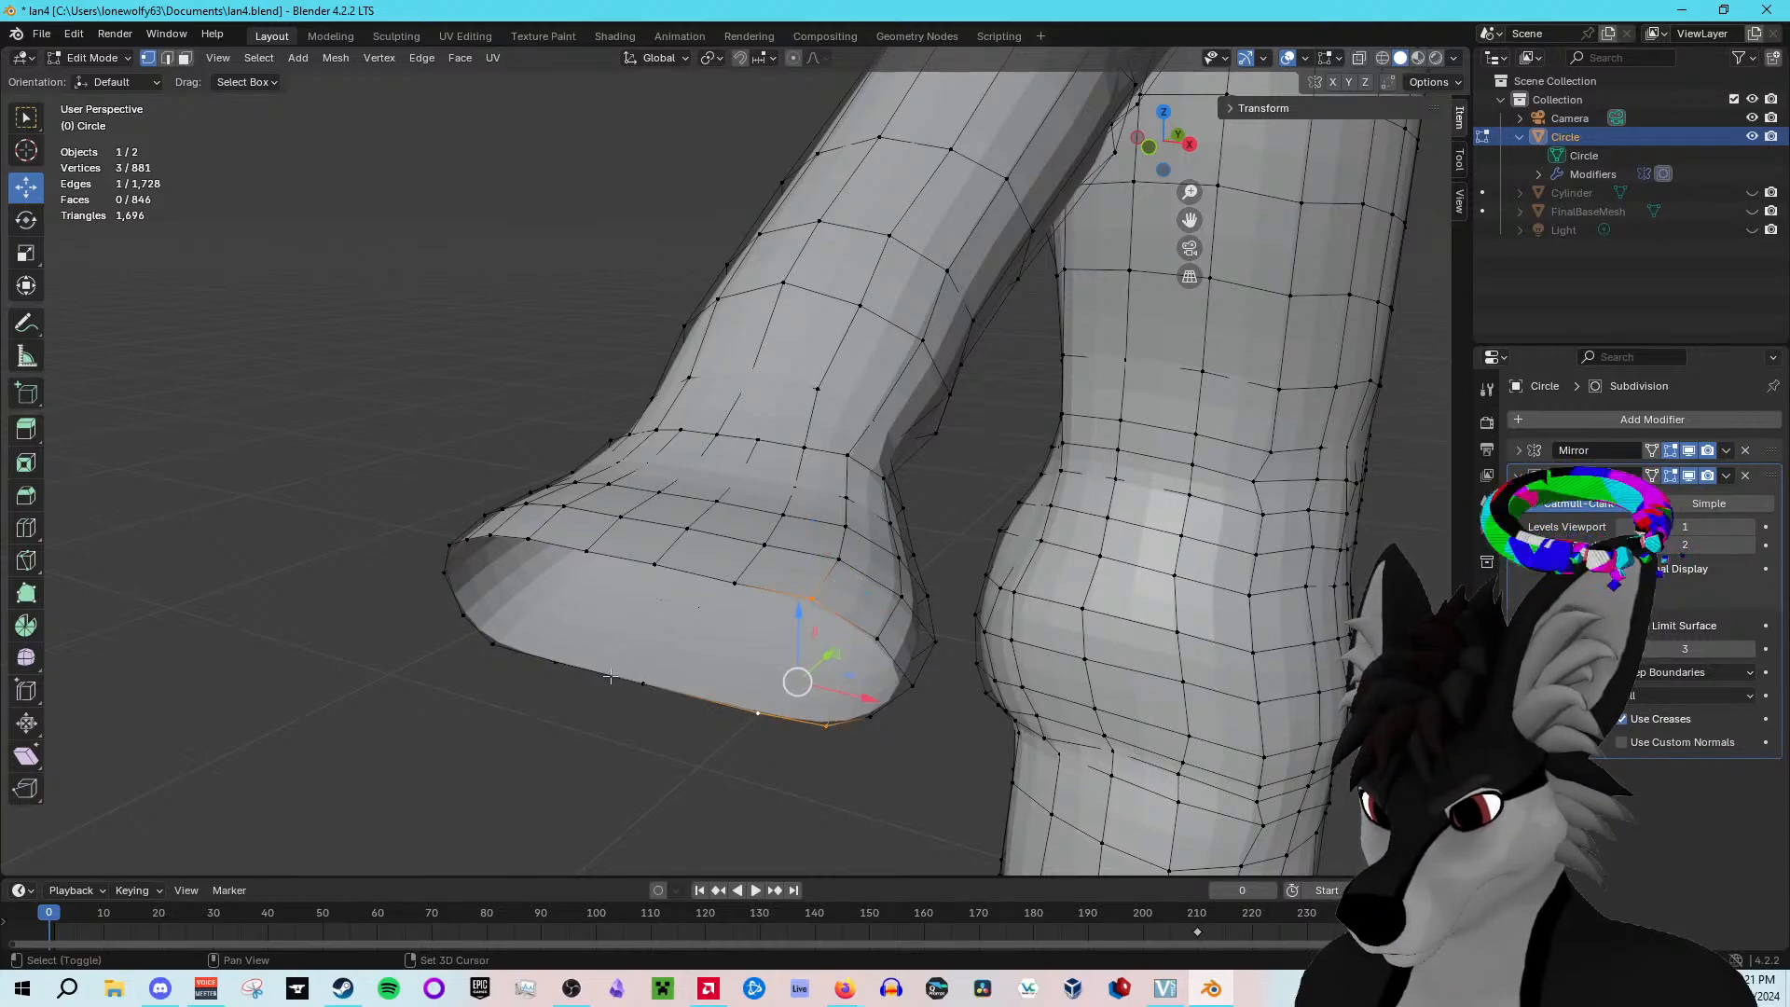
left_click(643, 683, "shift")
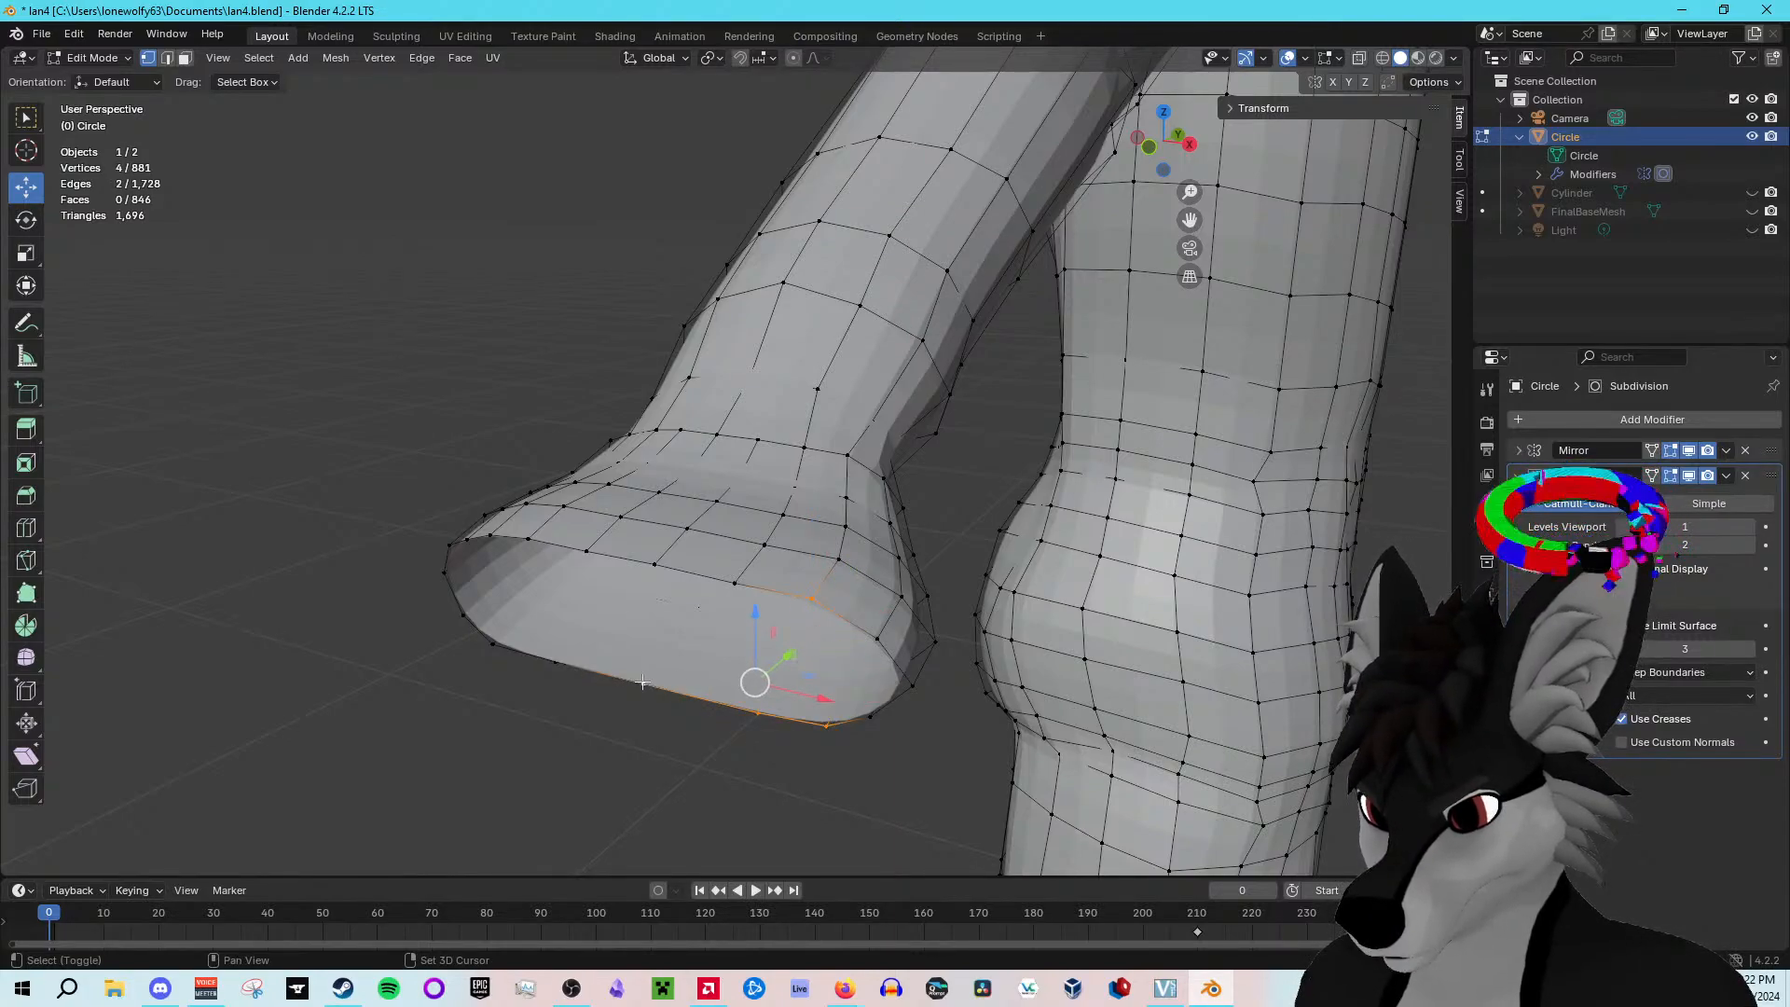
left_click(255, 61)
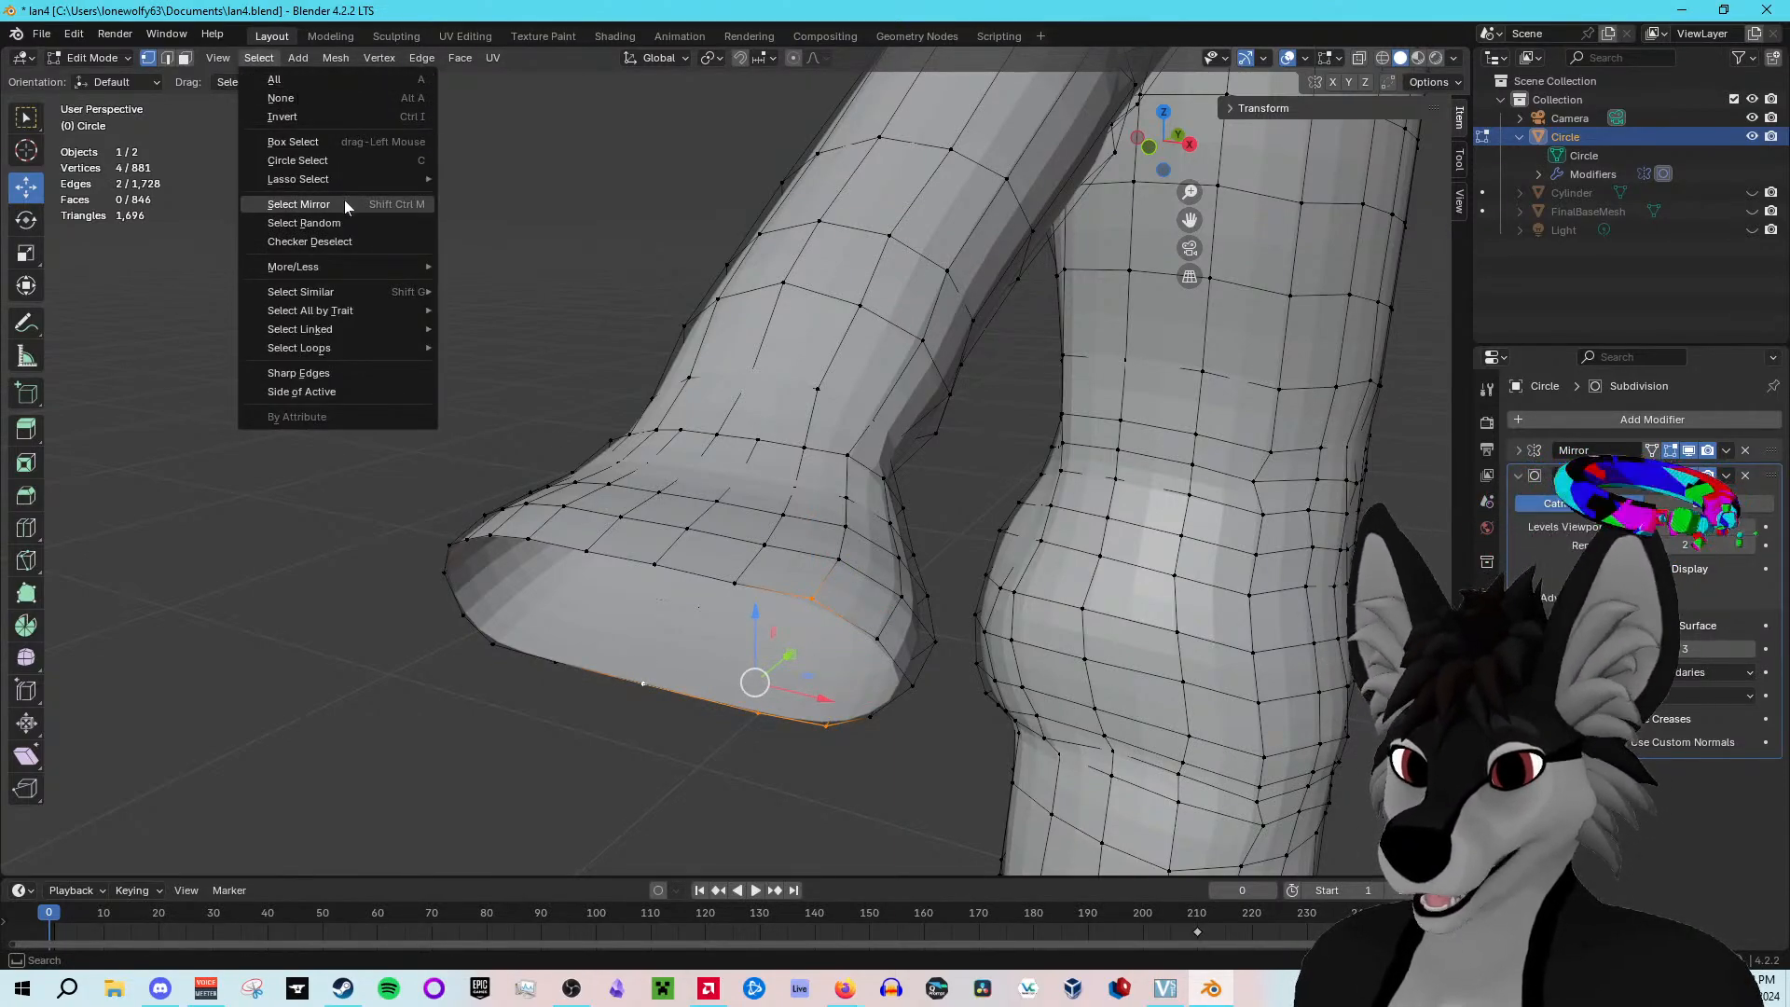
mouse_move(363, 349)
left_click(462, 350)
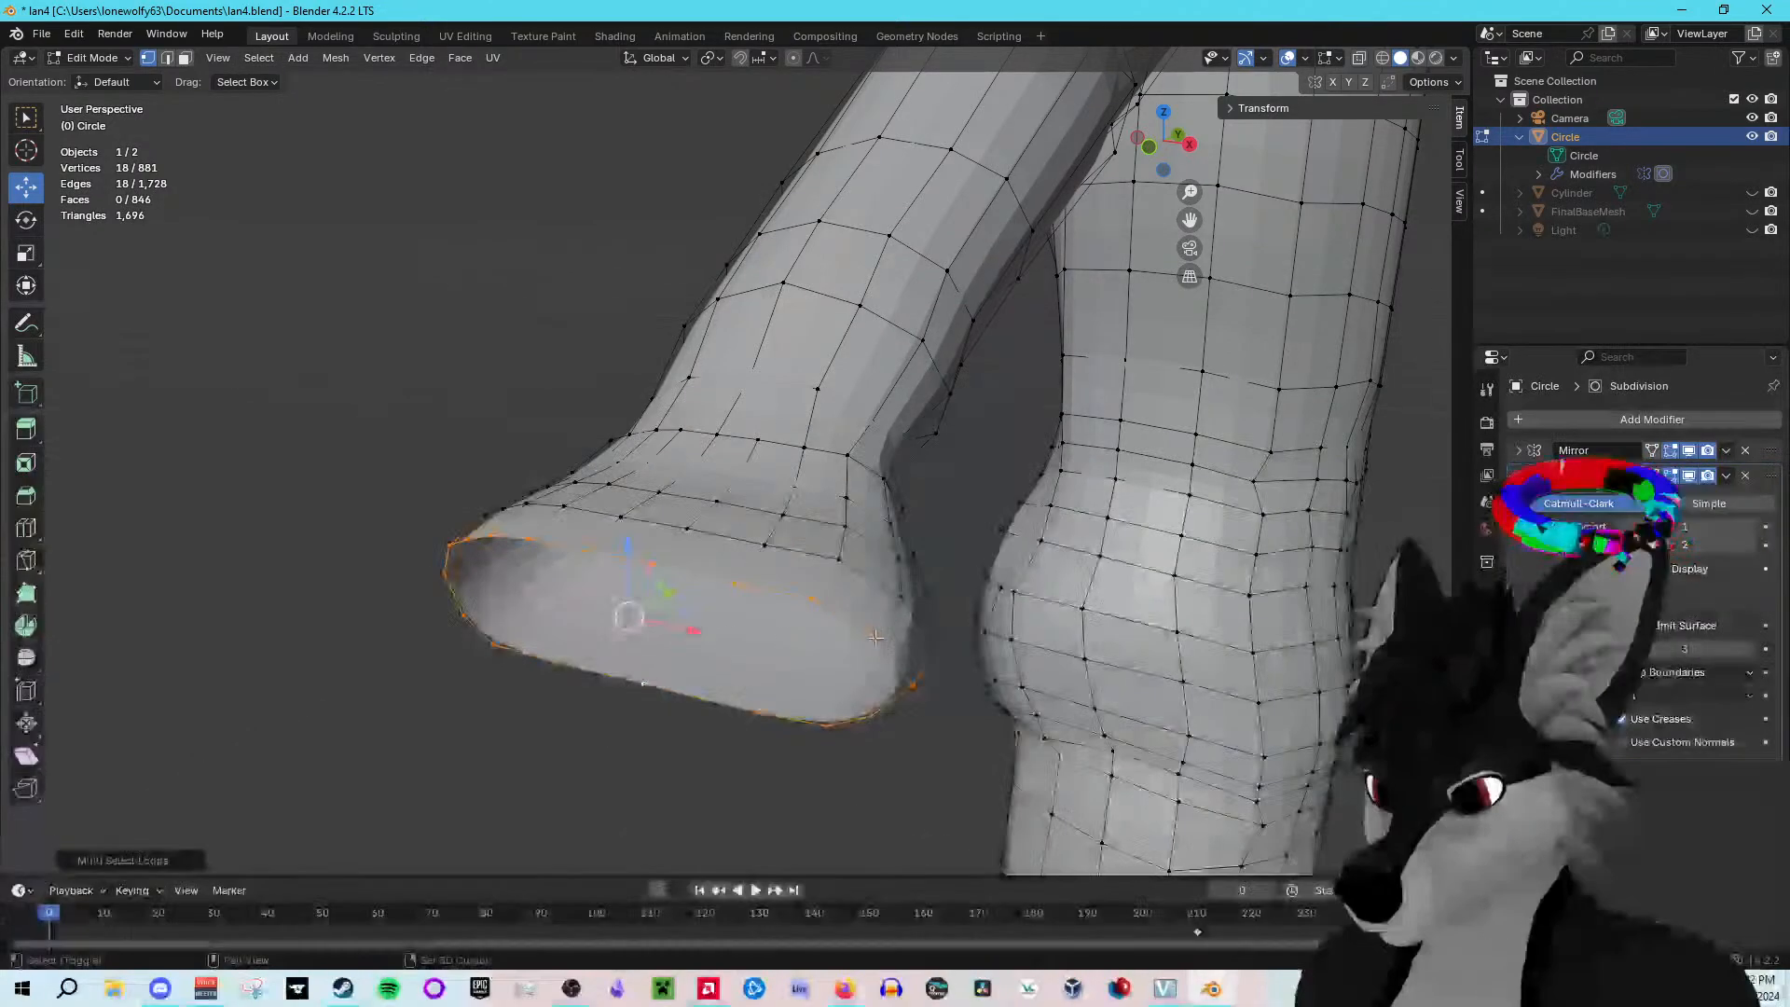
Step: Deselect the rim vertices on the body-facing side and extrude the remaining rim about 0.027 m outward as the palm
left_click(867, 718, "shift")
left_click(911, 686, "shift")
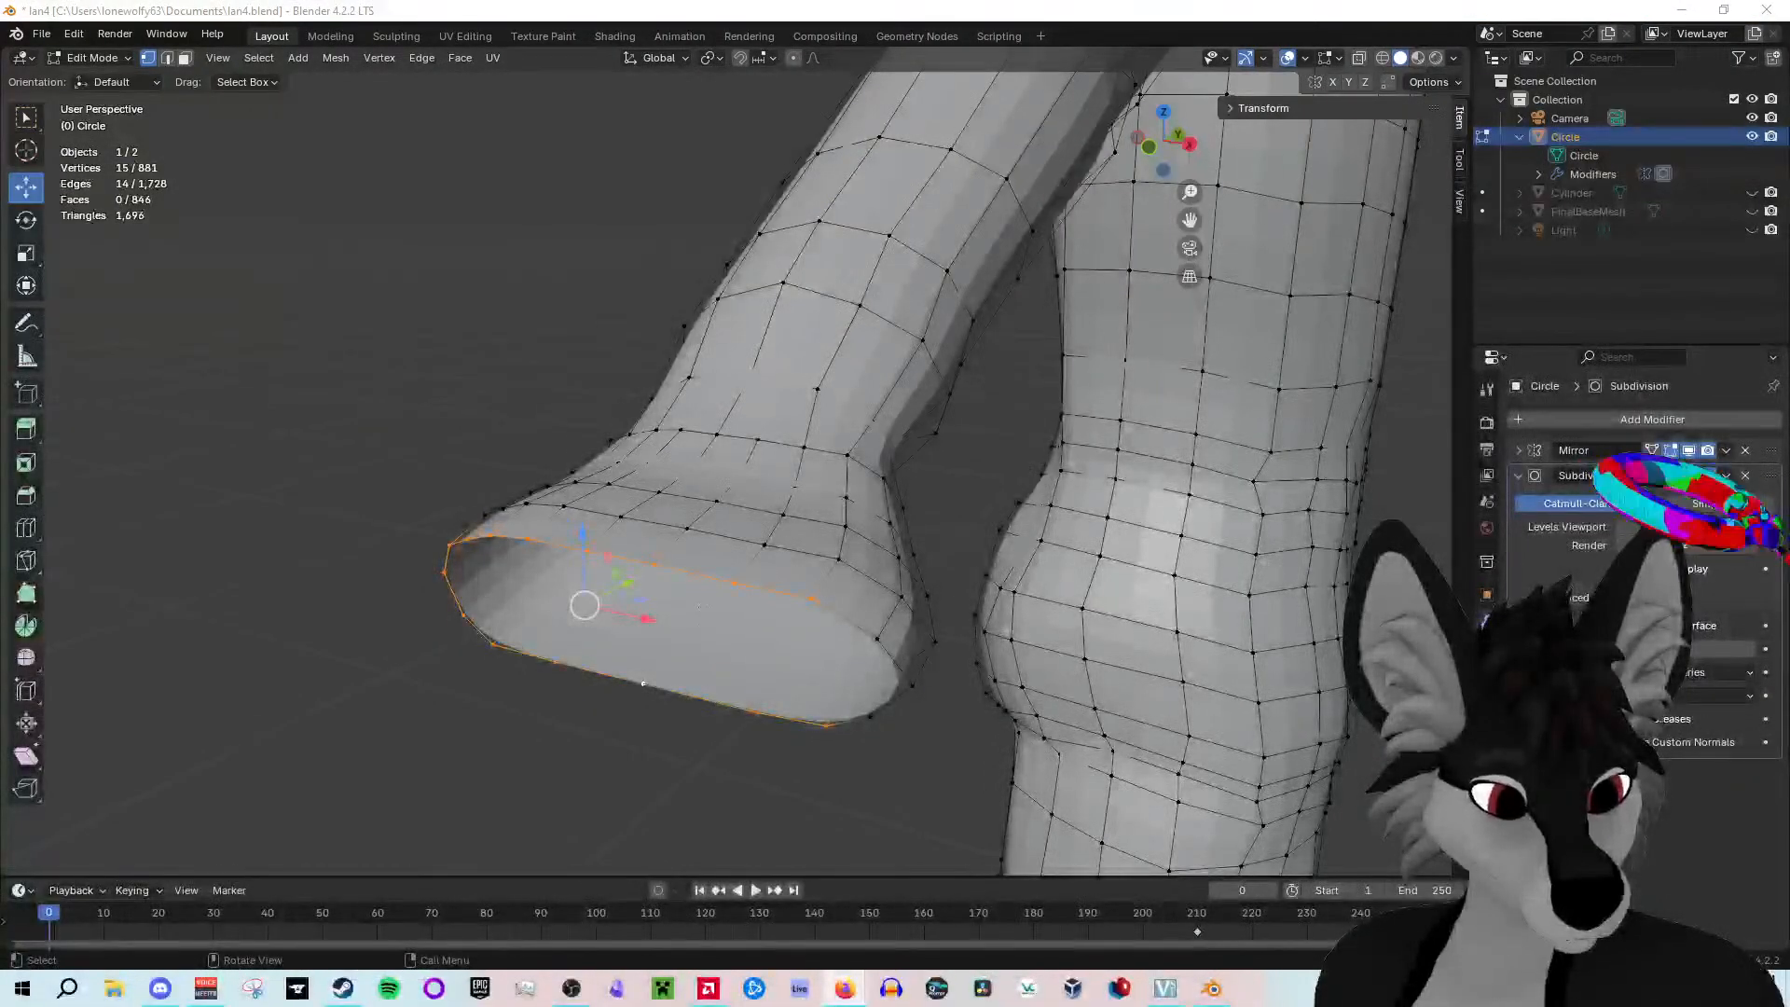
left_click(702, 632)
middle_click_drag(703, 632, 902, 684)
left_click(909, 701, "shift")
middle_click_drag(1033, 798, 988, 785)
left_click(888, 727, "shift")
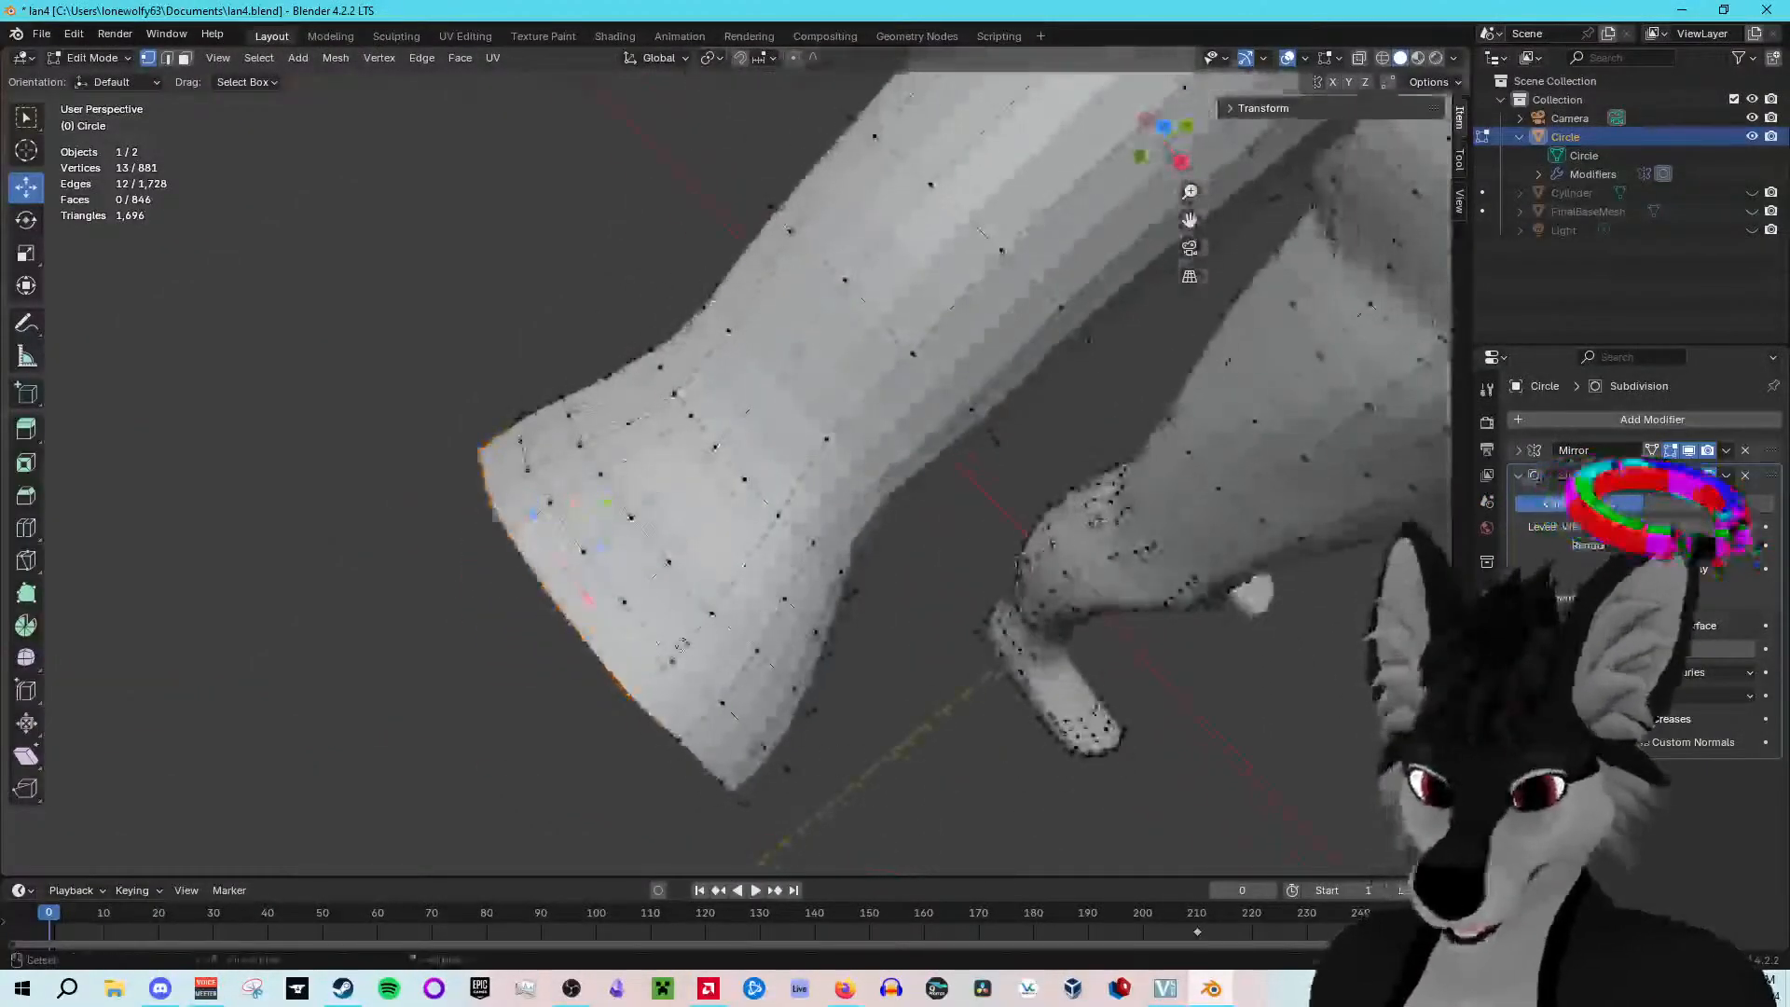
key("e")
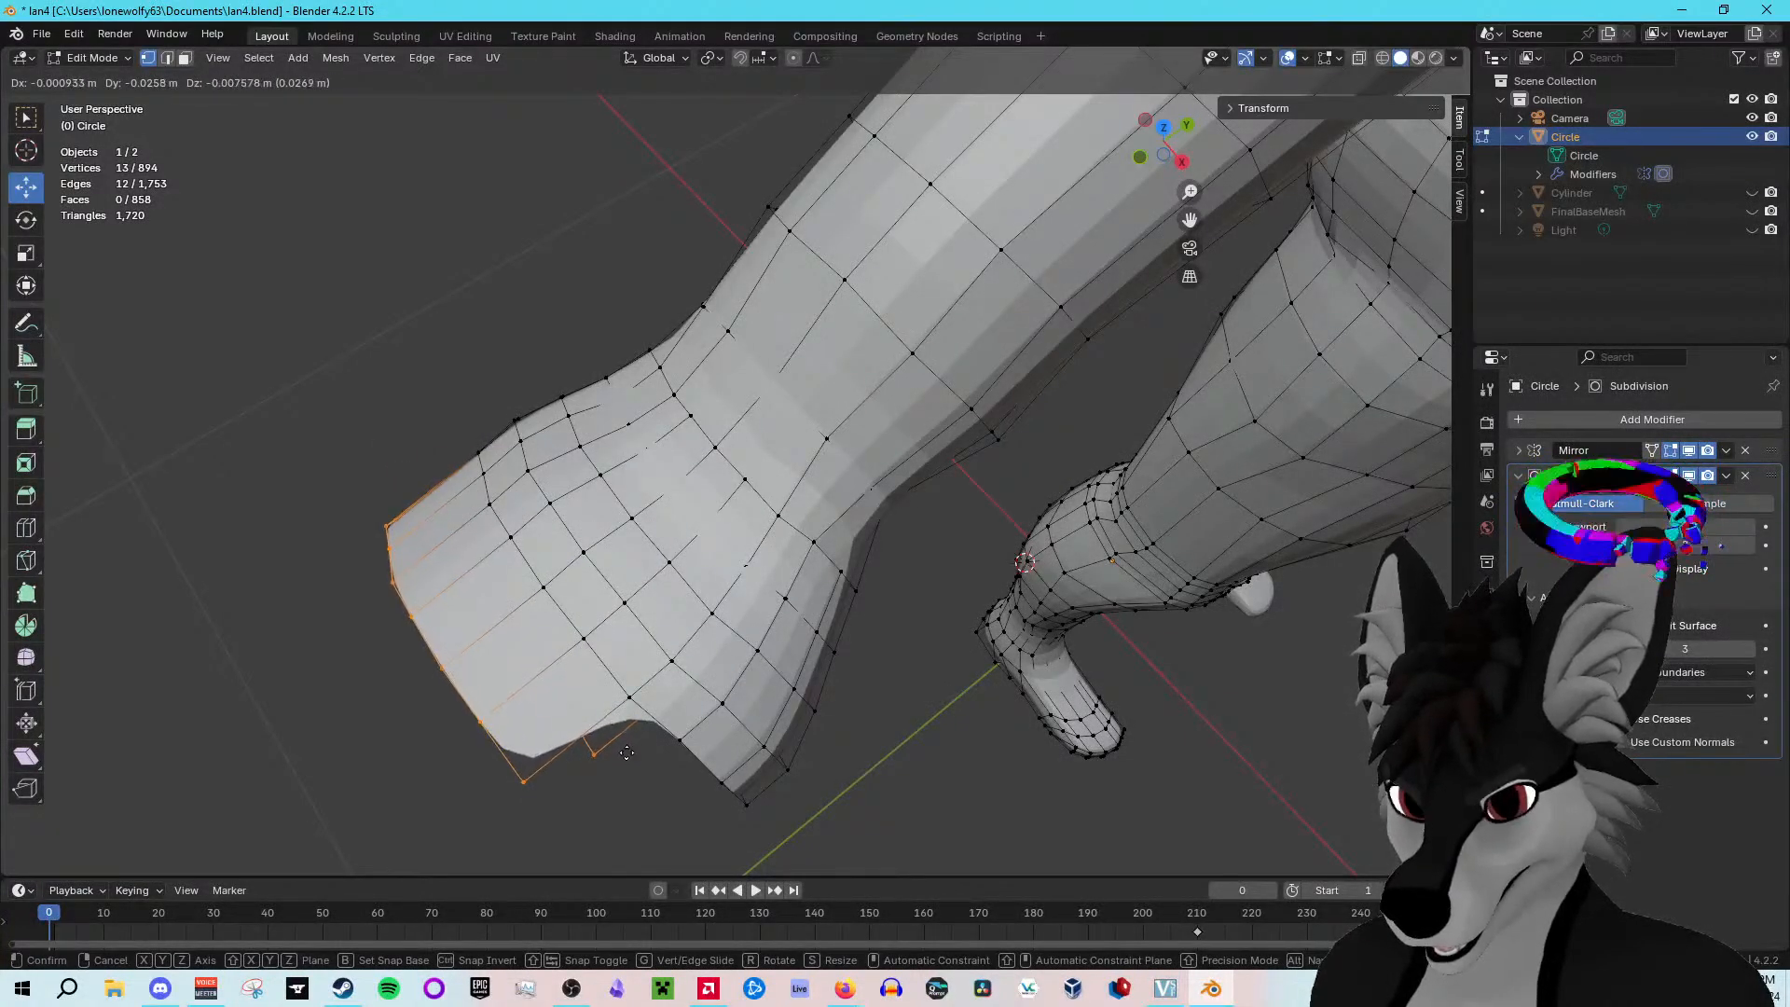
left_click(624, 756)
Step: Create a new edge joining the upper and lower rim vertices where the palm extrusion meets the unextruded part
middle_click_drag(625, 756, 628, 596)
left_click(699, 563)
left_click(624, 580, "shift")
right_click(625, 580)
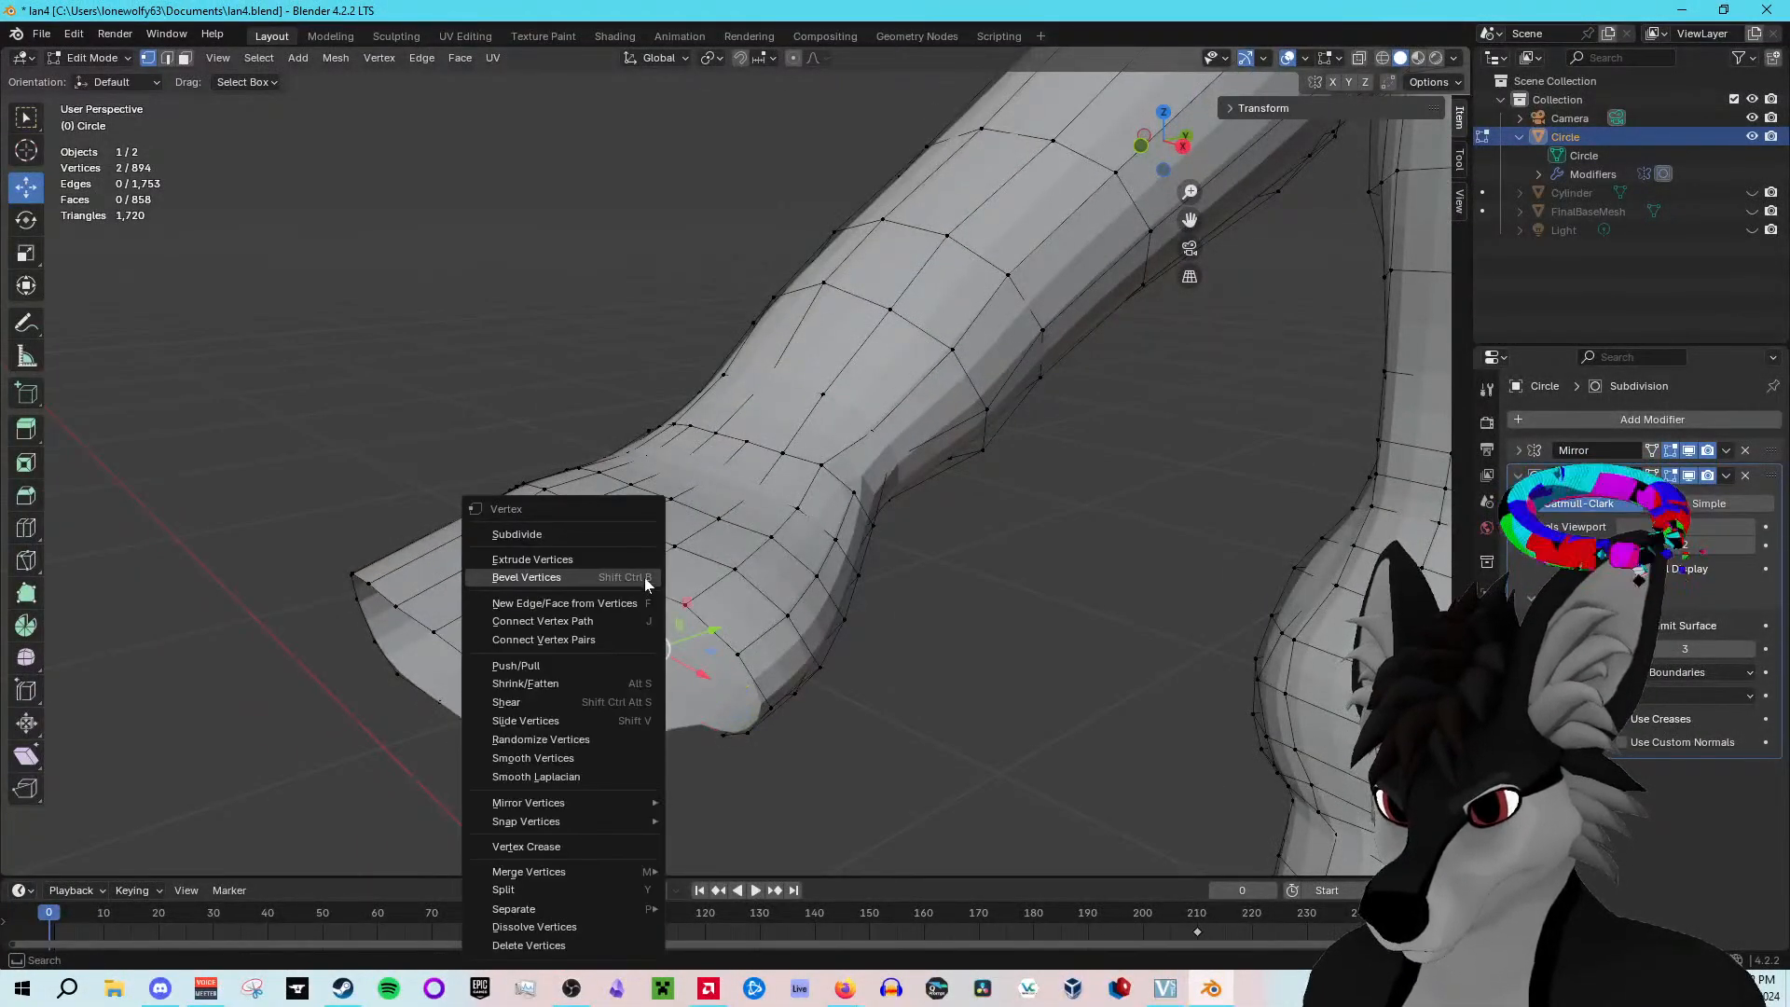
mouse_move(585, 870)
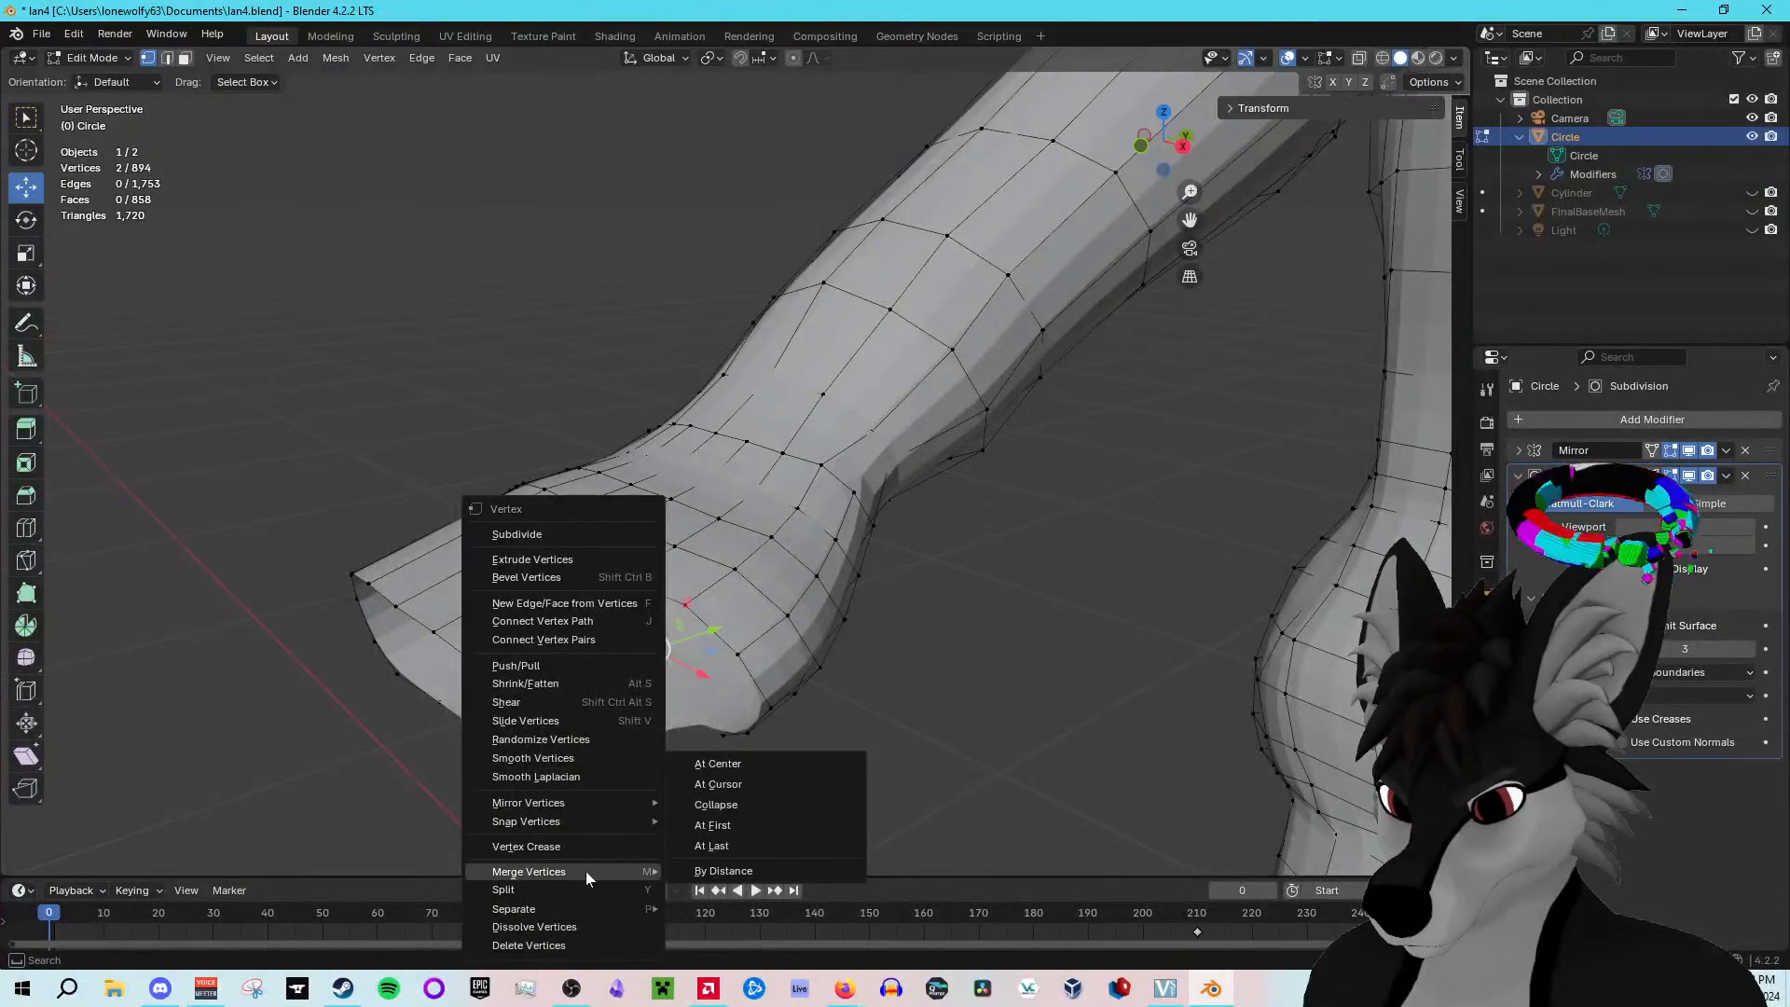
left_click(595, 604)
left_click(813, 783)
middle_click_drag(813, 783, 918, 746)
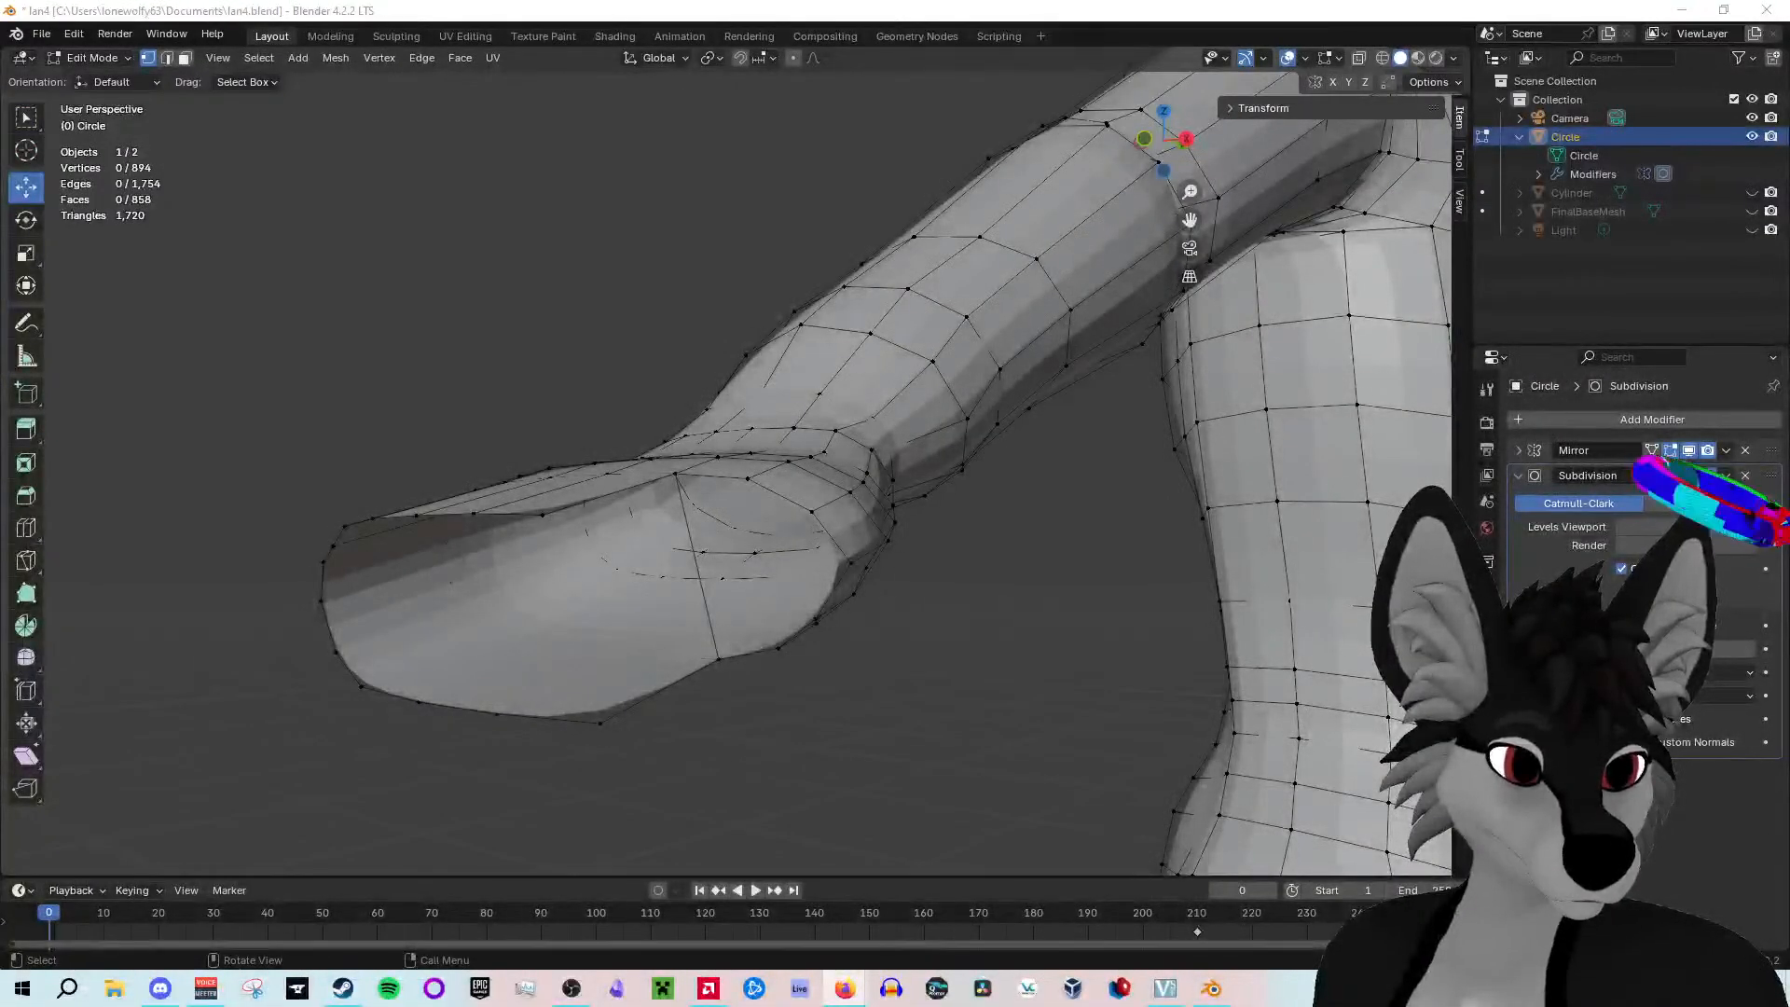
Step: Select the outer end vertices of the palm extrusion and move them slightly outward along the Y axis
middle_click_drag(177, 571, 402, 672)
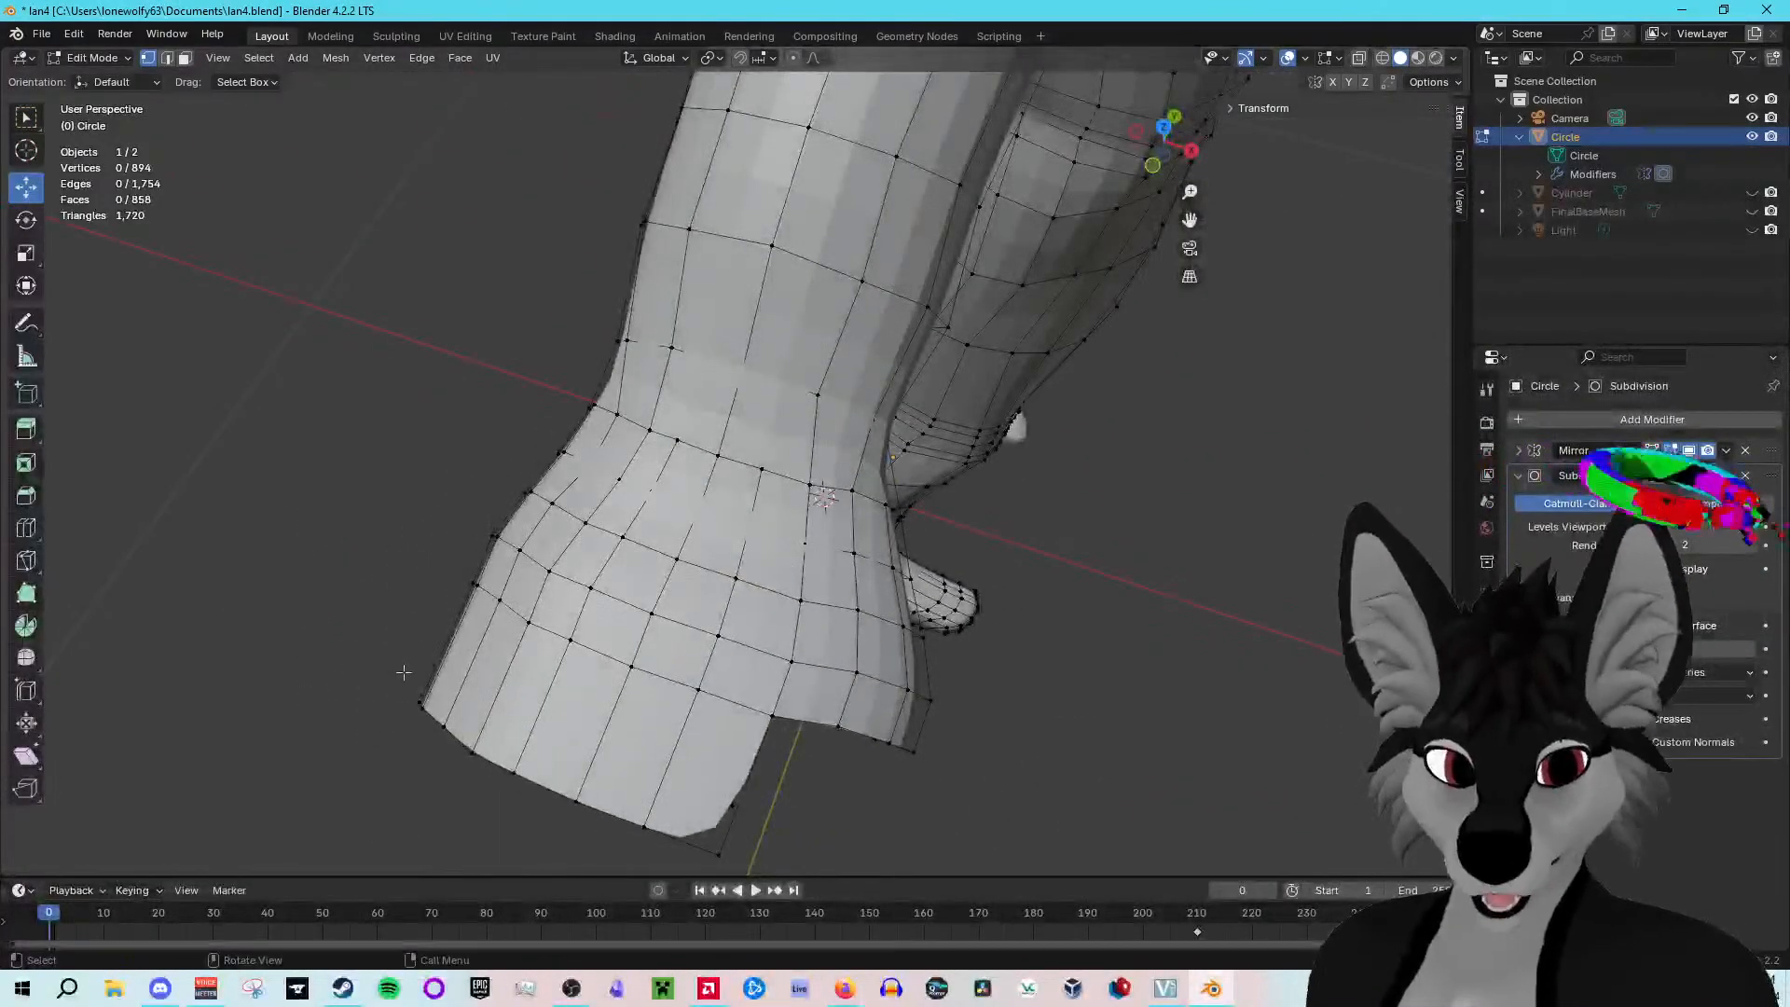
middle_click_drag(895, 751, 694, 808)
scroll(863, 735, "down", 3)
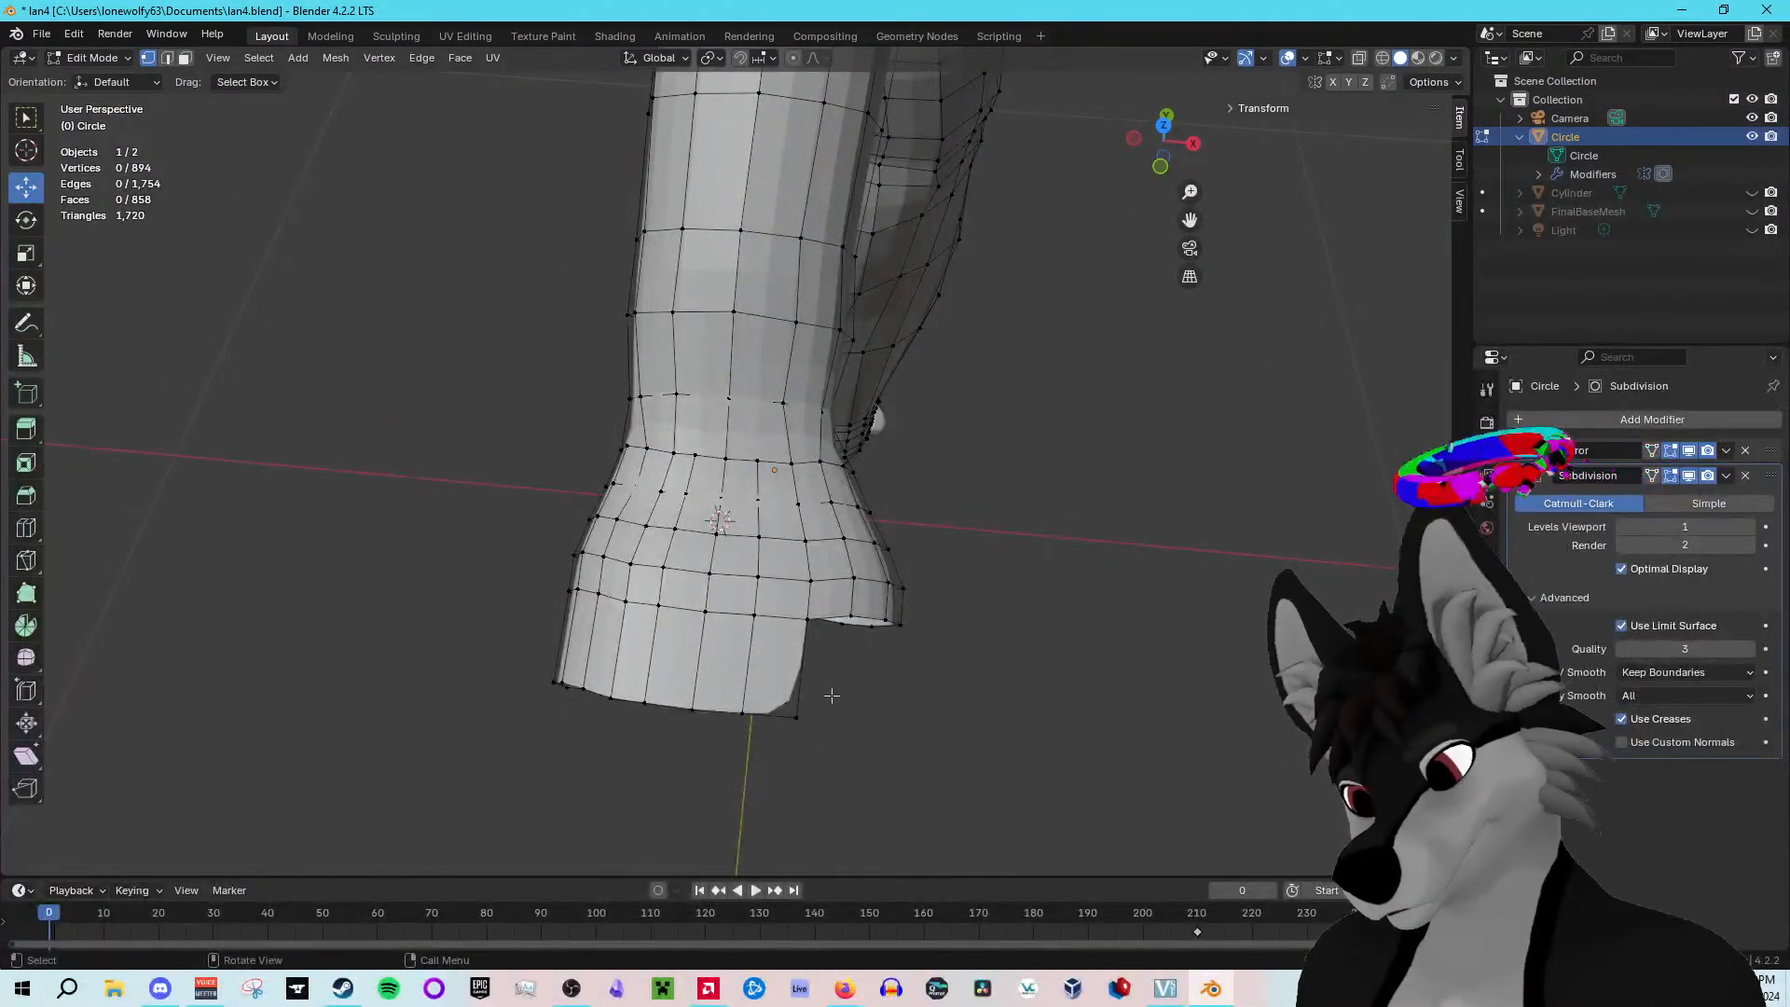
middle_click_drag(813, 729, 755, 695)
left_click_drag(723, 749, 477, 601)
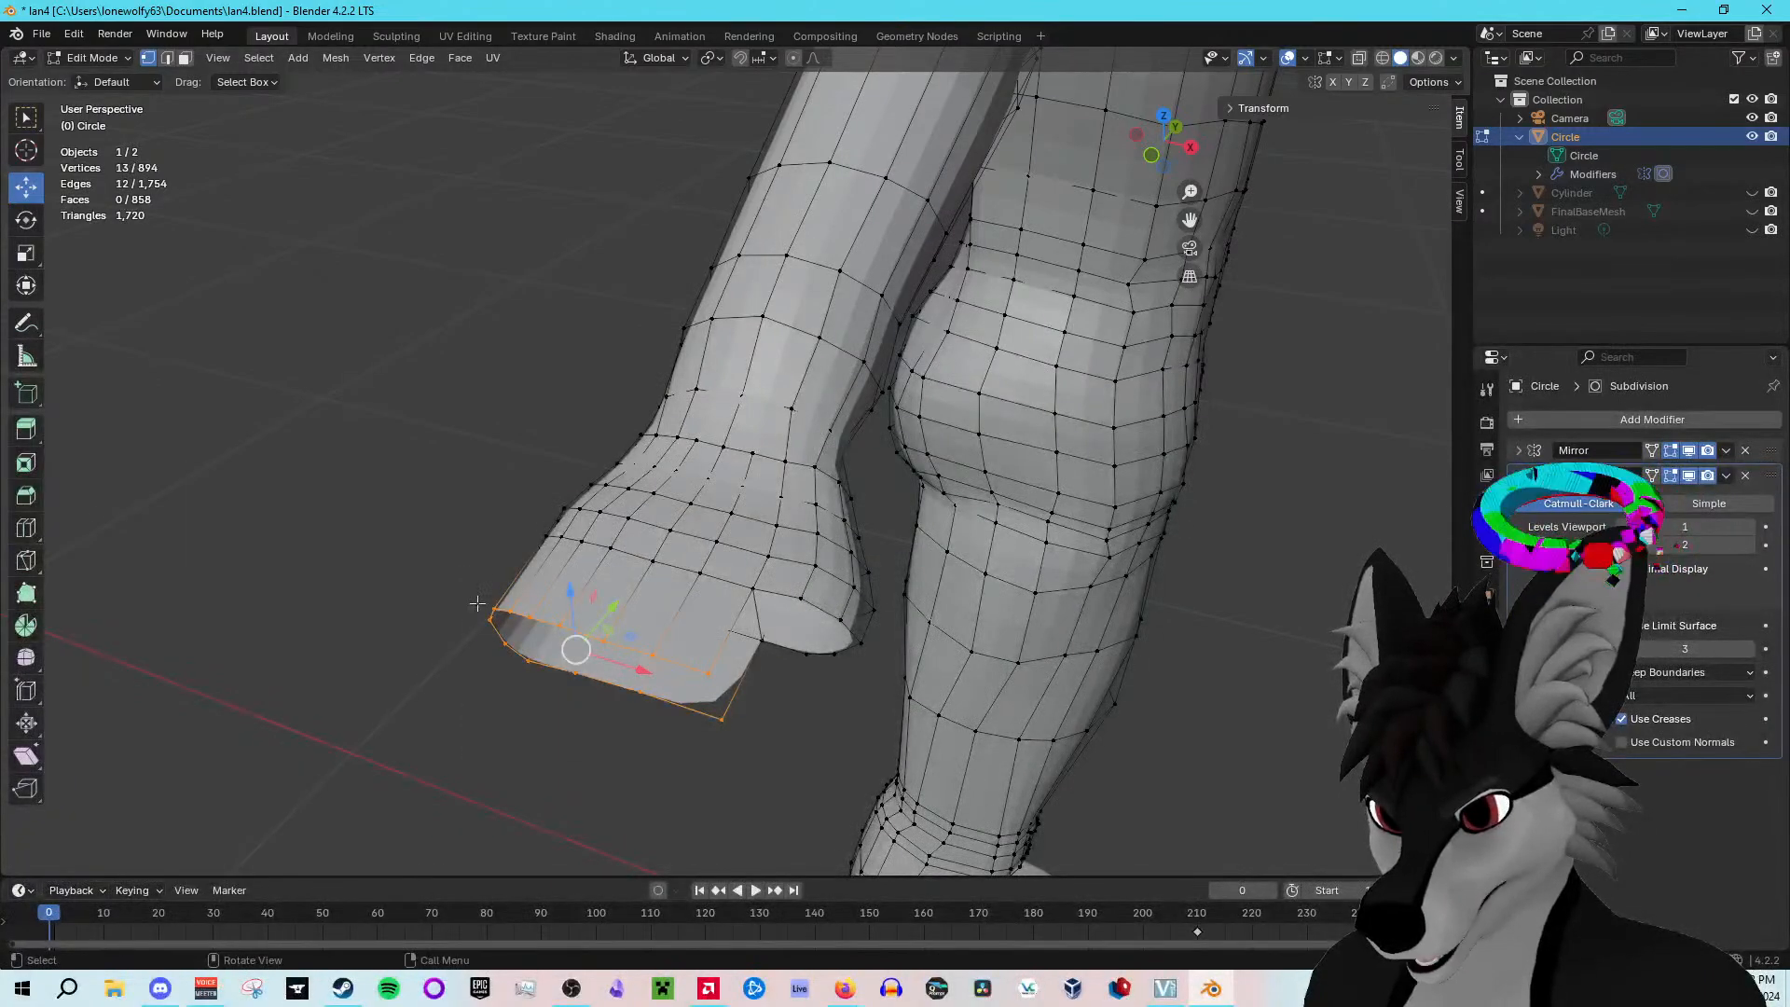
middle_click_drag(478, 602, 604, 604)
left_click_drag(604, 601, 594, 611)
middle_click_drag(594, 611, 816, 658)
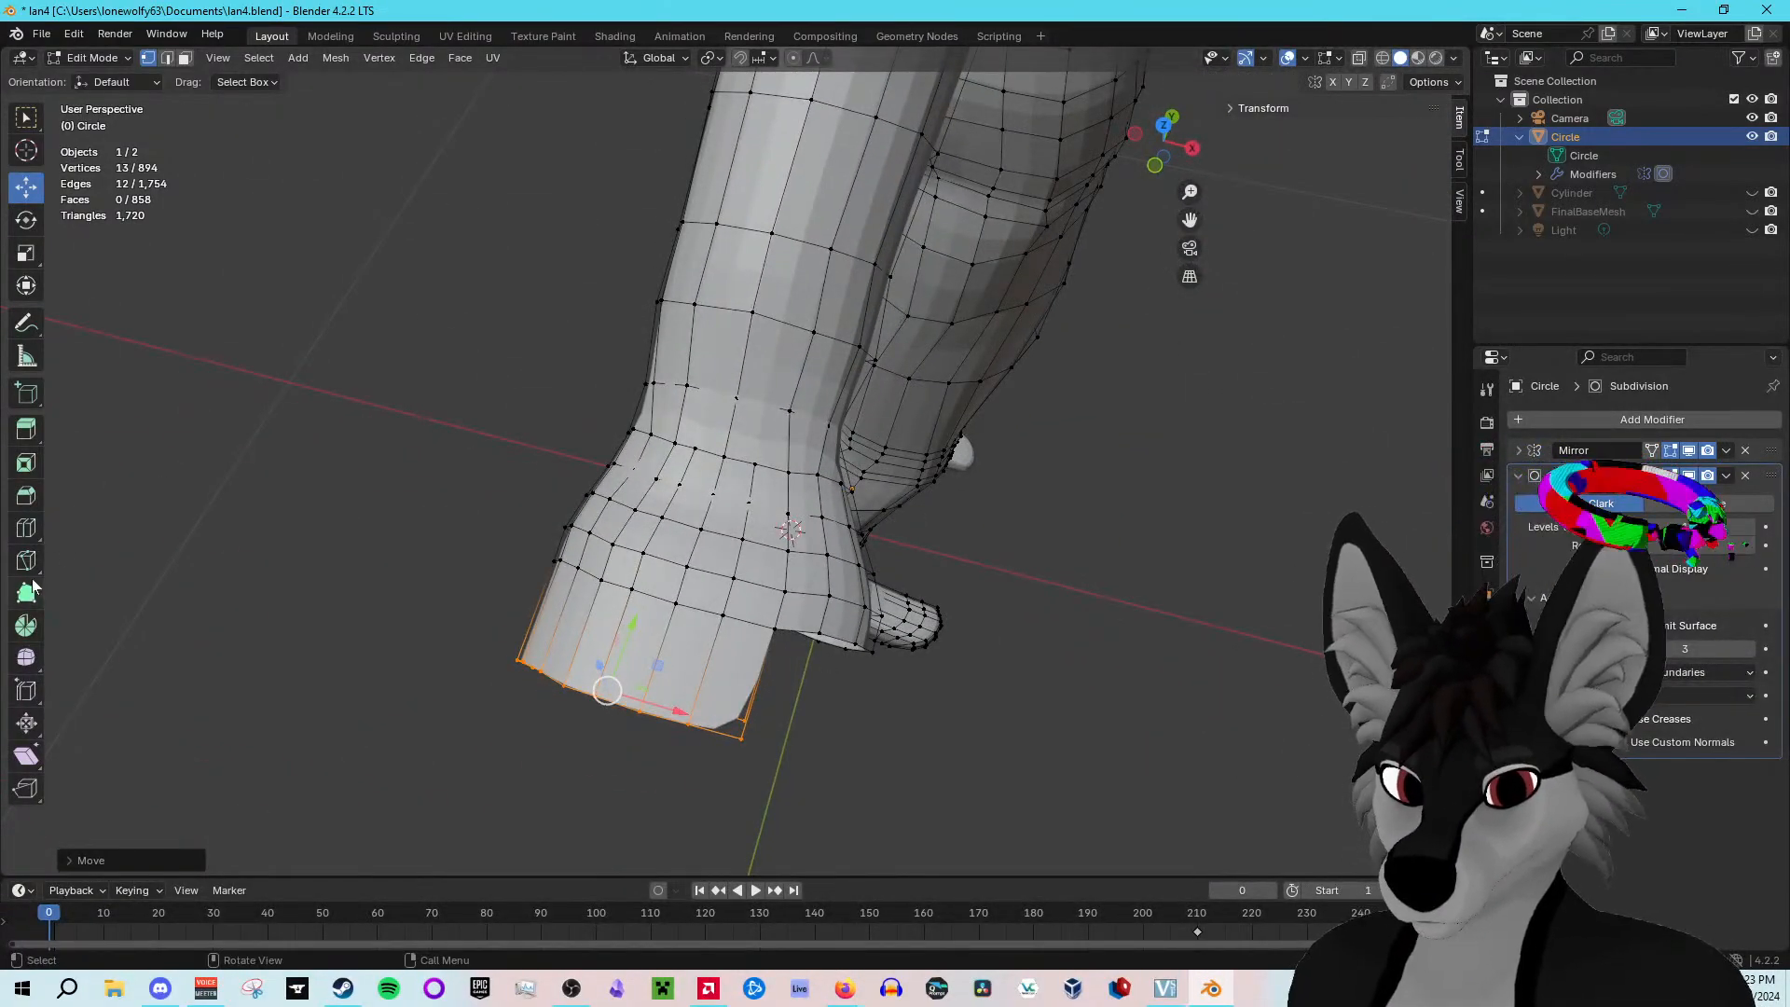
Step: Add a single loop cut across the extruded palm segment and check the smoothed shape in Object Mode
left_click(26, 528)
left_click(588, 641)
middle_click_drag(589, 642, 812, 672)
scroll(811, 672, "up", 2)
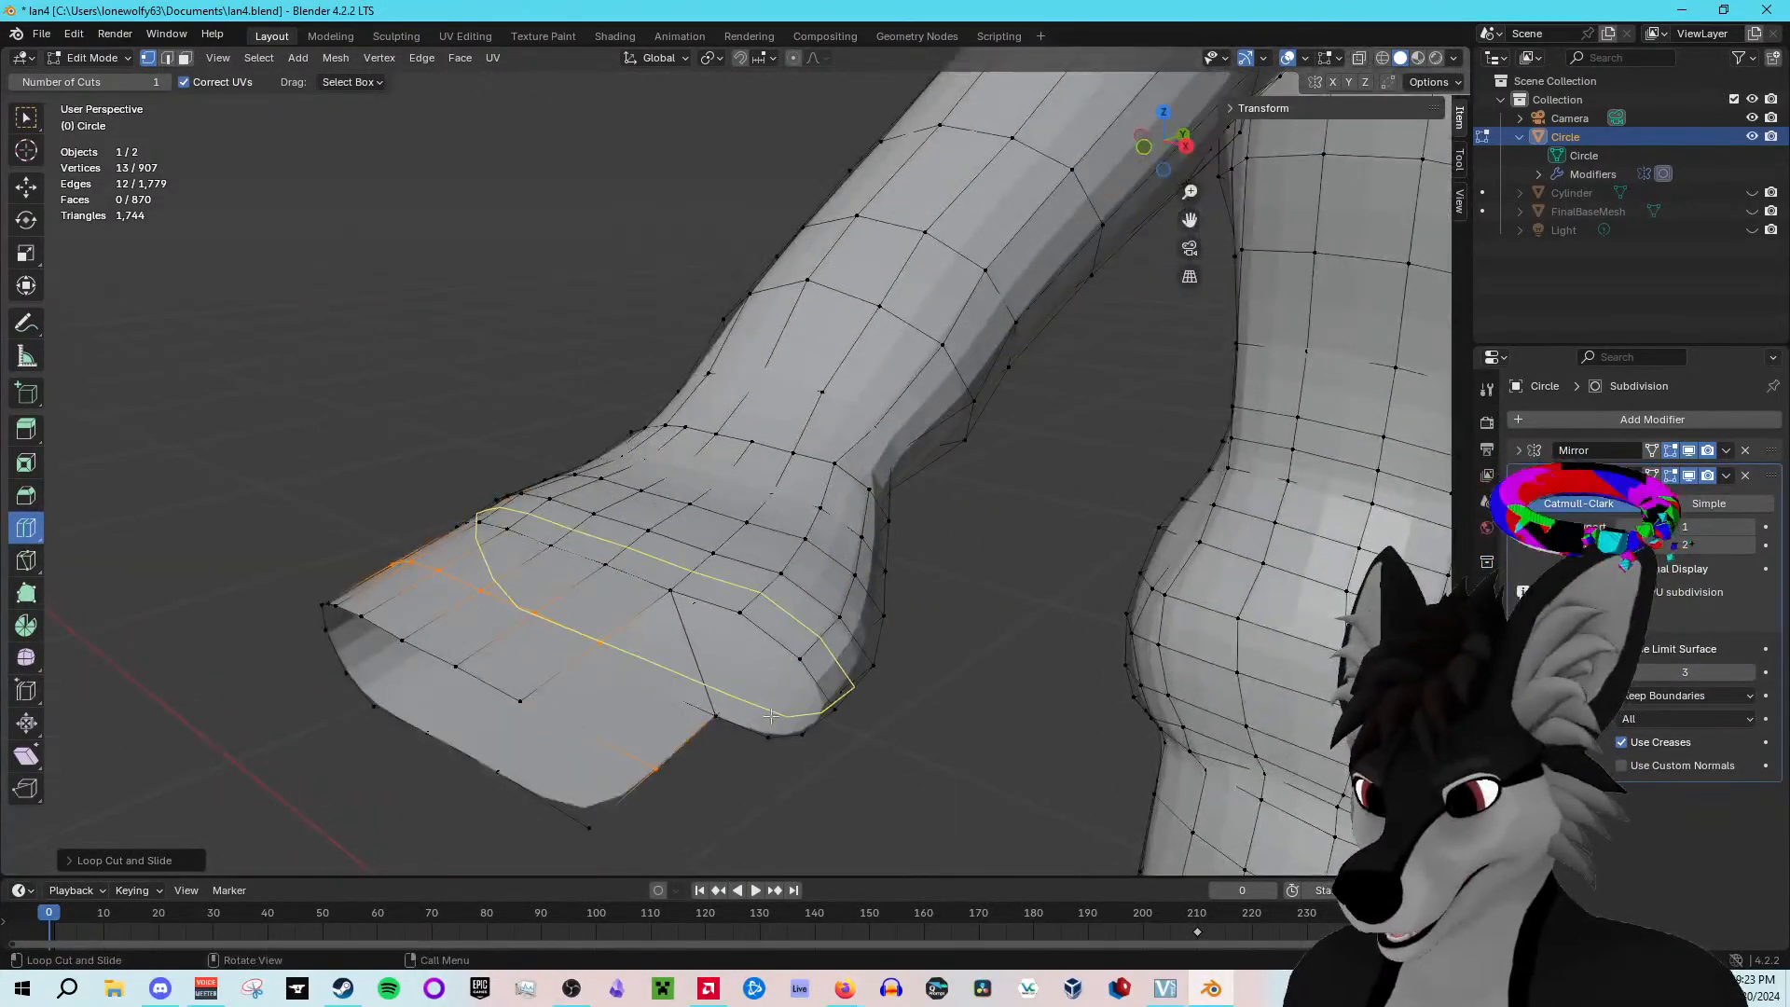
key("Tab")
key("Tab")
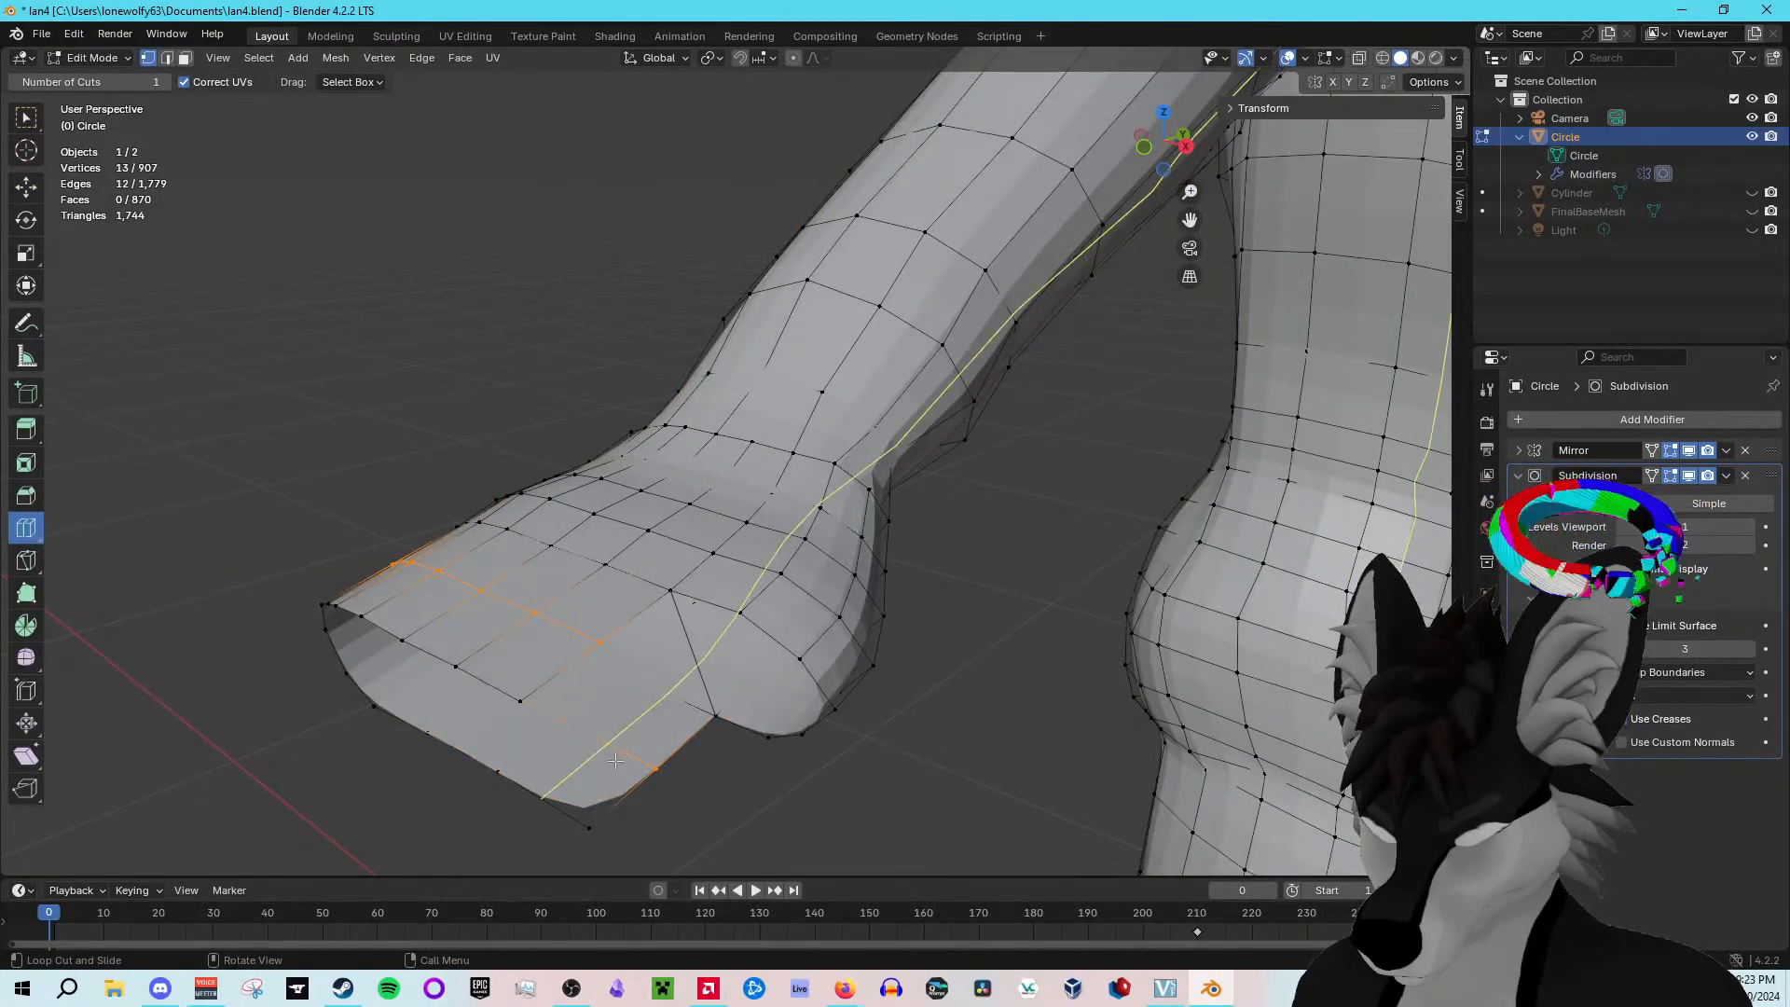
Step: Fill the outer half of the palm's open side with a face between its four corner vertices, using the Move tool
key("shift+space")
key("g")
middle_click_drag(615, 720, 571, 713)
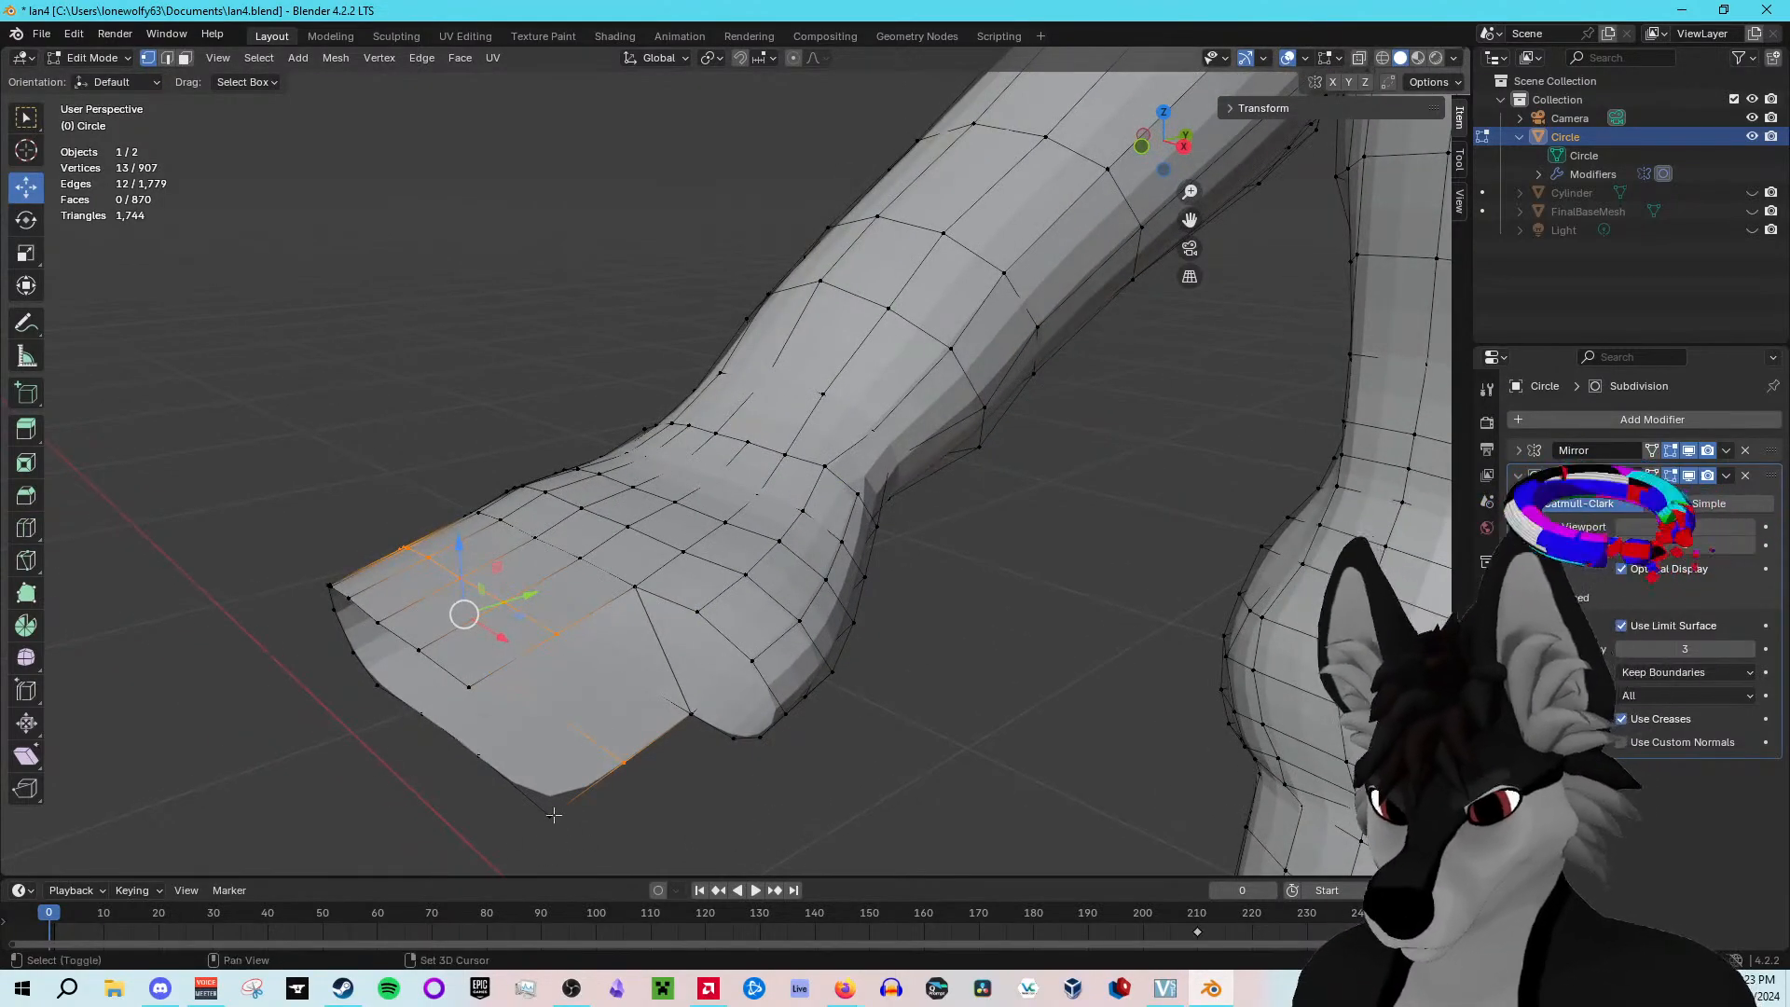
left_click(468, 687)
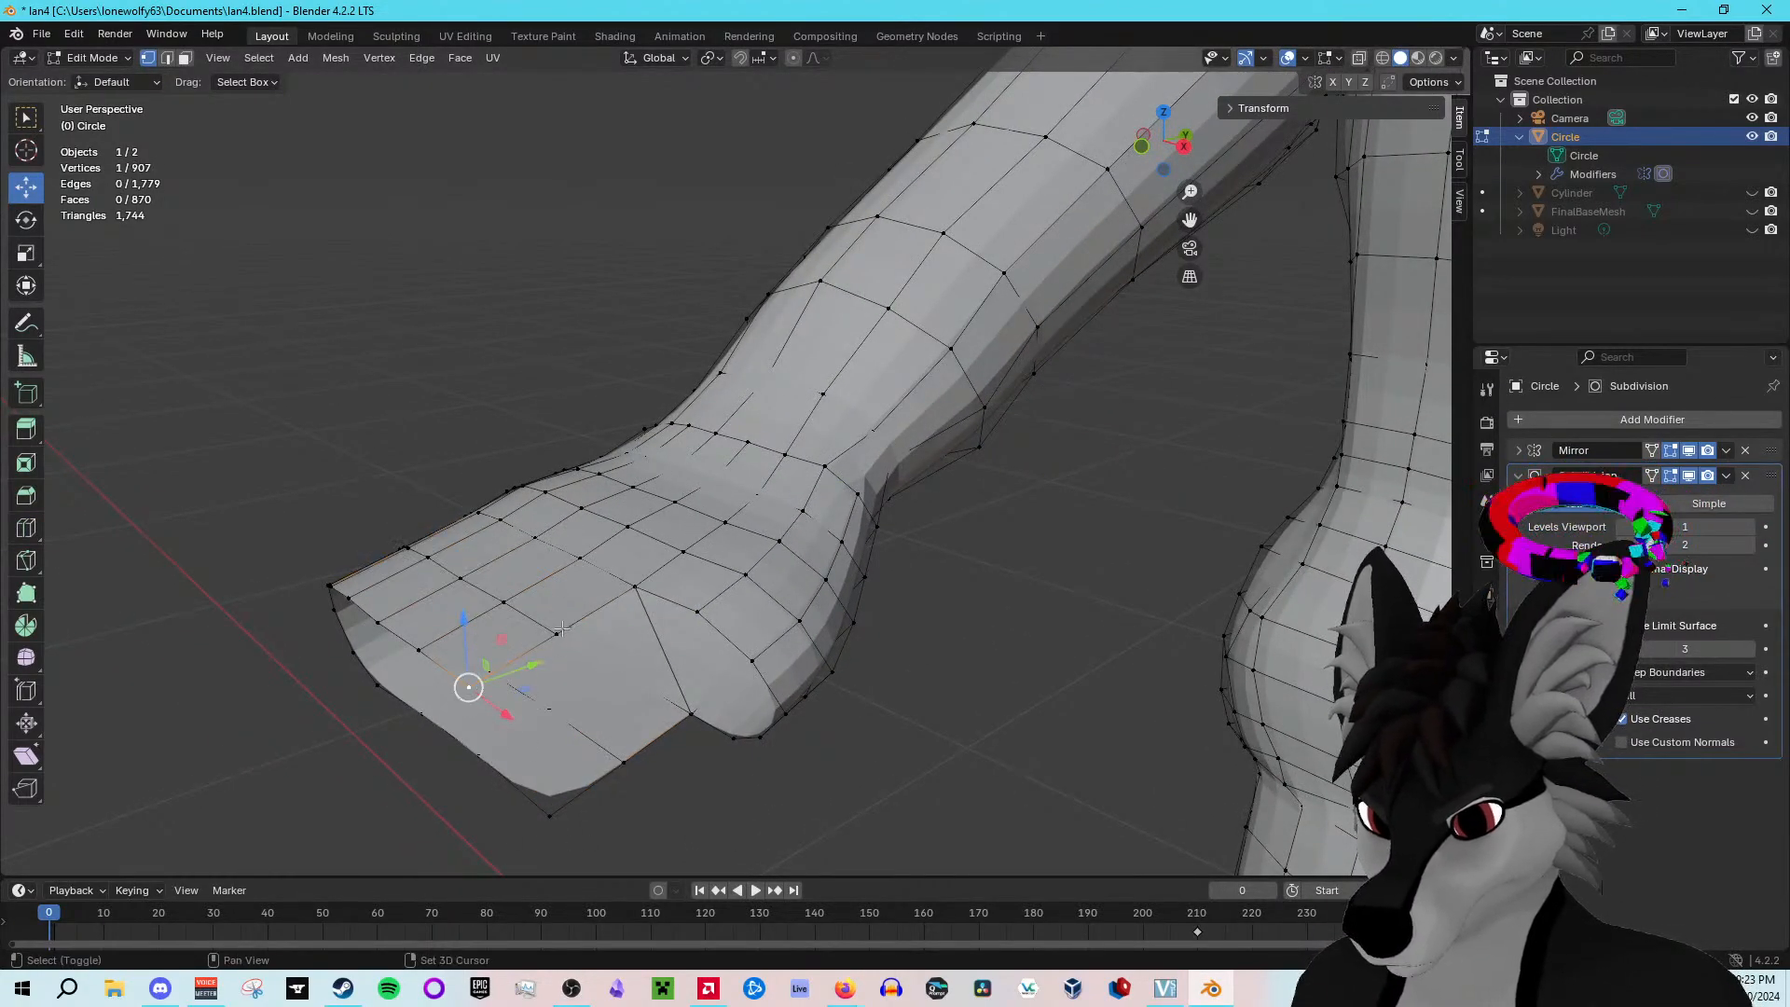
left_click(556, 634, "shift")
left_click(621, 760, "shift")
right_click(549, 814)
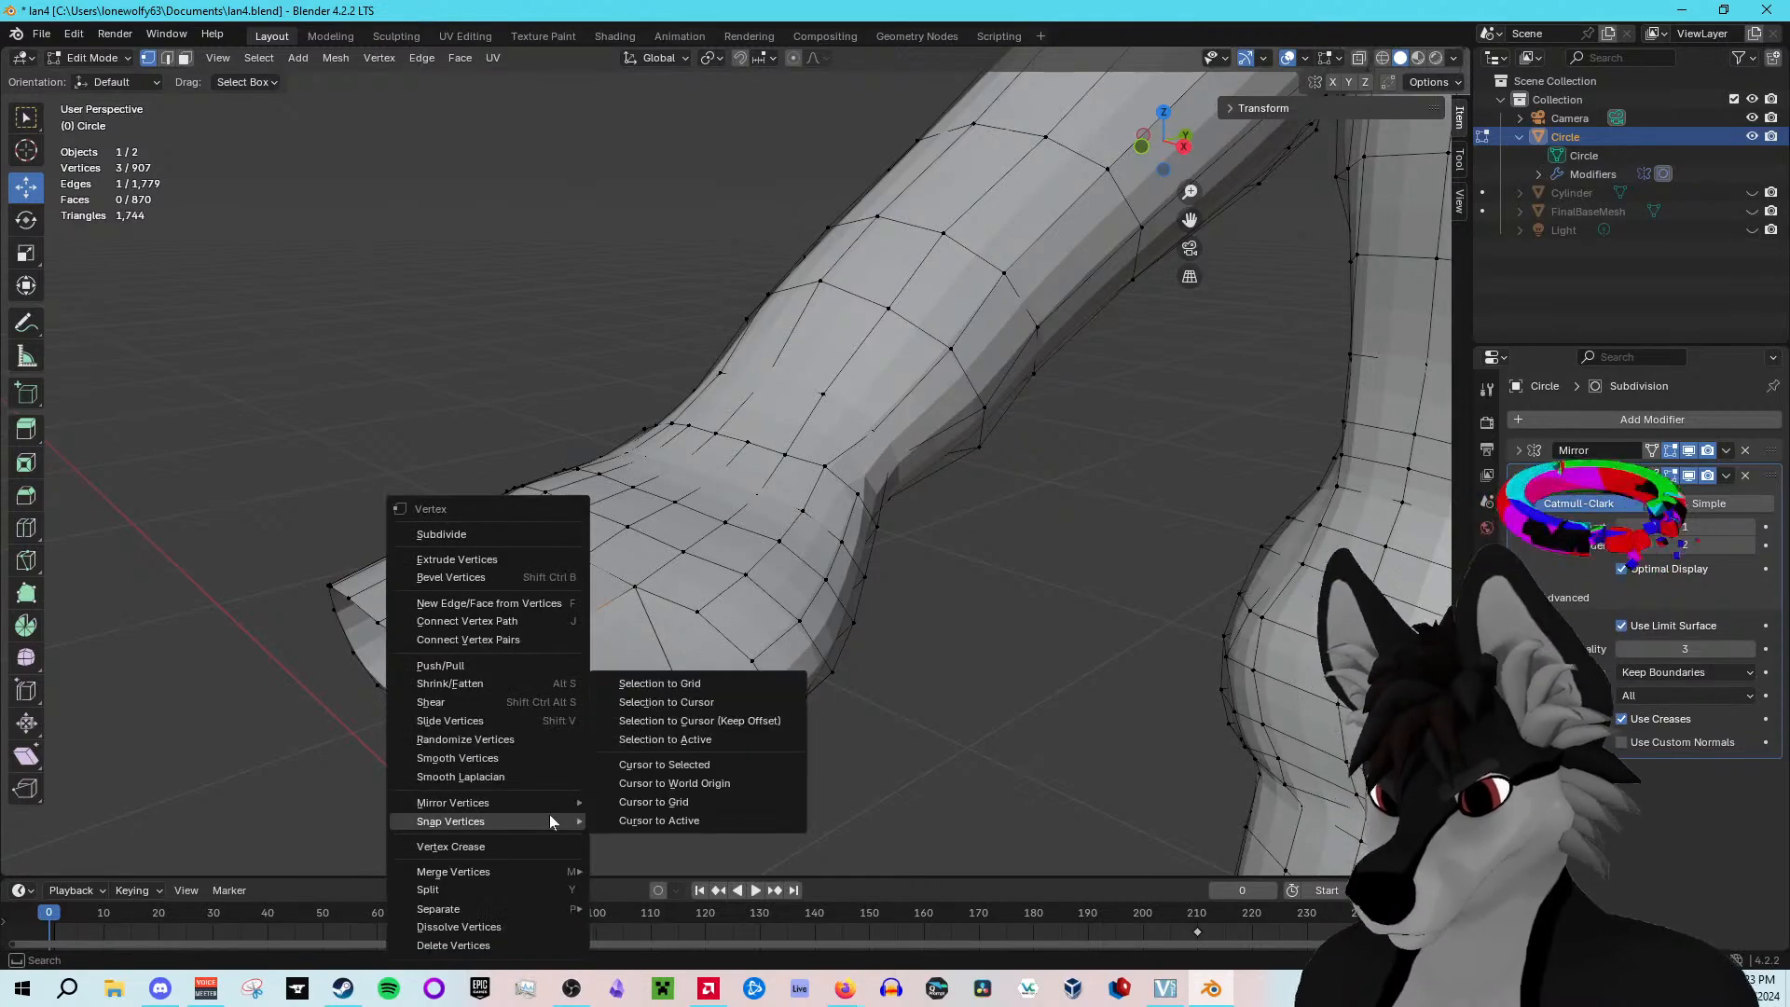
key("Escape")
left_click(547, 807, "shift")
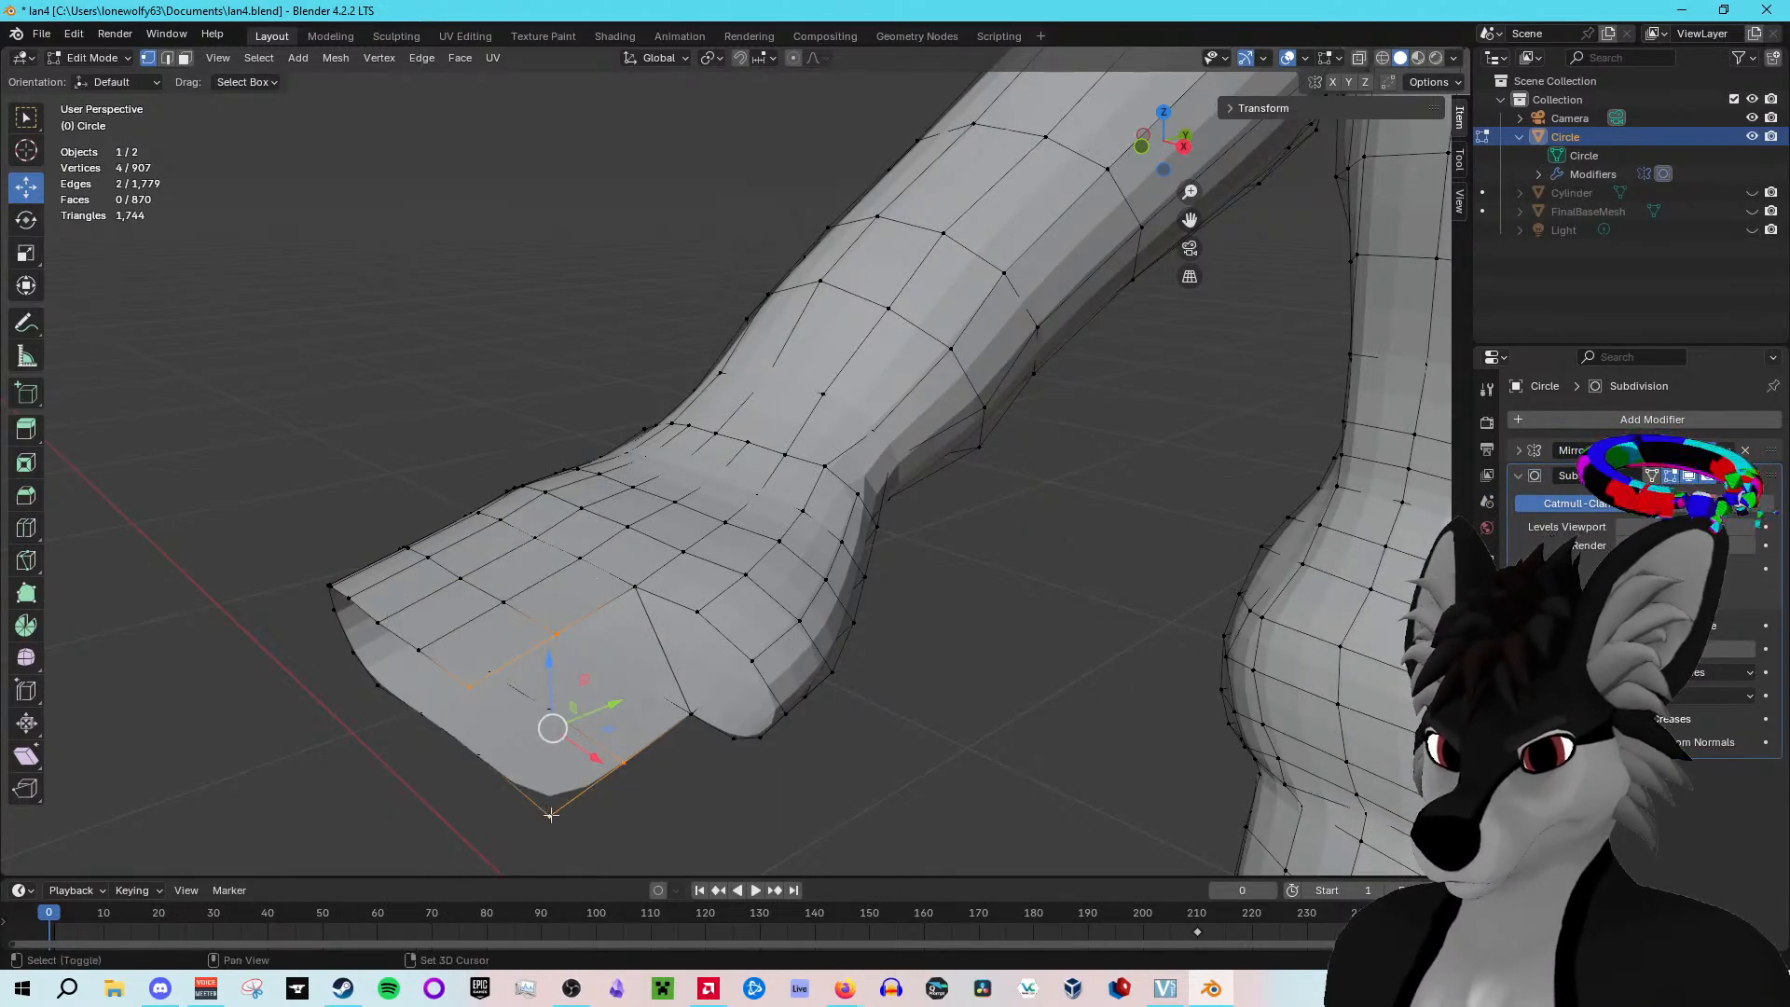
right_click(551, 815)
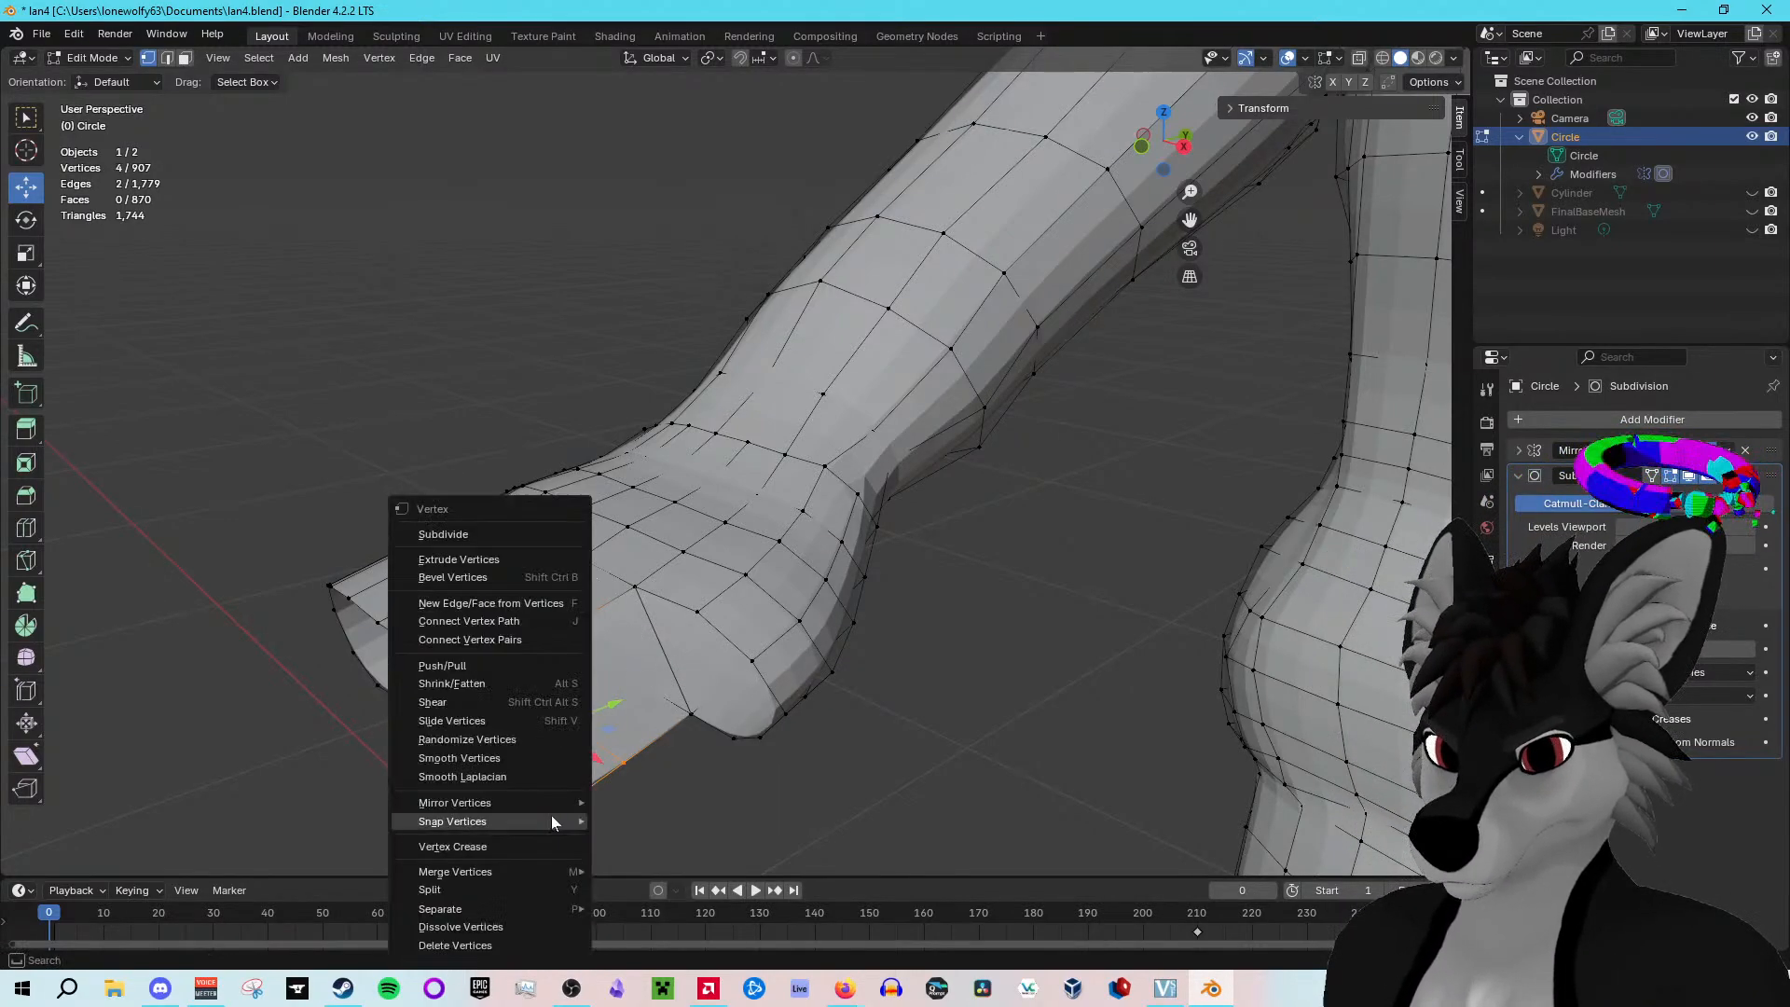
left_click(503, 603)
Step: Fill the inner half of the palm's open side with a second face between its four corner vertices
left_click(556, 636)
left_click(635, 587, "shift")
left_click(689, 710, "shift")
left_click(623, 762, "shift")
right_click(622, 762)
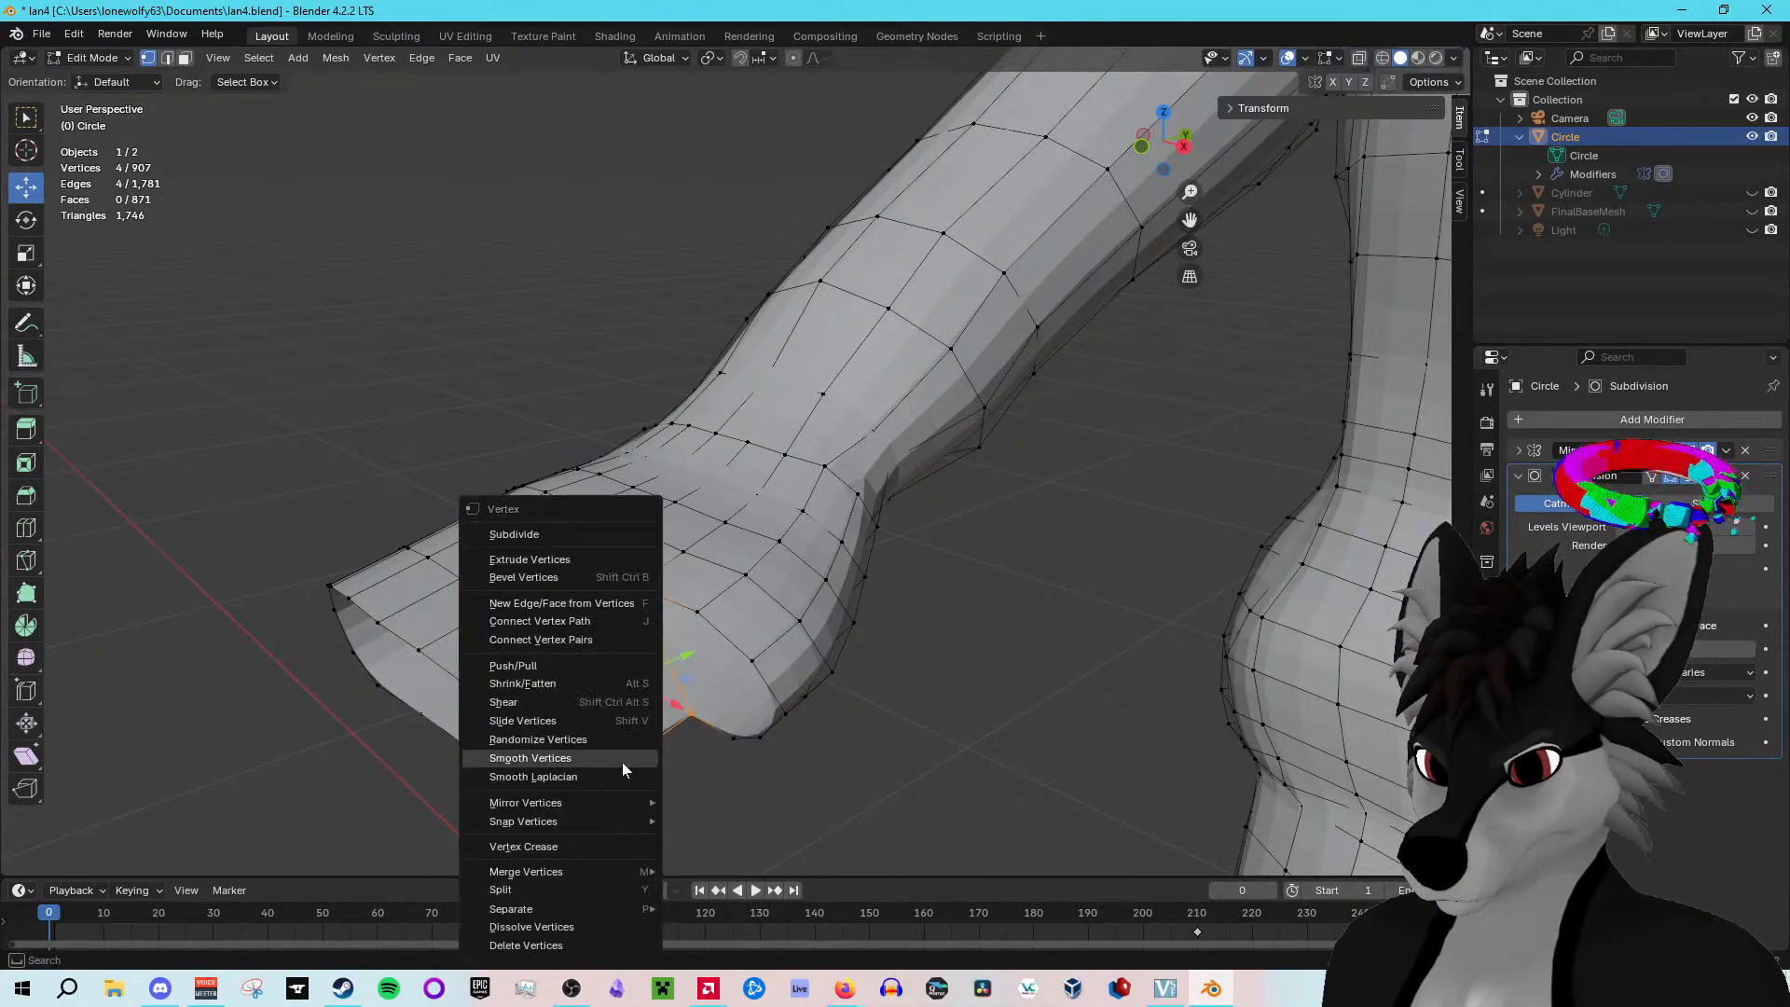
left_click(566, 602)
middle_click_drag(567, 602, 810, 761)
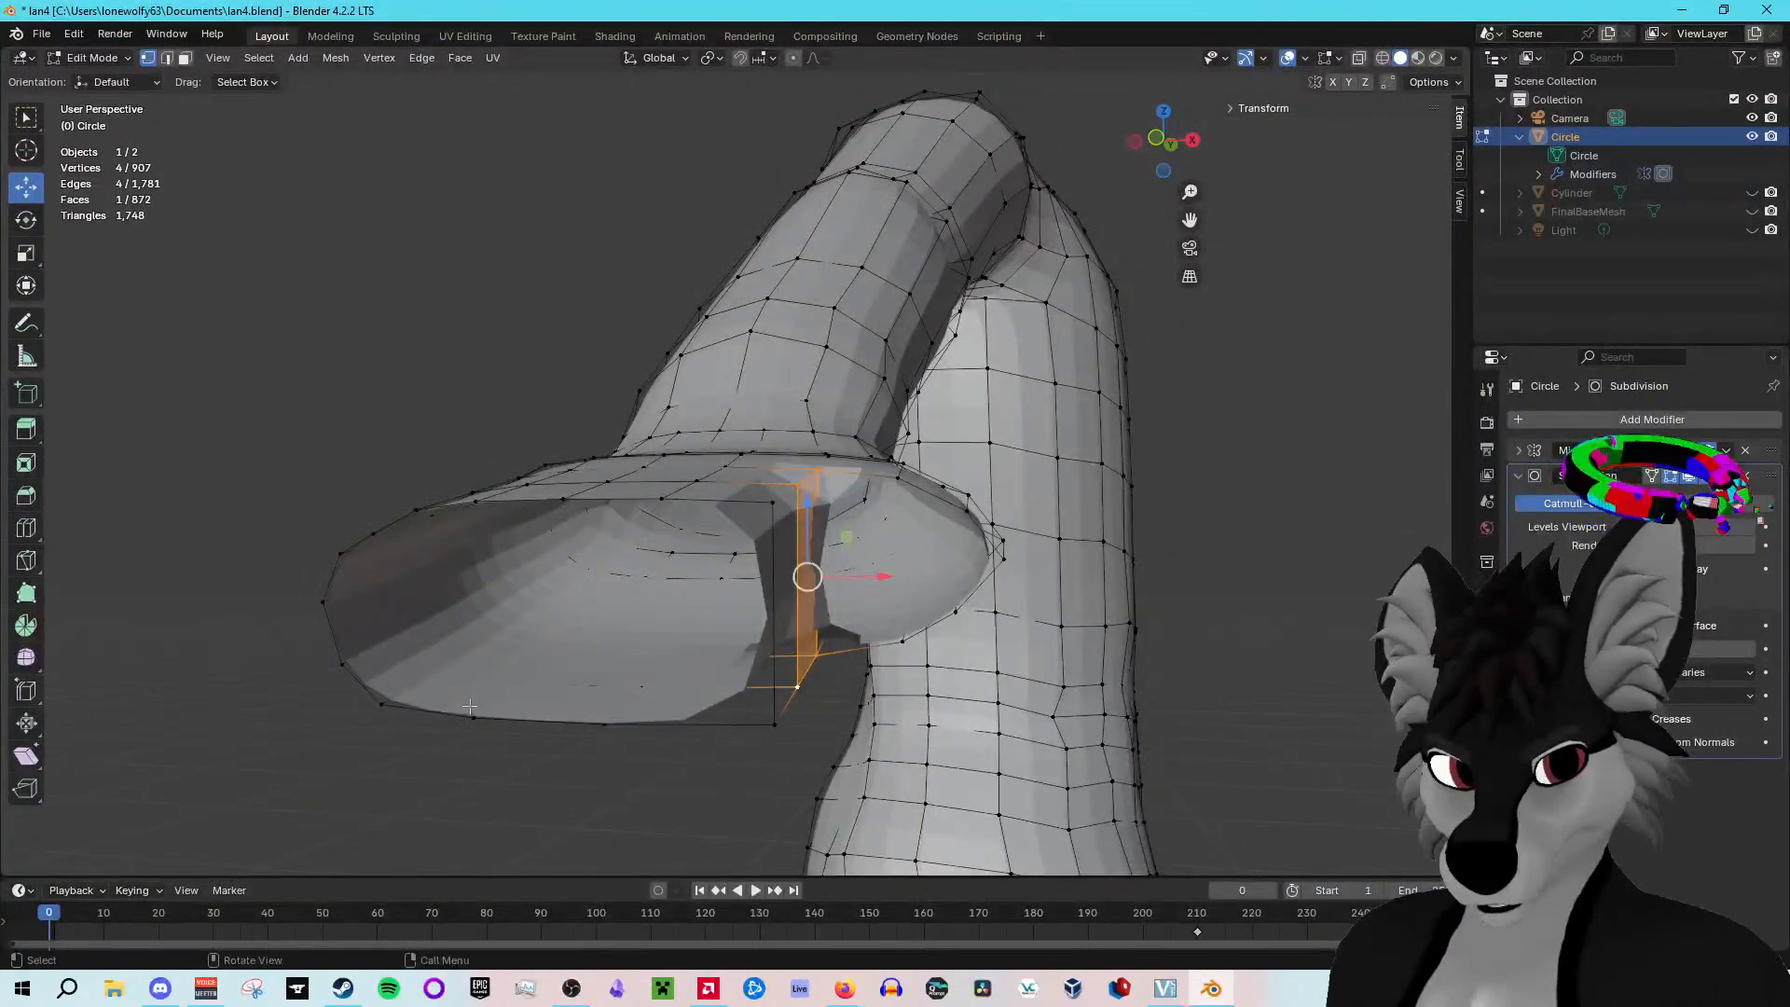
Step: Undo the two faces that fill the palm's open side, restoring the open gap beside the thumb opening
key("alt+Tab")
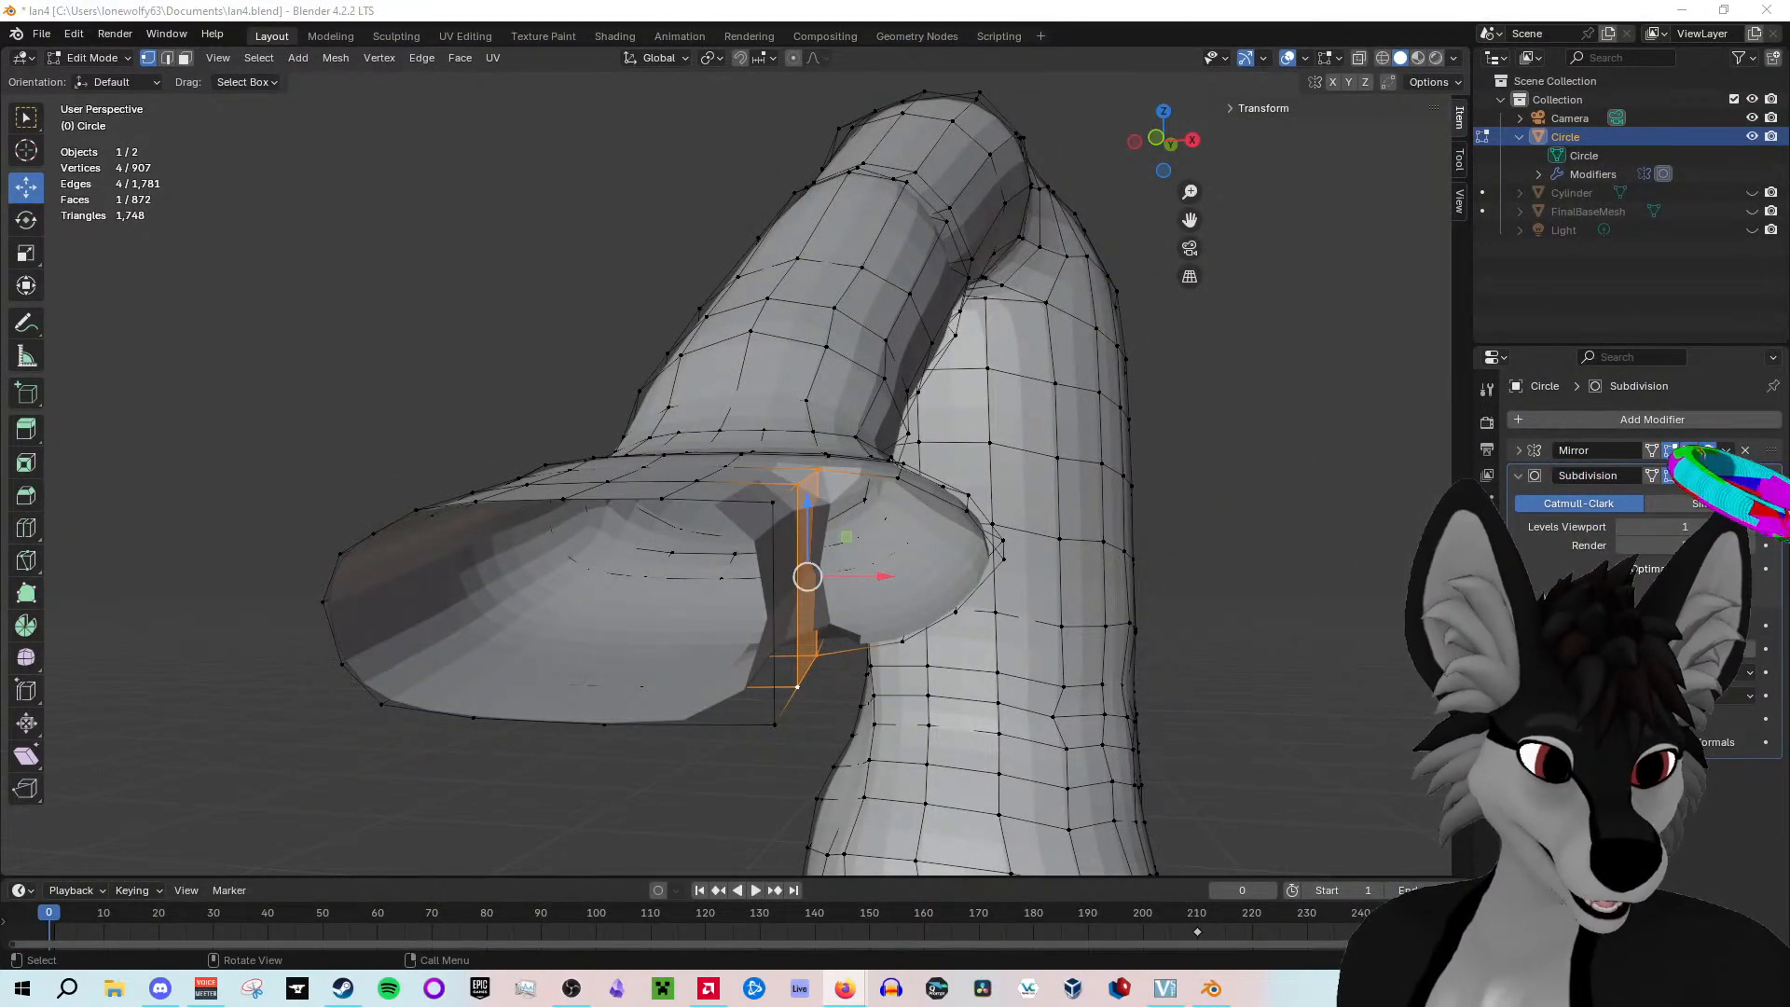
middle_click_drag(604, 707, 551, 732)
key("ctrl+z")
key("ctrl+z")
key("ctrl+z")
key("ctrl+z")
key("ctrl+z")
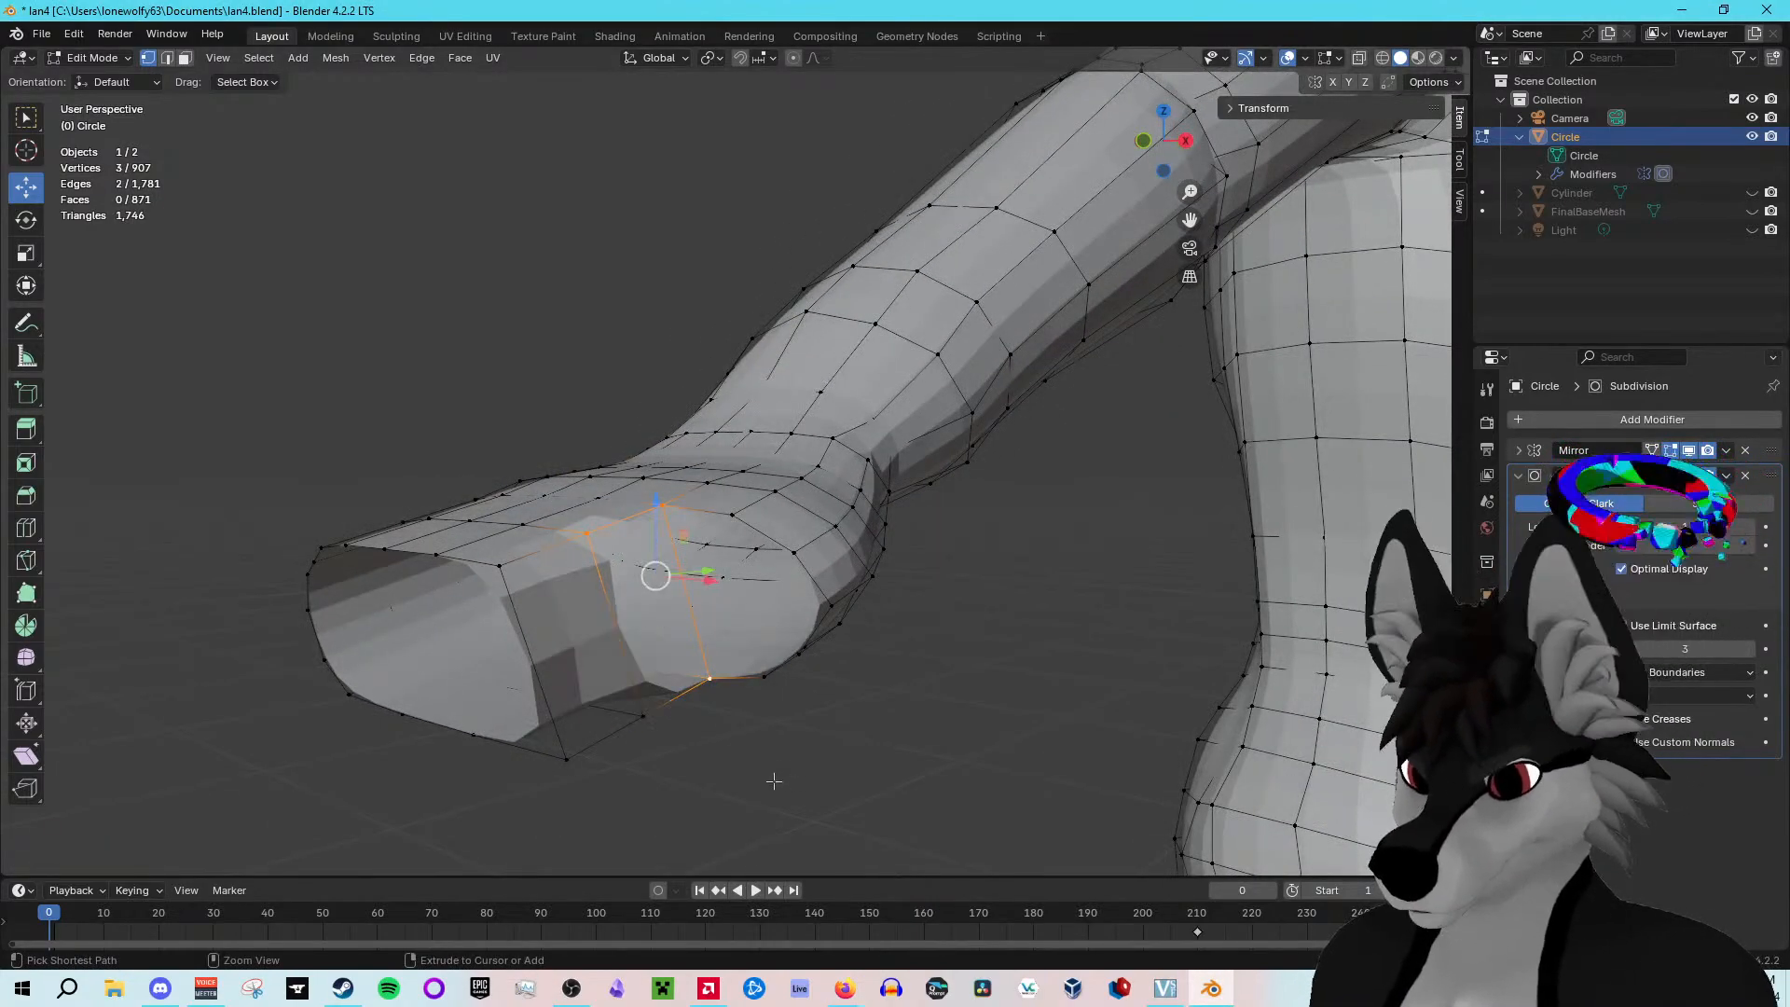
key("ctrl+z")
middle_click_drag(765, 783, 695, 789)
Step: Create a new edge across the palm's open side between its middle pair of upper and lower rim vertices
left_click(693, 788)
left_click(636, 743)
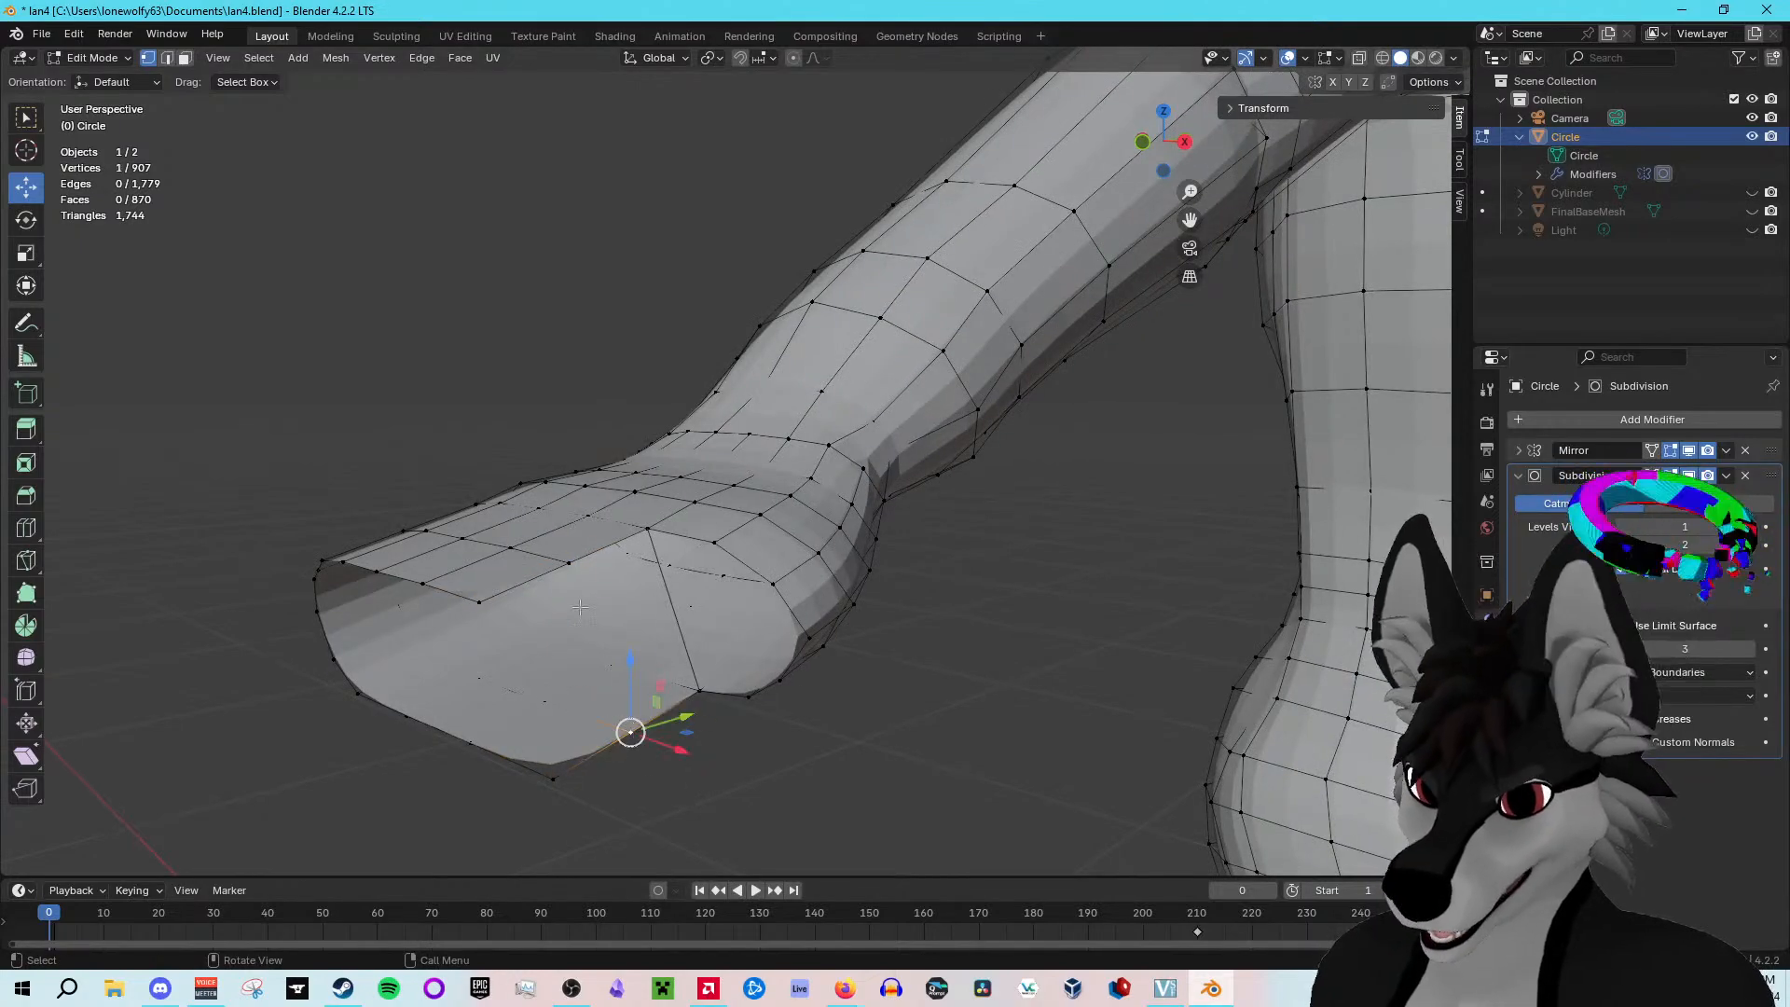
left_click(564, 564, "shift")
right_click(566, 568)
left_click(541, 574)
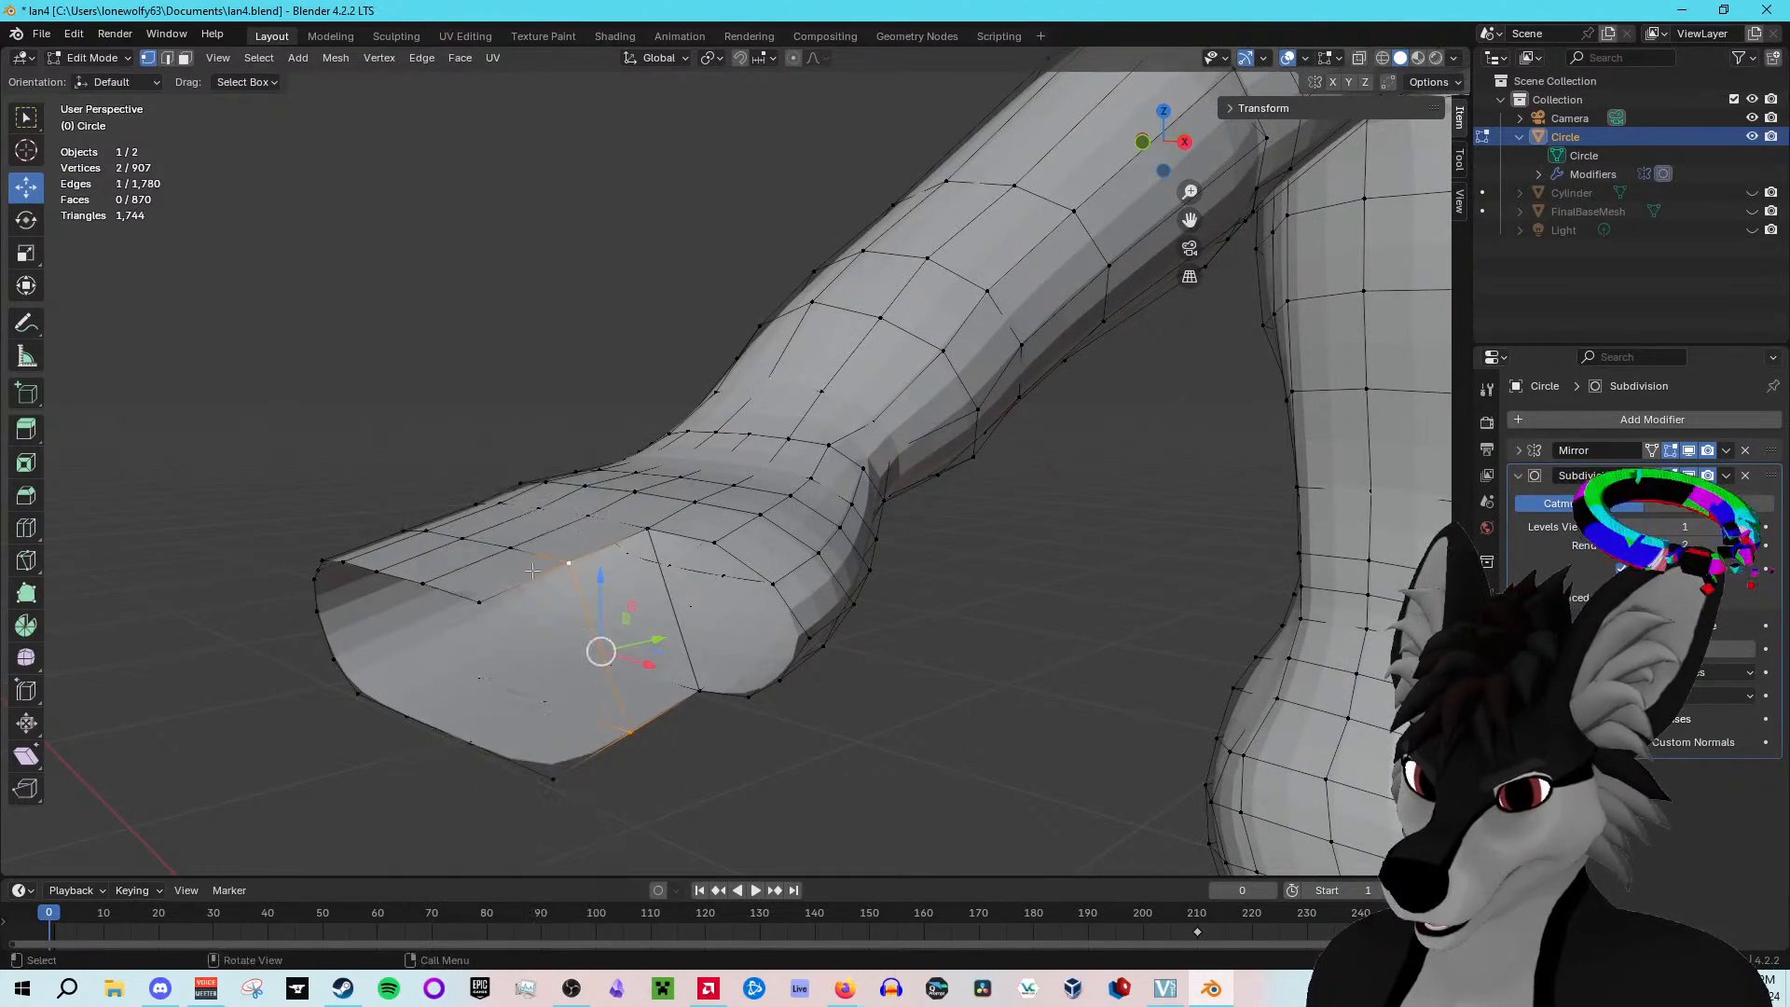
Step: Try to join the outermost pair of rim vertices on the palm's open side with an edge and subdivide it
left_click(472, 599)
left_click(554, 780, "shift")
right_click(556, 780)
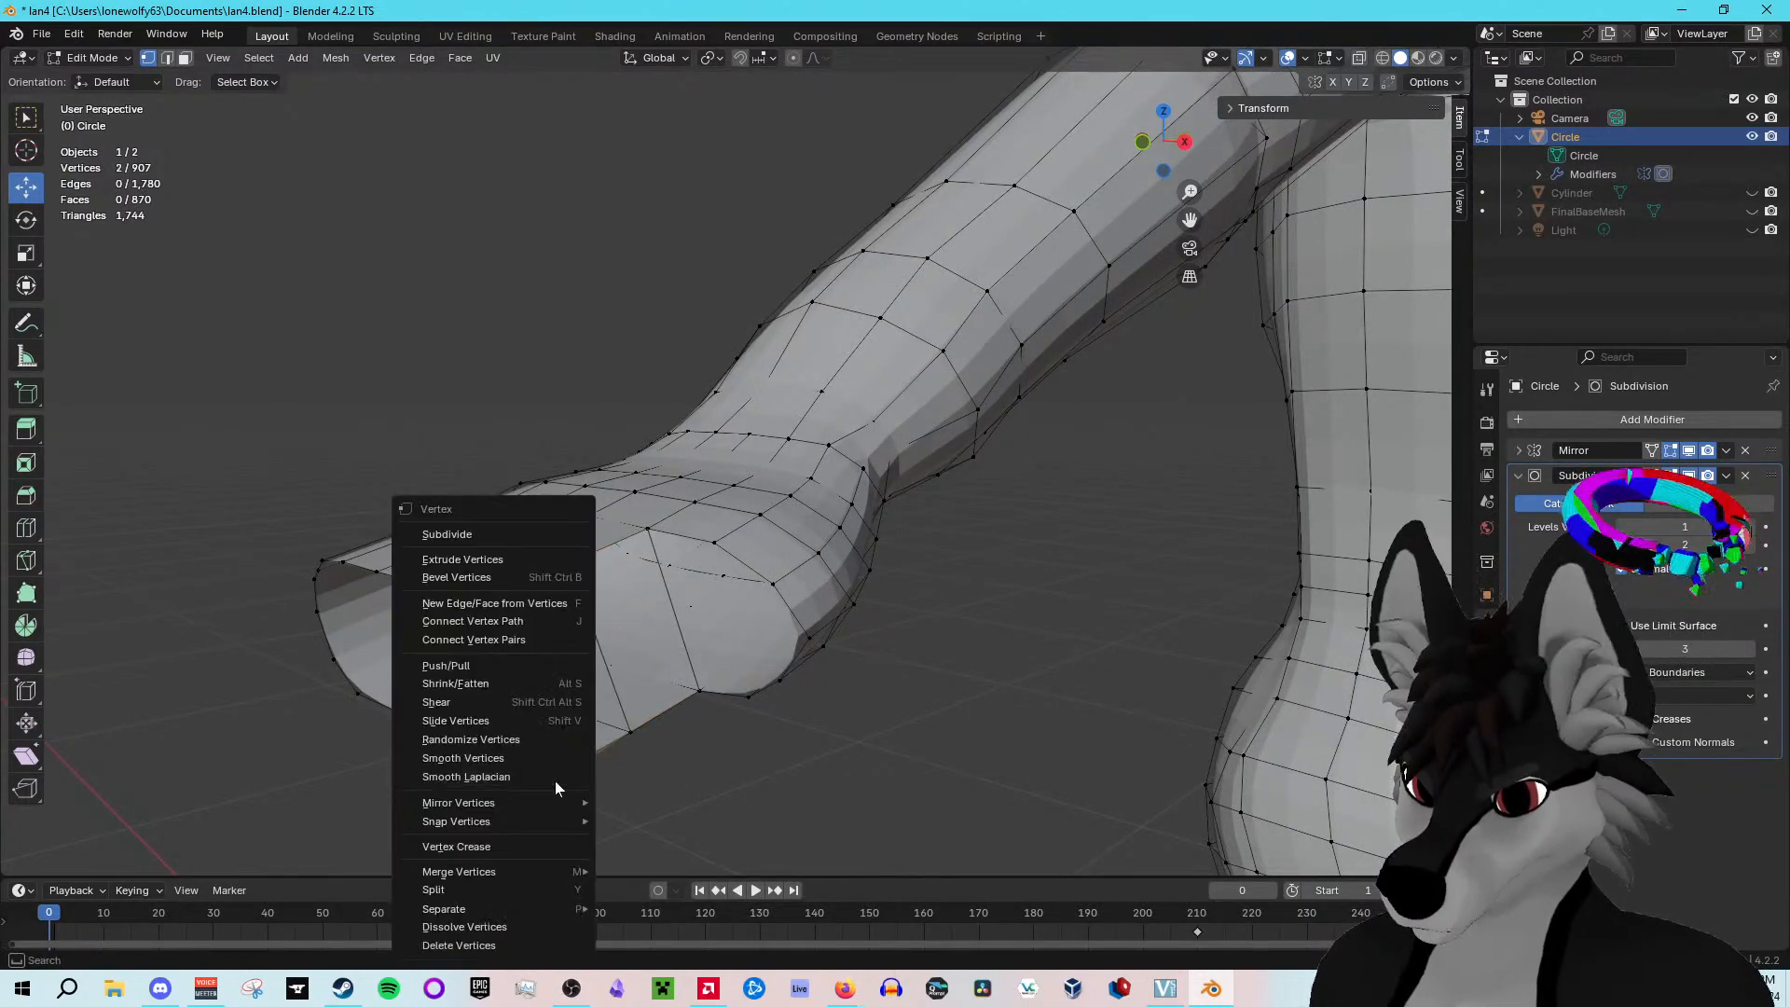
left_click(503, 603)
right_click(472, 601)
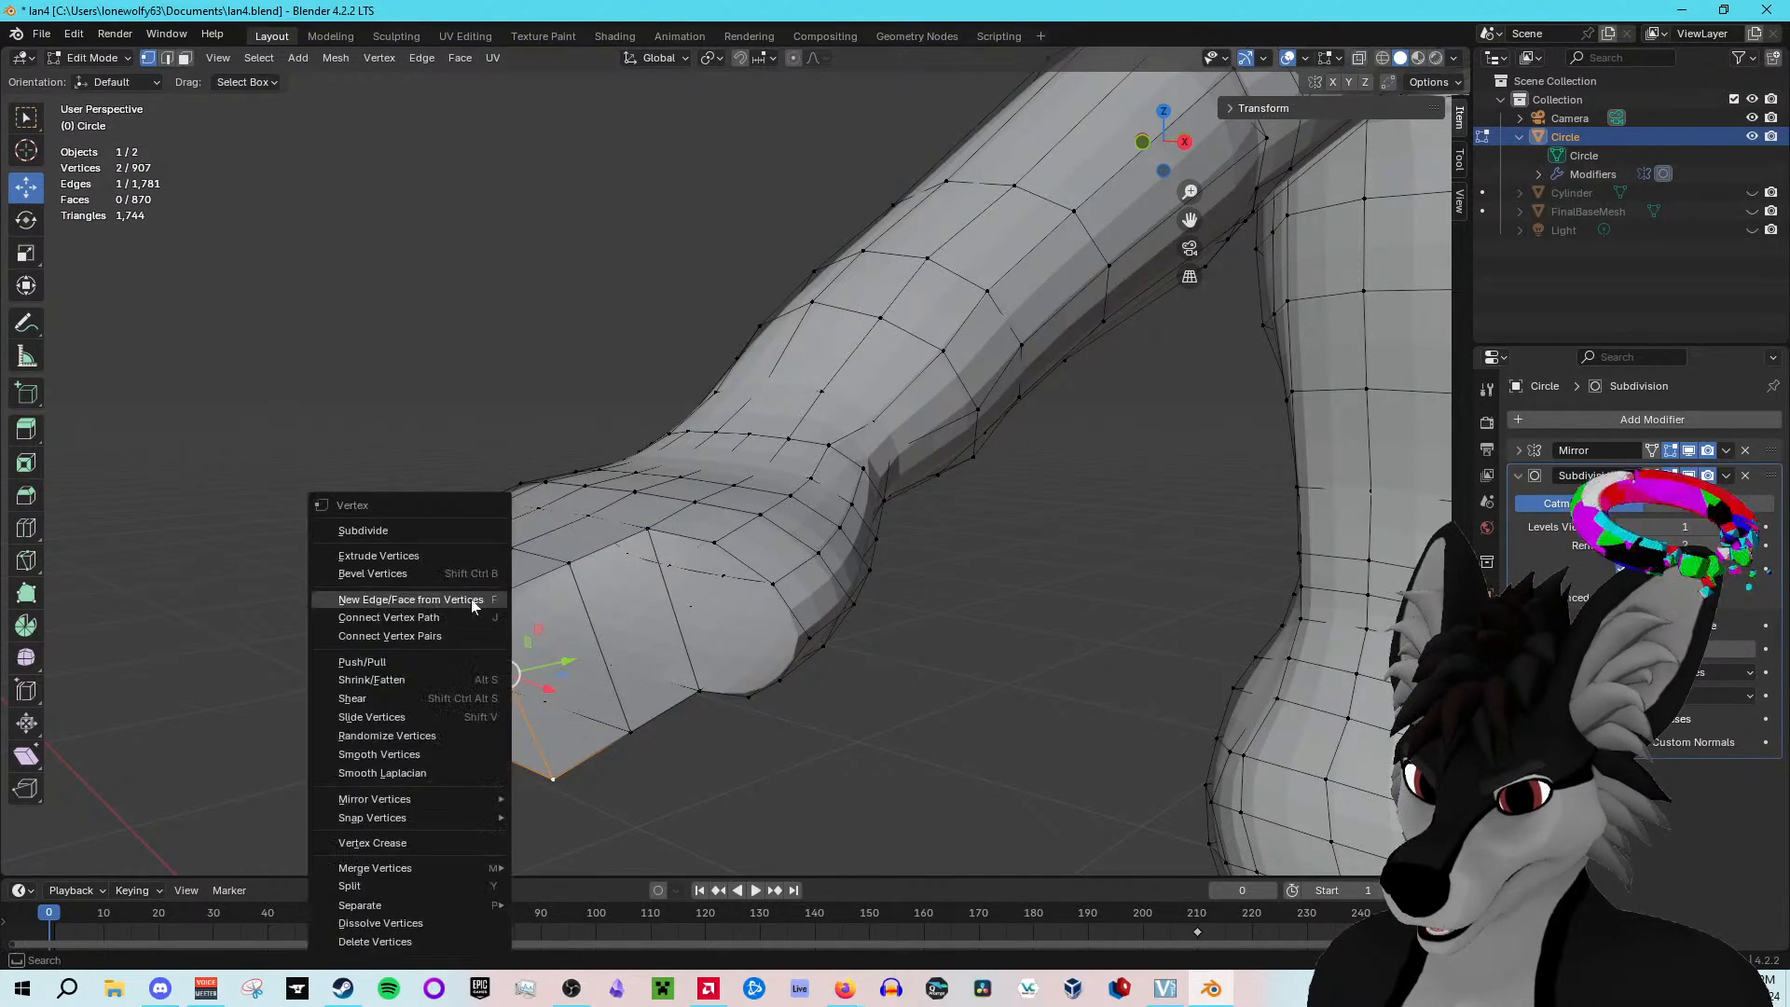
left_click(438, 534)
middle_click_drag(597, 675, 639, 635)
key("ctrl+z")
key("ctrl+z")
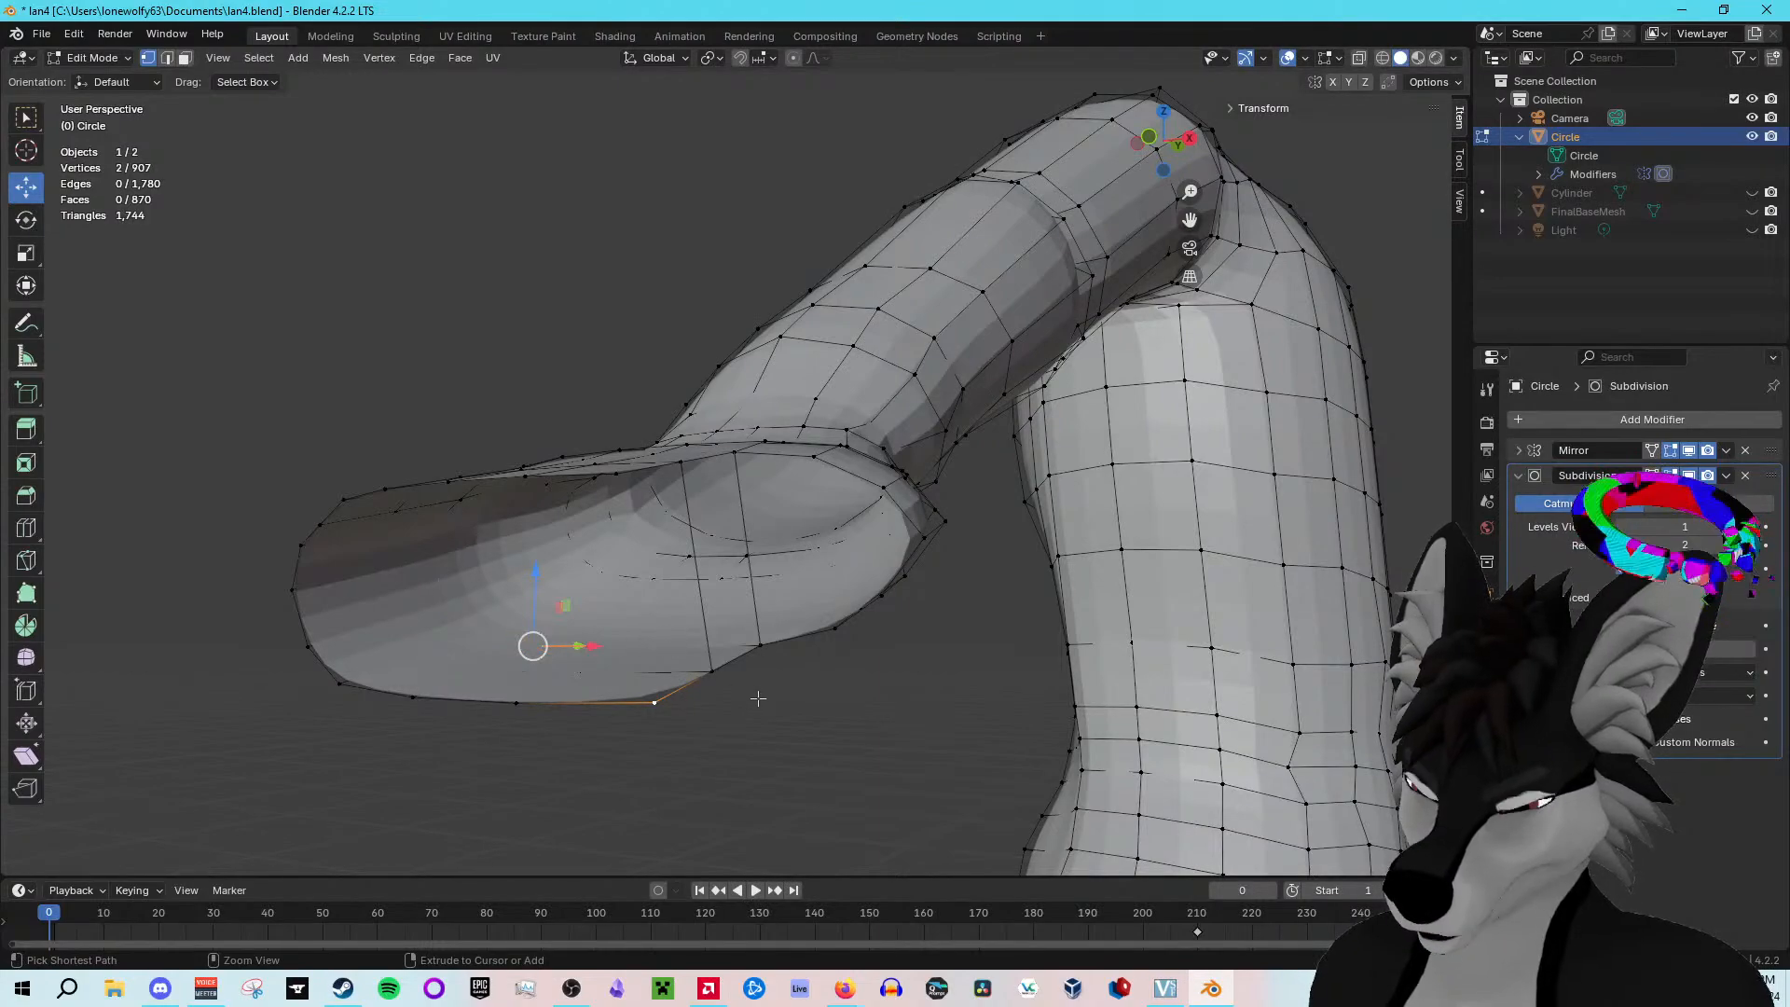
left_click(616, 469, "shift")
middle_click_drag(615, 468, 797, 701)
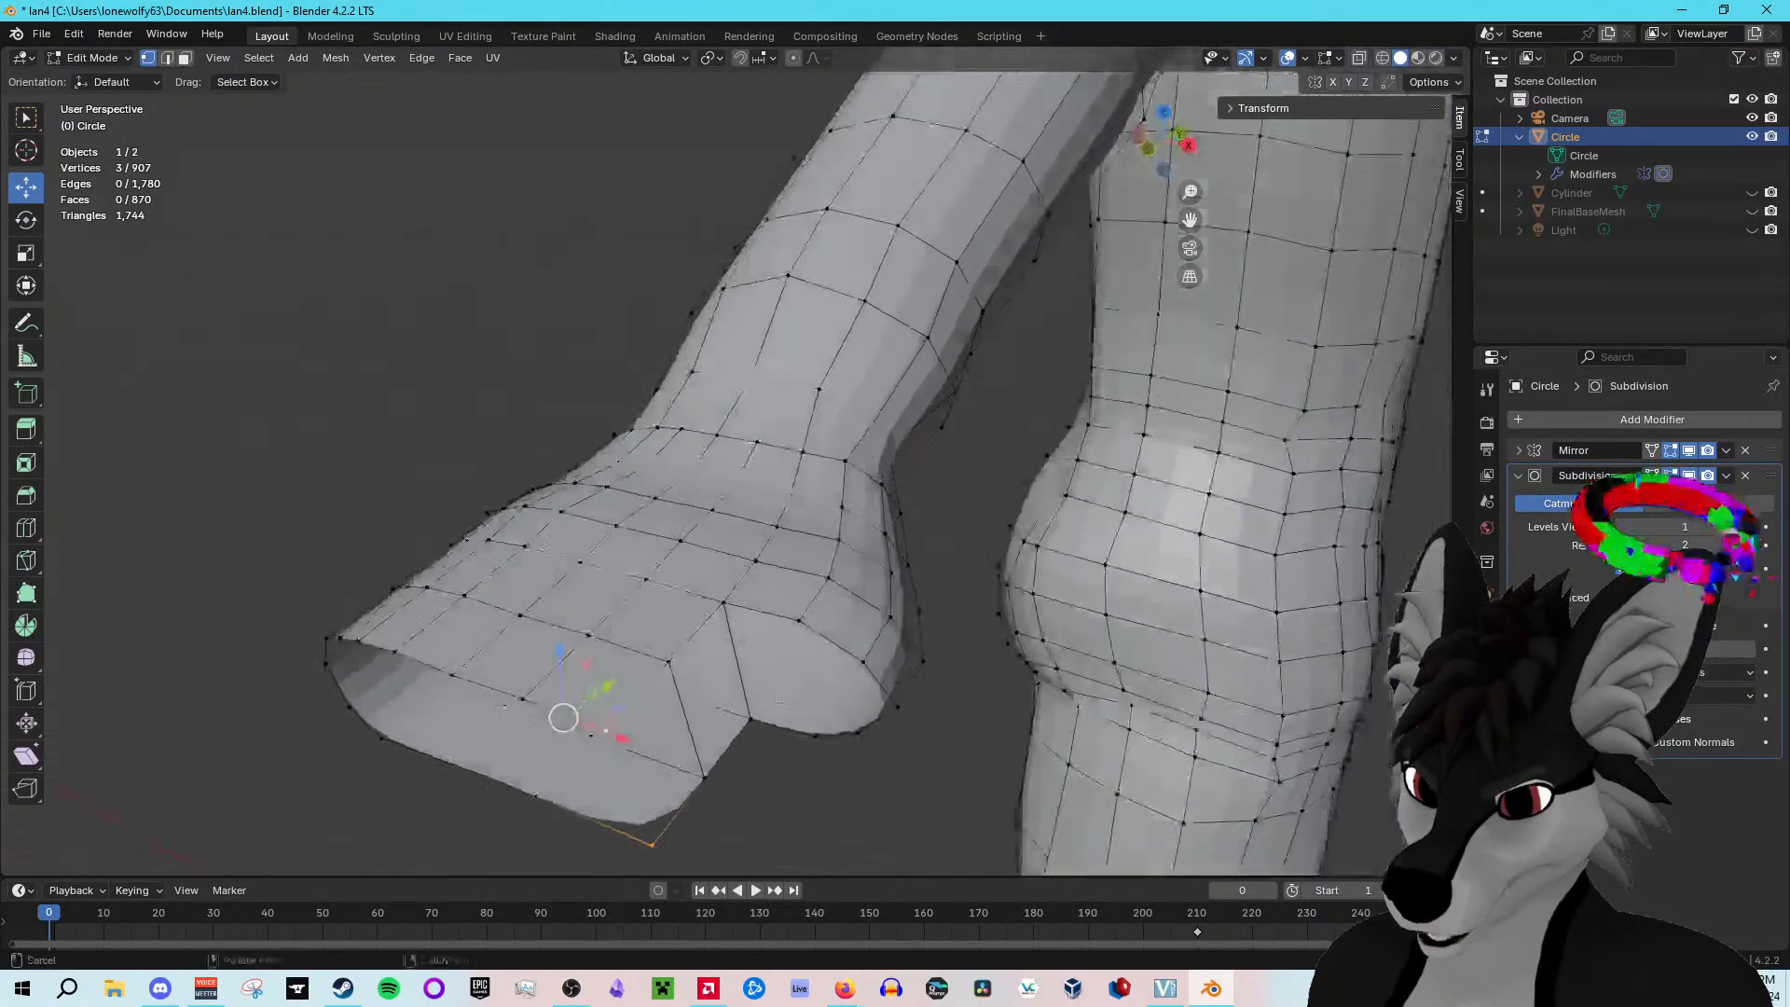
right_click(619, 718)
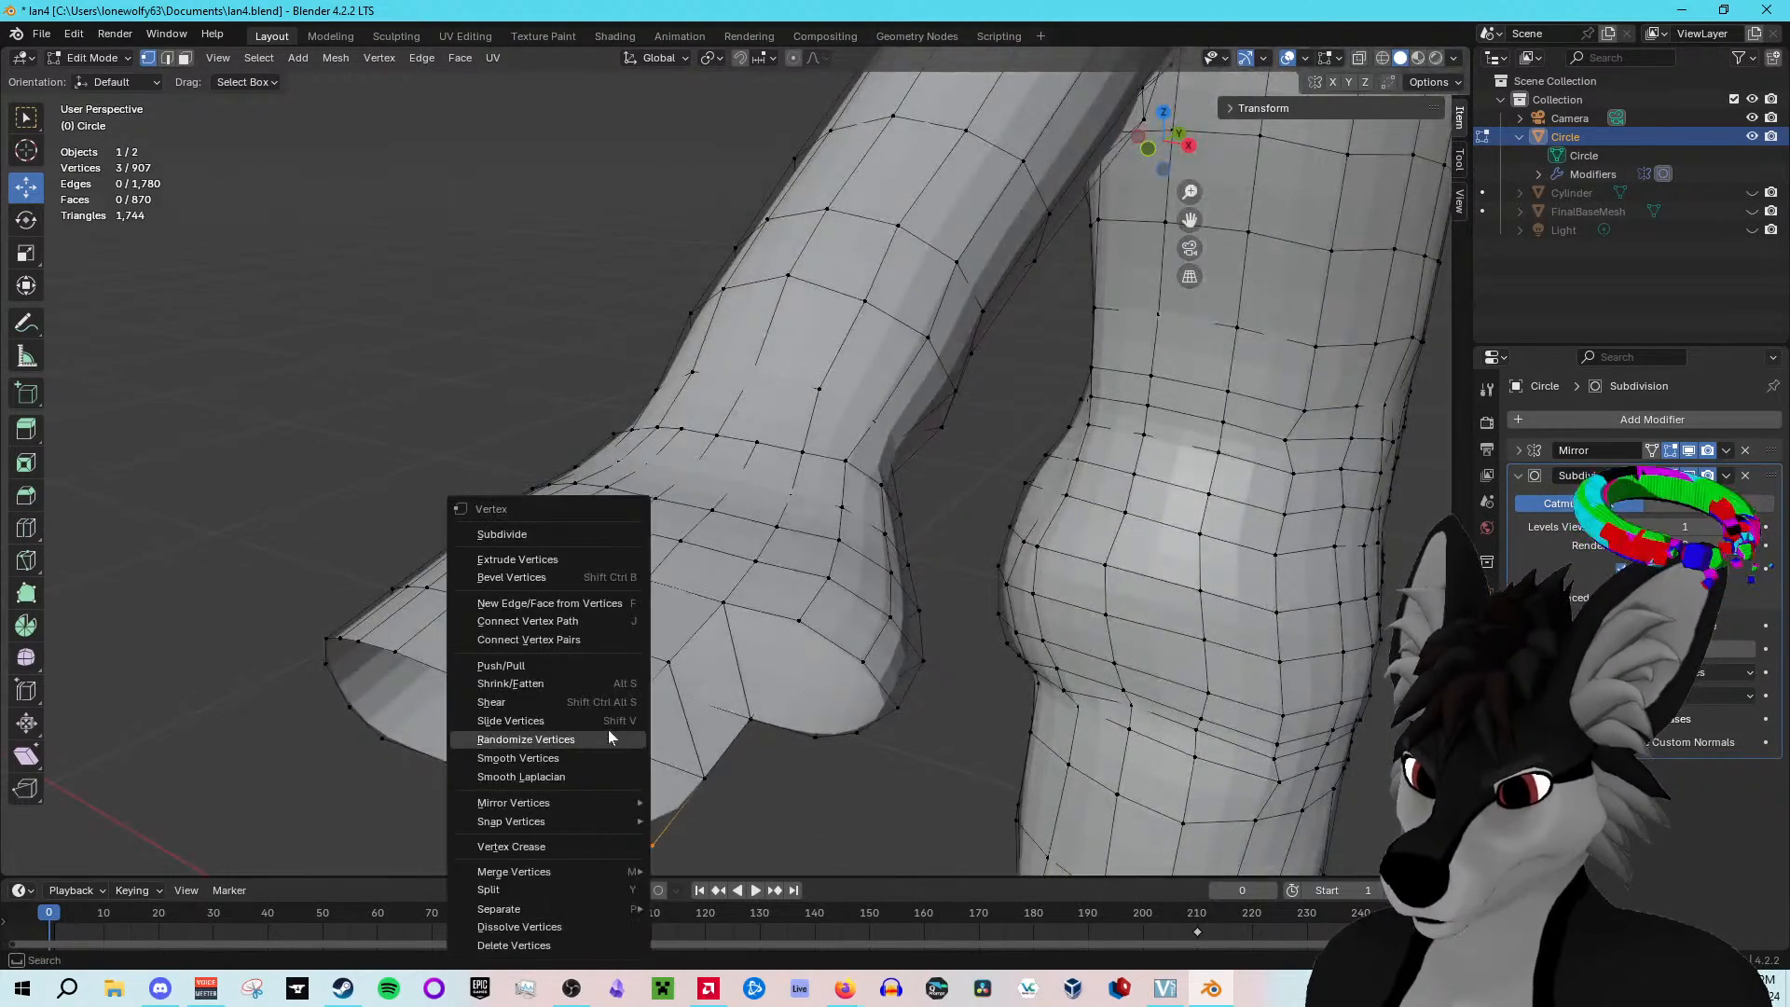
left_click(589, 604)
middle_click_drag(803, 827, 830, 771)
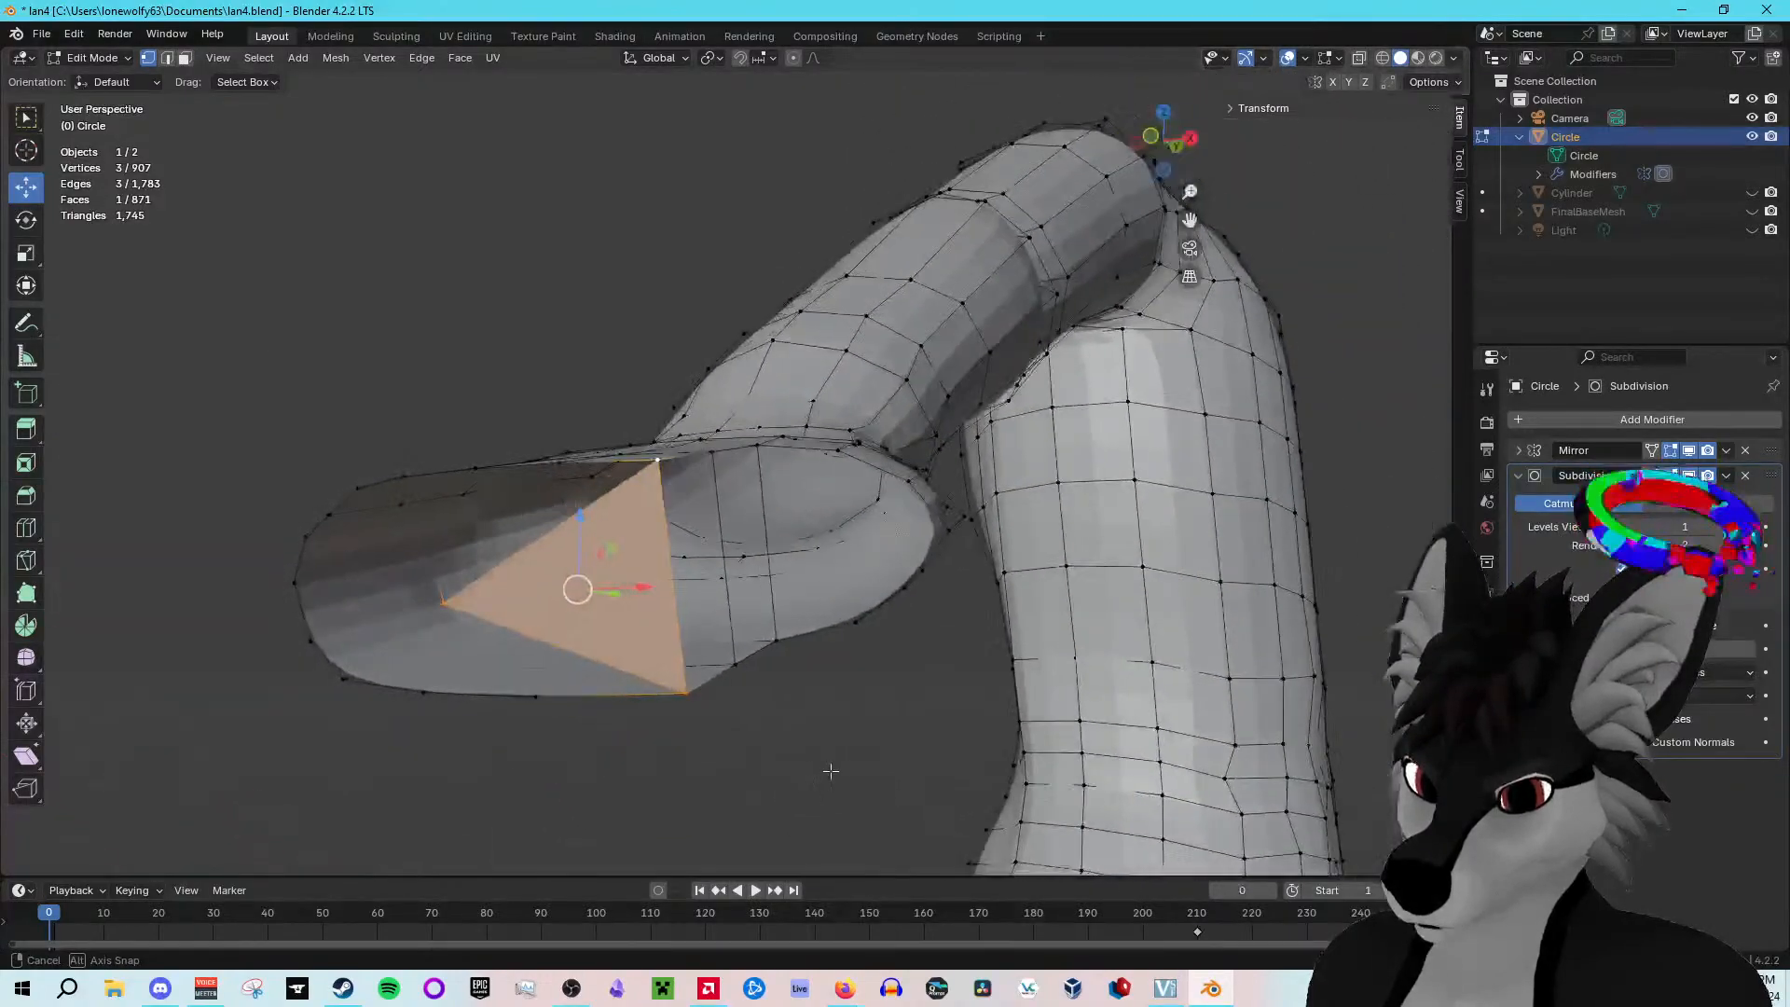
key("ctrl+z")
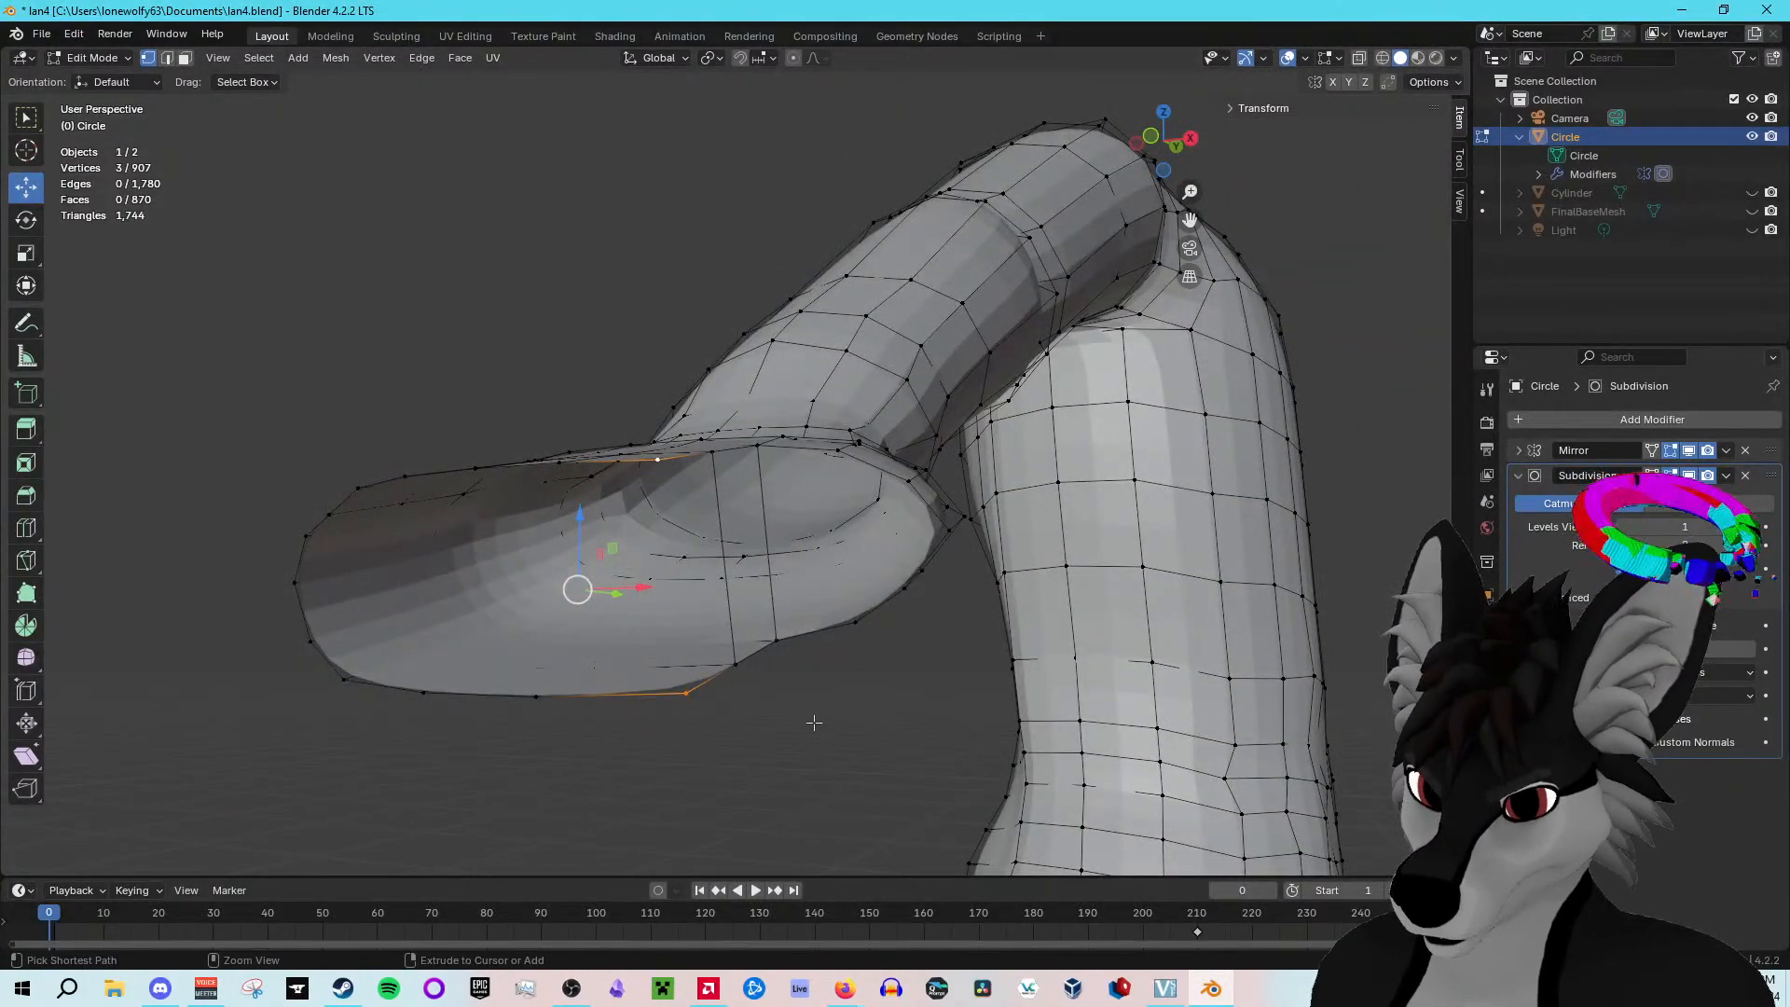
Step: Create an edge between the outermost upper and lower rim vertices of the palm's open side and subdivide it once
left_click(657, 457)
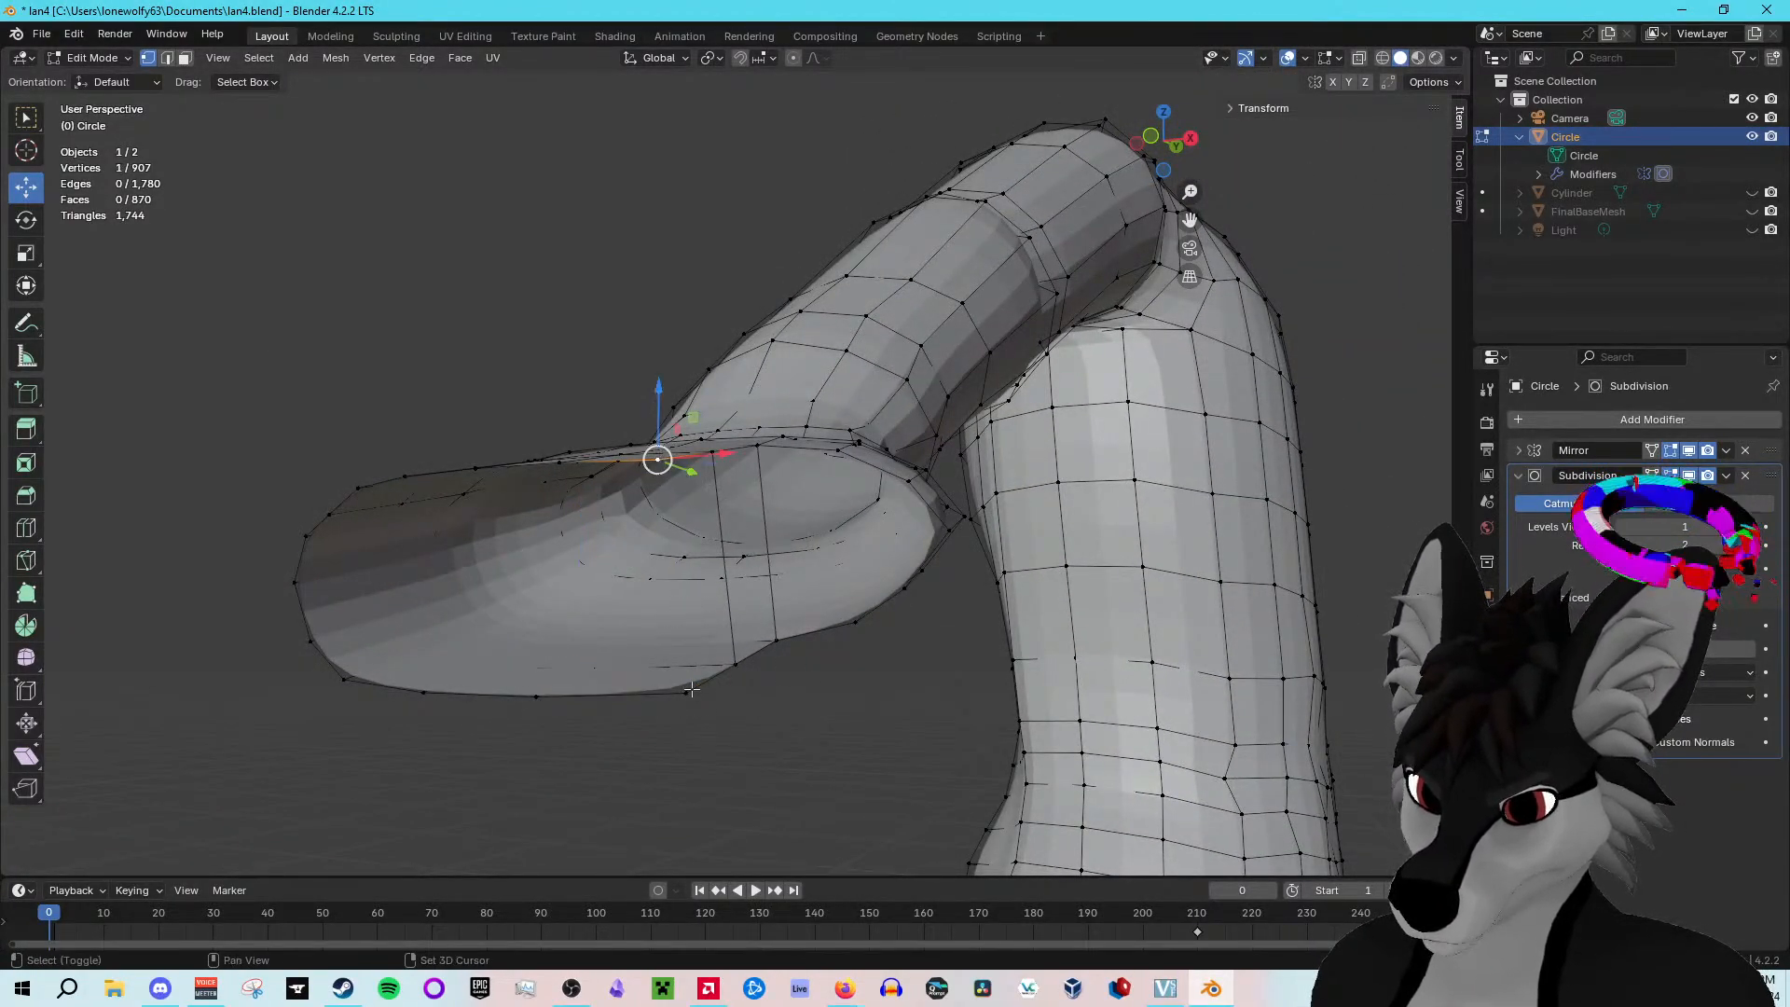
left_click(691, 689, "shift")
right_click(691, 689)
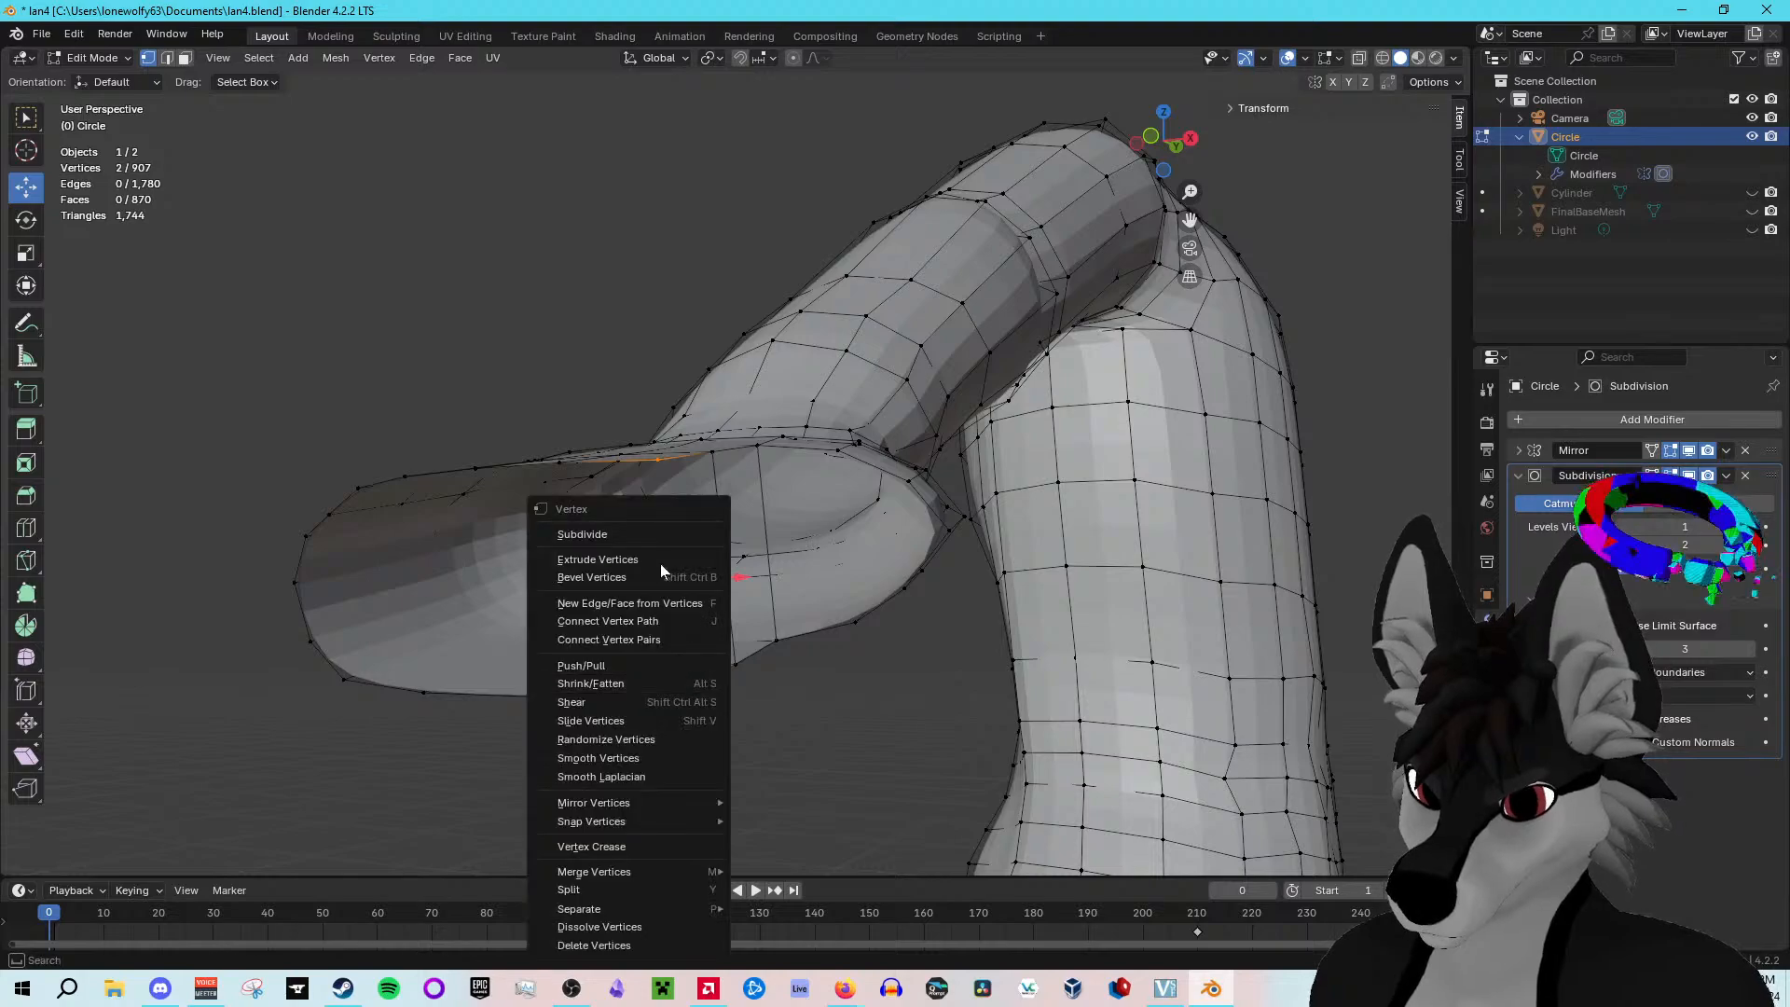
left_click(685, 606)
middle_click_drag(685, 606, 701, 622)
right_click(557, 519)
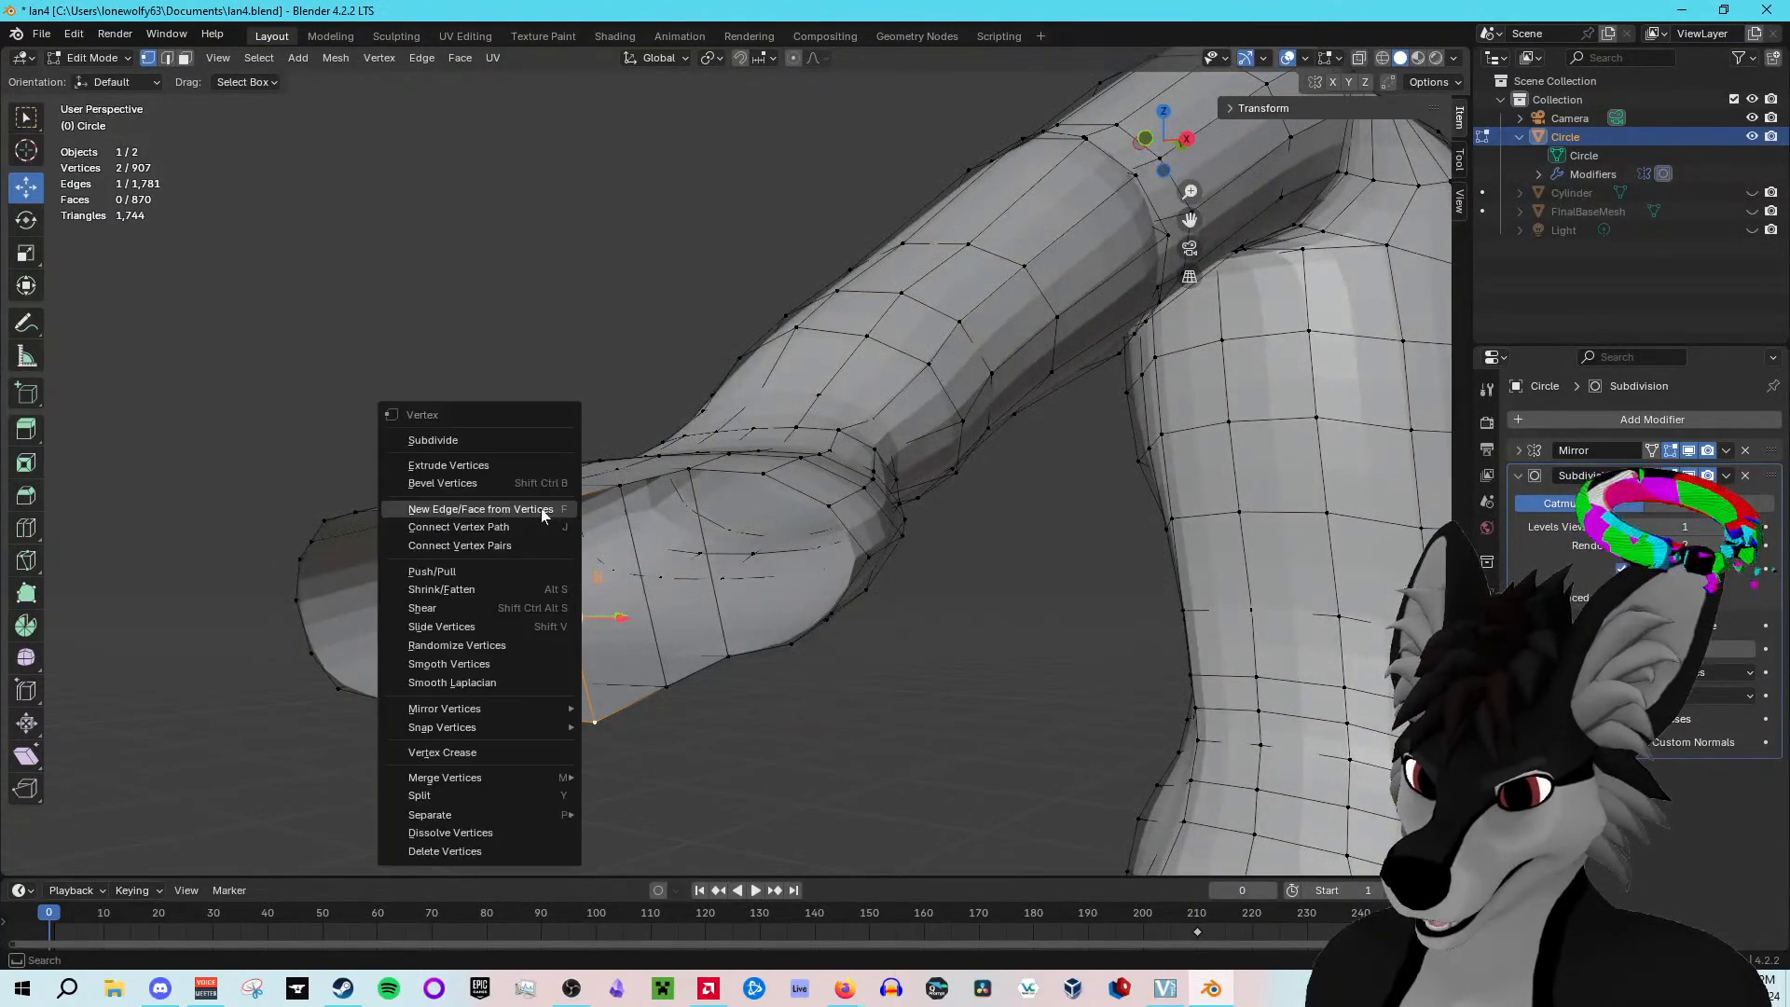
left_click(517, 442)
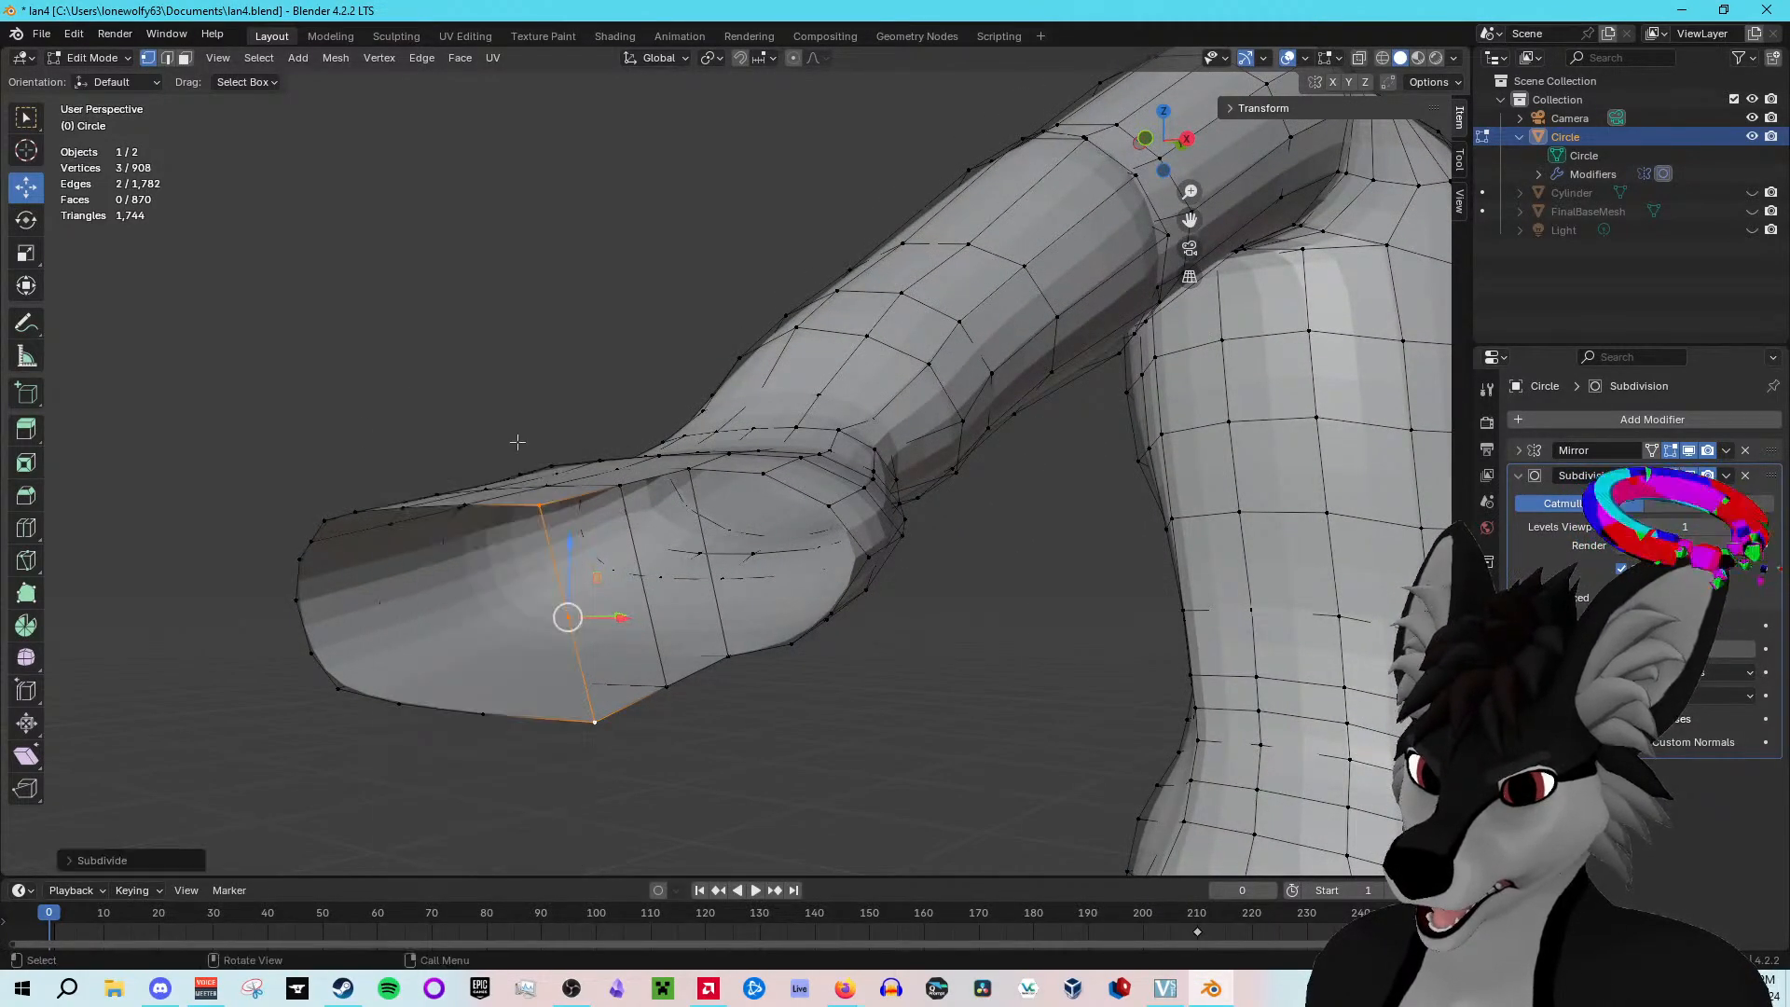
Step: Subdivide the middle and inner edges across the palm's open side once each to add midpoint vertices
left_click(621, 482)
right_click(665, 686)
left_click(664, 685, "shift")
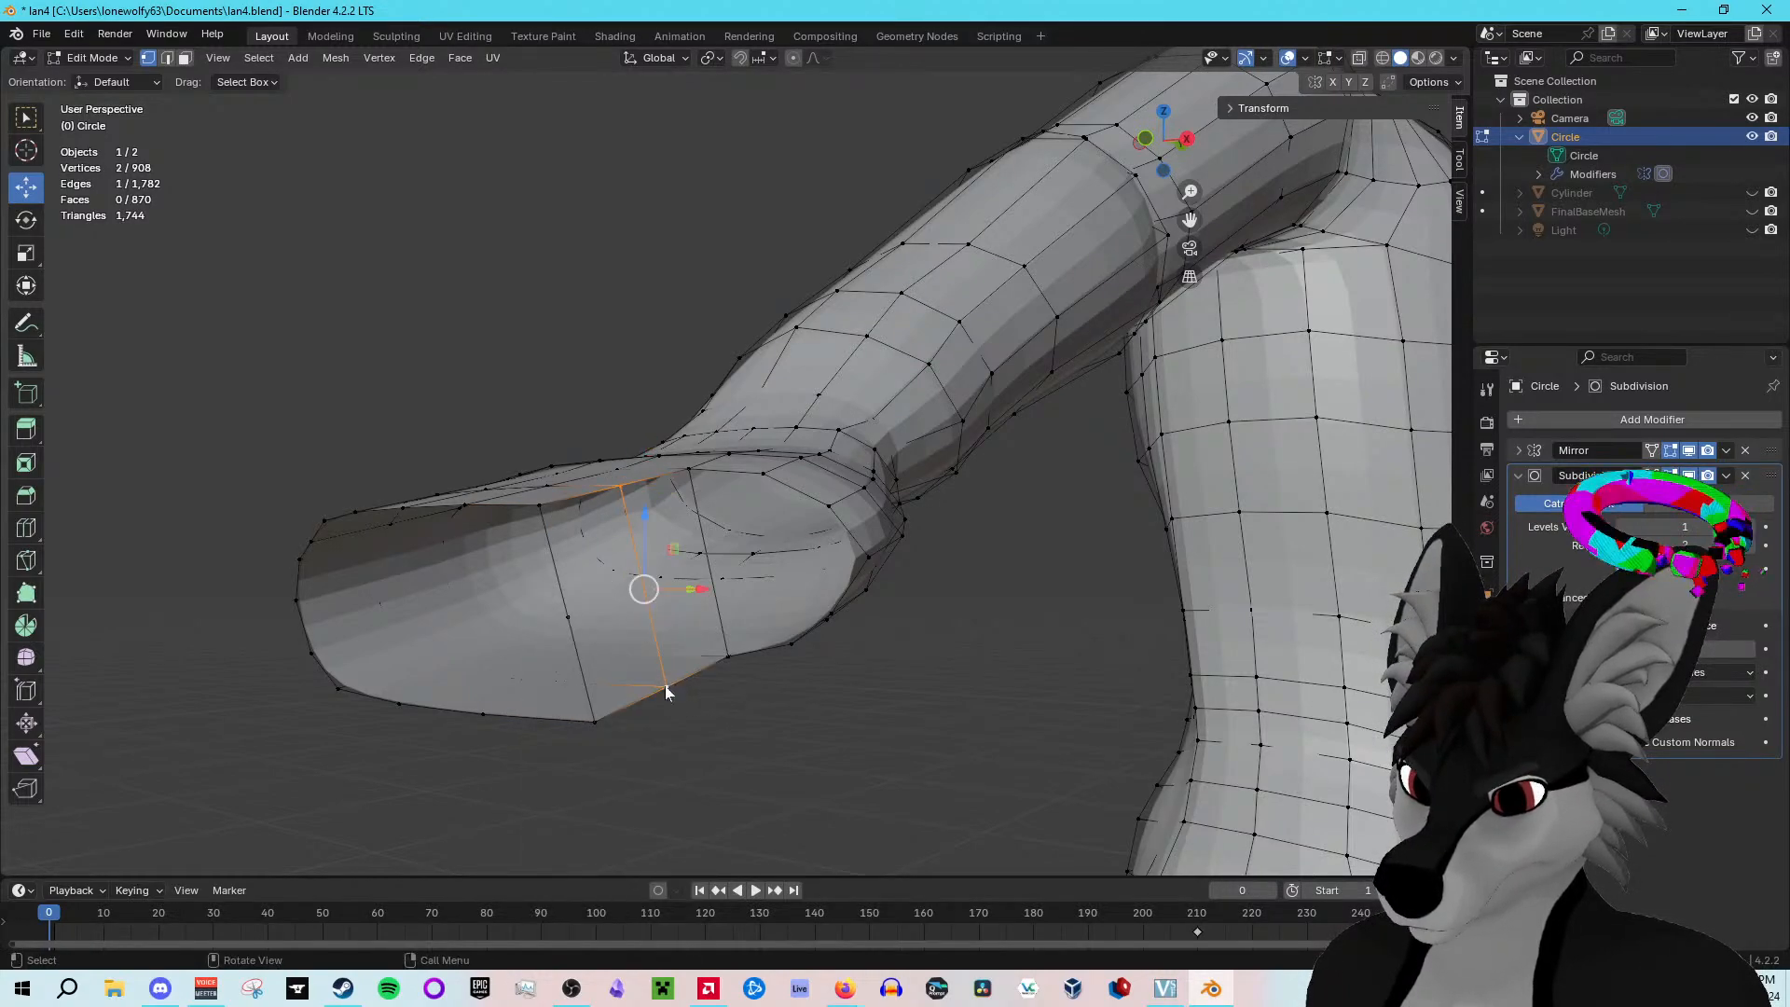
right_click(638, 574)
left_click(615, 535)
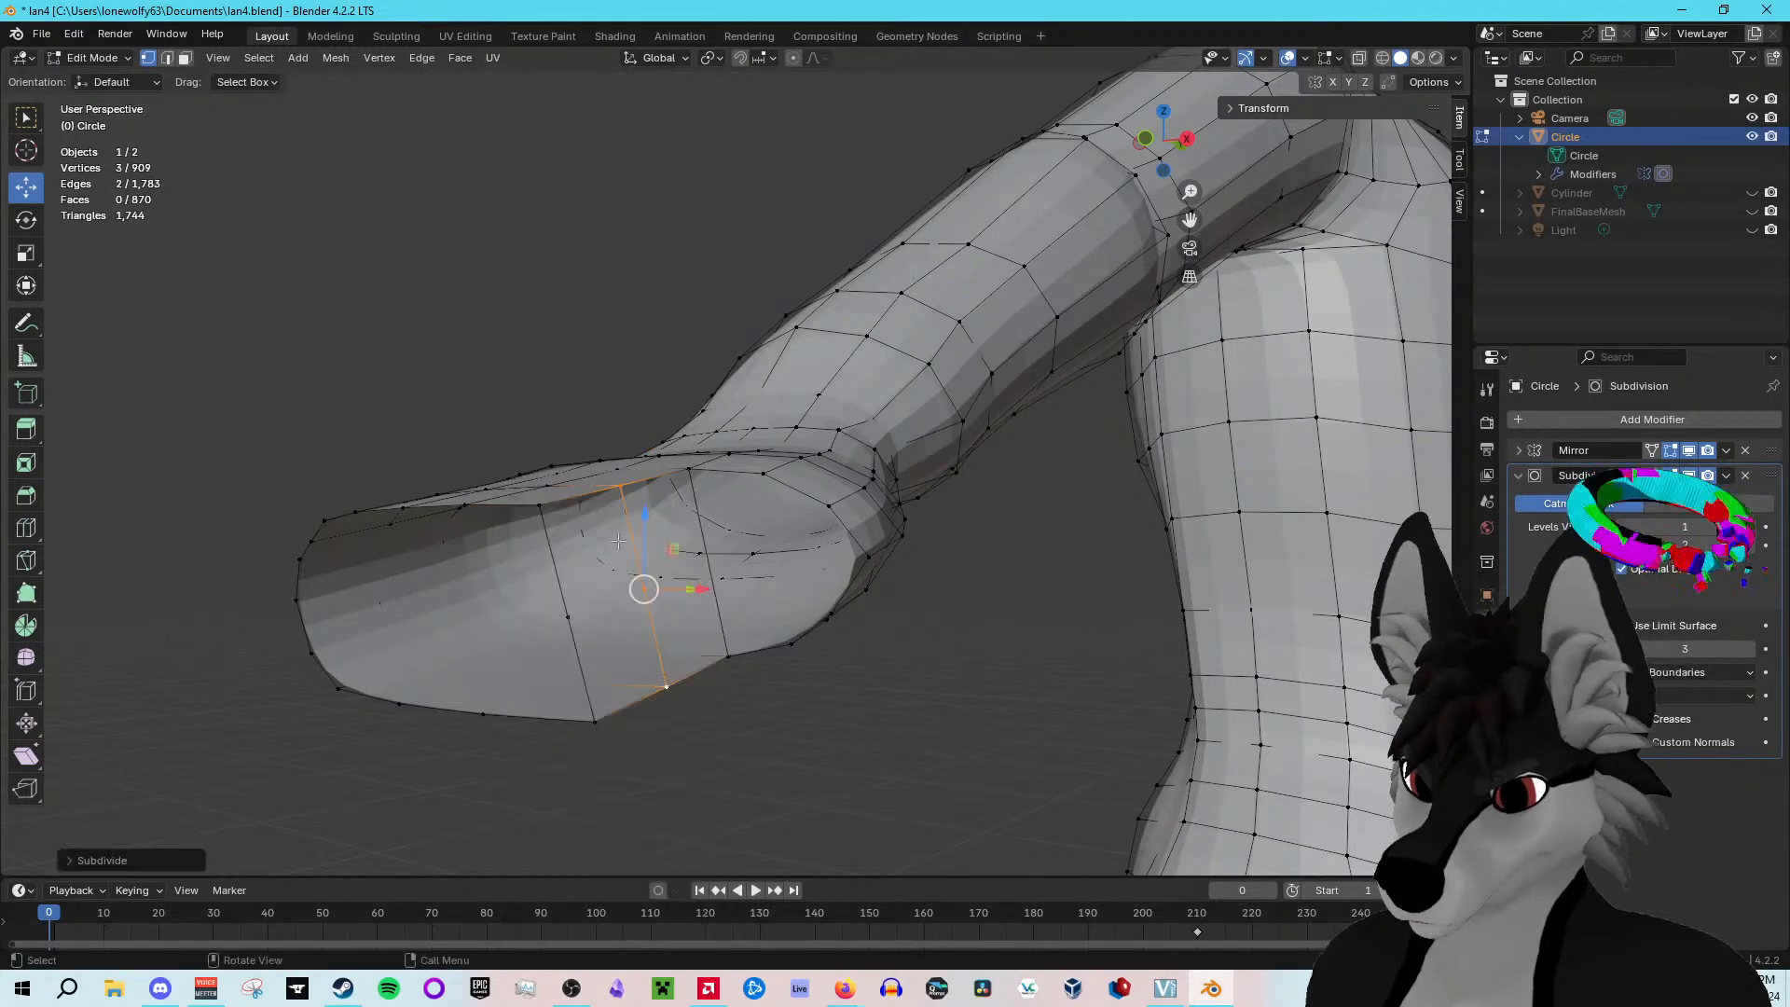
left_click(729, 652)
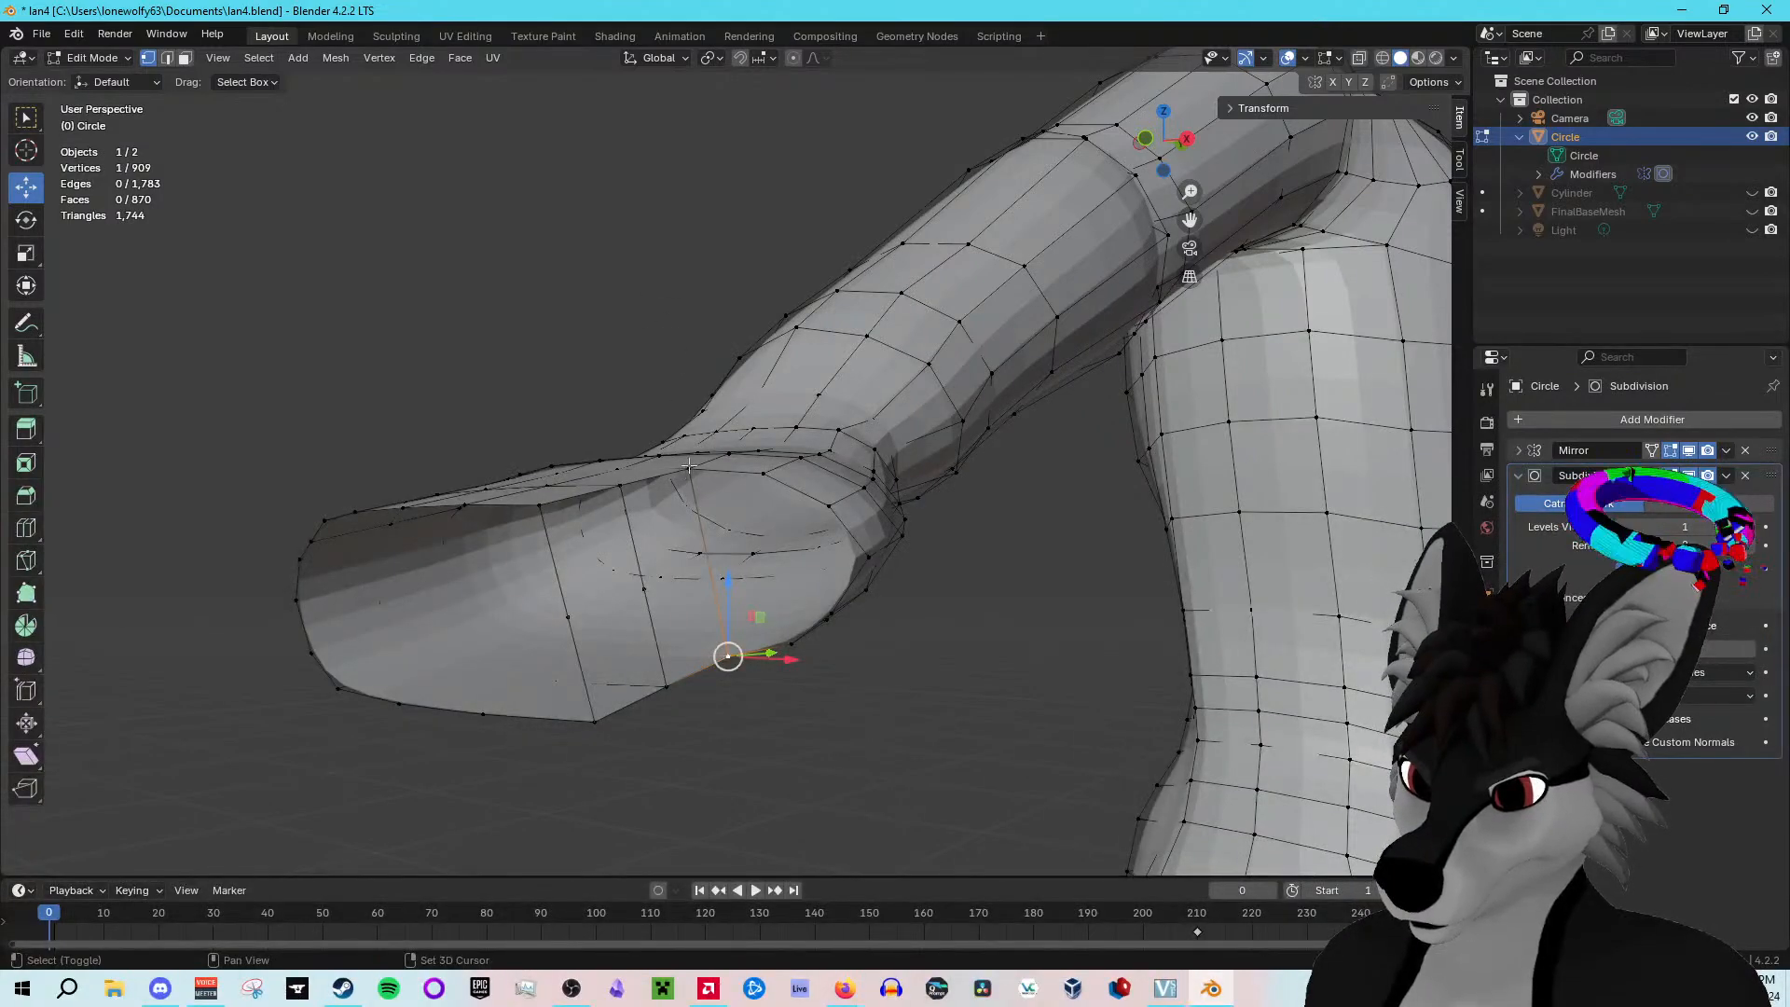
left_click(688, 466, "shift")
right_click(689, 466)
left_click(662, 459)
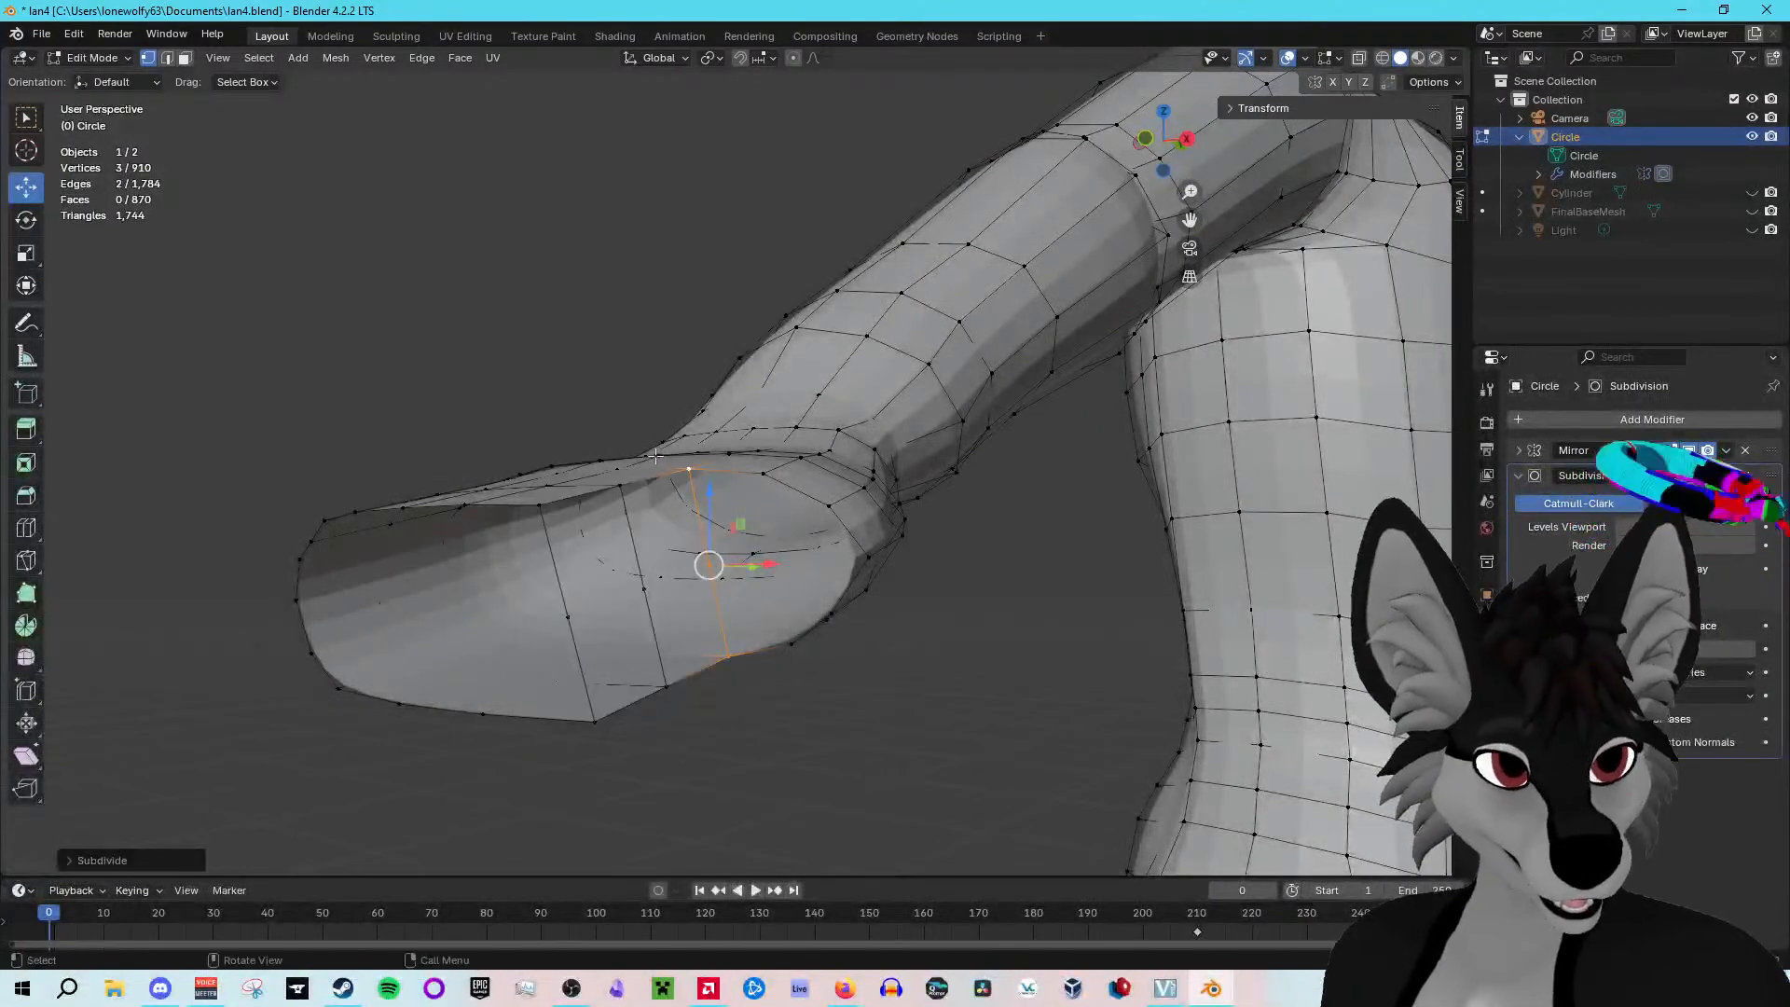
Step: Fill the lower inner gap of the palm's open side with a face between the two midpoints and two lower rim vertices
mouse_move(940, 629)
middle_mouse_down()
mouse_move(931, 667)
mouse_move(982, 673)
mouse_move(951, 623)
middle_mouse_up()
left_click(643, 486, "shift")
left_click(664, 589, "shift")
left_click(685, 681, "shift")
left_click(684, 682)
left_click(664, 591, "shift")
left_click(726, 569, "shift")
left_click(741, 657, "shift")
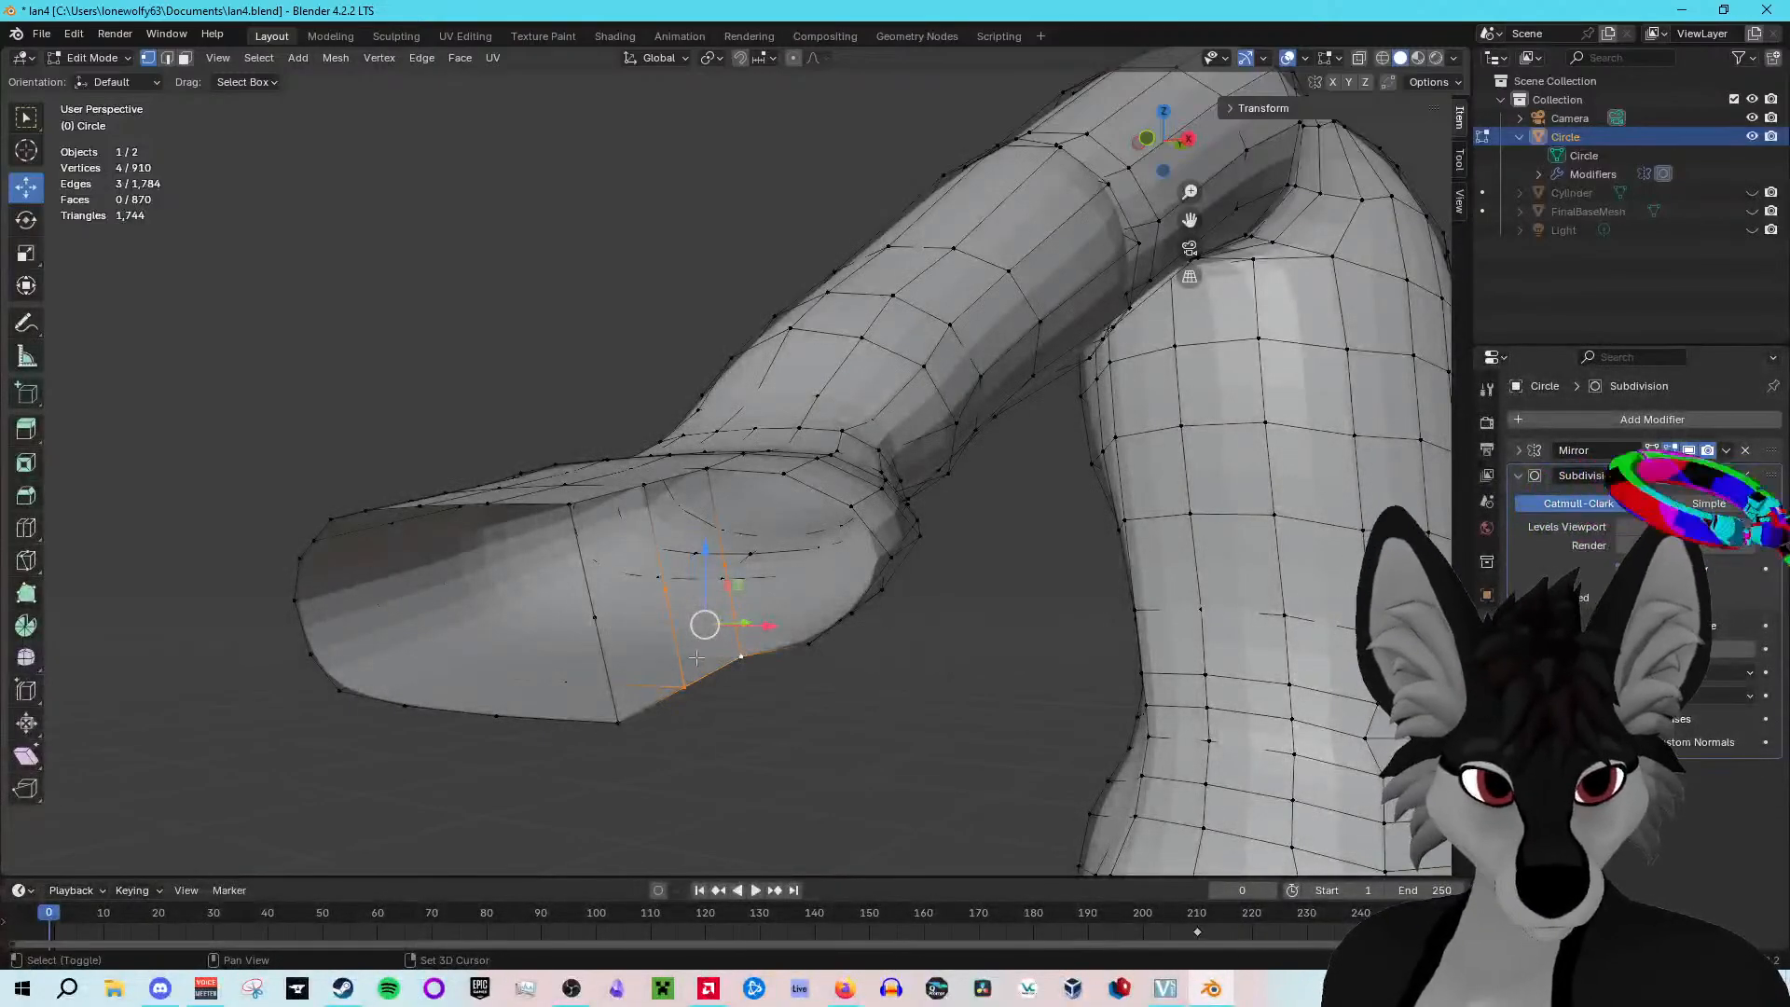
right_click(739, 659)
left_click(680, 600)
Step: Fill the upper inner gap of the palm's open side with a face between the two midpoints and two upper rim vertices
middle_click_drag(680, 599, 629, 604)
left_click(597, 594)
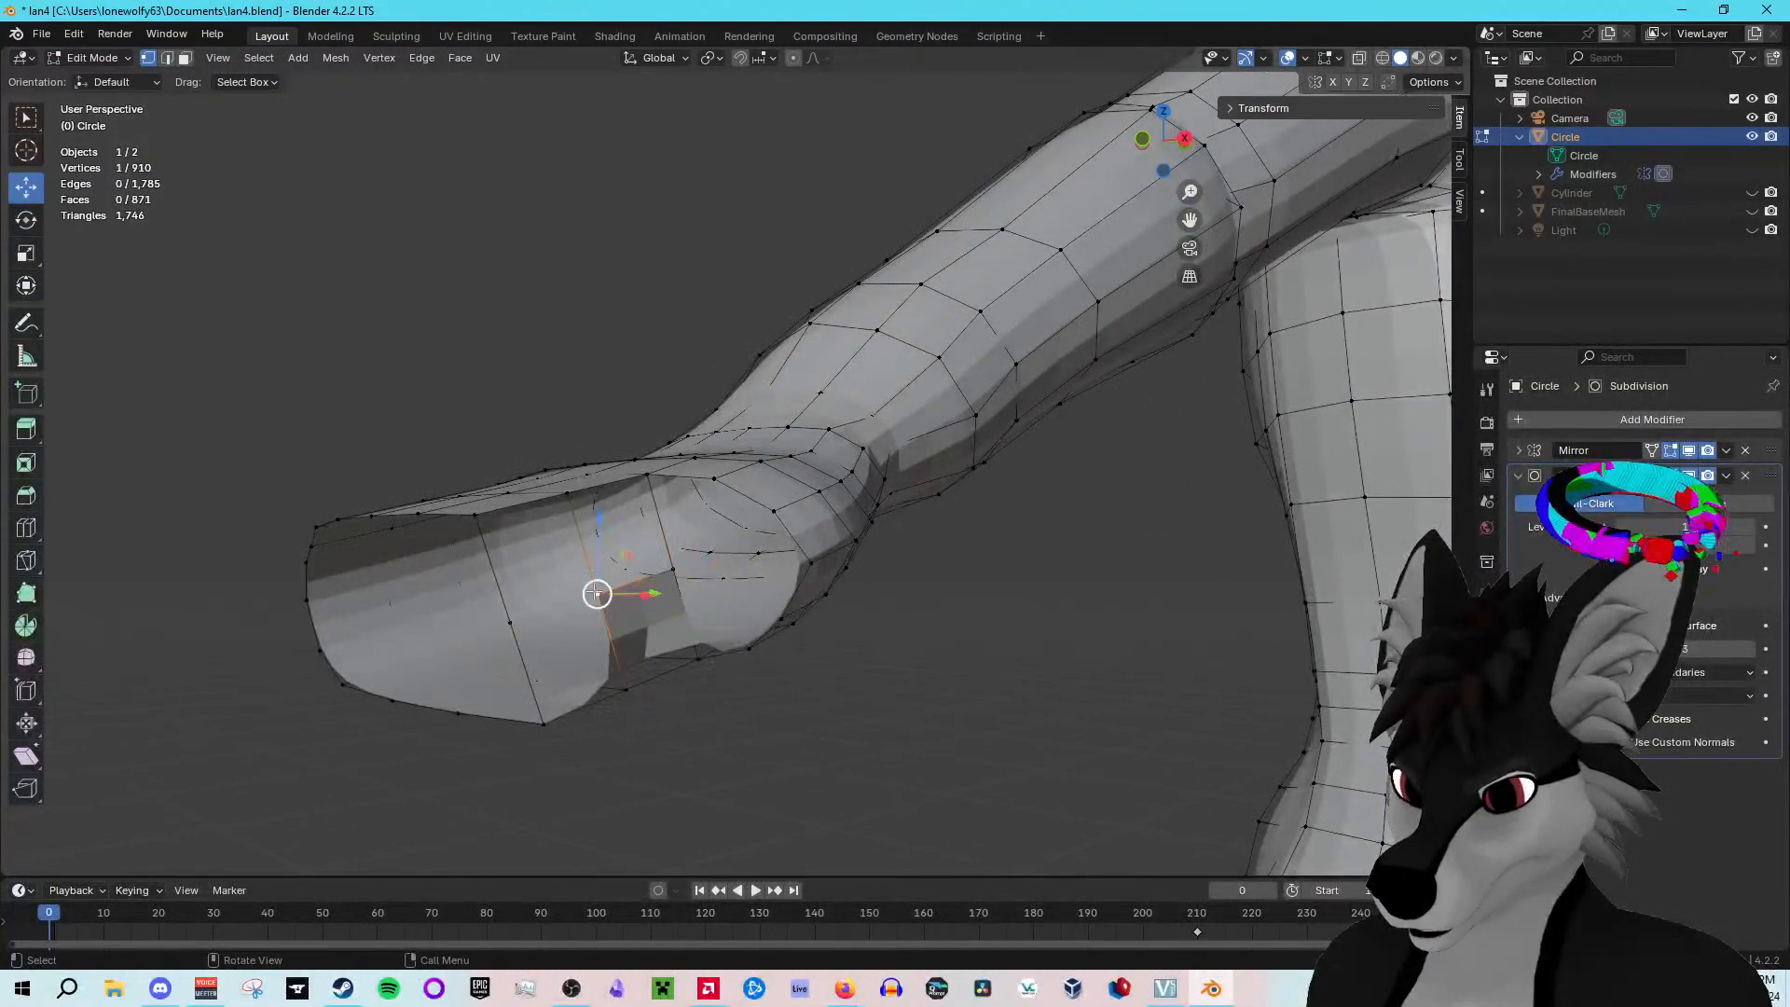
left_click(569, 498, "shift")
left_click(648, 478, "shift")
left_click(674, 569, "shift")
right_click(674, 572)
left_click(650, 568)
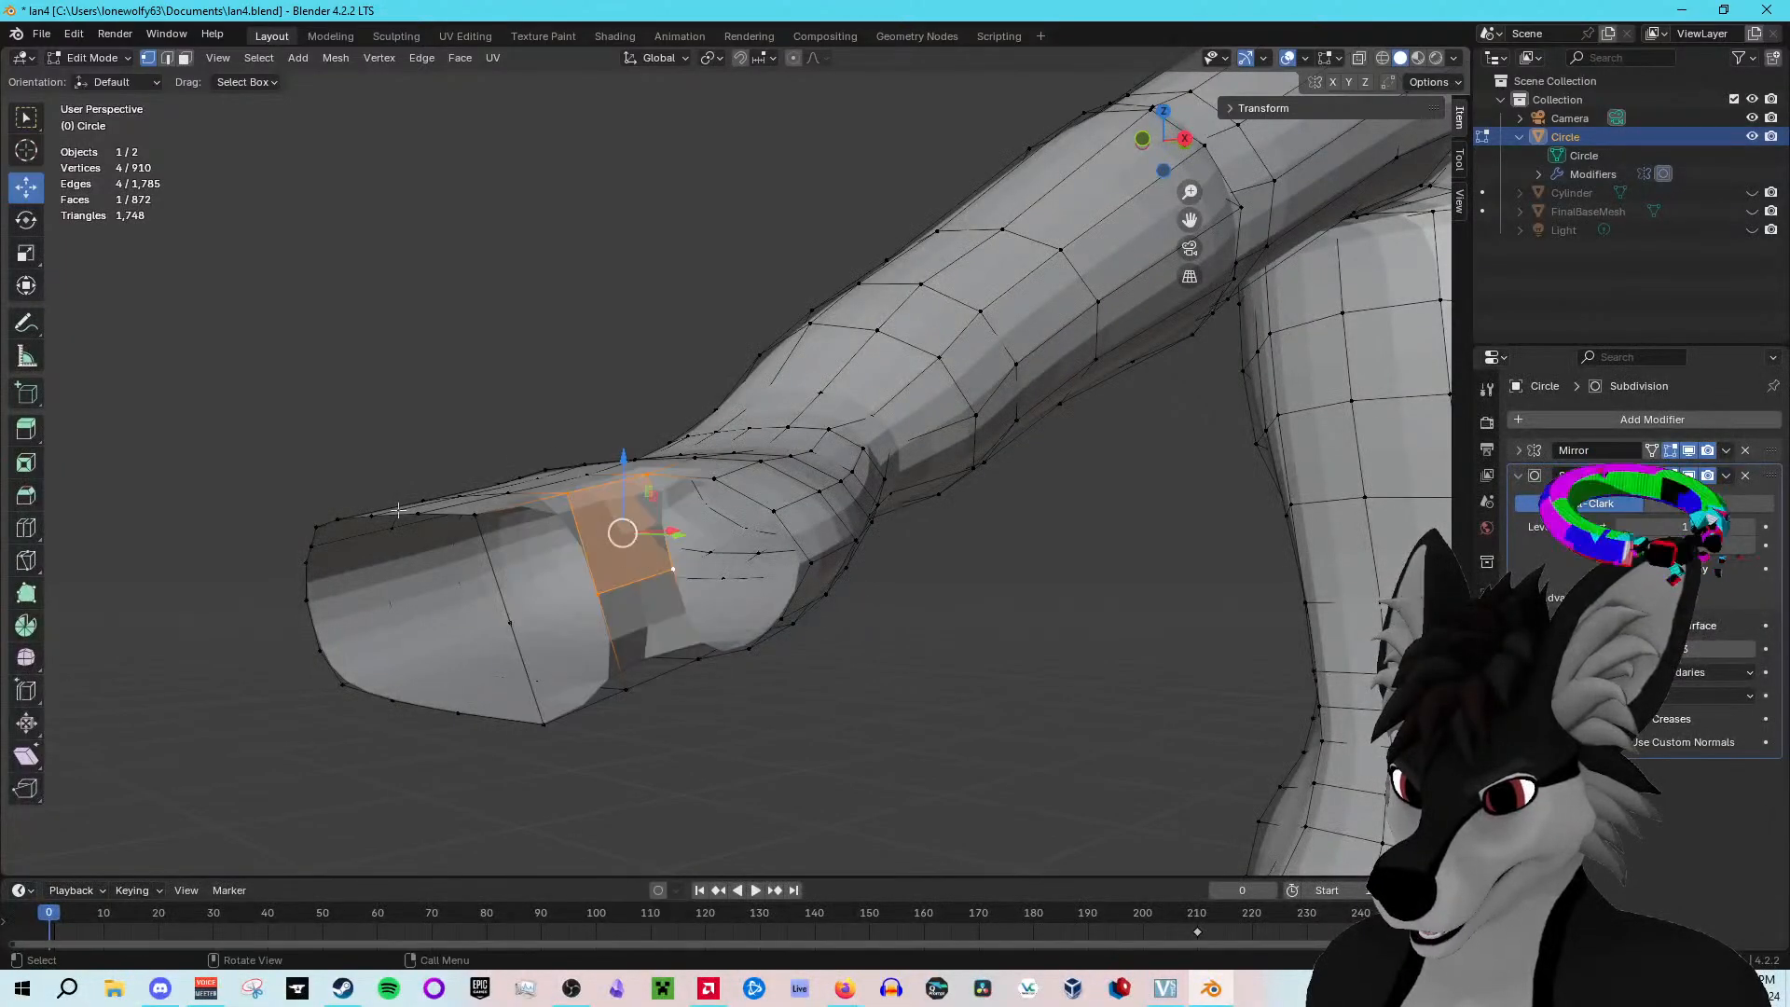
Step: Try to fill the whole outer strip of the palm's open side with a single face from its six vertices
left_click(476, 518)
left_click(570, 494, "shift")
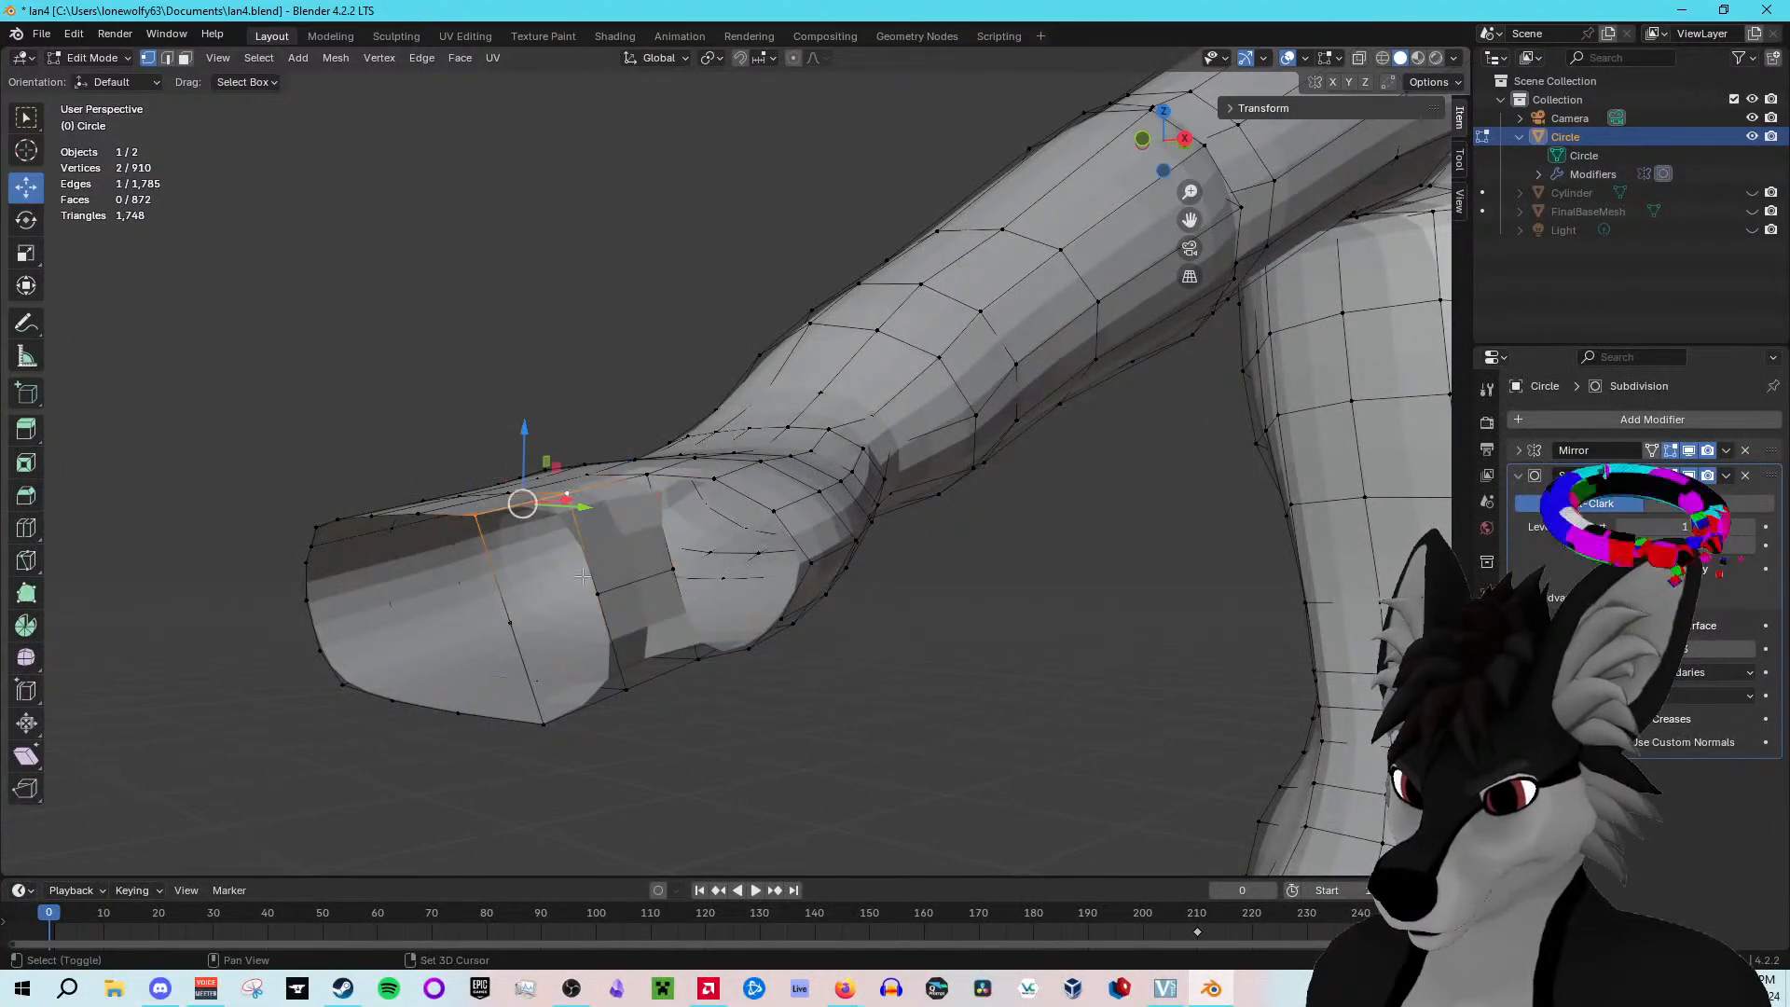
left_click(625, 690, "shift")
left_click(544, 723, "shift")
left_click(510, 623, "shift")
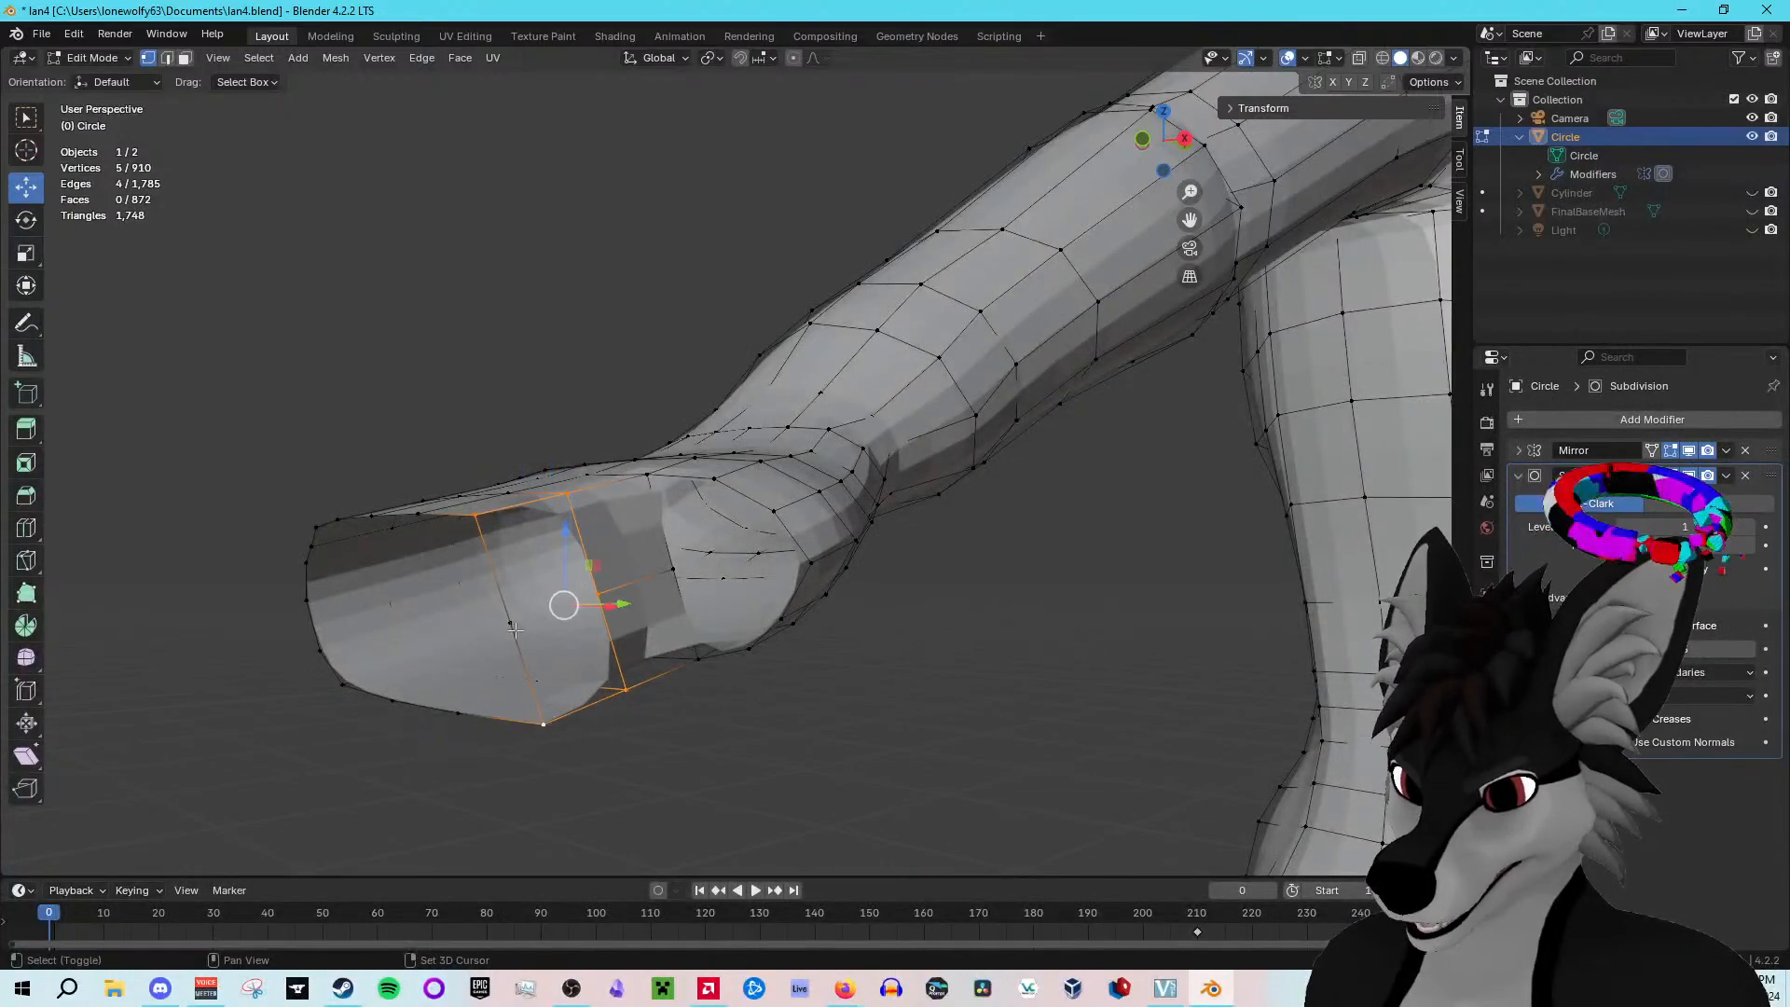
right_click(512, 621)
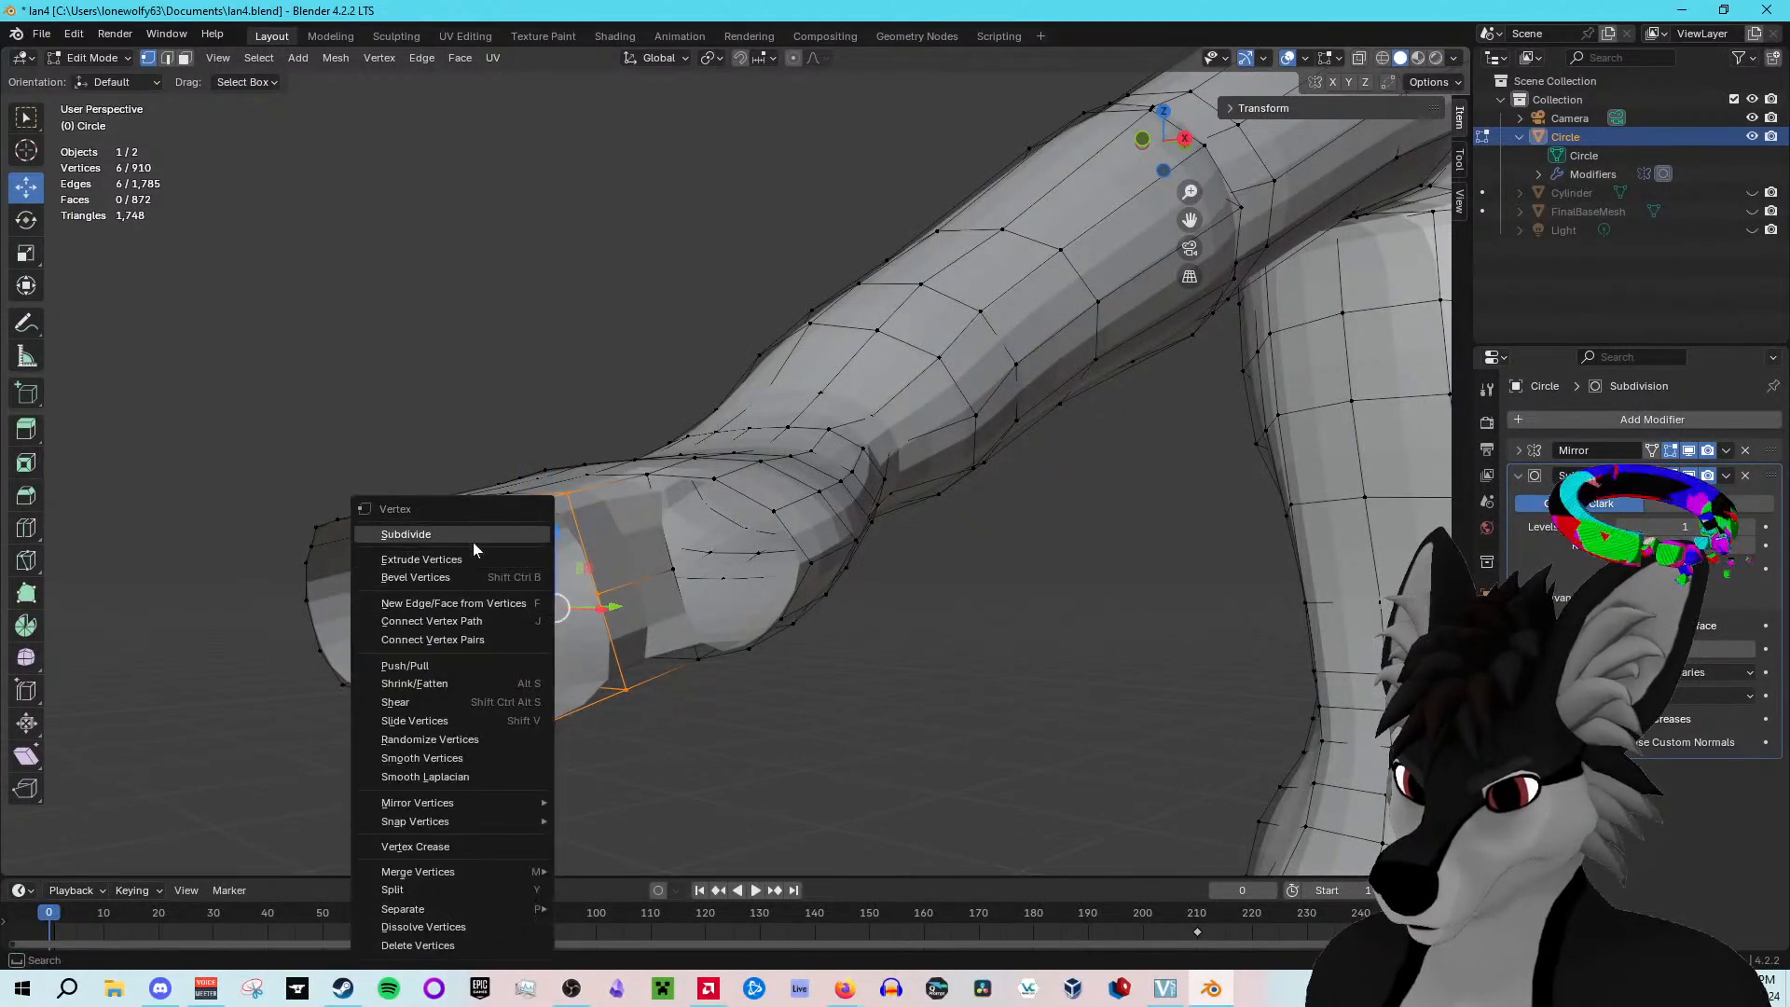
left_click(475, 608)
middle_click_drag(475, 607, 721, 613)
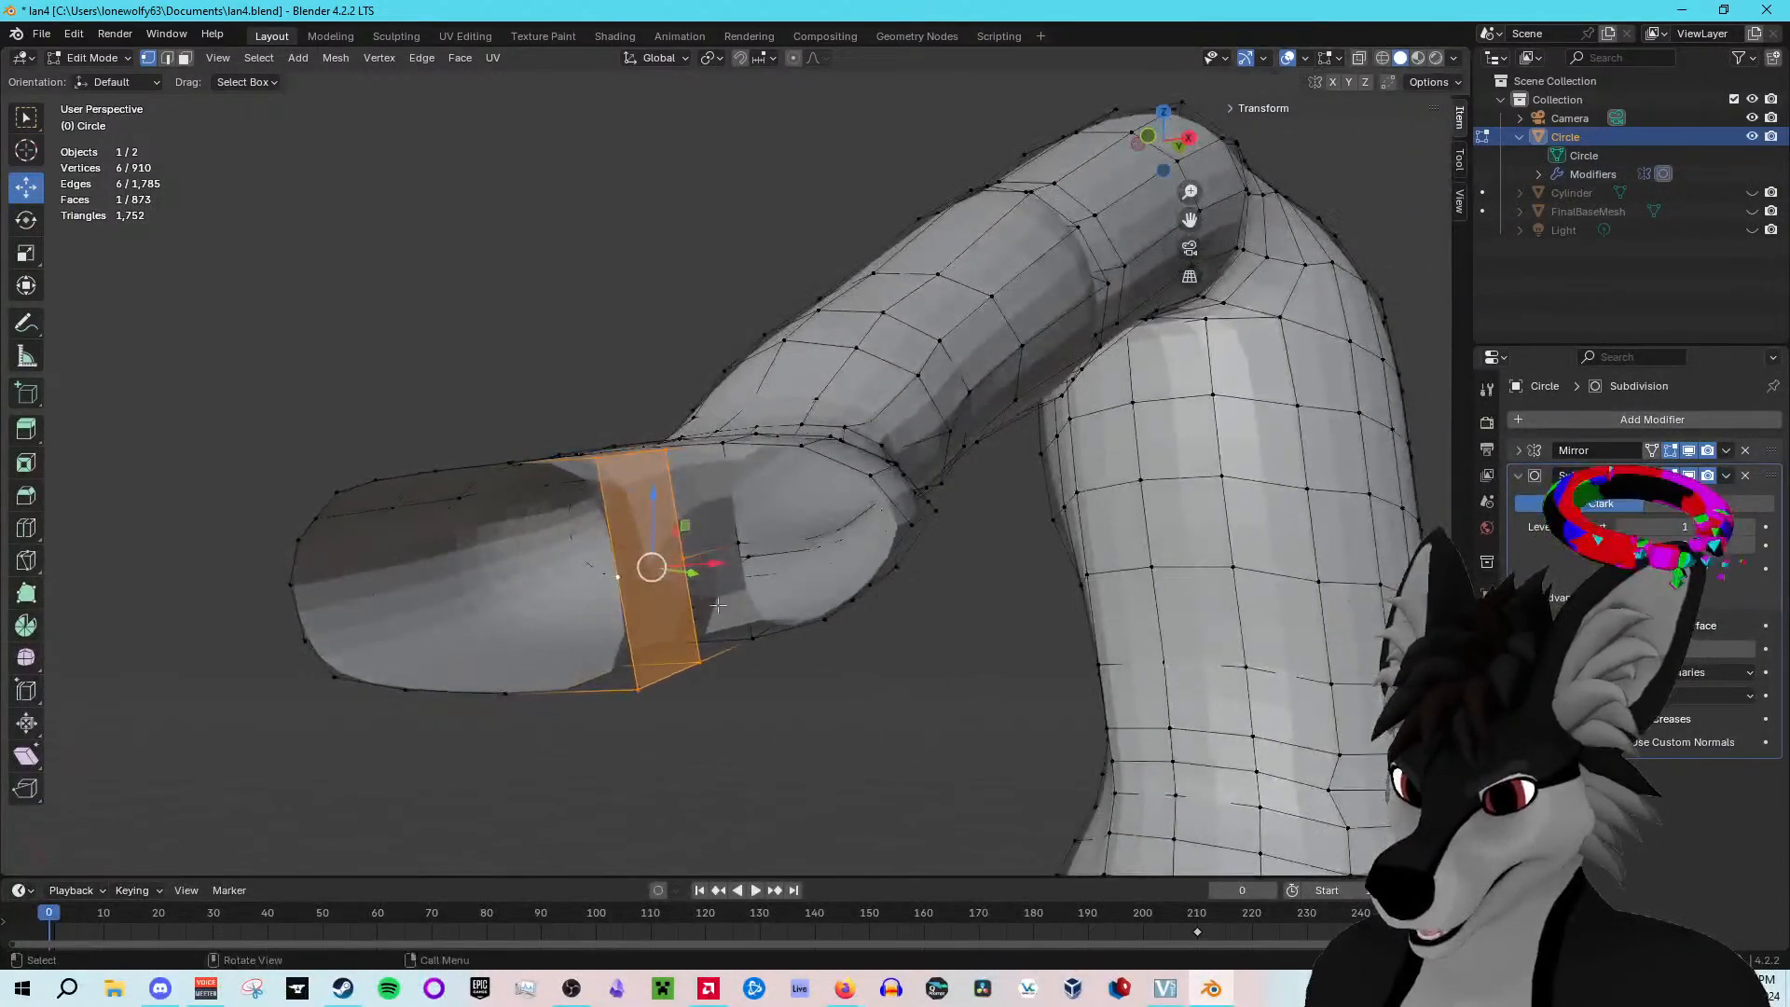
Step: Try to split the outer strip's face with a new edge between its two midpoint vertices
left_click(682, 560)
left_click(618, 577, "shift")
right_click(618, 578)
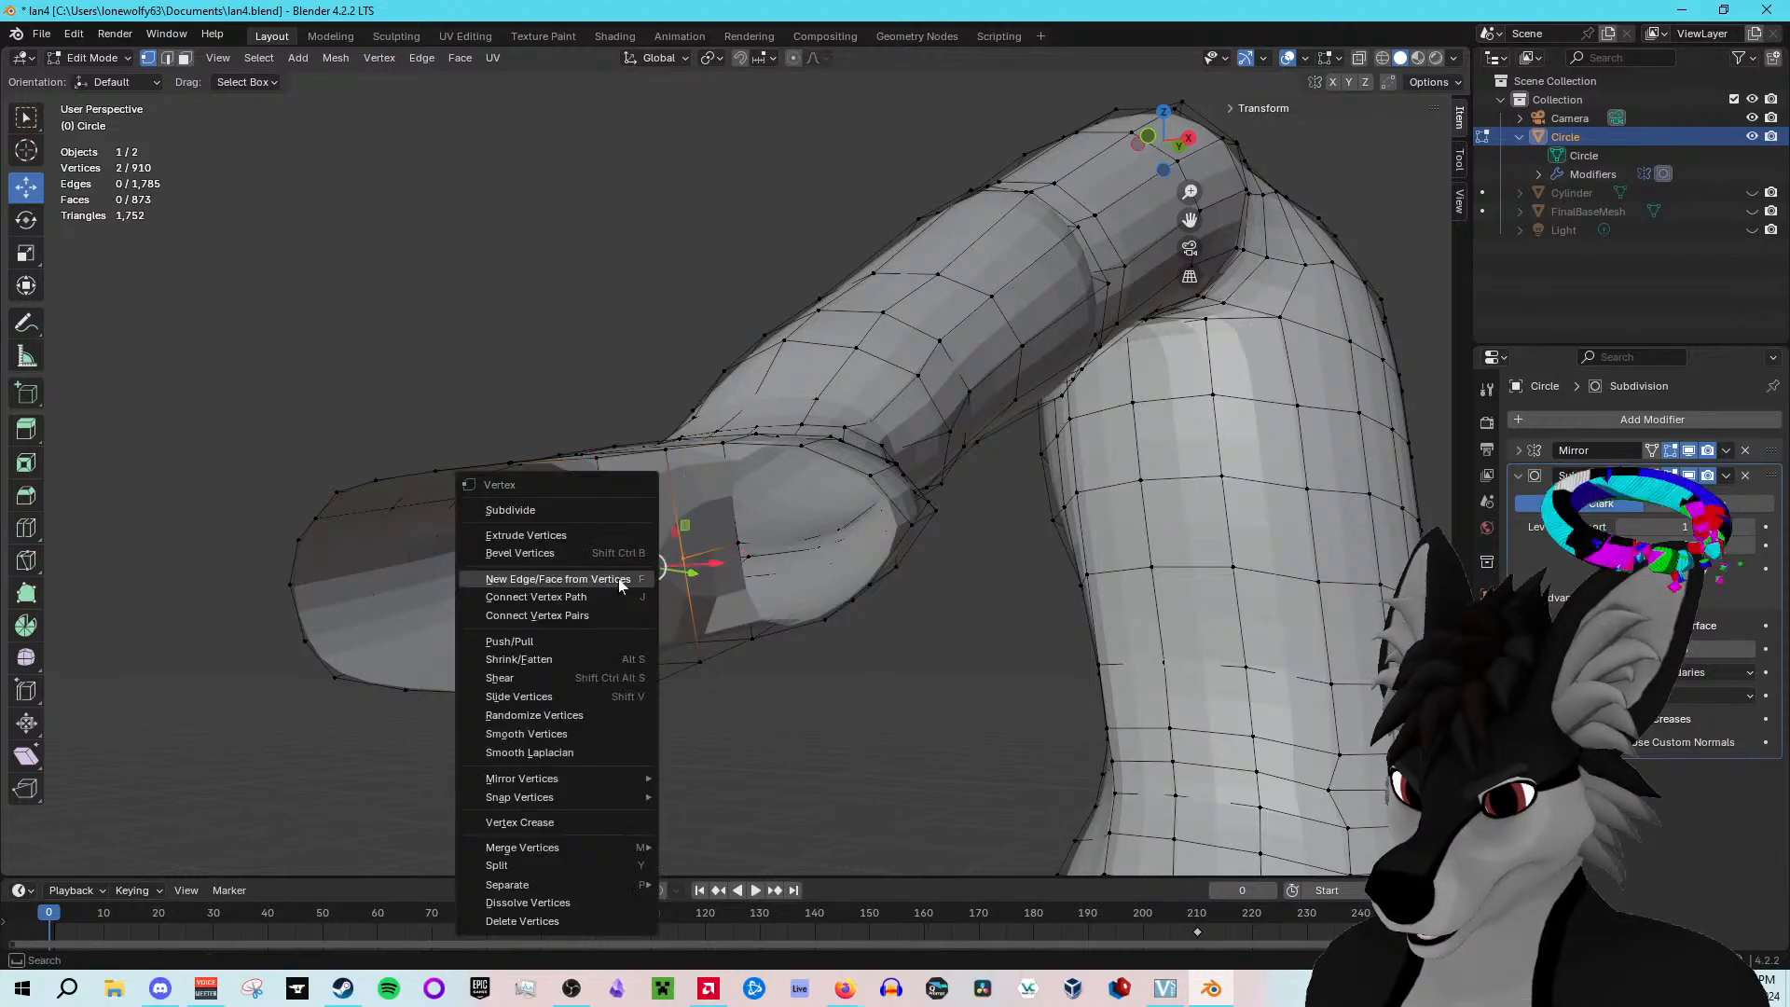
left_click(574, 511)
middle_click_drag(559, 541, 501, 570)
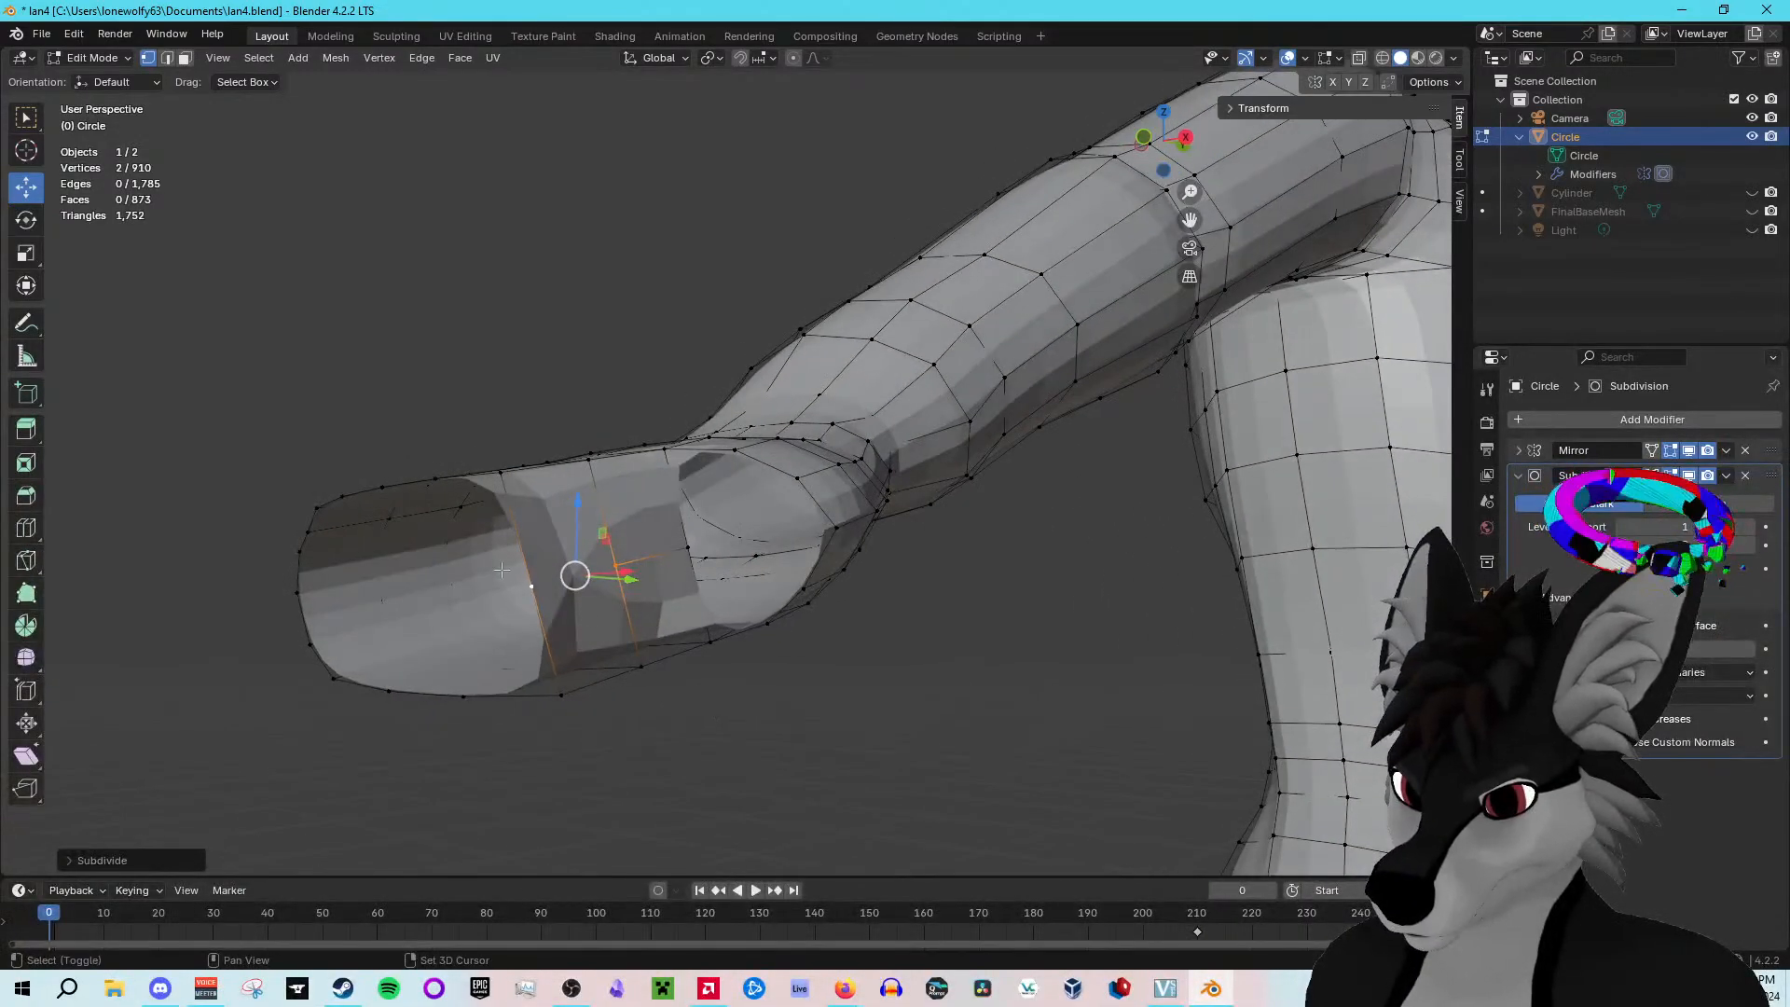
right_click(531, 590)
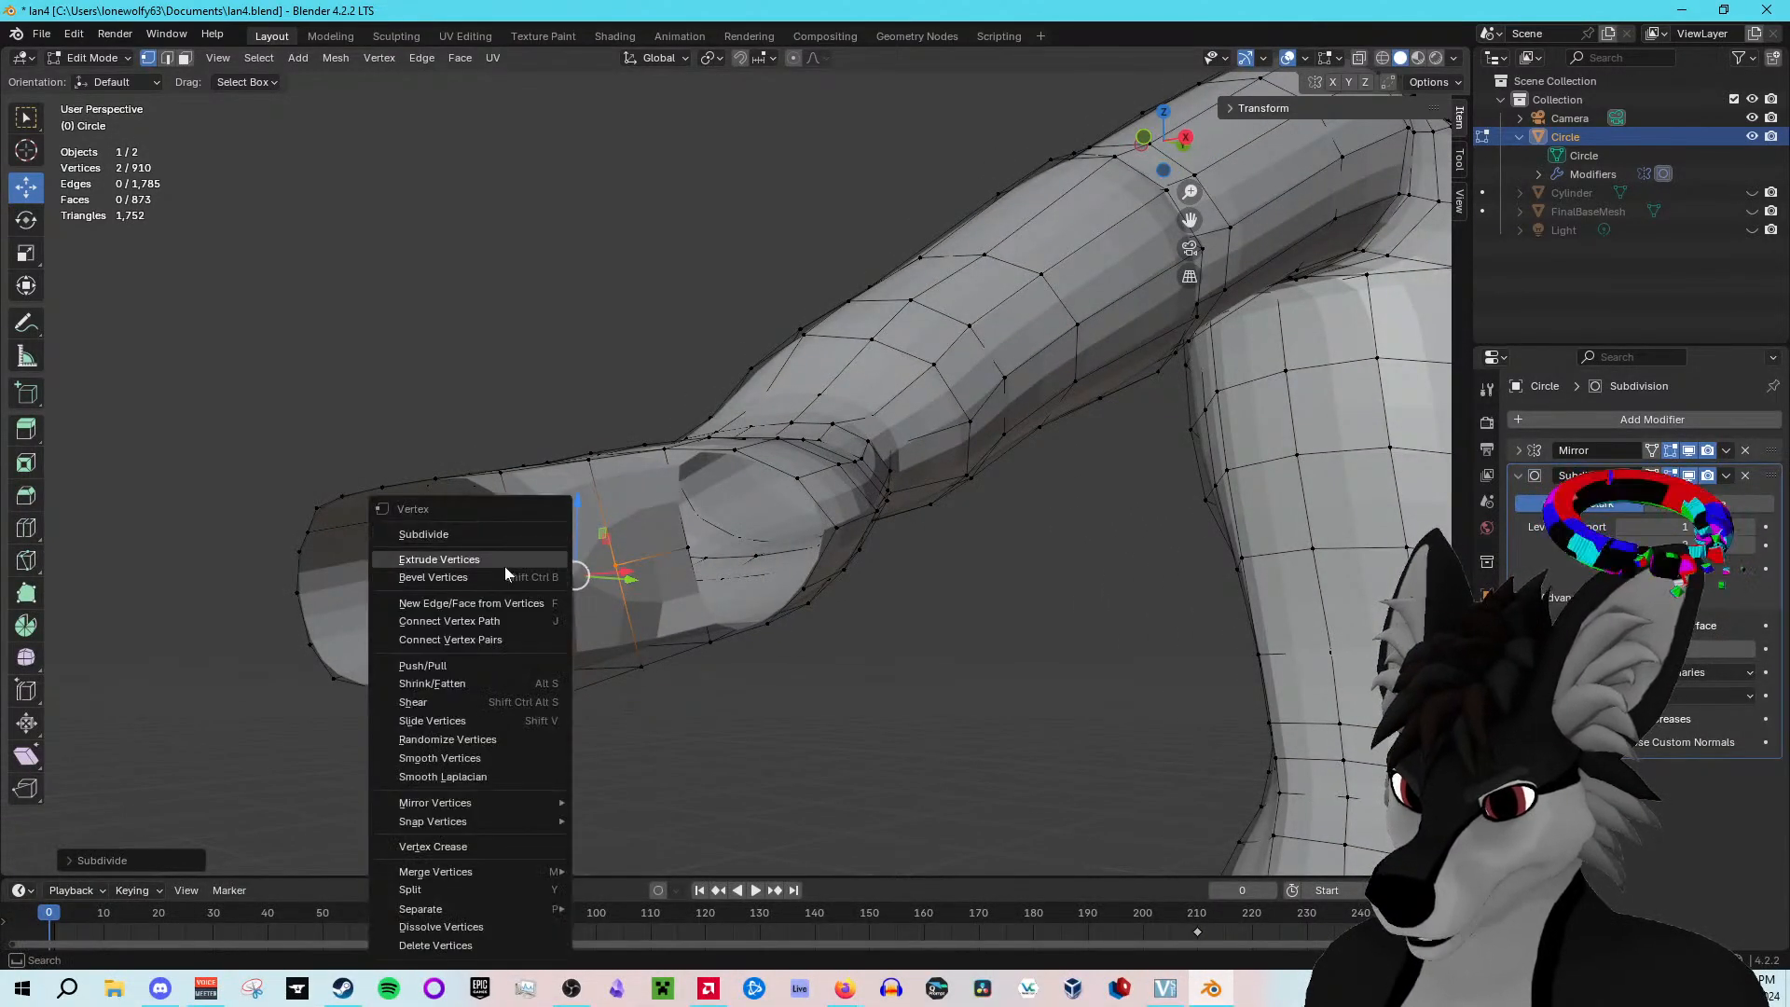
left_click(506, 600)
left_click(686, 750)
mouse_move(762, 754)
middle_mouse_down()
mouse_move(811, 767)
mouse_move(747, 736)
mouse_move(752, 767)
middle_mouse_up()
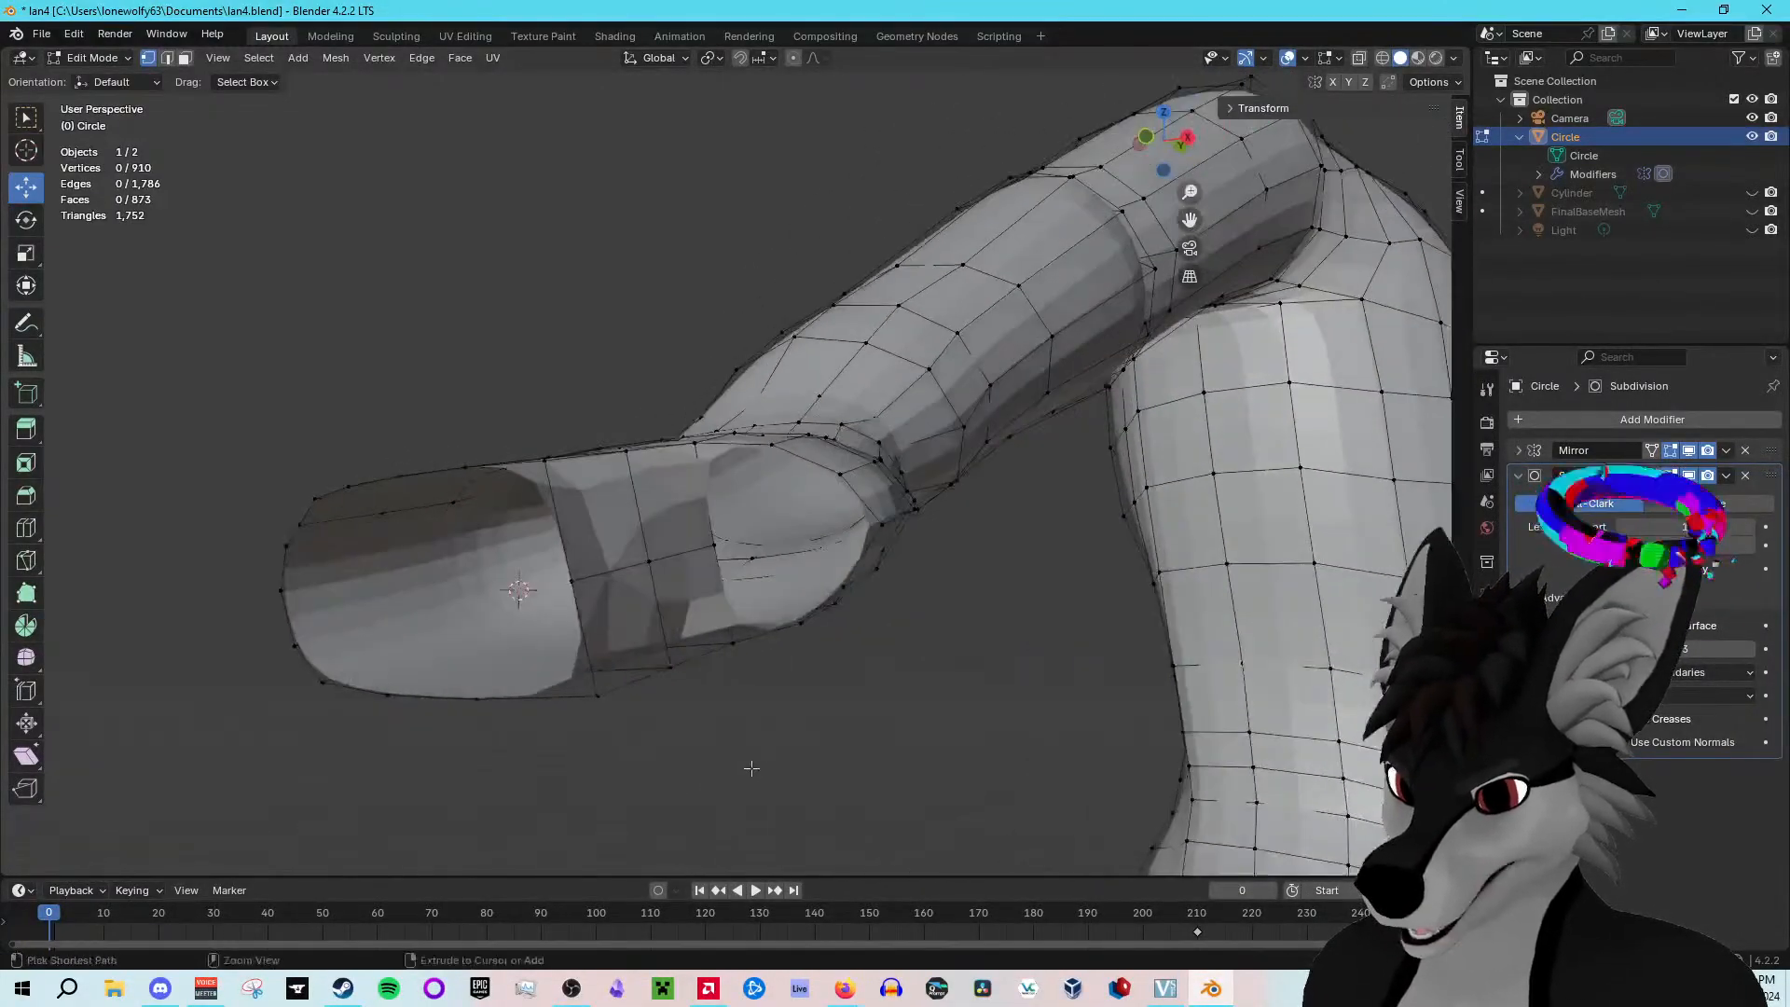
Step: Undo the midpoint edge and the single six-vertex face on the palm's outer strip
key("ctrl+z")
key("ctrl+z")
key("ctrl+z")
key("ctrl+z")
key("ctrl+z")
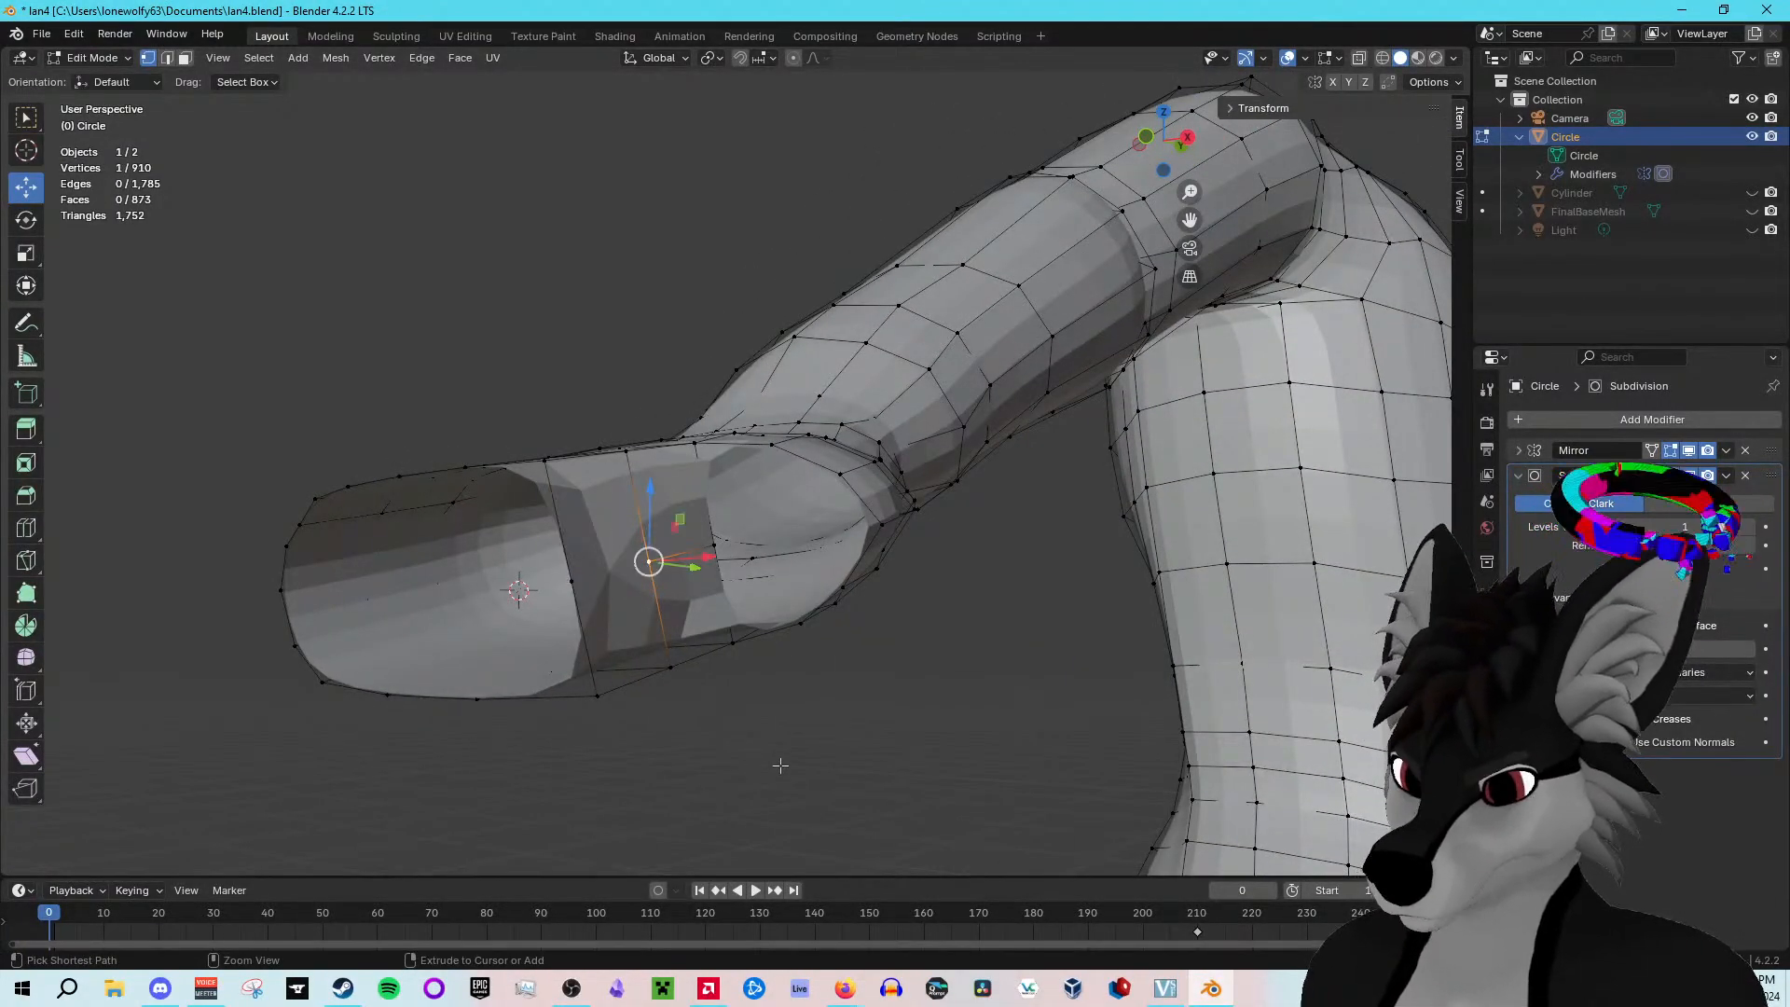
Step: Create a new edge between the midpoint vertices of the middle and outermost edges, across the open outer strip
middle_click_drag(780, 765, 763, 760)
left_click(632, 556)
left_click(551, 575, "shift")
right_click(556, 582)
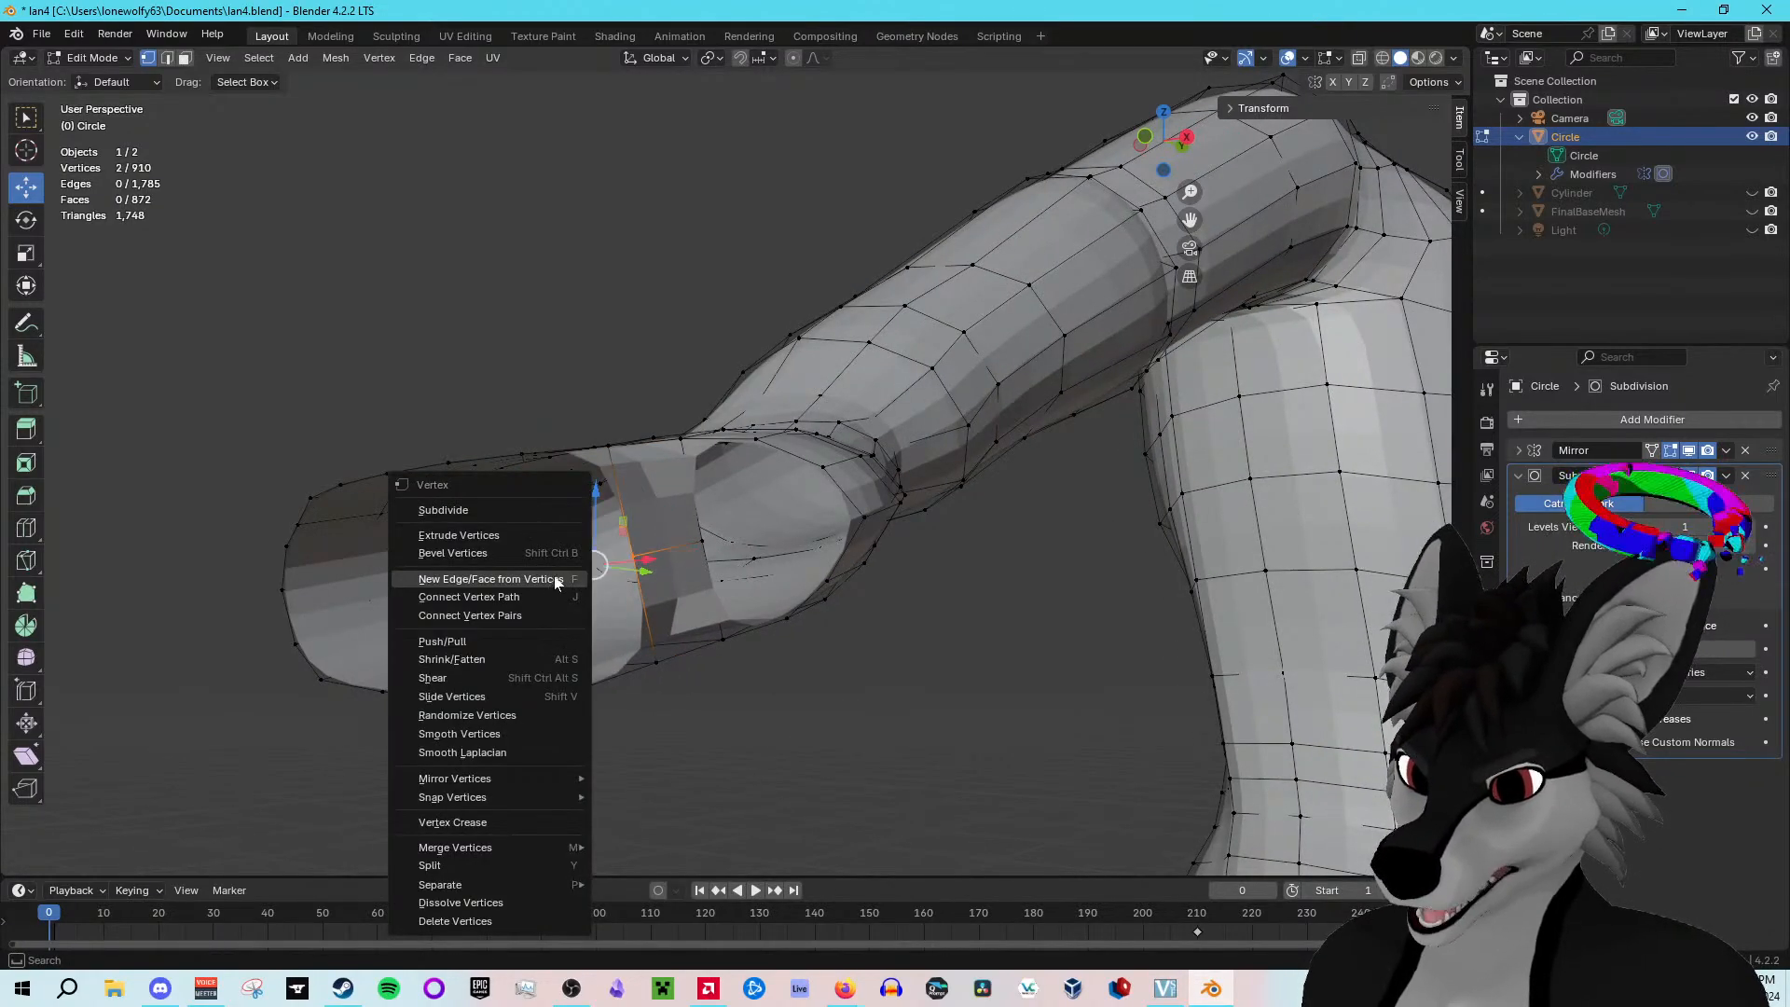
left_click(556, 582)
Step: Fill the upper outer gap of the palm's open side with a face between the two midpoints and two upper rim vertices
middle_click_drag(556, 580, 673, 682)
left_click(494, 598)
left_click(587, 563, "shift")
left_click(616, 649, "shift")
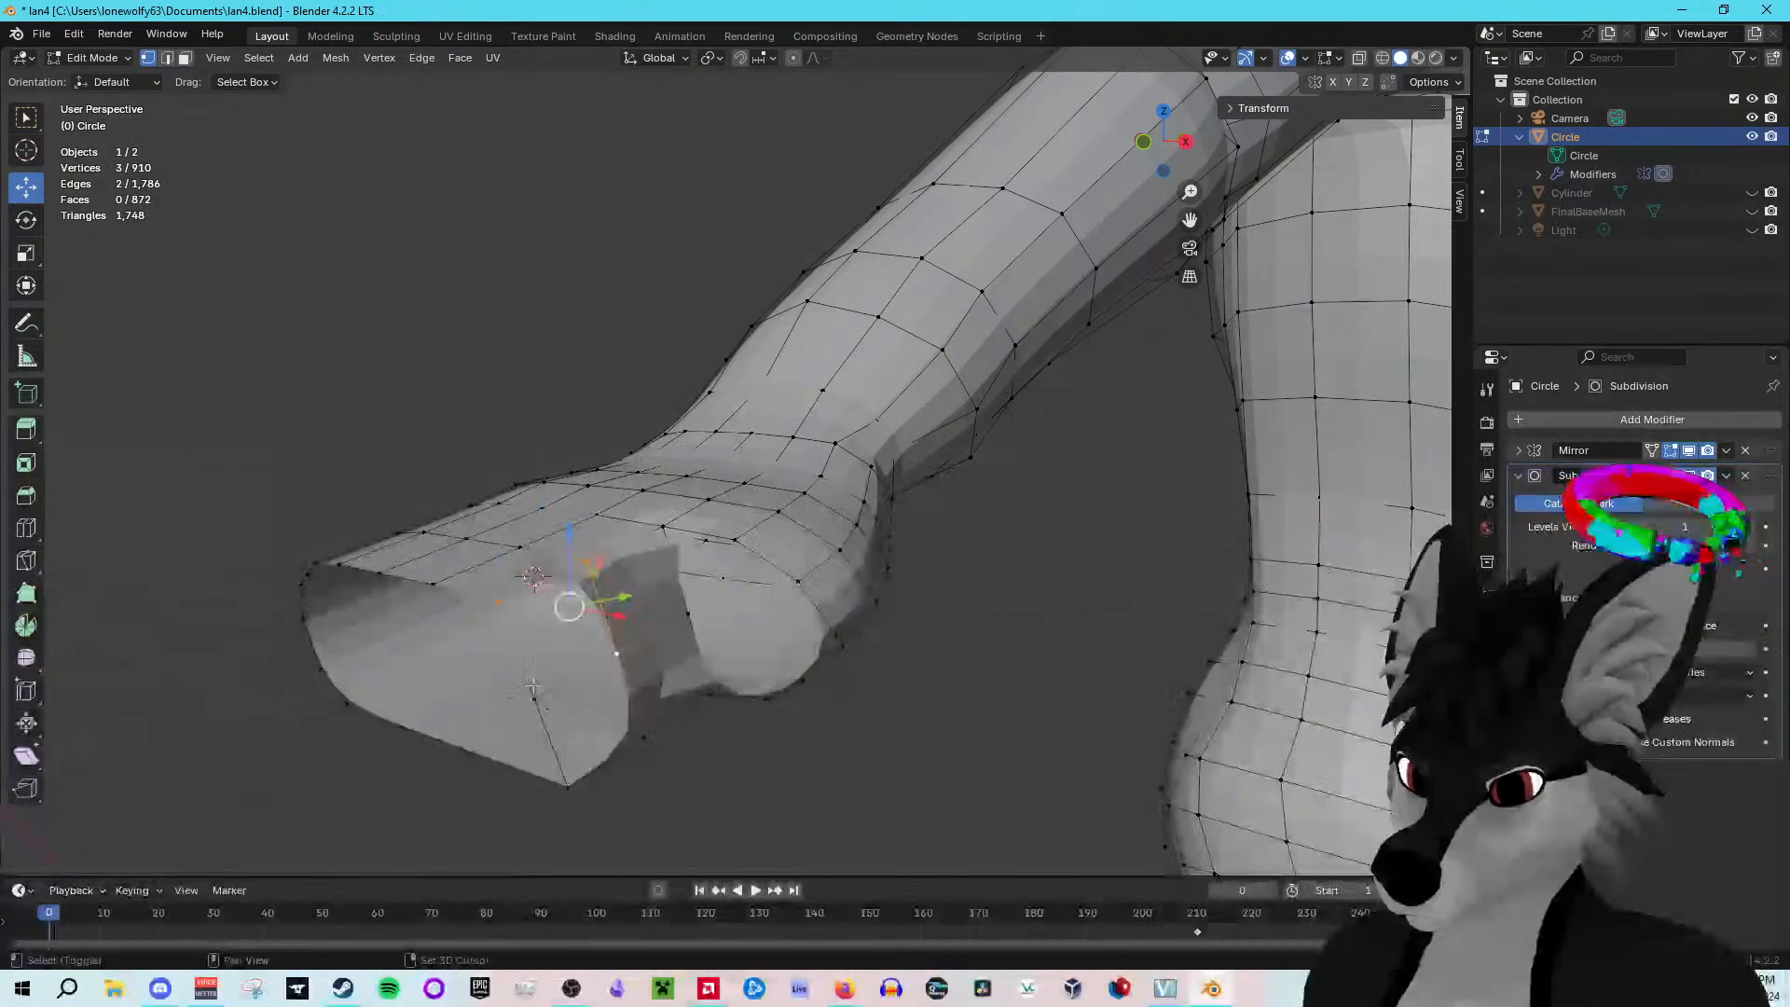
left_click(534, 698, "shift")
middle_click_drag(639, 777, 639, 747)
right_click(535, 634)
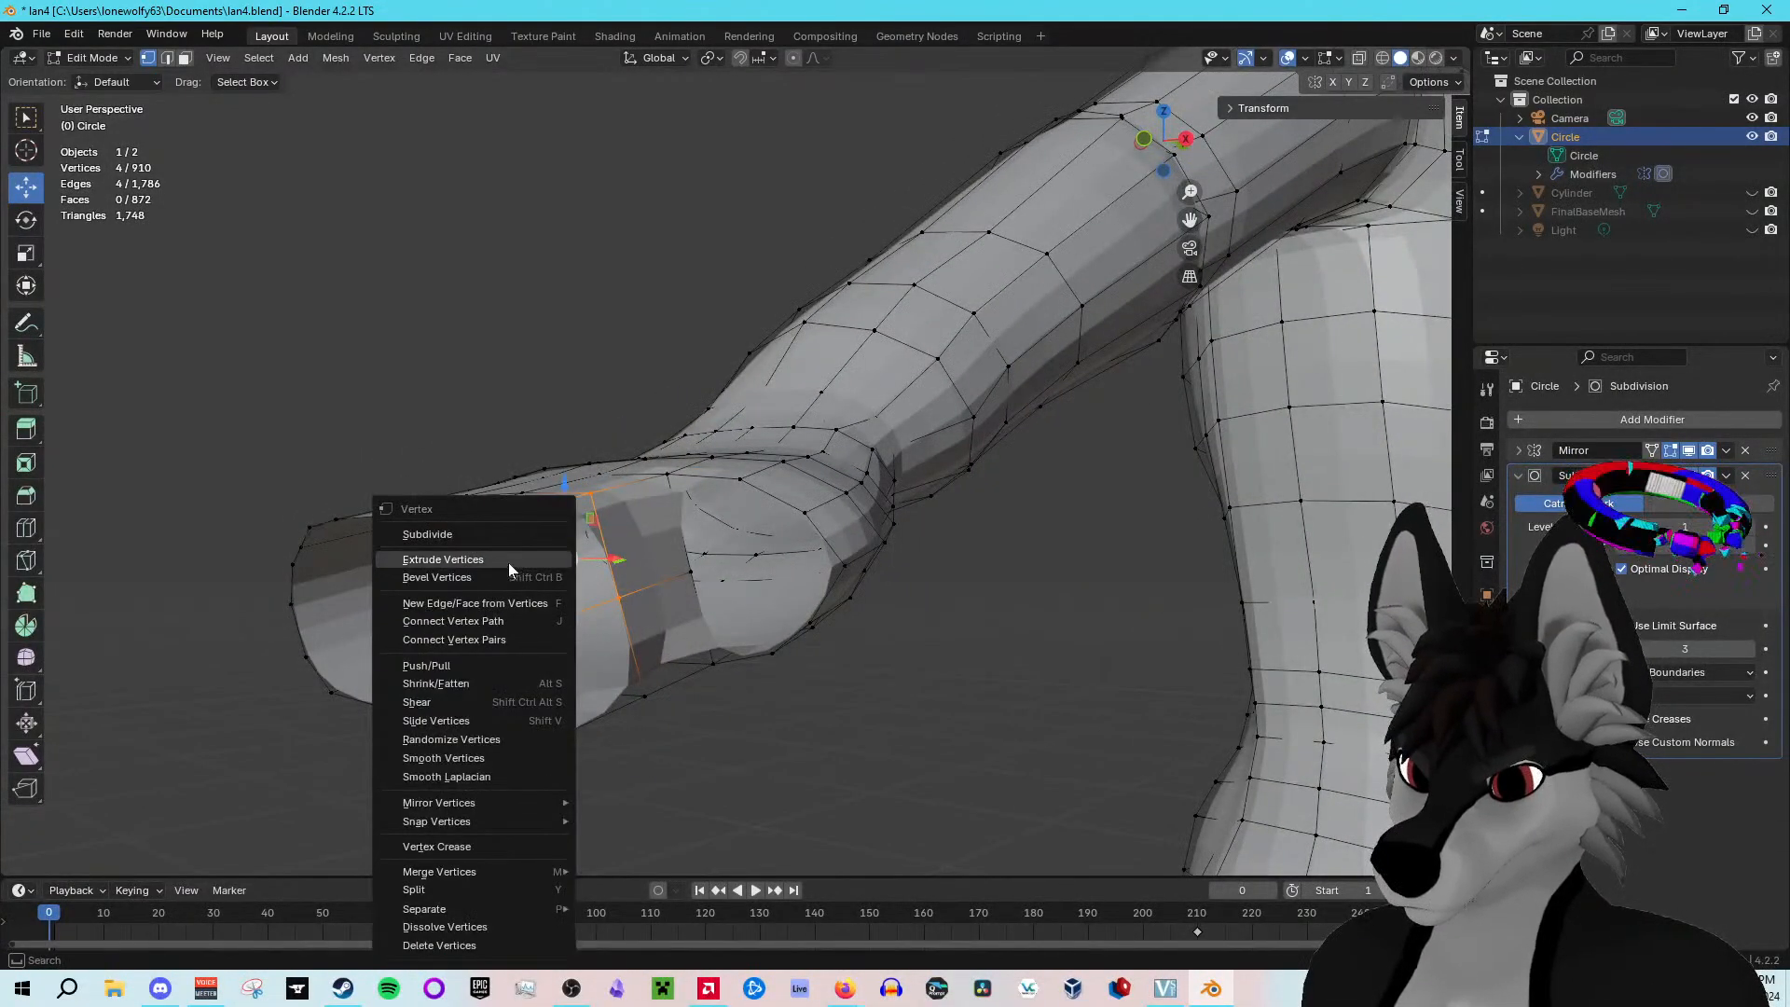
left_click(503, 603)
left_click(563, 734)
left_click(643, 694, "shift")
left_click(619, 597, "shift")
left_click(536, 631, "shift")
left_click(535, 629, "shift")
middle_click_drag(535, 629, 605, 699)
left_click(602, 782)
Step: Fill the lower outer gap of the palm's open side with a face between its four surrounding vertices
left_click(451, 594)
left_click(550, 568, "shift")
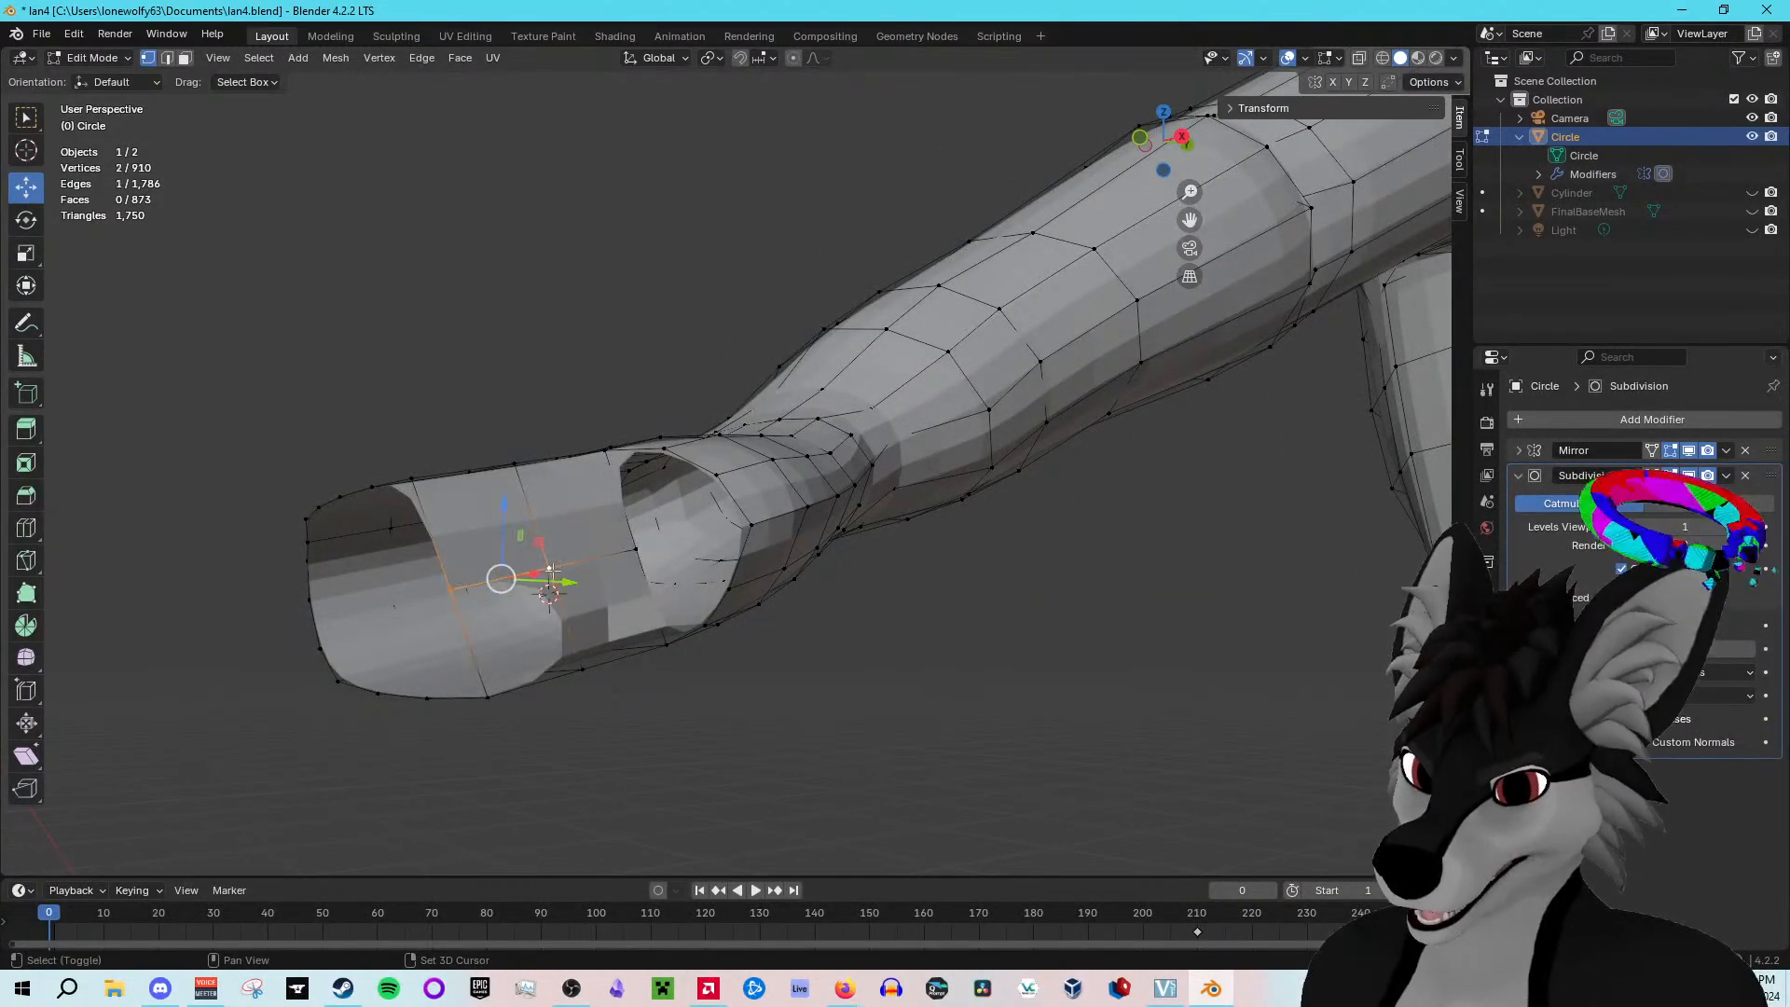
left_click(583, 669, "shift")
left_click(486, 699, "shift")
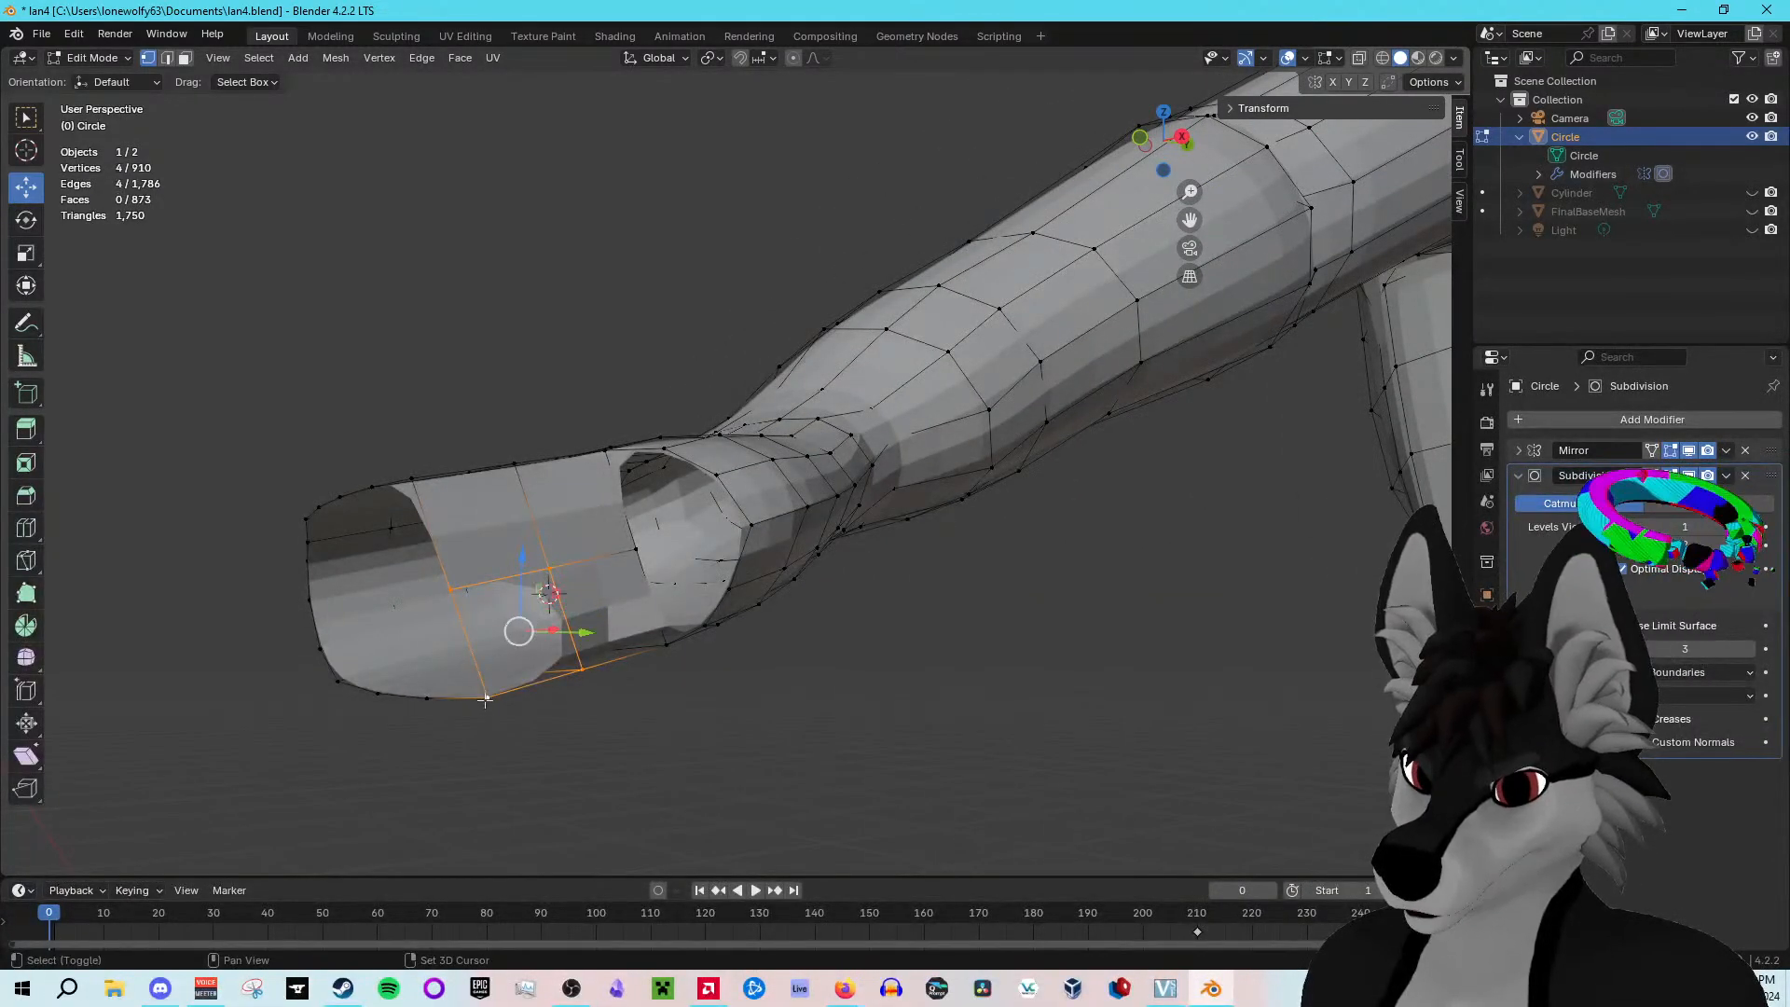
right_click(489, 700)
left_click(469, 616)
left_click(679, 781)
Step: Shift the upper outer corner vertex of the new side wall and its inner neighbour slightly inward along X
middle_click_drag(680, 780, 788, 790)
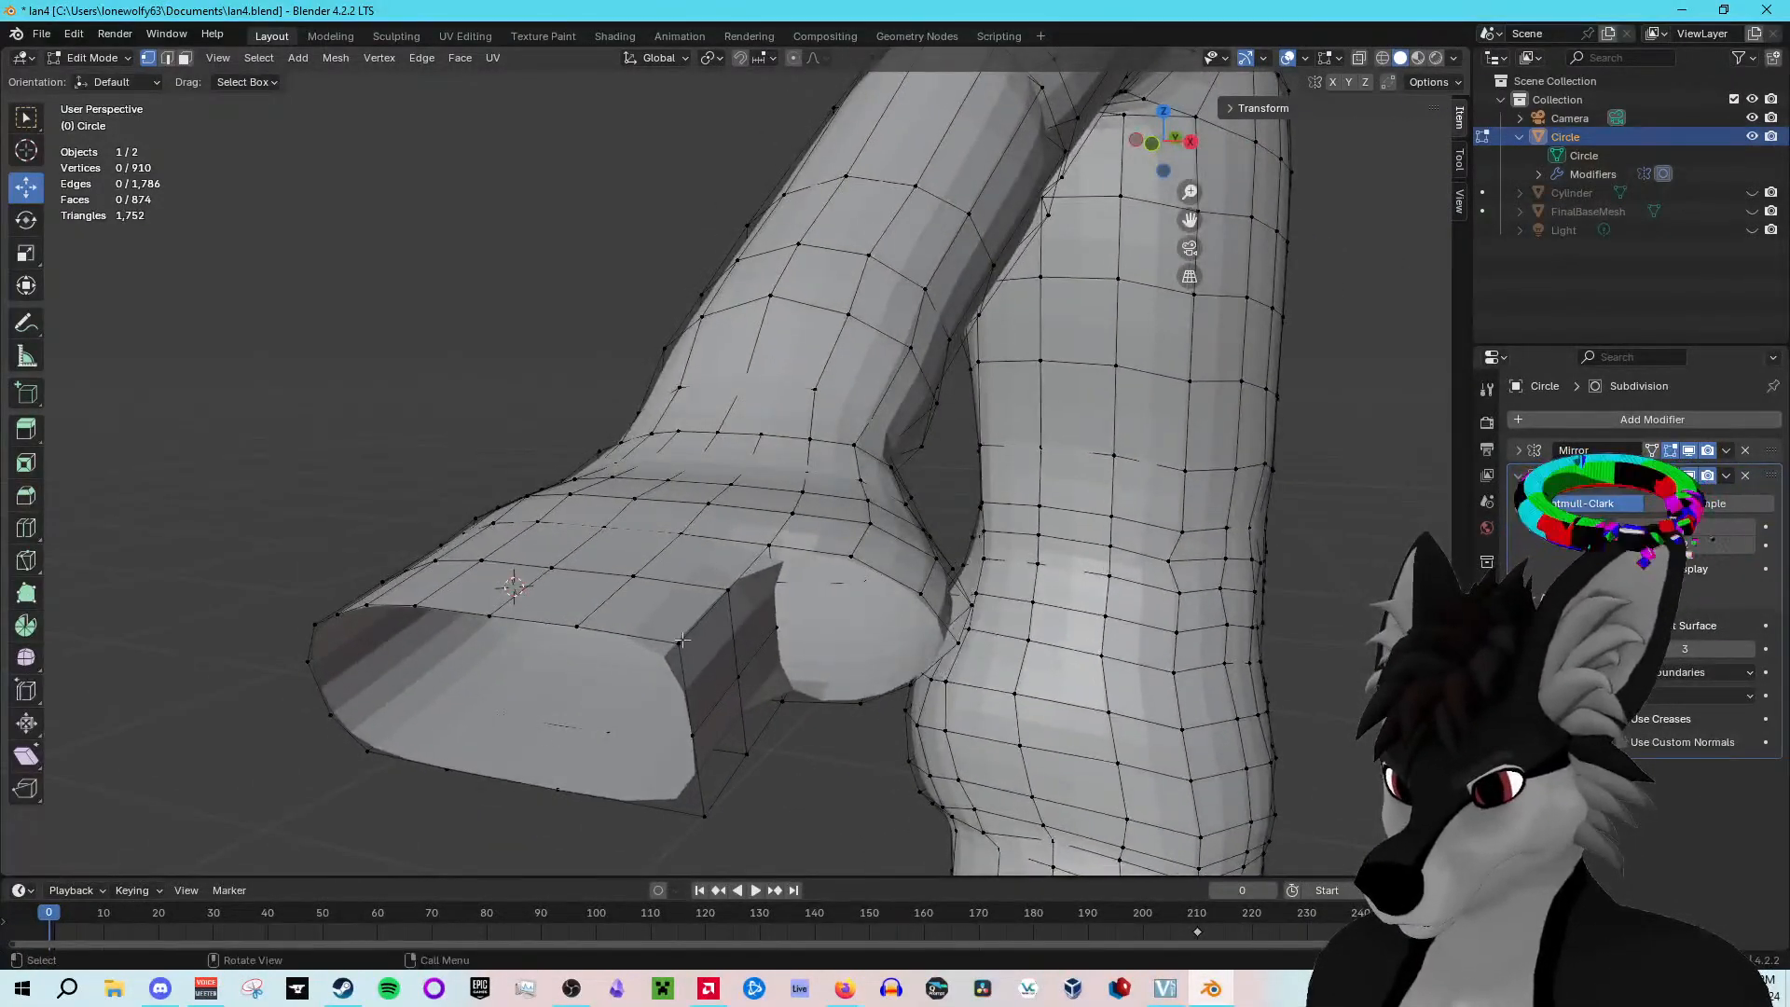
left_click_drag(746, 655, 734, 619)
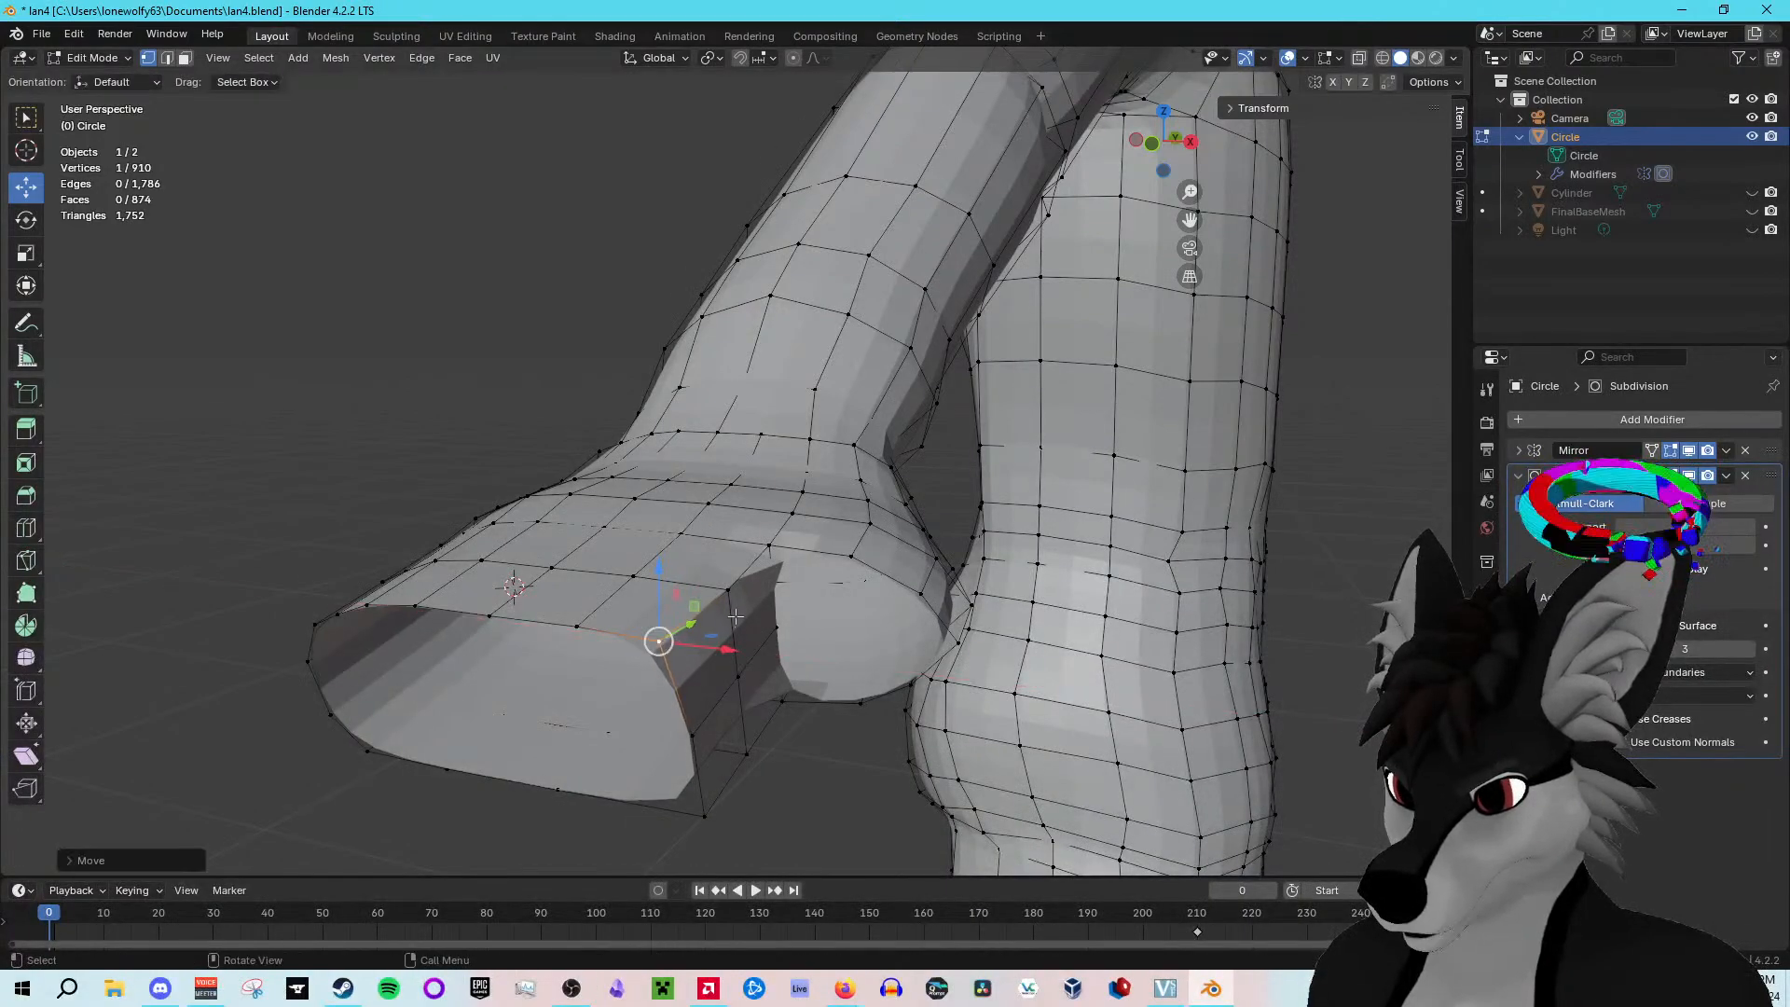
key("g")
key("x")
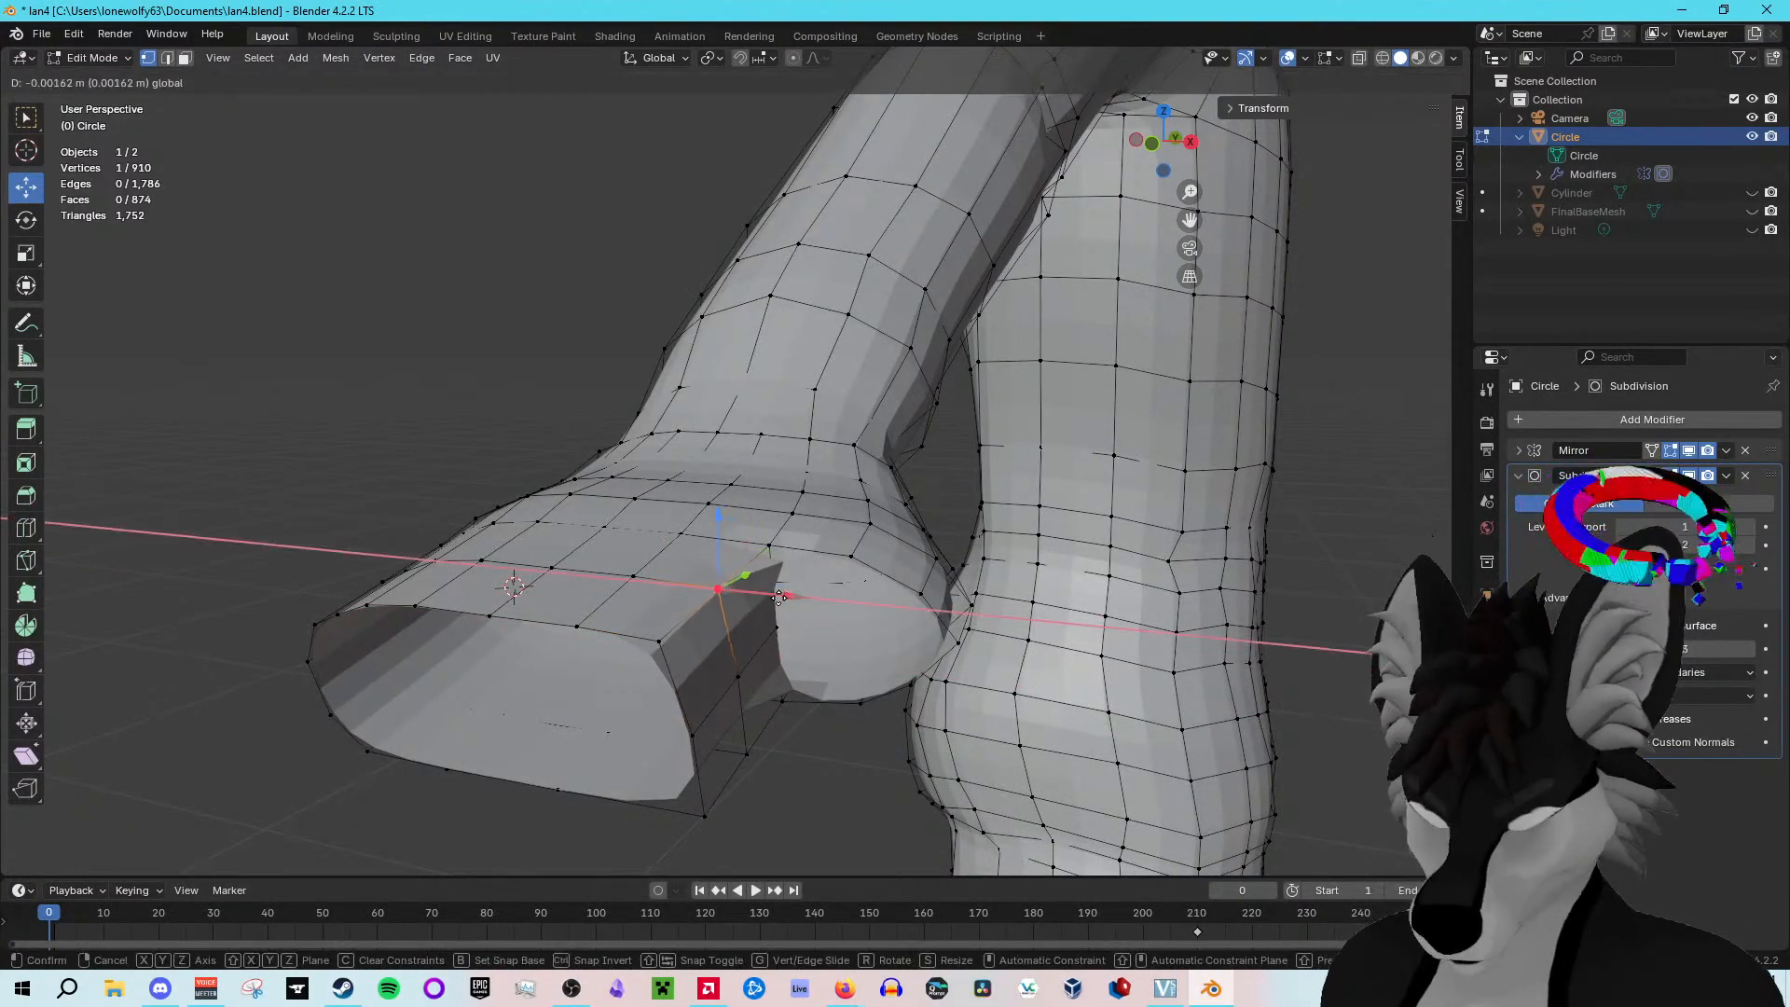
left_click(775, 595)
middle_click_drag(778, 671, 784, 779)
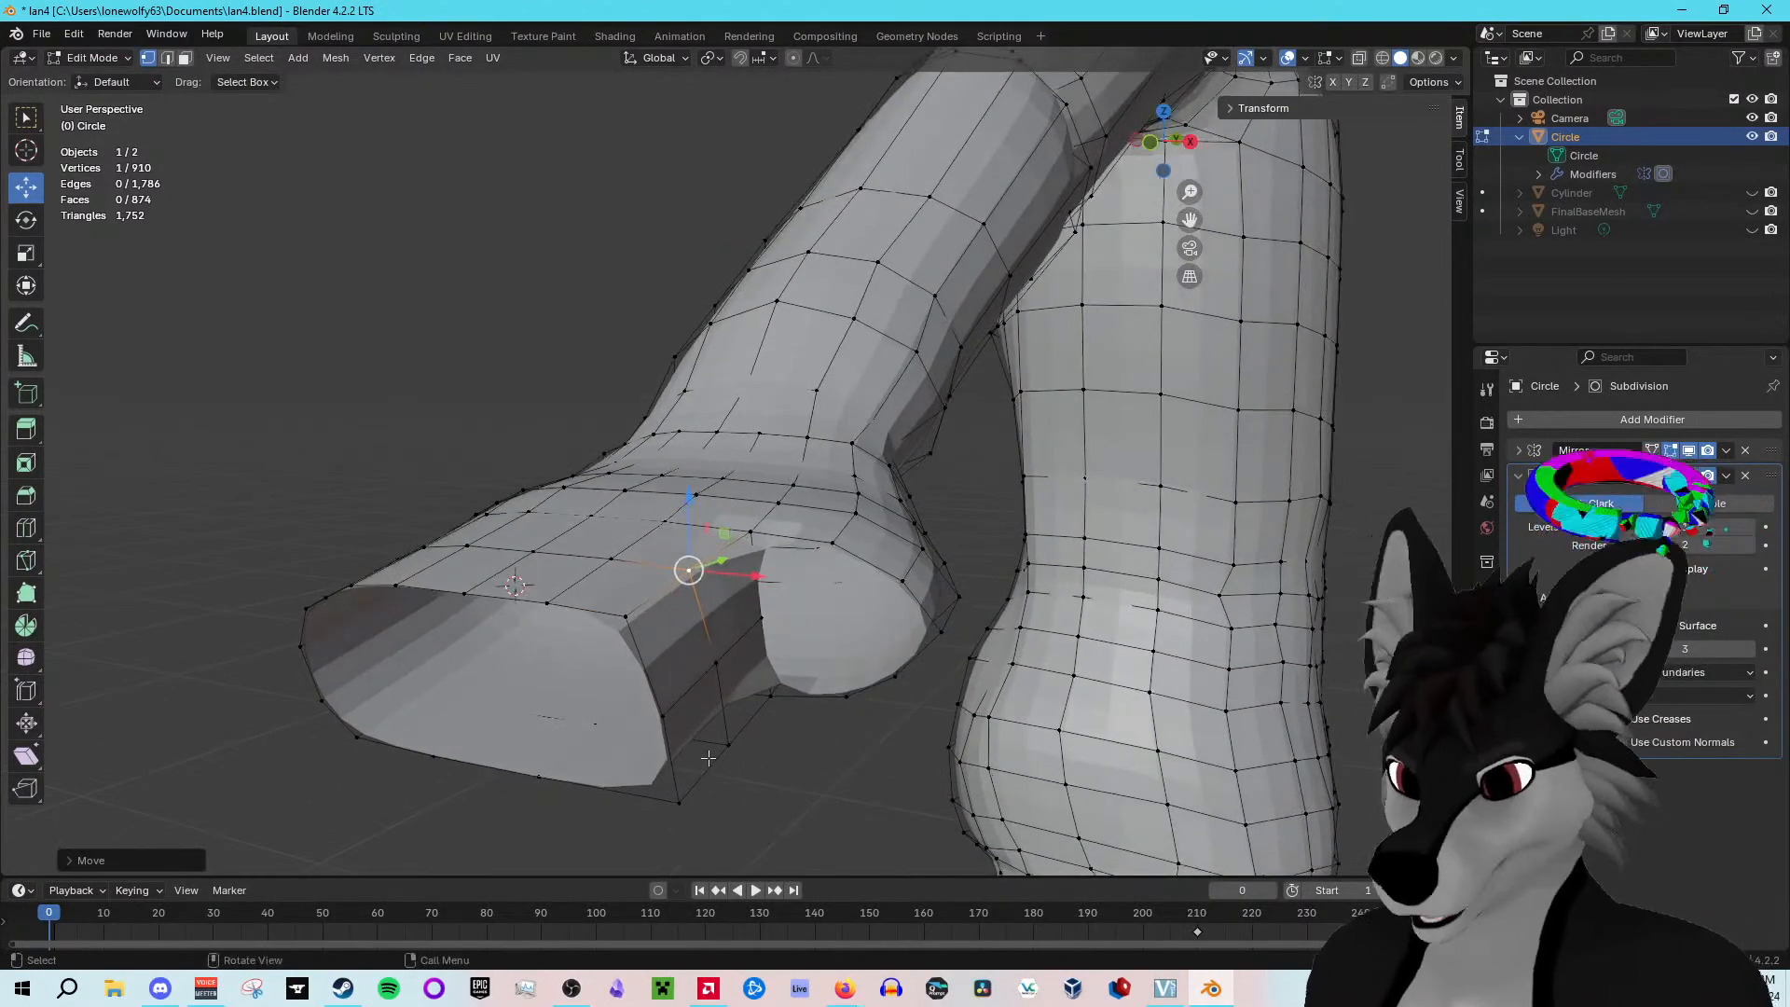
Step: Move the side wall's two lower border vertices inward along X and raise the outer corner vertex along Z
left_click(727, 738)
left_click_drag(793, 754, 786, 753)
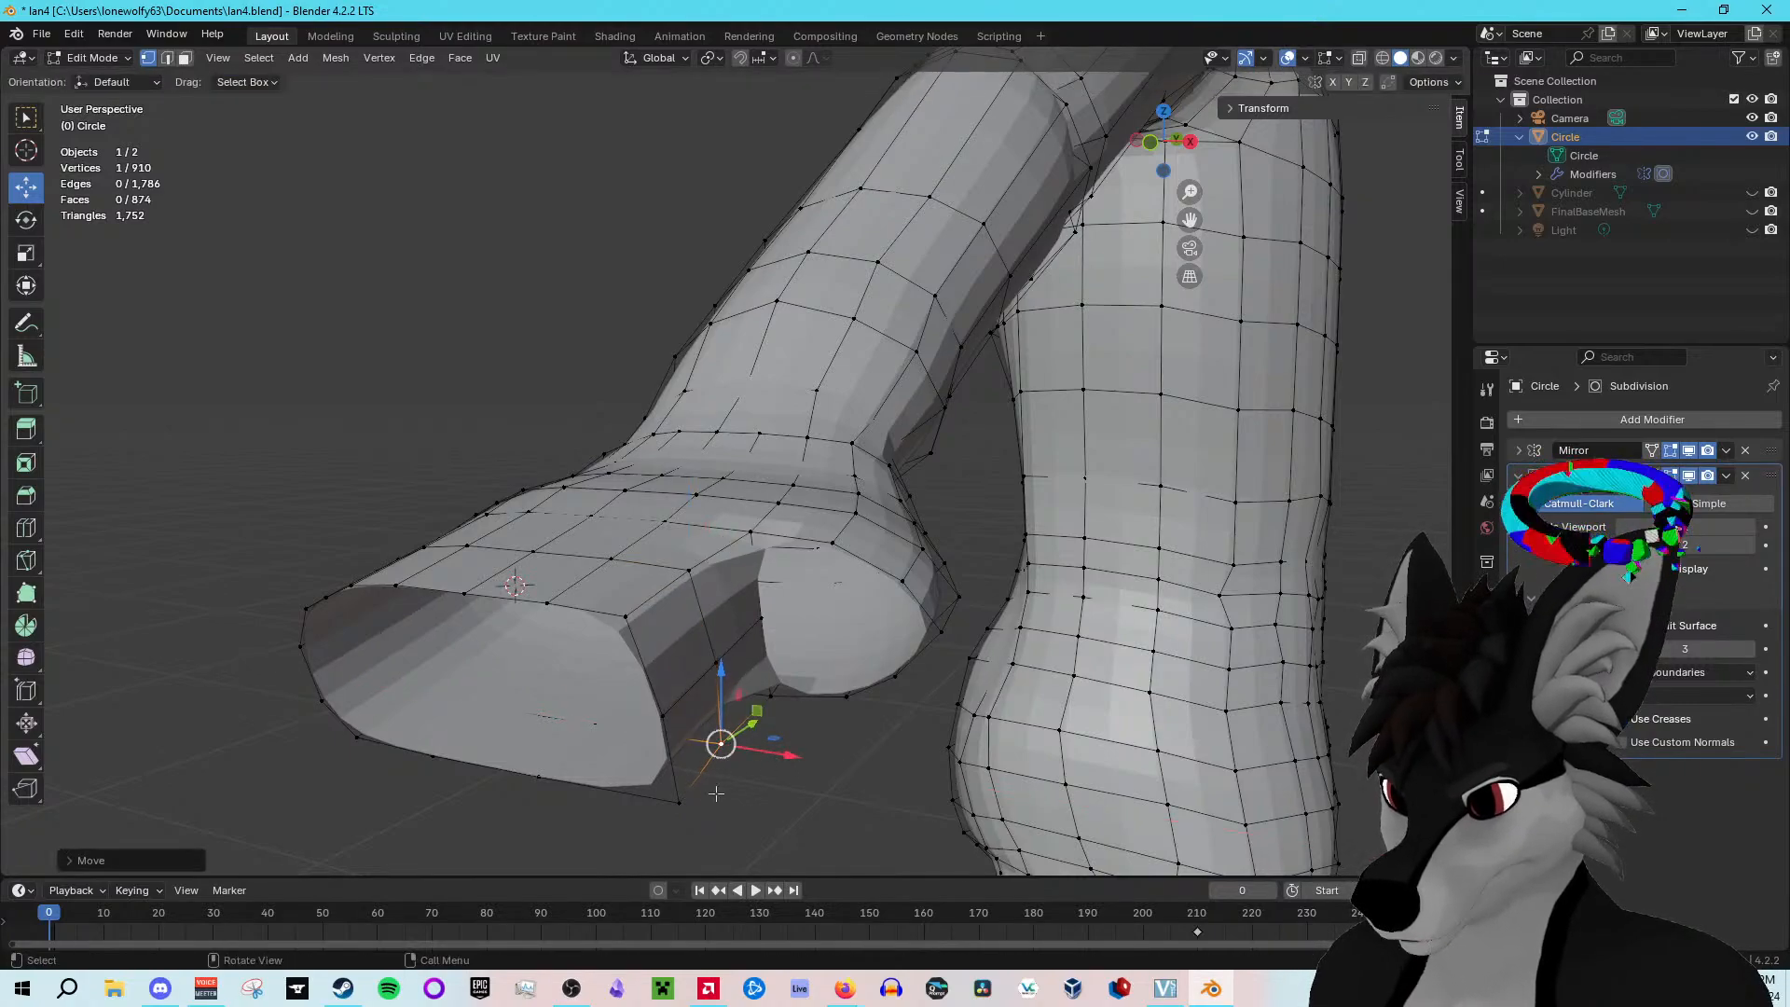
left_click(677, 795)
key("g")
key("x")
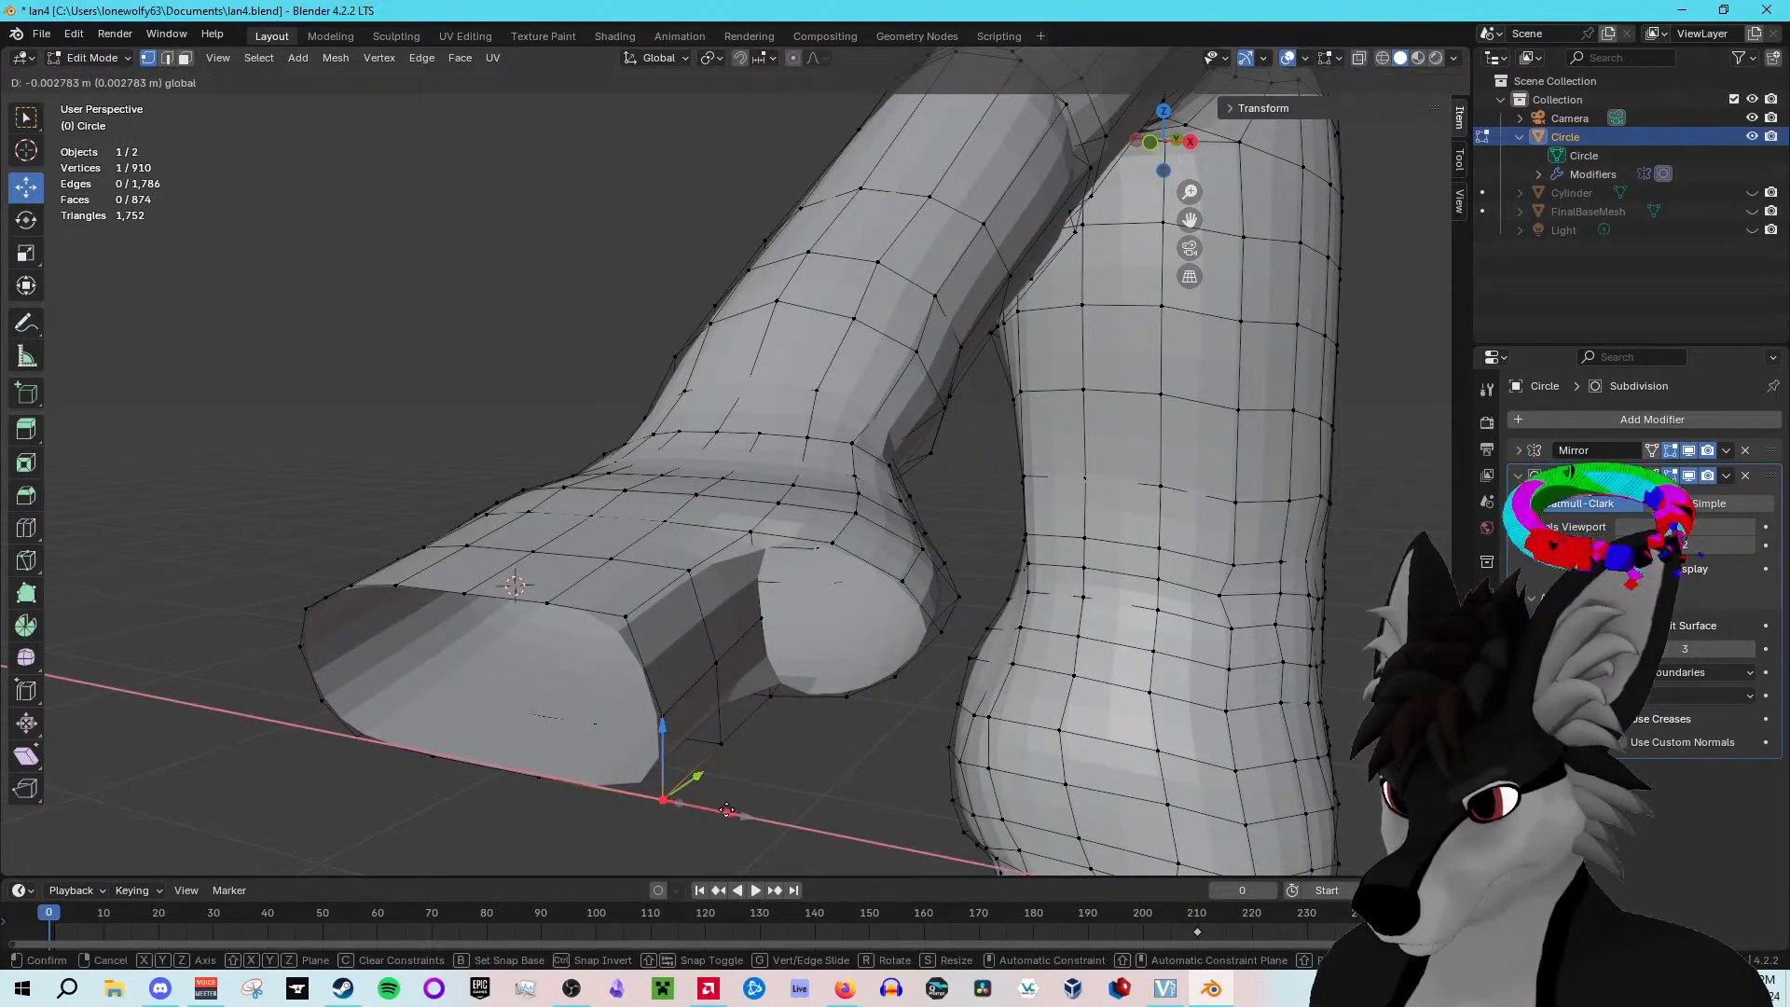
left_click(667, 799)
key("g")
key("z")
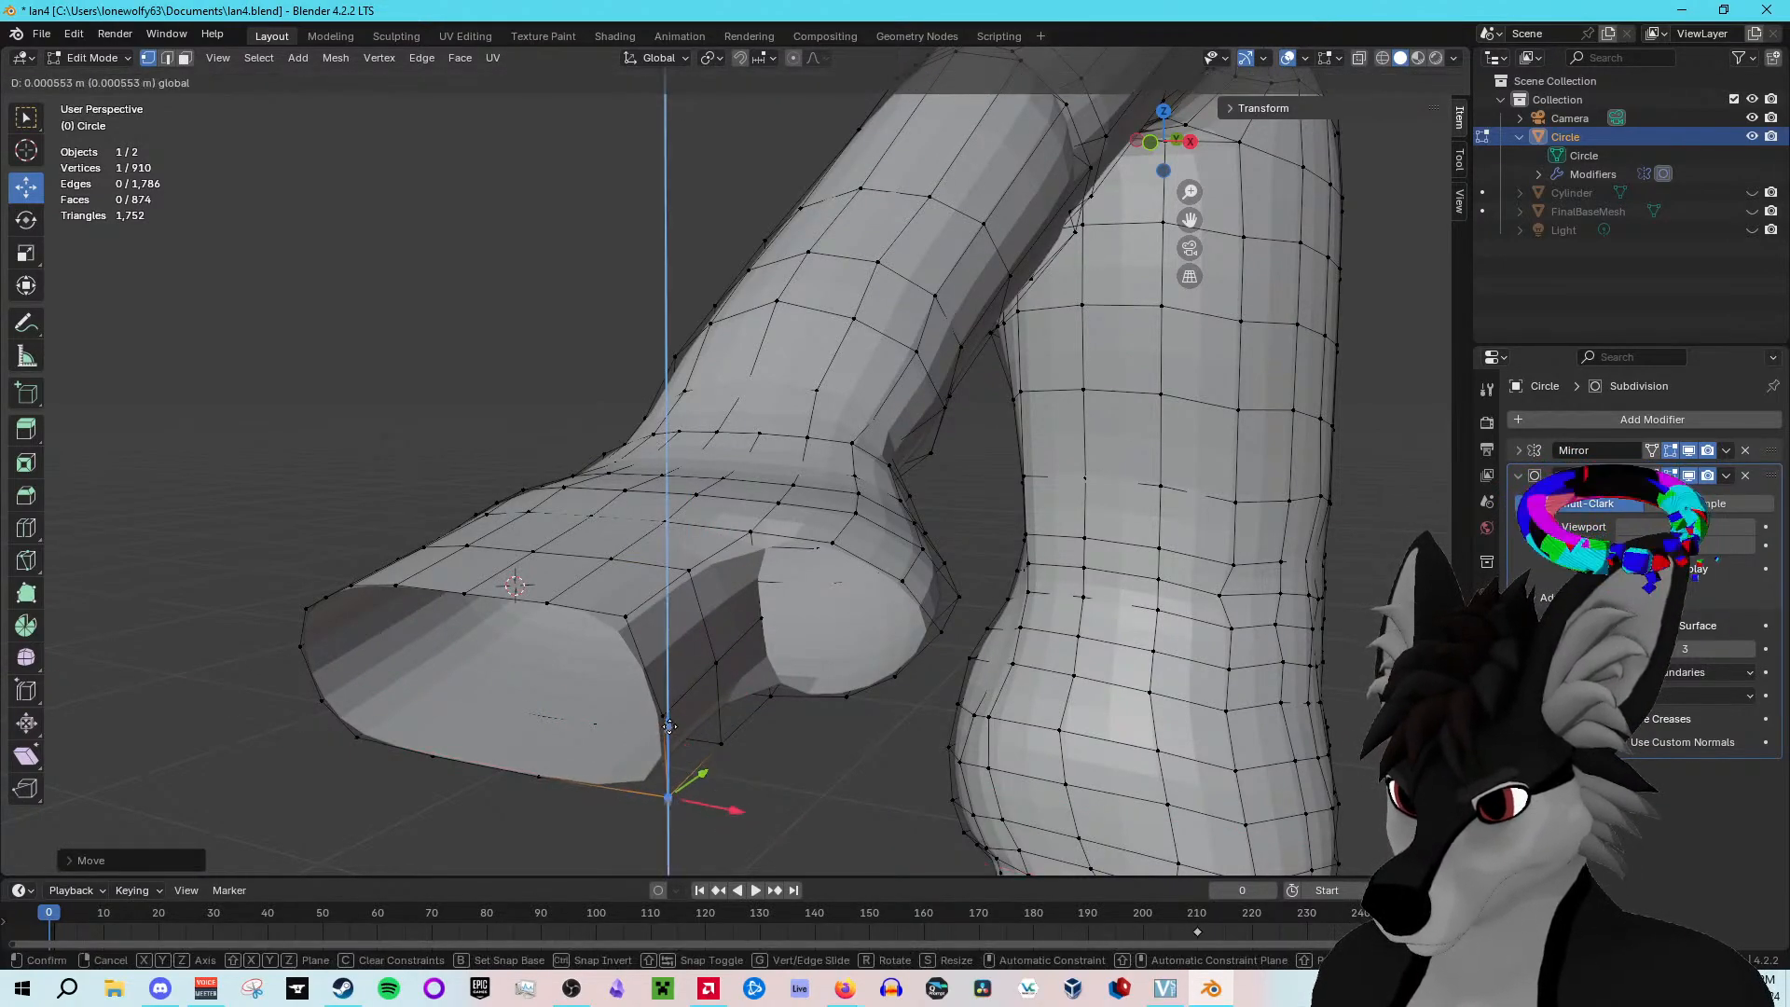
left_click(666, 713)
Step: Adjust the upper rim corner vertex along Z and lower the neighbouring upper vertex of the side wall slightly
left_click(625, 613)
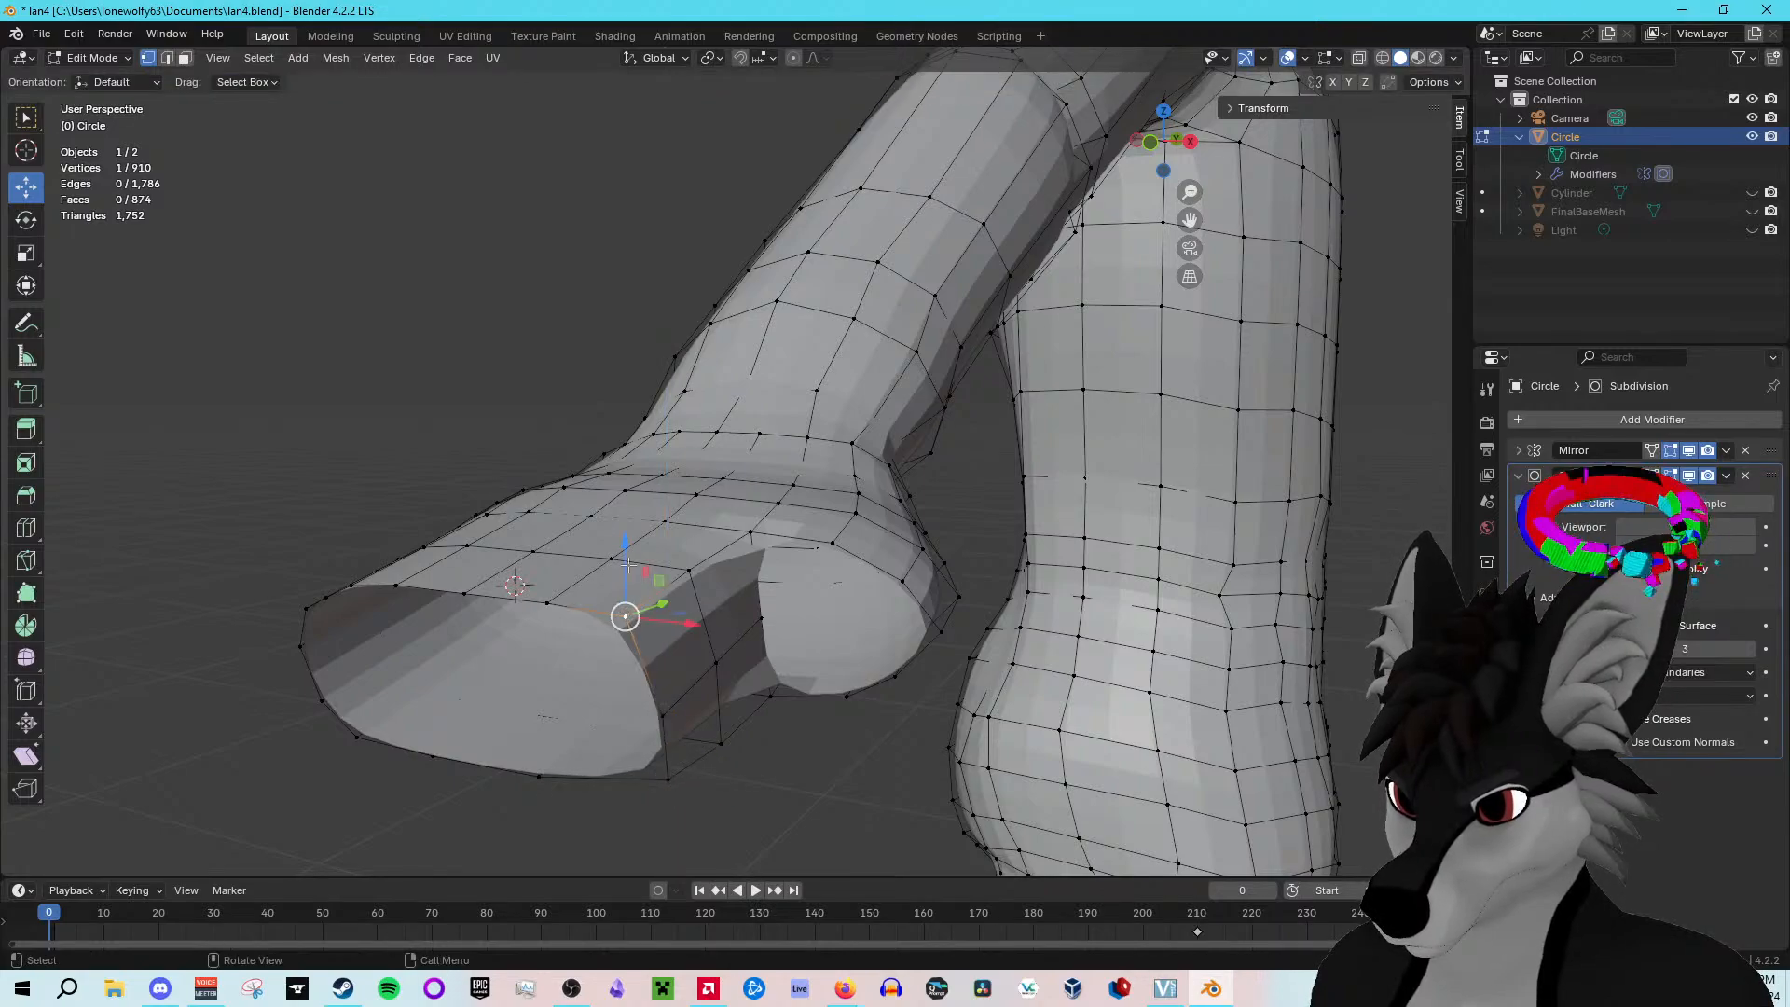
key("g")
key("z")
left_click(634, 567)
left_click(688, 568)
left_click_drag(690, 495, 694, 510)
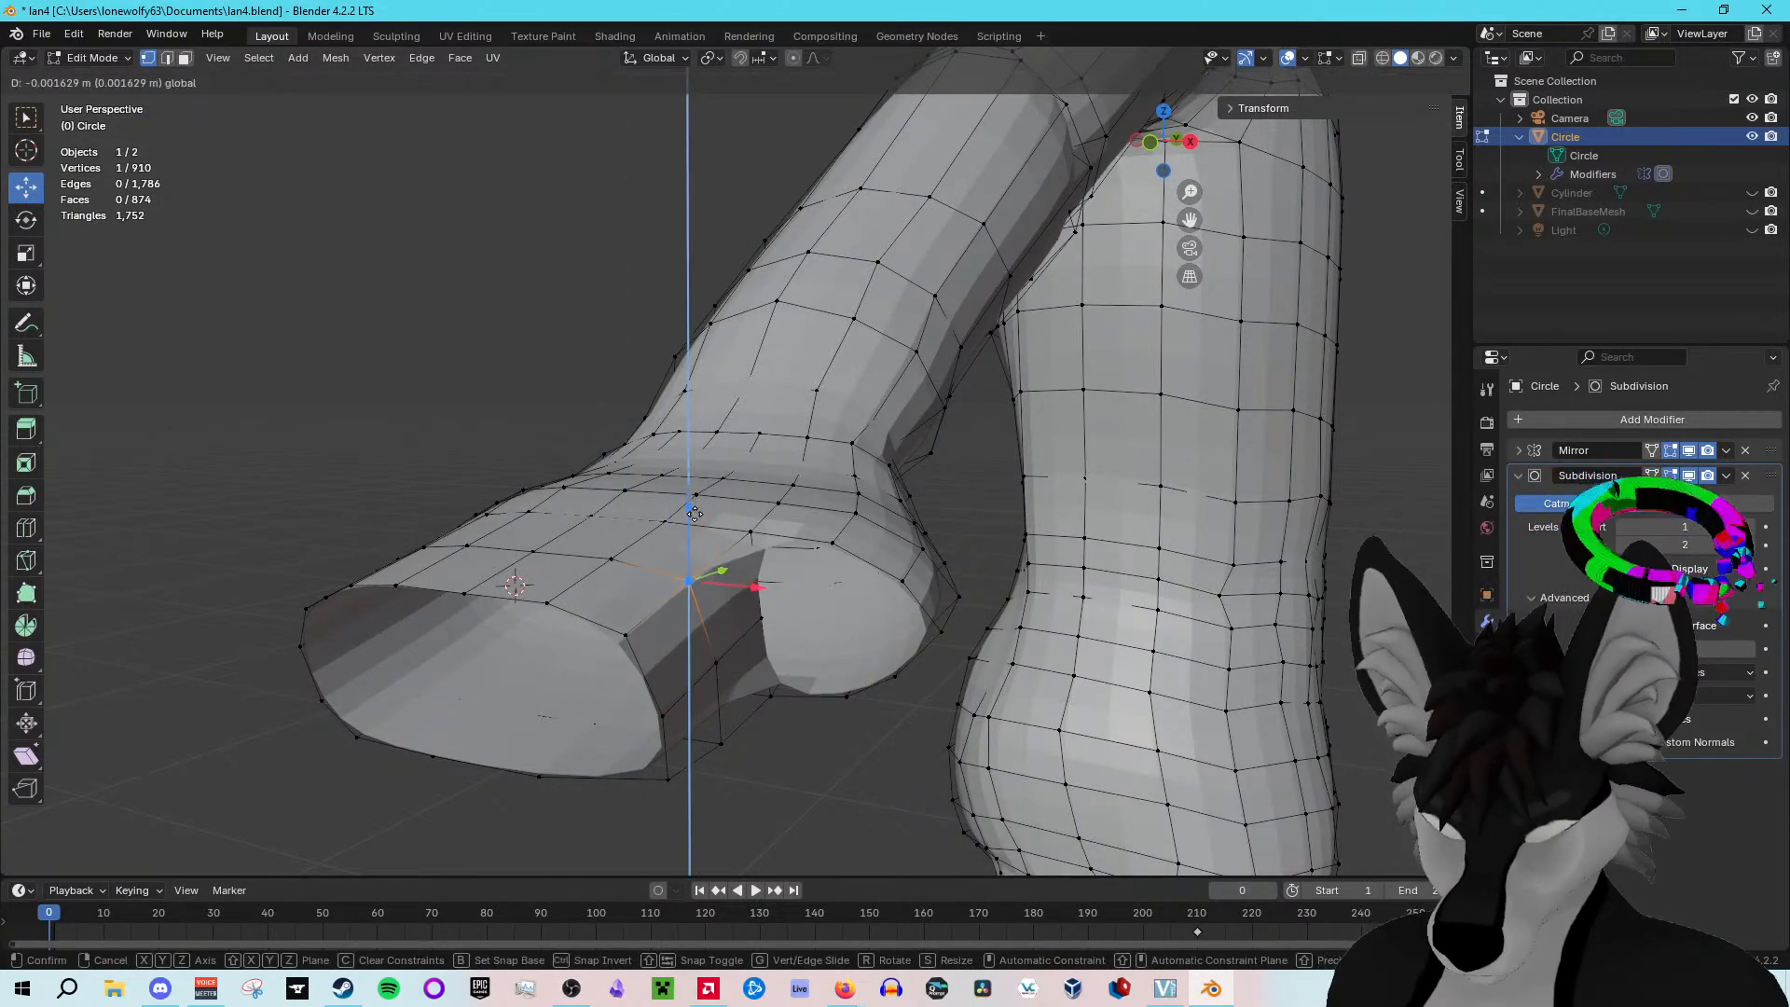
left_click(695, 514)
Step: Raise the lower and middle vertices of the palm's new side wall along Z to even out its curve
middle_click_drag(694, 515, 638, 721)
left_click(663, 706)
left_click_drag(665, 652, 665, 615)
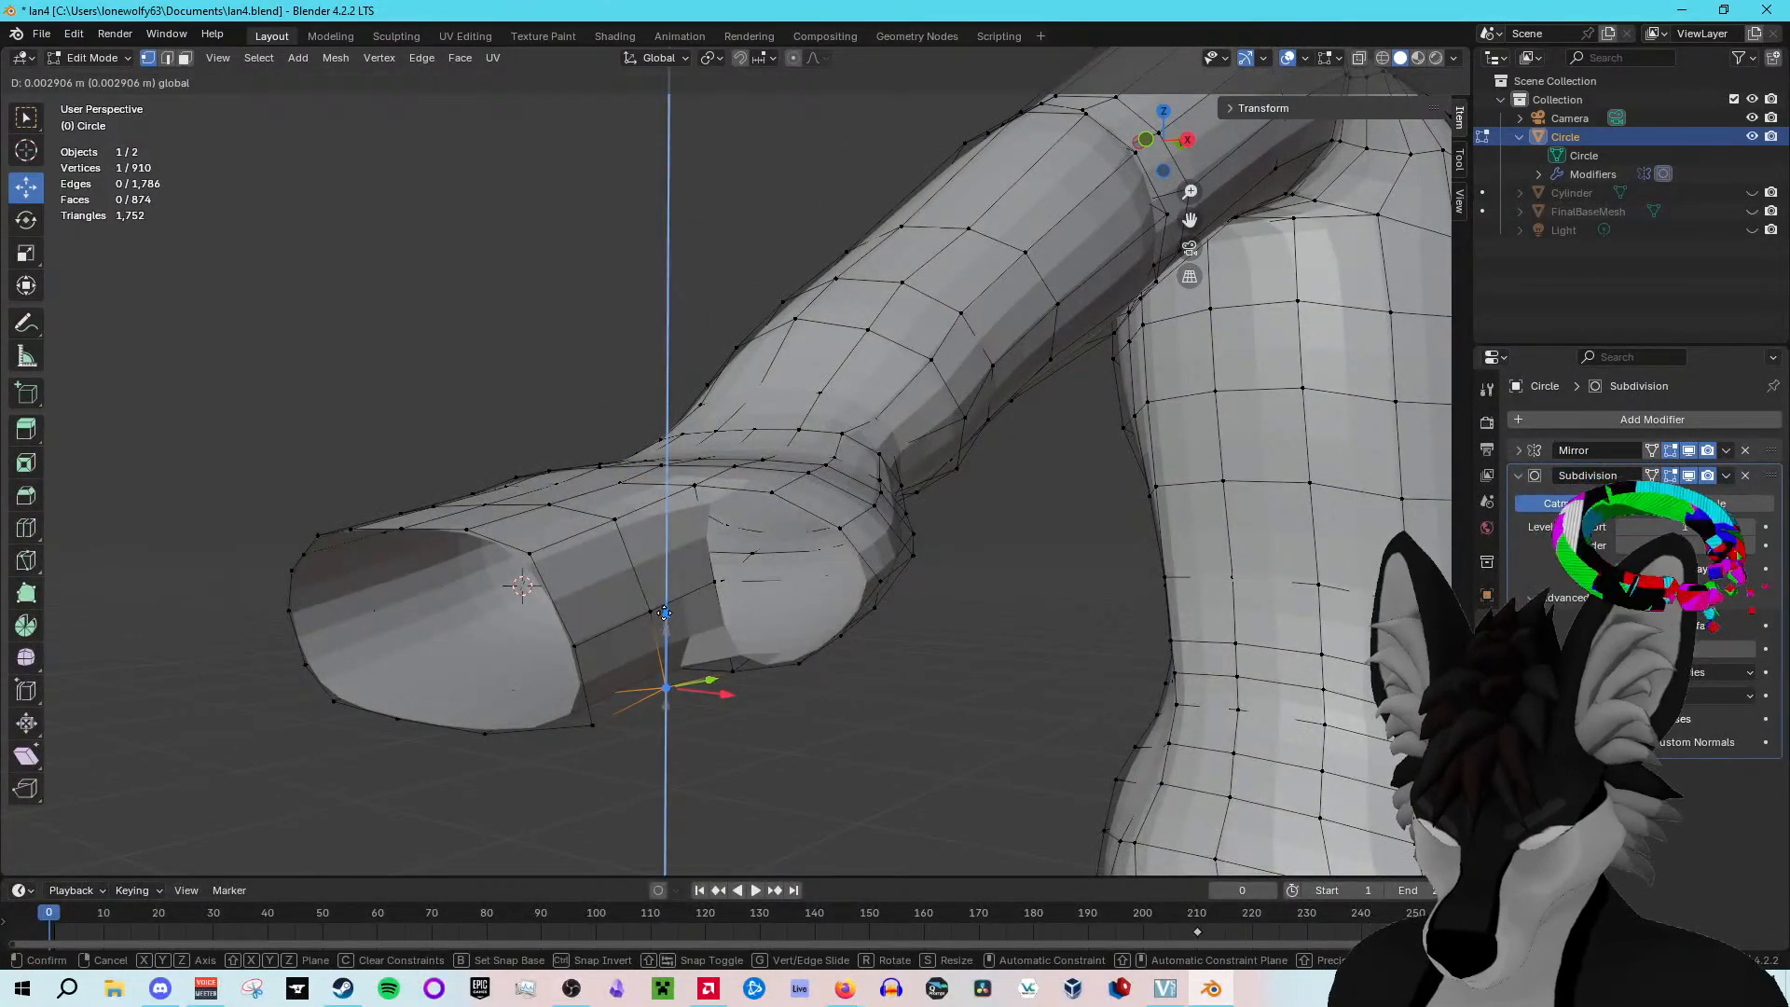
left_click(664, 615)
left_click(592, 725)
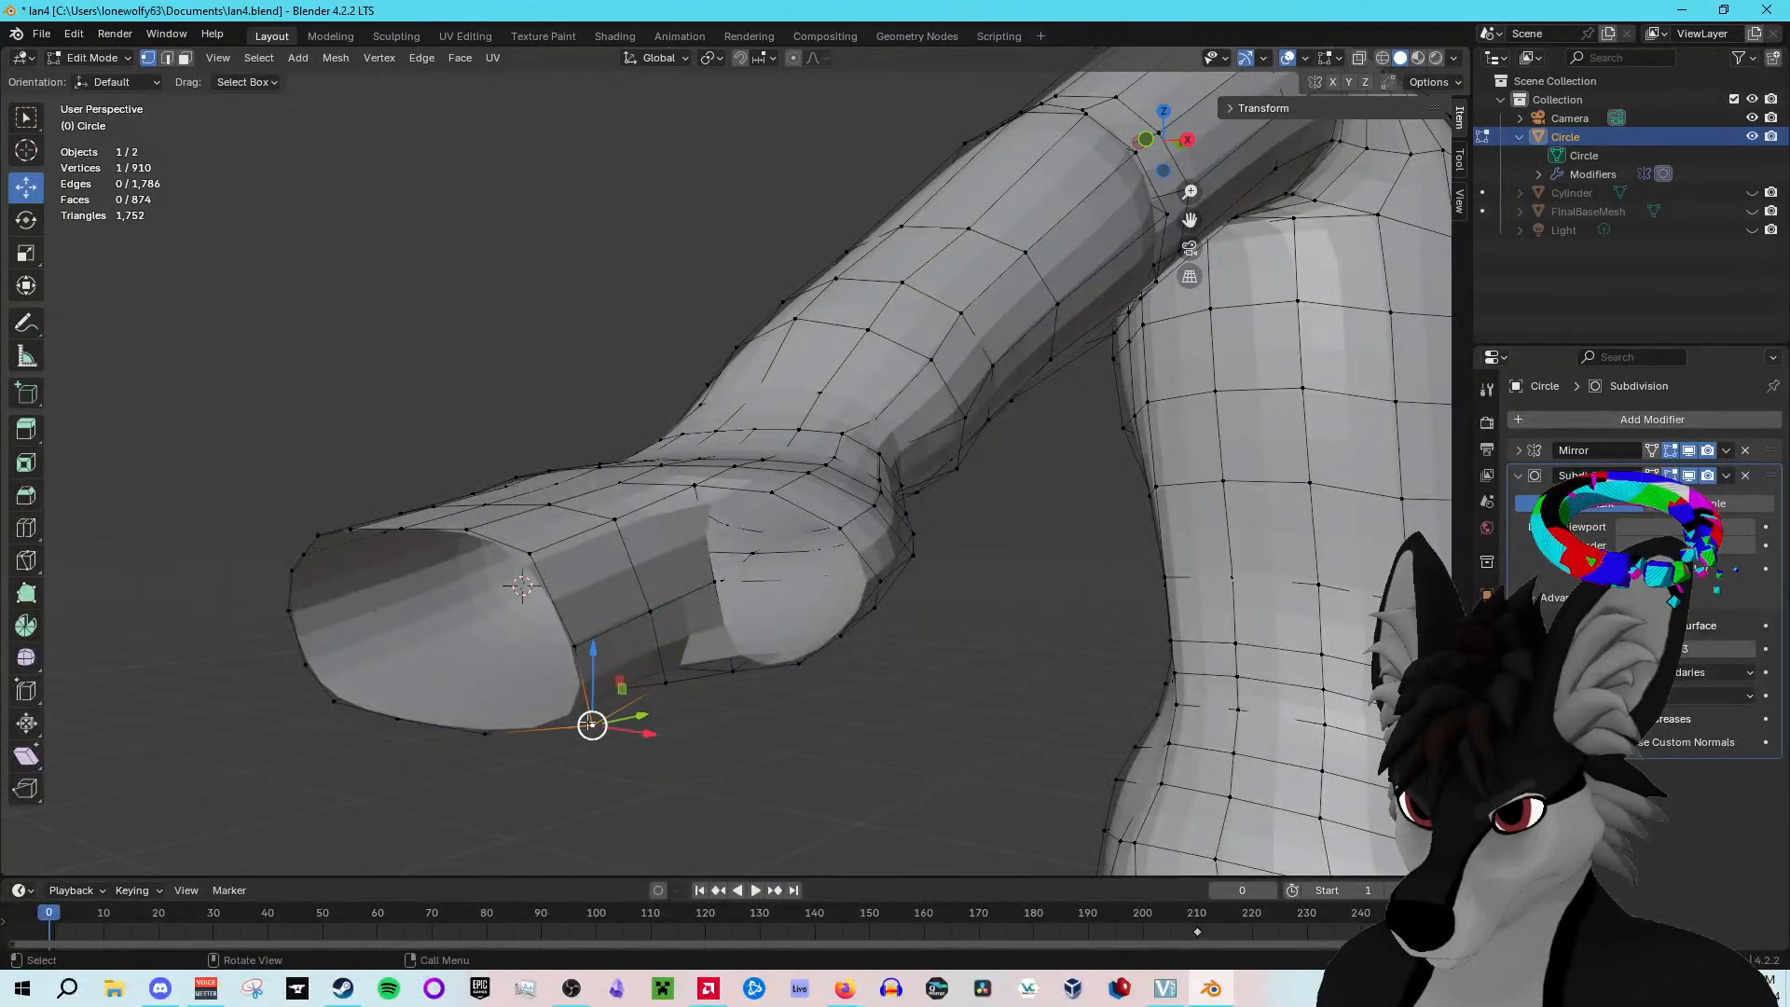
left_click_drag(592, 726, 575, 646)
left_click_drag(578, 584, 577, 568)
left_click(649, 601)
left_click_drag(649, 545, 648, 540)
left_click(665, 683)
left_click_drag(666, 617, 591, 623)
left_click(591, 701)
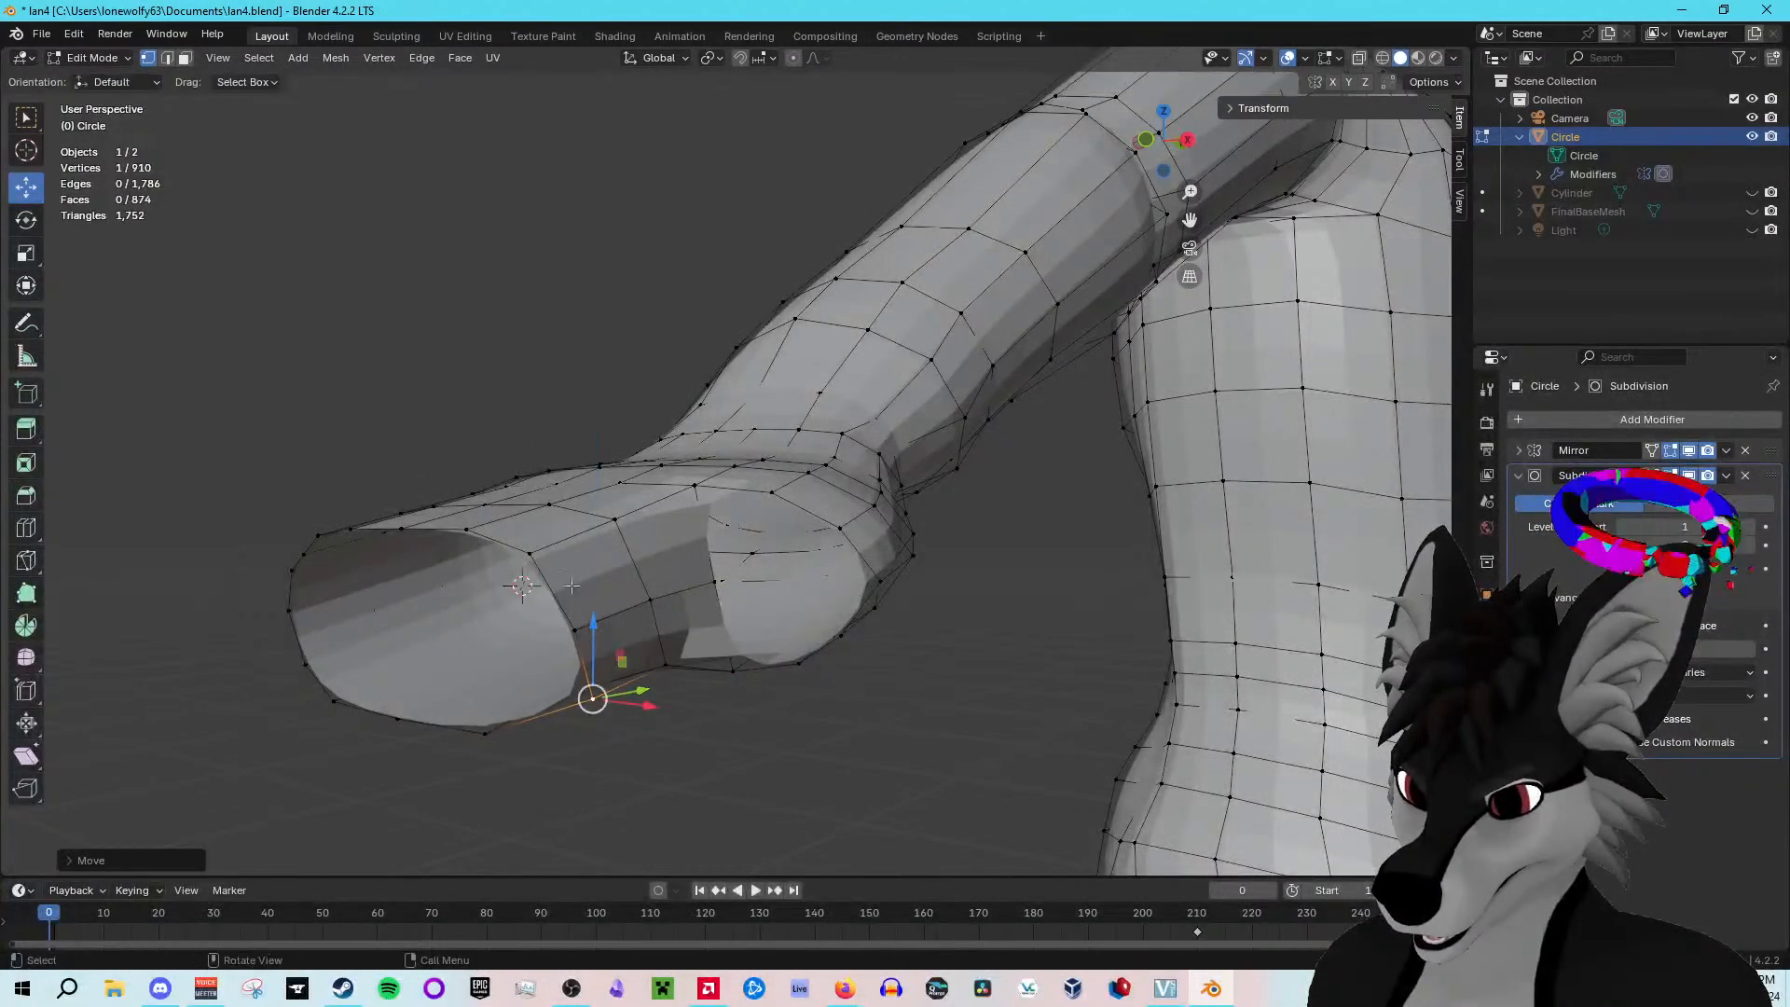
Step: Lower the palm rim's upper corner vertex slightly along Z and nudge the side wall's lower rim vertex along Y
left_click(531, 555)
left_click_drag(529, 482, 530, 487)
middle_click_drag(810, 571, 629, 543)
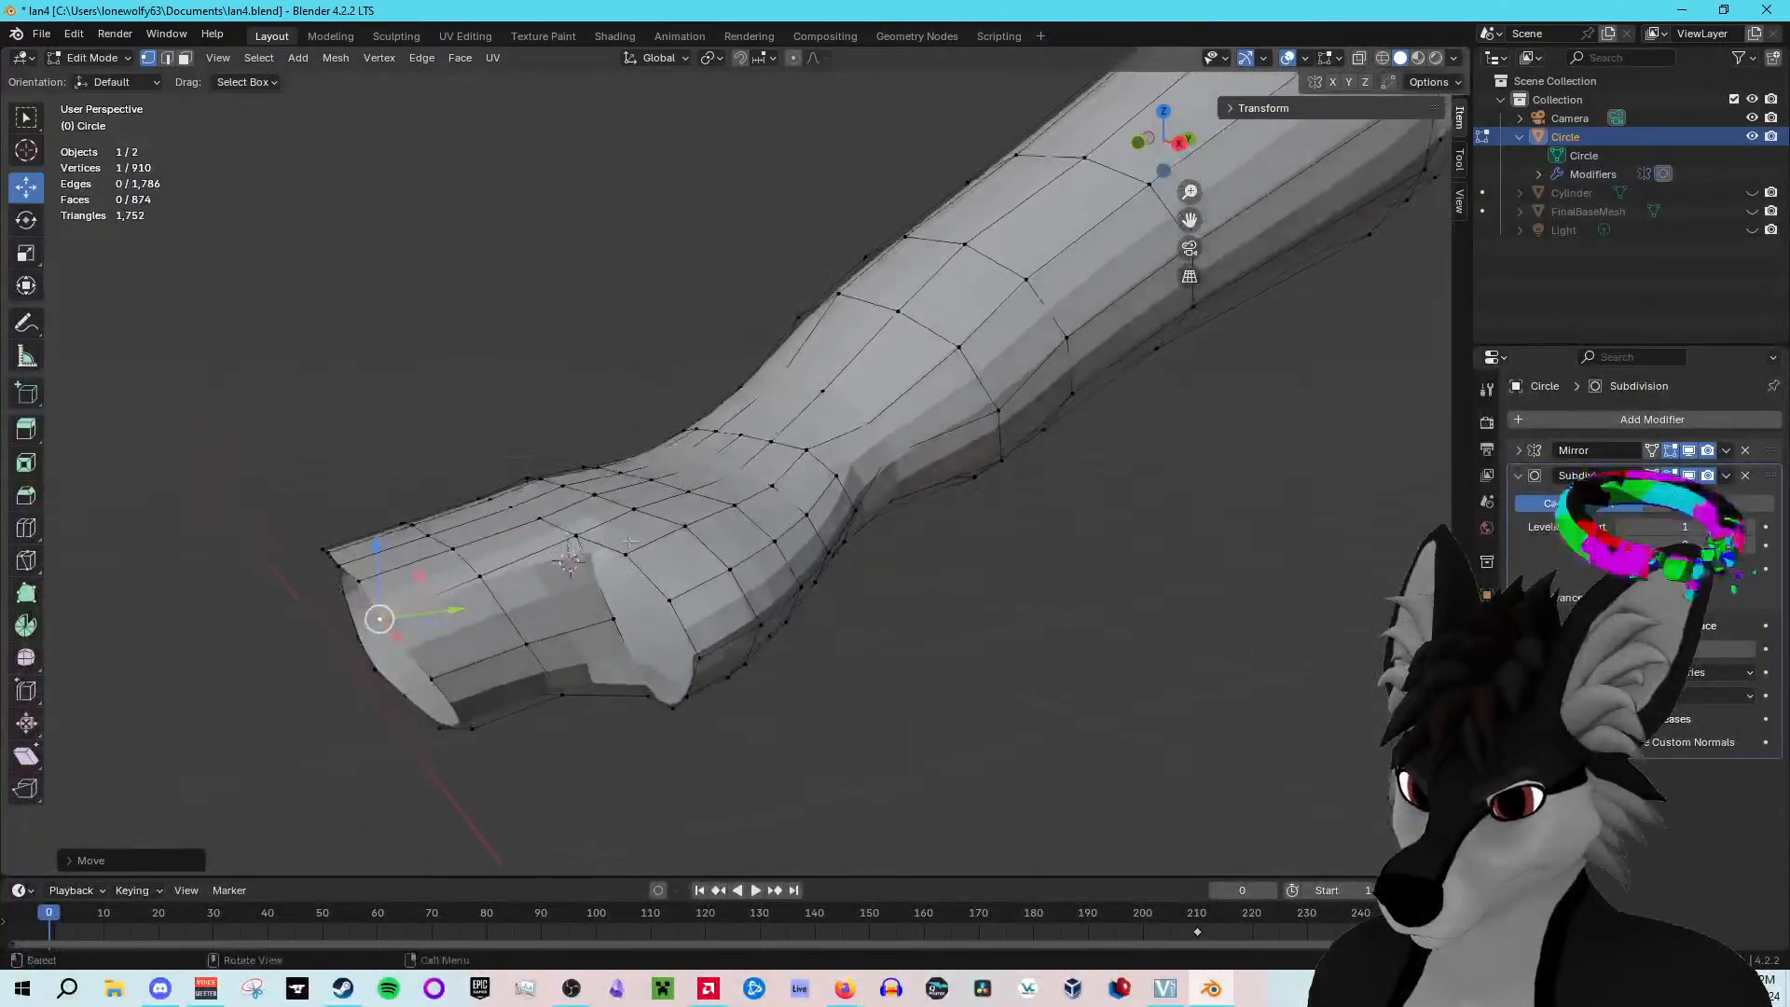
left_click(476, 578)
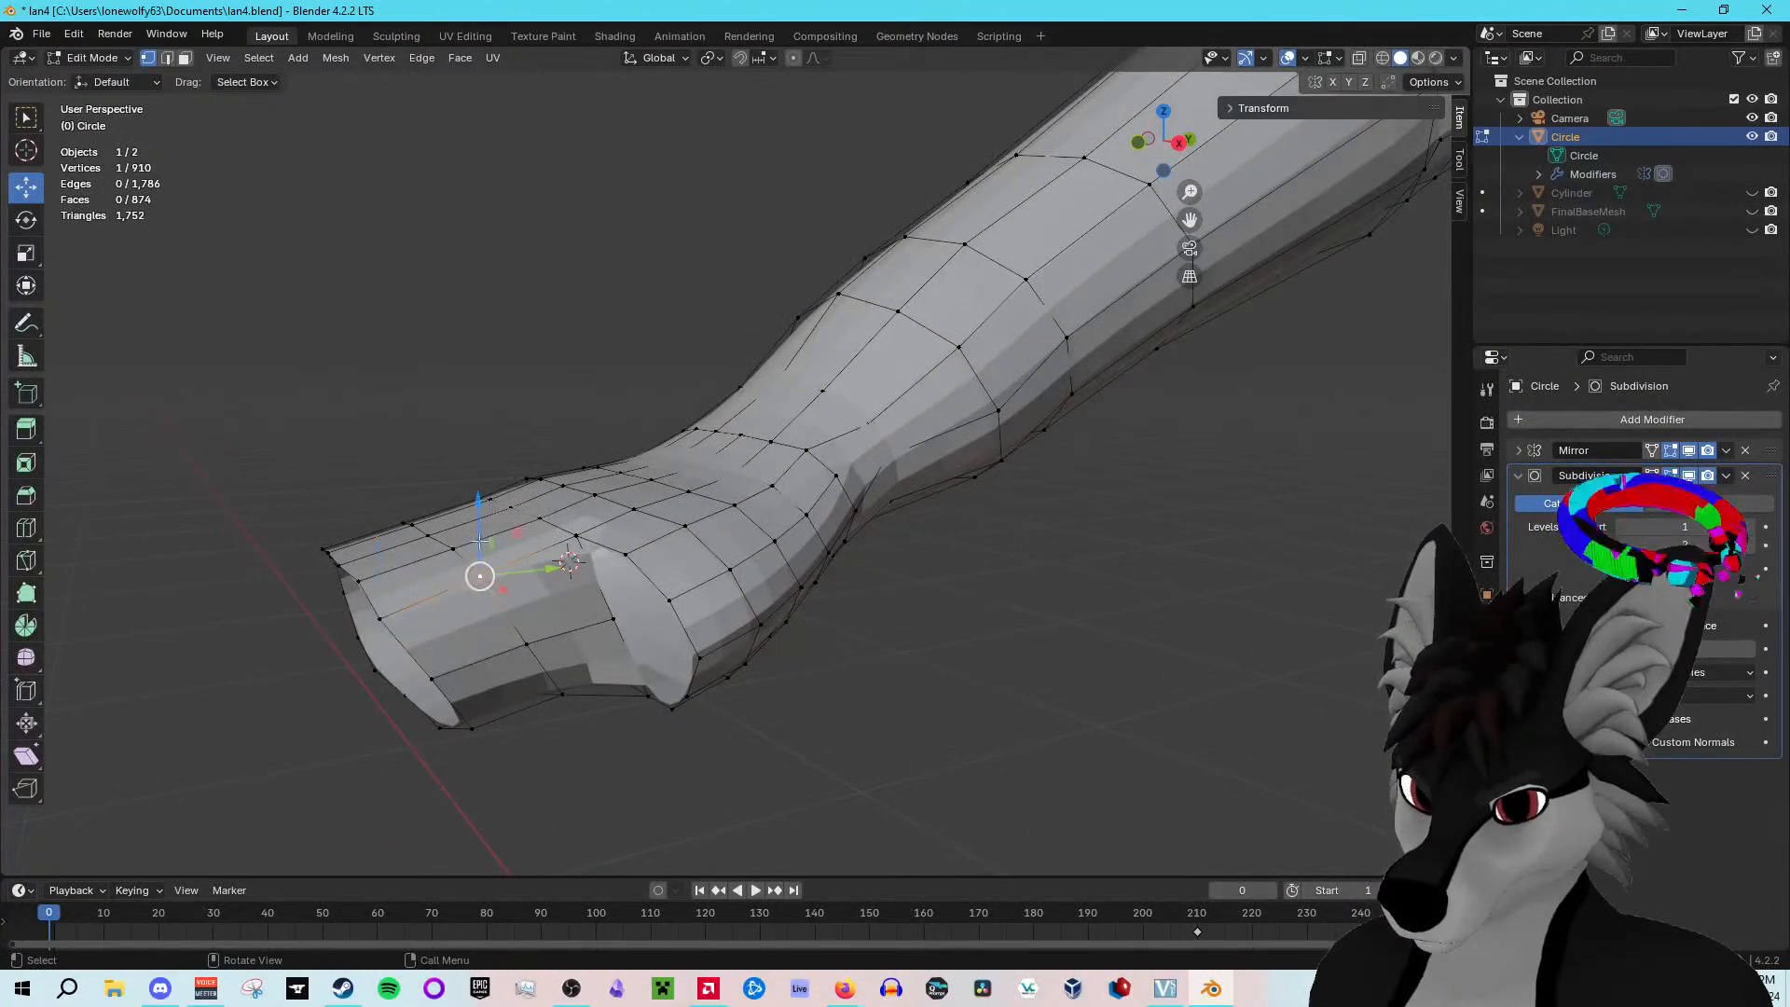
left_click(379, 618)
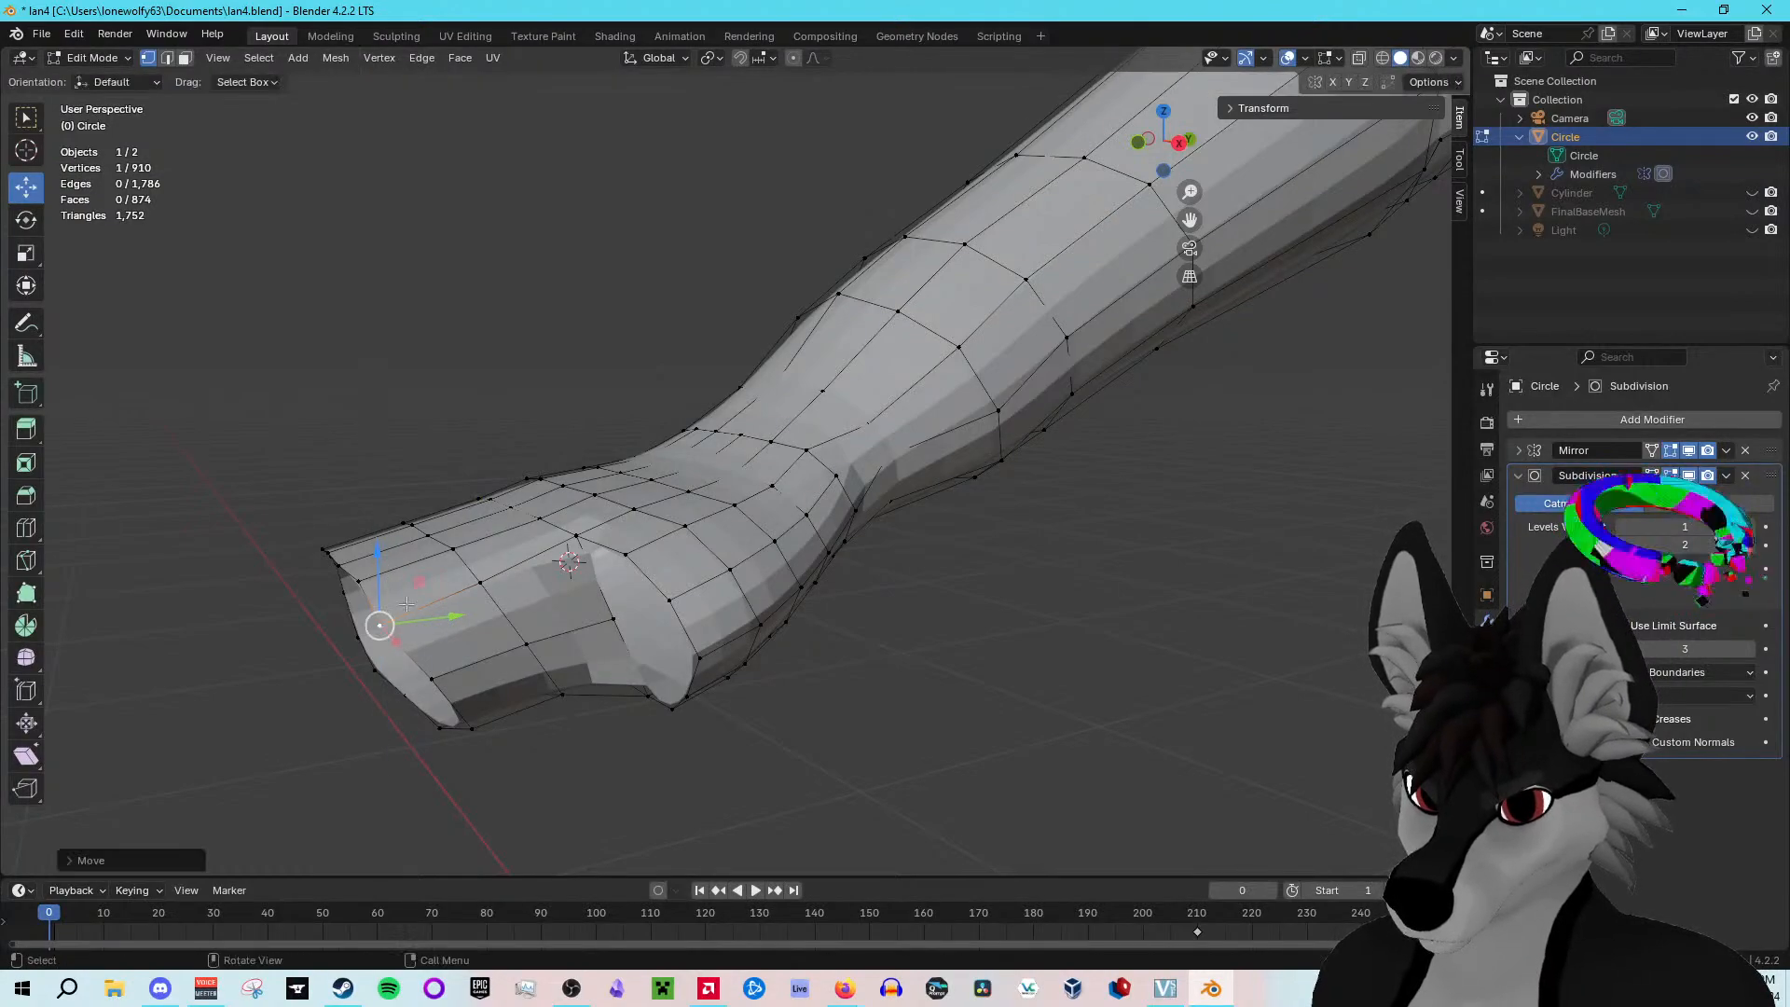
left_click(446, 676)
left_click_drag(500, 673, 508, 723)
left_click(474, 728)
middle_click_drag(564, 616, 550, 425)
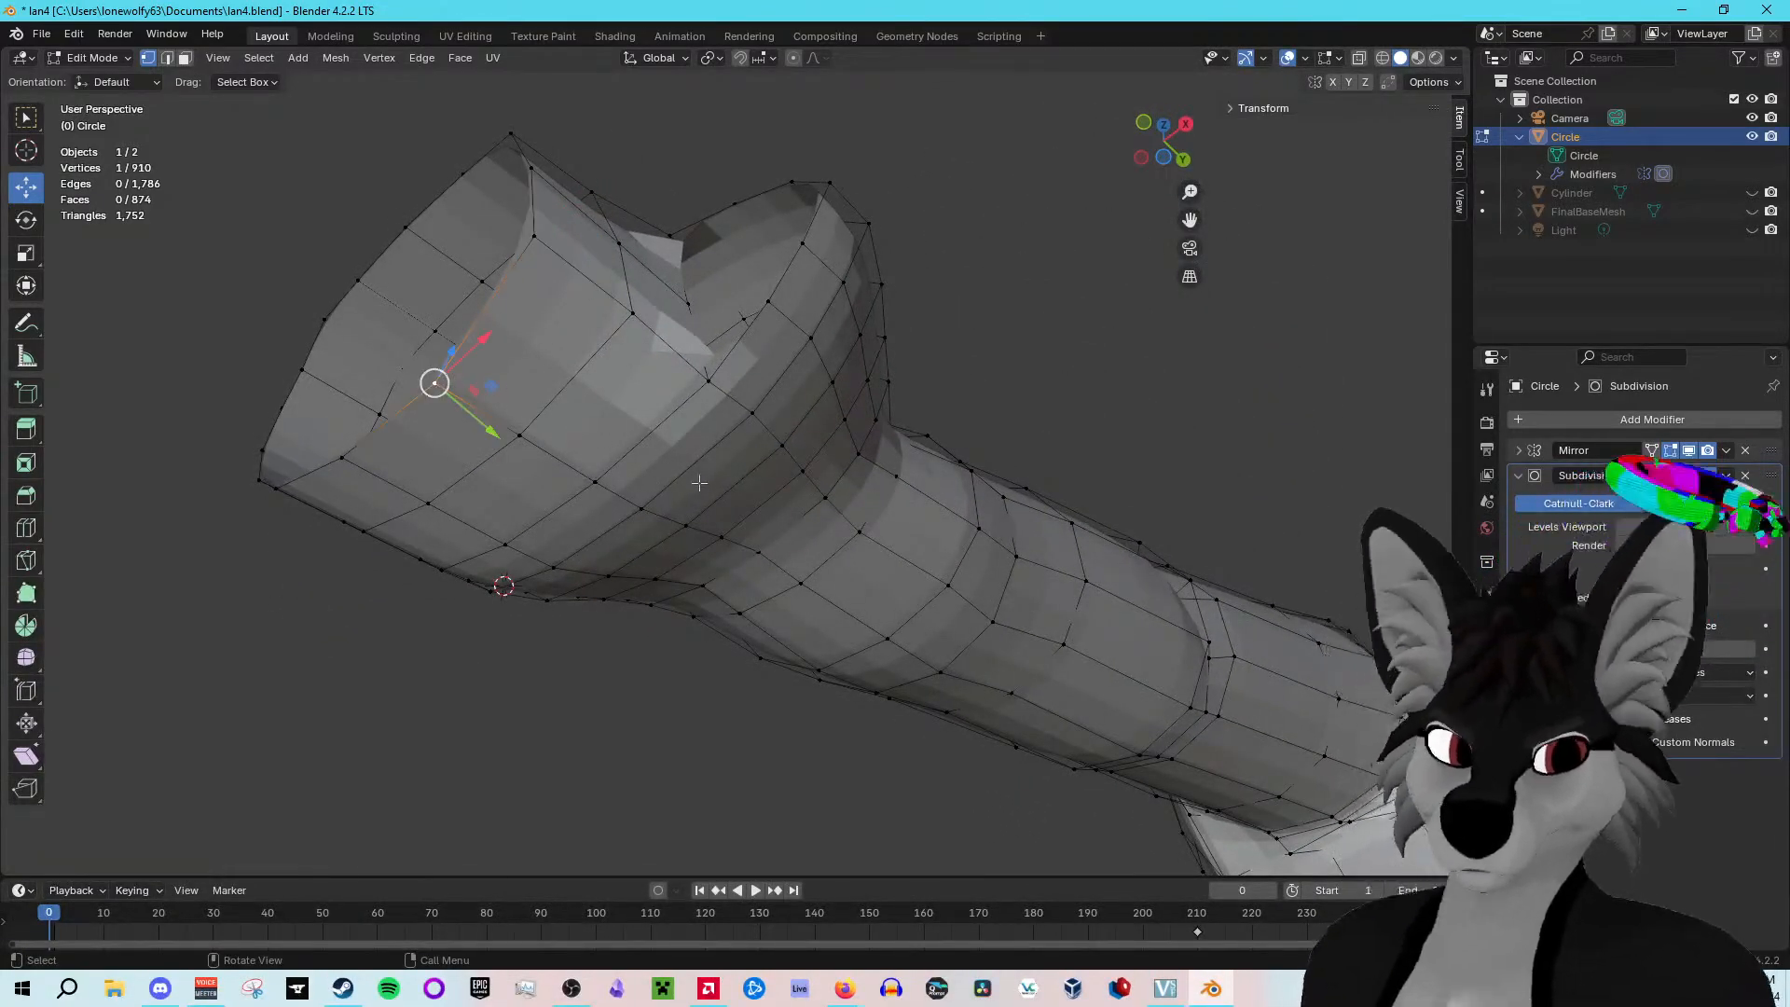
Step: Select the eight vertices around the thumb opening and extrude the rim outward to start the thumb
middle_click_drag(703, 482, 776, 660)
left_click(721, 582)
left_click(731, 650, "shift")
left_click(747, 715, "shift")
left_click(814, 728, "shift")
left_click(858, 718, "shift")
left_click(901, 686, "shift")
left_click(864, 634, "shift")
middle_click_drag(918, 652, 917, 773)
key("e")
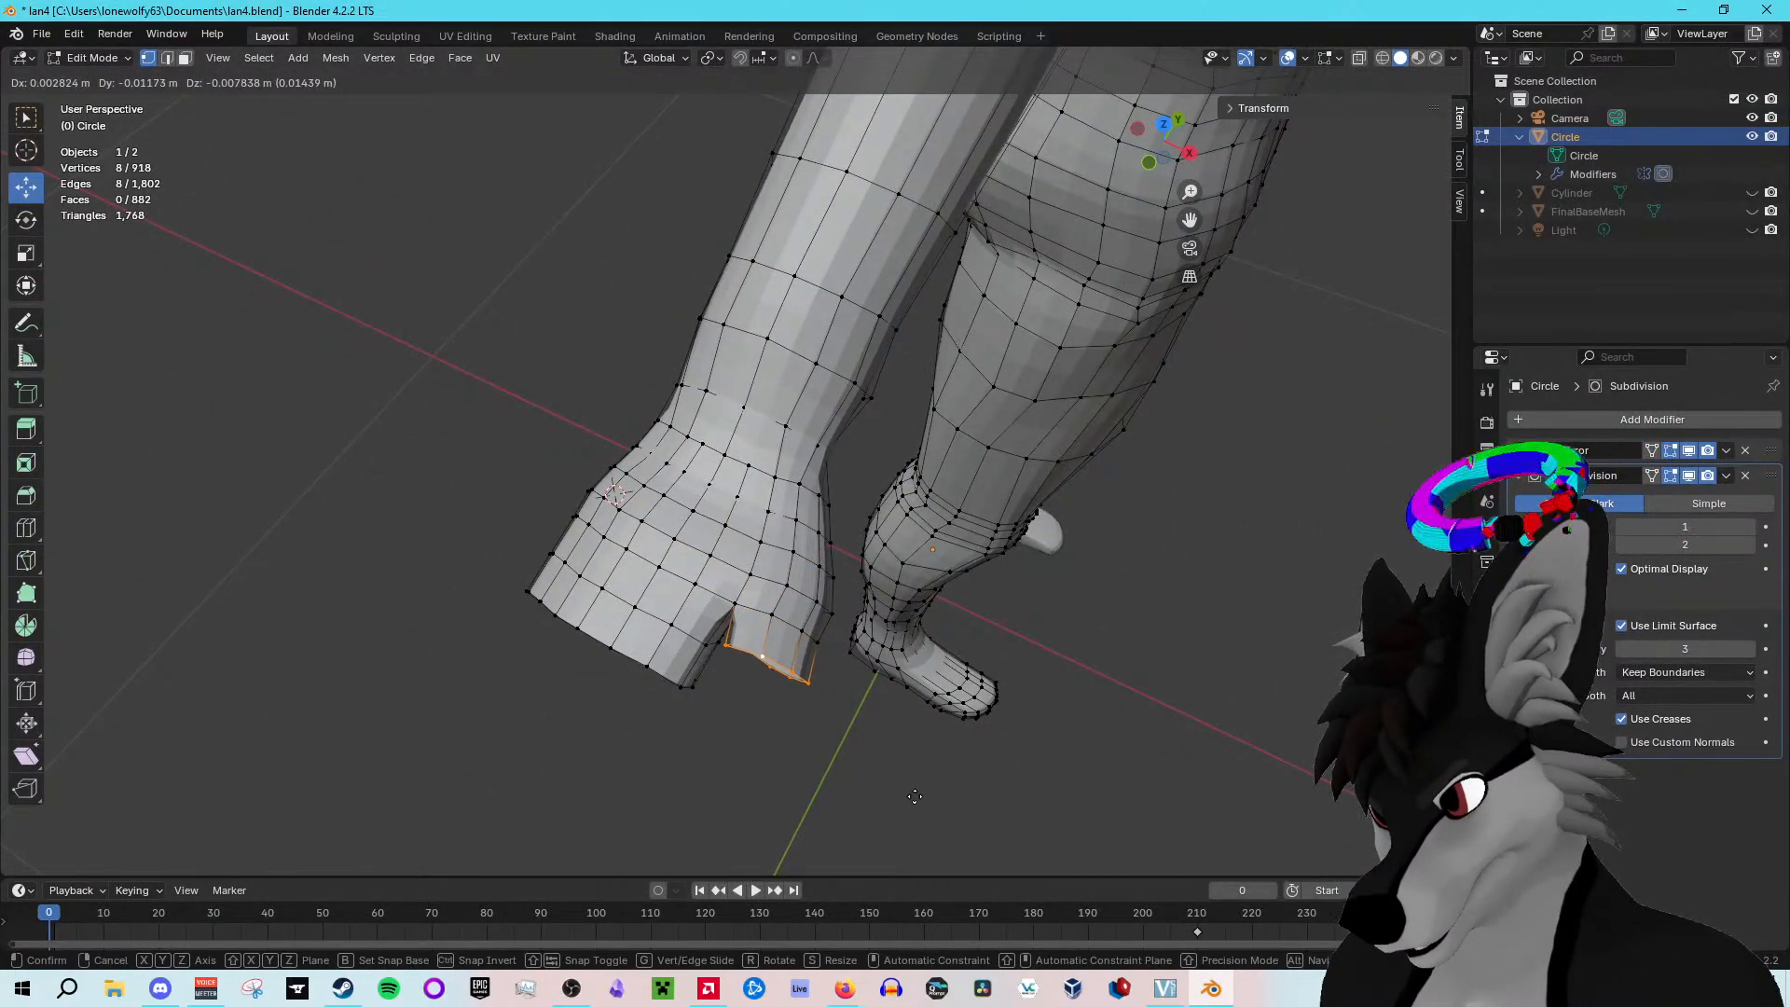
left_click(915, 802)
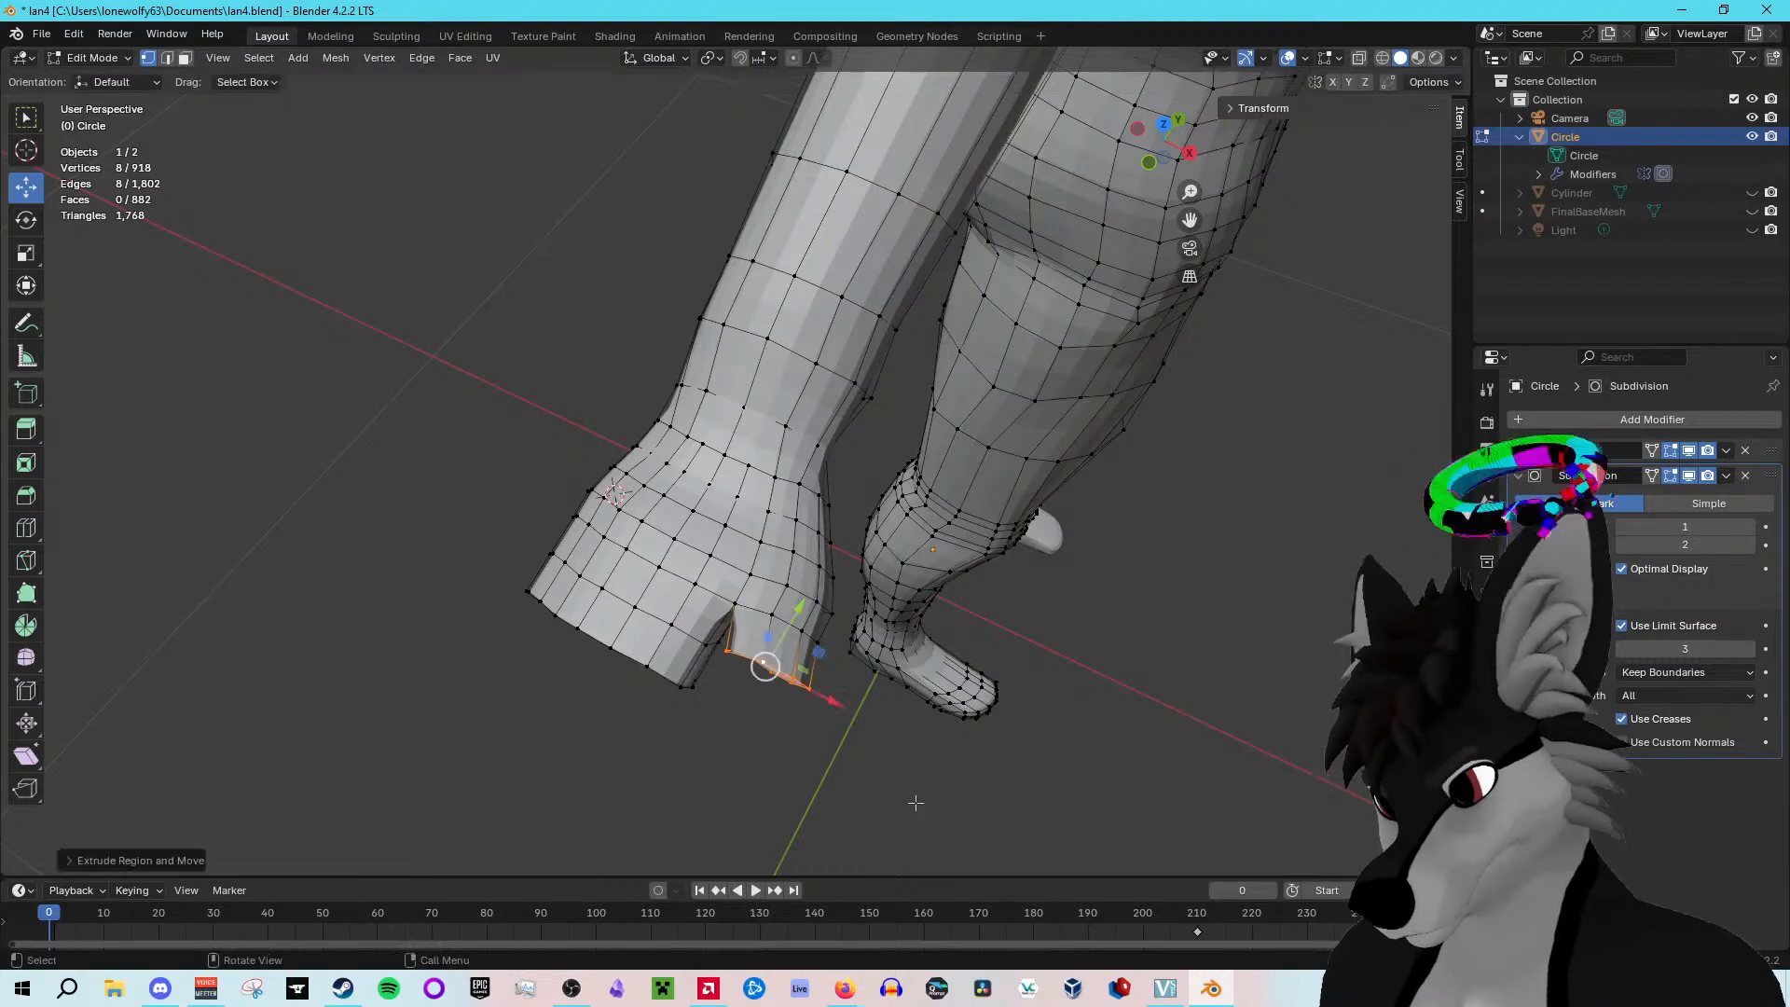
Step: Scale the thumb's end loop down slightly and extrude it again by about 0.011 m
key("shift+space")
key("s")
left_click_drag(823, 725, 807, 714)
key("e")
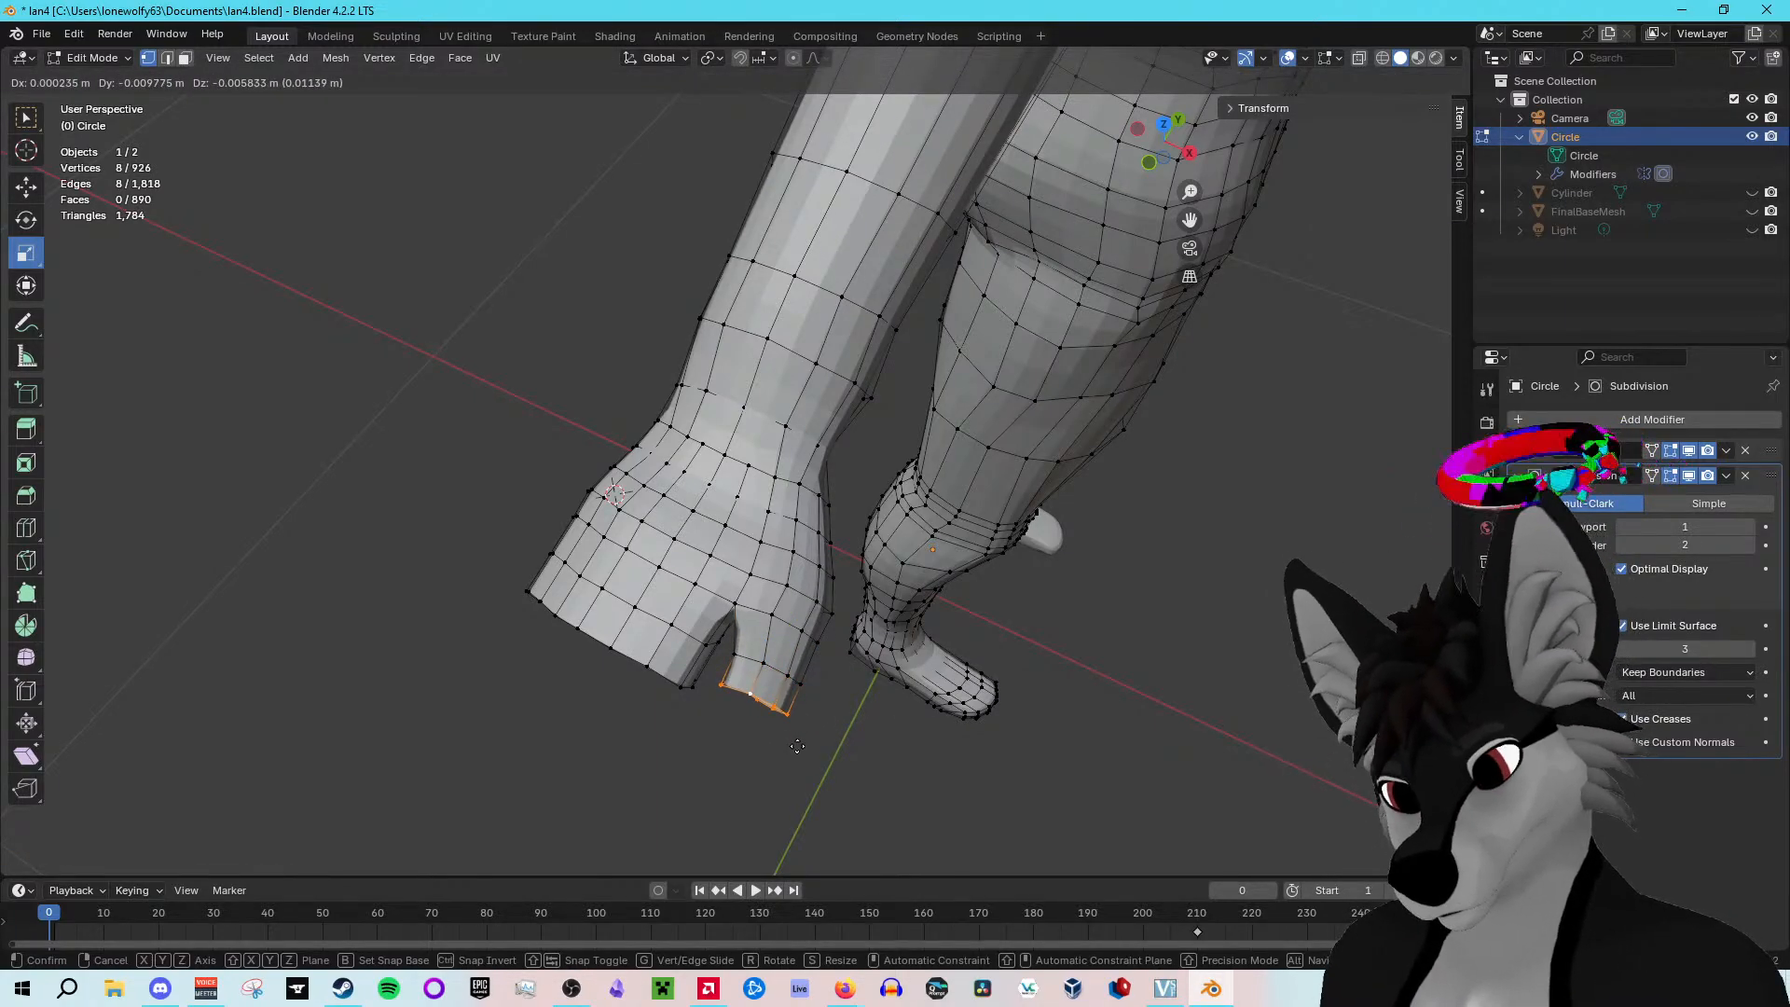
left_click(796, 745)
Step: Check the arm and the started thumb in Object Mode, and return to editing the hand mesh
middle_click_drag(808, 734, 1197, 489)
key("Tab")
middle_click_drag(1295, 508, 917, 573)
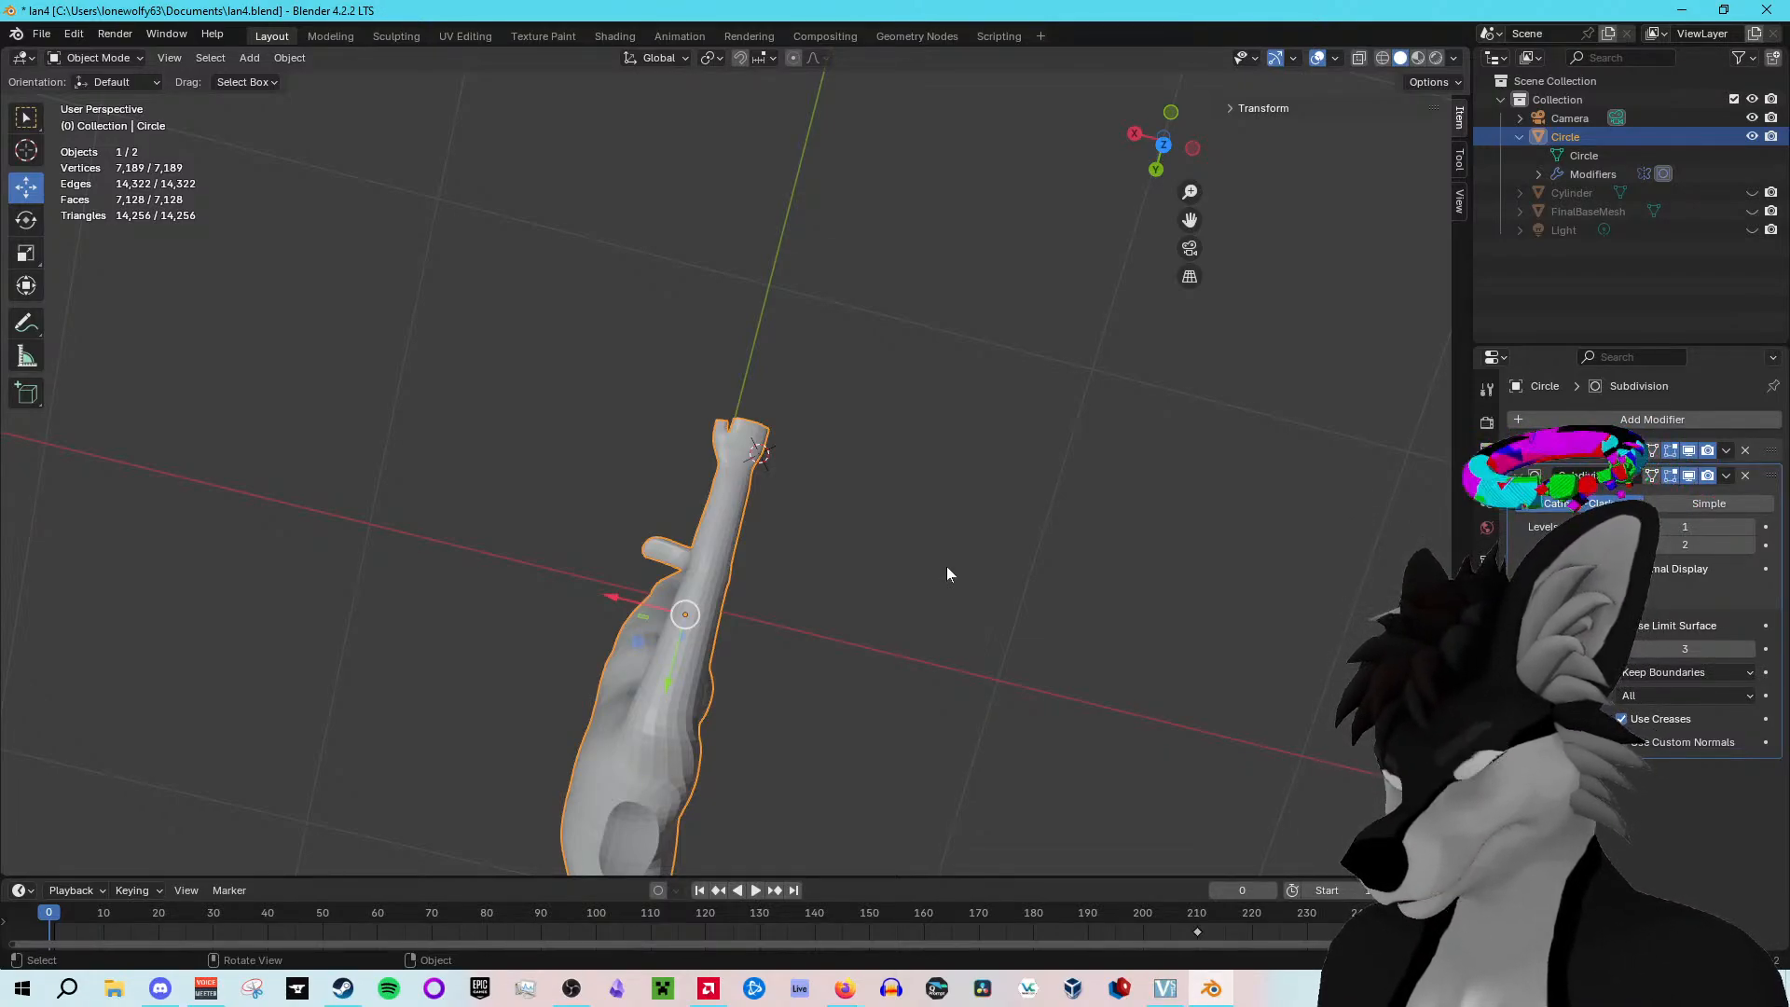
middle_click_drag(962, 405, 907, 339)
key("Tab")
scroll(649, 425, "up", 7)
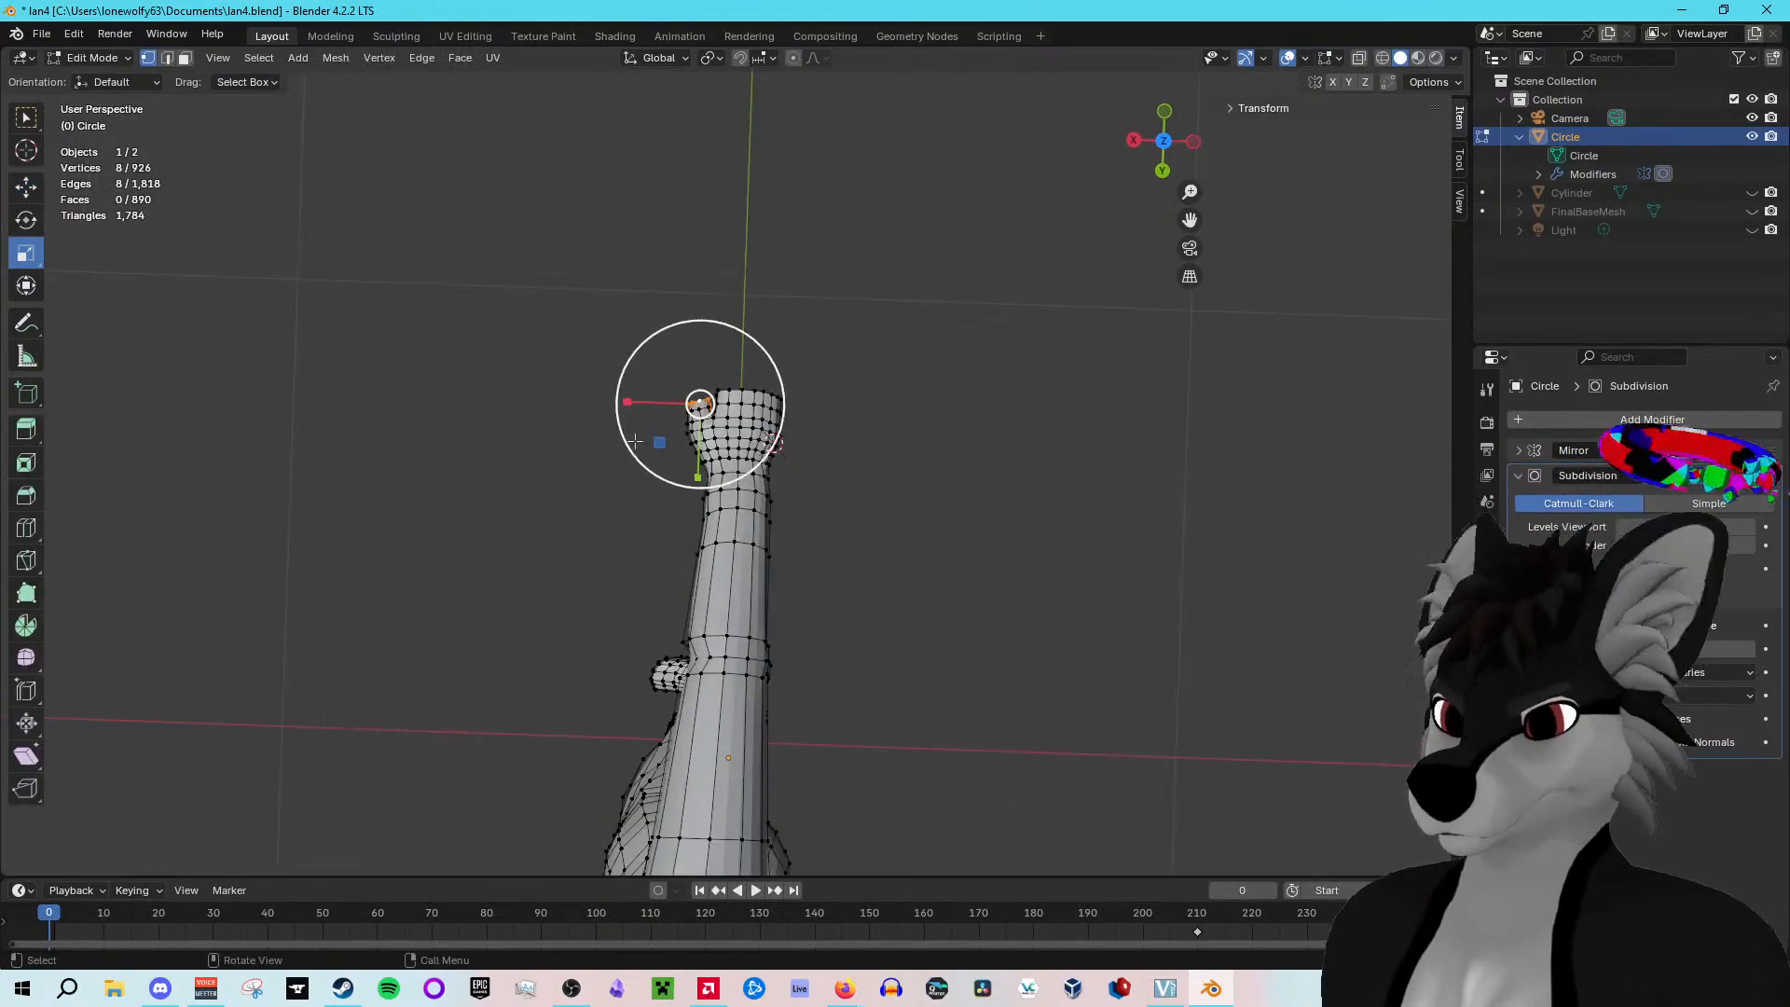
middle_click_drag(650, 425, 793, 559)
Step: Examine the vertices across the back of the palm near its open end one by one and from several sides
left_click(767, 630)
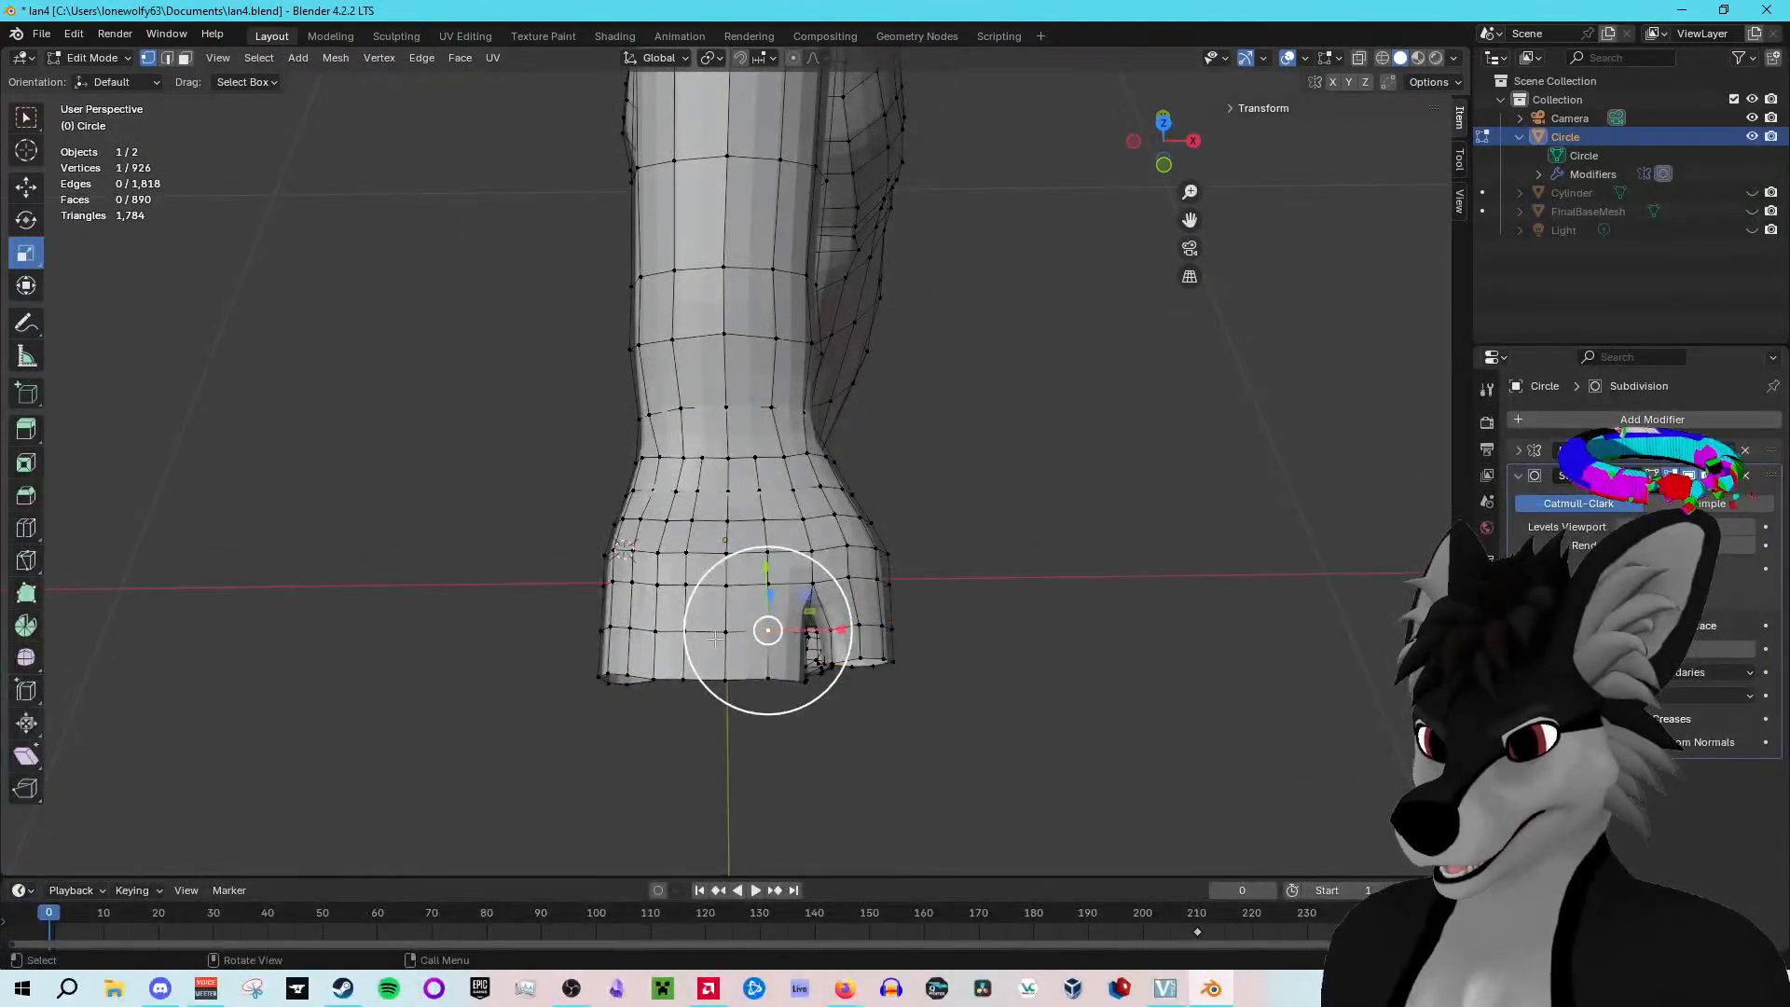
left_click(723, 633)
left_click(683, 632)
left_click(656, 631)
left_click(629, 629)
left_click(608, 627)
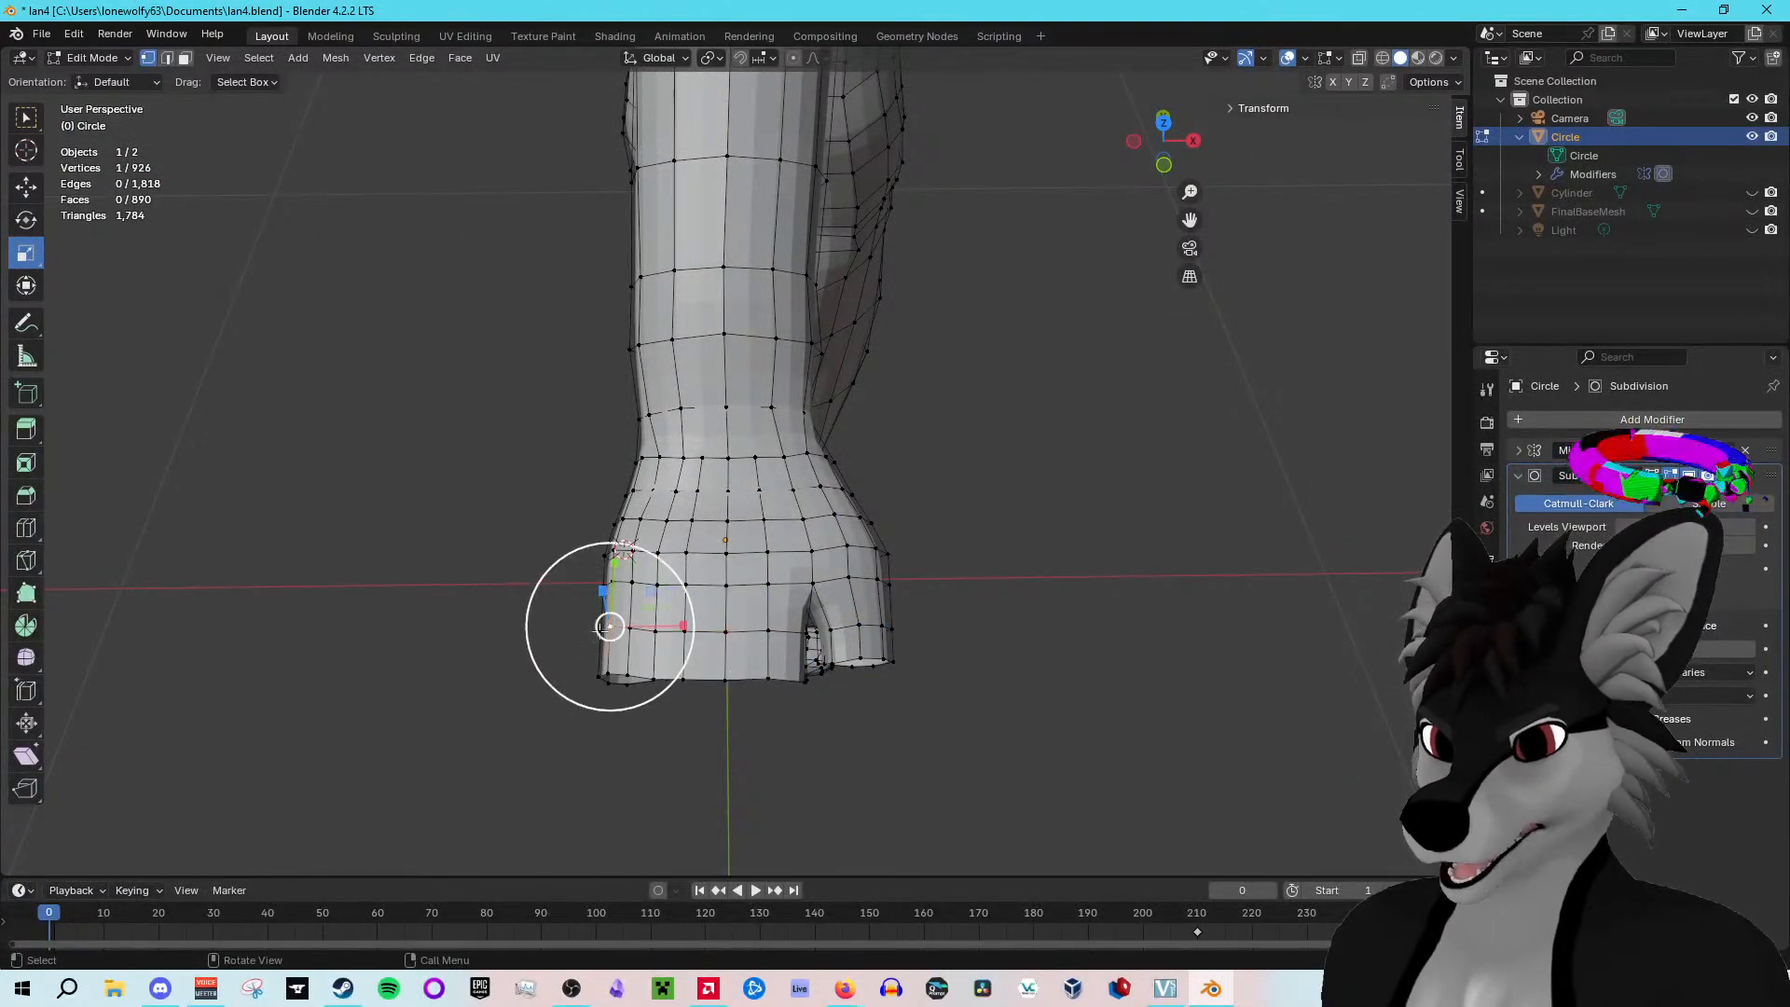
middle_click_drag(608, 627, 762, 703)
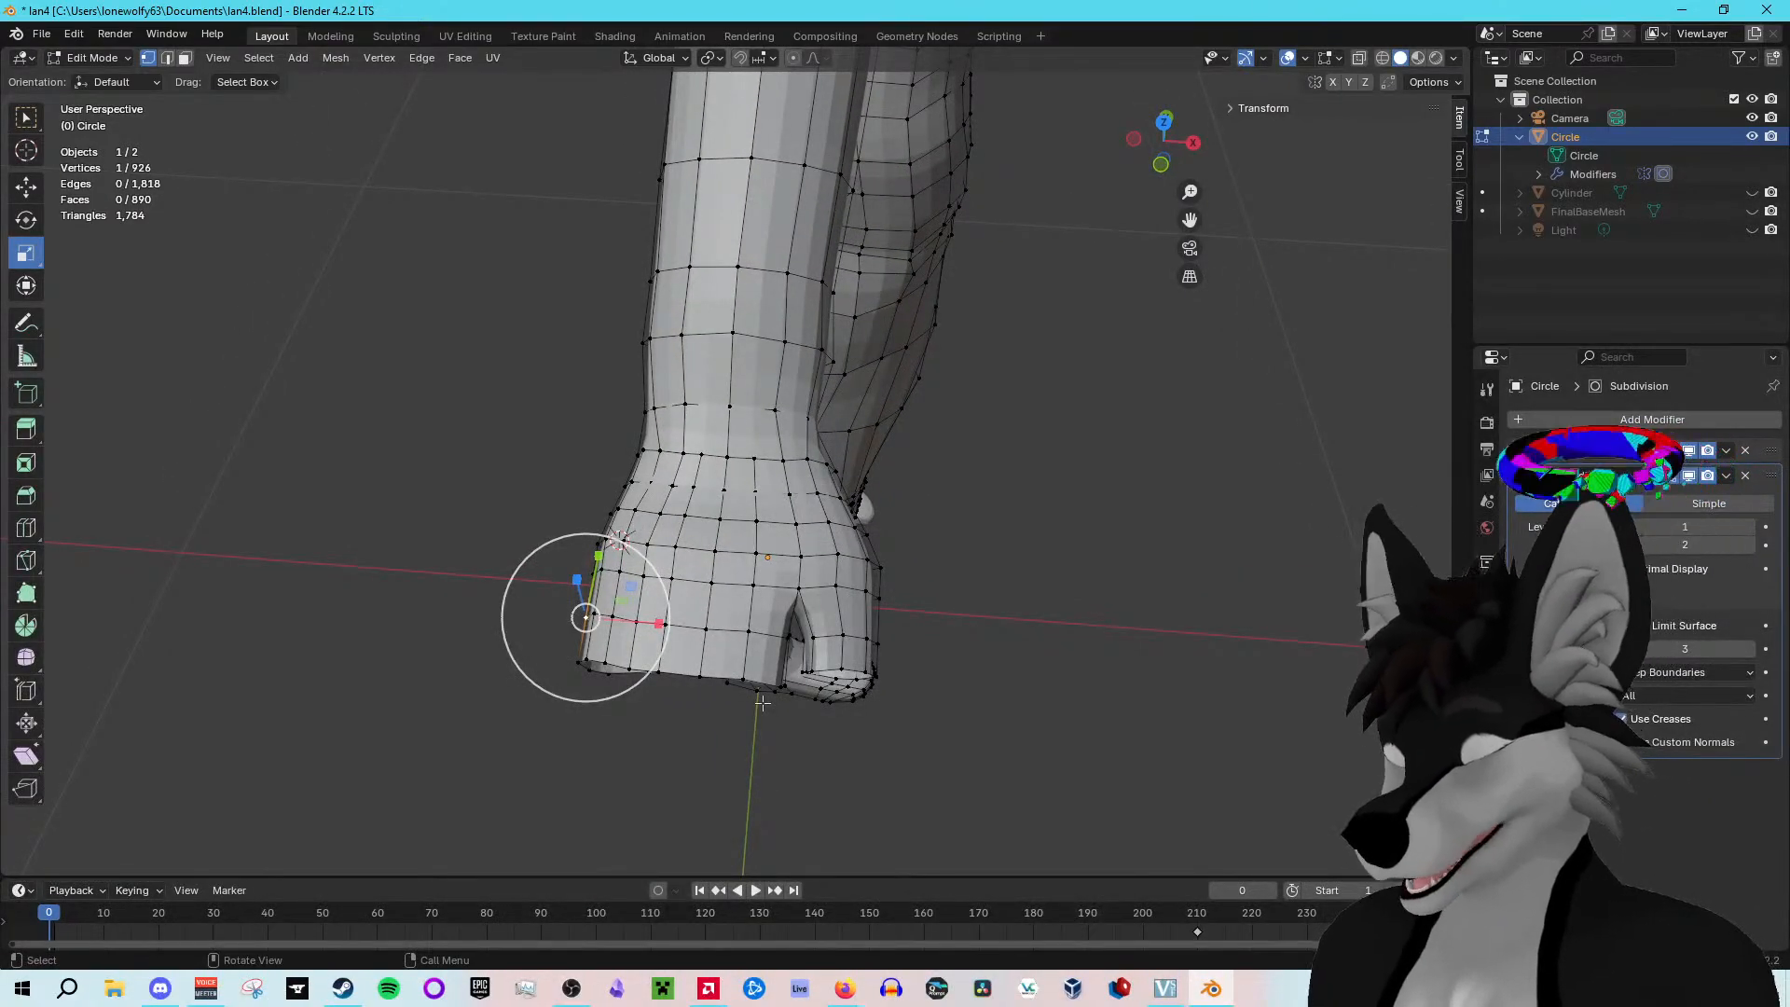
middle_click_drag(763, 703, 862, 647)
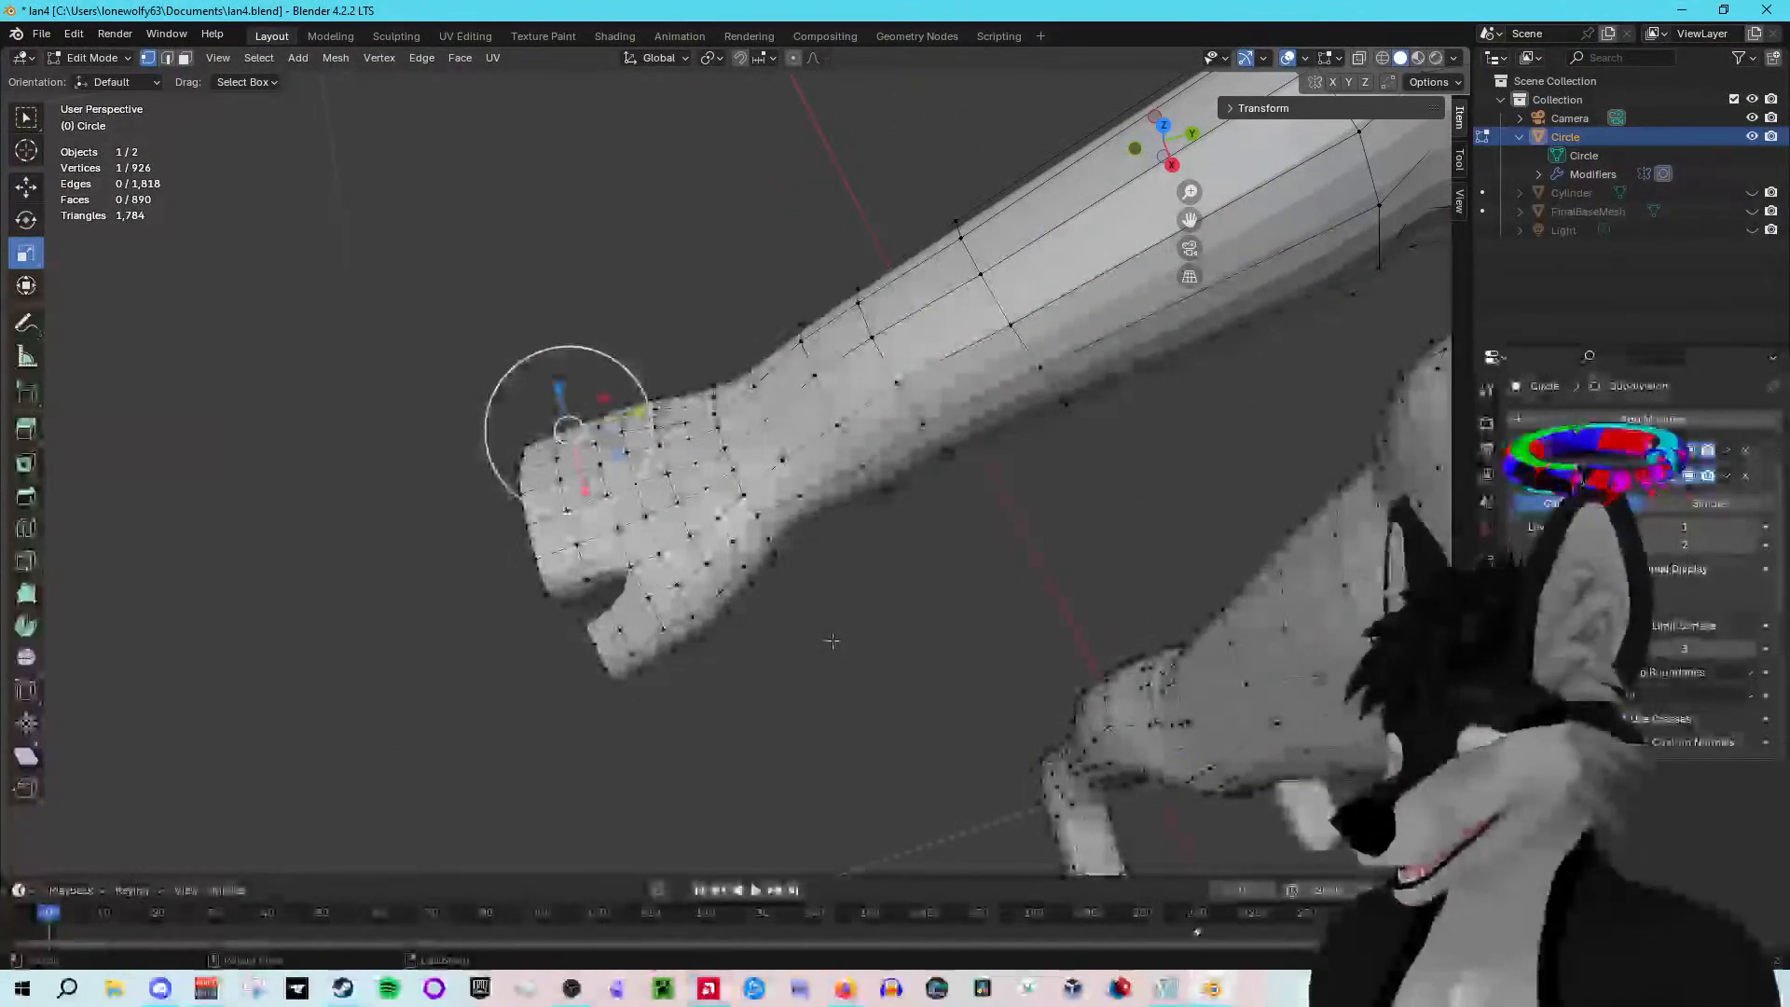
middle_click_drag(826, 723, 710, 789)
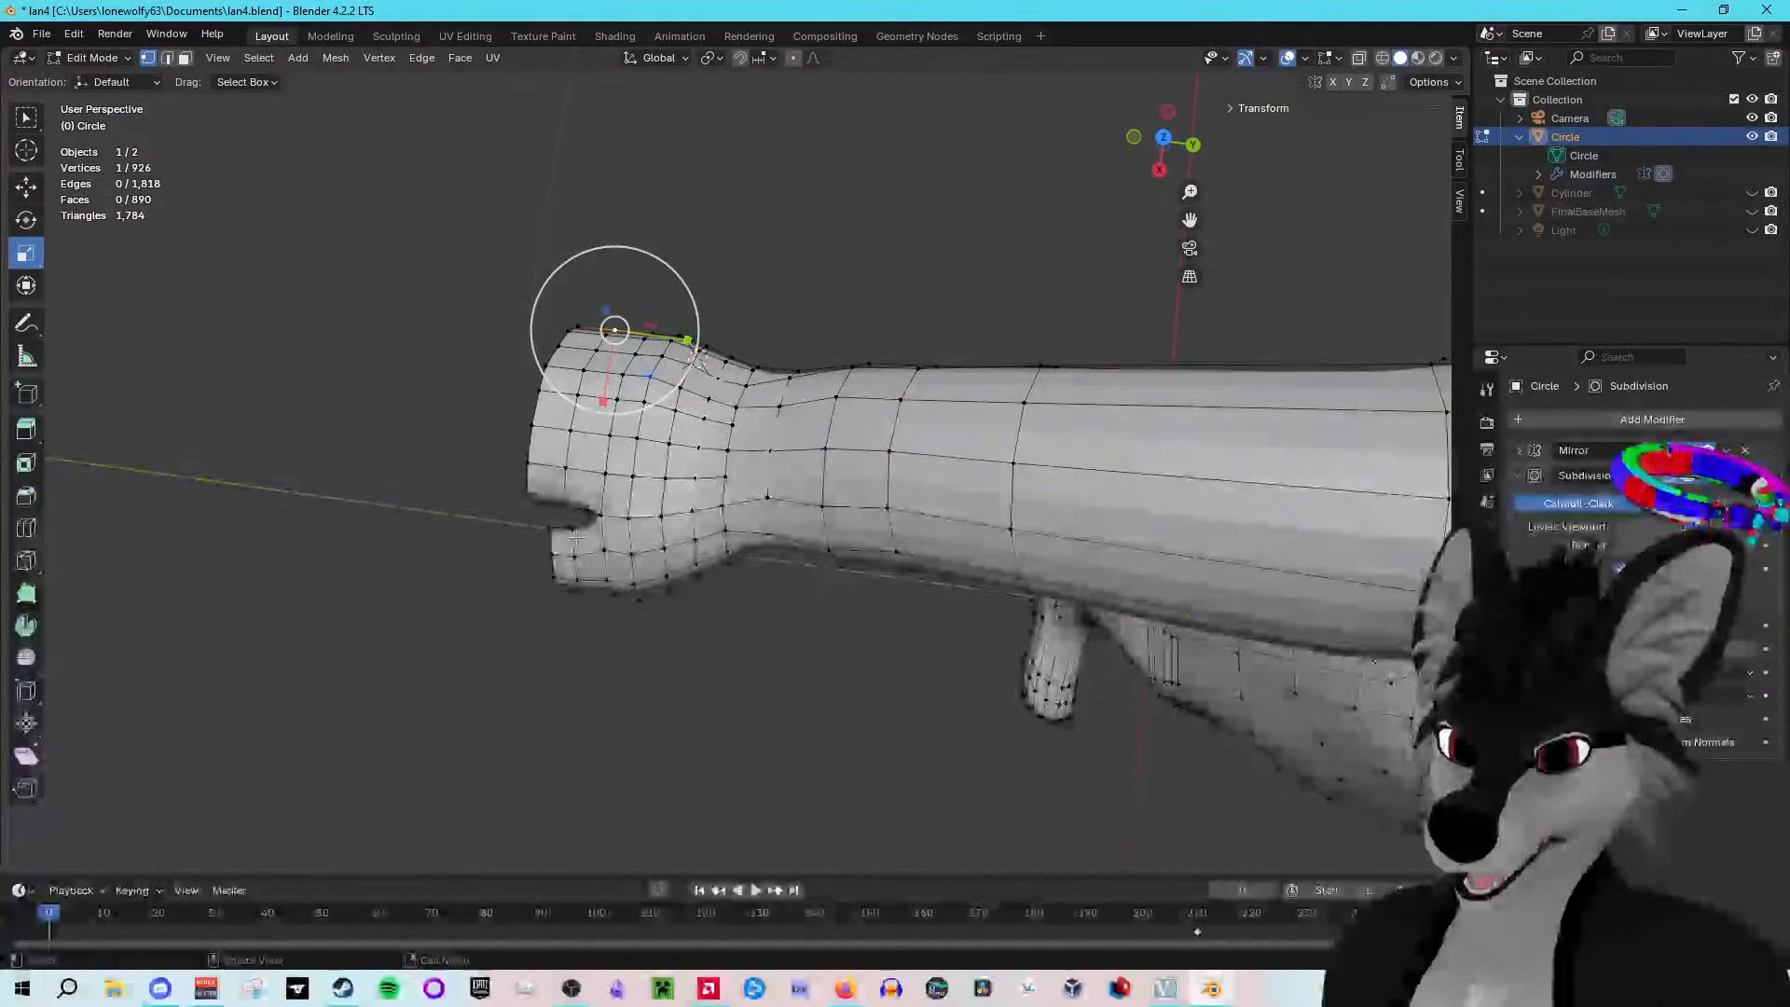
Step: Examine the thumb's end and the palm's outermost face strip by selecting each region in turn
left_click_drag(527, 528, 617, 650)
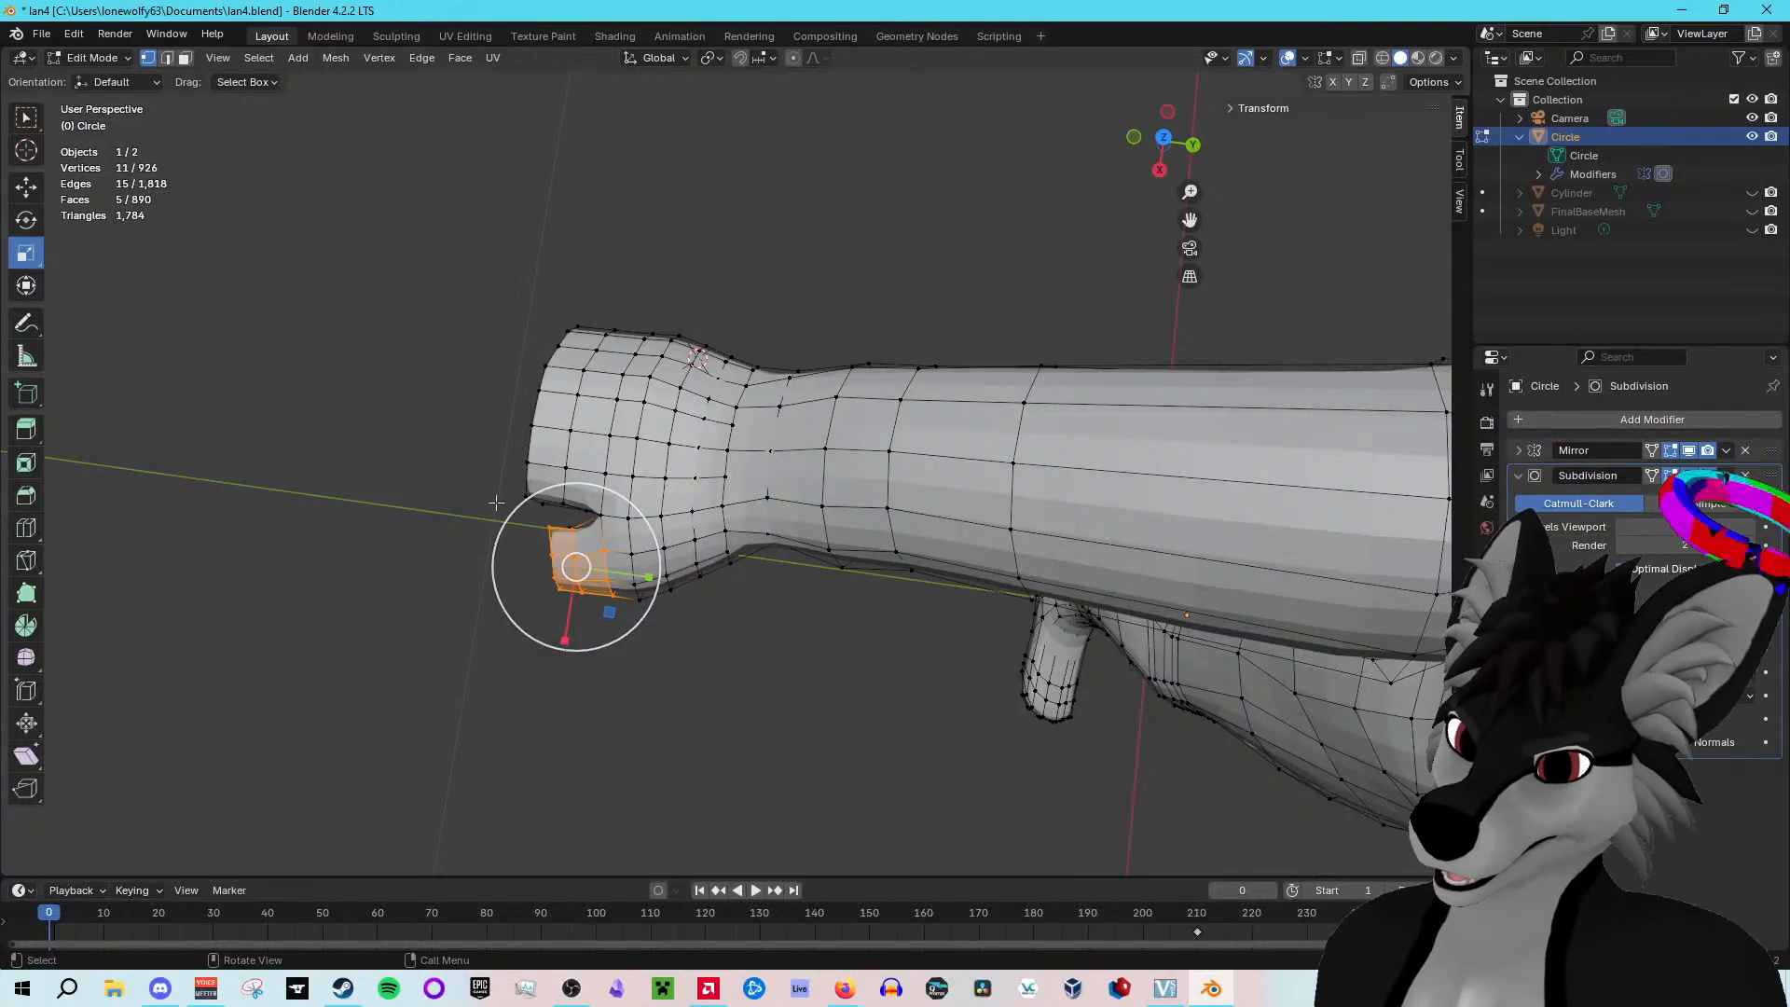
left_click(527, 495)
left_click_drag(645, 280, 553, 477)
left_click(620, 277)
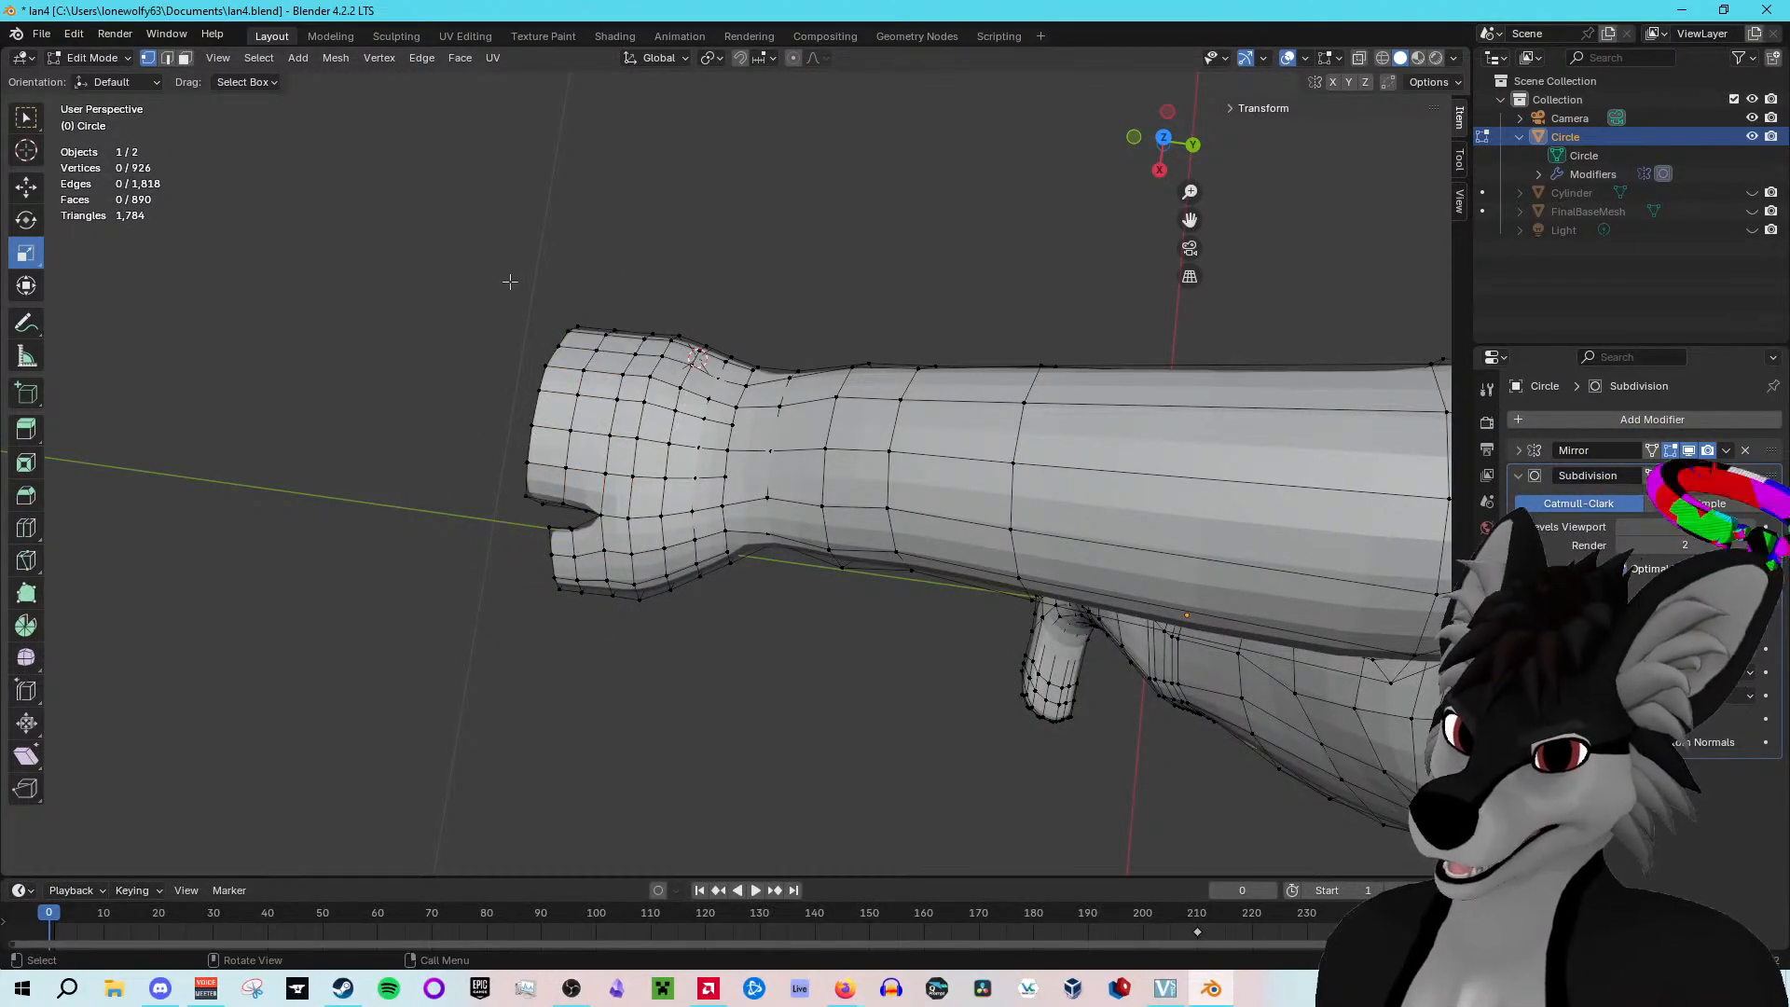
middle_click_drag(597, 305, 676, 319)
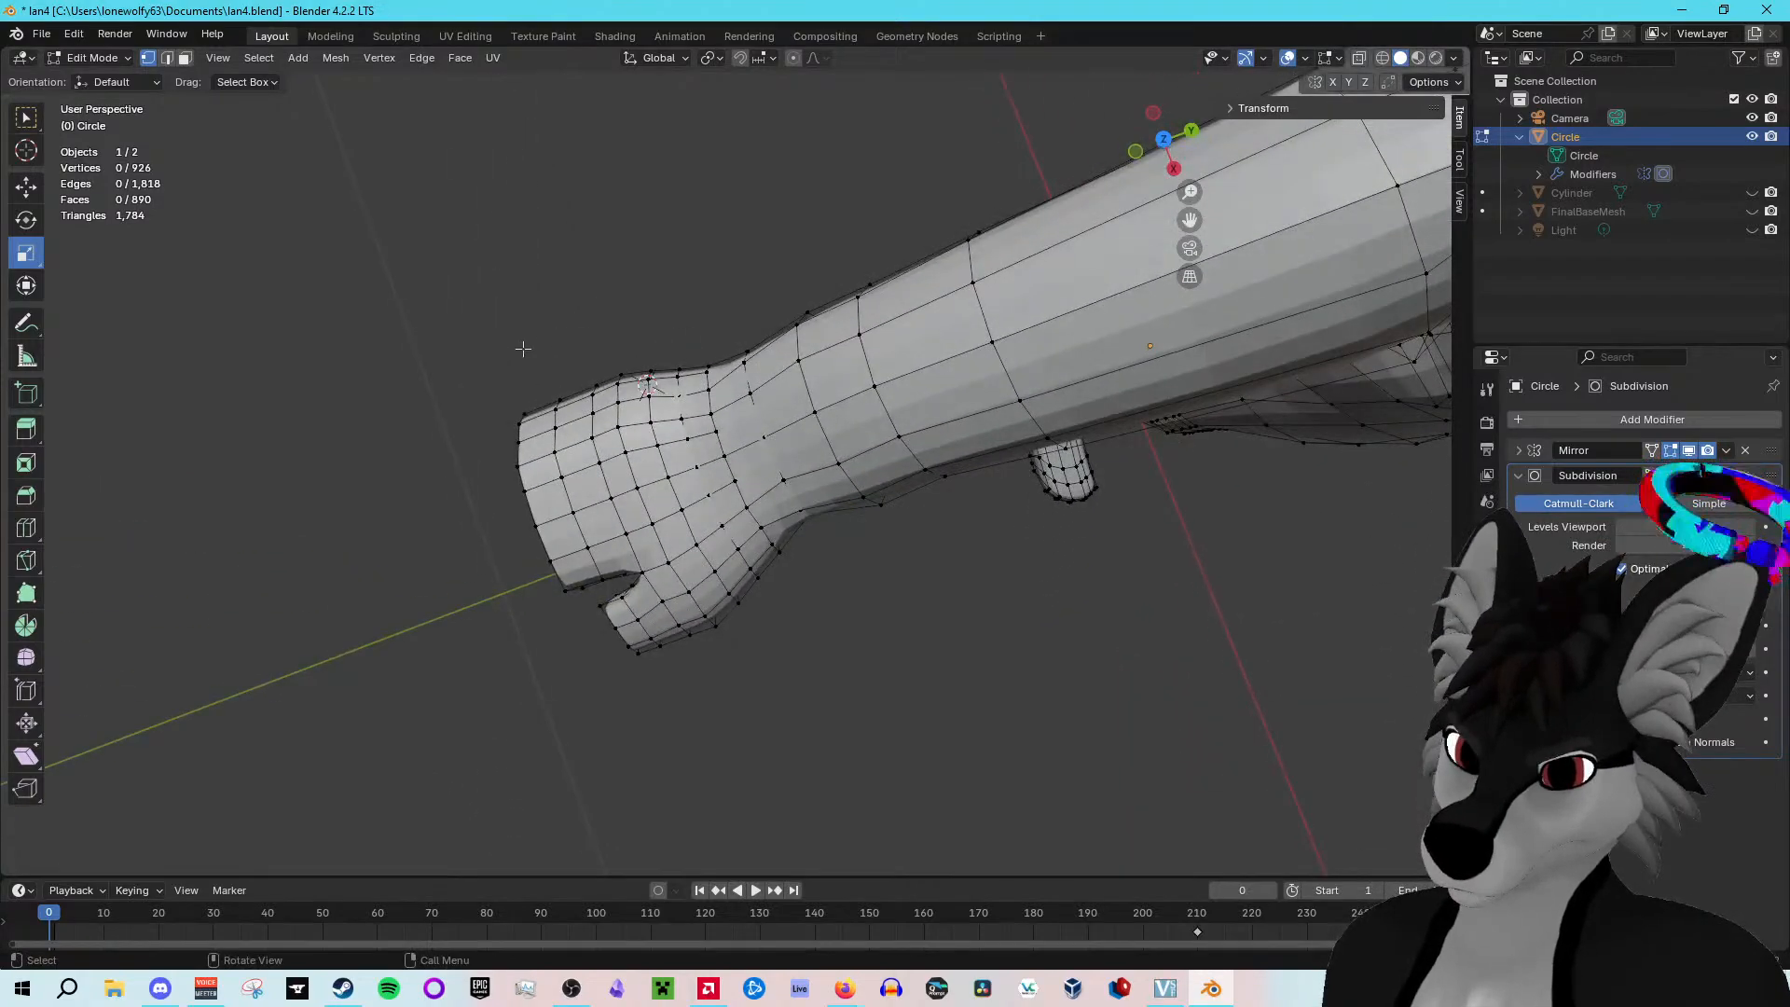
left_click_drag(476, 377, 604, 608)
left_click(460, 559)
middle_click_drag(460, 559, 640, 534)
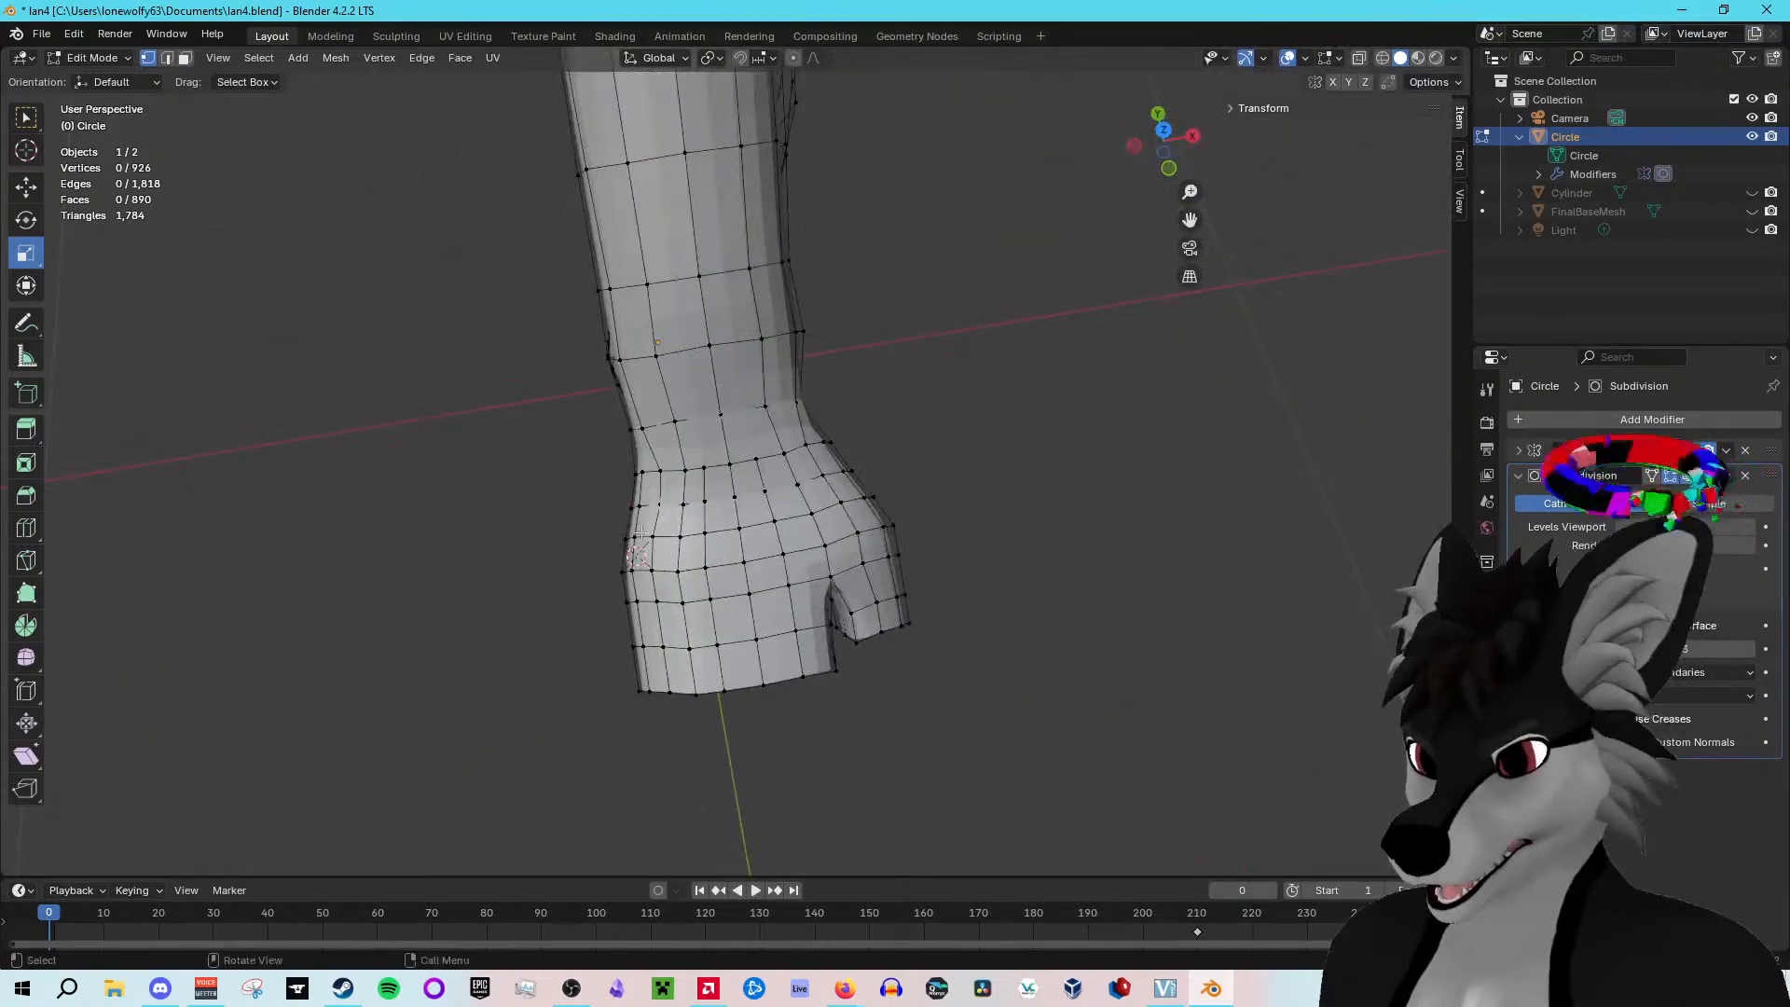
left_click_drag(603, 628, 847, 718)
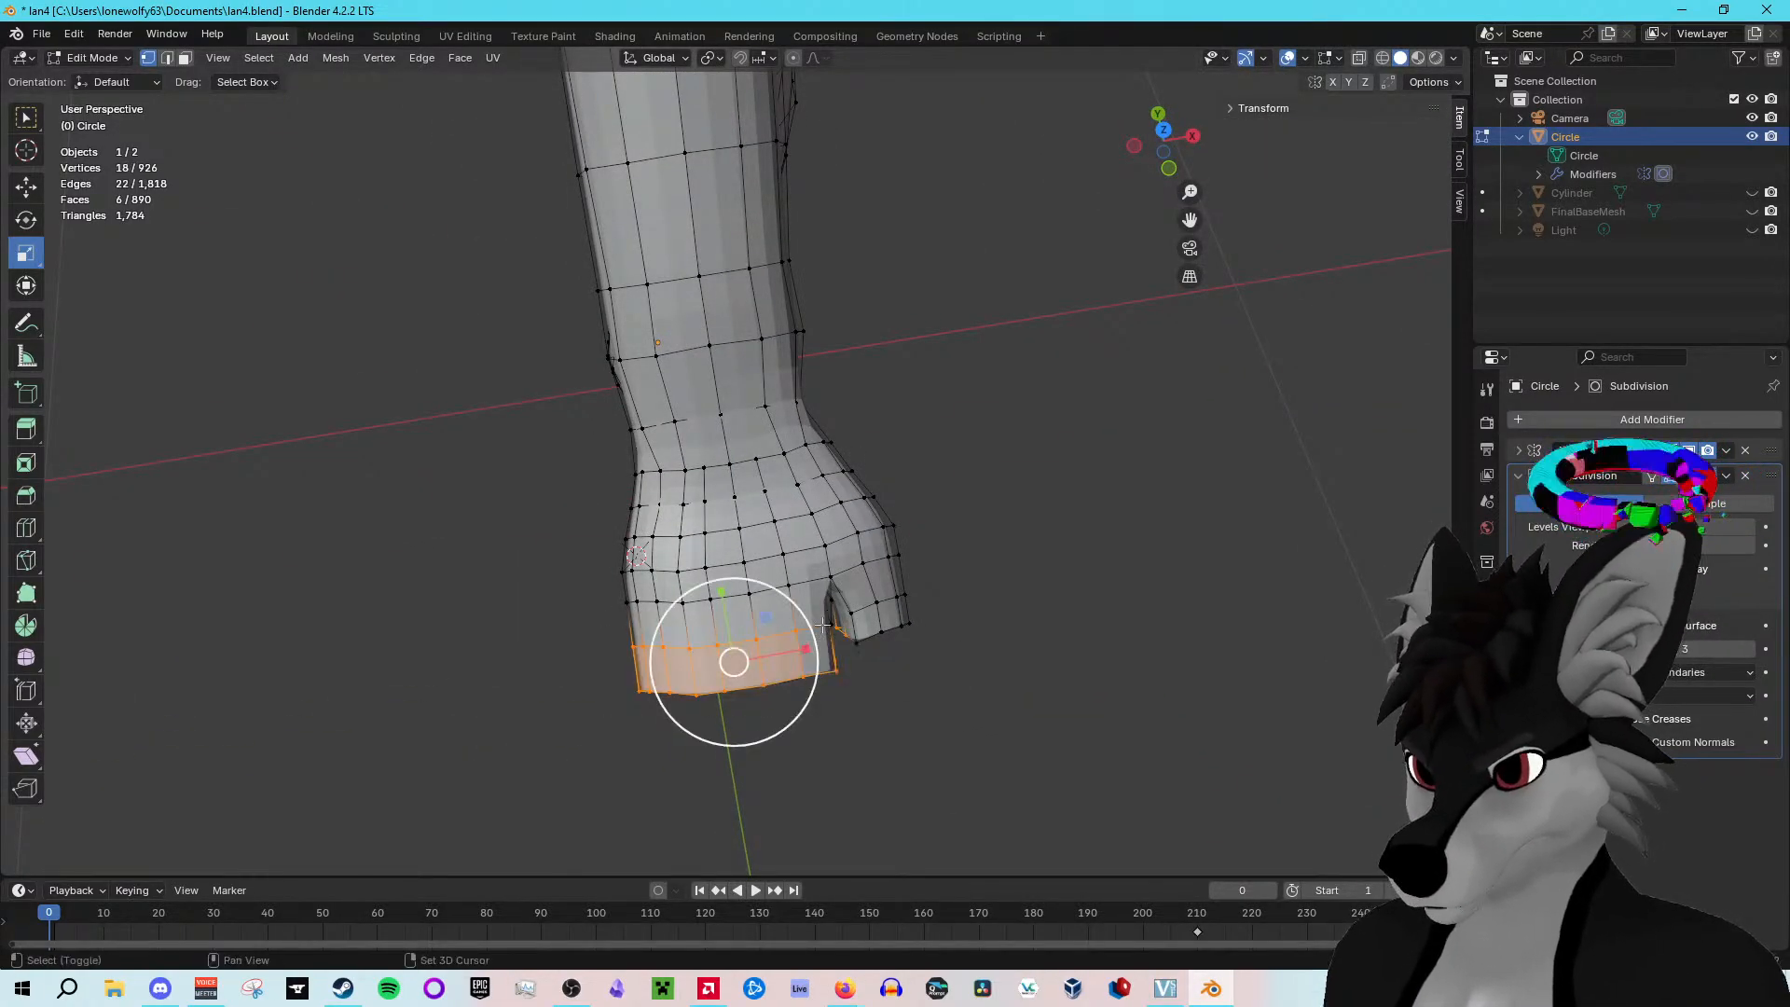
left_click(824, 625, "shift")
middle_click_drag(617, 743, 600, 645)
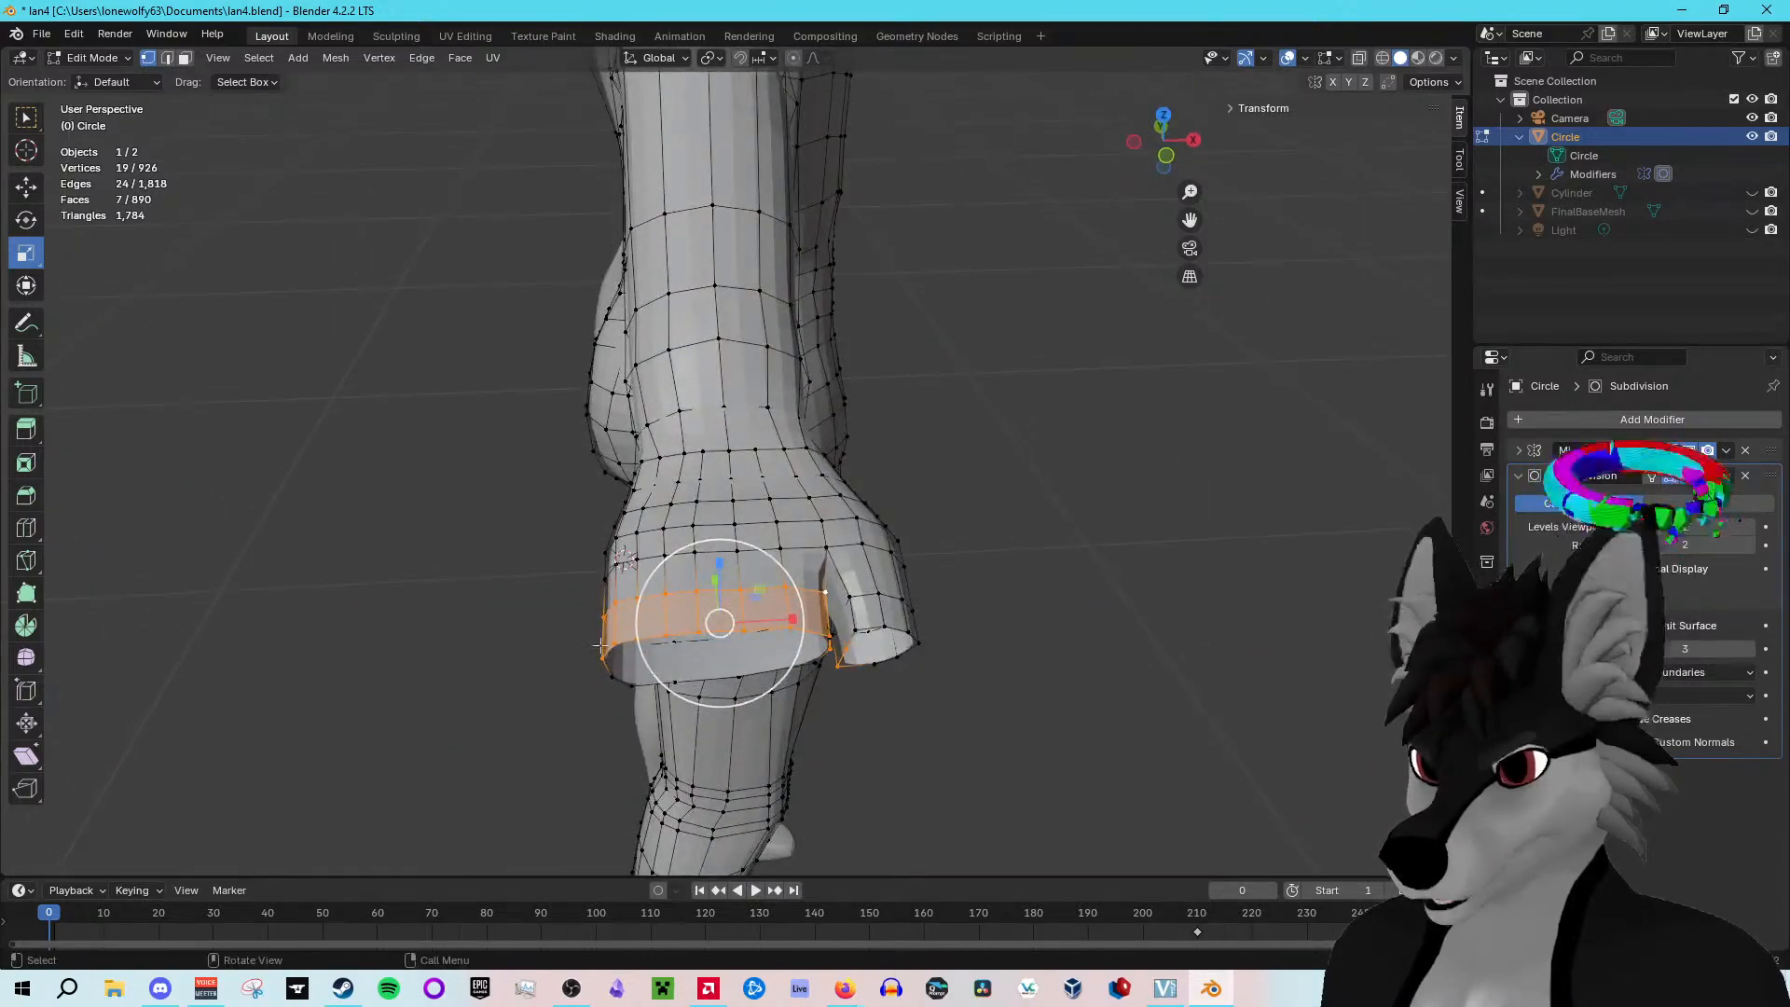
left_click(1051, 703)
middle_click_drag(1052, 703, 1065, 642)
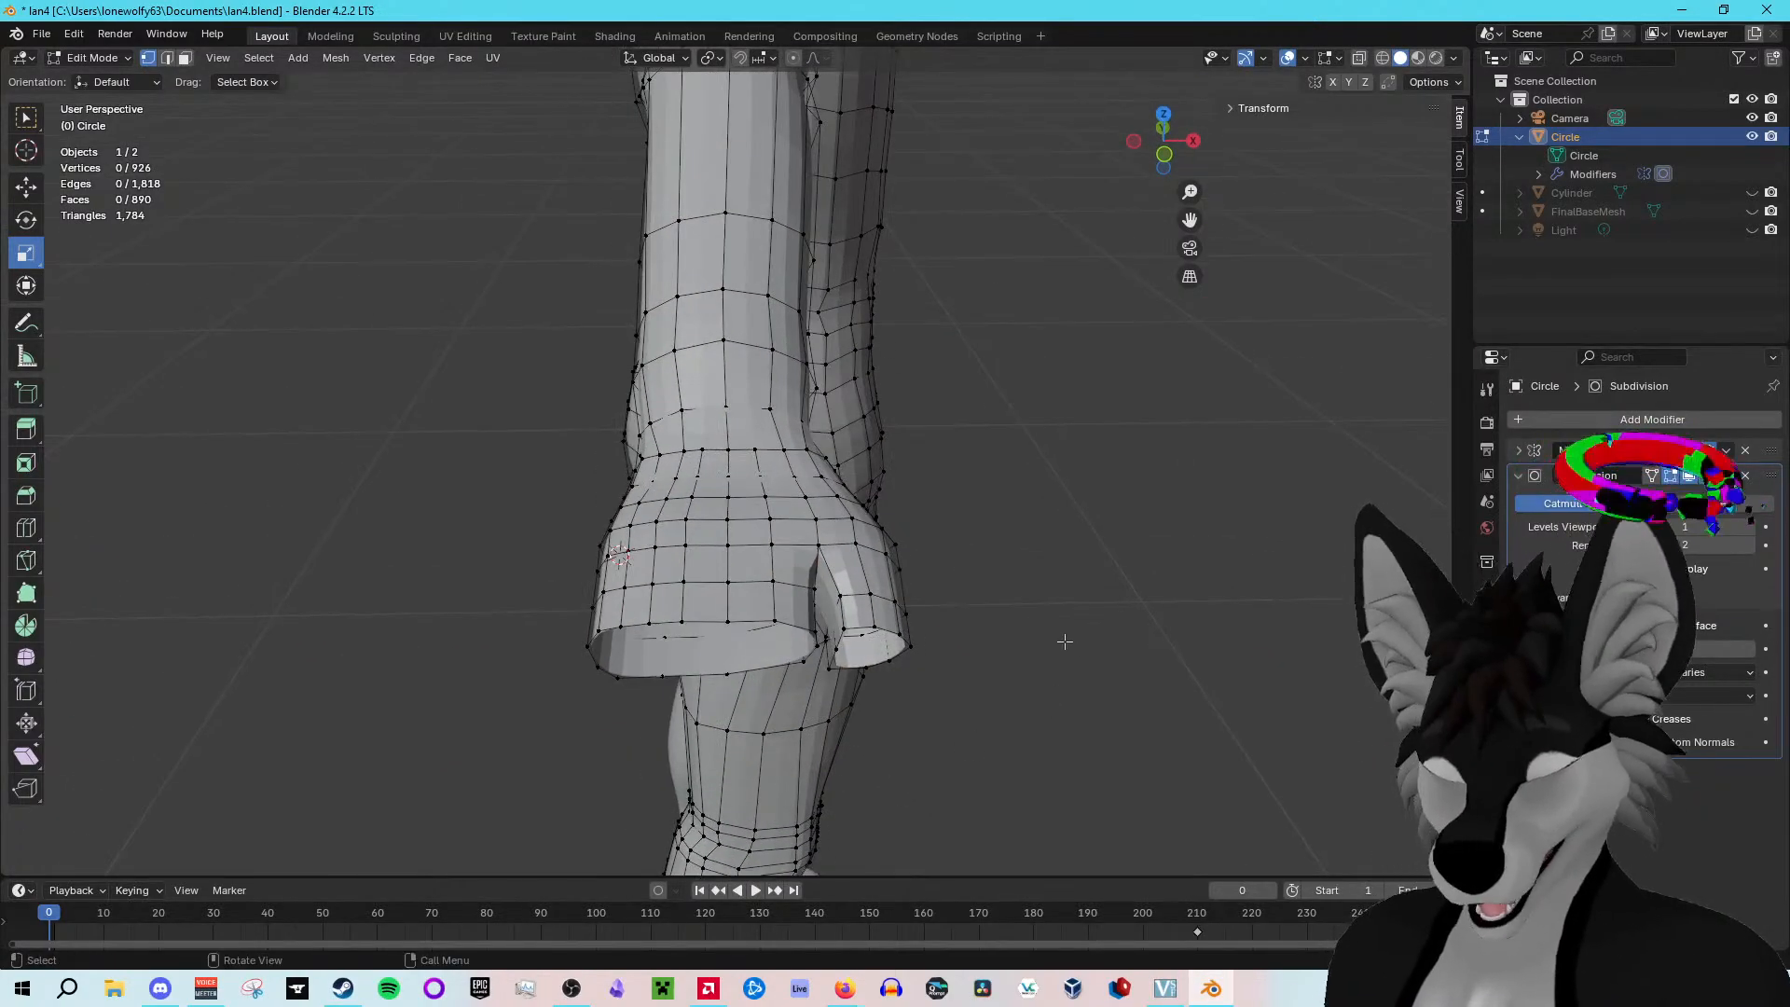
Step: Activate the Move tool and check the vertices along the palm's open edge in small groups
key("shift+space")
key("g")
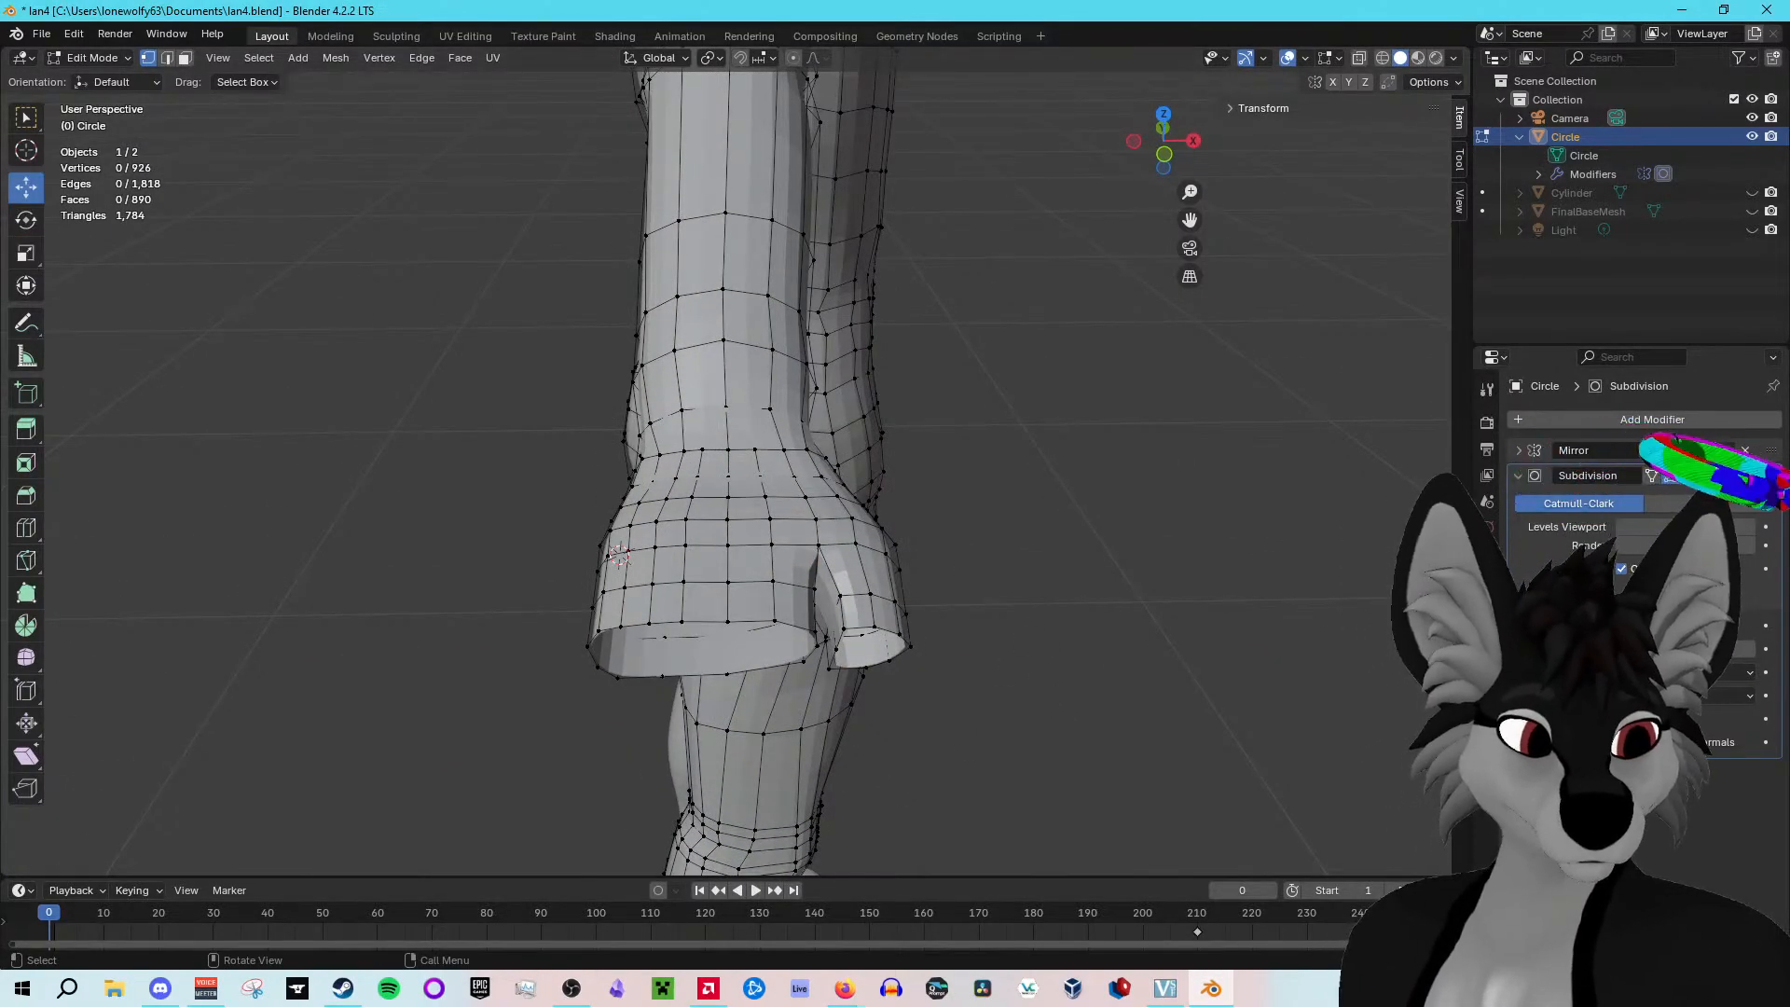
key("alt+Tab")
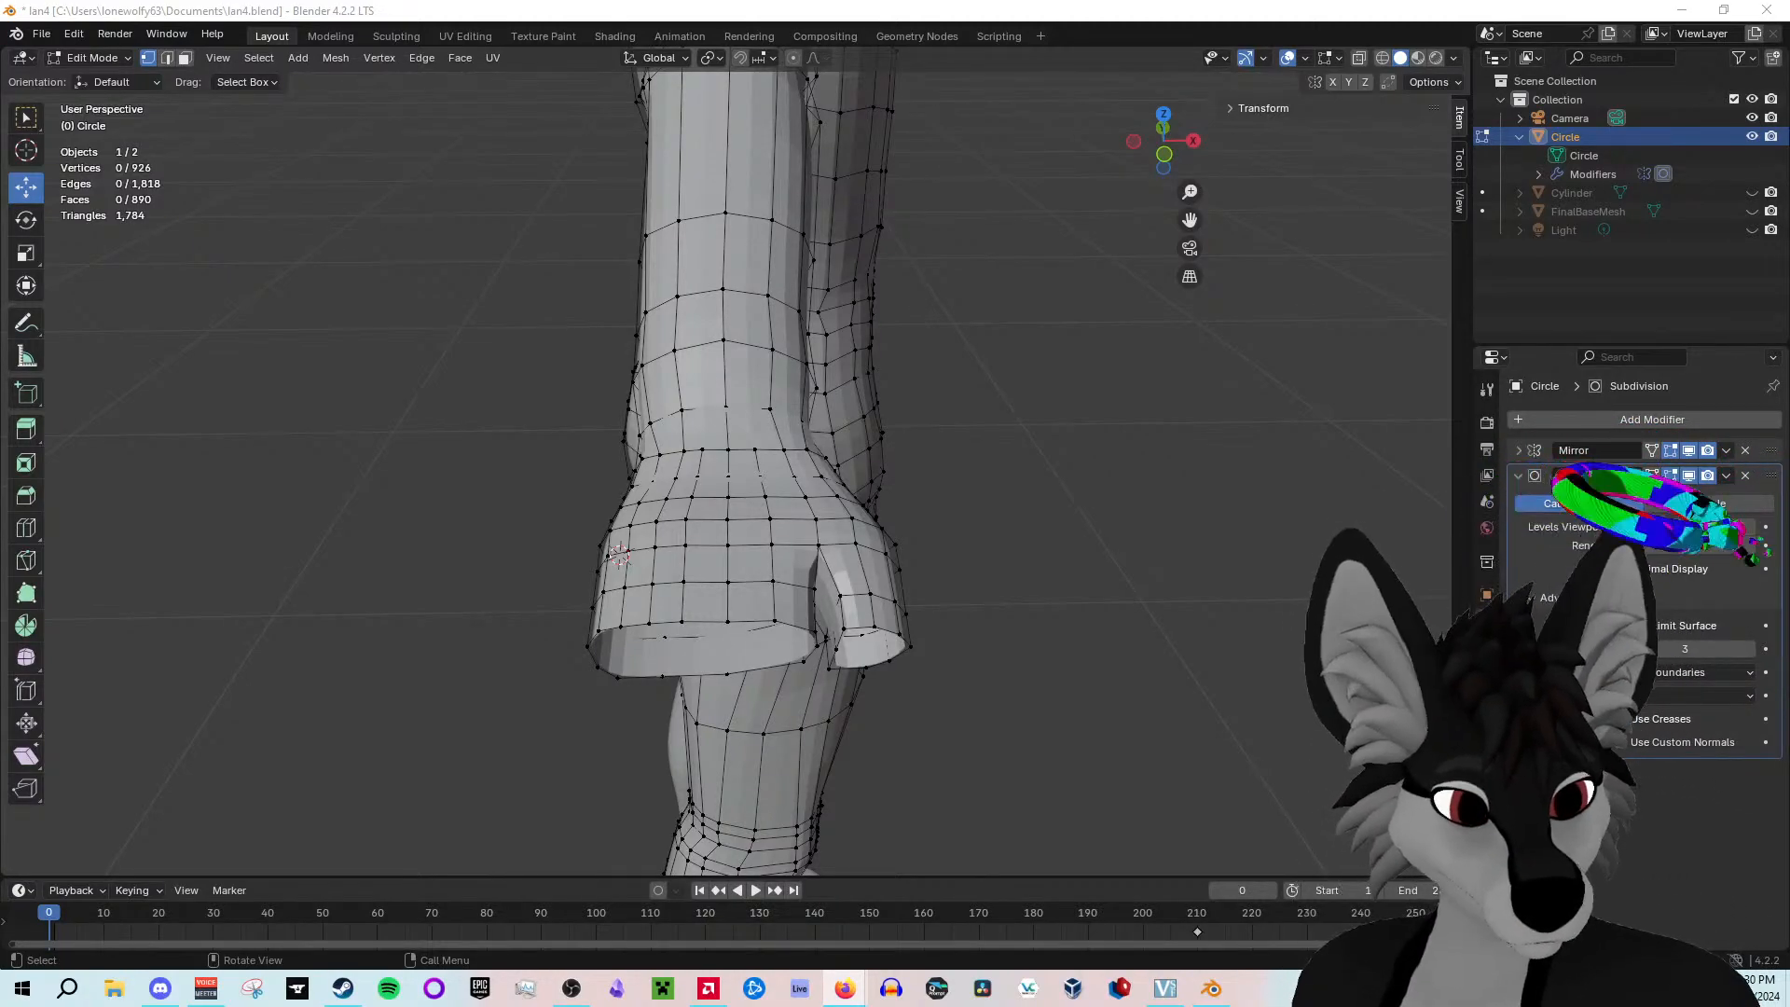
middle_click_drag(606, 466, 739, 559)
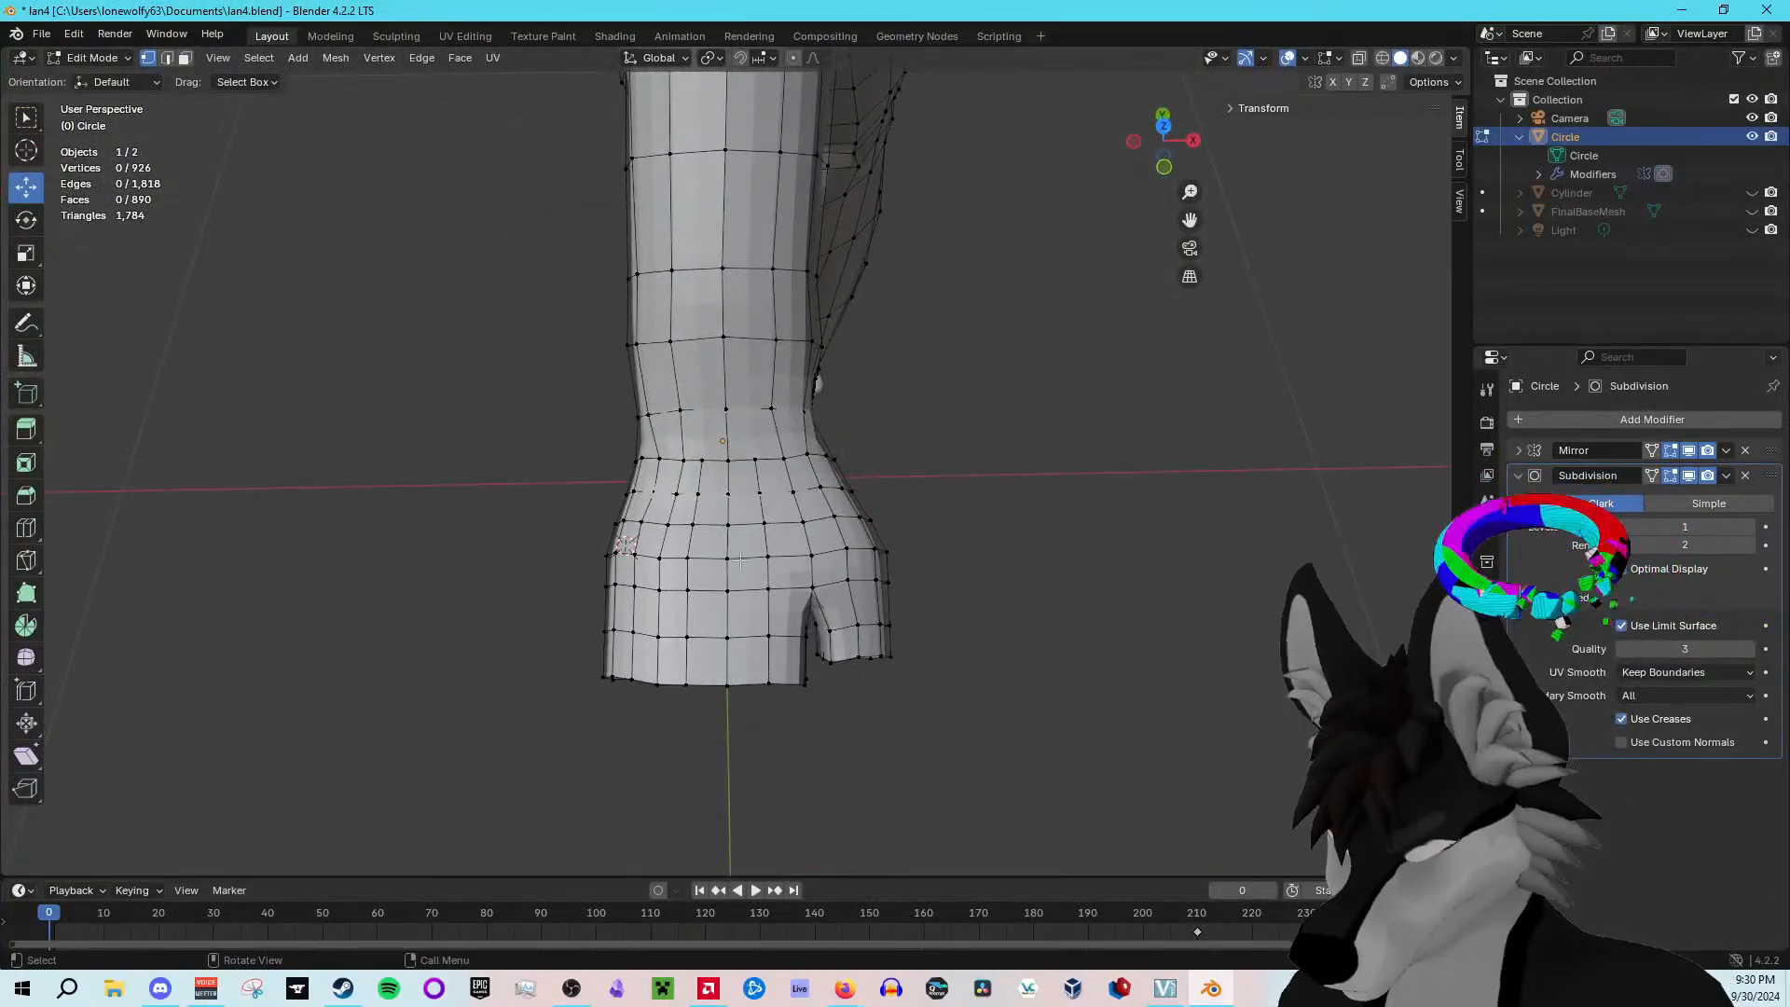
left_click_drag(716, 665, 807, 692)
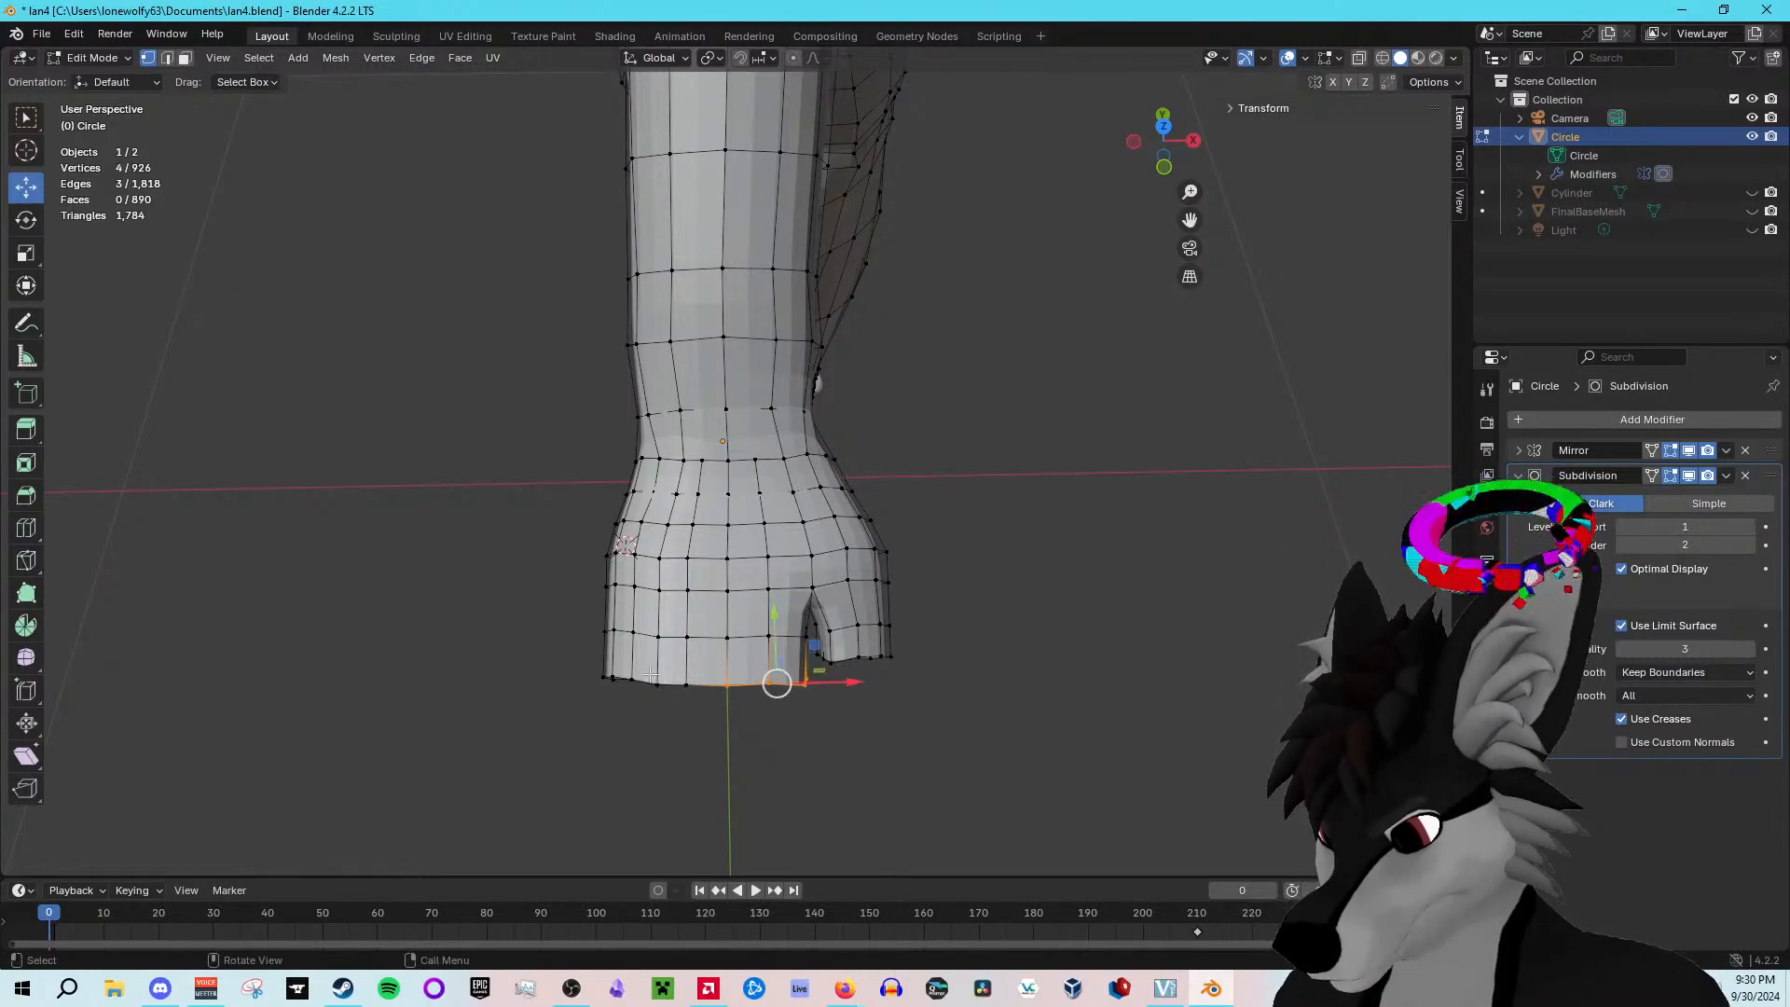
key("alt+a")
left_click_drag(750, 667, 814, 695)
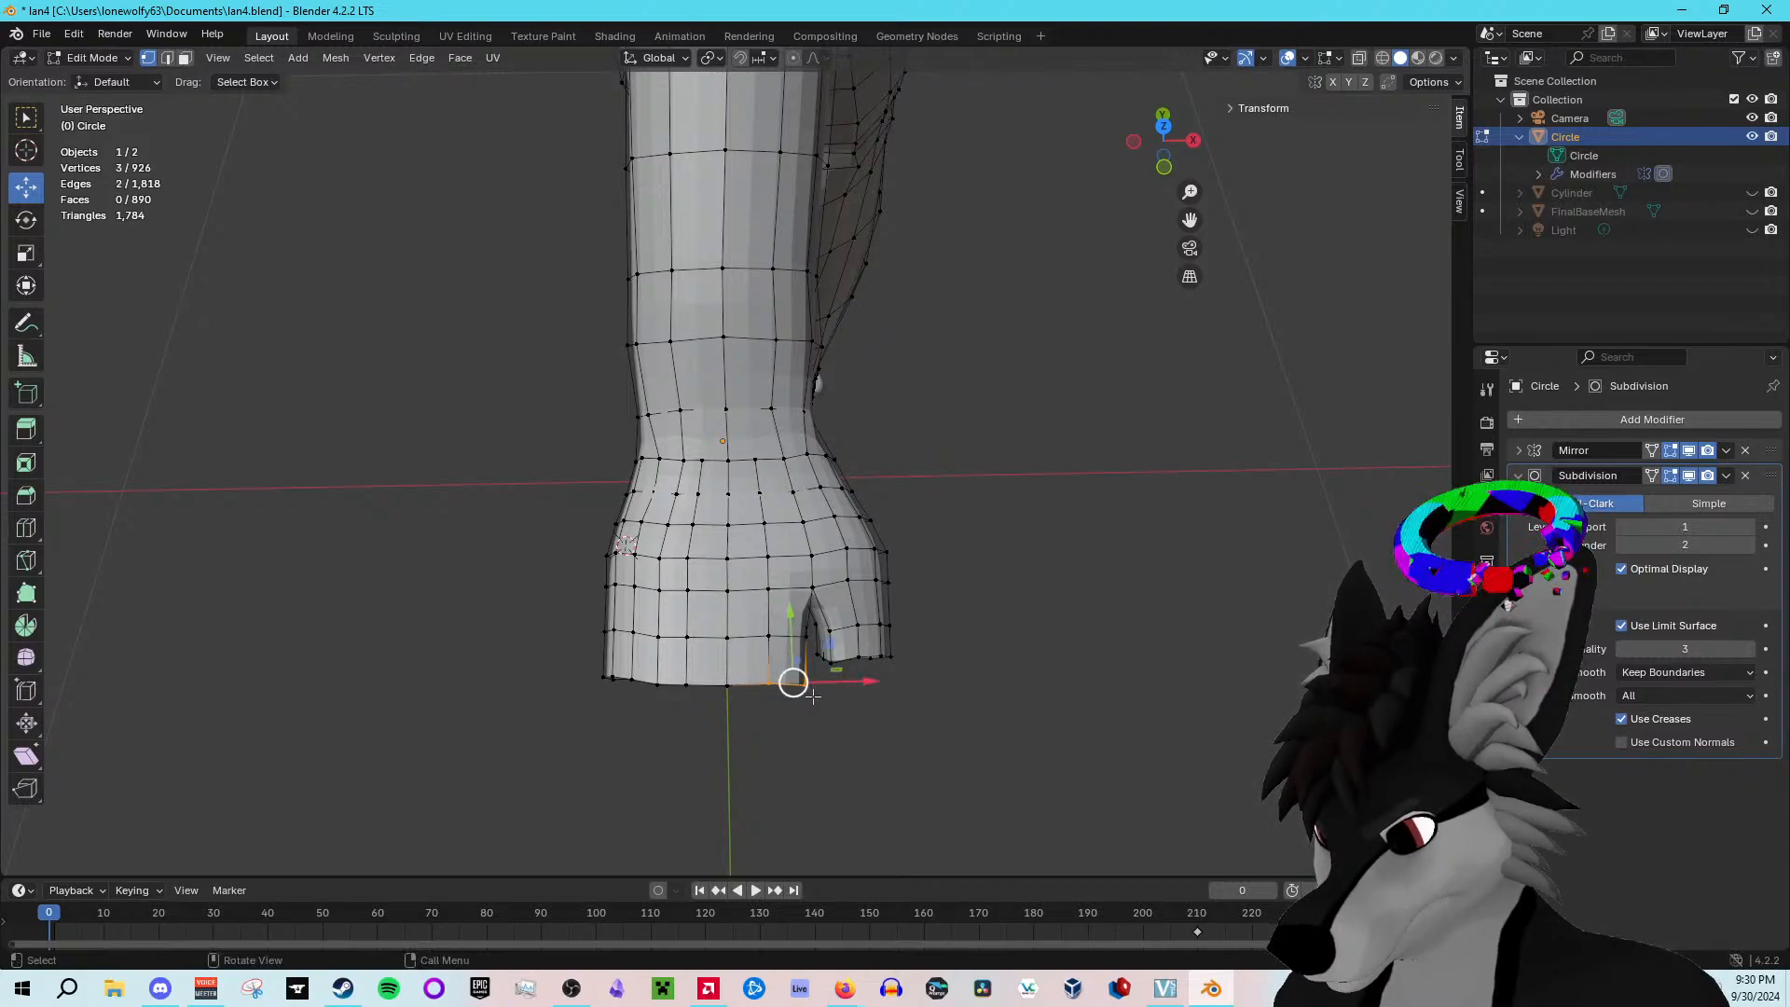
left_click_drag(669, 673, 738, 700)
left_click_drag(622, 669, 604, 664)
middle_click_drag(611, 674, 634, 609)
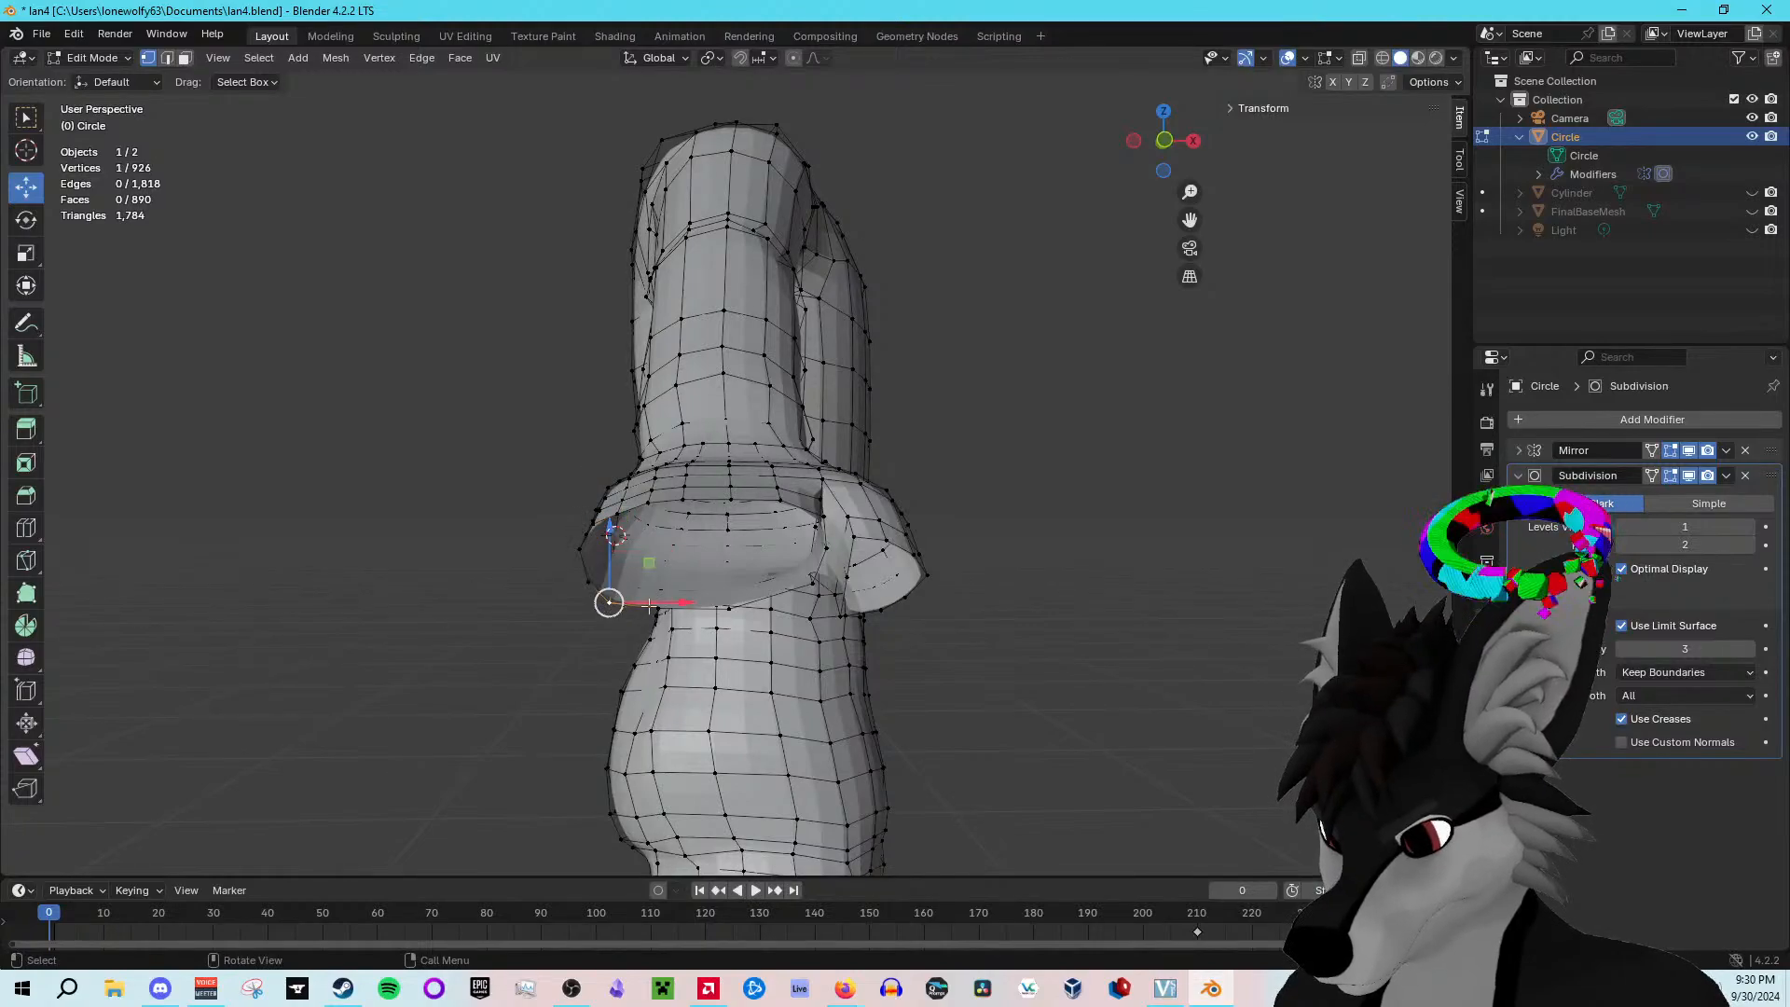
Step: Shift vertices along the lower rim of the palm's opening sideways on the X axis to even their spacing
left_click(658, 608)
middle_click_drag(749, 618, 737, 686)
left_click_drag(737, 686, 748, 686)
middle_click_drag(816, 718, 751, 597)
left_click_drag(737, 607, 783, 604)
left_click_drag(772, 607, 760, 607)
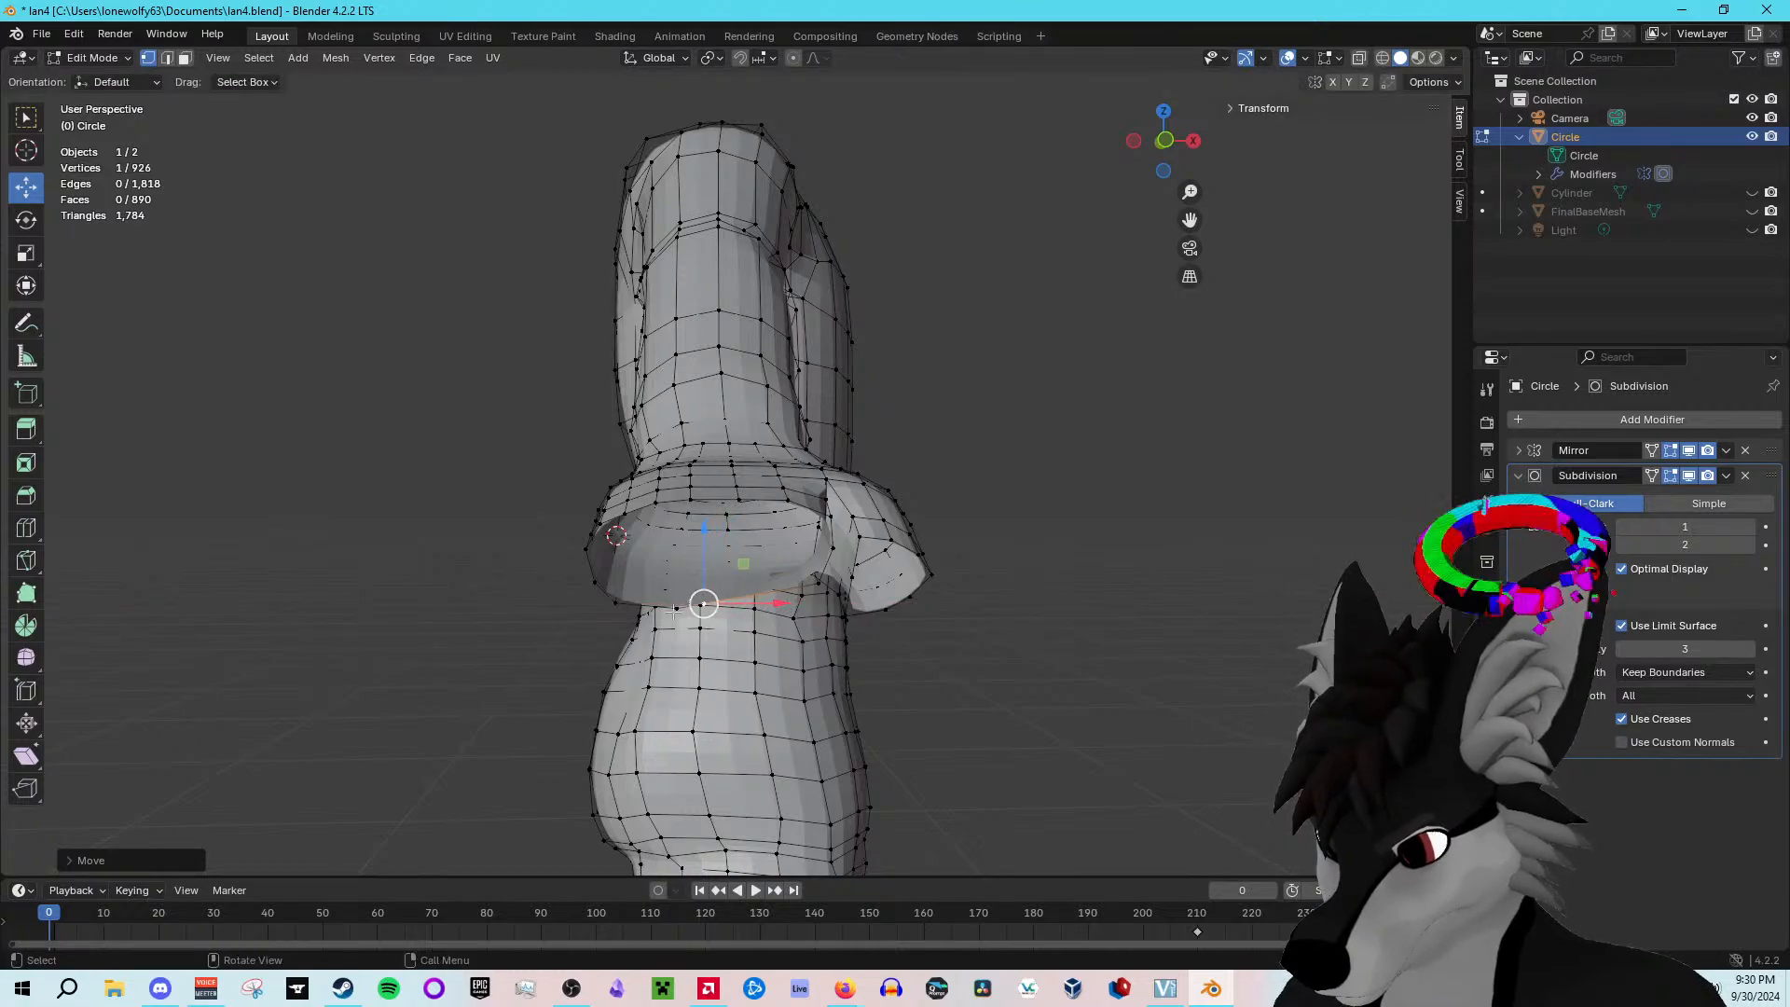
Step: Raise two vertices of the palm's lower rim slightly and shift one along X toward the thumb
left_click(677, 604)
left_click_drag(677, 529, 677, 518)
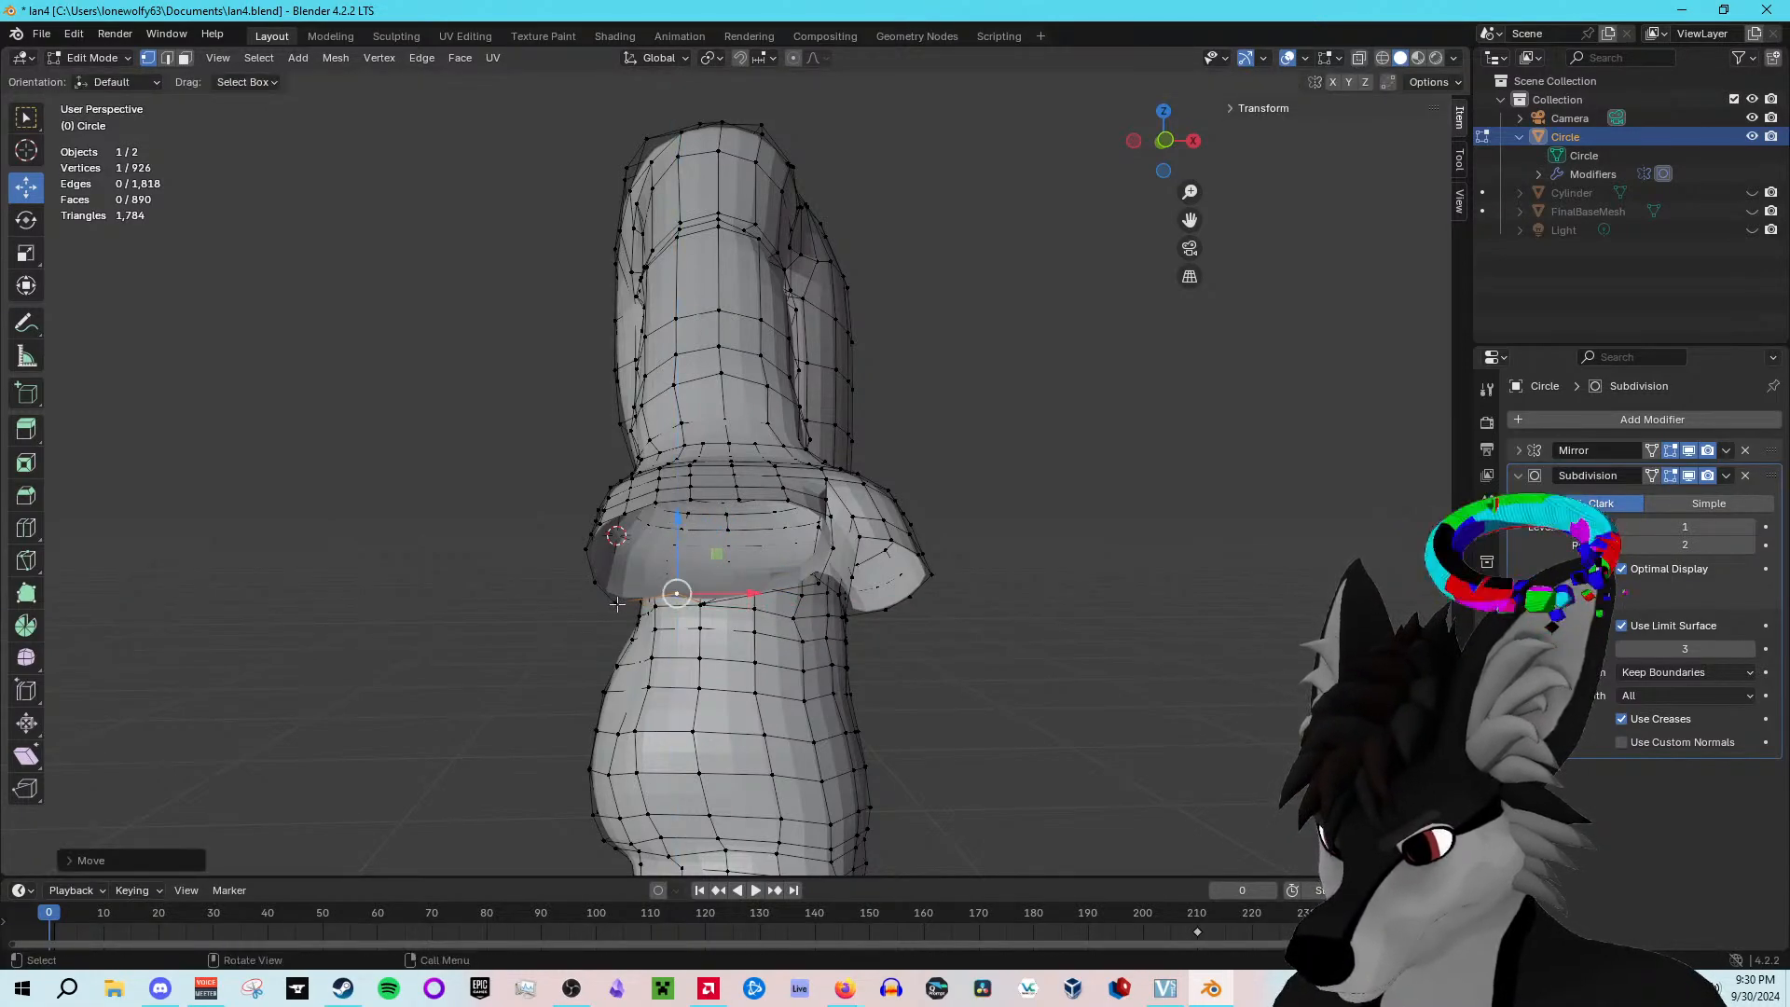
mouse_move(616, 604)
middle_mouse_down()
mouse_move(652, 598)
mouse_move(578, 595)
mouse_move(604, 576)
middle_mouse_up()
left_click(675, 635)
left_click_drag(680, 550, 681, 543)
middle_click_drag(680, 542, 499, 401)
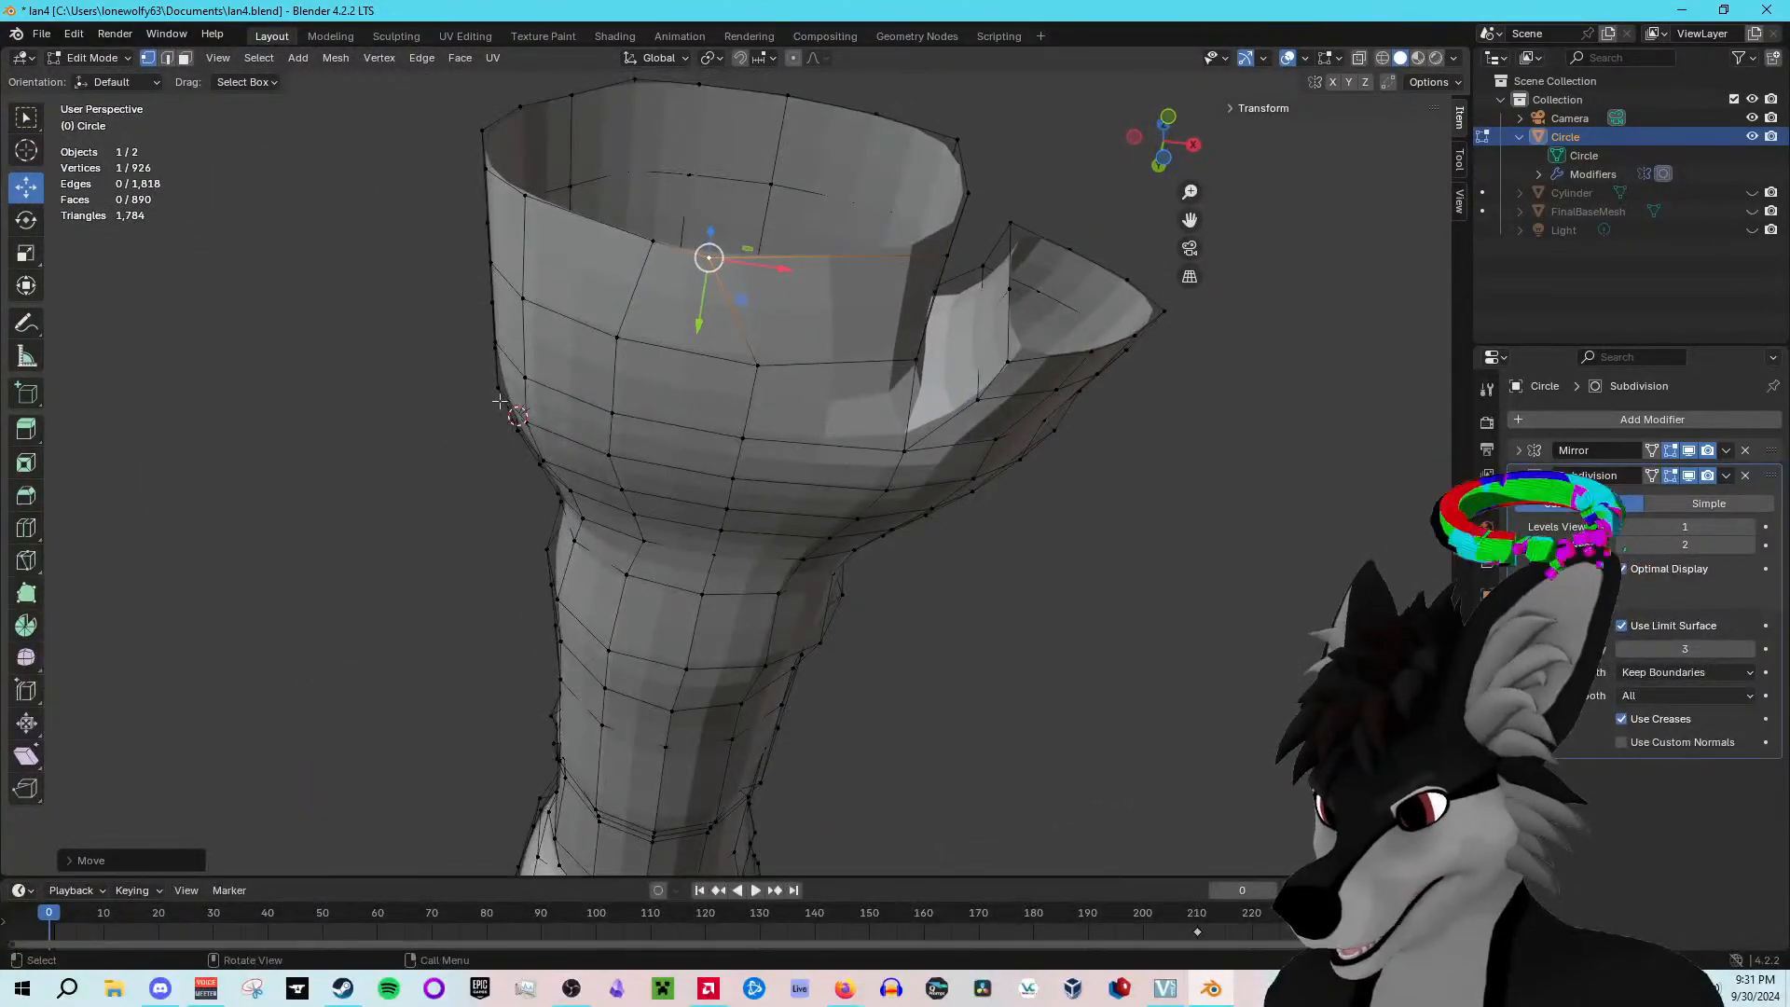
left_click_drag(778, 269, 836, 276)
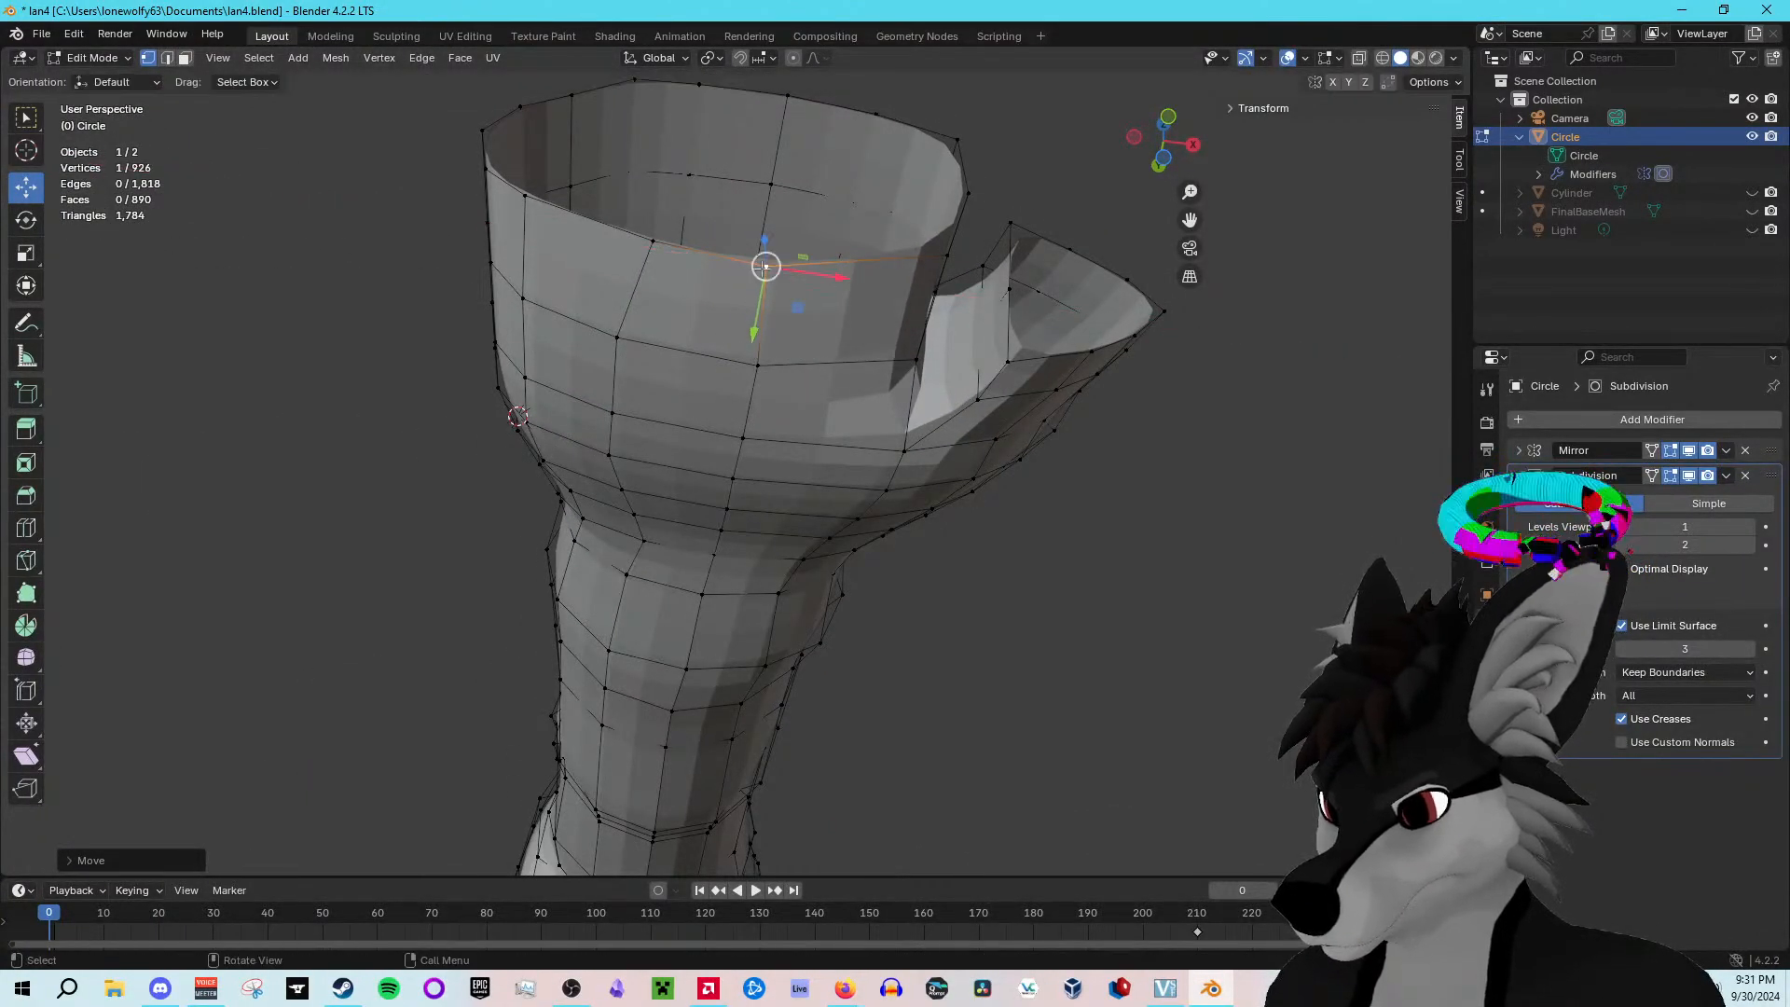
Step: Examine the rim of the palm's opening by selecting the vertices of its two long sides in turn
middle_click_drag(636, 239, 616, 236)
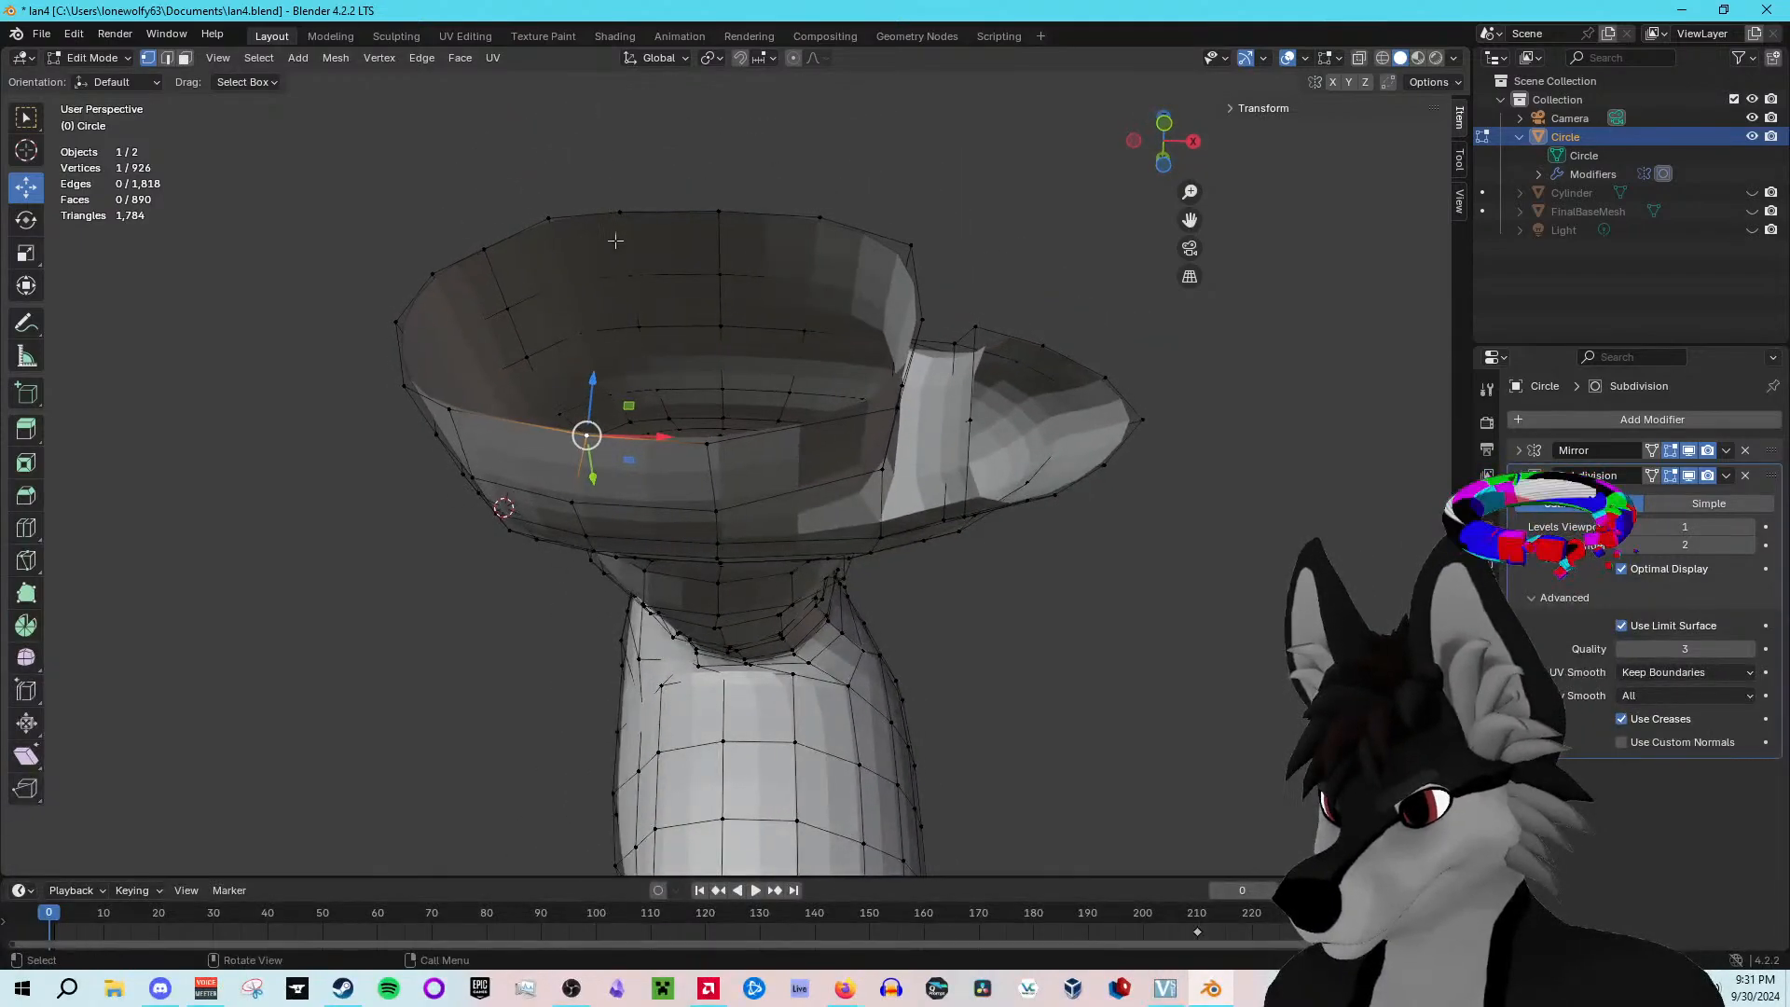
middle_click_drag(410, 277, 550, 231)
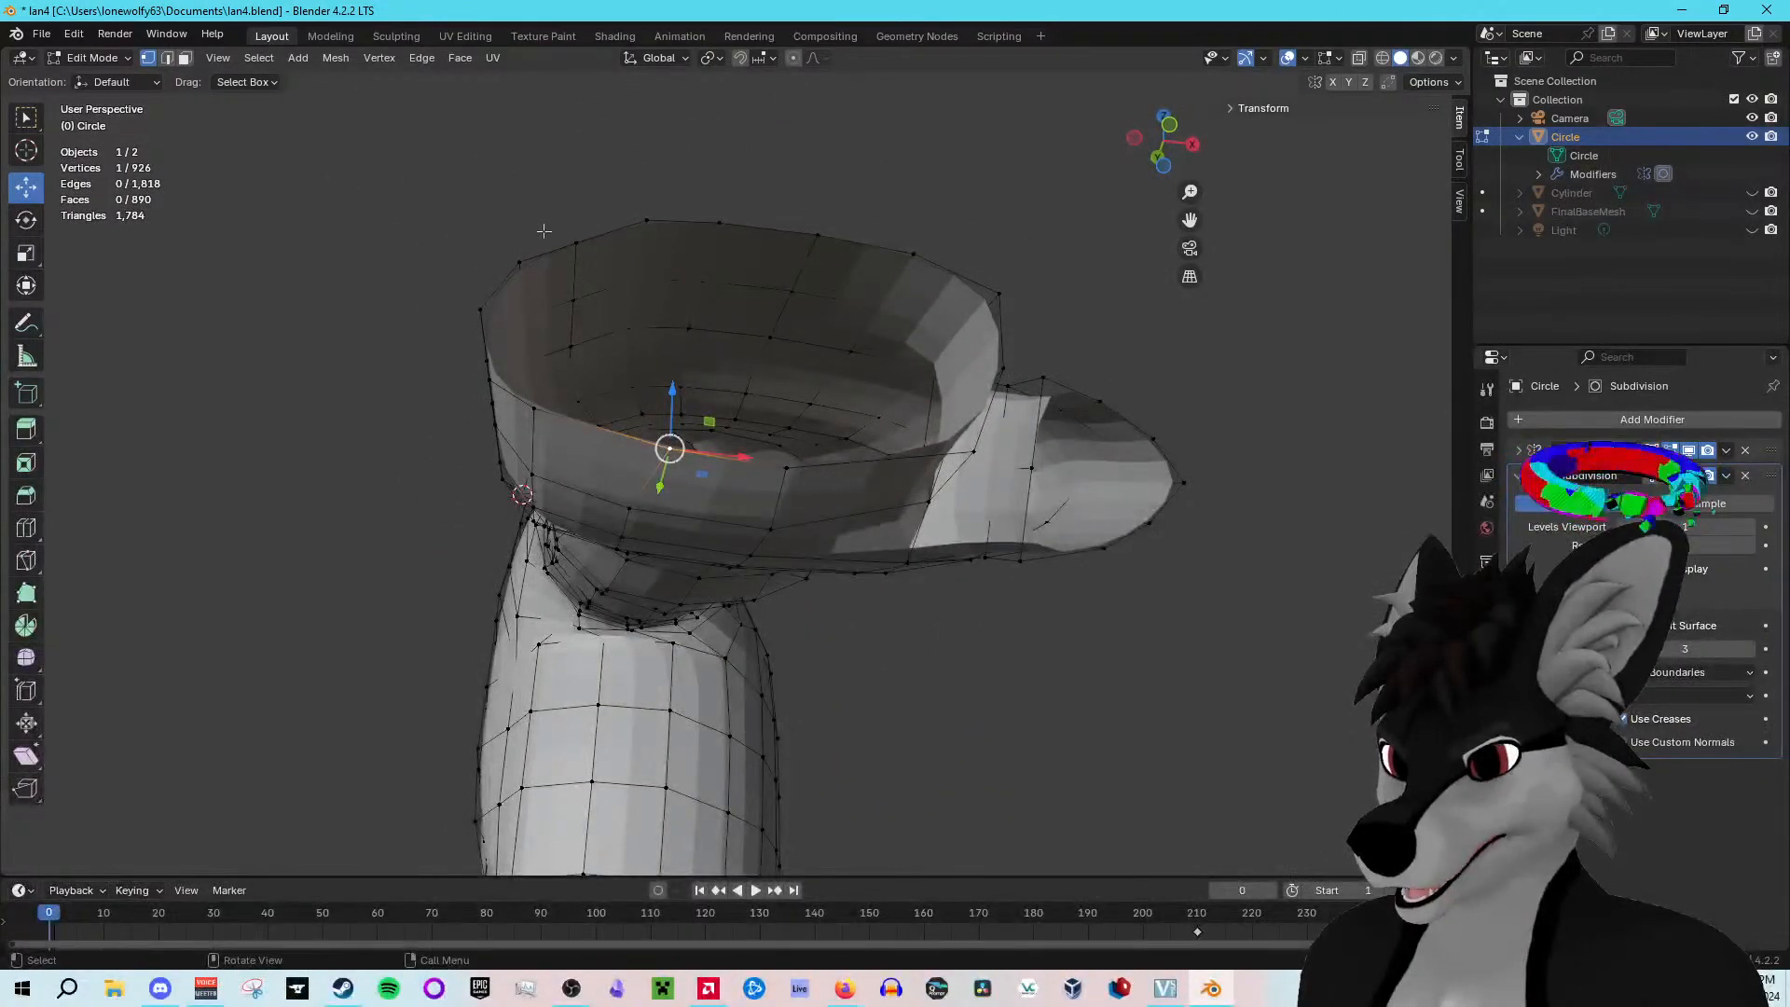
left_click_drag(497, 189, 735, 268)
left_click_drag(812, 203, 1021, 306)
left_click_drag(469, 188, 716, 266, "shift")
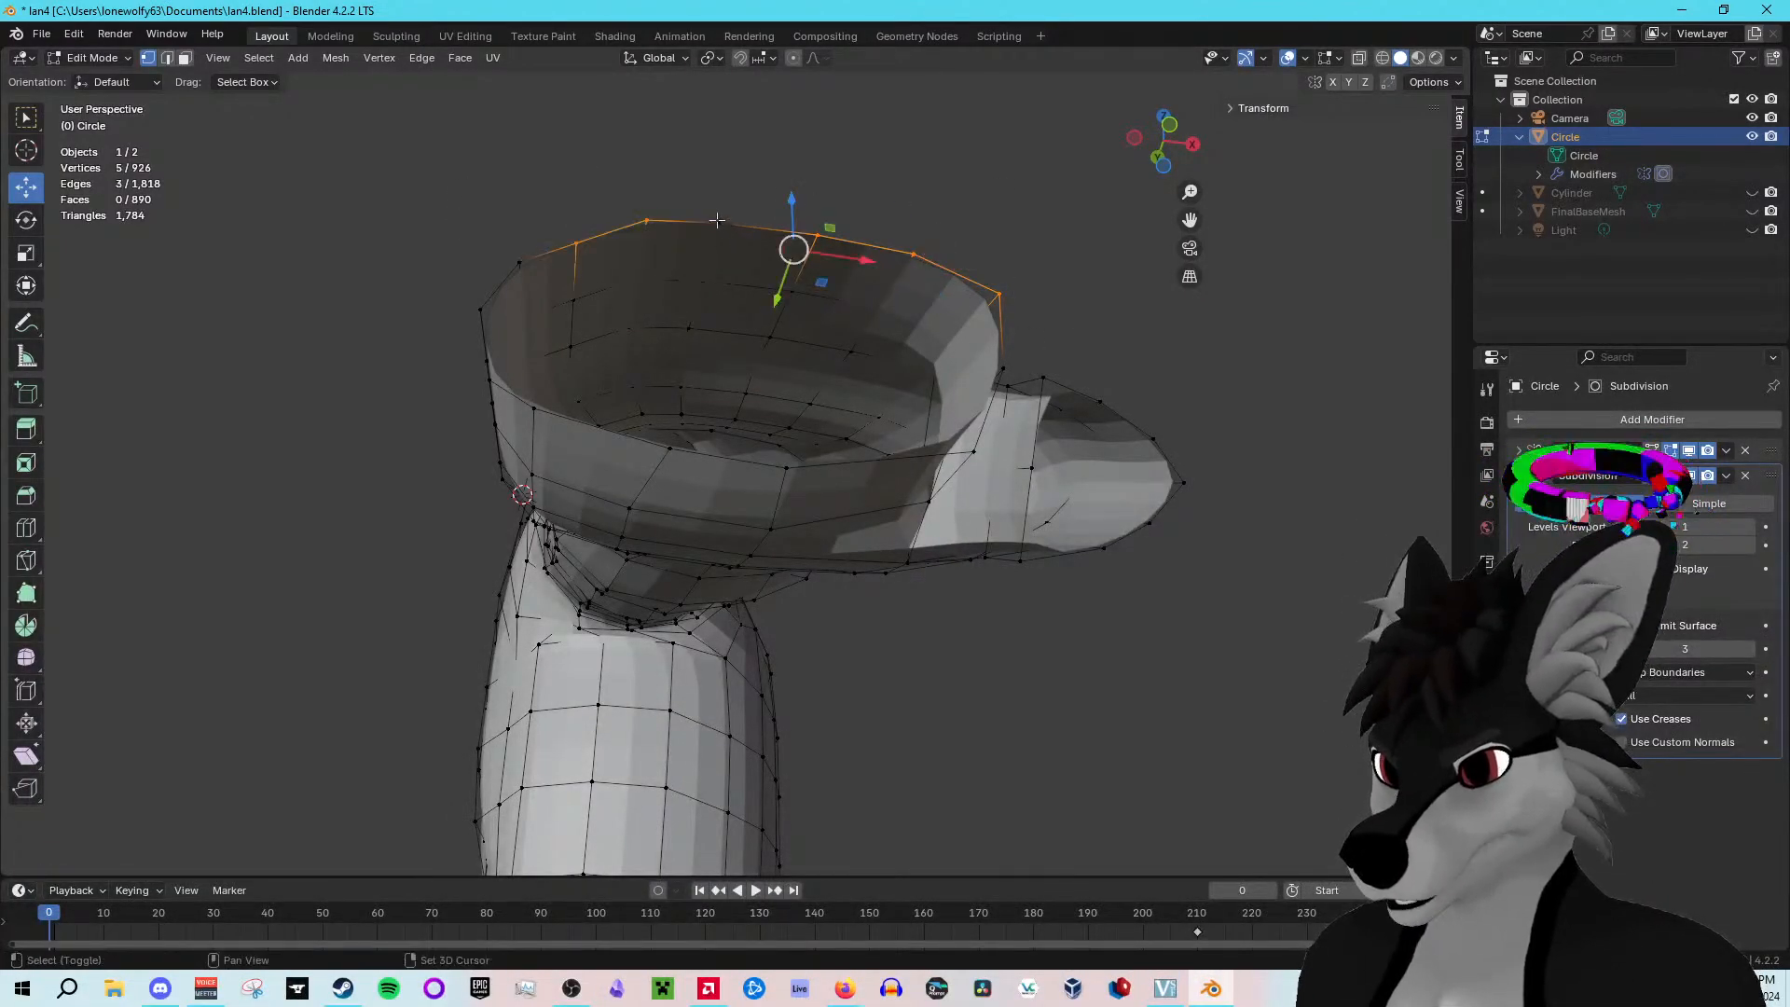
left_click(717, 220, "shift")
left_click(513, 256, "shift")
middle_click_drag(630, 405, 625, 437)
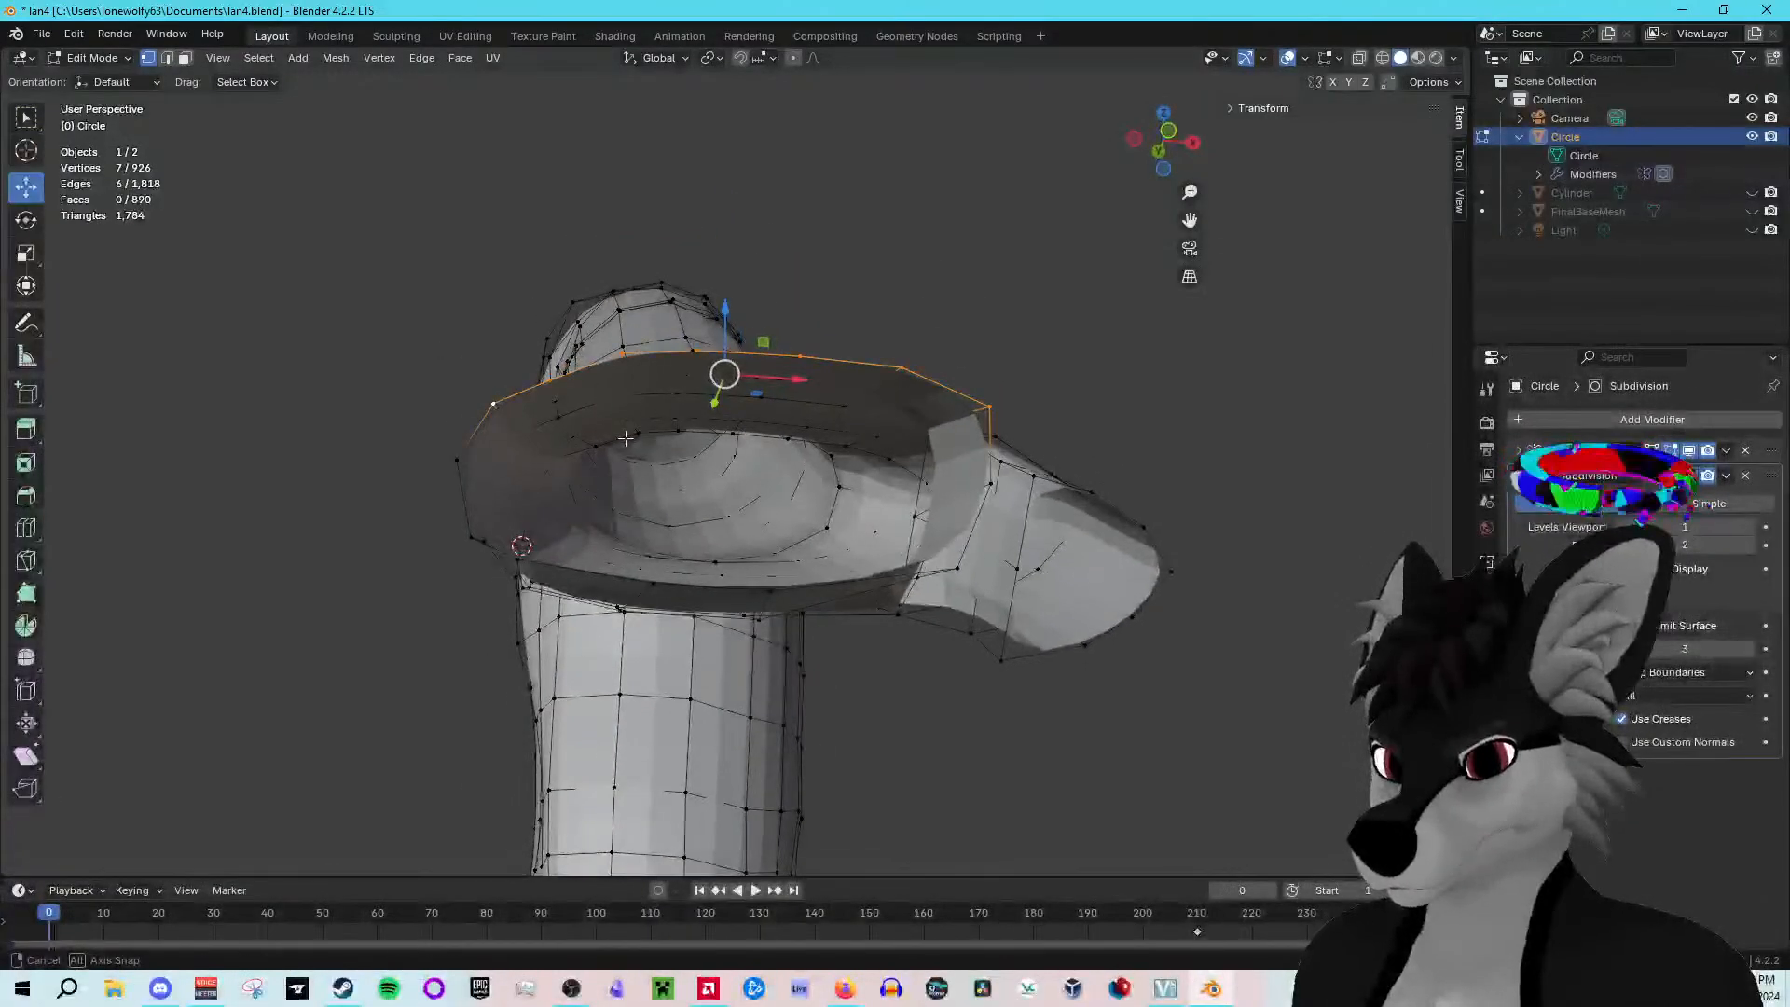
left_click(468, 533, "shift")
middle_click_drag(468, 532, 644, 161)
left_click(643, 161)
left_click(604, 128, "shift")
left_click(753, 228, "shift")
left_click(852, 281, "shift")
left_click(1018, 299, "shift")
Step: Lower the outermost vertex of the palm's rim, opposite the thumb, and check the neighbouring corner vertex
middle_click_drag(1018, 299, 403, 374)
left_click(402, 375)
left_click_drag(418, 340, 415, 370)
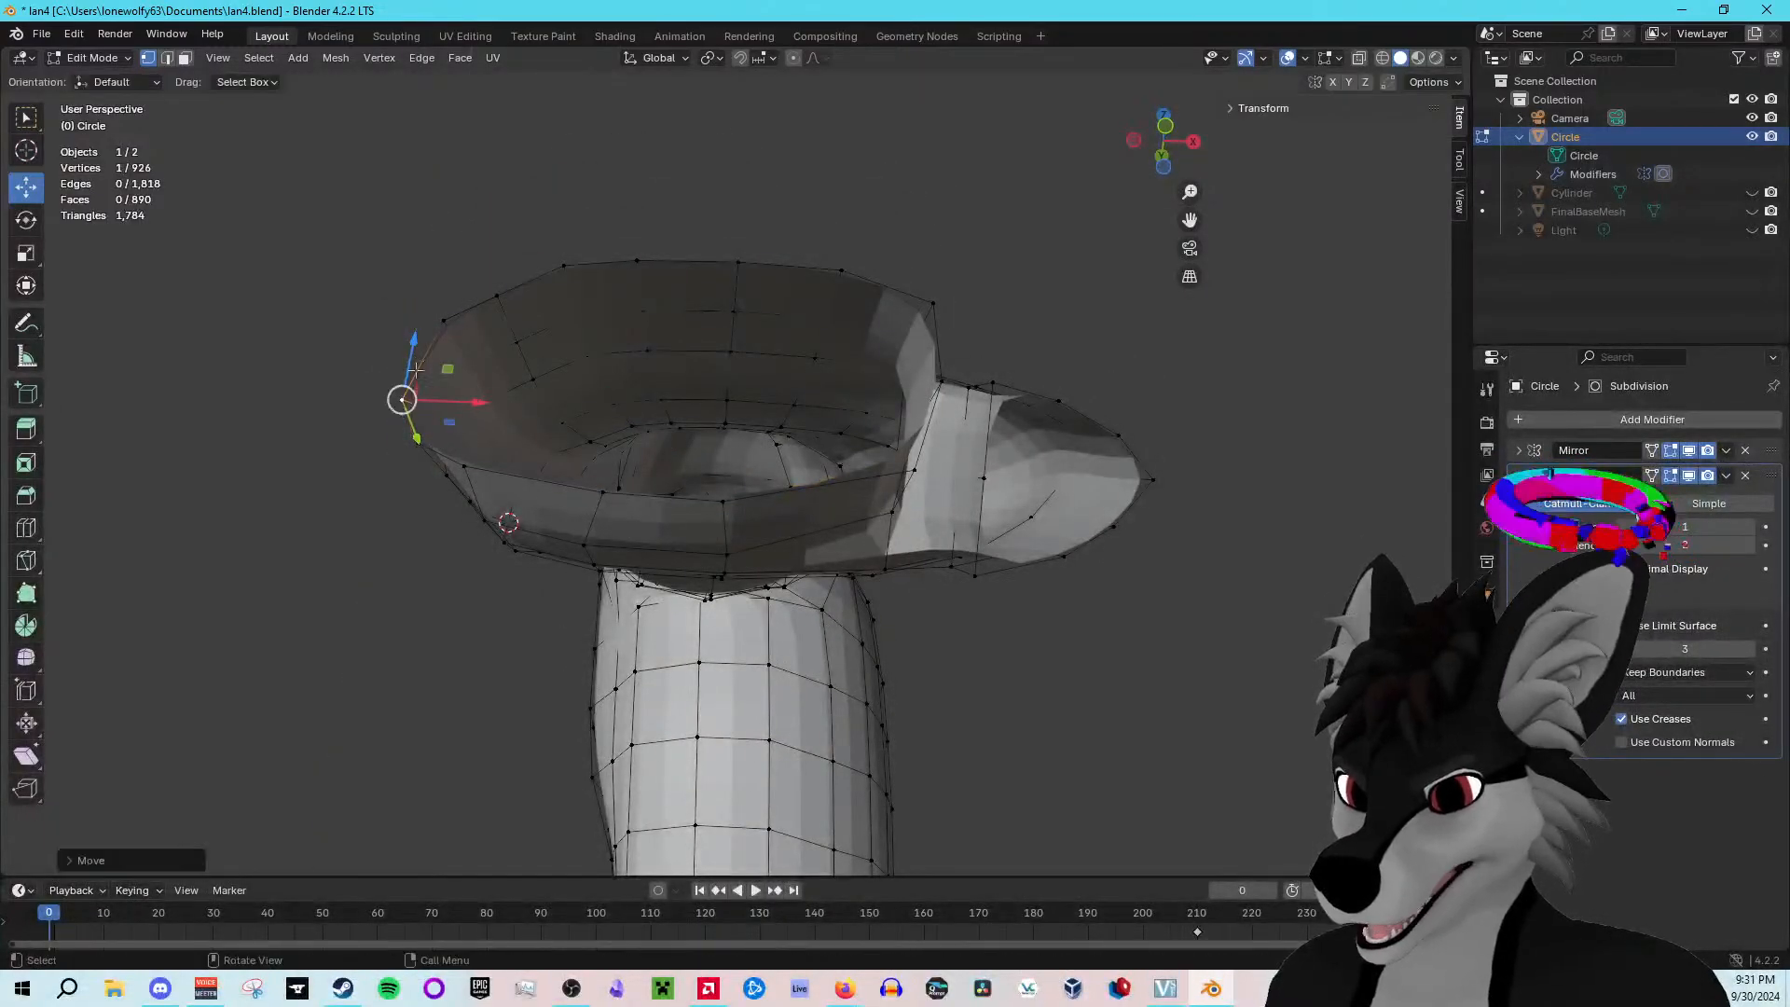
left_click_drag(422, 441, 470, 443)
left_click(476, 464)
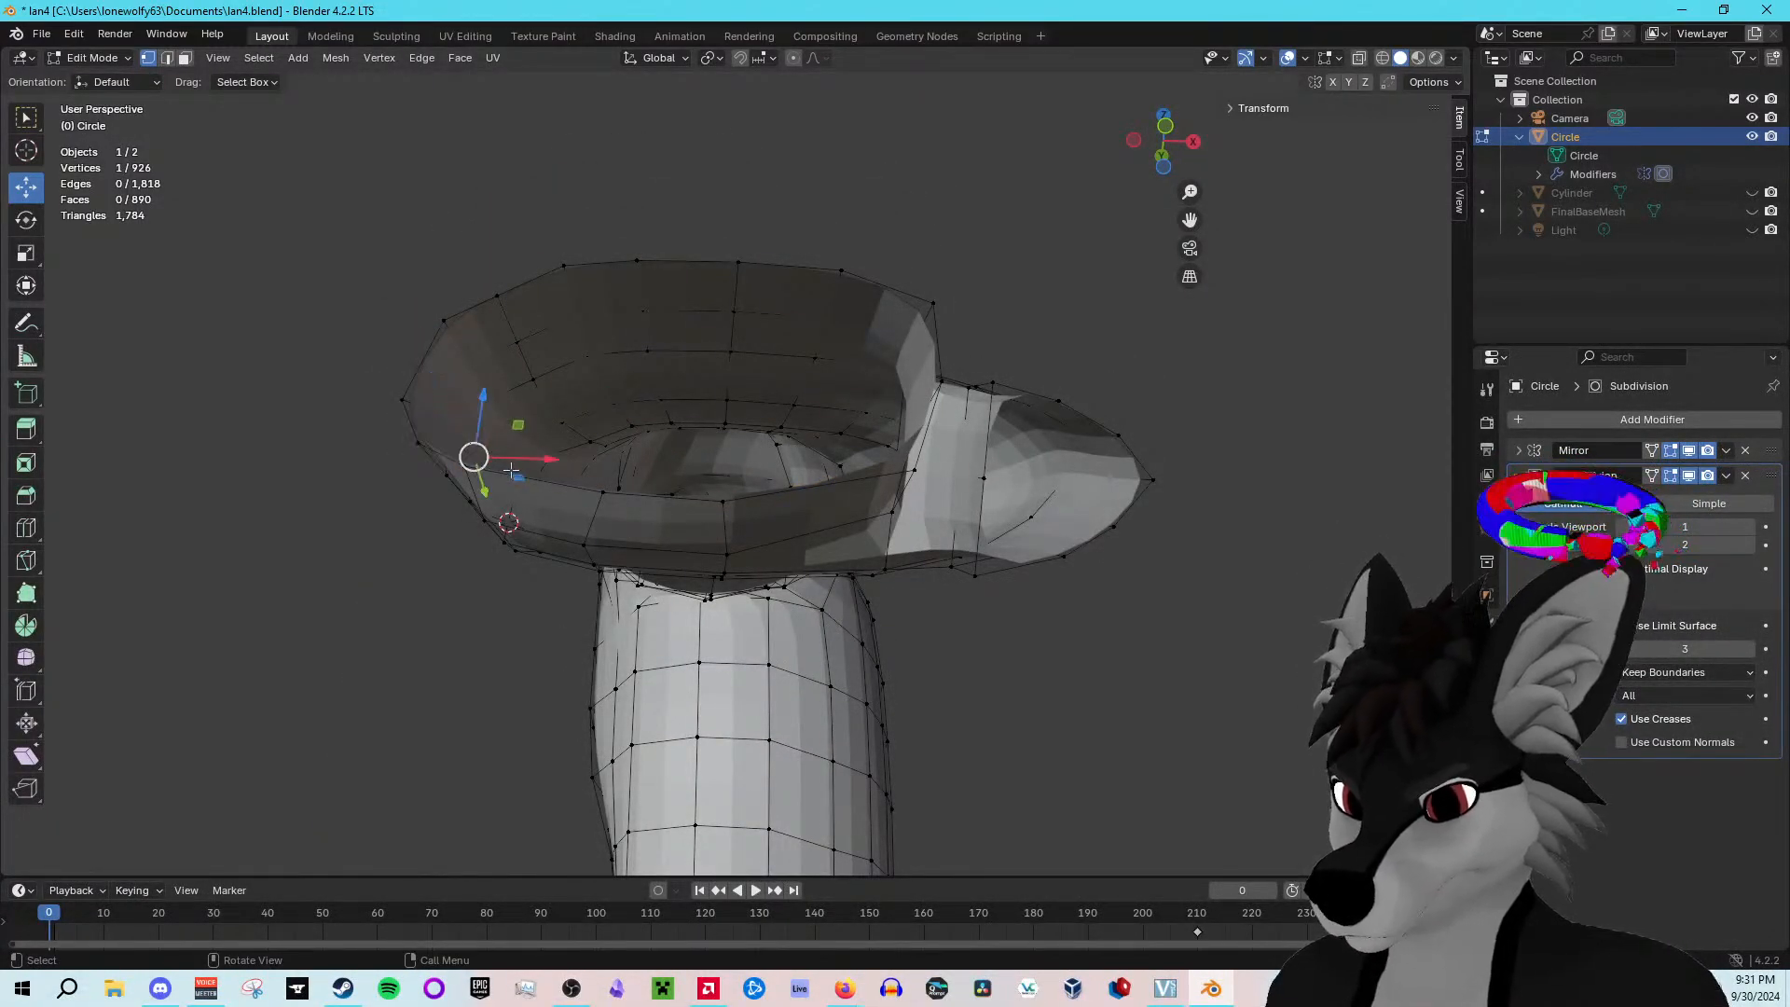
middle_click_drag(558, 458, 567, 481)
Step: Move the lower corner vertex opposite the thumb along X toward the thumb and lower it slightly to round the rim
left_click(492, 544)
left_click_drag(559, 549, 594, 559)
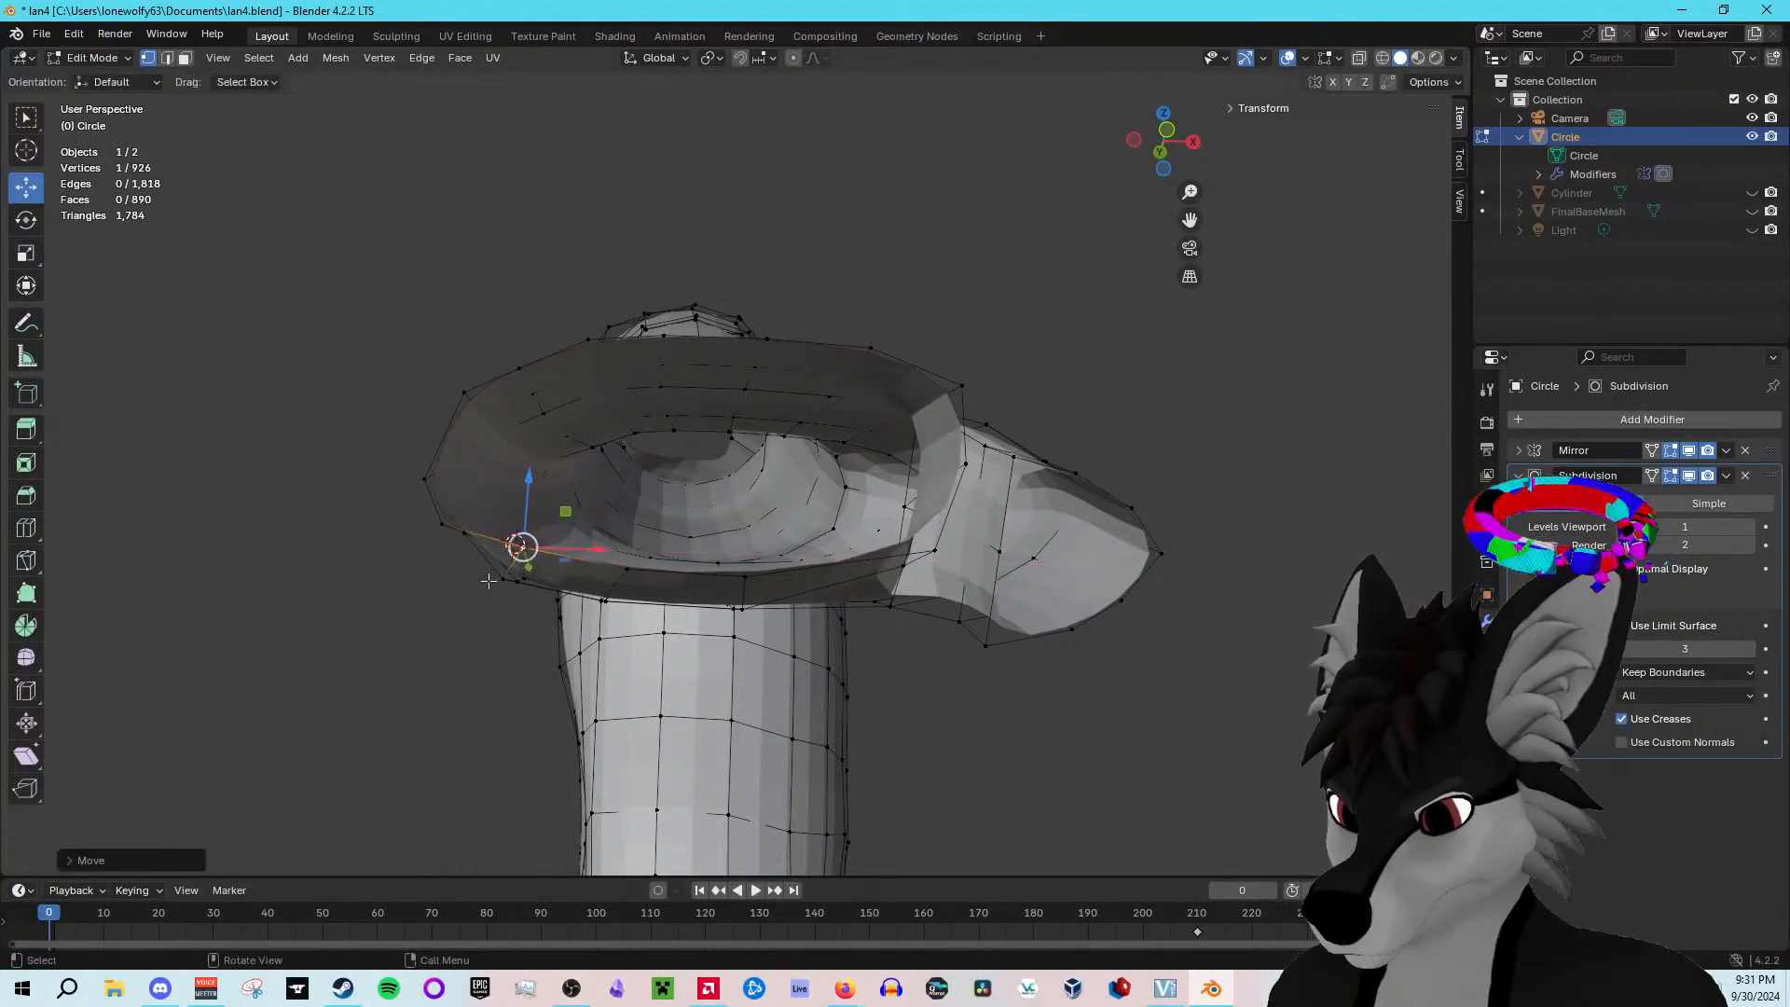
left_click_drag(602, 550, 618, 555)
left_click_drag(541, 478, 546, 494)
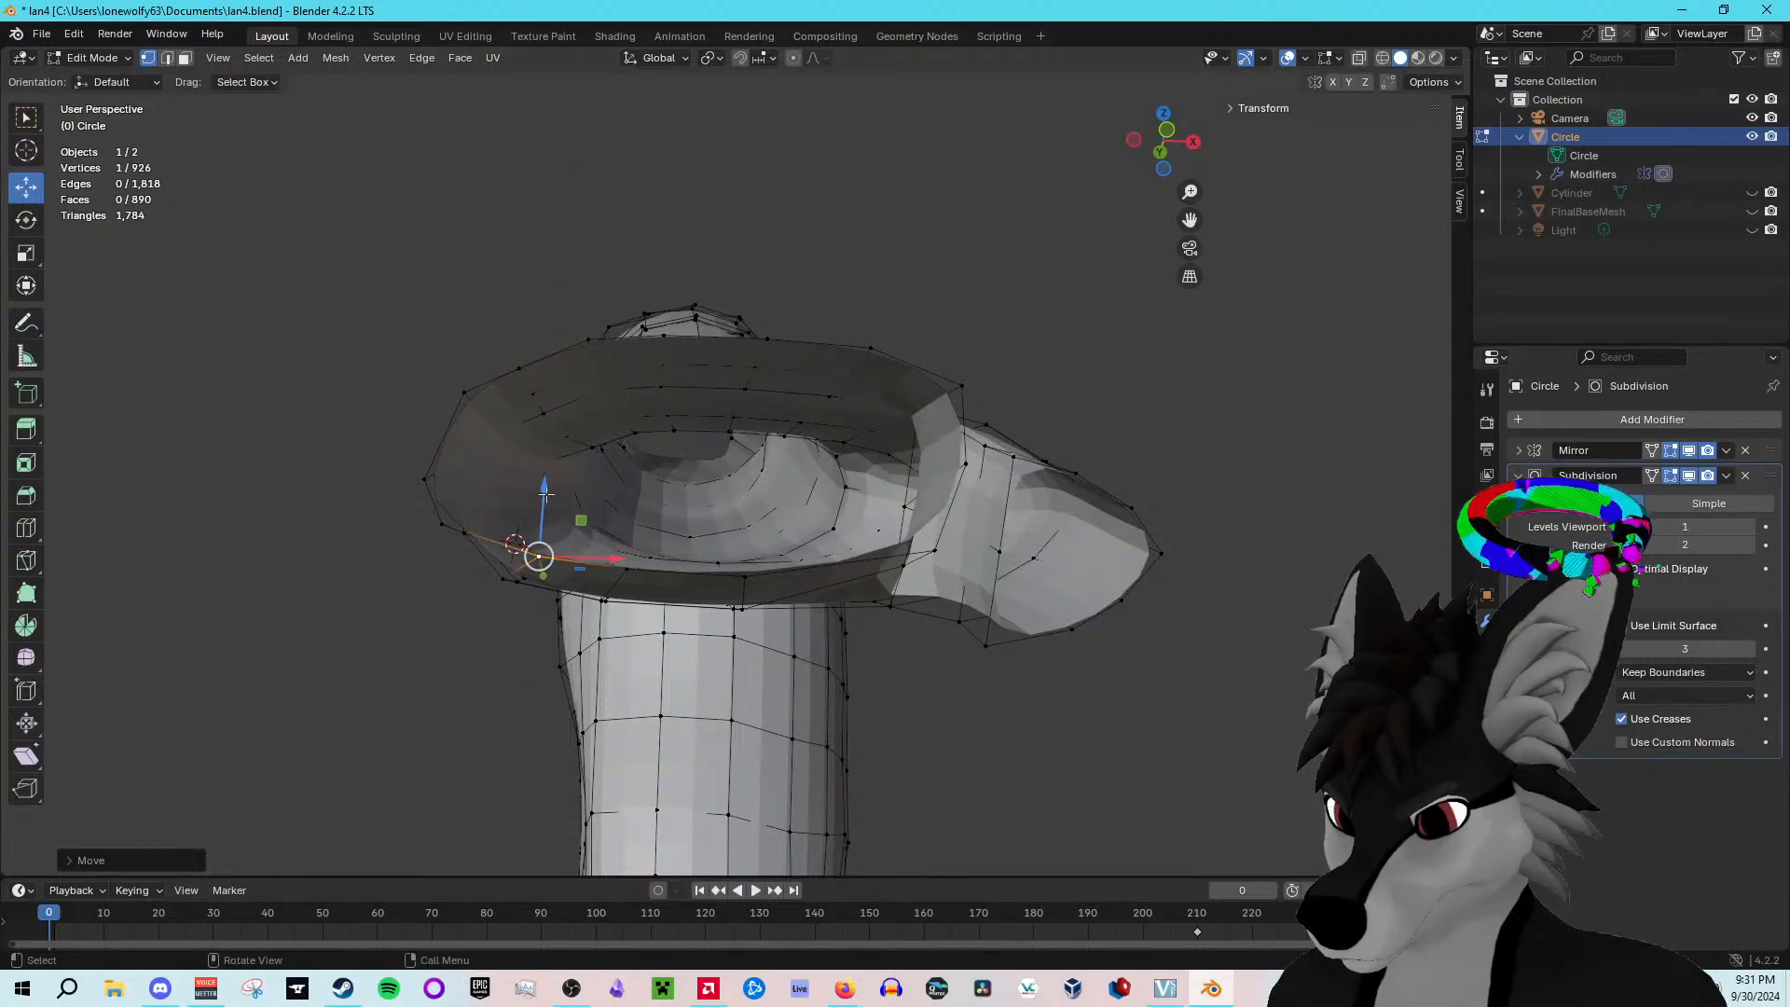
left_click_drag(623, 566, 731, 570)
key("ctrl+z")
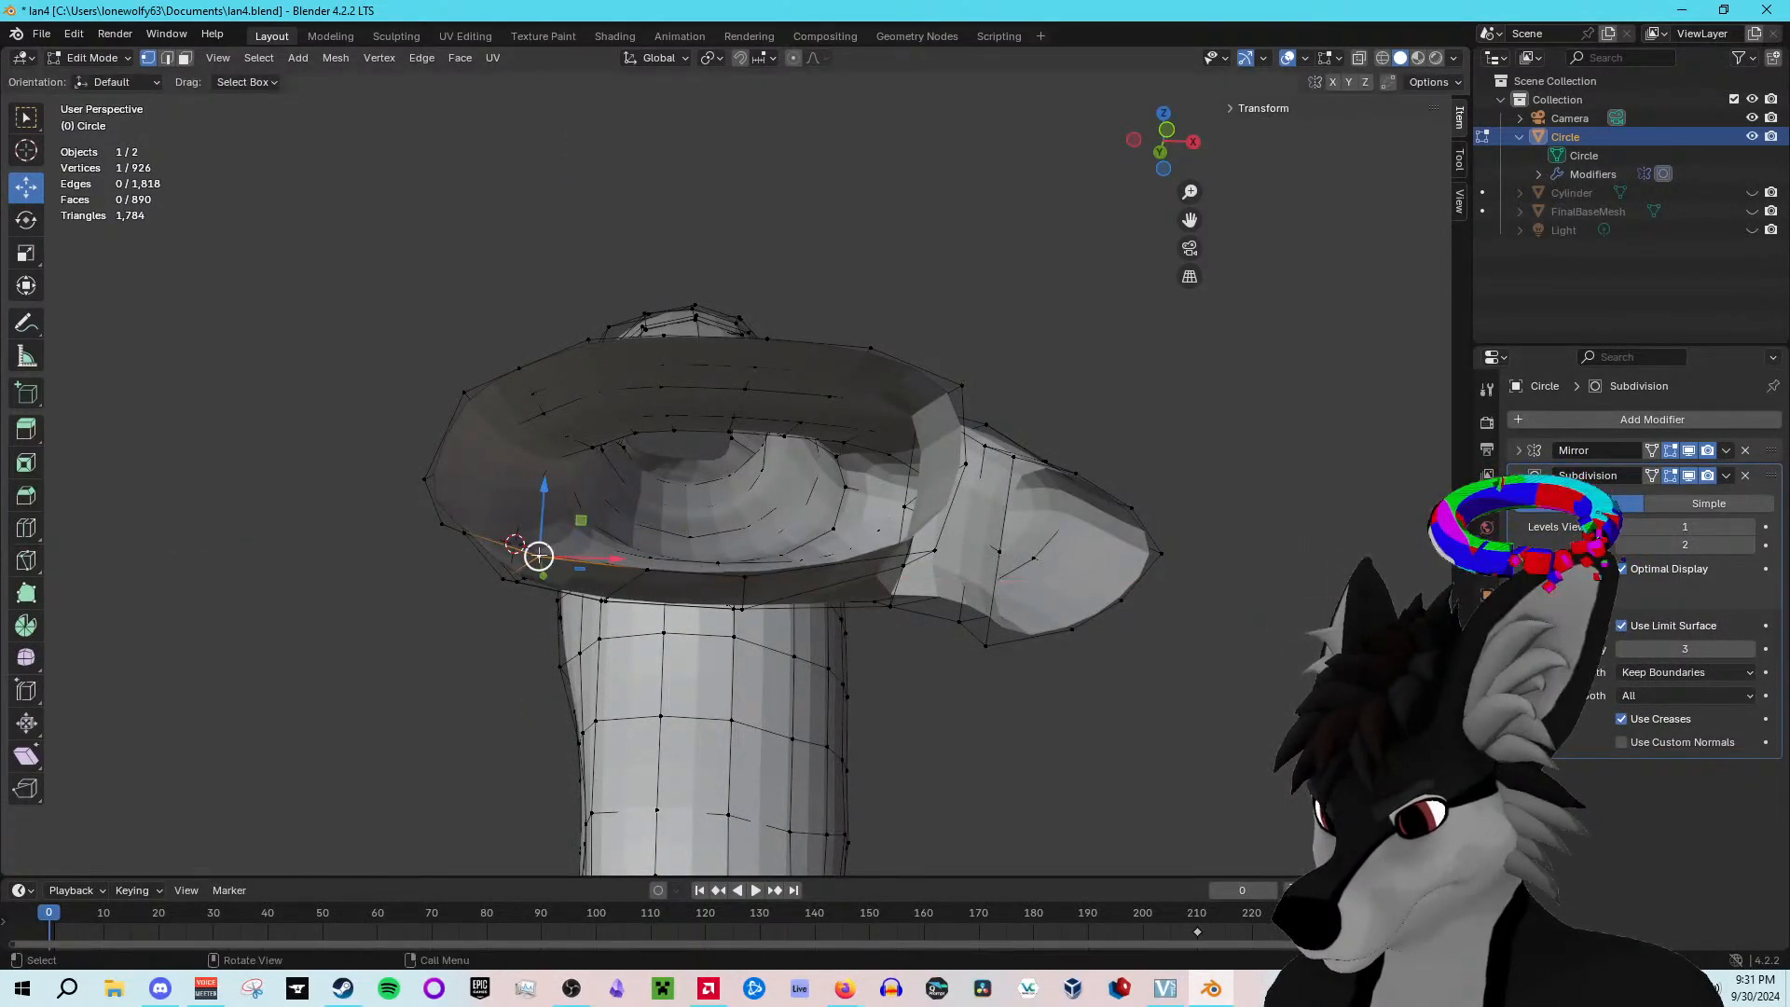
left_click_drag(618, 560, 641, 561)
middle_click_drag(641, 561, 629, 529)
key("g")
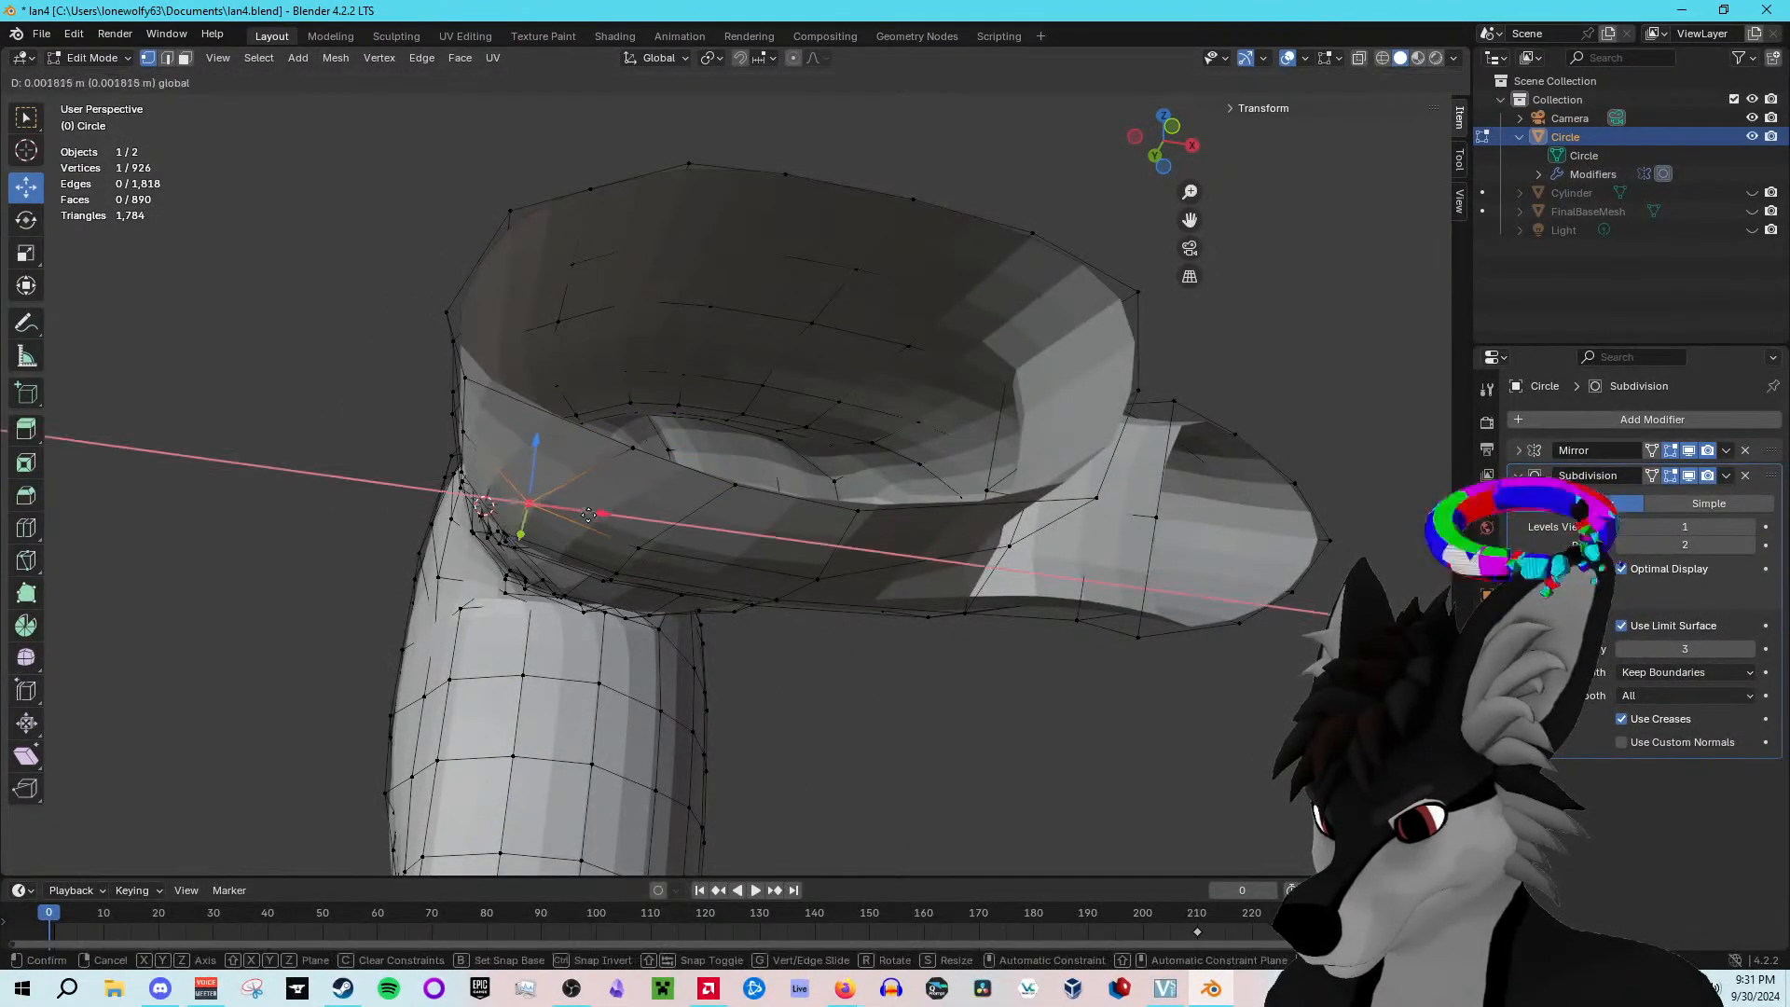
key("x")
left_click(606, 525)
Step: Reposition the vertex below the rim near the thumb and the adjacent rim vertex inward in the XZ plane
middle_click_drag(607, 525, 963, 522)
left_click(952, 516)
key("g")
key("shift+y")
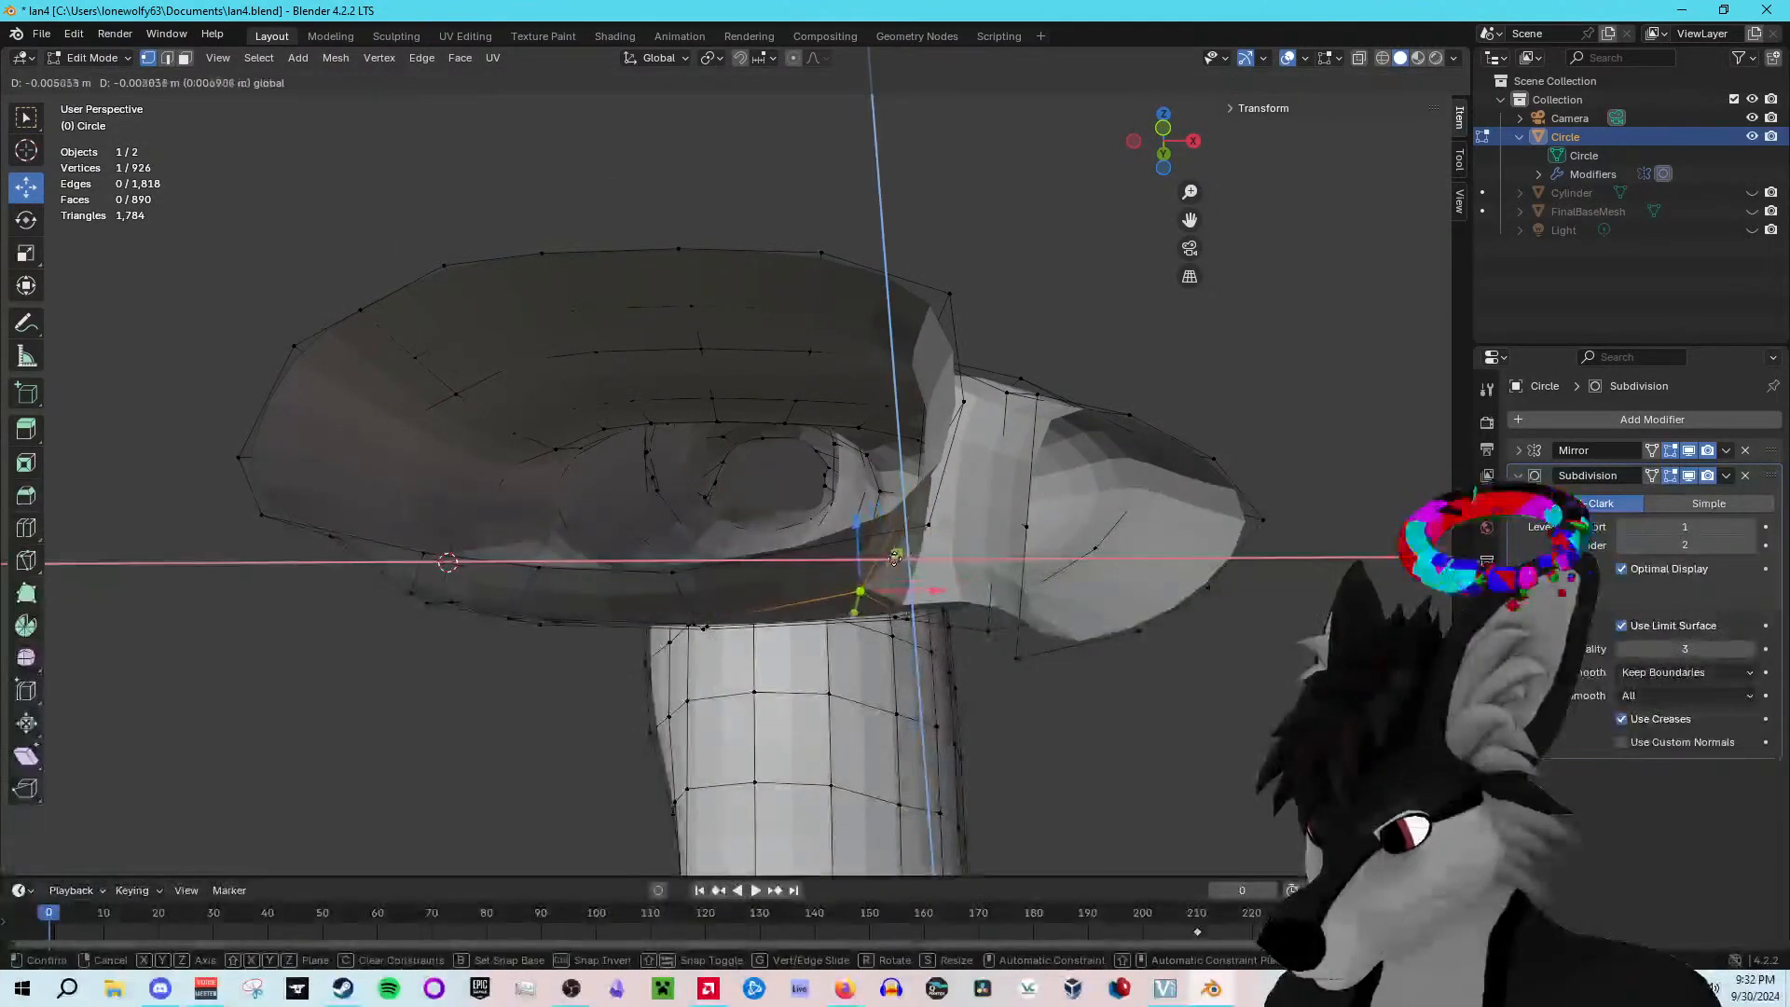
left_click_drag(892, 560, 892, 560)
left_click(928, 523)
left_click_drag(961, 498, 837, 552)
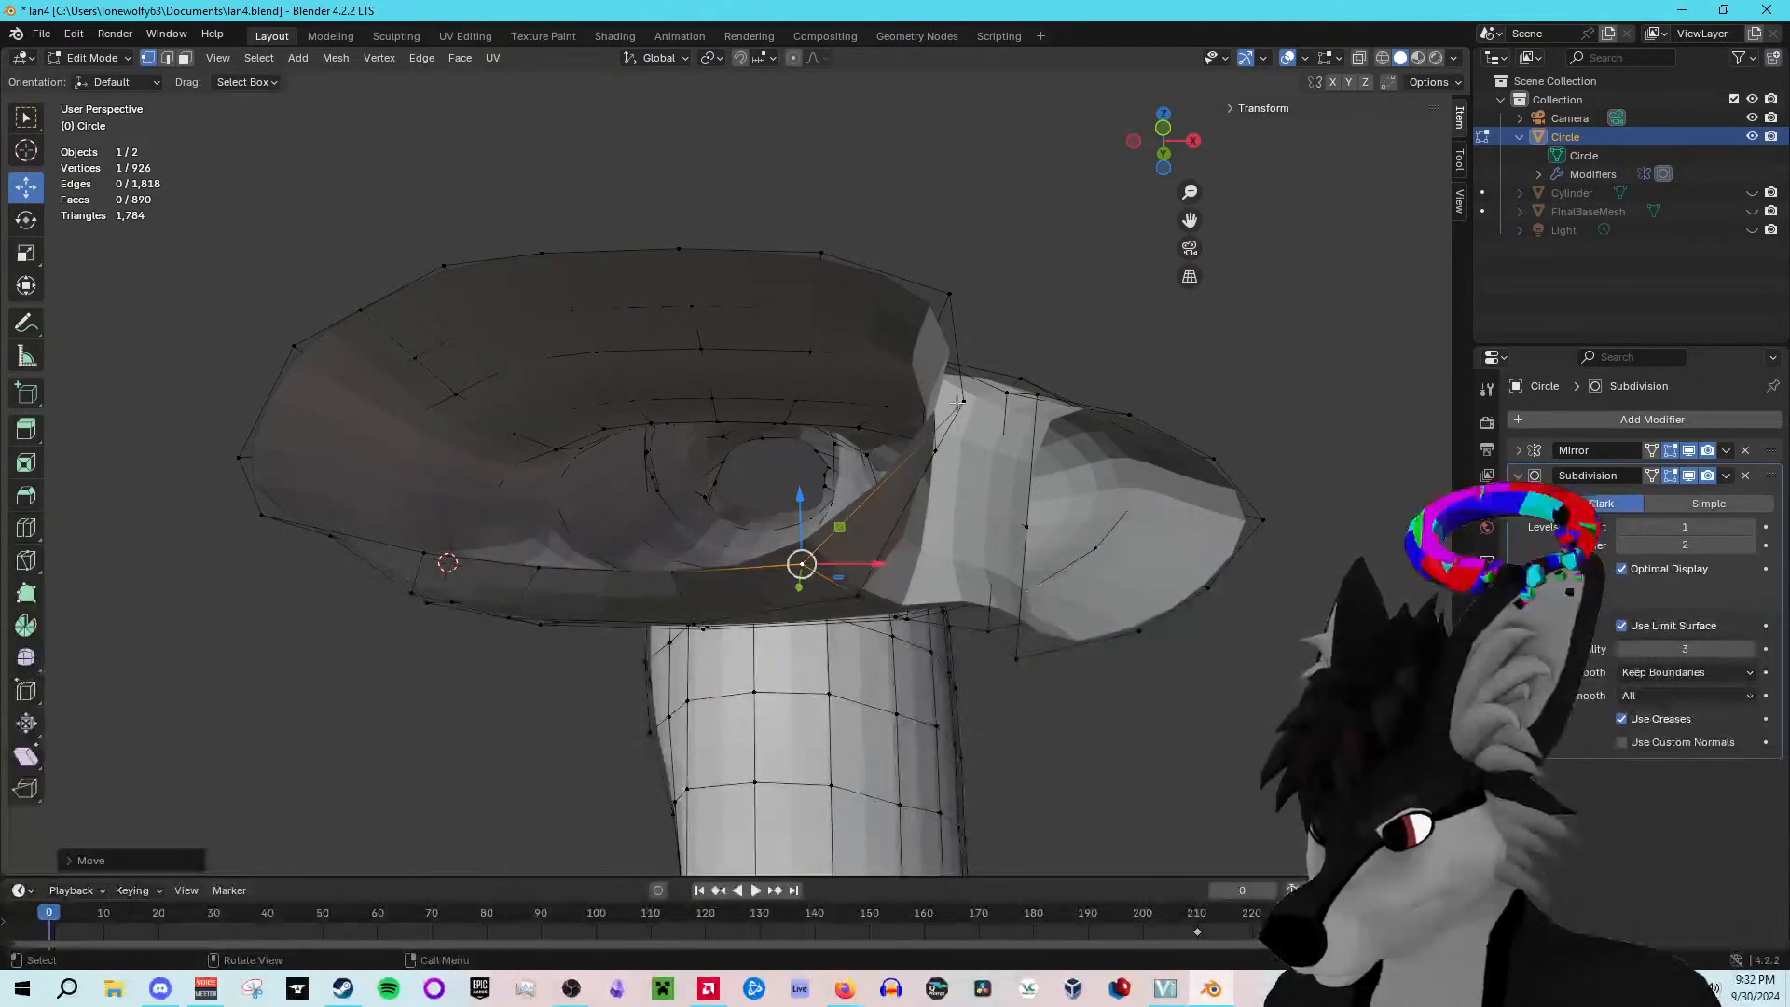
Step: Pull the middle and upper rim vertices on the thumb side inward to round that end of the palm
left_click(961, 401)
left_click_drag(998, 366, 952, 457)
left_click(950, 294)
left_click_drag(986, 260, 944, 267)
Step: Adjust two vertices on the palm's outer side, opposite the thumb, to smooth the curve of that edge
middle_click_drag(944, 267, 571, 375)
left_click(538, 501)
left_click_drag(577, 477, 593, 436)
left_click(523, 467)
middle_click_drag(593, 436, 594, 471)
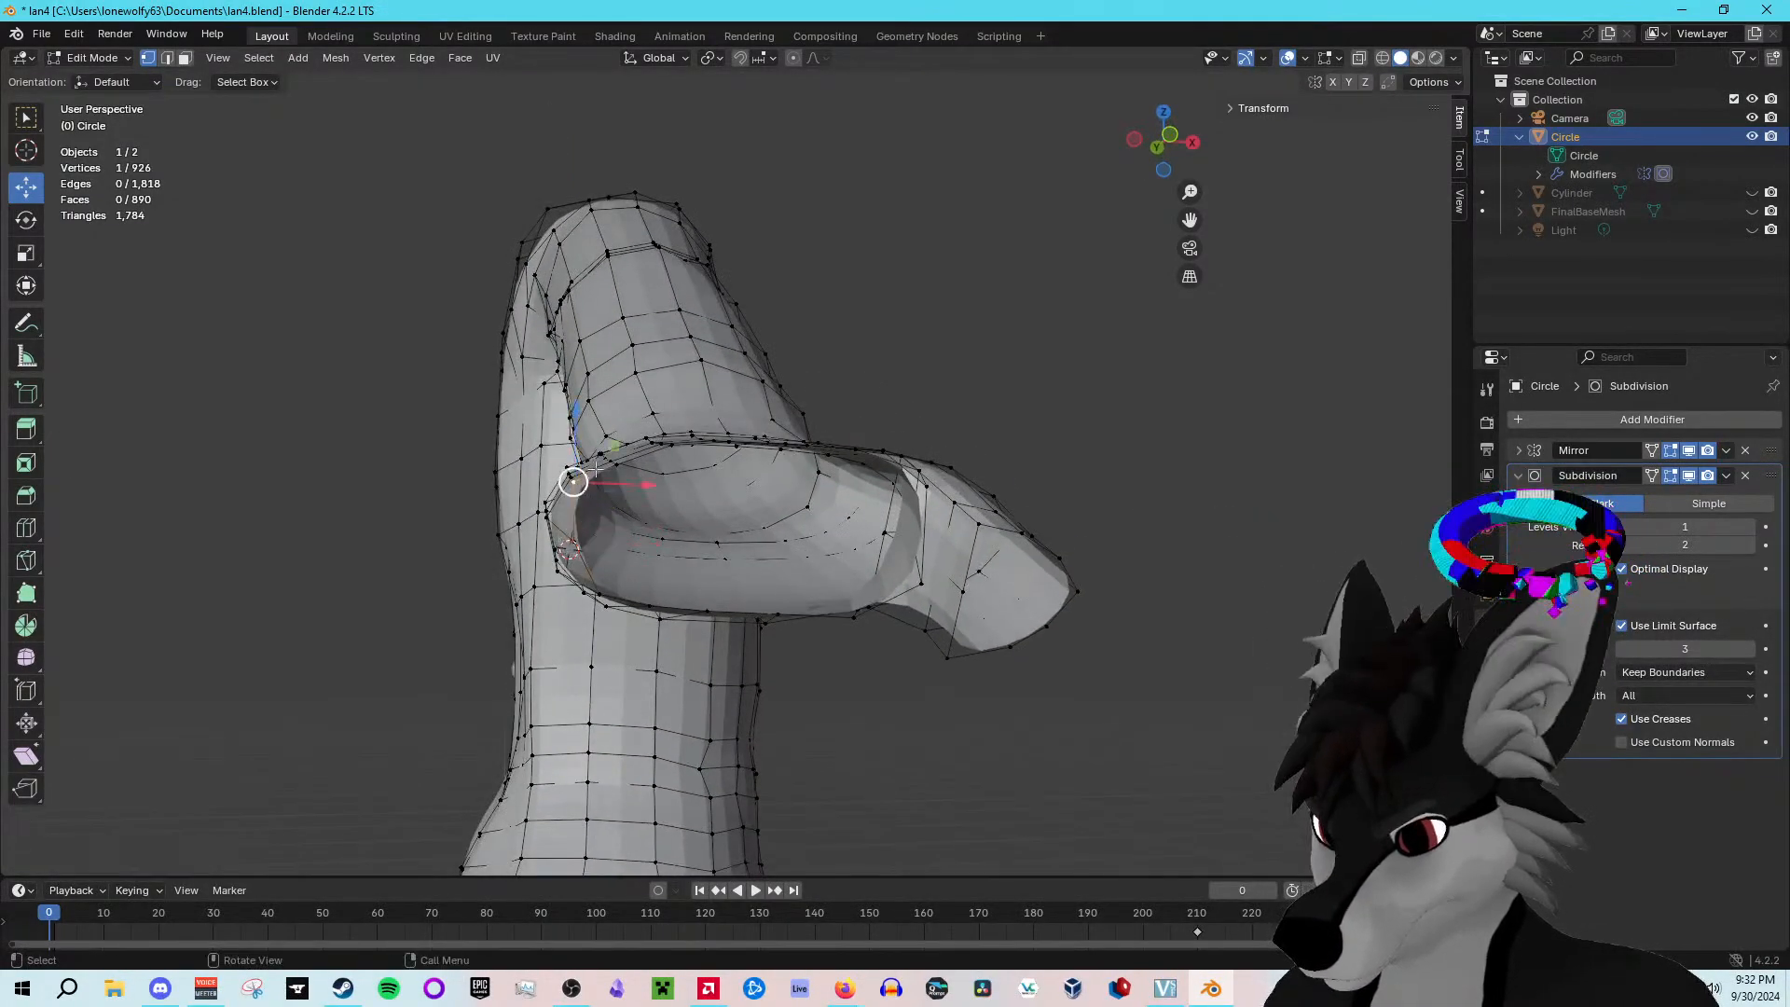
left_click_drag(612, 444, 669, 419)
Step: Check the reshaped hand in Object Mode and return to editing its mesh
left_click(1115, 376)
middle_click_drag(1114, 376, 869, 241)
key("Tab")
key("Tab")
Step: Nudge two neighbouring vertices along the palm's open edge slightly so the edge runs more evenly
left_click(360, 373)
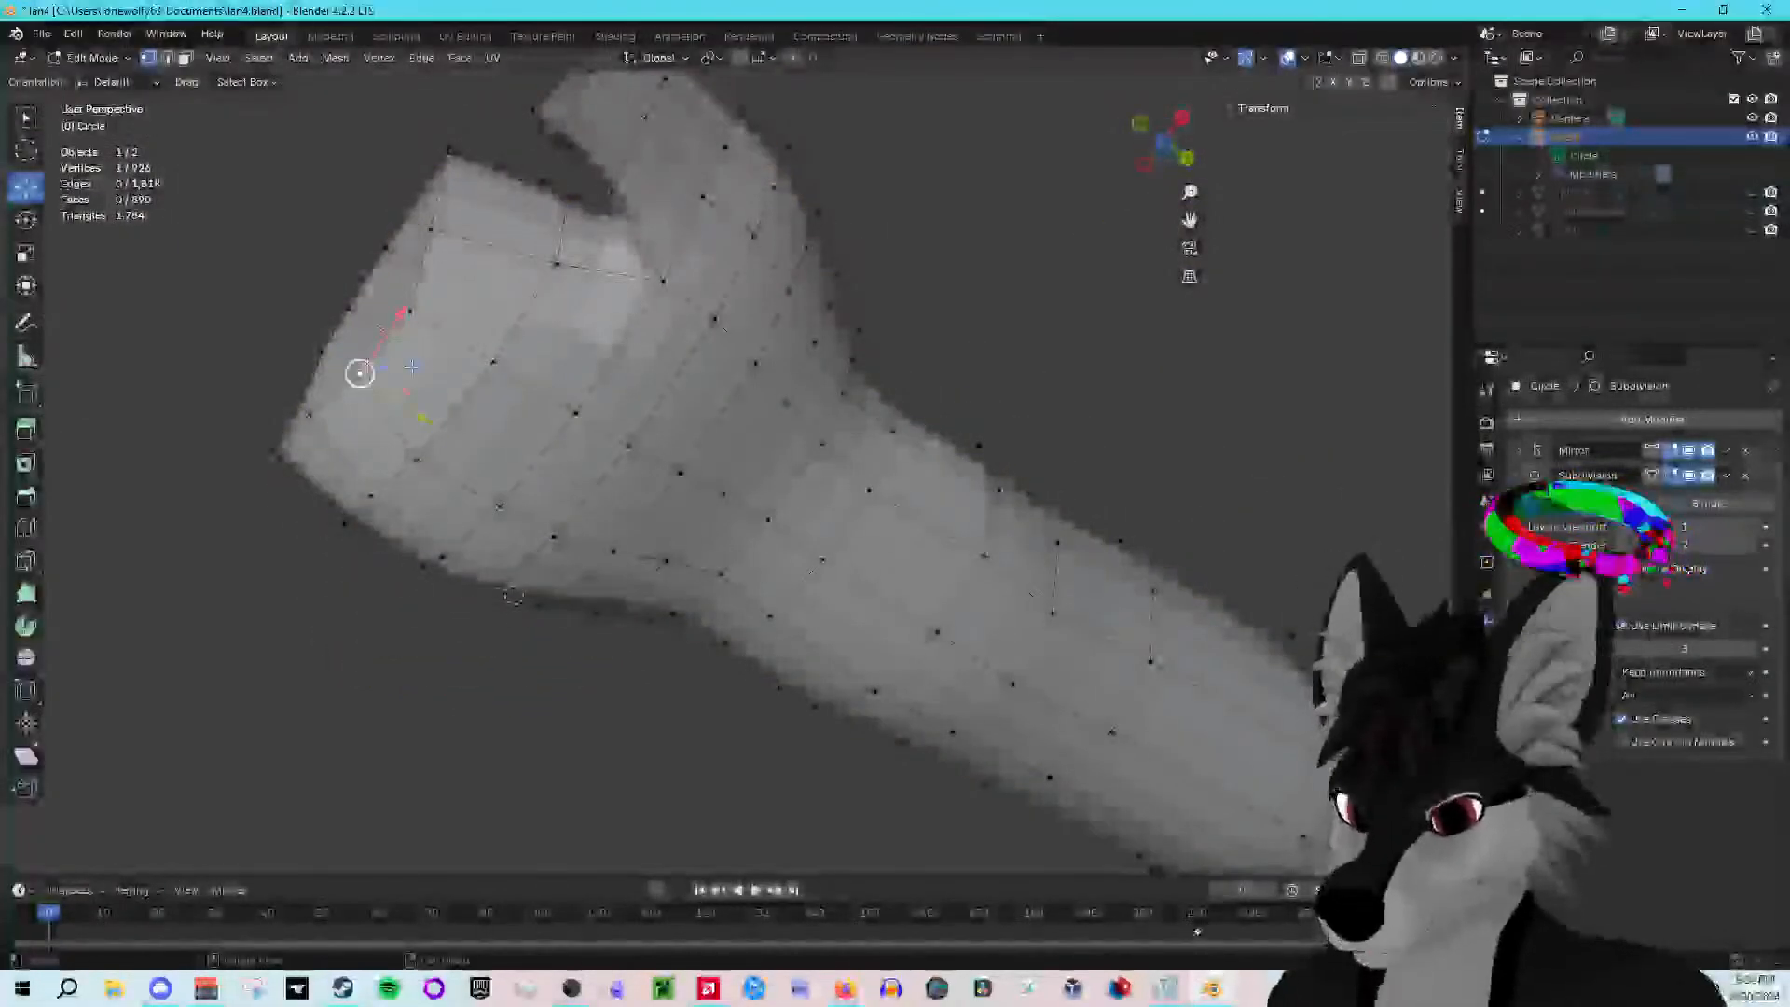
left_click_drag(411, 365, 407, 358)
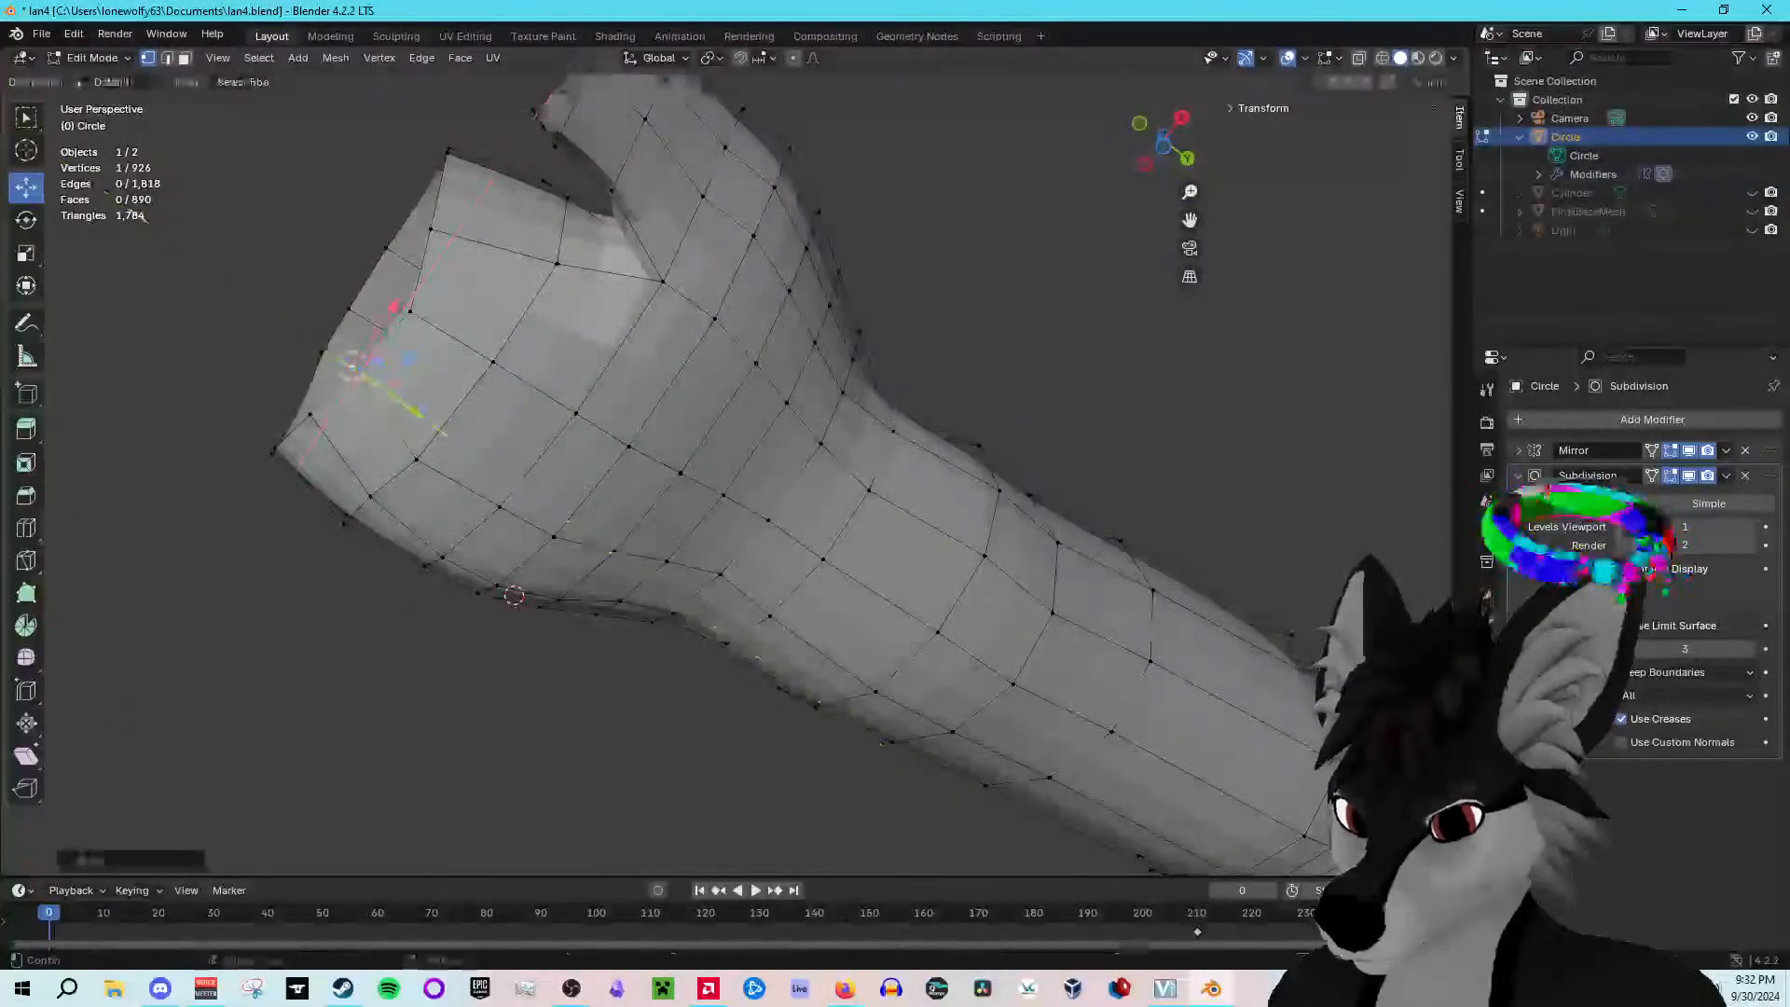
left_click(410, 310)
left_click_drag(466, 303, 454, 296)
left_click(363, 368)
left_click_drag(408, 360, 407, 342)
Step: Examine the palm's open end and outer side by selecting individual vertices from several angles
middle_click_drag(408, 342, 567, 352)
left_click(499, 166)
left_click(759, 153)
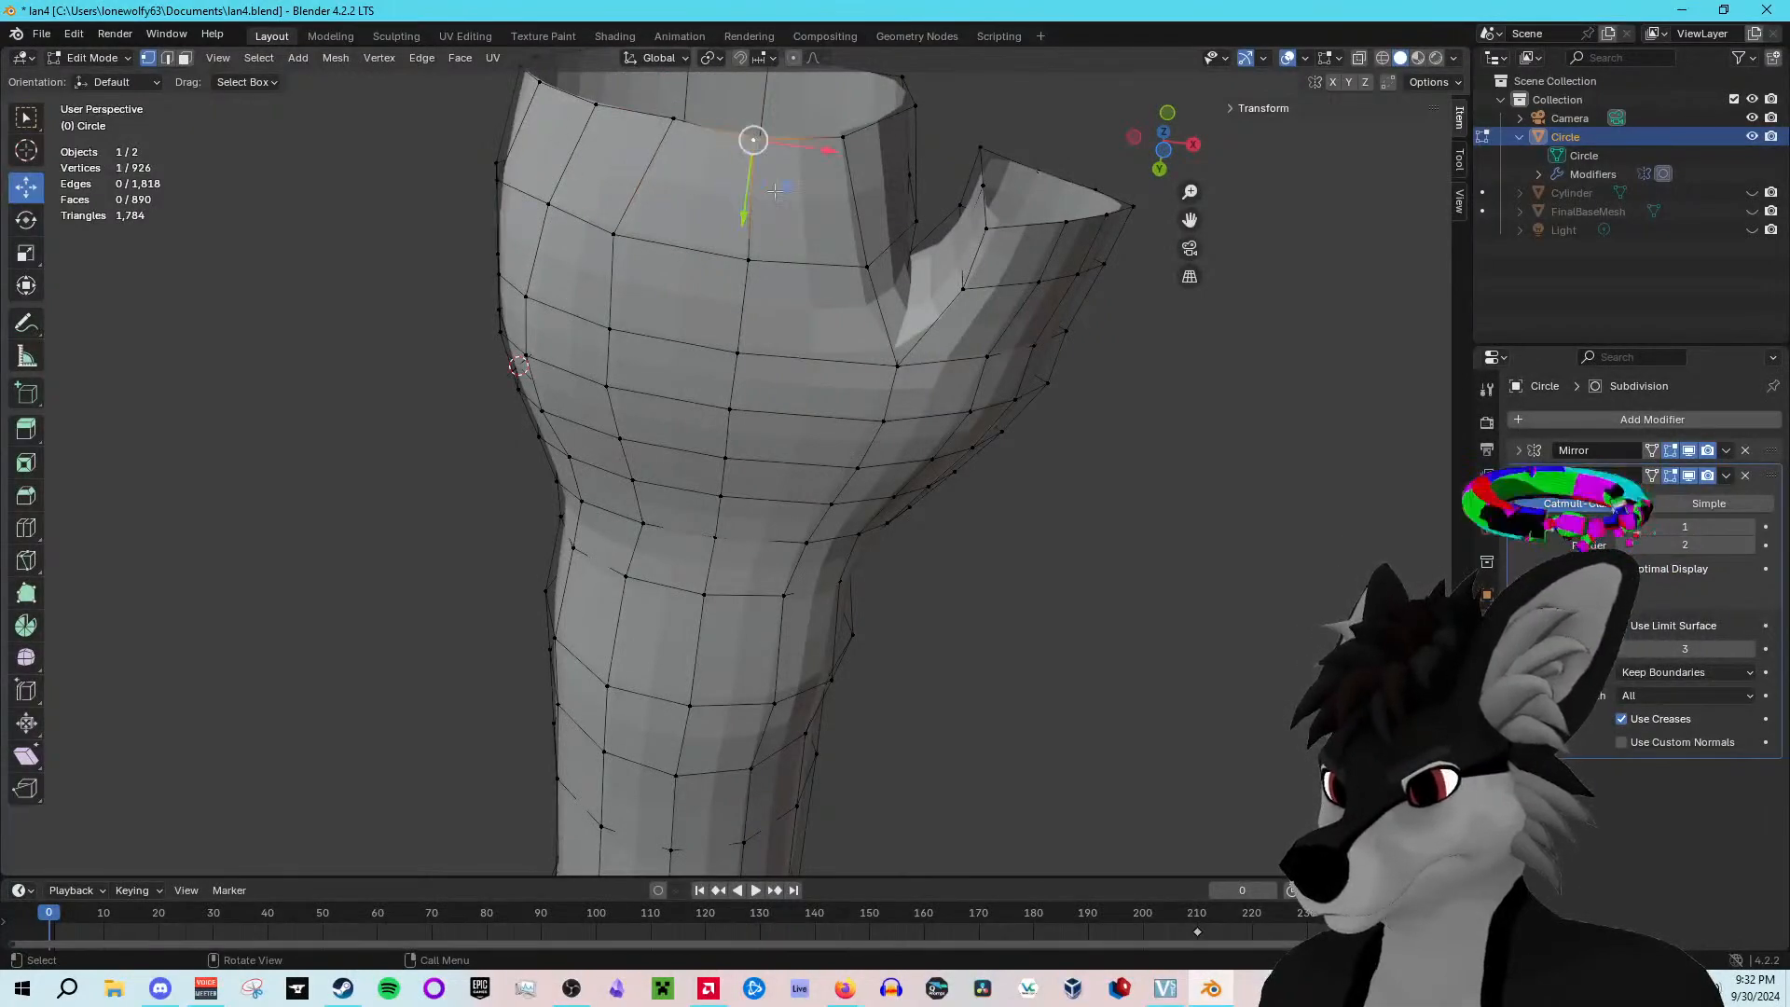
middle_click_drag(842, 216, 865, 218)
left_click(865, 218)
key("alt+a")
left_click(473, 201)
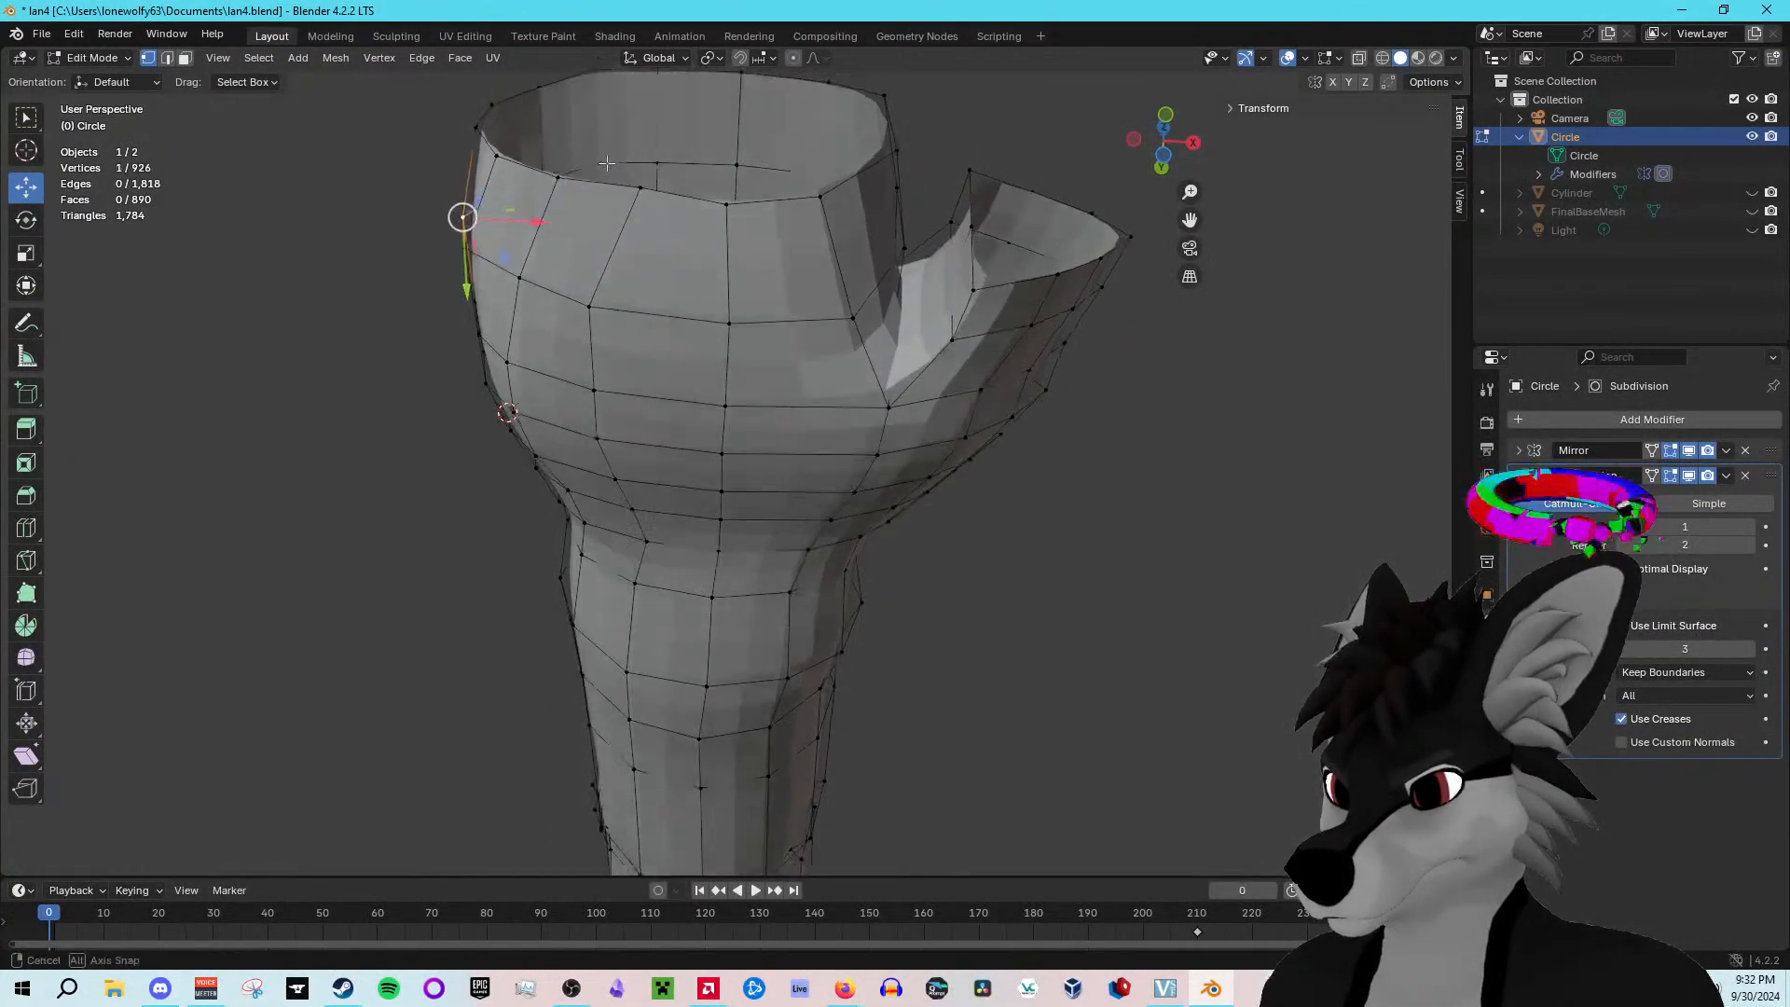
middle_click_drag(485, 205, 776, 246)
left_click(881, 253)
left_click(854, 247)
left_click(809, 272)
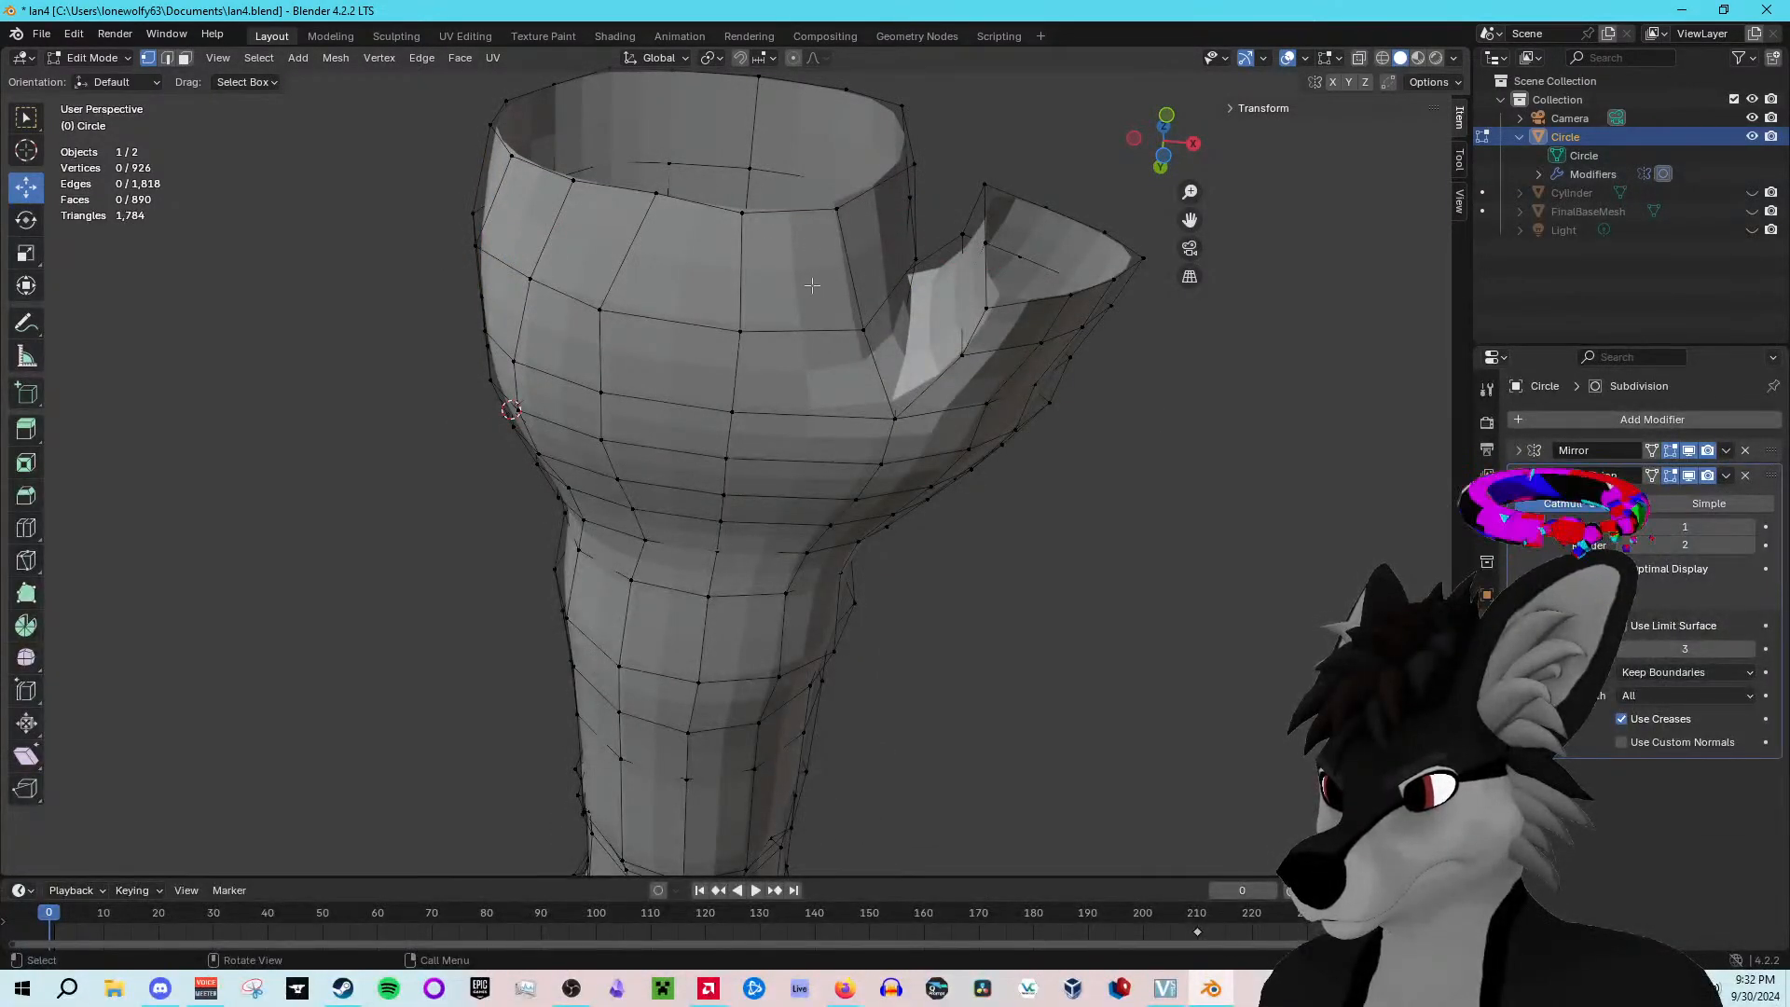
left_click(477, 220)
middle_click_drag(476, 217, 618, 274)
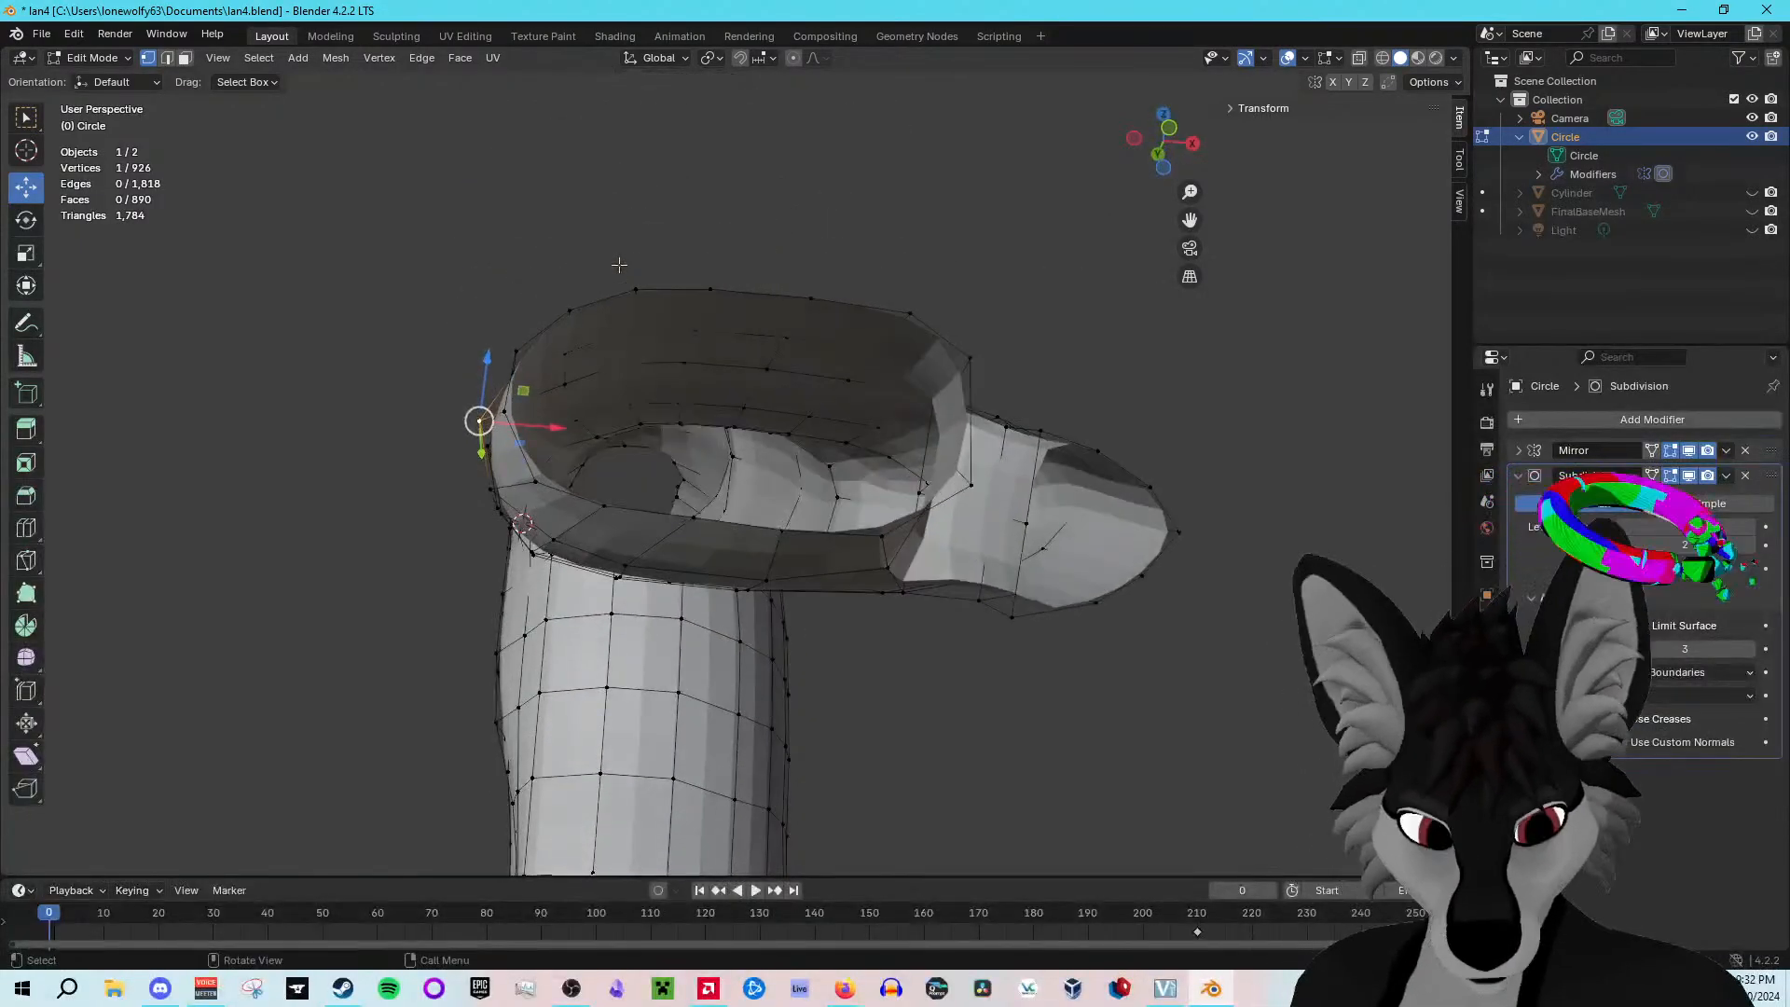
middle_click_drag(773, 252, 762, 321)
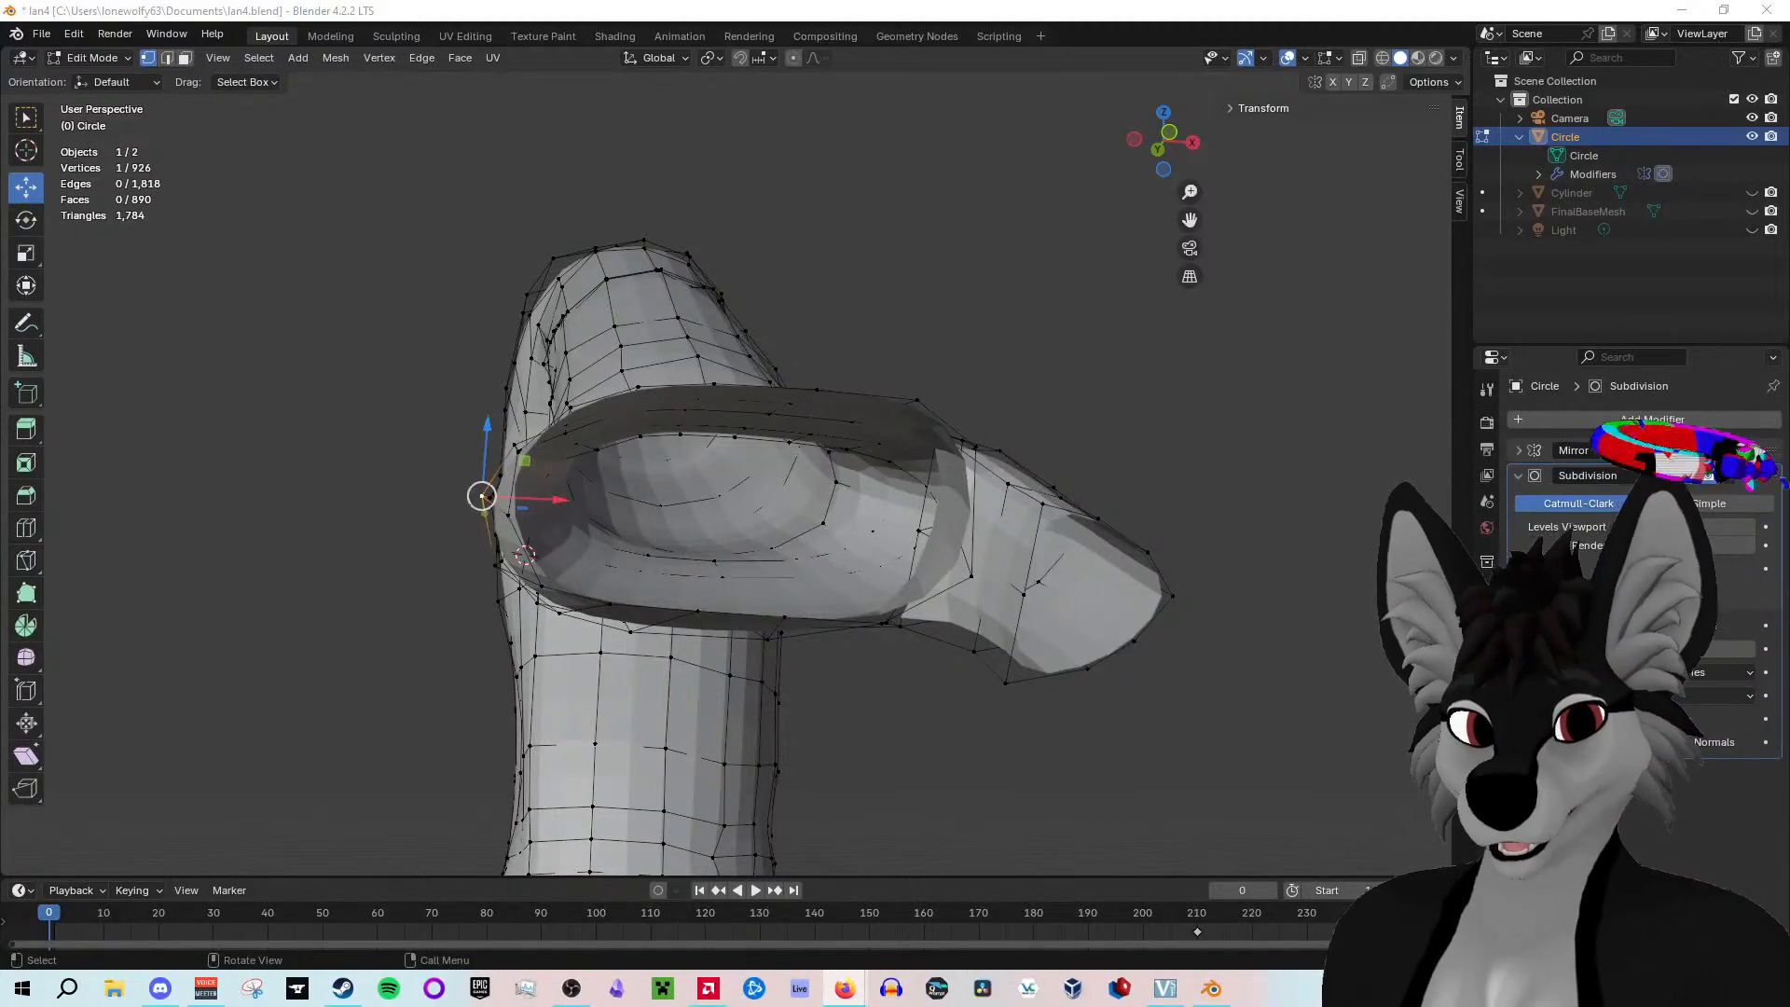
key("alt+Tab")
key("alt+Tab")
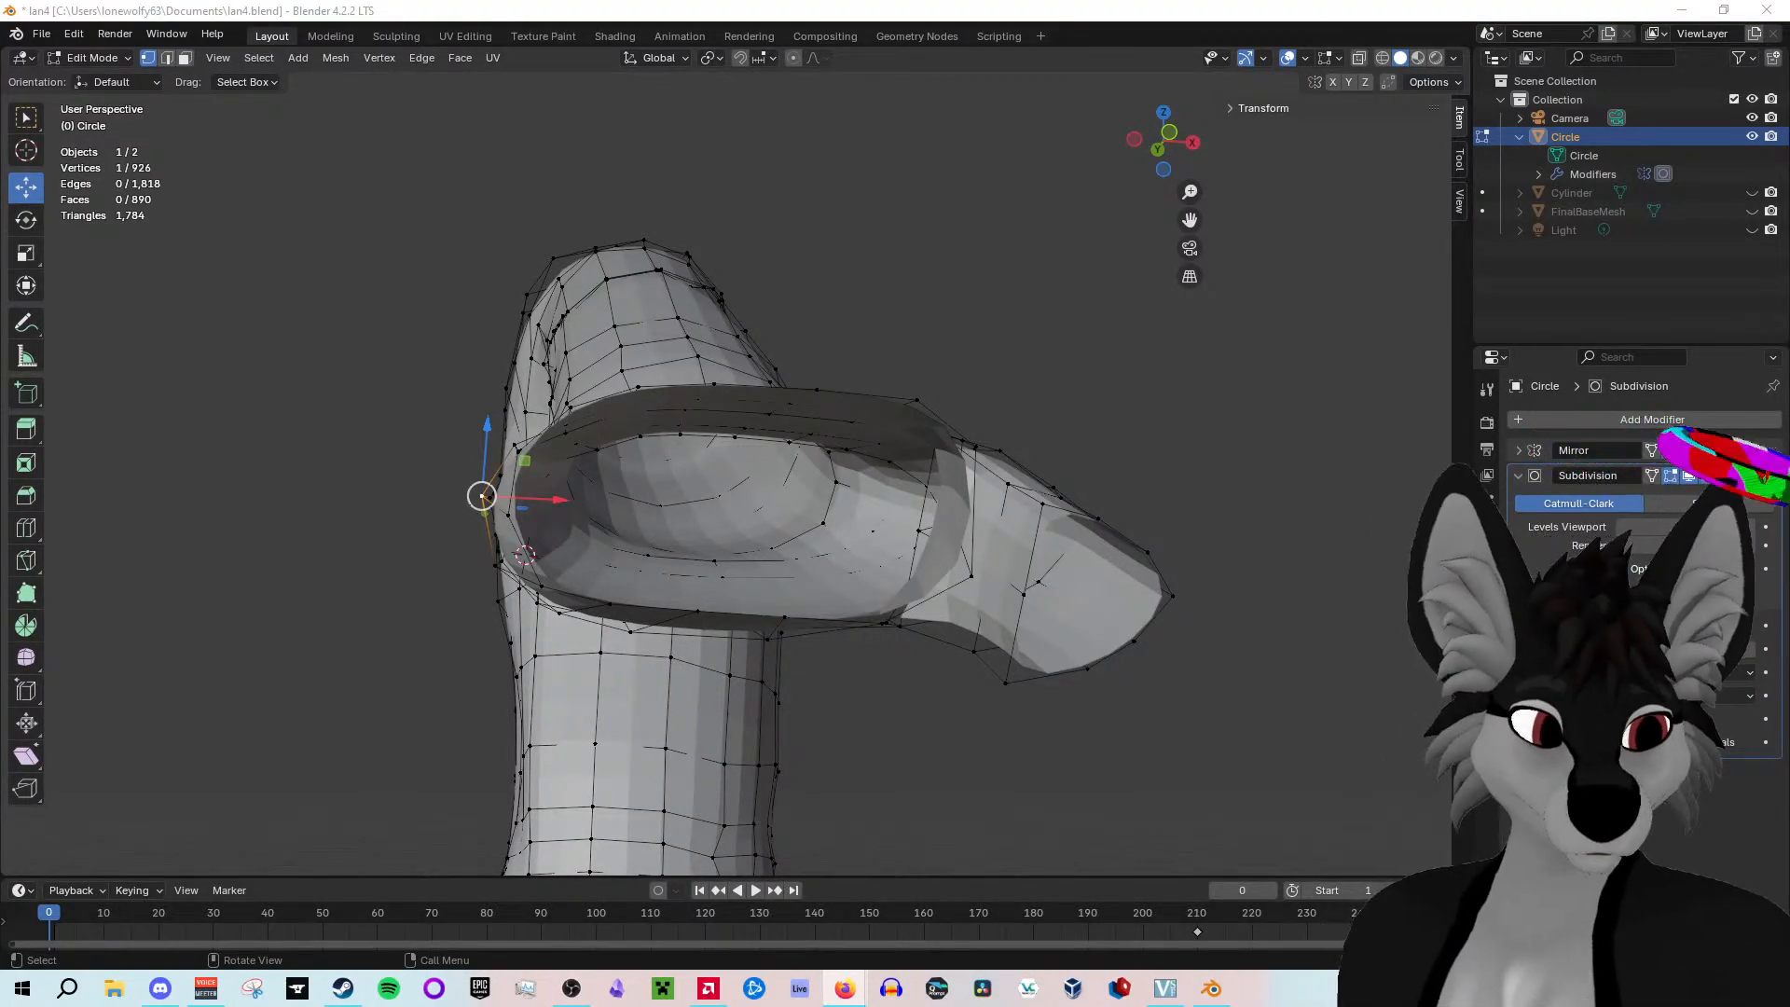
middle_click_drag(1043, 351, 1017, 434)
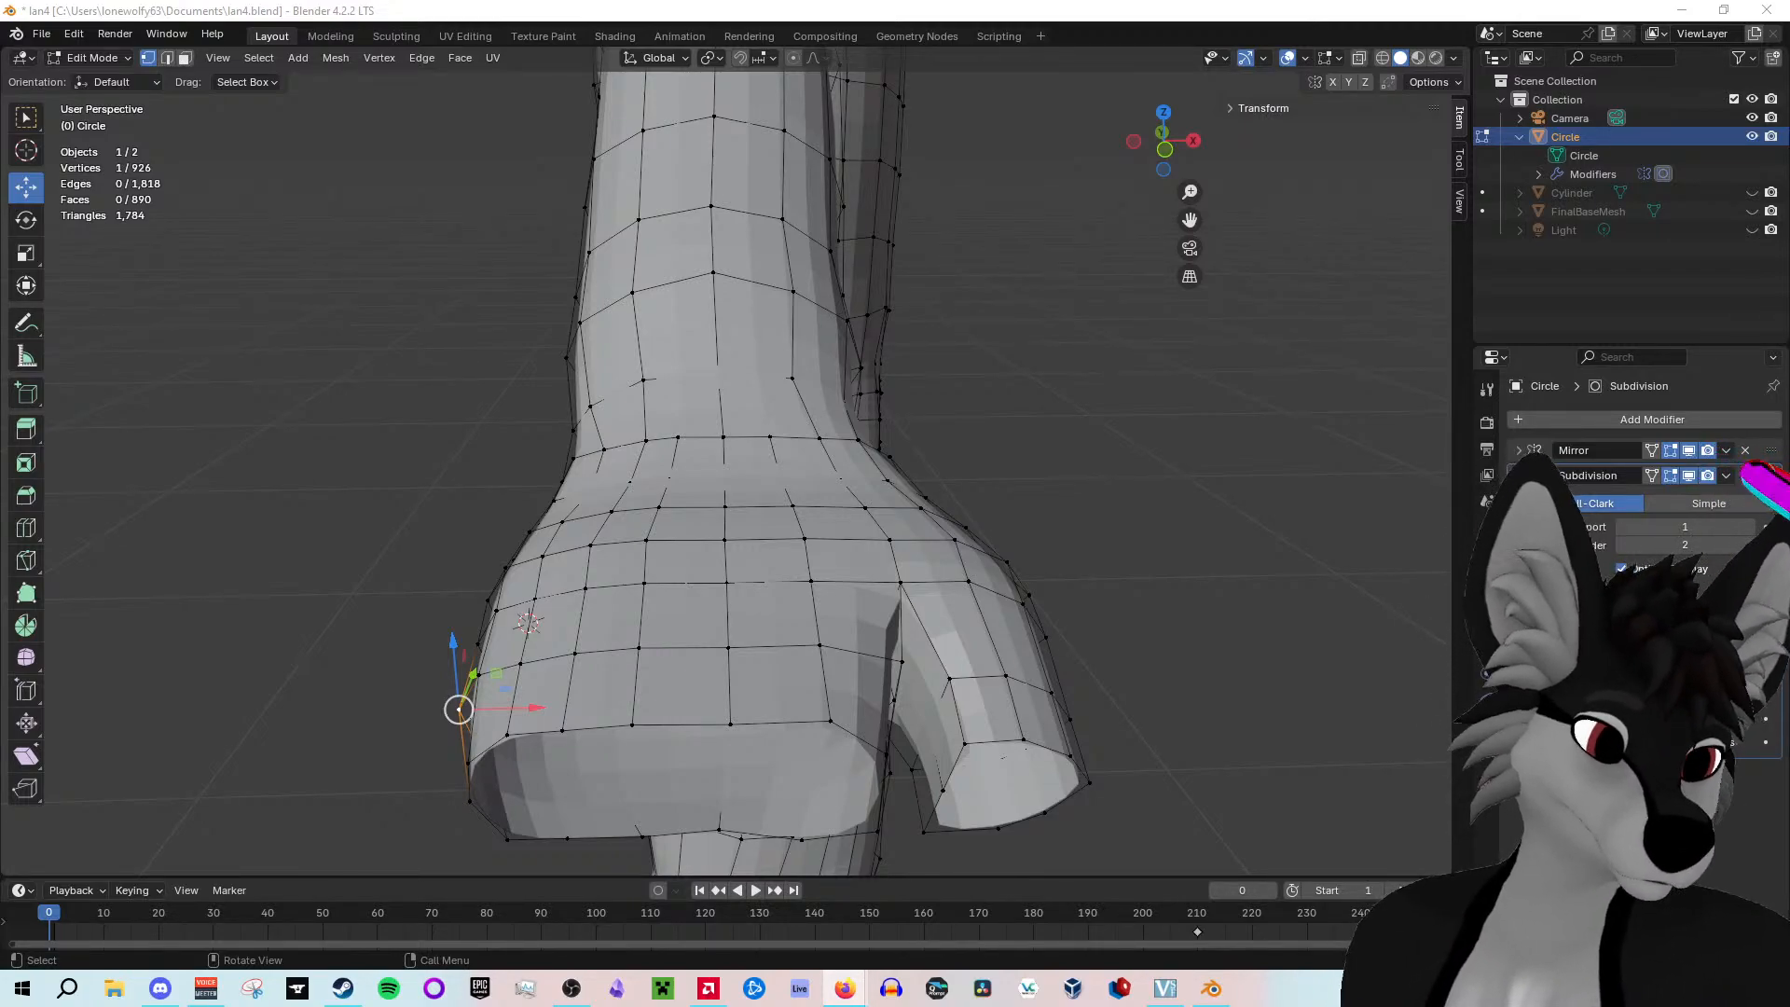
middle_click_drag(1053, 562, 1038, 616)
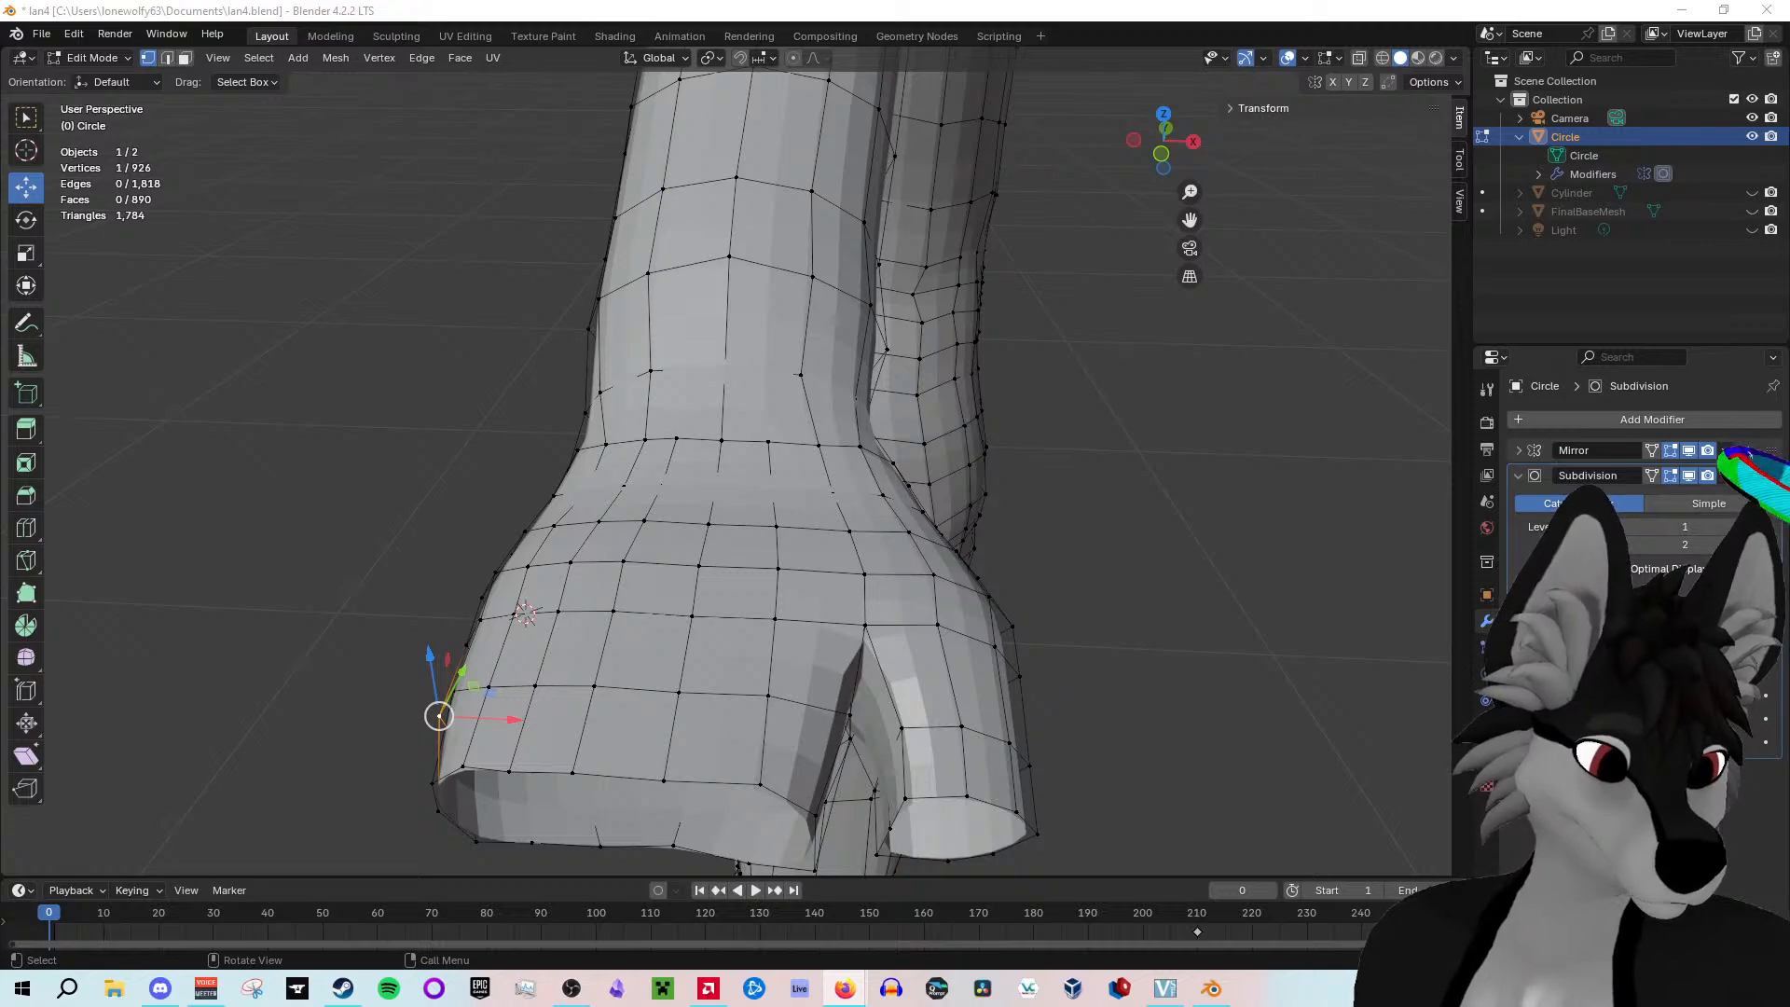
middle_click_drag(742, 666, 607, 820)
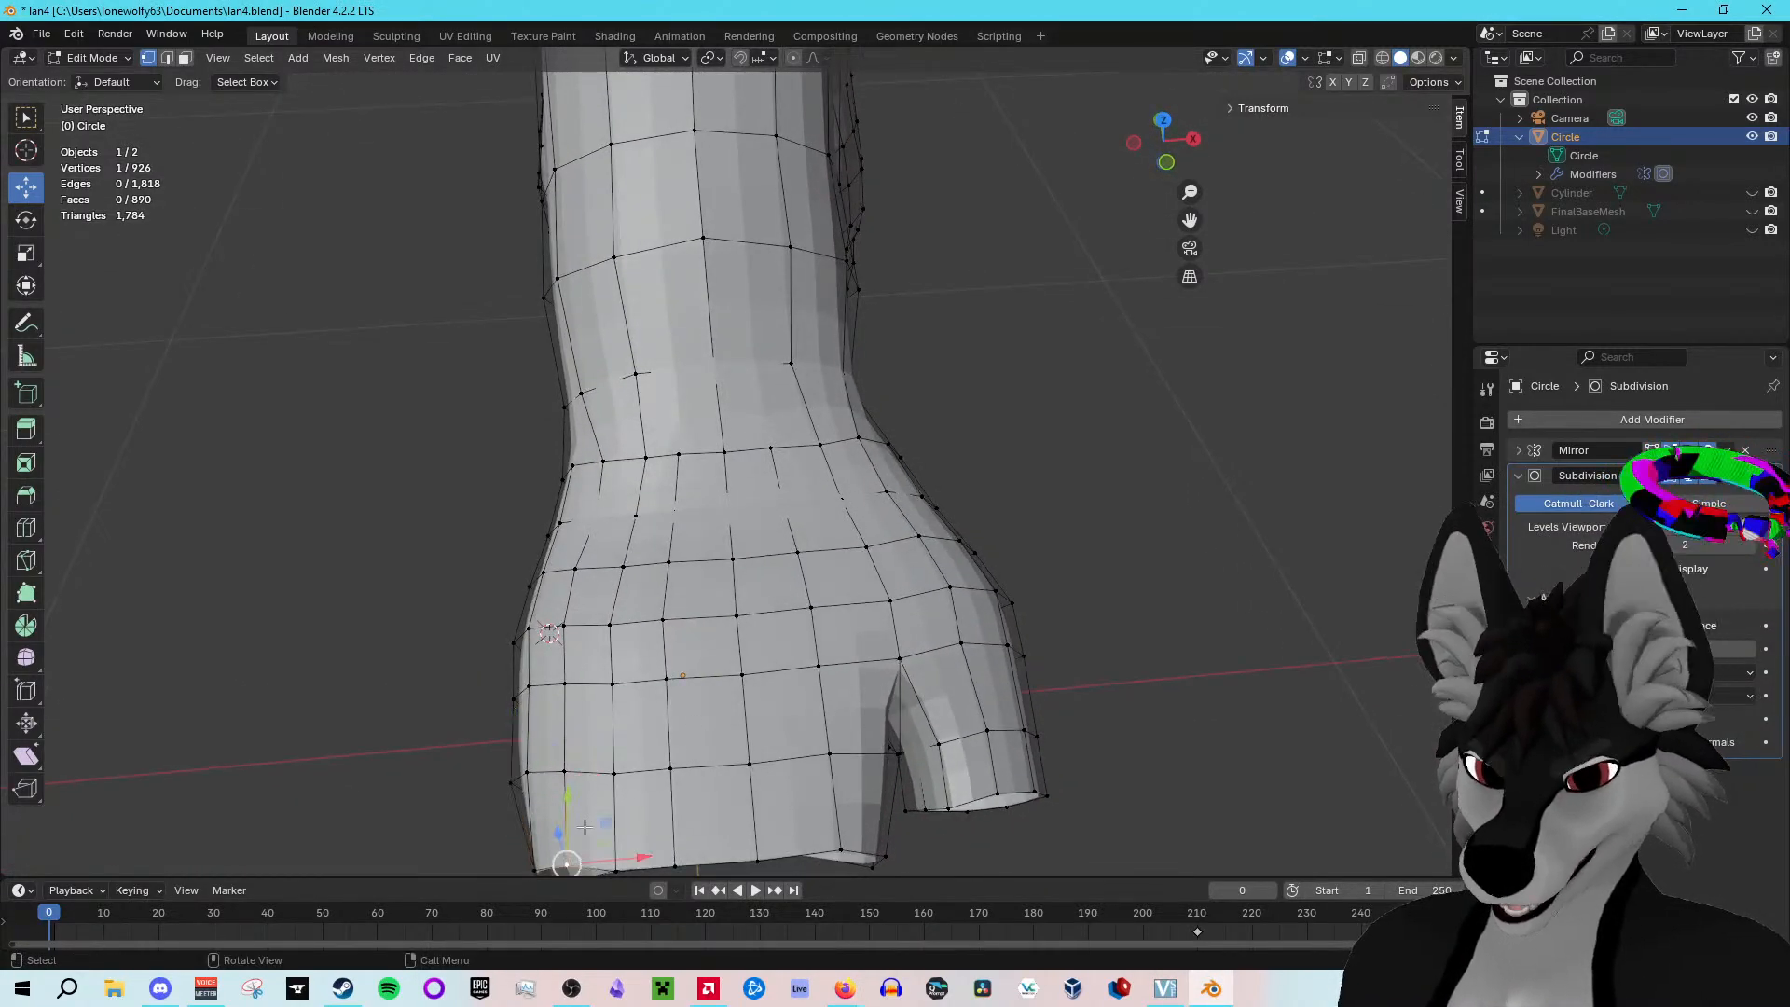
middle_click_drag(861, 833, 869, 477)
Step: Check the vertices along the far side of the palm's open rim by selecting them up to the thumb side
left_click(676, 186)
middle_click_drag(817, 238, 622, 224)
left_click(581, 247)
left_click(612, 229)
left_click(646, 220)
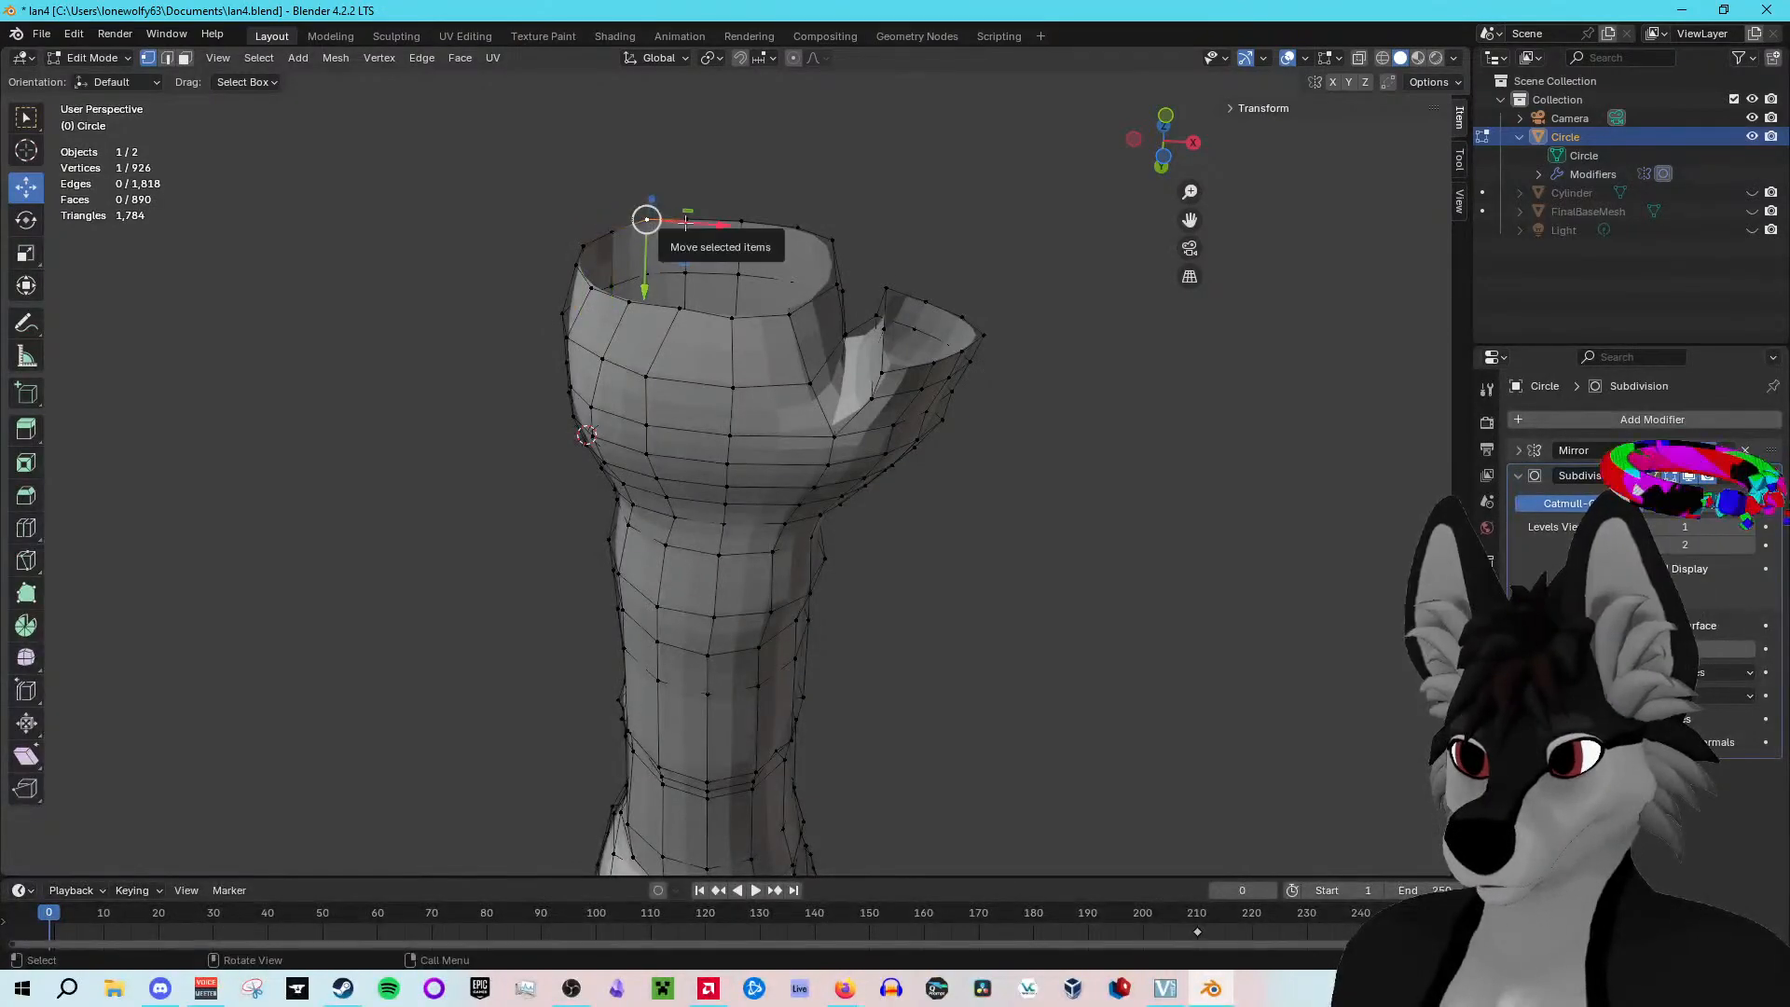
left_click_drag(561, 205, 640, 254)
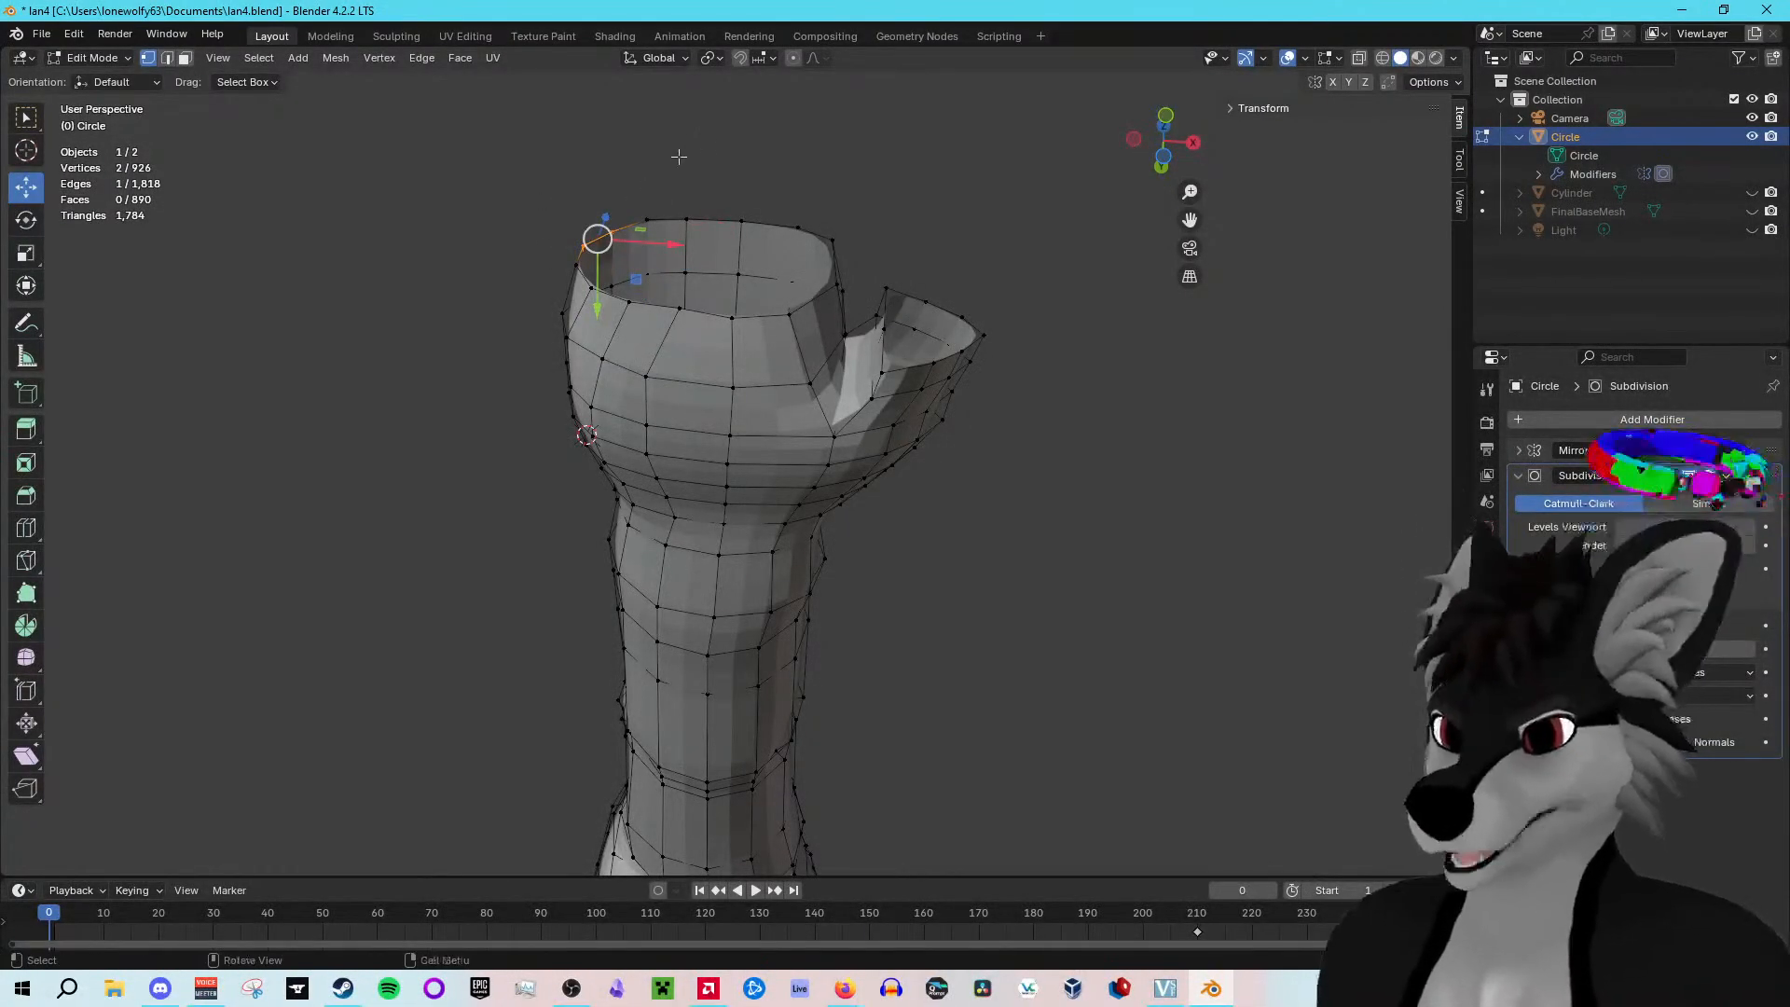
left_click_drag(636, 188, 810, 240)
left_click(835, 236, "shift")
mouse_move(837, 284)
middle_mouse_down()
mouse_move(833, 306)
mouse_move(838, 289)
middle_mouse_up()
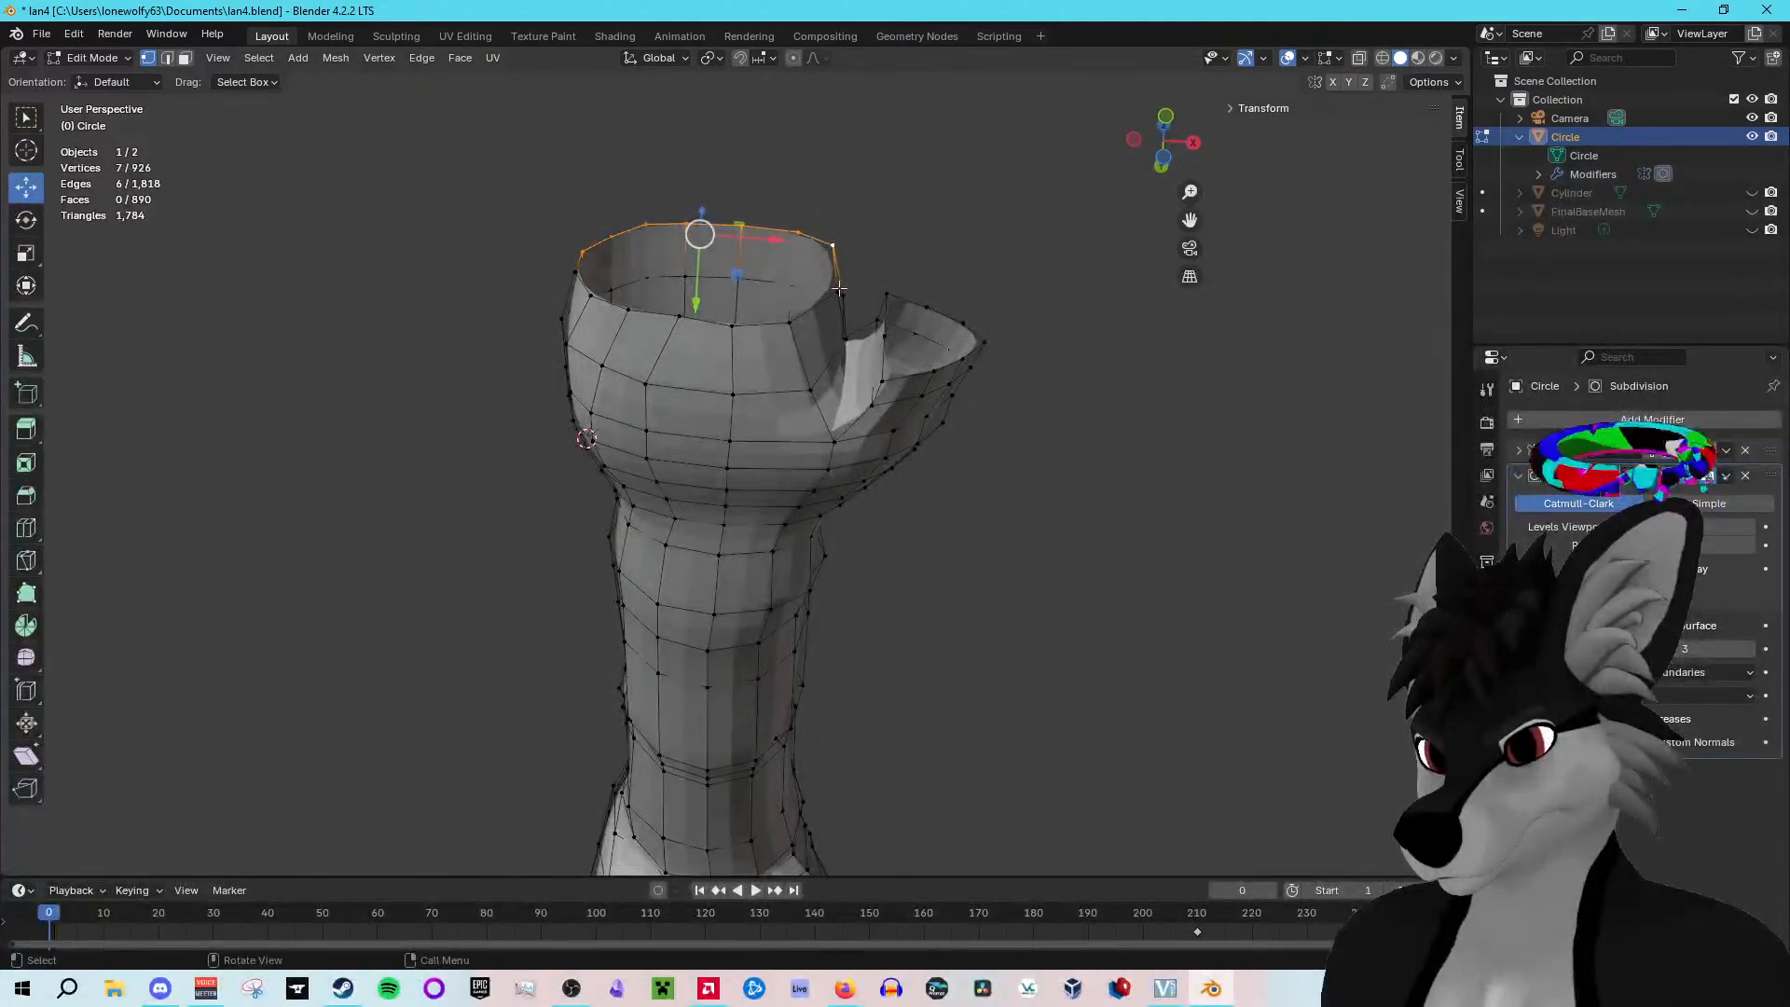
Step: Check the vertices along the near side of the palm's open rim by selecting them one after another
left_click(838, 294)
left_click(576, 272, "shift")
left_click(591, 295, "shift")
left_click(626, 308, "shift")
left_click(678, 318, "shift")
left_click(732, 325, "shift")
left_click(787, 323, "shift")
middle_click_drag(781, 328, 849, 414)
Step: Reposition the rim vertex at the palm's thumb-side corner and its neighbour on the lower edge to even their spacing
left_click(848, 464)
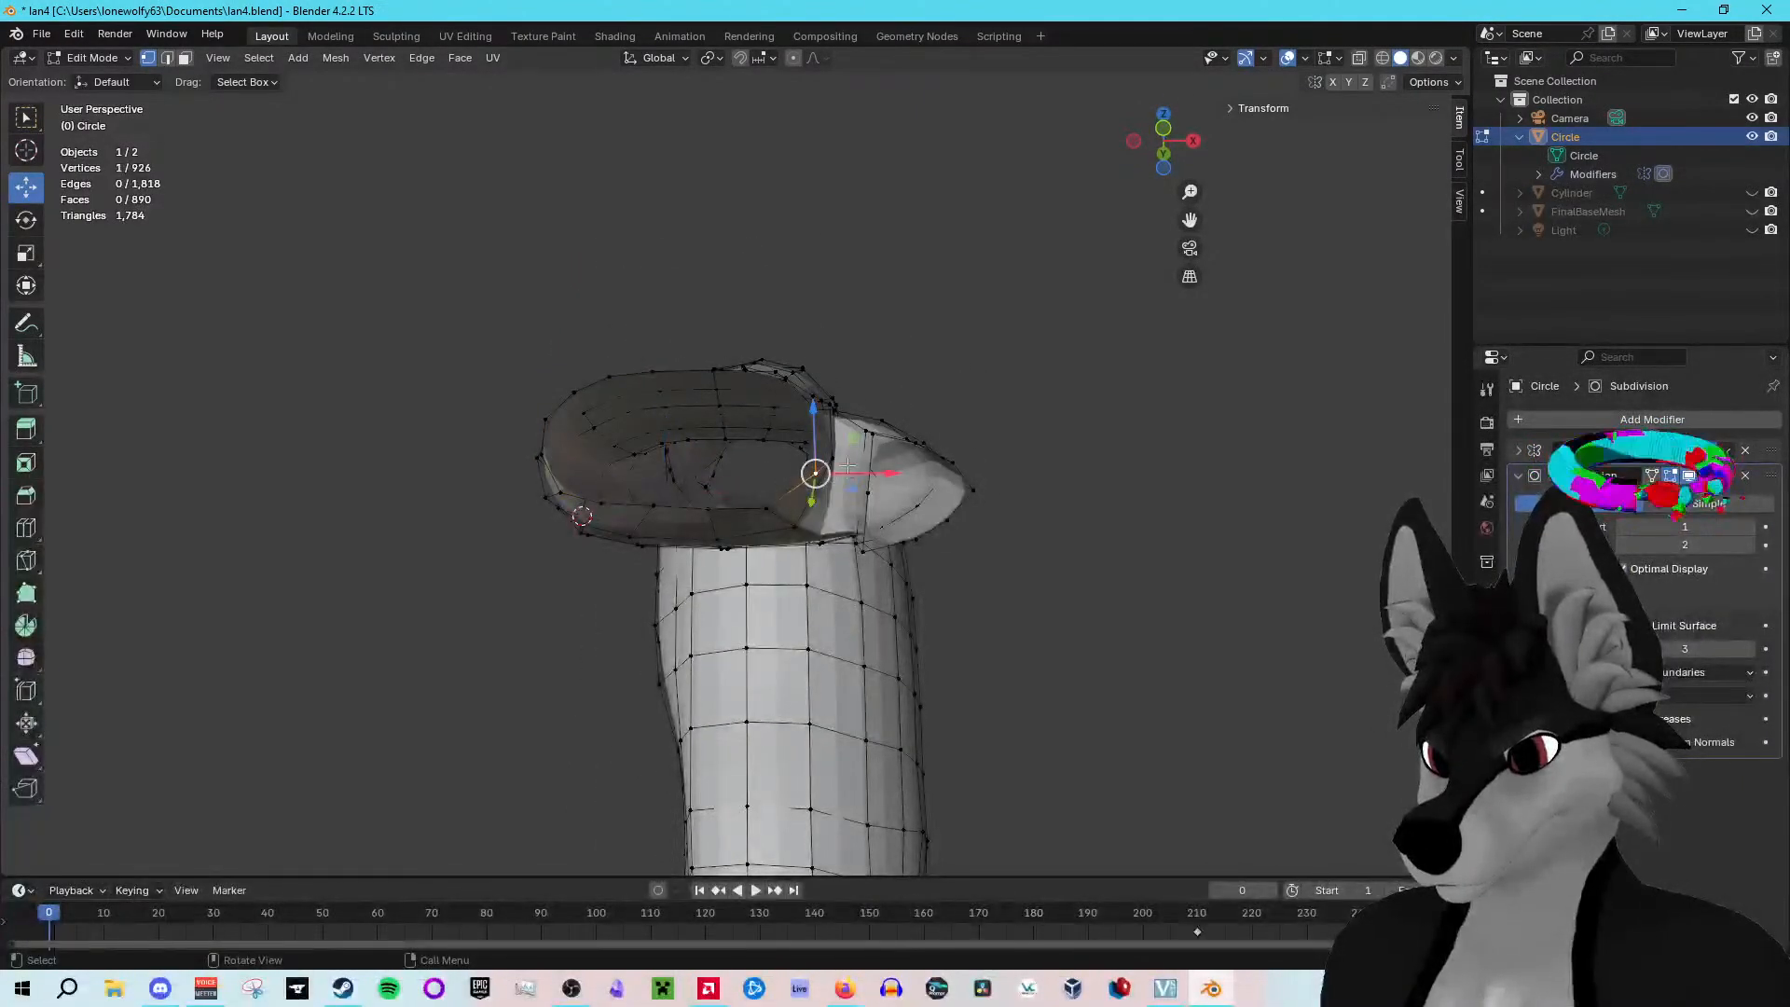
left_click_drag(854, 491, 829, 504)
scroll(830, 504, "up", 6)
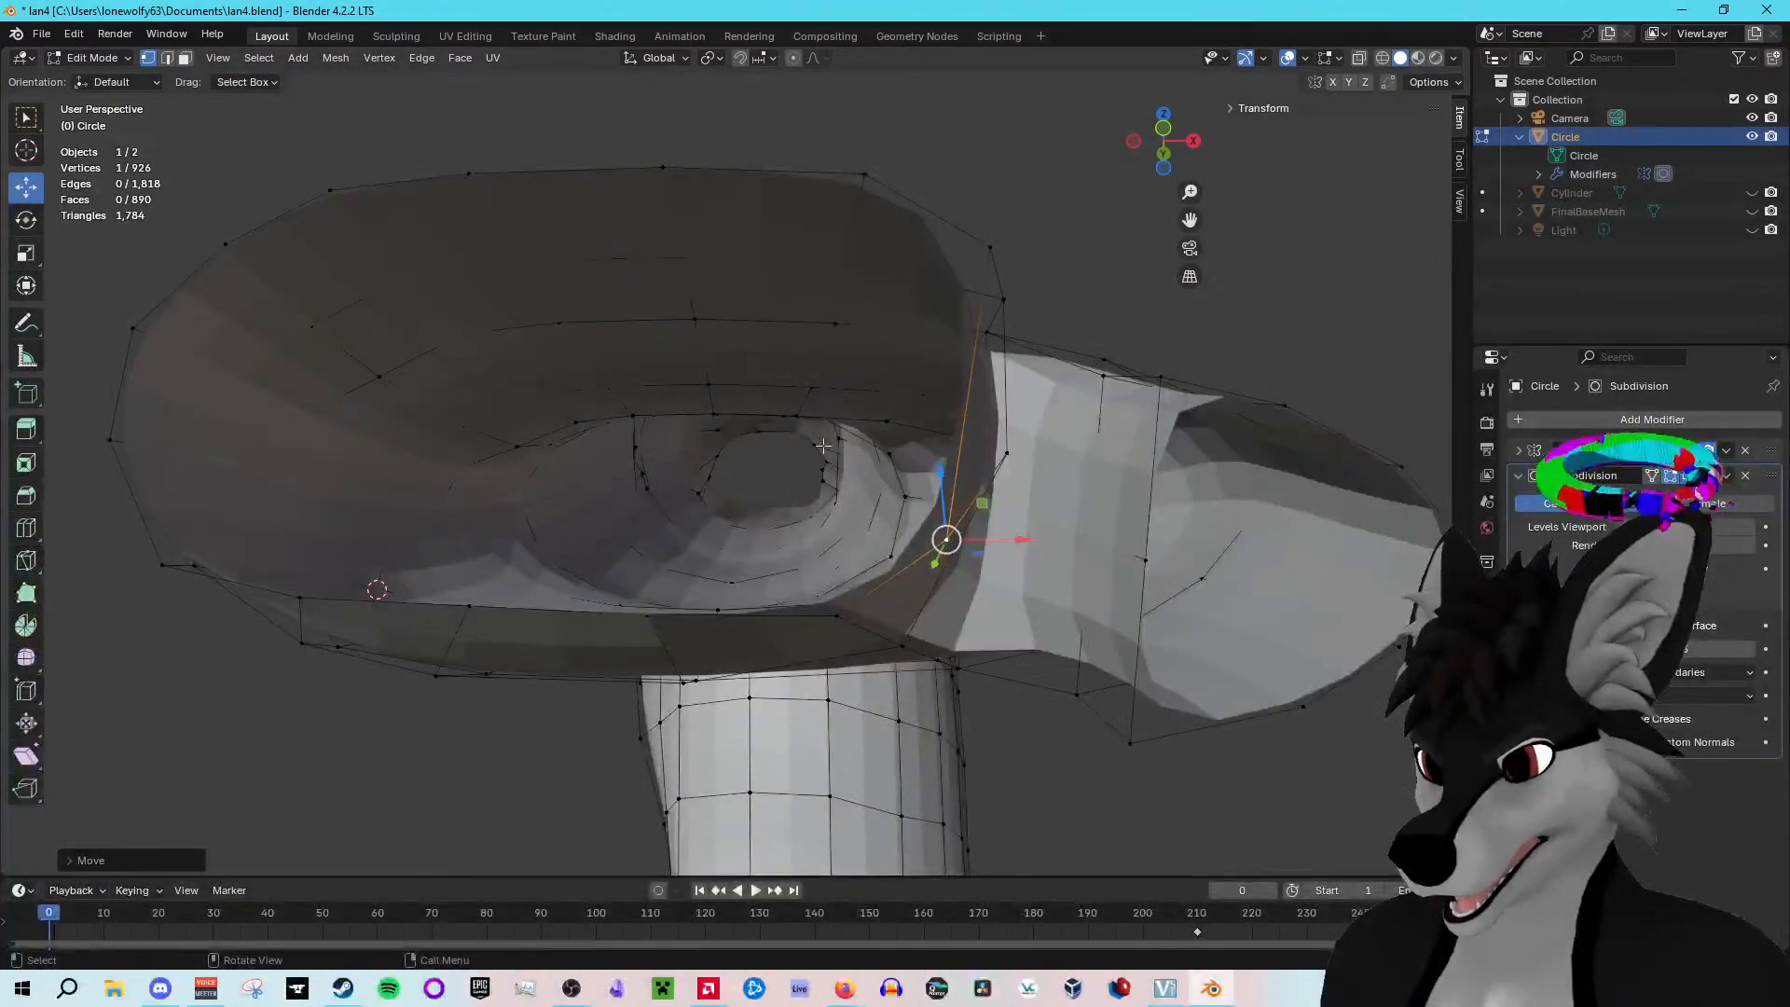
middle_click_drag(809, 441, 742, 703)
left_click_drag(733, 689, 711, 720)
middle_click_drag(711, 720, 742, 652)
key("ctrl+z")
left_click_drag(735, 597, 784, 606)
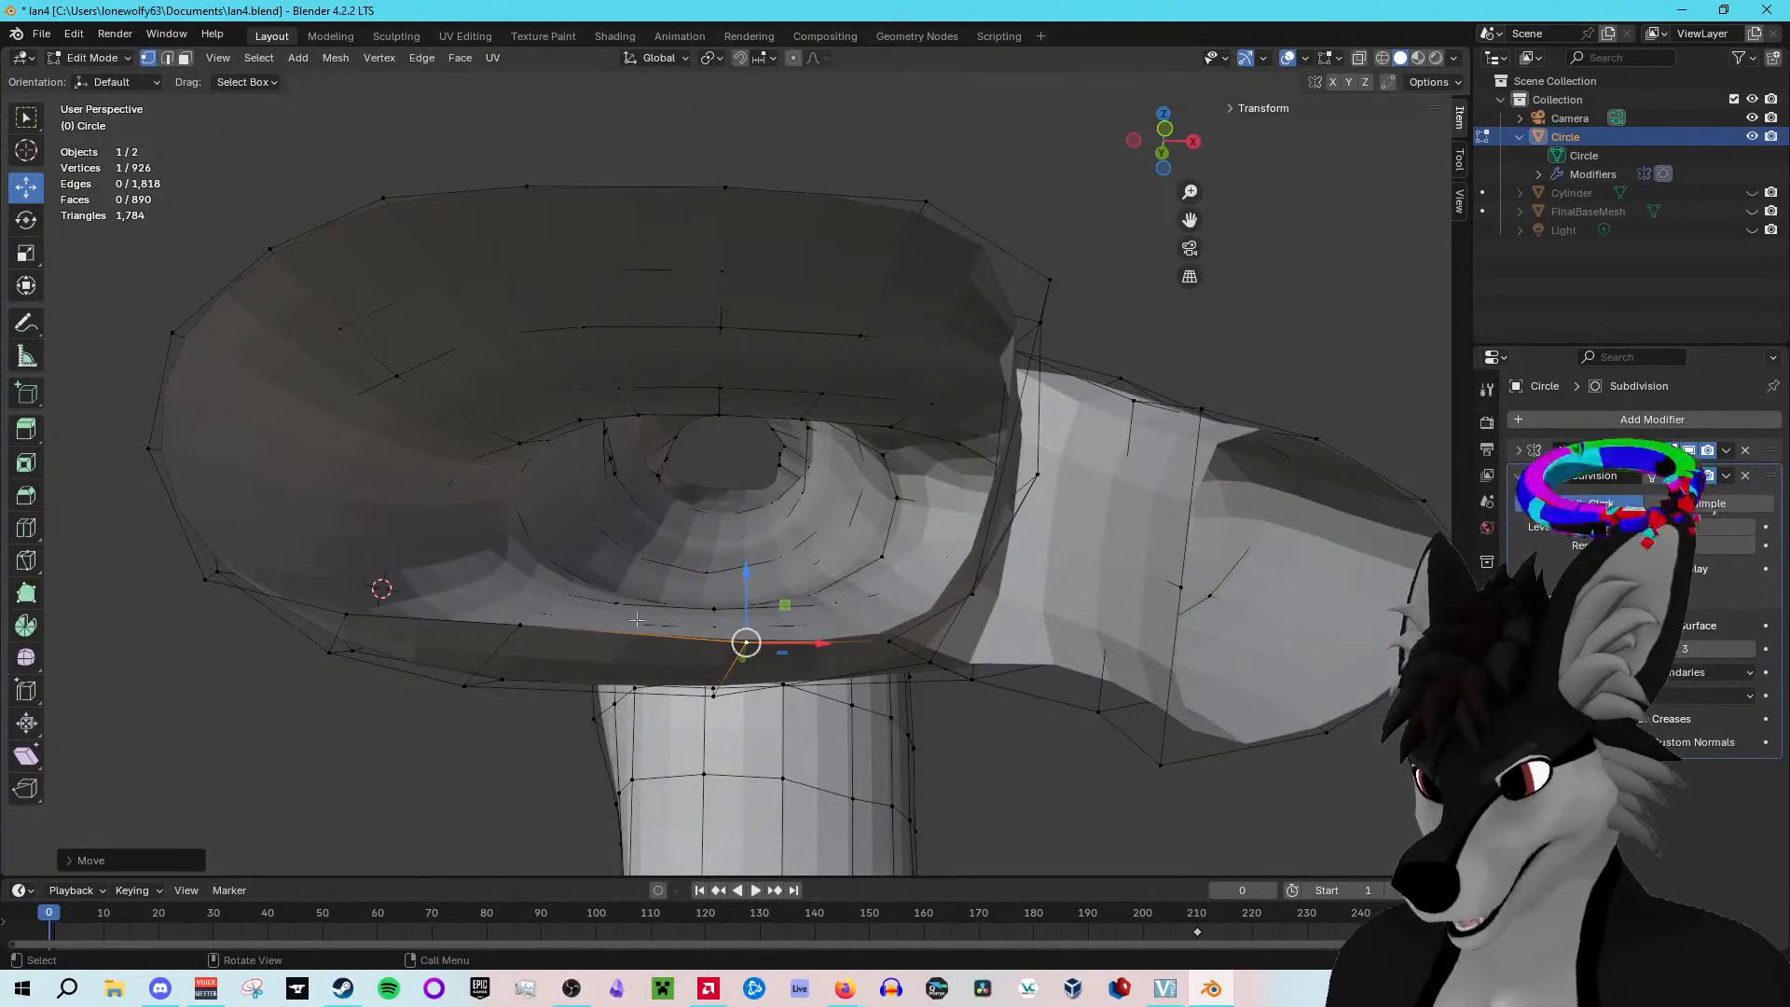
Step: Move the remaining lower rim vertices and the outer corner vertex opposite the thumb to space the palm's edge more evenly
left_click(519, 624)
left_click_drag(568, 588, 452, 591)
middle_click_drag(445, 598, 414, 616)
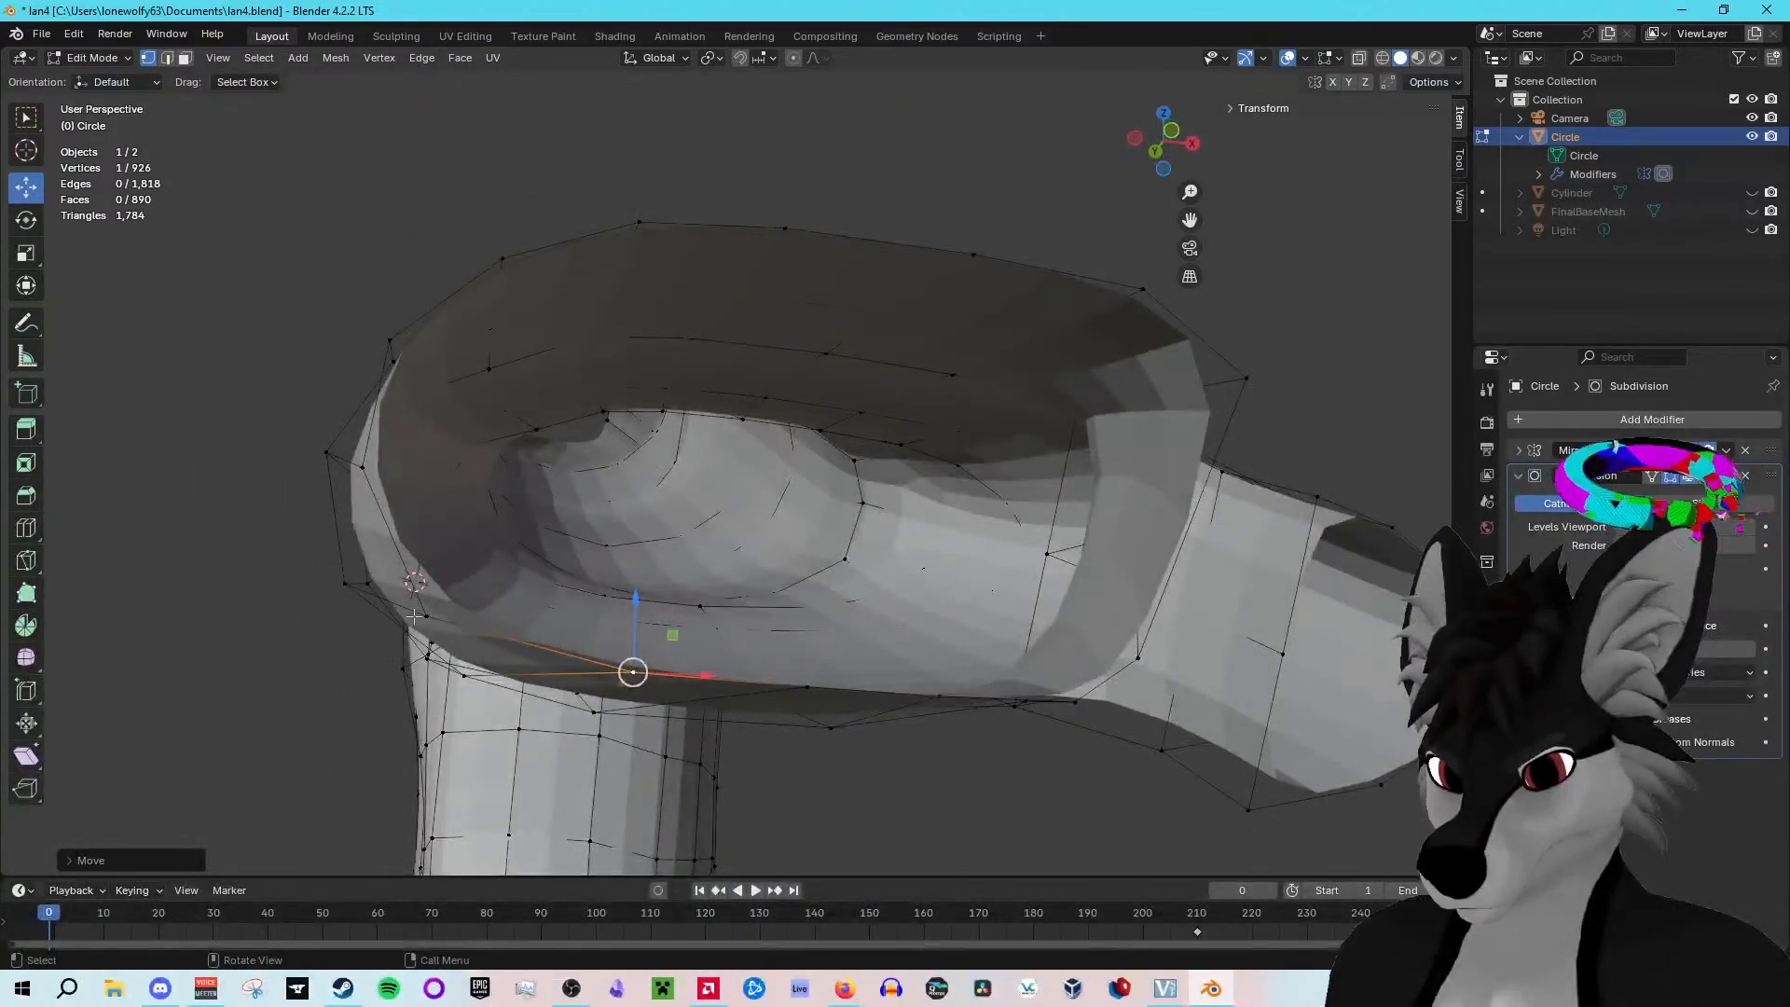
left_click(414, 616)
left_click_drag(468, 585, 513, 610)
left_click(361, 466)
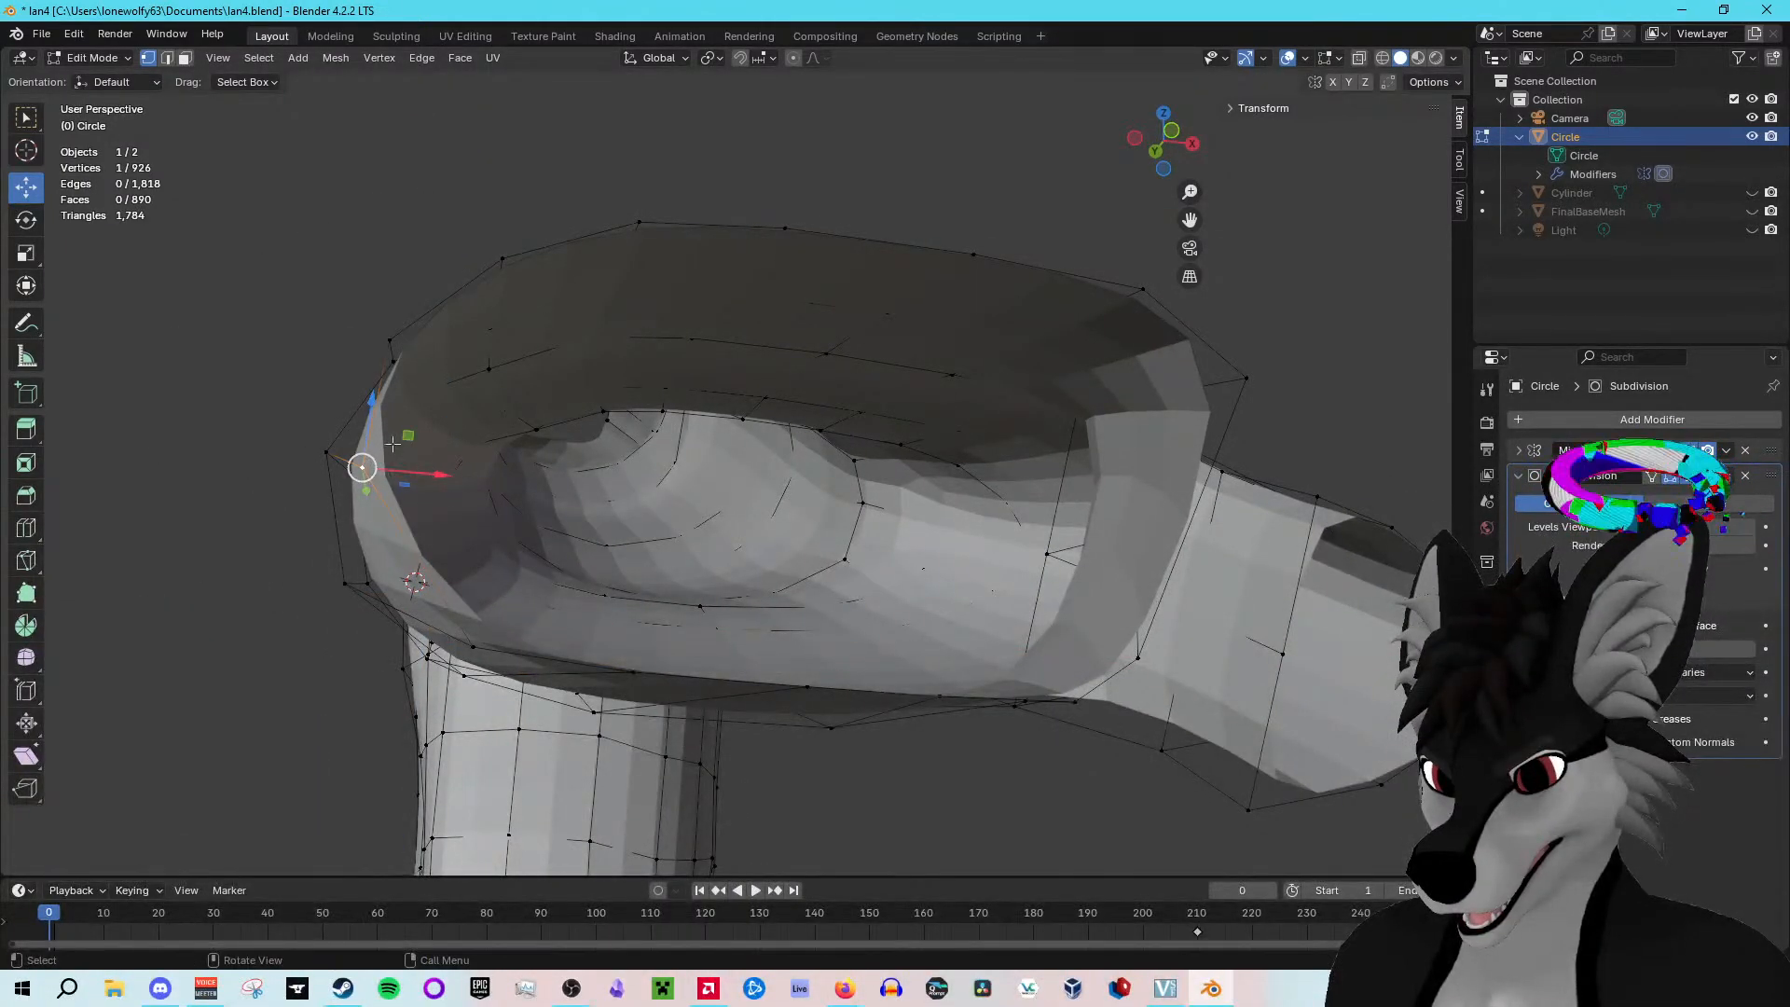
left_click_drag(408, 435, 418, 546)
Step: Subdivide the rim edge between the two vertices on the palm's outer side, opposite the thumb
middle_click_drag(418, 546, 436, 548)
left_click(534, 387, "shift")
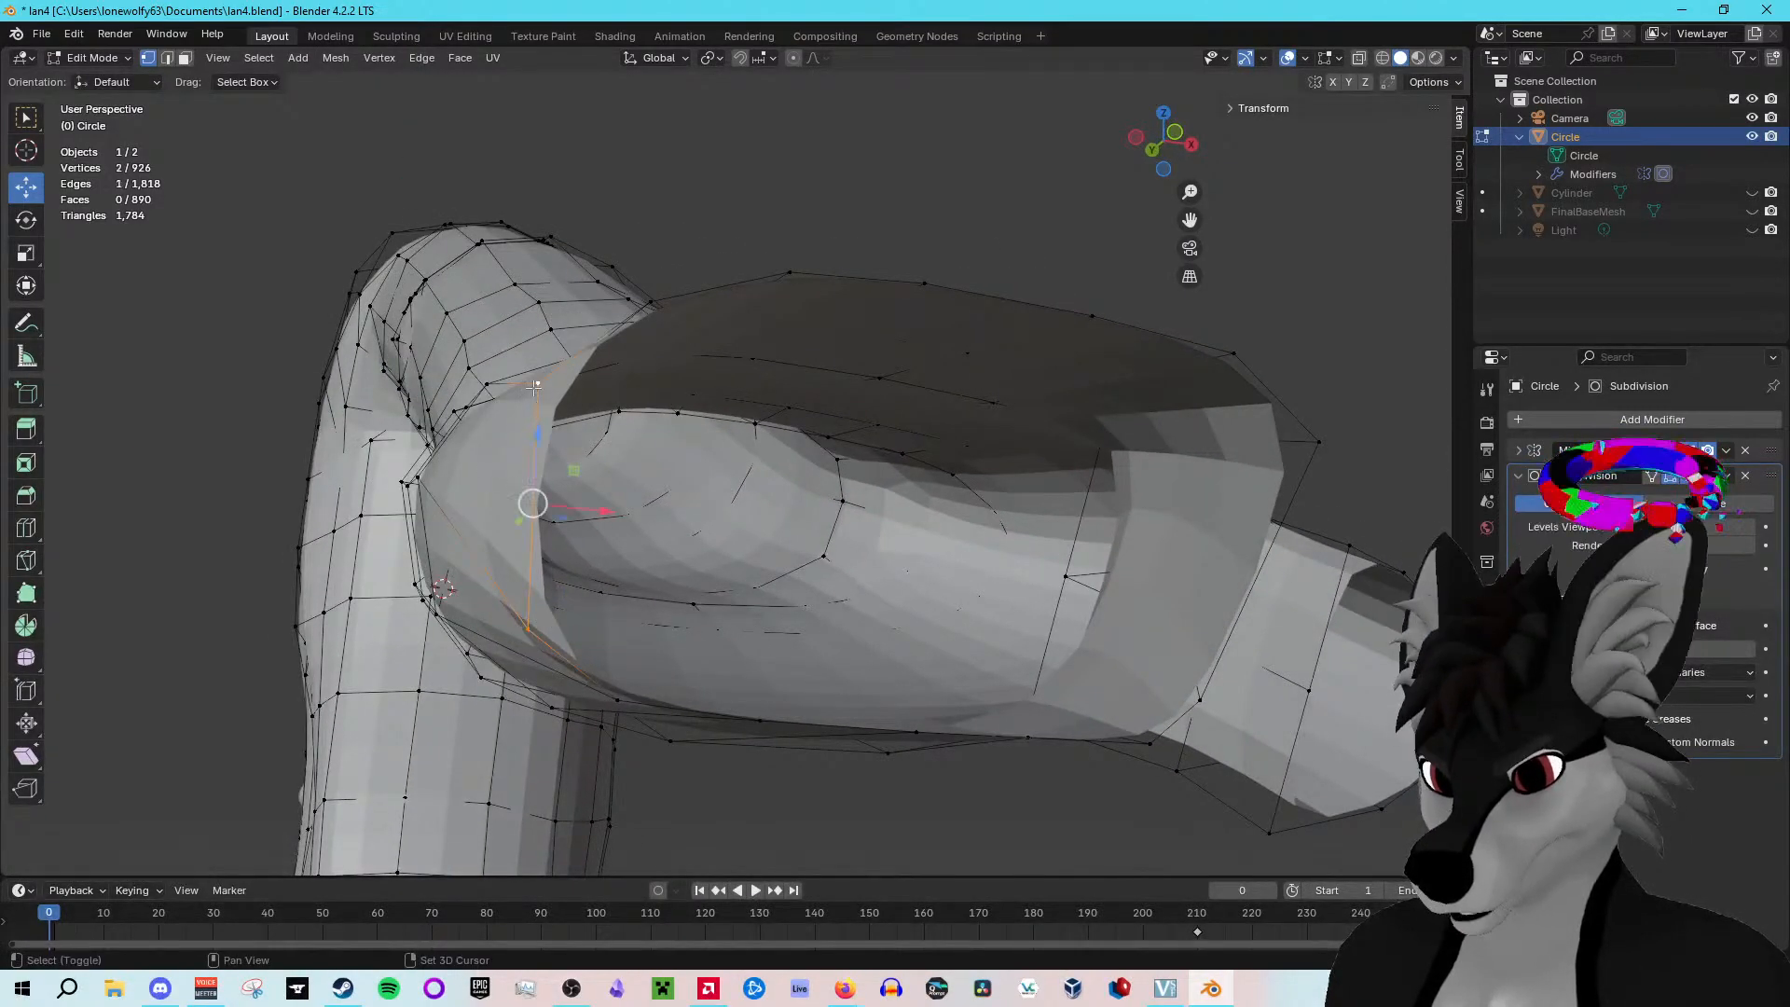
right_click(527, 625)
left_click(488, 532)
middle_click_drag(878, 535, 925, 531)
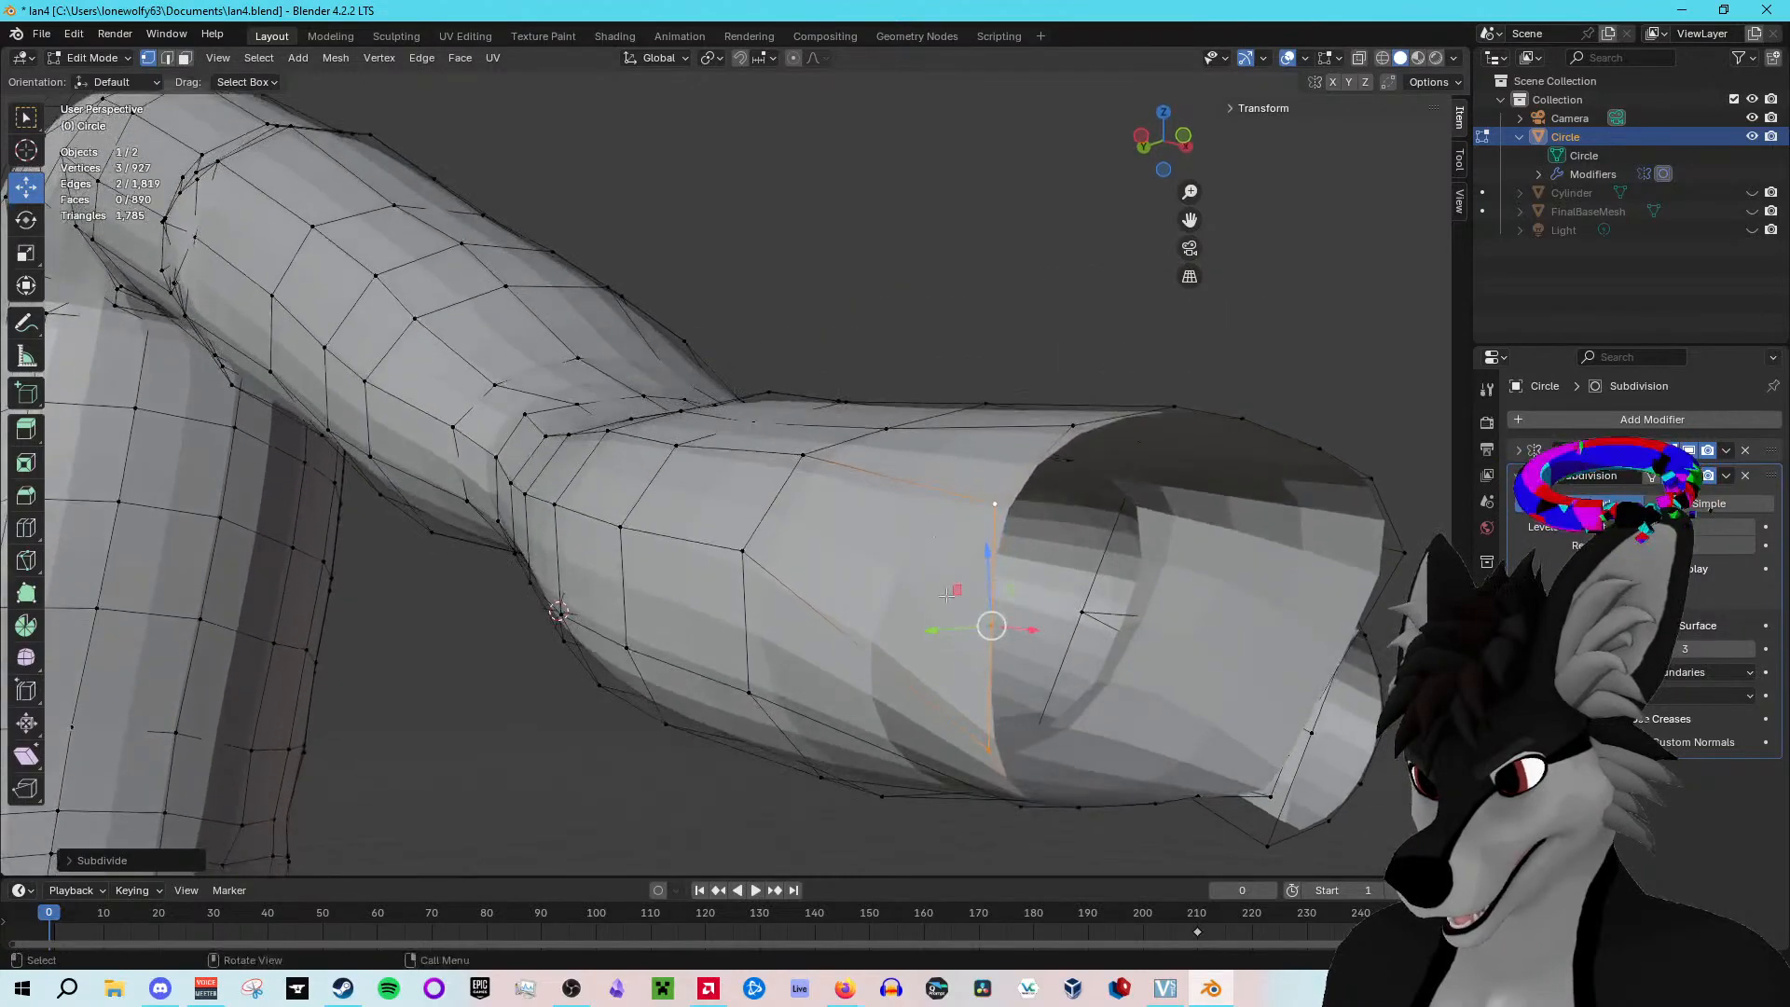
Step: Try to create a new edge or face from the selected vertices on the palm's outer side and rim, and undo it
left_click(745, 552)
middle_click_drag(744, 553, 755, 554)
left_click(1062, 617)
left_click(855, 449, "shift")
left_click(1063, 495, "shift")
right_click(1065, 500)
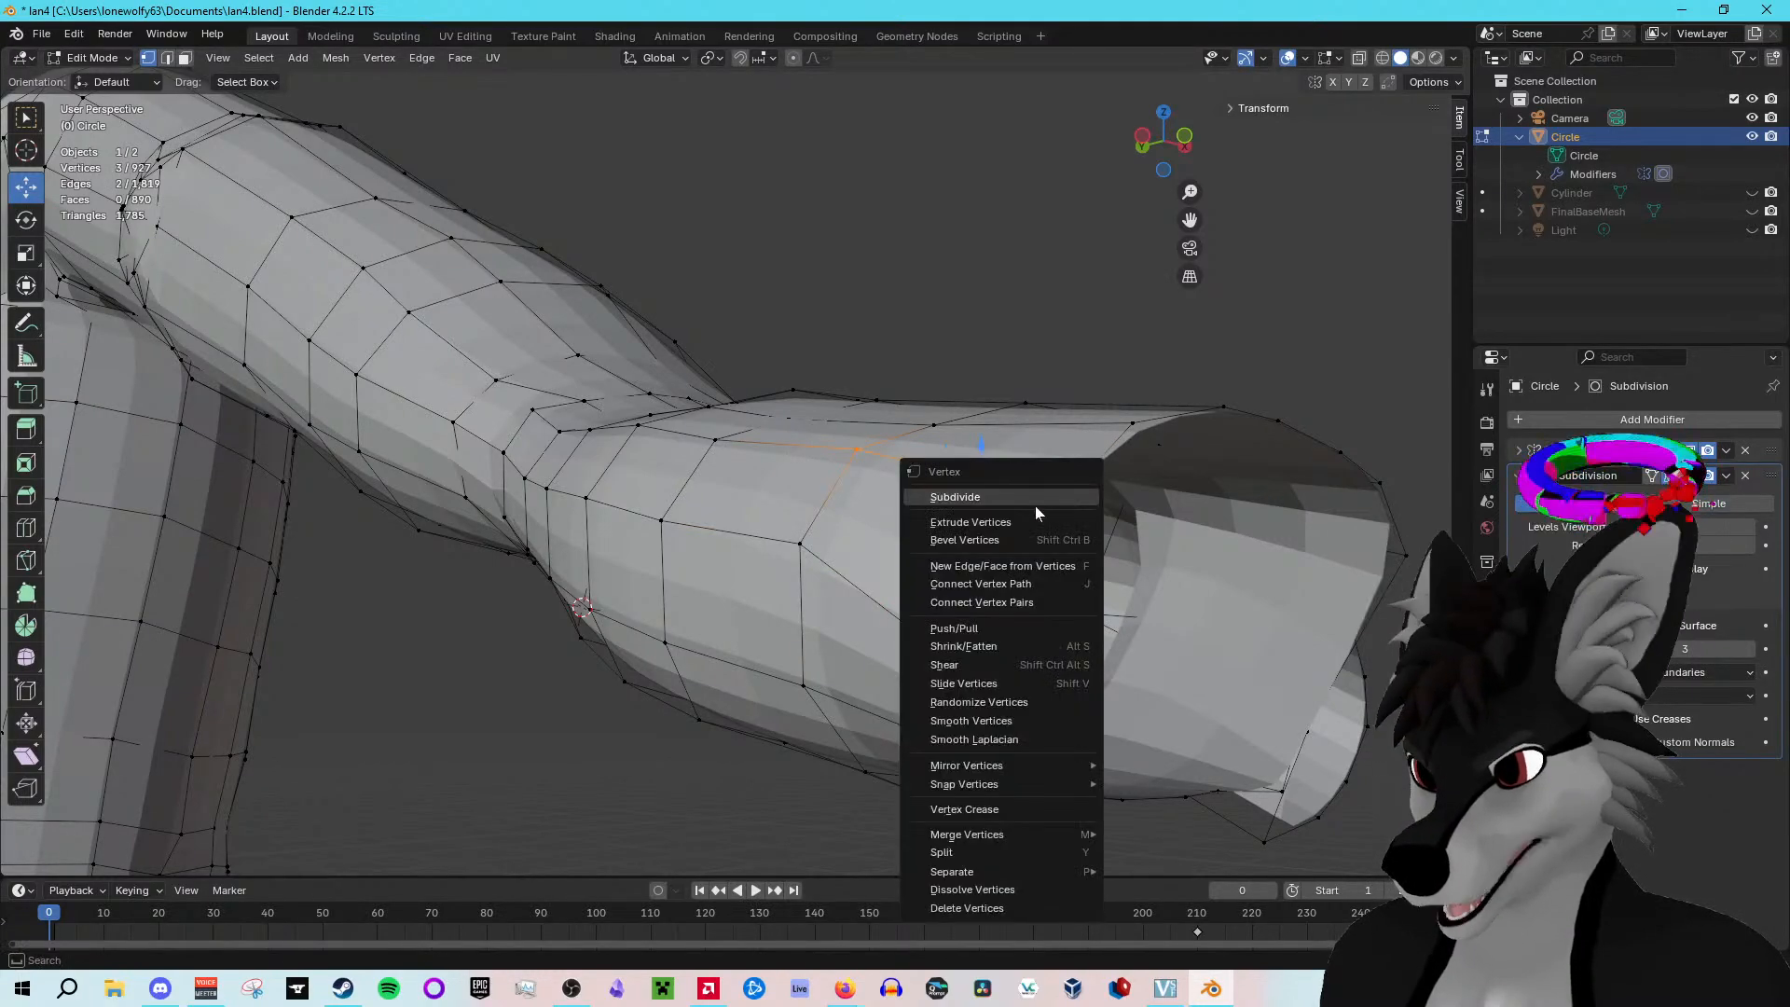
left_click(1018, 572)
middle_click_drag(1072, 597, 1183, 660)
key("ctrl+z")
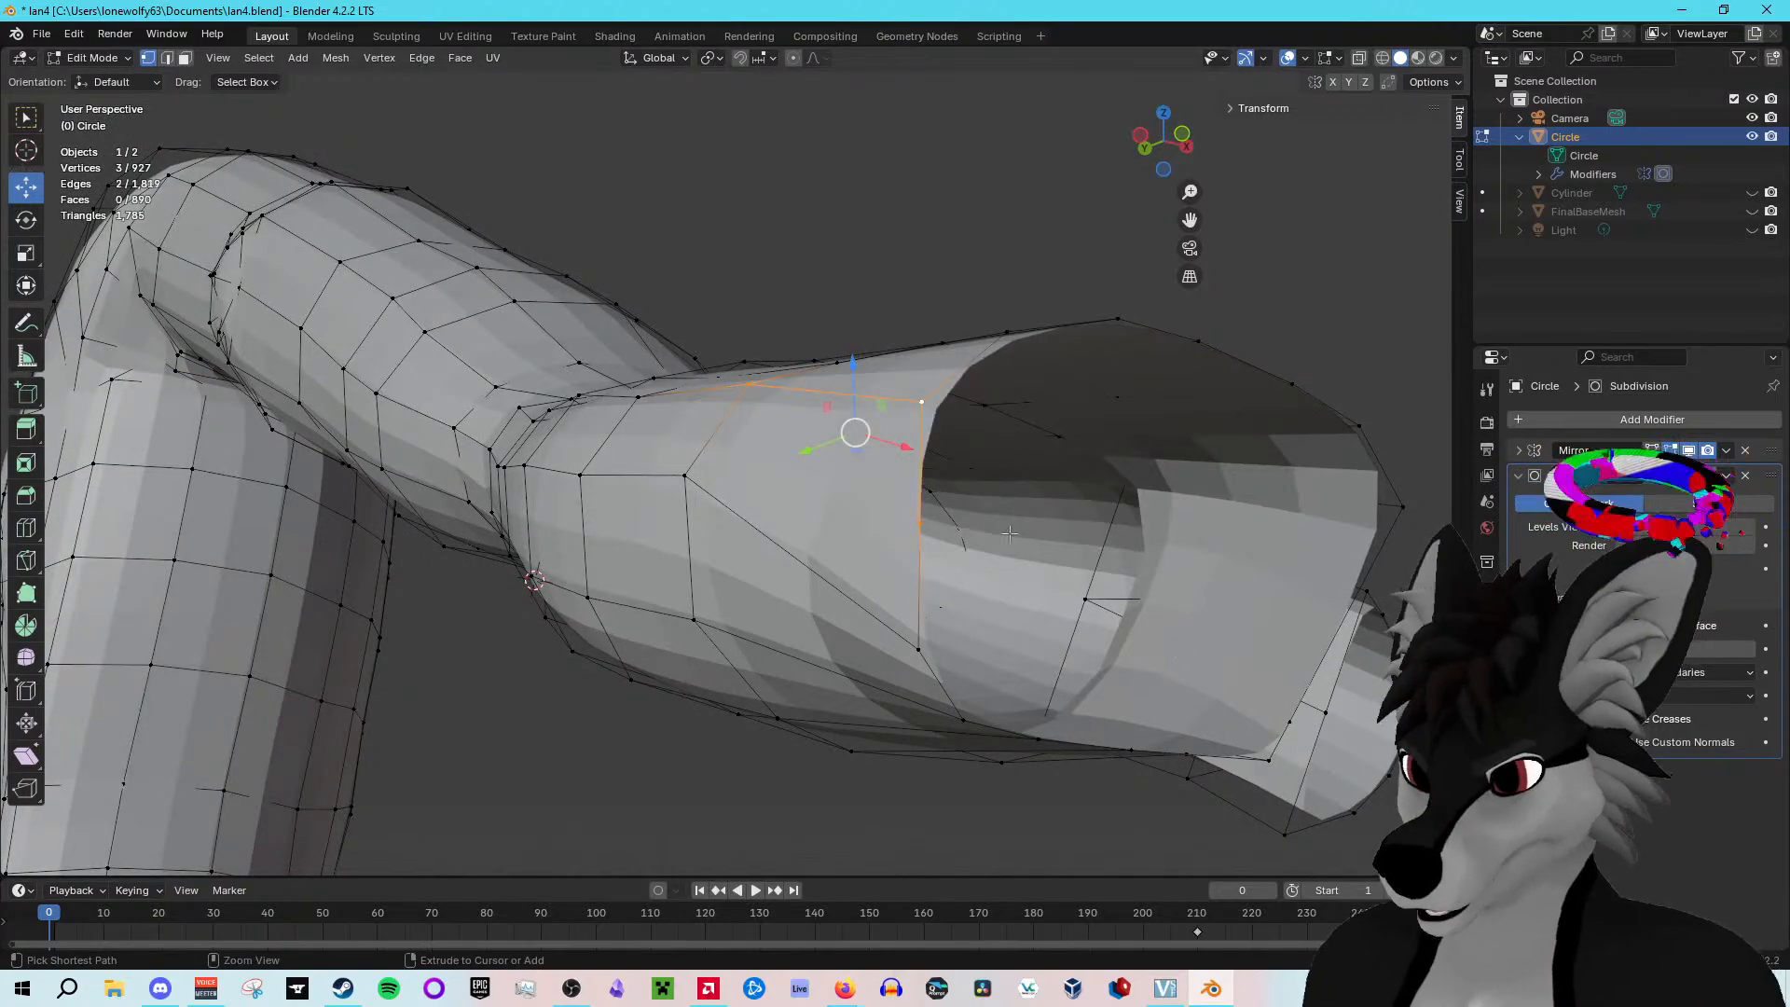
left_click(871, 524)
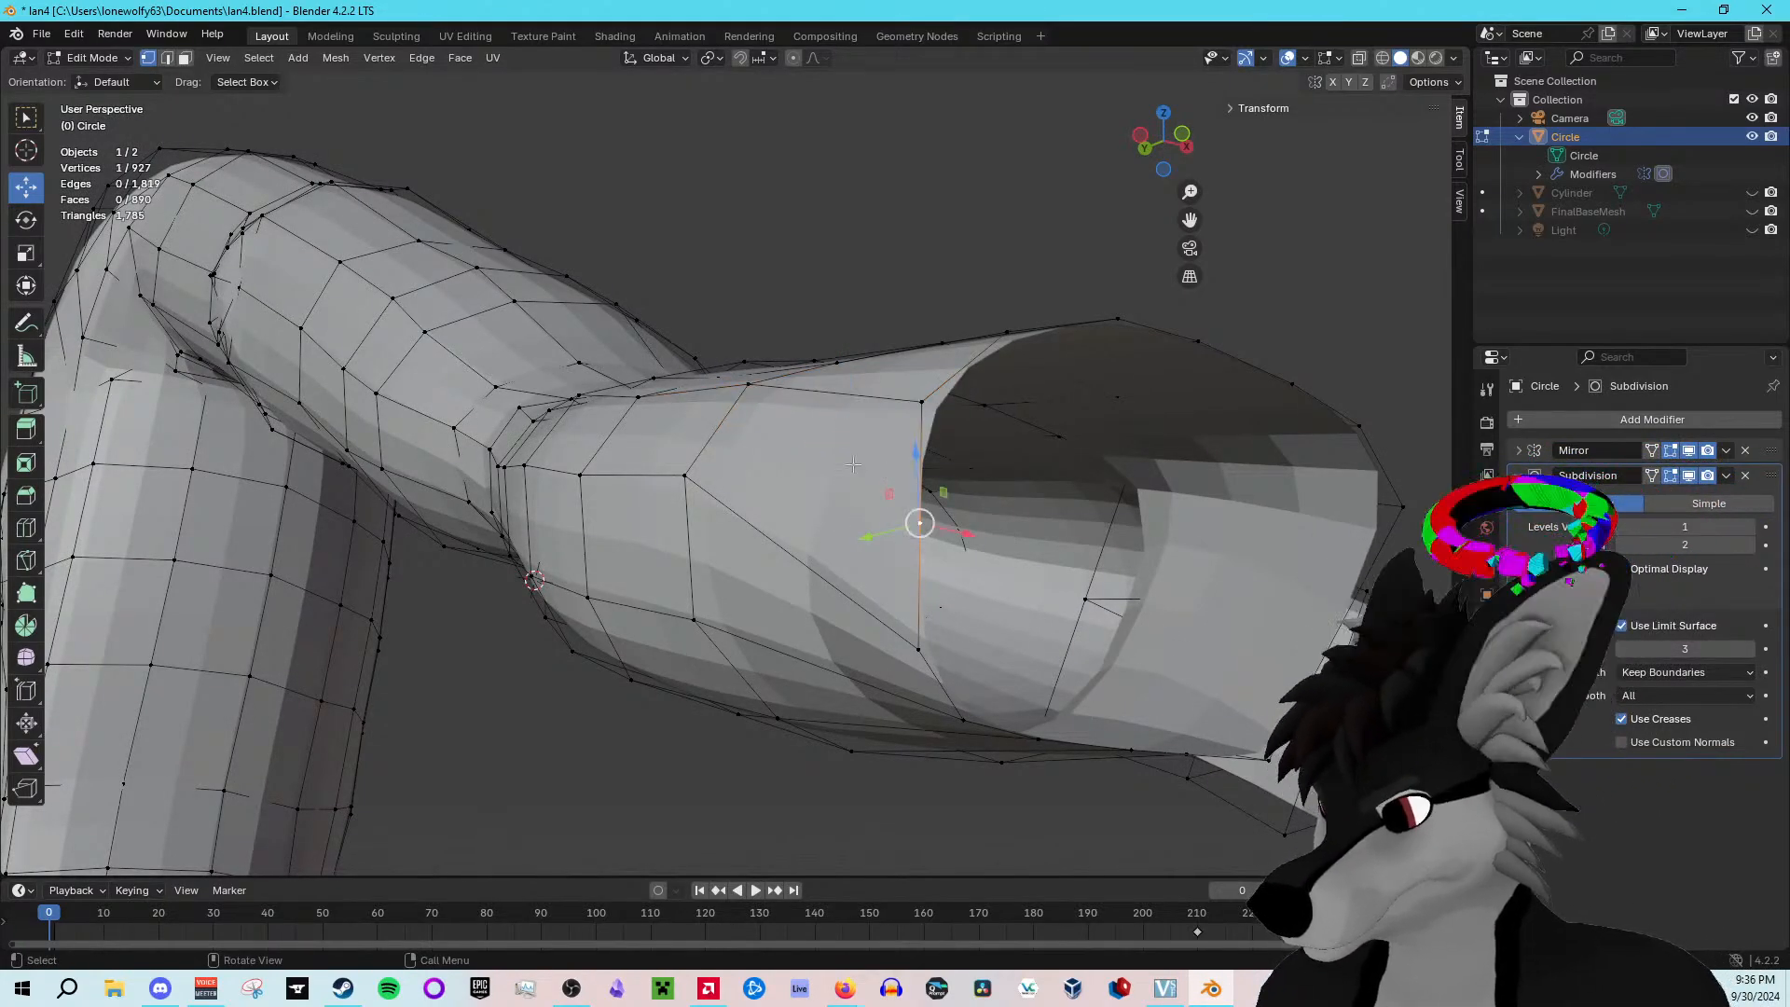
left_click(822, 476)
mouse_move(943, 509)
middle_mouse_down()
mouse_move(783, 508)
mouse_move(853, 484)
mouse_move(946, 515)
mouse_move(974, 494)
middle_mouse_up()
left_click(985, 483)
left_click(980, 733, "shift")
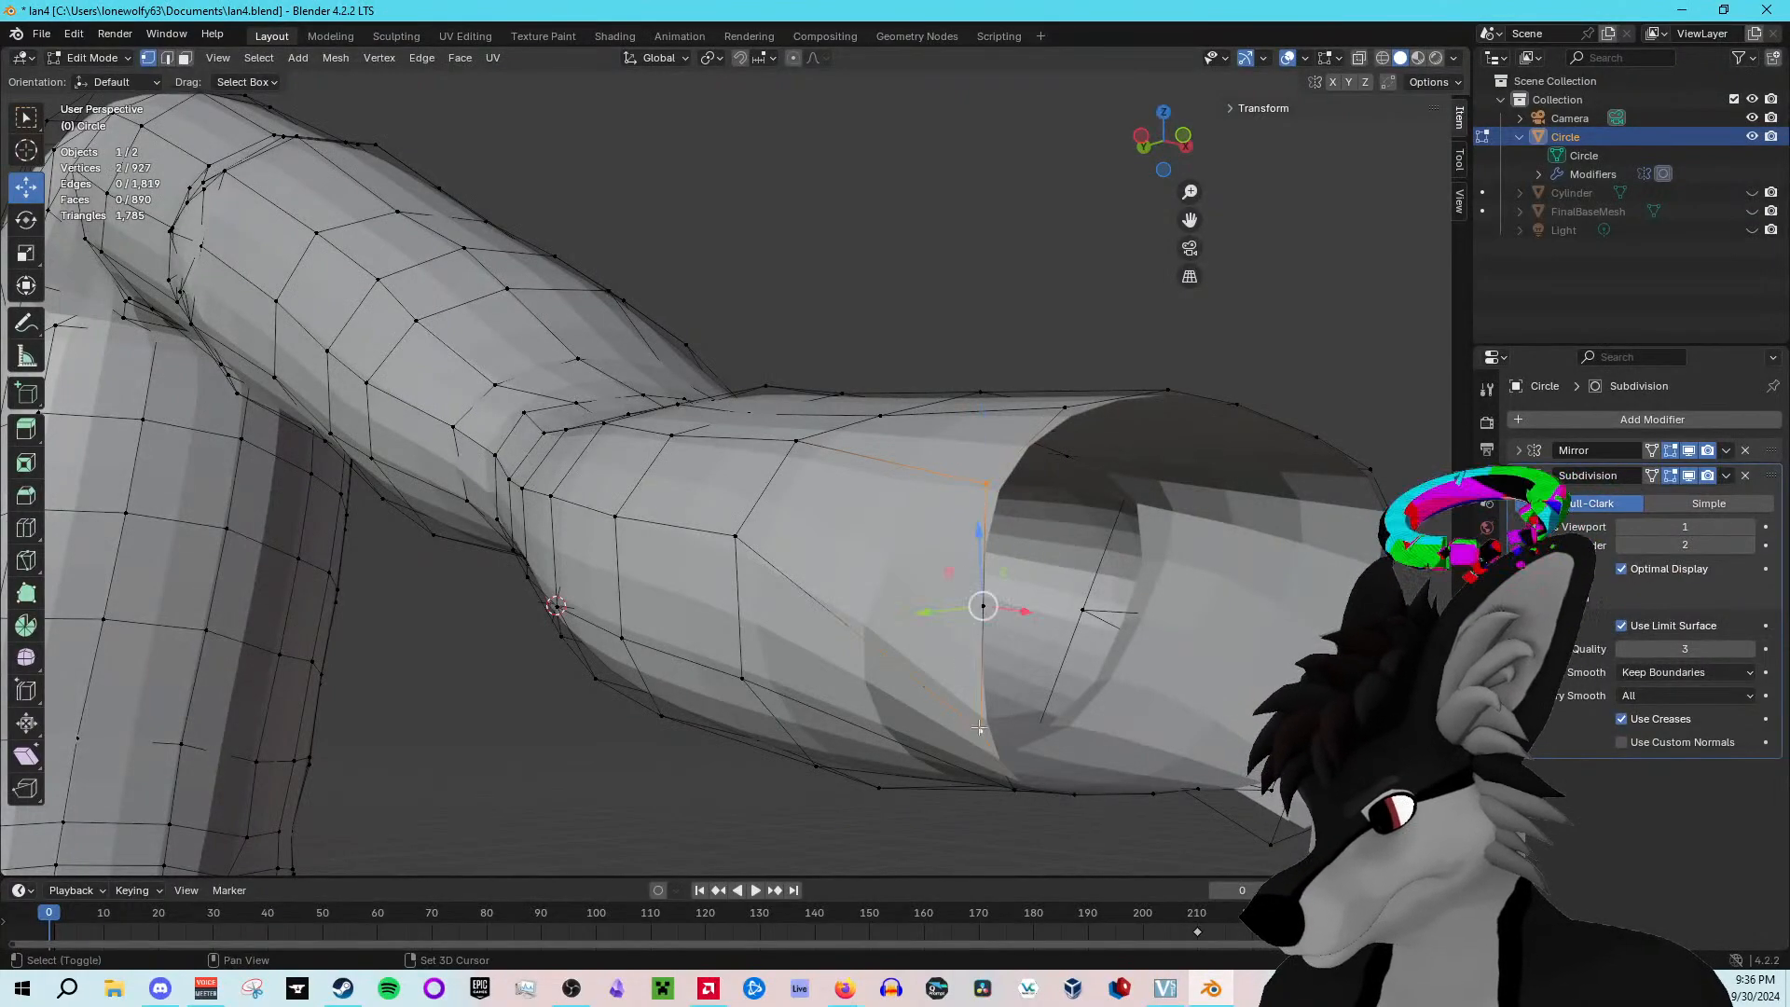
left_click(185, 59)
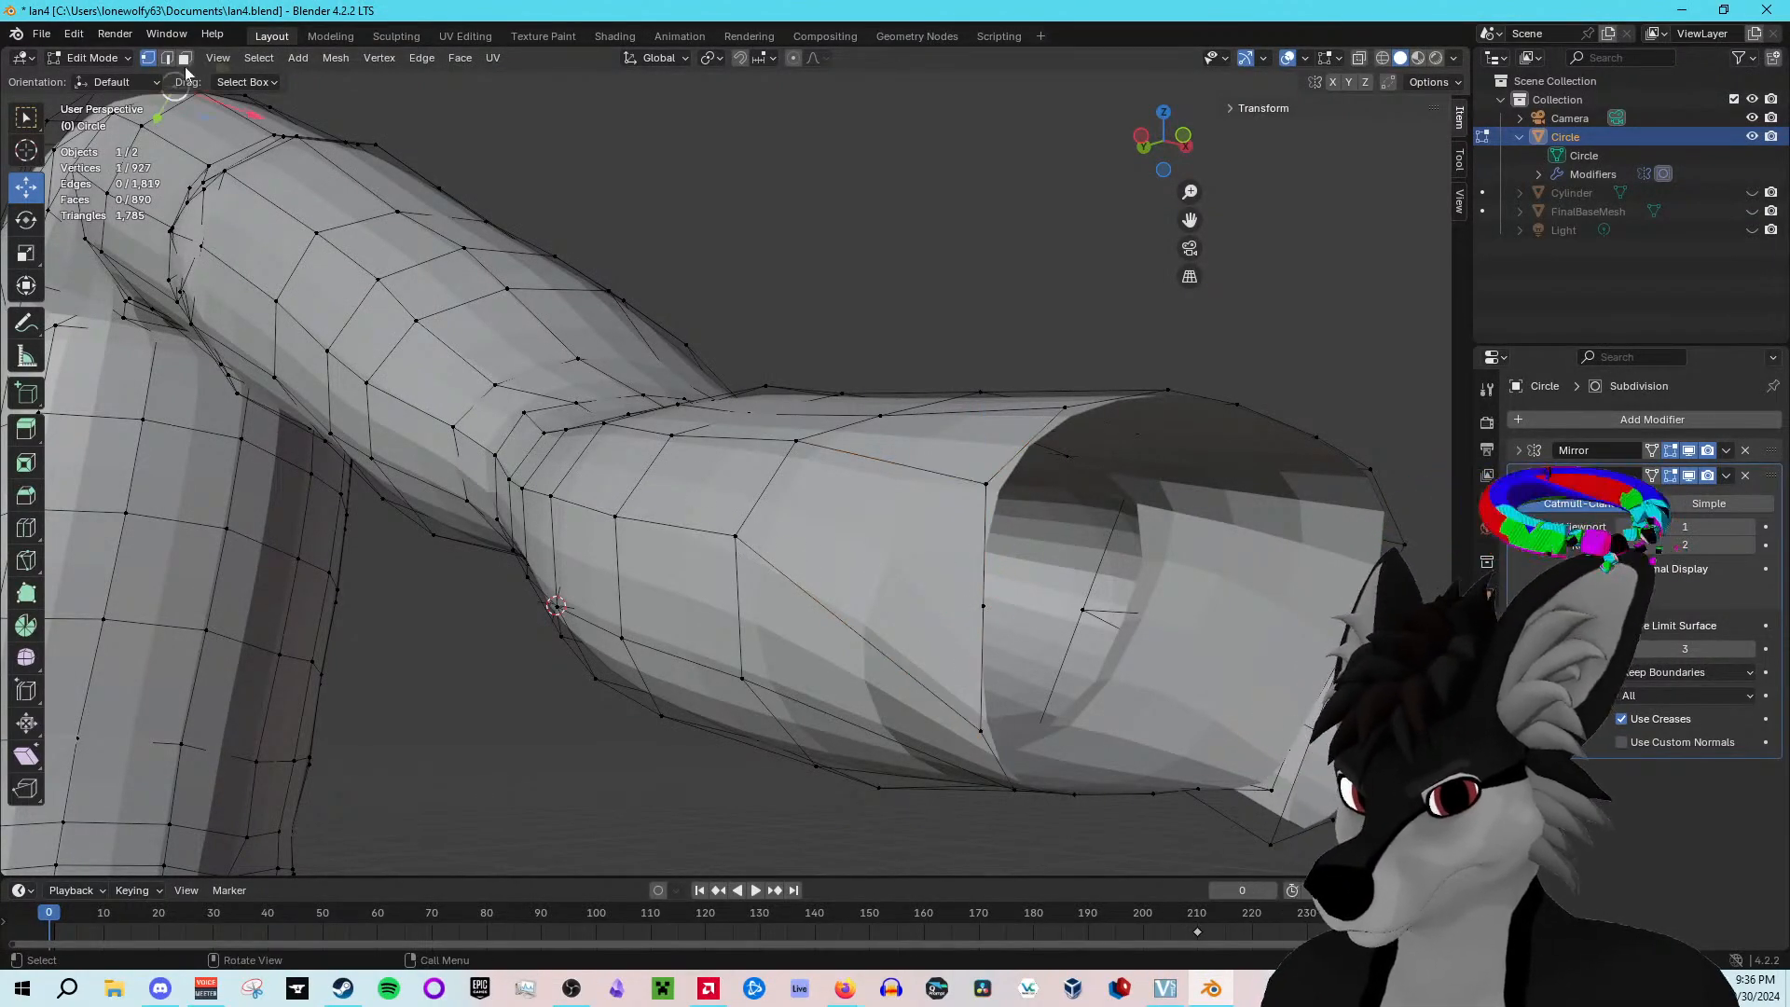
key("ctrl+z")
Step: Delete the five-sided face beside the forearm's open end in face select mode
left_click(185, 58)
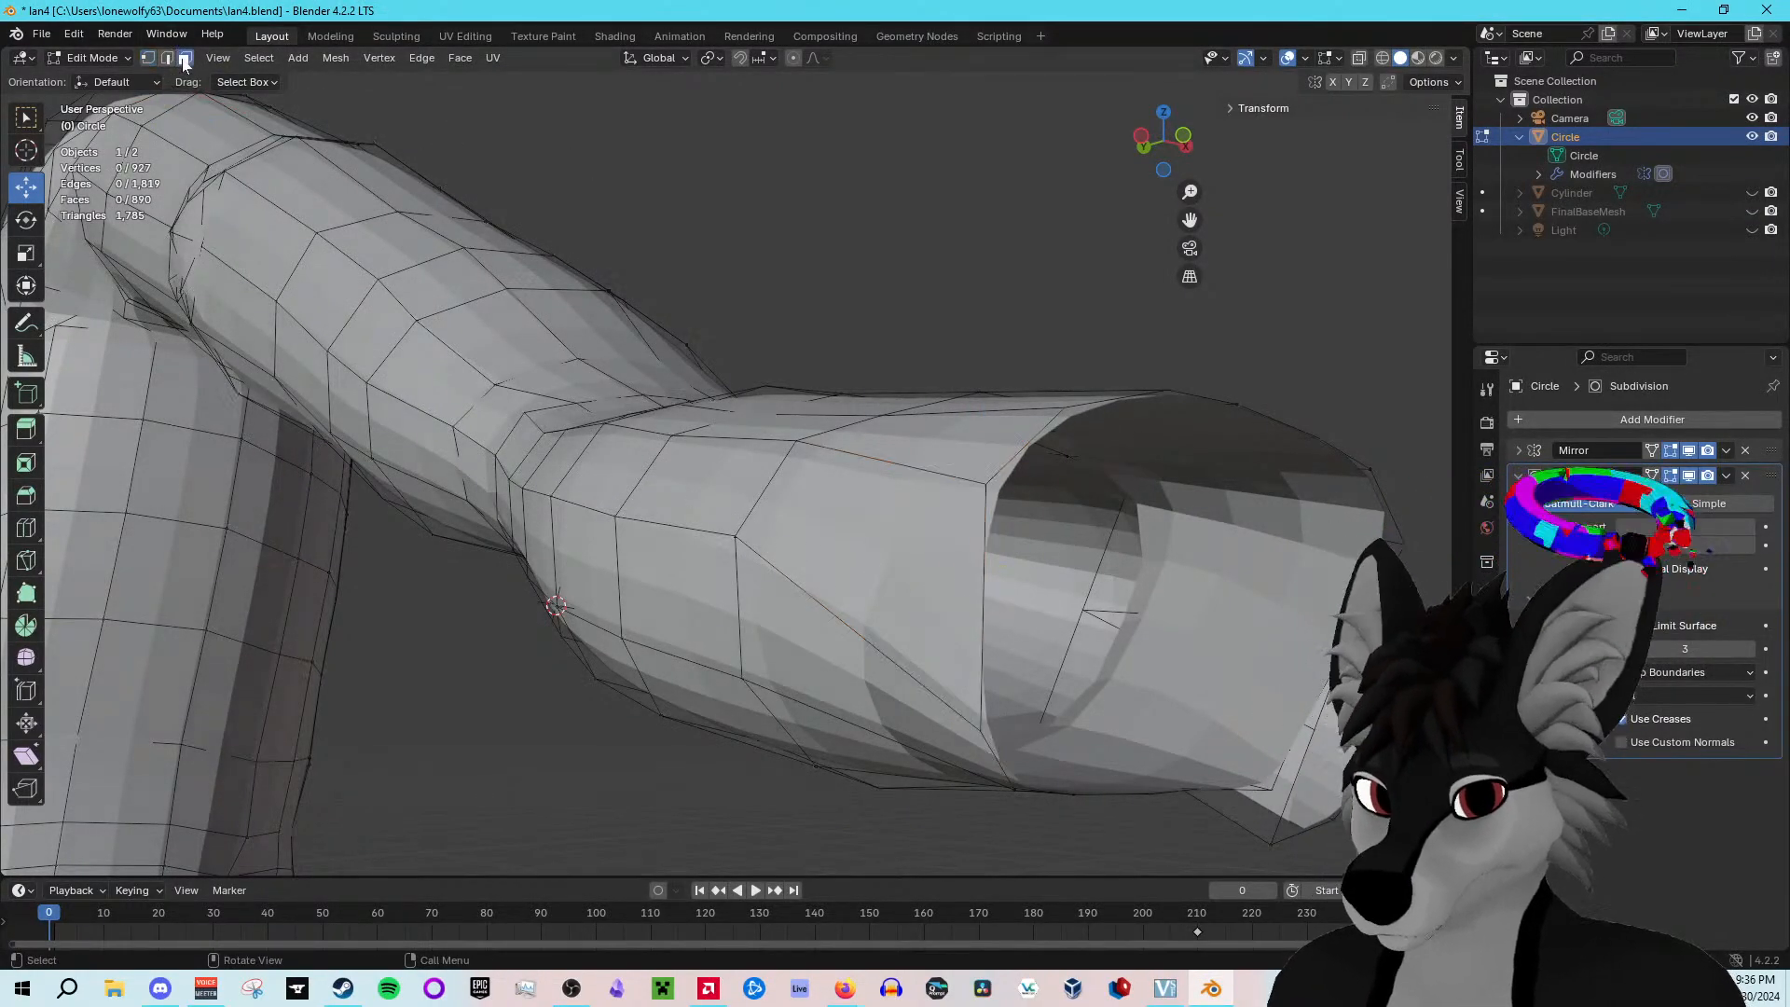
left_click(898, 532)
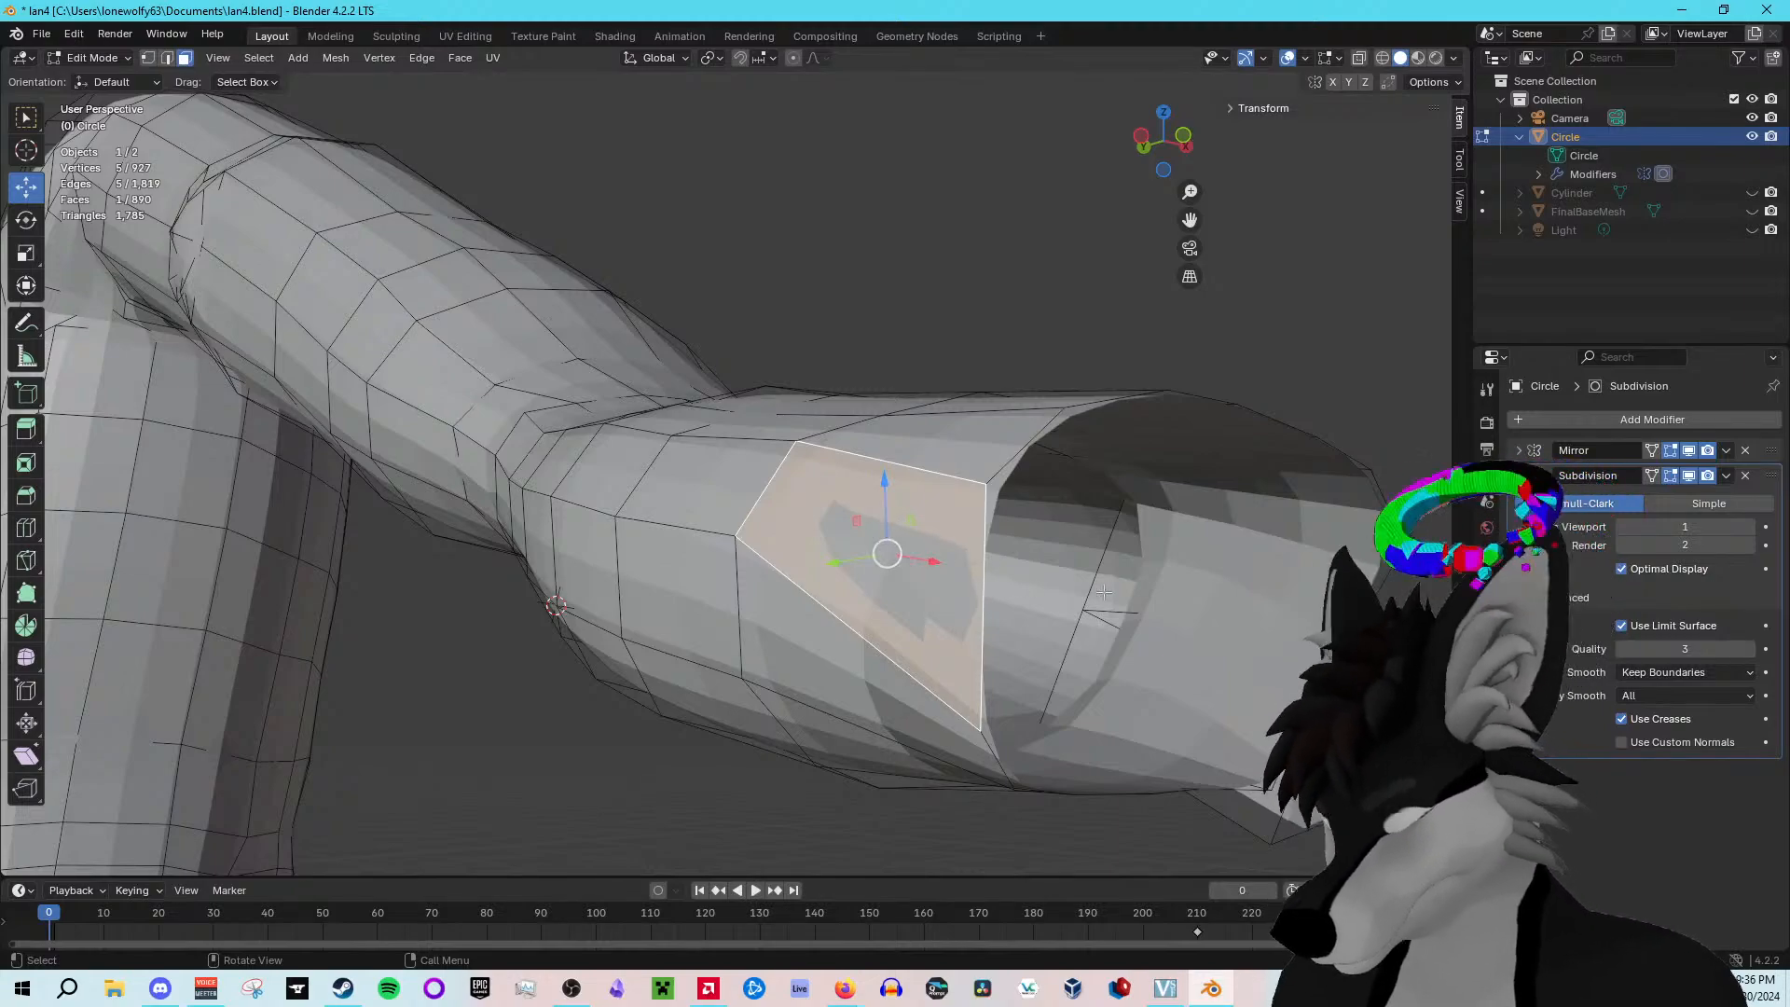
key("x")
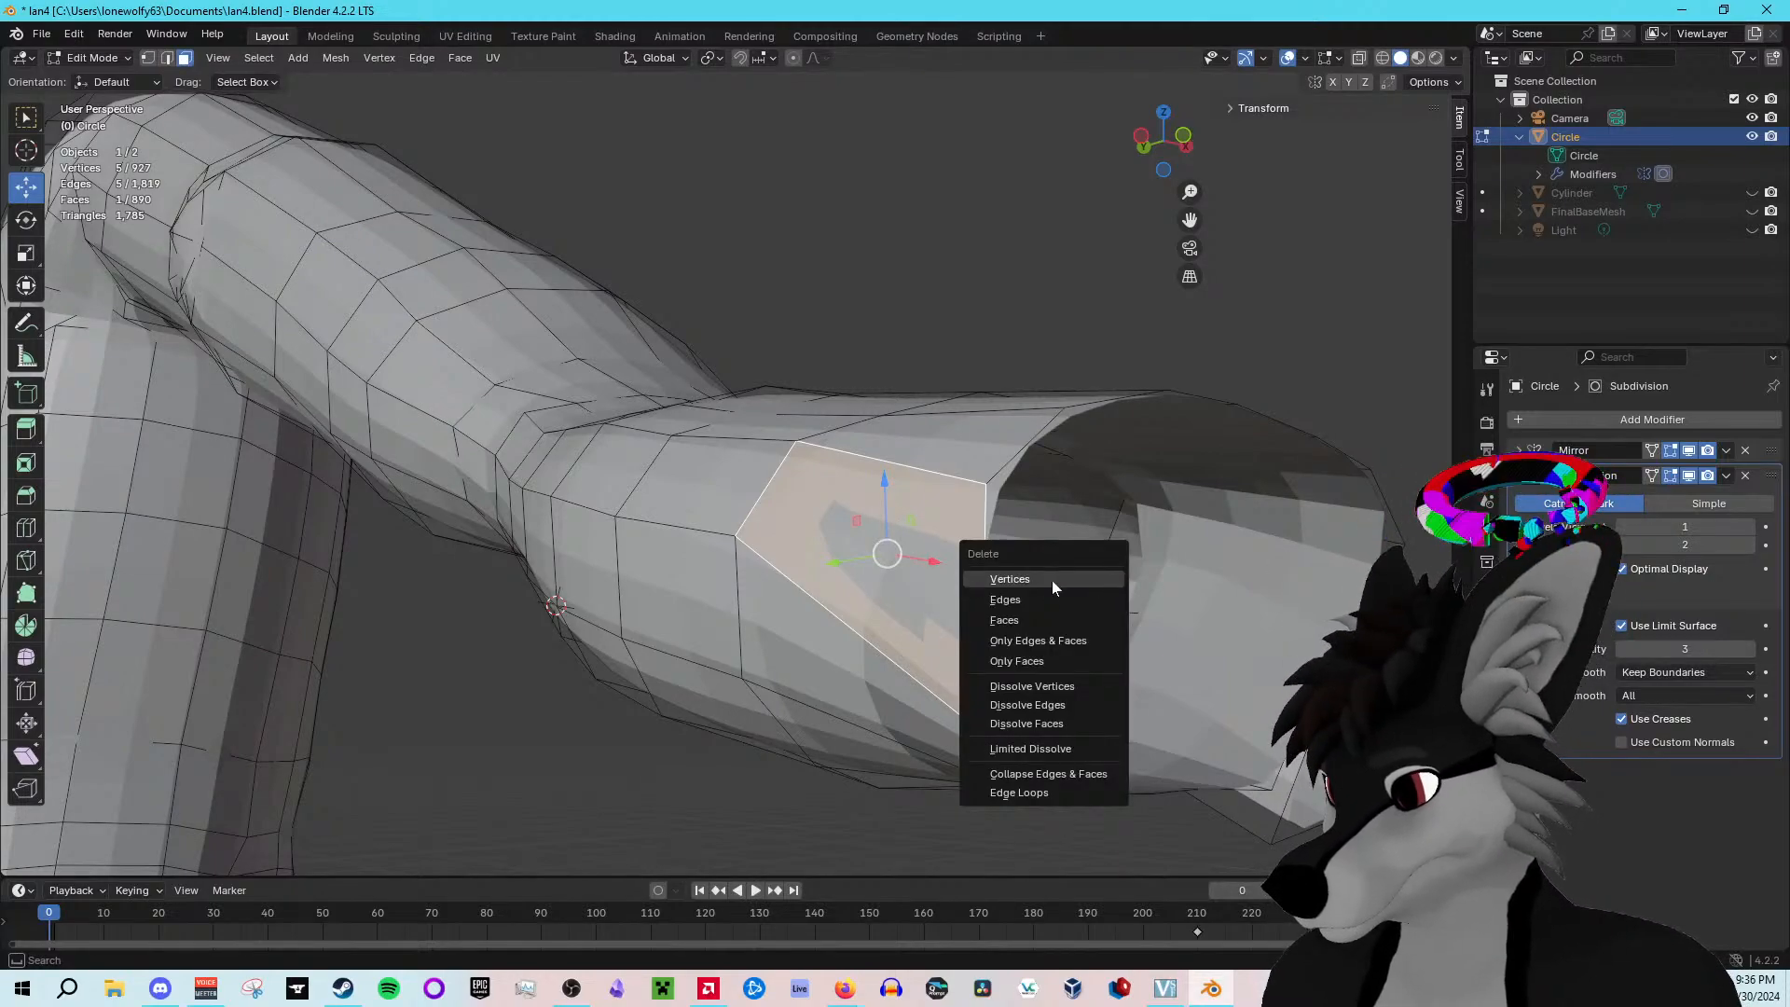
left_click(1036, 616)
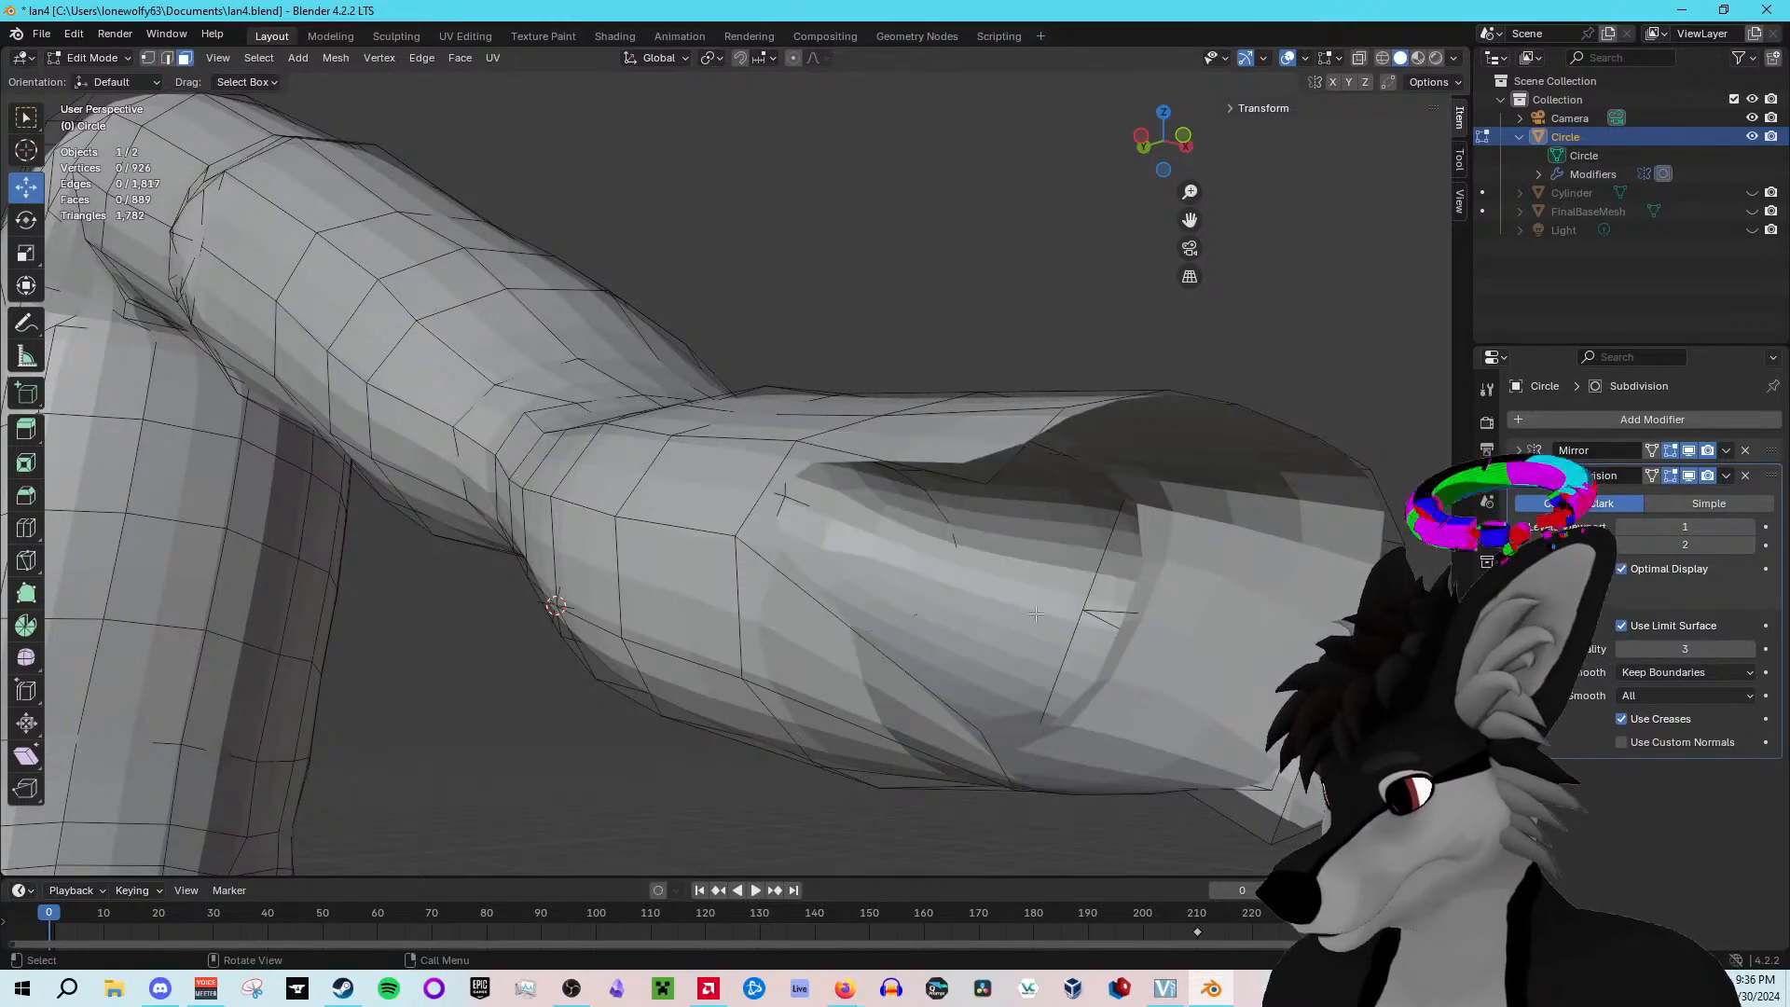
middle_click_drag(1034, 596, 988, 573)
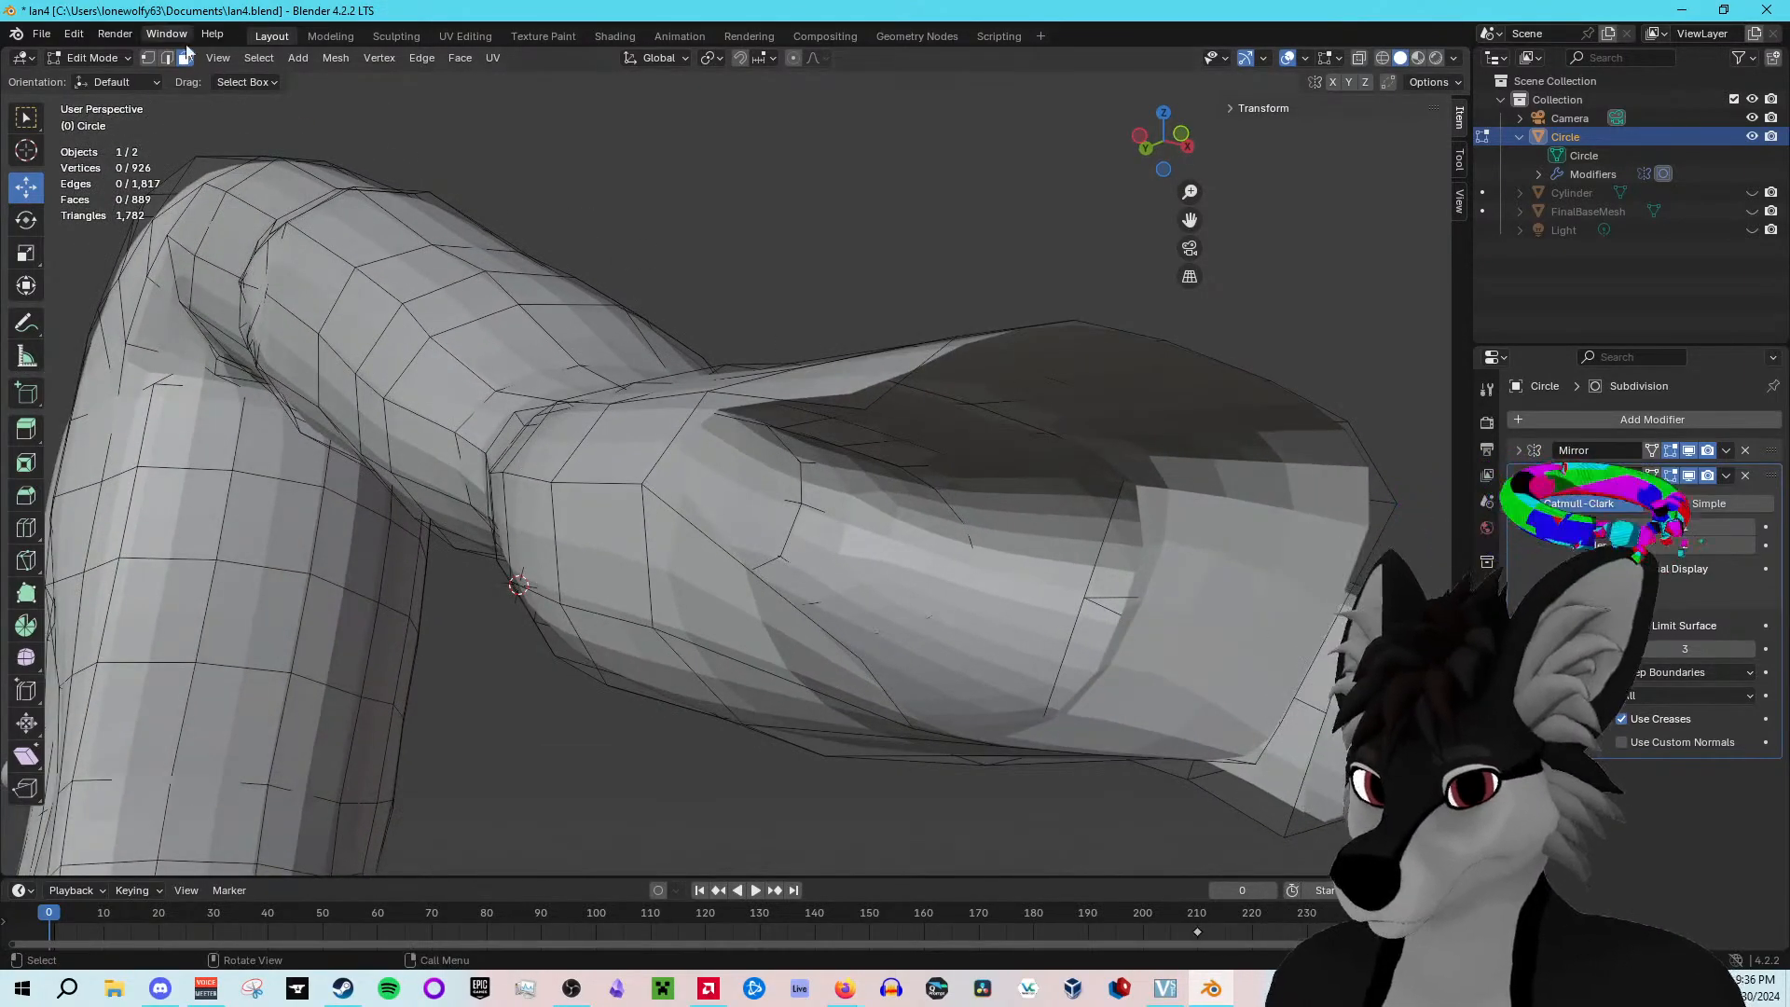
Step: Create a new edge between the two open-rim vertices across the gap left in the forearm
left_click(148, 58)
mouse_move(791, 238)
middle_mouse_down()
mouse_move(823, 248)
mouse_move(813, 261)
middle_mouse_up()
left_click(908, 716)
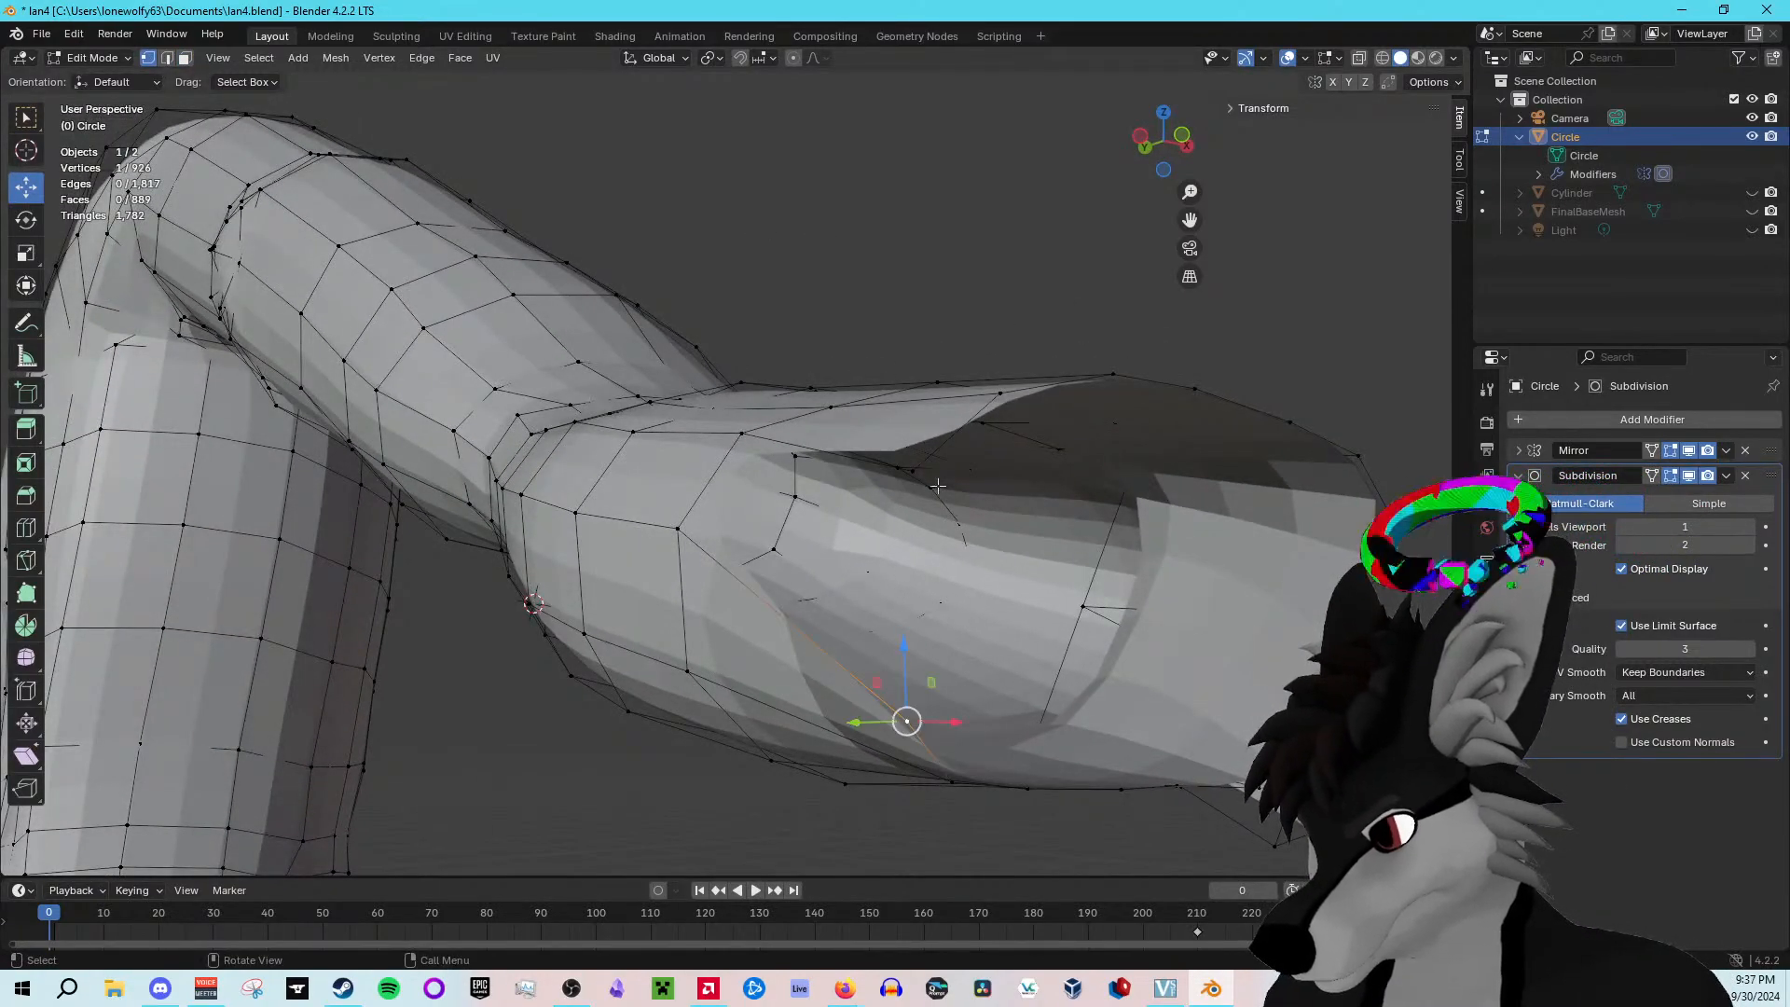
middle_click_drag(935, 484, 1040, 792)
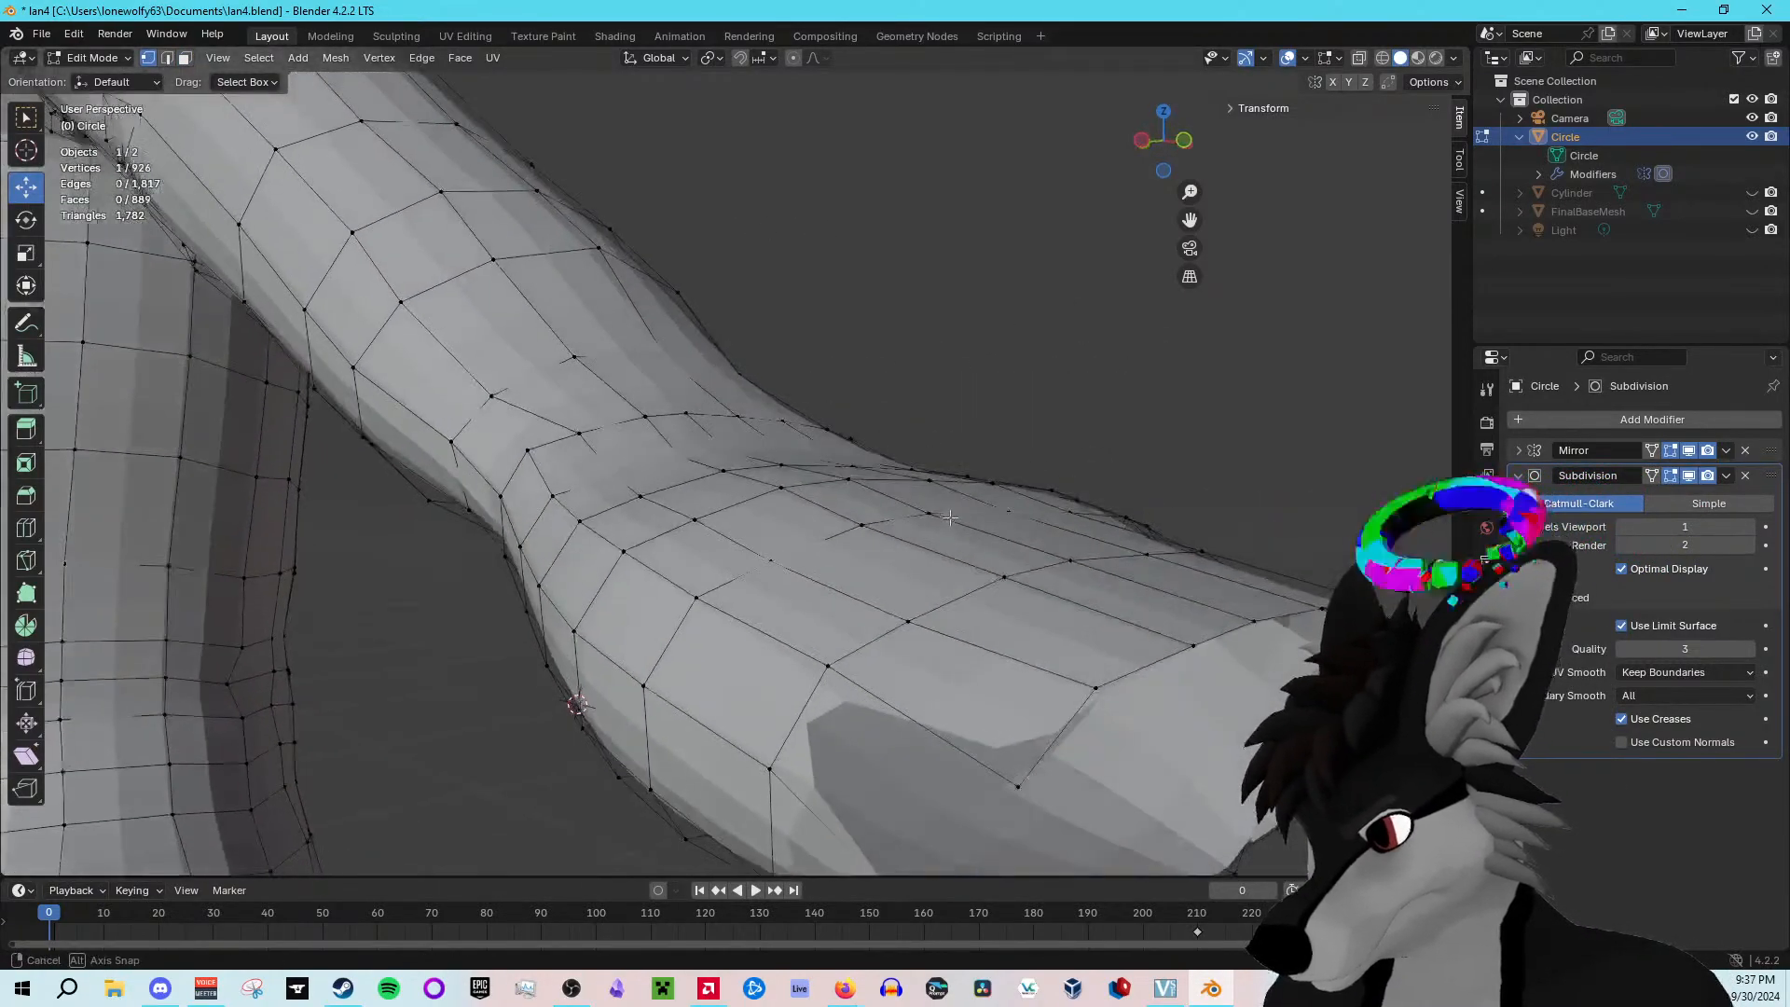
left_click(1020, 783, "shift")
right_click(1020, 783)
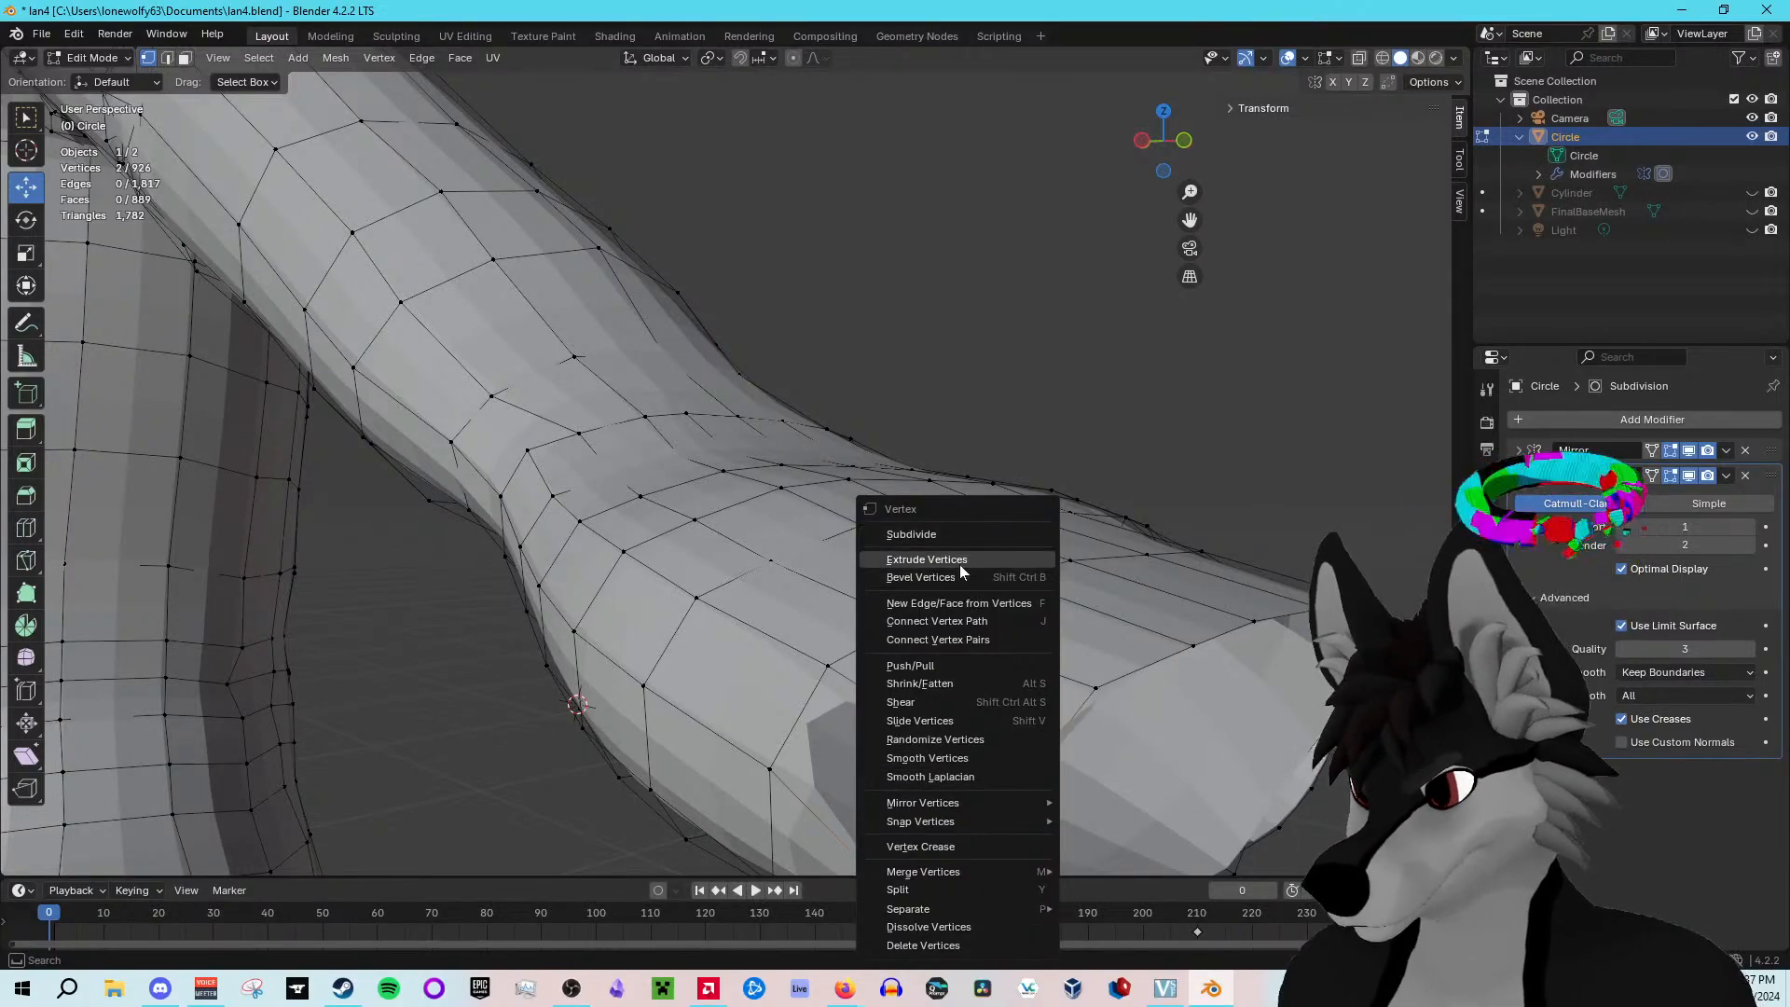
left_click(968, 605)
Step: Subdivide the new rim edge to add a vertex at its middle
middle_click_drag(967, 604, 852, 604)
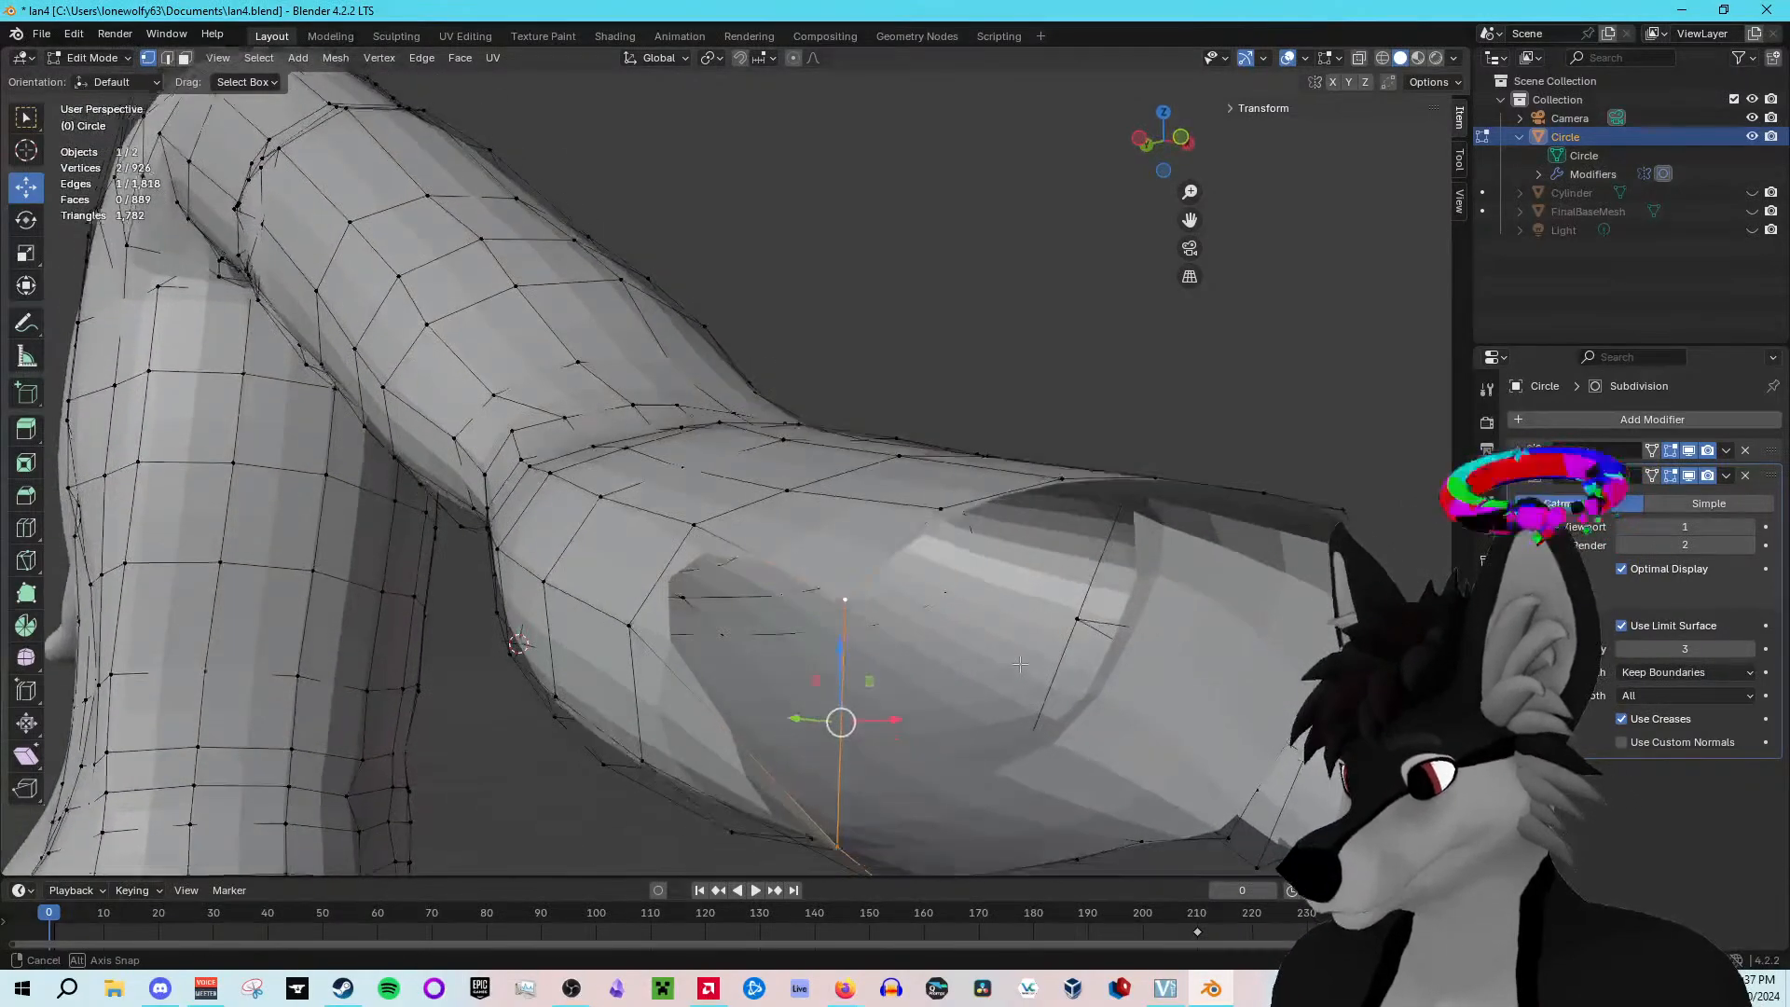
right_click(852, 604)
left_click(809, 536)
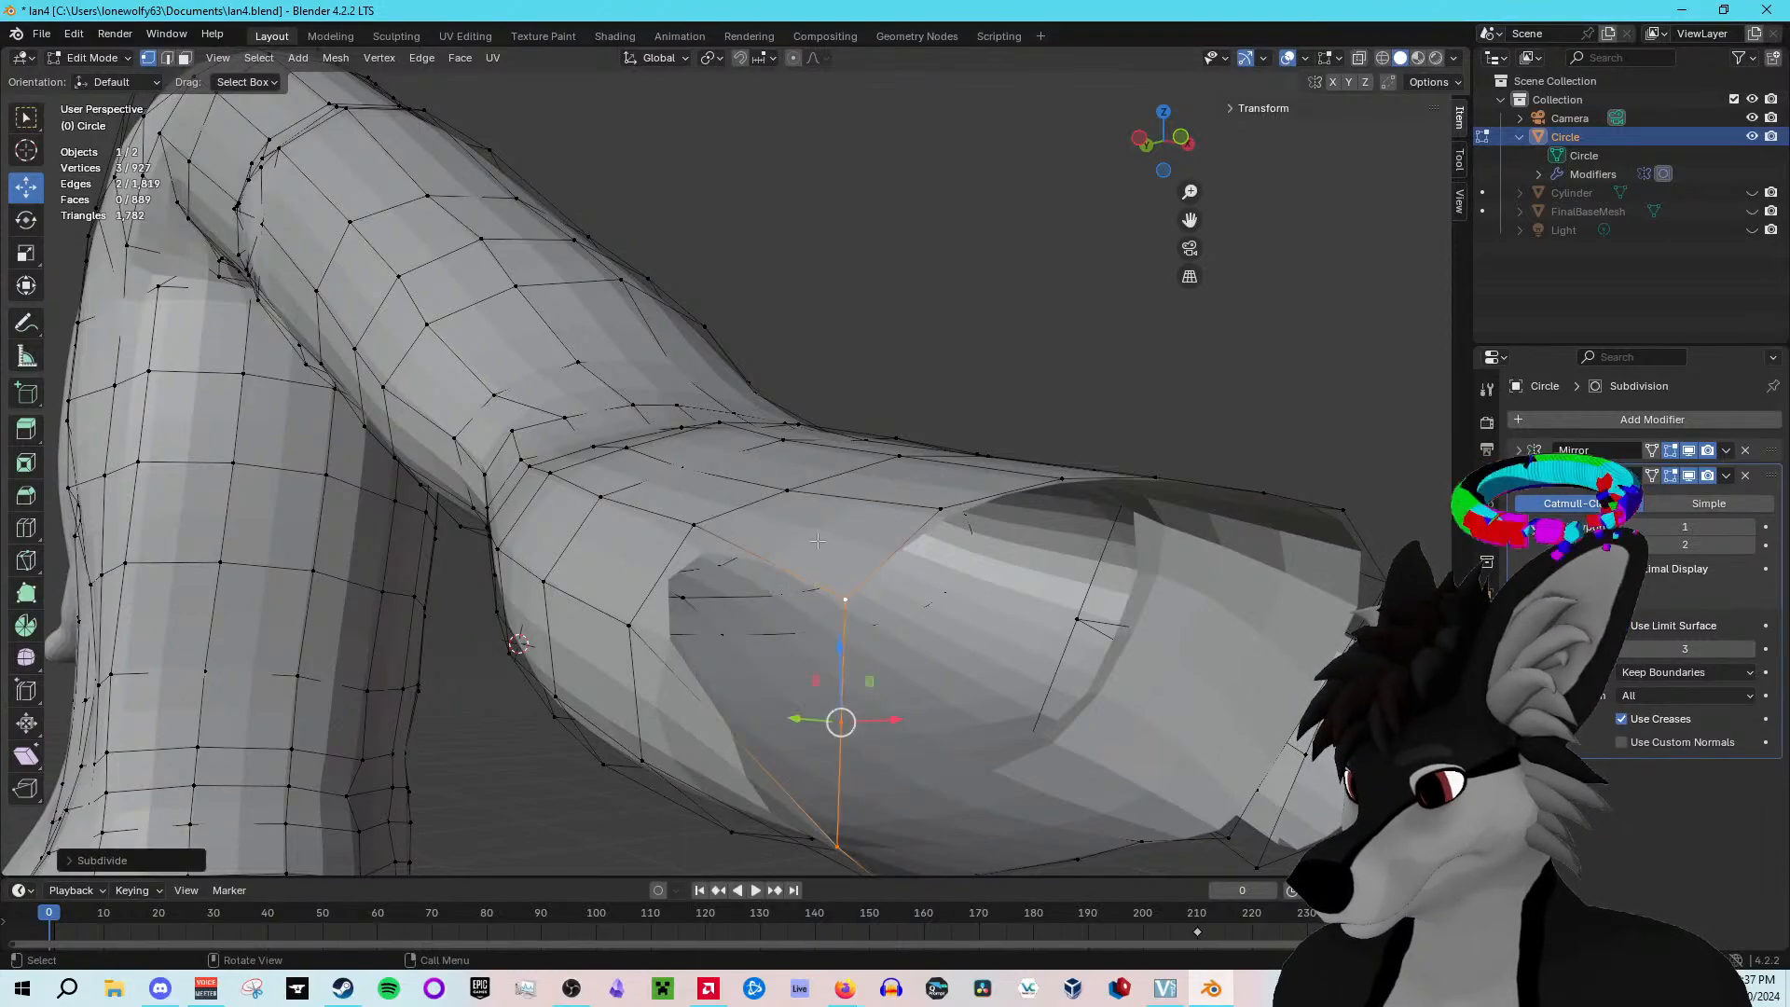
Step: Create a triangular face from the new mid-edge vertex, the upper rim vertex and the upper inner vertex of the gap
left_click(834, 846, "shift")
left_click(688, 525, "shift")
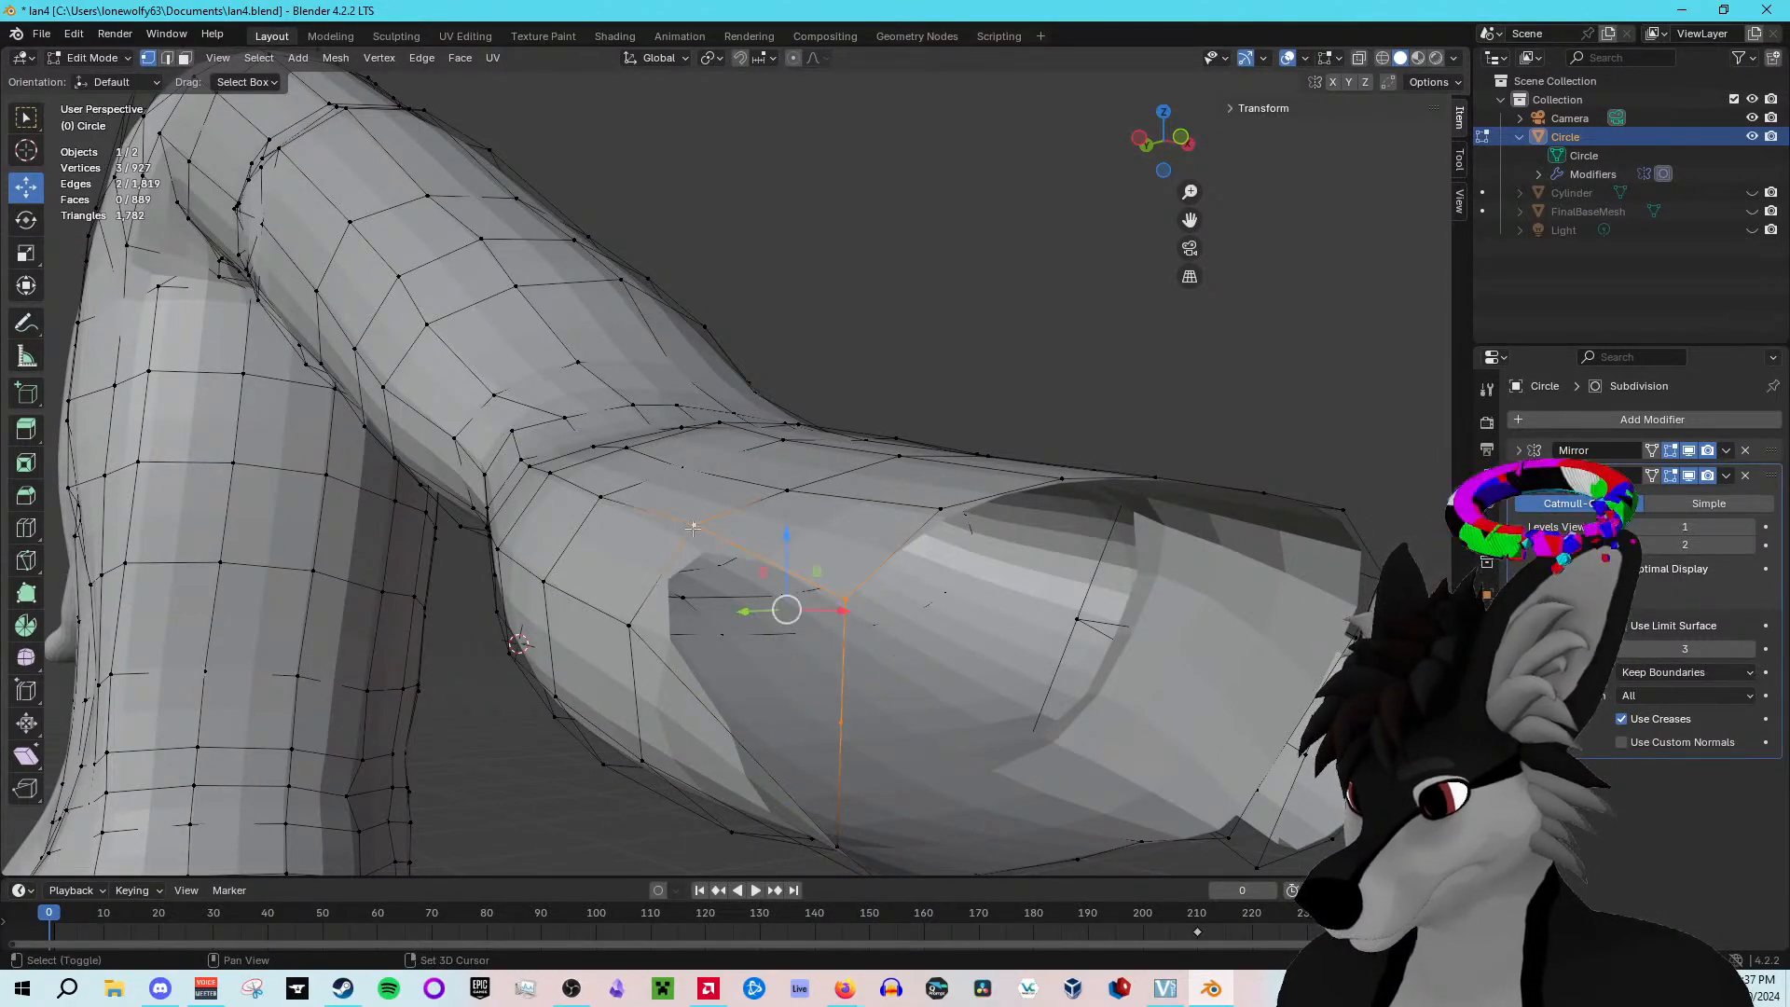
right_click(686, 524)
left_click(656, 598)
Step: Create a triangular face from the mid-edge vertex, the lower rim vertex and the lower inner vertex of the gap
middle_click_drag(657, 597, 688, 599)
left_click(904, 614)
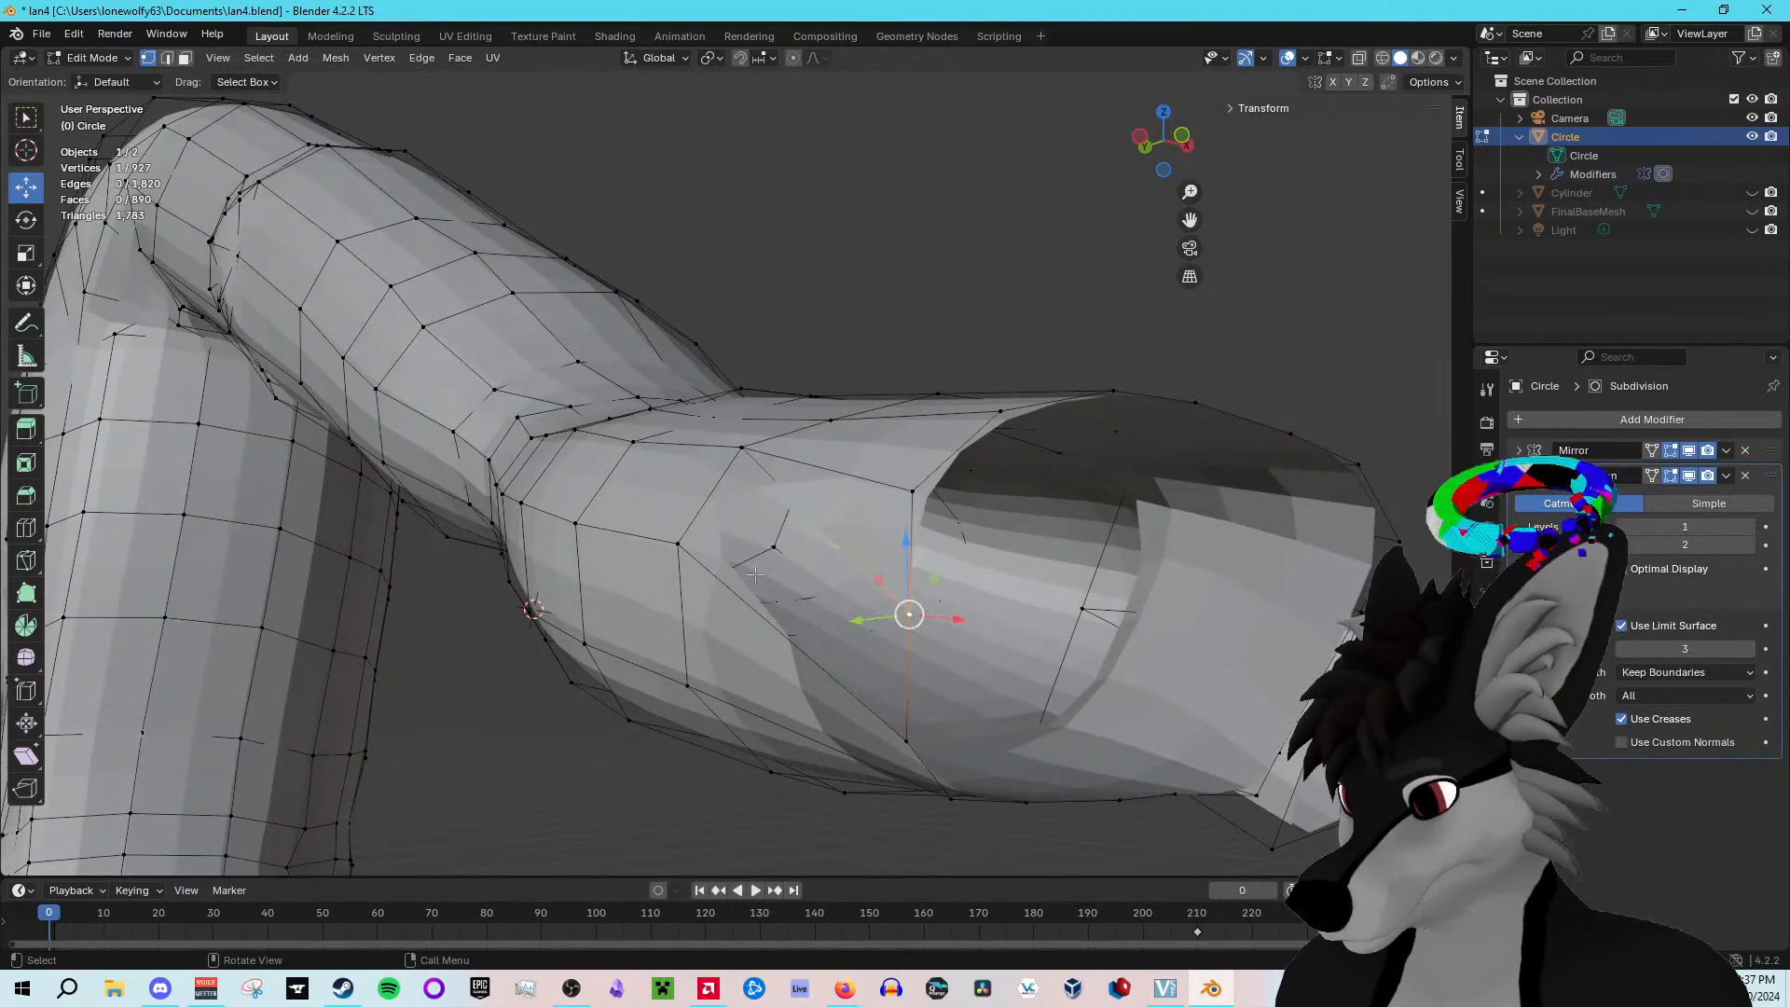
left_click(678, 543, "shift")
left_click(906, 741, "shift")
right_click(906, 740)
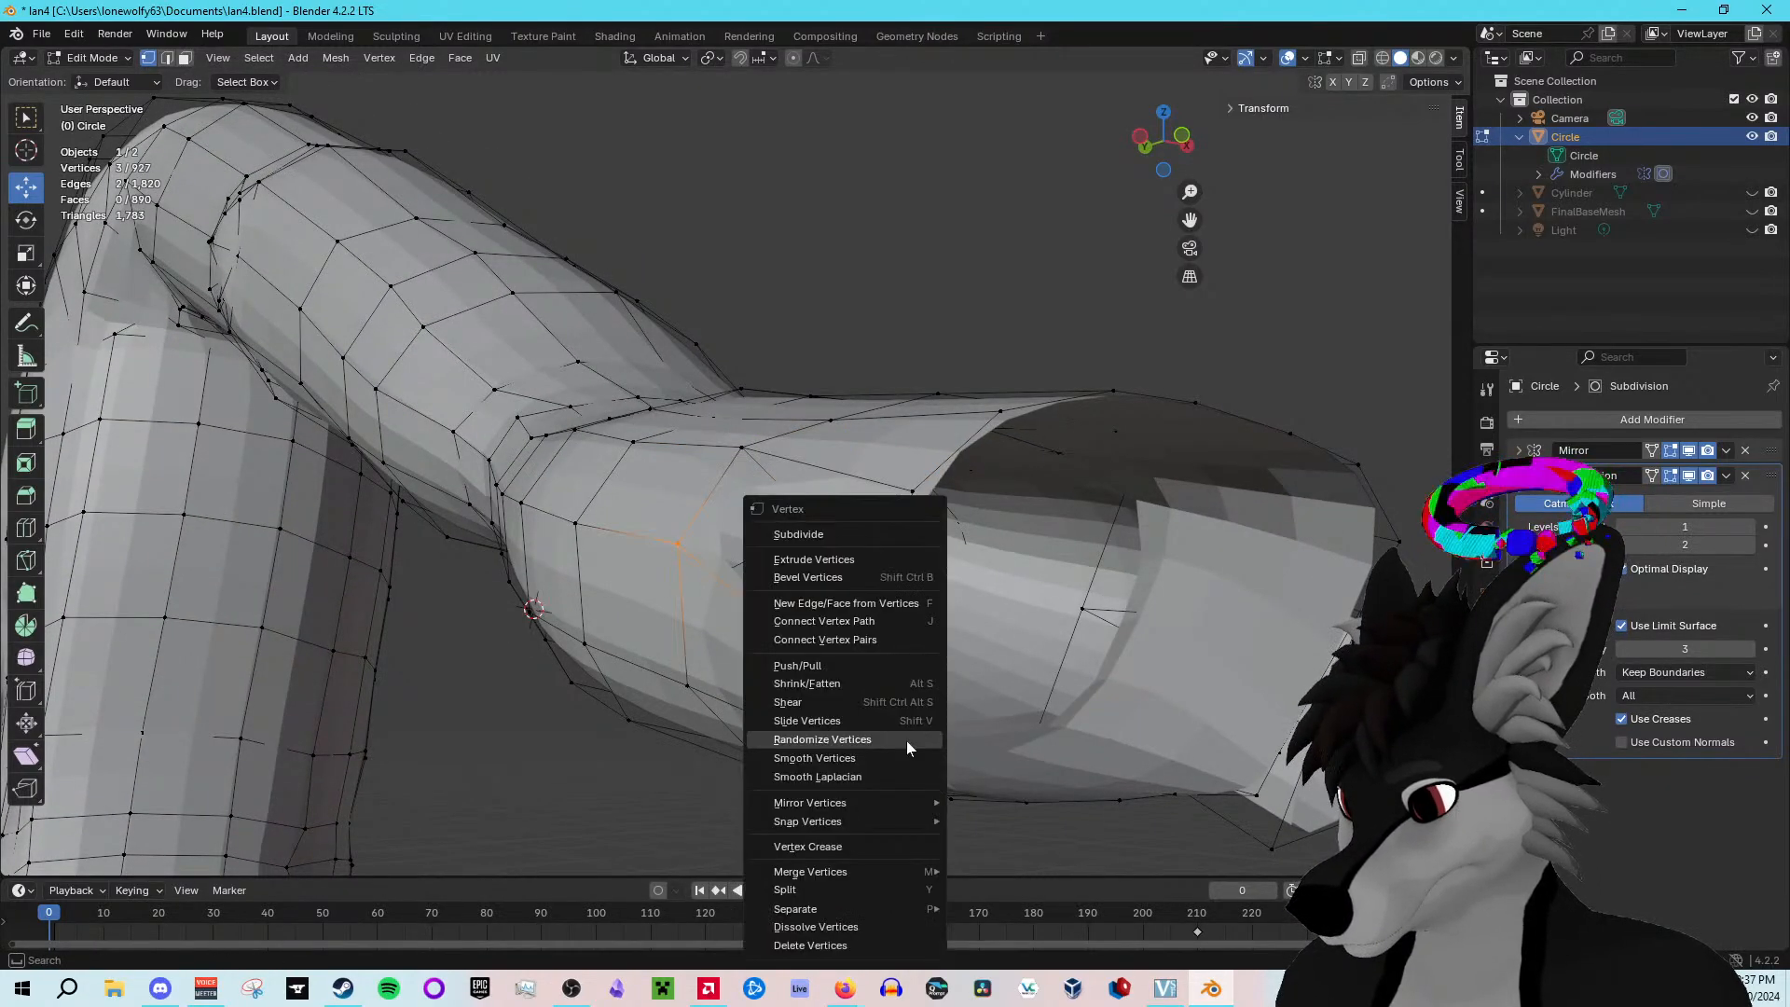
left_click(869, 603)
middle_click_drag(971, 655, 980, 658)
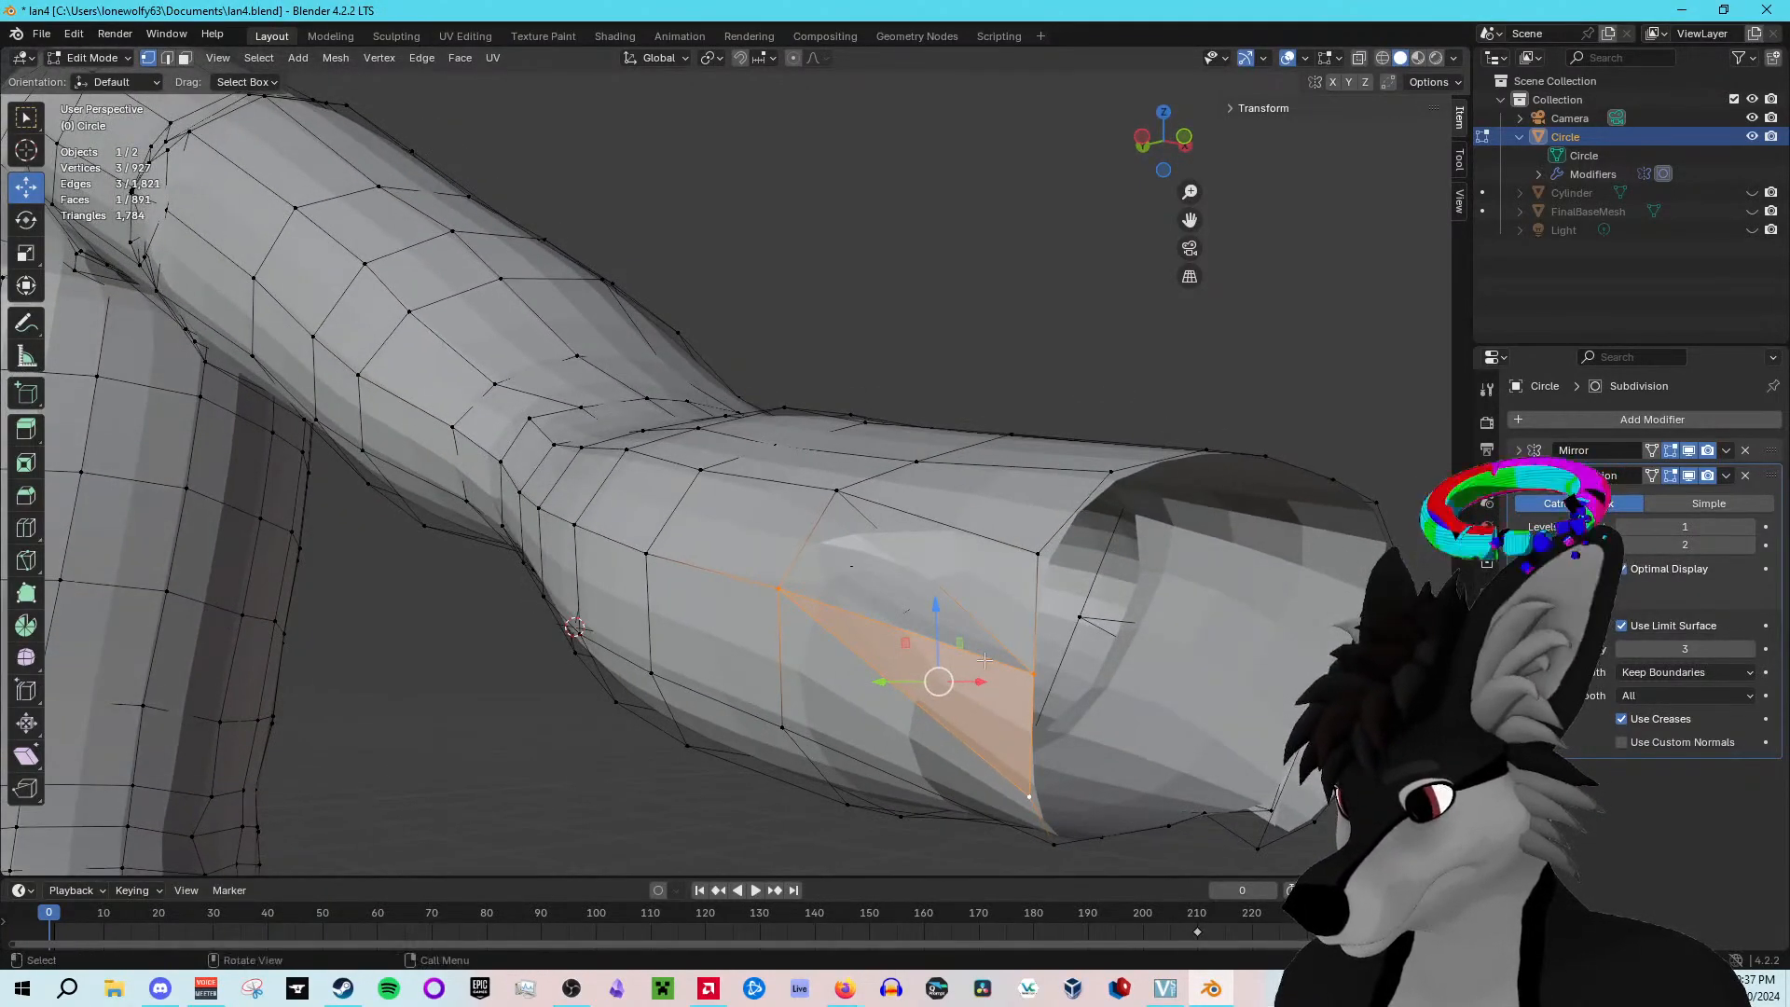
middle_click_drag(975, 645, 1003, 565)
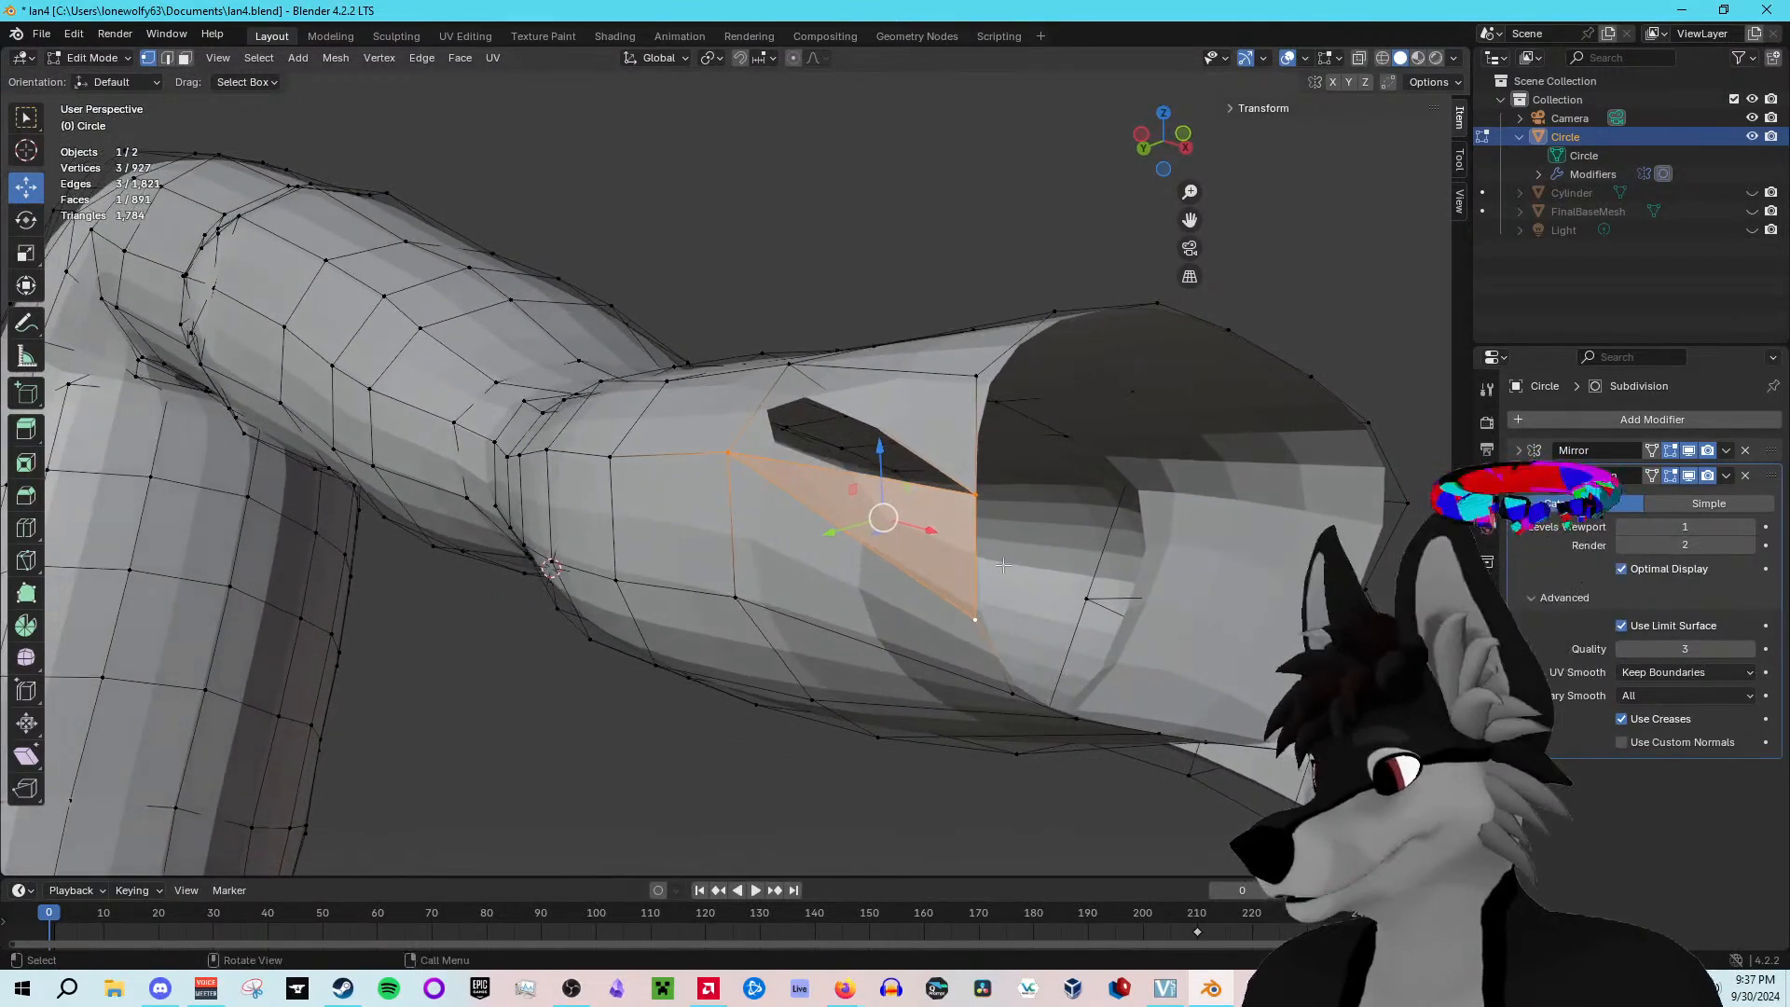
Step: Fill the remaining triangular hole between the mid-edge vertex and the two inner vertices, and check the patched forearm in Object Mode
left_click(976, 496)
left_click(791, 366, "shift")
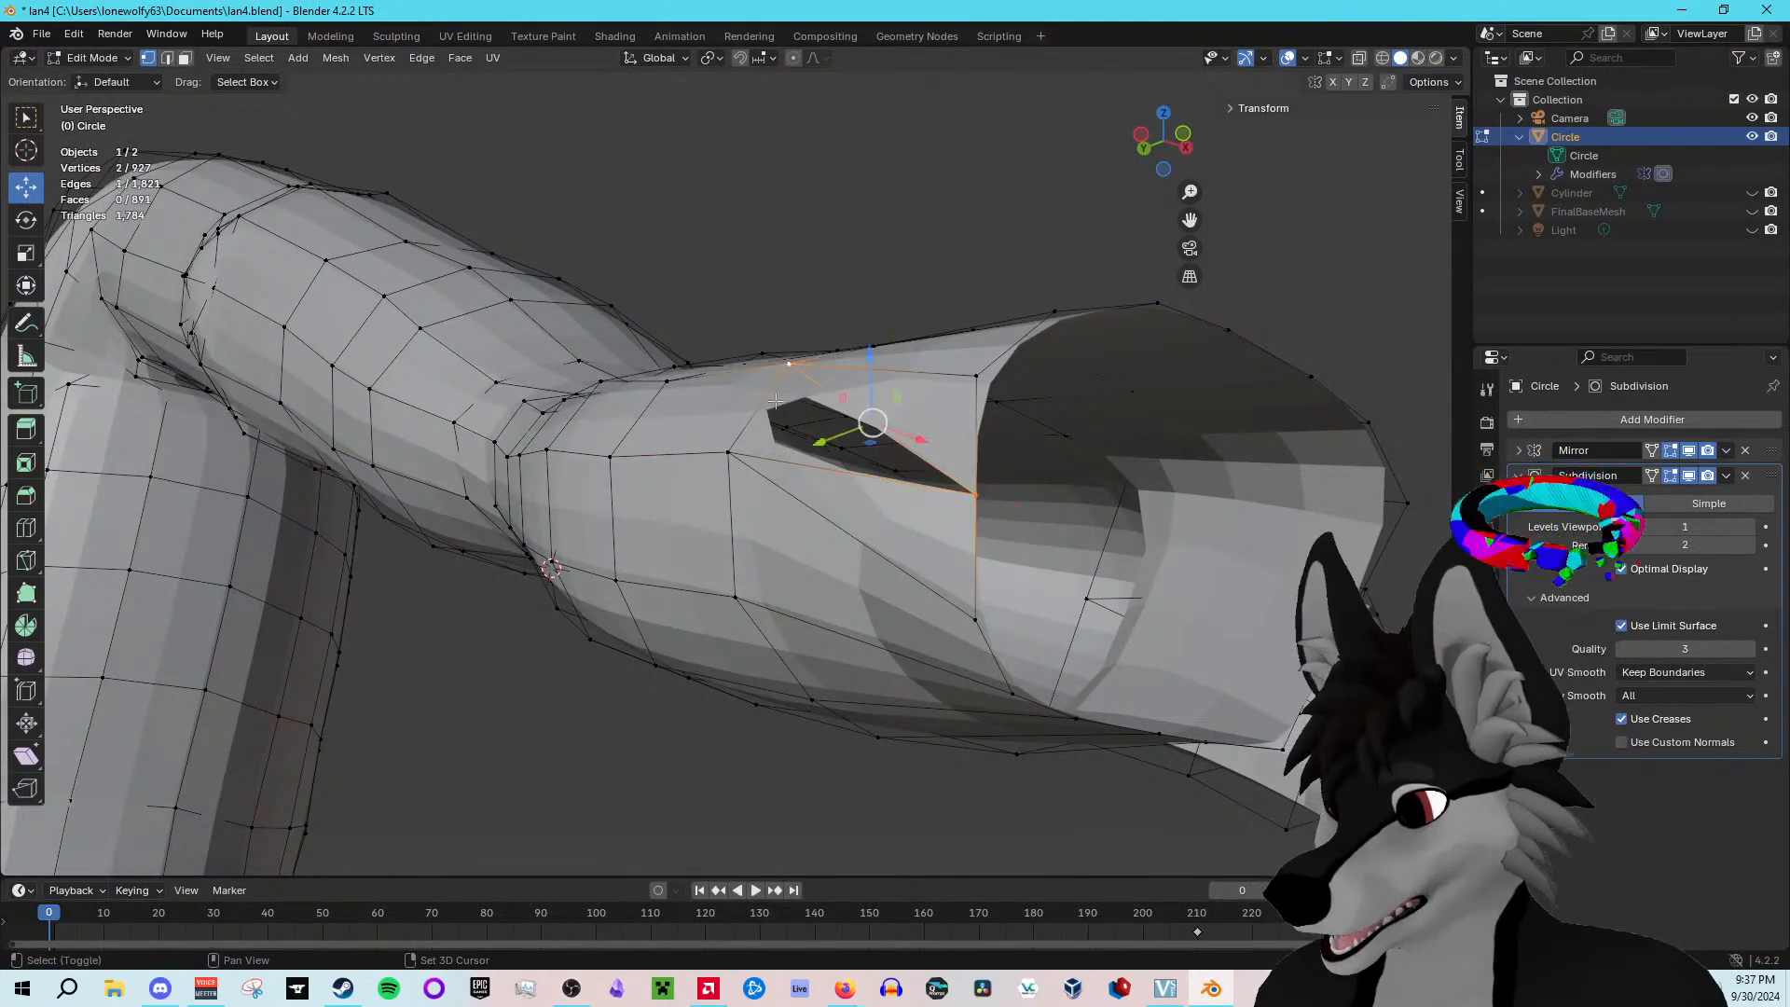
left_click(735, 453, "shift")
right_click(729, 454)
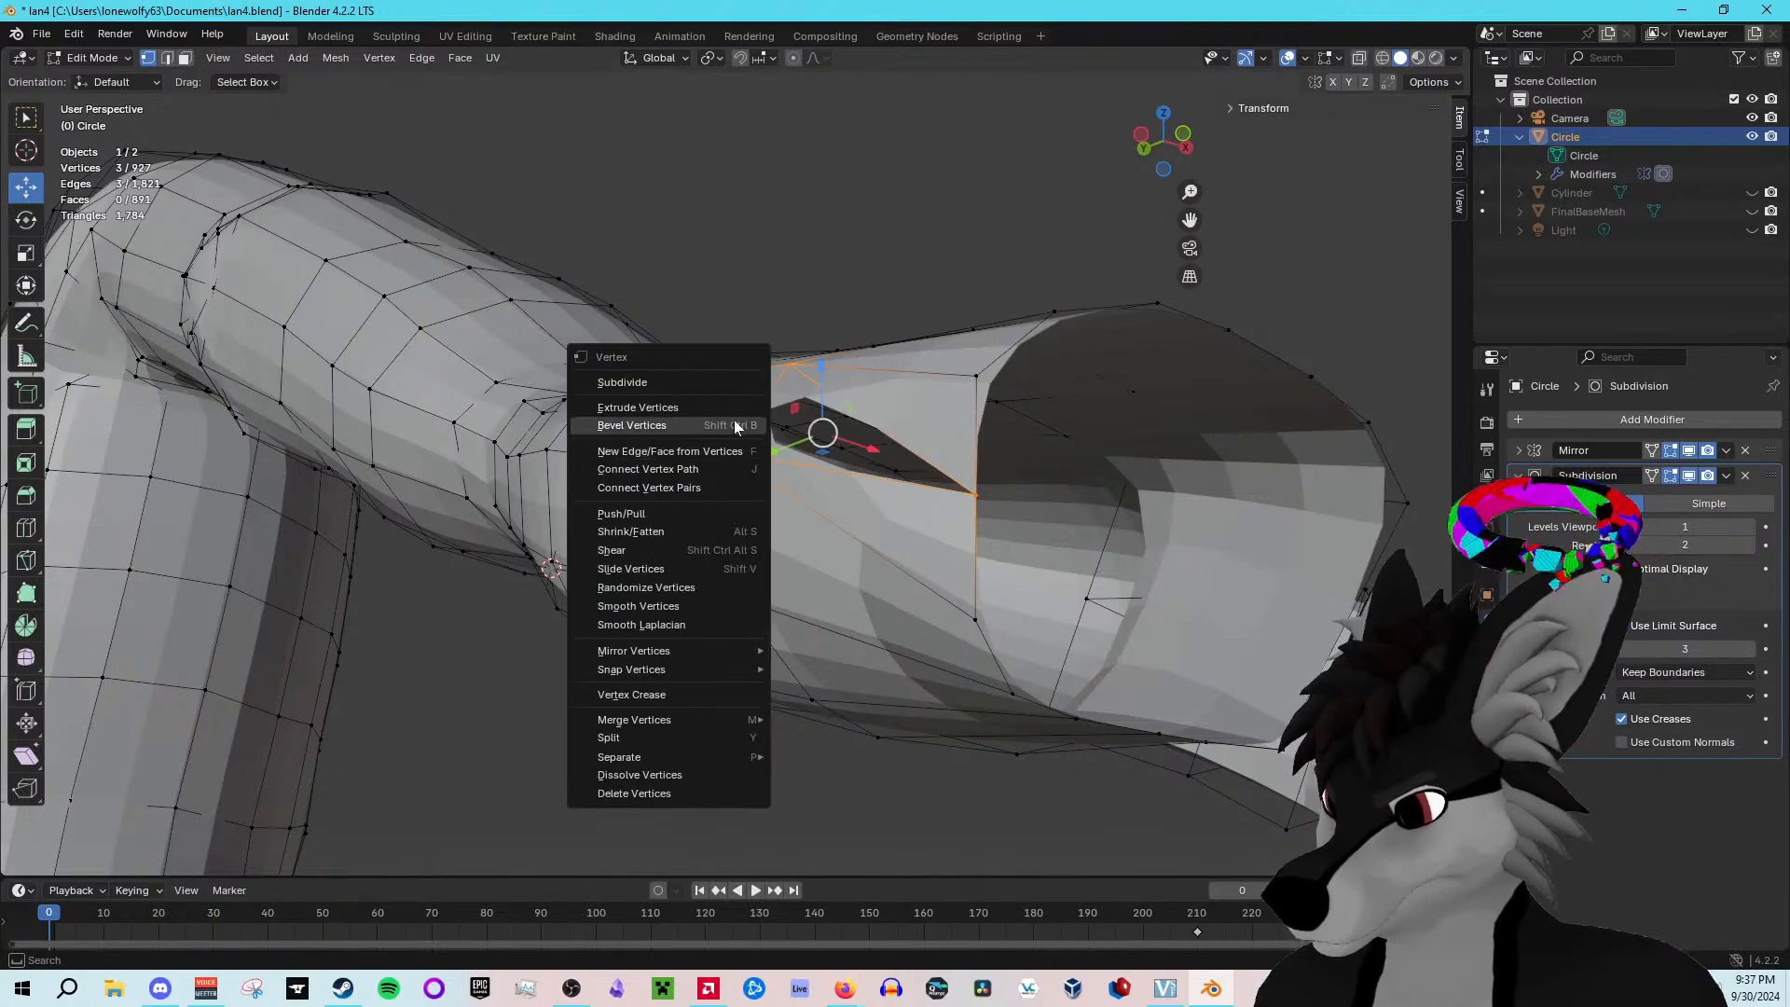
left_click(725, 454)
key("alt+a")
middle_click_drag(928, 609, 913, 604)
key("Tab")
middle_click_drag(848, 547, 866, 585)
middle_click_drag(902, 724, 939, 512)
key("Tab")
Step: Select the five vertices around the forearm patch and apply Beautify Faces to its triangles
left_click(939, 512)
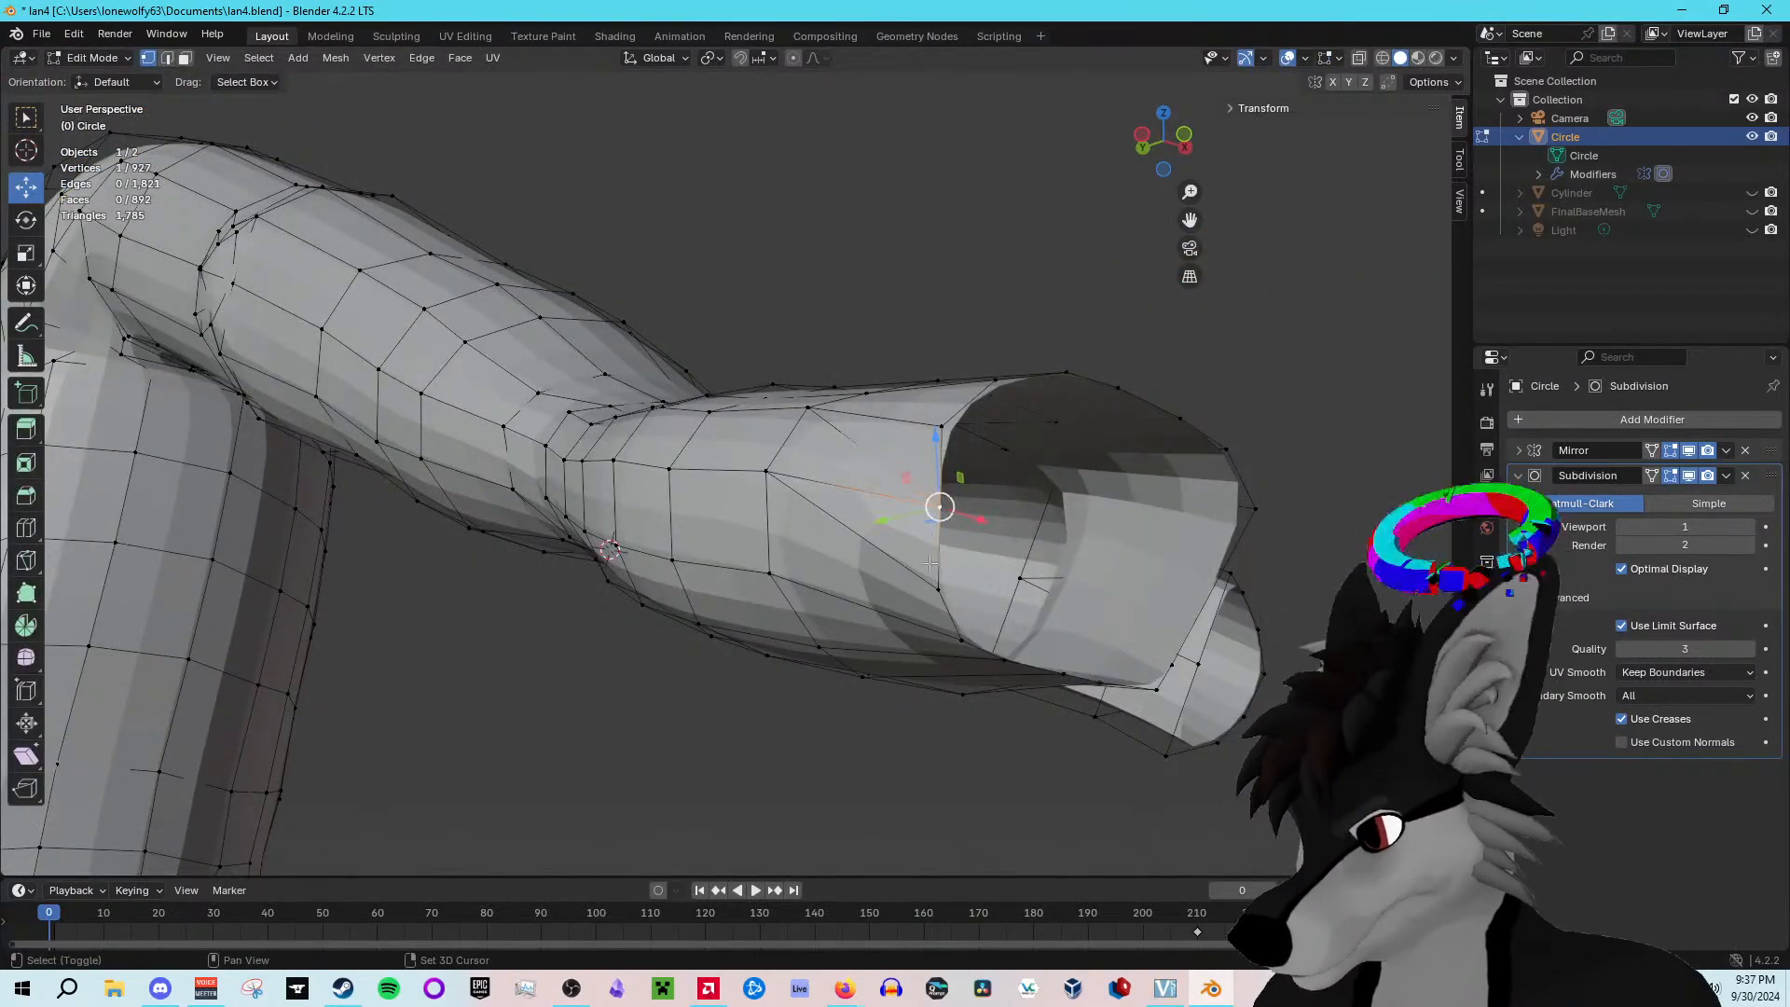
left_click(937, 586, "shift")
left_click(939, 429, "shift")
left_click(807, 407, "shift")
left_click(807, 536, "shift")
right_click(773, 494)
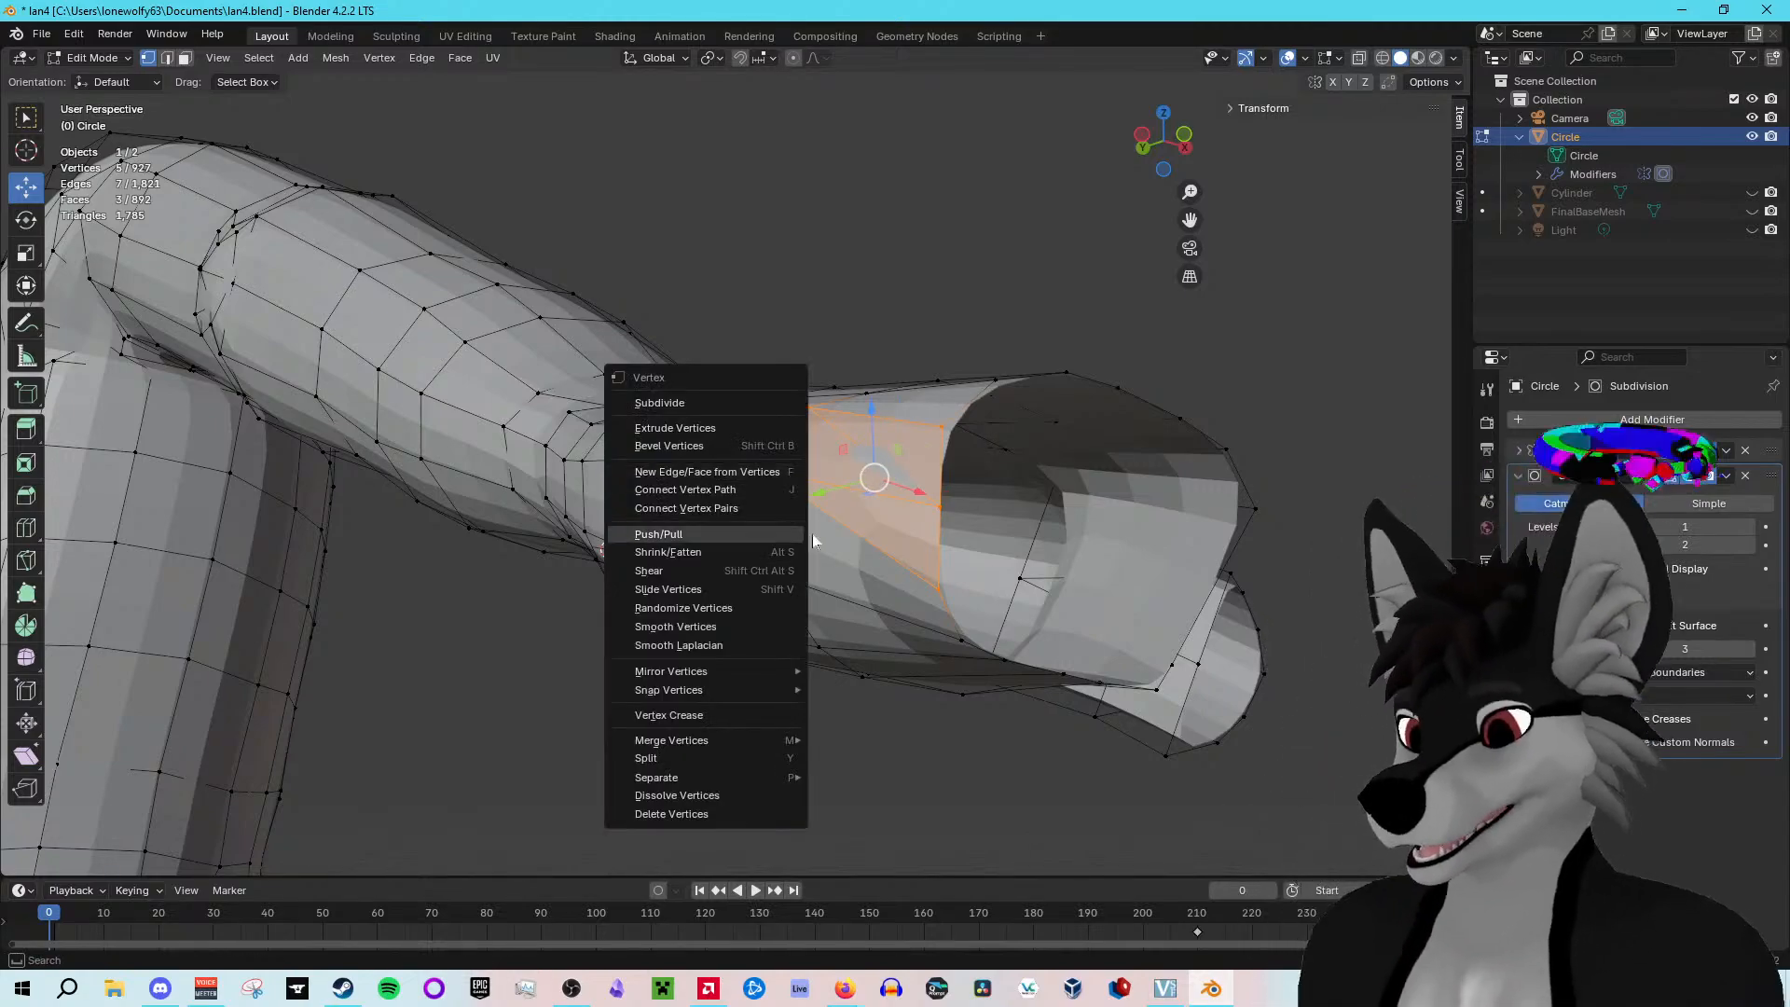
mouse_move(748, 739)
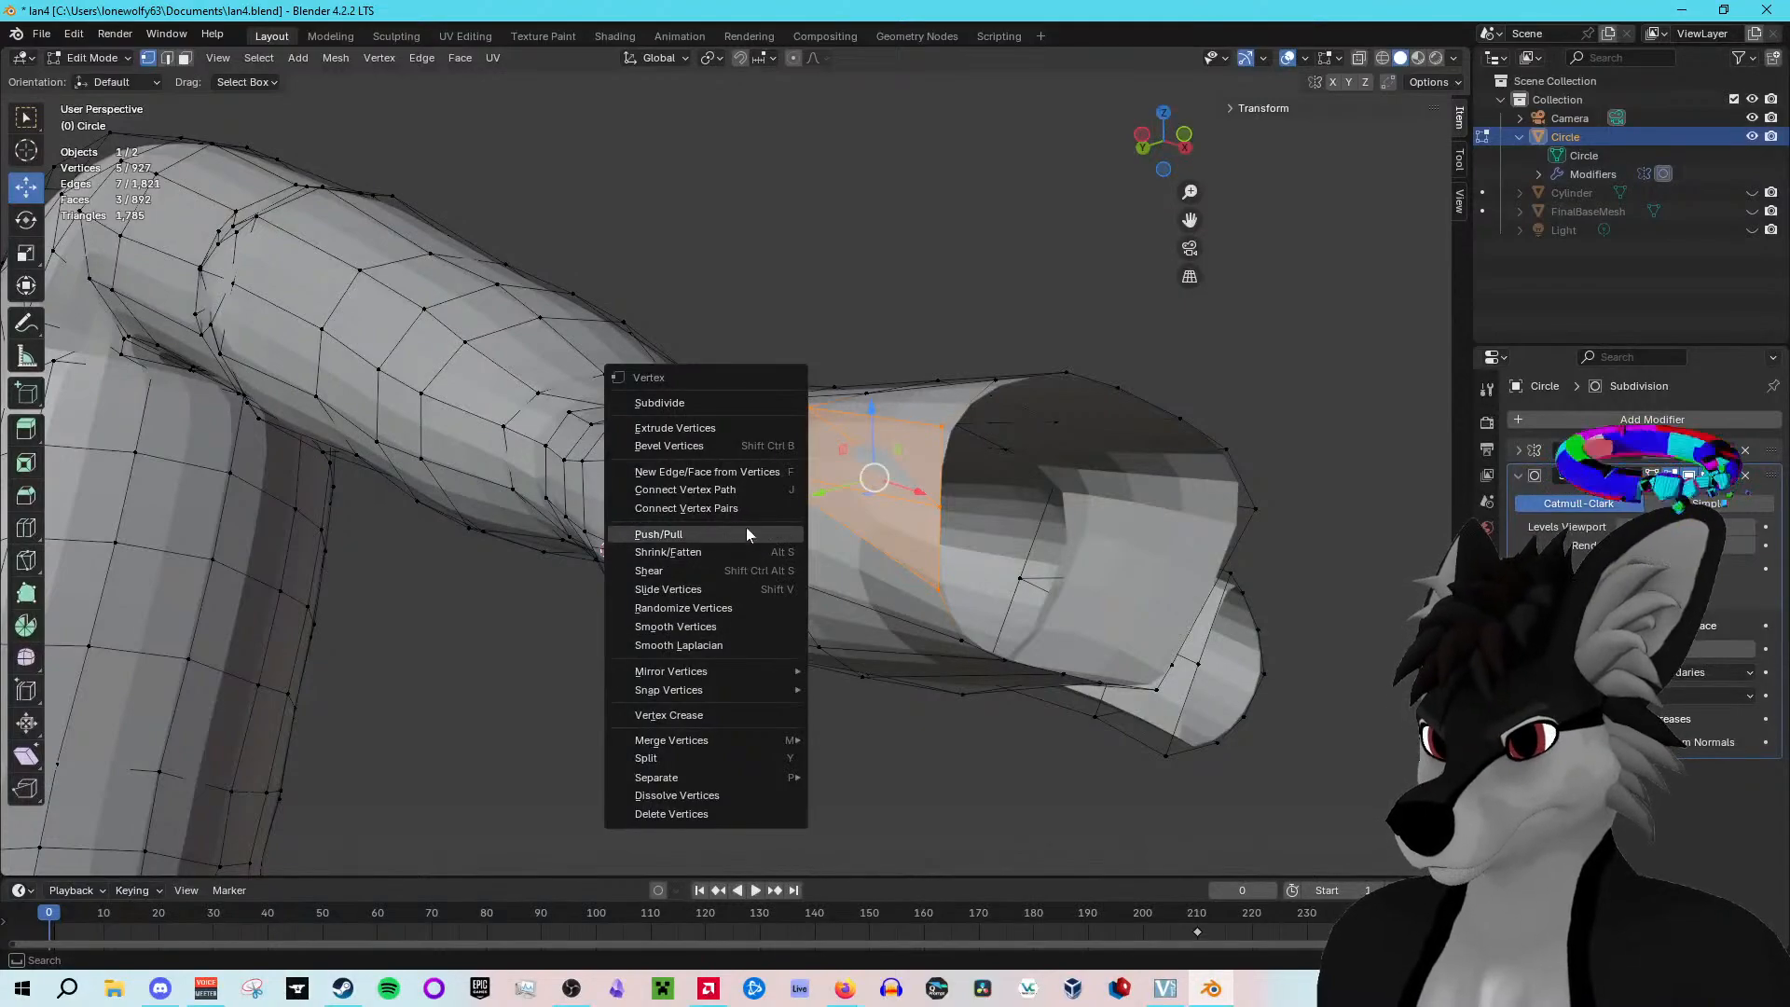
left_click(447, 58)
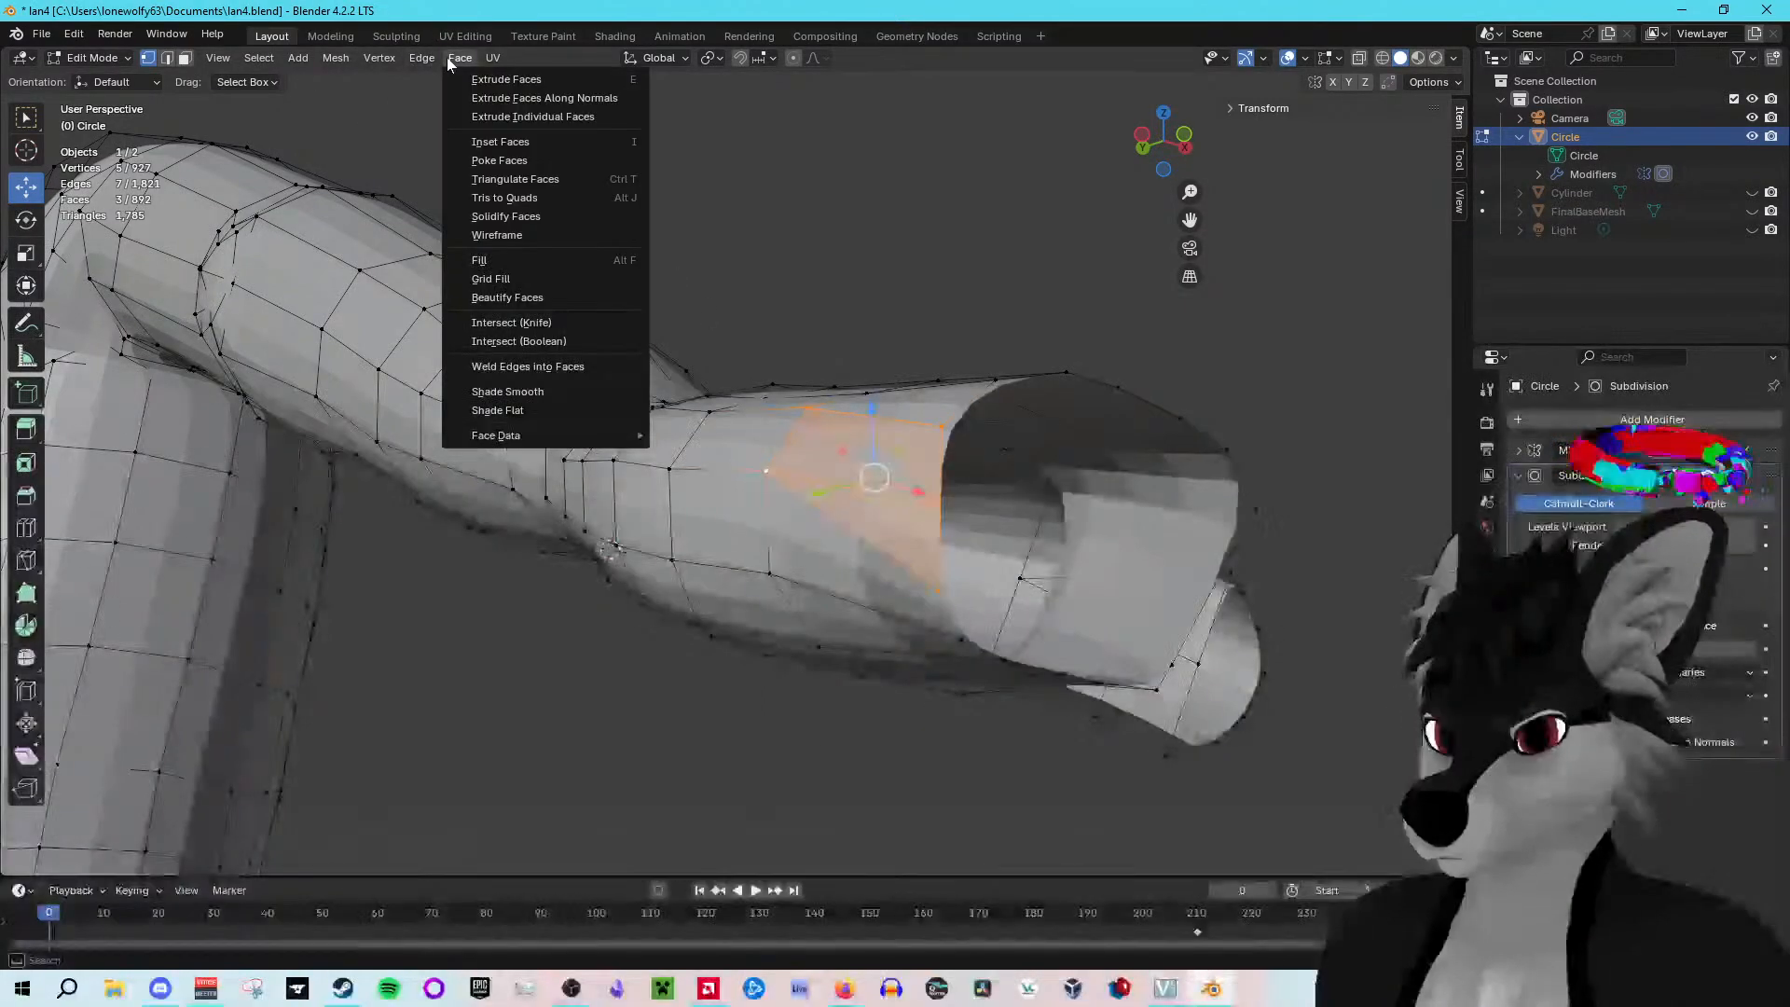
left_click(561, 295)
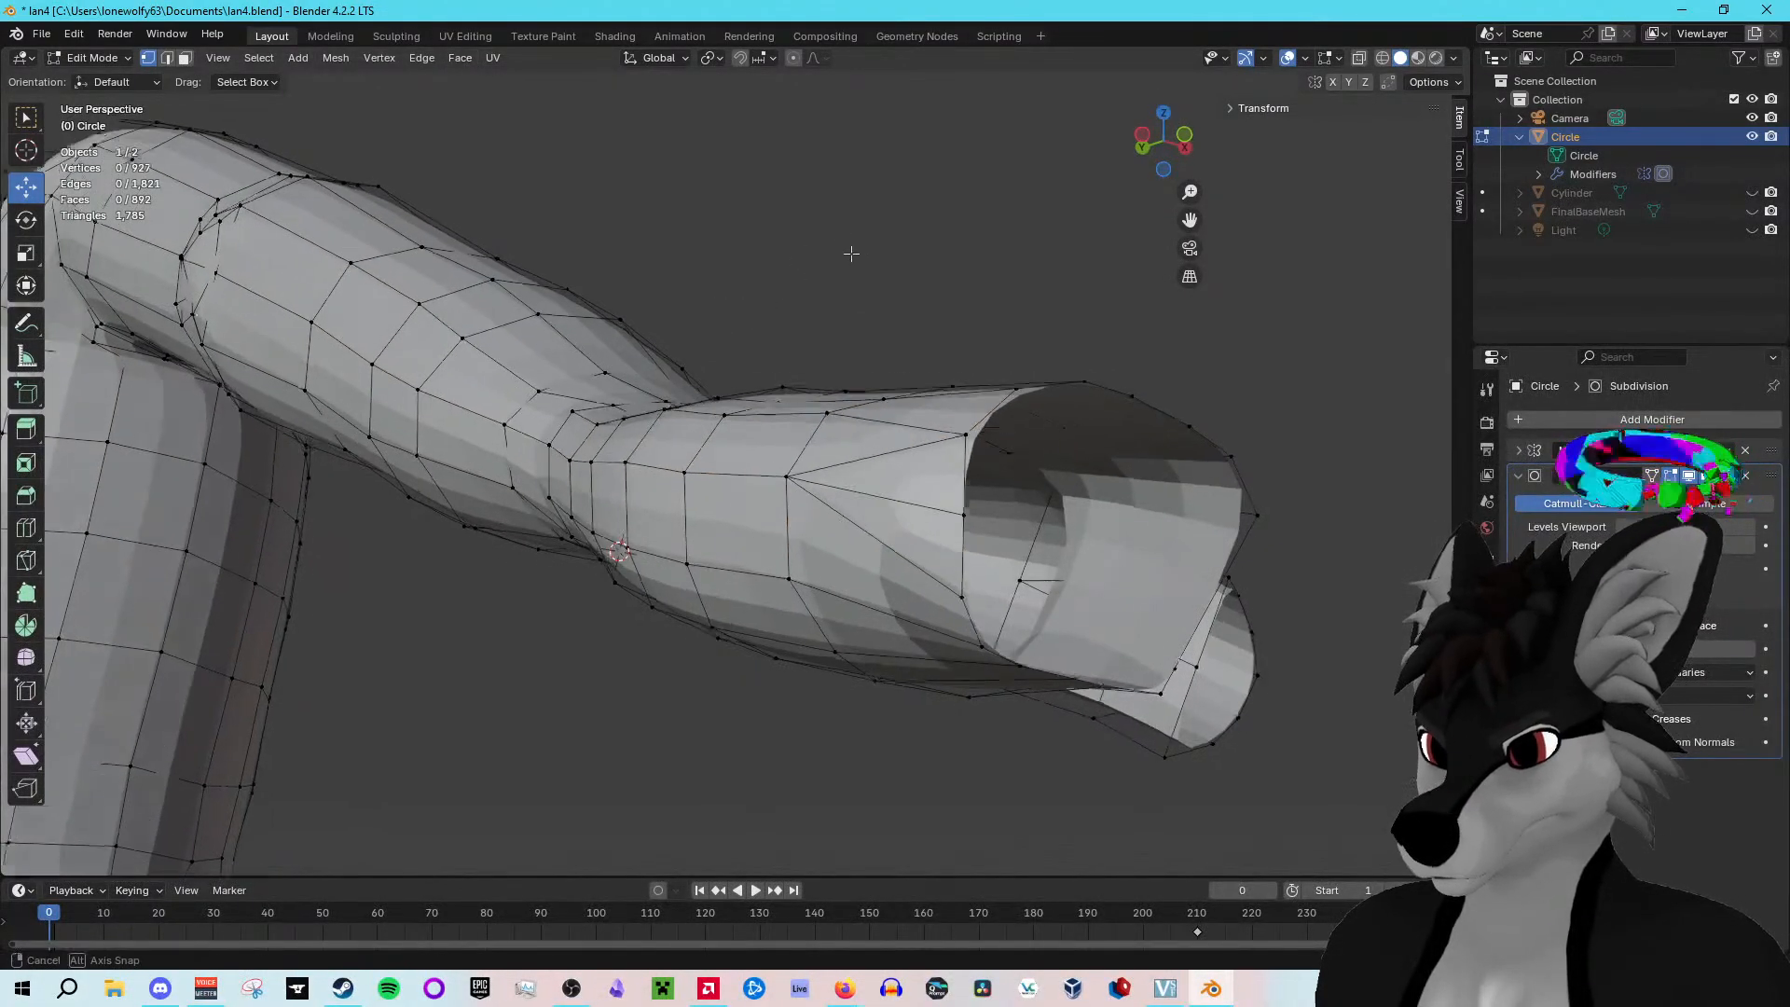
key("Tab")
middle_click_drag(1061, 330, 1132, 319)
key("Tab")
middle_click_drag(1058, 485, 930, 552)
left_click(923, 550)
left_click(1107, 605, "shift")
left_click(1105, 534, "shift")
left_click(1101, 683, "shift")
middle_click_drag(1101, 683, 1139, 691)
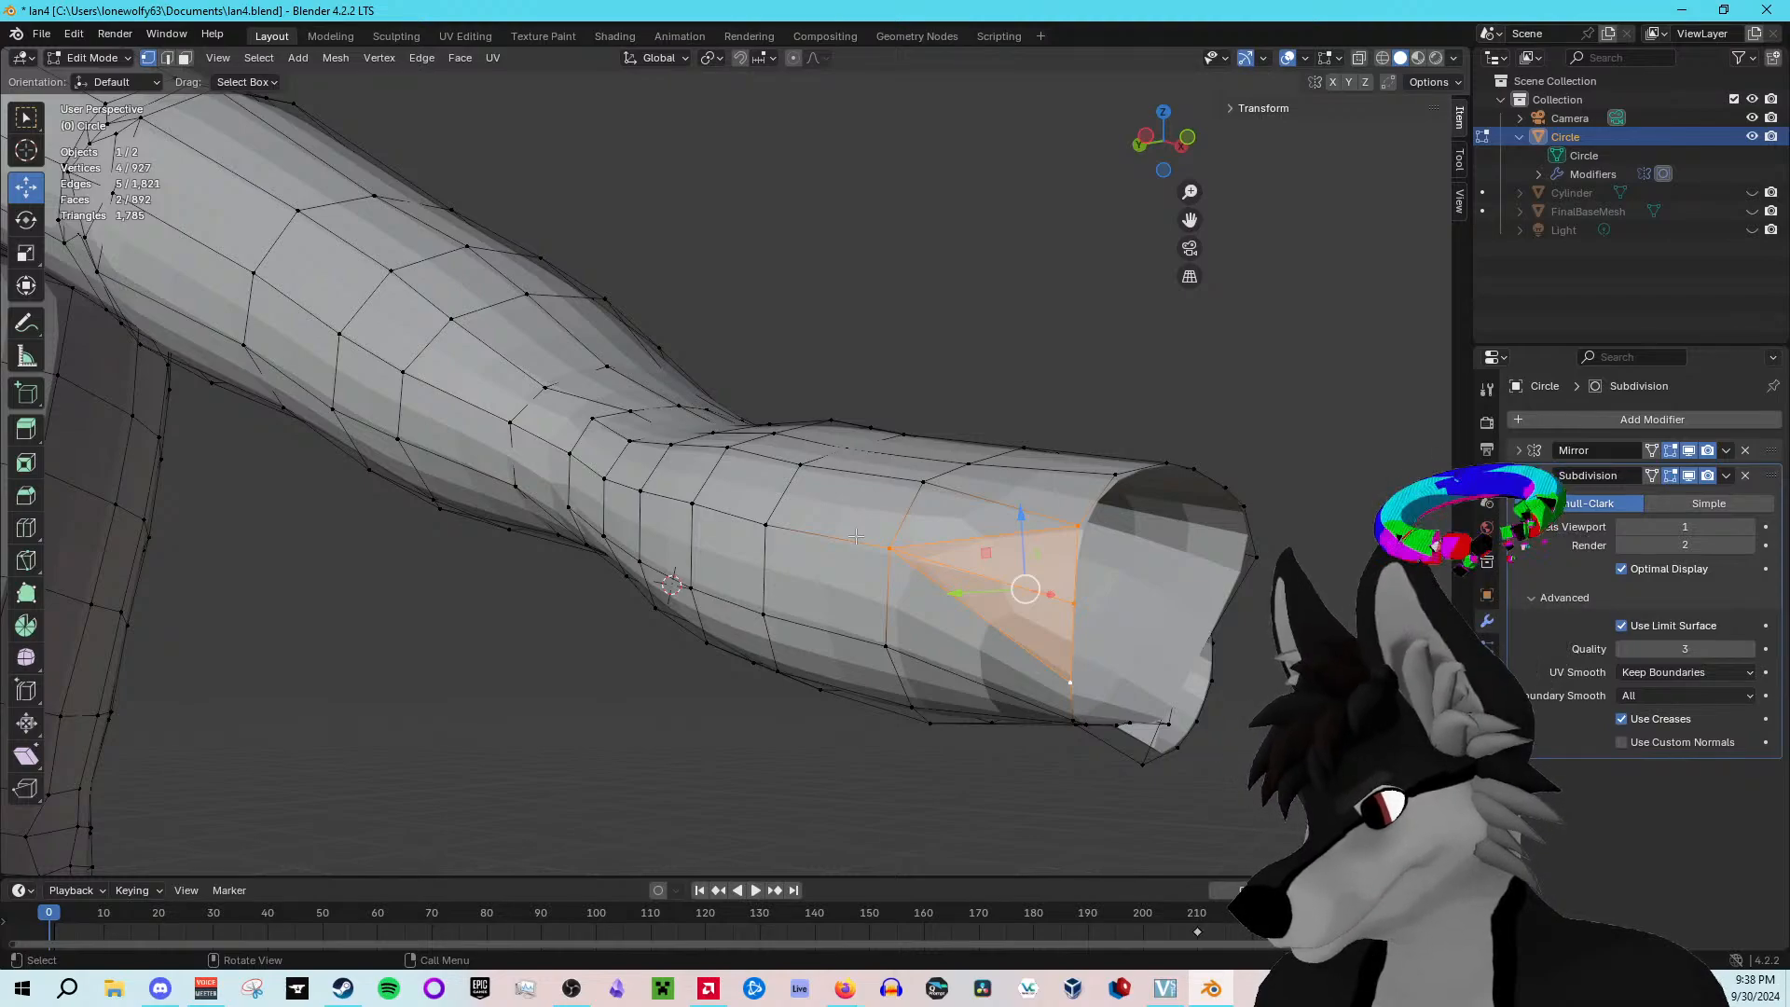
Step: Delete the edge shared by the patch's two lower triangles at the forearm opening
left_click(944, 564)
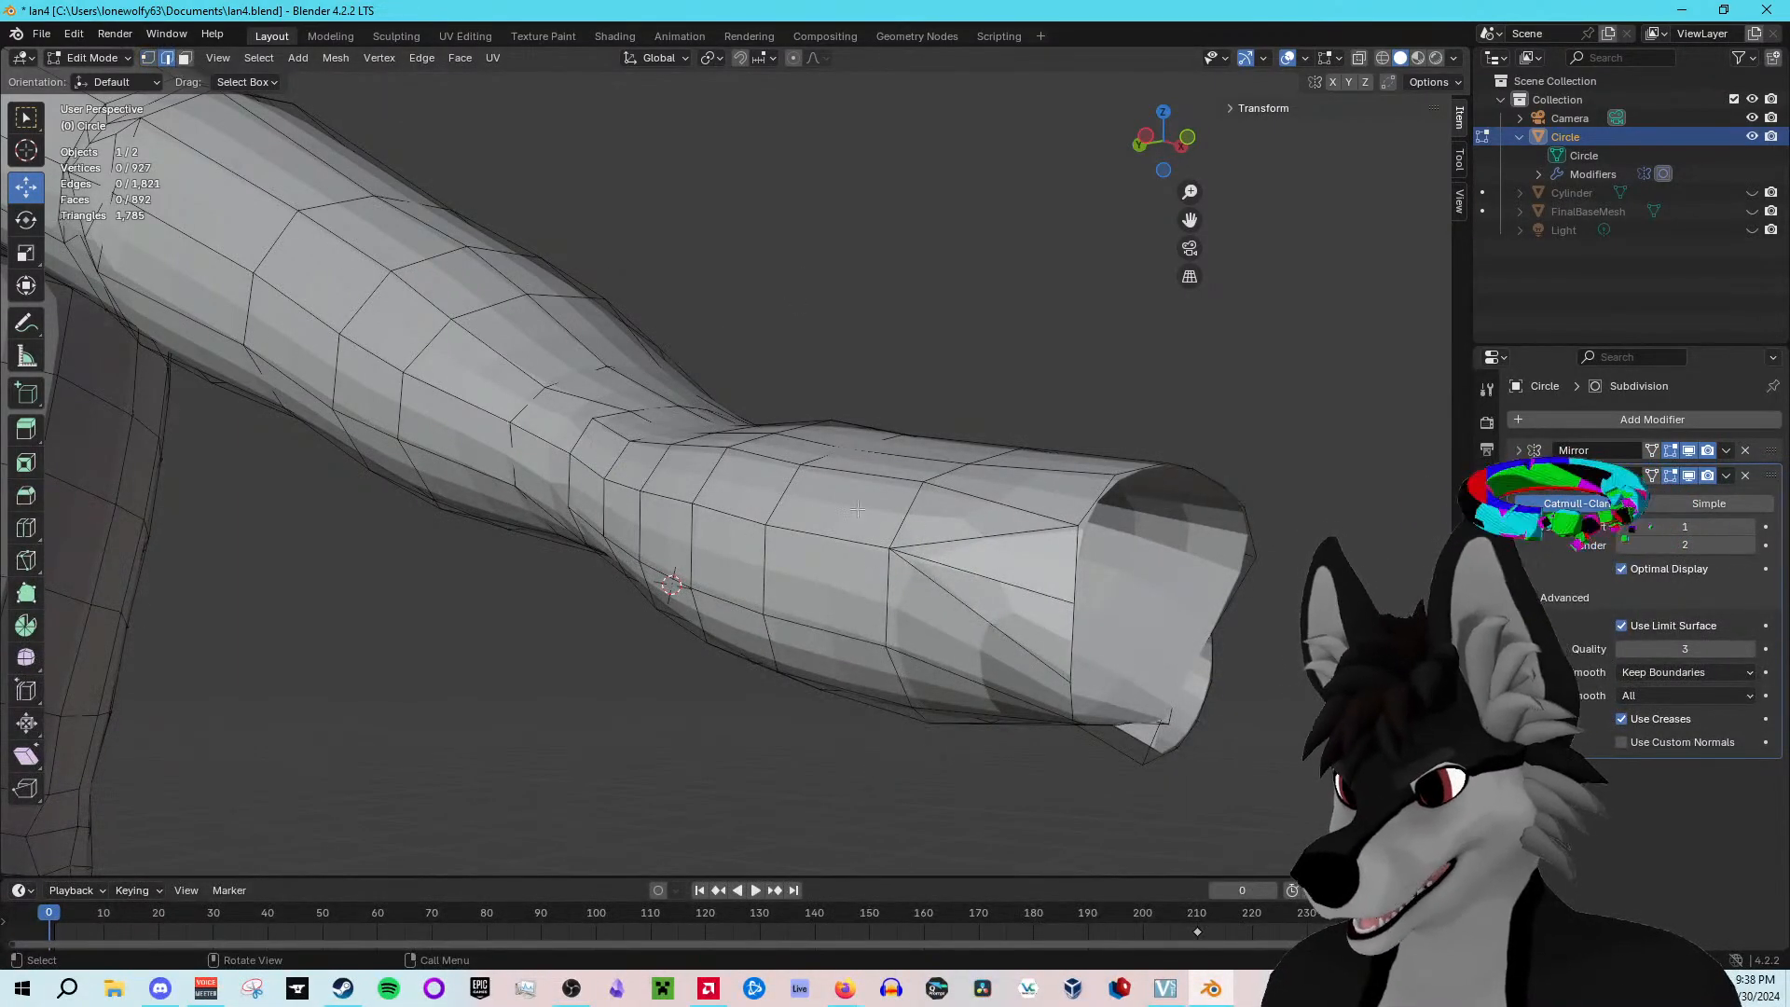
left_click(1009, 585)
key("x")
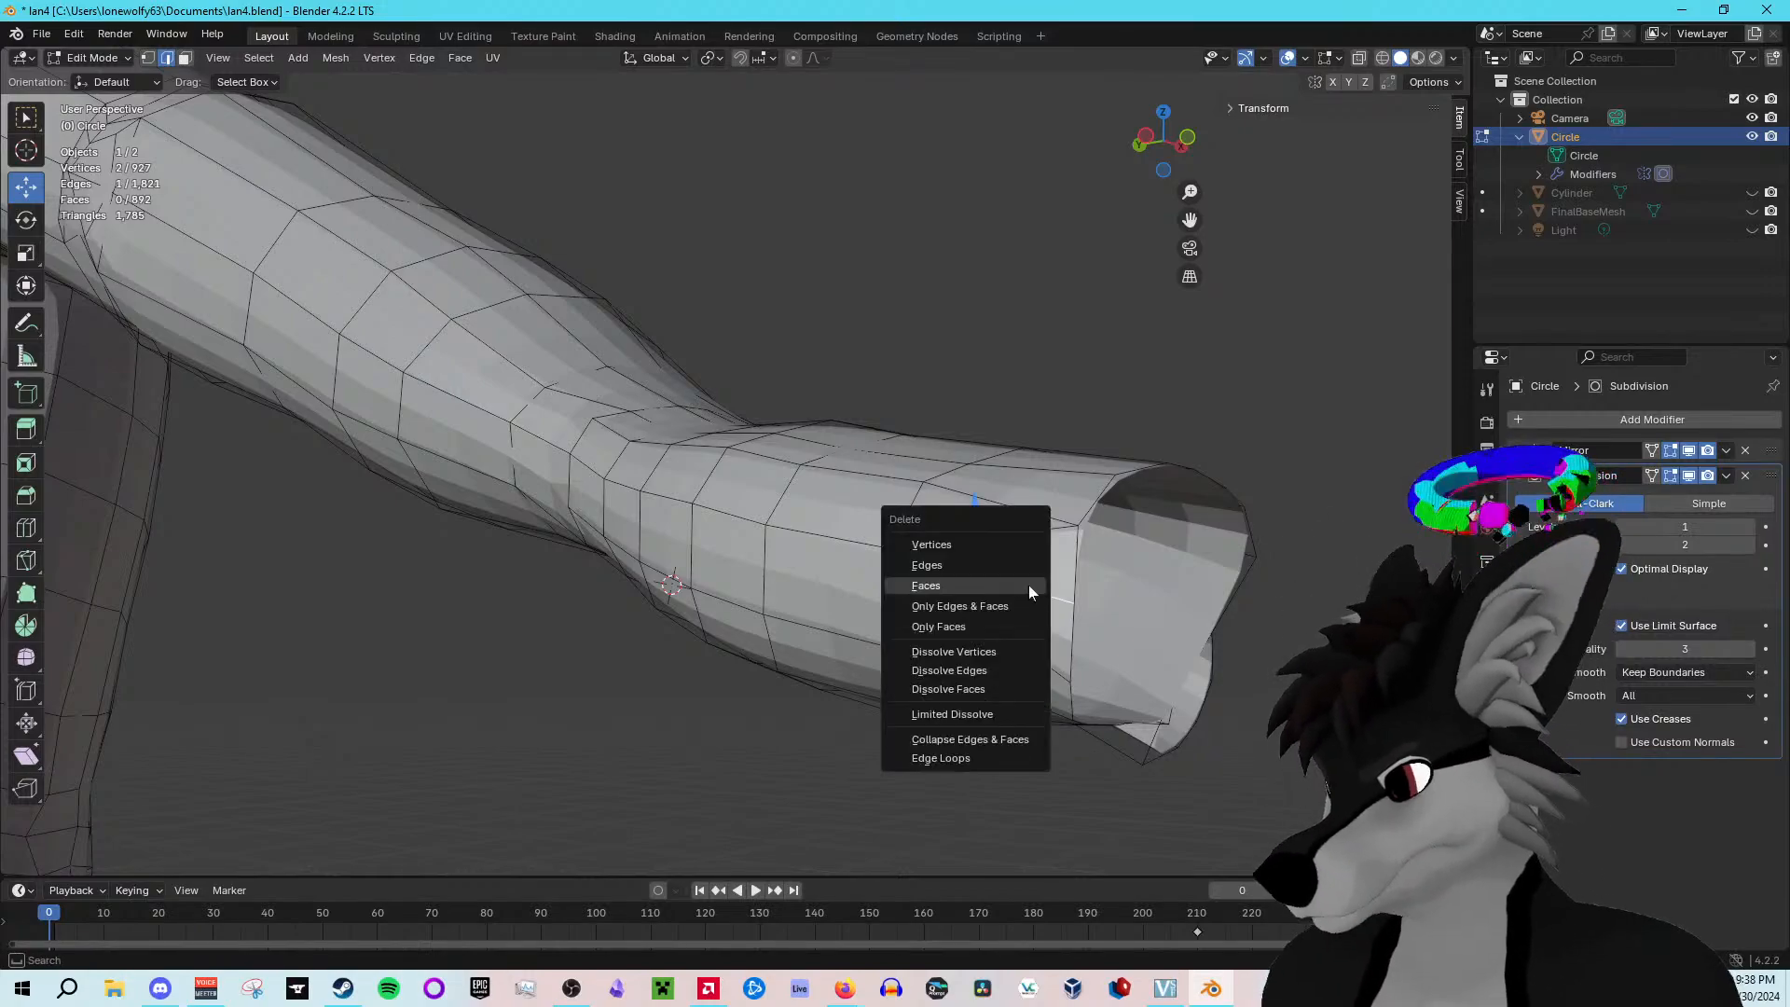
left_click(962, 566)
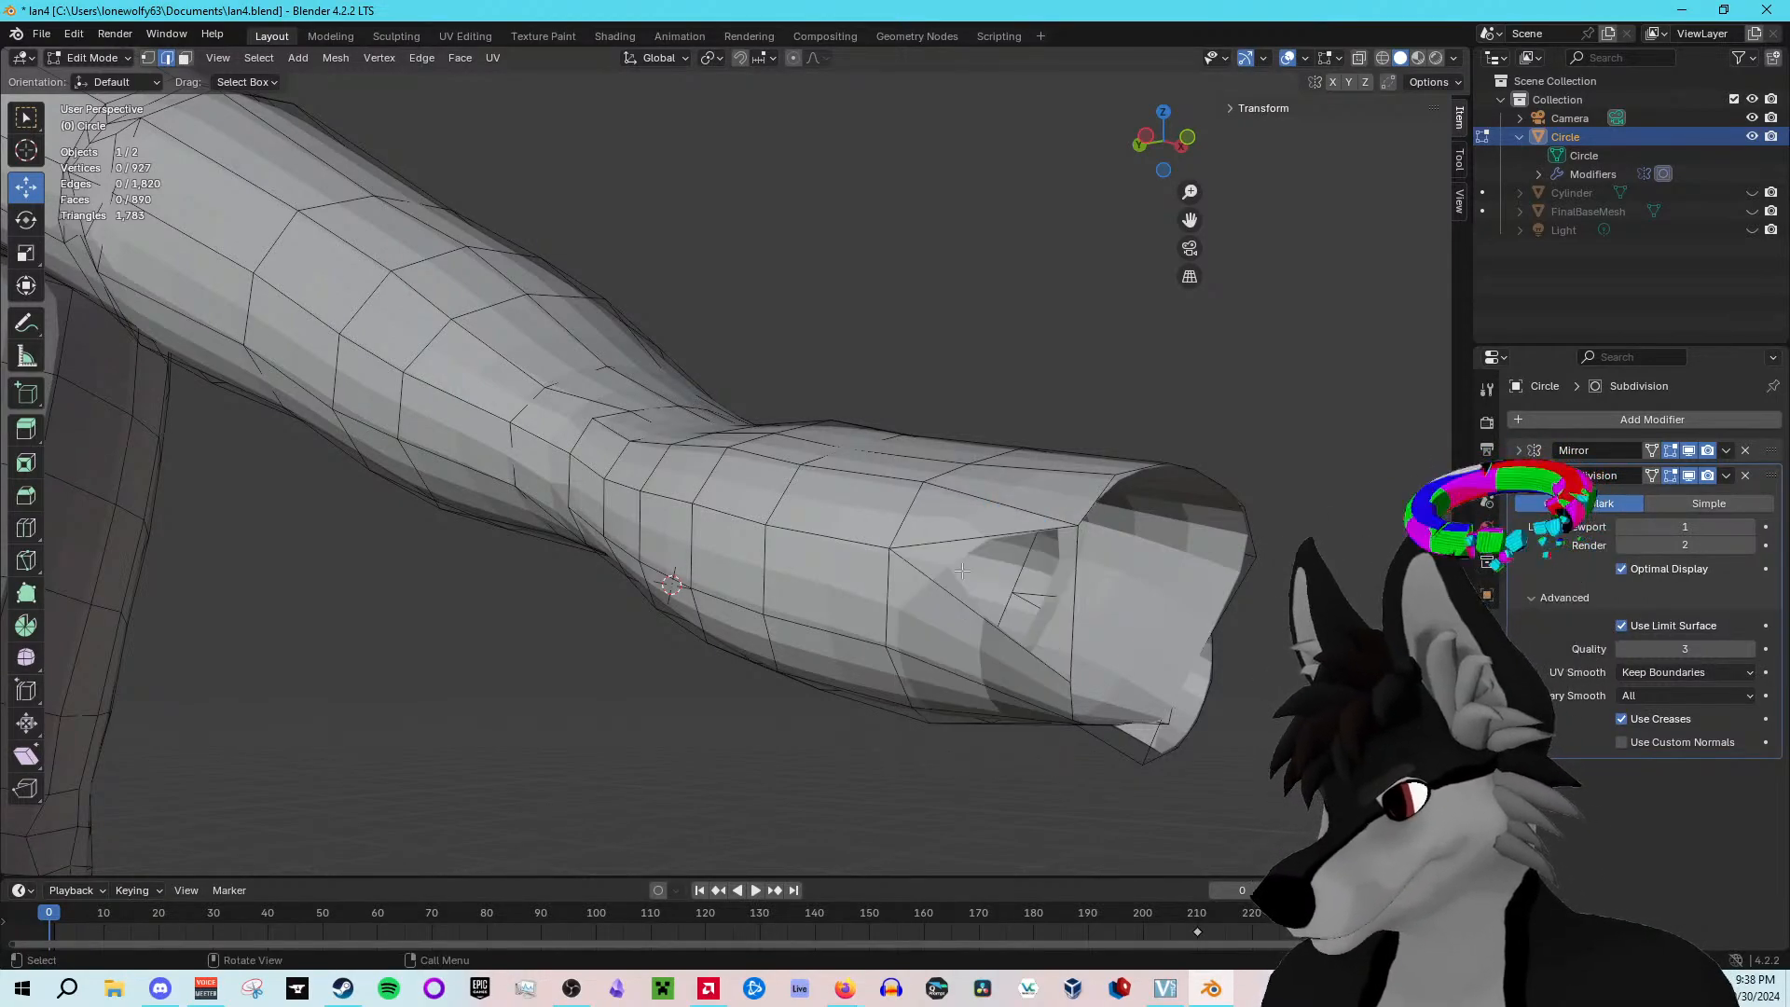
Step: Fill the hole with one face from its inner vertex and three rim vertices, and check the result in Object Mode
left_click(147, 57)
left_click(1078, 527)
left_click(890, 548, "shift")
left_click(1074, 604, "shift")
left_click(1069, 681, "shift")
right_click(992, 593)
left_click(999, 598)
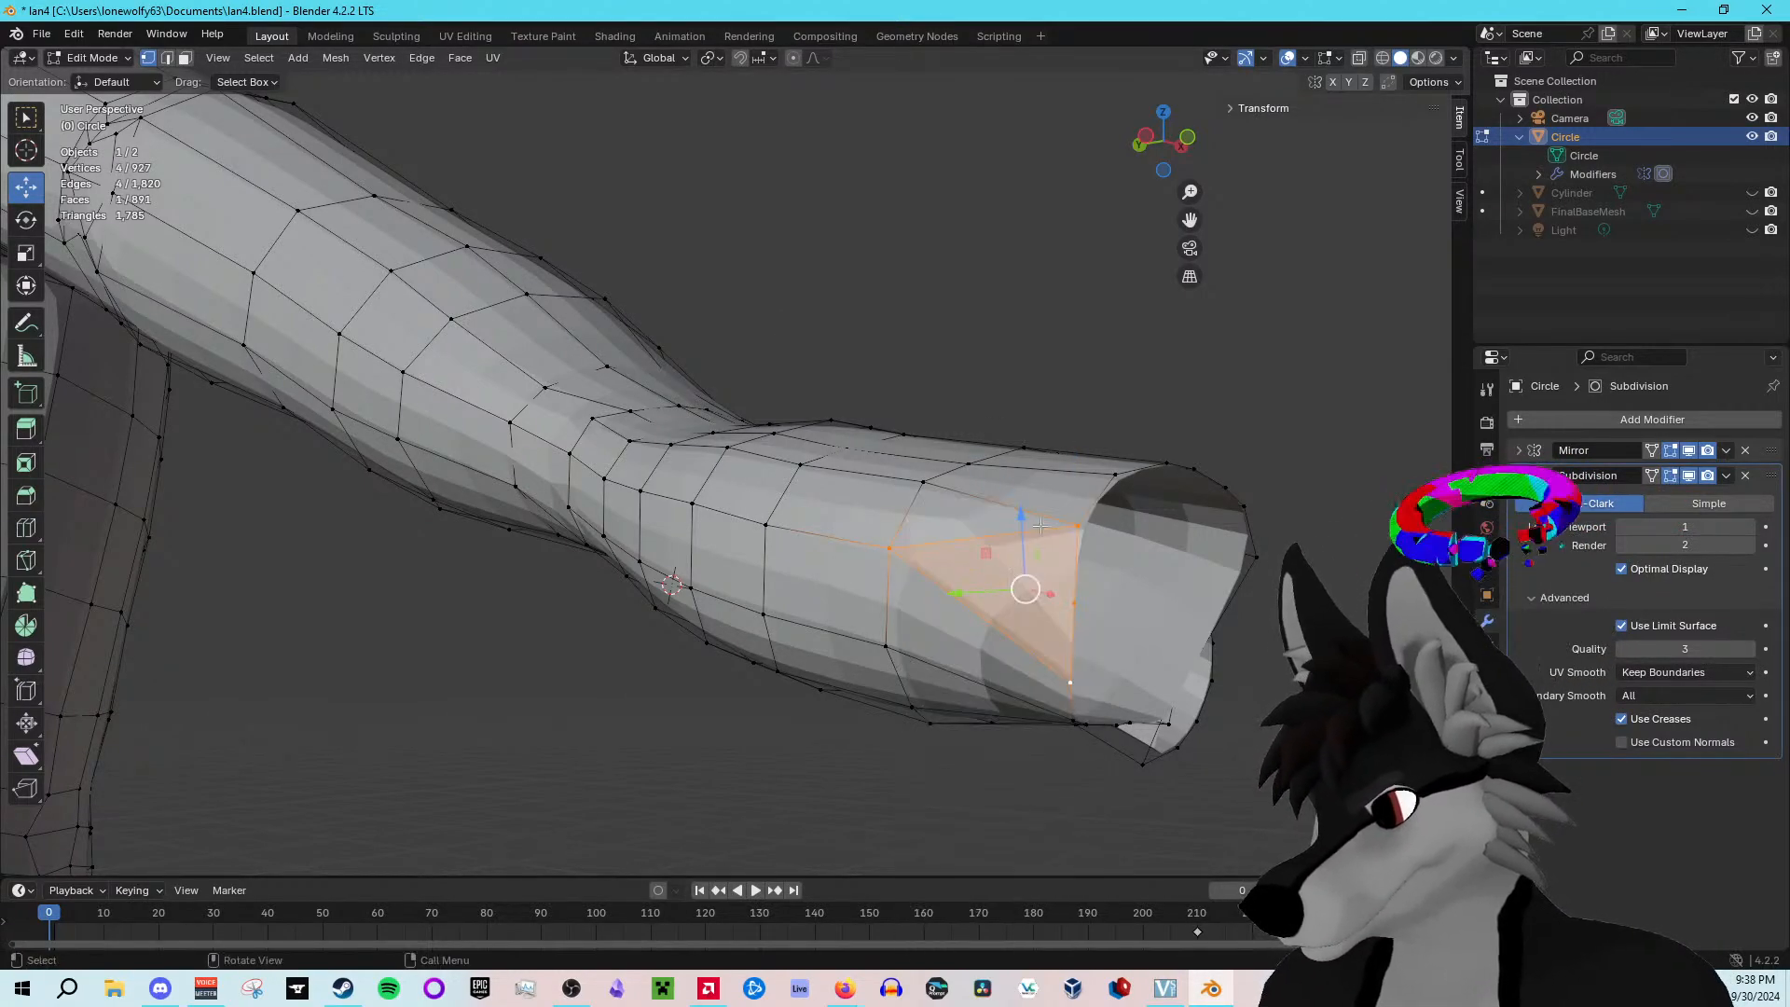
left_click(1067, 415)
middle_click_drag(1067, 415, 1007, 486)
key("Tab")
key("Tab")
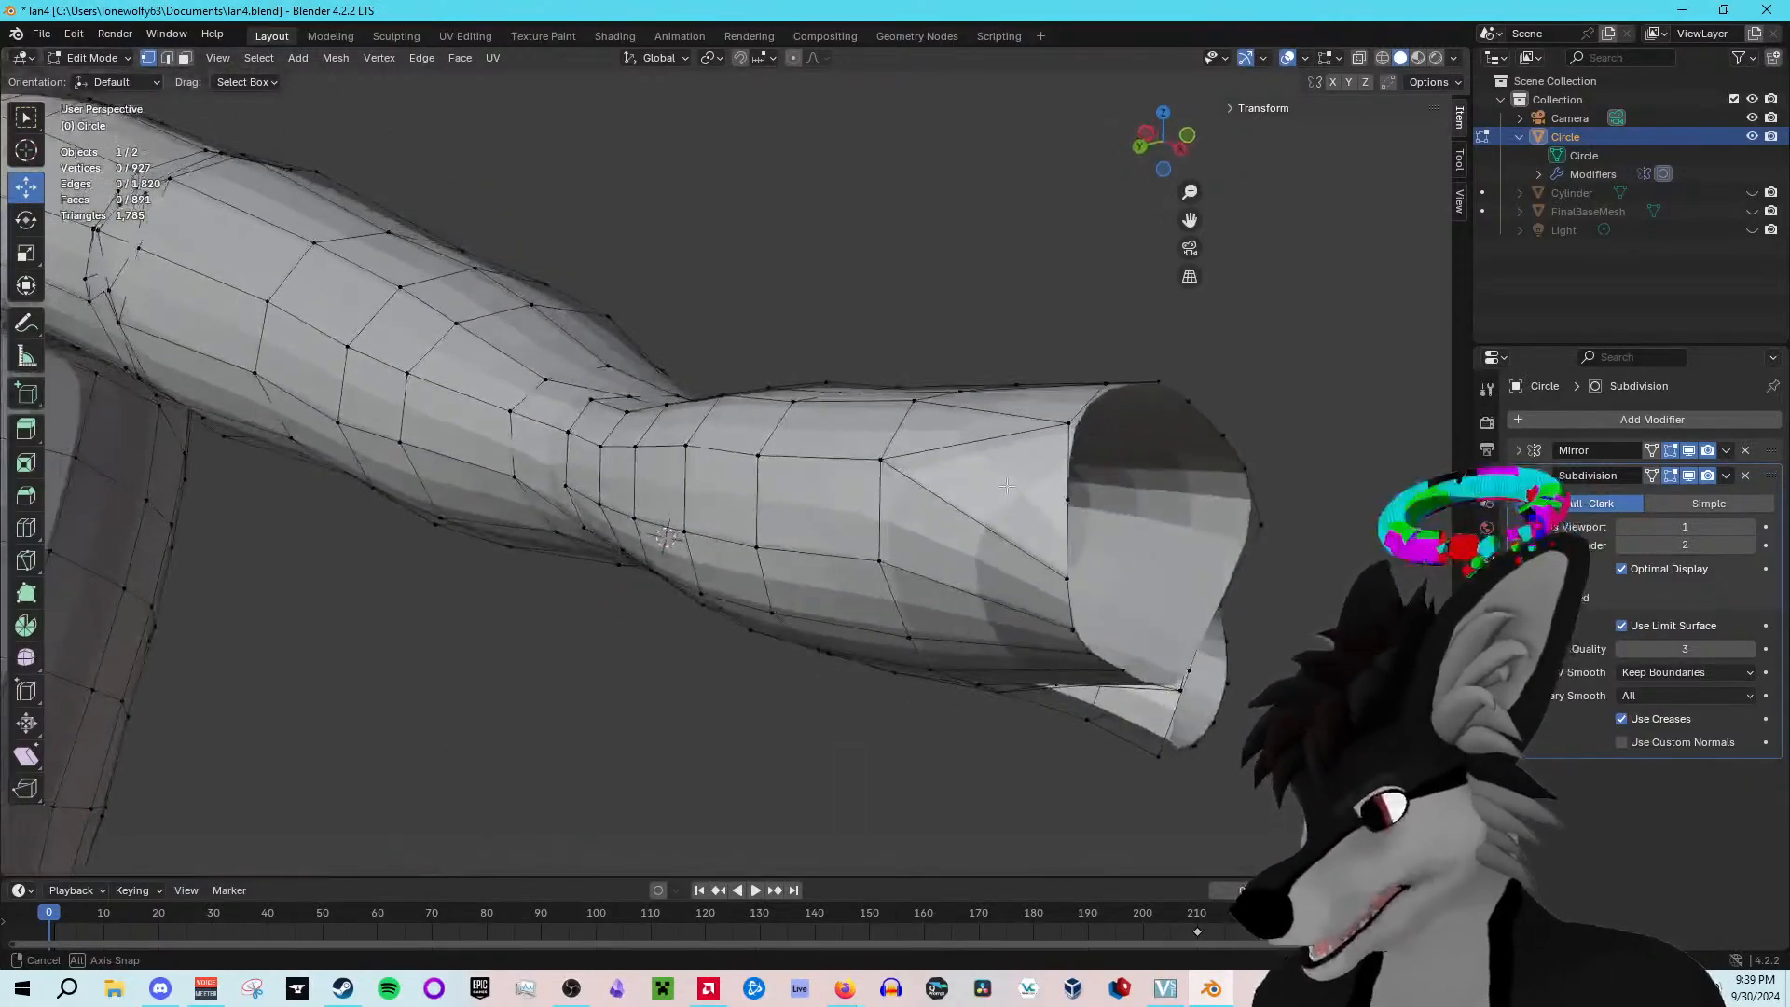
Step: Select the three vertices of the patch's upper triangle and apply Beautify Faces to it
middle_click_drag(1007, 485, 1044, 658)
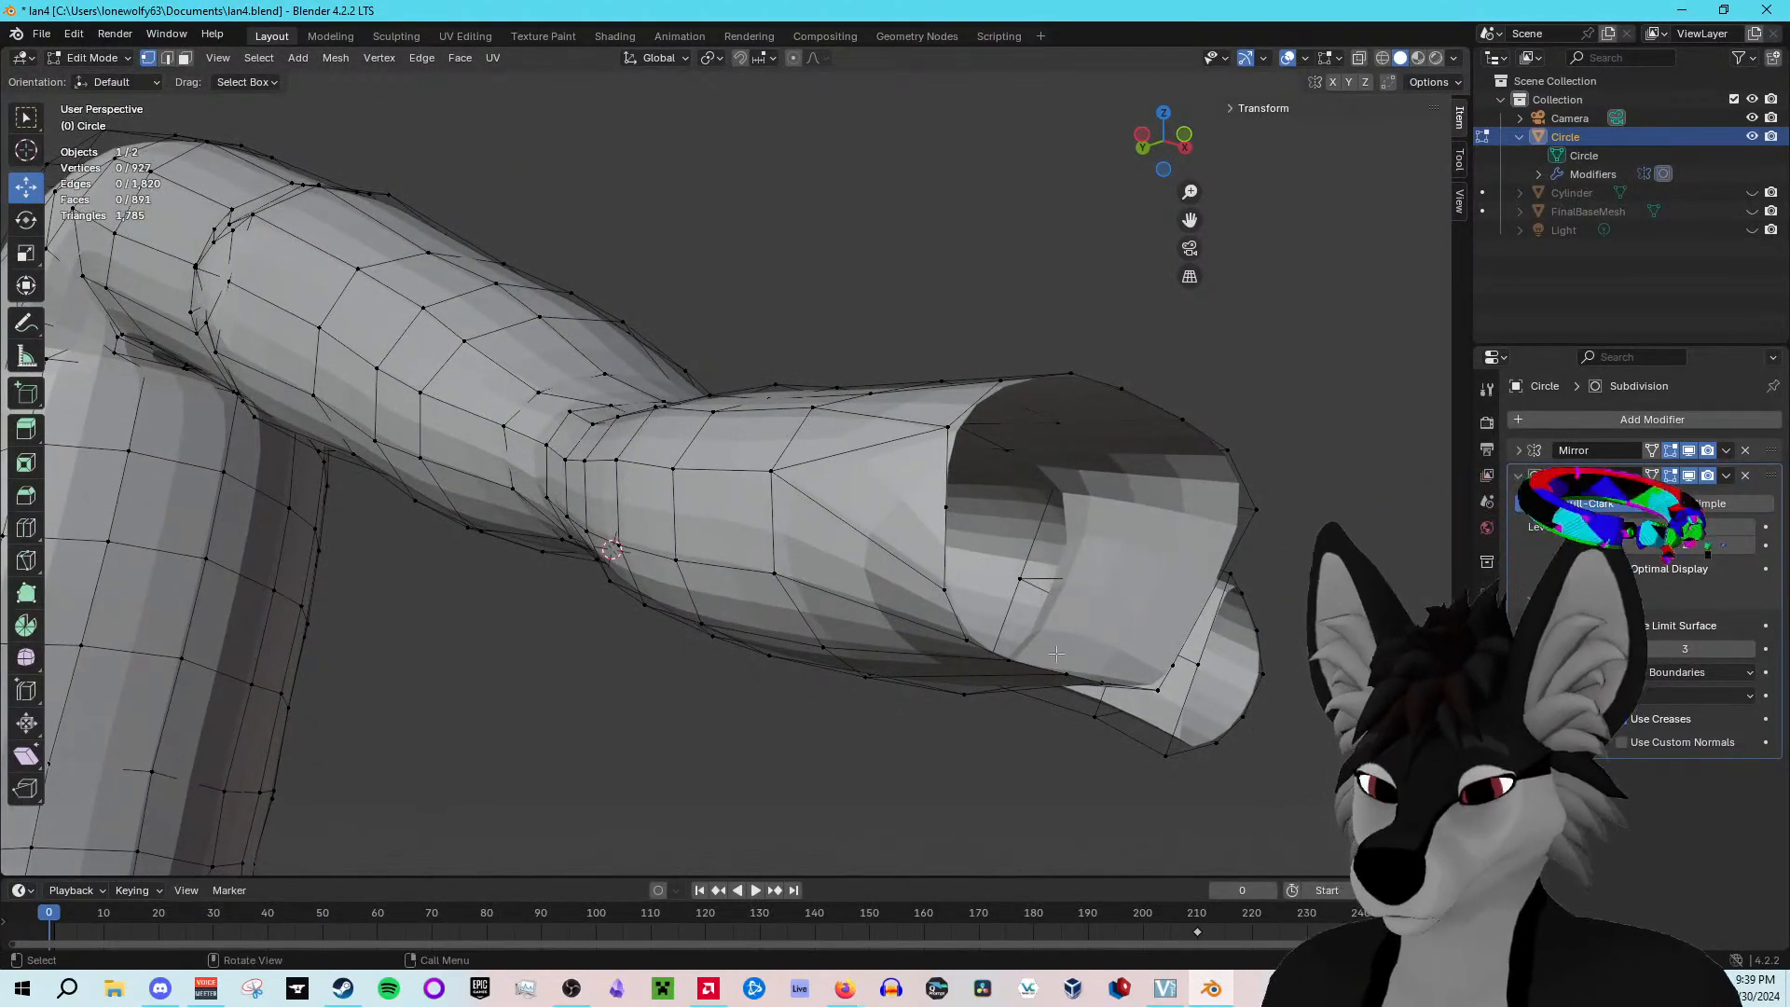
left_click(949, 431)
left_click(811, 429, "shift")
left_click(773, 470, "shift")
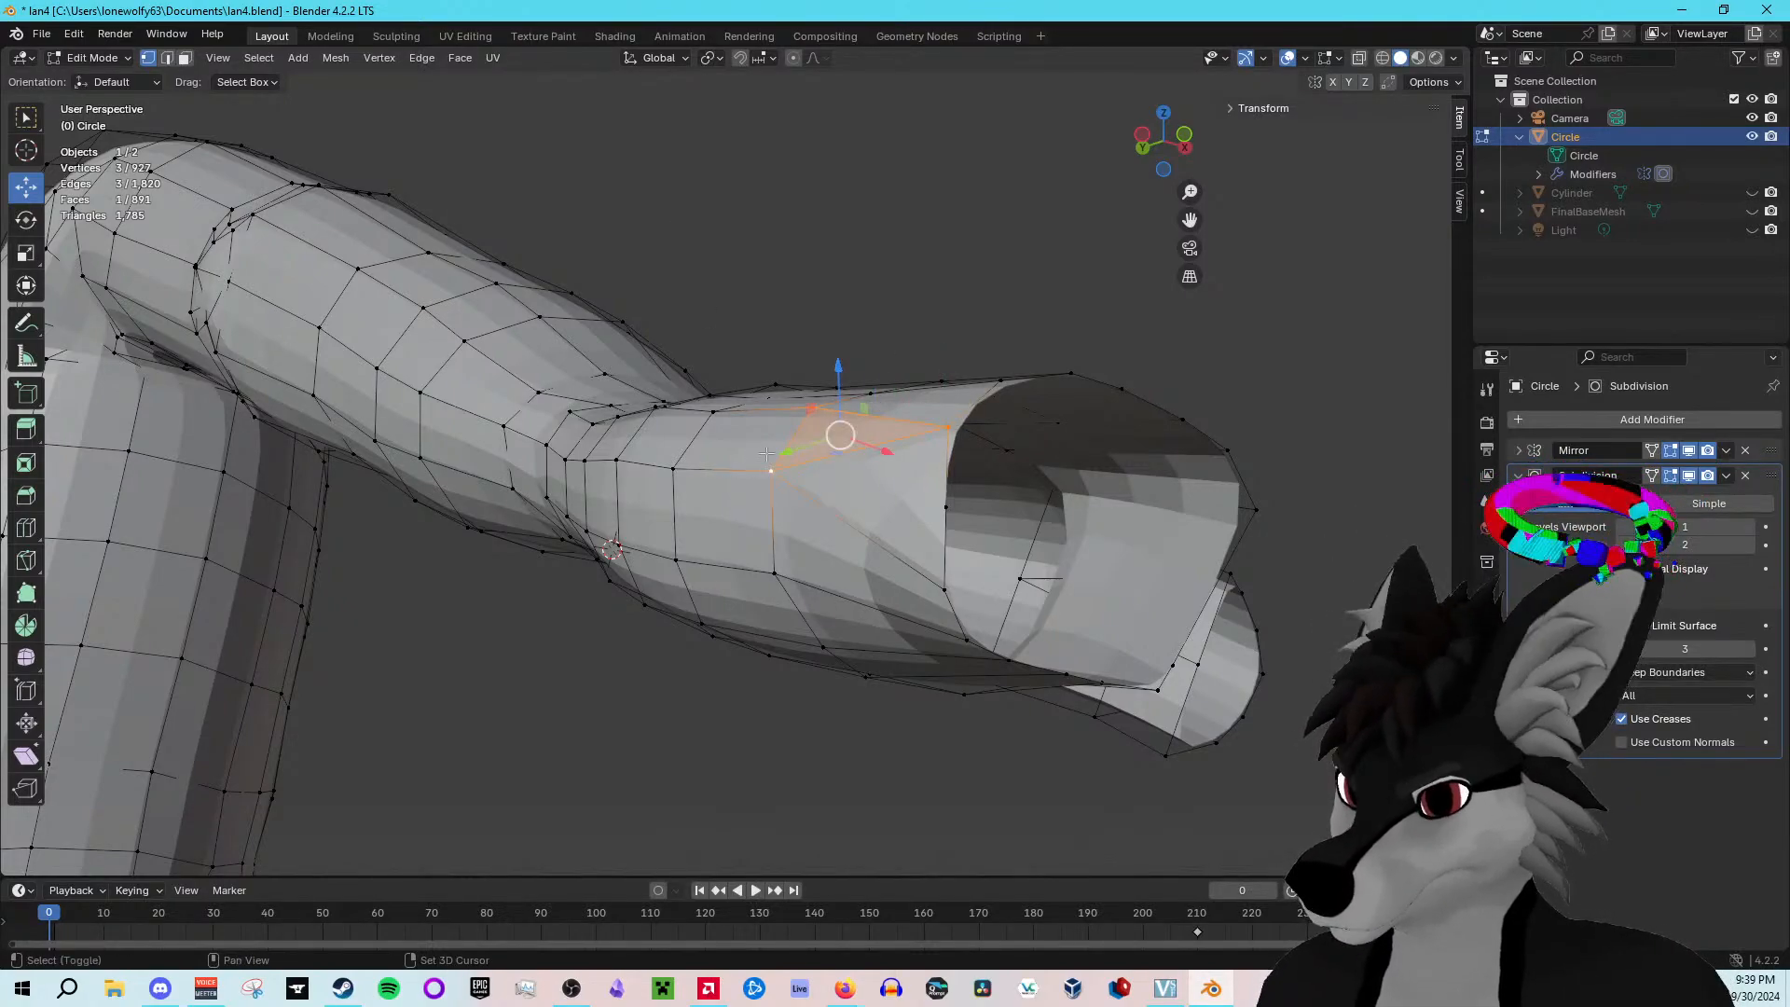
left_click(453, 59)
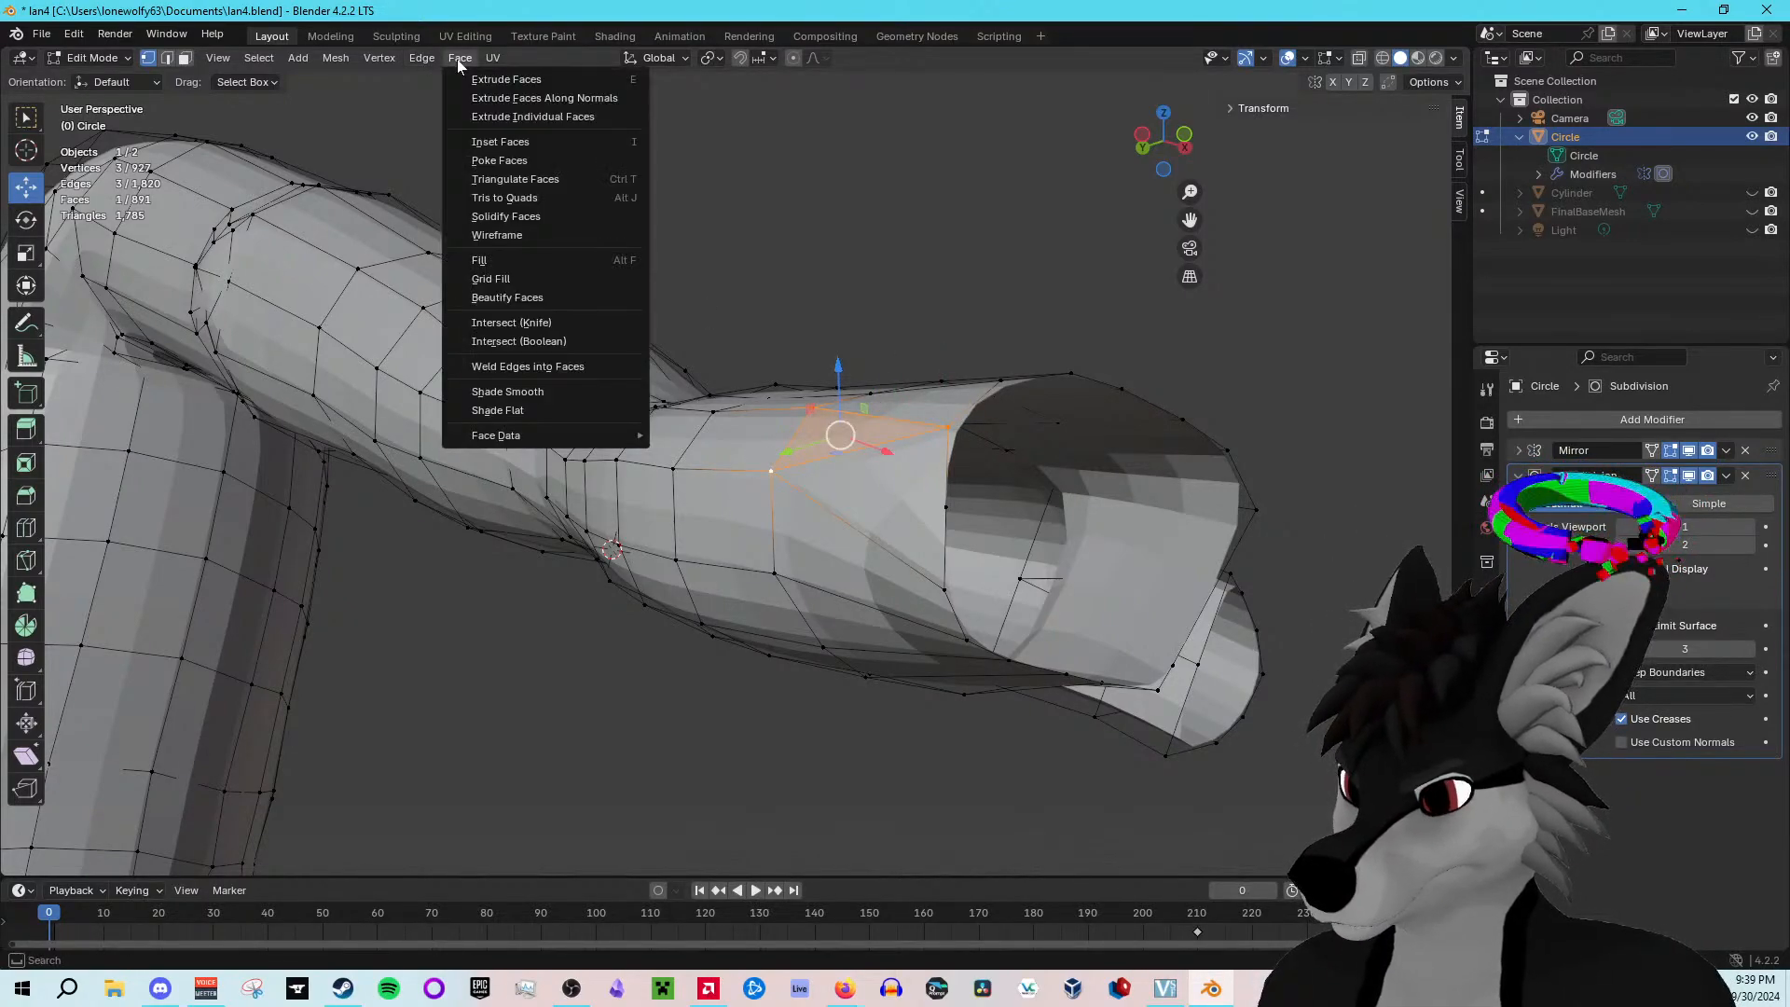
left_click(556, 290)
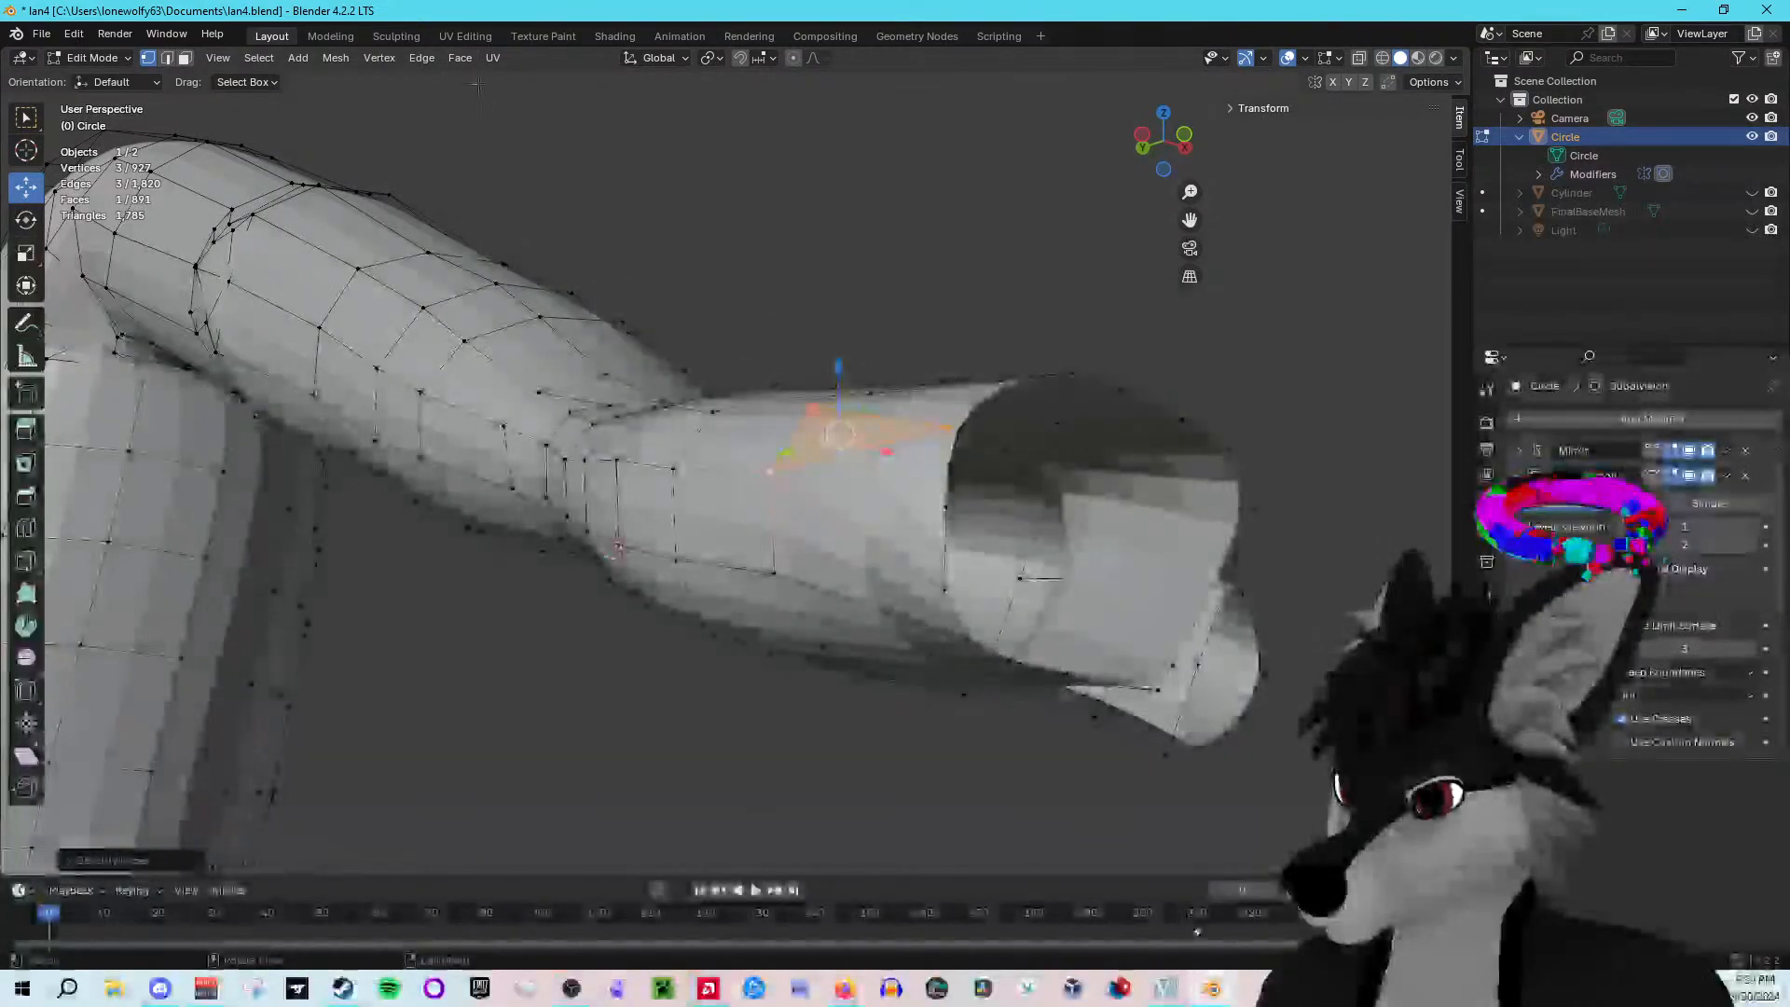
Step: Try Grid Fill and Tris to Quads on the selected upper triangle of the forearm patch
left_click(455, 58)
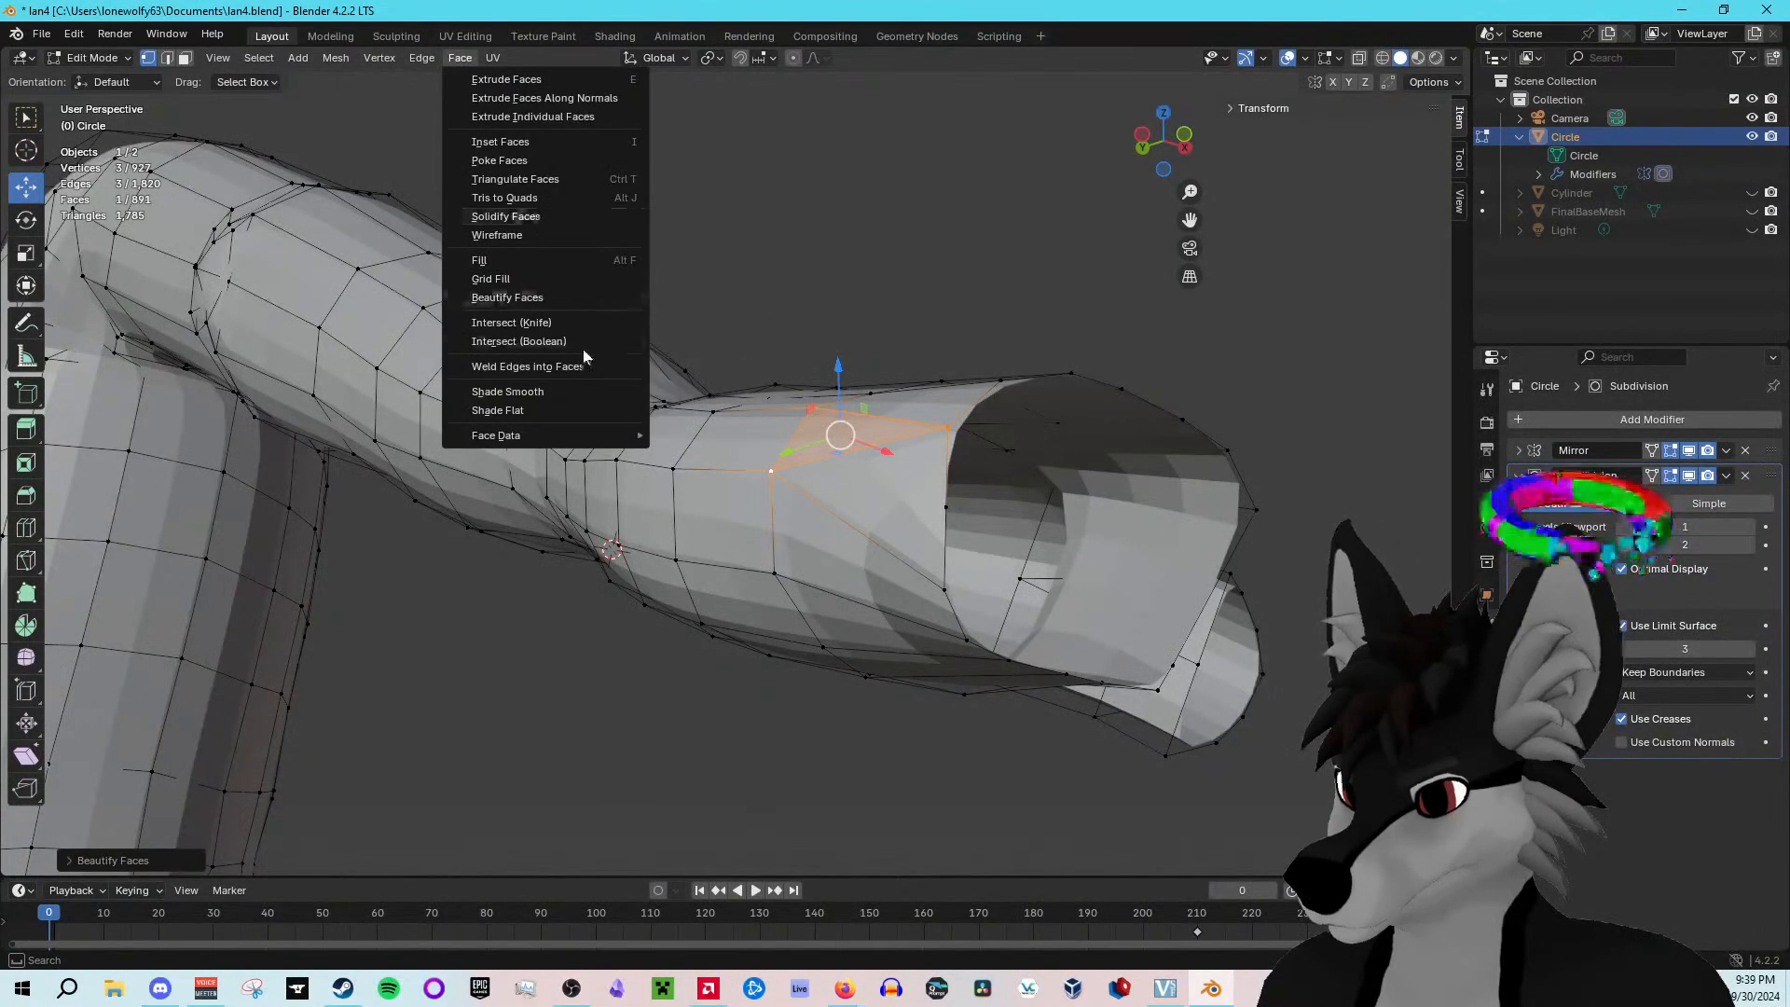
mouse_move(565, 446)
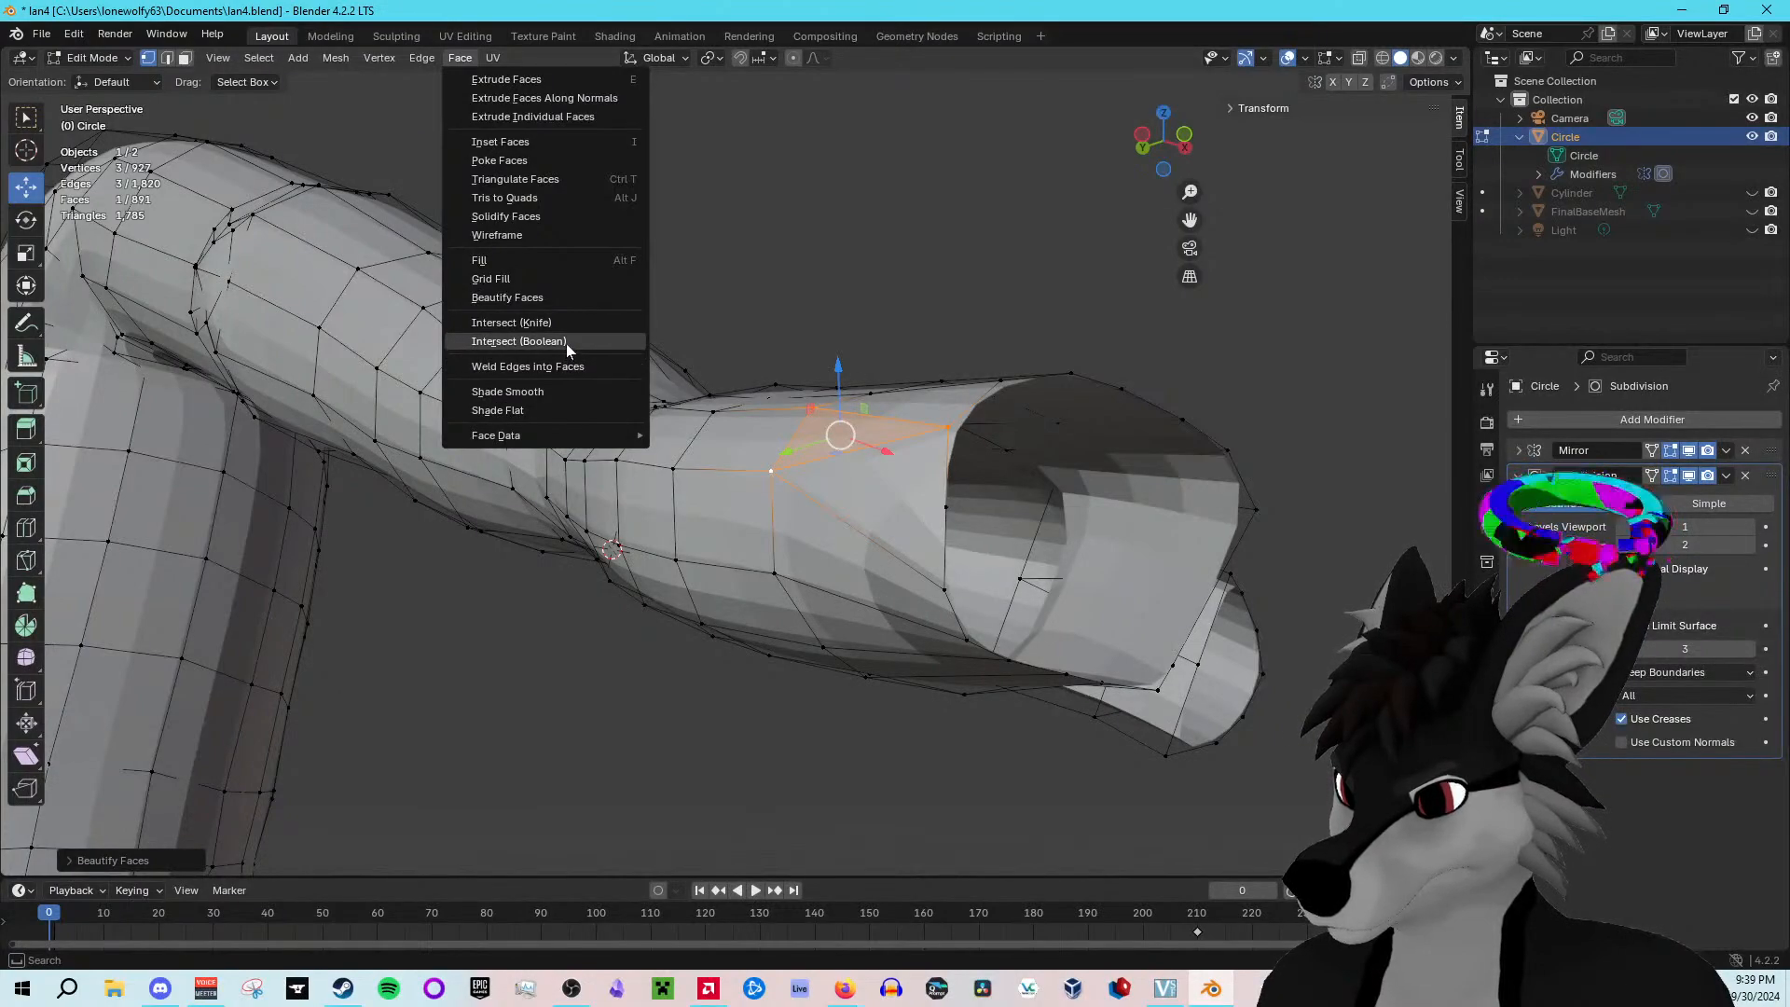
left_click(562, 276)
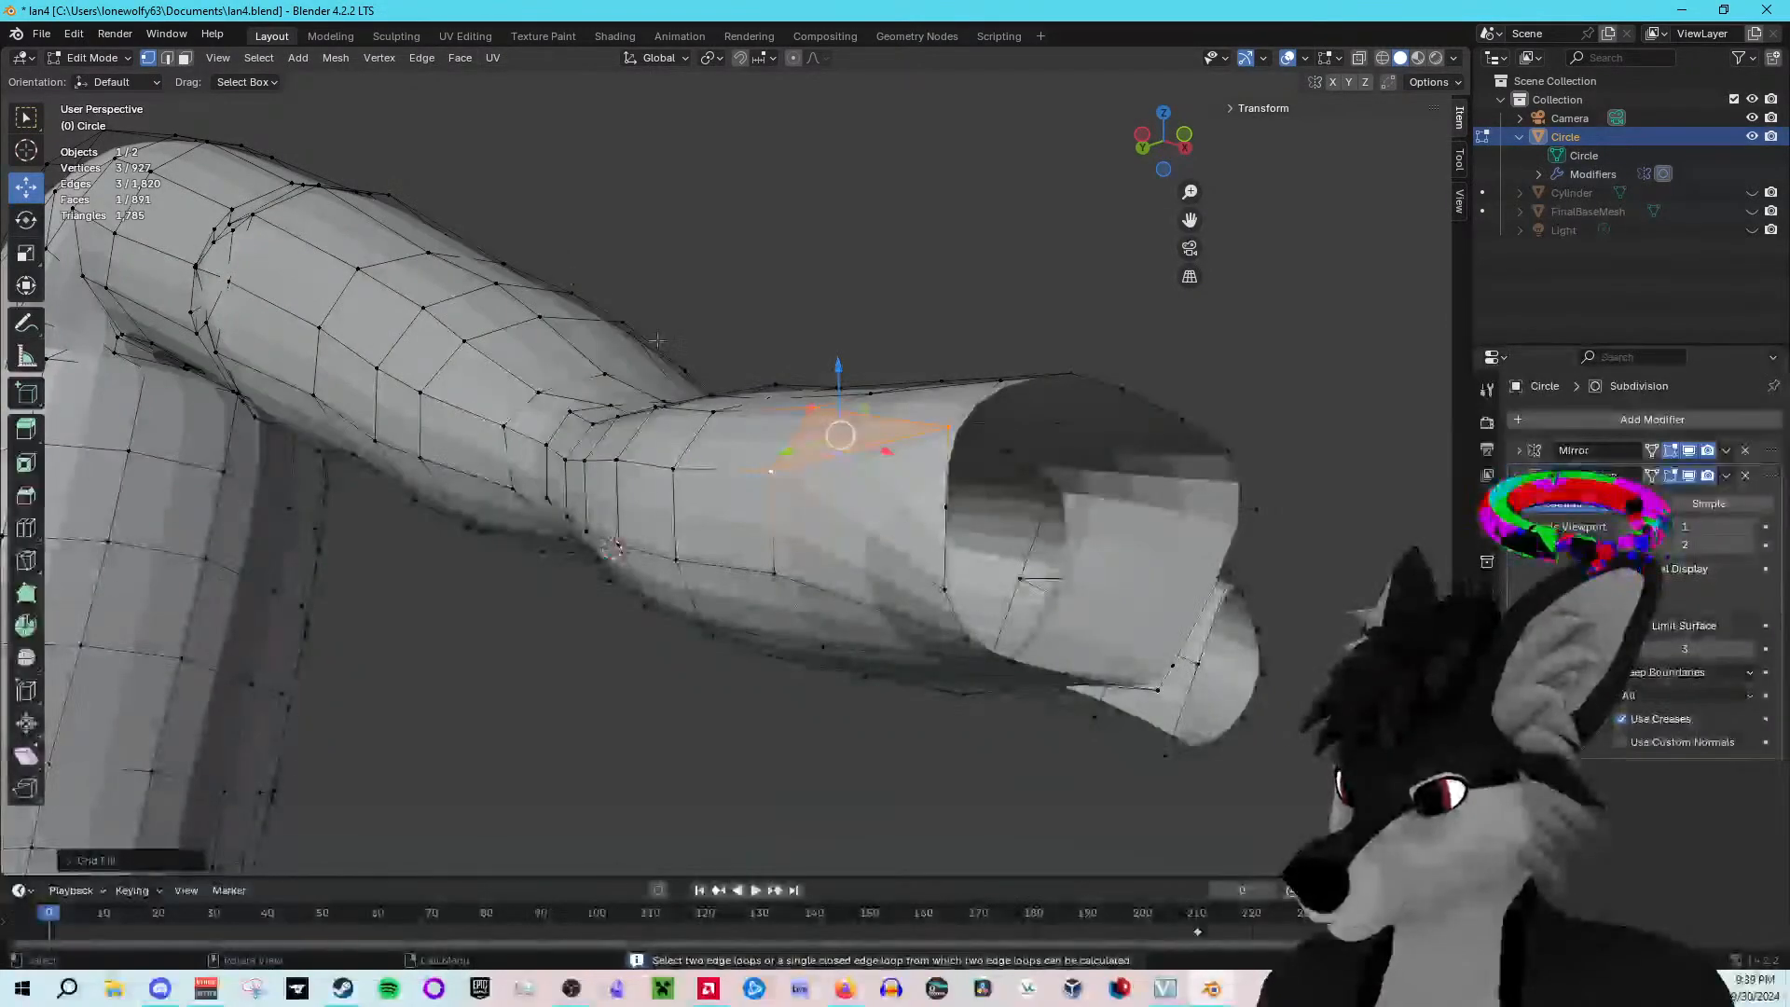
left_click(456, 63)
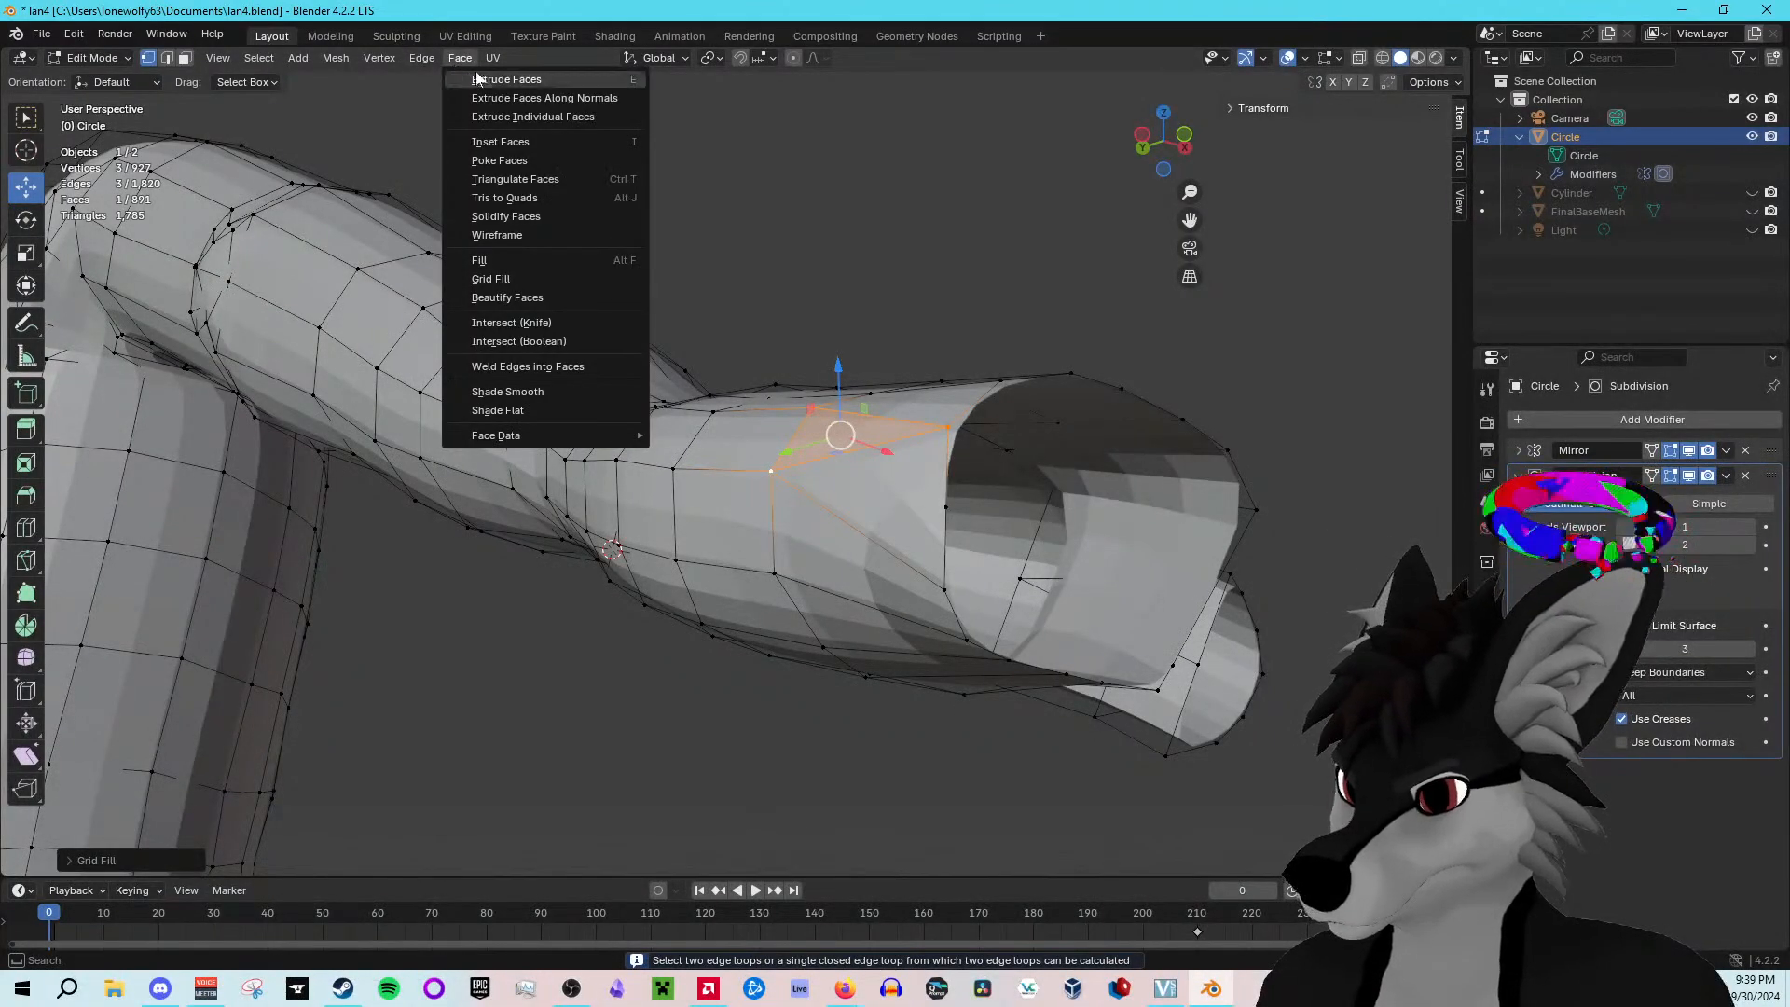
left_click(558, 193)
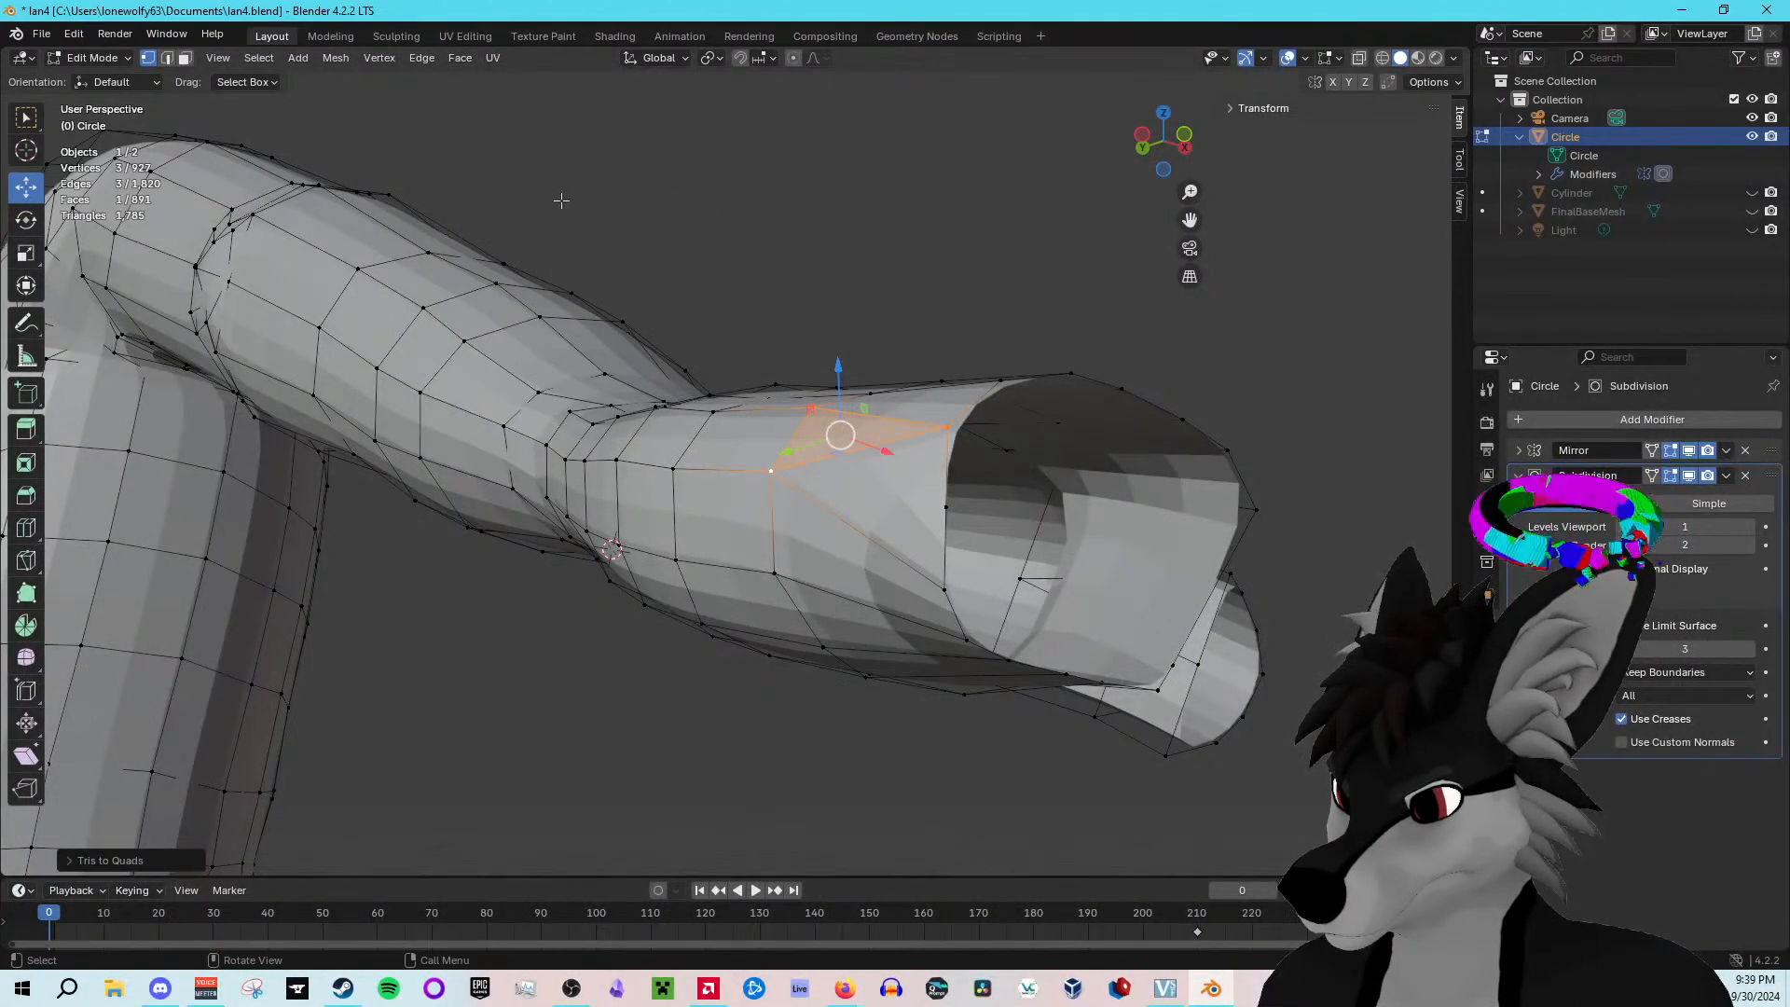
Step: Add the two adjacent lower rim vertices to the selection and try Tris to Quads on the patch's two faces
left_click(945, 589, "shift")
left_click(946, 507, "shift")
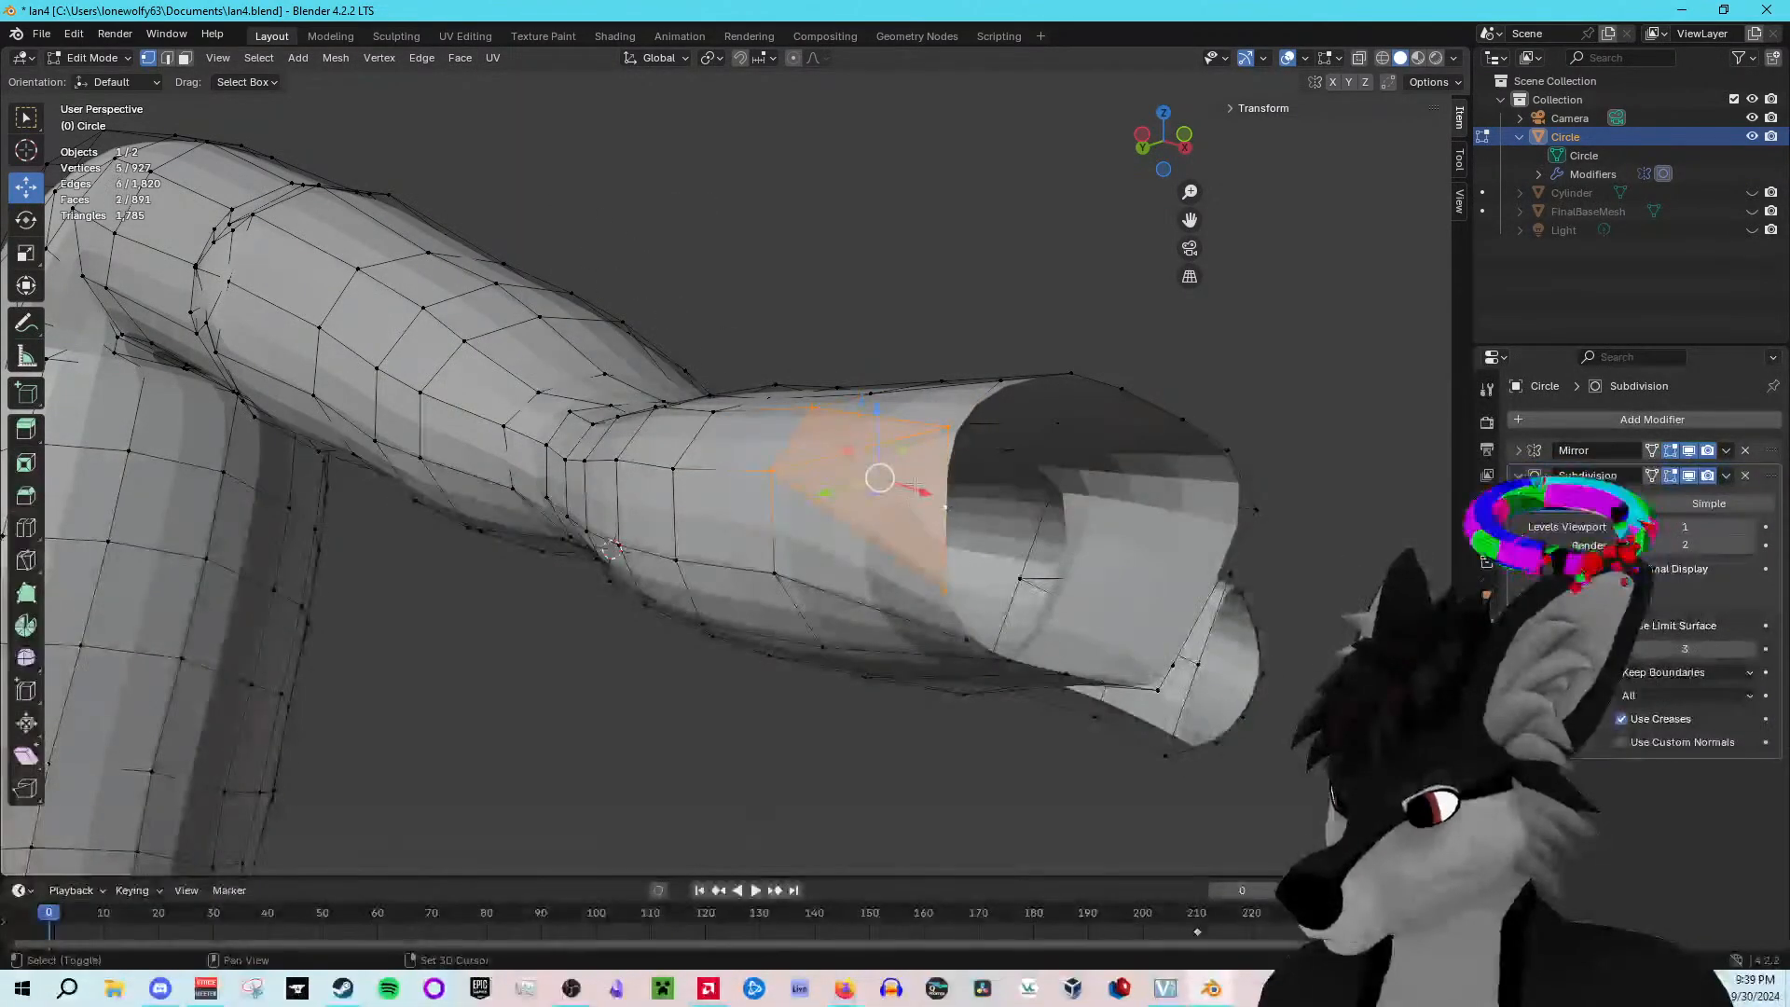
left_click(459, 58)
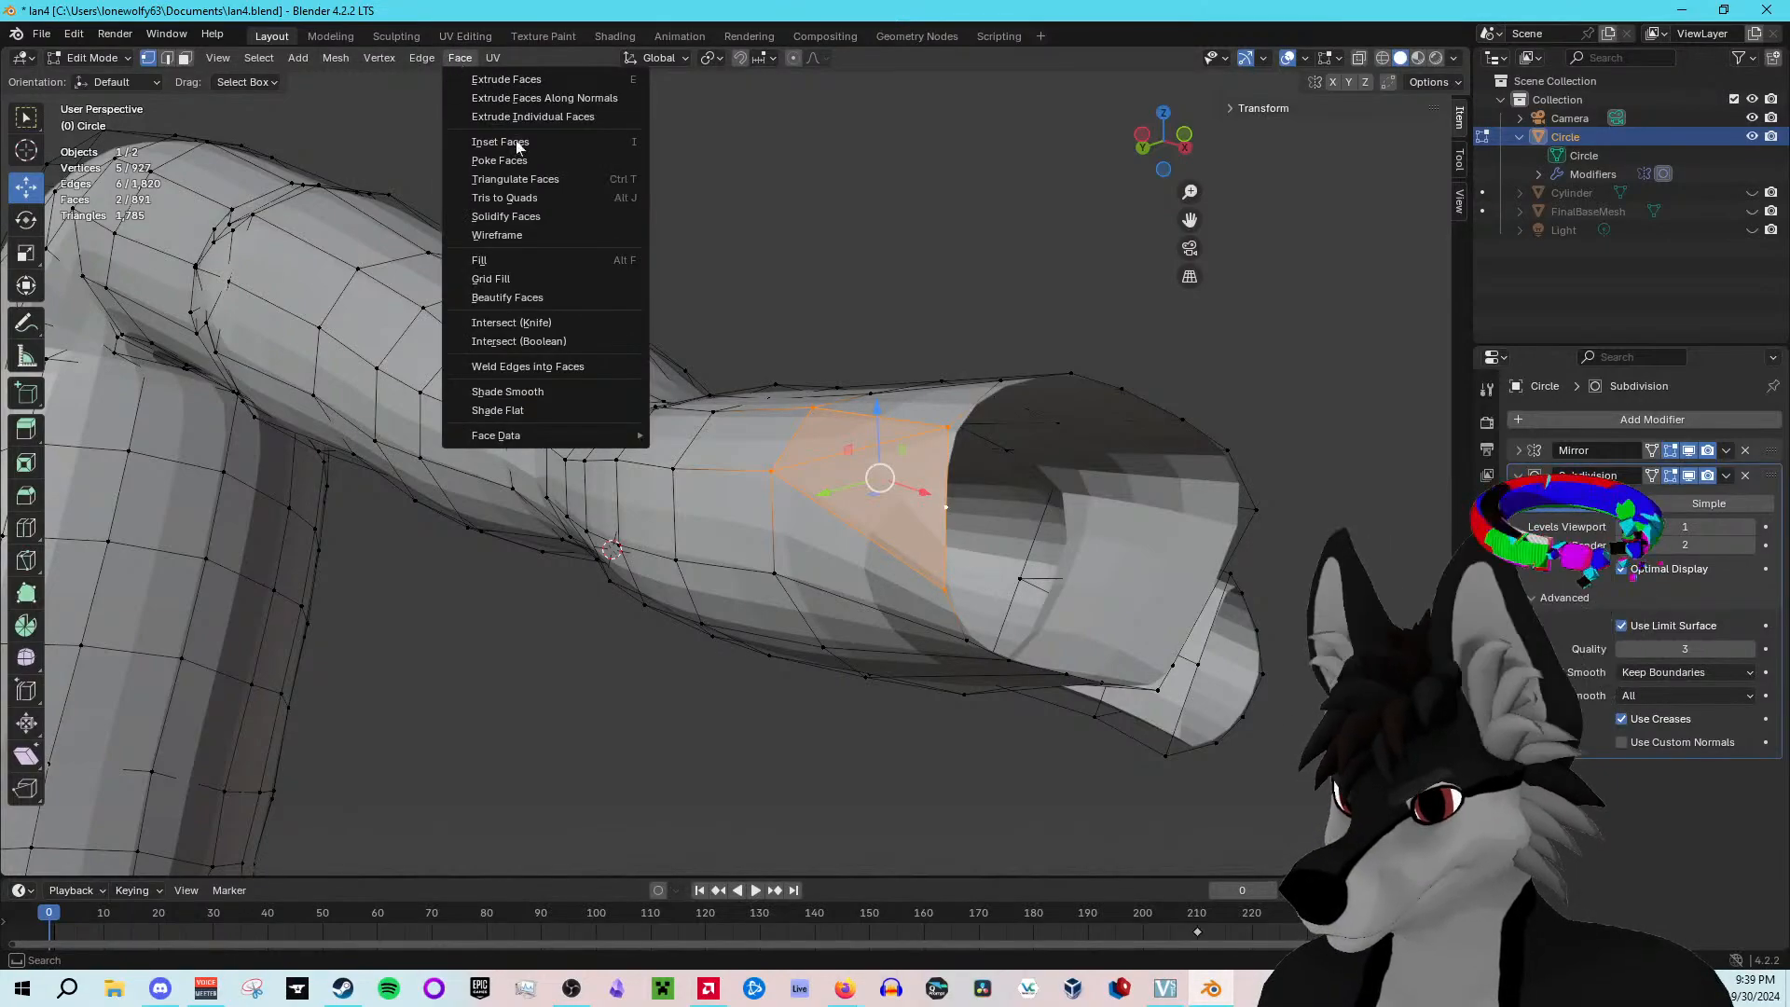
left_click(540, 198)
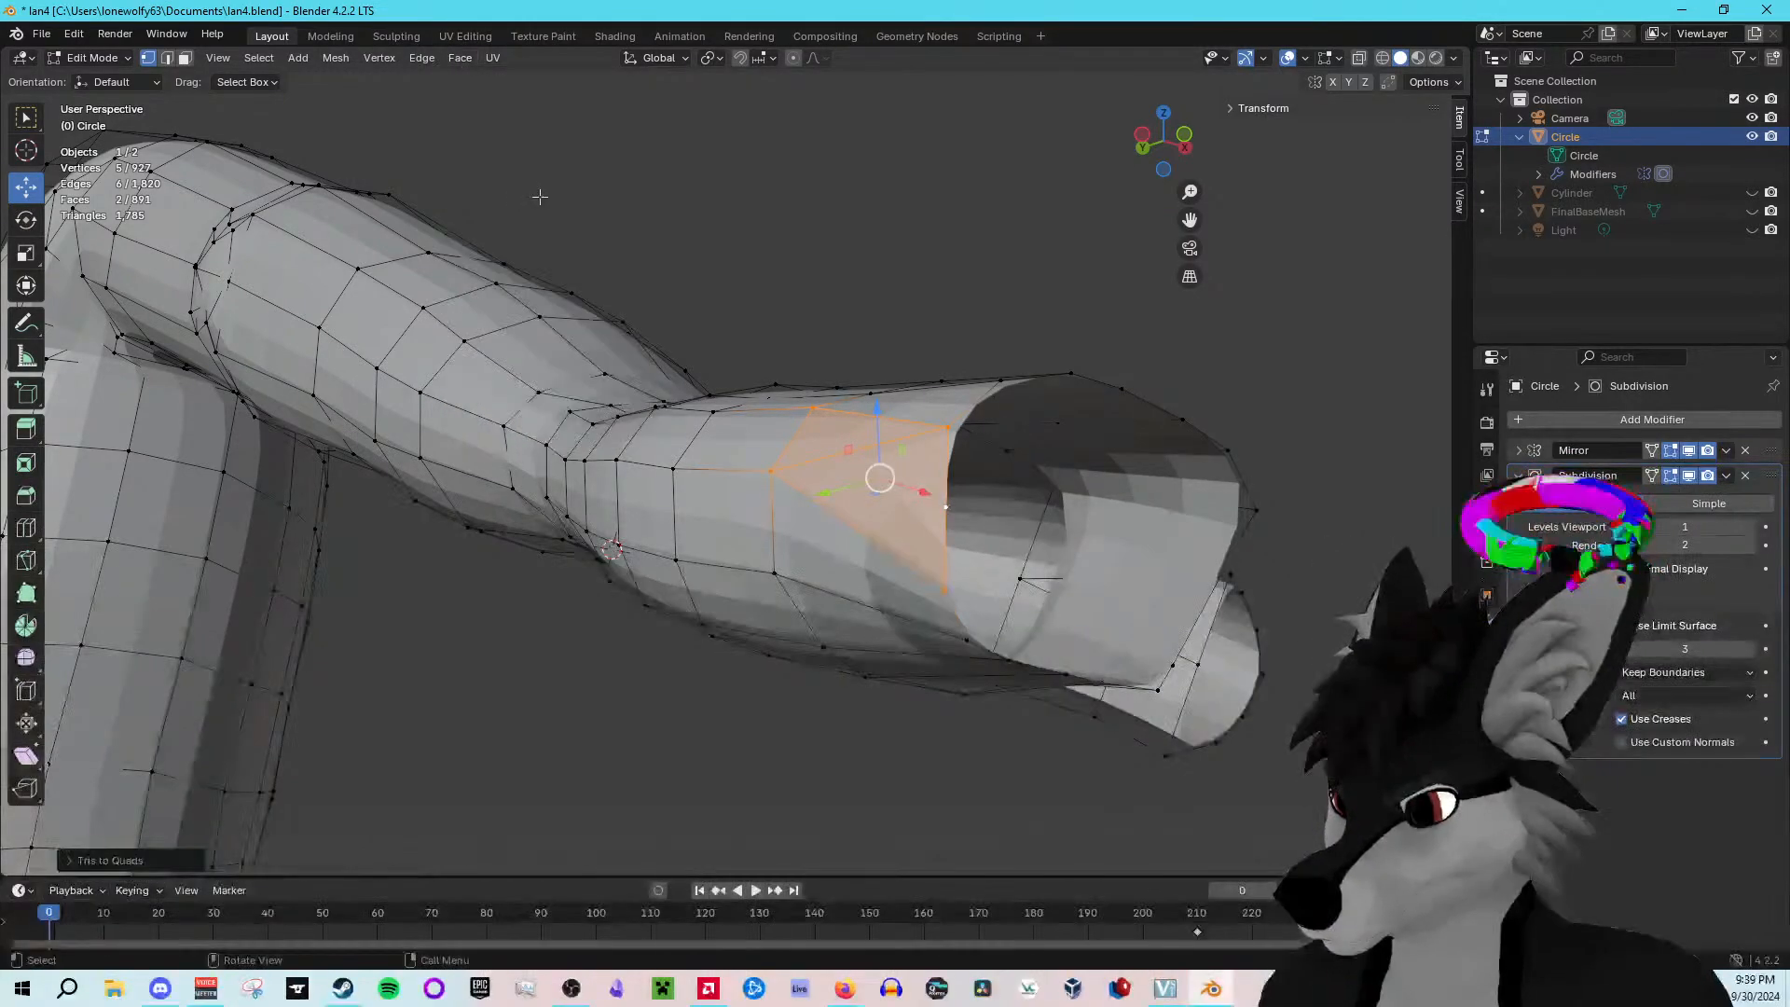
Step: Examine the forearm's surface and its open end in Object Mode from several sides
left_click(1006, 263)
middle_click_drag(1004, 264, 1019, 316)
scroll(1013, 304, "up", 1)
key("Tab")
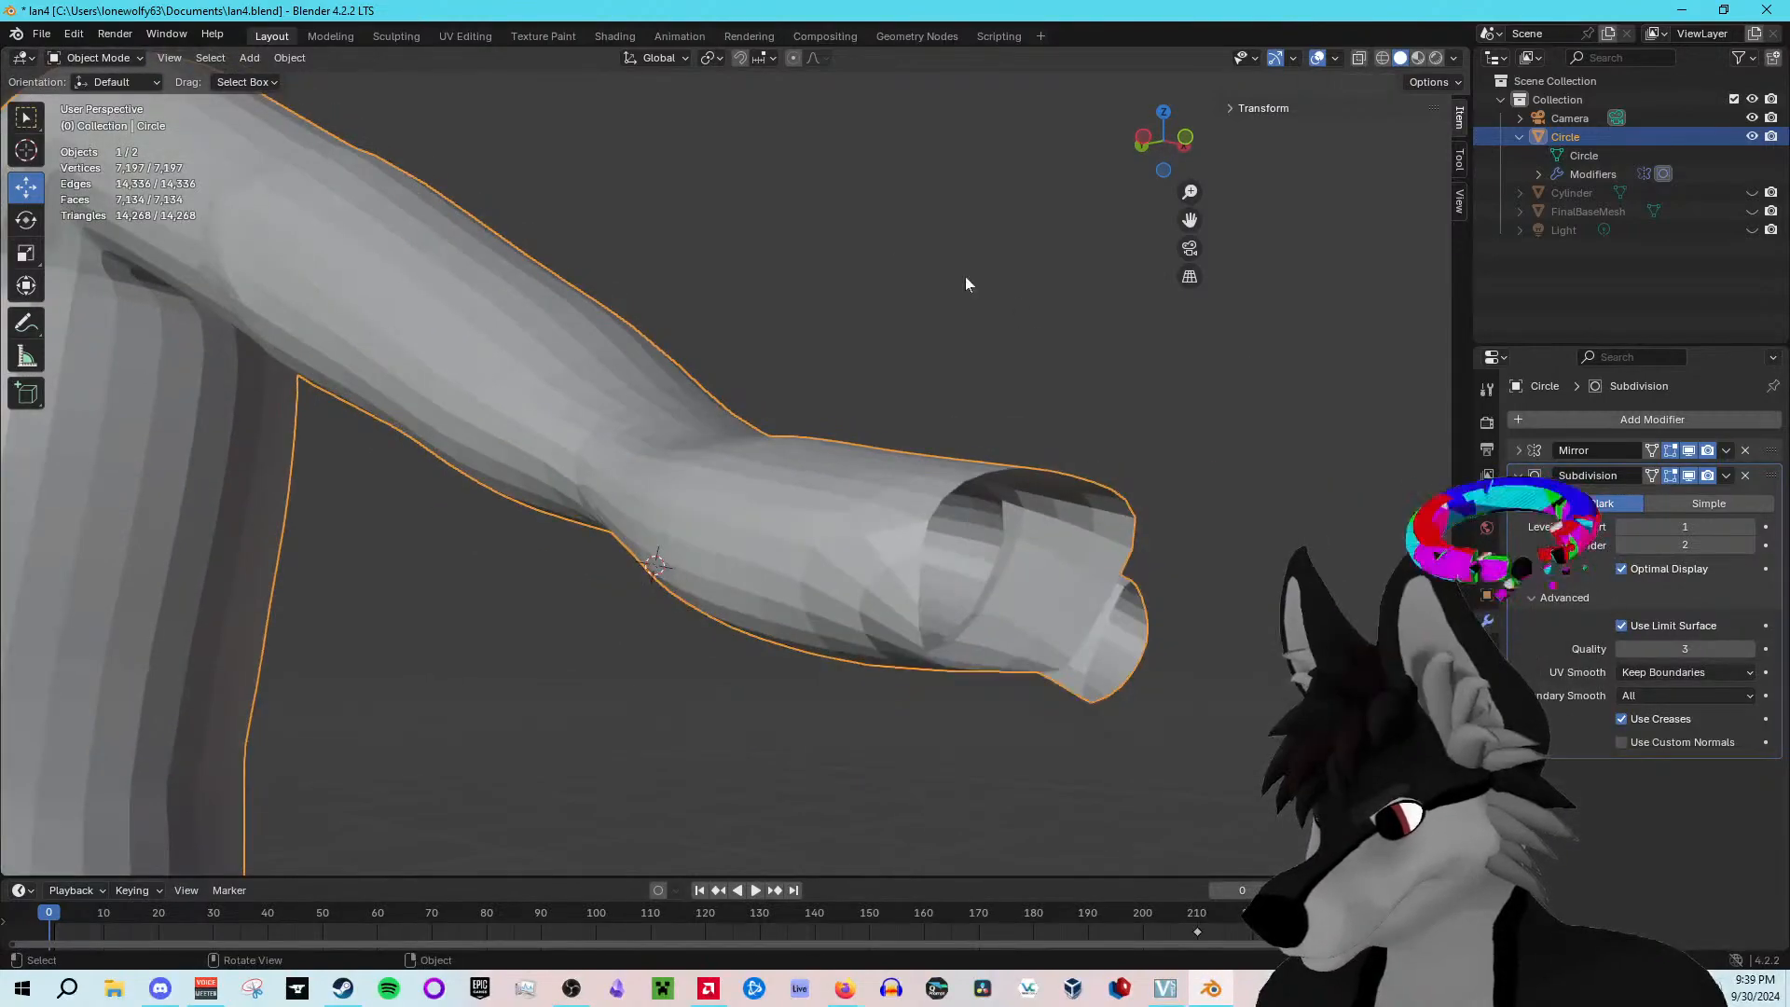
middle_click_drag(892, 245, 894, 250)
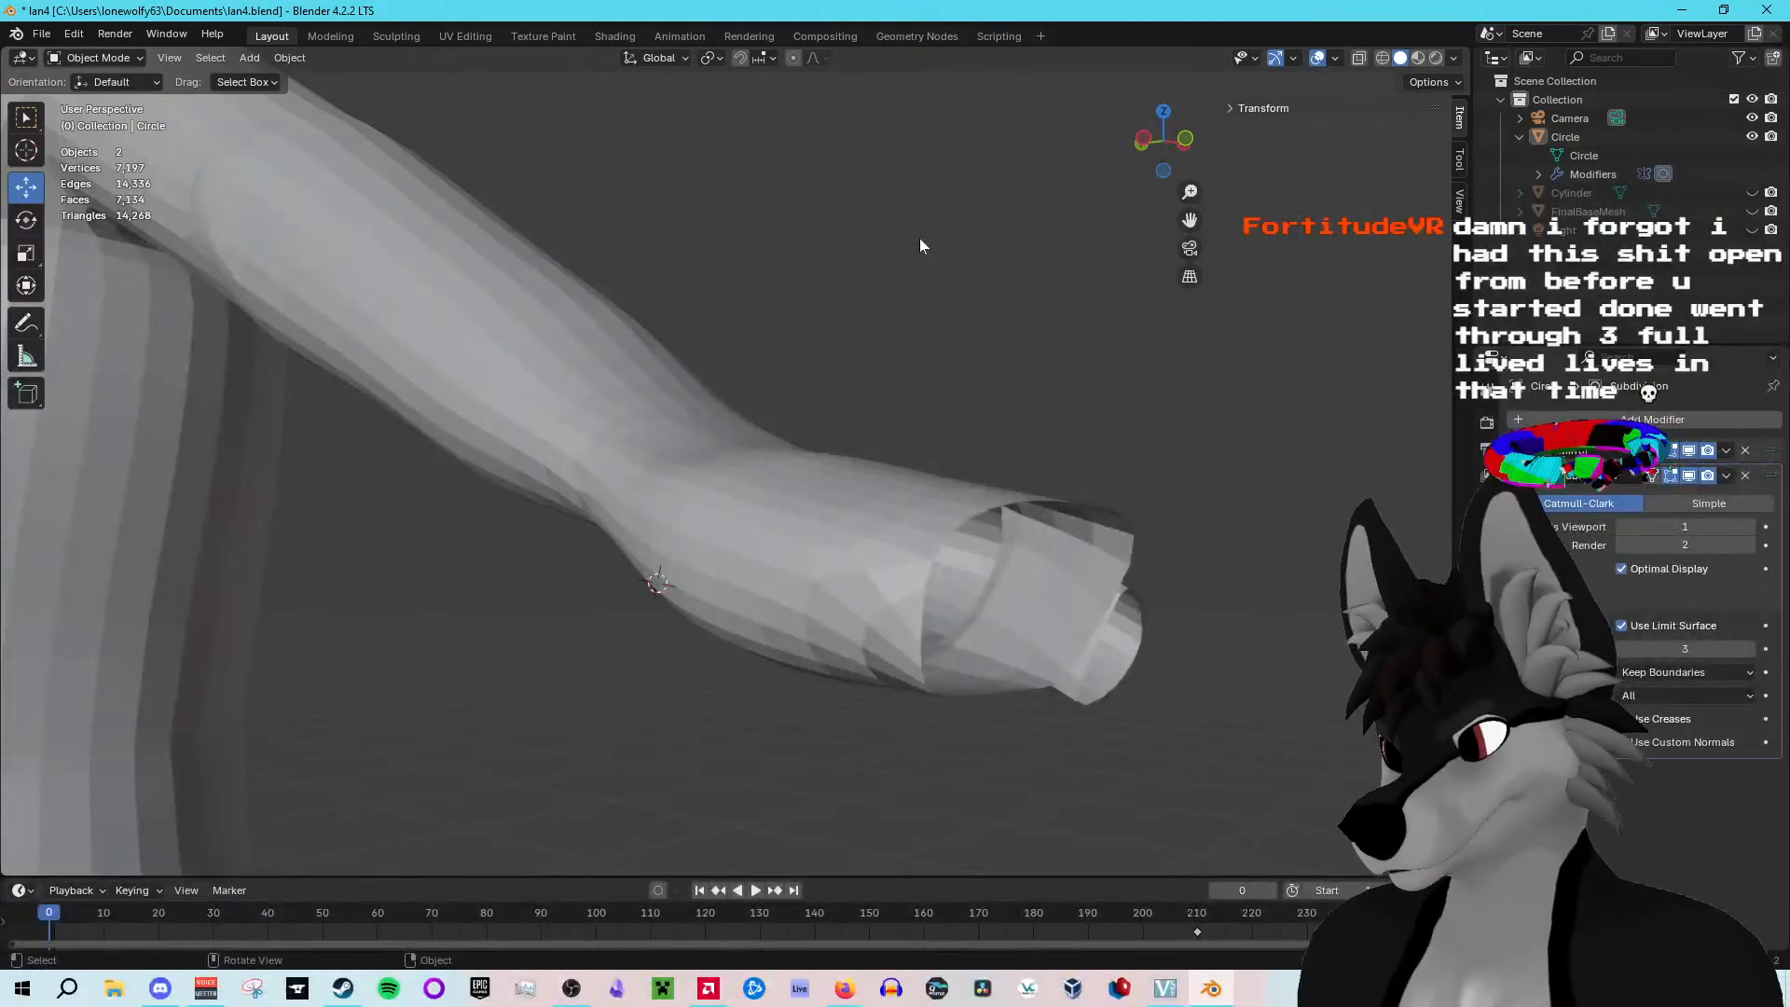
middle_click_drag(965, 301, 709, 477)
left_click(705, 478)
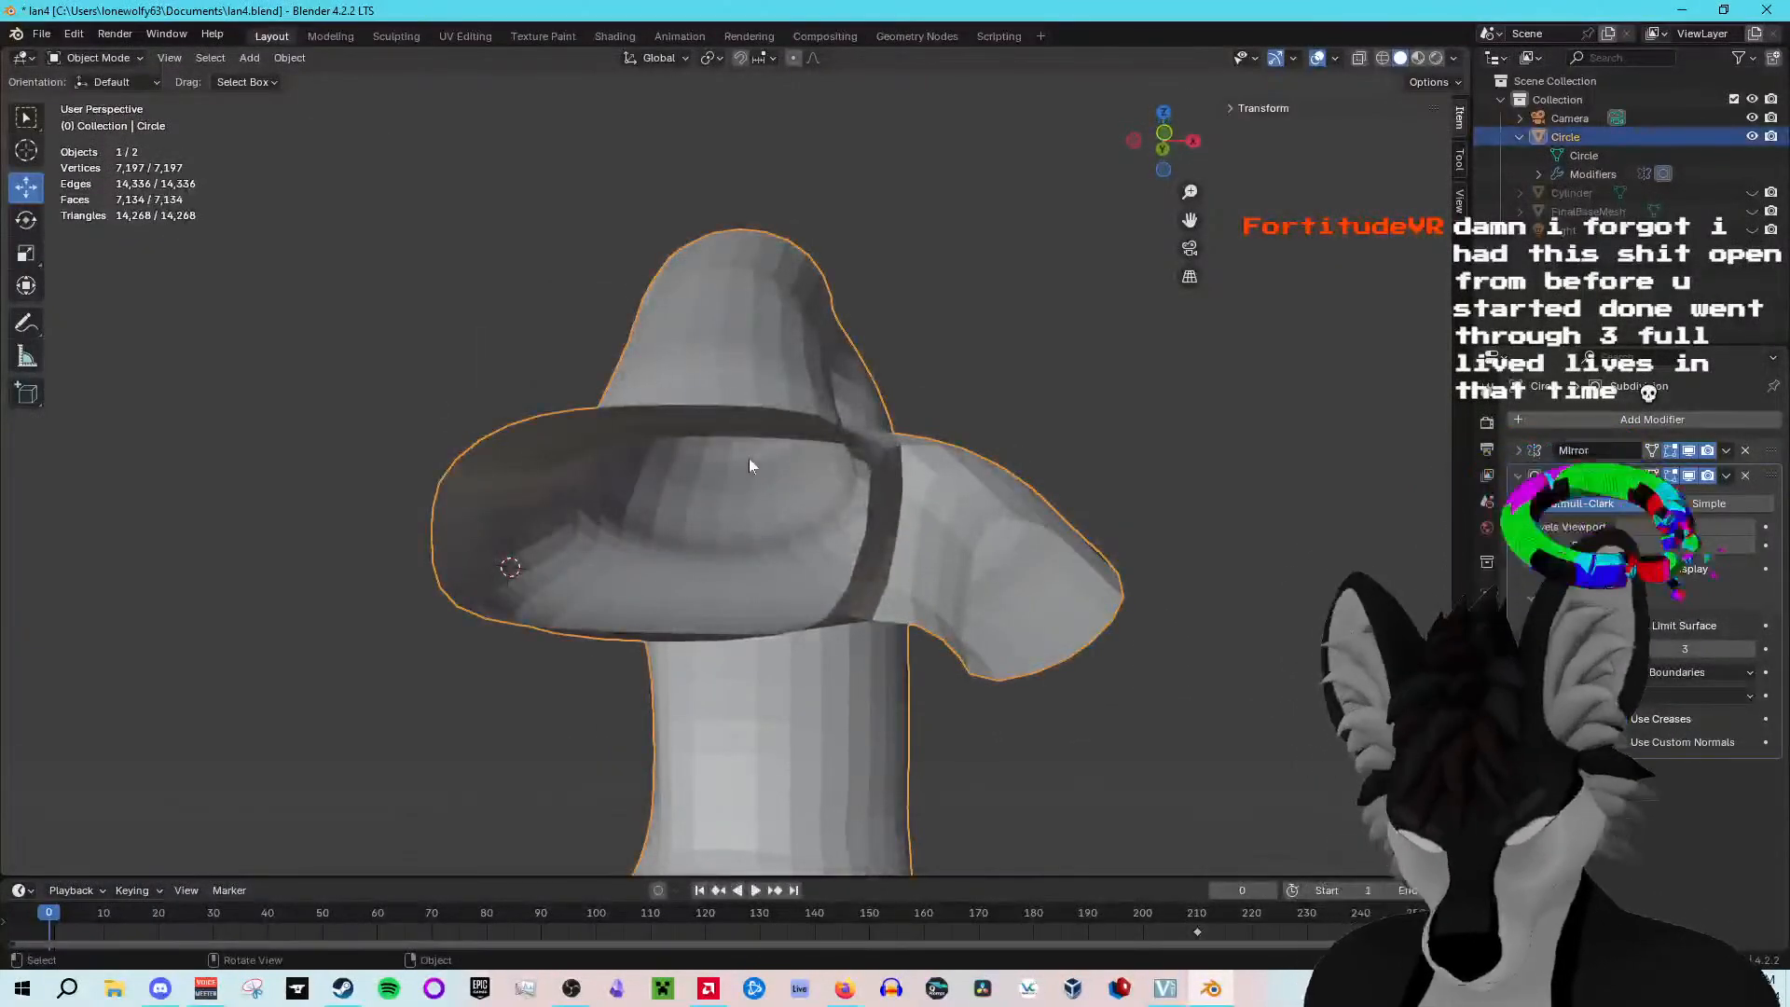
Step: In Edit Mode, subdivide the rim edge between the two openings of the forearm
key("Tab")
middle_click_drag(750, 465, 876, 374)
left_click(844, 318)
left_click(812, 483, "shift")
right_click(809, 482)
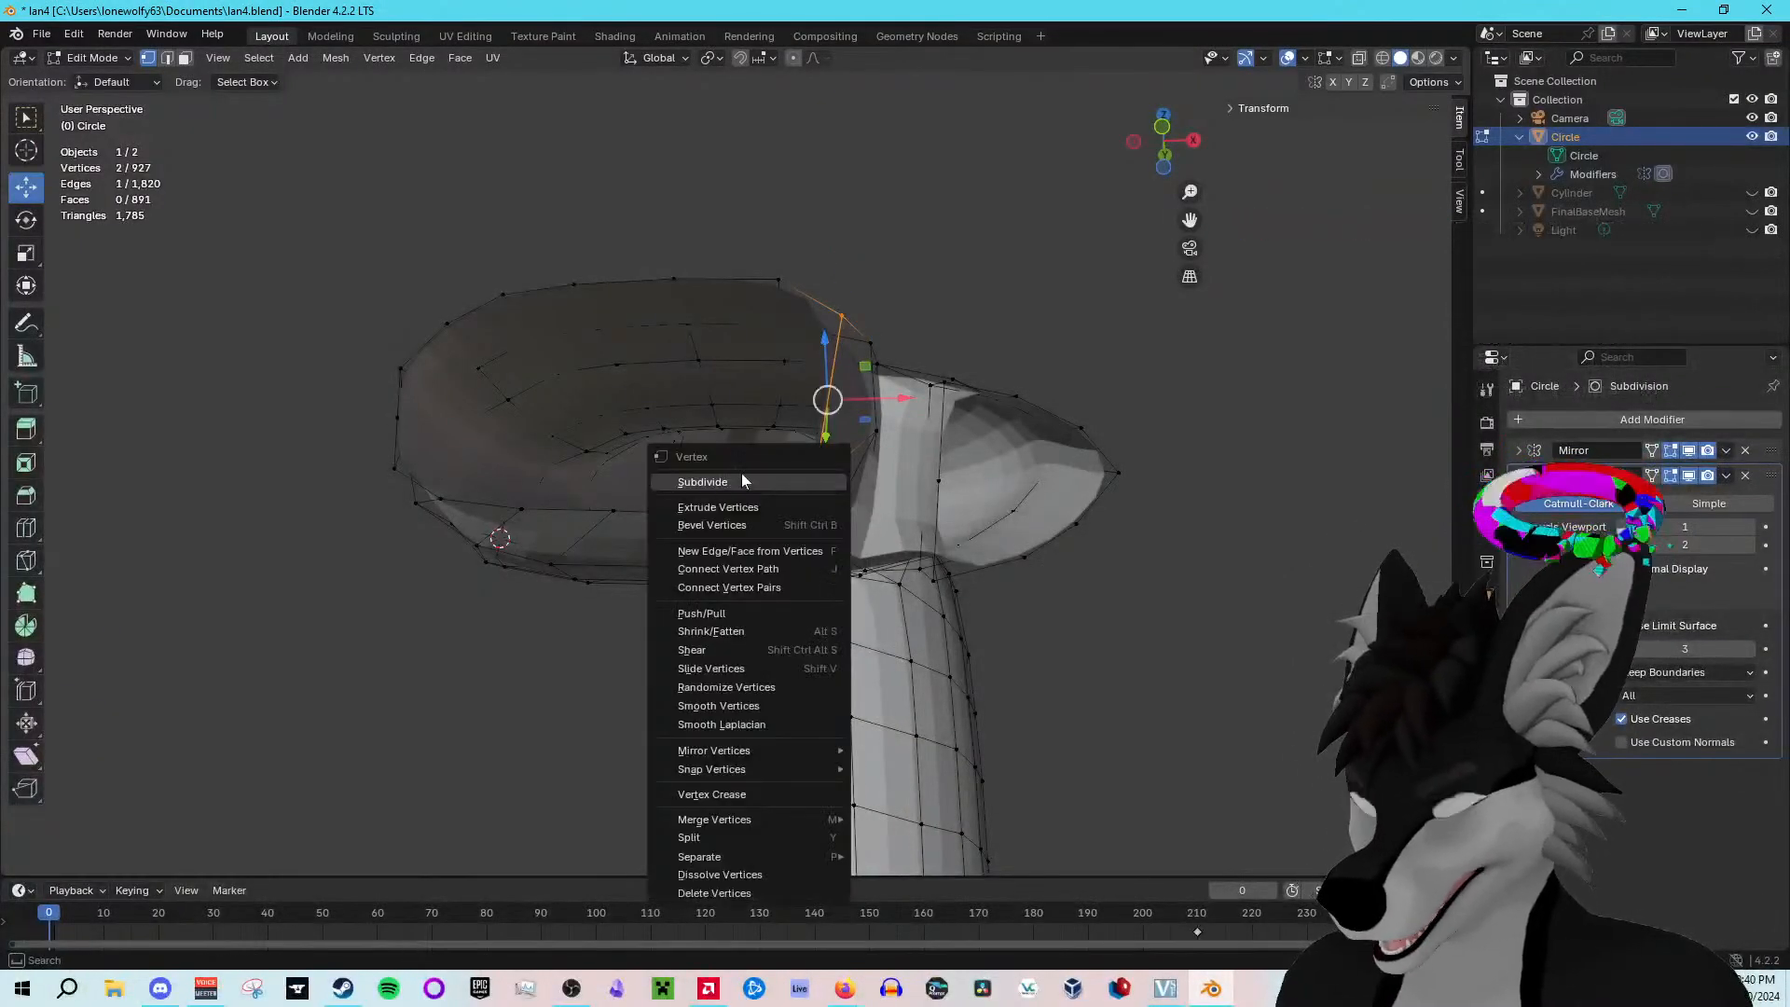
left_click(769, 476)
mouse_move(769, 475)
middle_mouse_down()
mouse_move(859, 440)
mouse_move(743, 467)
middle_mouse_up()
scroll(743, 467, "up", 5)
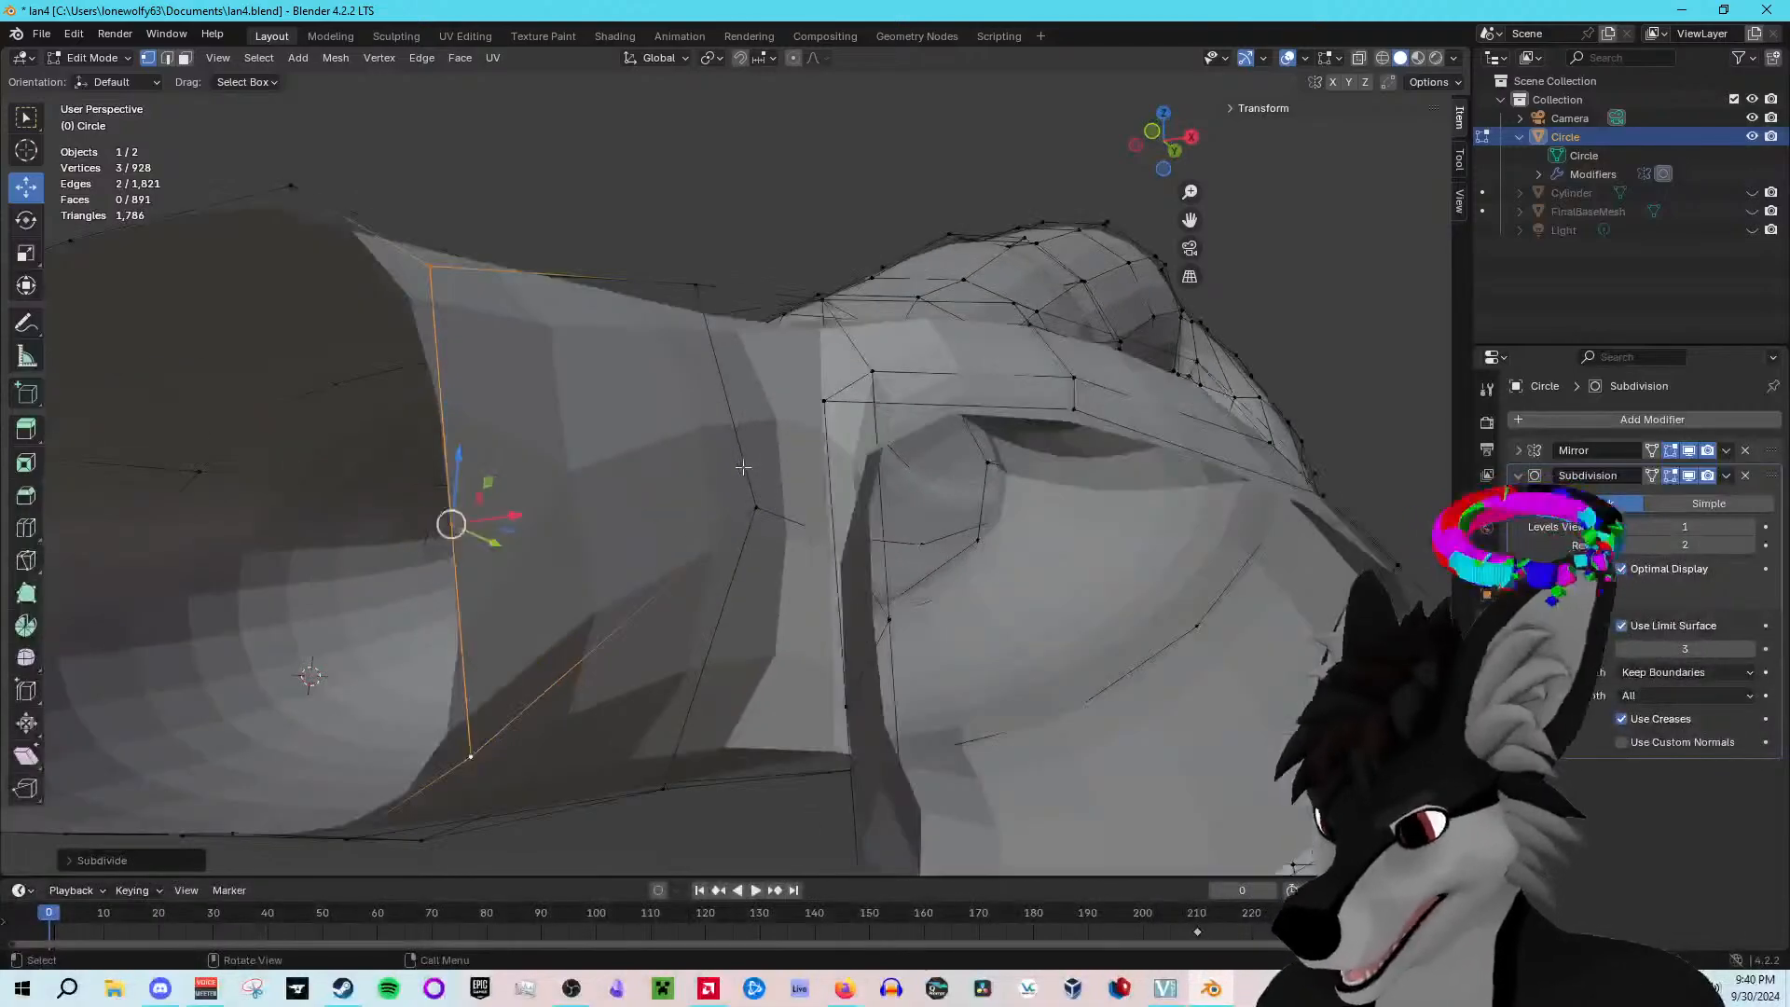
Step: Delete the face beside the subdivided rim edge, between the large opening and the thumb opening
left_click(185, 58)
left_click(617, 445)
key("x")
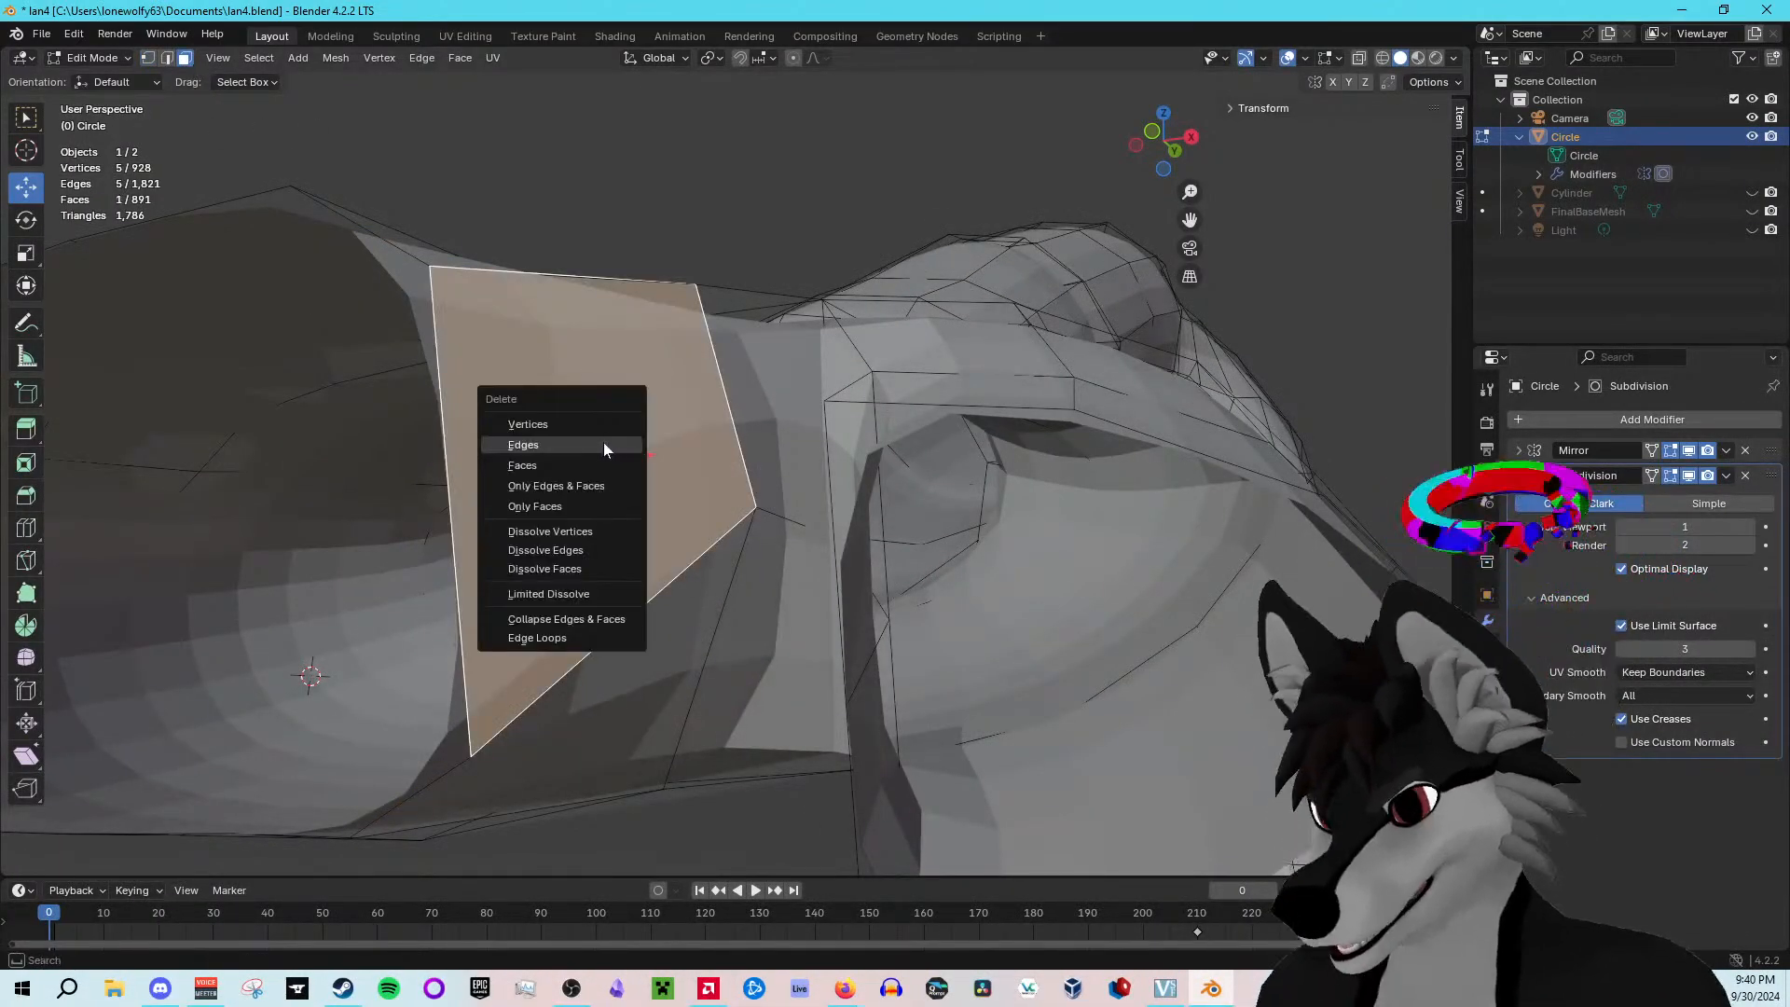
left_click(551, 459)
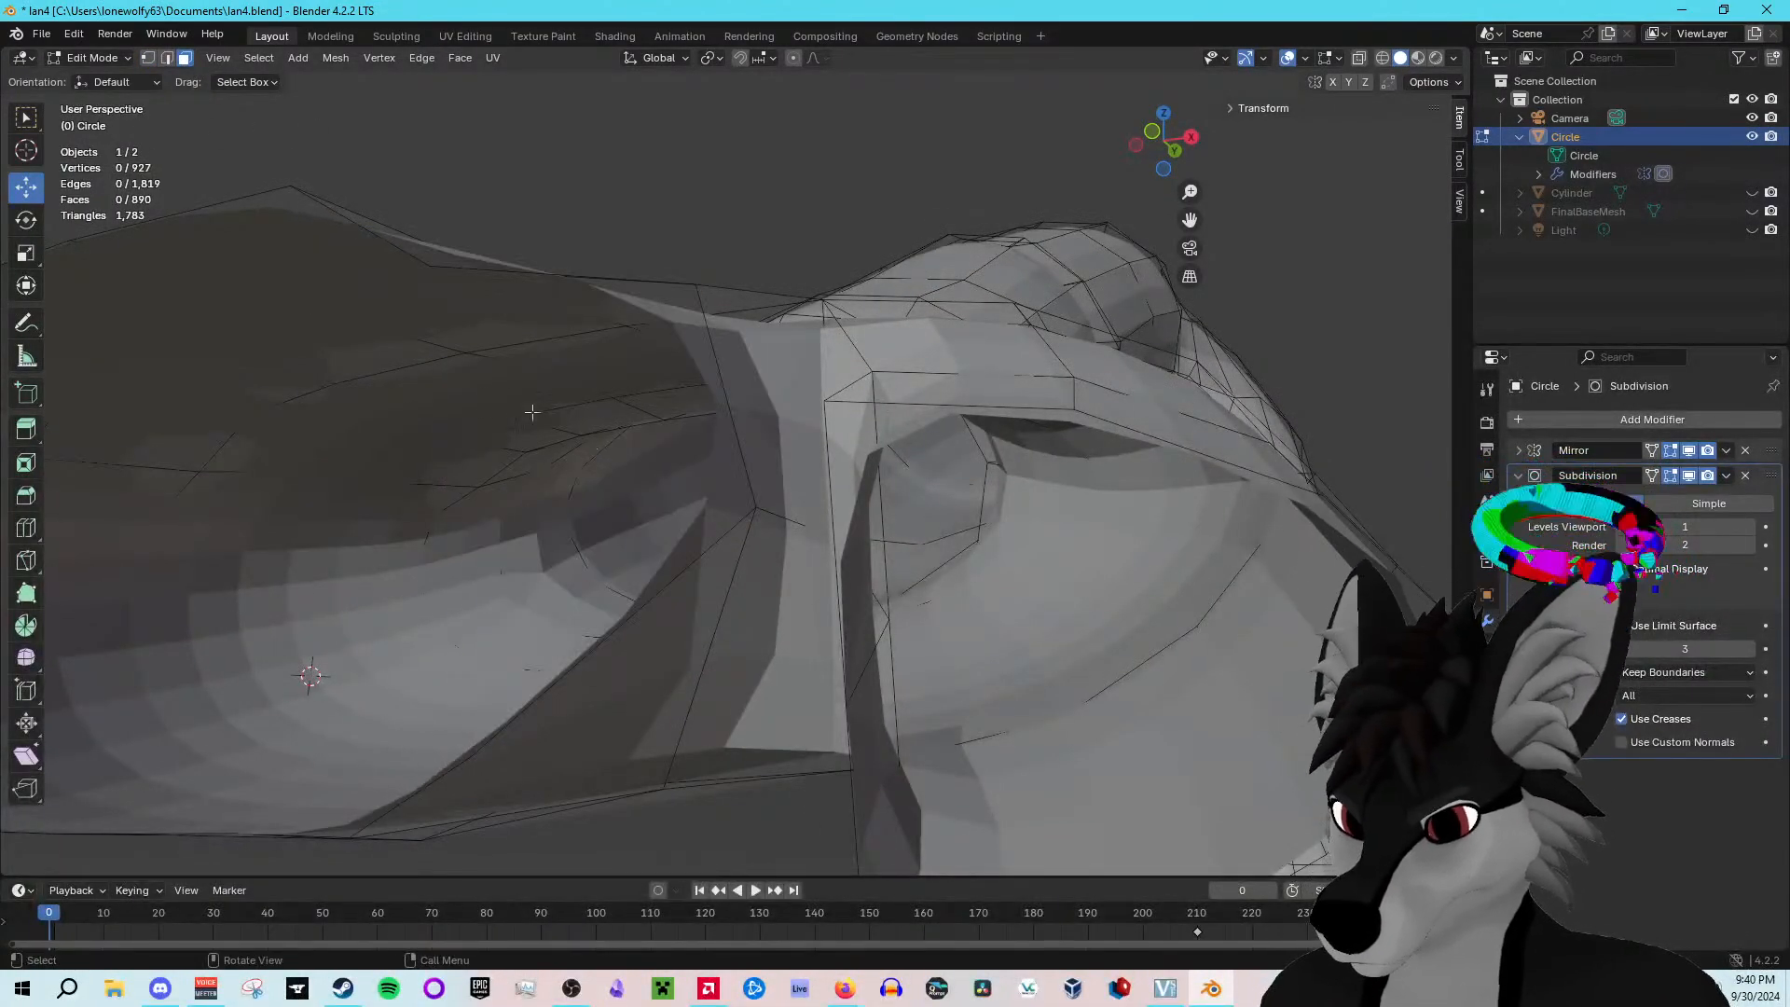
Step: Bridge the upper and lower rim vertices across the gap with a new edge
left_click(147, 58)
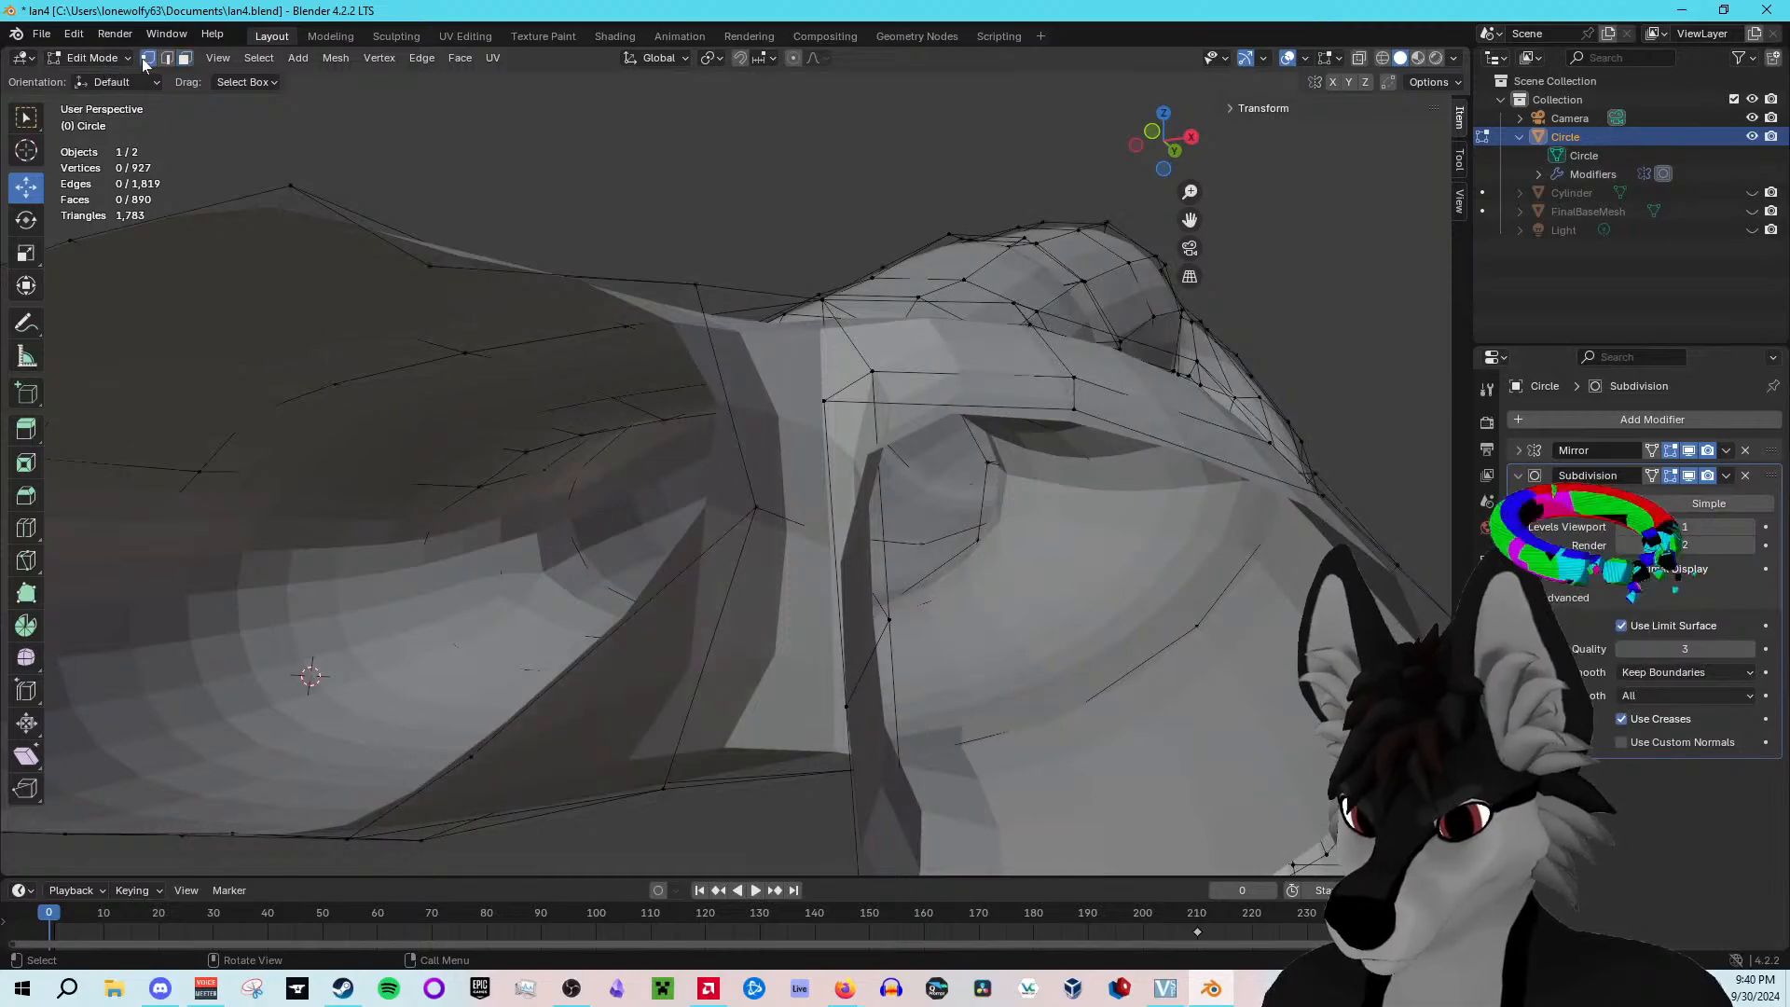
left_click(430, 267)
left_click(486, 713, "shift")
right_click(489, 773)
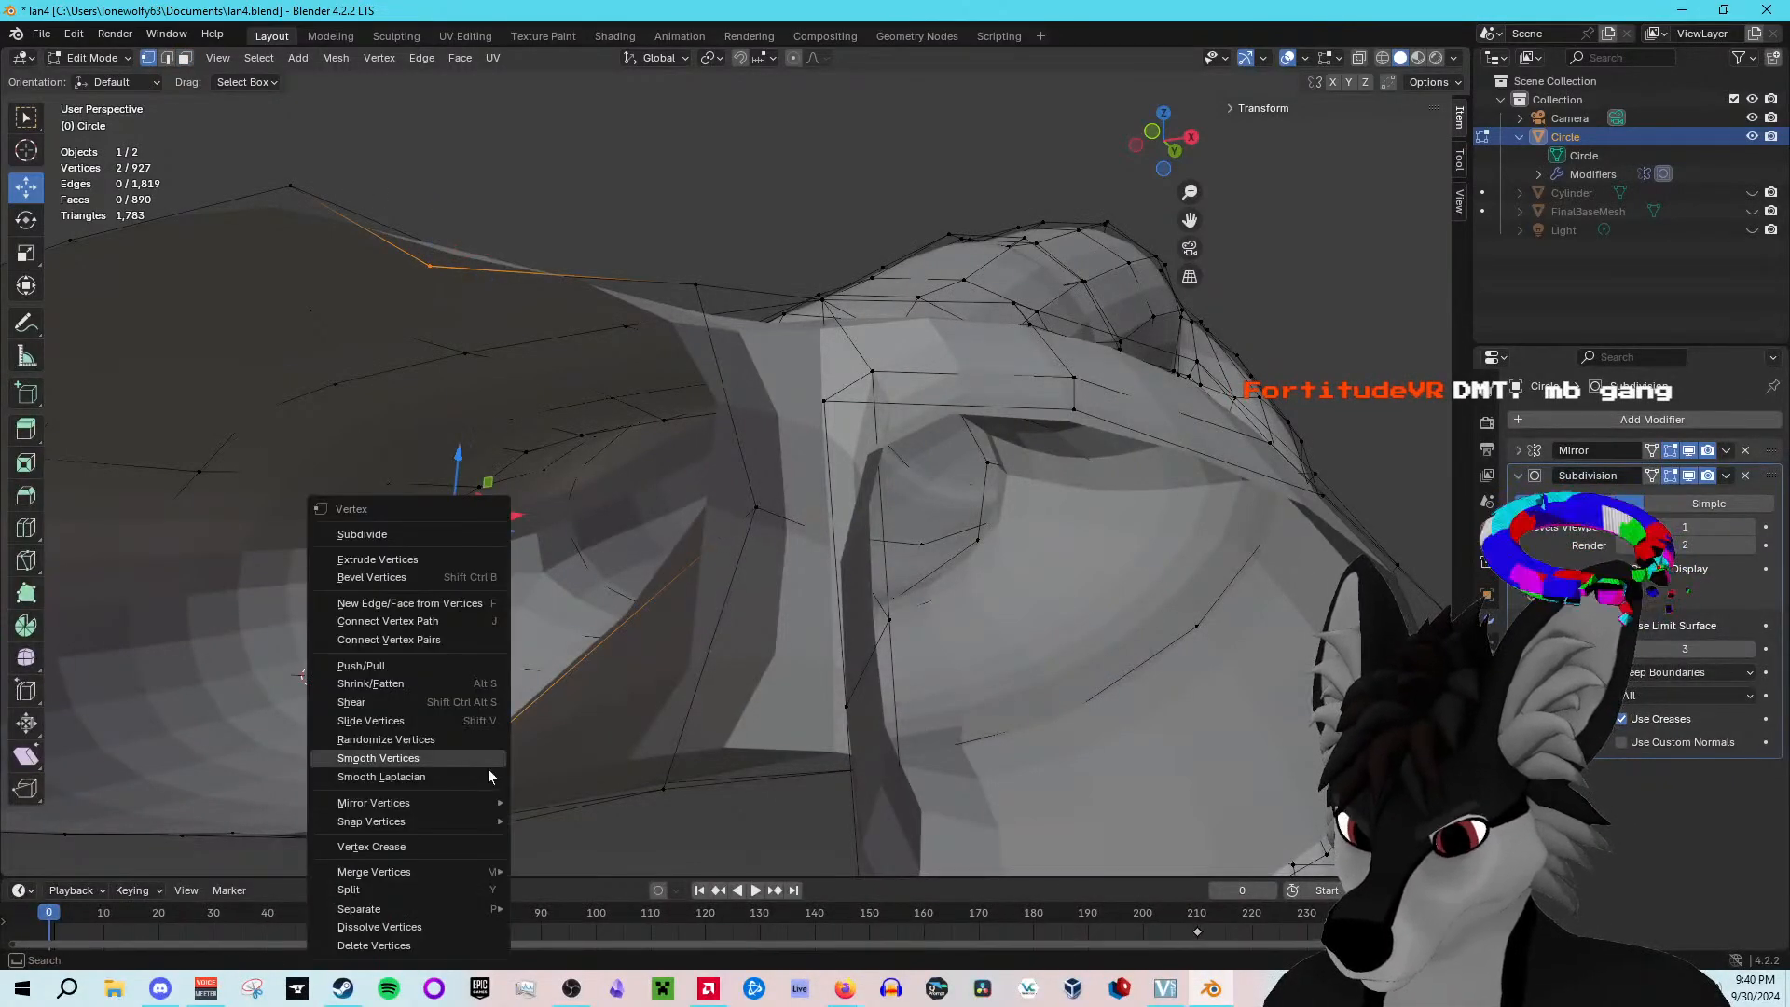
left_click(408, 606)
Step: Subdivide the new rim edge once and move its middle vertex into line with the surrounding rim
right_click(428, 265)
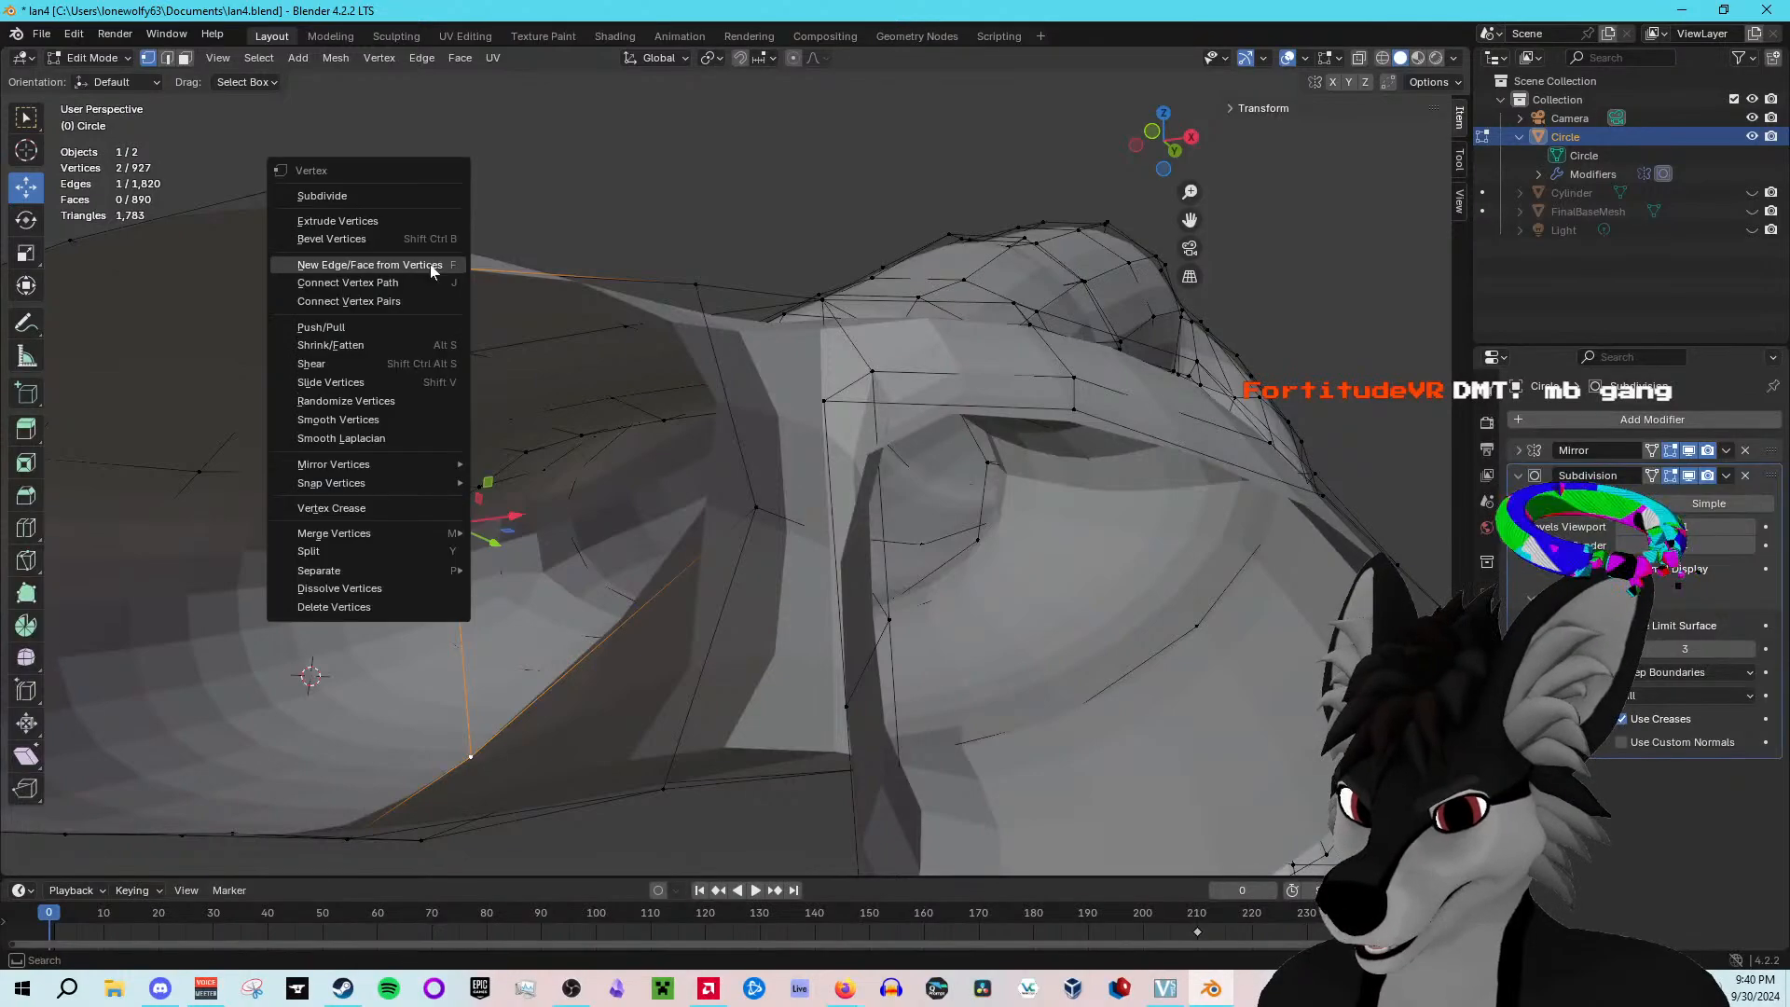
left_click(375, 194)
middle_click_drag(421, 541, 459, 564)
scroll(379, 550, "down", 2)
mouse_move(829, 640)
left_mouse_down()
mouse_move(844, 644)
mouse_move(829, 644)
left_mouse_up()
left_click(751, 641)
middle_click_drag(828, 643, 748, 512)
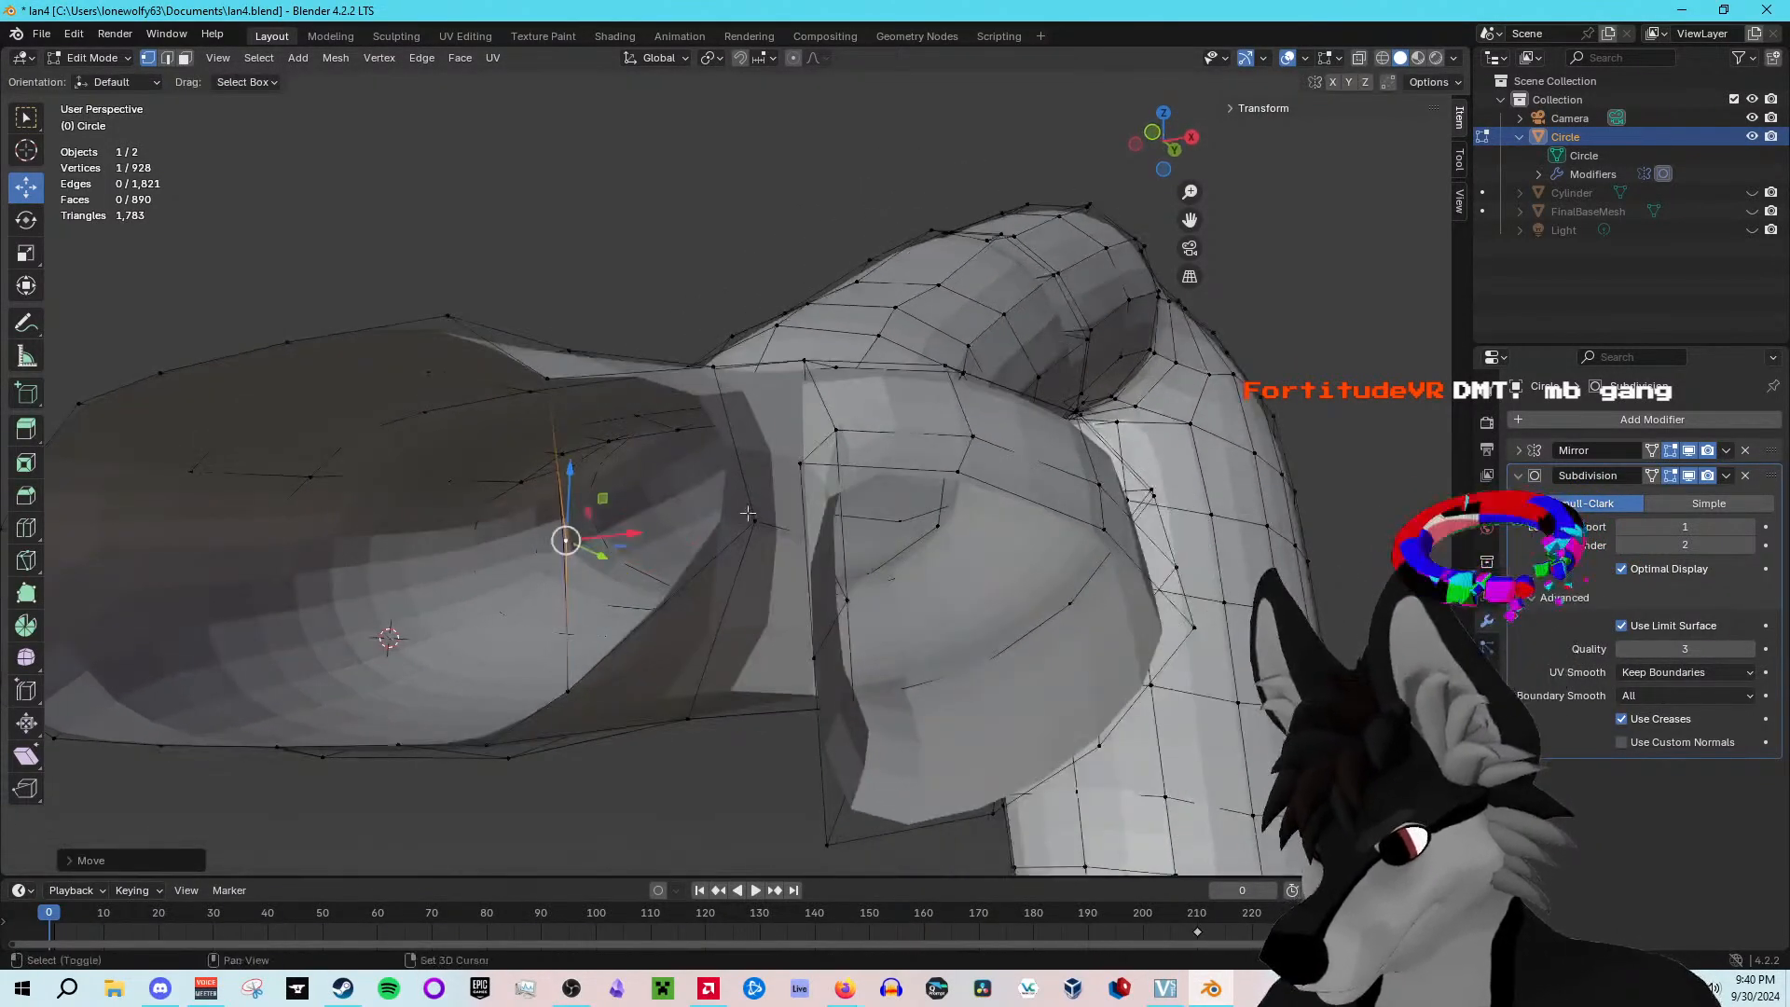
Step: Create a triangular face from the upper rim vertex, the adjacent upper inner vertex and the new edge's middle vertex
middle_click_drag(708, 393, 457, 517)
left_click(659, 420)
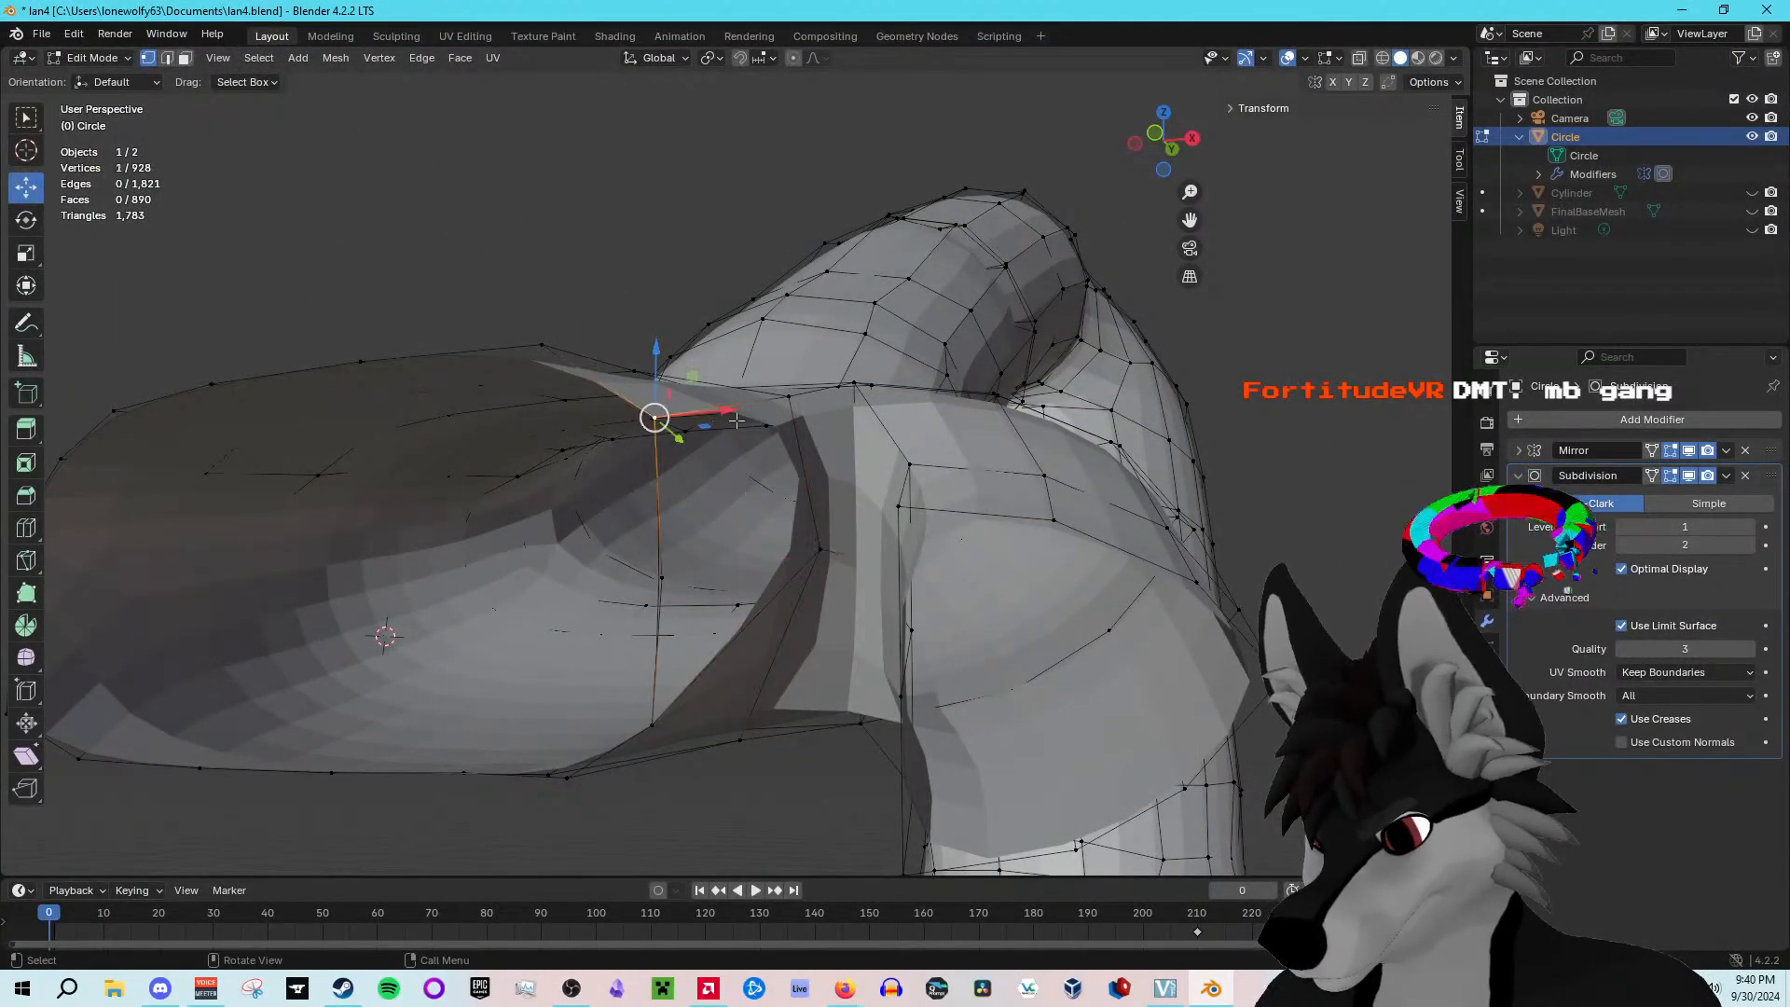
left_click(792, 397, "shift")
left_click(661, 578, "shift")
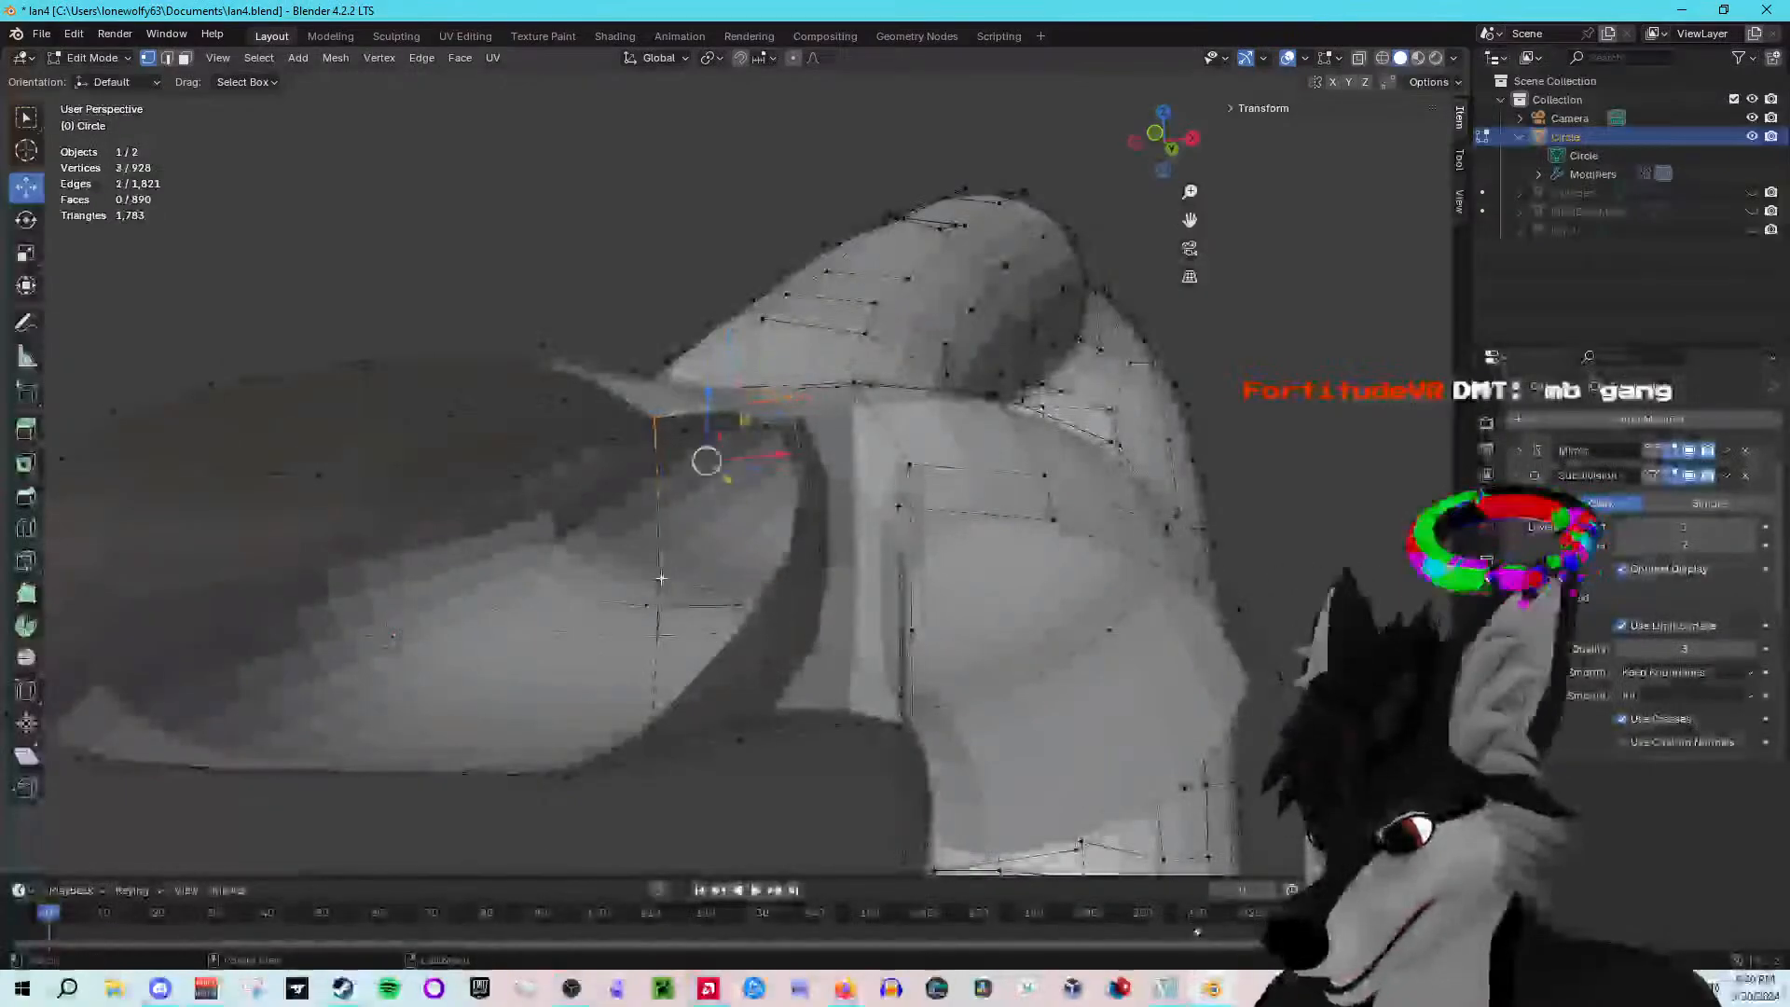
right_click(662, 578)
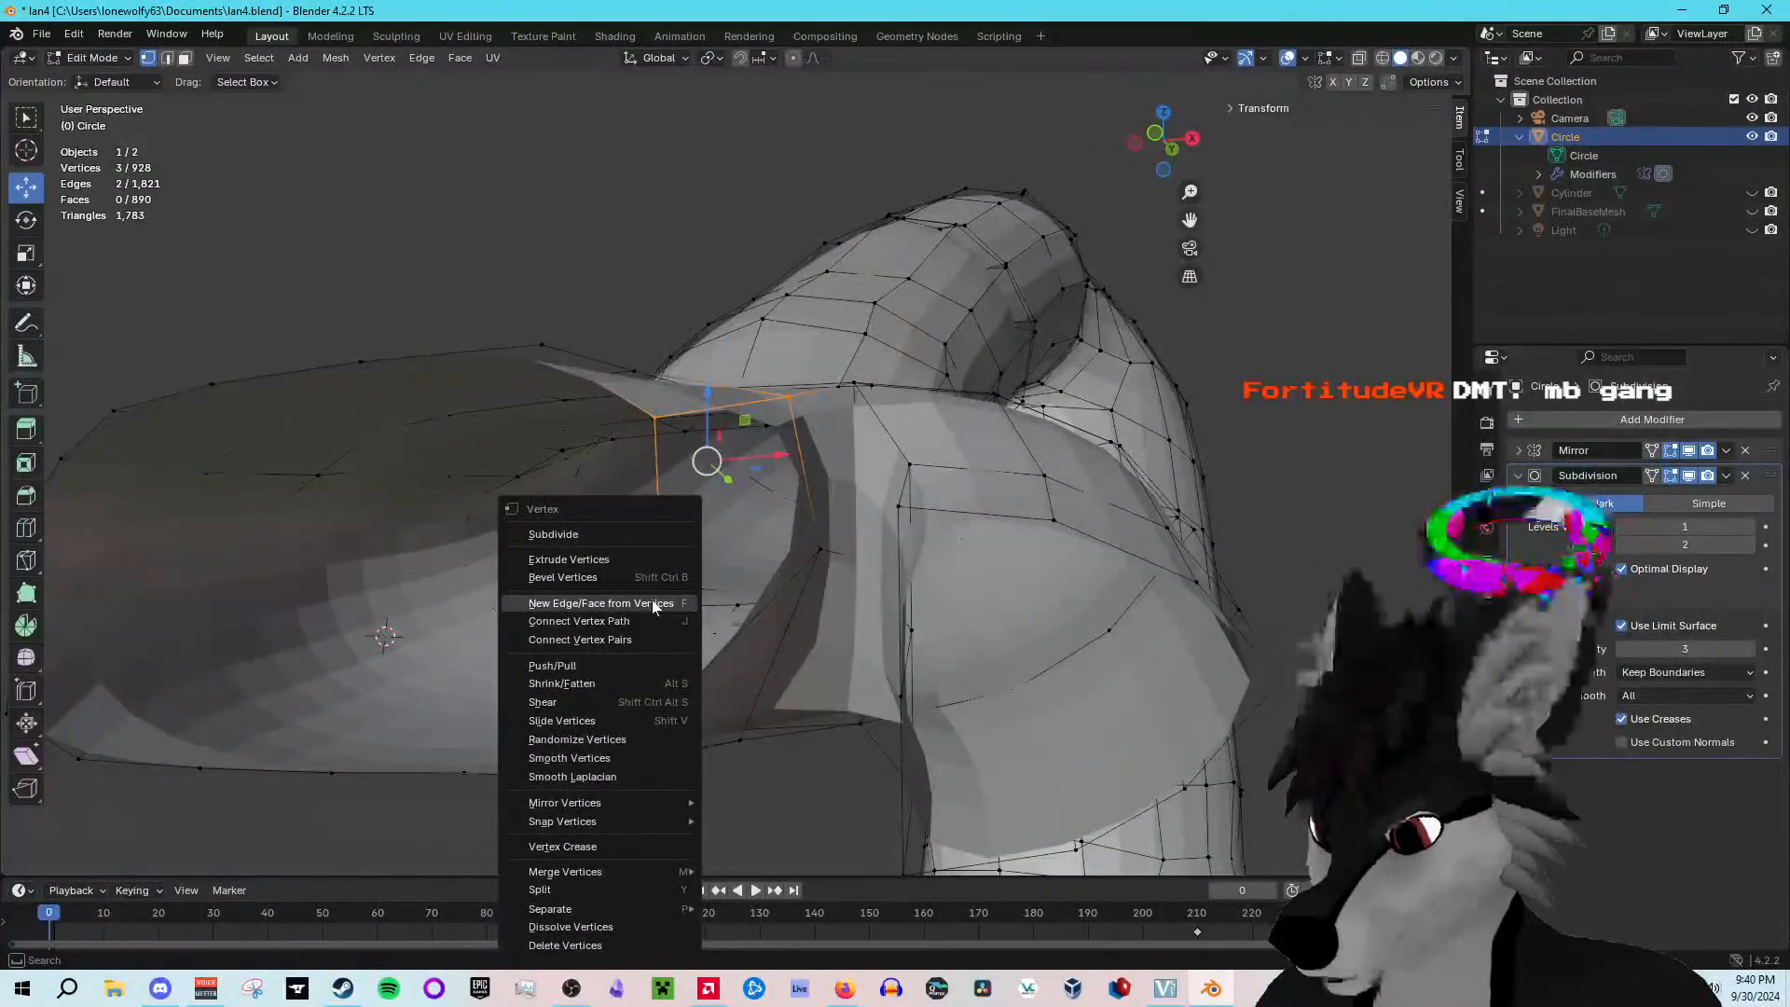
left_click(654, 604)
left_click(813, 552)
left_click(785, 403, "shift")
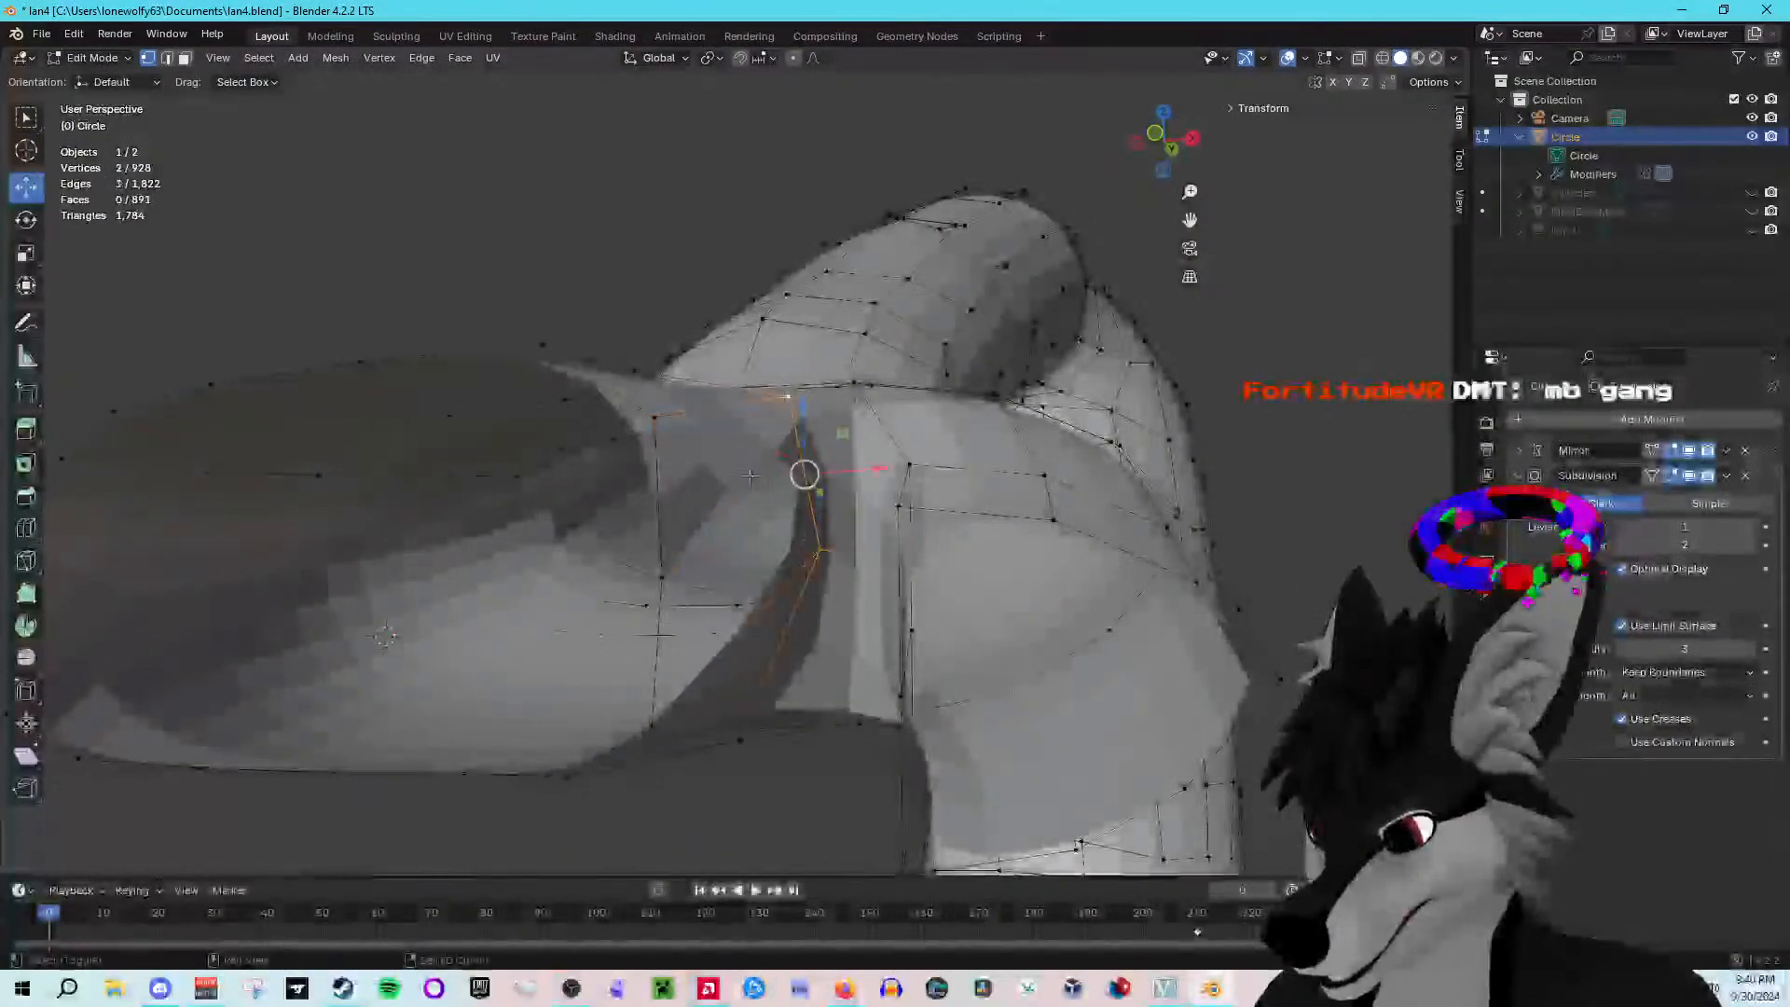
left_click(659, 578, "shift")
middle_click_drag(659, 578, 661, 592)
left_click(655, 576)
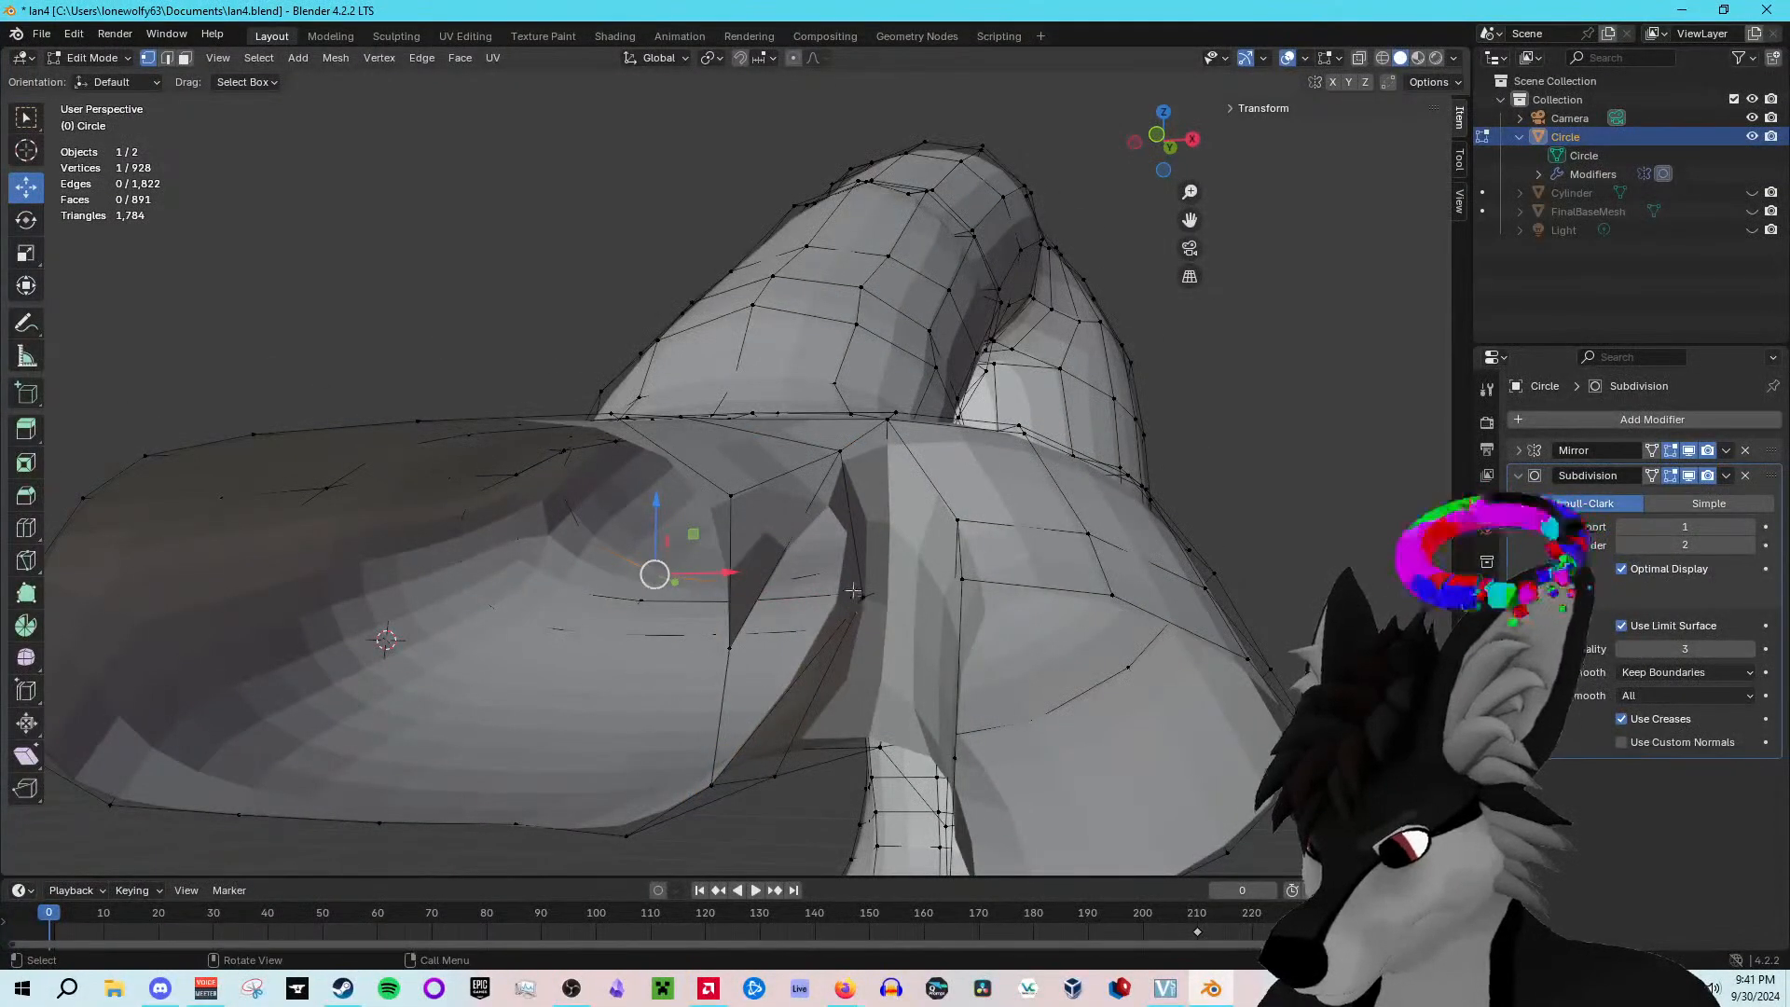
Step: Fill the remaining gap below the new triangle with a face from its corner vertices
left_click(834, 455, "shift")
left_click(727, 648, "shift")
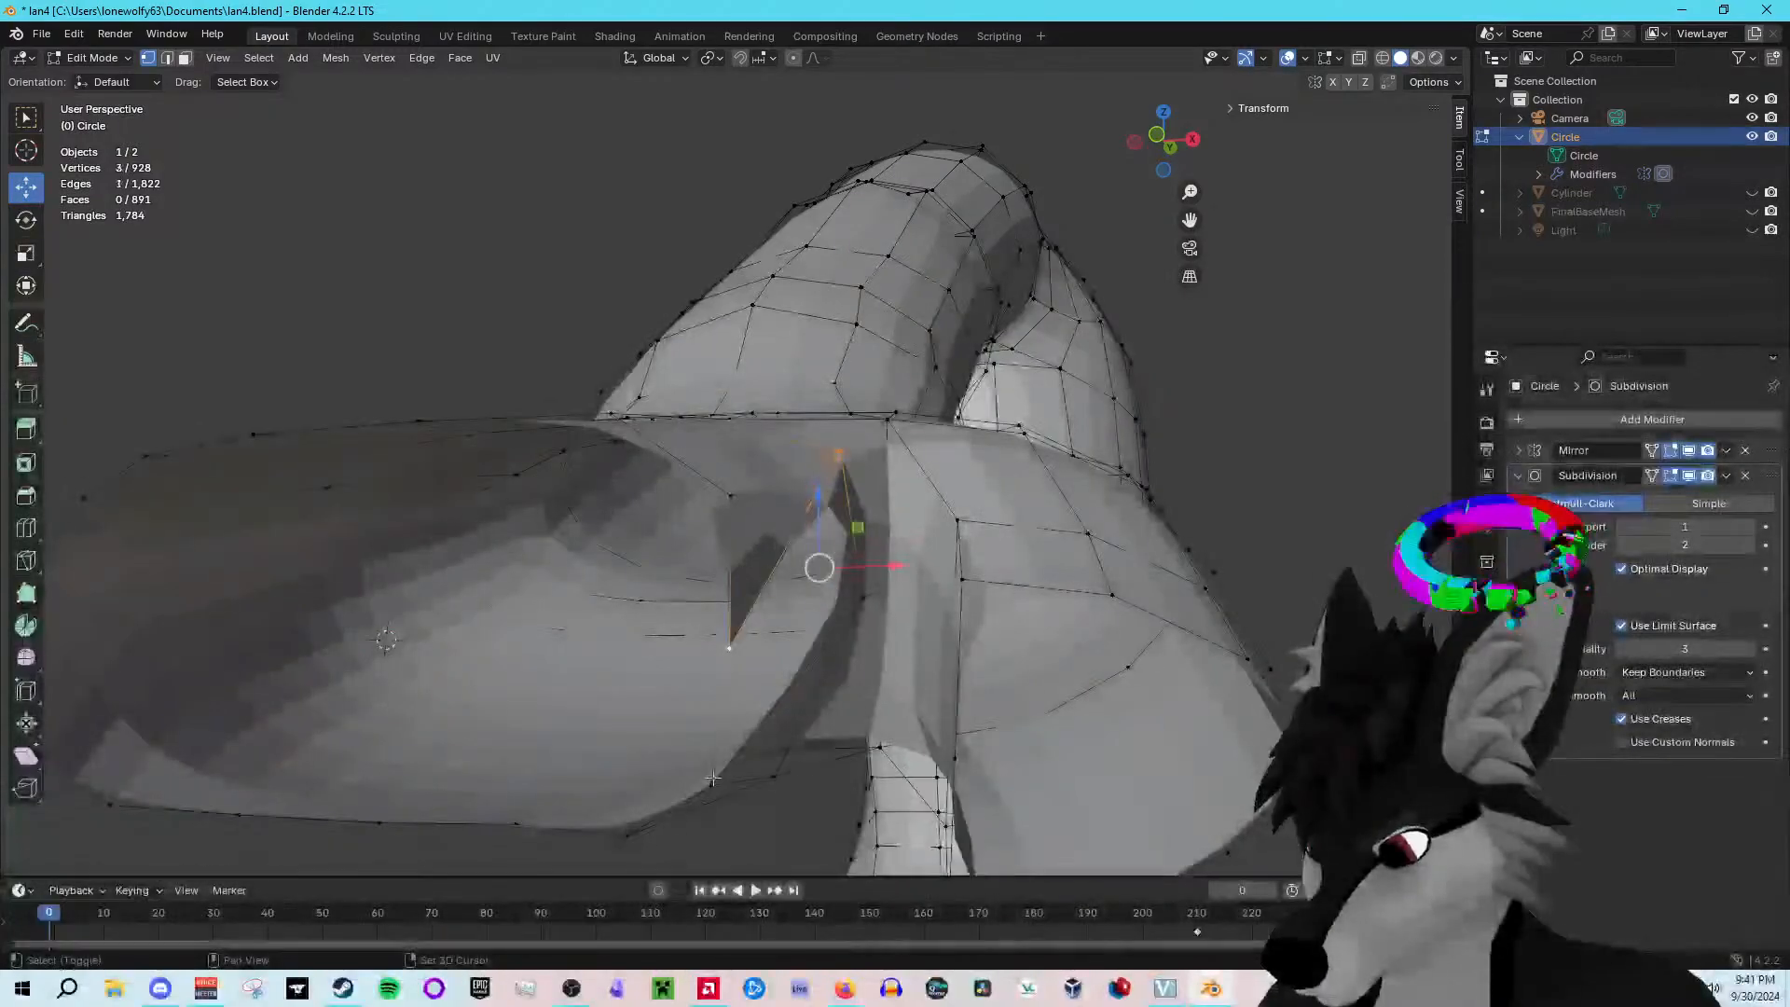
left_click(712, 783, "shift")
mouse_move(761, 415)
middle_mouse_down()
mouse_move(733, 394)
mouse_move(755, 436)
middle_mouse_up()
left_click(719, 422, "shift")
middle_click_drag(823, 545, 669, 462)
right_click(647, 440)
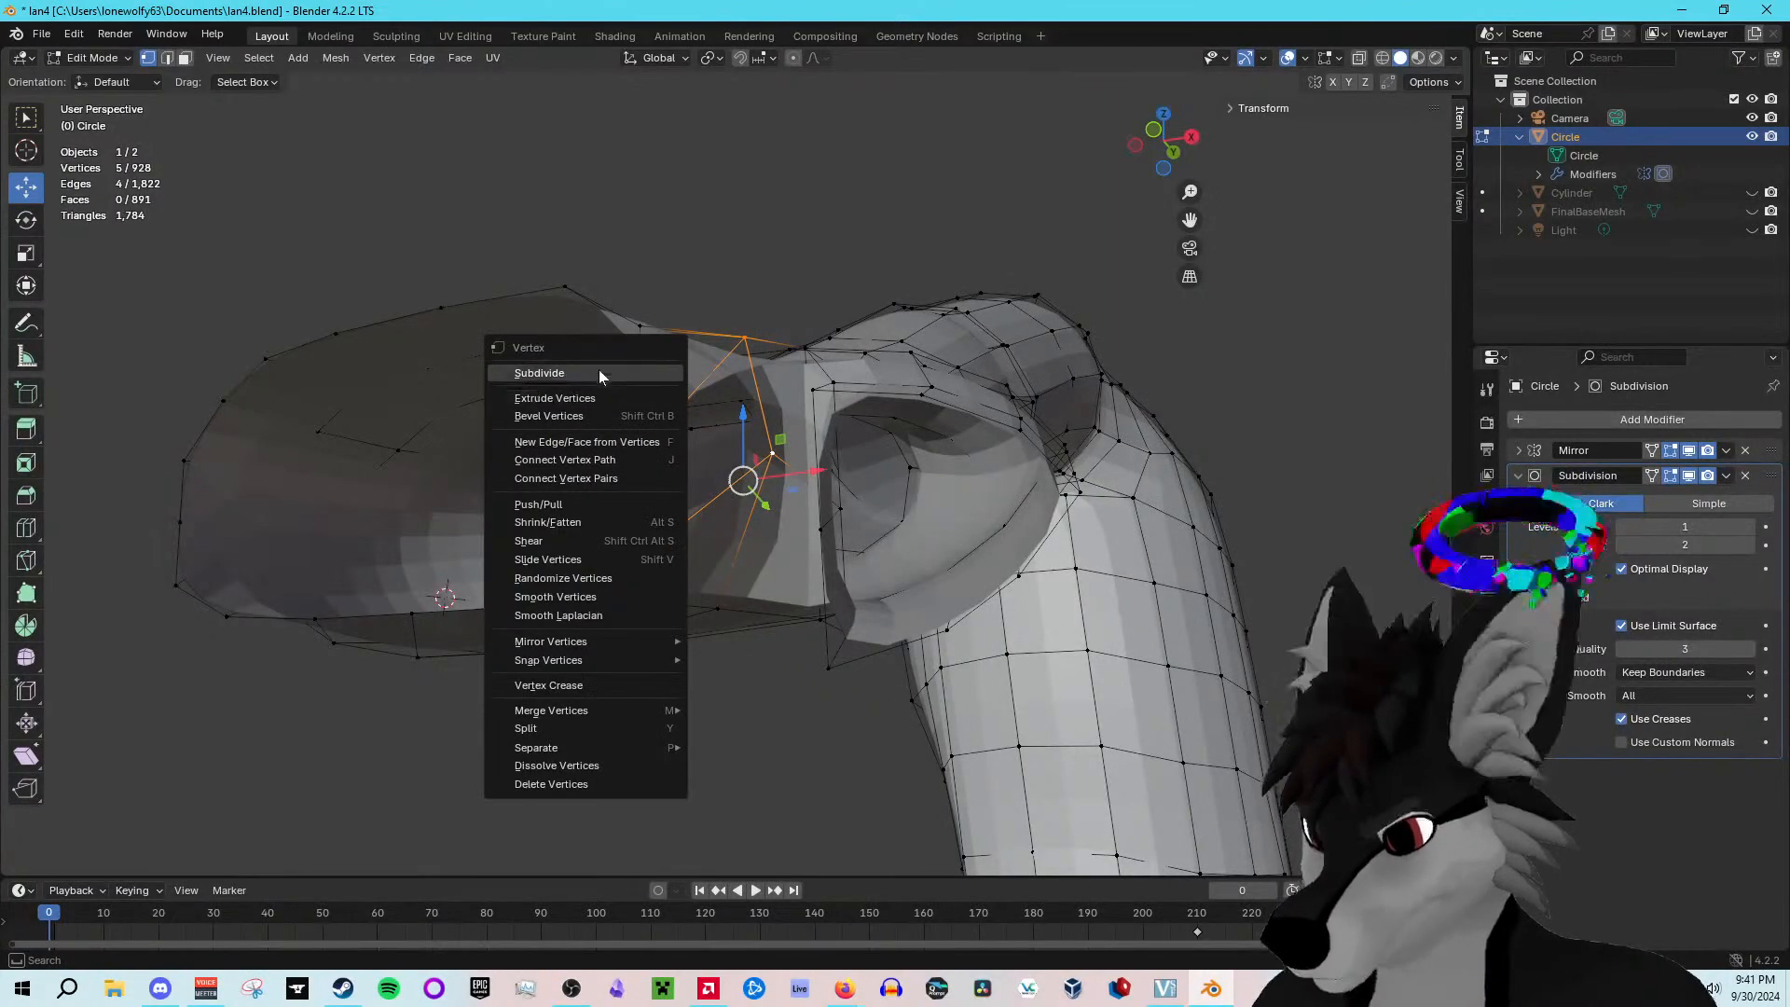
left_click(618, 441)
Step: Reposition the inner vertex between the rebuilt faces and the thumb opening to even out the patch
middle_click_drag(626, 267, 743, 295)
left_click(687, 262)
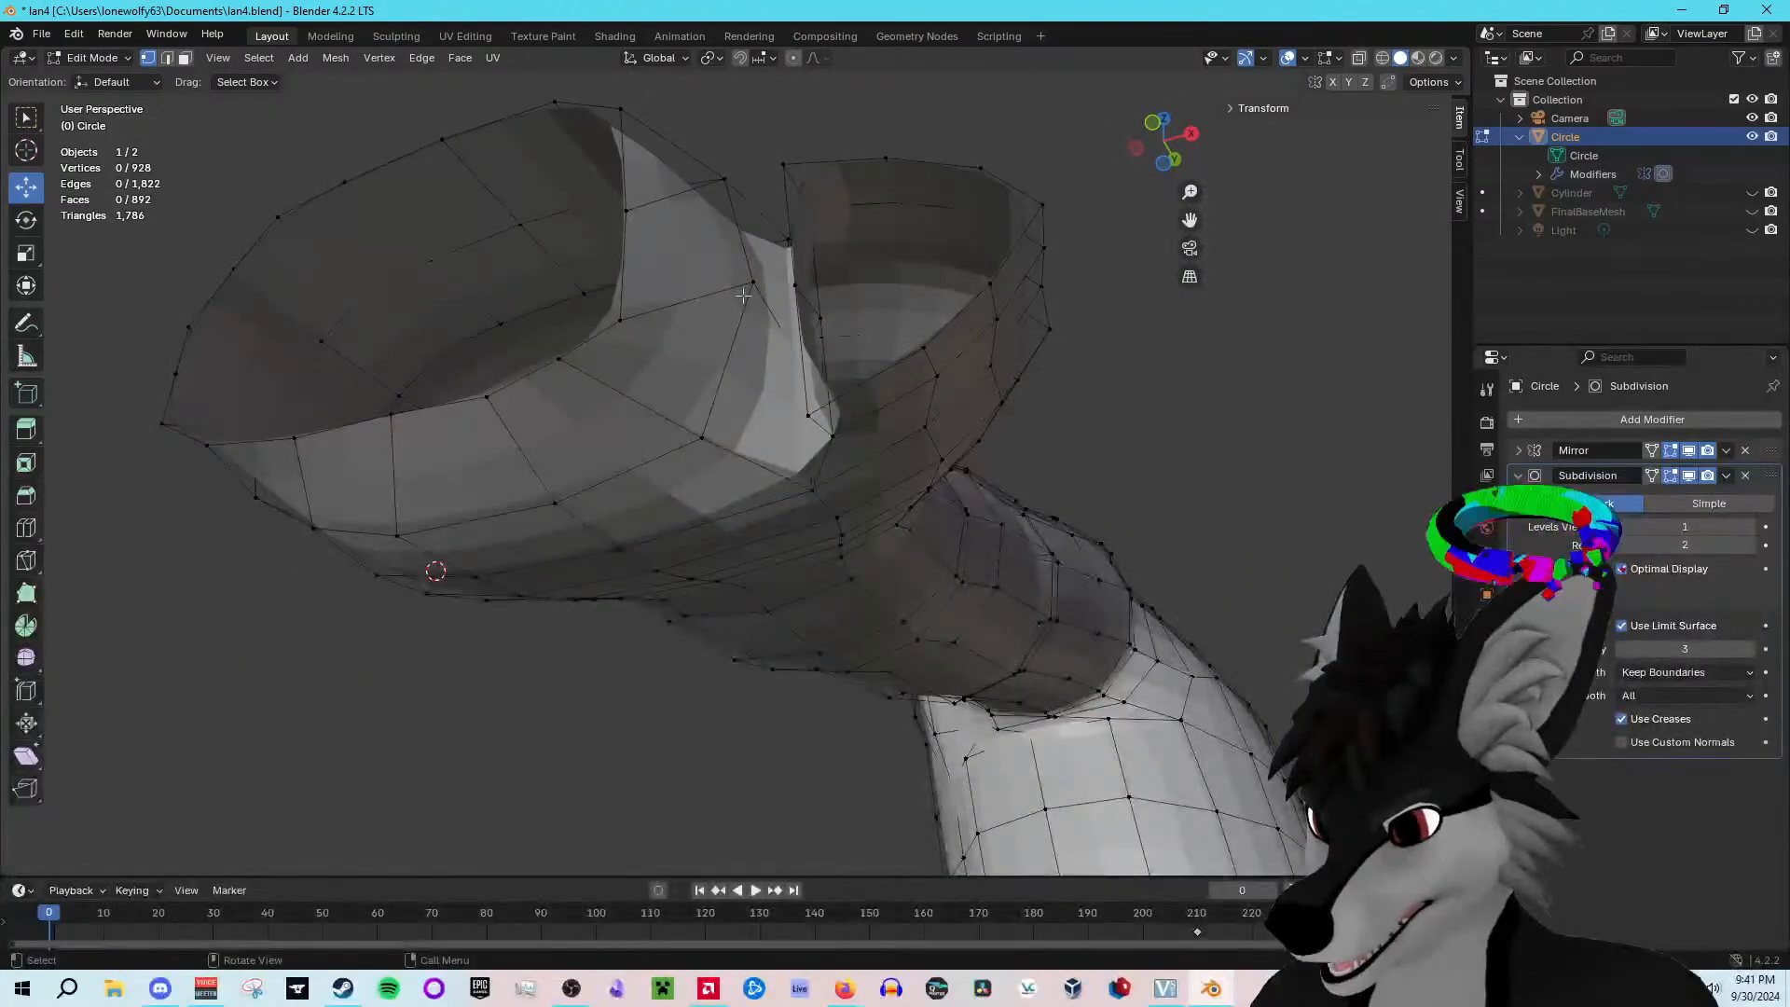
left_click_drag(807, 297, 767, 343)
middle_click_drag(767, 343, 778, 425)
left_click_drag(800, 570, 822, 636)
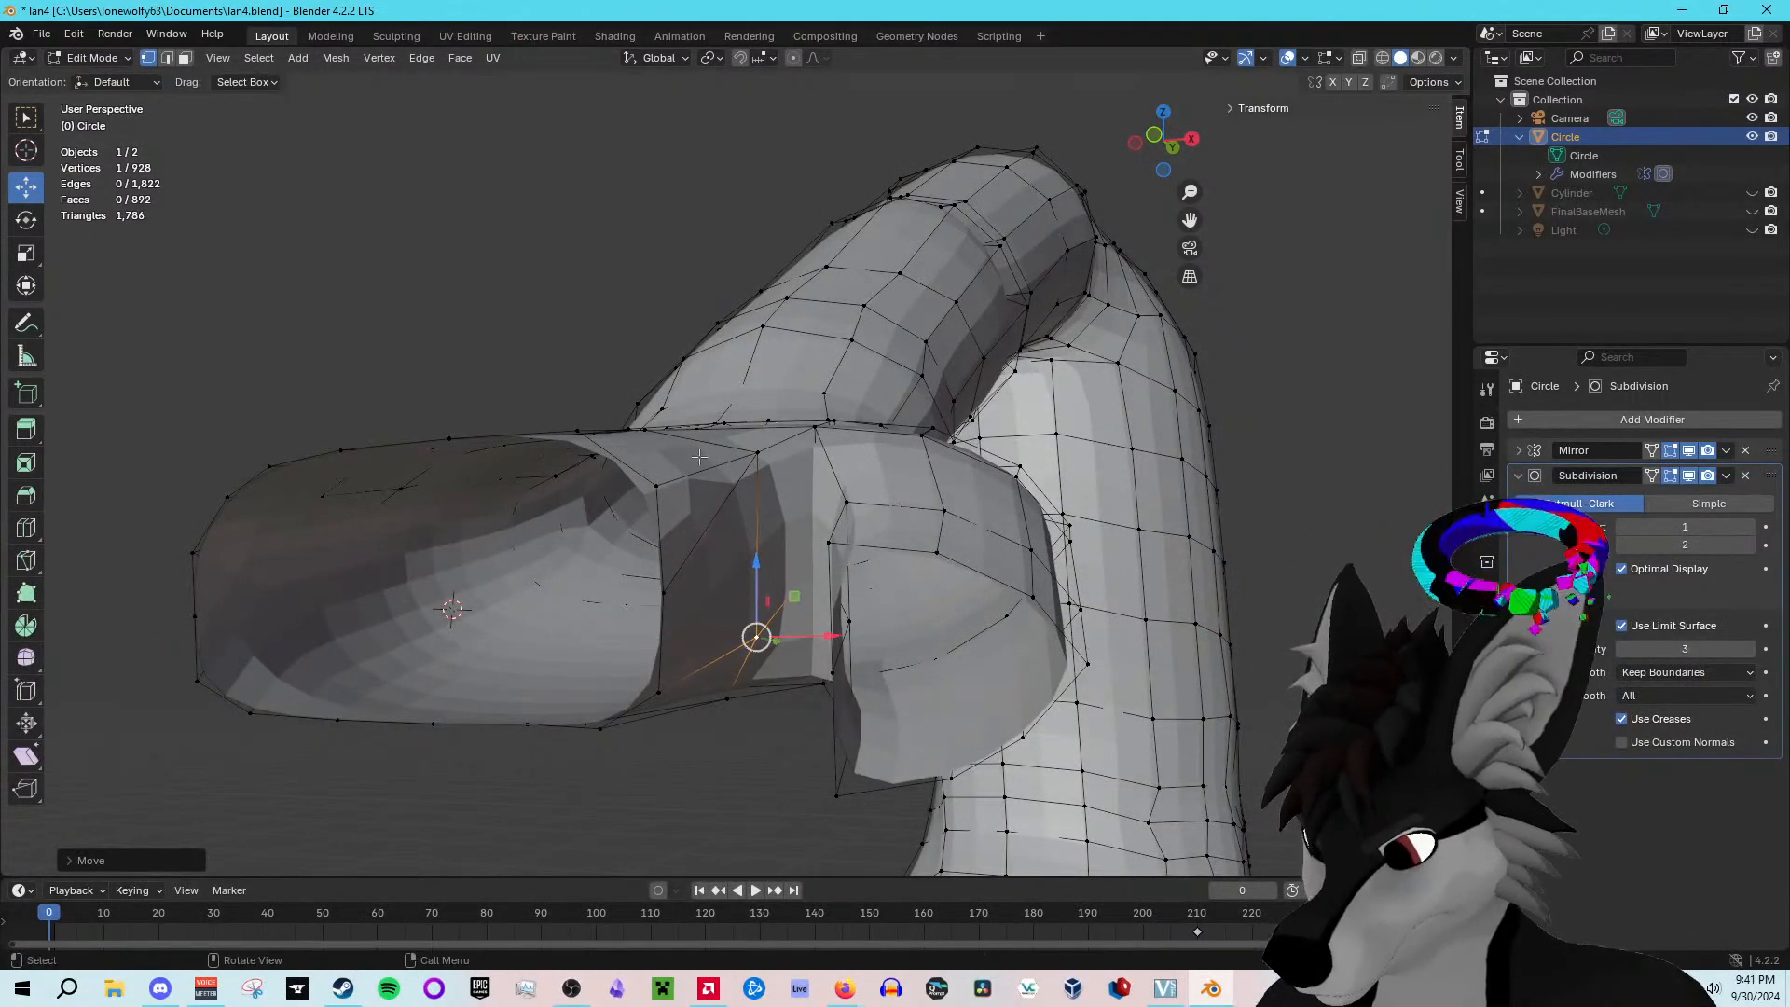
Step: Shift the middle vertex of the rebuilt rim edge slightly along X towards the thumb
left_click(656, 487)
left_click(665, 588)
left_click_drag(707, 585, 722, 590)
Step: Select the five vertices along the upper rim of the large opening and lower them about 0.0027 m along Z
left_click(661, 486)
middle_click_drag(660, 486, 723, 479)
left_click(847, 476)
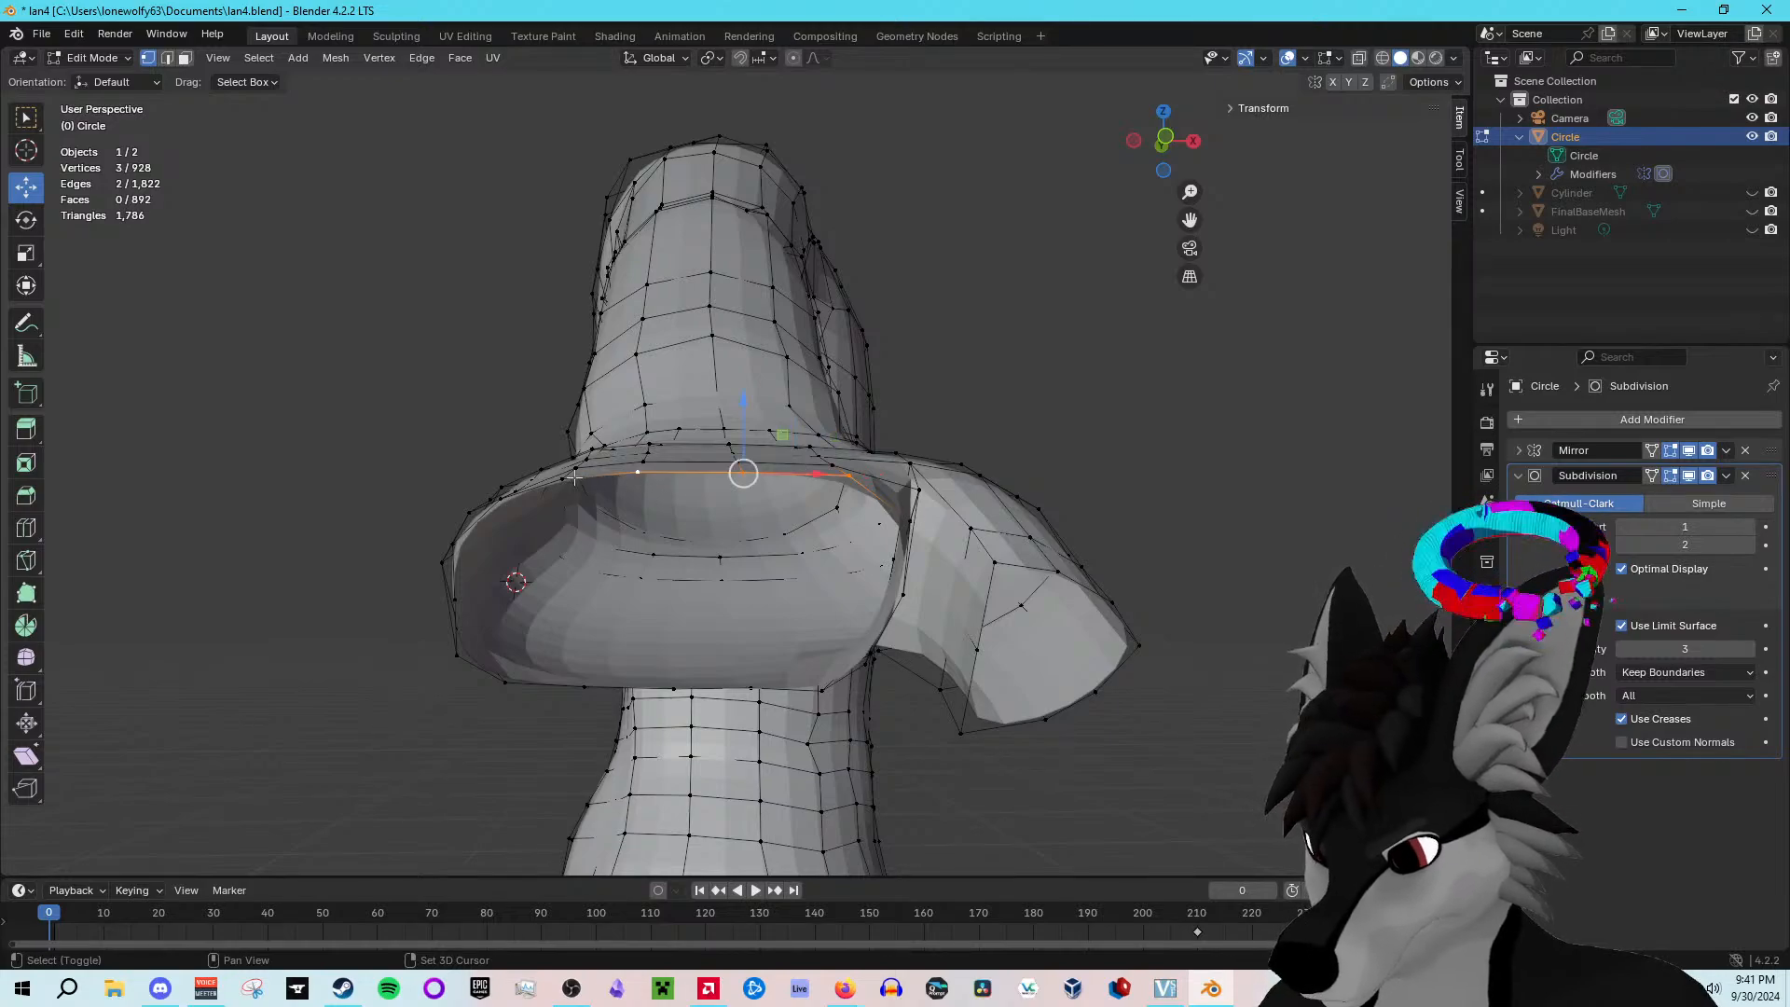
middle_click_drag(532, 504, 552, 573)
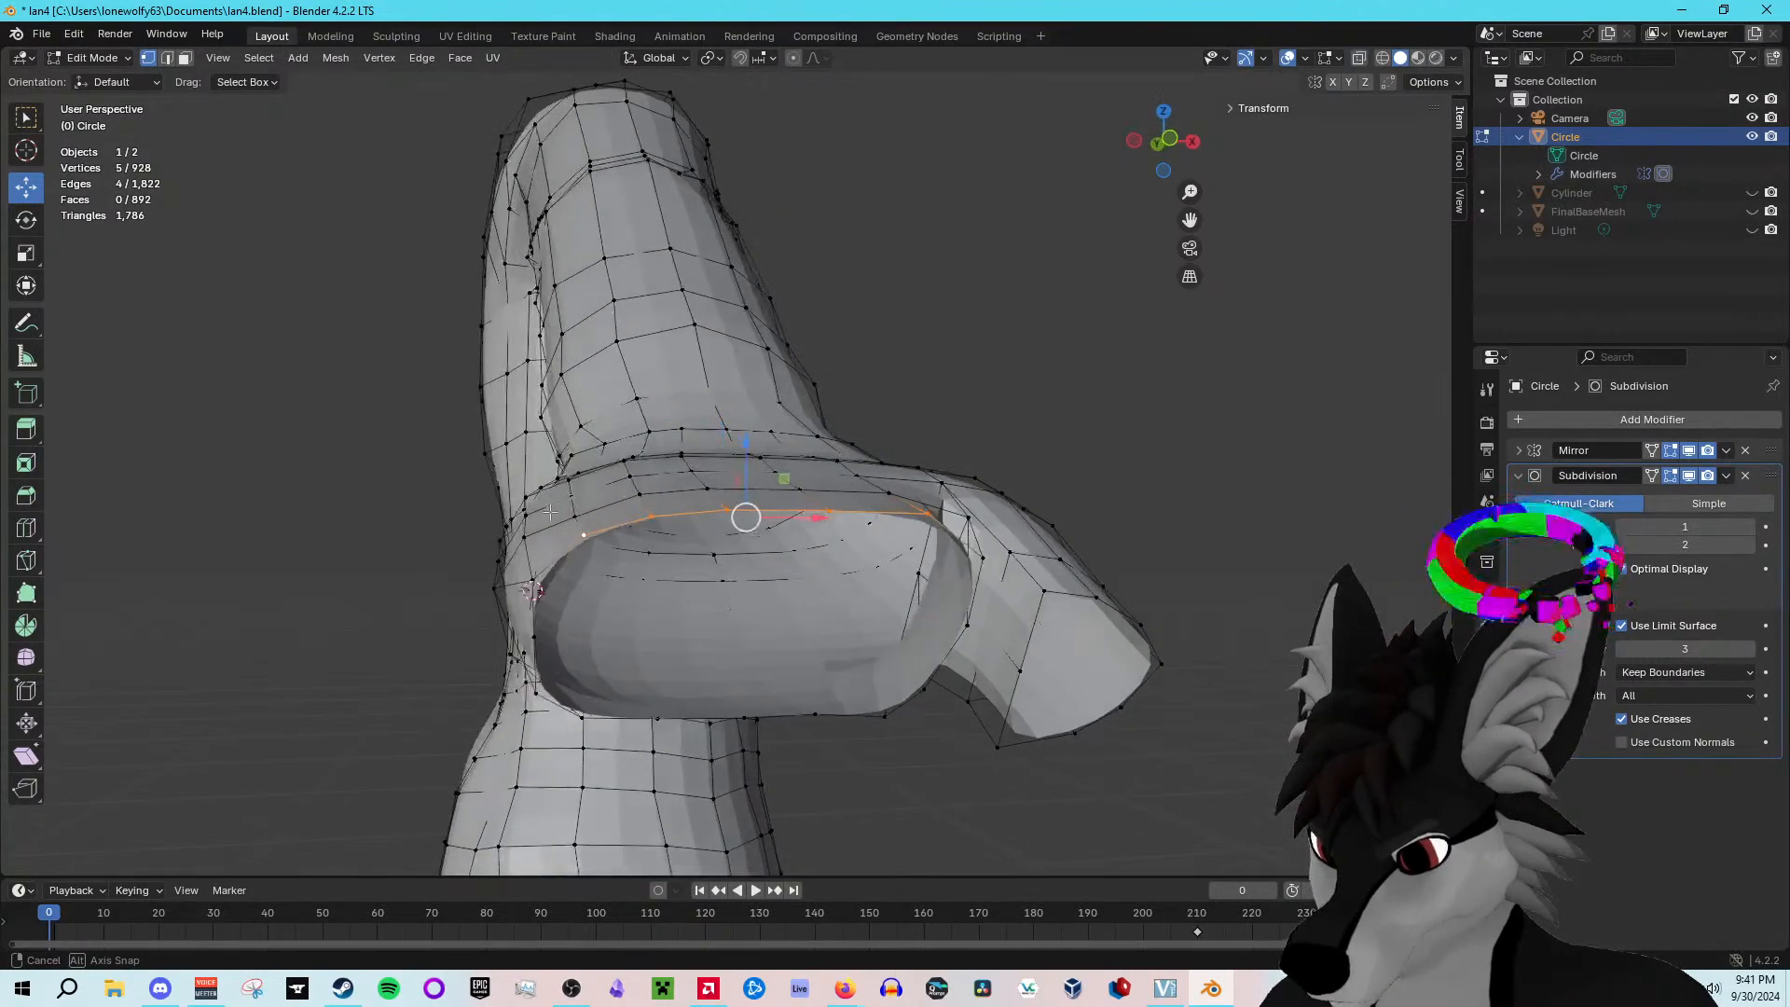
left_click_drag(736, 448, 739, 472)
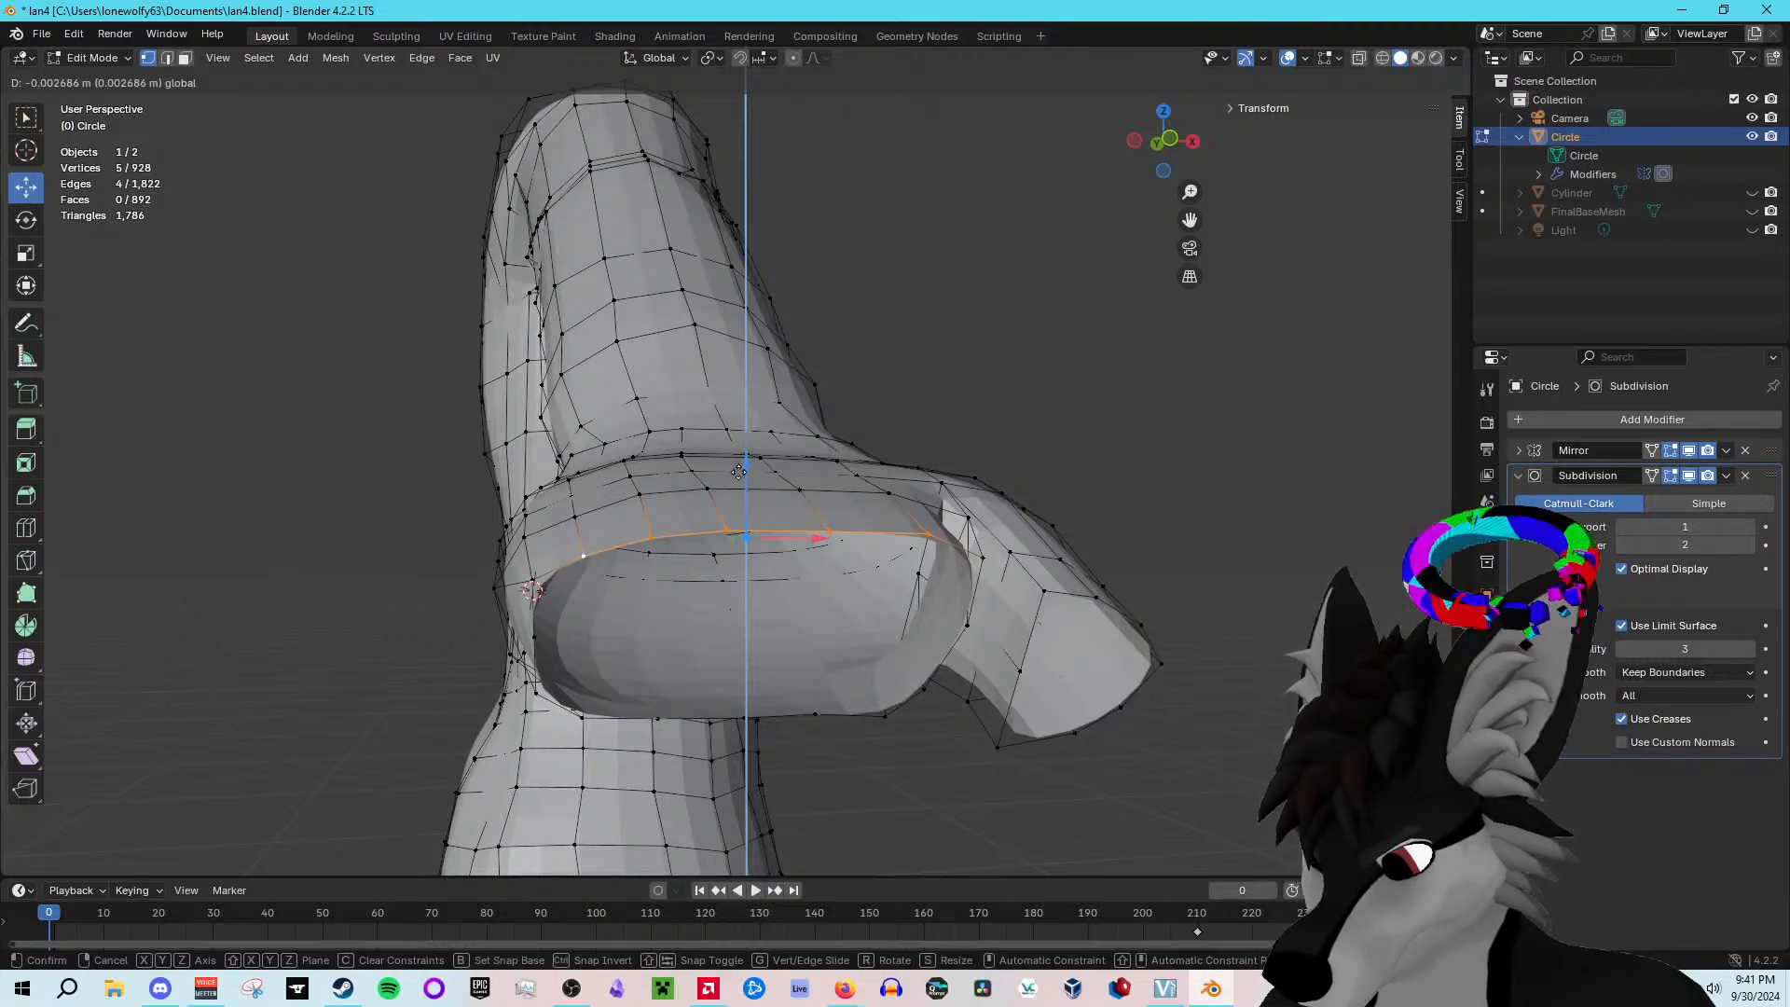
left_click_drag(738, 470, 738, 471)
Step: Move the rim vertex on the side opposite the thumb slightly outward along X
middle_click_drag(738, 472, 732, 440)
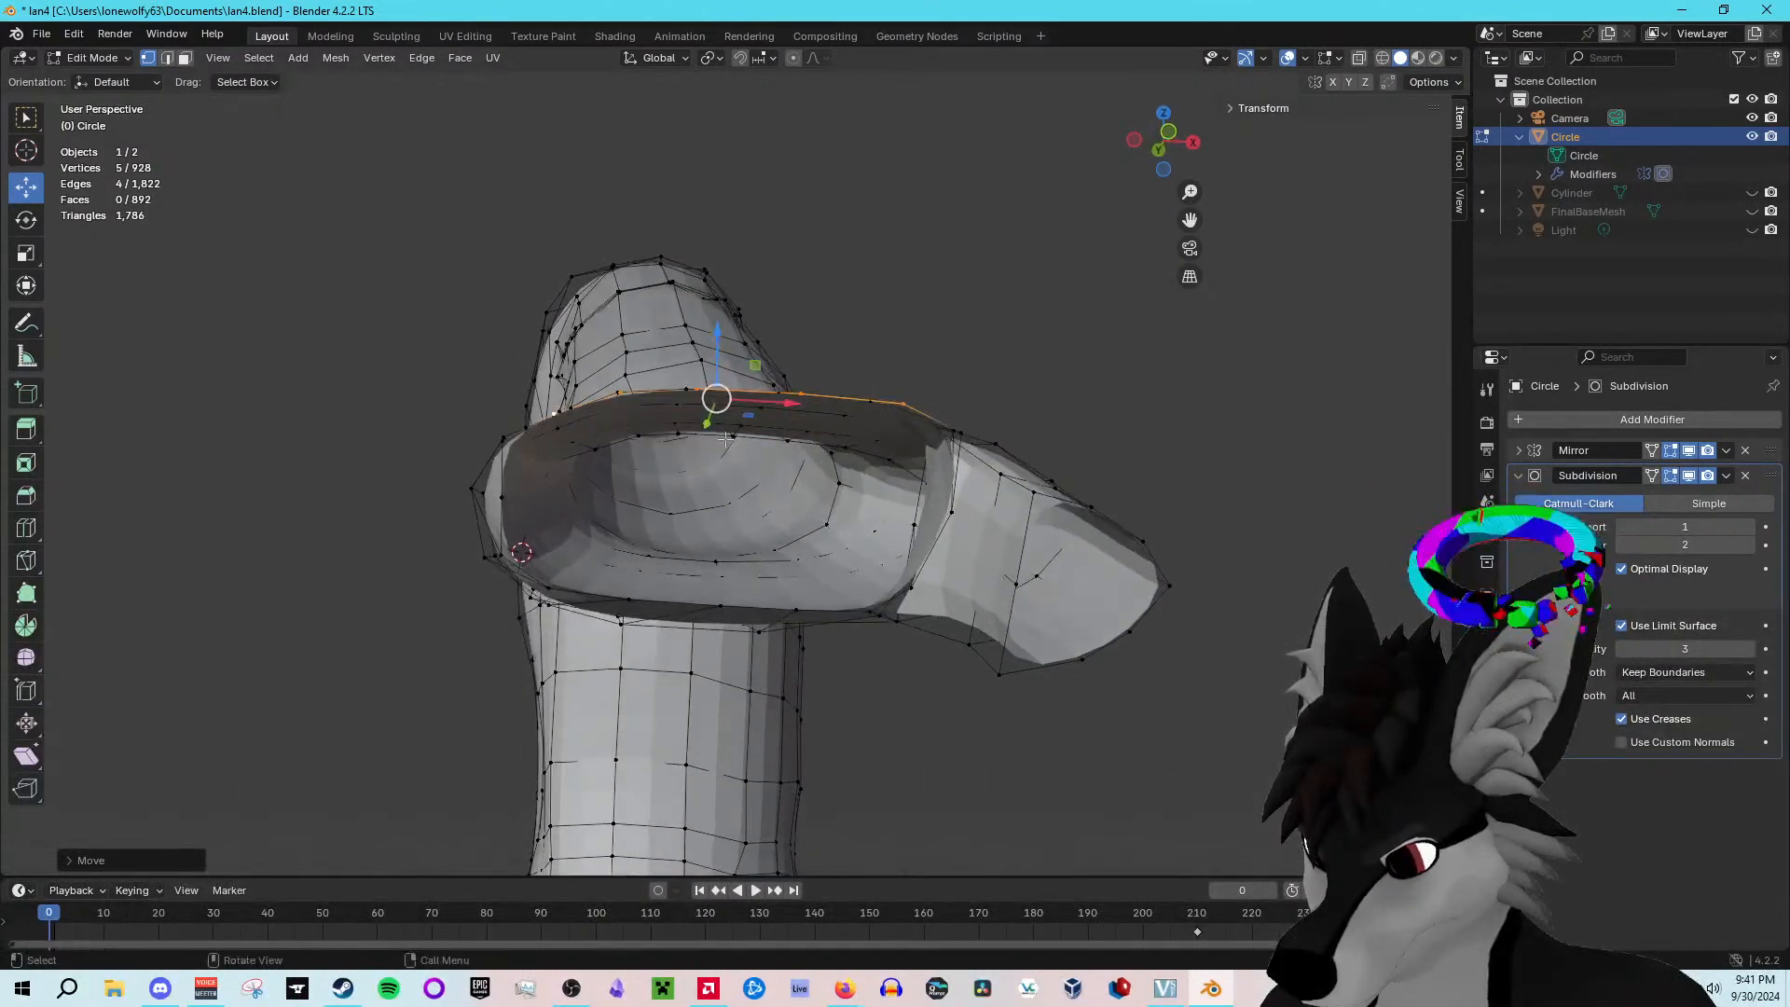
left_click(503, 498)
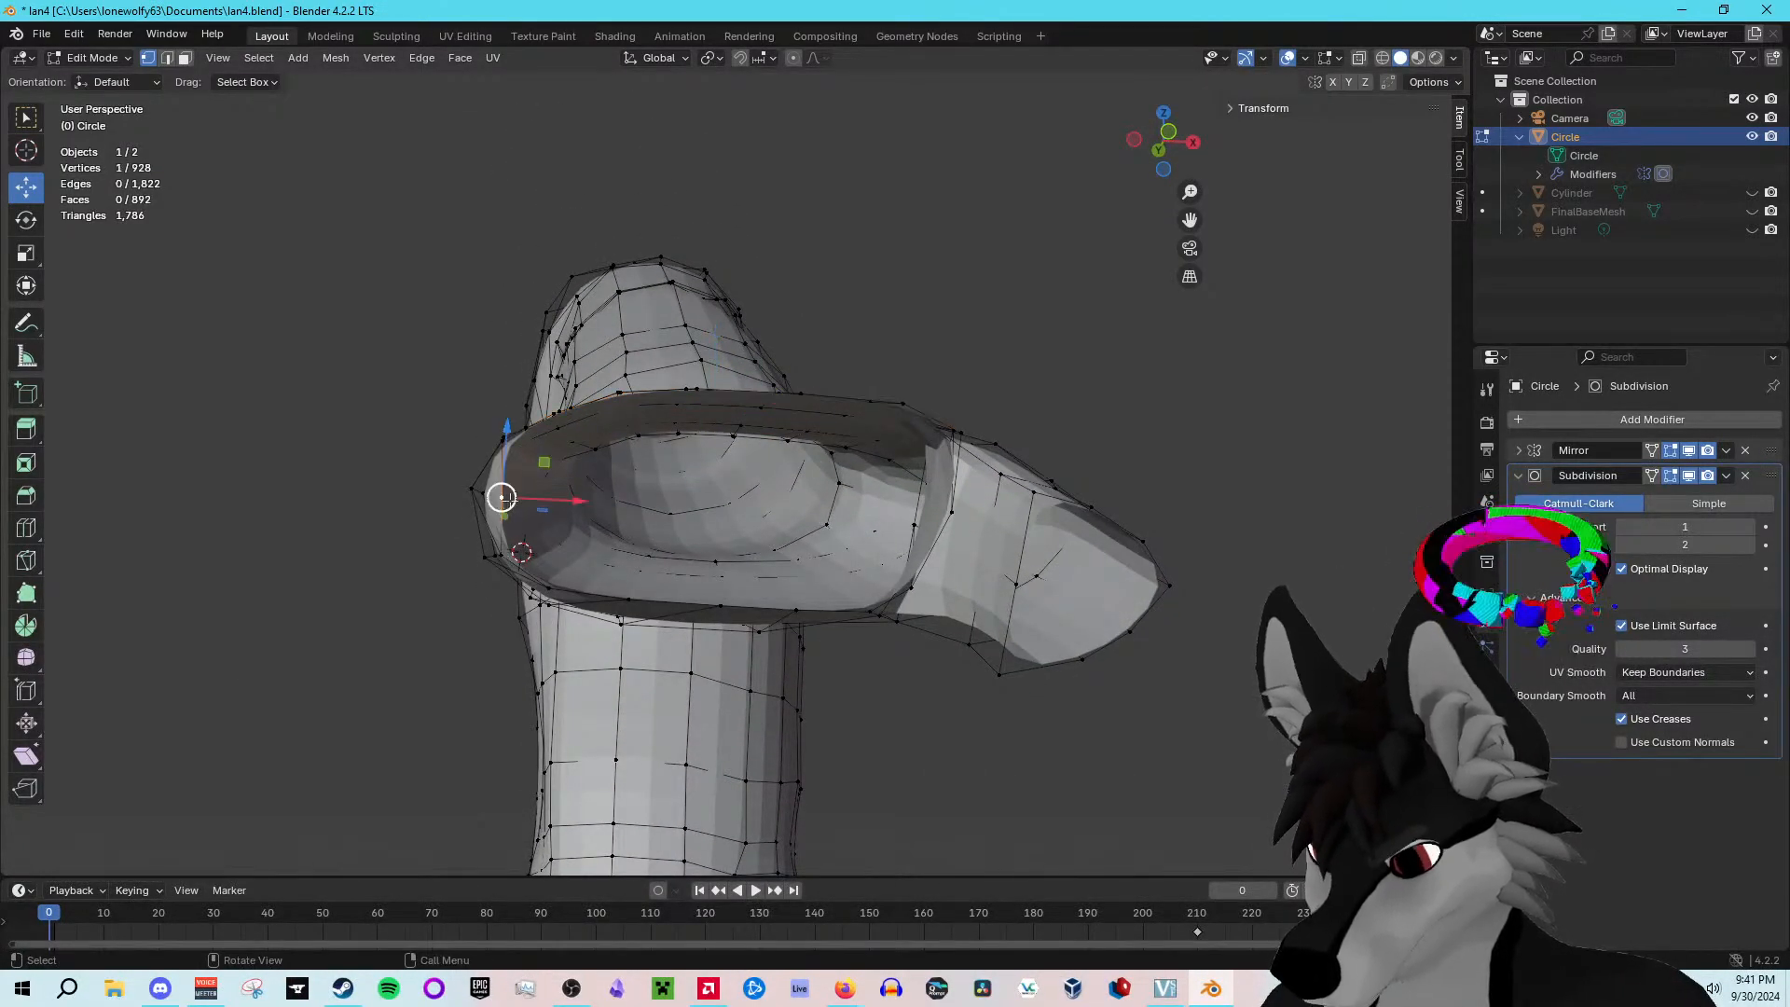
left_click_drag(559, 502, 551, 500)
Step: Select the seven vertices along the lower rim of the large opening and raise them slightly along Z
left_click(503, 554)
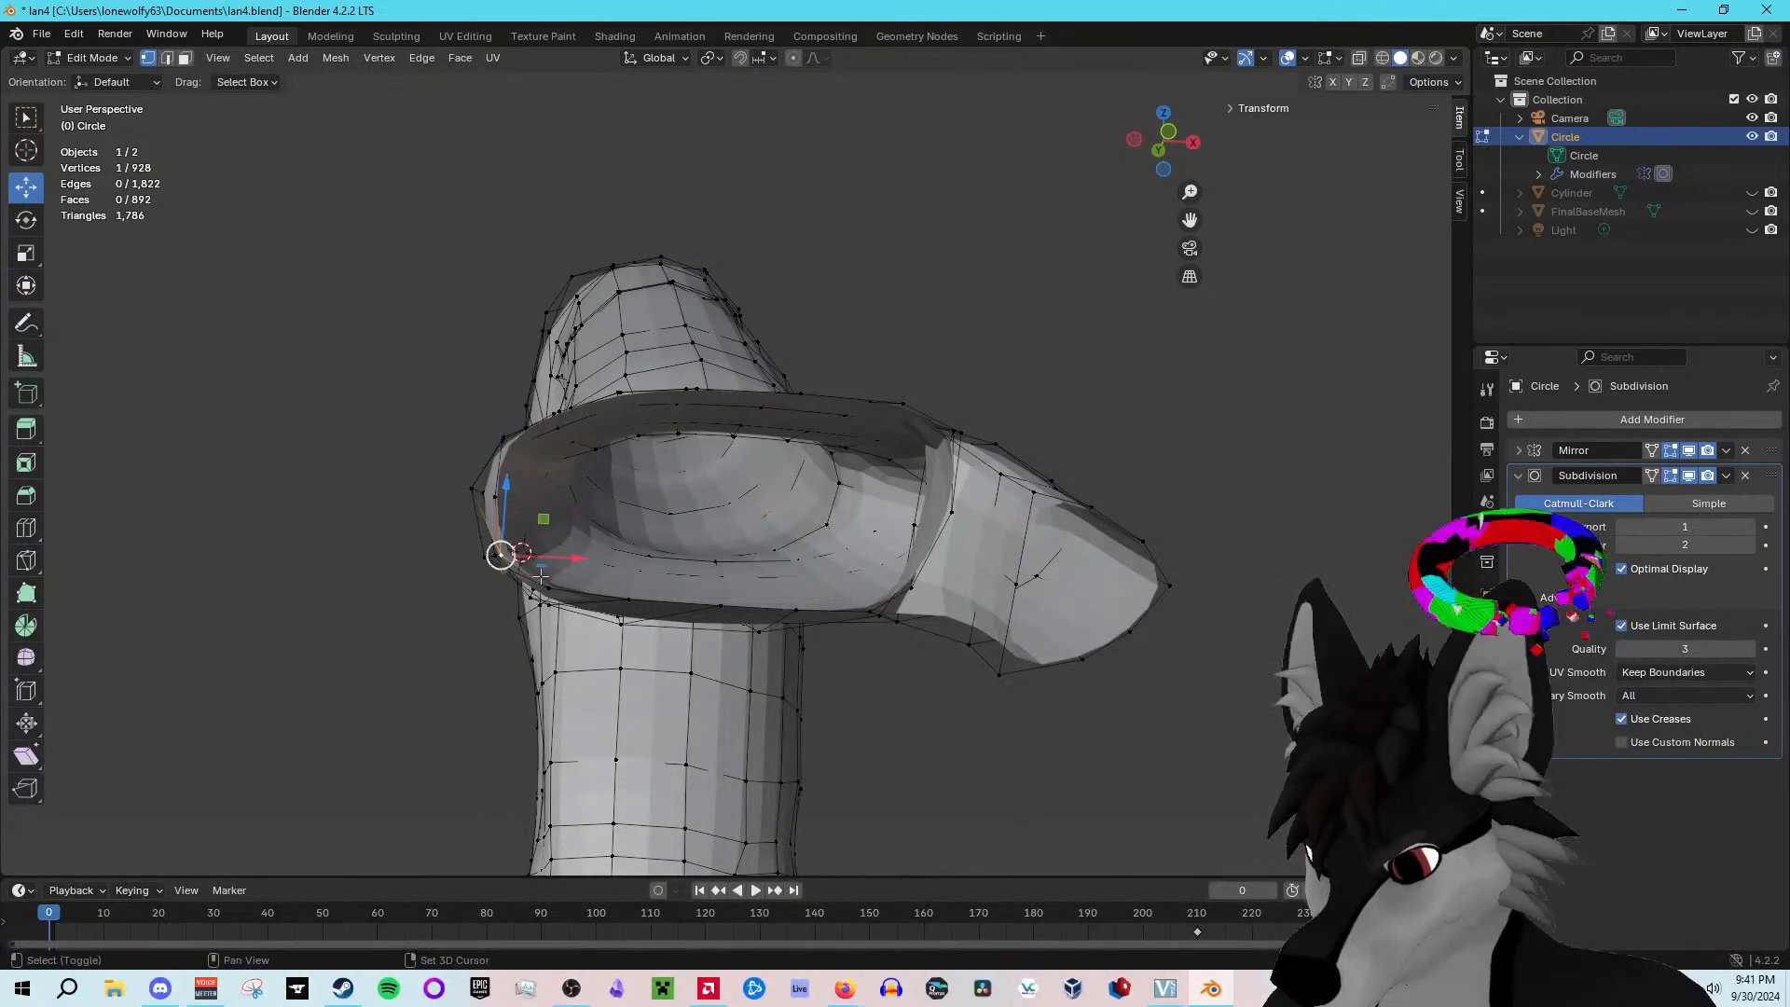
left_click(547, 587, "shift")
left_click(627, 596, "shift")
left_click(718, 604, "shift")
left_click(796, 608, "shift")
middle_click_drag(833, 587, 882, 569)
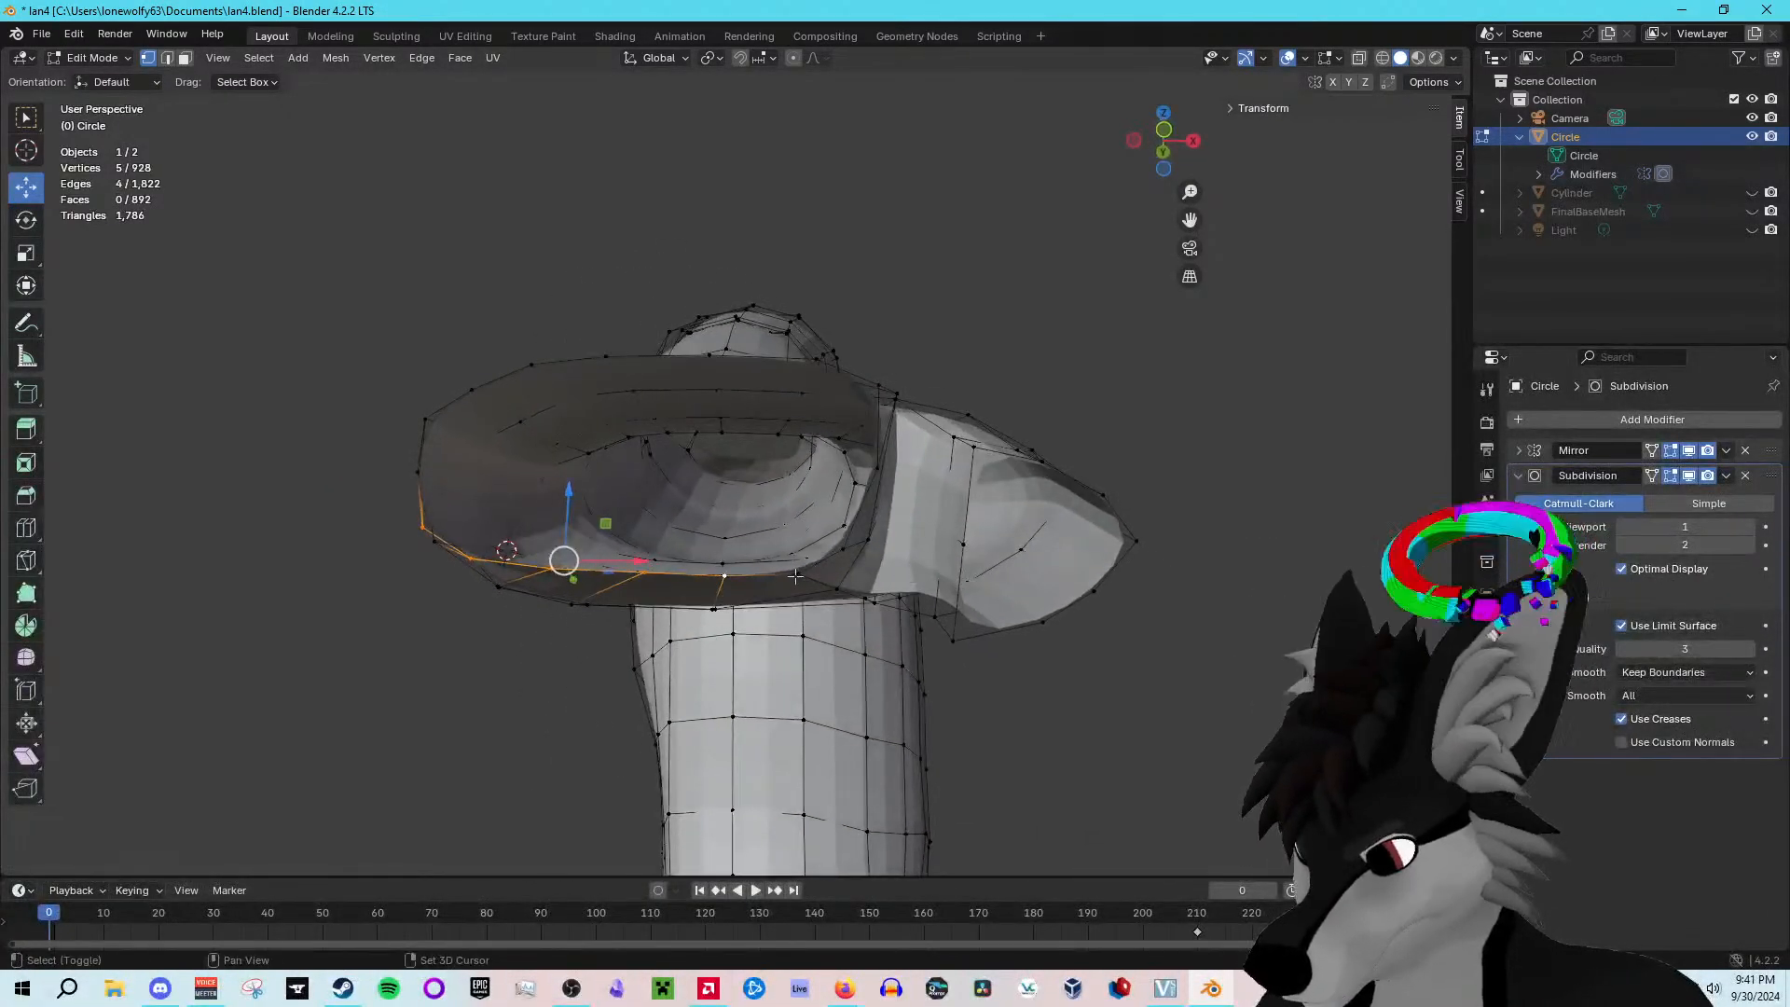
left_click(845, 546, "shift")
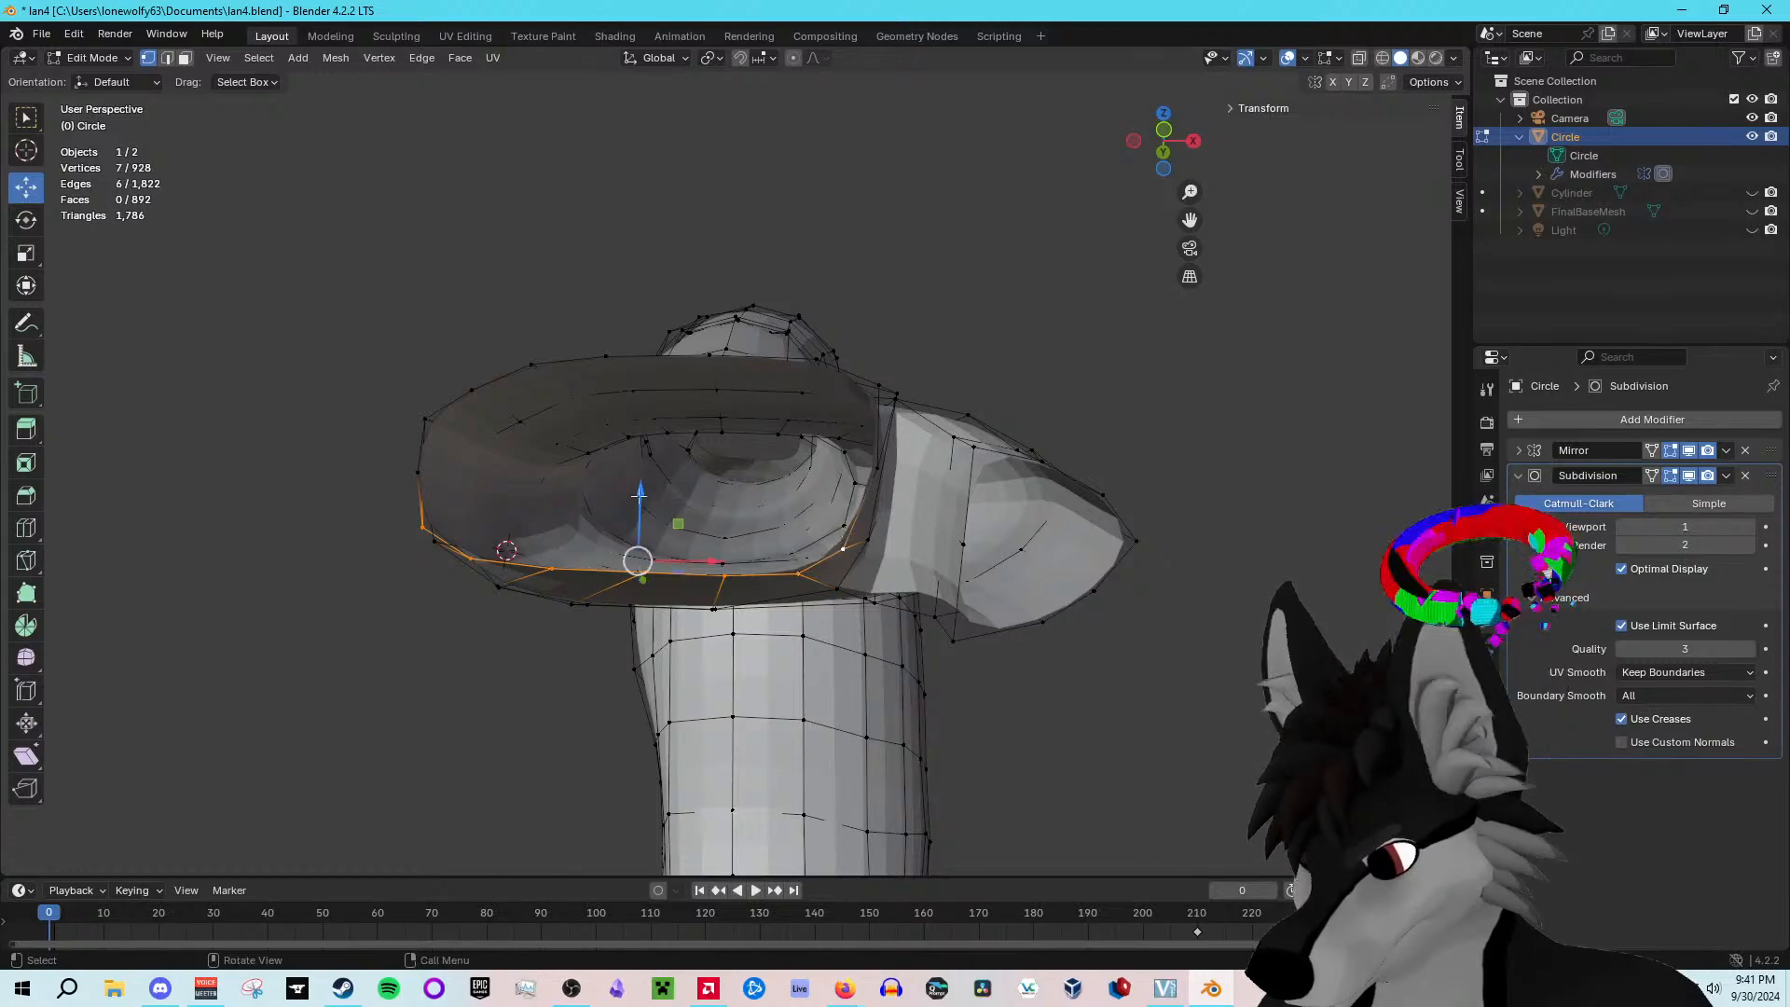
key("g")
key("z")
left_click(929, 562)
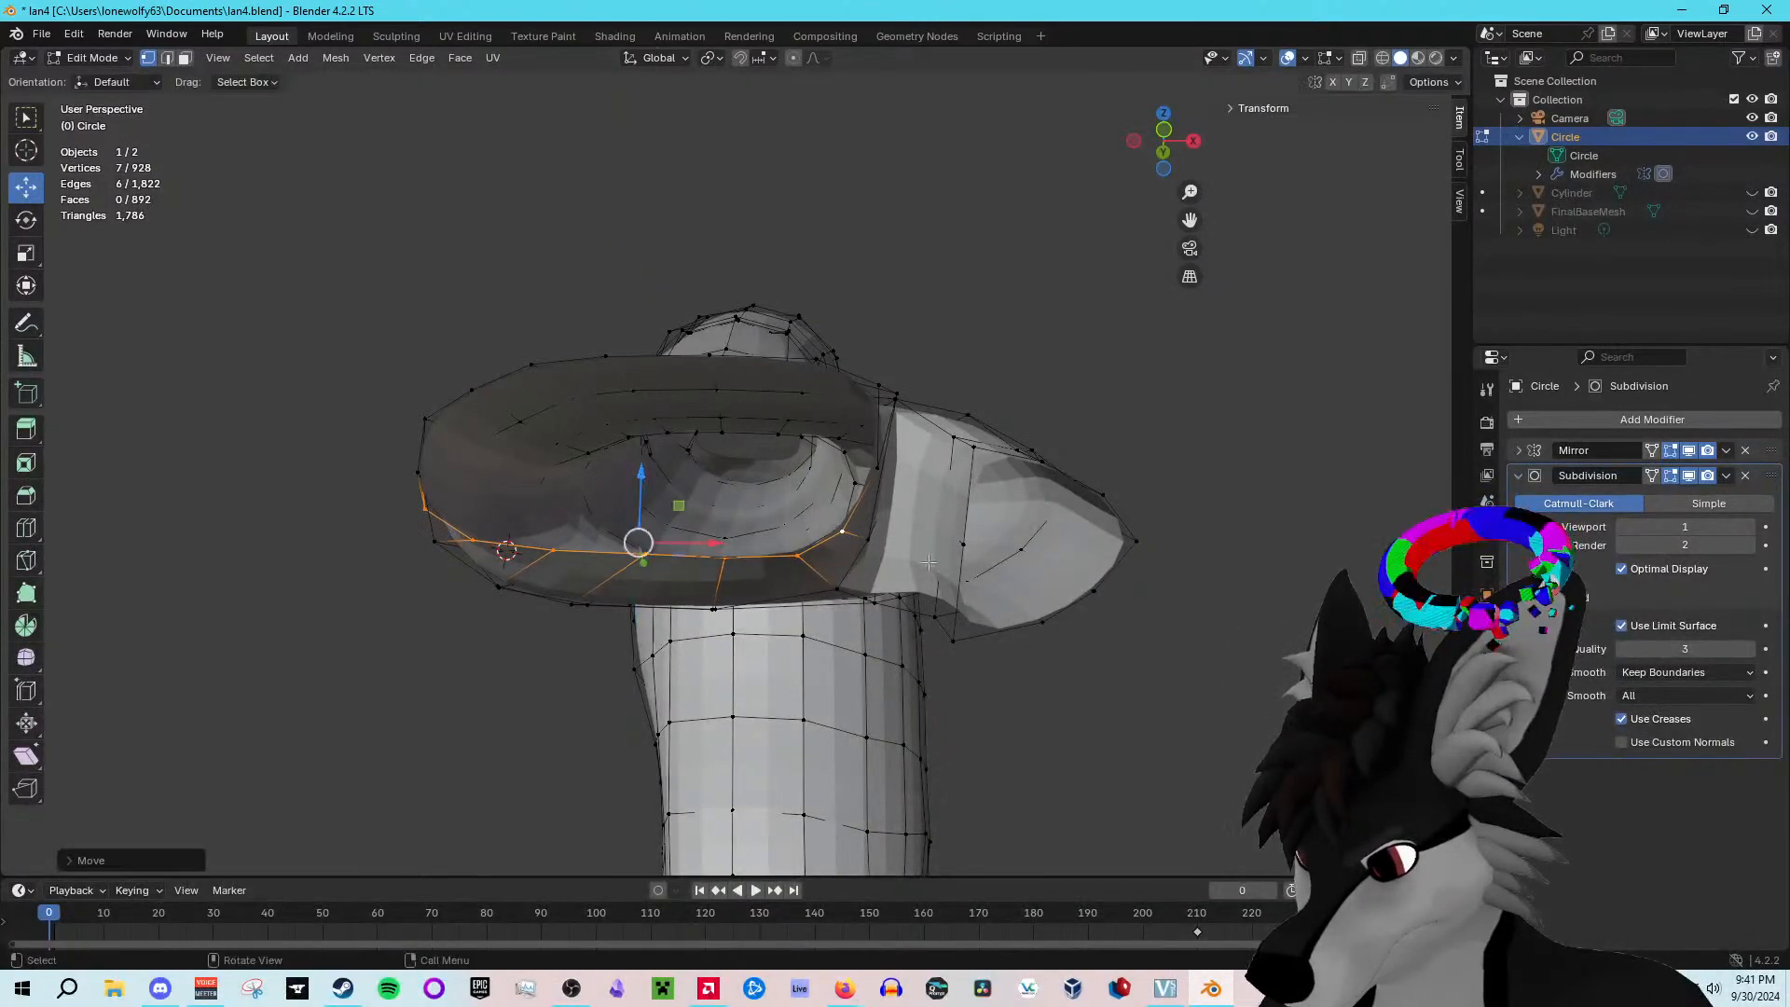
Step: Nudge the lower rim's thumb-side corner vertex up and outward, and raise the other lower rim vertices slightly along Z
left_click(840, 533)
left_click_drag(881, 494, 894, 488)
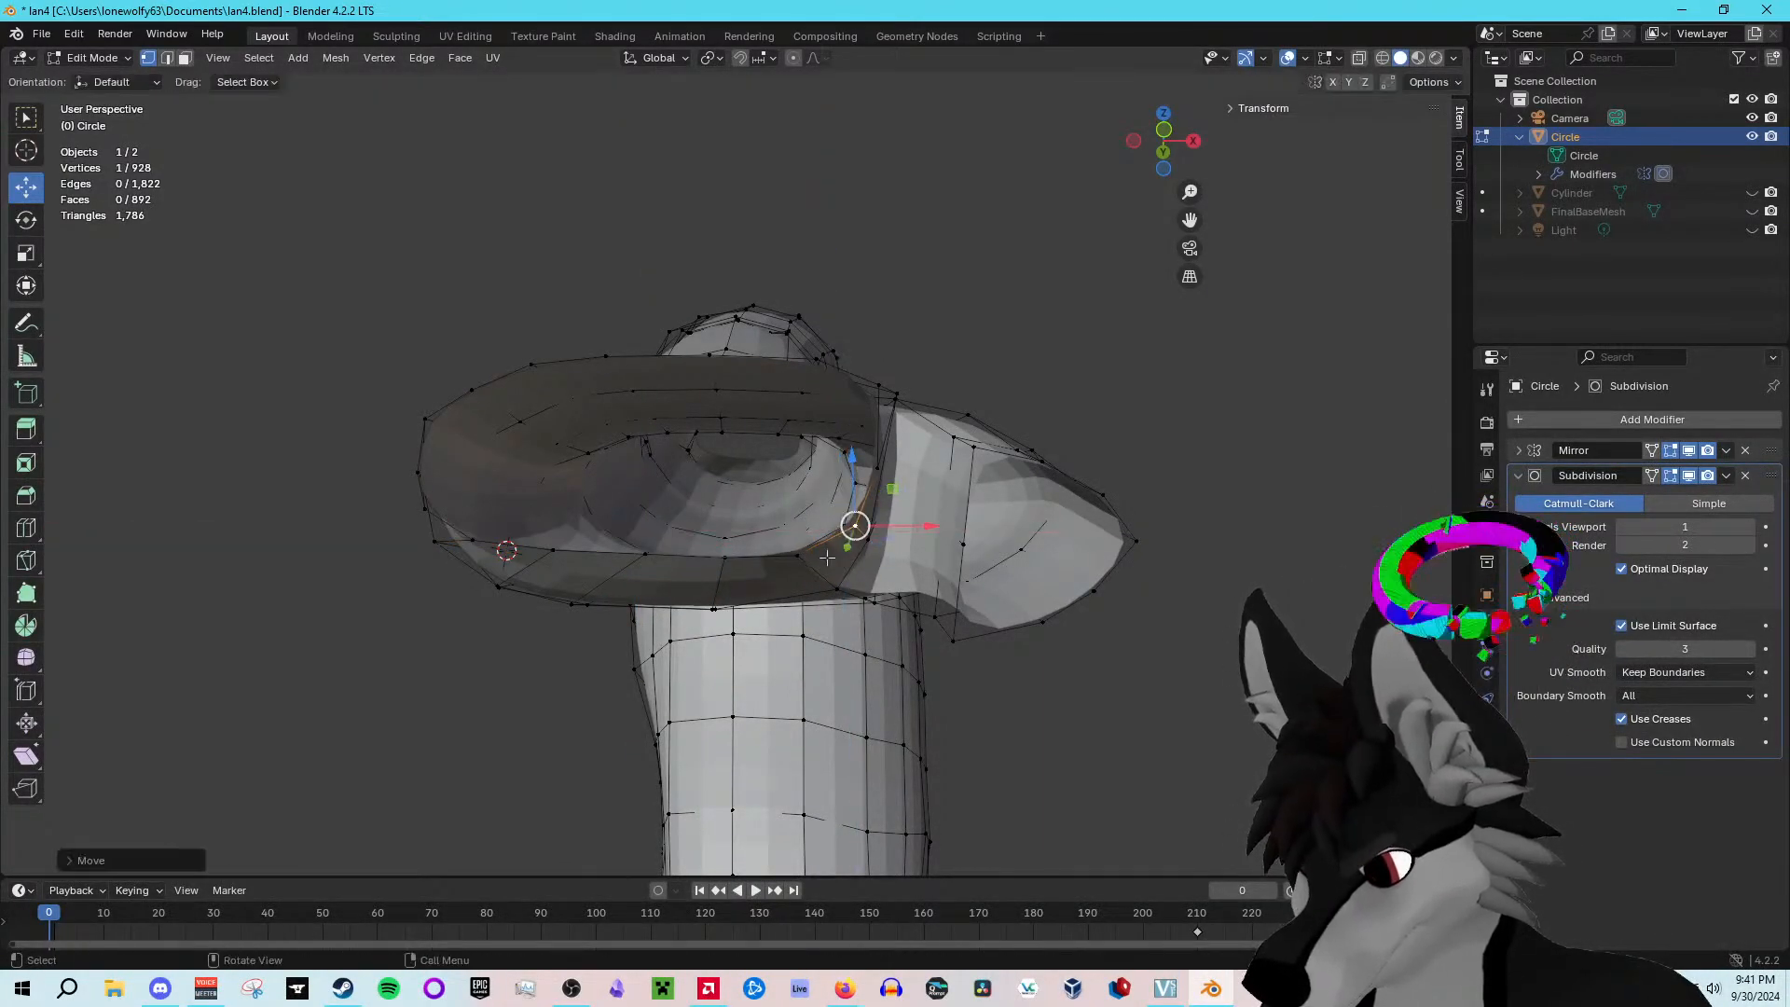
left_click(803, 560, "shift")
left_click(795, 559)
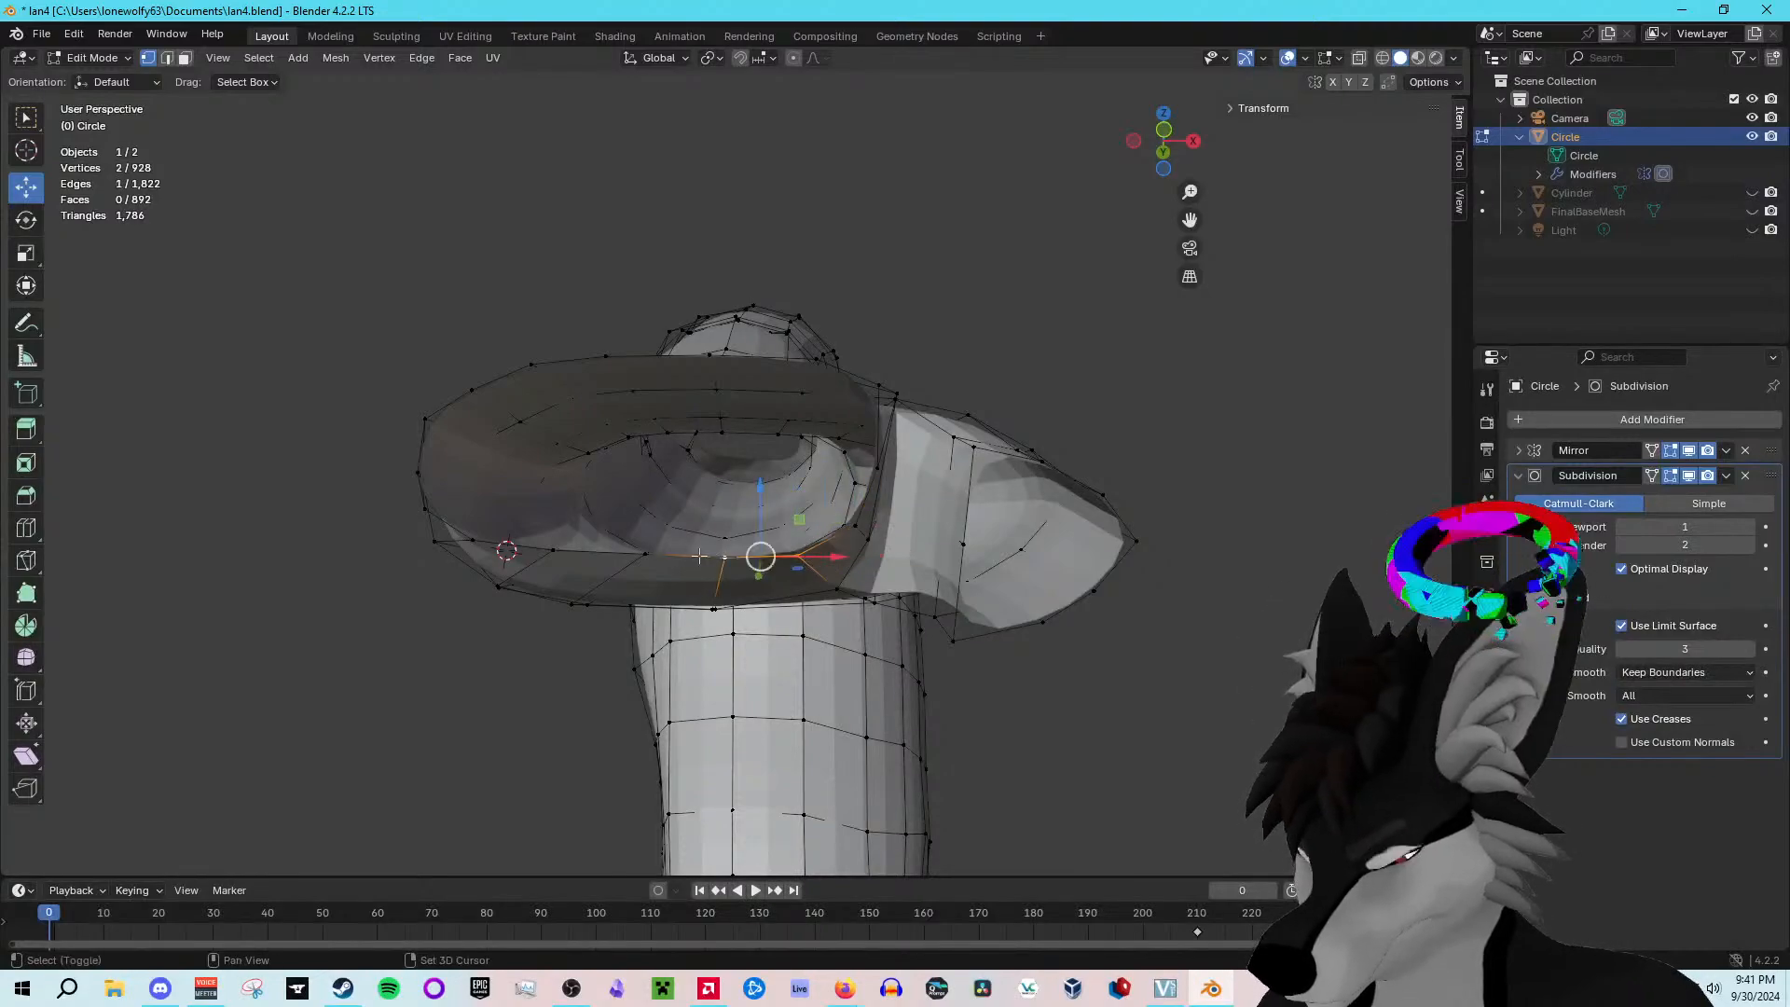
left_click(557, 551, "shift")
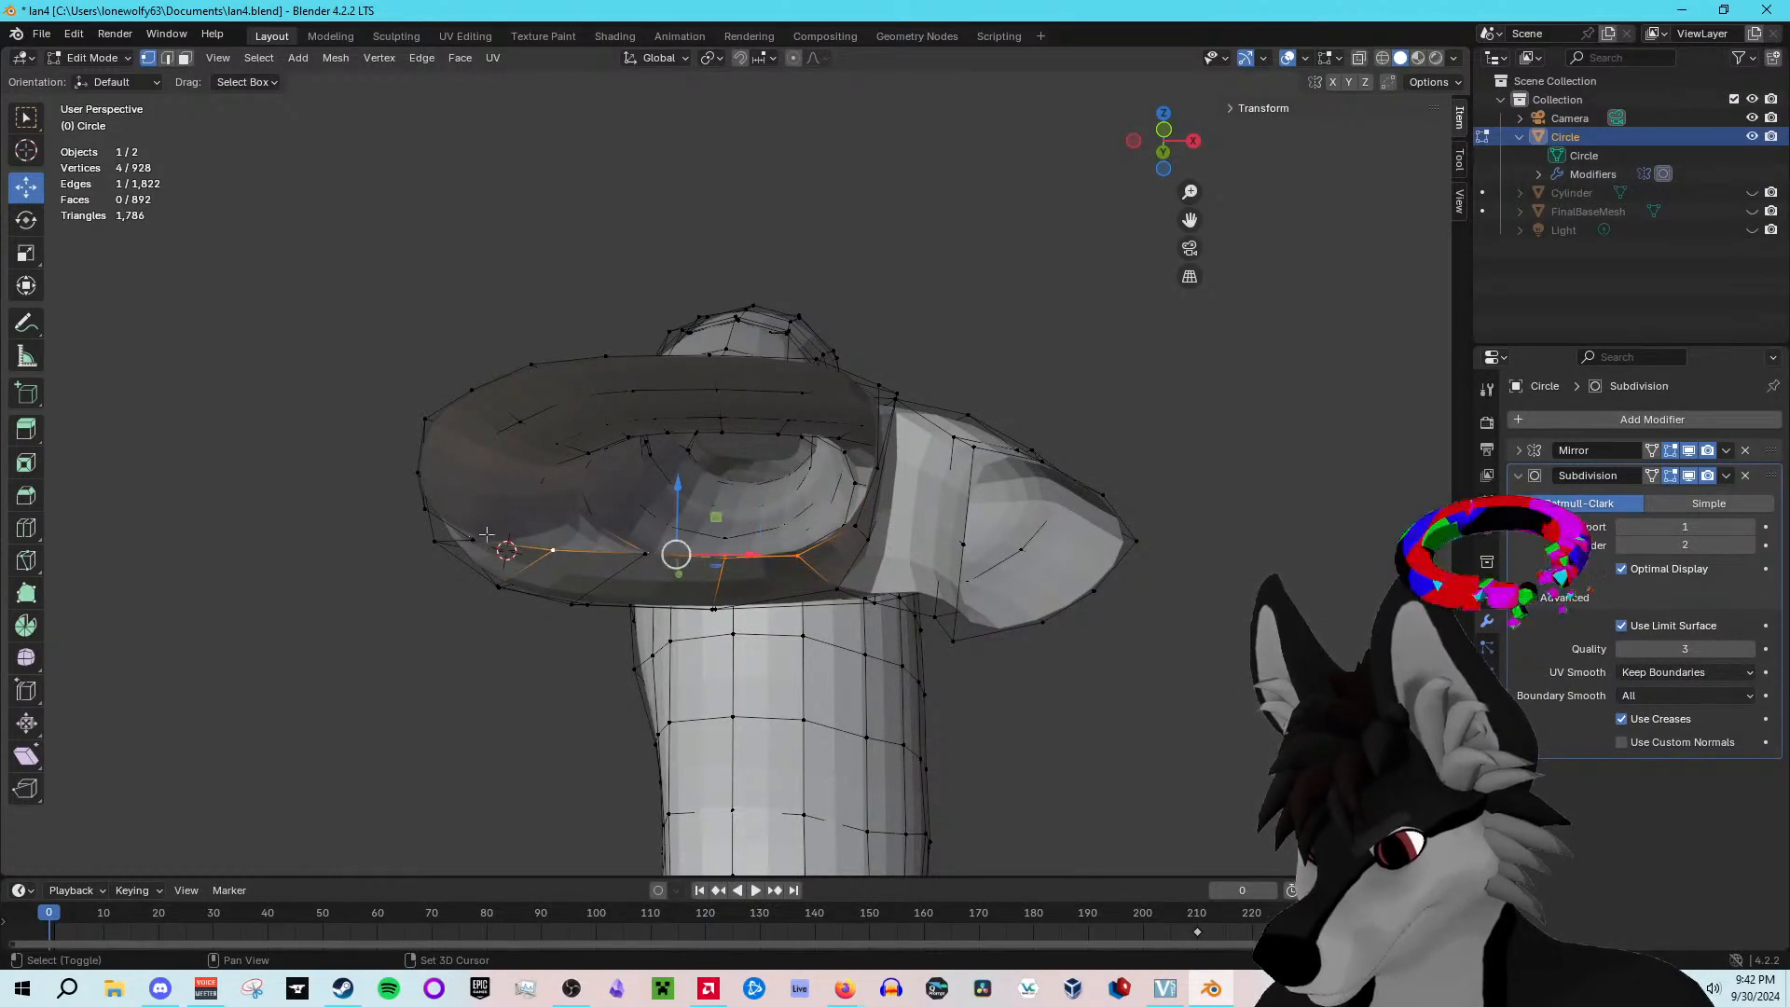
left_click_drag(673, 486, 667, 470)
left_click(474, 527)
left_click_drag(480, 472, 480, 462)
Step: Pull the low-hanging vertex of the thumb opening's rim upward and shift the upper vertex on its hand side up and towards the hand
left_click(484, 292)
middle_click_drag(484, 292, 489, 367)
middle_click_drag(1212, 543, 1180, 766)
scroll(1145, 485, "up", 3)
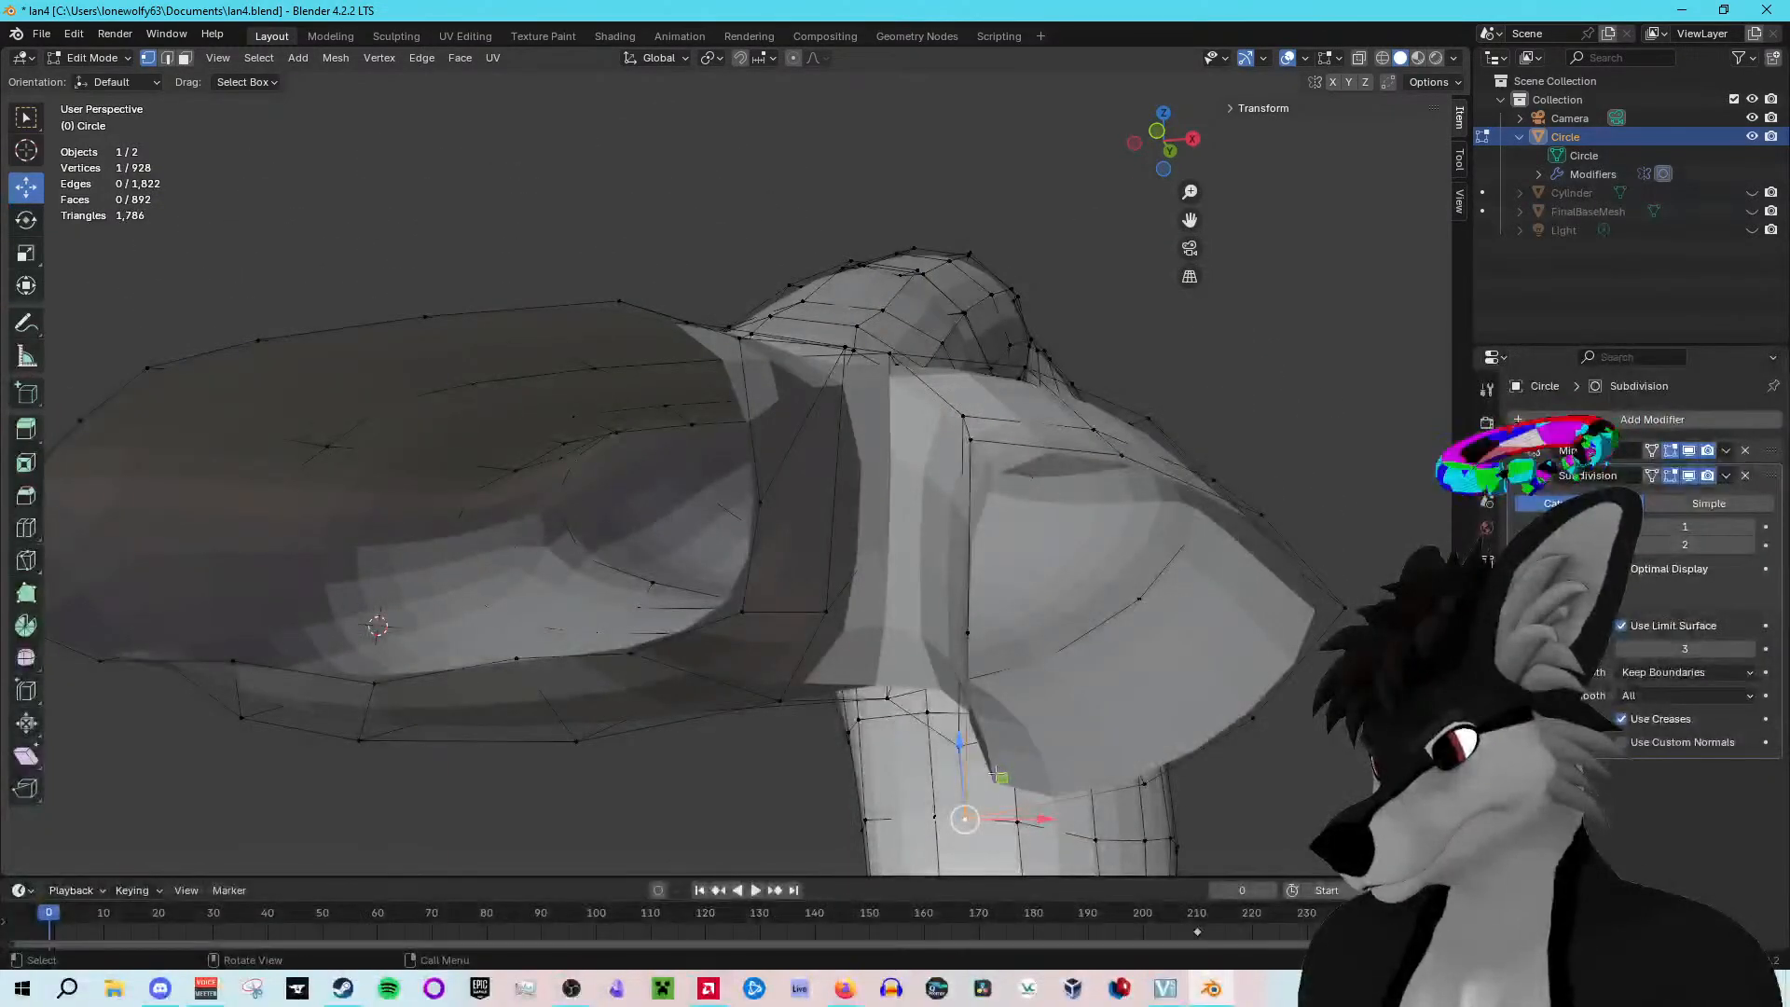
left_click_drag(995, 762, 979, 544)
left_click(991, 490)
mouse_move(1033, 452)
left_mouse_down()
mouse_move(1021, 472)
mouse_move(1011, 438)
left_mouse_up()
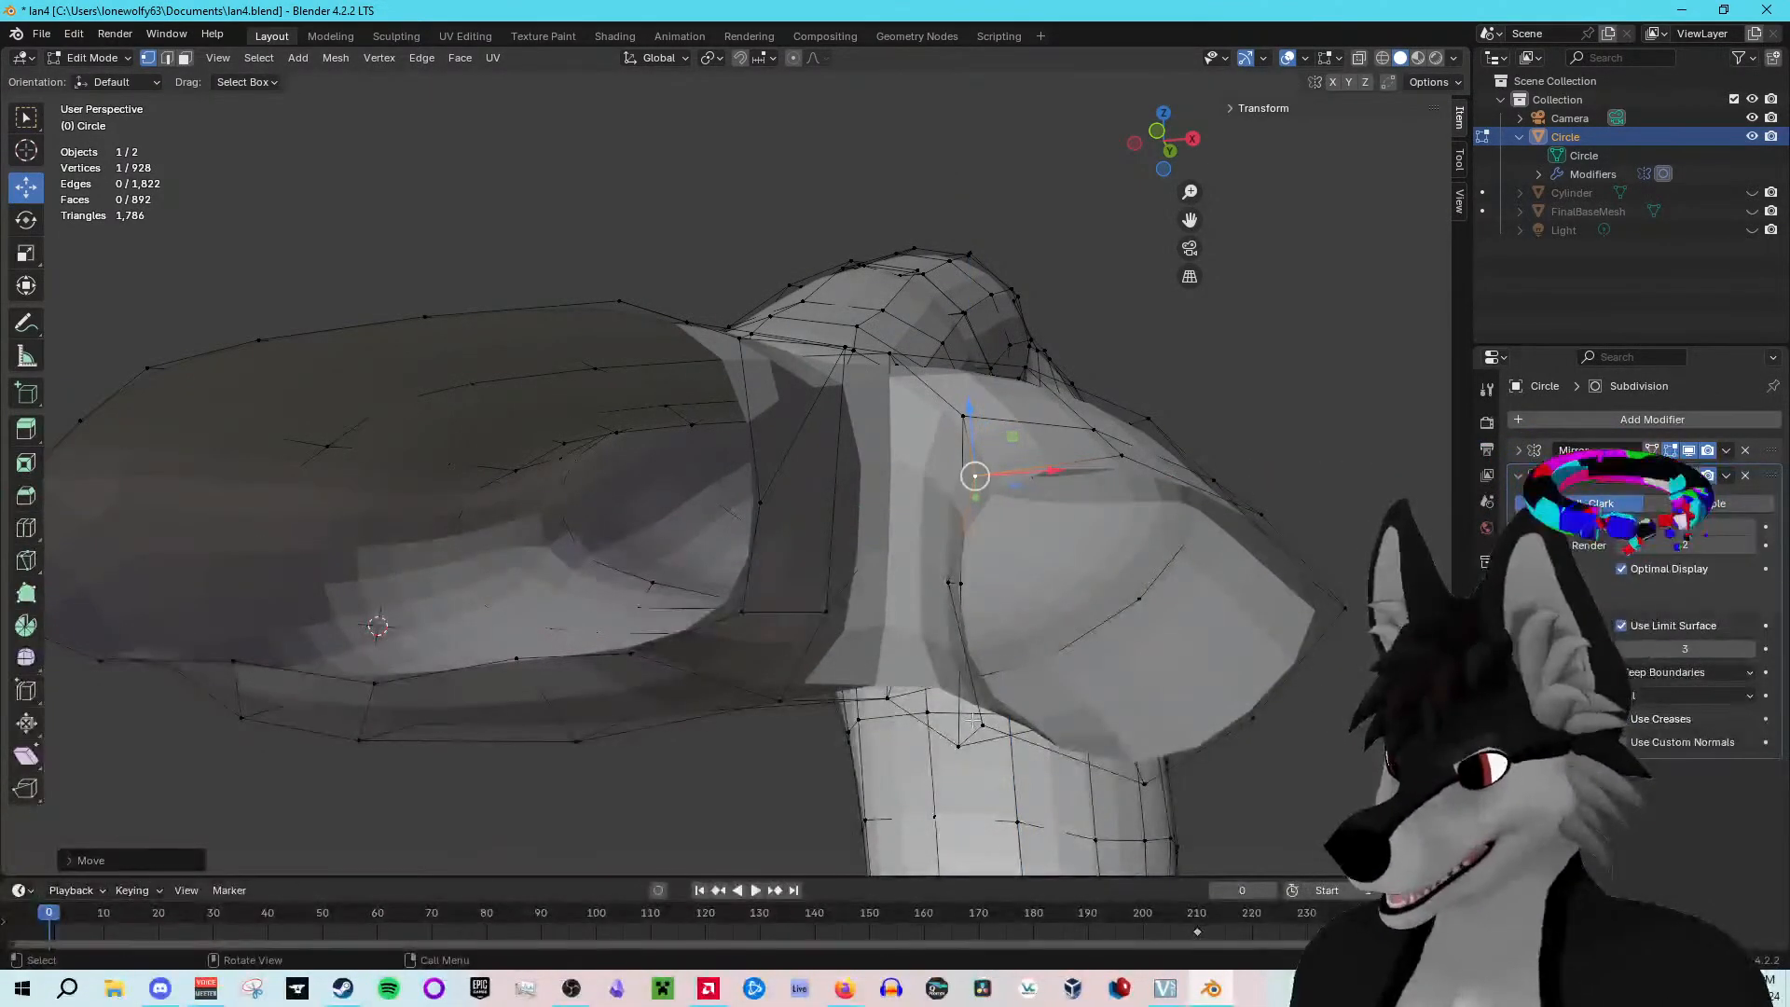
Step: Raise the lower vertex on the hand side of the thumb opening and move the middle one up and towards the hand
left_click(981, 723)
left_click_drag(1032, 681, 1035, 628)
left_click(948, 578)
left_click_drag(986, 549, 963, 534)
Step: Pull the lower and outer rim vertices of the thumb opening upward to round off its outline
middle_click_drag(1258, 643, 1283, 653)
middle_click_drag(991, 685, 1118, 774)
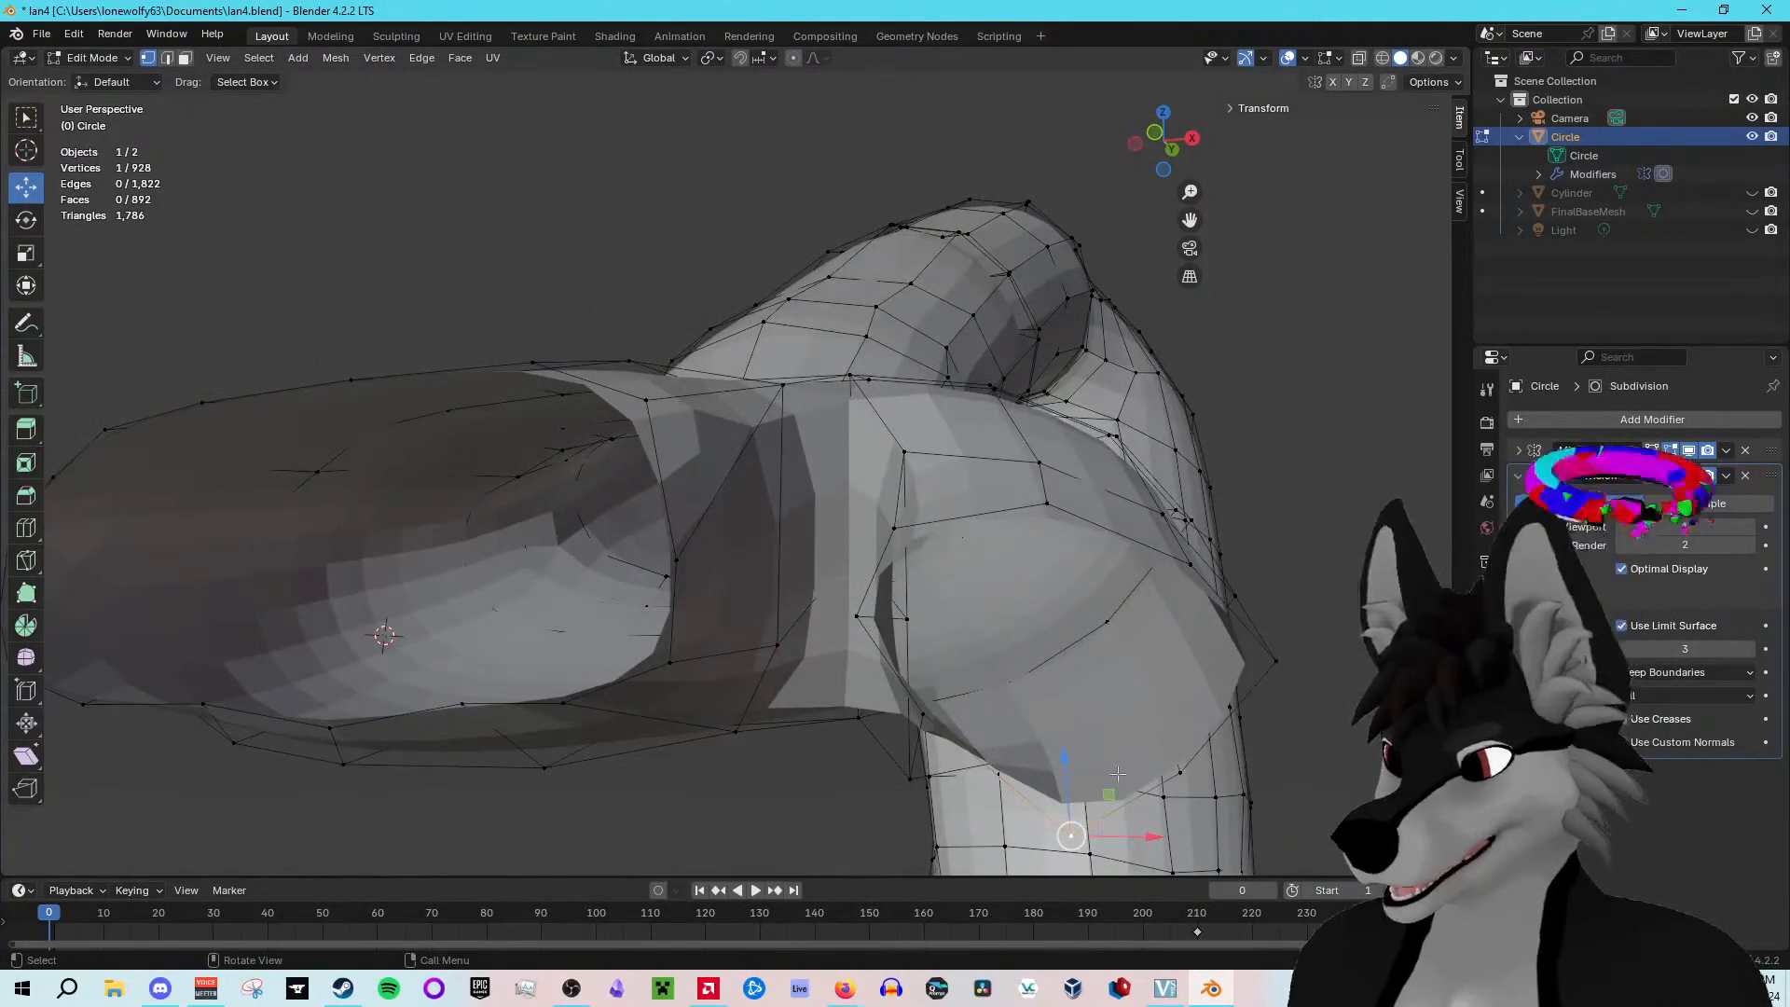
left_click_drag(1109, 796, 1081, 701)
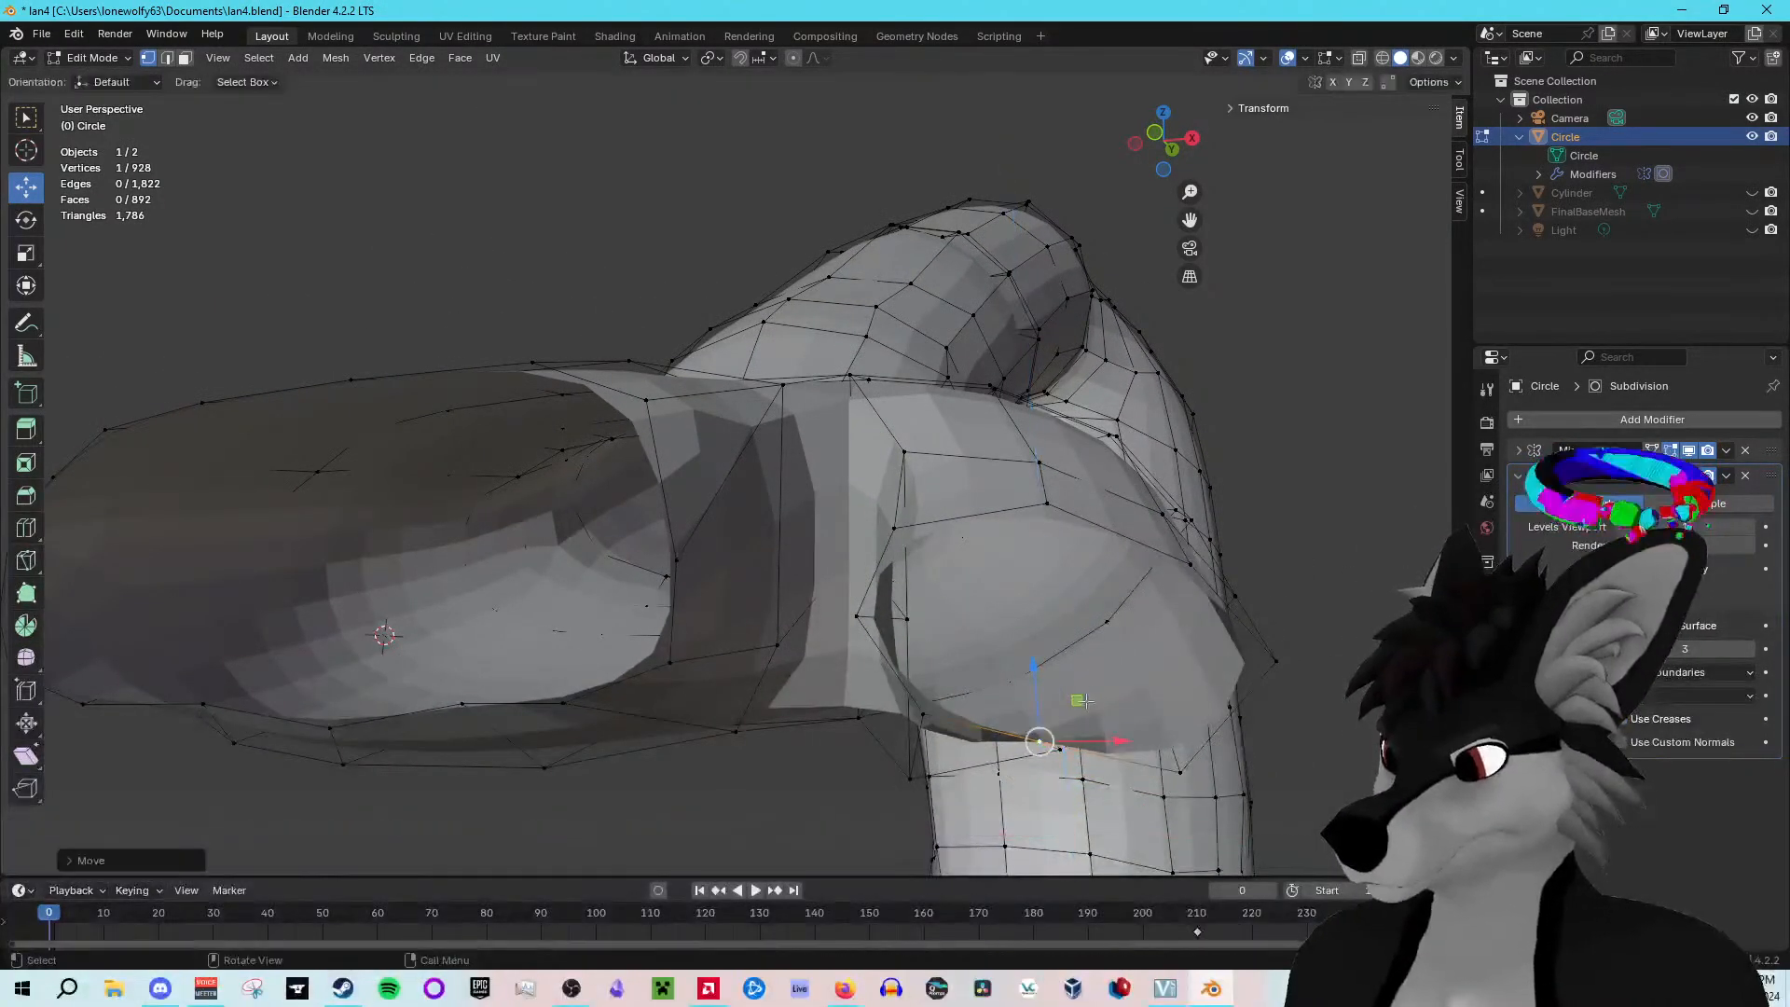
left_click(1180, 771)
left_click_drag(1214, 732, 1235, 603)
middle_click_drag(1335, 585, 1281, 582)
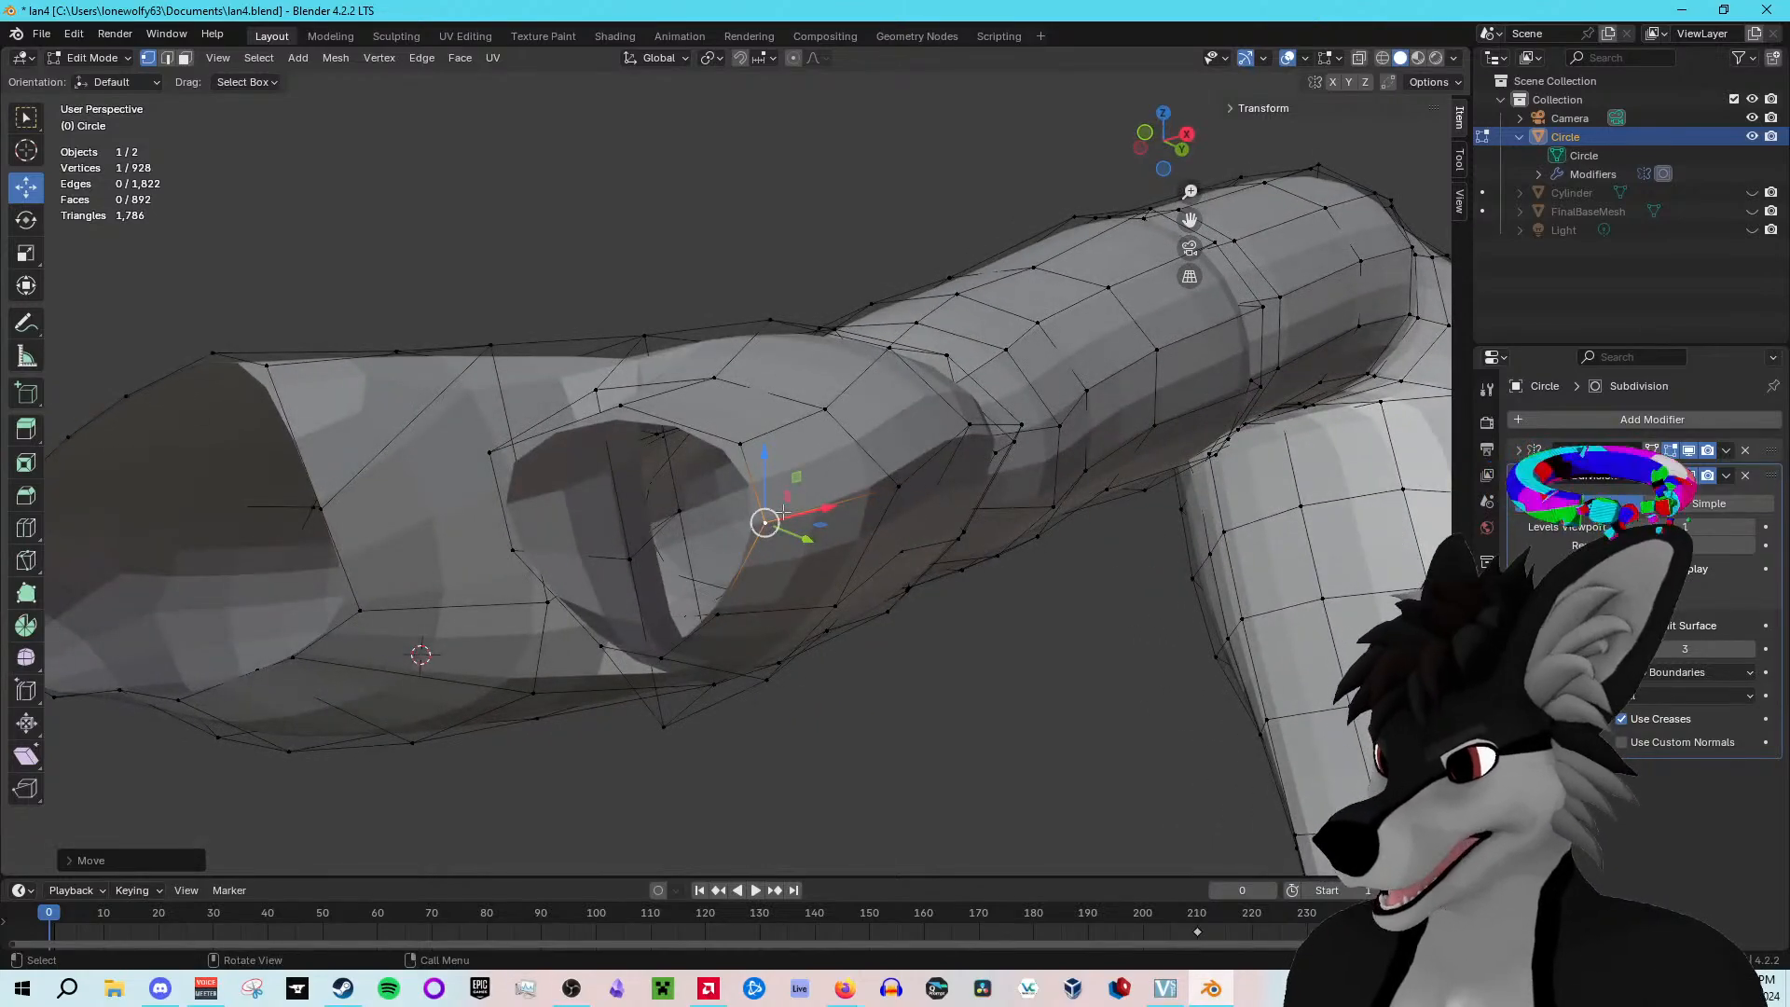
middle_click_drag(800, 482, 1261, 556)
left_click_drag(1212, 563, 1130, 464)
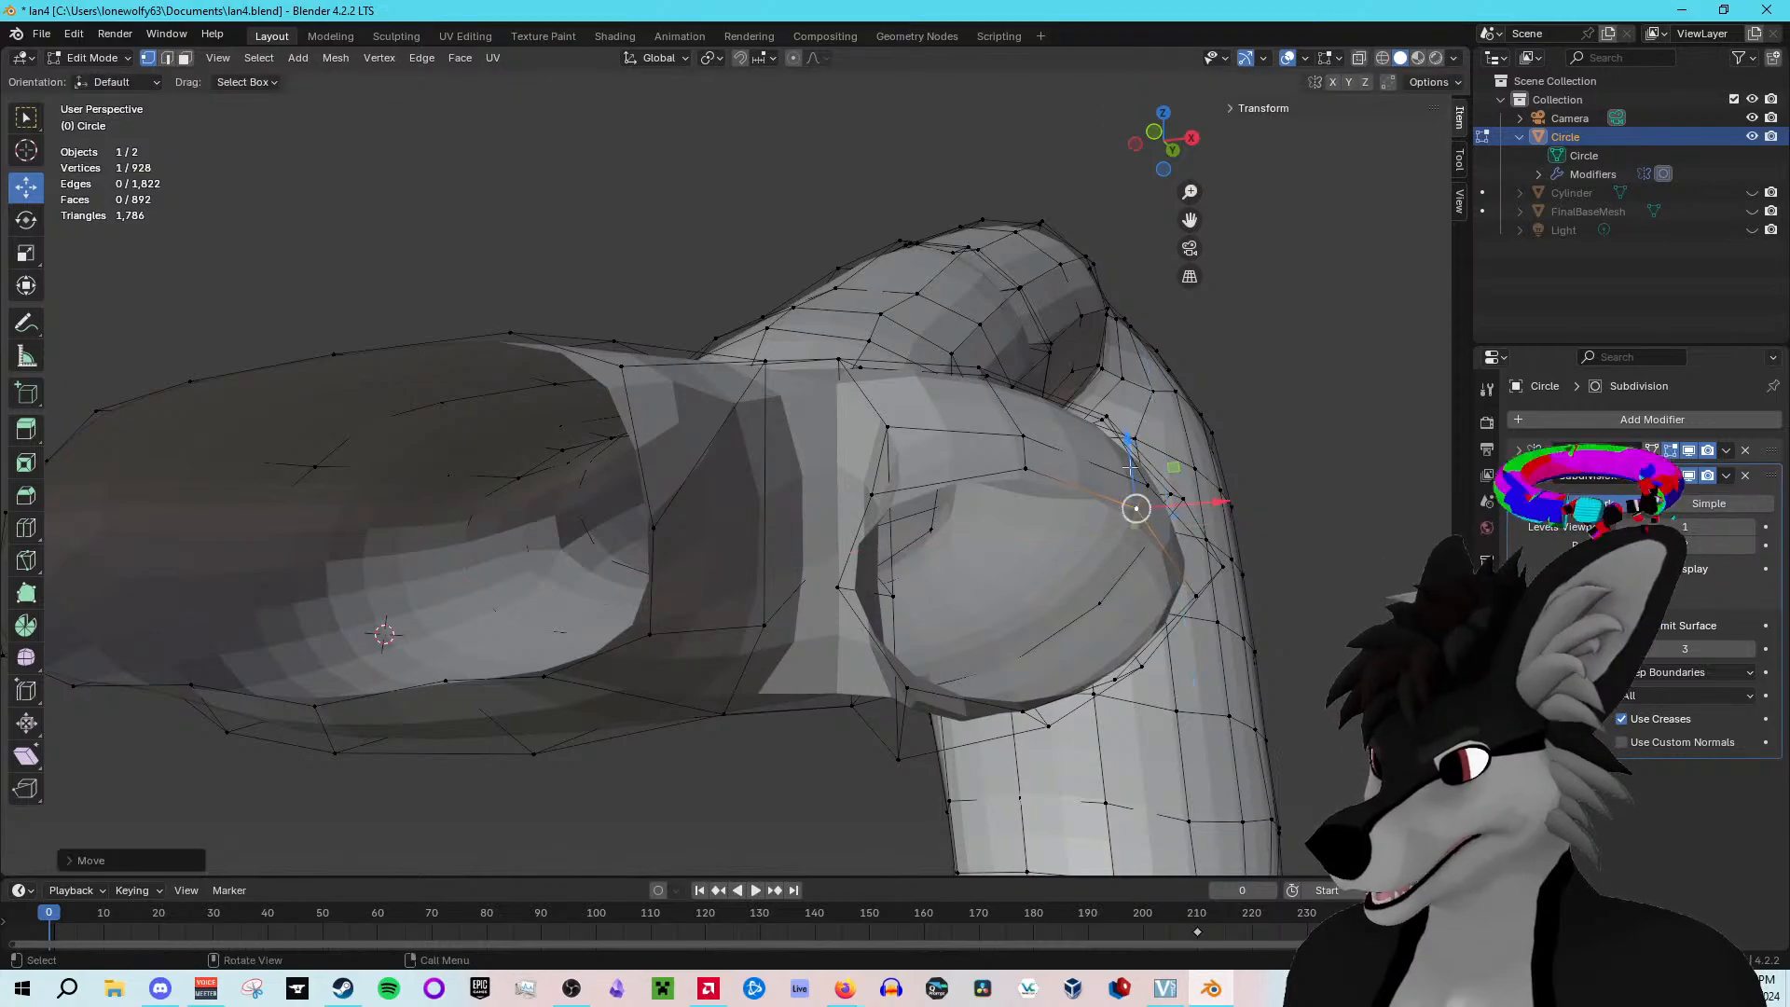
Step: Shift the upper and middle vertices on the hand side of the thumb opening slightly along X, away from the hand opening
left_click(871, 499)
left_click_drag(912, 457, 931, 456)
middle_click_drag(1382, 452, 1398, 452)
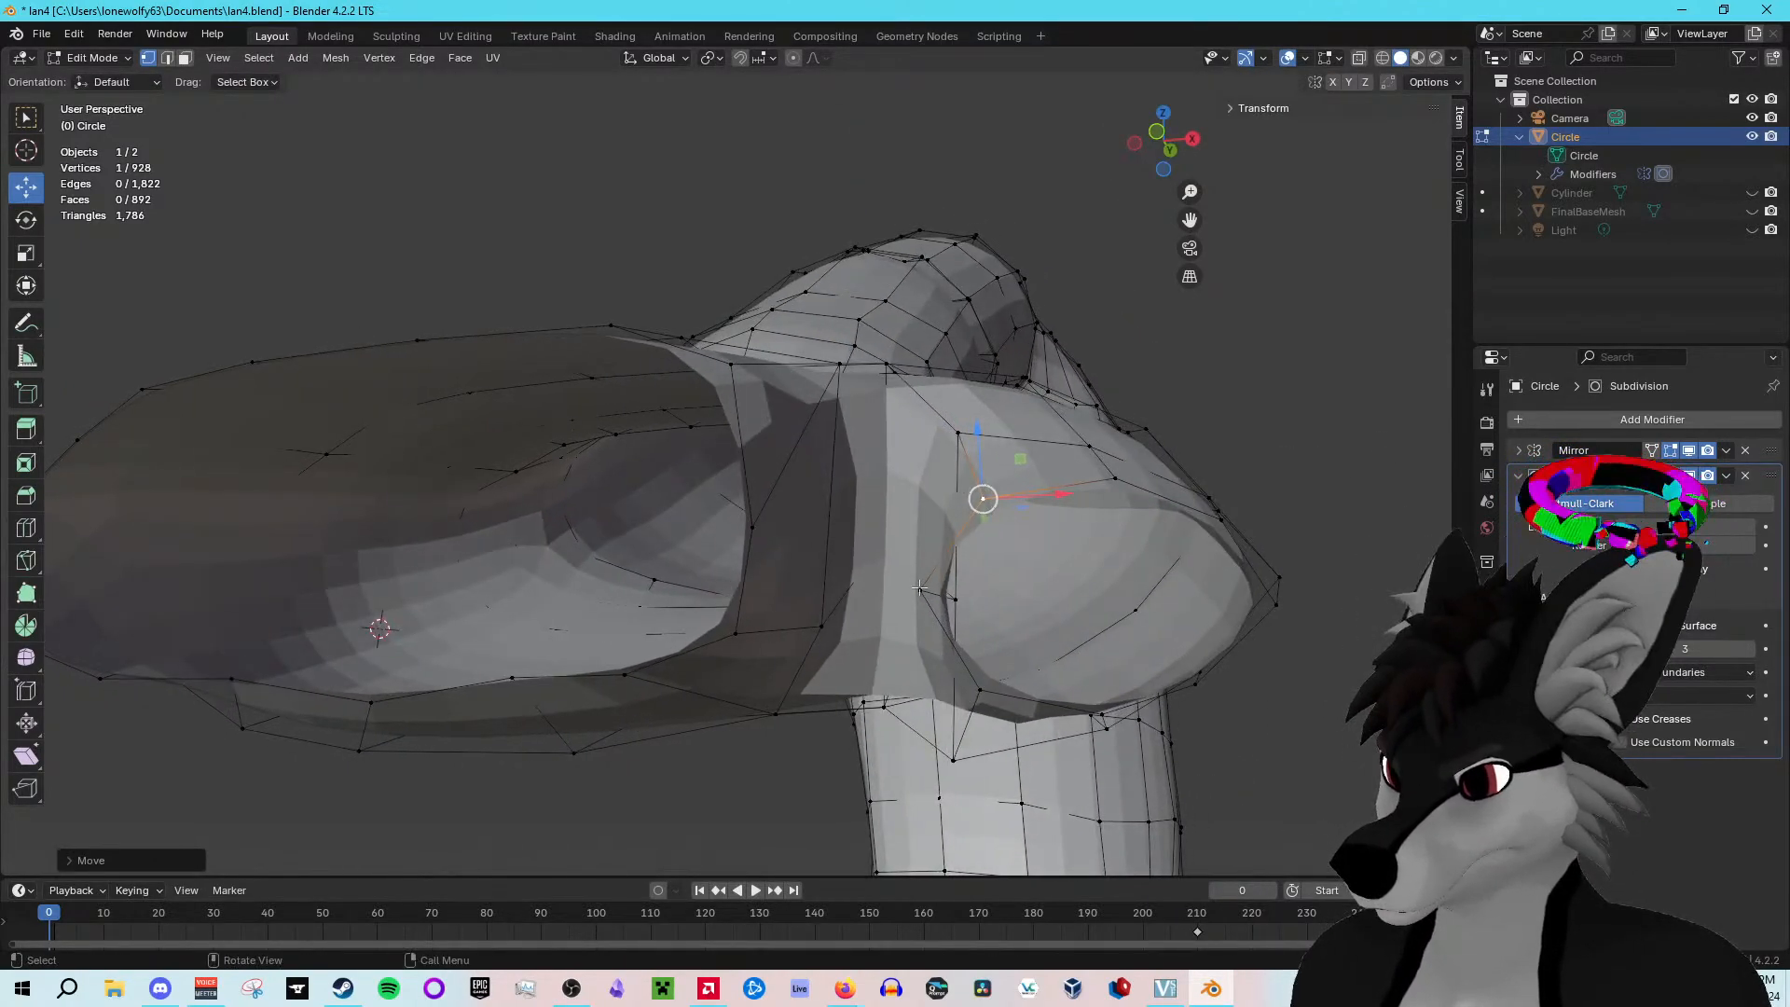
left_click(919, 587)
left_click_drag(954, 554, 977, 554)
Step: Examine the smoothed hand and thumb openings in Object Mode from several angles
middle_click_drag(1118, 442, 1119, 513)
scroll(1119, 513, "down", 5)
middle_click_drag(416, 311, 356, 581)
key("Tab")
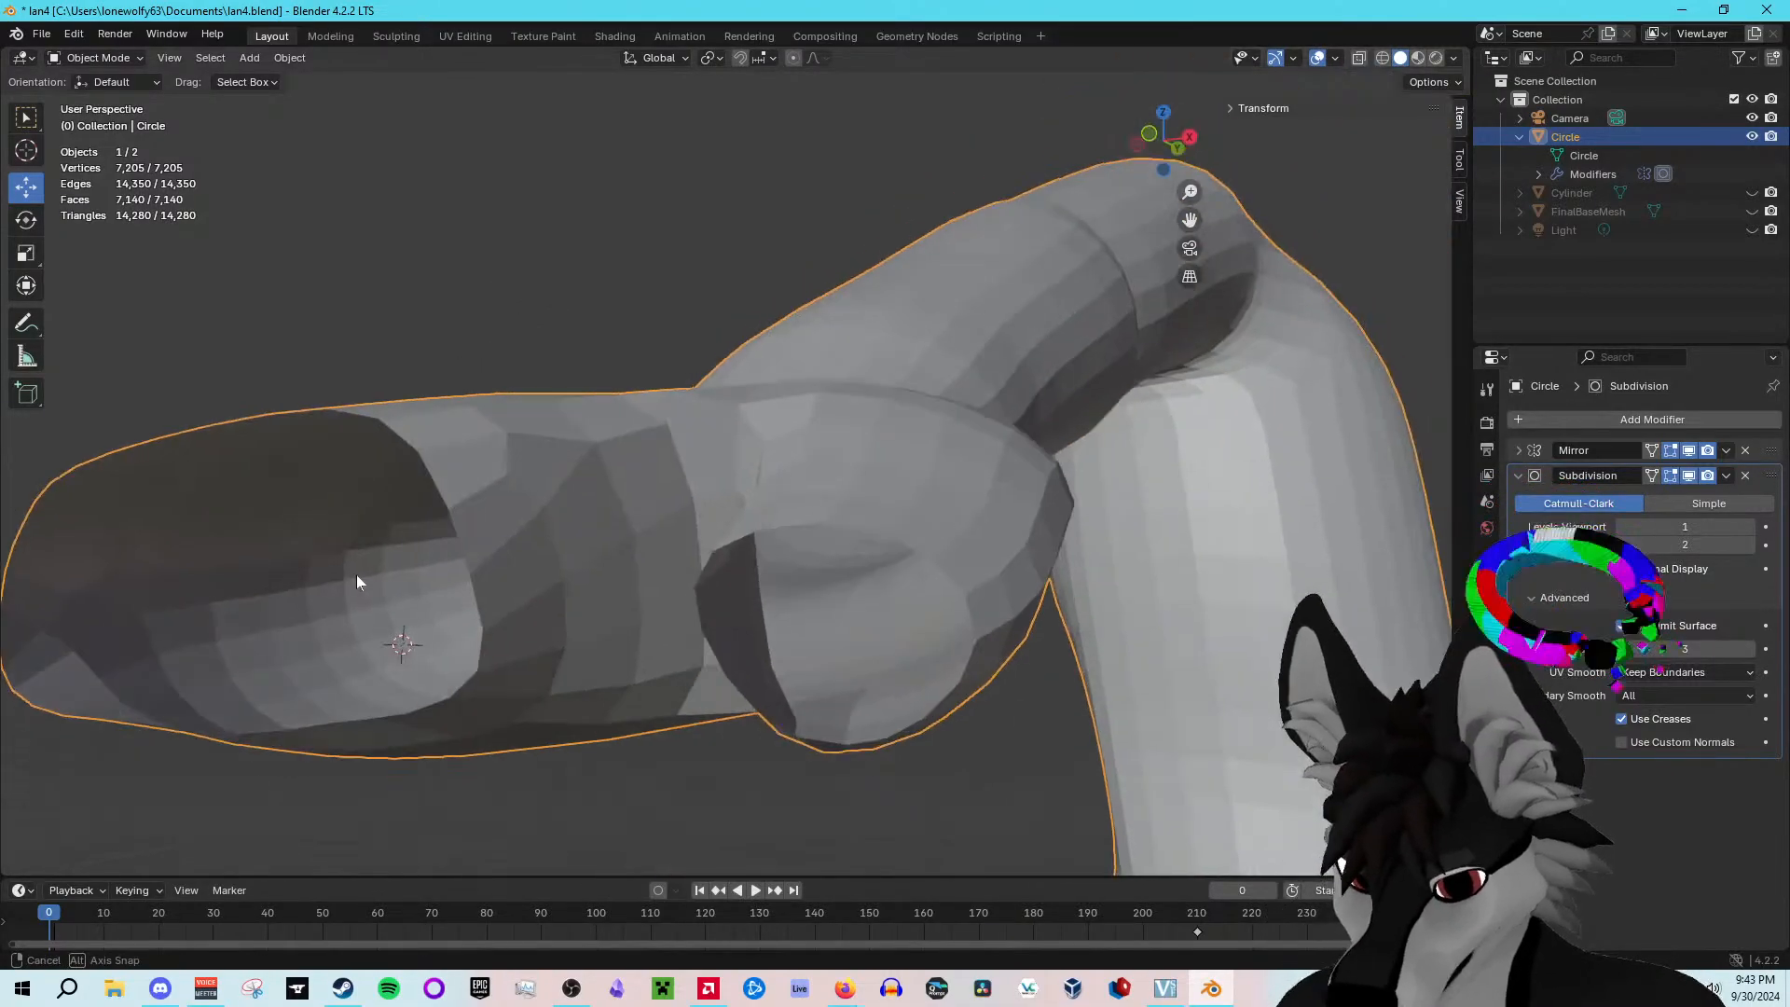
middle_click_drag(467, 511, 689, 536)
scroll(1032, 650, "down", 2)
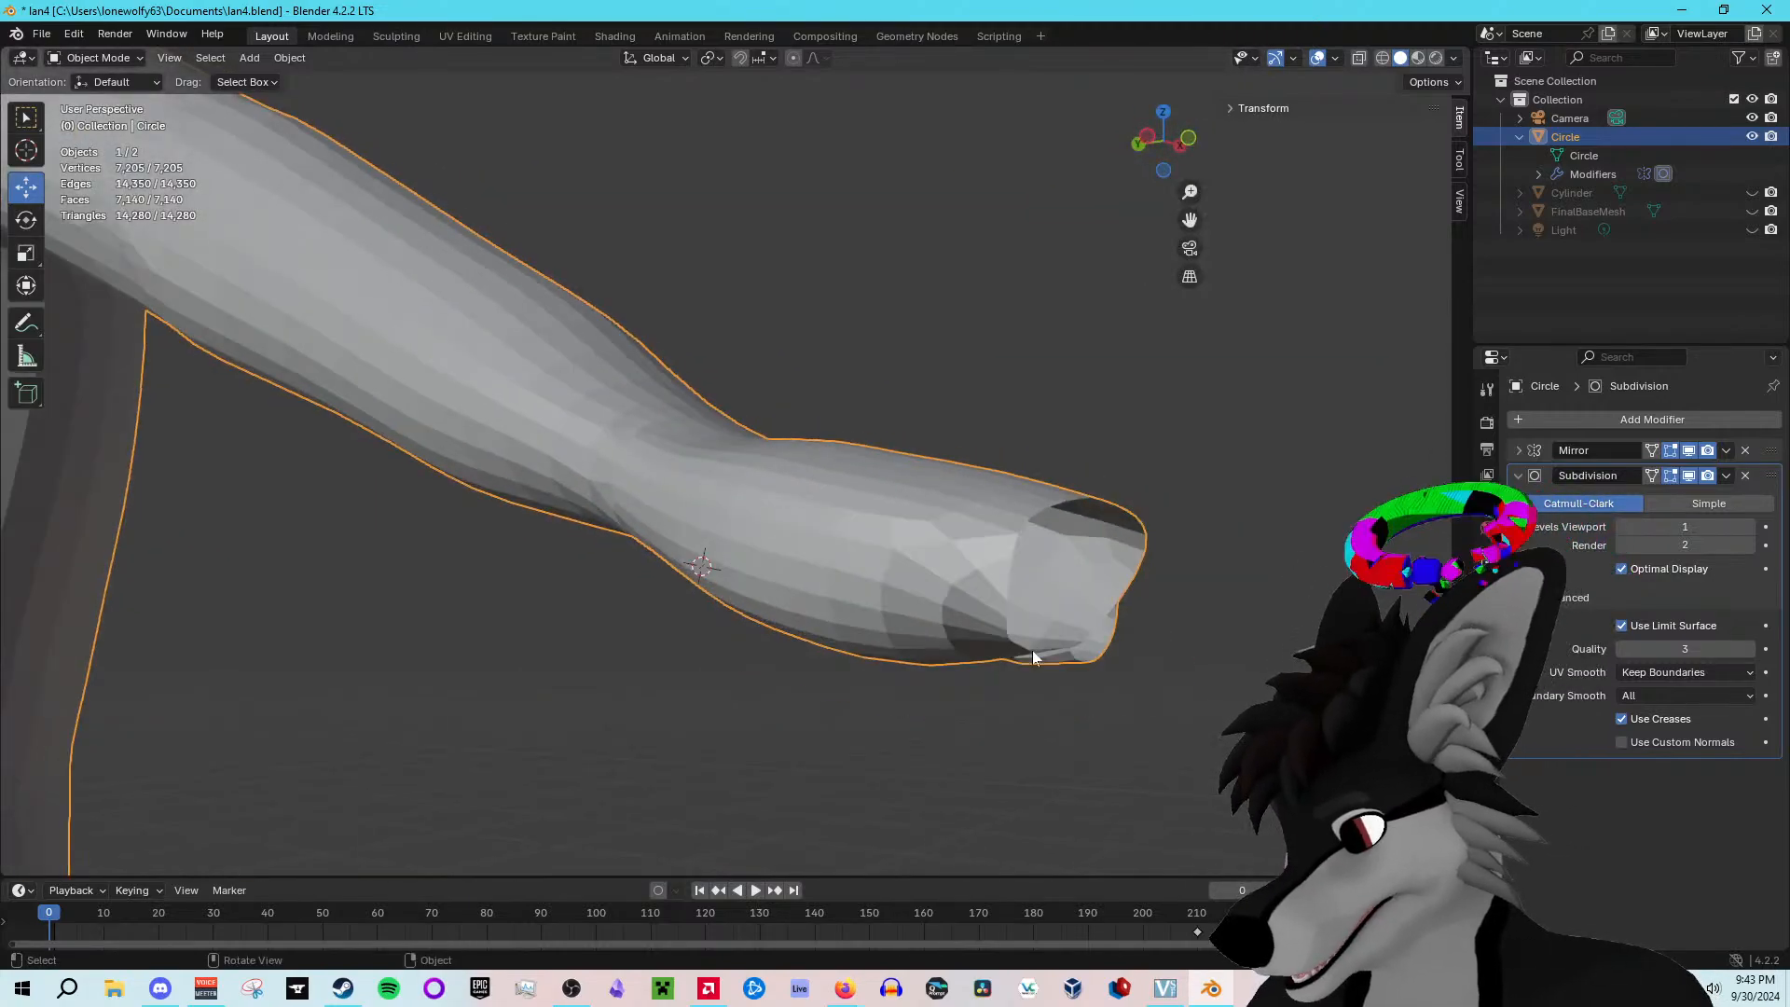
scroll(1033, 652, "up", 5)
scroll(1065, 700, "up", 3)
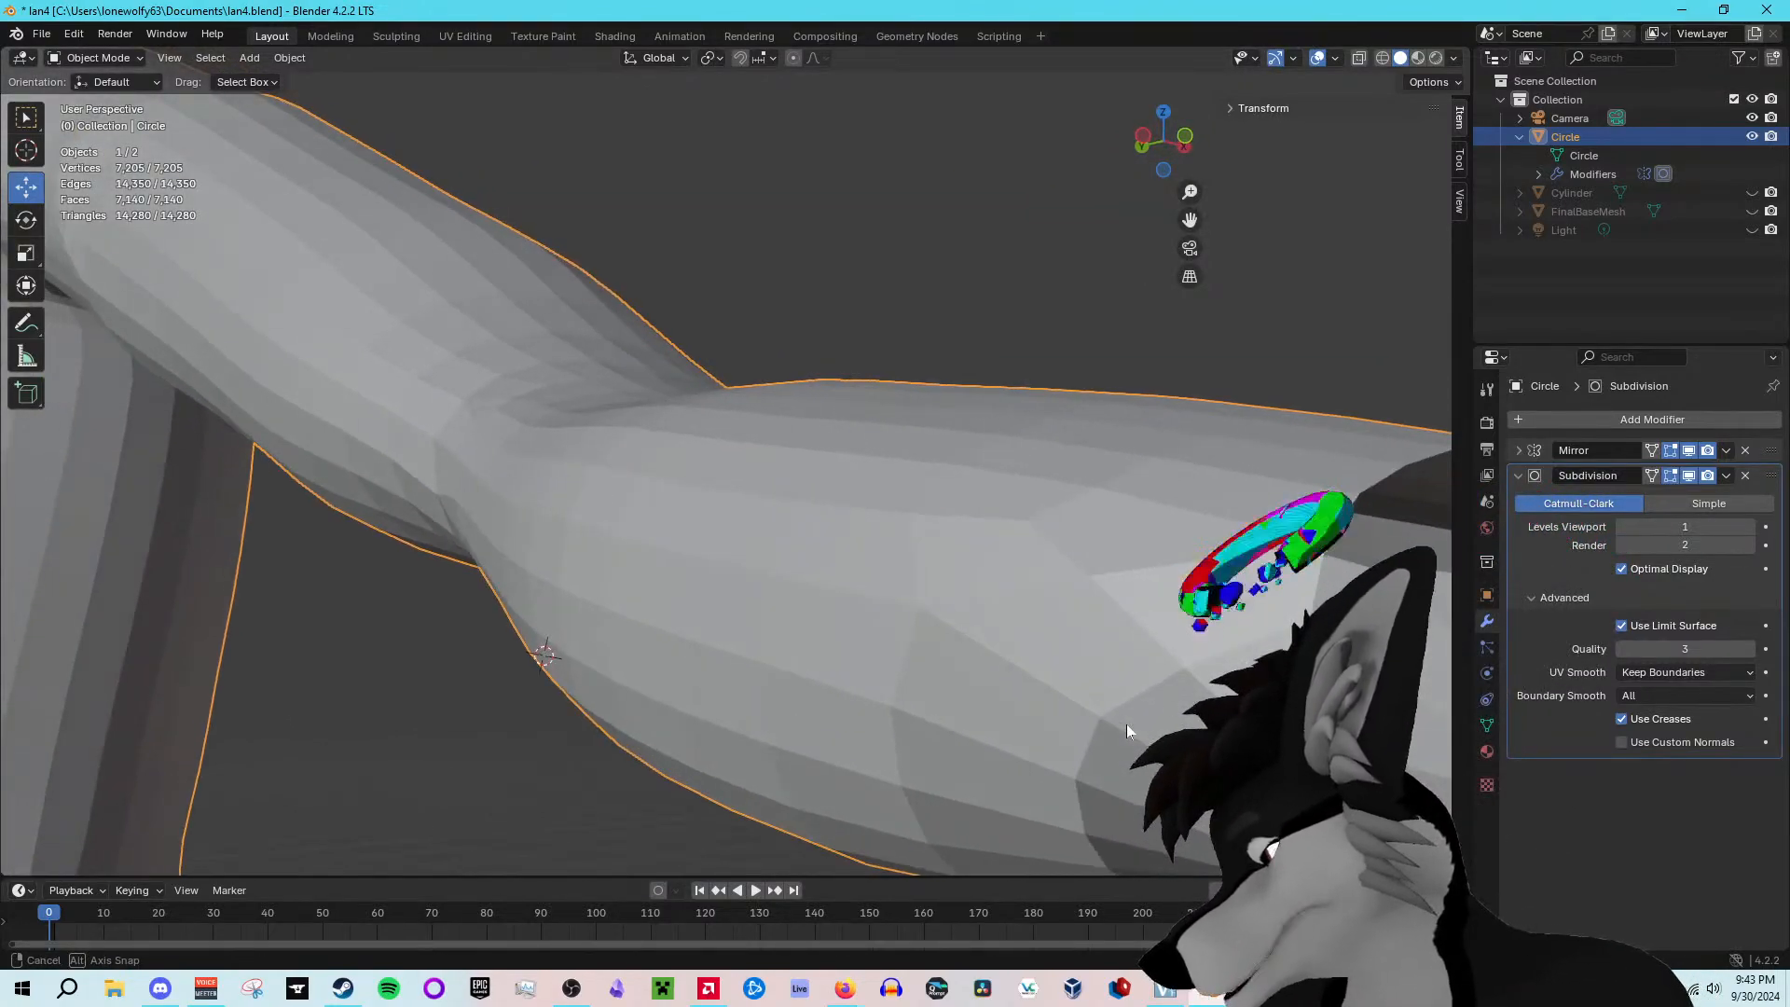
key("Tab")
key("Tab")
scroll(1114, 704, "down", 2)
middle_click_drag(1103, 708, 903, 743)
Step: Try to convert the triangles at the end of the hand to quads, selecting through the mesh with X-ray
key("Tab")
scroll(1059, 715, "down", 2)
scroll(948, 705, "down", 2)
left_click(1359, 58)
middle_click_drag(671, 708, 588, 587)
left_click_drag(600, 543, 912, 699)
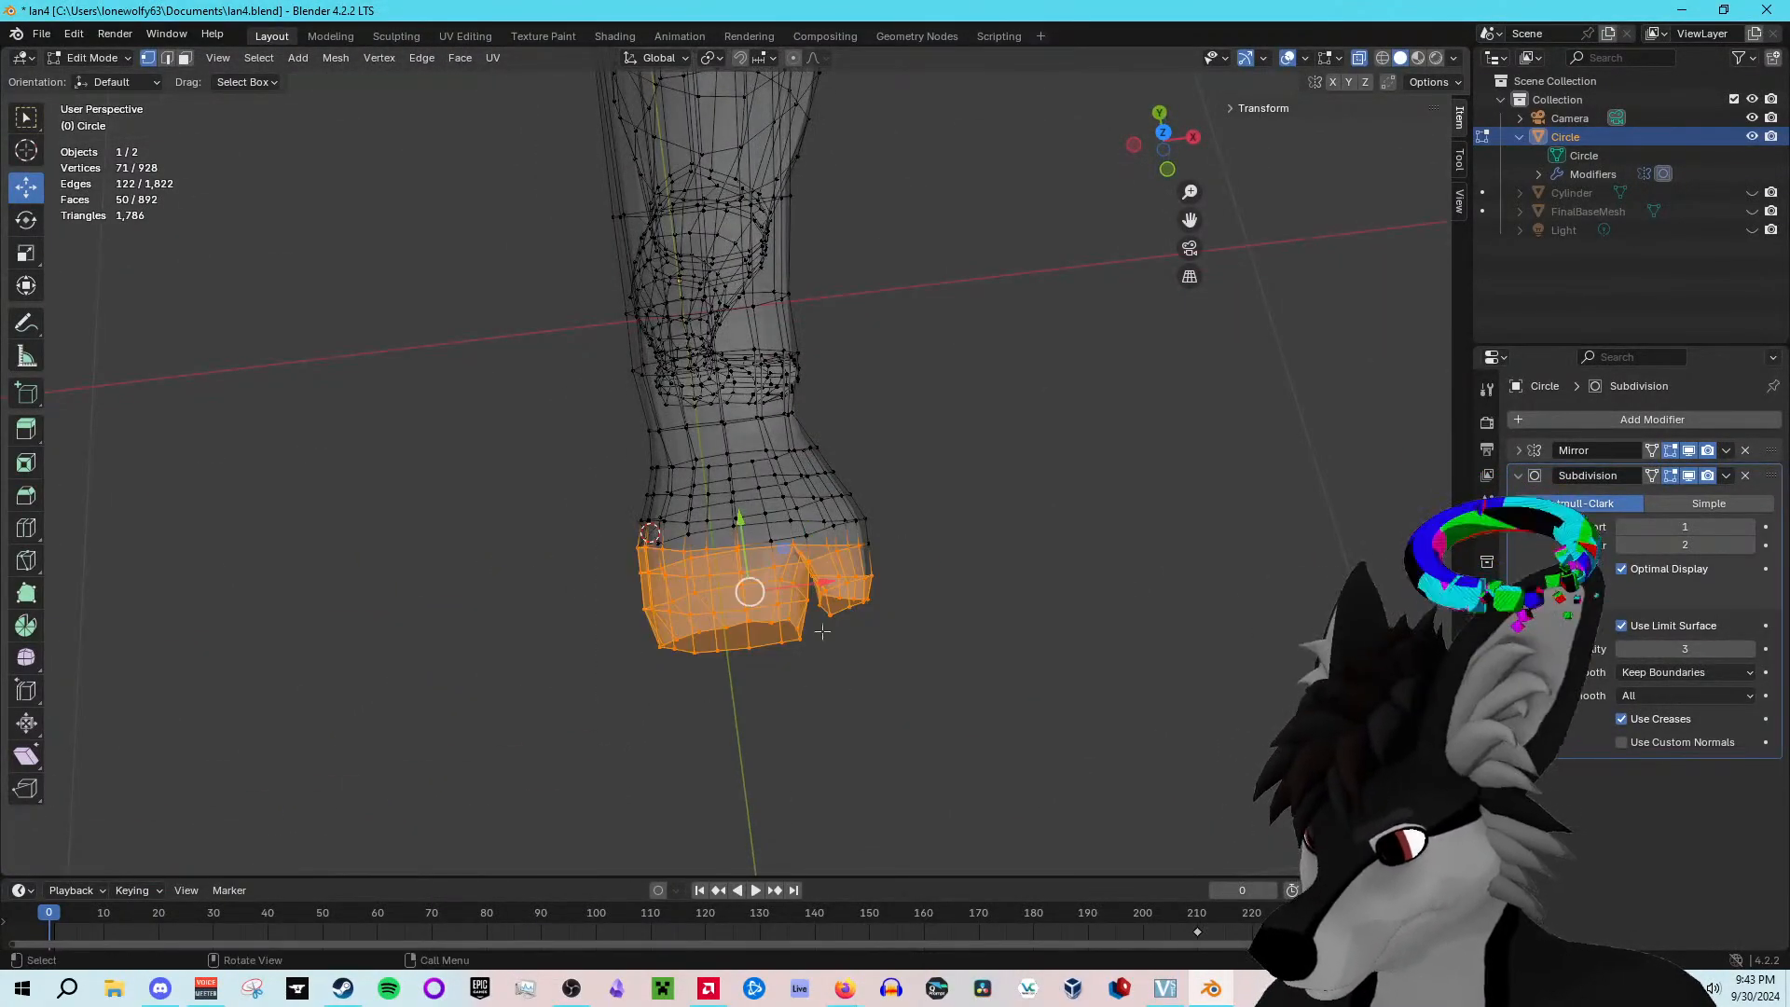
left_click(460, 59)
left_click(461, 58)
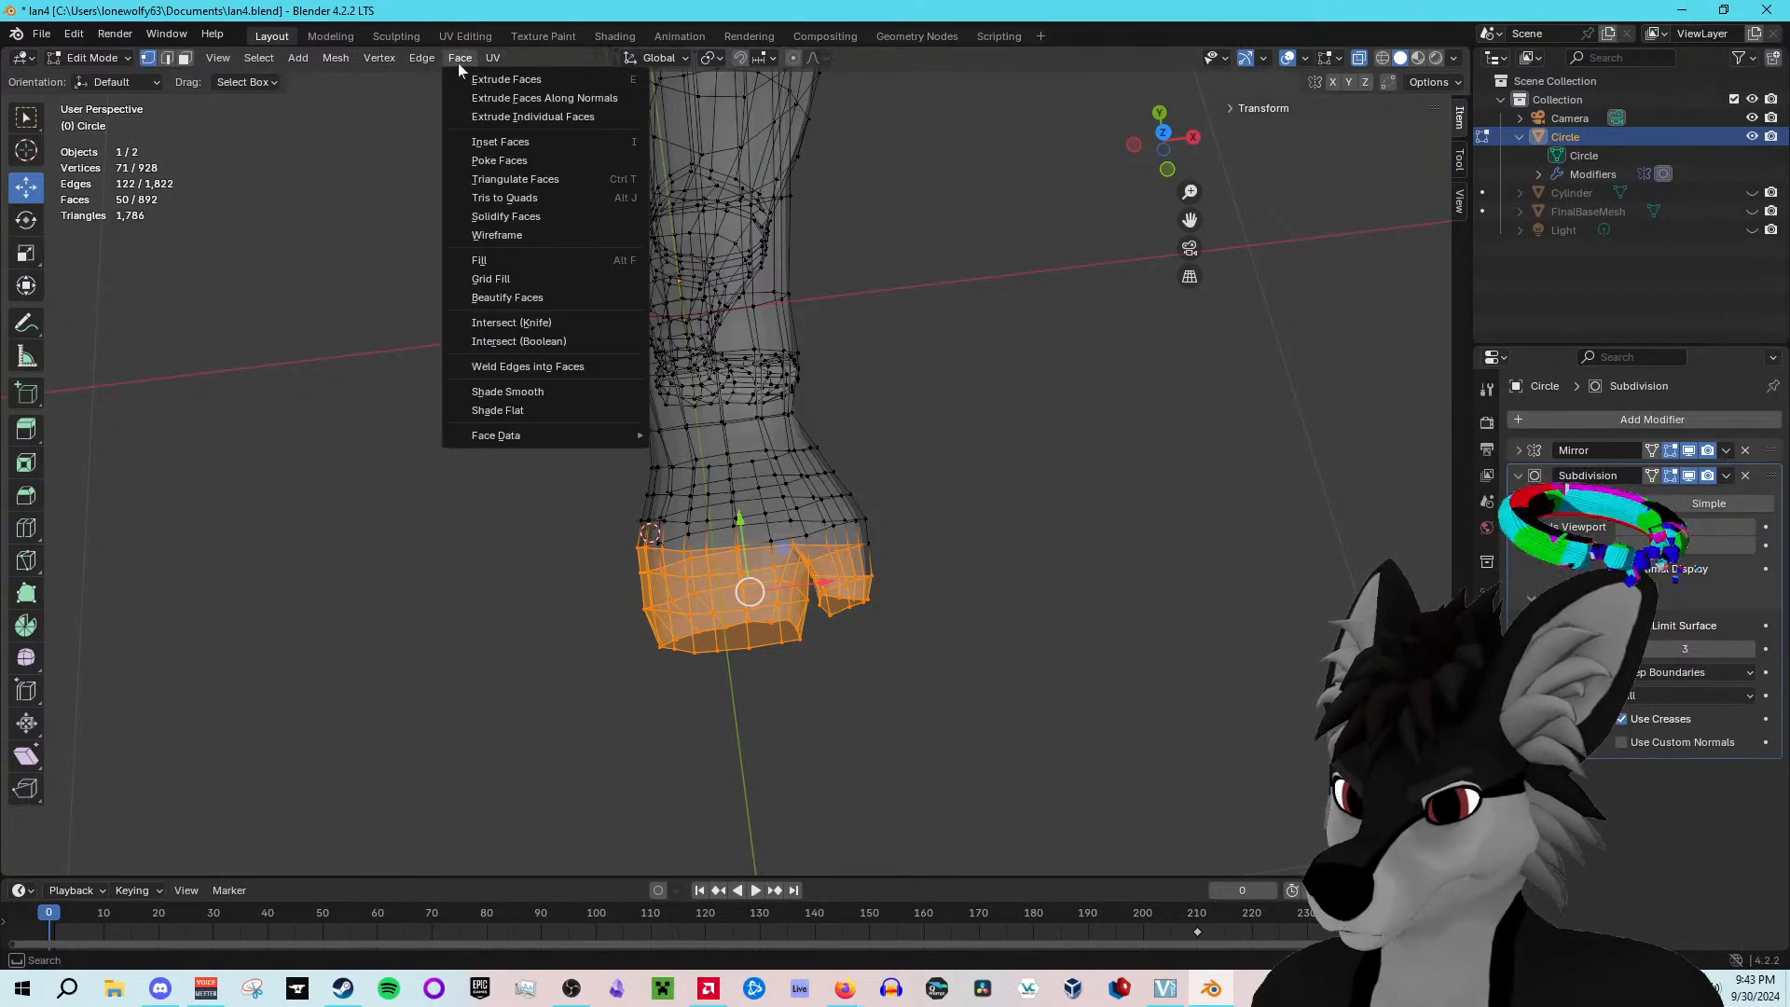
left_click(555, 204)
left_click(479, 652)
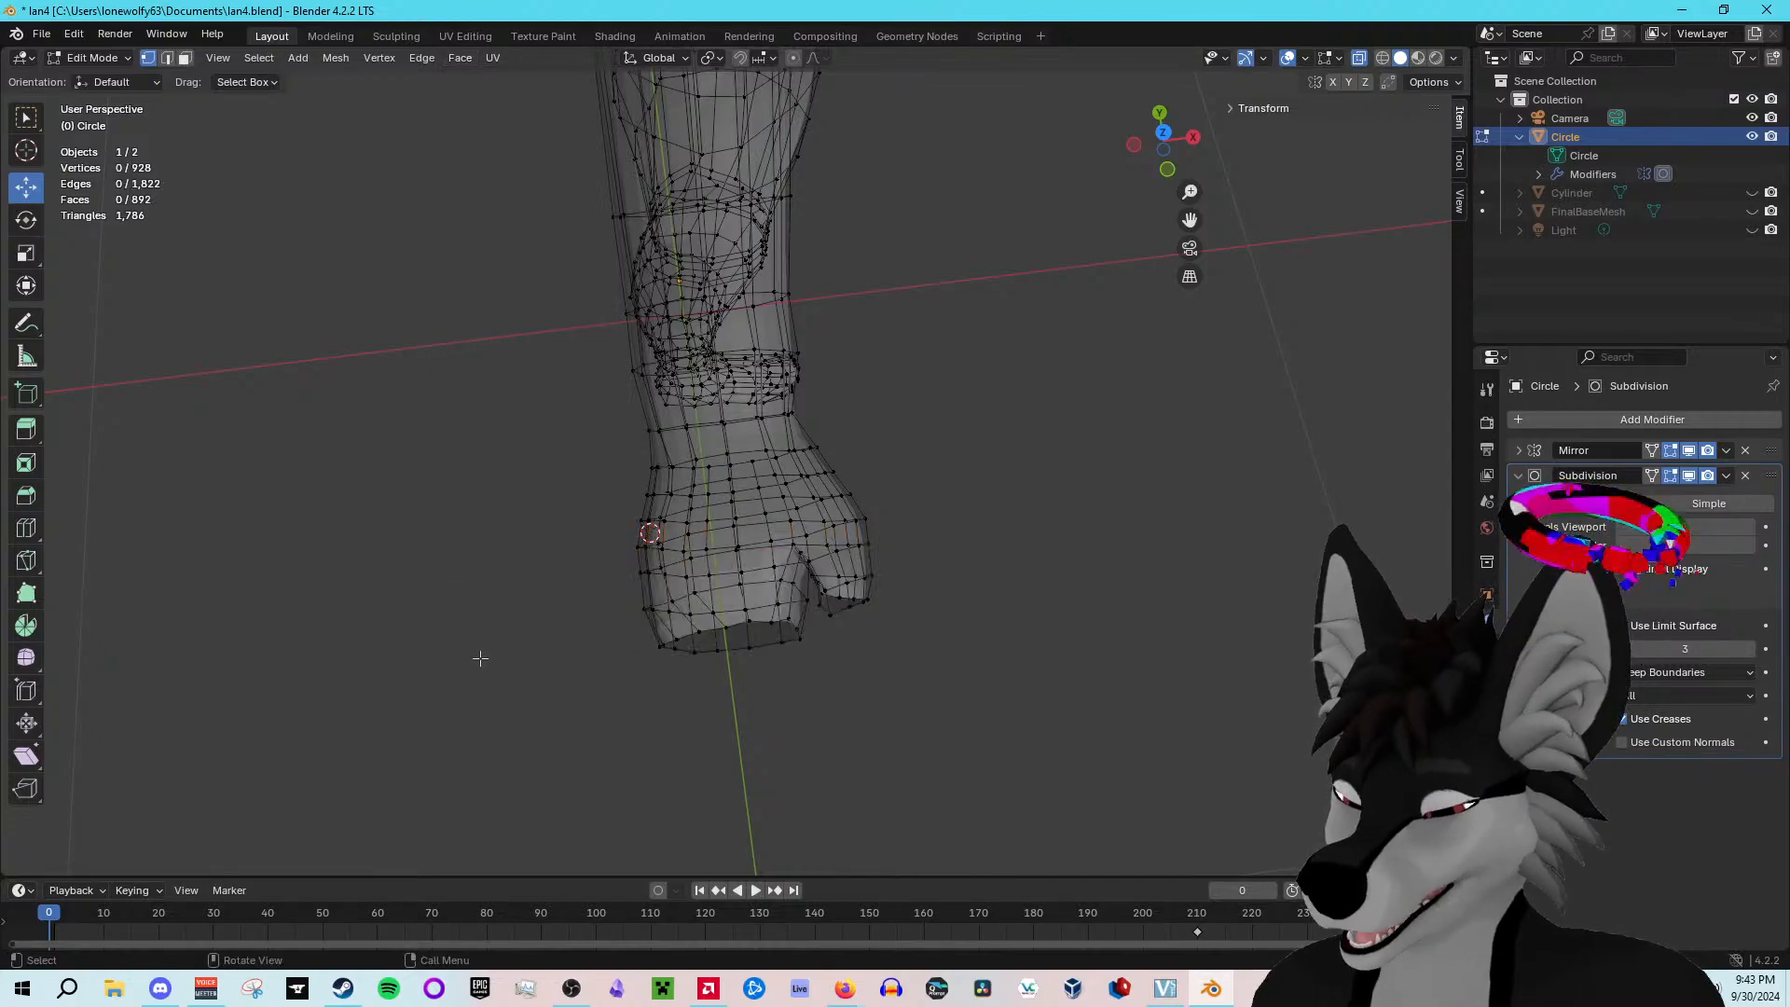
Step: Turn off X-ray and examine the hand end's surface in Object Mode and Edit Mode
middle_click_drag(479, 652, 604, 535)
scroll(603, 535, "up", 2)
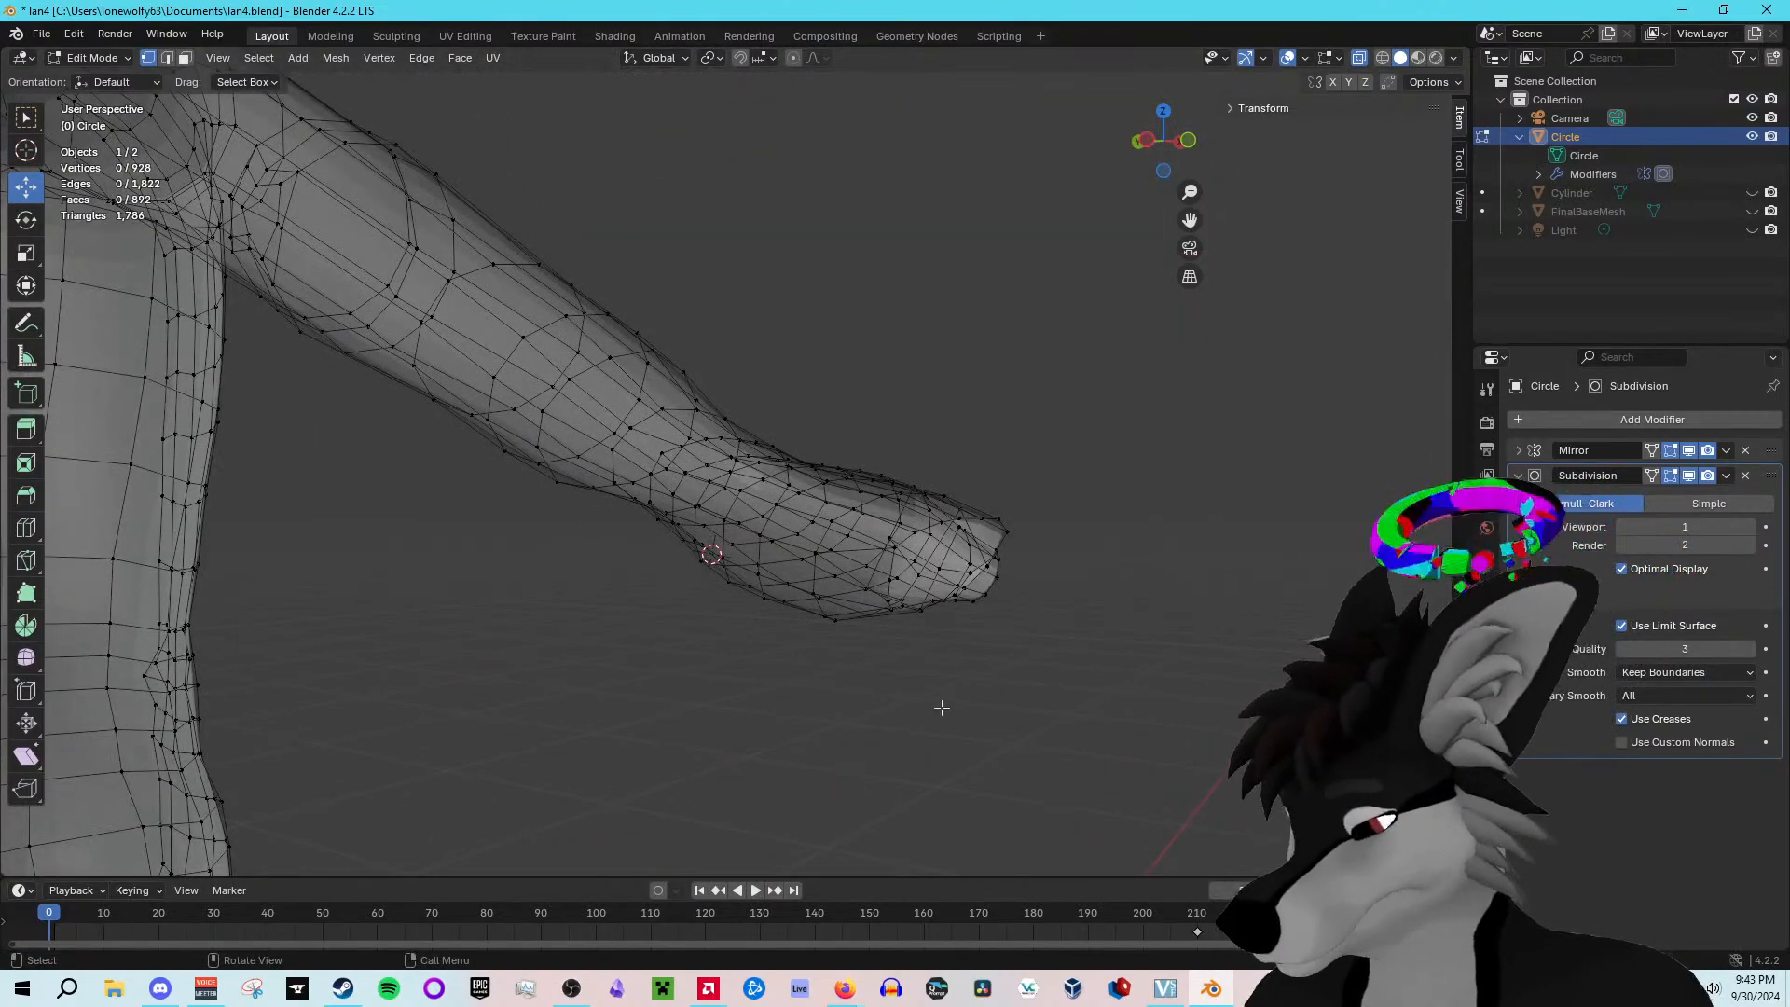
scroll(938, 708, "up", 3)
key("Tab")
middle_click_drag(1072, 668, 1072, 686)
key("Tab")
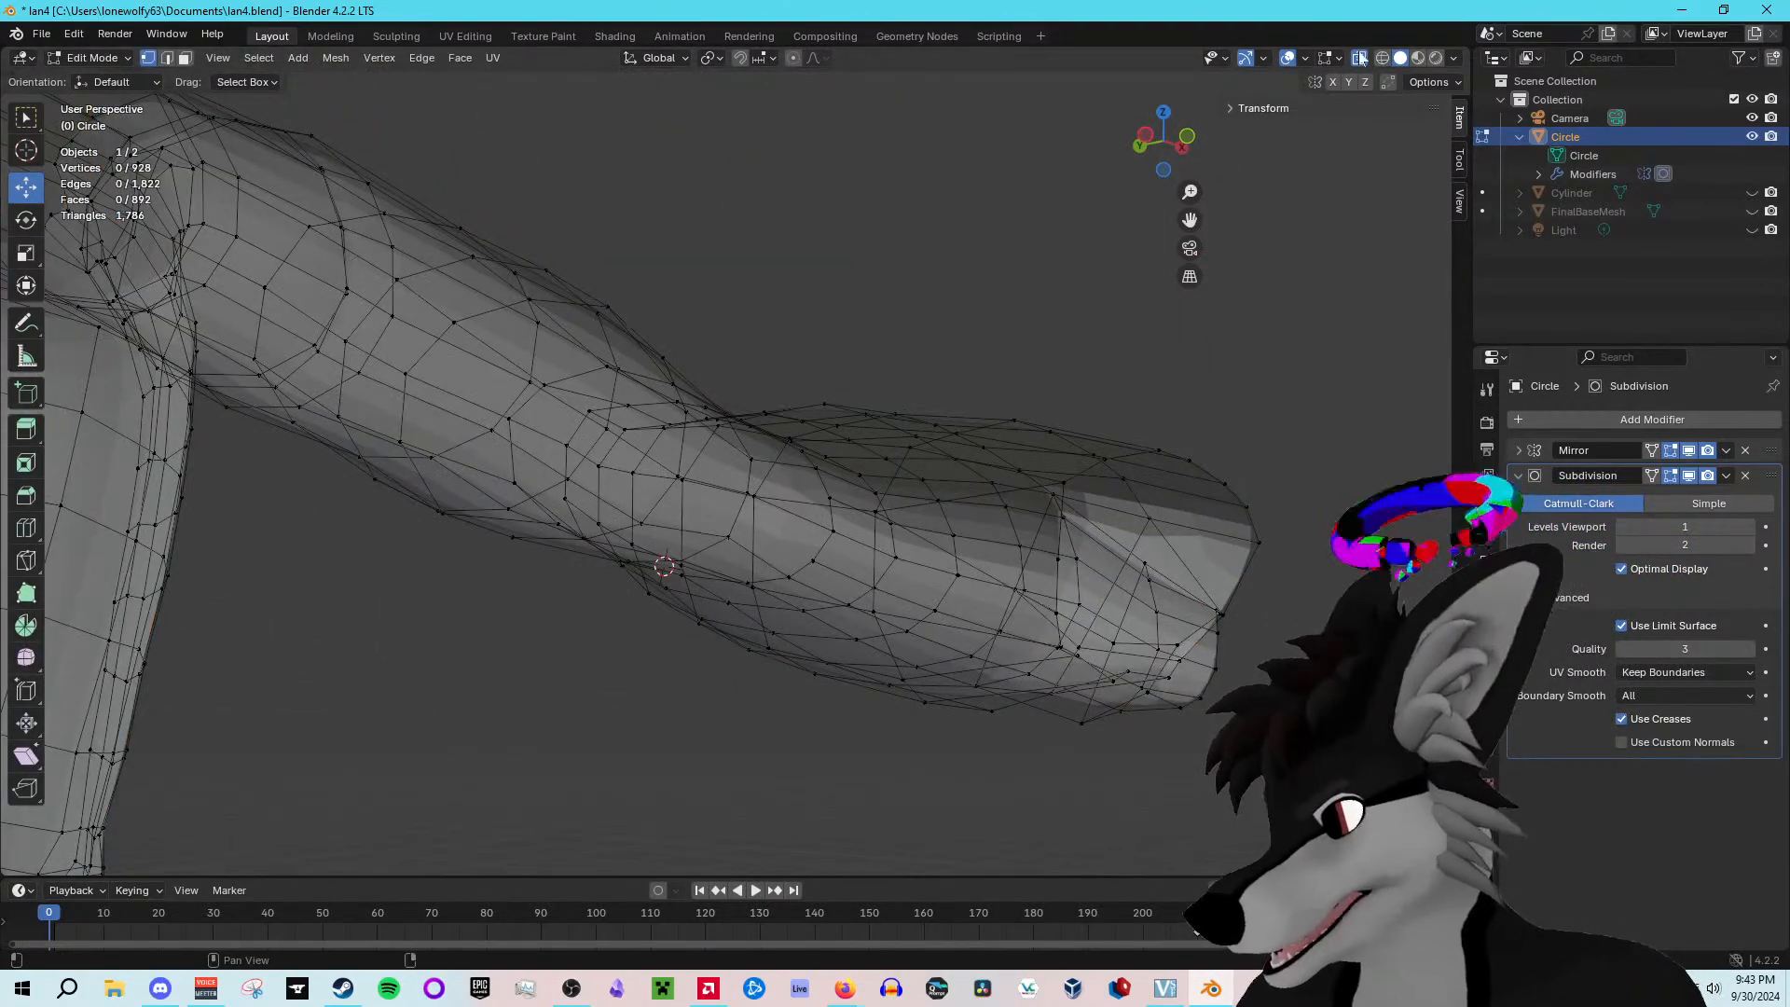
middle_click_drag(1054, 403, 1033, 403)
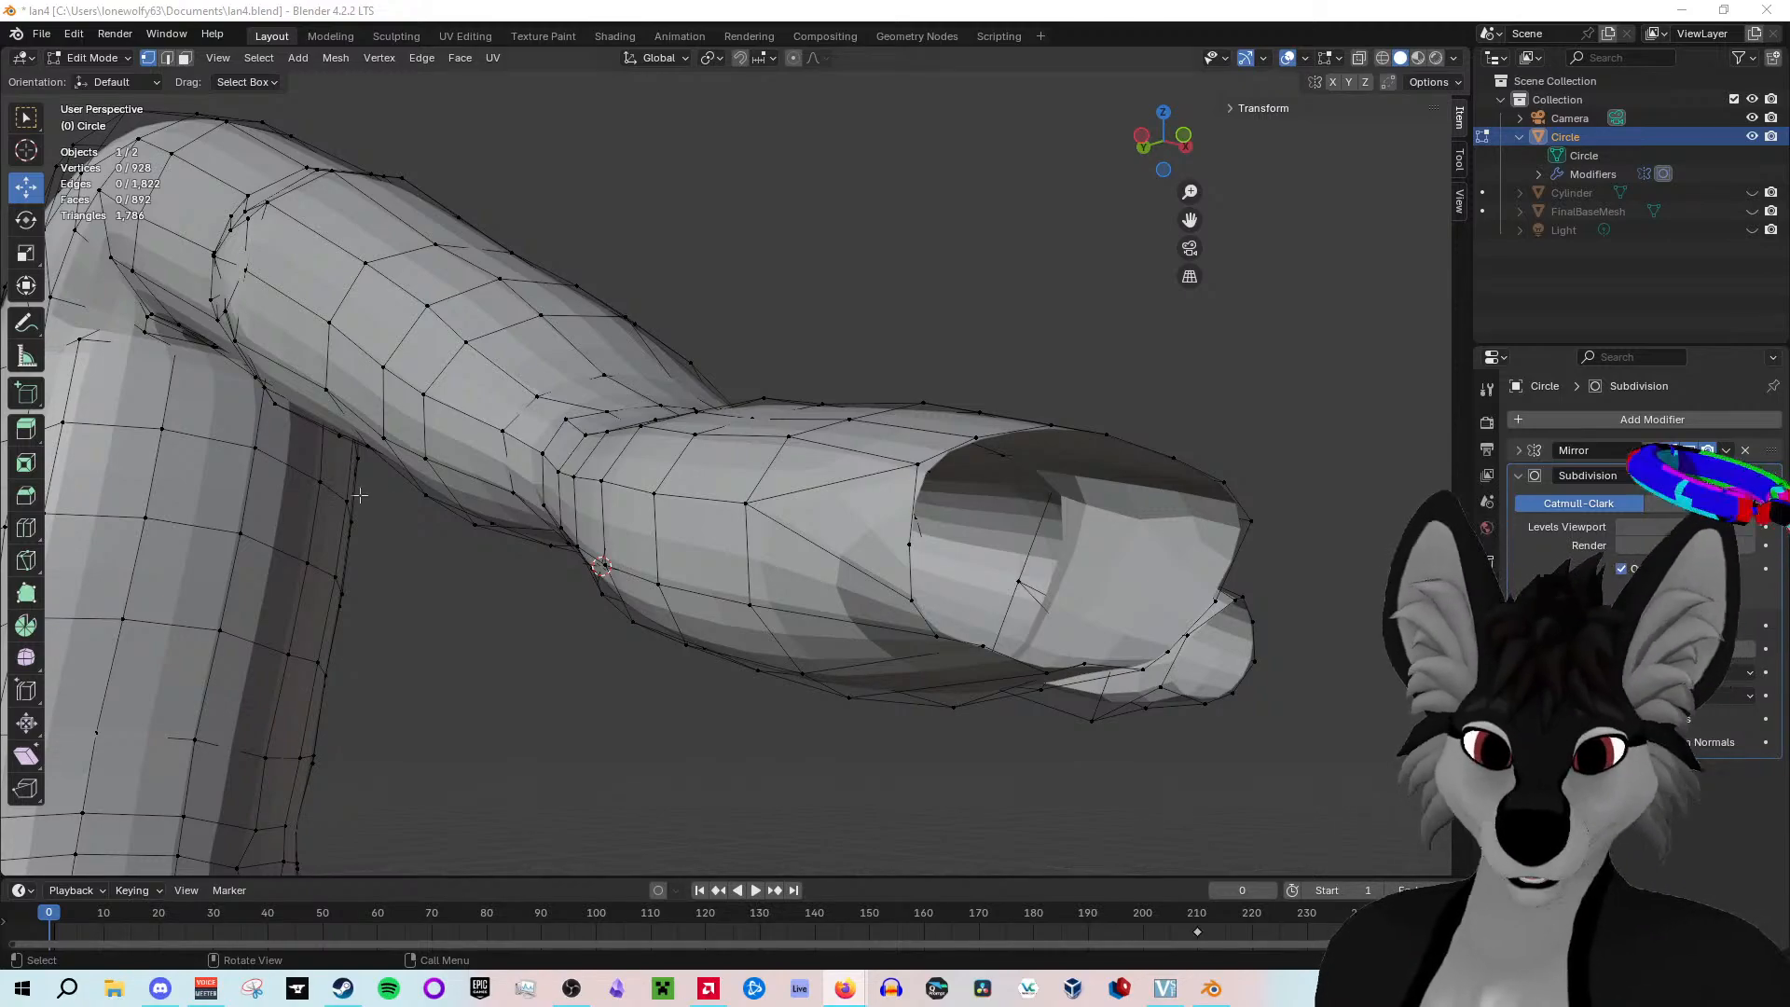
Step: Select four vertices along the middle edge ring at the elbow
middle_click_drag(653, 466, 438, 467)
scroll(671, 253, "down", 7)
middle_click_drag(671, 253, 520, 330)
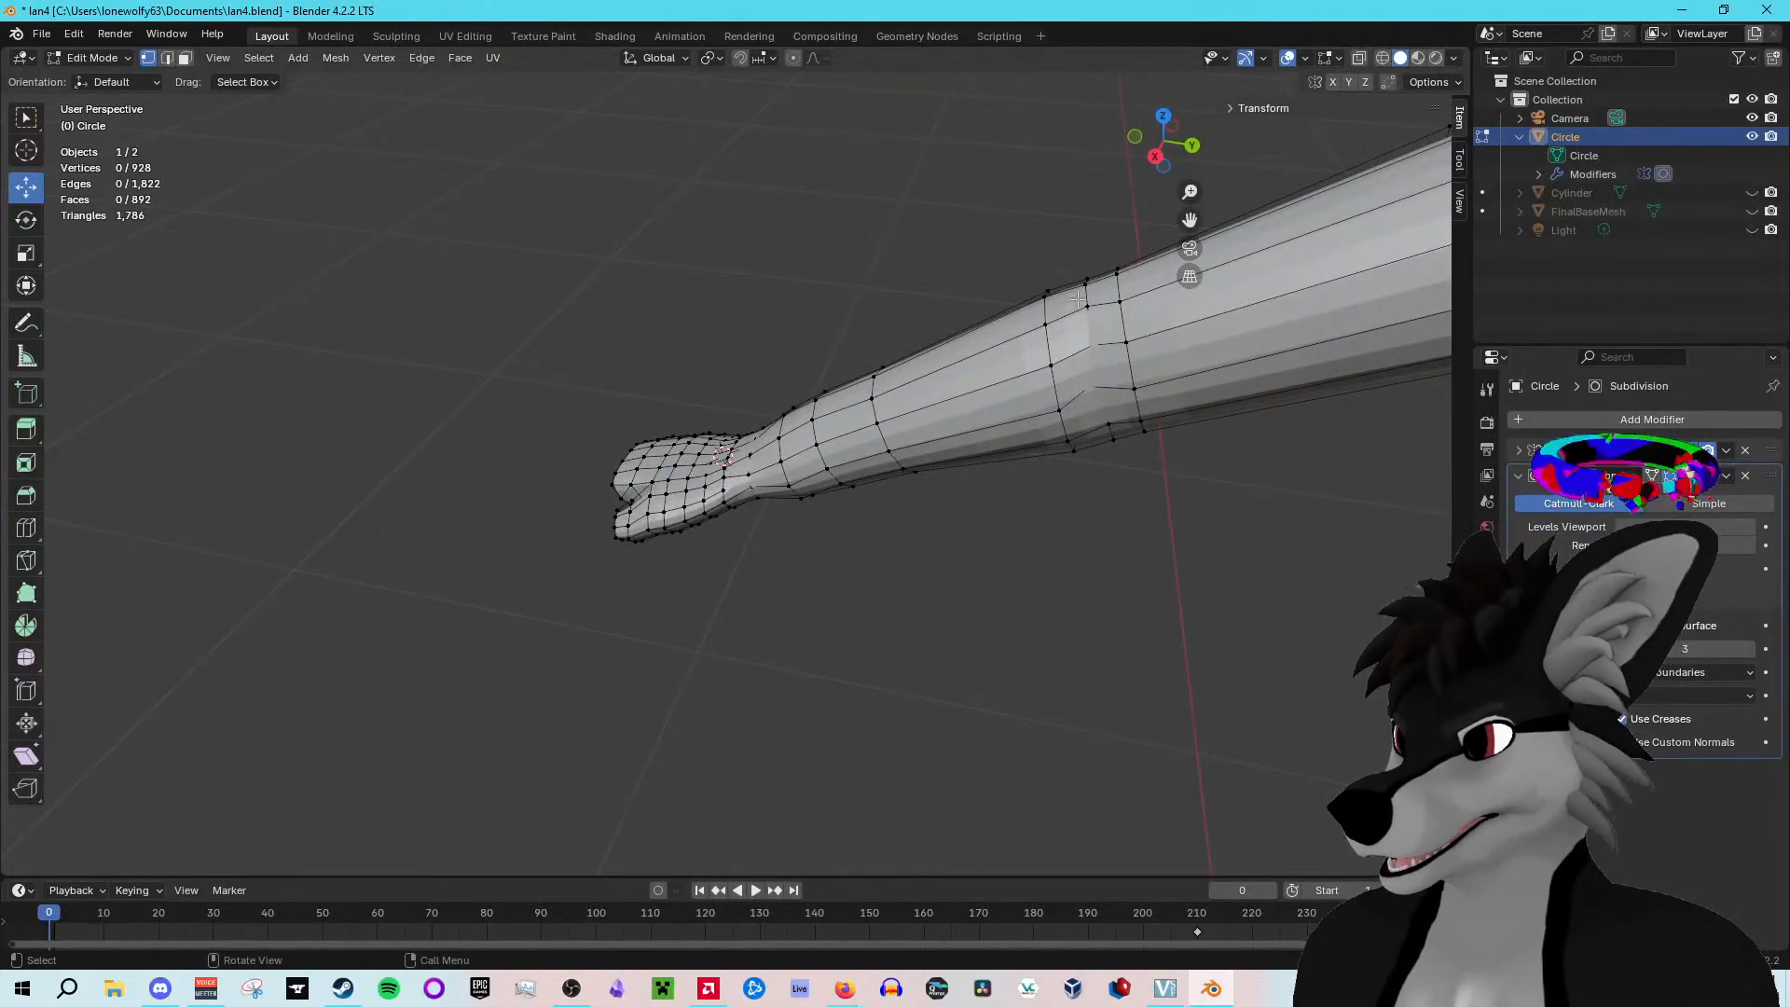
left_click(1092, 345)
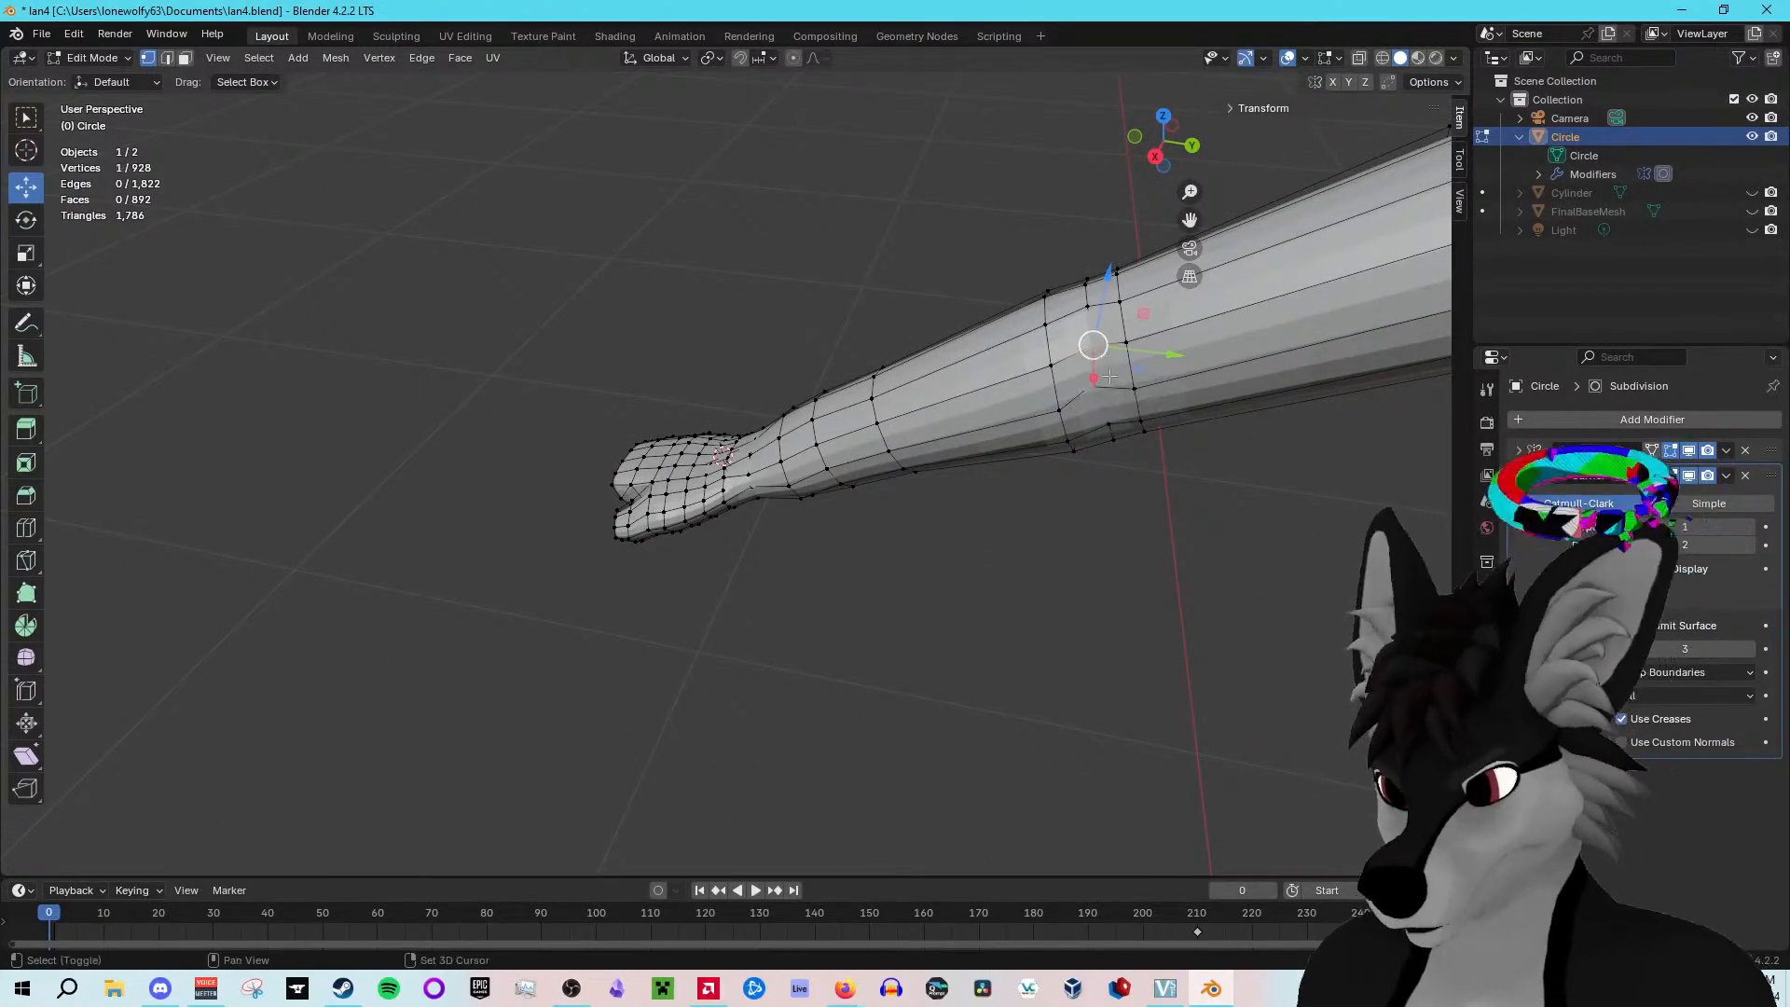
left_click(1106, 422, "shift")
left_click(1104, 385, "shift")
left_click(1086, 305, "shift")
Step: Frame the selected elbow vertices and examine the surrounding edge rings up close
middle_click_drag(895, 298, 699, 360)
mouse_move(850, 984)
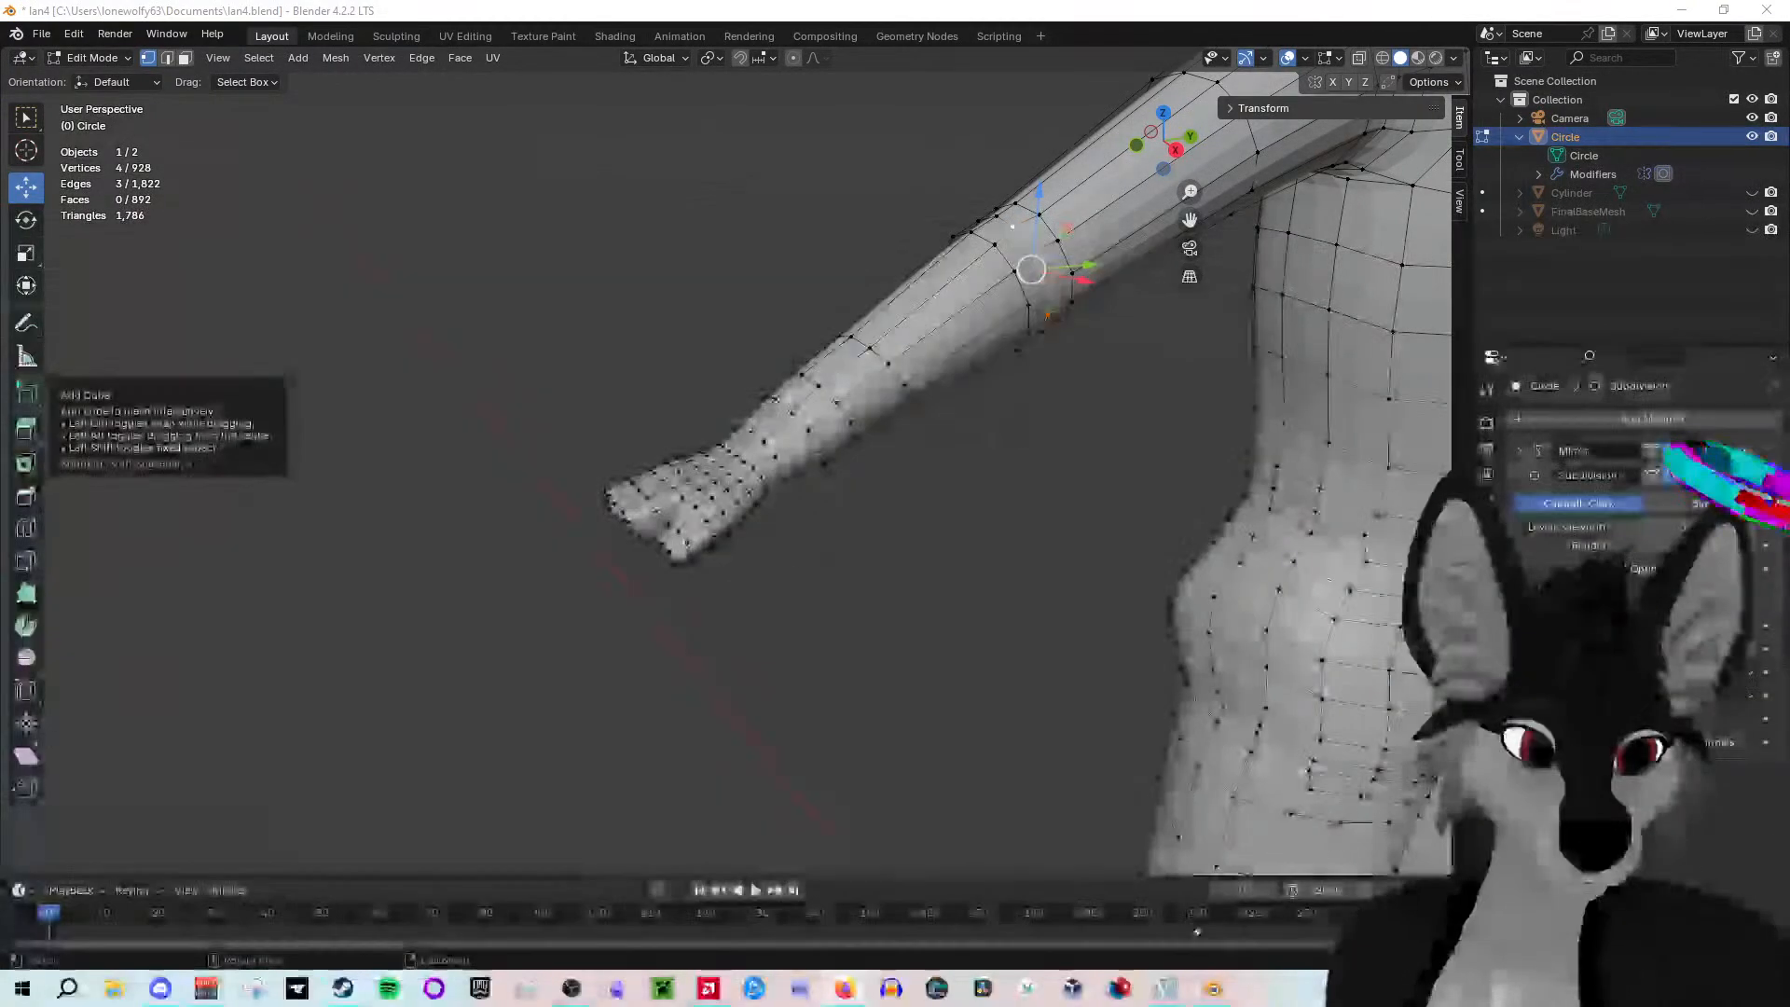
middle_click_drag(1142, 508, 1091, 516)
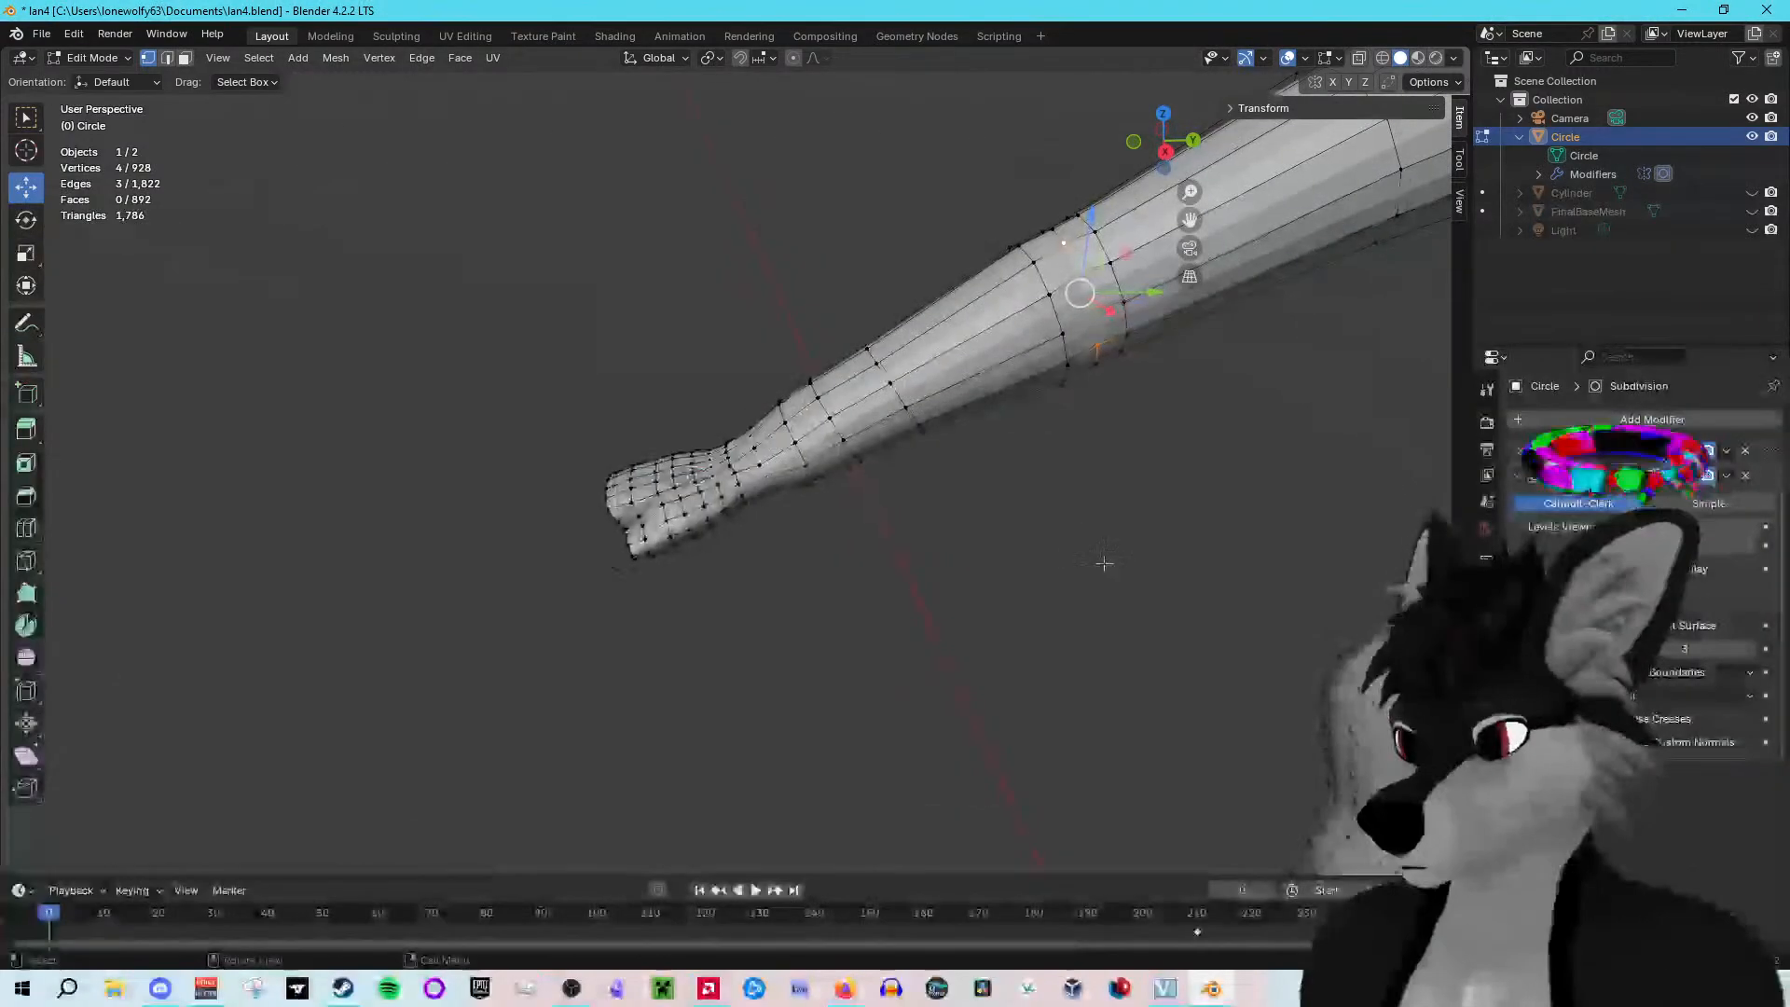
key("KP_Decimal")
key("shift+c")
scroll(1051, 495, "up", 6)
key("KP_Decimal")
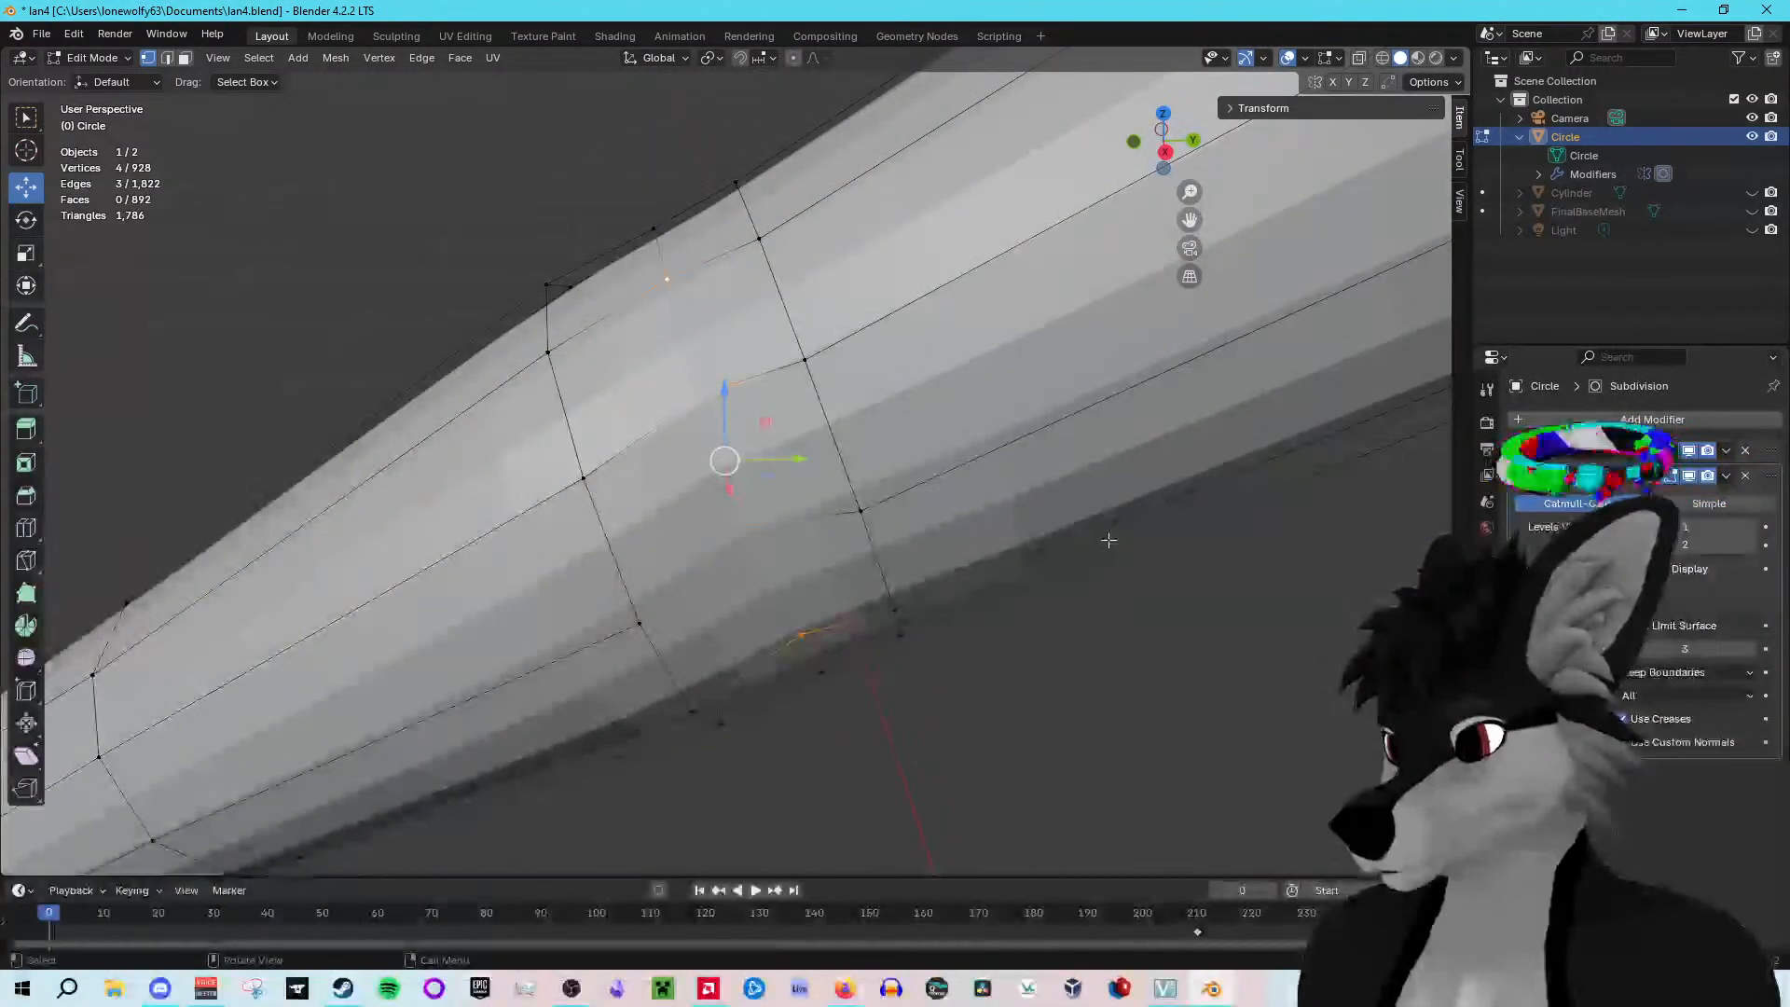
key("shift+c")
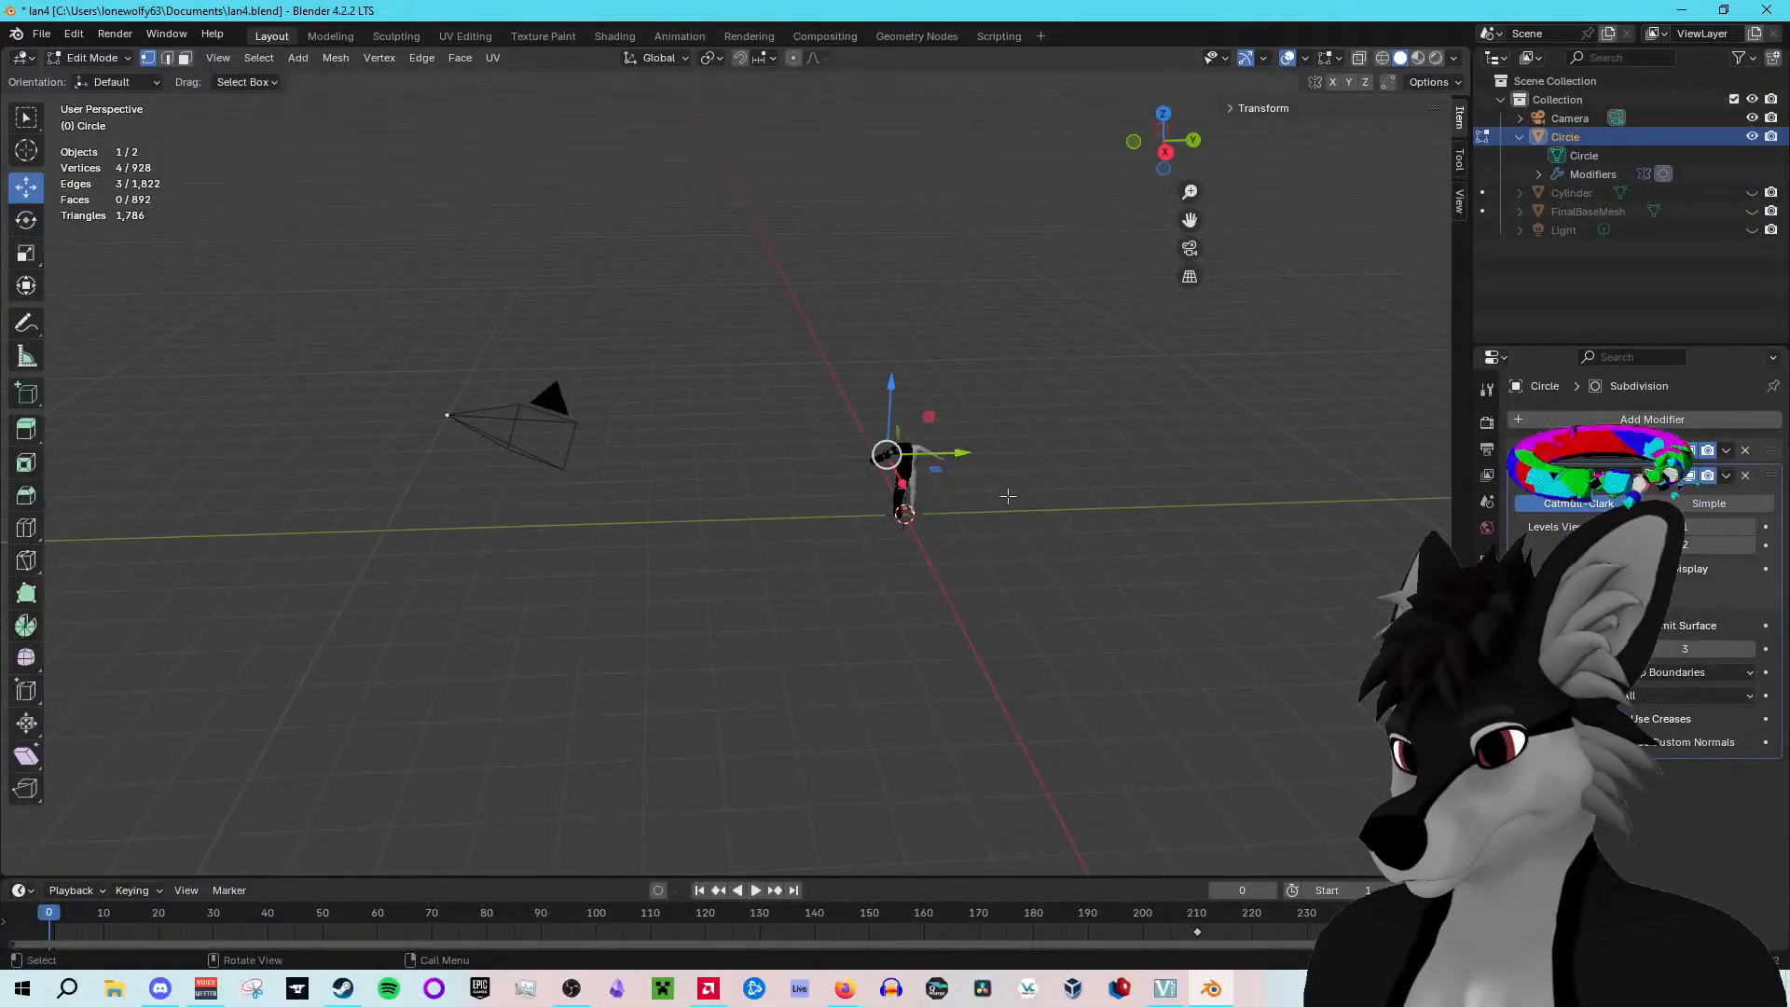
scroll(1266, 416, "up", 5)
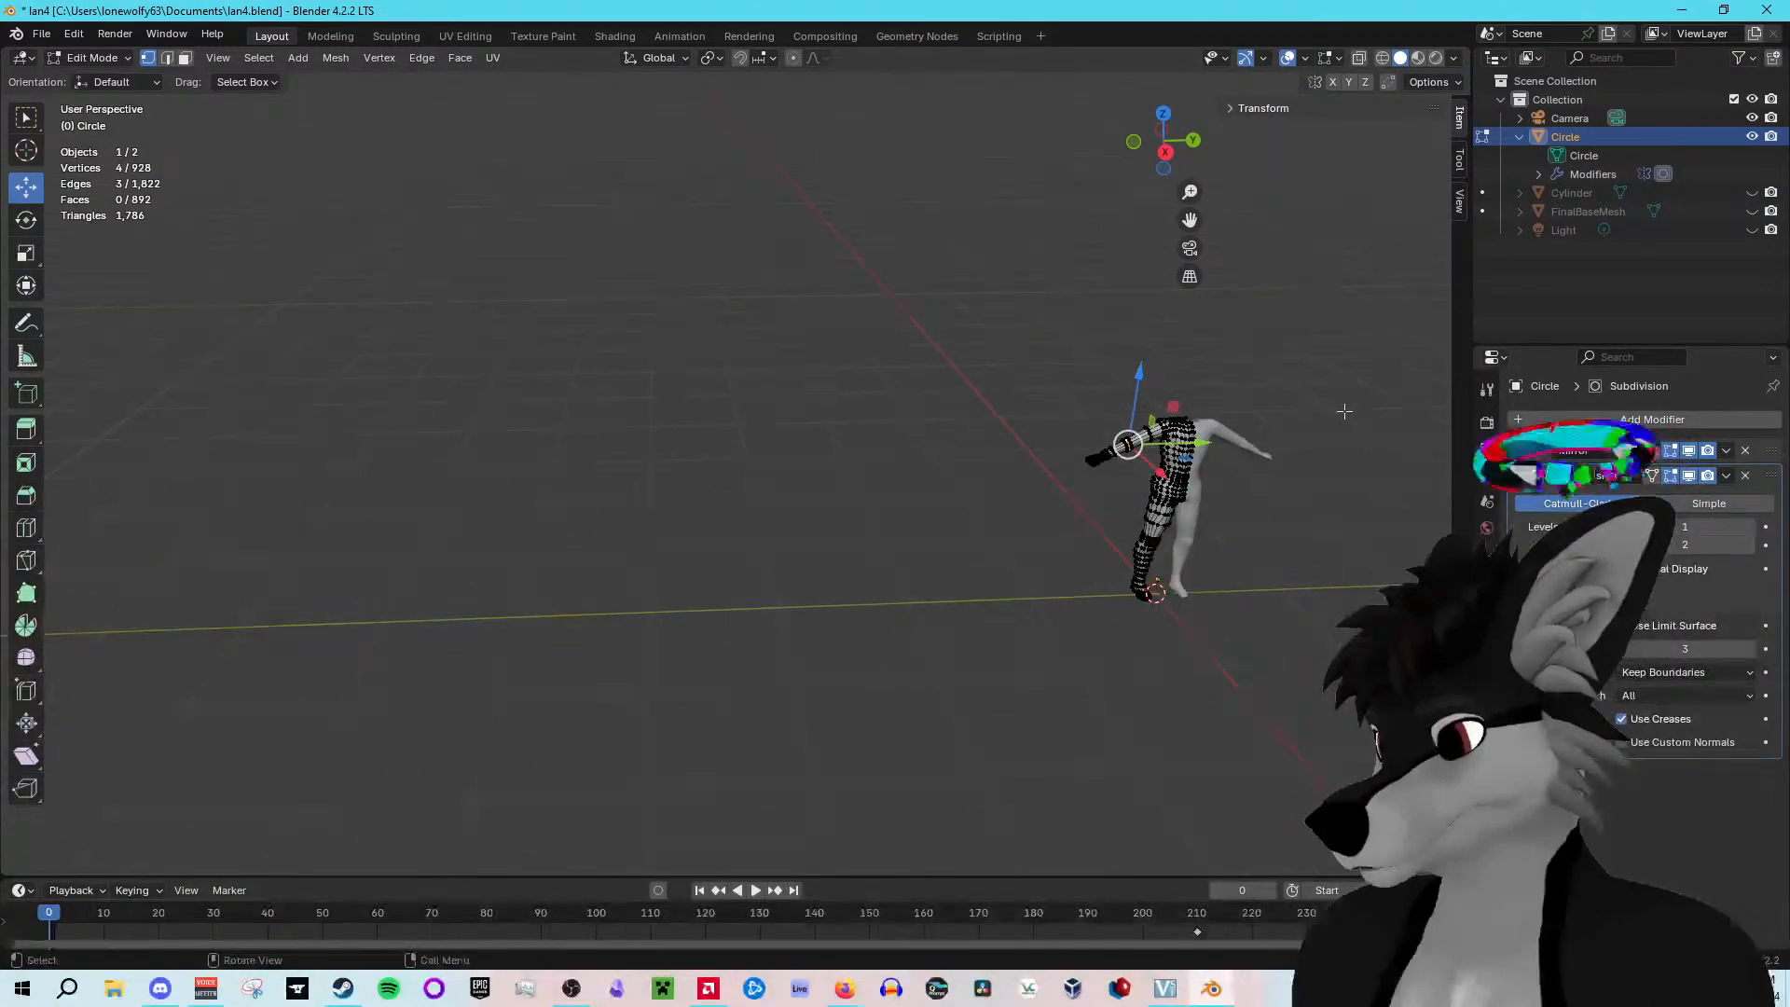
key("KP_Decimal")
middle_click_drag(1345, 410, 1134, 480)
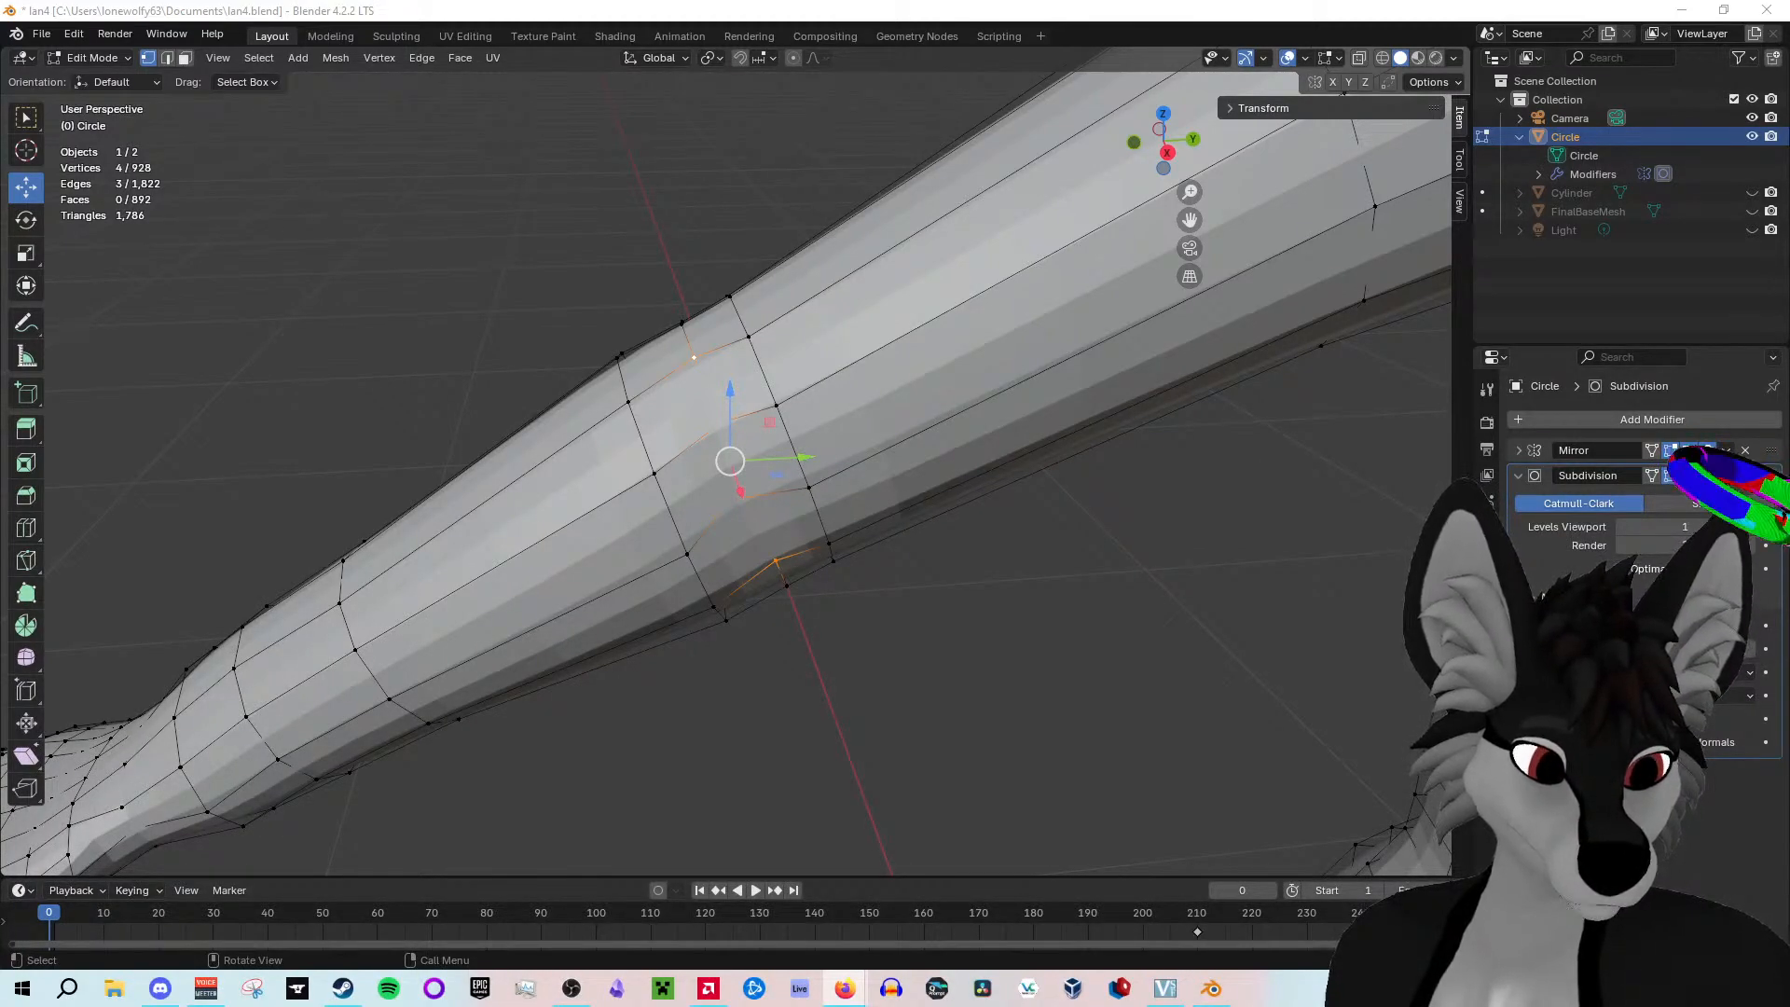
Step: Apply an Edge Crease to the selected middle edge ring at the elbow
middle_click_drag(548, 240, 560, 248)
key("ctrl+e")
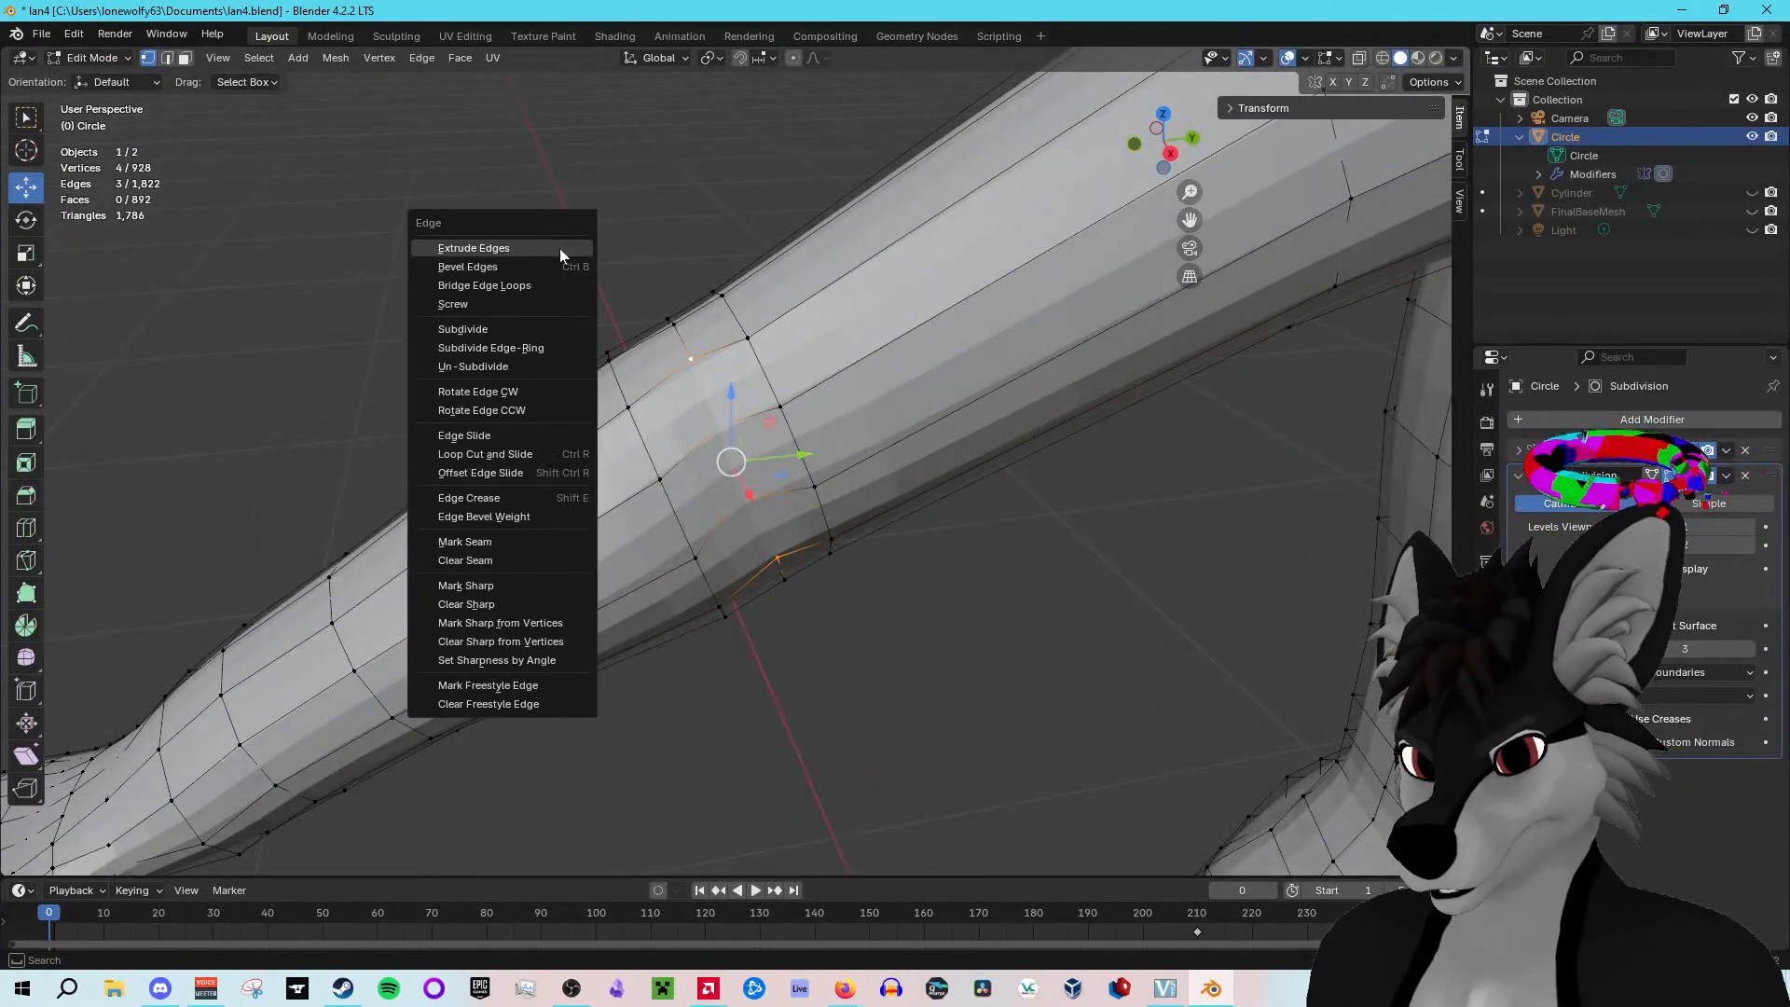
mouse_move(684, 204)
middle_mouse_down()
mouse_move(640, 214)
mouse_move(659, 215)
middle_mouse_up()
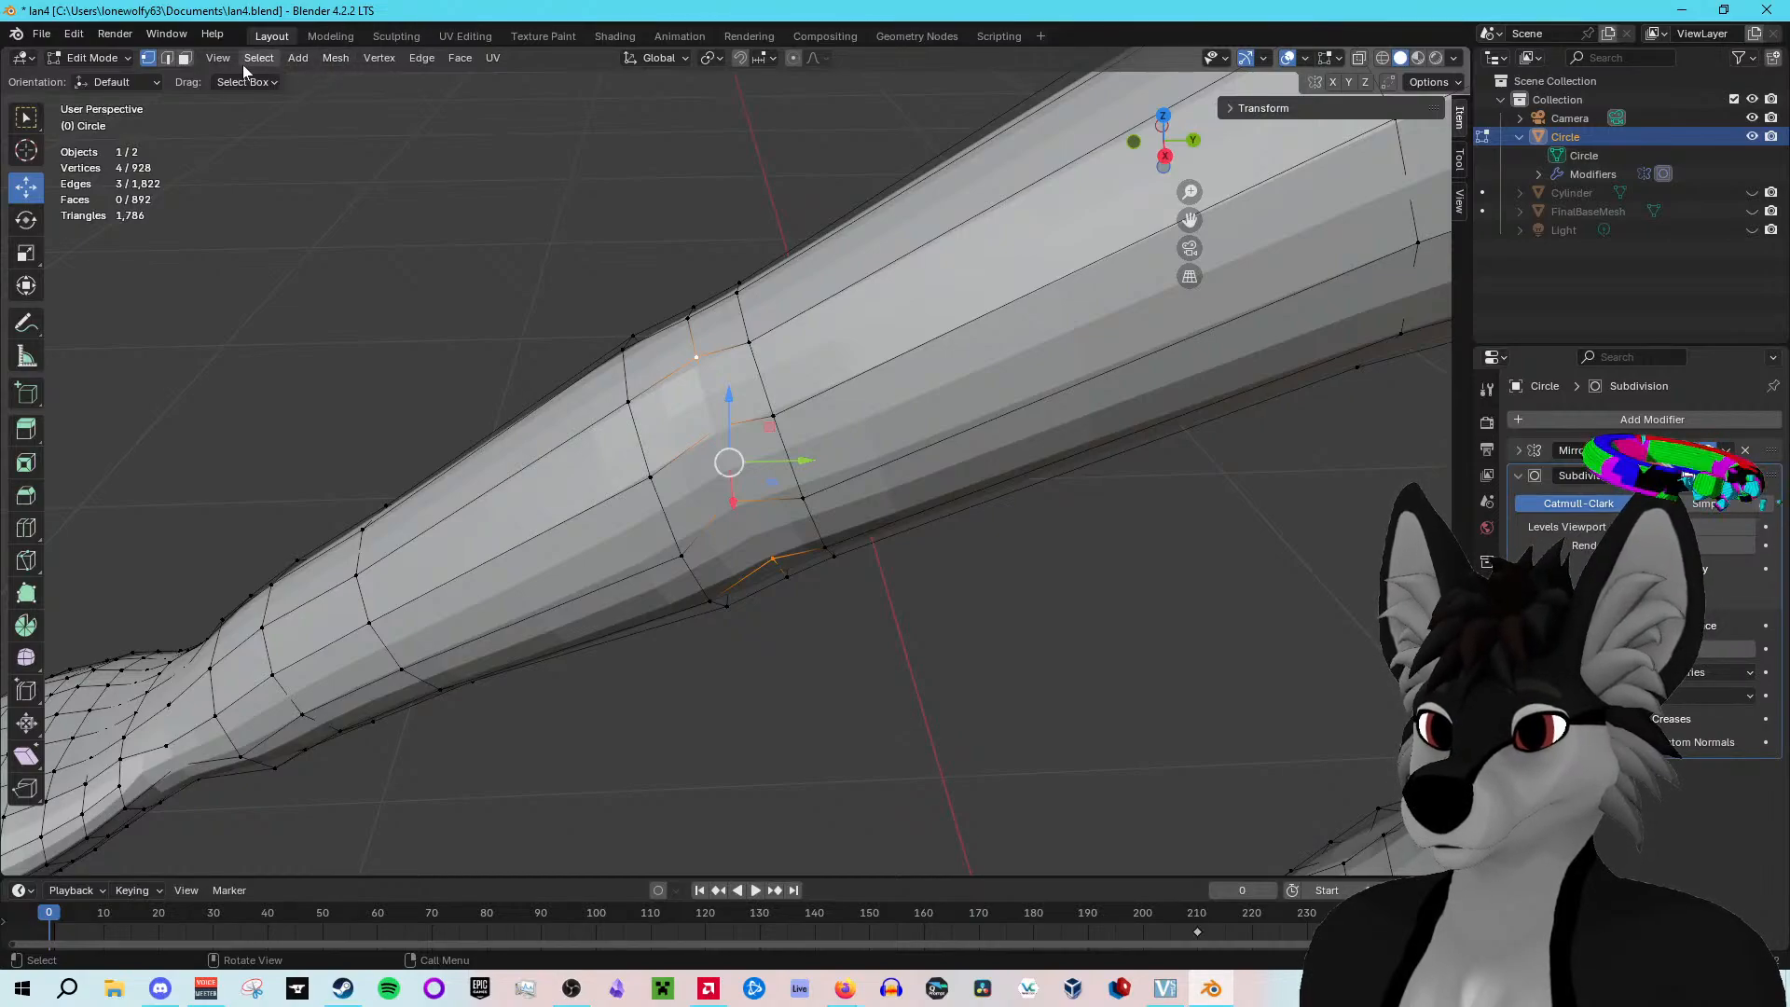
left_click(424, 59)
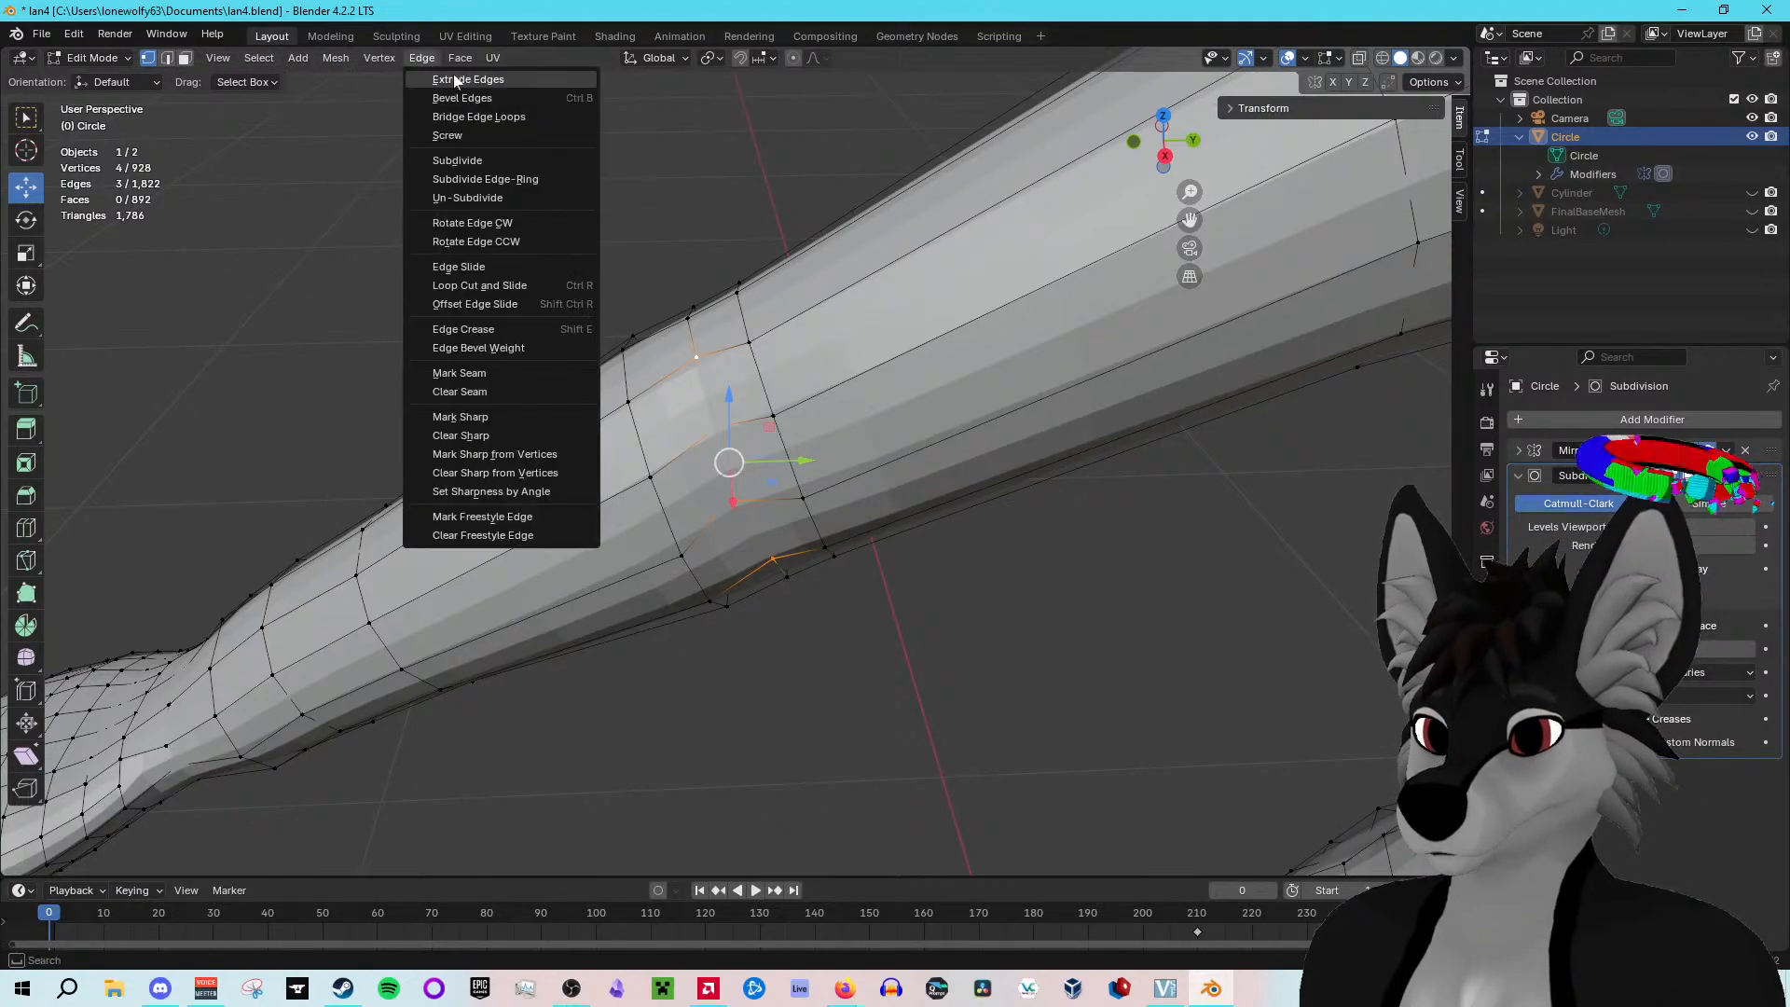
left_click(543, 330)
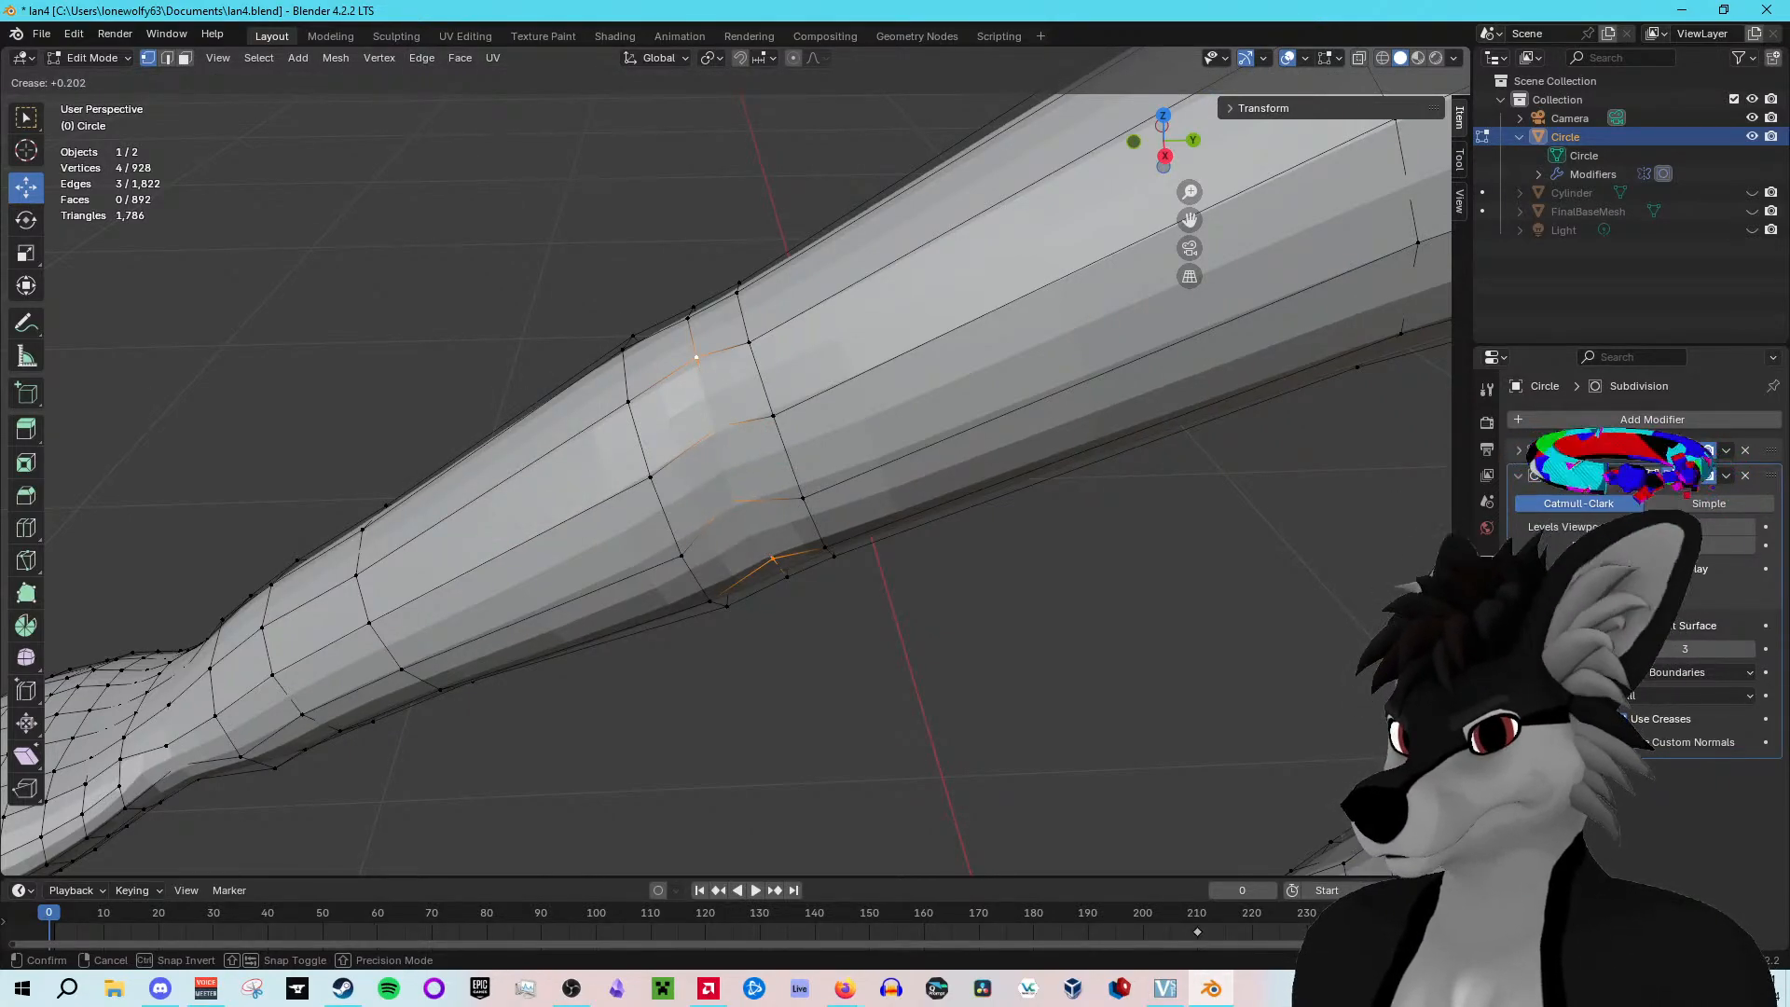
key("Return")
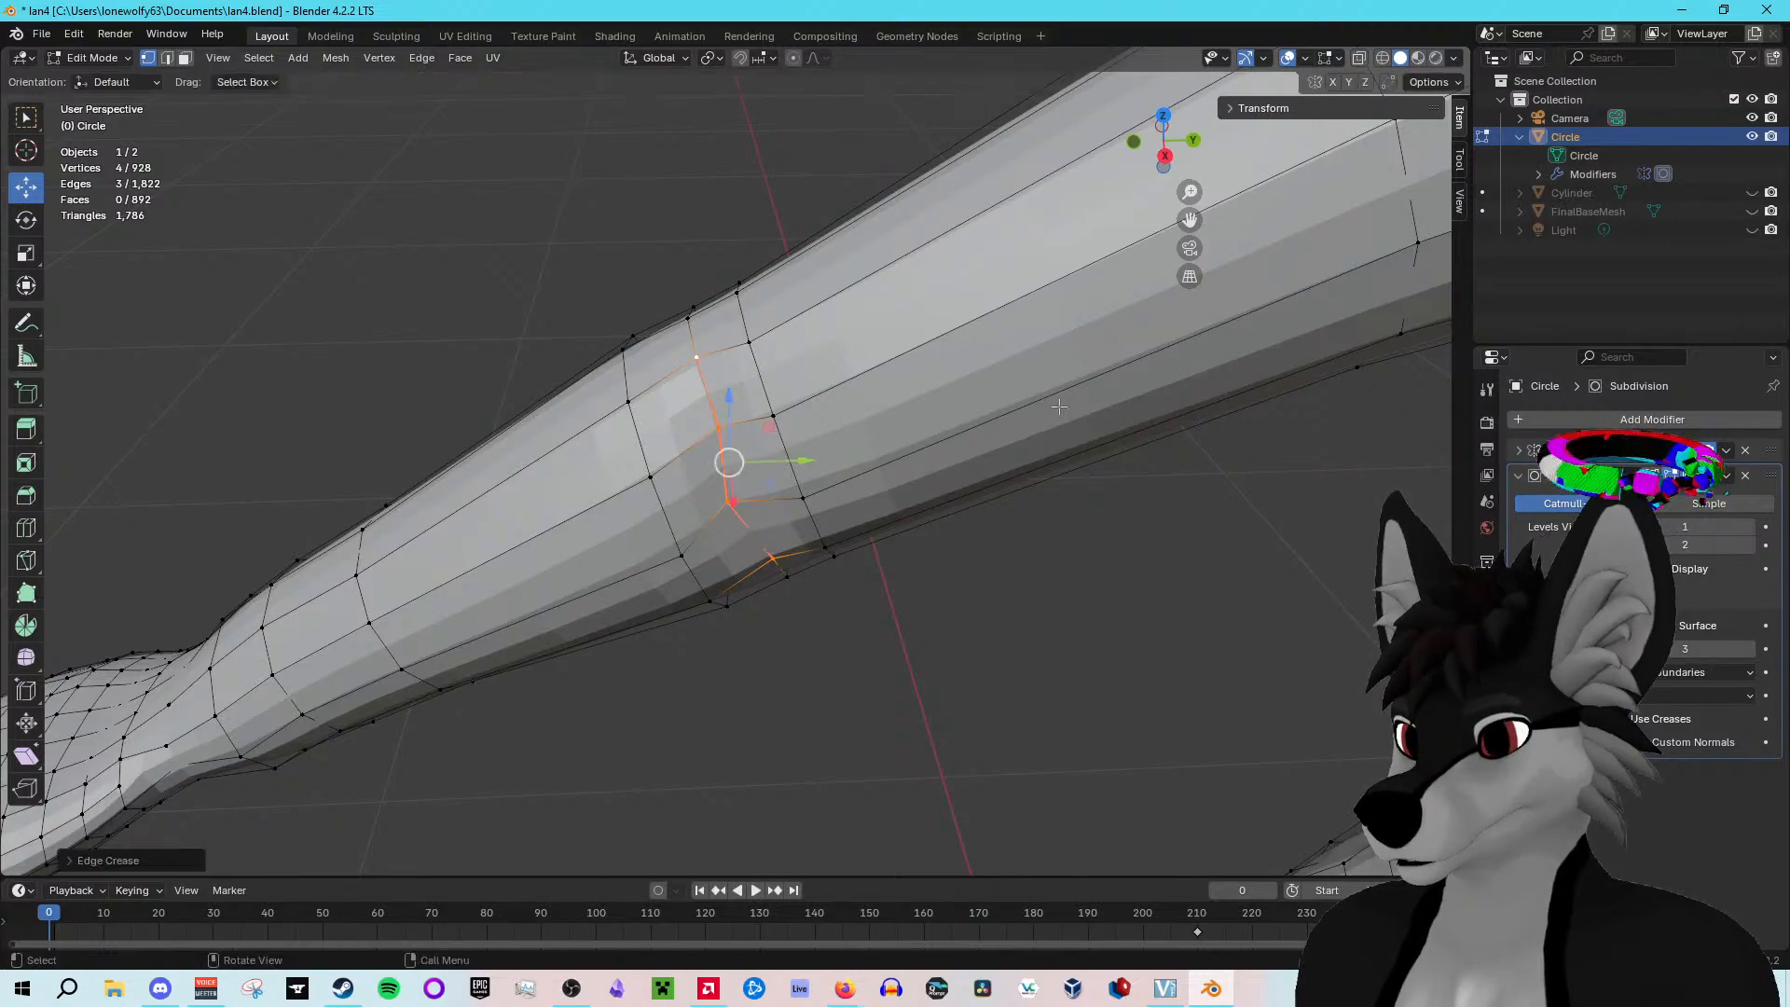
Step: Examine the creased elbow in Object Mode from the front and outer side of the arm
key("Tab")
middle_click_drag(779, 256, 882, 384)
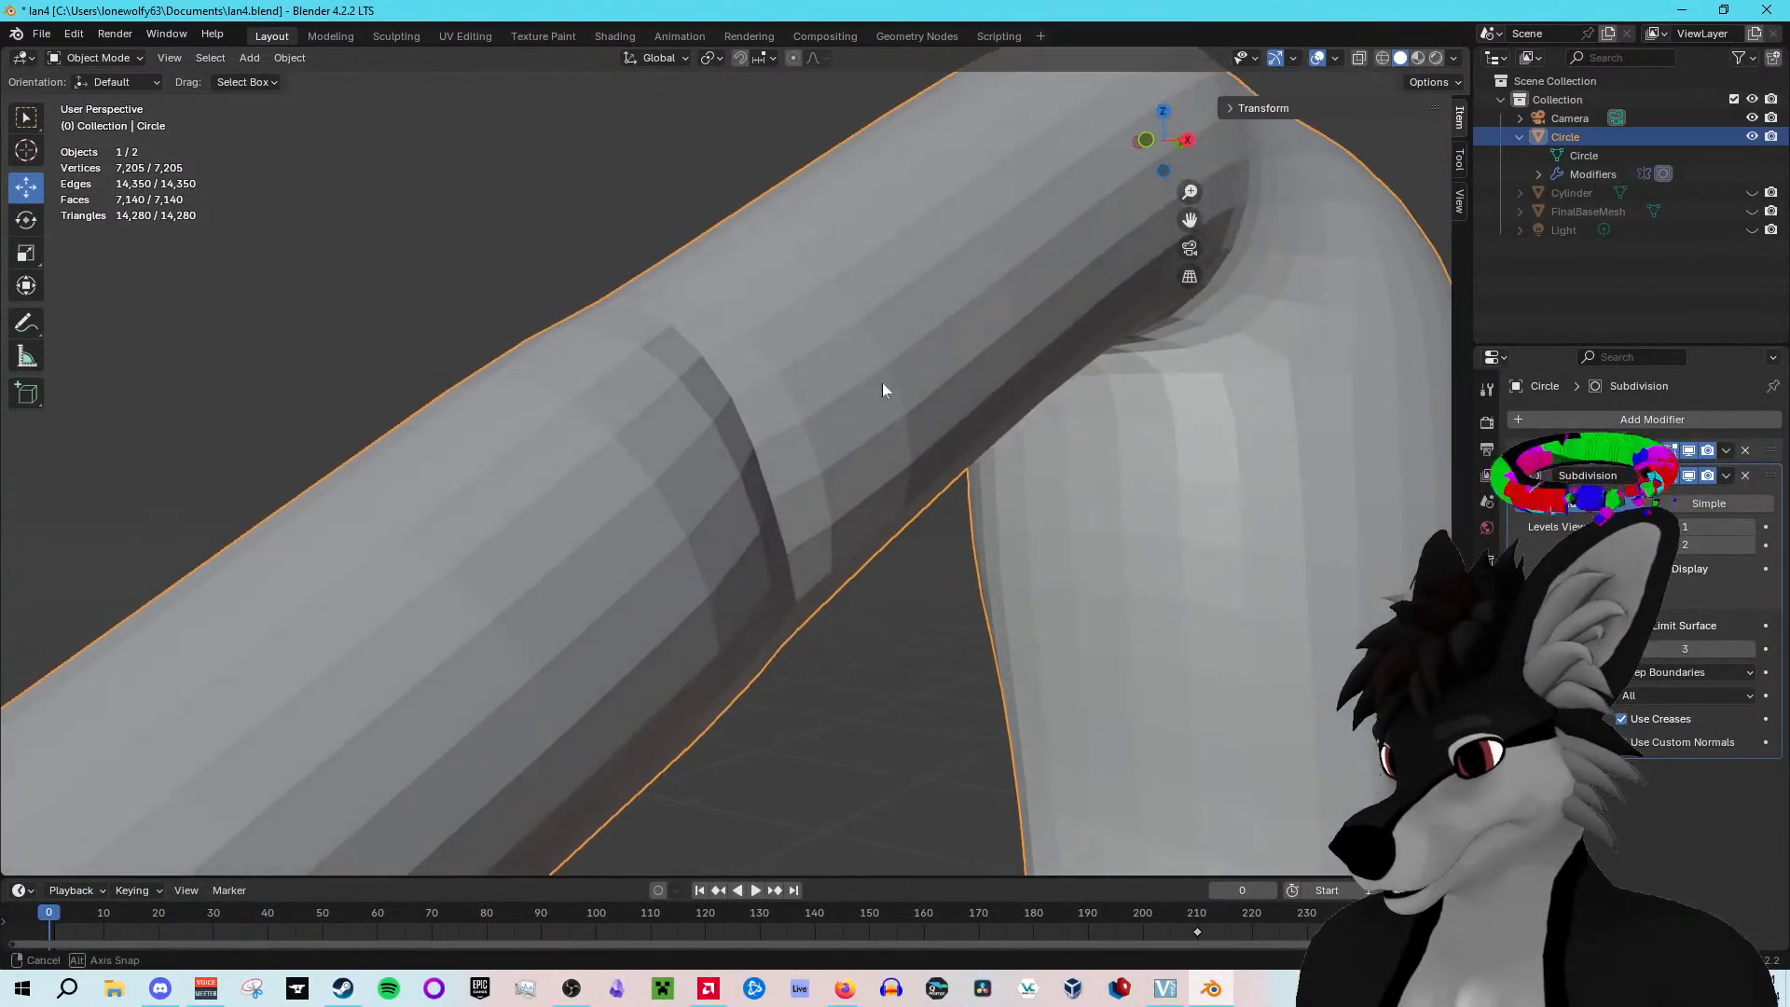
key("Tab")
left_click_drag(802, 456, 819, 456)
left_click(531, 144)
key("Tab")
middle_click_drag(531, 144, 760, 209)
scroll(530, 201, "down", 8)
scroll(722, 478, "up", 8)
scroll(785, 366, "up", 5)
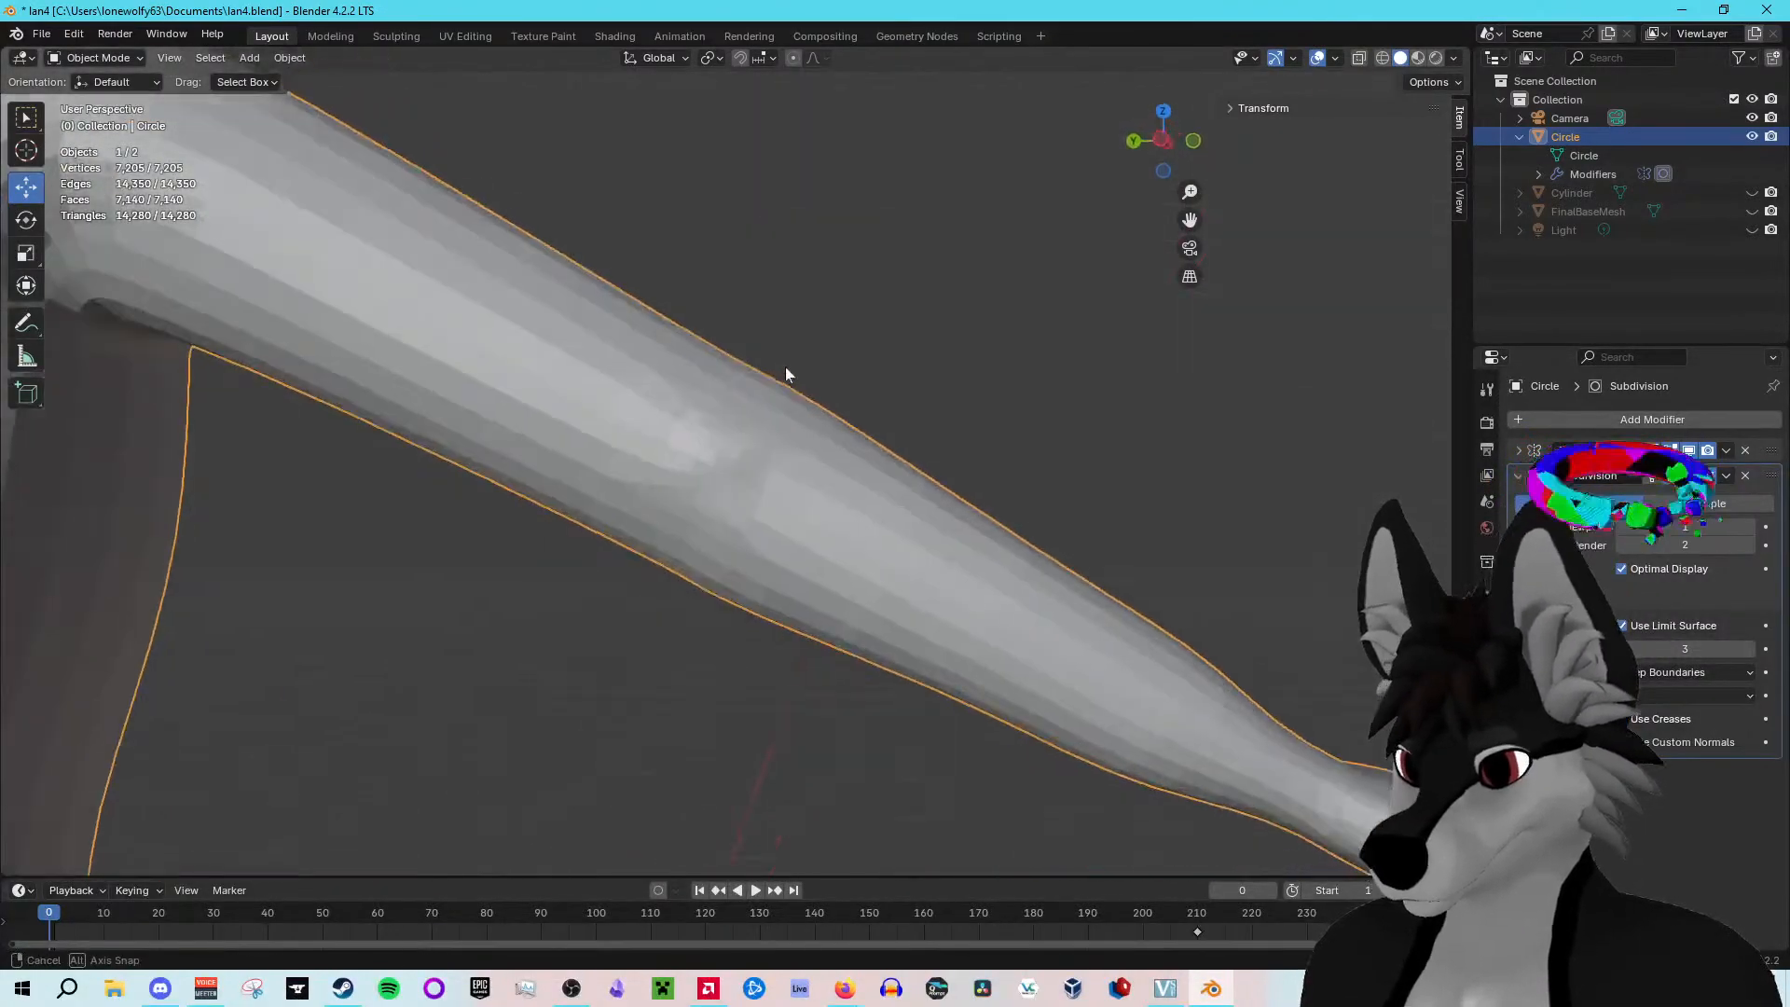
Step: In Edit Mode, select the eight vertices outlining the outer loop around the elbow cap
key("Tab")
scroll(792, 374, "up", 1)
middle_click_drag(706, 355, 713, 362)
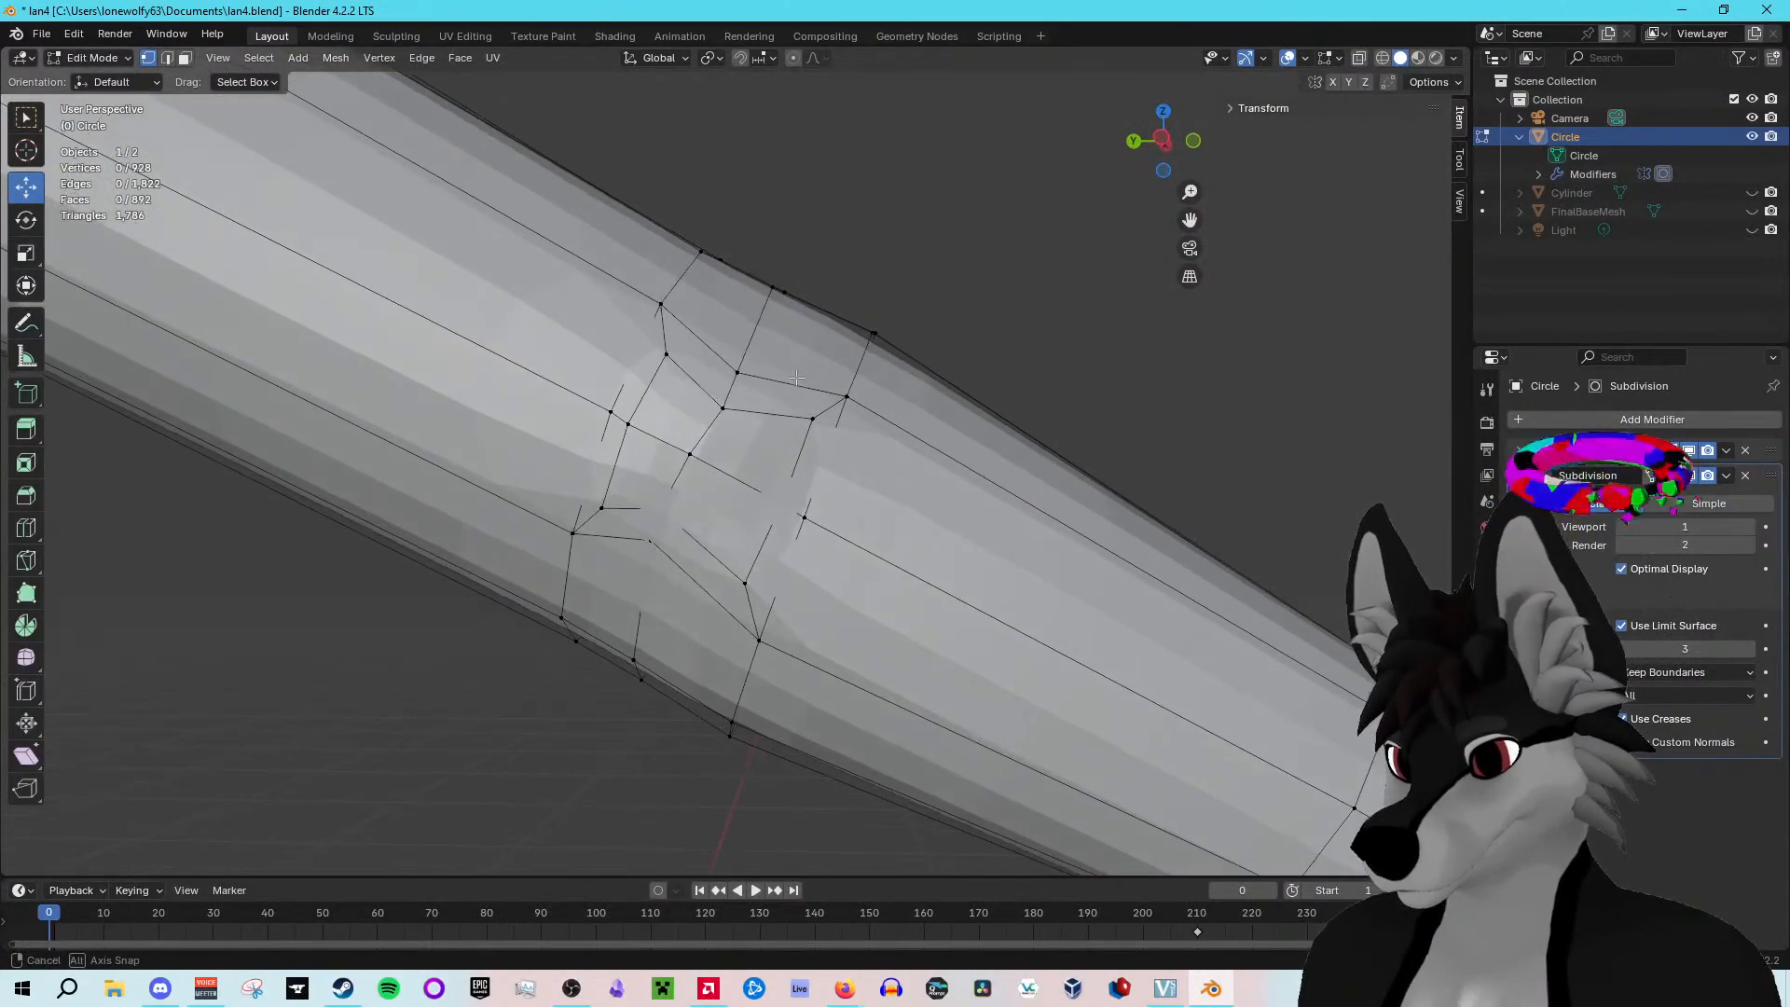
left_click(667, 356, "shift")
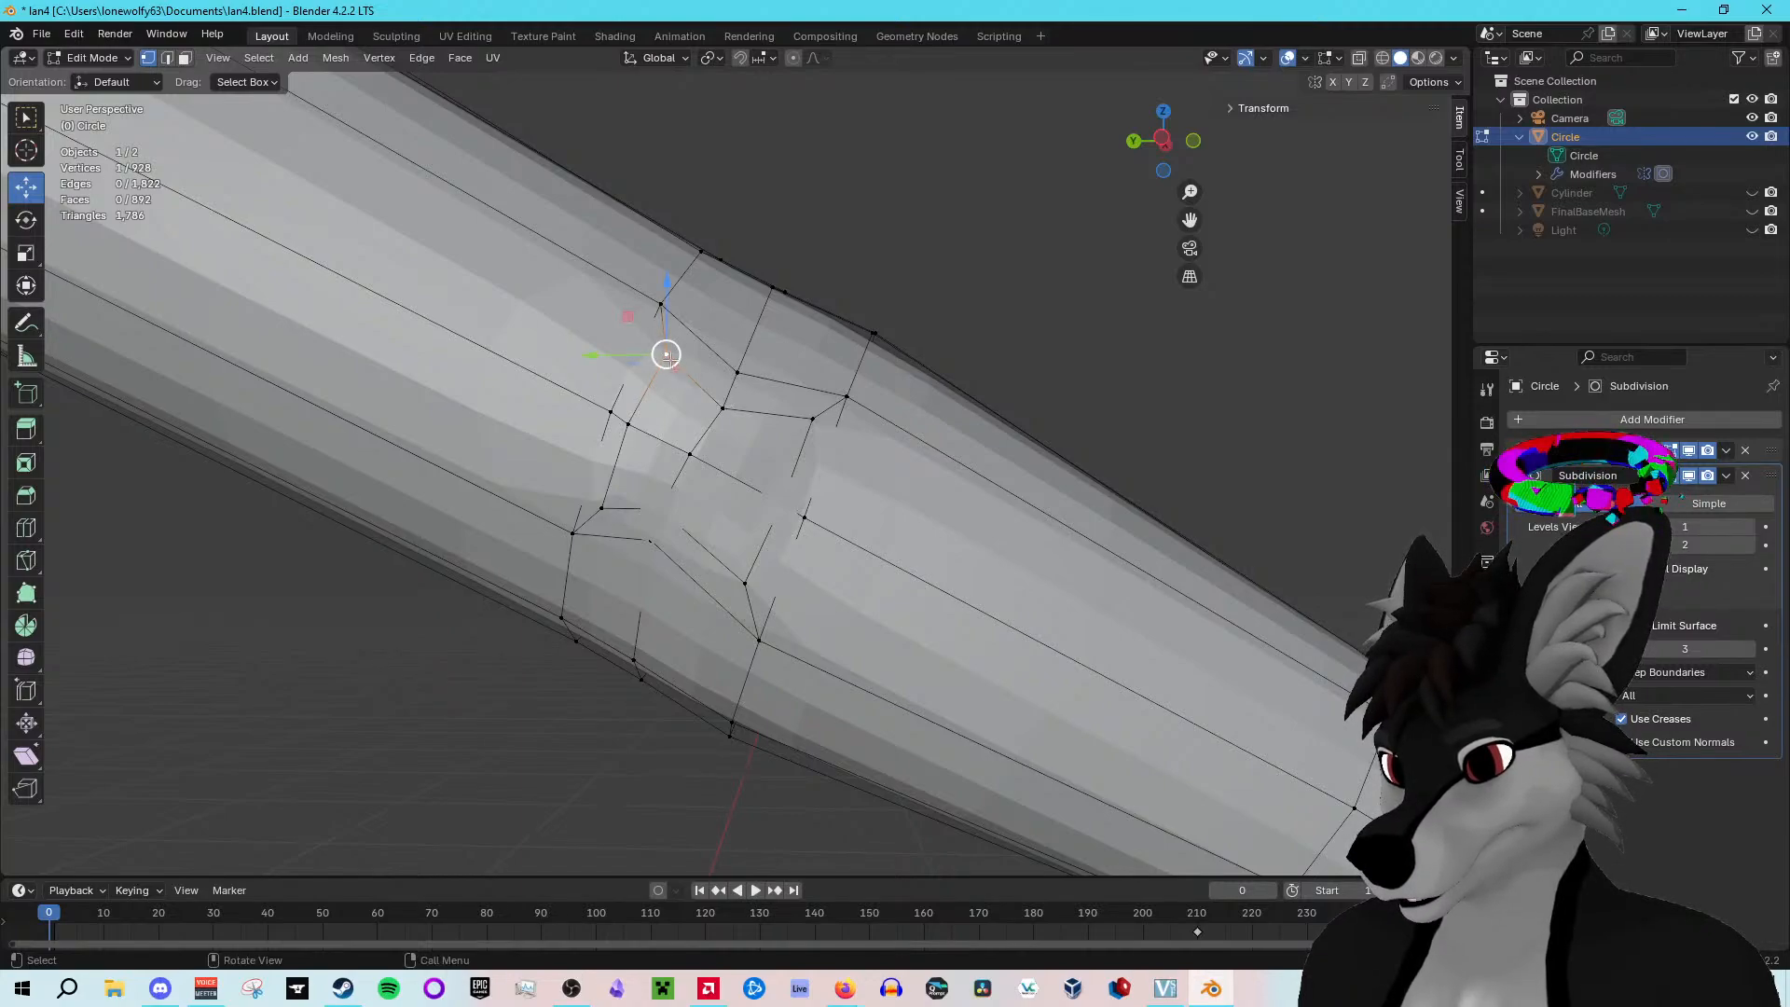
left_click(661, 307)
left_click(737, 373, "shift")
left_click(846, 397, "shift")
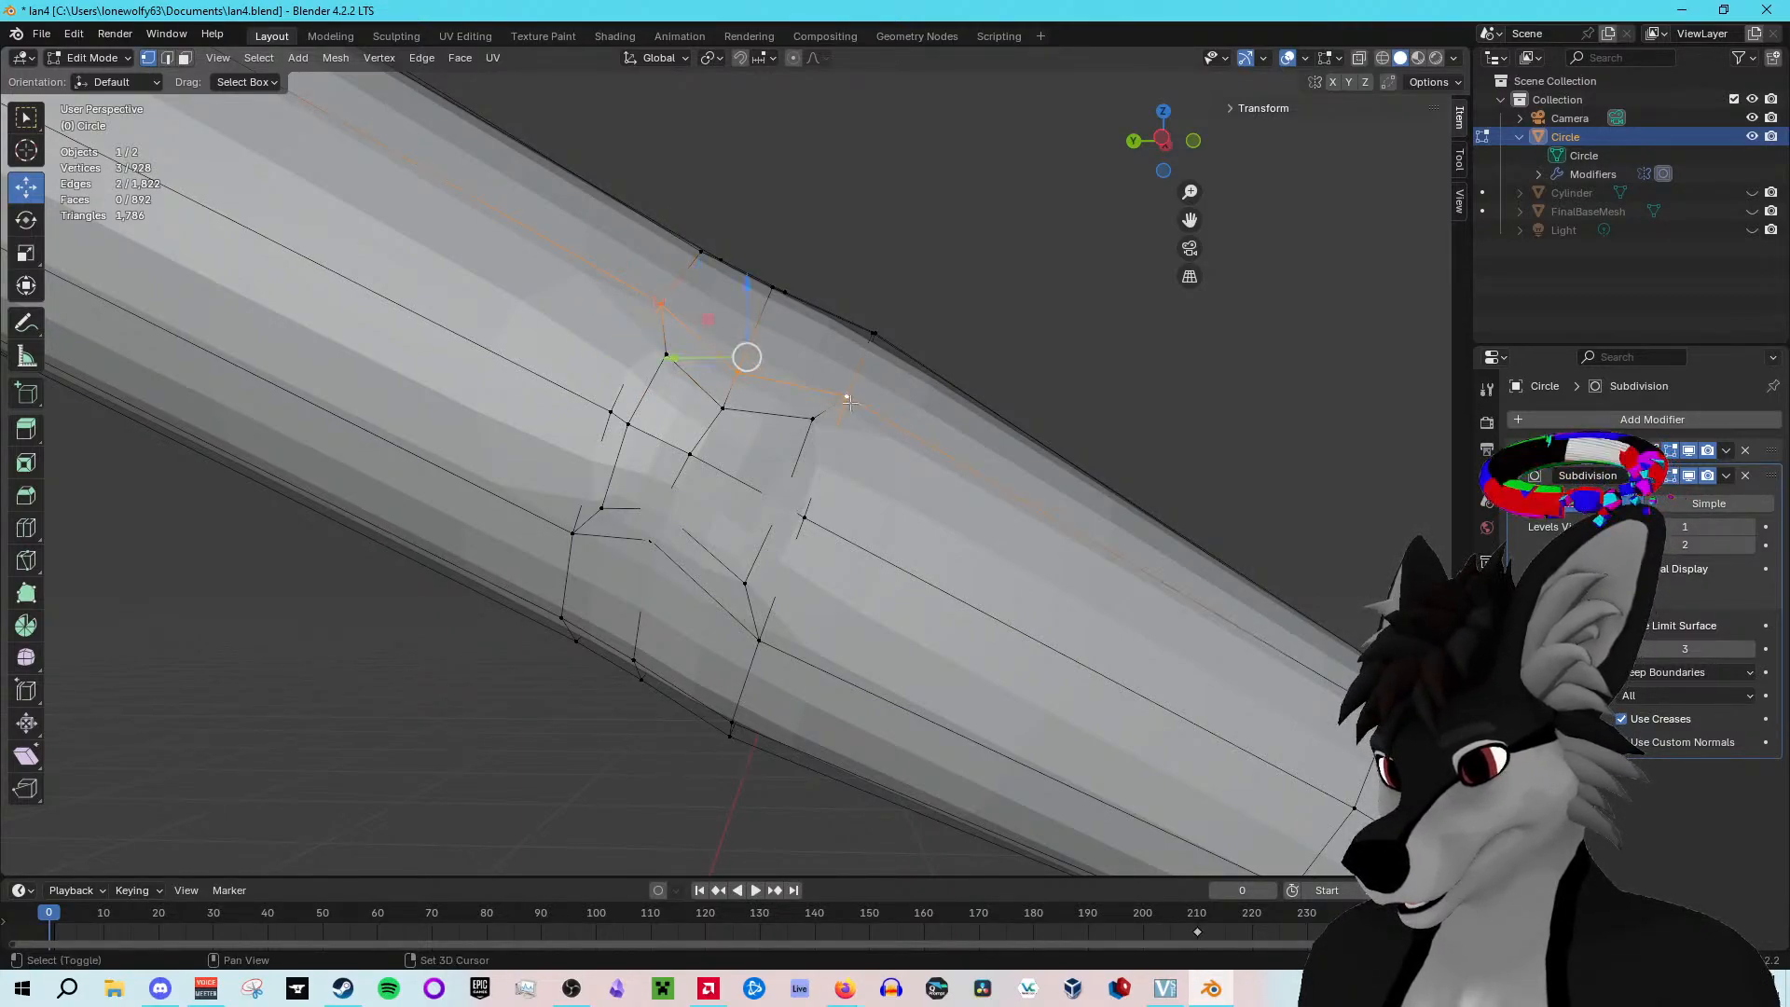
left_click(803, 517, "shift")
left_click(650, 539, "shift")
left_click(759, 640, "shift")
left_click(573, 533, "shift")
left_click(612, 410, "shift")
Step: Try to add and slide an offset edge loop around the selected elbow cap outline, and undo it
key("c")
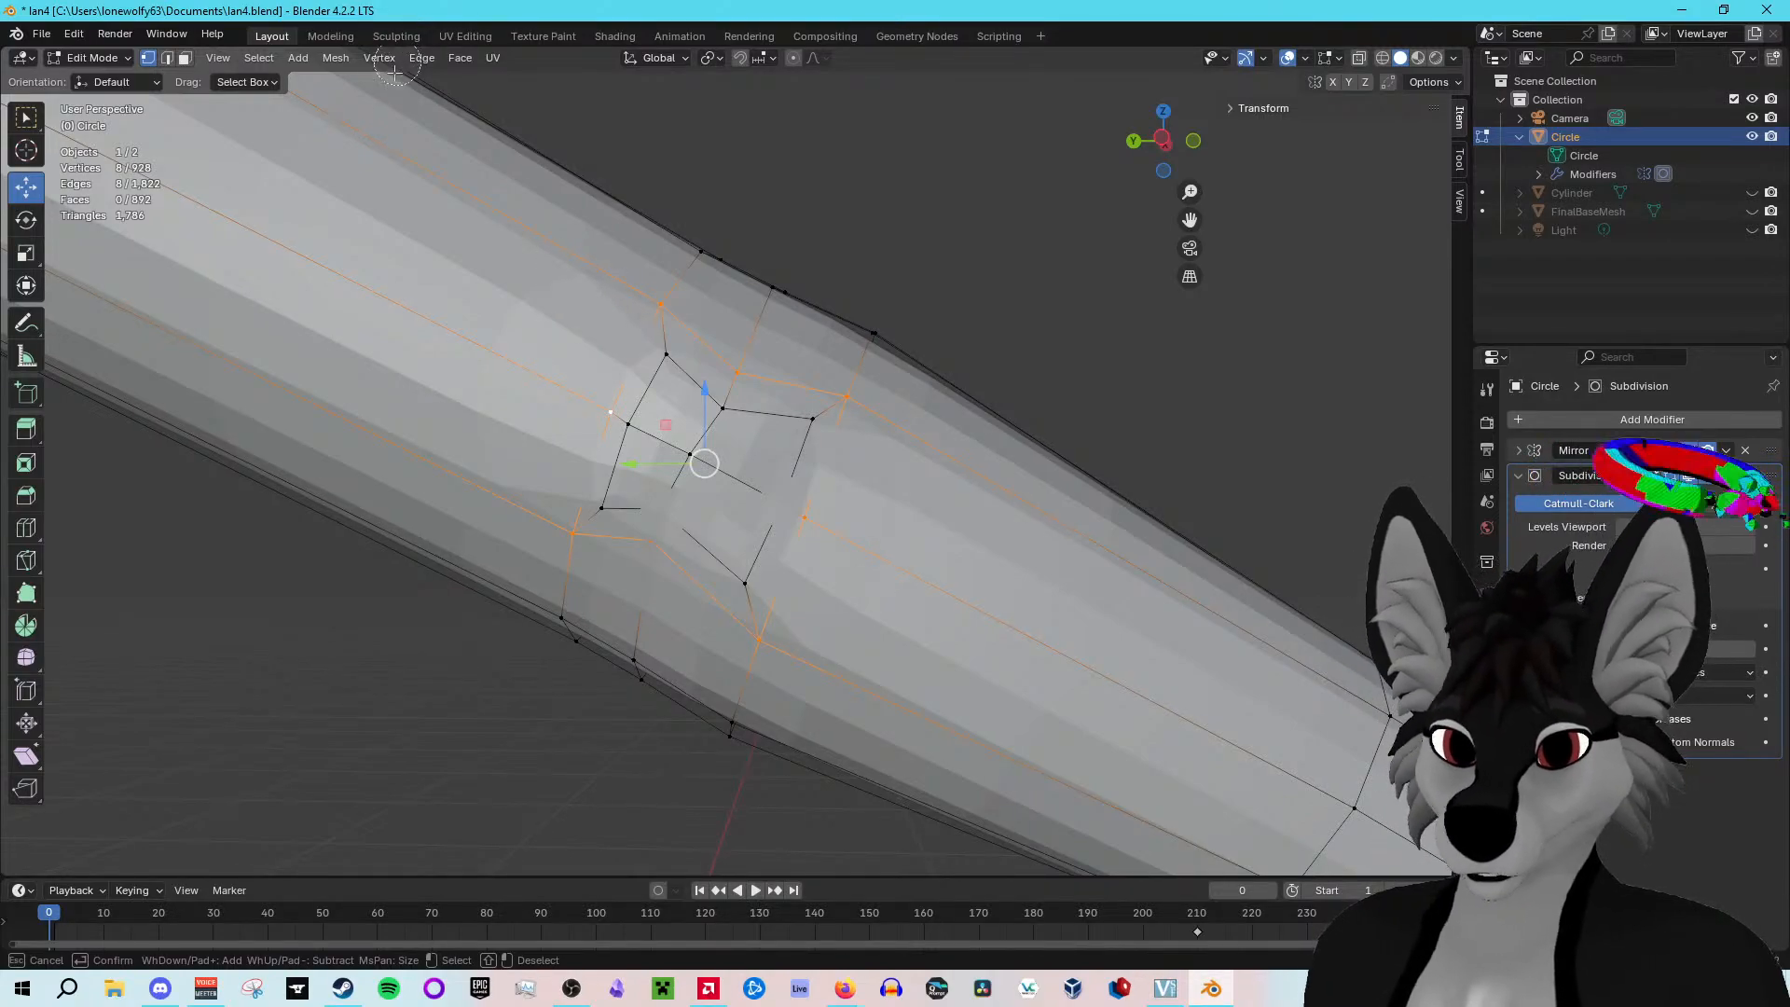
key("Escape")
left_click(429, 60)
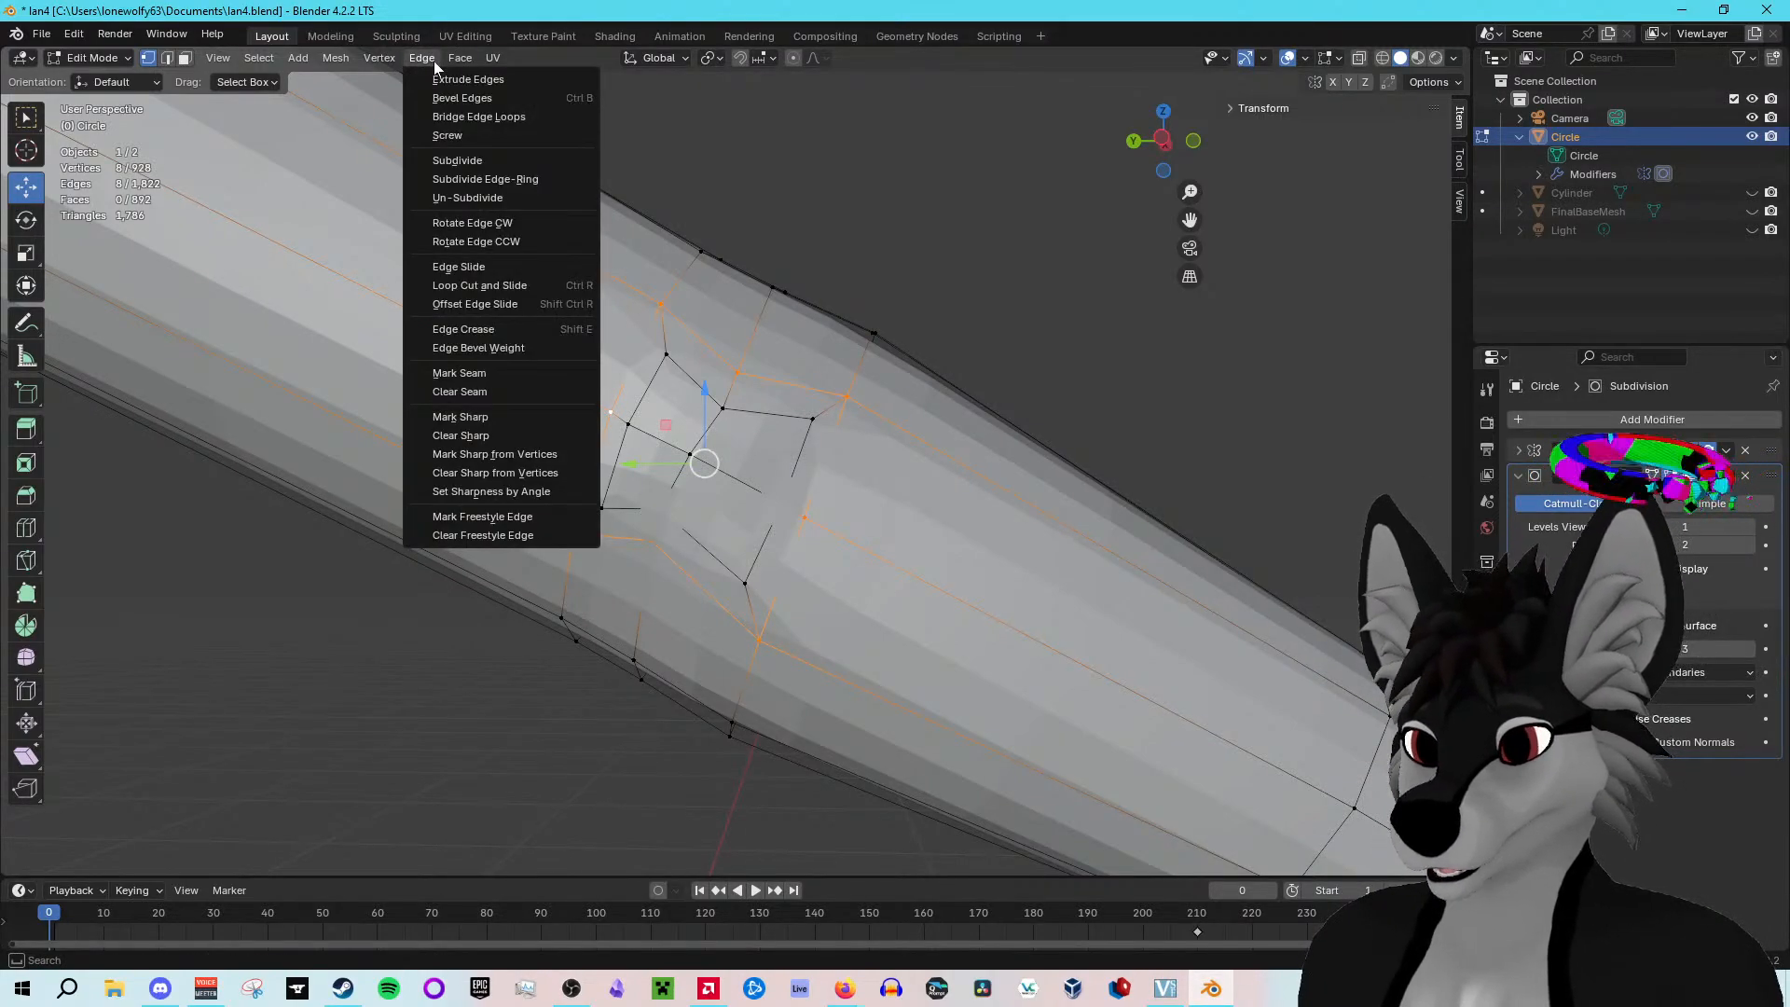
mouse_move(689, 169)
middle_mouse_down()
mouse_move(750, 200)
mouse_move(714, 195)
middle_mouse_up()
key("ctrl+r")
left_click(593, 160)
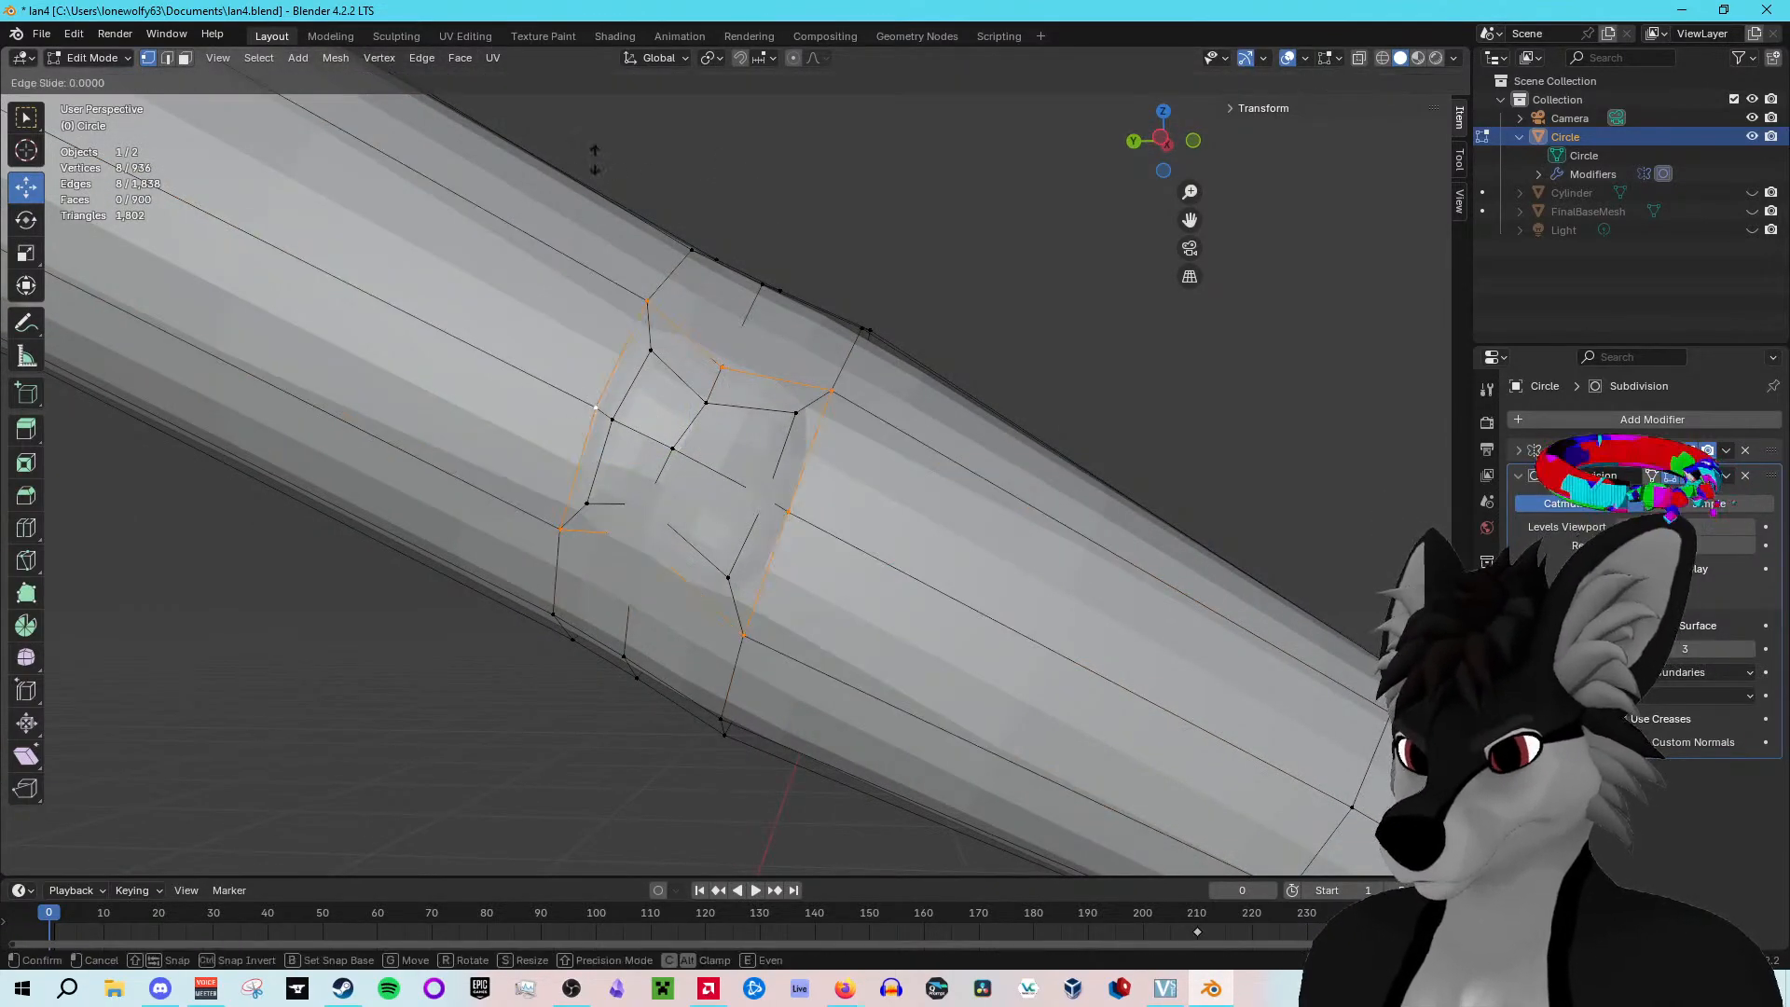
key("g")
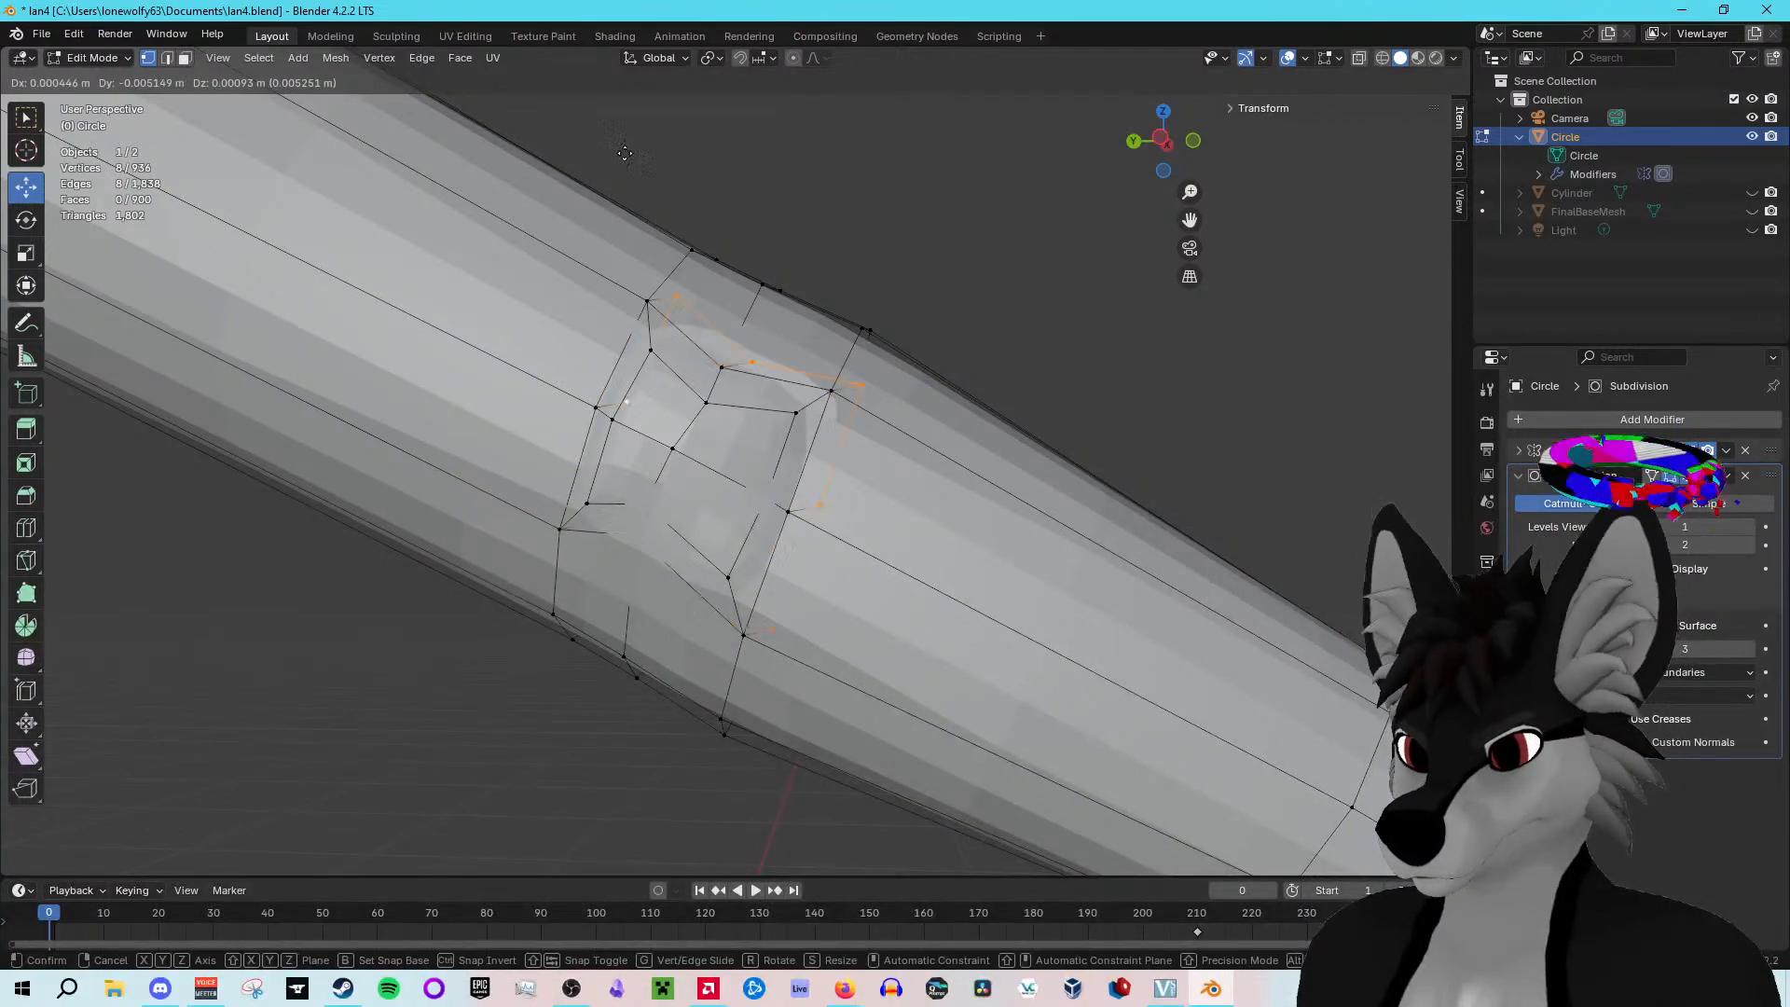
key("ctrl")
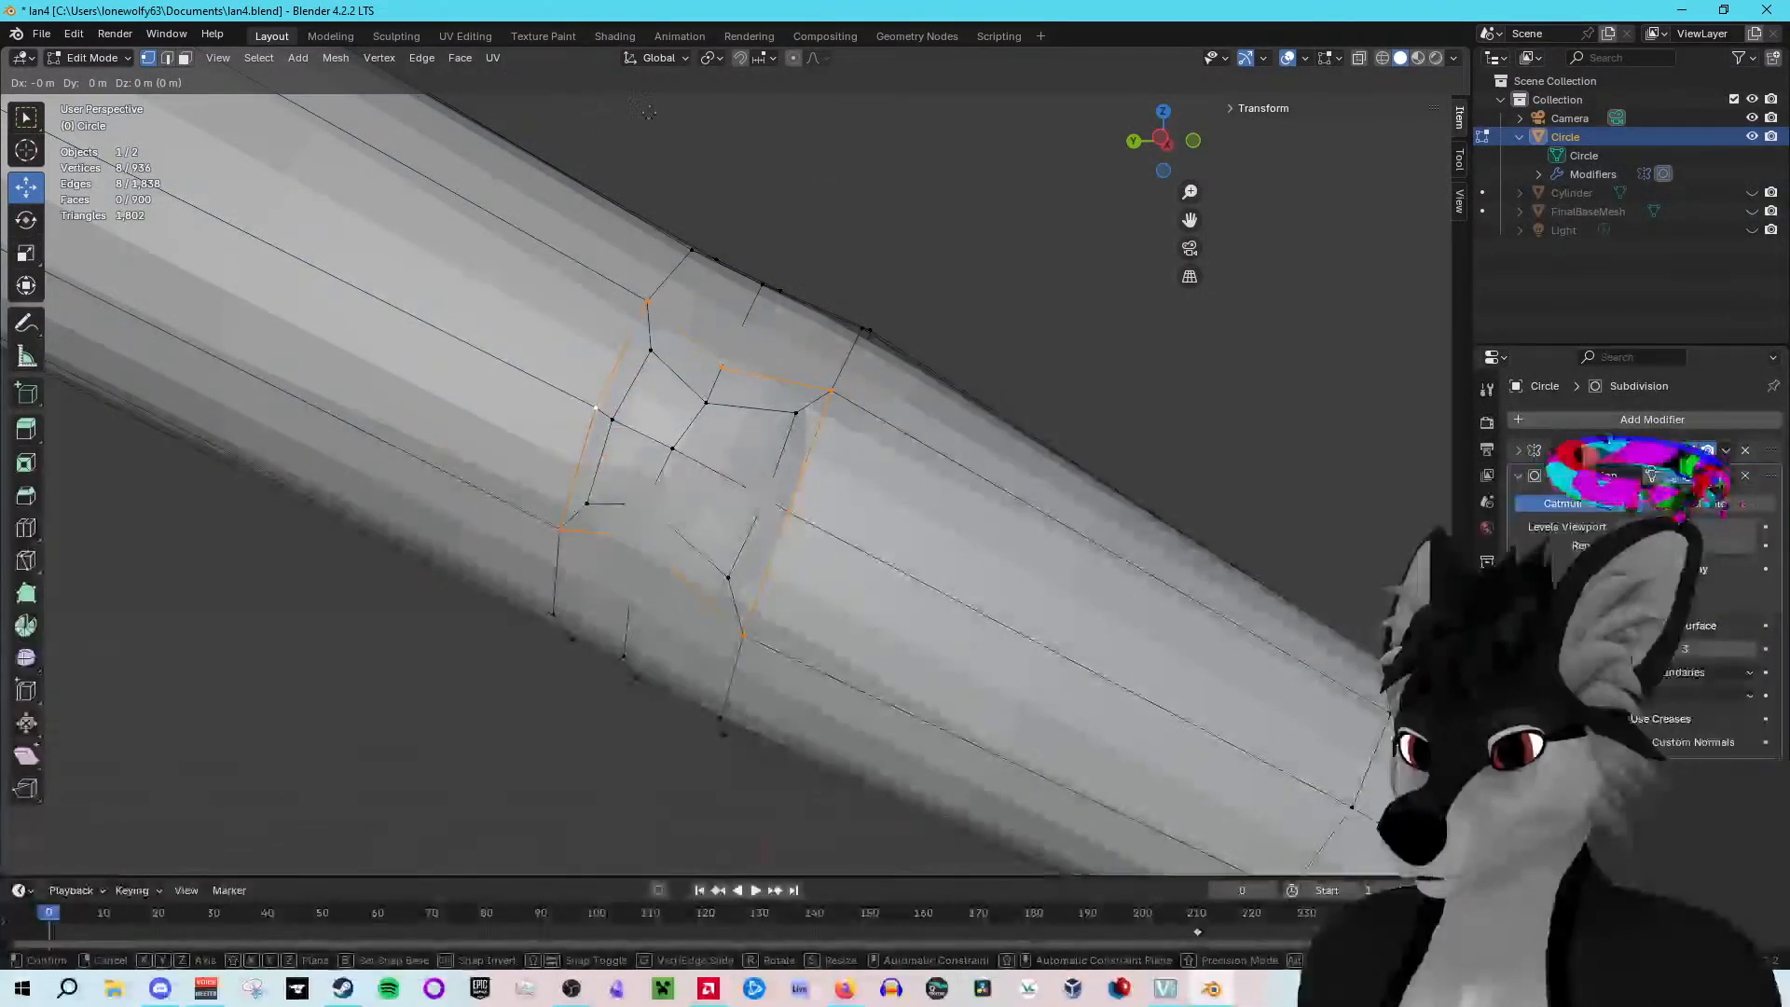
left_click(851, 197)
key("ctrl+z")
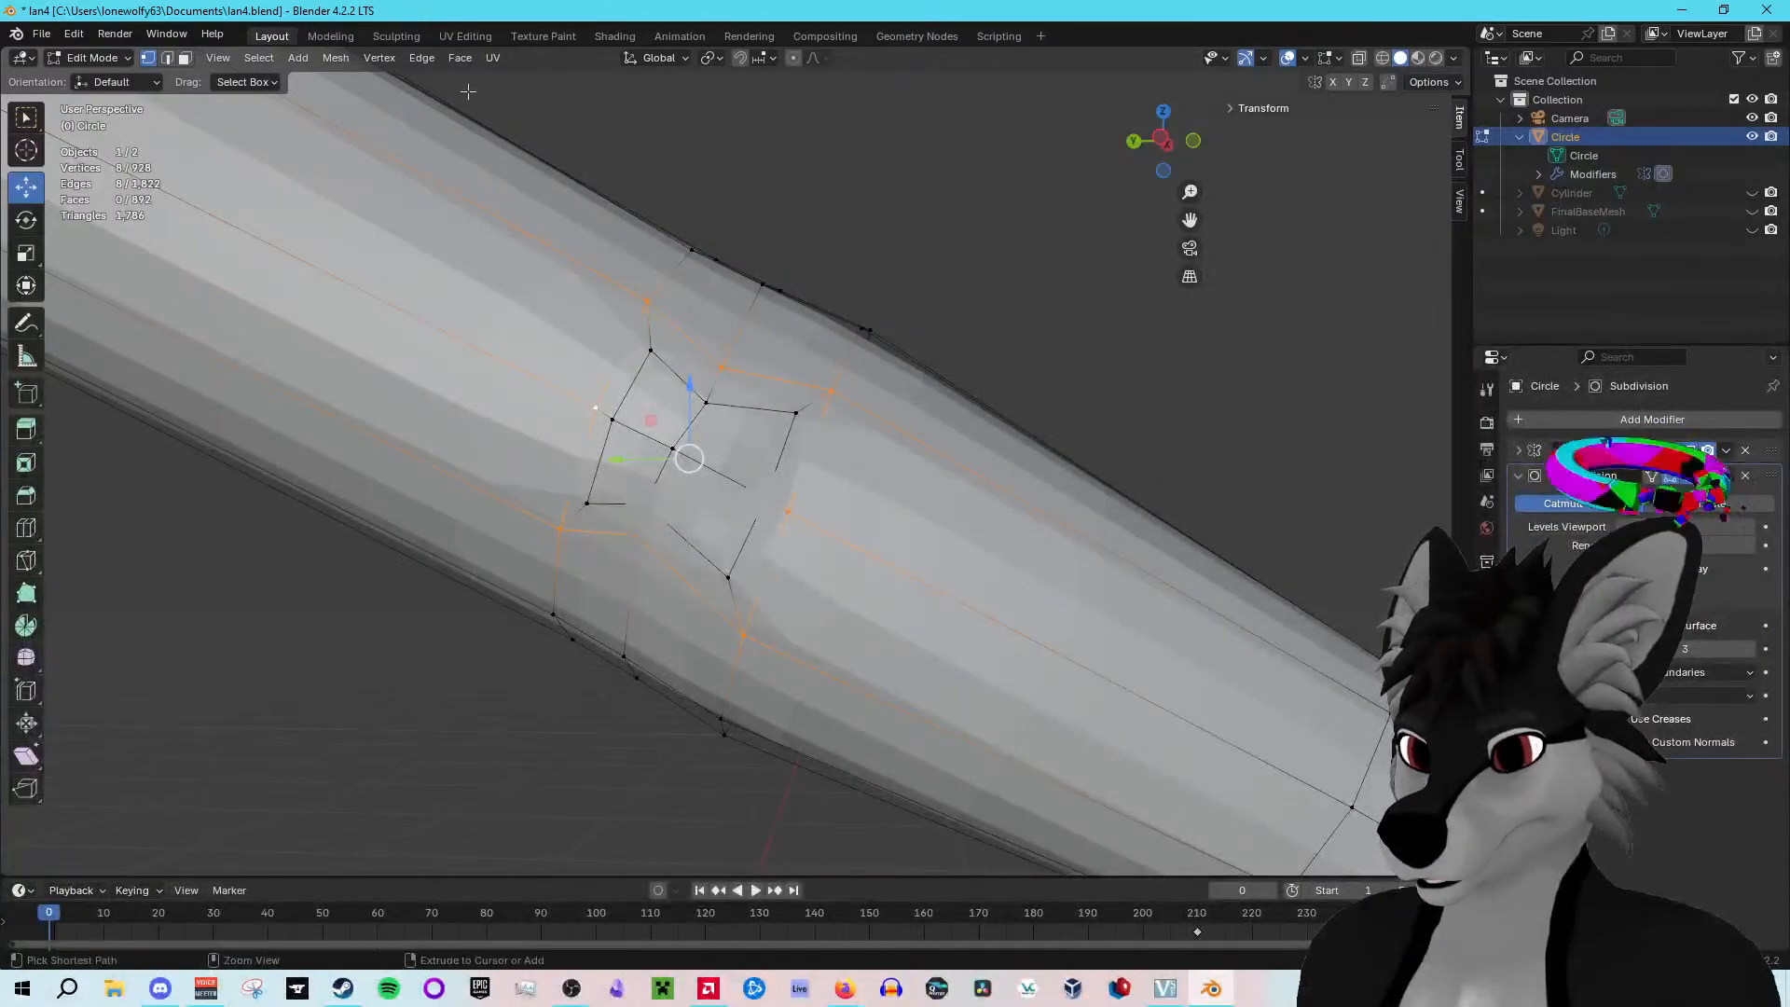
key("ctrl+z")
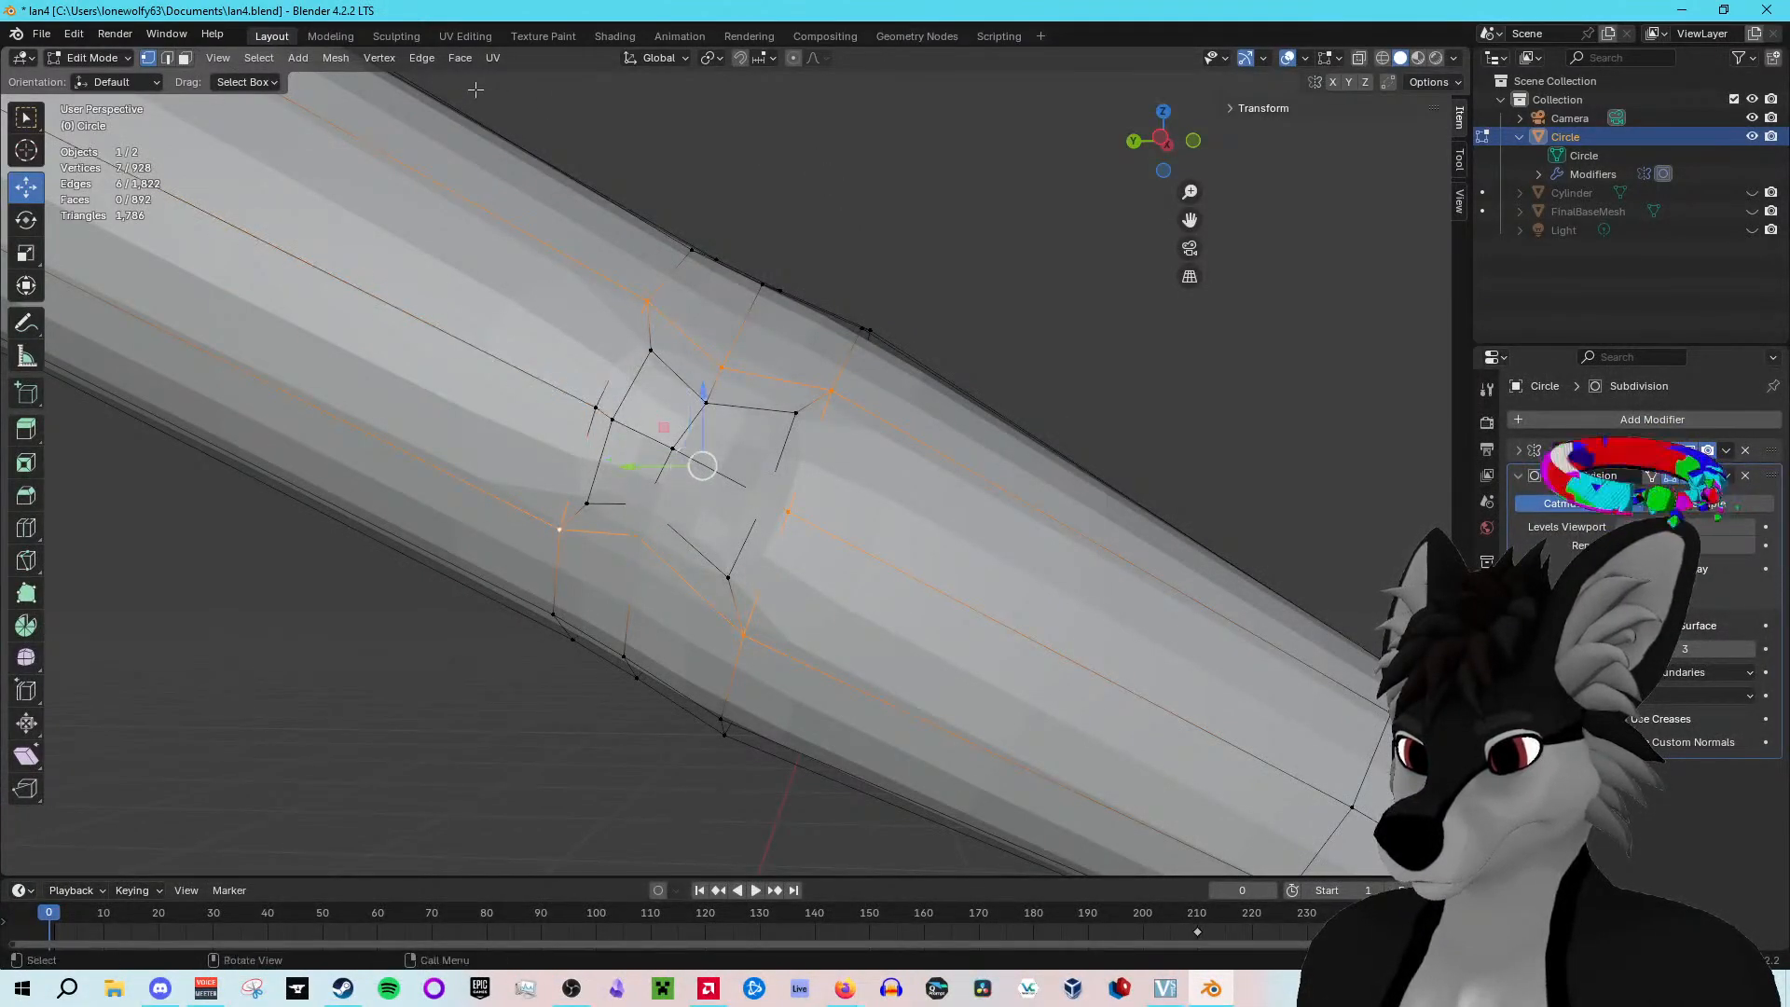
Step: Add the missing outline vertex back to the selection and crease the loop around the elbow cap by about 0.45
left_click(611, 418, "ctrl")
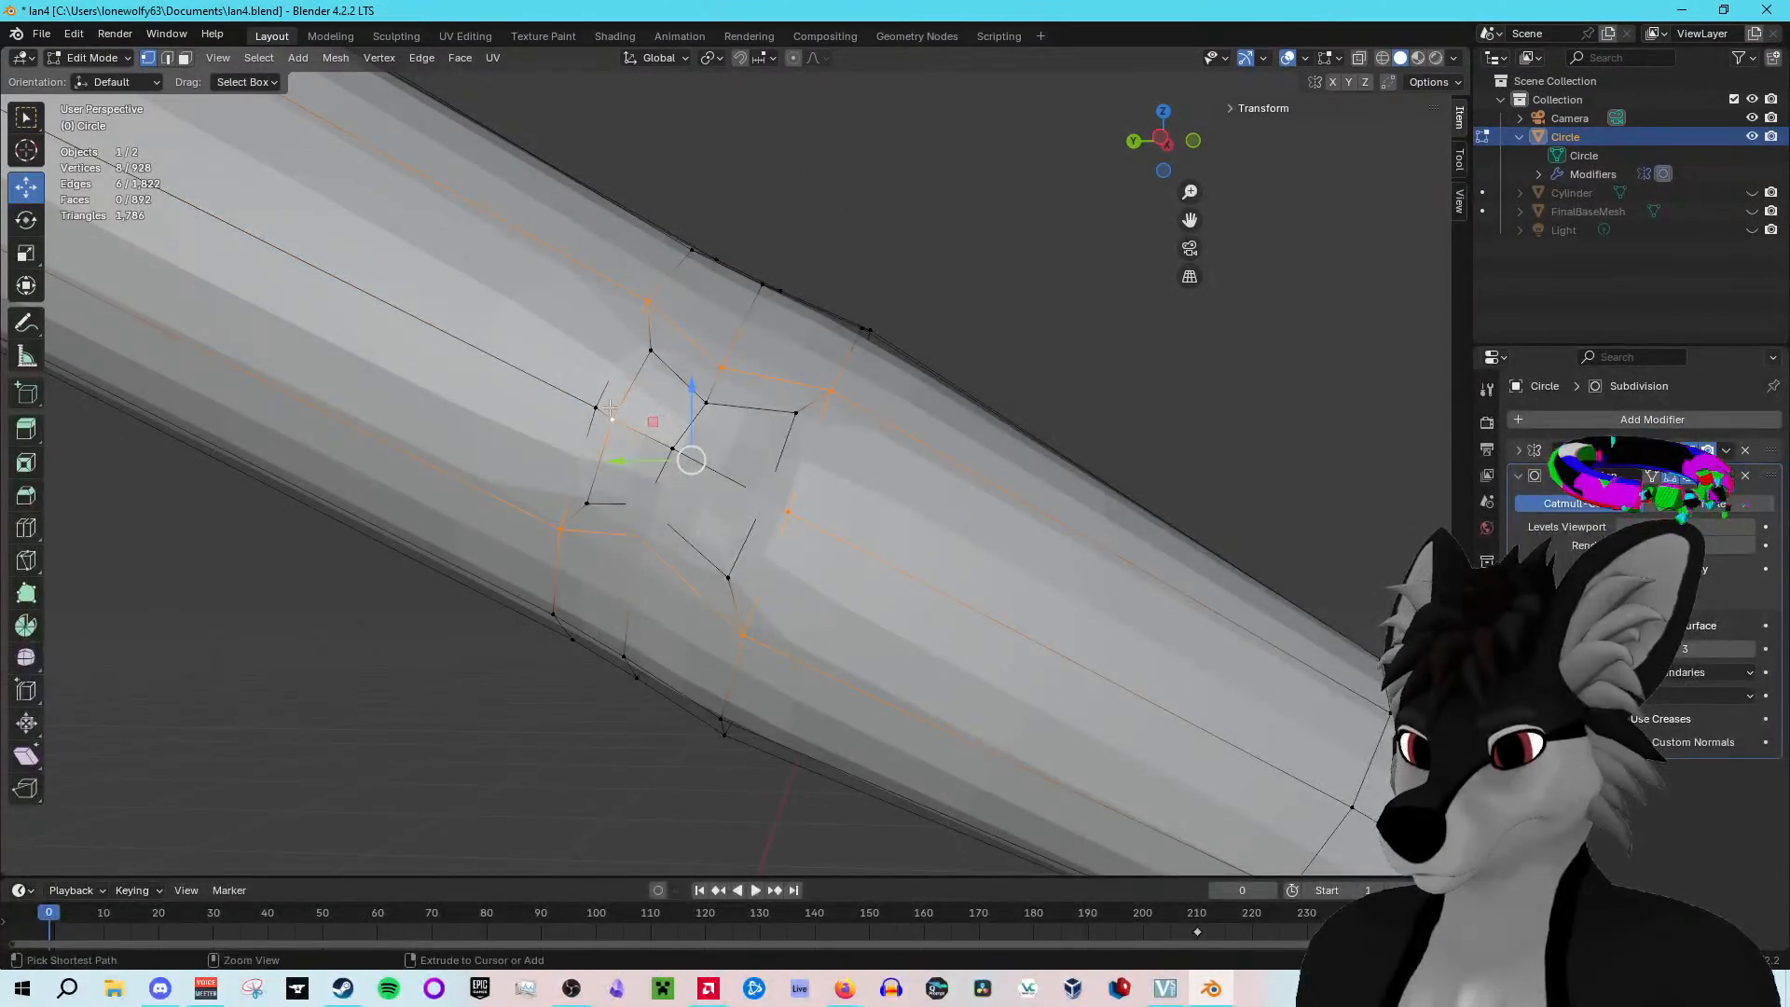
left_click(611, 418, "shift")
left_click(596, 408, "shift")
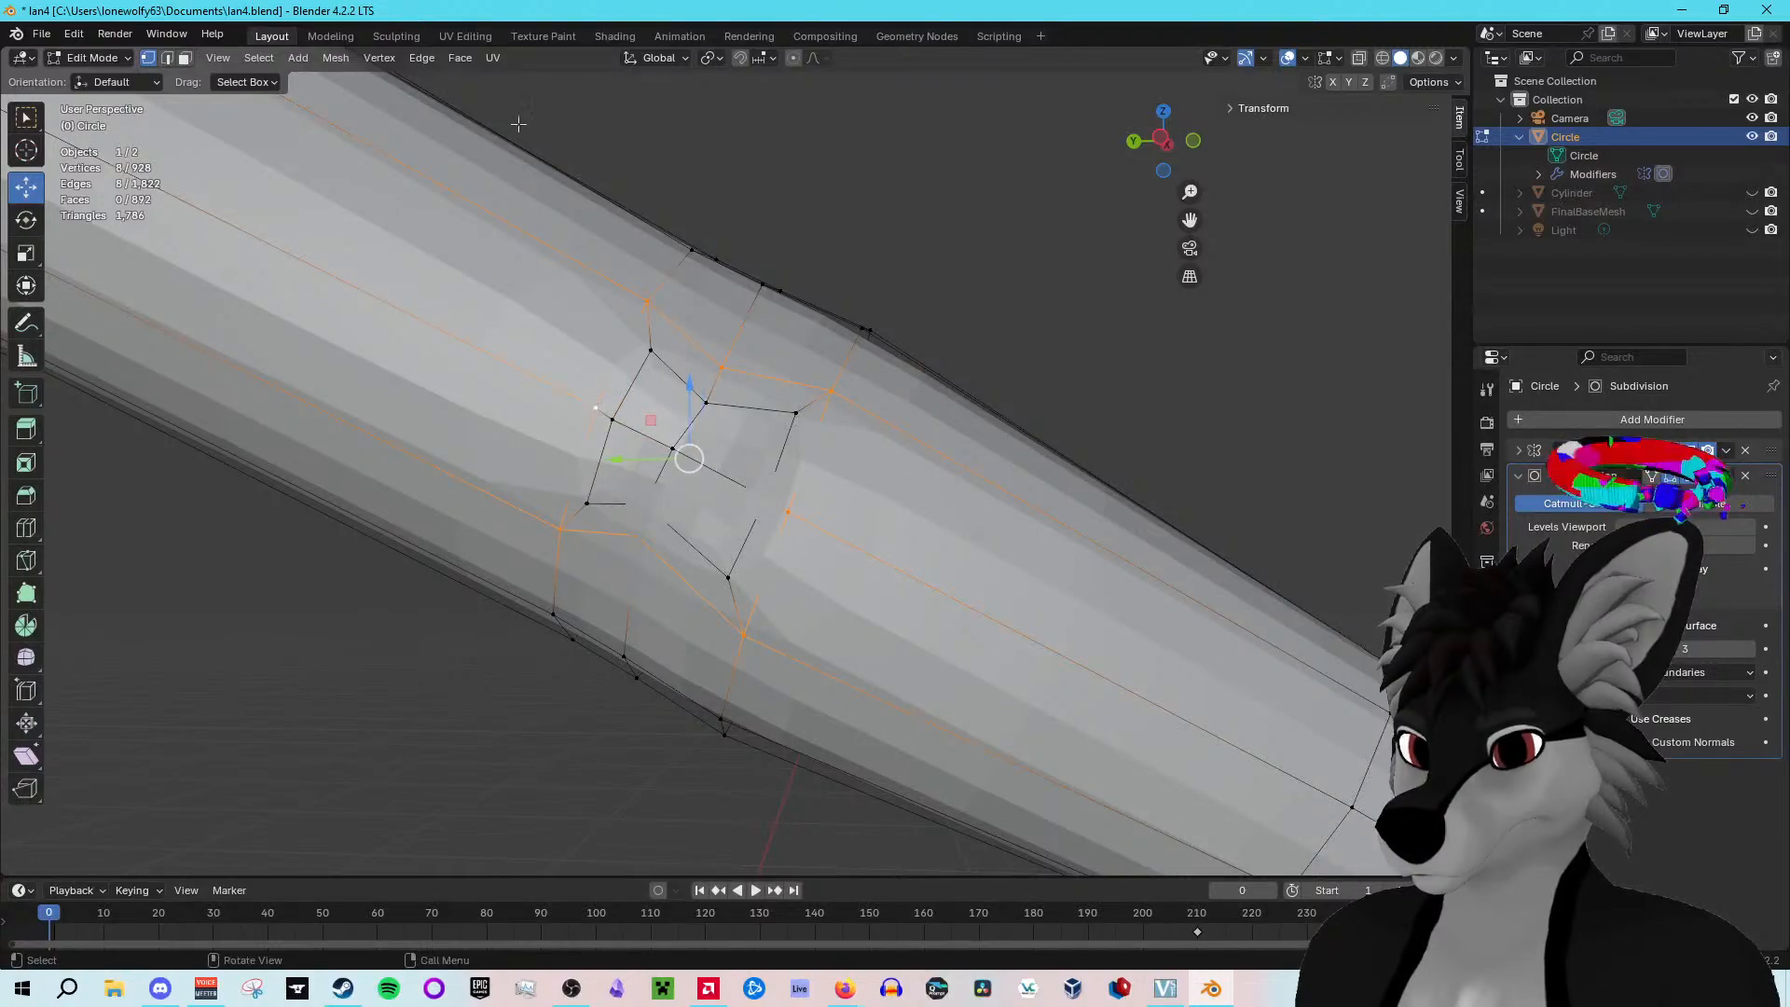
left_click(422, 59)
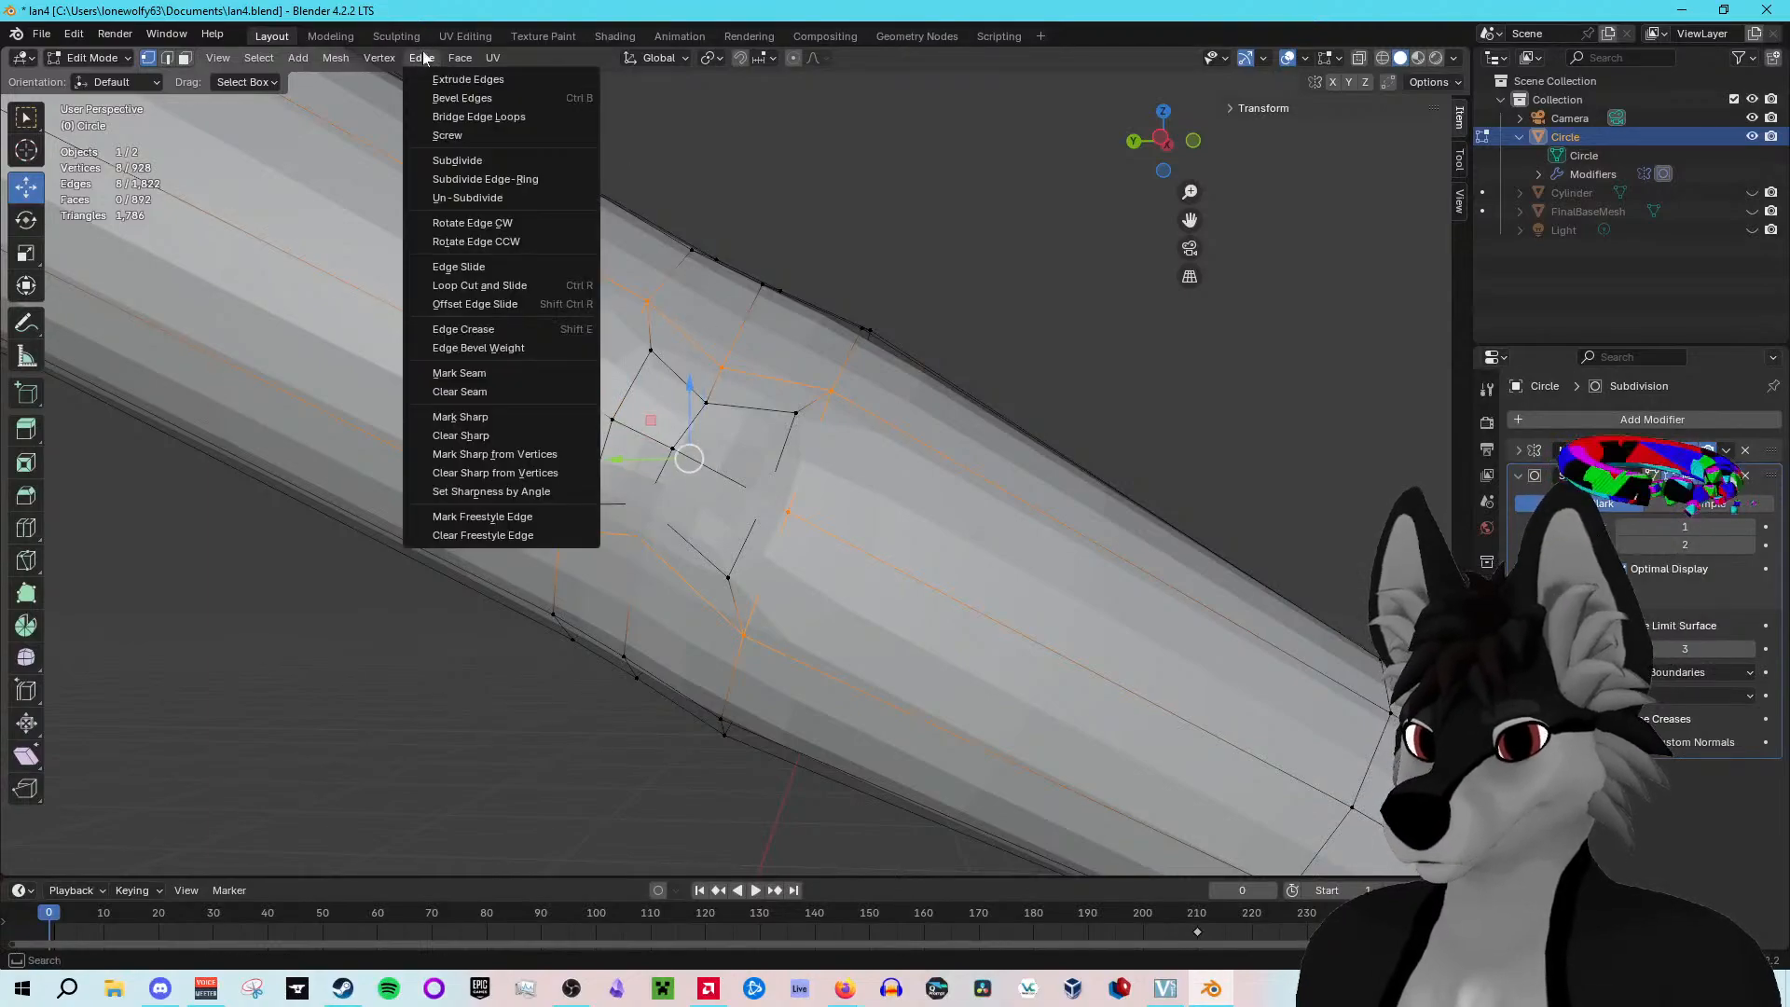
left_click(505, 329)
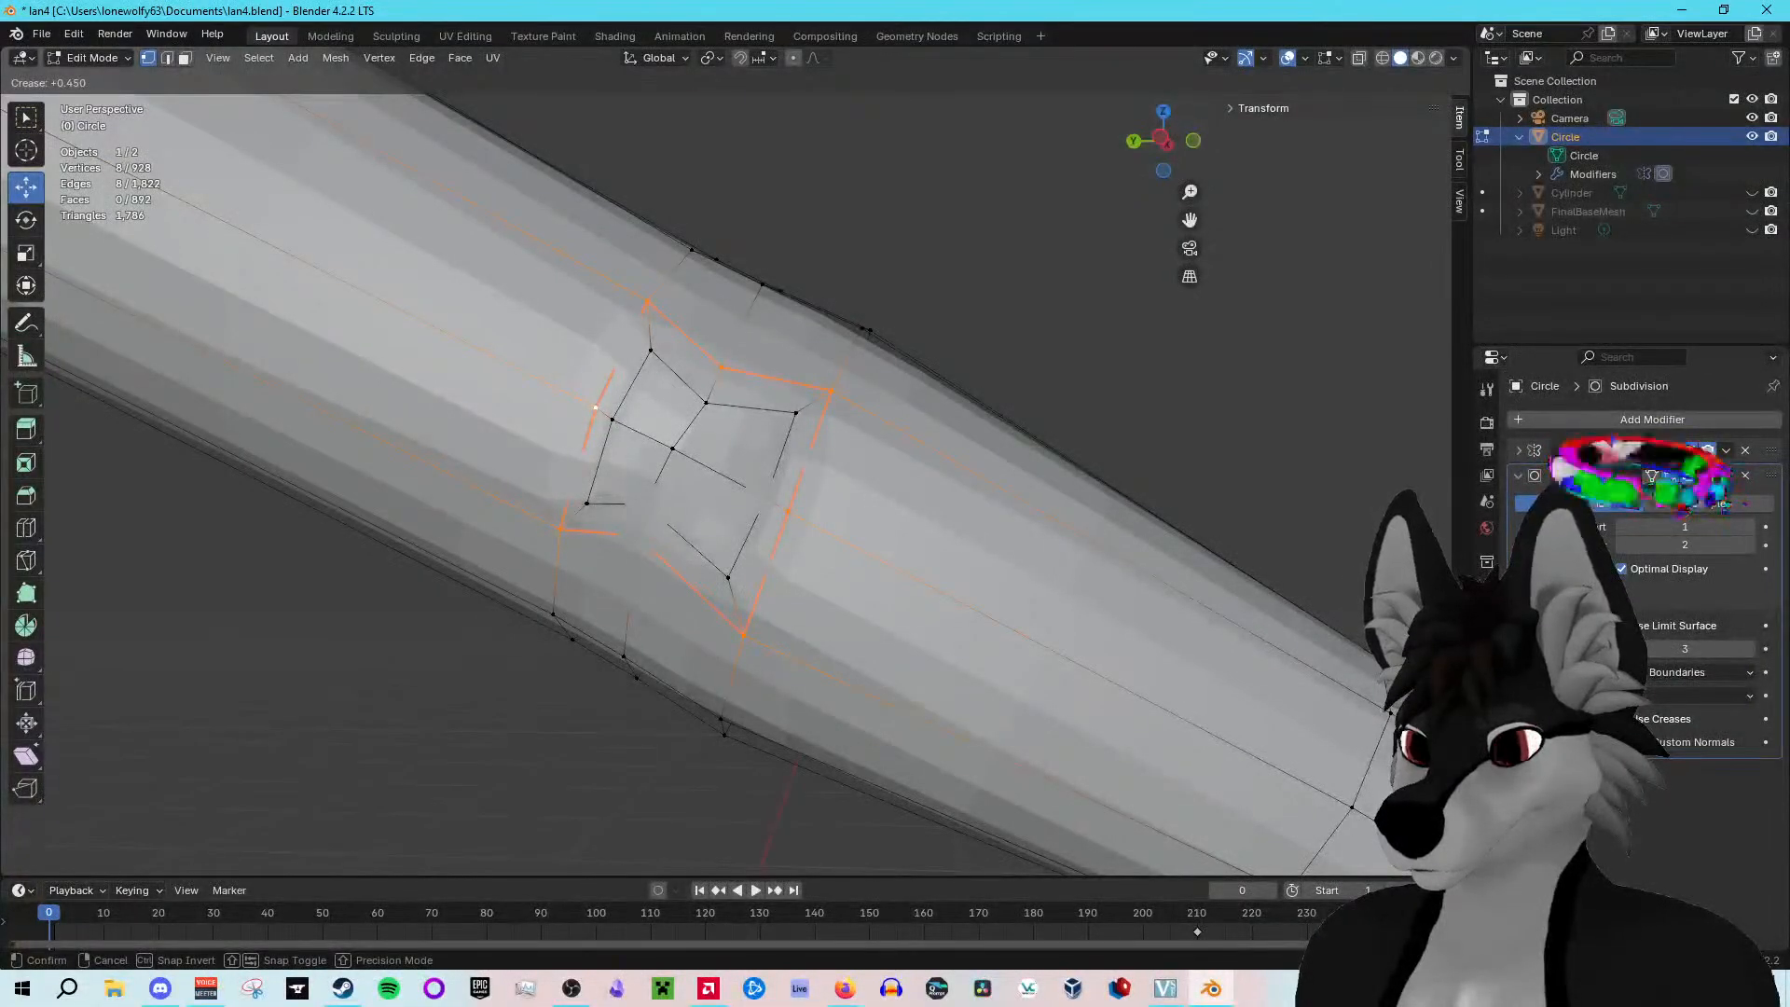
left_click(809, 295)
Step: Examine the elbow and the whole body's shape in Object Mode from the side and the front
middle_click_drag(809, 295, 701, 361)
key("Tab")
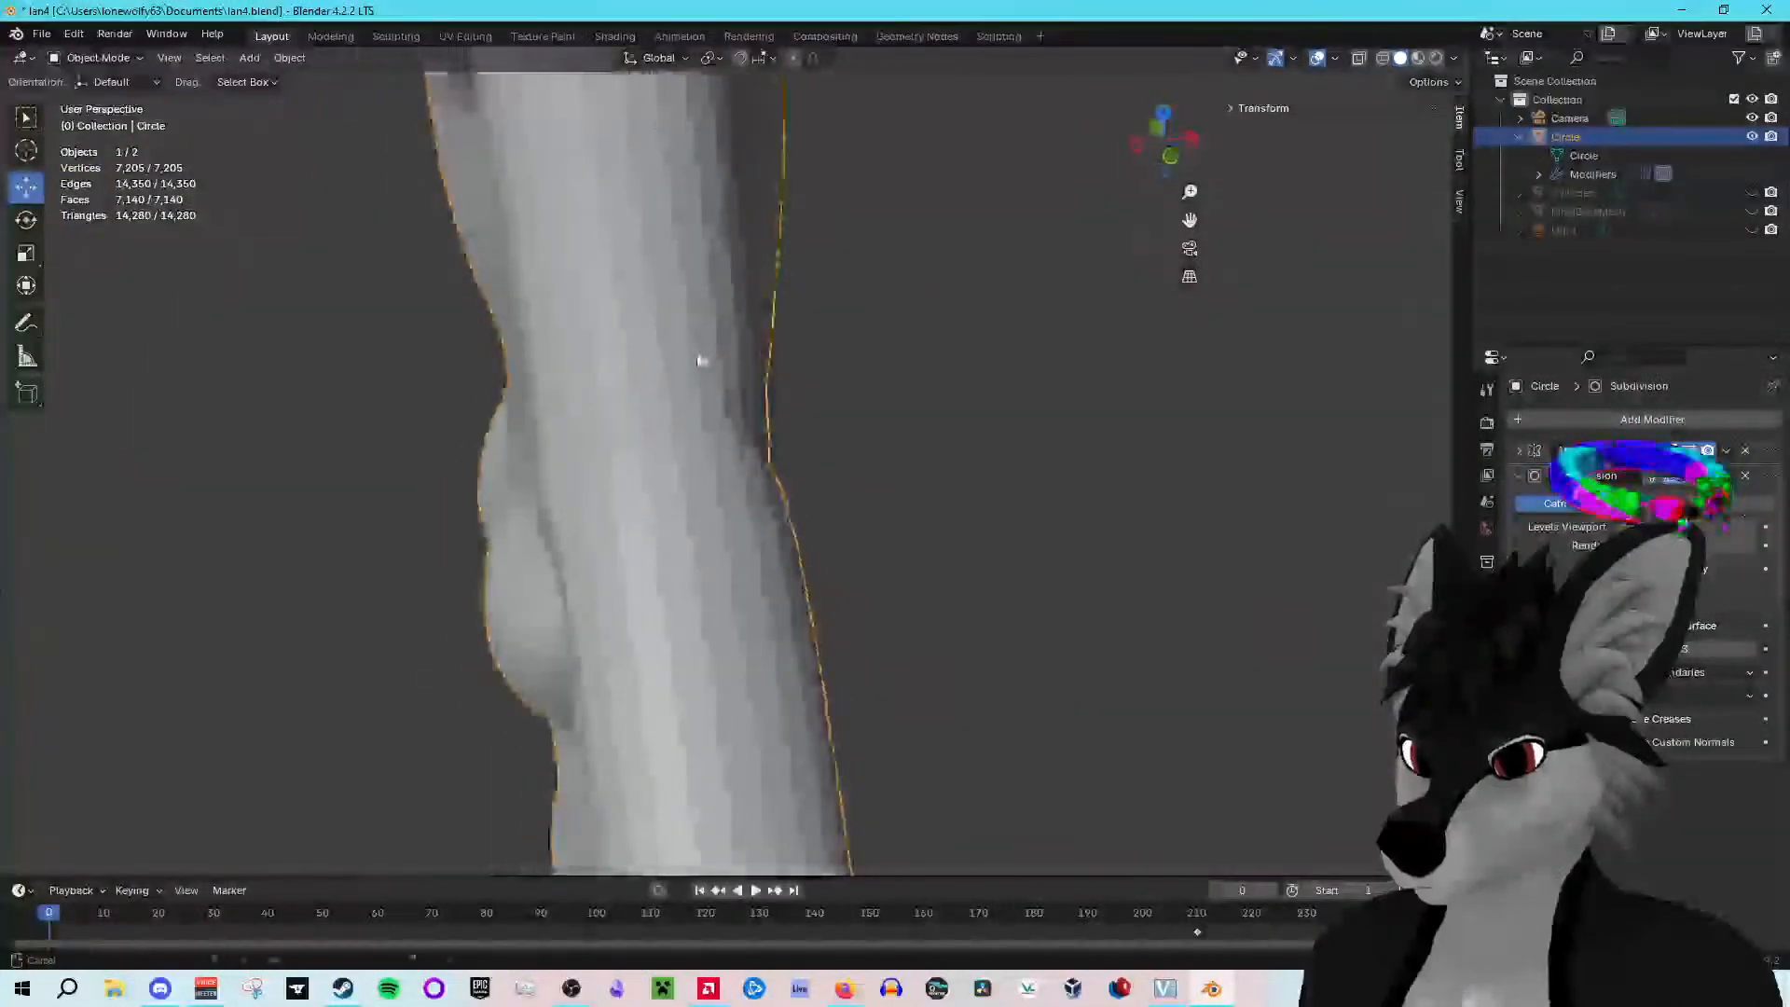
scroll(701, 361, "down", 10)
middle_click_drag(847, 382, 818, 387)
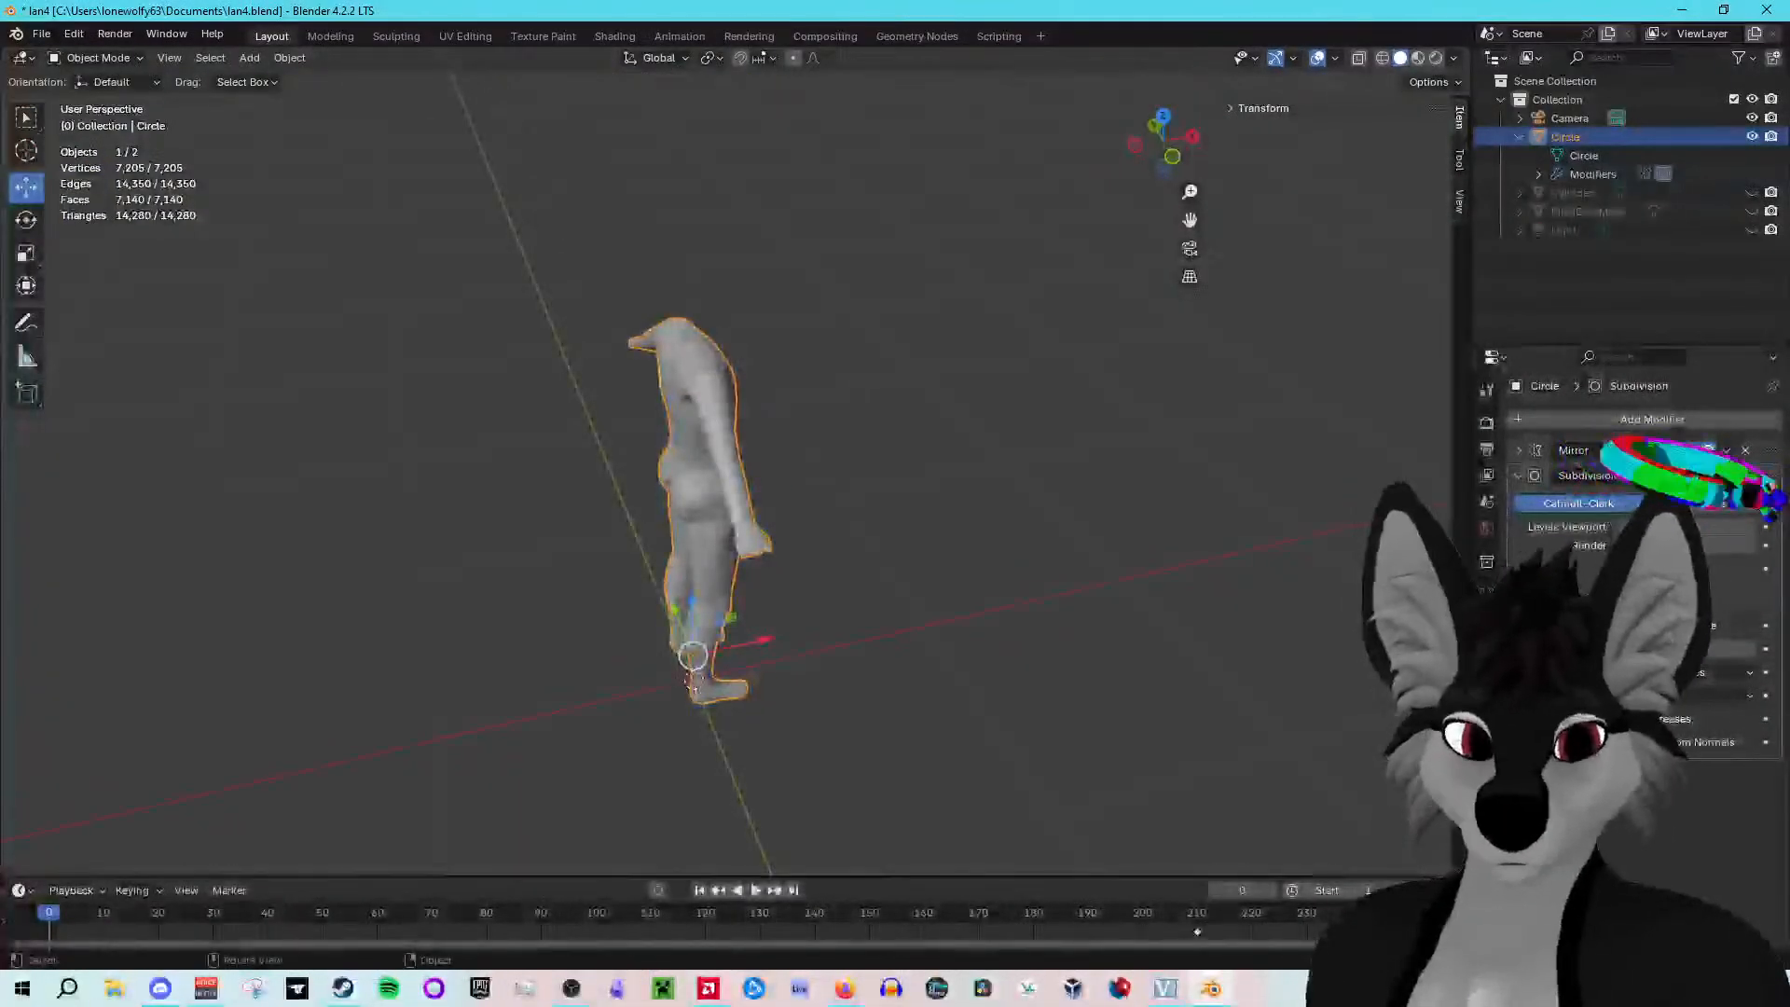
middle_click_drag(289, 447, 653, 580)
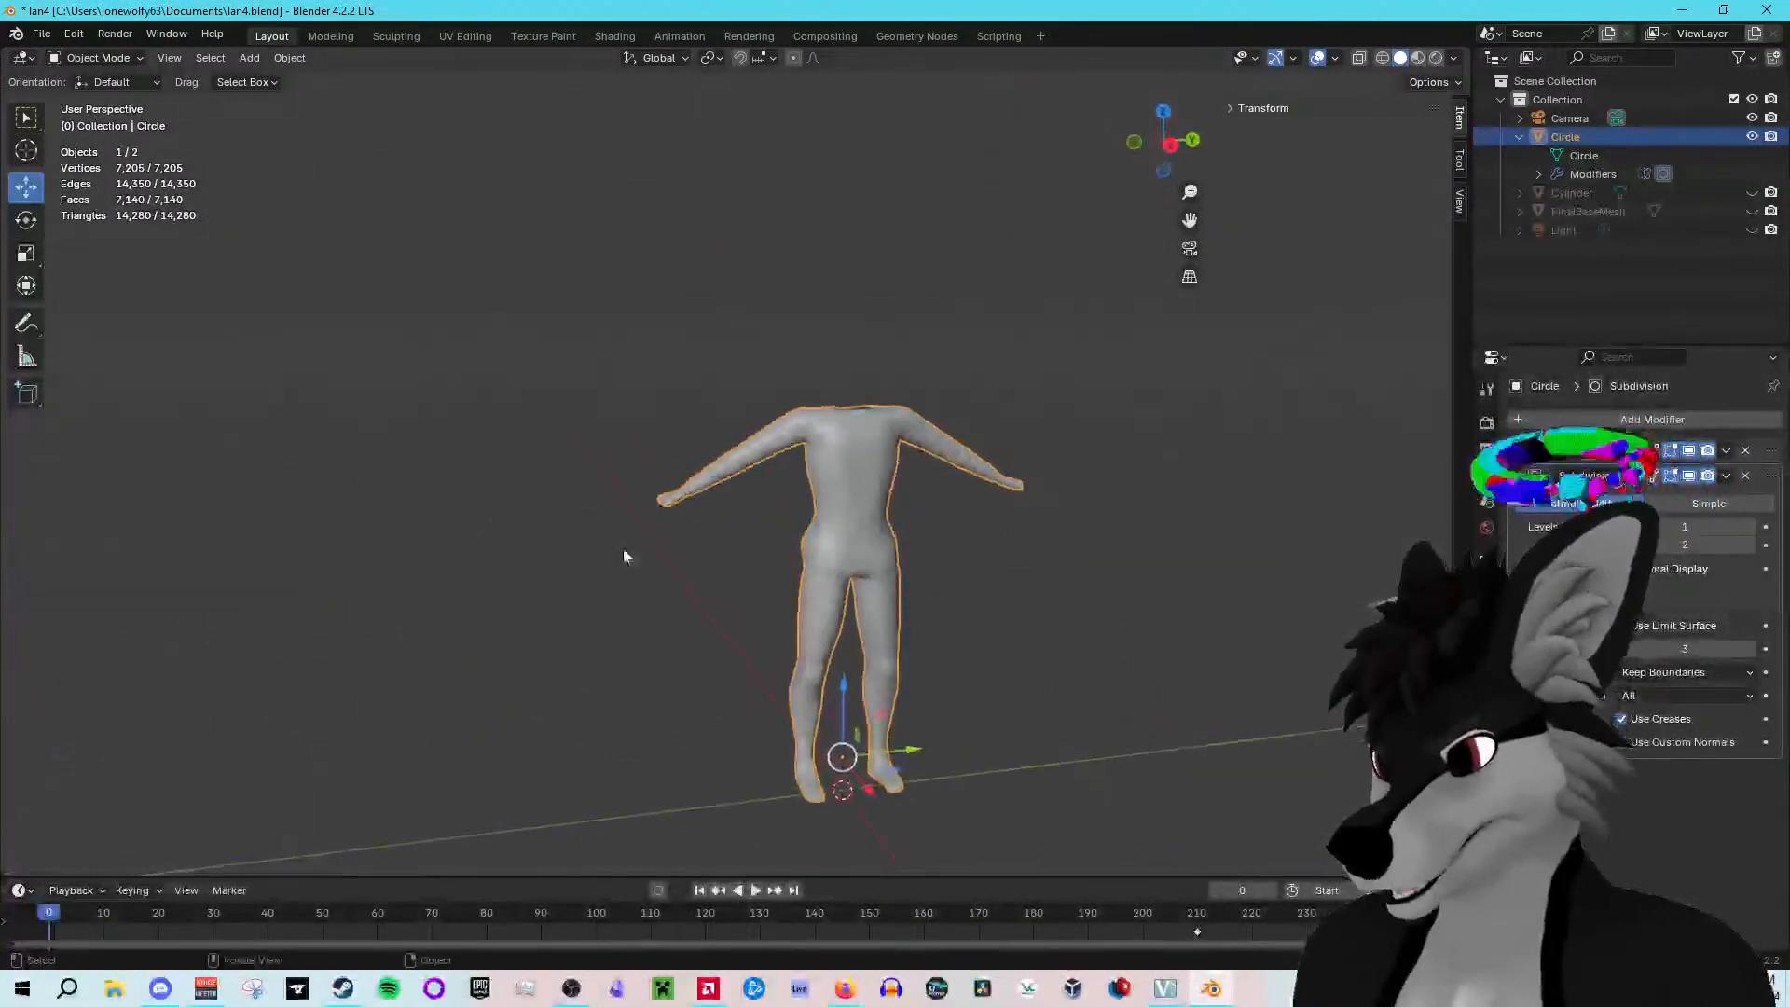
scroll(653, 574, "up", 8)
middle_click_drag(399, 598, 451, 578)
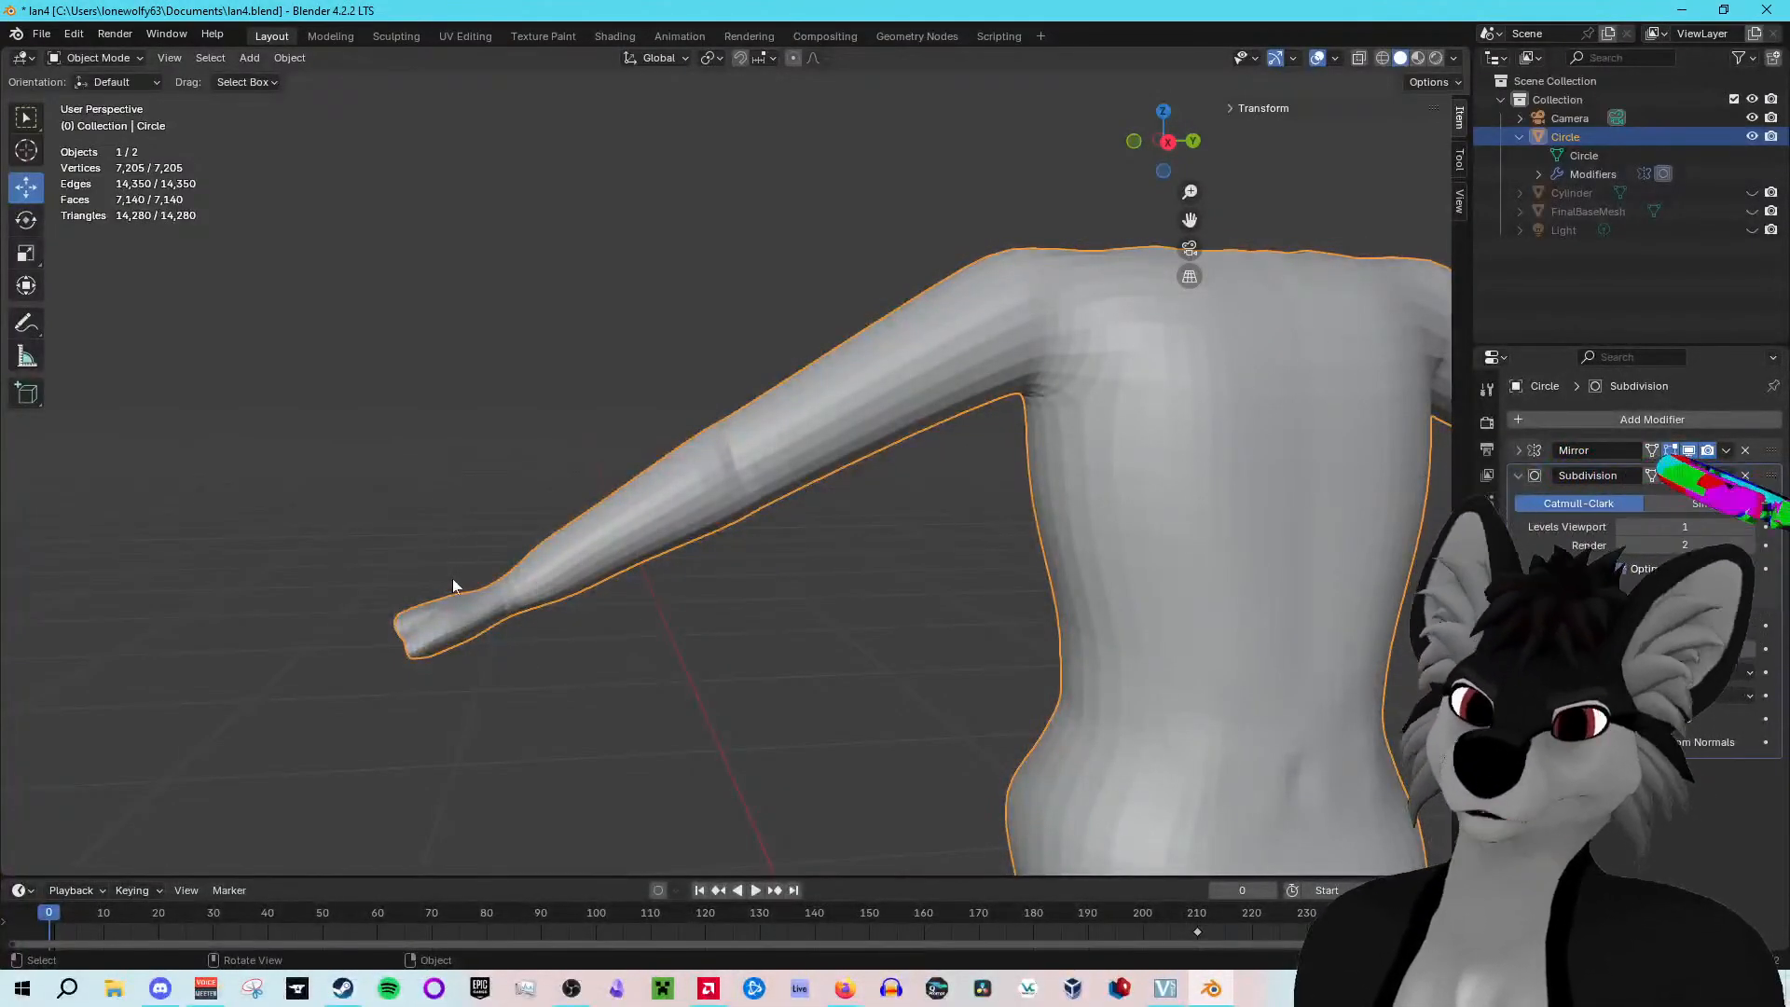
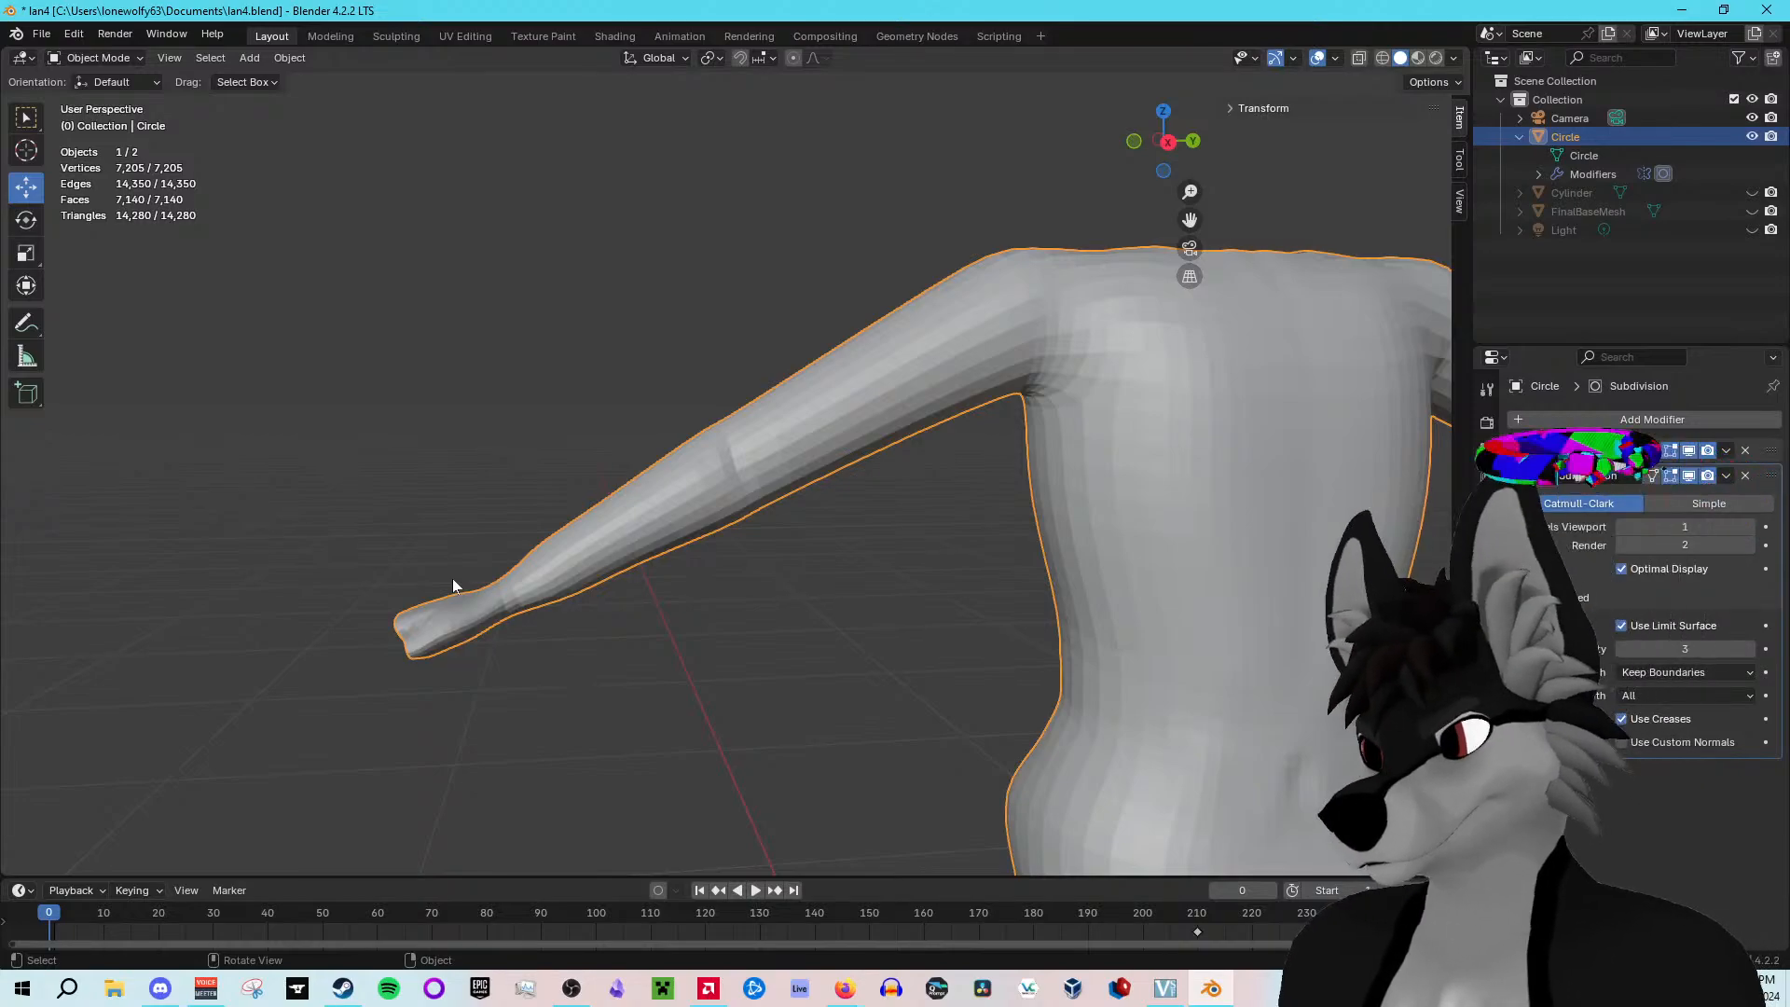
middle_click_drag(489, 394, 544, 424)
scroll(422, 432, "down", 8)
scroll(835, 543, "up", 4)
middle_click_drag(835, 543, 923, 597)
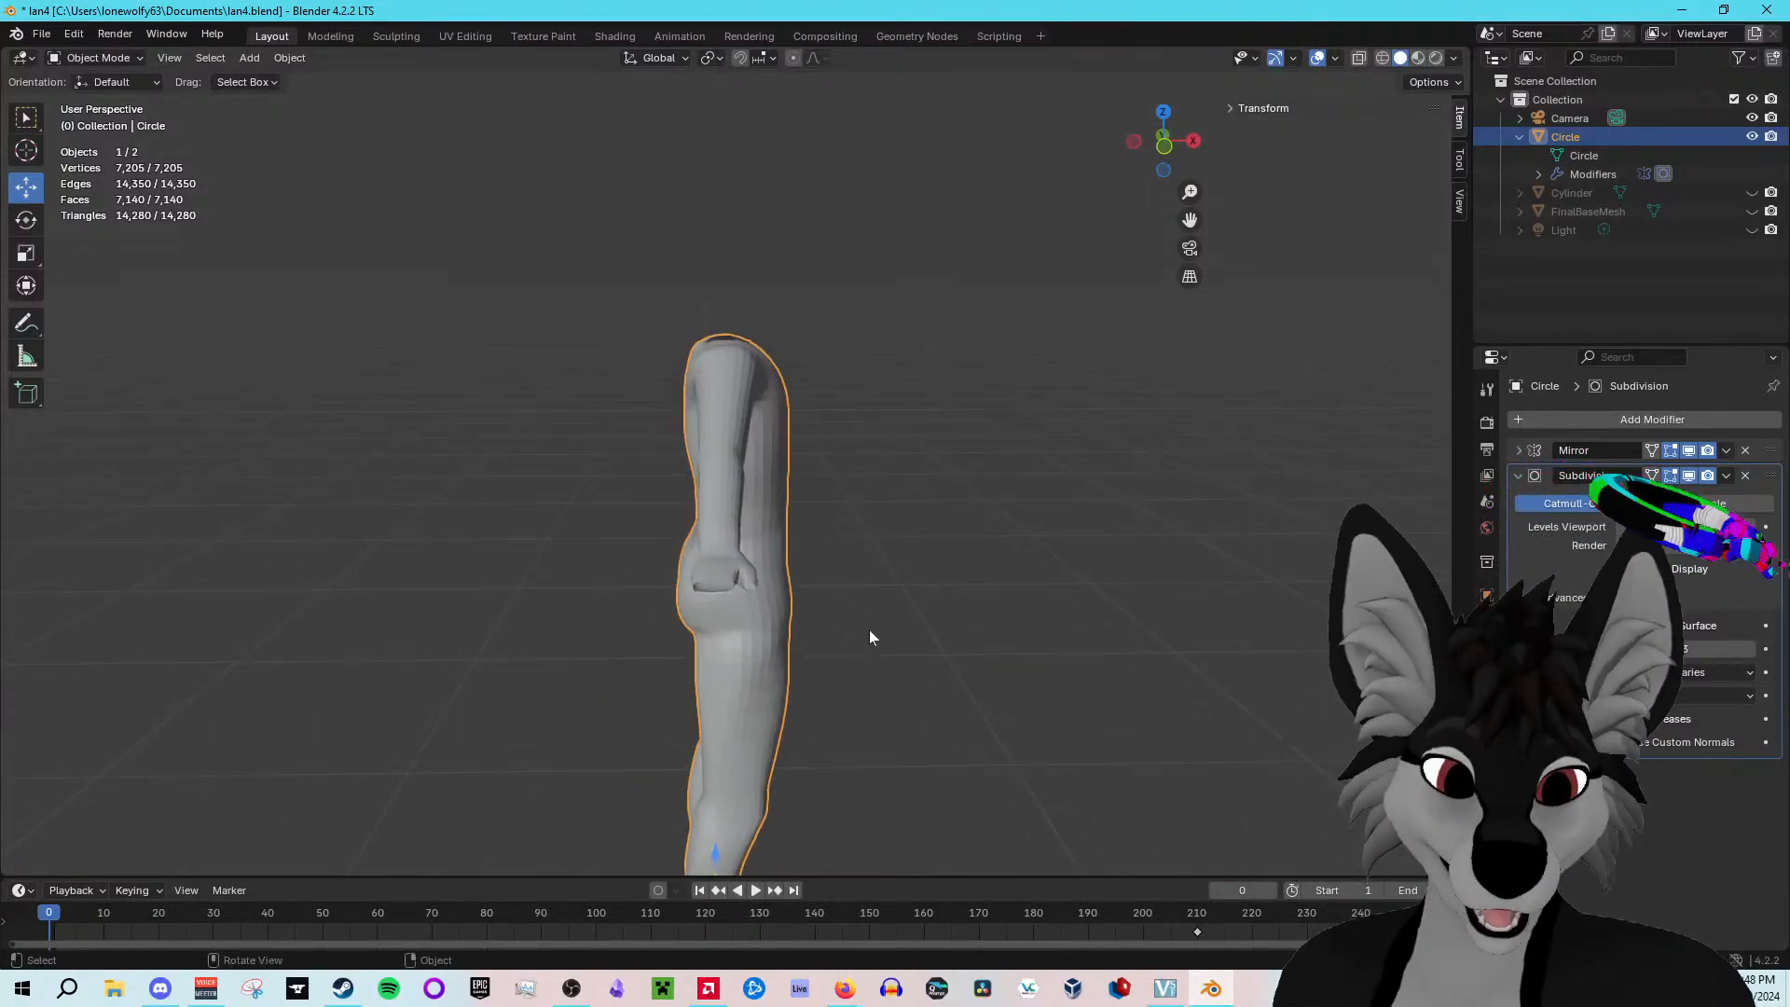
middle_click_drag(820, 635, 587, 682)
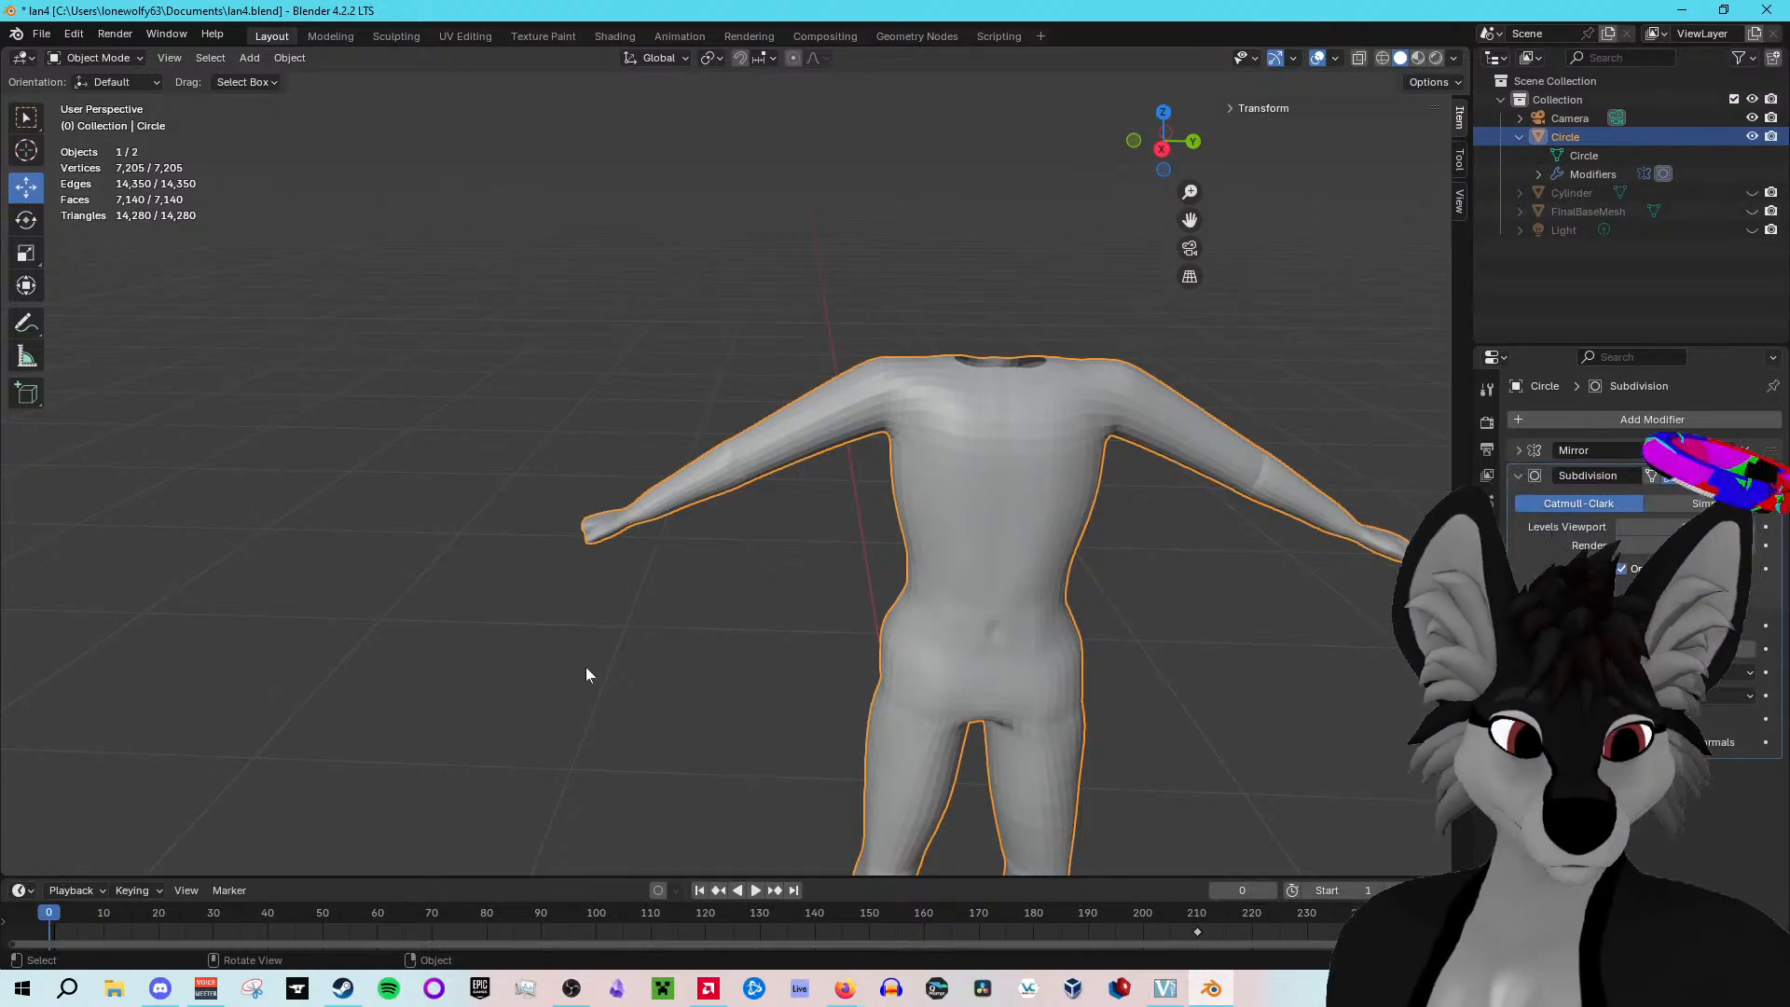
middle_click_drag(399, 673, 540, 619)
Step: Return to Edit Mode, frame the hand, and examine its hand and thumb openings up close
key("Tab")
scroll(541, 620, "up", 4)
left_click_drag(339, 582, 549, 750)
key("KP_Decimal")
scroll(520, 767, "down", 3)
left_click(519, 683)
middle_click_drag(519, 684, 499, 655)
scroll(501, 657, "up", 2)
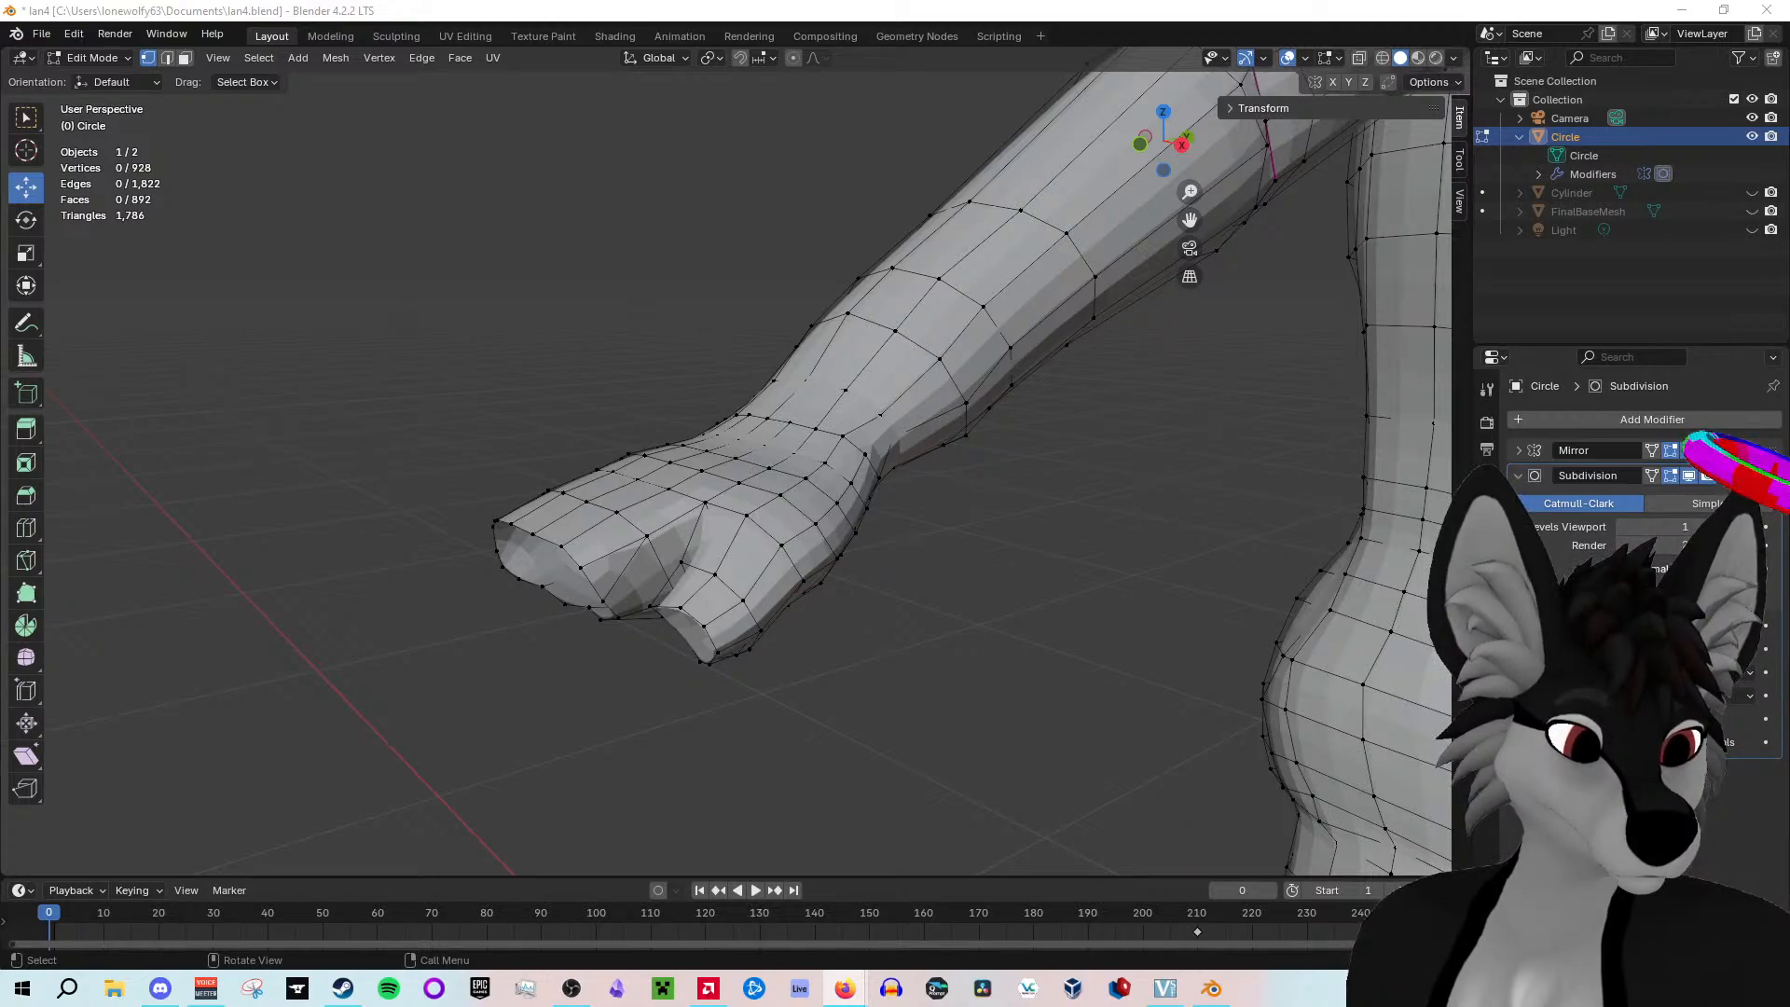
middle_click_drag(403, 560, 441, 390)
scroll(550, 526, "up", 3)
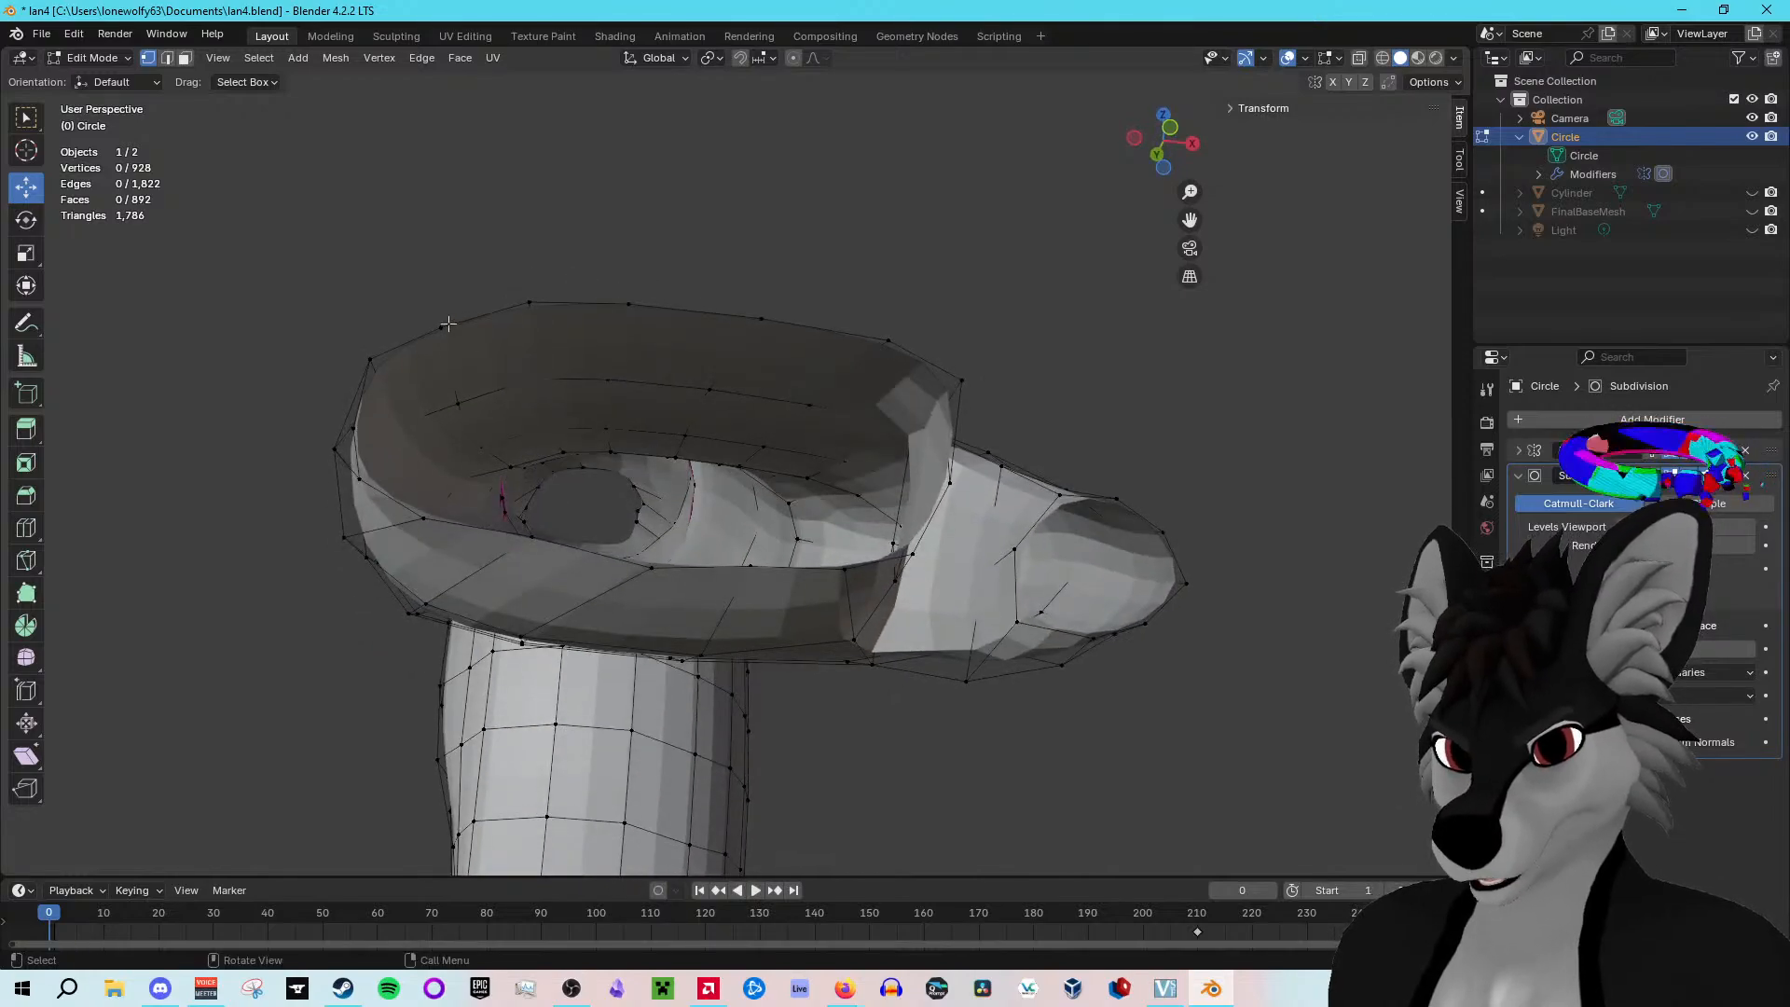
Step: Select vertices on the hand opening's rim and move one along the X axis to even out the spacing
left_click(529, 302)
middle_click_drag(524, 544, 612, 732)
left_click(442, 395, "shift")
left_click(399, 405, "shift")
left_click(427, 399, "shift")
scroll(562, 430, "down", 3)
scroll(562, 430, "down", 1)
left_click(595, 707)
key("g")
key("x")
left_click_drag(648, 710, 763, 683)
Step: Shift two vertices near the middle of the hand opening's rim in the XZ plane
left_click(706, 645)
left_click_drag(743, 605, 760, 601)
left_click(724, 709)
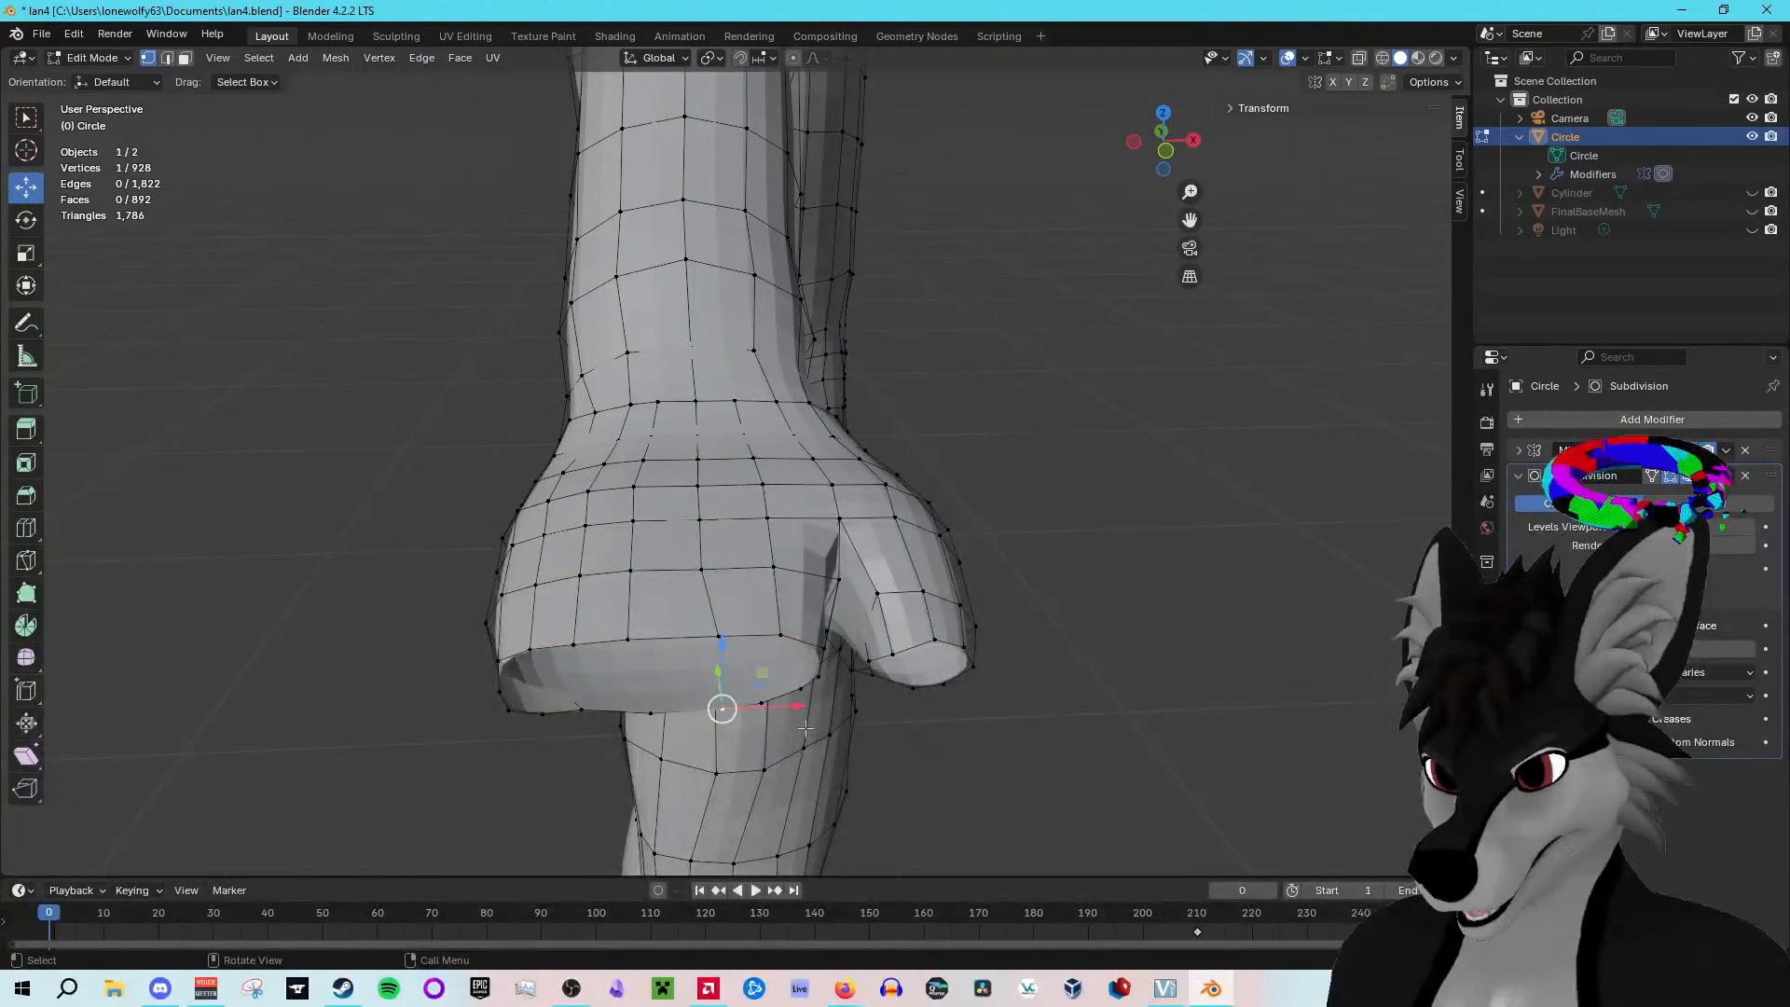
left_click_drag(769, 671, 761, 668)
middle_click_drag(762, 668, 774, 683)
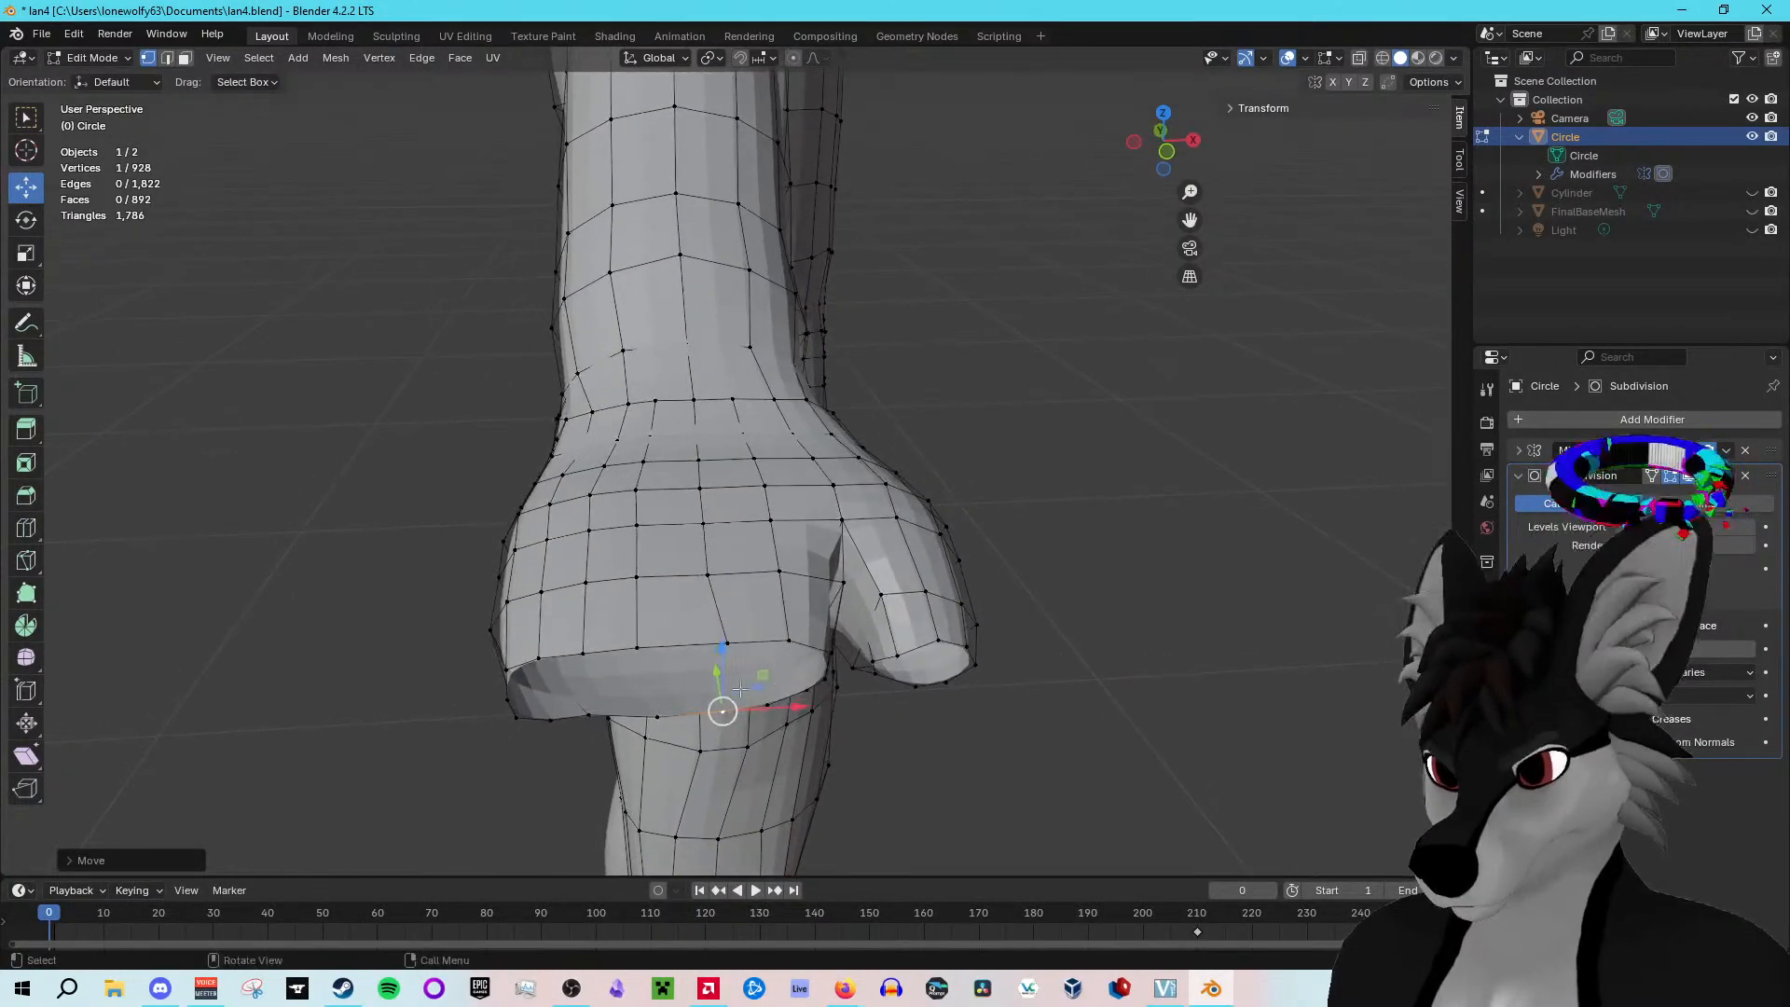
Step: Reposition the rim vertices on the side of the hand opening opposite the thumb in the XZ plane
left_click(658, 716)
left_click_drag(694, 680, 634, 619)
left_click(637, 647)
left_click(590, 652)
left_click(588, 714)
left_click_drag(621, 683, 634, 687)
Step: Examine the rim of the hand opening end-on and from below
middle_click_drag(767, 761, 615, 605)
scroll(681, 671, "up", 5)
scroll(615, 654, "down", 3)
scroll(614, 654, "down", 2)
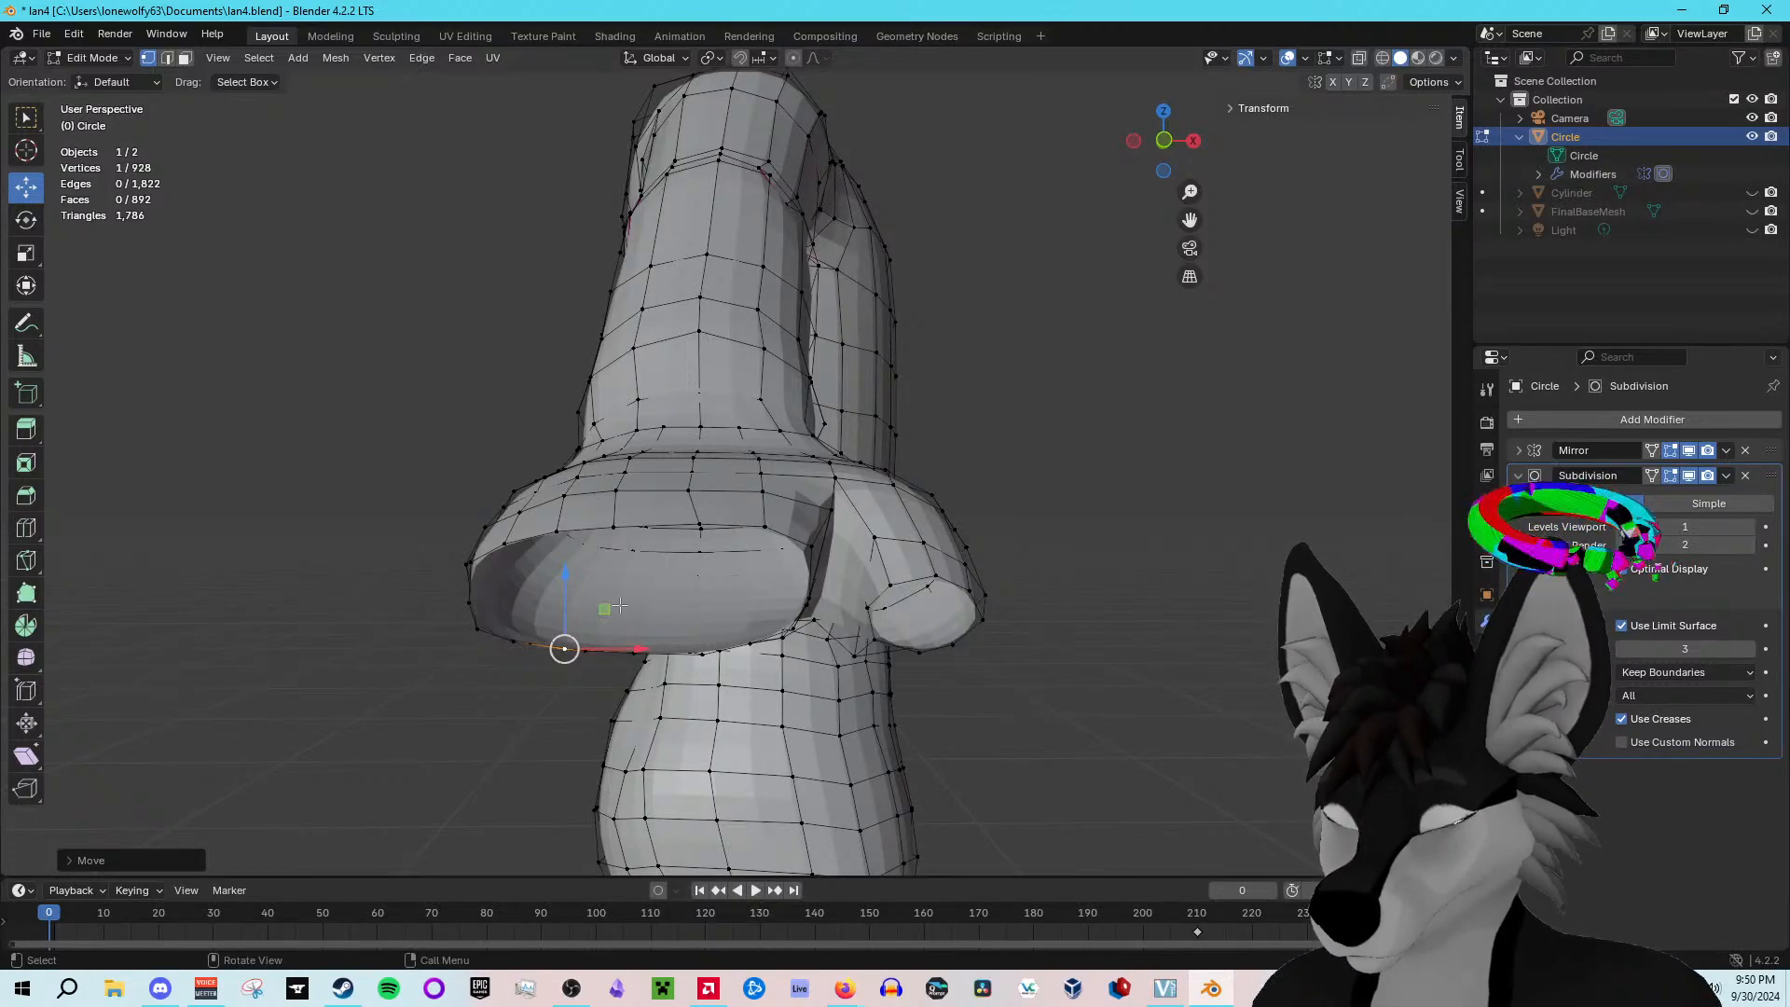
middle_click_drag(619, 607, 642, 589)
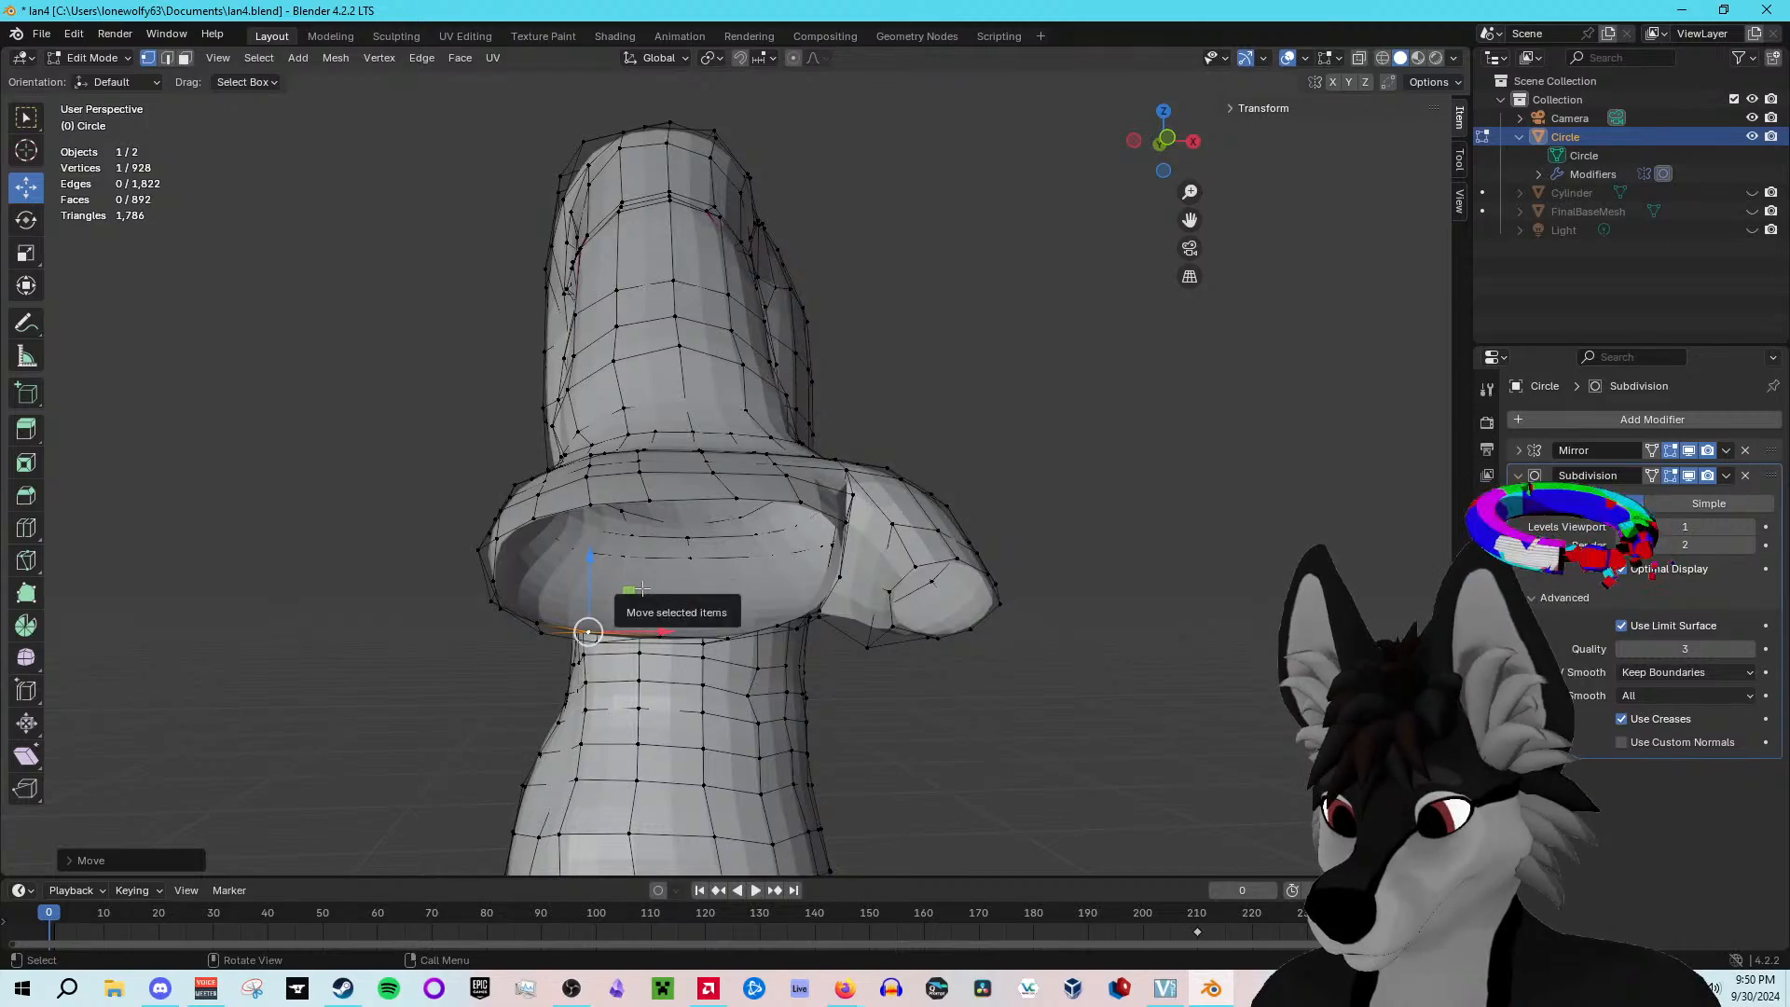
middle_click_drag(642, 588, 649, 552)
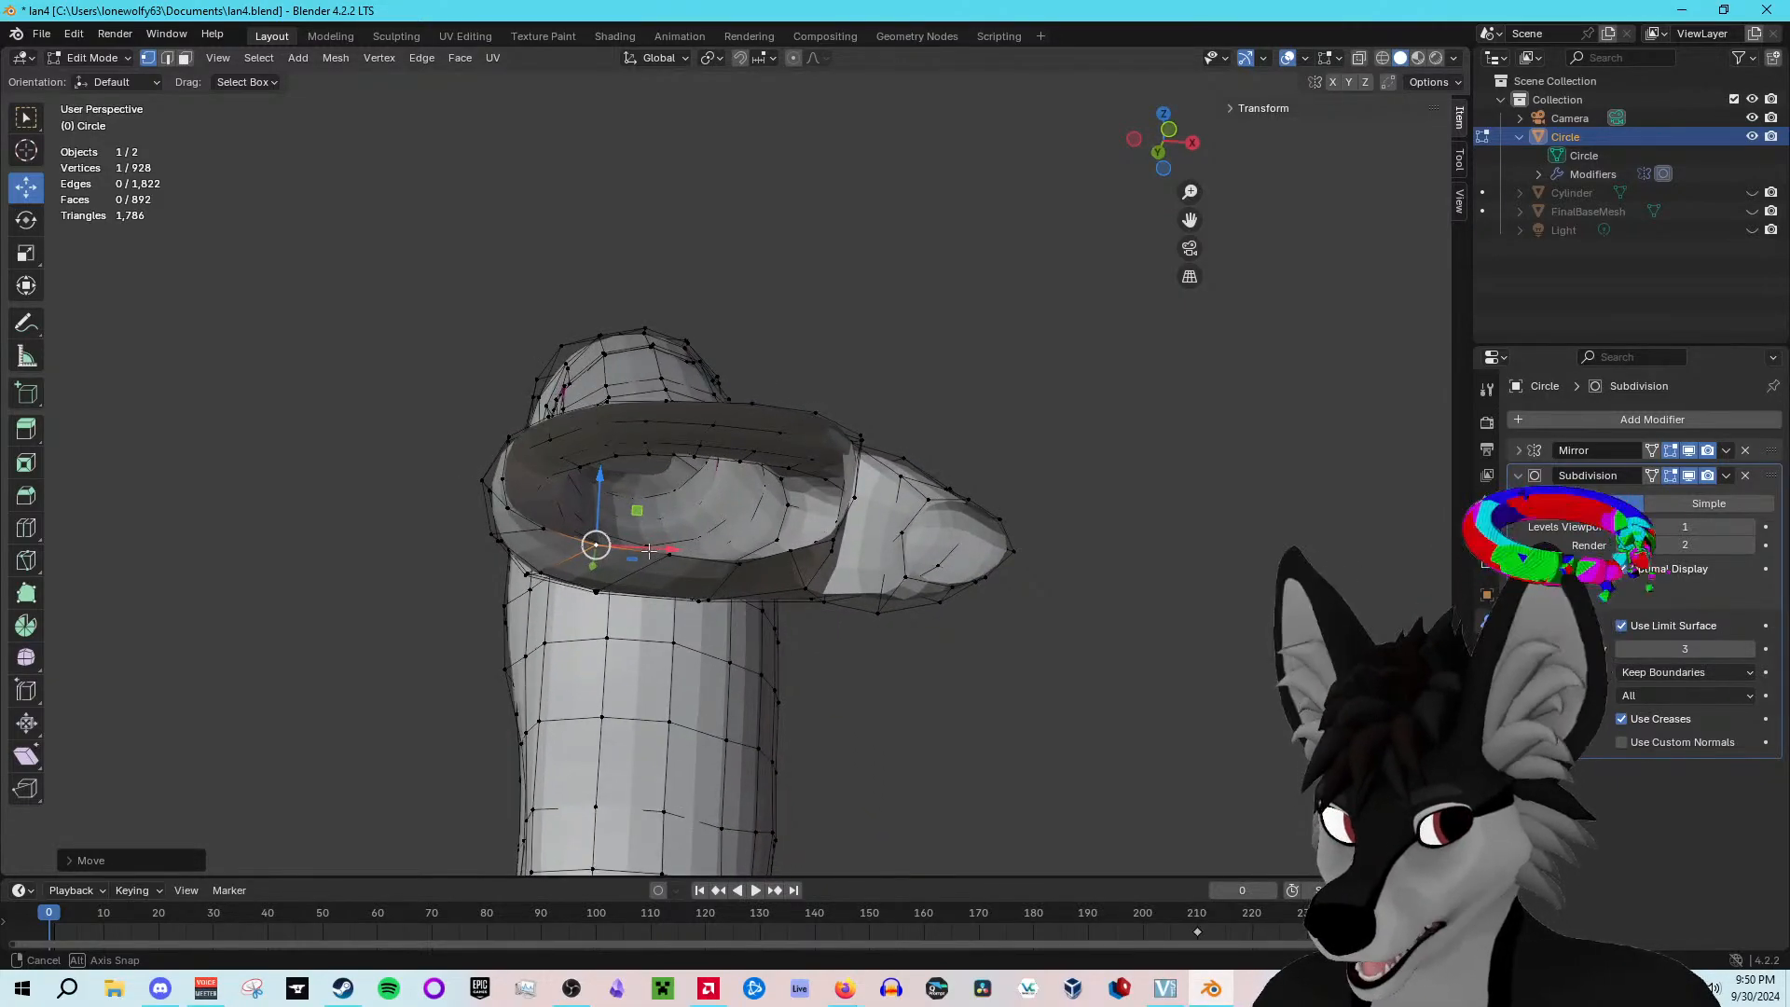
Step: Delete the selected rim vertex on the hand opening, on the side away from the thumb
middle_click_drag(649, 550, 601, 585)
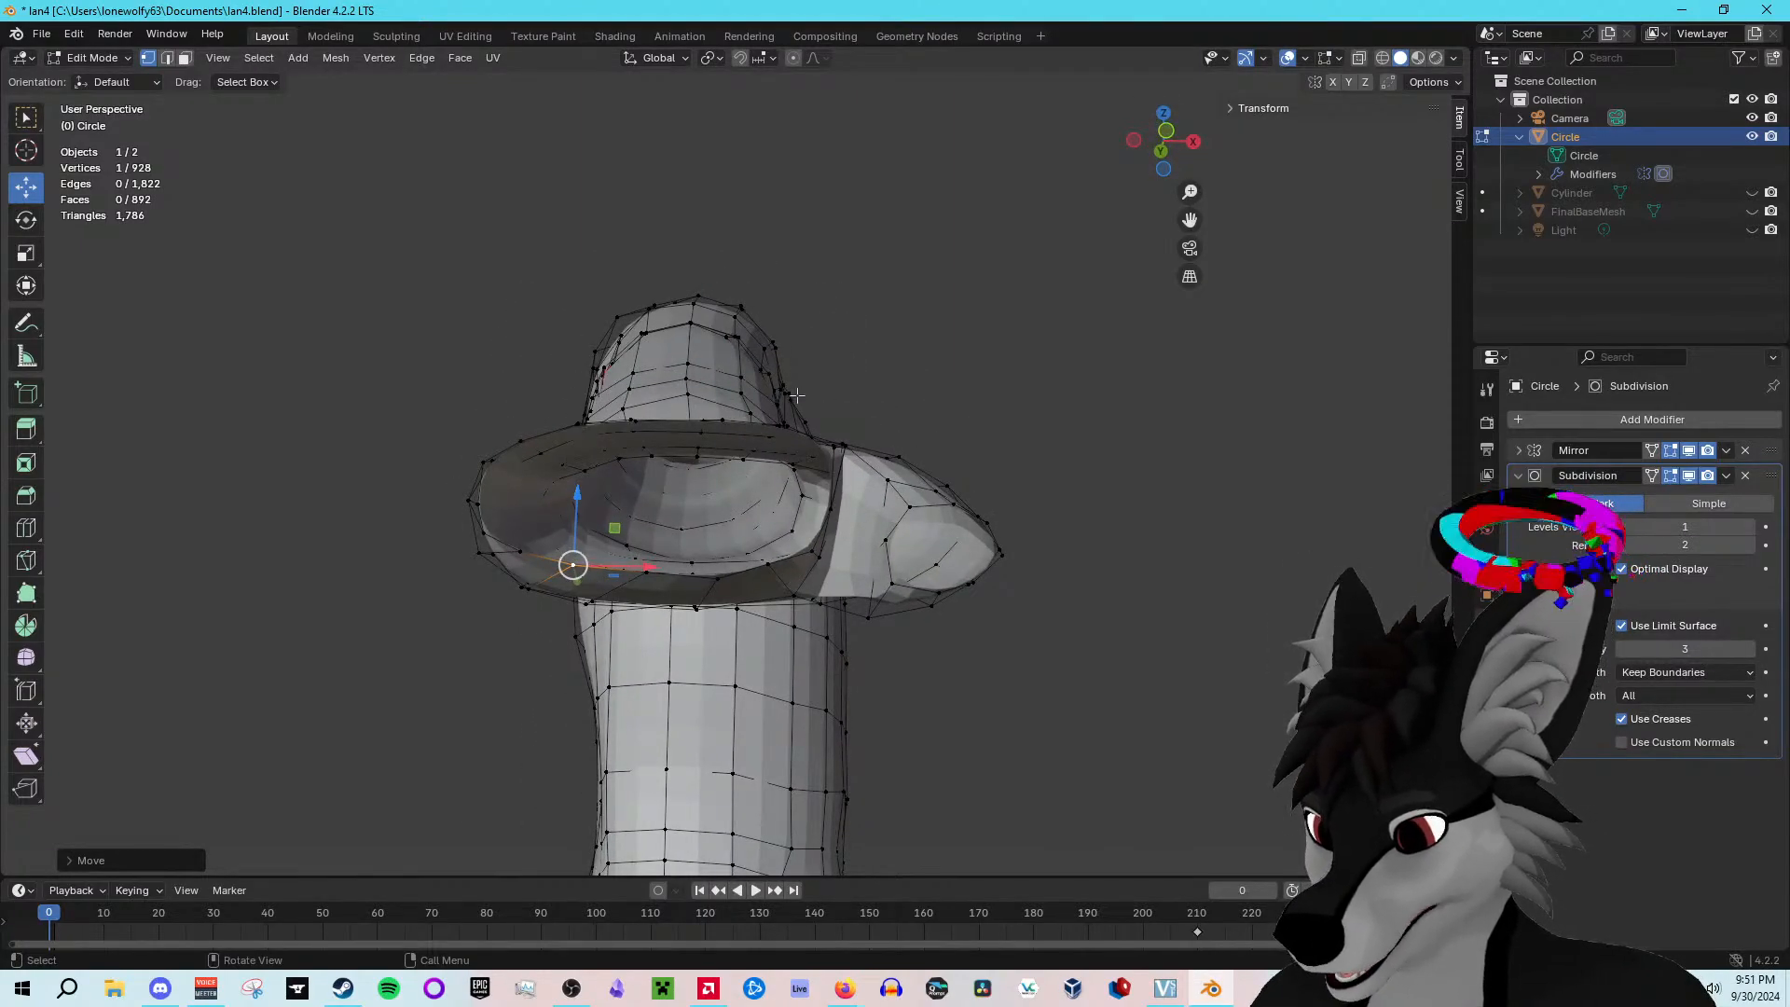
middle_click_drag(713, 540, 710, 600)
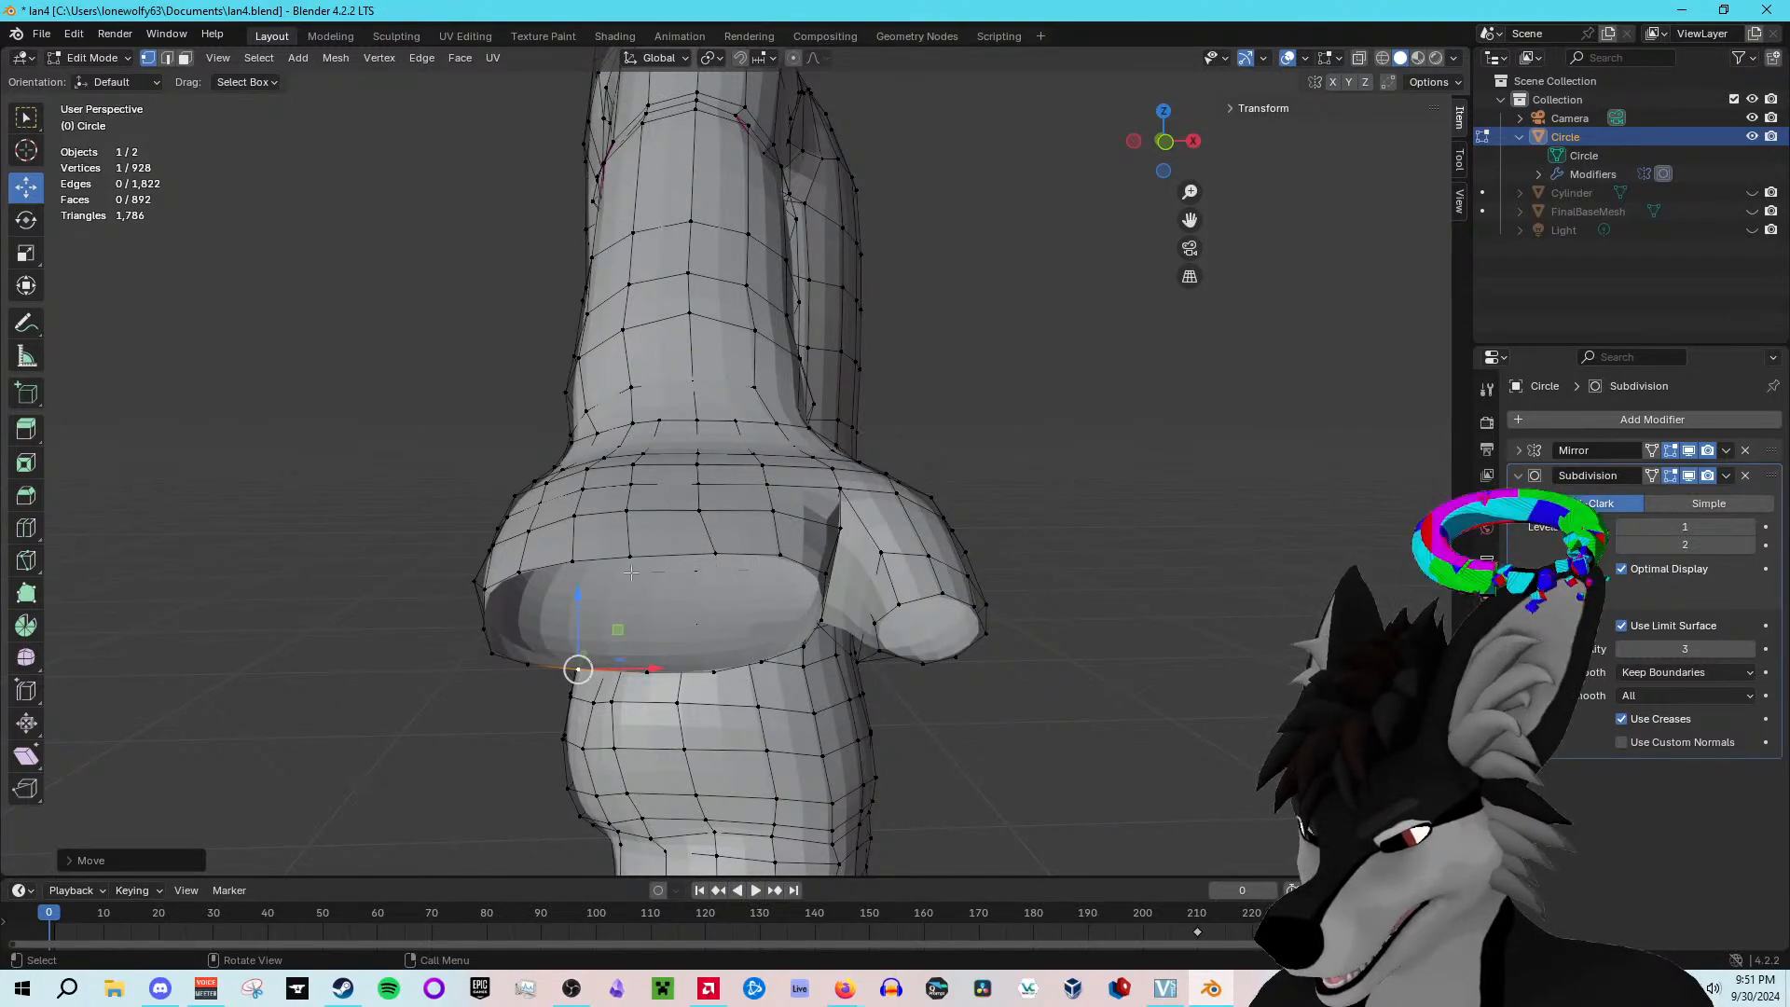
middle_click_drag(484, 605, 630, 565)
key("x")
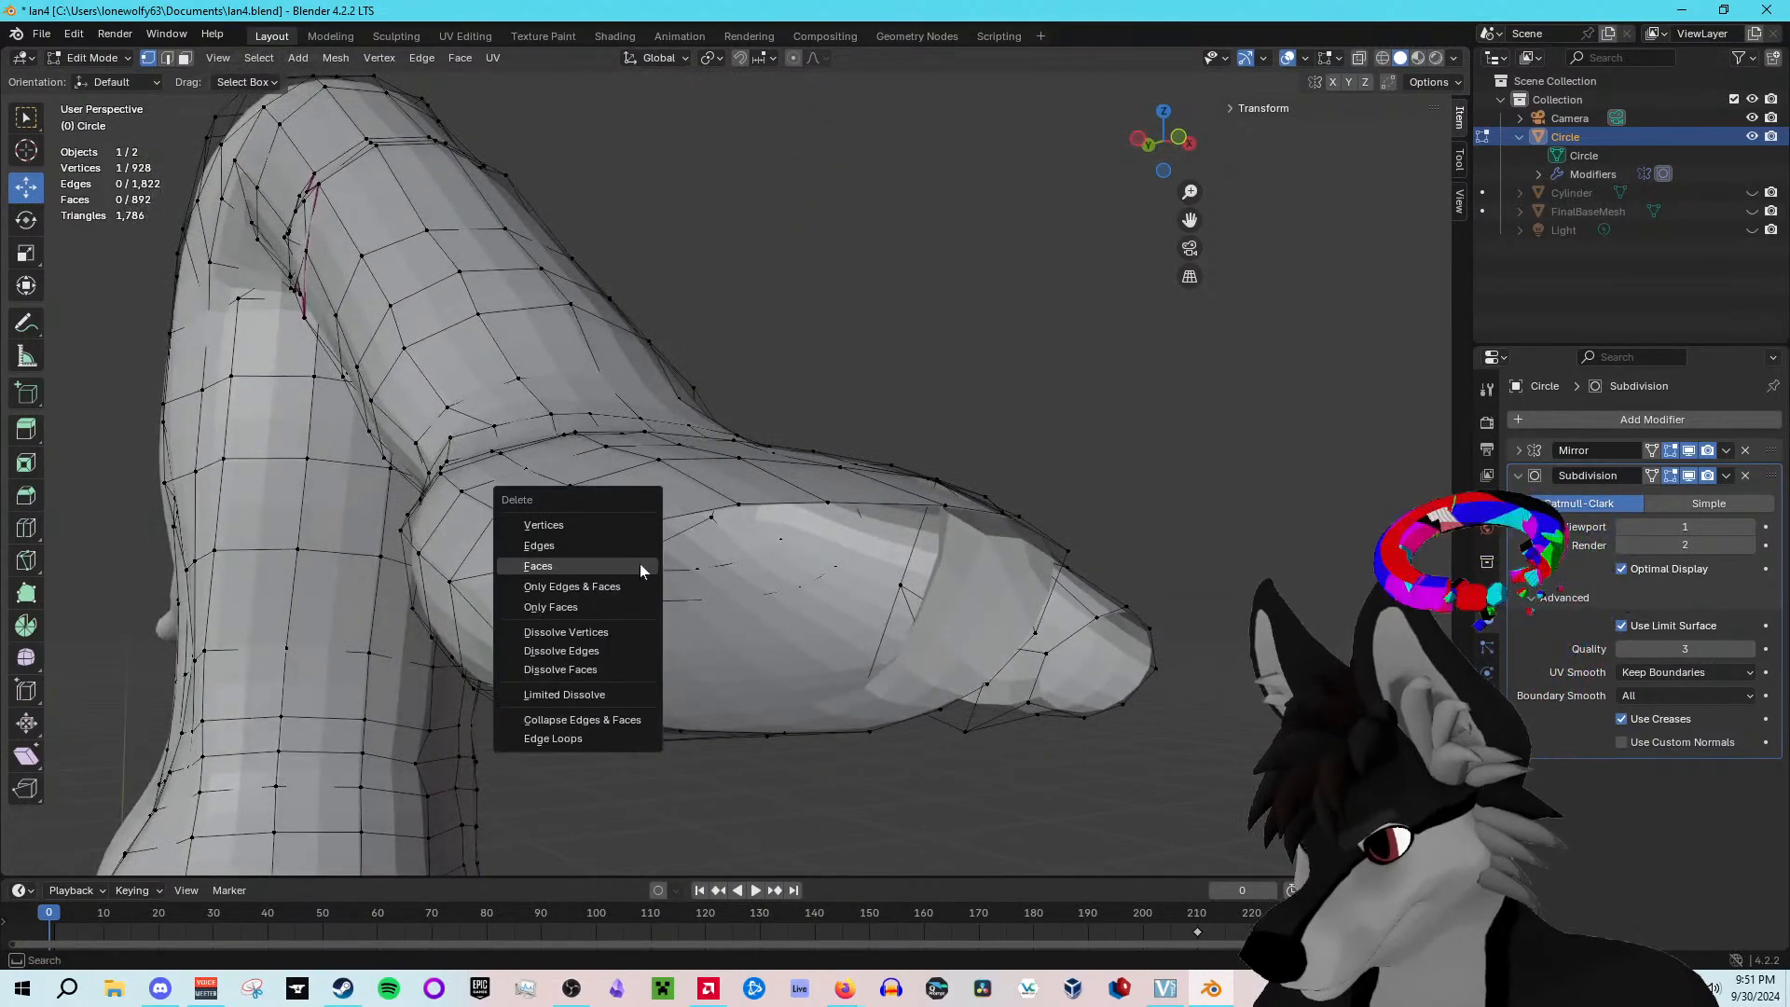
left_click(580, 531)
Step: Switch to edge selection and delete the edge beside the gap in the hand opening's rim together with its face
left_click(557, 560)
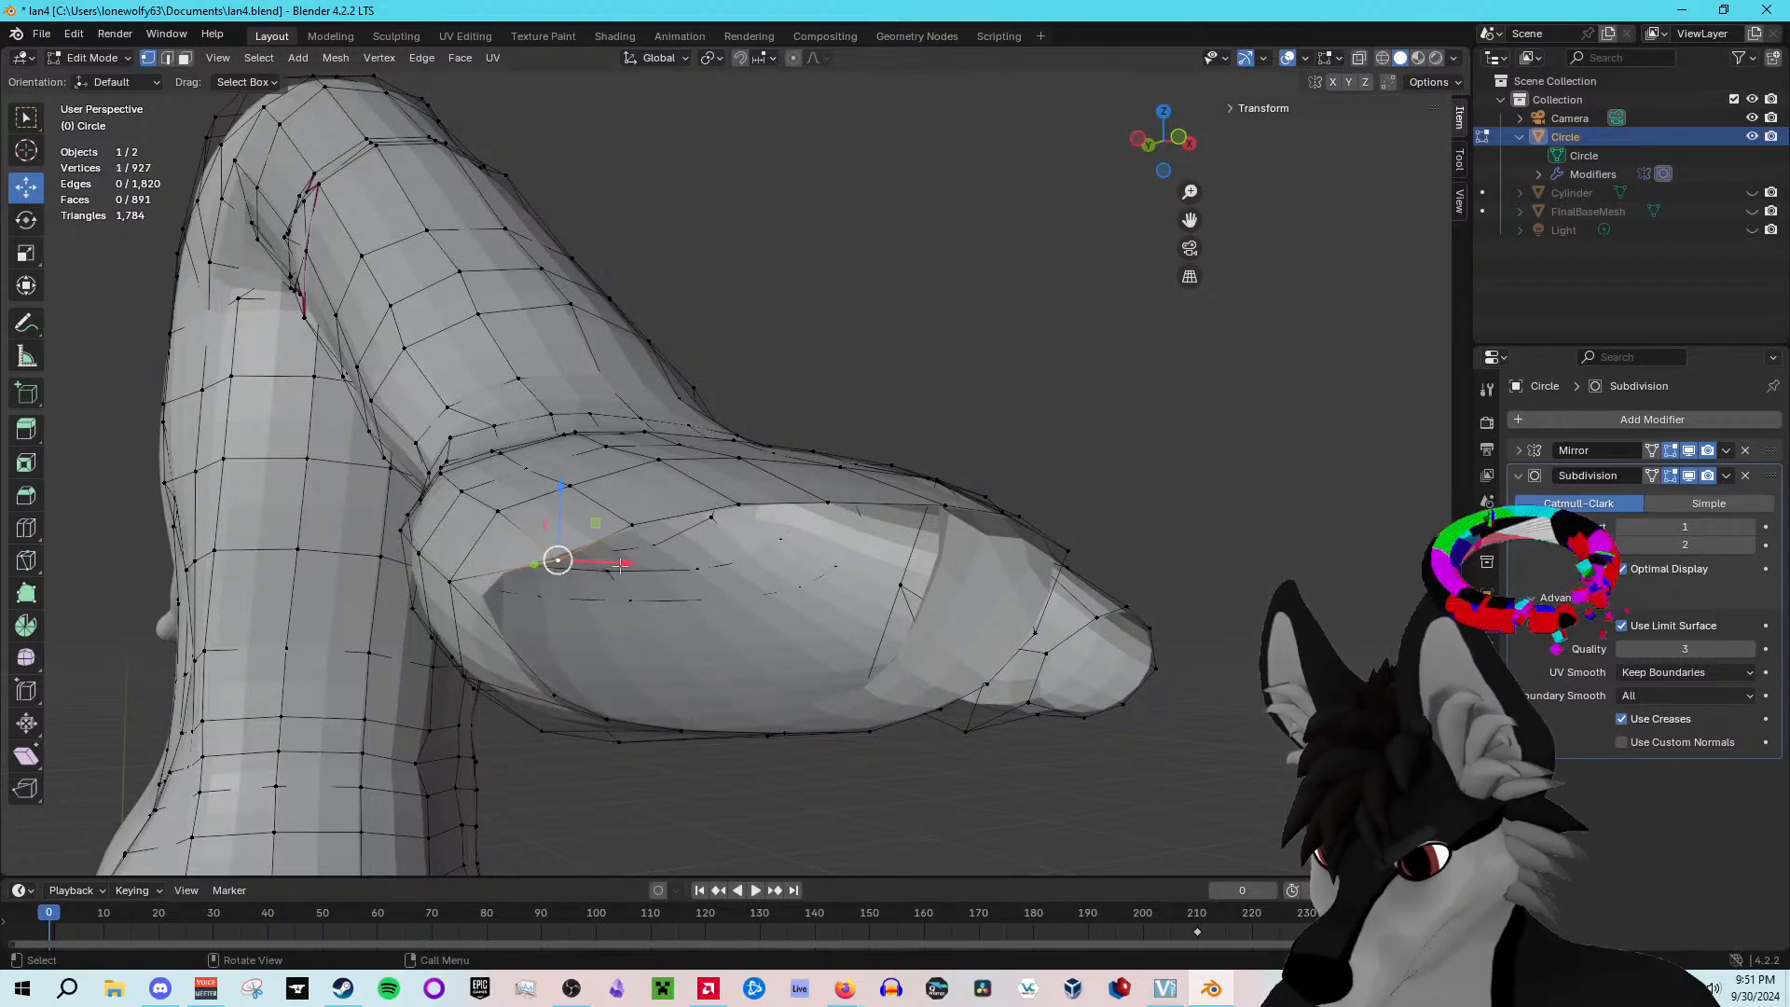
left_click(191, 58)
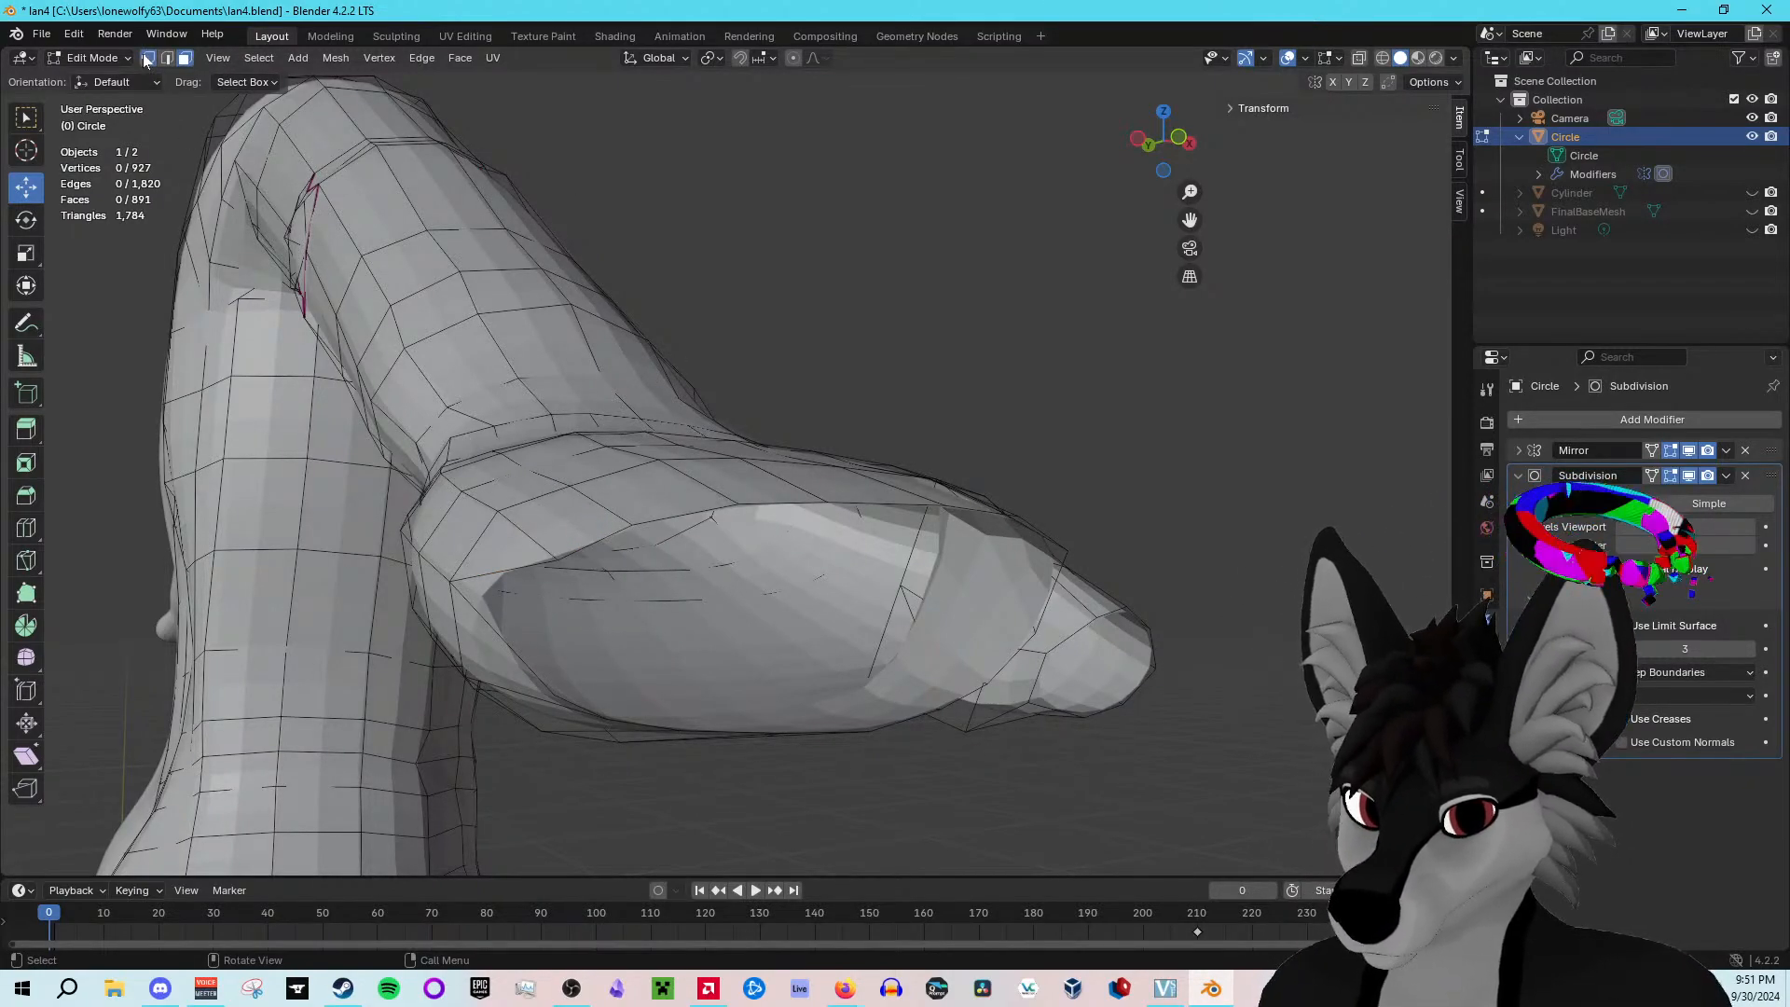
left_click(147, 58)
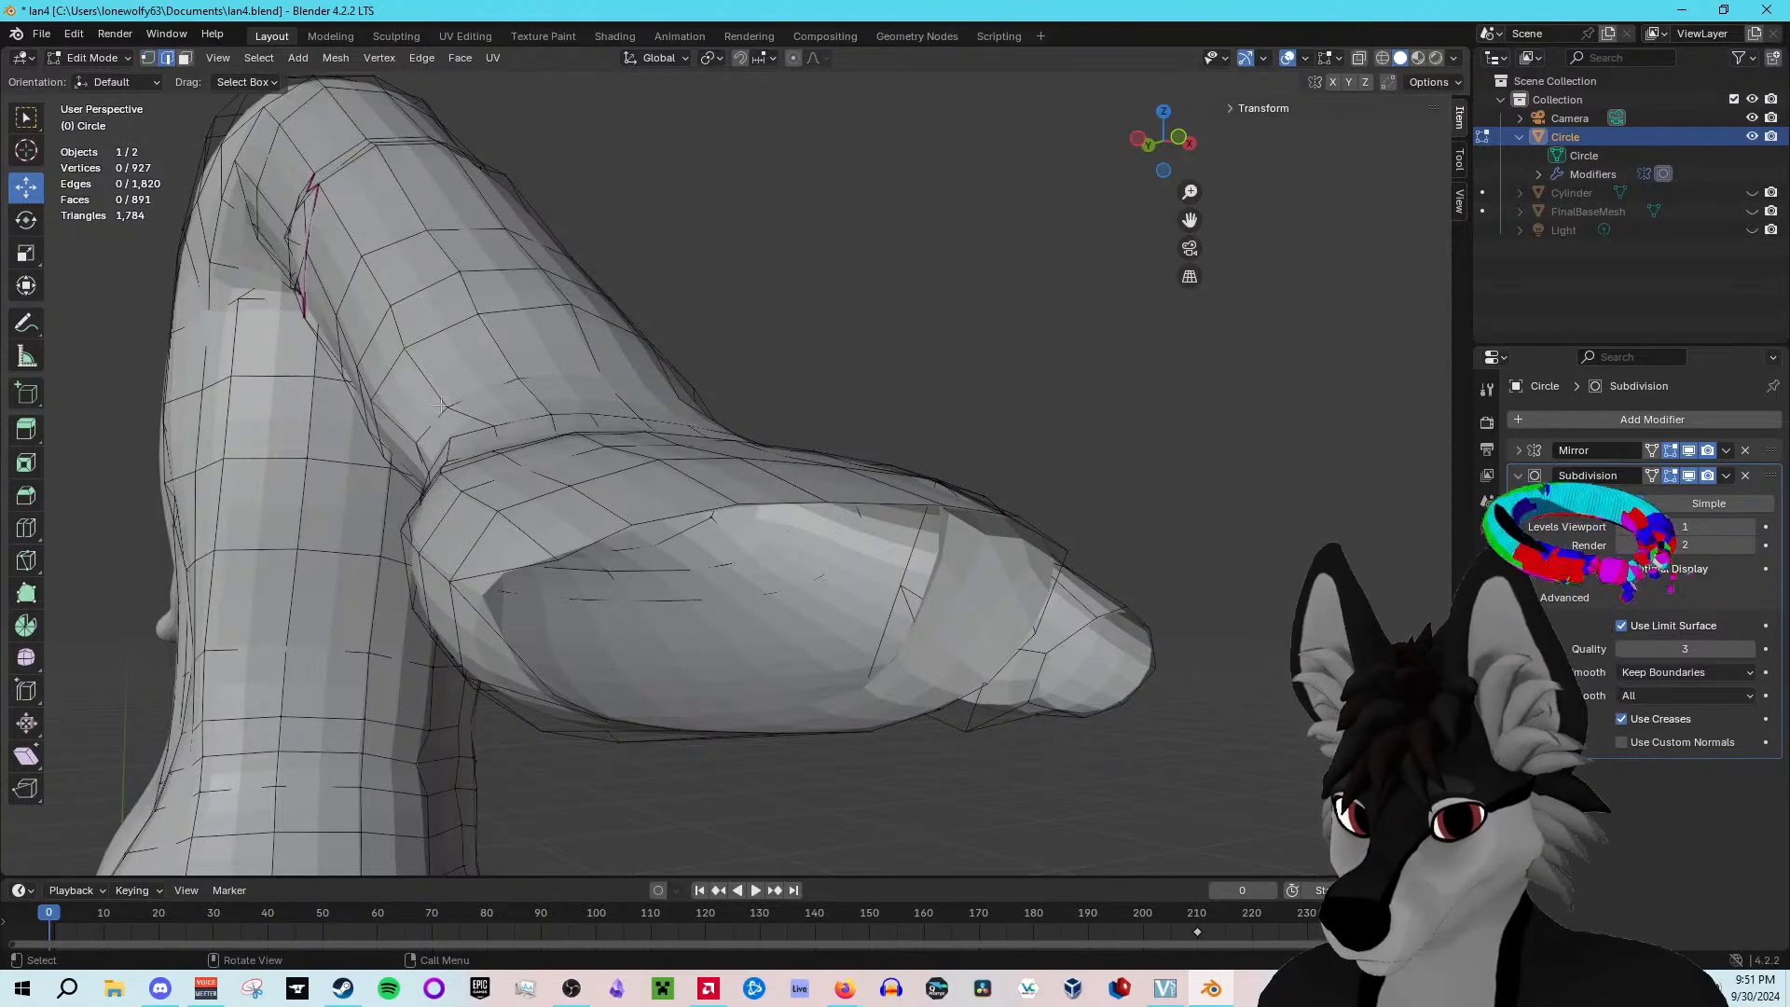
key("x")
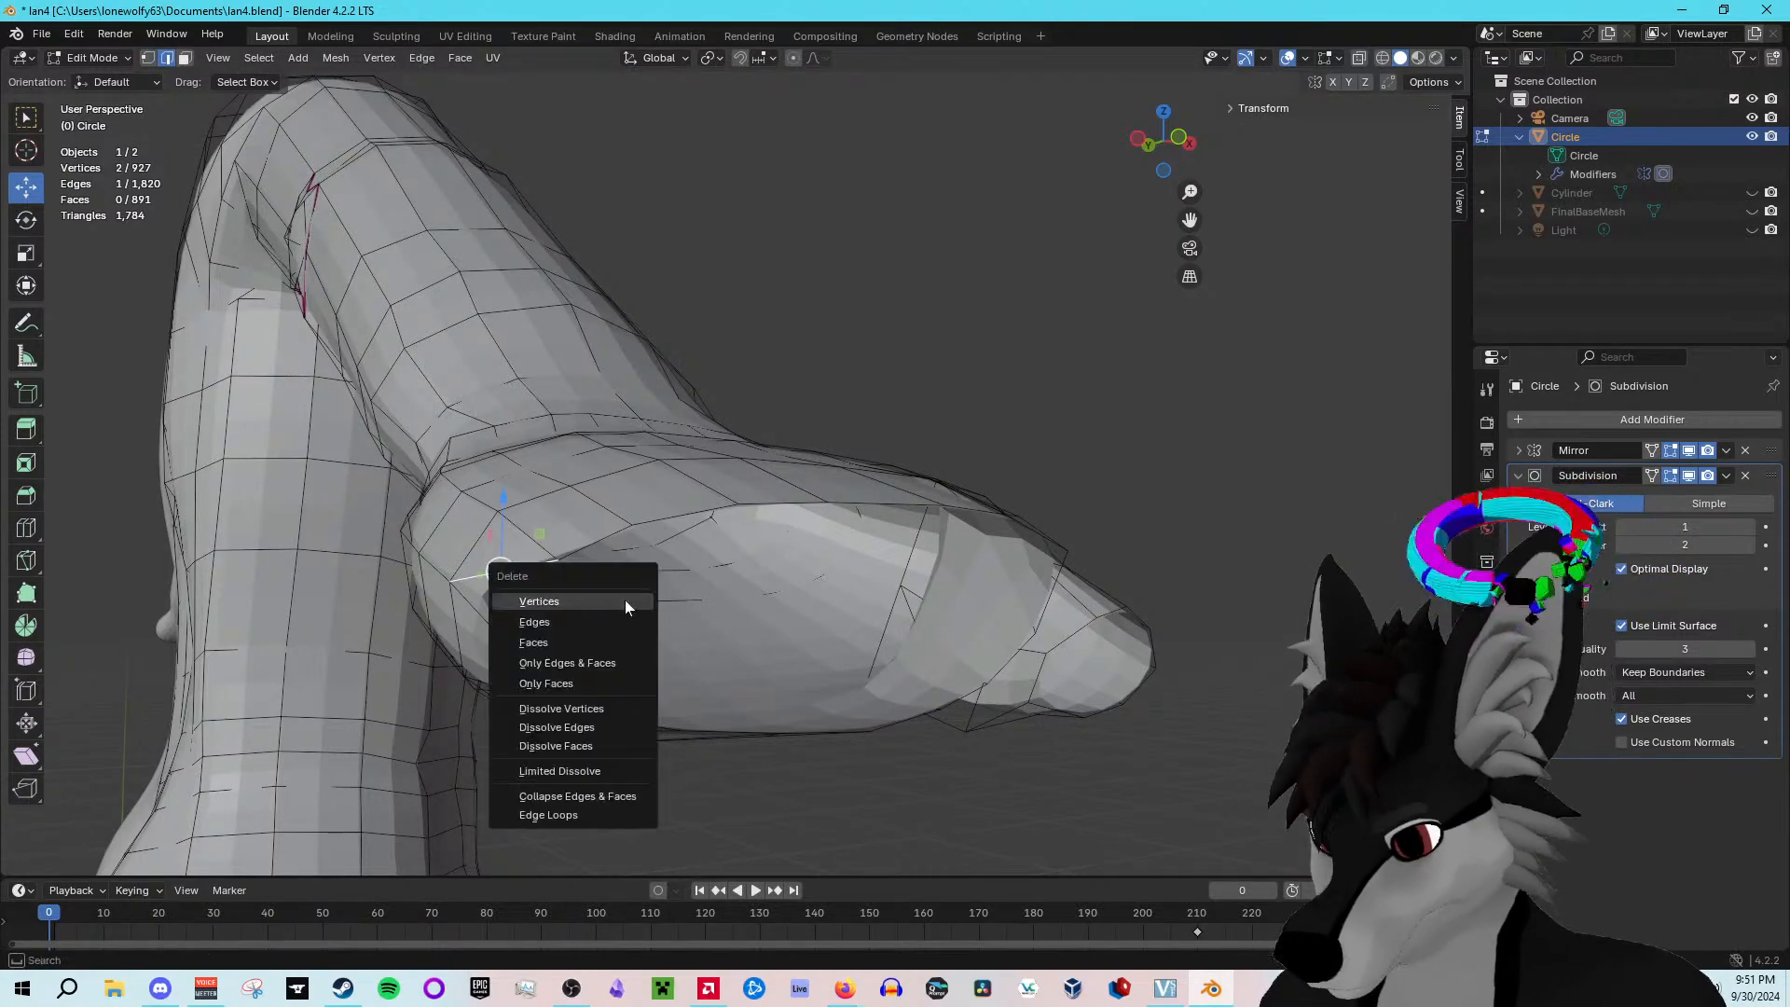
left_click(587, 638)
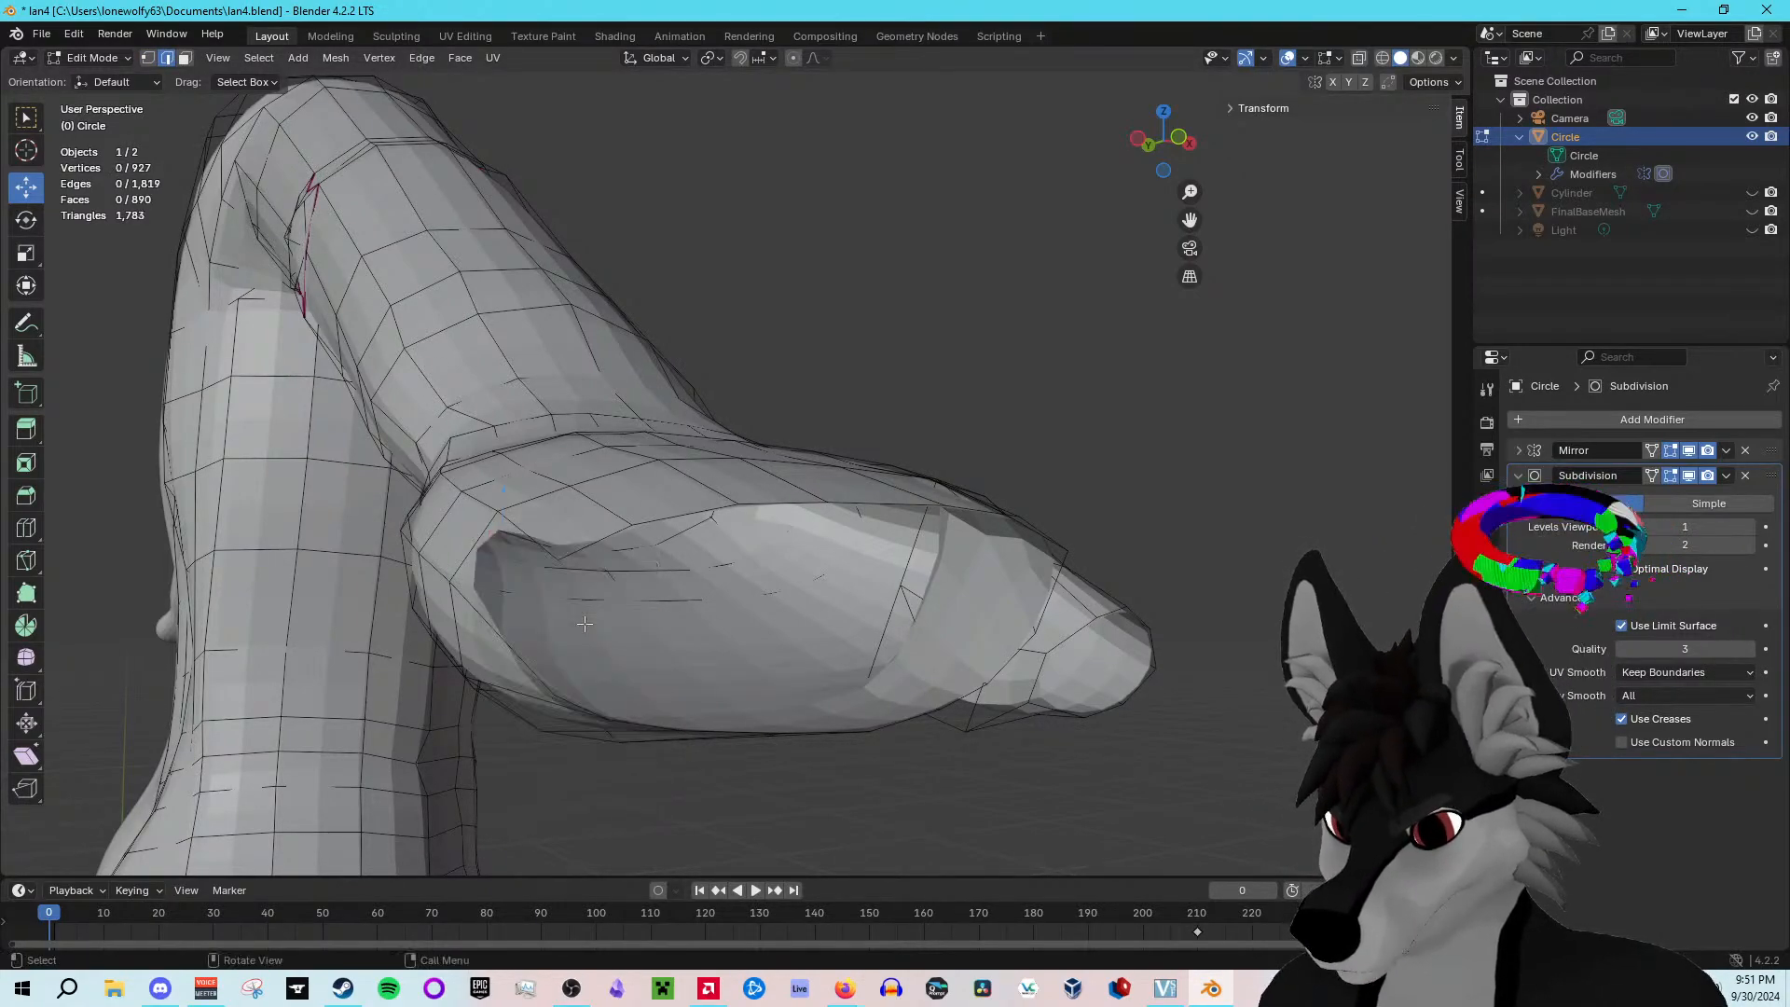
Step: Select the four vertices around the gap in the hand's rim and fill them with a new face
middle_click_drag(588, 638, 641, 594)
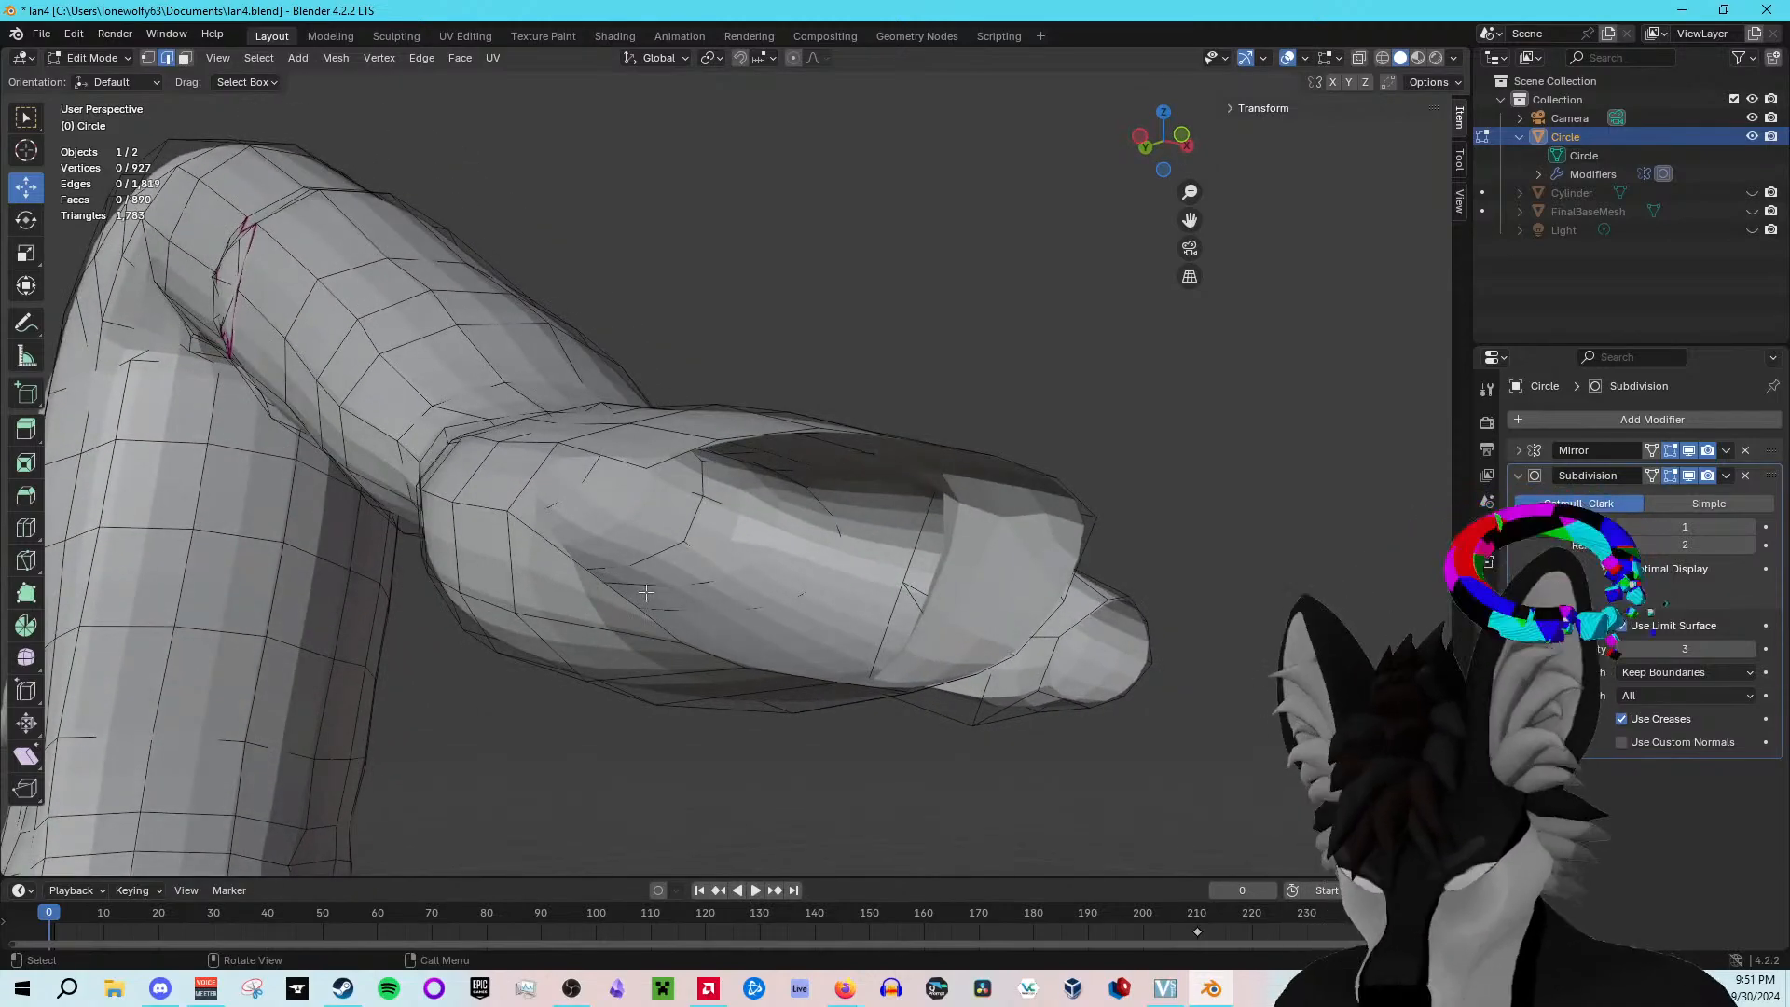
key("Tab")
key("Tab")
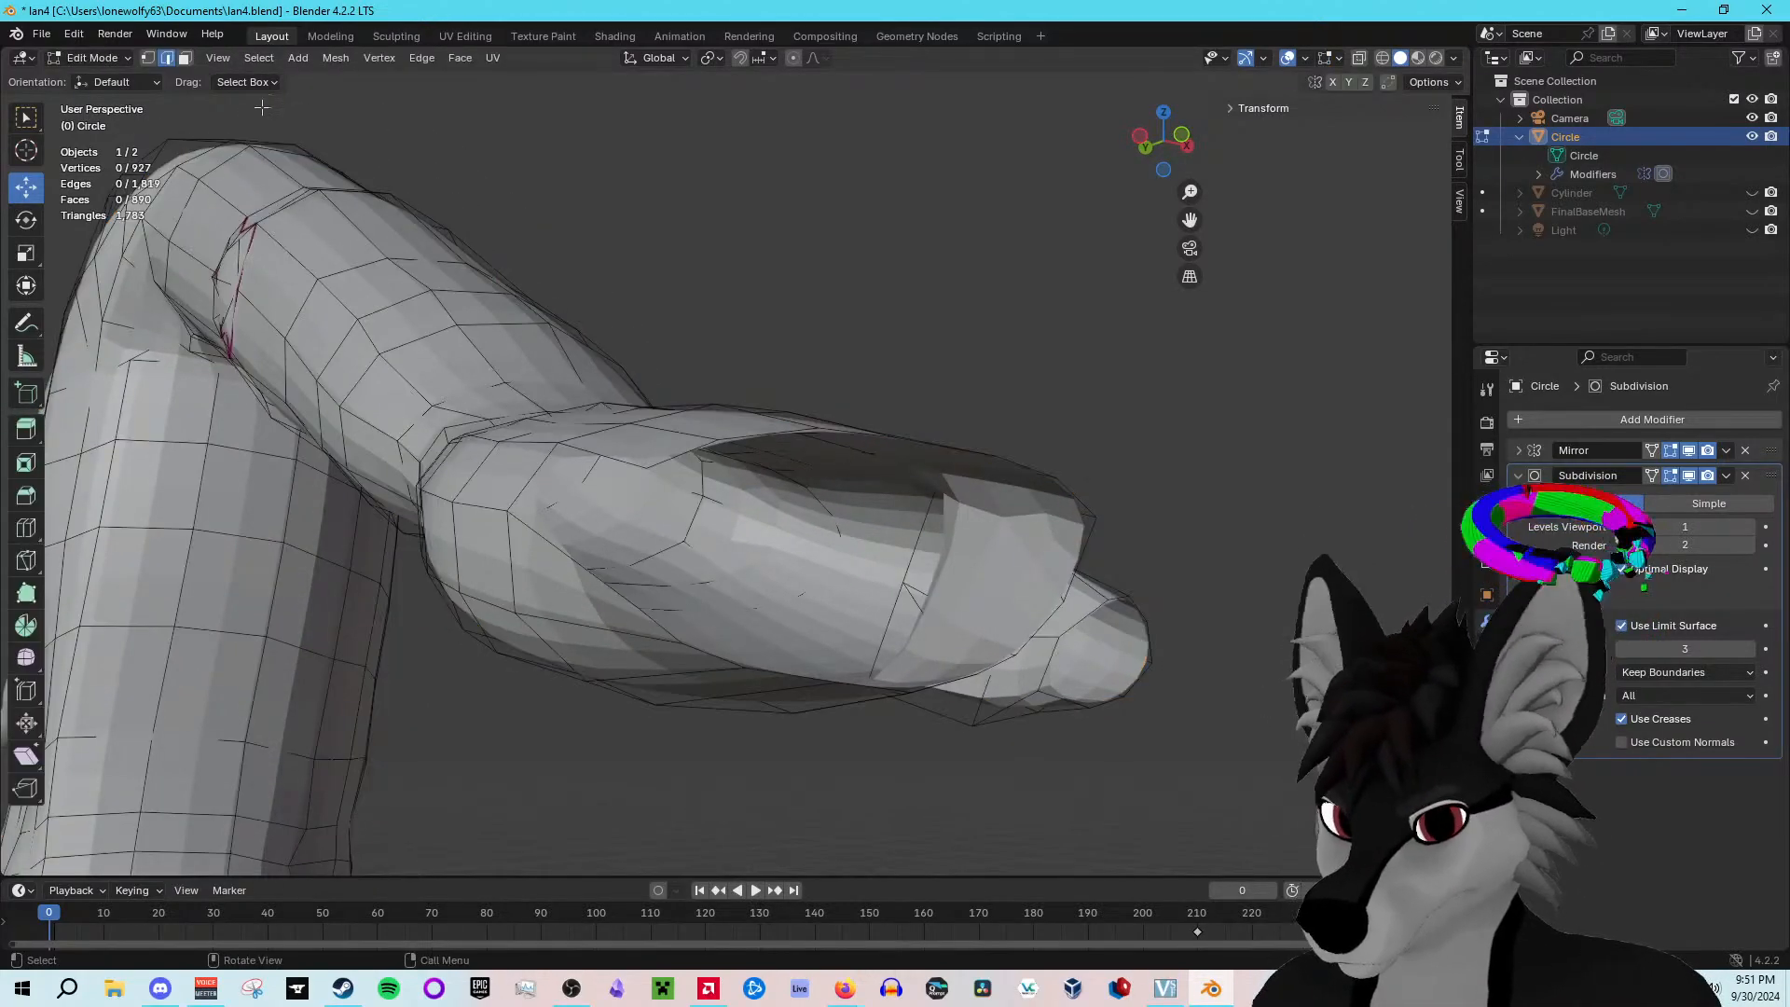
left_click(147, 58)
middle_click_drag(643, 653, 678, 630)
left_click(729, 759)
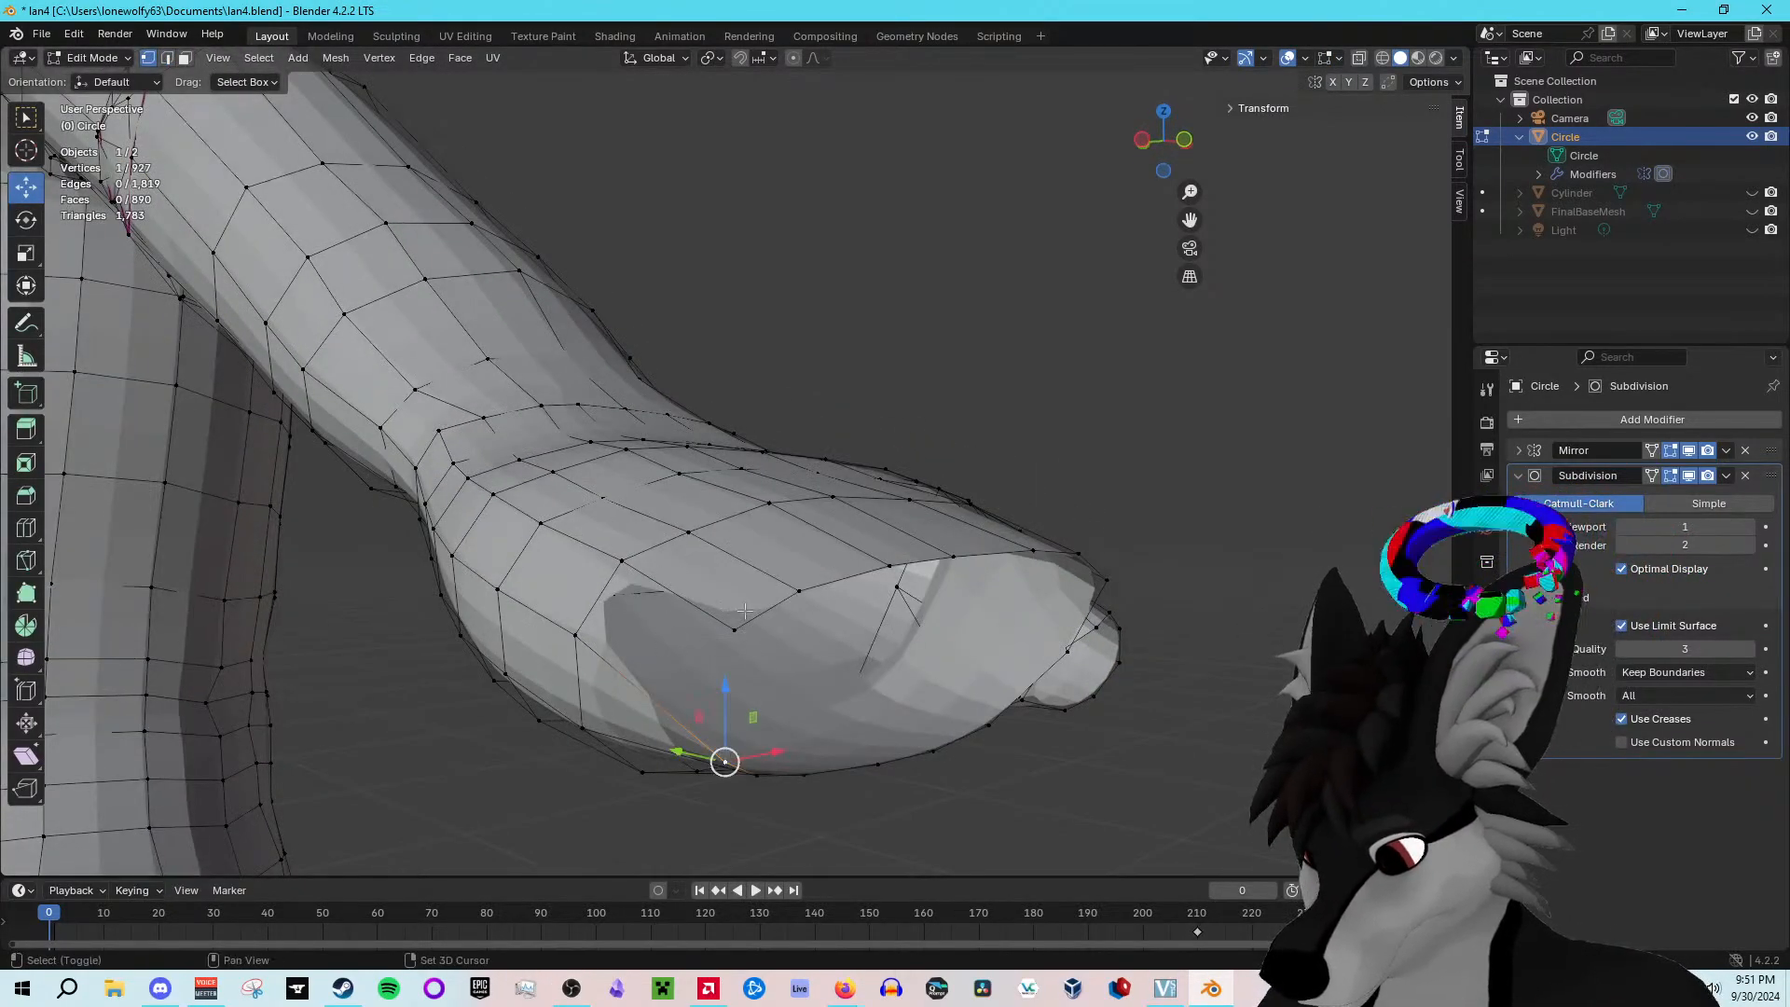
left_click(732, 633, "shift")
left_click(621, 560, "shift")
left_click(575, 635, "shift")
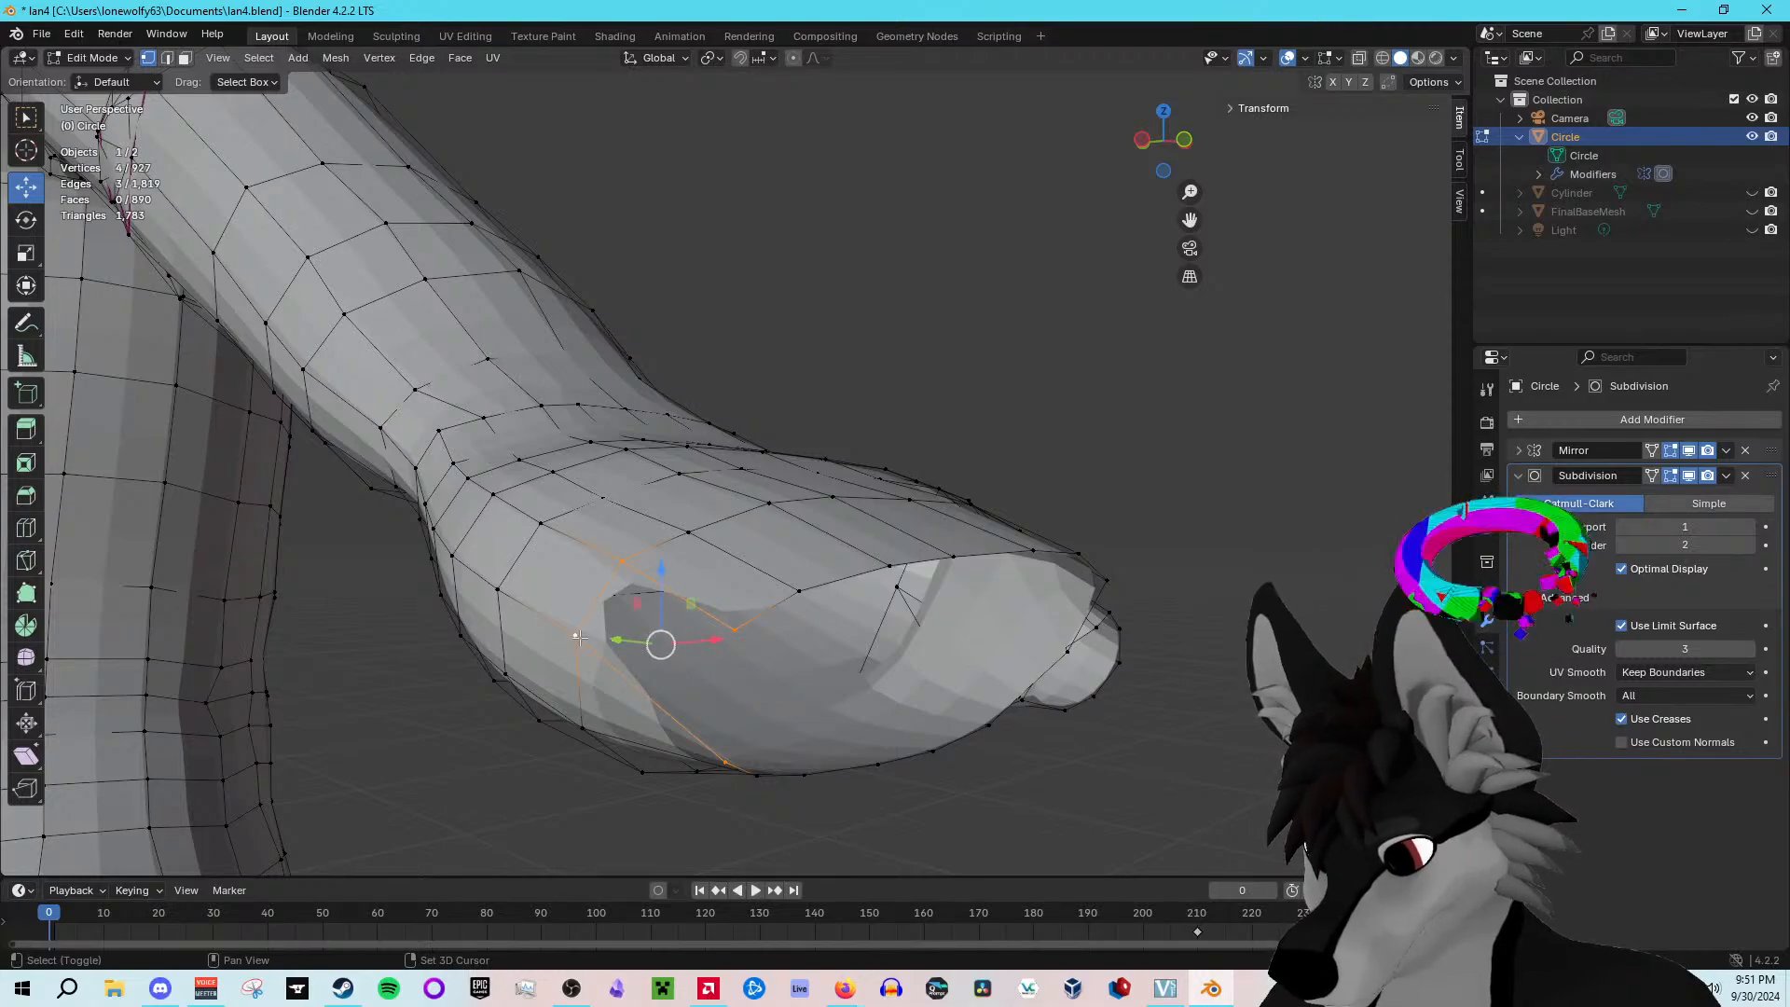
right_click(571, 634)
left_click(520, 603)
middle_click_drag(520, 604, 522, 545)
Step: Move the rim vertices at the end of the hand opening opposite the thumb along the X axis
left_click(375, 607)
left_click_drag(453, 608, 431, 606)
left_click(380, 410)
left_click(348, 599)
left_click_drag(424, 607, 415, 546)
middle_click_drag(415, 546, 382, 557)
scroll(495, 508, "down", 3)
middle_click_drag(495, 508, 482, 552)
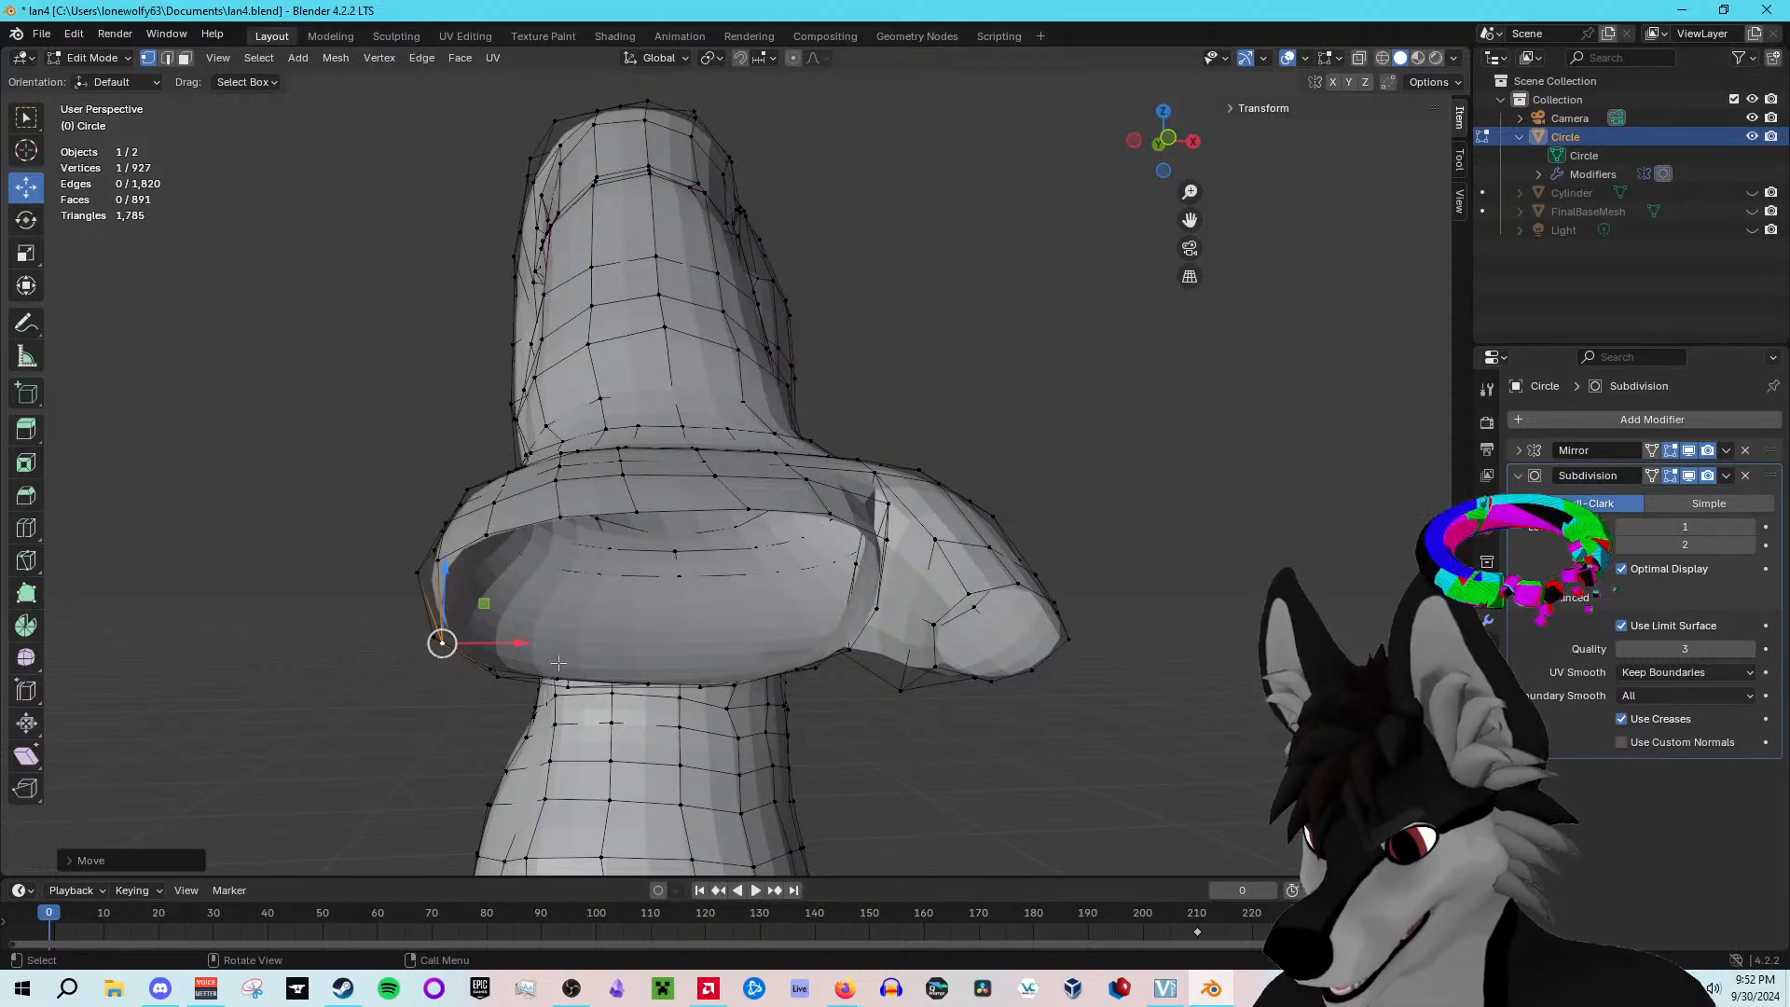
Step: Nudge the rim vertices along the lower side of the hand opening, starting with an XZ-plane shift
middle_click_drag(558, 662, 593, 577)
left_click(596, 499)
left_click_drag(642, 456, 644, 461)
middle_click_drag(644, 461, 589, 794)
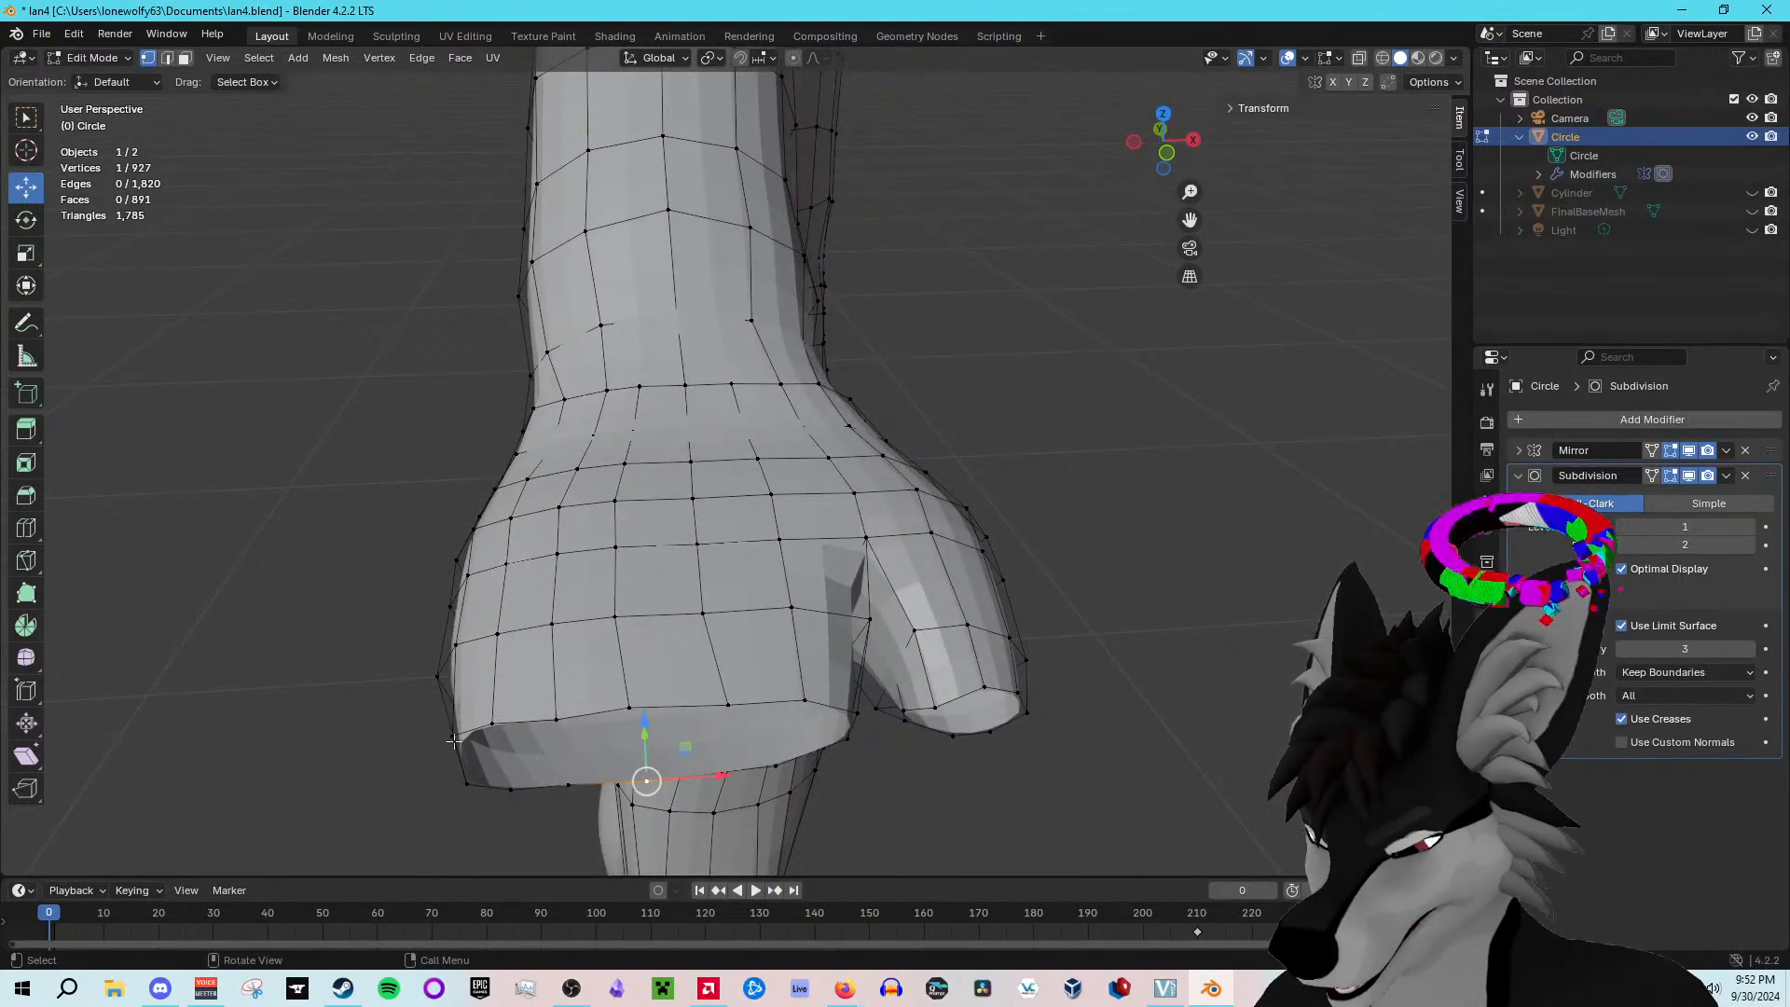
left_click_drag(441, 727, 576, 797)
middle_click_drag(572, 762, 699, 308)
left_click_drag(580, 350, 575, 349)
Step: Bridge the middle of the hand opening with a new edge between two opposing rim vertices
left_click(592, 248)
left_click(597, 435, "shift")
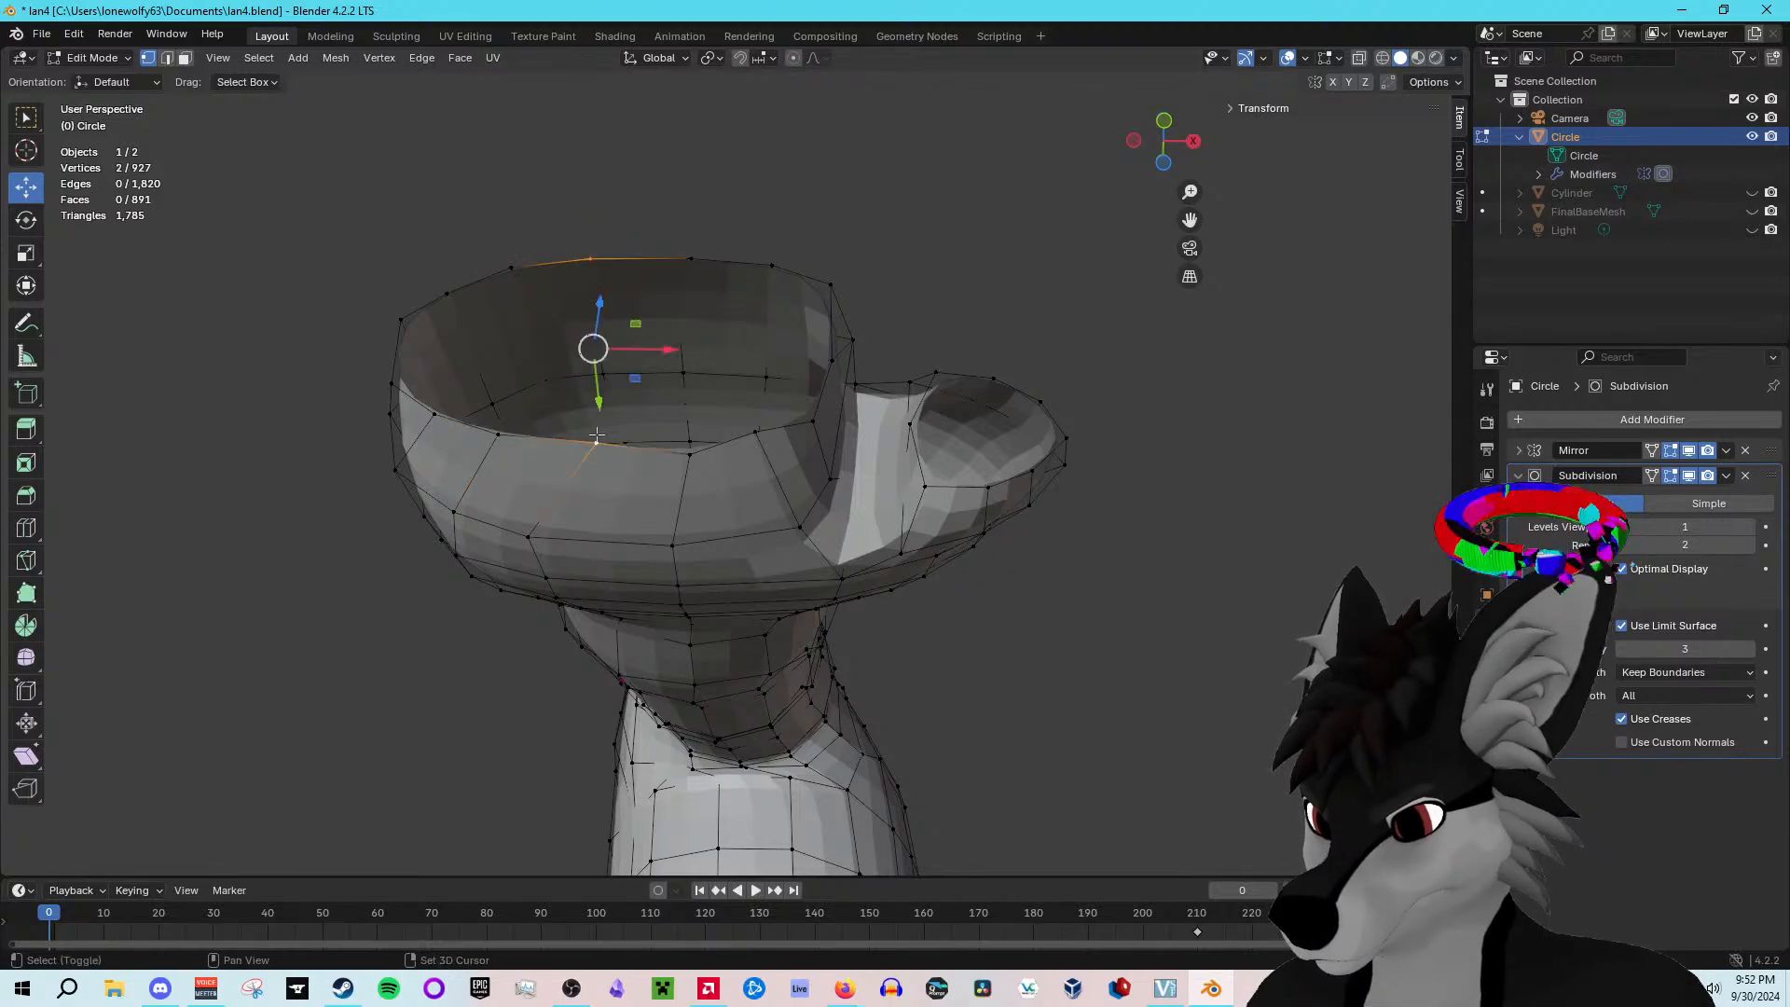
middle_click_drag(656, 377, 679, 525)
right_click(632, 601)
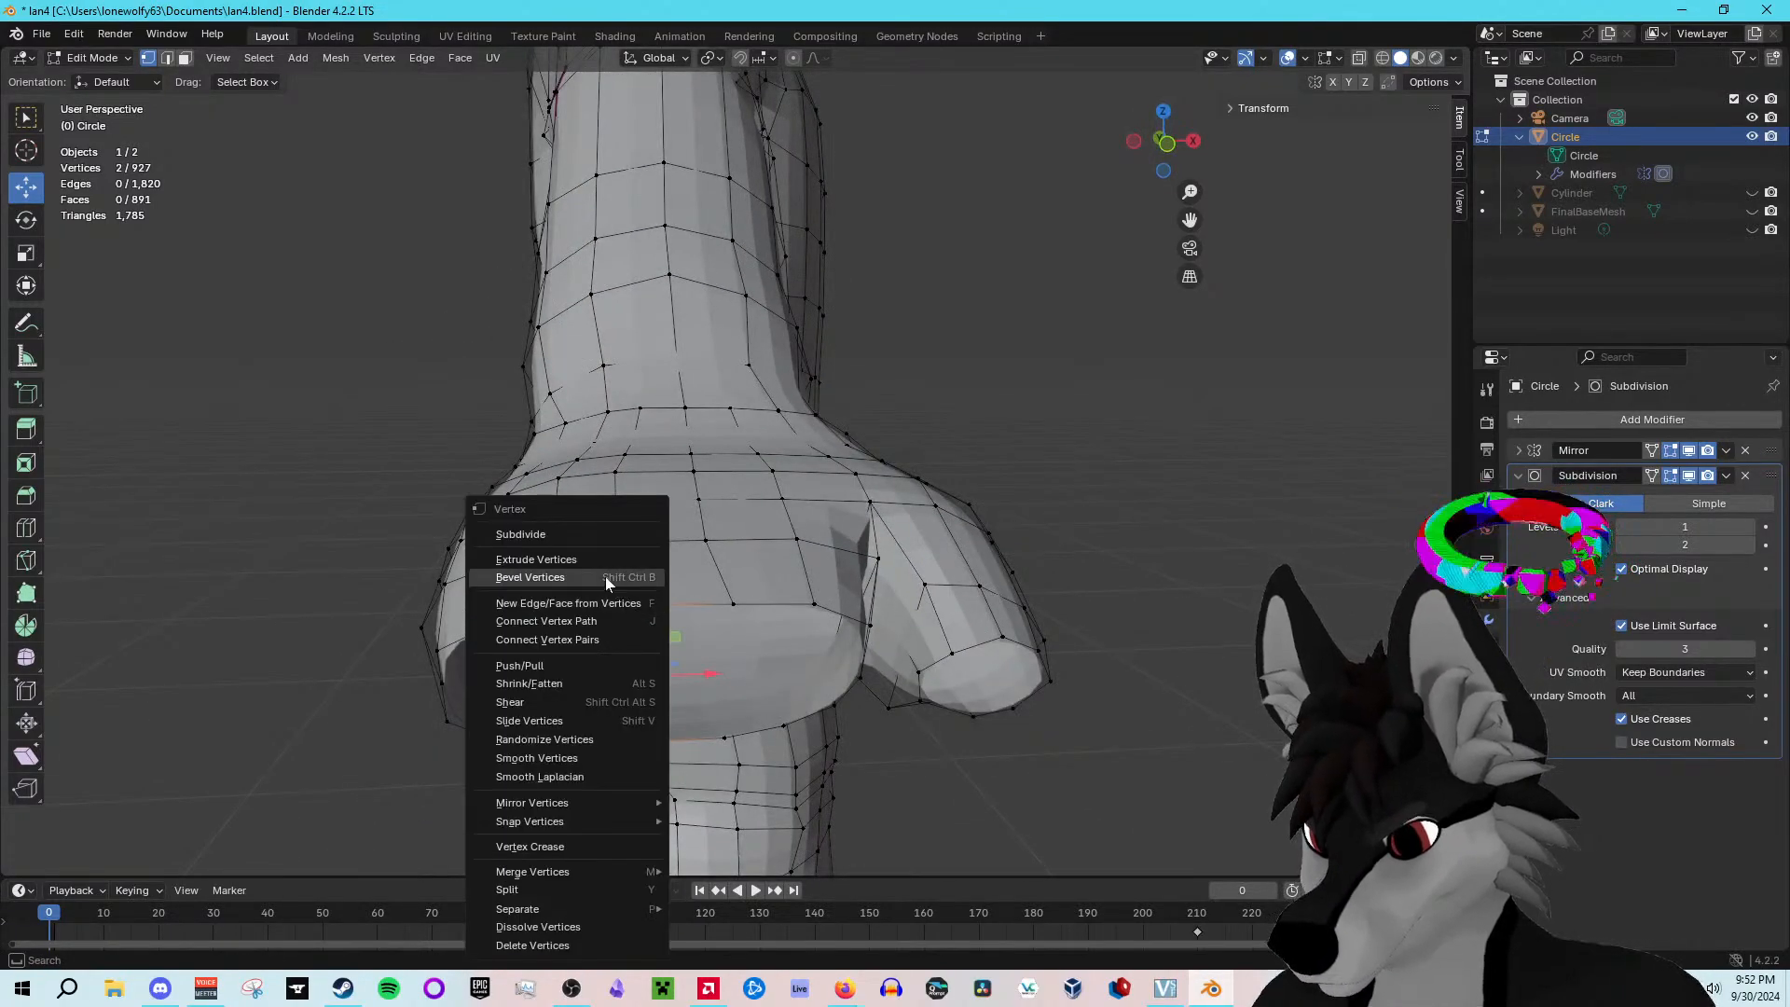
left_click(569, 600)
Step: Add two more edges across the hand opening, one on each side of the middle bridging edge
left_click(550, 617)
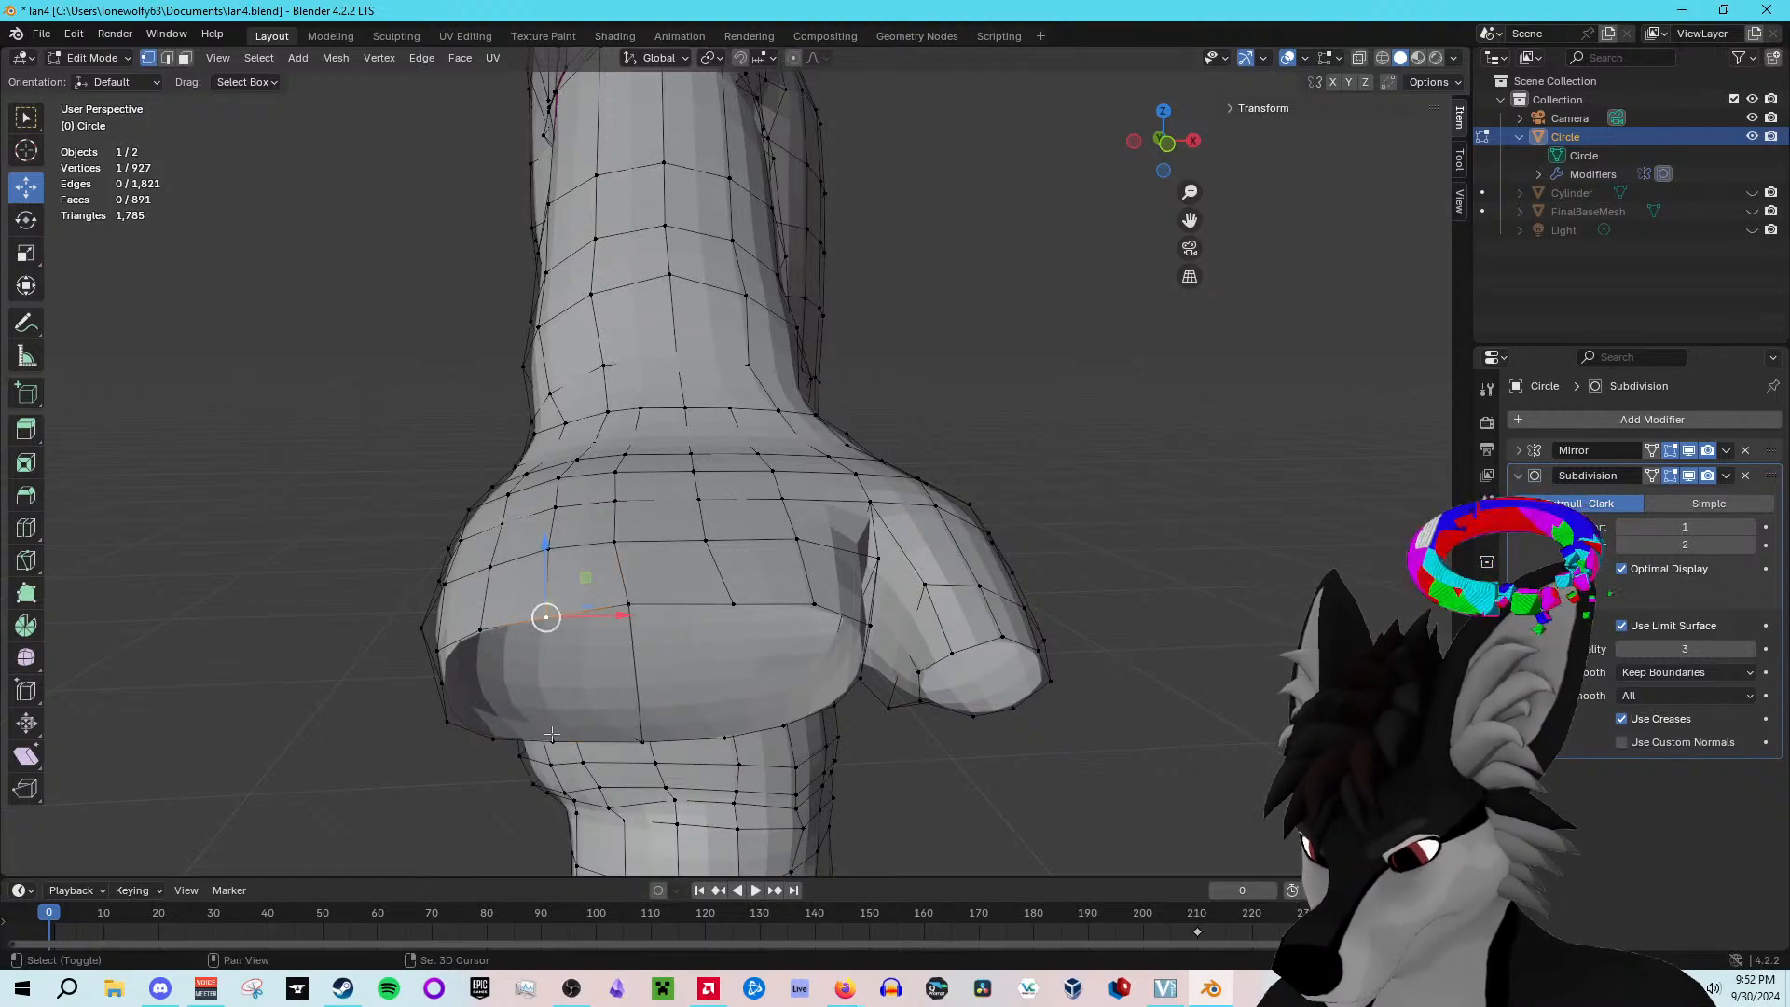
left_click(554, 741, "shift")
right_click(556, 741)
left_click(535, 605)
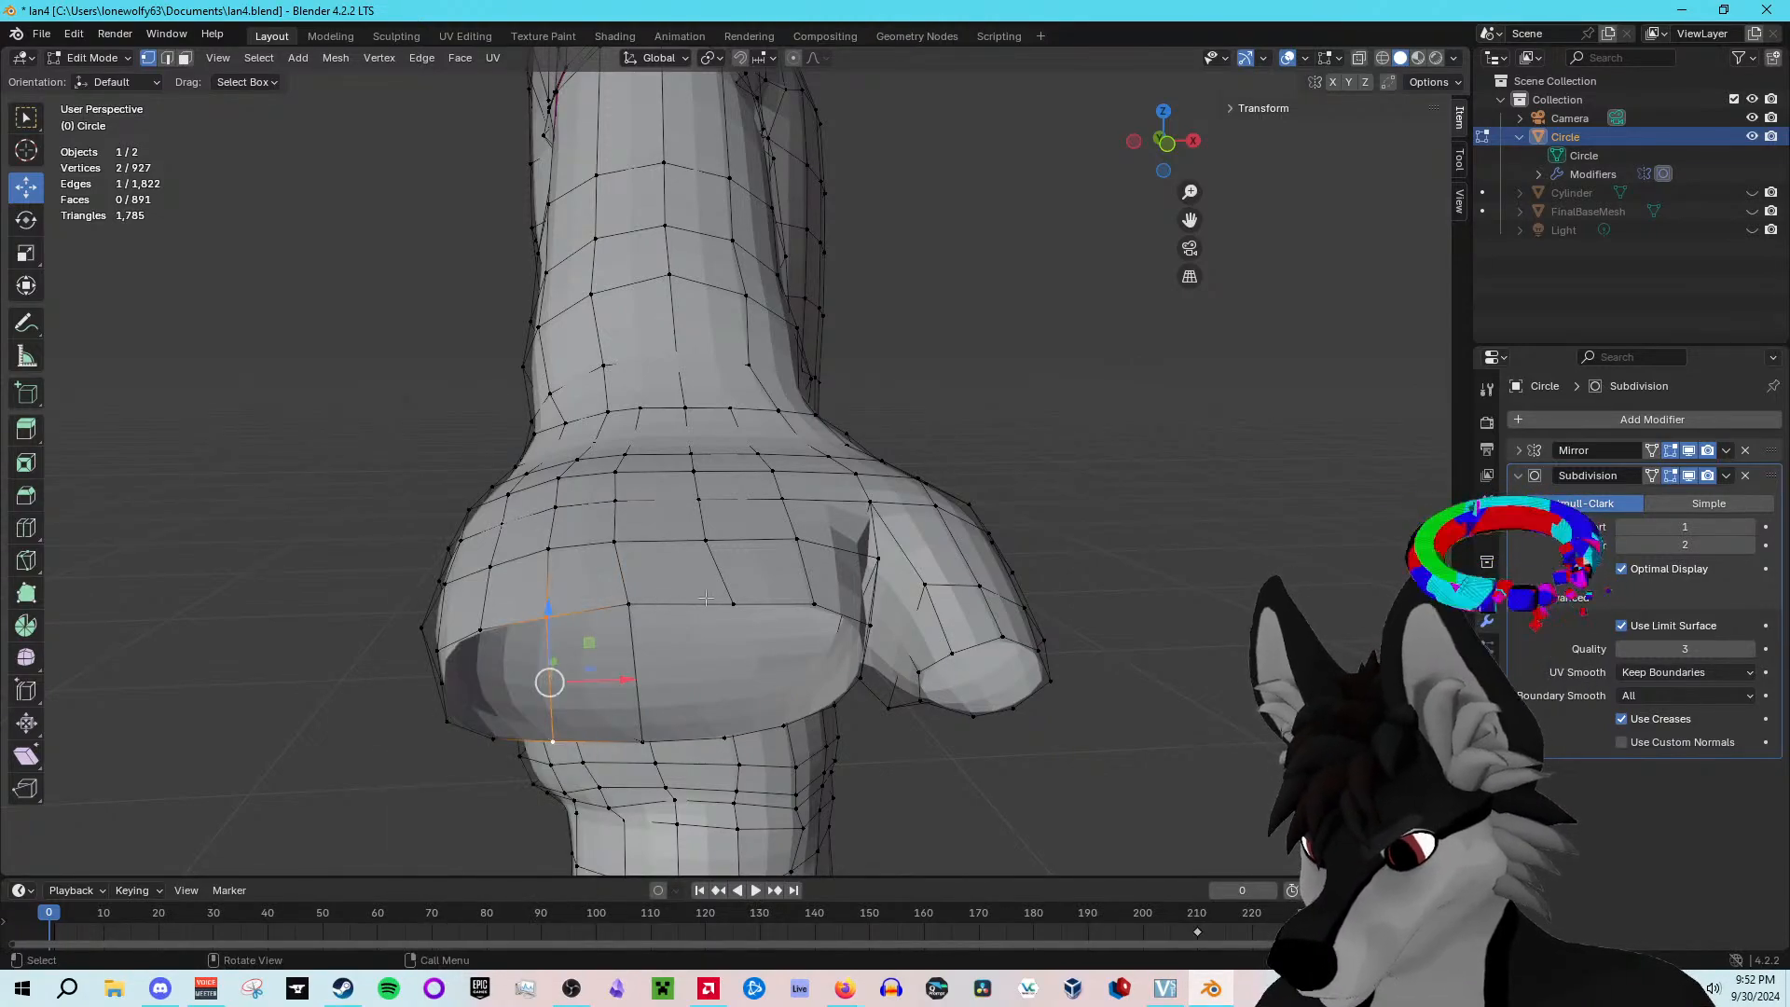
left_click(728, 605)
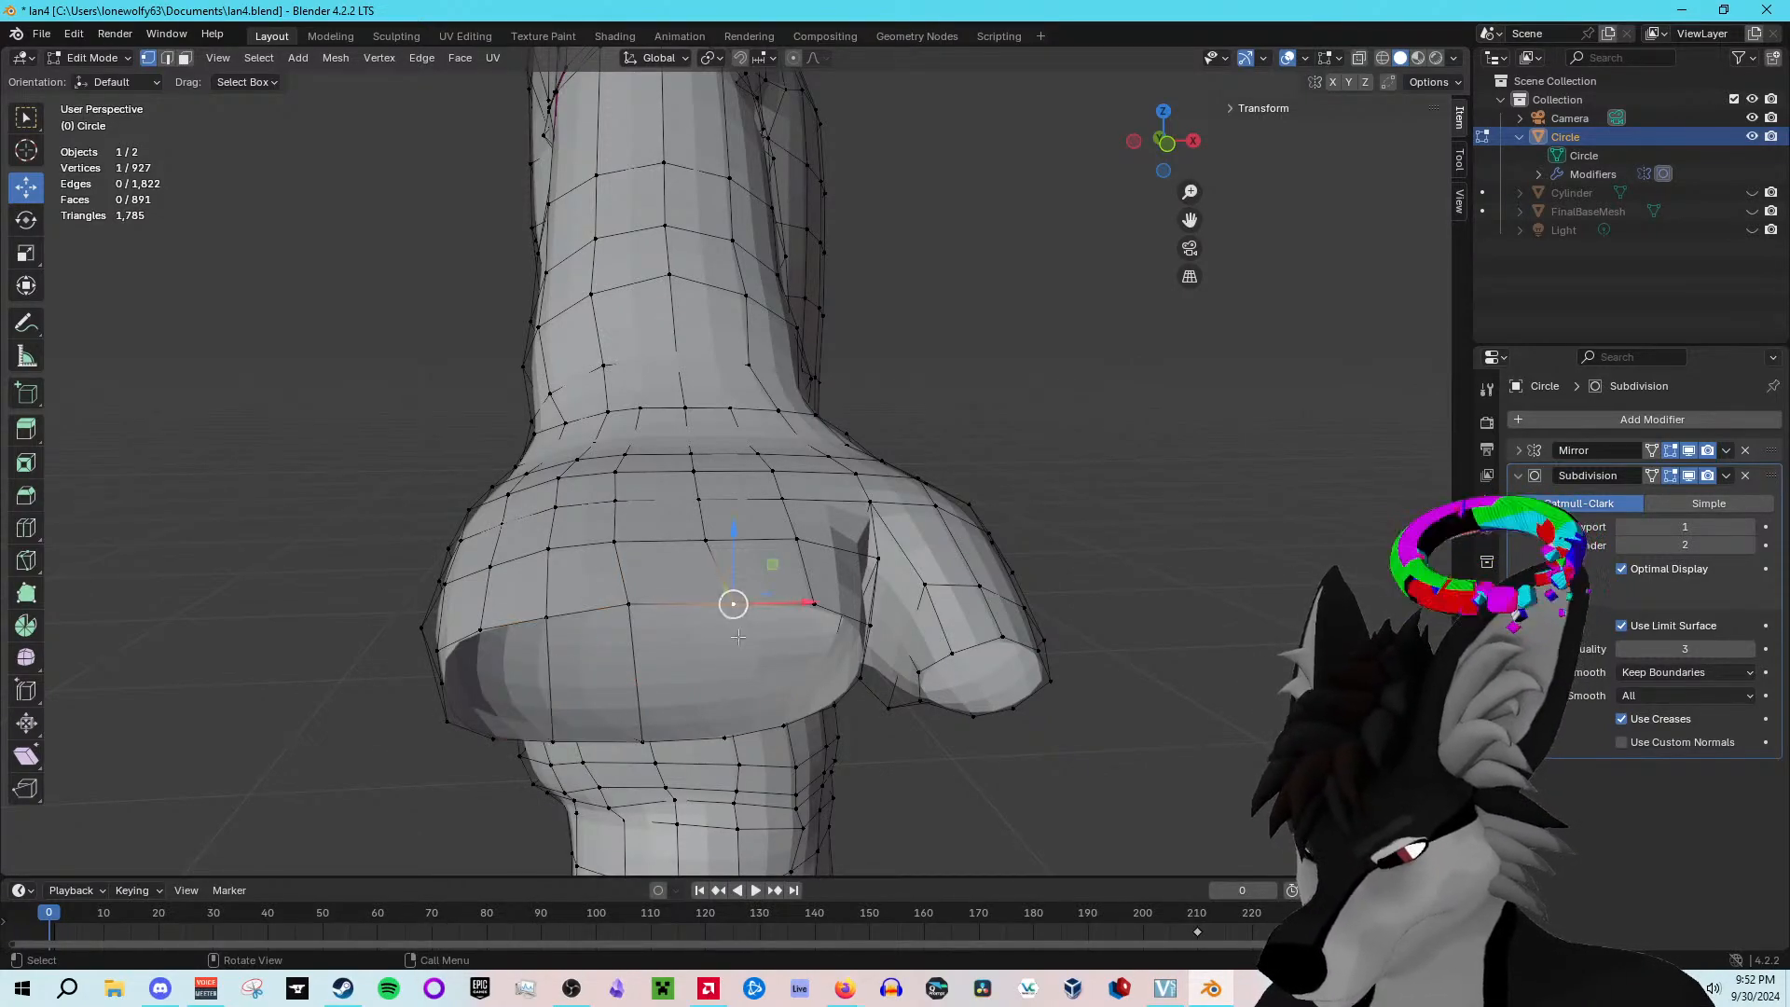
left_click(723, 739, "shift")
right_click(723, 739)
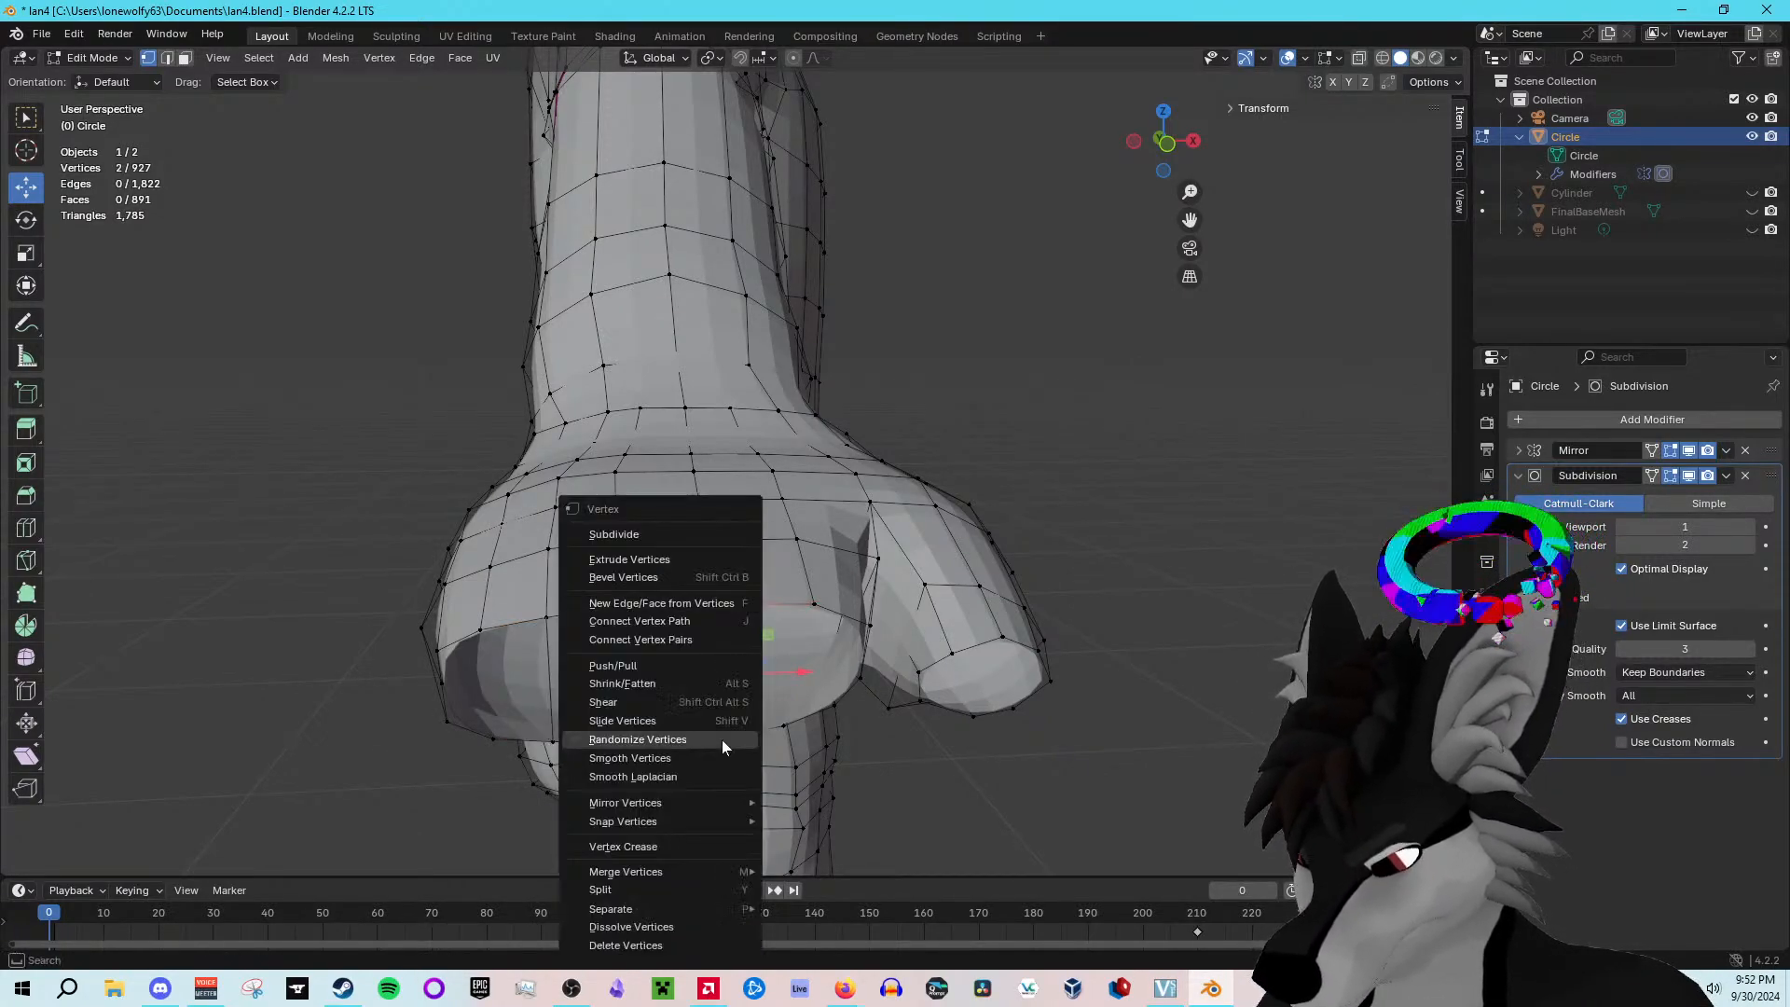
left_click(705, 606)
Step: Delete the hand opening's rim vertex on the wall next to the thumb
middle_click_drag(706, 606, 760, 505)
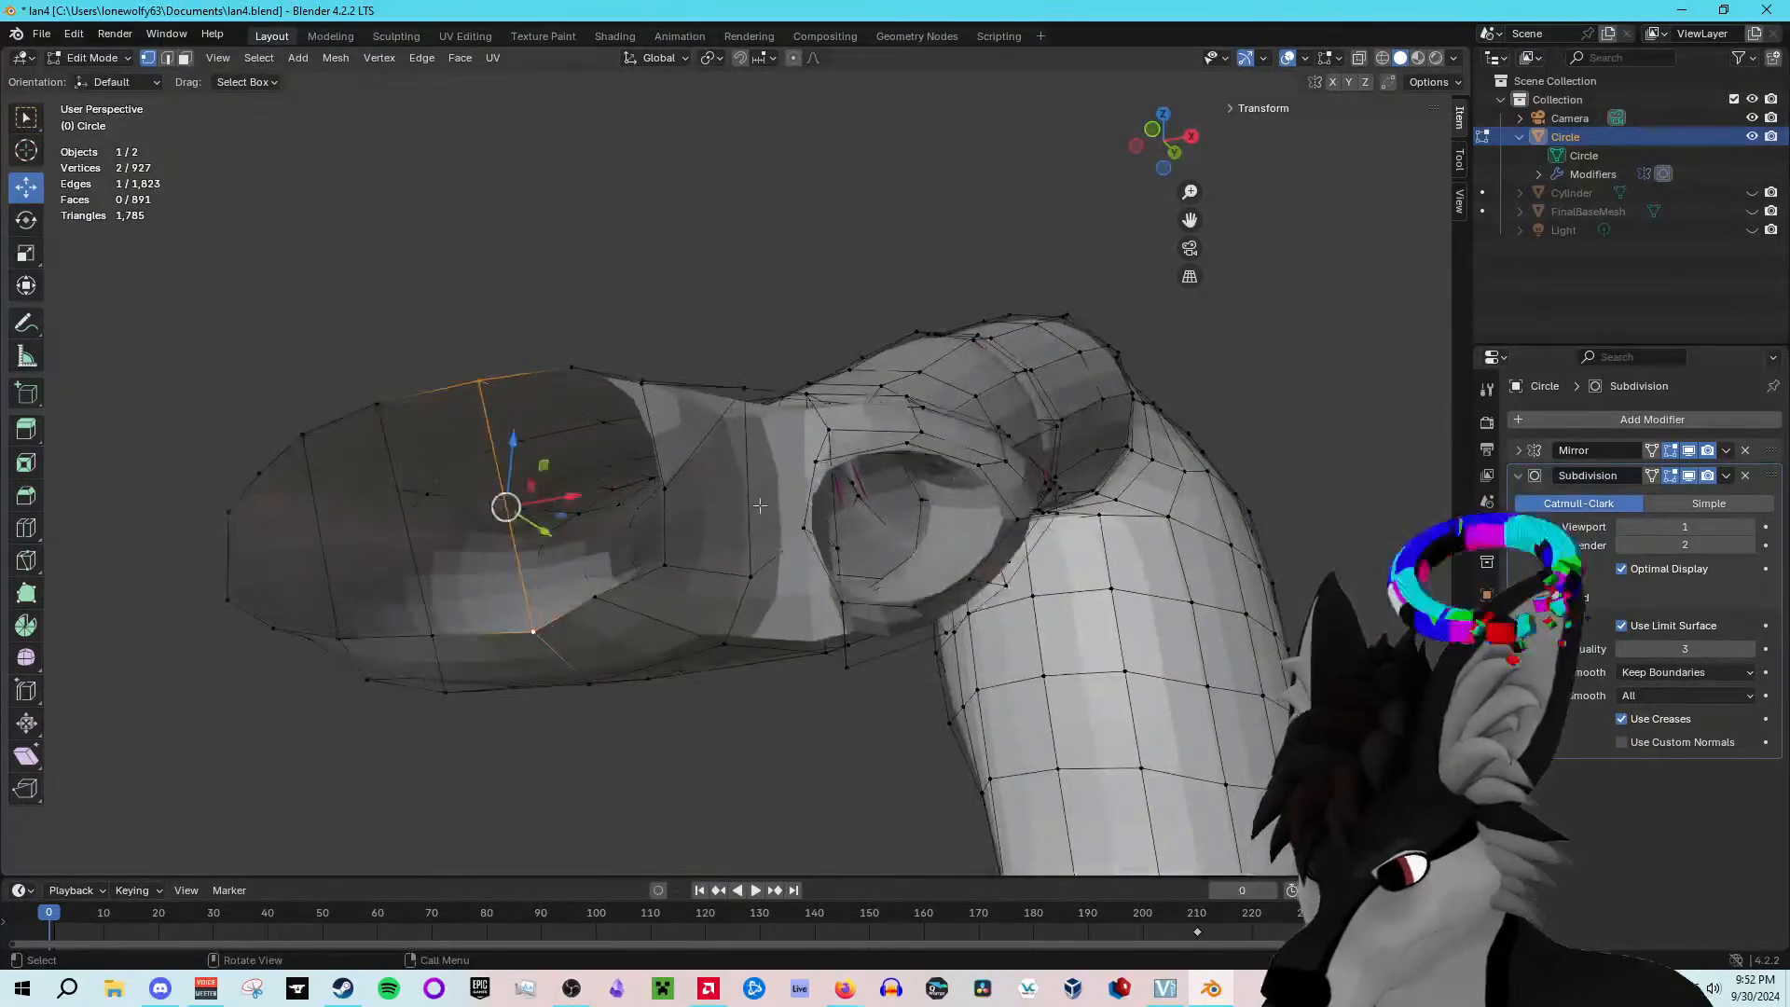
scroll(760, 505, "up", 2)
left_click(639, 502)
right_click(640, 503)
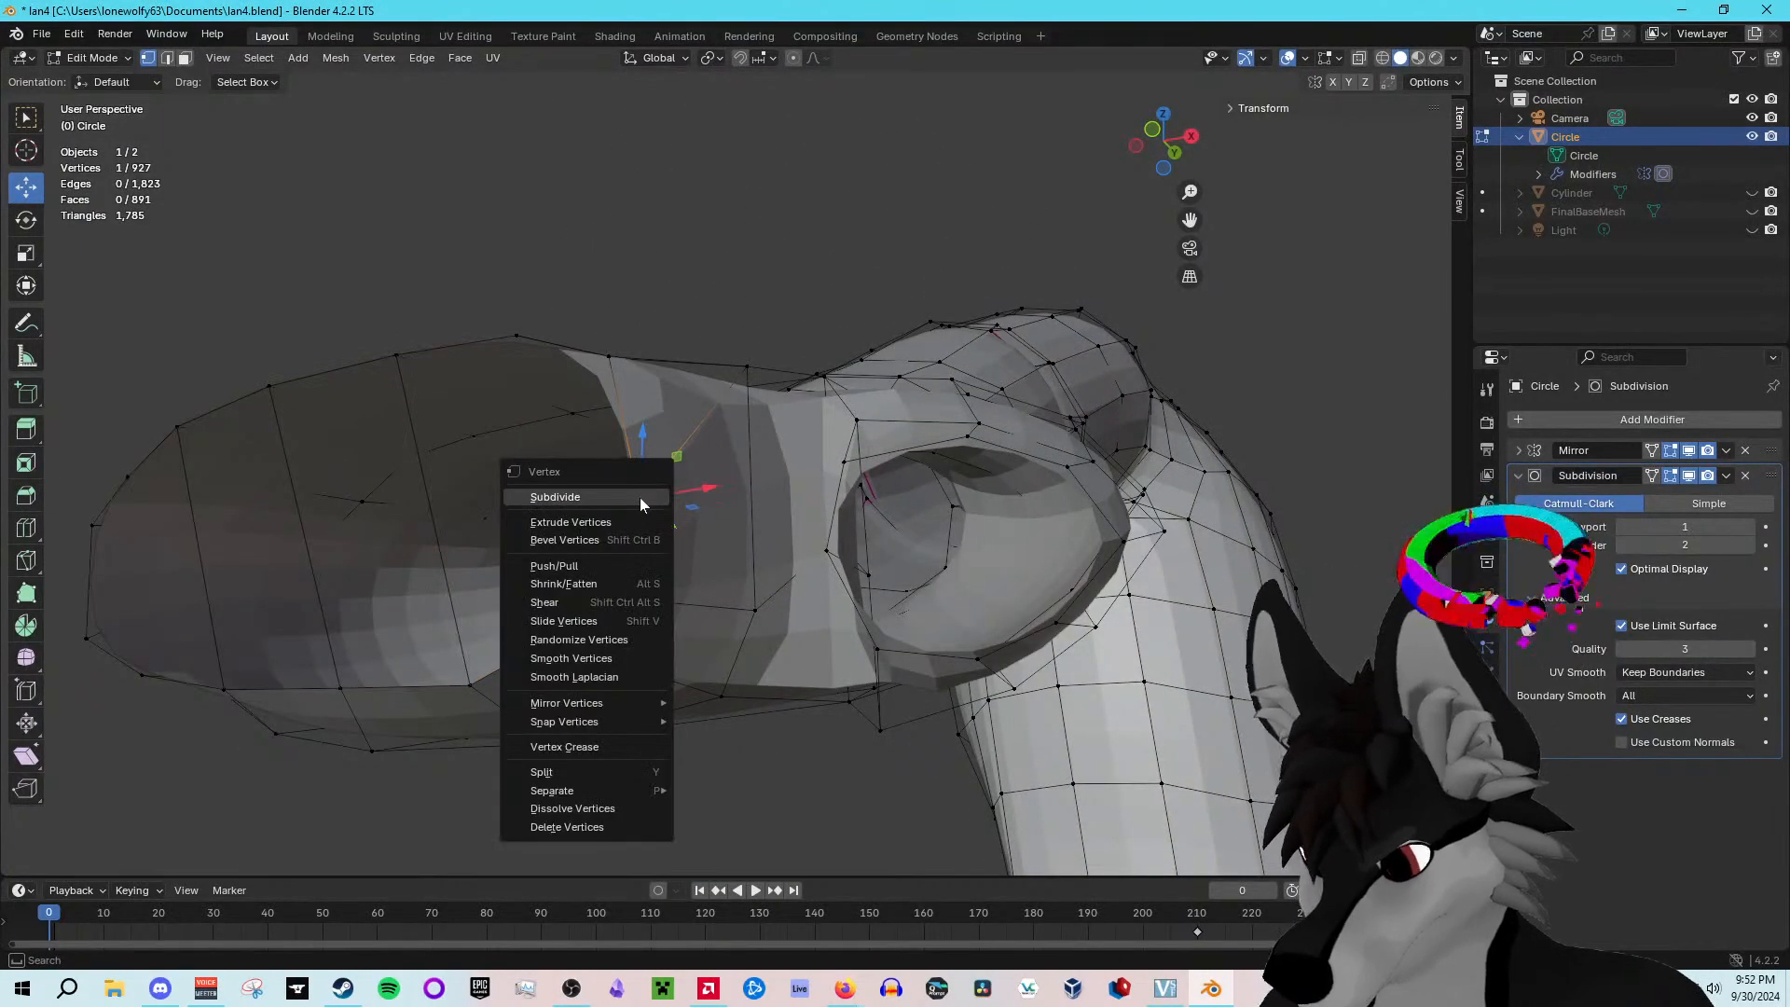
key("Escape")
key("x")
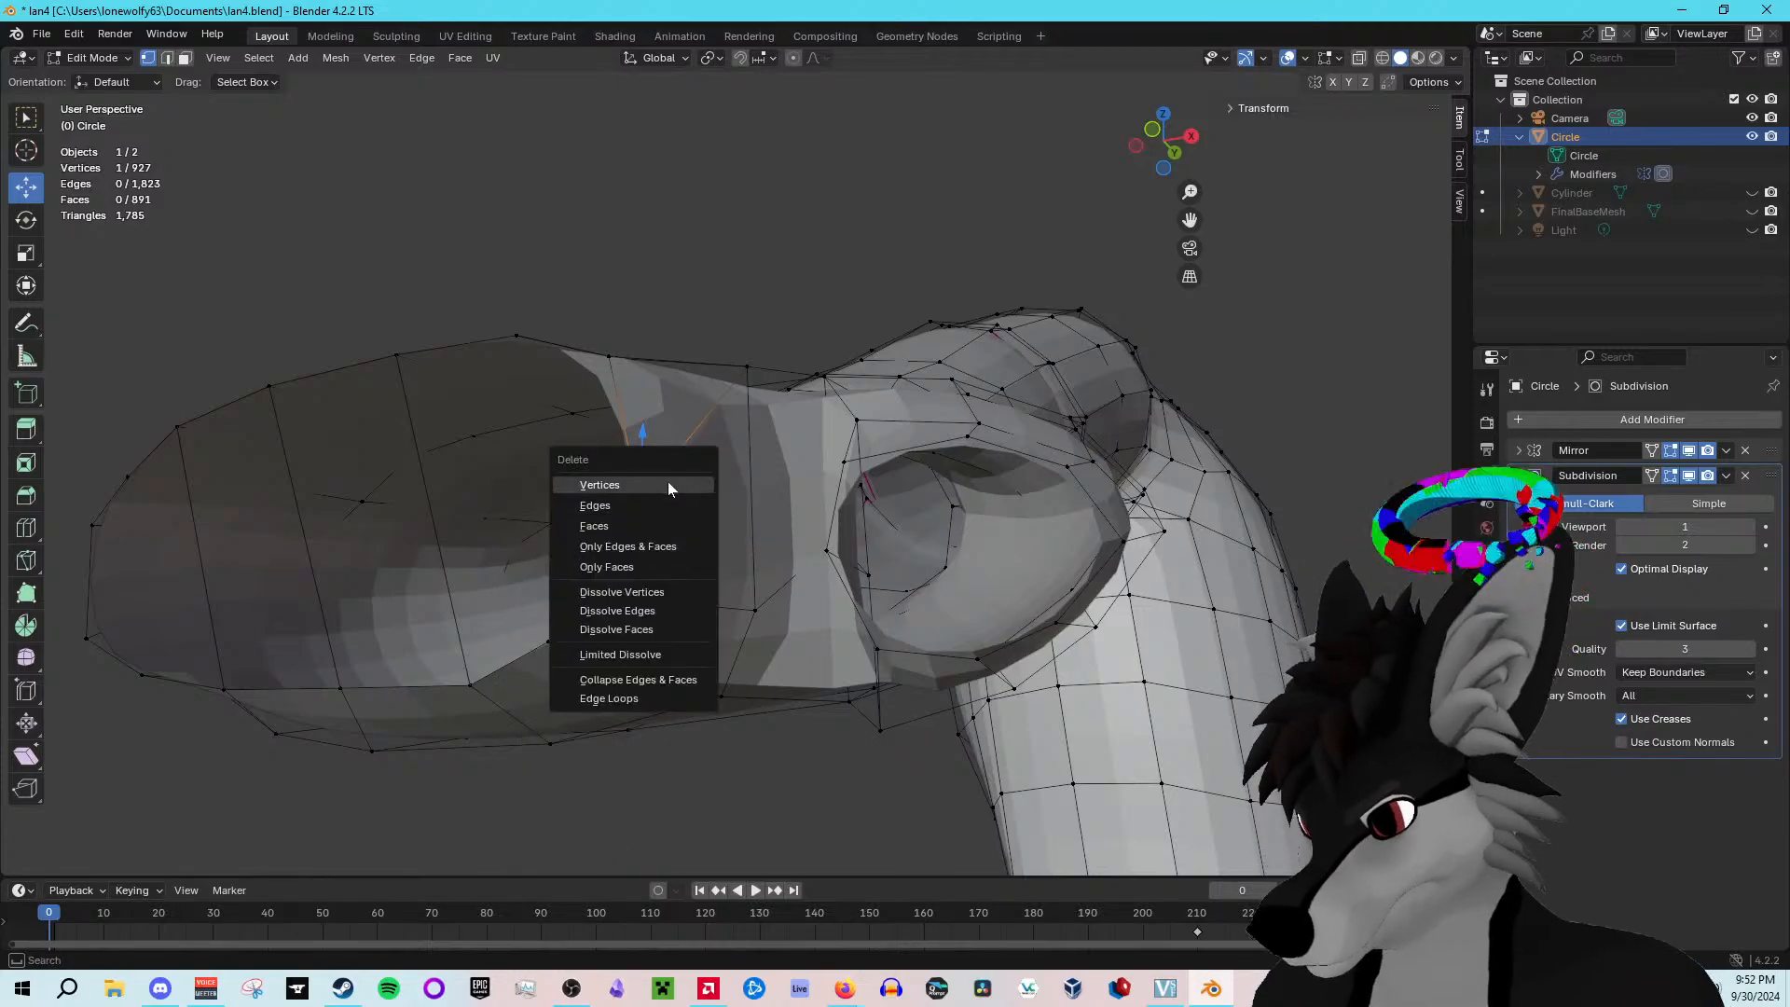
left_click(639, 484)
Step: Connect the opposing rim vertices nearest the thumb with a new edge across the hand opening
middle_click_drag(671, 483, 590, 510)
left_click(643, 424)
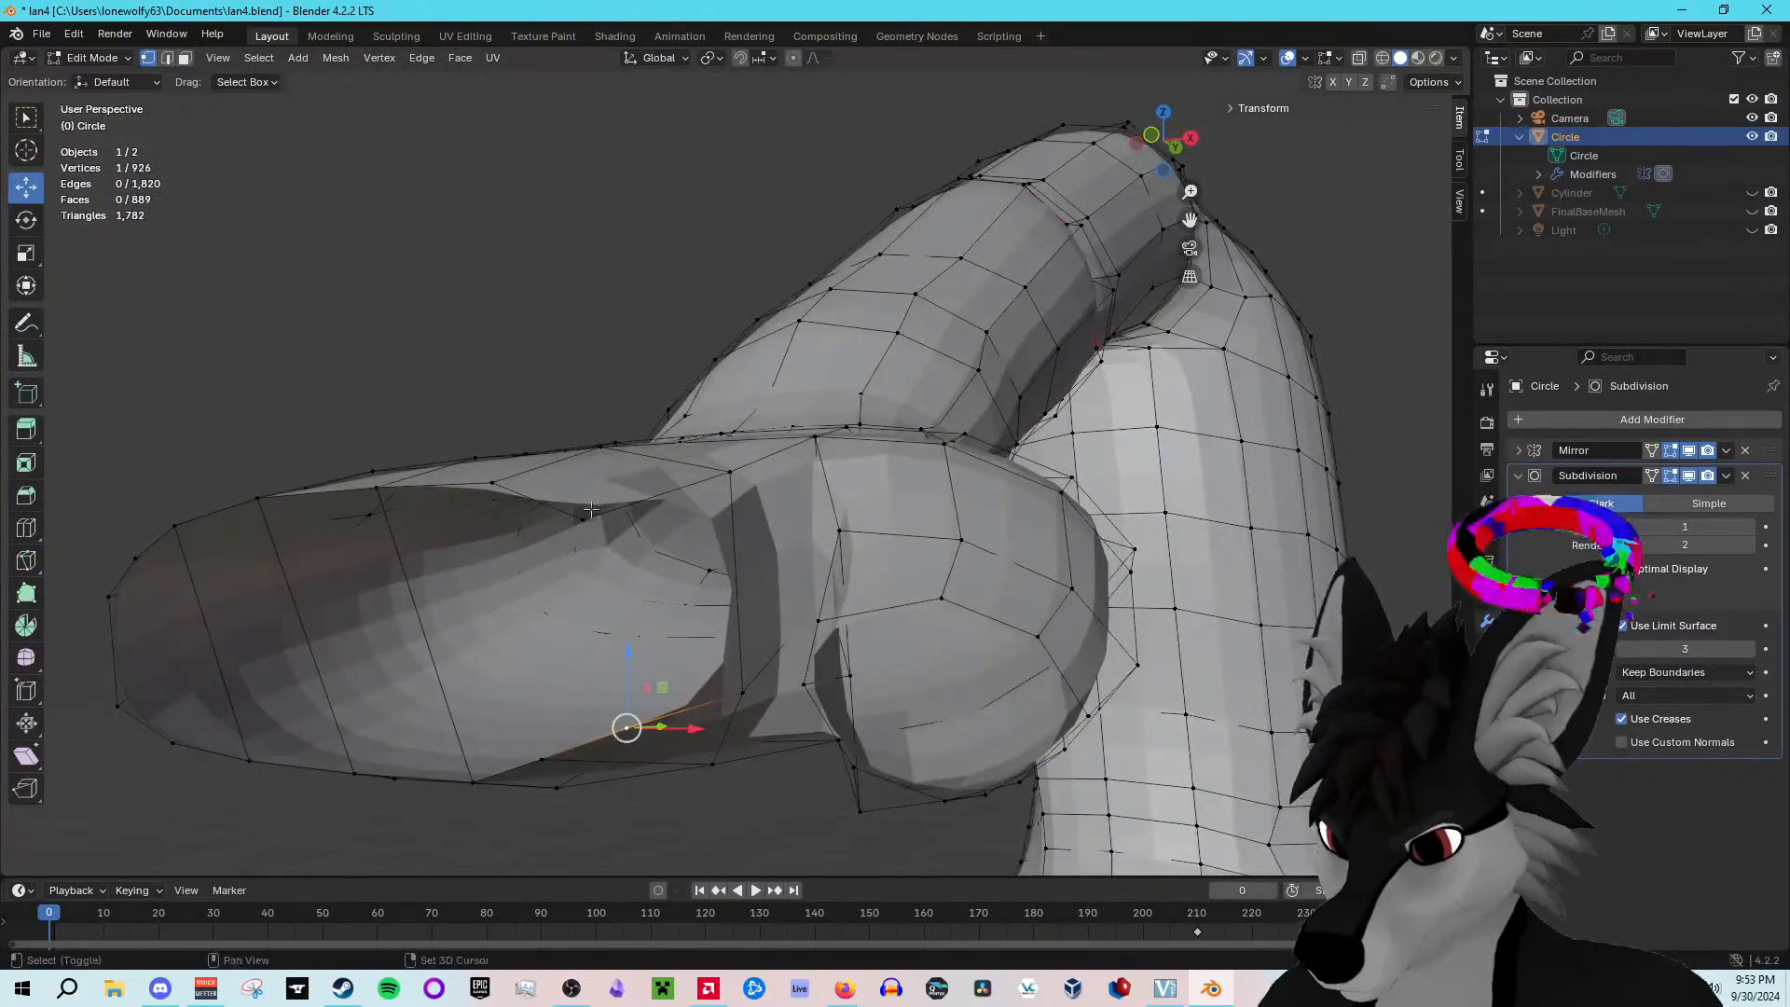
left_click(591, 510, "shift")
right_click(584, 520)
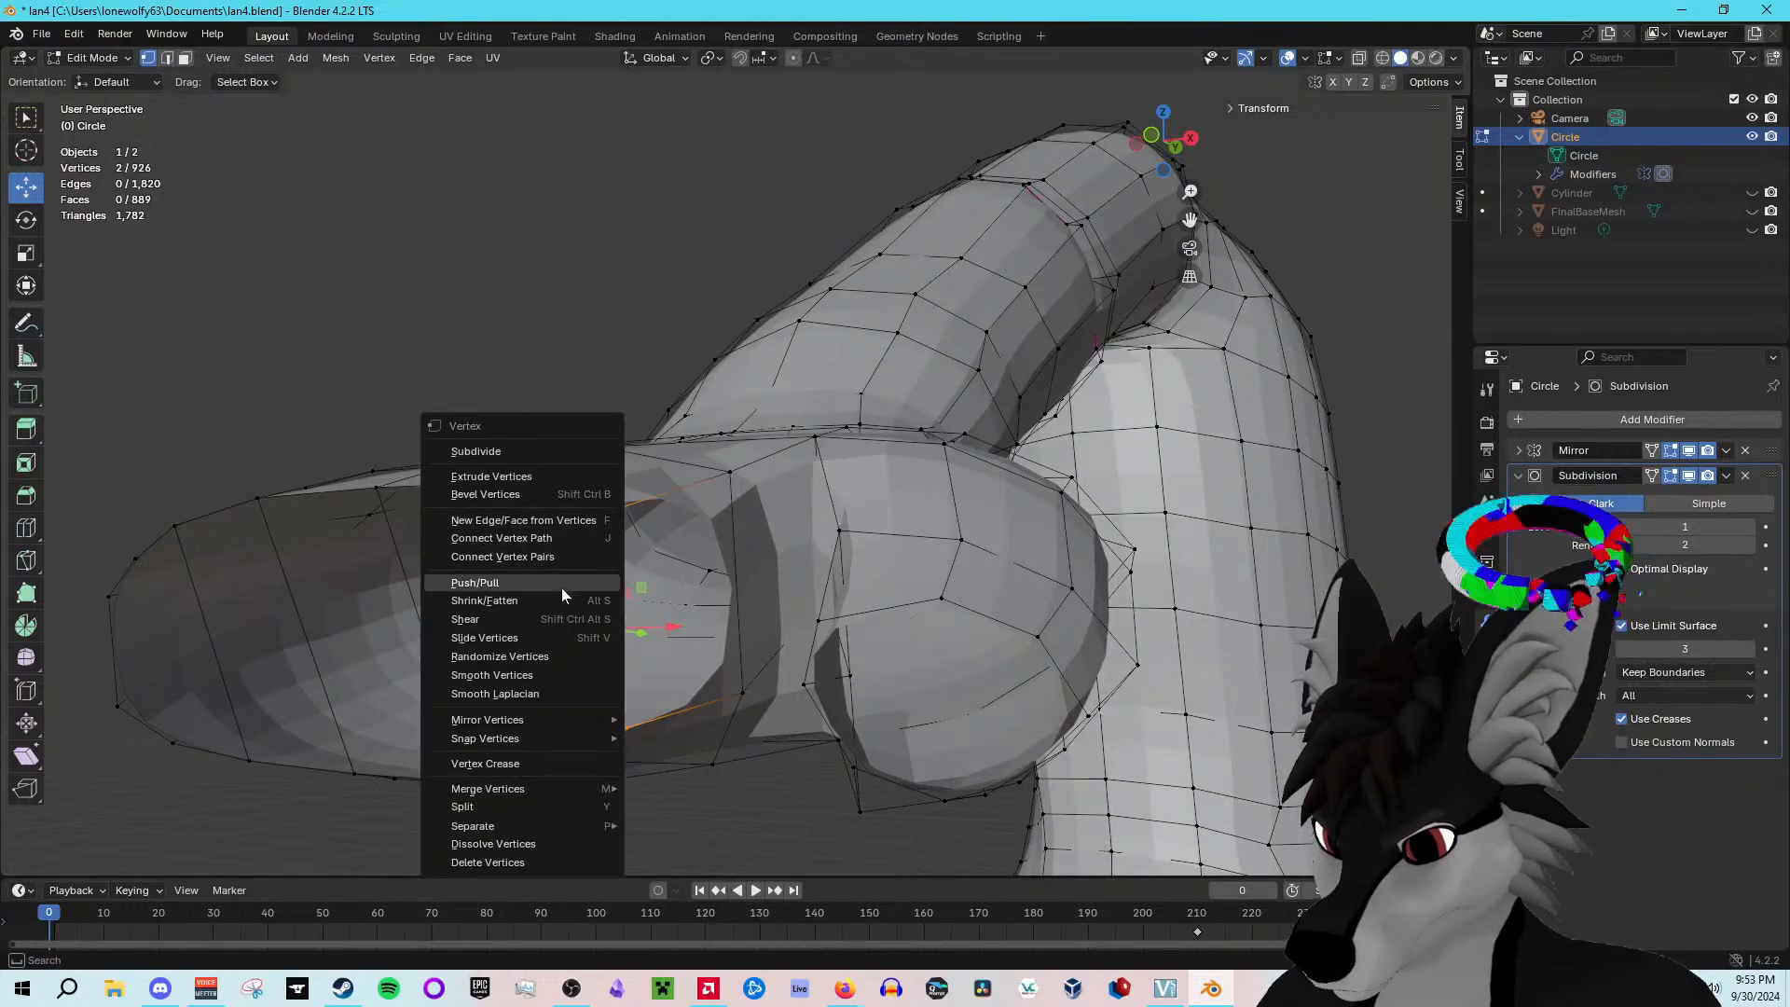
left_click(538, 522)
Step: Add the two adjacent vertices beside the thumb to the selection and fill the four with a new face
middle_click_drag(635, 562, 651, 410)
left_click(652, 387, "shift")
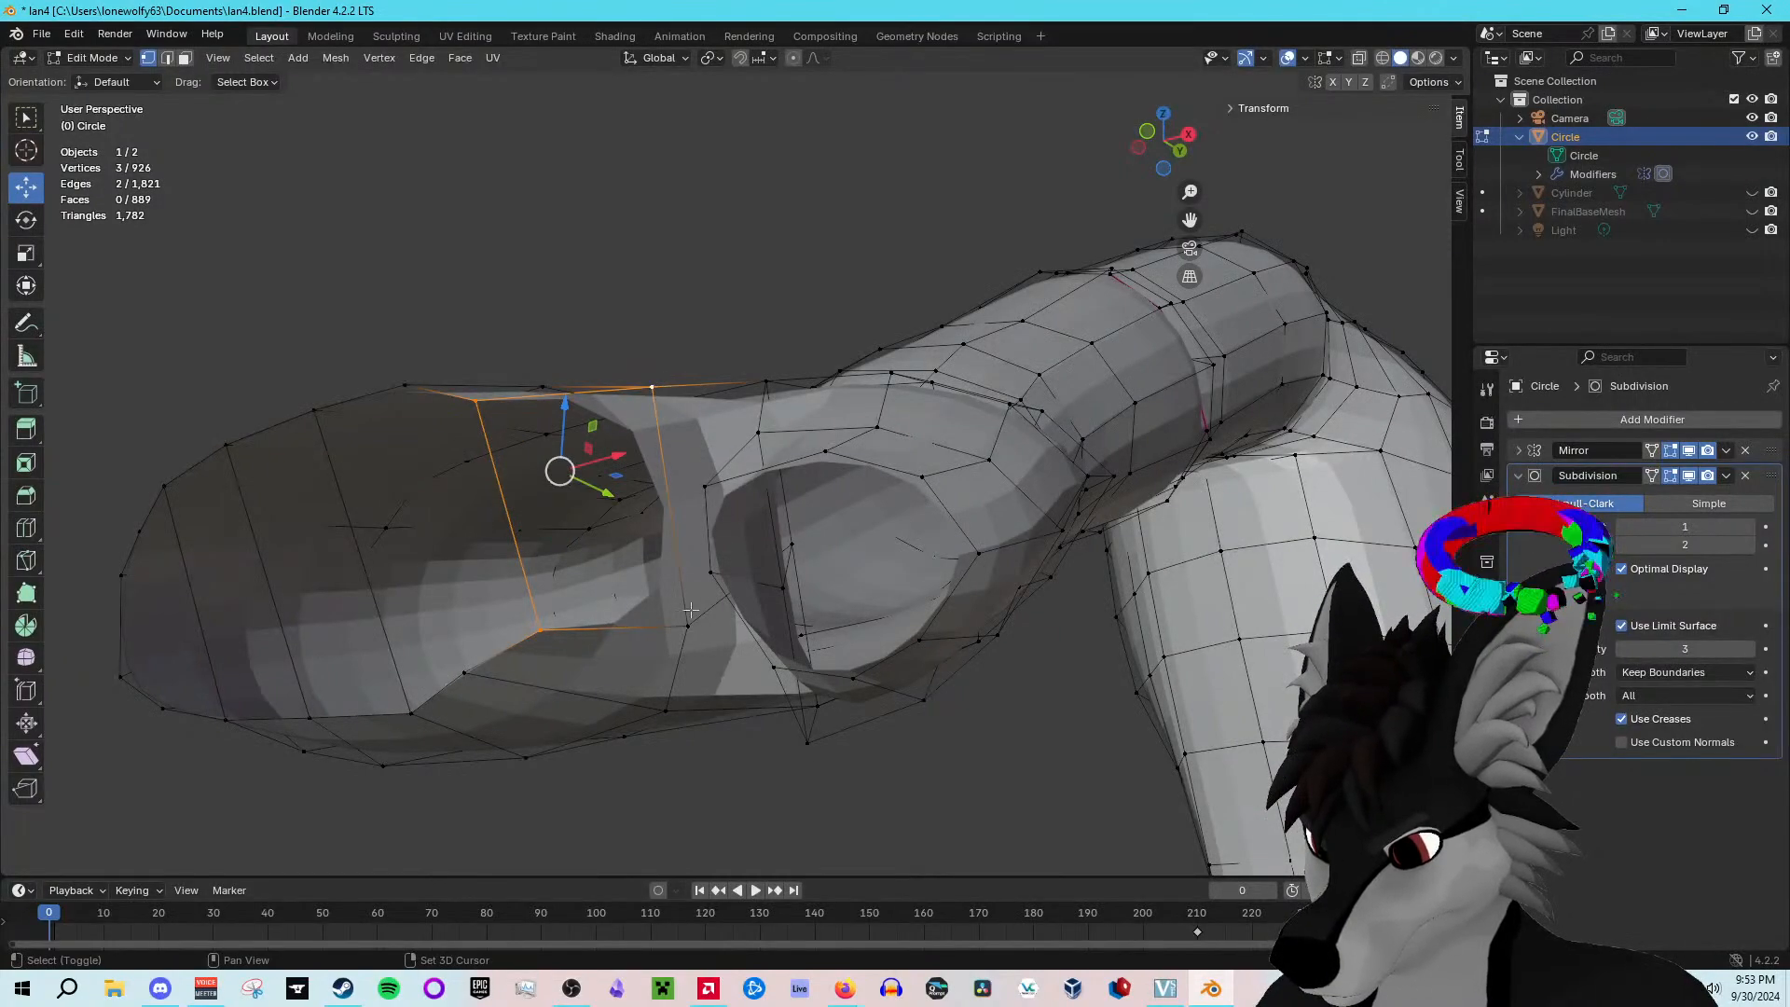
left_click(688, 624, "shift")
right_click(662, 599)
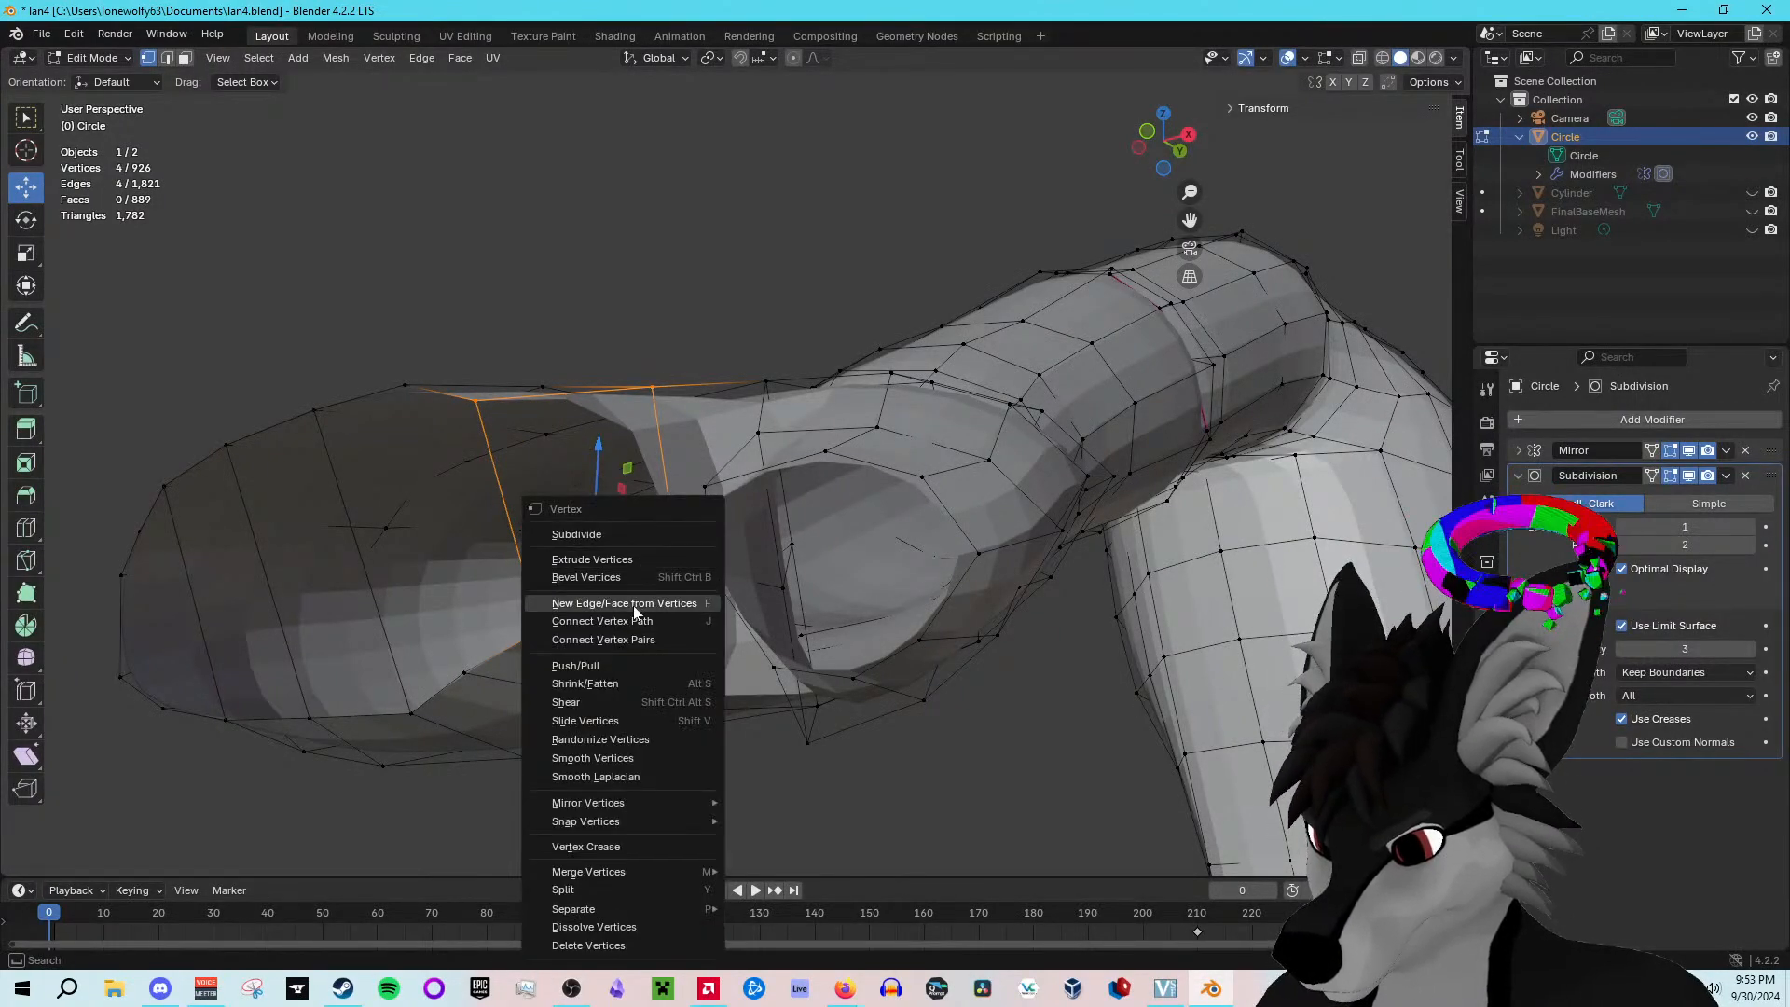
left_click(634, 606)
Step: Select the lower rim vertices of the hand opening and the row behind them, and move them together
middle_click_drag(633, 606, 769, 528)
scroll(778, 621, "down", 4)
left_click(775, 615)
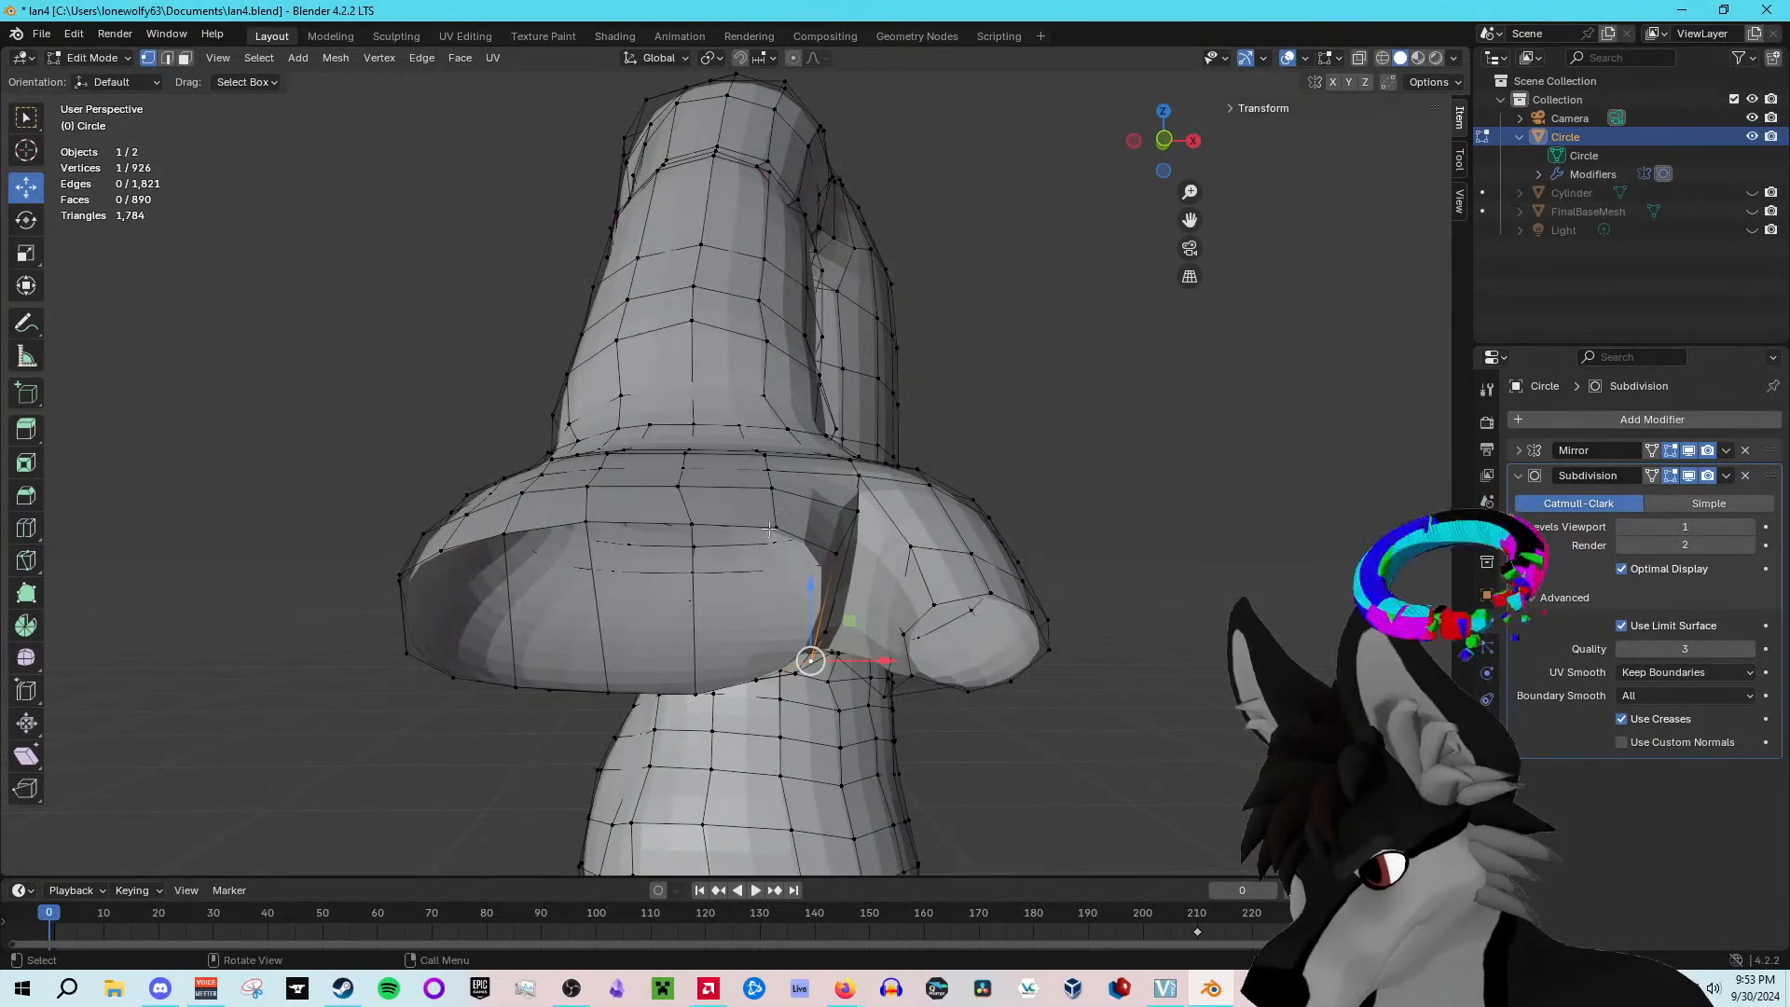
left_click(692, 524, "shift")
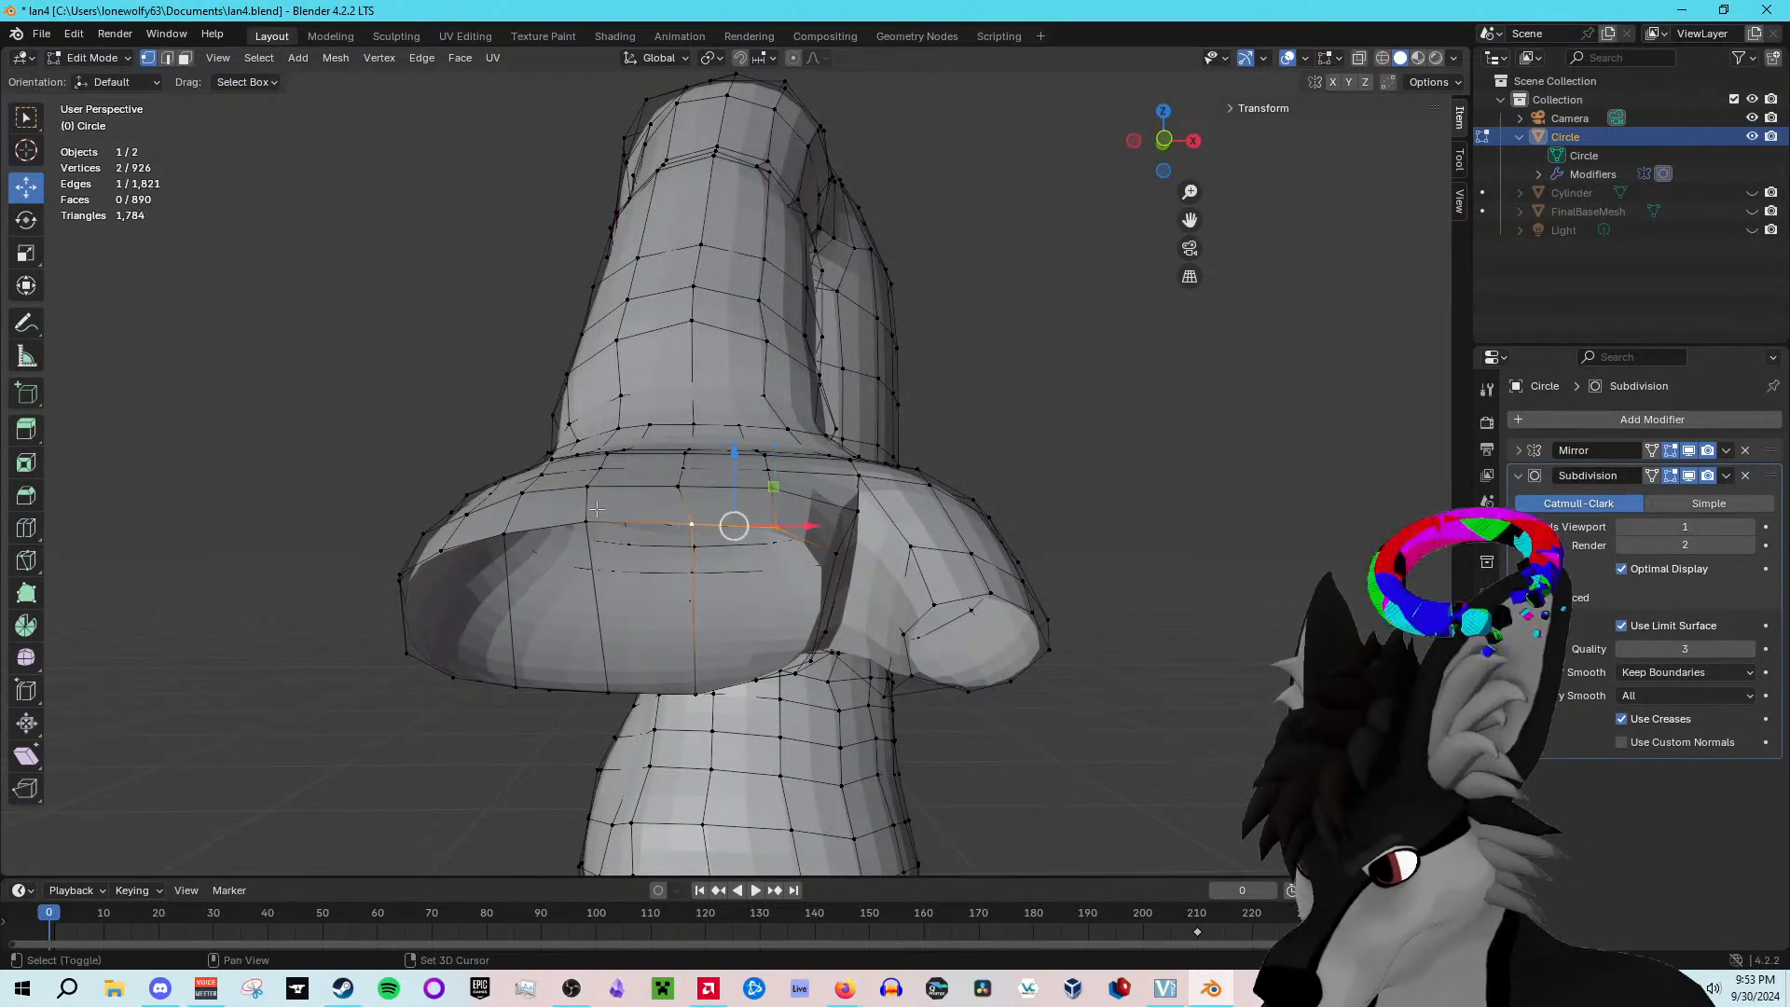
left_click(694, 692)
scroll(693, 691, "up", 1)
middle_click_drag(708, 657, 744, 601)
left_click(801, 585, "shift")
left_click(527, 628, "shift")
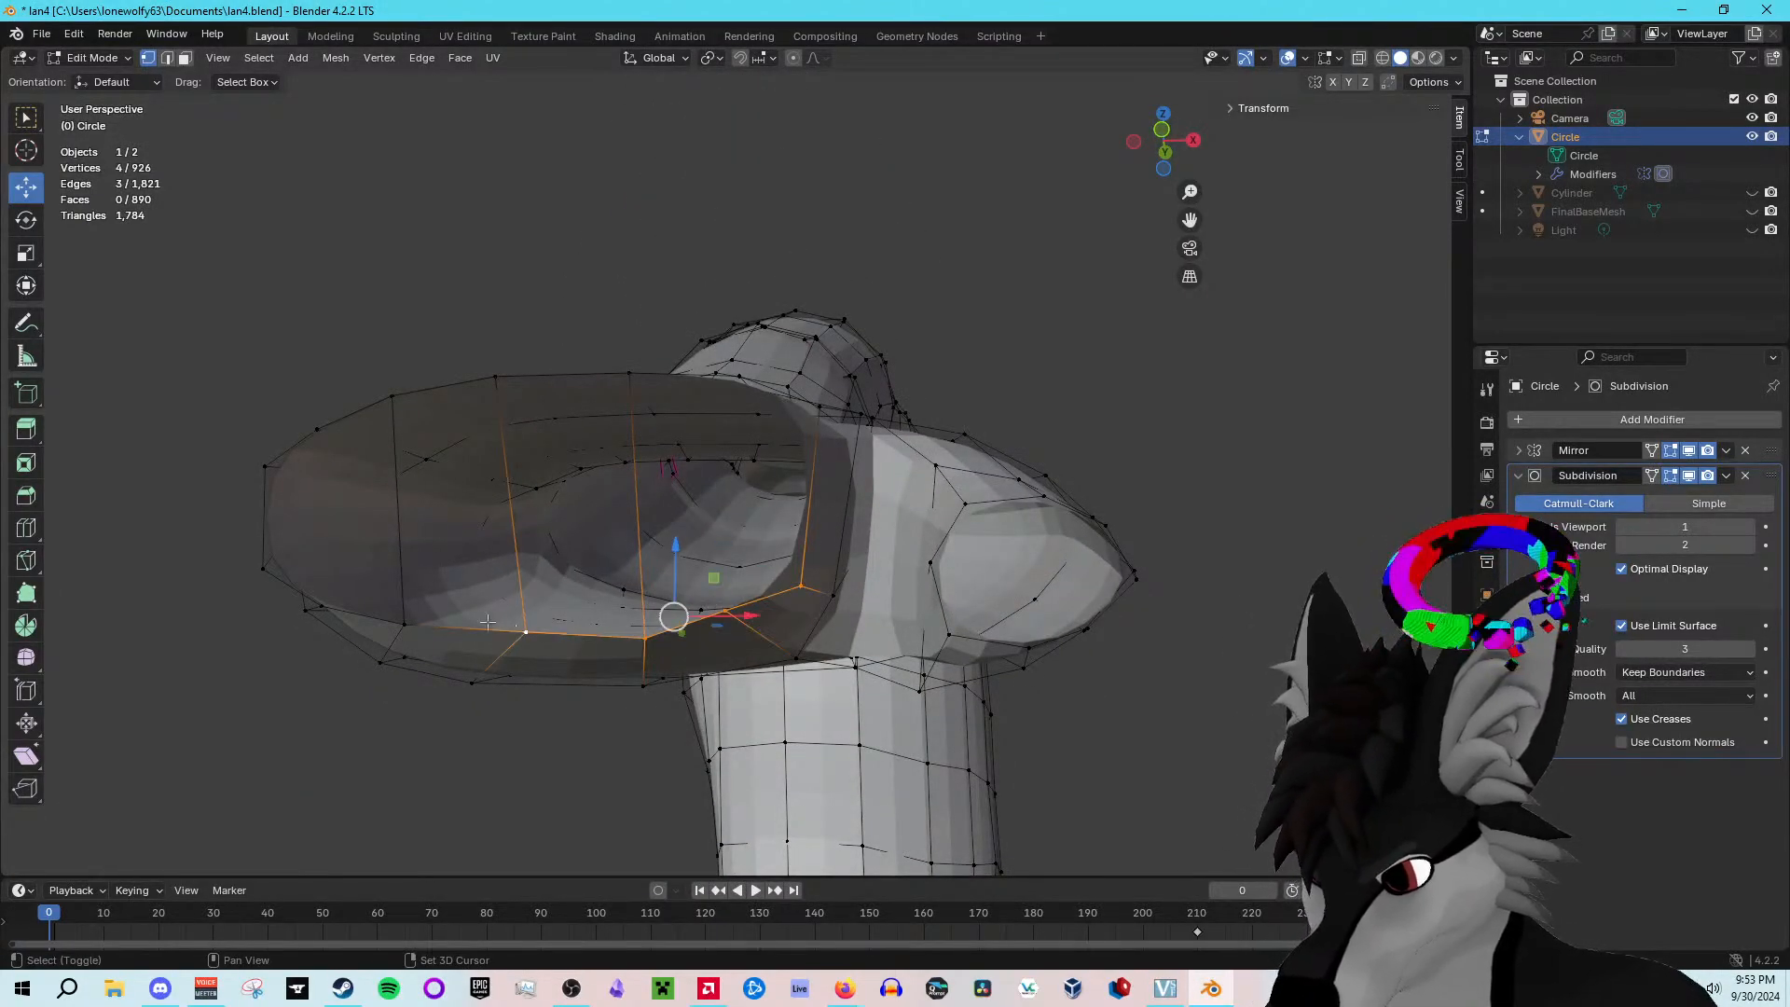
left_click(403, 625, "shift")
left_click(381, 663, "shift")
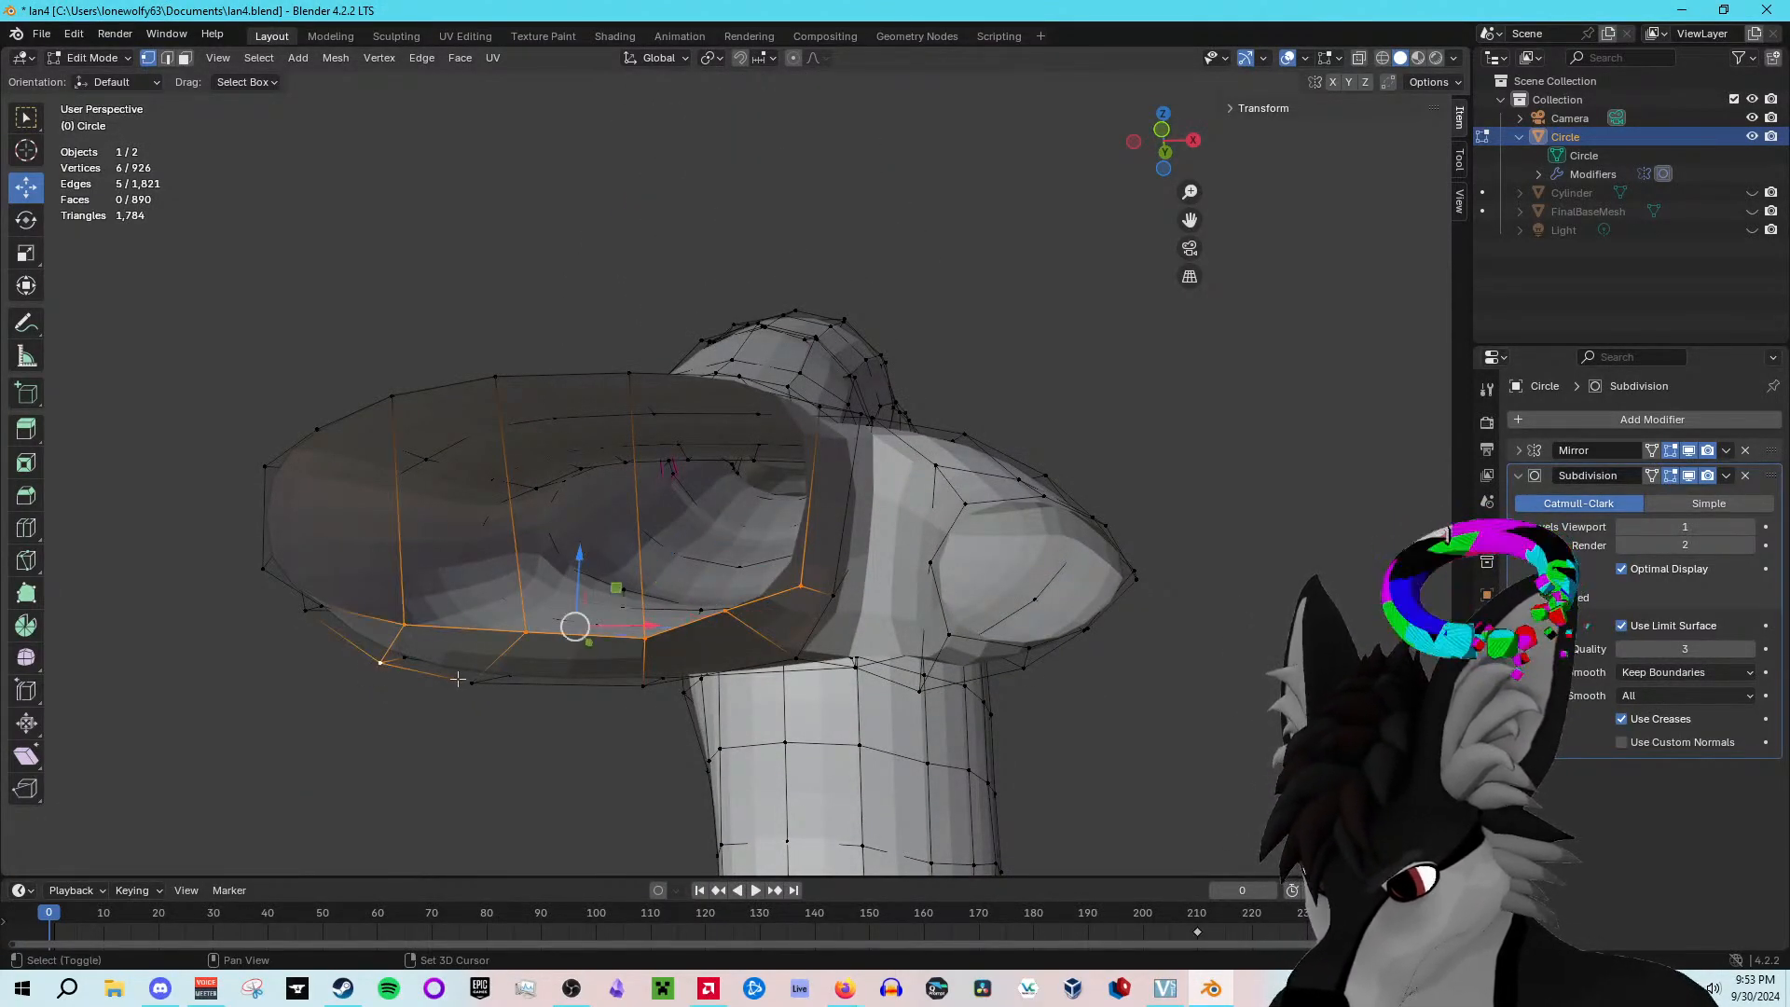
left_click(471, 683, "shift")
left_click(644, 685, "shift")
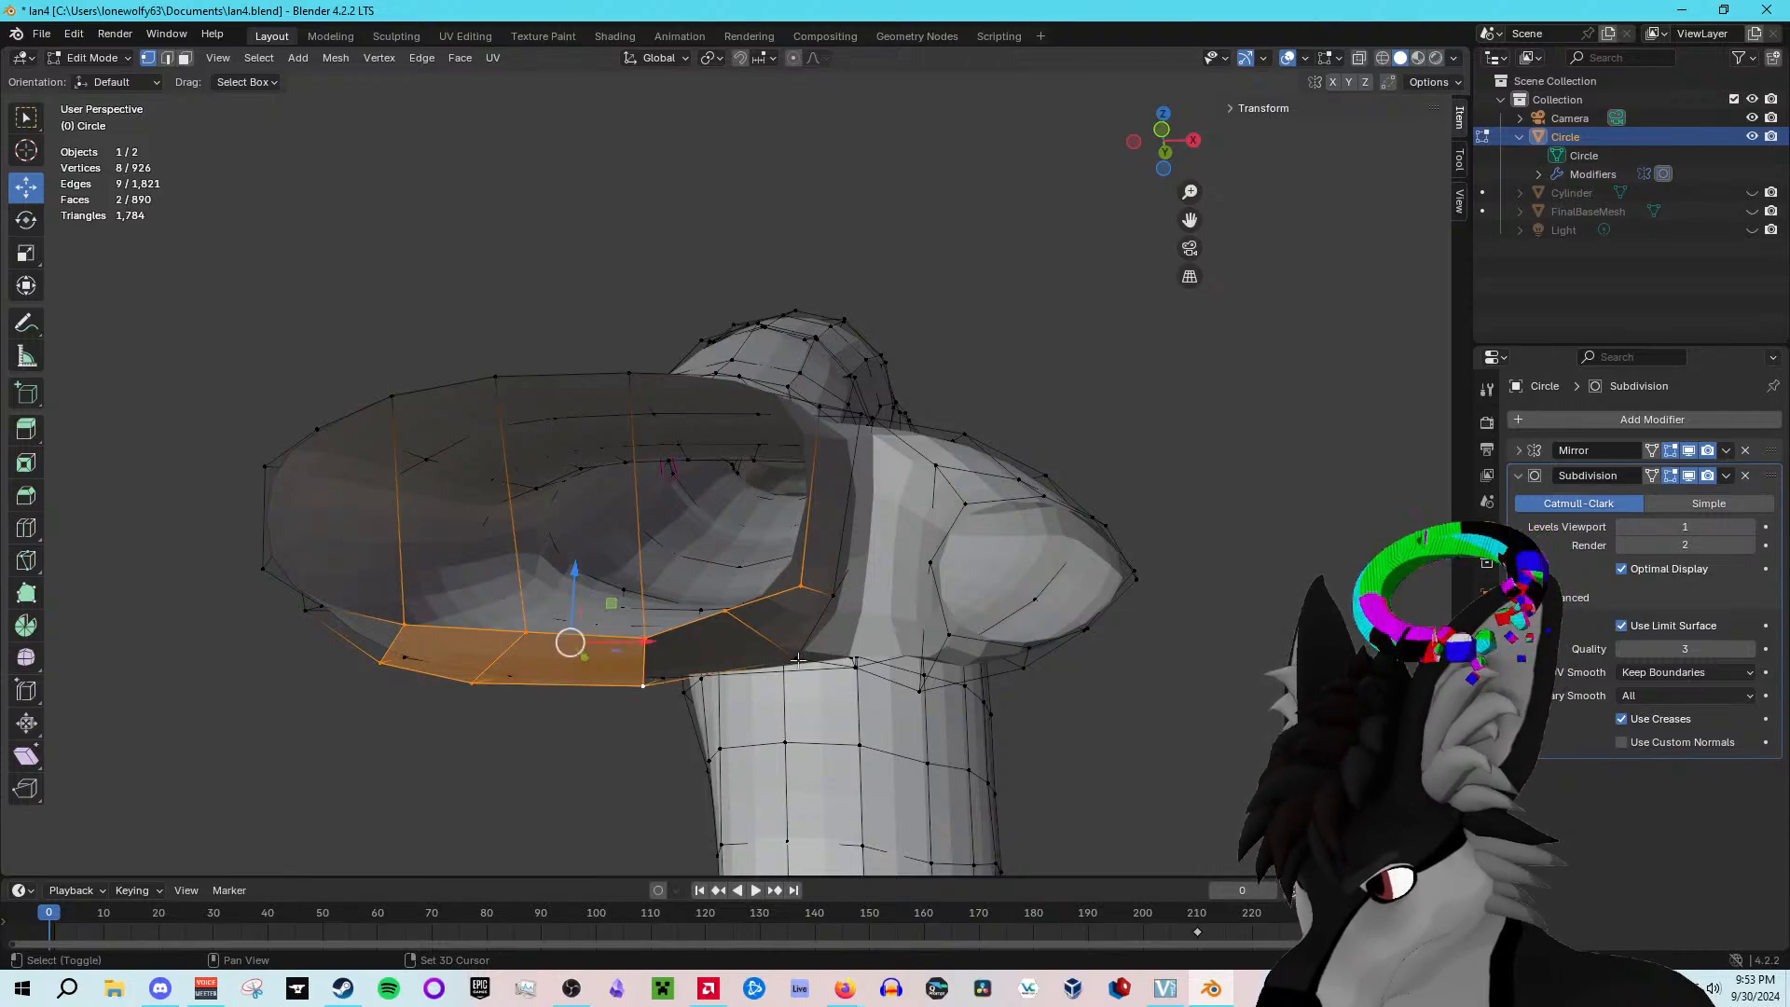
left_click(799, 658, "shift")
middle_click_drag(799, 658, 494, 578)
left_click(473, 542, "shift")
middle_click_drag(432, 646, 667, 548)
left_click_drag(703, 541, 730, 489)
Step: Box-select the central block of faces on the hand's underside and move it along Y toward the hand opening
middle_click_drag(730, 489, 615, 367)
left_click_drag(435, 318, 877, 606)
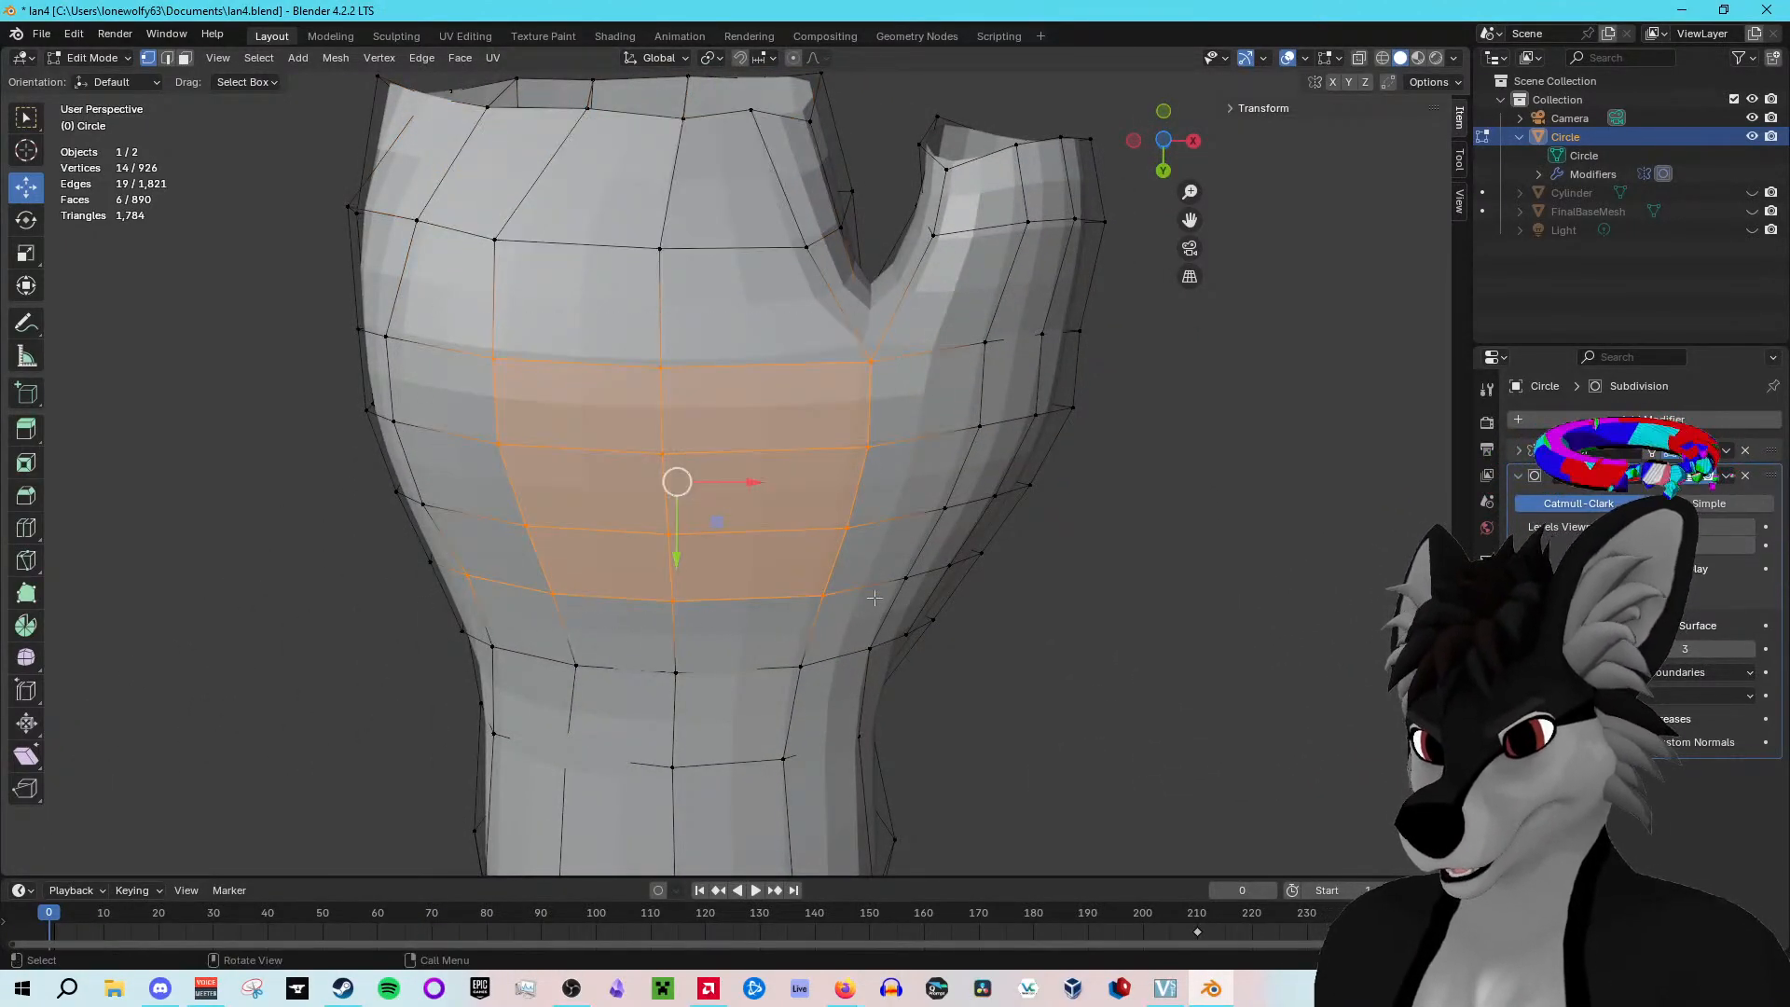
left_click_drag(677, 556, 671, 531)
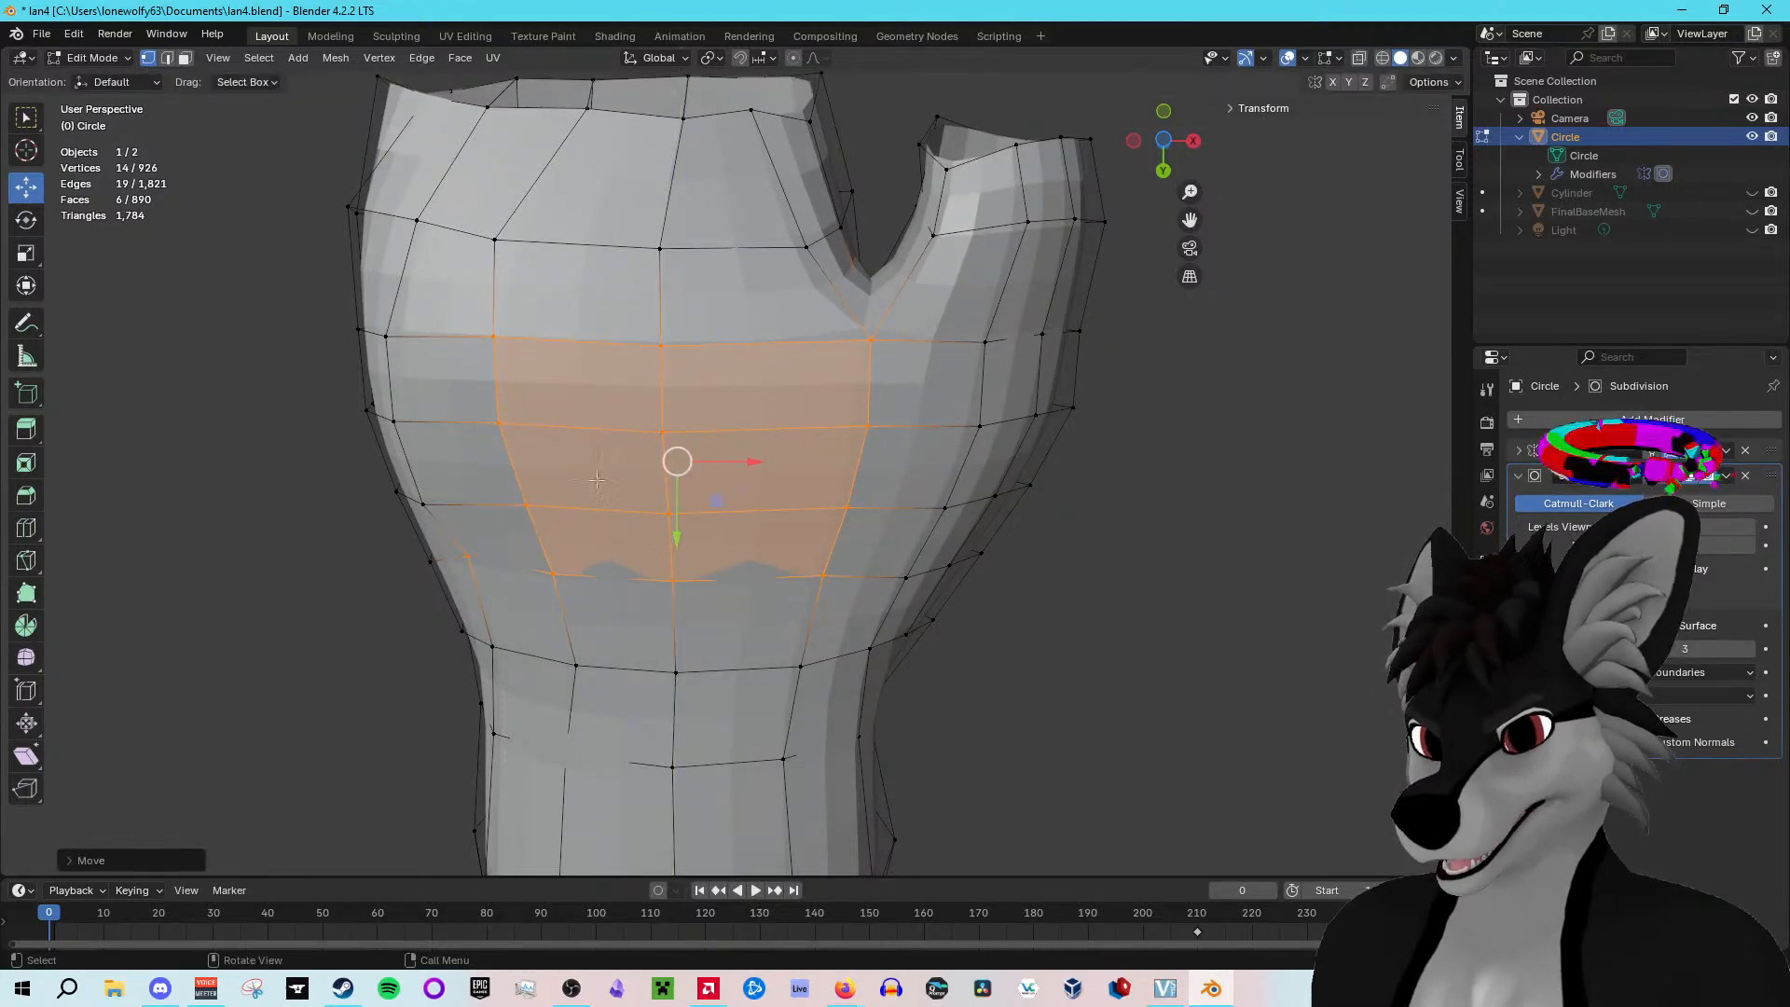
Step: Select the three vertices along the outer edge of the hand's underside and move them along Y toward the hand opening
left_click(422, 446, "shift")
left_click(418, 486, "shift")
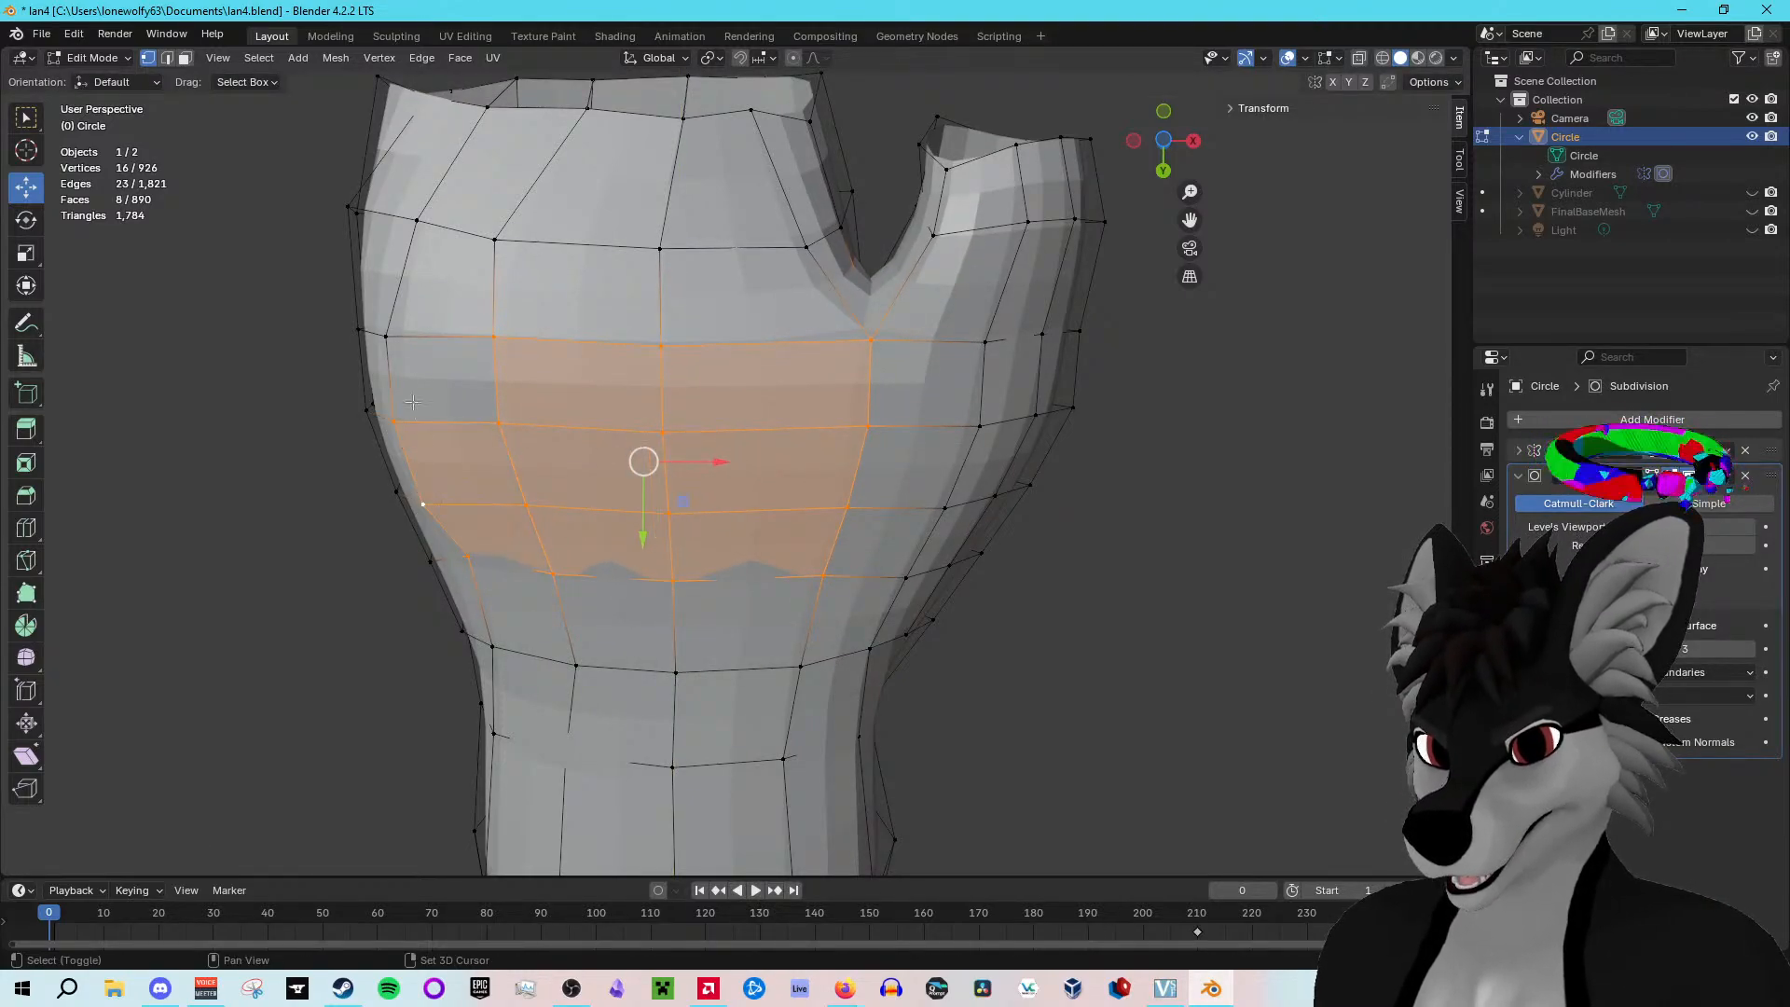
left_click(391, 329)
left_click(401, 455, "shift")
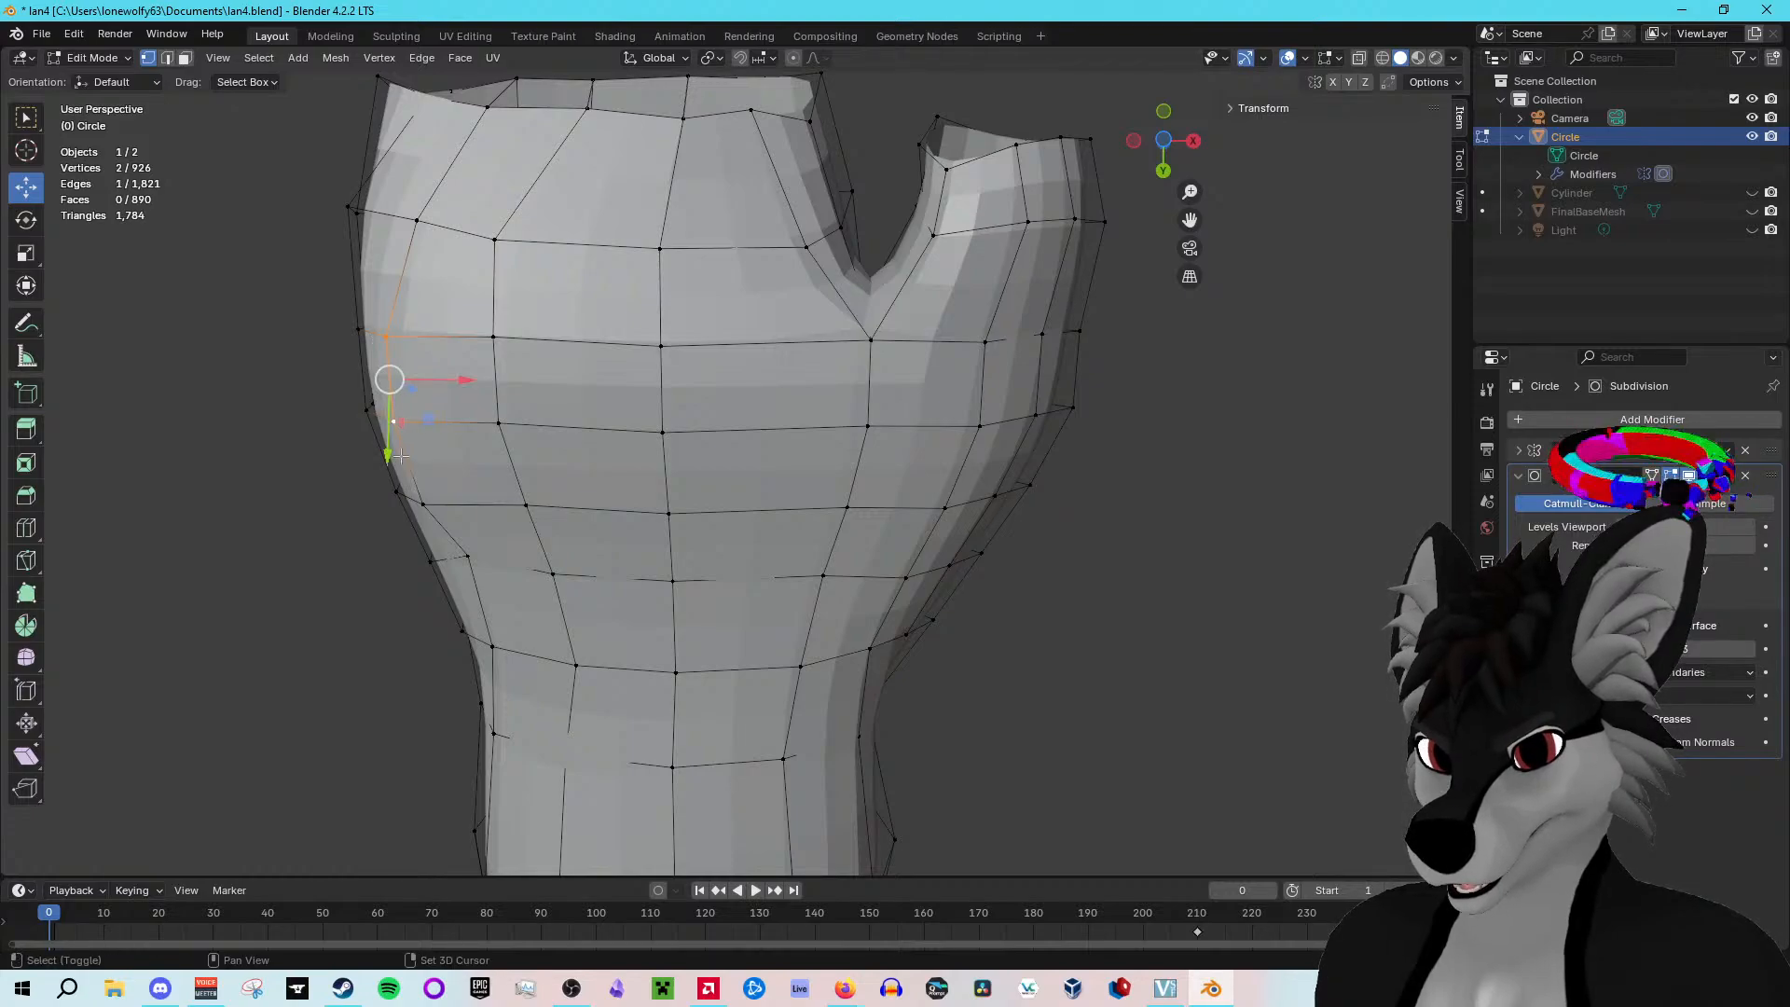
left_click(420, 500, "shift")
left_click_drag(403, 503, 402, 483)
left_click(304, 423)
Step: Select five neighbouring vertices on the side of the hand and move them together slightly to even out the spacing
middle_click_drag(304, 423, 406, 615)
left_click(393, 639)
left_click(482, 615, "shift")
left_click(535, 653, "shift")
left_click(669, 595, "shift")
left_click(622, 553, "shift")
left_click_drag(578, 667, 571, 652)
left_click(275, 748)
Step: Reposition the outer corner vertex of the hand opening's rim, then move it together with the adjacent lower rim vertex
middle_click_drag(275, 749, 424, 774)
middle_click_drag(367, 800, 501, 590)
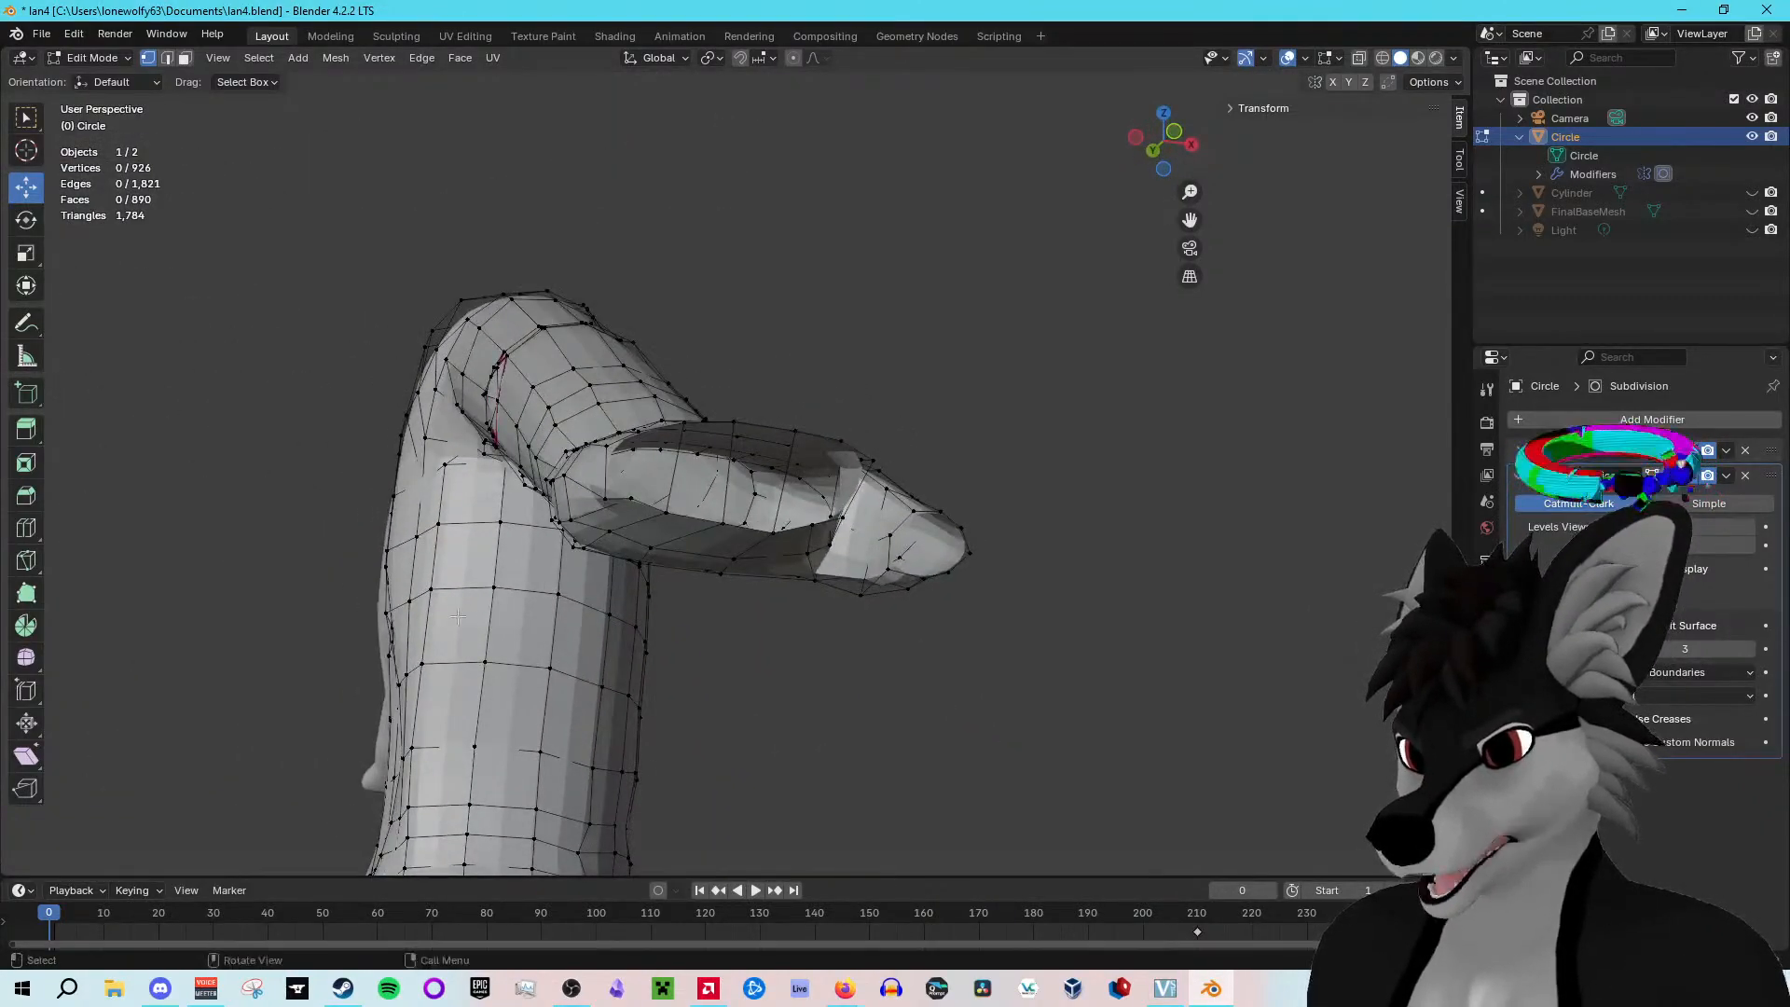
scroll(502, 590, "up", 3)
left_click_drag(544, 513, 485, 410)
middle_click_drag(485, 410, 624, 498)
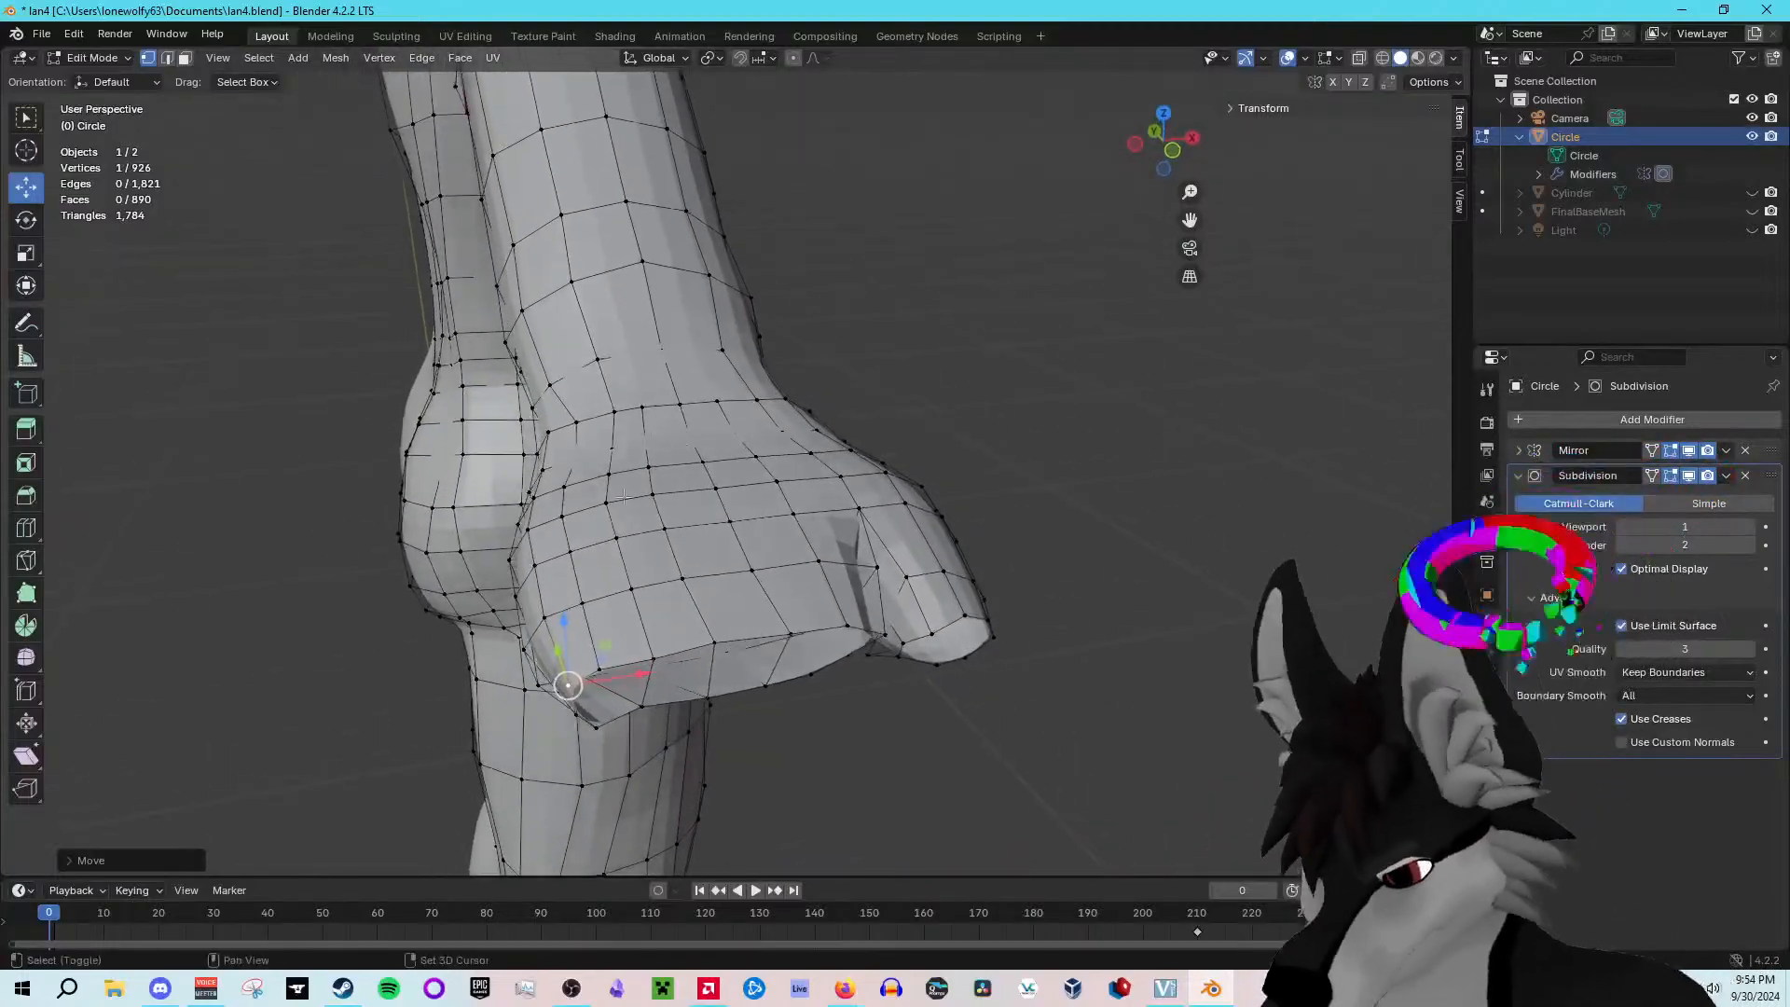
left_click(594, 725, "shift")
left_click_drag(579, 710, 589, 668)
left_click(590, 724)
left_click(1166, 504)
Step: Select the six rim vertices around the outermost finger base and extrude them about 0.02 m into a finger stub
middle_click_drag(1166, 504, 1029, 341)
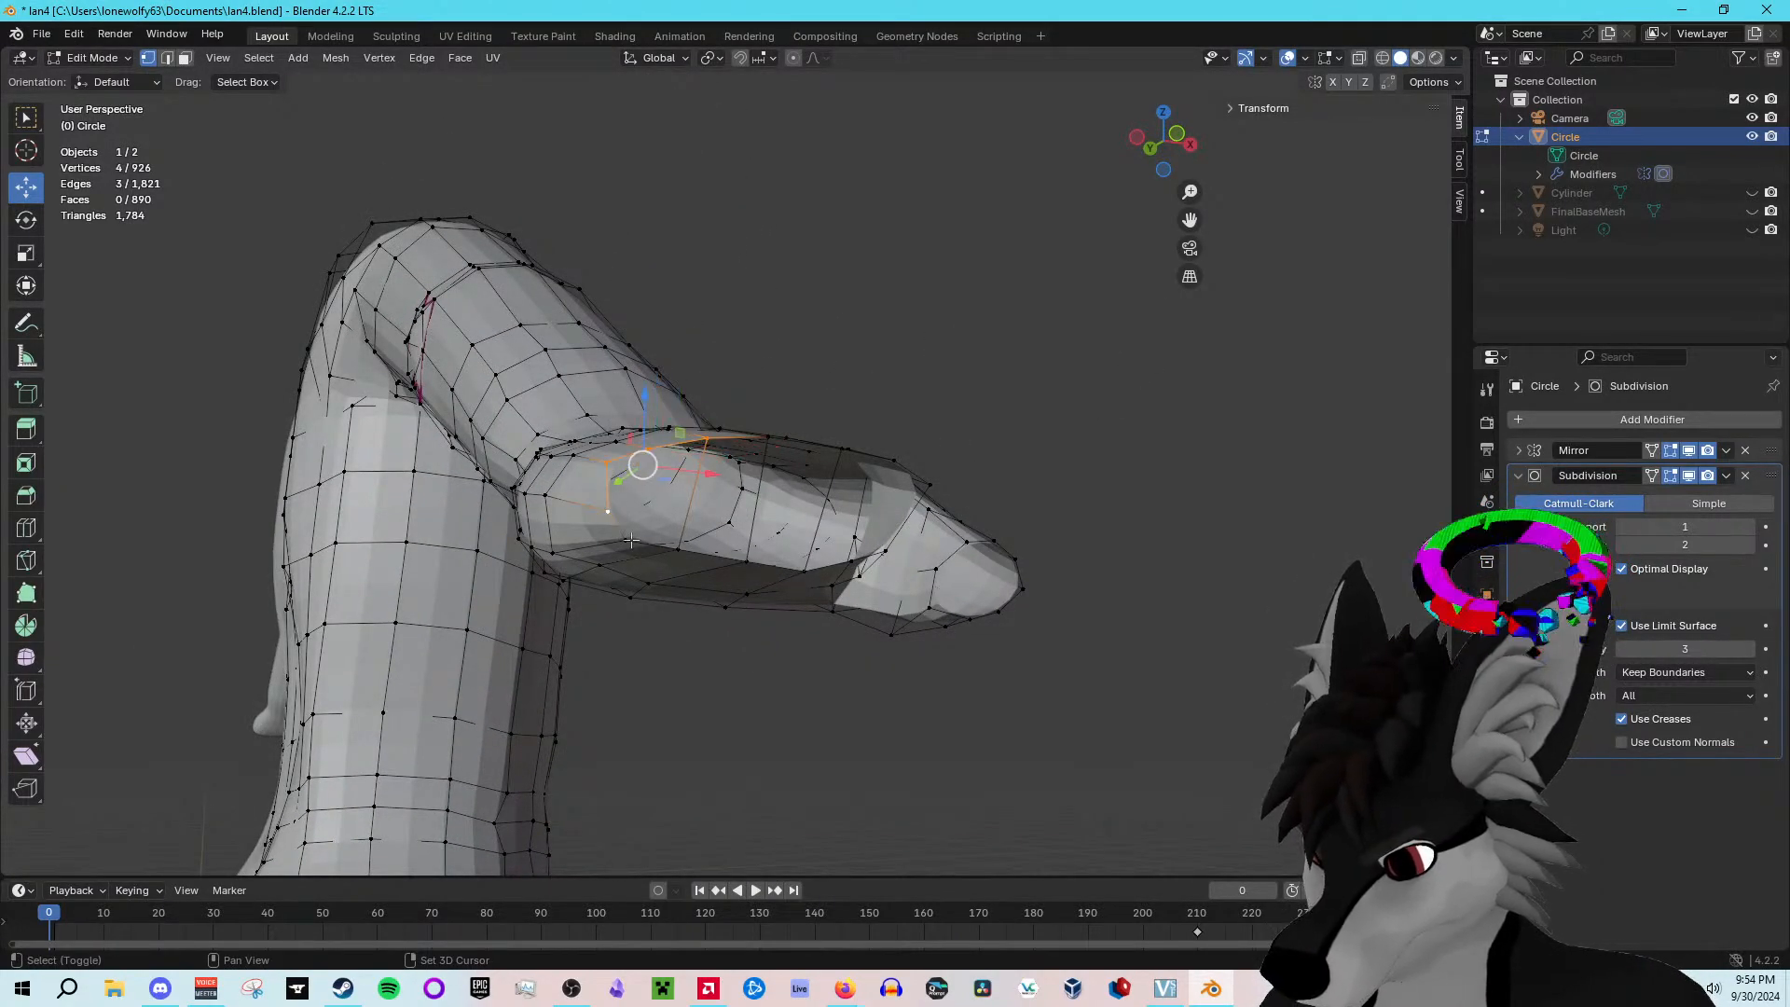
left_click(673, 547, "shift")
middle_click_drag(673, 546, 751, 459)
key("e")
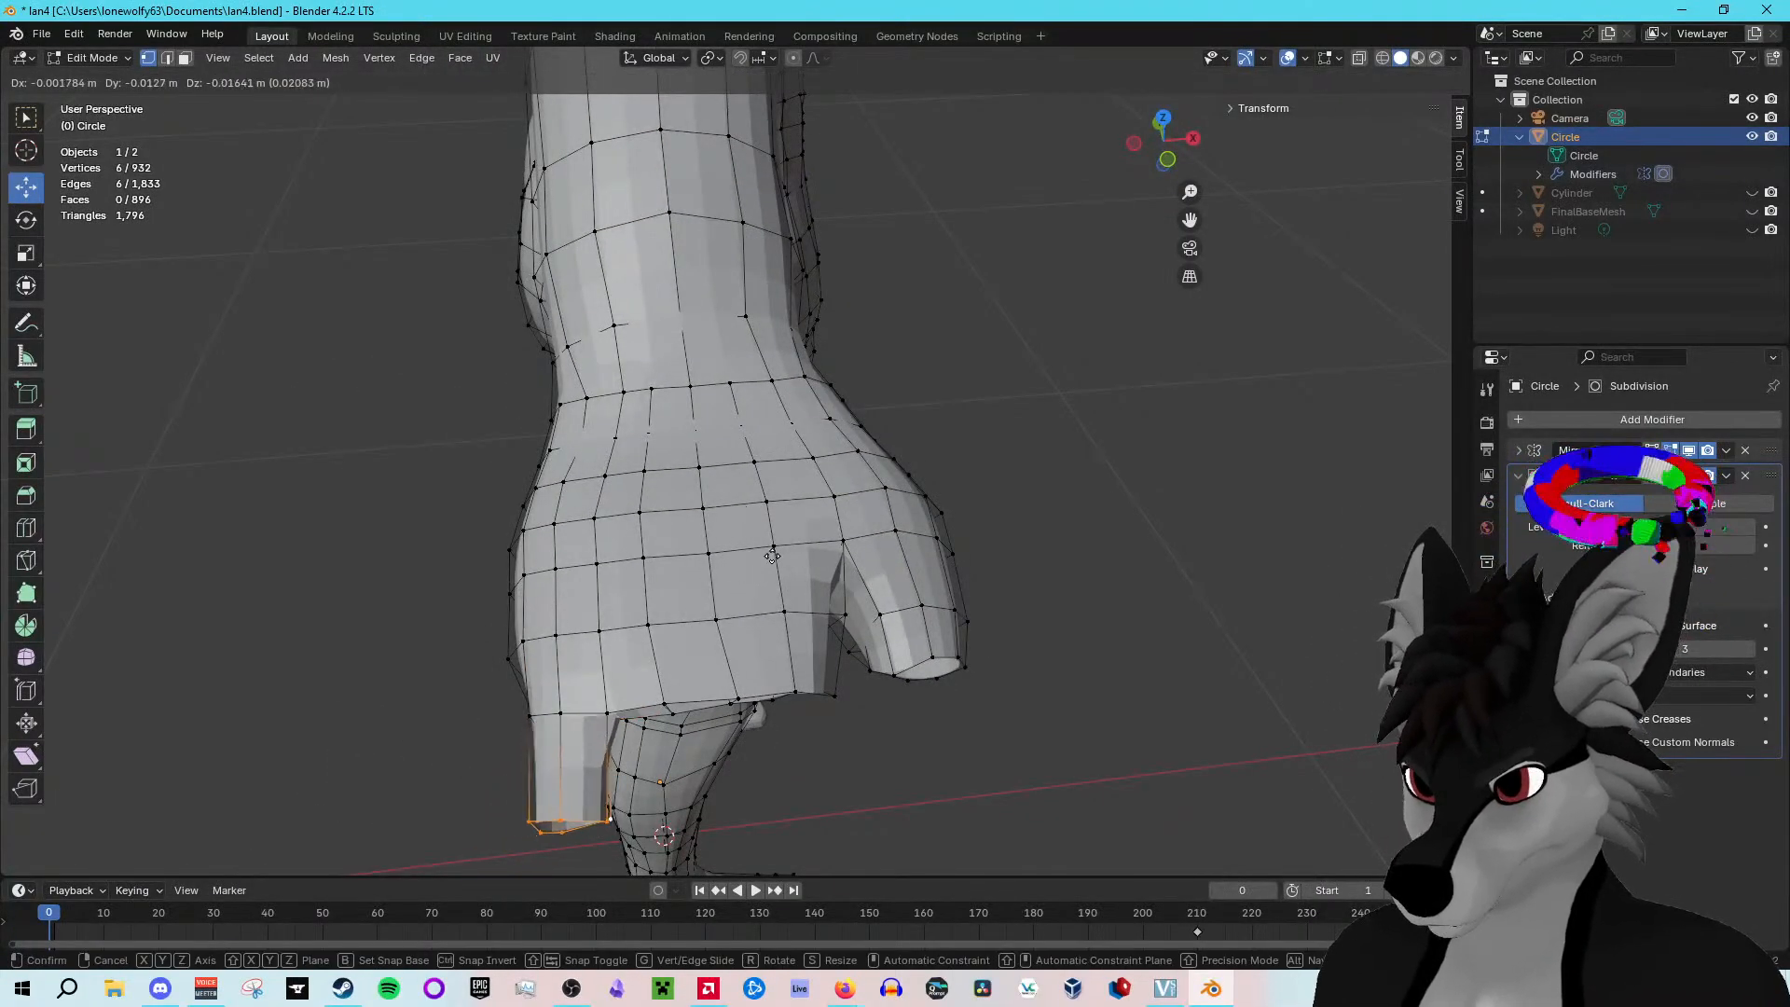
left_click(771, 540)
Step: Select the four rim vertices of the neighbouring finger base and extrude them about 0.017 m into a second stub
middle_click_drag(772, 540, 594, 510)
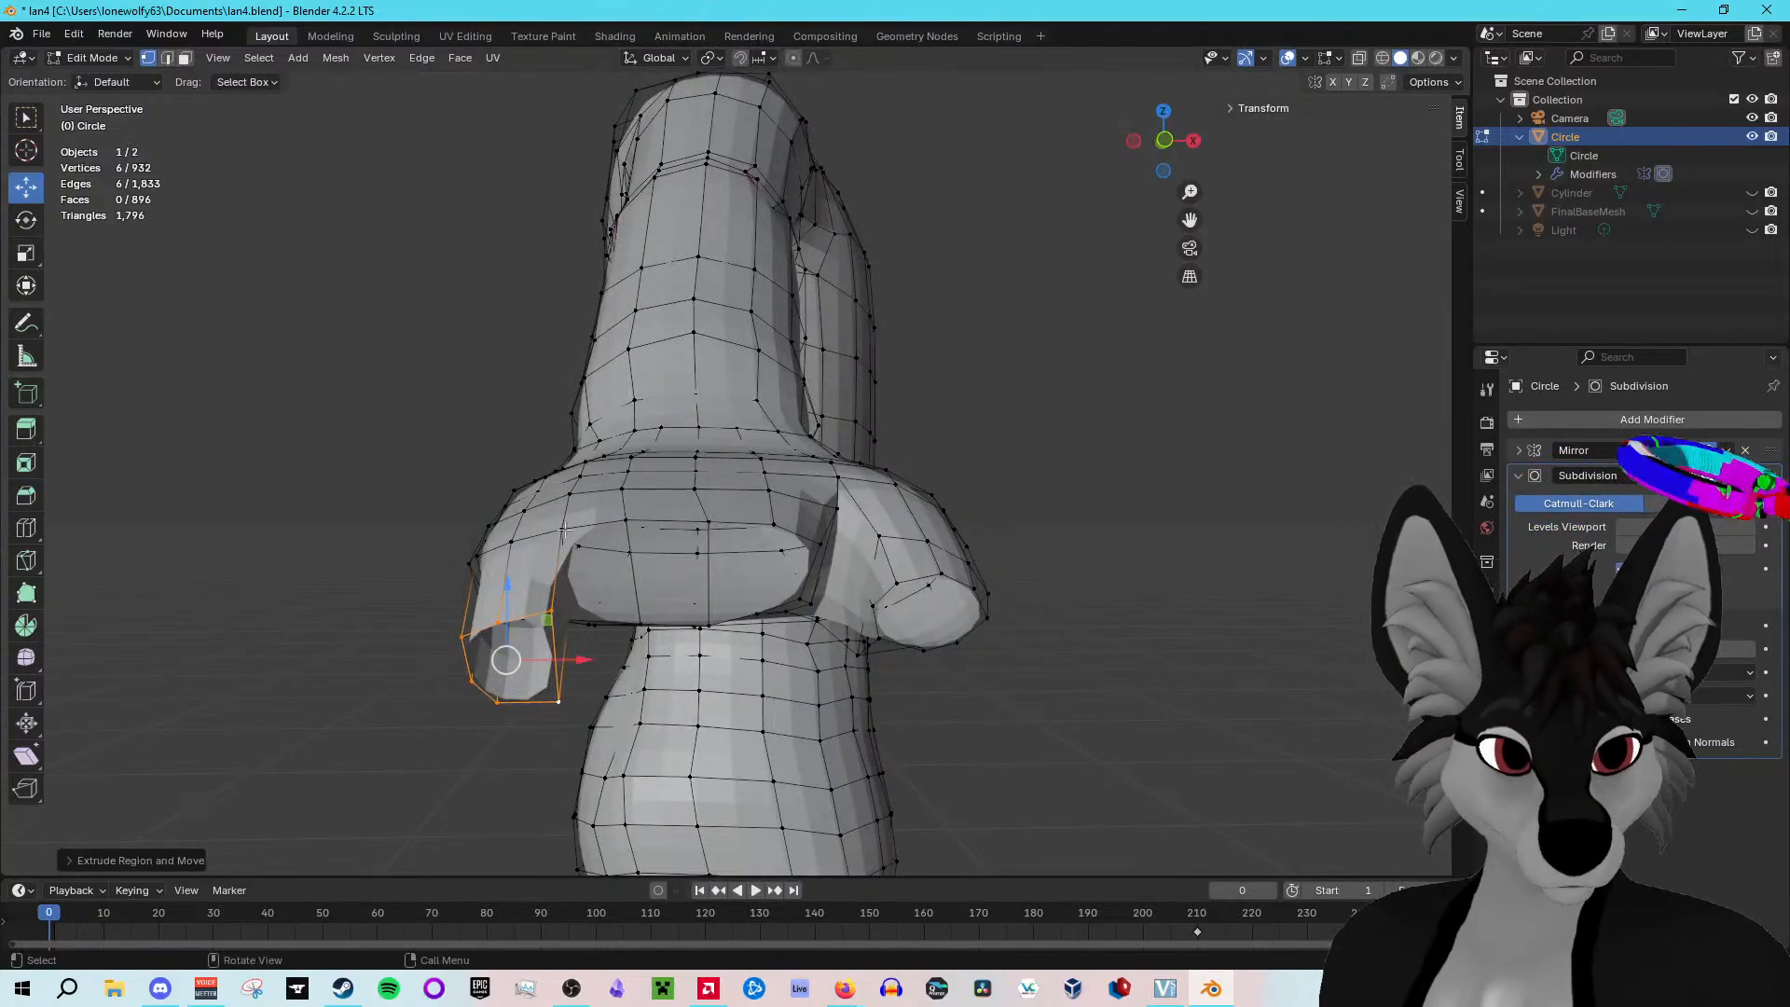
left_click(563, 528)
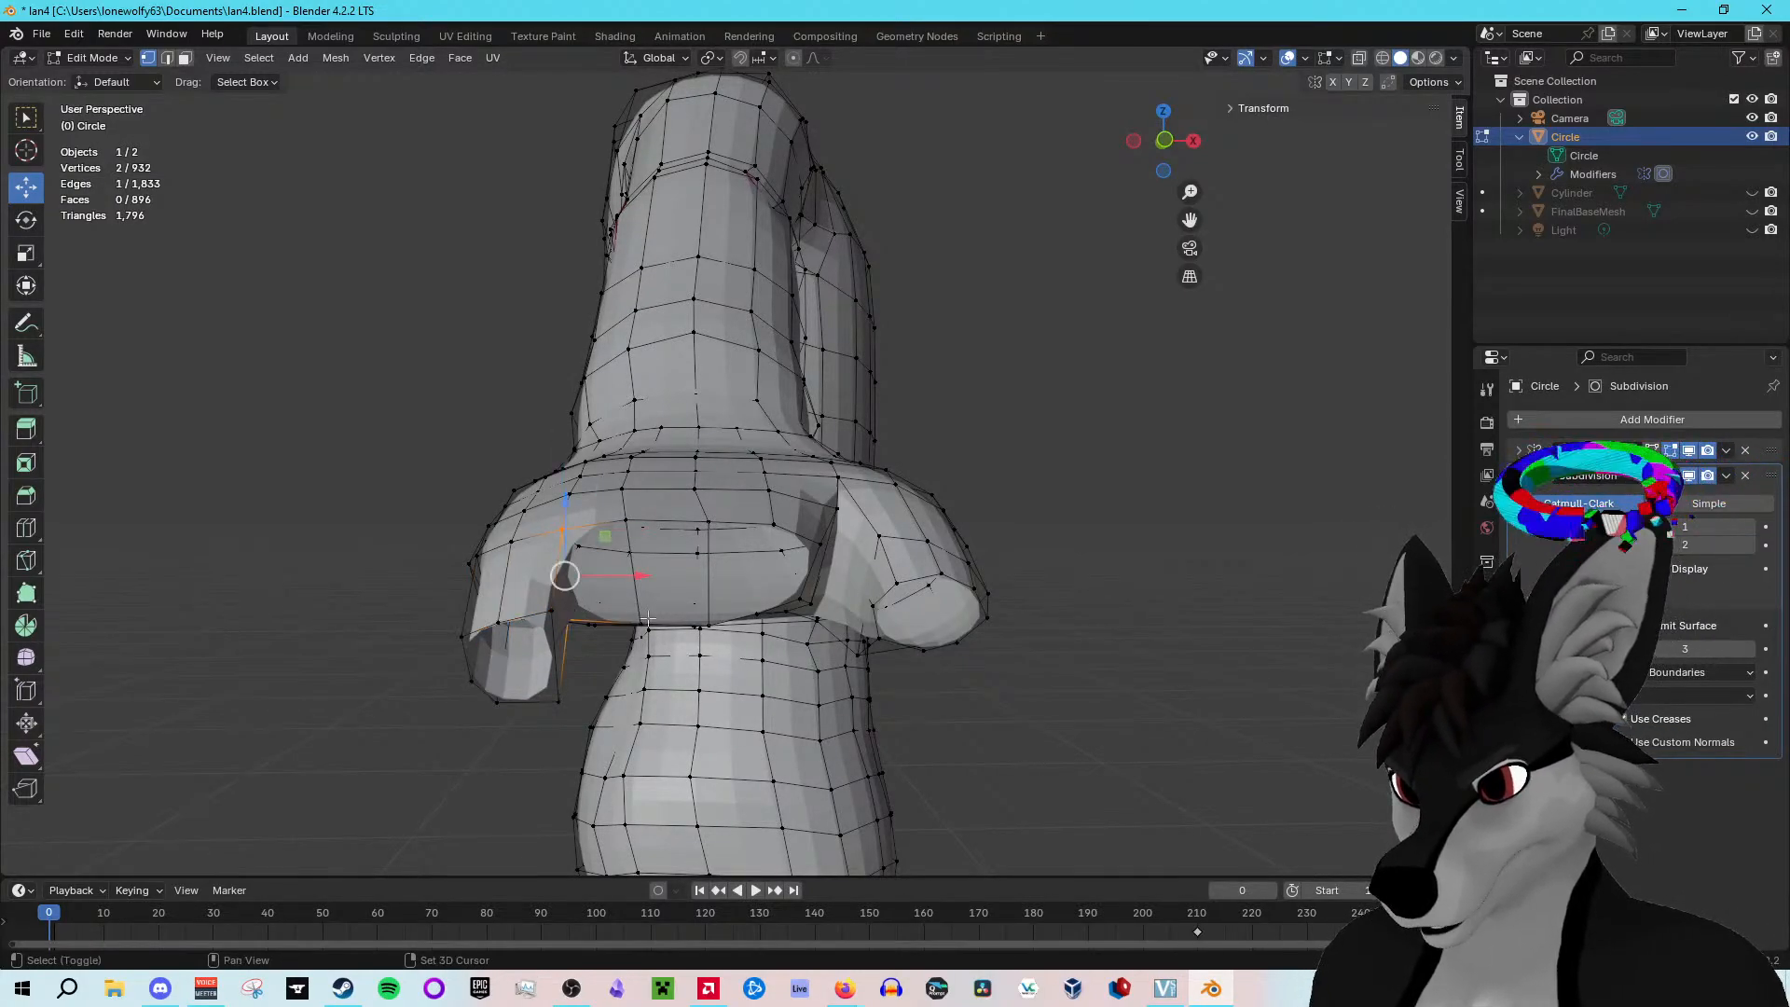
left_click(622, 523, "shift")
middle_click_drag(623, 523, 653, 643)
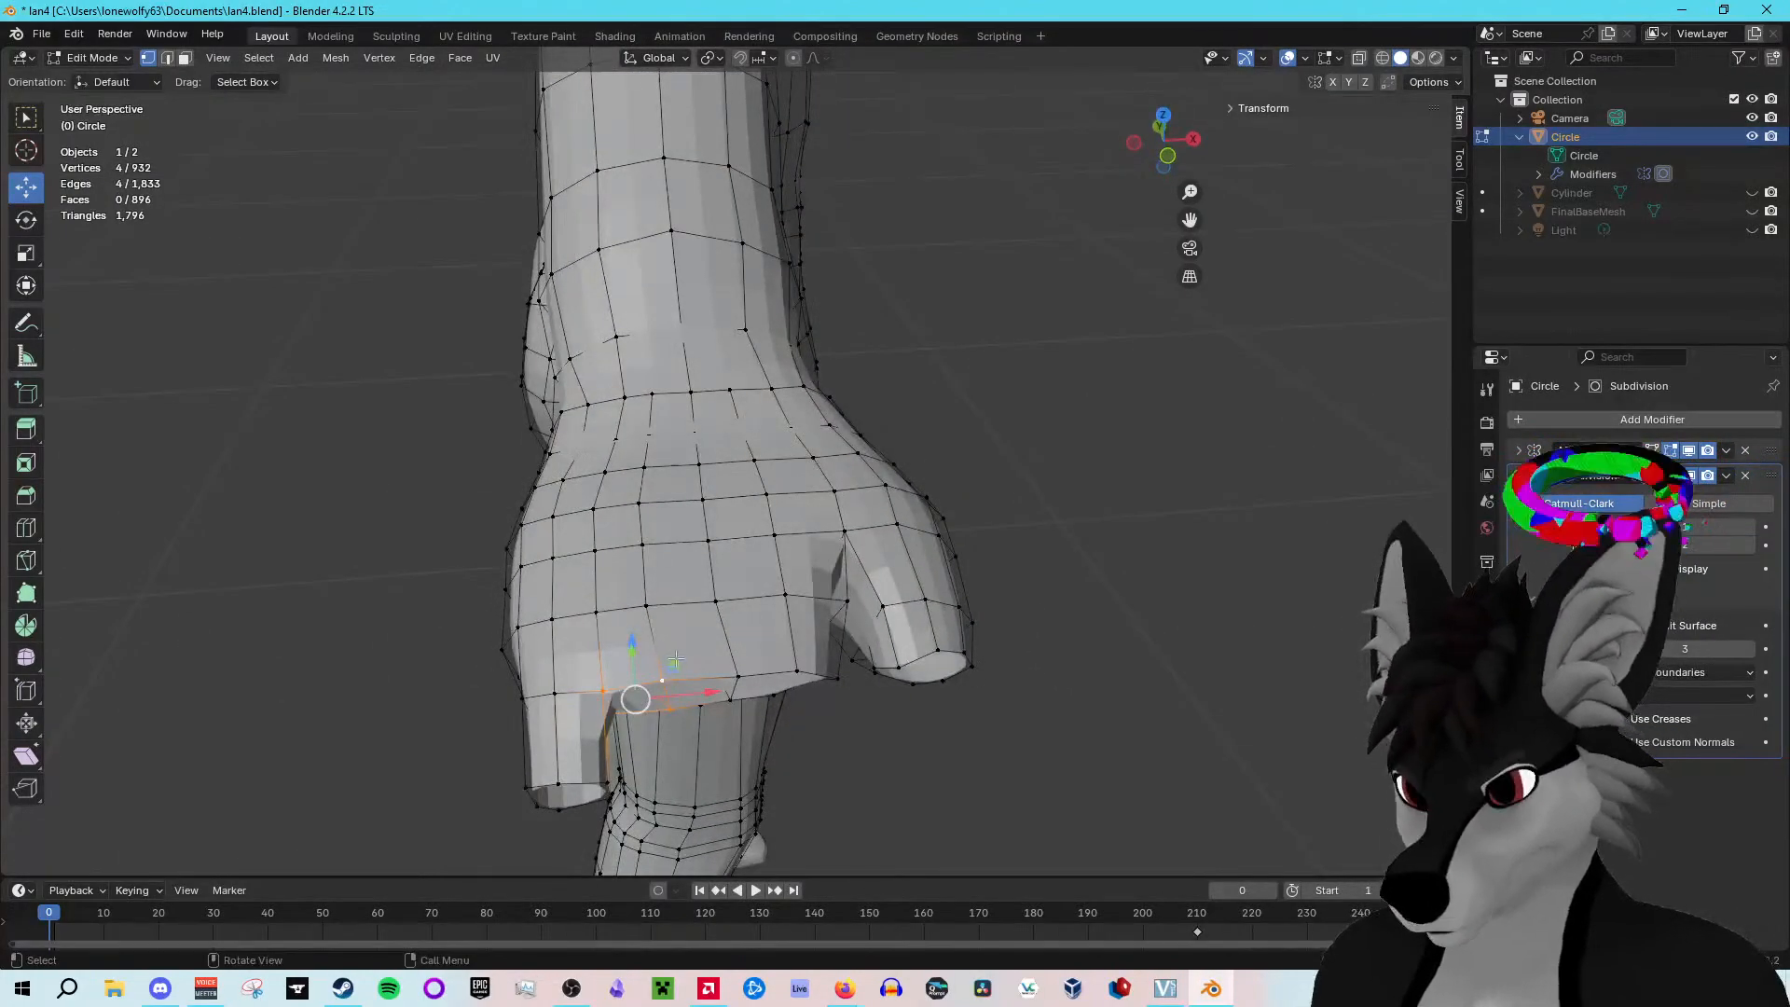
key("e")
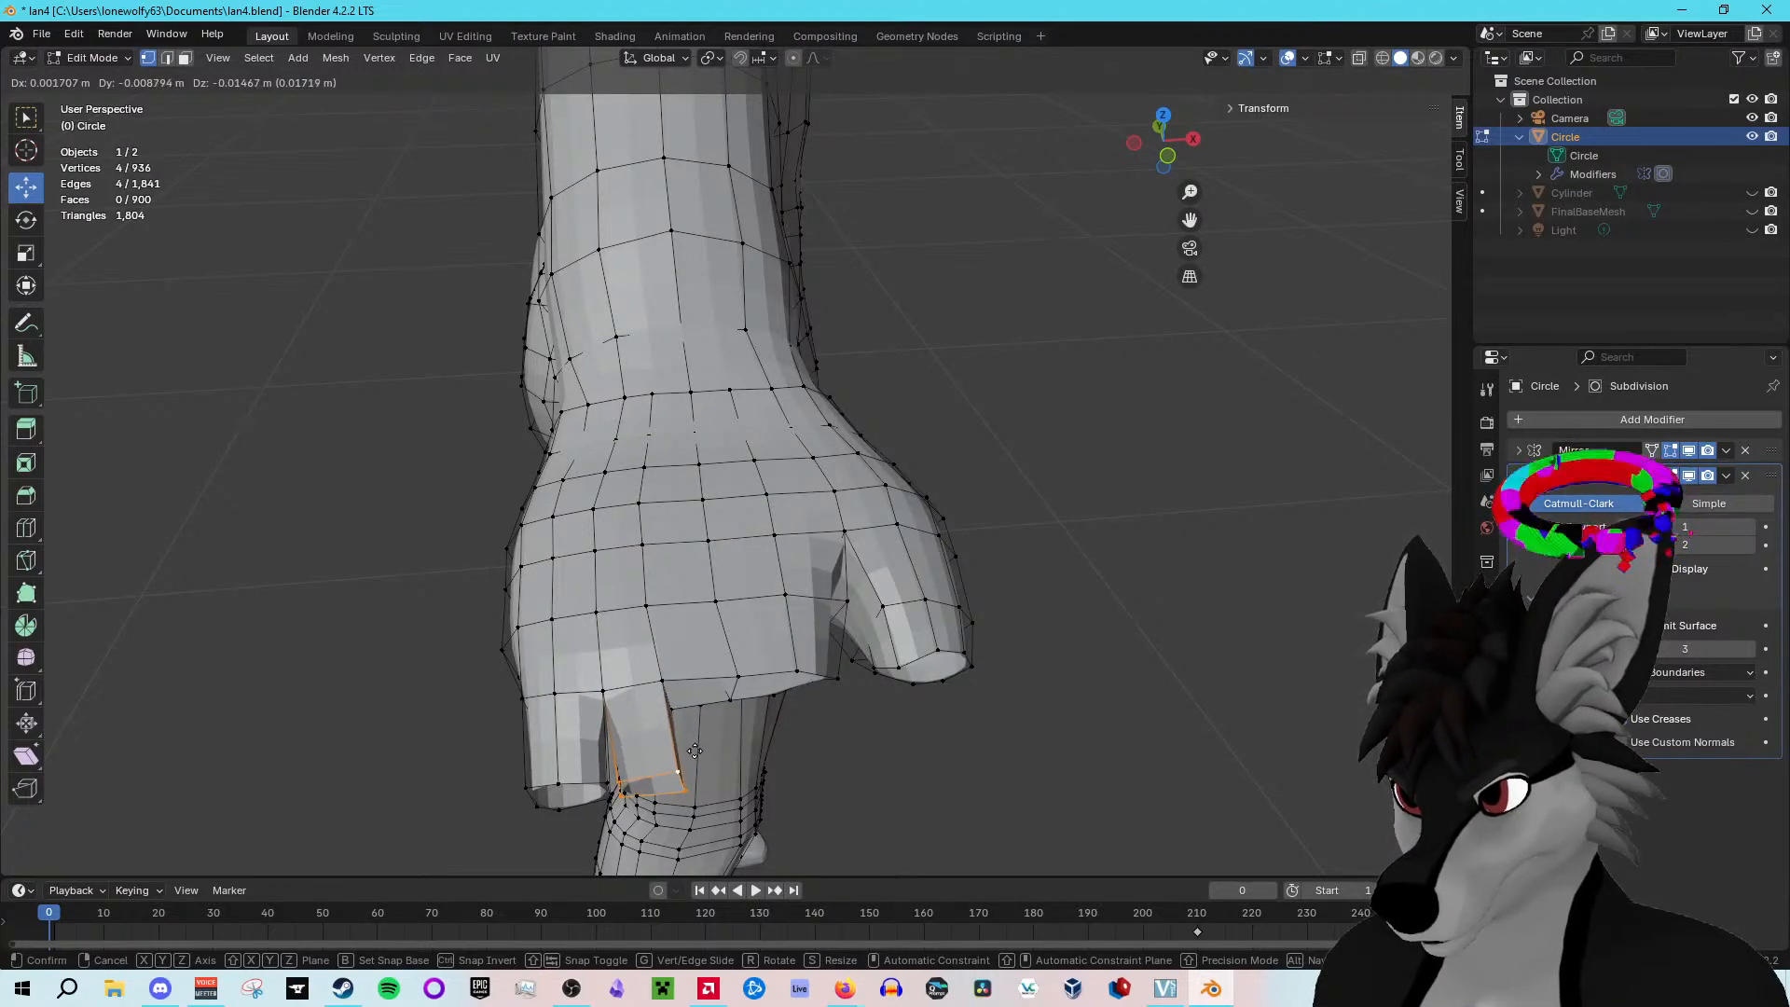
left_click(692, 750)
Step: Select the four corners of the second stub's thumb-side face and subdivide that face
middle_click_drag(693, 750, 308, 465)
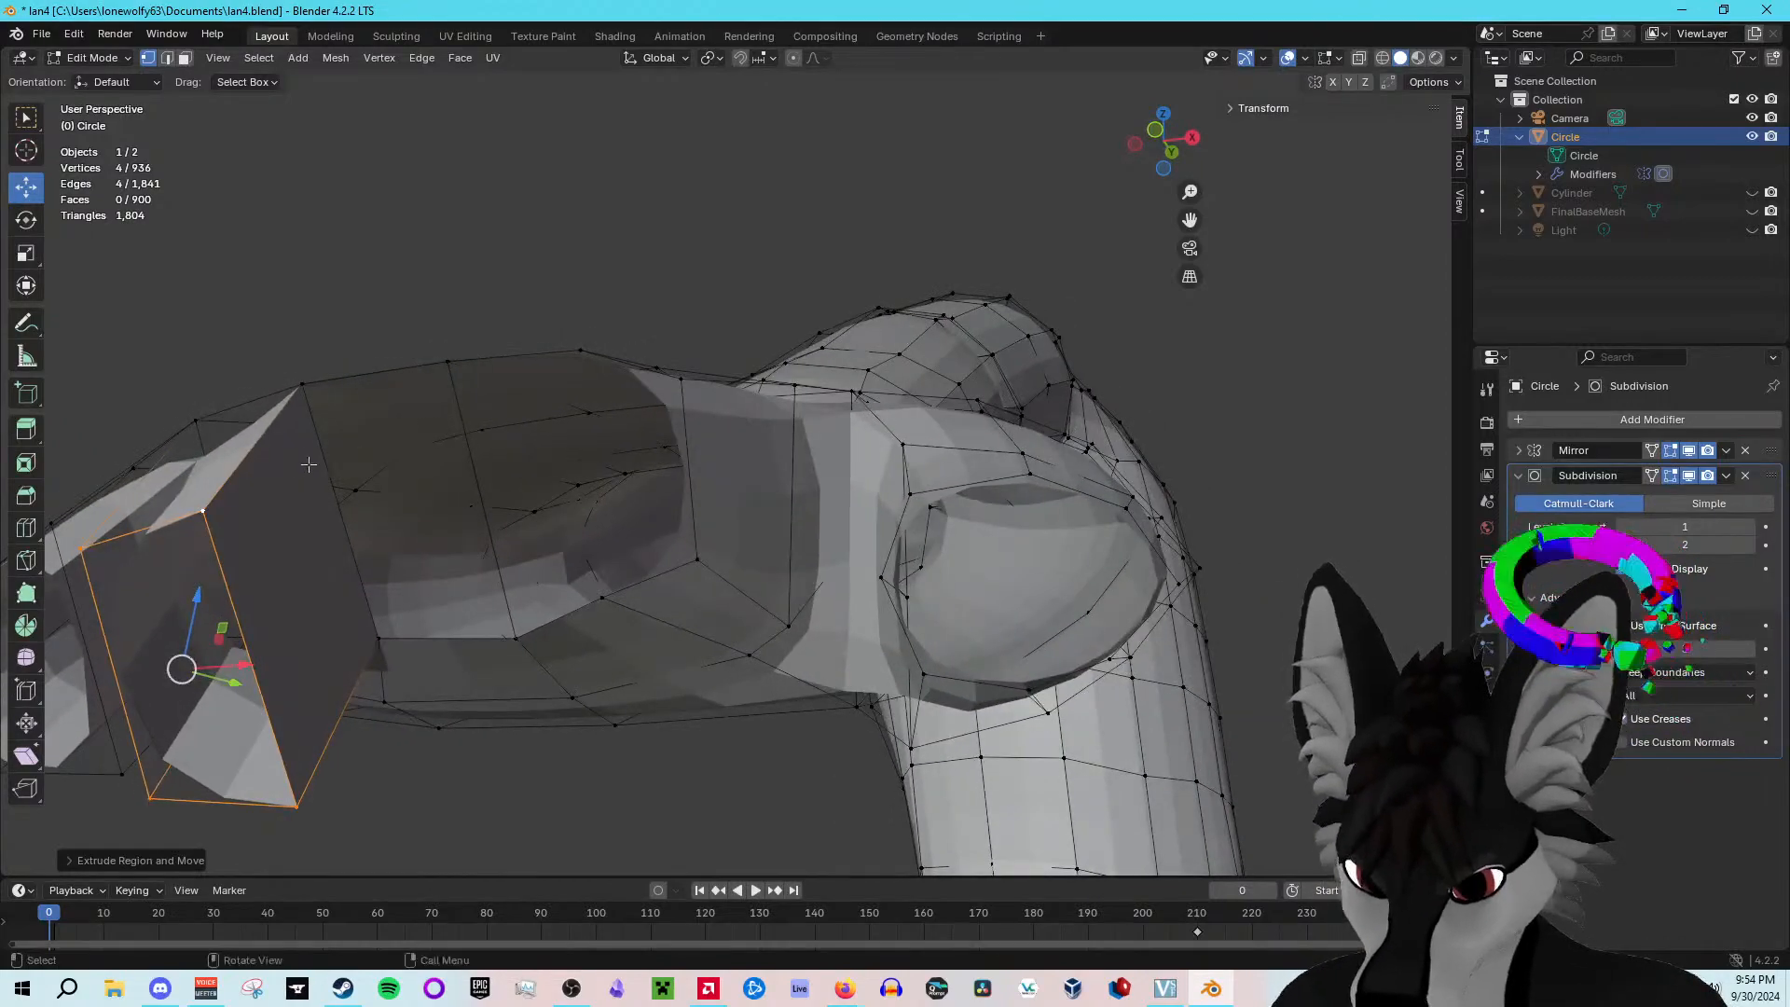
left_click(204, 512)
left_click(302, 384, "shift")
left_click(376, 634, "shift")
left_click(291, 804, "shift")
right_click(316, 807)
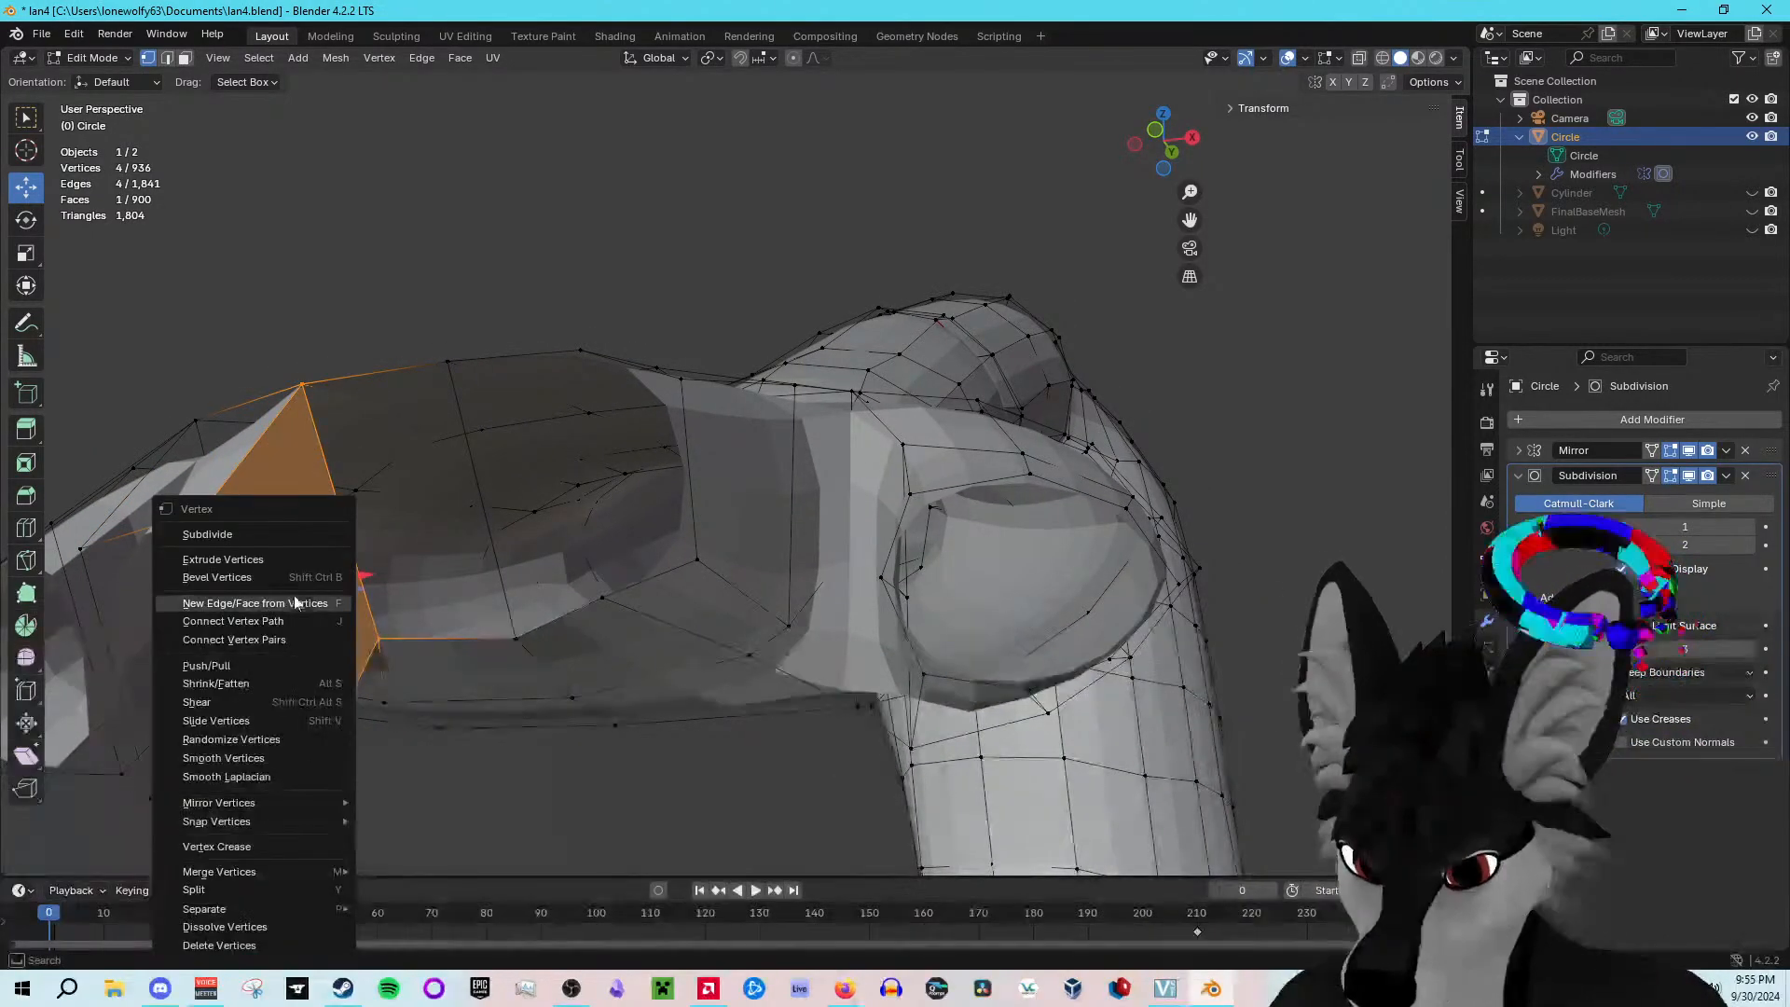
left_click(244, 536)
middle_click_drag(414, 657, 446, 655)
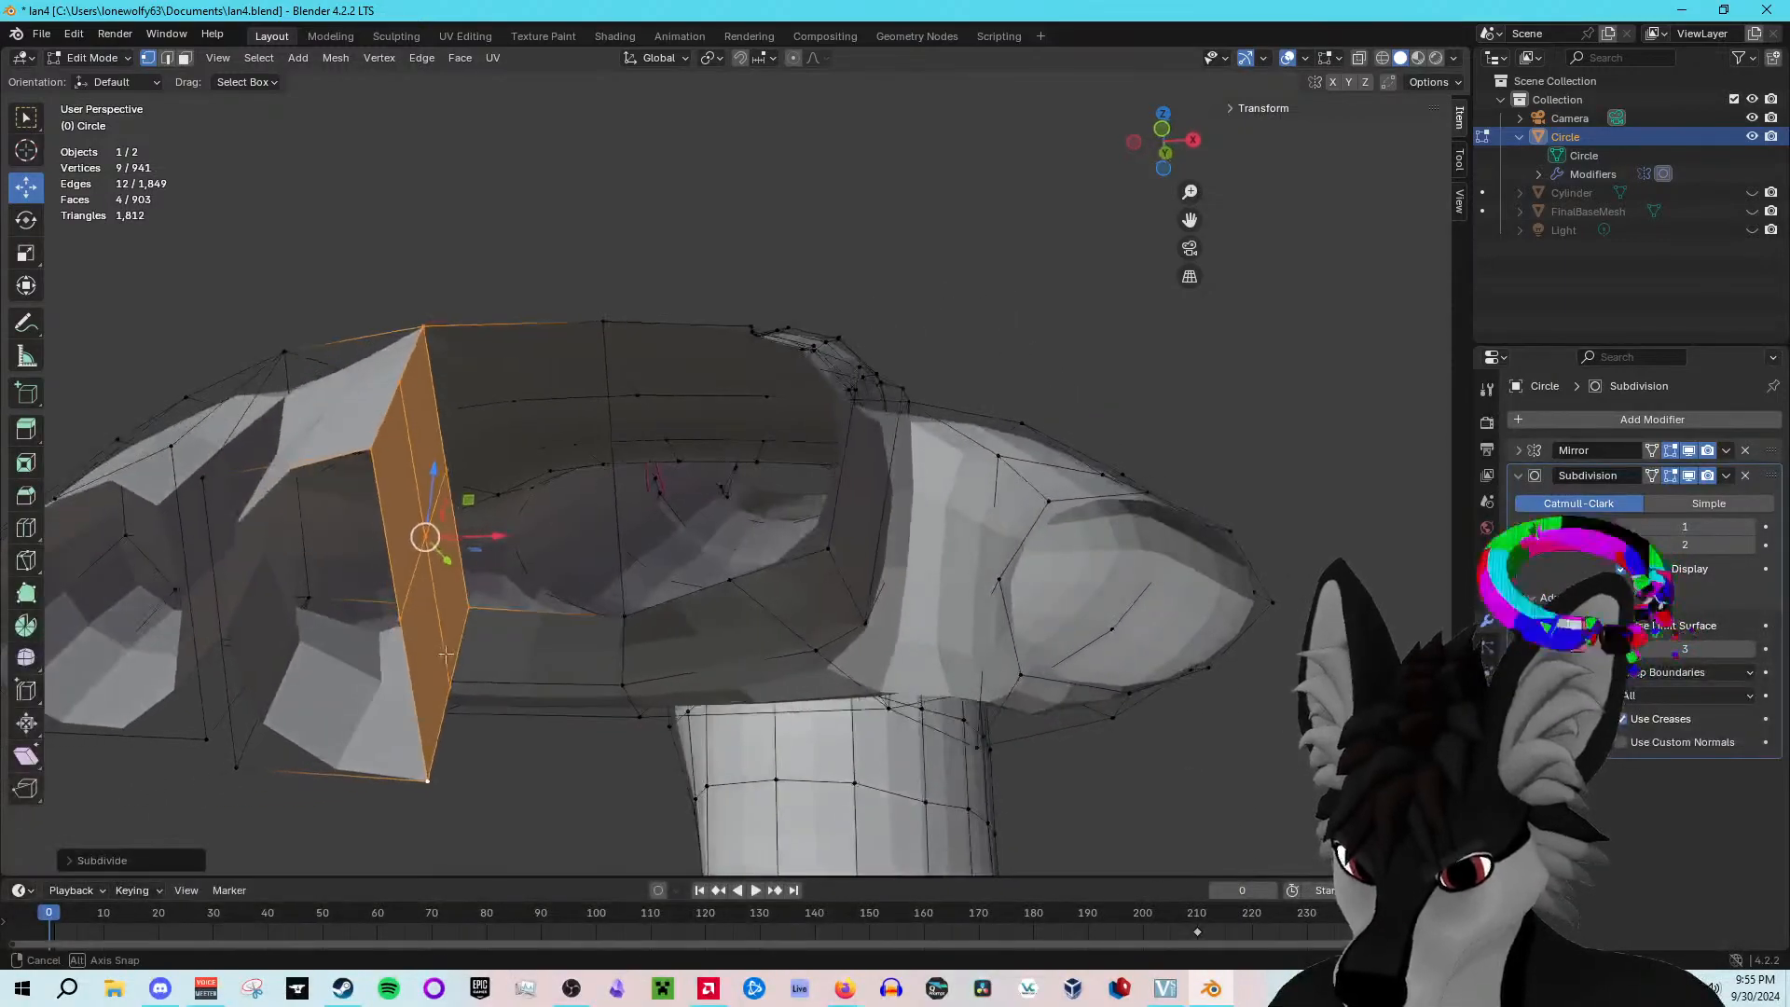
Step: Nudge the subdivided face along X and reposition the vertices on its upper edge to start rounding the finger stub
left_click_drag(497, 537, 502, 536)
left_click(425, 538)
left_click(396, 380)
left_click_drag(407, 319, 377, 428)
left_click(370, 448)
middle_click_drag(386, 624, 278, 512)
left_click_drag(204, 384, 209, 328)
middle_click_drag(327, 235, 432, 319)
scroll(467, 260, "down", 6)
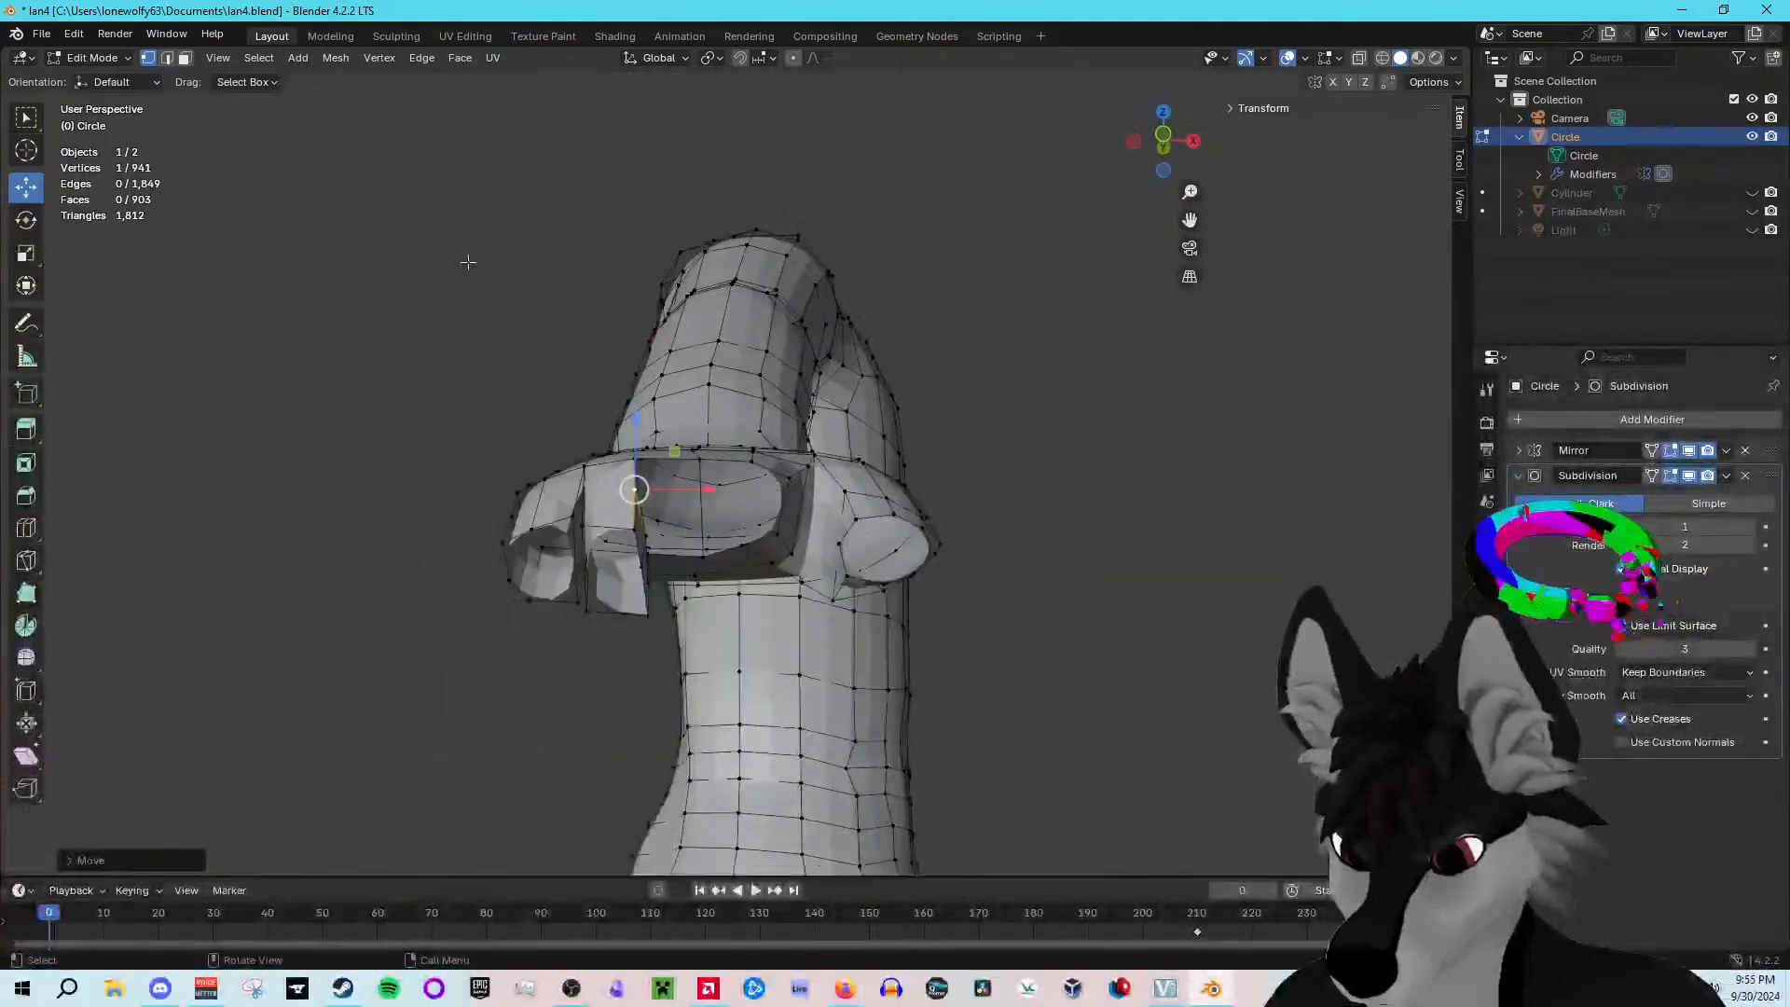
Step: Reposition the second stub's upper tip corner vertex and raise the opposite upper tip corner along Z
key("KP_Decimal")
scroll(420, 262, "down", 6)
middle_click_drag(875, 405, 720, 580)
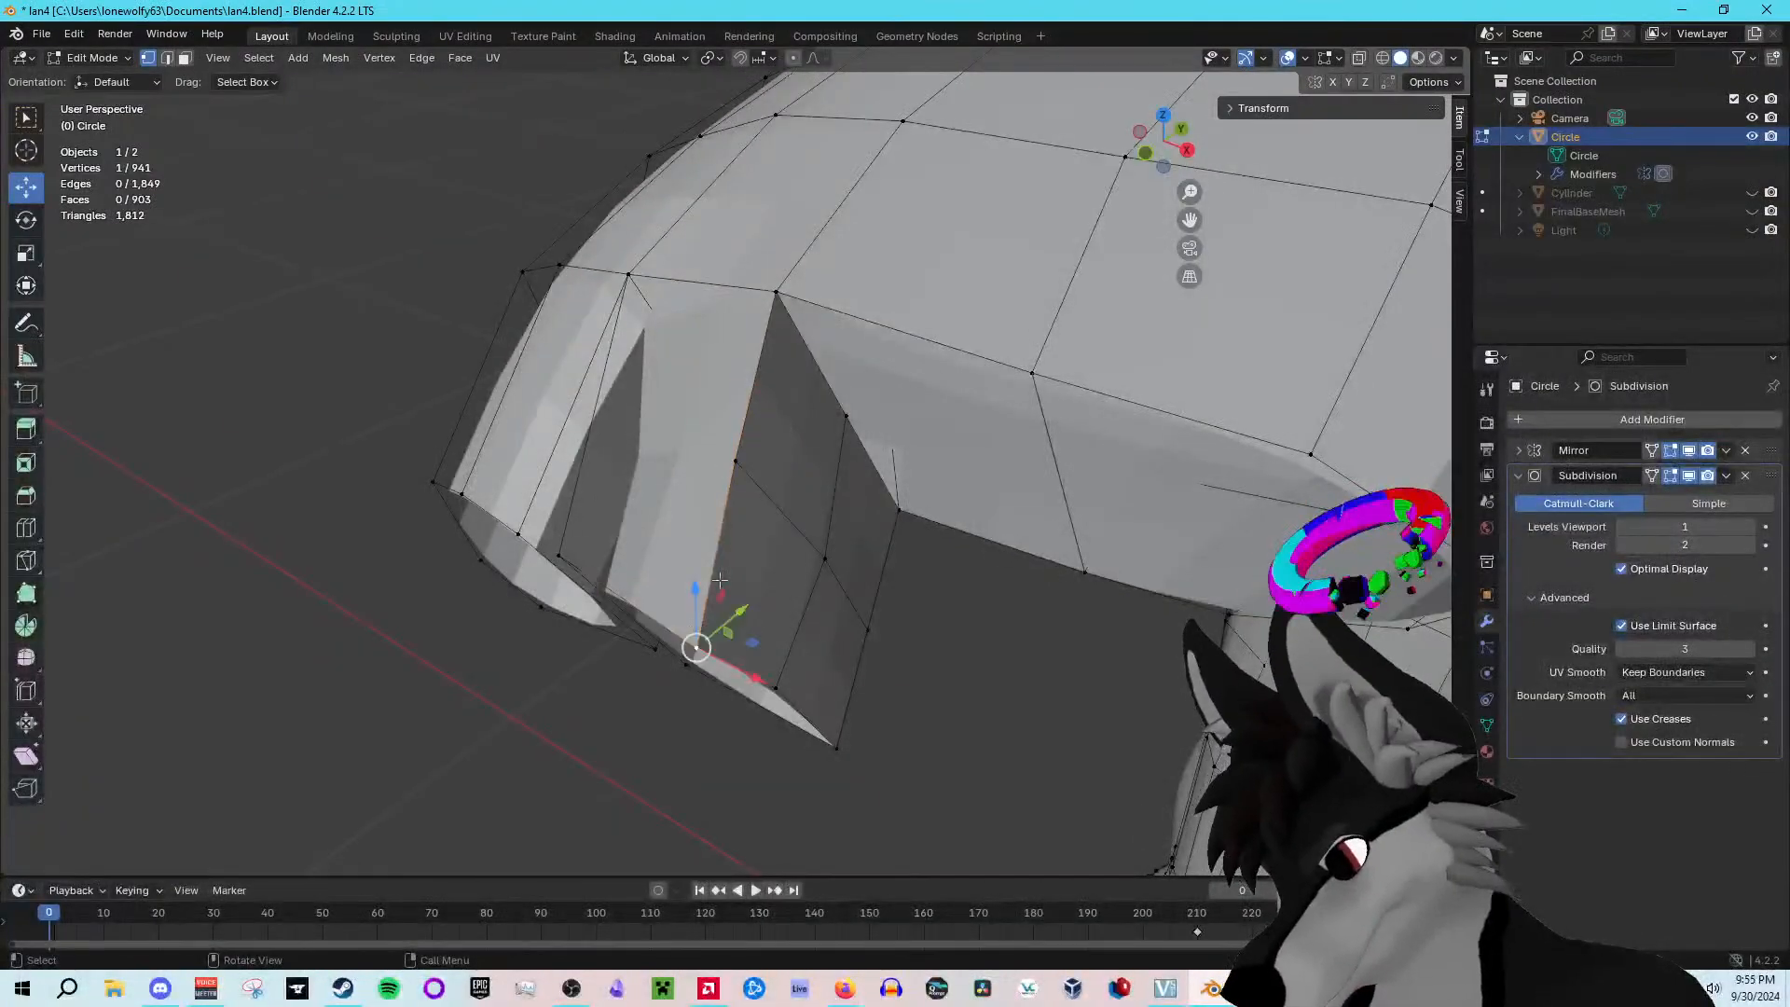
left_click_drag(690, 589, 623, 500)
middle_click_drag(623, 501, 522, 631)
left_click(526, 630)
left_click_drag(527, 565, 528, 465)
middle_click_drag(532, 468, 825, 894)
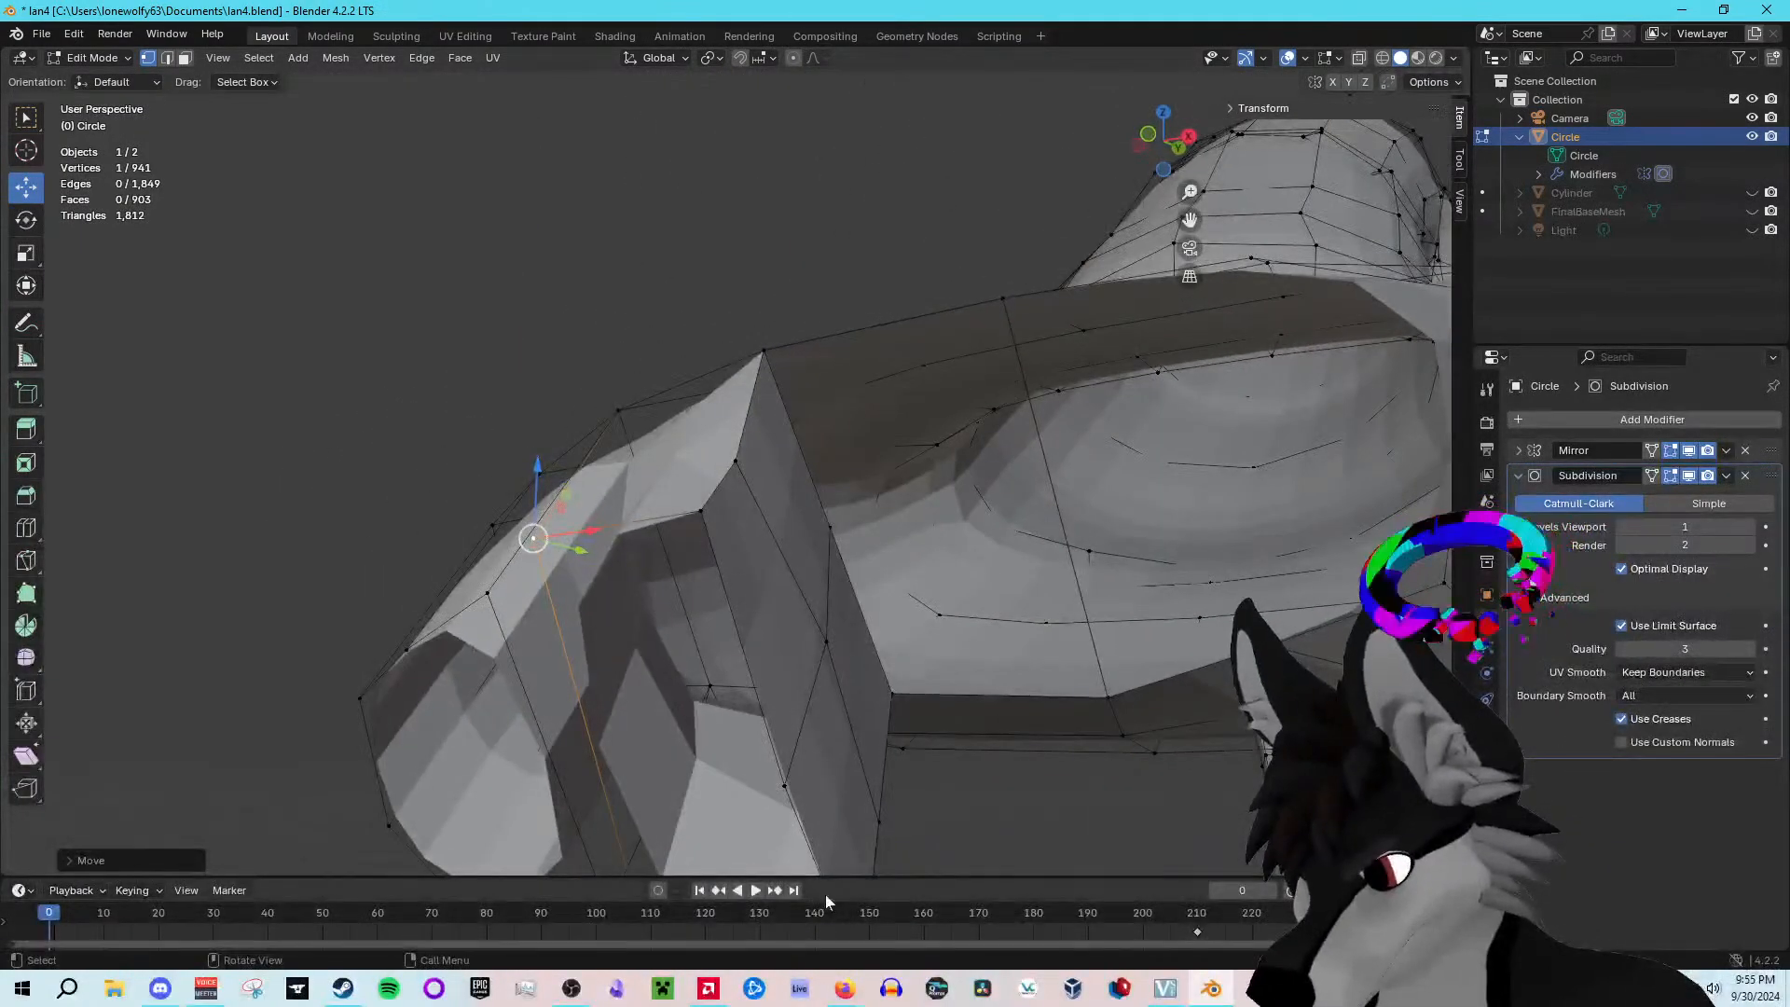
Step: Move the middle vertex of the second stub's thumb-side tip edge and shift the vertex midway along that side's upper edge
left_click(782, 784)
left_click_drag(787, 699, 708, 521)
left_click(705, 511)
left_click(742, 461)
middle_click_drag(746, 464, 812, 550)
left_click_drag(795, 467, 762, 476)
middle_click_drag(763, 476, 747, 569)
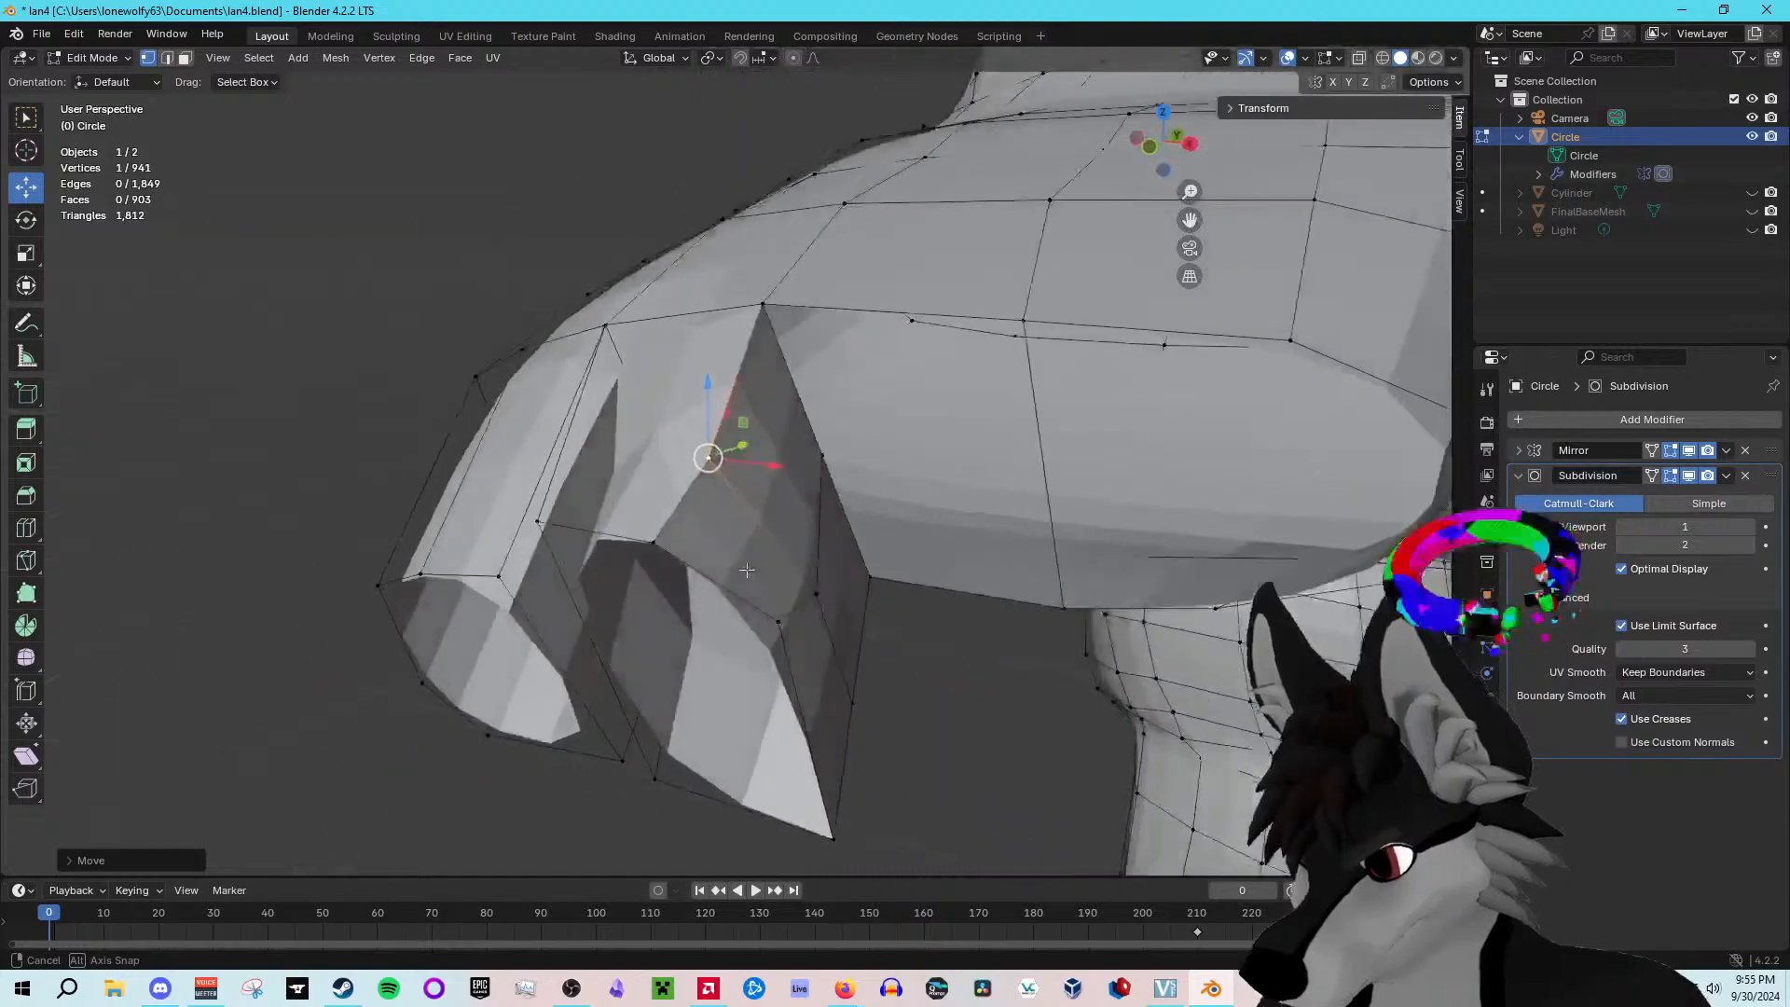
Step: Raise the centre vertex of the stub's subdivided side face and the middle vertex of its tip edge along Z
left_click(818, 591)
left_click_drag(816, 525, 817, 446)
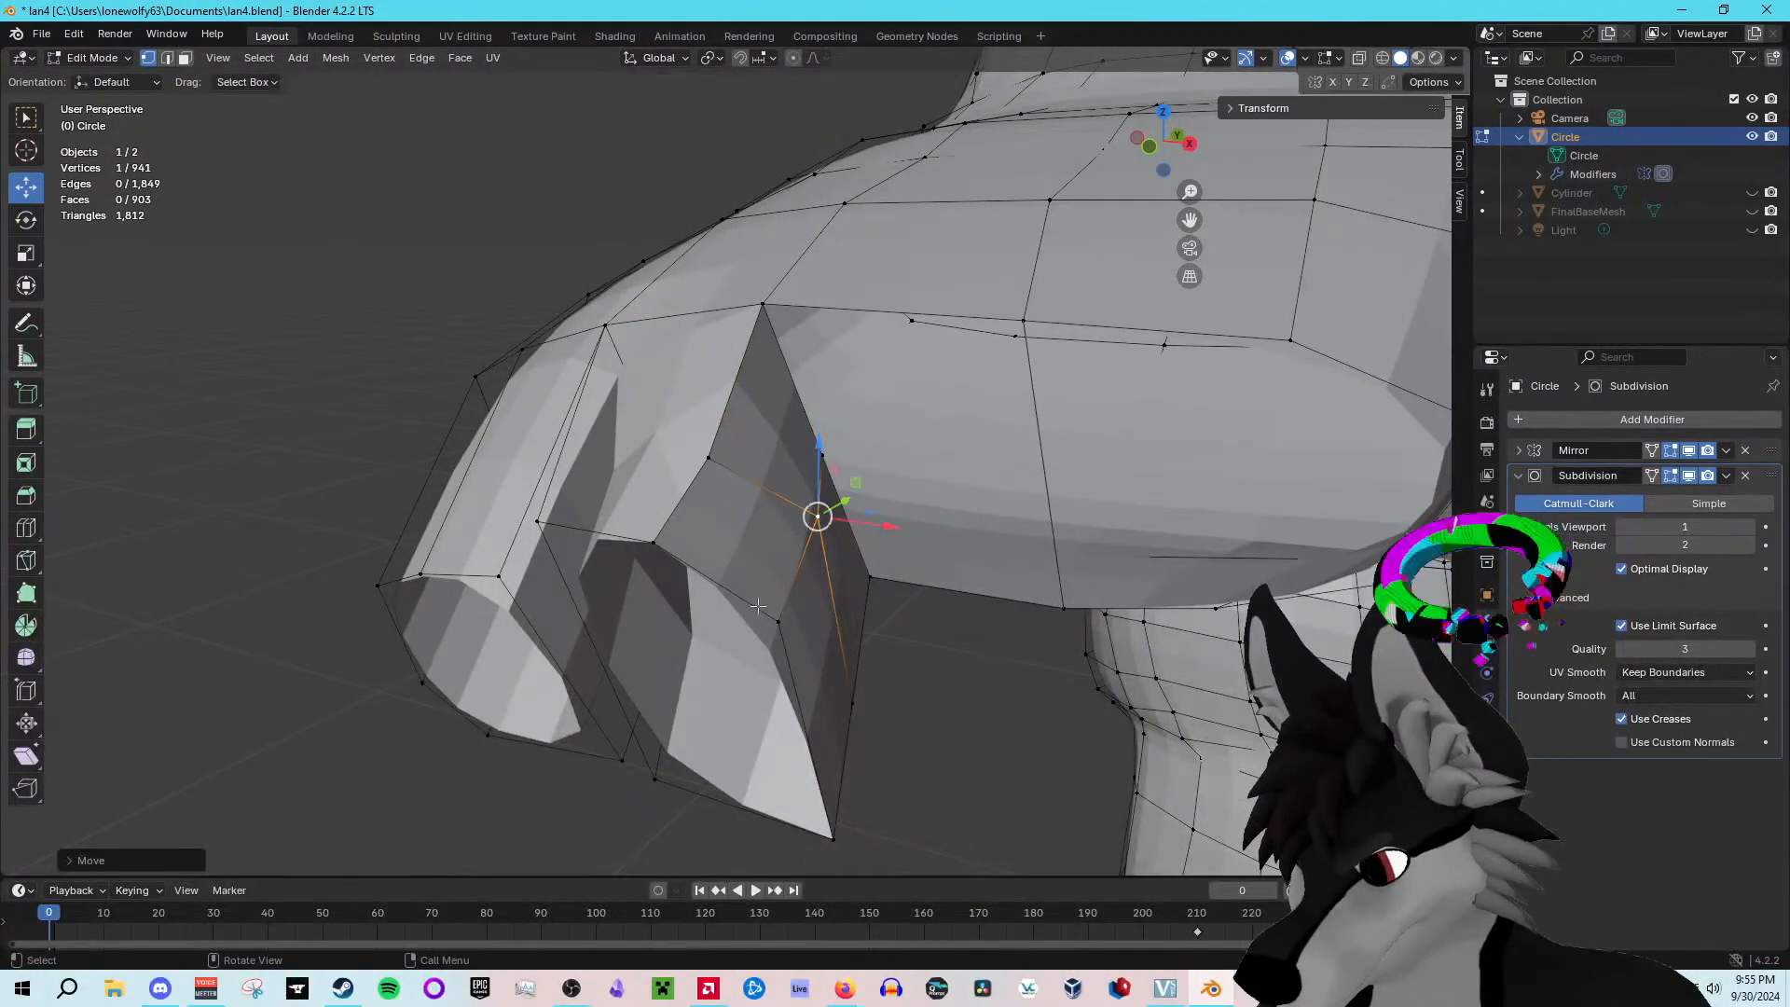
left_click(778, 620)
left_click_drag(778, 559, 774, 518)
middle_click_drag(639, 573, 921, 716)
Step: Raise the second stub's lower tip corner and pull the neighbouring lower vertices inward to round its underside
left_click(833, 806)
left_click_drag(825, 750, 817, 610)
left_click_drag(892, 680, 843, 680)
middle_click_drag(844, 705, 915, 699)
left_click_drag(898, 623, 896, 566)
left_click(822, 659)
left_click_drag(877, 653, 858, 659)
Step: Box-select the end vertices of both finger stubs and move them upward together
middle_click_drag(859, 660, 734, 459)
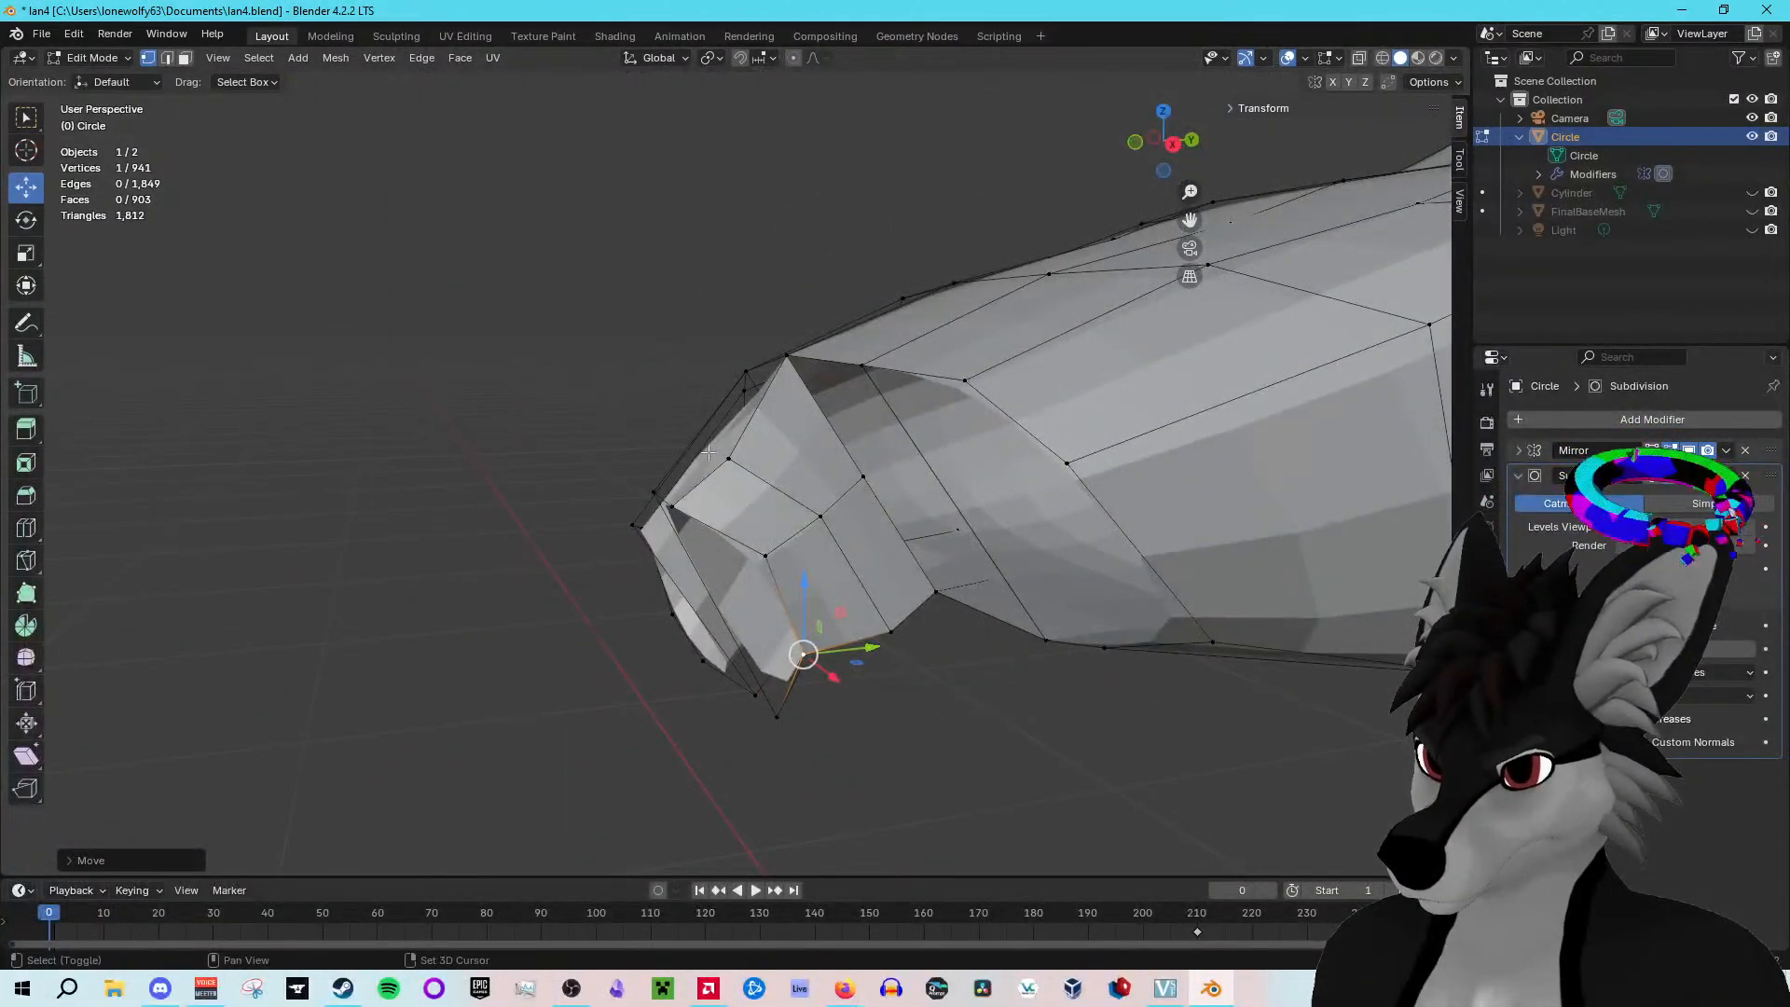
left_click_drag(556, 372, 560, 570)
left_click_drag(1000, 805, 561, 609)
left_click_drag(884, 739, 604, 455)
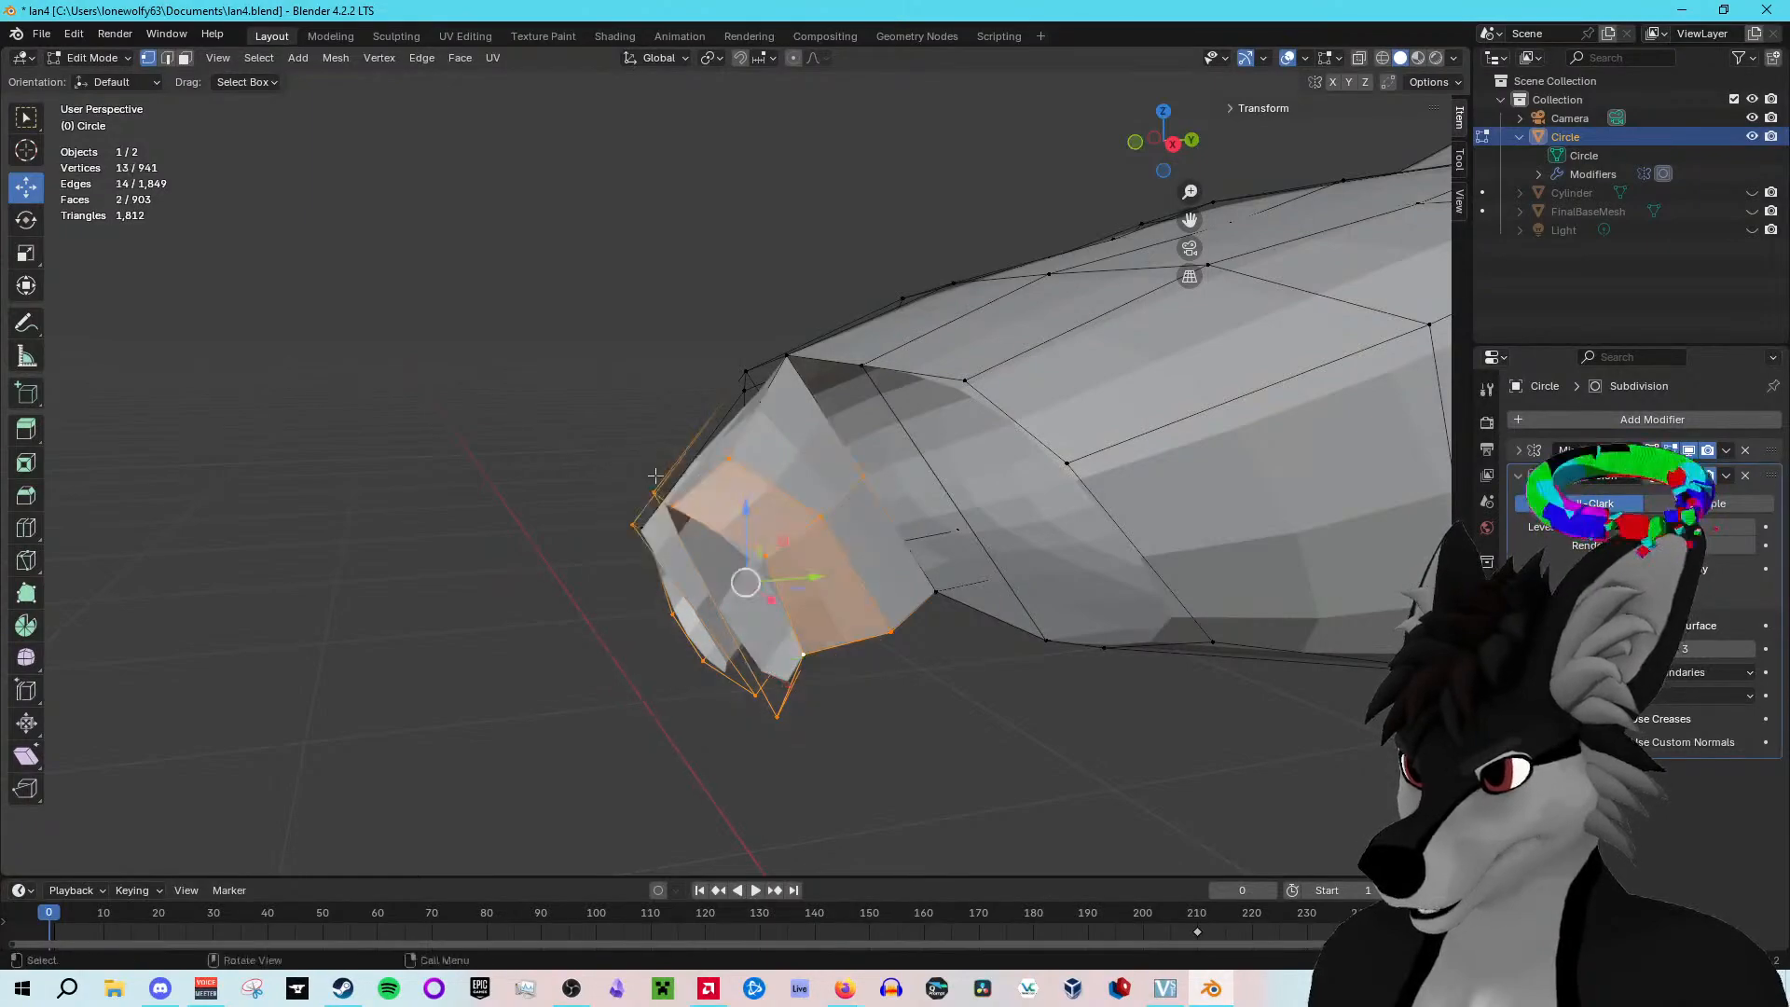
left_click_drag(745, 510, 732, 475)
key("shift+space")
key("r")
key("shift+space")
key("g")
left_click(636, 402)
Step: Reposition three tip vertices of the second finger stub from a low front view to make its cross-section rounder
middle_click_drag(641, 328, 524, 582)
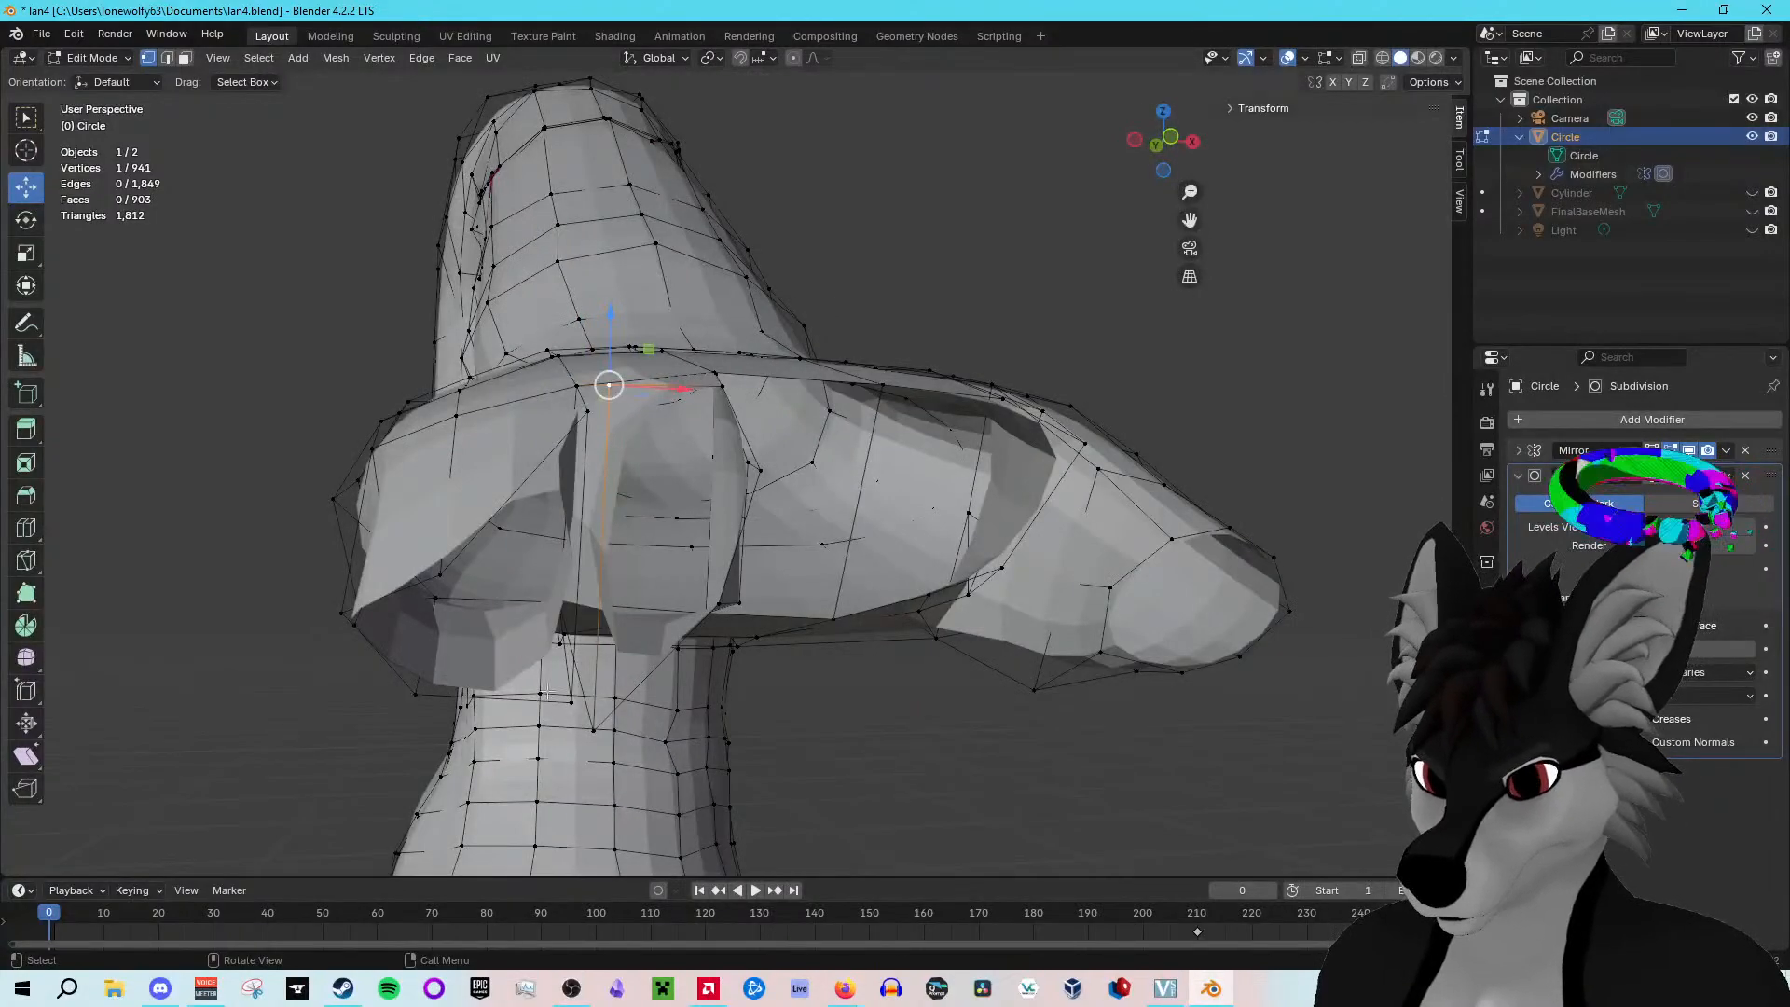
middle_click_drag(600, 737, 551, 591)
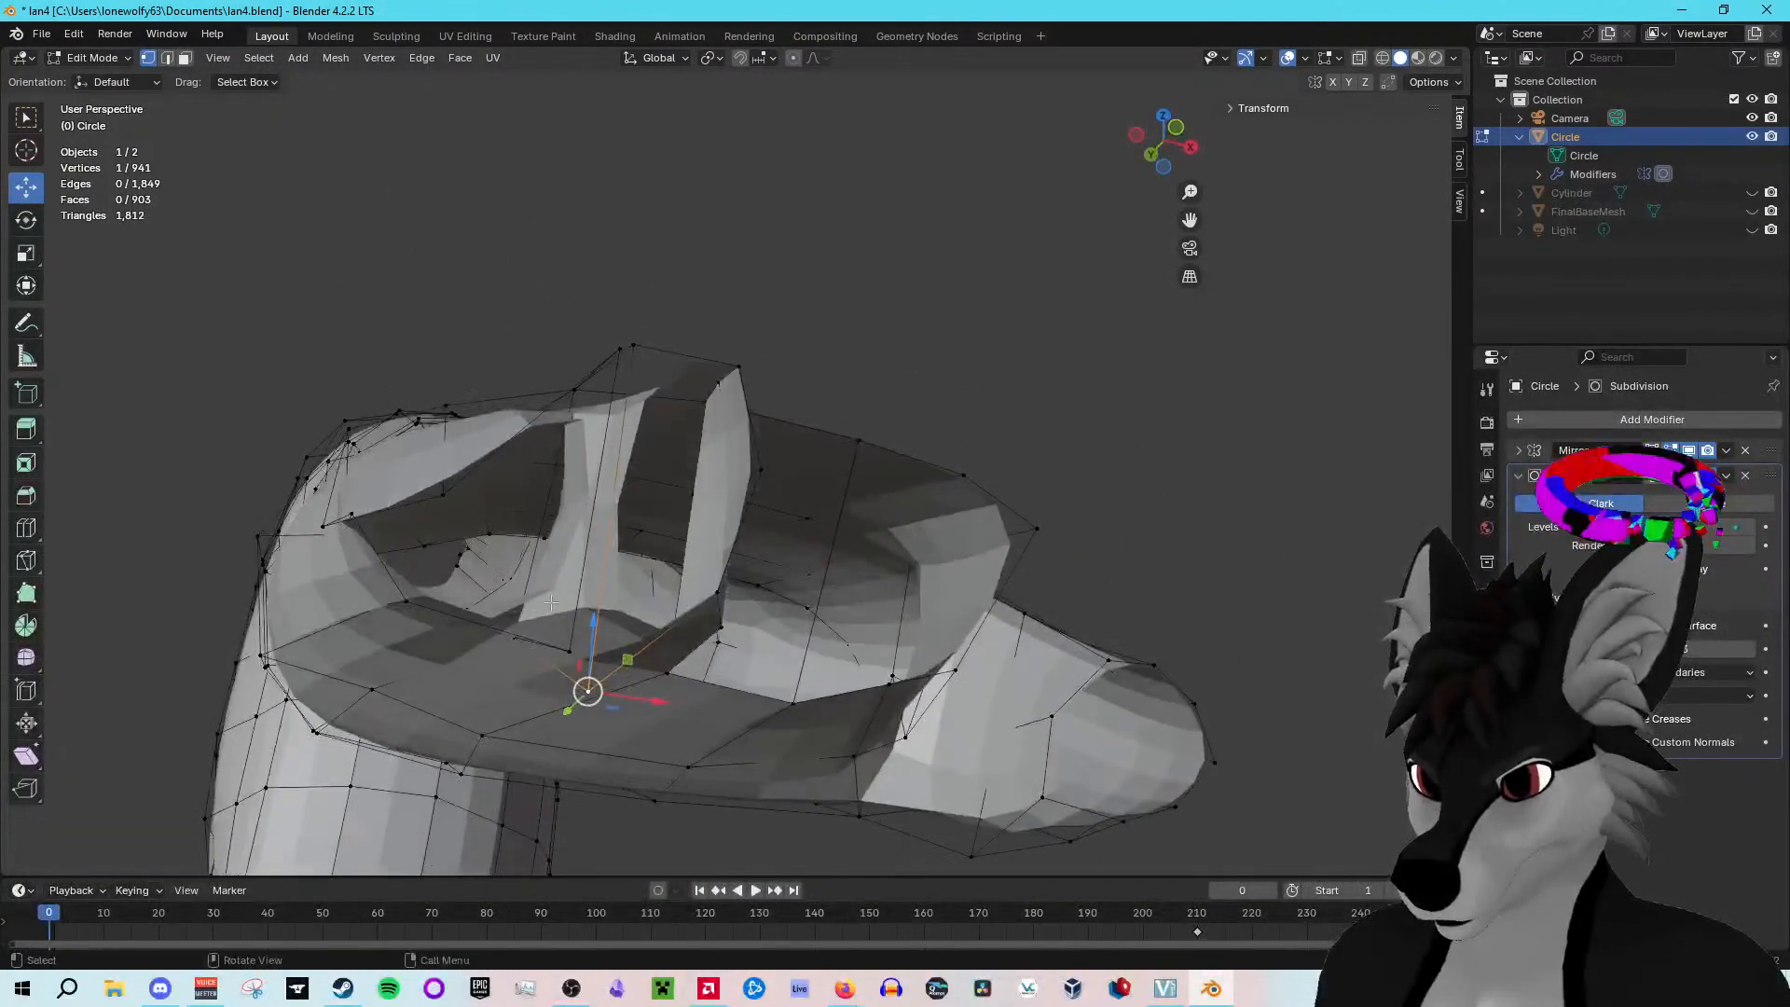
left_click_drag(596, 641, 624, 308)
left_click(739, 366)
left_click_drag(739, 305, 736, 336)
middle_click_drag(736, 335, 767, 578)
left_click(726, 623)
left_click_drag(761, 569, 819, 491)
Step: Move the second stub's underside tip vertex, its lower base vertex and the next lower rim vertex in the YZ plane
middle_click_drag(819, 492, 730, 426)
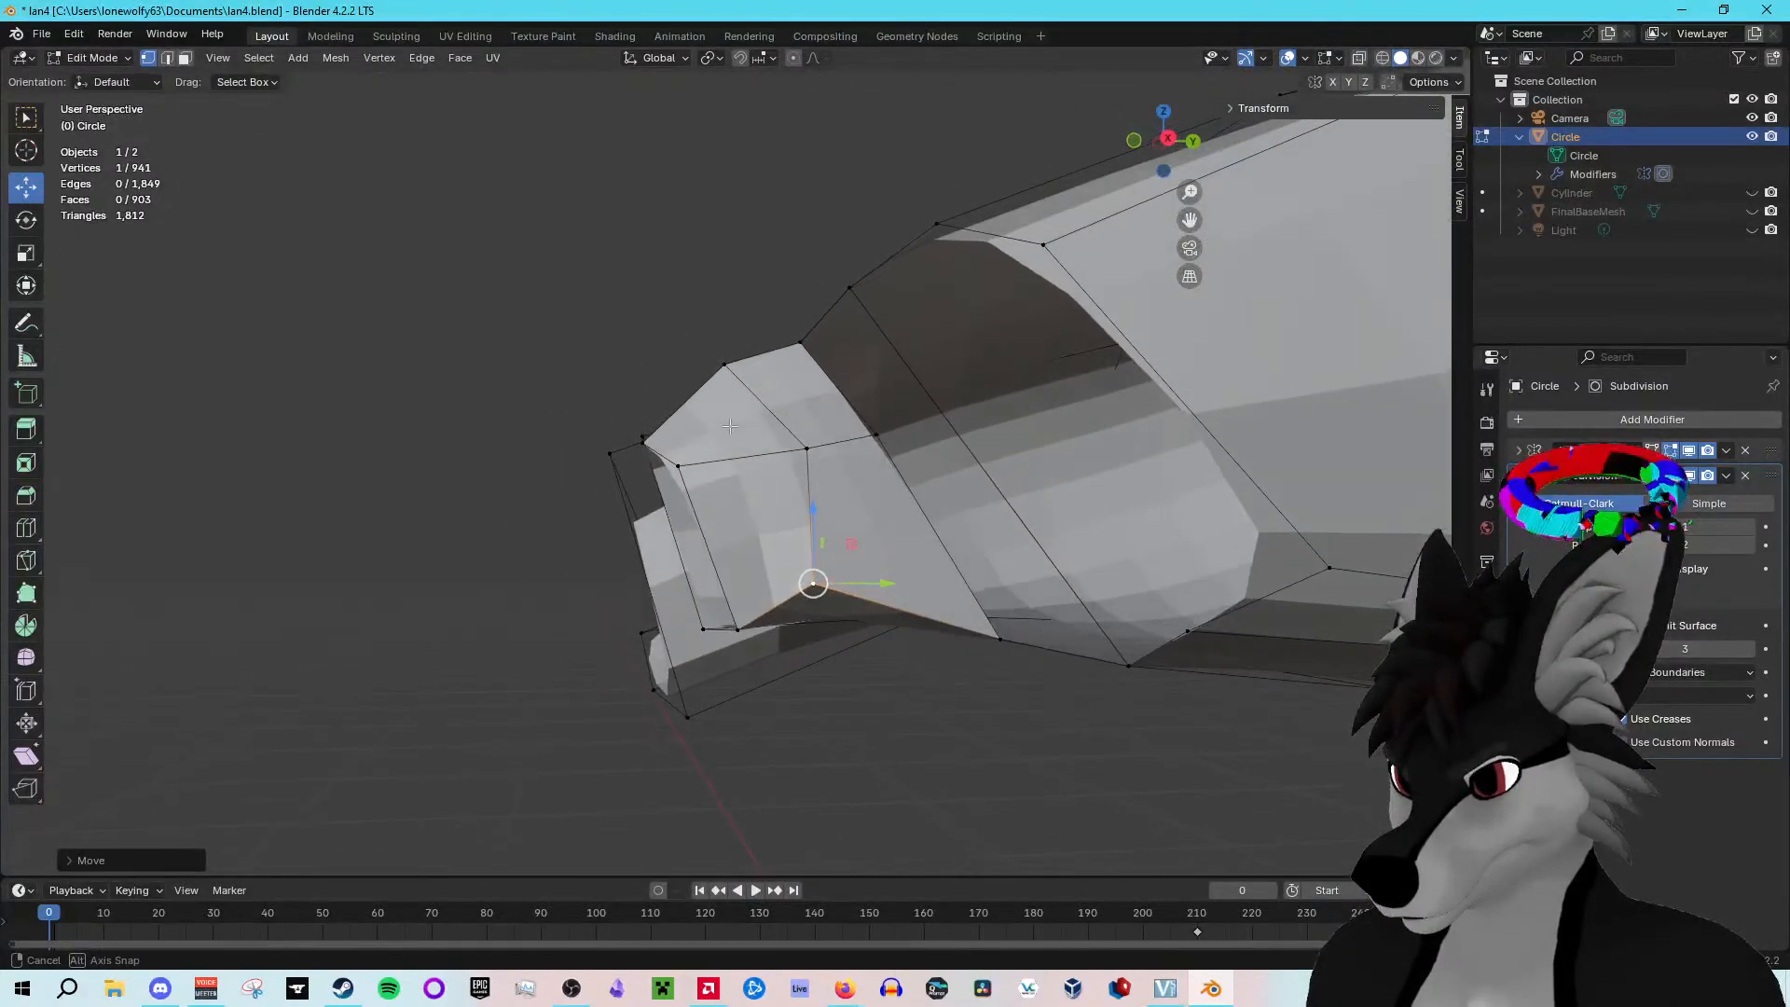
left_click_drag(851, 543, 849, 569)
left_click(1000, 640)
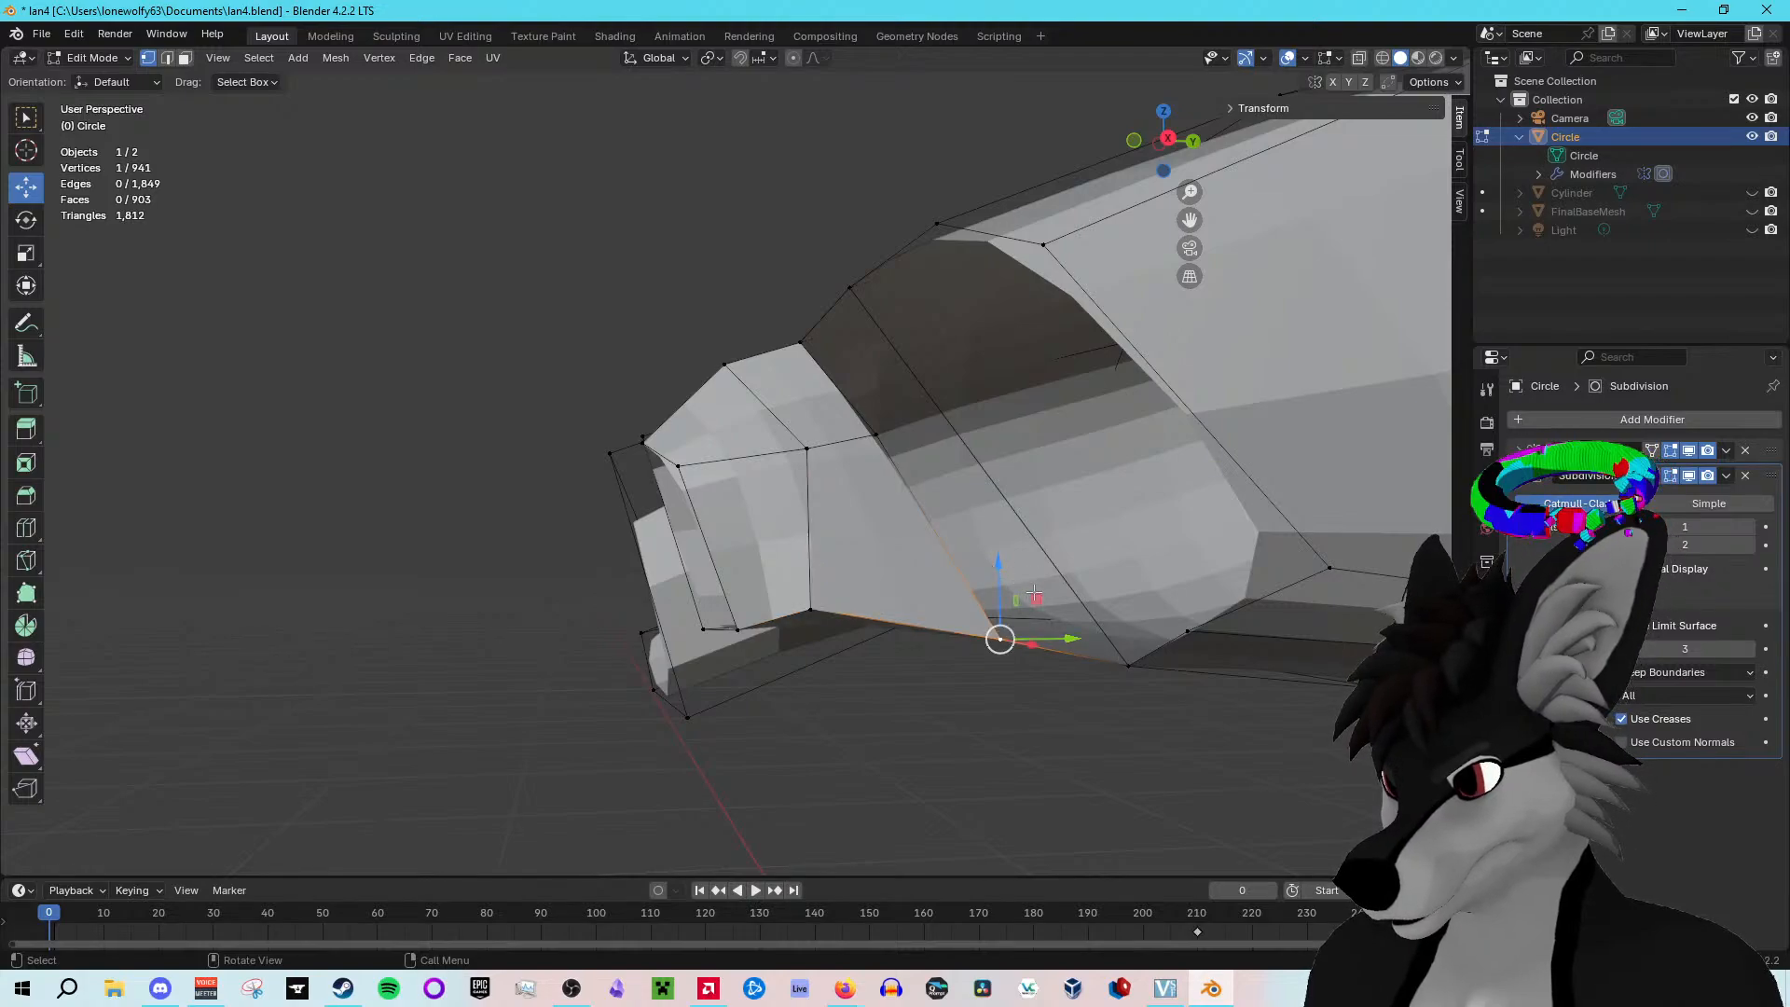
left_click_drag(1033, 594, 1017, 581)
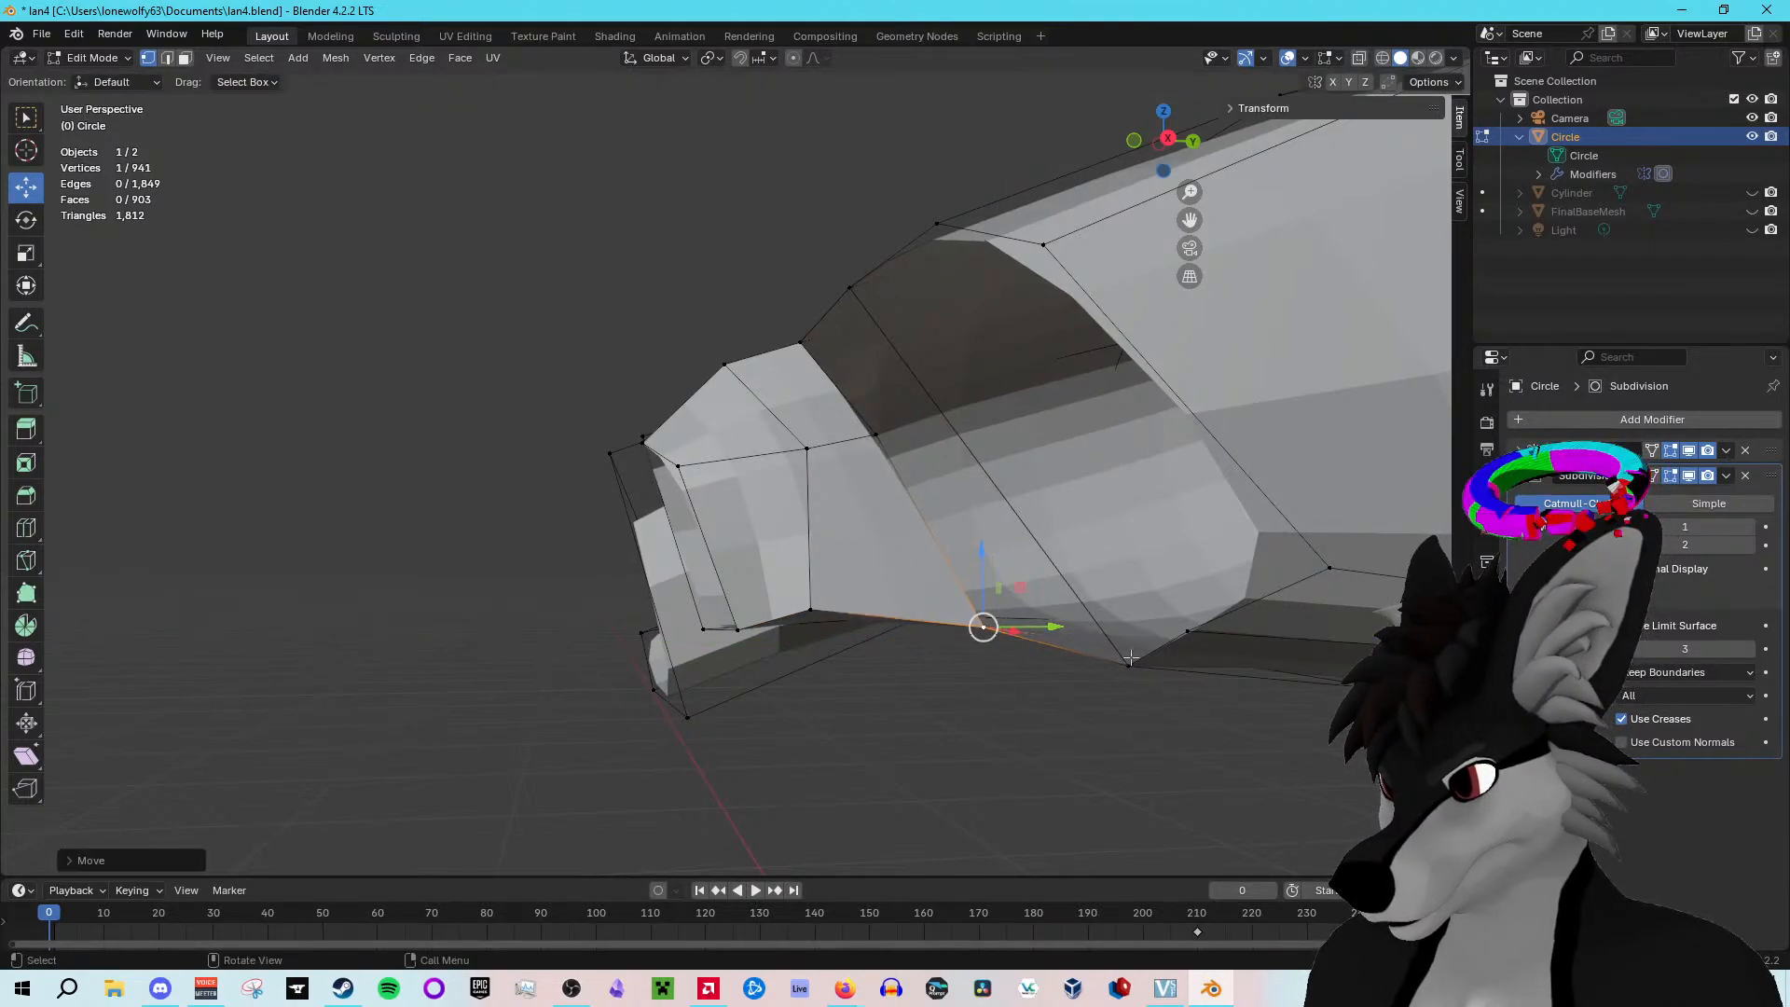
left_click(1131, 657)
left_click_drag(1162, 622, 1139, 582)
Step: Lower the upper tip vertex on the second stub's side facing the outermost finger along Z
middle_click_drag(1169, 582, 1360, 668)
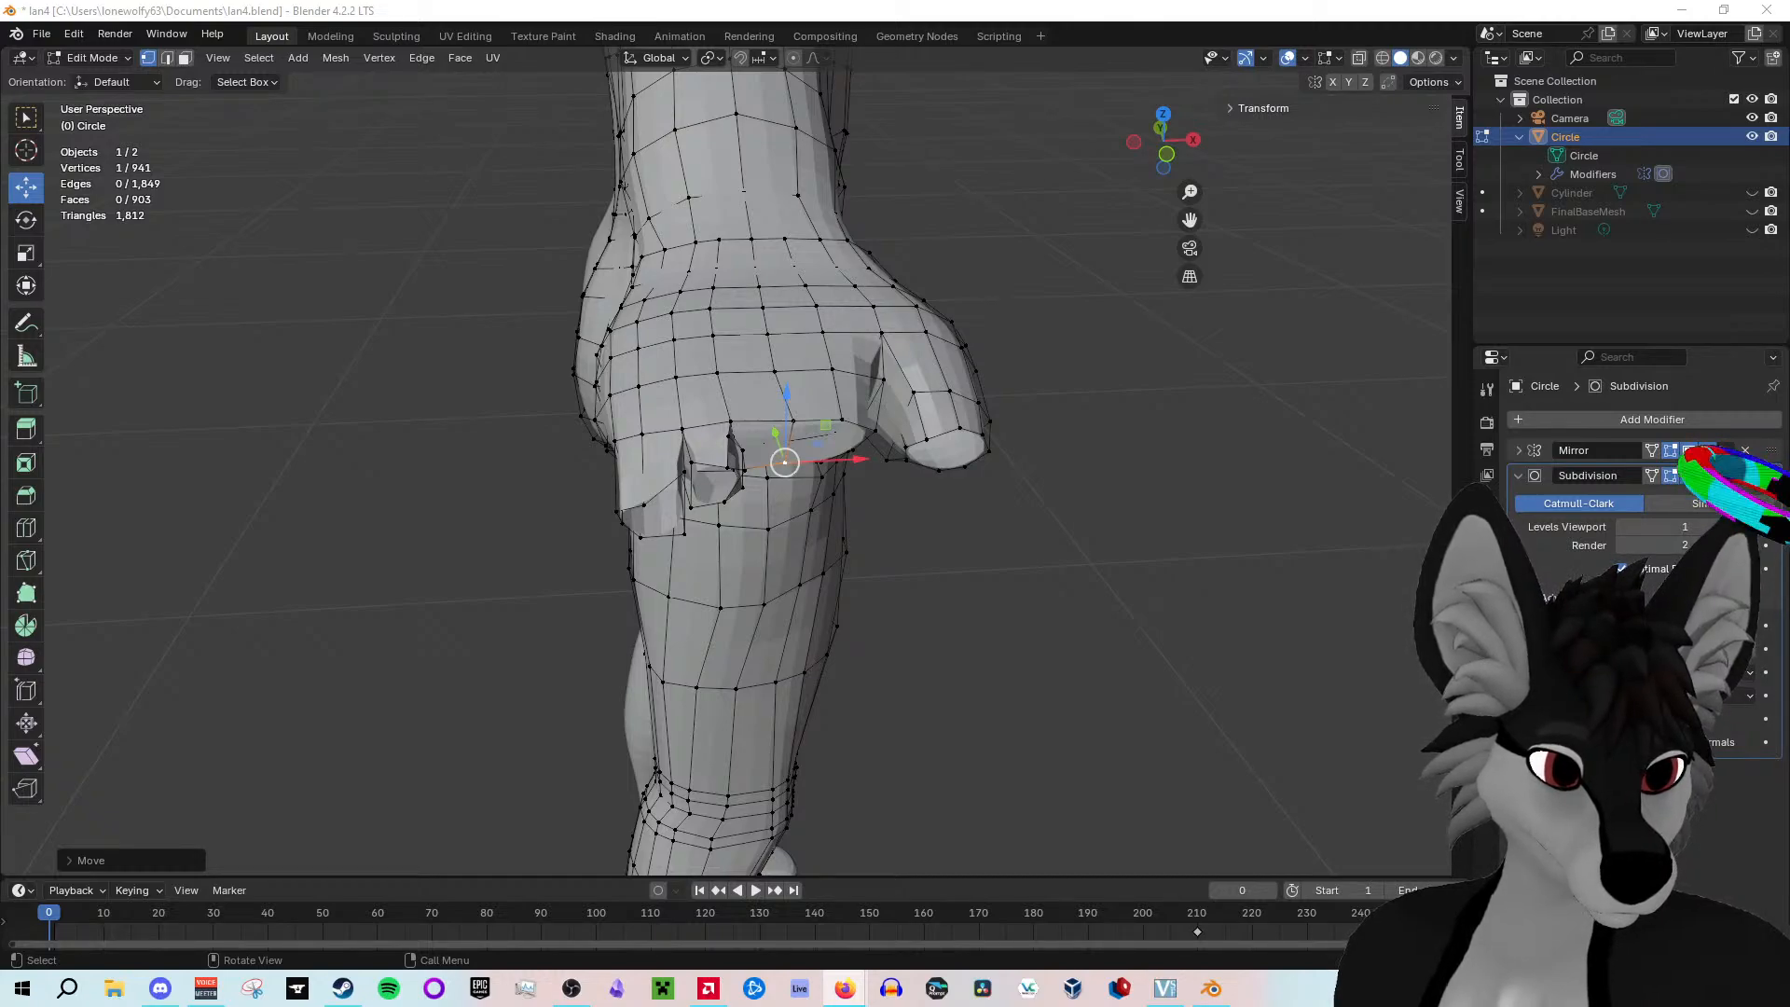
middle_click_drag(608, 457, 672, 319)
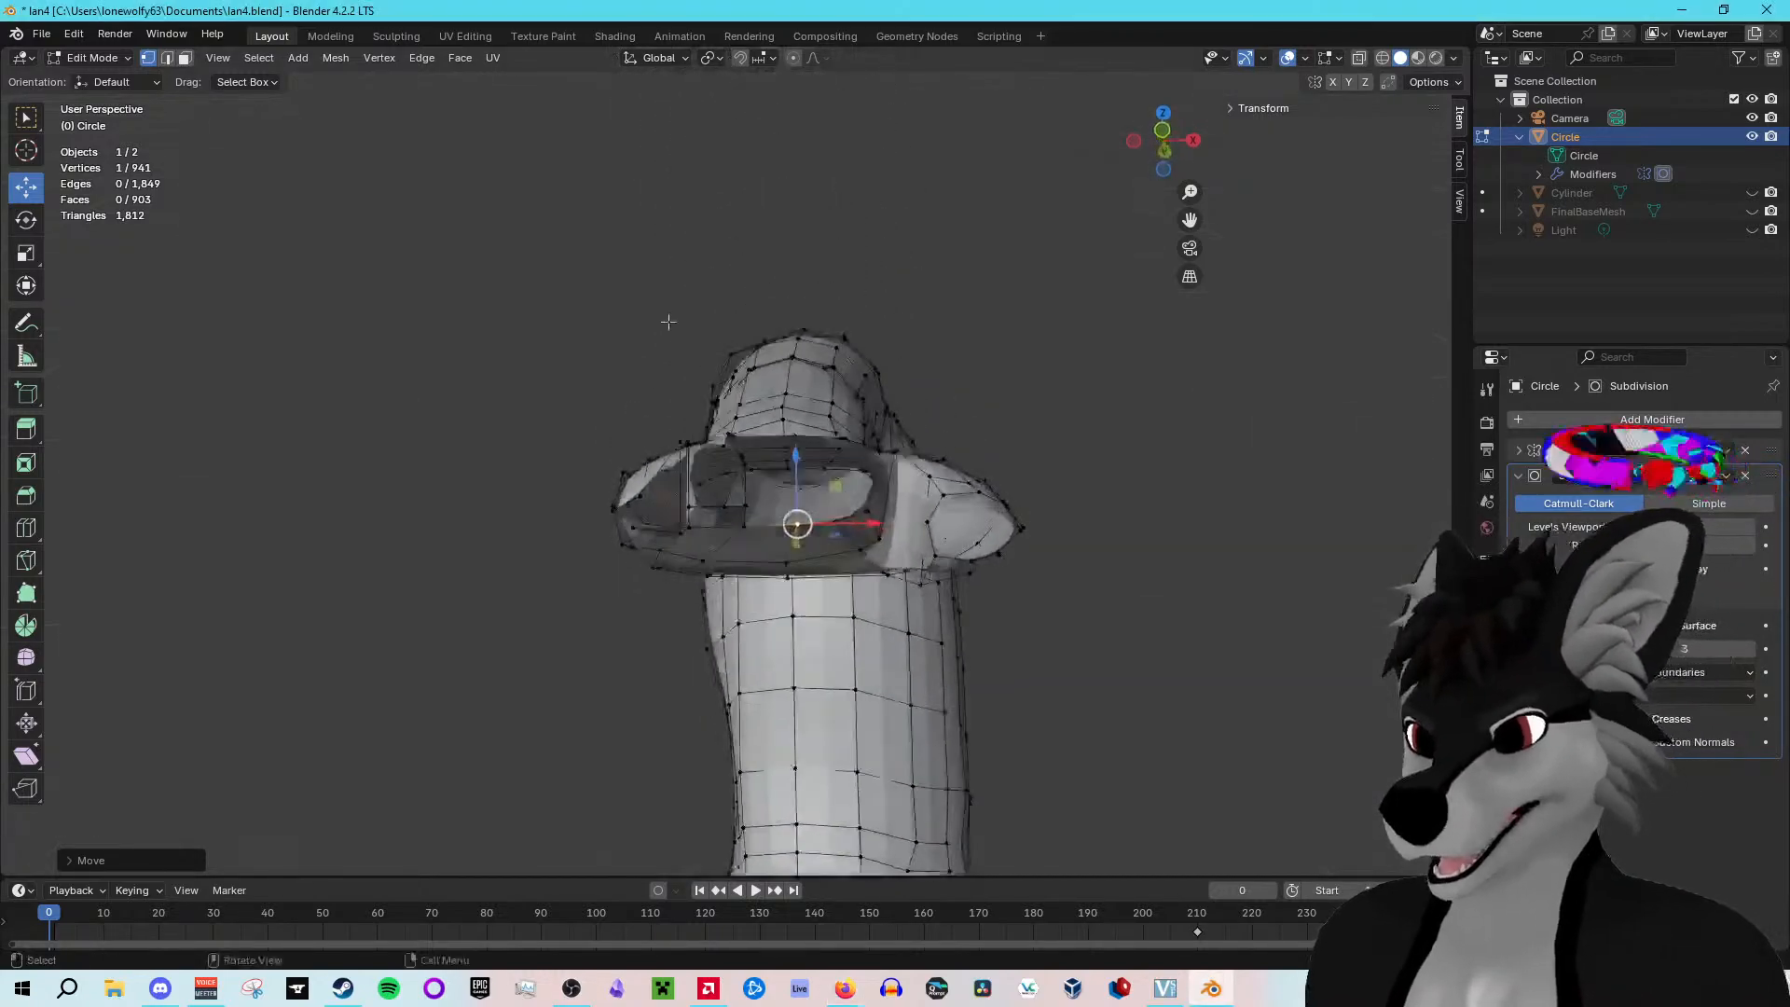
scroll(689, 354, "up", 5)
middle_click_drag(720, 425, 703, 625)
middle_click_drag(679, 688, 685, 680)
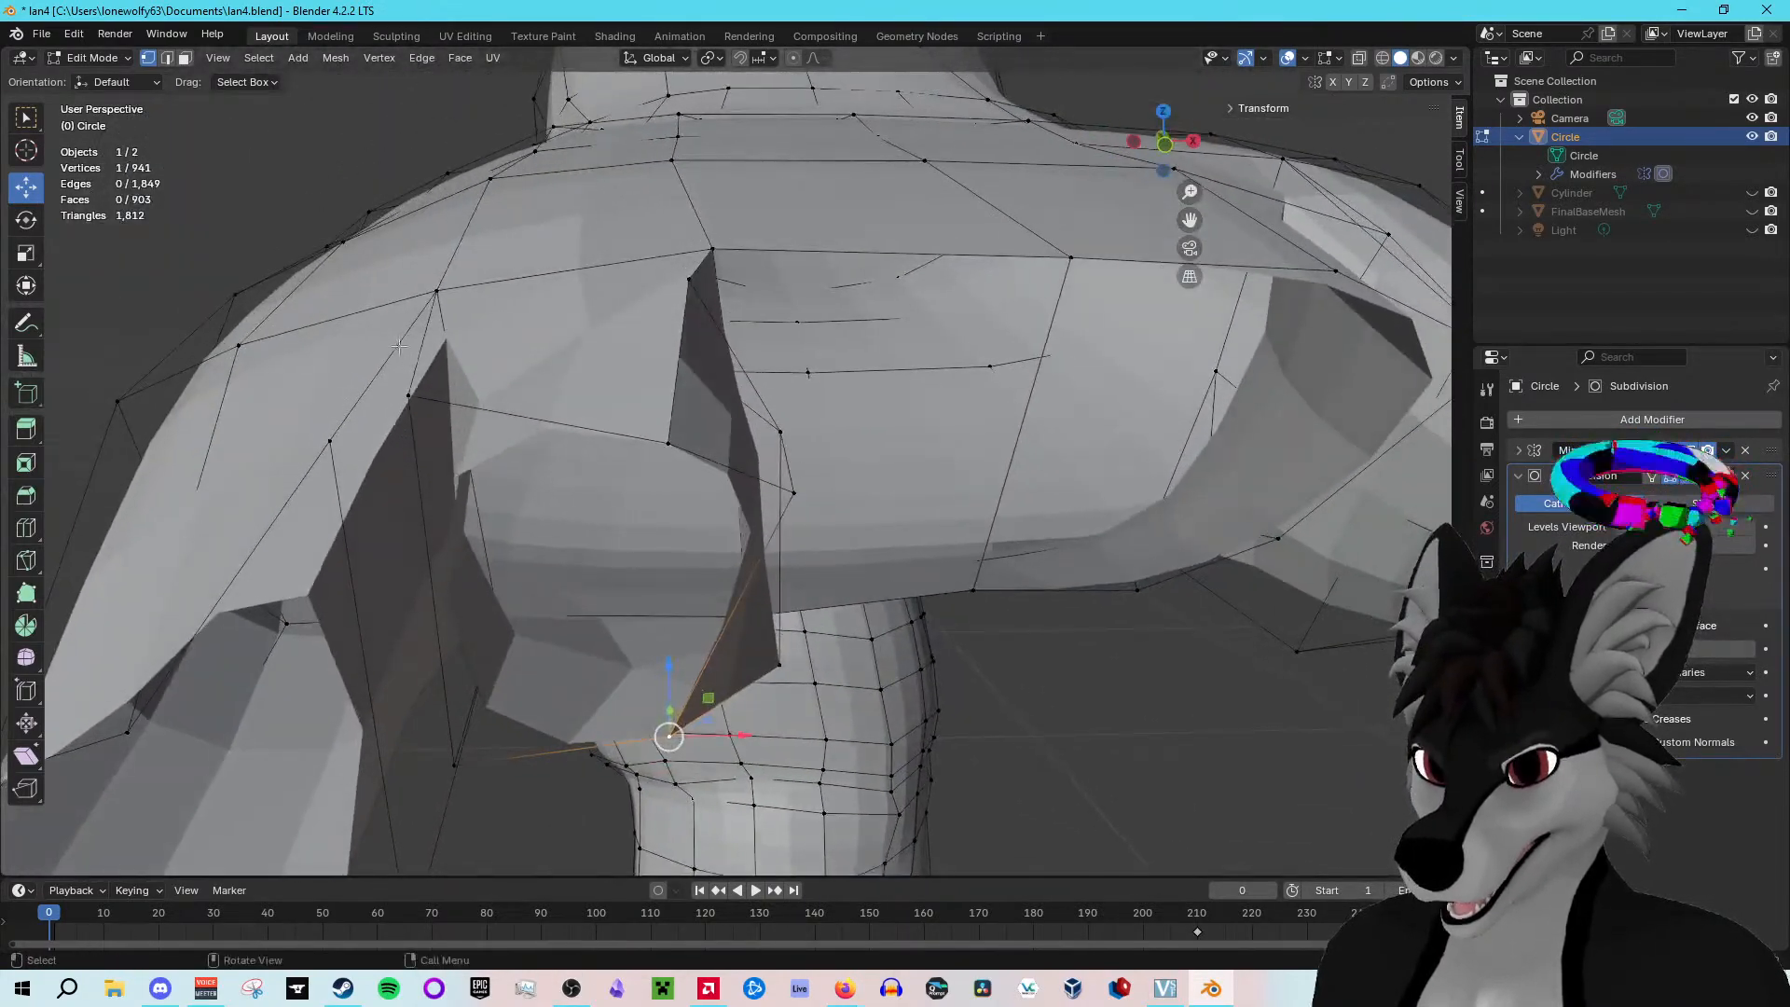
left_click(428, 398)
key("g")
key("z")
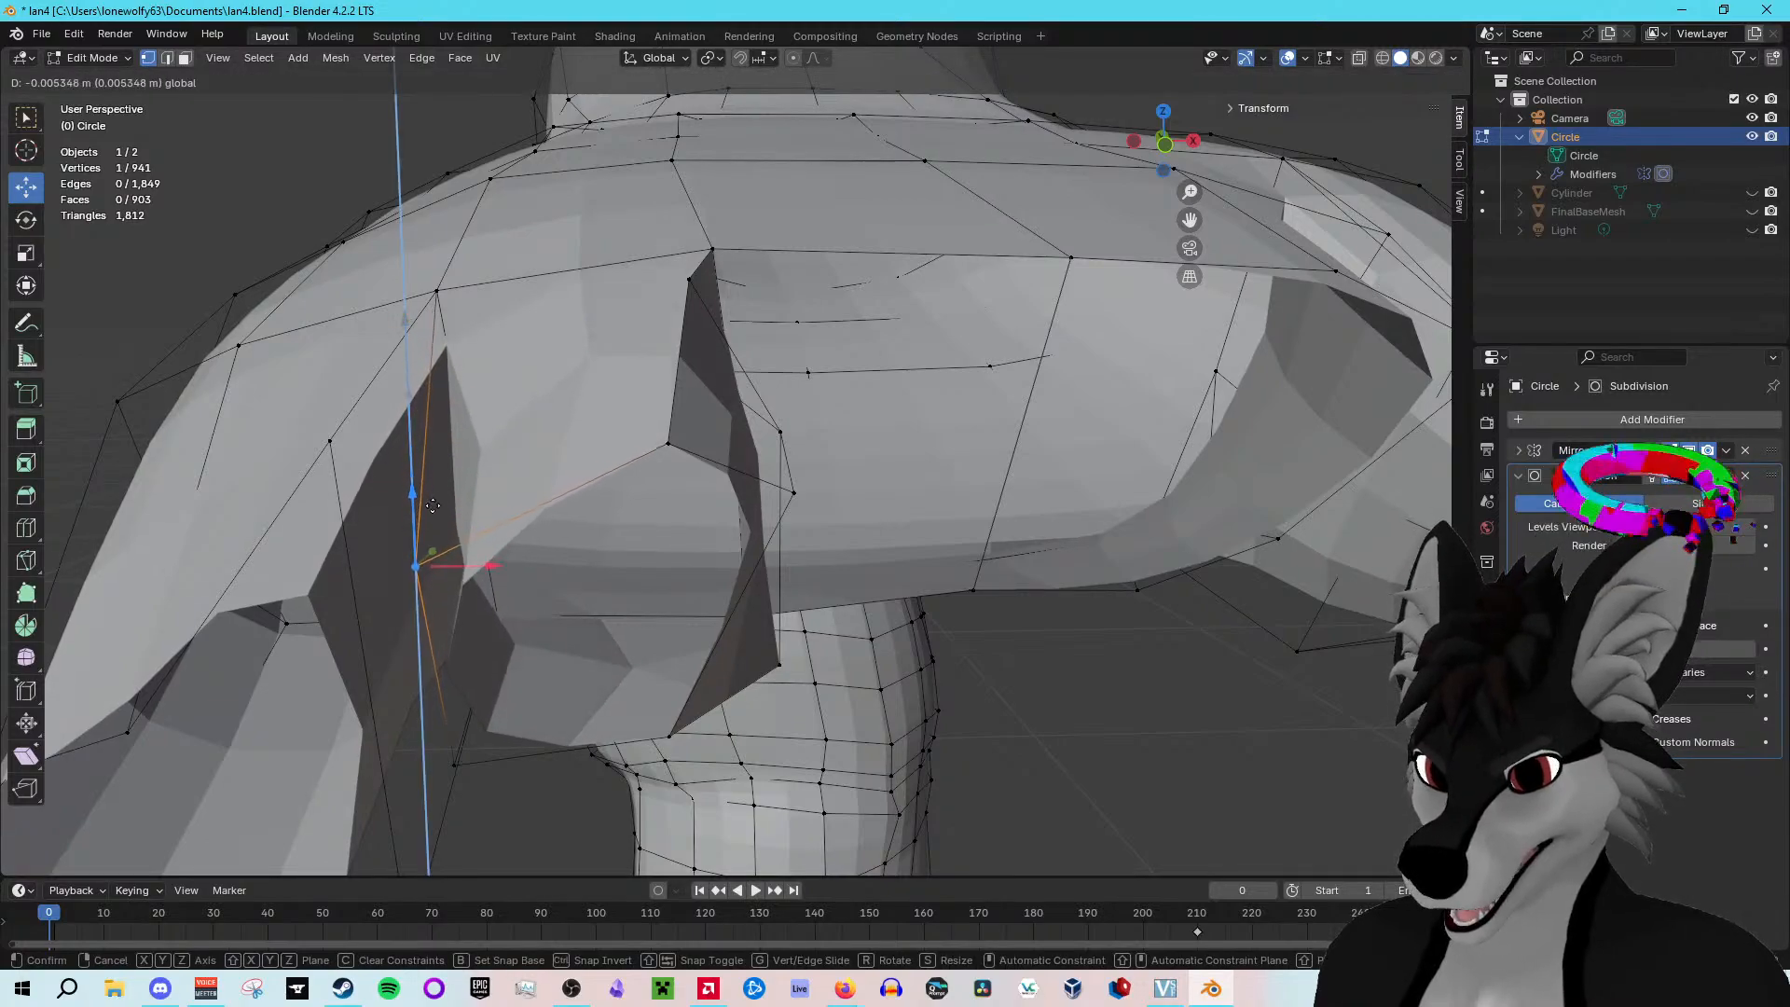
left_click(432, 505)
Step: Shift the second stub's upper tip corner, the upper edge vertex behind it and the thumb-side tip vertex in the XZ plane
left_click(667, 442)
left_click_drag(708, 404, 587, 388)
left_click(692, 276)
middle_click_drag(694, 276, 799, 355)
left_click_drag(713, 296, 615, 304)
middle_click_drag(615, 304, 819, 471)
left_click(860, 456)
left_click_drag(896, 411, 808, 361)
middle_click_drag(807, 362, 807, 480)
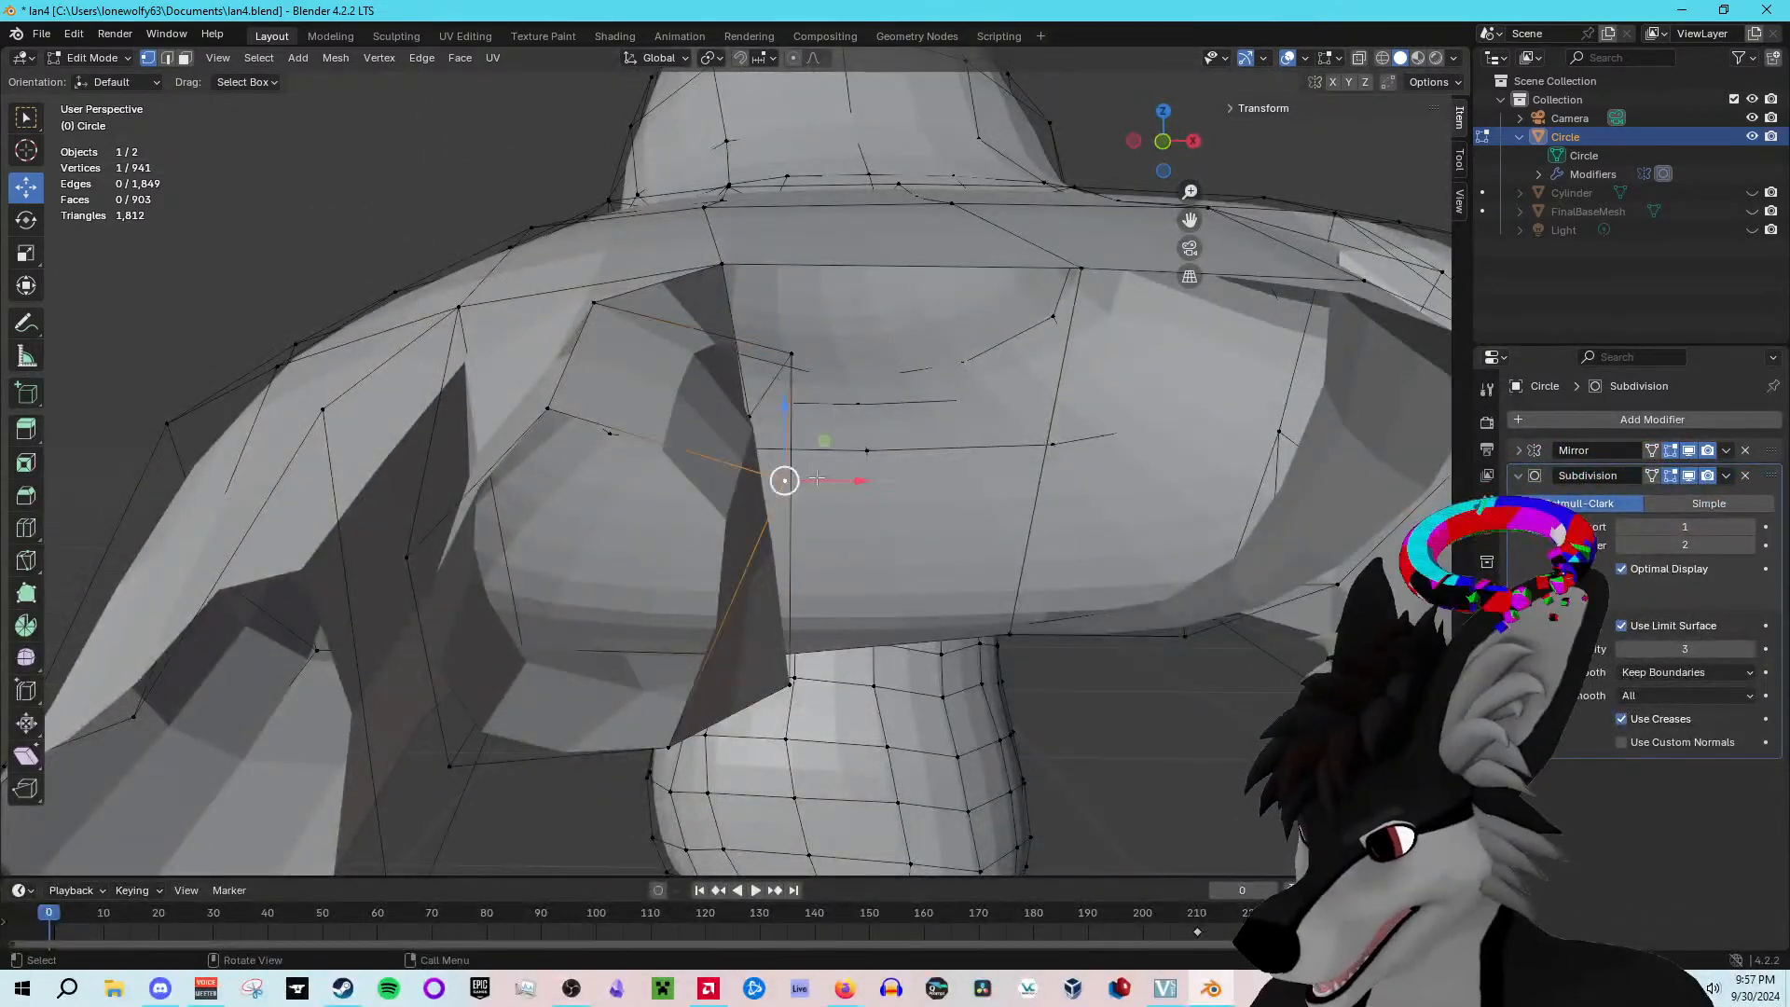
Step: Move the stub's thumb-side tip vertex and raise its two lower tip vertices in the XZ plane to shape the finger opening
left_click_drag(830, 438, 854, 419)
middle_click_drag(746, 765, 741, 707)
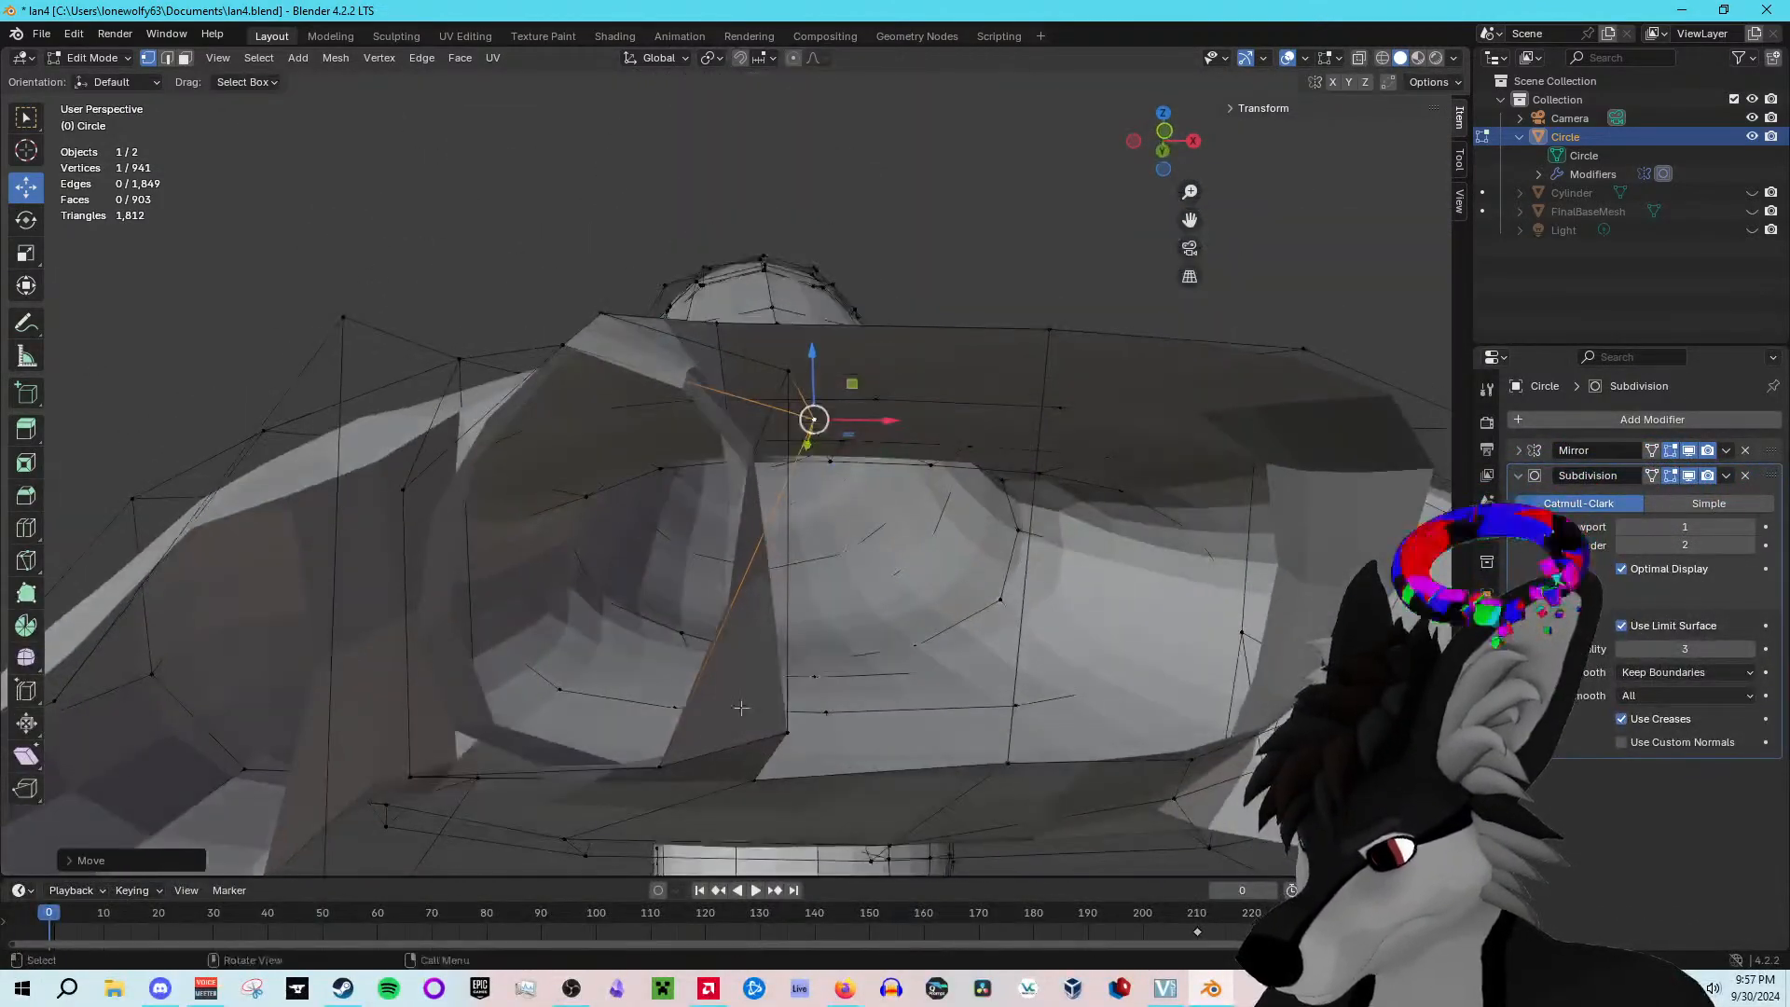
left_click(656, 765)
left_click_drag(697, 727, 821, 599)
left_click(417, 777)
left_click_drag(451, 738, 497, 433)
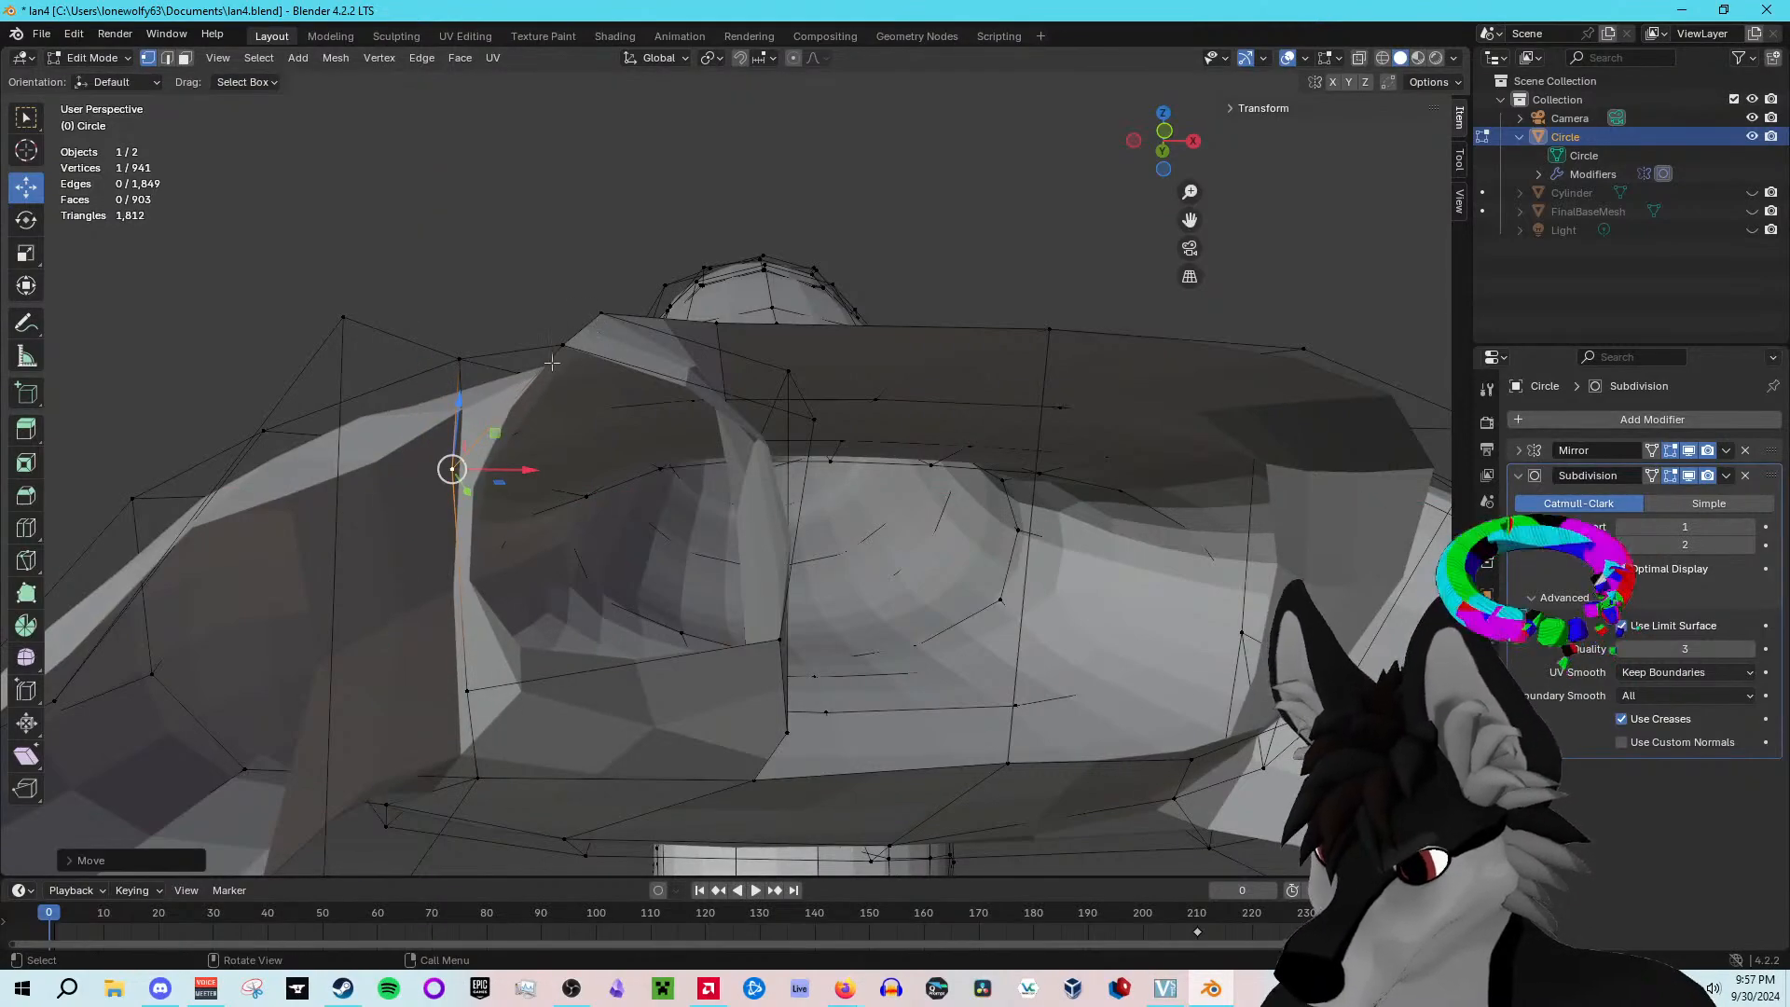
Step: Fine-tune the stub's top and thumb-side tip vertices in the XZ plane and shift the upper edge vertex toward the thumb
left_click(559, 350)
left_click_drag(604, 310, 625, 314)
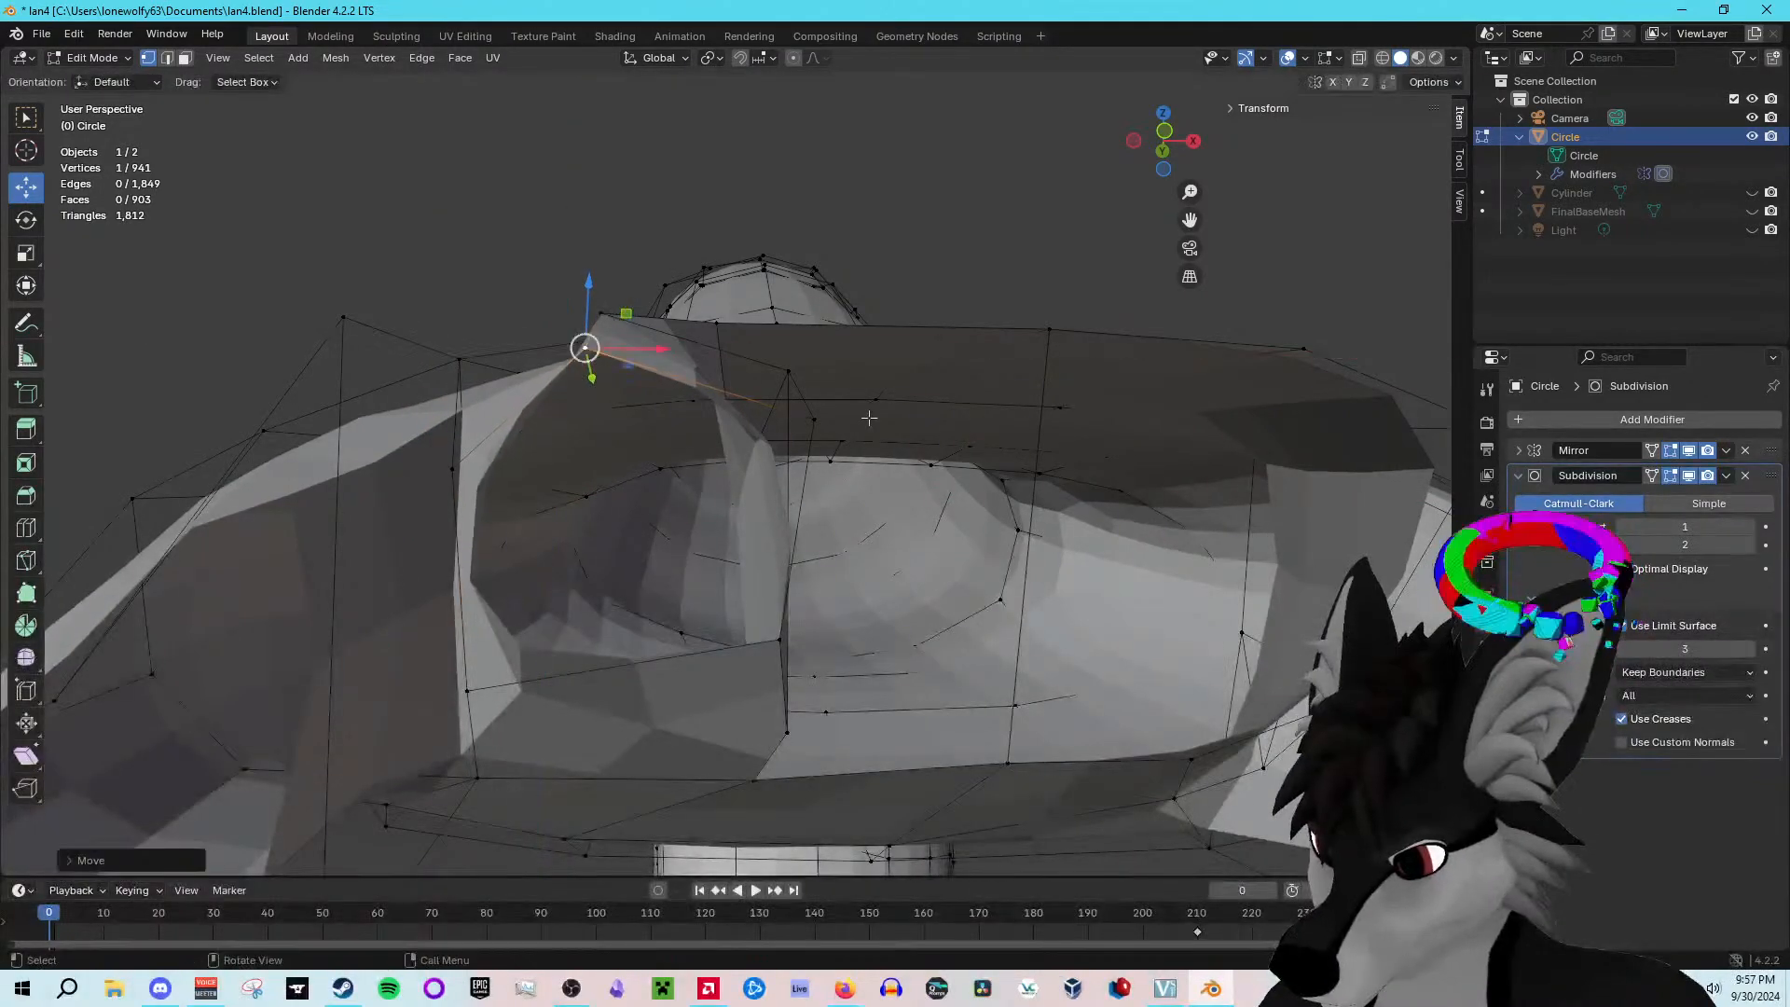
left_click(812, 422)
left_click_drag(852, 387, 837, 384)
middle_click_drag(837, 384, 807, 501)
left_click(607, 380)
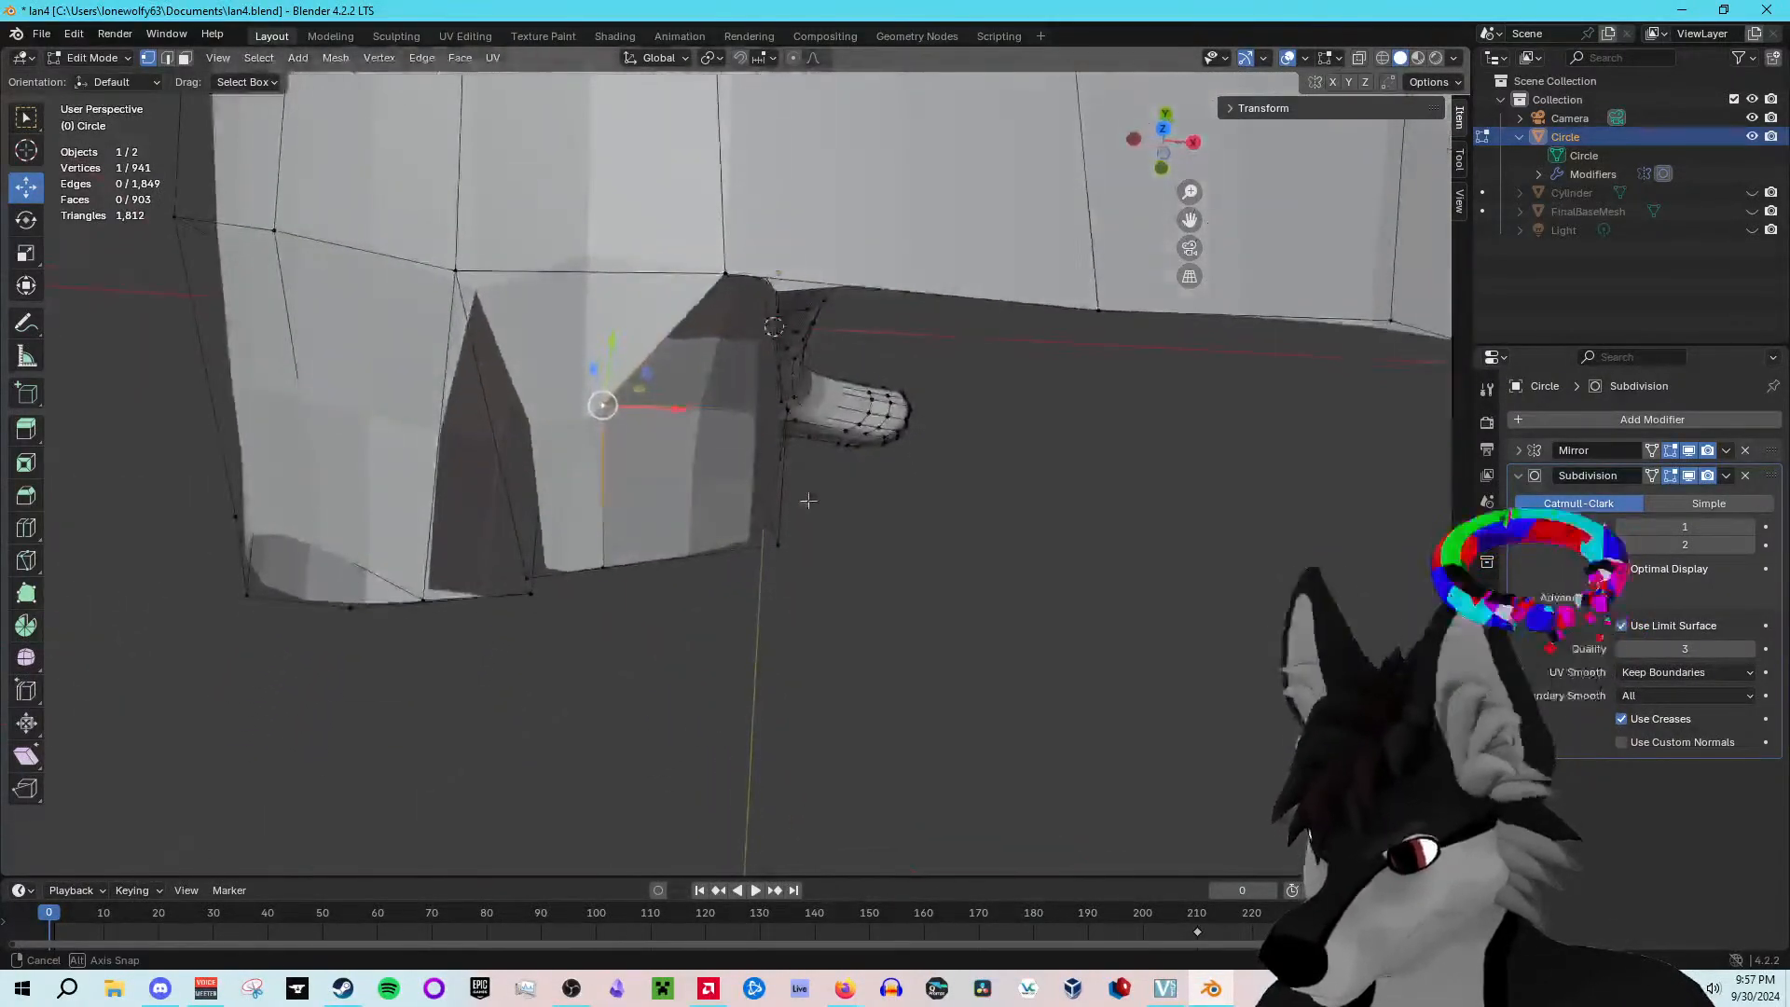
mouse_move(640, 390)
left_mouse_down()
mouse_move(694, 382)
mouse_move(672, 391)
left_mouse_up()
middle_click_drag(671, 392, 787, 464)
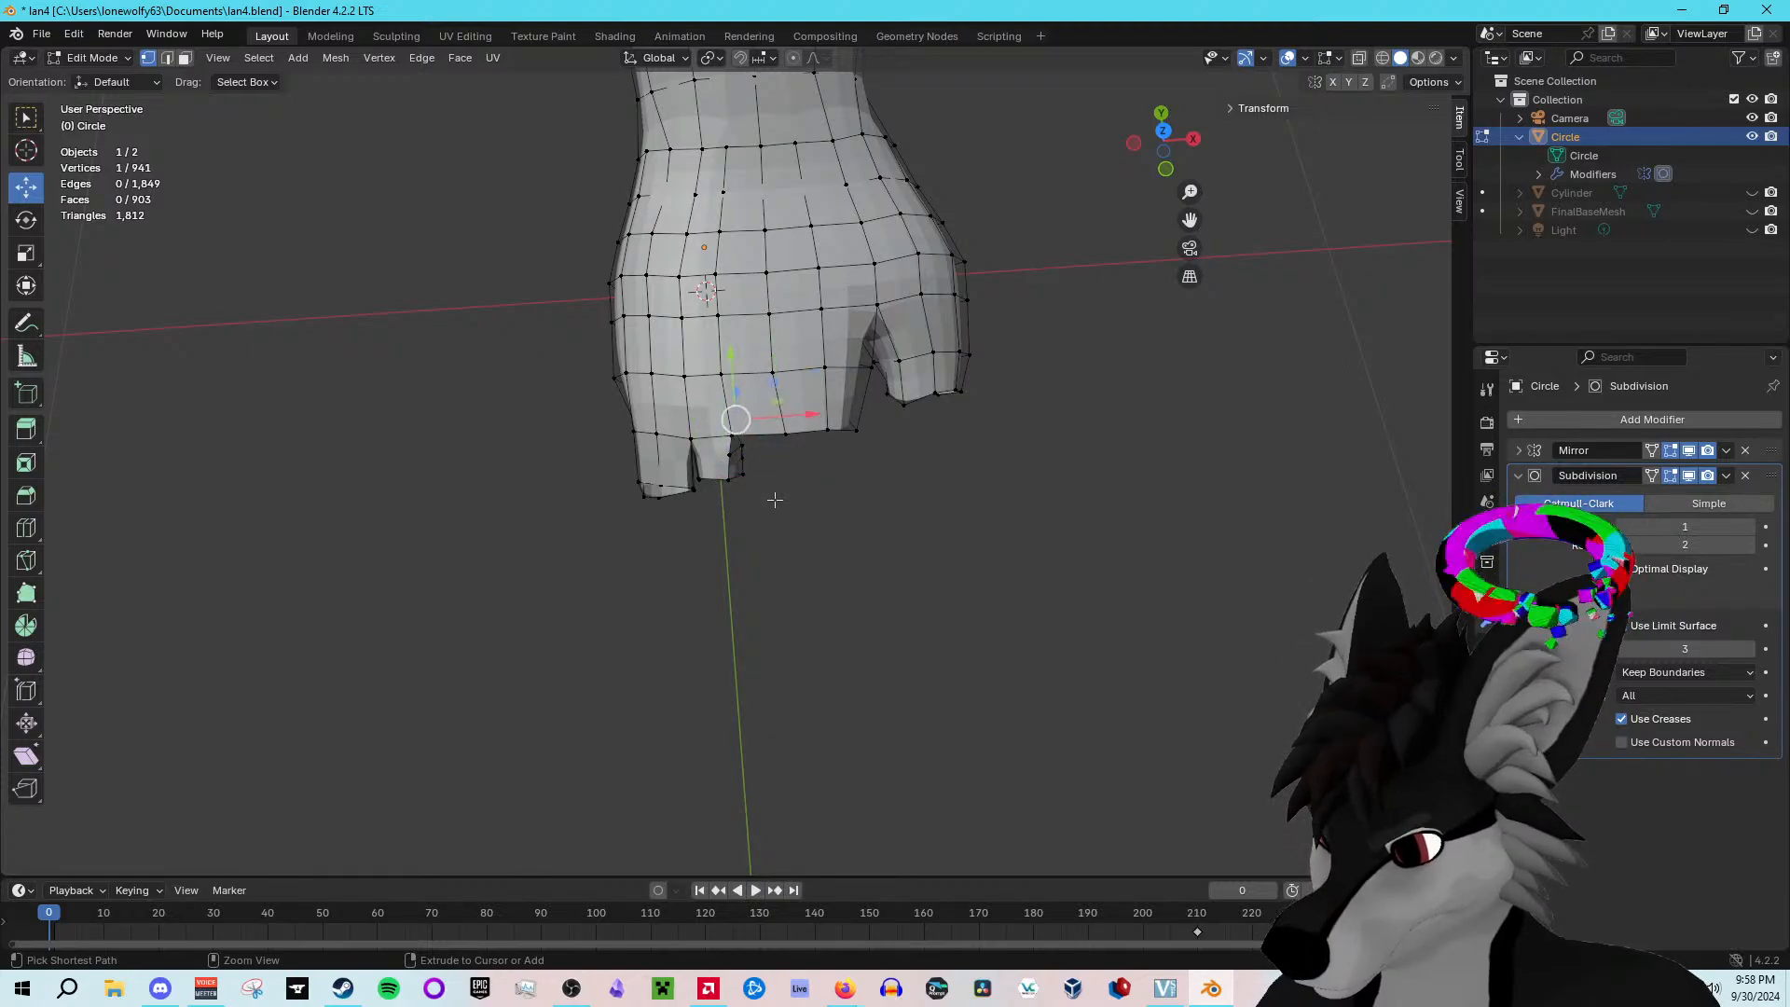
Step: Delete the vertices of the second finger stub beside the outermost finger
middle_click_drag(876, 544, 718, 587)
scroll(719, 588, "up", 8)
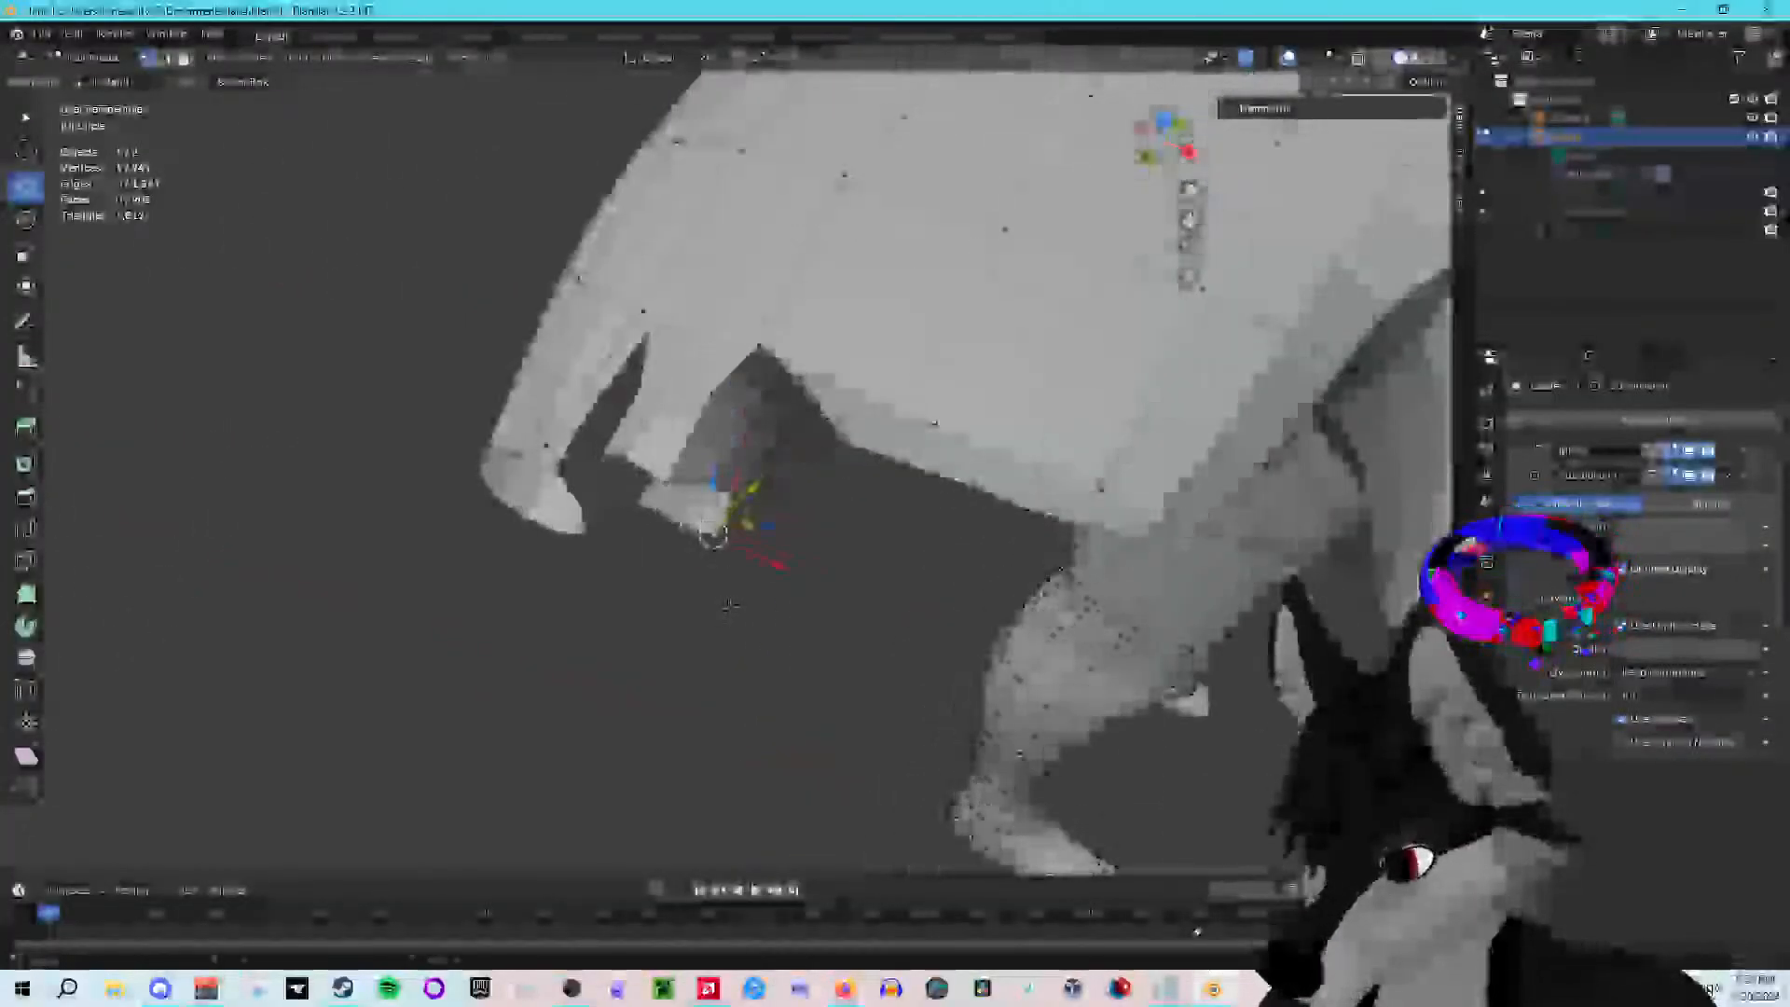
scroll(722, 617, "down", 2)
middle_click_drag(721, 617, 750, 596)
left_click(748, 488, "shift")
left_click(850, 609, "shift")
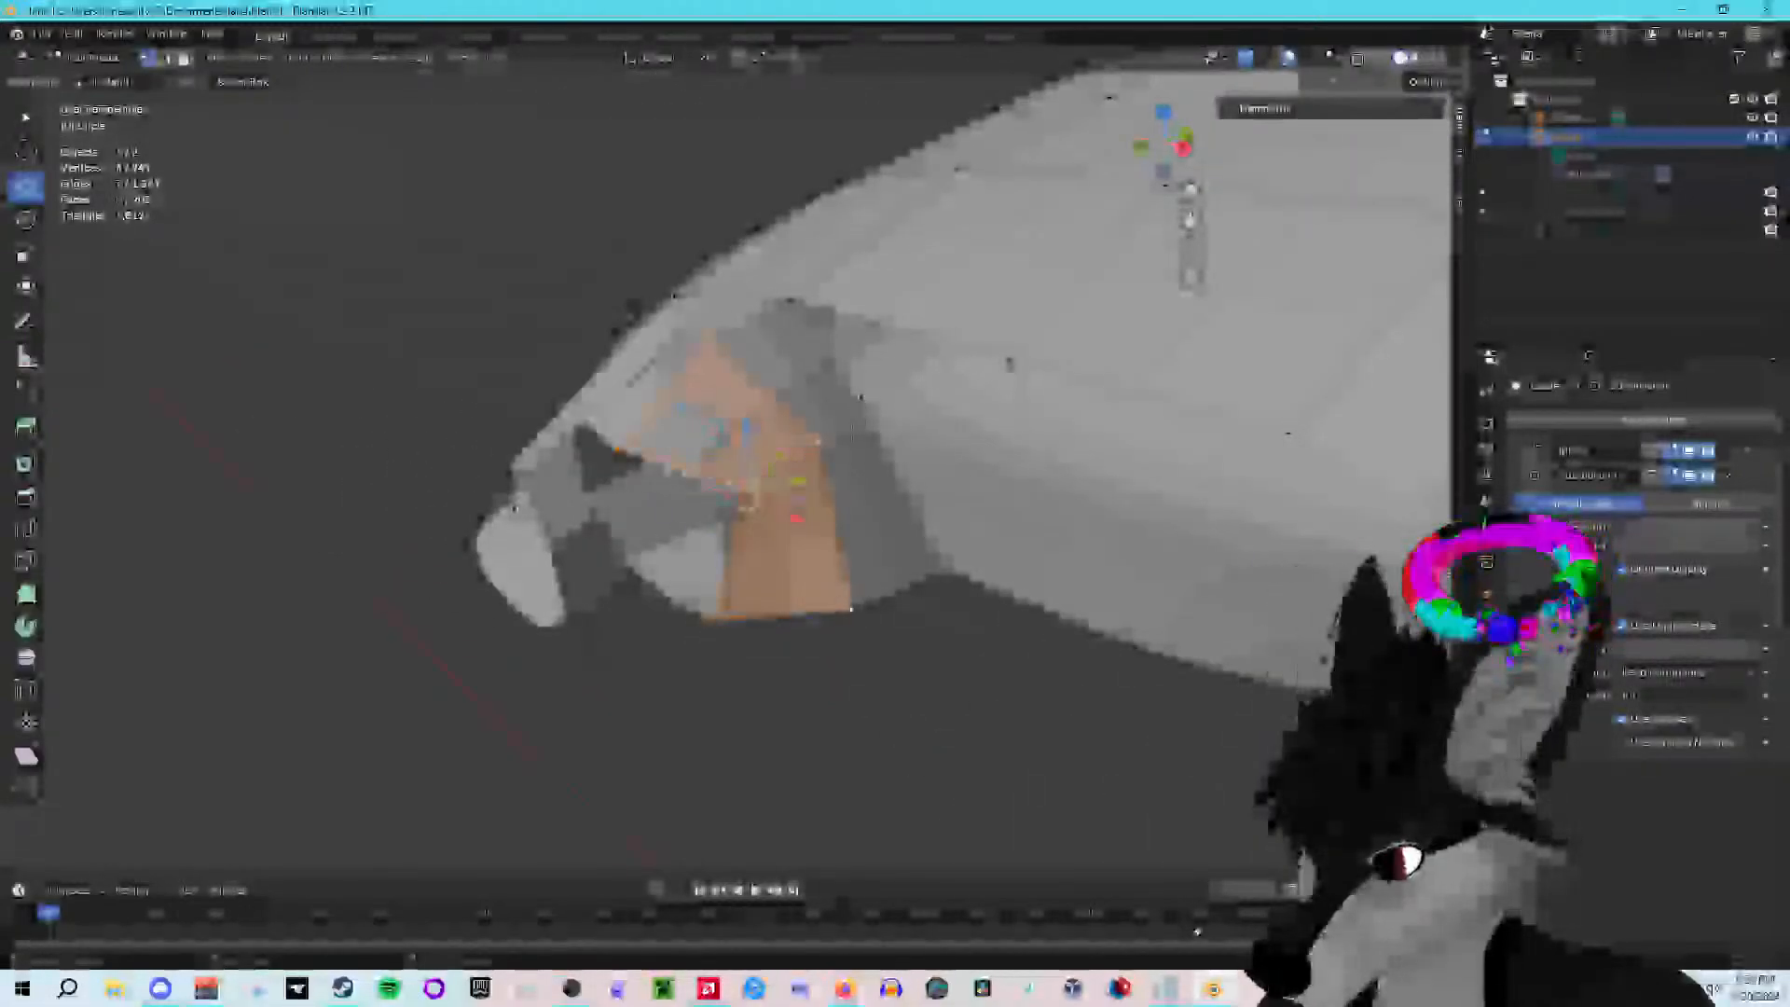
middle_click_drag(860, 396, 969, 415)
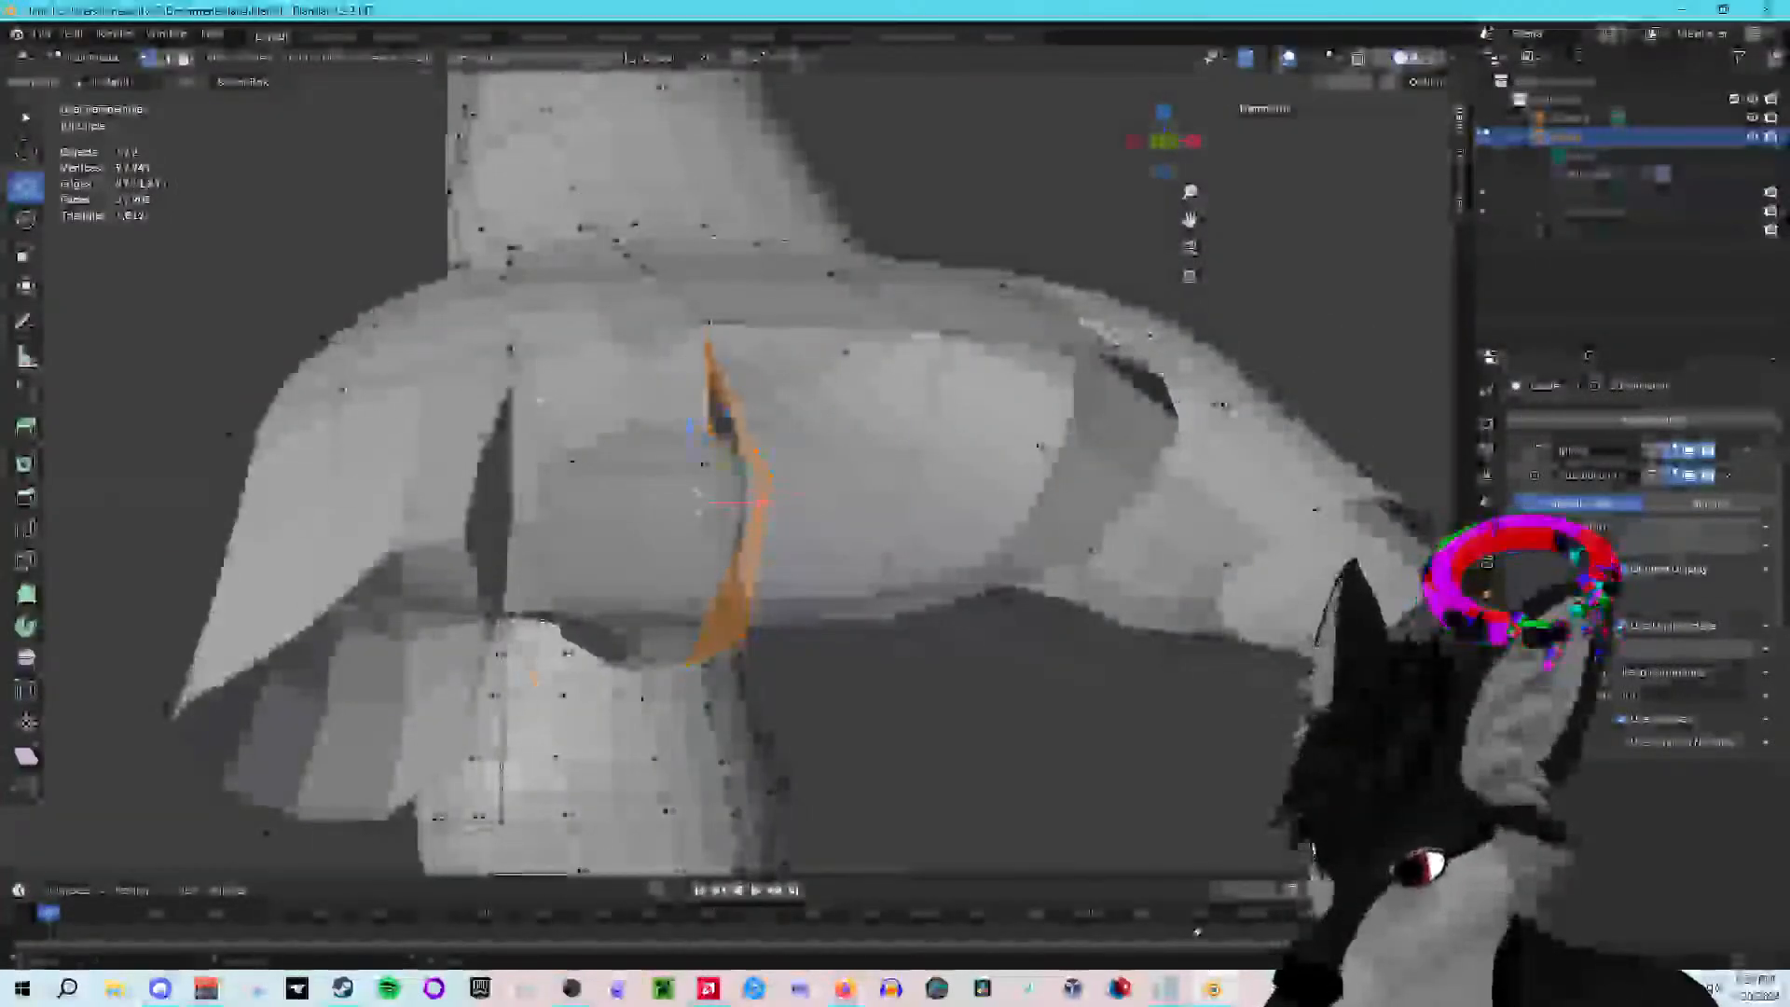
key("x")
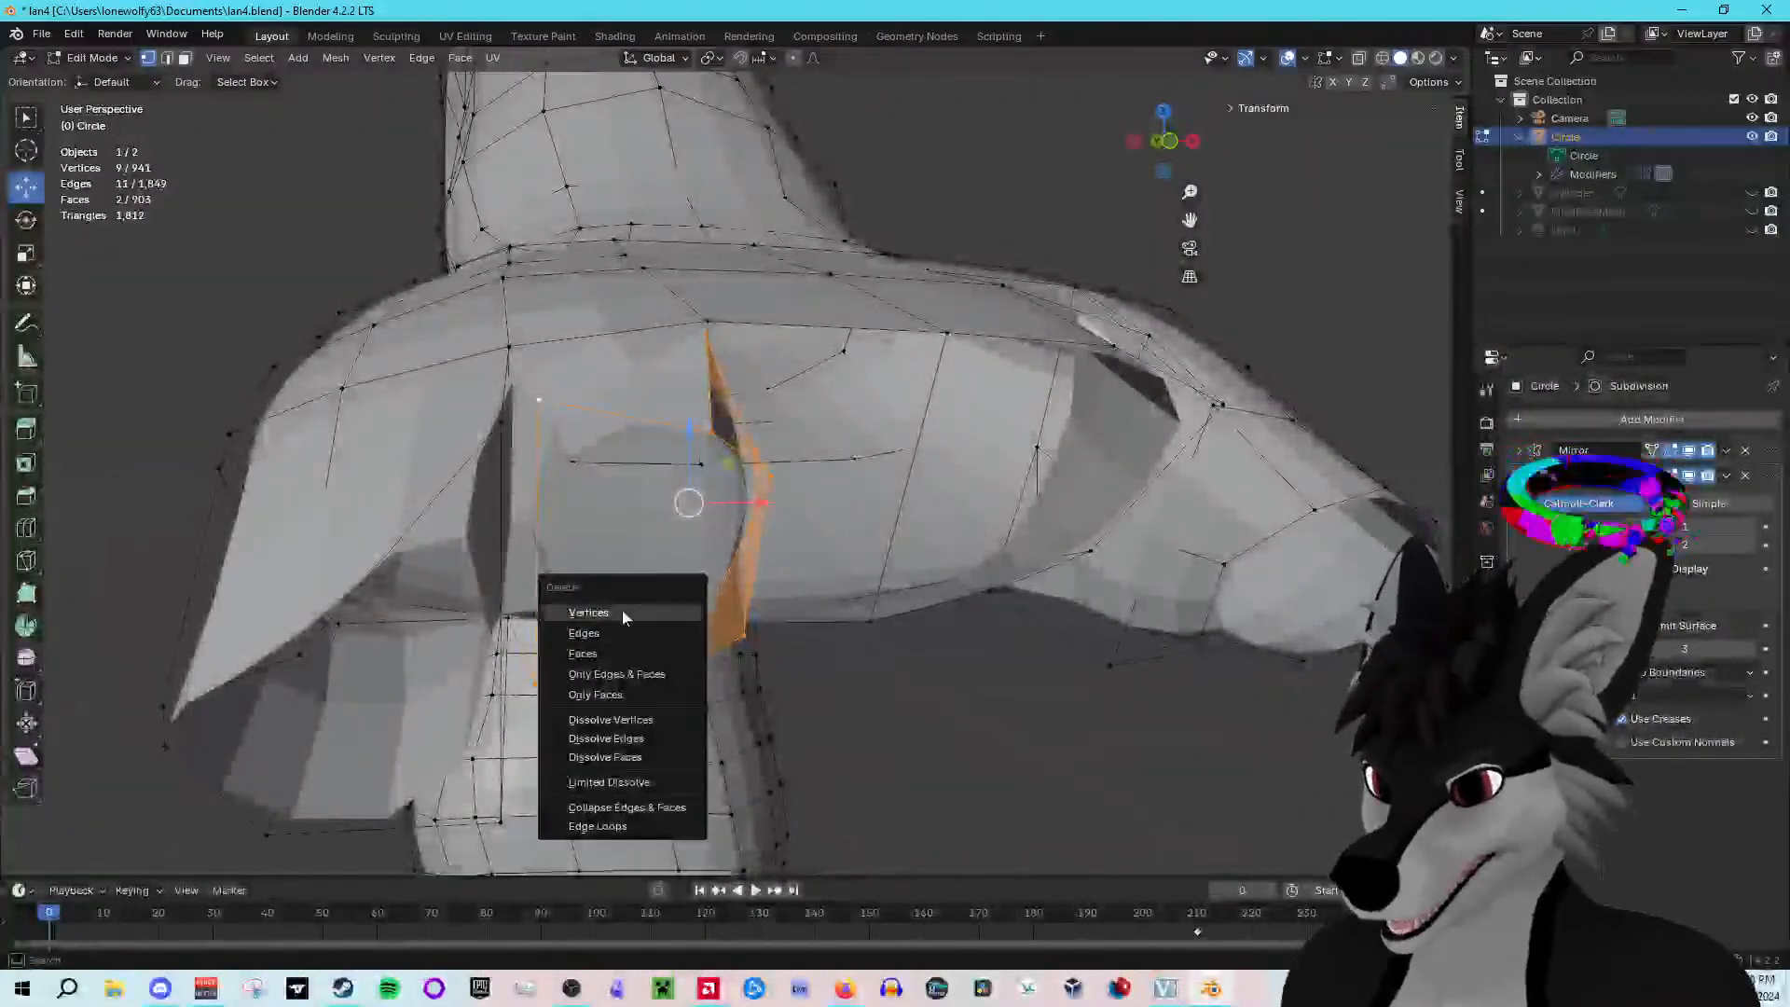
left_click(622, 612)
Step: Reposition the outermost finger's upper tip vertices, including the thumb-side one, in the XZ plane to round its opening
middle_click_drag(622, 612, 621, 449)
scroll(652, 578, "down", 3)
left_click(607, 506)
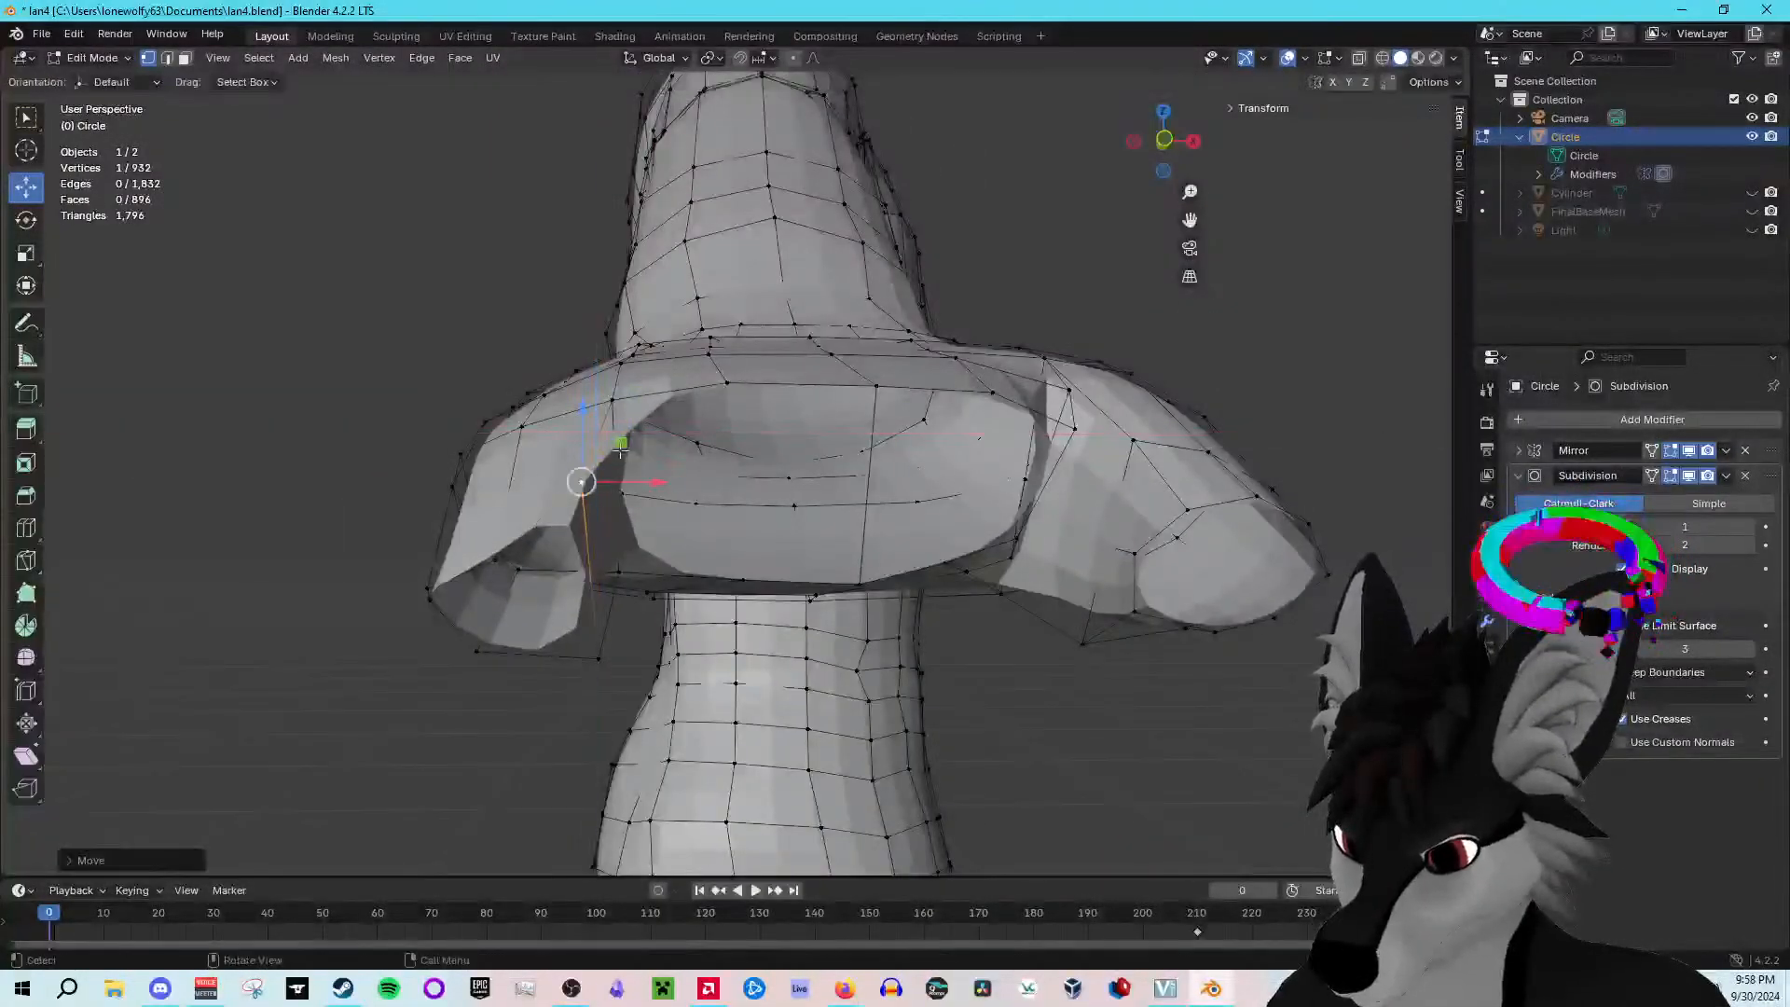
left_click(496, 554)
left_click_drag(530, 511, 513, 461)
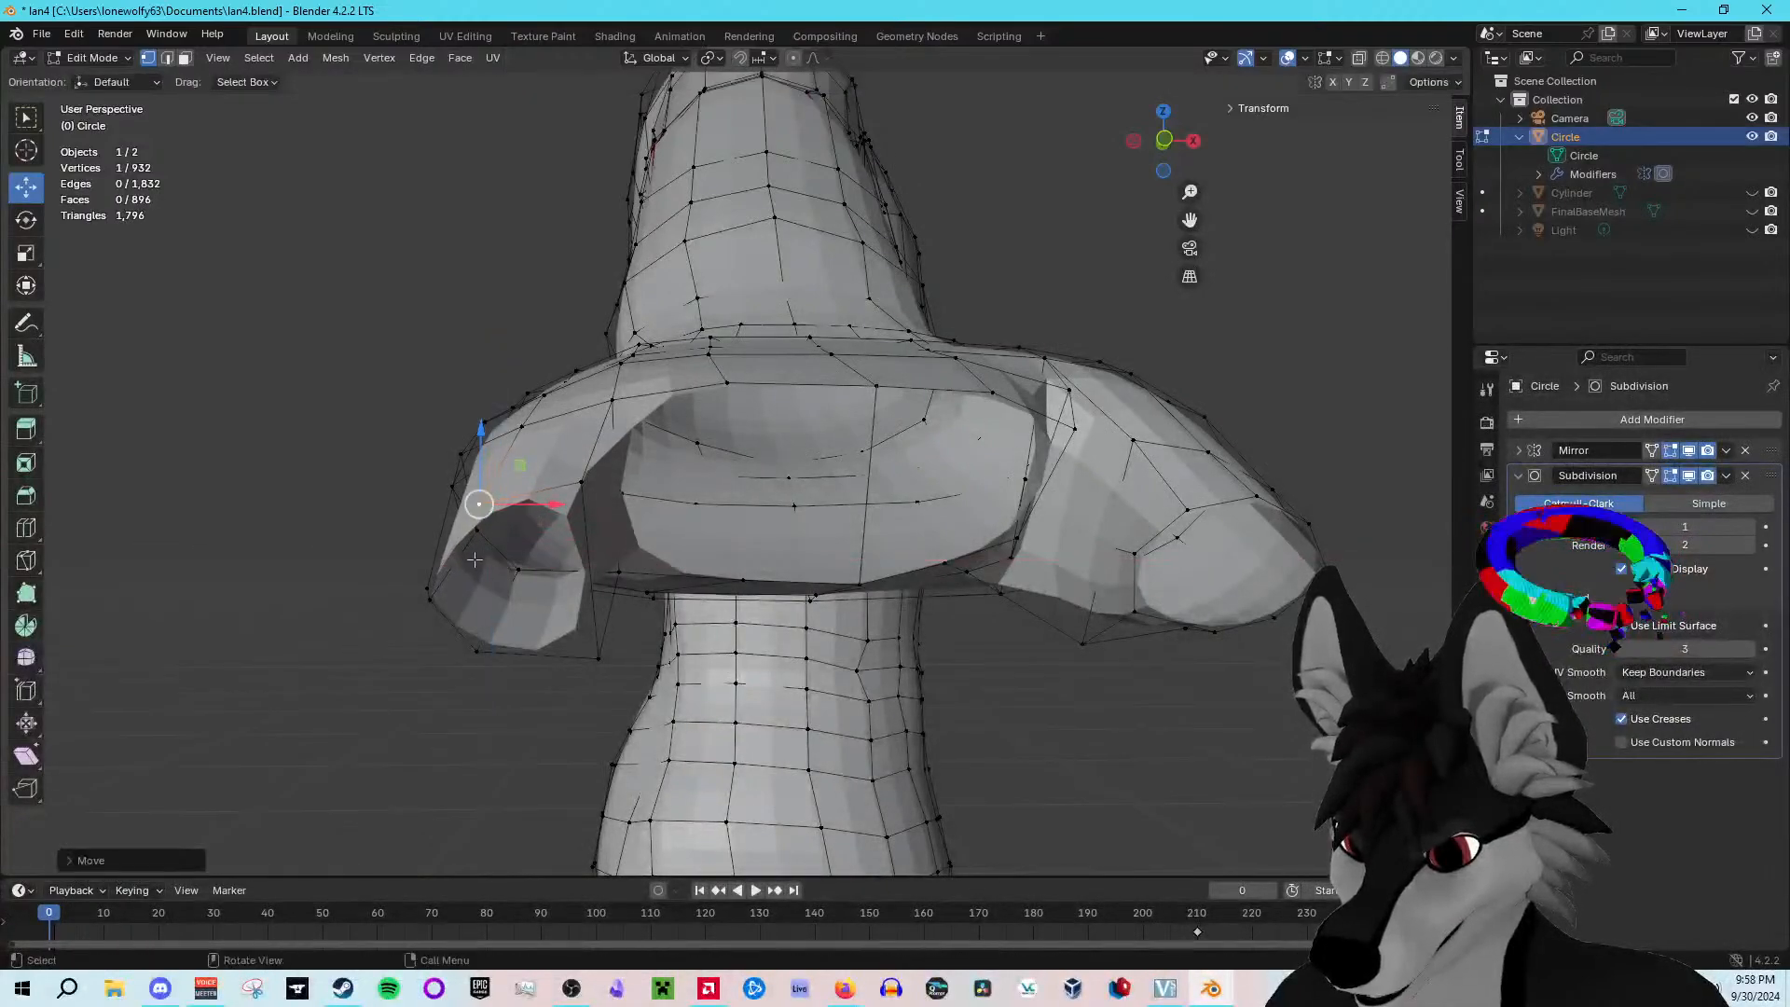
middle_click_drag(427, 583, 534, 485)
left_click(525, 479)
left_click_drag(552, 457, 583, 483)
Step: Raise the outermost finger's lower thumb-side tip vertex and adjust the upper thumb-side tip vertex in the XZ plane
middle_click_drag(583, 483, 538, 608)
left_click_drag(536, 606, 537, 585)
left_click(613, 659)
left_click_drag(646, 619, 639, 600)
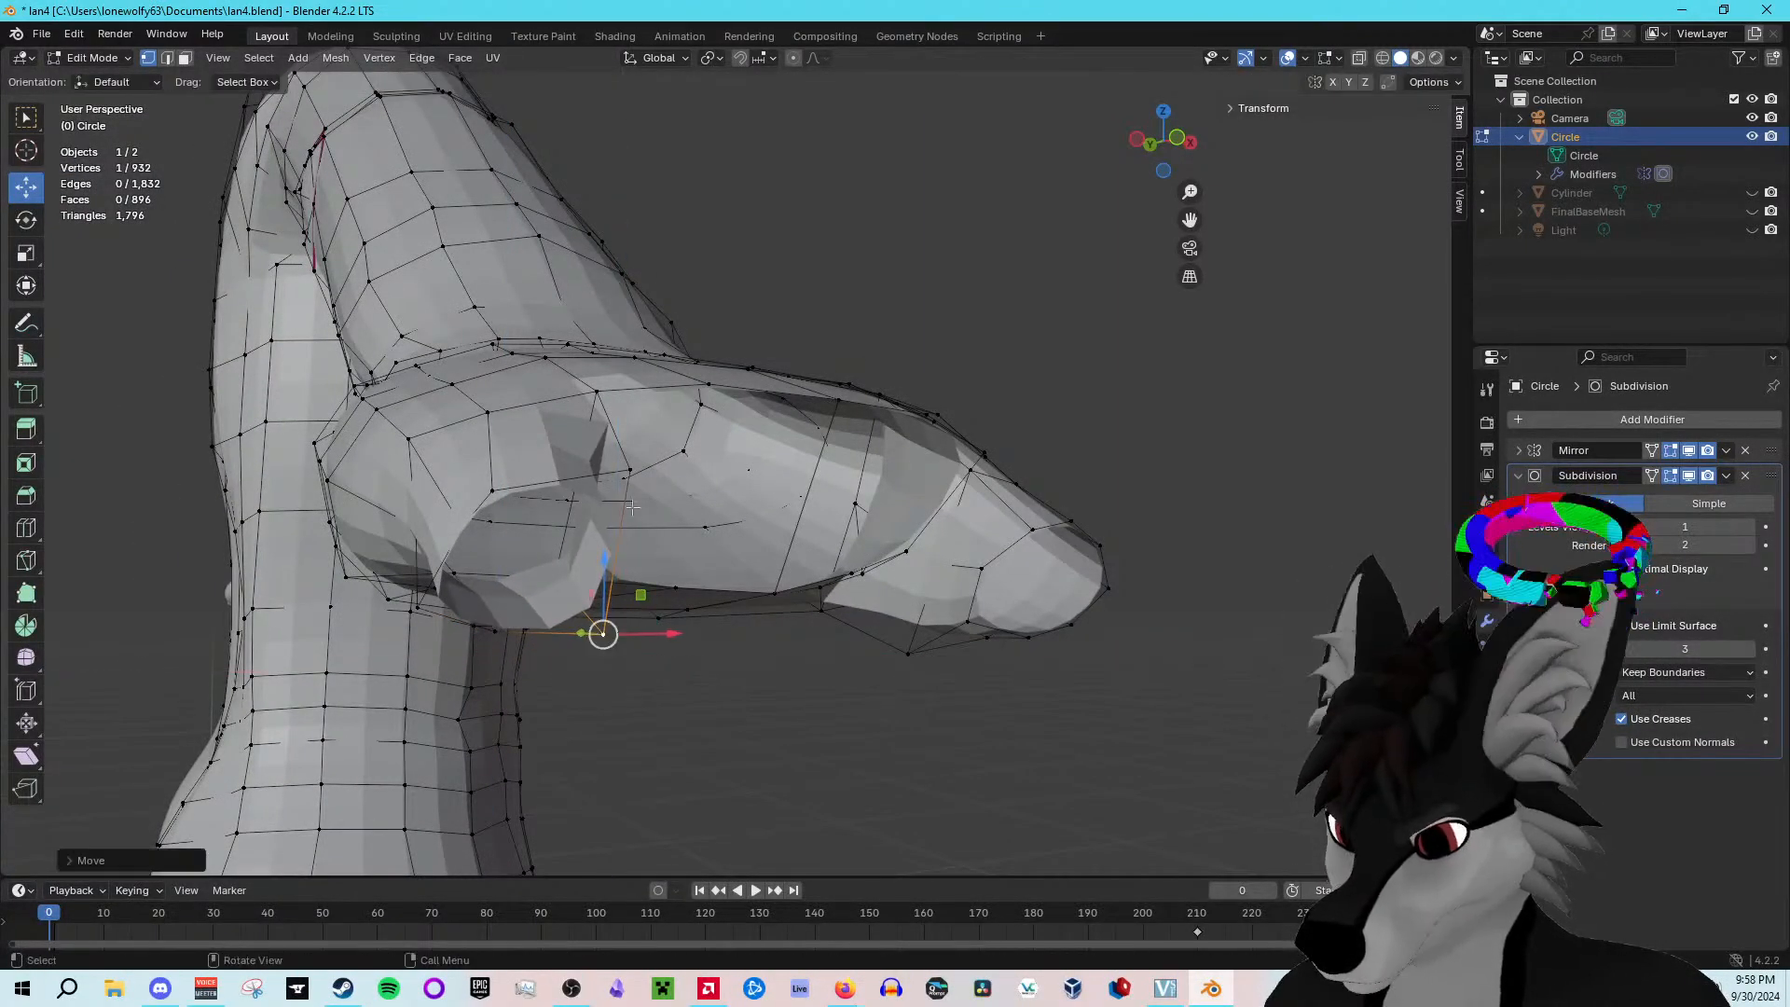
left_click(630, 471)
left_click_drag(665, 440, 644, 459)
middle_click_drag(783, 347, 632, 527)
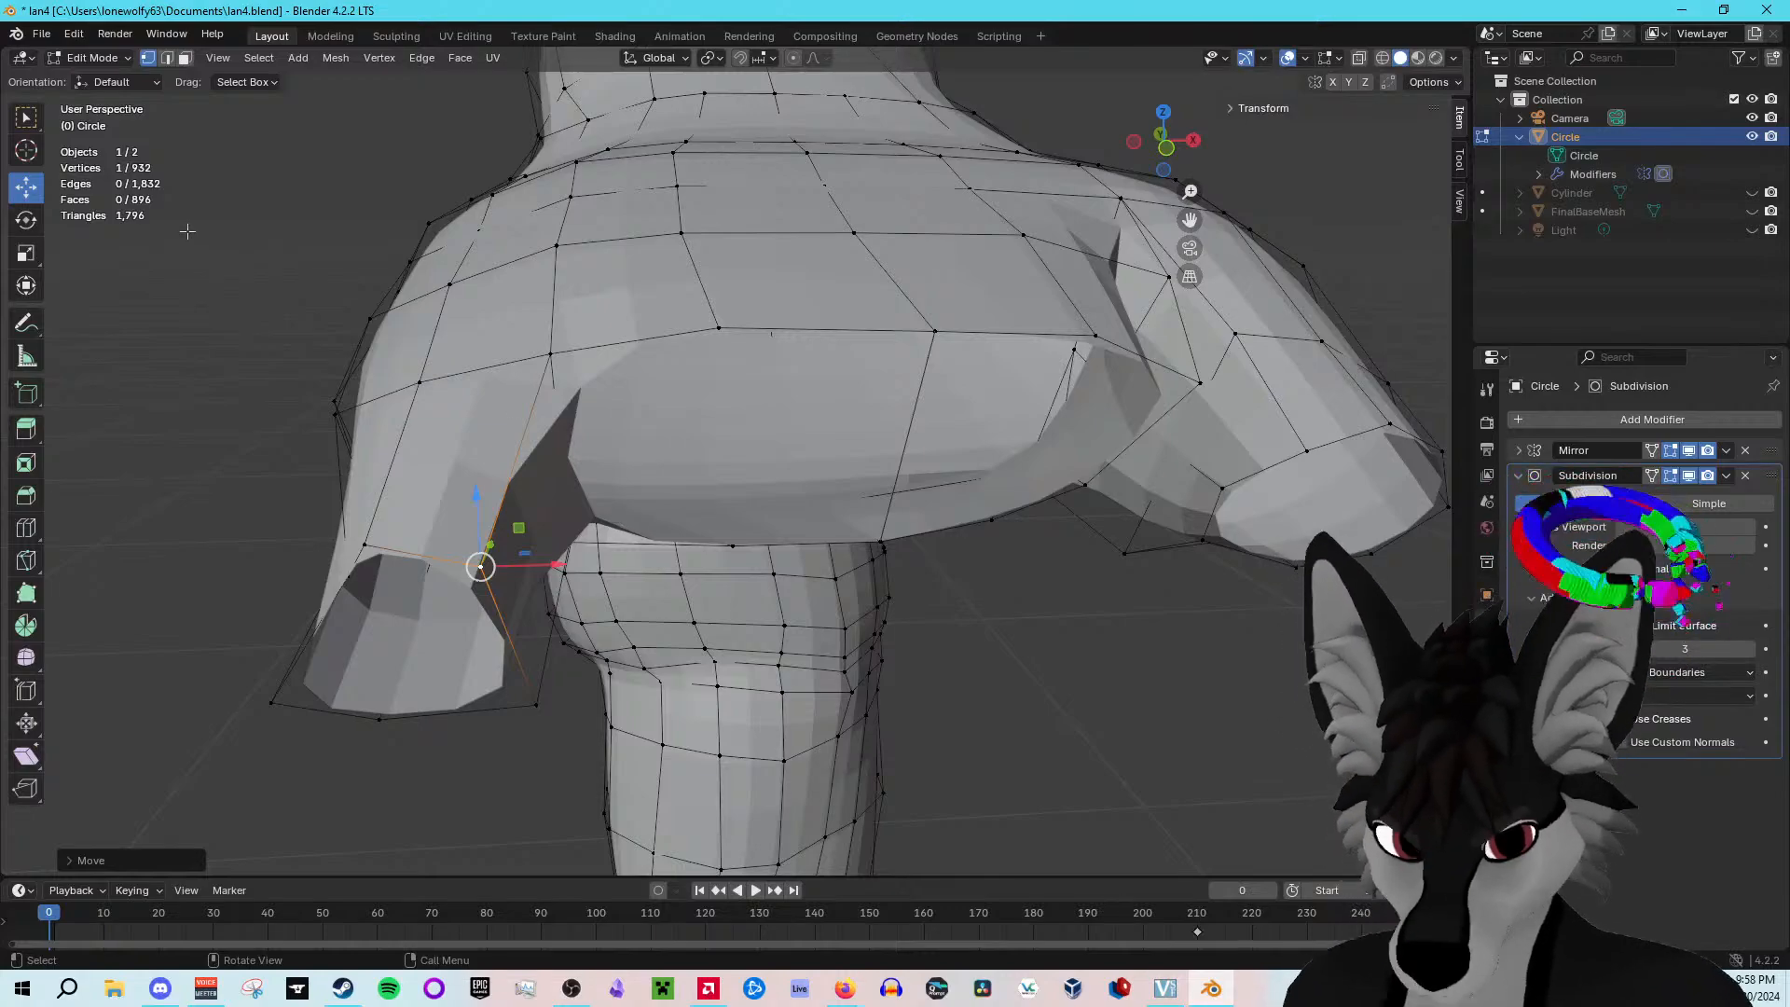
Step: Try a lengthwise loop cut over the back of the hand beside the outermost finger, undo it, and return to the Move tool
left_click(26, 527)
middle_click_drag(618, 372, 710, 401)
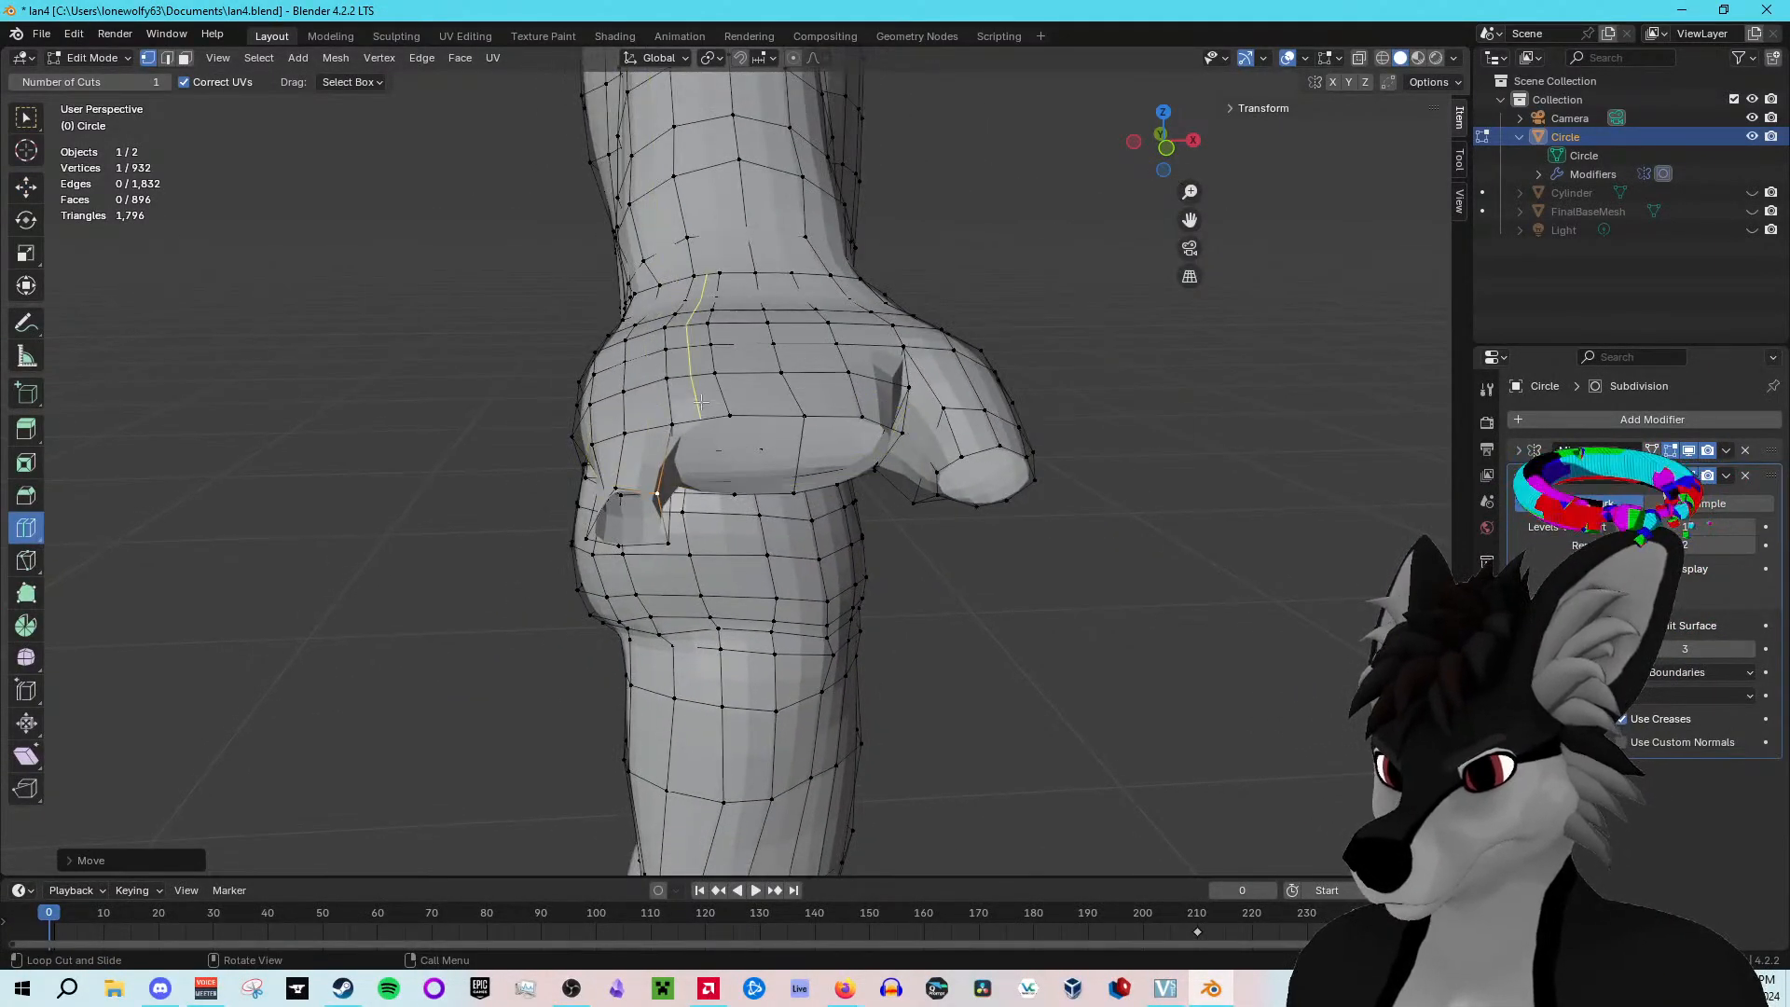
left_click(700, 400)
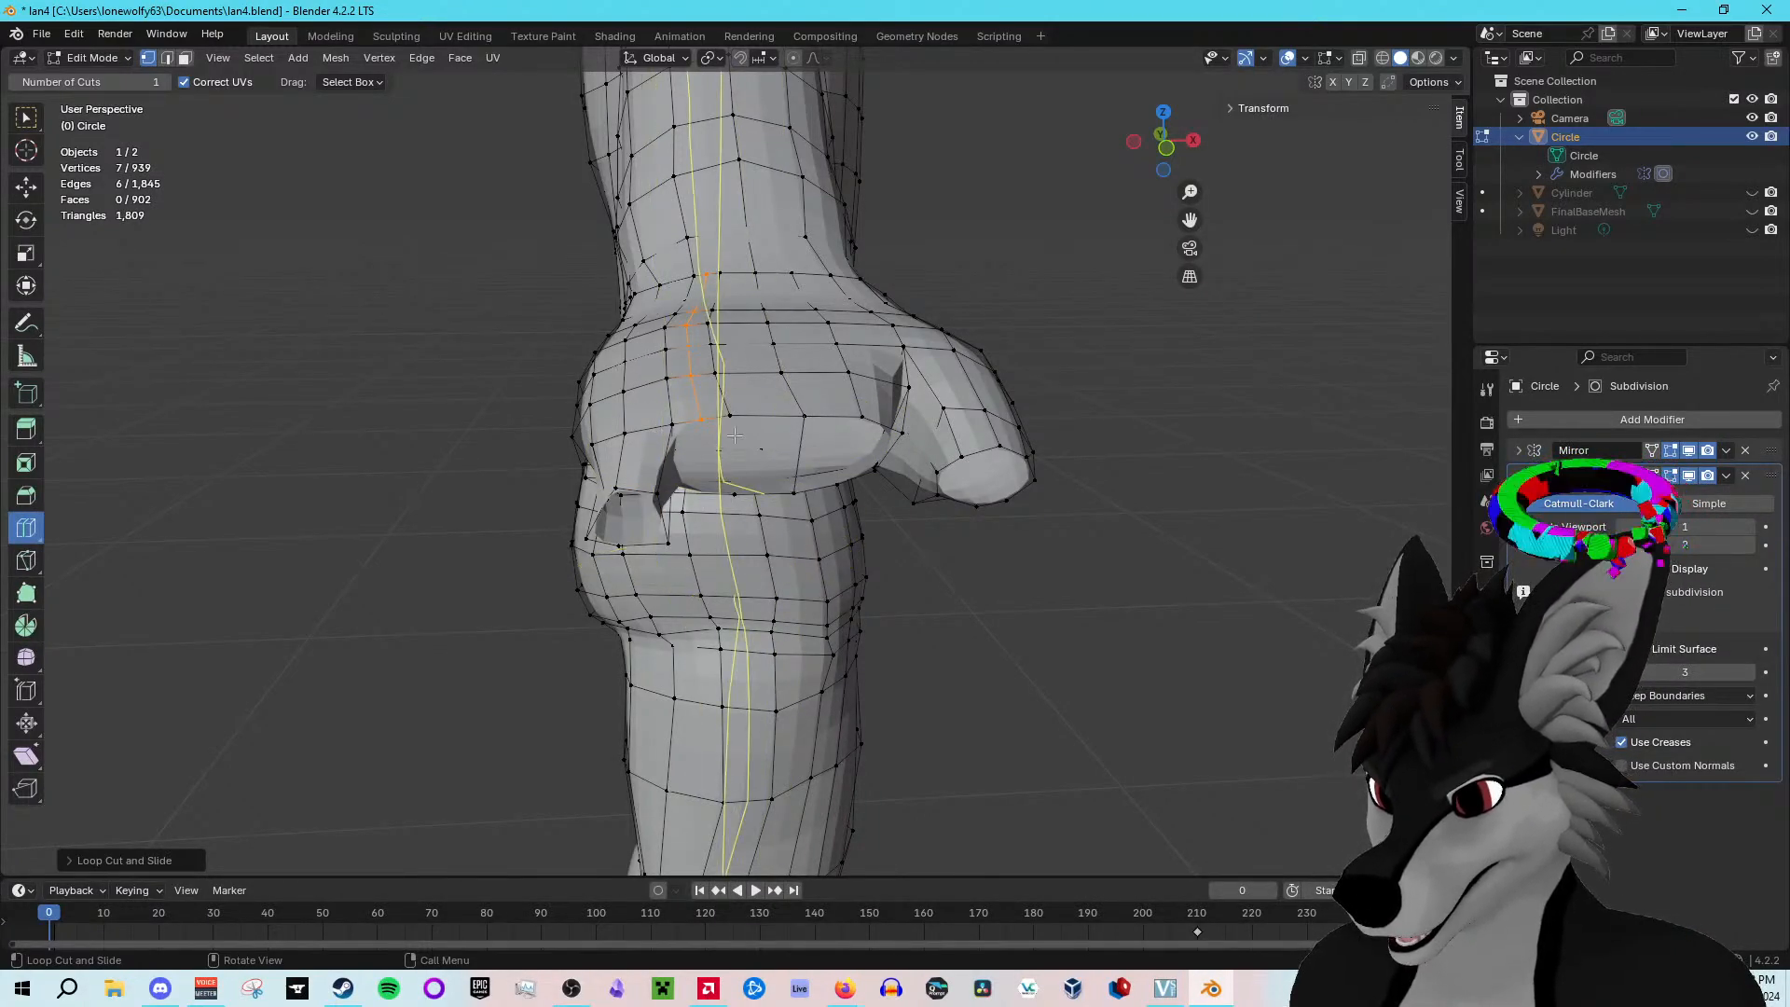
key("ctrl+z")
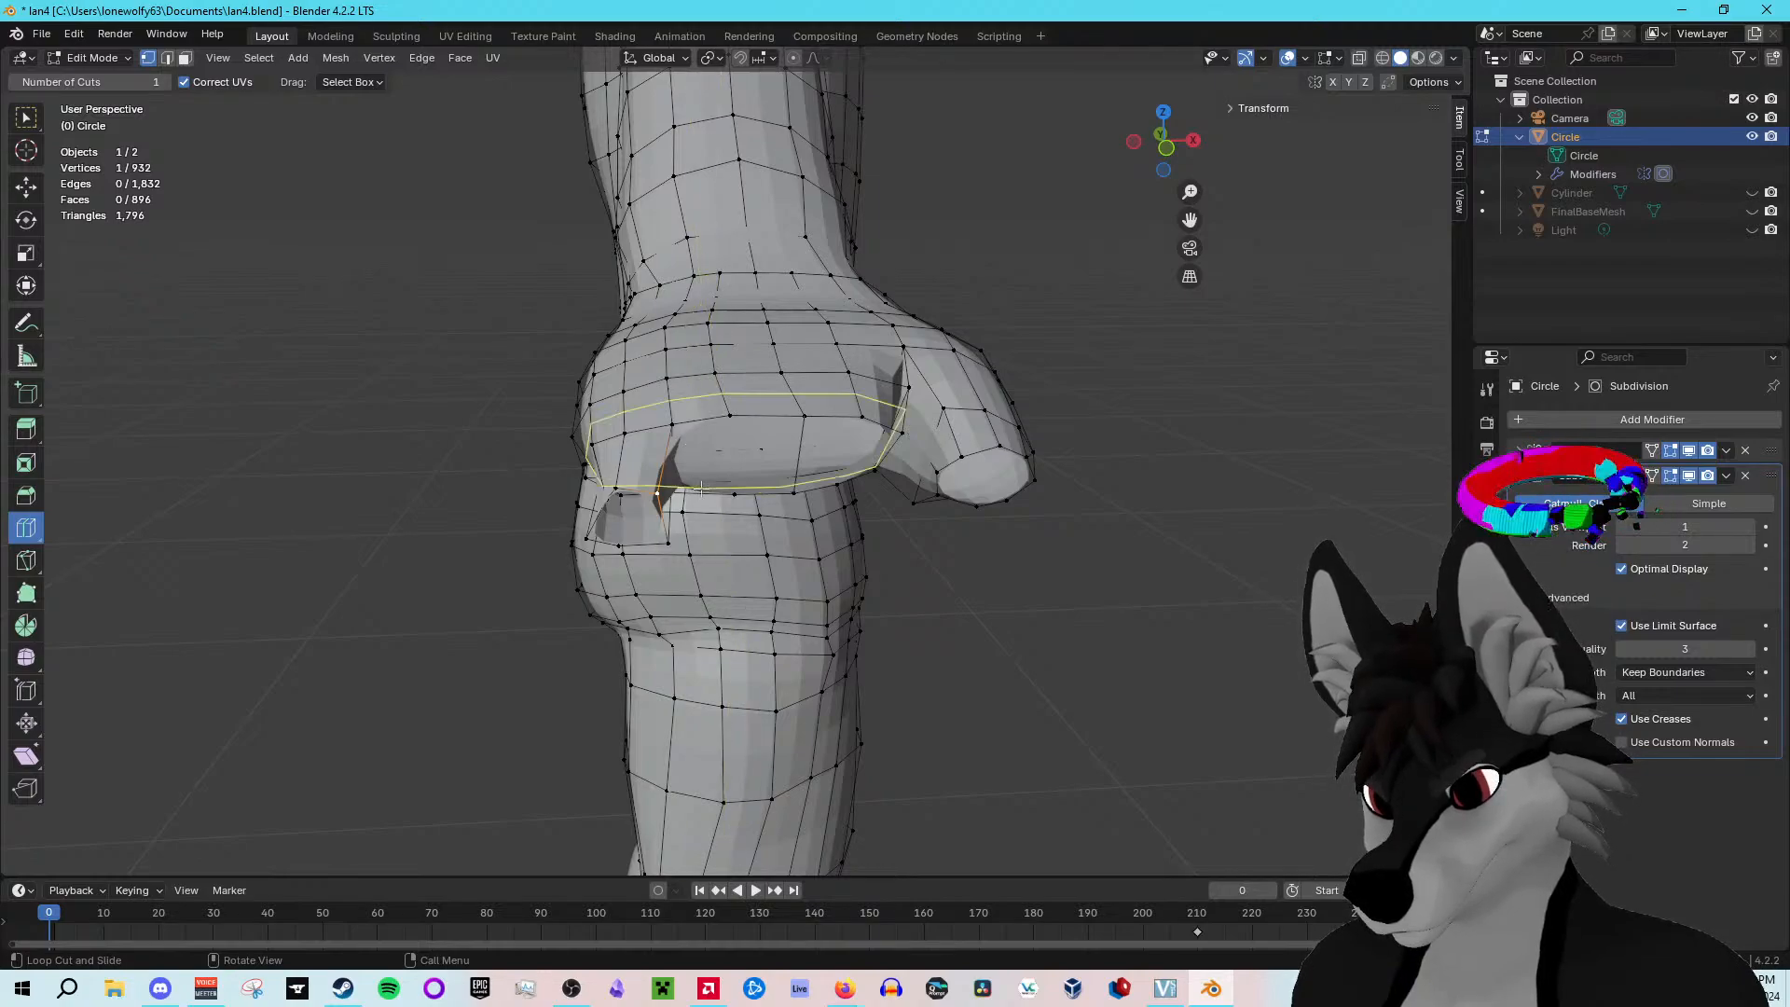
key("Tab")
middle_click_drag(975, 580, 880, 568)
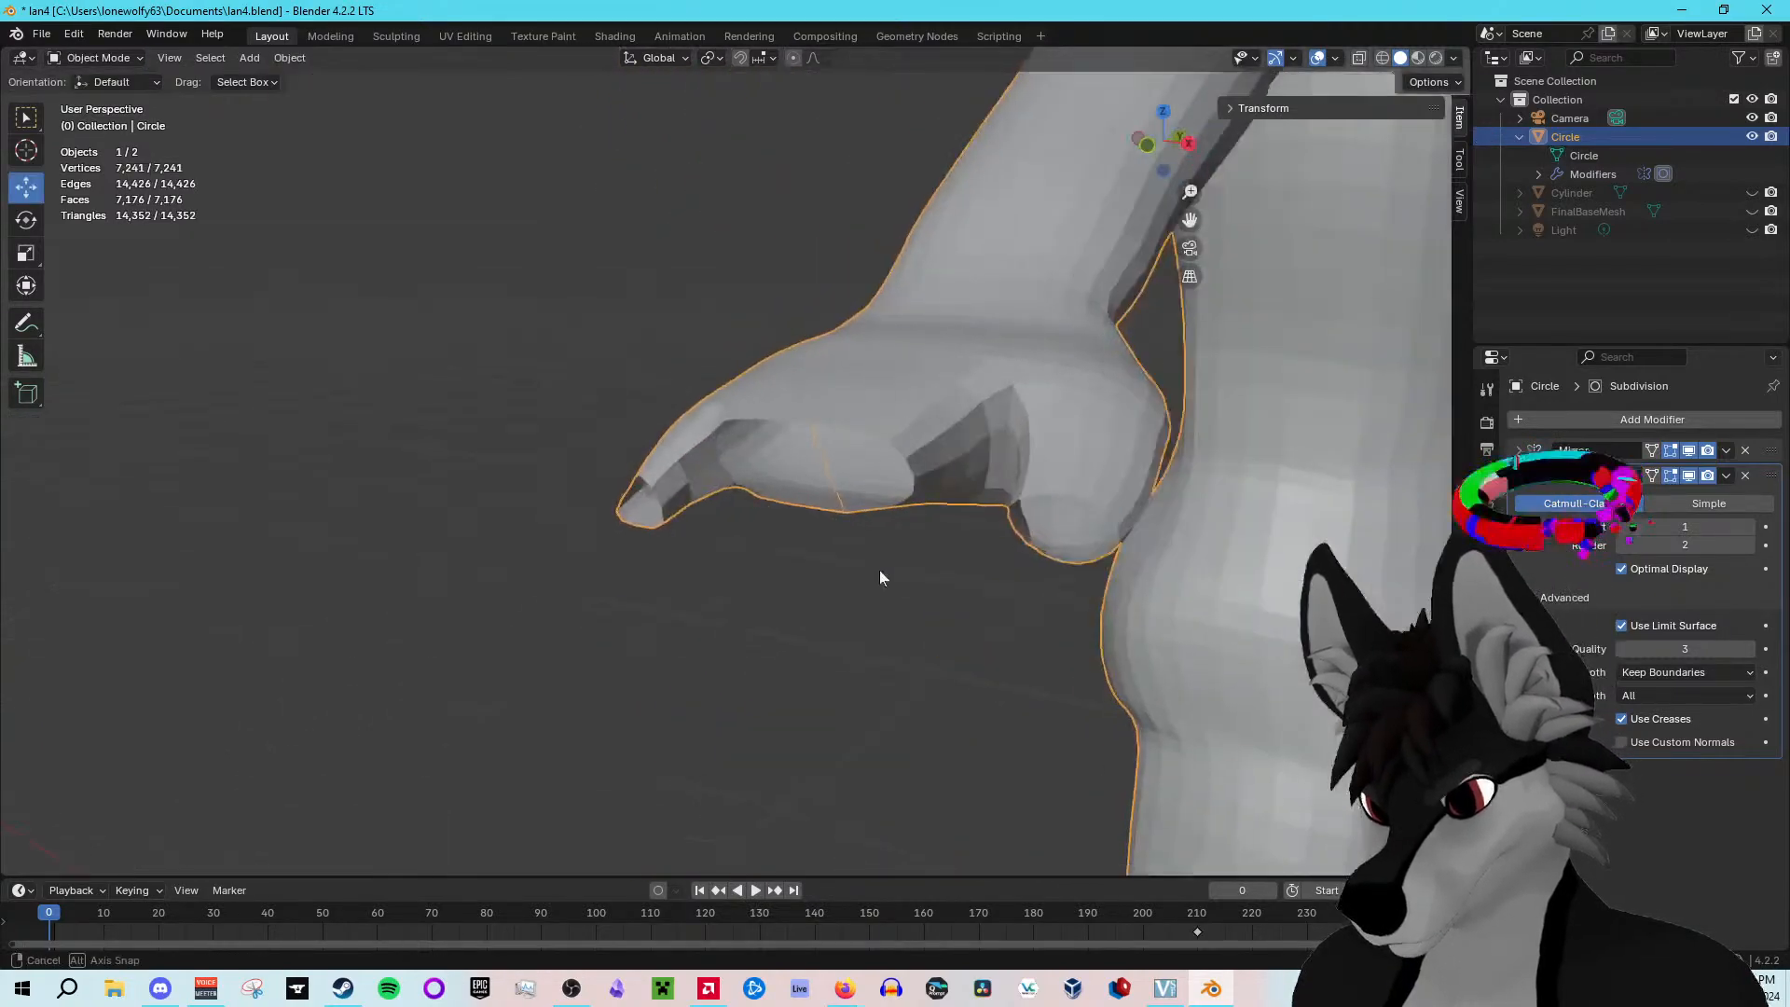
key("Tab")
middle_click_drag(506, 417, 533, 331)
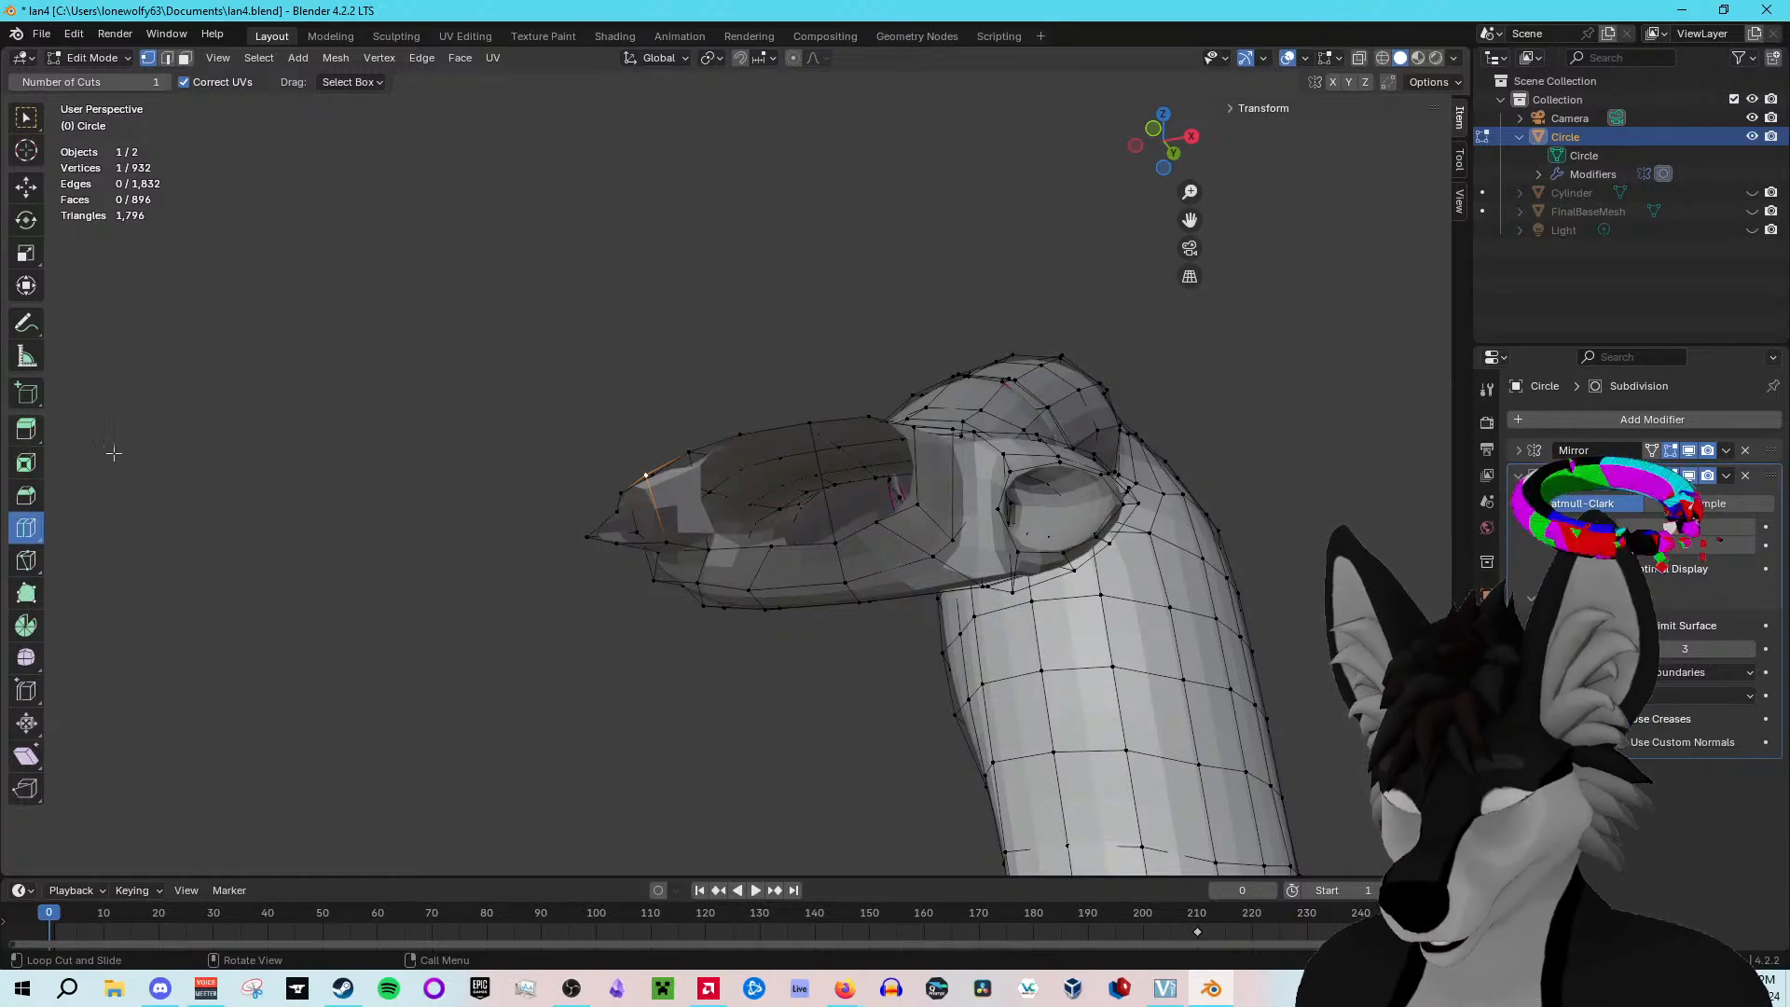
middle_click_drag(460, 413, 484, 495)
key("shift+space")
key("g")
Step: Try extruding the four rim vertices beside the outermost finger along Y as a new second stub
scroll(590, 516, "up", 4)
mouse_move(755, 420)
middle_mouse_down()
mouse_move(728, 421)
mouse_move(733, 407)
middle_mouse_up()
left_click(789, 593)
middle_click_drag(789, 593, 702, 574)
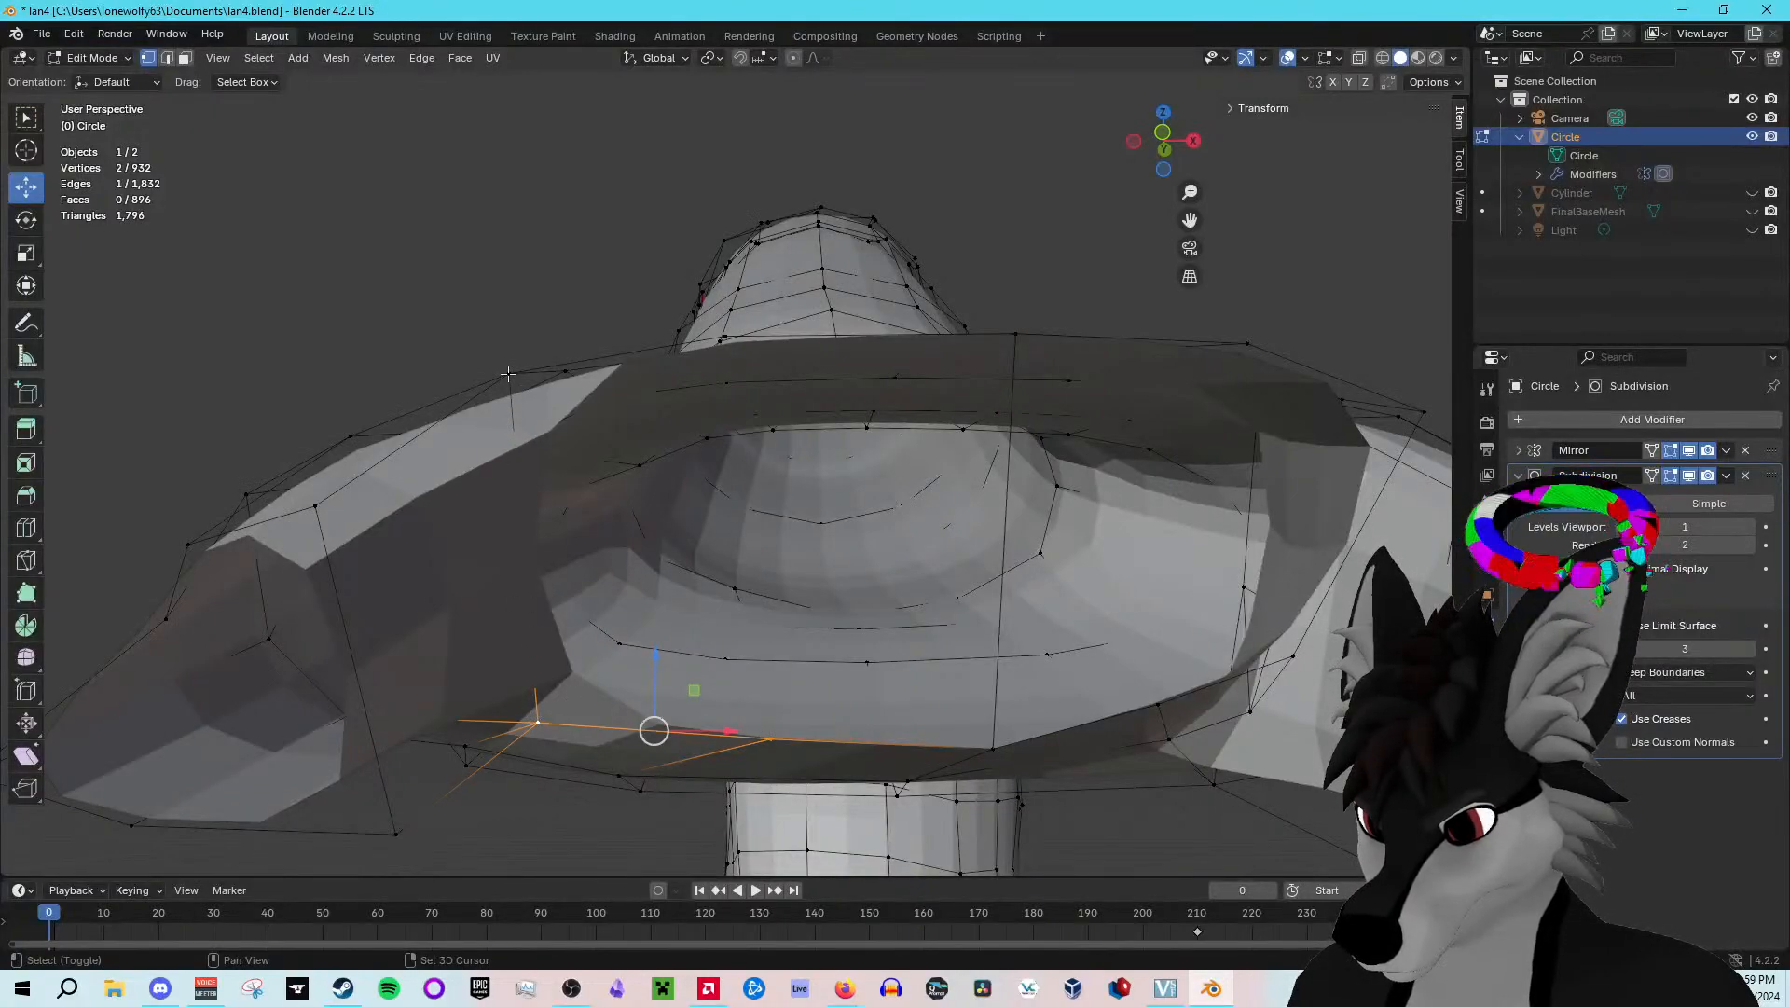
middle_click_drag(722, 331, 769, 454)
key("e")
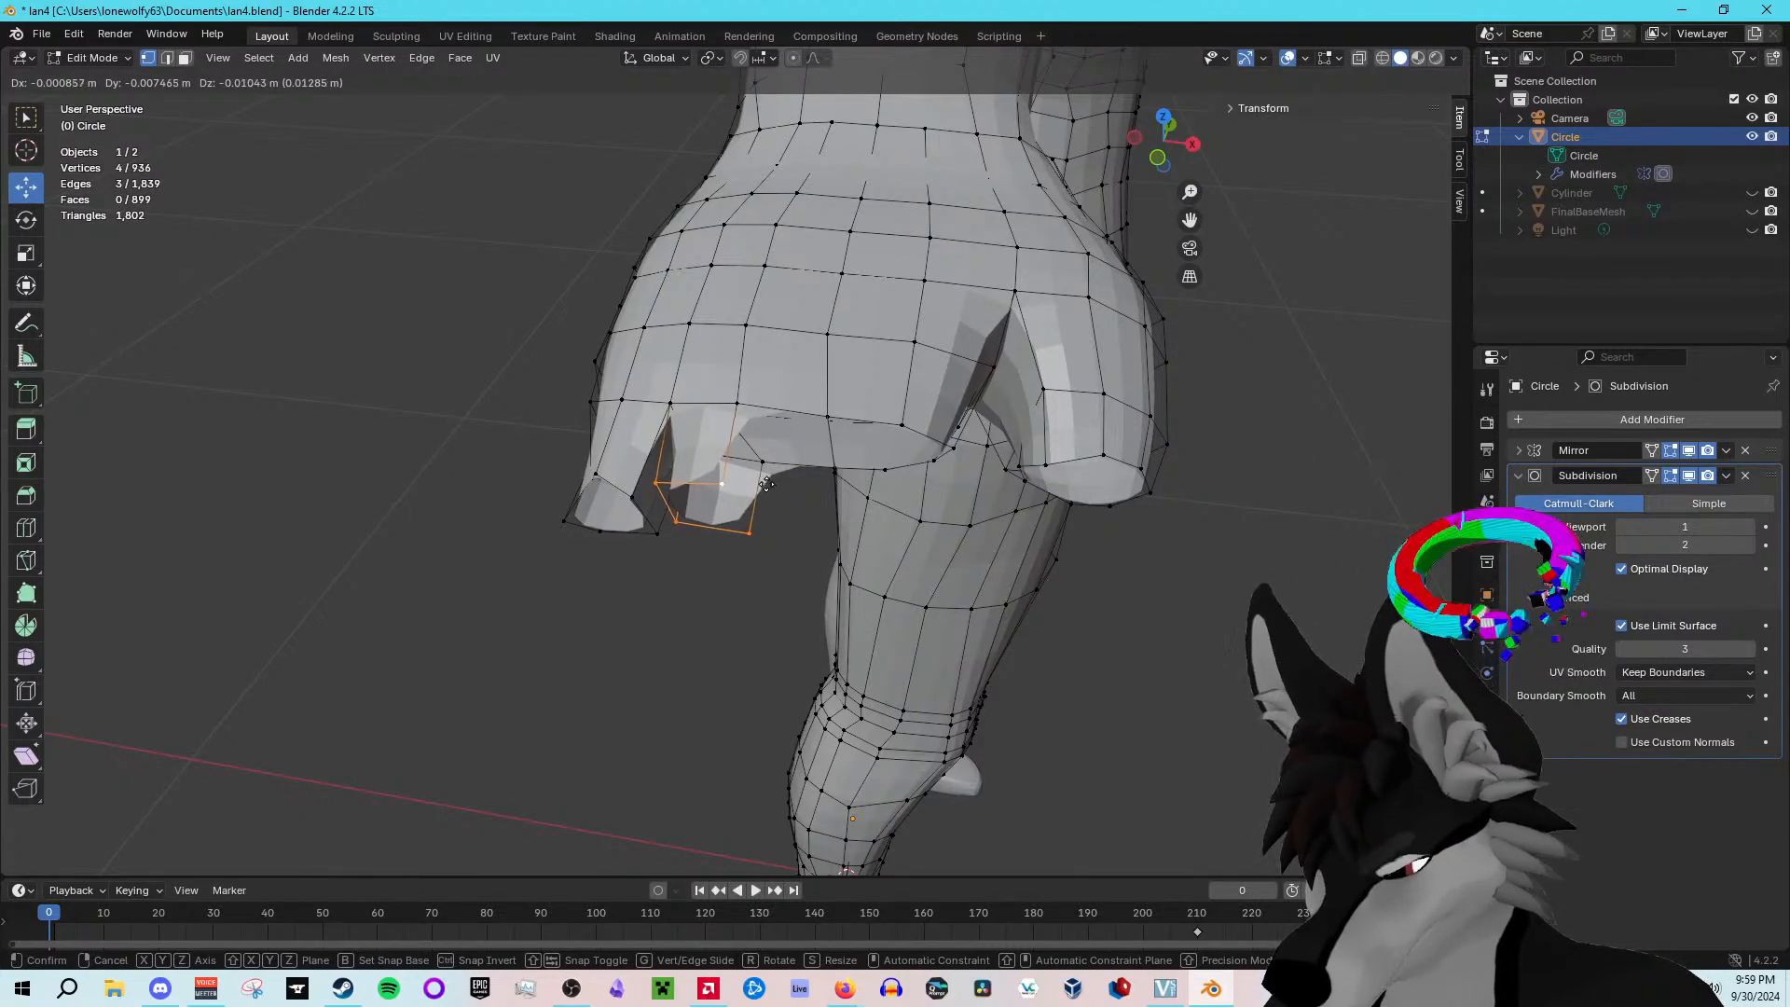
key("y")
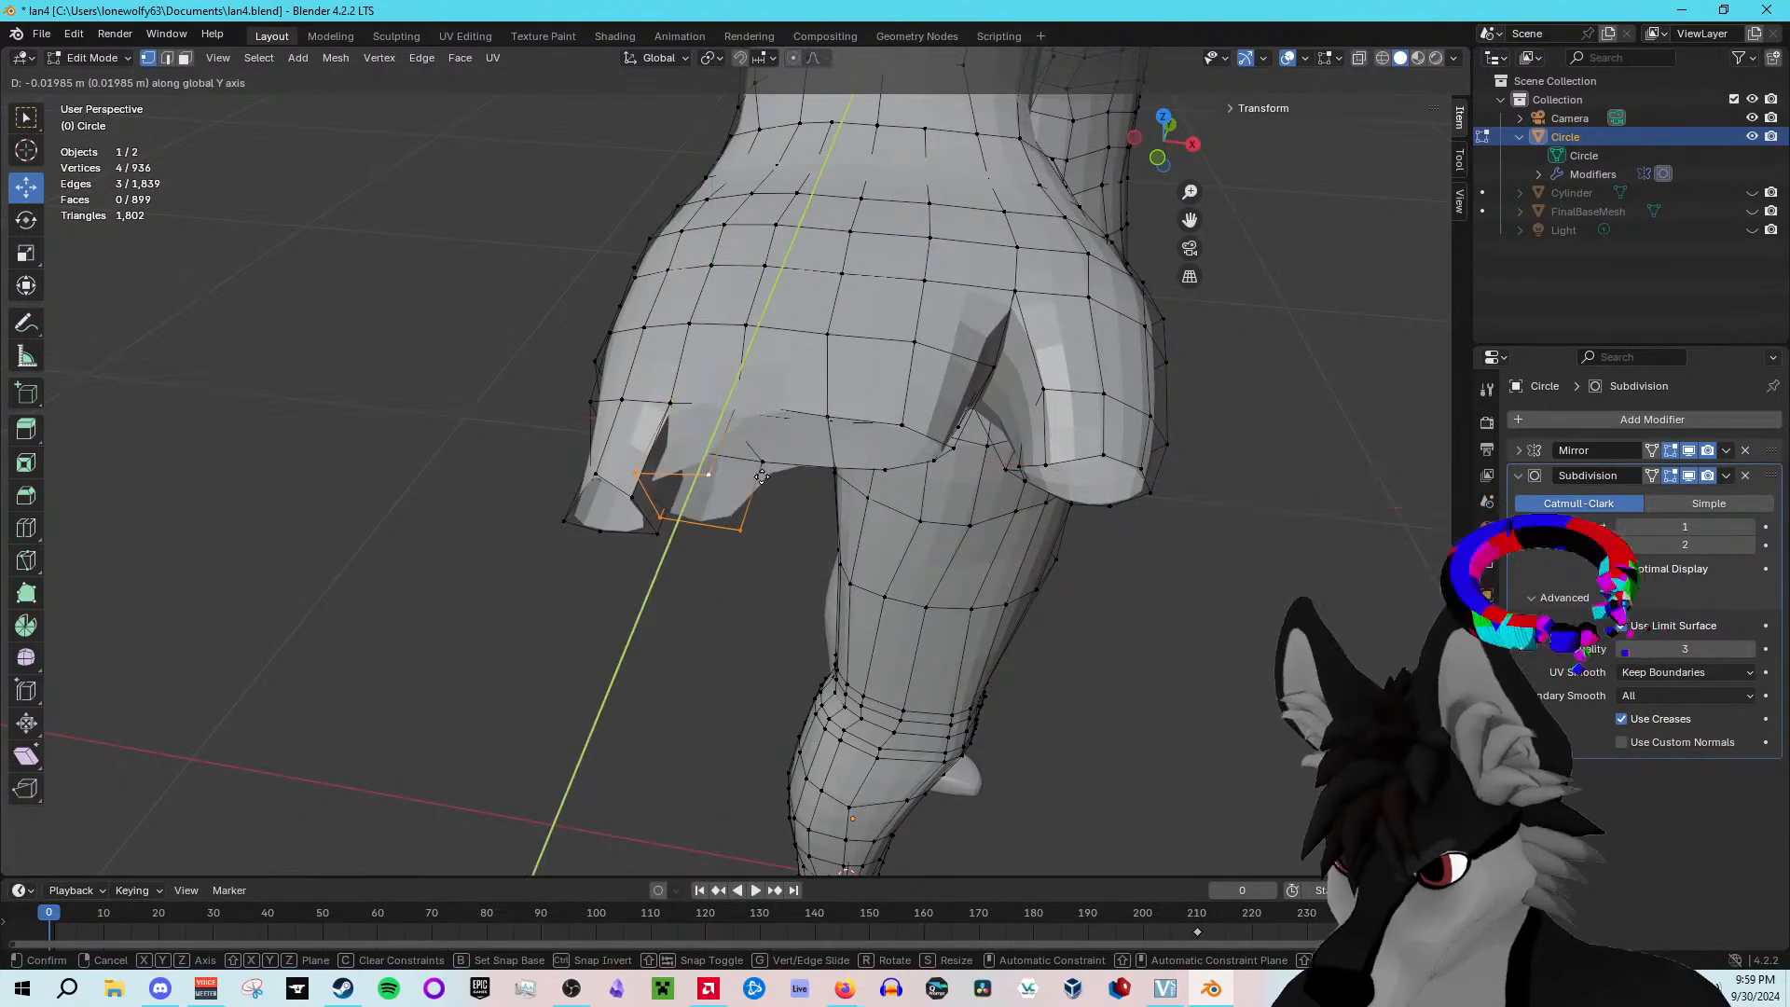
left_click(768, 512)
key("ctrl+z")
Step: Create an edge across the palm opening between the upper and lower rim vertices on the second finger's thumb side
middle_click_drag(767, 517, 728, 425)
mouse_move(756, 509)
middle_mouse_down()
mouse_move(765, 564)
mouse_move(754, 533)
mouse_move(767, 541)
middle_mouse_up()
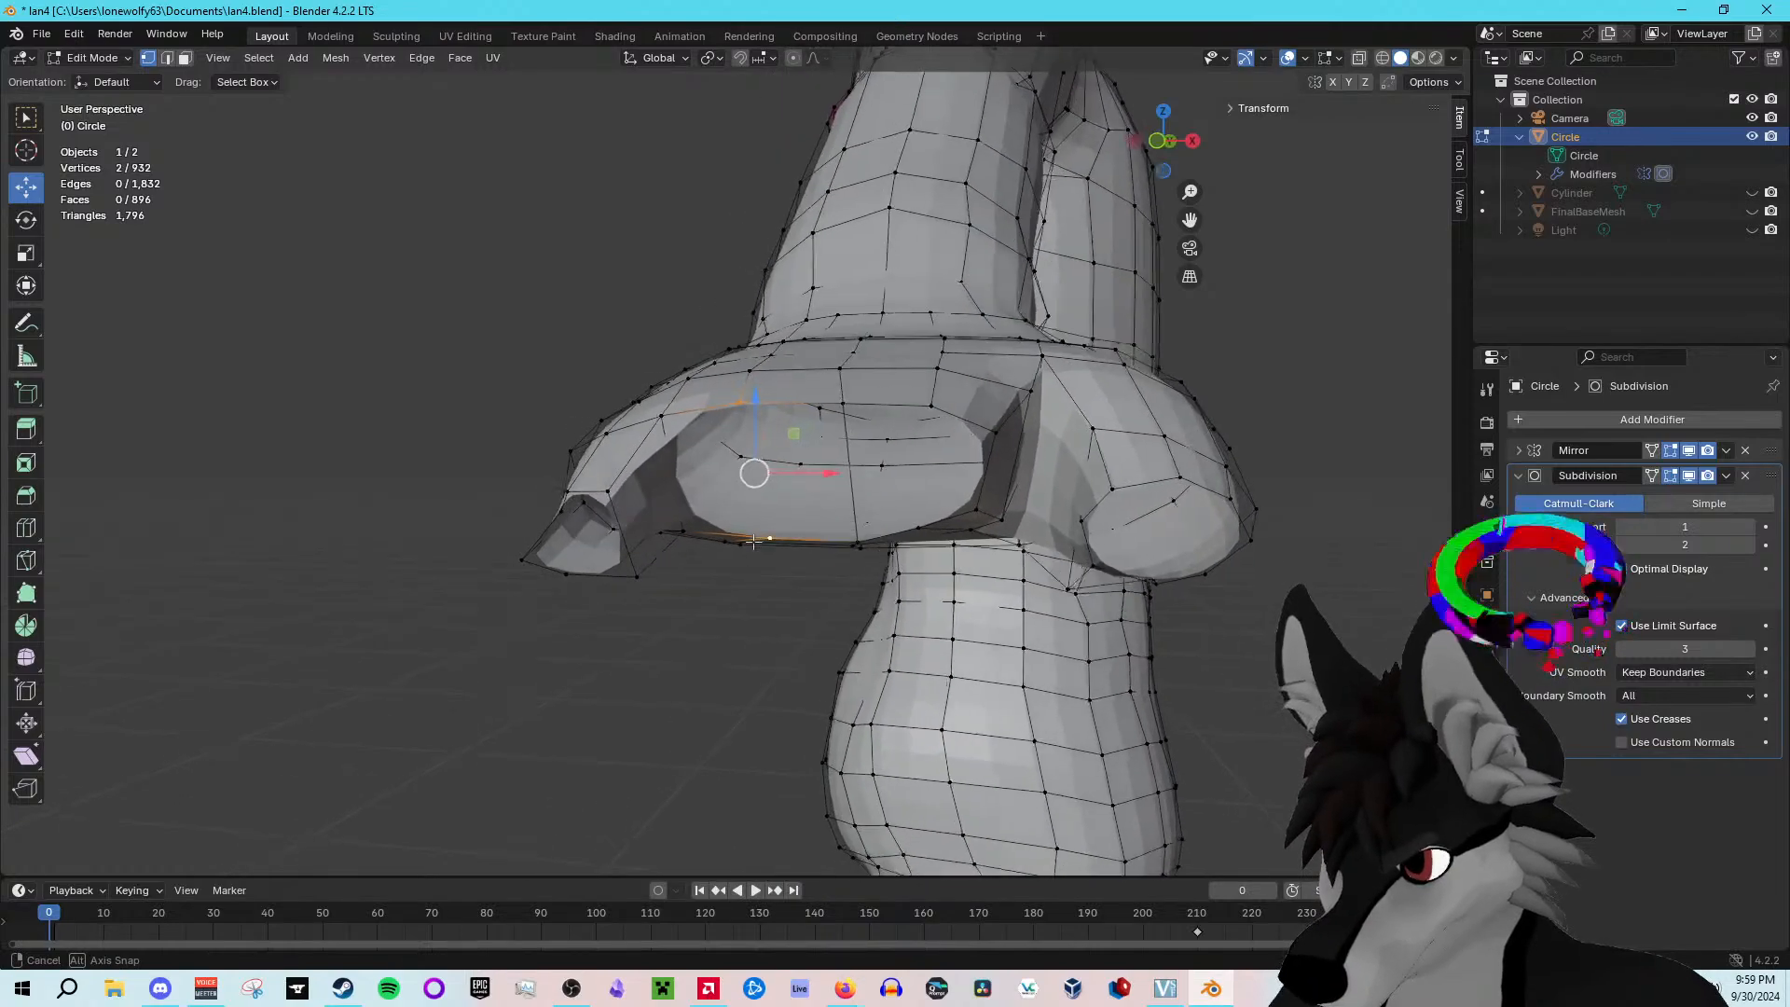
scroll(764, 541, "up", 2)
right_click(794, 520)
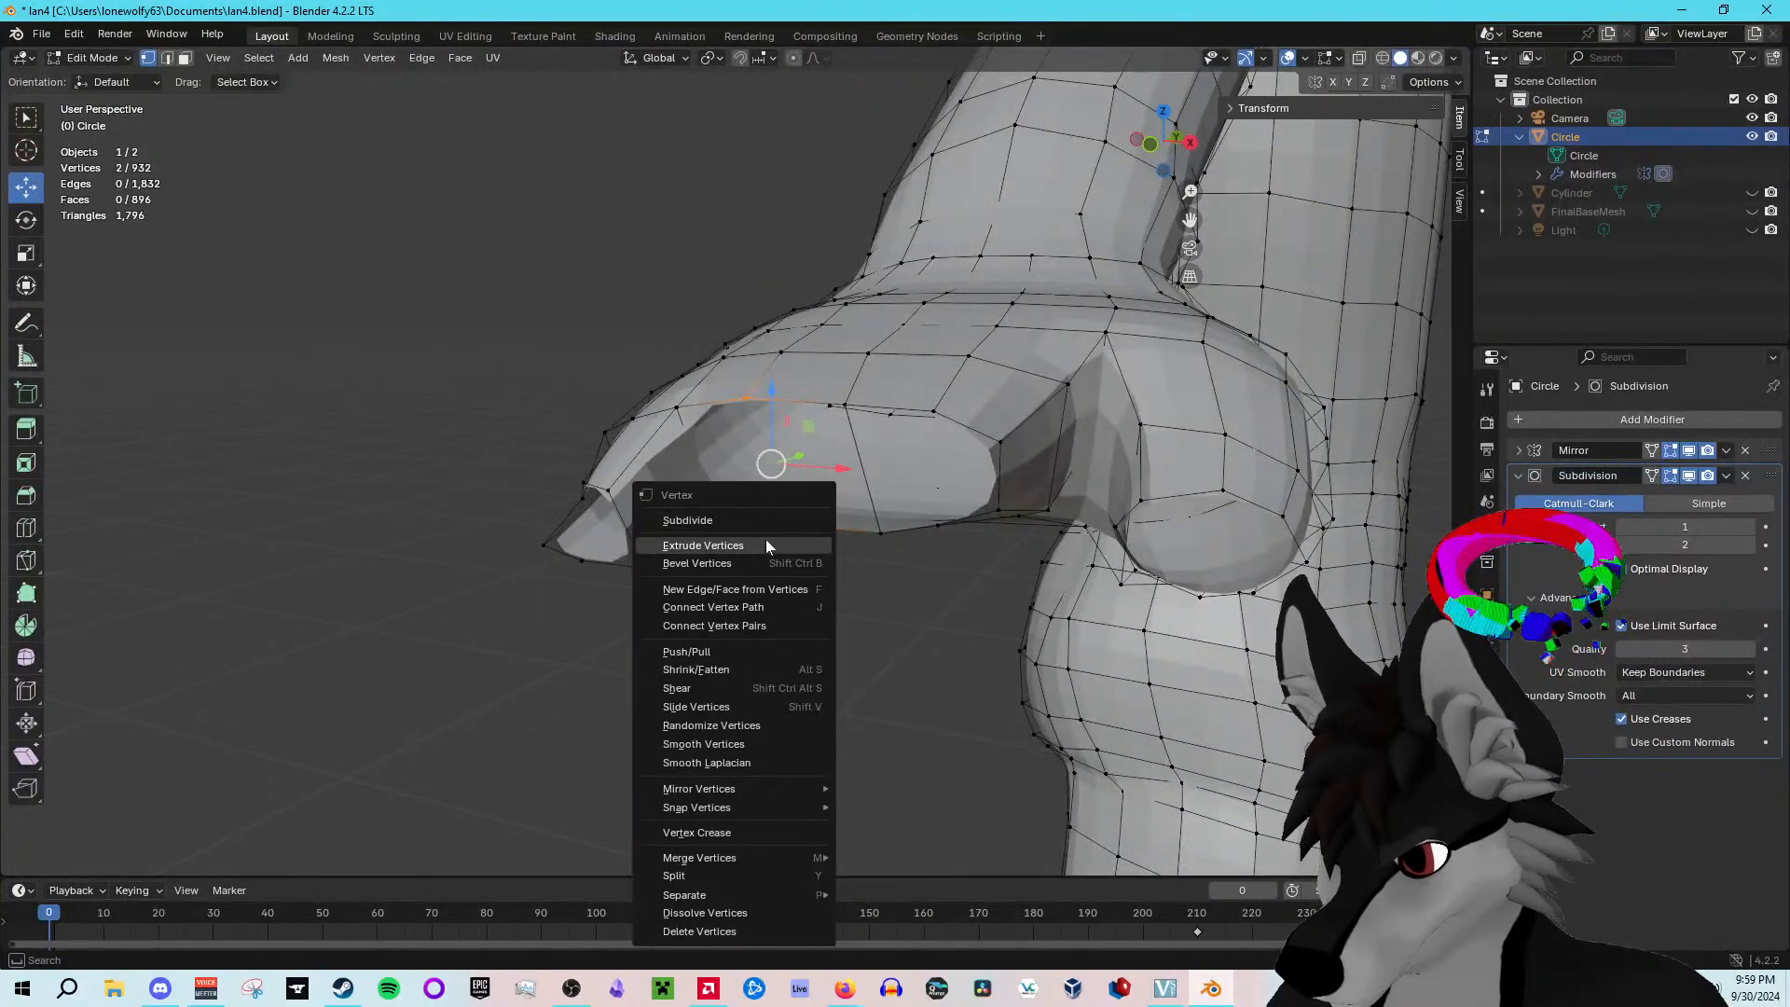
left_click(774, 590)
Step: Extrude the four rim vertices around the second finger's base outward to form its stub
left_click(678, 410, "shift")
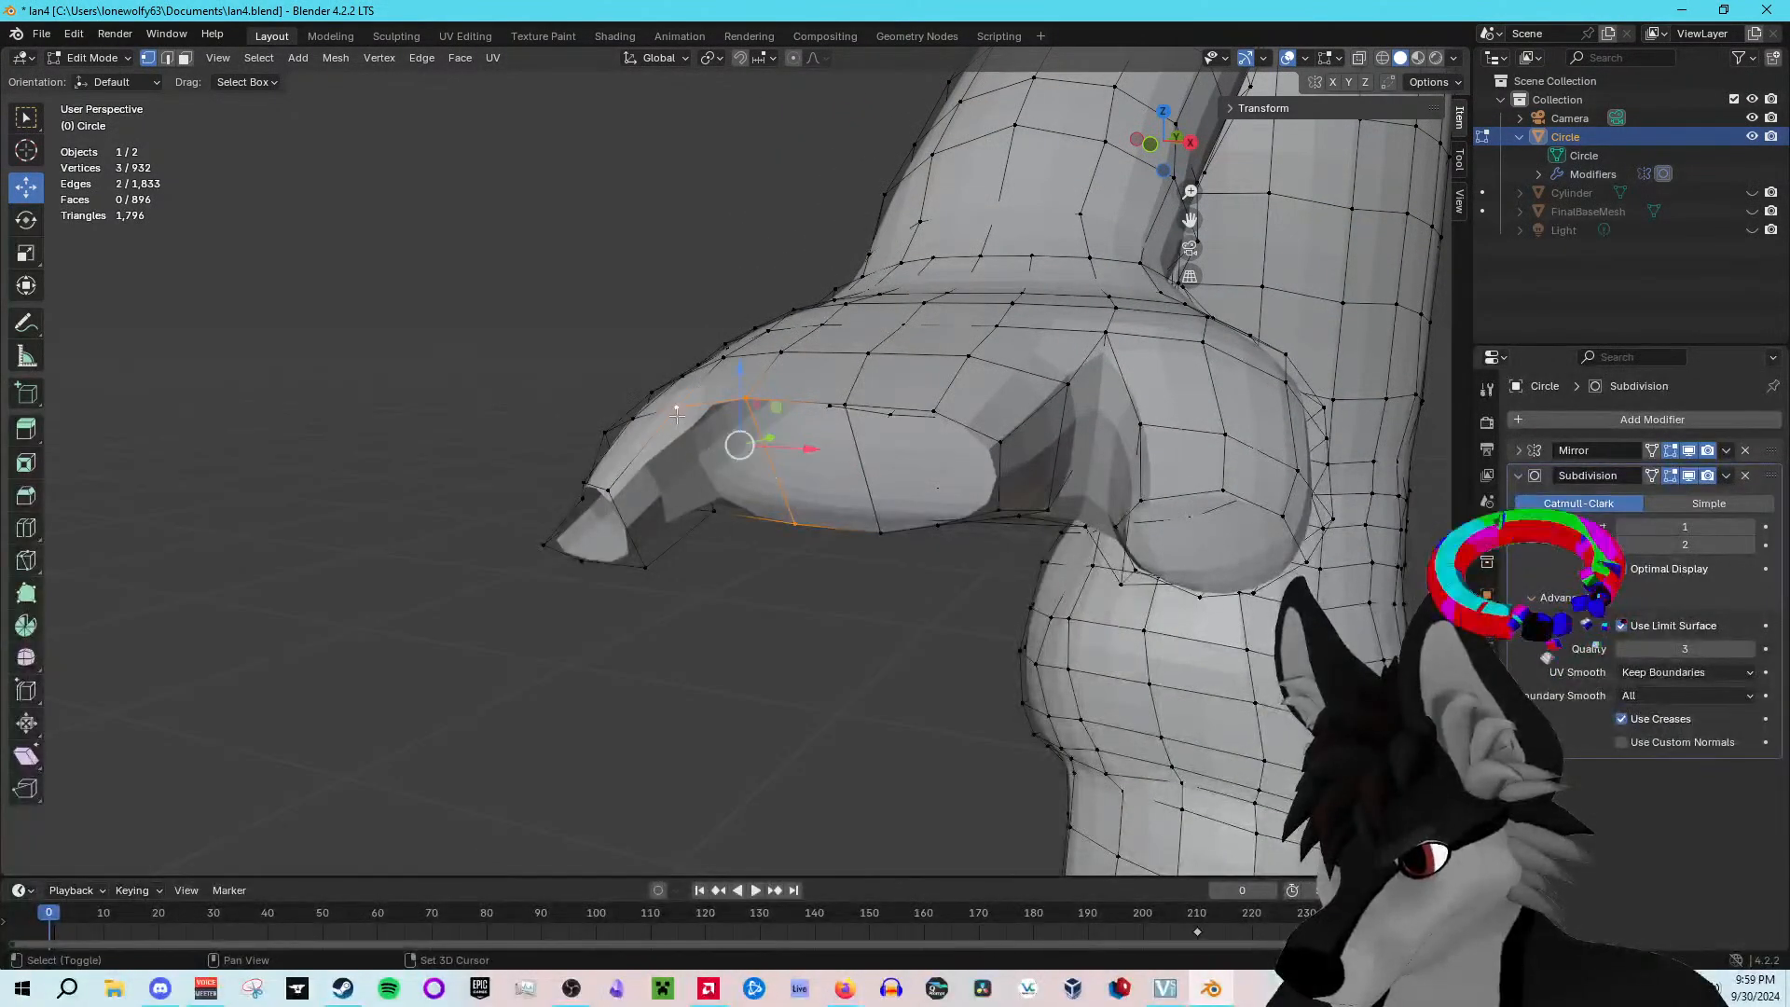
left_click(714, 514, "shift")
middle_click_drag(777, 525, 839, 647)
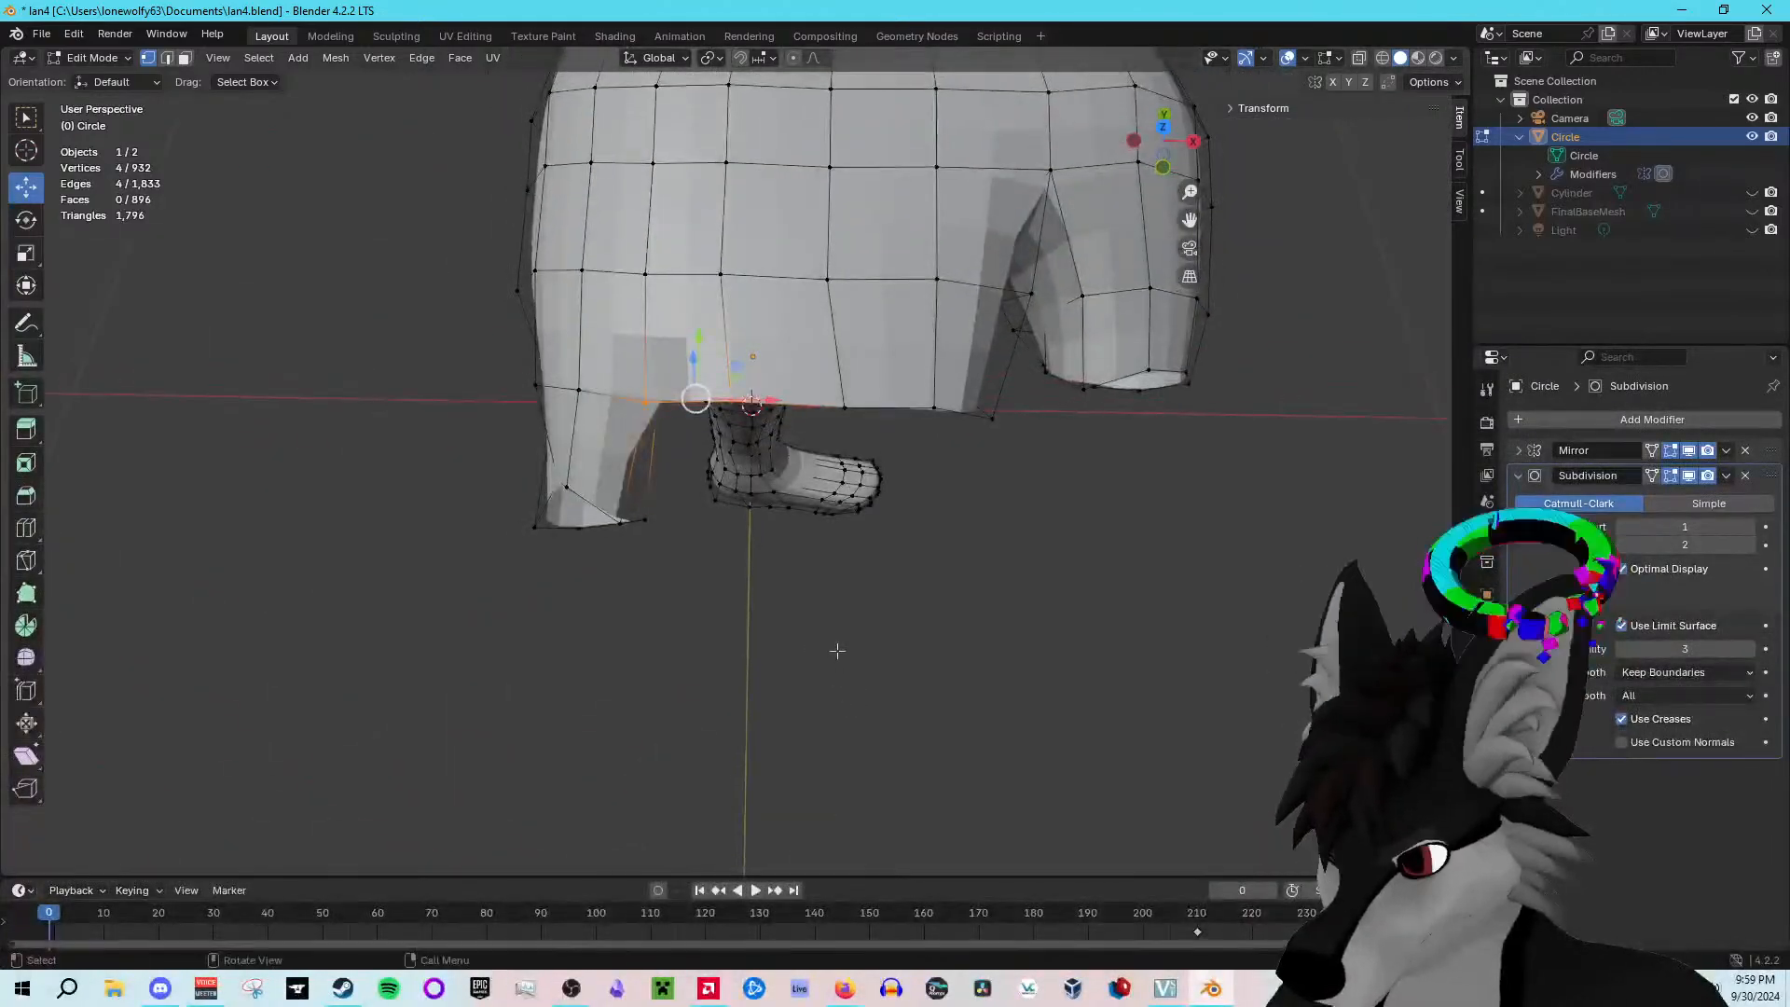
key("e")
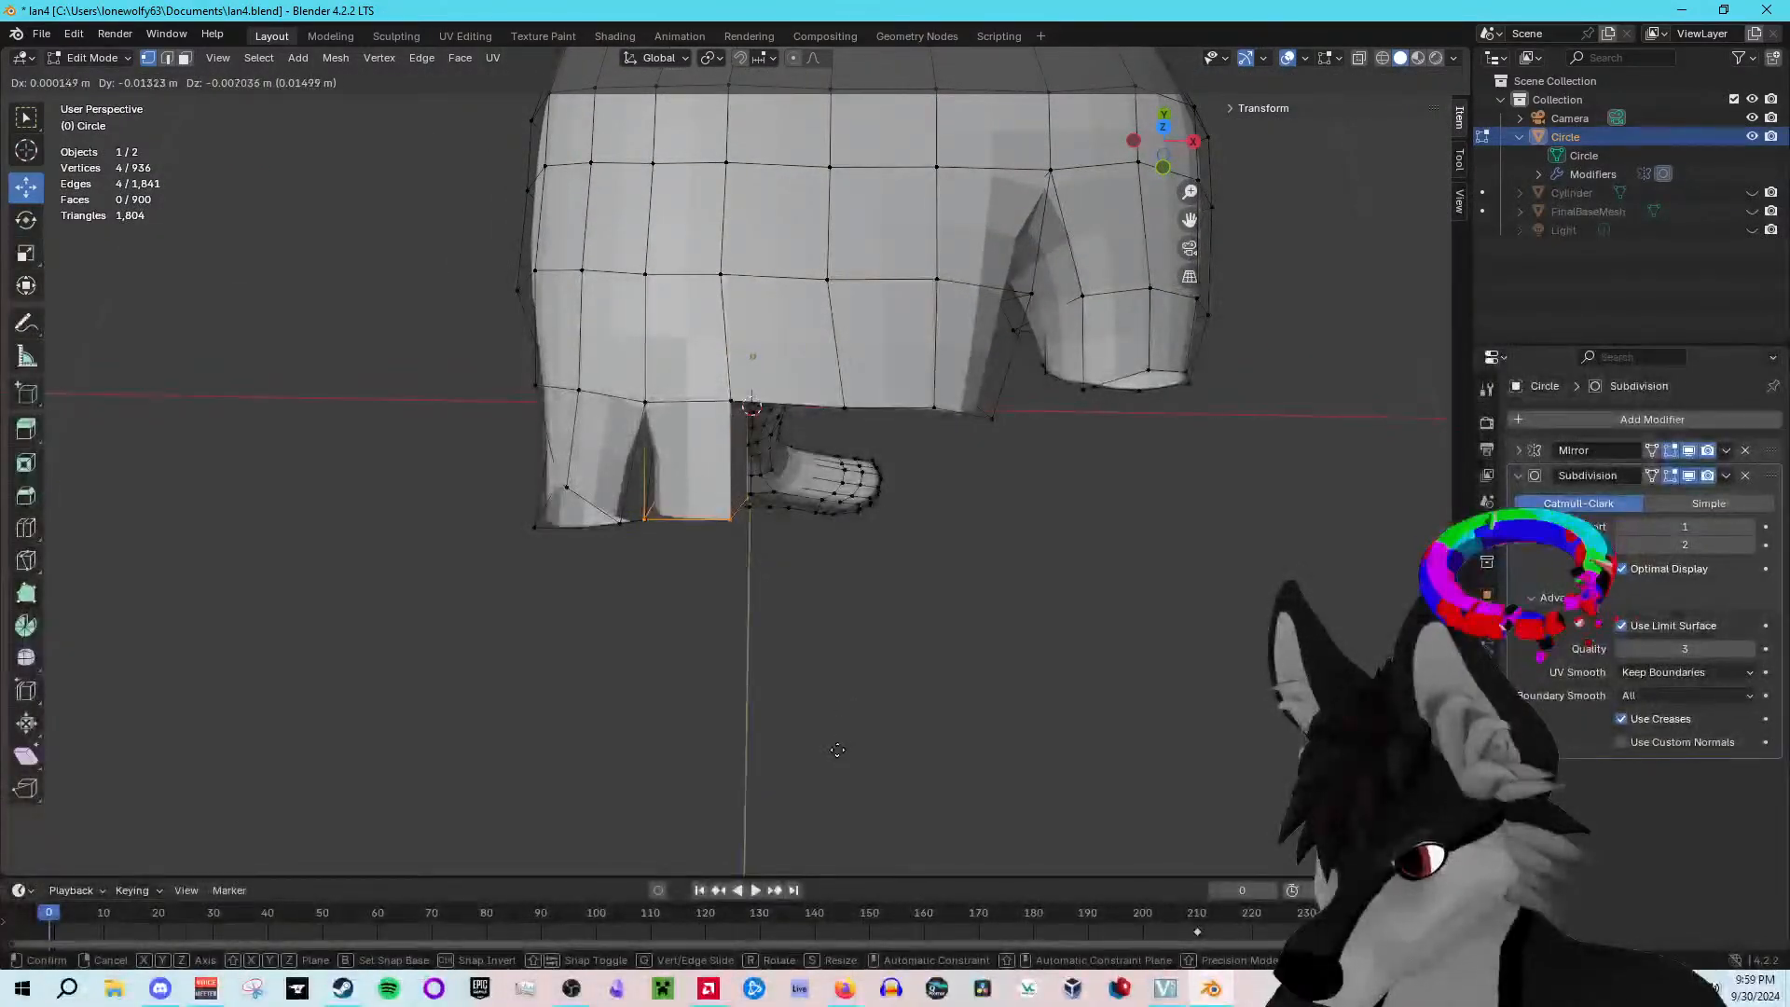
left_click(844, 690)
Step: Move the second stub's upper thumb-side tip vertex along X and Z and shift its other upper tip vertex toward the thumb
middle_click_drag(843, 690, 768, 524)
scroll(718, 529, "up", 5)
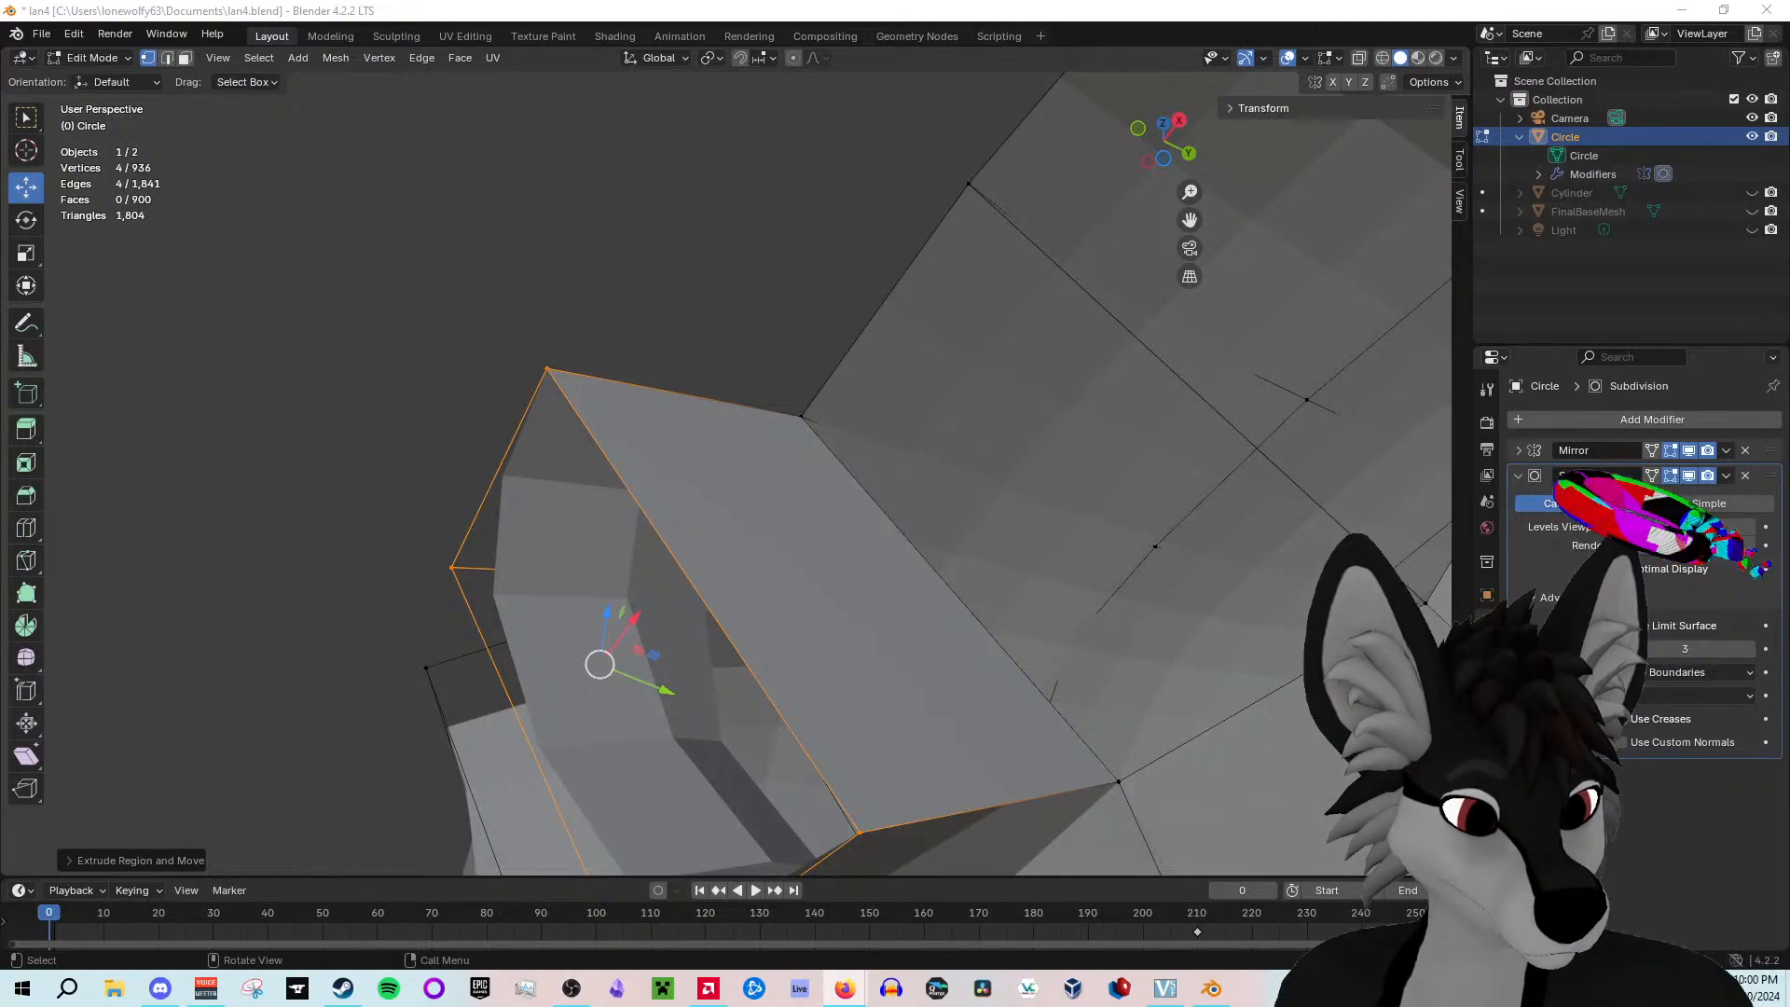
middle_click_drag(119, 392, 648, 452)
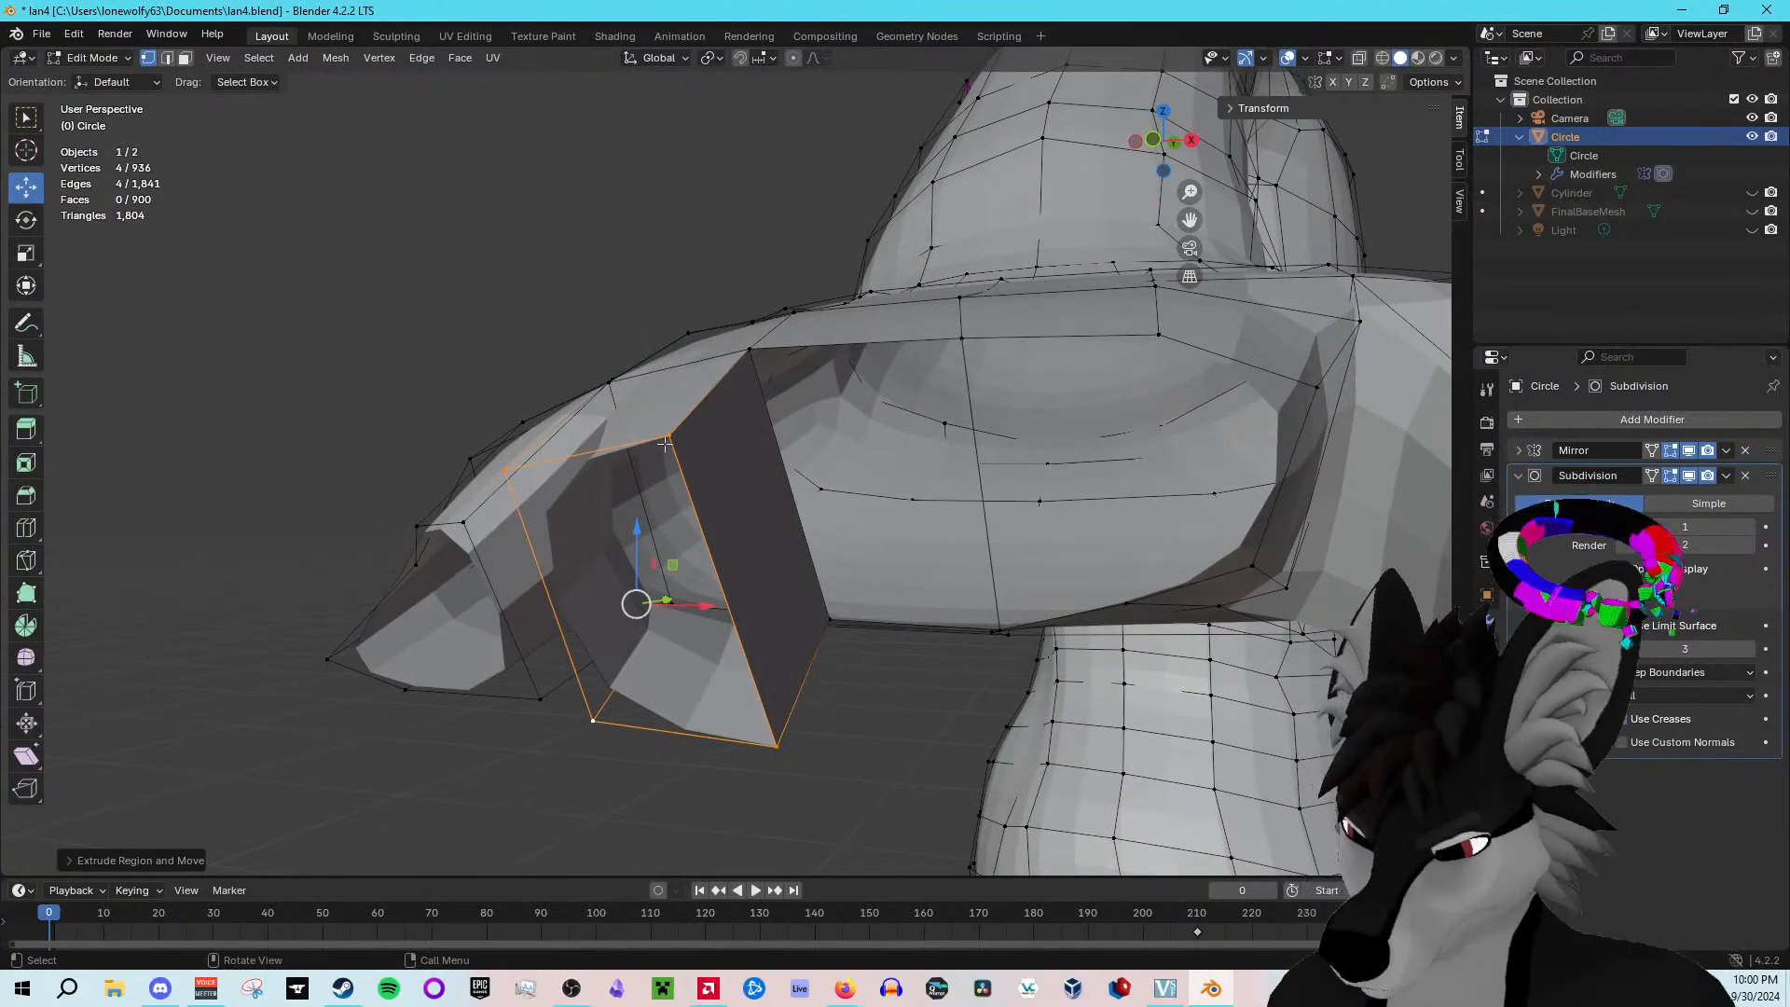
left_click(669, 436)
key("g")
key("x")
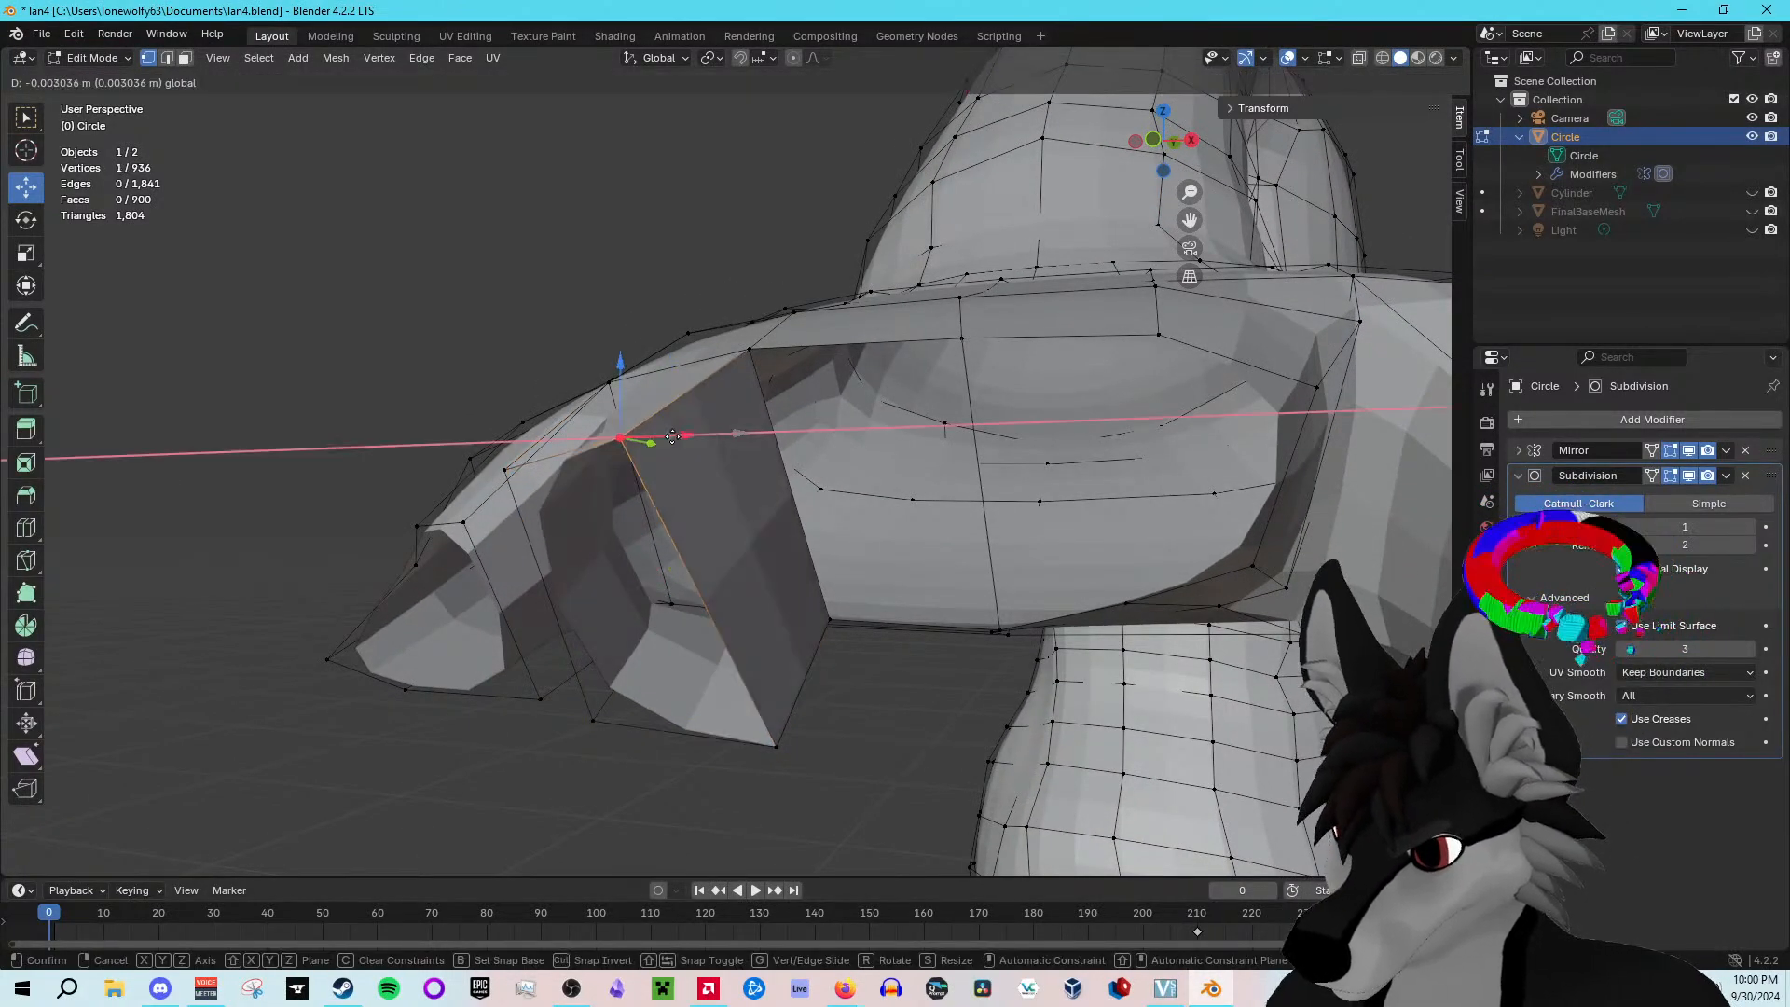
left_click(692, 400)
key("g")
key("z")
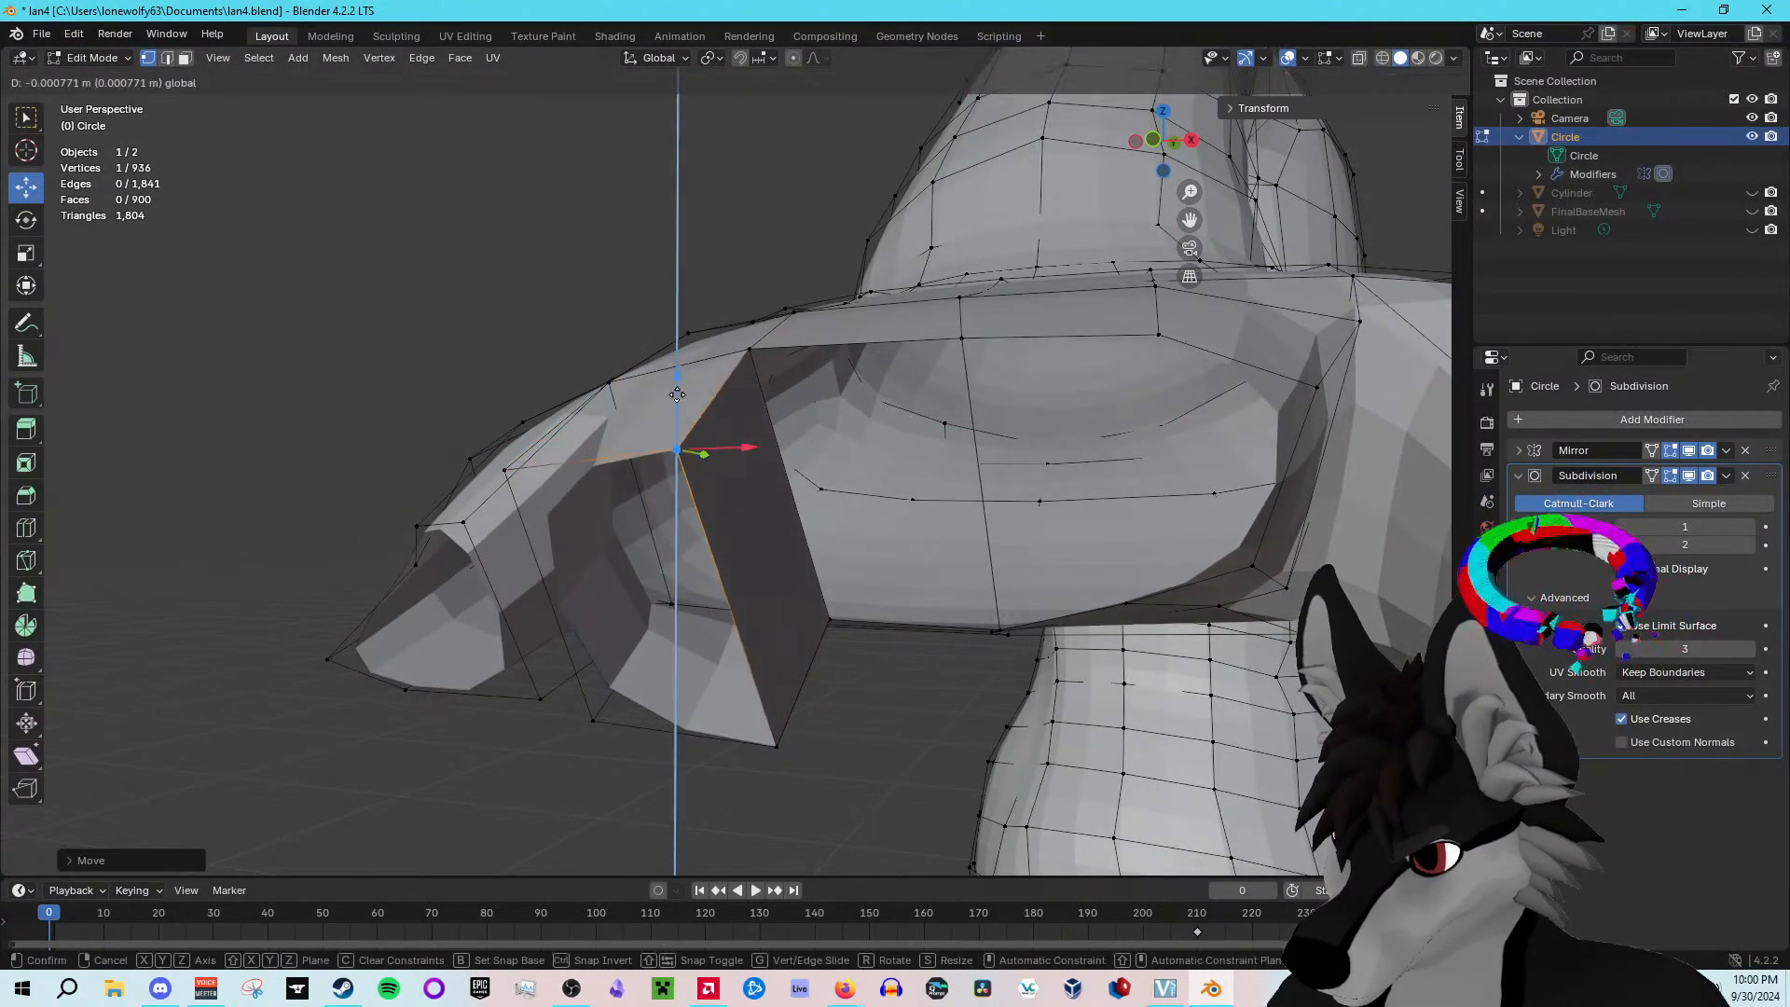
left_click(698, 480)
left_click(506, 468)
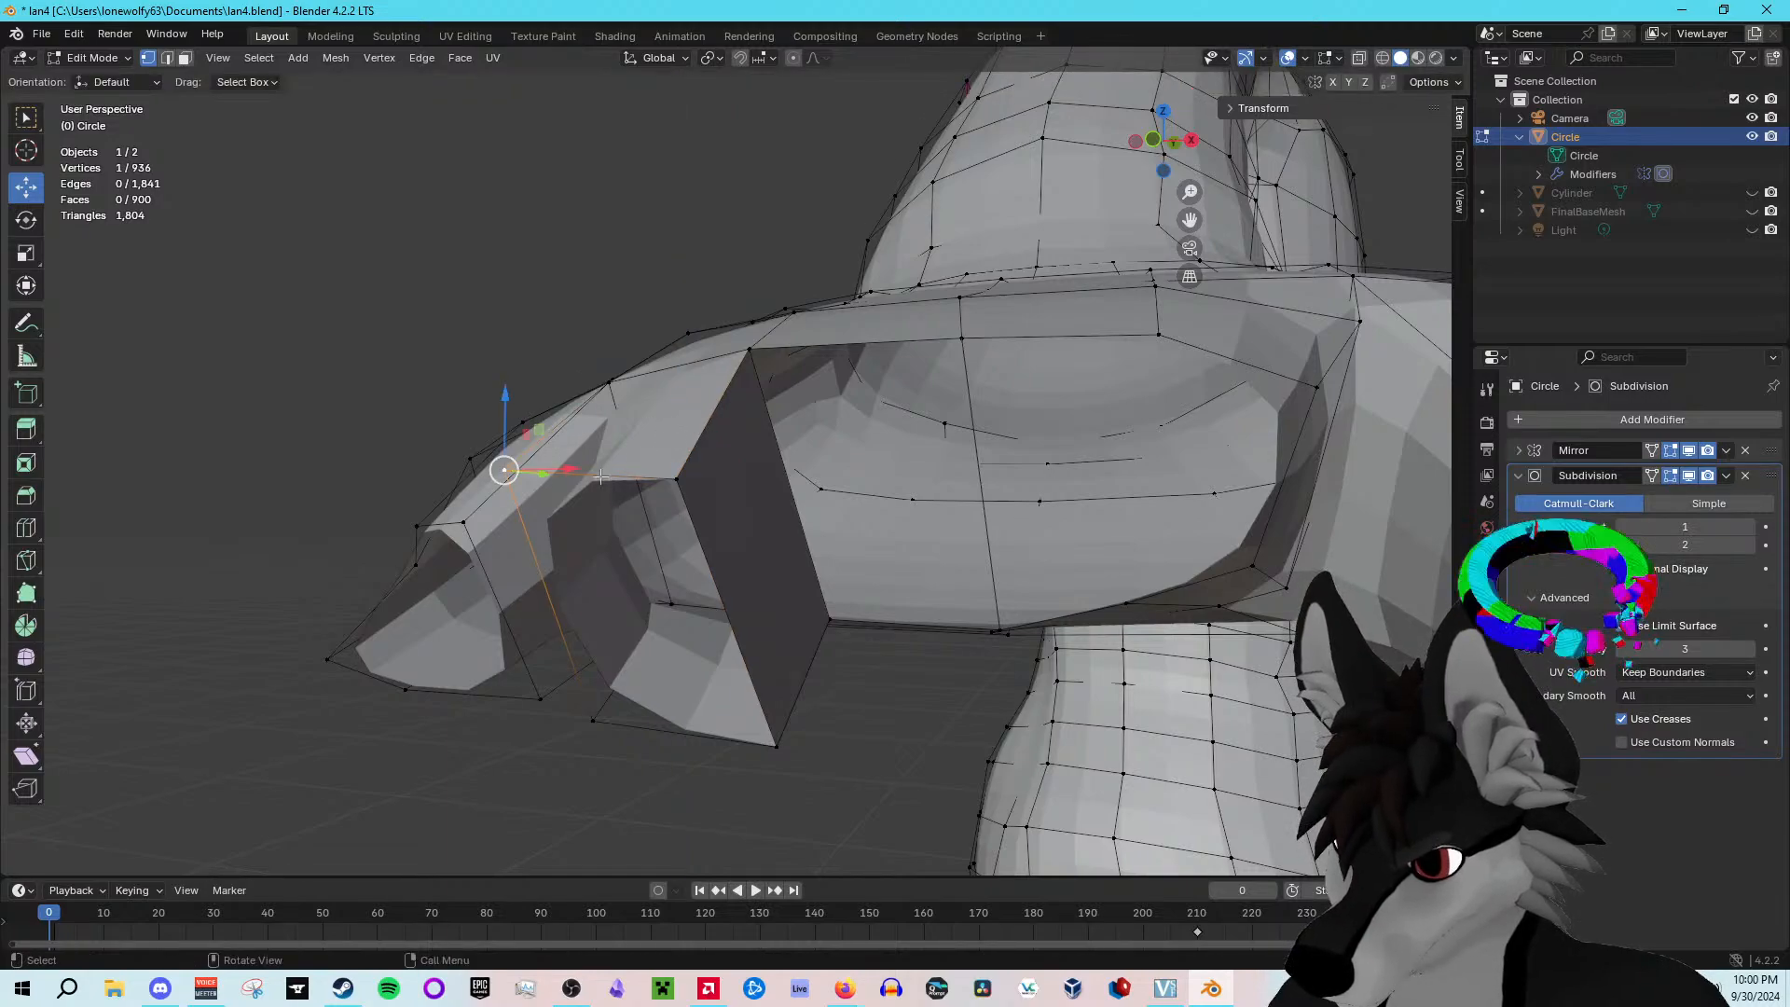
left_click_drag(574, 467, 599, 468)
Step: Raise the second stub's lower thumb-side tip vertex along Z and shift it along X toward the outermost finger
middle_click_drag(695, 611, 720, 558)
left_click(769, 763)
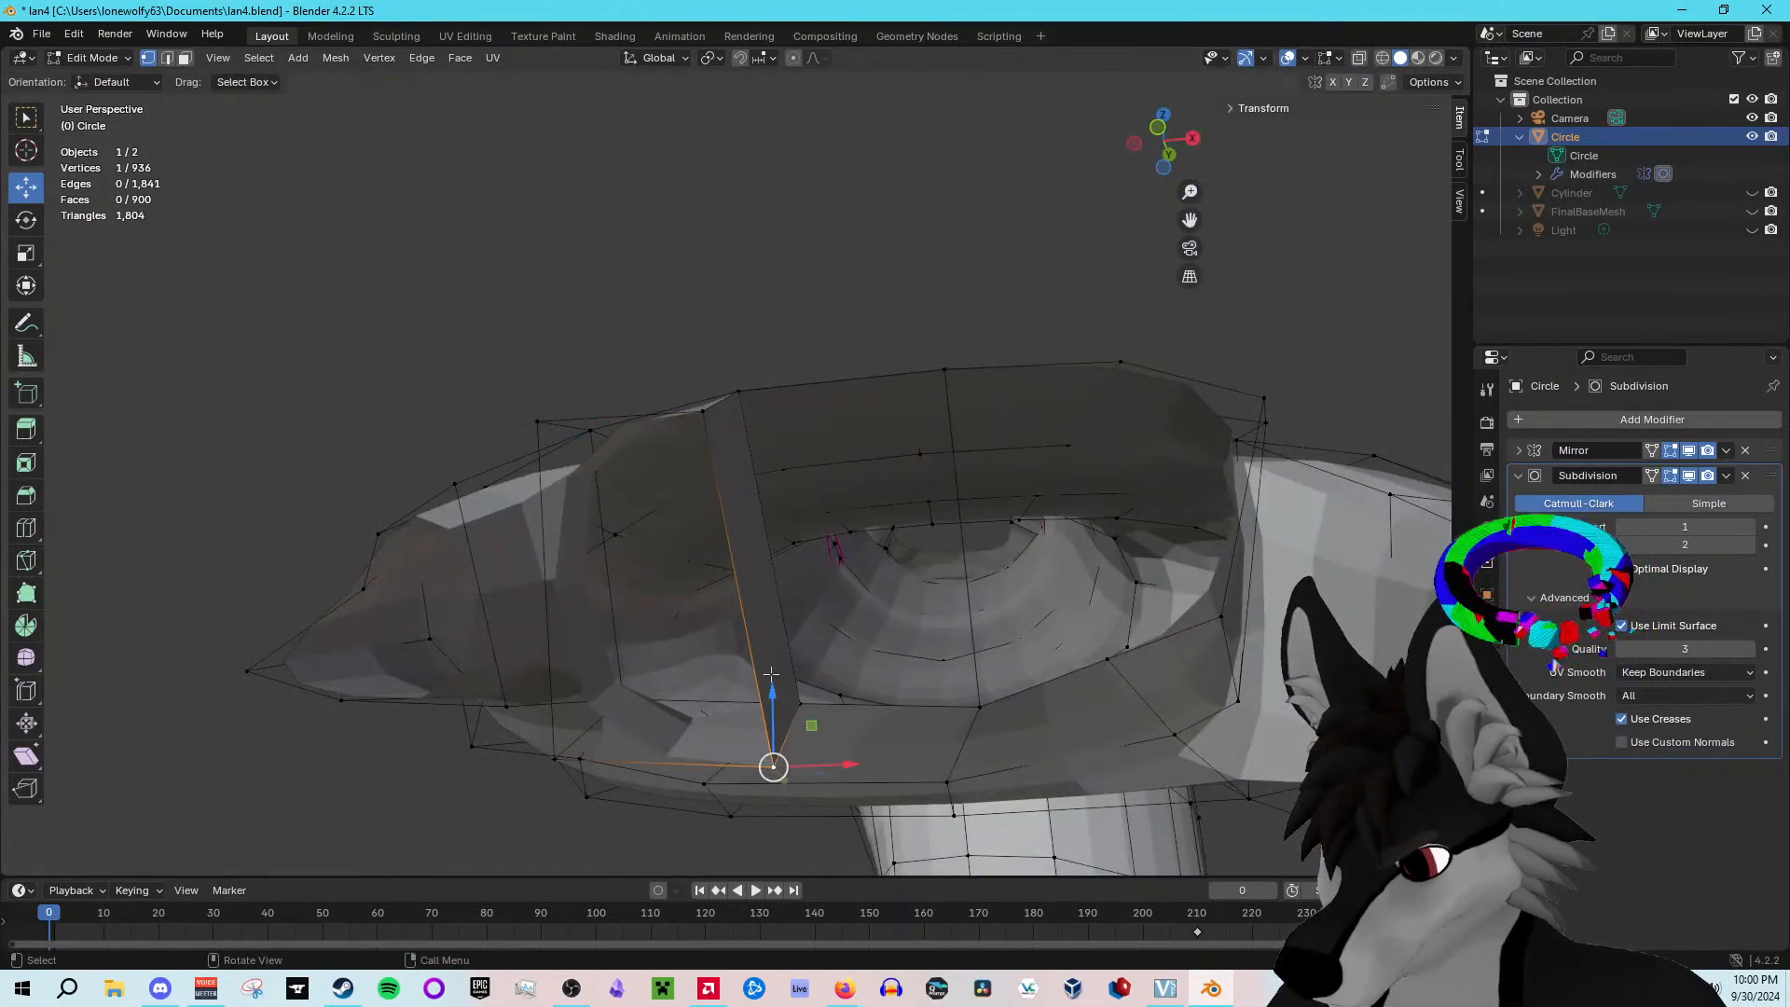
key("g")
key("z")
left_click(818, 634)
left_click_drag(840, 679, 795, 679)
middle_click_drag(850, 599, 893, 617)
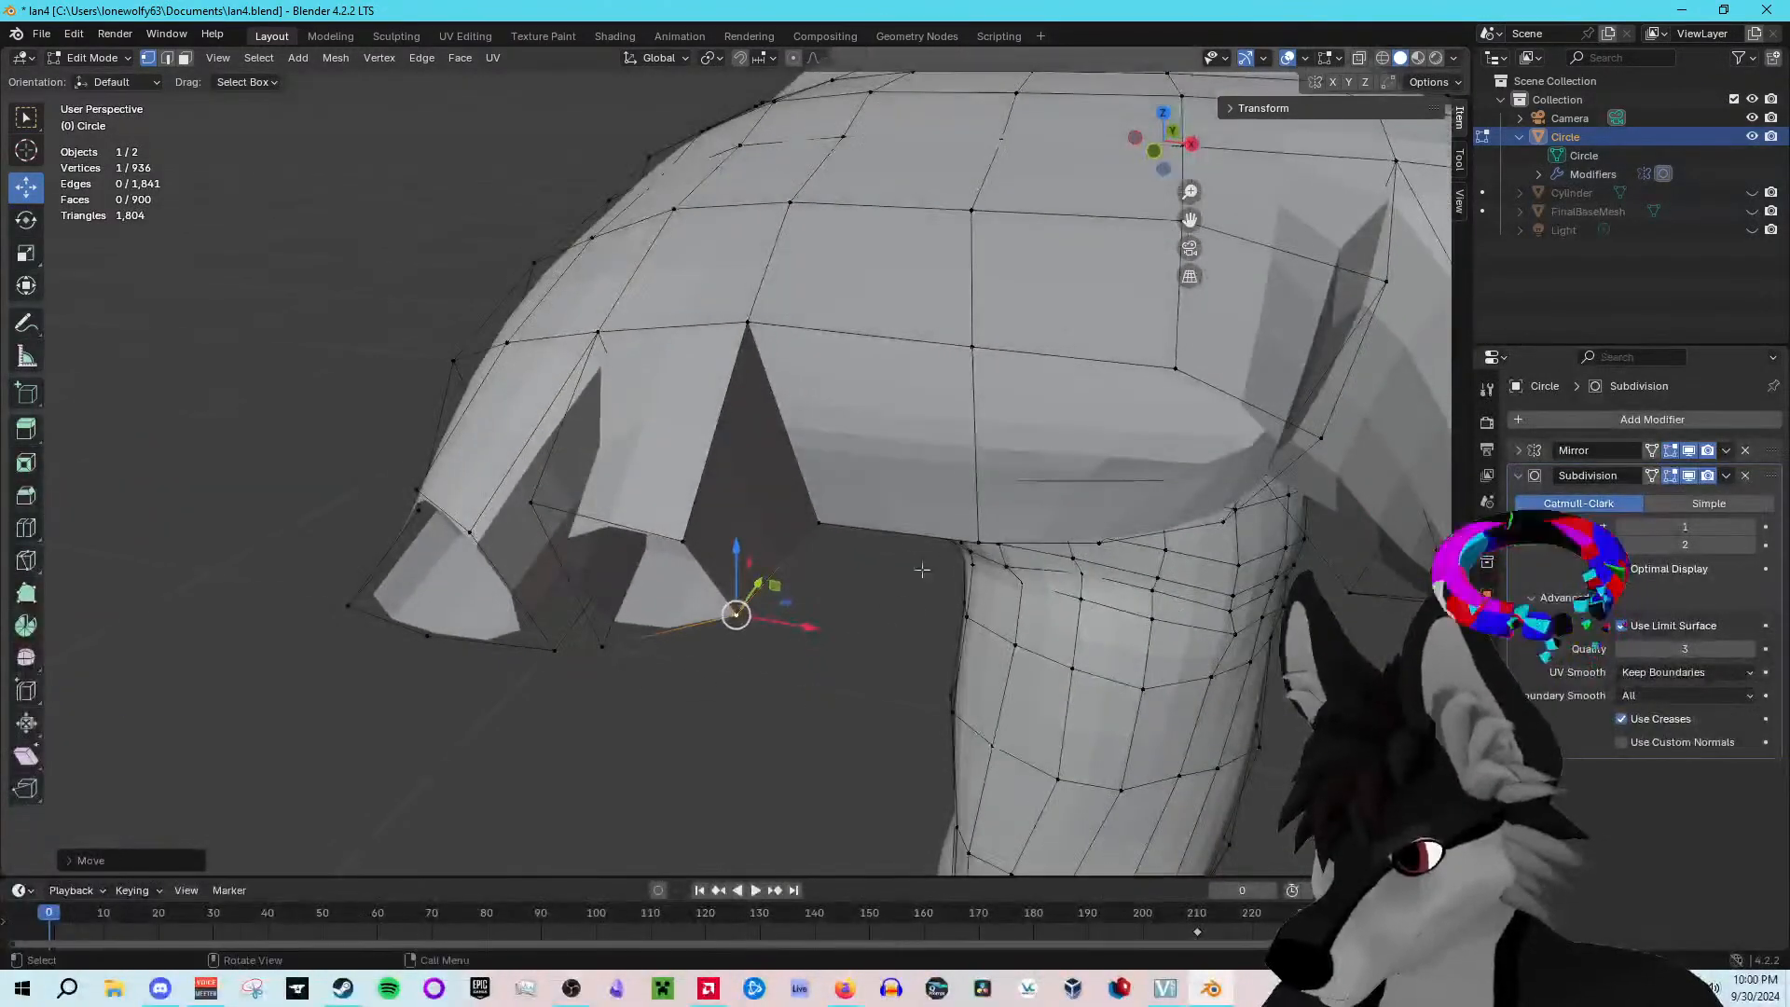
Step: Extrude the next four rim vertices beside the second stub outward to form the third finger stub
left_click(974, 346)
left_click(978, 541, "shift")
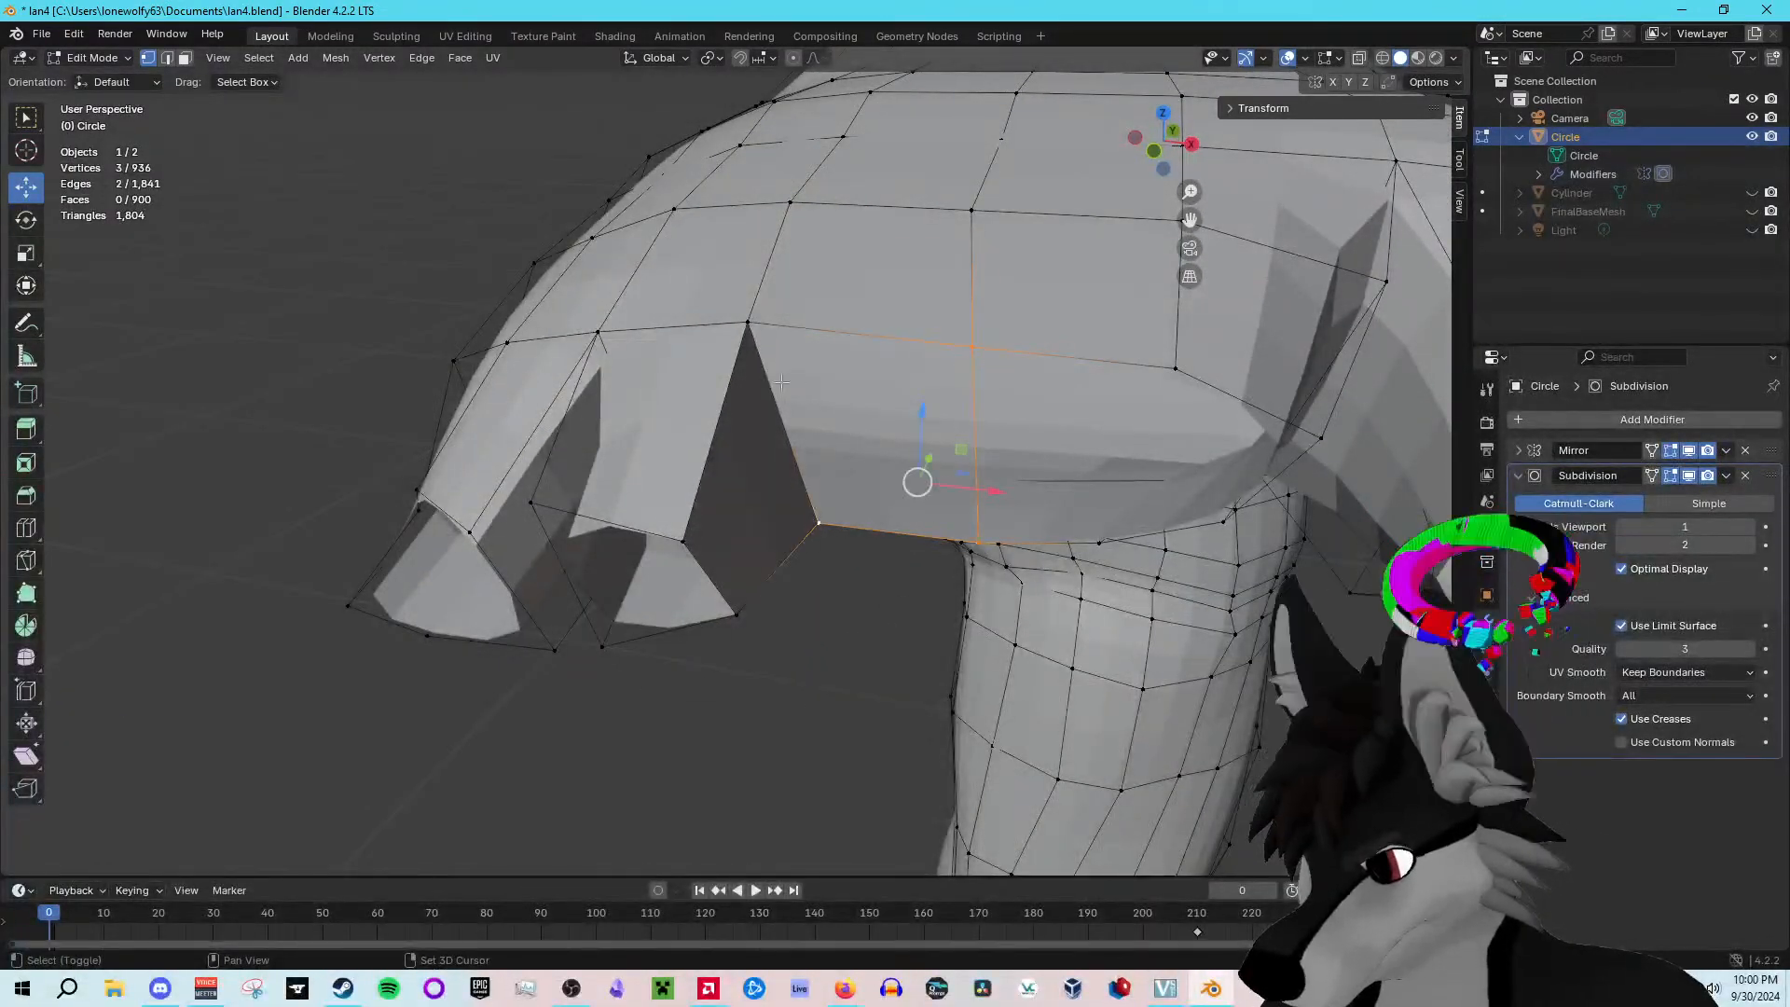
middle_click_drag(932, 367, 959, 502)
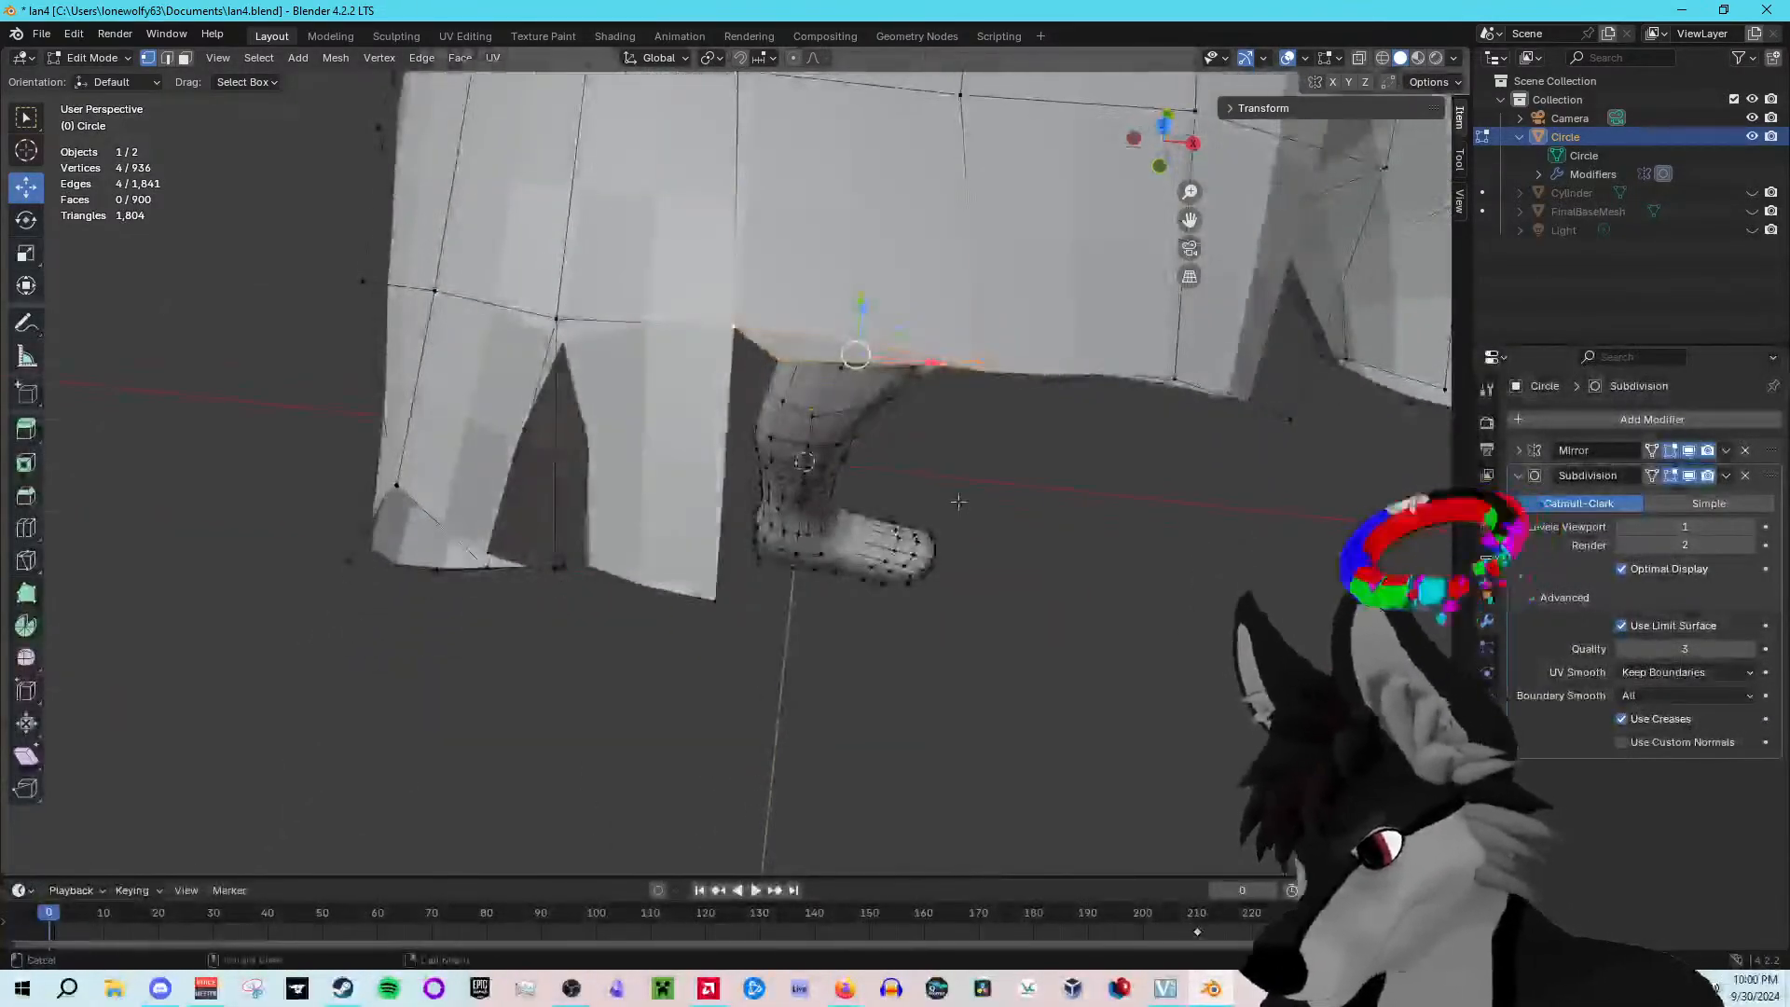
key("e")
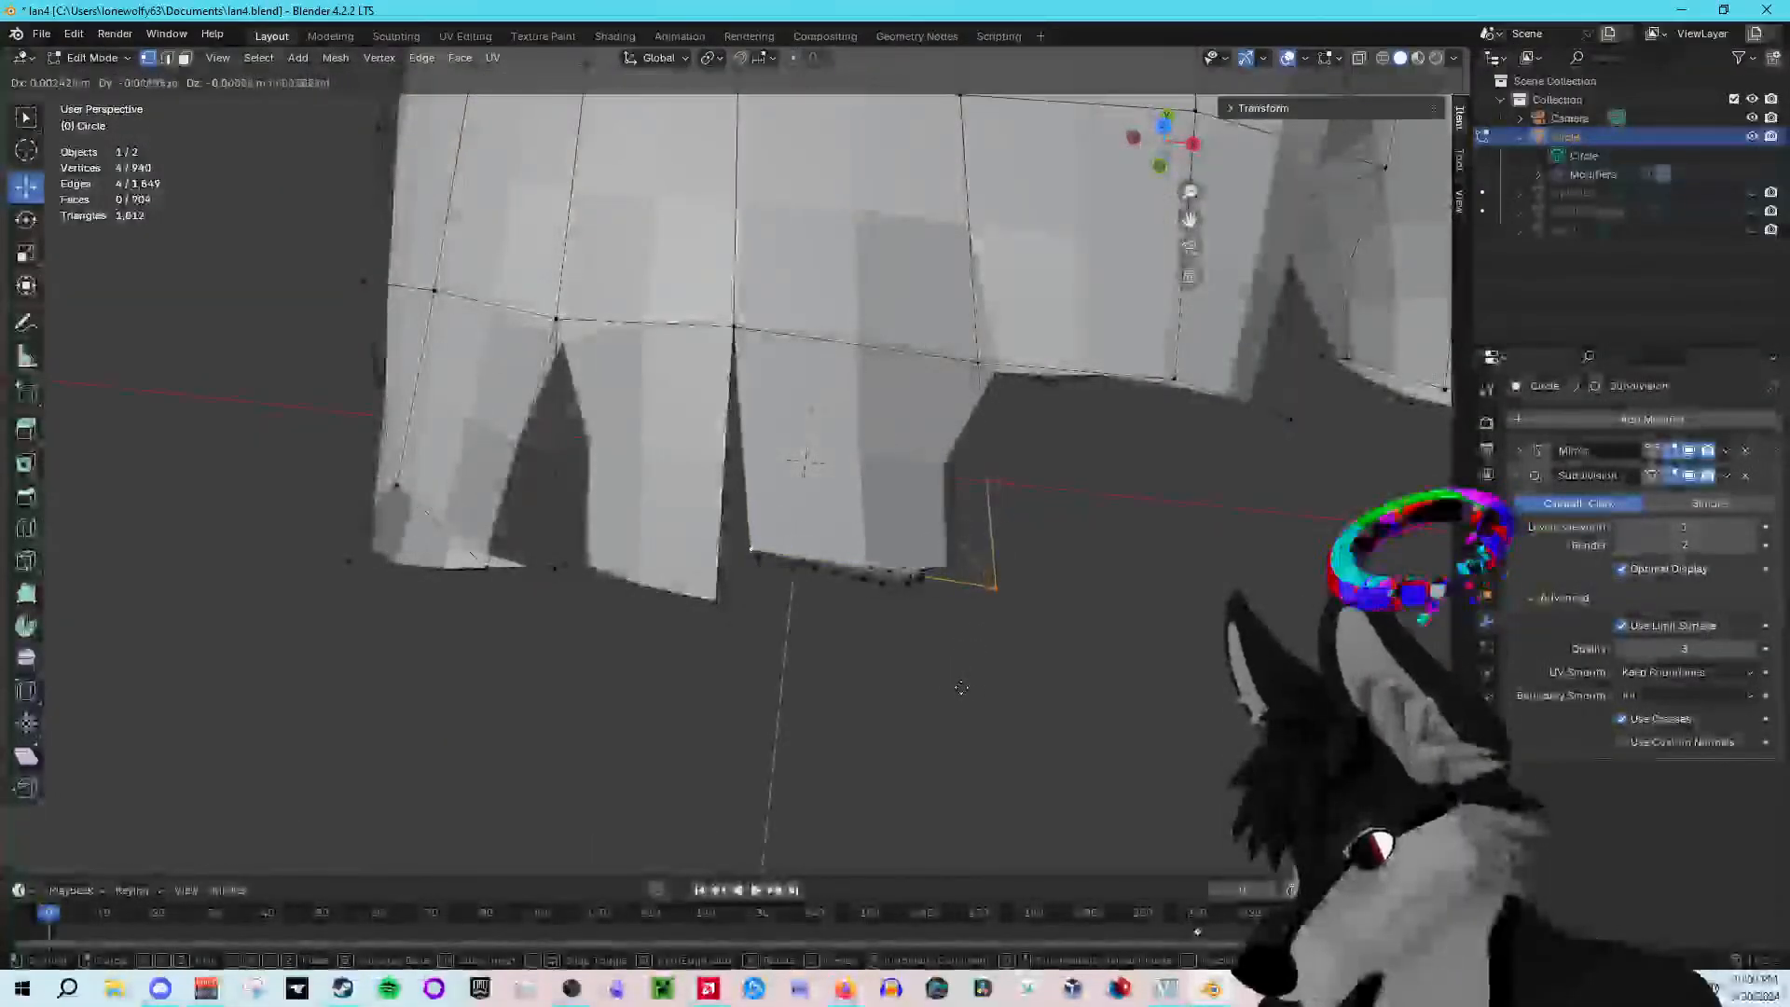
left_click(959, 725)
middle_click_drag(958, 725, 1123, 499)
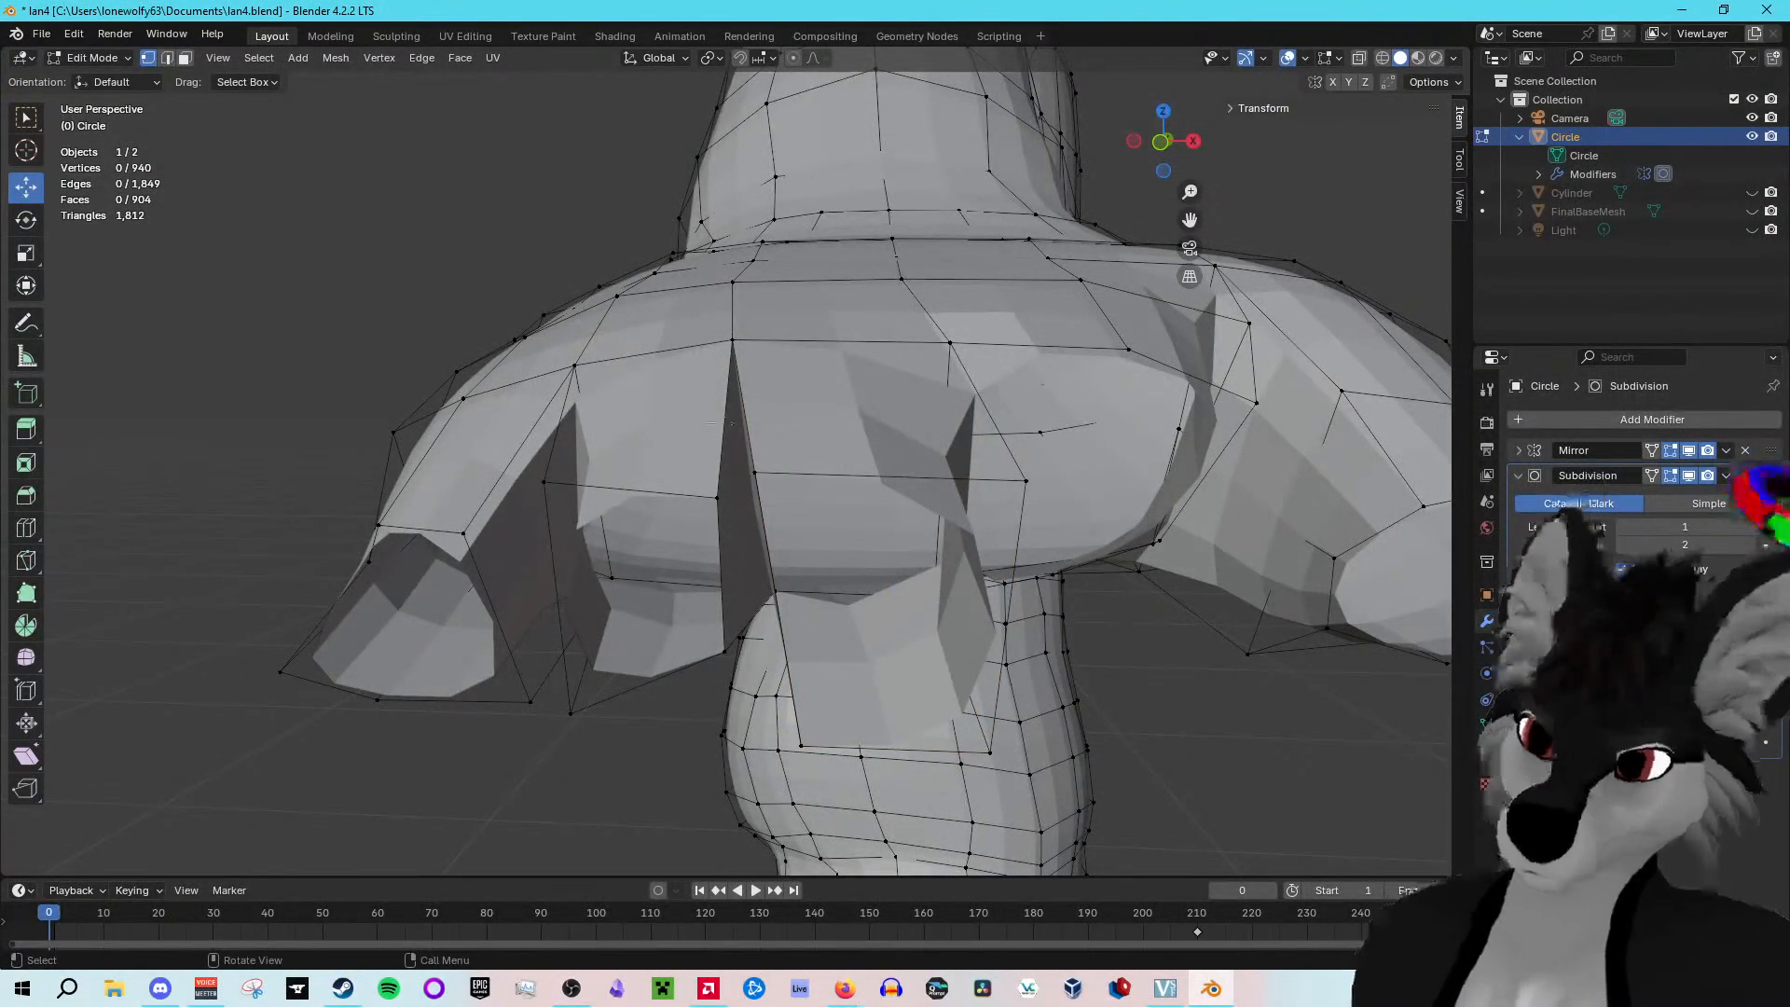
middle_click_drag(724, 427, 1003, 502)
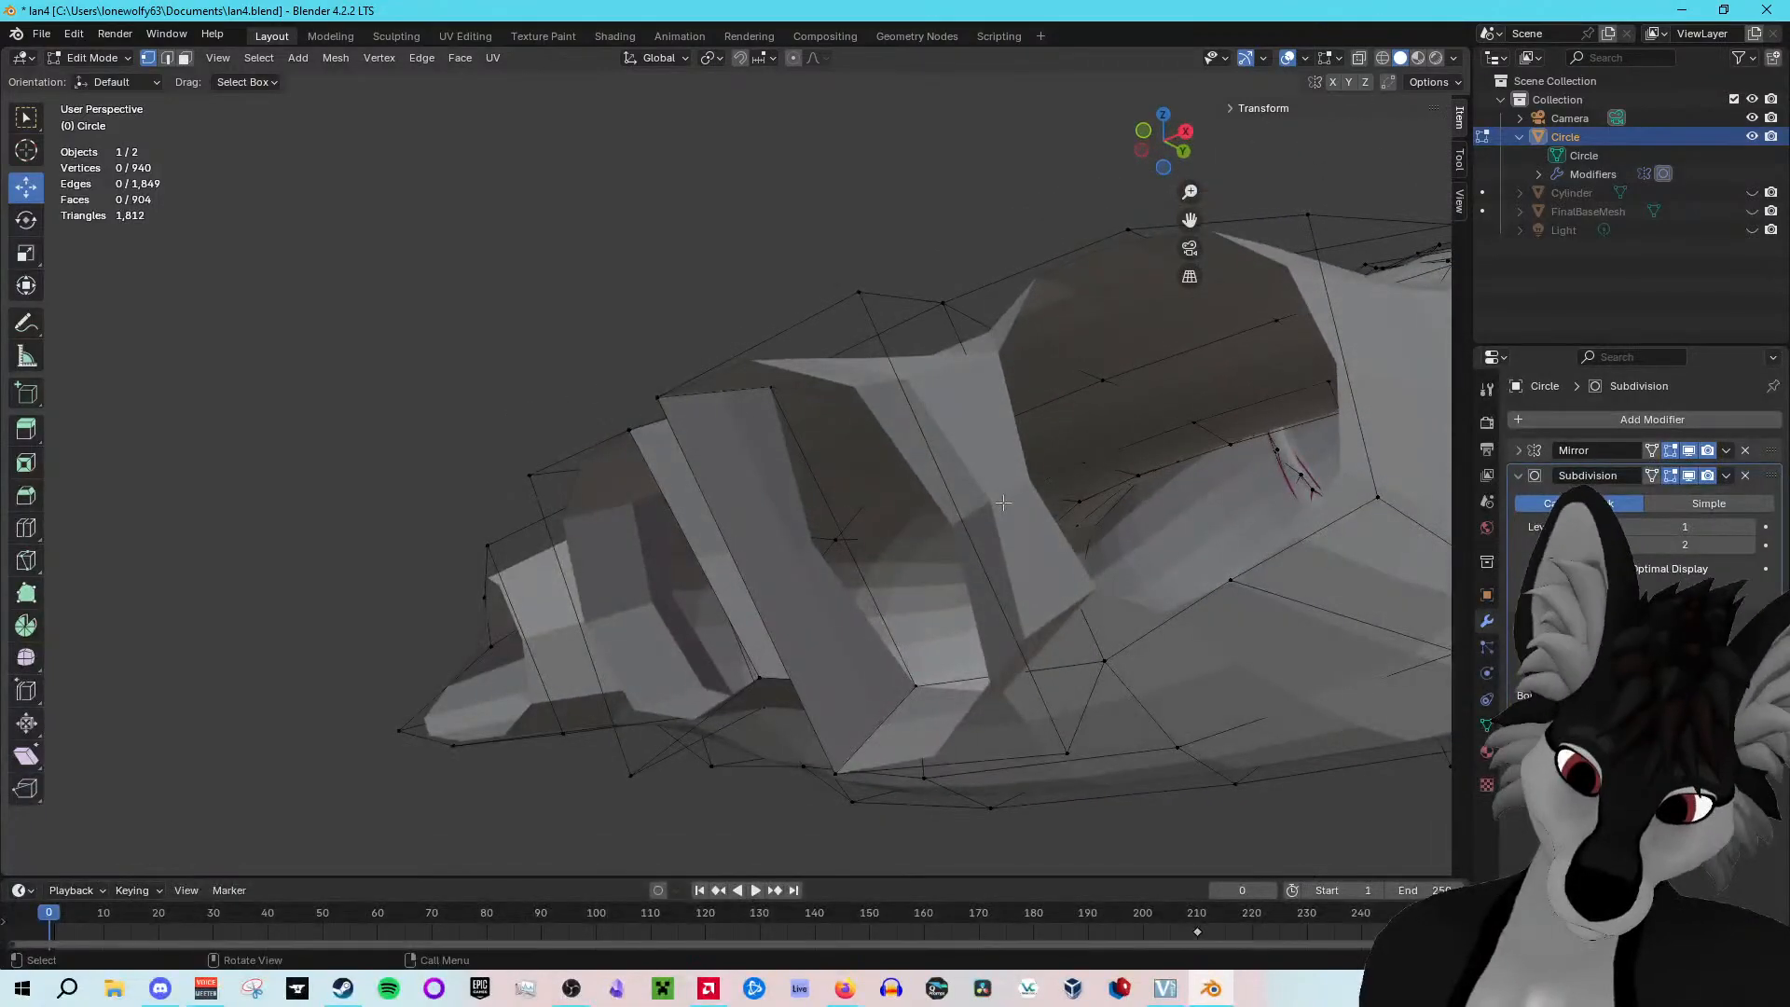
middle_click_drag(921, 458, 697, 569)
middle_click_drag(749, 396, 726, 321)
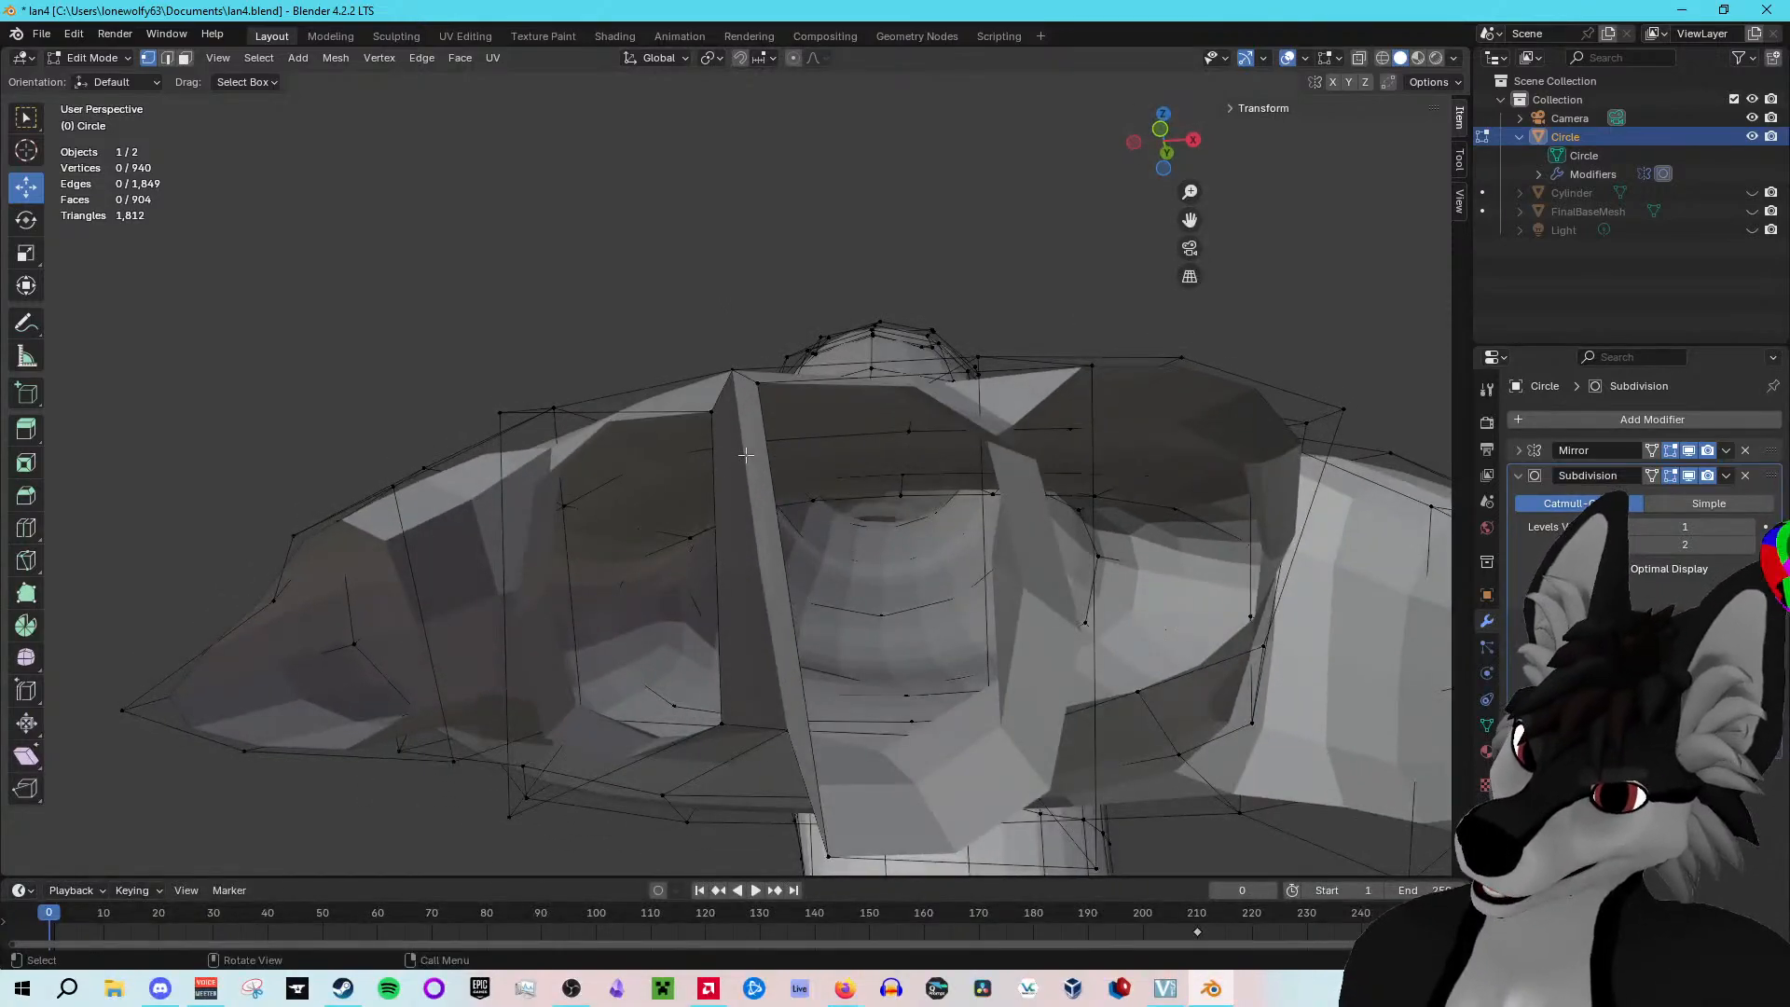
middle_click_drag(747, 459, 806, 448)
scroll(662, 511, "up", 1)
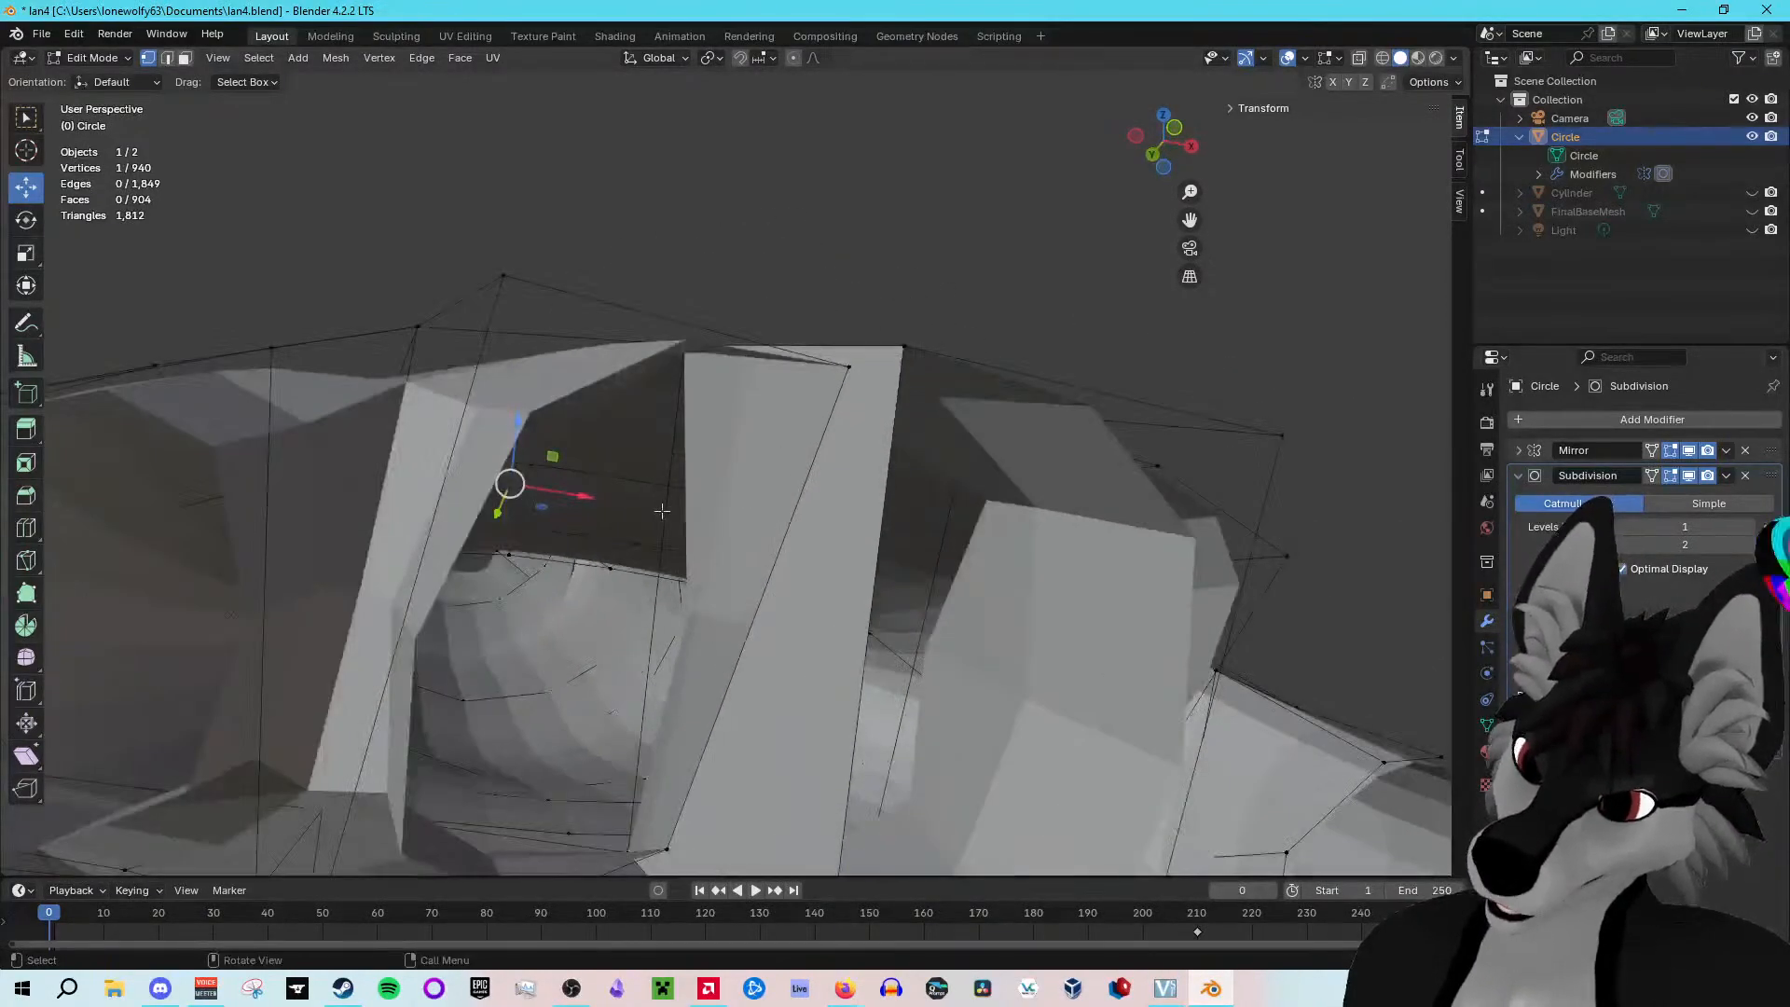
Step: Lower the edge crease on the second finger stub's thumb-side tip edge
middle_click_drag(687, 487, 597, 391)
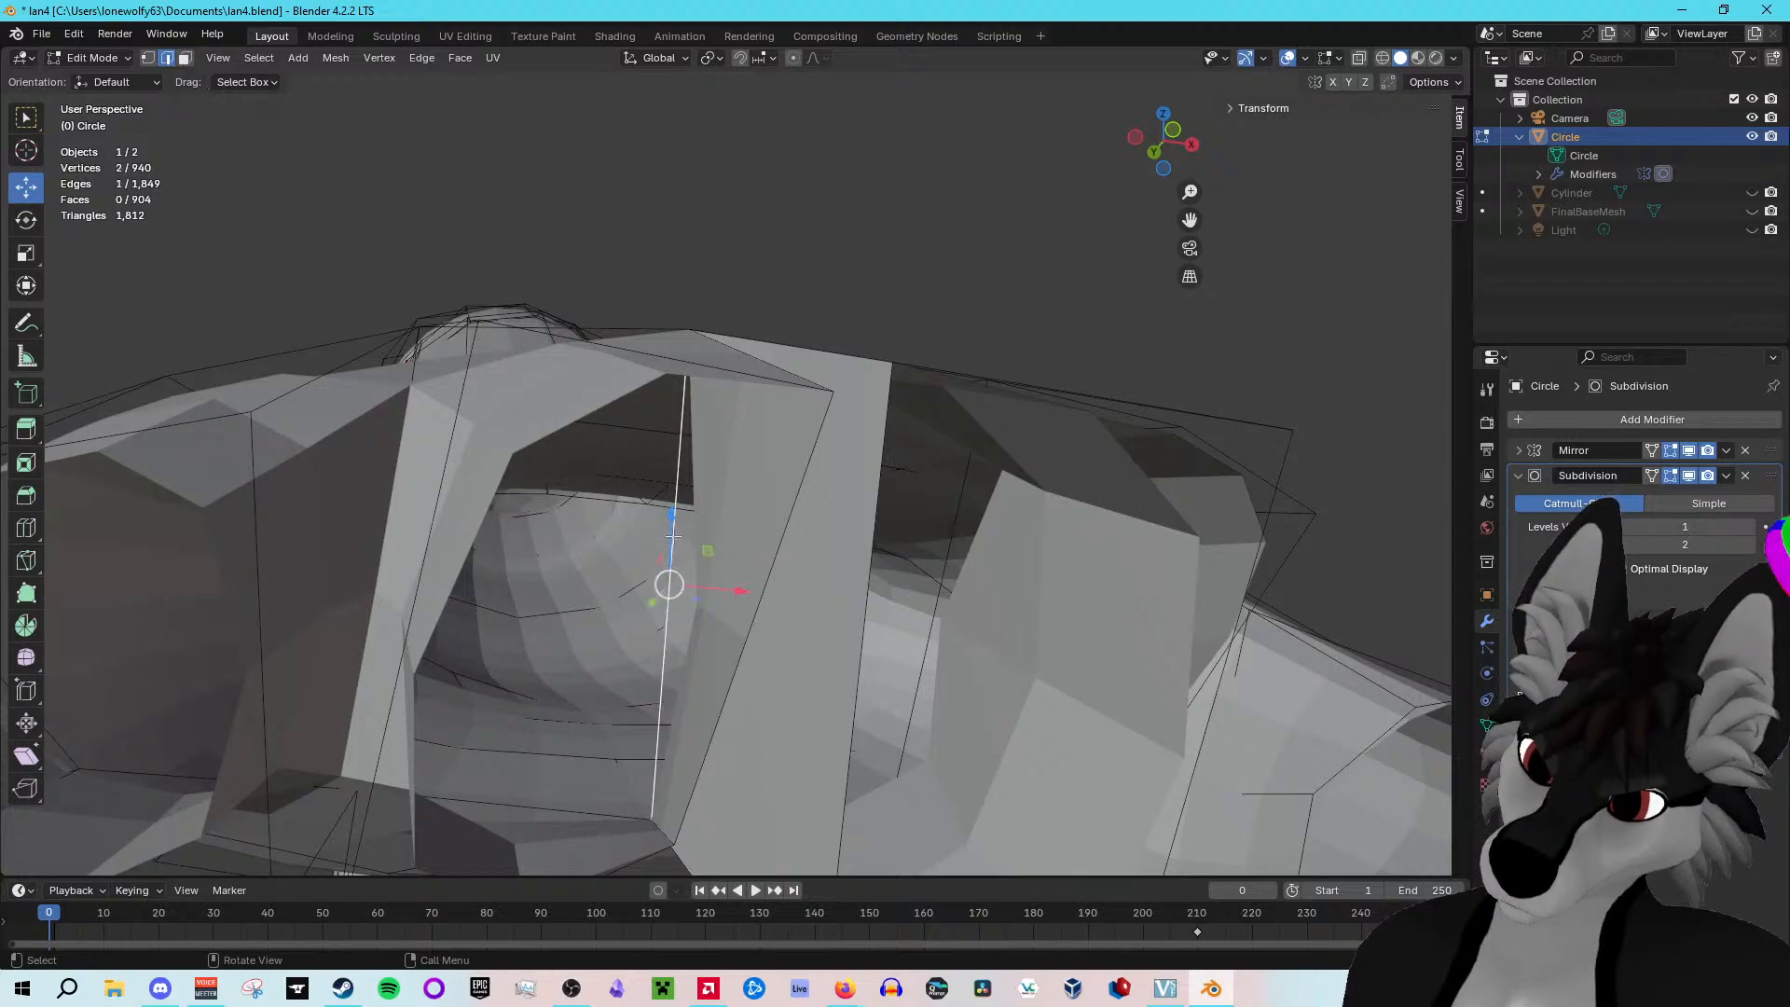
scroll(673, 537, "down", 4)
middle_click_drag(673, 537, 708, 550)
left_click(423, 59)
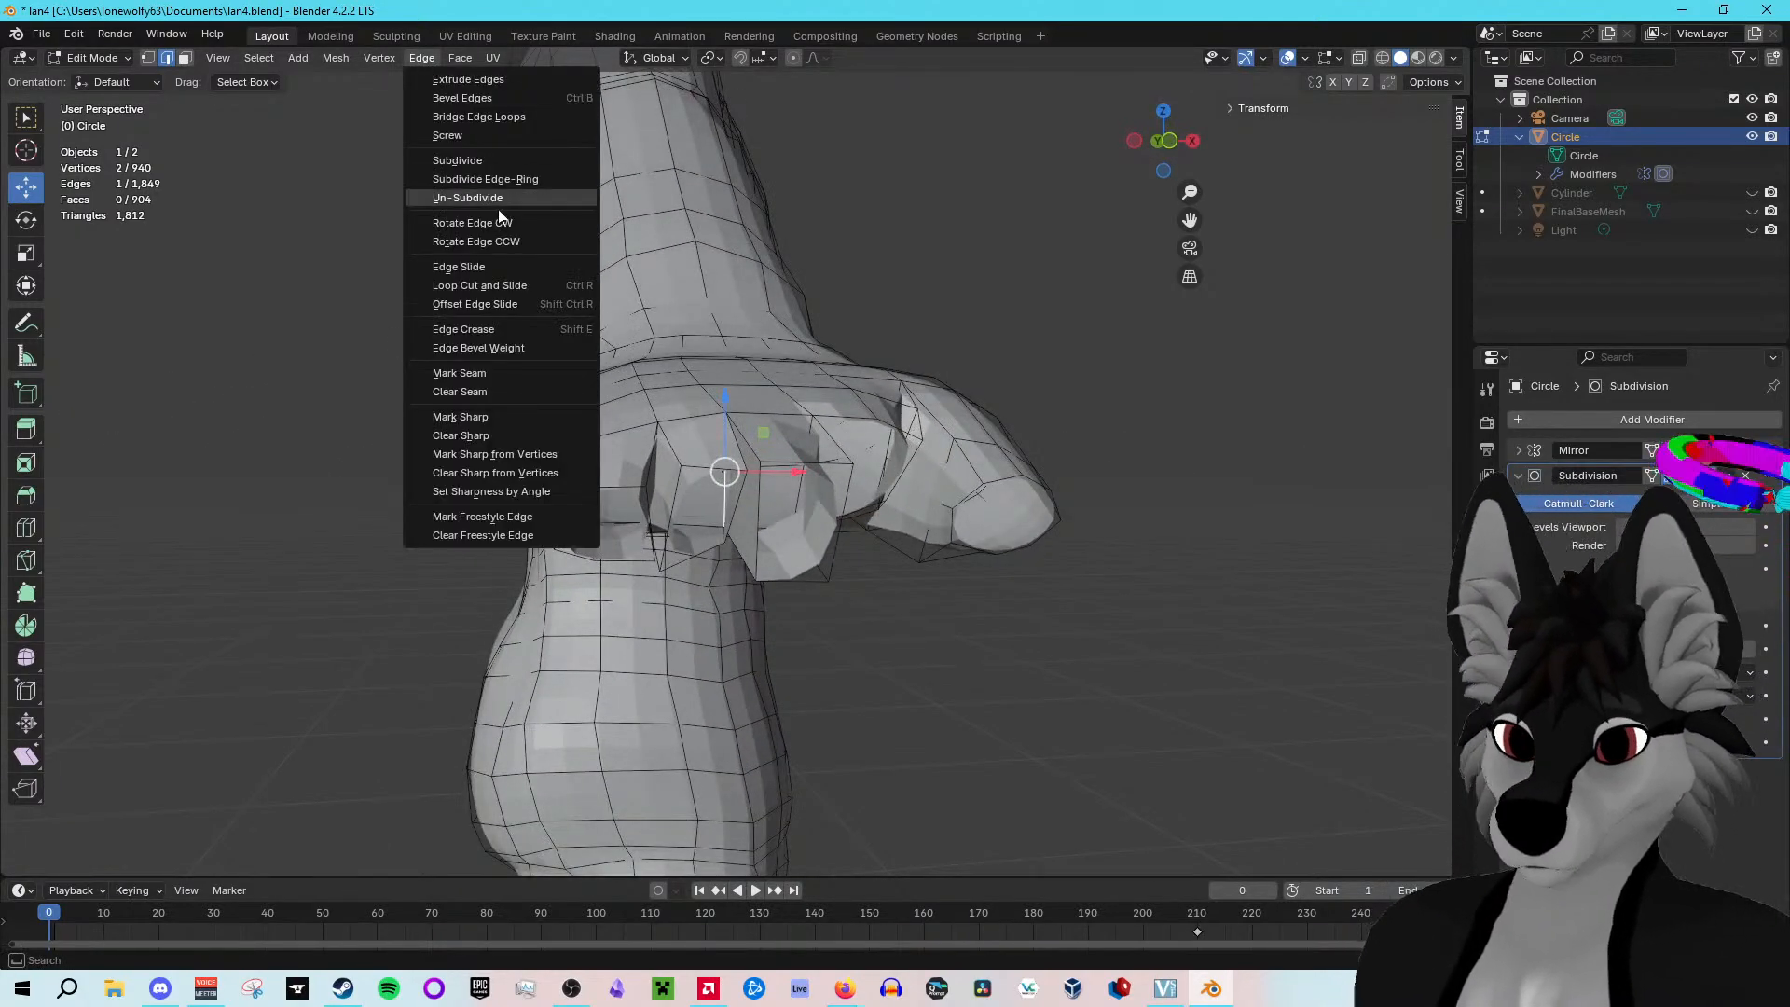
left_click(522, 327)
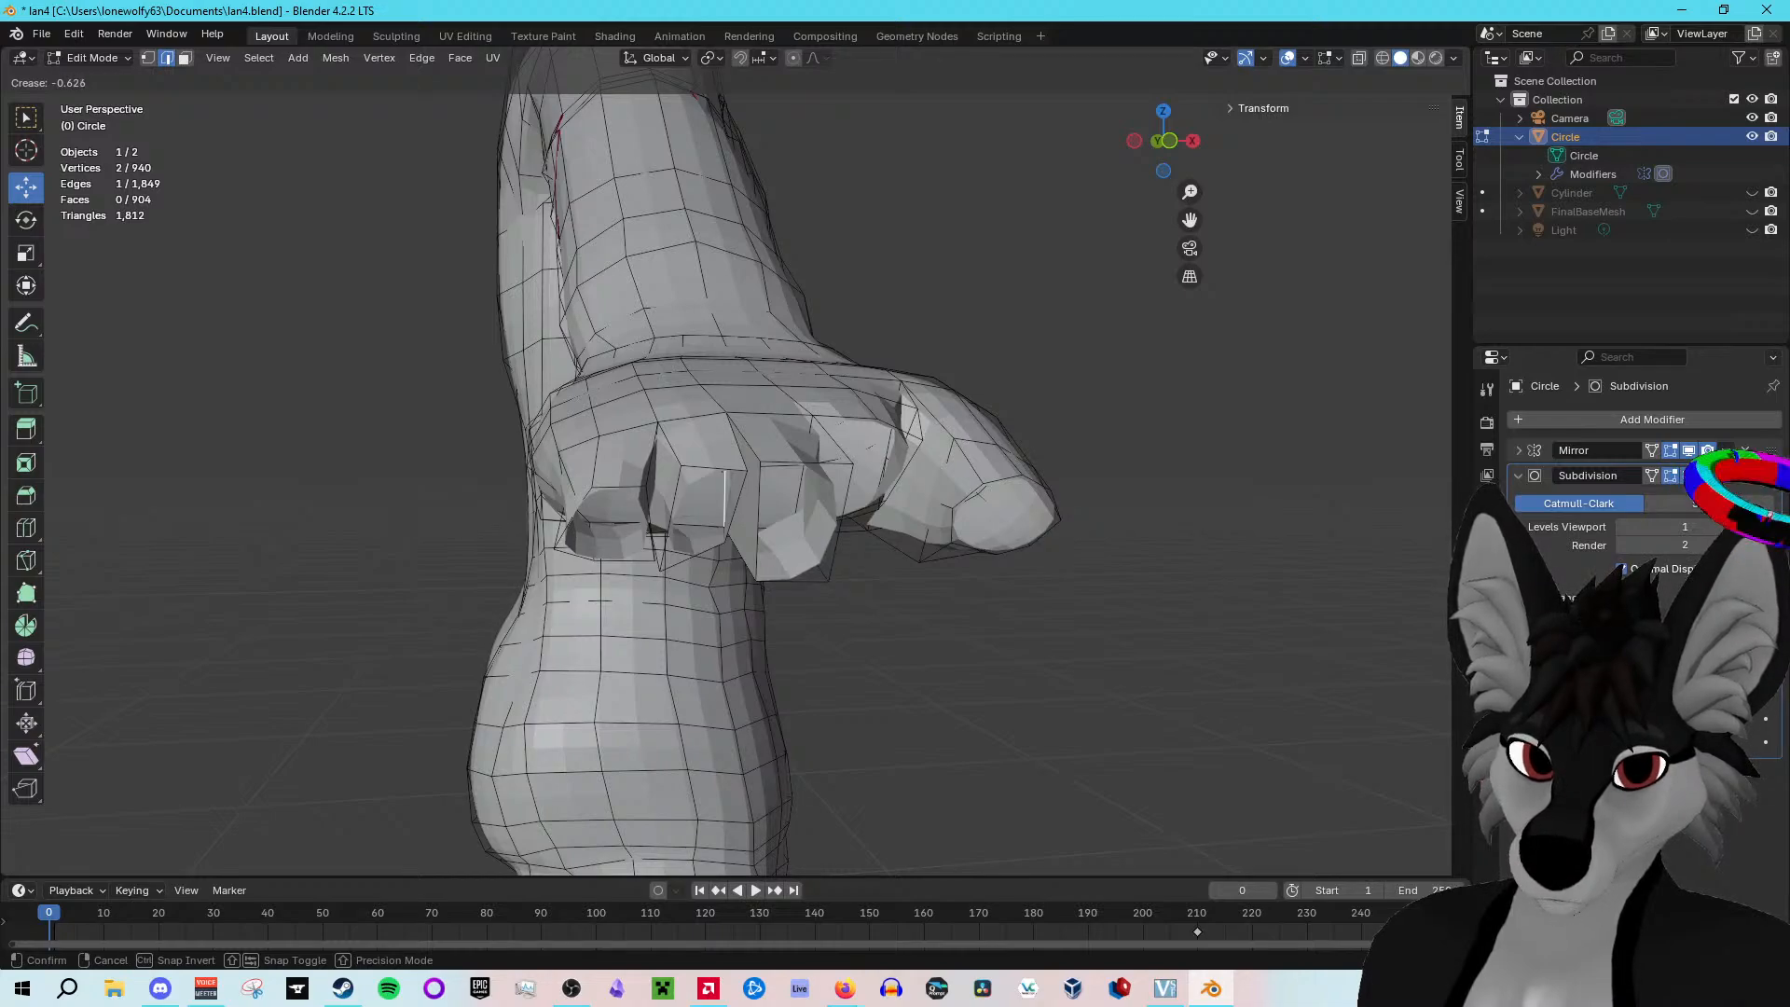
left_click(848, 440)
Step: Lower the edge crease on the second stub's upper thumb-side edge running from the palm rim to its tip
middle_click_drag(848, 440, 823, 364)
scroll(824, 433, "up", 5)
scroll(809, 436, "up", 2)
middle_click_drag(808, 436, 643, 363)
left_click(583, 173)
middle_click_drag(584, 174, 721, 364)
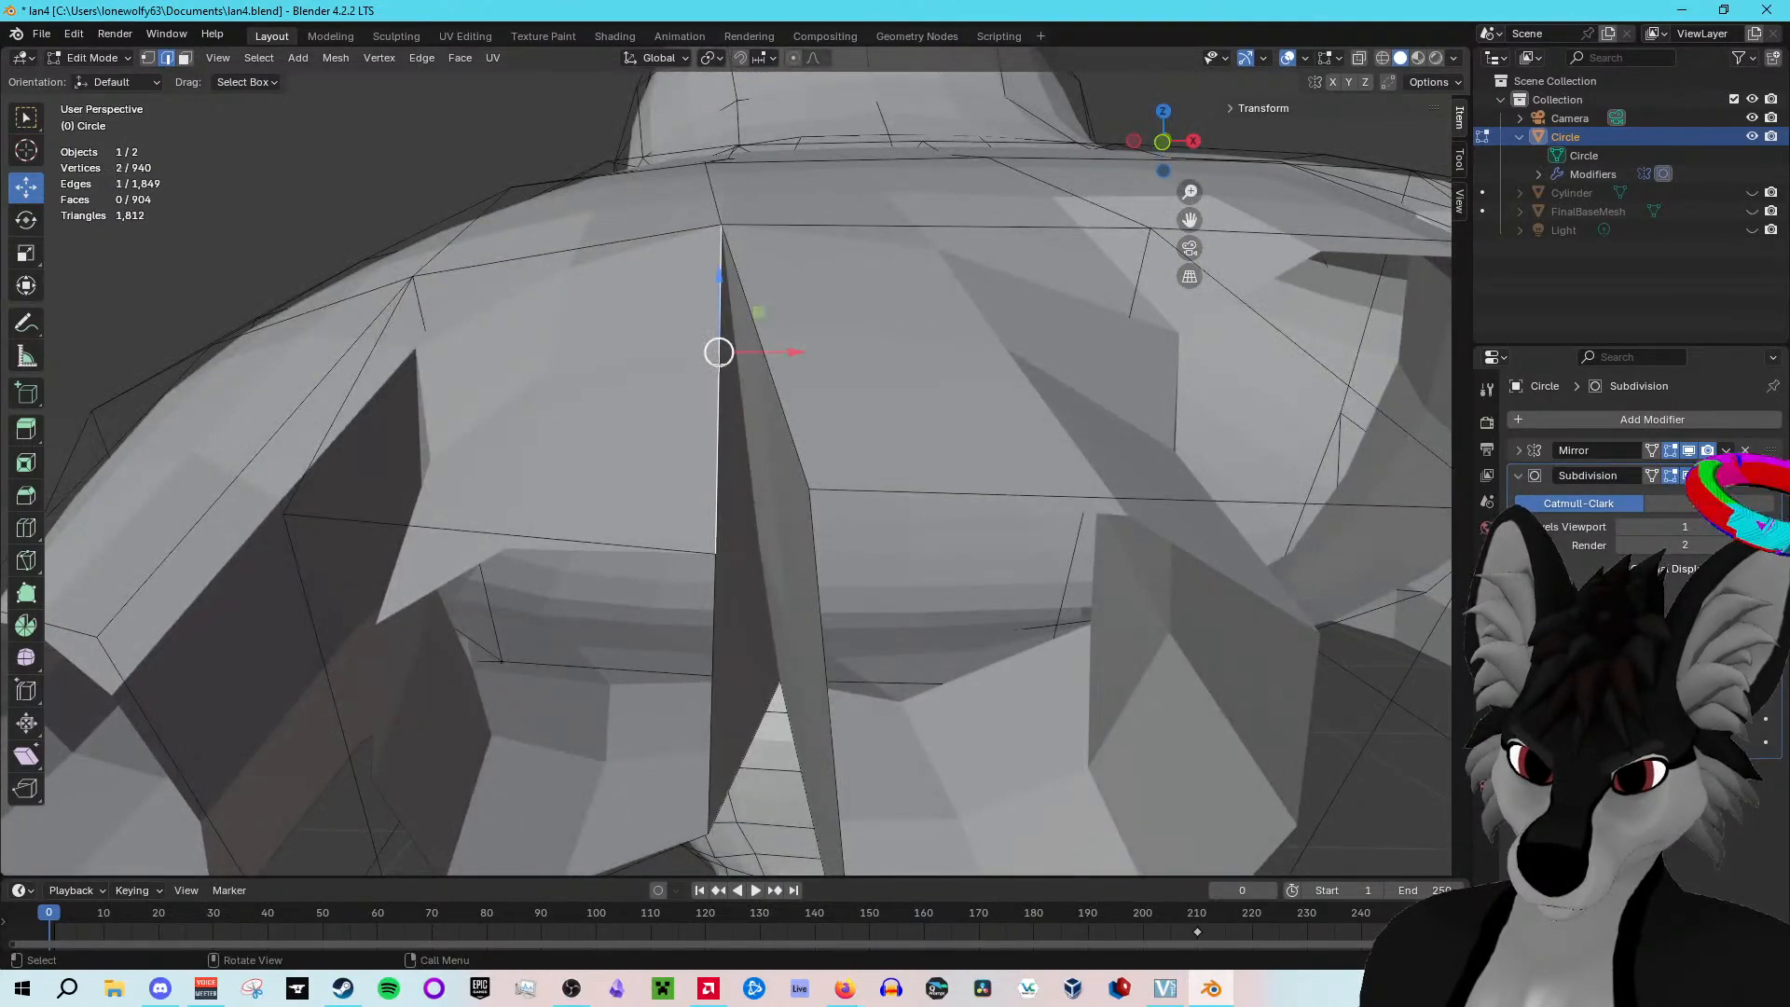
left_click(418, 59)
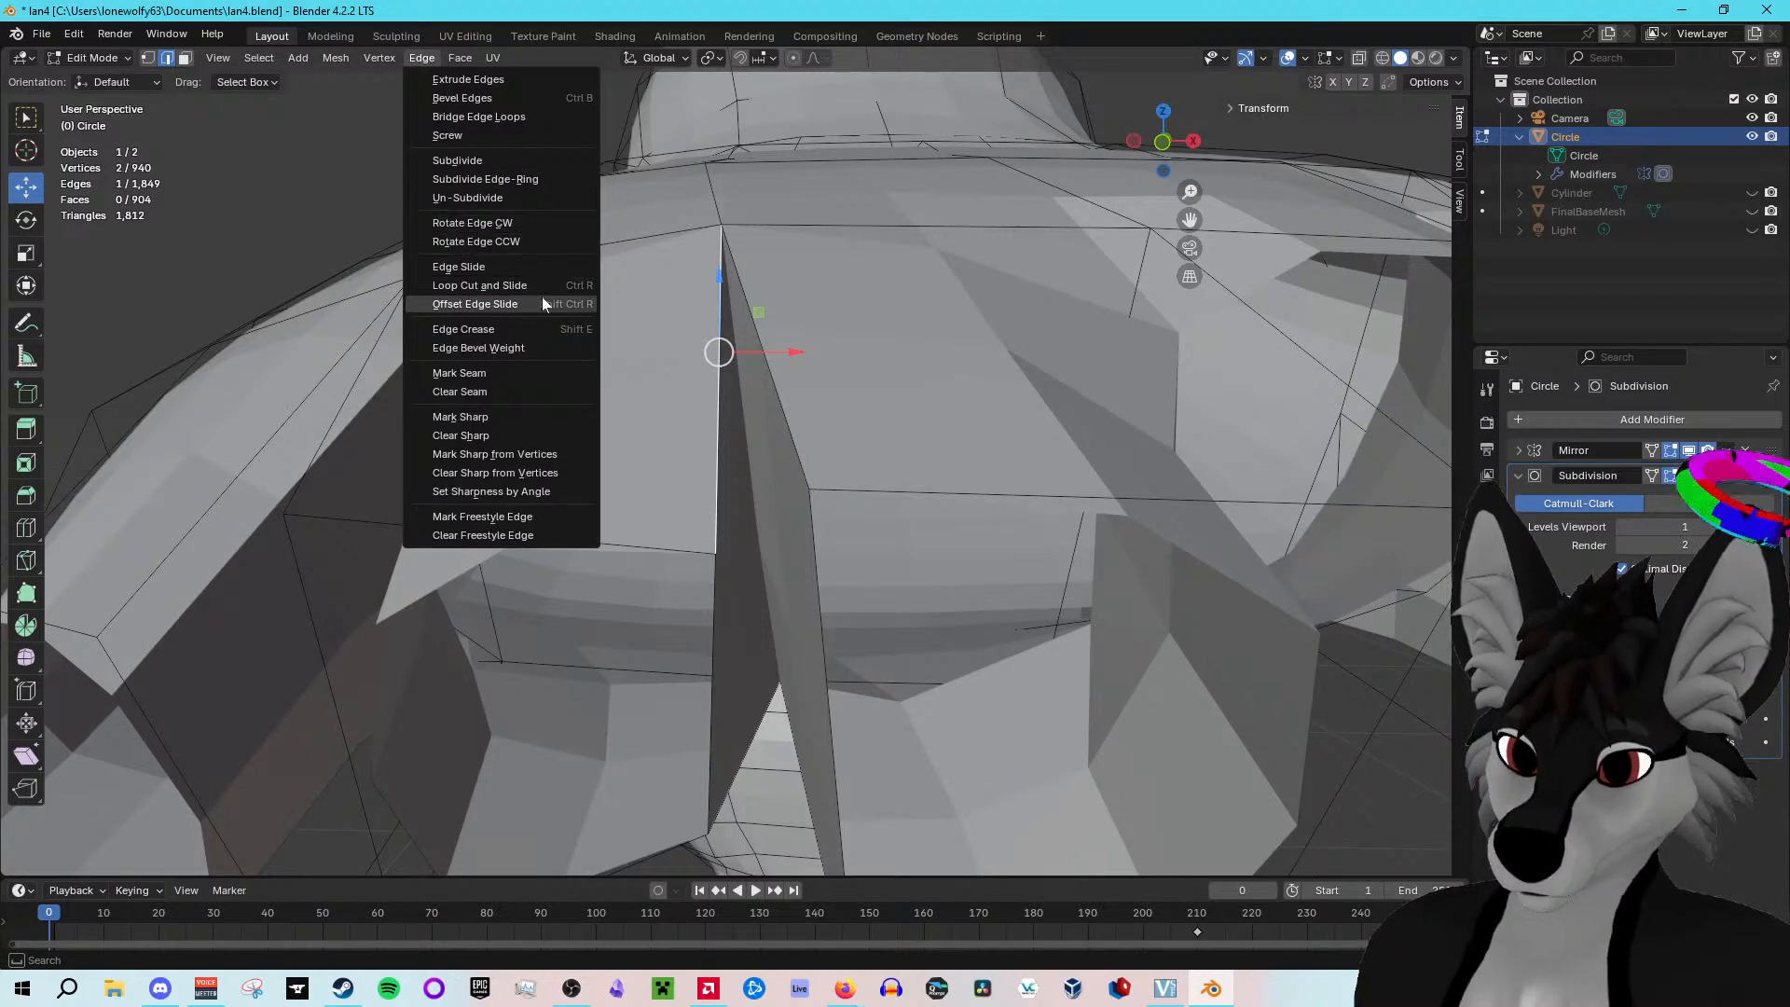
left_click(541, 326)
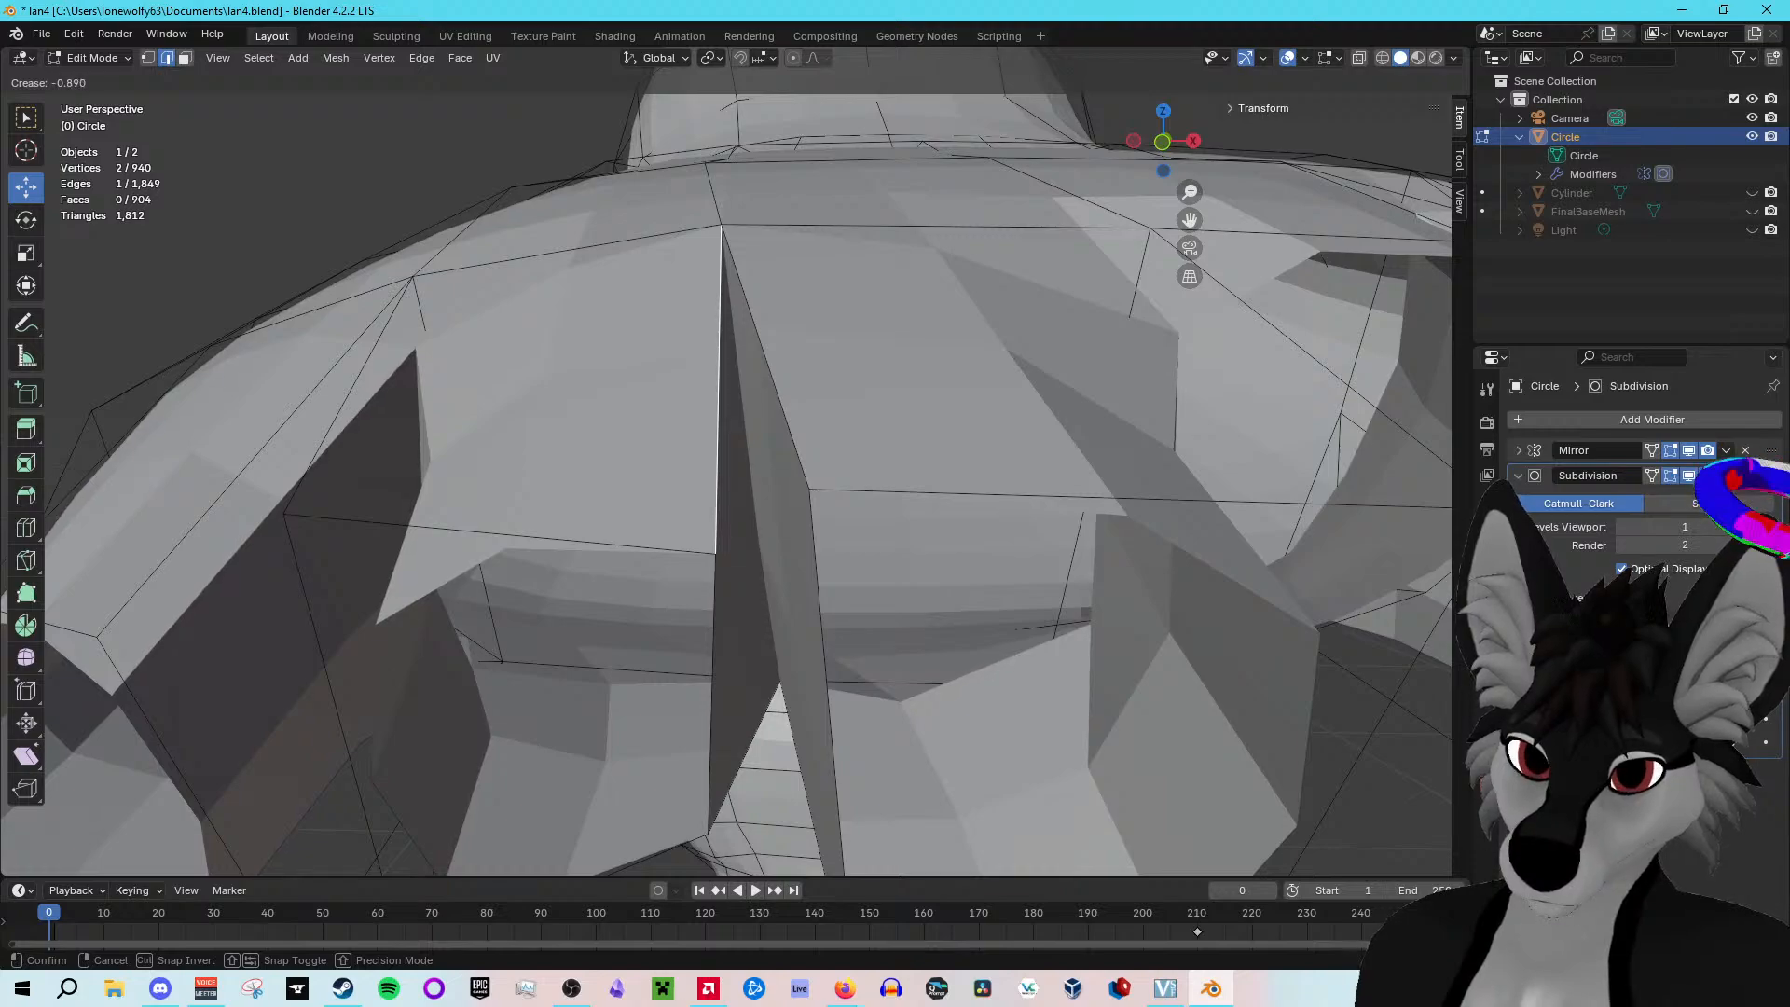
left_click(715, 387)
middle_click_drag(716, 387, 676, 254)
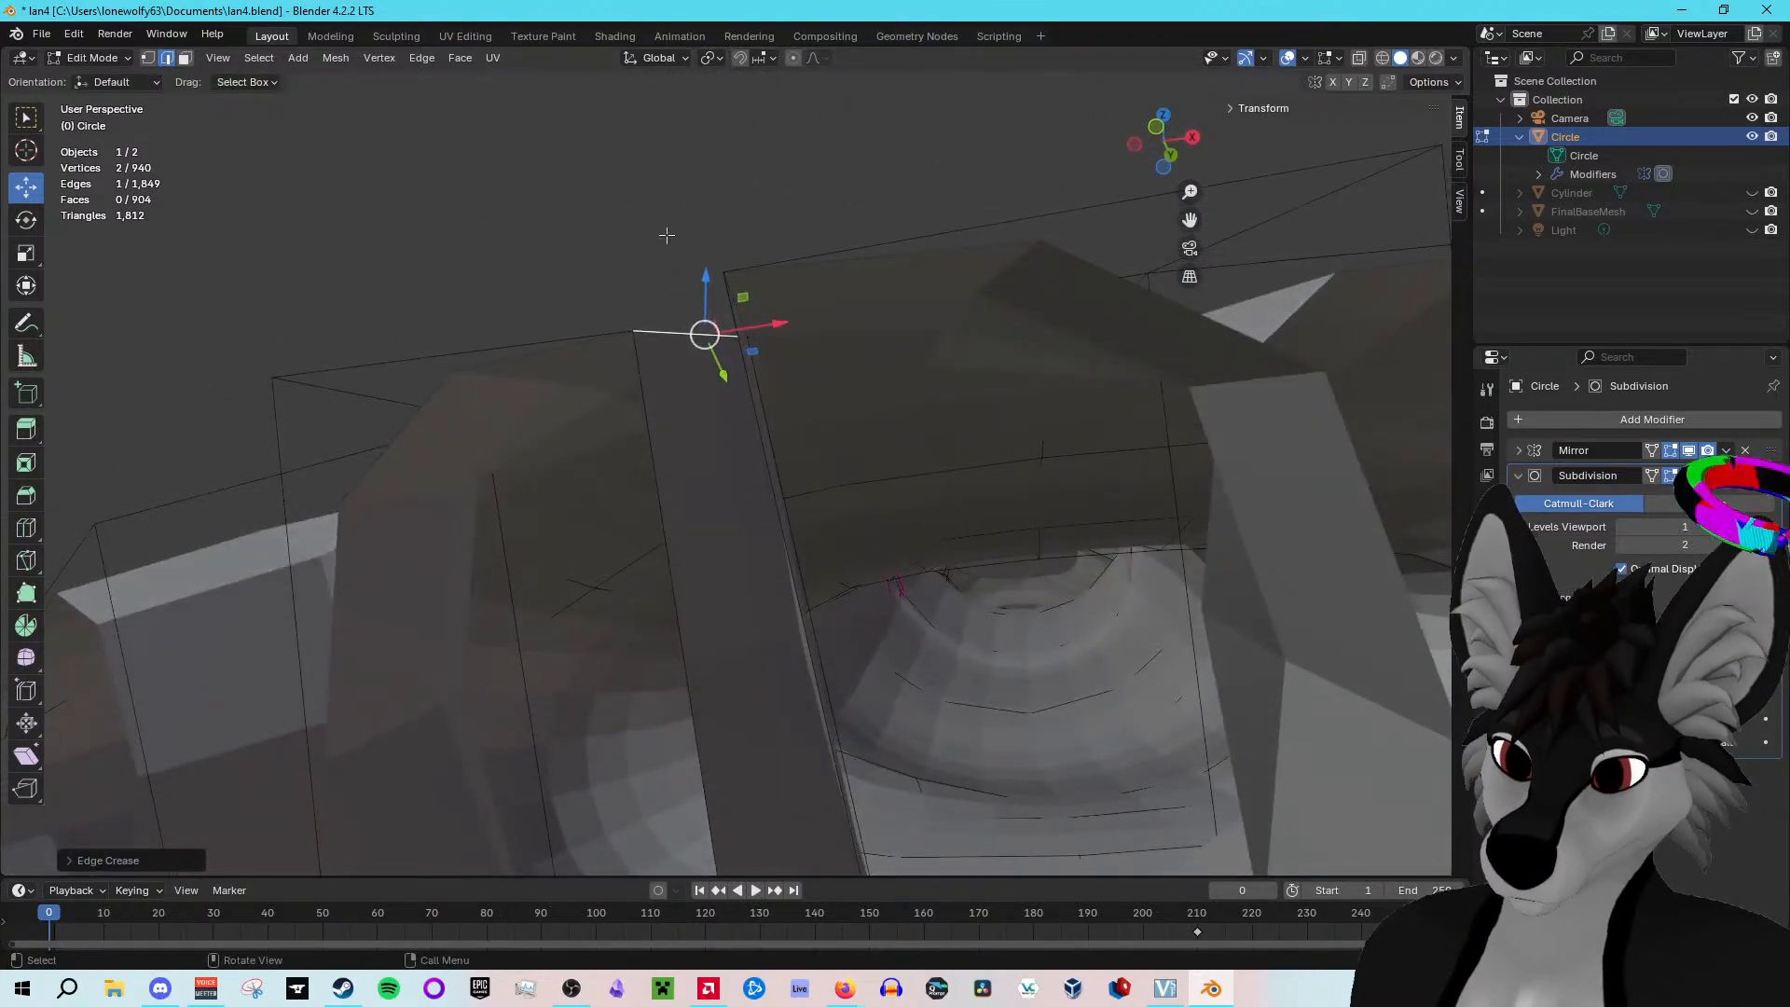
Step: Switch to vertex selection and nudge the vertices beside the gap between the second and third stubs
scroll(653, 243, "down", 6)
middle_click_drag(647, 267, 557, 191)
middle_click_drag(624, 254, 758, 438)
middle_click_drag(663, 519, 642, 515)
left_click(147, 58)
left_click_drag(586, 531, 568, 527)
left_click_drag(510, 456, 513, 439)
Step: Lower the upper rim vertex between the second and third stubs along Z and shift the second stub's upper thumb-side tip vertex toward the outermost finger
middle_click_drag(767, 436, 735, 359)
scroll(734, 359, "up", 4)
middle_click_drag(504, 508, 356, 565)
middle_click_drag(963, 552, 730, 242)
left_click(702, 292)
mouse_move(730, 241)
left_mouse_down()
mouse_move(740, 357)
mouse_move(736, 186)
mouse_move(743, 266)
left_mouse_up()
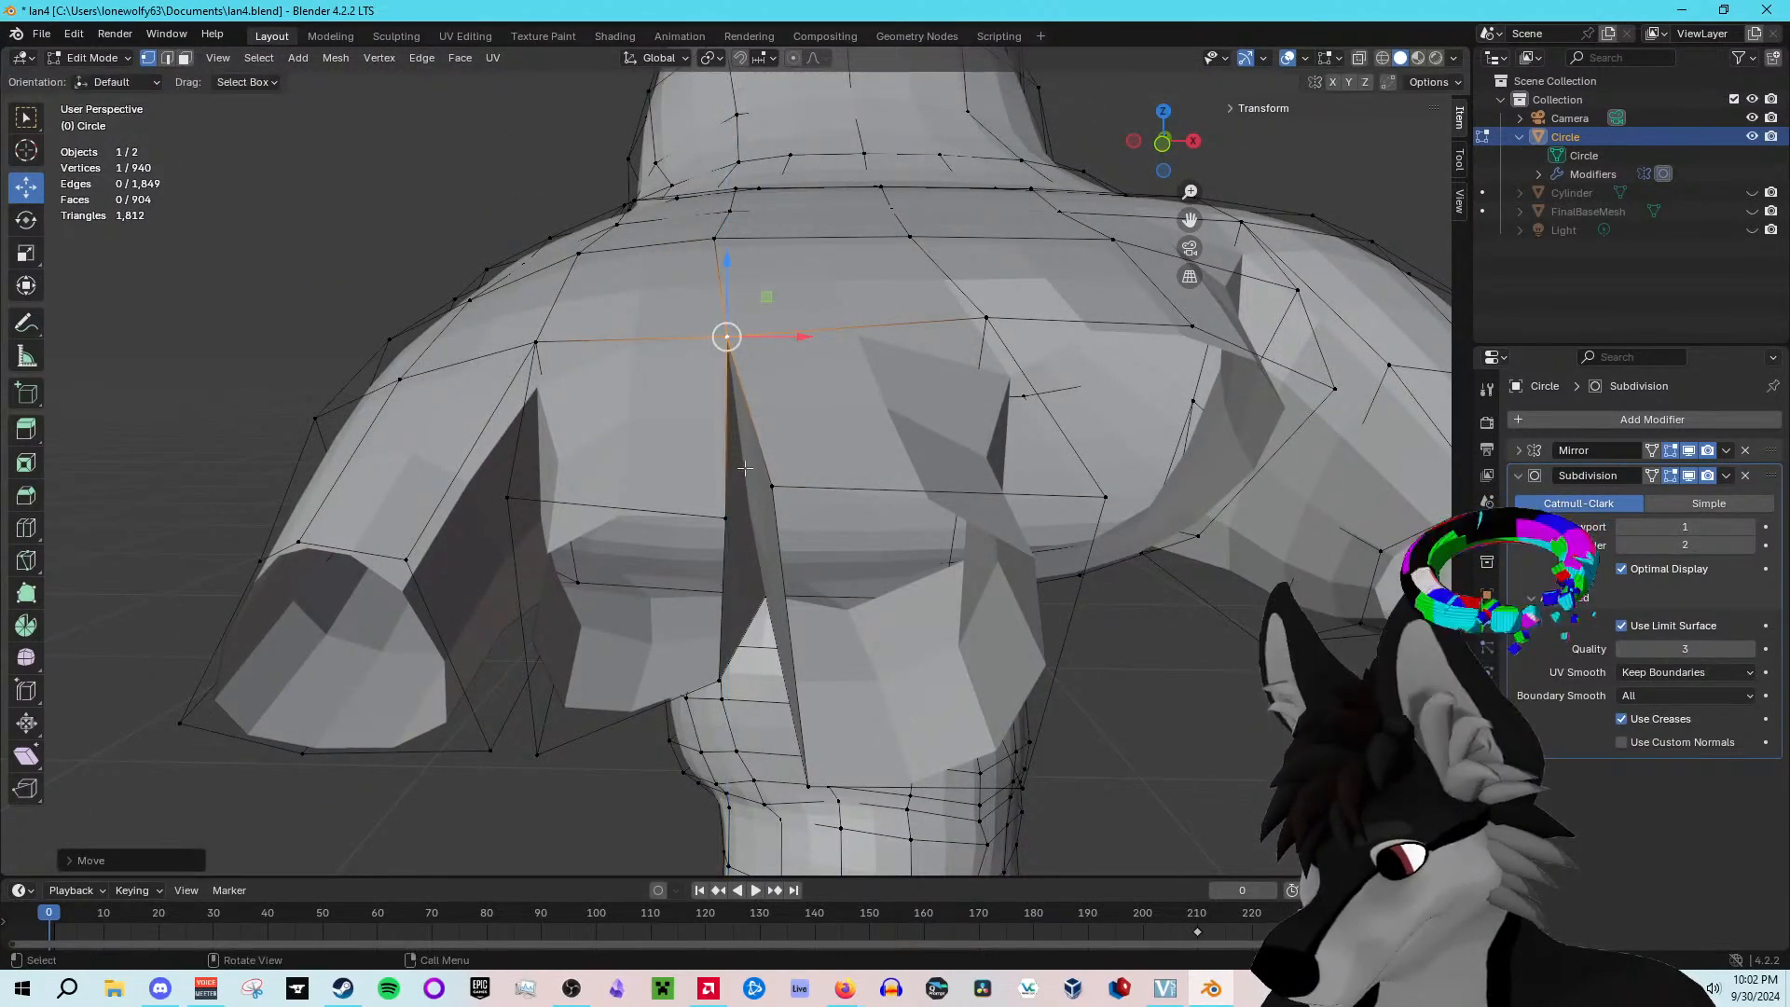
left_click(726, 517)
left_click_drag(804, 519, 763, 479)
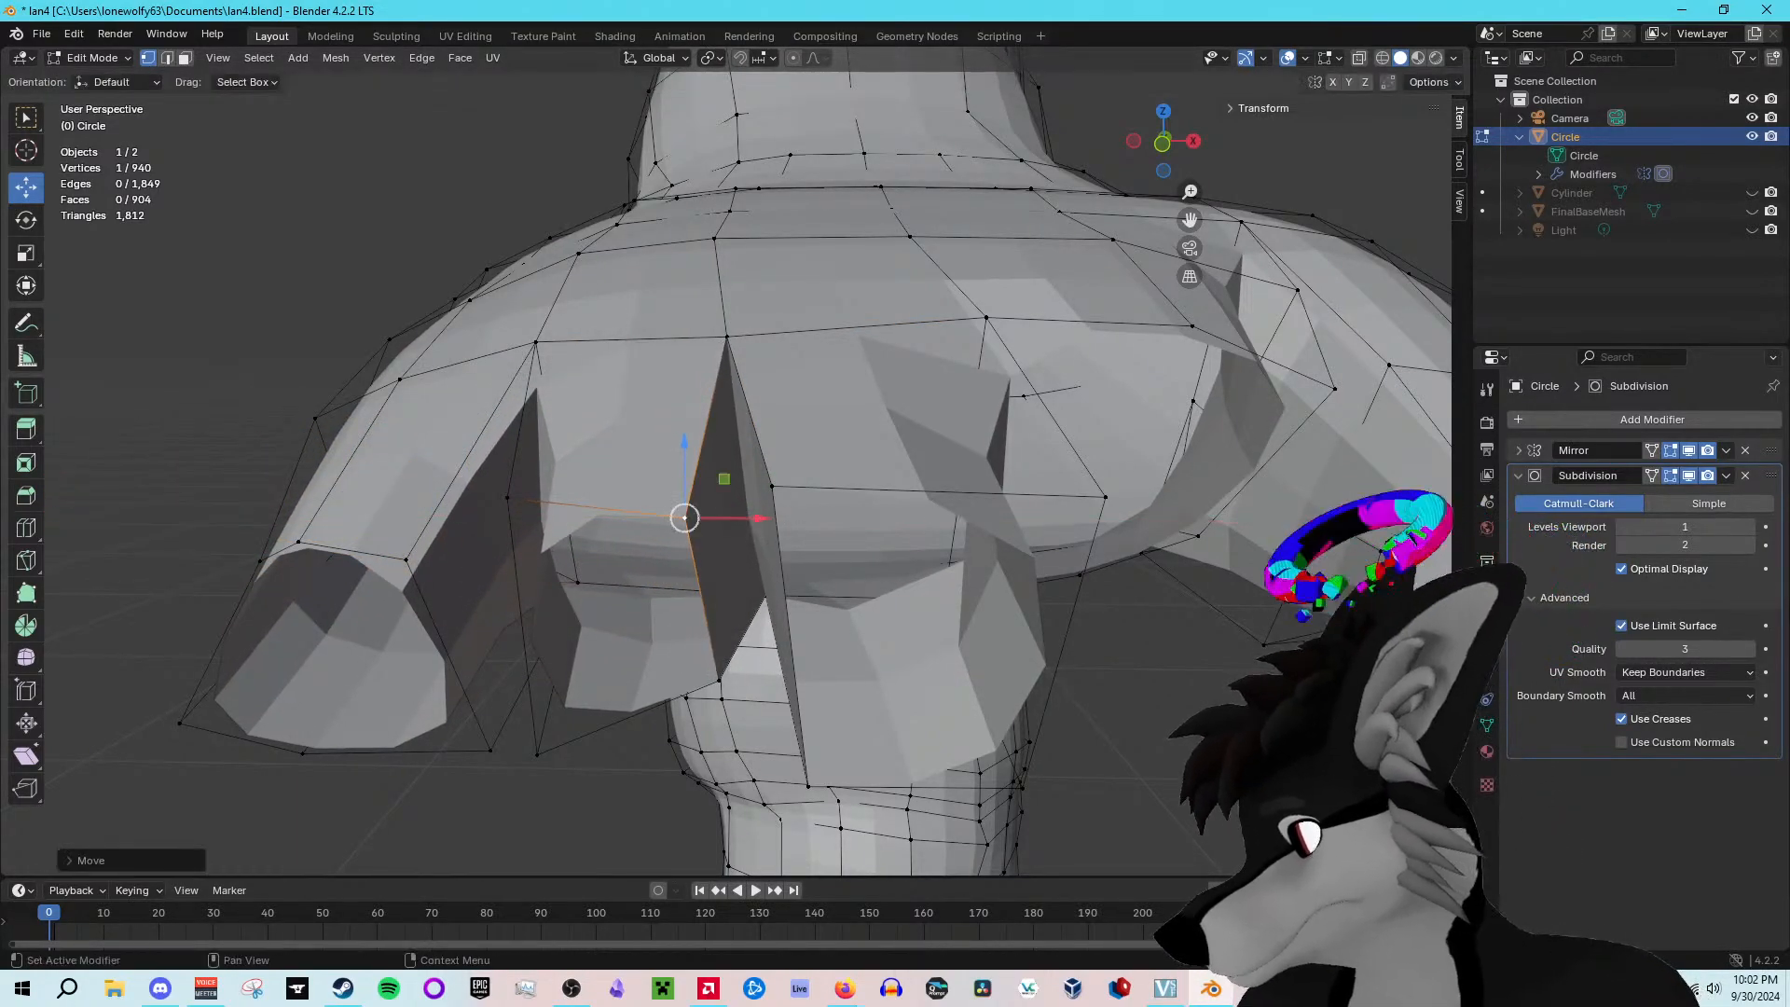
Step: Try a different render level and the Simple type in the Subdivision modifier, restoring render level 2 and Catmull-Clark
left_click(1749, 546)
left_click(1622, 545)
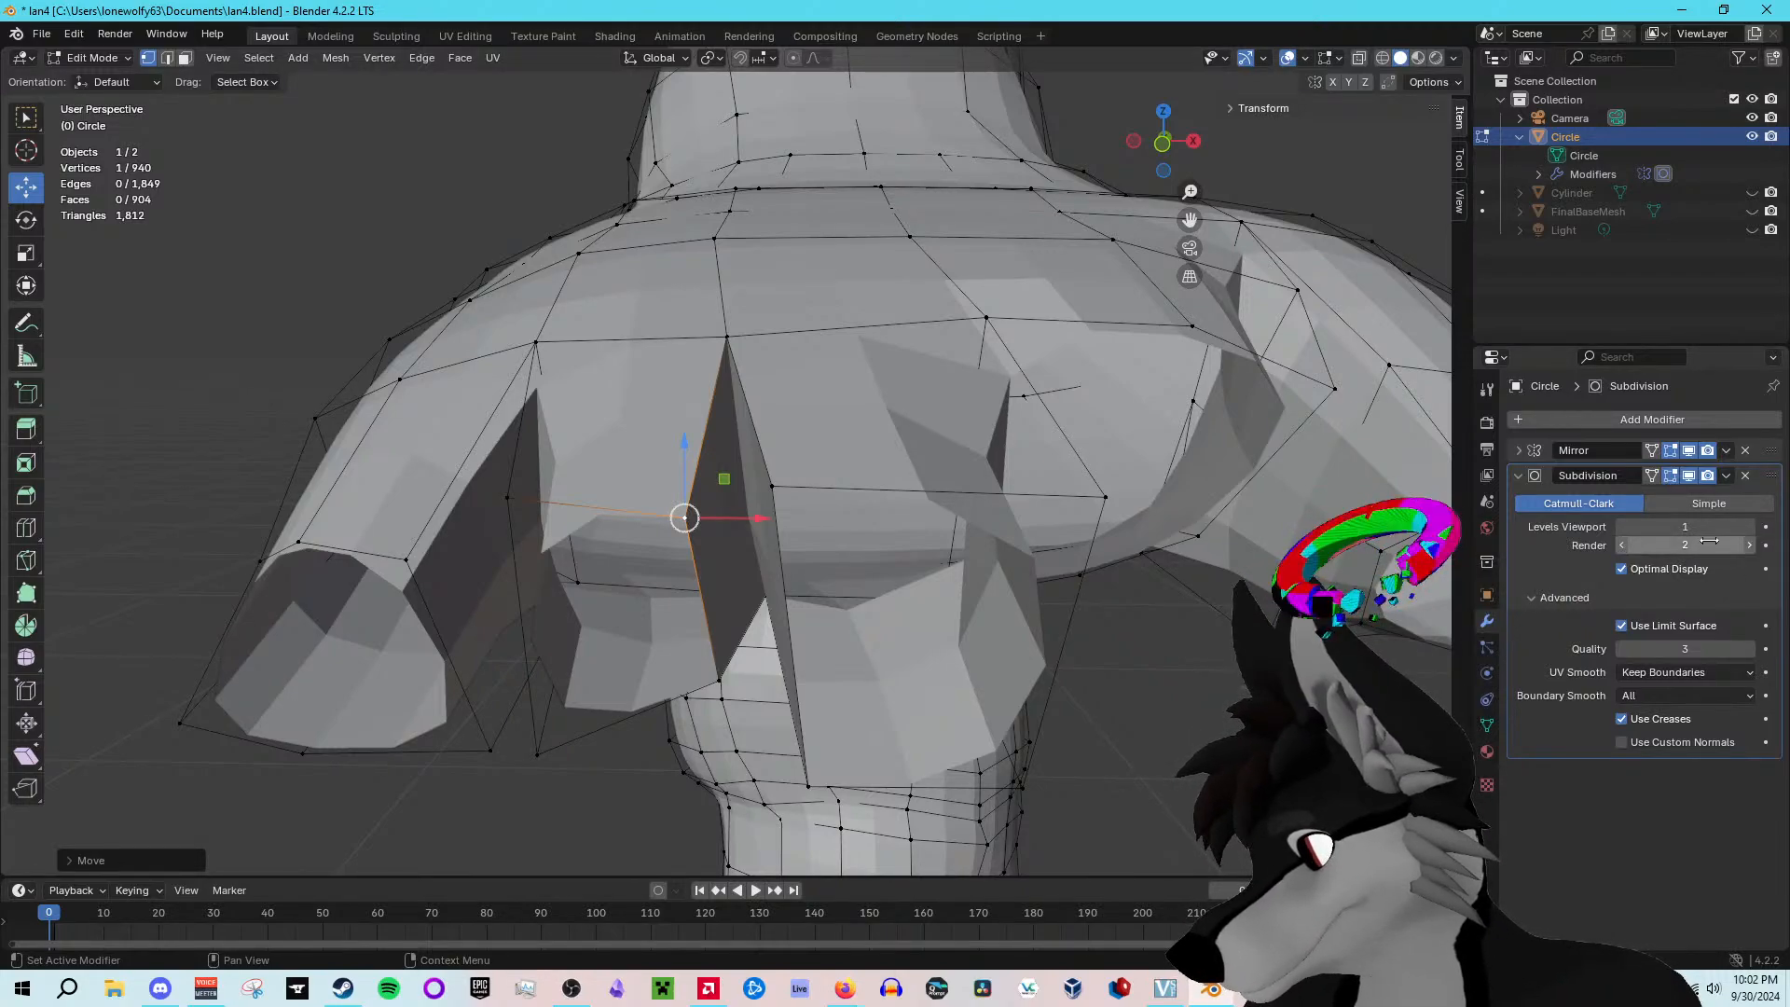
left_click(1707, 504)
left_click(1623, 506)
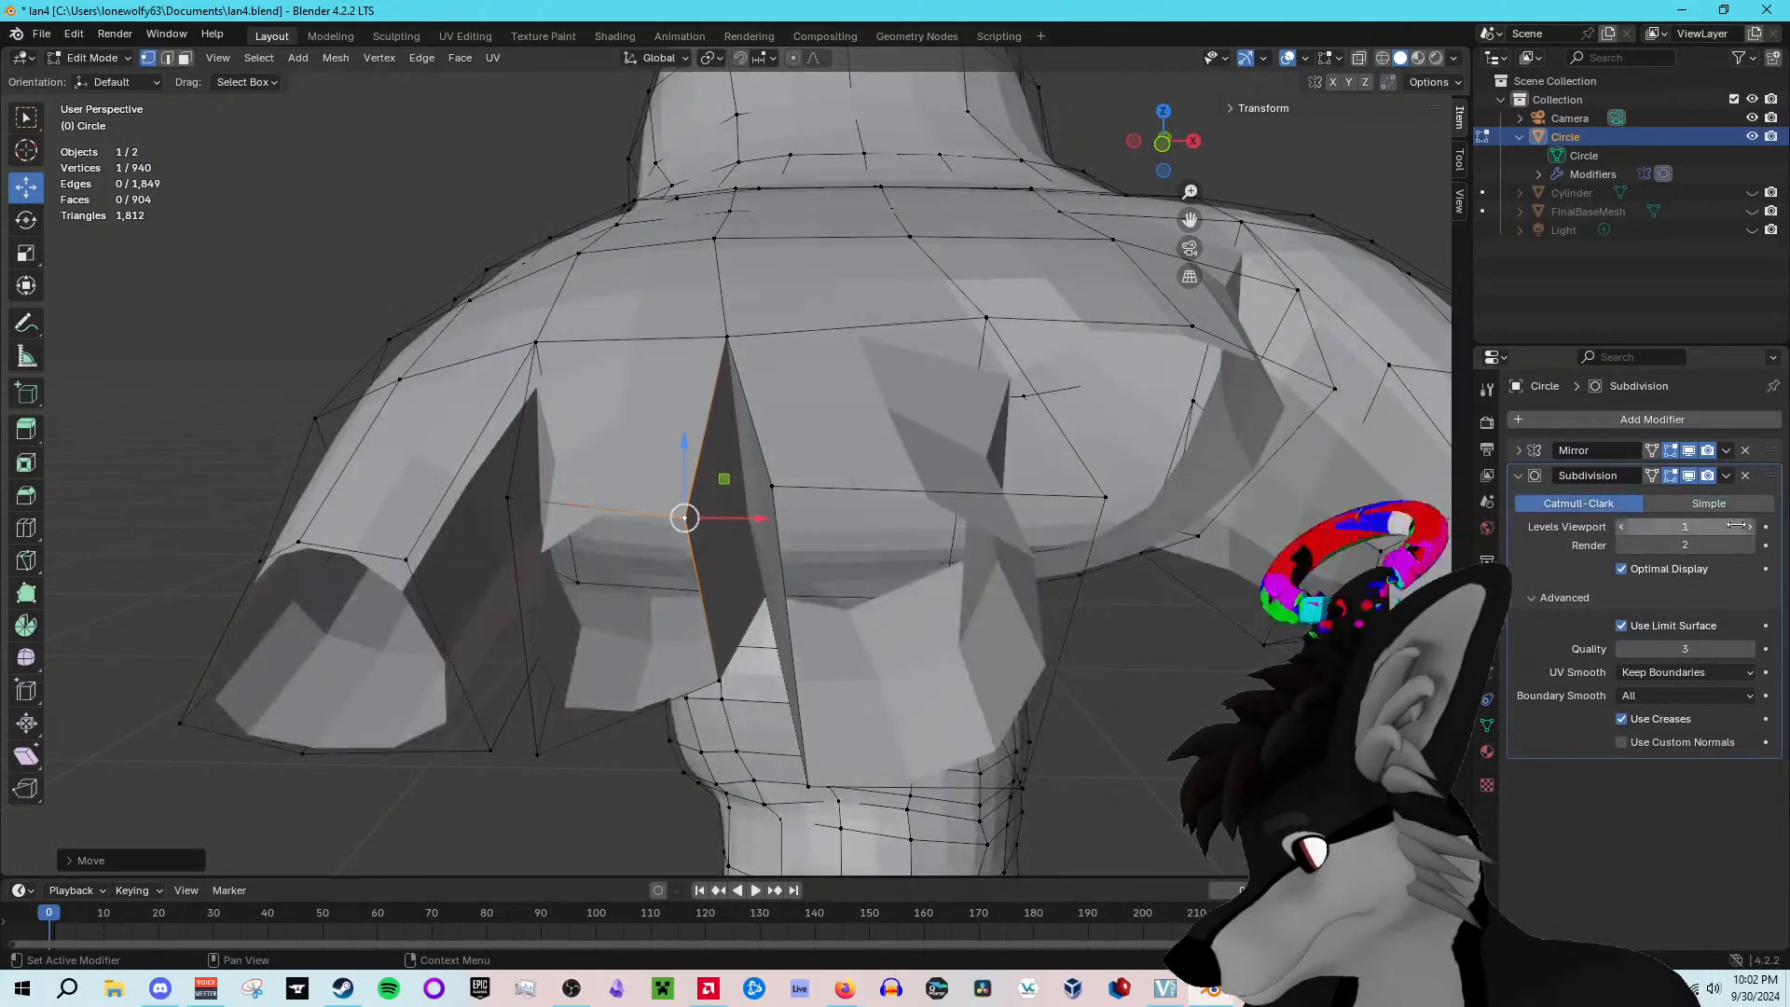
Step: Preview the hand with the Subdivision viewport level raised to 5, then return it to 1
left_click(1748, 527)
left_click(1749, 528)
left_click(1749, 527)
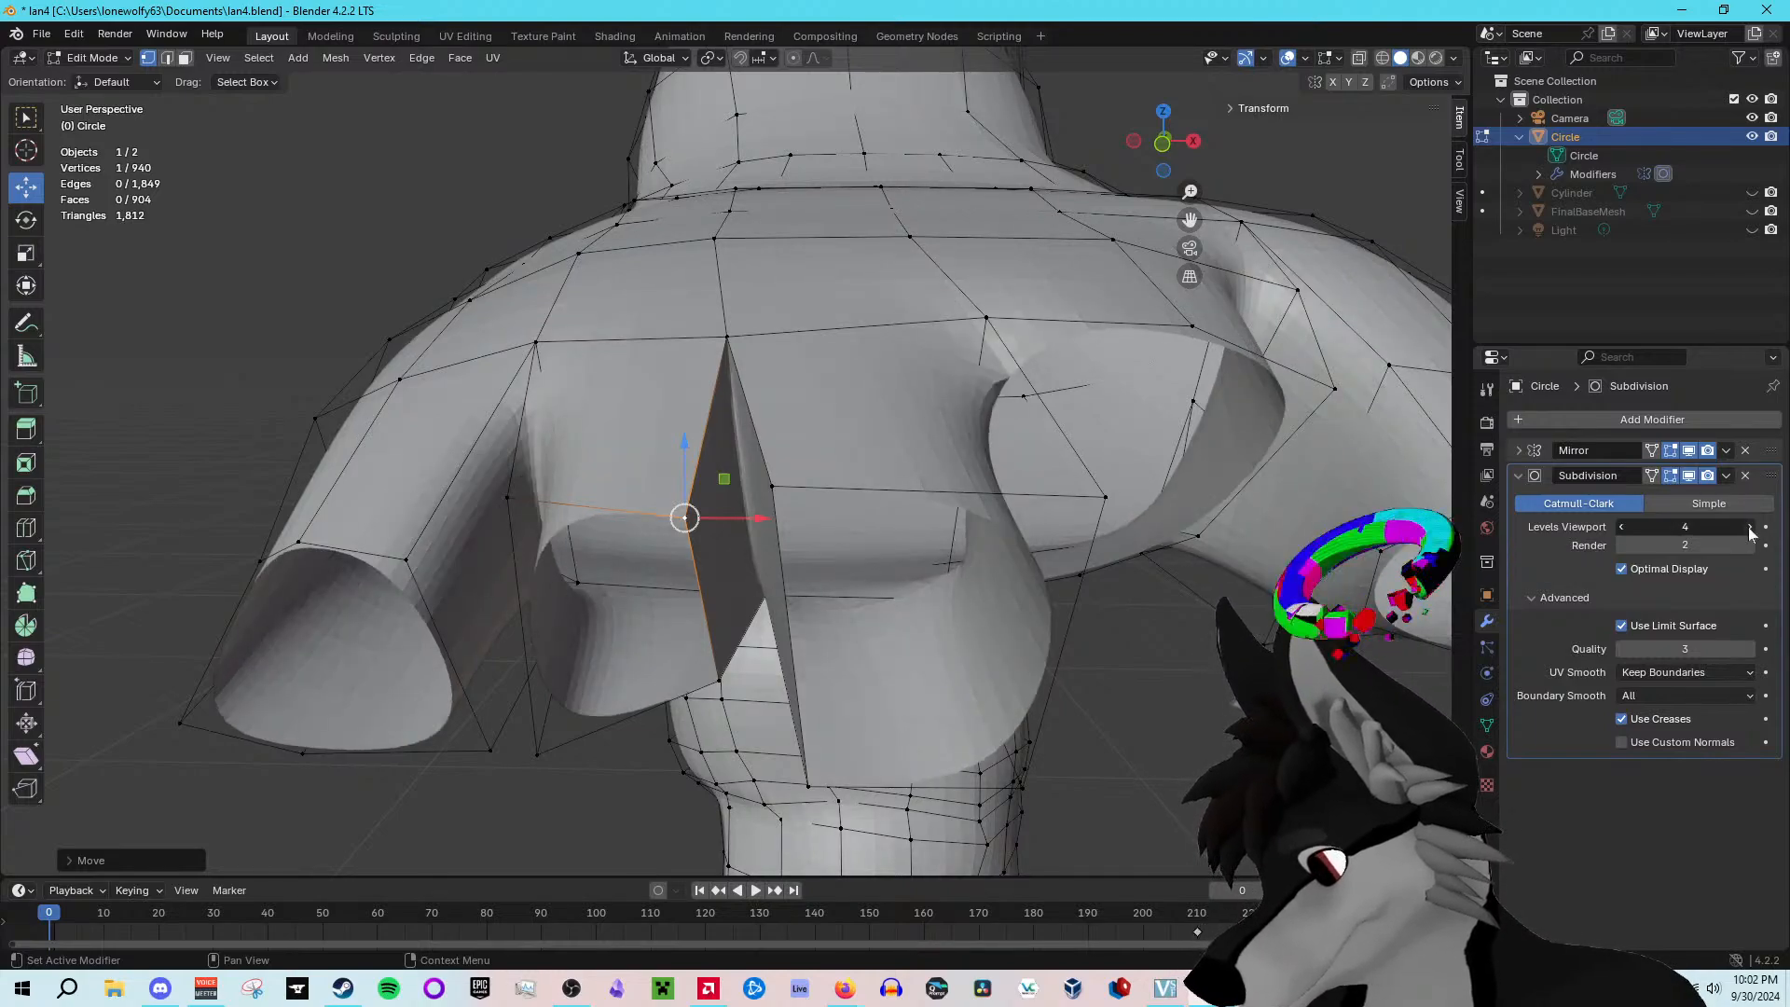
left_click(1749, 528)
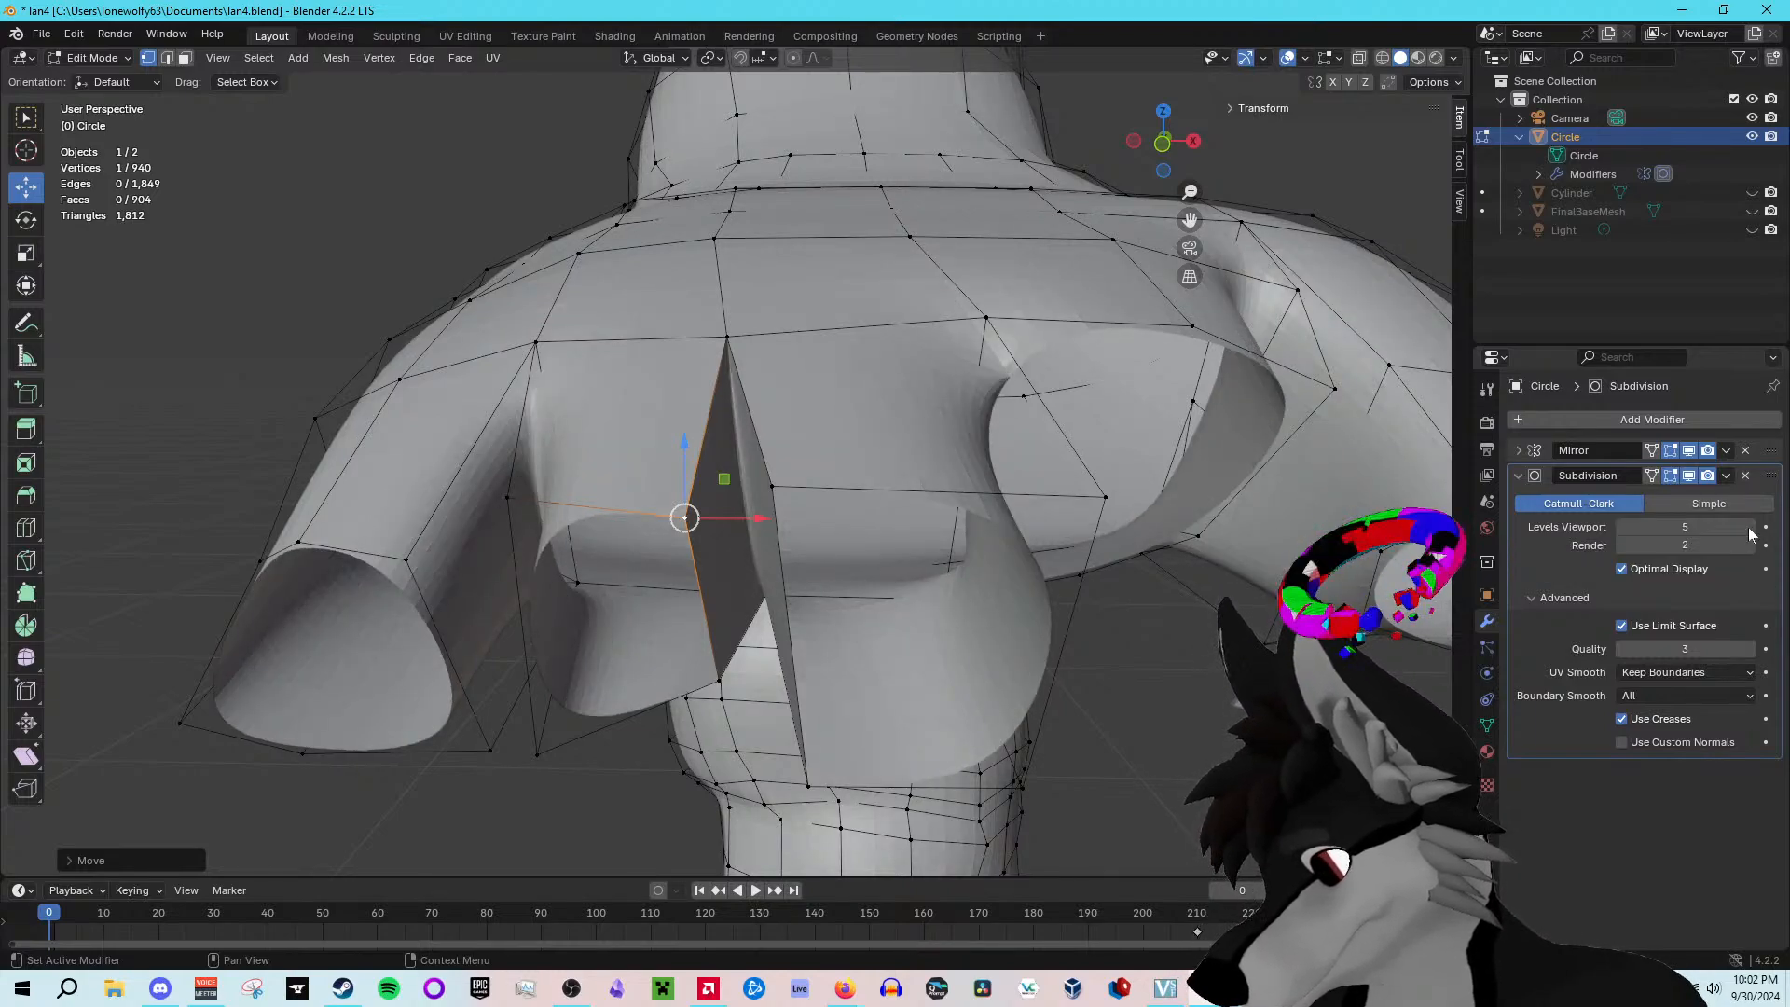
left_click(1622, 528)
left_click(1622, 528)
left_click(1622, 527)
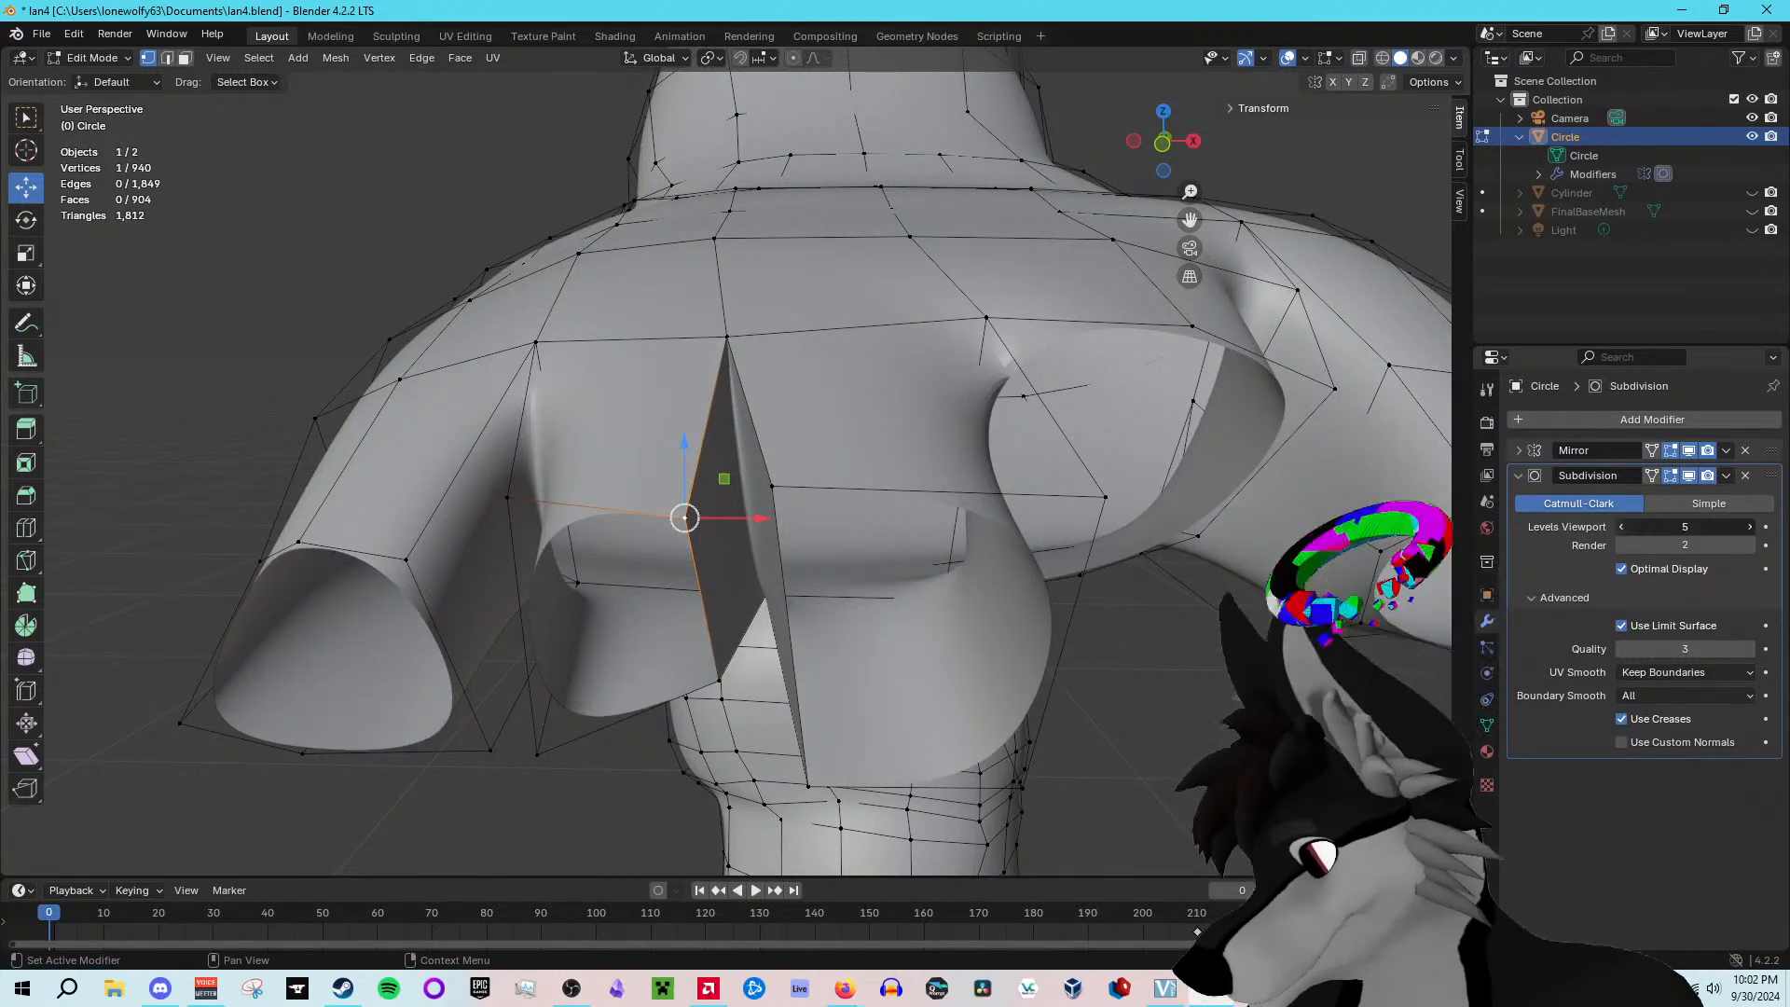
left_click(1620, 527)
Step: Try to bevel the second stub's upper and lower thumb-side tip vertices
middle_click_drag(839, 699, 723, 648)
scroll(810, 519, "up", 3)
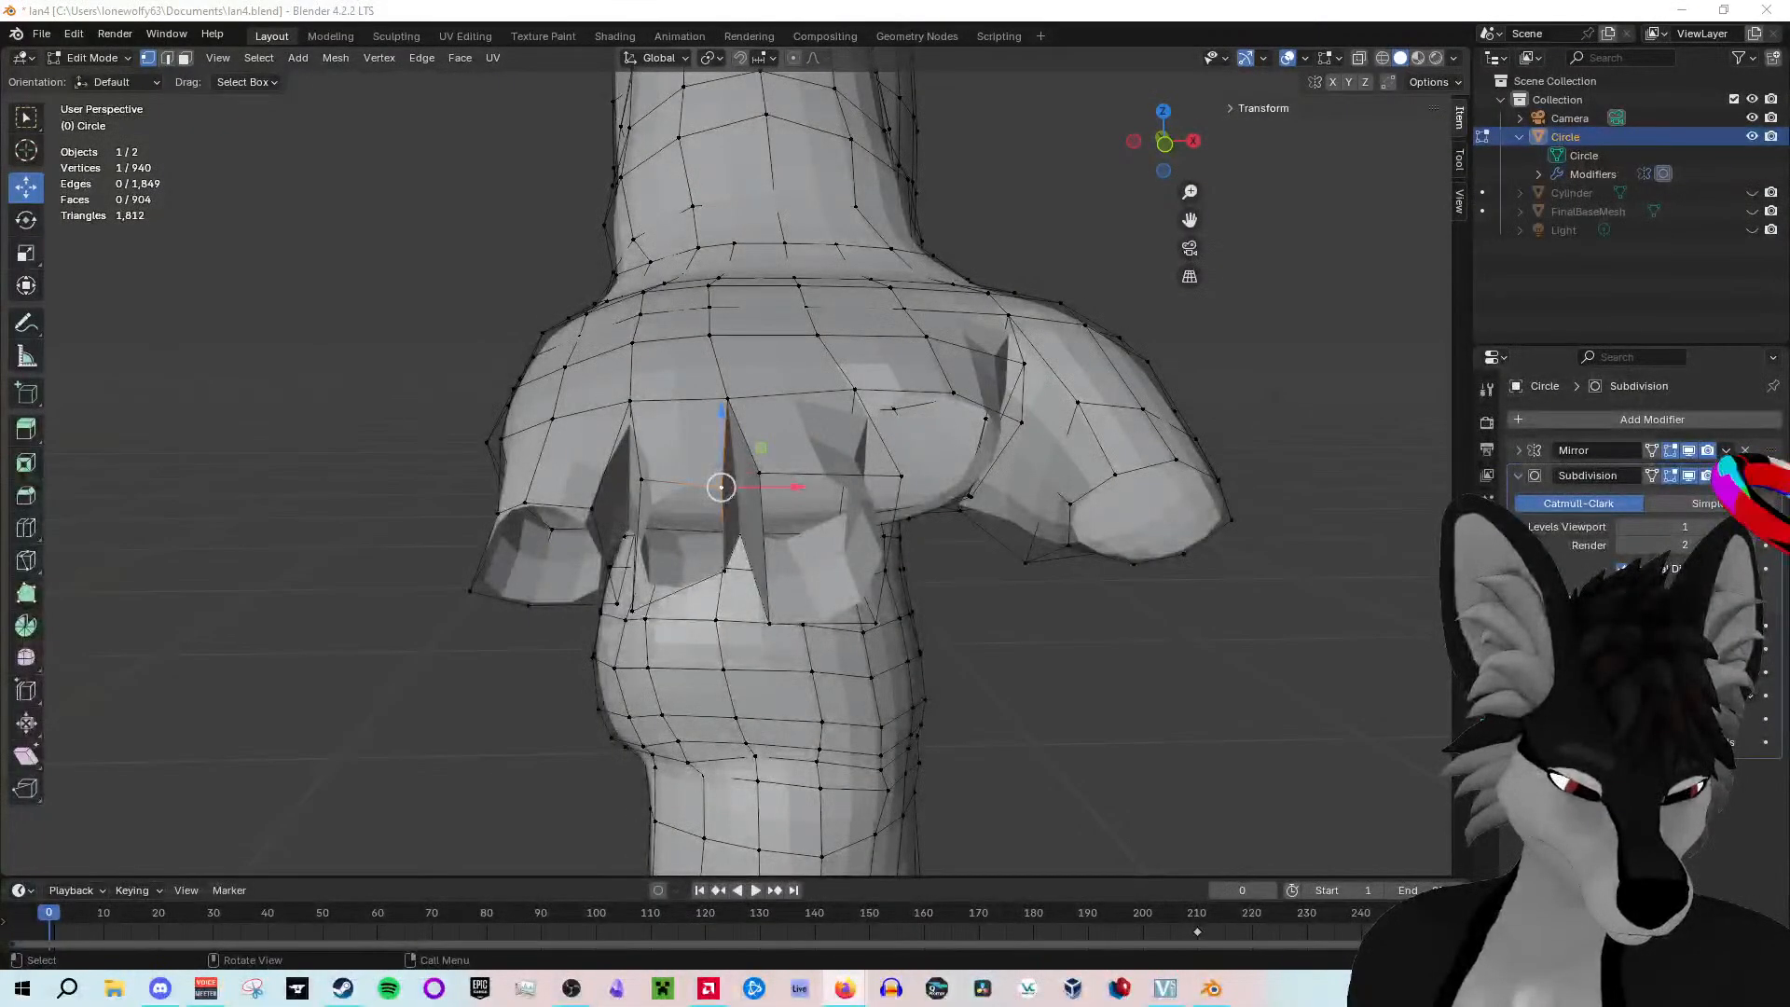
middle_click_drag(588, 701, 700, 606)
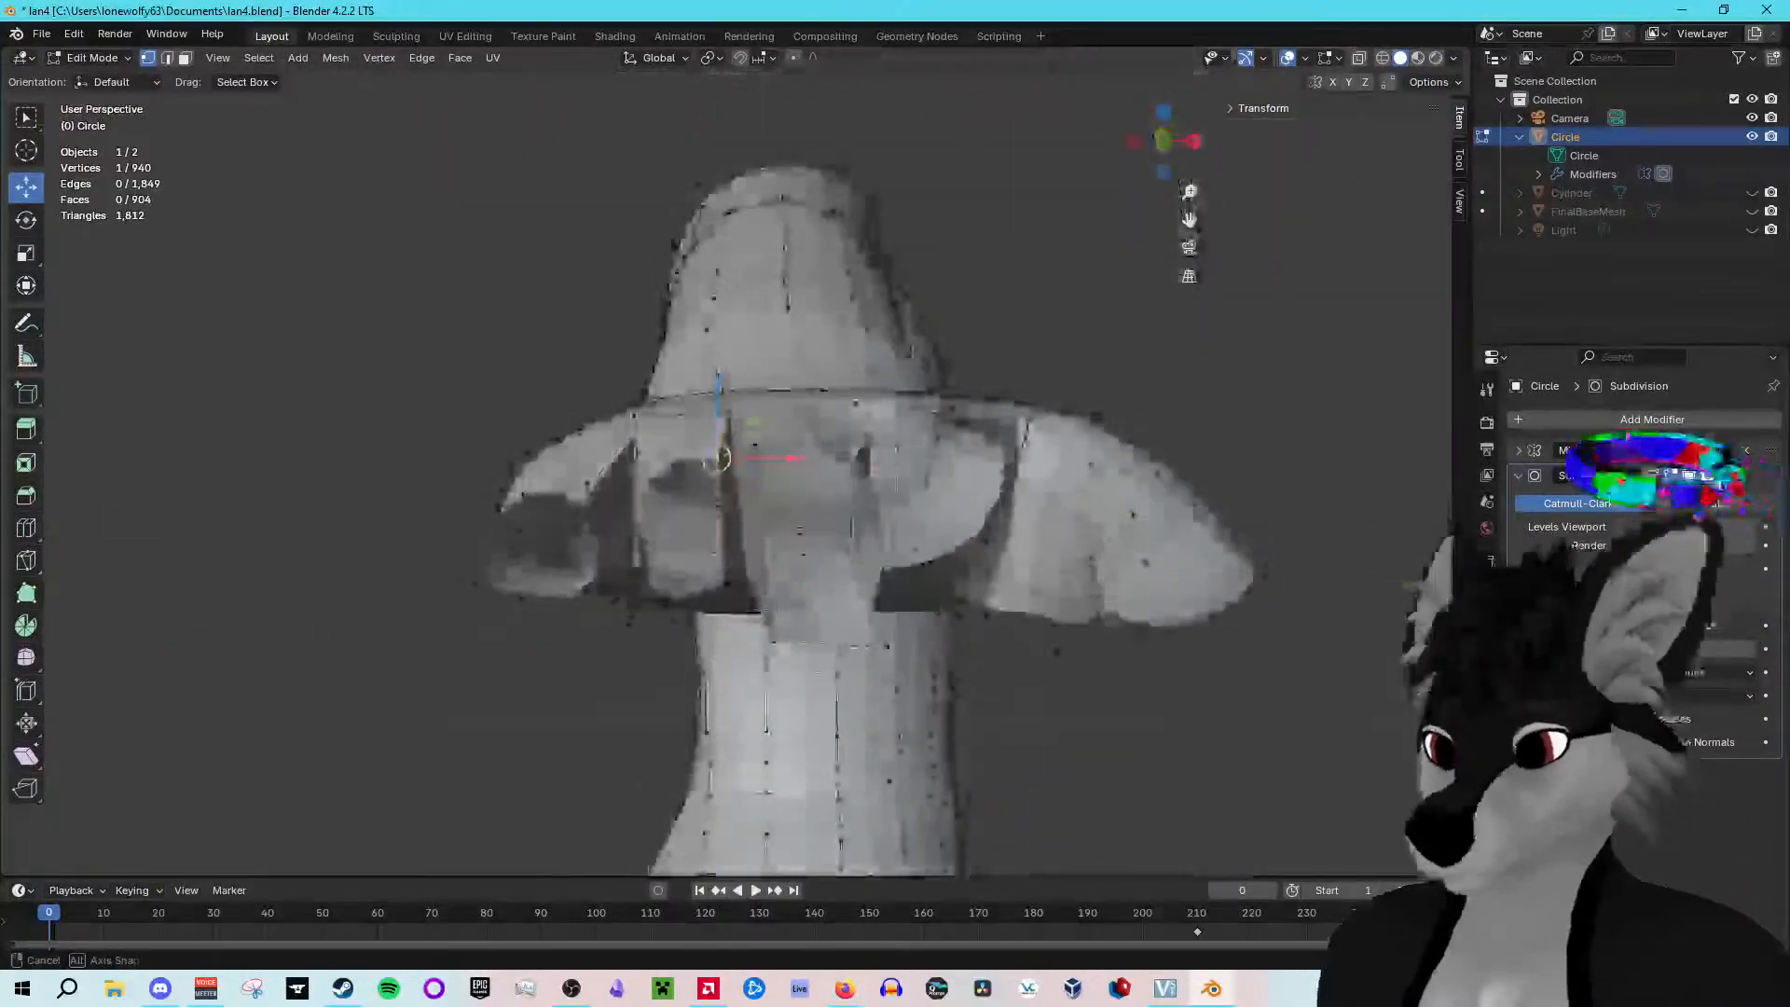
left_click(713, 584, "shift")
left_click(378, 61)
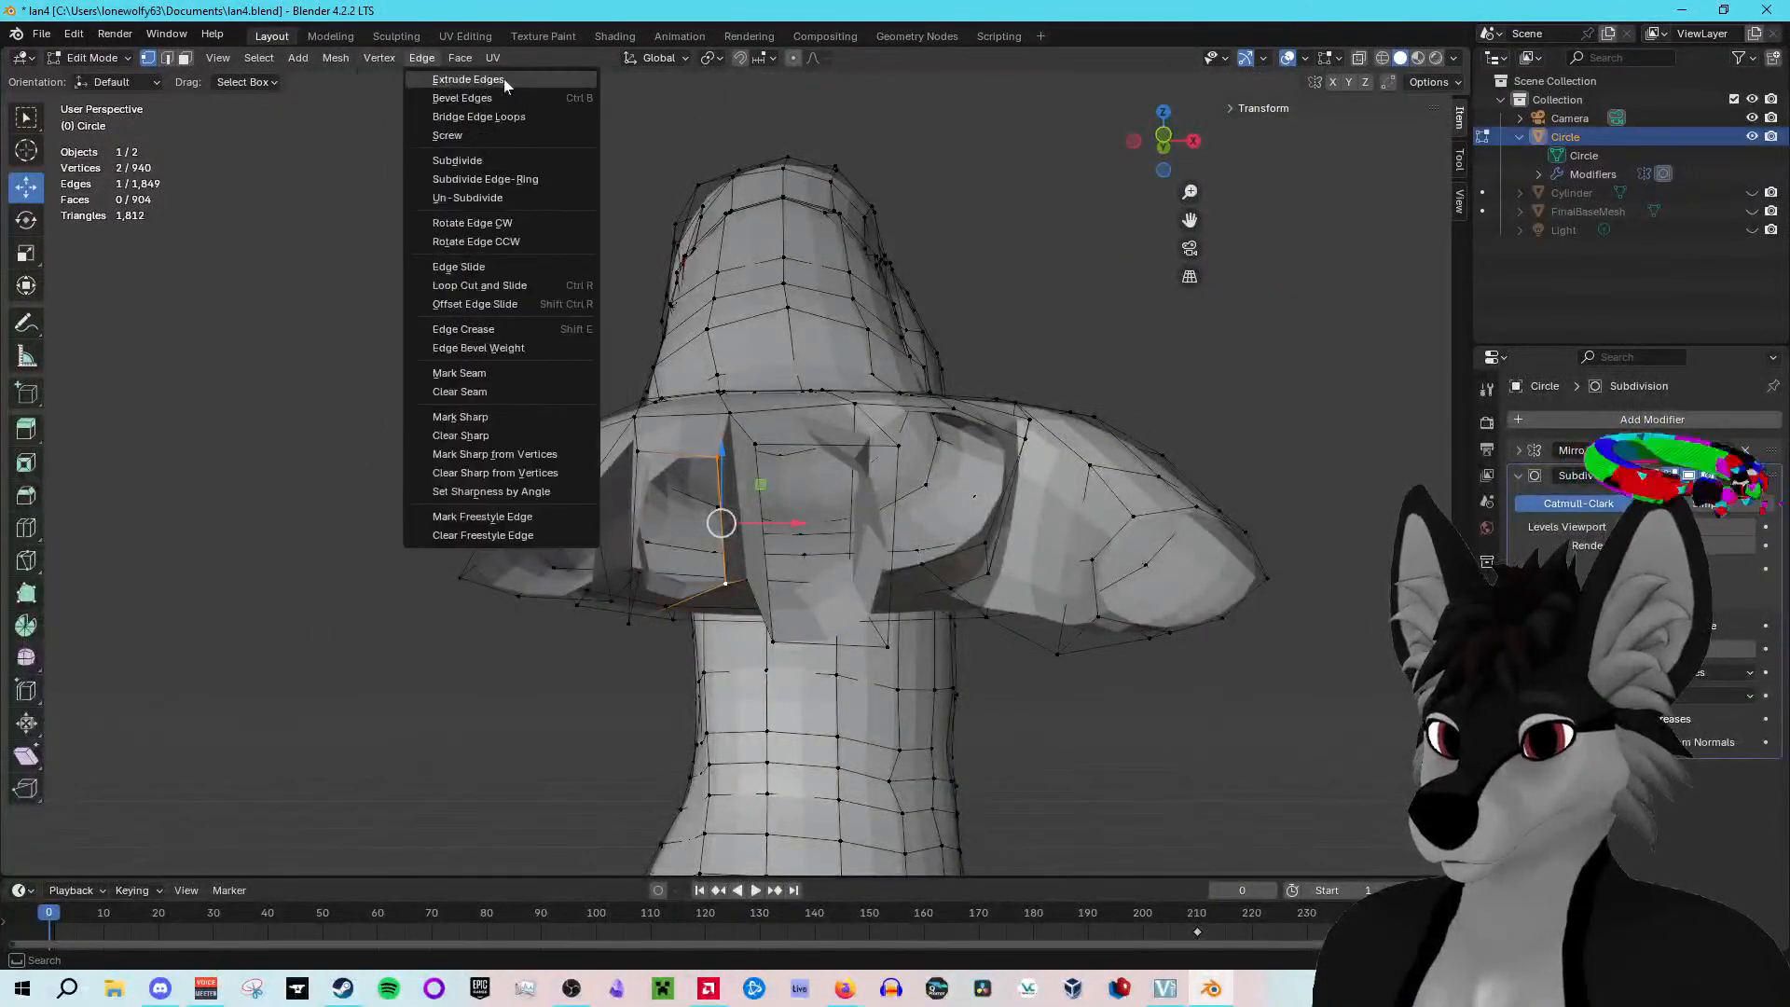
left_click(380, 60)
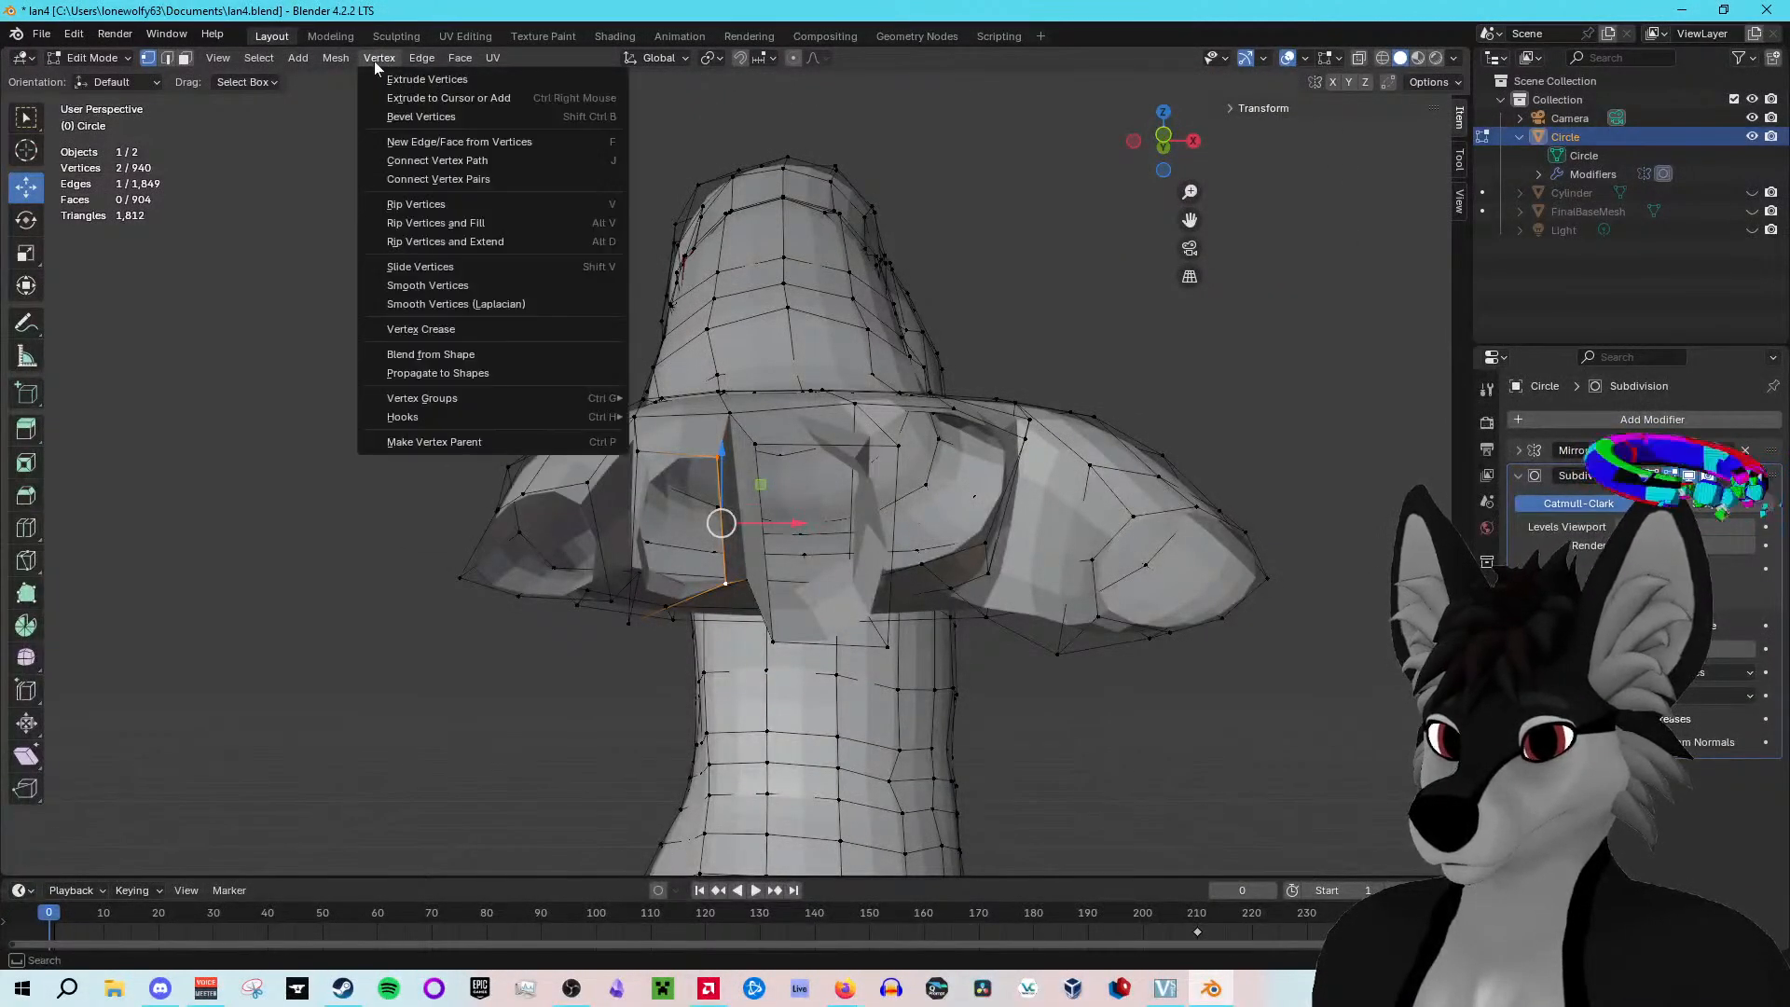
left_click(445, 120)
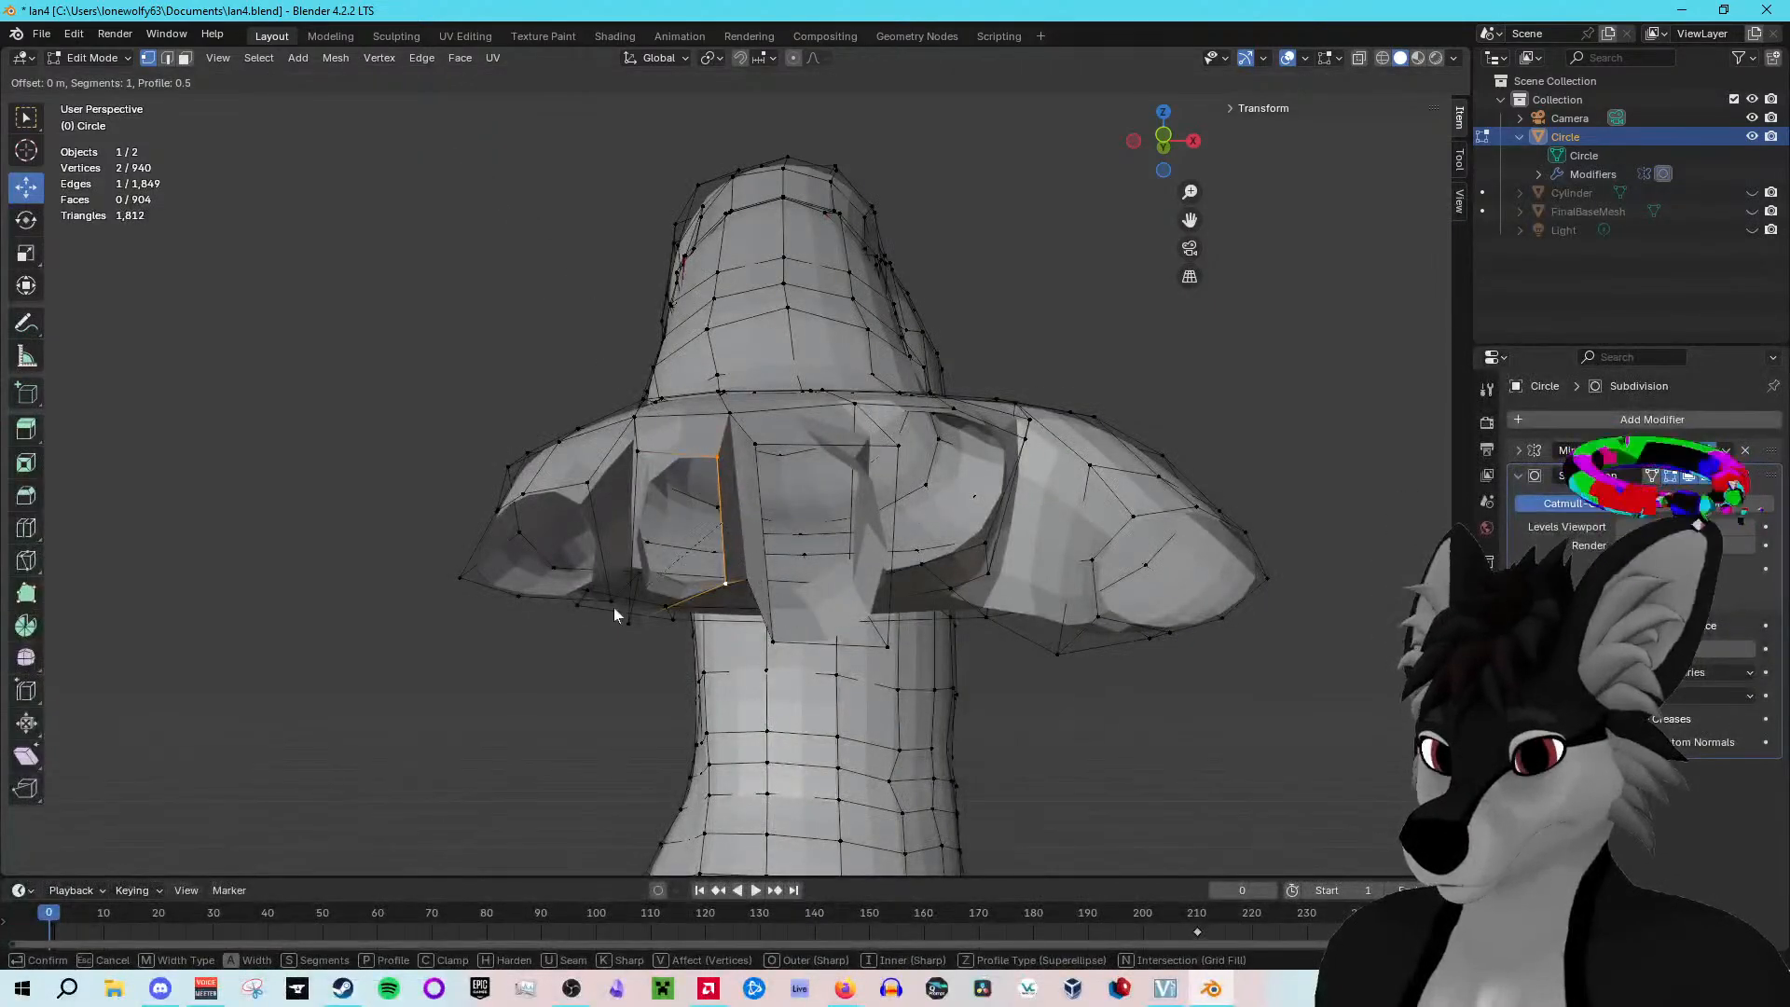
left_click(396, 643)
middle_click_drag(396, 643, 406, 658)
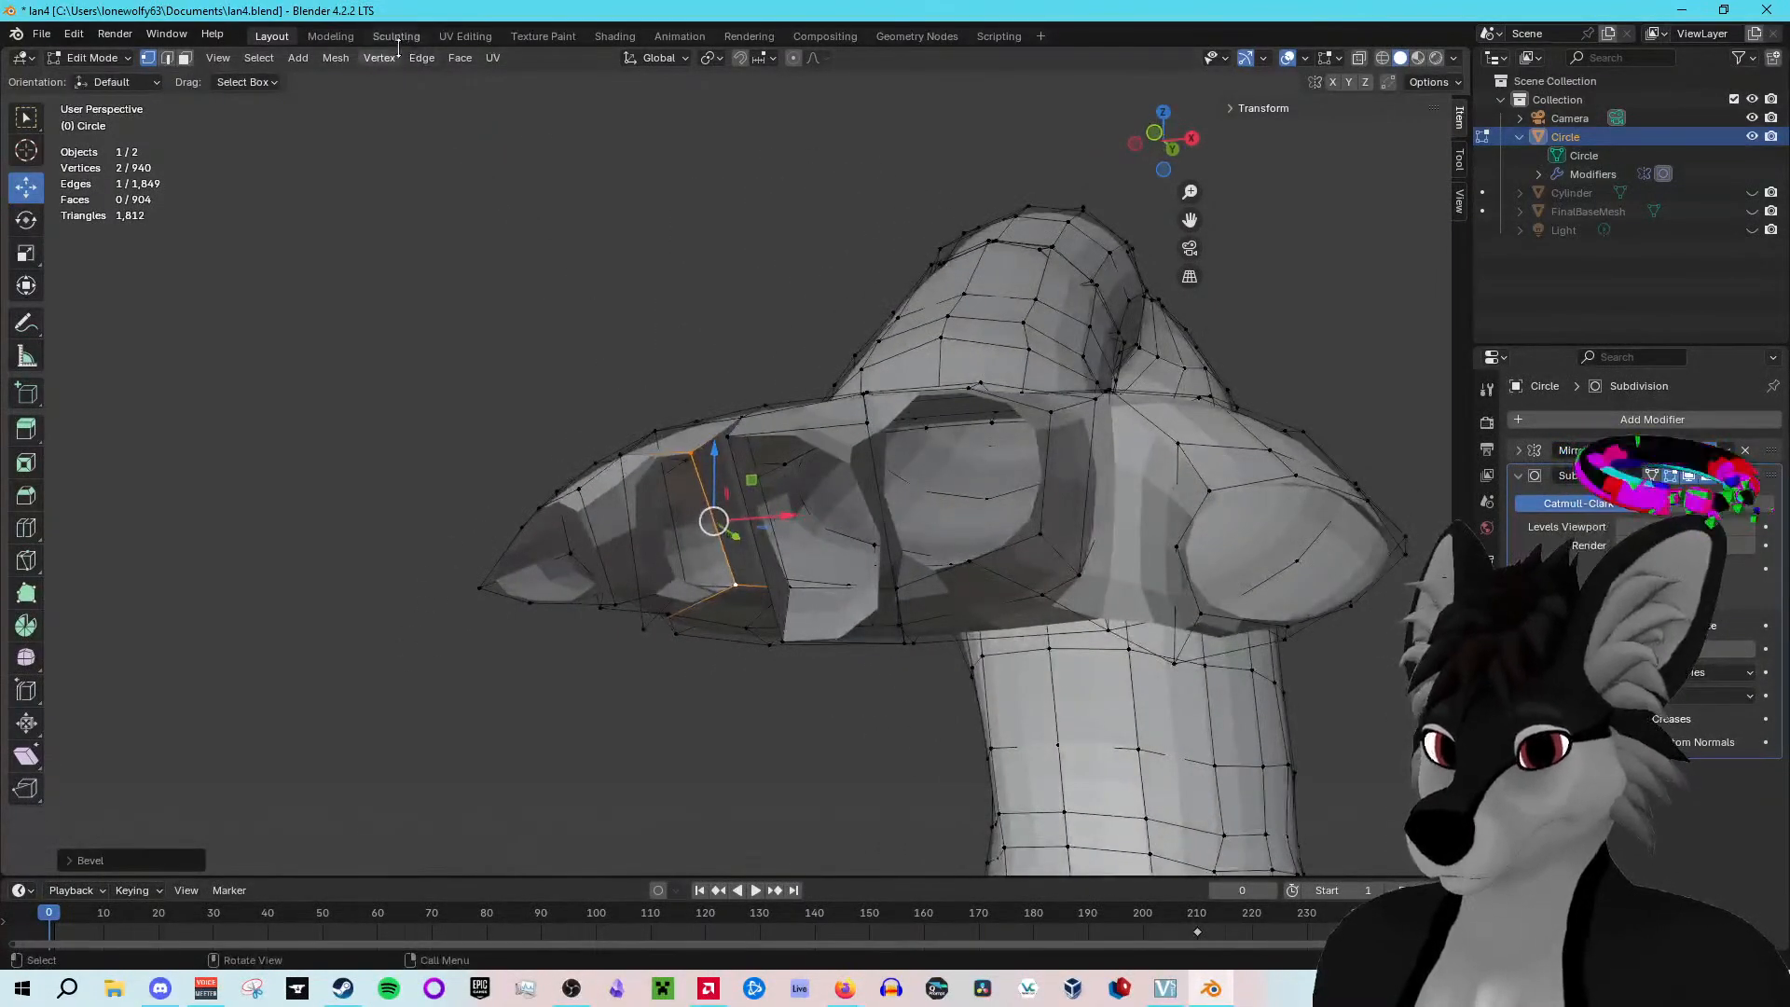
scroll(719, 447, "up", 5)
middle_click_drag(741, 513, 776, 546)
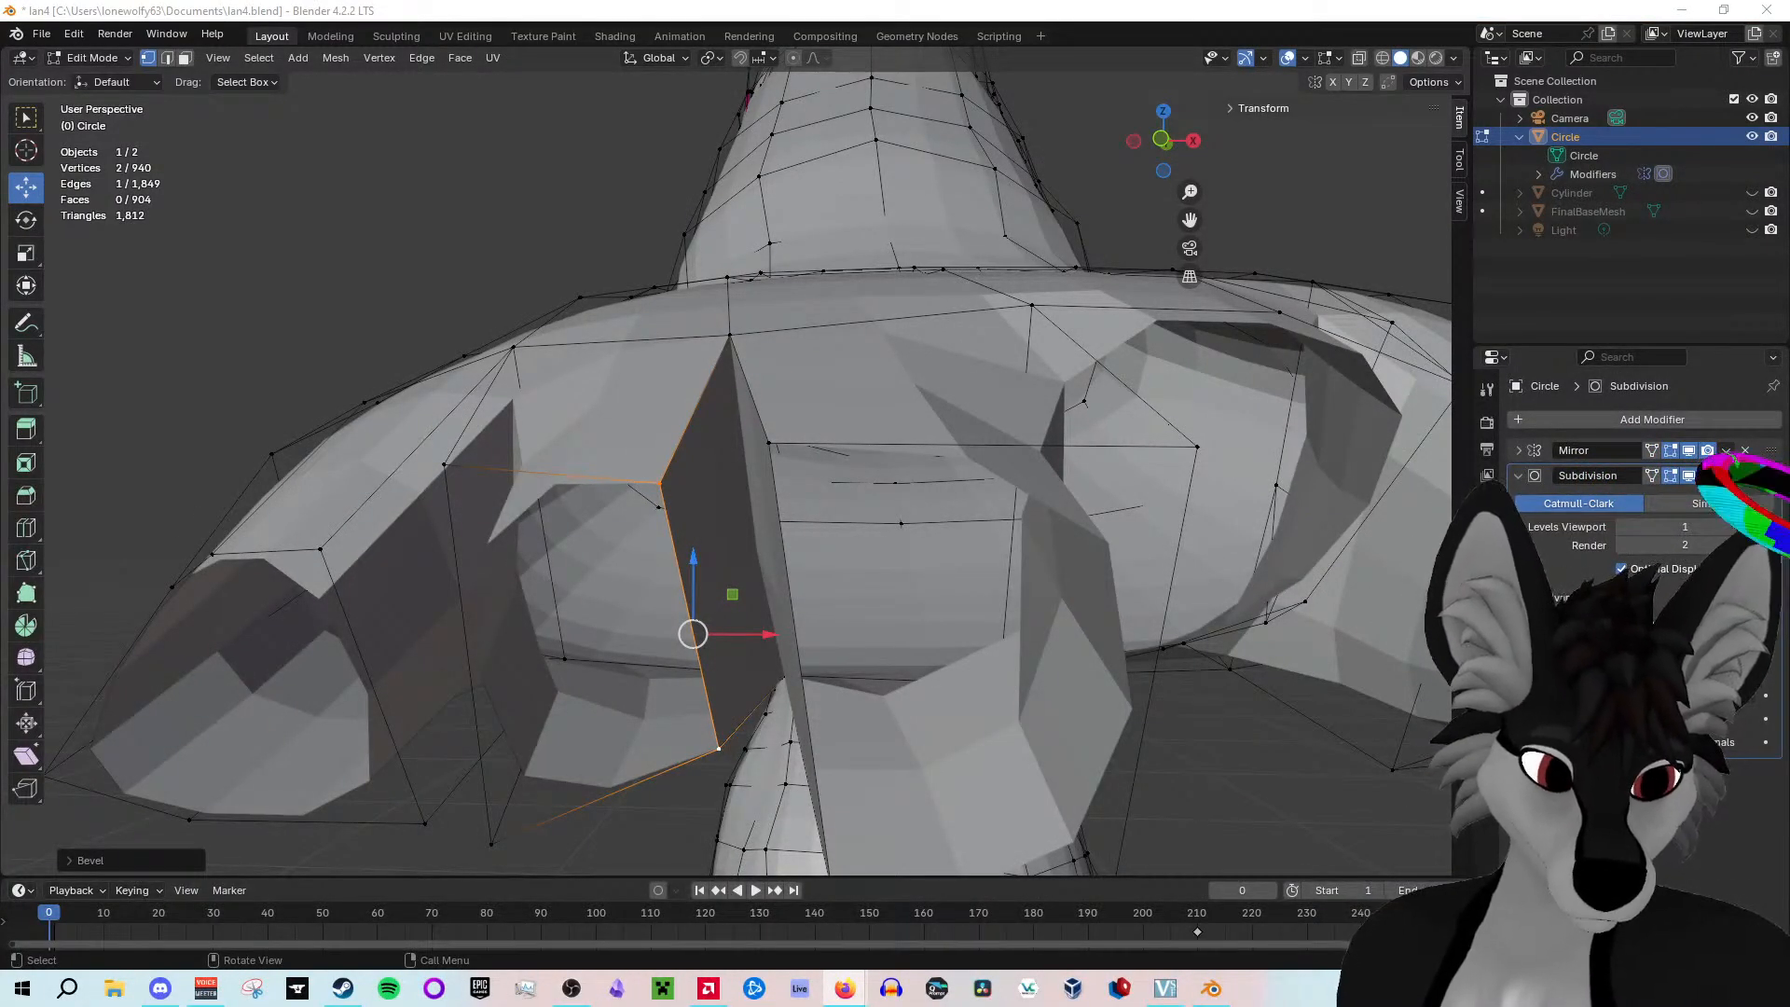
middle_click_drag(771, 741, 771, 594)
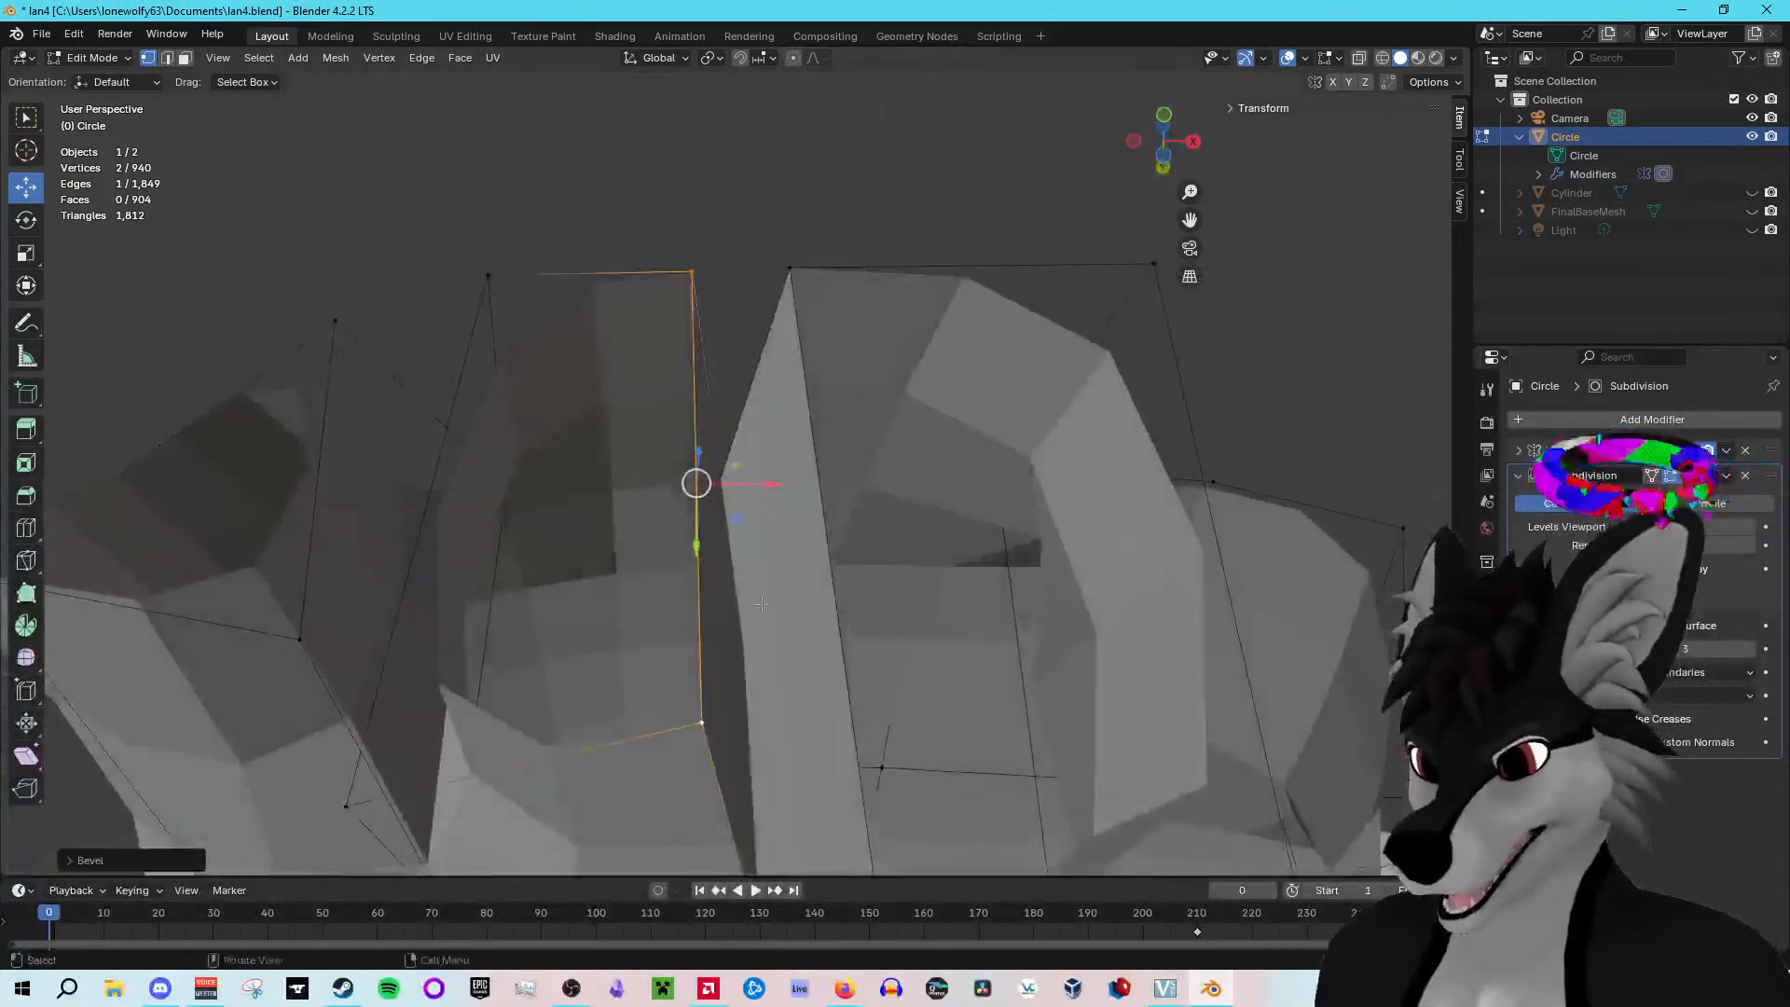
Step: Shift the second stub's two thumb-side tip vertices along X toward the thumb and move the upper one back toward the outermost finger
mouse_move(772, 480)
left_mouse_down()
mouse_move(577, 480)
mouse_move(790, 482)
left_mouse_up()
left_click(709, 272)
middle_click_drag(709, 272, 709, 284)
left_click_drag(708, 284, 649, 289)
middle_click_drag(650, 289, 795, 552)
Step: Shift the third stub's upper tip vertex beside the second stub toward the thumb to widen the gap between them
left_click(773, 416)
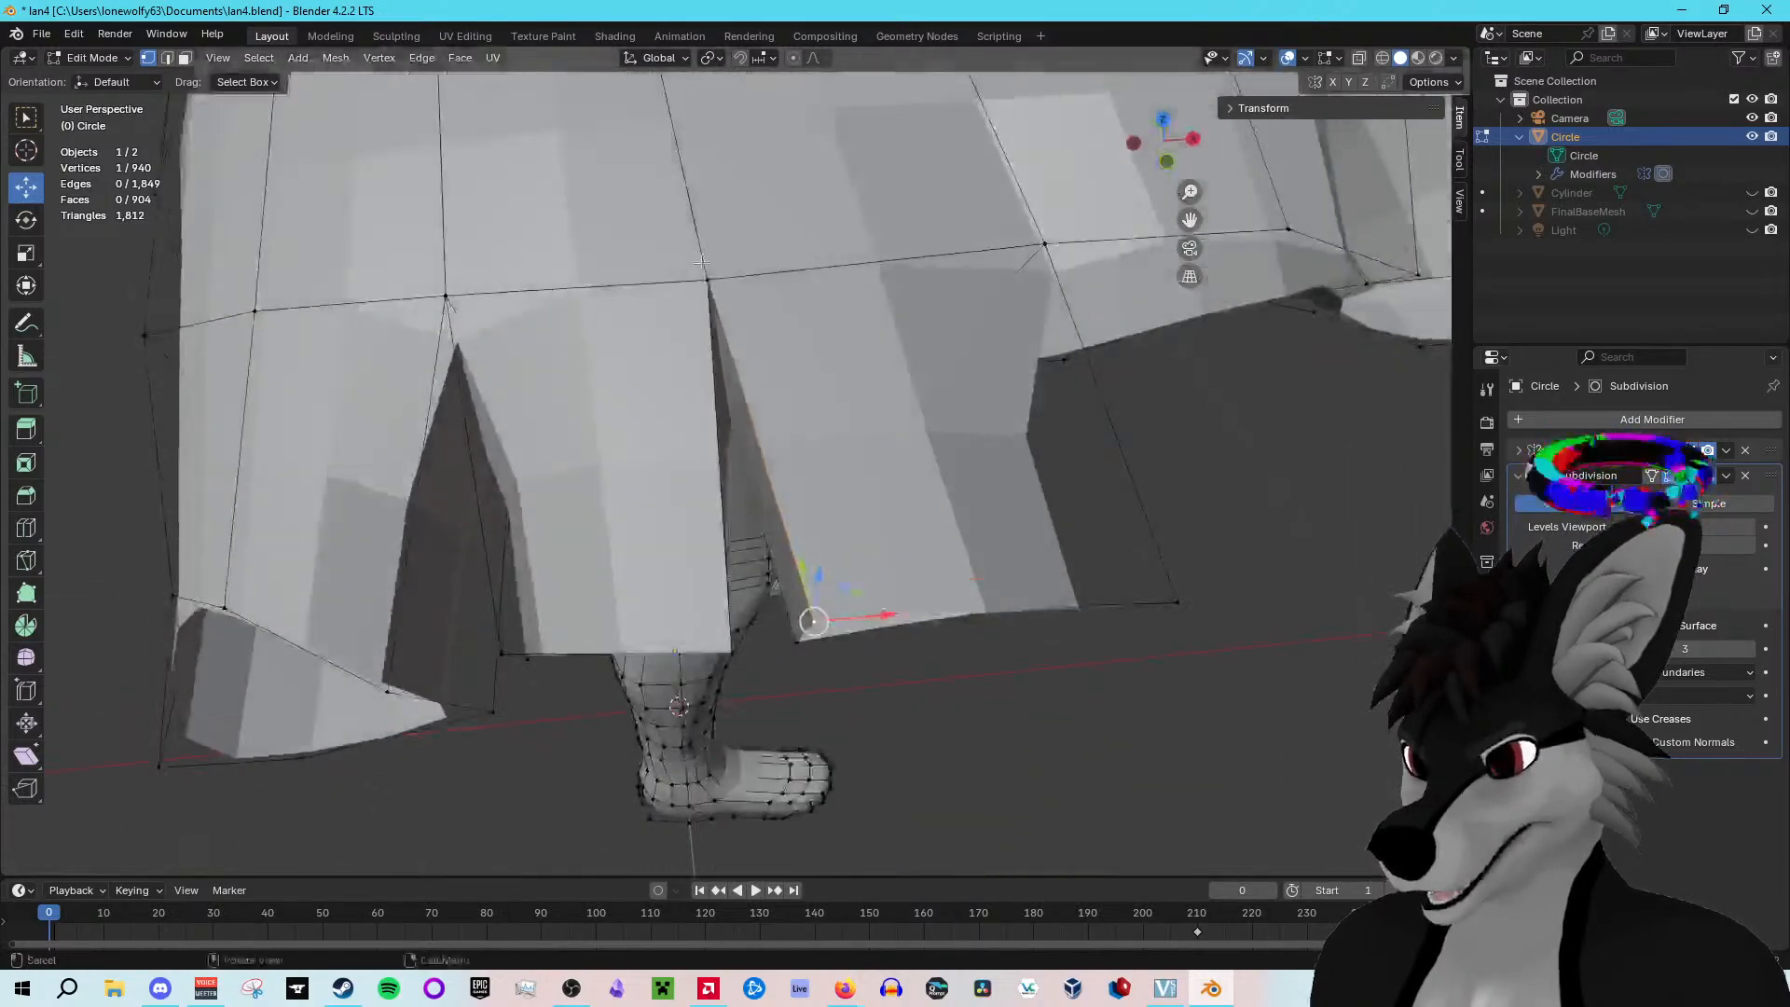
left_click(712, 278)
mouse_move(765, 278)
left_mouse_down()
mouse_move(852, 275)
mouse_move(430, 324)
mouse_move(766, 278)
left_mouse_up()
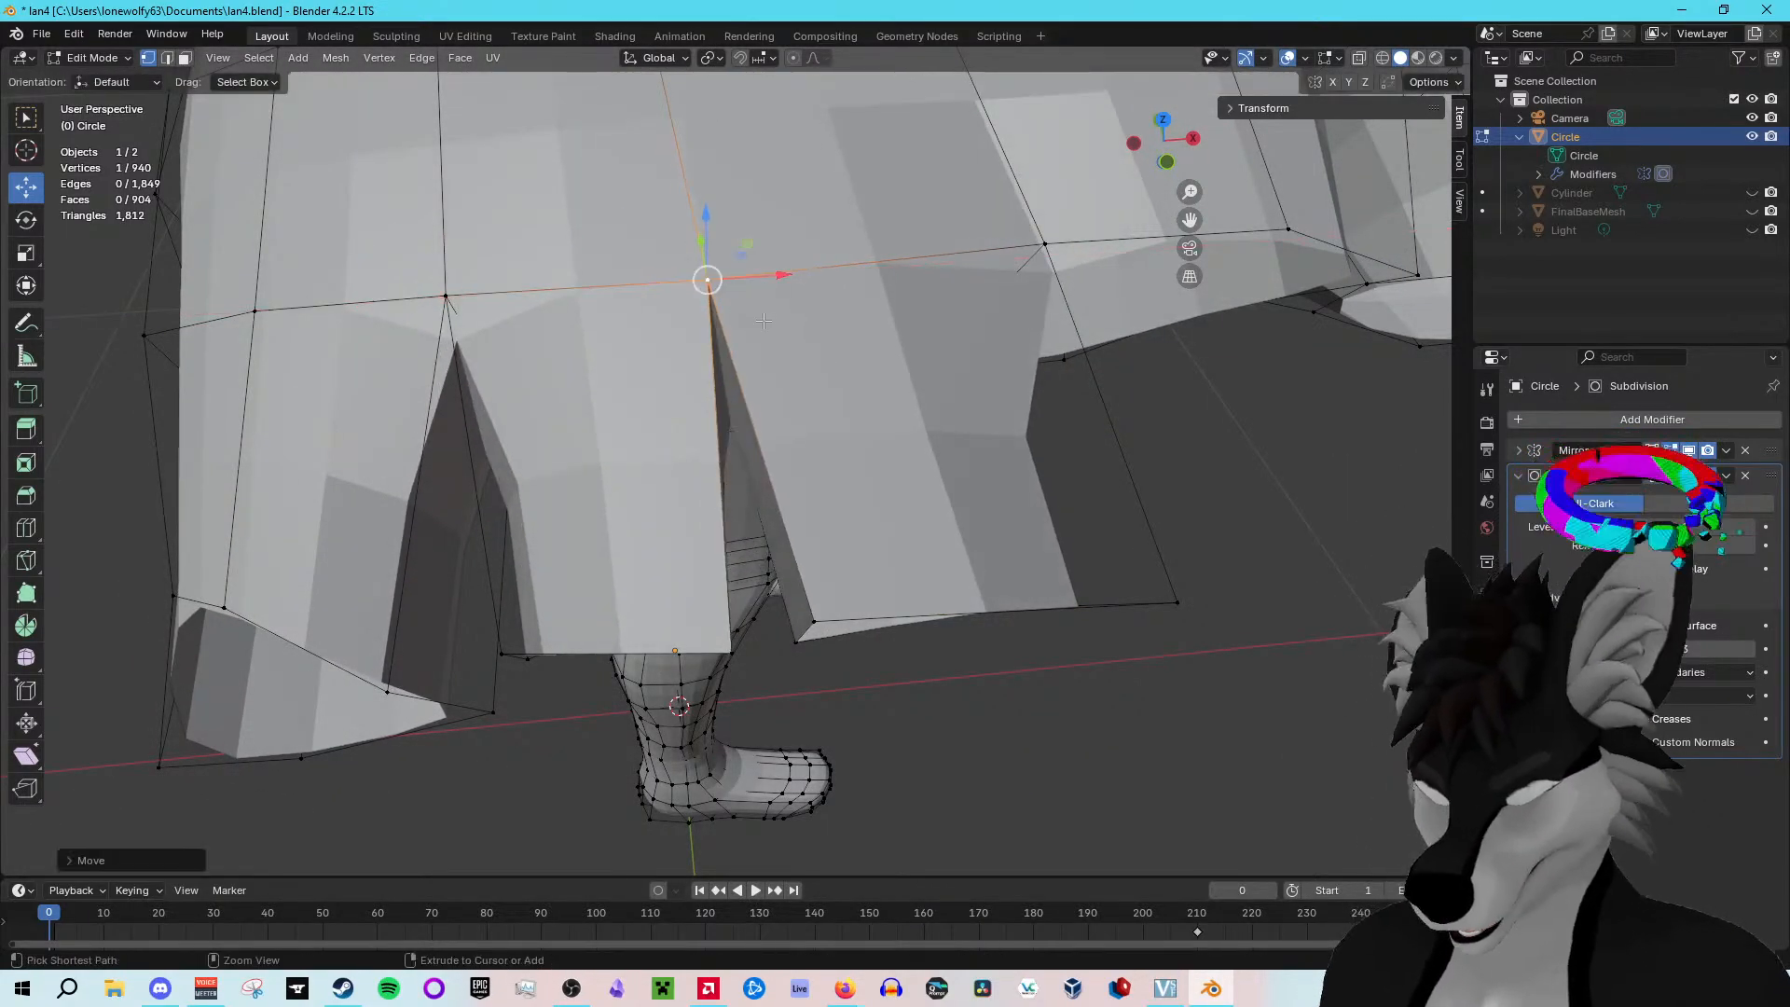
left_click(813, 619)
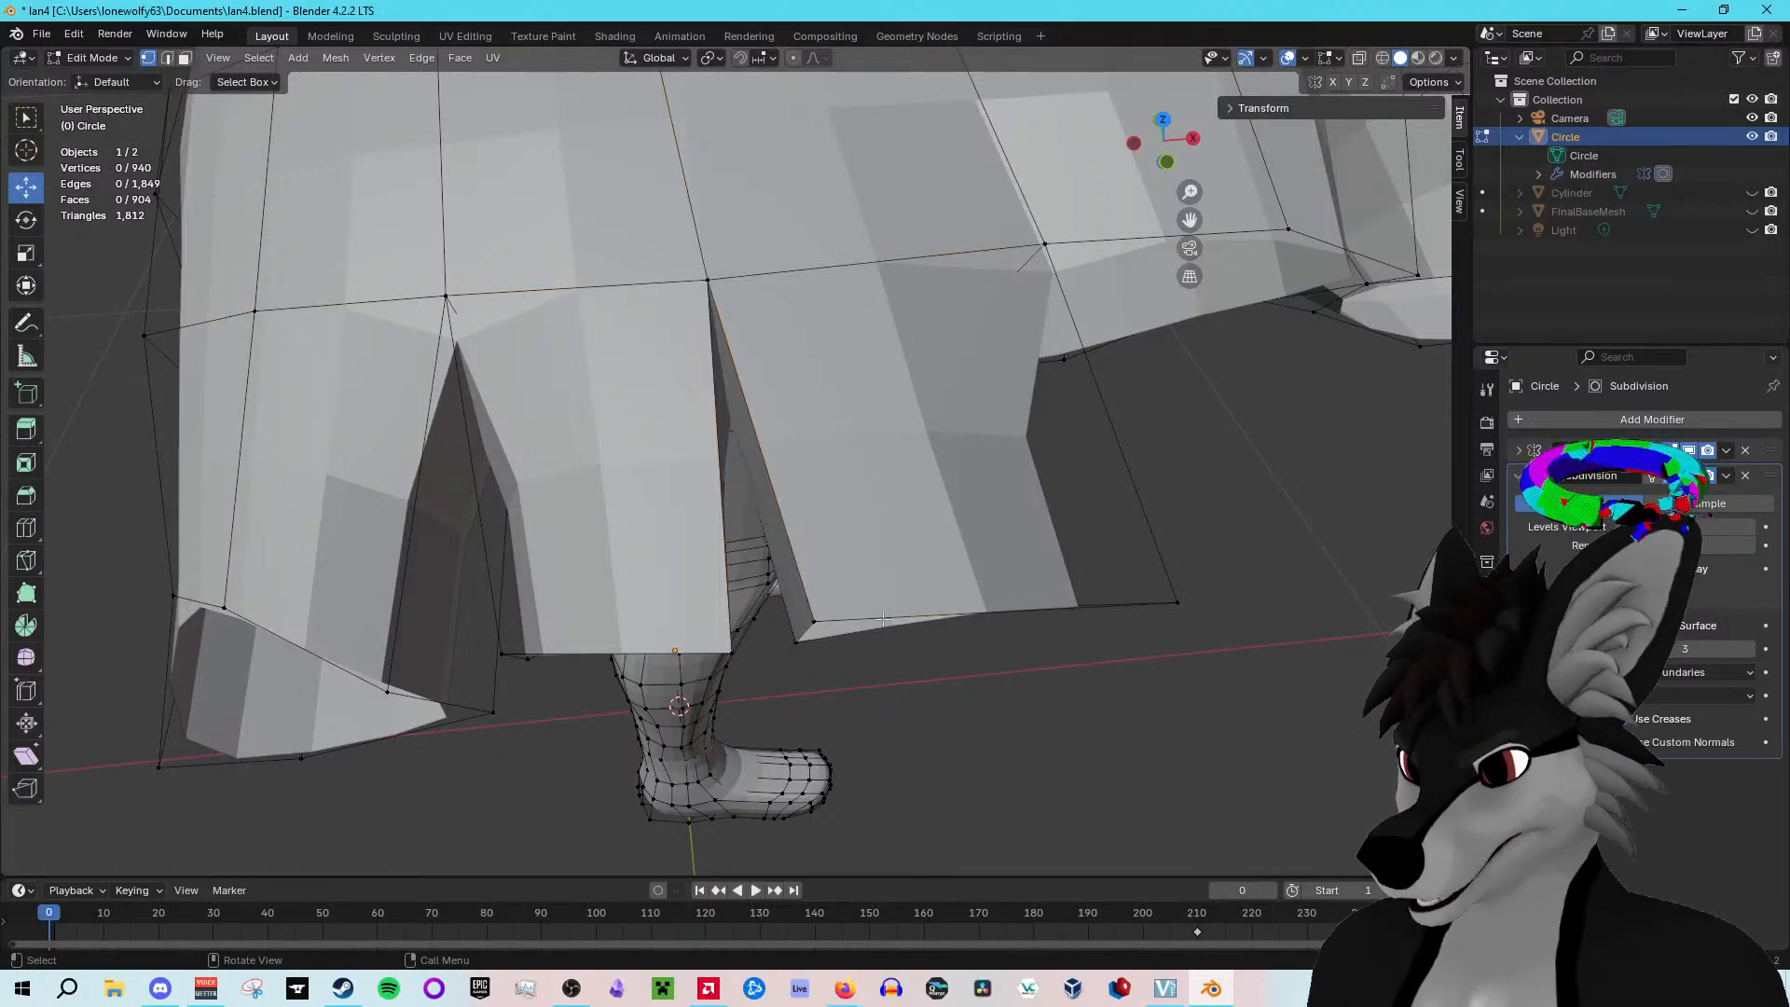
left_click_drag(879, 622, 925, 587)
middle_click_drag(925, 587, 780, 433)
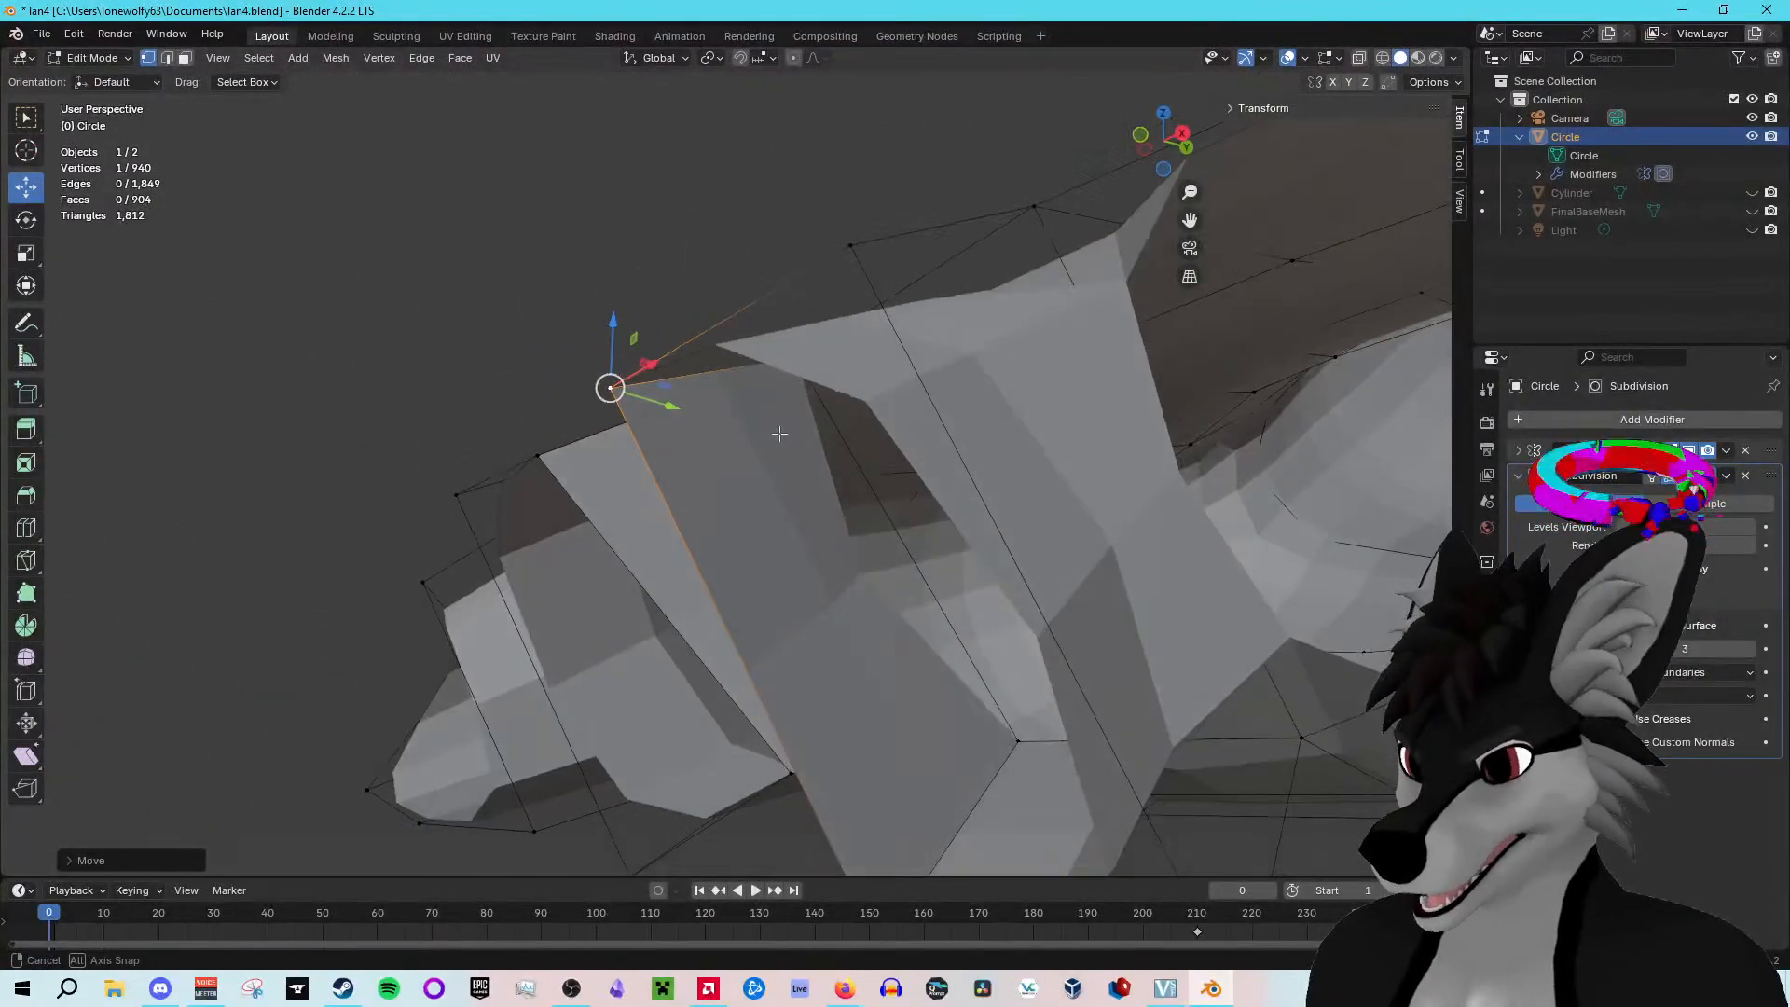
Step: Select the edge joining the upper and lower rim vertices between the second and third stubs and move it along X
left_click(166, 57)
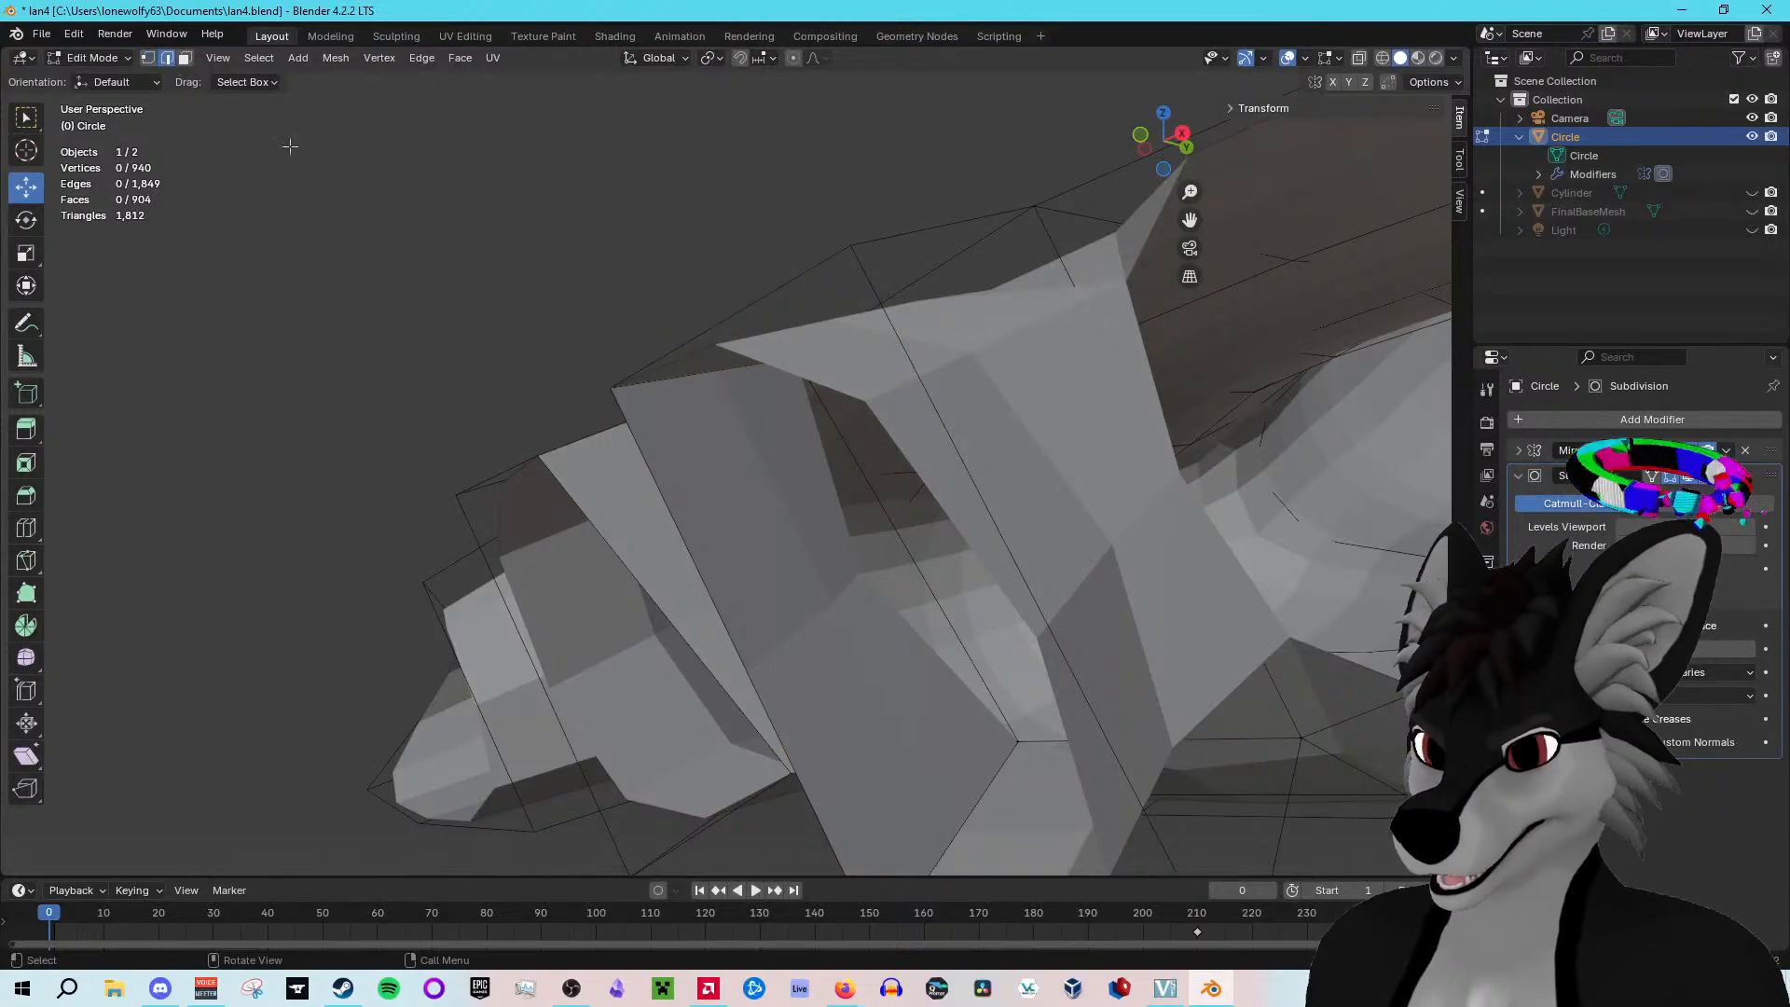
left_click(893, 524)
middle_click_drag(893, 524, 980, 586)
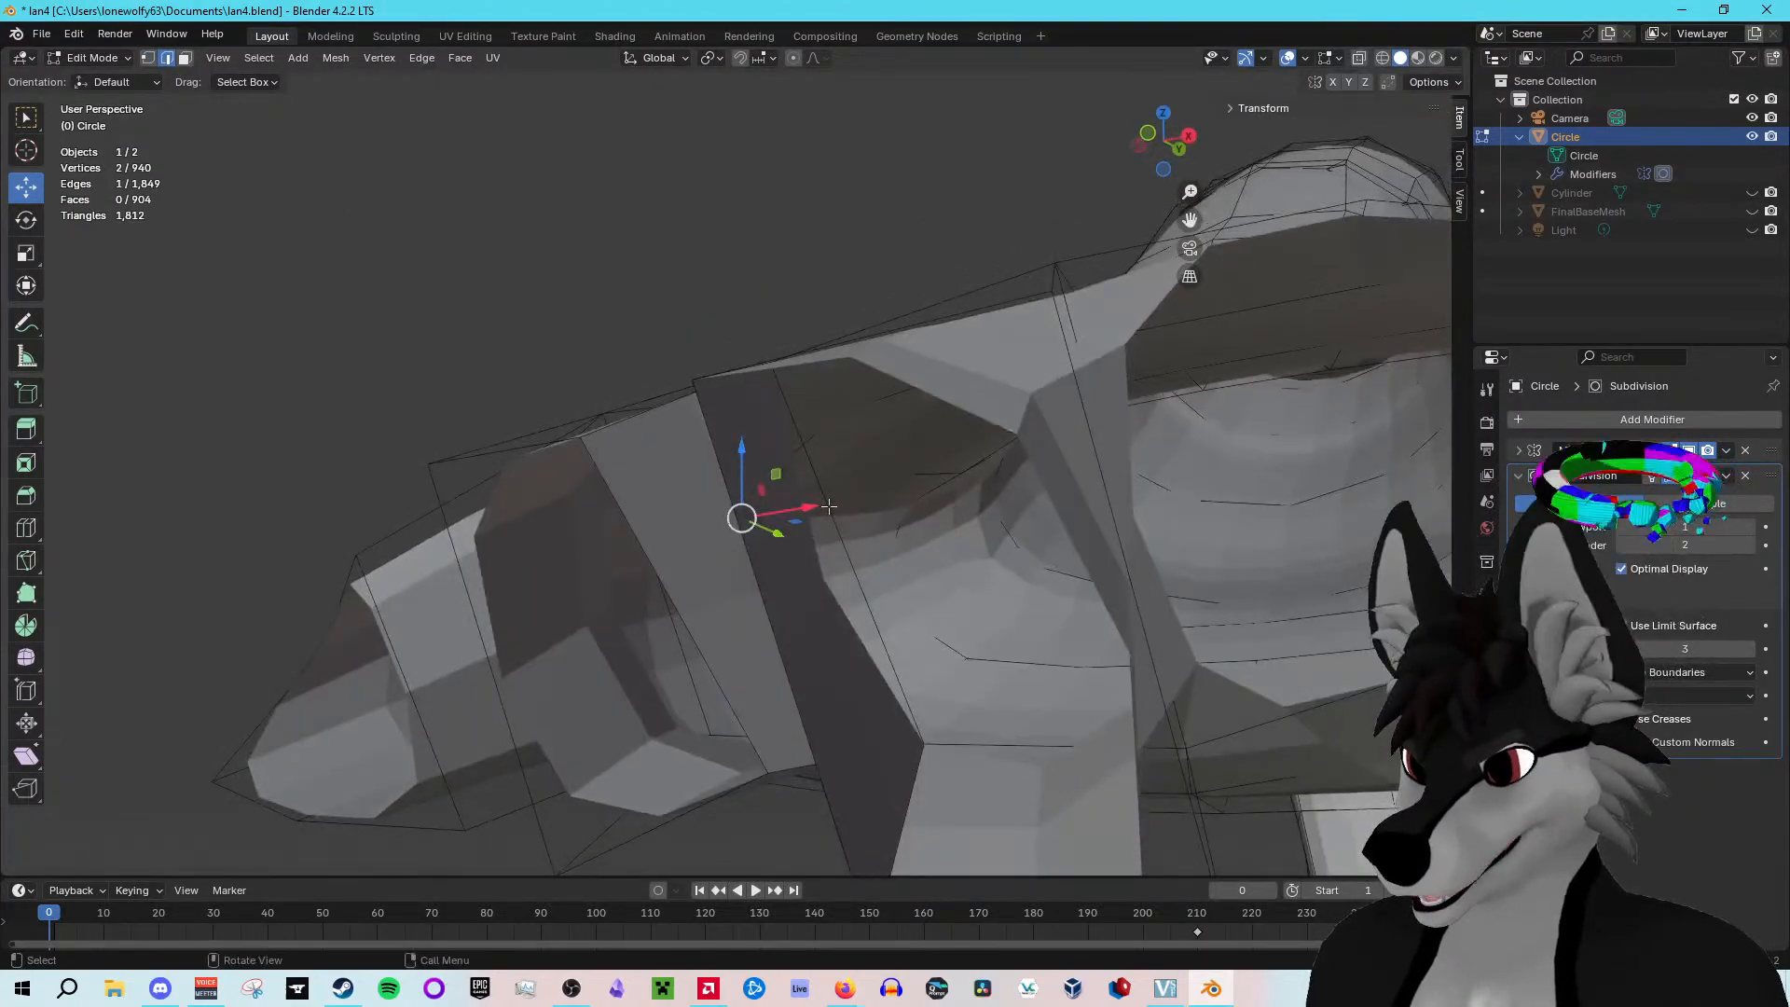
middle_click_drag(829, 506, 932, 528)
key("g")
key("x")
left_click_drag(945, 532, 987, 575)
middle_click_drag(986, 576, 1063, 594)
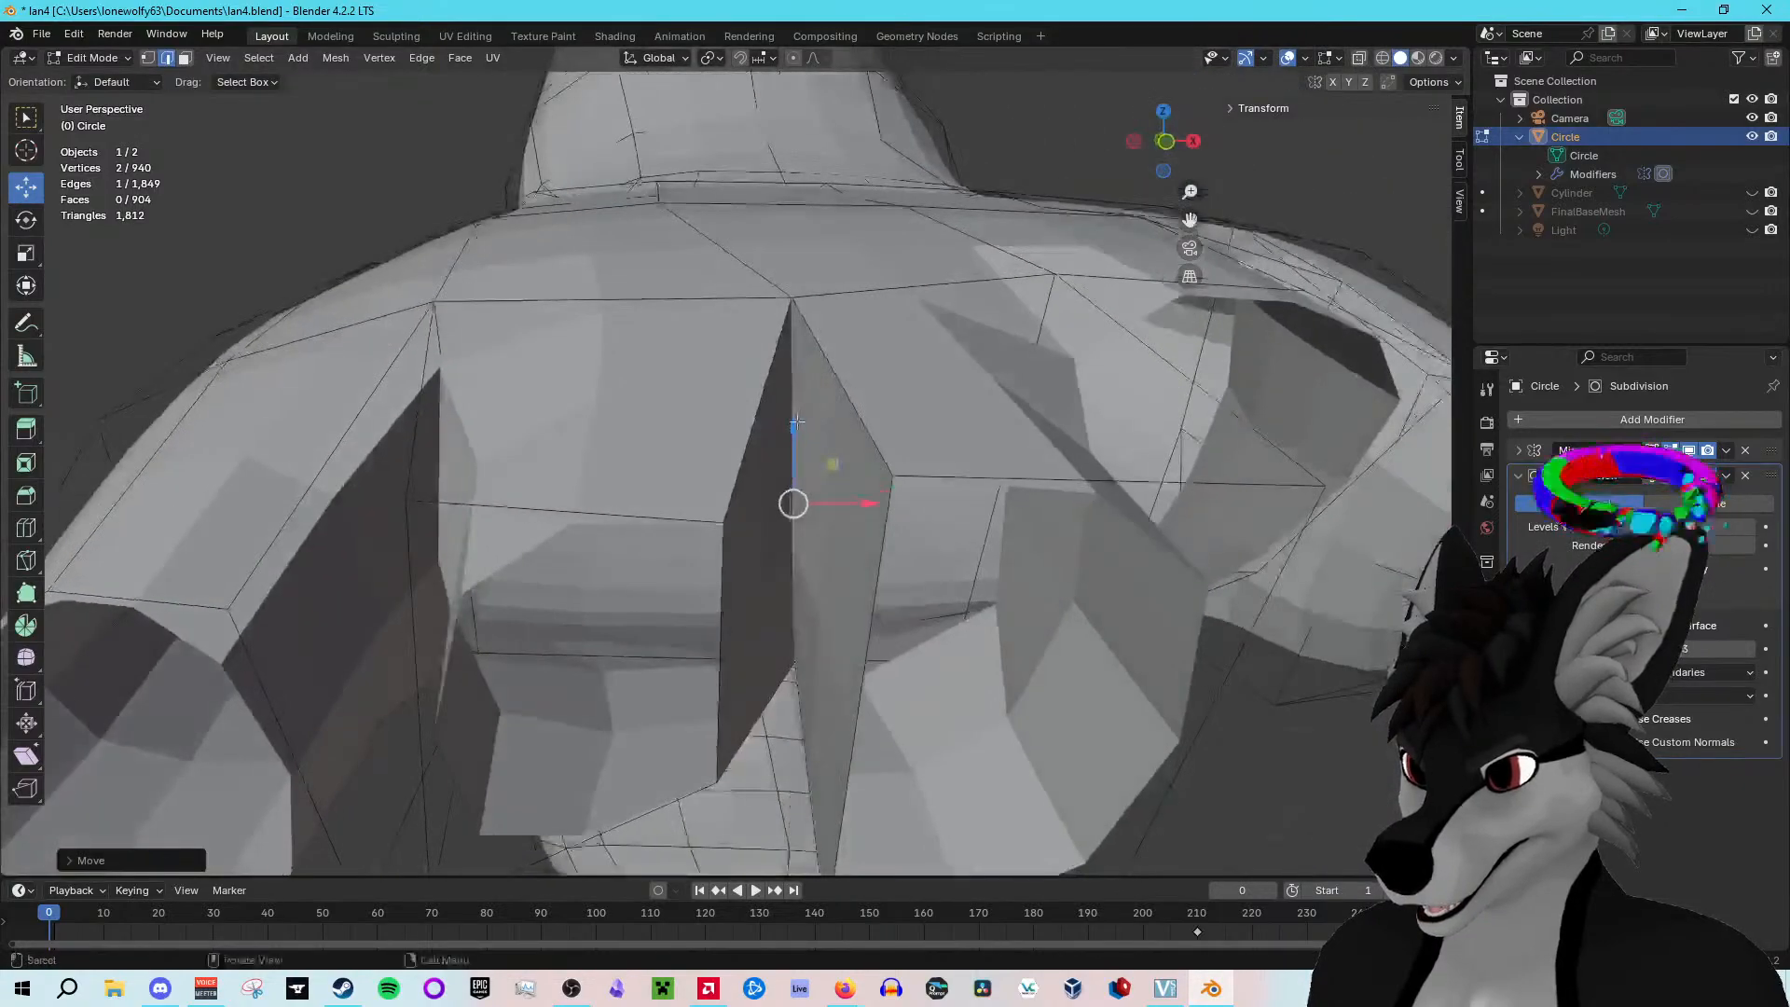
Step: Try to scale the edge between the second and third stubs along Z
middle_click_drag(798, 422, 775, 335)
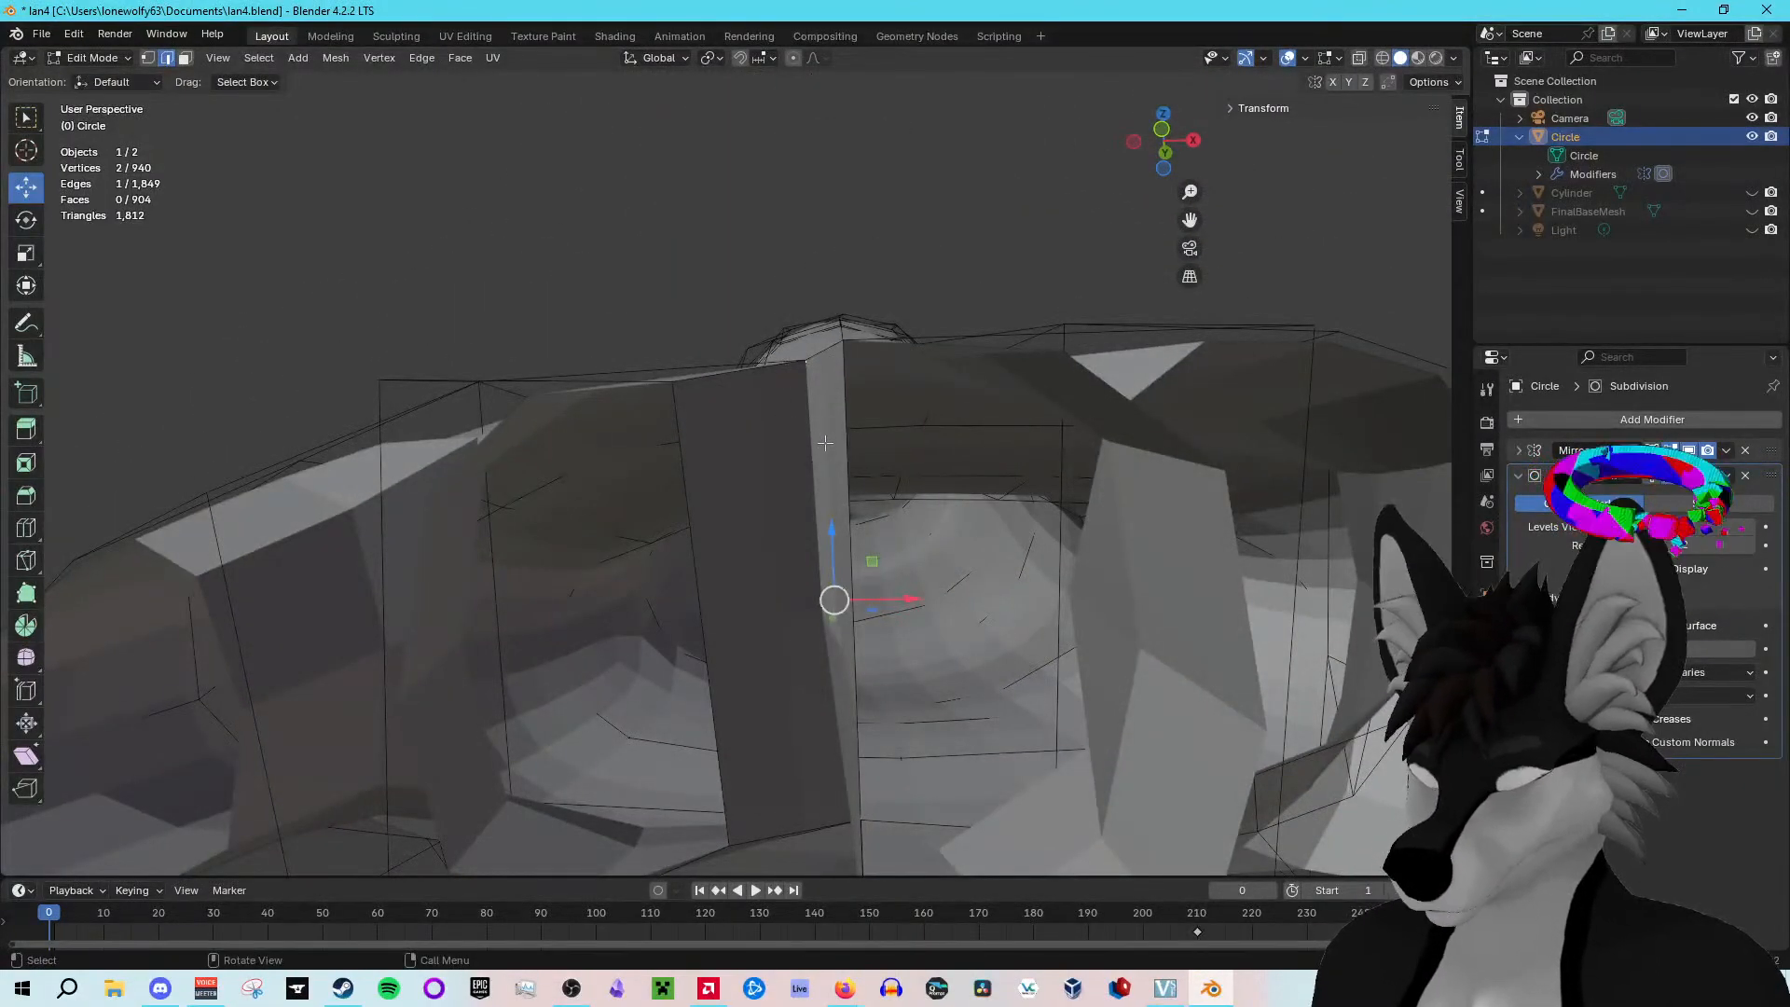
key("shift+space")
key("s")
mouse_move(832, 528)
left_mouse_down()
mouse_move(821, 638)
mouse_move(822, 363)
mouse_move(814, 536)
left_mouse_up()
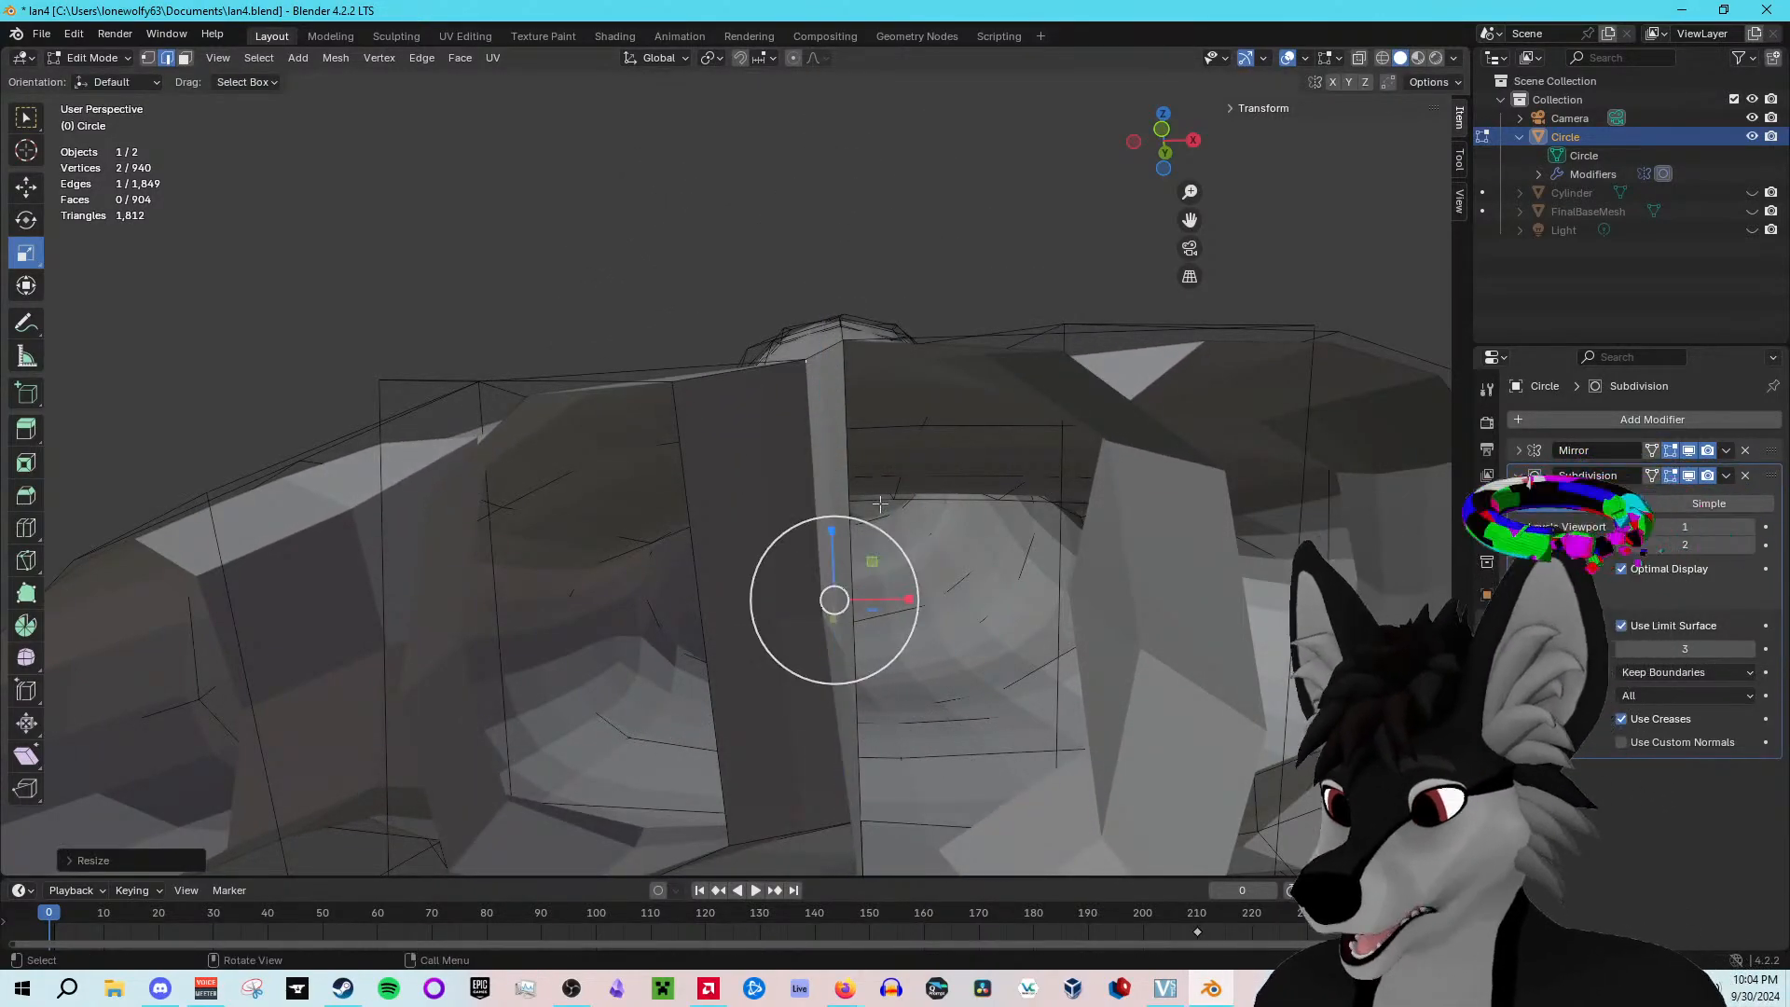
key("ctrl+z")
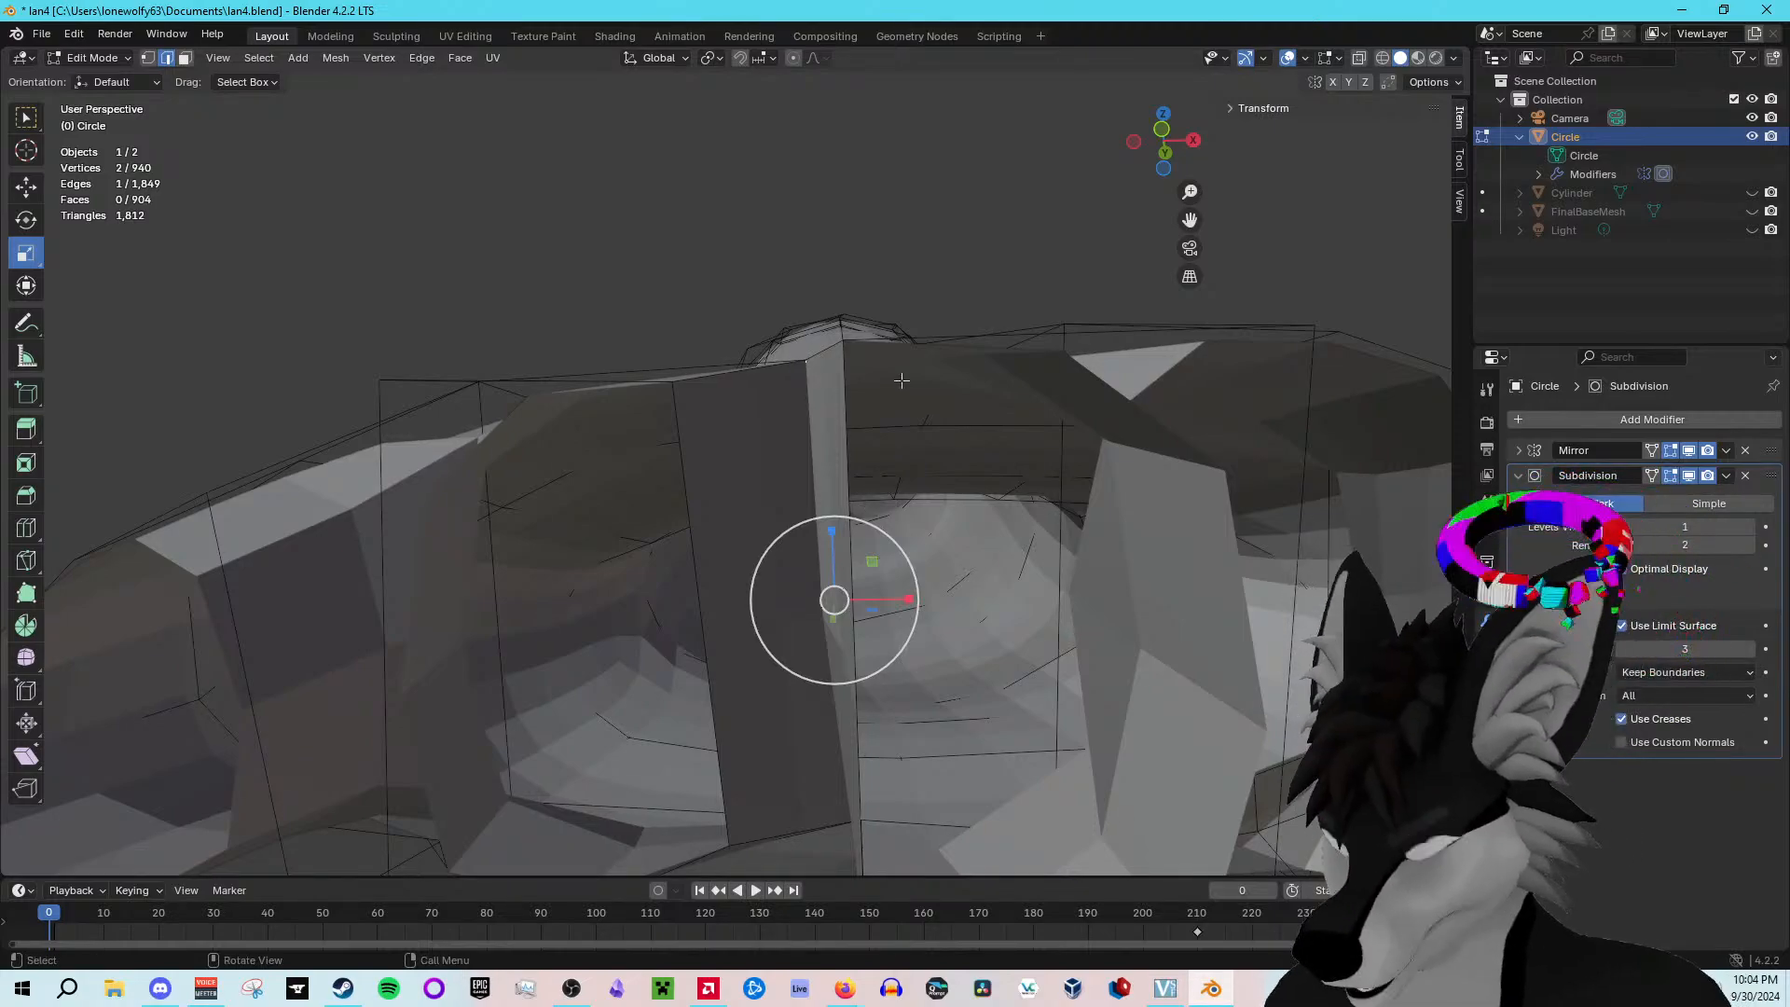
key("shift+space")
key("g")
middle_click_drag(892, 346, 908, 402)
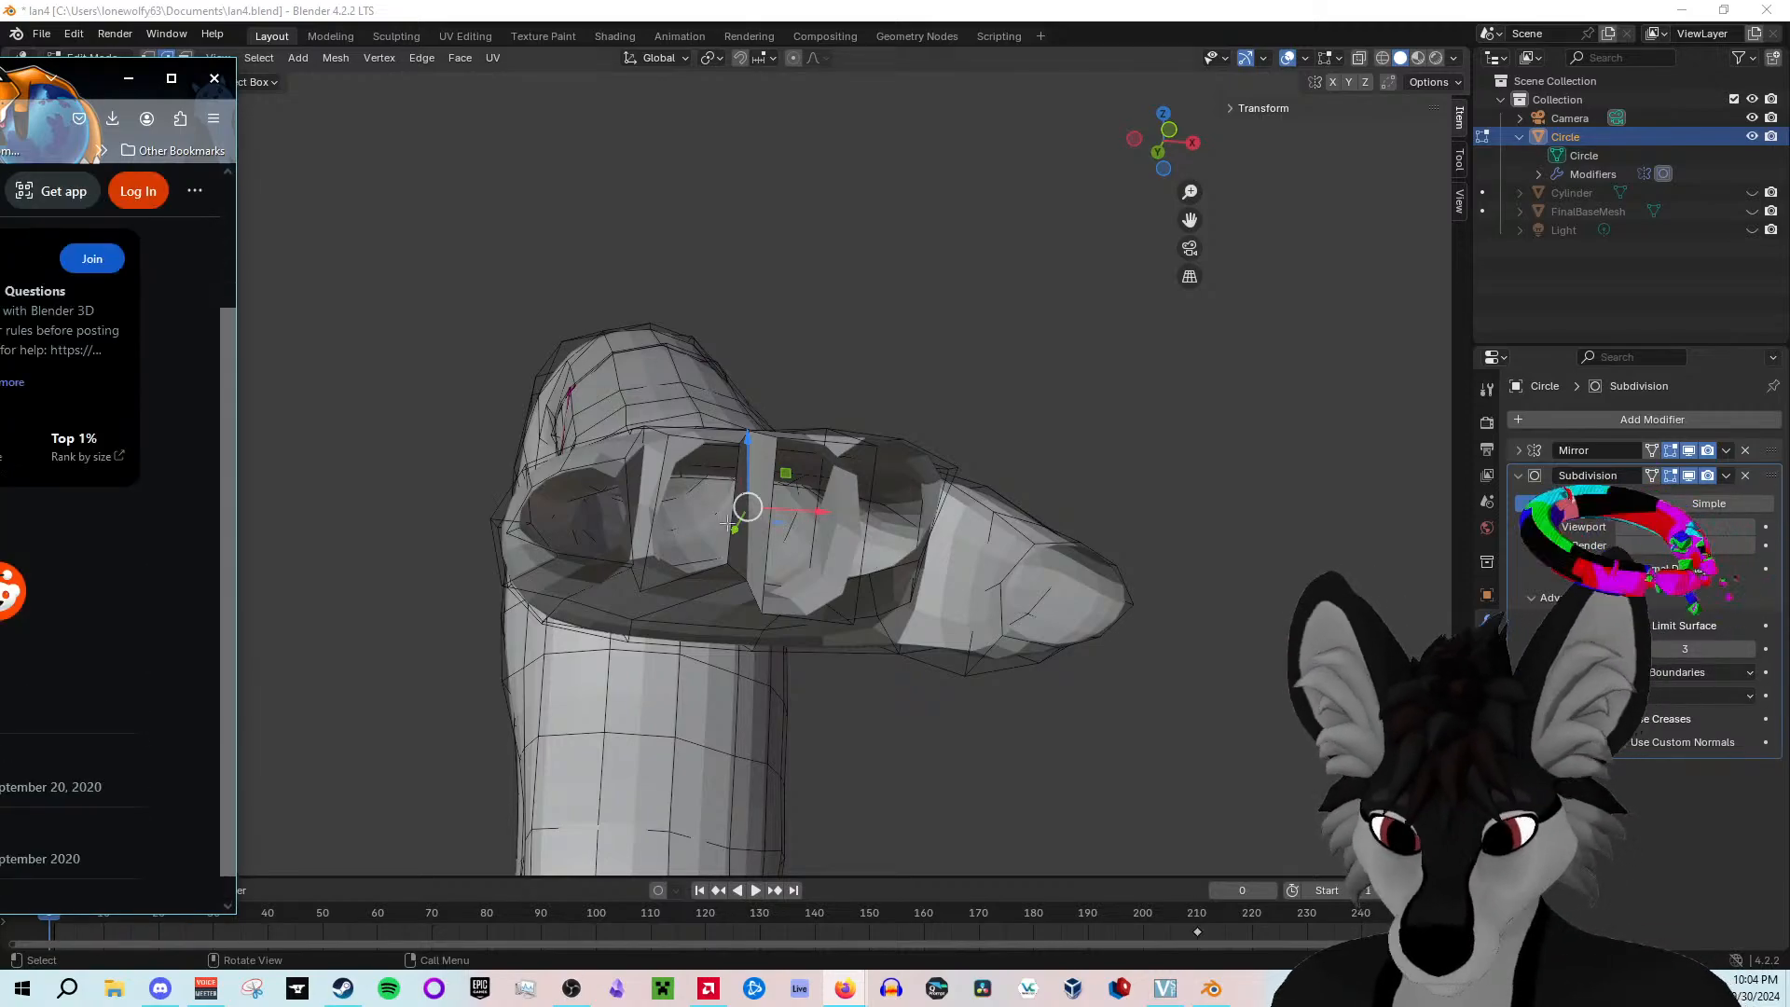
Step: Apply Shade Smooth to the character mesh in Object Mode and return to Edit Mode
middle_click_drag(797, 316, 781, 401)
key("Tab")
right_click(880, 337)
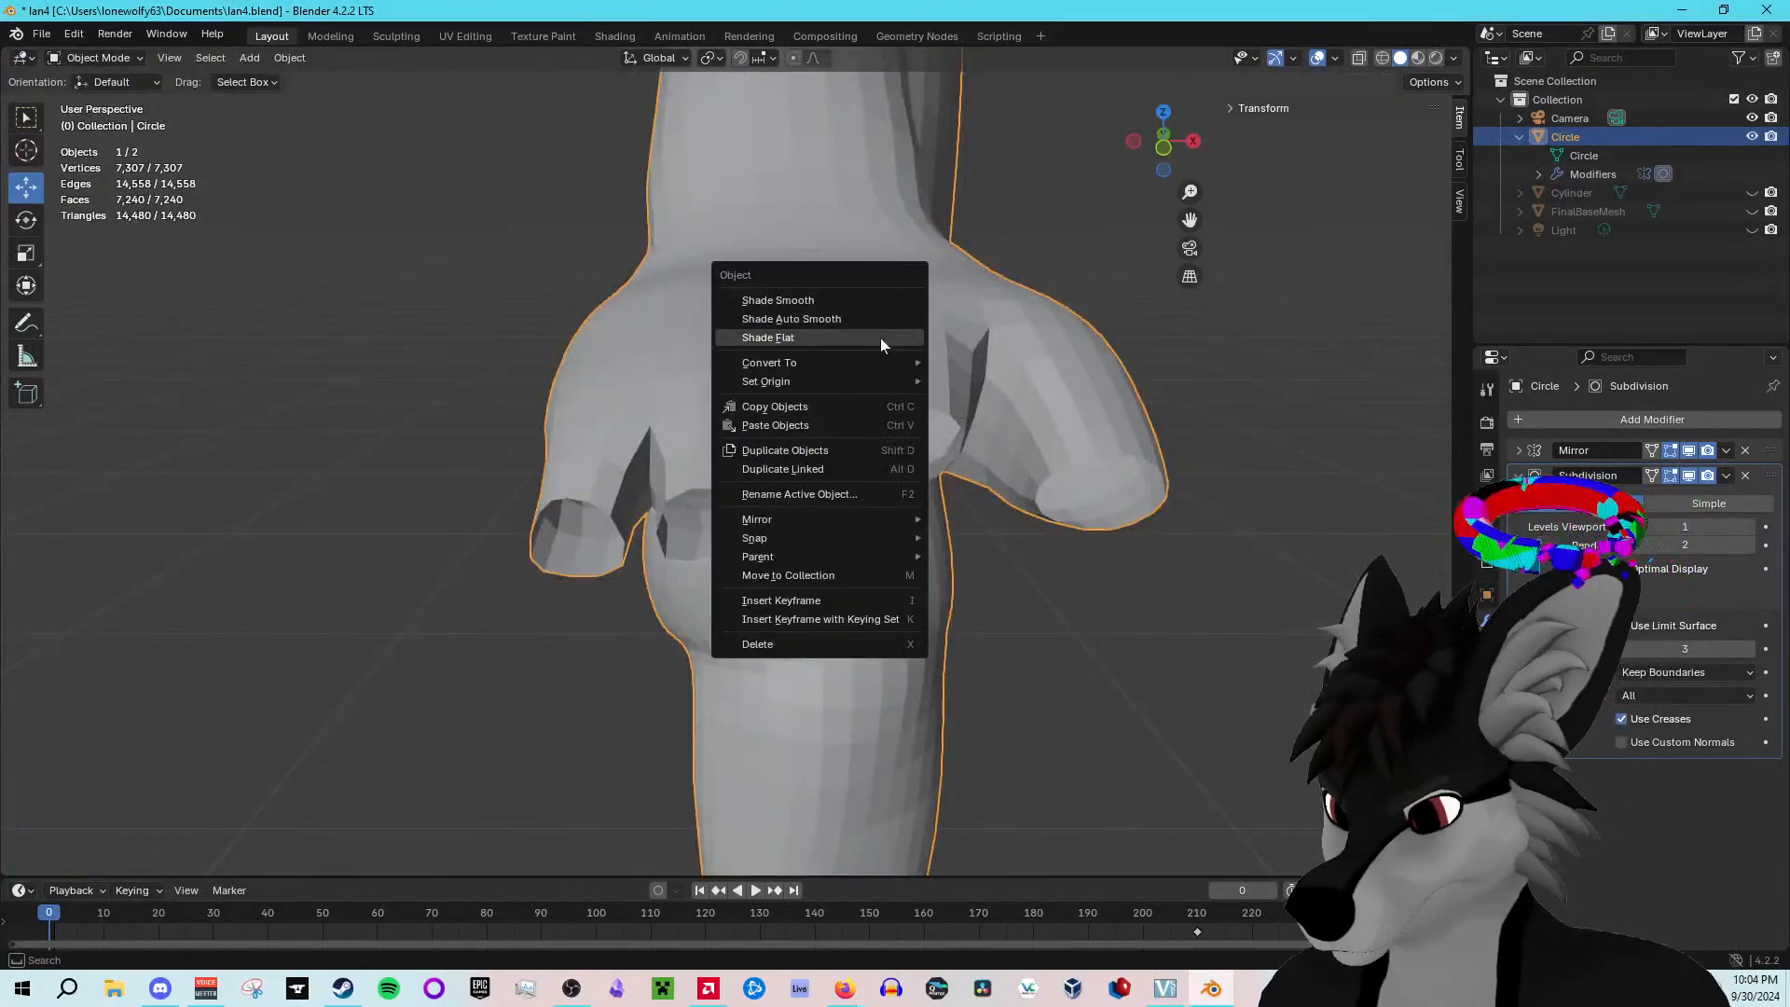
left_click(797, 330)
right_click(873, 406)
left_click(832, 354)
mouse_move(858, 405)
middle_mouse_down()
mouse_move(865, 440)
mouse_move(914, 361)
mouse_move(1033, 384)
mouse_move(910, 270)
mouse_move(896, 216)
mouse_move(955, 304)
mouse_move(931, 311)
mouse_move(907, 252)
mouse_move(959, 388)
mouse_move(781, 419)
mouse_move(869, 416)
middle_mouse_up()
key("Tab")
middle_click_drag(1001, 486, 955, 291)
key("Tab")
key("Tab")
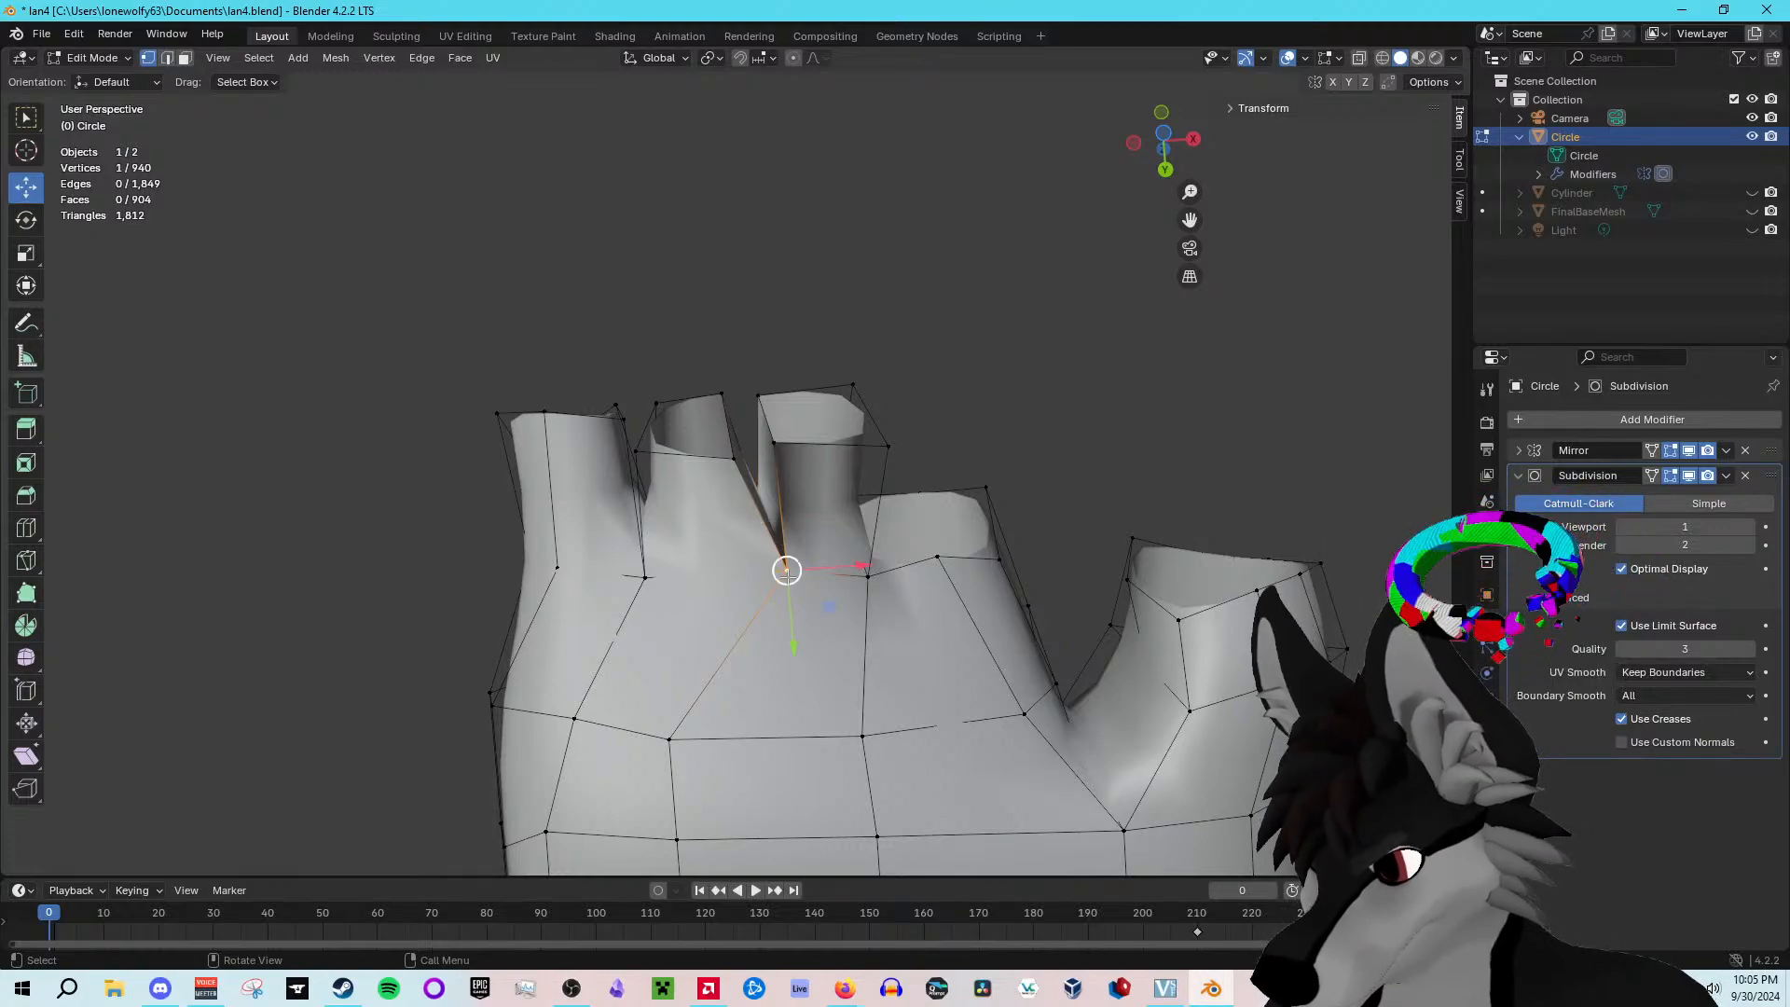
Step: Shift the base vertex between the second and third stubs and the second stub's adjacent tip vertices along X, away from the thumb
left_click_drag(838, 574, 797, 584)
left_click(735, 457)
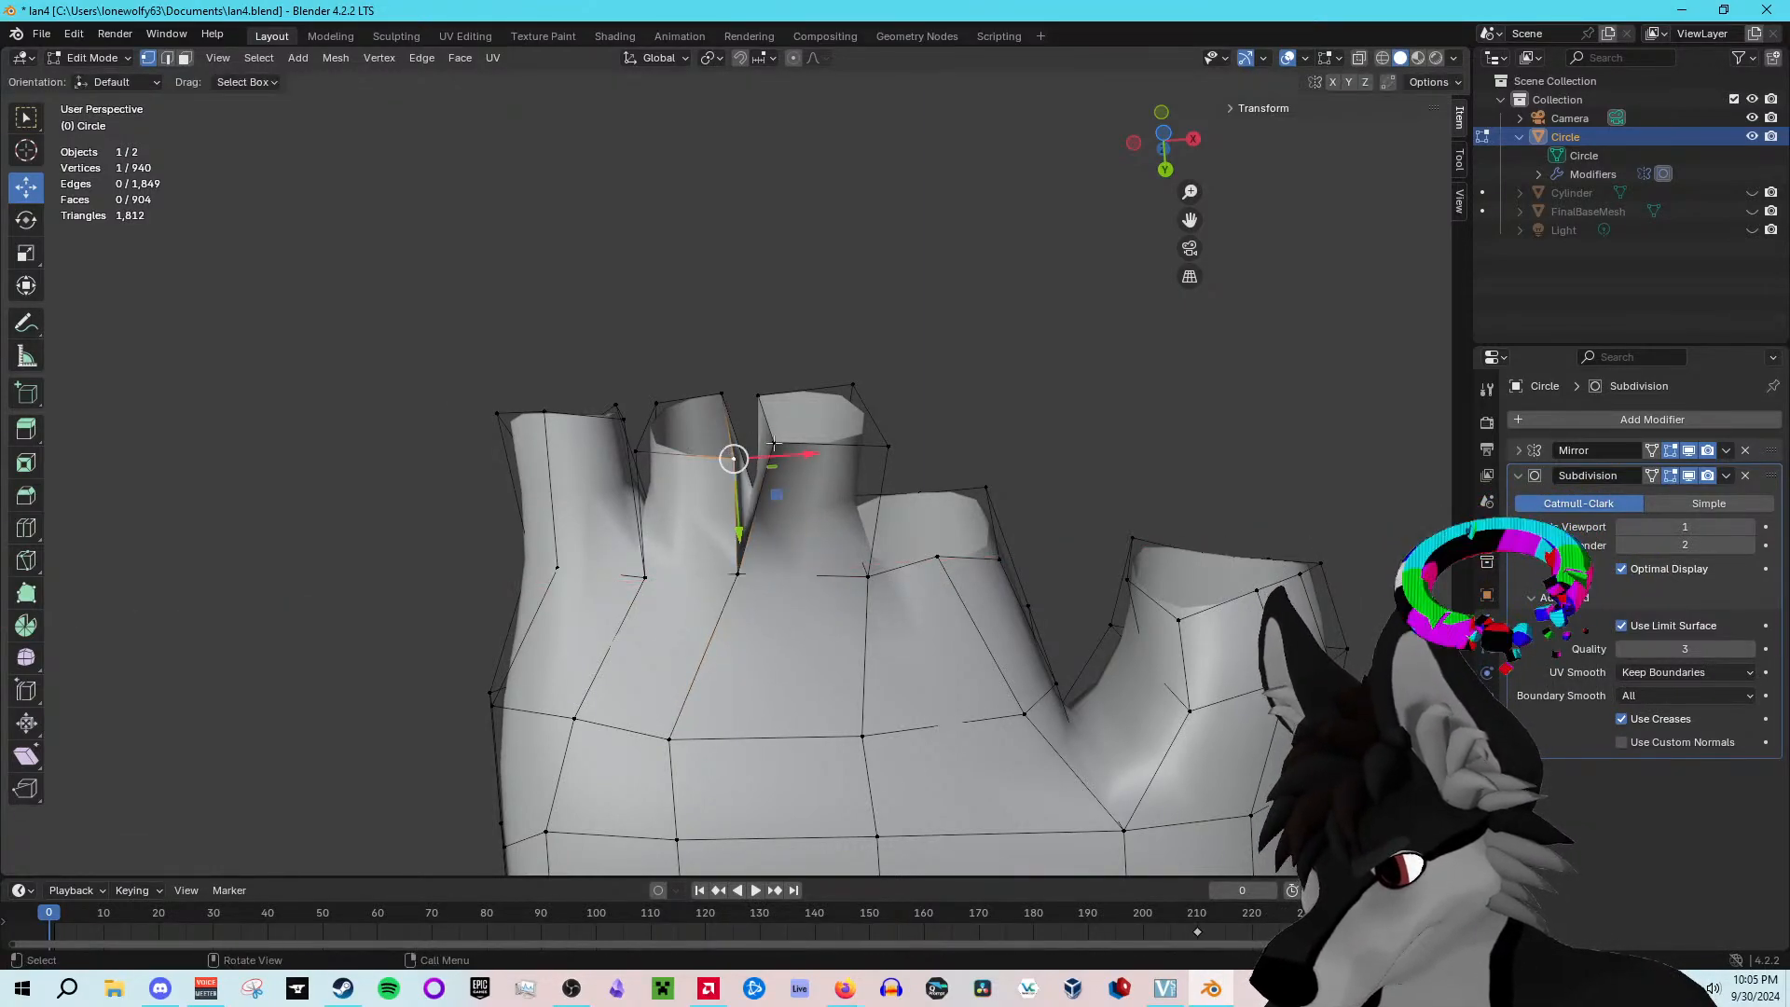
mouse_move(806, 459)
left_mouse_down()
mouse_move(751, 463)
mouse_move(777, 459)
left_mouse_up()
left_click(722, 393)
mouse_move(766, 391)
left_mouse_down()
mouse_move(748, 394)
mouse_move(764, 393)
left_mouse_up()
middle_click_drag(867, 578, 774, 652)
Step: Apply Shade Flat to the character mesh in Object Mode and toggle the Subdivision modifier's viewport display off and on
key("Tab")
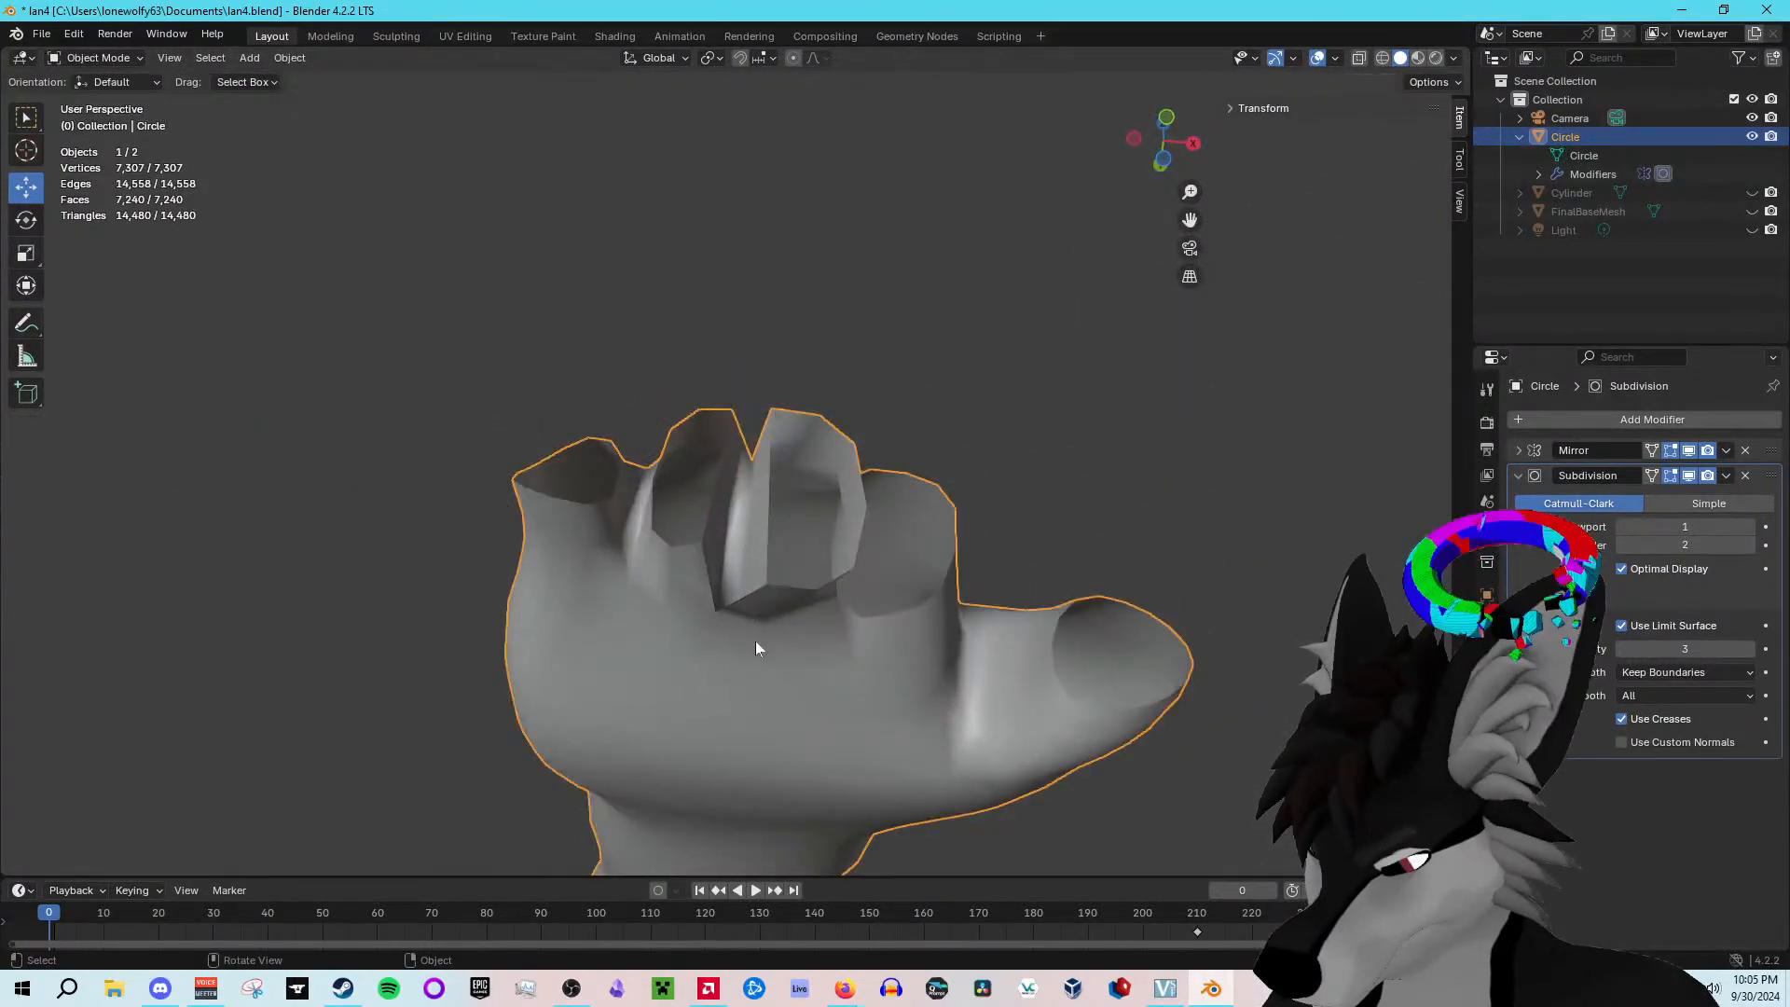
right_click(715, 617)
left_click(690, 637)
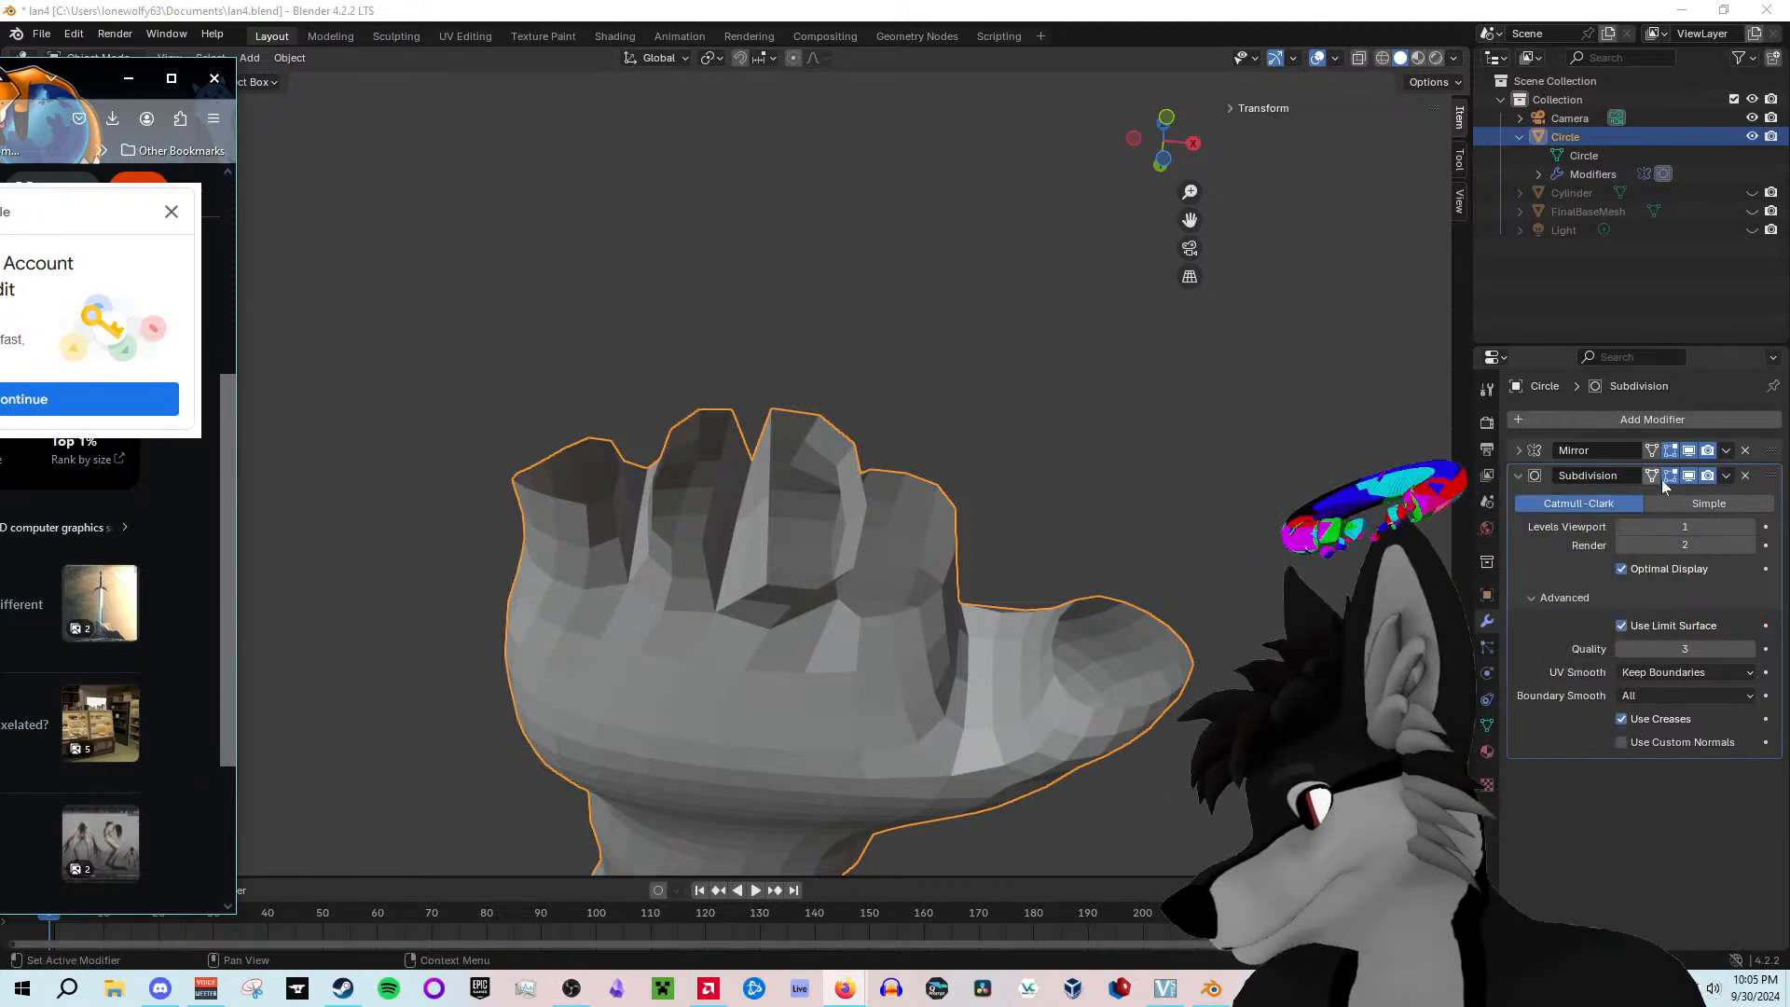
left_click(1691, 477)
left_click(1691, 478)
middle_click_drag(1189, 679, 1082, 733)
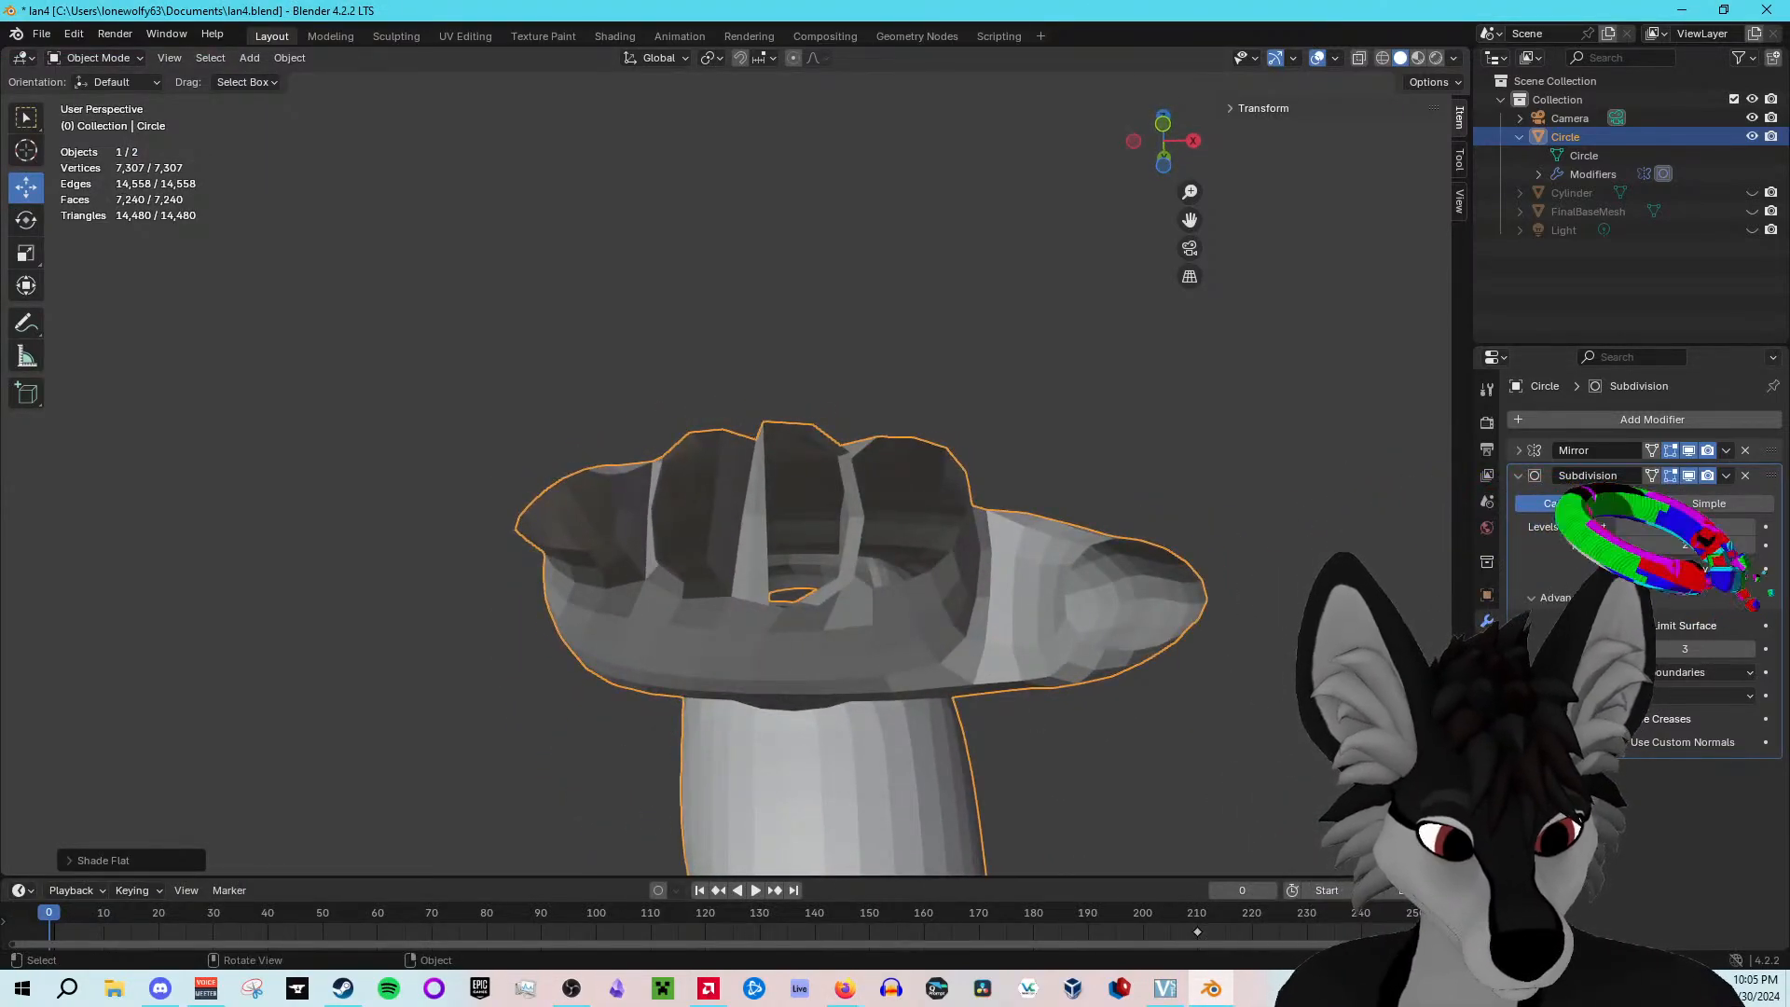
Step: Switch to Firefox and look through the 3D computer graphics forum page and the other web page
key("alt+Tab")
scroll(117, 538, "down", 4)
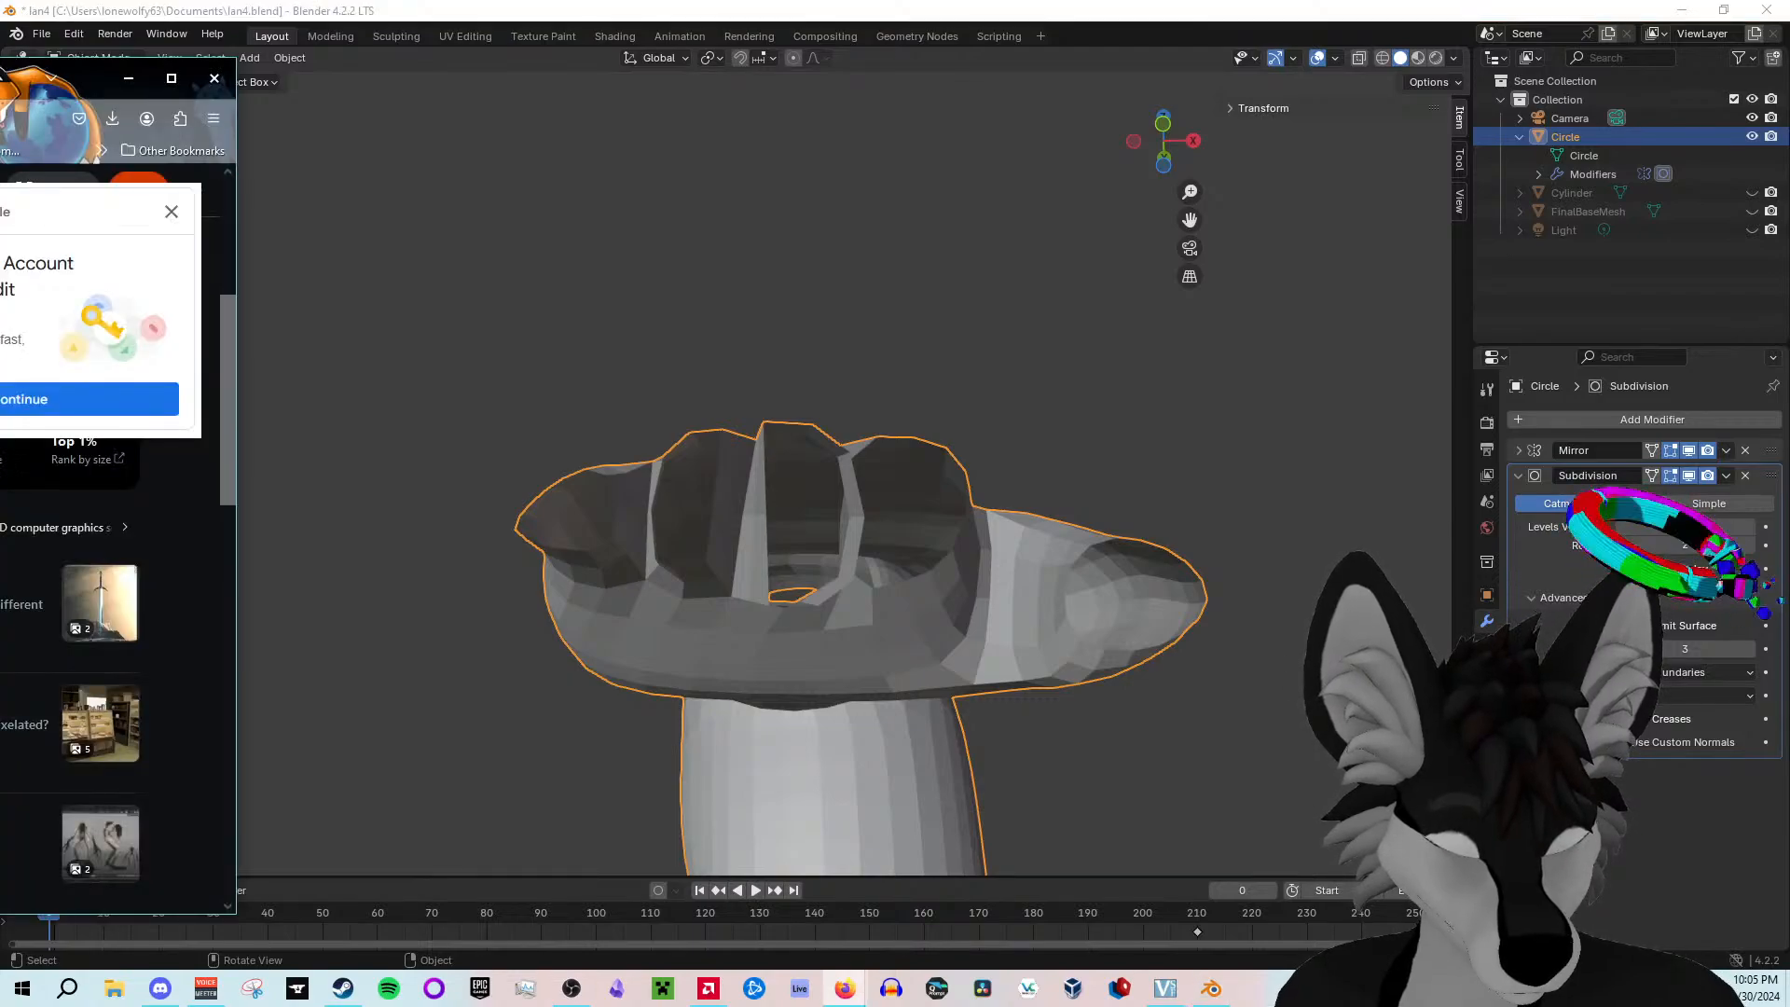
scroll(118, 538, "down", 4)
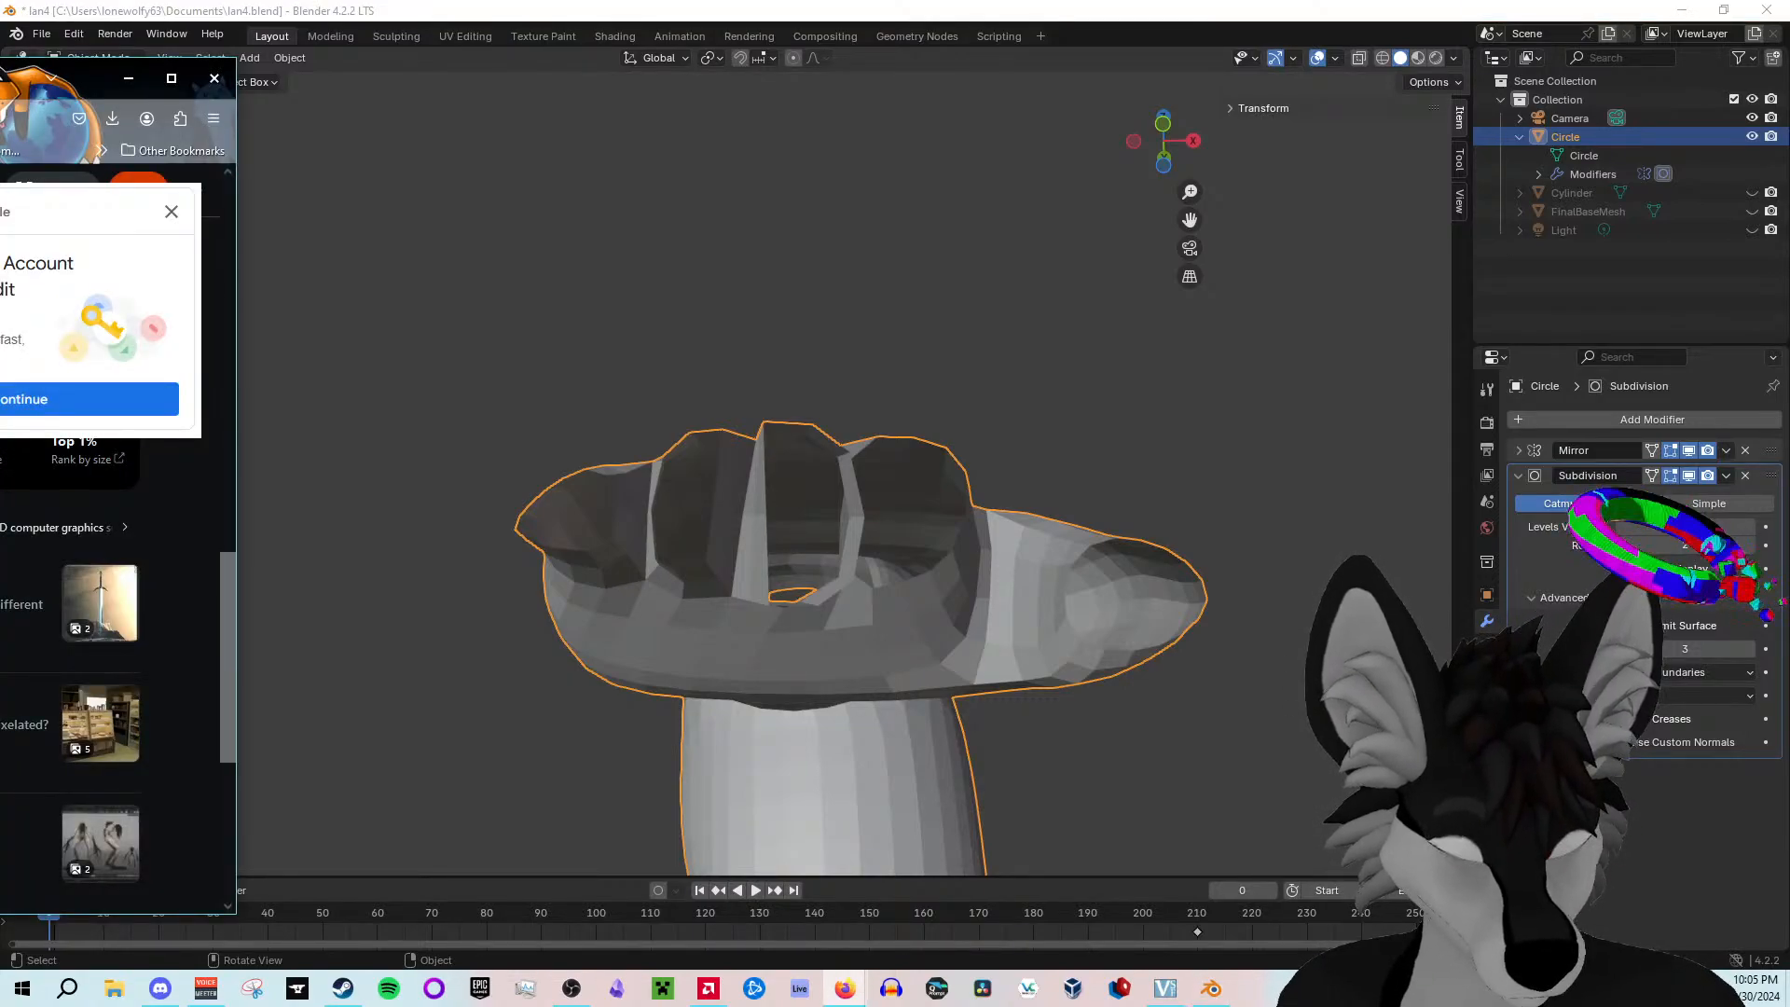
scroll(118, 538, "down", 3)
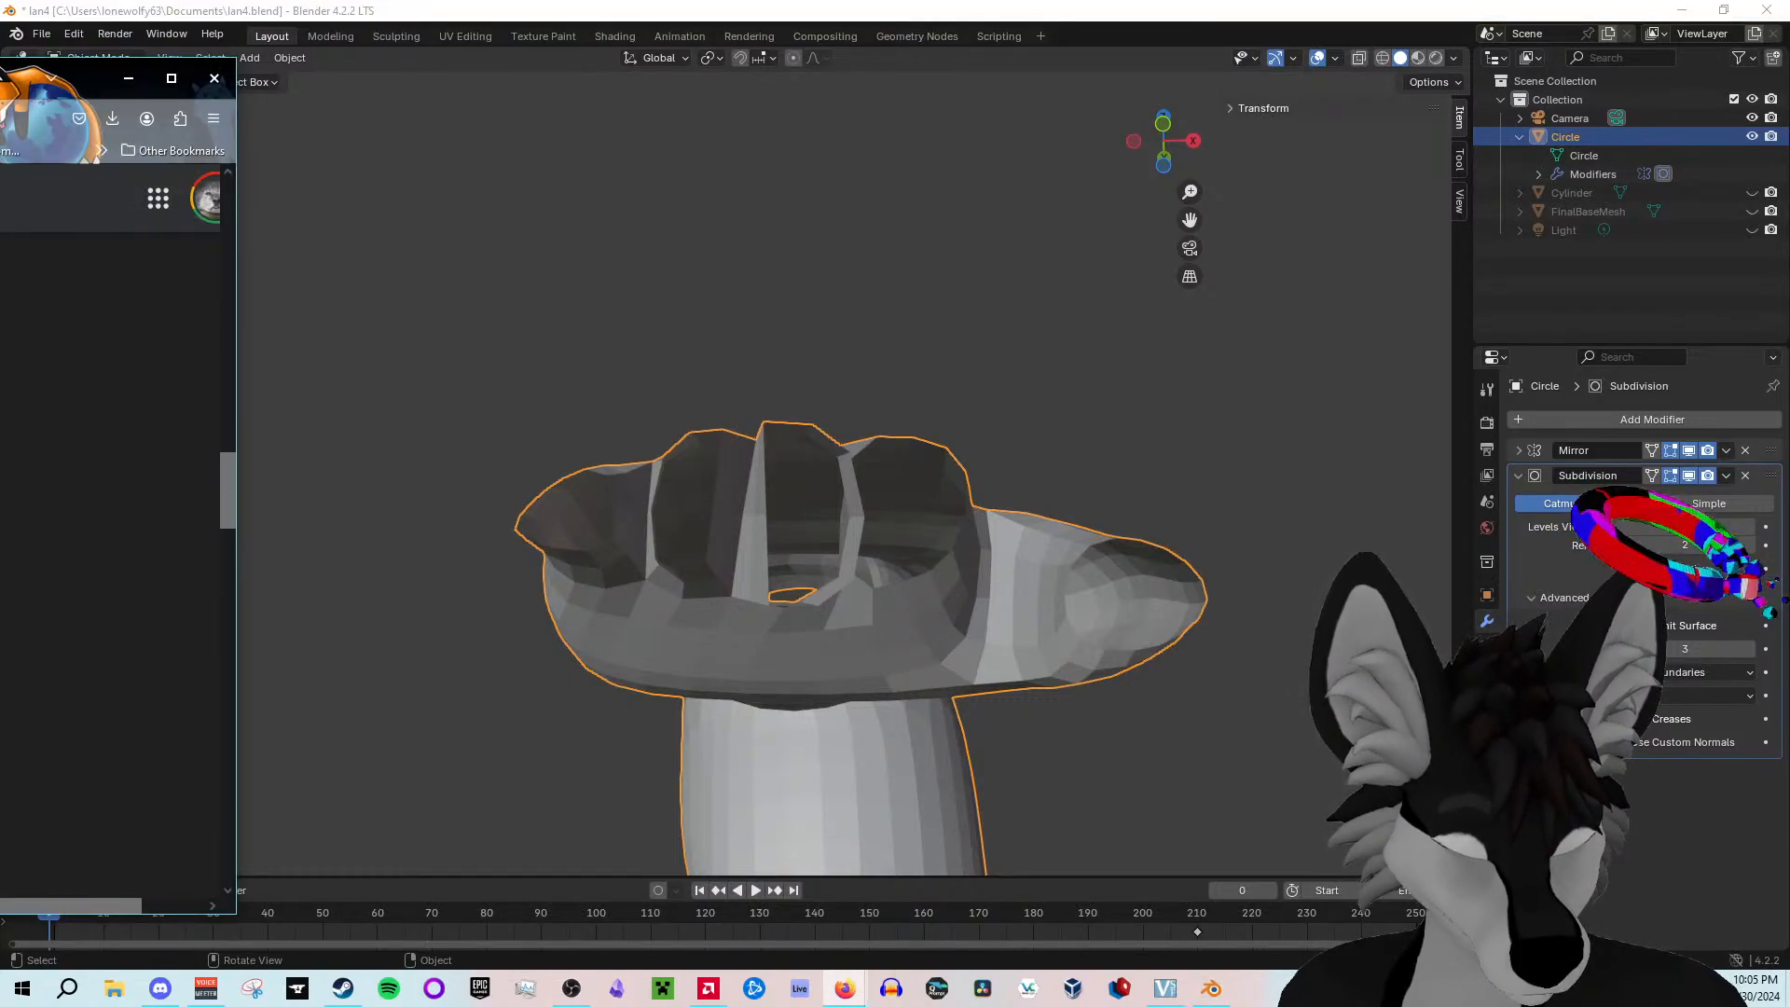
scroll(117, 538, "down", 5)
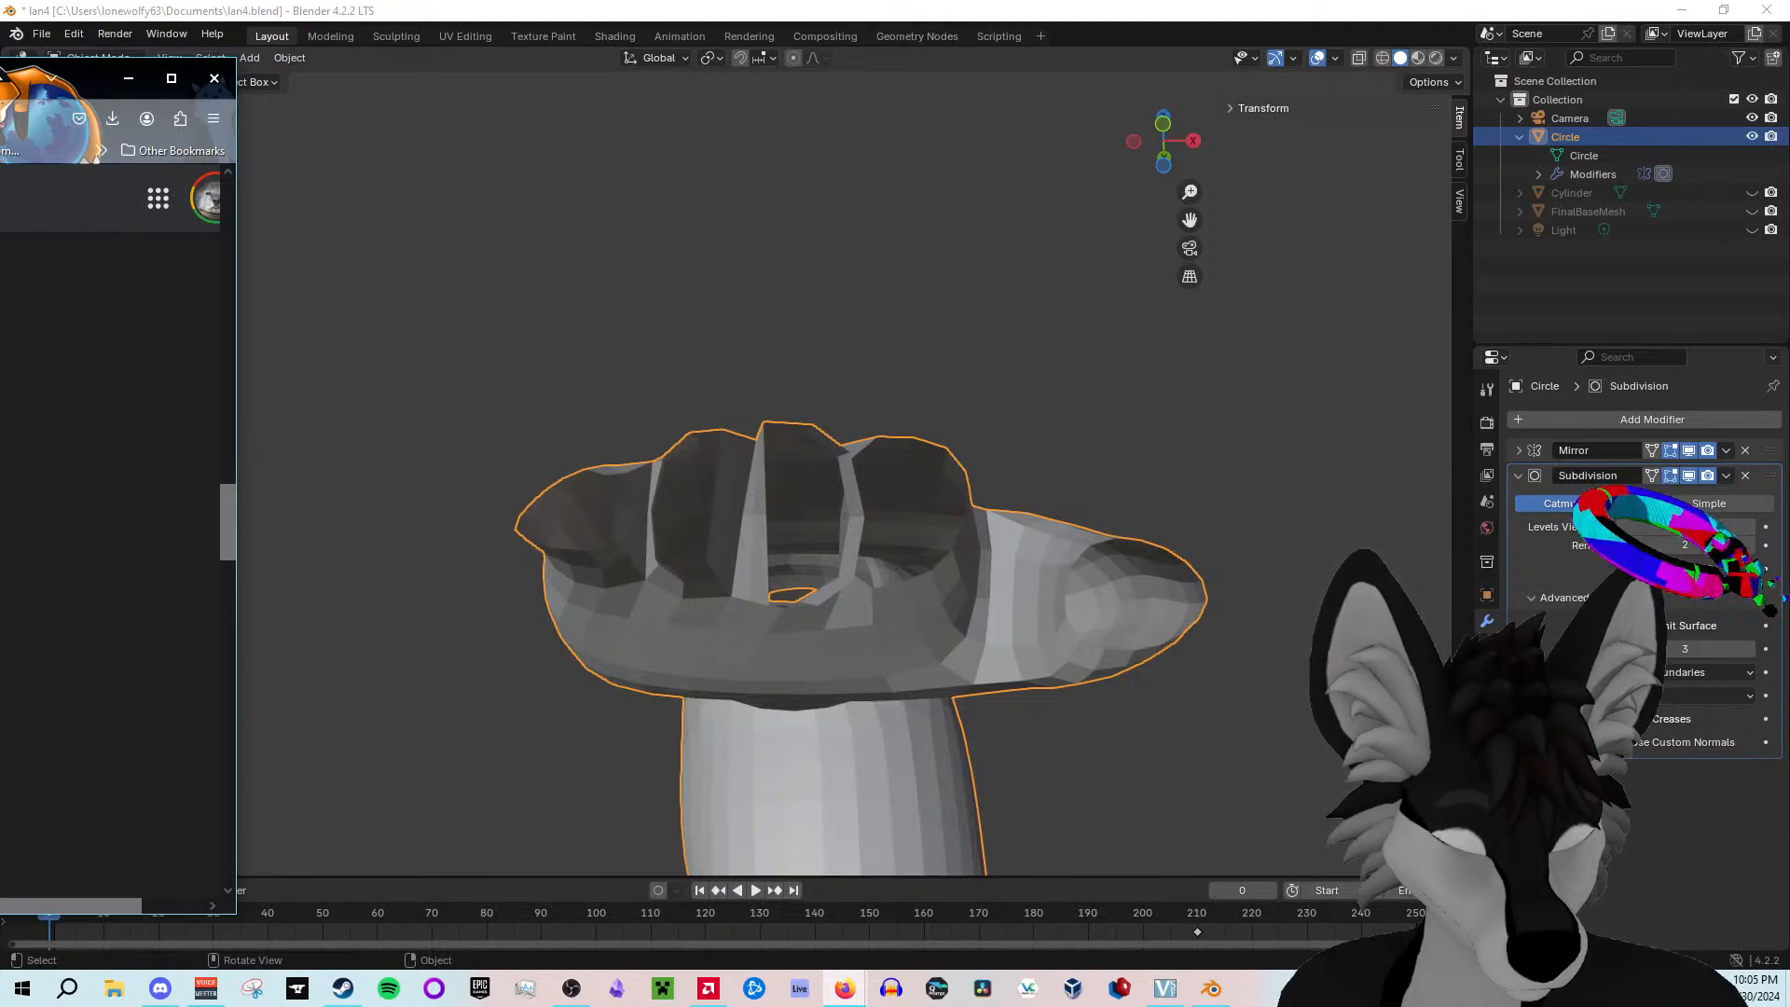
scroll(117, 538, "down", 3)
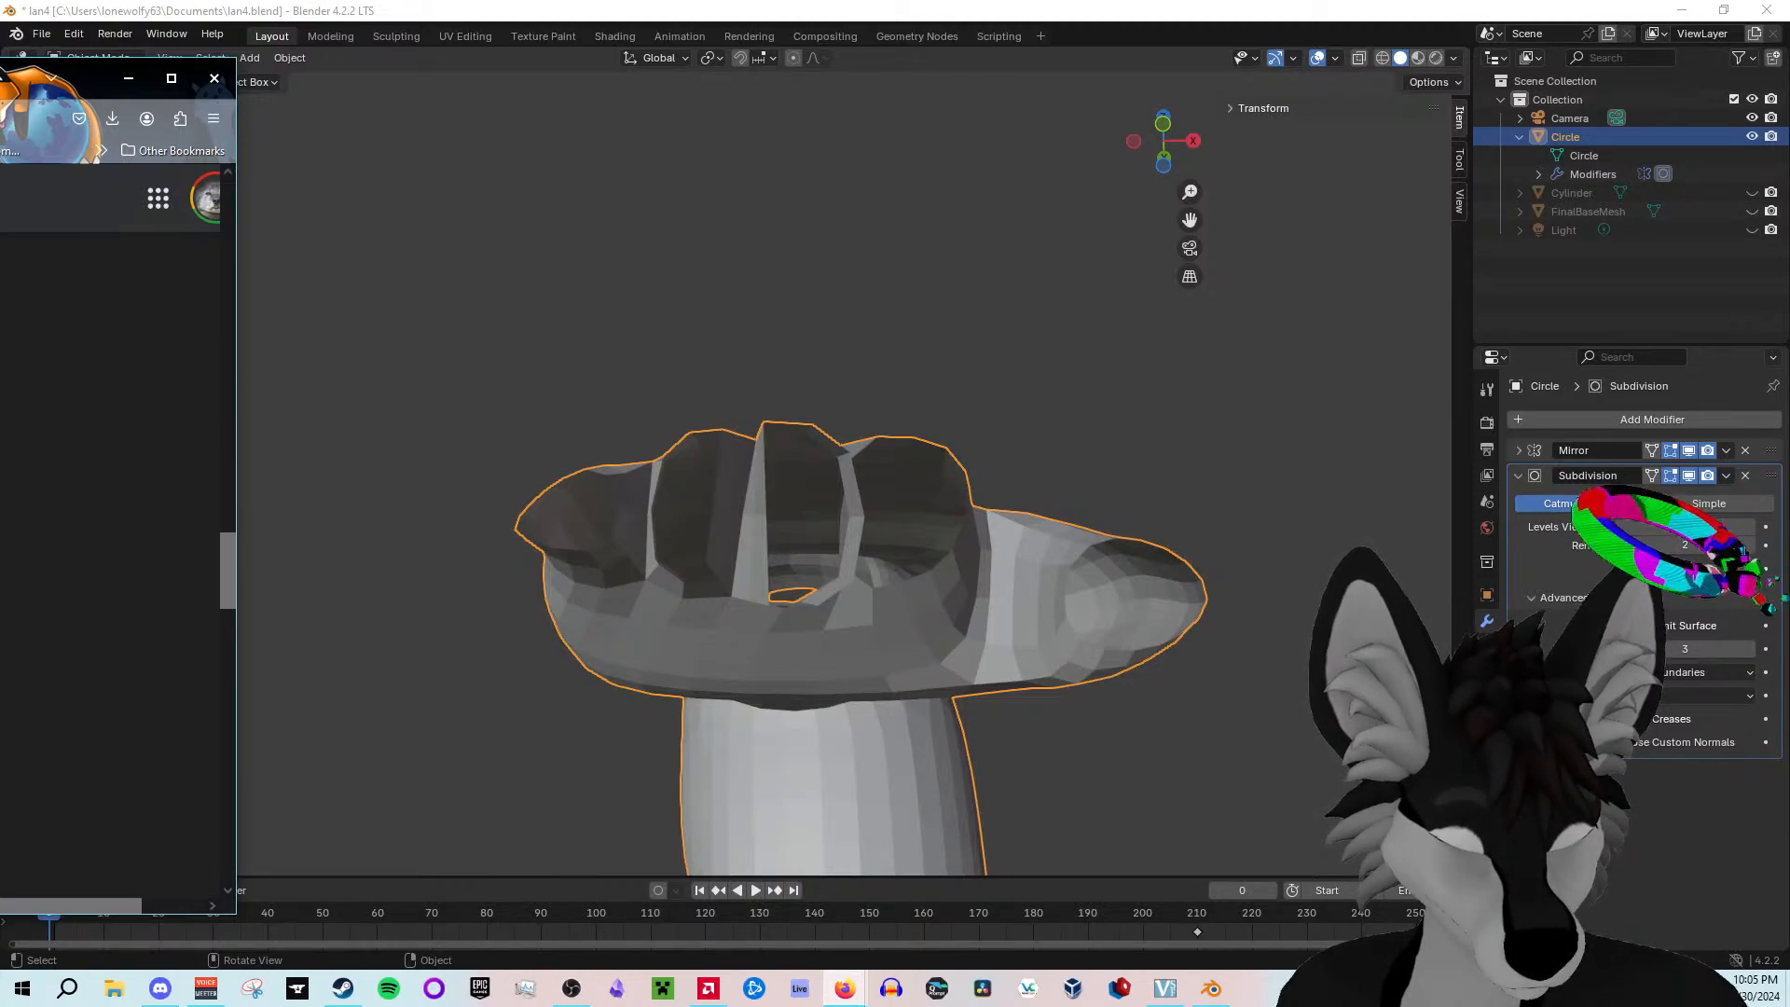
scroll(117, 538, "down", 2)
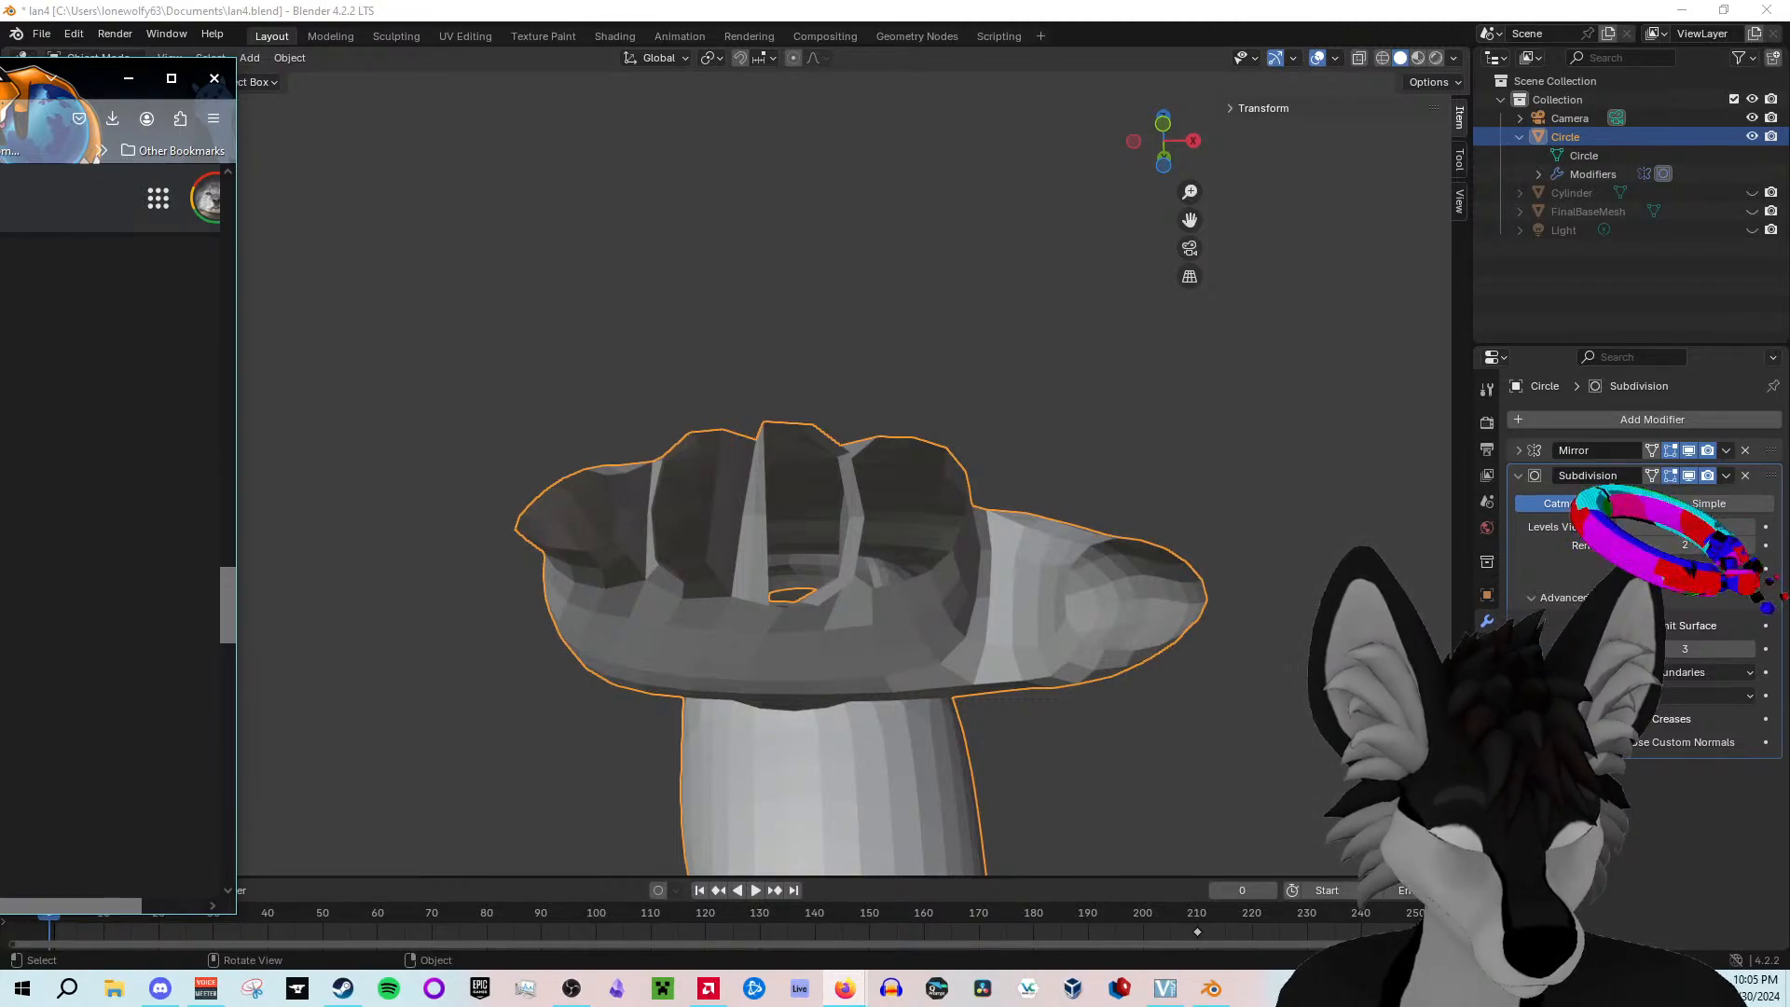
scroll(110, 529, "up", 6)
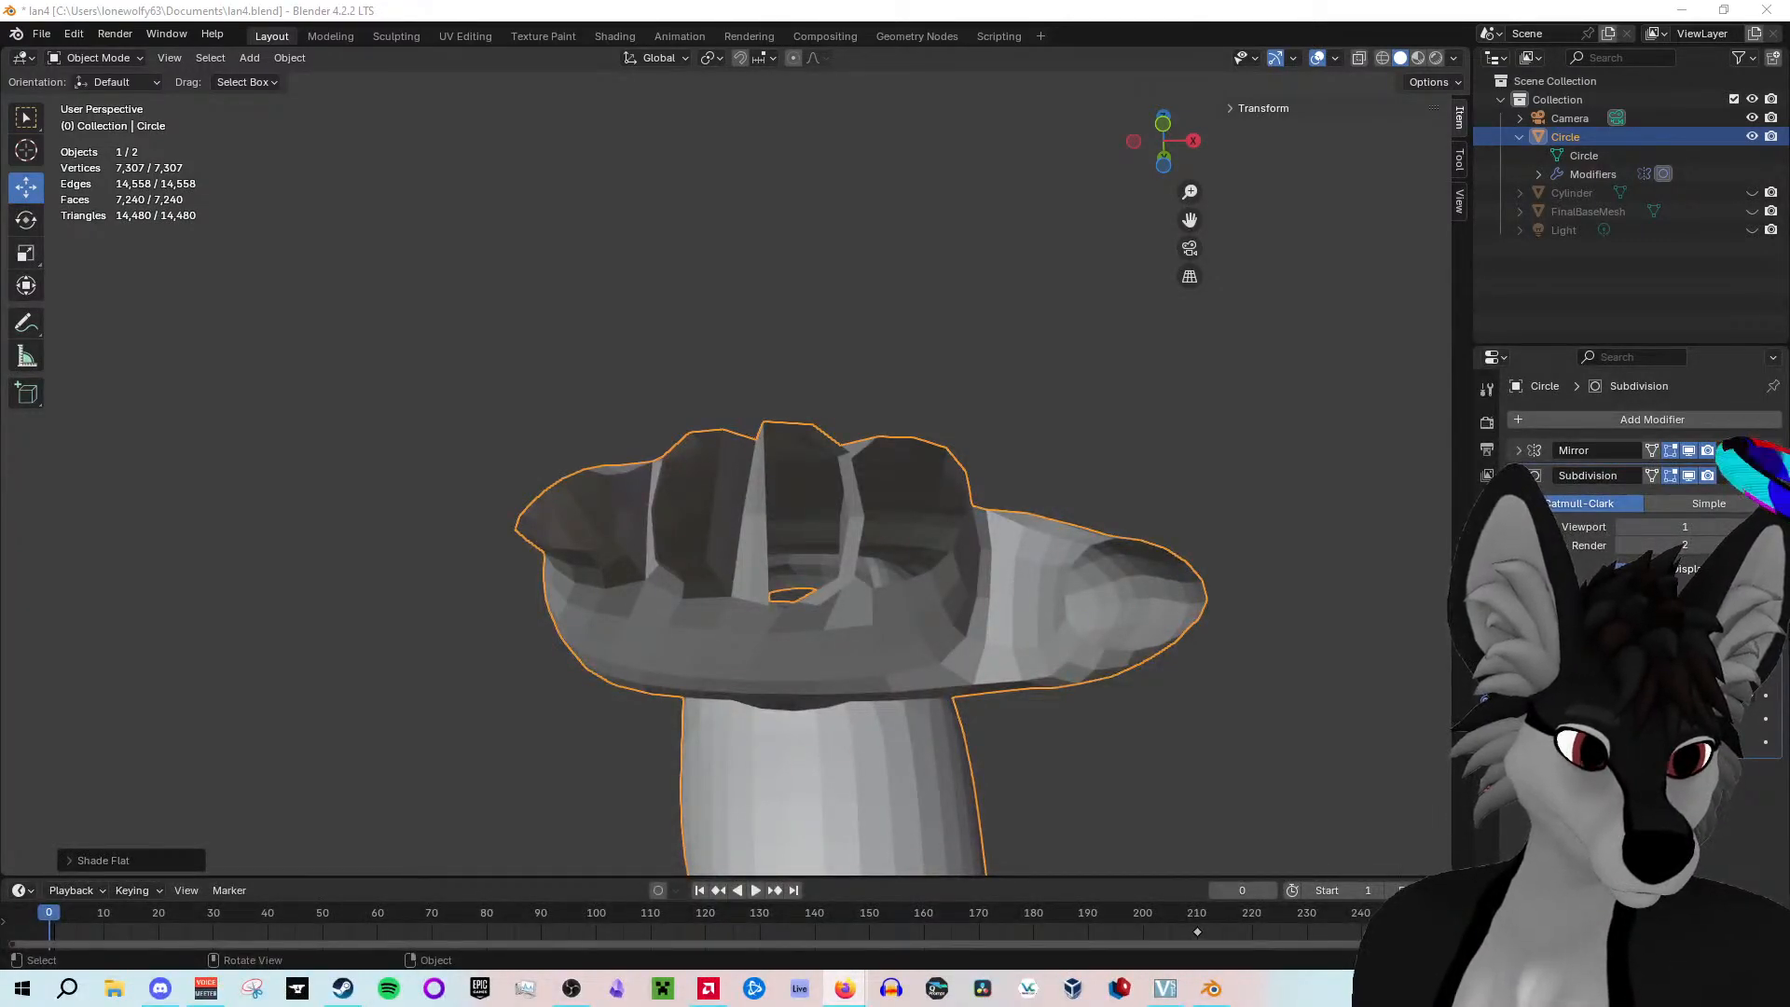
Step: Try the Subdivision modifier's UV Smooth option Keep Corners, Junctions, Concave and Boundary Smooth option Keep Corners, then set Boundary Smooth back to All
middle_click_drag(1038, 589, 1035, 611)
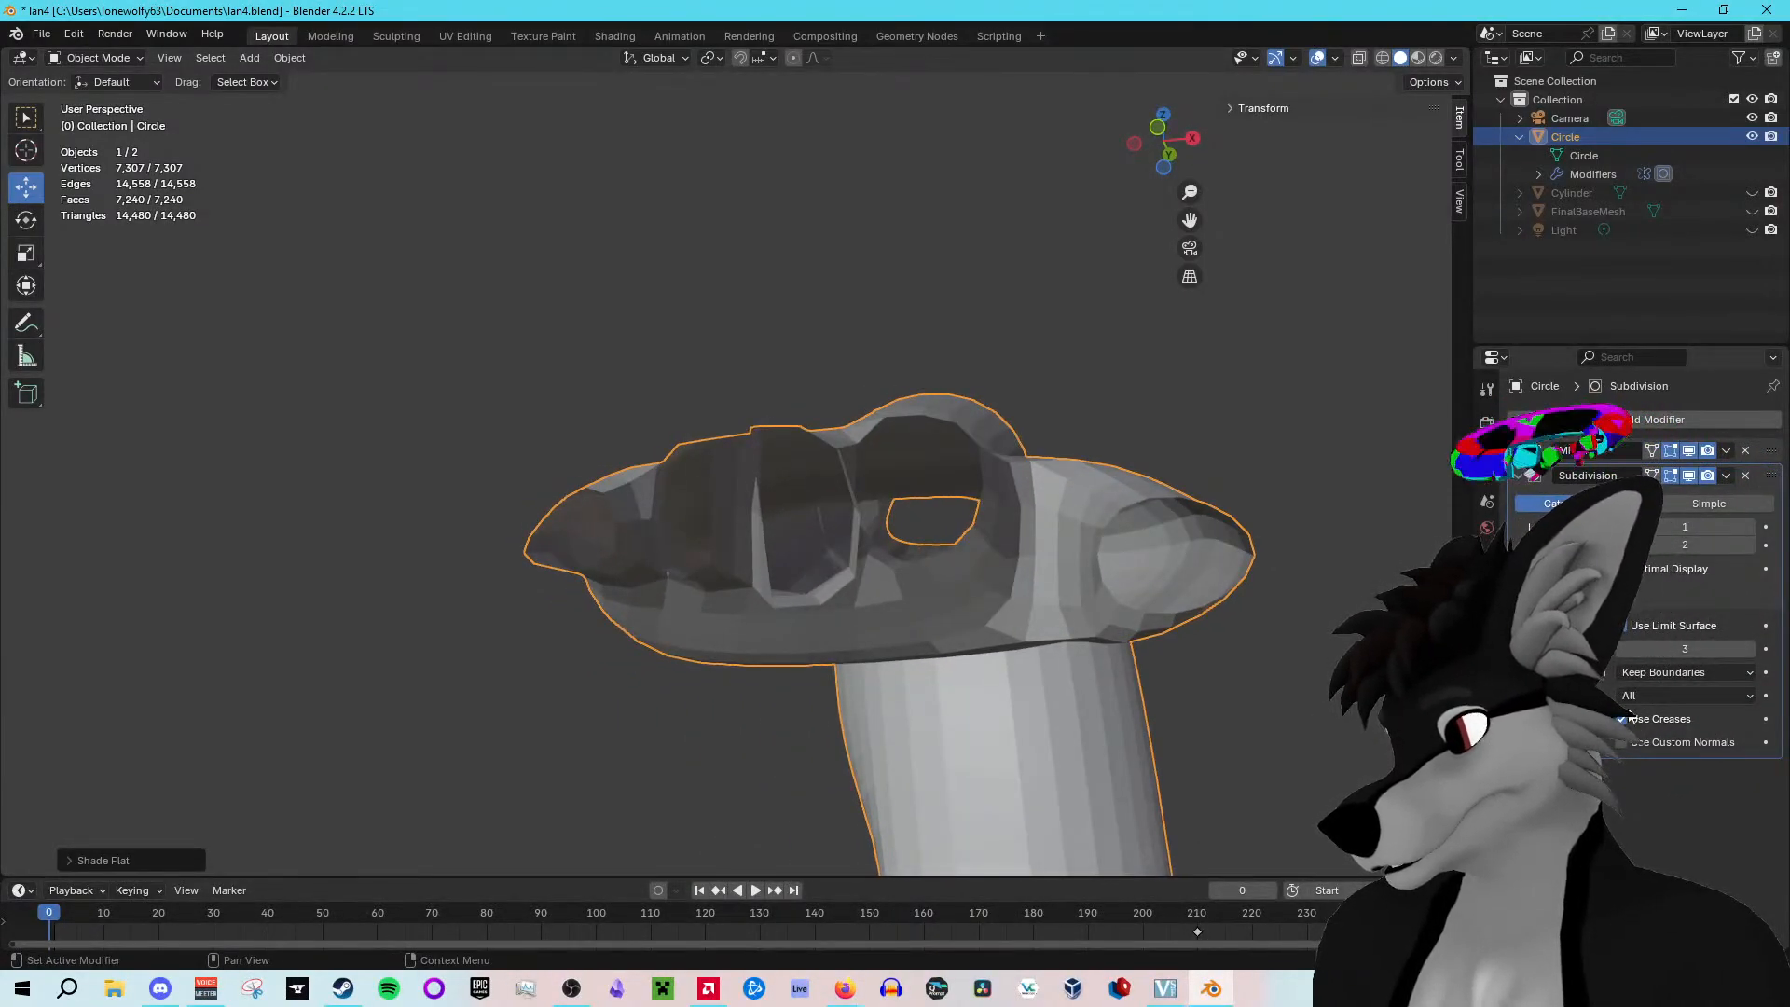
middle_click_drag(923, 490, 1001, 563)
scroll(1001, 563, "up", 2)
left_click(1709, 666)
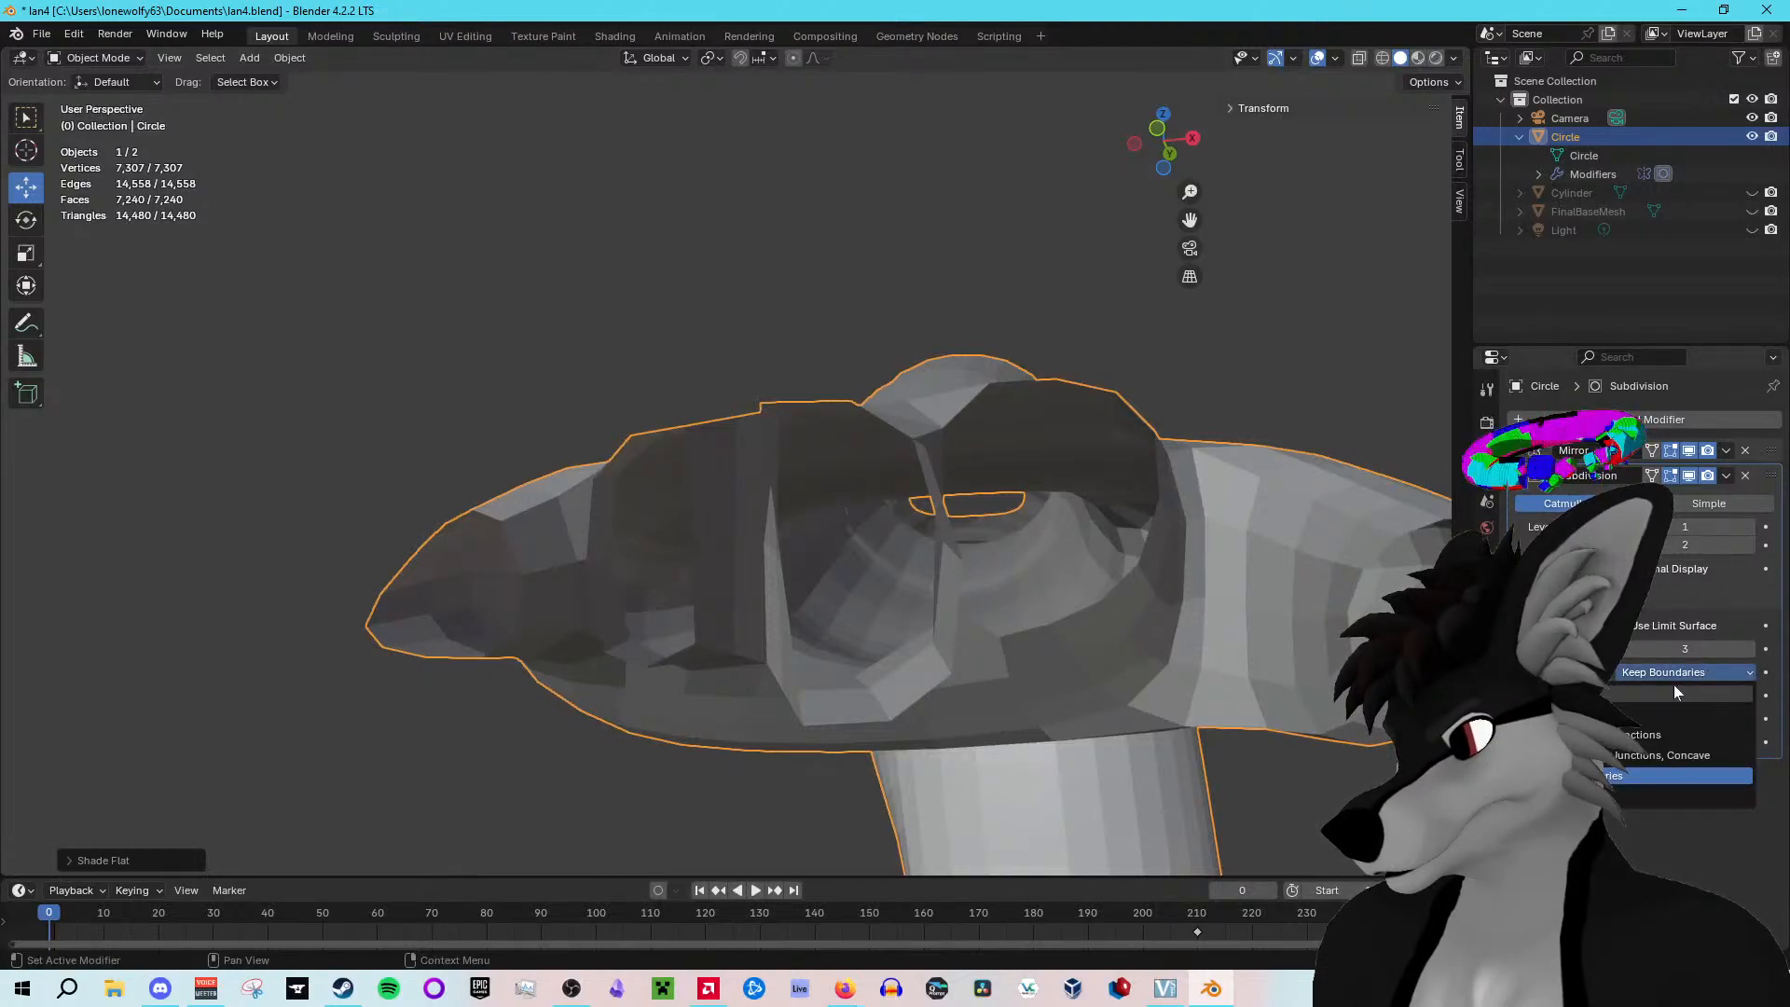
left_click(1636, 755)
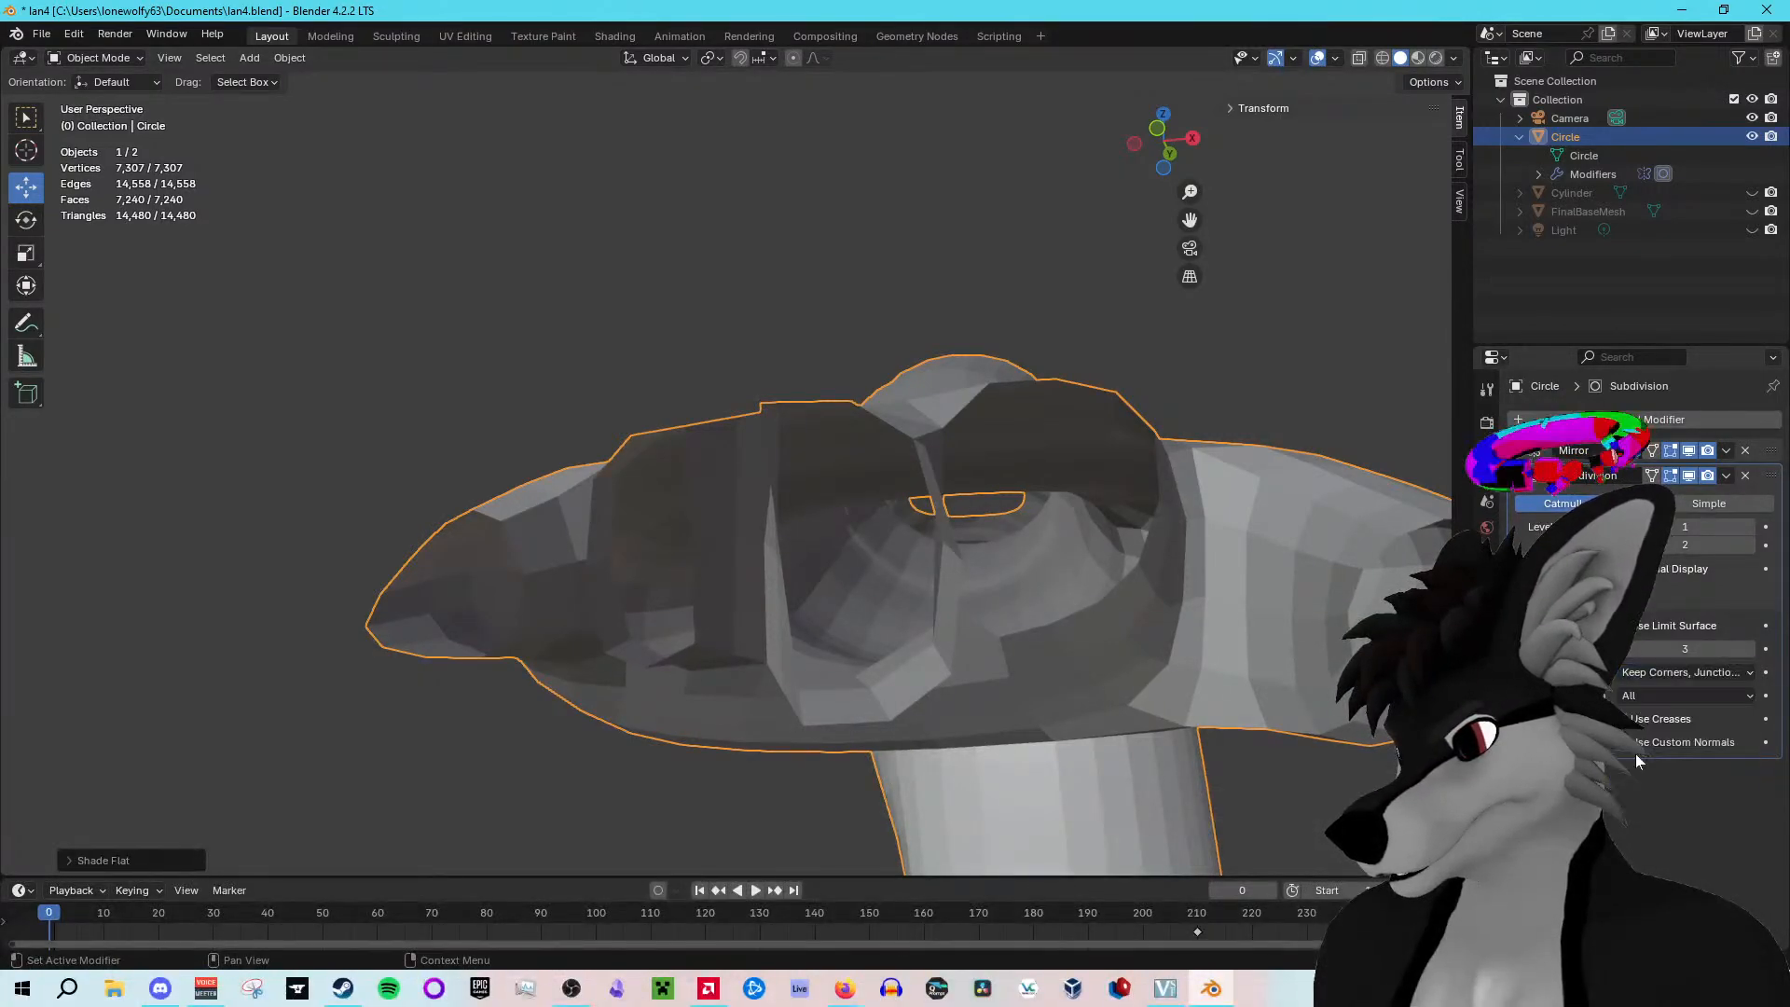
left_click(1655, 698)
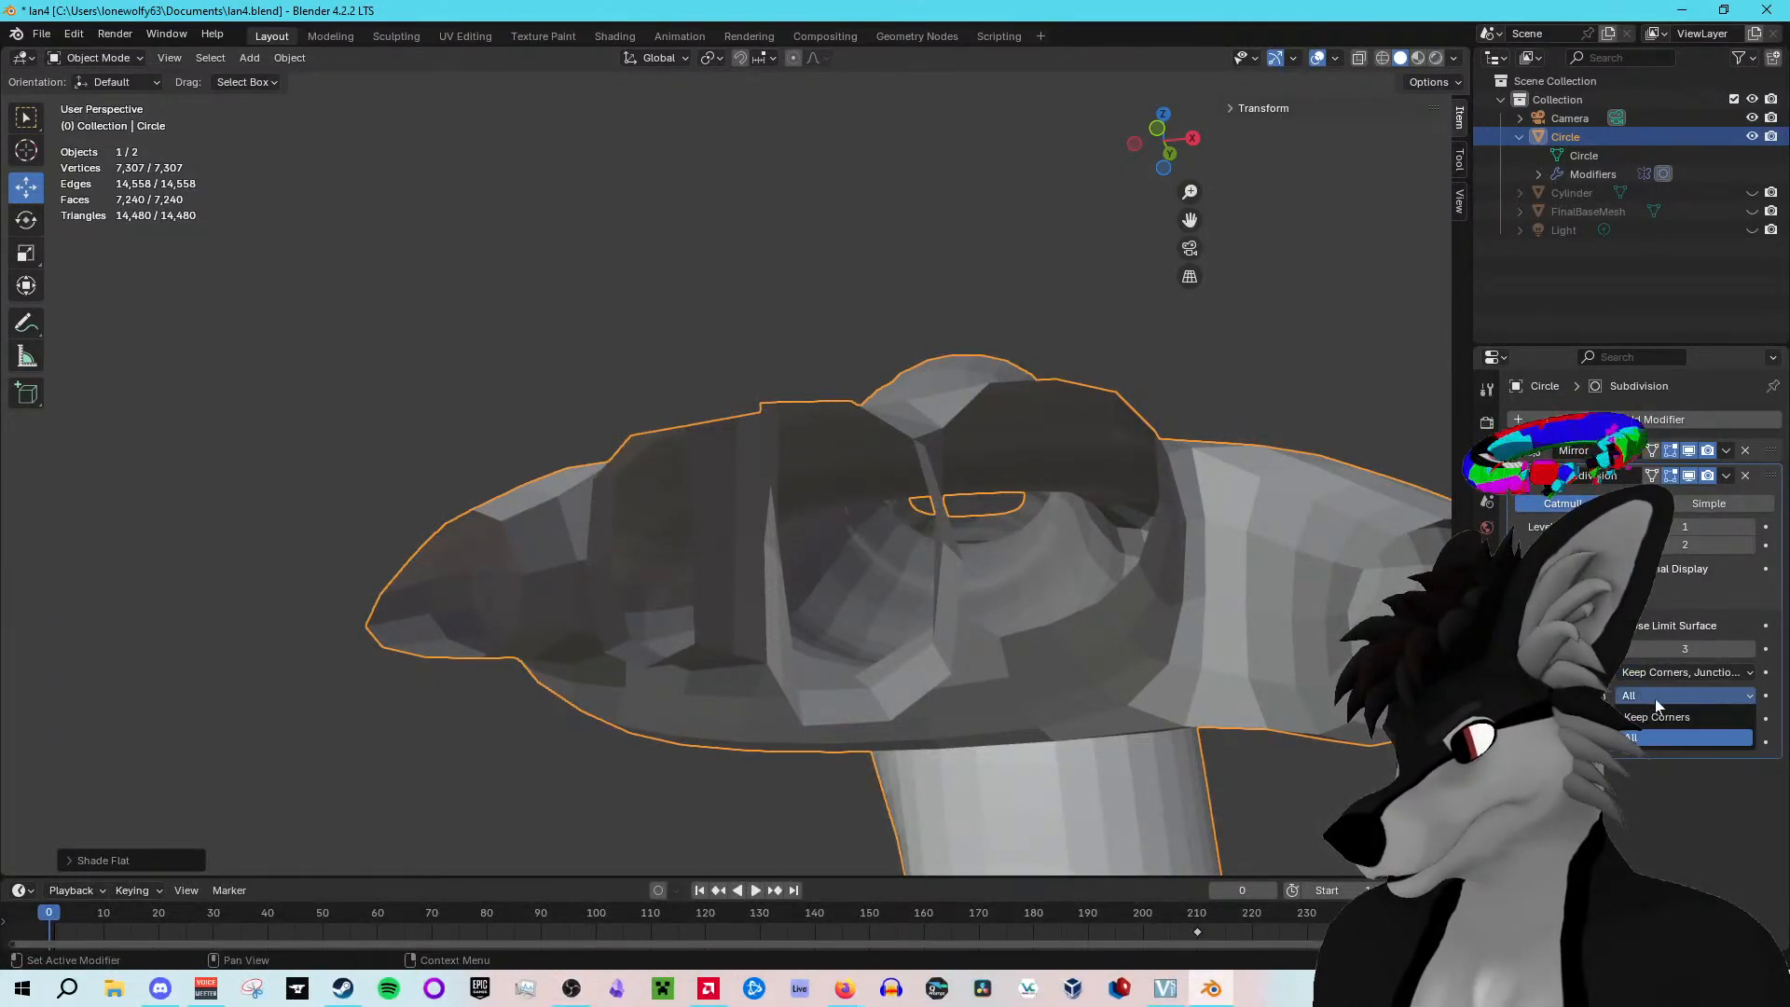
left_click(1671, 714)
left_click(1658, 694)
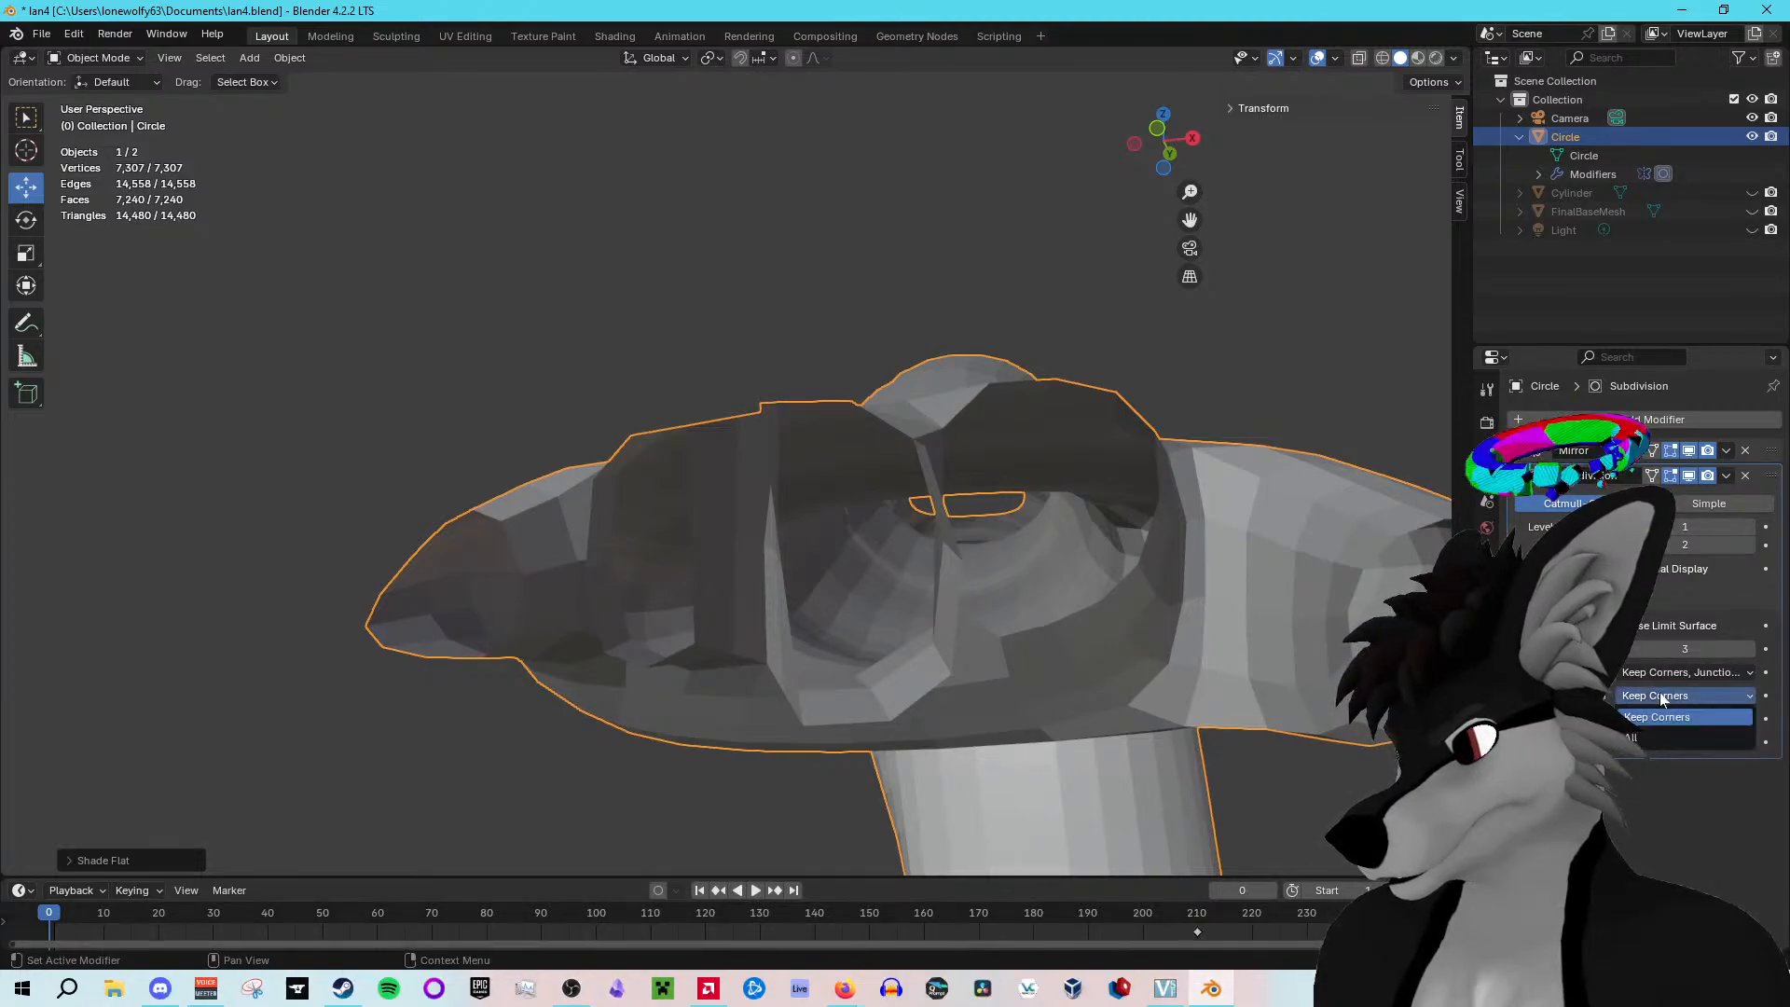
left_click(1674, 736)
Step: Try Keep Corners, None and All as the Subdivision modifier's UV Smooth option, then restore Keep Boundaries
left_click(1675, 678)
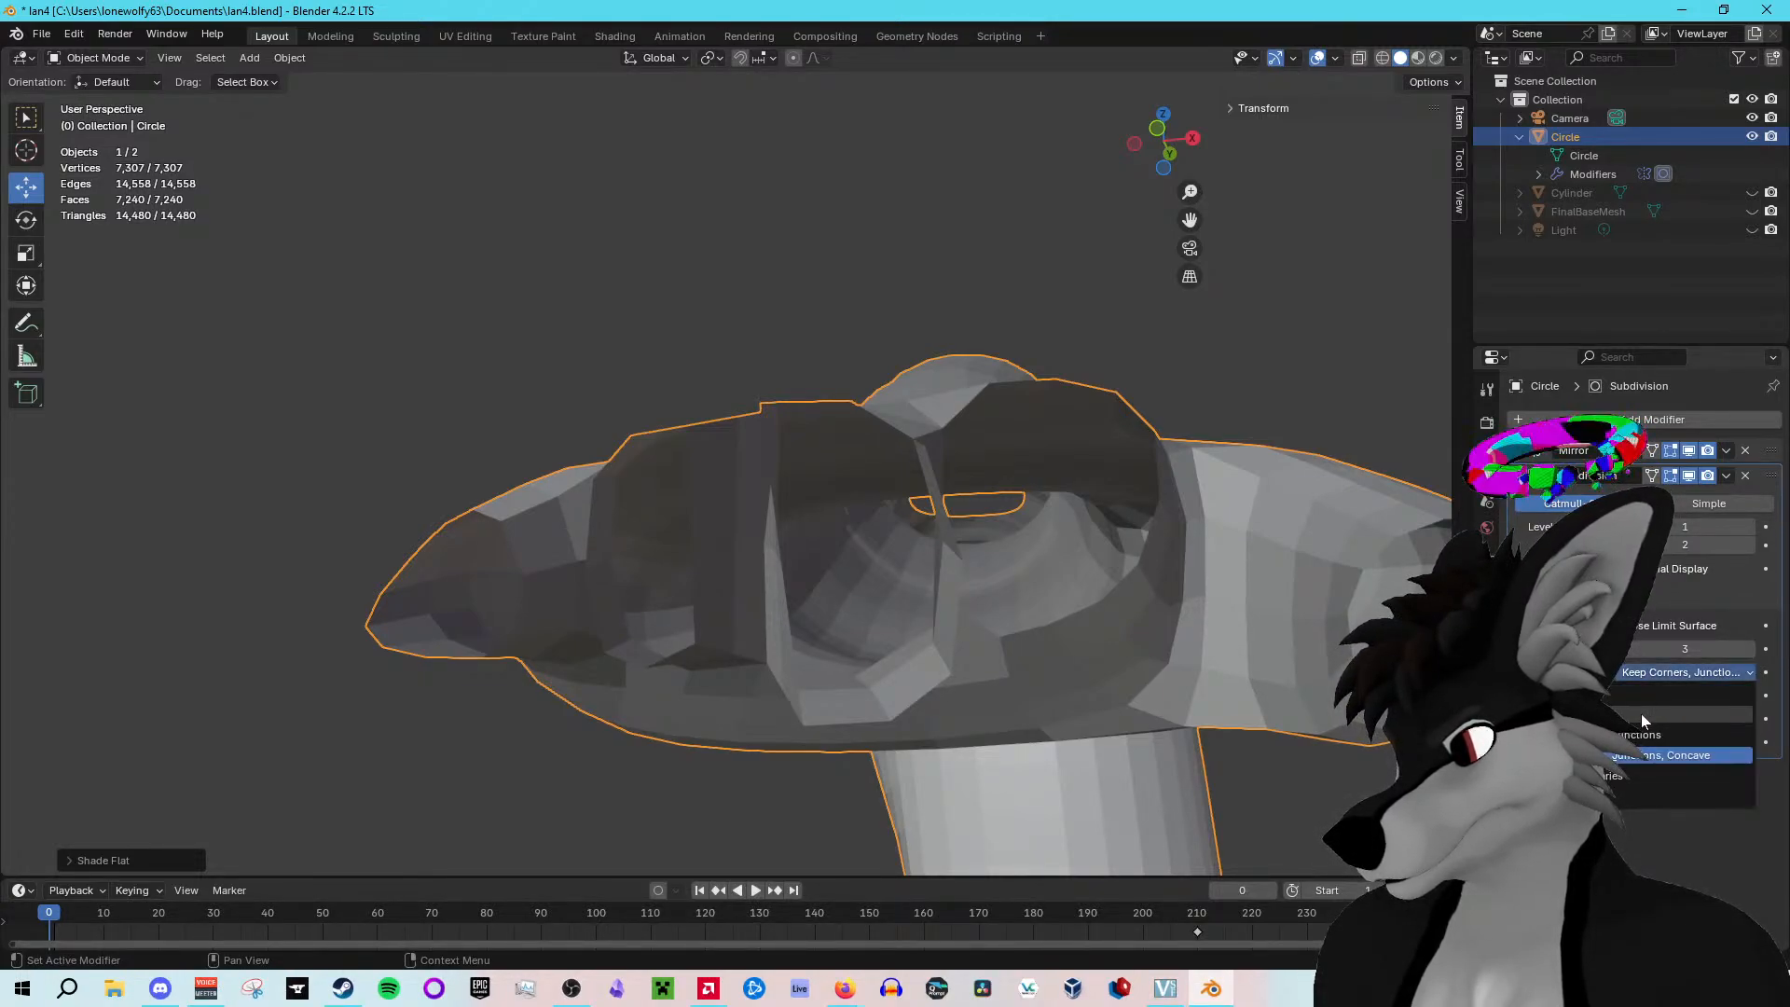
left_click(1641, 713)
left_click(1674, 674)
left_click(1648, 694)
left_click(1663, 674)
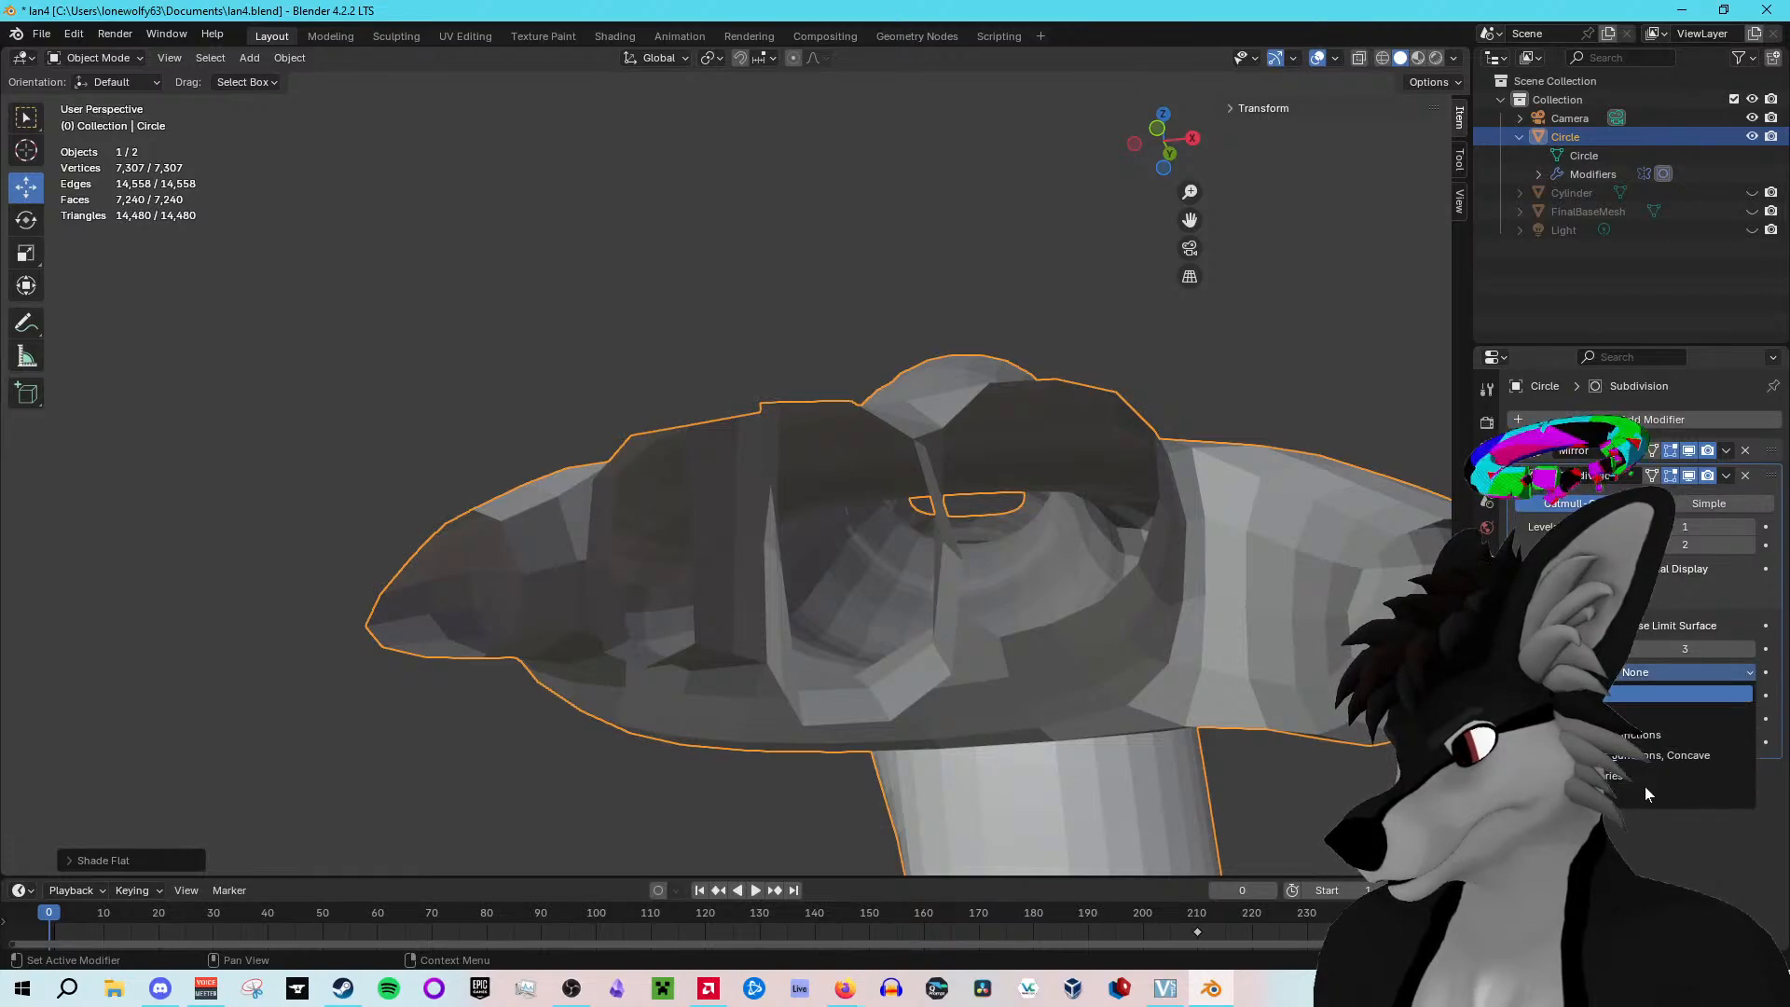
left_click(1643, 789)
left_click(1665, 675)
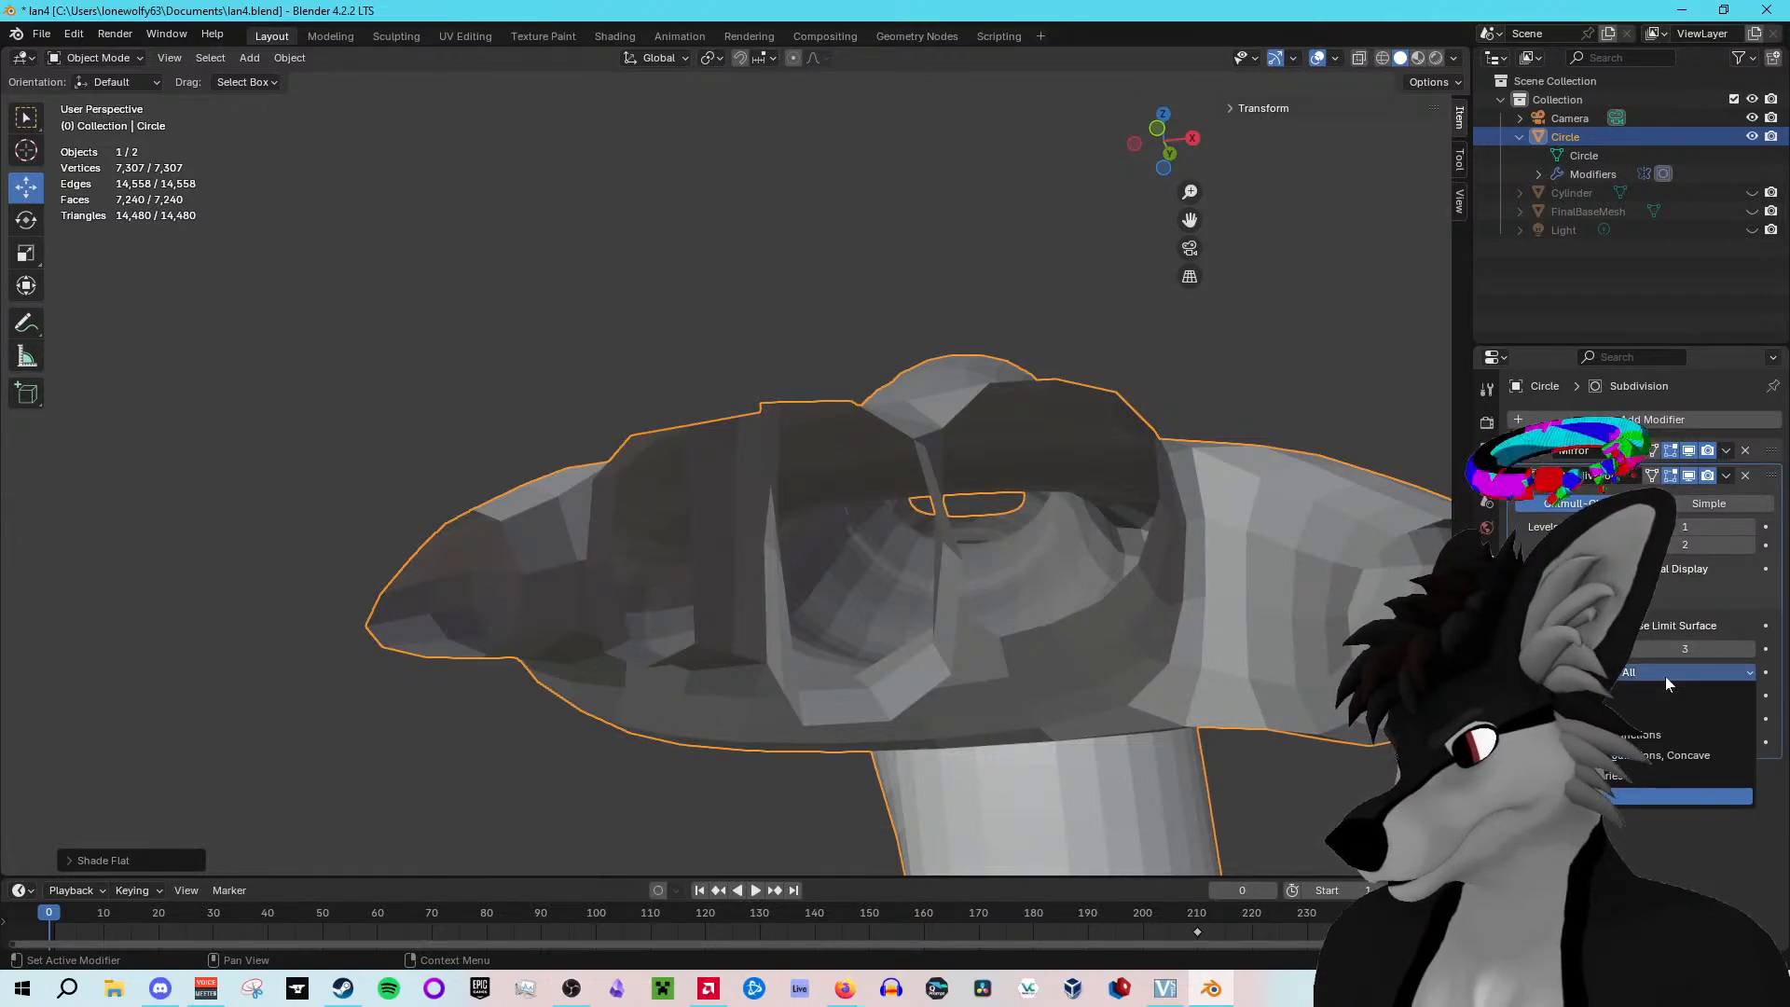
left_click(1645, 775)
Step: Try a different Subdivision Quality value and toggle Use Limit Surface, restoring Quality 3 and the enabled limit surface
left_click(1751, 649)
left_click(1625, 650)
left_click(1623, 625)
left_click(1623, 626)
left_click(1623, 625)
left_click(1623, 626)
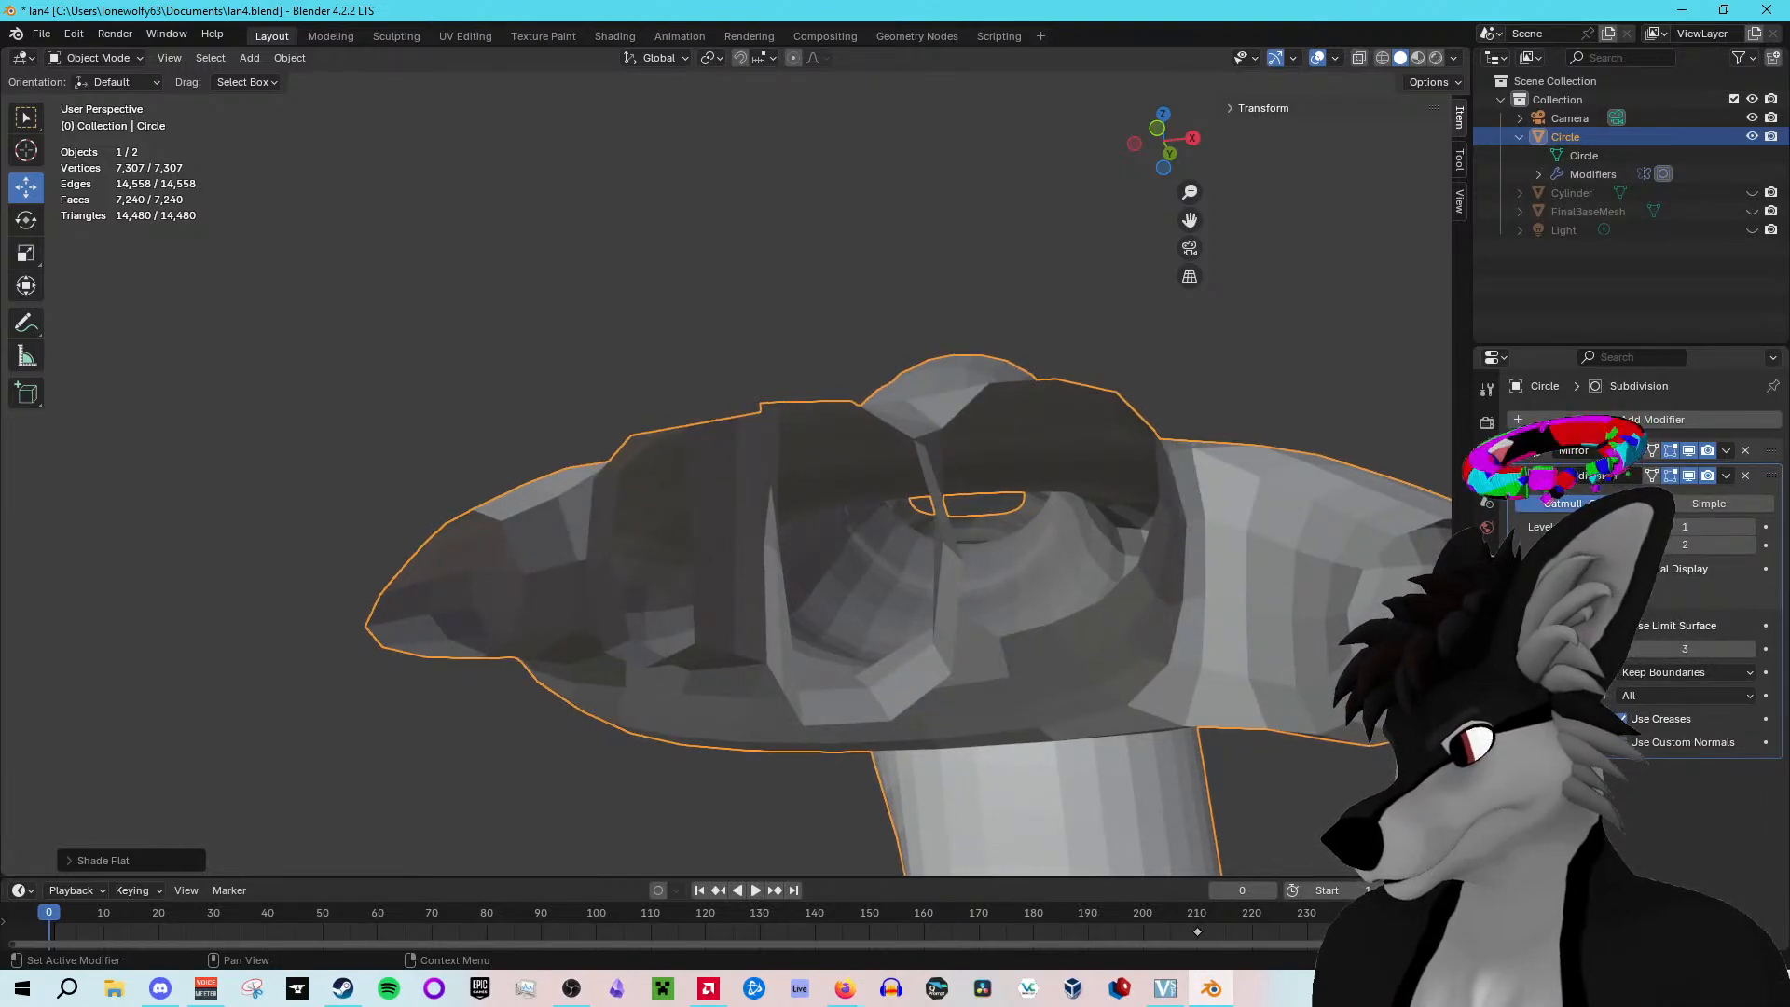
Step: Try other Subdivision levels and the Simple type, then return to Catmull-Clark with viewport level 1 and render level 2
left_click(1749, 545)
left_click(1623, 545)
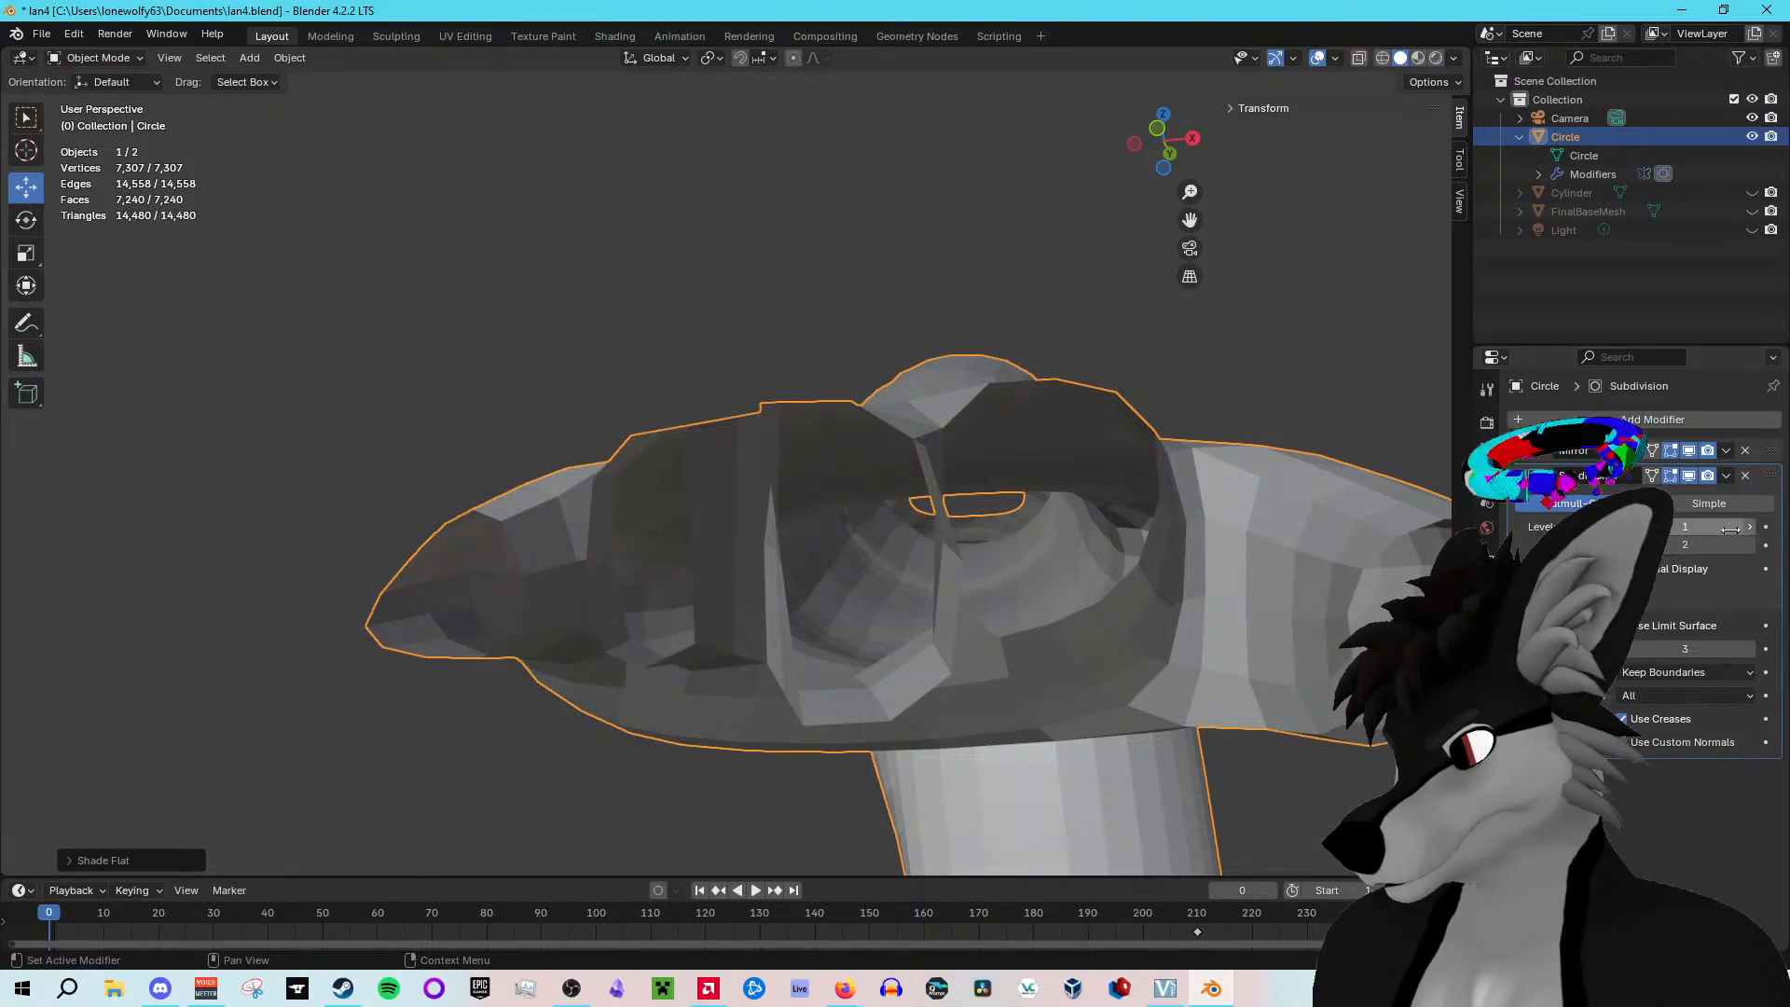
left_click(1748, 528)
left_click(1709, 503)
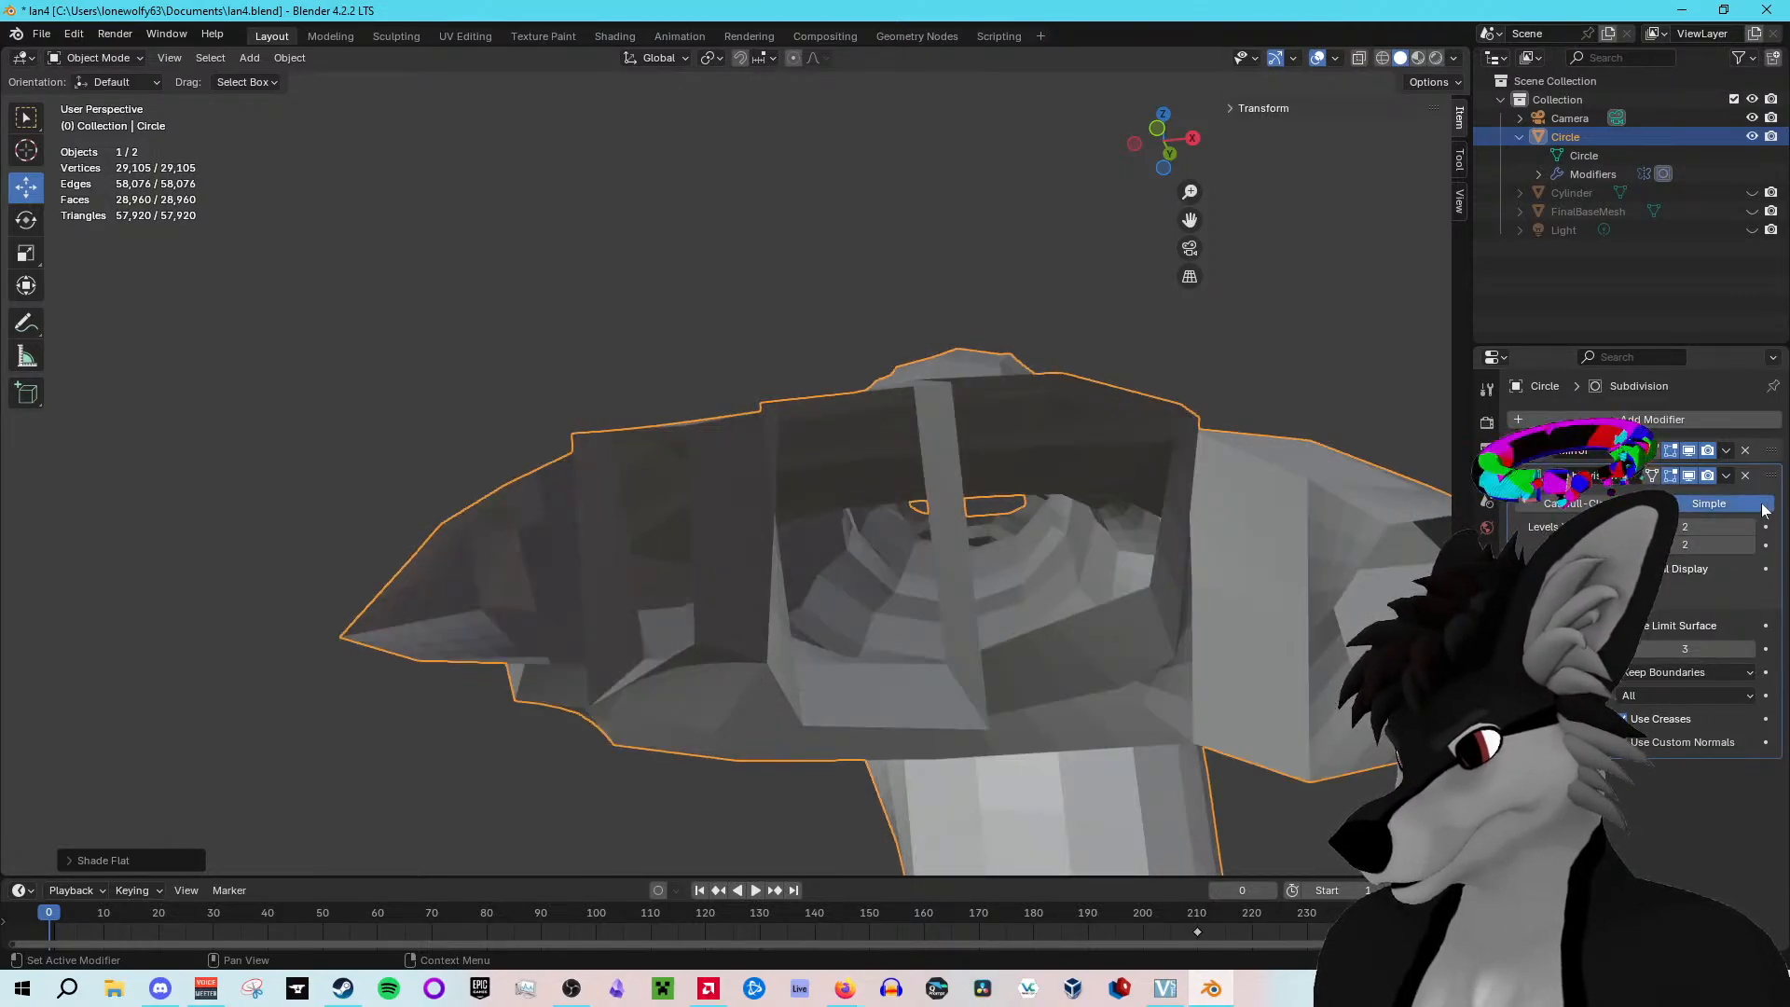
left_click(1585, 503)
left_click(1623, 527)
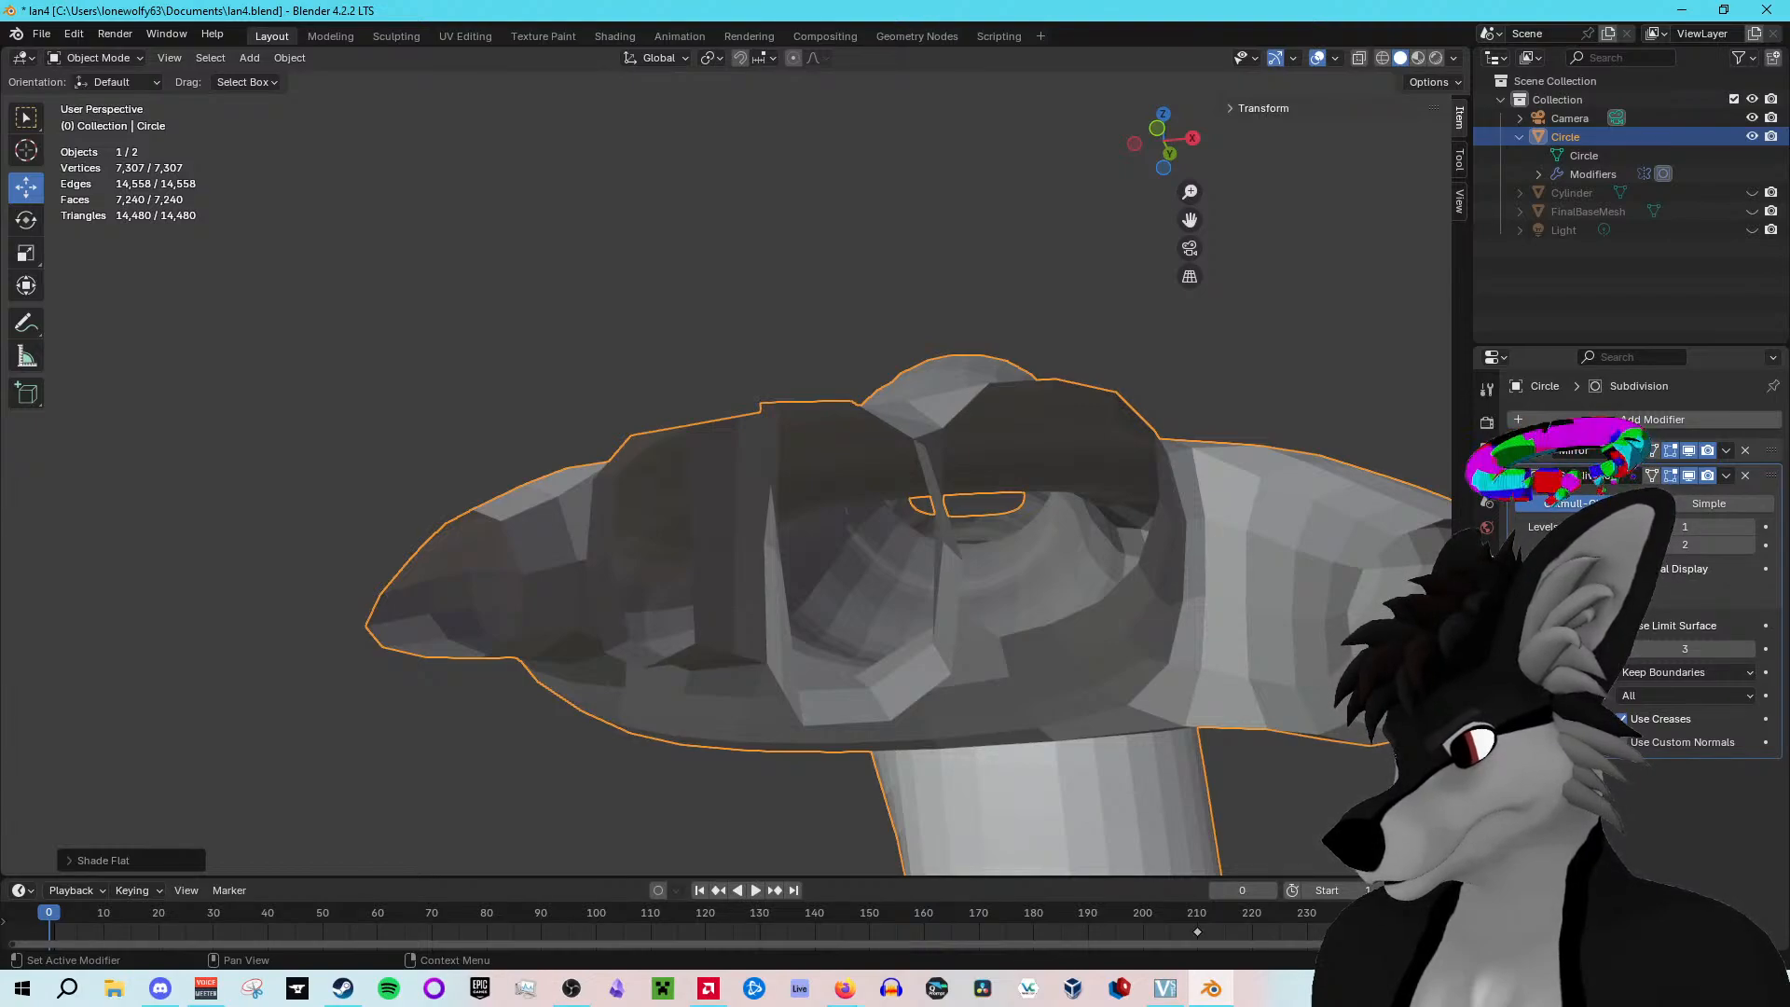
Step: Try reordering the Mirror and Subdivision modifiers in the stack and inspect the hand's finger stubs
left_click_drag(1772, 476, 1765, 700)
left_click_drag(1770, 761, 1765, 451)
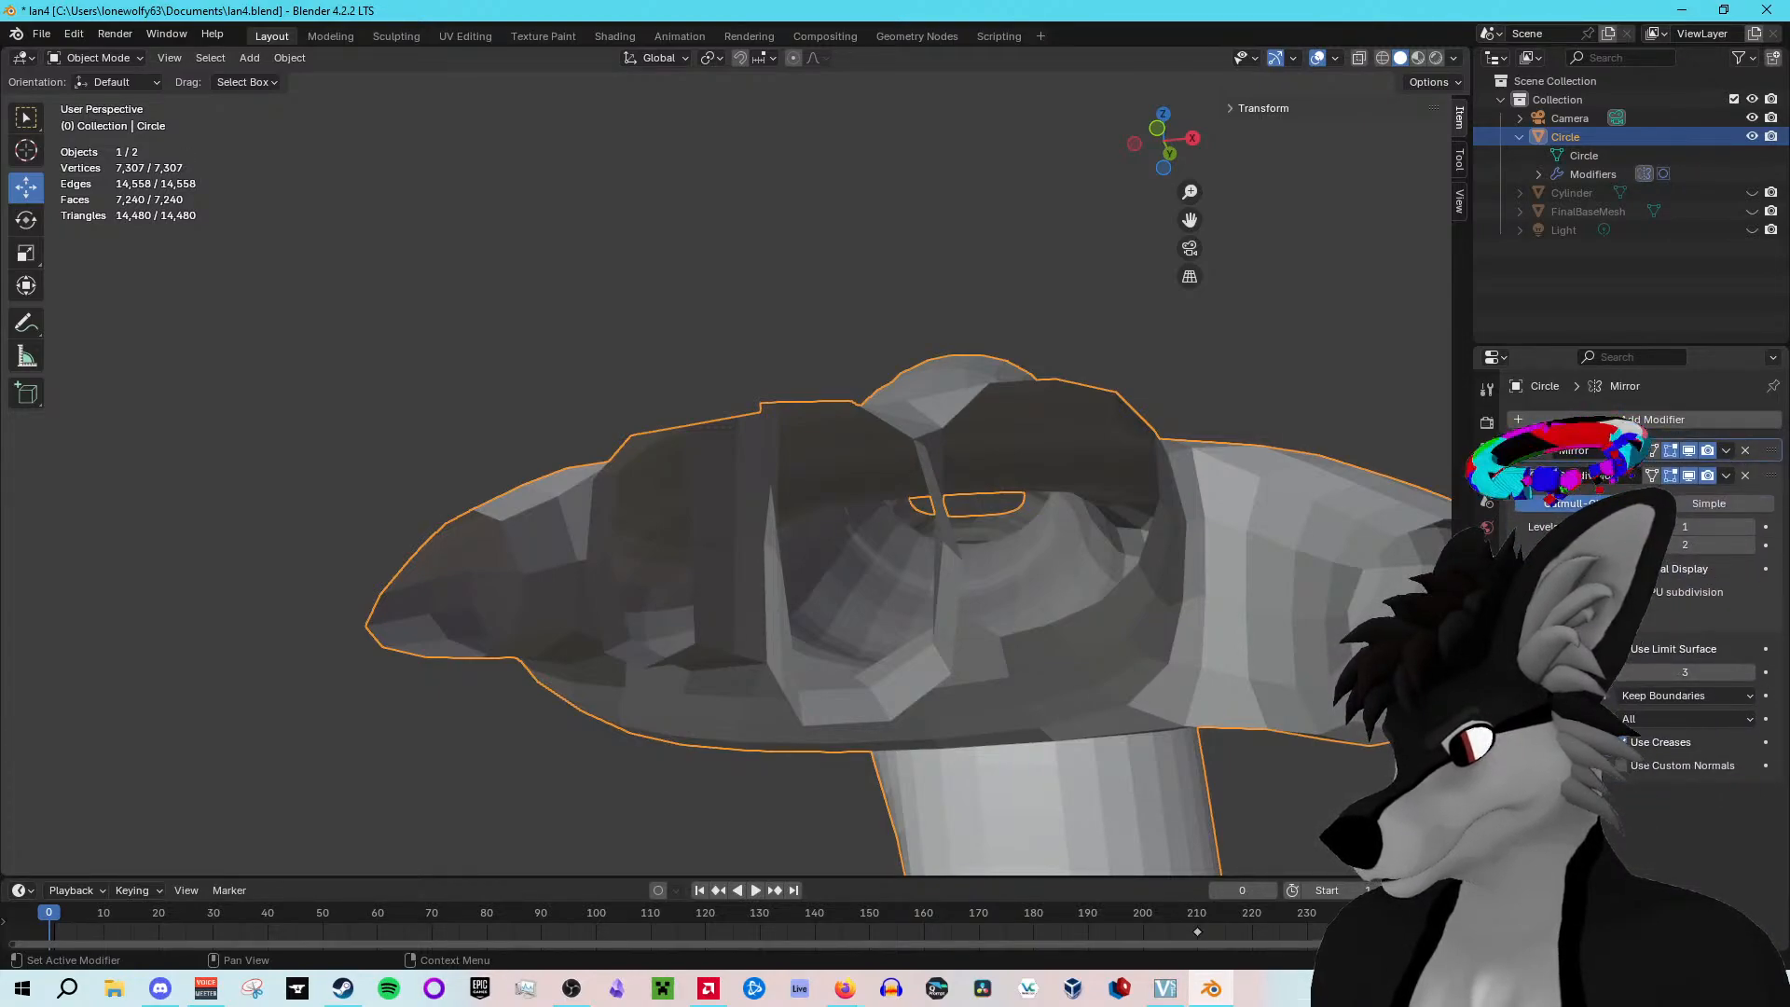
middle_click_drag(835, 355, 848, 431)
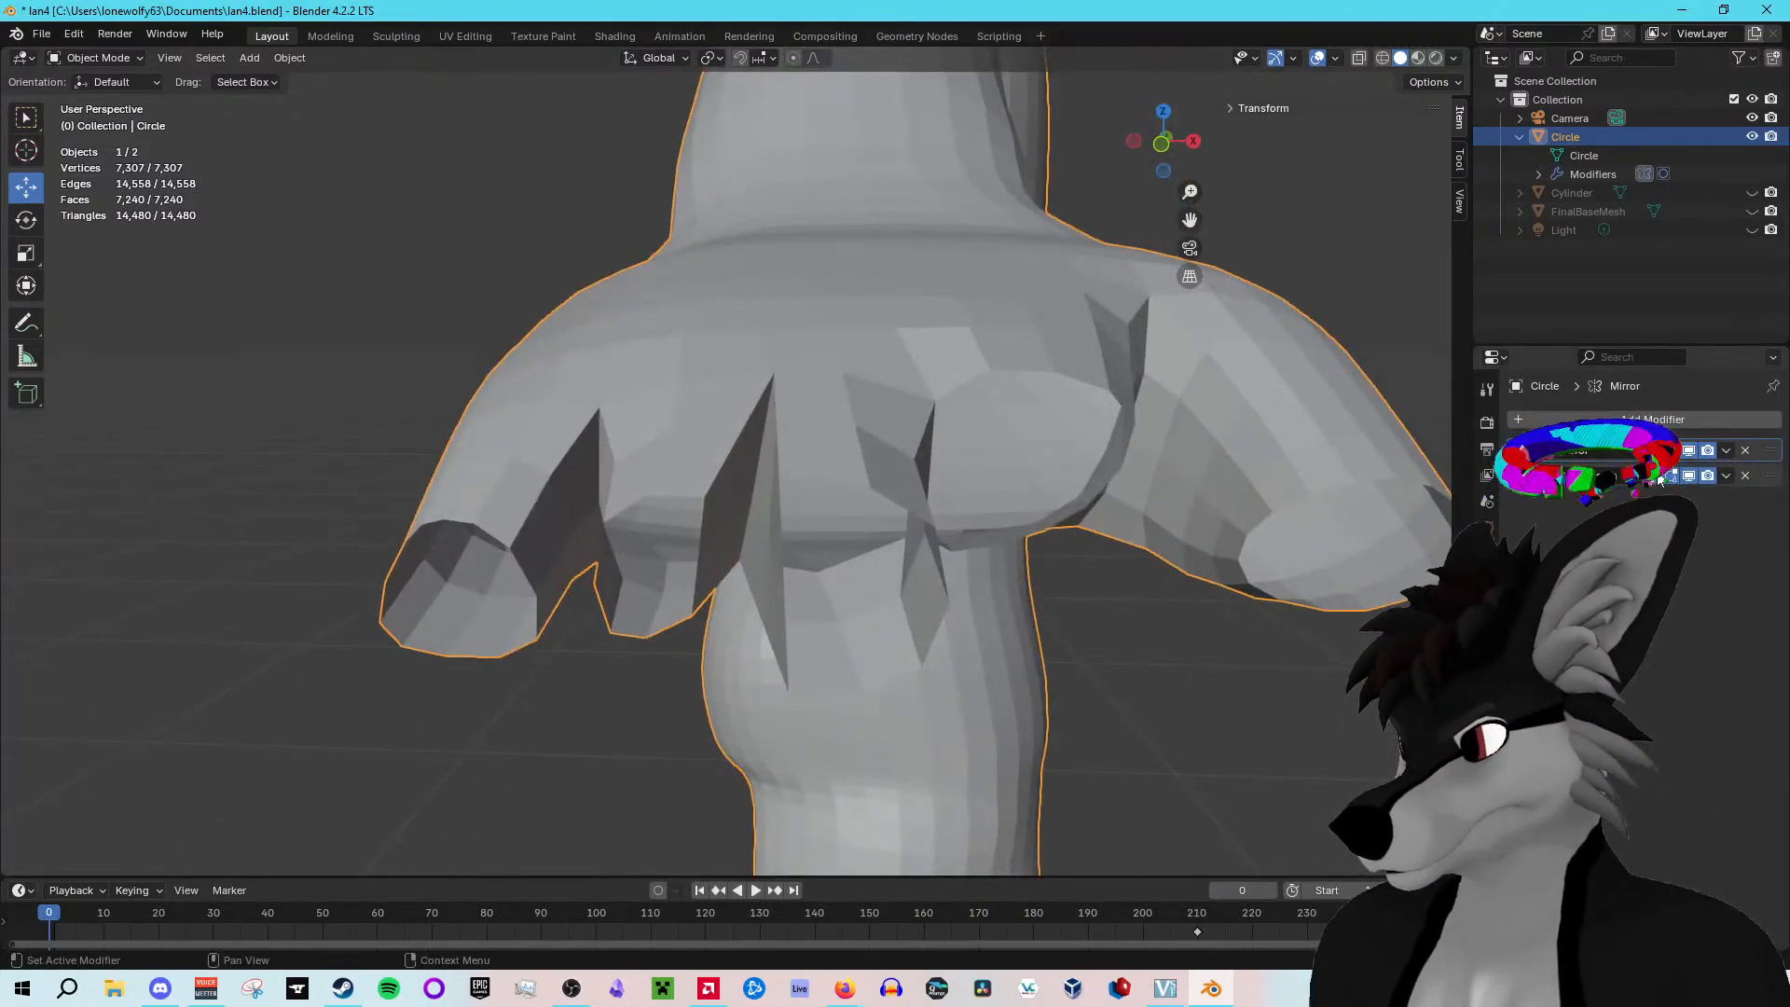
middle_click_drag(1011, 528, 990, 451)
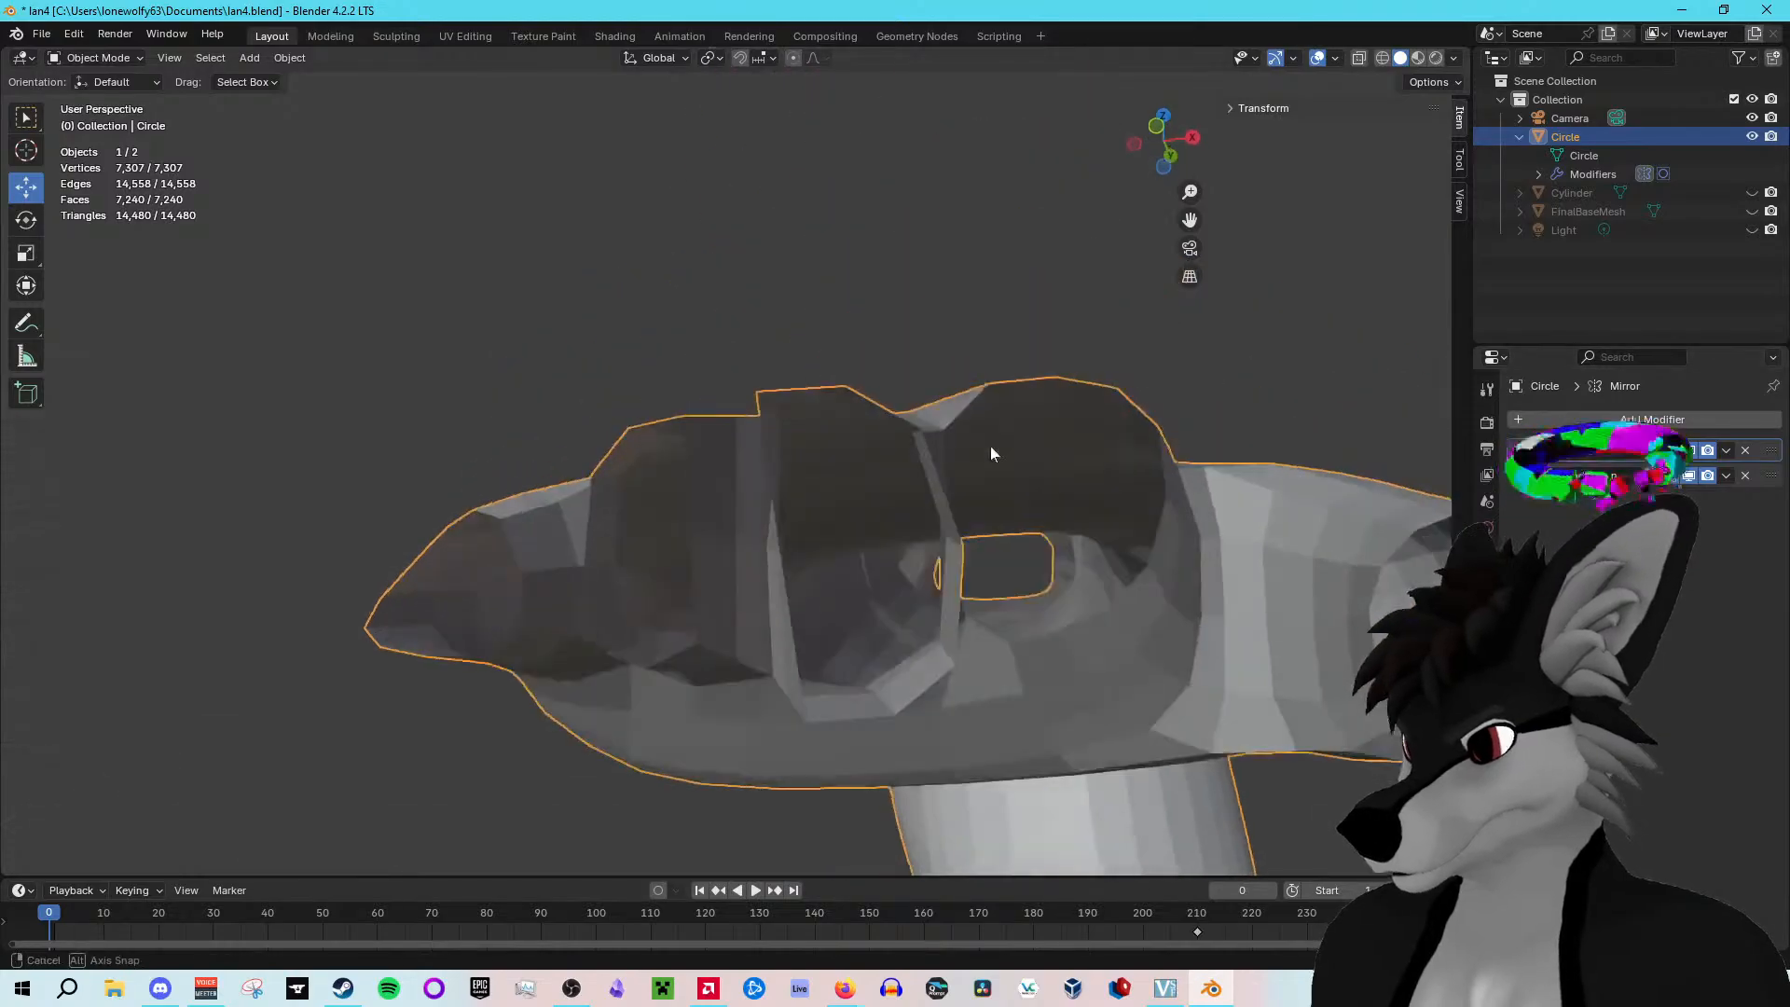
Step: Return to Edit Mode and extrude the six-vertex open rim of the fourth stub, beside the thumb, outward by about 0.013 m
key("Tab")
middle_click_drag(863, 488, 897, 512)
middle_click_drag(869, 503, 896, 484)
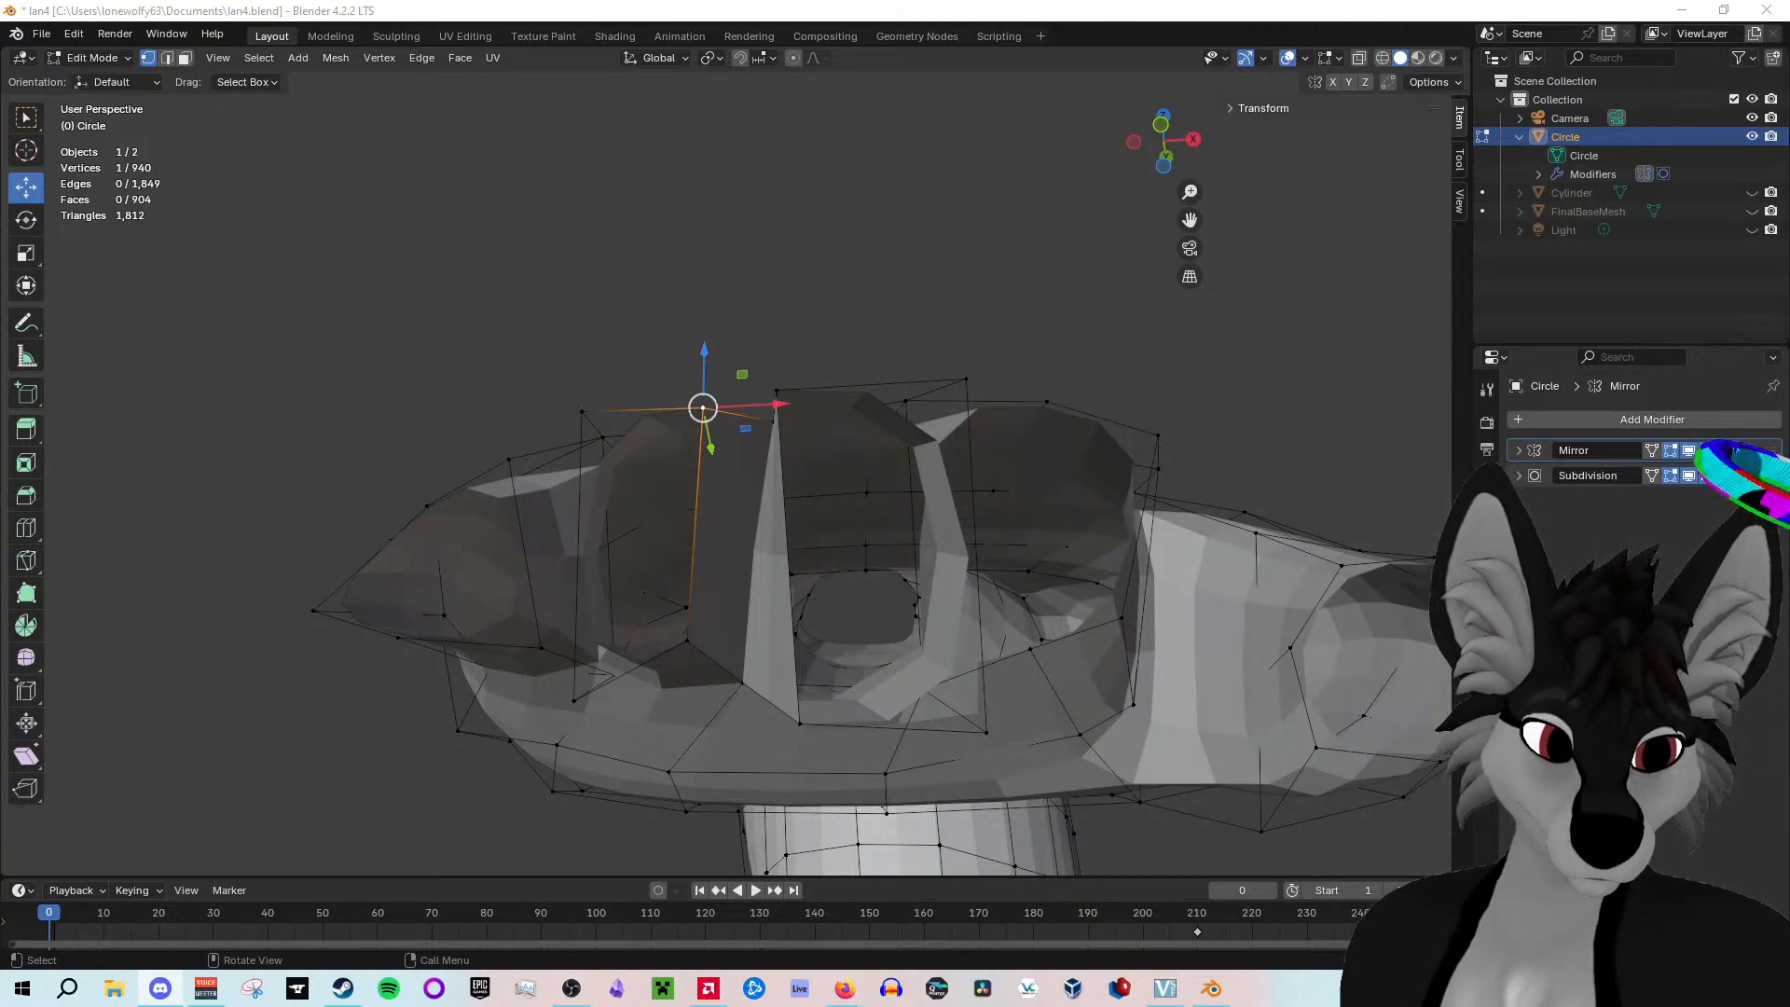
middle_click_drag(978, 559, 932, 440)
middle_click_drag(1023, 523, 979, 503)
left_click(1015, 616)
left_click(1116, 585, "shift")
left_click(1234, 546, "shift")
left_click(1221, 361, "shift")
left_click(1078, 328, "shift")
left_click(918, 344, "shift")
middle_click_drag(1114, 345, 1109, 617)
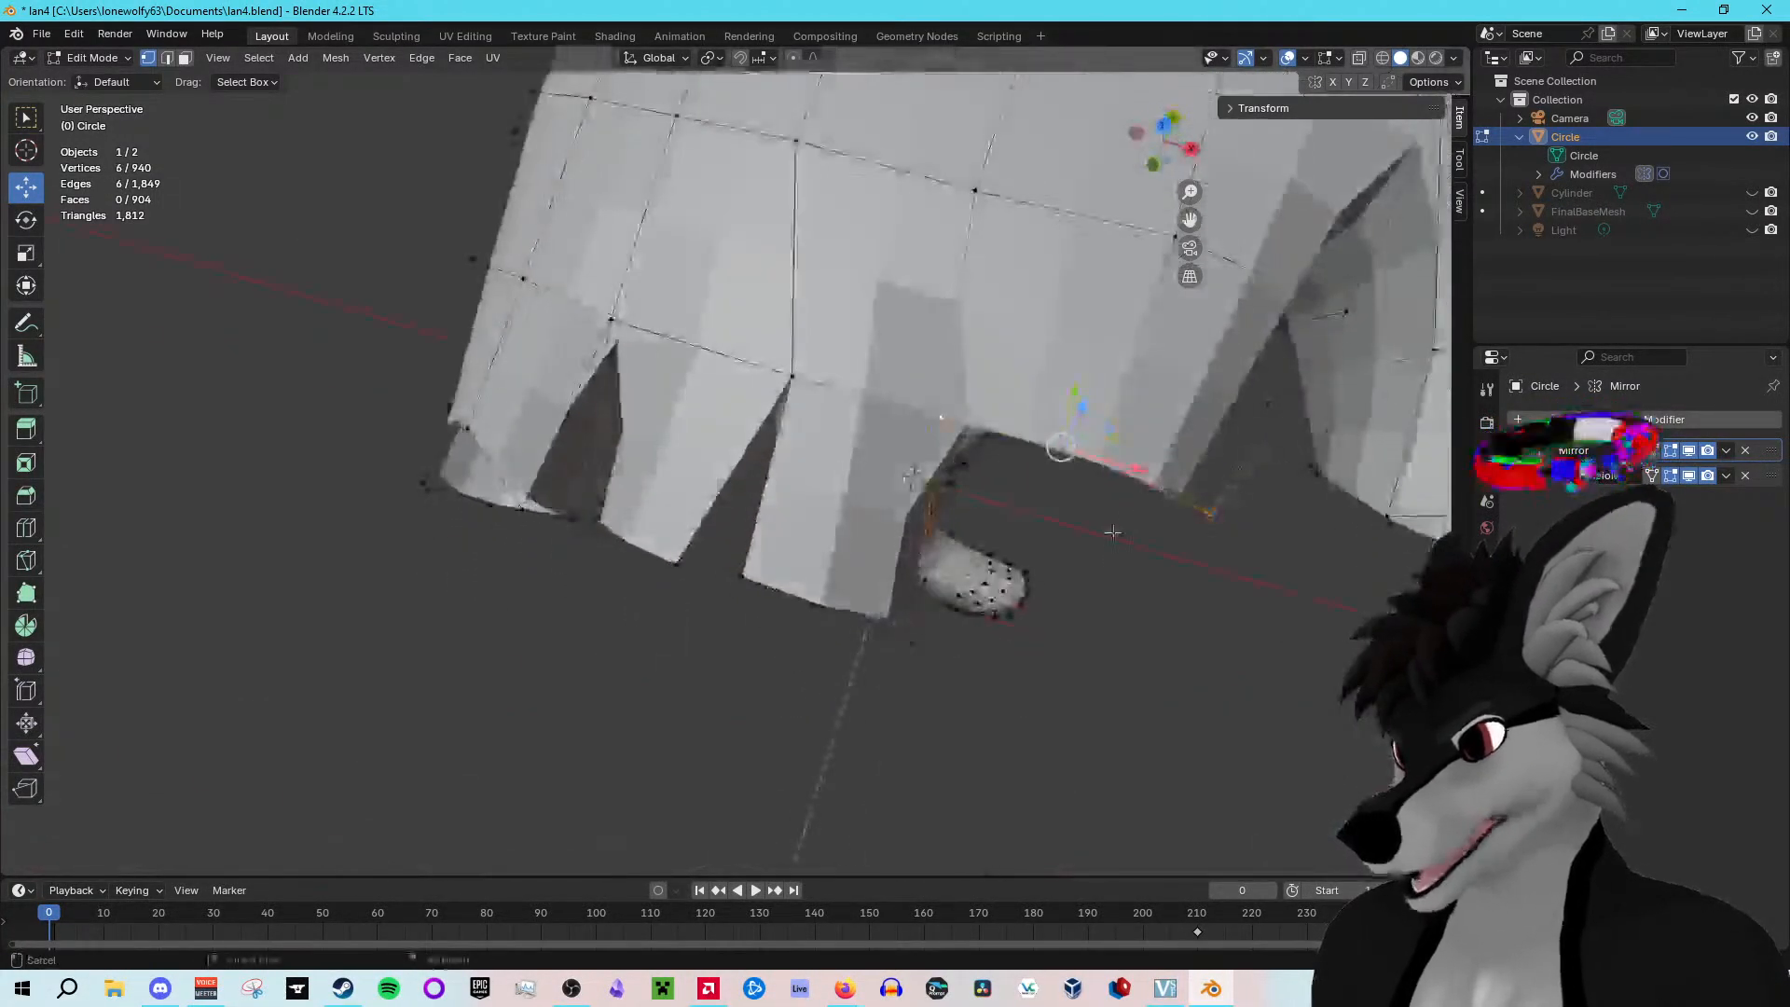
key("e")
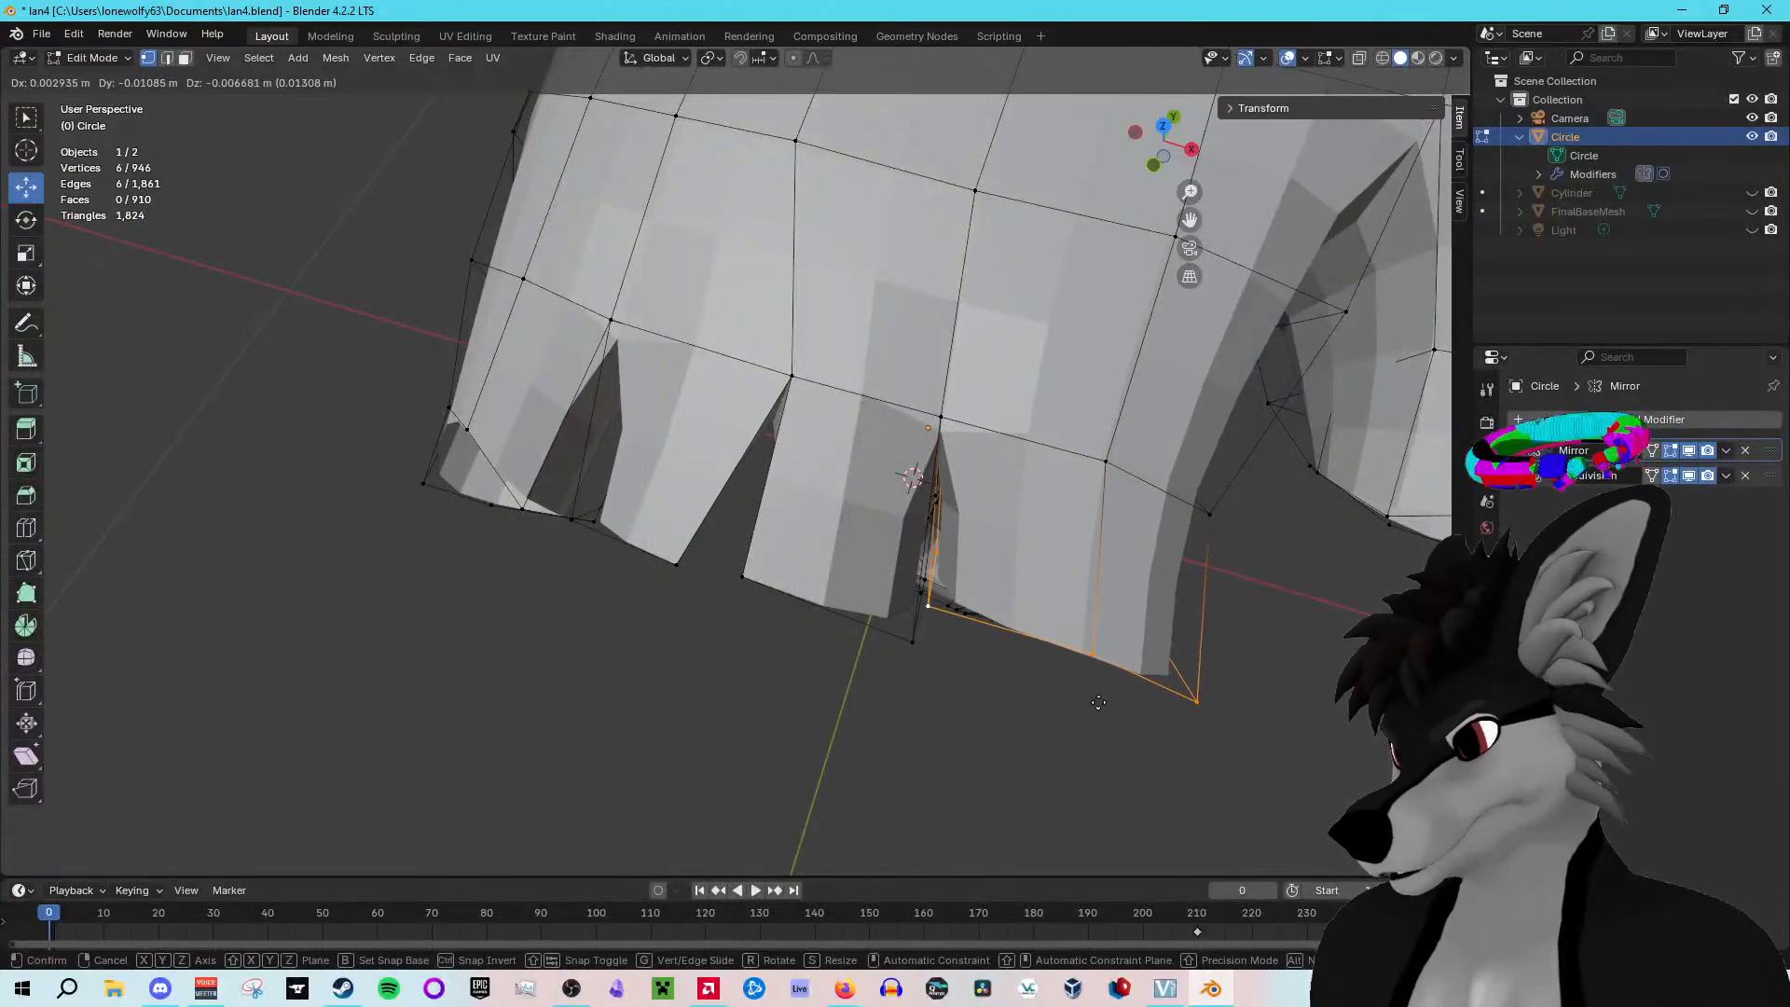
left_click(1100, 711)
Step: Subdivide the edge joining the upper and lower tip vertices on the second stub's side facing the third stub
middle_click_drag(1100, 711, 1232, 481)
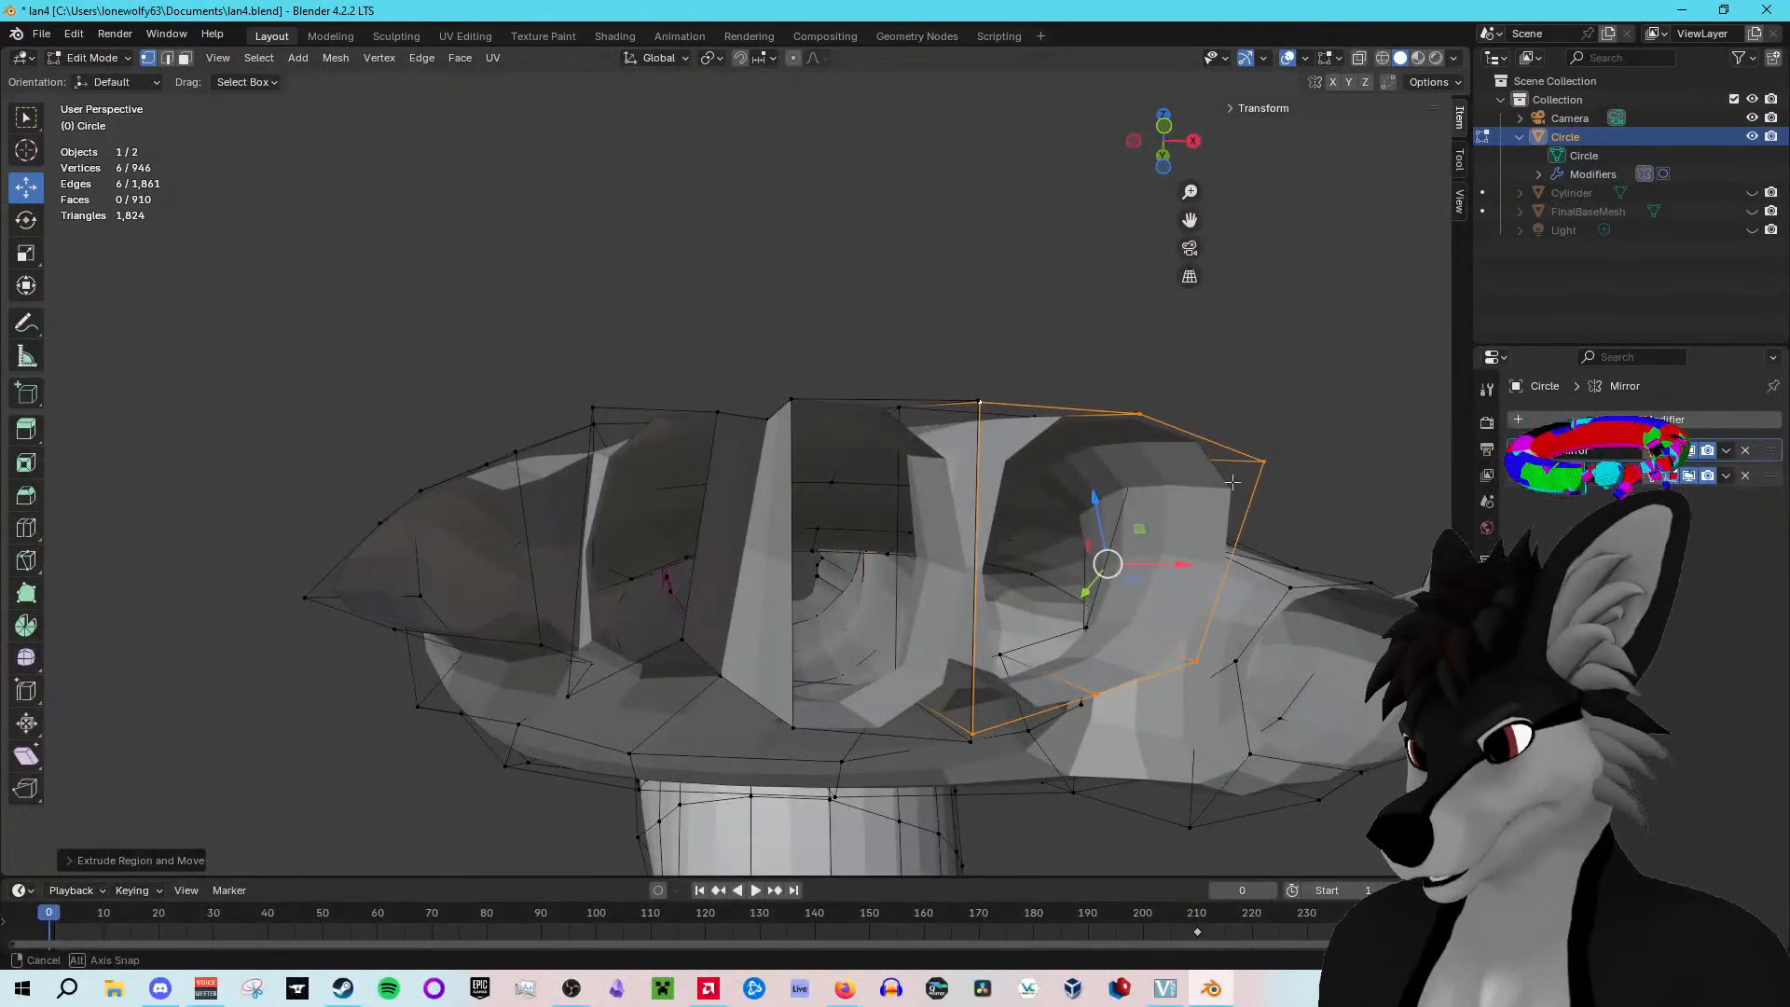
middle_click_drag(1071, 431, 984, 437)
left_click(685, 515)
left_click(693, 410)
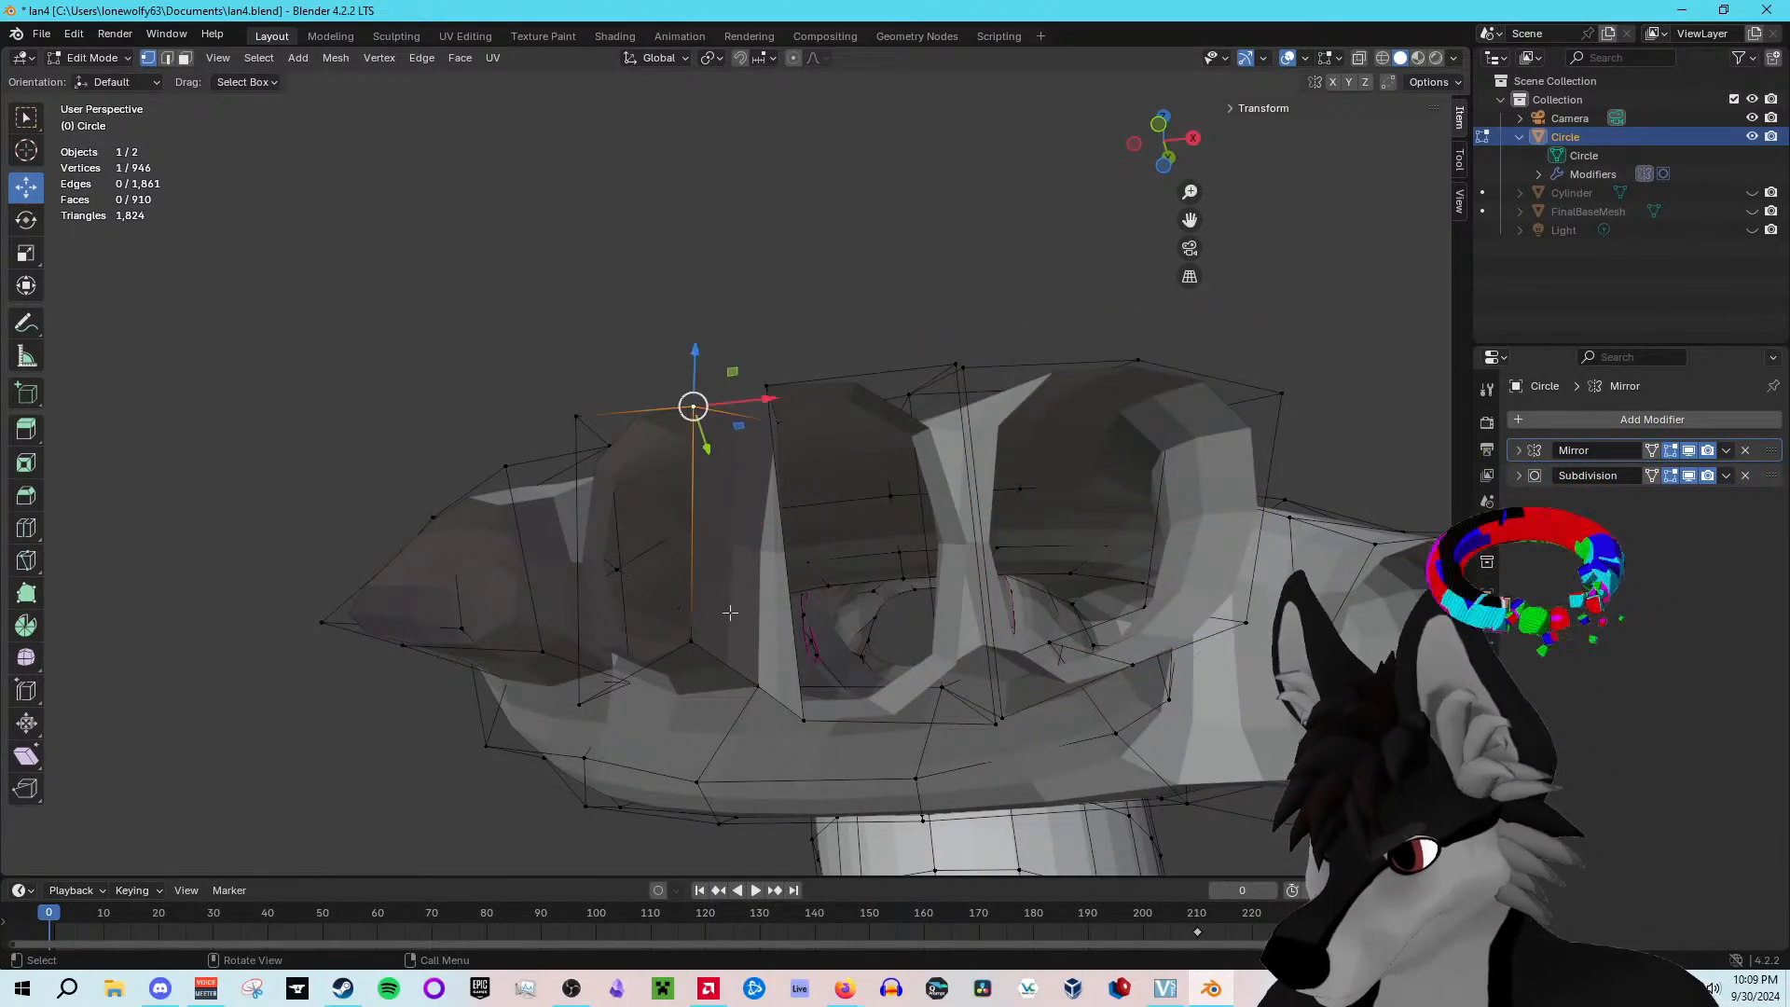
left_click(689, 640, "shift")
right_click(691, 639)
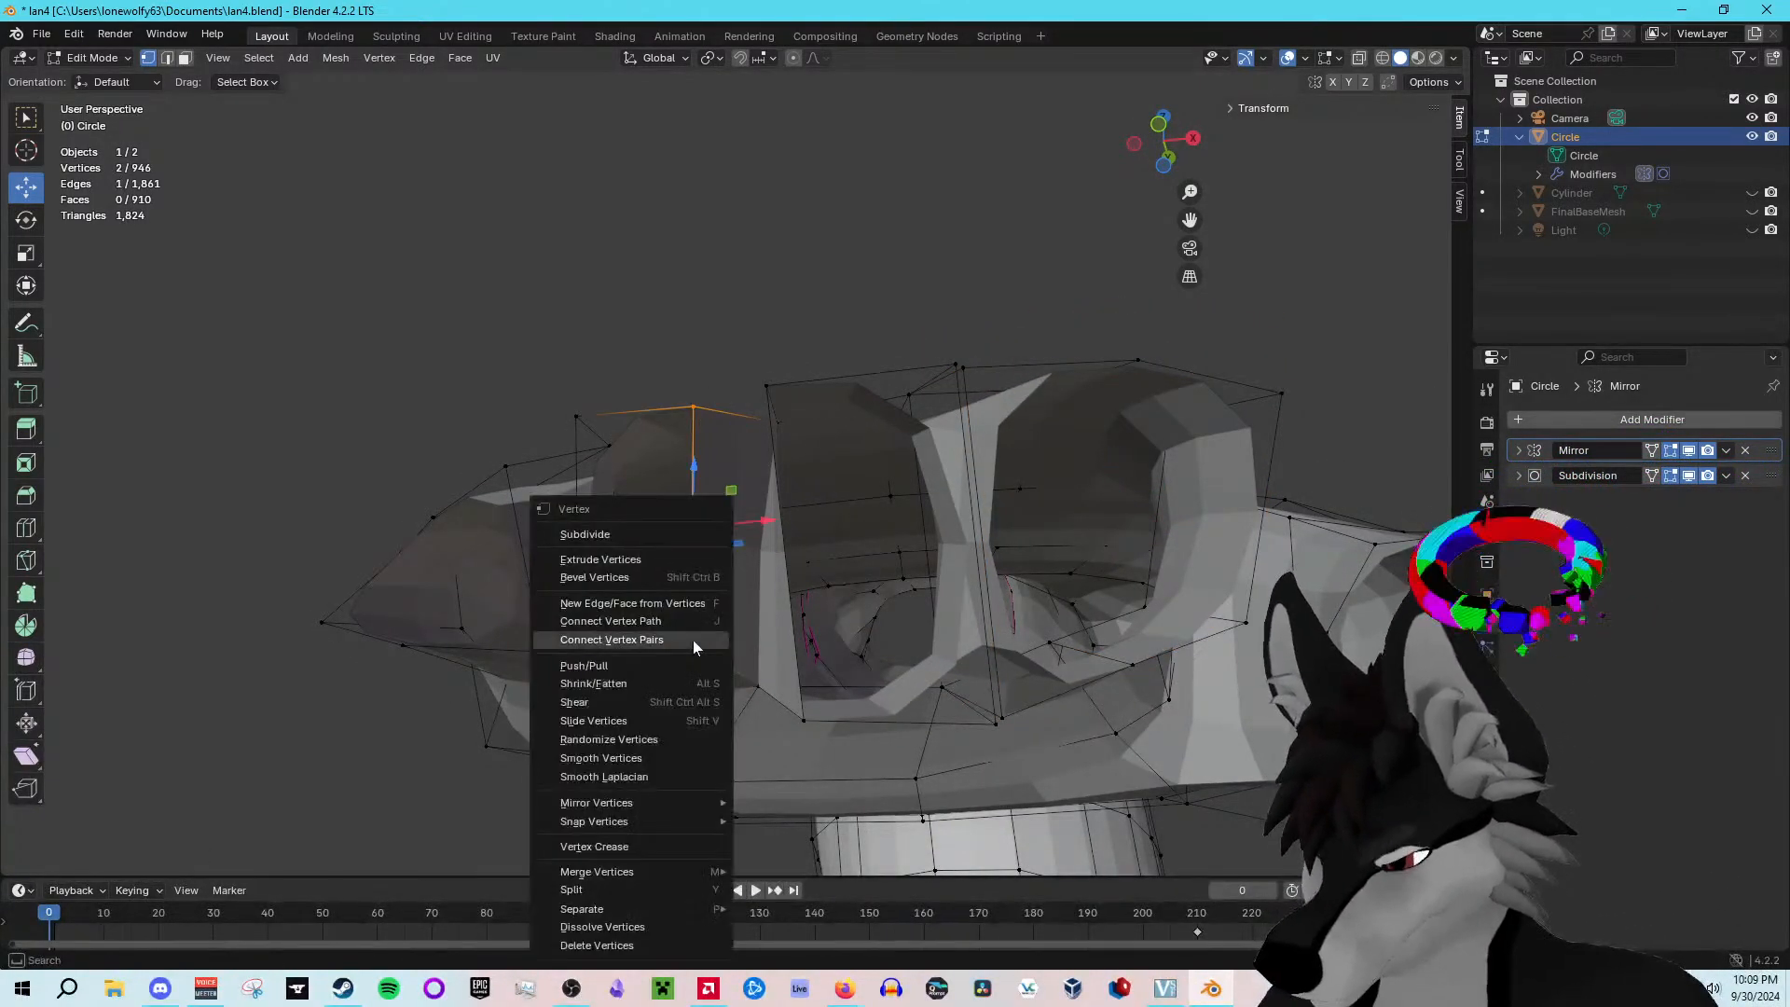
left_click(640, 533)
Step: Delete the face covering the second stub's side that faces the third stub
middle_click_drag(641, 533, 447, 73)
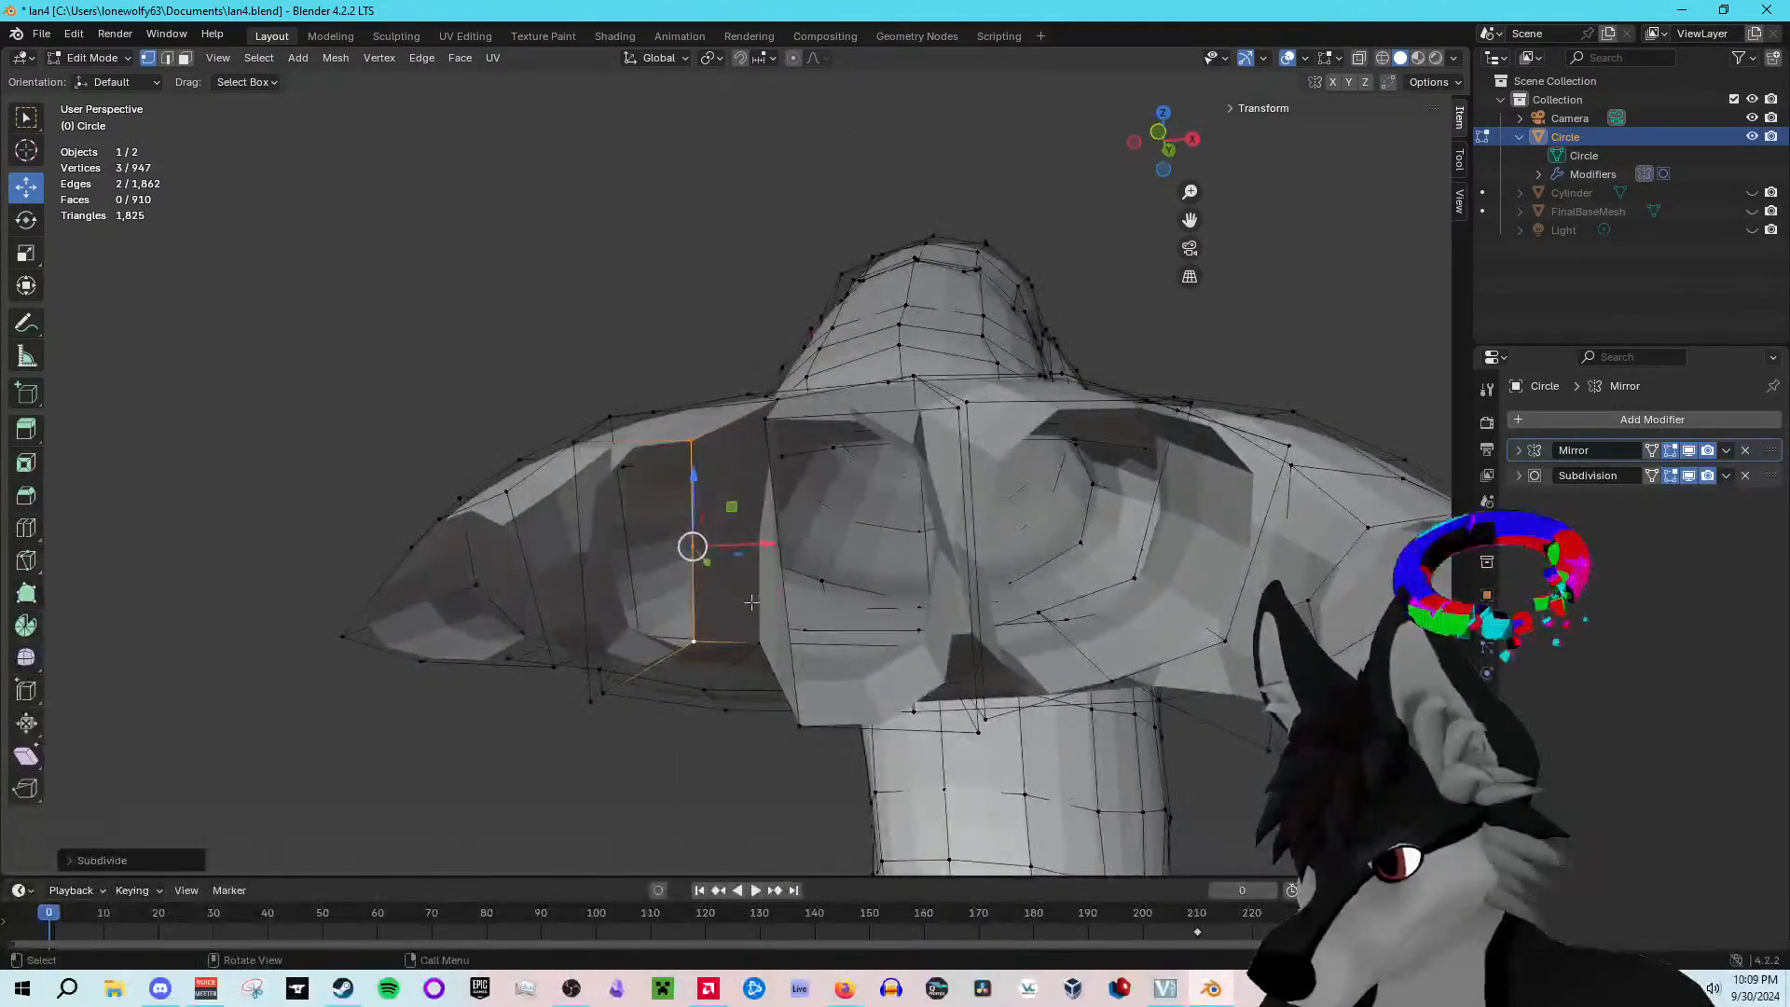
left_click(456, 58)
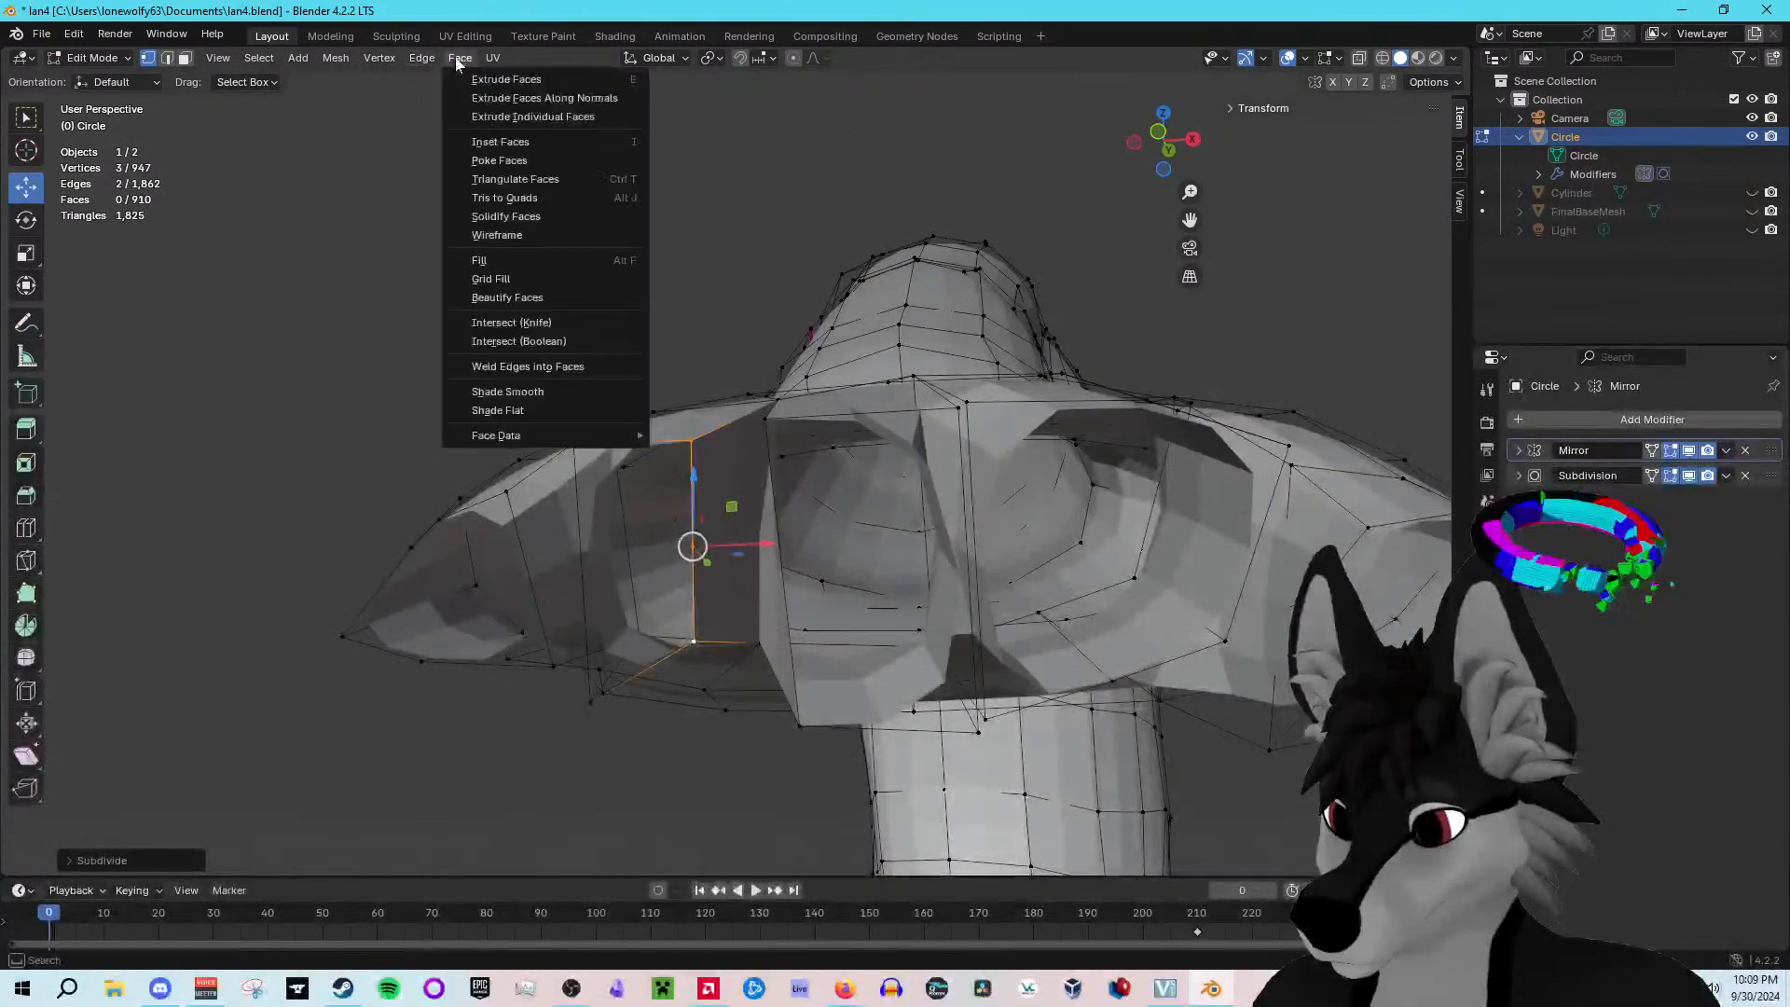
left_click(732, 445)
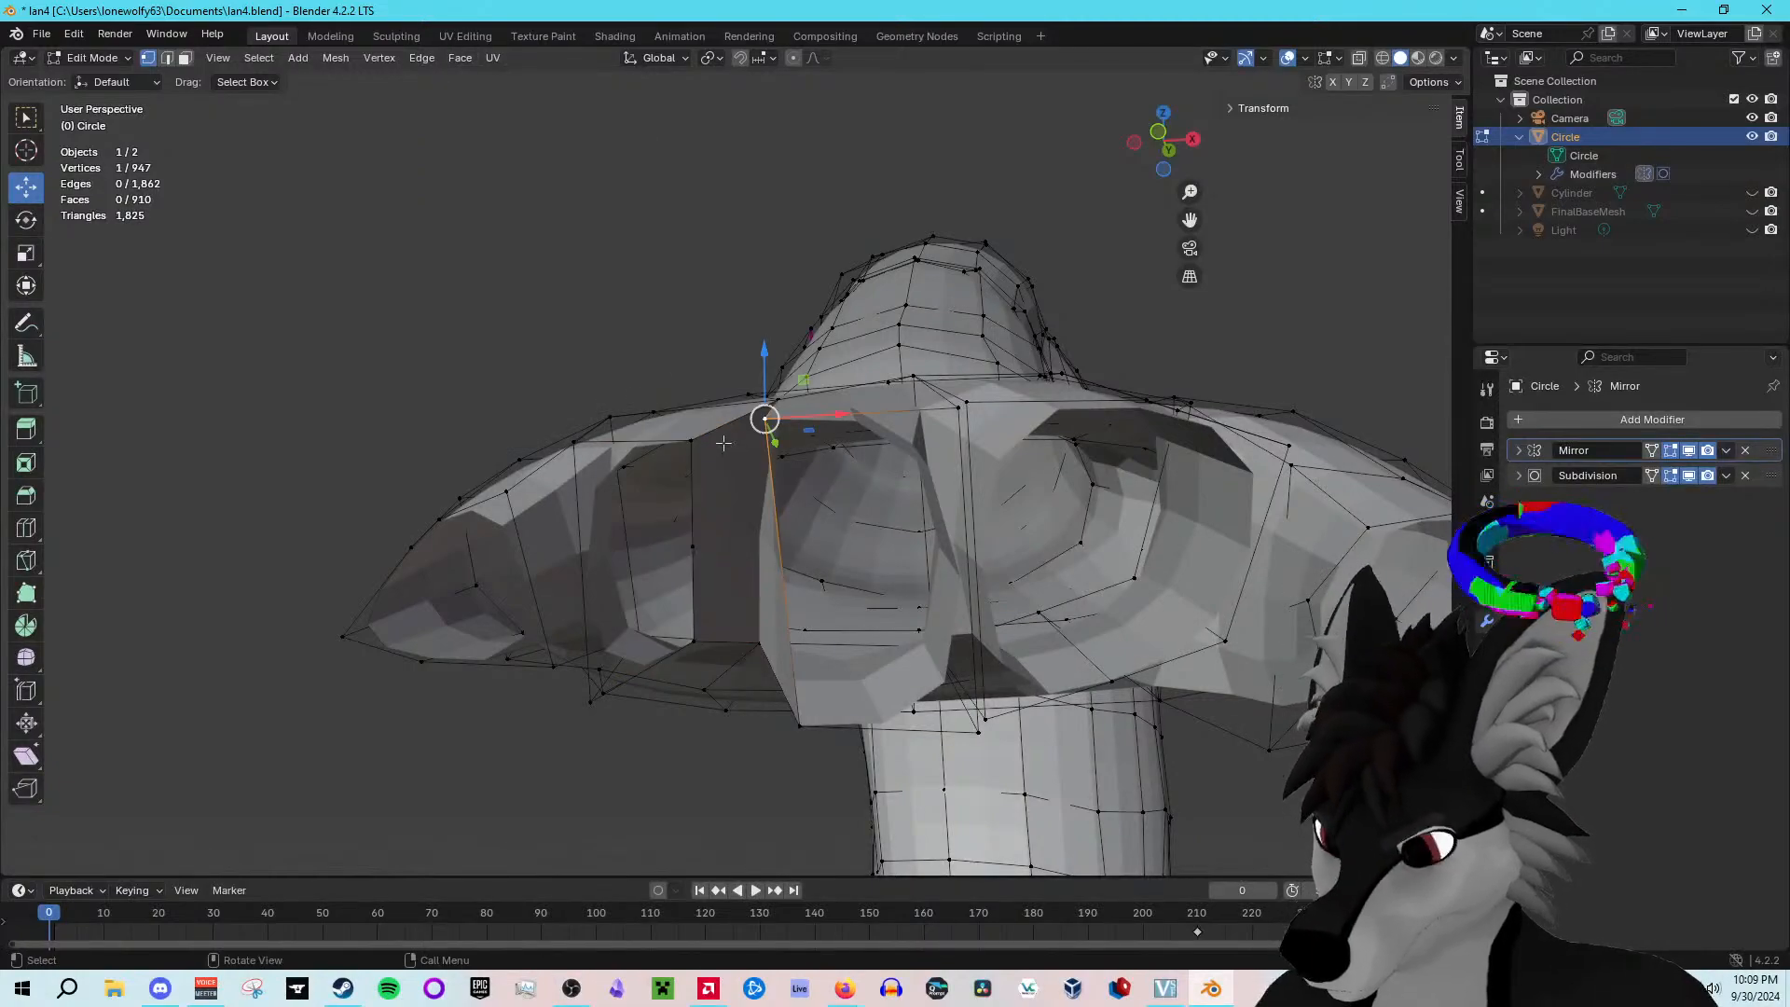
left_click(185, 58)
left_click(726, 537)
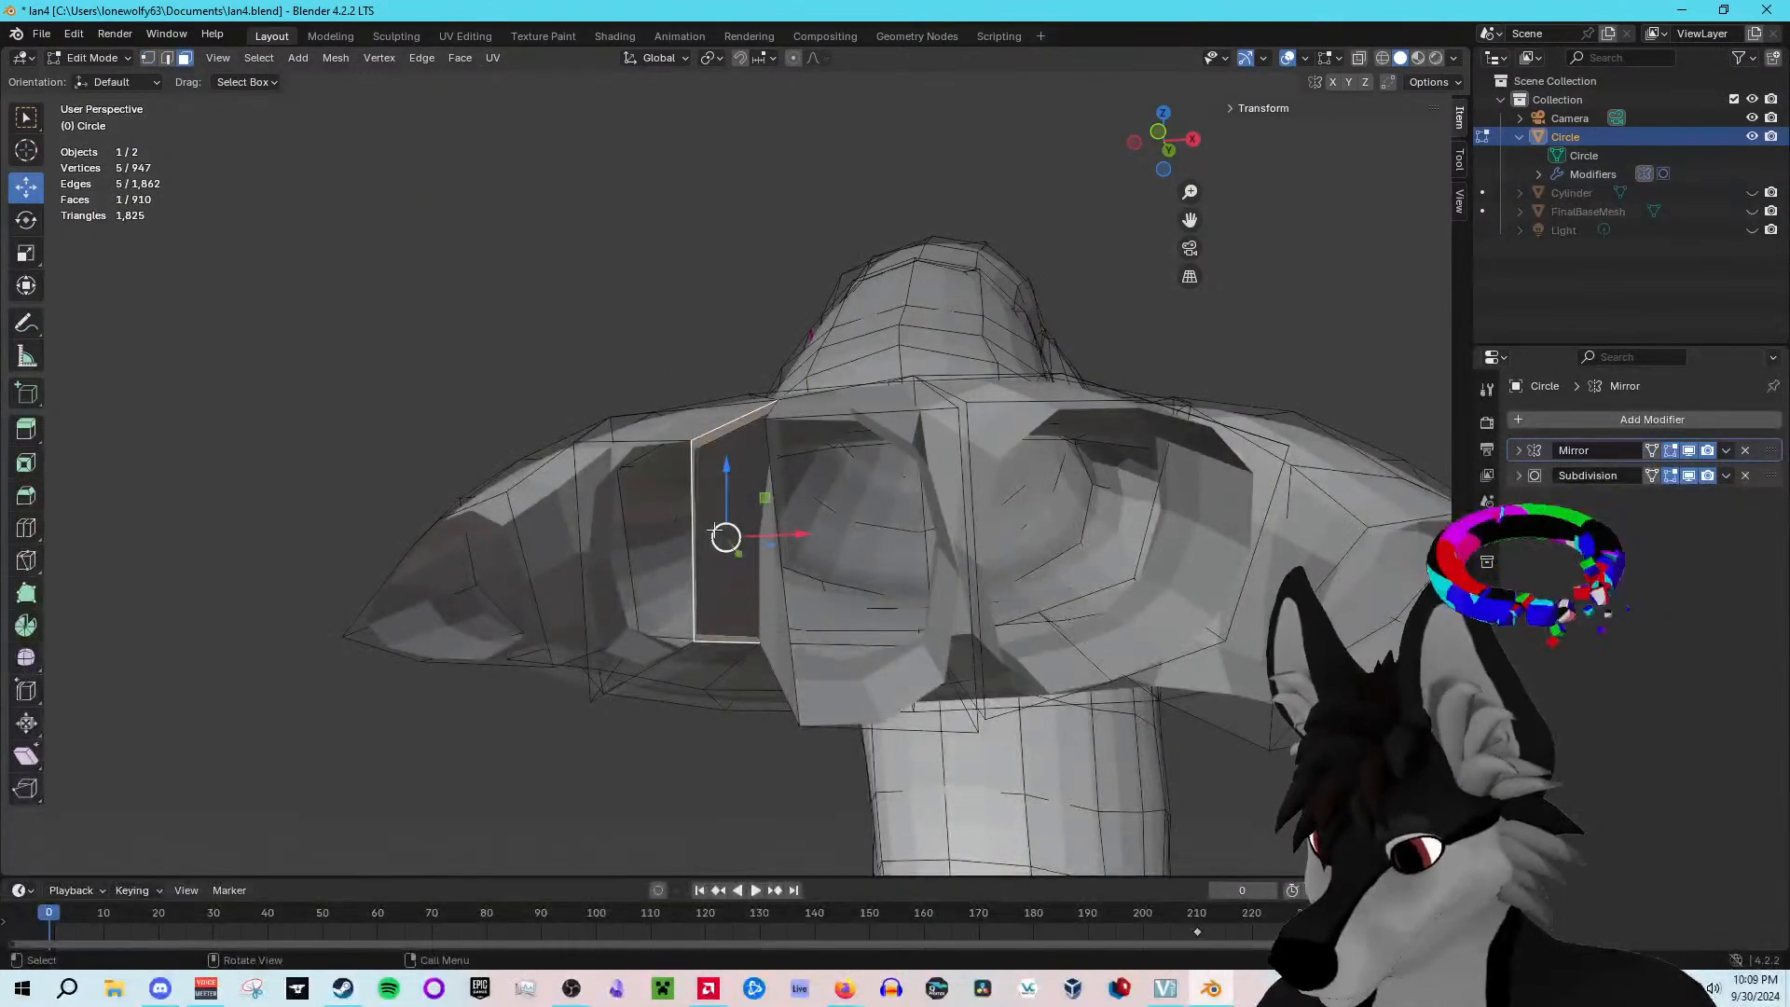
key("x")
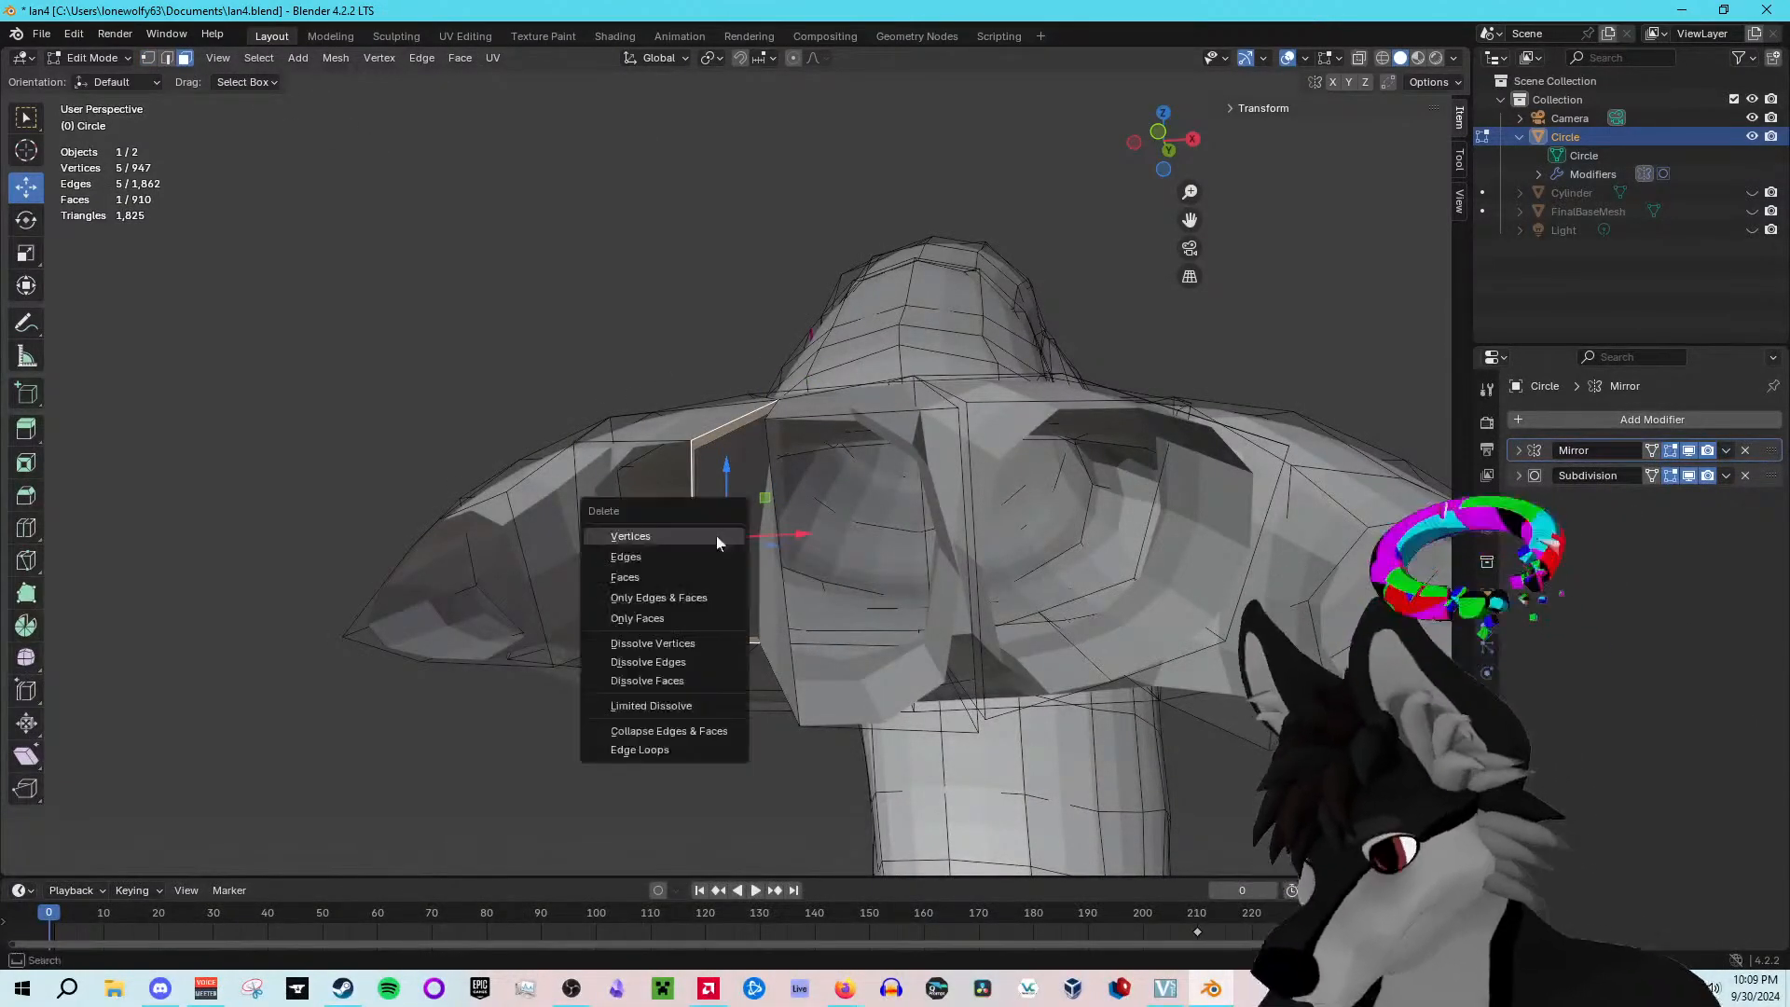
left_click(669, 579)
Step: Join the second stub's upper and lower tip vertices facing the third stub with a new edge and subdivide it
middle_click_drag(670, 580, 485, 401)
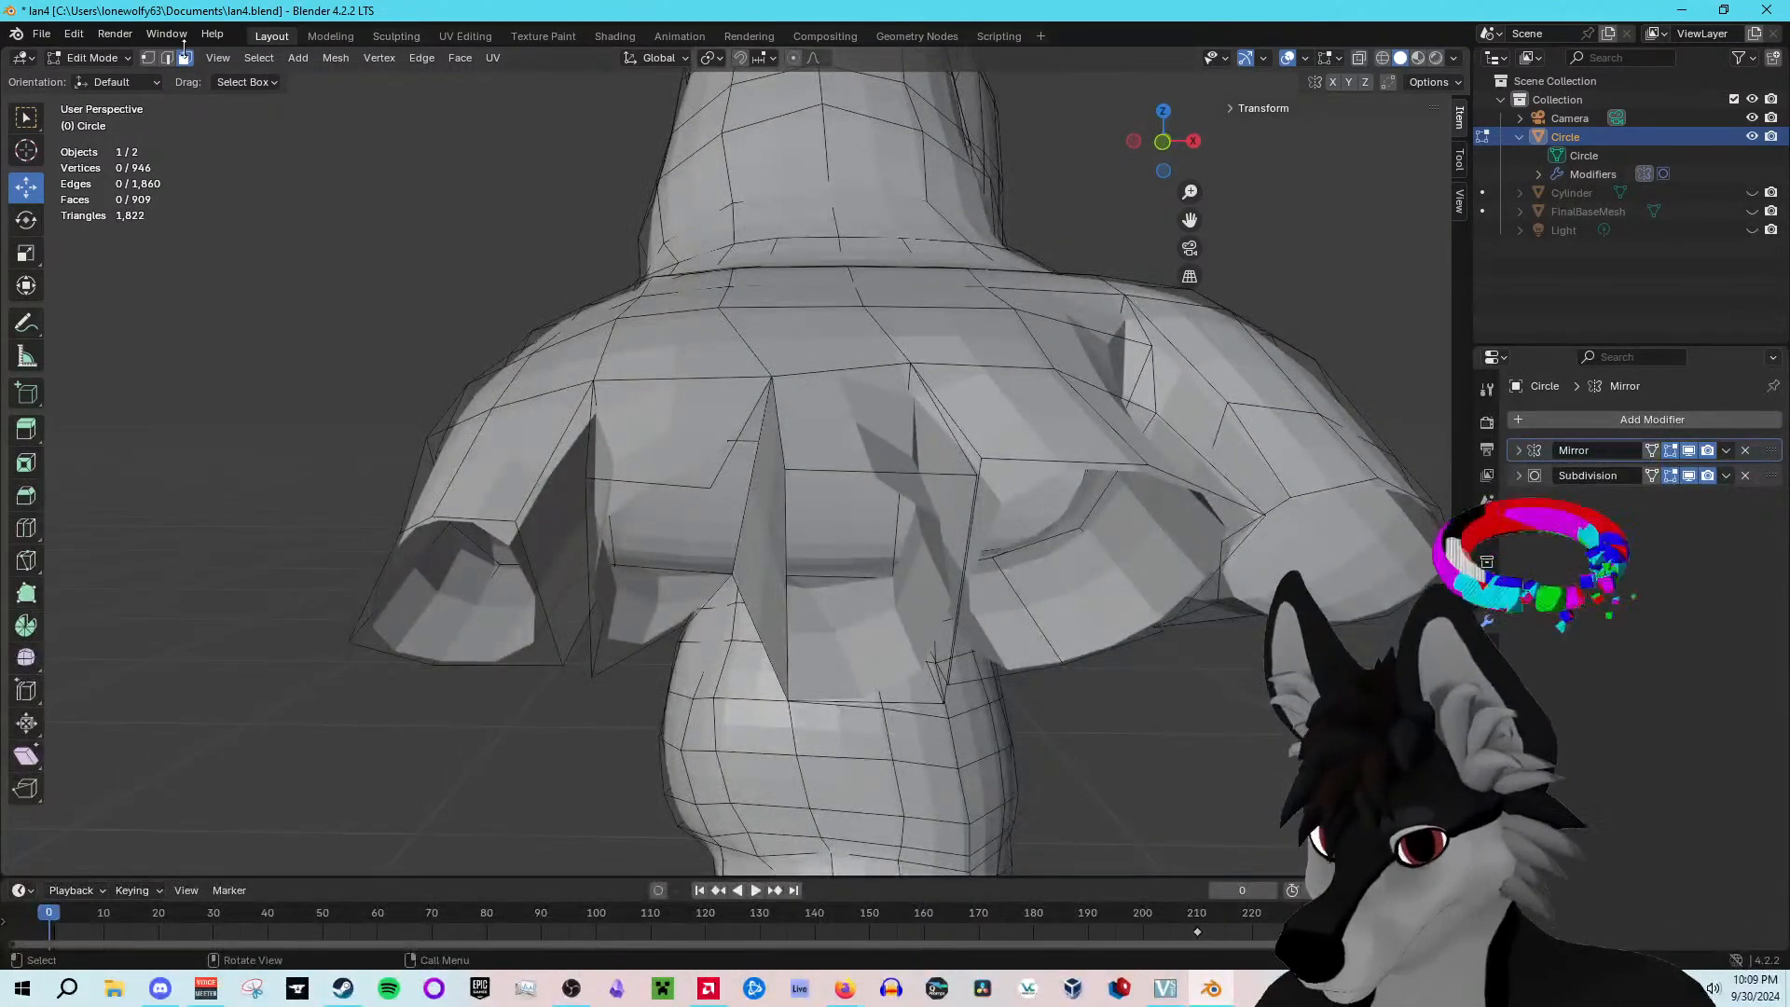
left_click(149, 58)
left_click(688, 620)
left_click(704, 486, "shift")
right_click(704, 486)
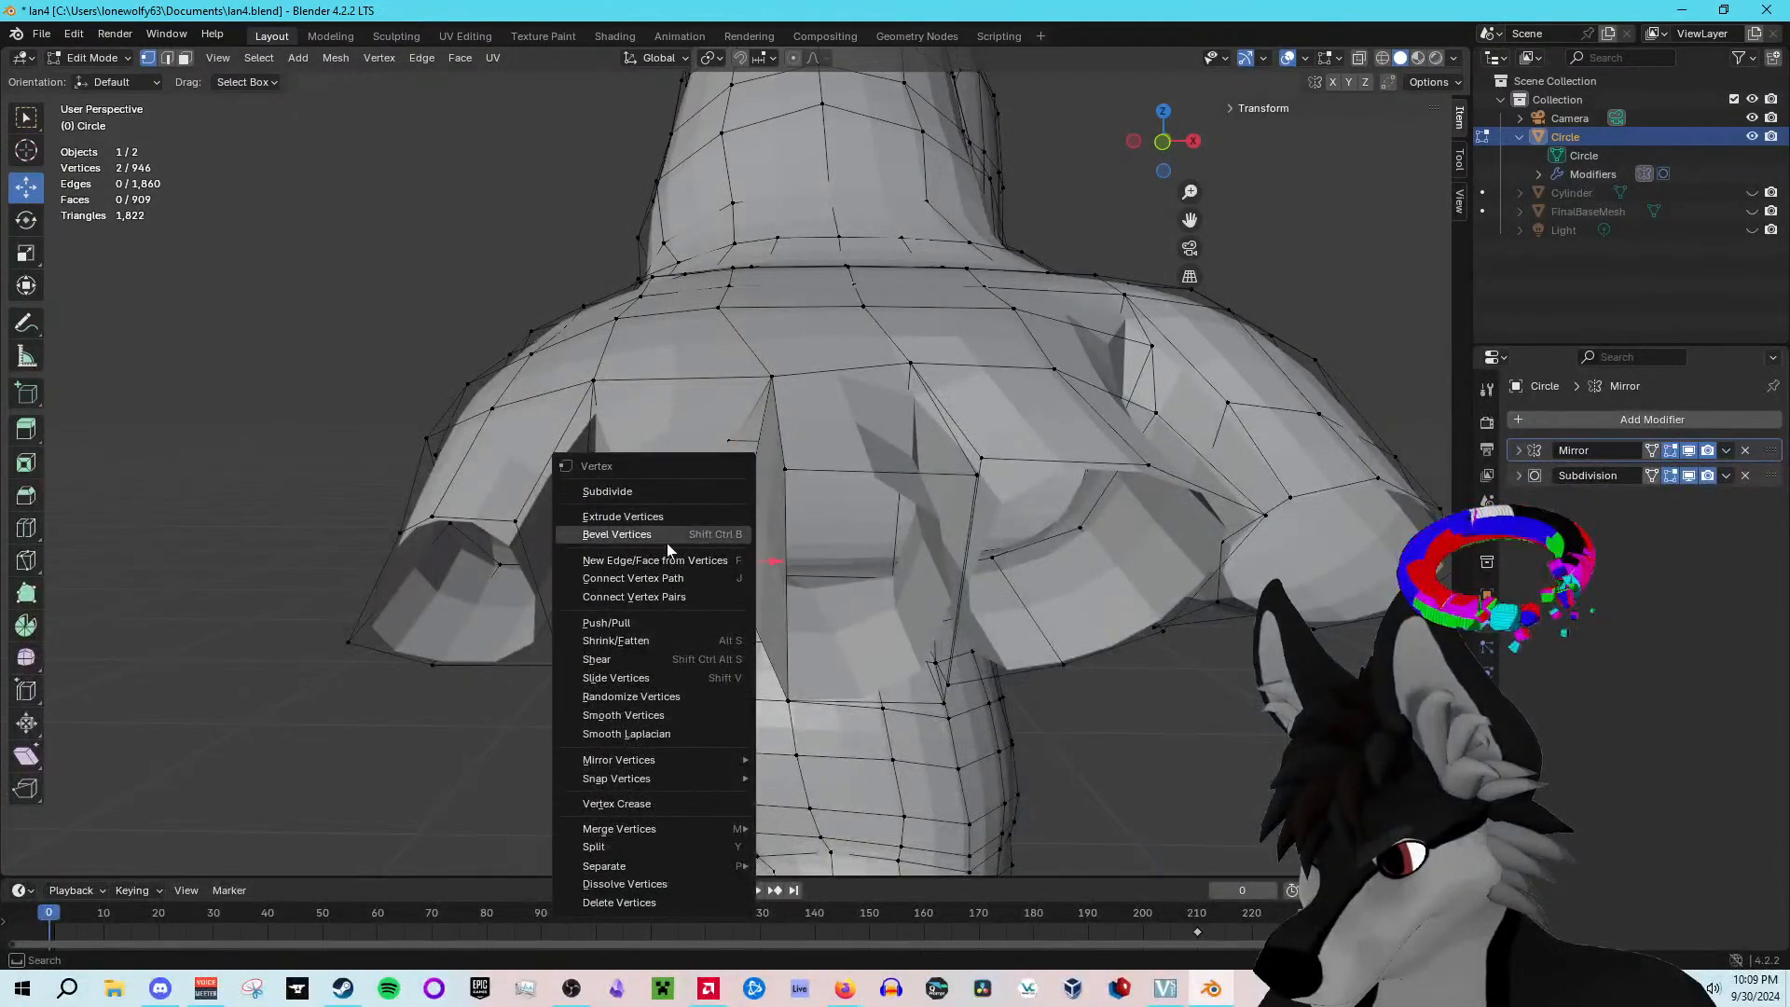
left_click(671, 564)
right_click(690, 492)
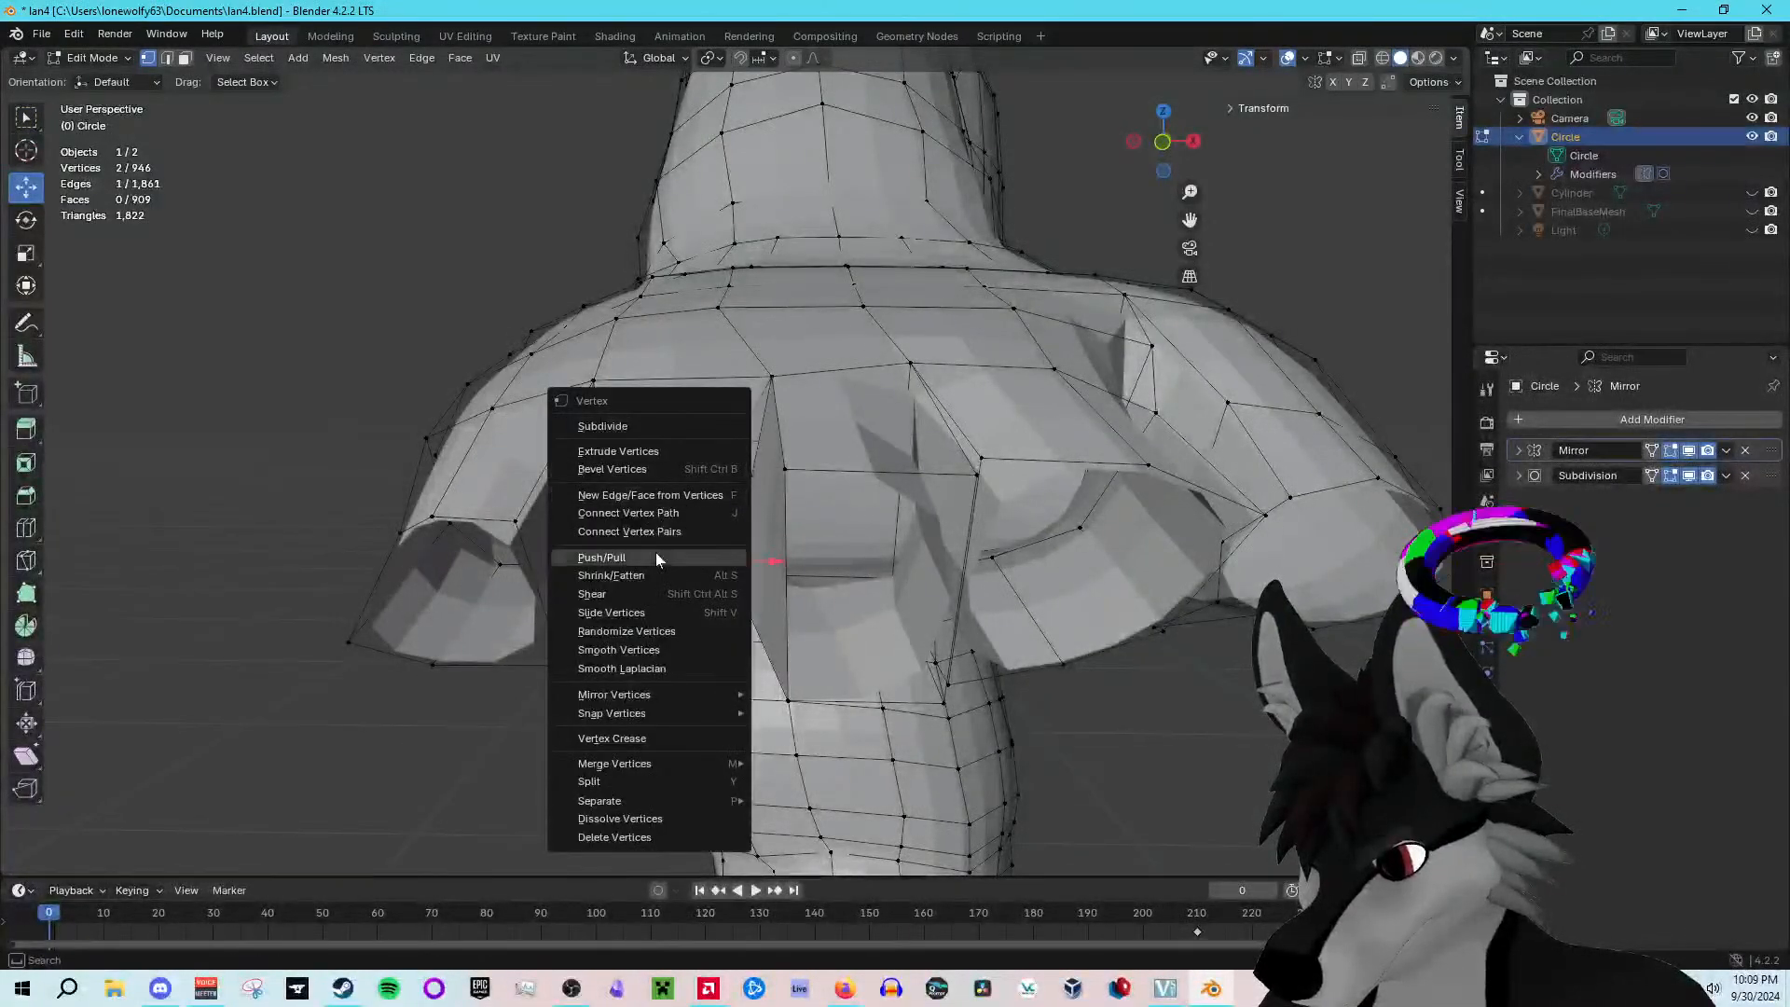
left_click(652, 427)
Step: Fill the upper part of the second stub's open side with a four-vertex face including the new edge's midpoint
middle_click_drag(792, 566, 811, 503)
scroll(802, 484, "up", 5)
mouse_move(745, 386)
middle_mouse_down()
mouse_move(715, 403)
mouse_move(716, 371)
middle_mouse_up()
left_click(716, 404)
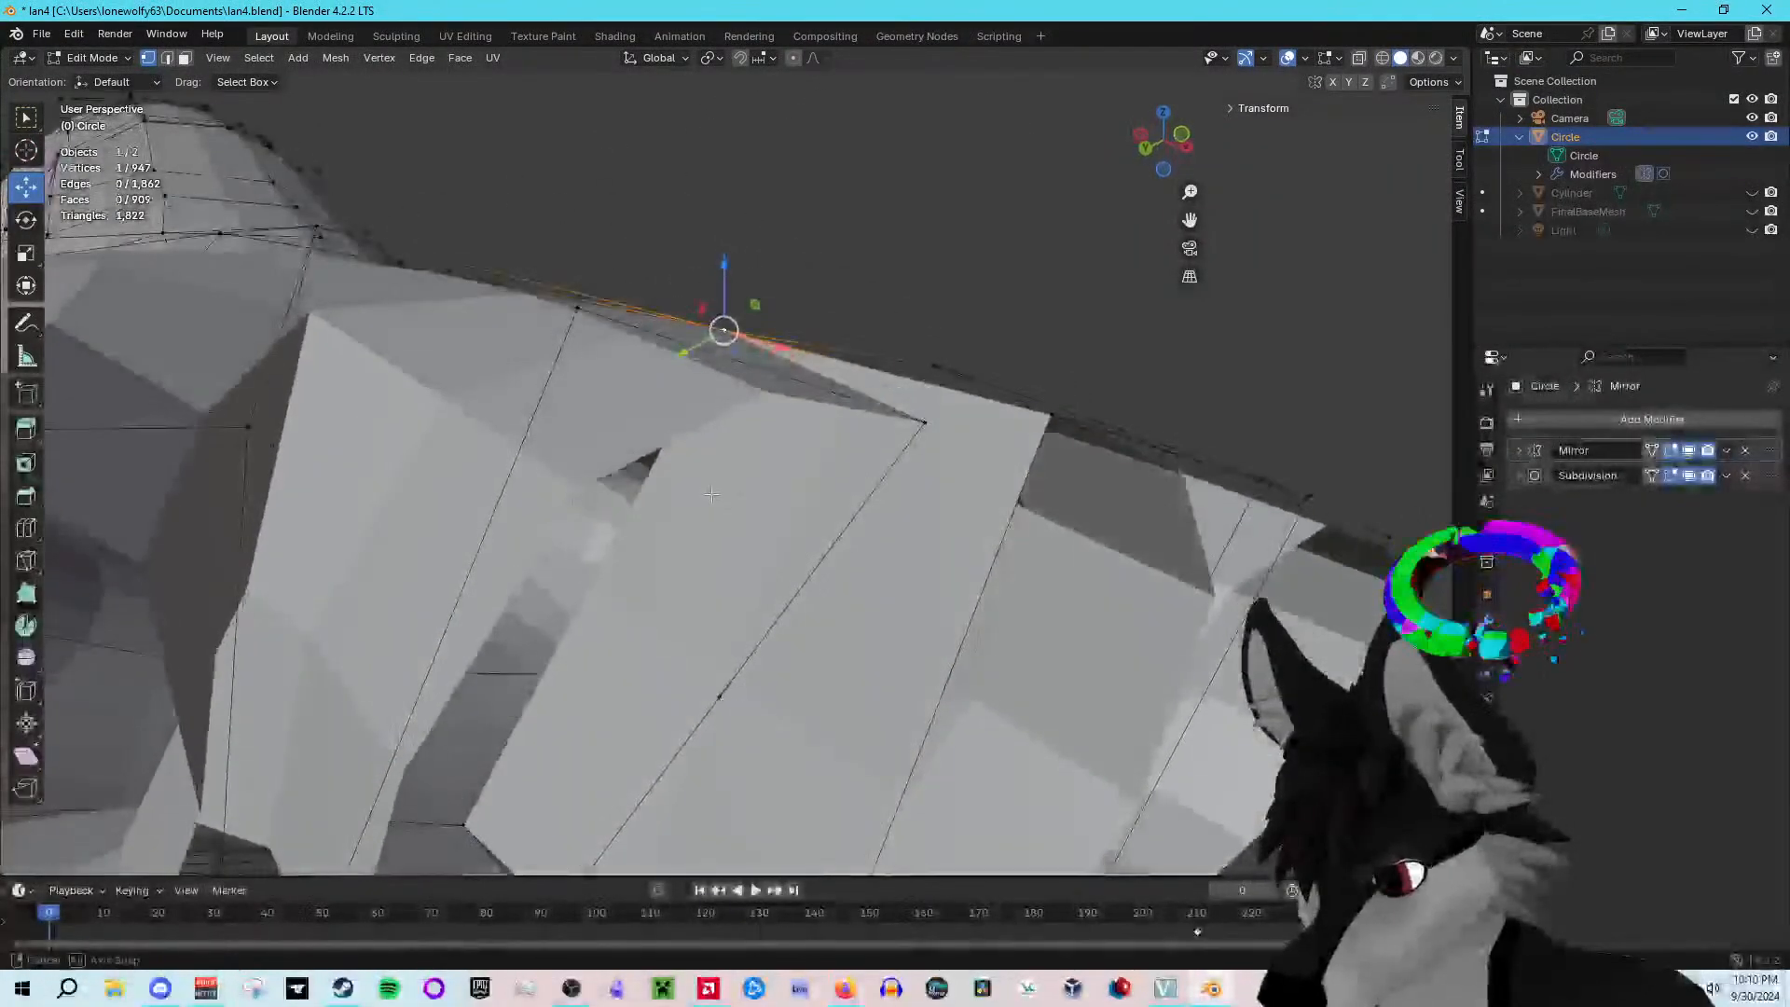
left_click(463, 825, "shift")
left_click(720, 696, "shift")
left_click(923, 426, "shift")
middle_click_drag(923, 426, 869, 348)
right_click(869, 349)
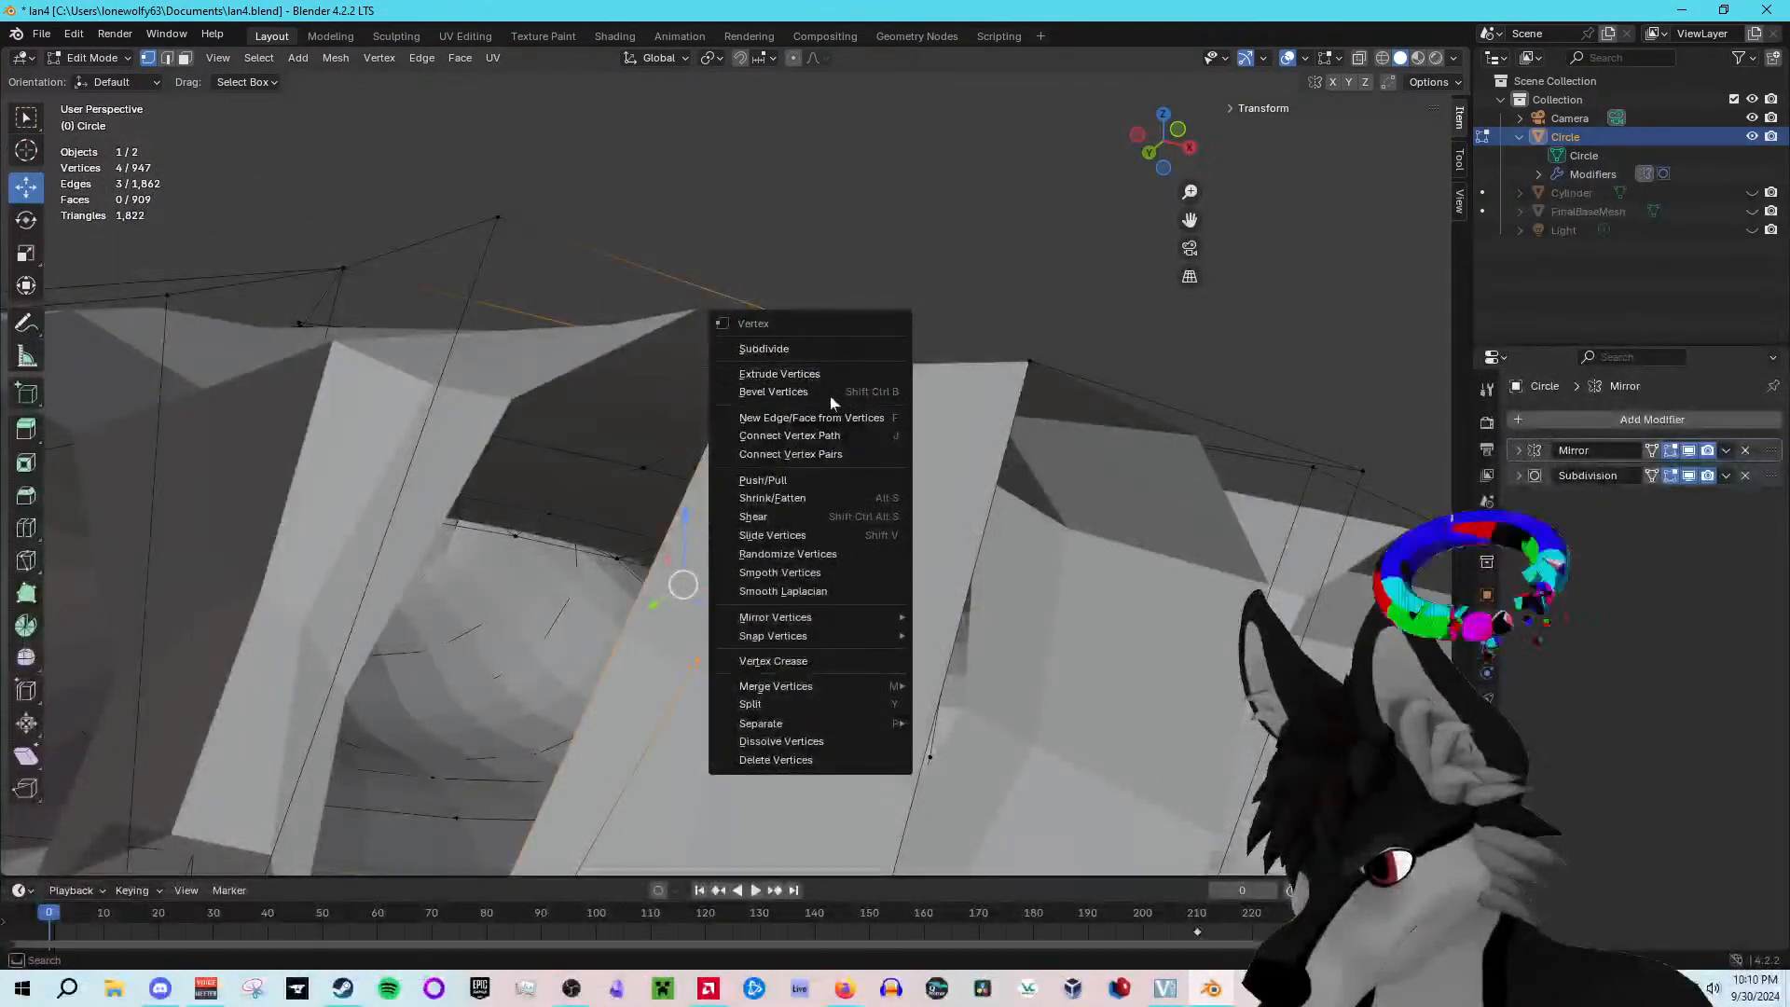
left_click(839, 418)
middle_click_drag(839, 438, 690, 722)
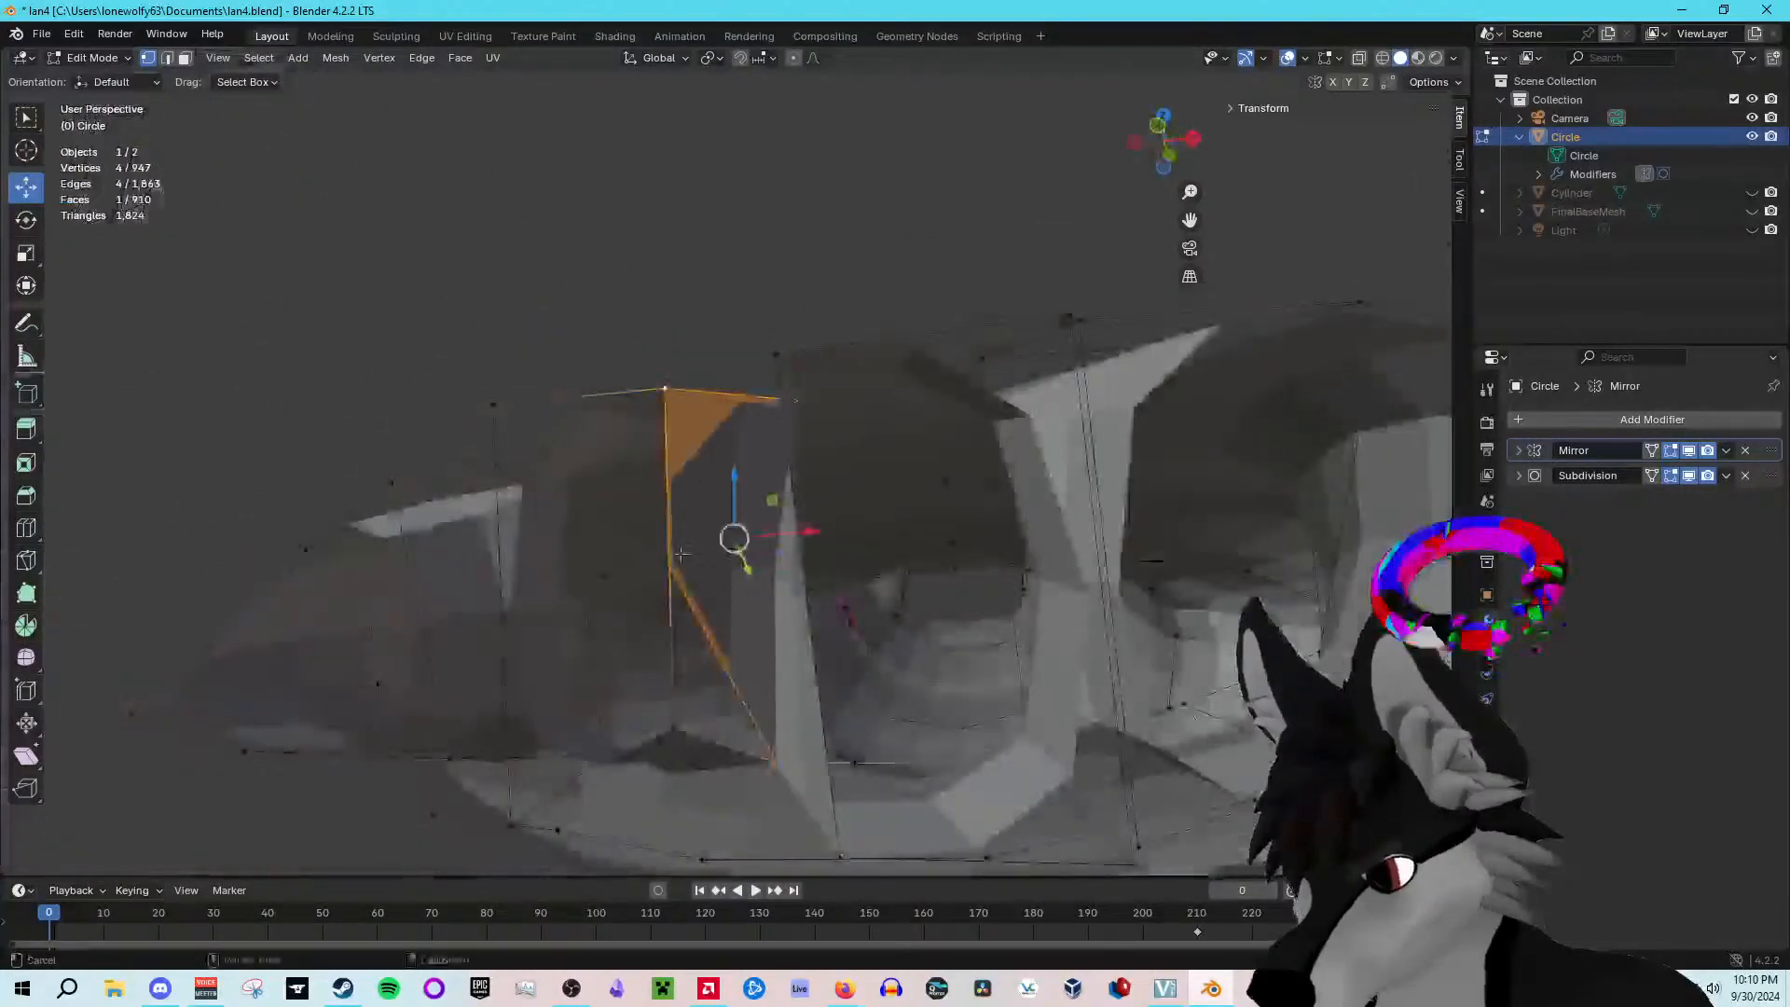
Step: Fill the remaining lower gap on the second stub's side with a triangle between the midpoint, lower tip and gap vertices
left_click(674, 728)
left_click(775, 762, "shift")
left_click(671, 566, "shift")
right_click(674, 567)
left_click(611, 569)
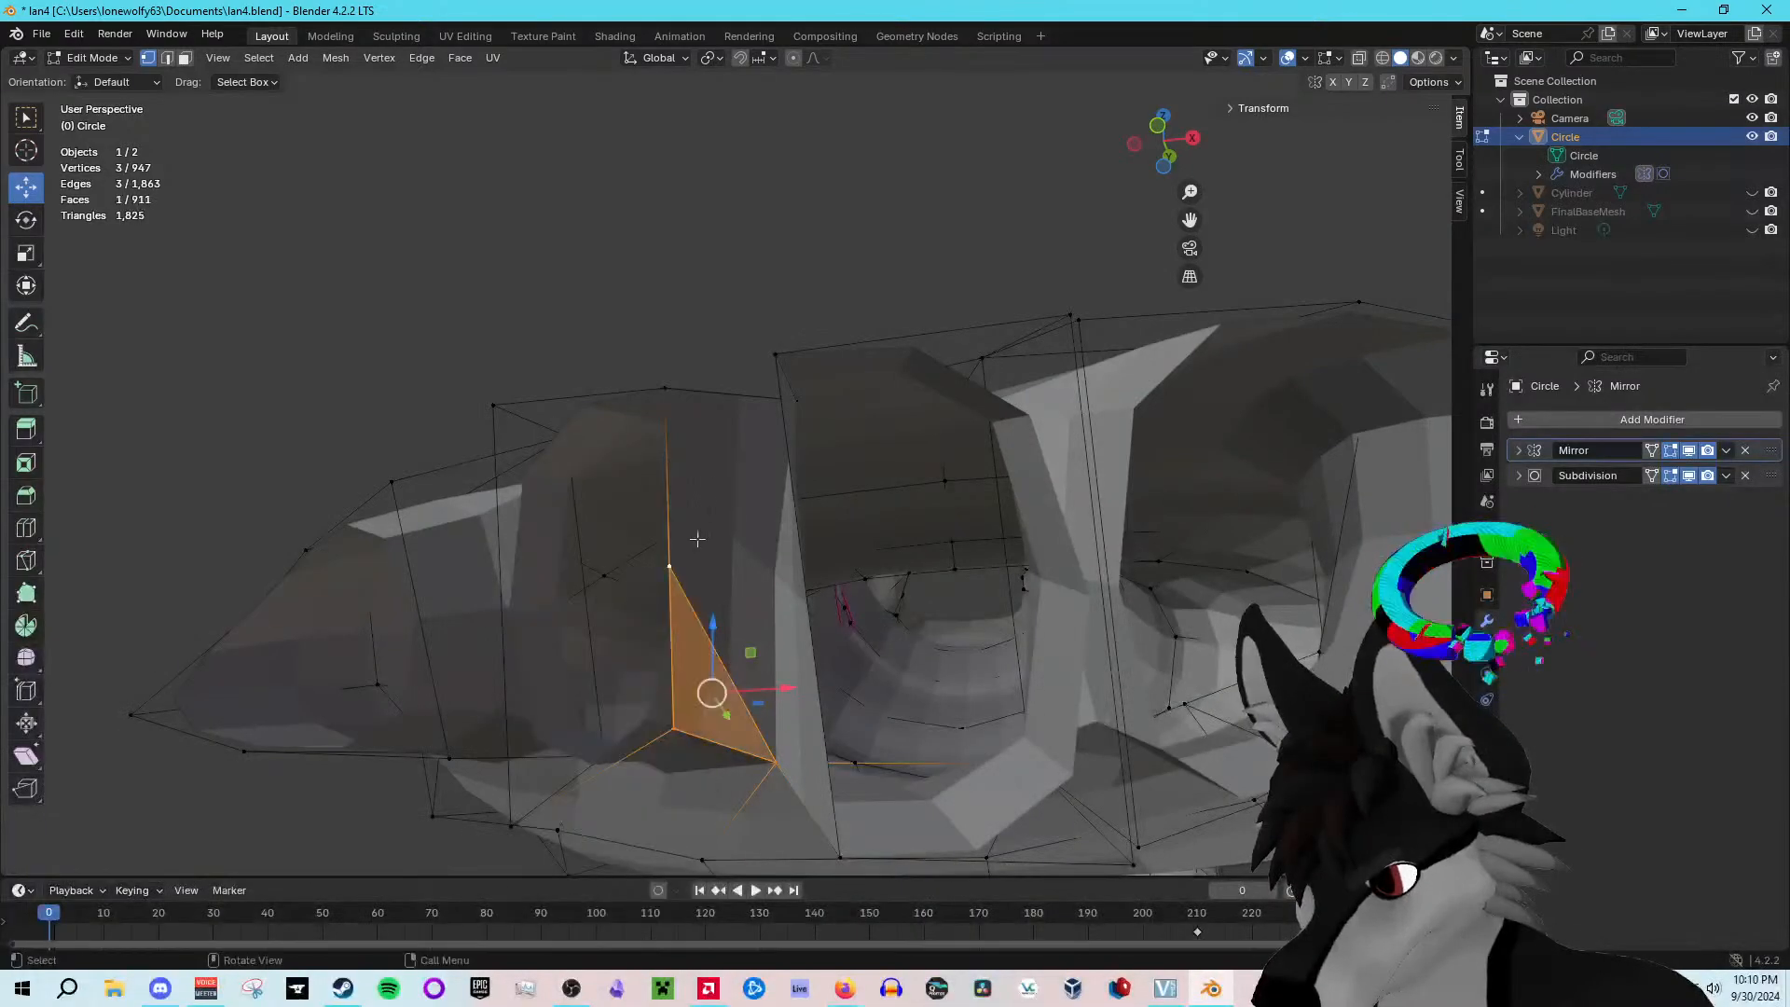
Step: Reposition the second stub's upper tip vertices and the mid-side vertex facing the third stub to round its opening
middle_click_drag(674, 567, 760, 499)
left_click(727, 380)
left_click_drag(766, 363, 759, 504)
left_click(655, 439)
mouse_move(693, 413)
left_mouse_down()
mouse_move(733, 408)
mouse_move(717, 410)
left_mouse_up()
left_click(534, 367)
left_click_drag(576, 337, 567, 386)
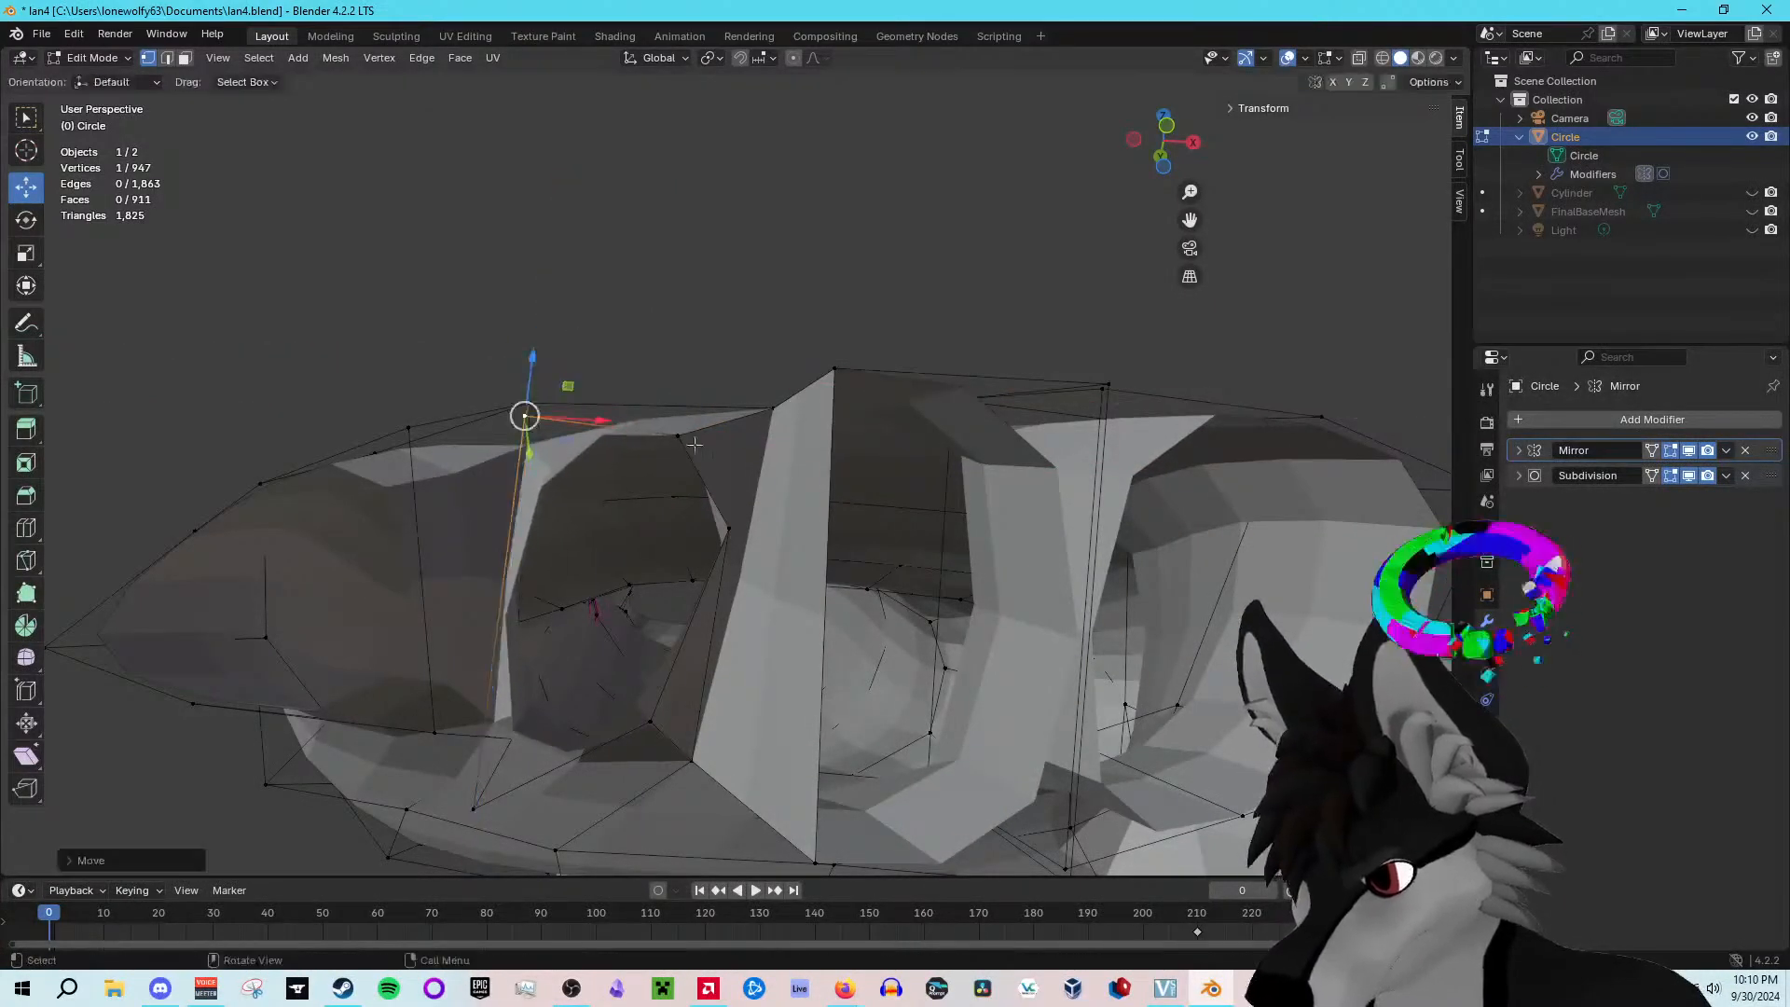
left_click(728, 528)
left_click_drag(766, 495, 753, 530)
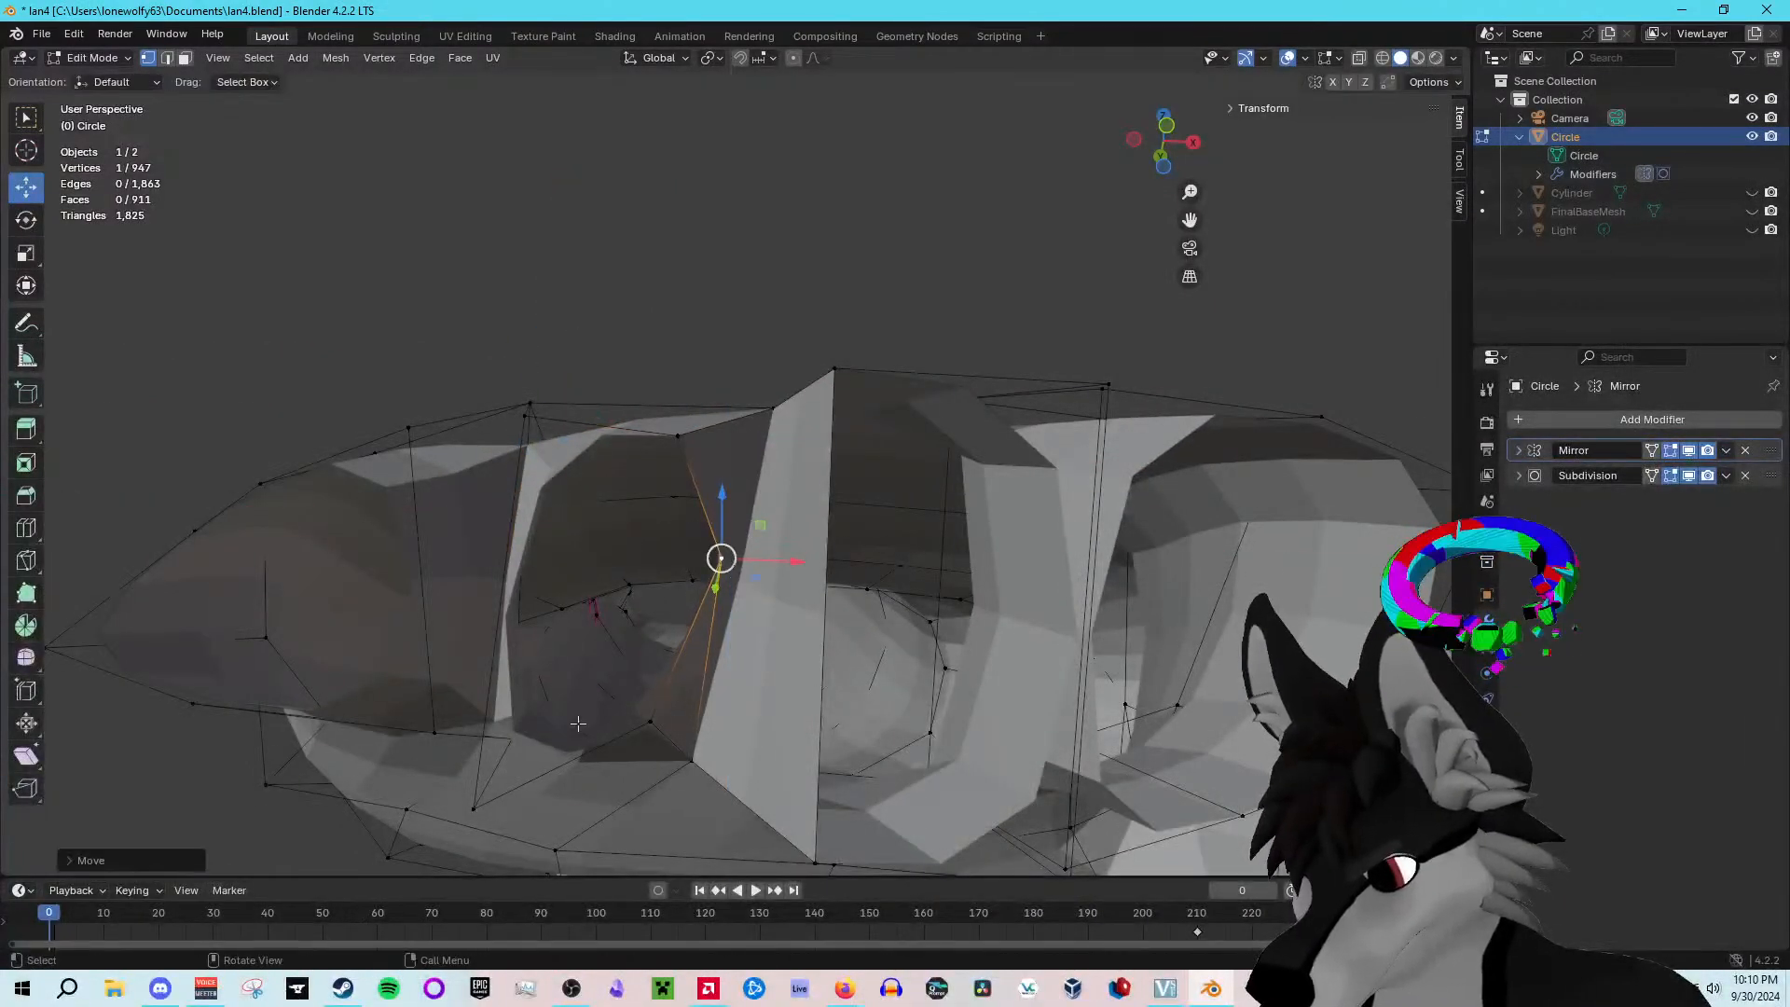
Step: Raise the second stub's lower rim vertices and shift its side and upper tip vertices toward the third stub
left_click(473, 807)
left_click_drag(518, 771, 513, 683)
left_click(651, 719)
left_click_drag(690, 685, 791, 534)
left_click(726, 563)
left_click(678, 436)
left_click_drag(716, 408, 762, 405)
key("ctrl+z")
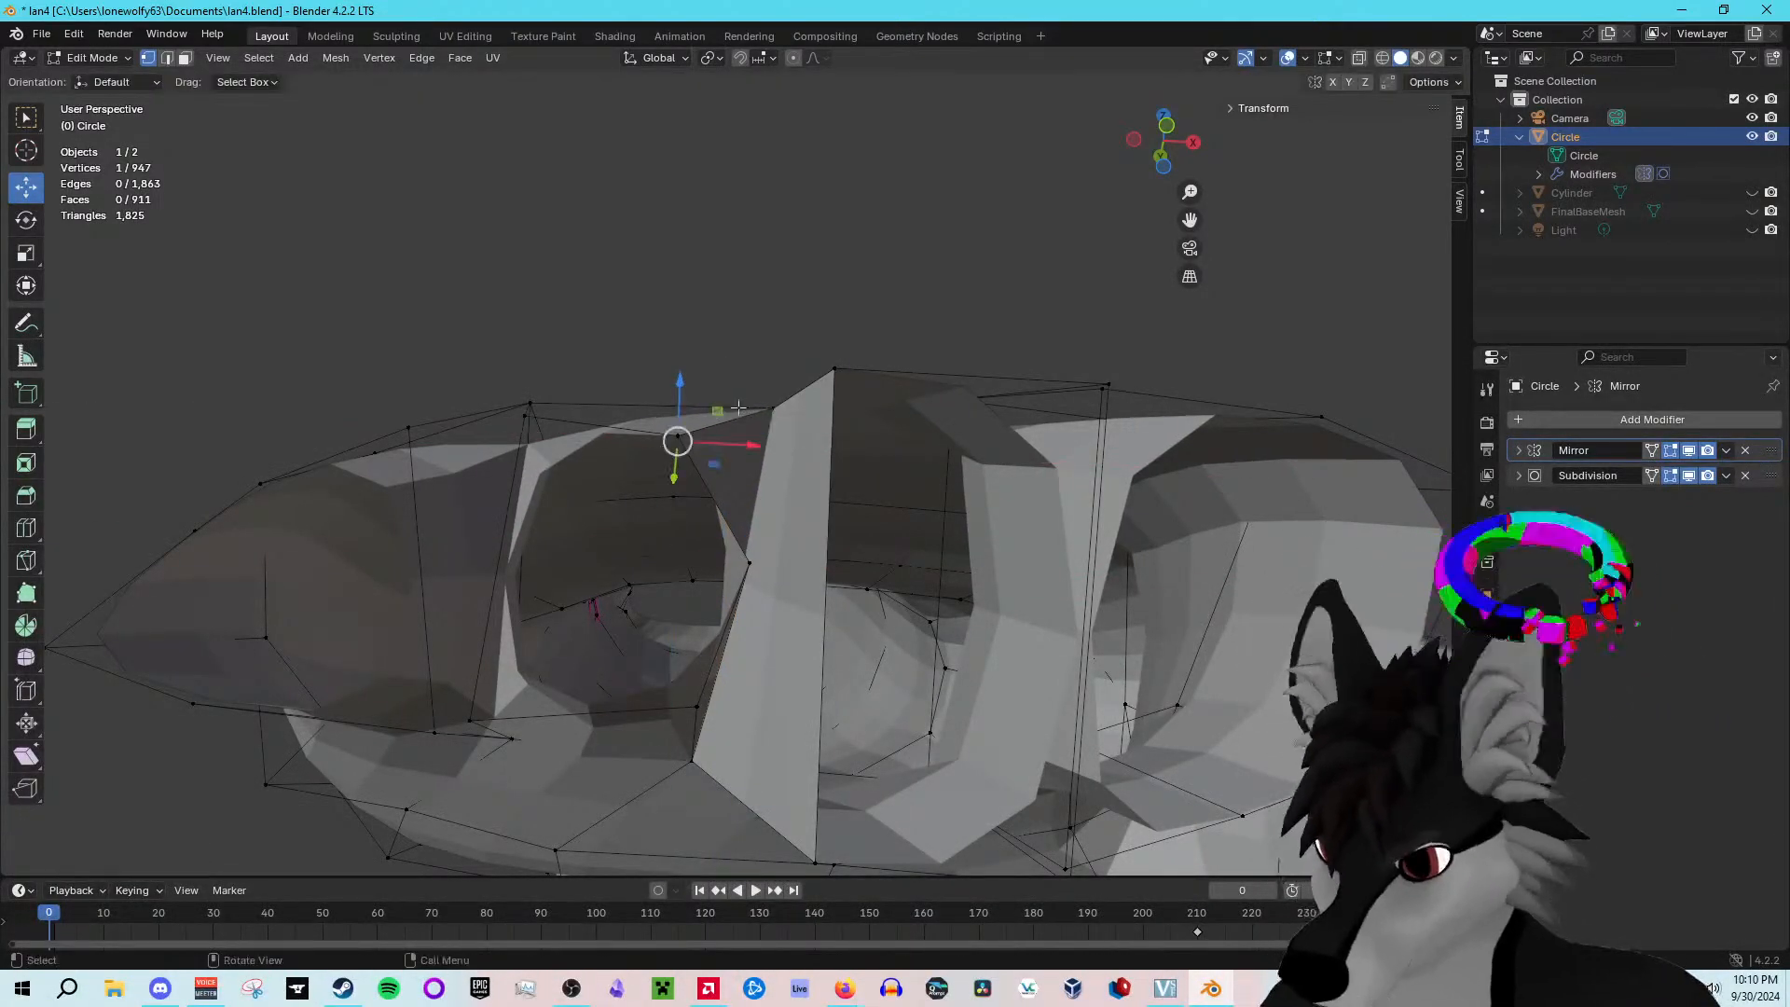
mouse_move(717, 407)
left_mouse_down()
mouse_move(772, 394)
mouse_move(739, 404)
left_mouse_up()
Step: Shift the upper gap vertex between the second and third stubs toward the second stub and adjust that stub's upper tip vertex
middle_click_drag(809, 371, 791, 466)
middle_click_drag(783, 487, 782, 423)
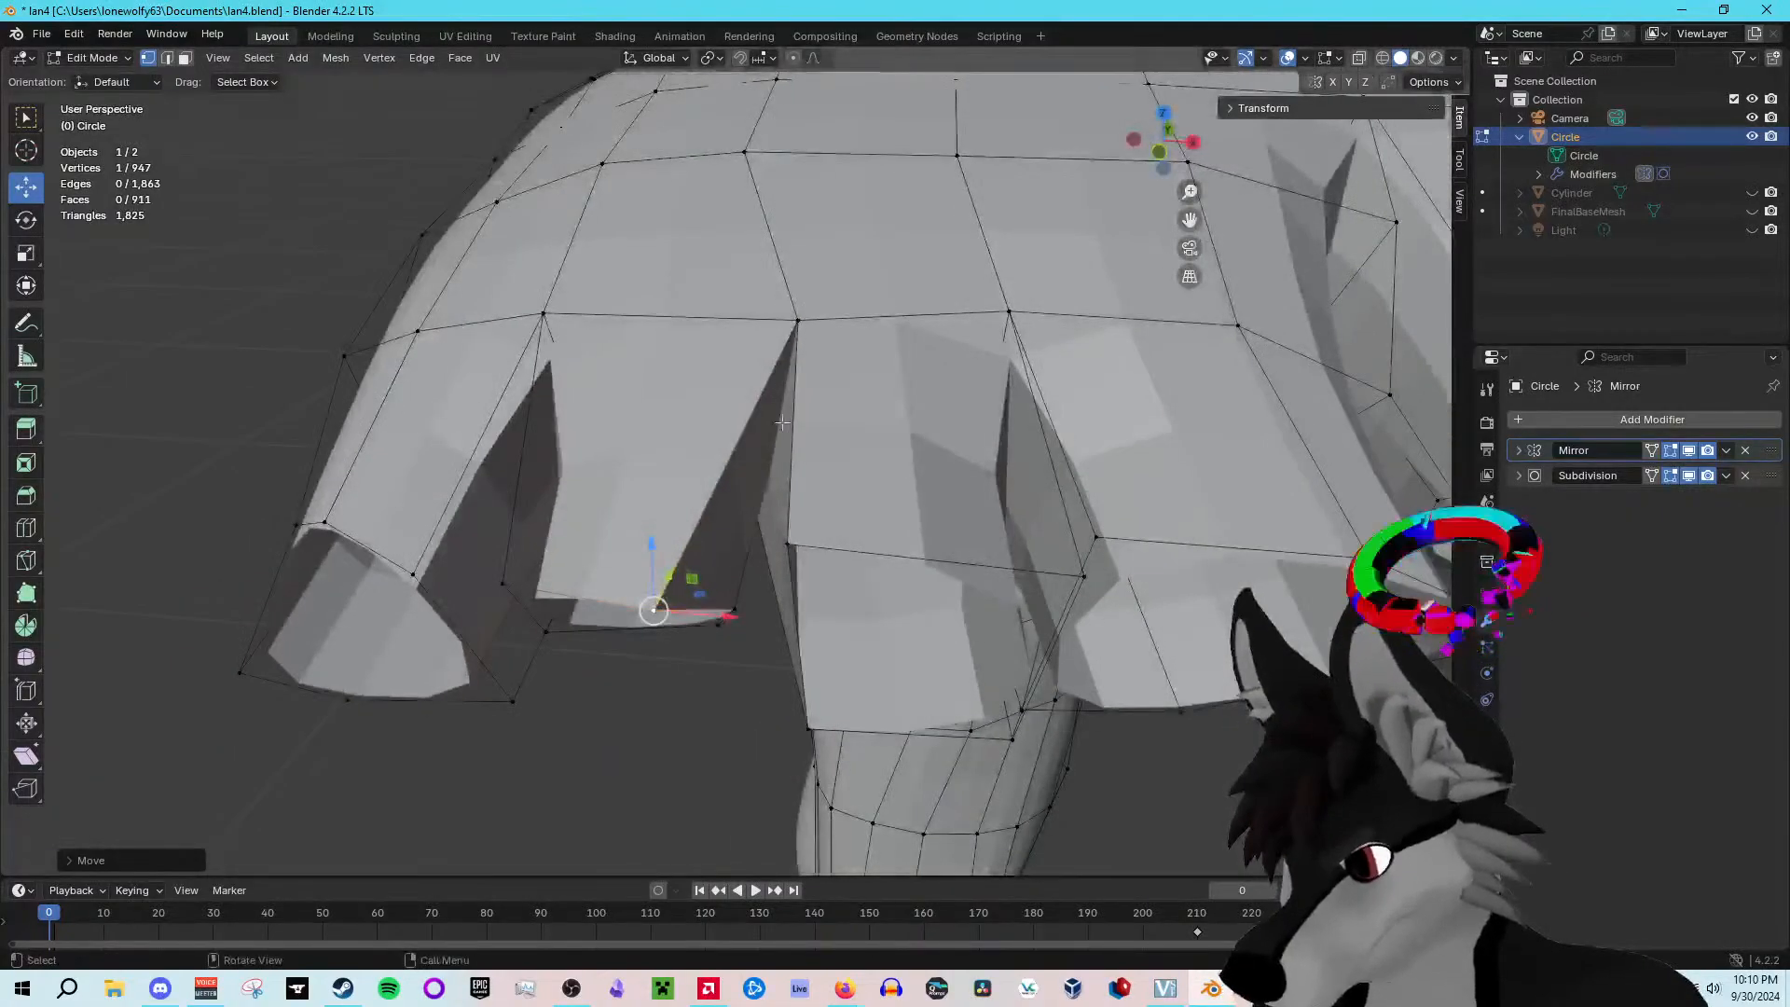
left_click(796, 318)
left_click_drag(865, 321, 845, 322)
left_click(655, 611)
left_click_drag(694, 572, 720, 527)
Step: Delete the edge joining the third stub's upper and lower tip vertices on the side facing the second stub
middle_click_drag(864, 668, 885, 601)
scroll(911, 542, "down", 2)
left_click(167, 57)
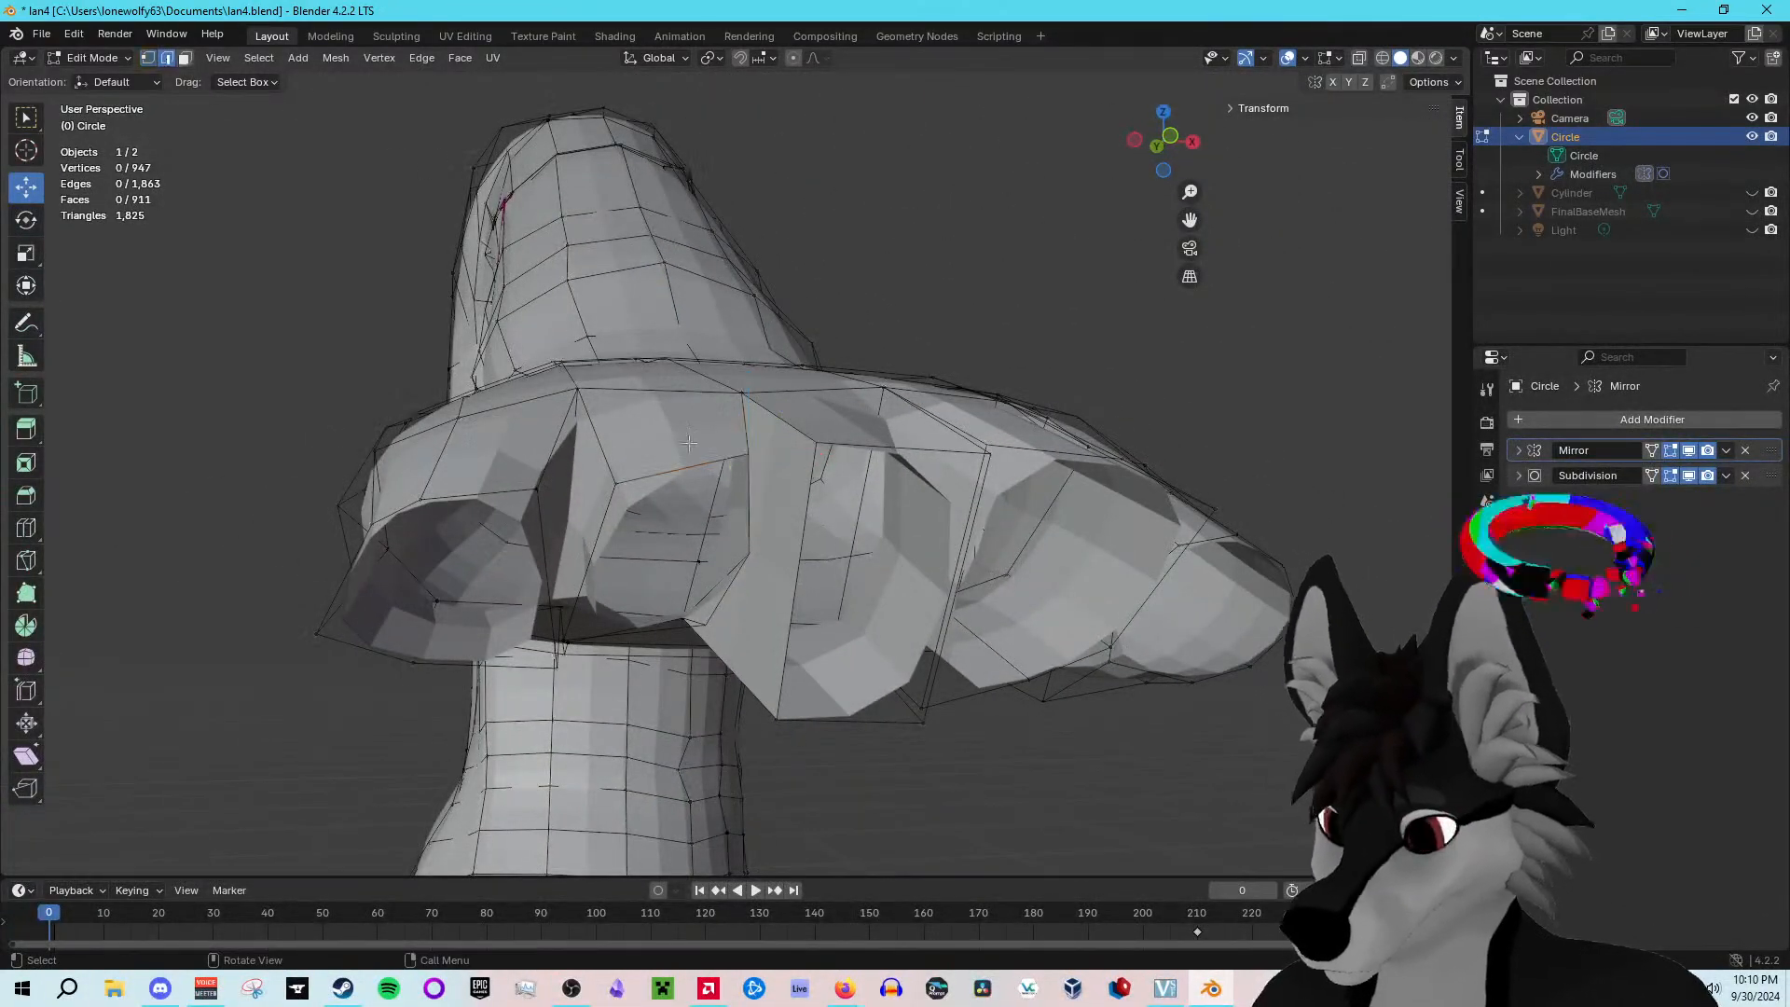
key("x")
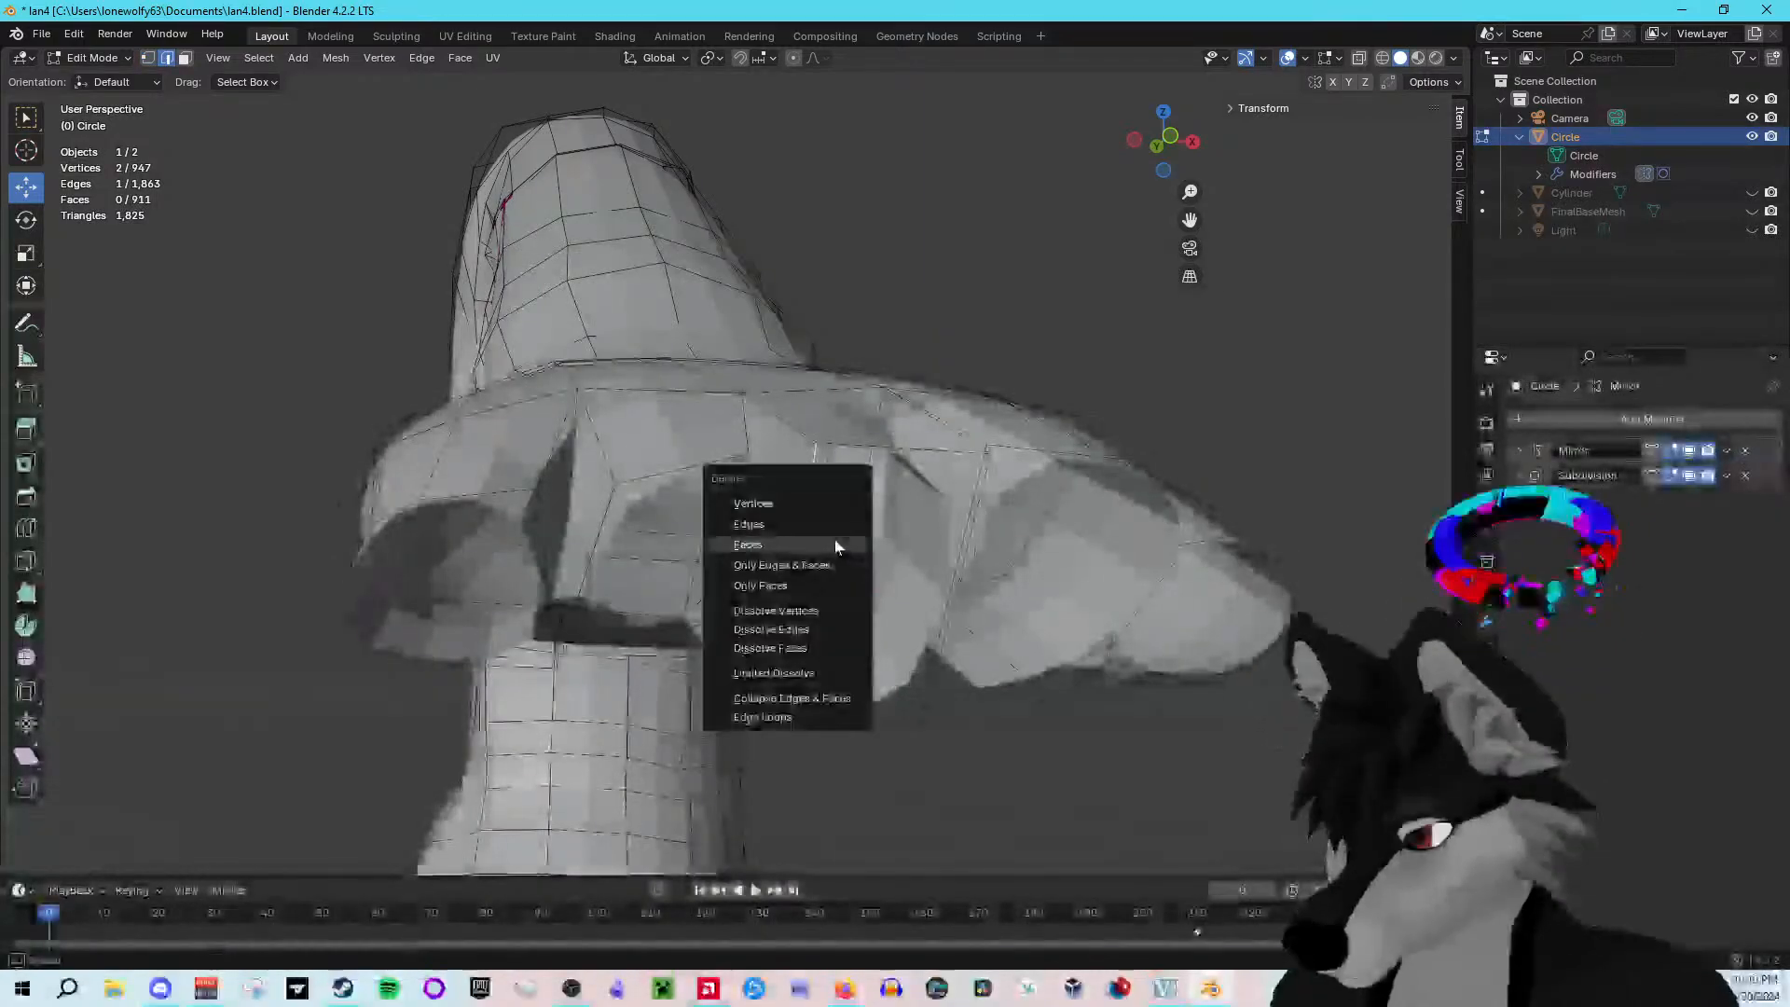
left_click(788, 508)
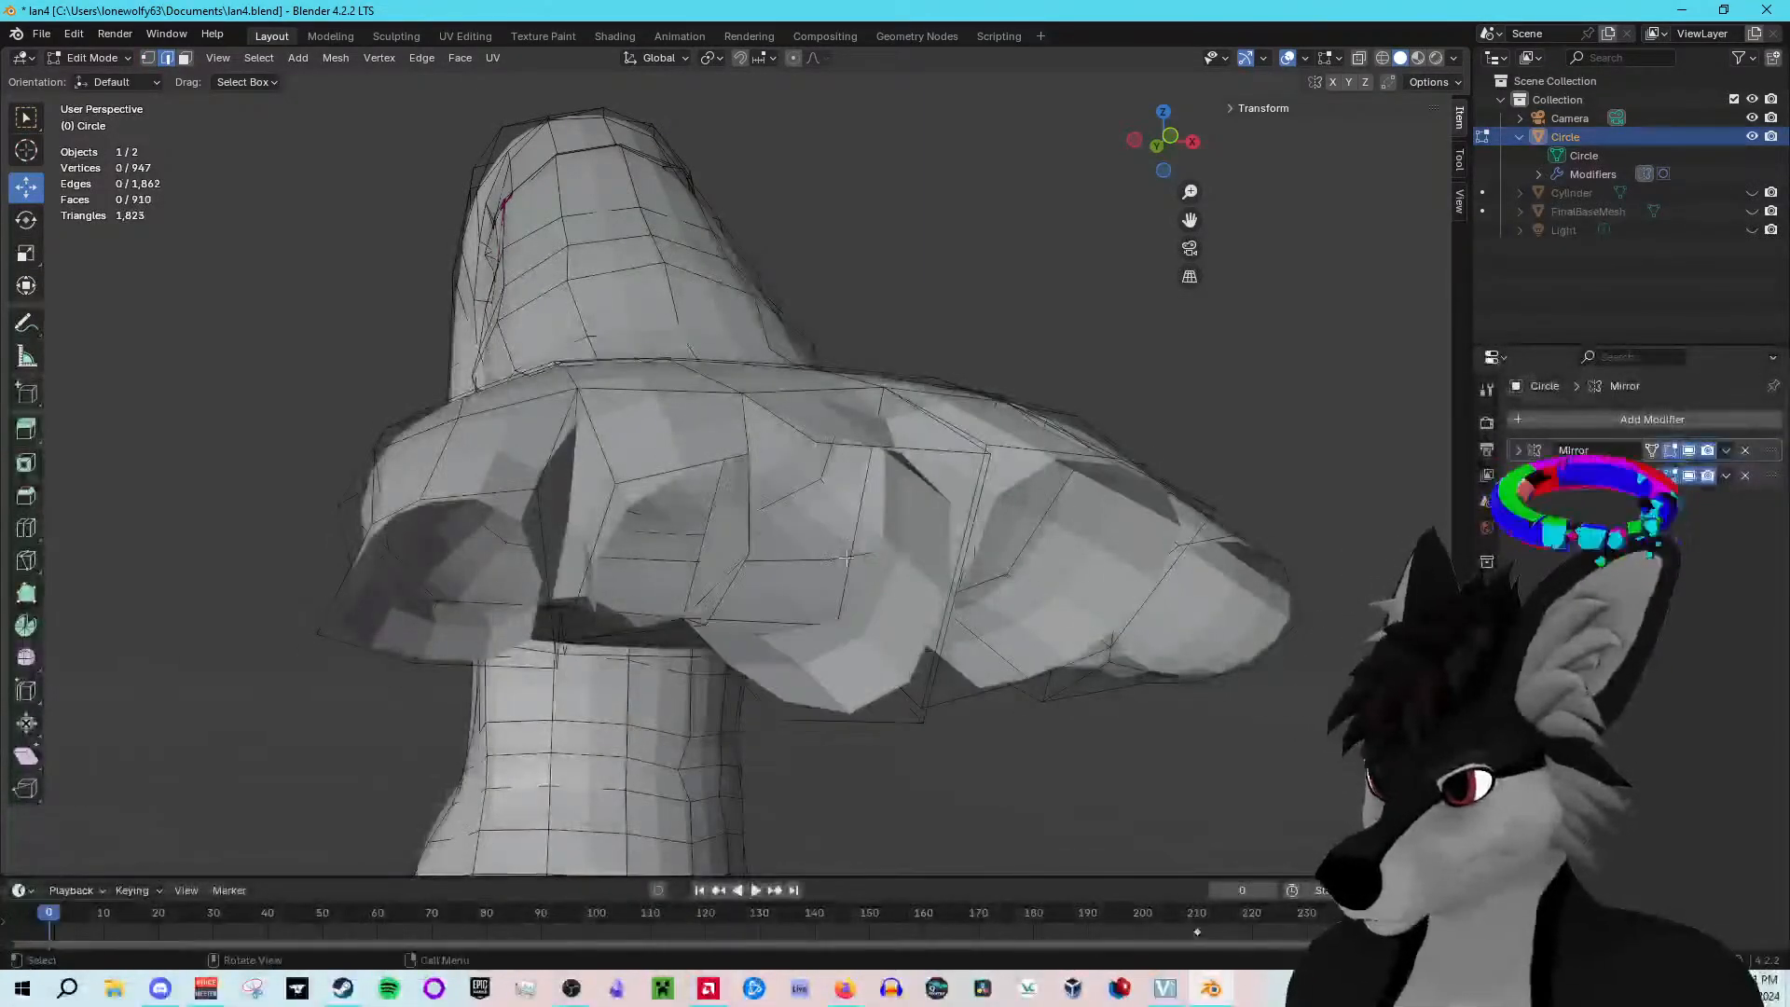
Step: Connect the third stub's upper and lower tip vertices facing the second stub with a new edge and subdivide it
middle_click_drag(846, 557, 820, 522)
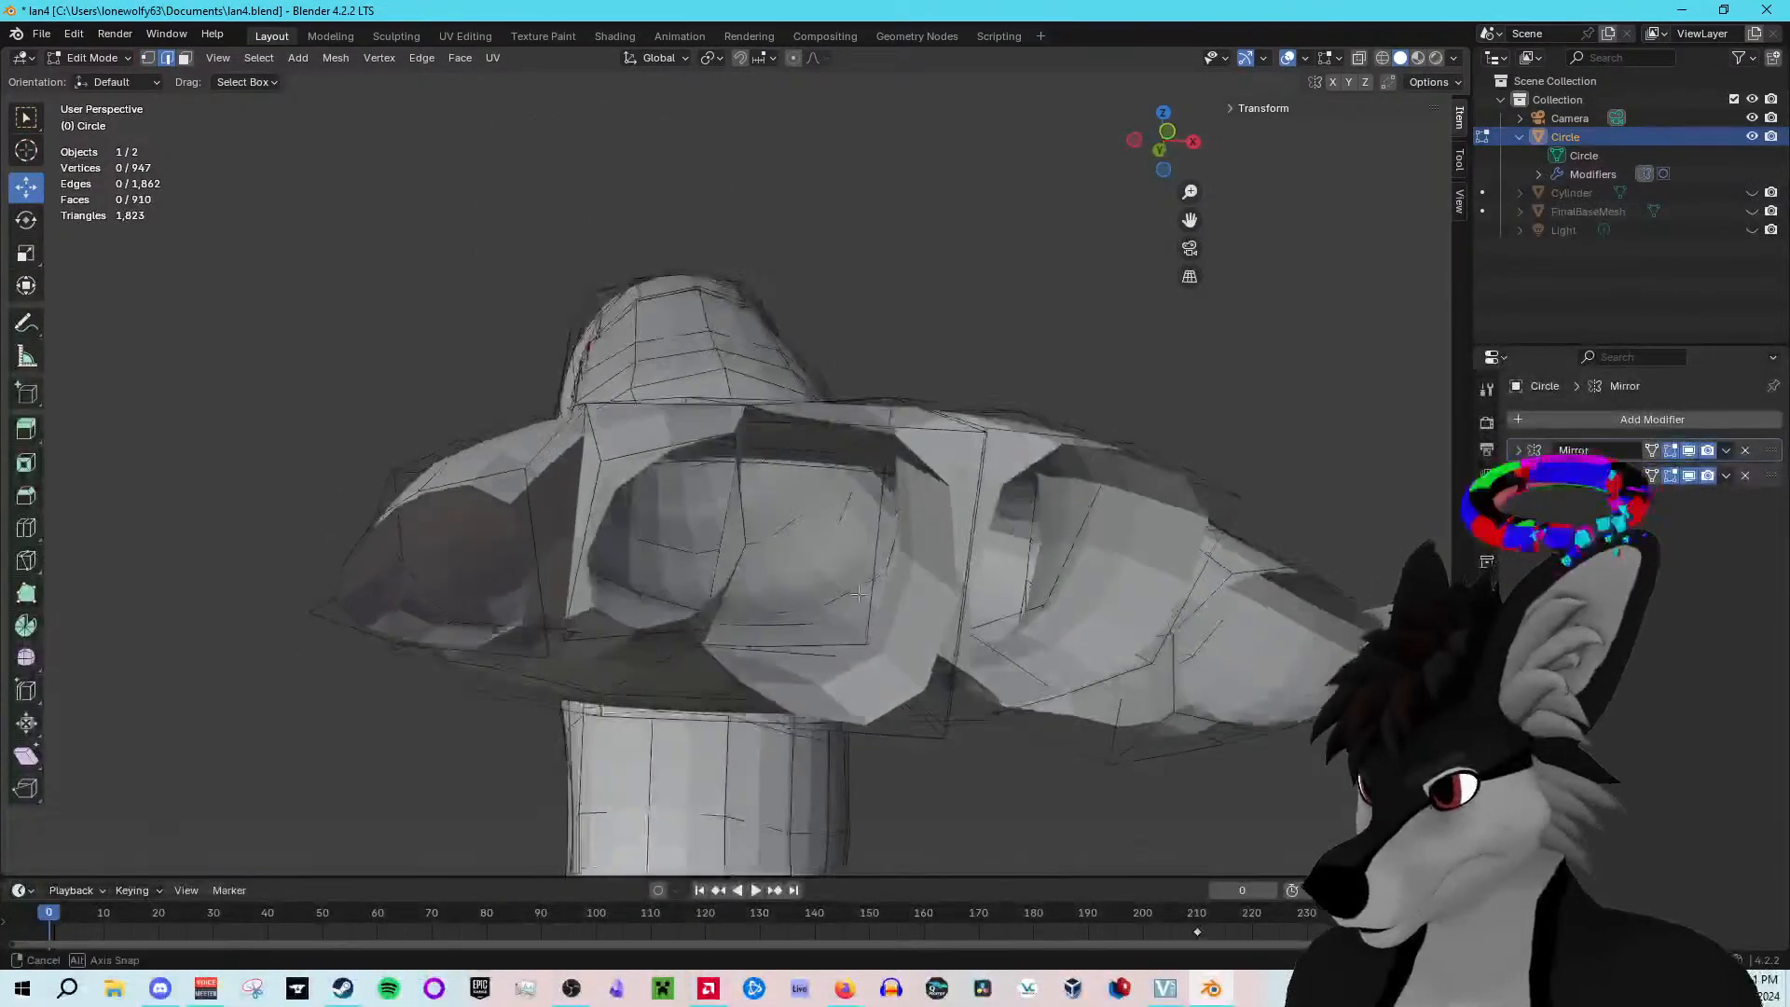
middle_click_drag(457, 272, 704, 477)
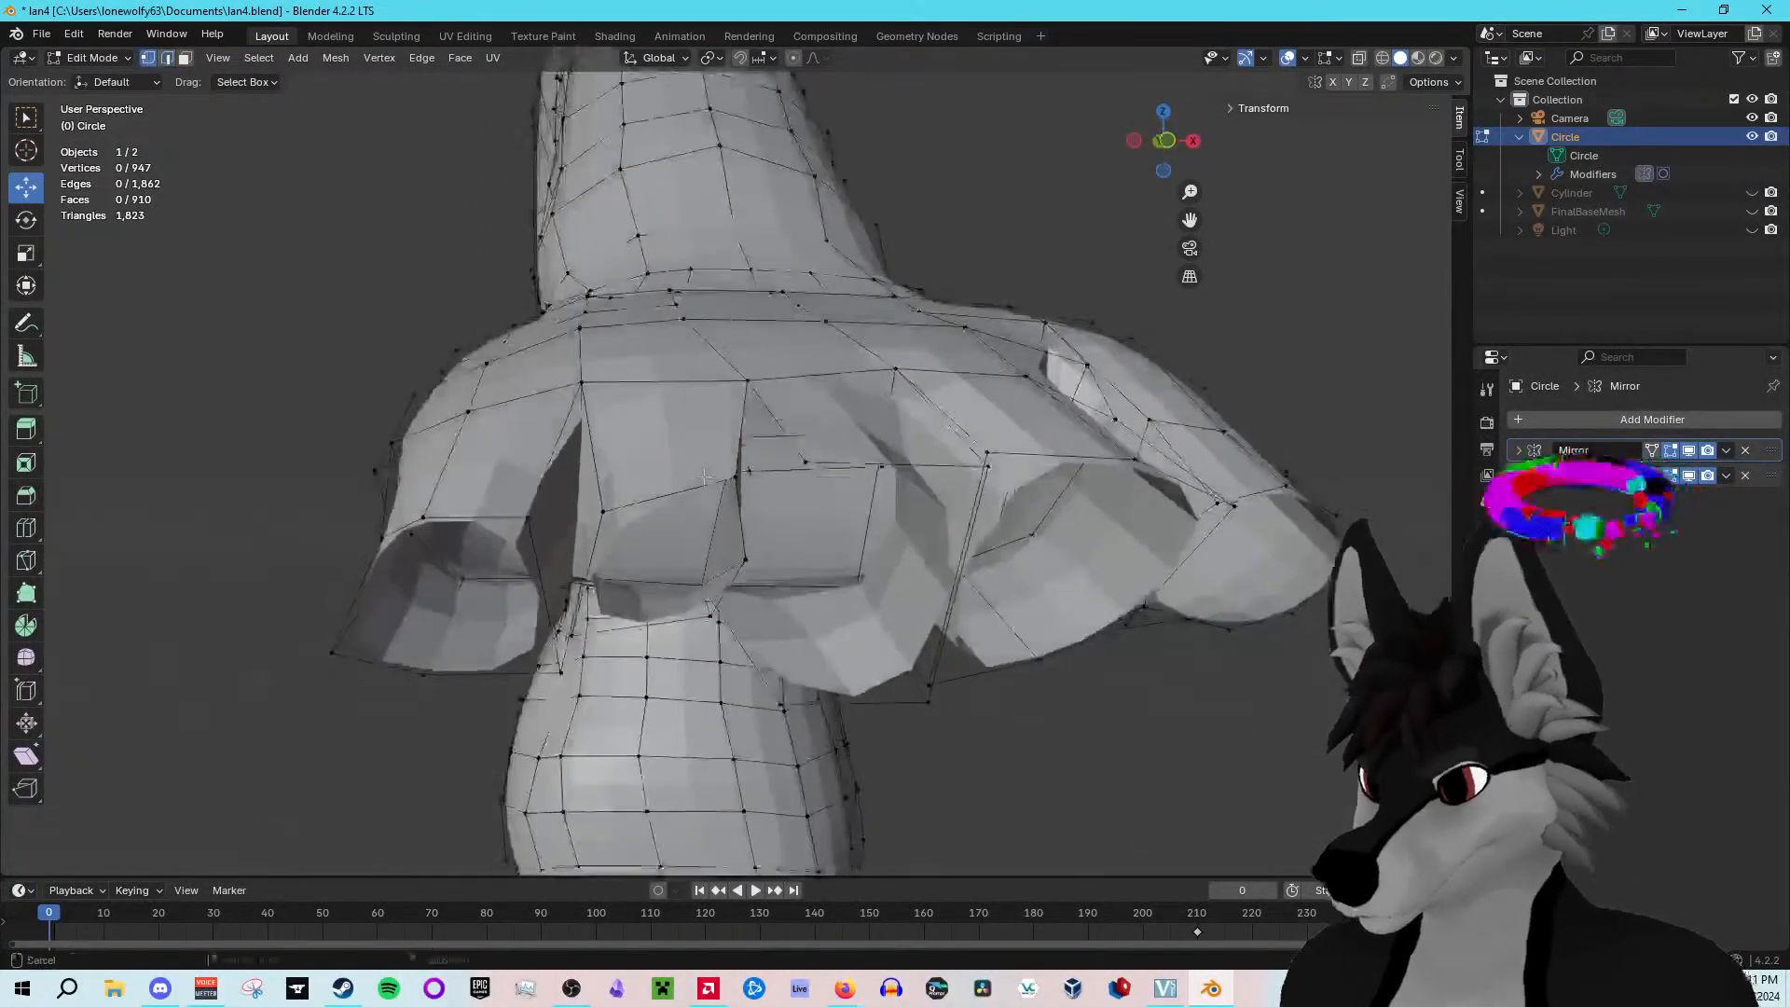
left_click(806, 461)
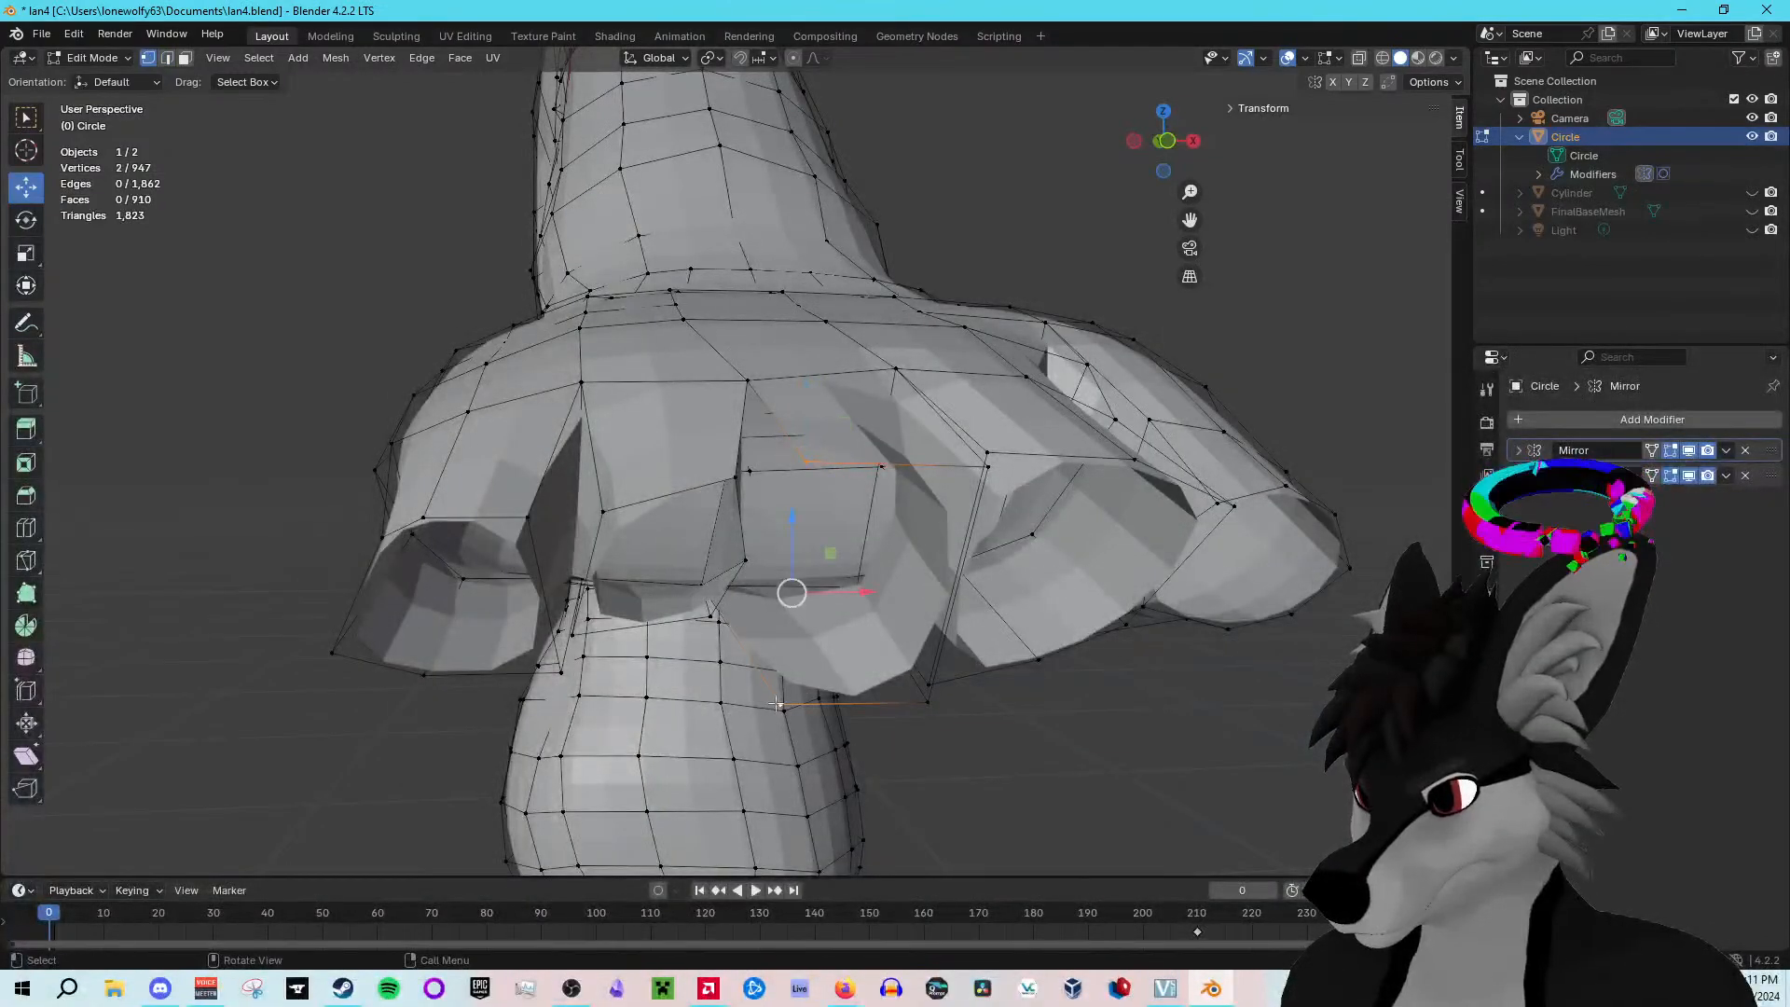
right_click(760, 651)
left_click(727, 603)
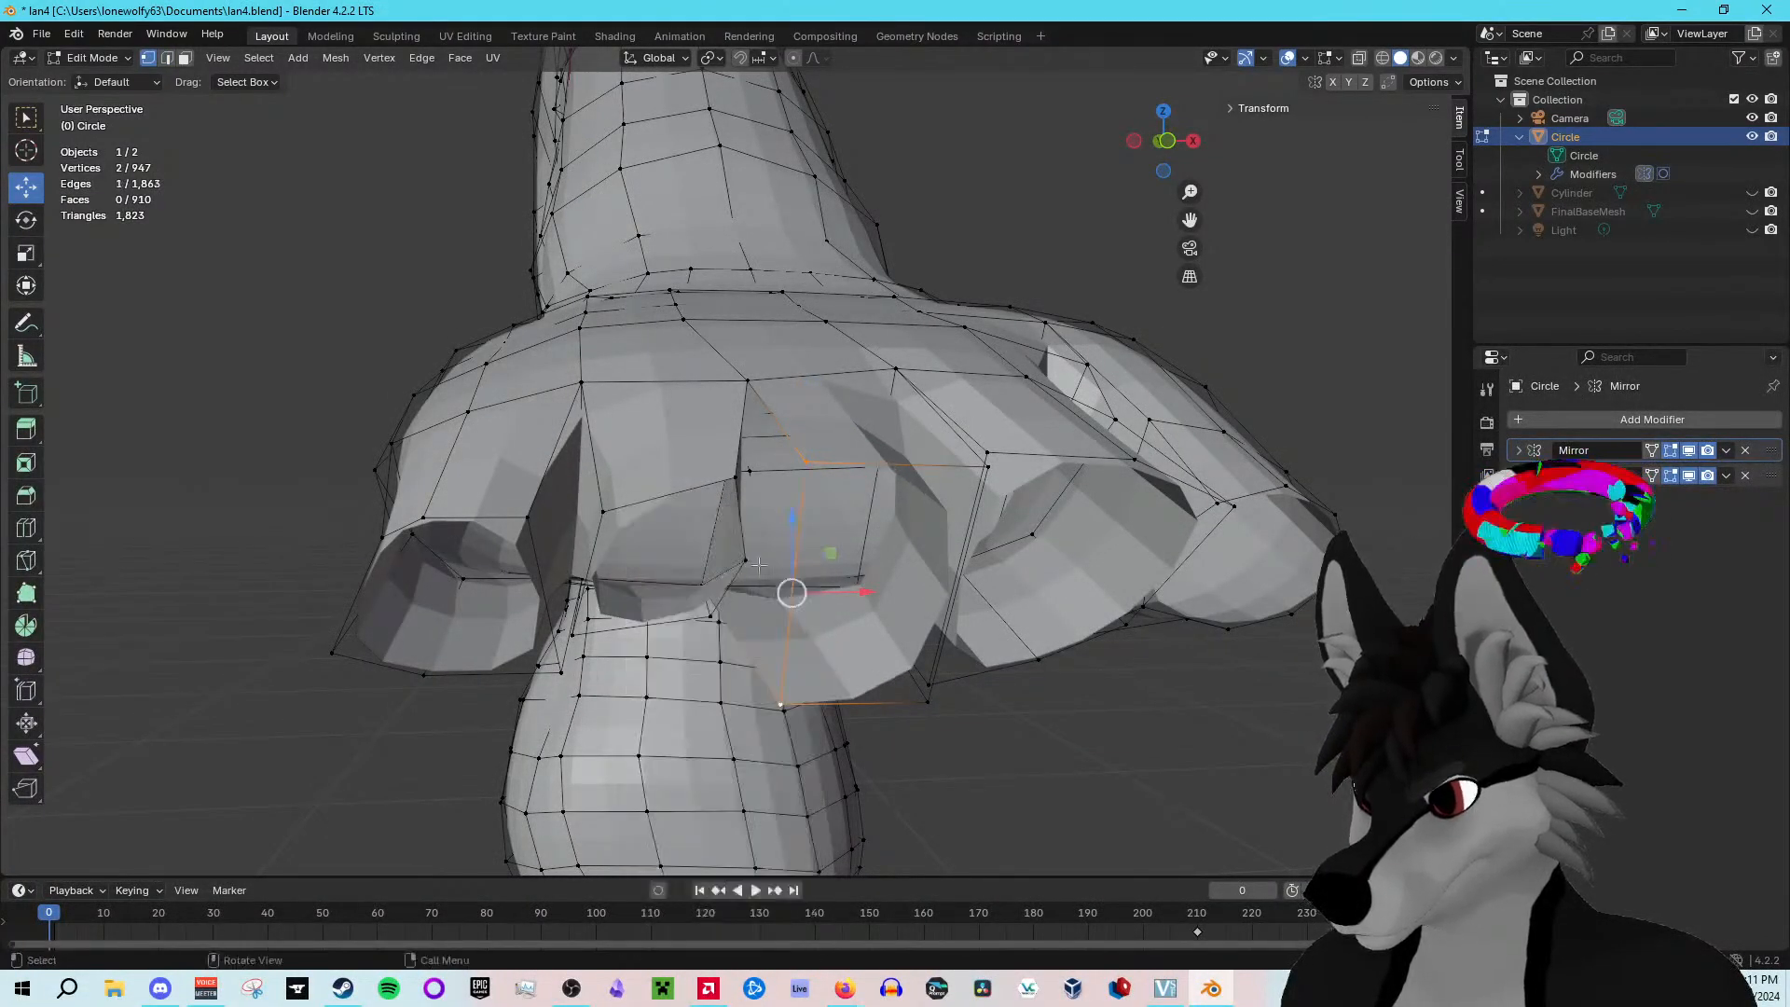
right_click(803, 462)
left_click(740, 384)
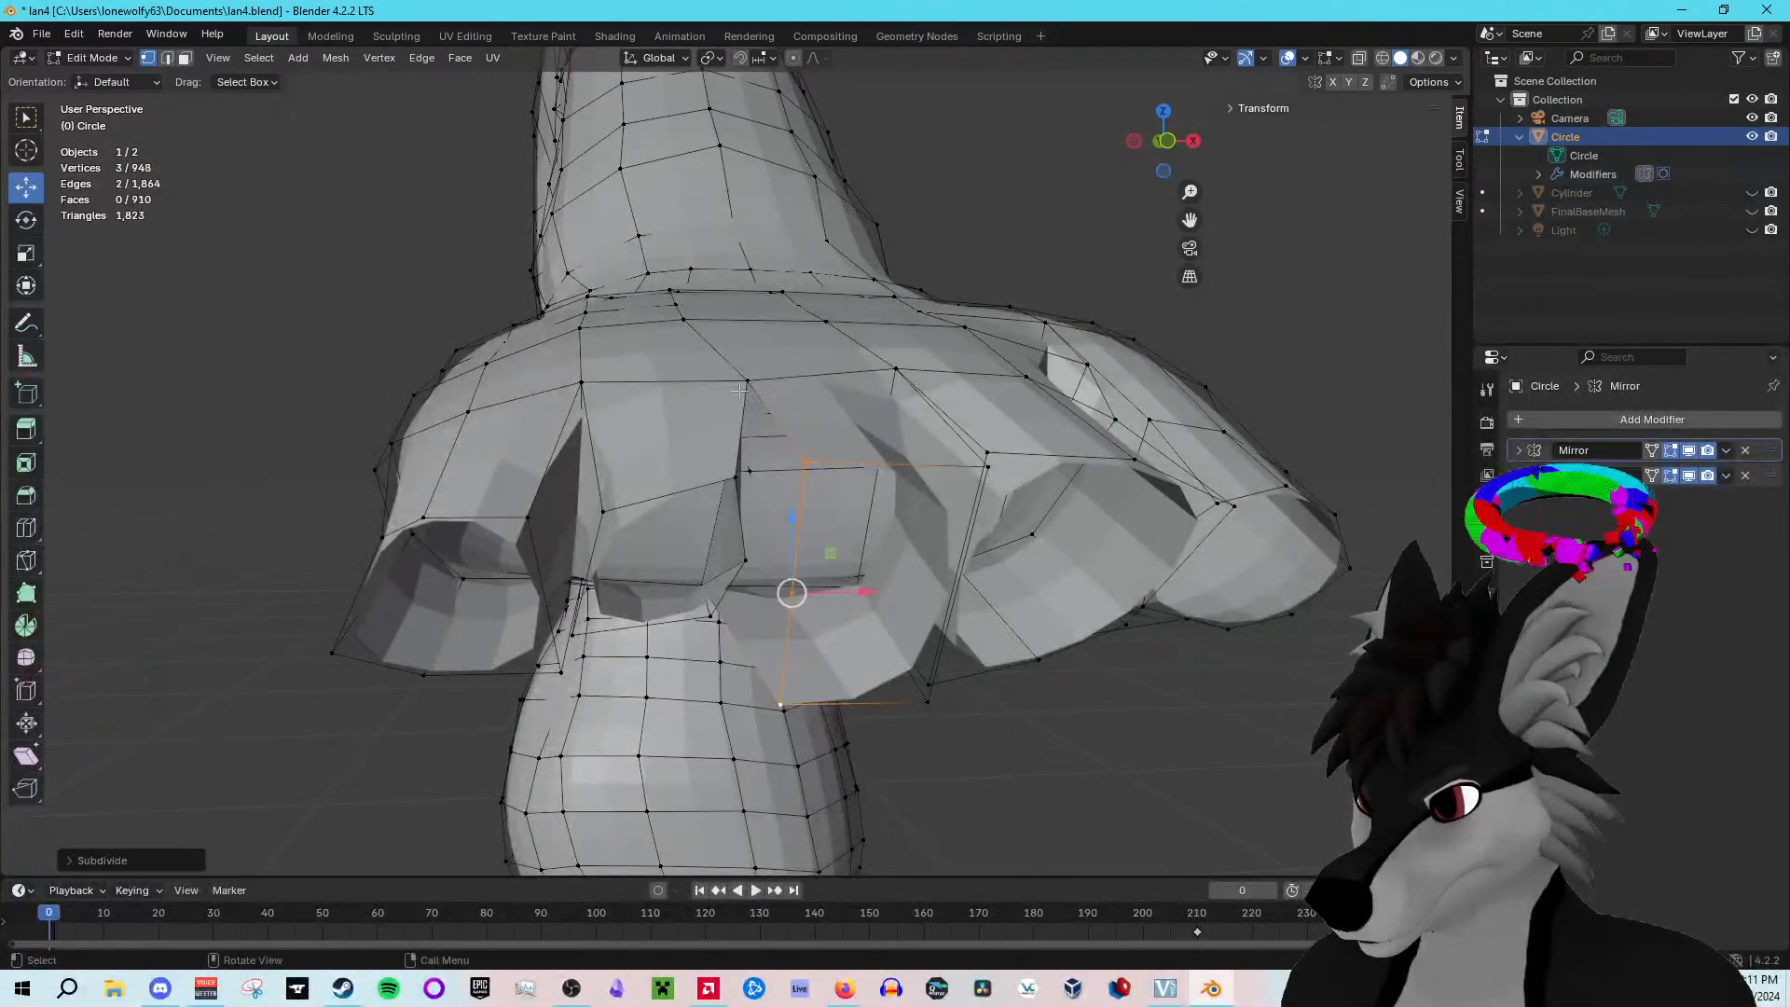
Step: Fill the upper part of the third stub's open side with a four-vertex face including the edge midpoint
left_click(807, 462)
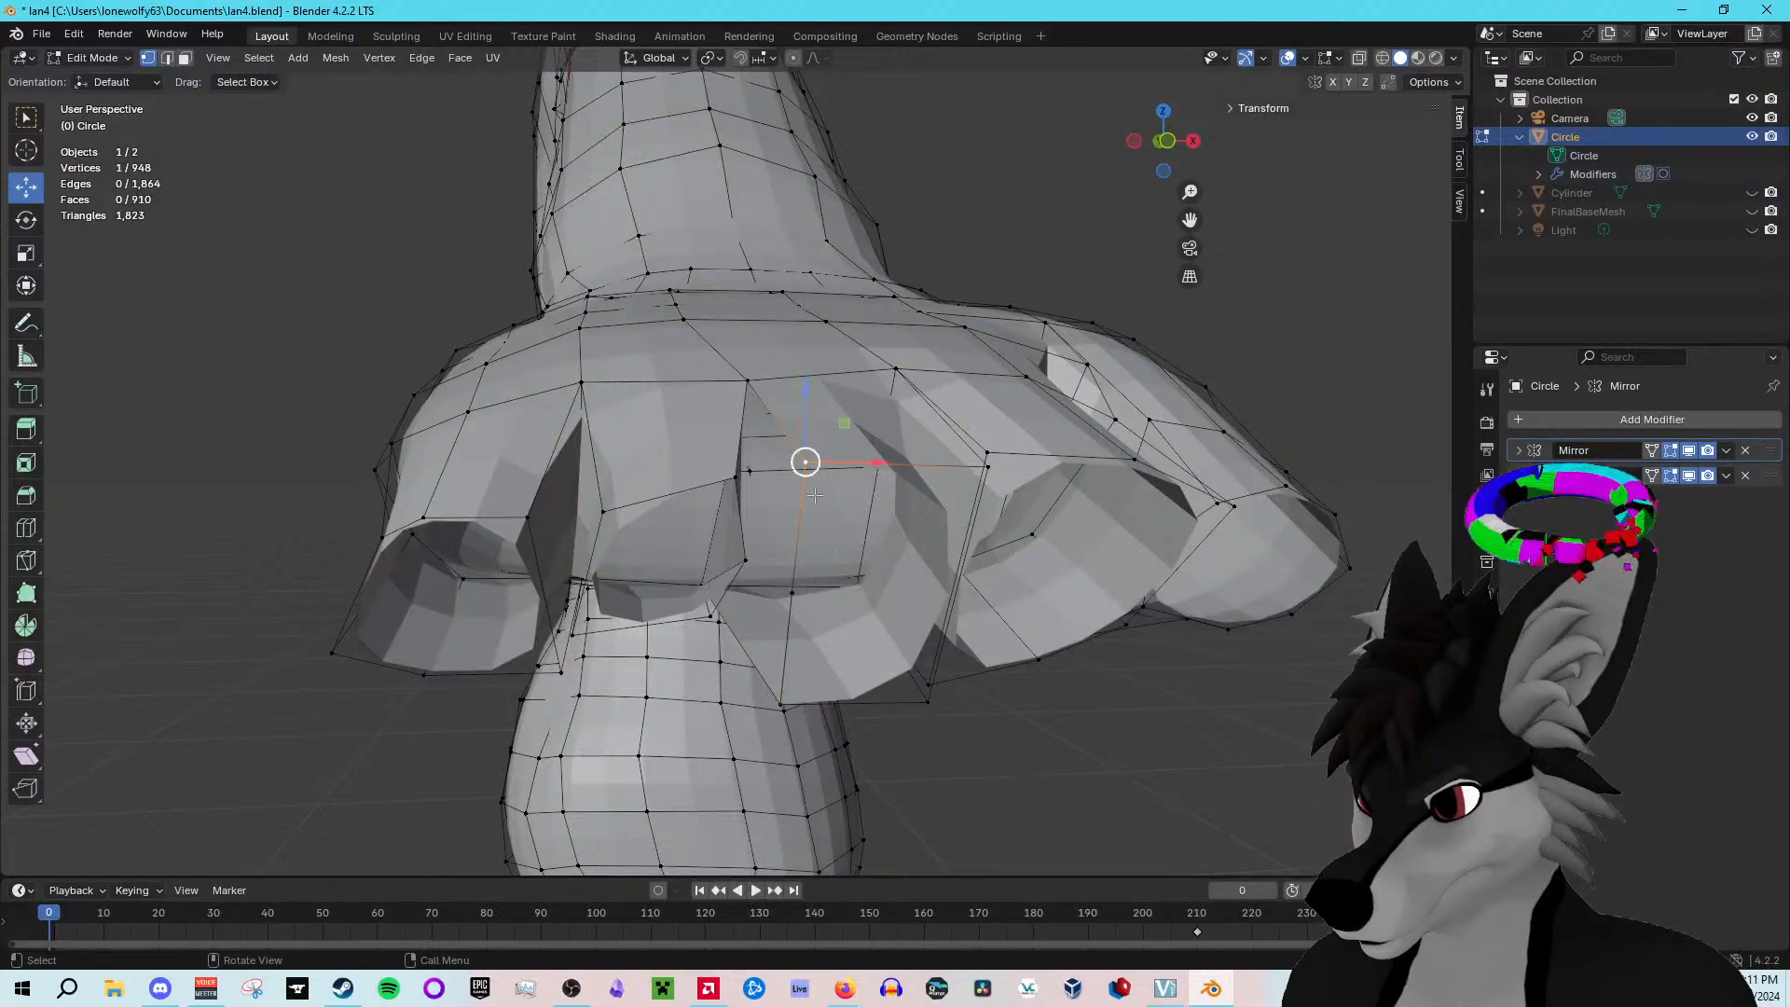
left_click(744, 381, "shift")
right_click(743, 380)
middle_click_drag(877, 477, 793, 484)
right_click(808, 607)
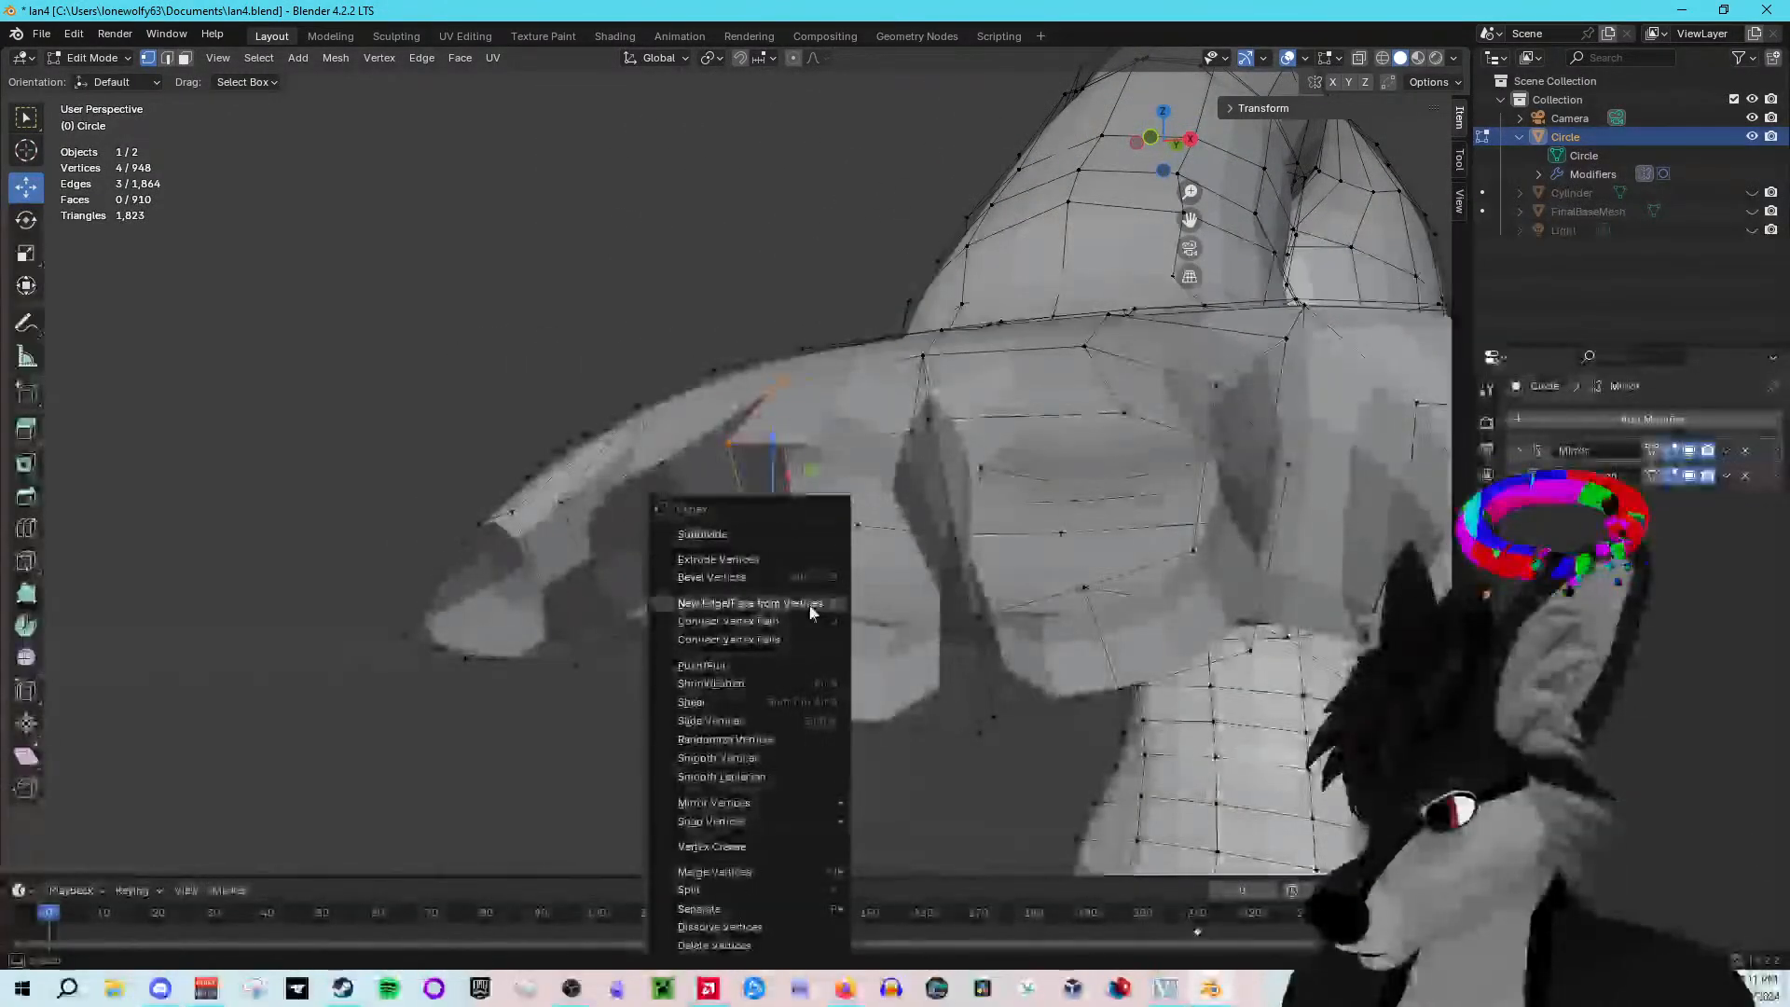
left_click(804, 602)
Step: Close the lower part of the third stub's side with a triangle between the midpoint, lower tip and gap vertices
middle_click_drag(929, 660, 995, 711)
left_click(790, 588, "shift")
left_click(787, 591)
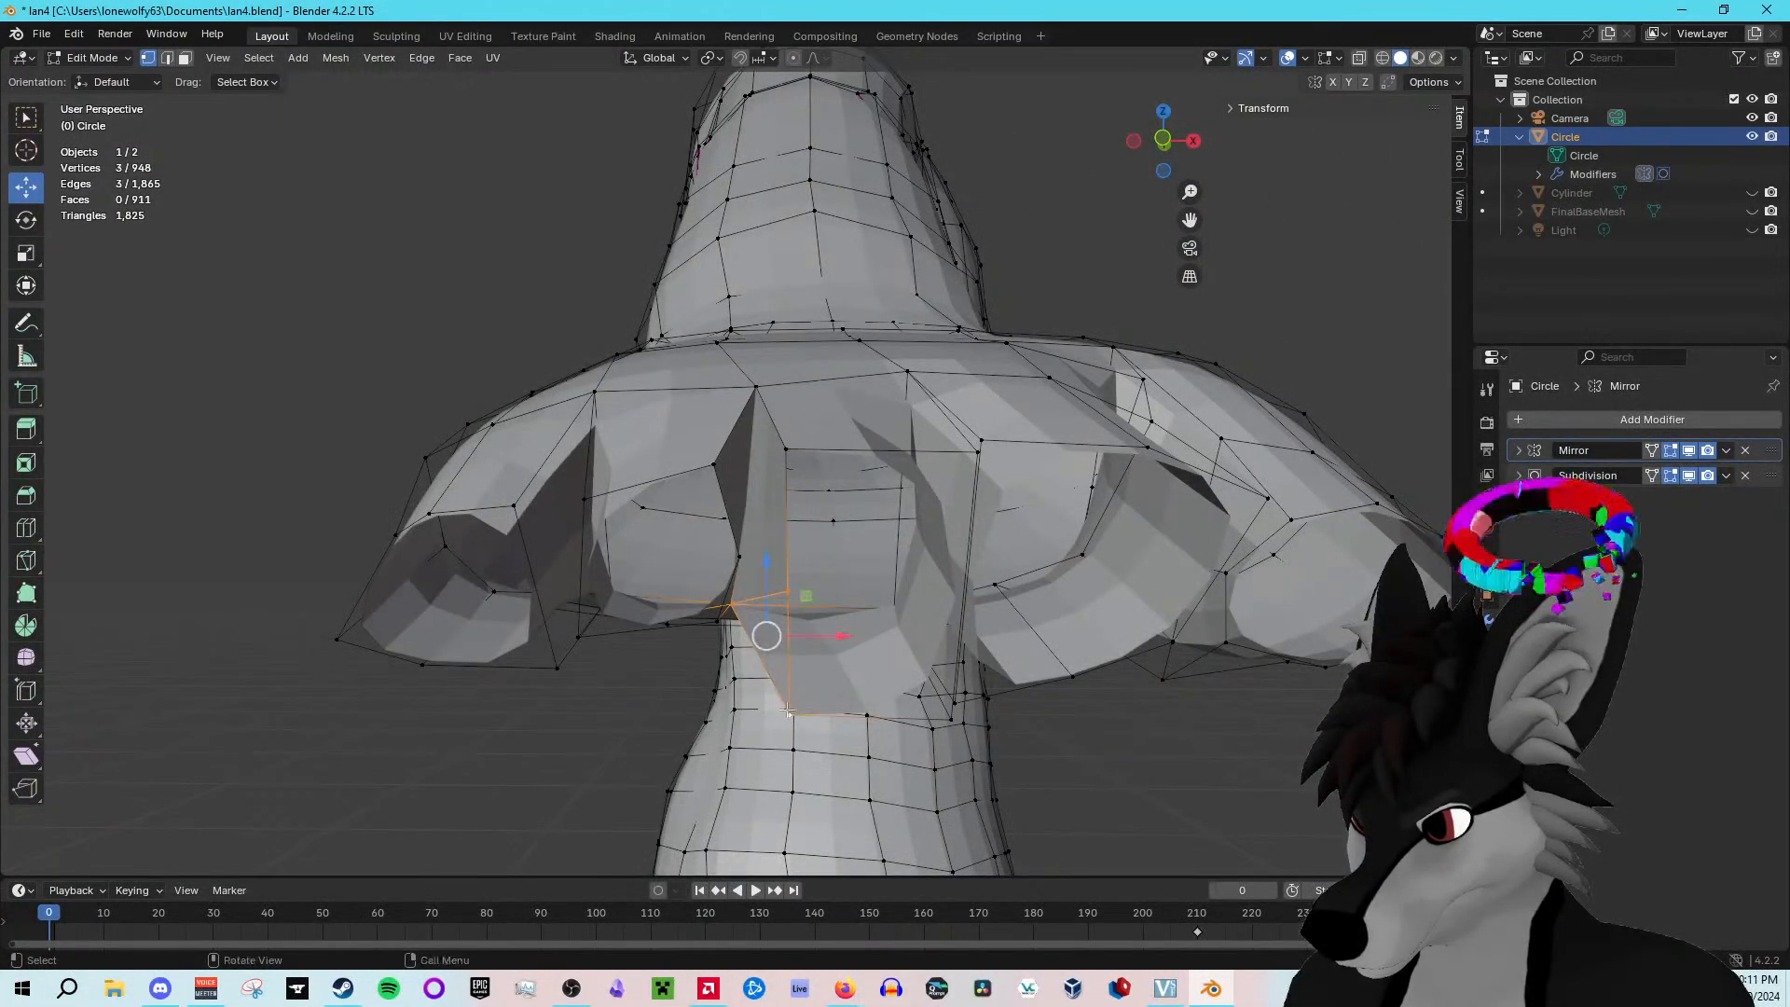
right_click(770, 609)
left_click(766, 603)
Step: Reposition the third stub's middle, lower and upper tip vertices facing the second stub, and adjust the second stub's adjacent tip vertex
left_click(787, 591)
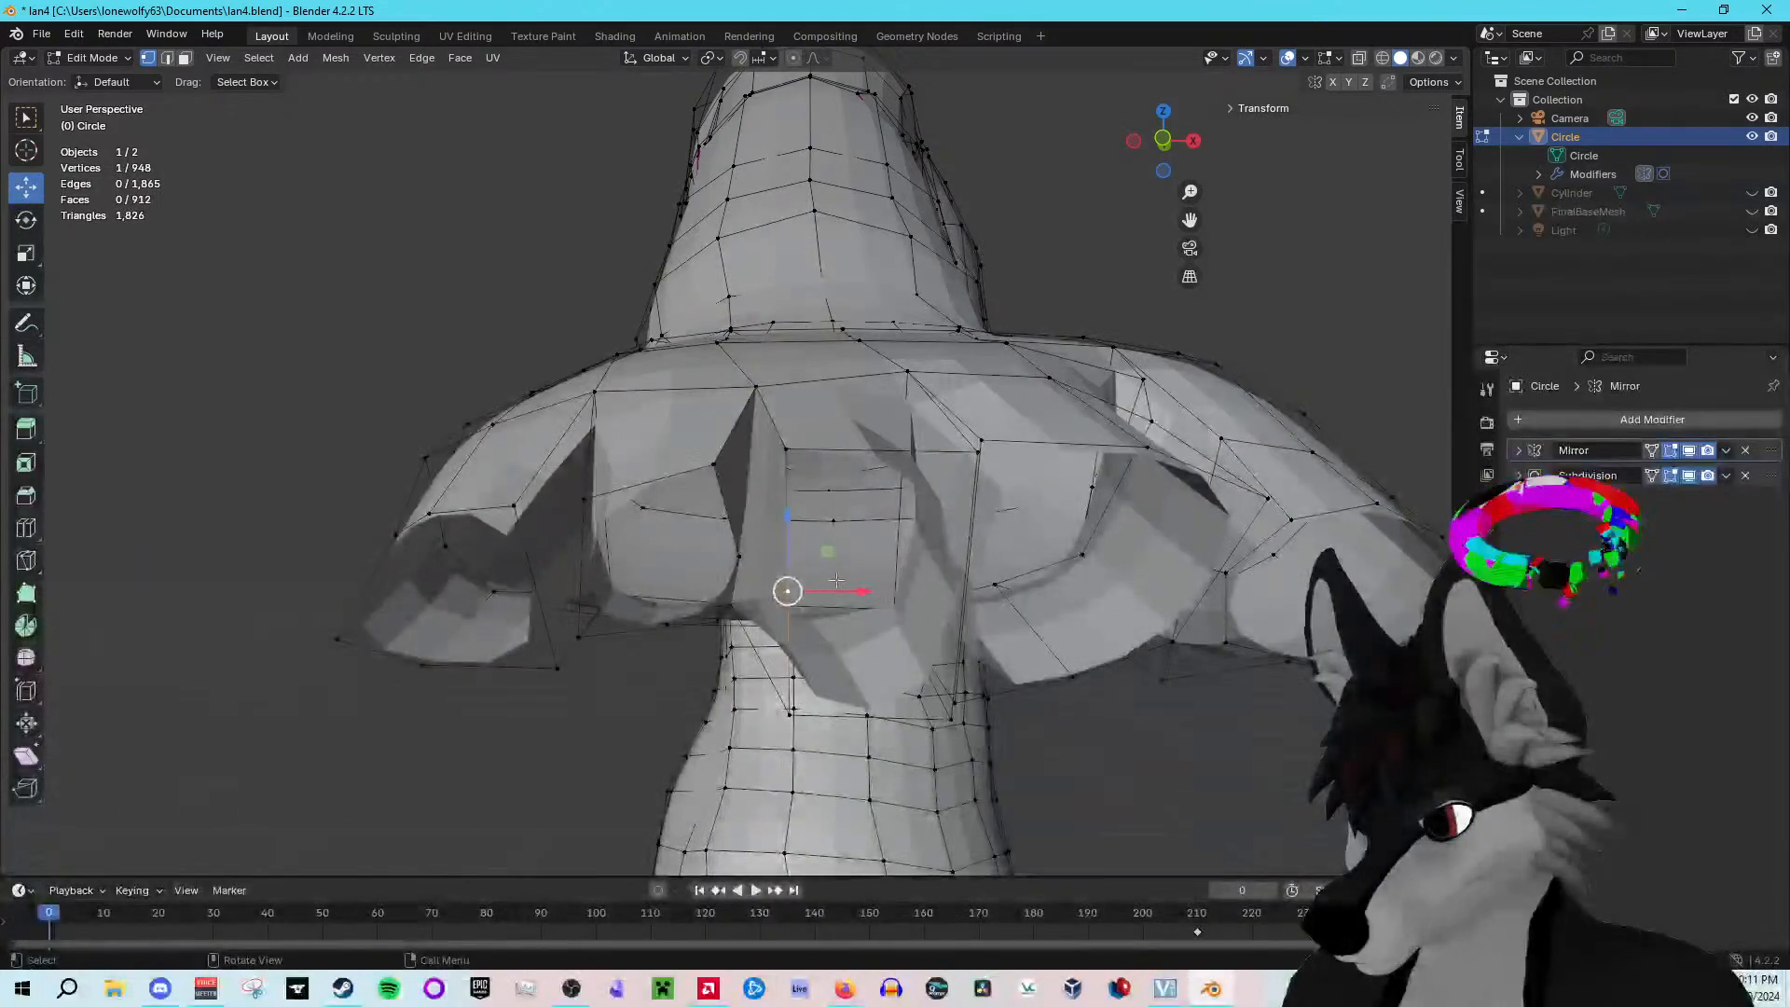
left_click_drag(828, 591, 811, 591)
left_click(789, 716)
left_click_drag(829, 673, 849, 607)
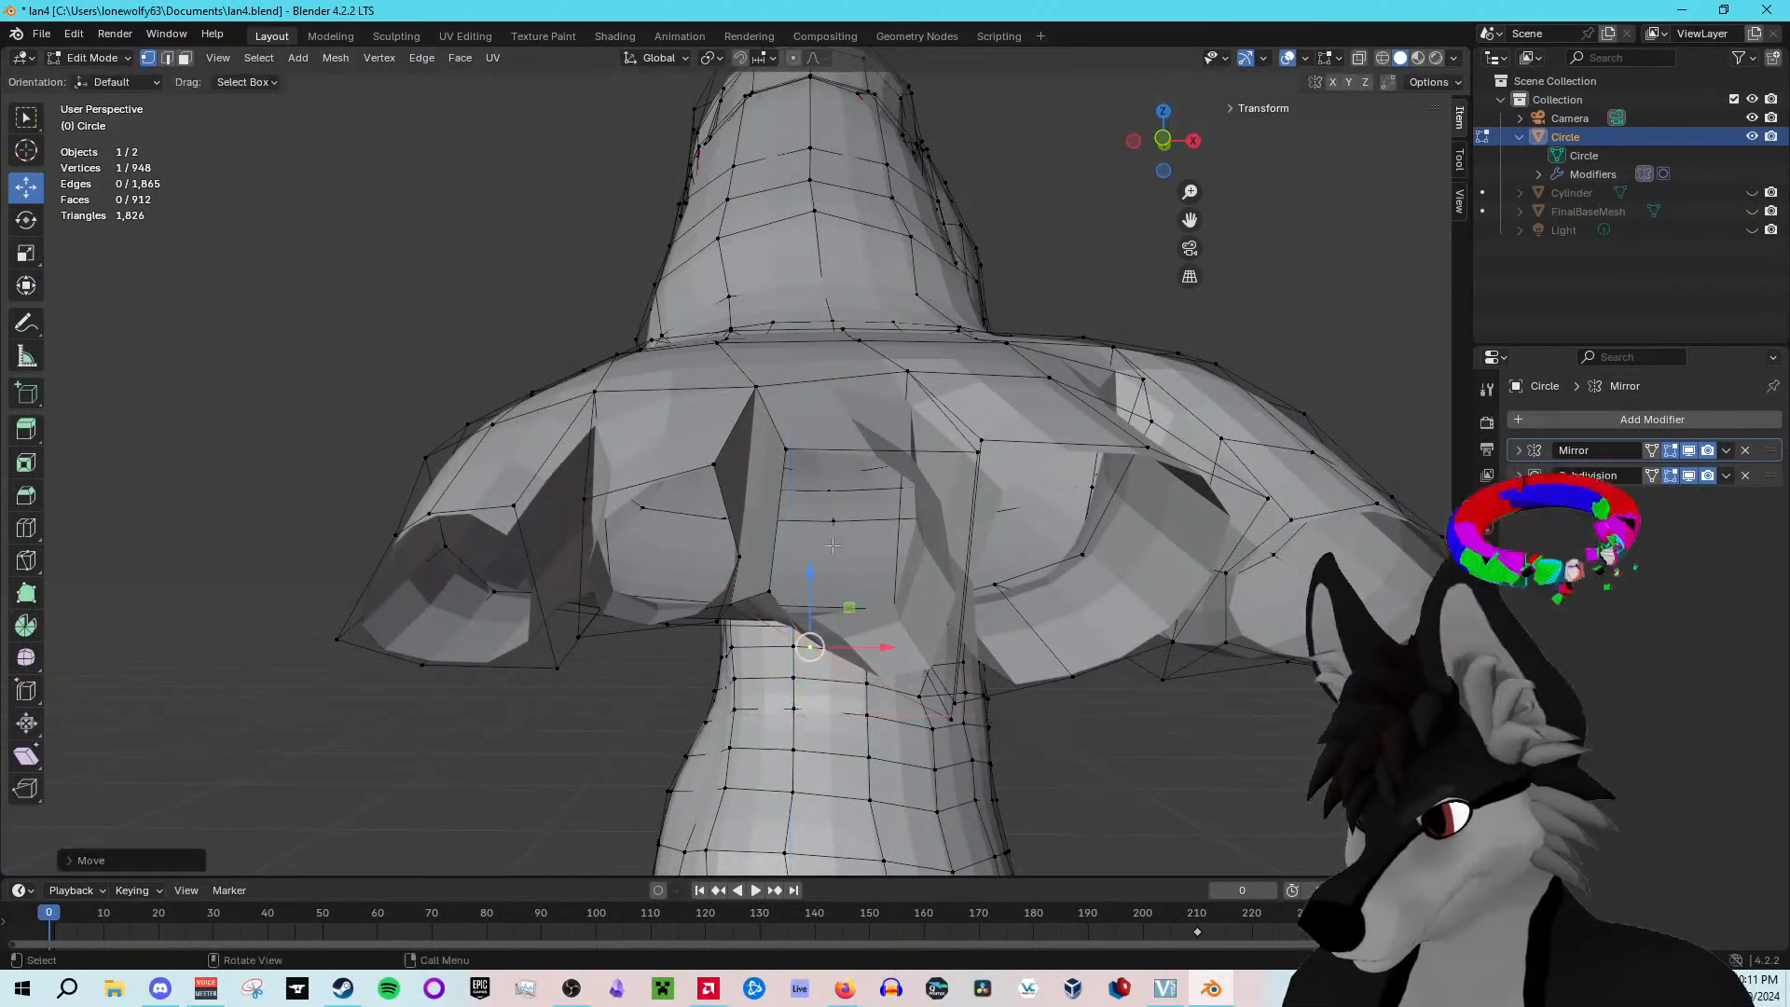
left_click(786, 448)
left_click_drag(826, 410, 870, 434)
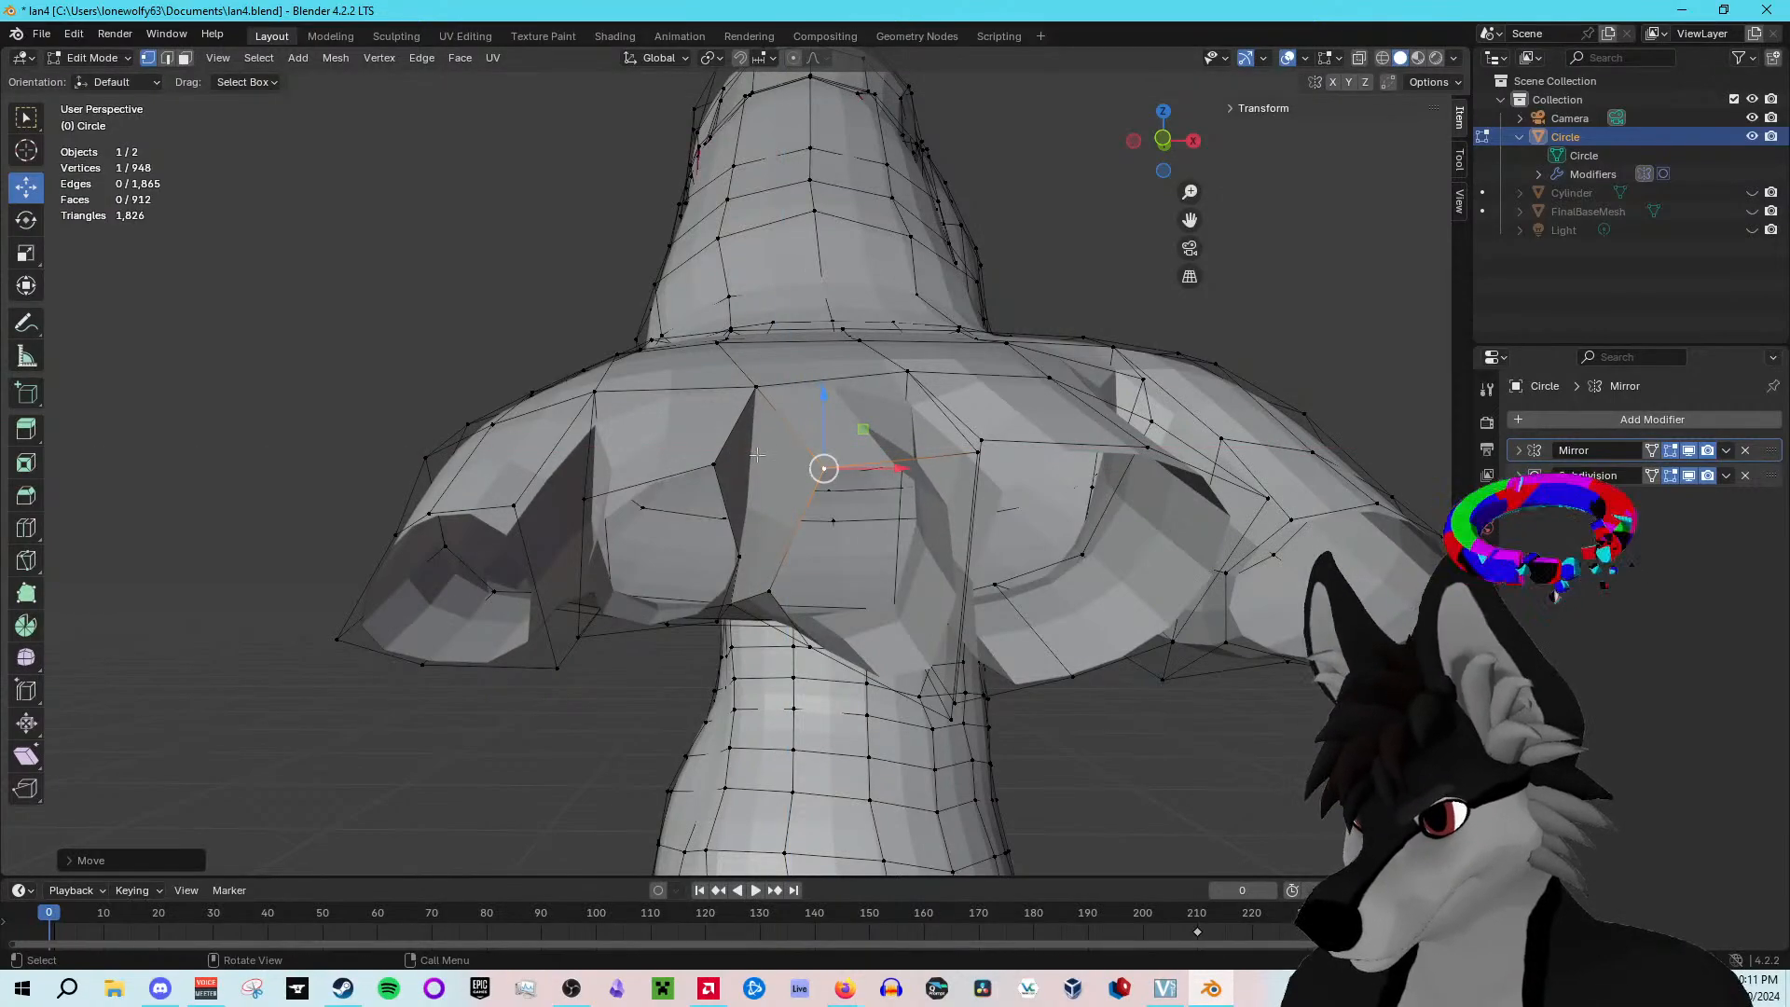
left_click(713, 463)
mouse_move(740, 445)
left_mouse_down()
mouse_move(720, 459)
mouse_move(732, 436)
mouse_move(812, 553)
mouse_move(829, 522)
mouse_move(851, 615)
mouse_move(847, 585)
left_mouse_up()
Step: Move the lower gap vertex between the second and third stubs, and reshape the third stub's rim on the side facing the fourth
middle_click_drag(848, 585, 845, 539)
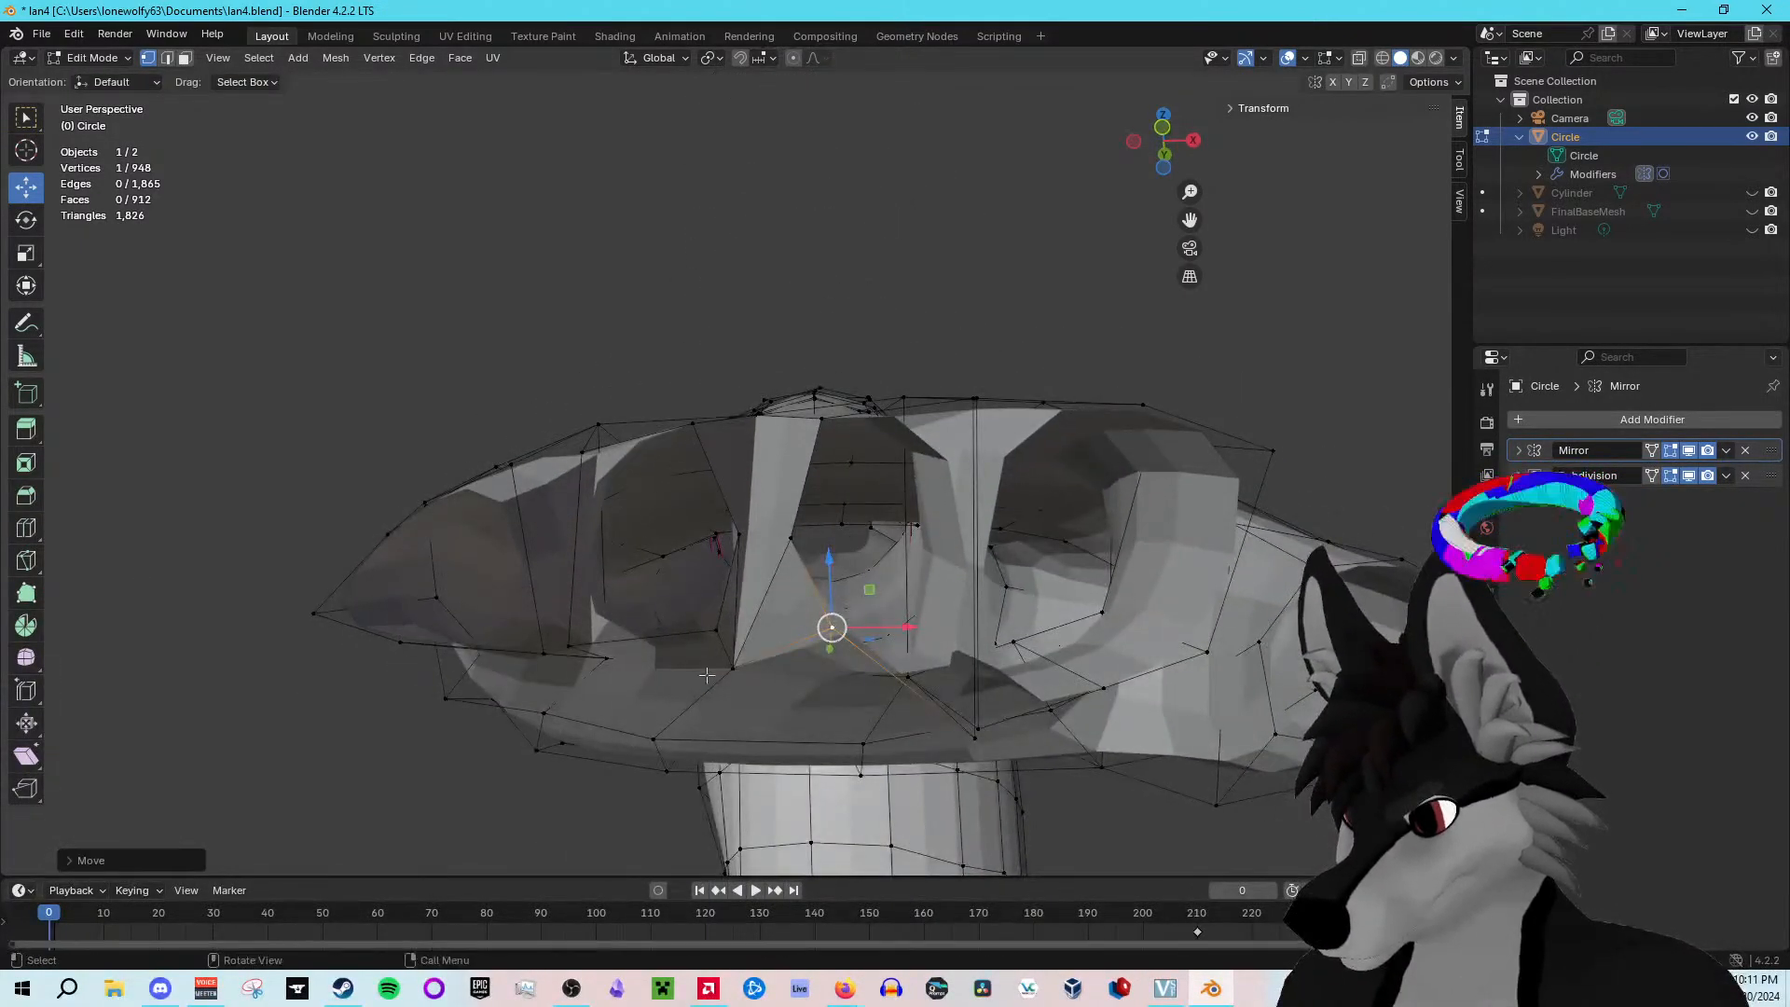
left_click(737, 663)
left_click_drag(777, 629, 800, 612)
middle_click_drag(1151, 597, 1032, 694)
left_click(968, 727)
left_click_drag(1003, 687, 978, 411)
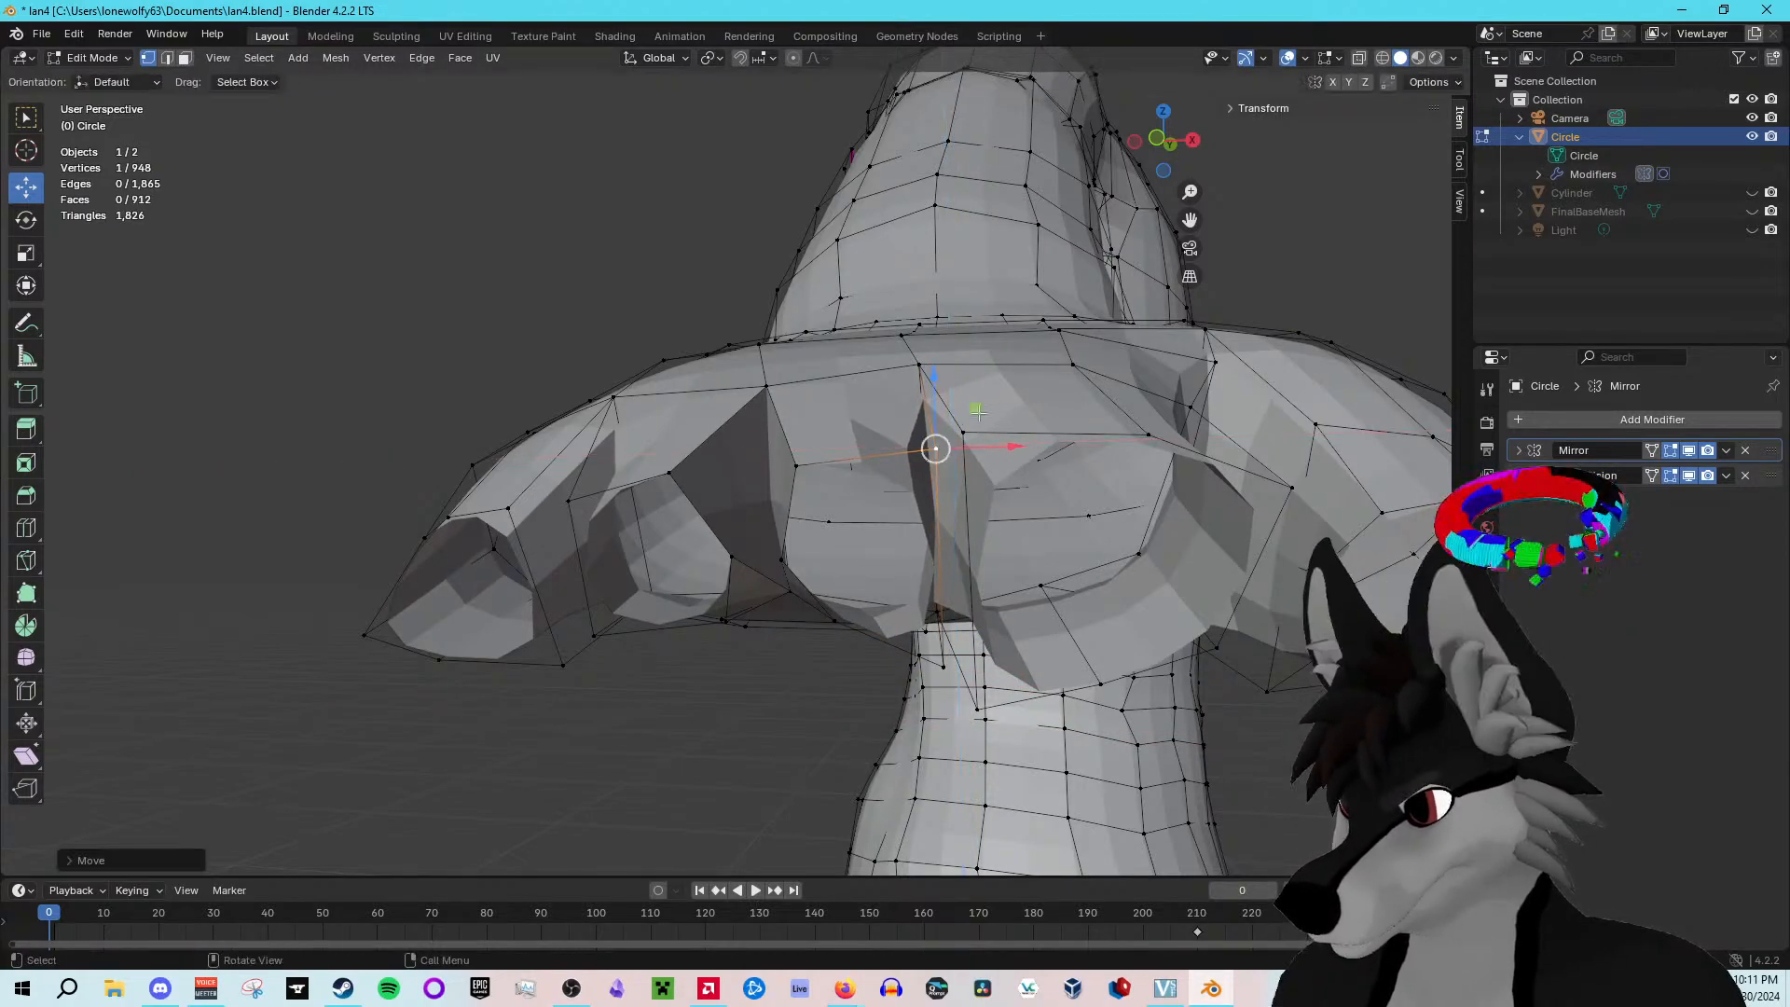
left_click(943, 667)
left_click_drag(980, 623, 971, 559)
Step: Widen the gap between the third and fourth stubs by moving the fourth stub's upper tip vertex toward the thumb
middle_click_drag(979, 578, 1045, 675)
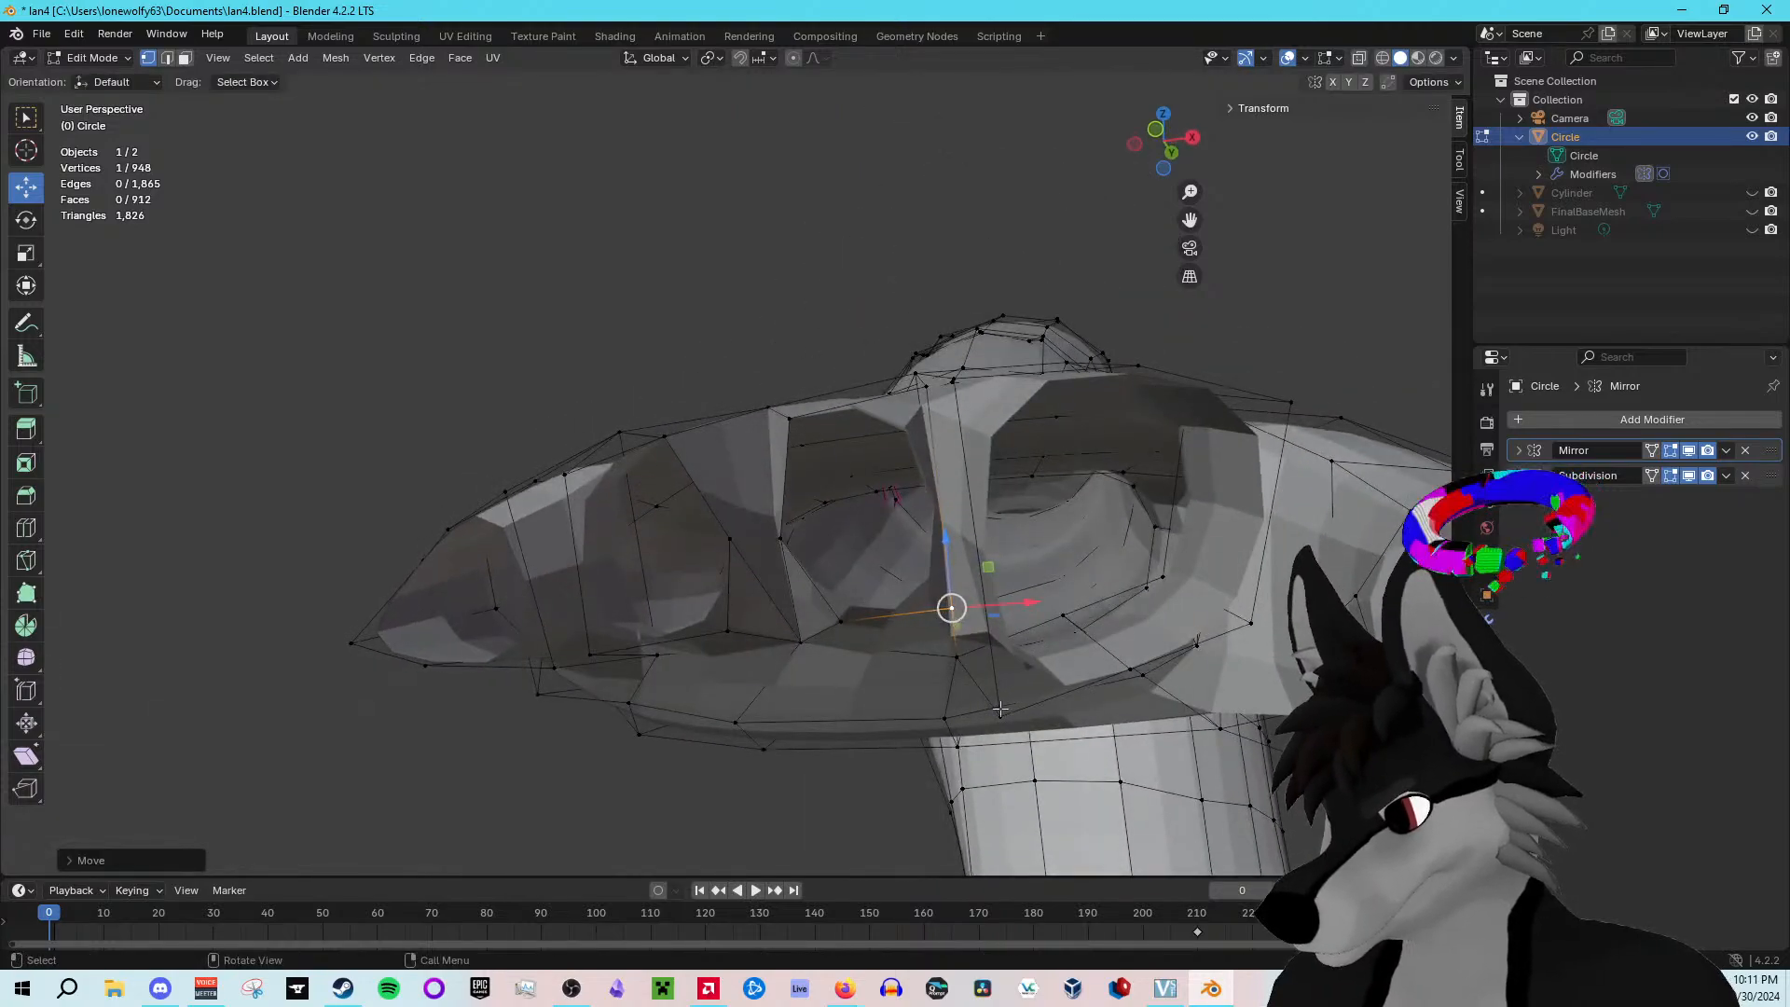
left_click_drag(988, 564, 1064, 557)
middle_click_drag(1064, 557, 977, 475)
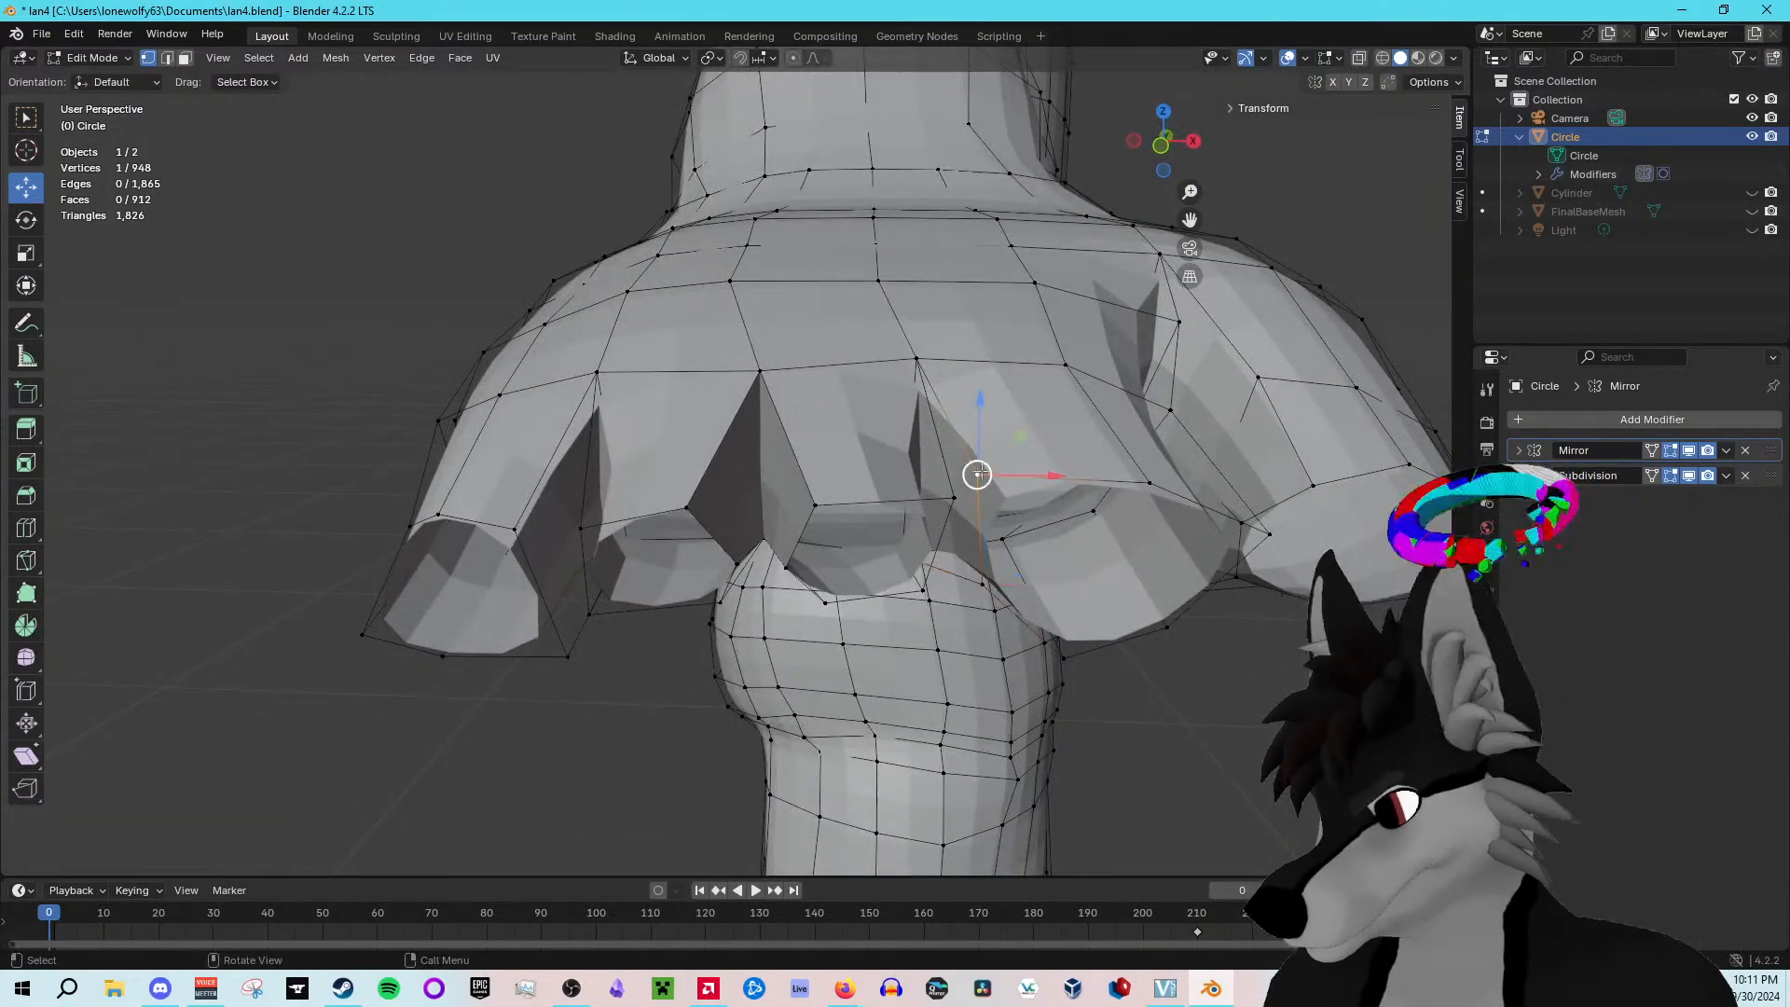
left_click_drag(1020, 439, 1052, 449)
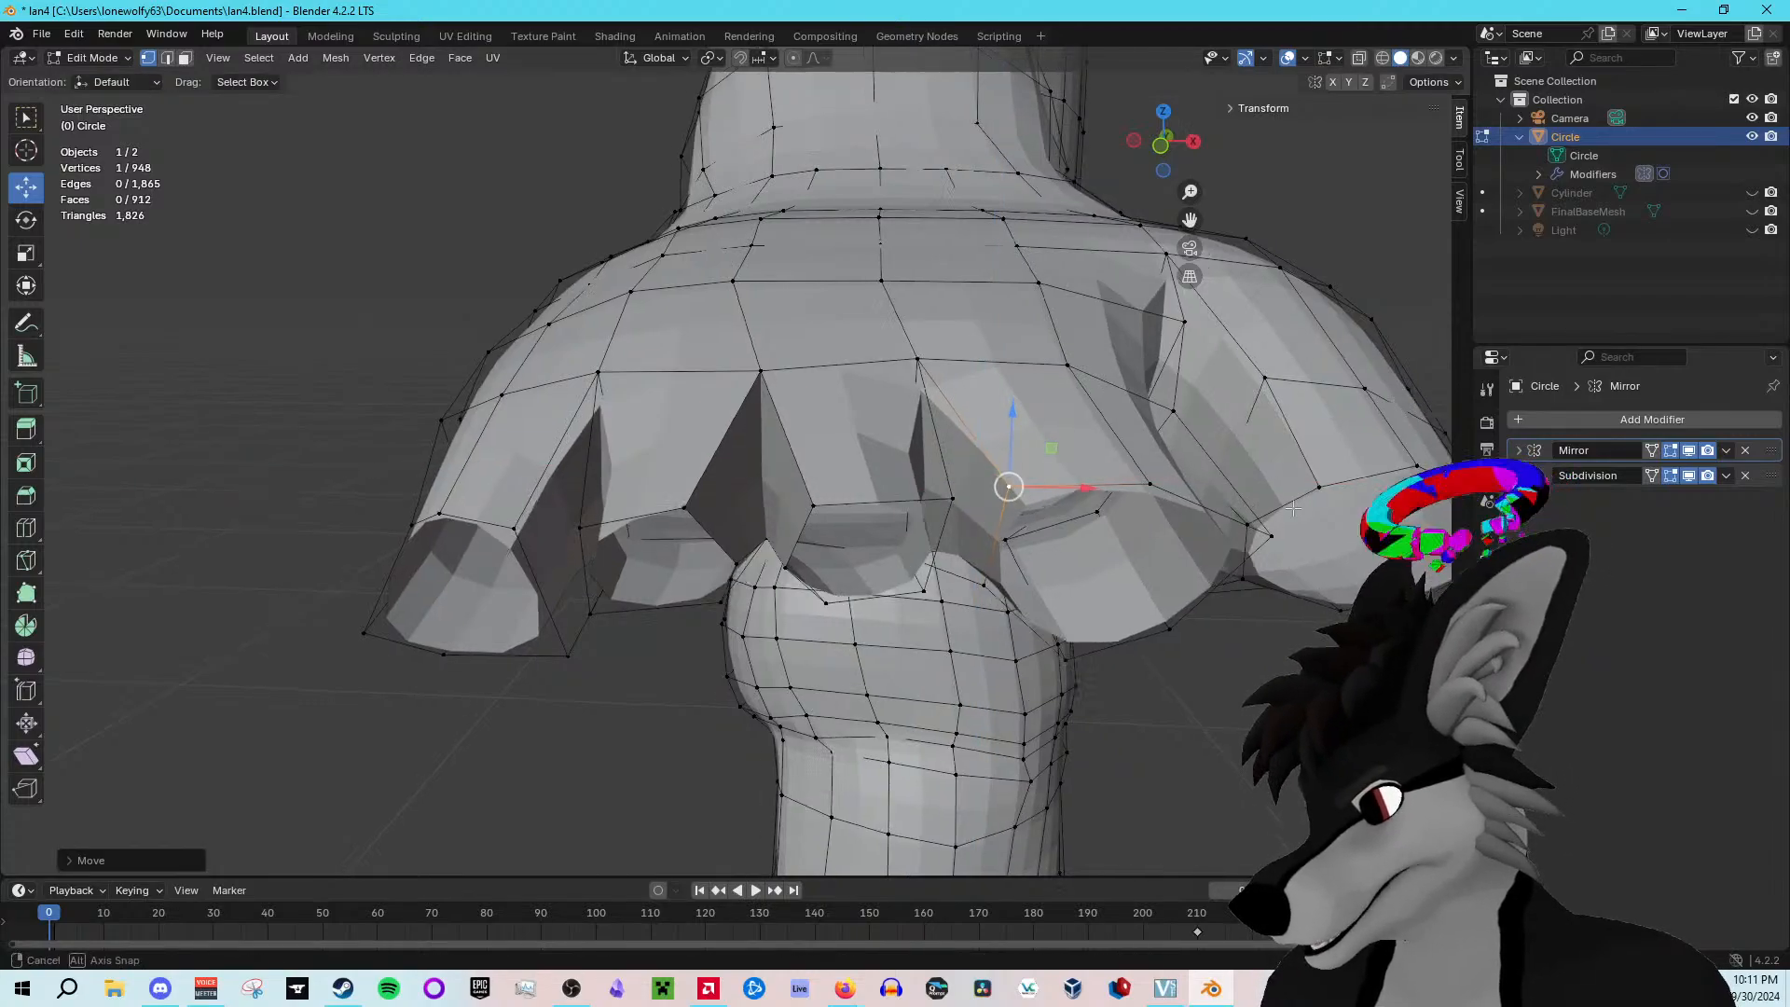
Step: Reposition the fourth stub's tip vertices on the side facing the thumb to reshape its open rim
middle_click_drag(1297, 509, 1254, 469)
key("alt+a")
left_click_drag(1331, 444, 1276, 623)
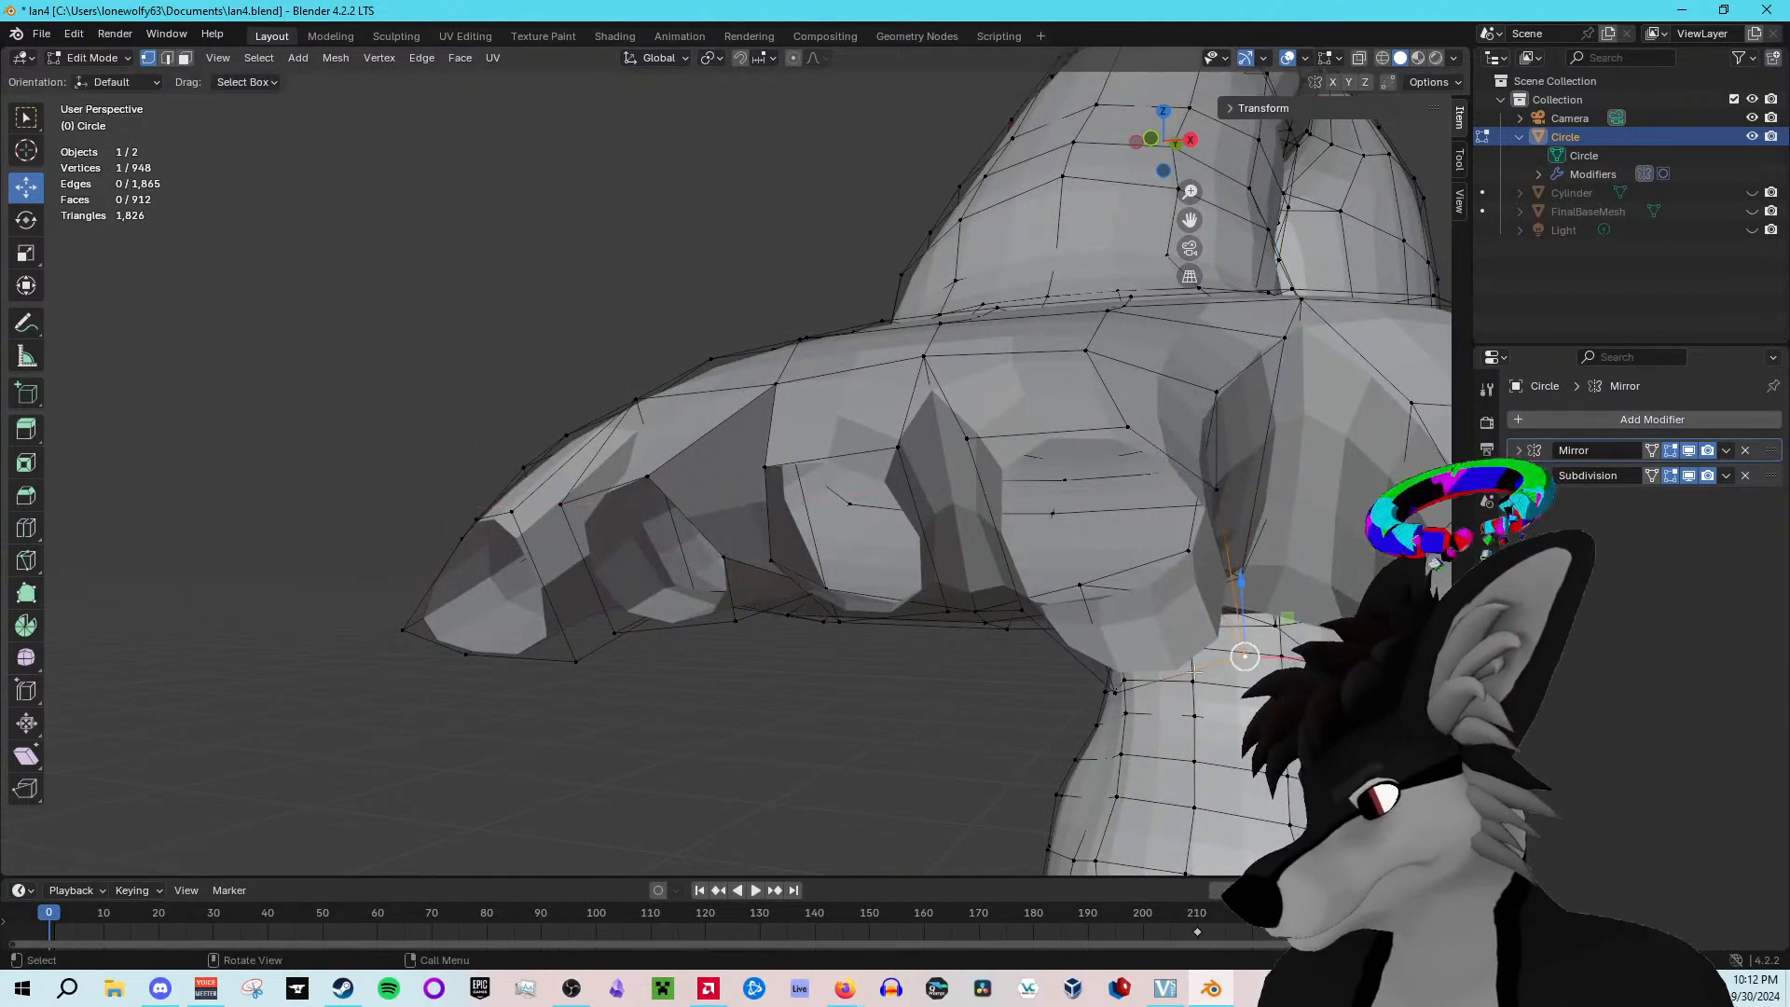
left_click_drag(1157, 658, 1156, 606)
middle_click_drag(1156, 606, 1198, 571)
left_click(1285, 565)
left_click_drag(1311, 525, 1244, 474)
Step: Select the full edge loop around the thumb's open rim and scale it slightly
scroll(1117, 405, "down", 9)
middle_click_drag(1026, 312, 1111, 587)
scroll(1012, 456, "up", 4)
middle_click_drag(1178, 456, 1112, 436)
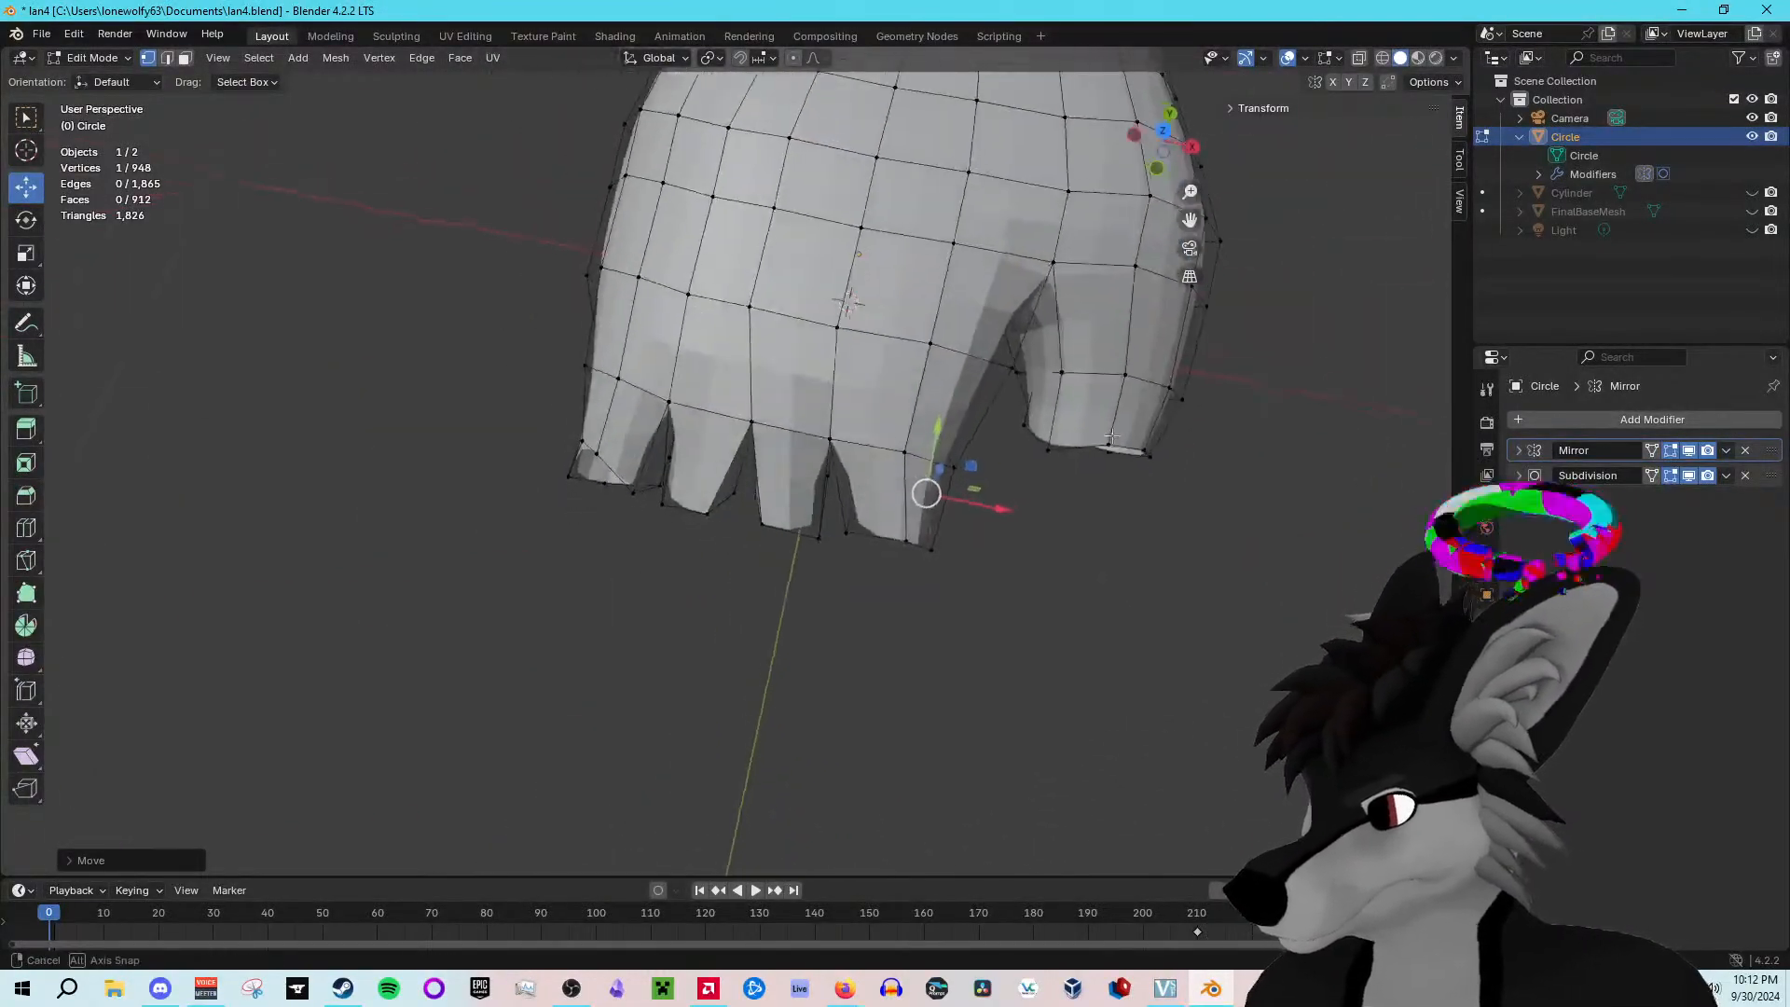
middle_click_drag(1283, 484, 1165, 438)
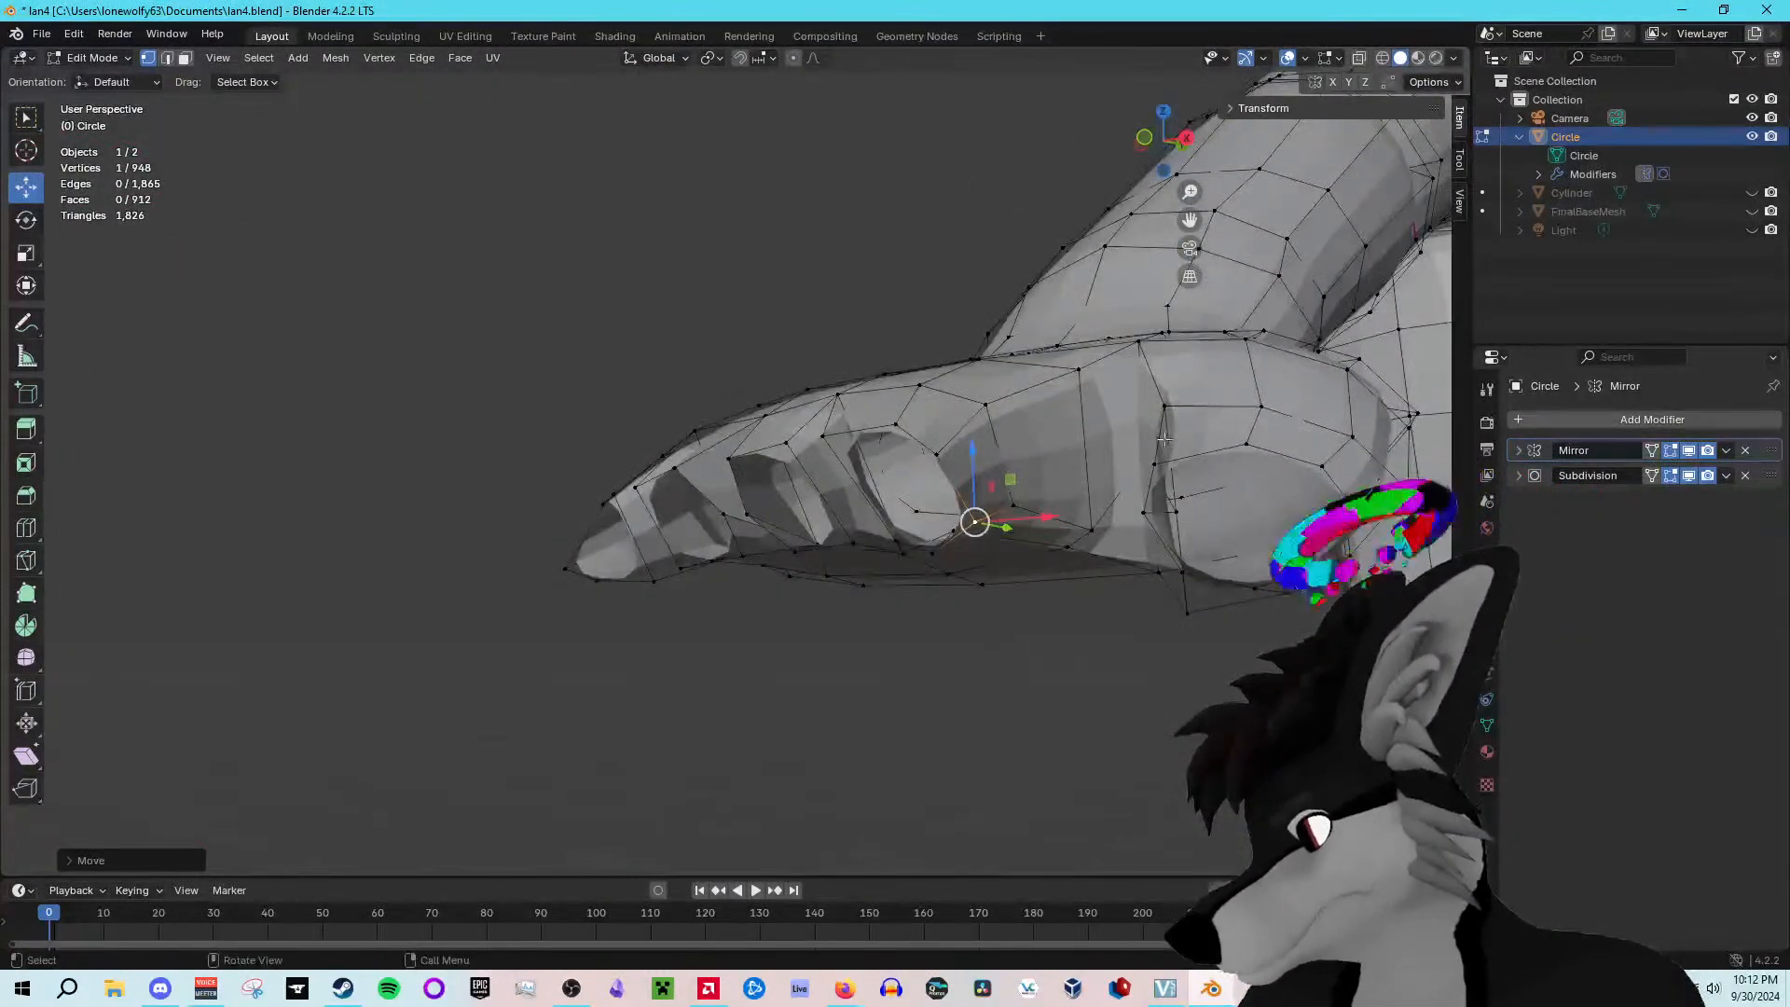
left_click(1154, 464)
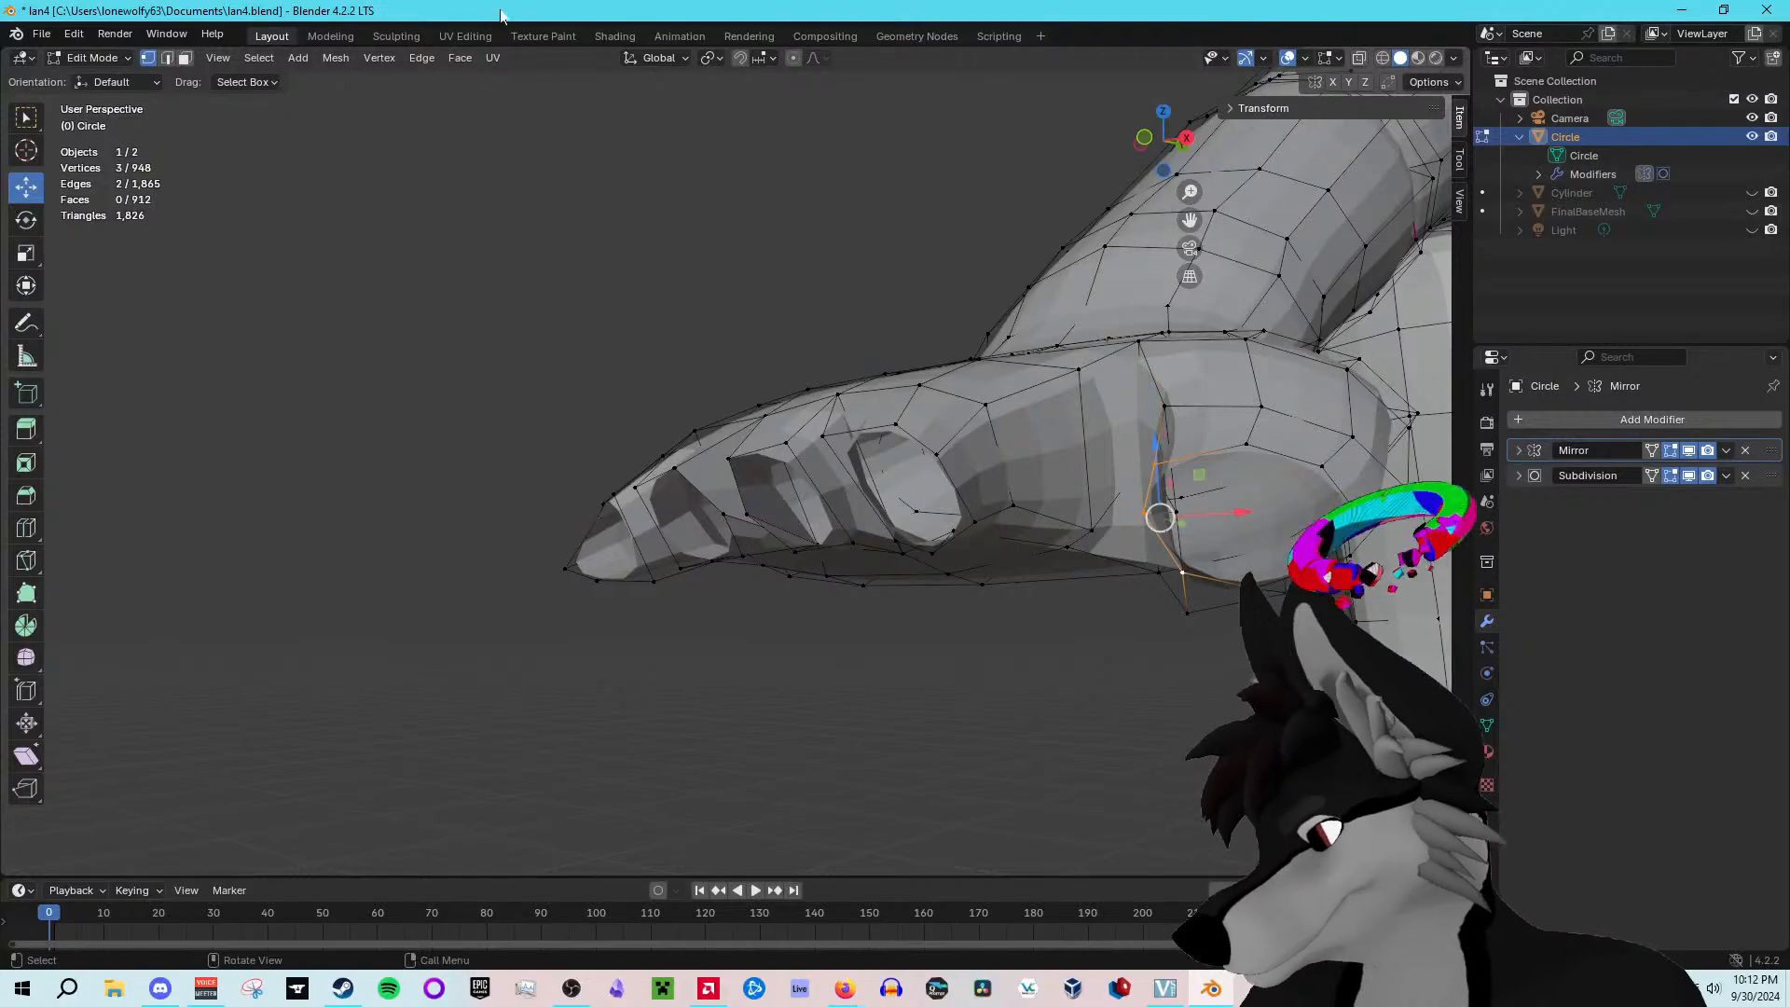
left_click(264, 60)
mouse_move(317, 347)
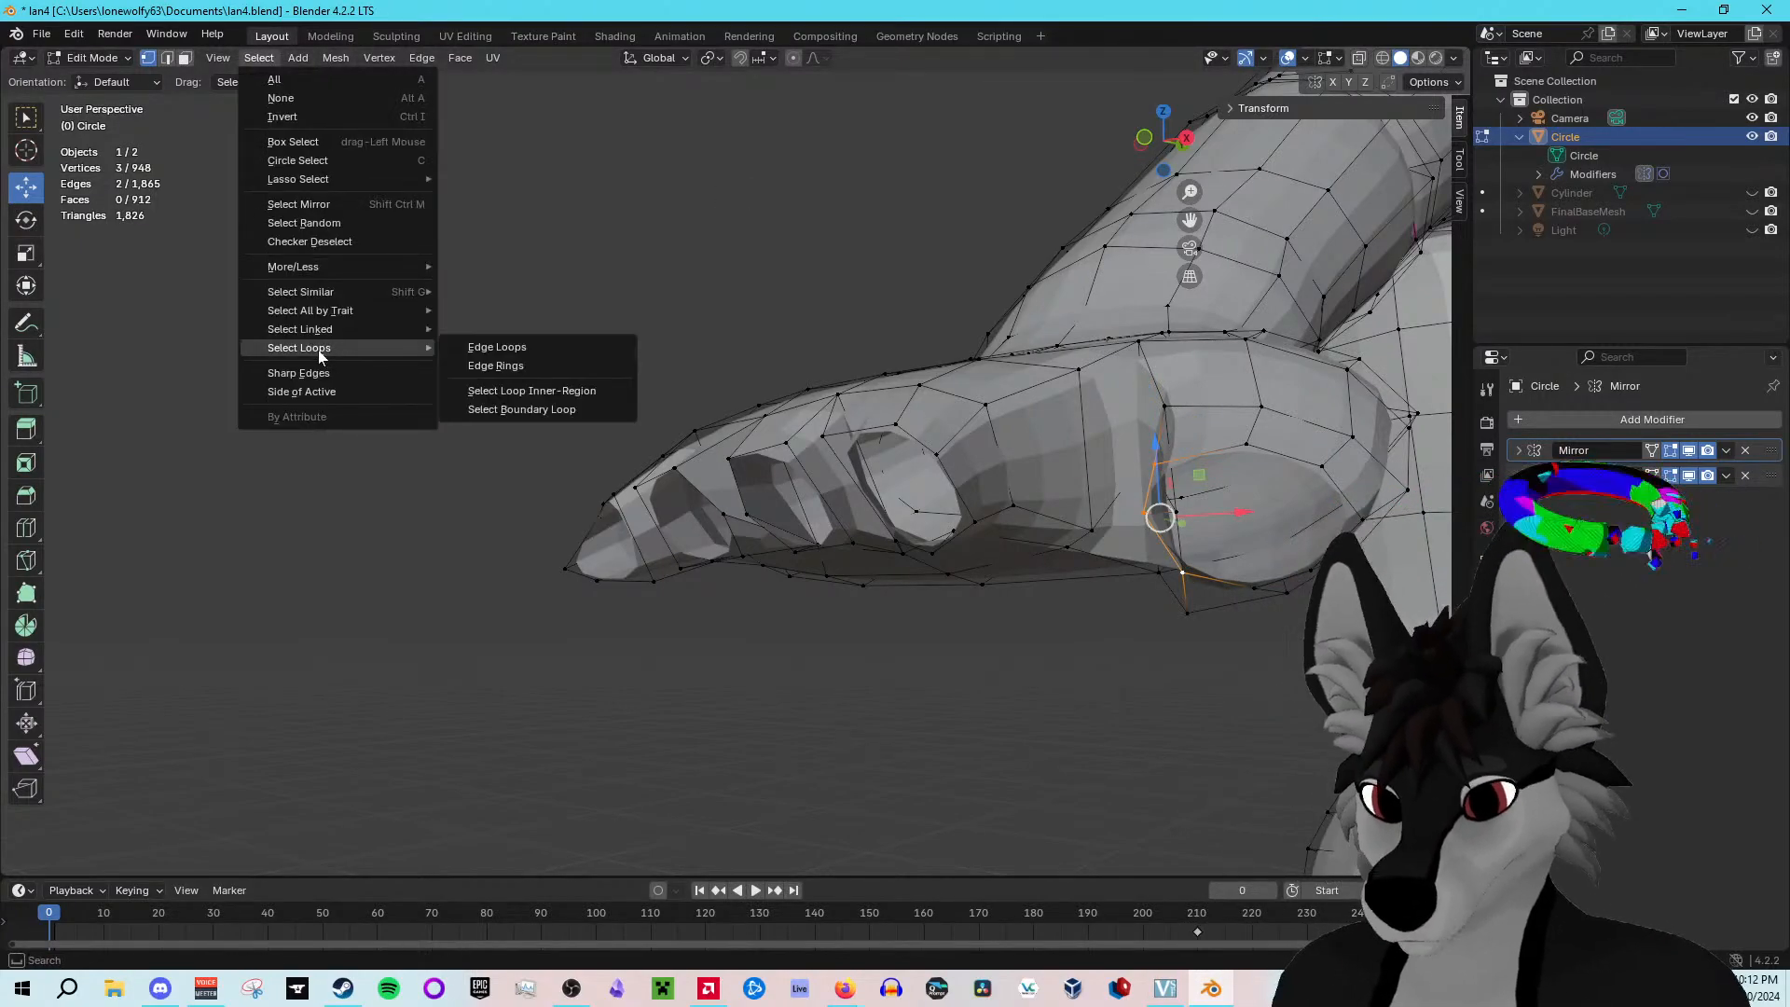
left_click(579, 349)
middle_click_drag(1119, 485, 1154, 463)
left_click_drag(1262, 492, 1253, 495)
Step: Select the edge loop around the thumb just above its open rim and scale it down very slightly
left_click(1299, 473)
middle_click_drag(1233, 391, 1232, 445)
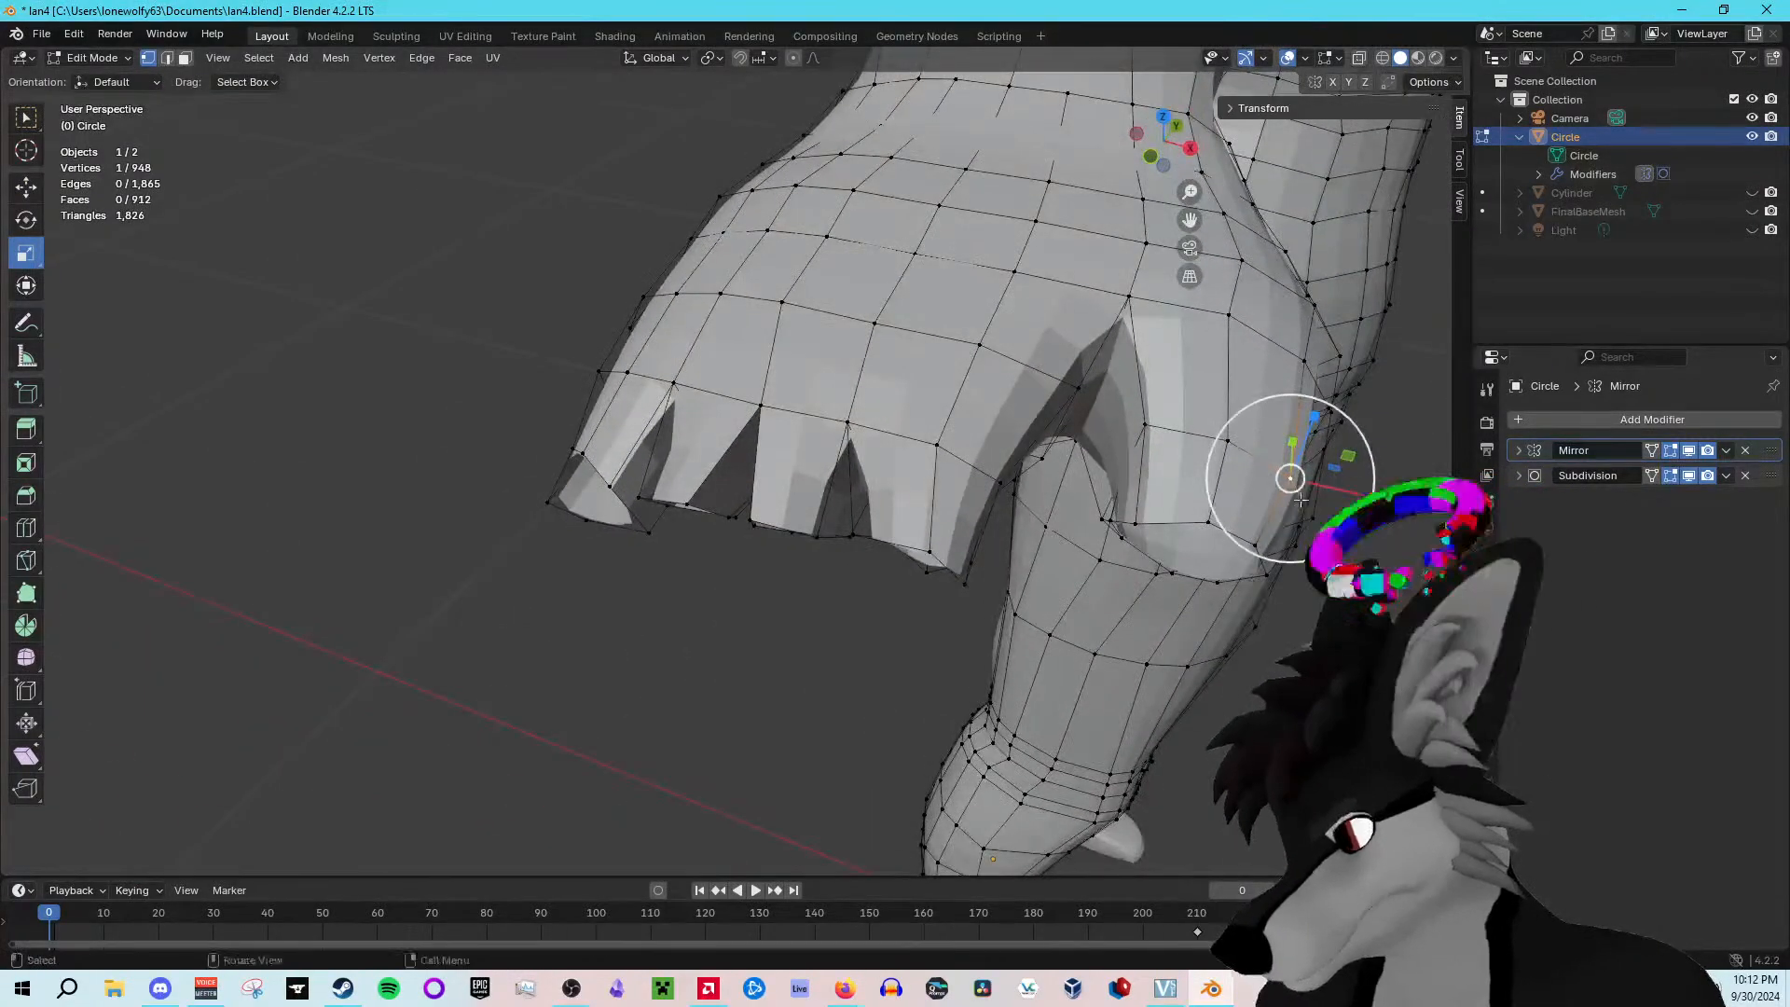
left_click(1145, 422, "ctrl")
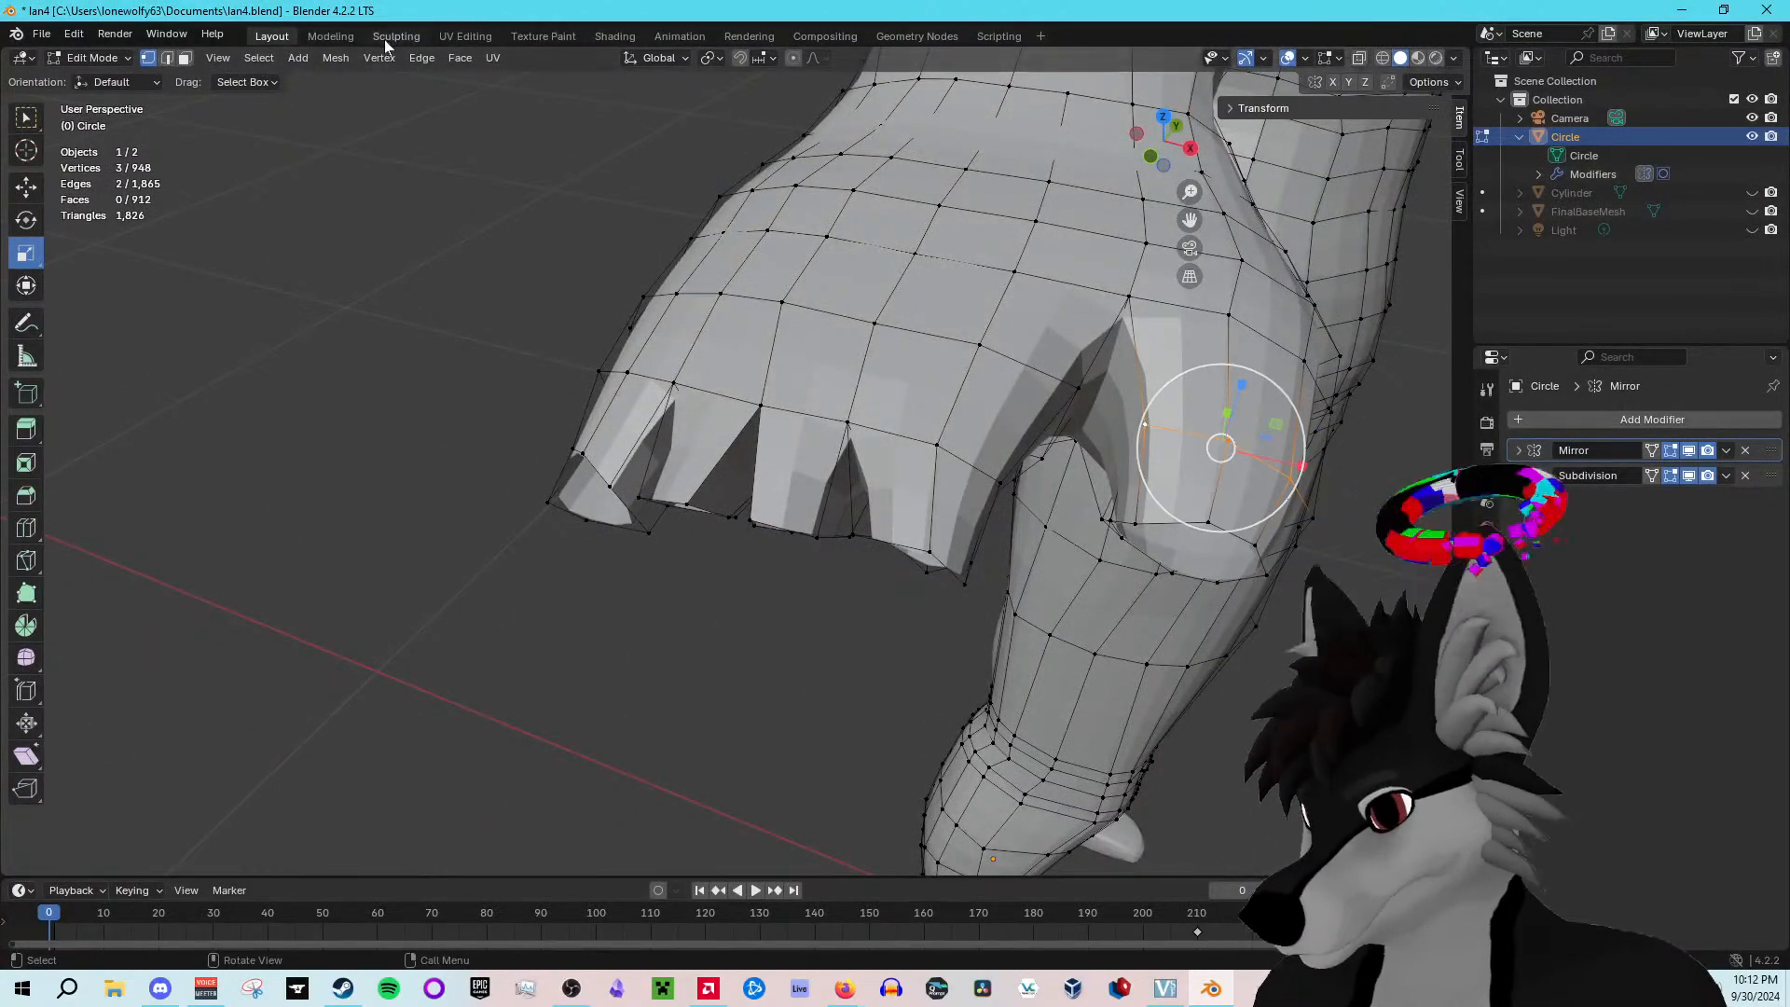
left_click(262, 58)
mouse_move(361, 349)
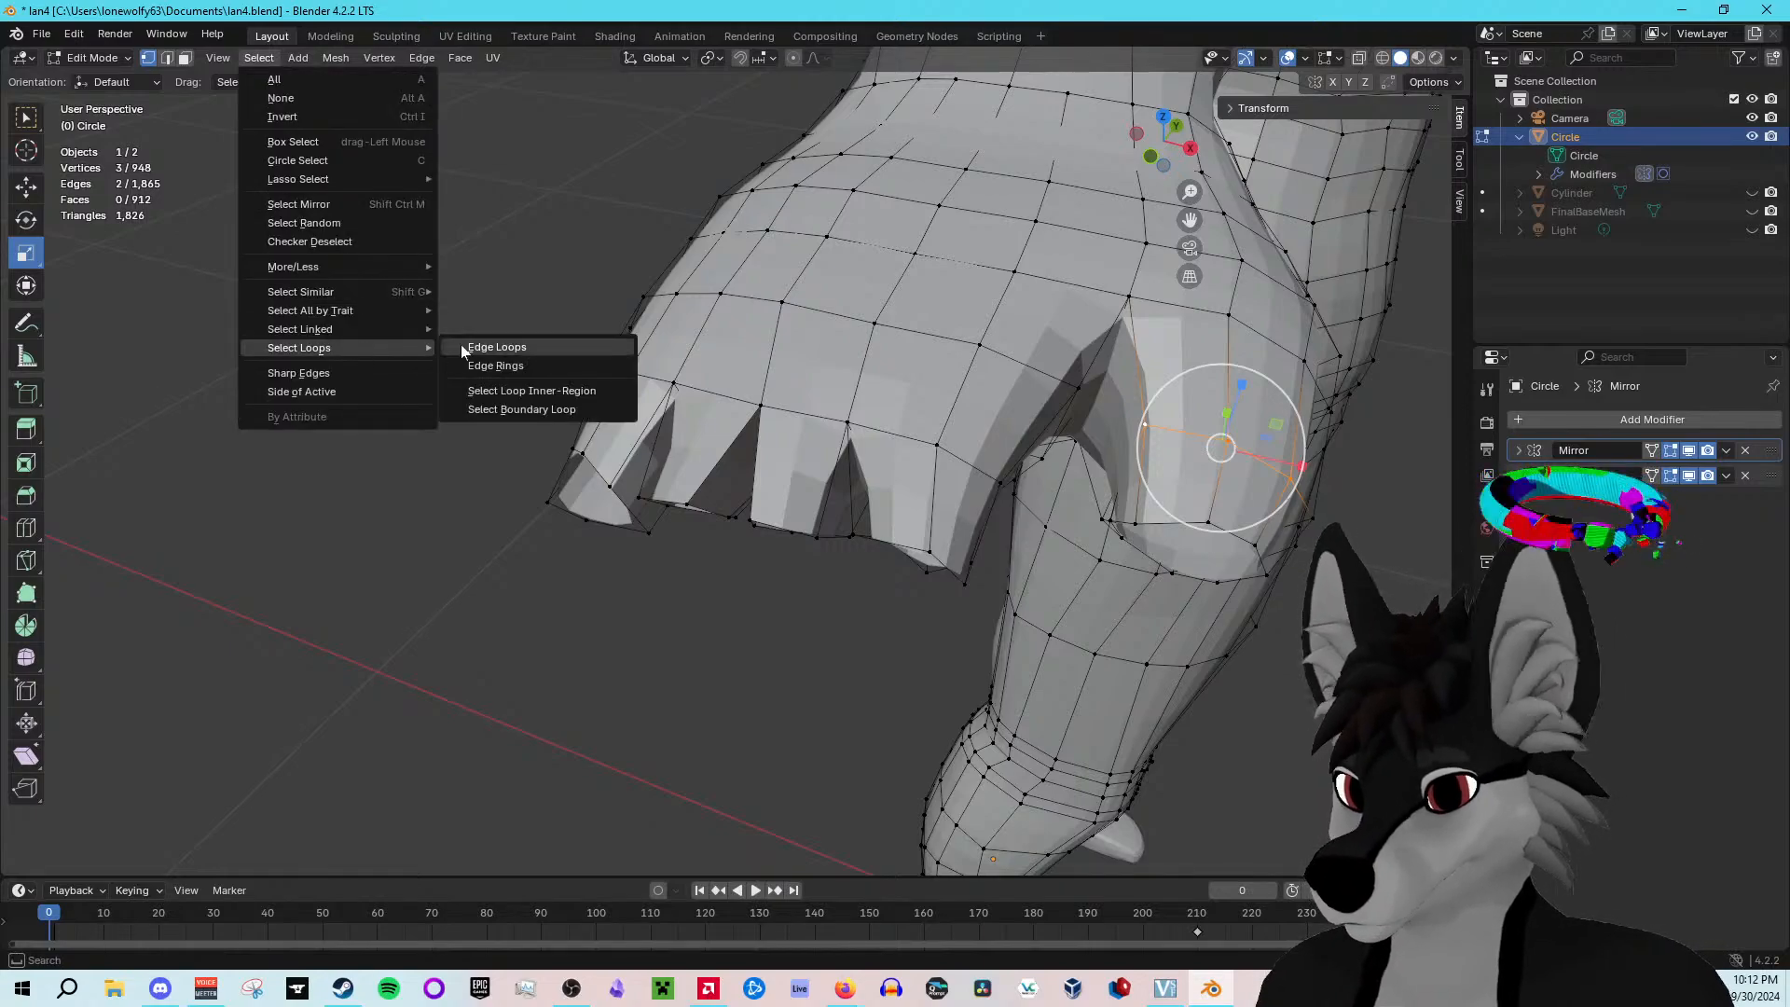
left_click(461, 342)
key("s")
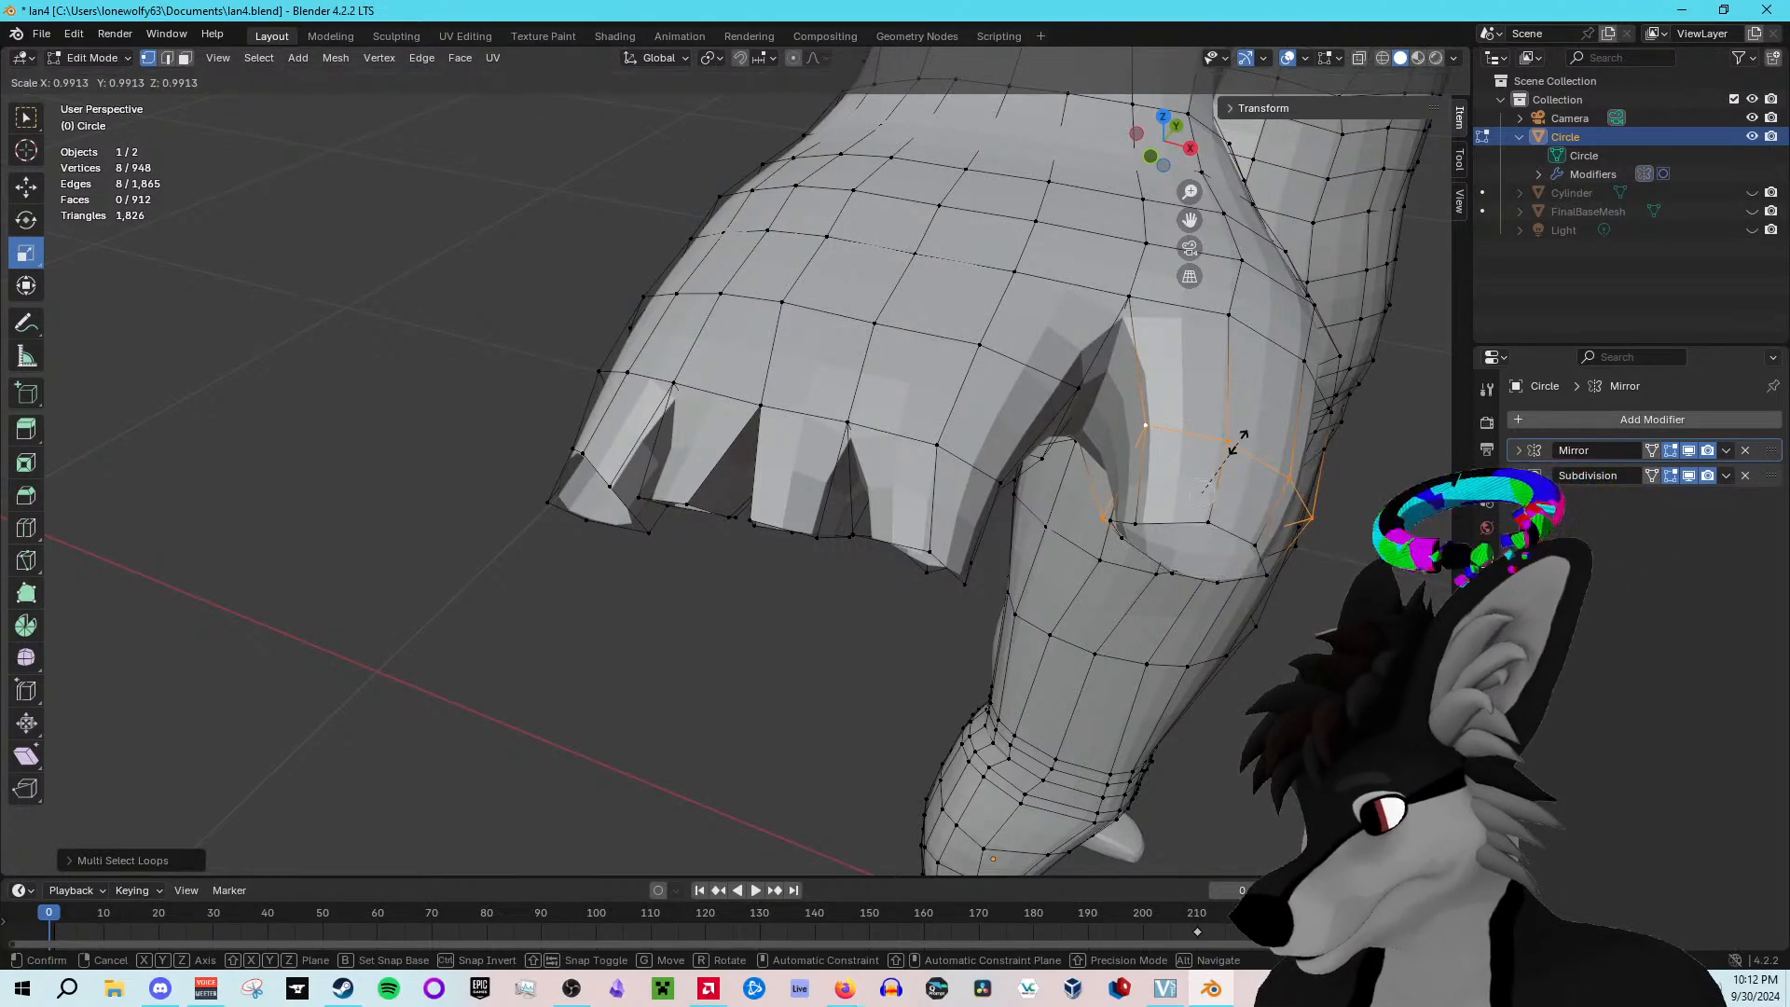
left_click(1235, 441)
middle_click_drag(1267, 597, 1306, 503)
left_click(1306, 503)
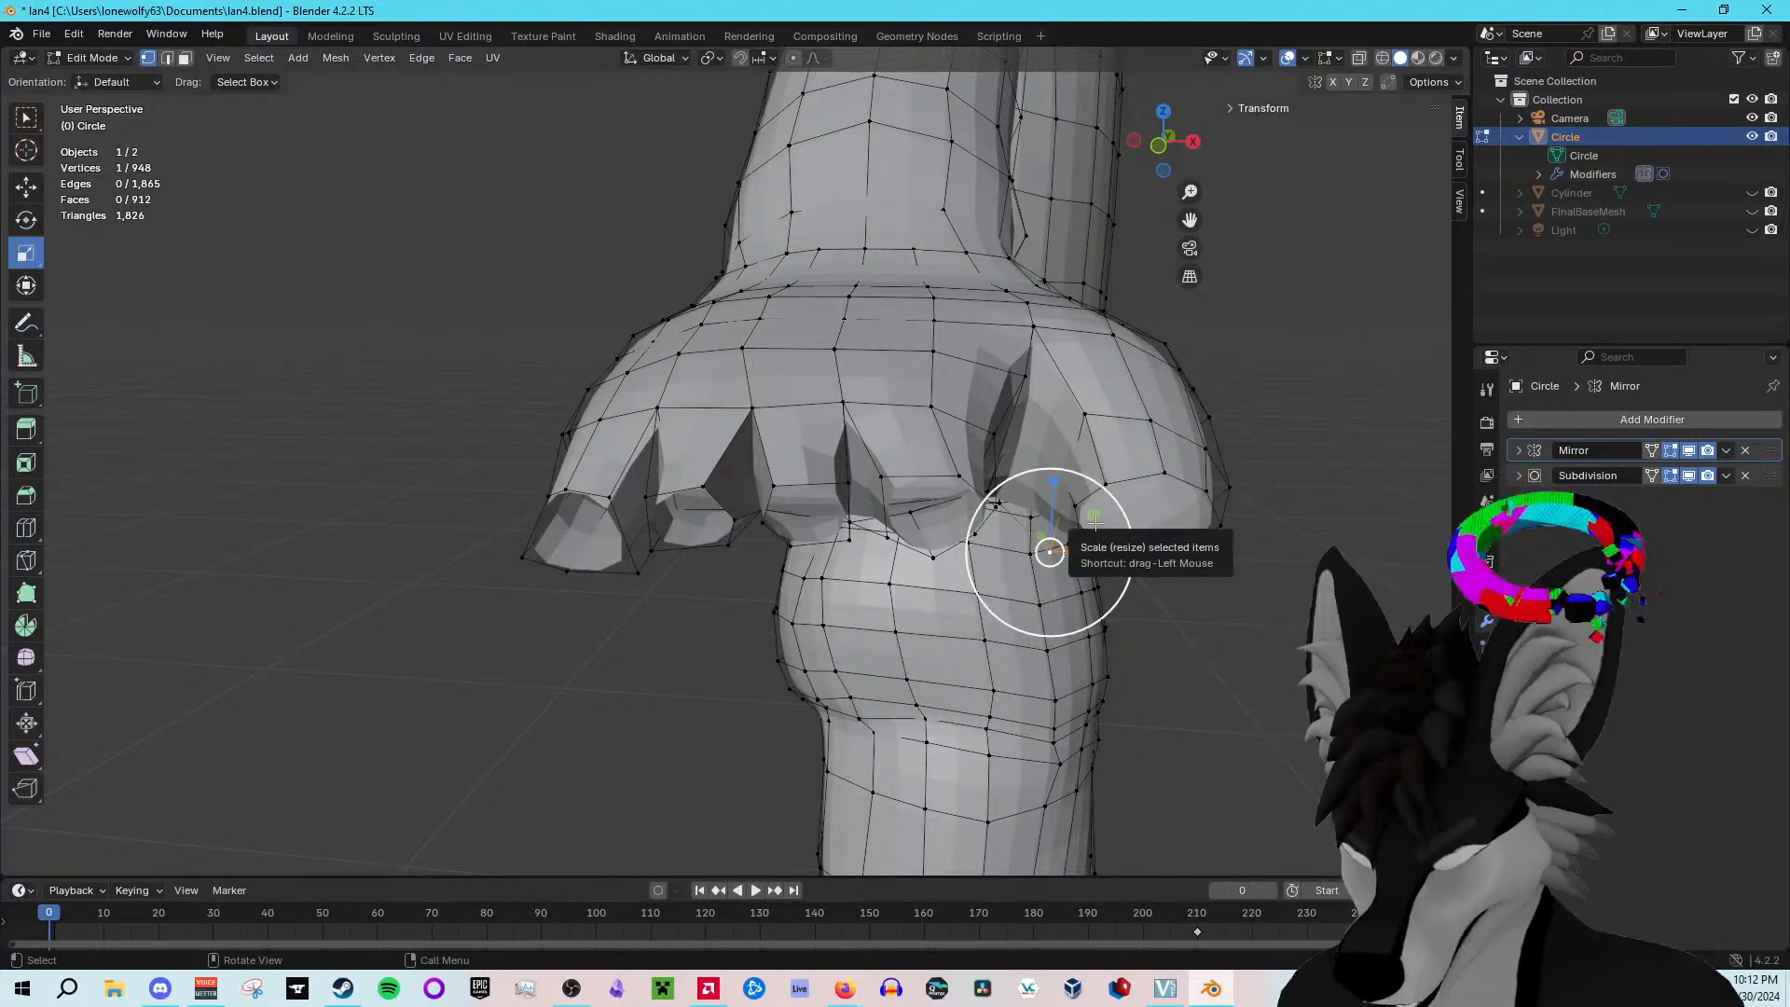
right_click(1095, 522)
left_click(1096, 522)
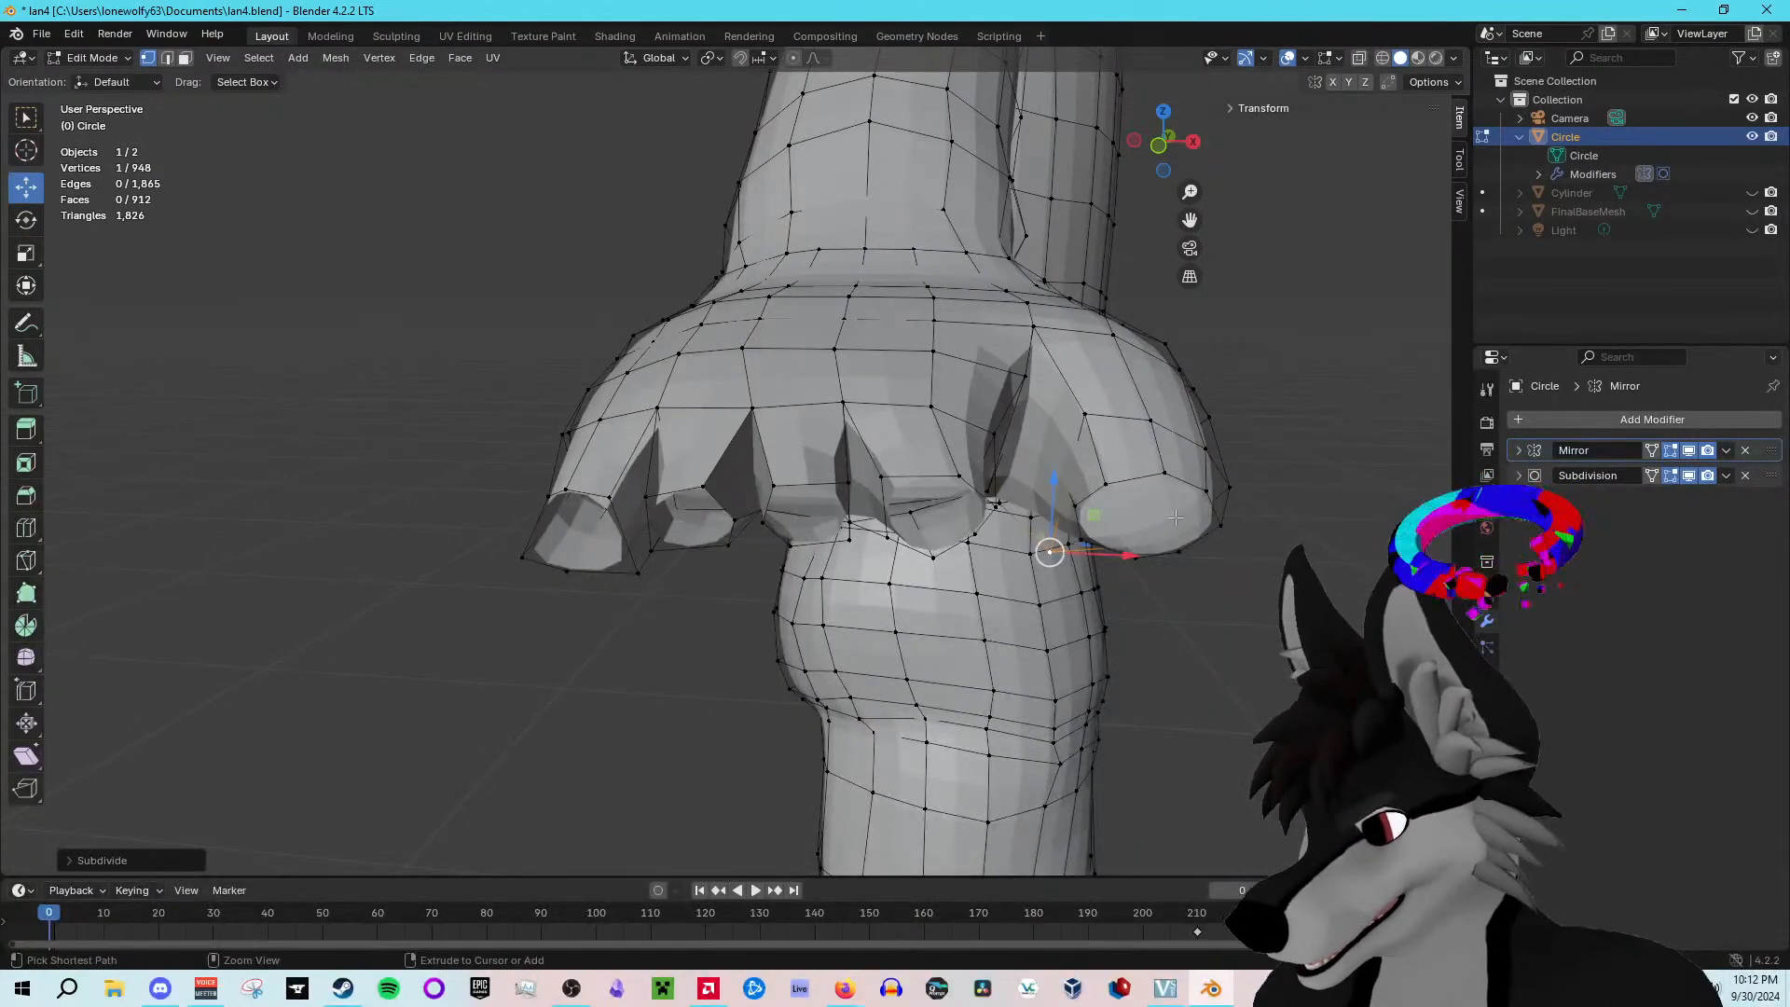
key("ctrl+z")
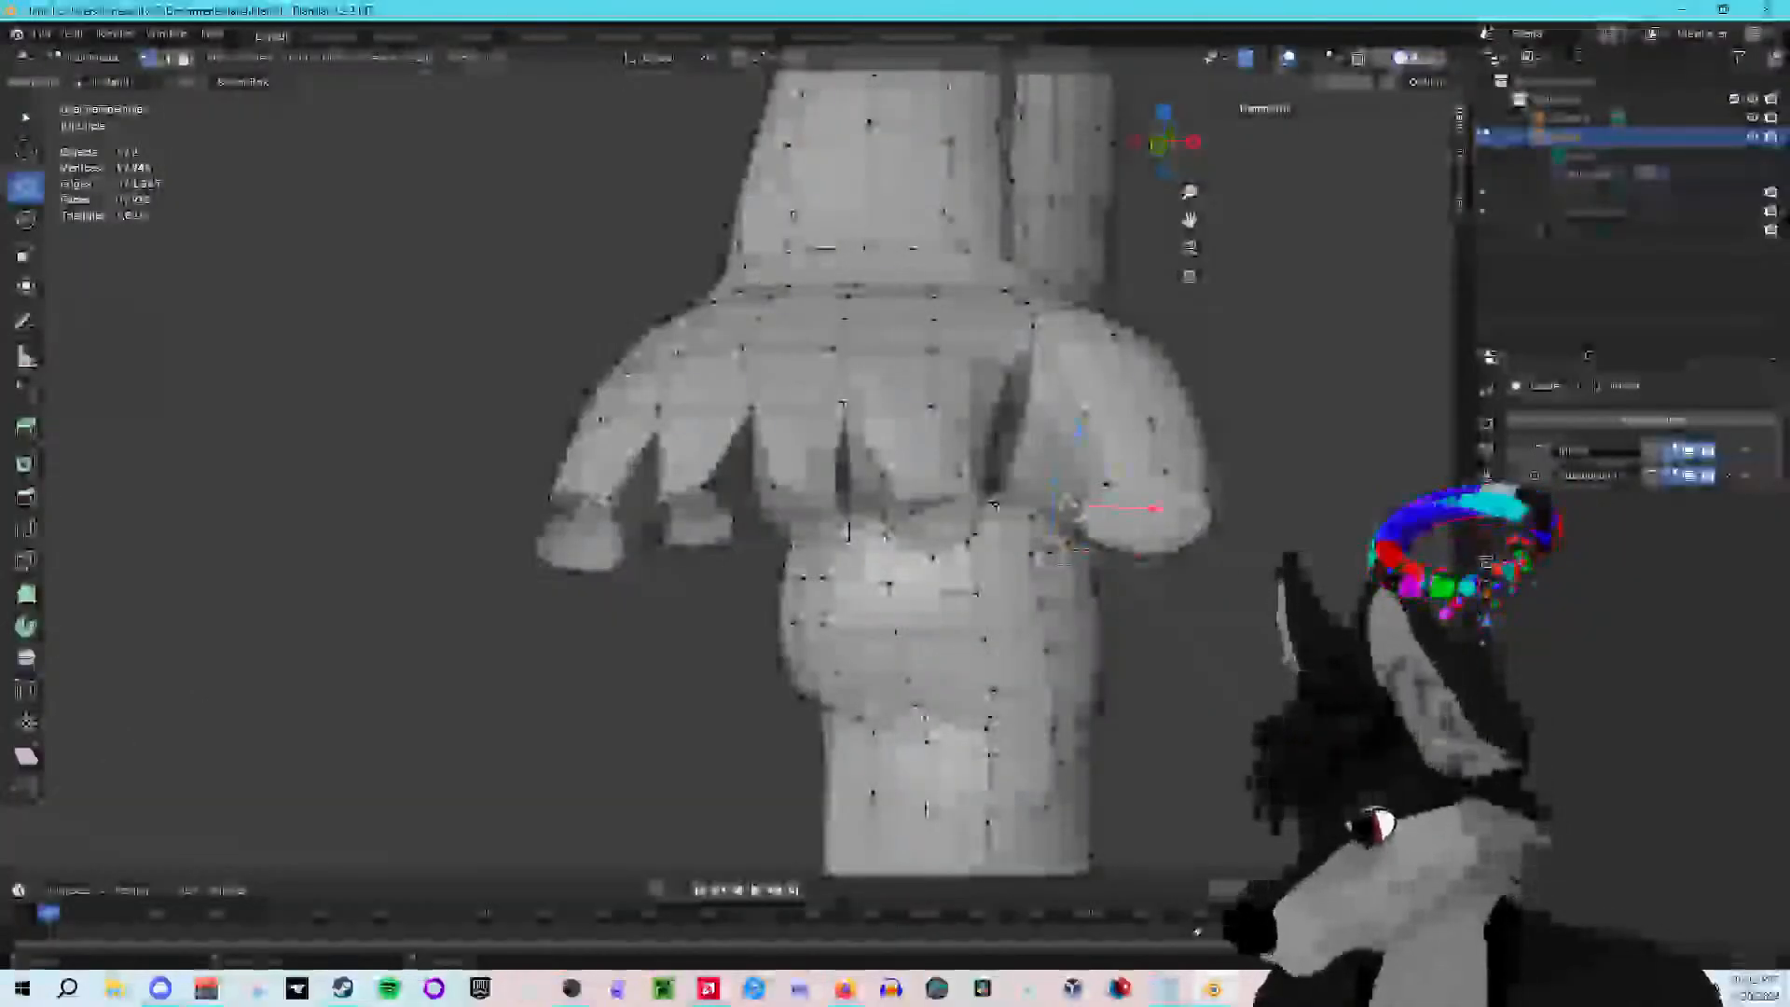
Step: Reposition the thumb's rim vertex on the side facing the fingers
middle_click_drag(1052, 550, 1142, 616)
left_click_drag(1053, 435, 1061, 419)
middle_click_drag(1060, 419, 970, 401)
Step: Examine the smoothed hand in Object Mode from several angles, checking the finger stubs and thumb
scroll(970, 400, "down", 4)
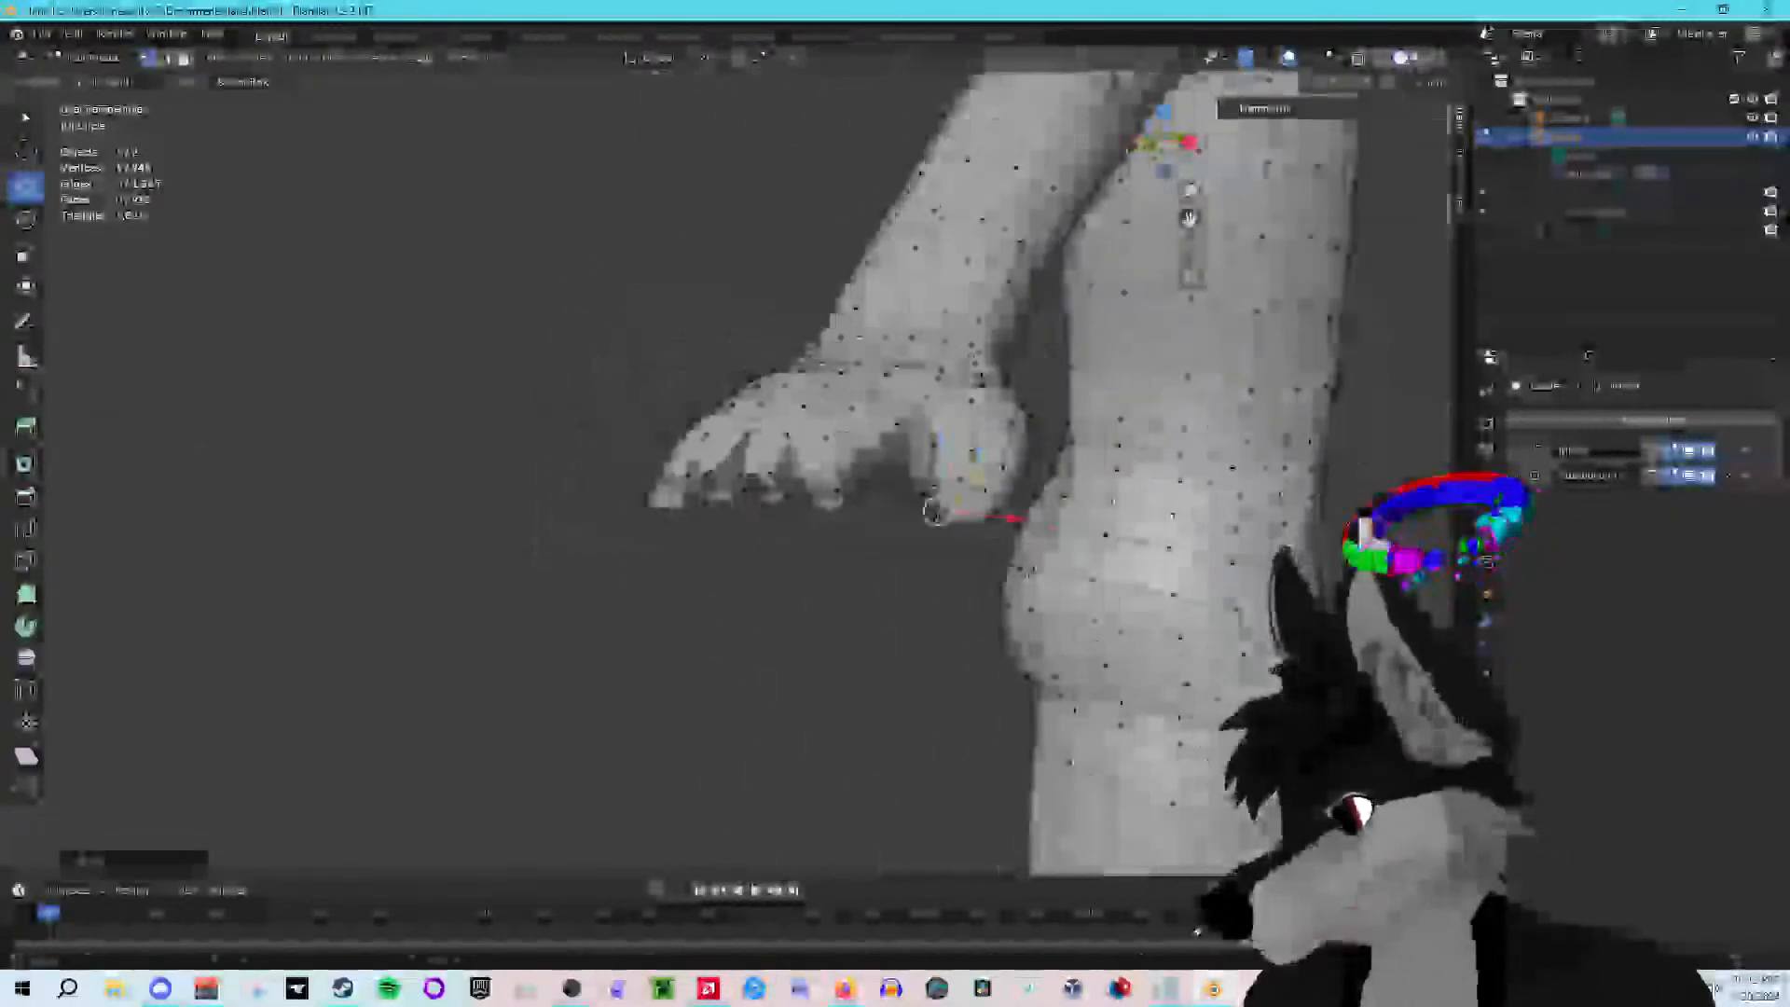
middle_click_drag(1030, 574, 943, 652)
scroll(1283, 547, "down", 6)
key("Tab")
middle_click_drag(1283, 548, 1239, 591)
scroll(723, 624, "up", 8)
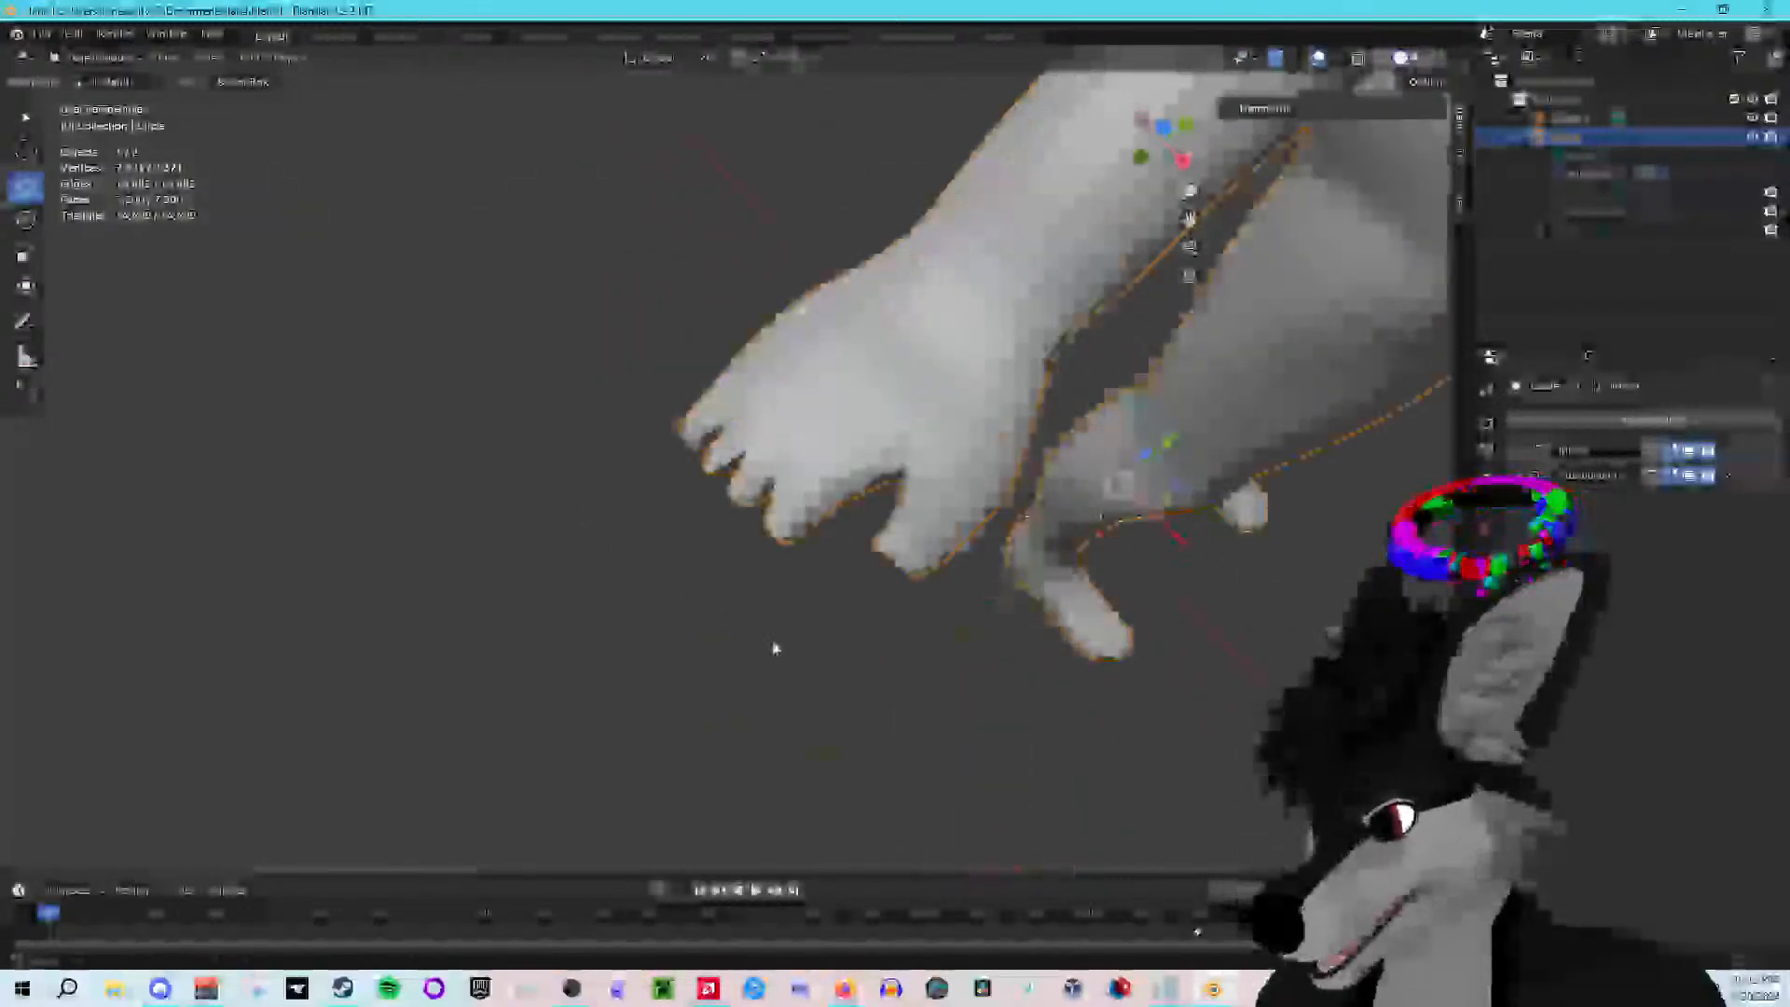
middle_click_drag(774, 647, 888, 666)
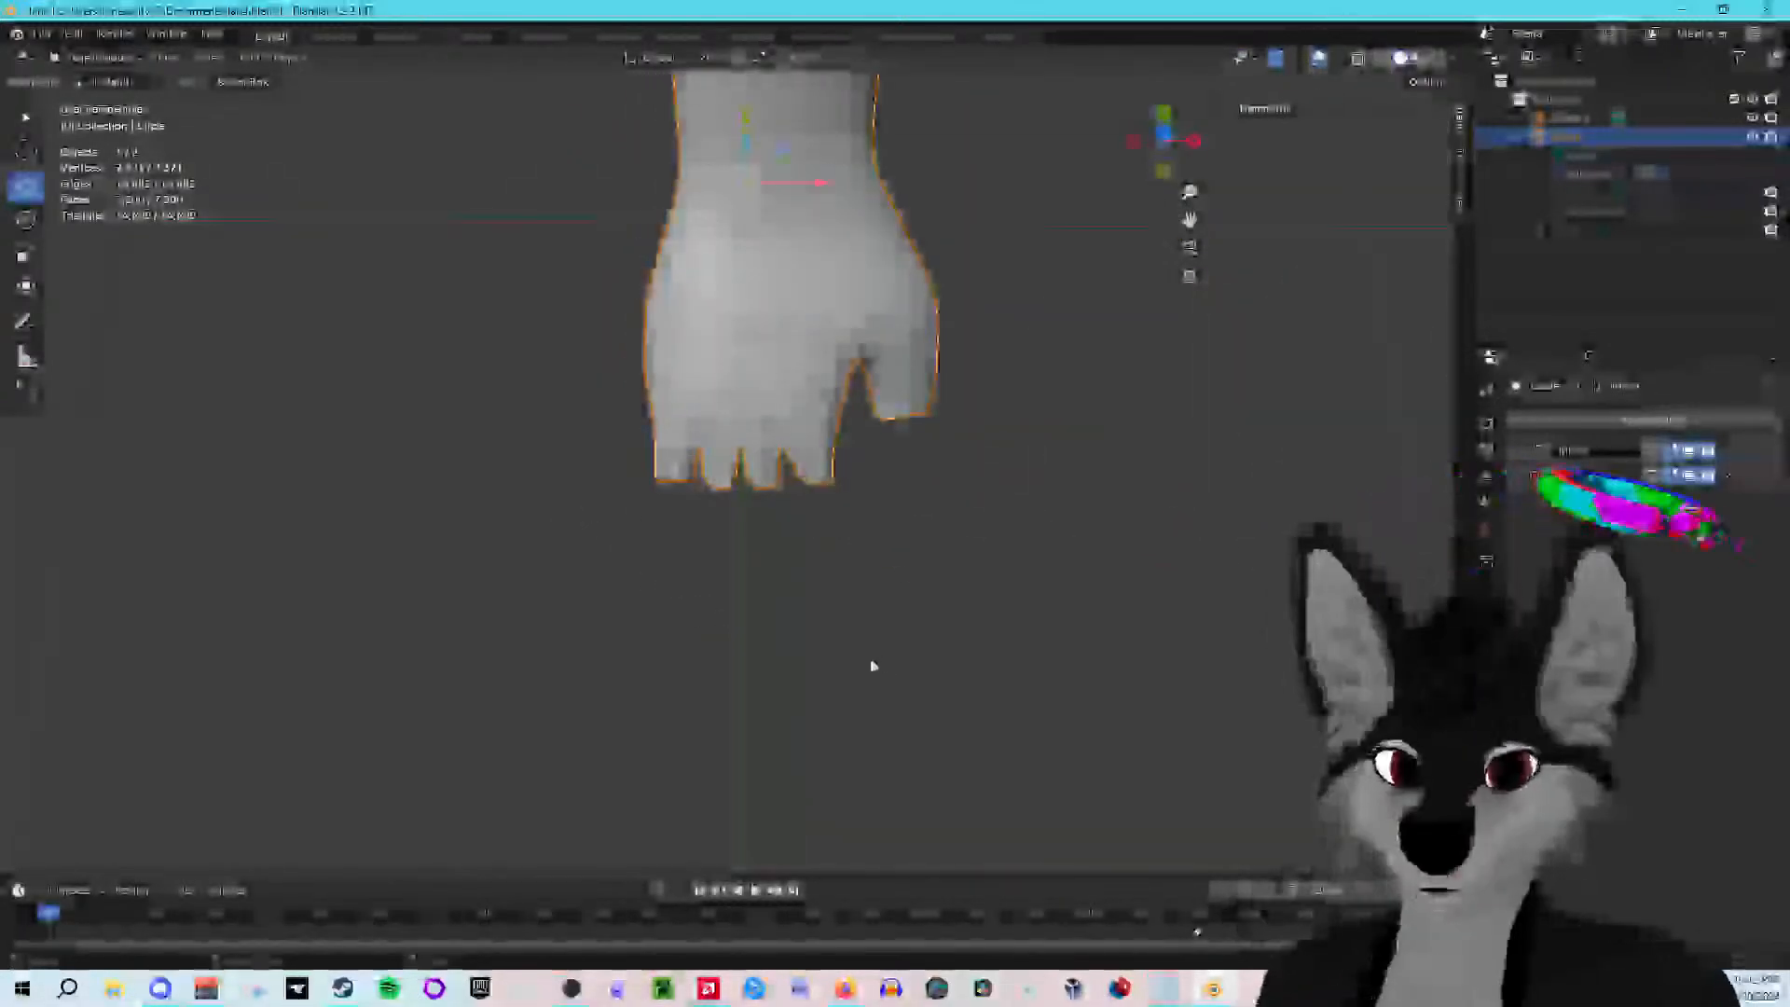
middle_click_drag(779, 624, 935, 742)
Step: Select all four finger stubs through the mesh in Edit Mode and scale them along X and Y to spread them wider
key("Tab")
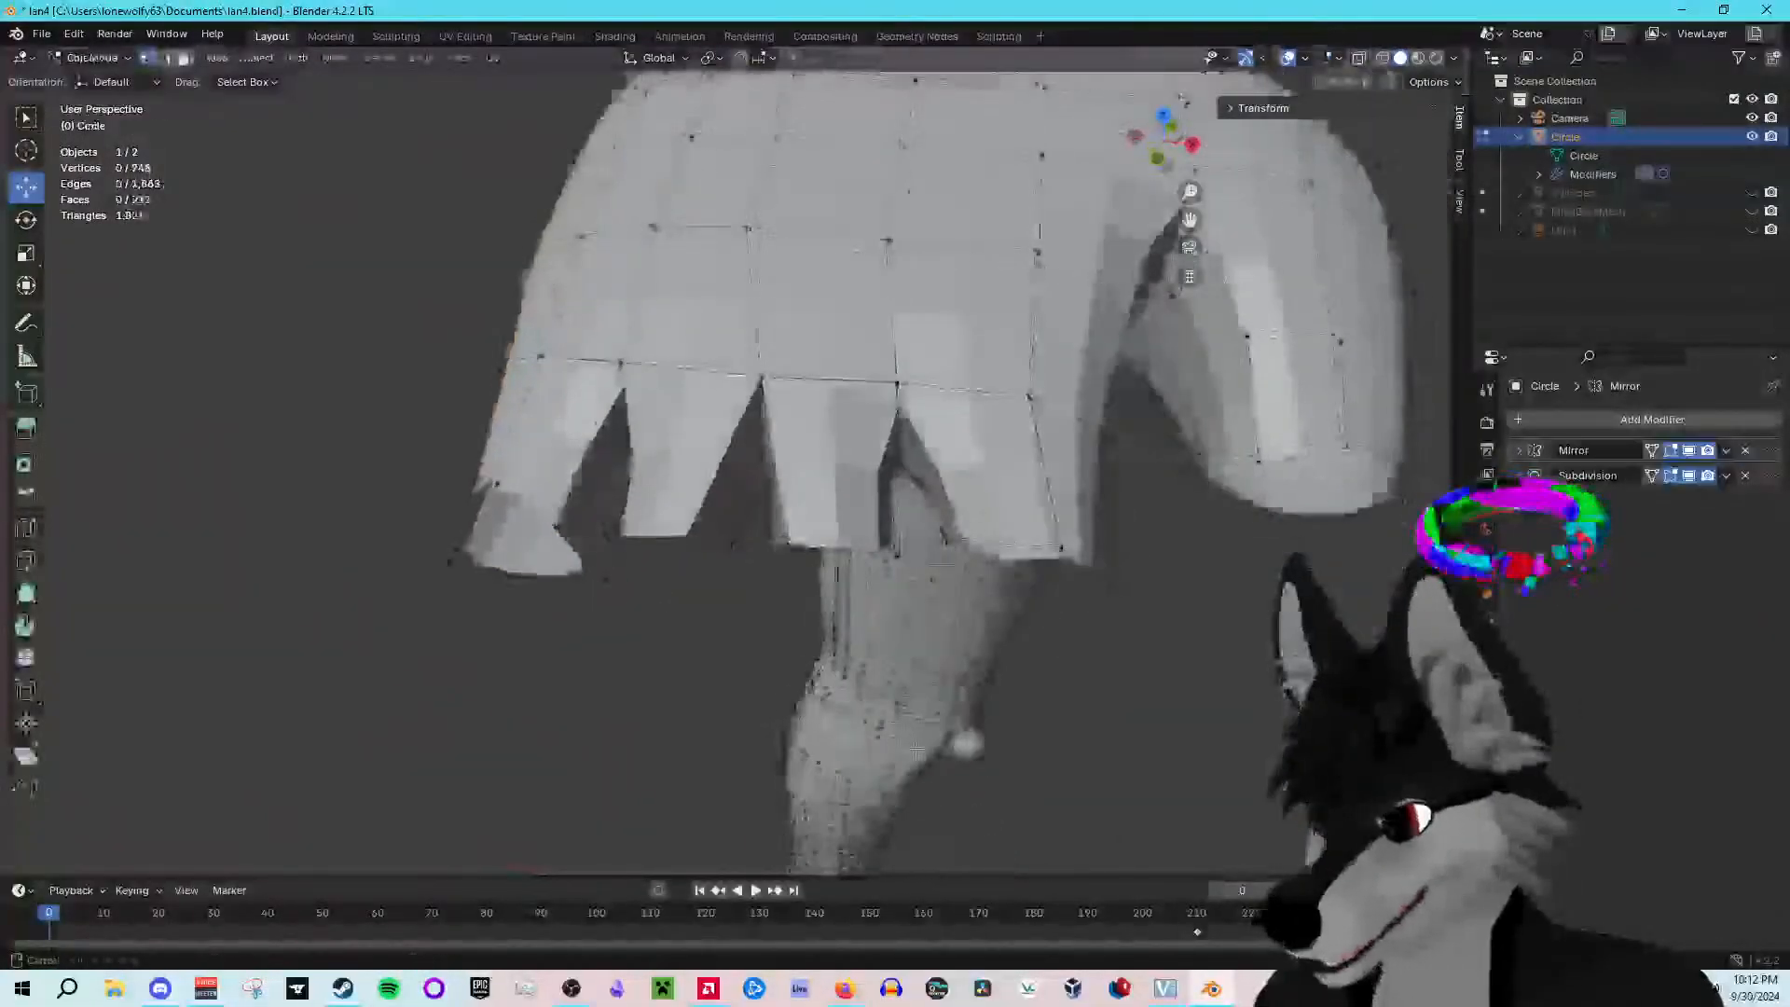
left_click(1359, 58)
middle_click_drag(890, 193, 911, 320)
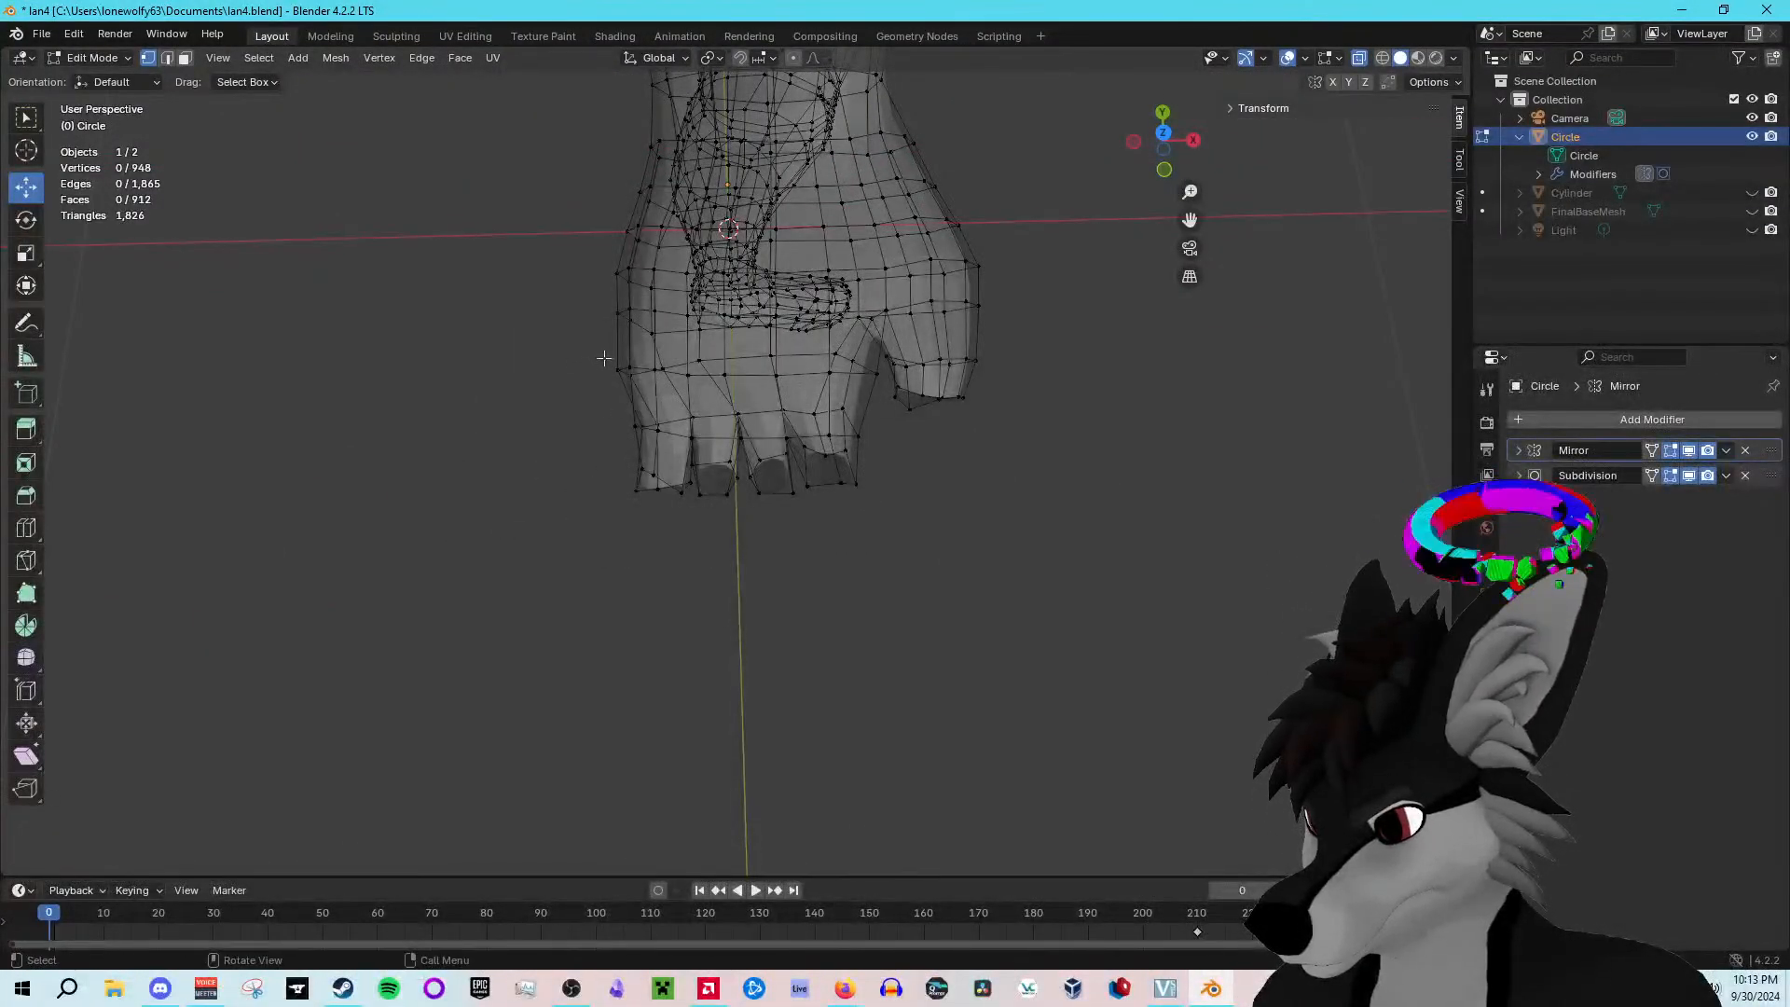
left_click_drag(704, 428, 865, 512)
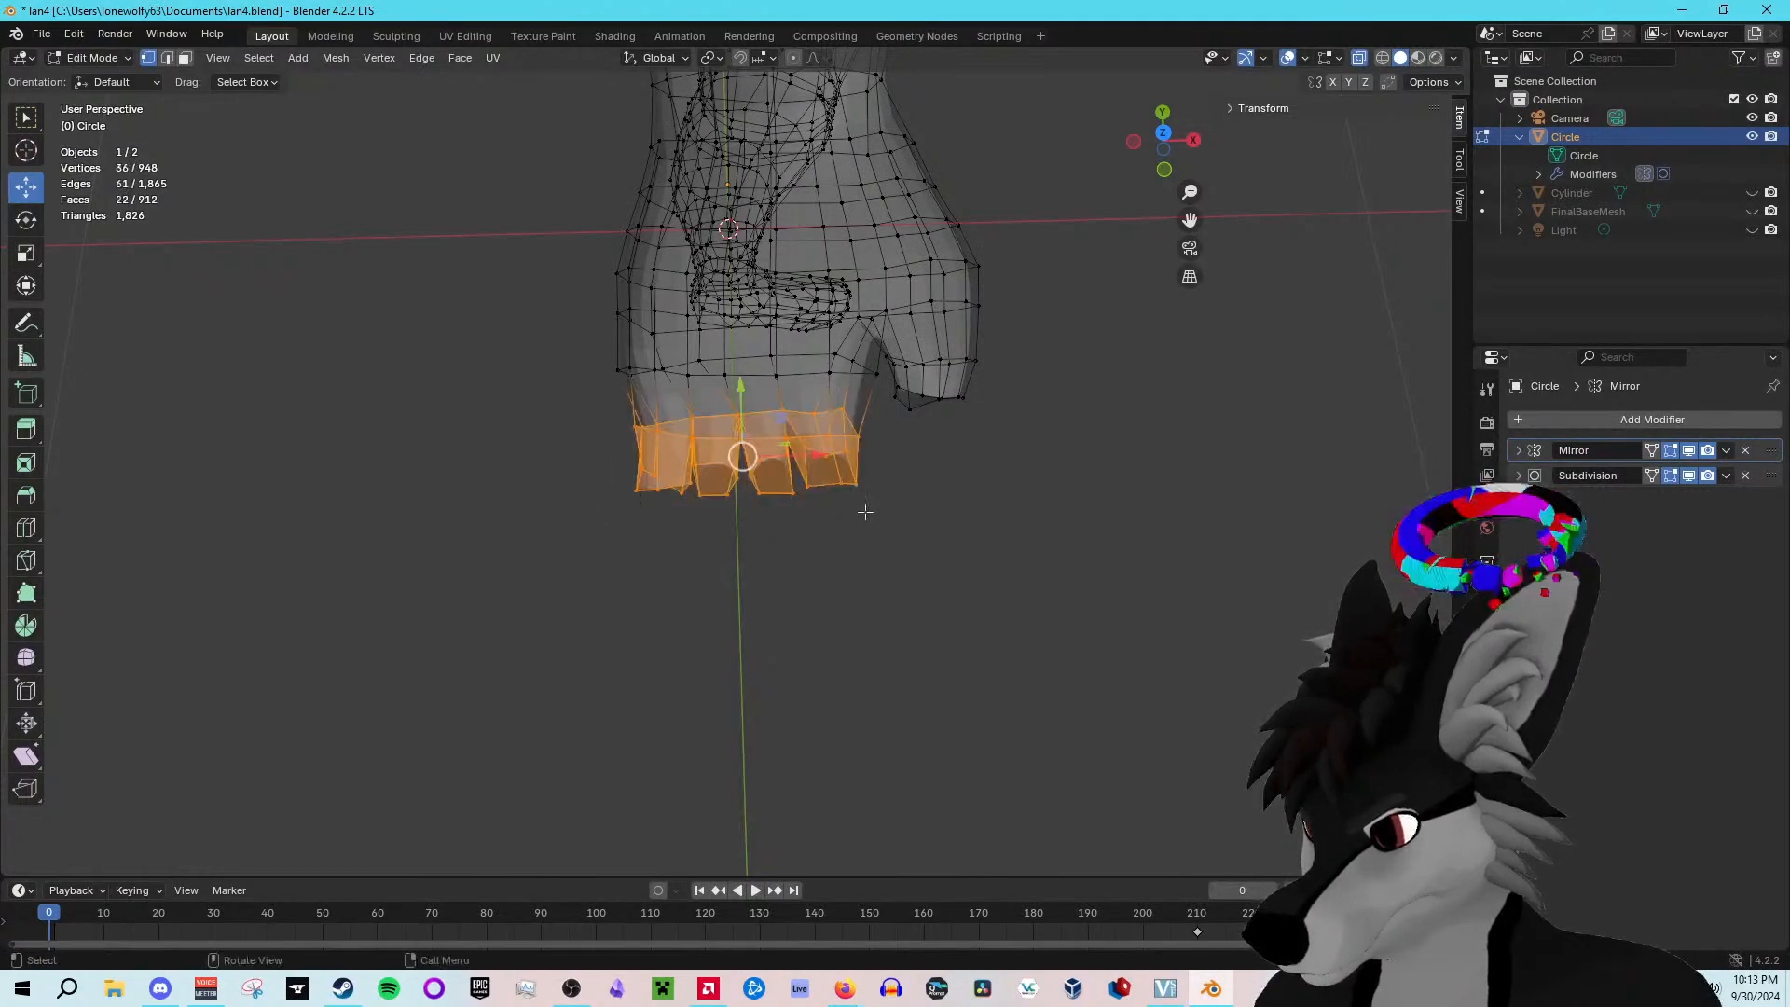
key("shift+space")
key("s")
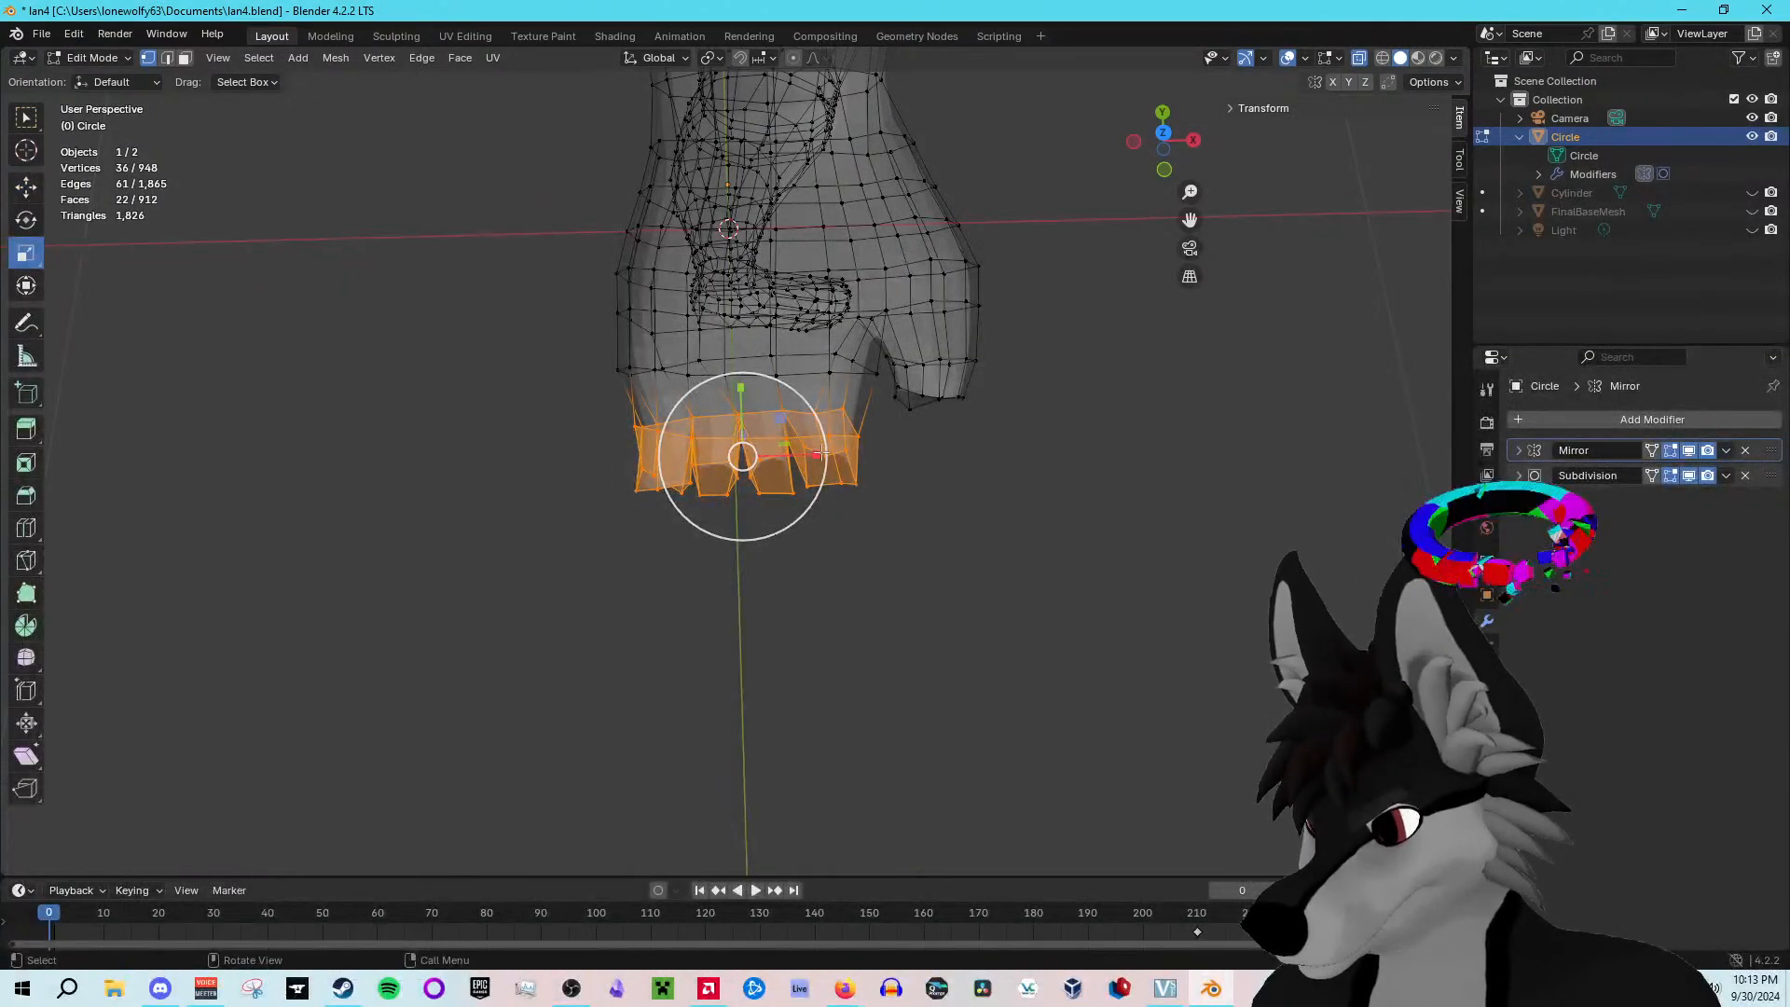
left_click_drag(820, 455, 824, 459)
left_click_drag(741, 385, 747, 376)
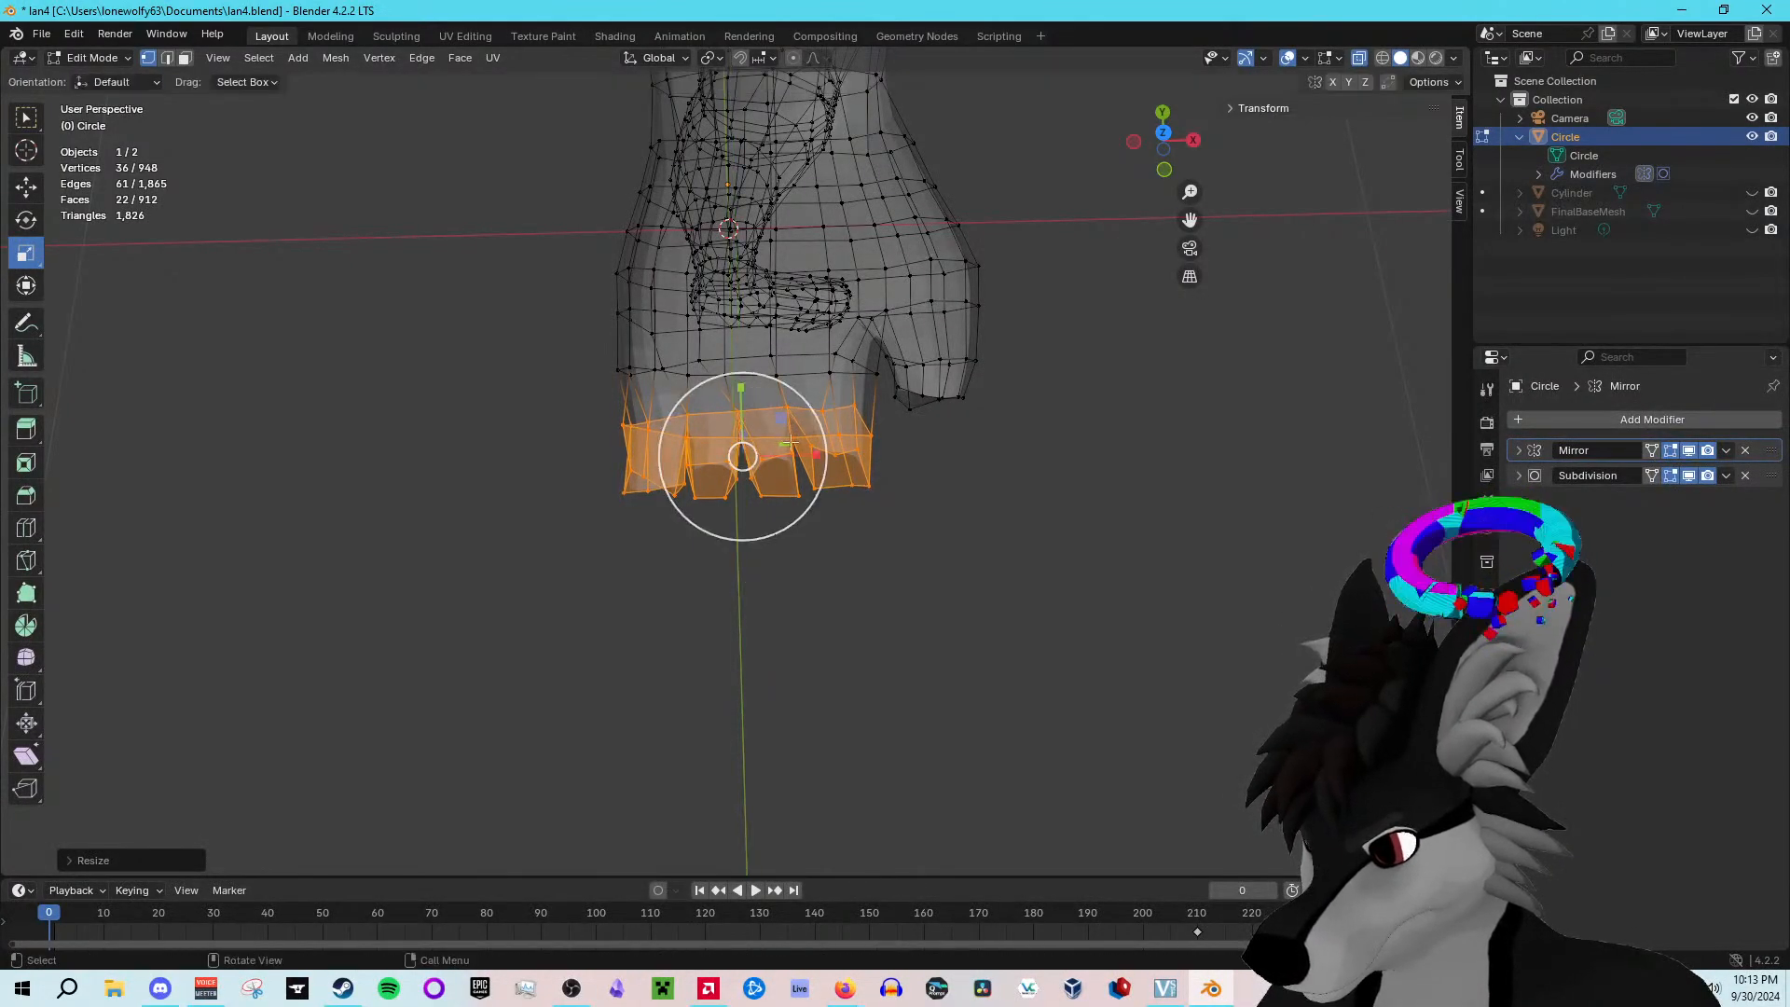
left_click_drag(813, 454, 808, 455)
Step: Examine the smoothed hand in Object Mode with X-ray off, checking the width of the finger stubs
middle_click_drag(807, 455, 1050, 336)
key("Tab")
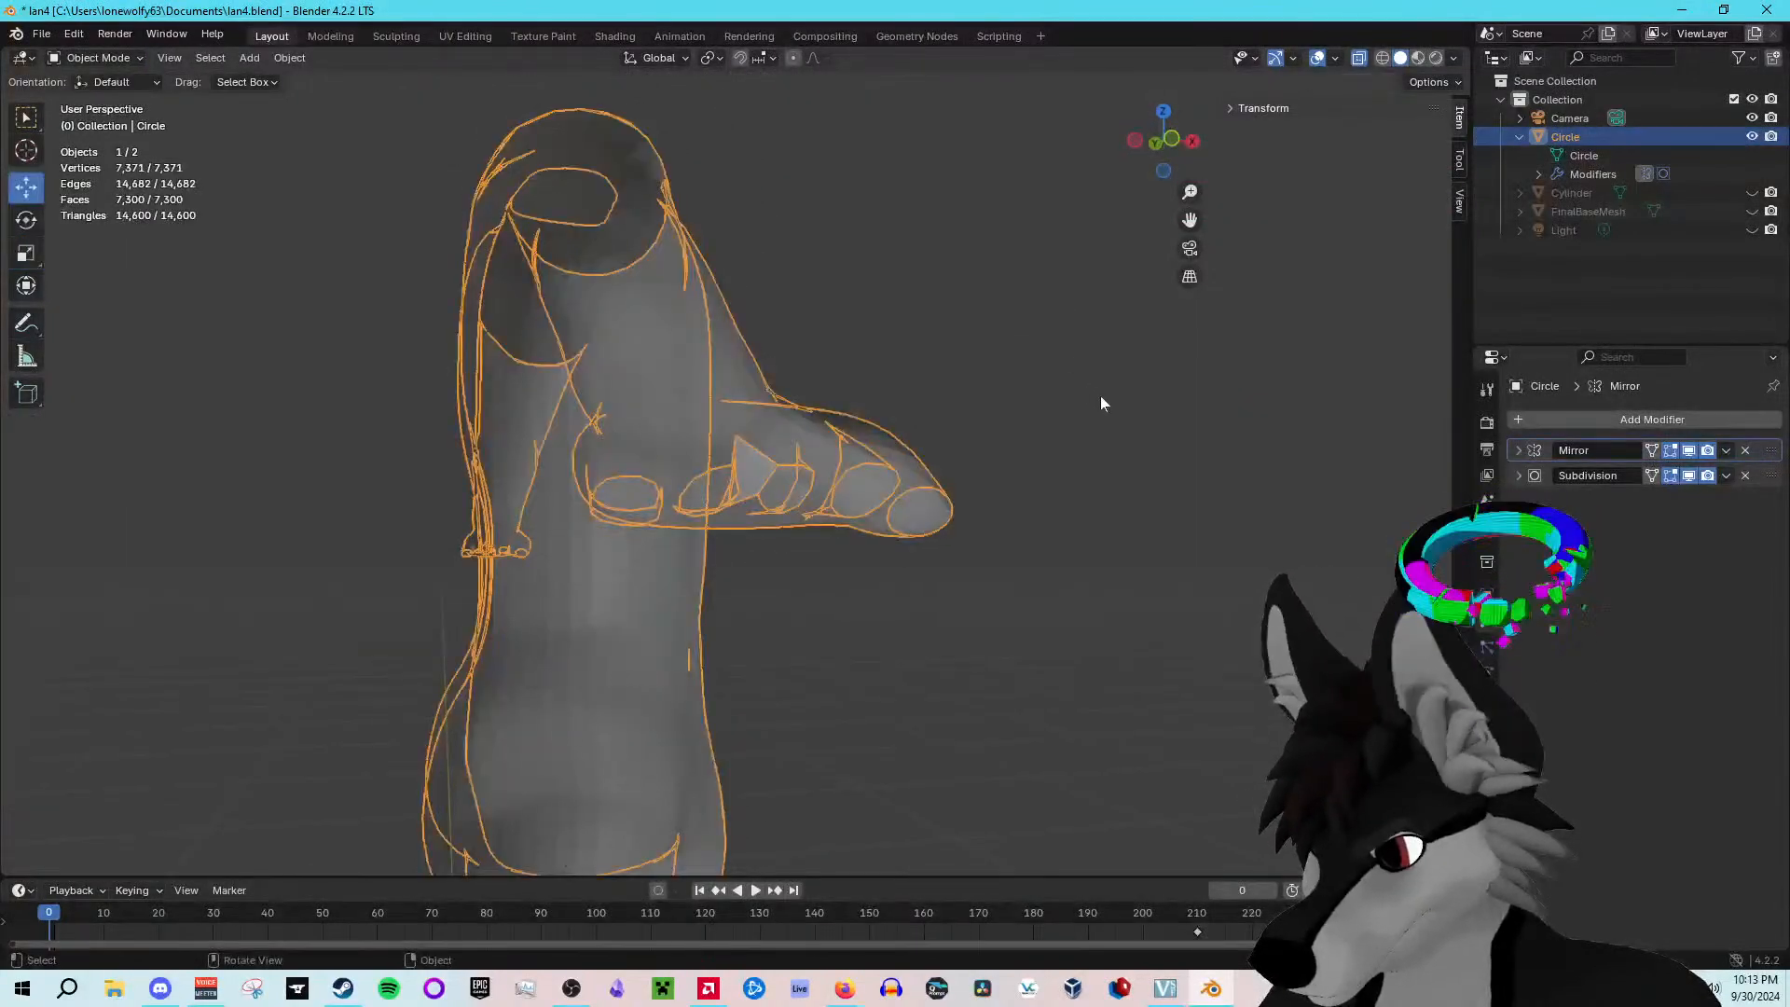
middle_click_drag(1103, 400, 1037, 470)
left_click(1357, 60)
middle_click_drag(1204, 494, 1131, 597)
scroll(1132, 599, "down", 12)
scroll(824, 513, "up", 11)
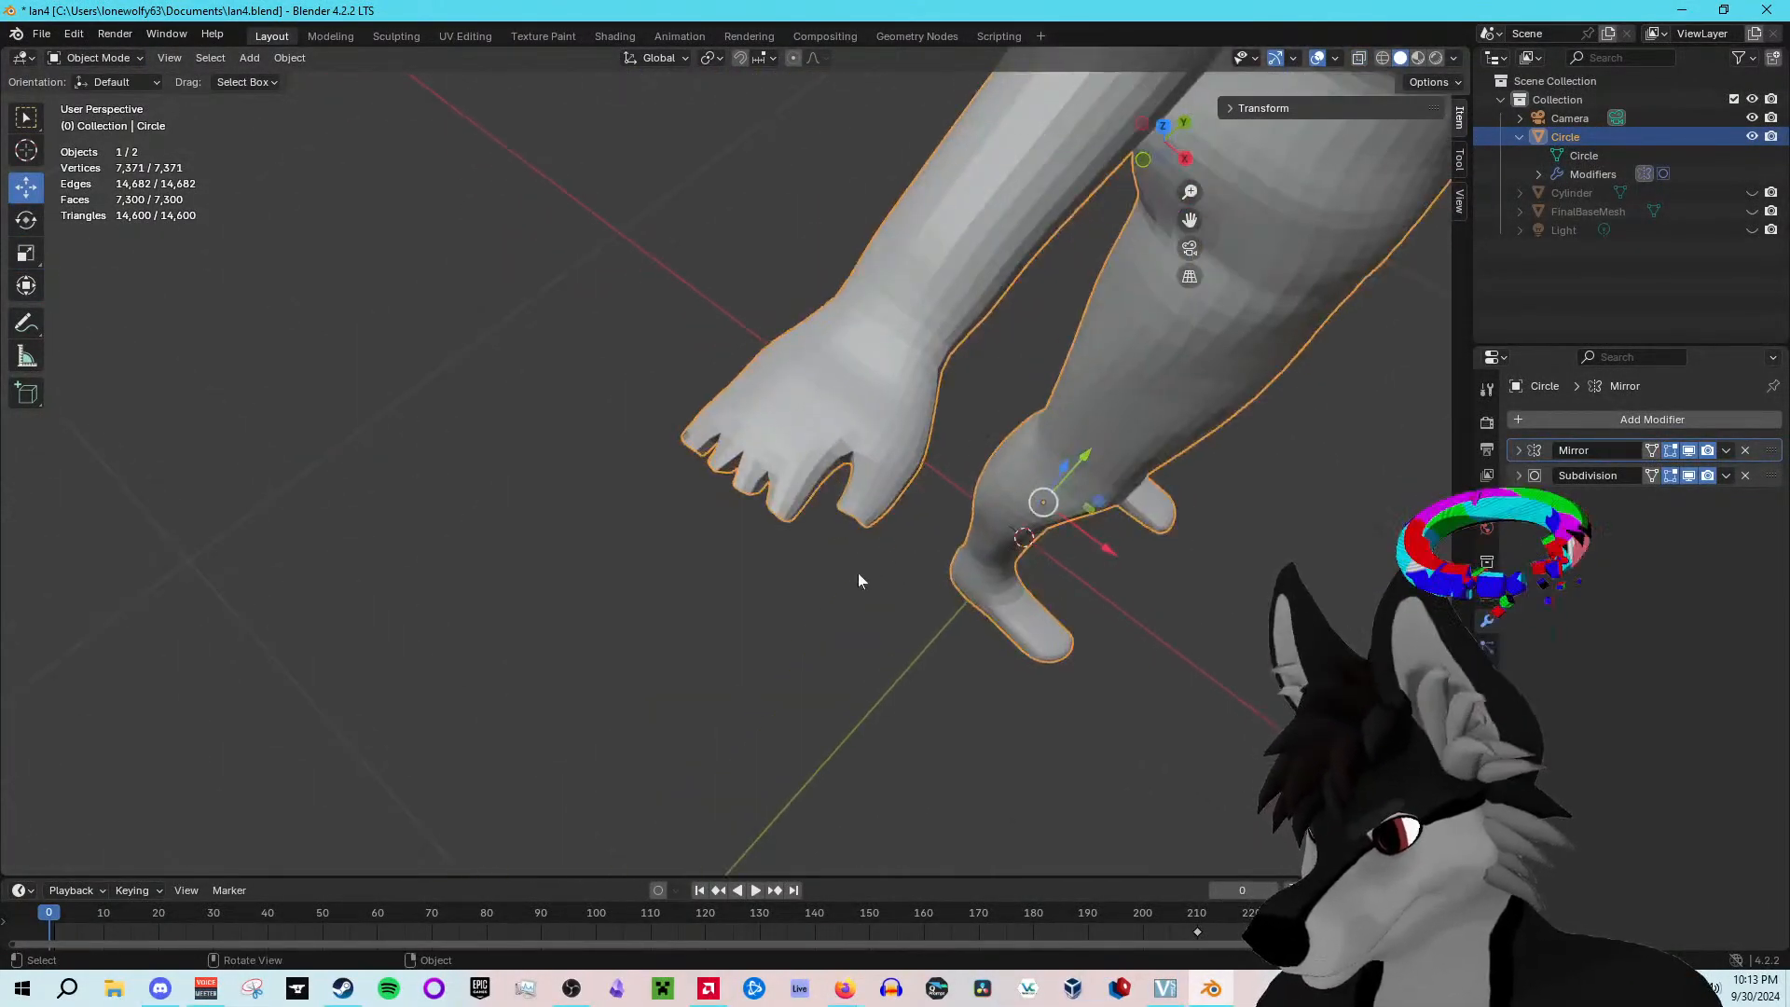
middle_click_drag(857, 572, 953, 591)
Step: Return to Edit Mode with X-ray on, select the four finger stubs and scale them along X
key("Tab")
scroll(926, 566, "up", 5)
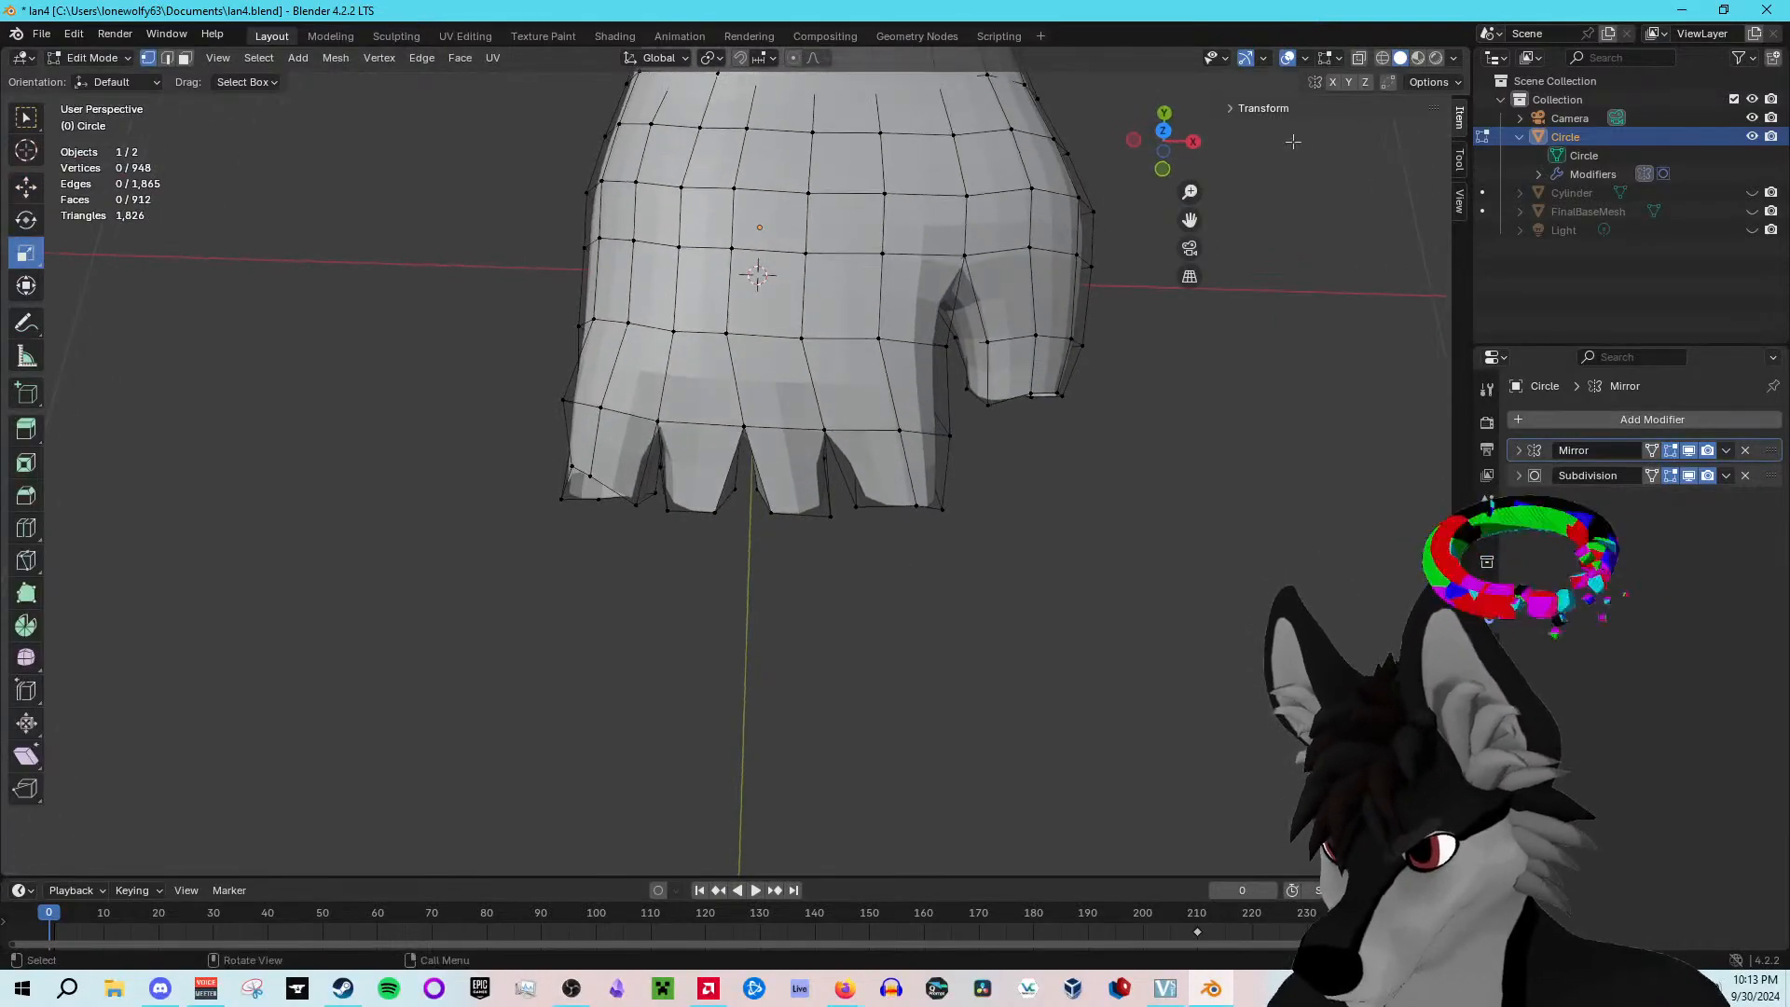
left_click(1359, 58)
scroll(1122, 218, "down", 4)
middle_click_drag(960, 346, 817, 385)
left_click_drag(751, 484, 841, 527)
scroll(838, 528, "up", 3)
left_click_drag(817, 456, 803, 458)
Step: Extend the selection to the knuckle vertices behind the finger stubs and scale the whole group slightly wider along X
middle_click_drag(562, 329, 569, 332)
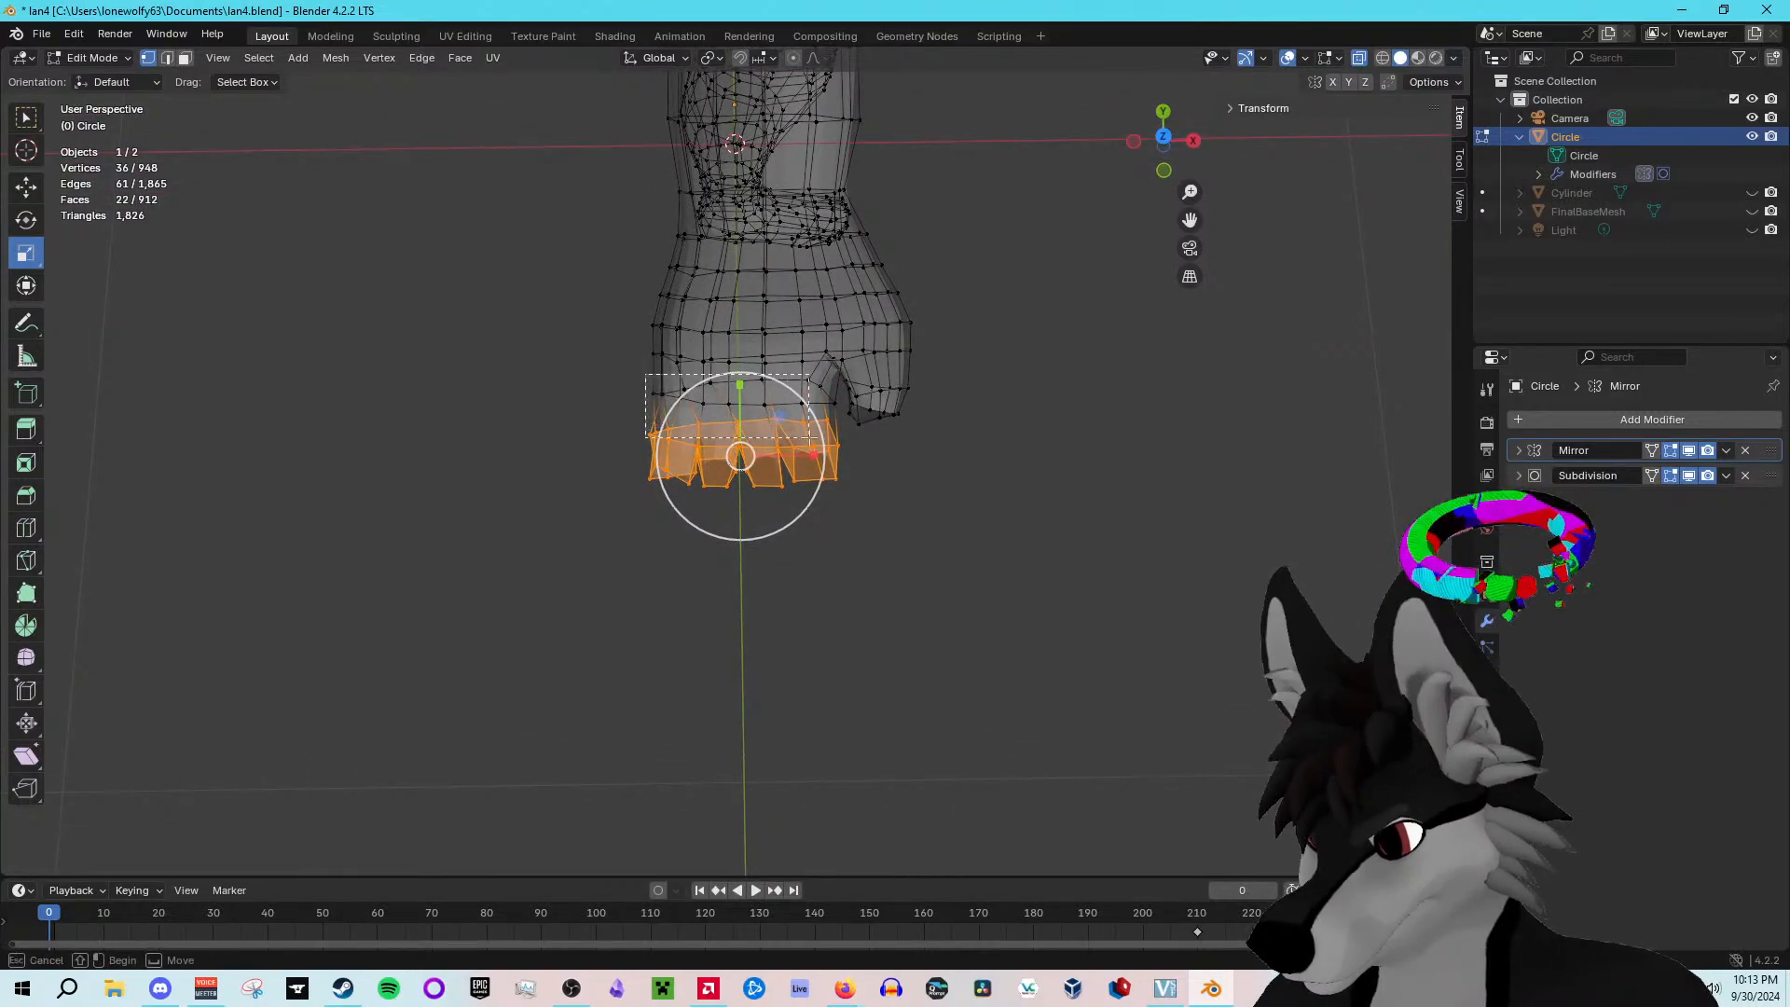
left_click_drag(842, 496, 803, 437)
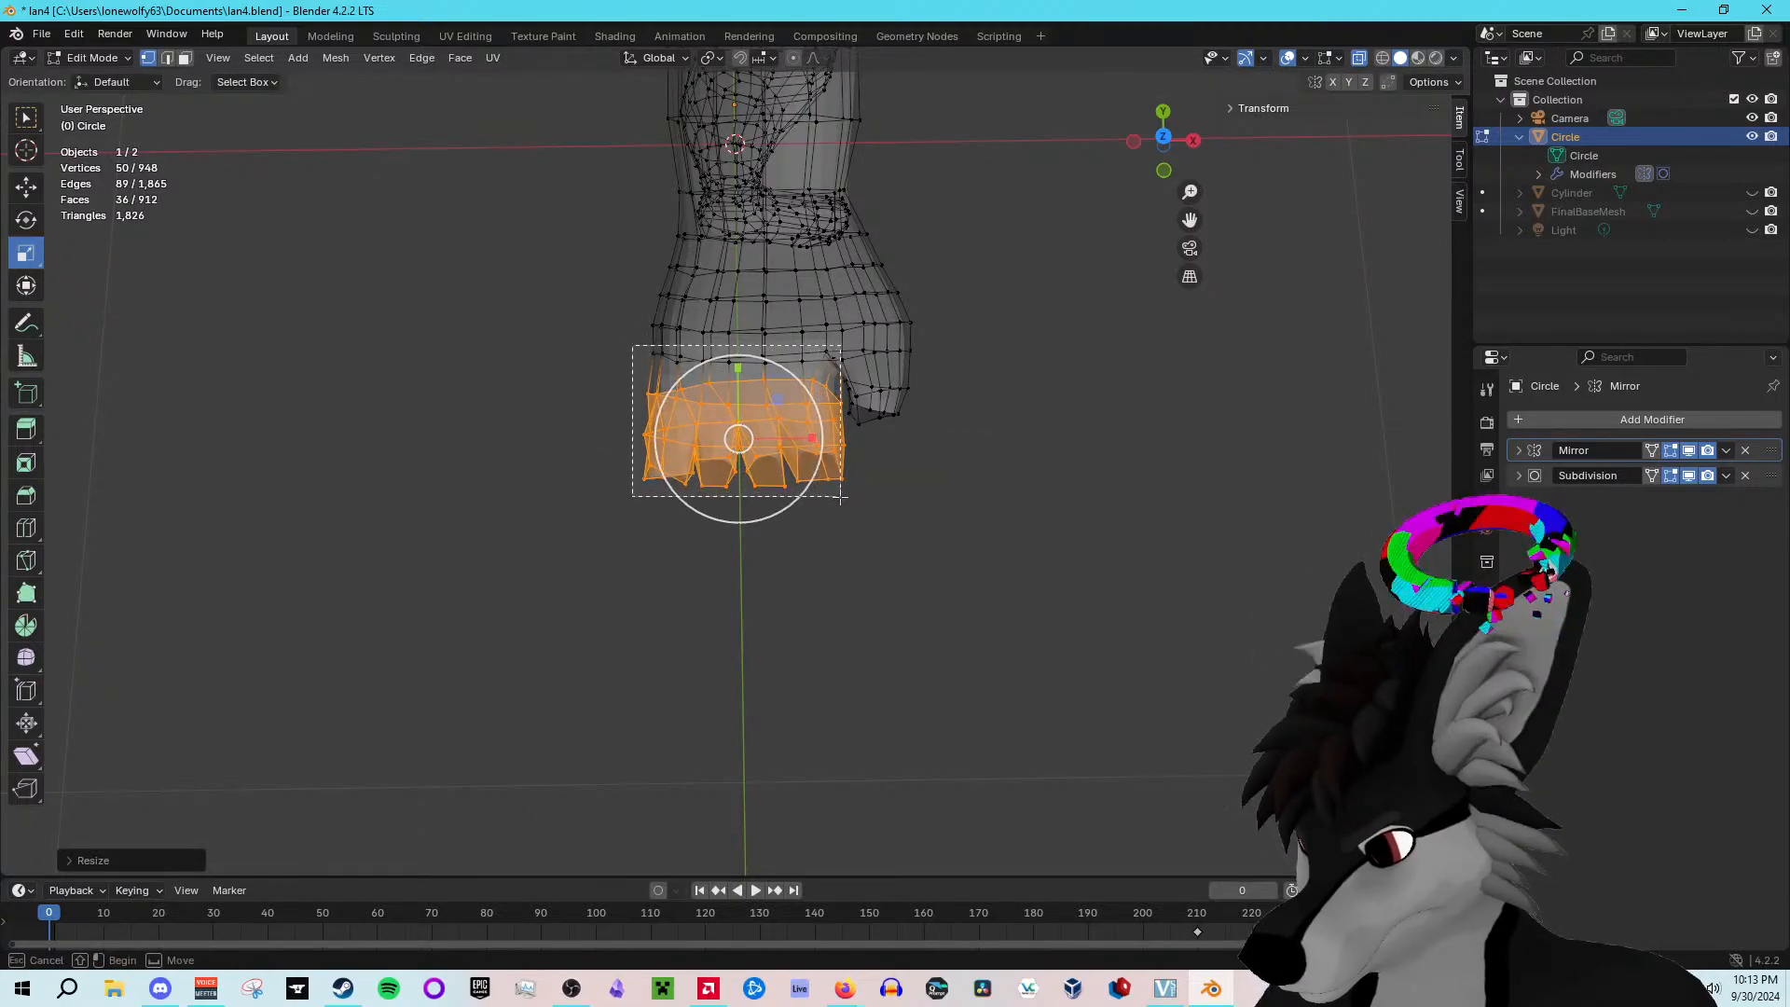
left_click_drag(846, 503, 847, 504)
left_click_drag(811, 421, 815, 424)
Step: Select only the tip vertices of the four finger stubs and scale them slightly along X
left_click(720, 523)
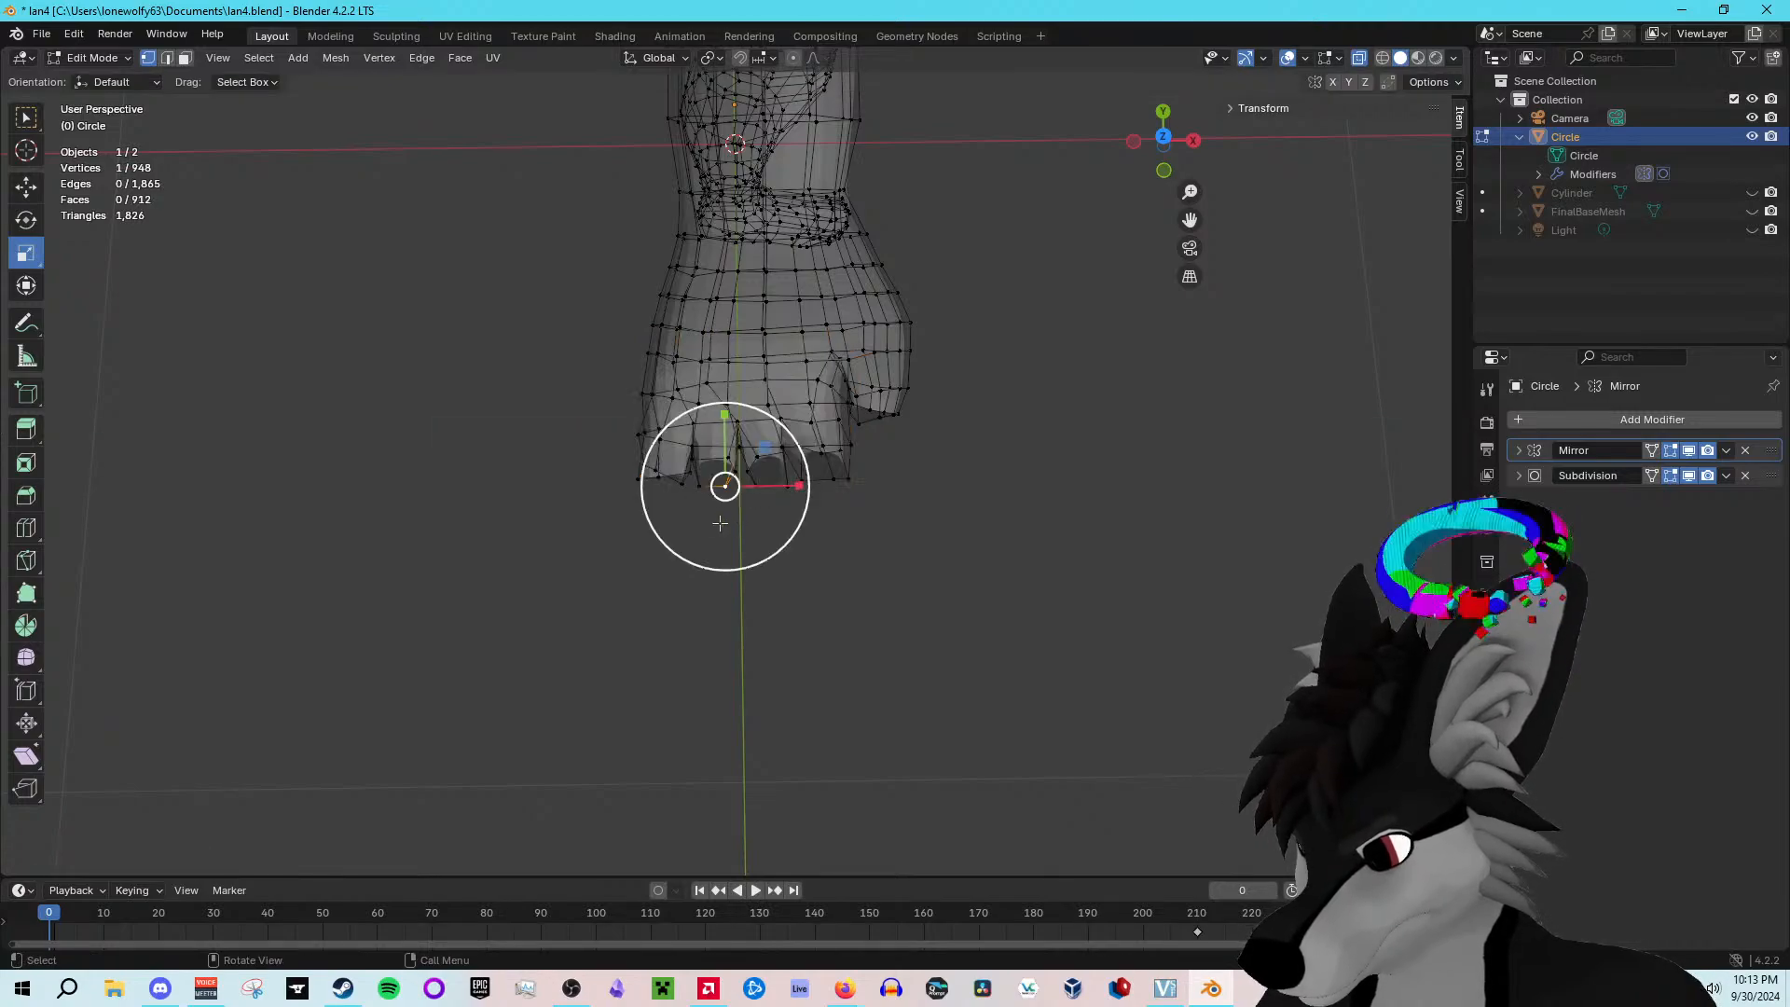
left_click_drag(626, 450, 869, 527)
left_click_drag(617, 427, 883, 508)
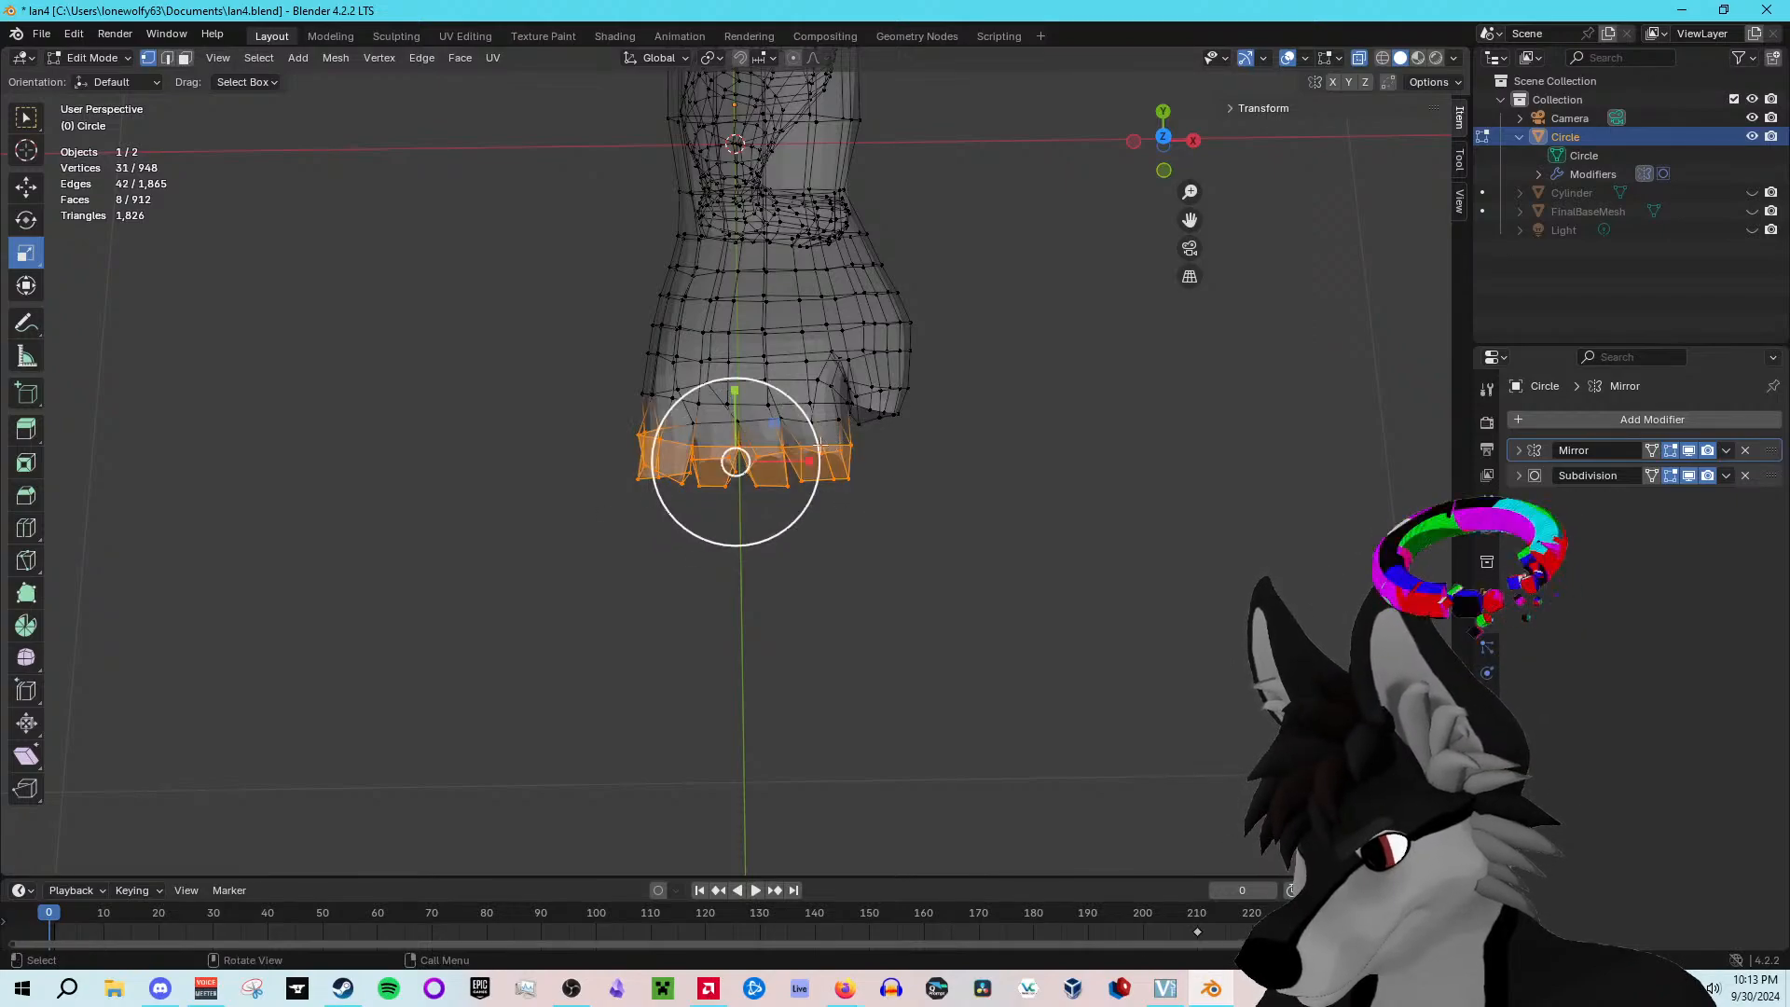
left_click_drag(809, 463, 809, 466)
Step: Examine the whole smoothed body and its hands from several angles, switching between Object Mode and Edit Mode
left_click(914, 528)
scroll(914, 528, "up", 1)
middle_click_drag(914, 528, 923, 421)
key("Tab")
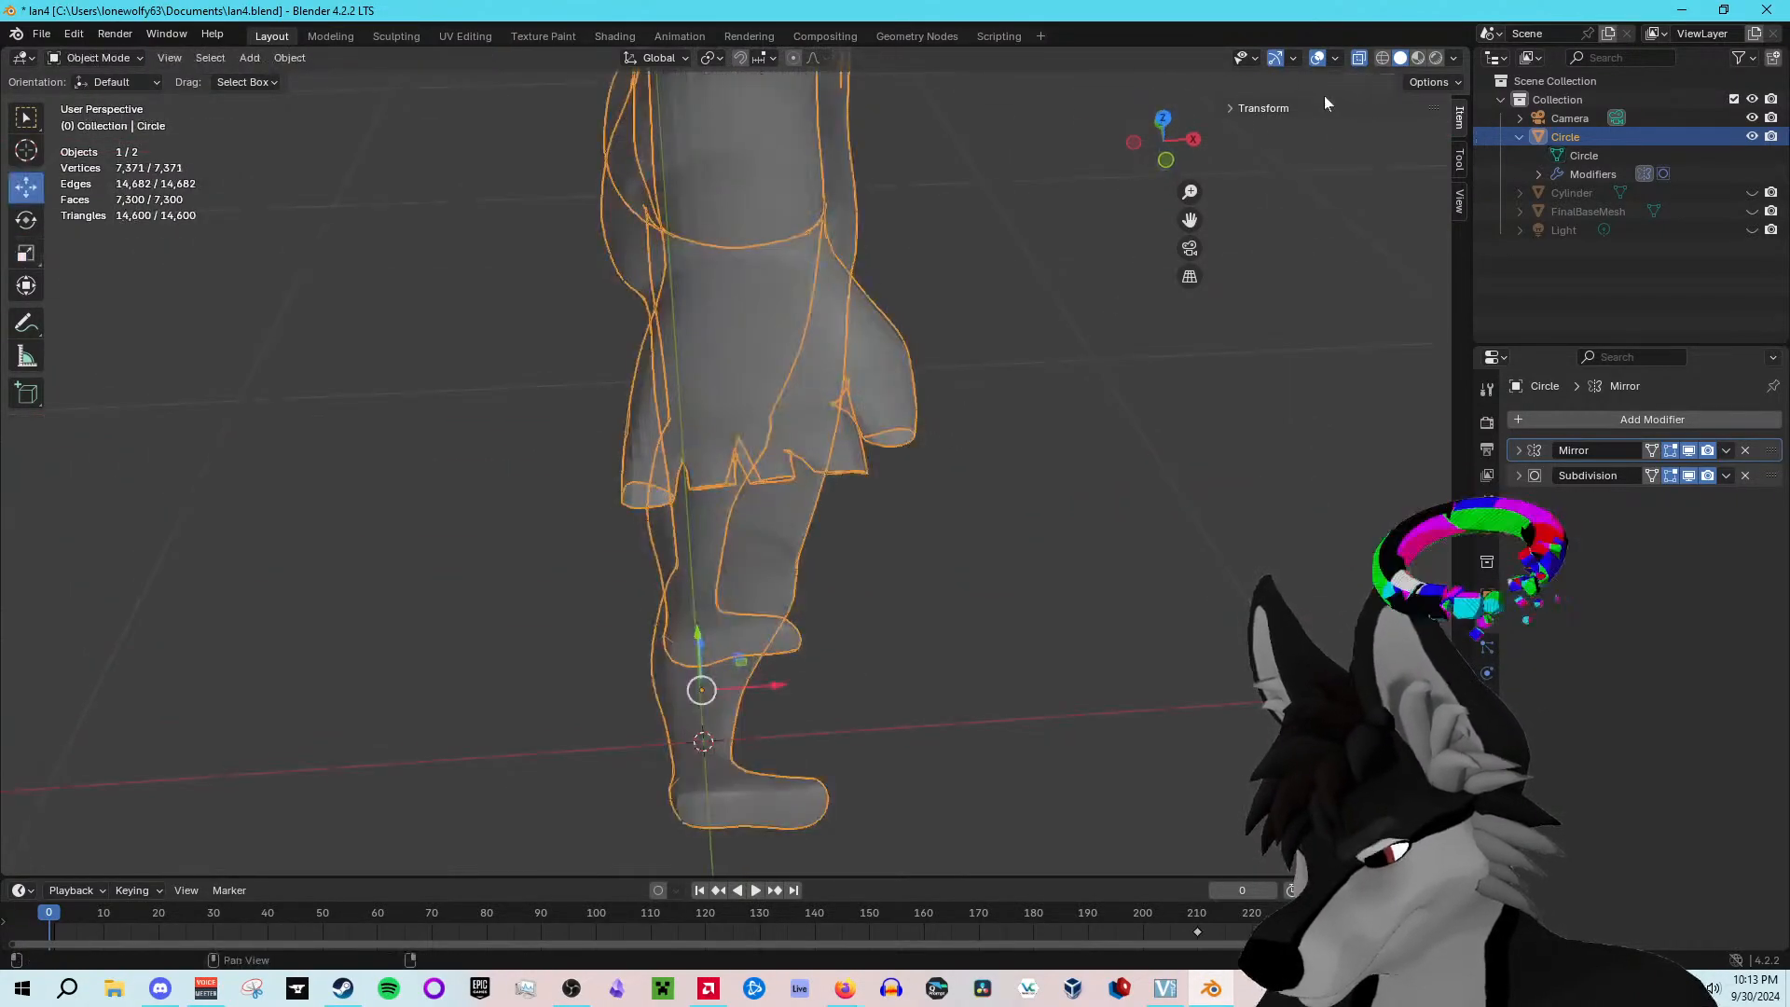
left_click(1352, 57)
mouse_move(1199, 403)
middle_mouse_down()
mouse_move(1121, 335)
mouse_move(1072, 463)
mouse_move(1055, 450)
mouse_move(1020, 501)
middle_mouse_up()
scroll(1072, 461, "down", 5)
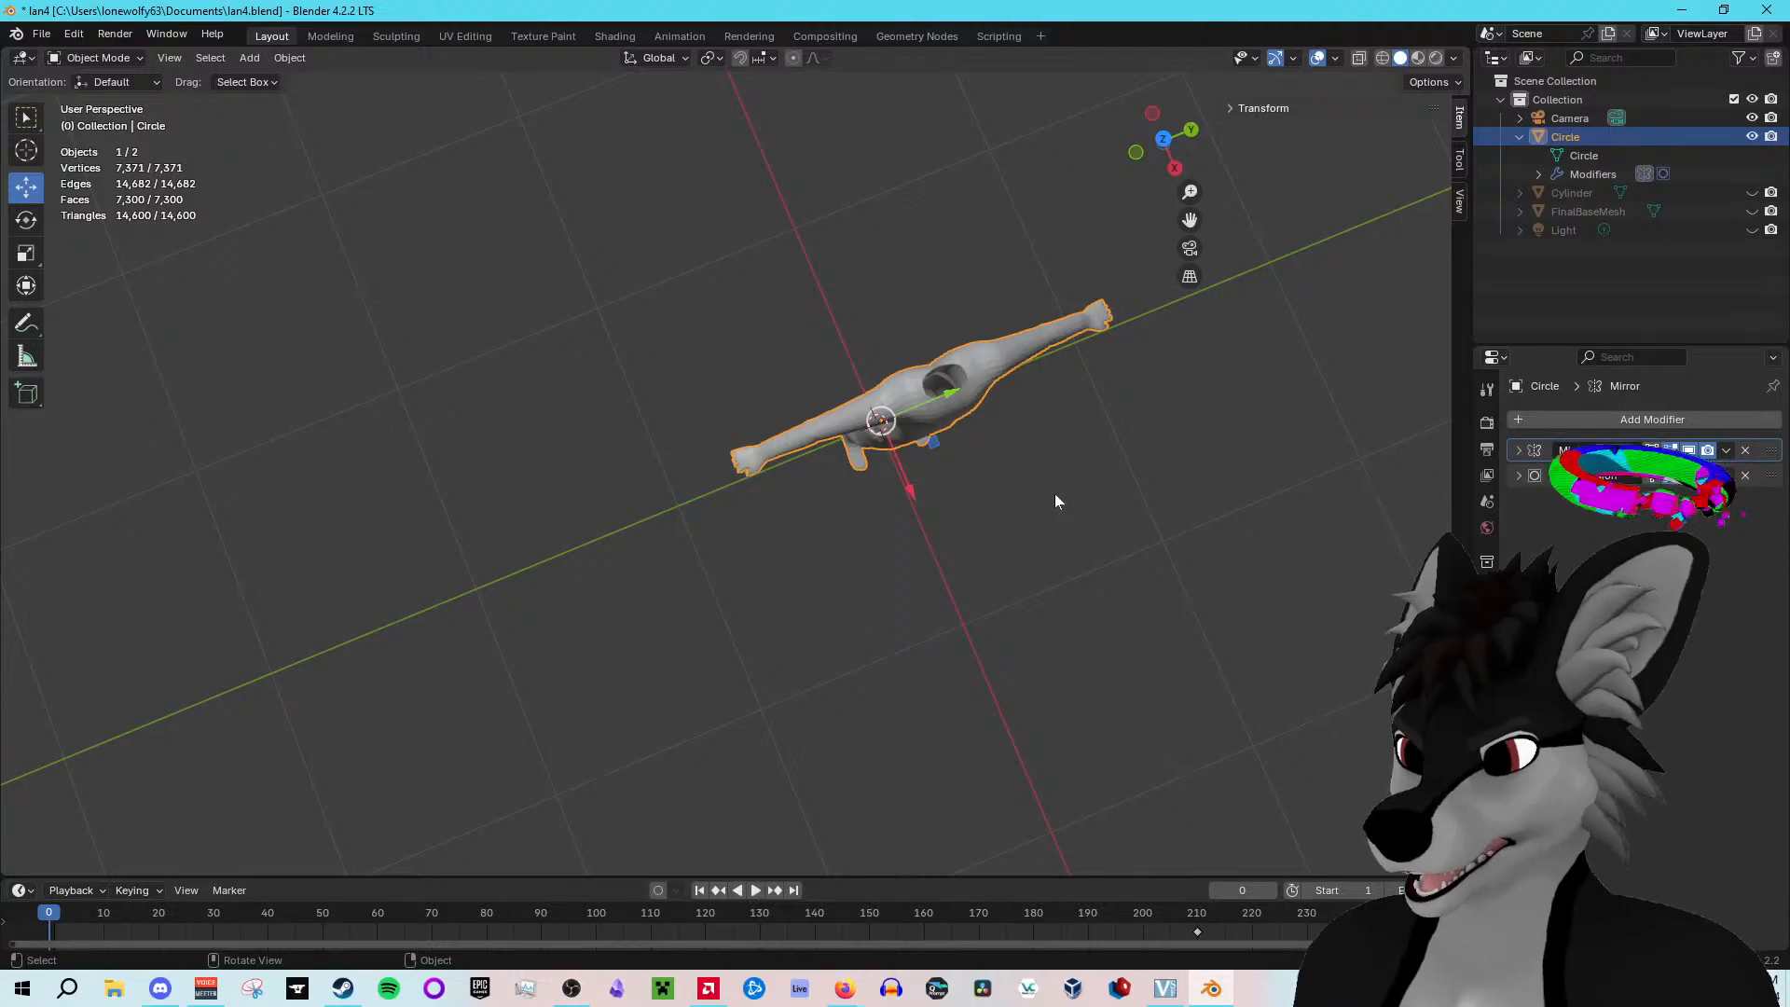
middle_click_drag(428, 527, 664, 370)
key("Tab")
middle_click_drag(784, 474, 844, 482)
middle_click_drag(803, 400, 970, 380)
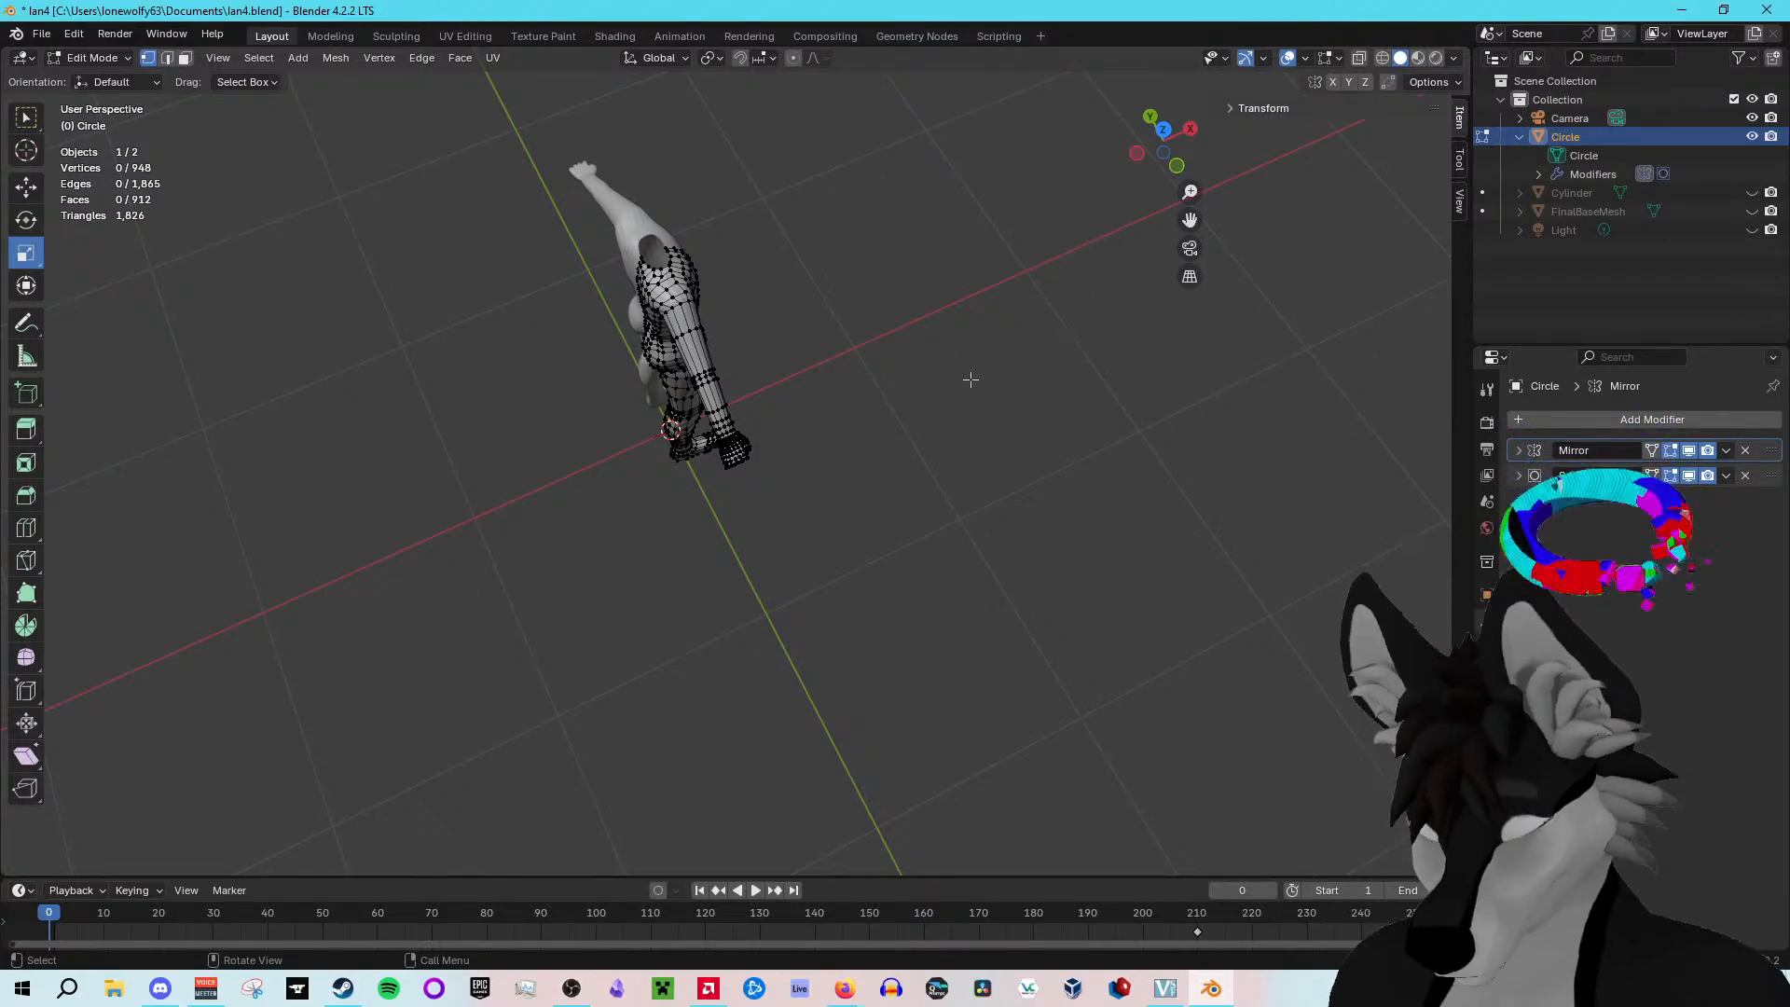
key("Tab")
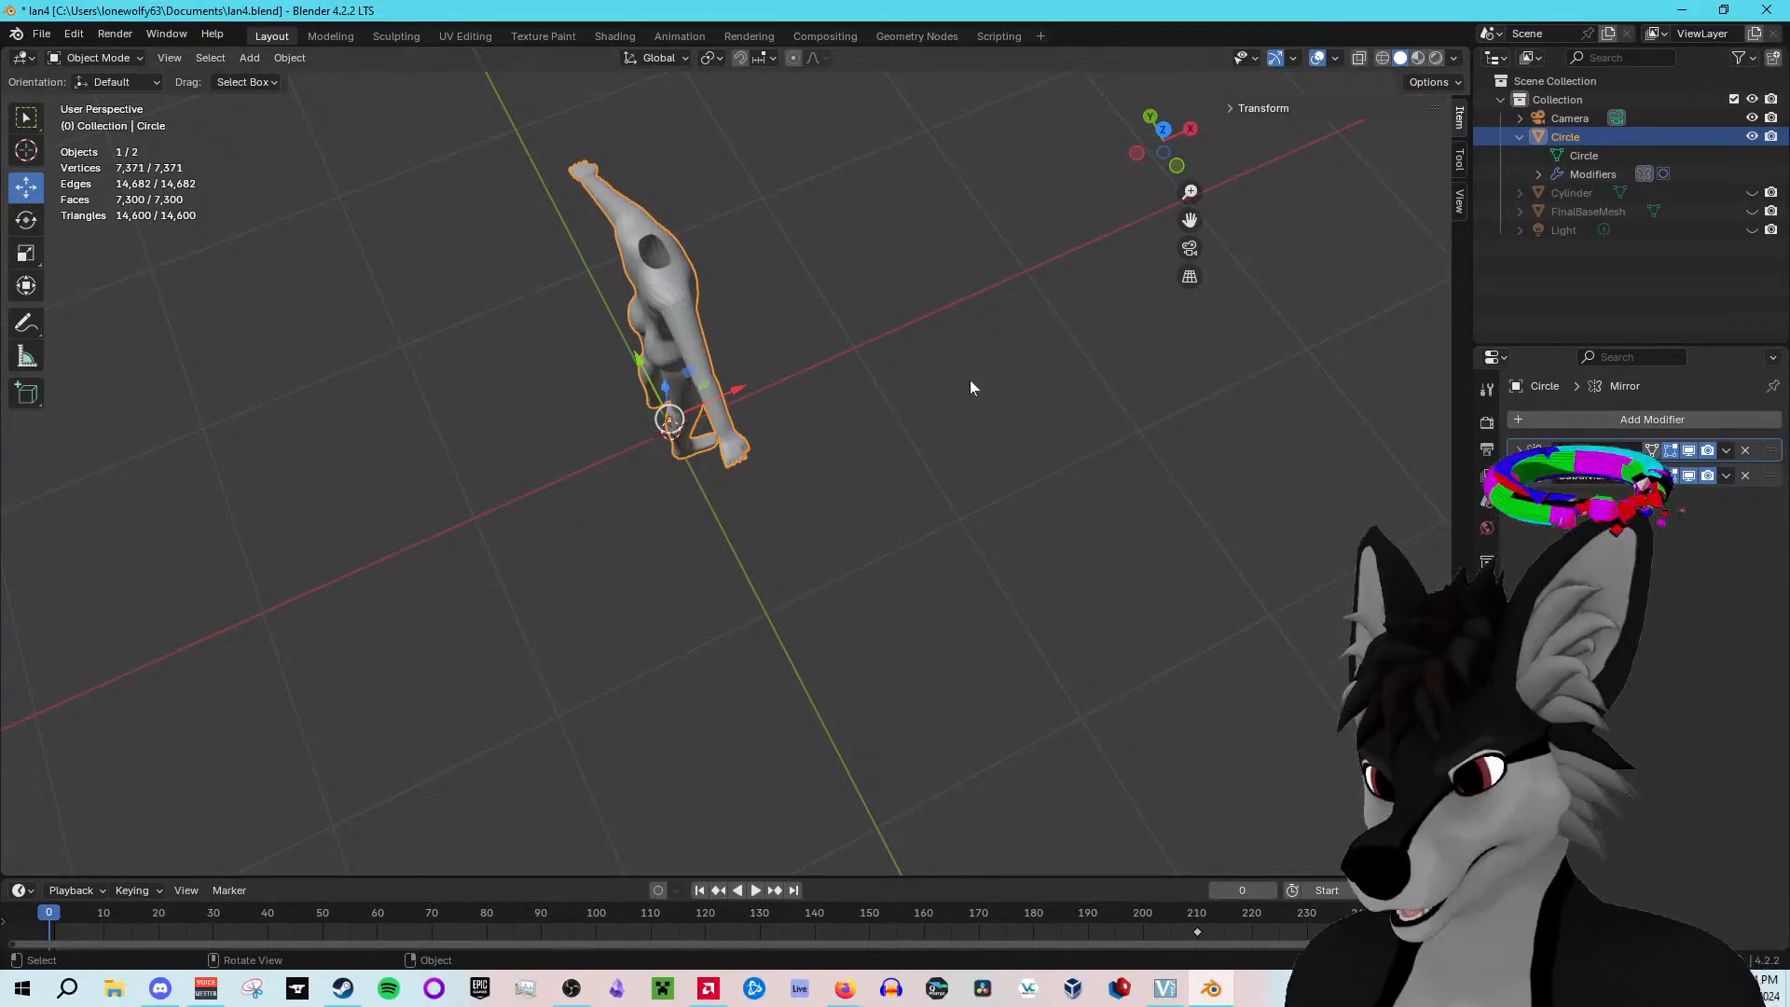
Step: Select the hand's vertices through the mesh in Edit Mode, switch the selection to the foot, and return to Object Mode
scroll(970, 379, "up", 4)
middle_click_drag(994, 202, 972, 325)
key("alt+z")
key("Tab")
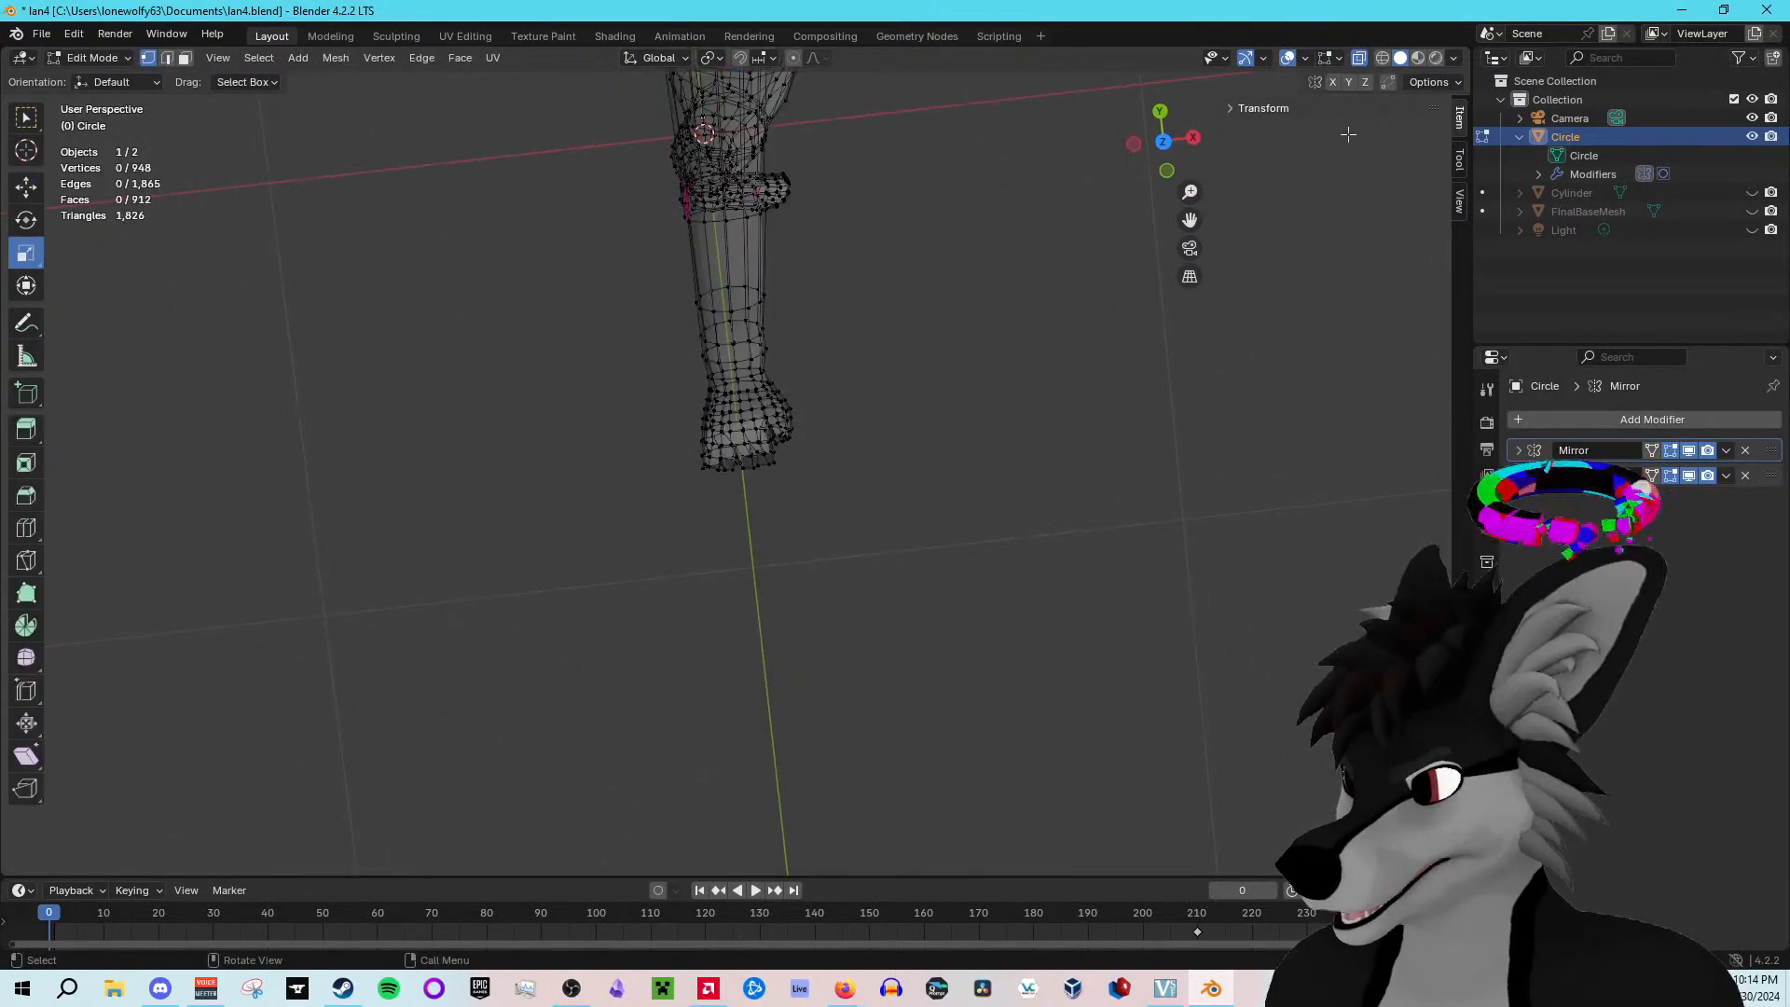
left_click_drag(683, 381, 842, 475)
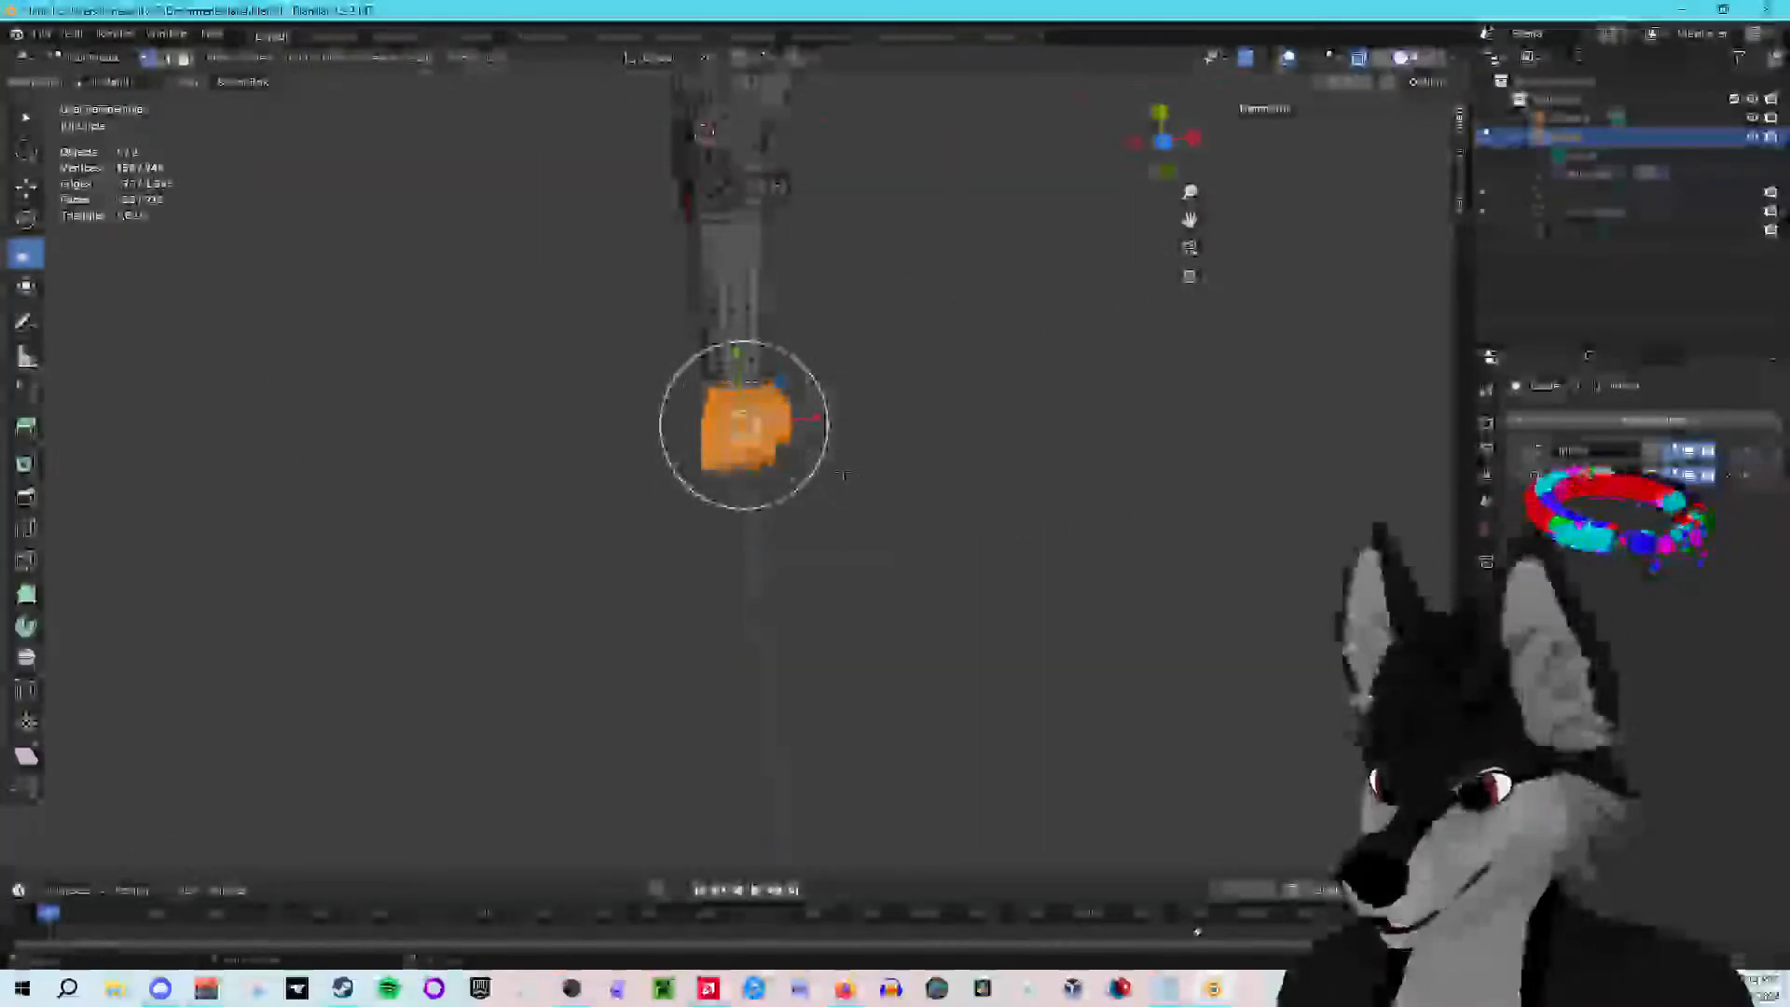
middle_click_drag(859, 430, 907, 688)
left_click_drag(864, 751, 935, 800)
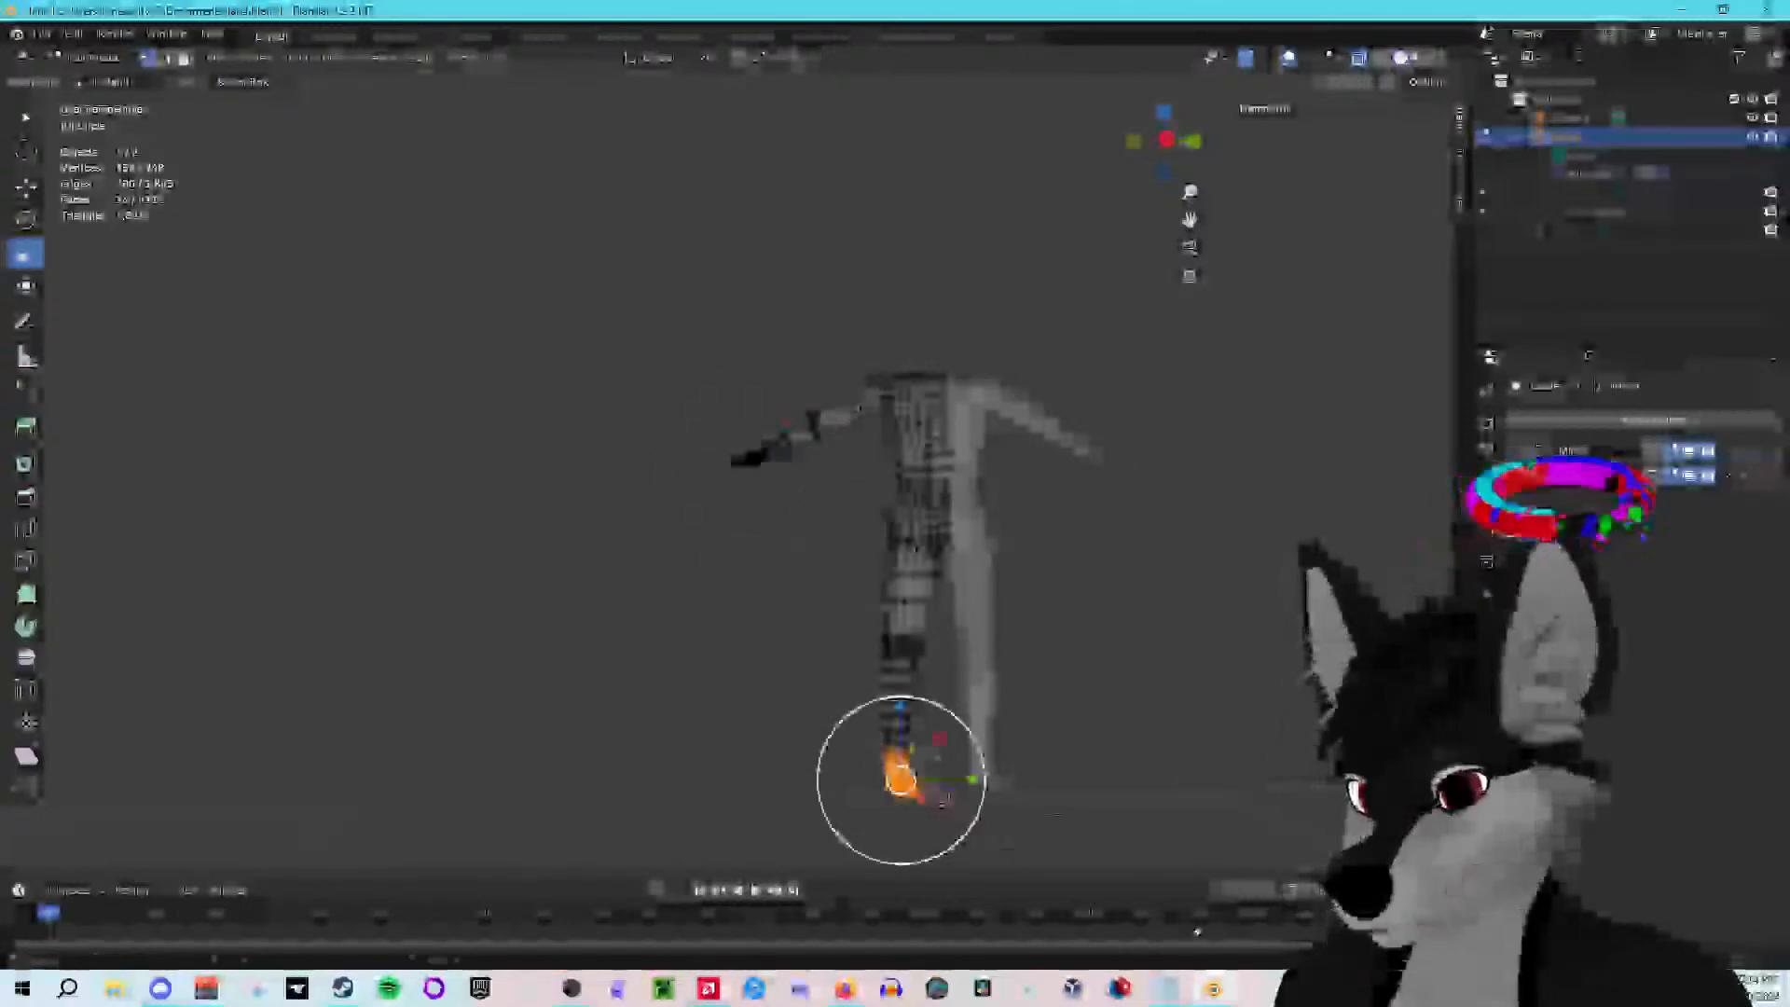
key("Tab")
middle_click_drag(1123, 751, 1155, 808)
scroll(1155, 808, "down", 1)
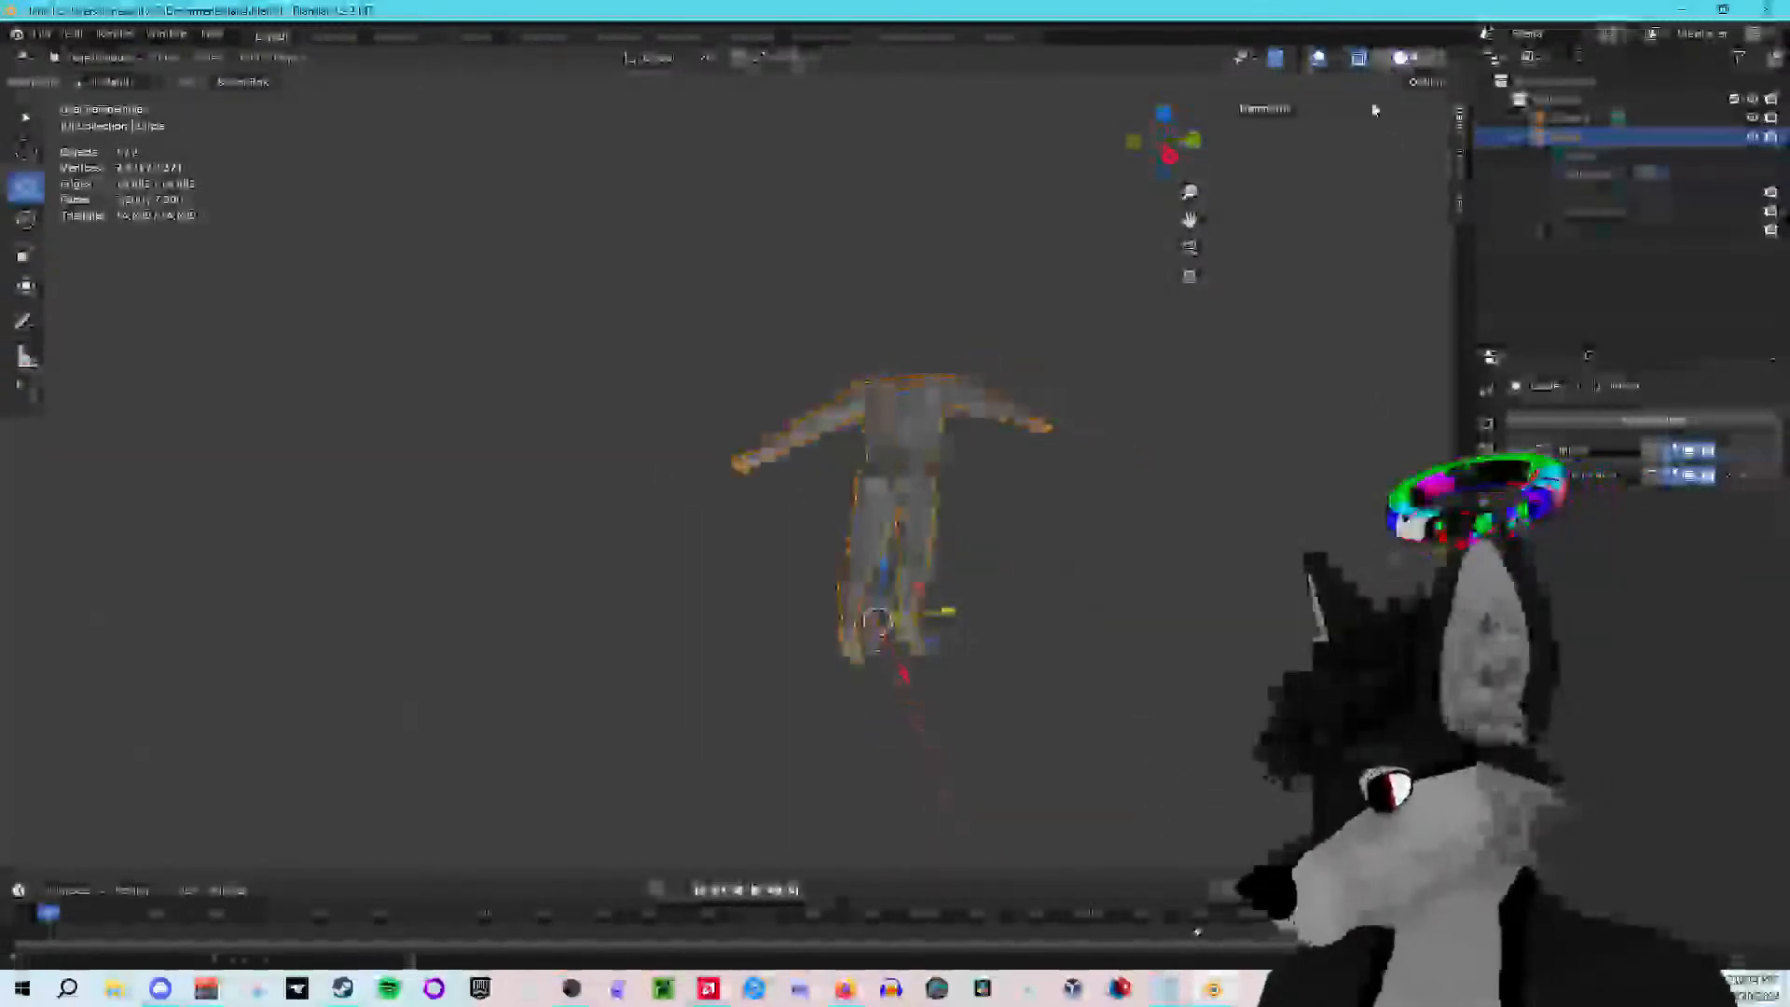
Step: Inspect the body mesh from several angles, switching between Object Mode and Edit Mode with the X-ray display
left_click(1358, 59)
key("Tab")
middle_click_drag(1144, 508, 1255, 507)
scroll(1125, 614, "up", 3)
left_click(1125, 615)
scroll(1255, 507, "down", 4)
middle_click_drag(937, 727, 762, 544)
key("Tab")
key("Tab")
left_click_drag(807, 539, 880, 655)
middle_click_drag(670, 554, 923, 569)
left_click(698, 556)
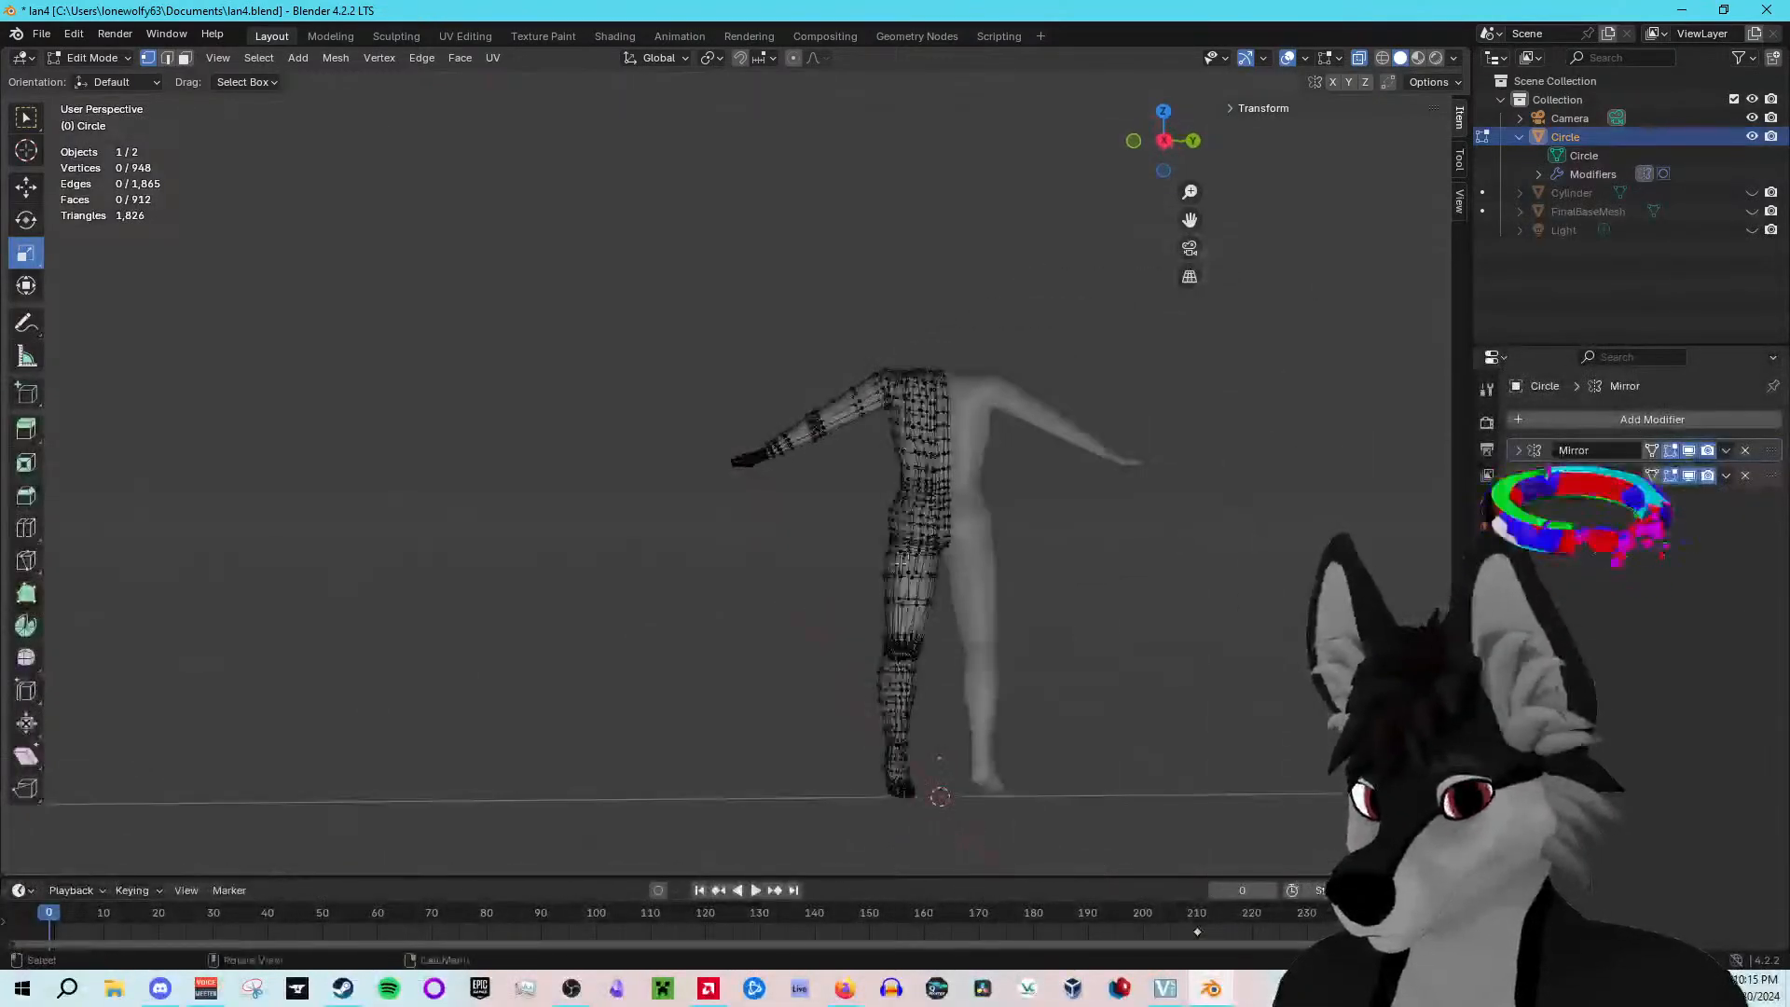
Step: Select the lower leg and the foot with its ankle, one region at a time, through the mesh to inspect their geometry
left_click_drag(843, 616, 961, 774)
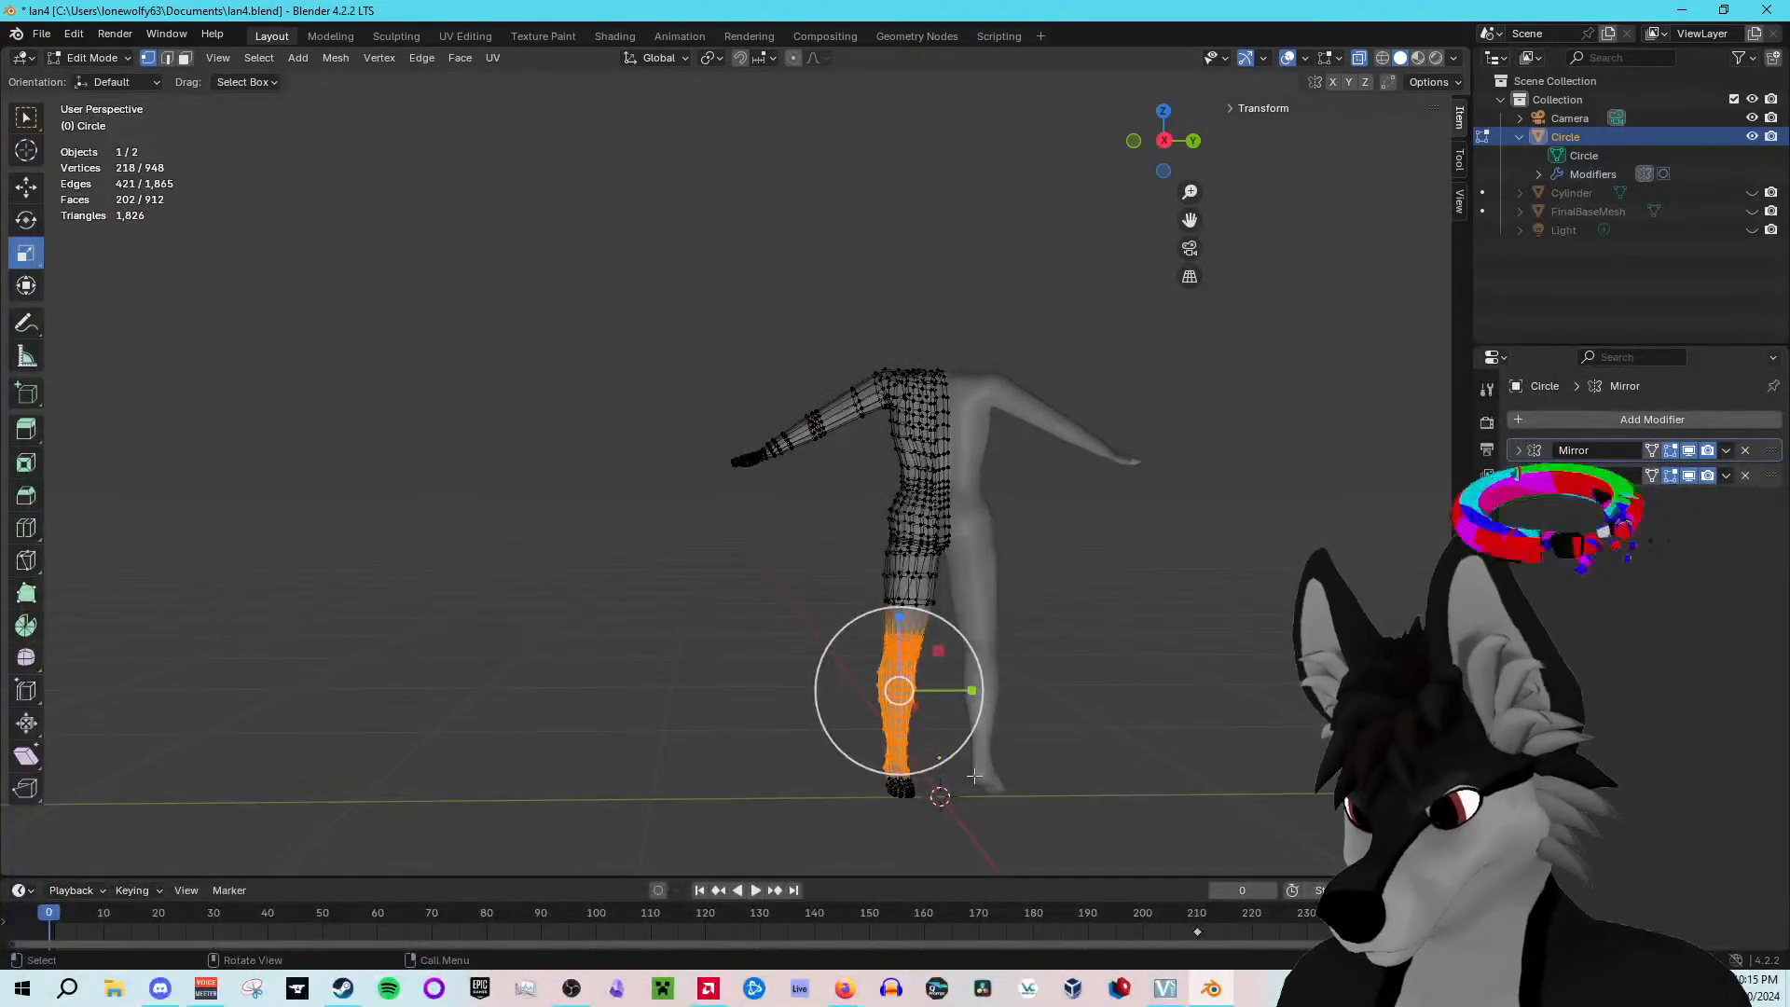
left_click(697, 481)
middle_click_drag(697, 481, 705, 424)
left_click_drag(705, 422, 775, 507)
scroll(774, 507, "up", 6)
left_click_drag(658, 339, 851, 563)
mouse_move(851, 563)
middle_mouse_down()
mouse_move(787, 559)
mouse_move(932, 639)
mouse_move(886, 571)
middle_mouse_up()
left_click_drag(887, 699, 981, 815)
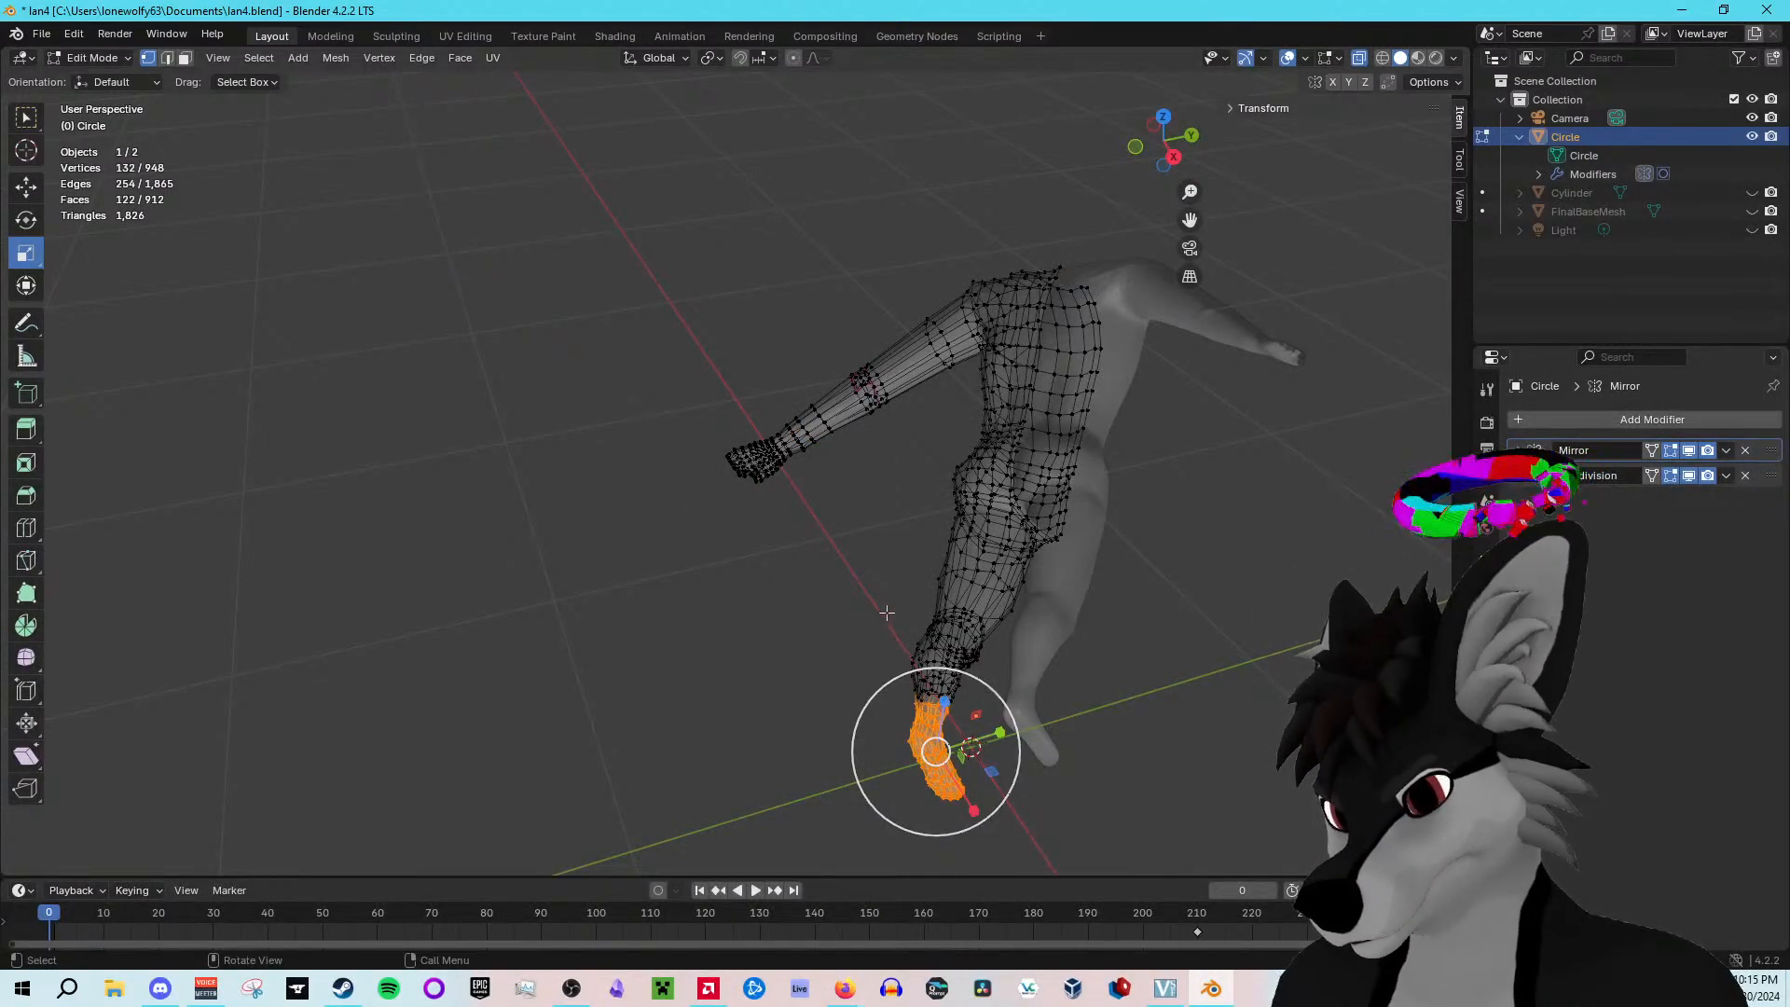
Step: Select the leg between thigh and shin, the torso, and the arm without the hand, one region at a time, to inspect each
mouse_move(893, 564)
middle_mouse_down()
mouse_move(870, 491)
mouse_move(897, 556)
middle_mouse_up()
left_click_drag(849, 559, 951, 714)
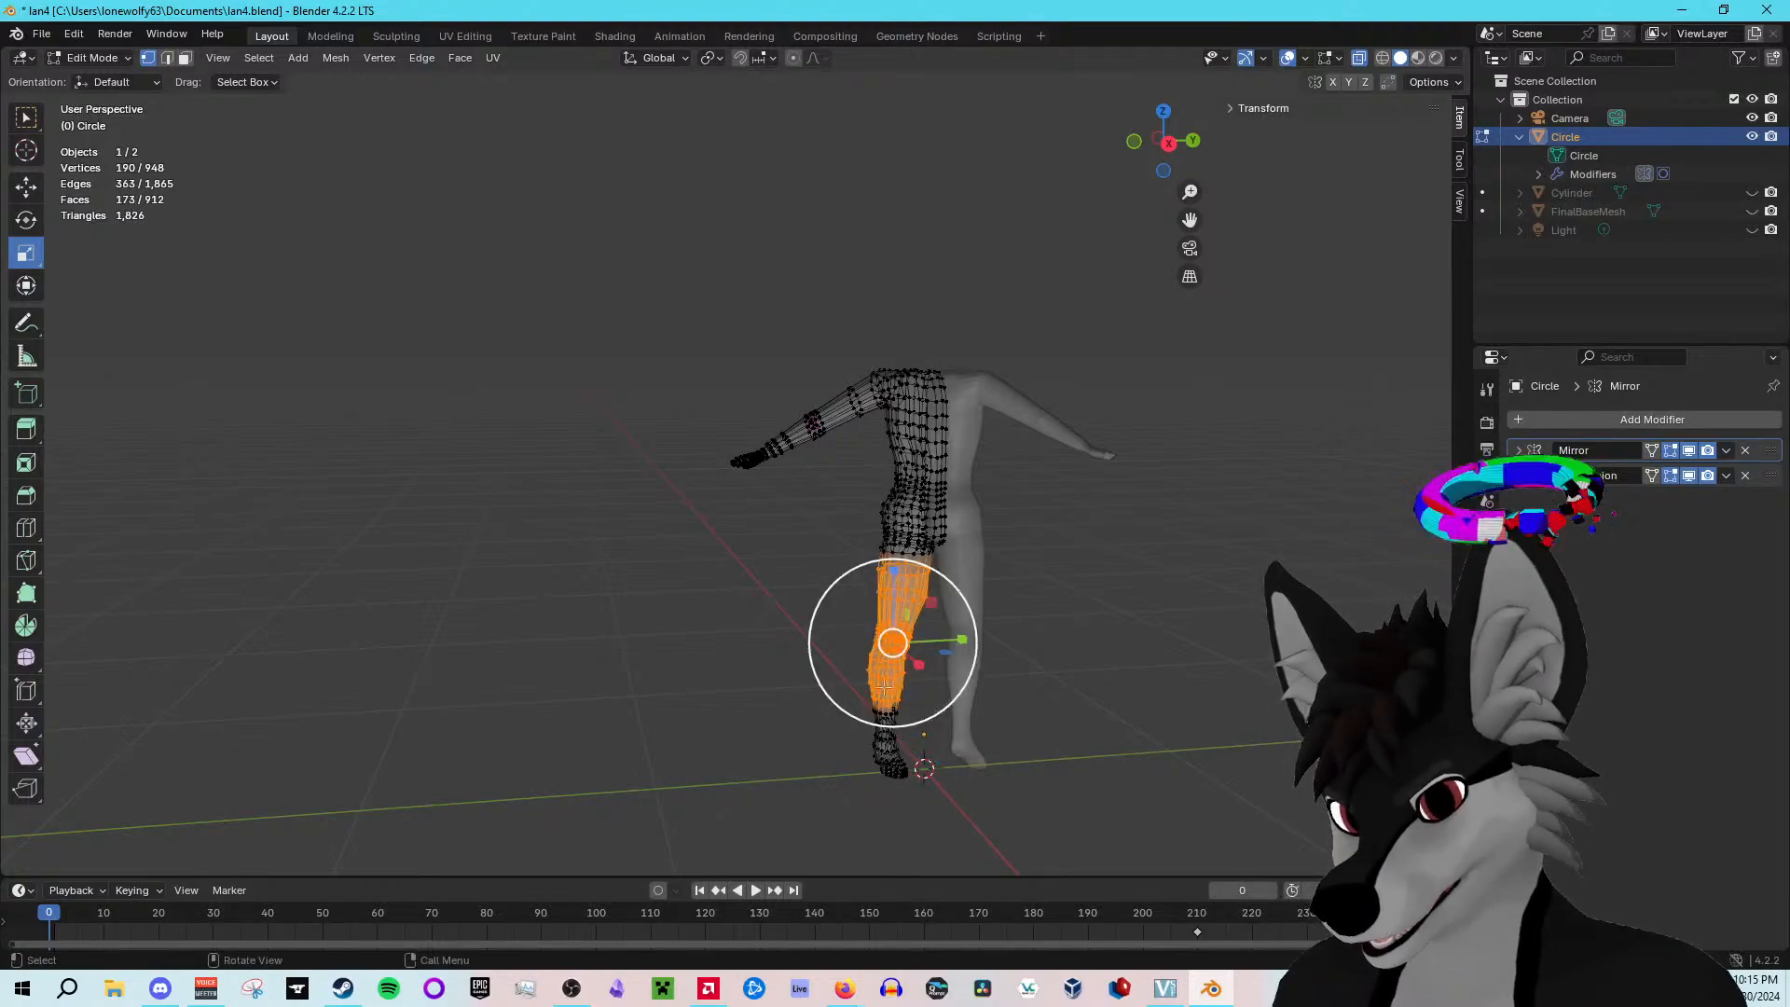
middle_click_drag(803, 562, 781, 543)
left_click_drag(879, 344, 968, 552)
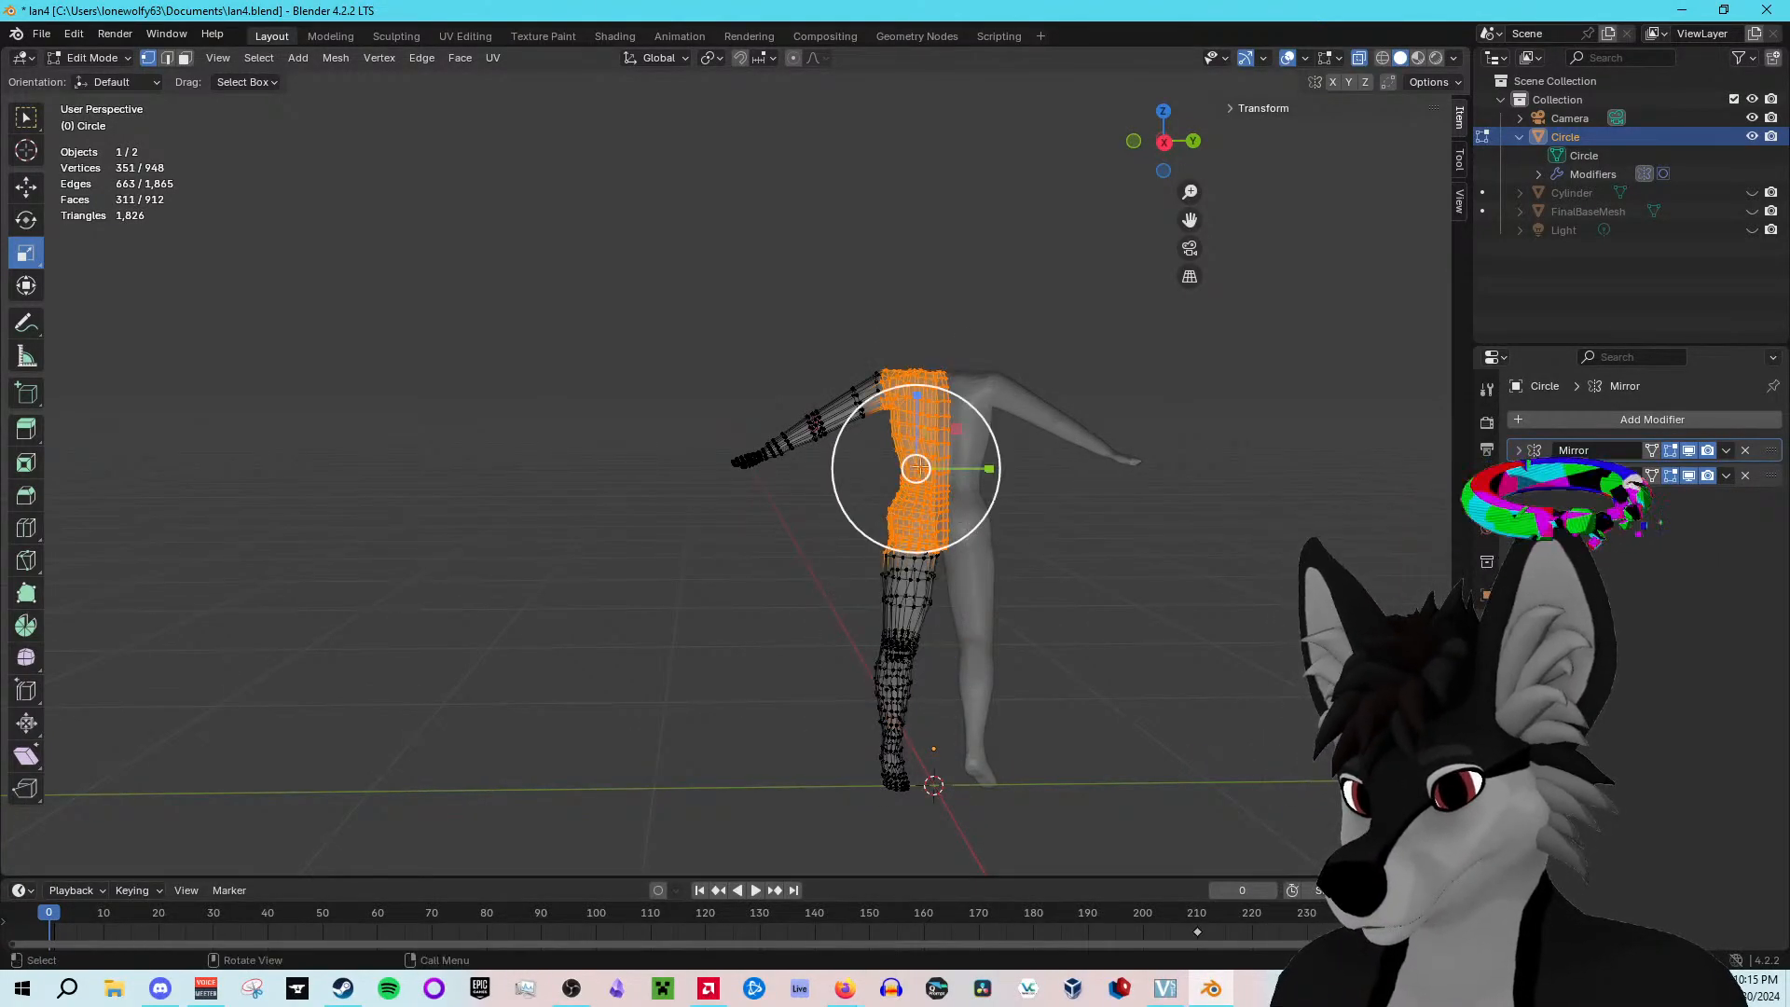
left_click_drag(774, 352, 885, 499)
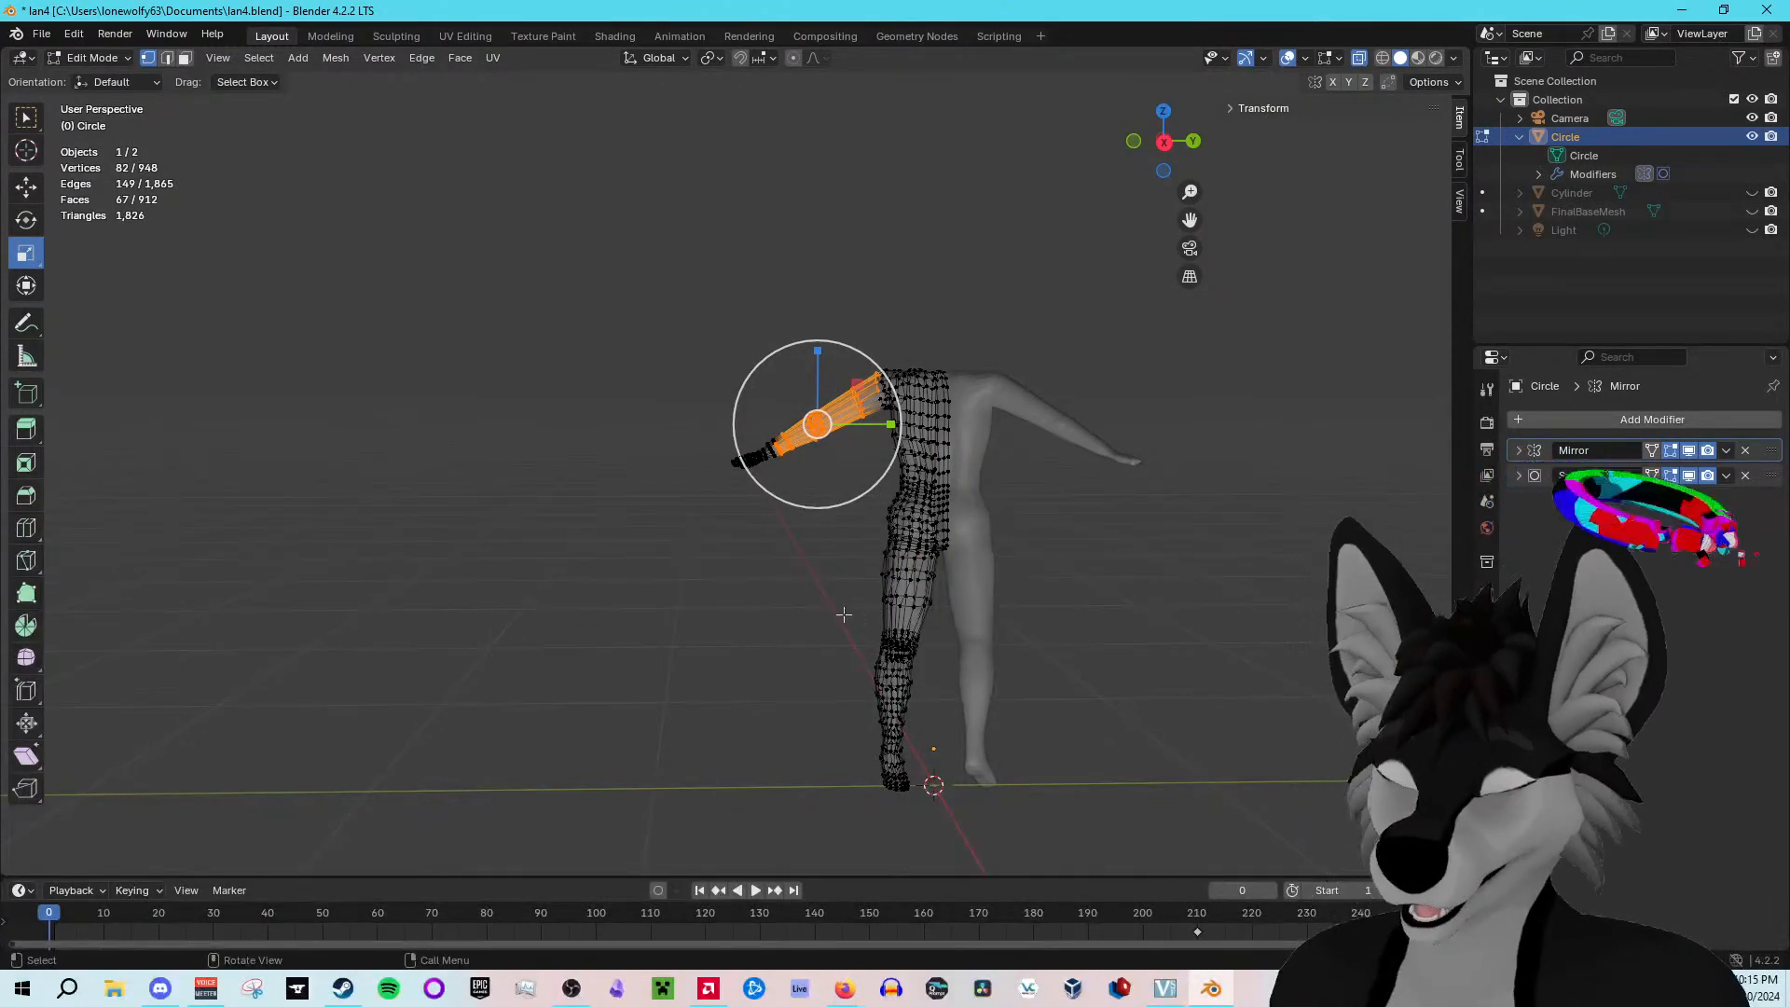
Step: Turn off the X-ray display in Object Mode, return to Edit Mode, and clear the vertex selection
key("Tab")
middle_click_drag(746, 587, 955, 794)
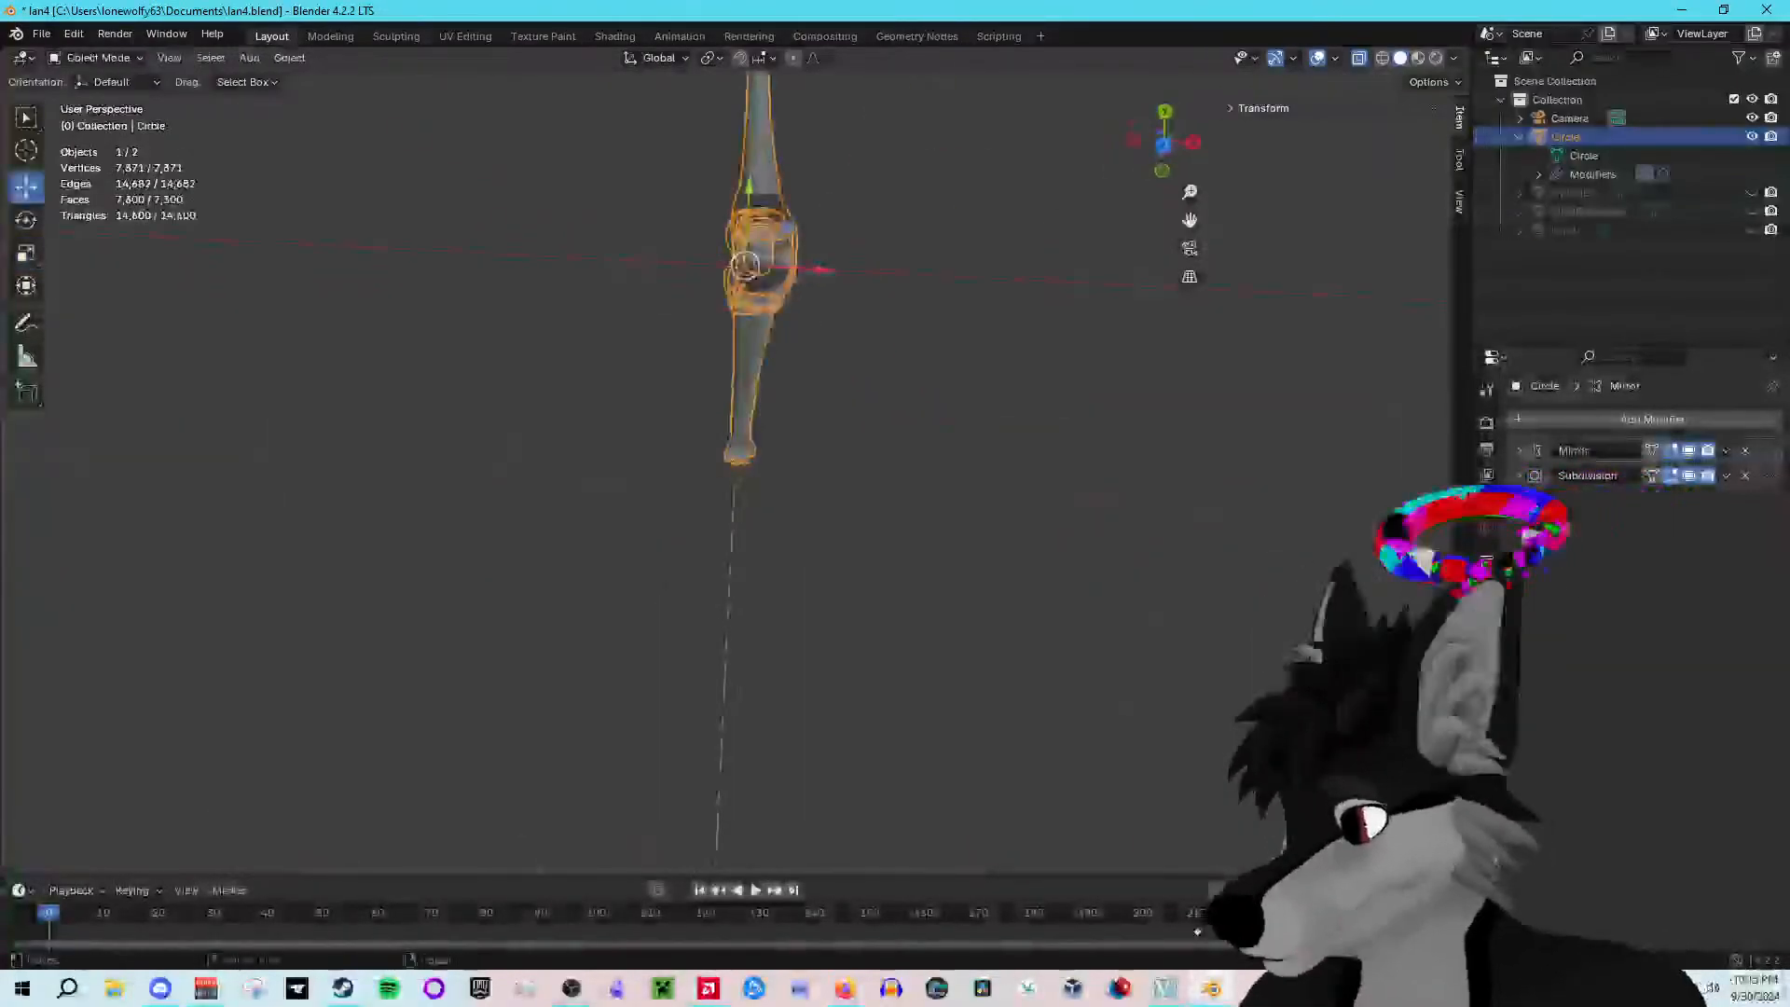
left_click(1359, 64)
key("Tab")
middle_click_drag(788, 690, 990, 634)
middle_click_drag(741, 438, 712, 531)
left_click(711, 531)
middle_click_drag(888, 303, 937, 459)
scroll(1066, 548, "down", 8)
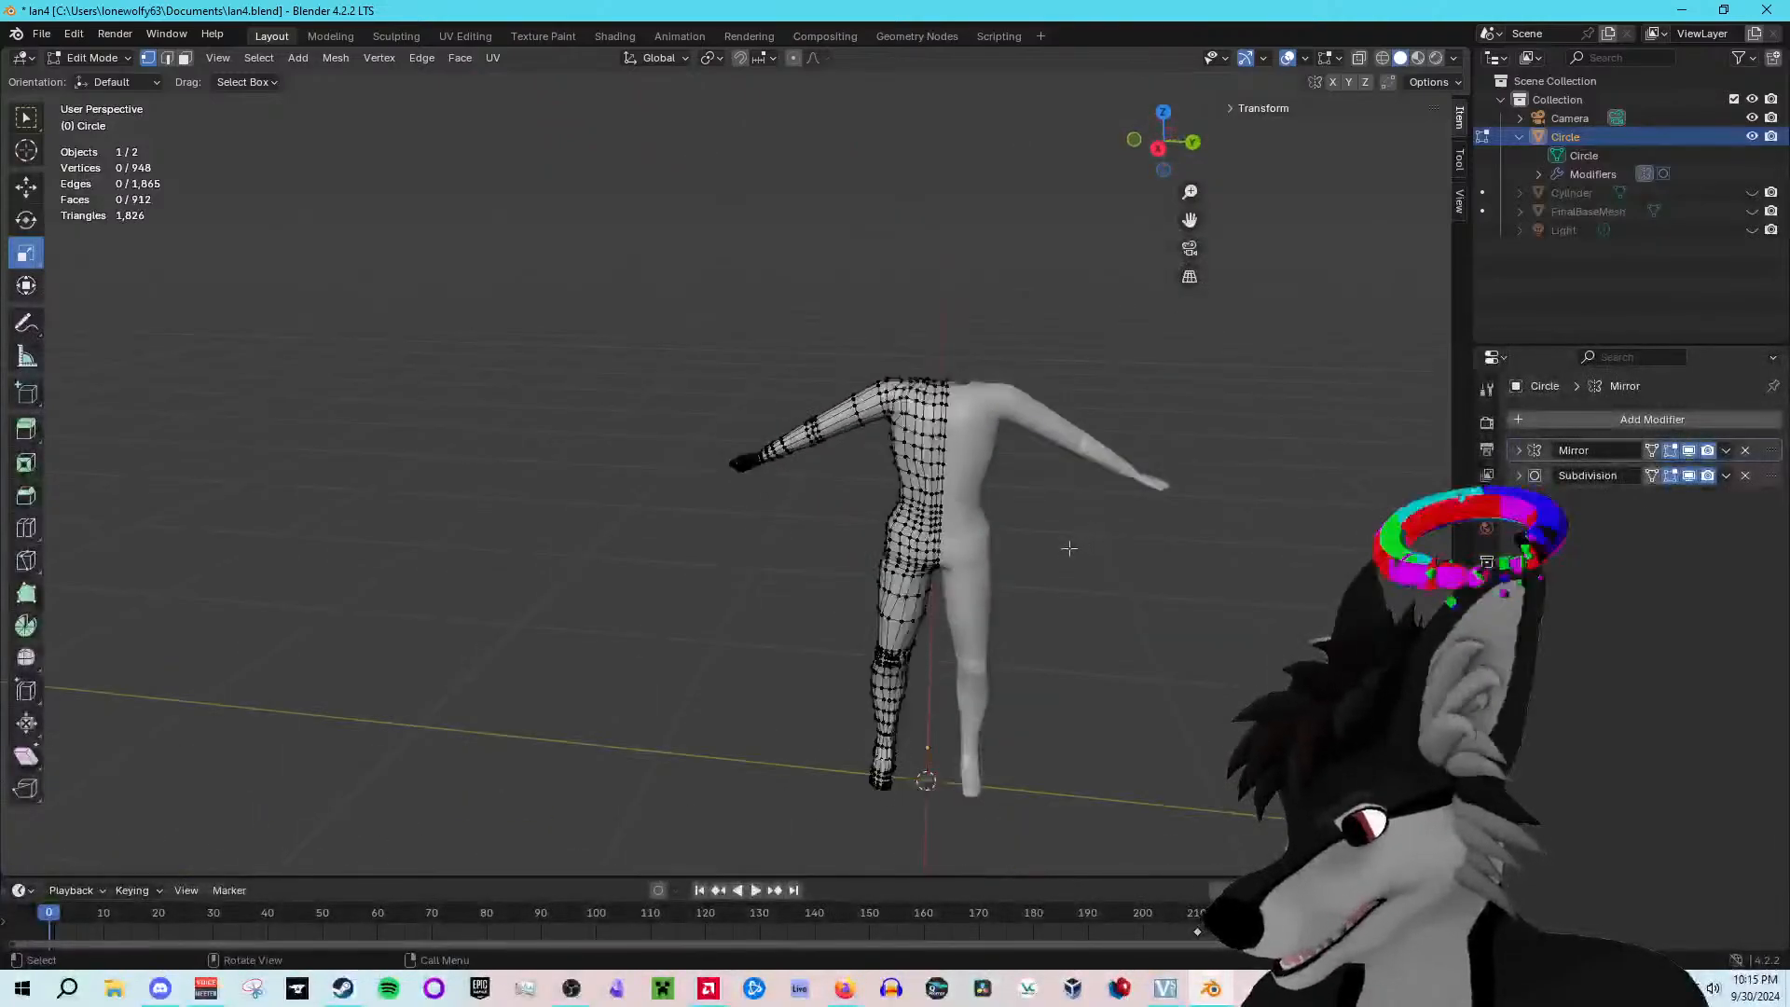
mouse_move(957, 595)
middle_mouse_down()
mouse_move(919, 591)
mouse_move(934, 581)
middle_mouse_up()
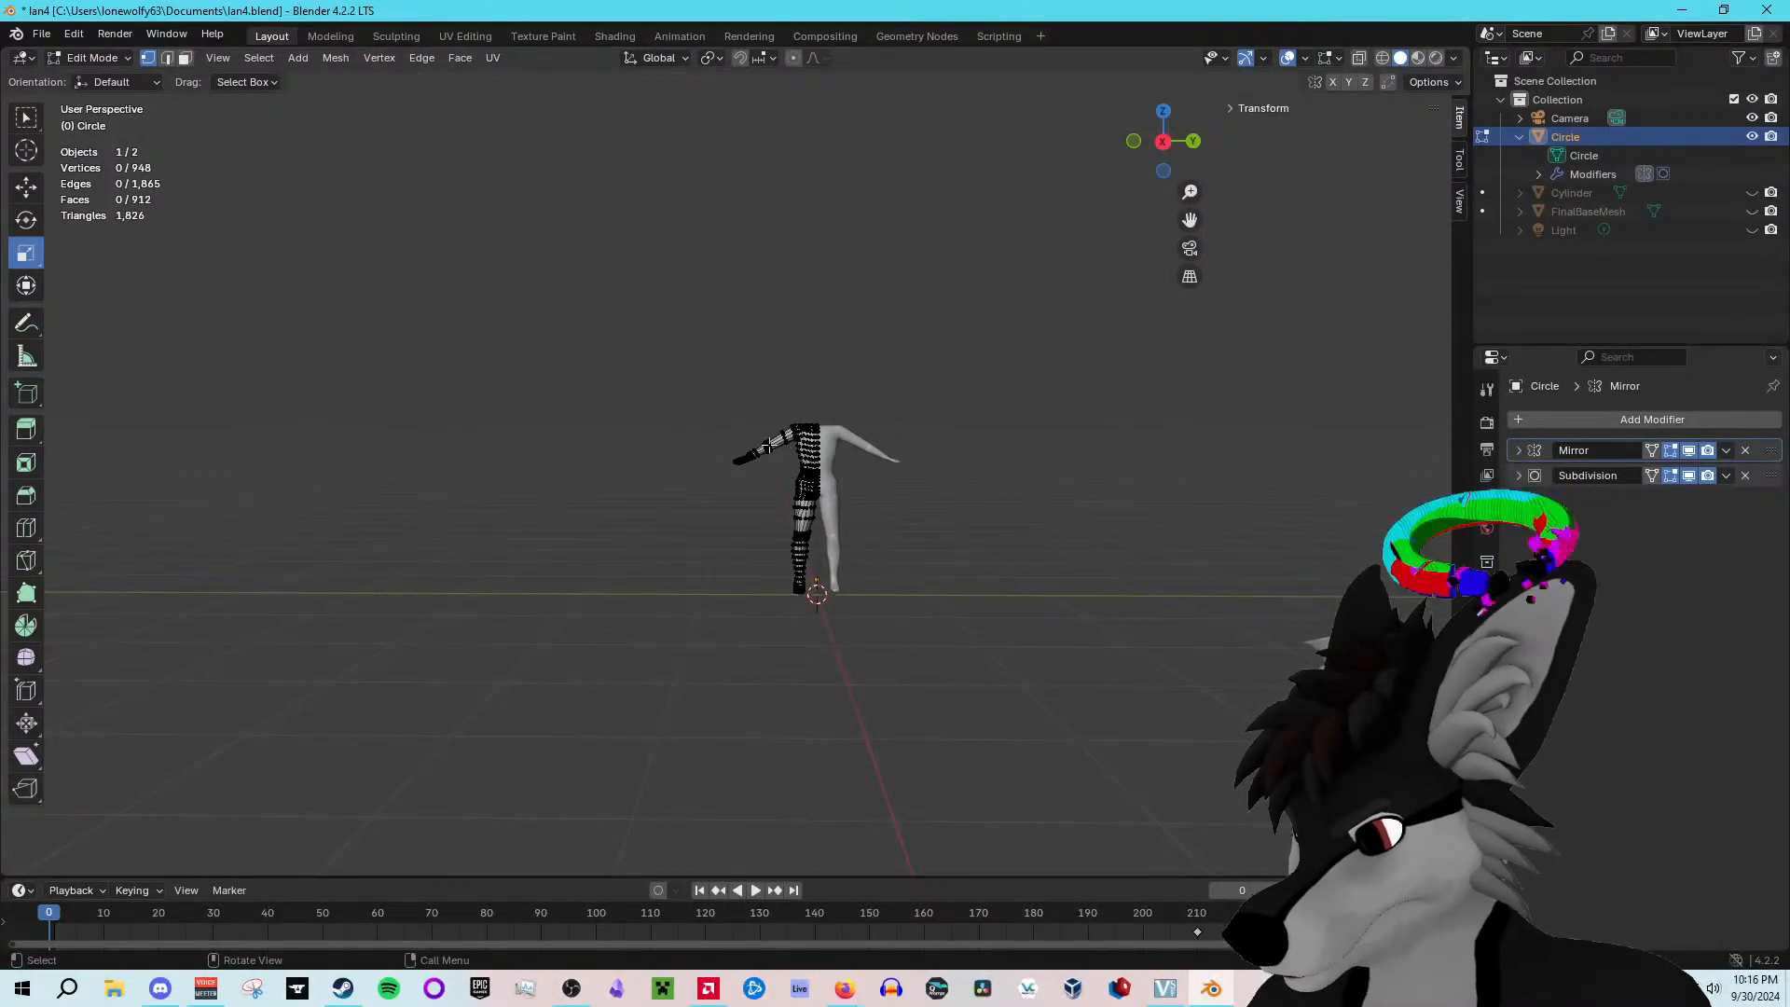
scroll(972, 526, "up", 8)
scroll(972, 527, "down", 5)
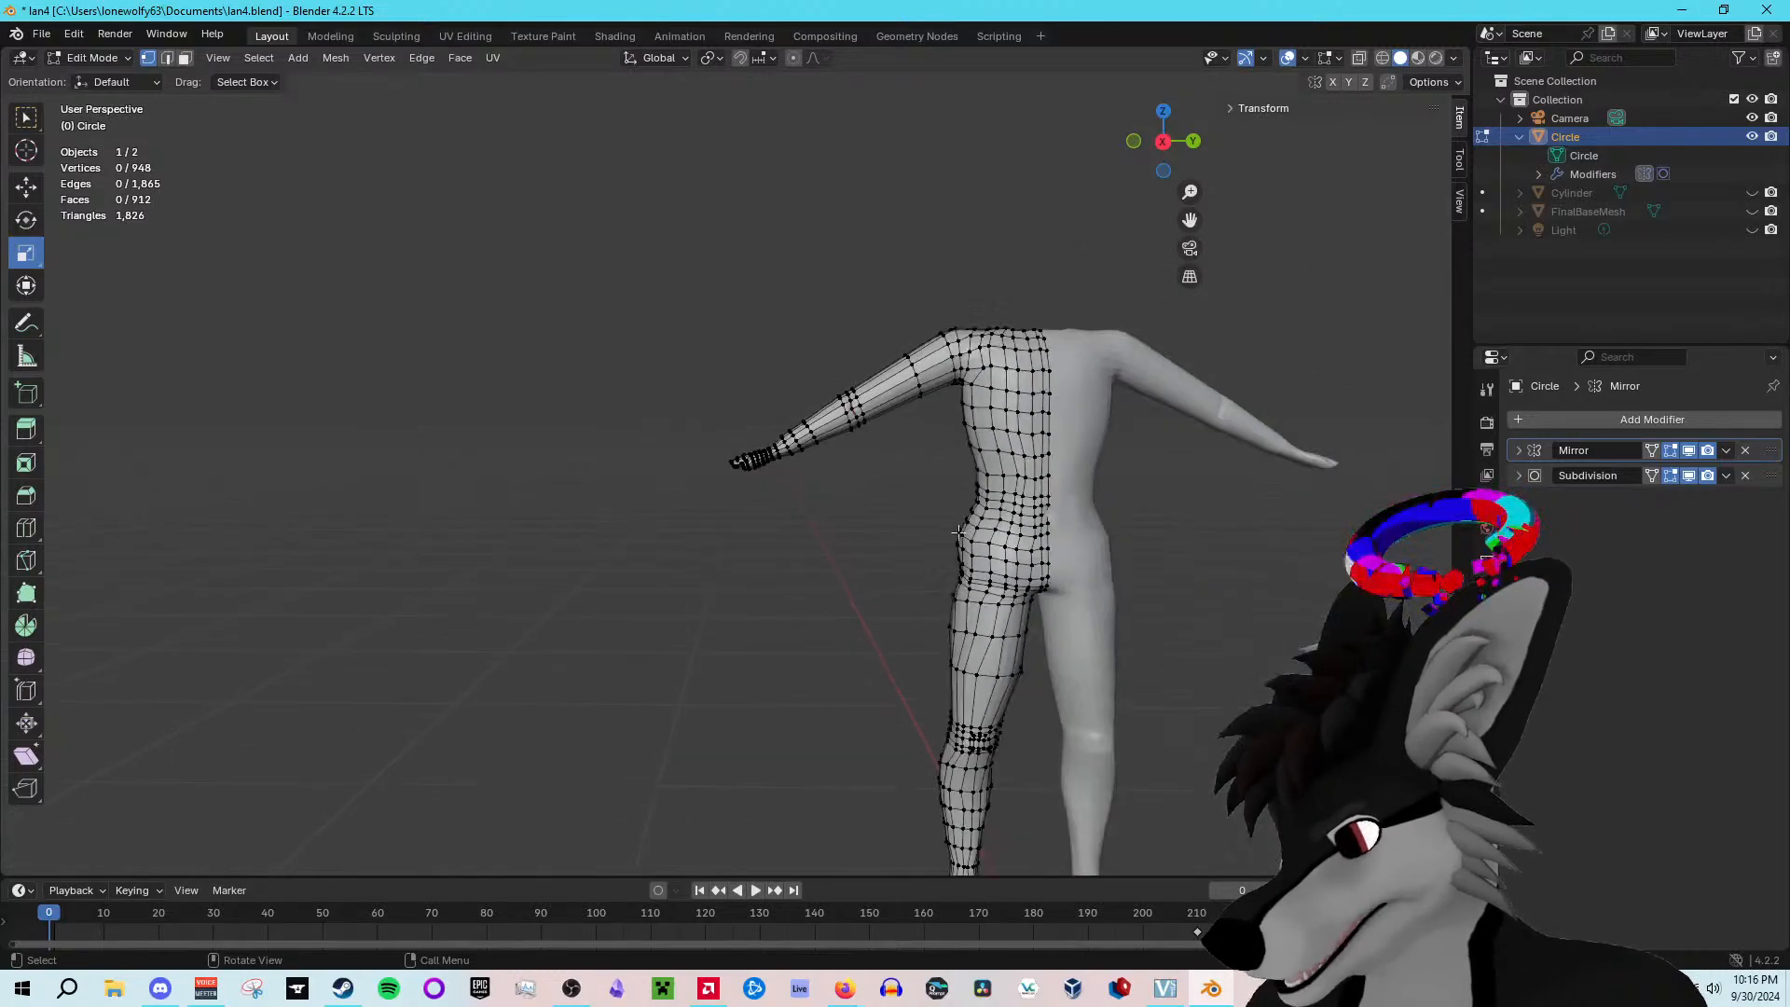
middle_click_drag(963, 688, 846, 770)
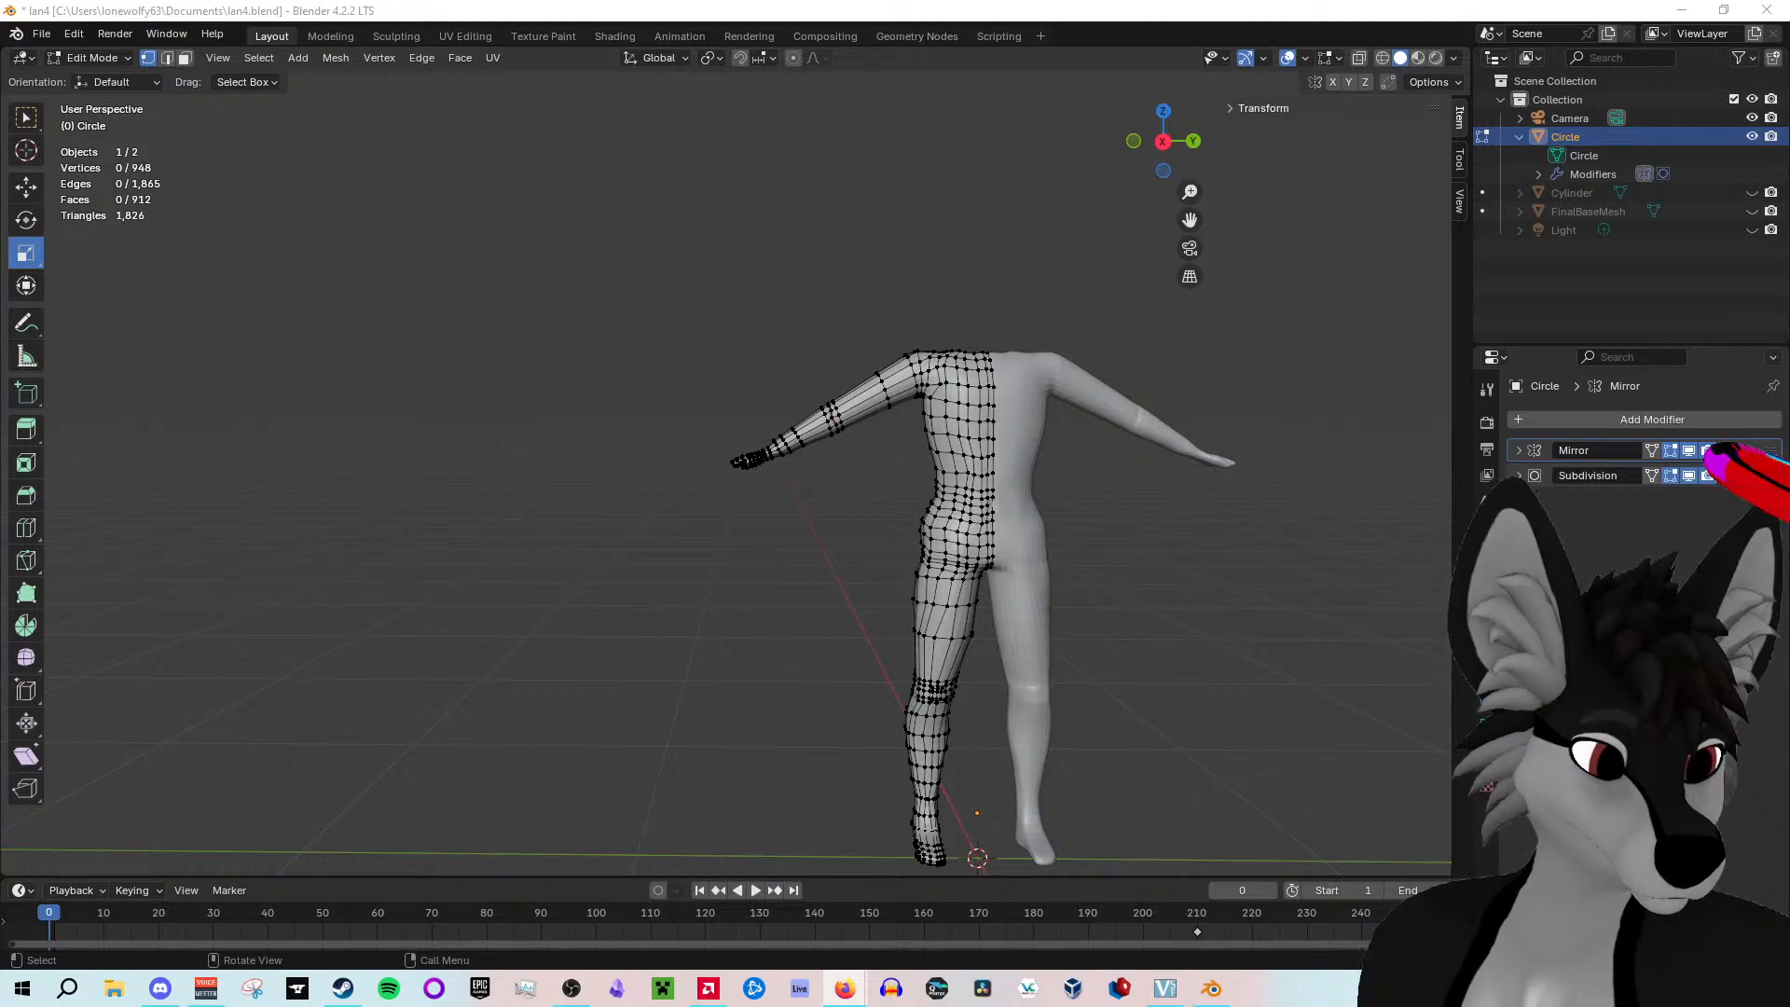
key("alt+Tab")
key("alt+Tab")
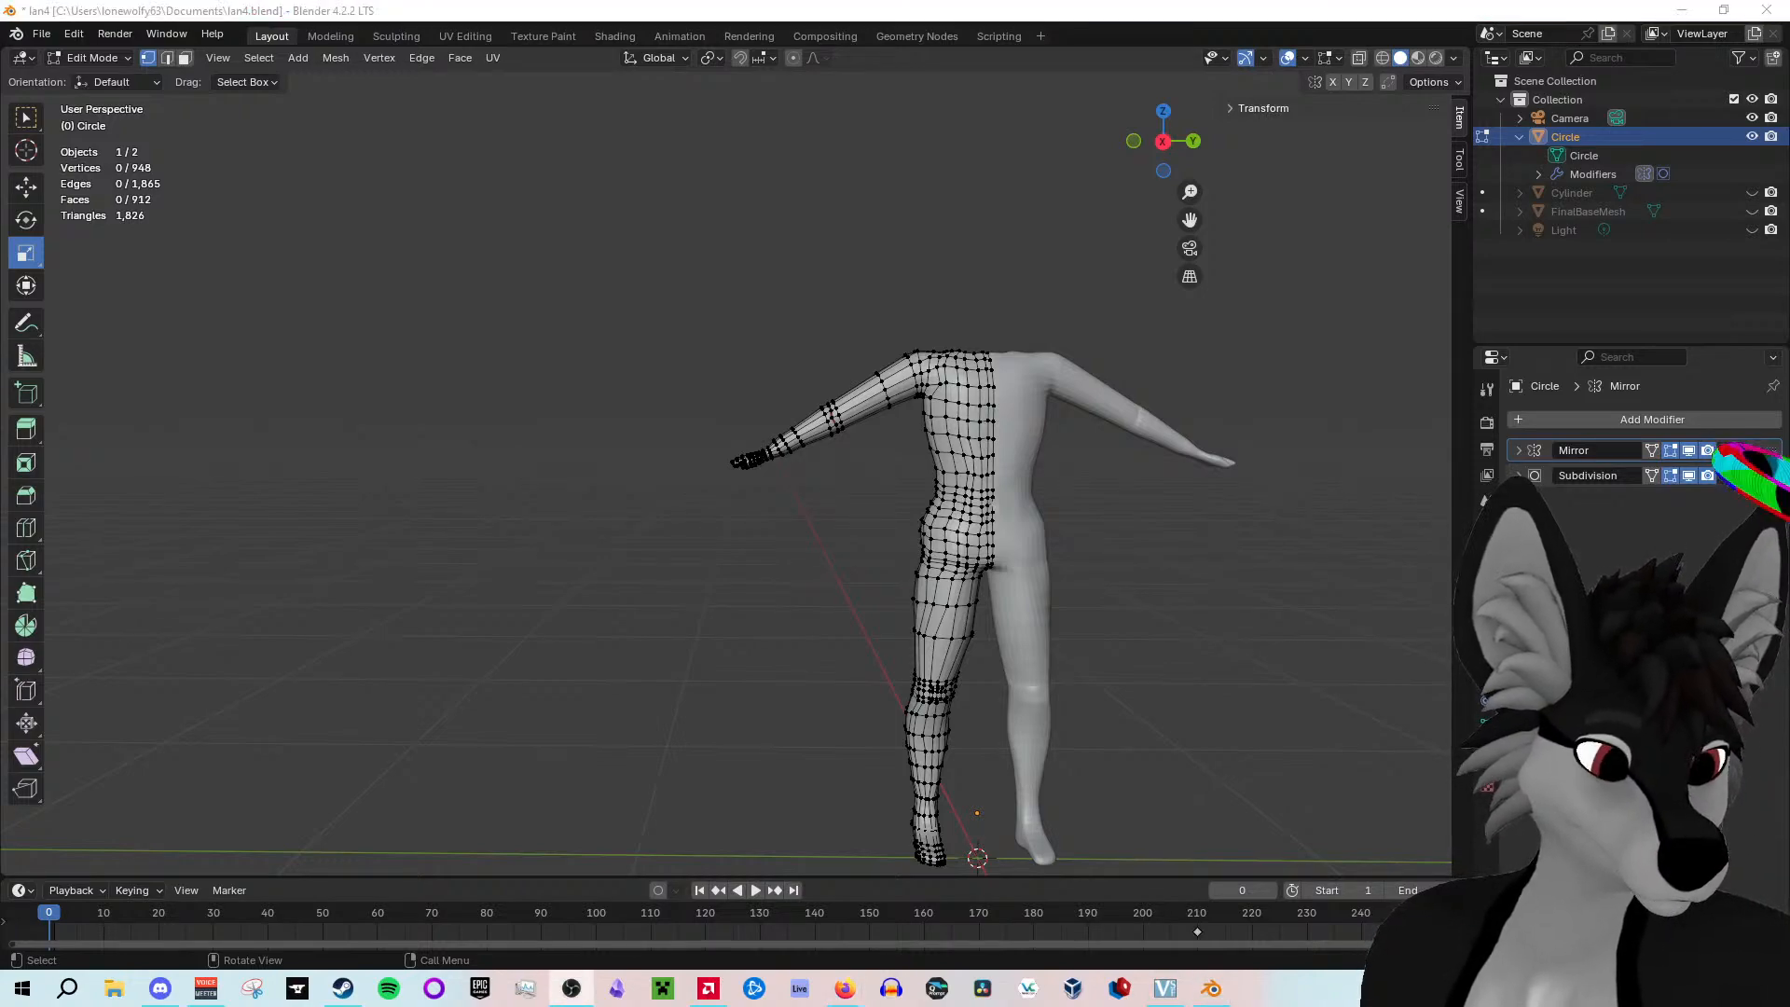